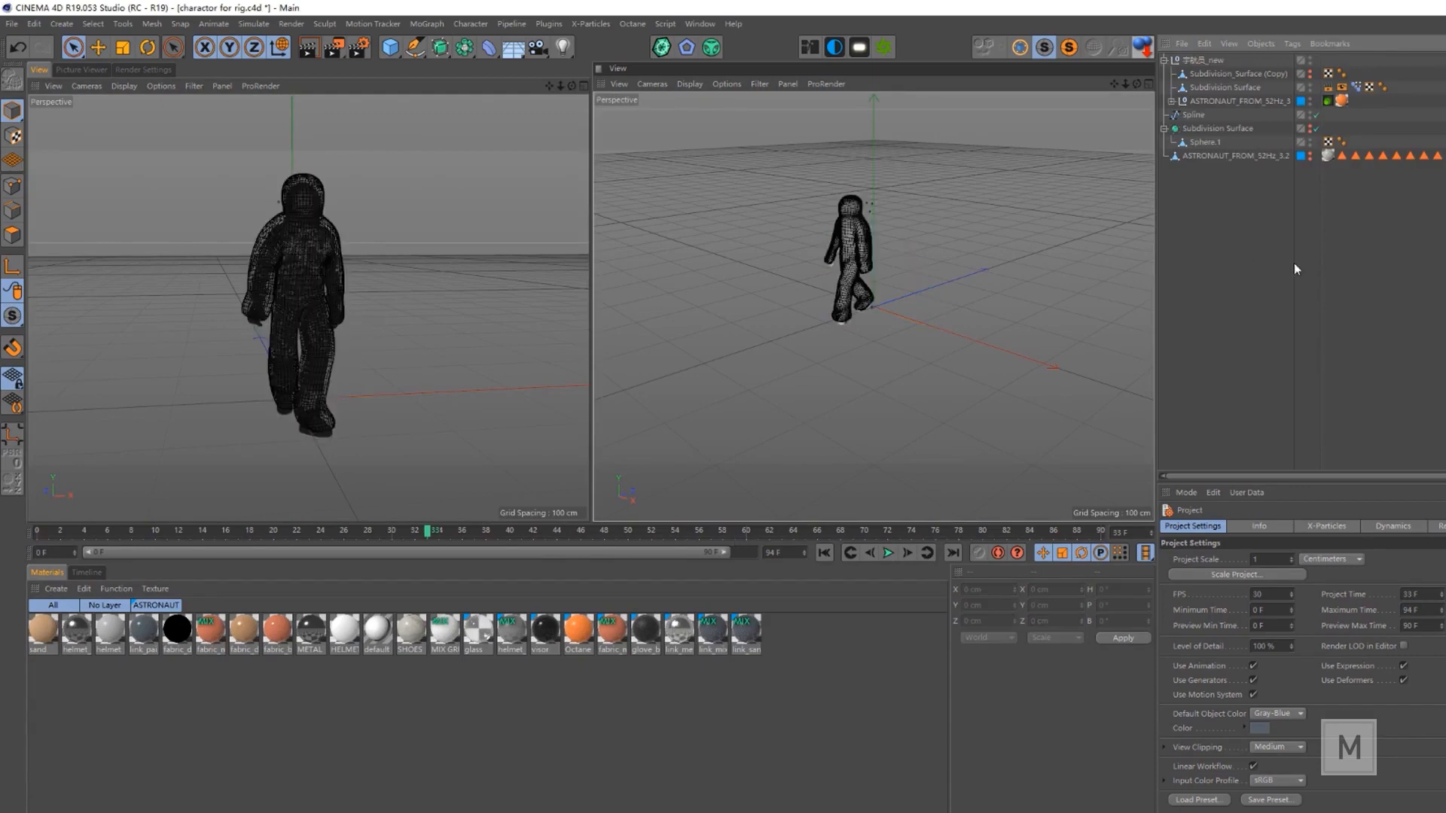
- Examine the walking astronaut inside its cage mesh from several angles and distances
left_click_drag(467, 346, 381, 384, "alt")
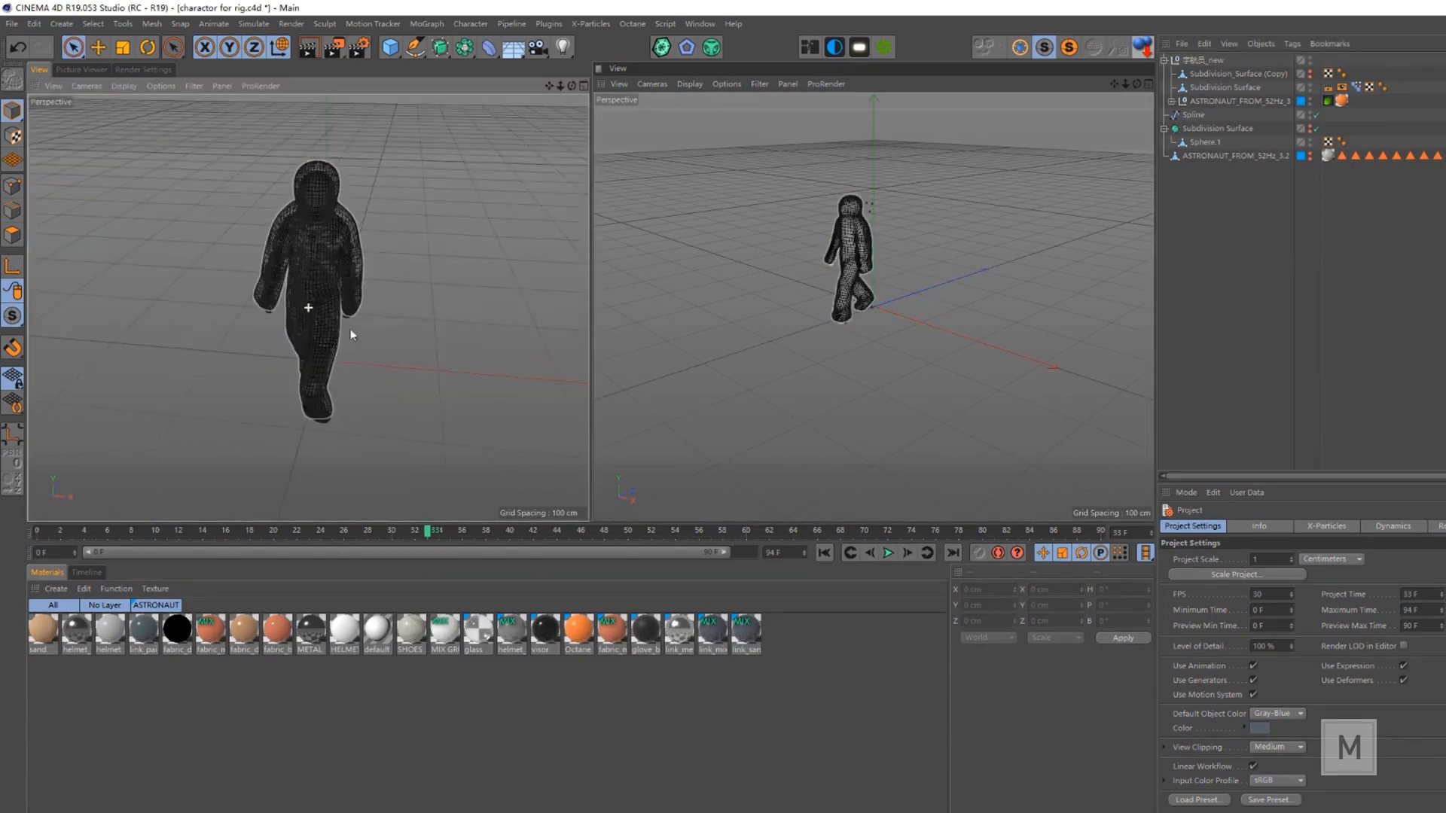
left_click_drag(351, 335, 383, 287, "alt")
right_click_drag(338, 278, 334, 319, "alt")
middle_click_drag(351, 333, 382, 337, "alt")
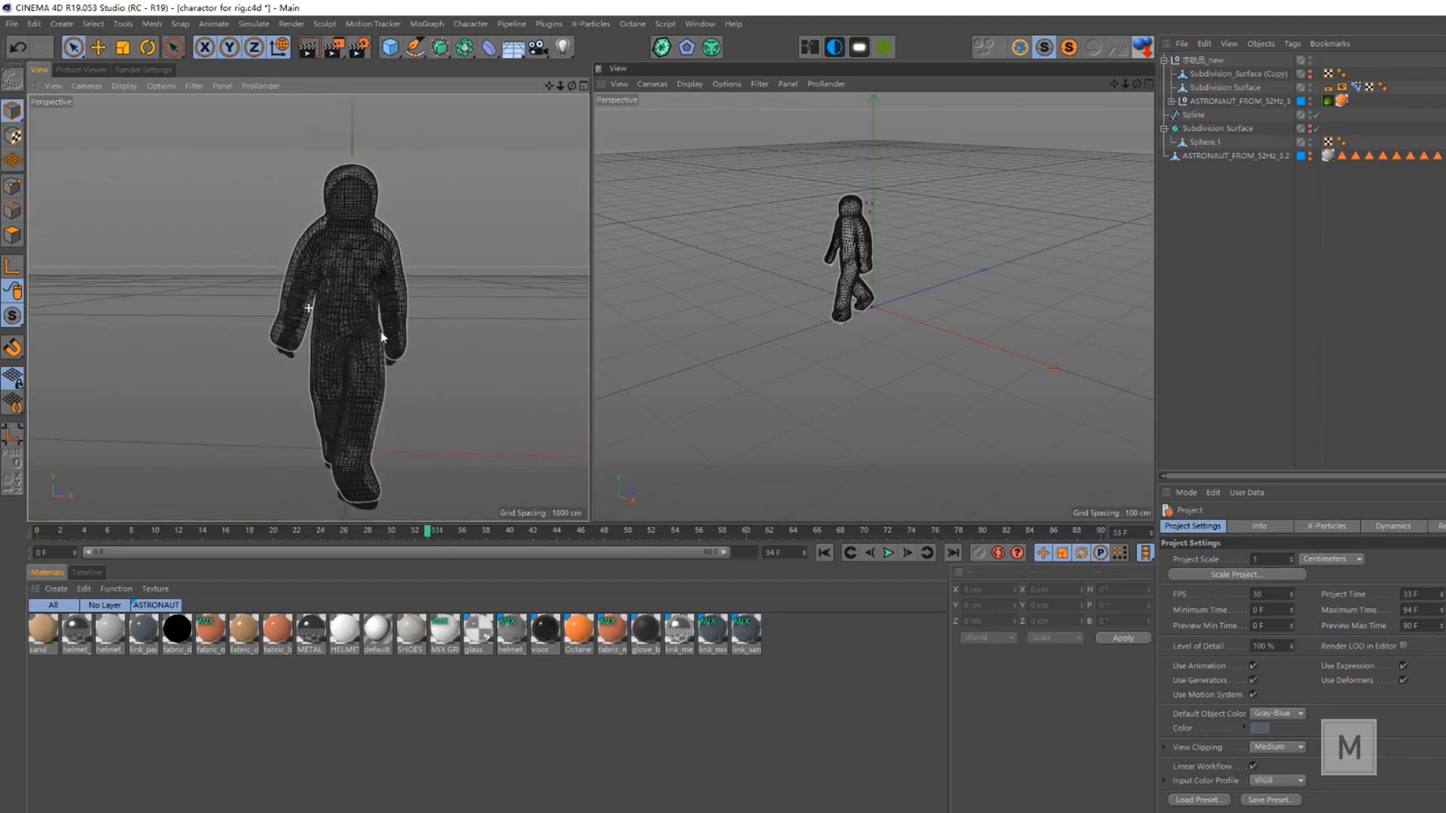
scroll(369, 255, "up", 5)
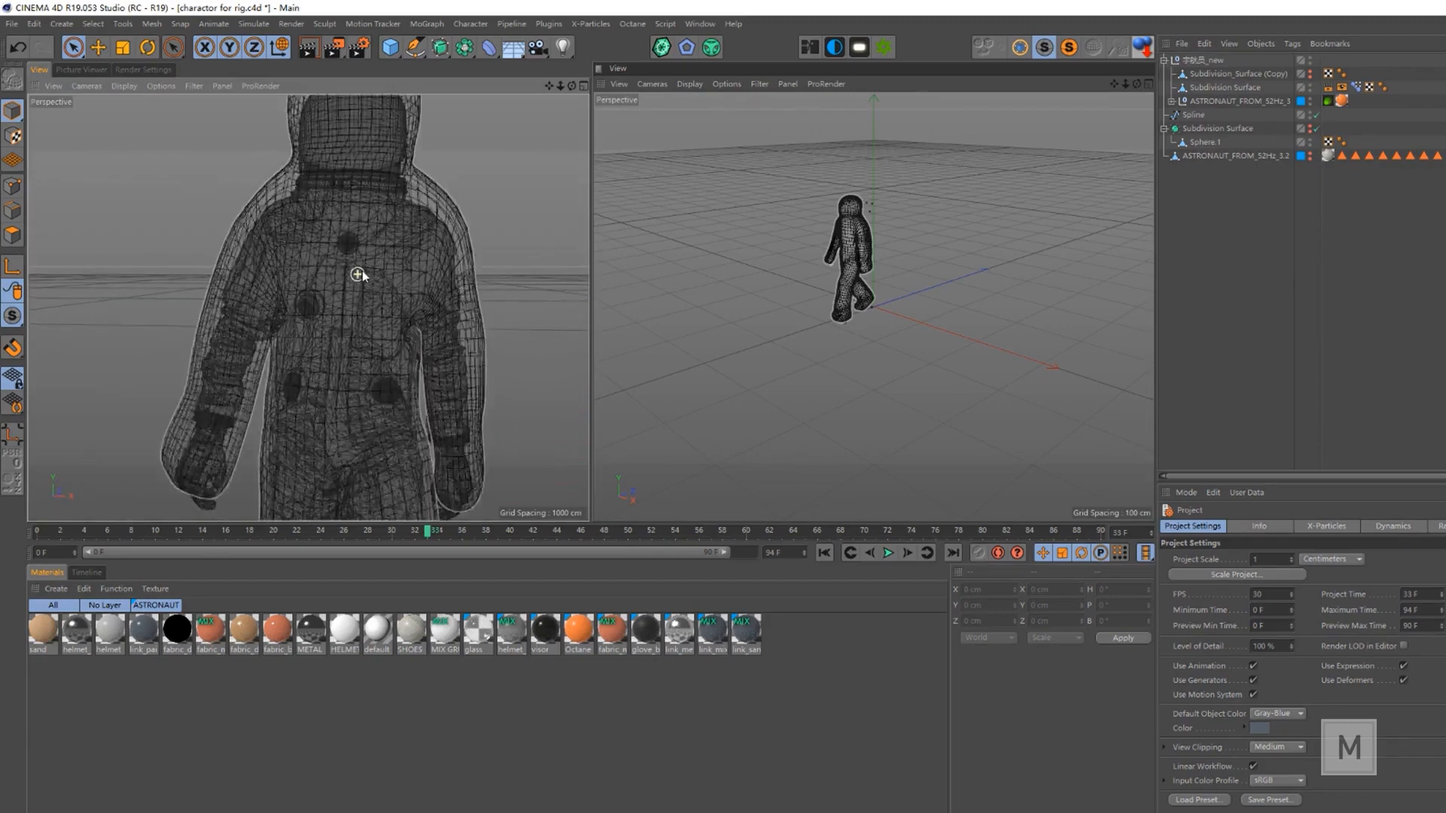
scroll(358, 274, "up", 1)
left_click_drag(387, 293, 400, 308, "alt")
scroll(402, 308, "down", 3)
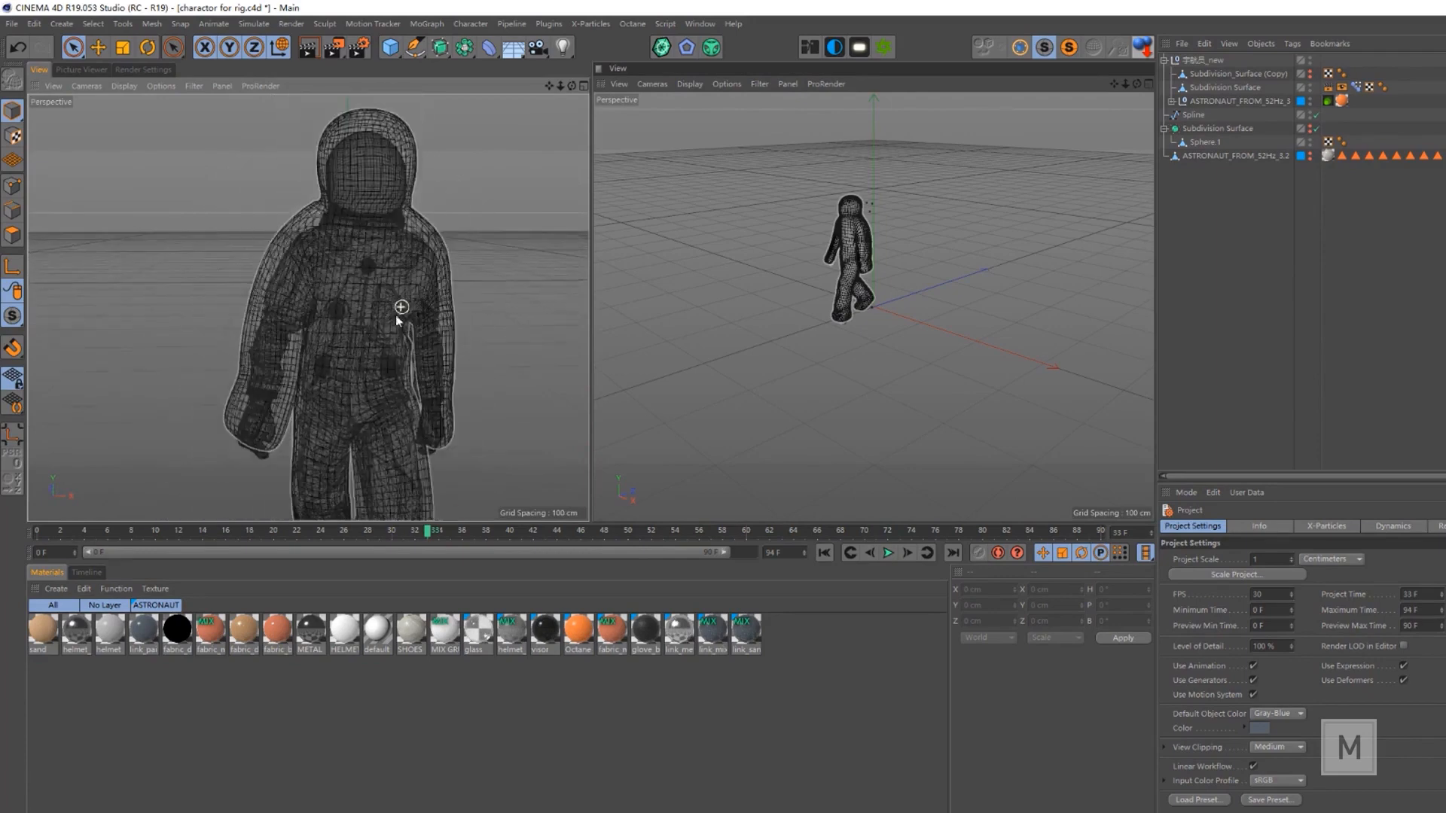
scroll(397, 317, "down", 4)
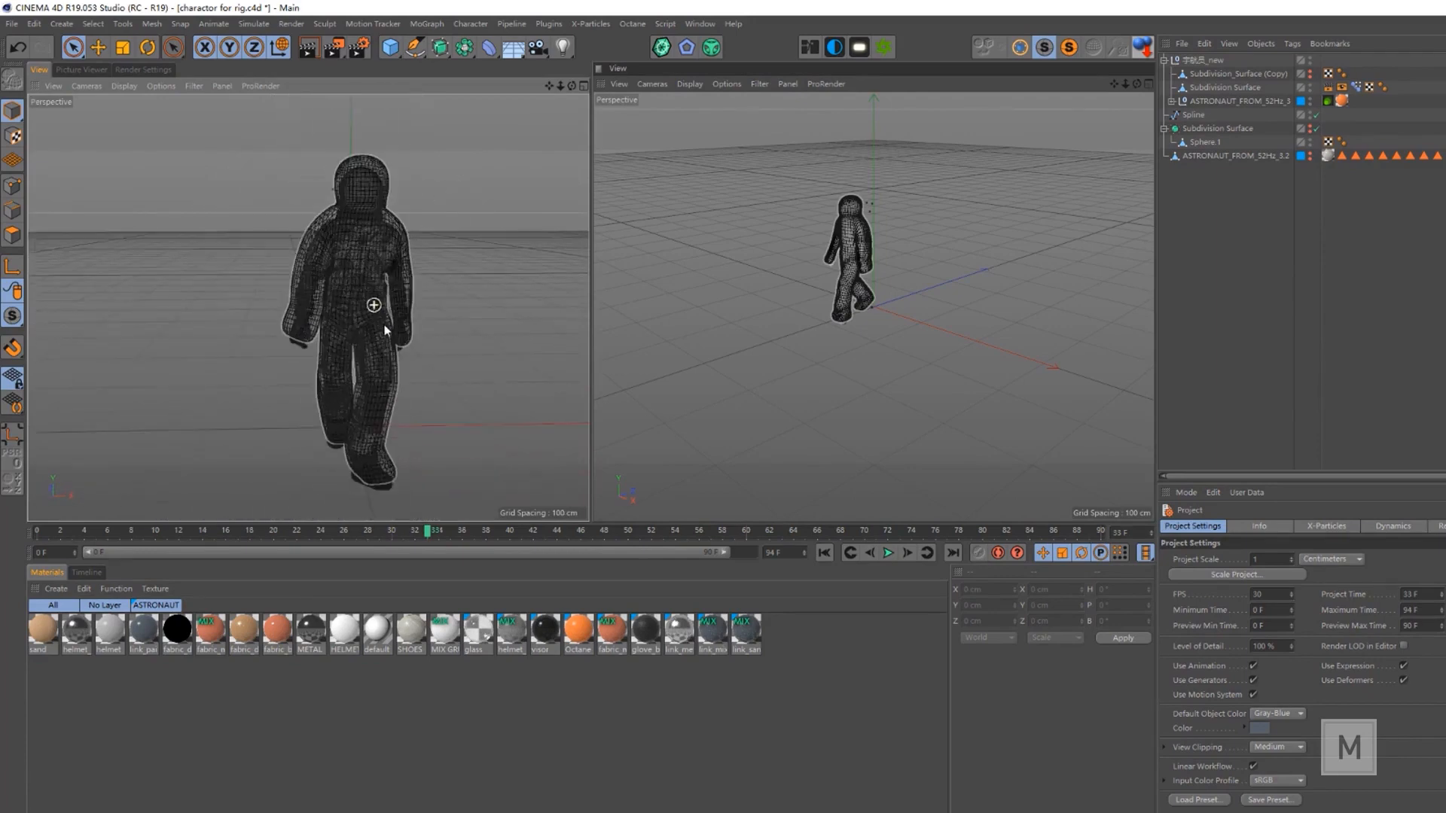
middle_click_drag(384, 330, 377, 319, "alt")
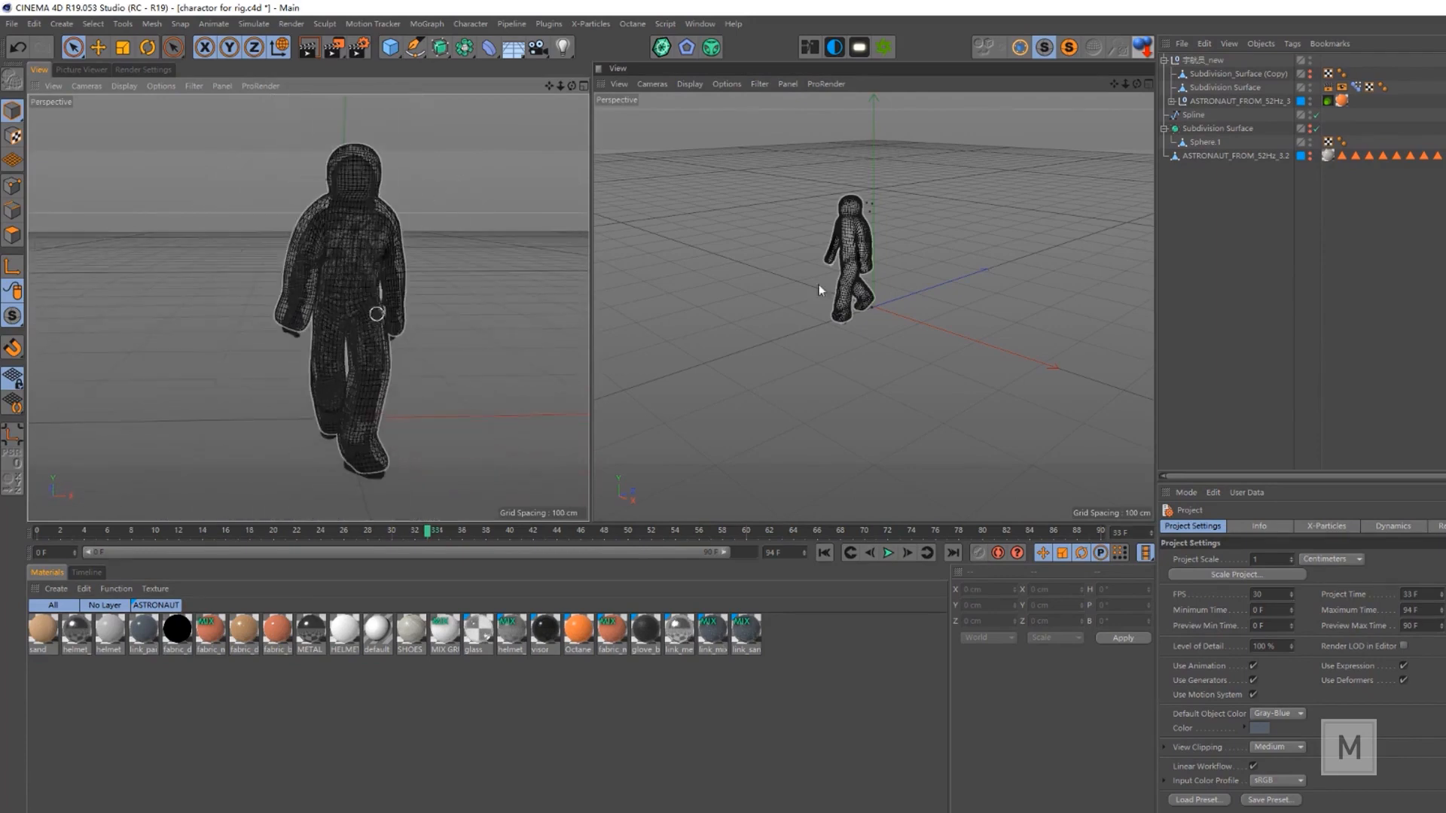
- Expand the astronaut group inside the character hierarchy and disable its Mesh deformer
left_click(1172, 101)
left_click(1315, 114)
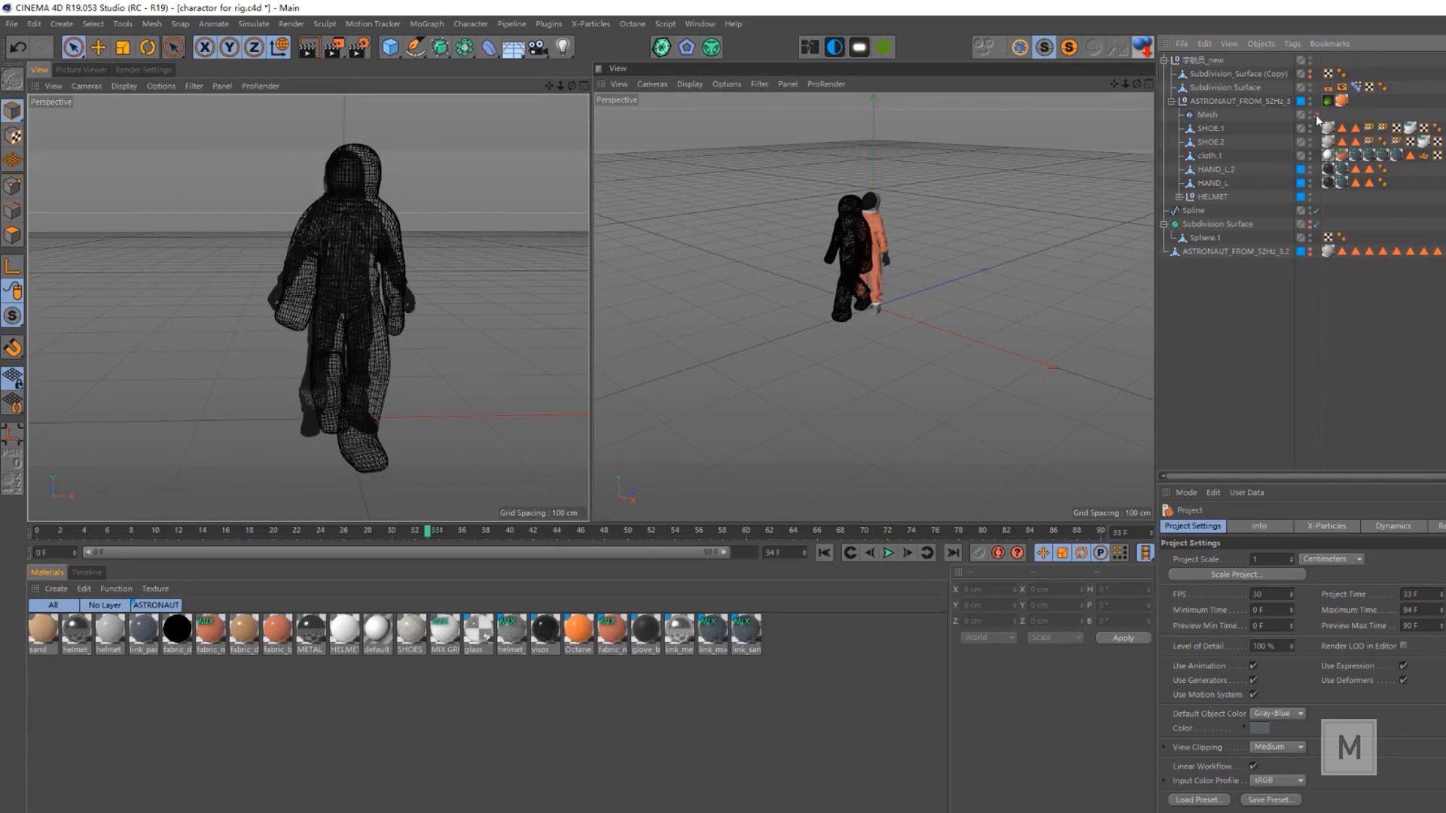
left_click_drag(305, 263, 281, 262, "alt")
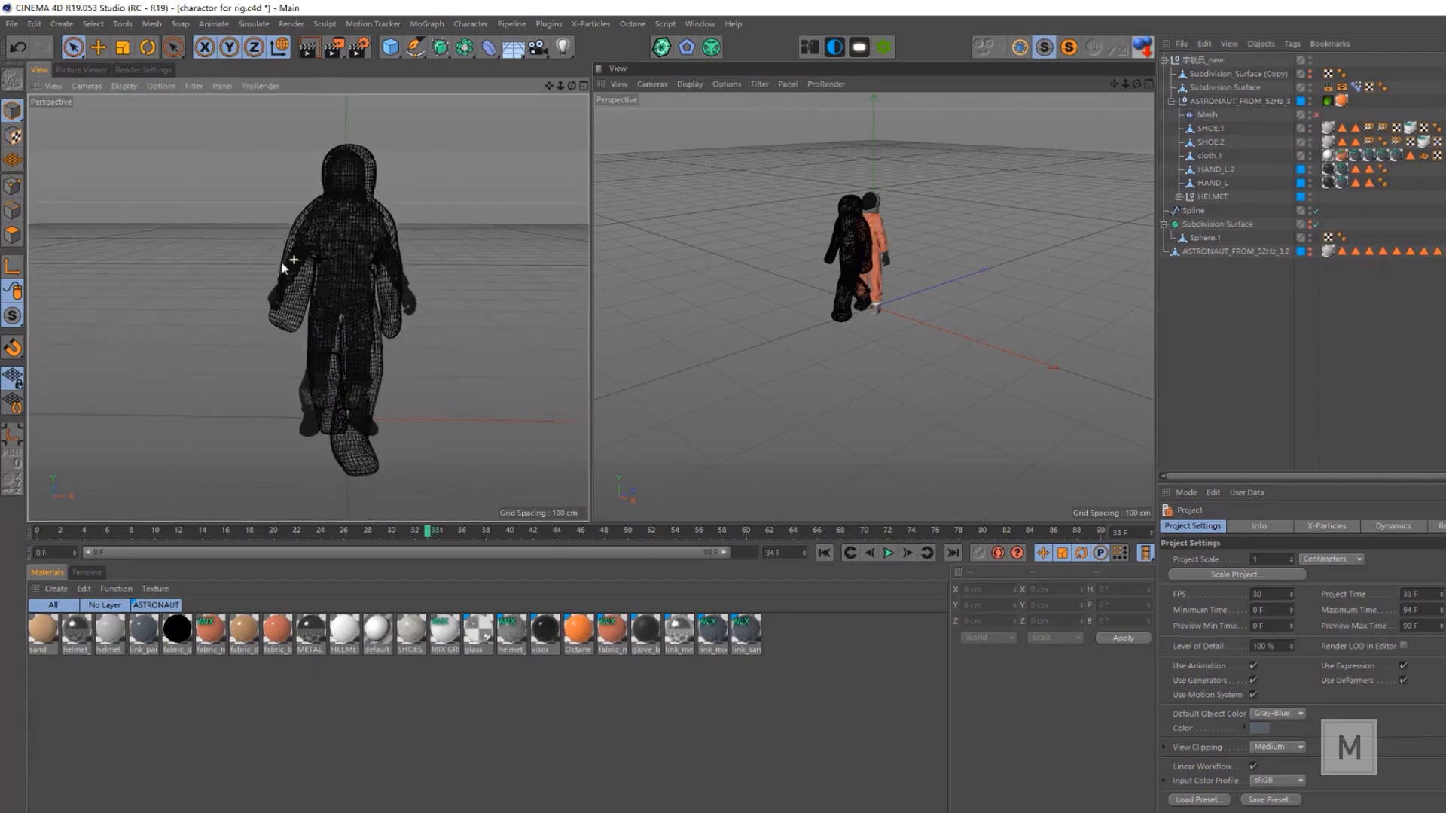
scroll(350, 241, "up", 3)
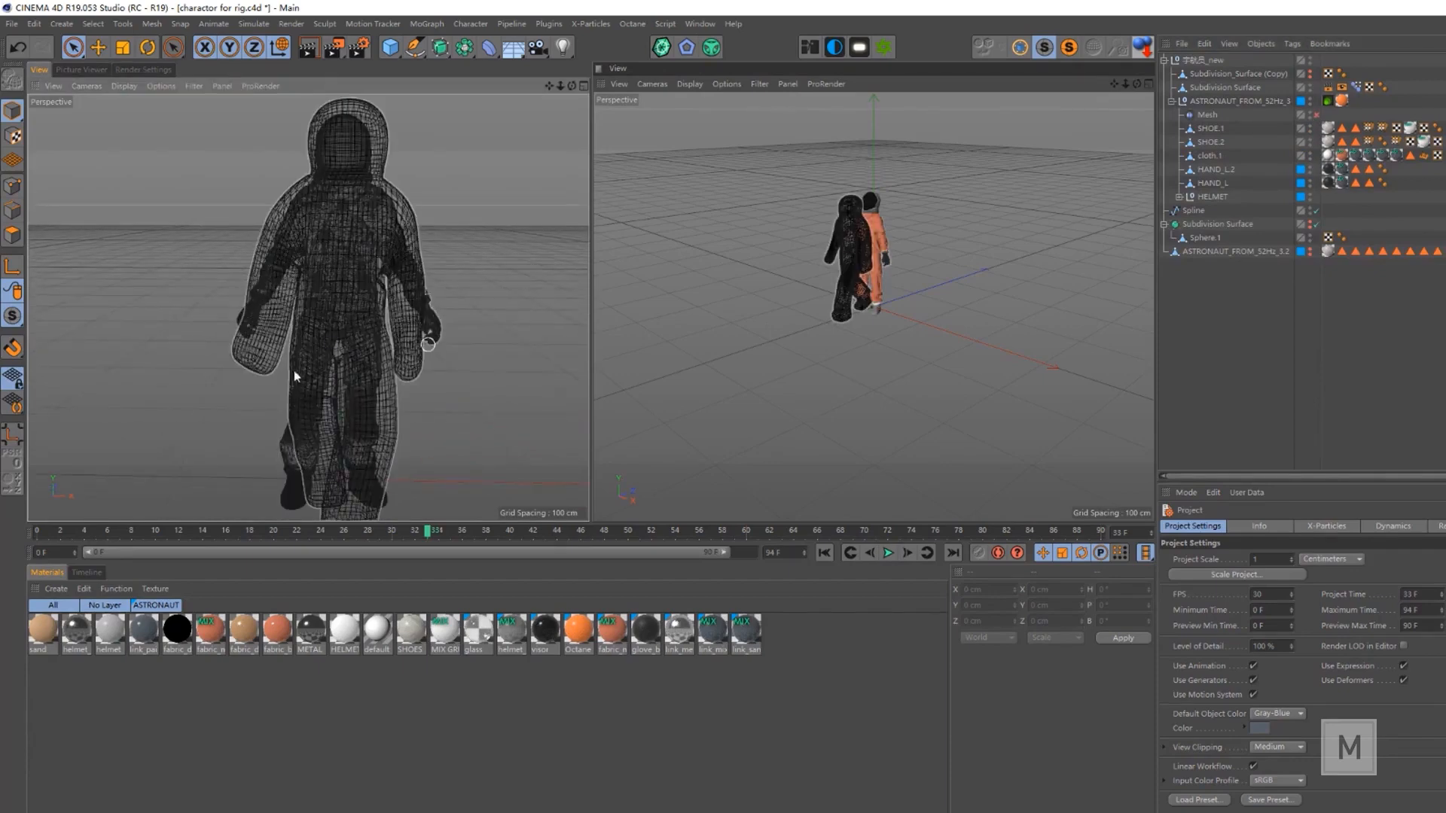
- Select the cage and the astronaut's cloth together and return the timeline to frame 0
left_click(337, 356)
left_click_drag(426, 535, 27, 540)
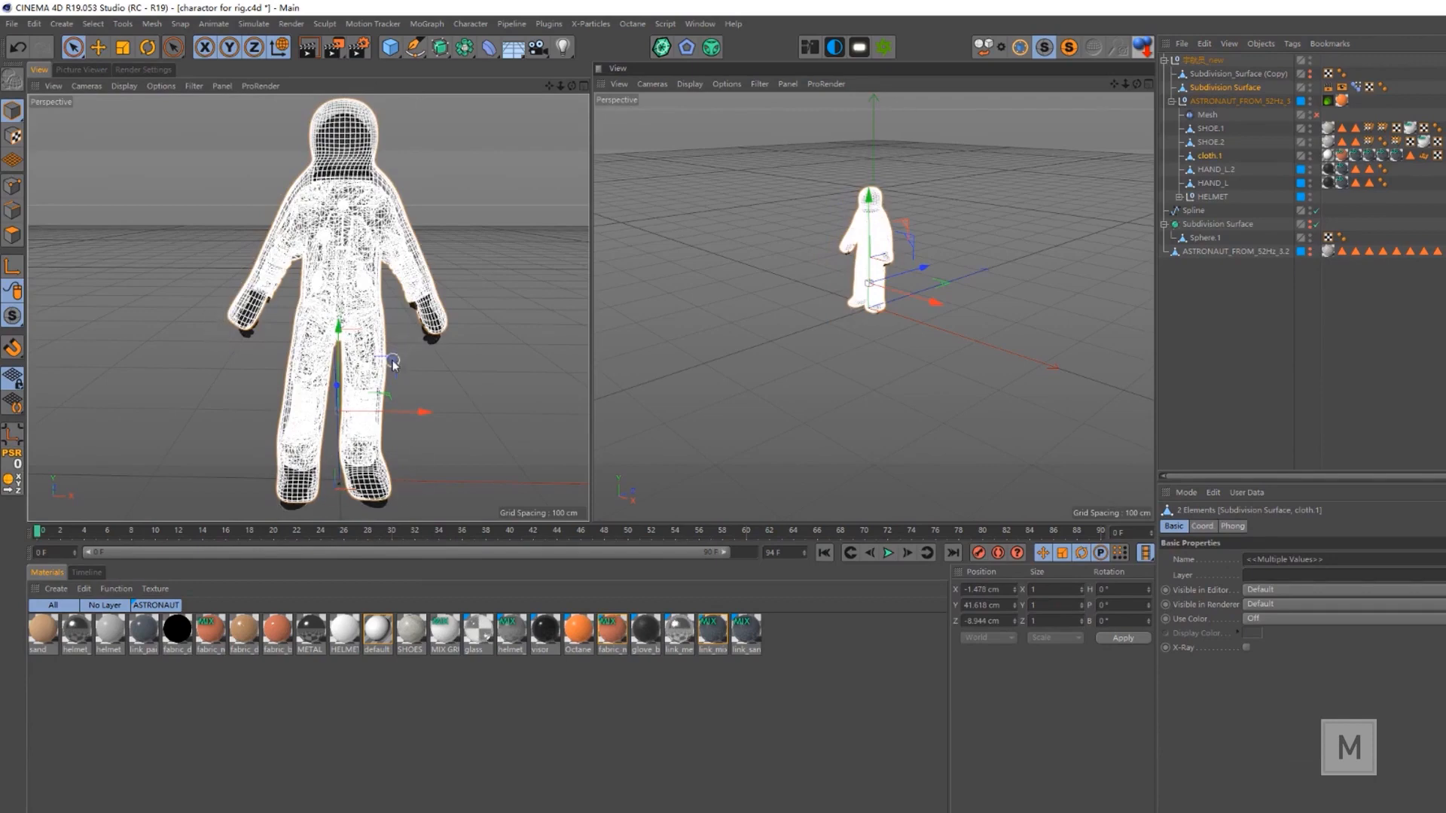
mouse_move(392, 364)
left_mouse_down("alt")
mouse_move(455, 369)
mouse_move(399, 375)
left_mouse_up("alt")
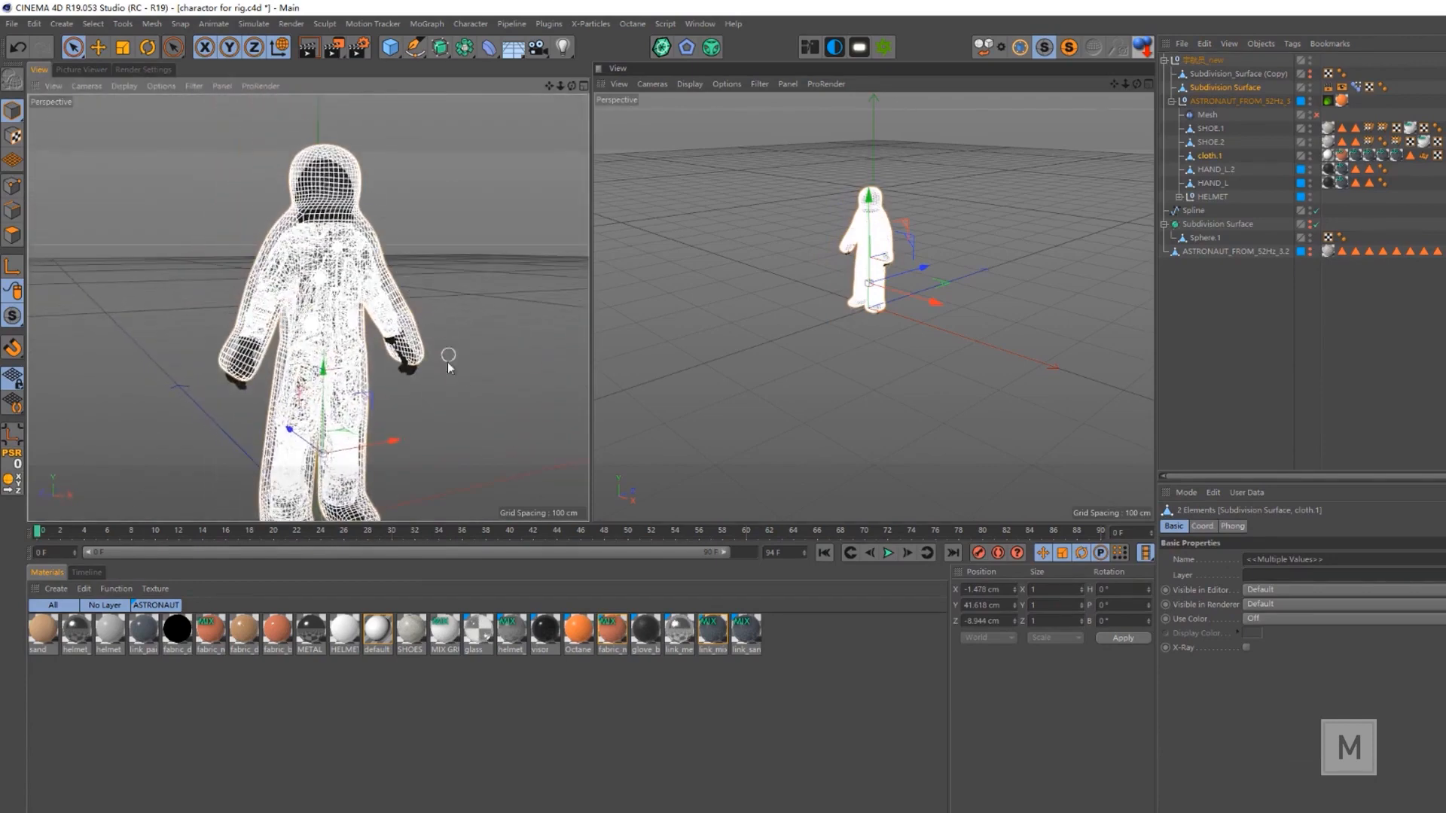
left_click_drag(349, 374, 374, 334, "alt")
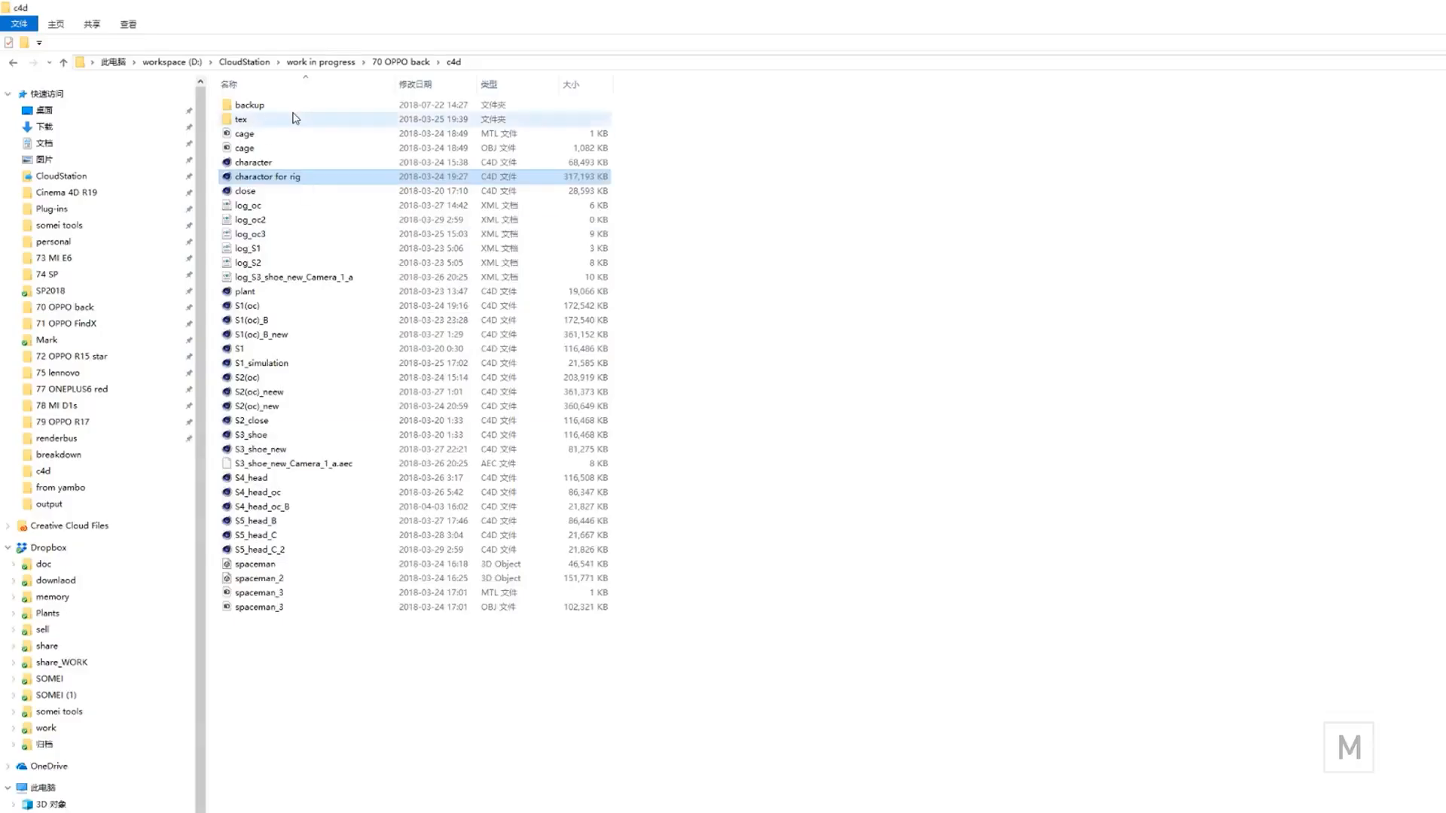
- Try to open the cage MTL file from the c4d project folder in Cinema 4D
left_click(302, 133)
left_click_drag(559, 11, 0, 235)
left_click_drag(277, 373, 388, 350)
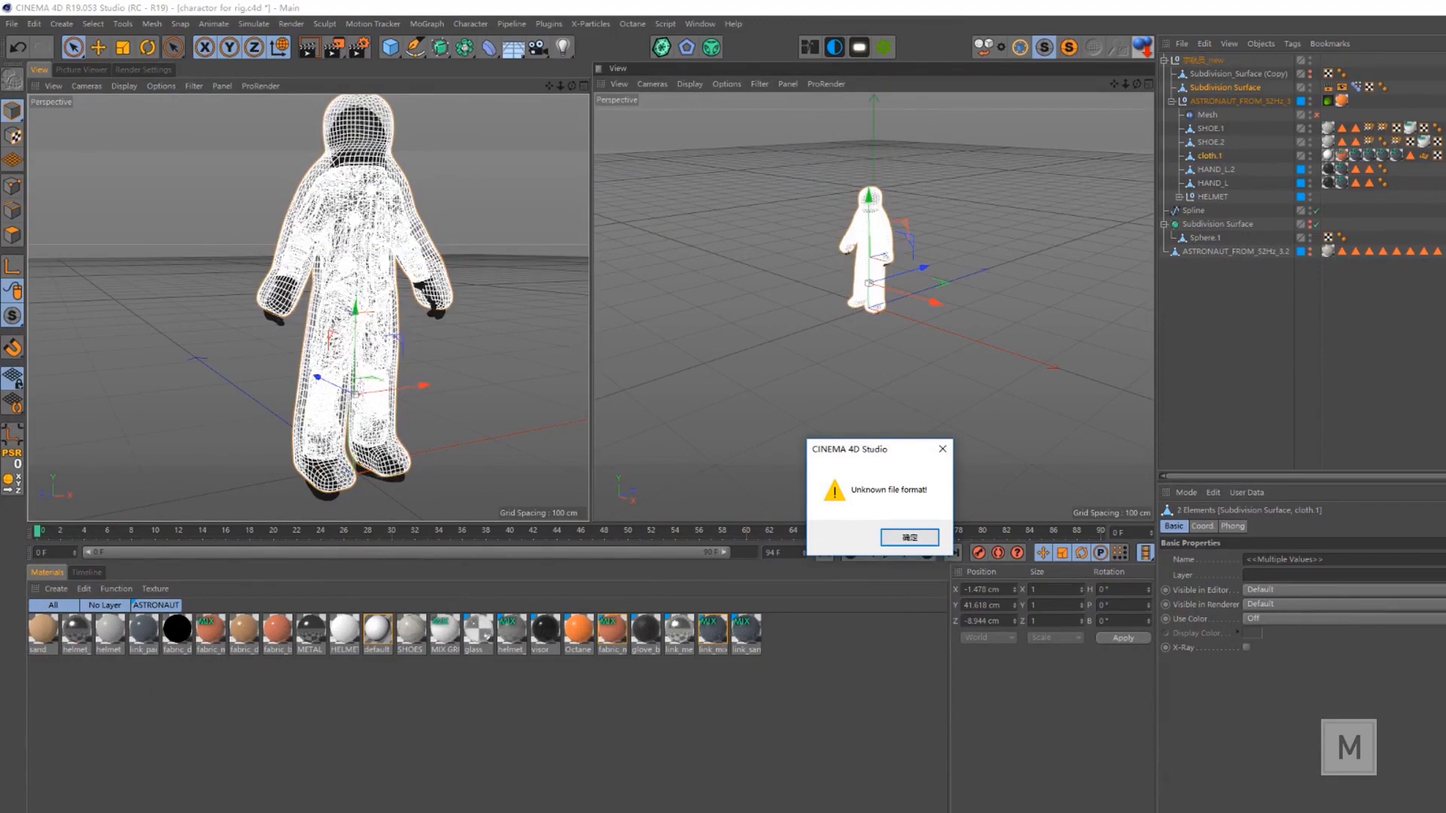
key("Return")
key("alt+Tab")
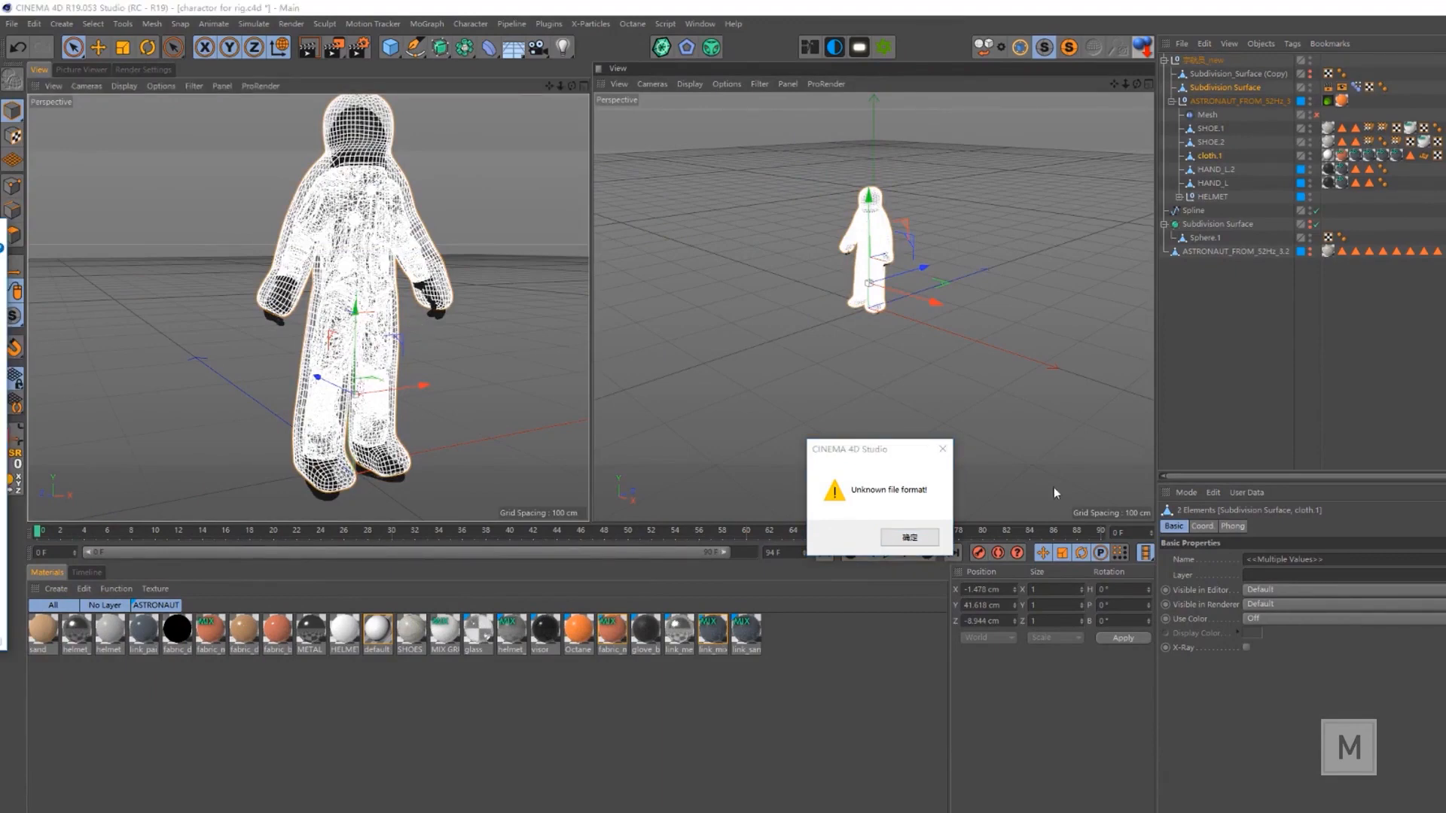
left_click(910, 537)
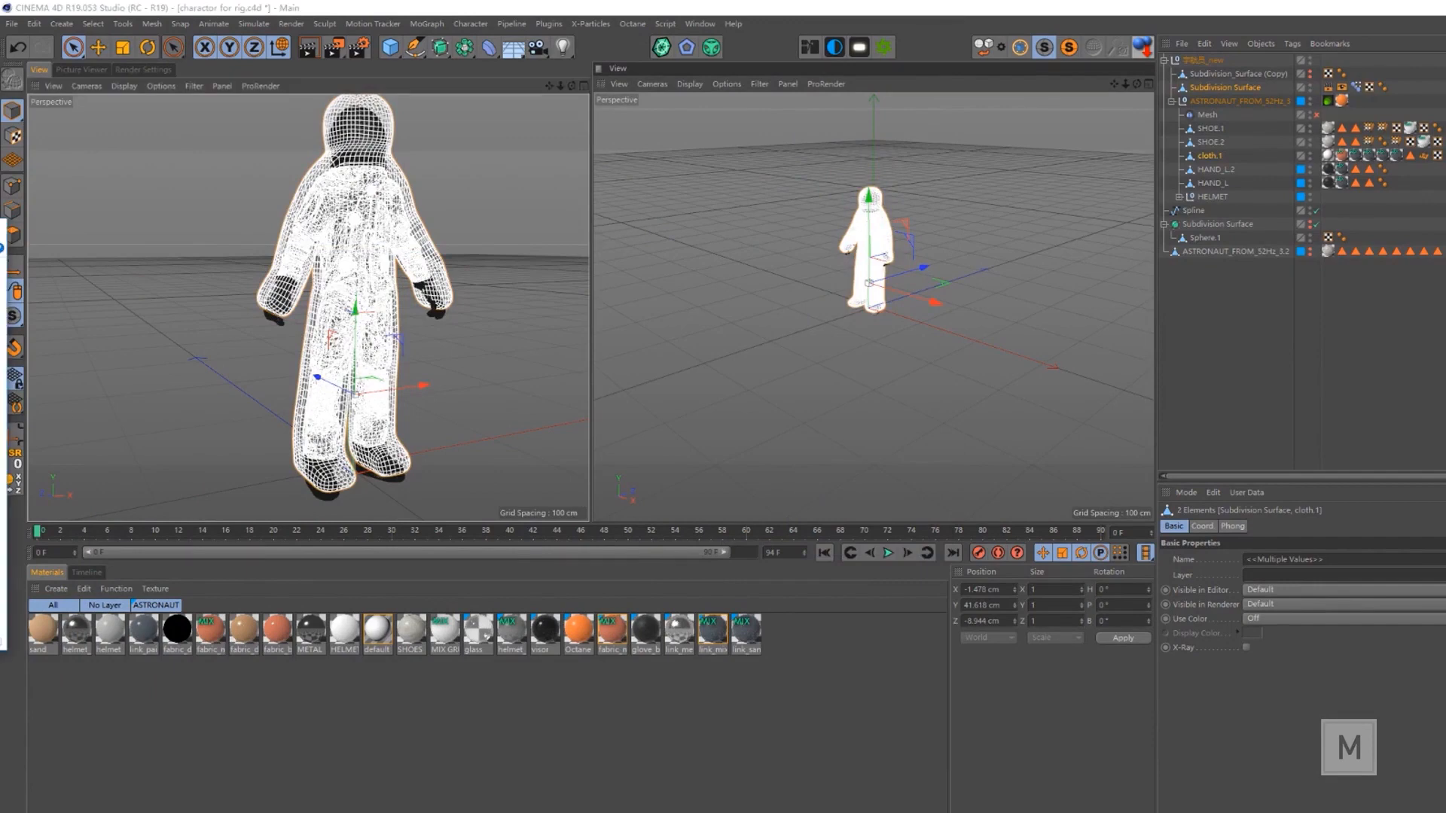
- Import the cage OBJ file from the project folder into Cinema 4D and inspect the cage model
left_click_drag(4, 433, 352, 450)
left_click(316, 561)
left_click_drag(364, 368, 280, 331, "alt")
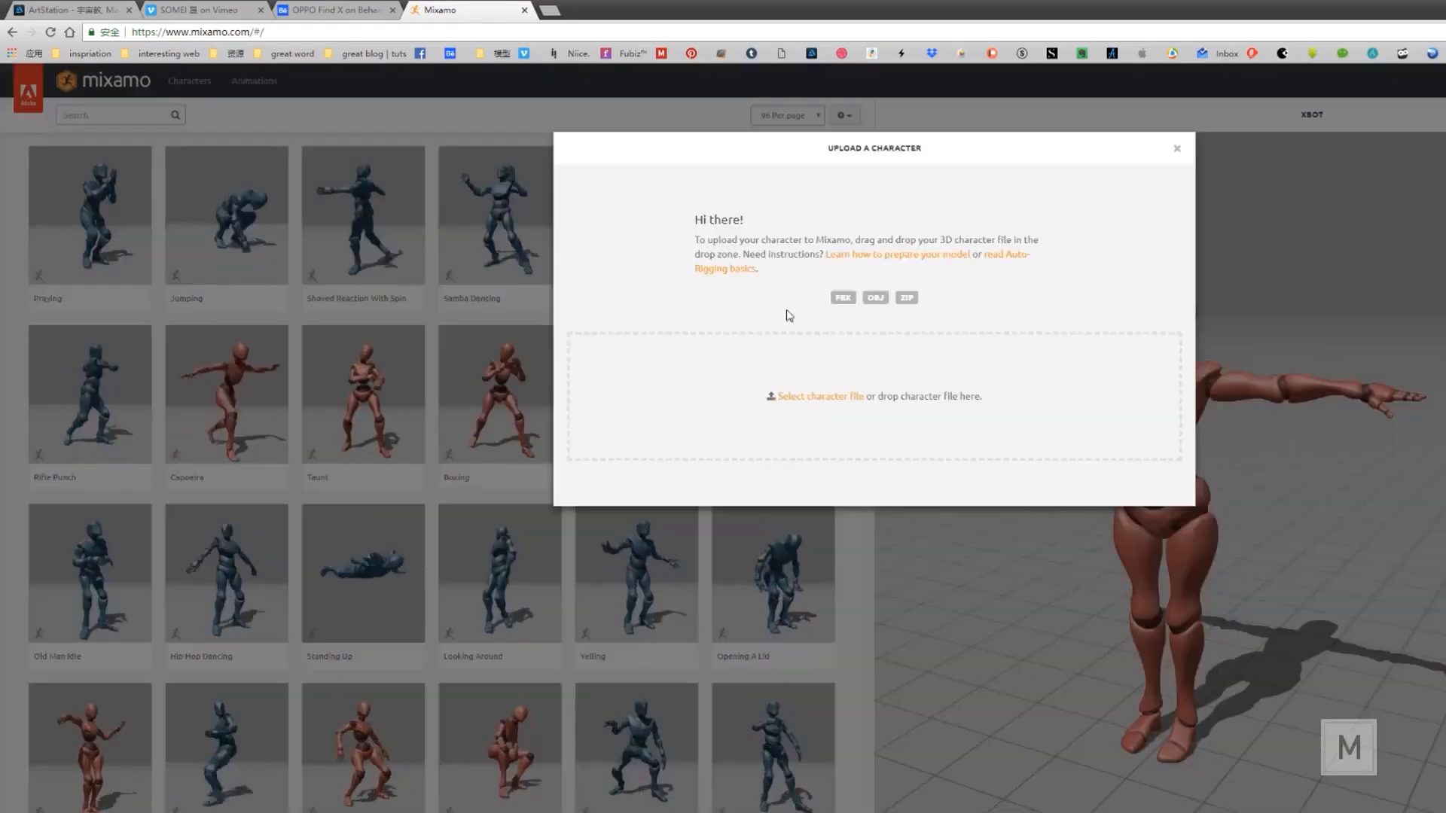
- In Mixamo, upload the cage OBJ as the character file and accept its front-facing orientation in the Auto-Rigger
left_click_drag(300, 413, 842, 412)
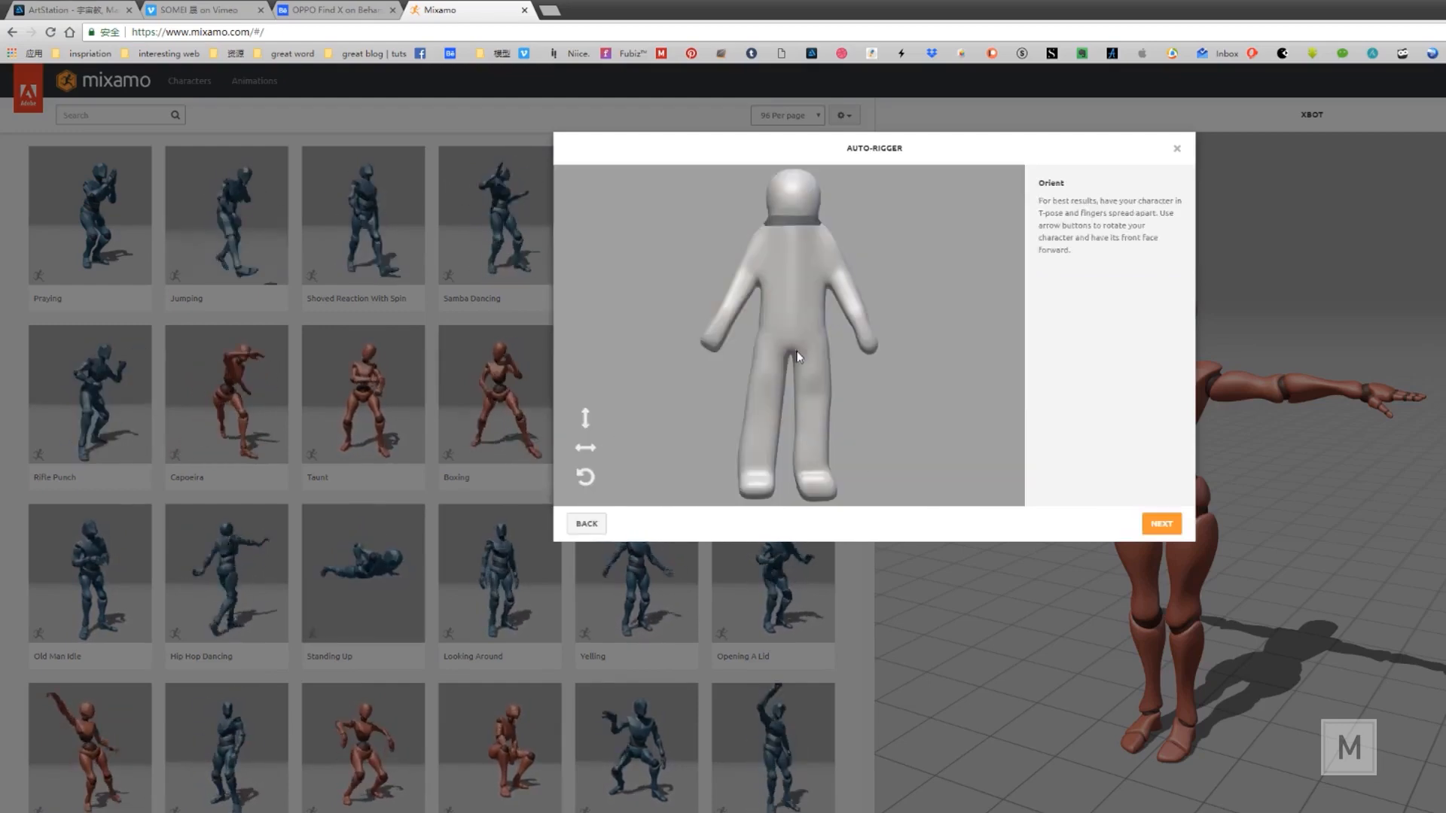
left_click(1161, 523)
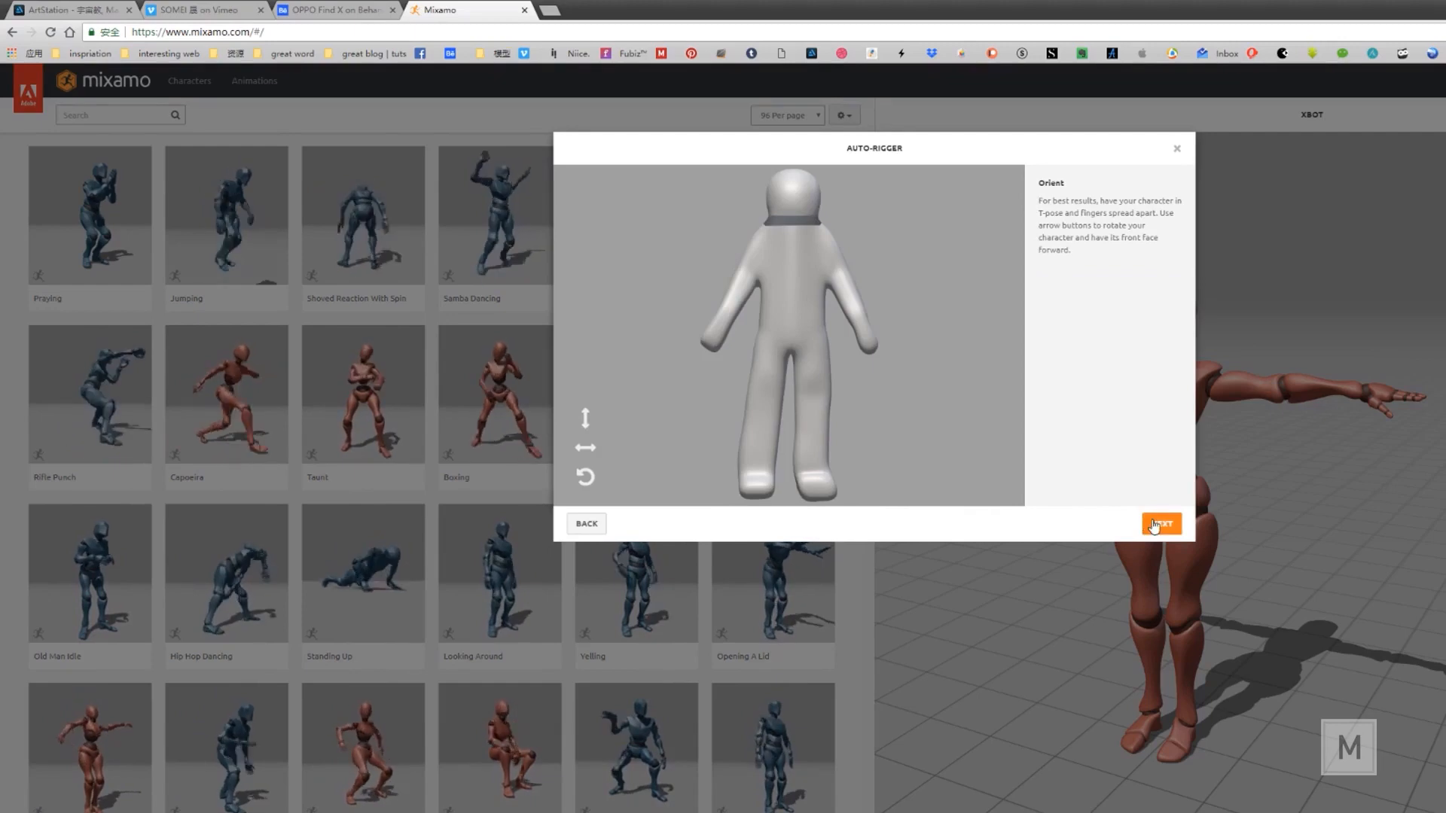
- Place the chin, wrist, elbow, groin and knee markers on the character with symmetry enabled
mouse_move(620, 337)
left_mouse_down()
mouse_move(791, 204)
mouse_move(796, 221)
left_mouse_up()
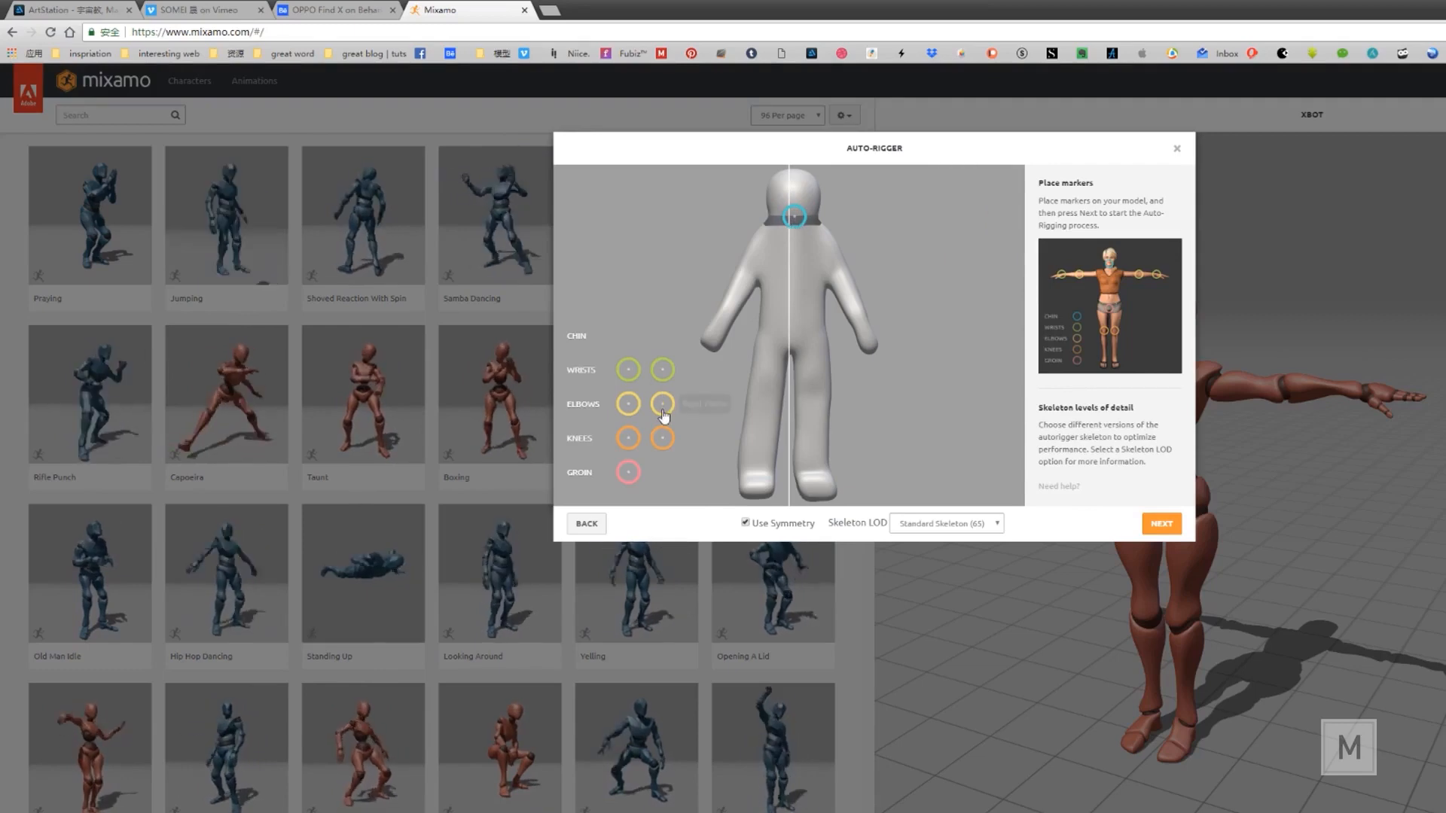
left_click_drag(664, 375, 867, 334)
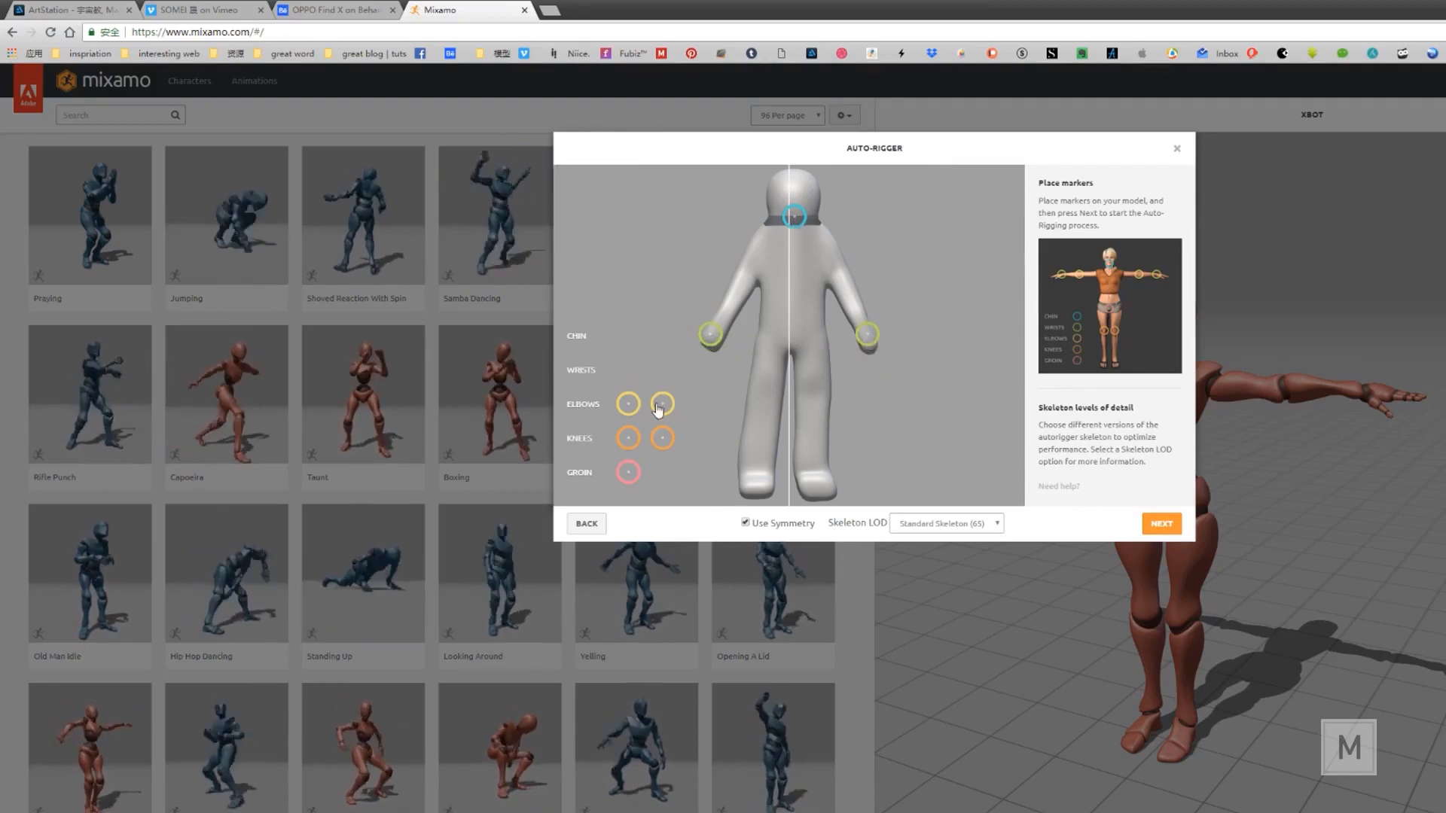
left_click_drag(662, 404, 847, 300)
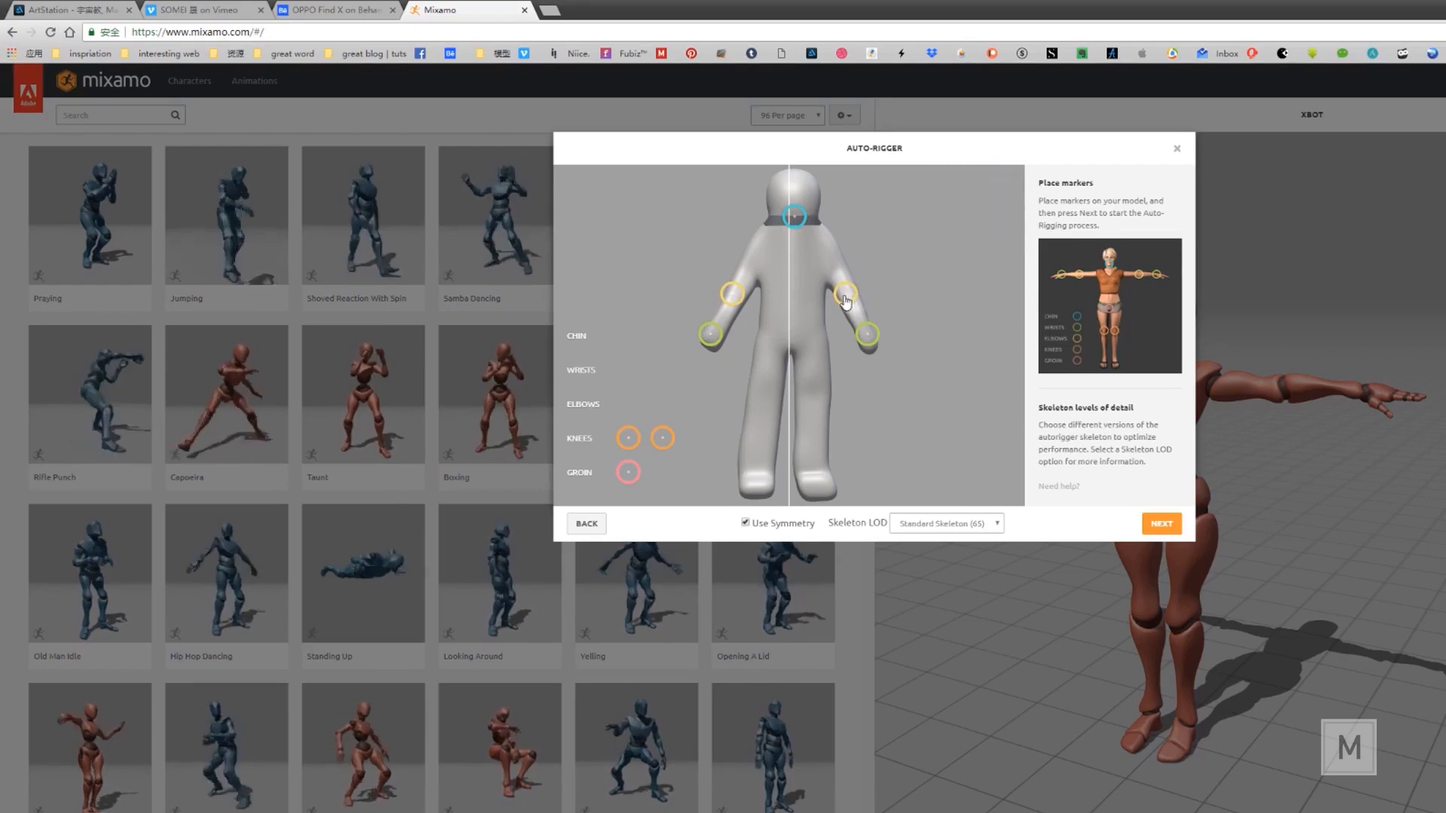
left_click_drag(629, 474, 790, 352)
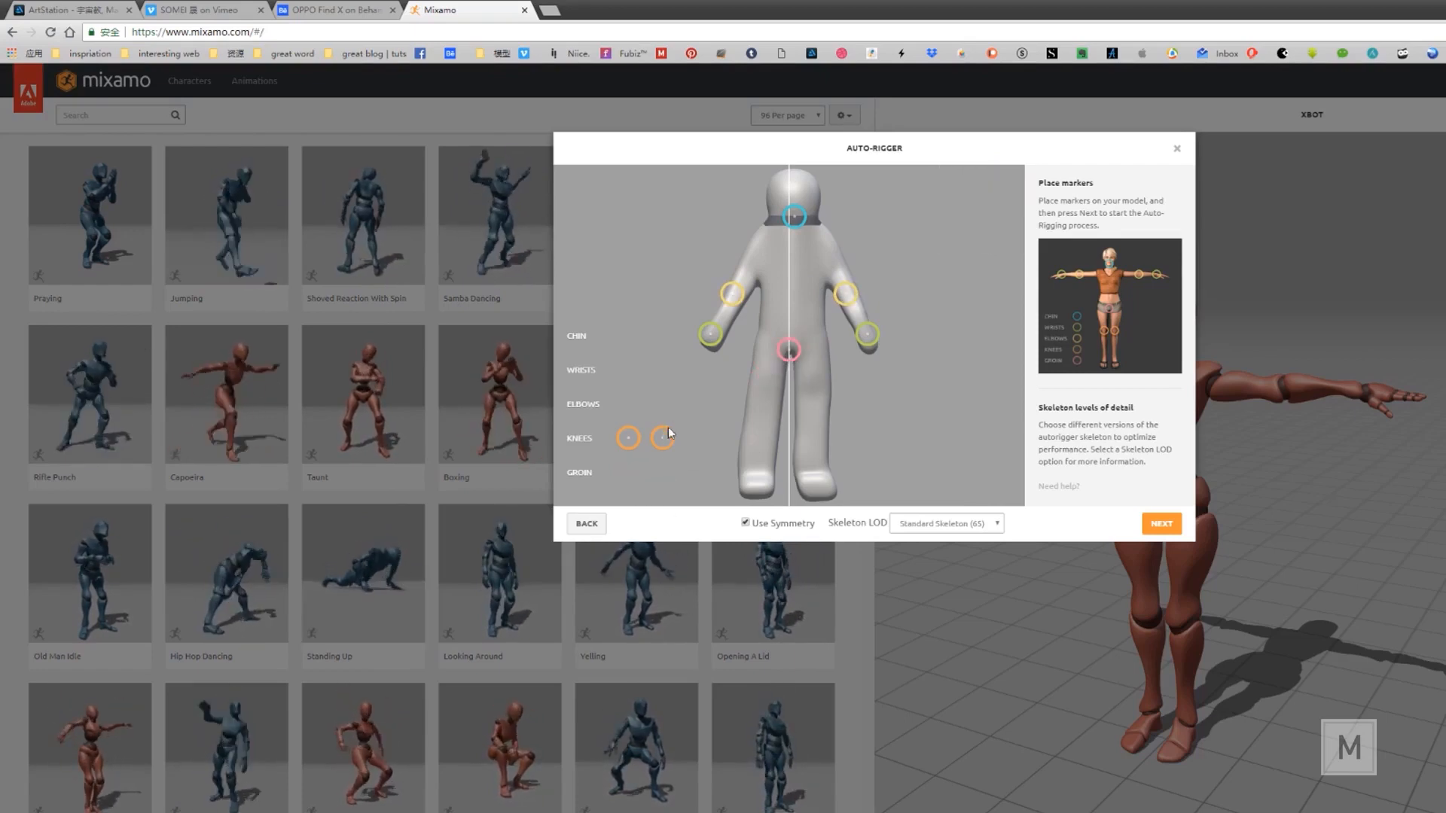
left_click_drag(663, 438, 818, 411)
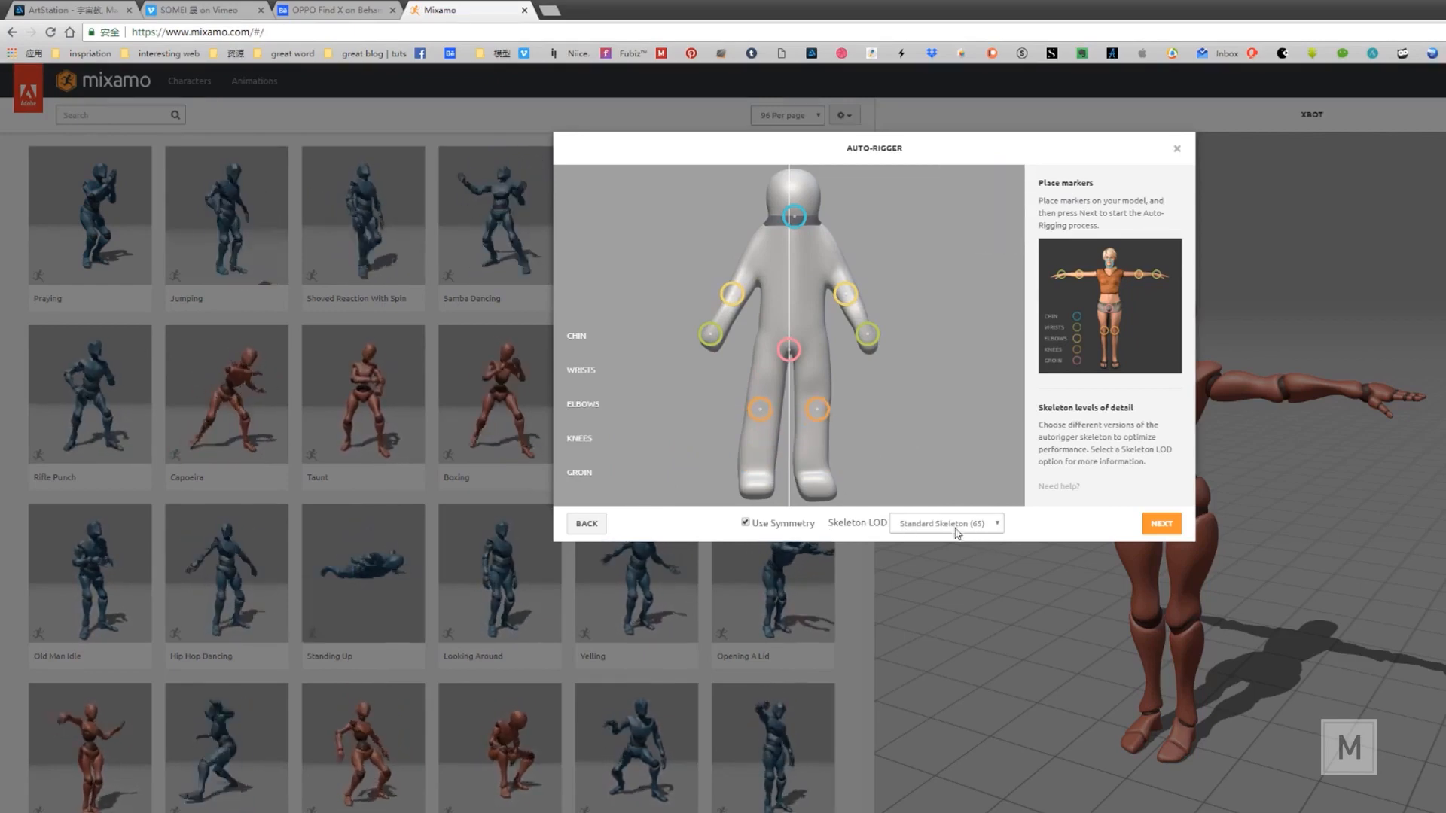
- Set the Skeleton LOD to No Fingers (25) and start the auto-rigging
left_click(998, 524)
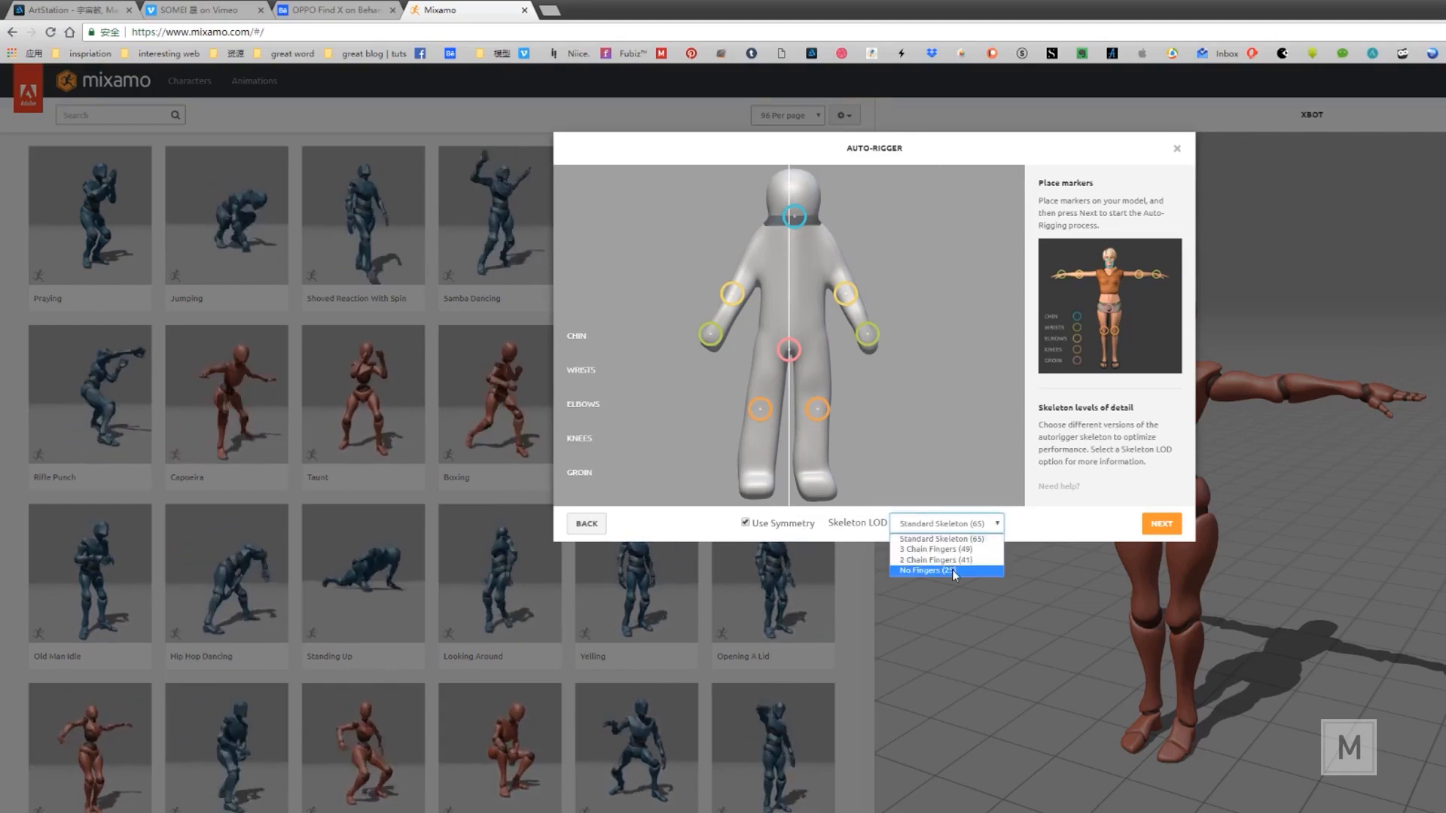
left_click(952, 570)
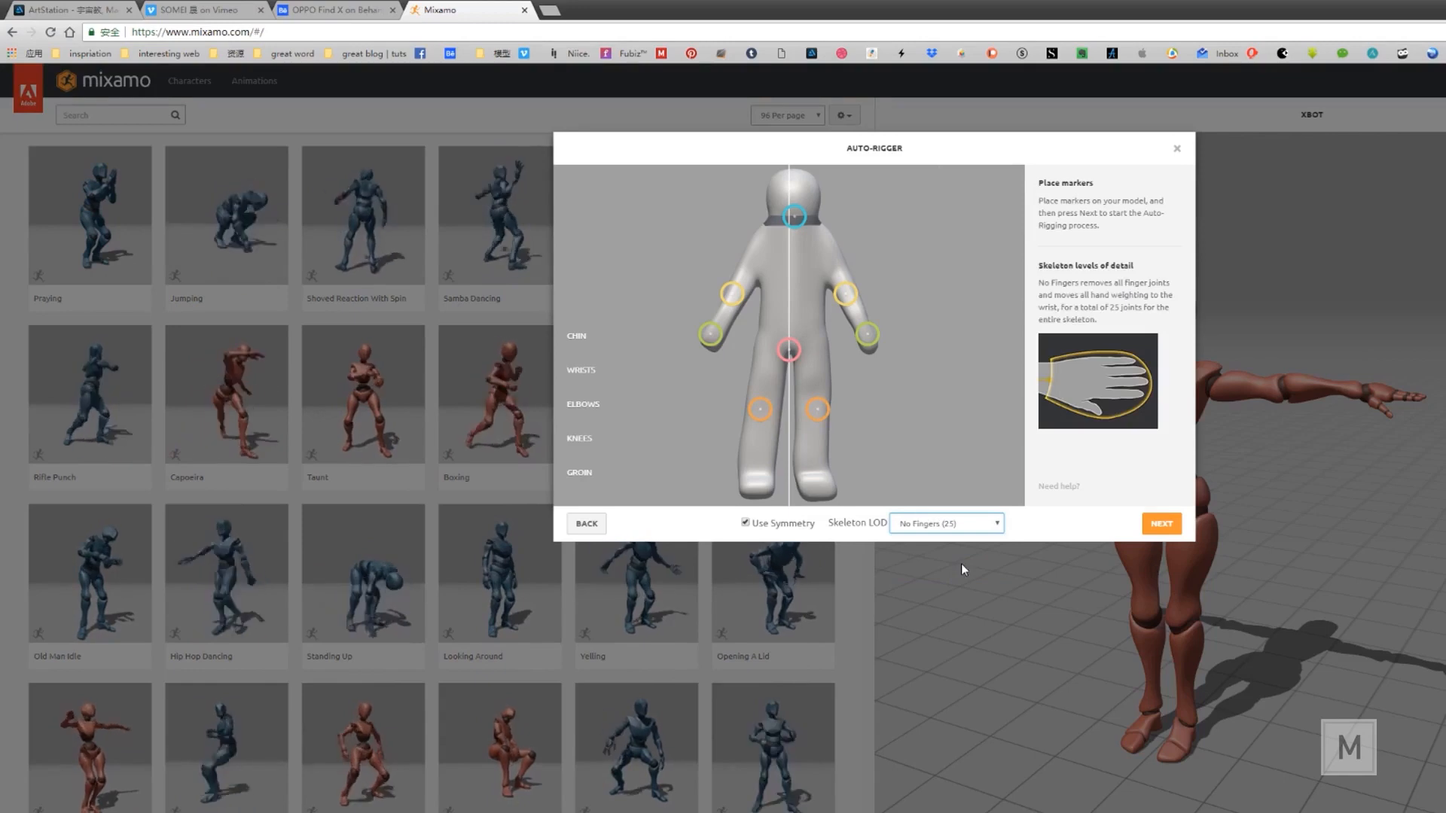
left_click(1162, 525)
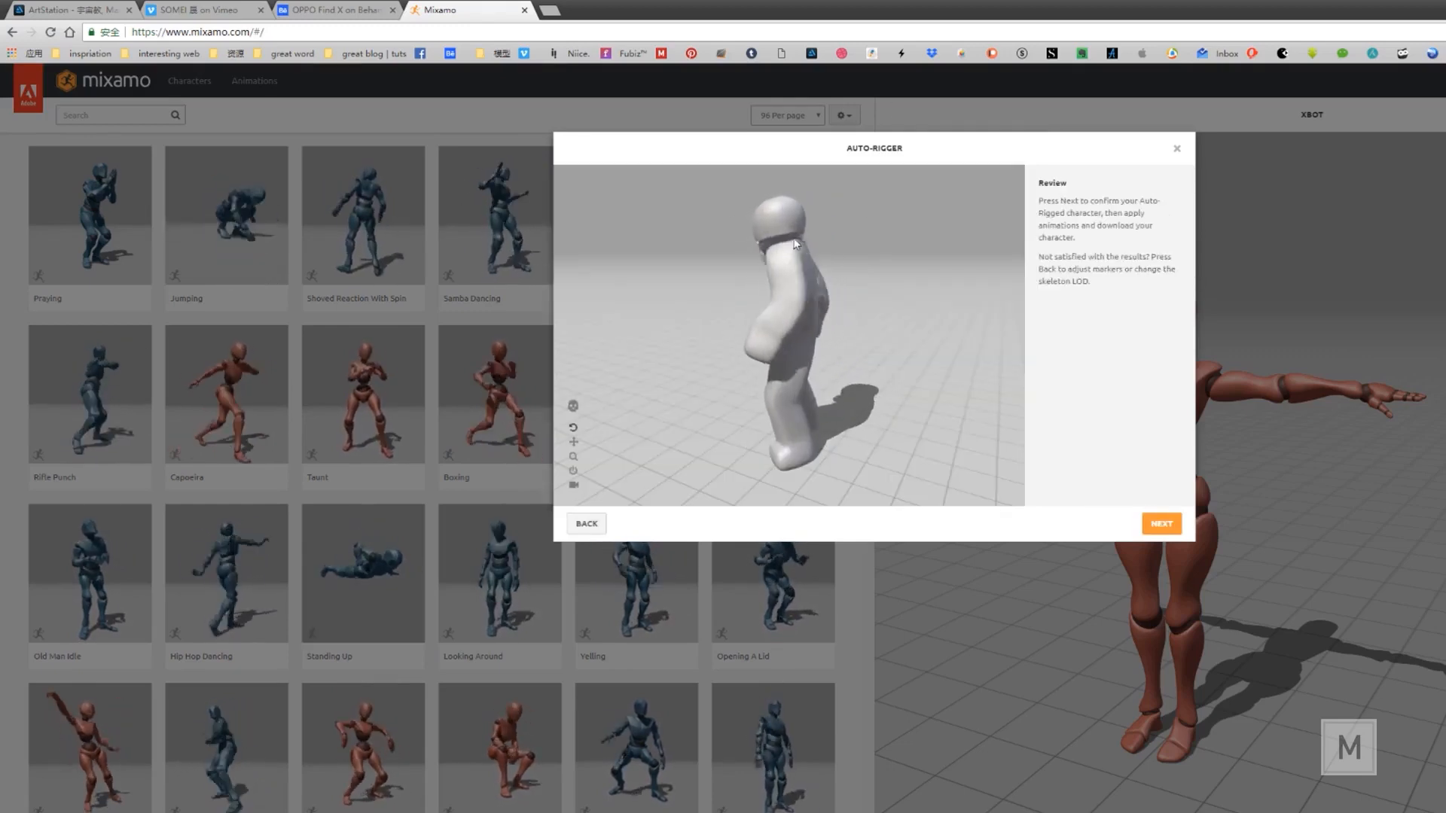
- Accept the rigged cage character, apply the red figure's Samba Dancing animation and inspect the motion
left_click(1161, 524)
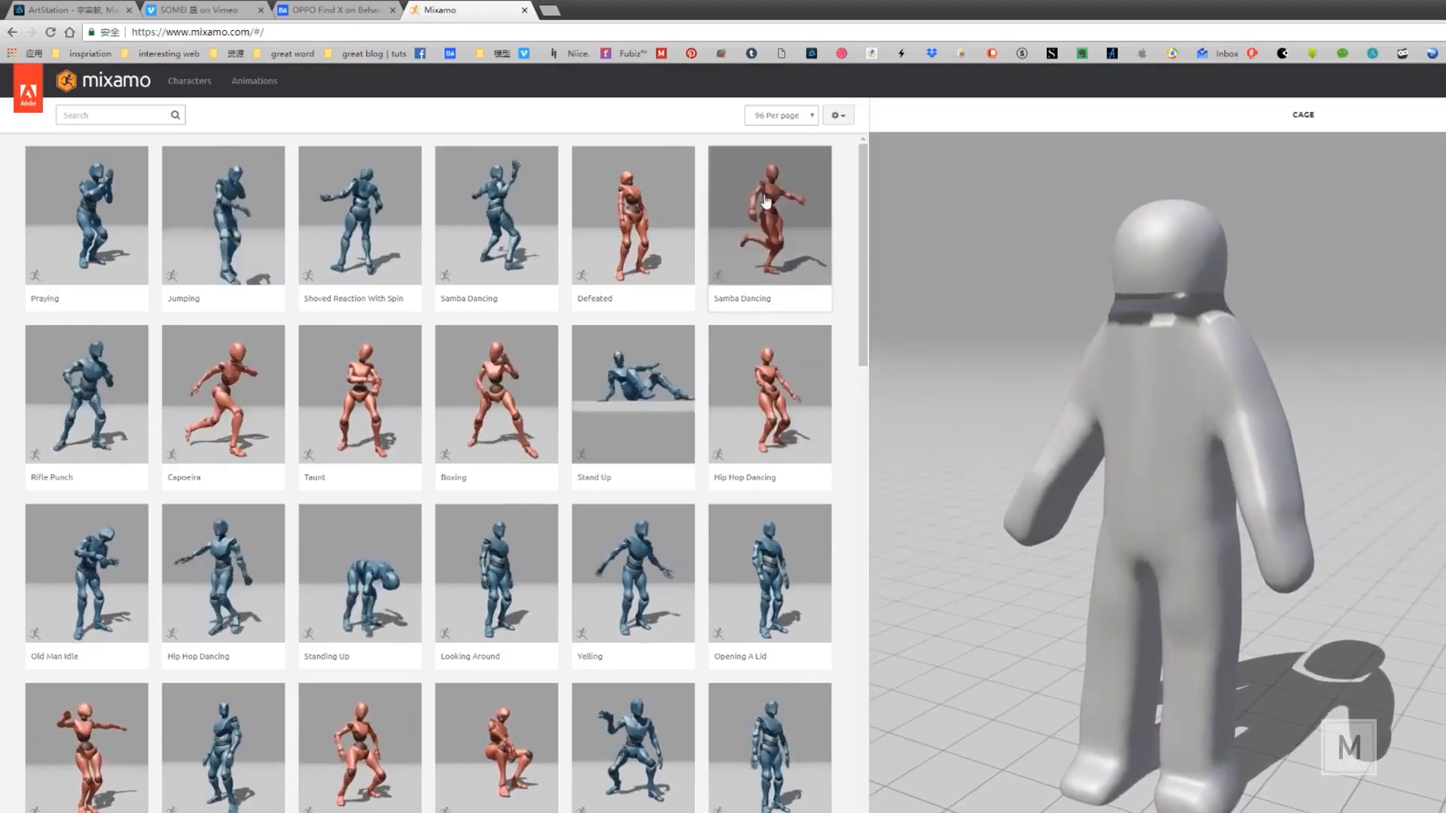
left_click(784, 220)
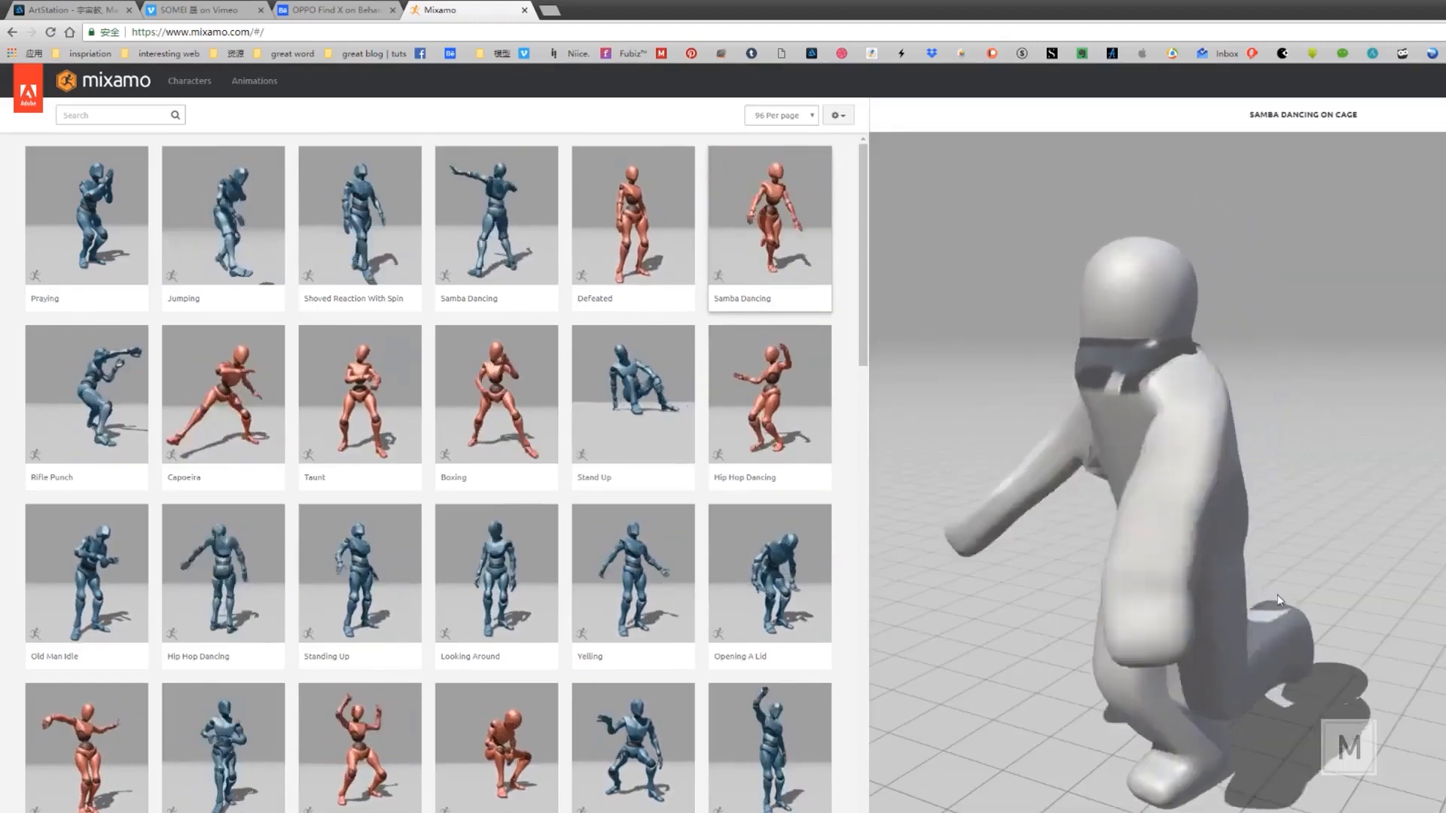
middle_click_drag(1286, 497, 1067, 611)
left_click_drag(1065, 610, 1119, 536)
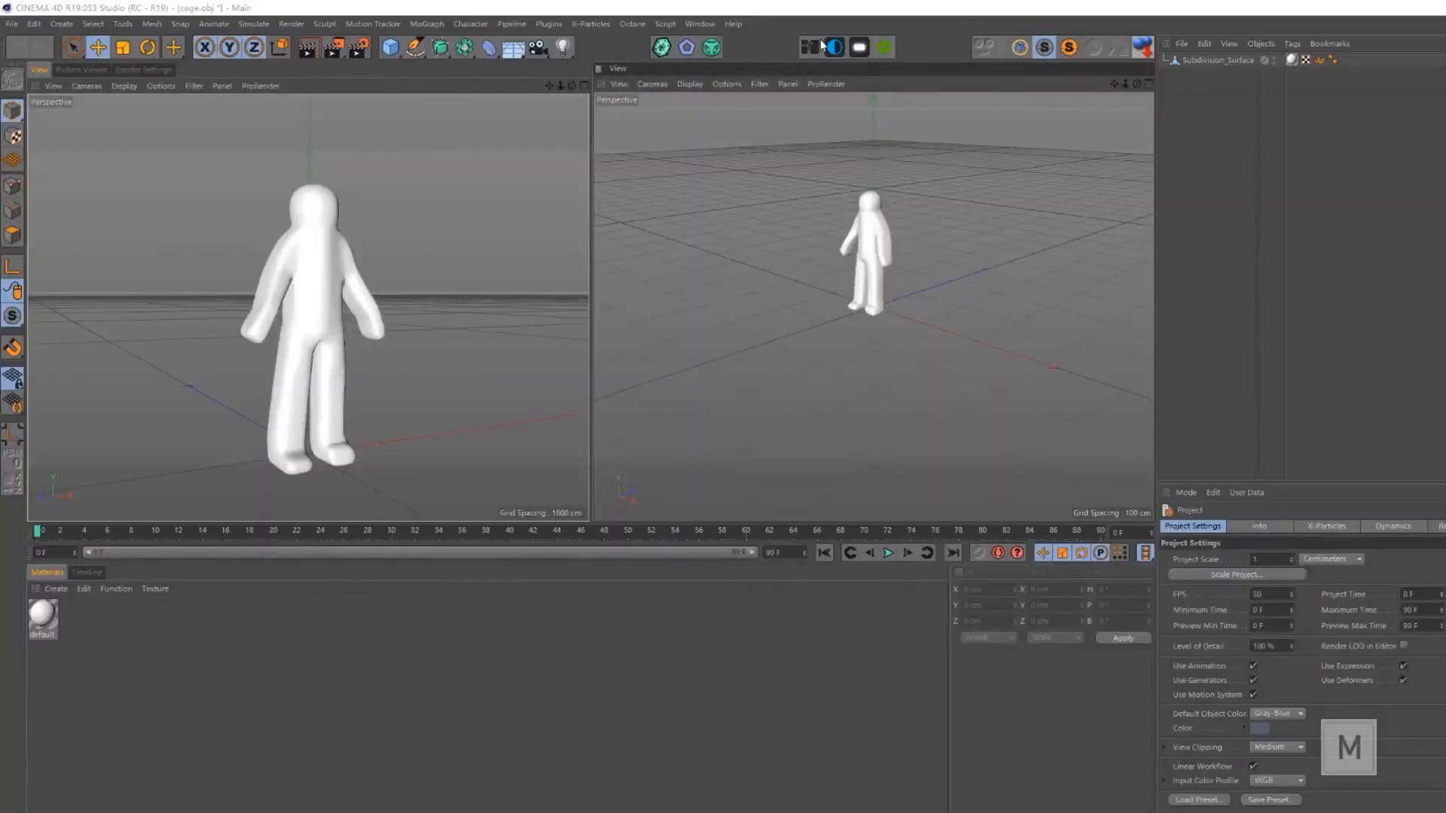
- In Cinema 4D, switch to charactor for rig.c4d and scrub the walk to frame 48 and back to 0 to compare cage and astronaut
left_click(699, 24)
left_click(727, 404)
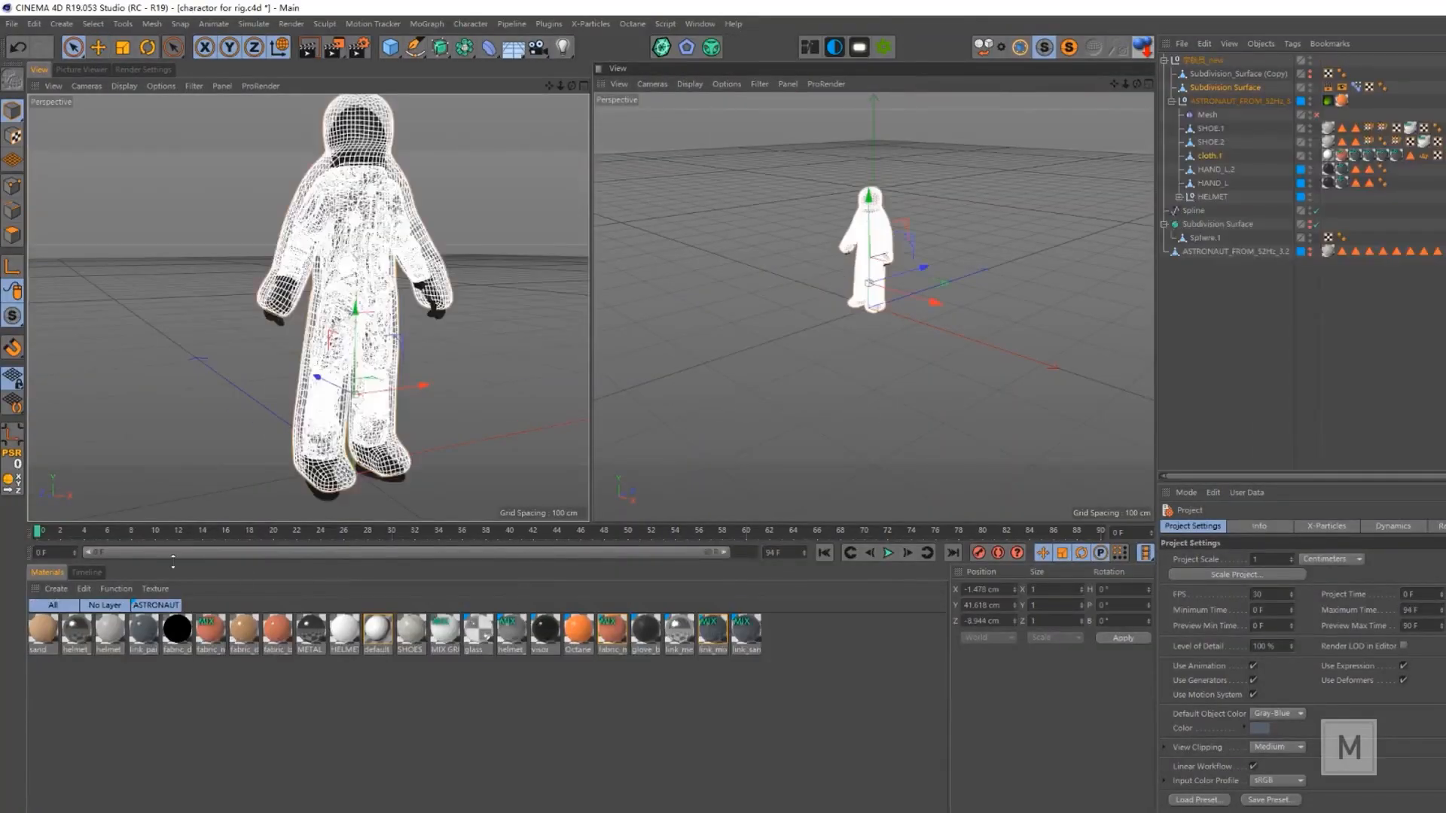
left_click_drag(67, 532, 621, 573)
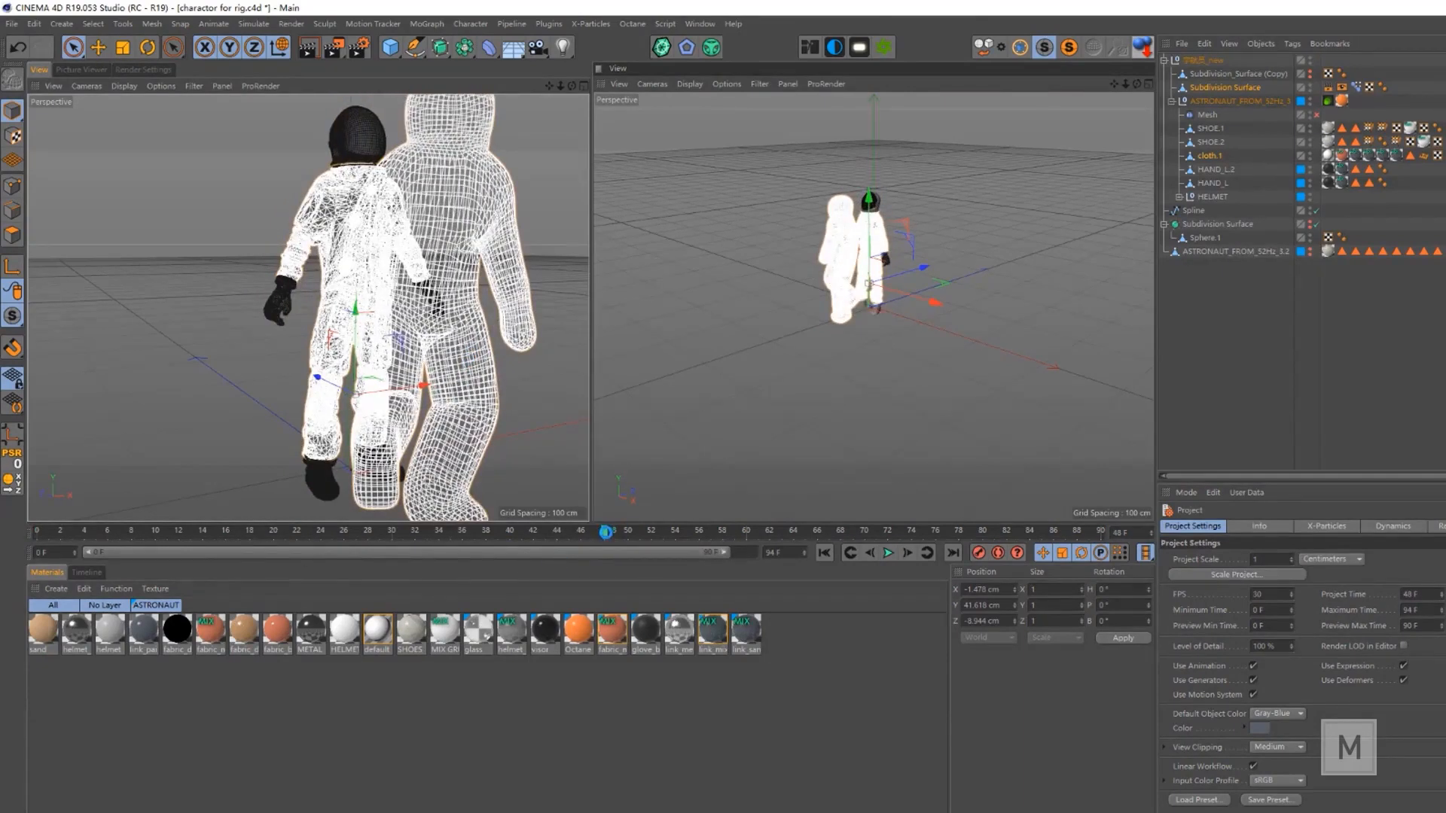
scroll(382, 317, "down", 5)
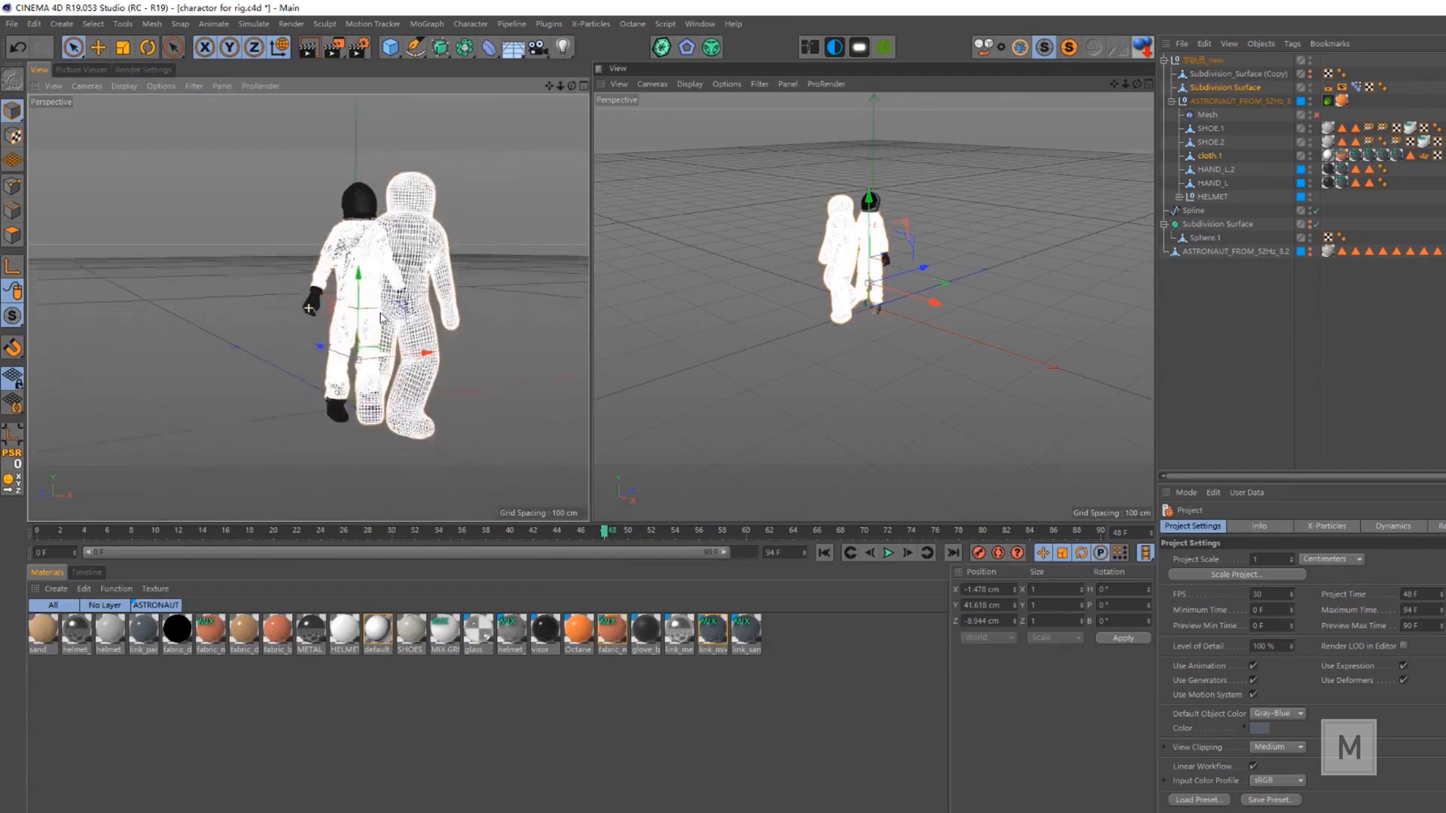
left_click_drag(616, 552, 37, 571)
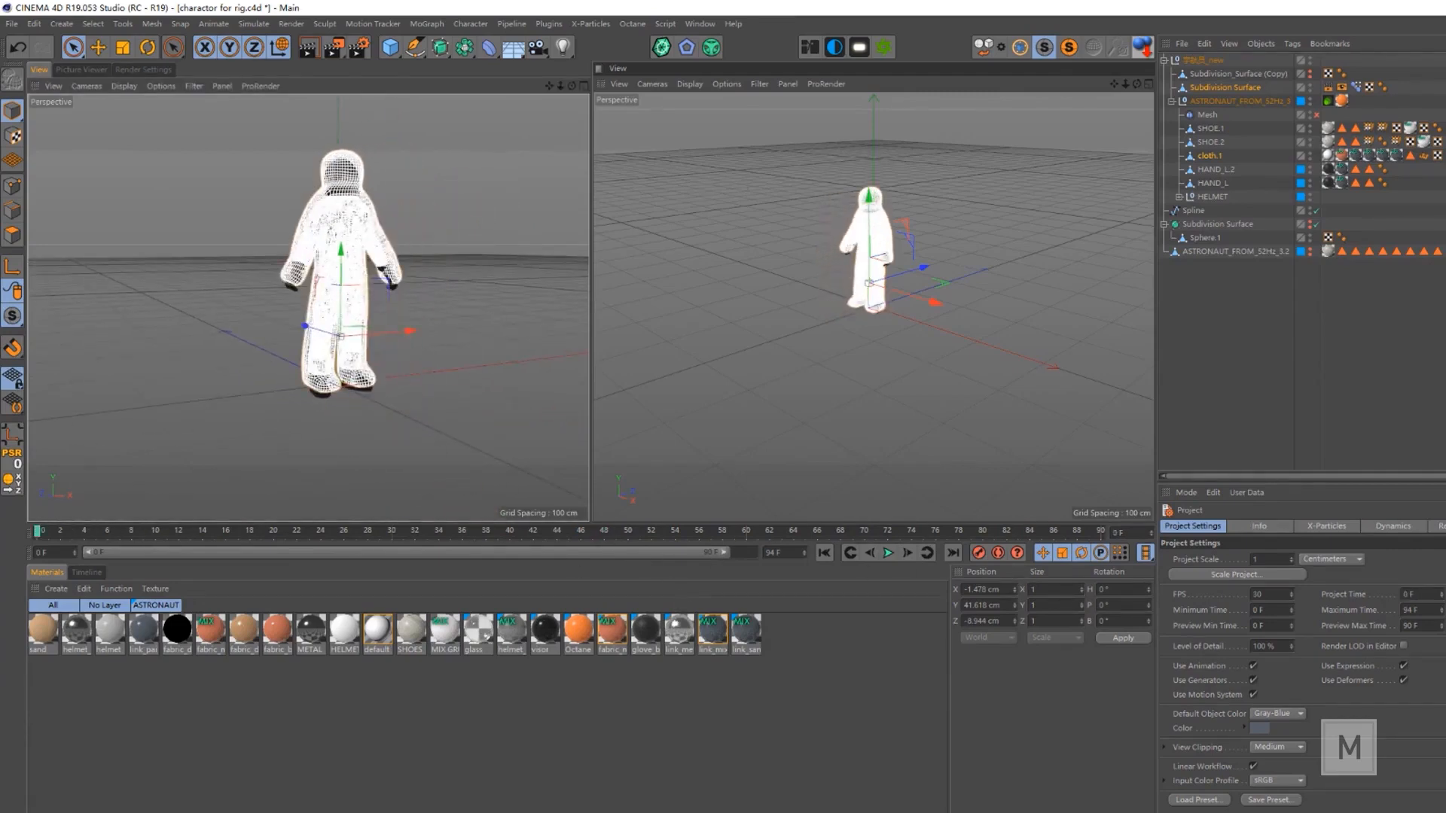
- Enable the astronaut's Mesh deformer and scrub the timeline to frame 53
left_click(1316, 114)
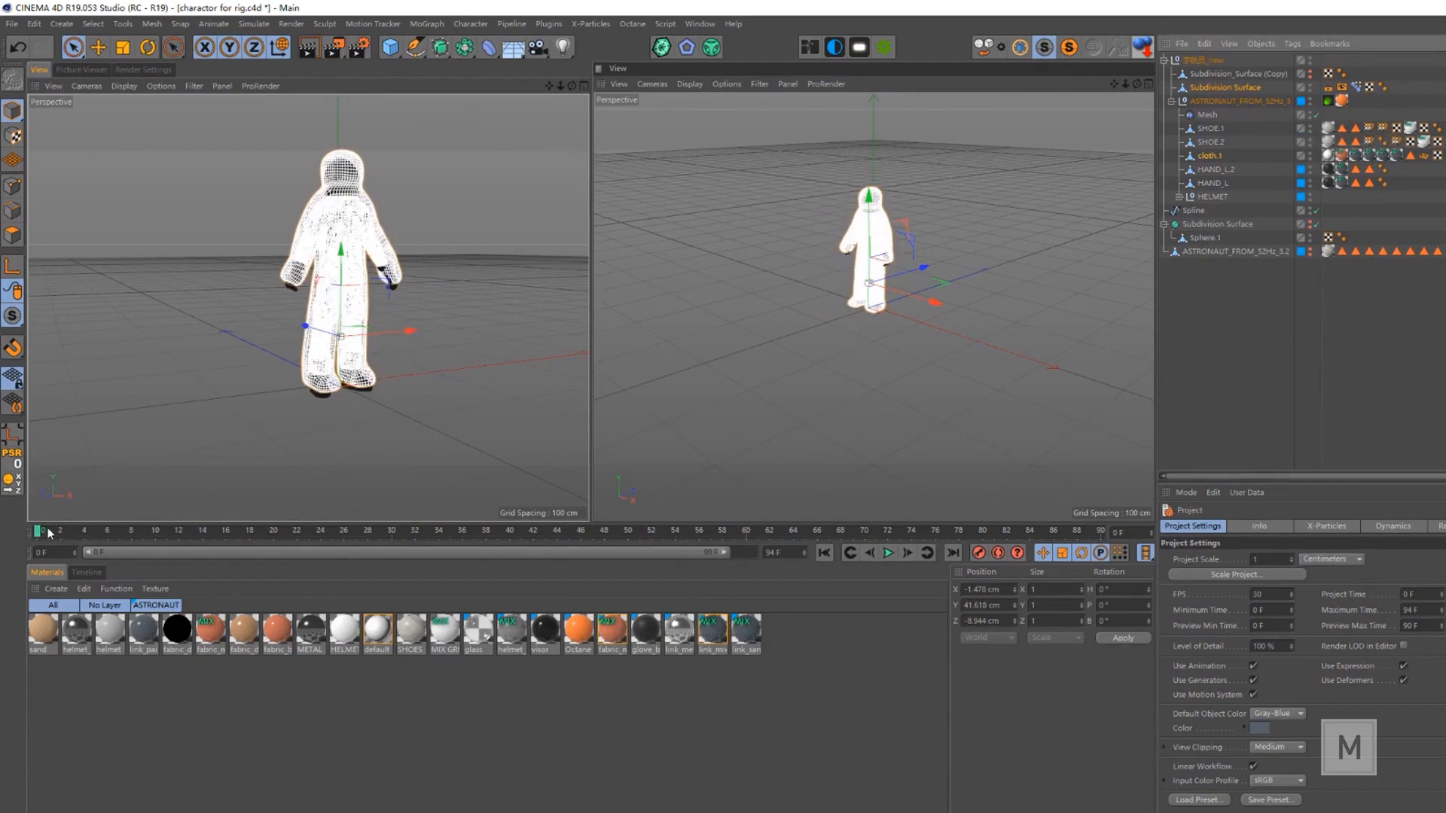
left_click_drag(49, 533, 664, 535)
- Hide the Subdivision Surface cage and scrub the timeline to frame 41 to check the deformed astronaut's walk
left_click(1311, 89, "alt")
left_click(1310, 89, "alt")
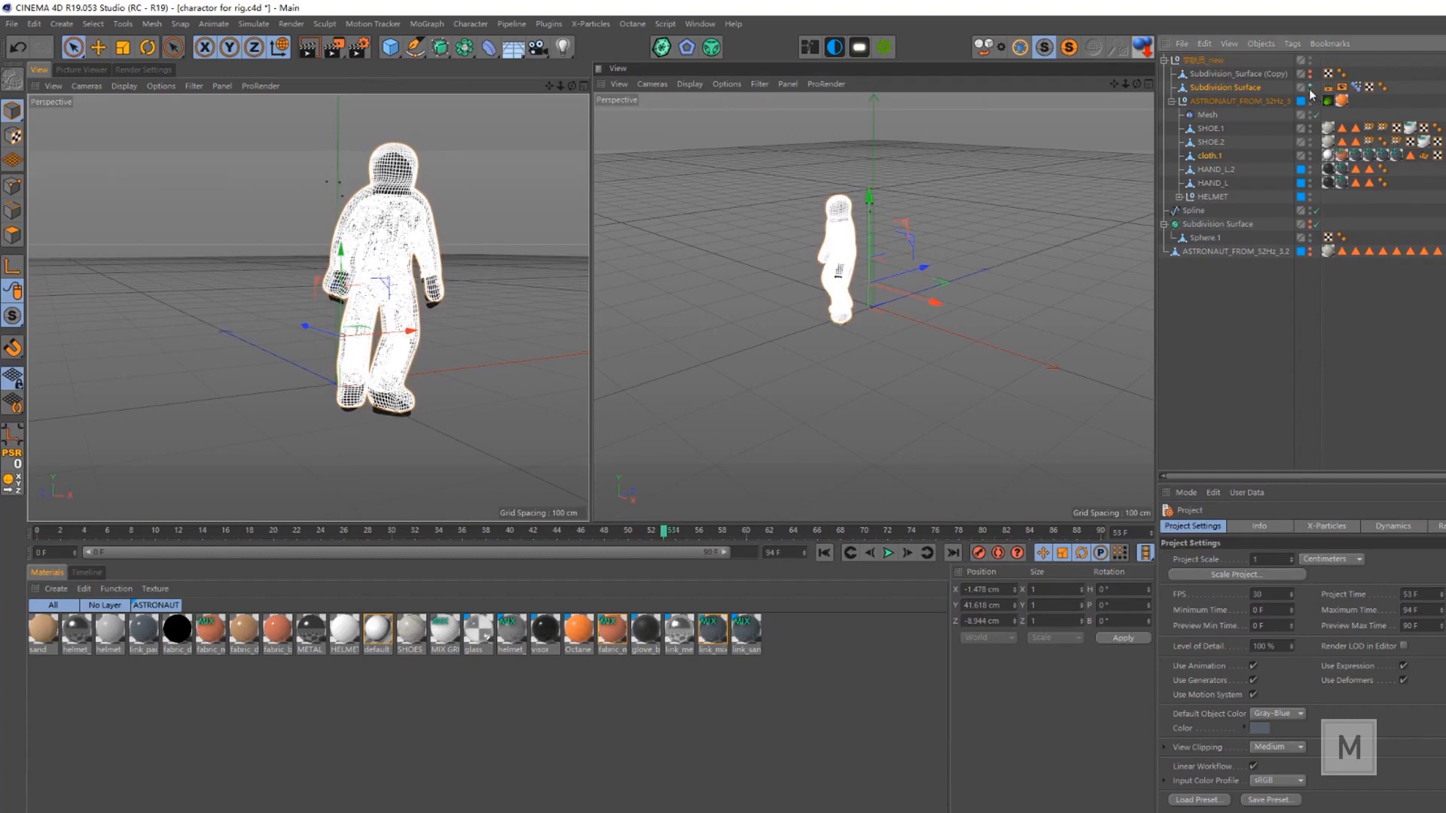
left_click_drag(134, 531, 888, 537)
left_click_drag(678, 547, 521, 556)
- Select the astronaut's Mesh deformer and look through the available deformer types
left_click(1205, 115)
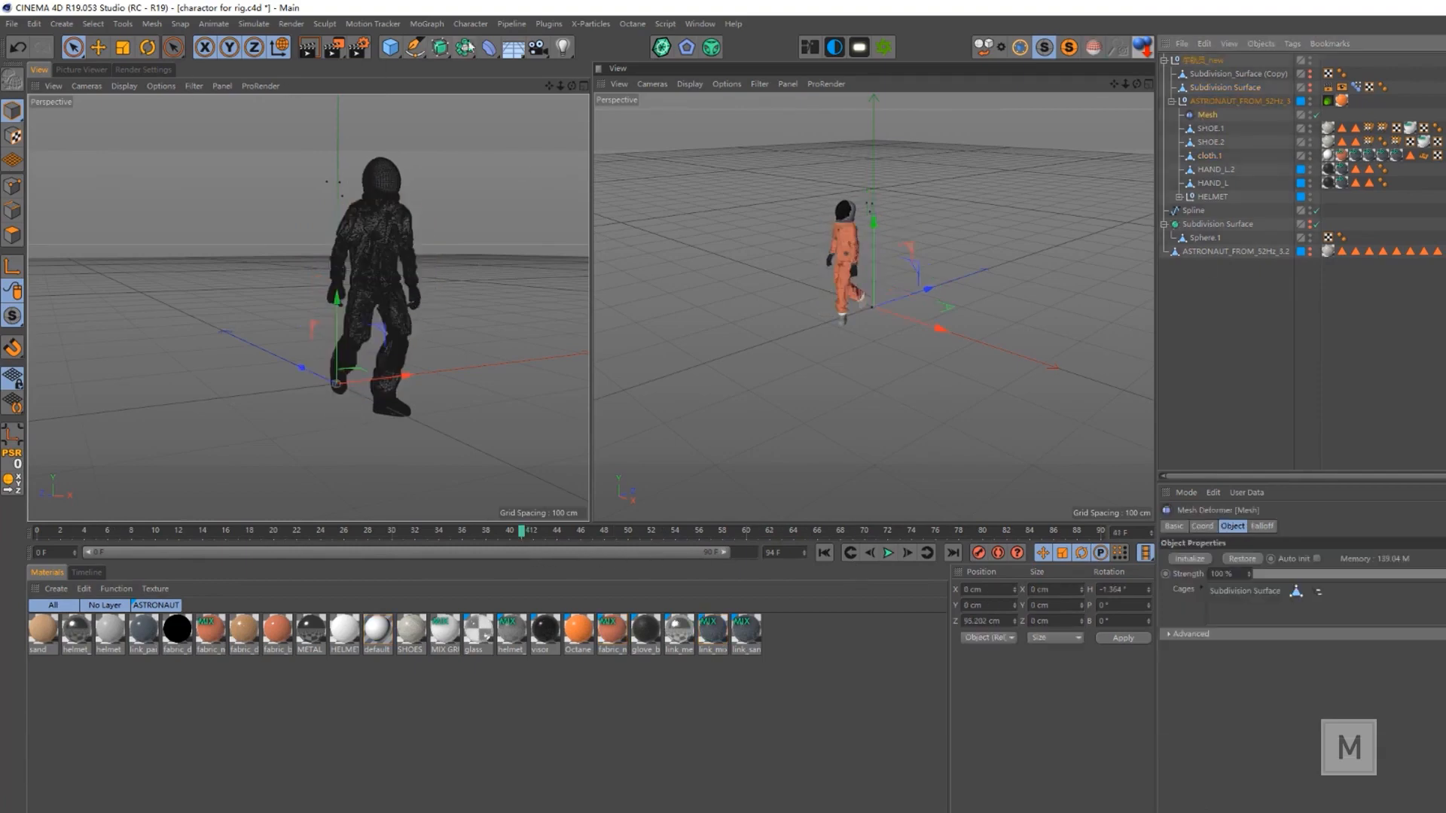
left_click(489, 46)
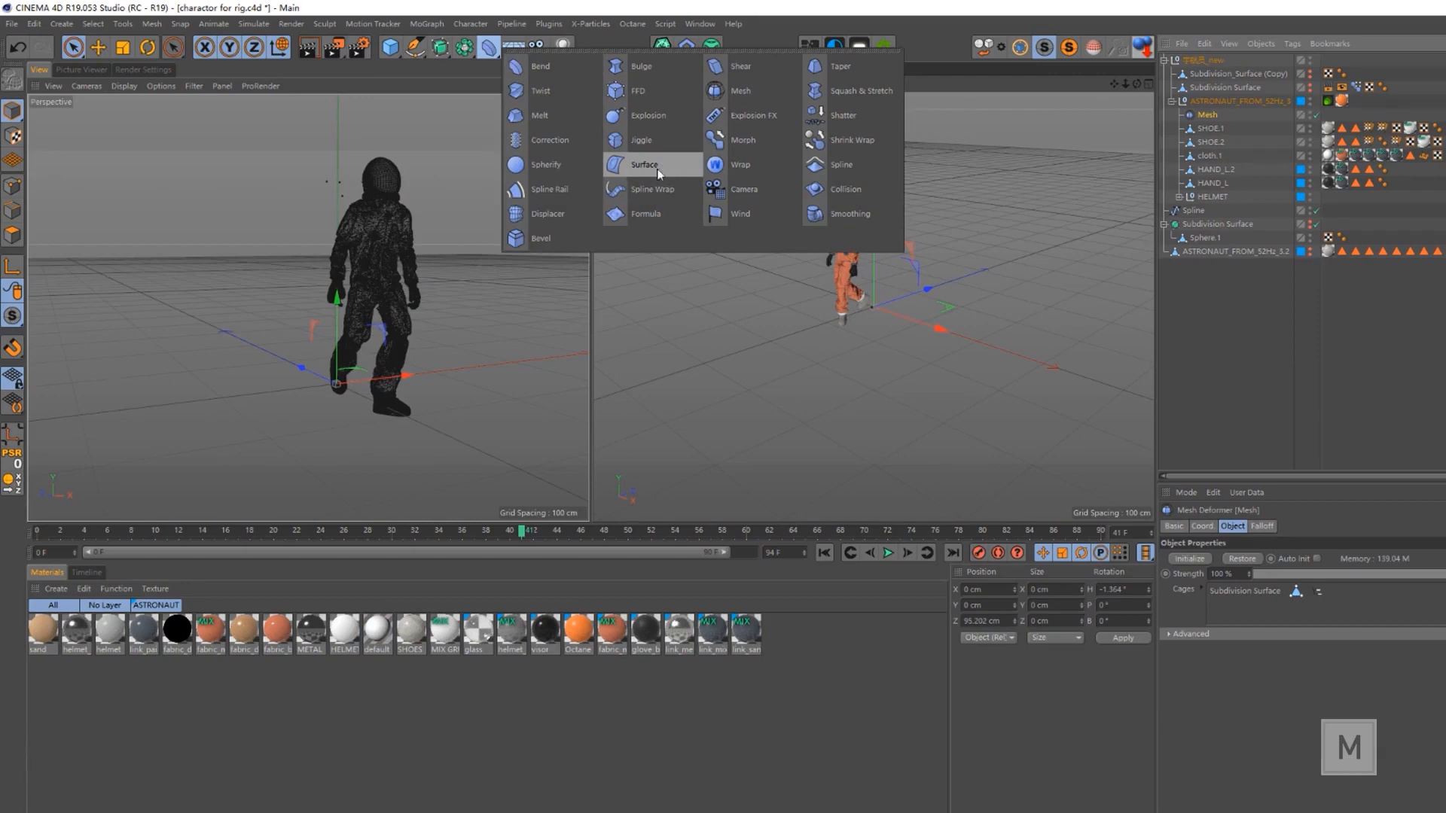
left_click(1246, 377)
left_click(1241, 369)
left_click(1208, 114)
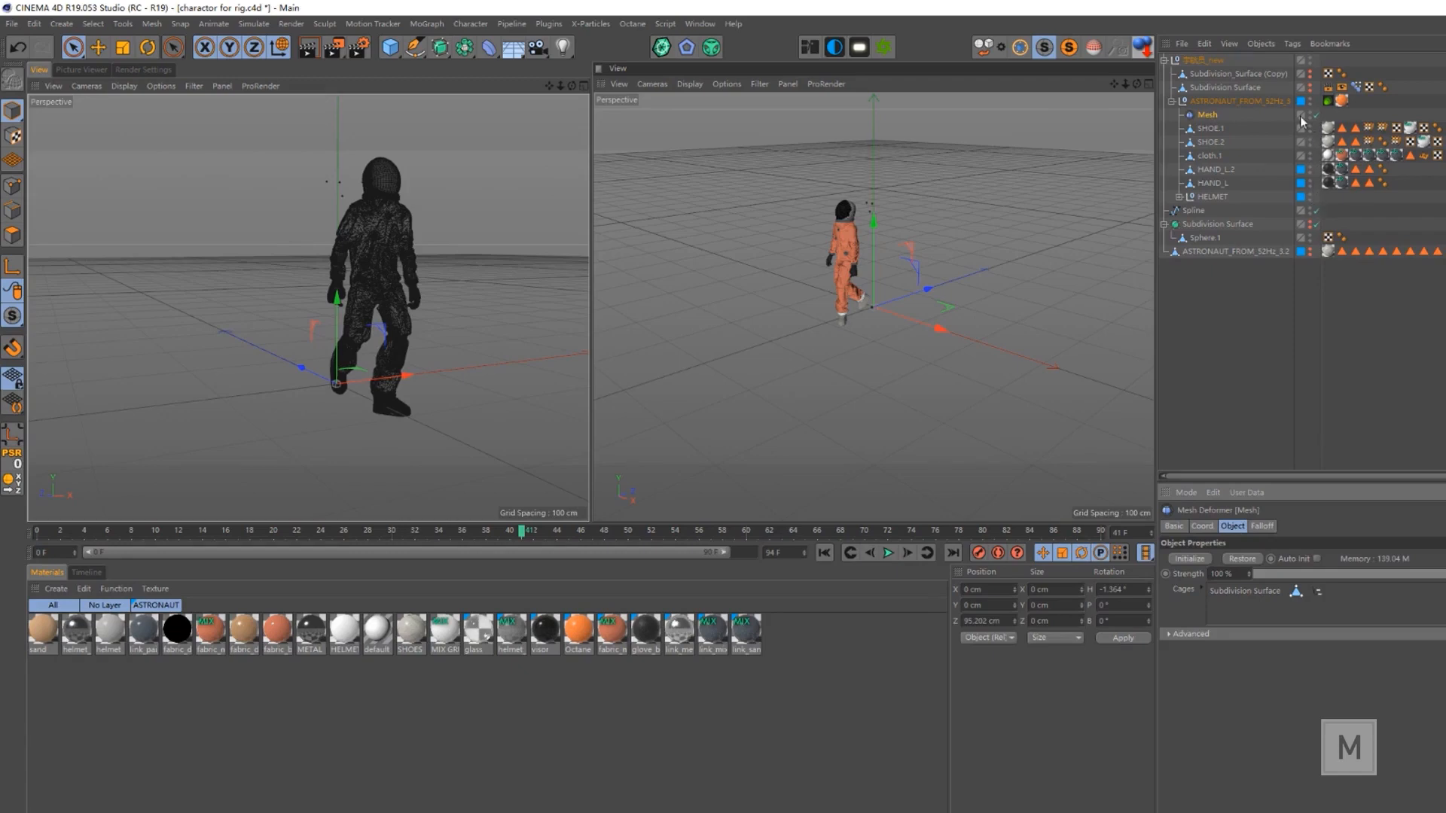
- Toggle the Subdivision Surface cage's viewport visibility to compare it with the astronaut, leaving the cage shown
left_click(1311, 85)
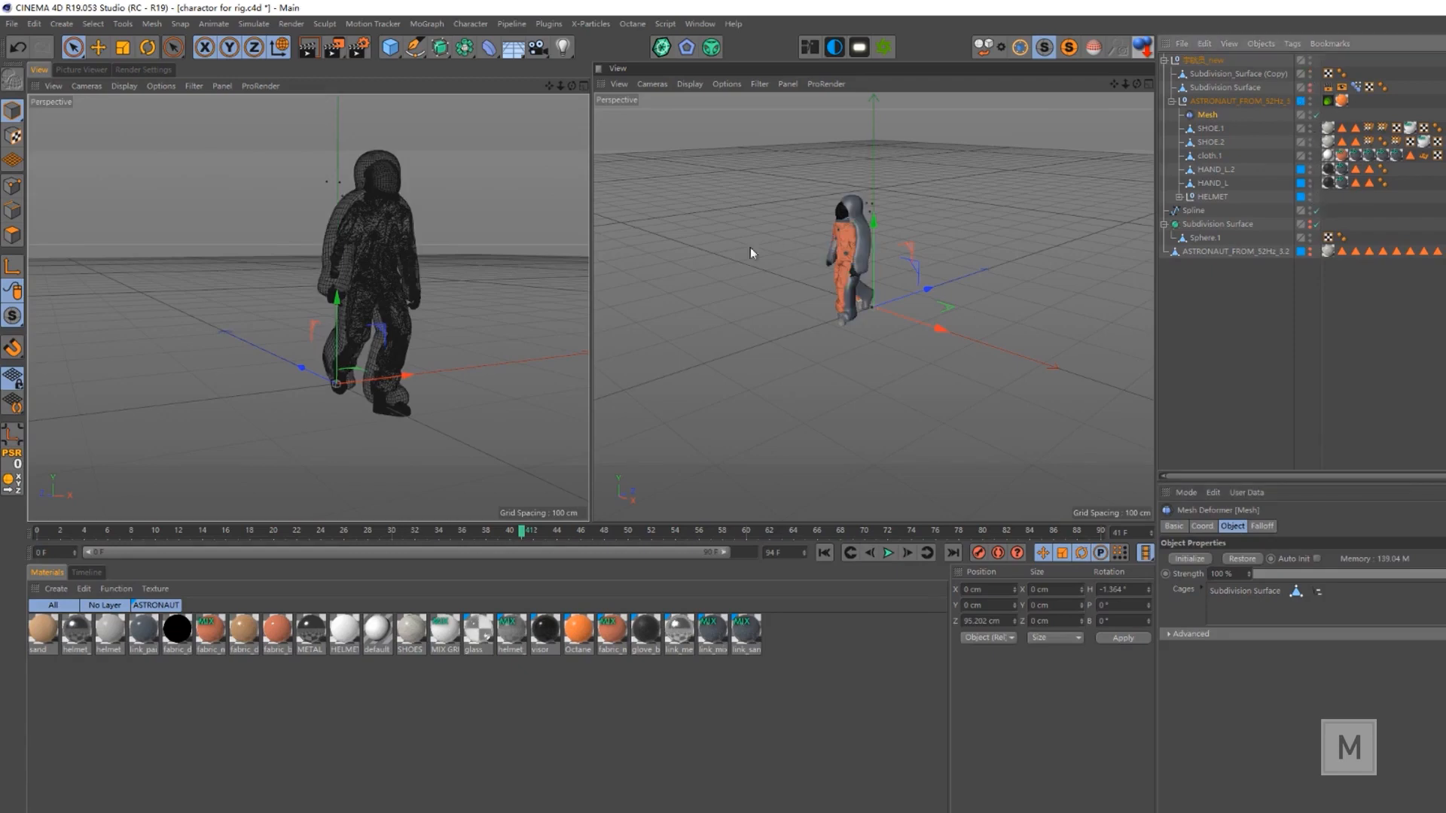
left_click(1310, 85)
left_click(1310, 85)
left_click(1310, 84)
left_click(1311, 86)
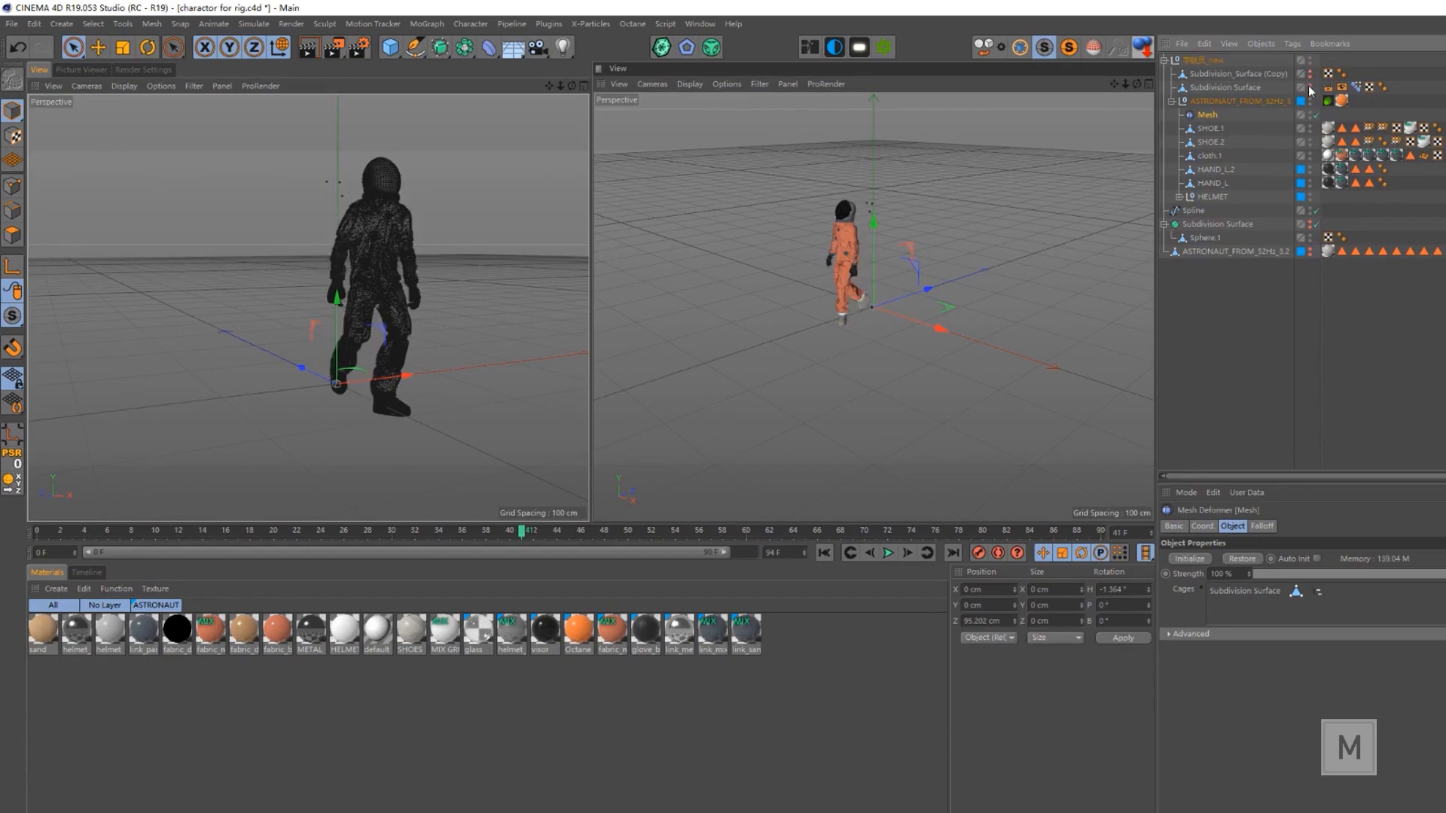
left_click(1310, 86)
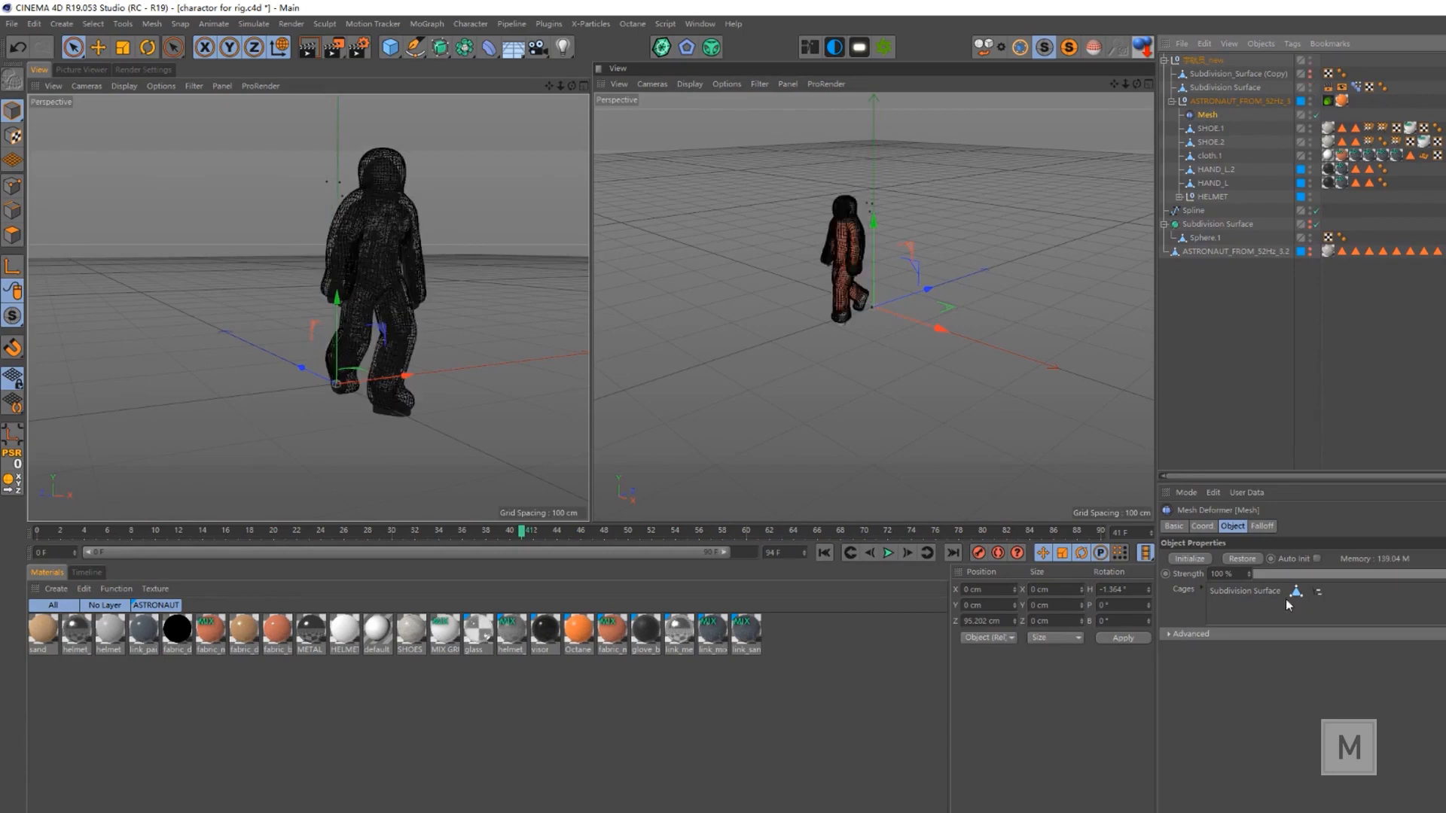
- Expand the Mesh deformer's Advanced settings, keep External at Surface and examine where the astronaut meets the cage up close
left_click(1203, 637)
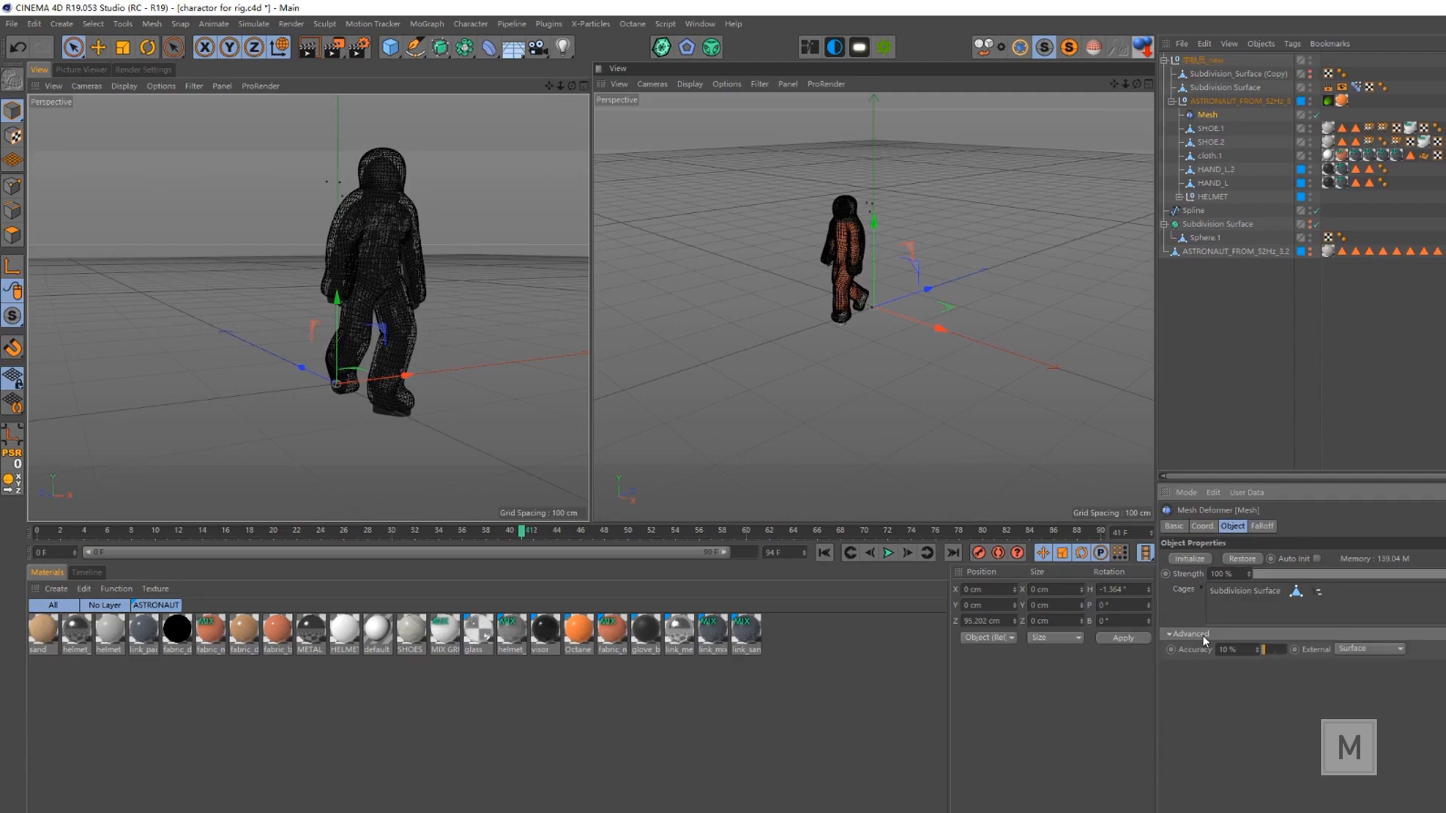
left_click(1365, 652)
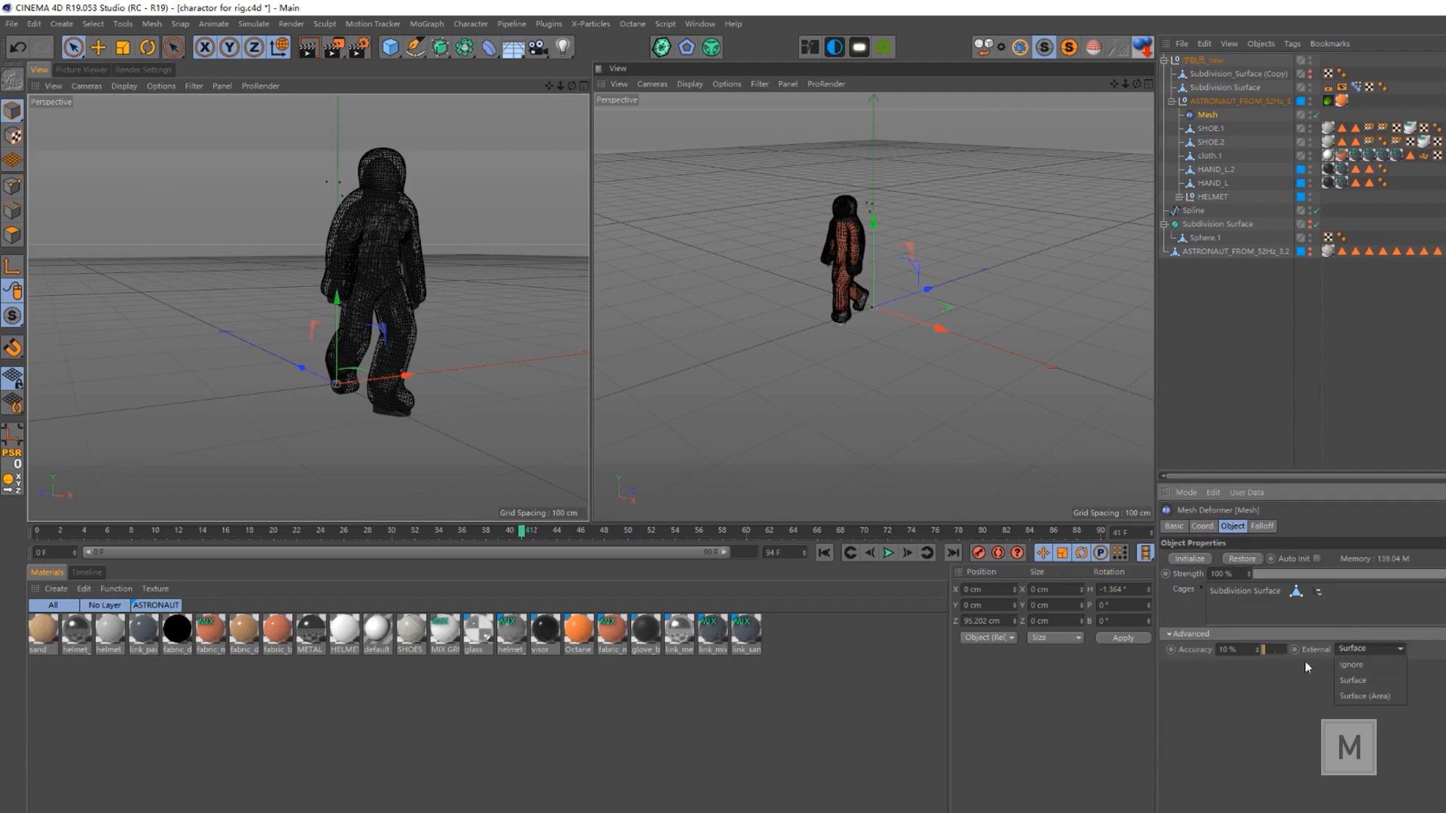
left_click(1372, 680)
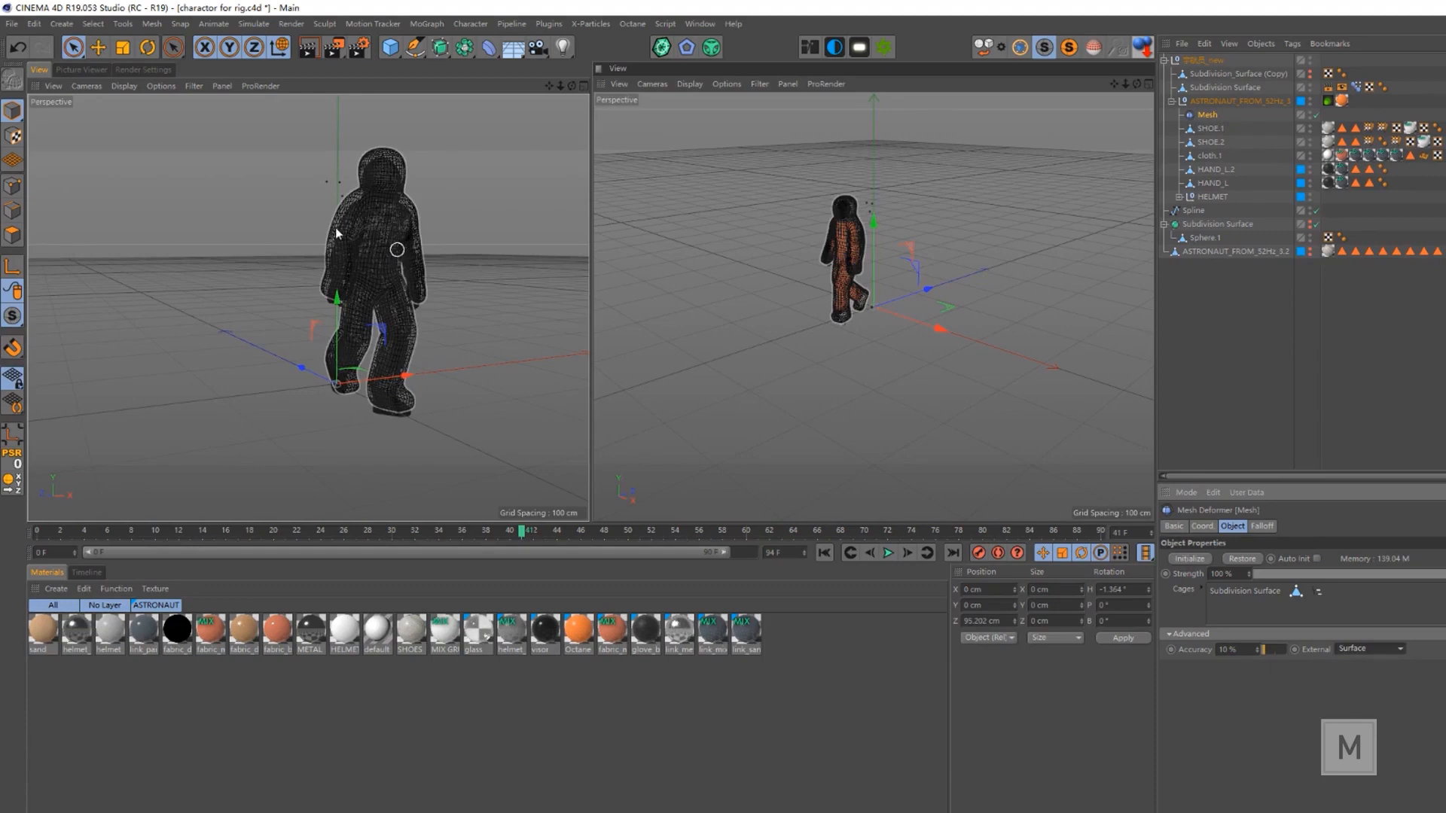
right_click_drag(338, 279, 328, 316, "alt")
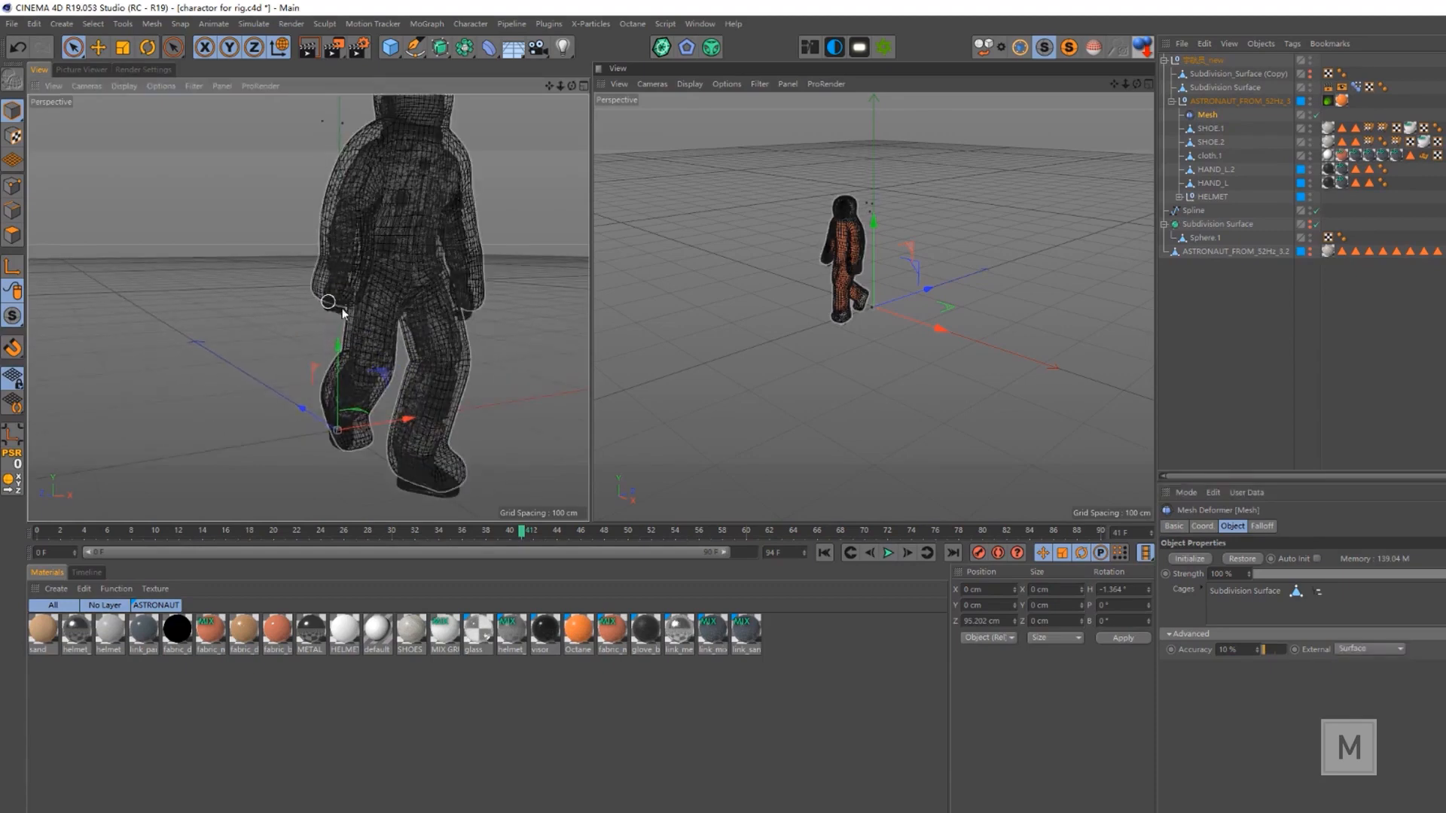
scroll(433, 317, "down", 4)
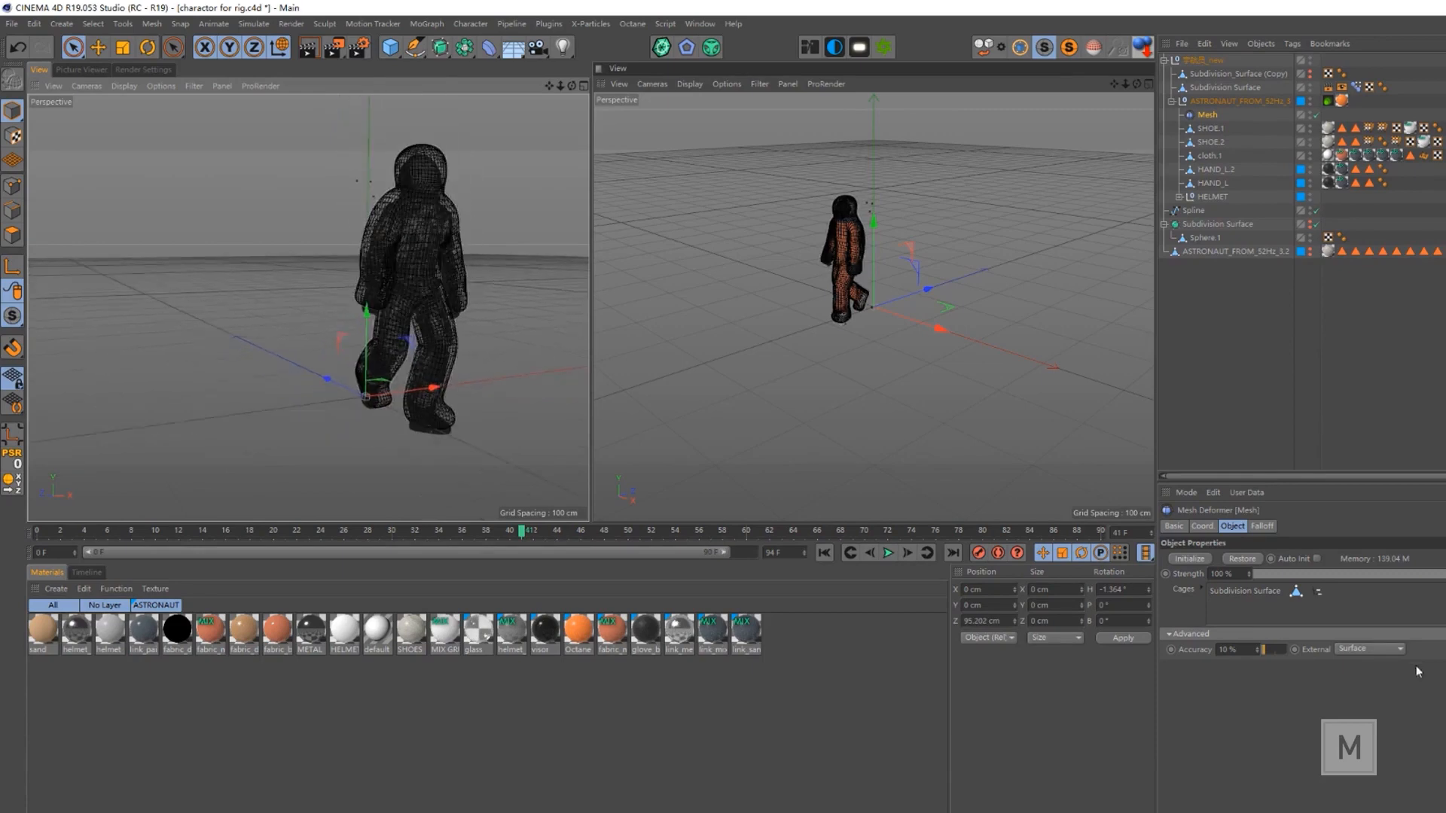
- Try the Mesh deformer's External option Ignore and inspect the astronaut from several angles up to frame 59
left_click(1370, 650)
left_click(1372, 666)
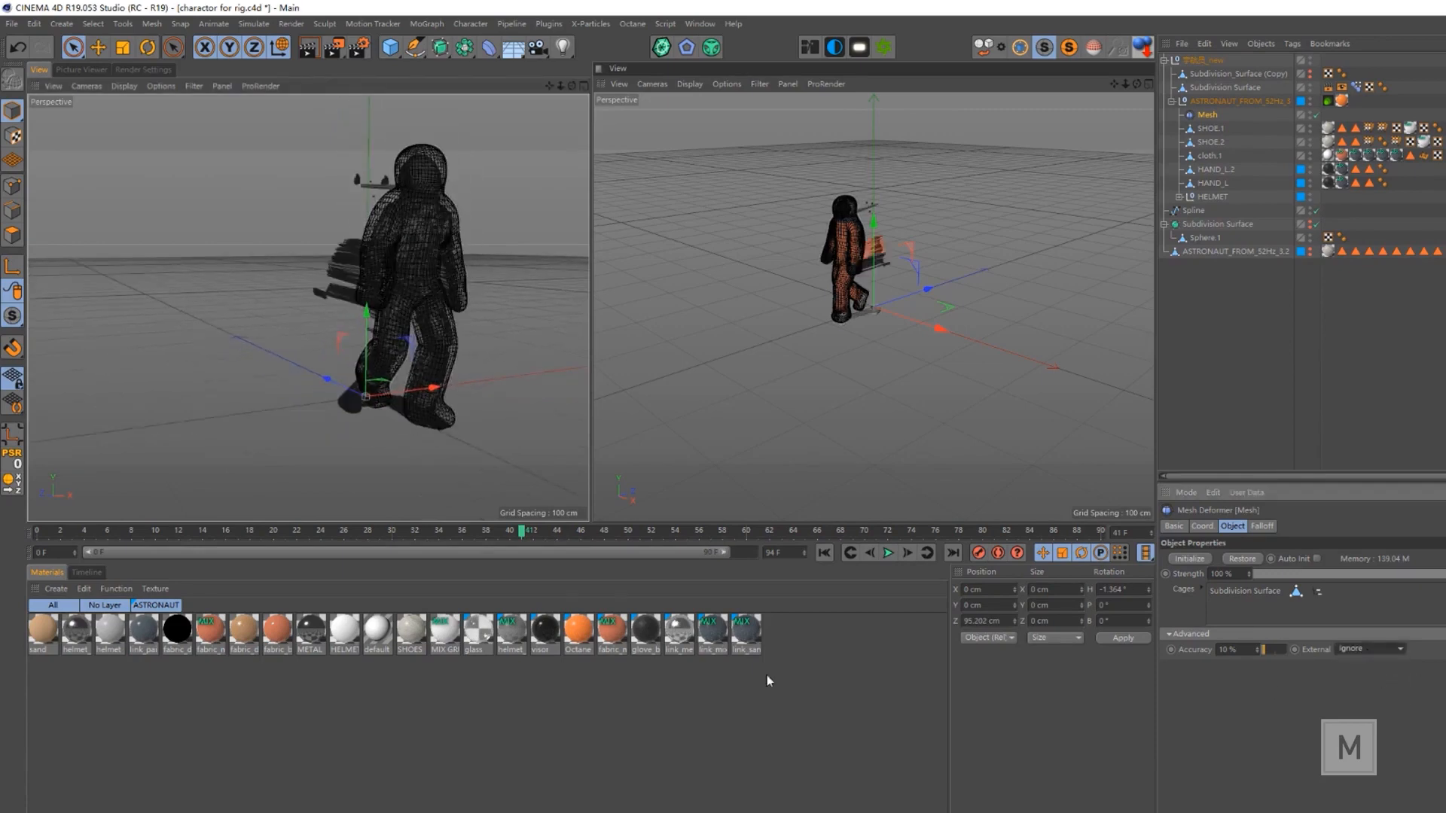
left_click_drag(387, 228, 242, 336, "alt")
left_click(1378, 648)
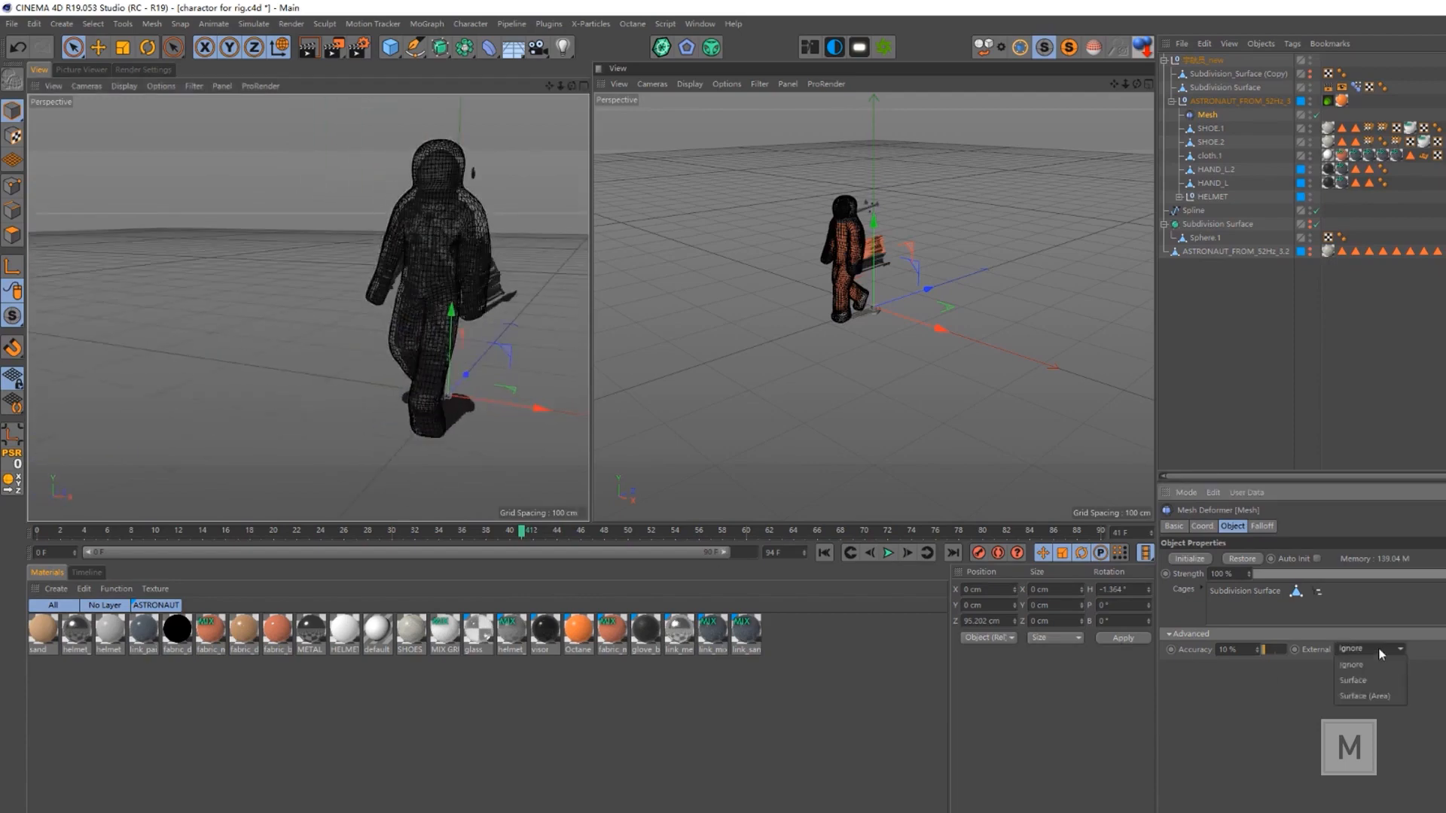
left_click(215, 302)
left_click_drag(526, 372, 478, 396, "alt")
left_click_drag(109, 534, 734, 562)
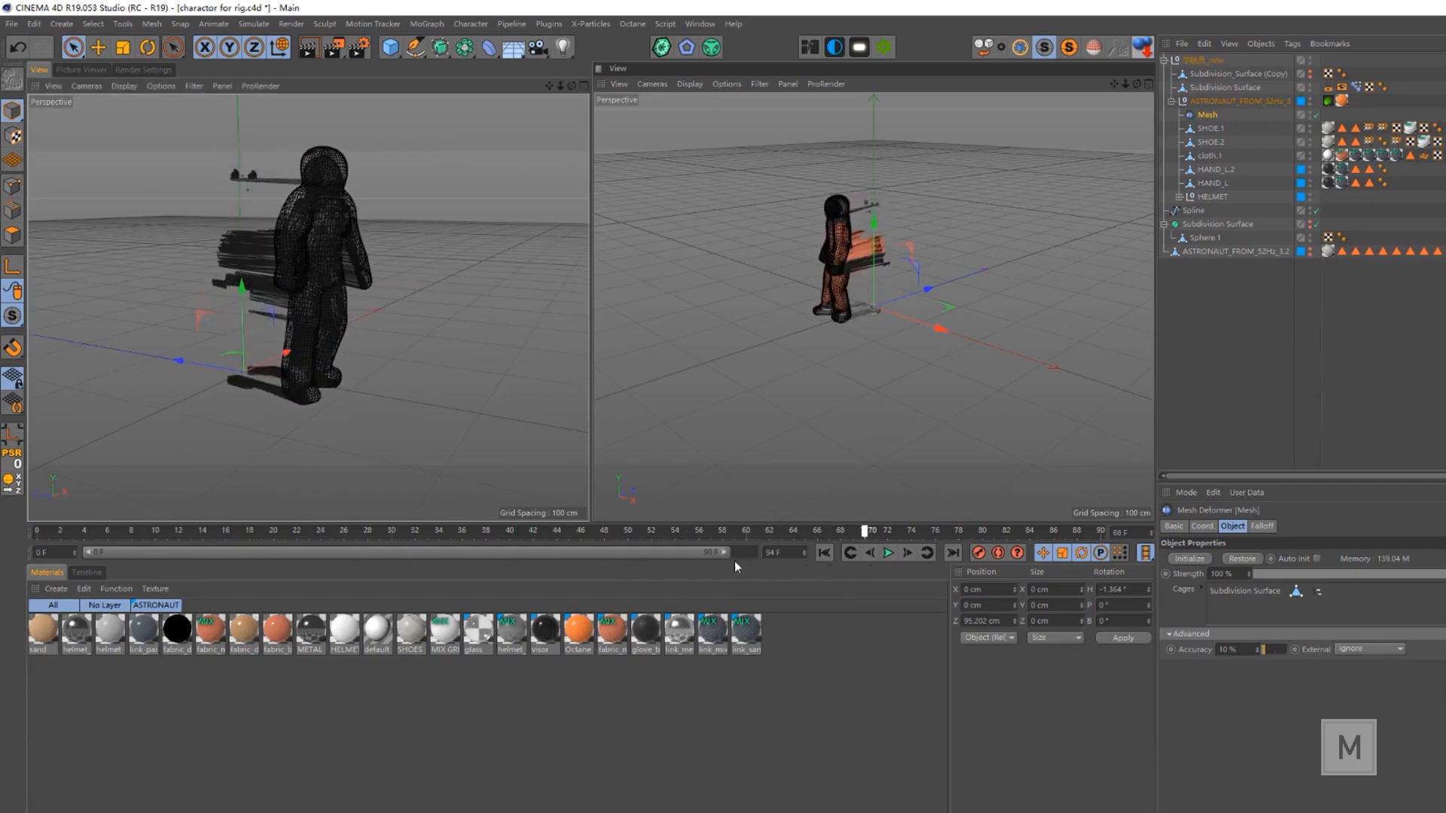
left_click_drag(372, 337, 215, 174, "alt")
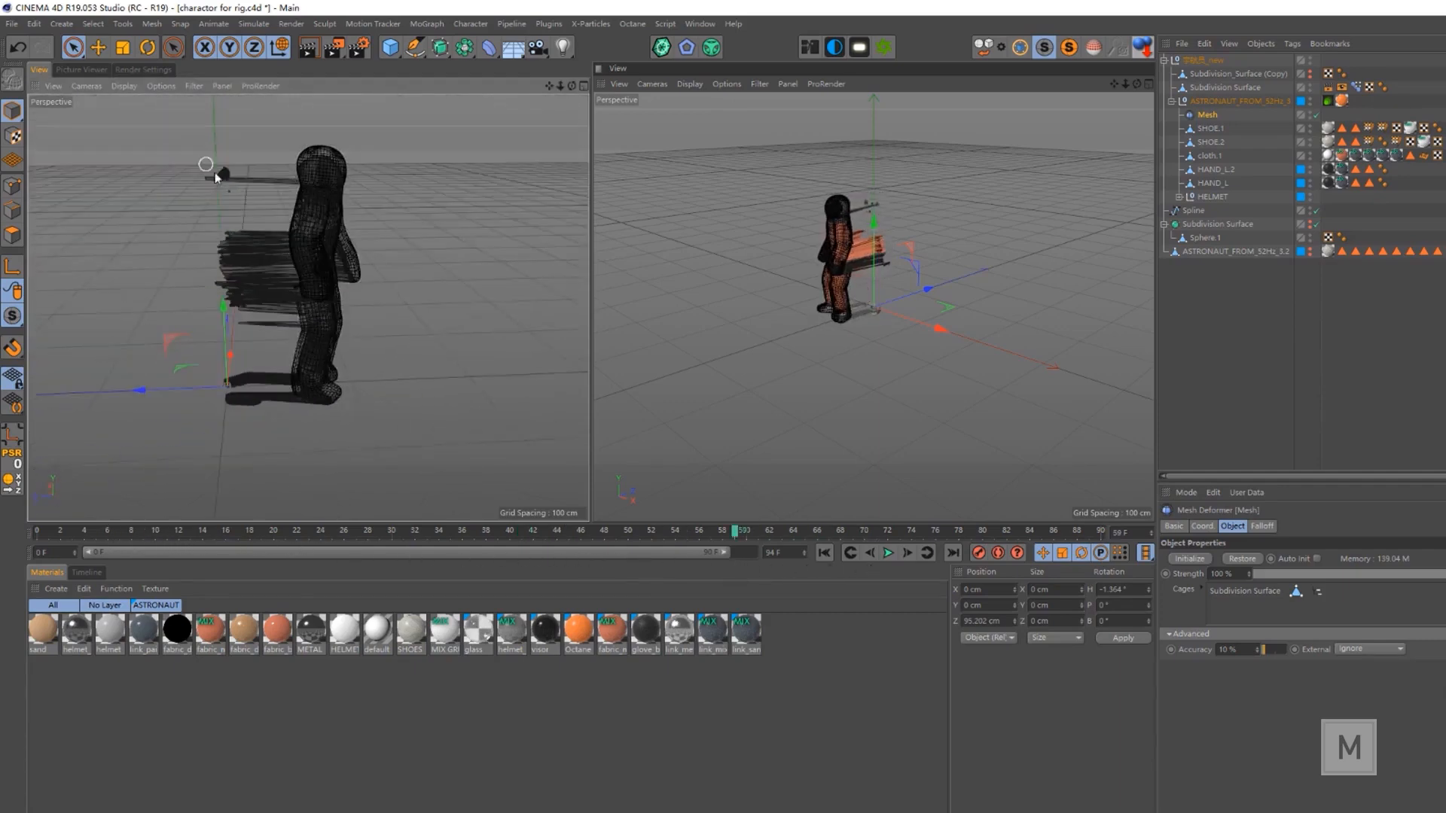
- Set the Mesh deformer's External option to Surface and scrub the timeline back to frame 0
left_click(1372, 650)
left_click(1356, 681)
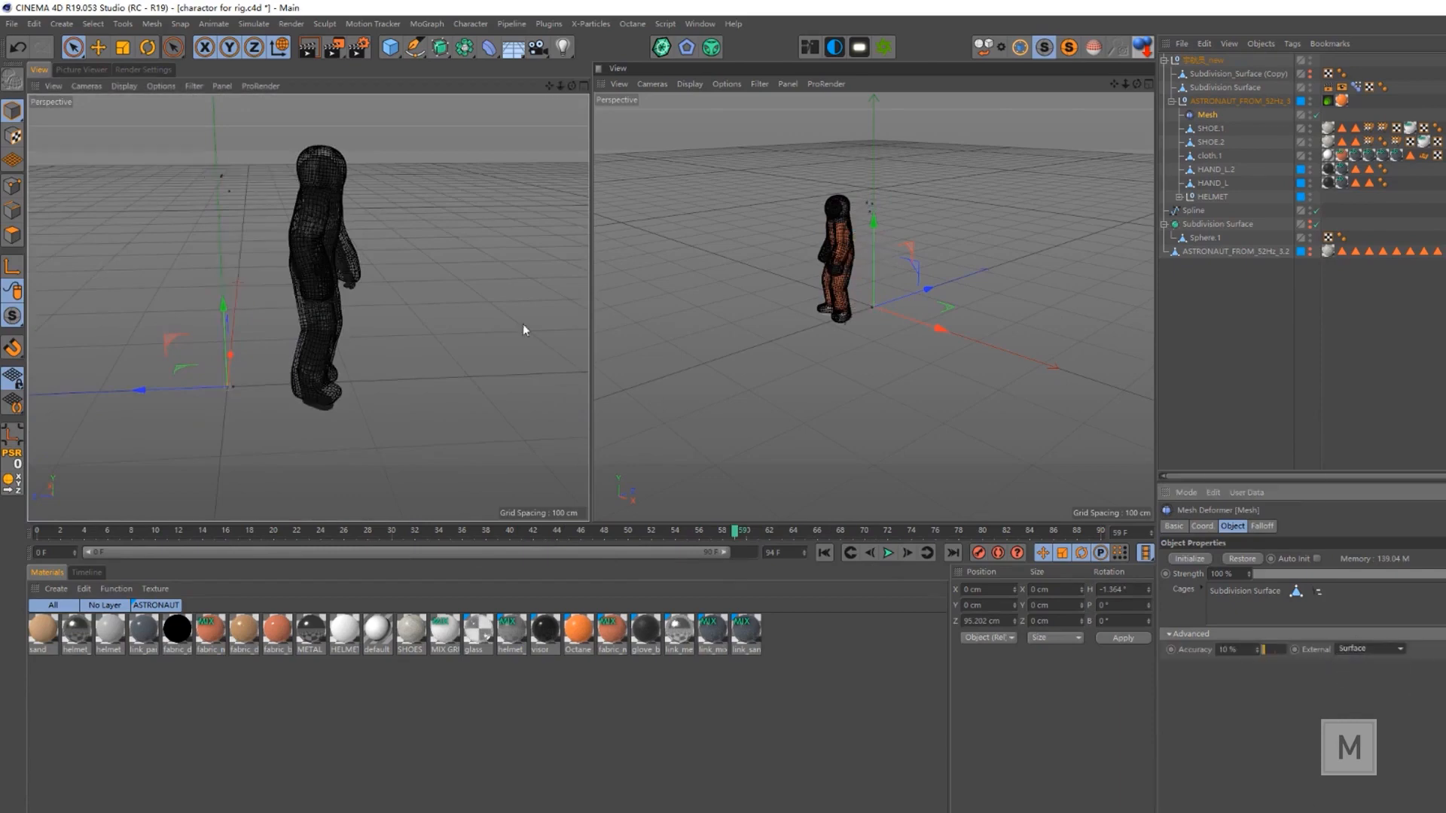
left_click_drag(241, 332, 468, 391, "alt")
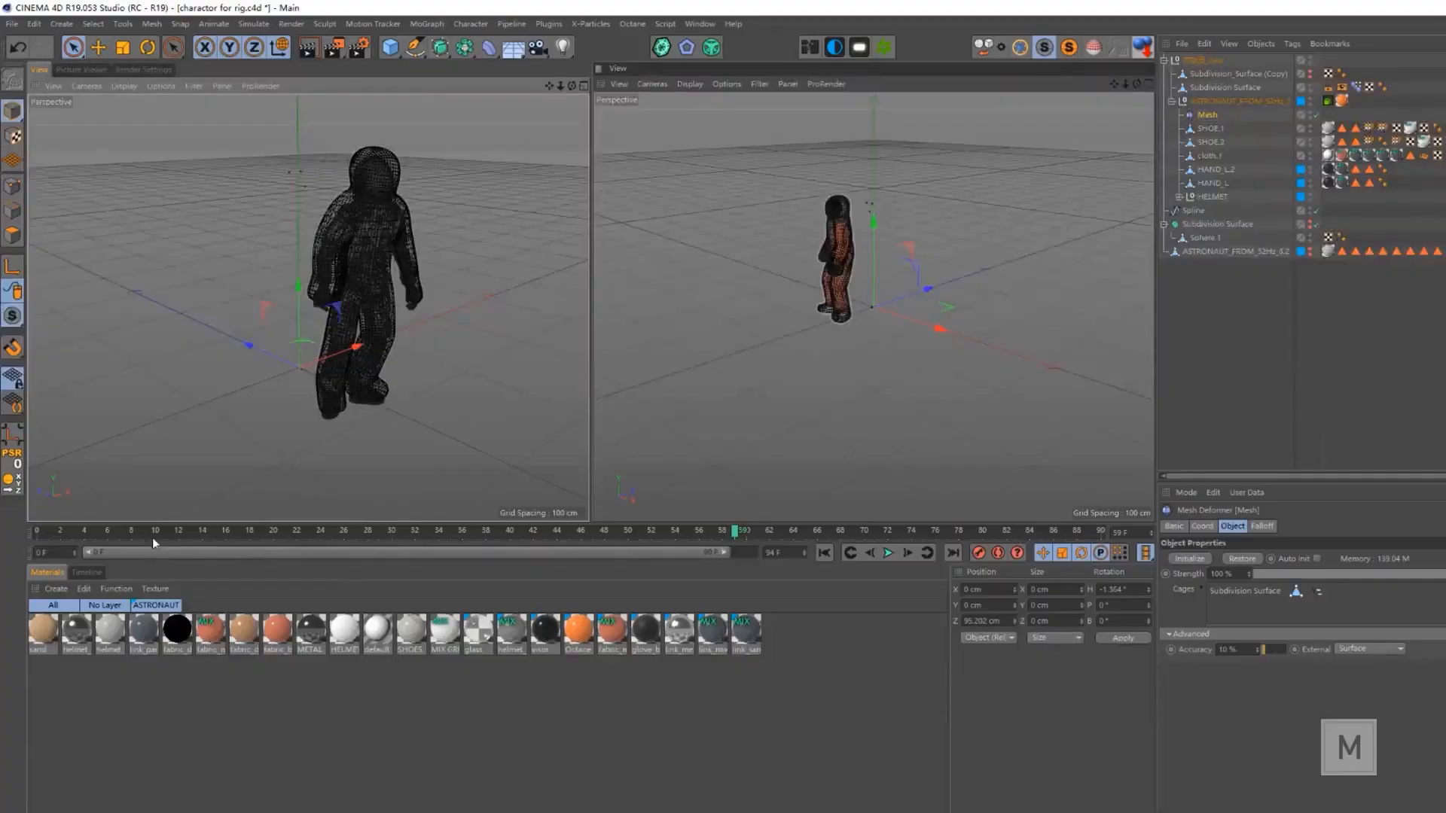
left_click_drag(152, 538, 73, 531)
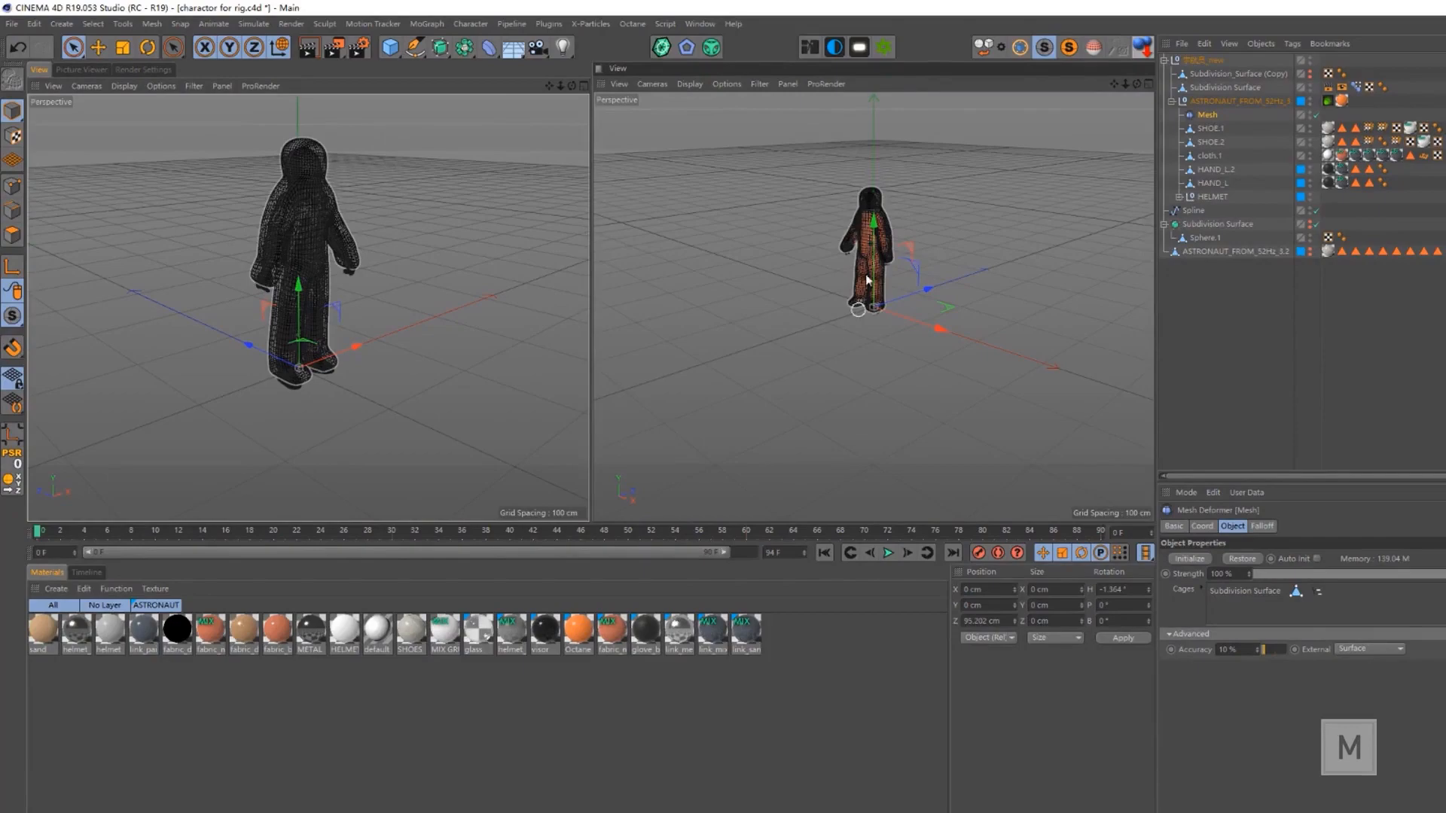
- Switch to Mixamo to review the Samba Dancing animation on the cage, and return to Cinema 4D
key("alt+Tab")
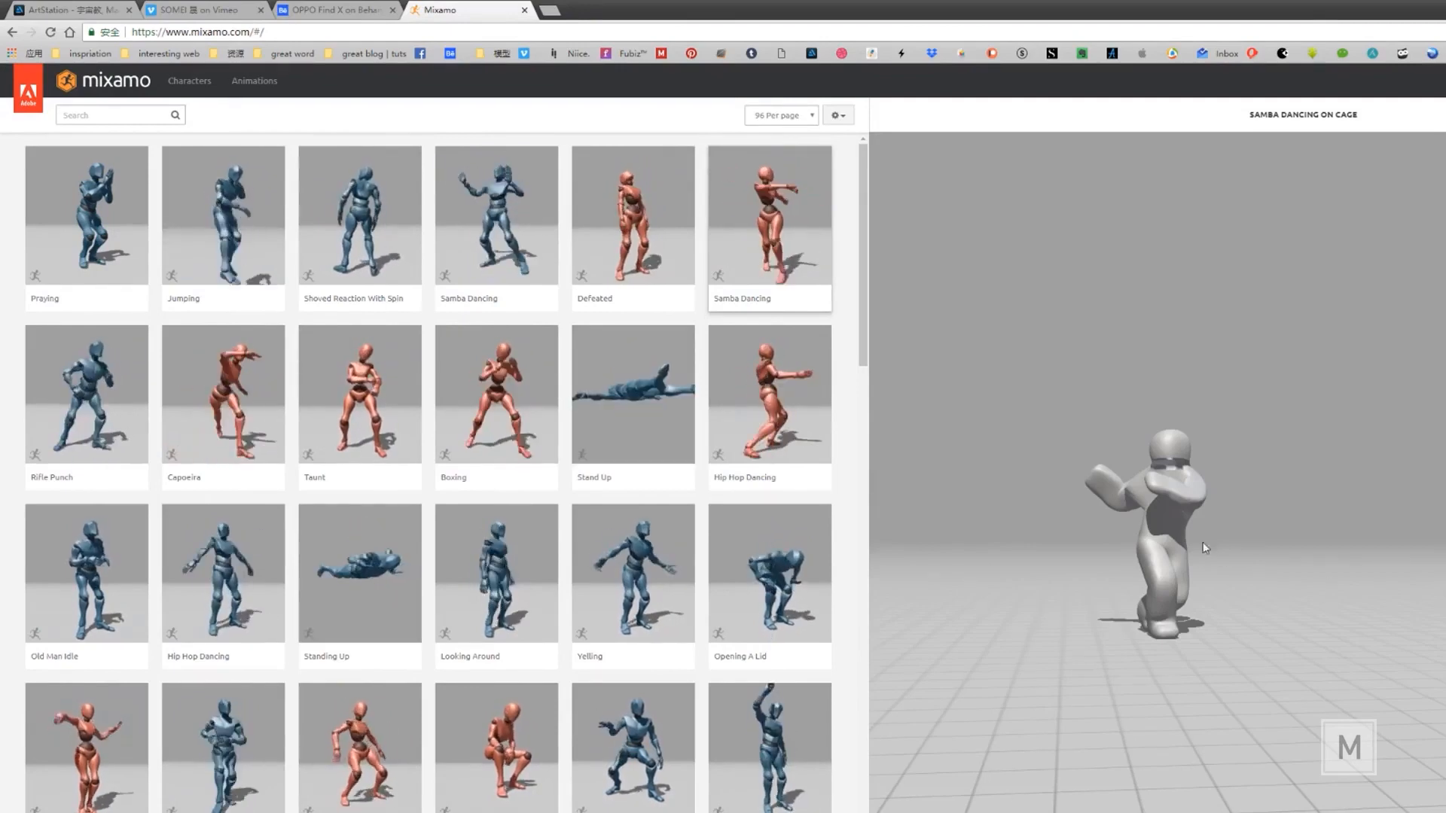
left_click_drag(1202, 536, 1020, 261)
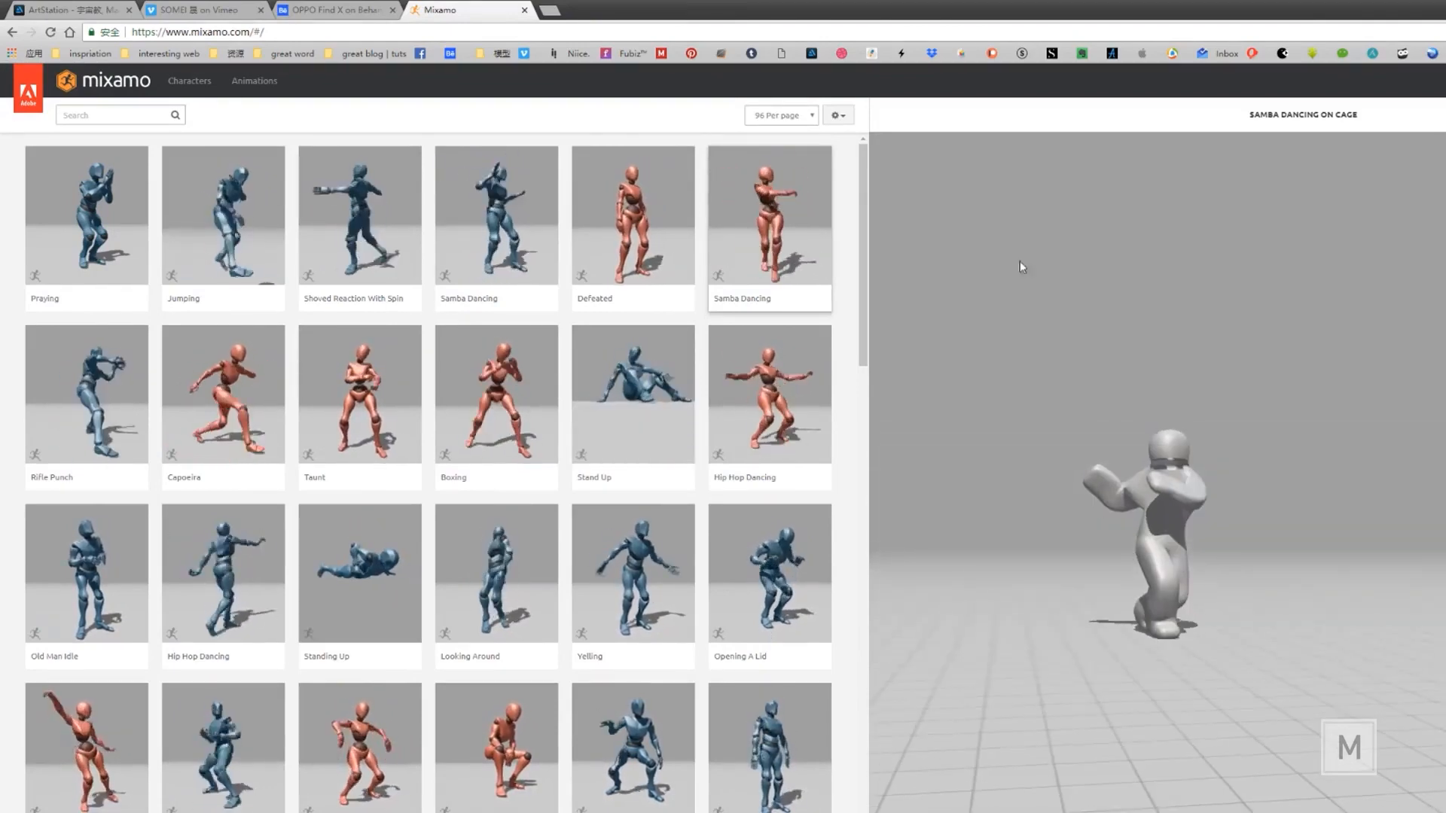
left_click(449, 257)
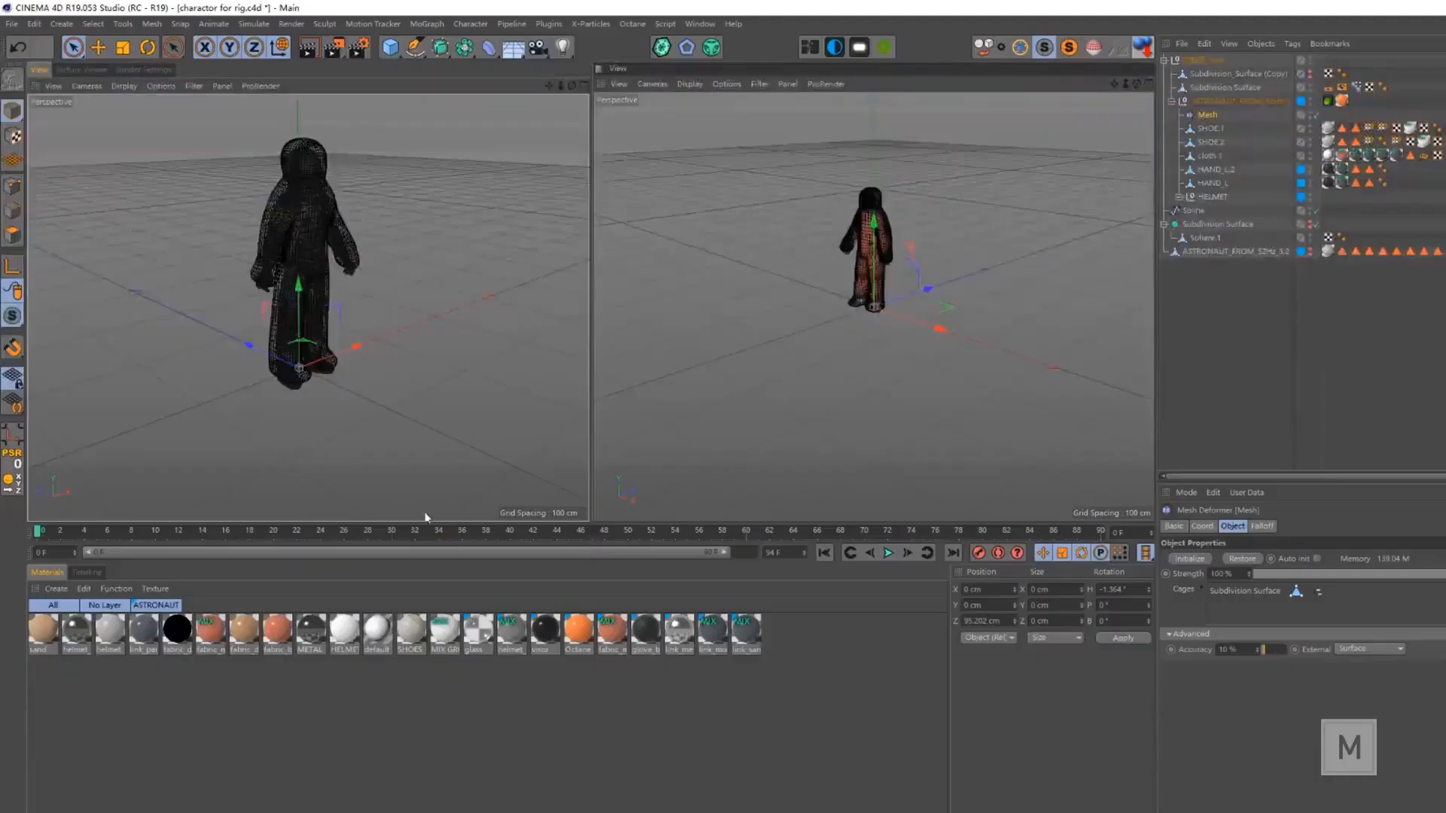
- Switch to the OPPO Find X project on Behance and look through its film stills and Behind the Scene section
left_click(354, 743)
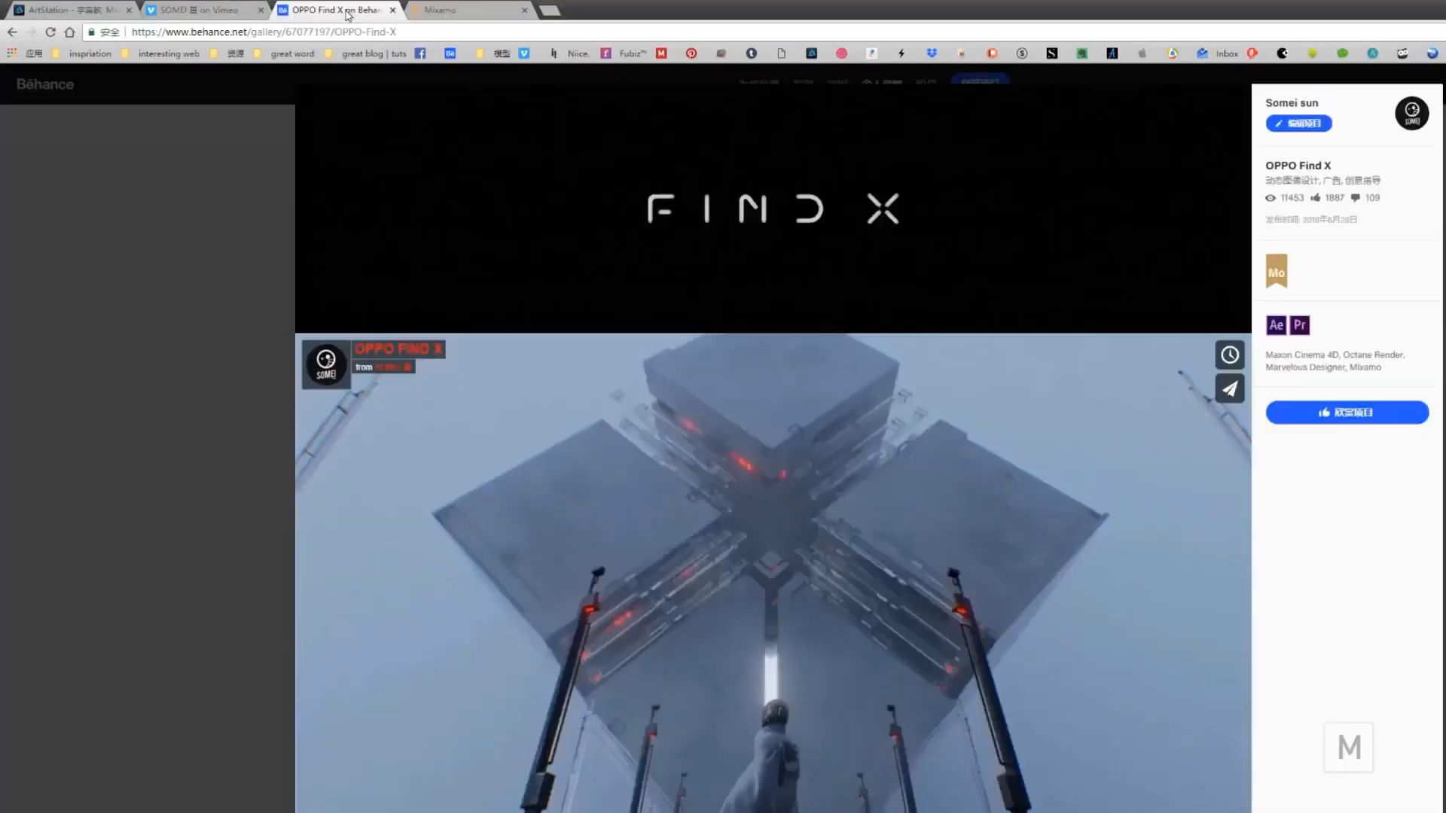
scroll(978, 531, "down", 10)
scroll(978, 531, "down", 15)
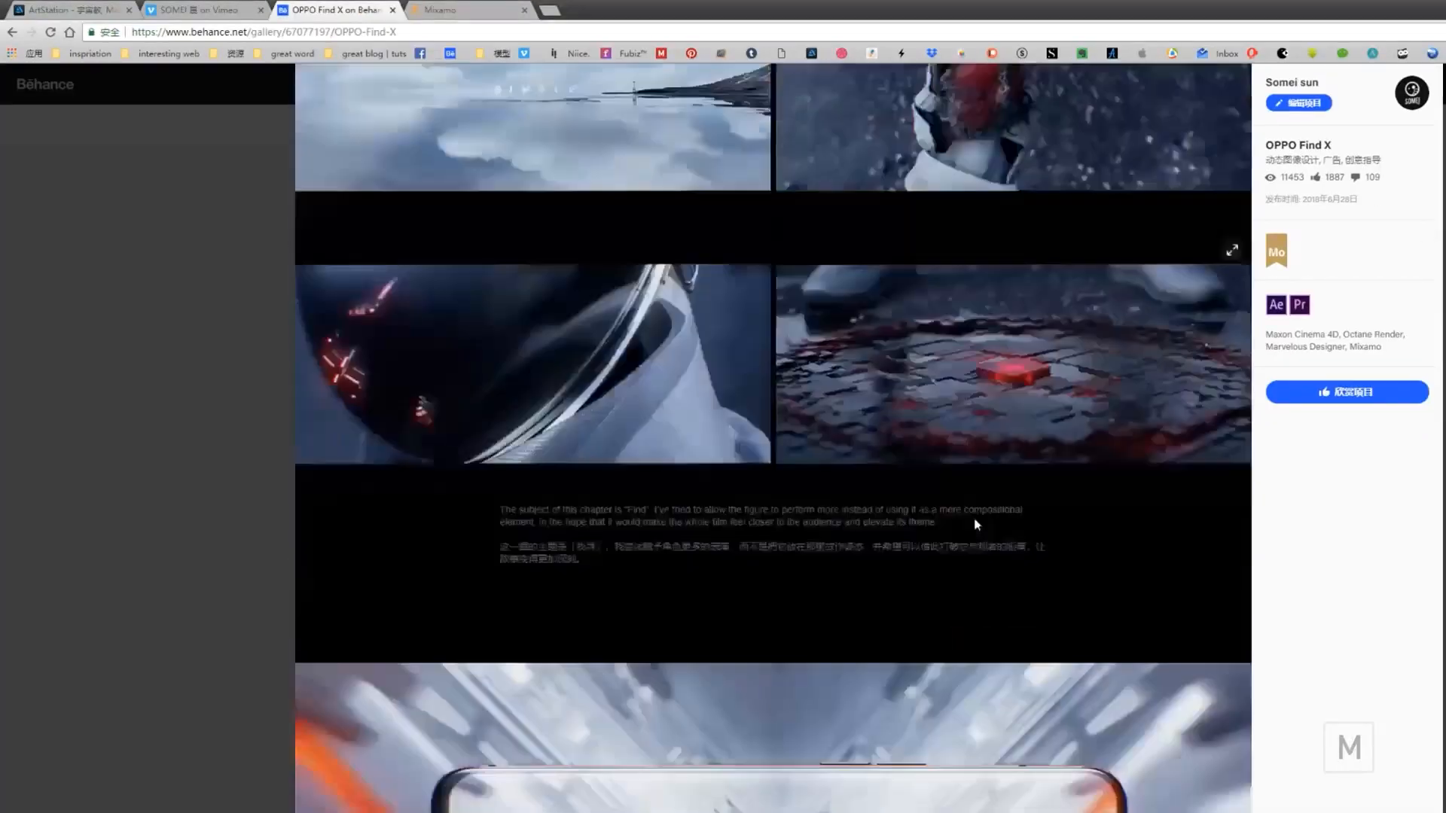
scroll(973, 517, "down", 15)
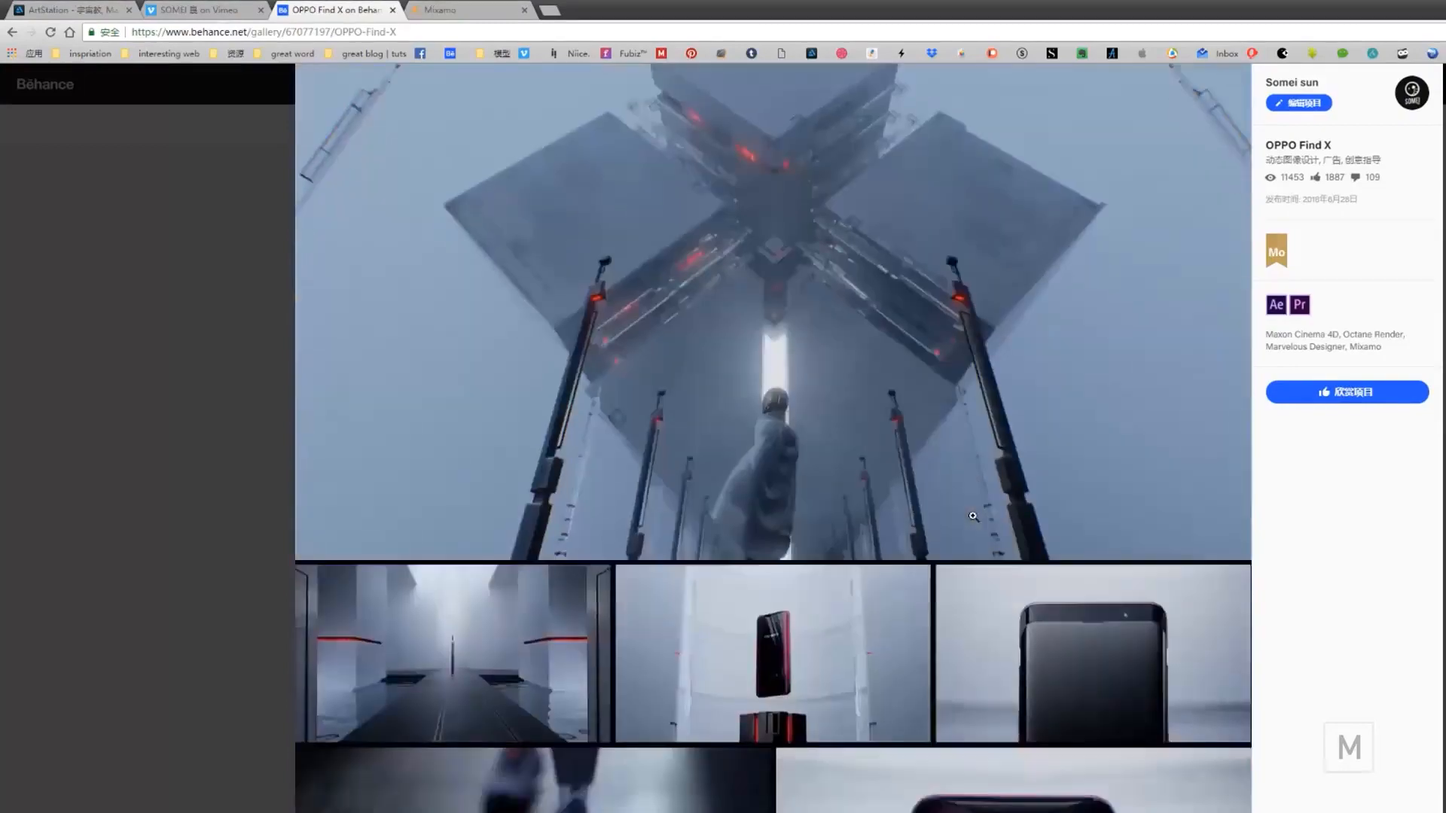
scroll(973, 516, "down", 15)
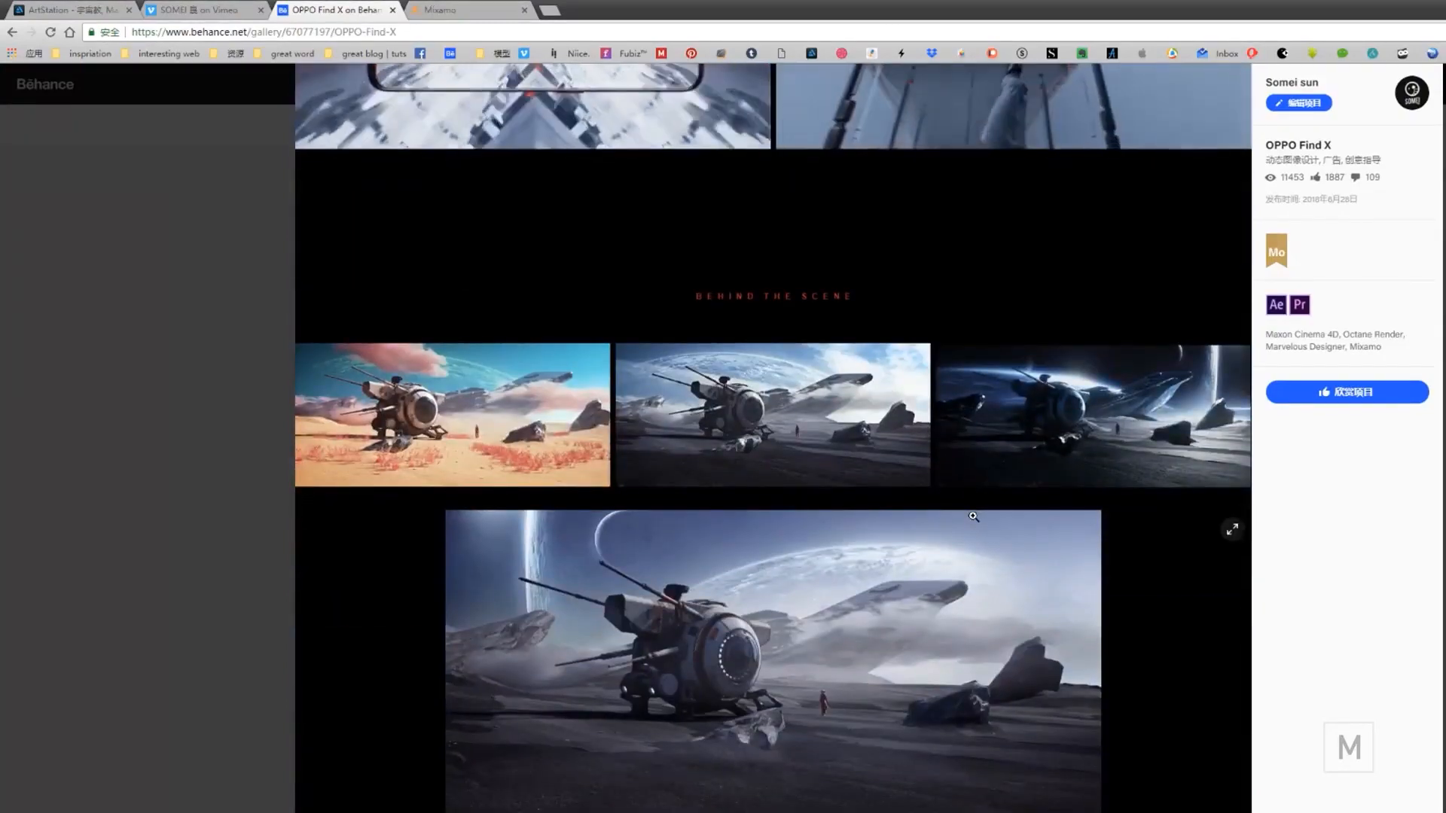
scroll(973, 517, "down", 8)
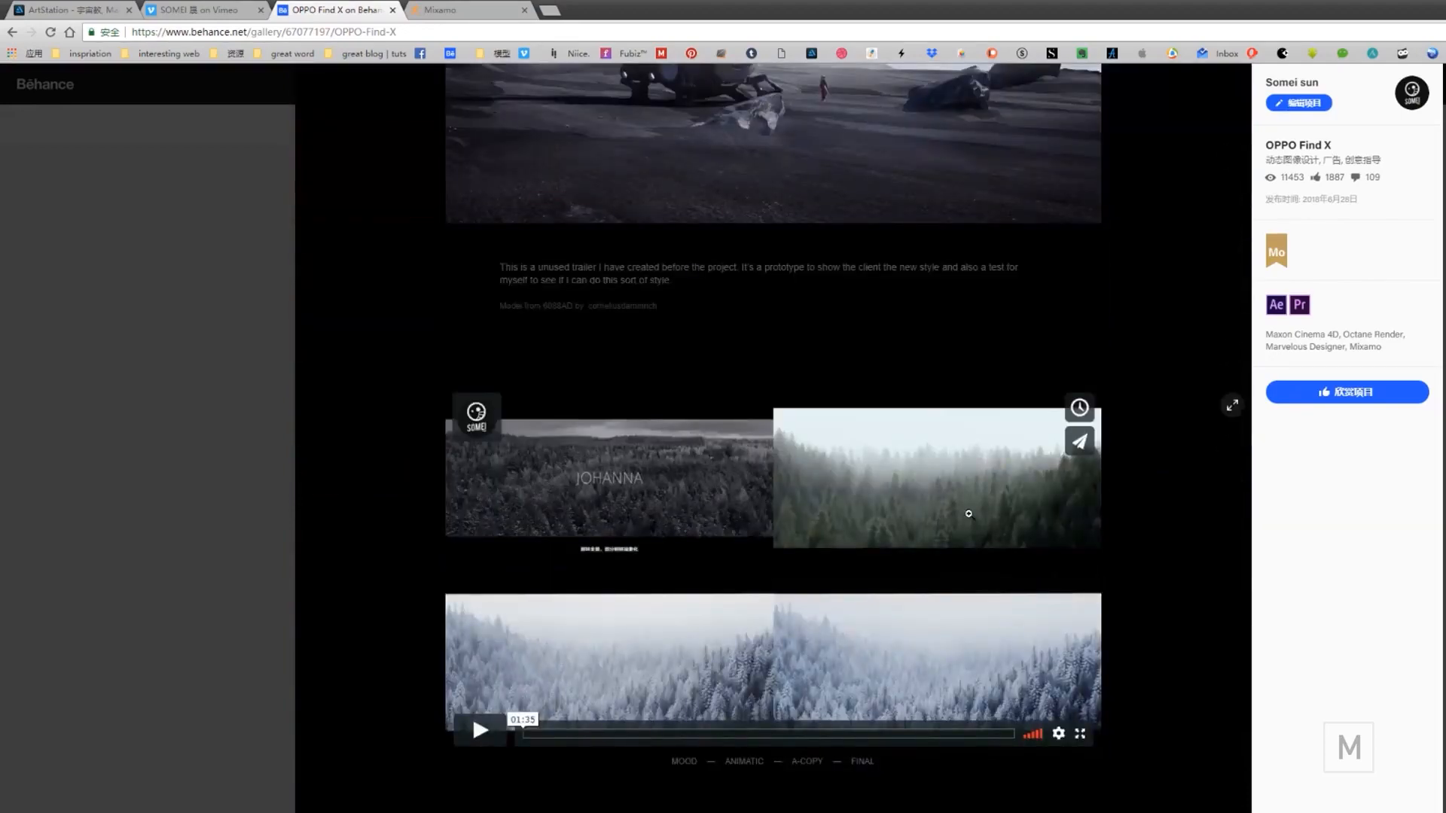
scroll(997, 521, "down", 2)
- Examine the OPPO phone images below the Mood, Animatic, A-Copy and Final comparison video
scroll(1055, 489, "up", 4)
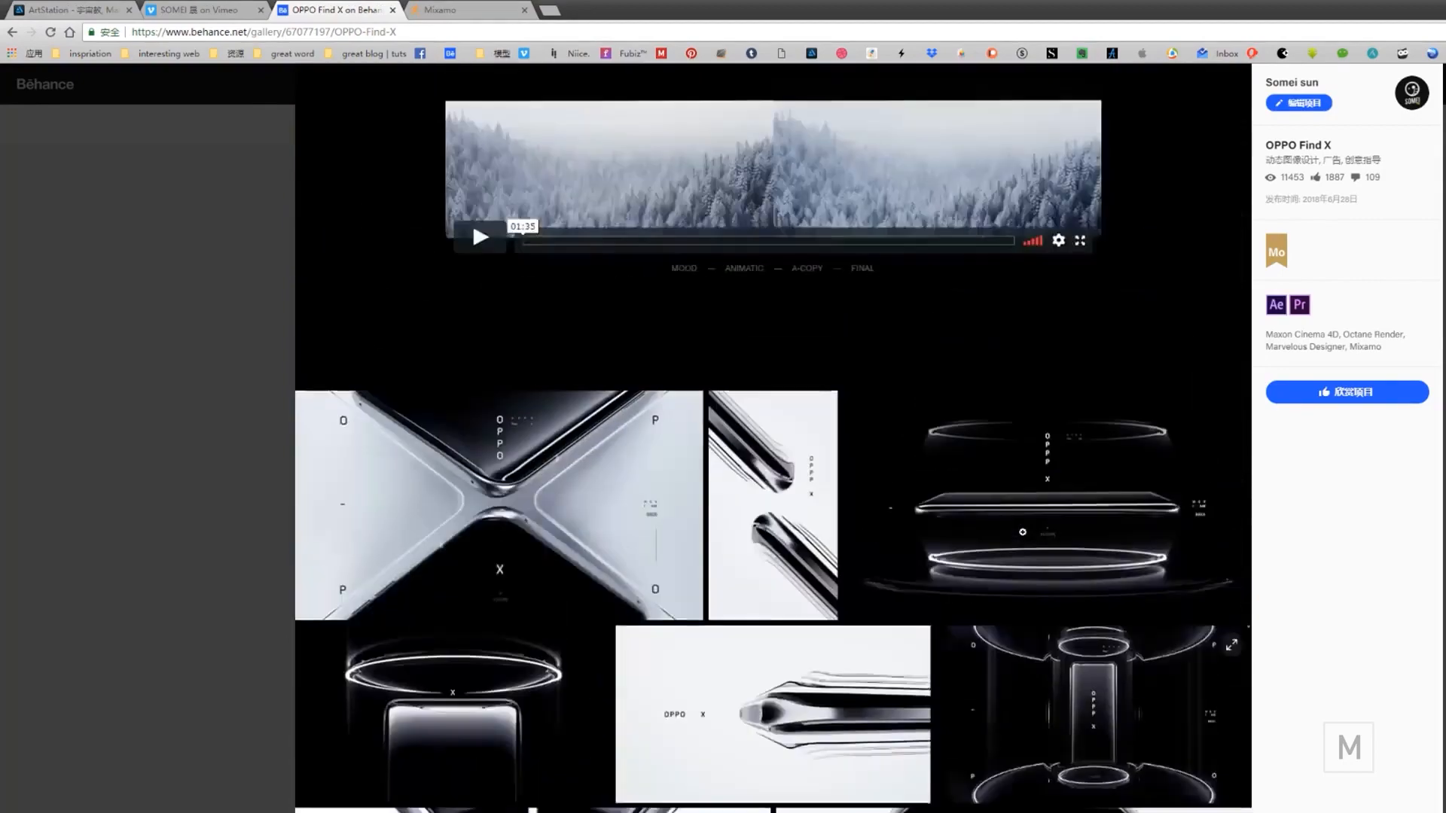
scroll(1055, 490, "down", 4)
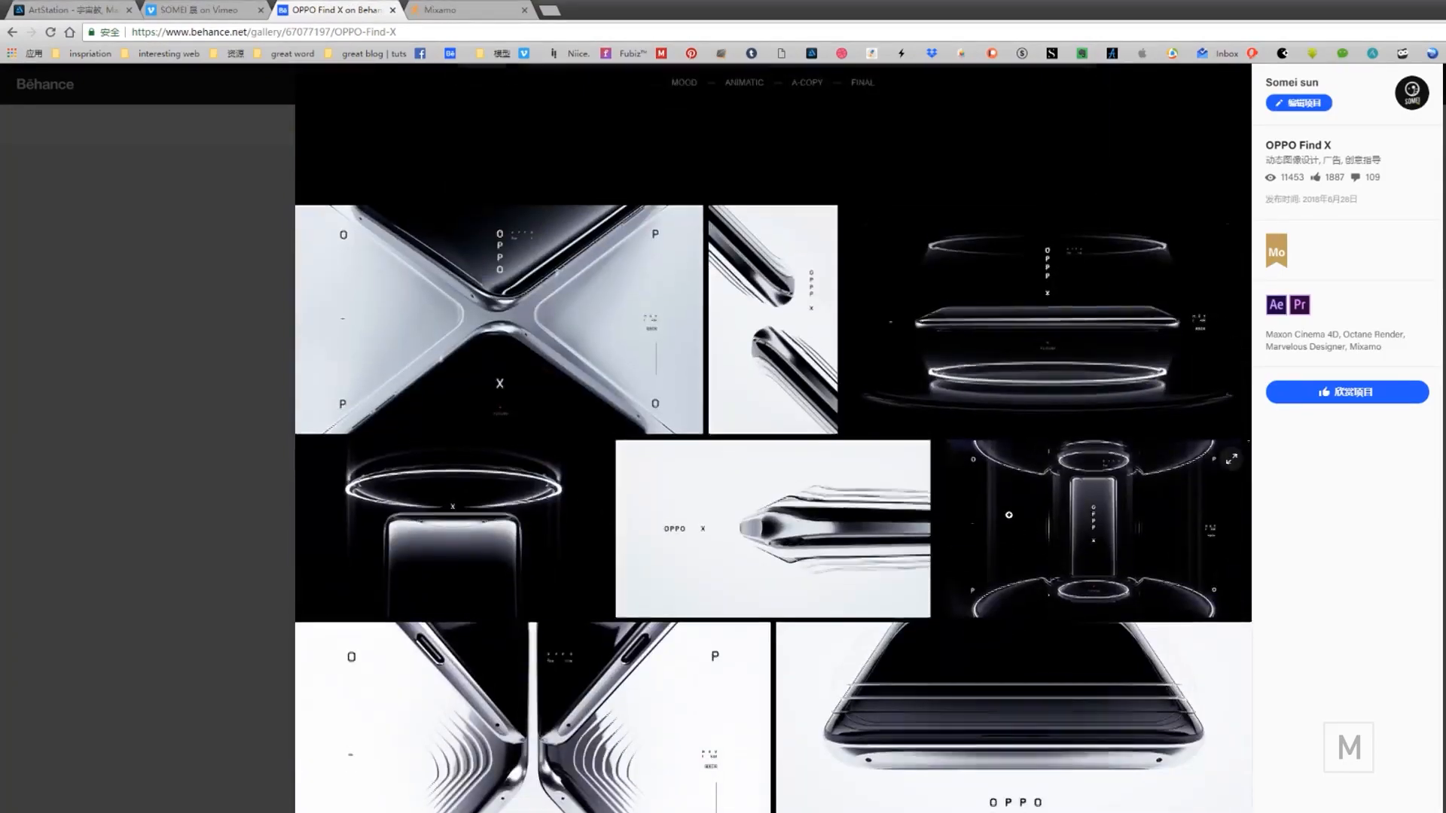
scroll(1022, 531, "up", 7)
scroll(1009, 515, "down", 3)
scroll(1009, 515, "down", 3)
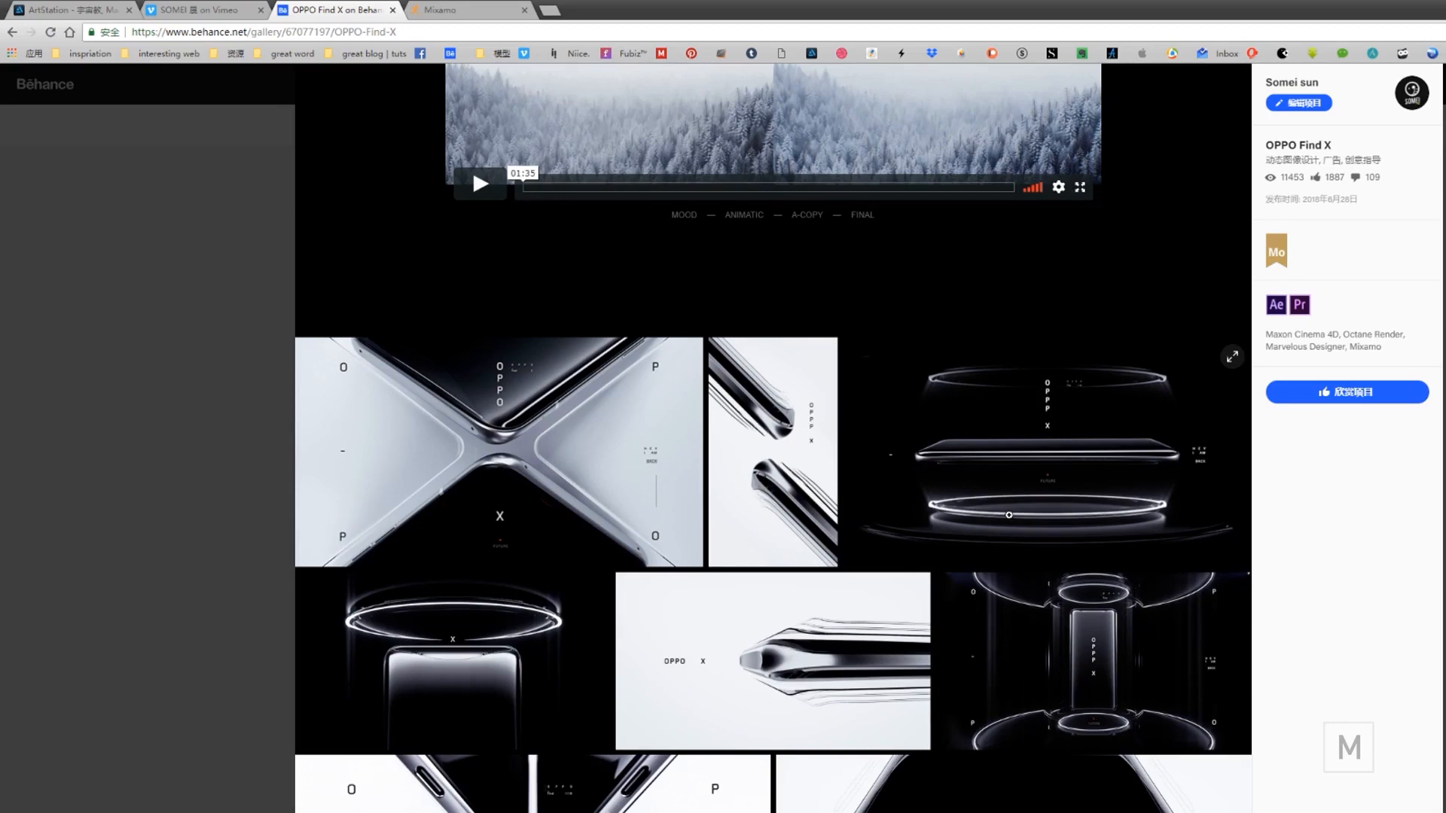
scroll(1008, 515, "down", 3)
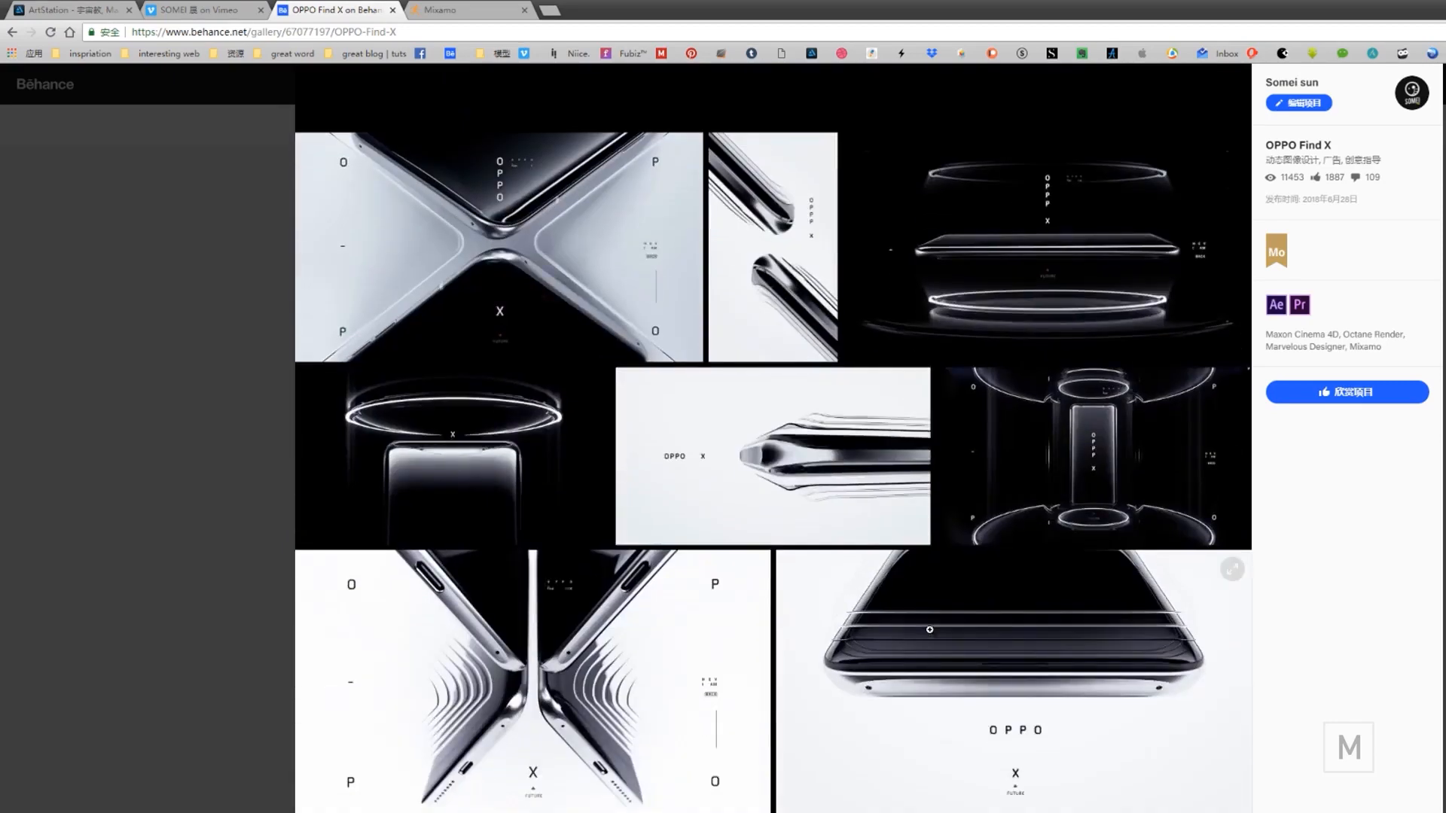
scroll(929, 630, "up", 1)
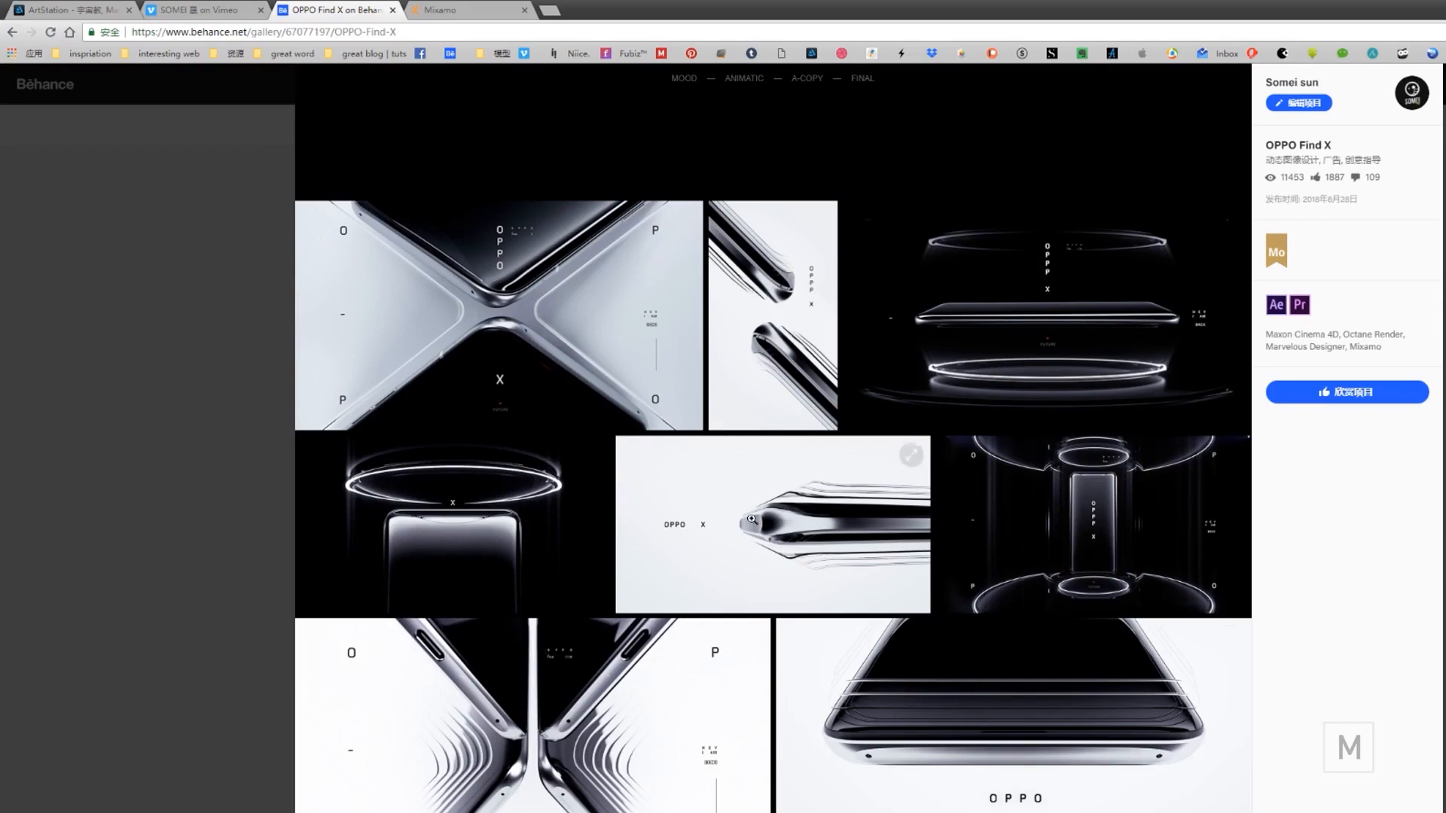
- View the X-shaped phone image and following images at full size, and return to the end of the gallery
left_click(657, 381)
left_click(809, 370)
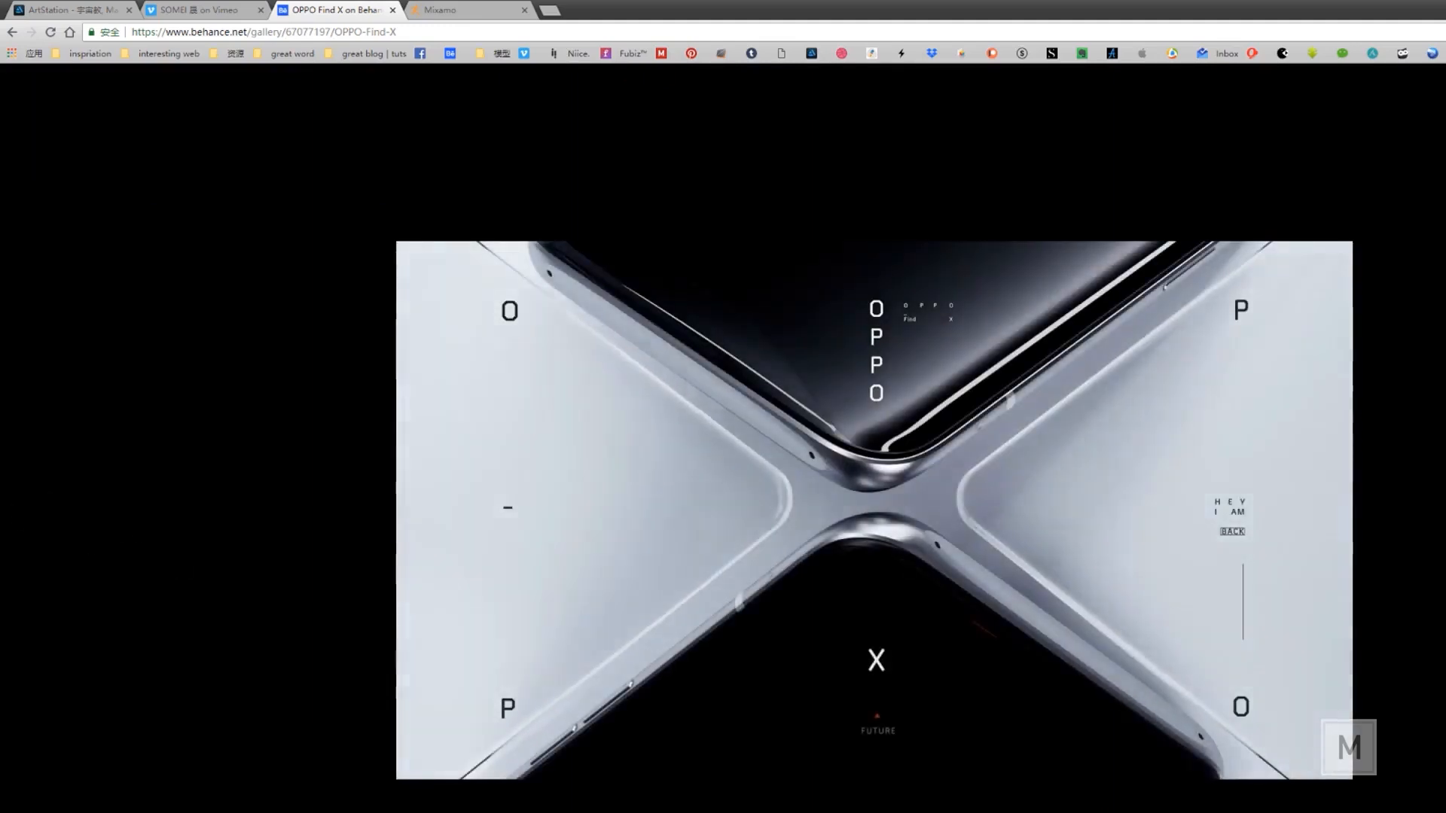
key("Right")
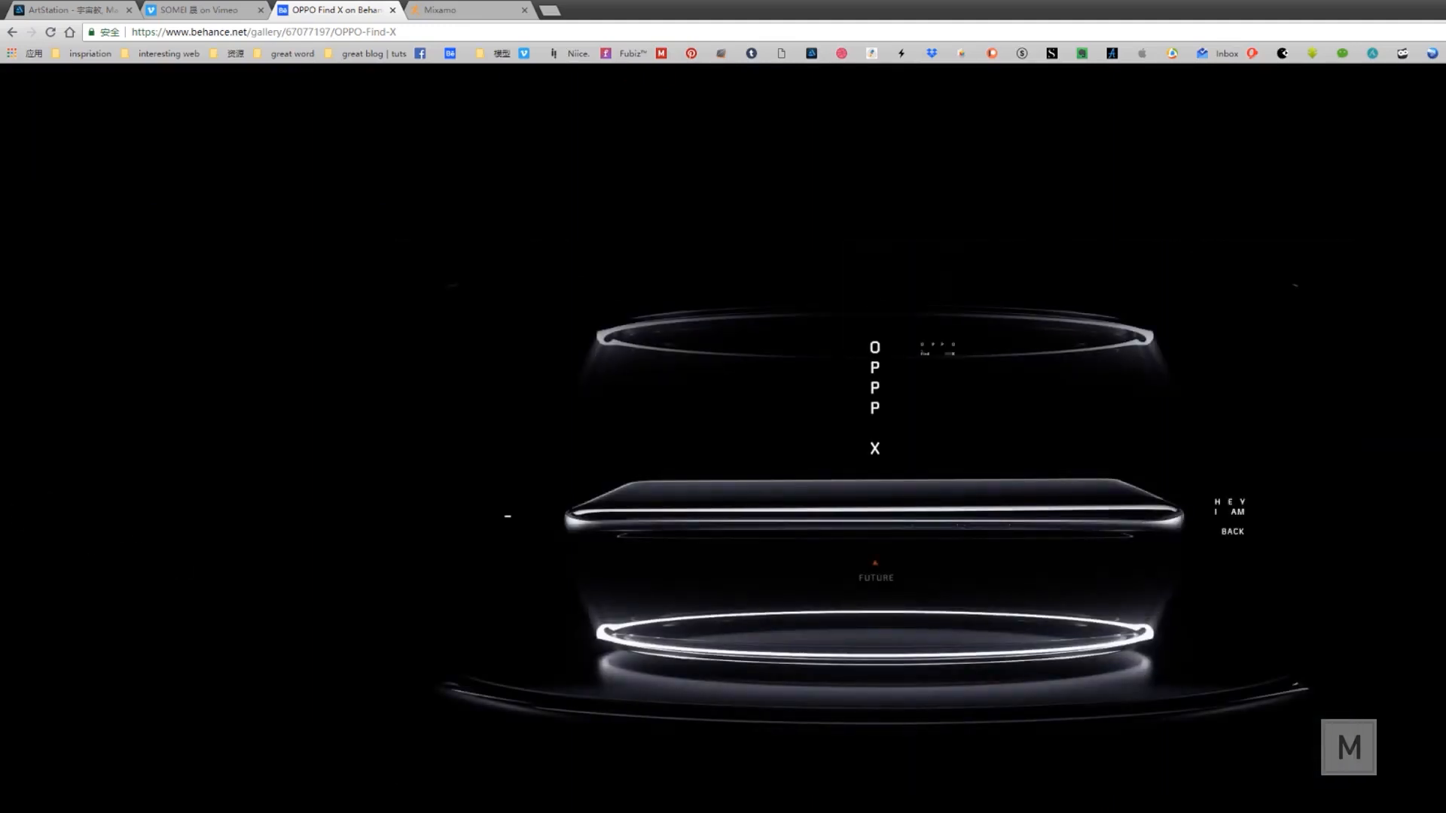
key("Escape")
scroll(784, 516, "down", 3)
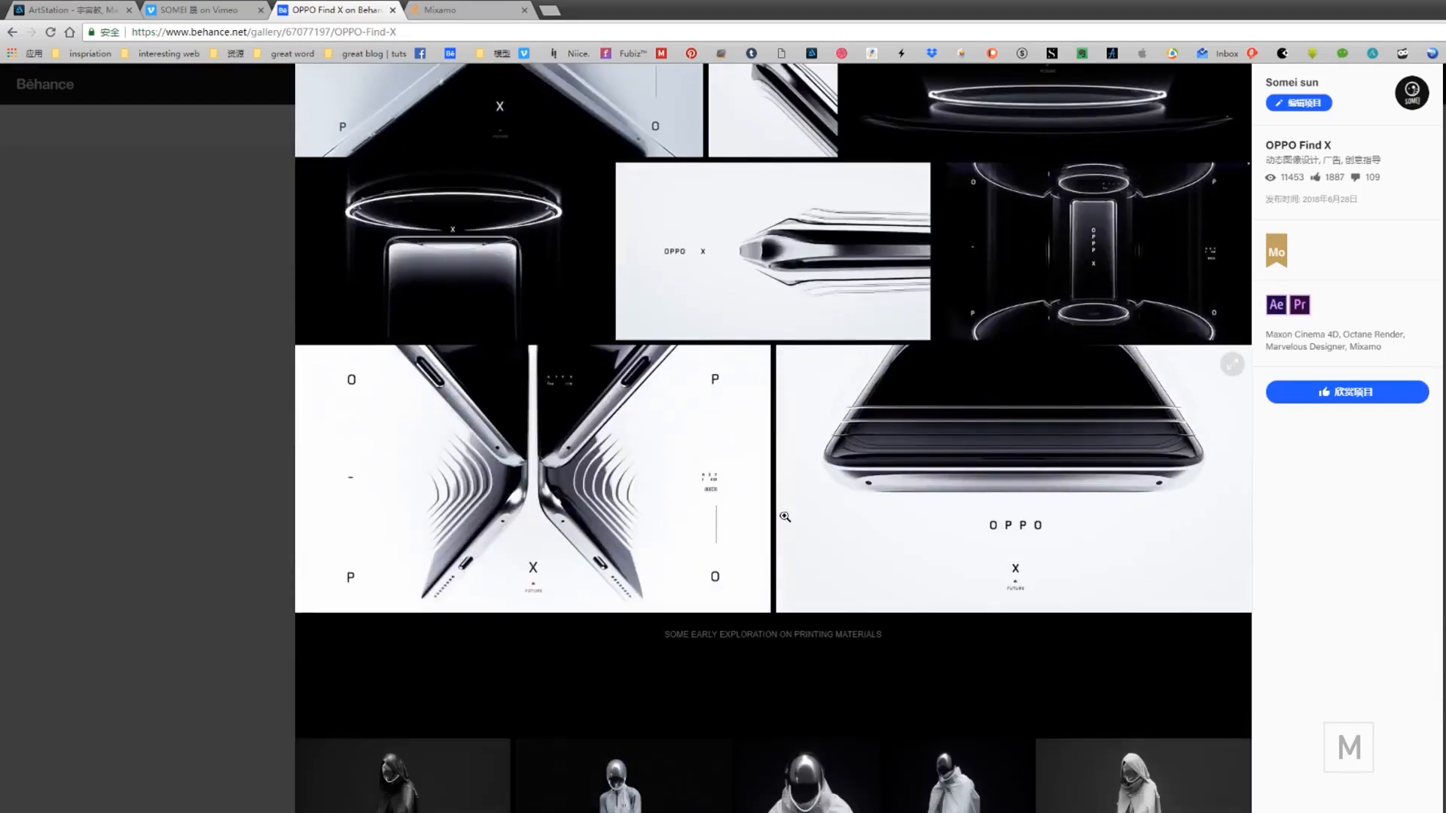
- Examine the OPPO phone posters in the gallery, down to the early exploration on printing materials with the cloaked figures
scroll(785, 516, "up", 5)
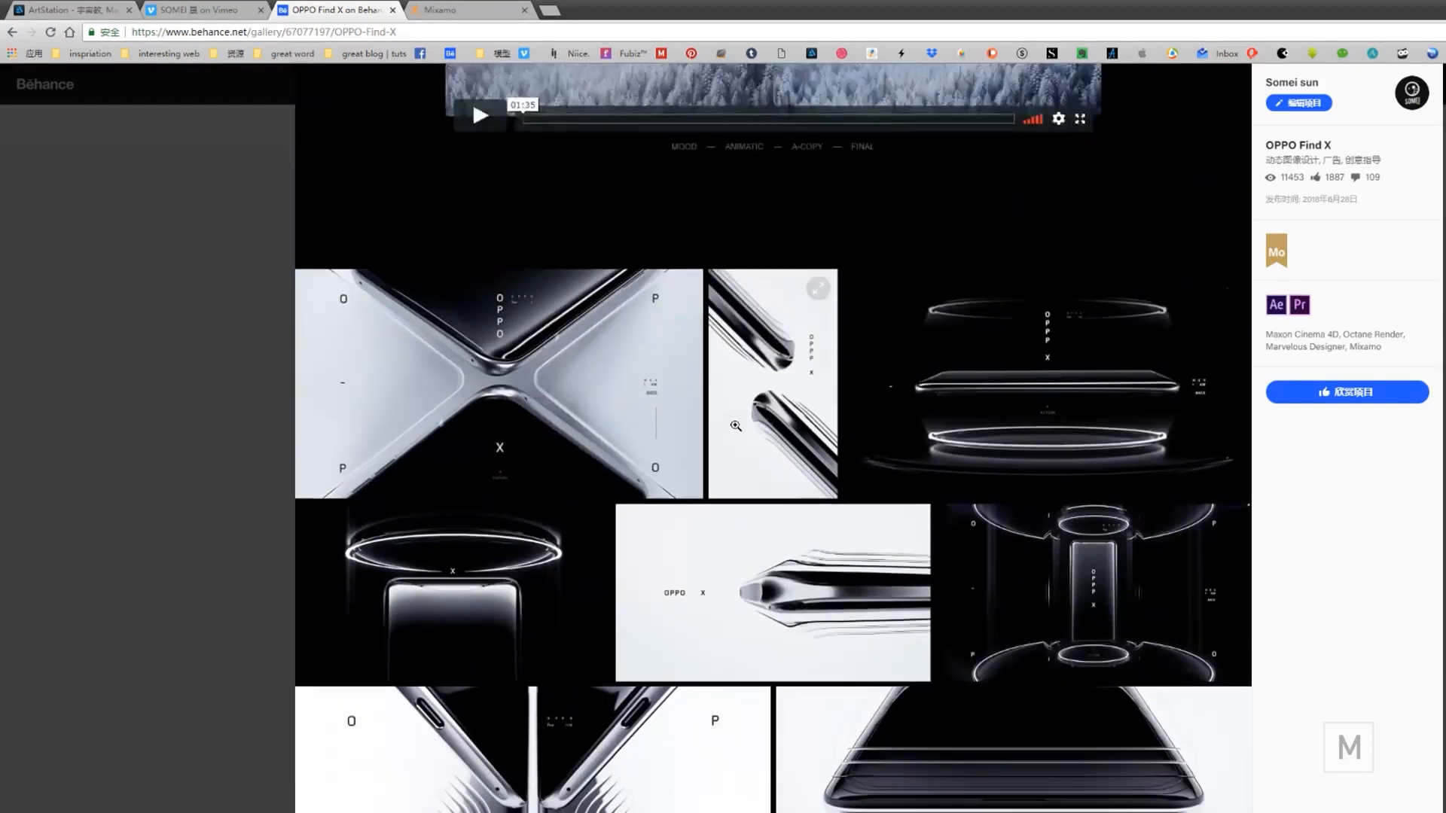
scroll(785, 517, "down", 5)
scroll(1019, 482, "up", 5)
scroll(1019, 482, "down", 4)
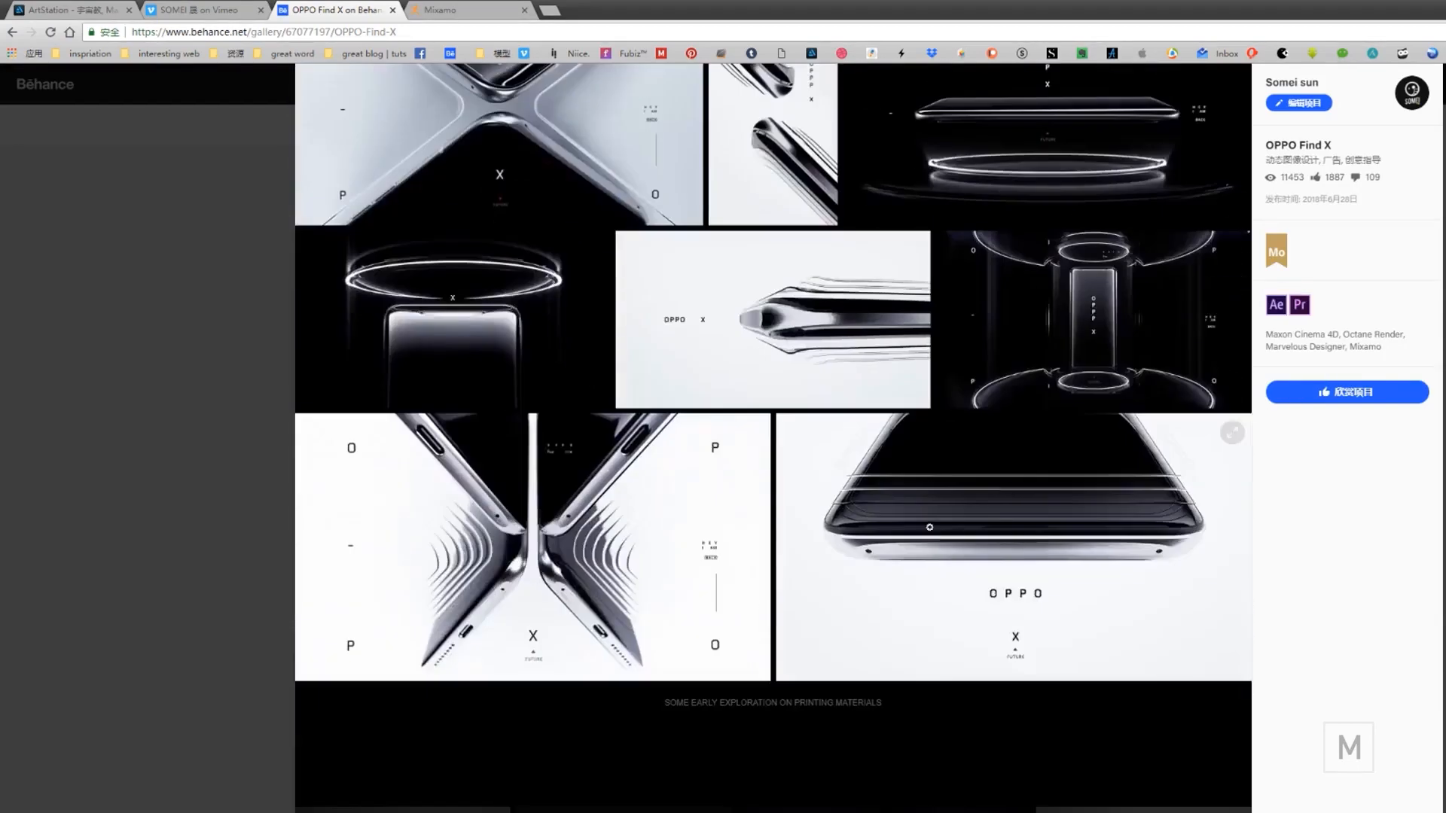
scroll(1011, 591, "down", 1)
scroll(965, 595, "up", 1)
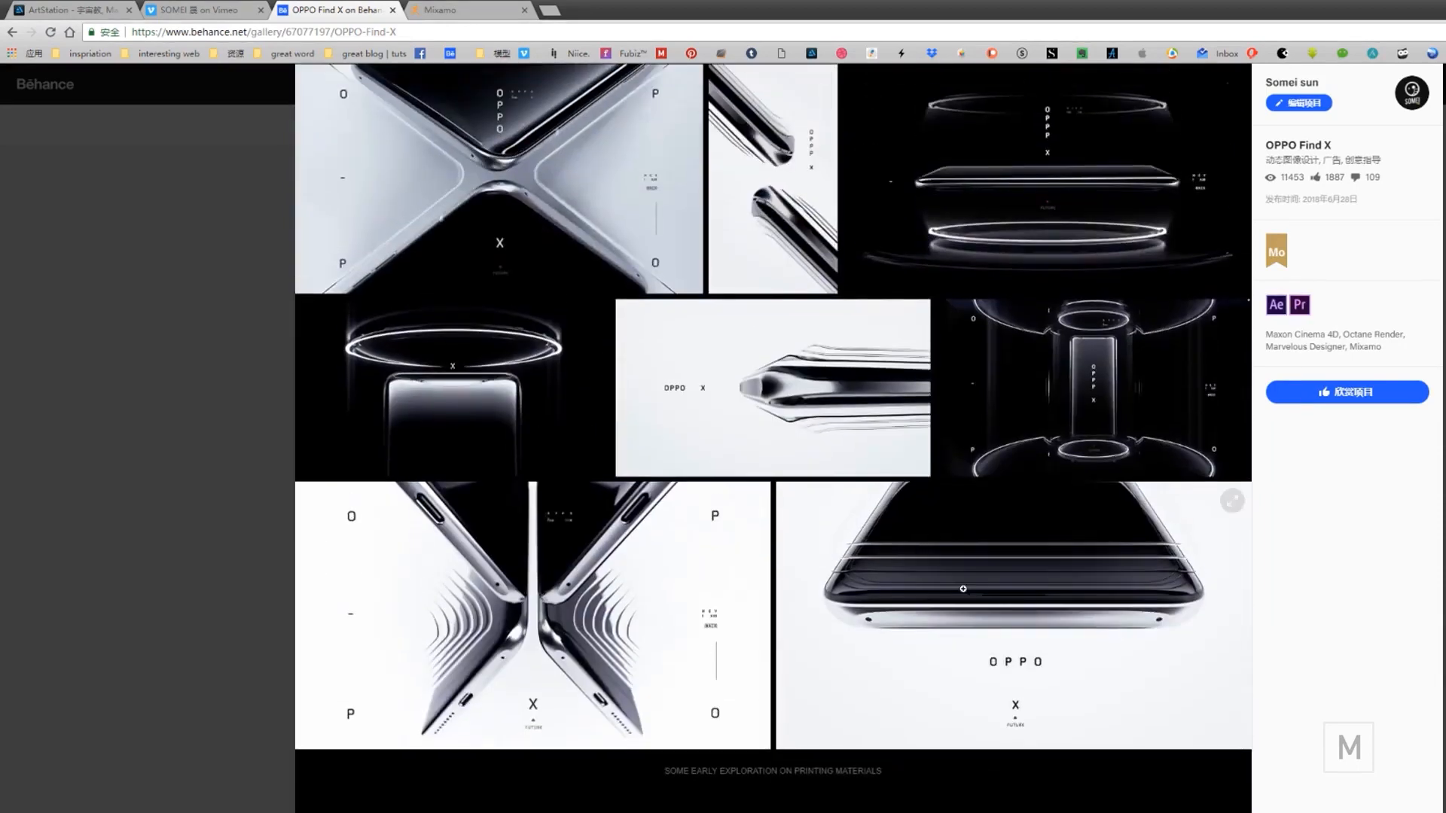
scroll(958, 588, "up", 1)
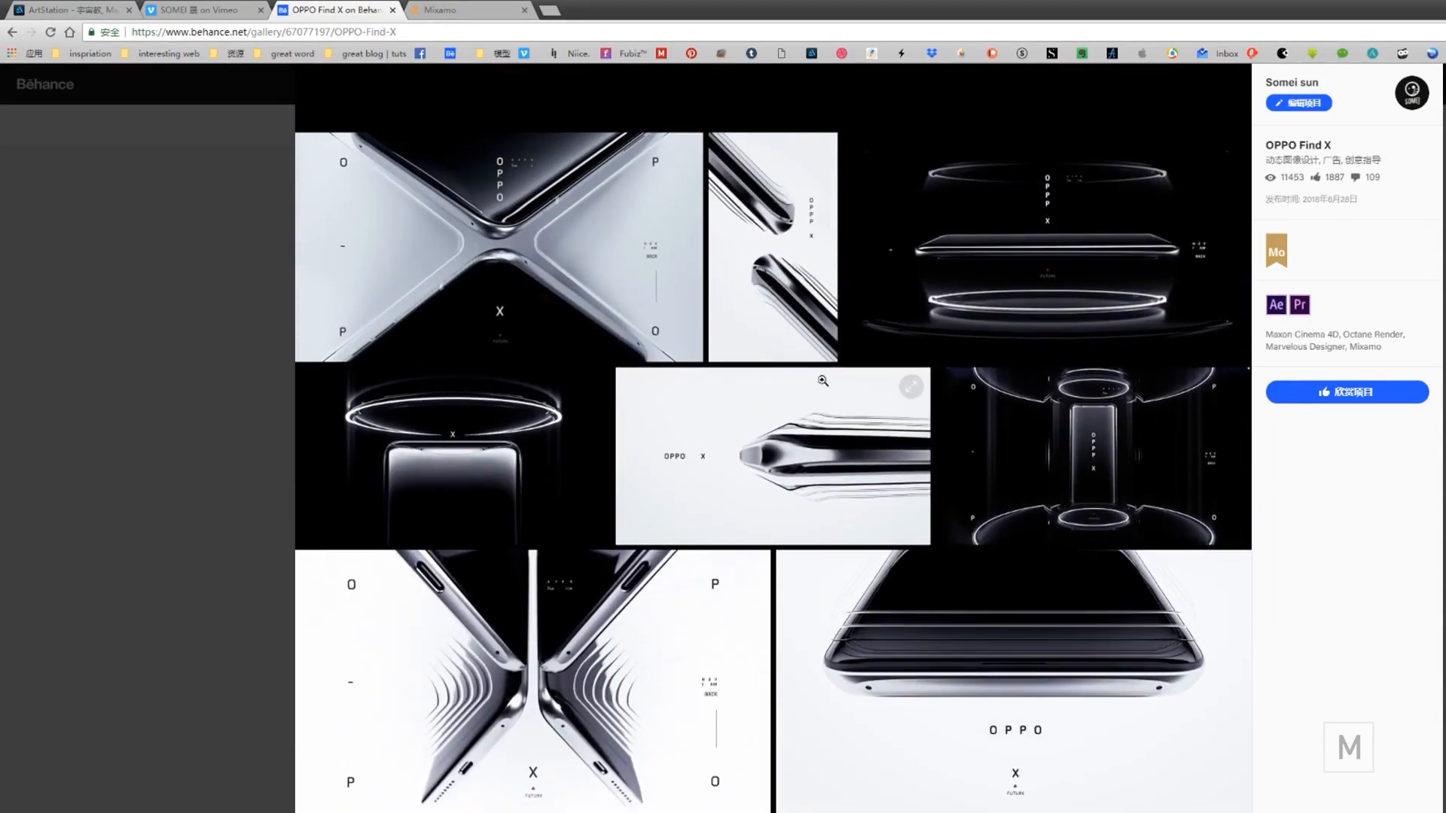
scroll(756, 566, "down", 2)
scroll(756, 566, "up", 2)
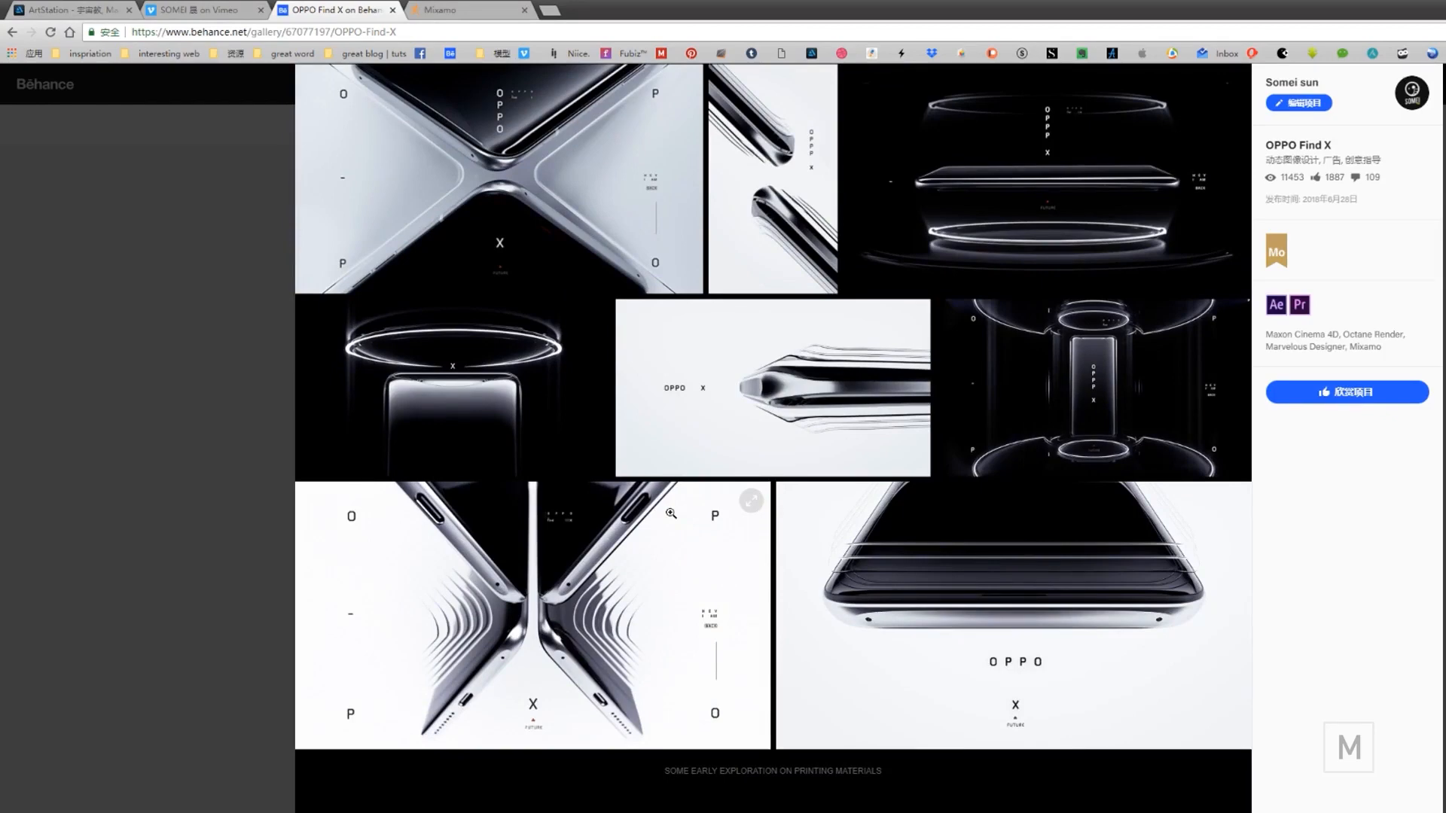
scroll(671, 513, "up", 3)
scroll(834, 434, "down", 2)
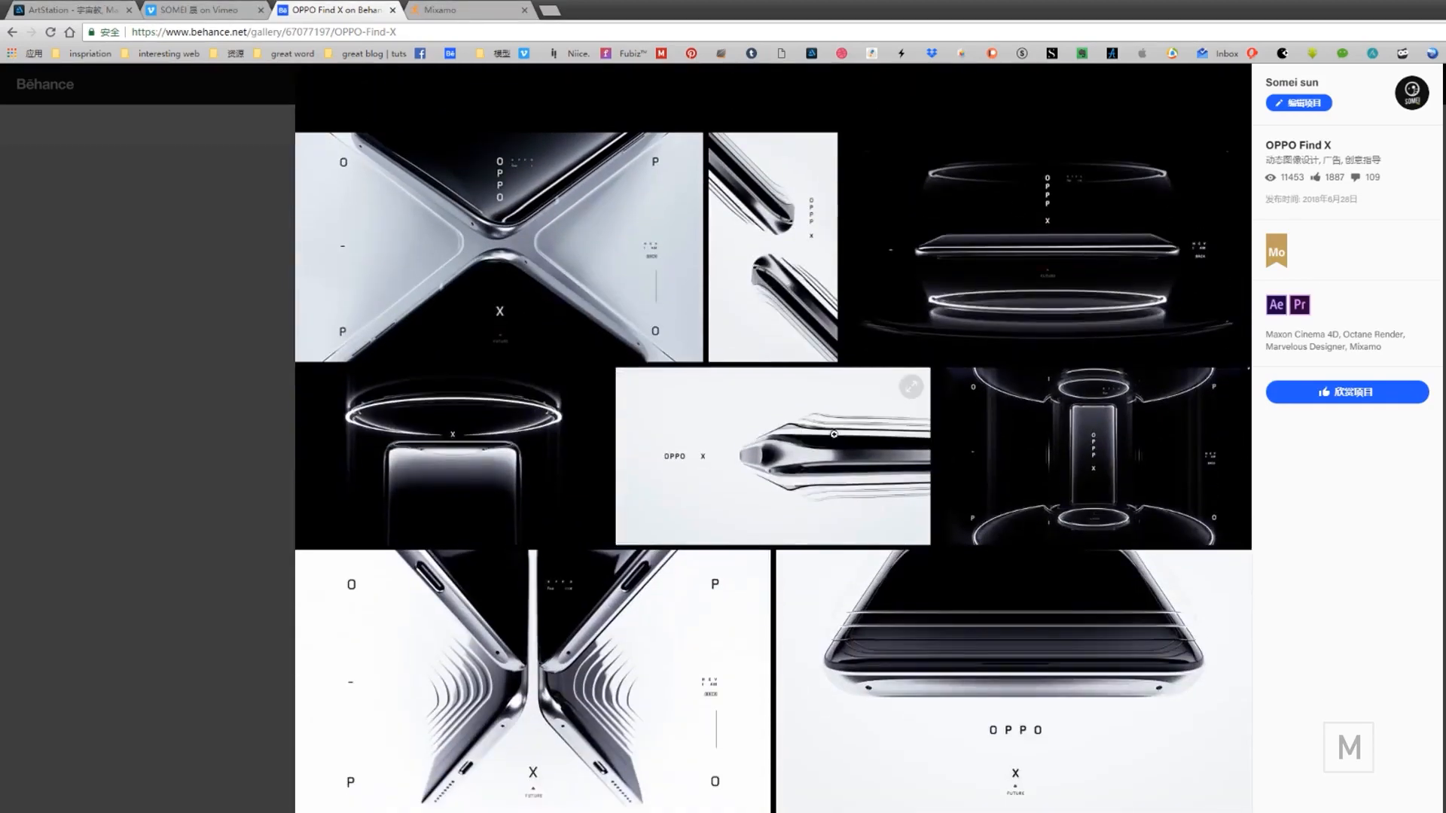
scroll(736, 447, "down", 3)
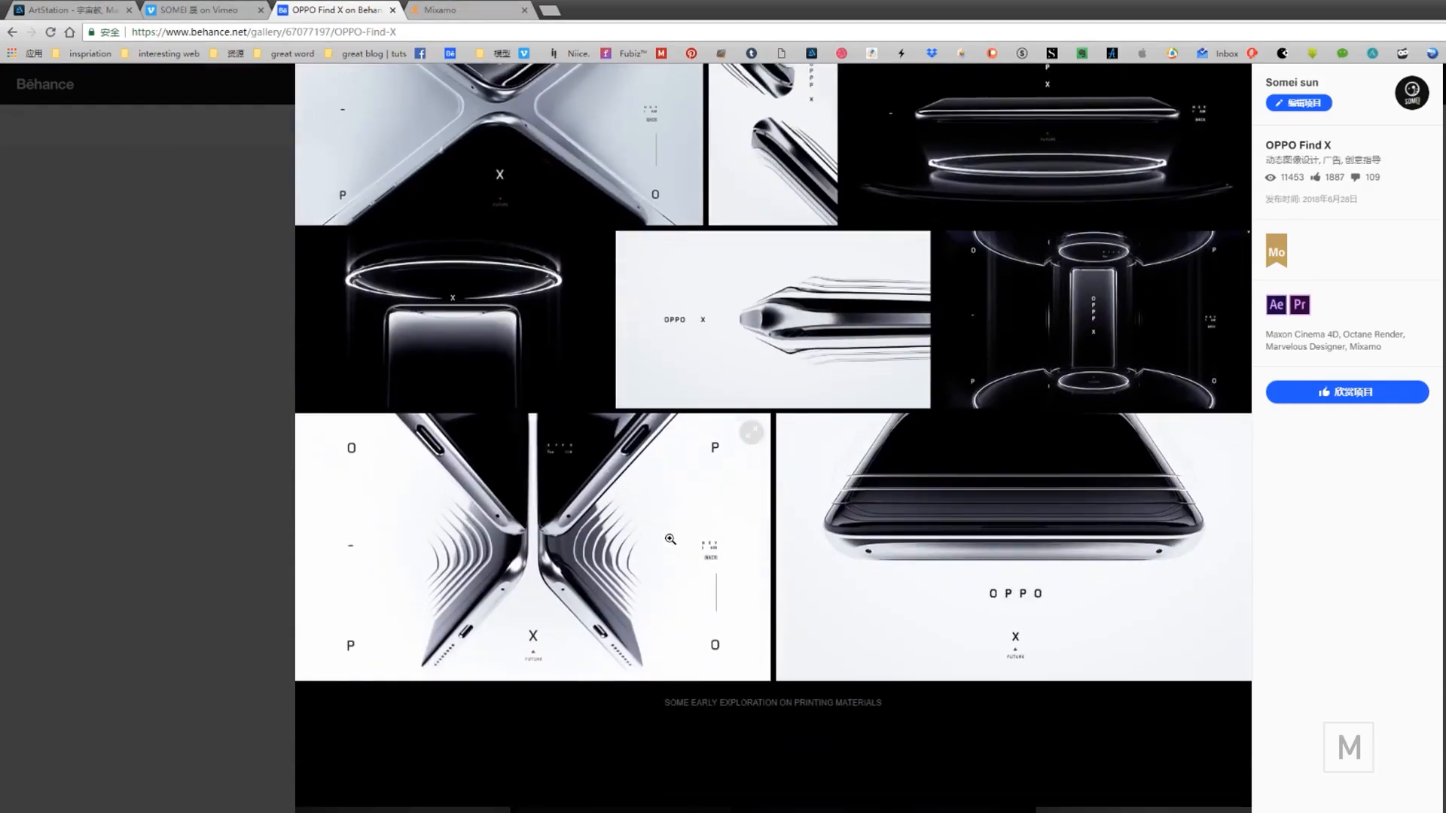
scroll(678, 539, "down", 1)
scroll(750, 540, "up", 3)
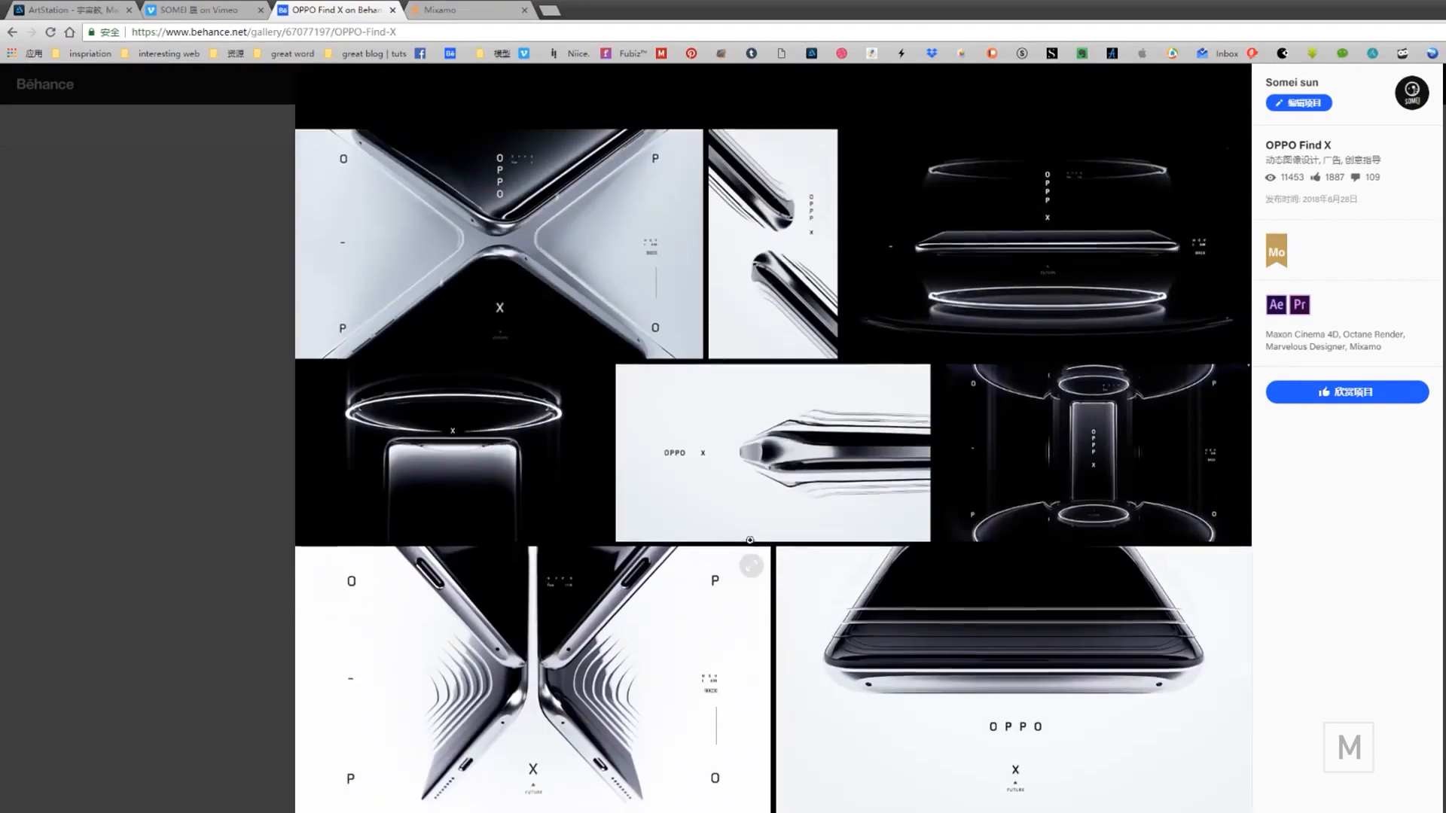
scroll(1051, 530, "down", 4)
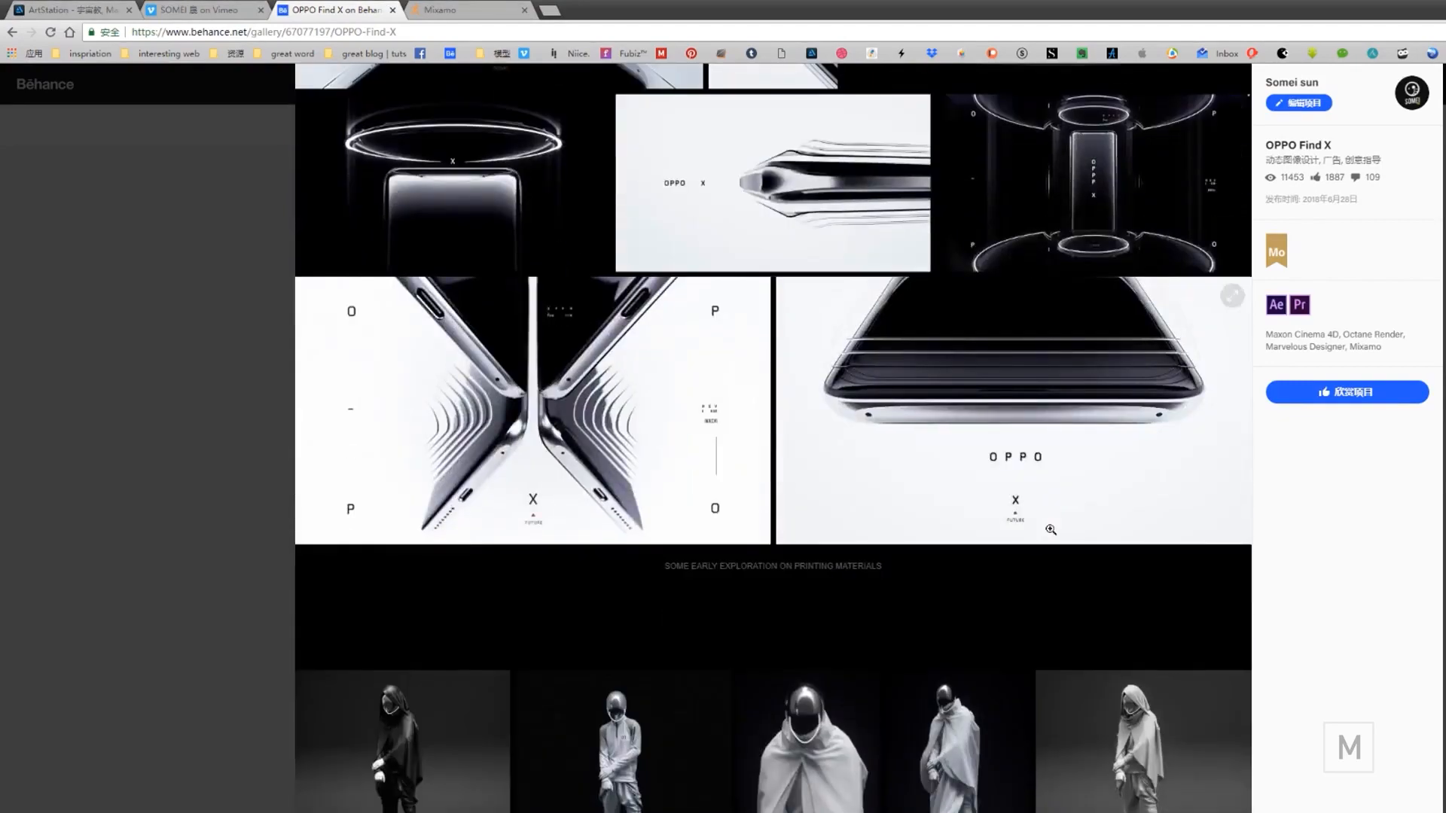
scroll(1012, 348, "down", 5)
- Go back through the unused trailer and phone stills to the OPPO Find X film at the start of the project
scroll(972, 505, "up", 20)
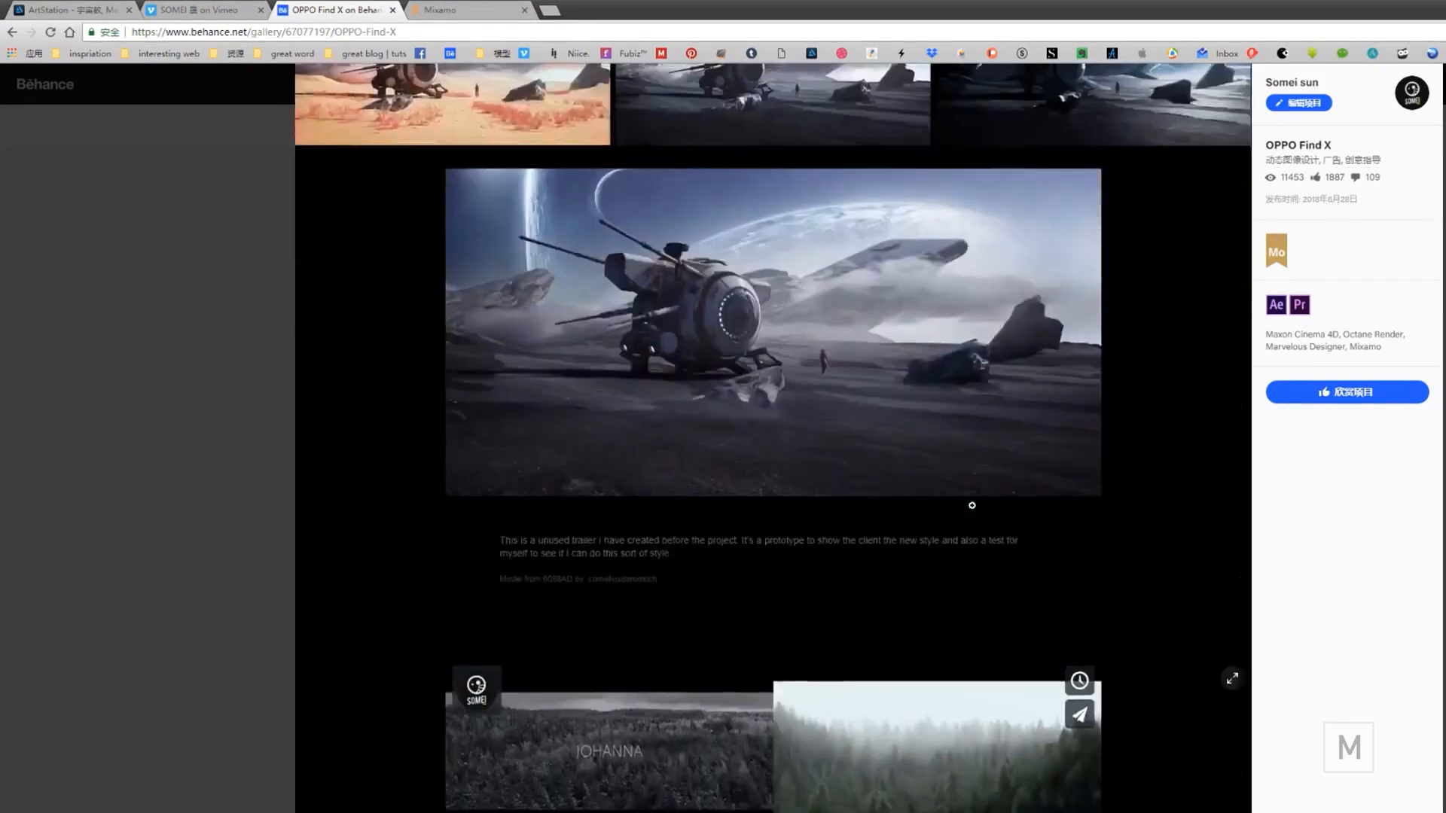
scroll(972, 505, "up", 15)
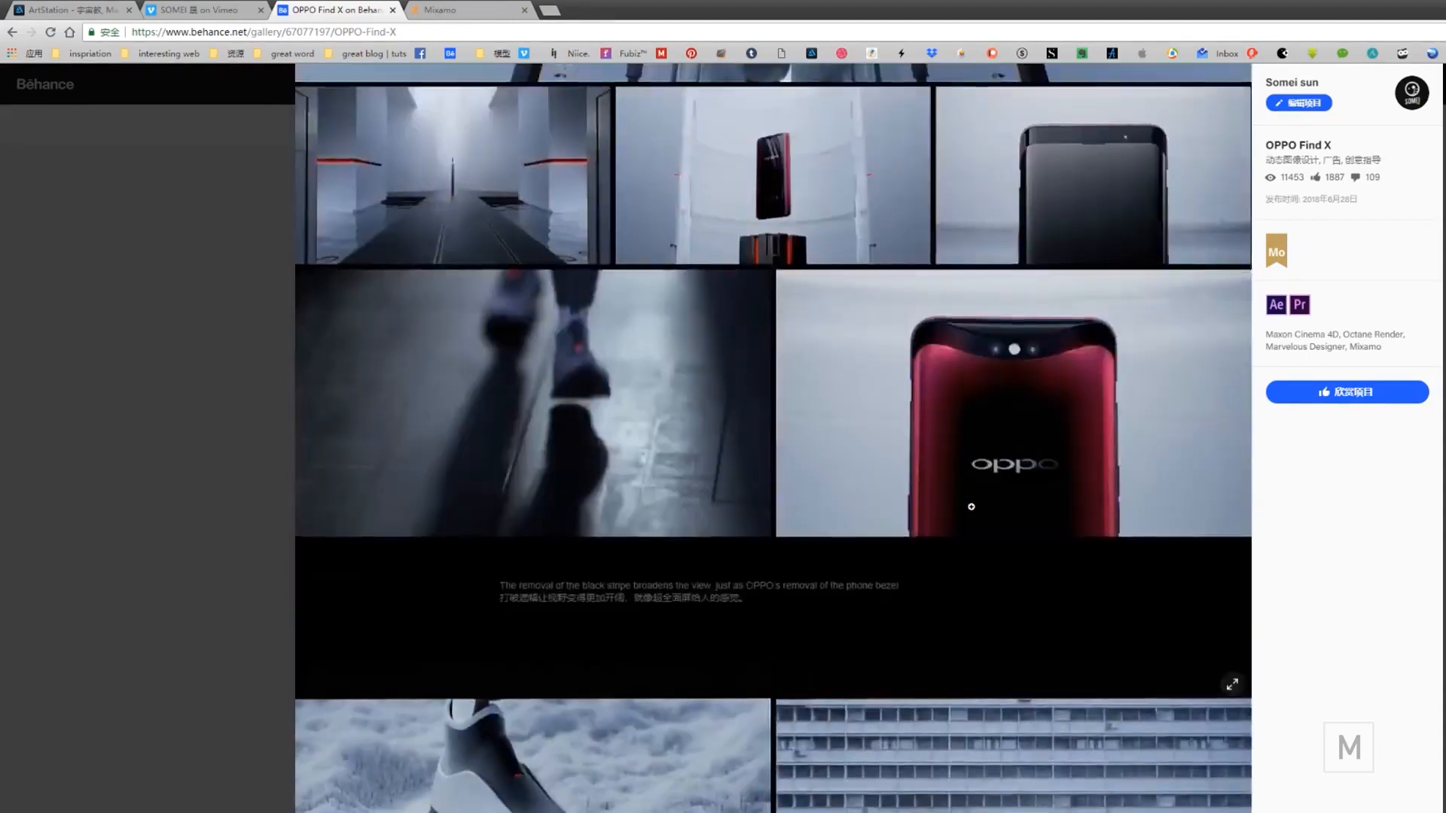
scroll(971, 507, "down", 4)
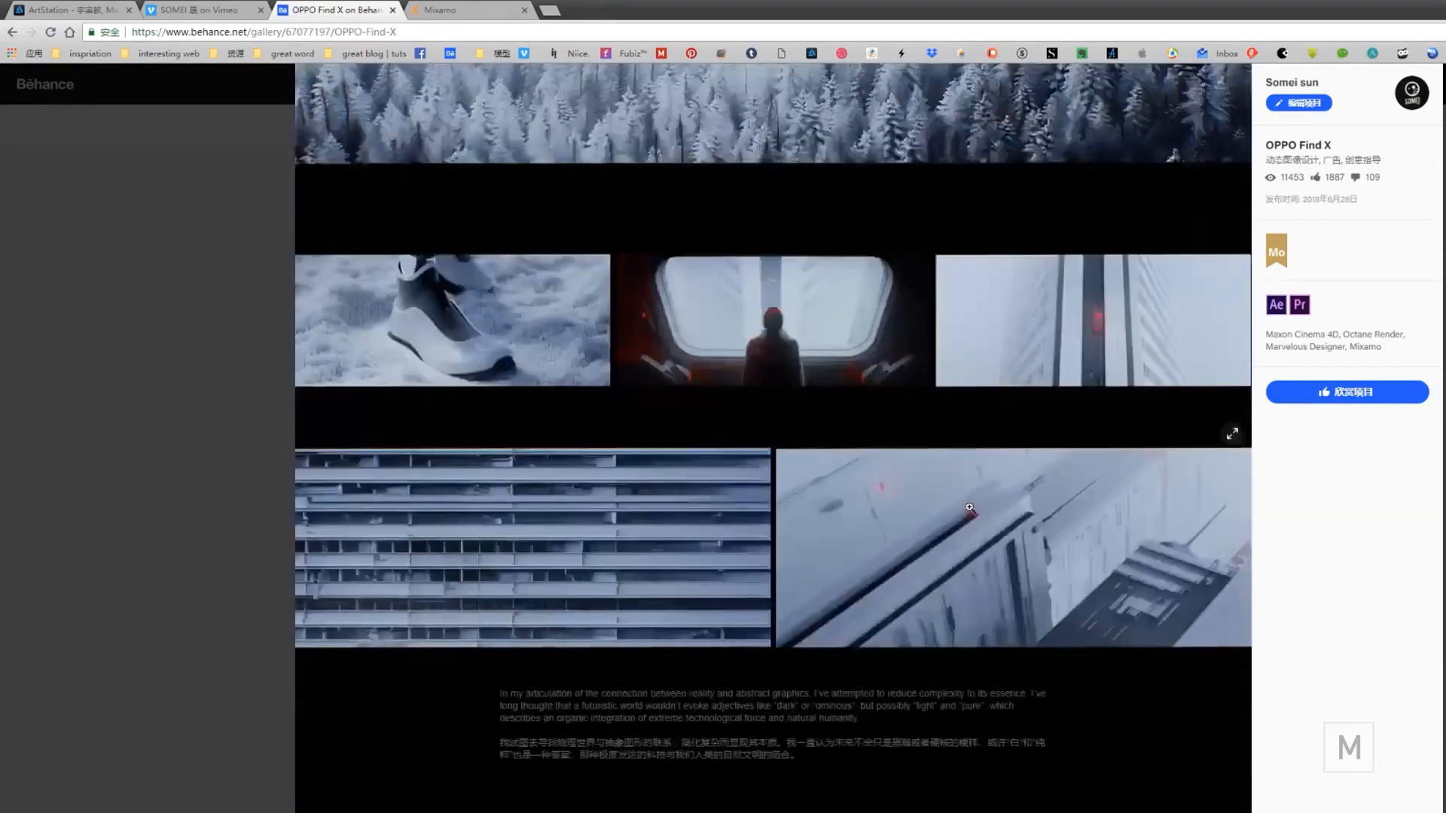
scroll(970, 507, "up", 10)
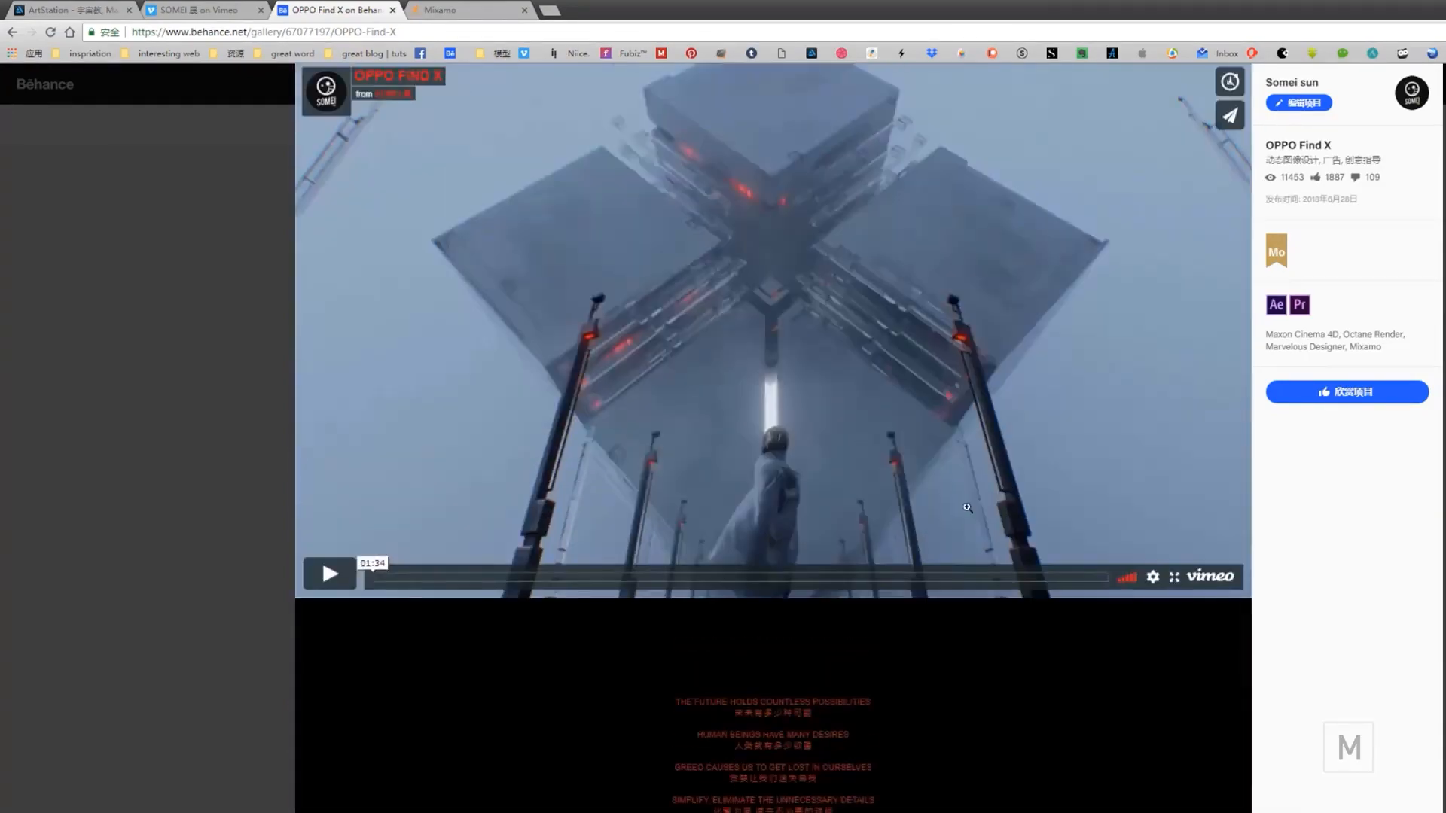
- Examine the snowy forest still below the film's script, along with the shoe, window figure and tower stills under it
scroll(968, 508, "down", 10)
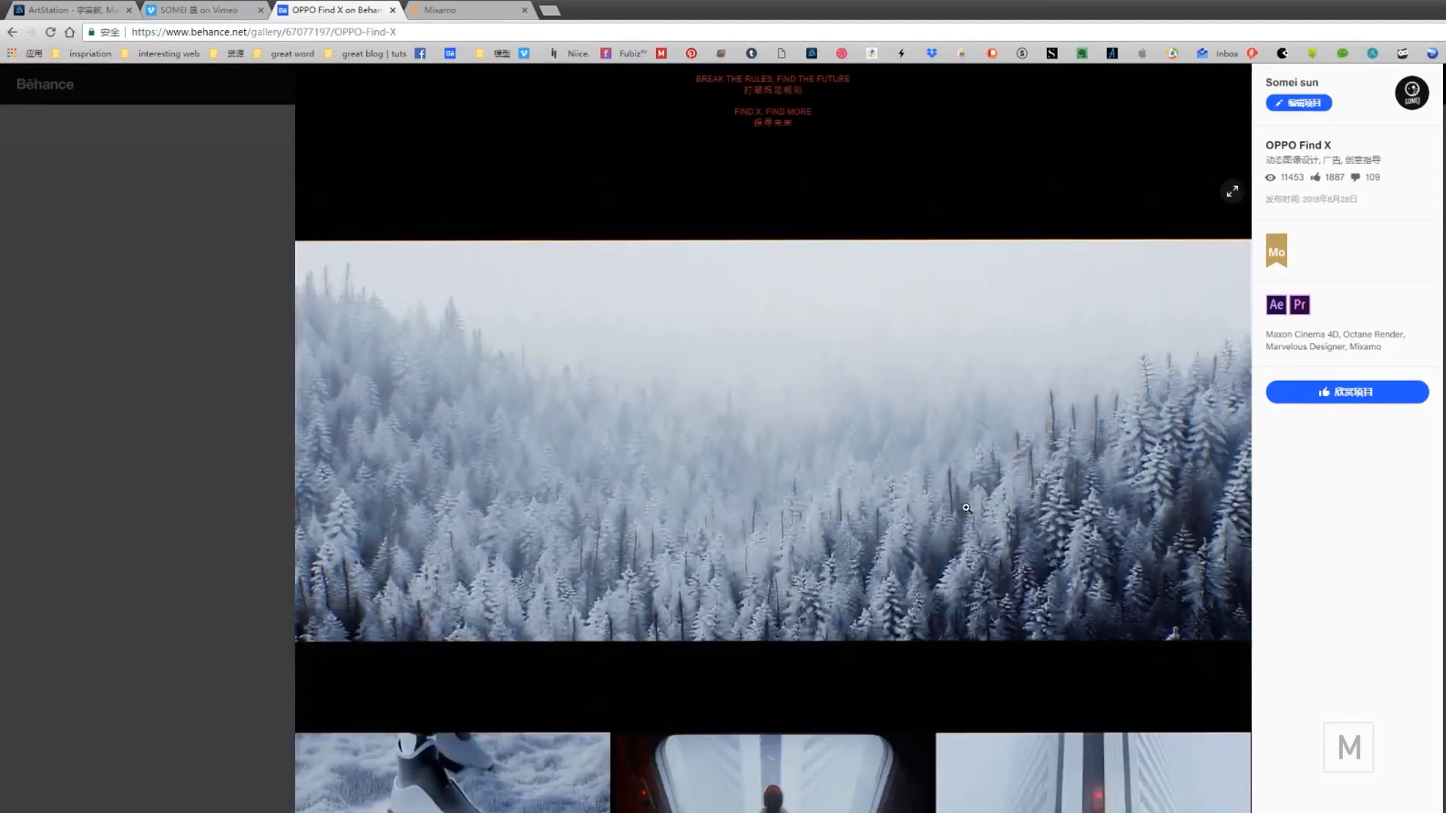
scroll(967, 509, "down", 5)
scroll(965, 507, "up", 5)
scroll(964, 511, "down", 4)
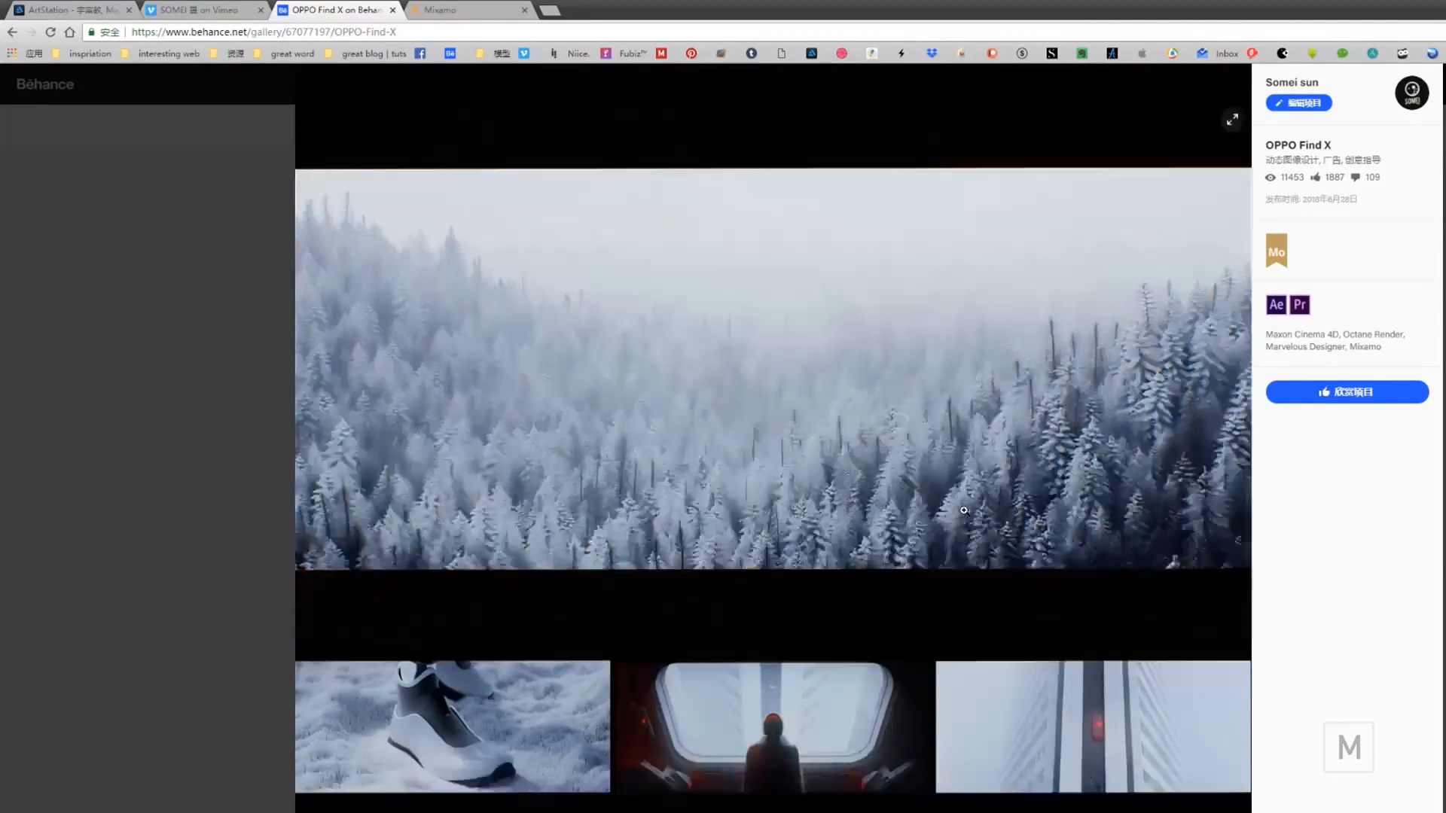
scroll(964, 510, "up", 3)
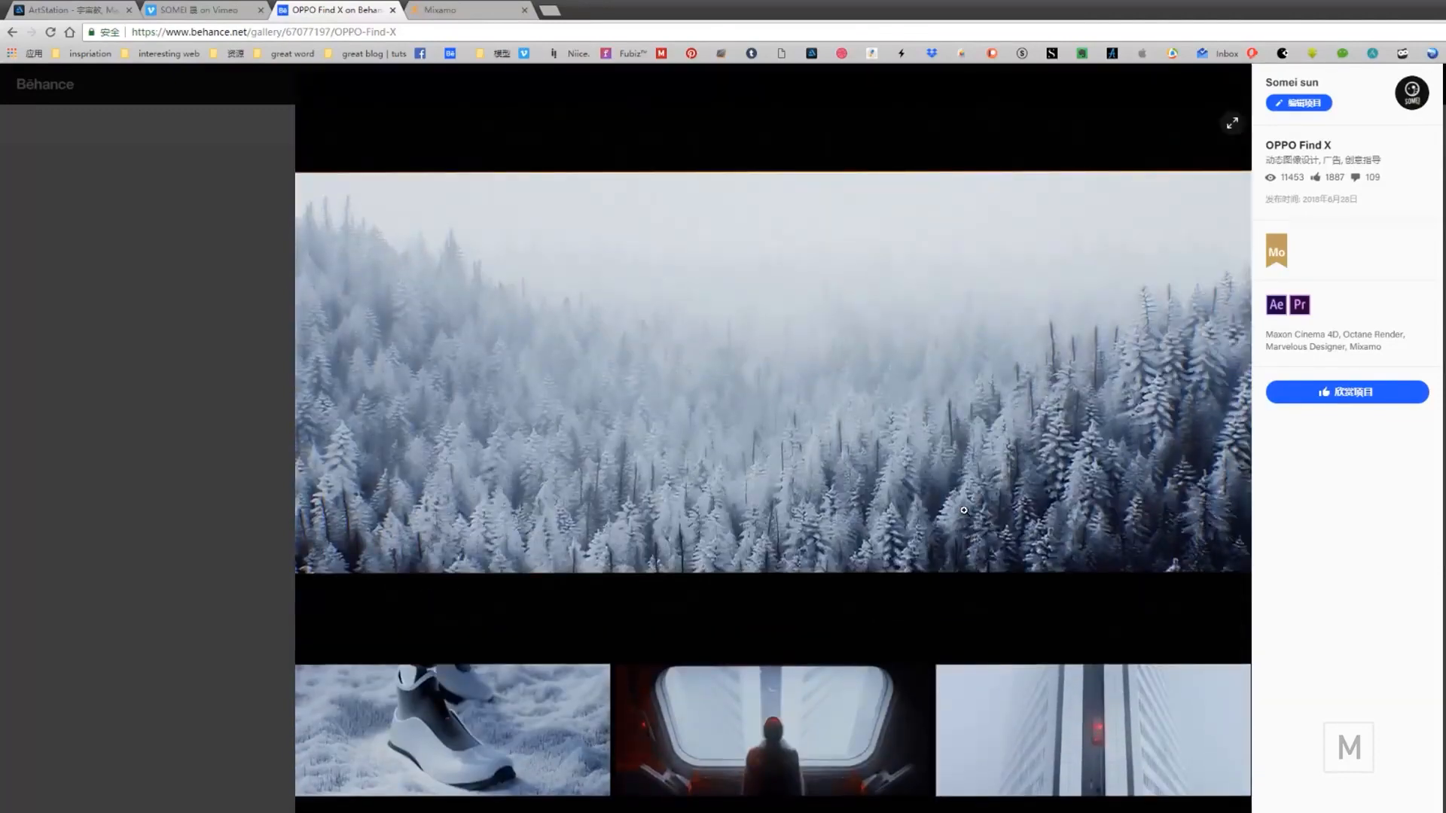
scroll(964, 511, "down", 2)
scroll(964, 511, "up", 2)
scroll(995, 482, "down", 2)
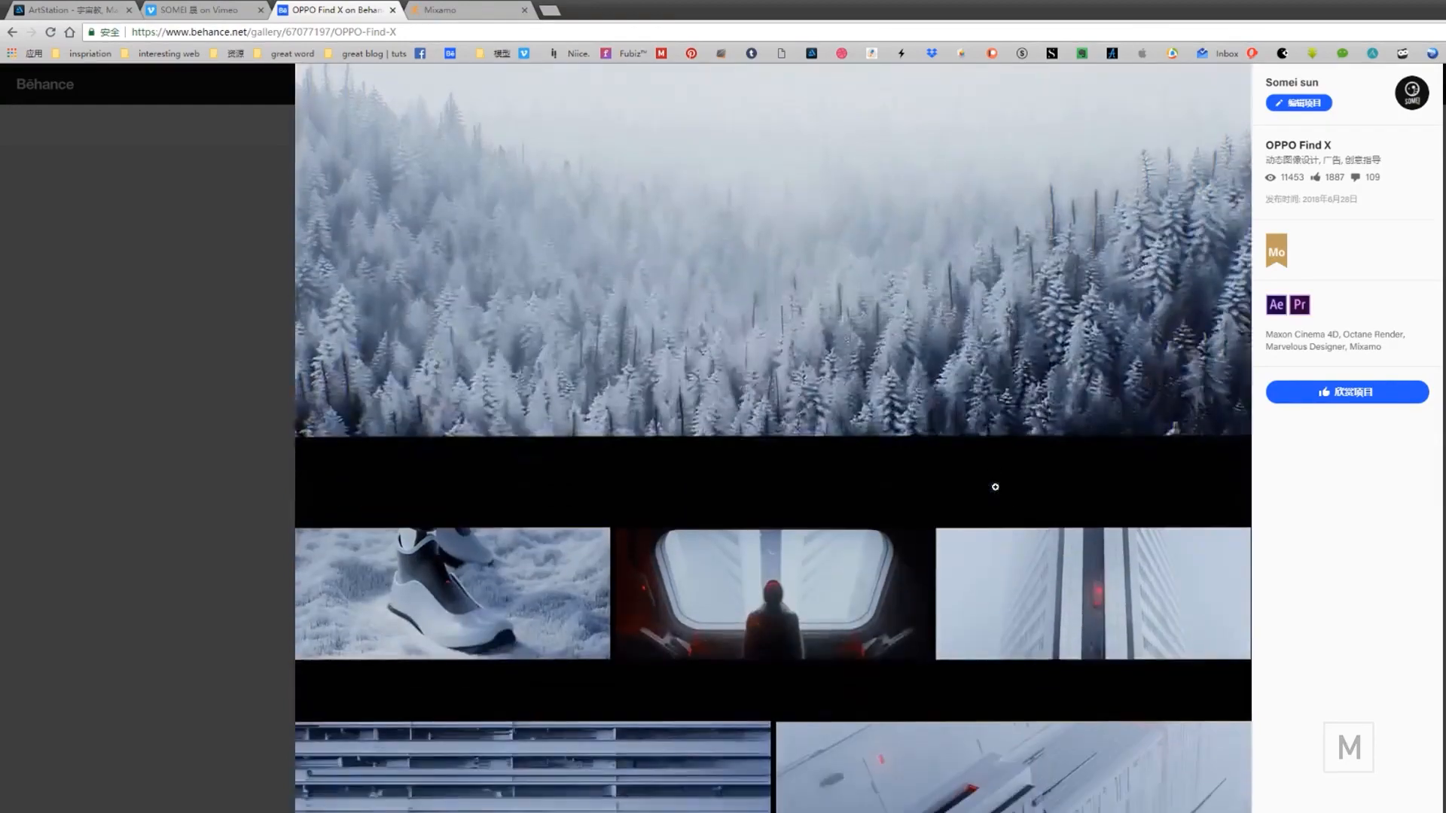
scroll(995, 487, "up", 1)
scroll(995, 488, "down", 1)
scroll(995, 487, "down", 4)
scroll(1092, 641, "up", 5)
scroll(1156, 748, "down", 1)
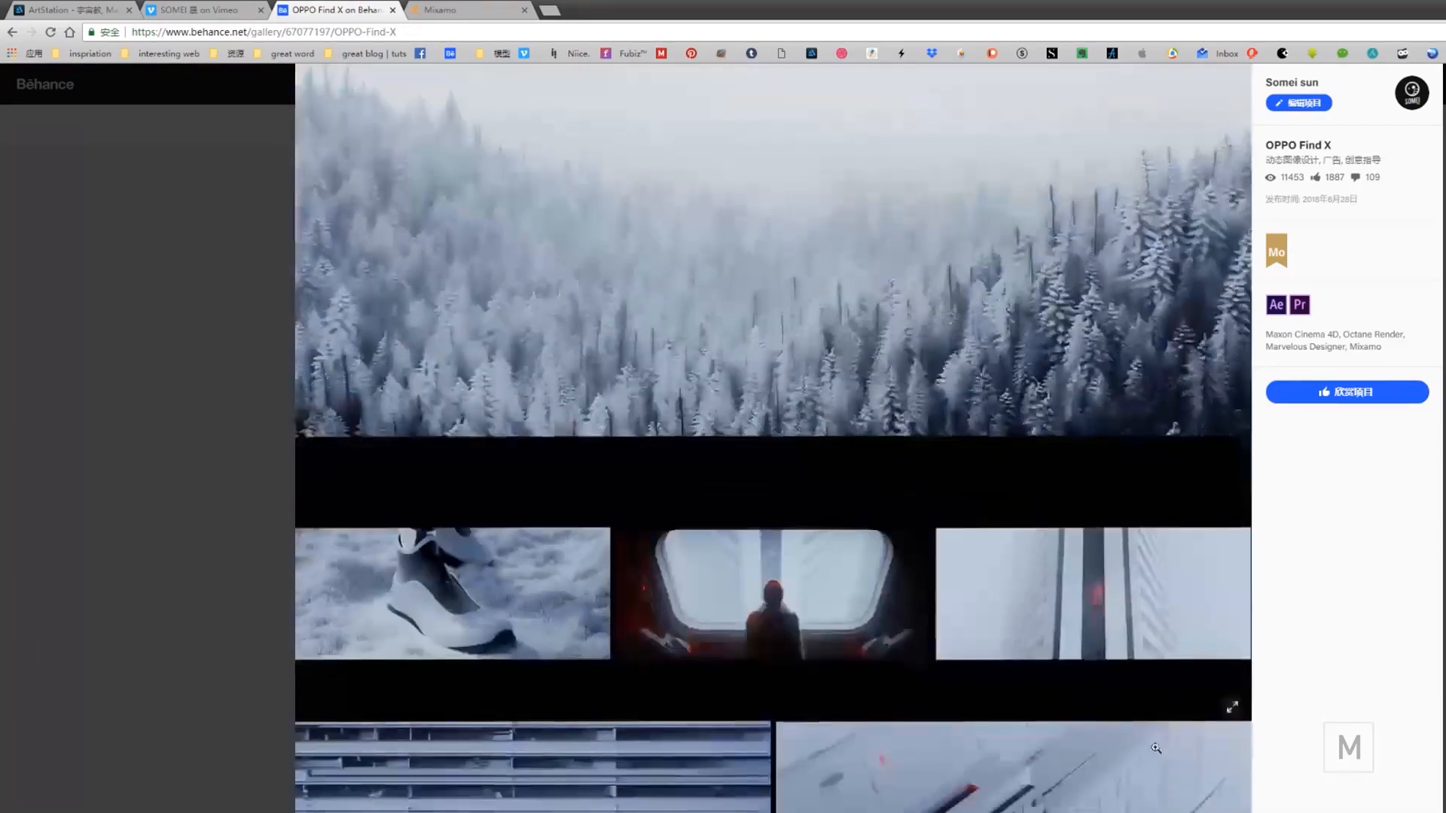
scroll(1148, 590, "down", 1)
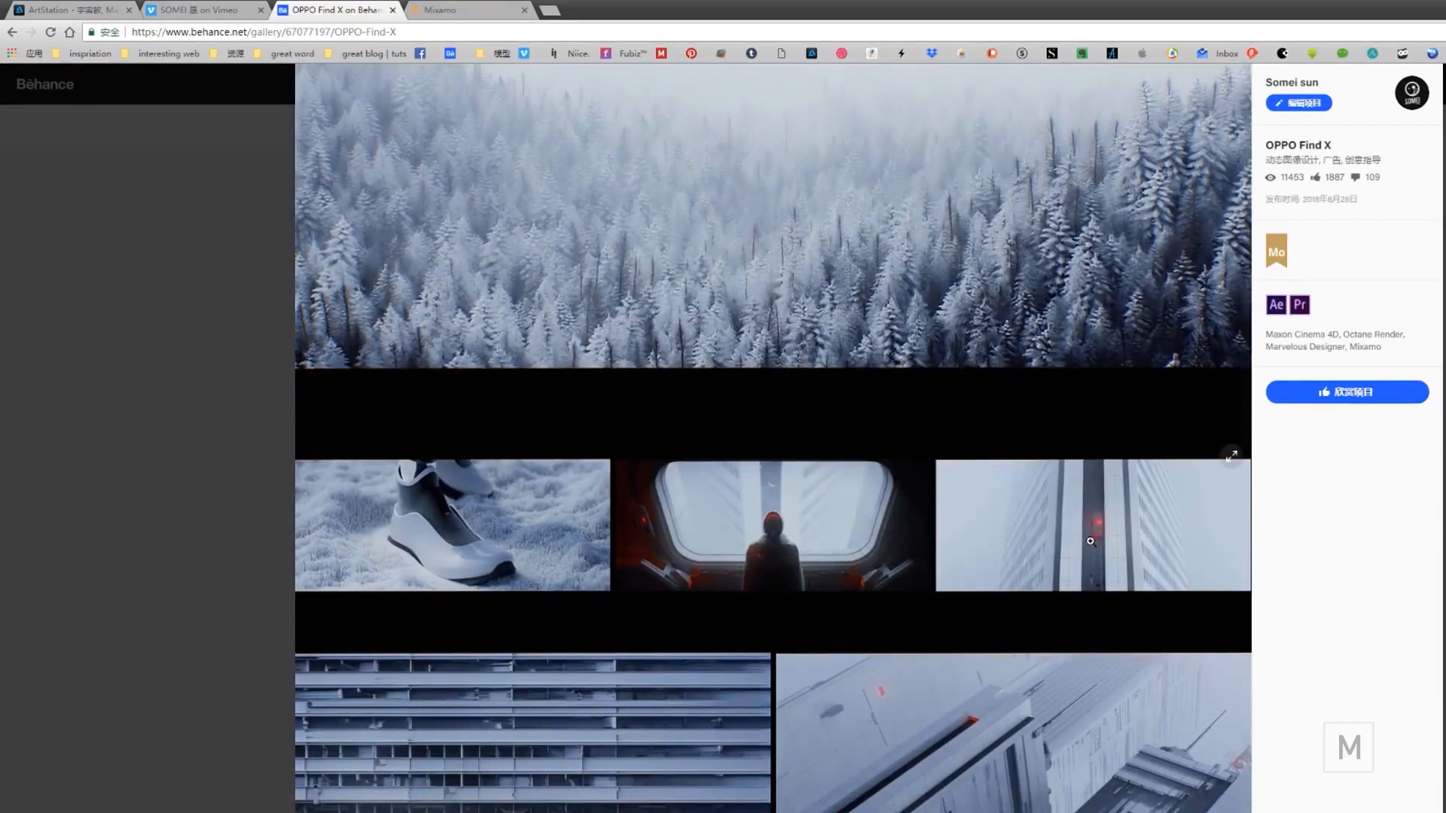
- Look through the building stills, the "Find" chapter images and the large phone and X-shaped structure stills
scroll(1091, 527, "down", 4)
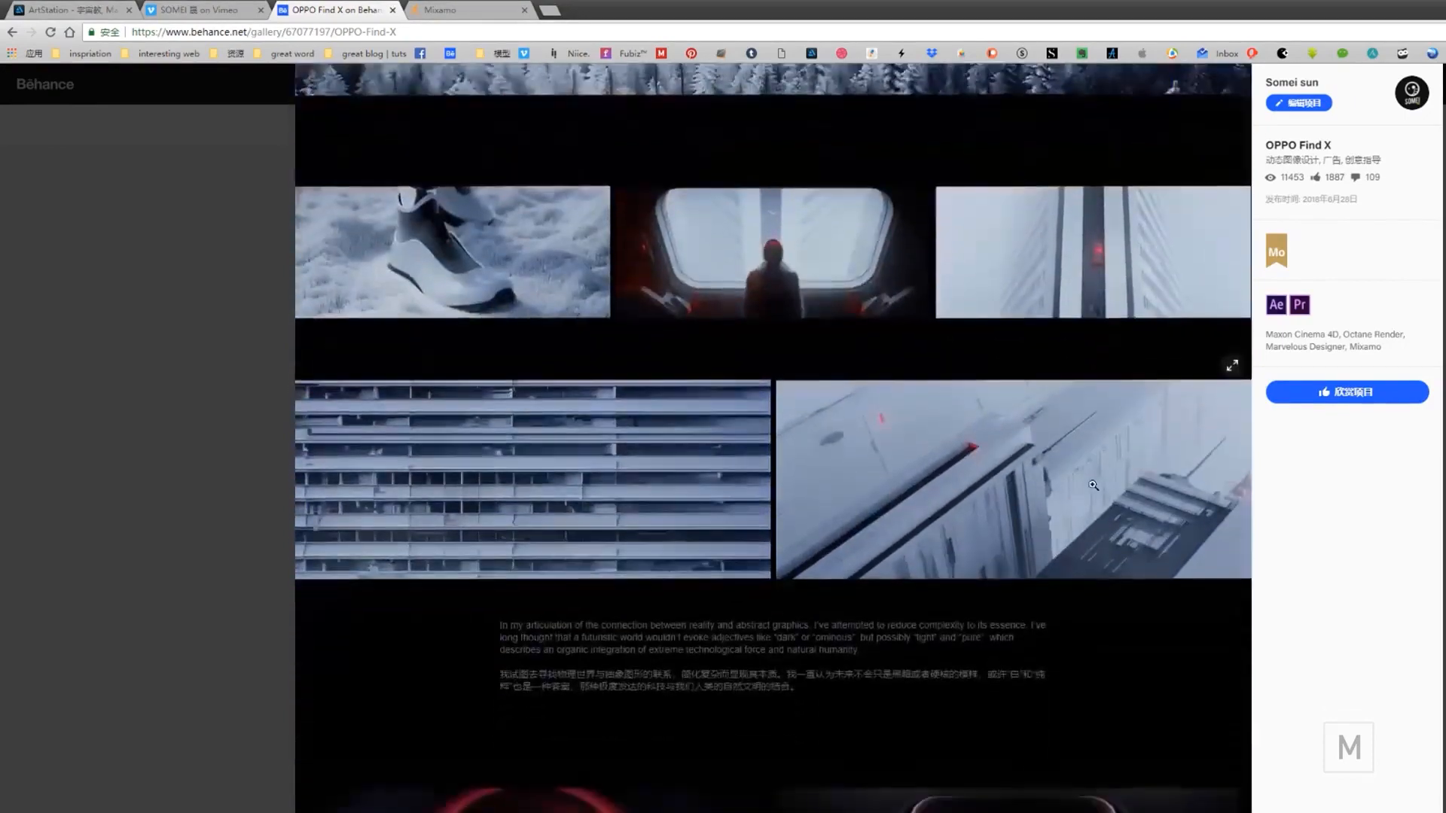
scroll(1093, 486, "down", 3)
scroll(746, 226, "down", 1)
scroll(654, 325, "up", 2)
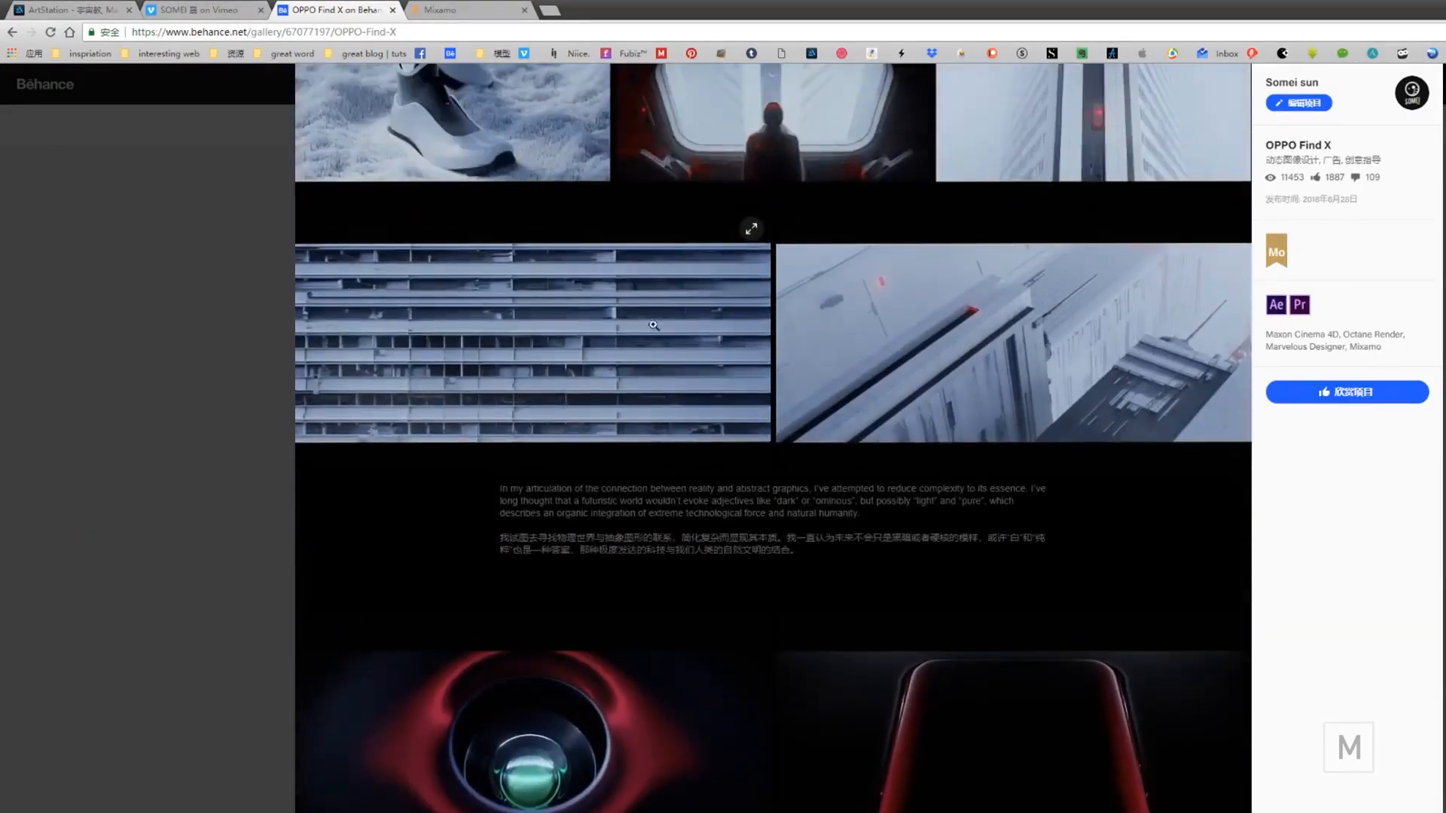
scroll(531, 411, "down", 15)
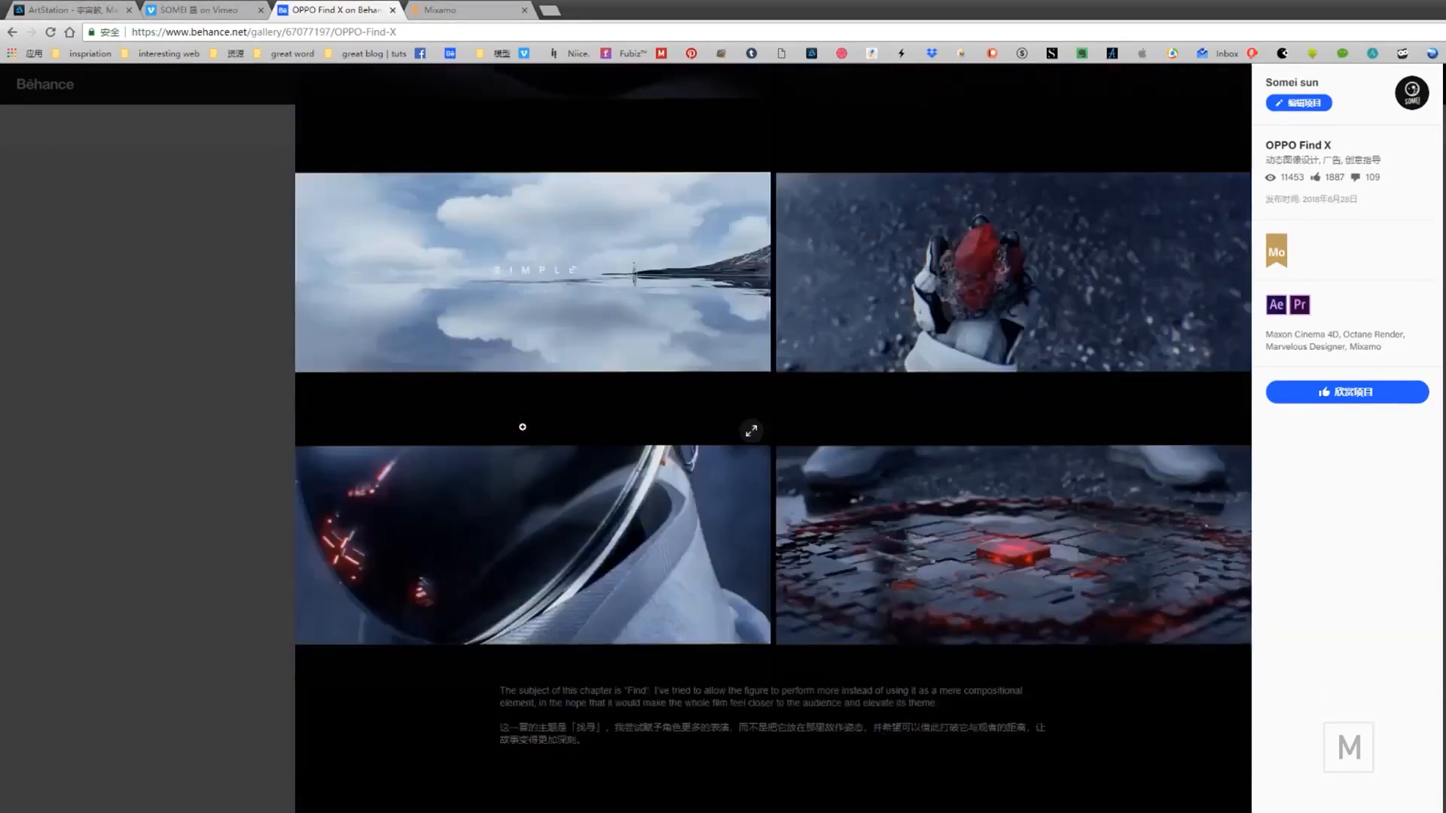
scroll(523, 427, "down", 3)
scroll(555, 400, "down", 1)
scroll(678, 392, "up", 2)
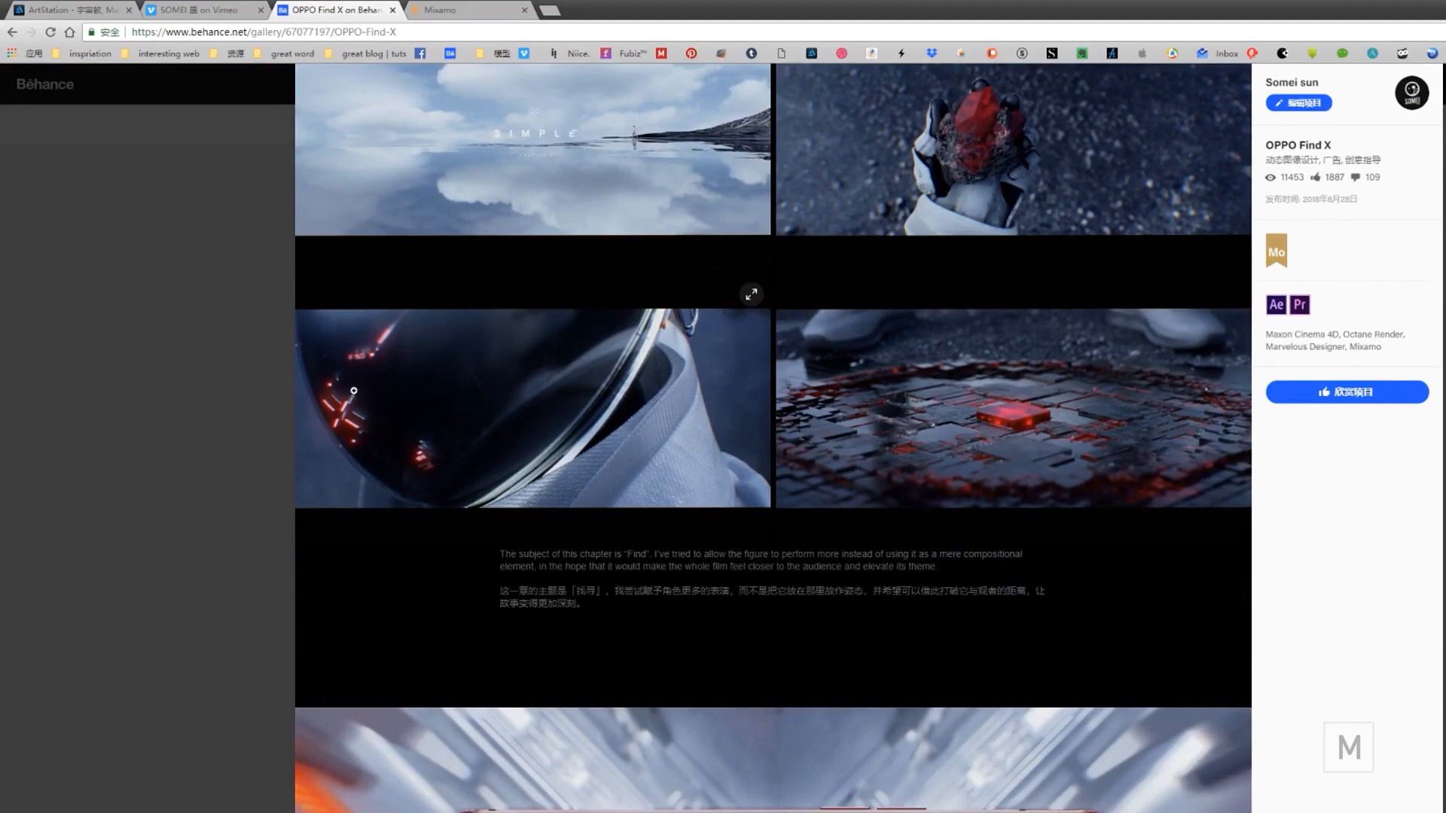
scroll(446, 418, "down", 1)
scroll(527, 384, "down", 2)
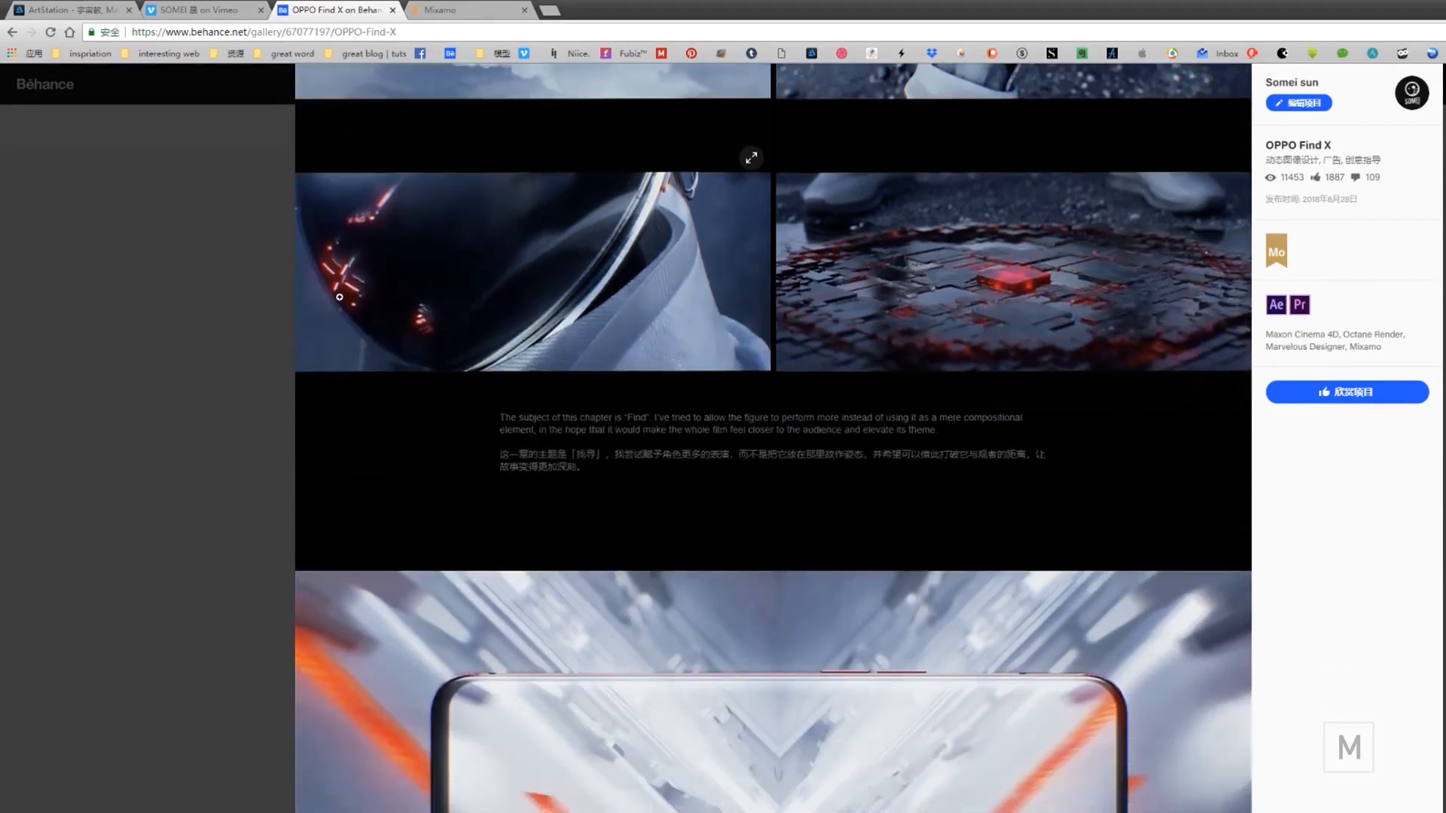
scroll(566, 394, "down", 9)
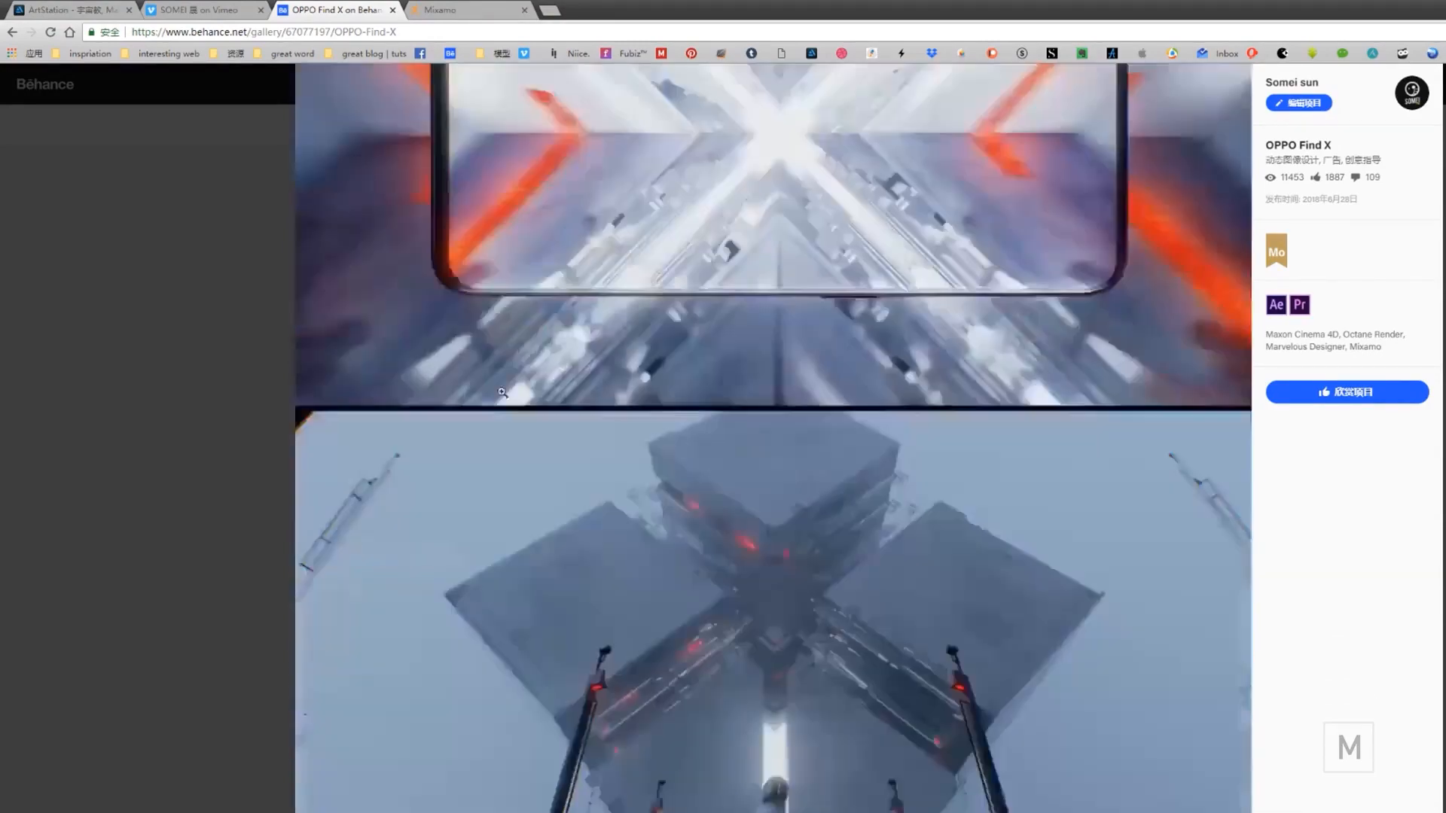
scroll(761, 609, "down", 20)
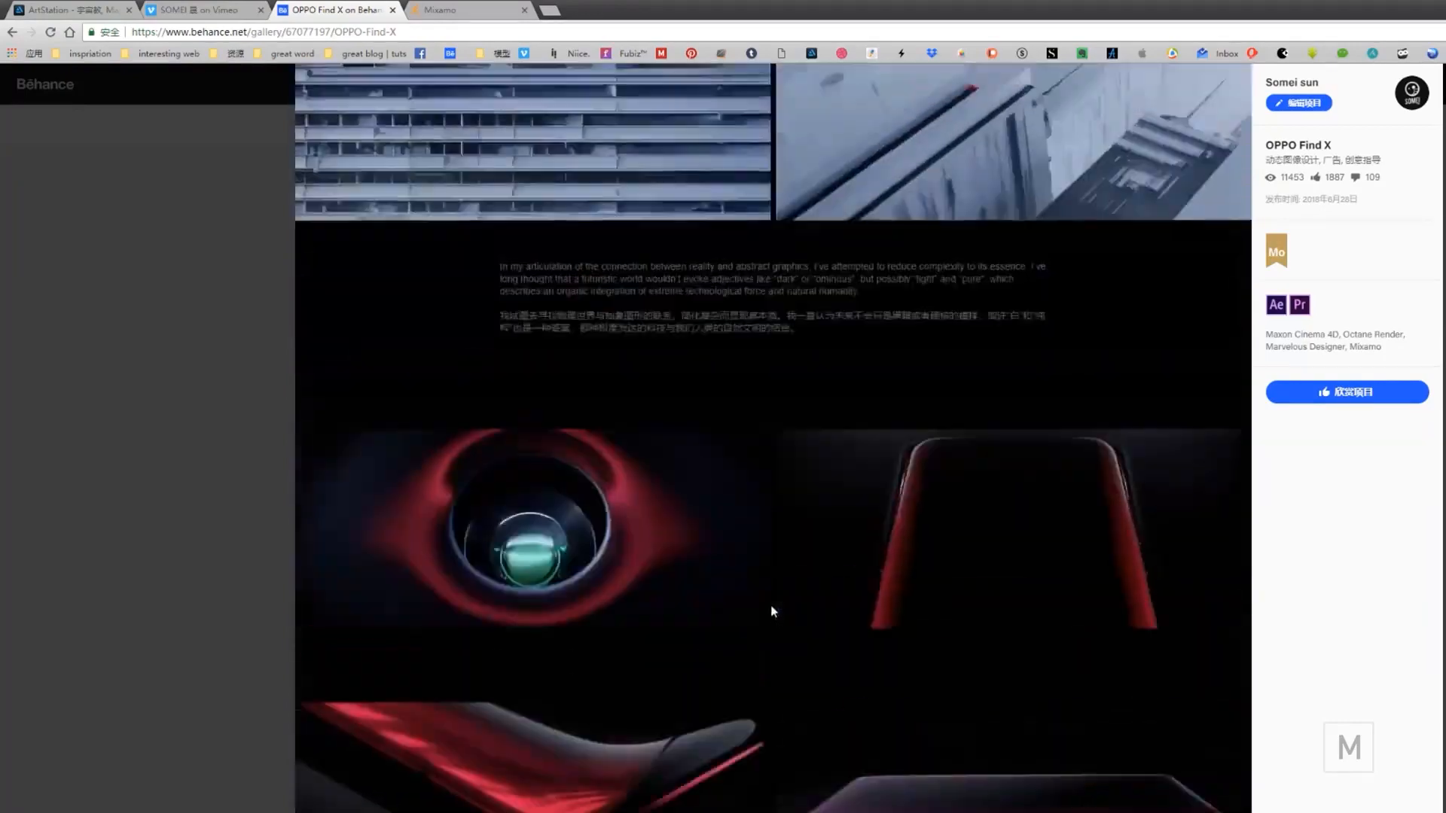
- Return to the OPPO Find X film on the page and play the mood board video full screen in PotPlayer
scroll(710, 675, "up", 4)
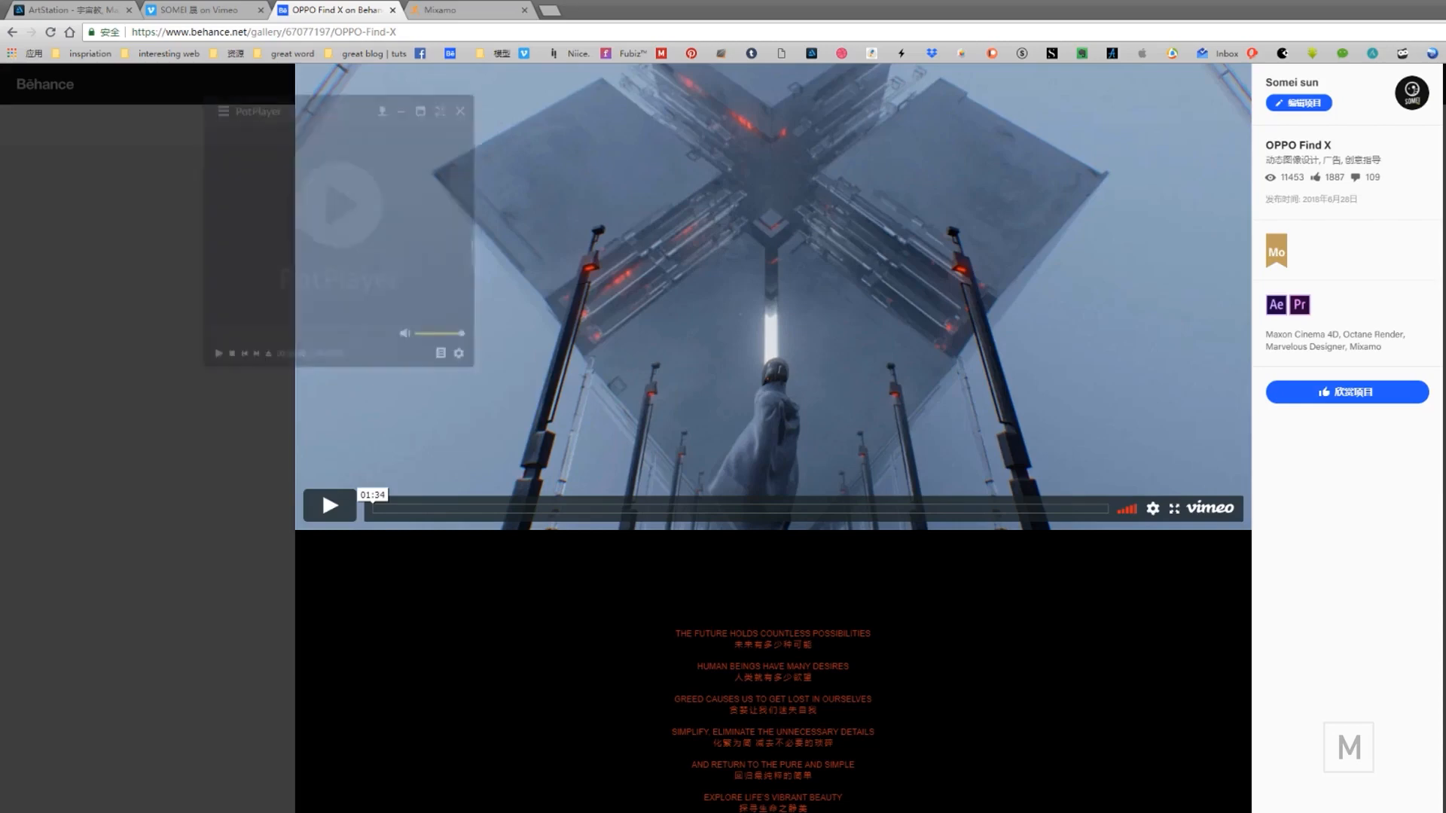
left_click(826, 108)
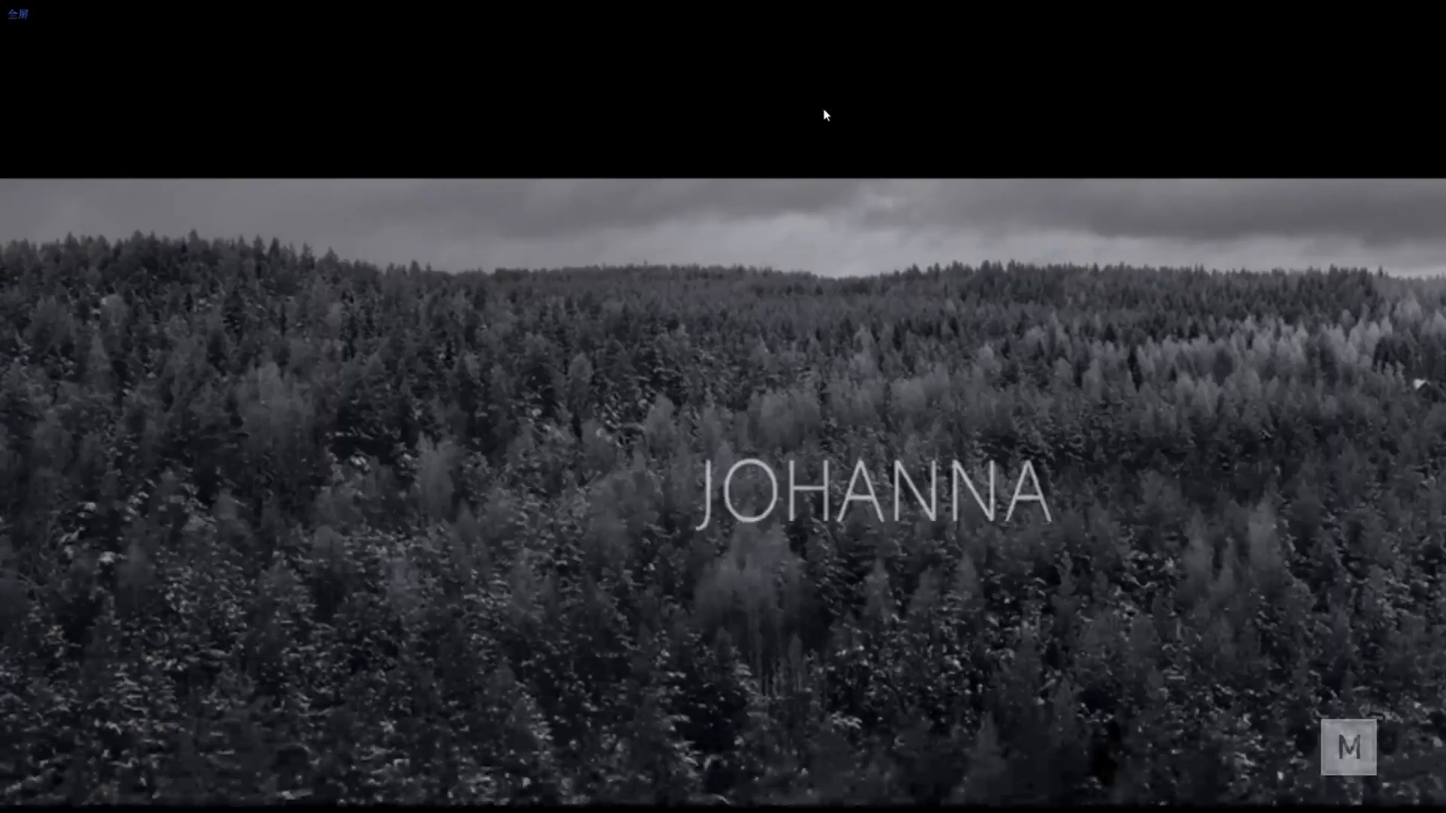
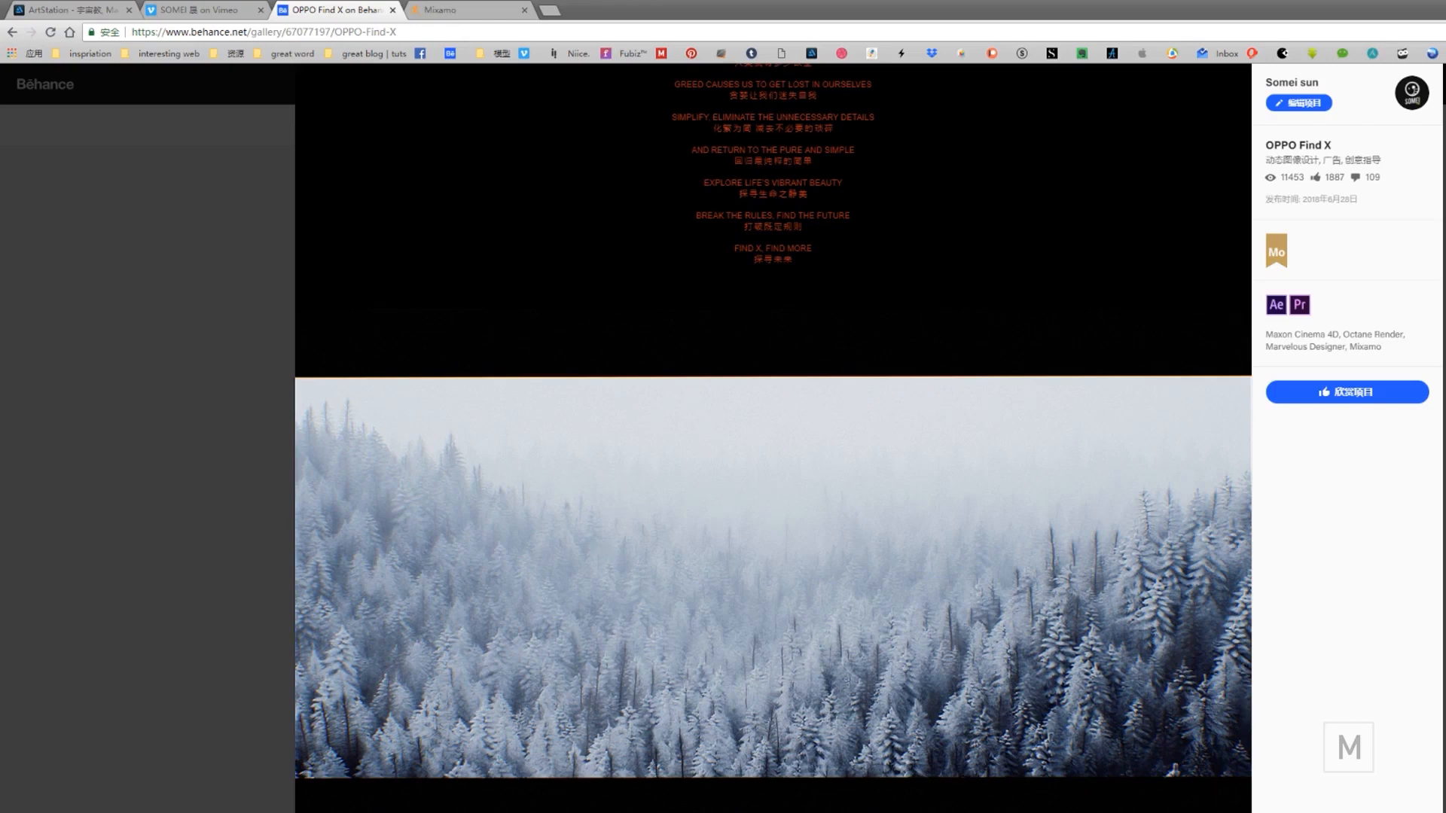
- Review the snowy forest still on the Behance page again, together with the script lines and smaller stills around it
scroll(1096, 590, "down", 2)
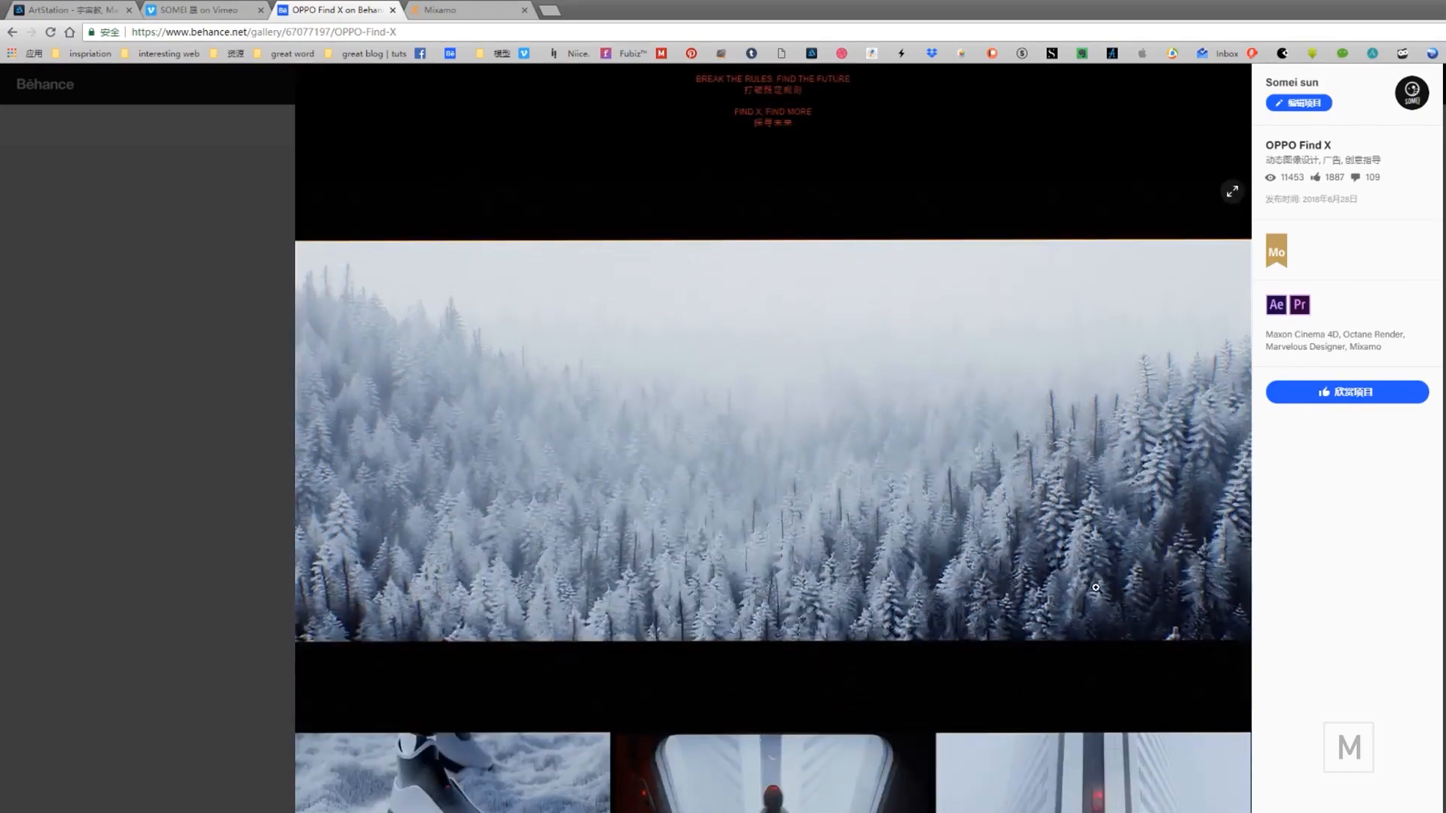
scroll(1096, 587, "up", 3)
scroll(1093, 588, "down", 6)
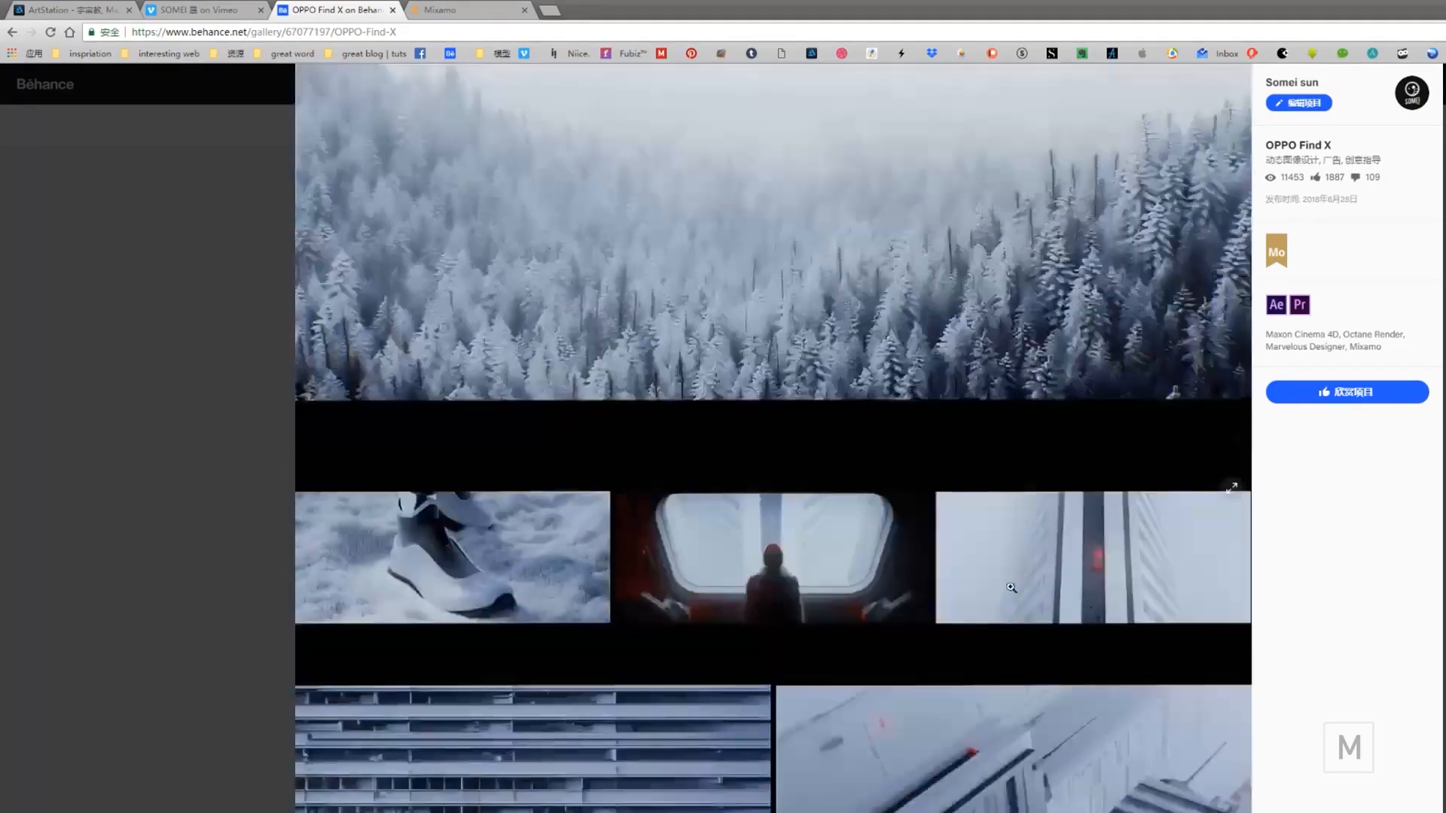
scroll(1011, 587, "up", 5)
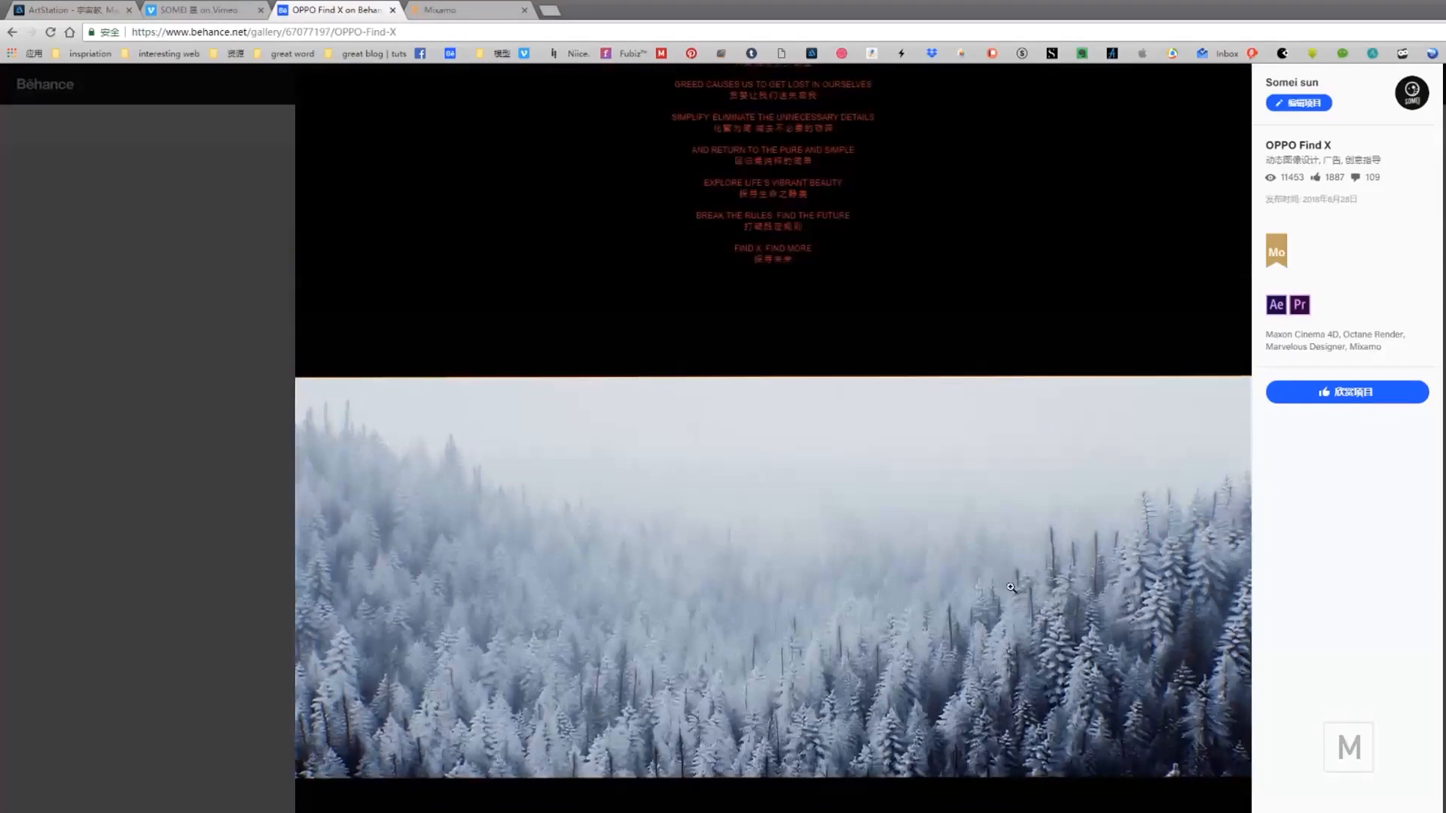
scroll(1010, 586, "down", 3)
scroll(1005, 585, "up", 4)
scroll(933, 585, "down", 3)
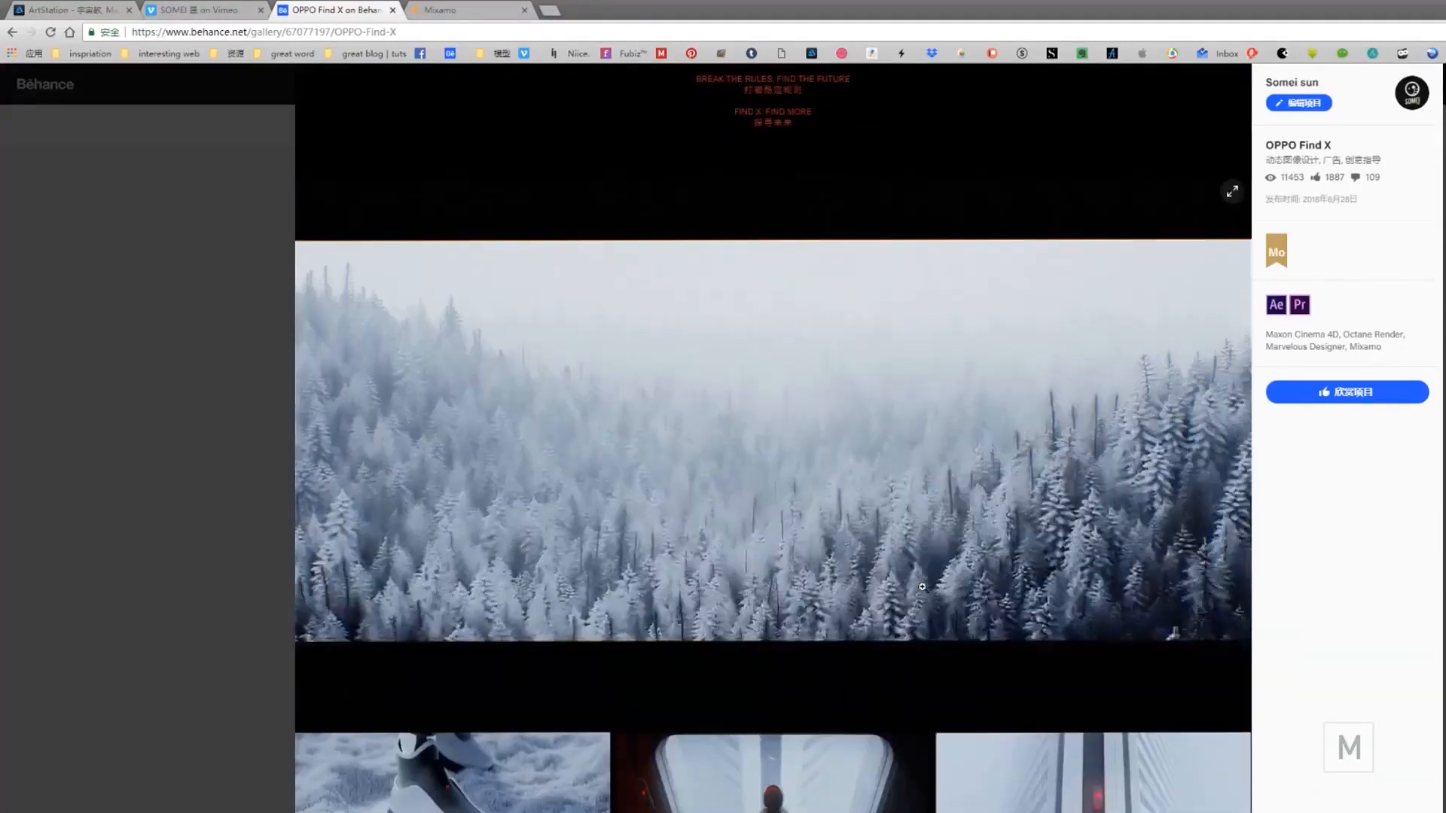
- Switch to PotPlayer showing mood_board_v1_(text).mp4 and place its window over the project's script lines and forest still
scroll(922, 587, "up", 5)
key("alt+Tab")
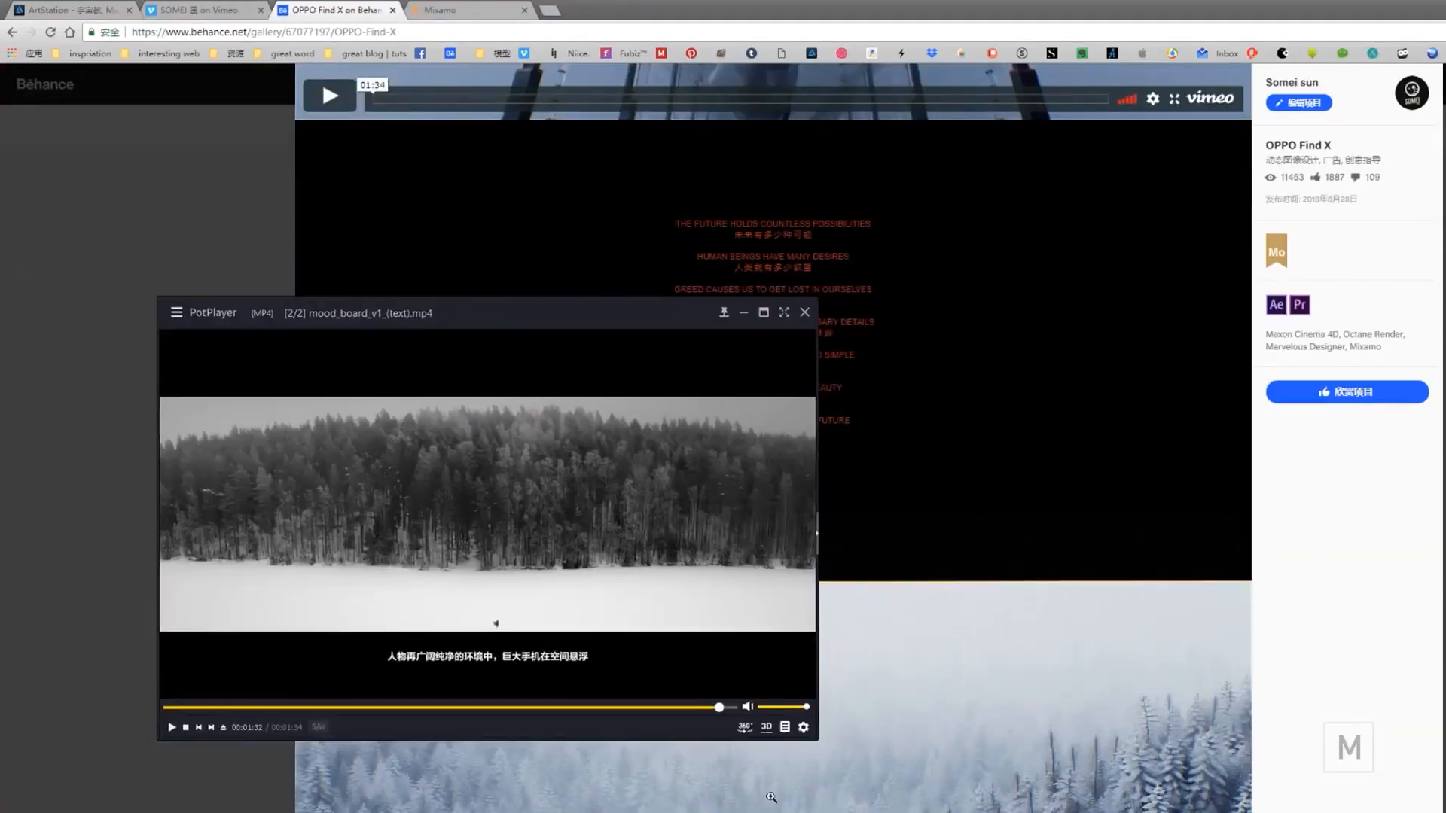
left_click_drag(580, 314, 749, 290)
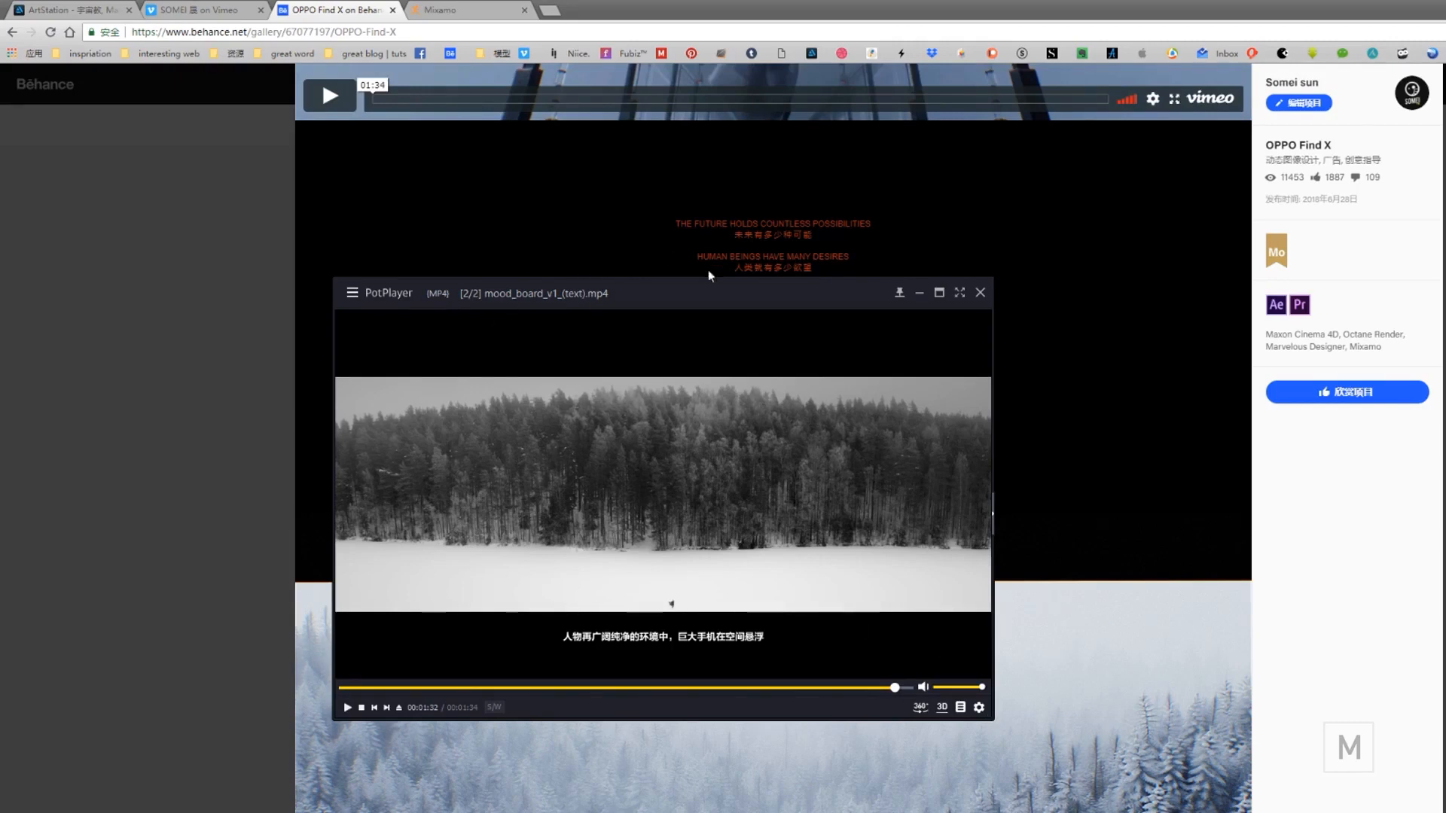
- Move the mood board video window aside and look through the OPPO Find X film, building, camera and phone stills on the Behance page
left_click_drag(667, 294, 442, 316)
left_click(695, 316)
scroll(687, 481, "up", 5)
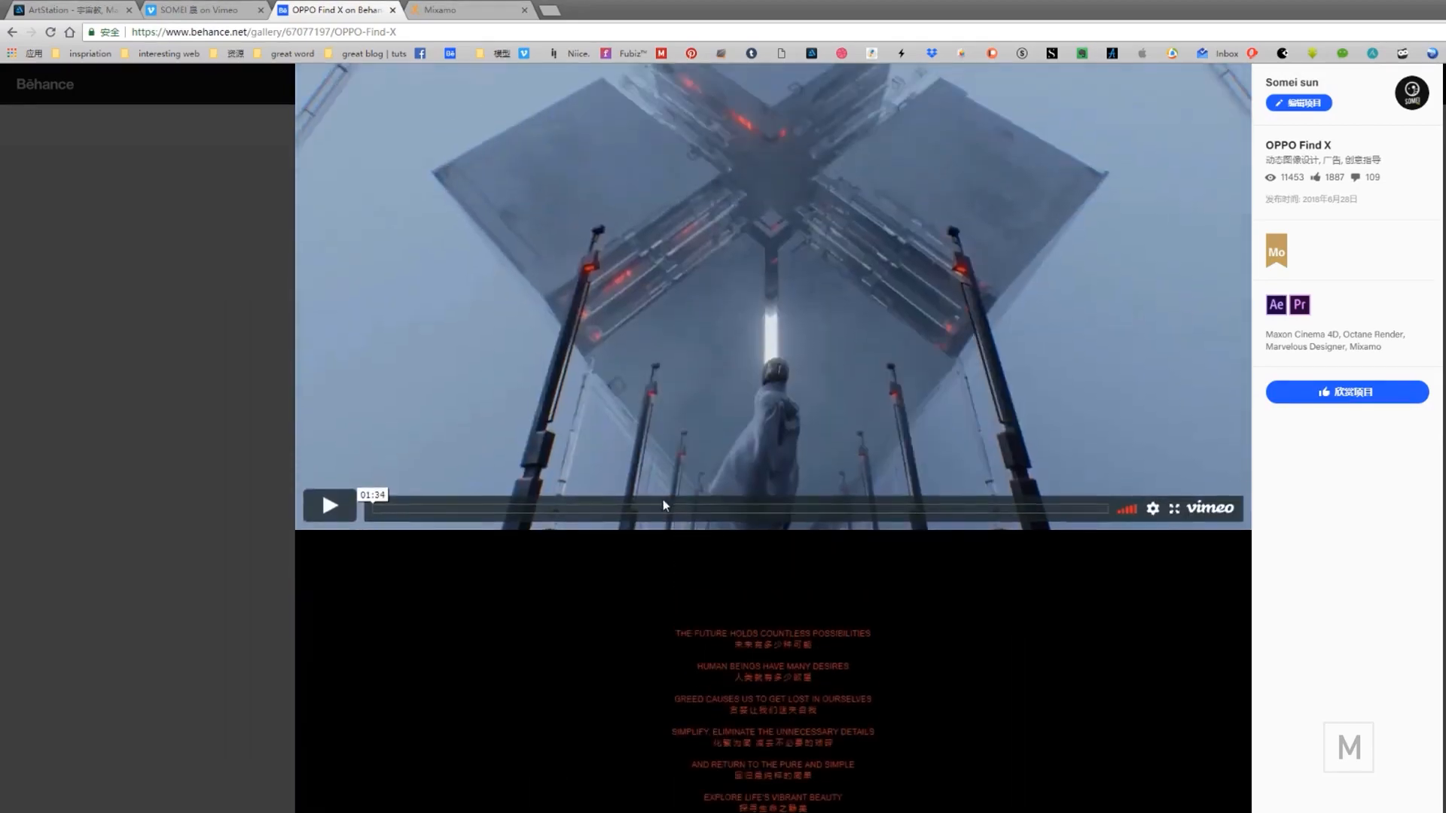
scroll(666, 505, "down", 20)
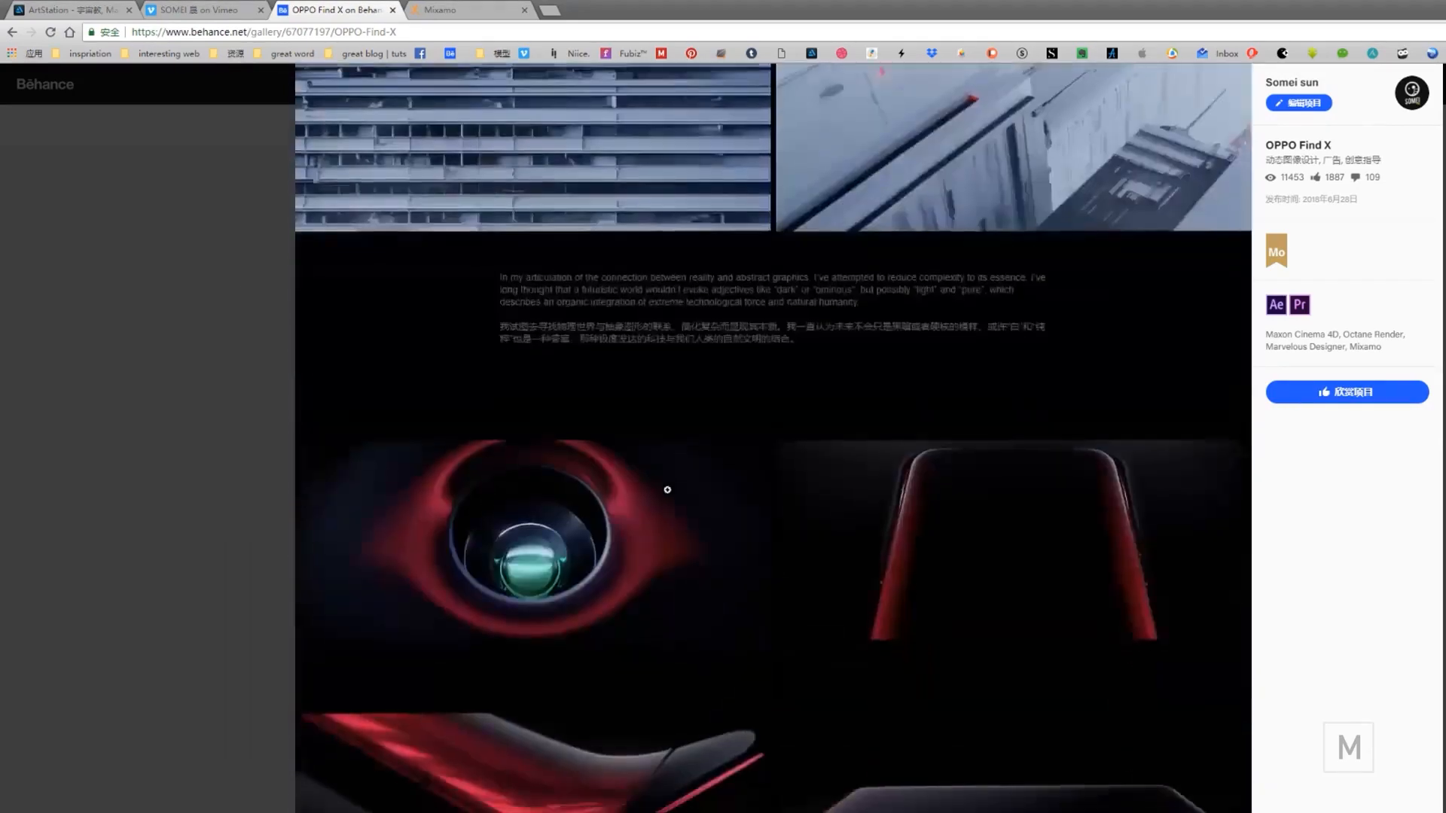
scroll(668, 489, "down", 5)
scroll(751, 361, "down", 10)
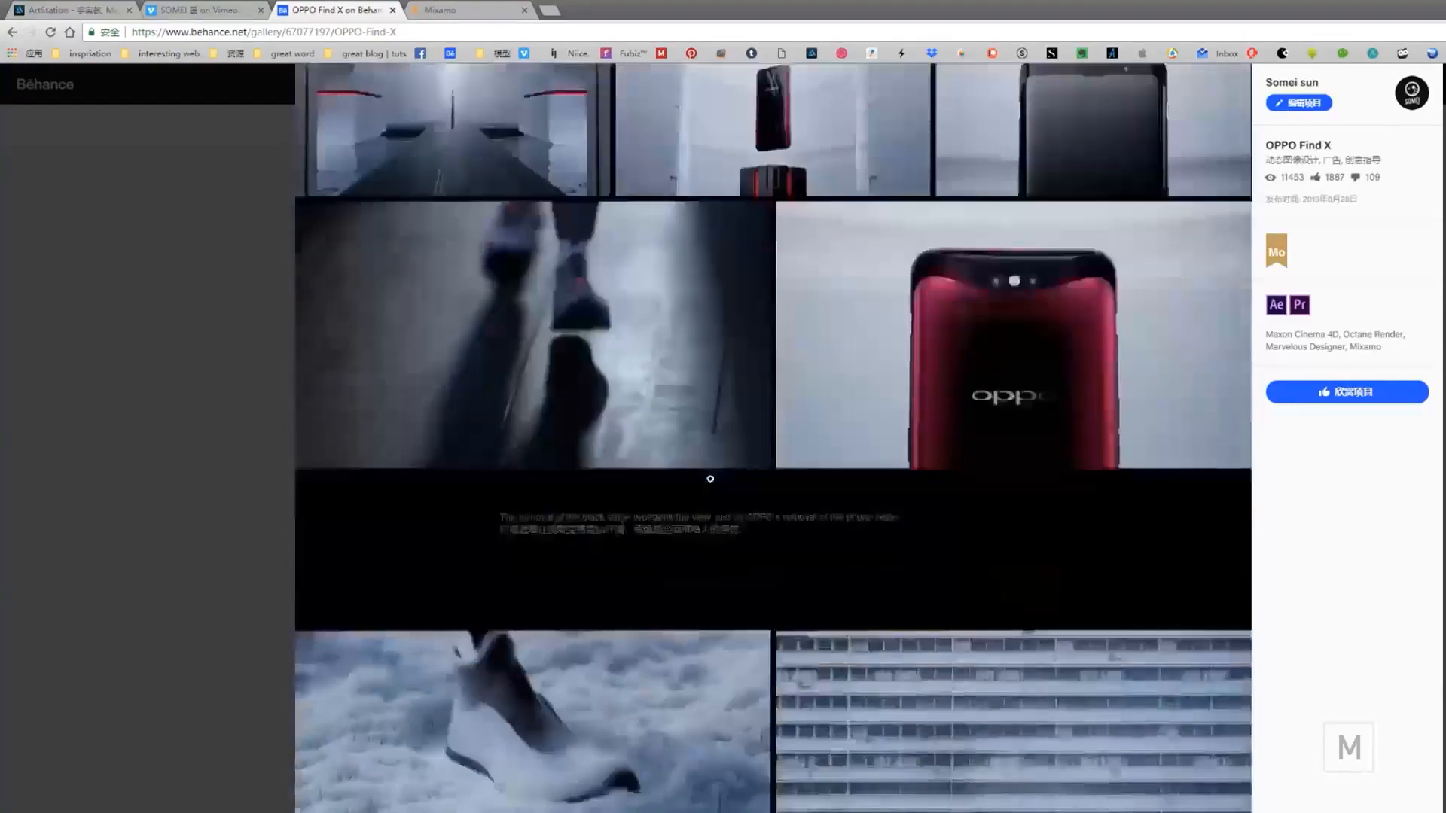
scroll(710, 479, "down", 7)
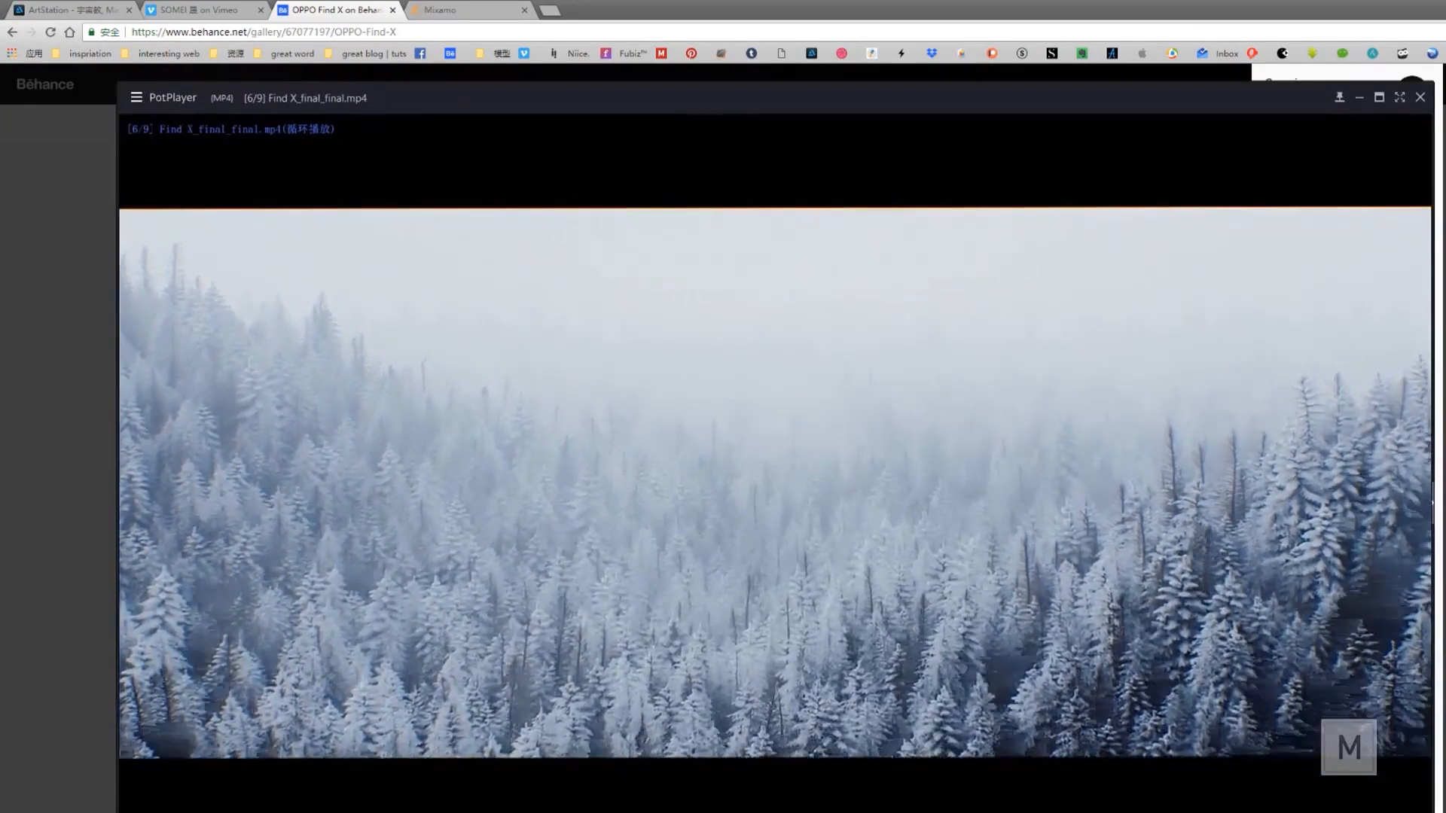
- Review the opening snowy forest shot of Find X_final_final.mp4 in PotPlayer, pausing at stages of the change between trees and thin columns
key("space")
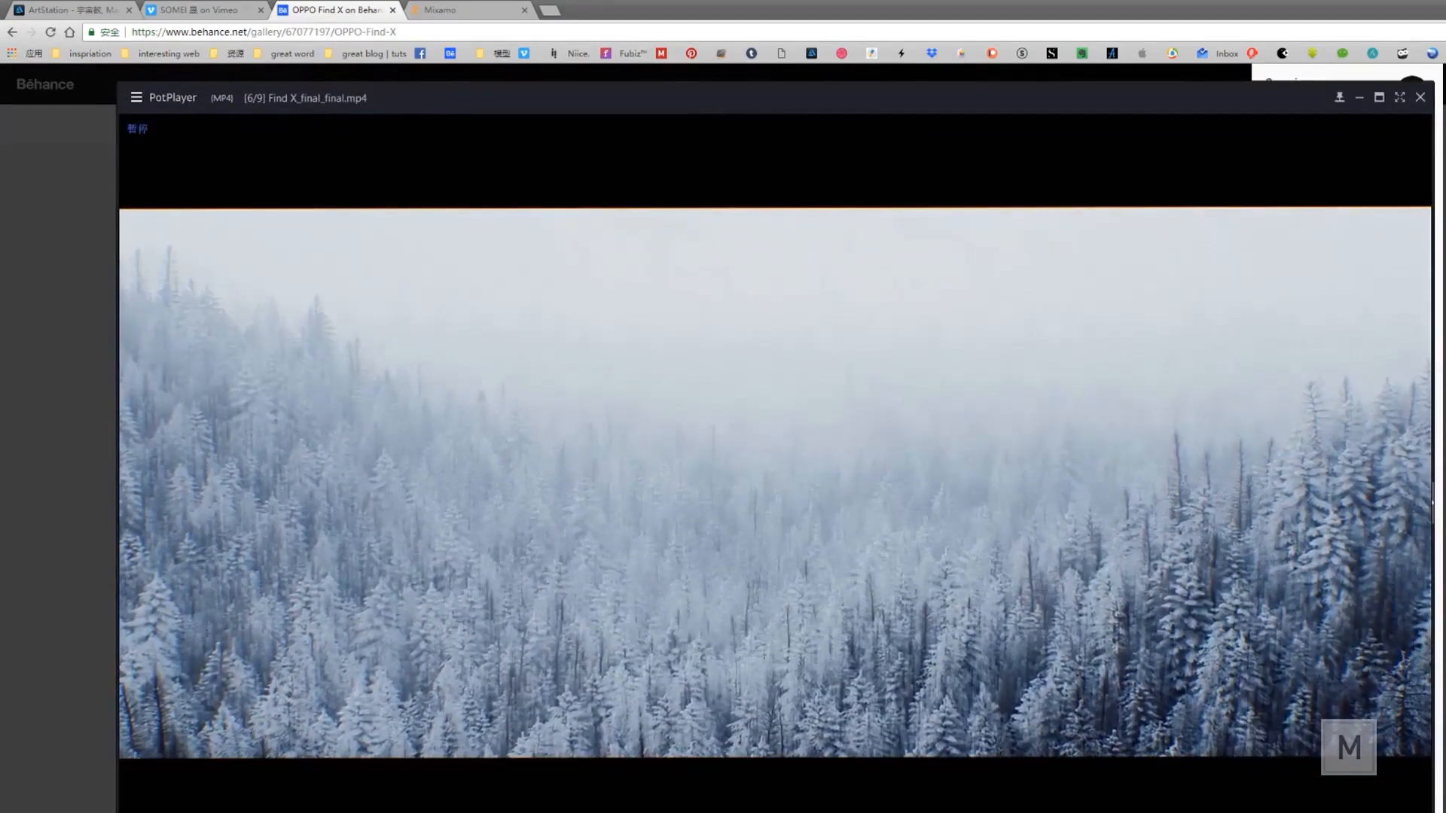
key("Right")
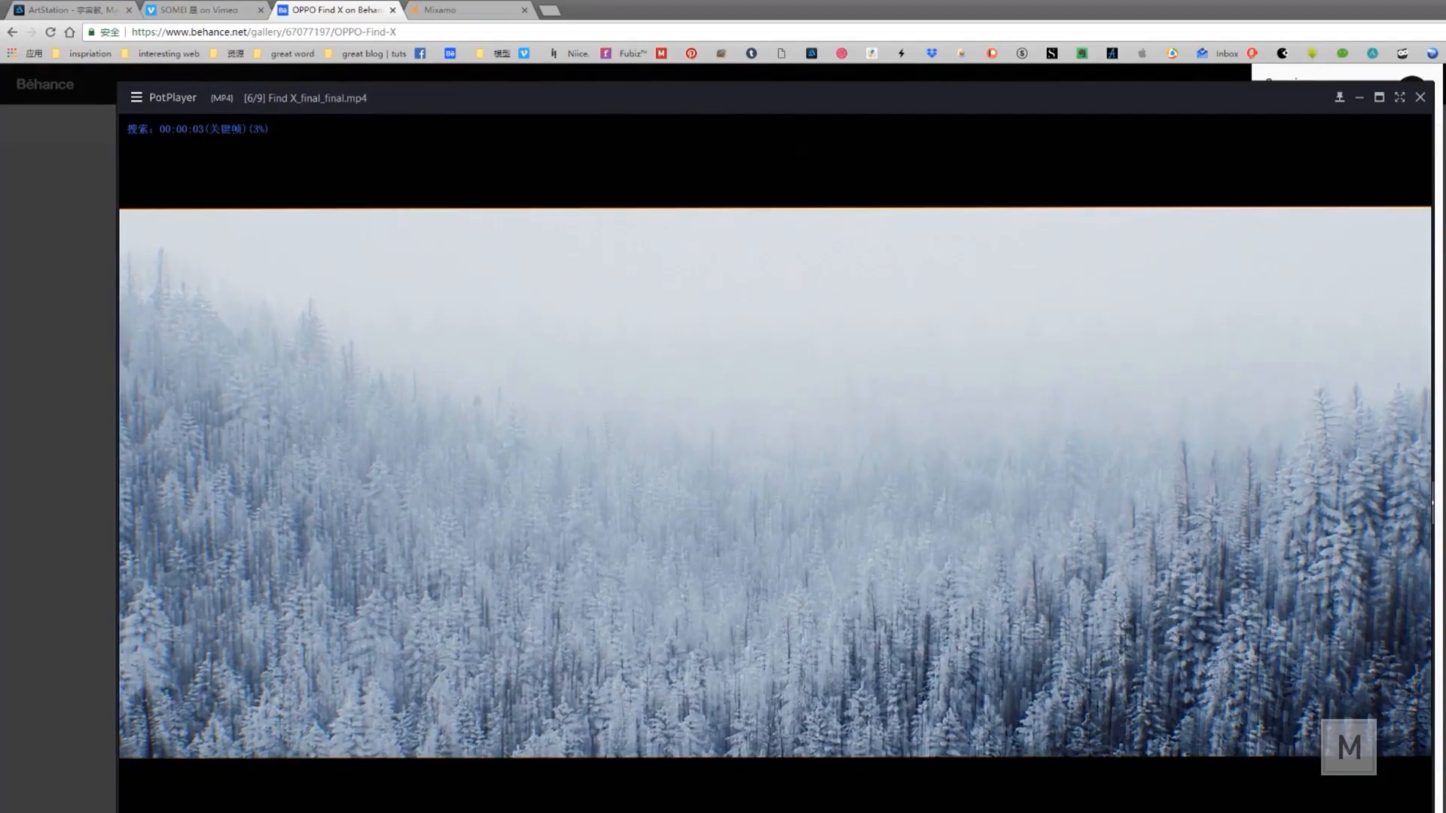
key("space")
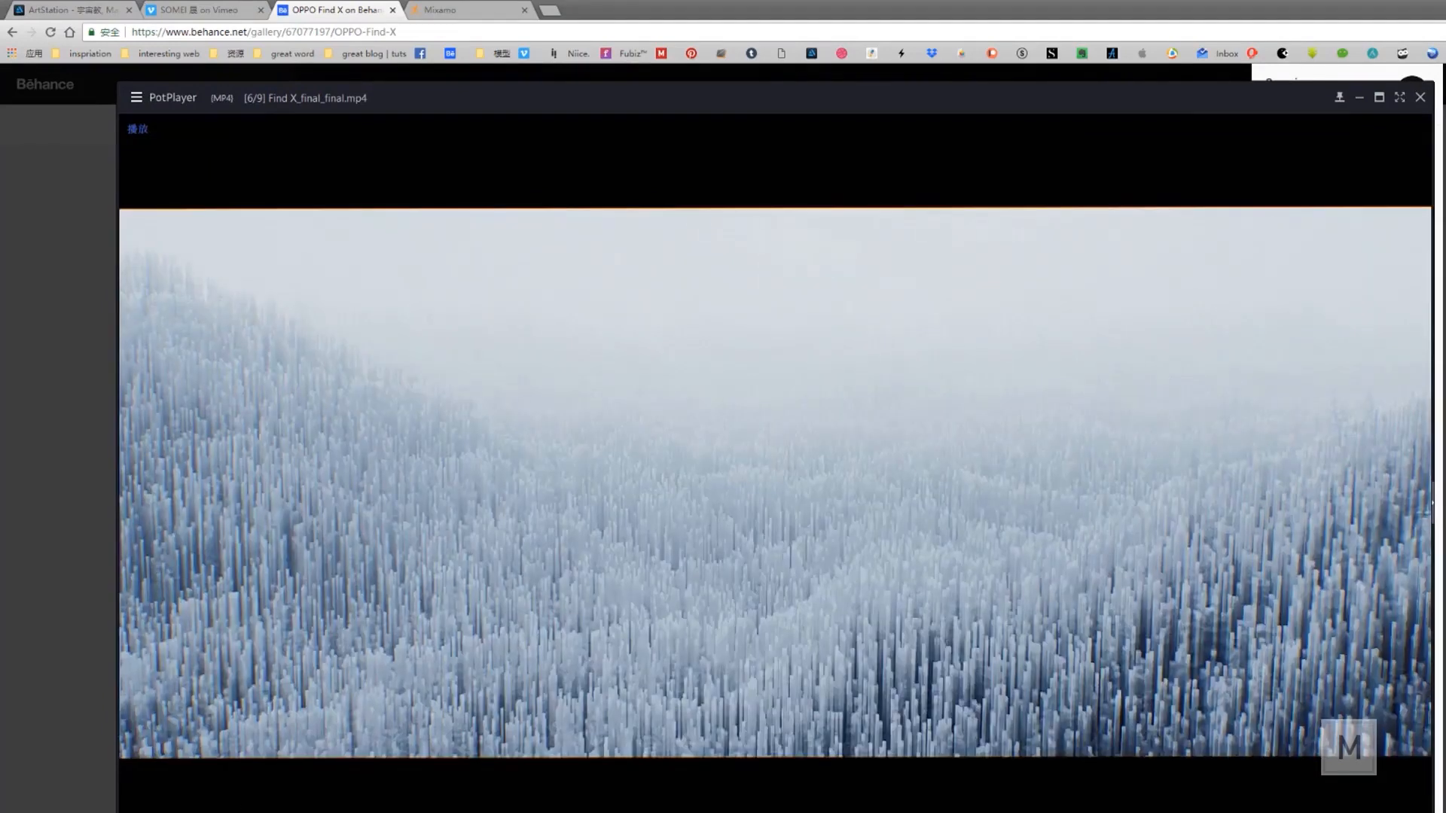
key("space")
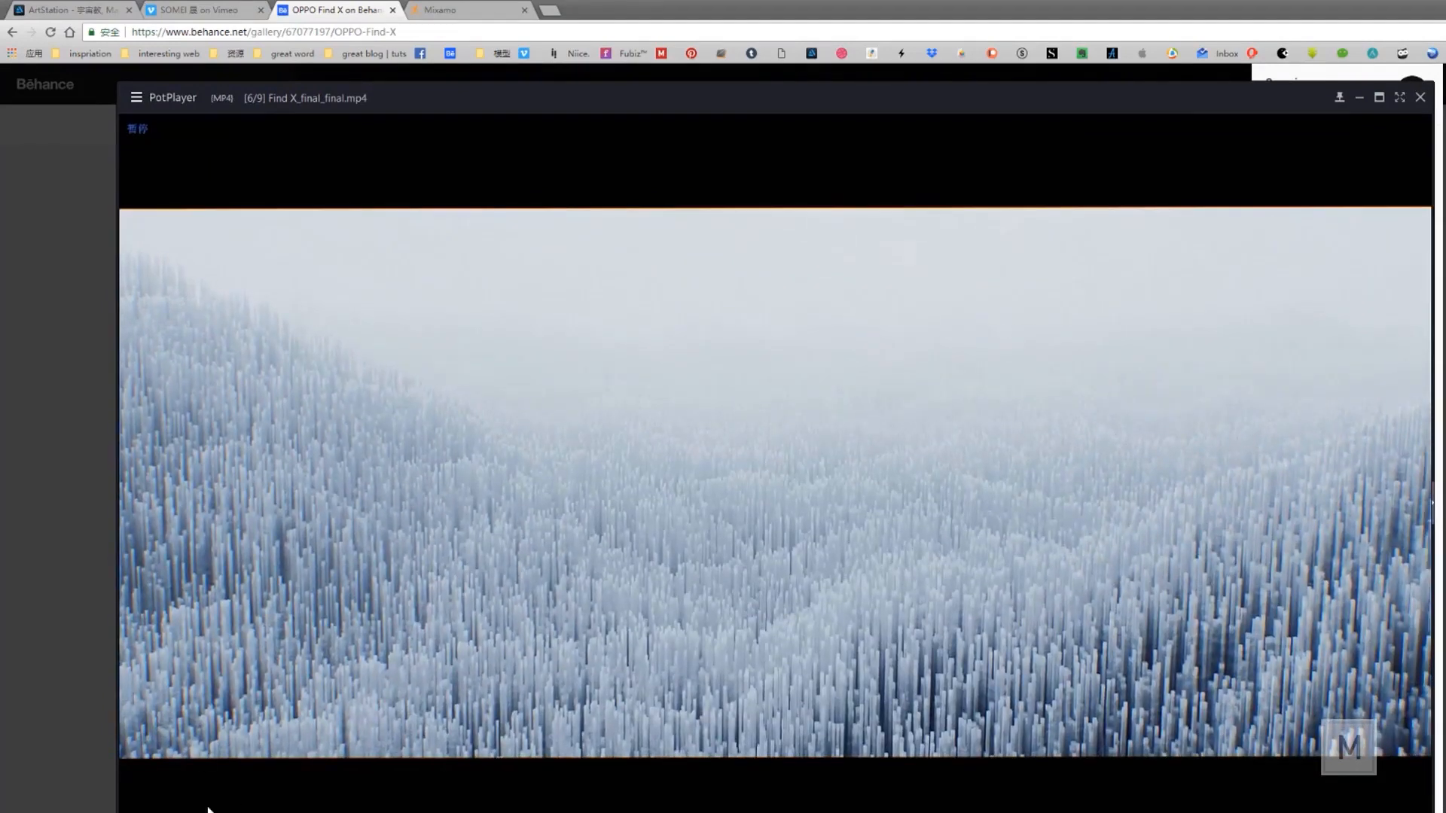
key("Right")
key("space")
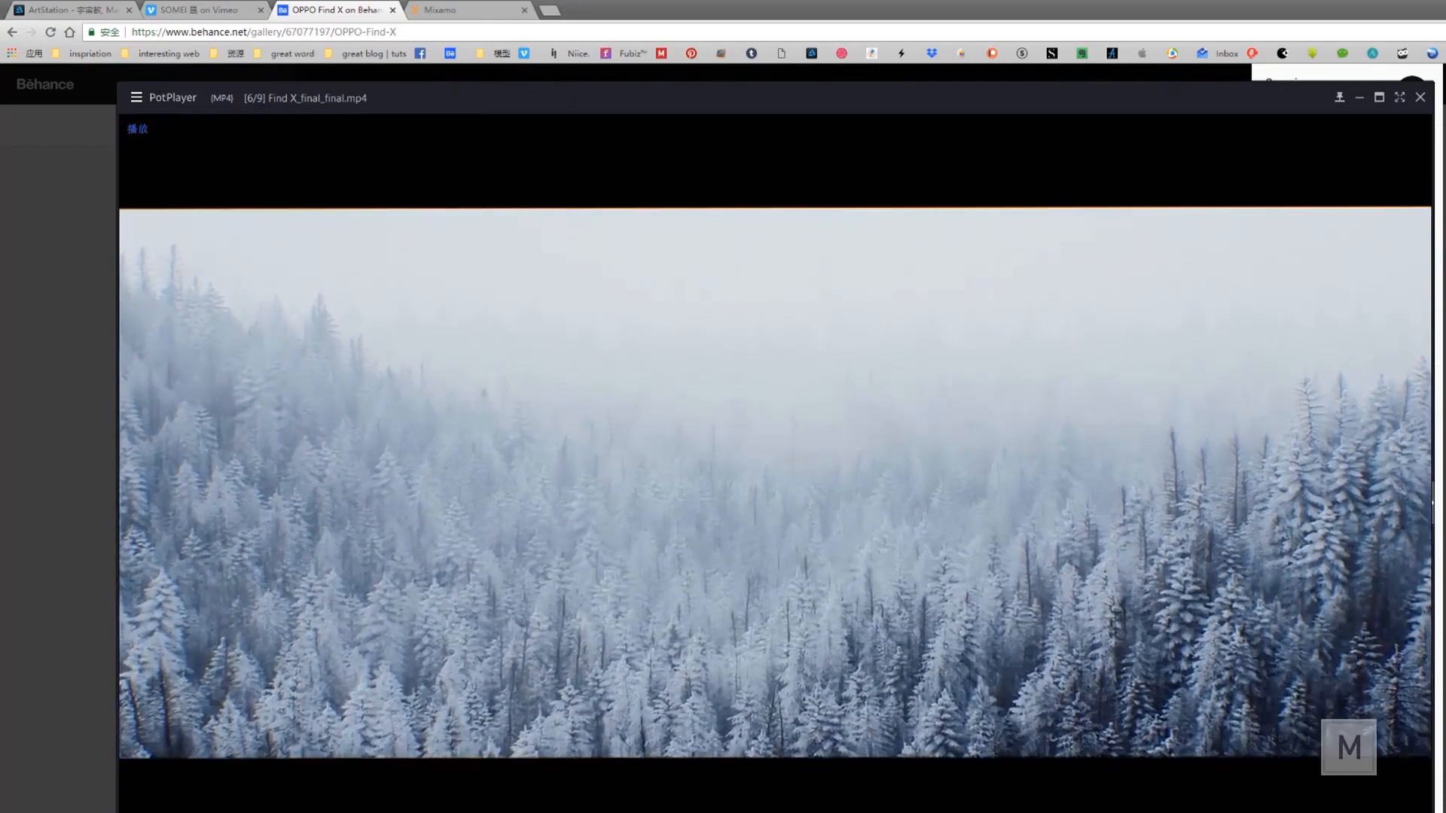
key("space")
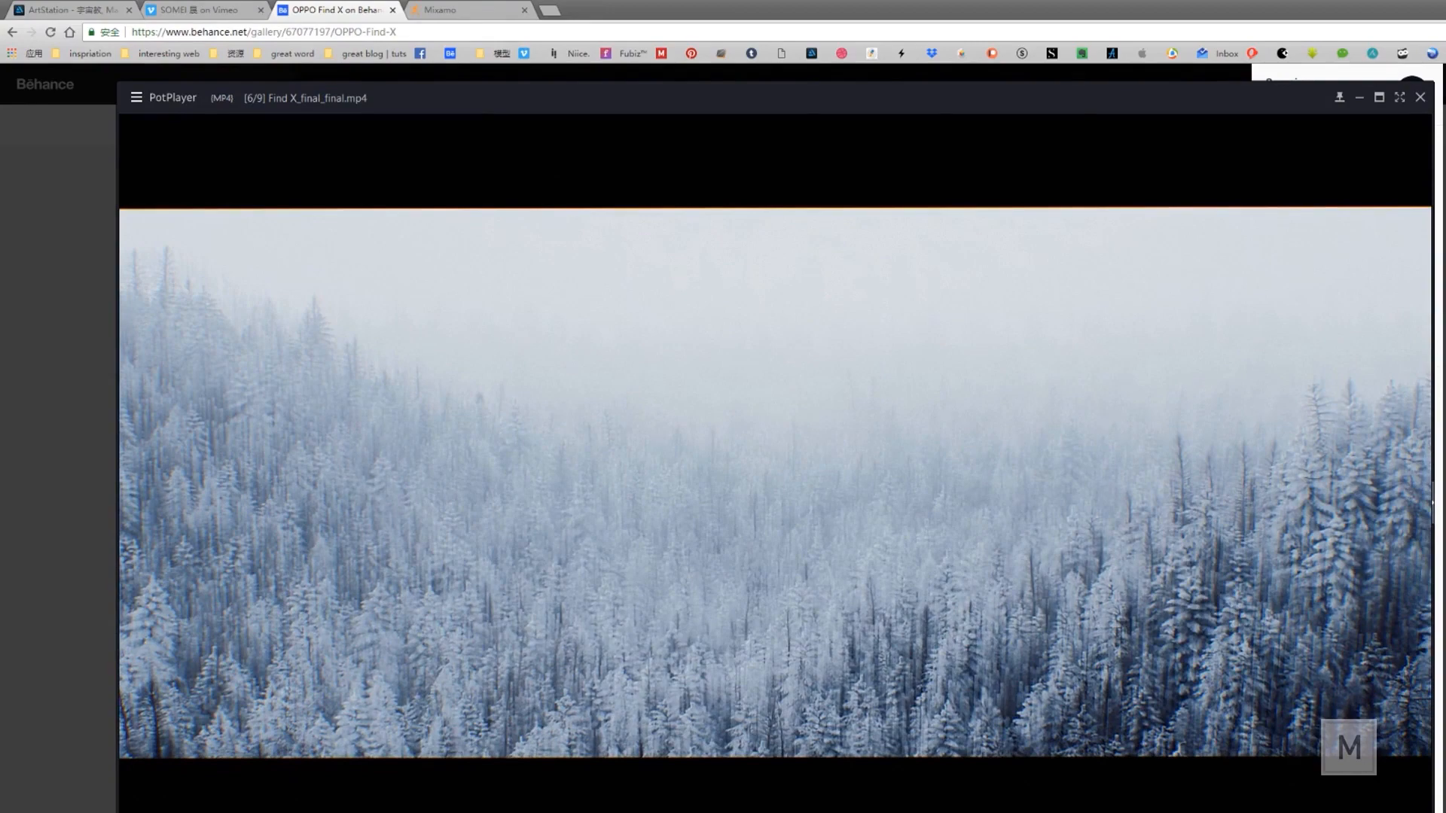
key("space")
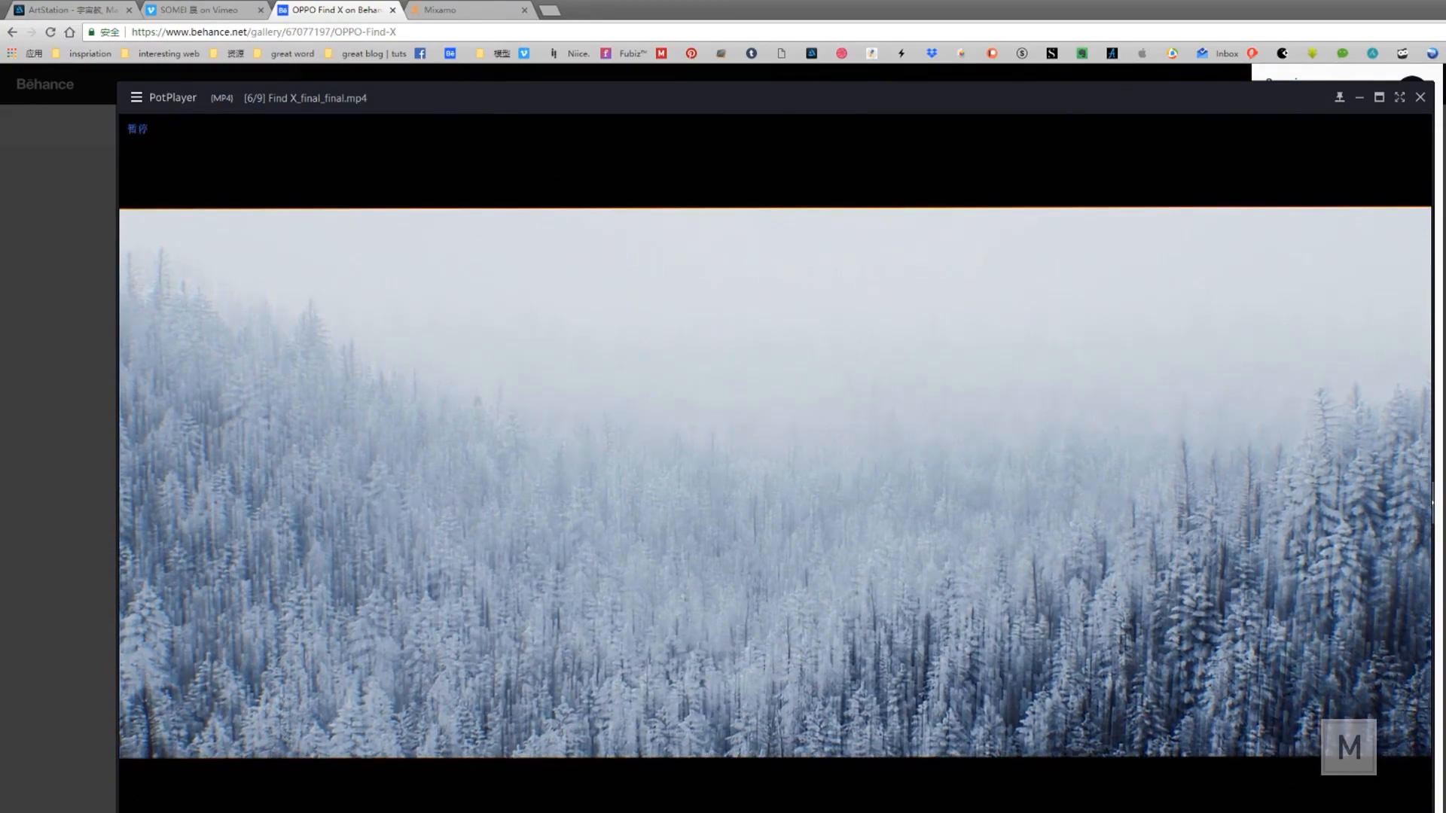
key("space")
key("space")
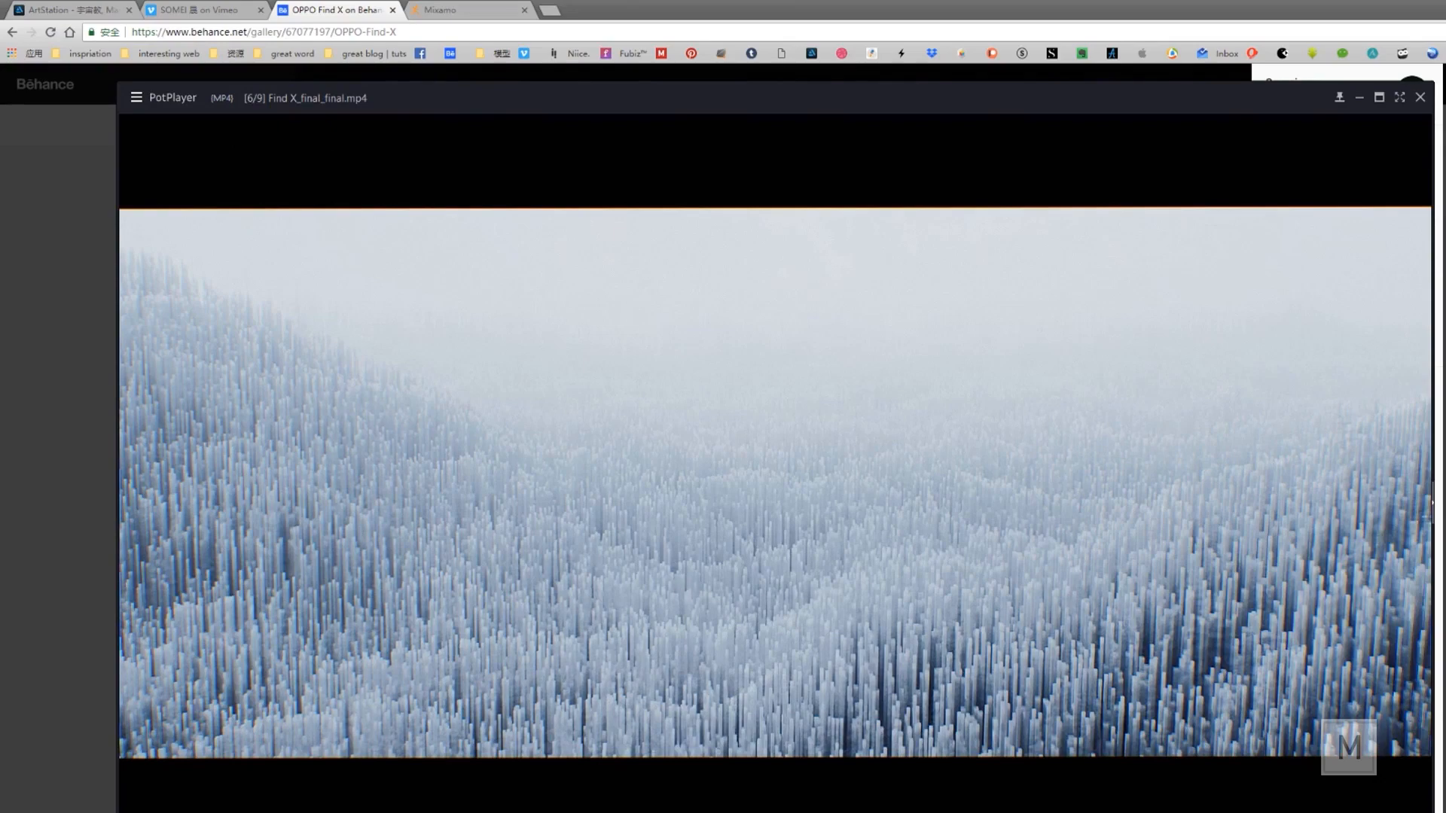
- Replay the film from its start through the forest shot to the overhead view of the figure walking between snowy trees
key("Left")
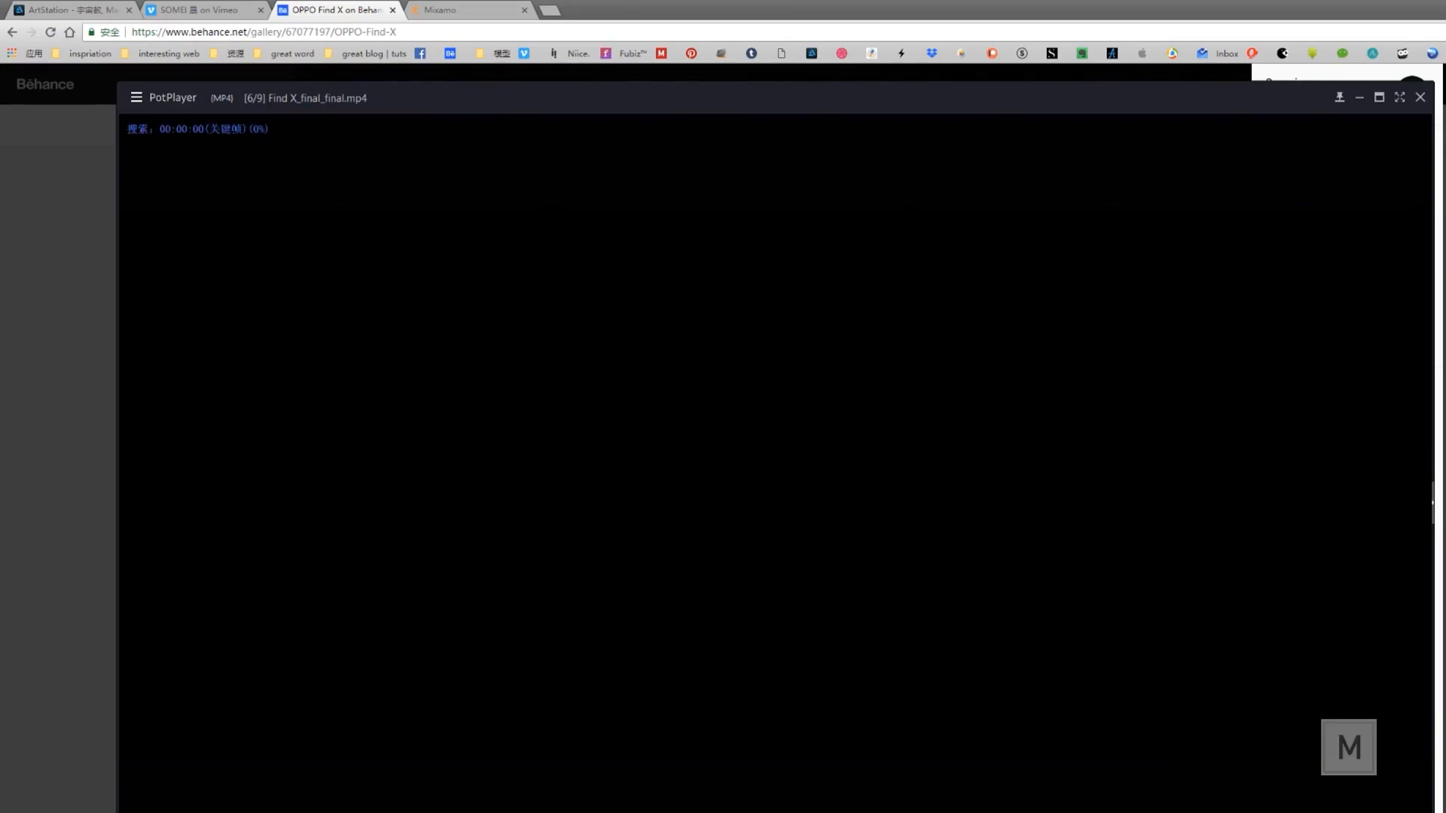
key("Right")
key("space")
key("space")
key("Right")
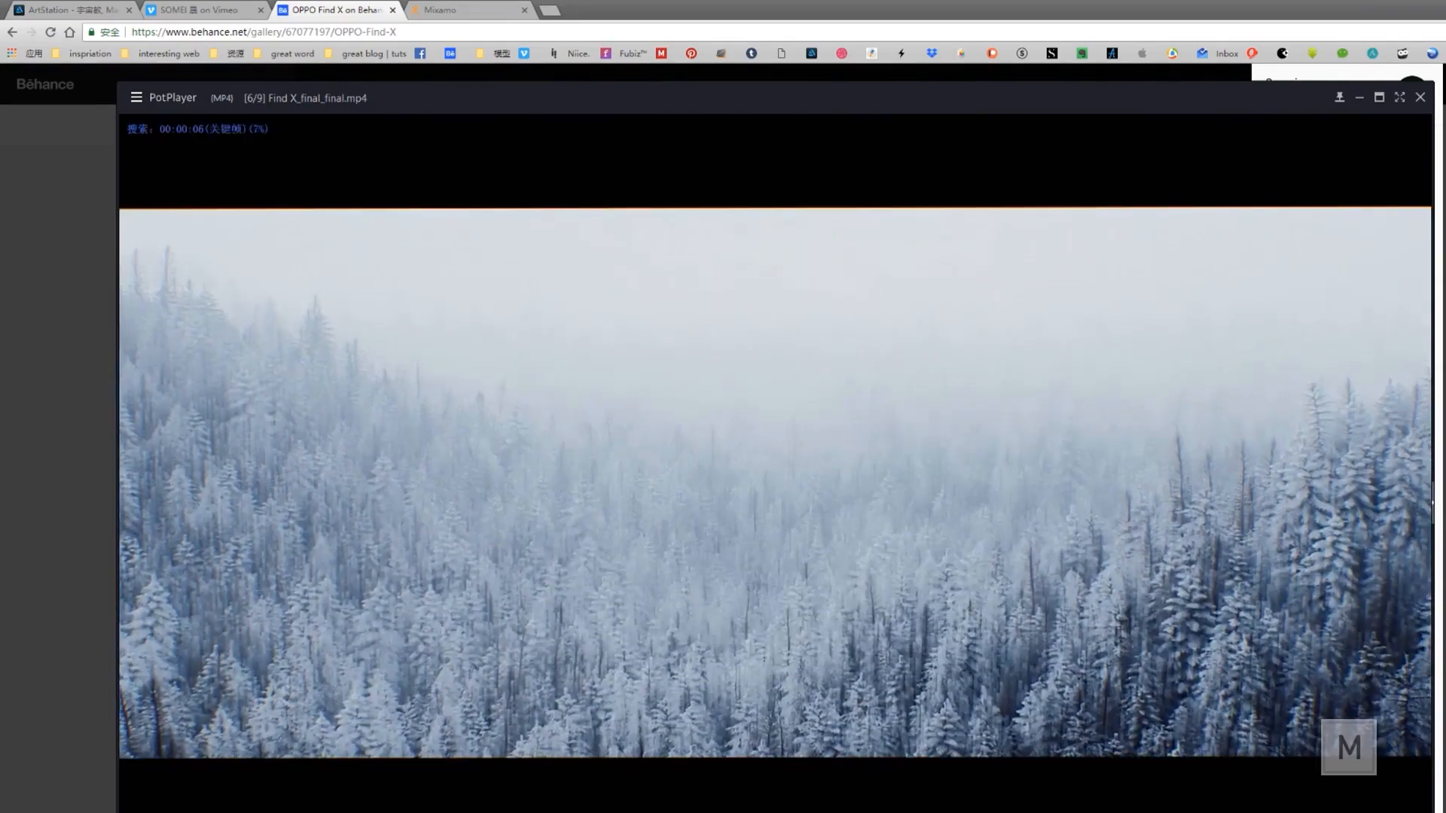
key("space")
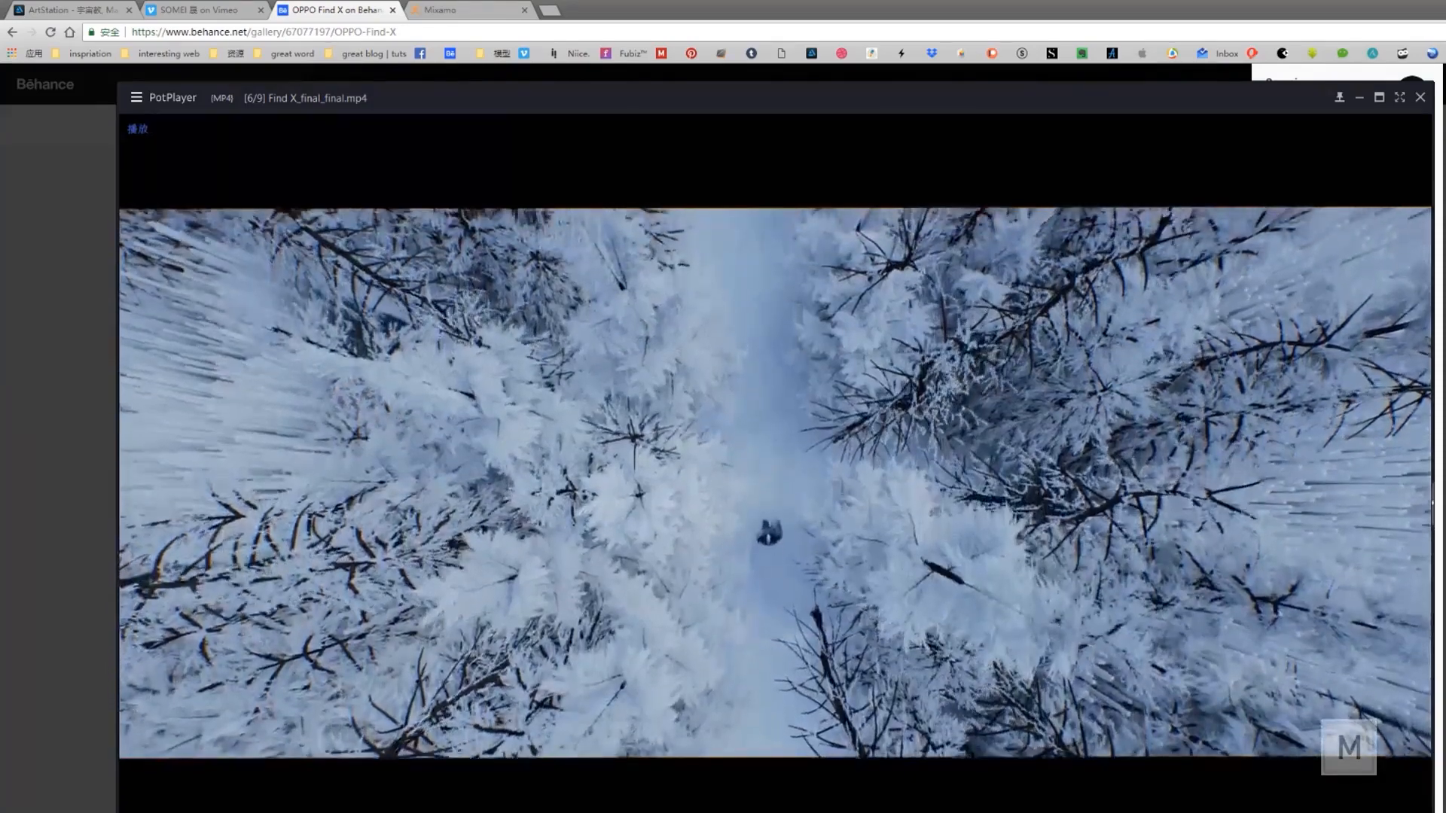
- Pause on the boot stepping into the snow and skip ahead through the cockpit window shot to the road between buildings
key("space")
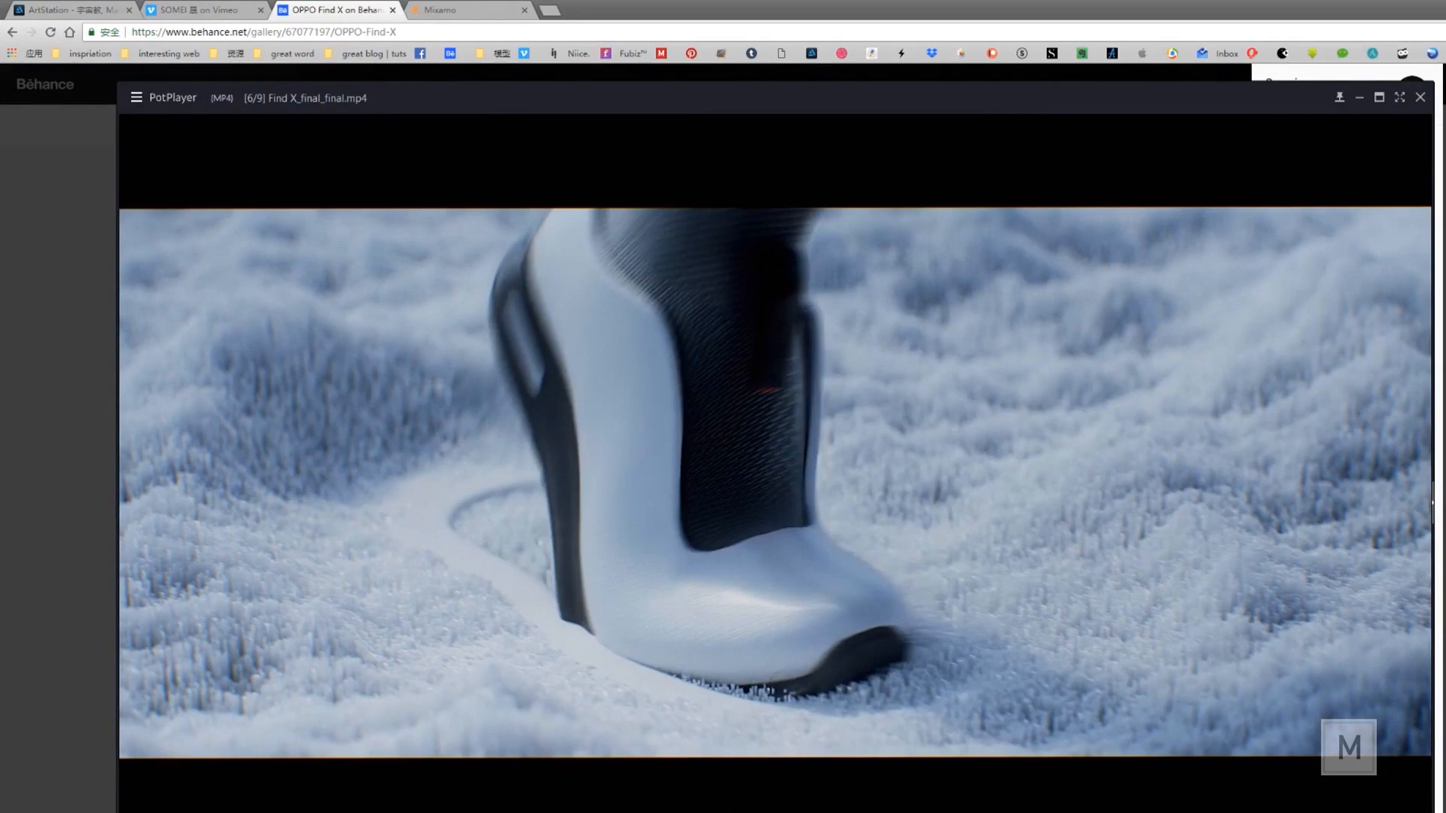
key("1")
key("Right")
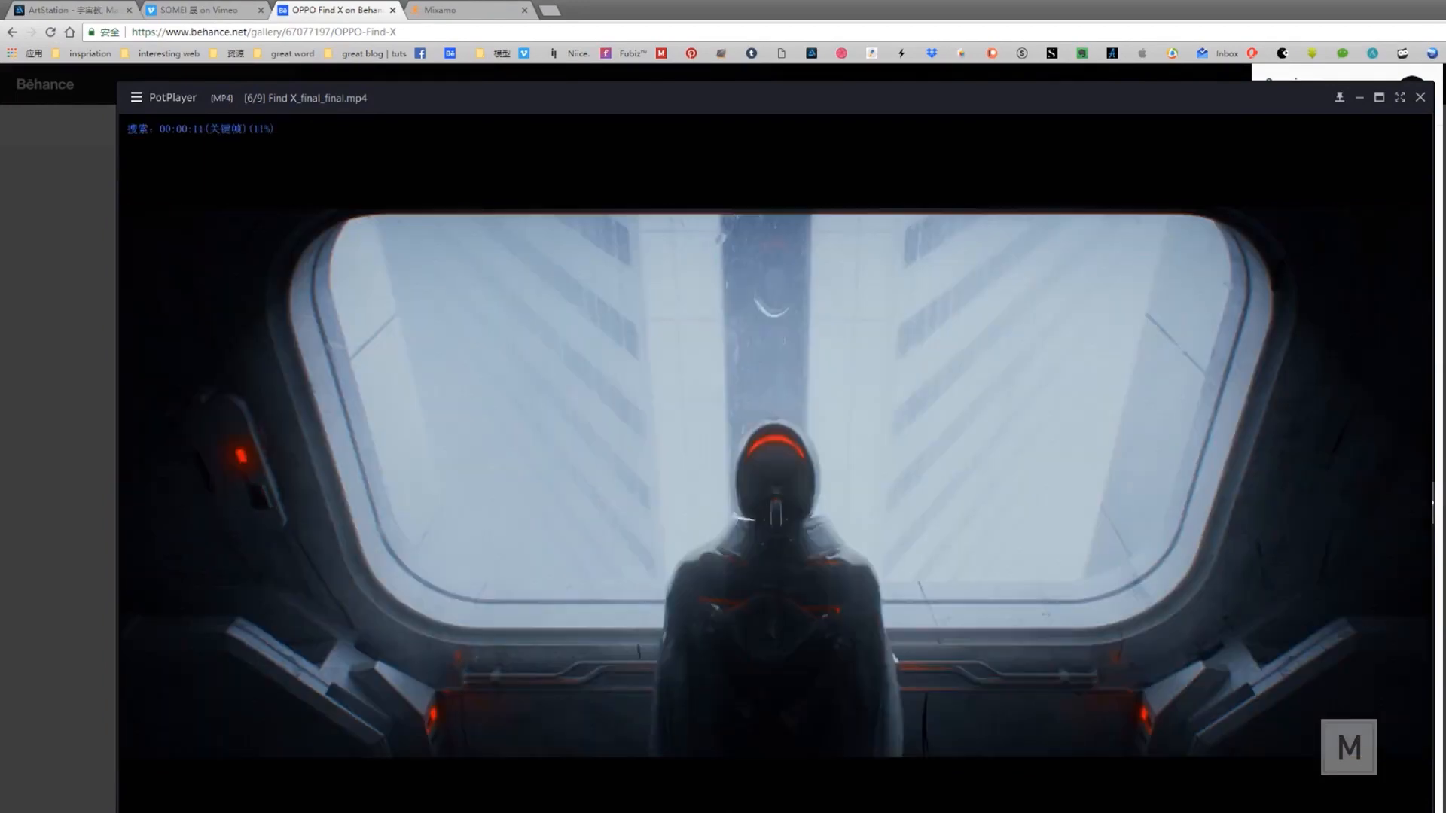
key("Right")
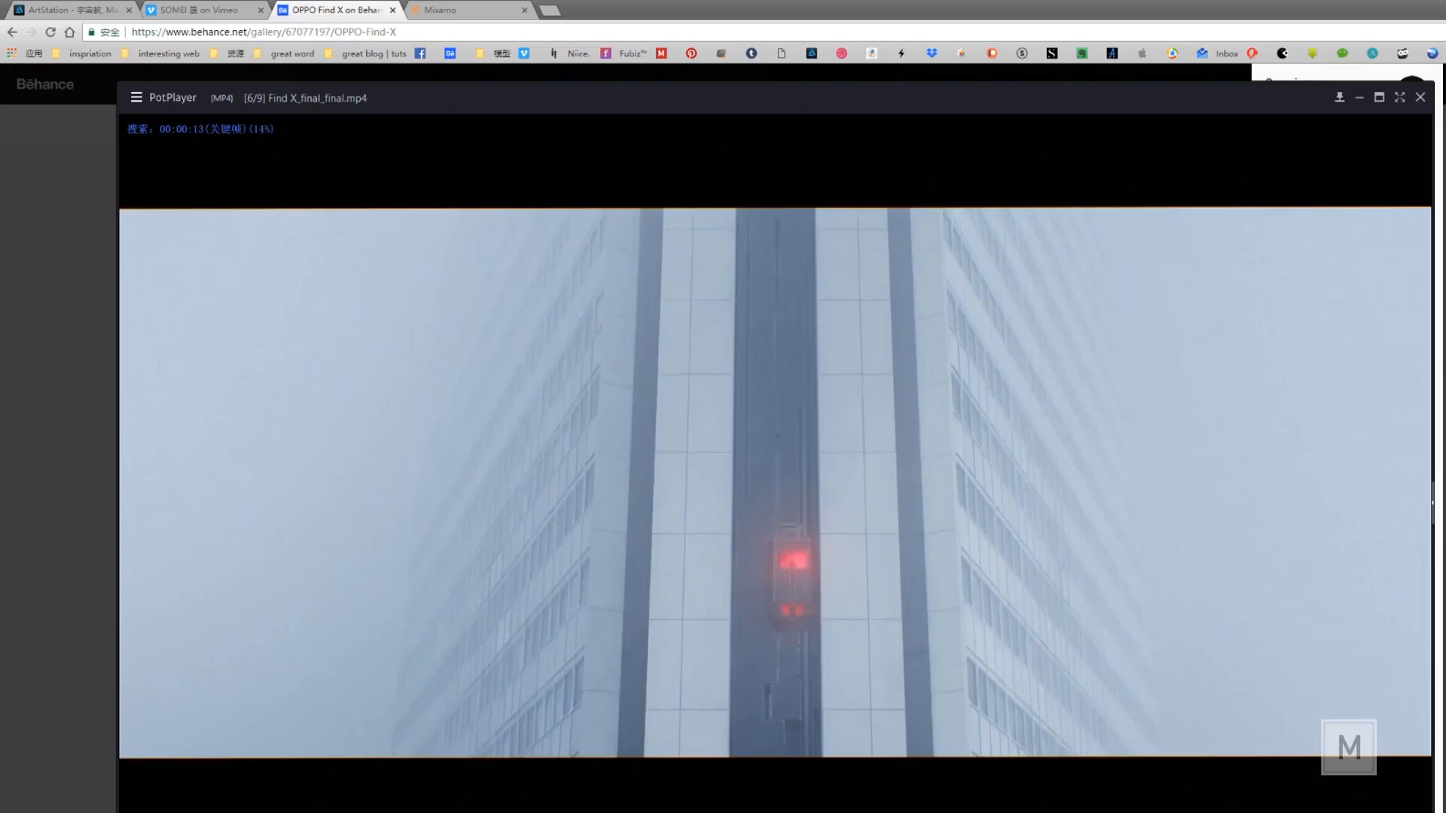
- Play the building facade shot in short stretches to examine how its windows and panels change, stopping at the rooftop structure shot
key("space")
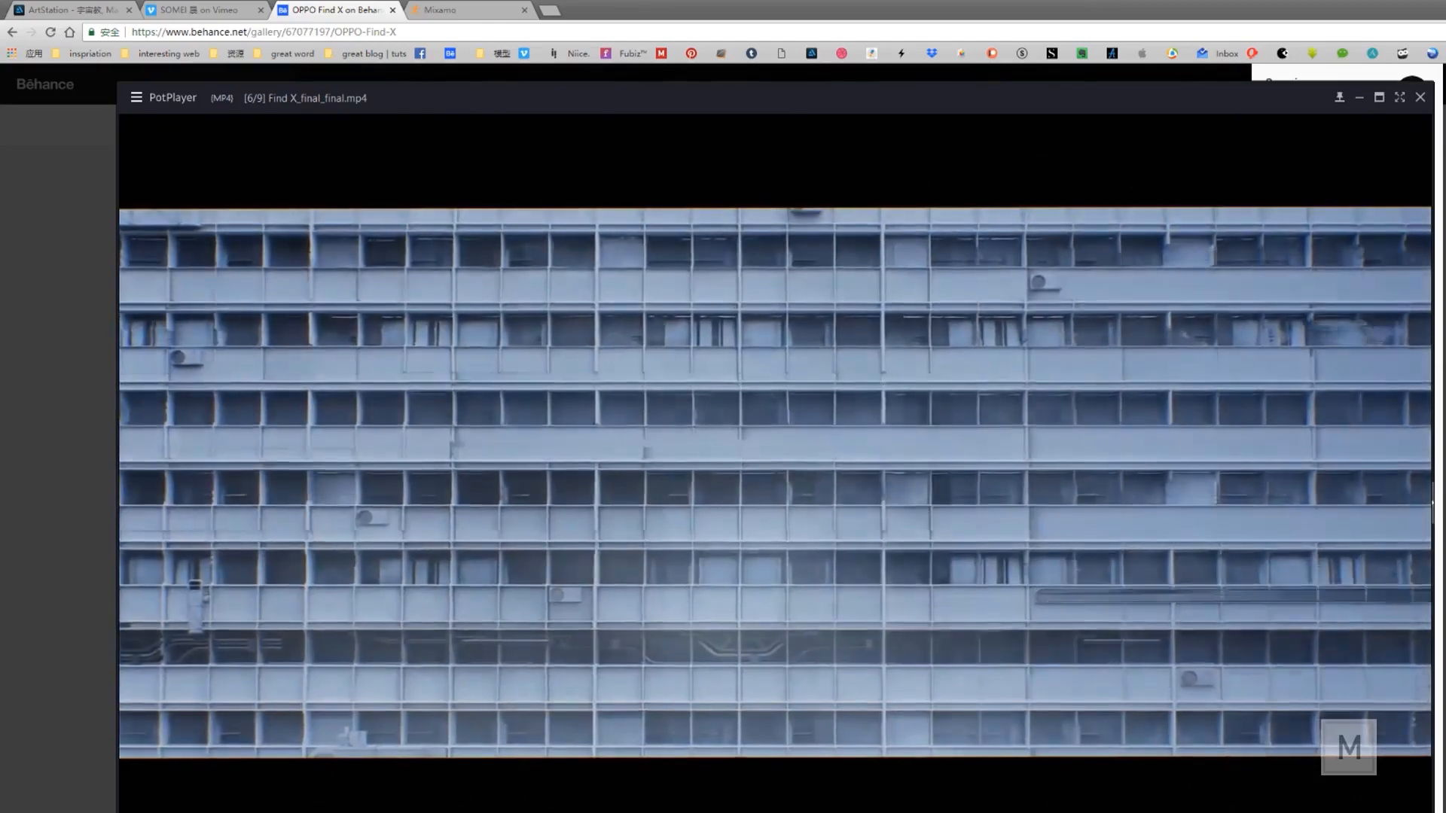
key("space")
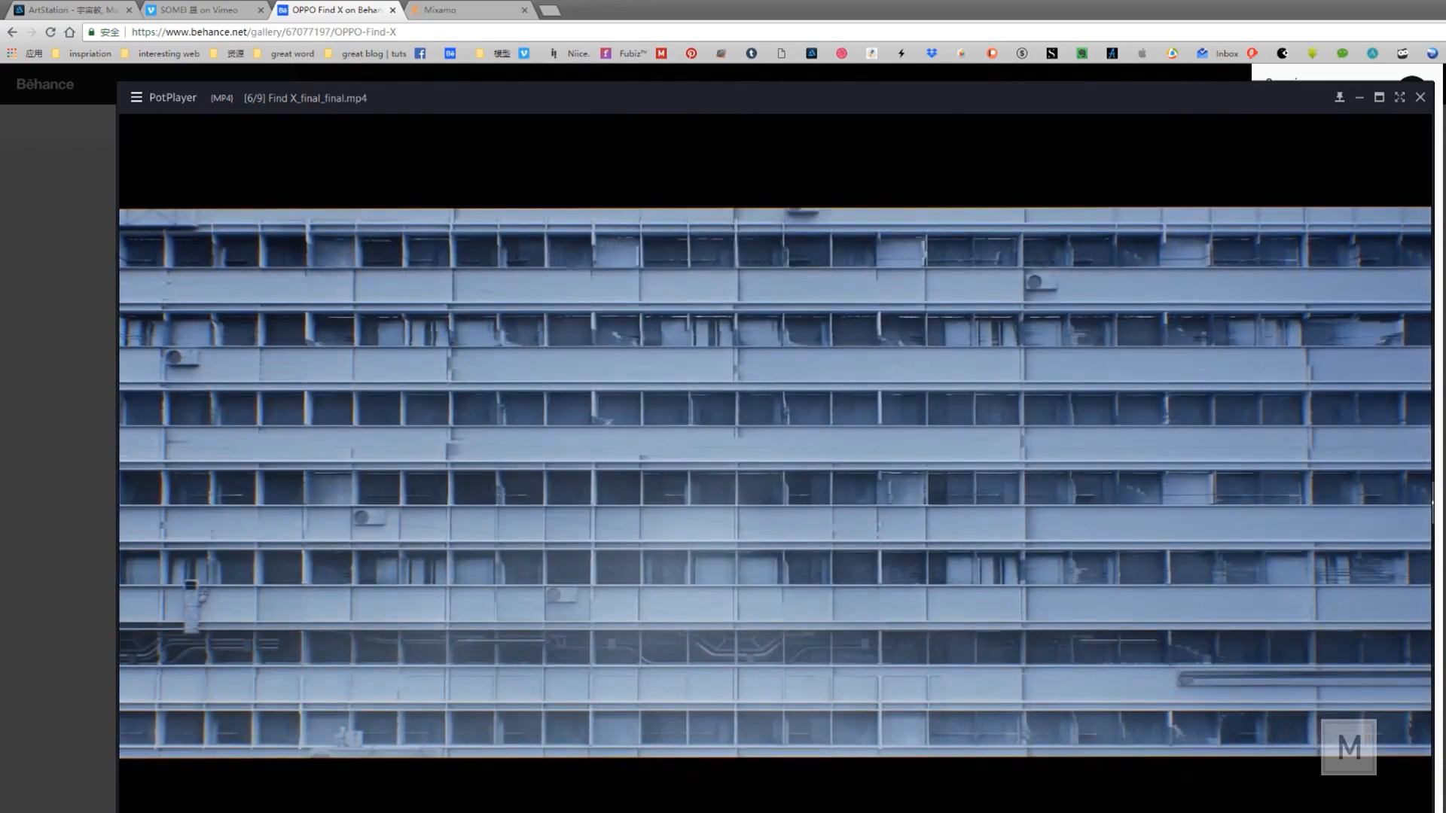
key("space")
key("space")
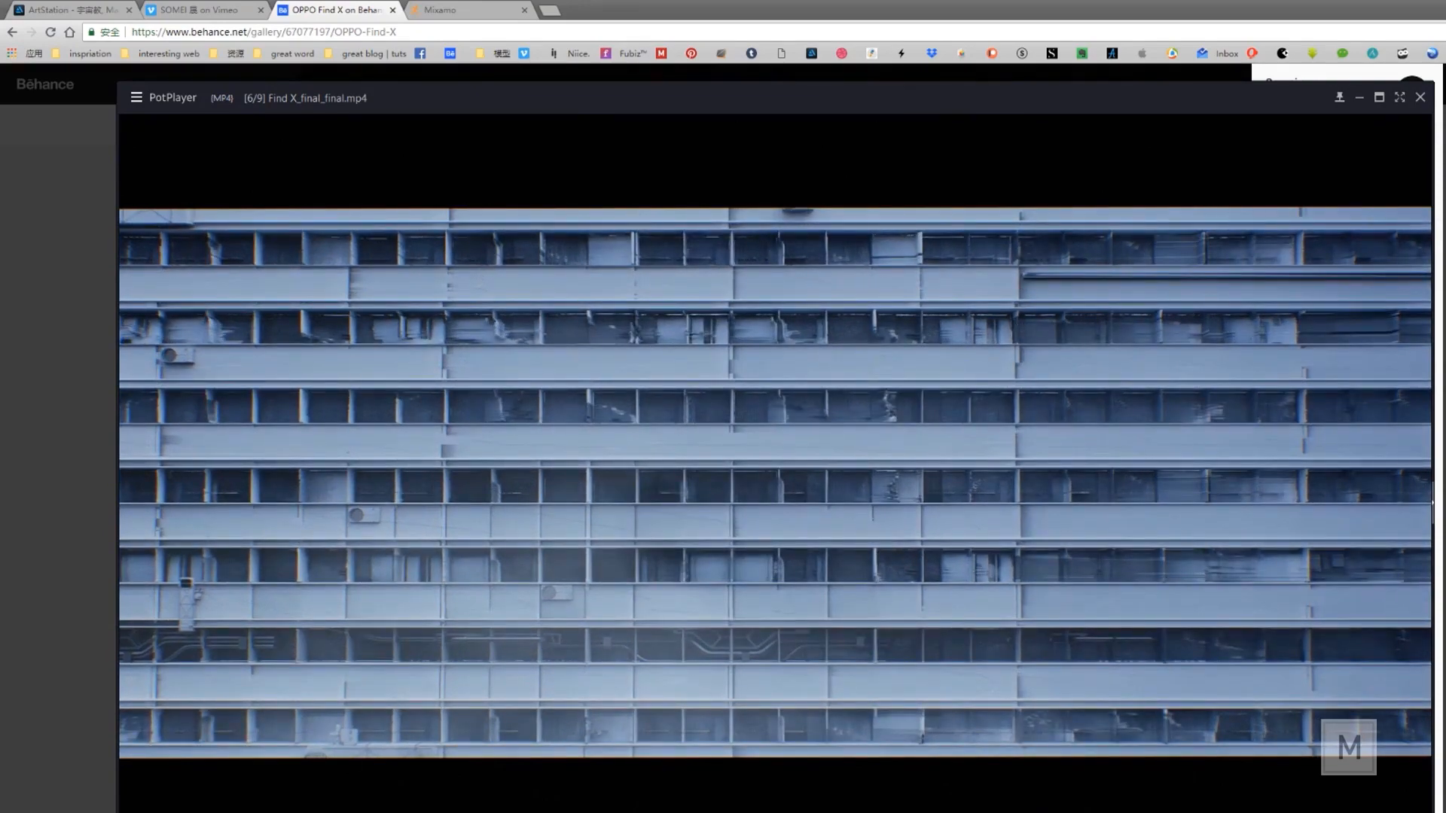
key("space")
key("space")
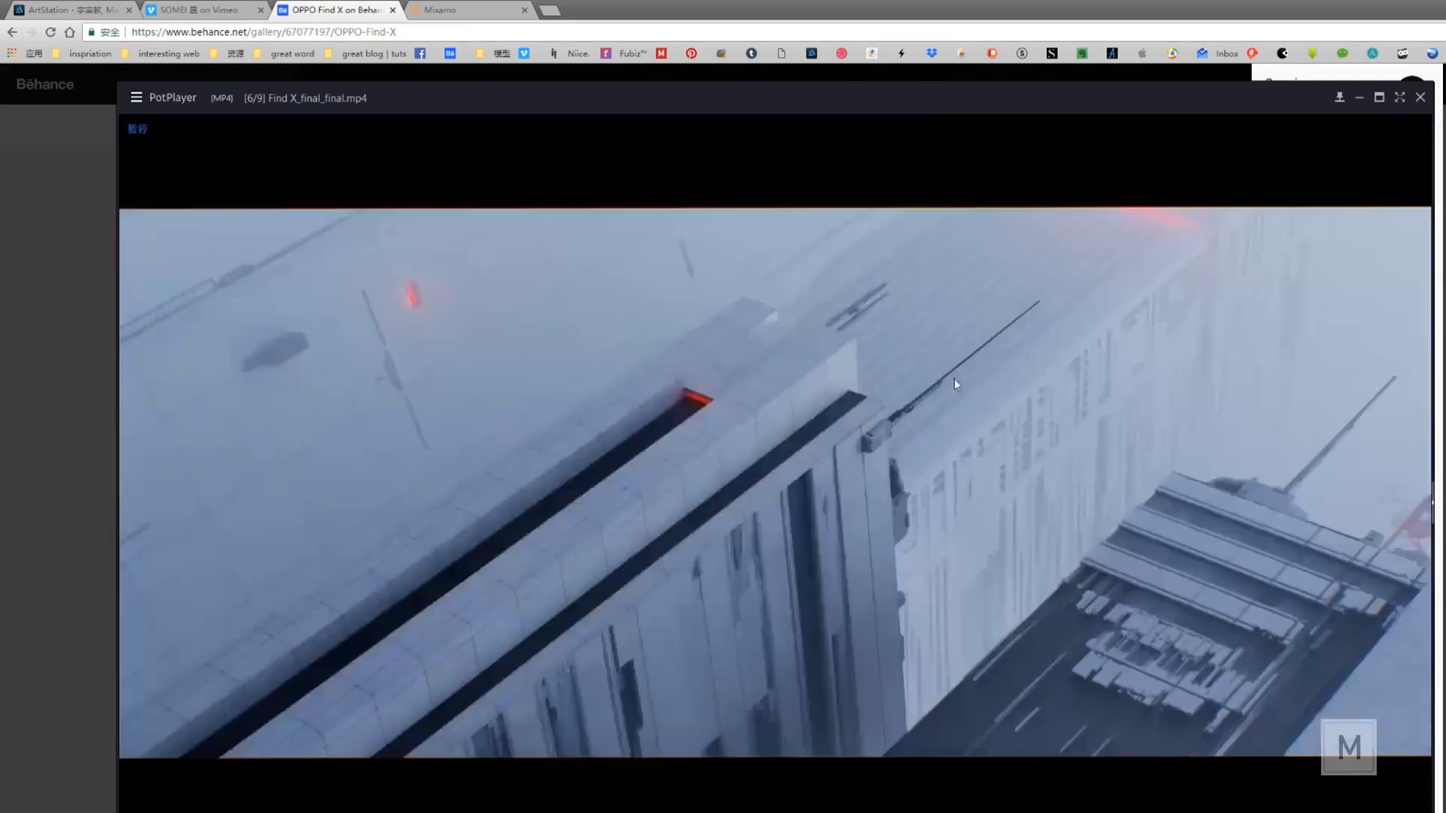
- Examine the rooftop structure shot in short stretches, and play the film on to the phone camera lens close-up
key("space")
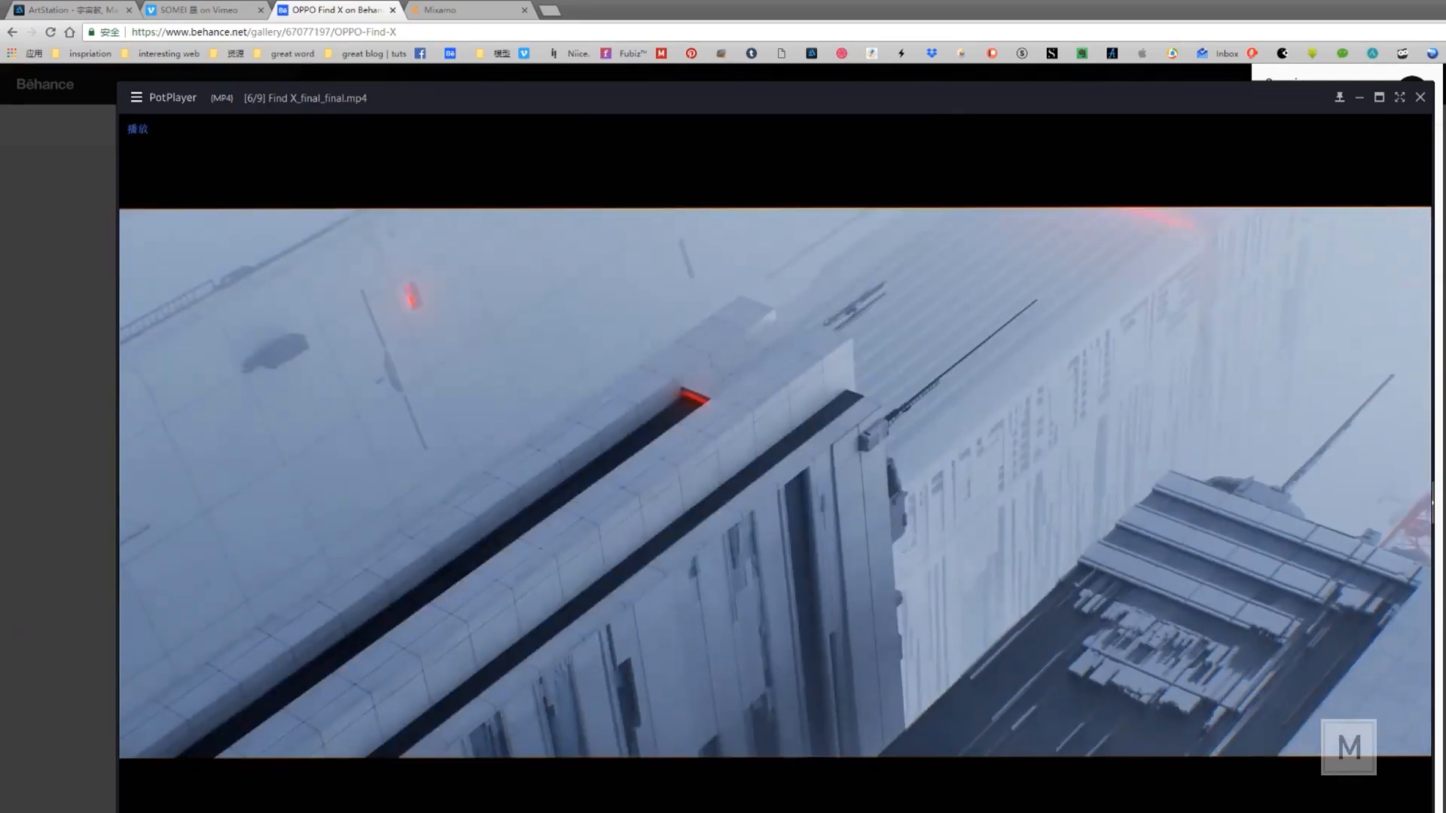
key("space")
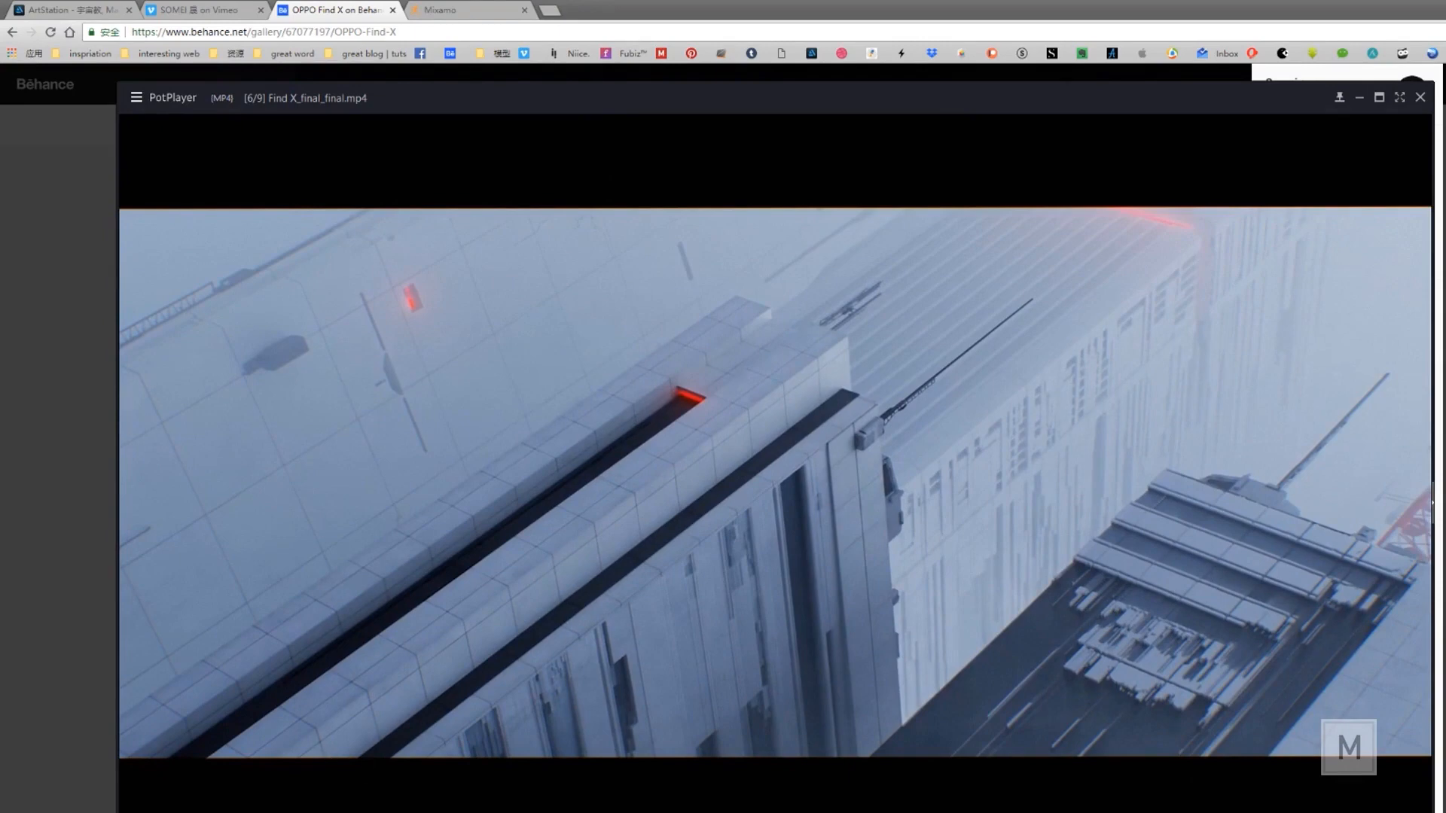
key("space")
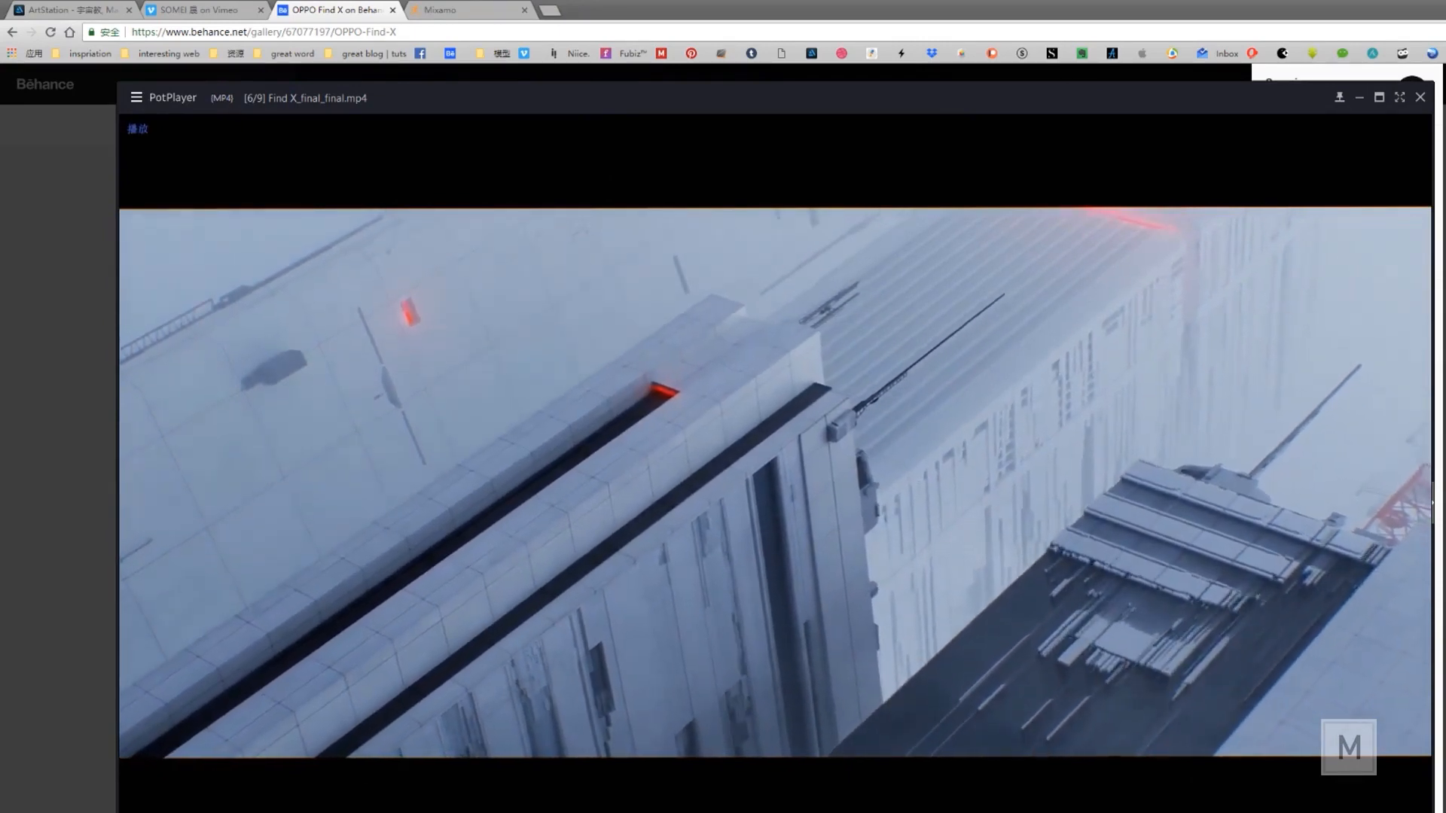
key("space")
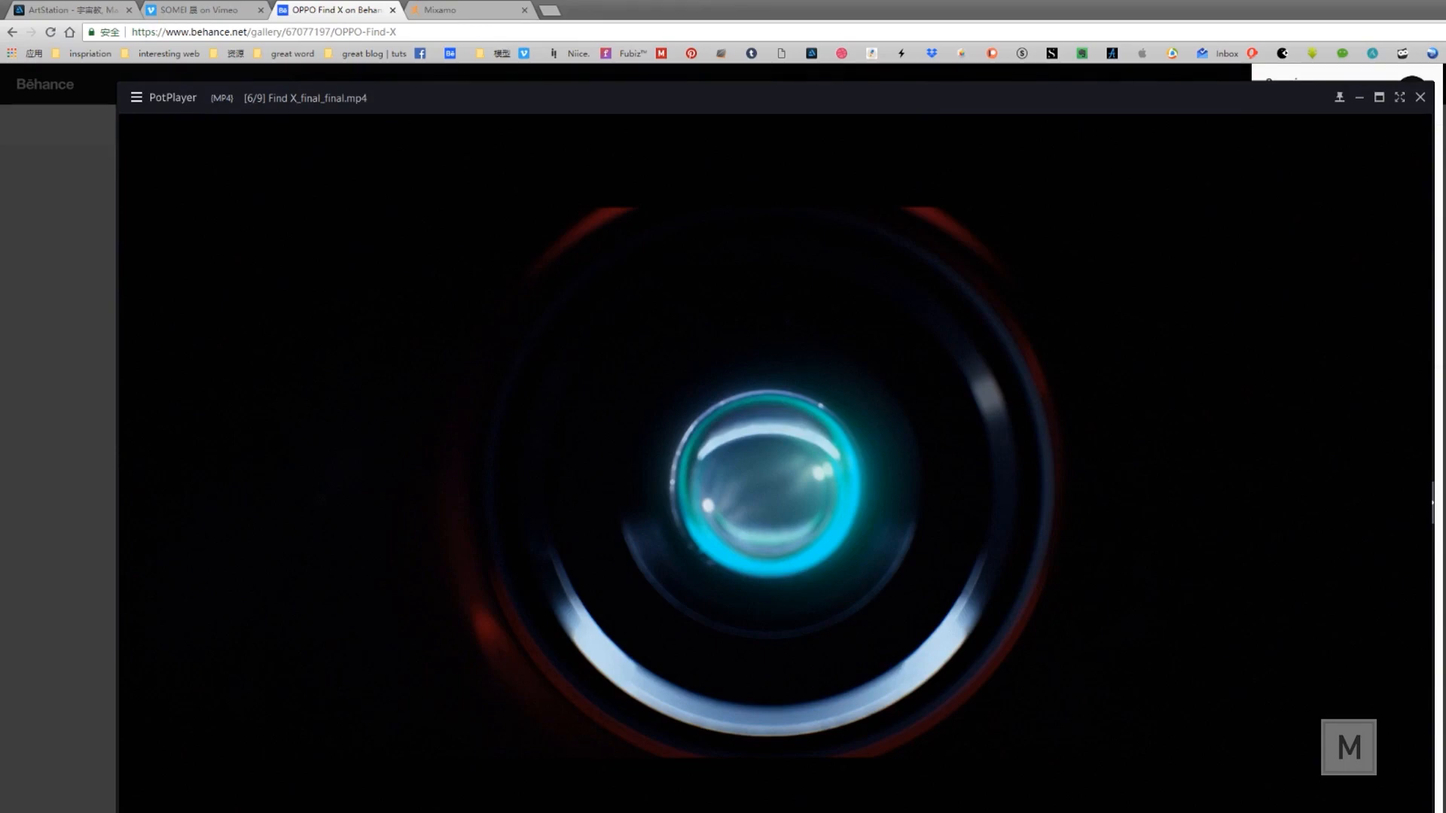
- Bring up the 71 OPPO FindX project's render\animaitc folder in a maximized File Explorer window and look through its animatic clips
left_click_drag(0, 226, 655, 232)
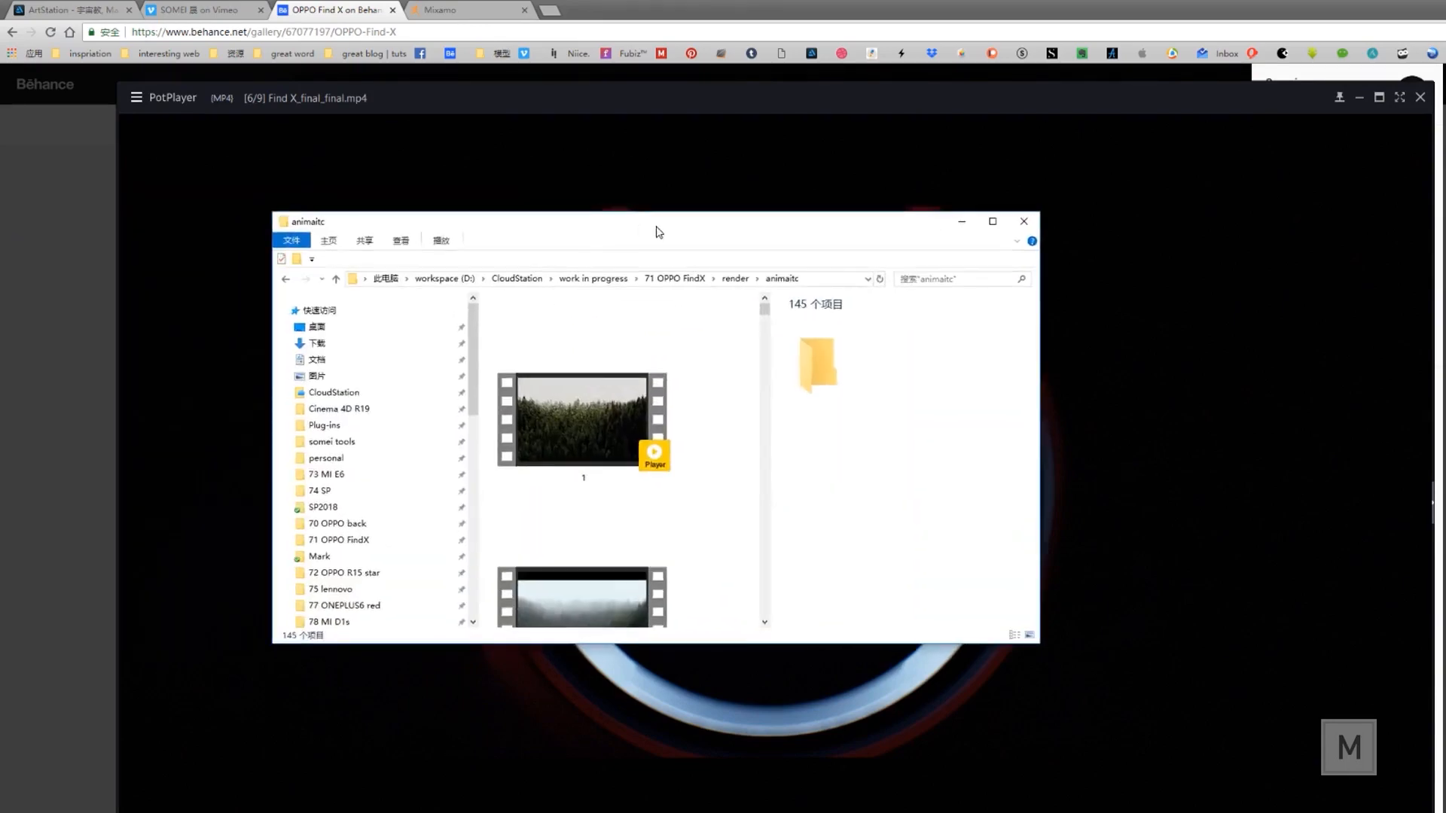
double_click(657, 232)
scroll(1017, 562, "down", 5)
scroll(1017, 562, "up", 5)
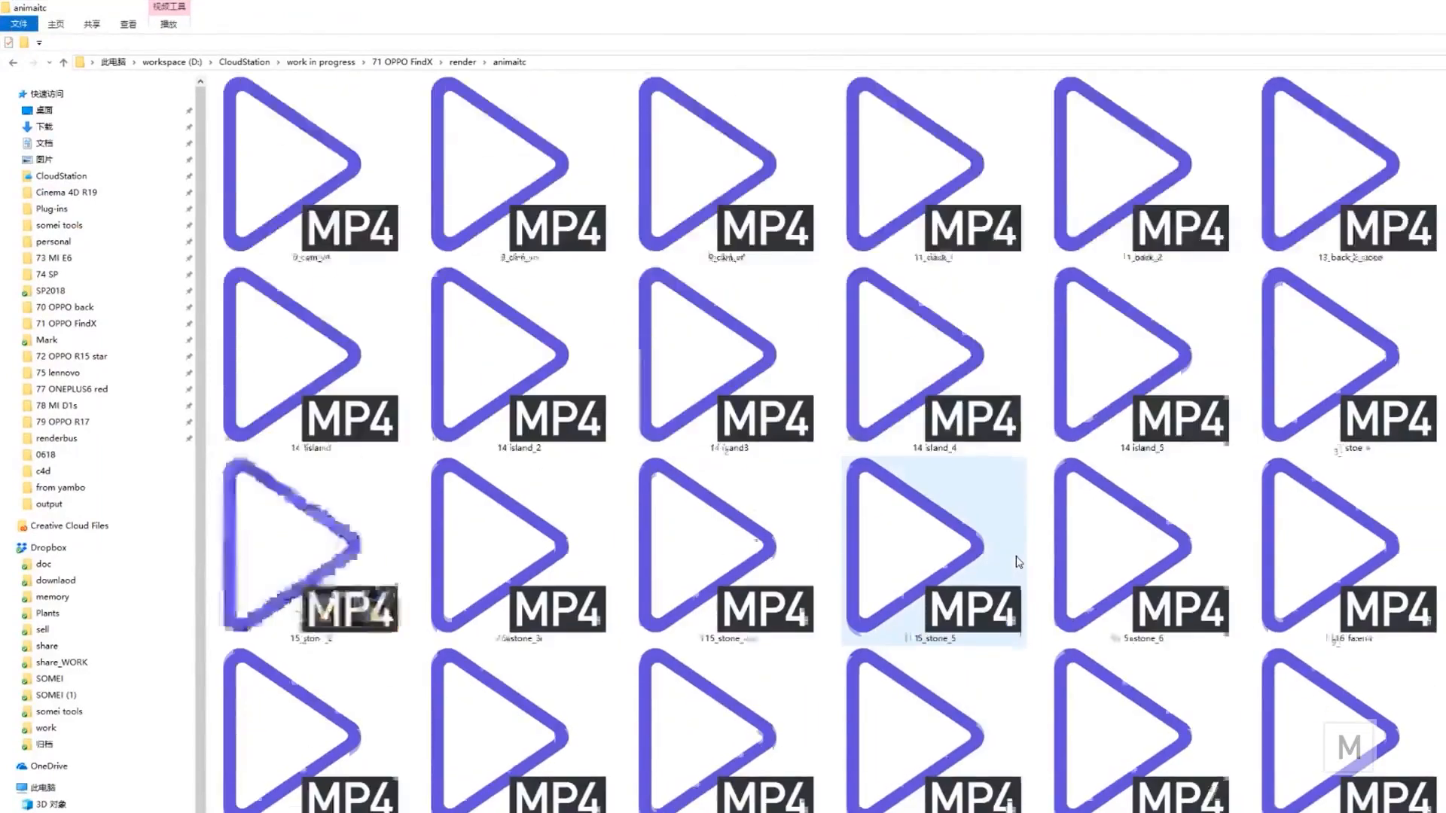
scroll(1018, 561, "down", 5)
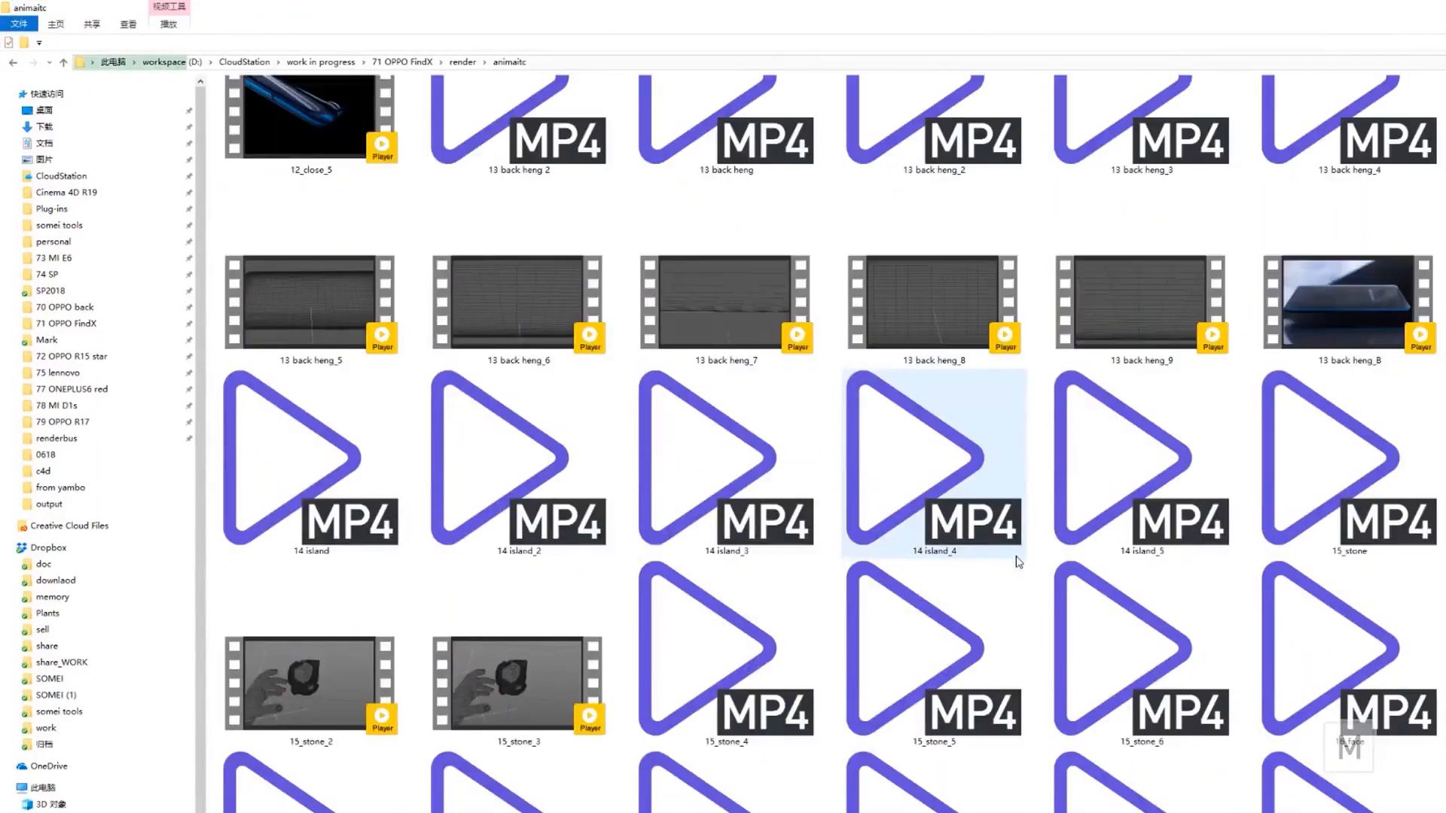
scroll(1018, 561, "down", 2)
scroll(1017, 562, "up", 5)
scroll(1017, 562, "down", 2)
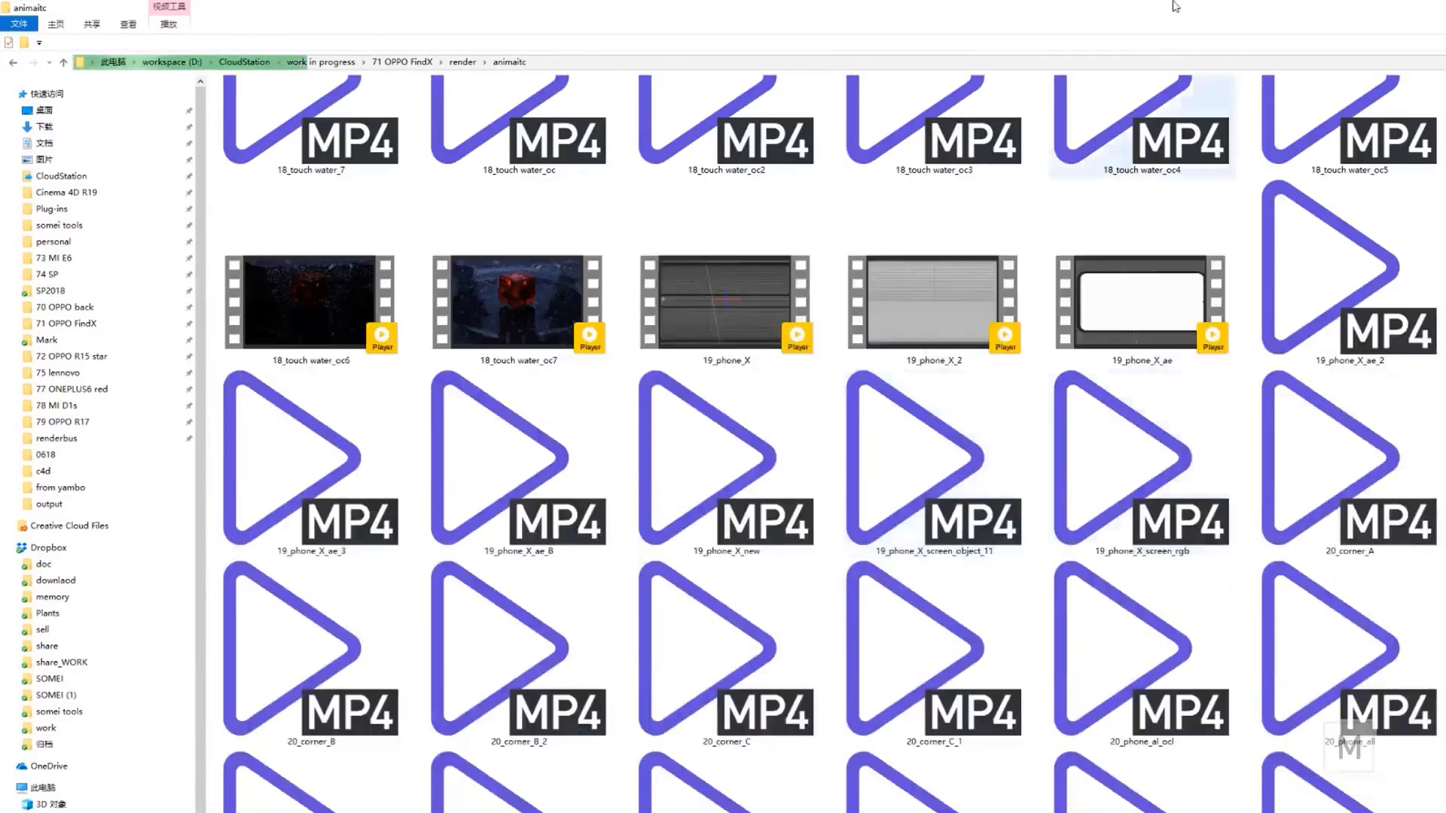
scroll(1144, 558, "up", 5)
scroll(1130, 550, "down", 2)
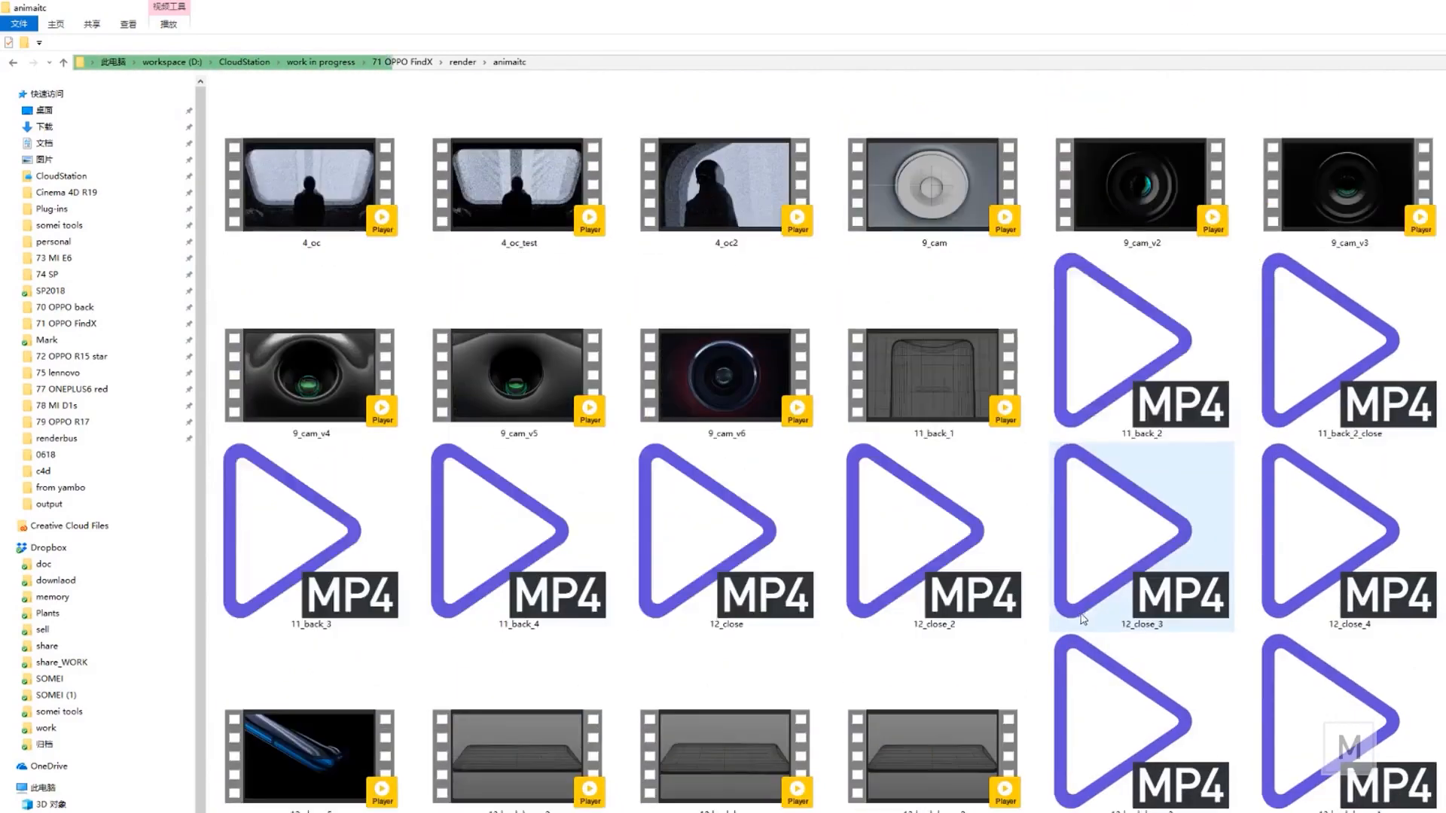
scroll(948, 595, "up", 2)
scroll(969, 583, "down", 5)
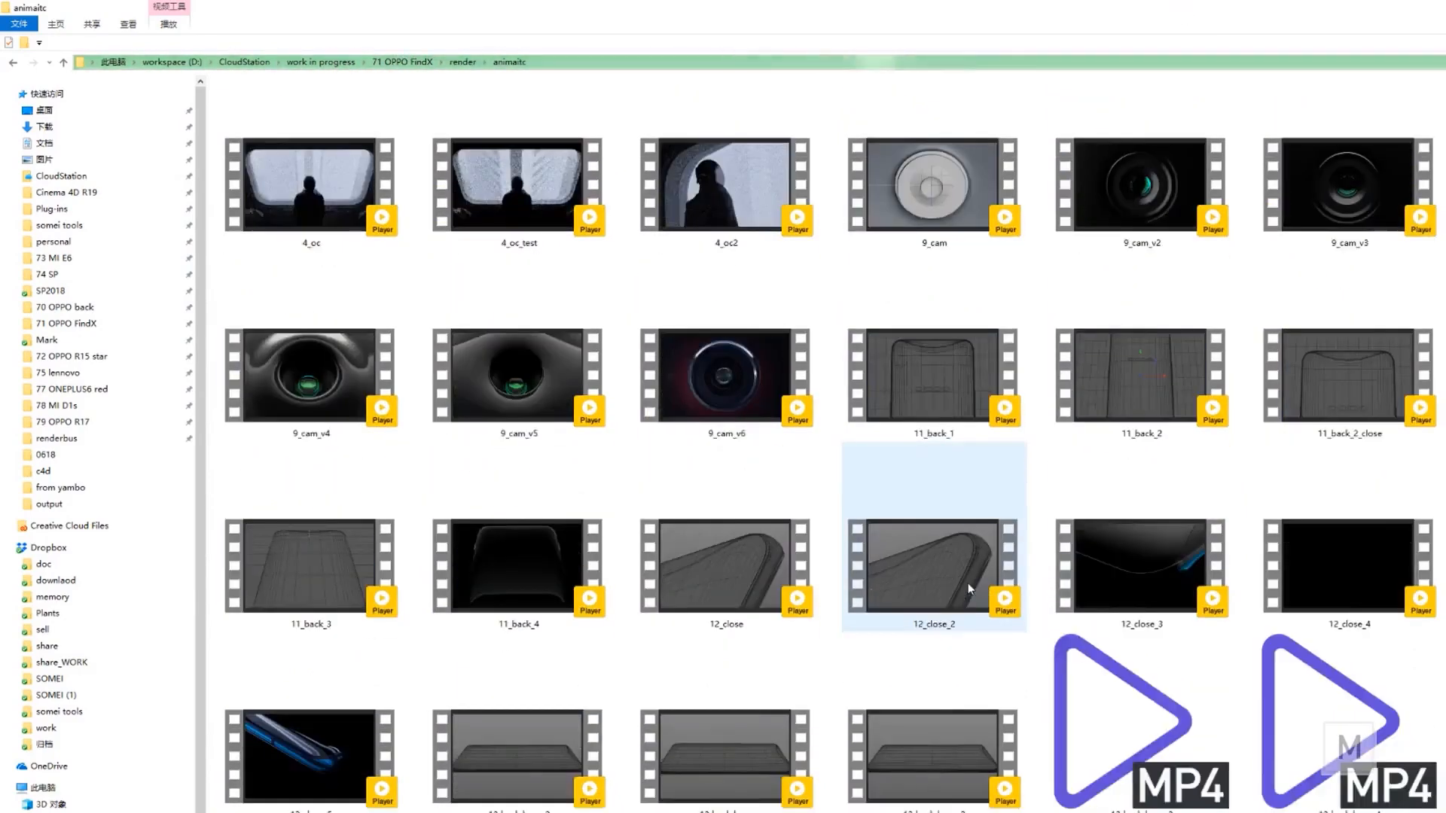
scroll(962, 585, "down", 10)
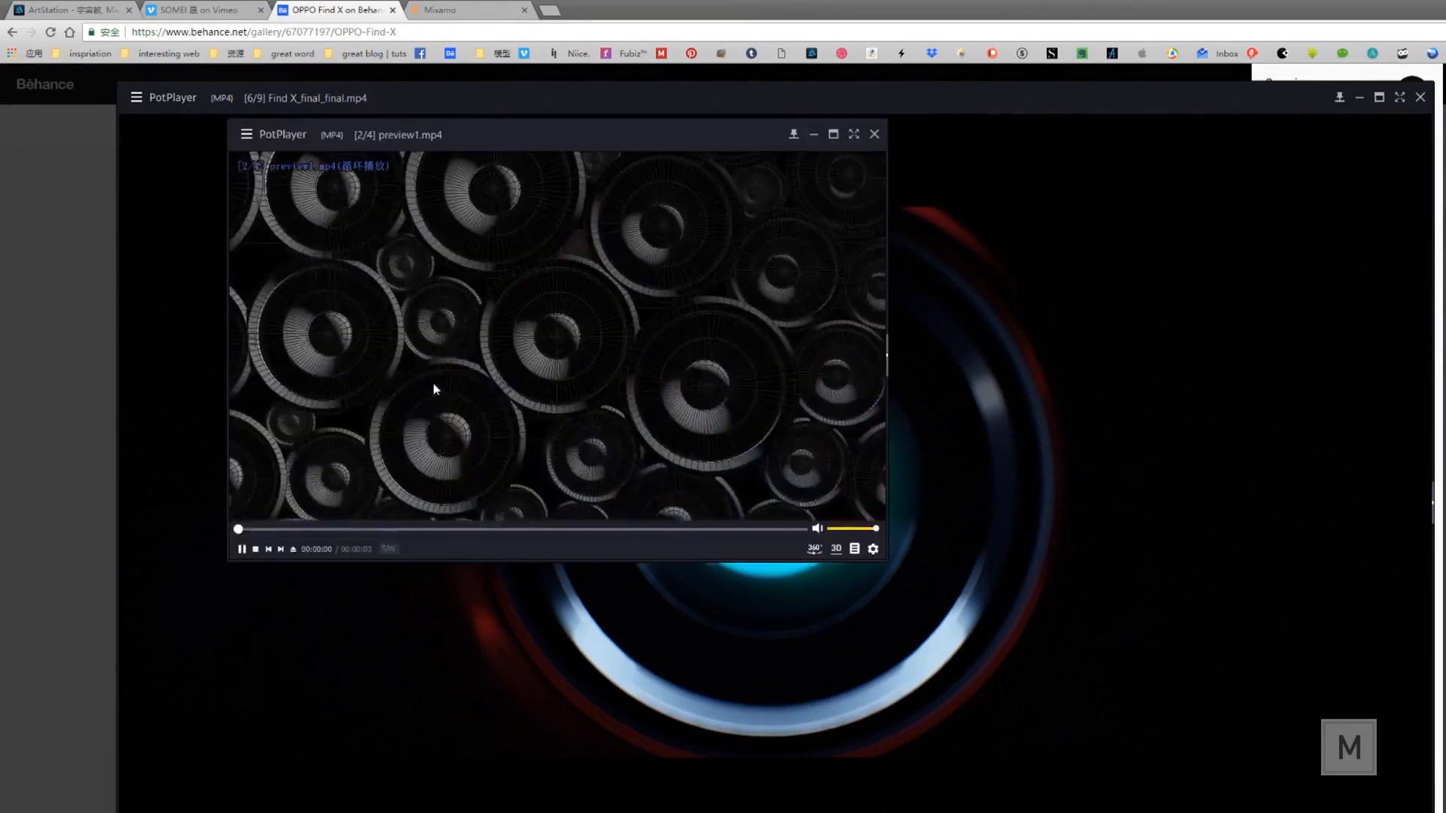
- Review the lens animation previews preview1.mp4 and preview2.mp4 in overlapping PotPlayer windows, pausing each one partway
left_click(242, 549)
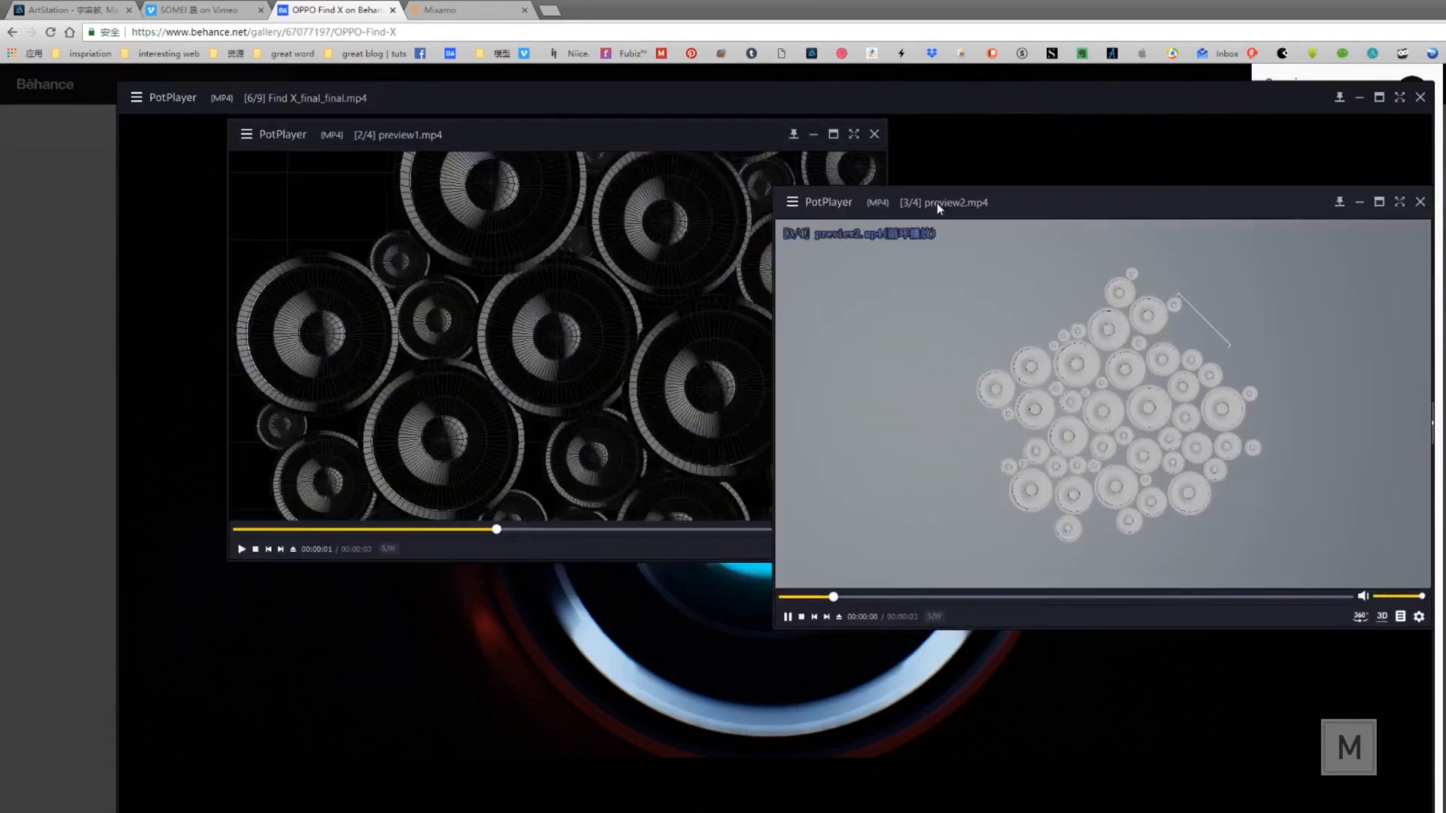
left_click_drag(937, 202, 833, 201)
key("space")
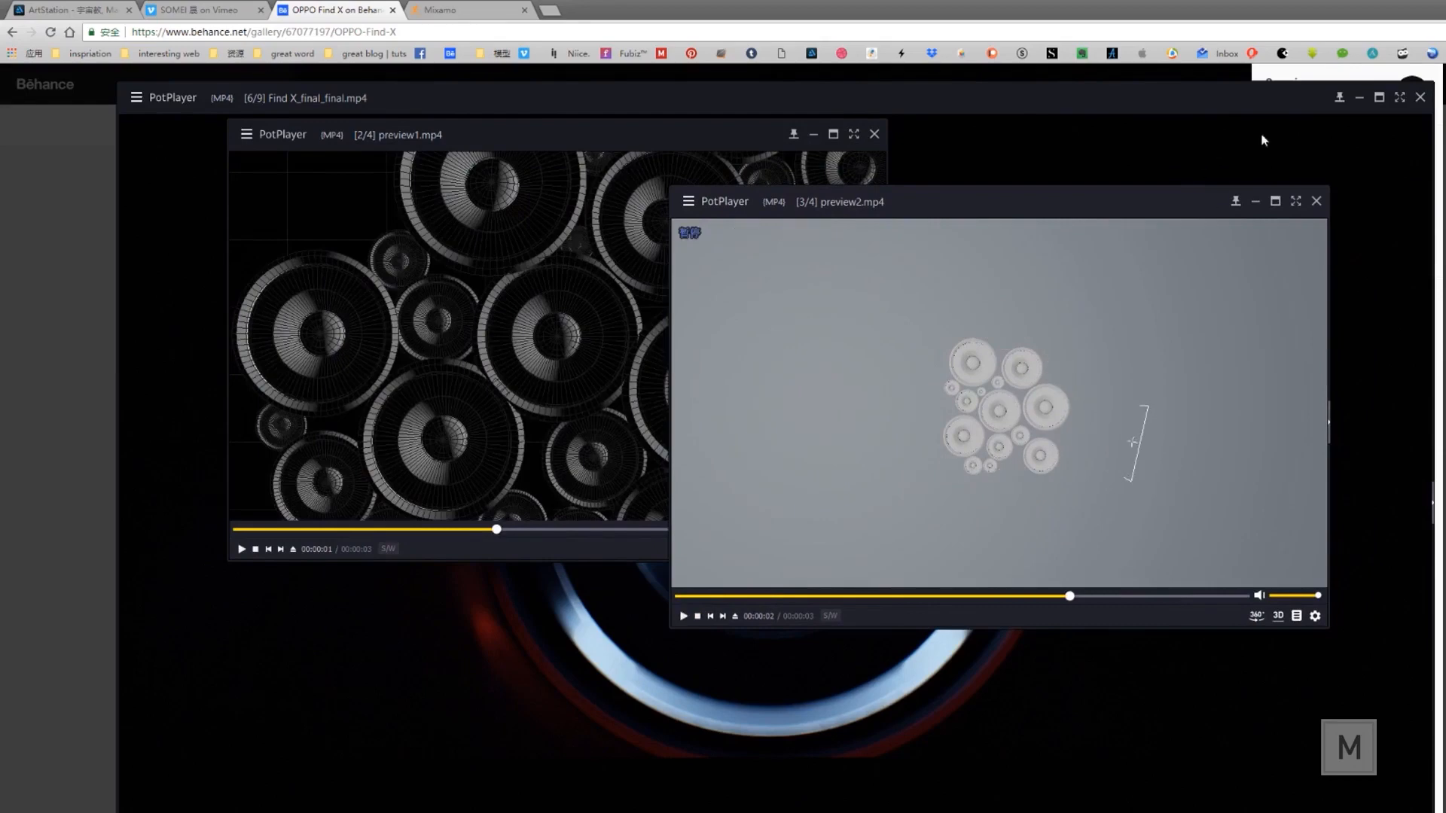
- Close preview2.mp4, minimize preview1.mp4, and play Find X_final_final.mp4 on through the camera lens close-up
left_click(1316, 201)
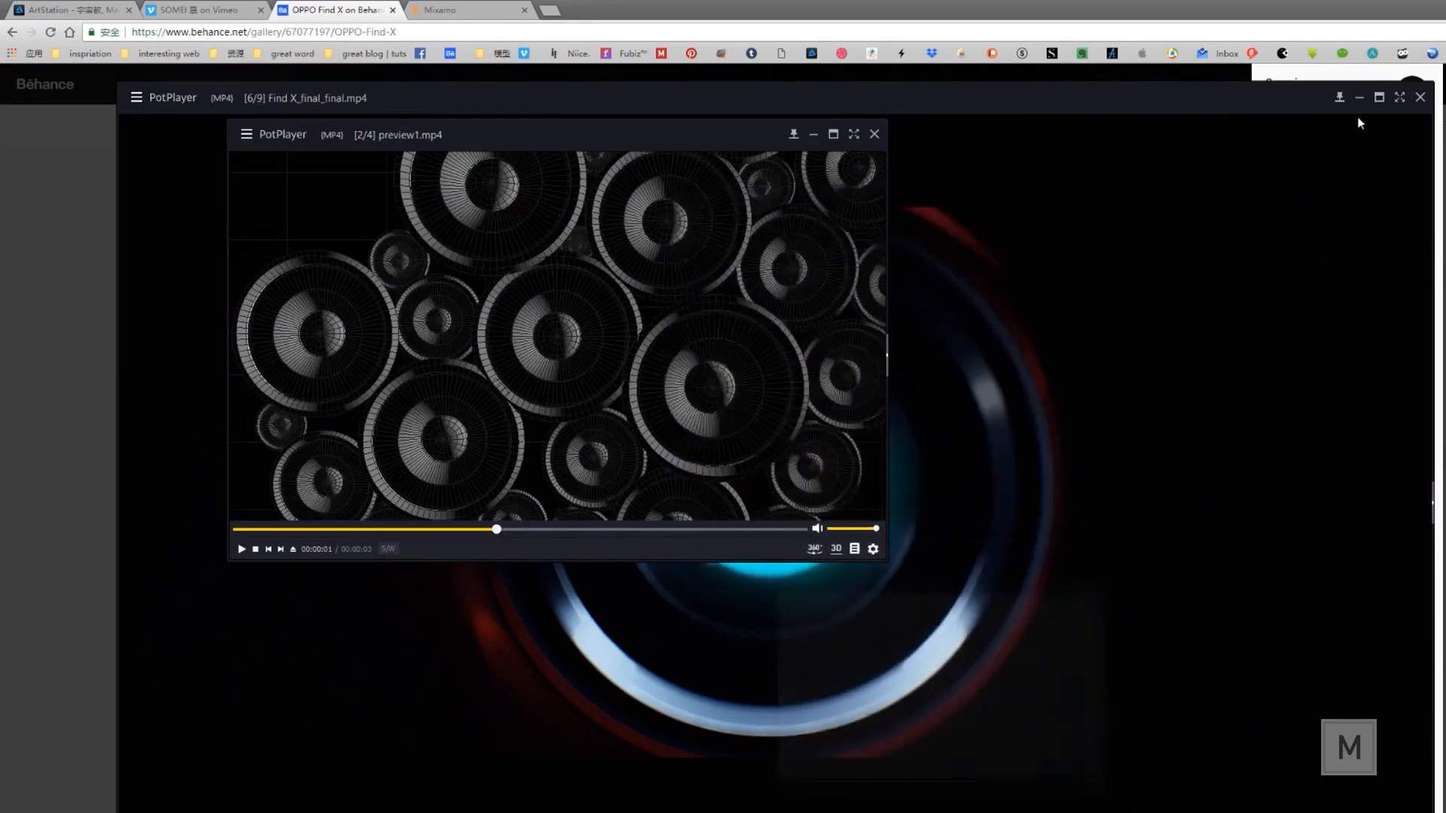
left_click(814, 136)
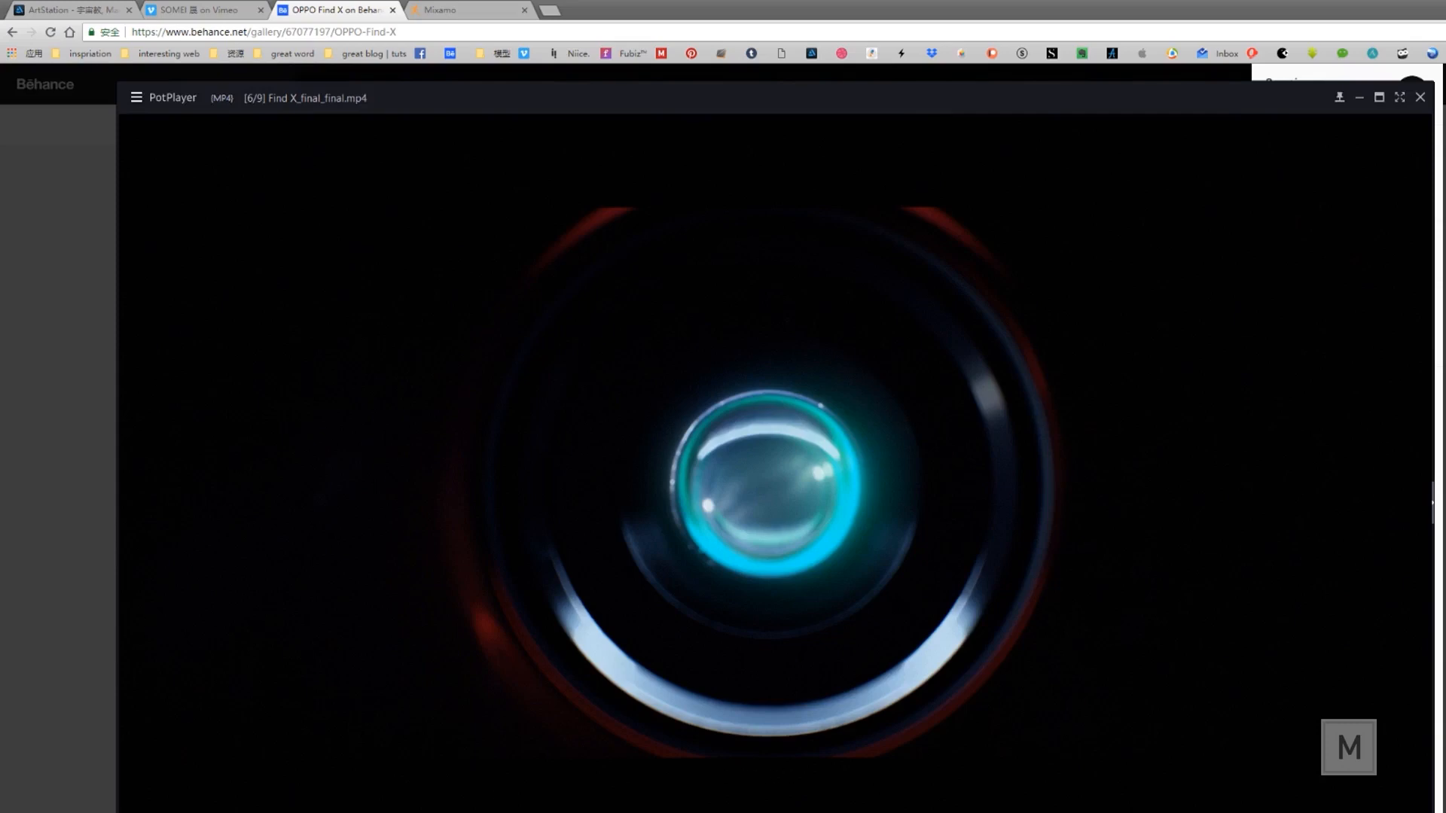
key("Right")
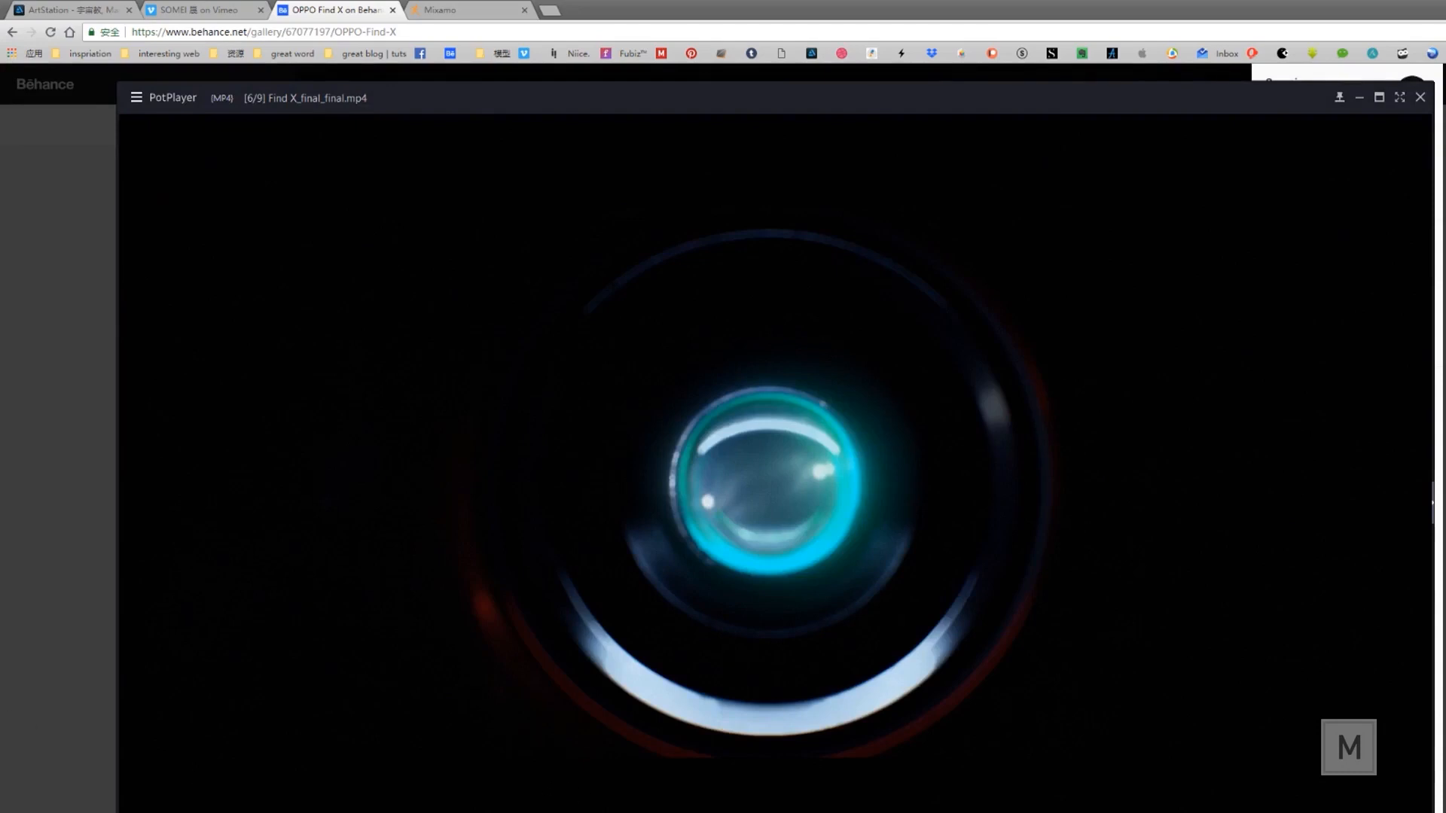
key("space")
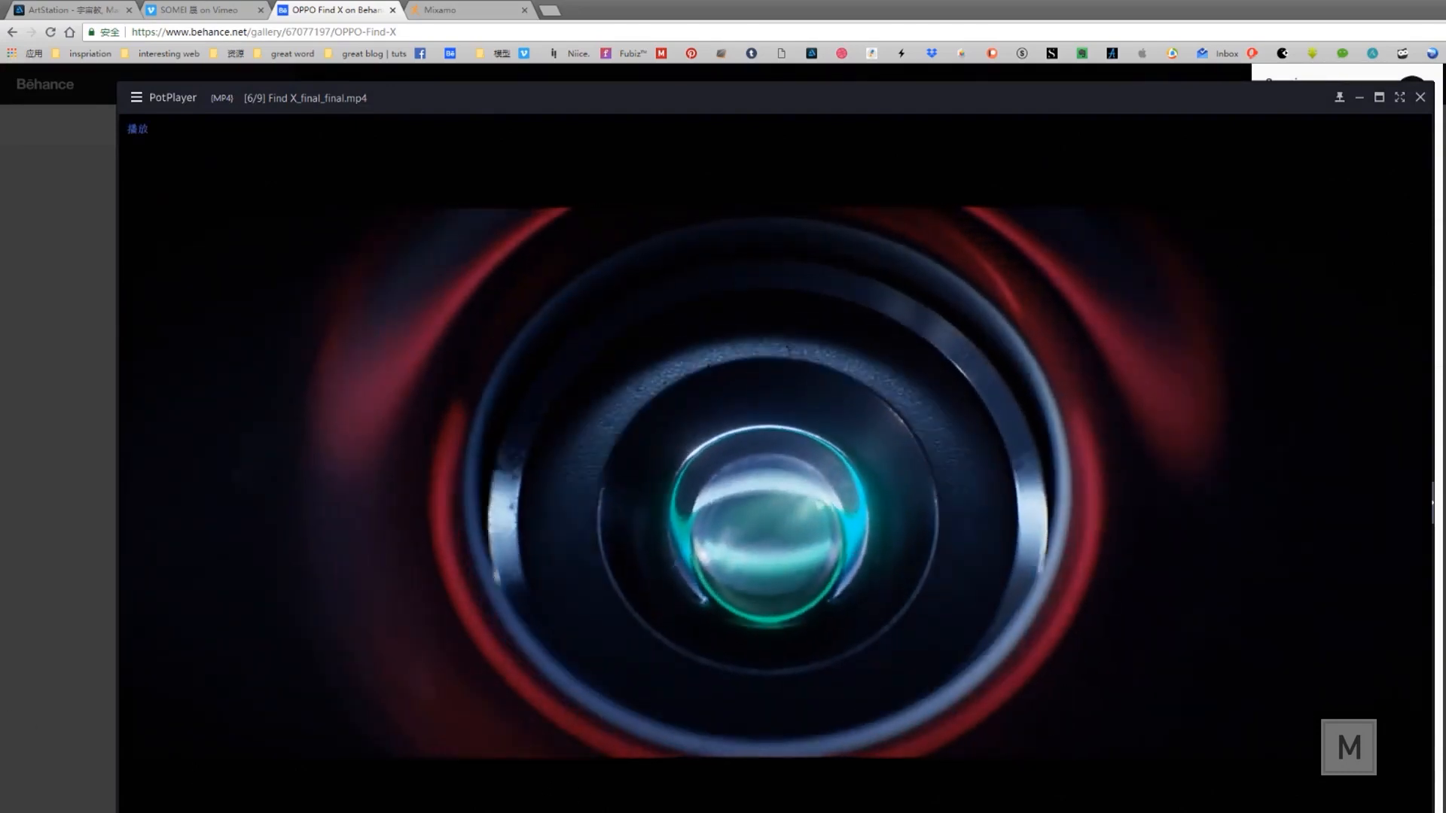
key("space")
key("space")
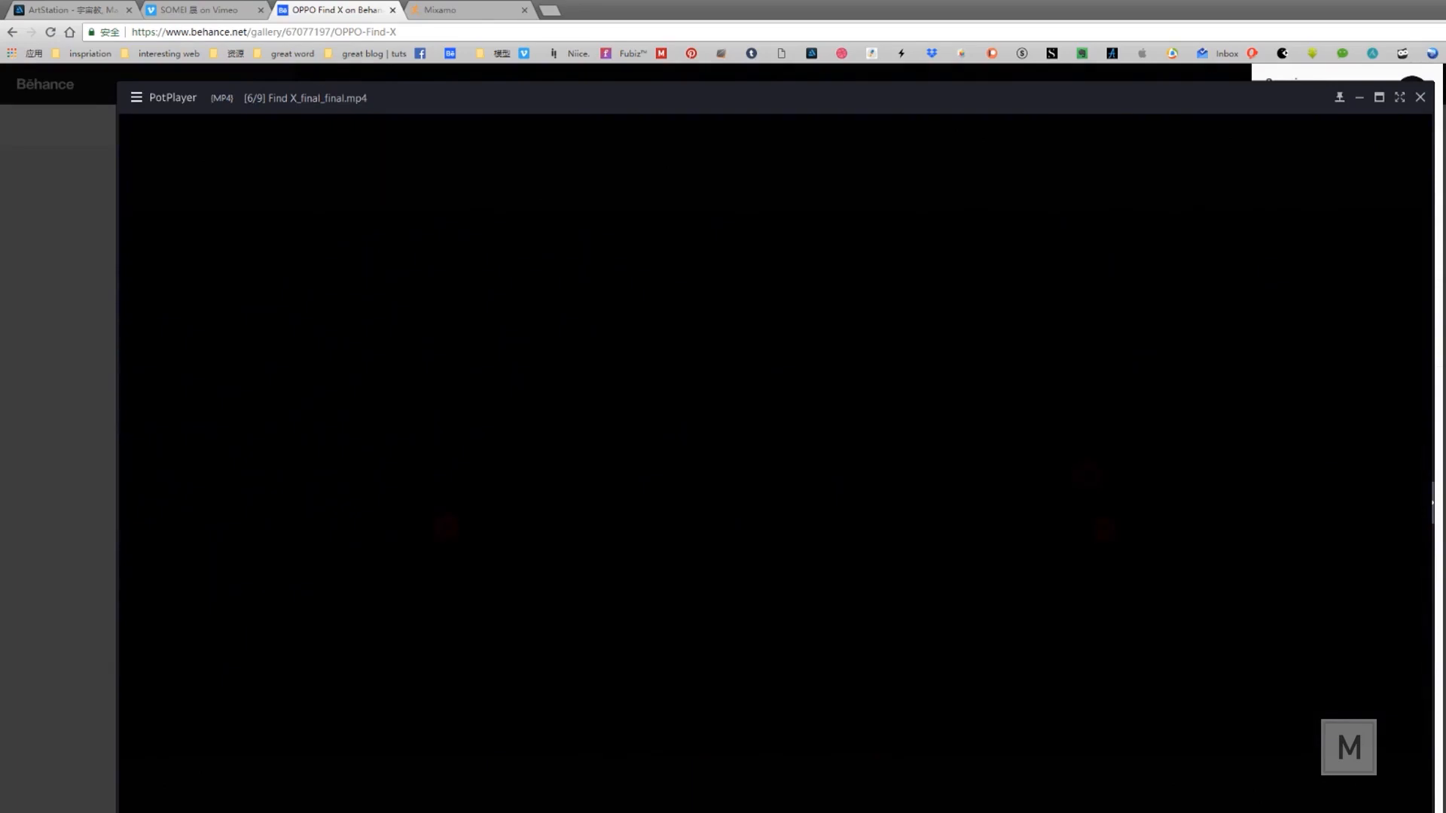
- Play the dark phone outline shot in short stretches to examine how light moves along its edges, red sides and buttons
key("space")
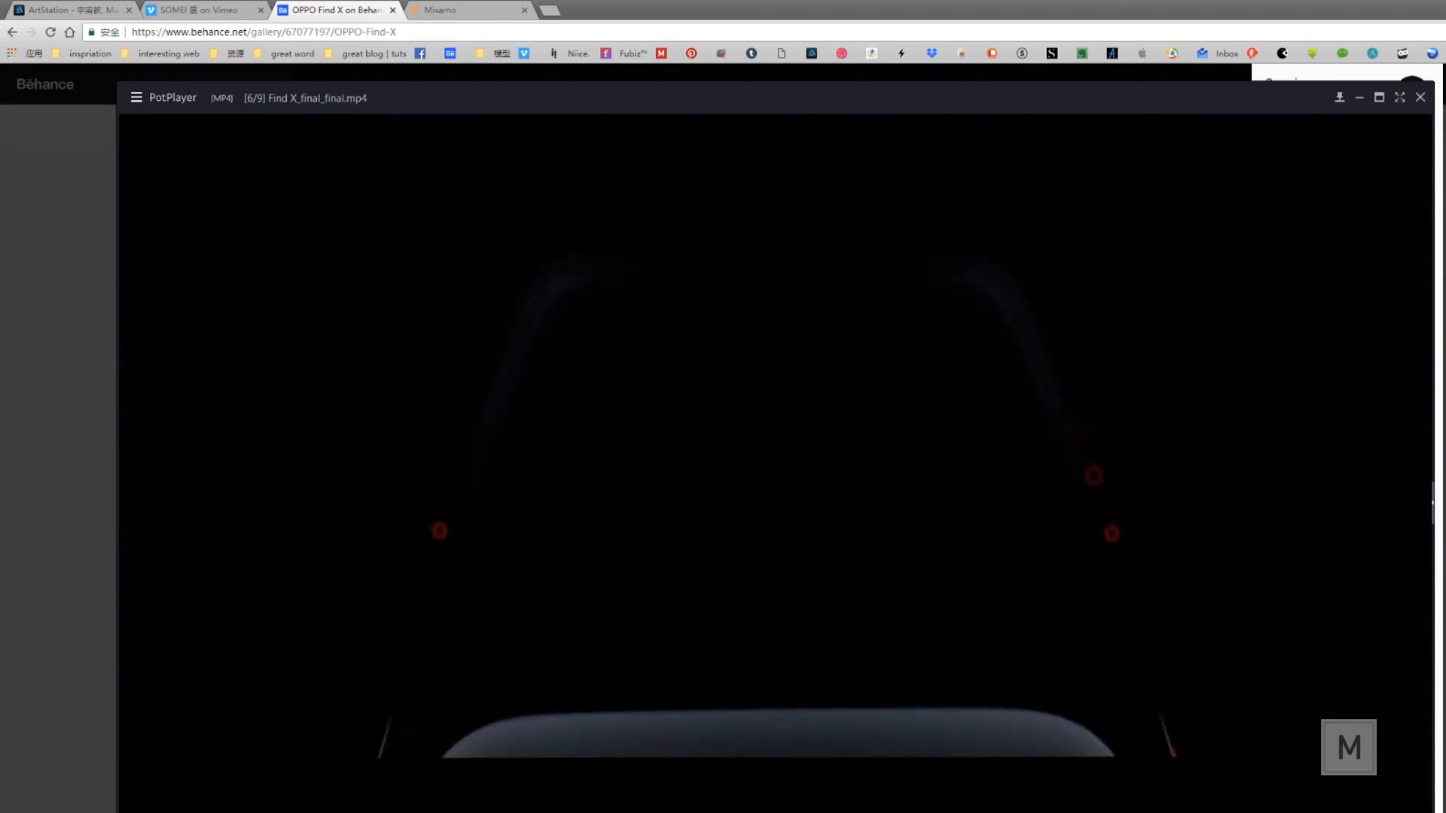
key("space")
key("space")
key("space")
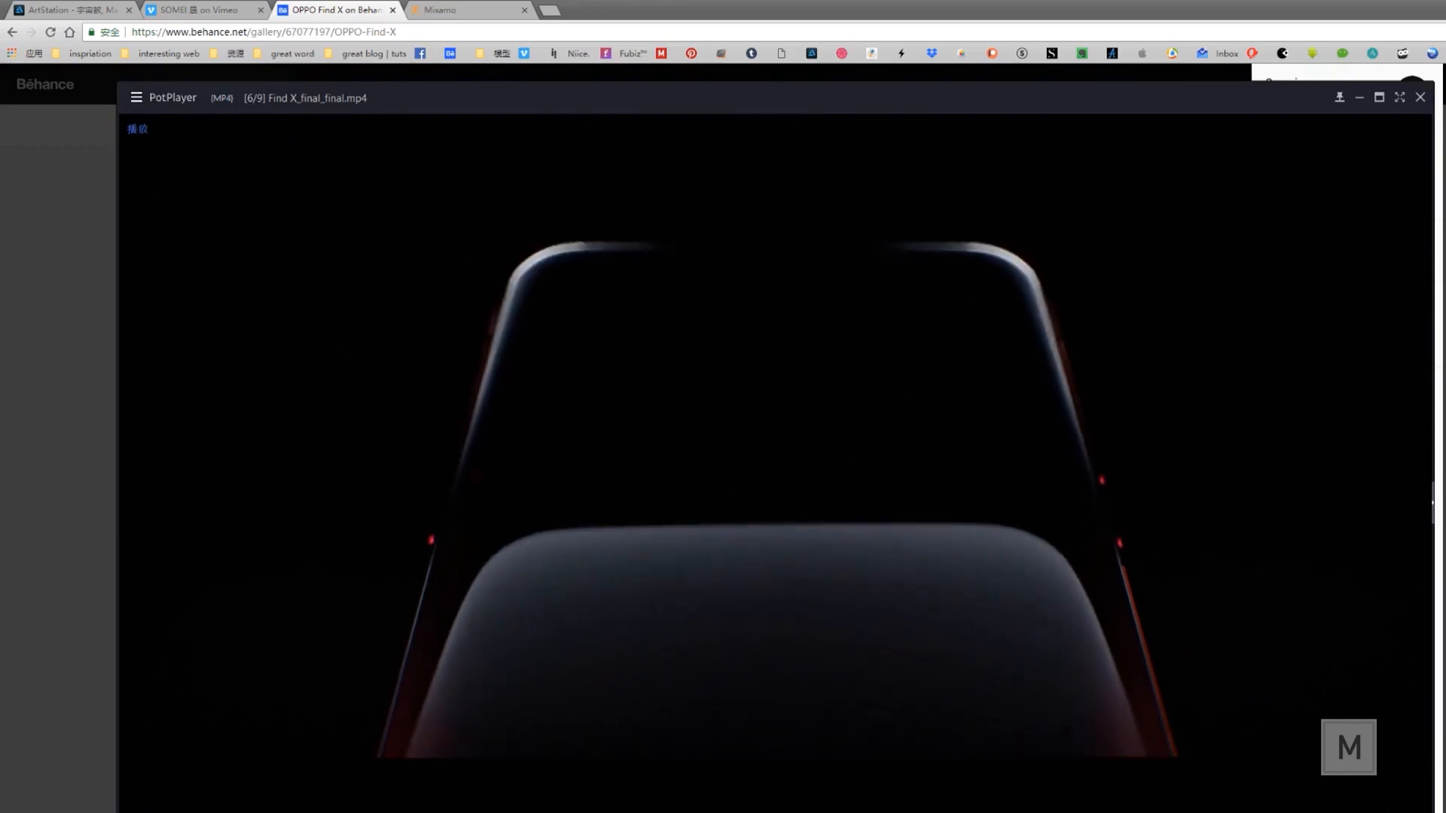
key("space")
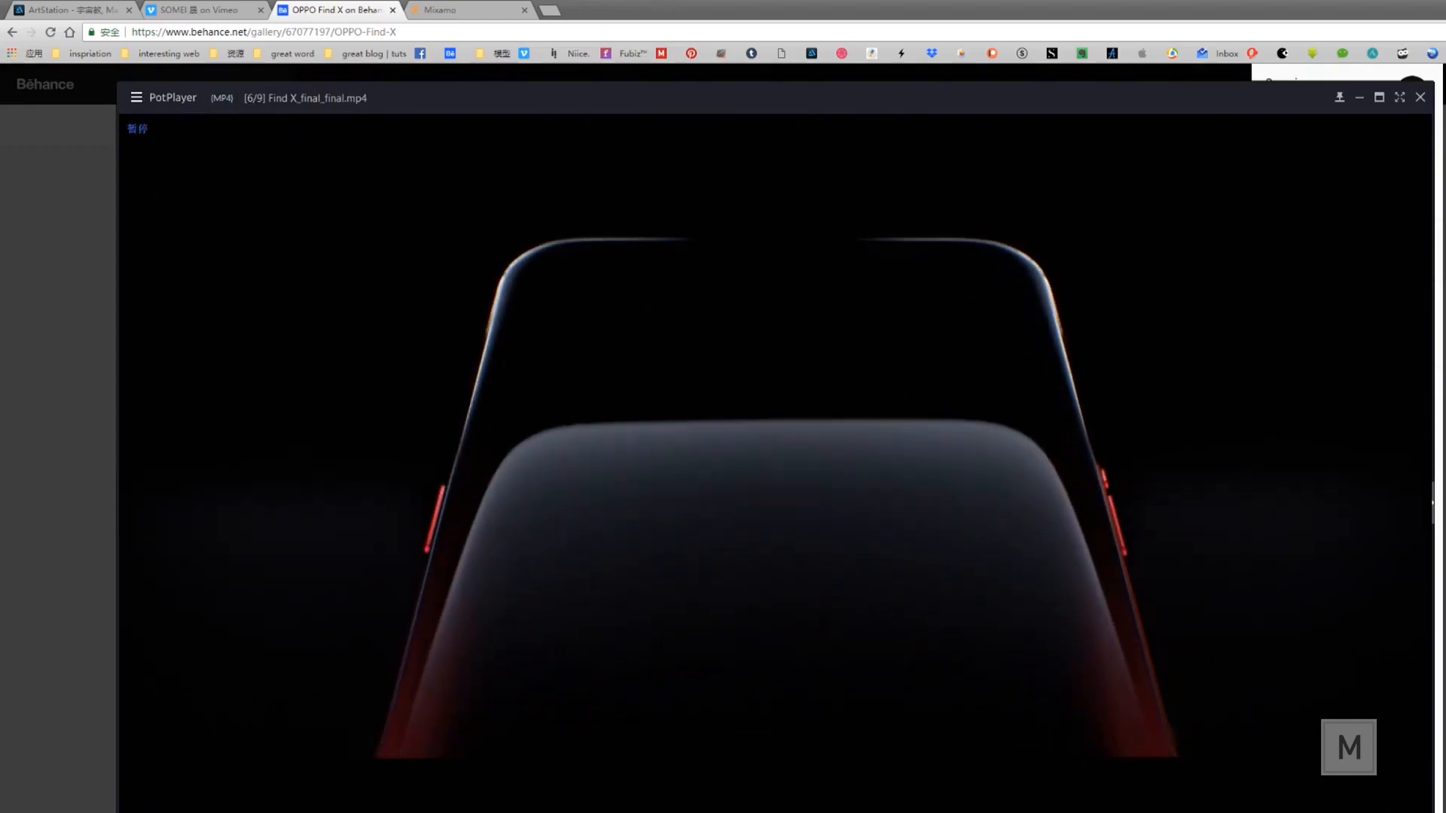
key("space")
key("space")
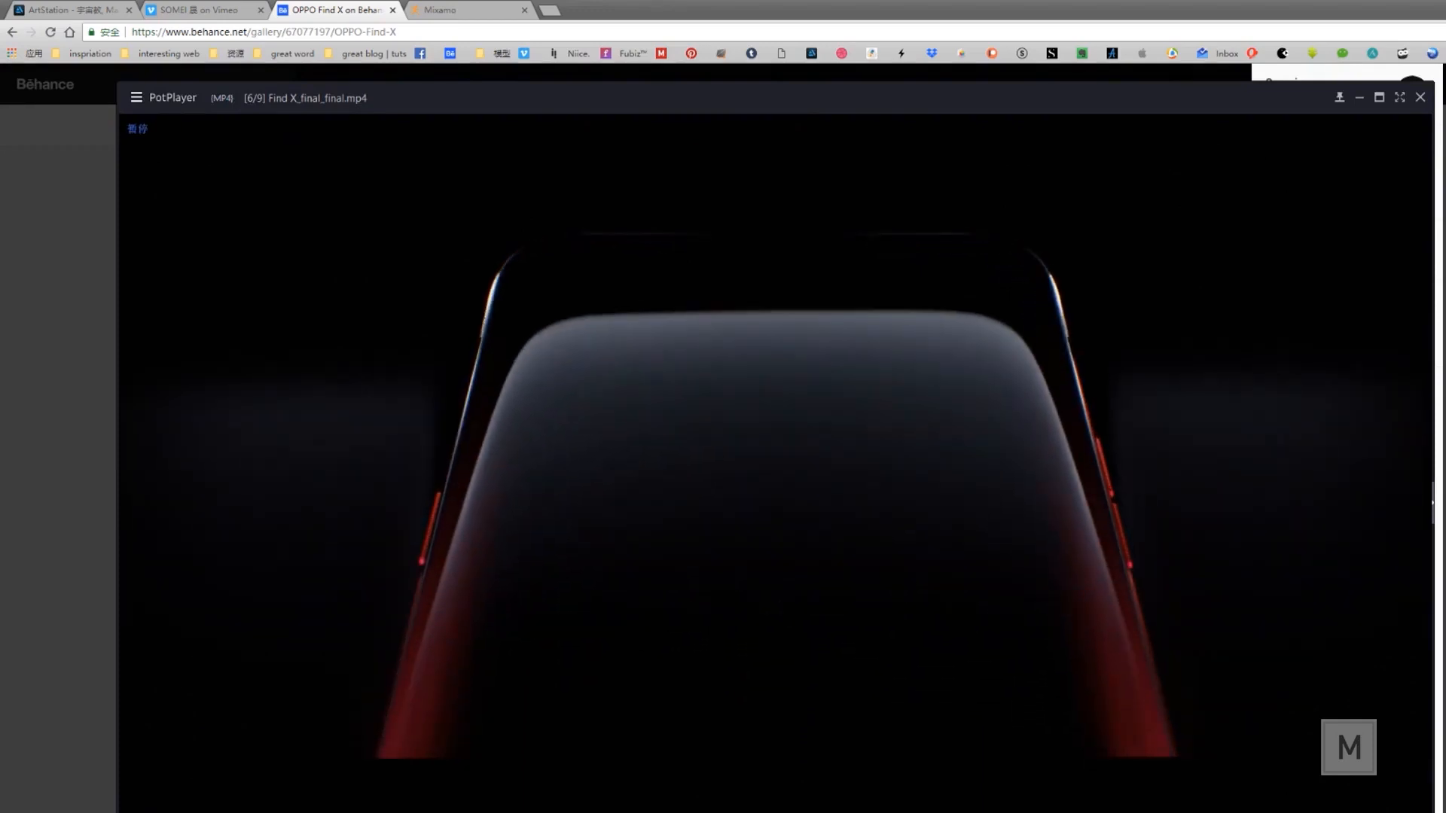
key("space")
key("space")
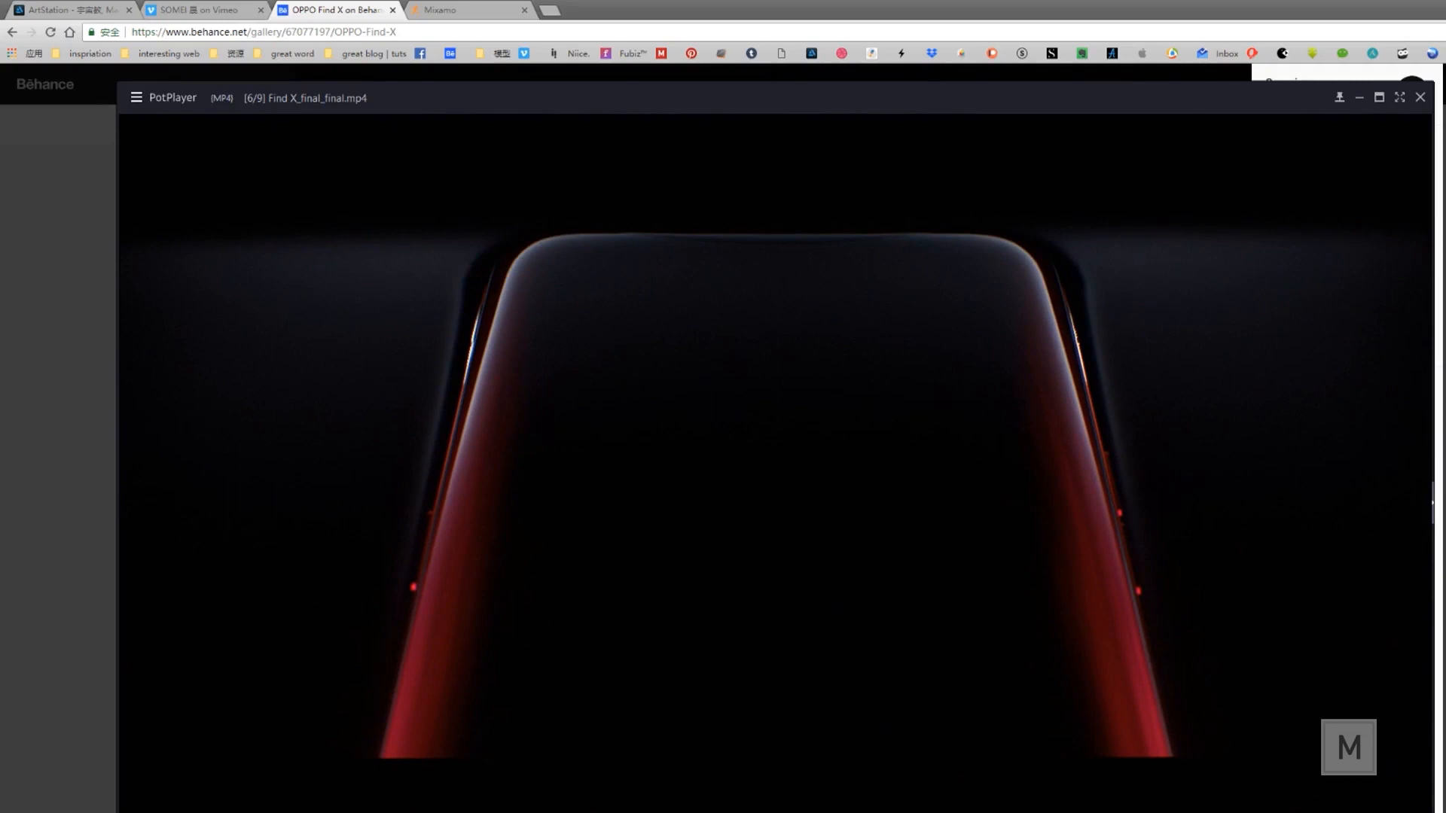
key("space")
key("space")
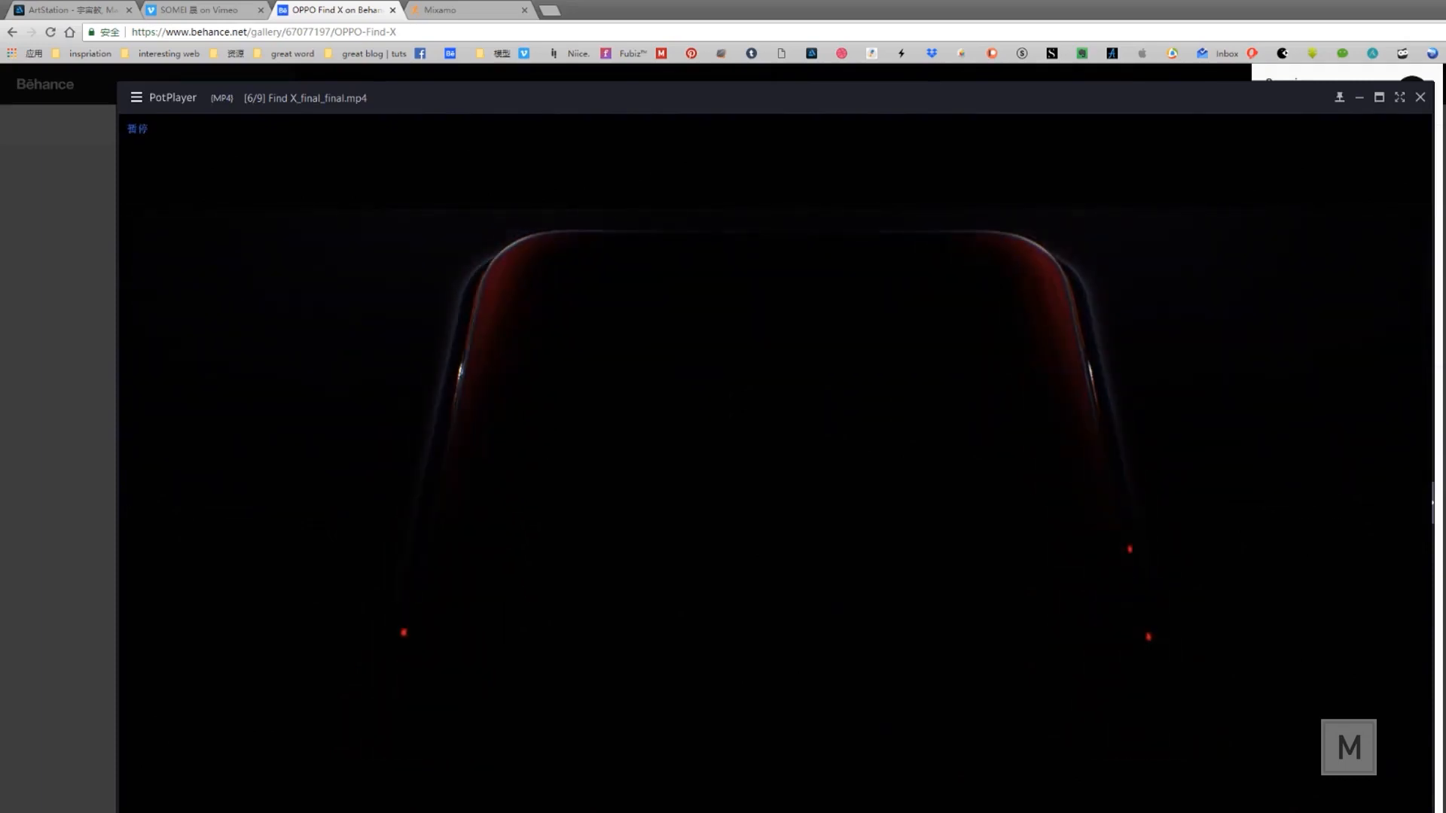
- Skip forward through the red phone edge and side-view shots to the robotic hand holding the red crystal
key("Right")
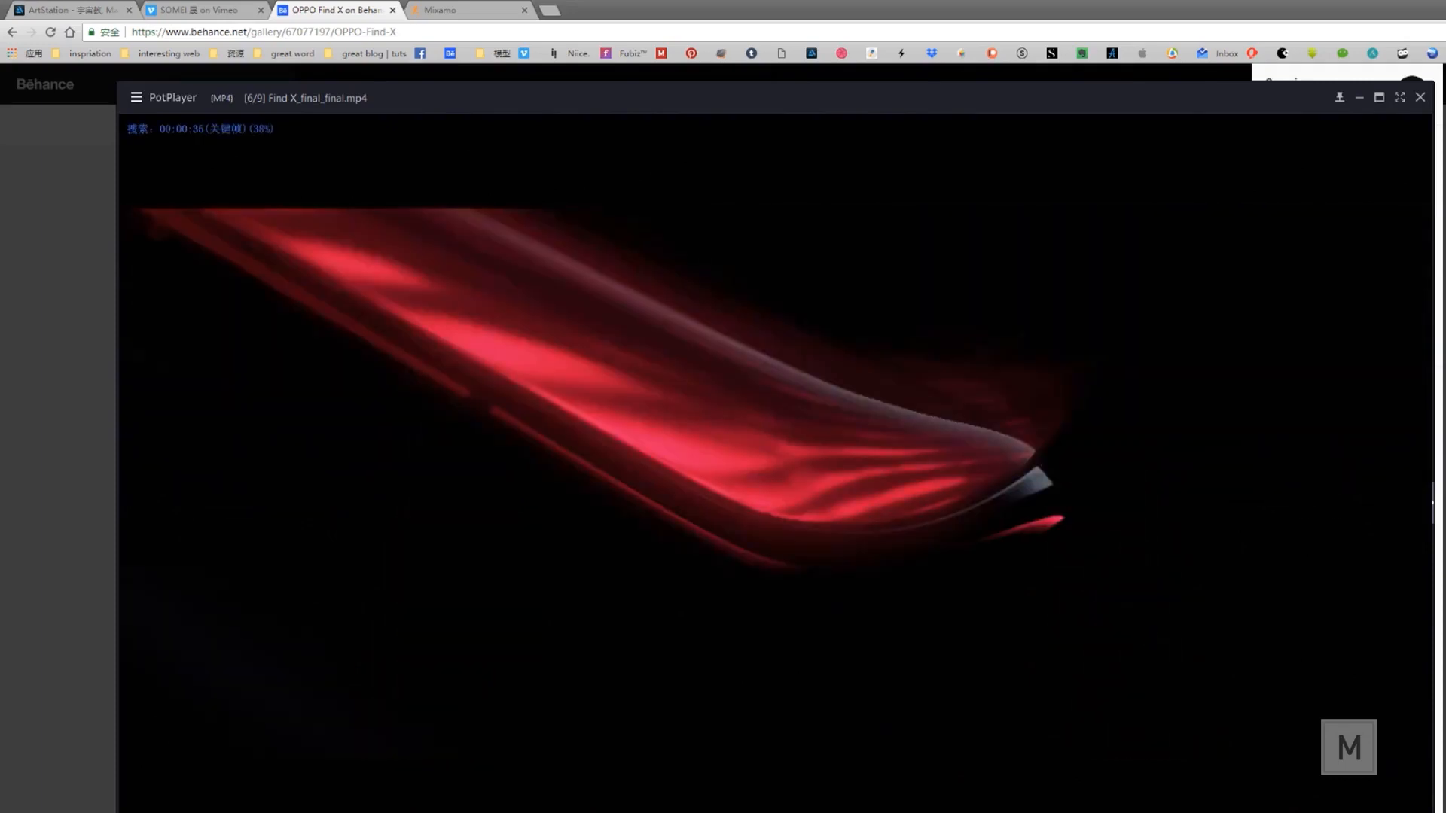
key("Right")
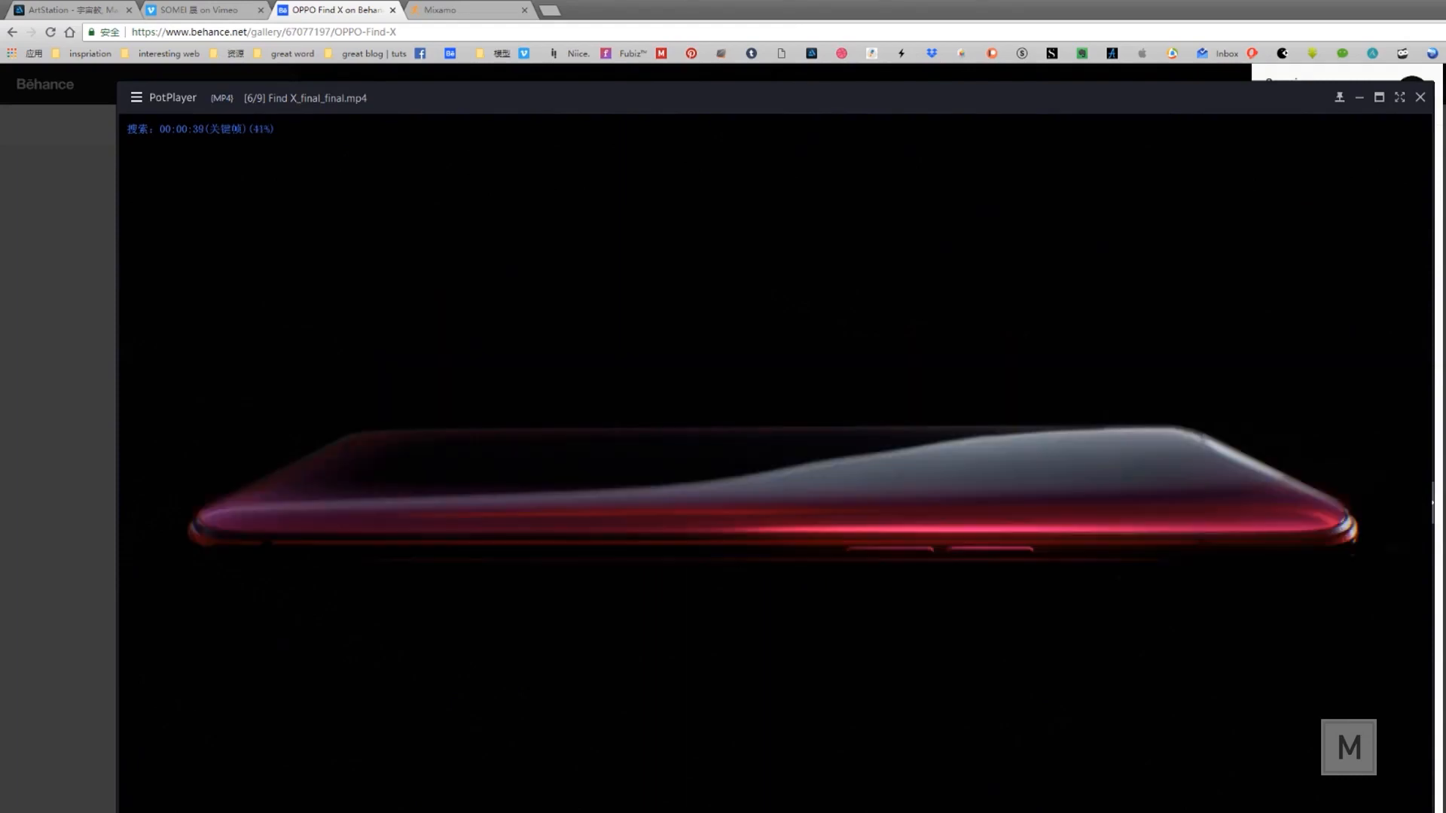
key("Right")
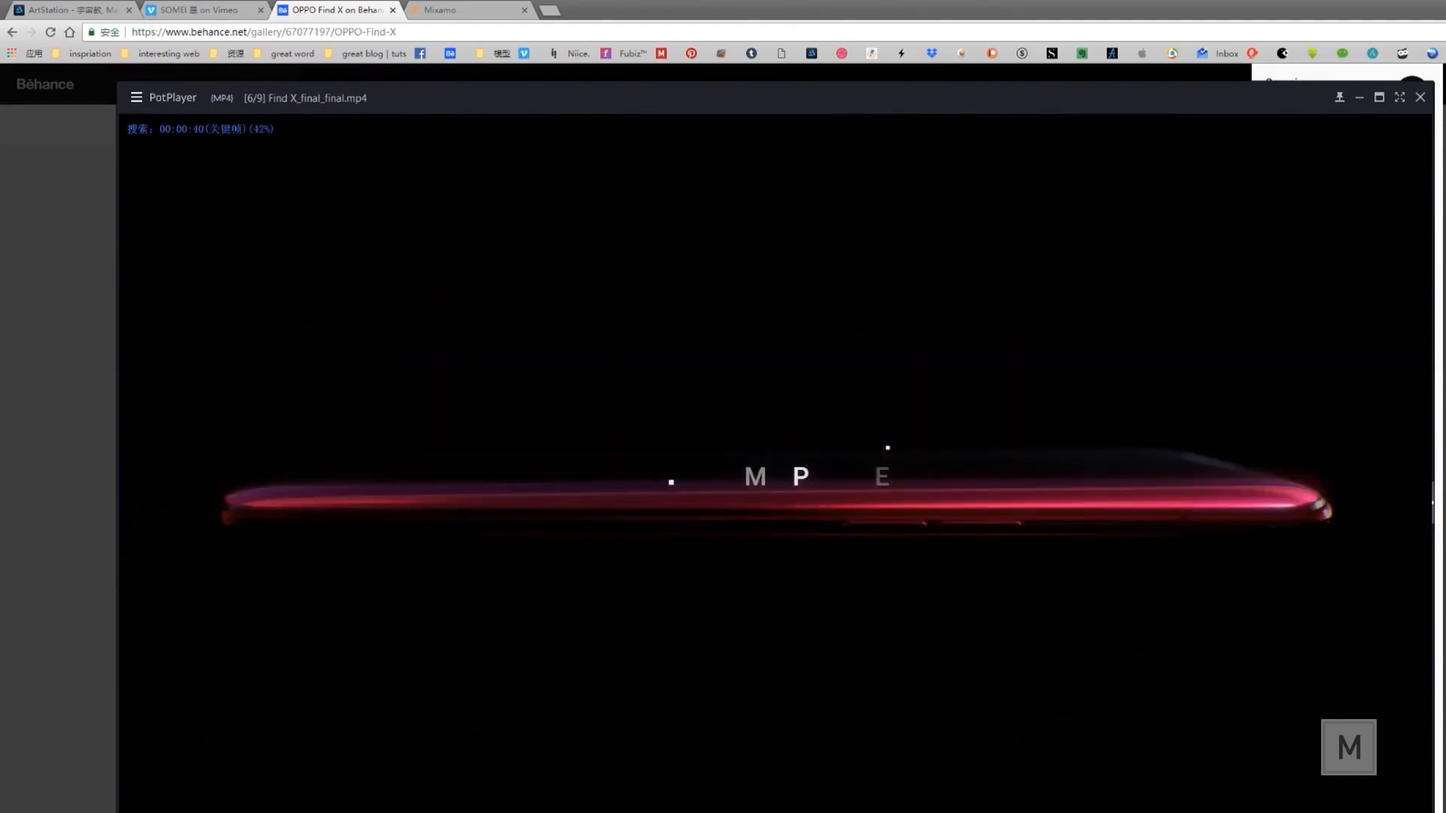
key("Right")
key("Right")
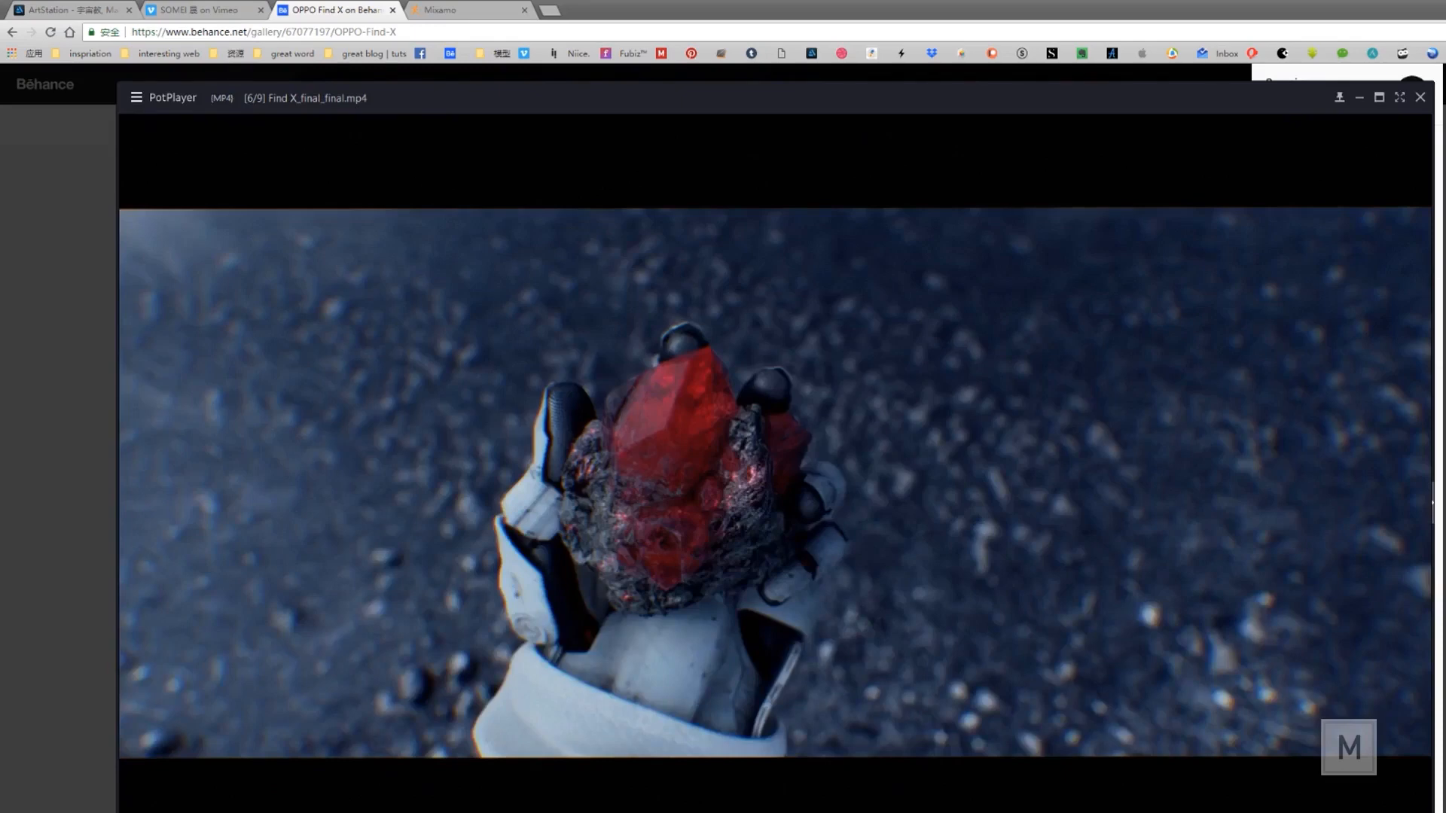
- Play the red crystal sequence in stretches, from the robotic hand past the helmet visor and glowing block to the phone in the X-shaped corridor
key("Left")
key("space")
key("space")
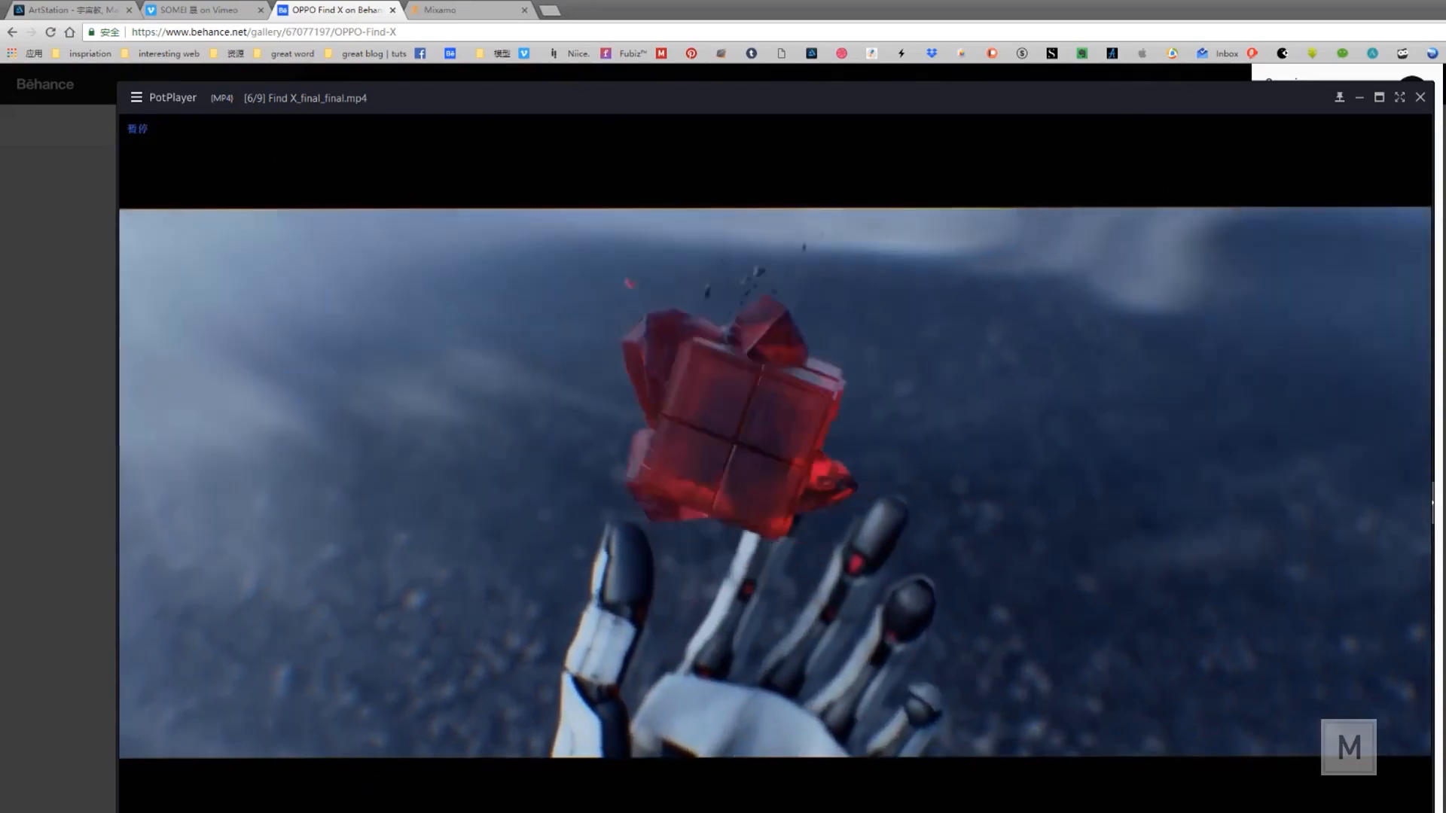
key("space")
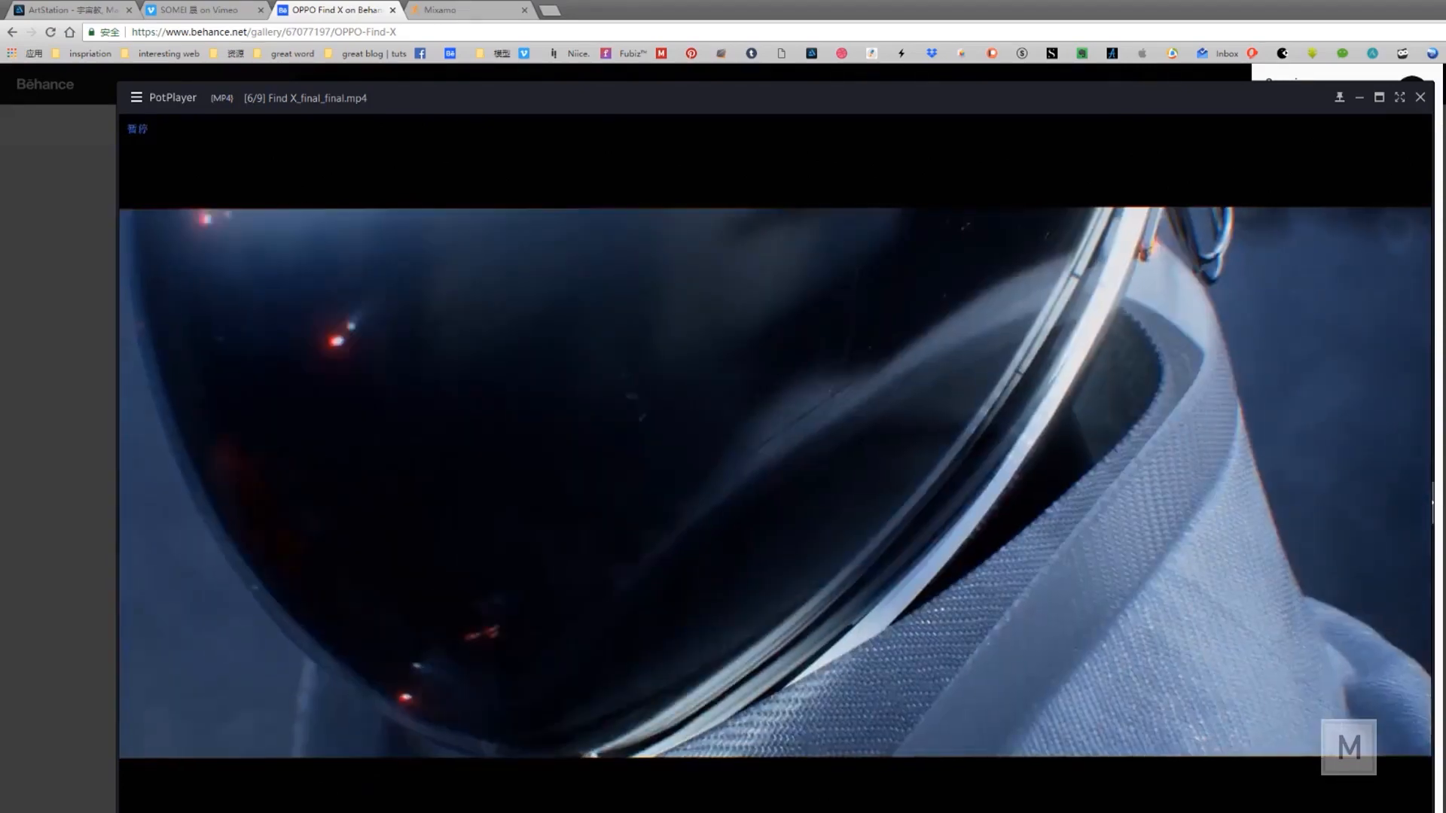
key("space")
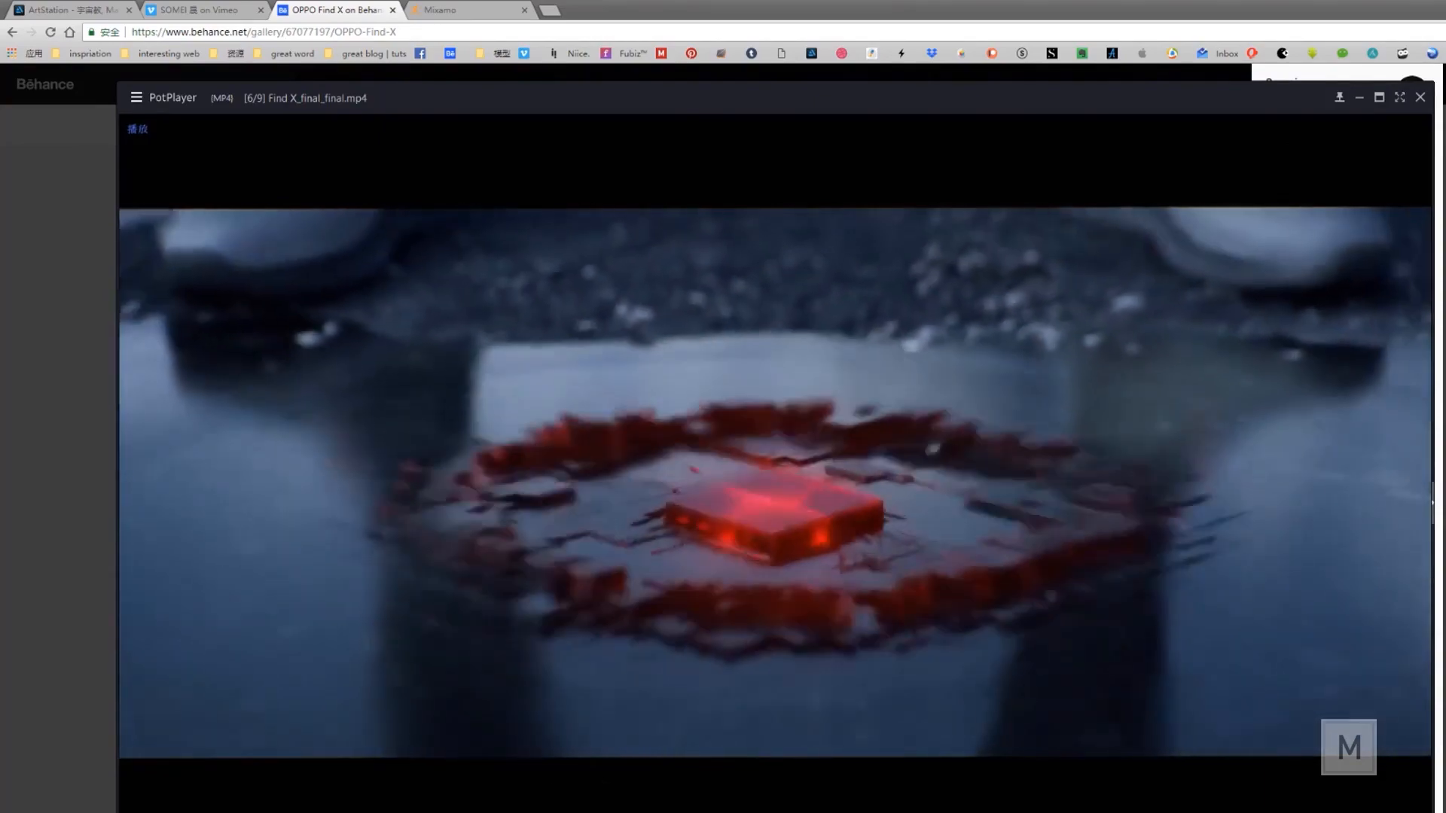
key("space")
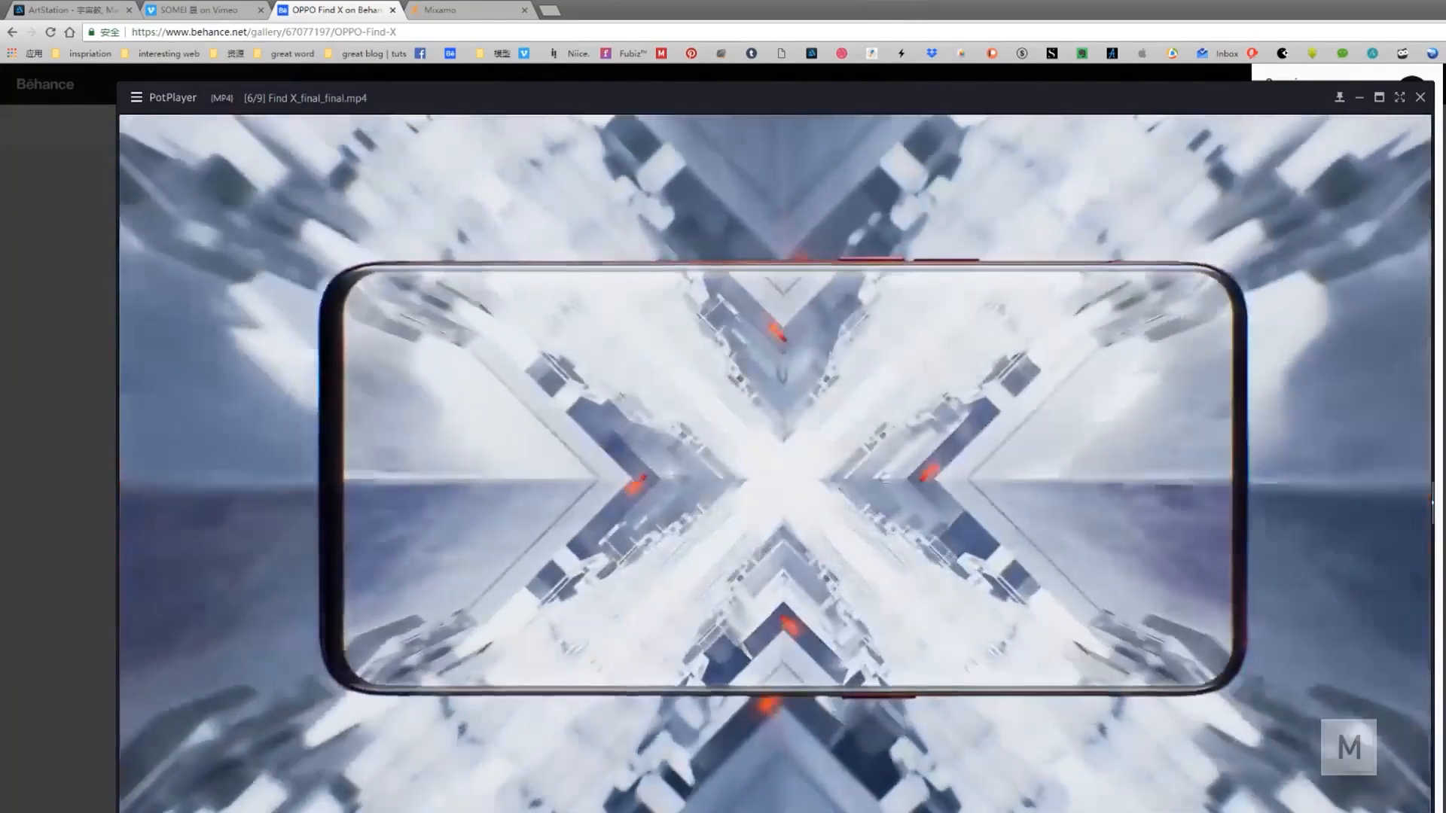
- Skip back and forth between the phone's glowing X emblem and the X-shaped corridor to examine the transition, and replay it
key("Right")
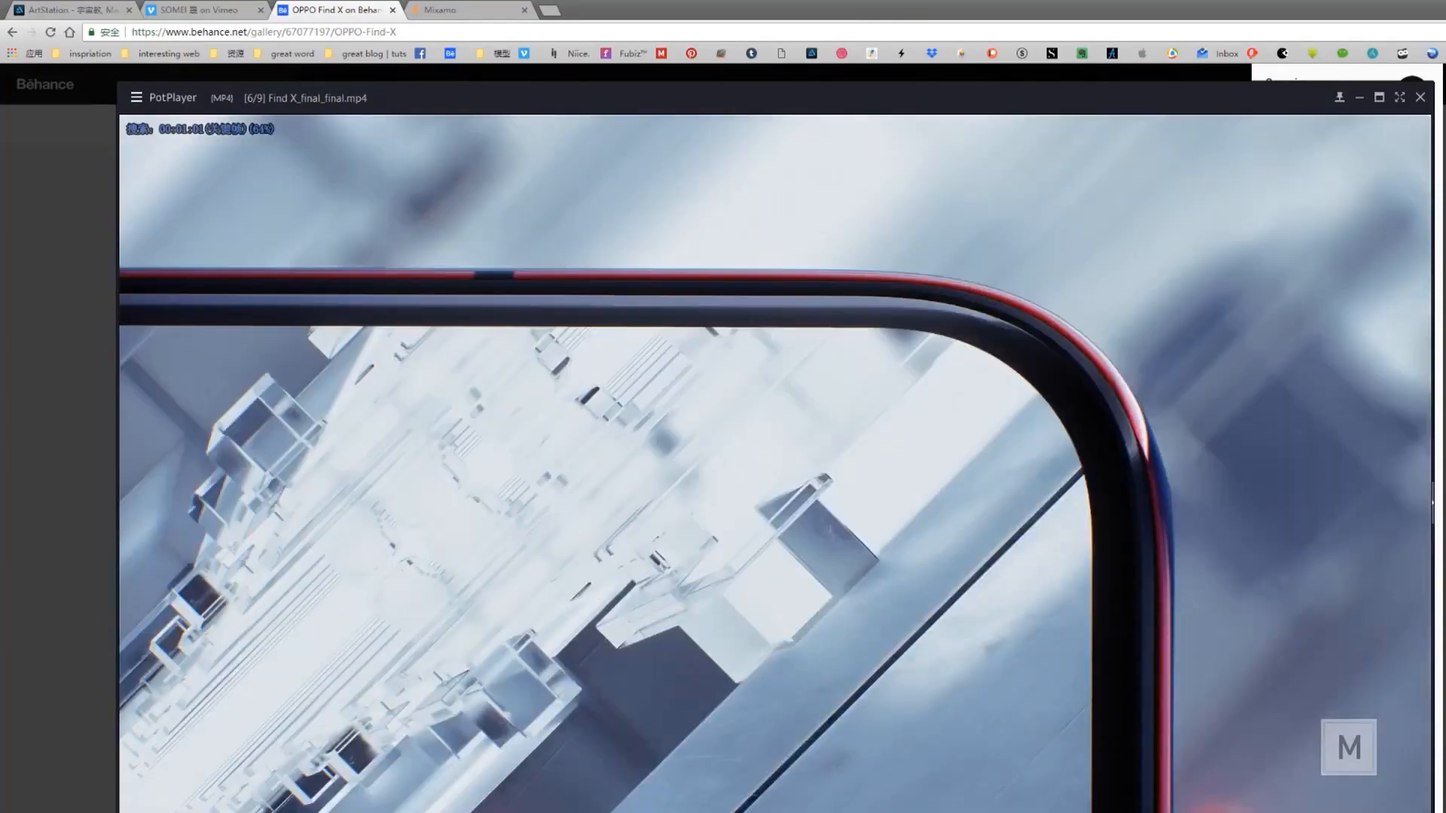
key("Left")
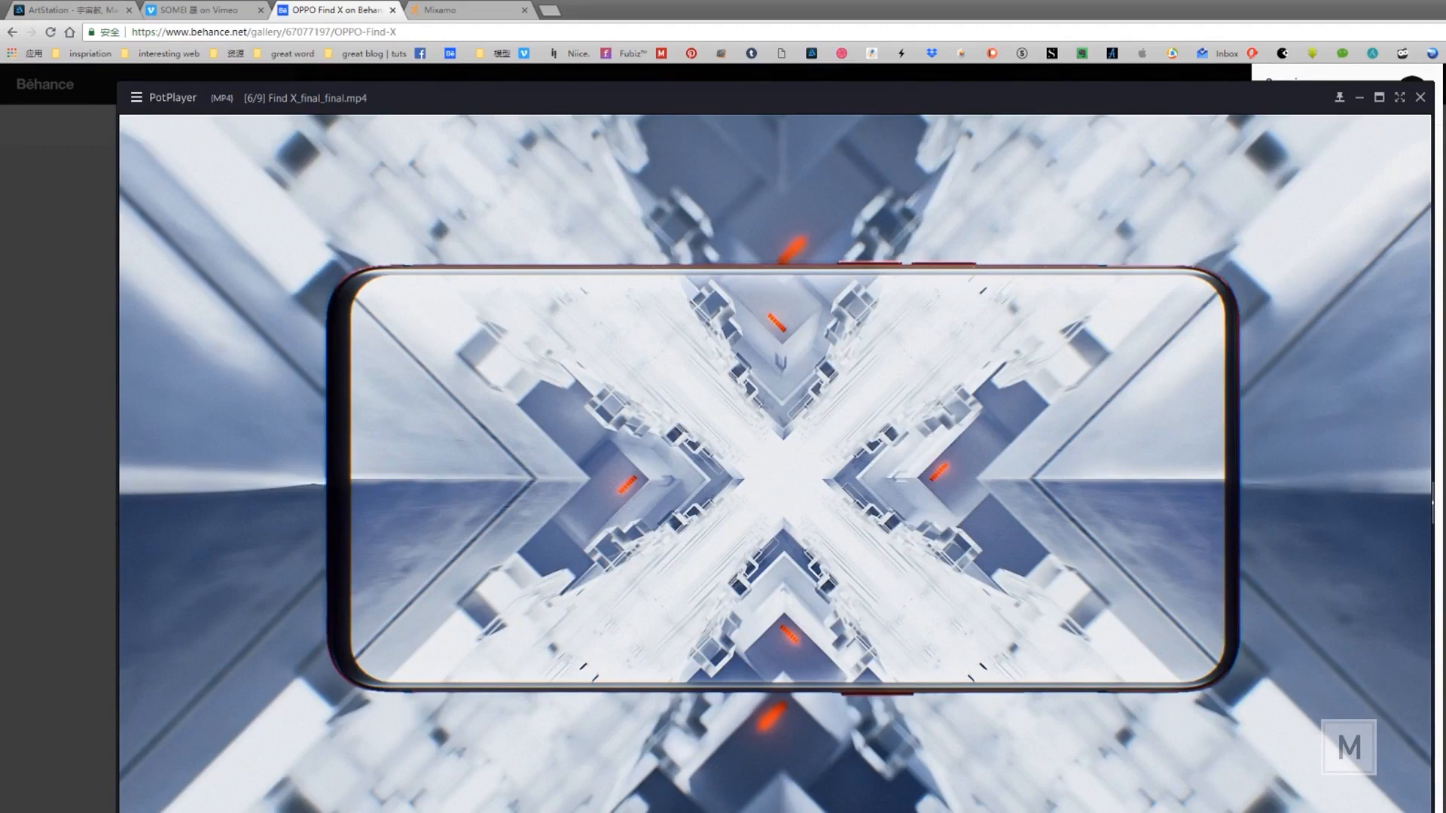
key("Left")
key("Left")
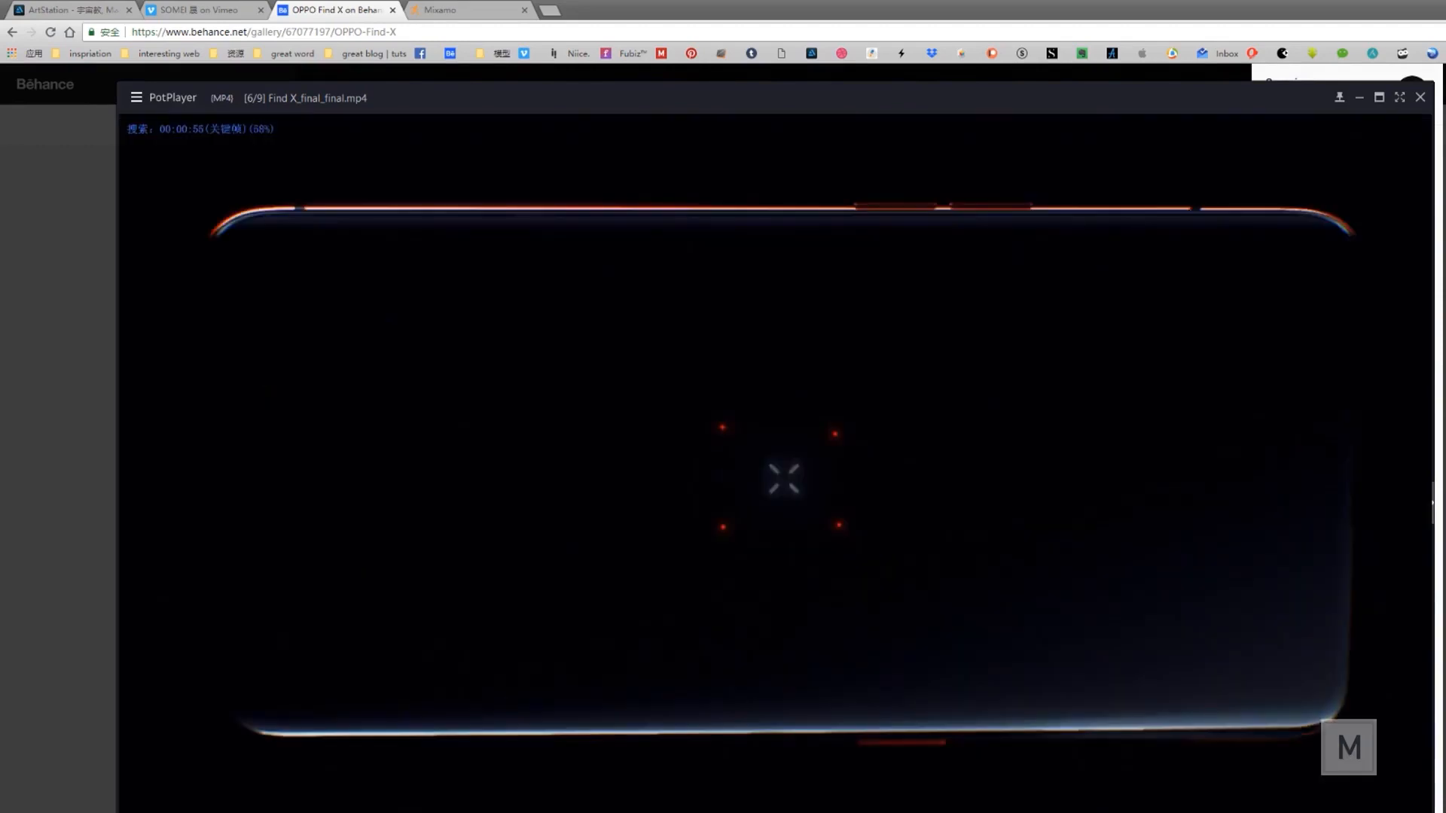
key("Left")
key("Left")
key("Left")
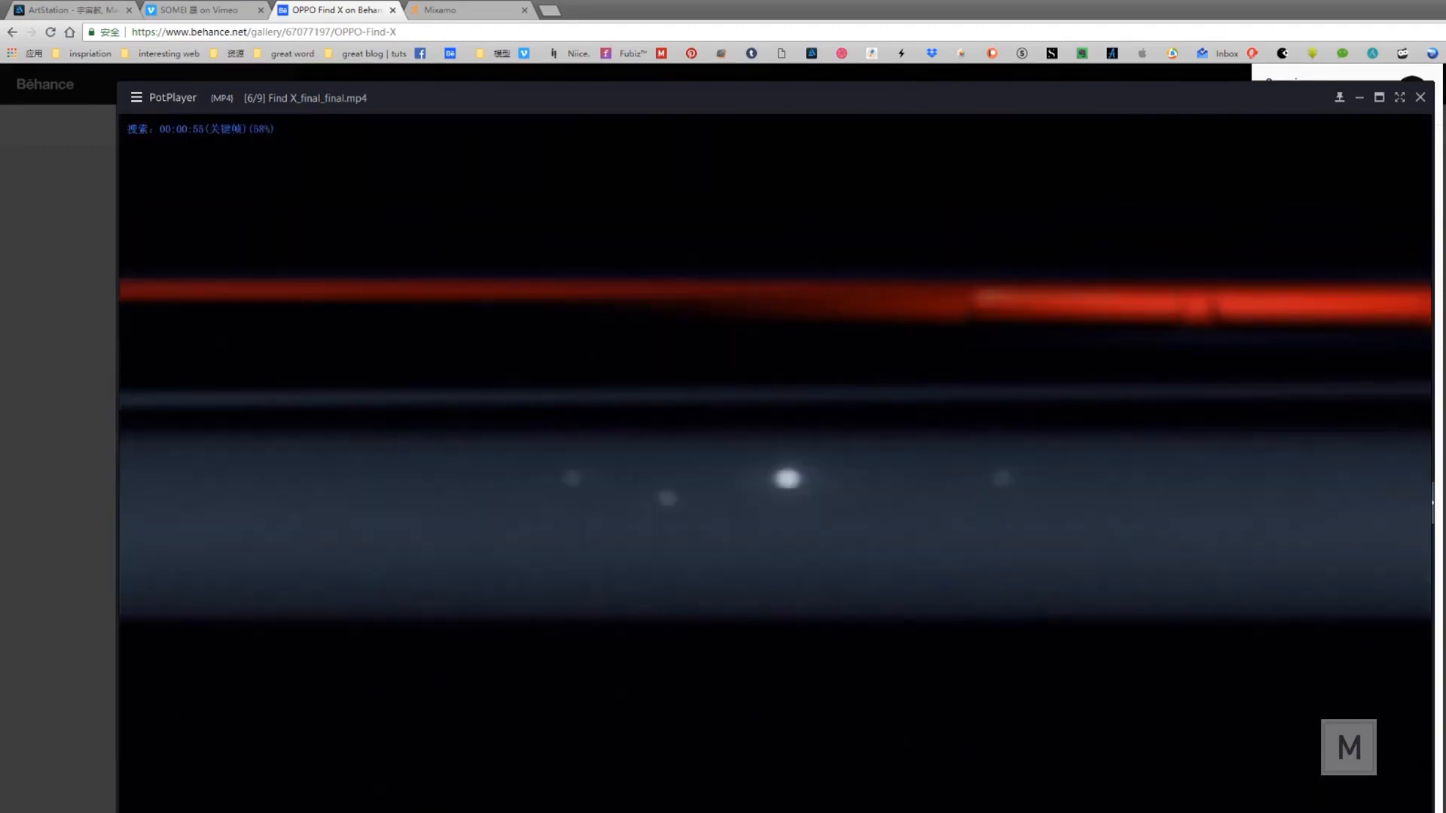
key("Right")
key("Right")
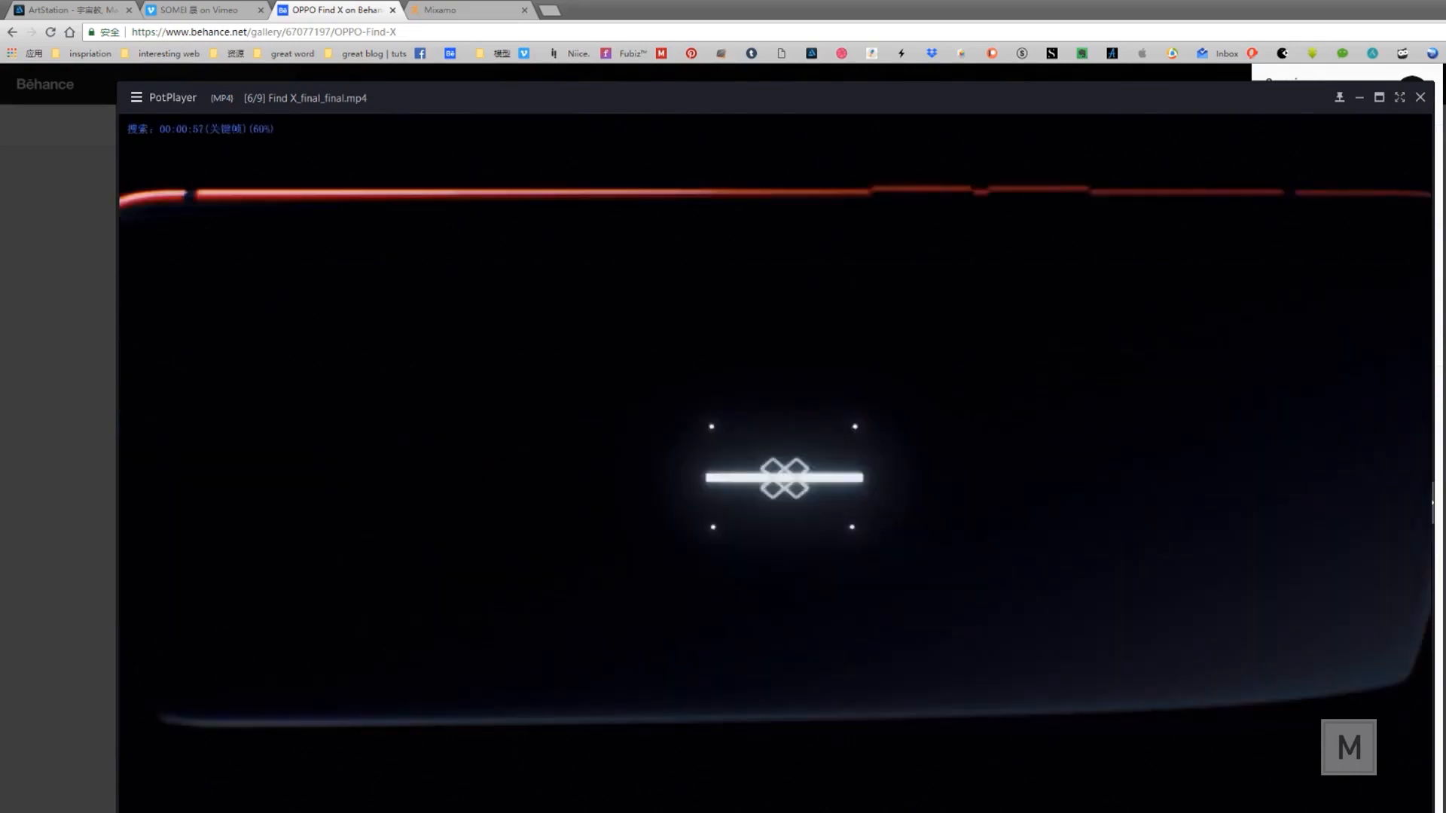
key("Left")
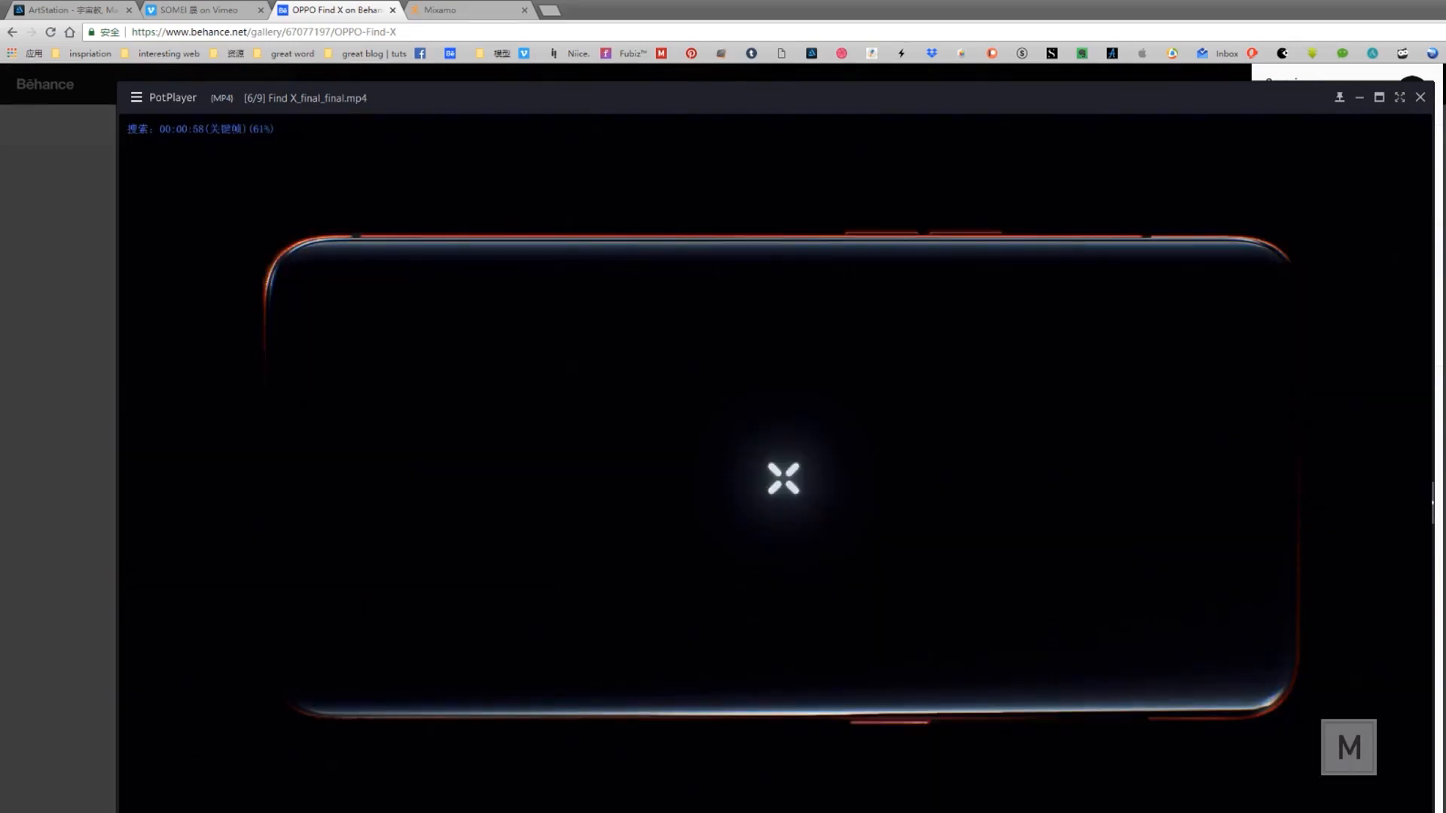
key("space")
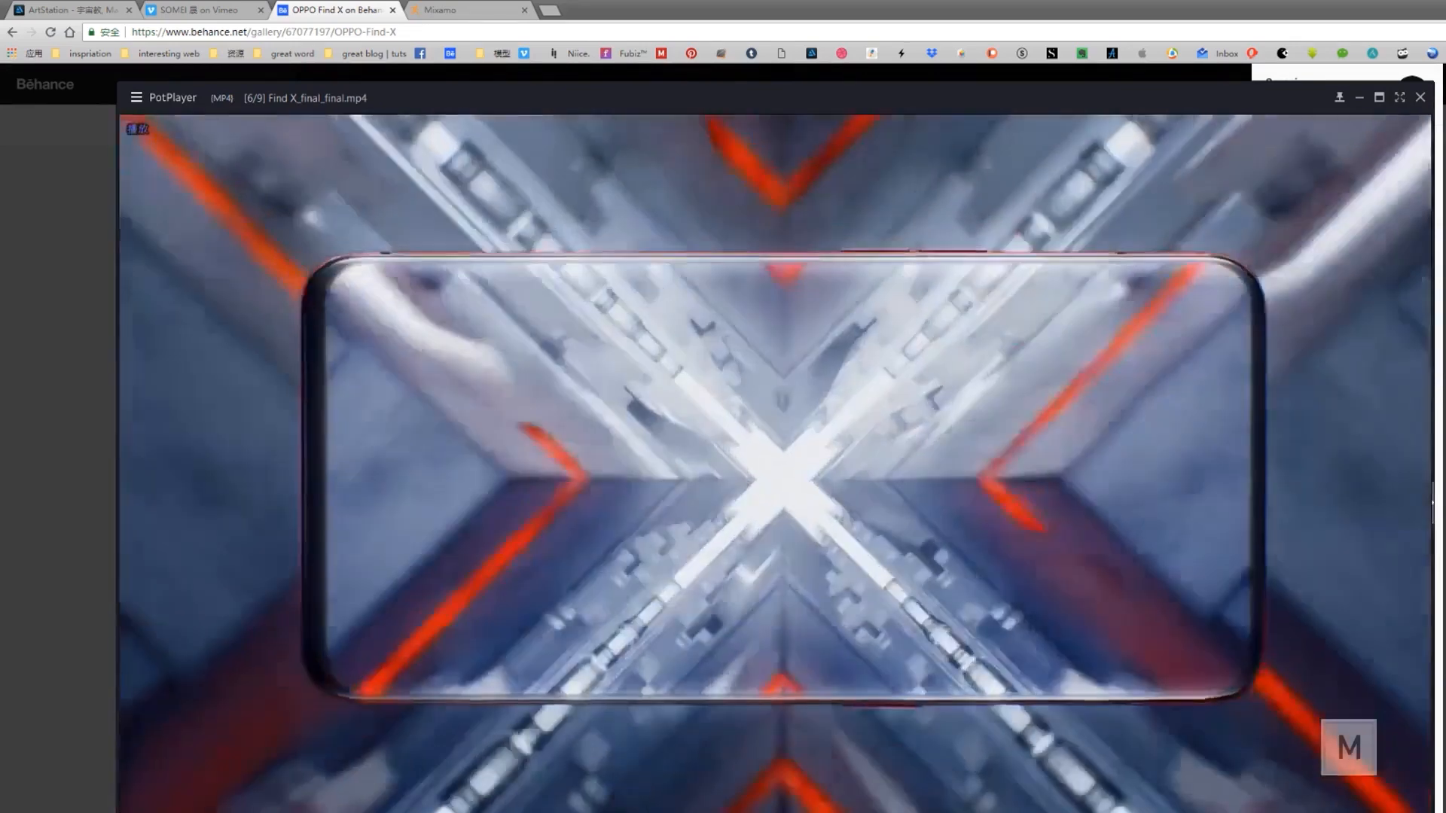
- Skip ahead to the phone floating above its pedestal, then back to the flooded hall shot, and pause there
key("Right")
key("Right")
key("Right")
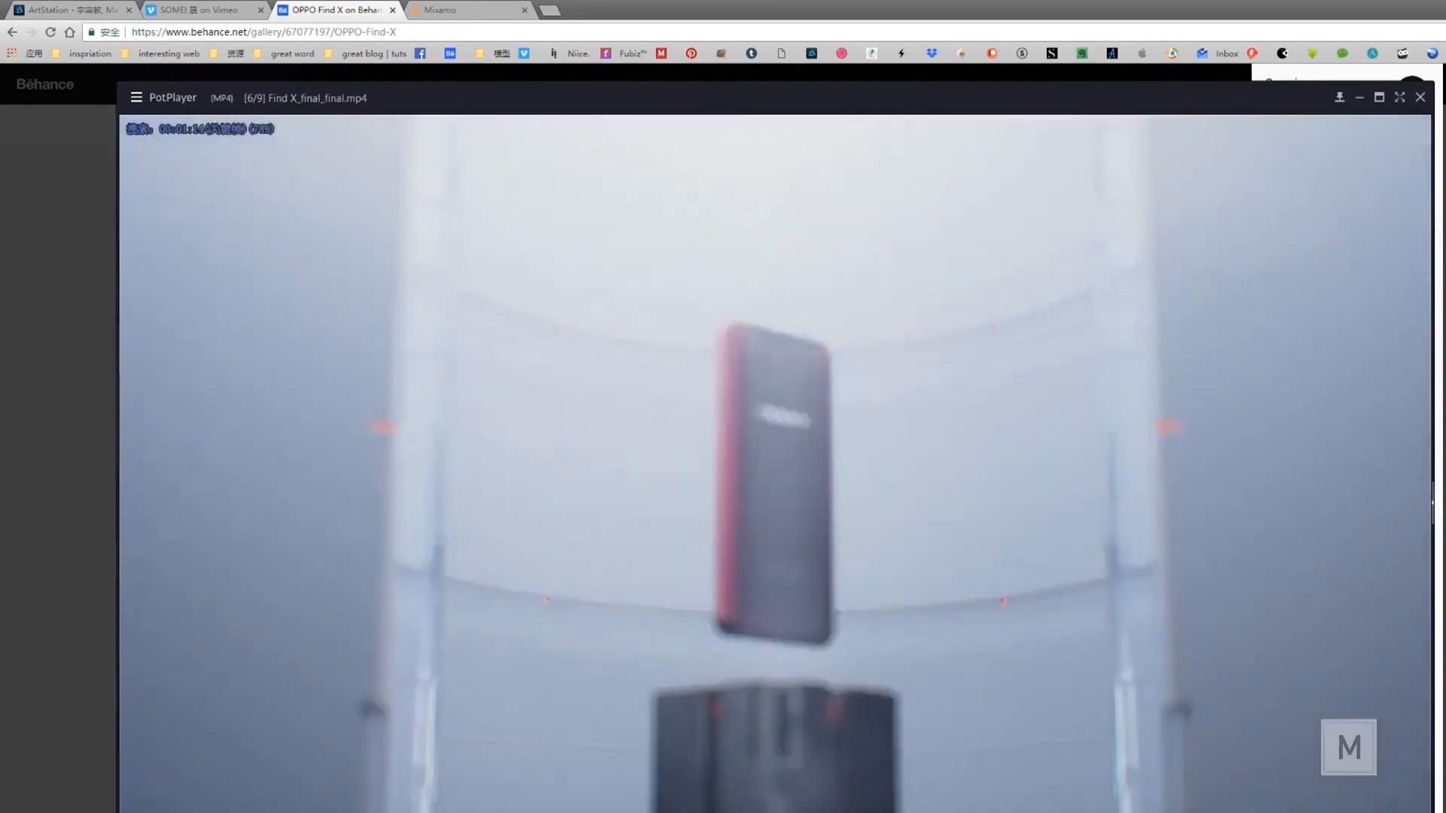
key("Left")
key("Left")
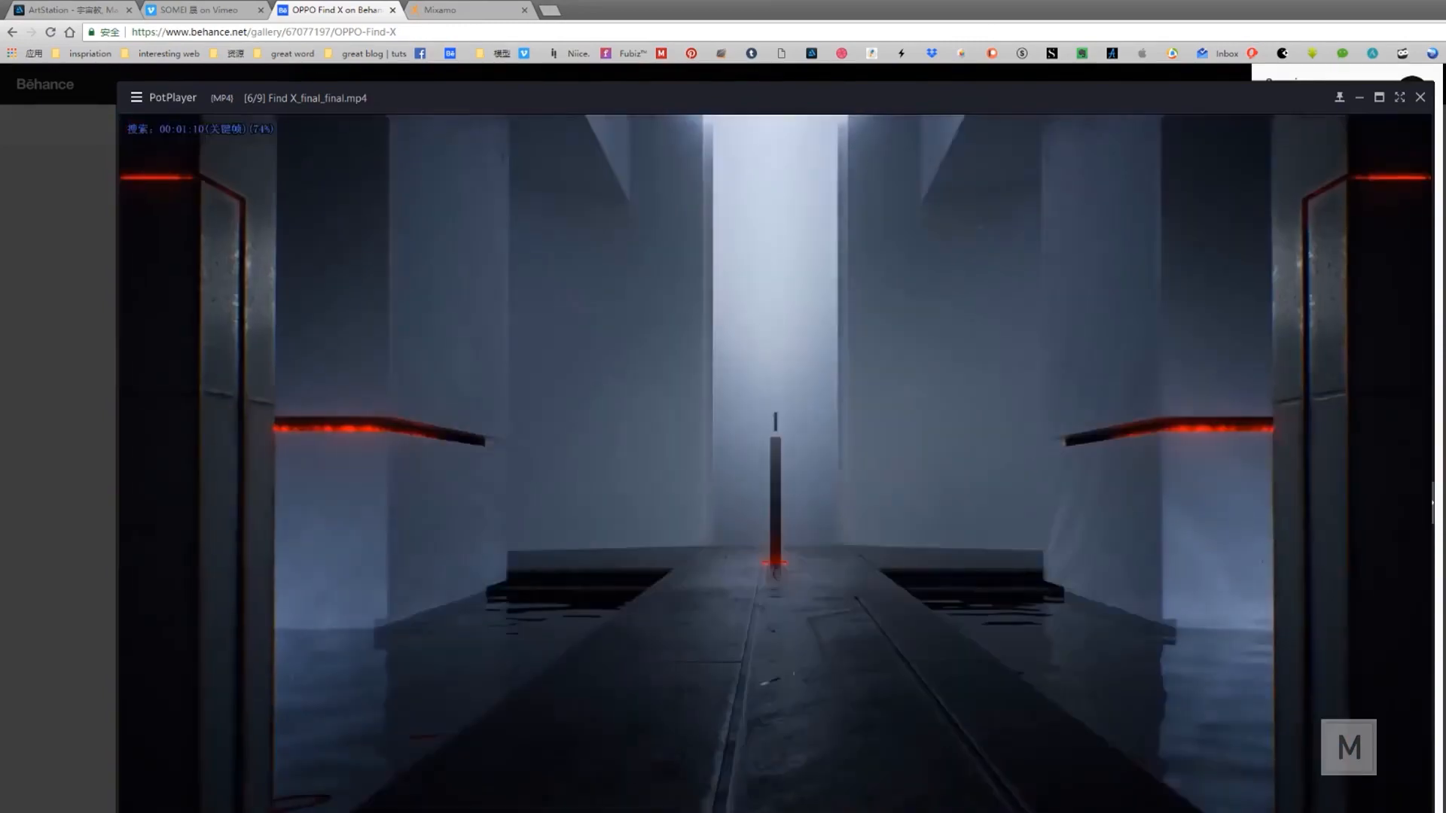
key("space")
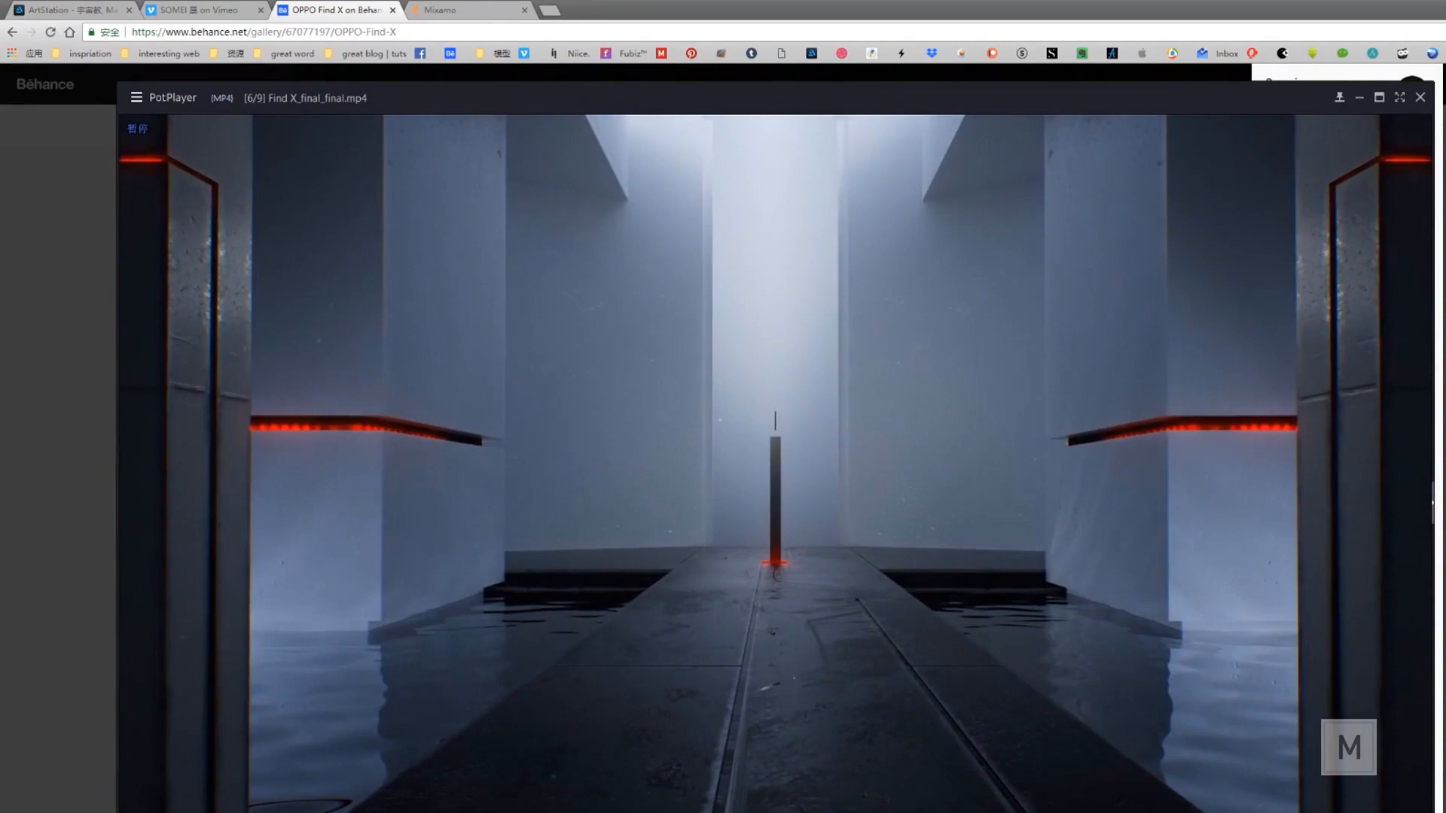
- Return to the film's early part and skim the snowy forest, building facade, red-lit elevator, rooftop and boot-in-snow shots
key("shift+Left")
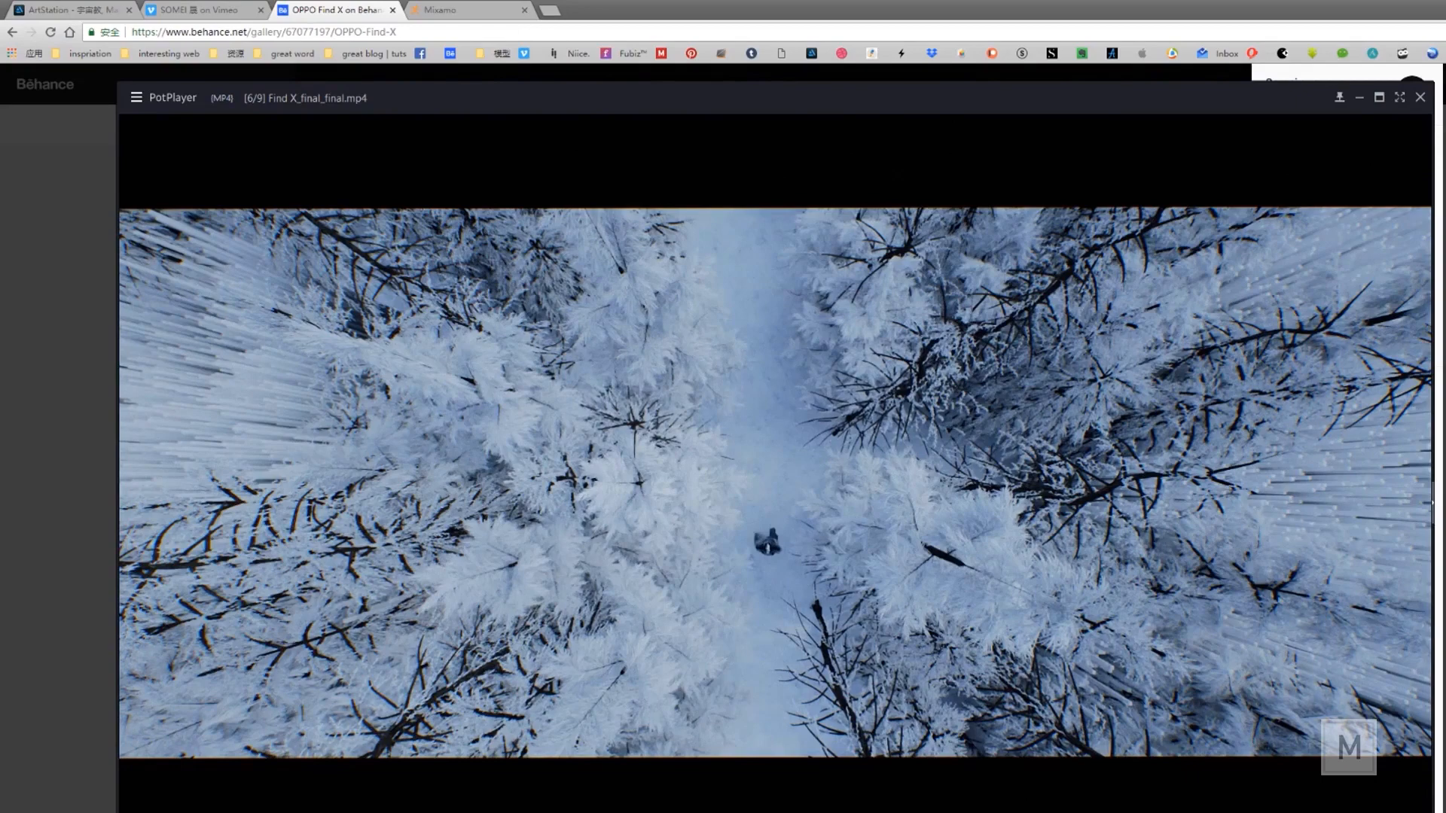
key("Right")
key("Right")
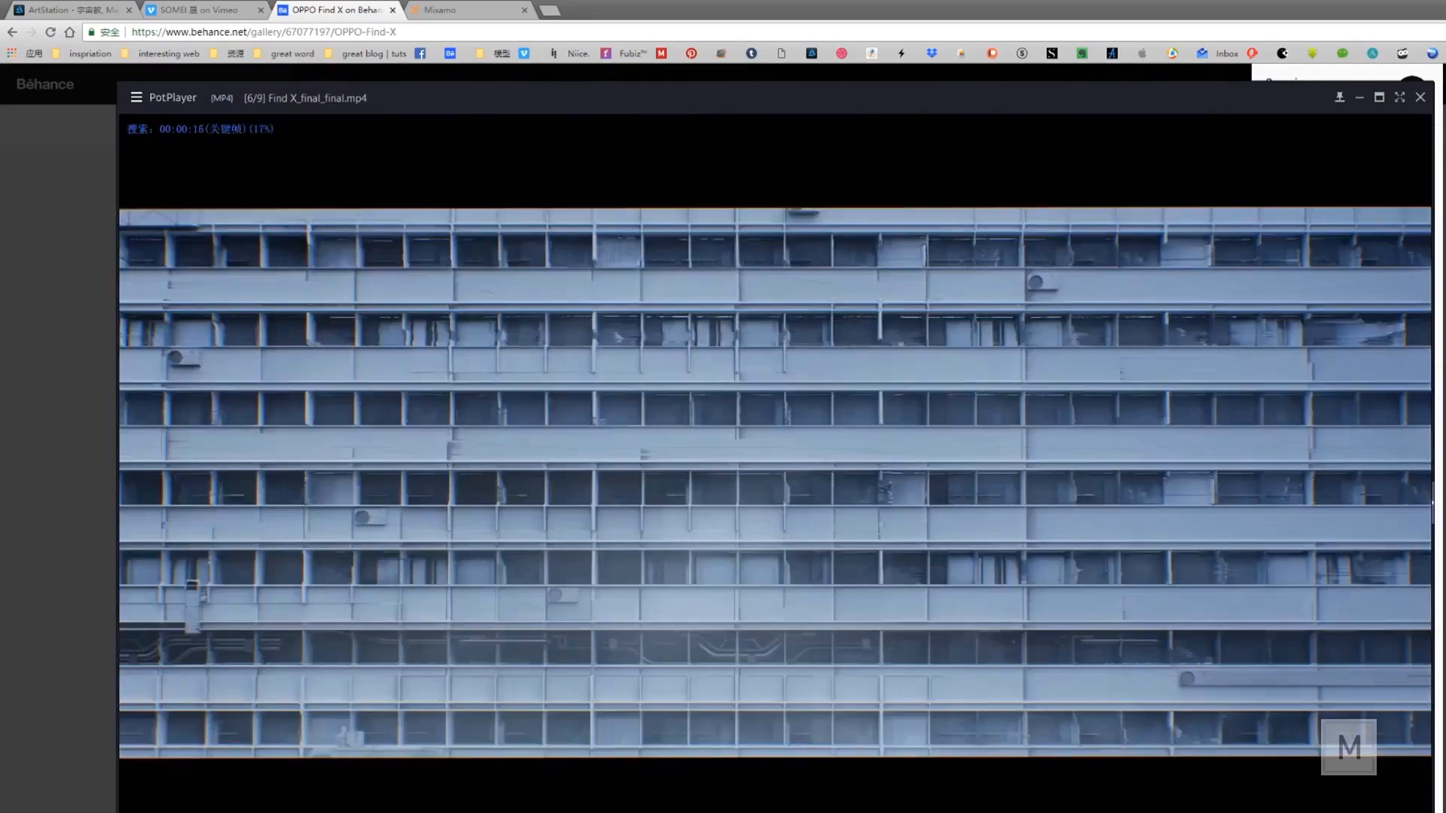
key("Left")
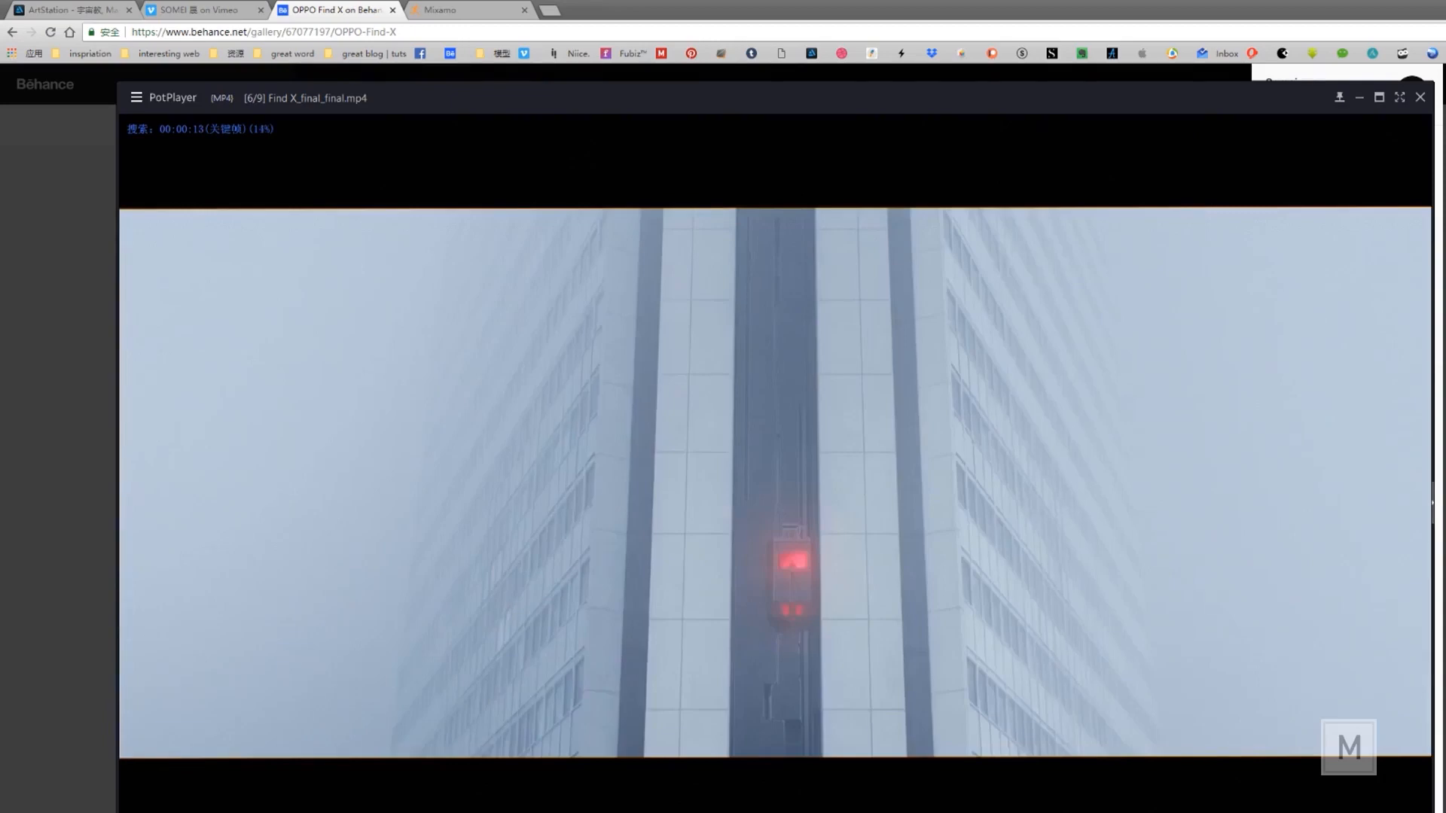
key("space")
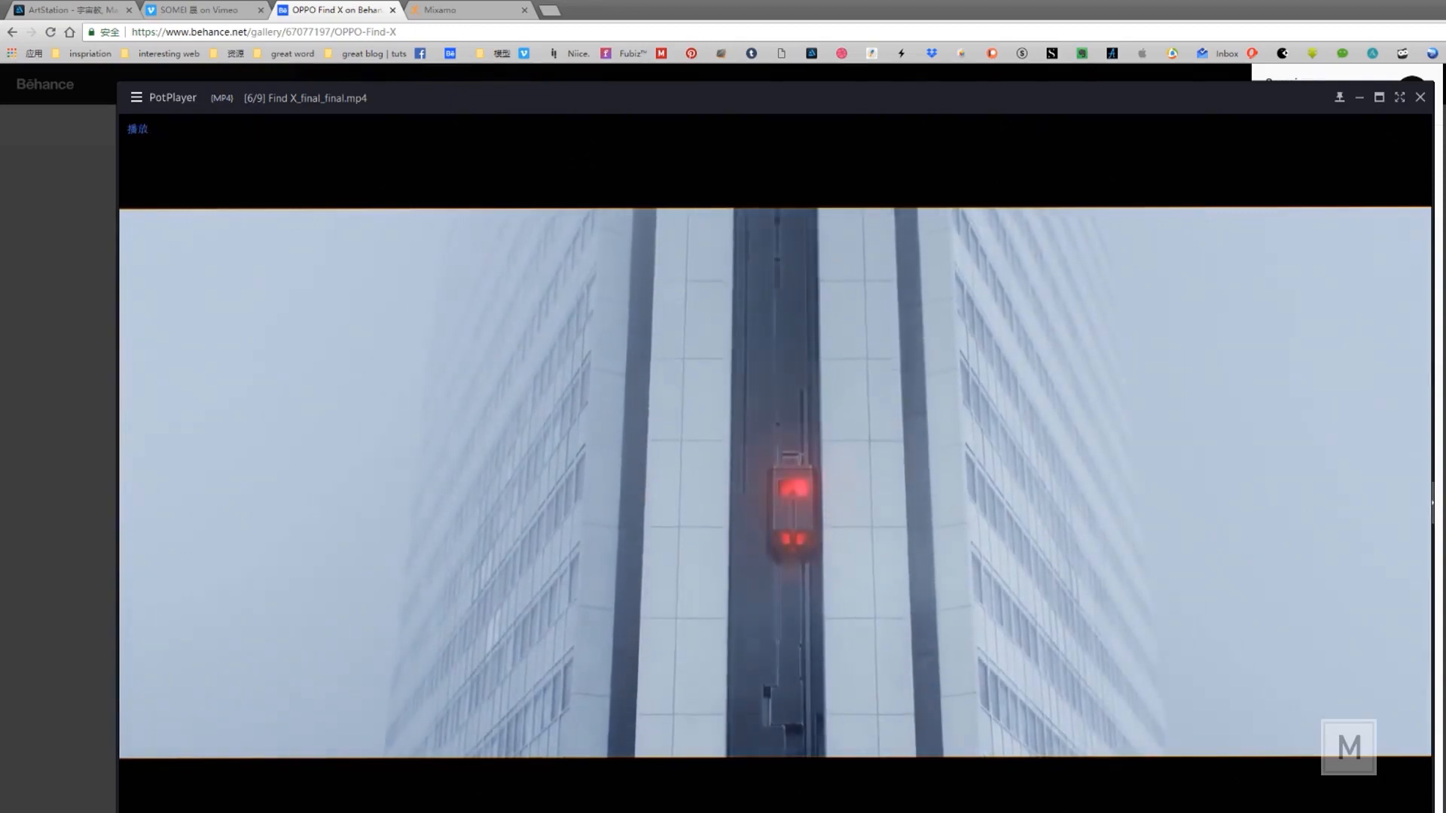
key("Right")
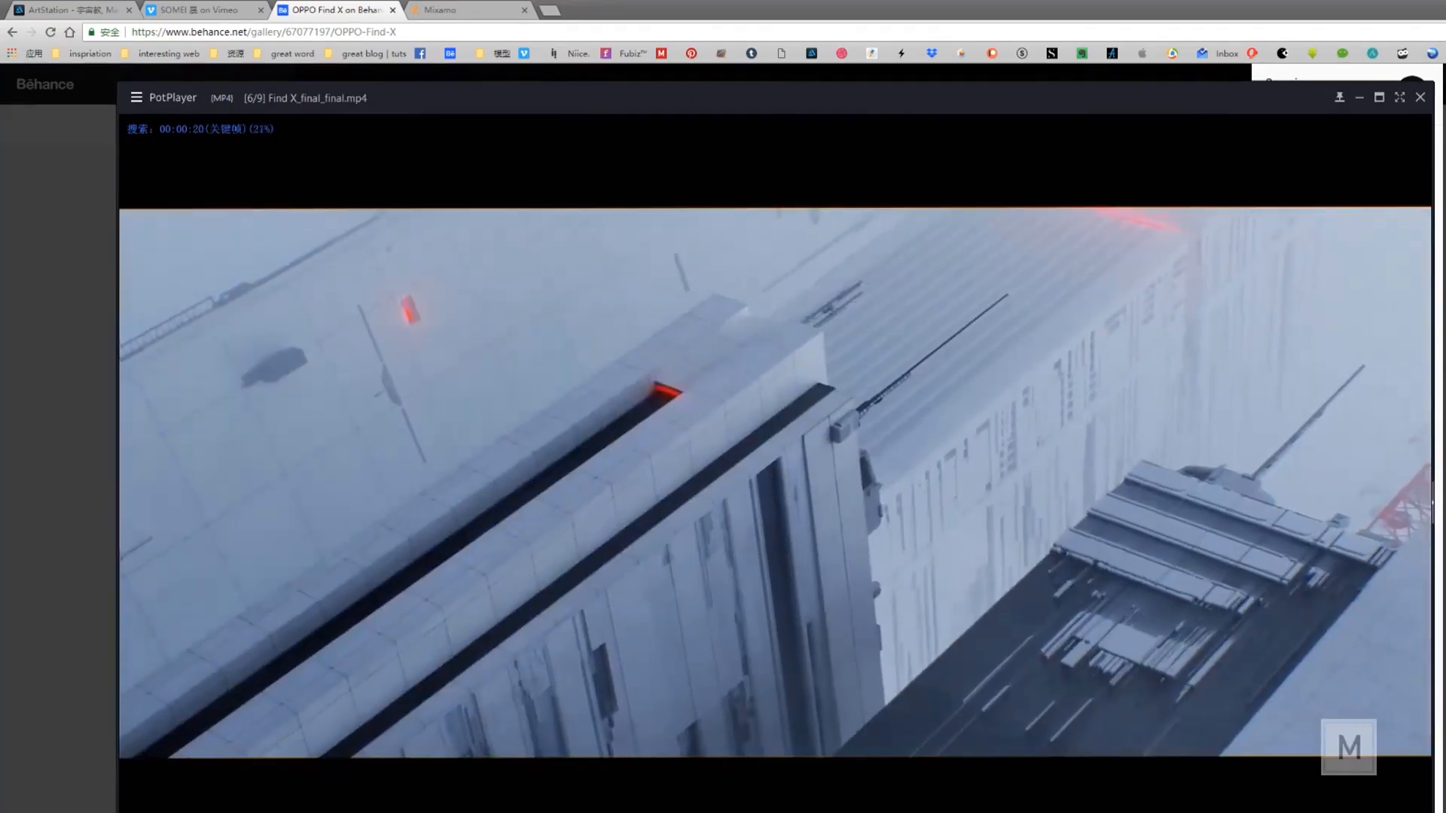
key("Left")
key("Left")
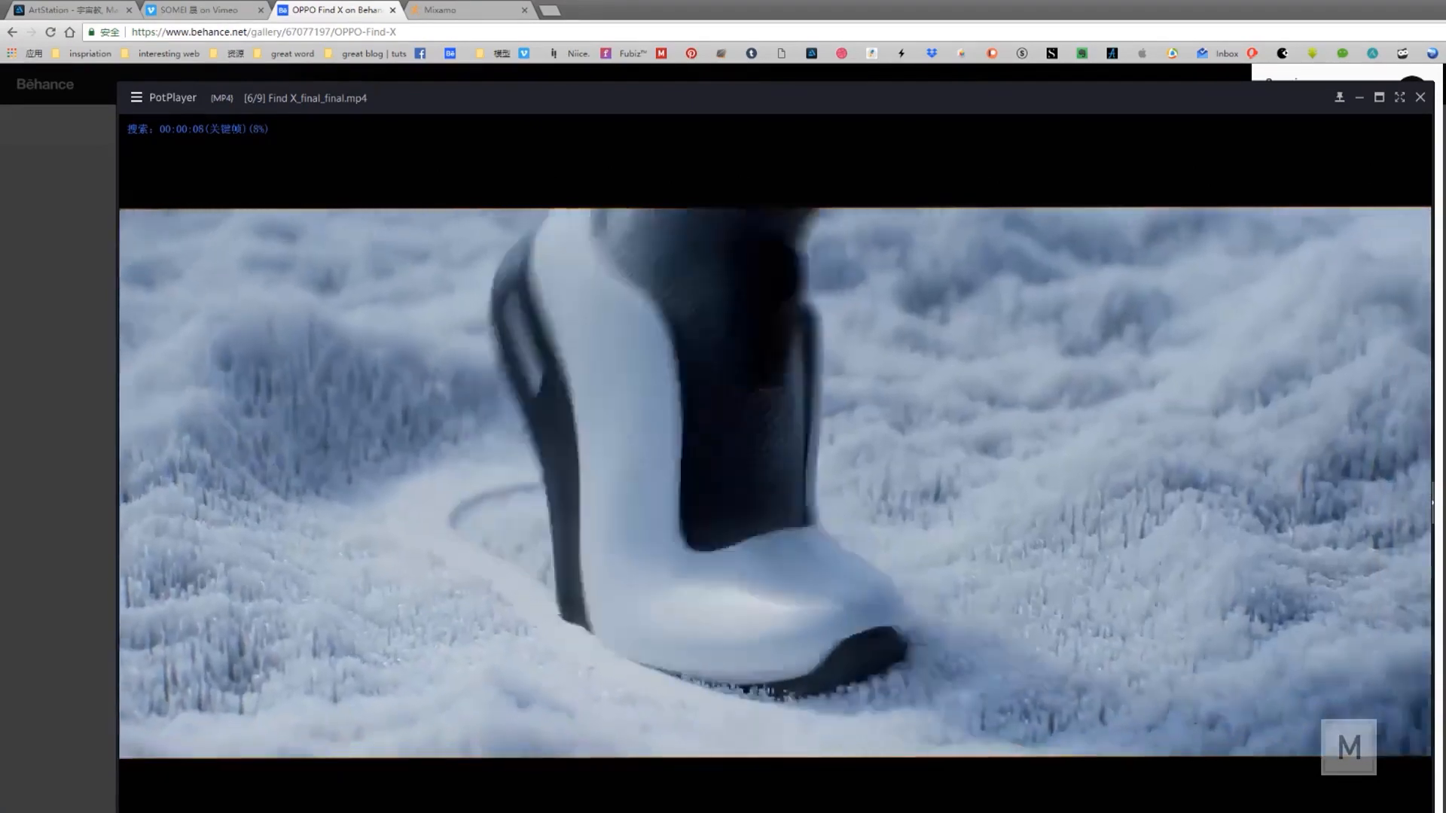
- Return to the red FUTURE chapter title to view its animation, and skip ahead to the SIMPLE chapter title over the mirrored sky
key("Left")
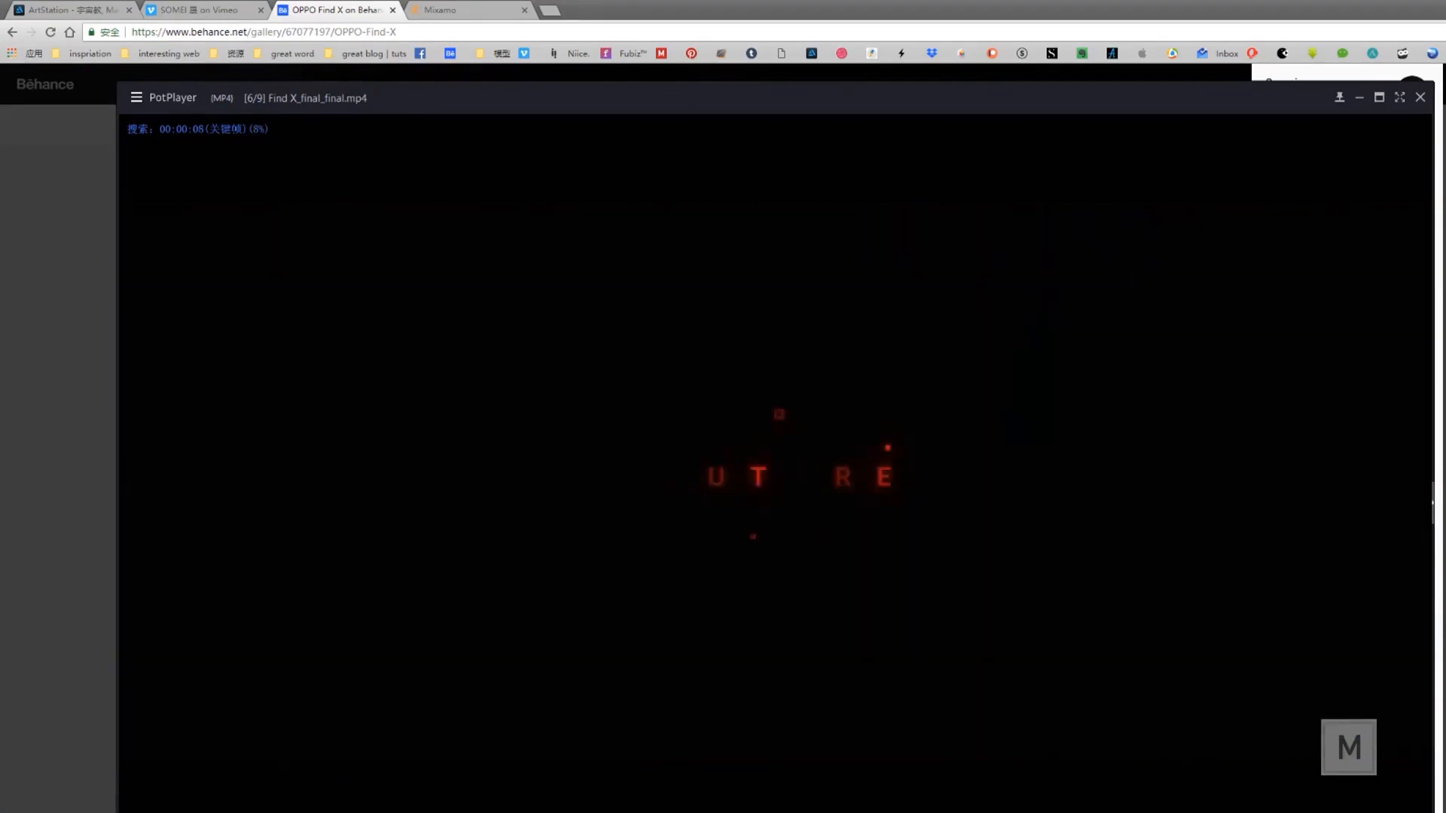
key("space")
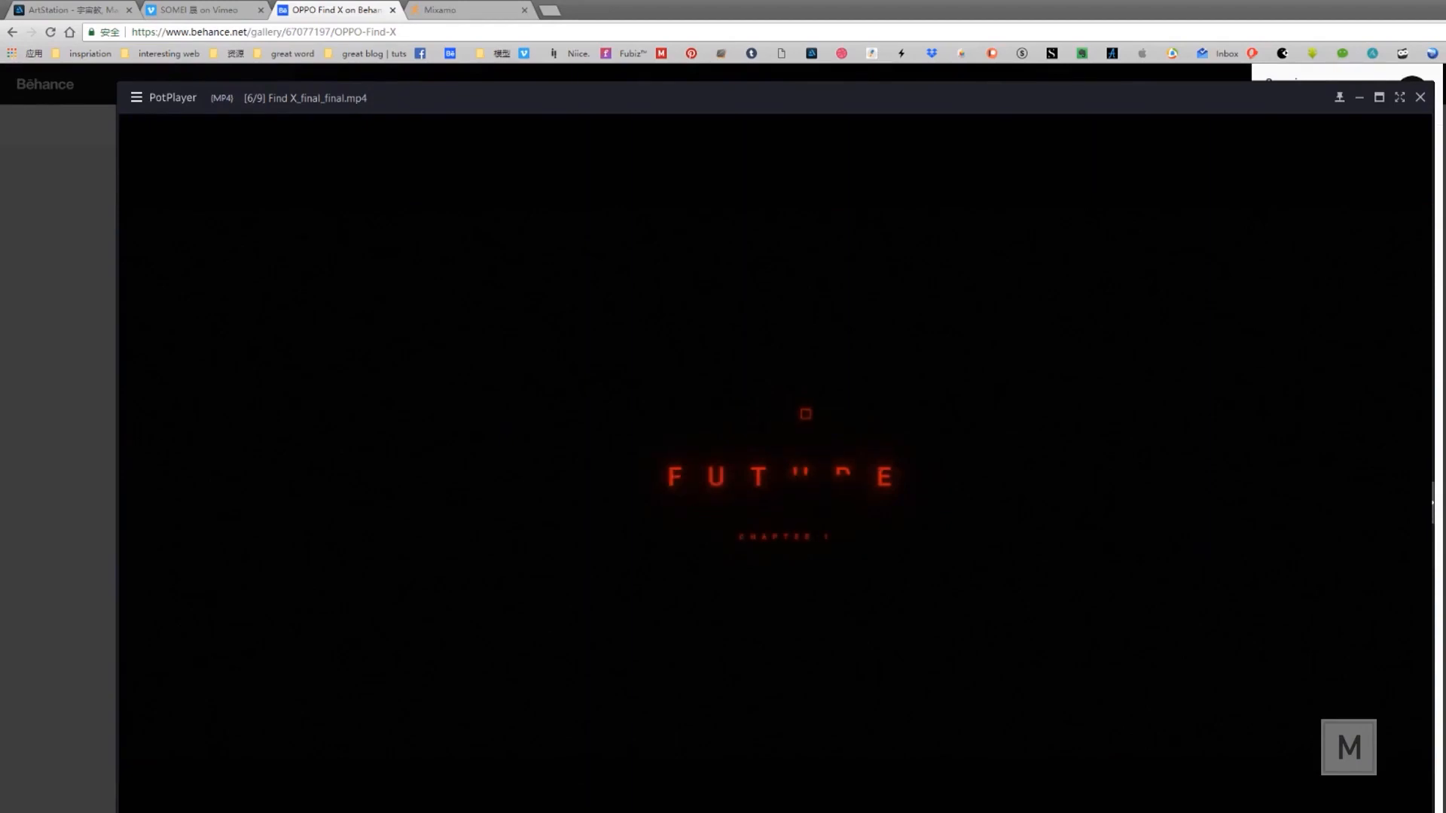
key("Right")
key("Right")
key("Right")
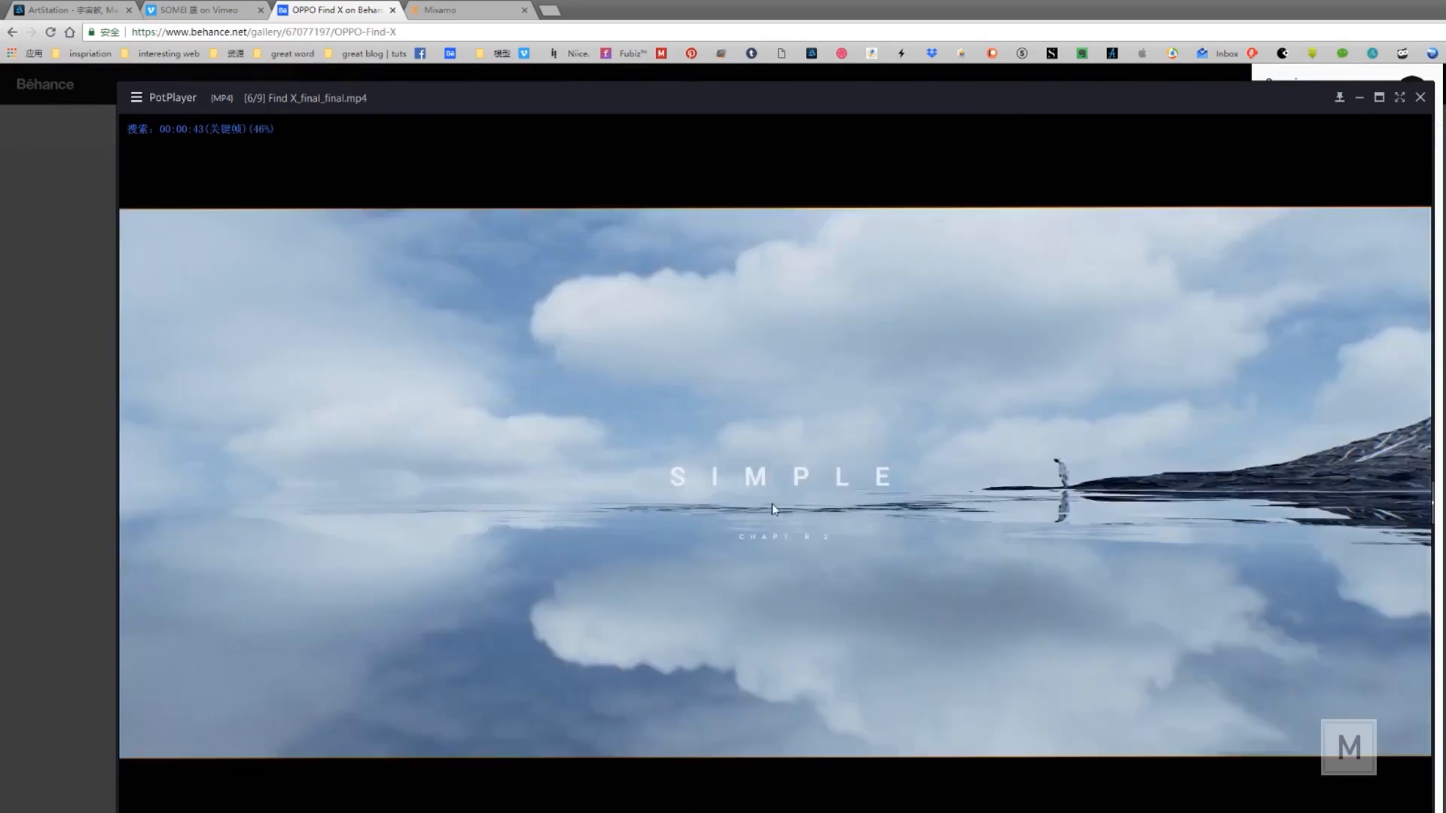
- Skip through the rest of the film to the closing OPPO logo, and return to the FUTURE chapter title
key("Right")
key("Right")
key("Right")
key("Right")
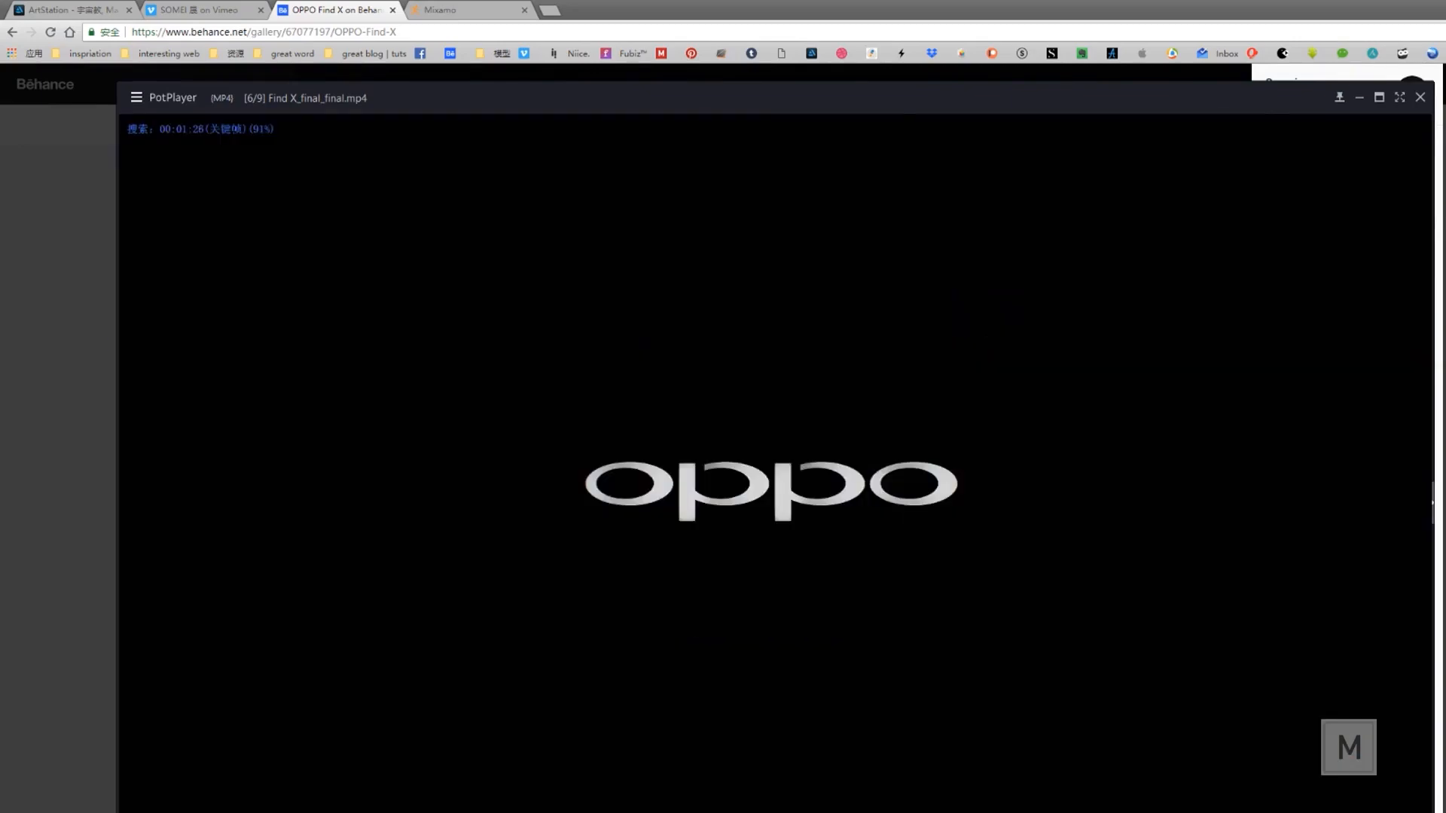
key("Left")
key("Right")
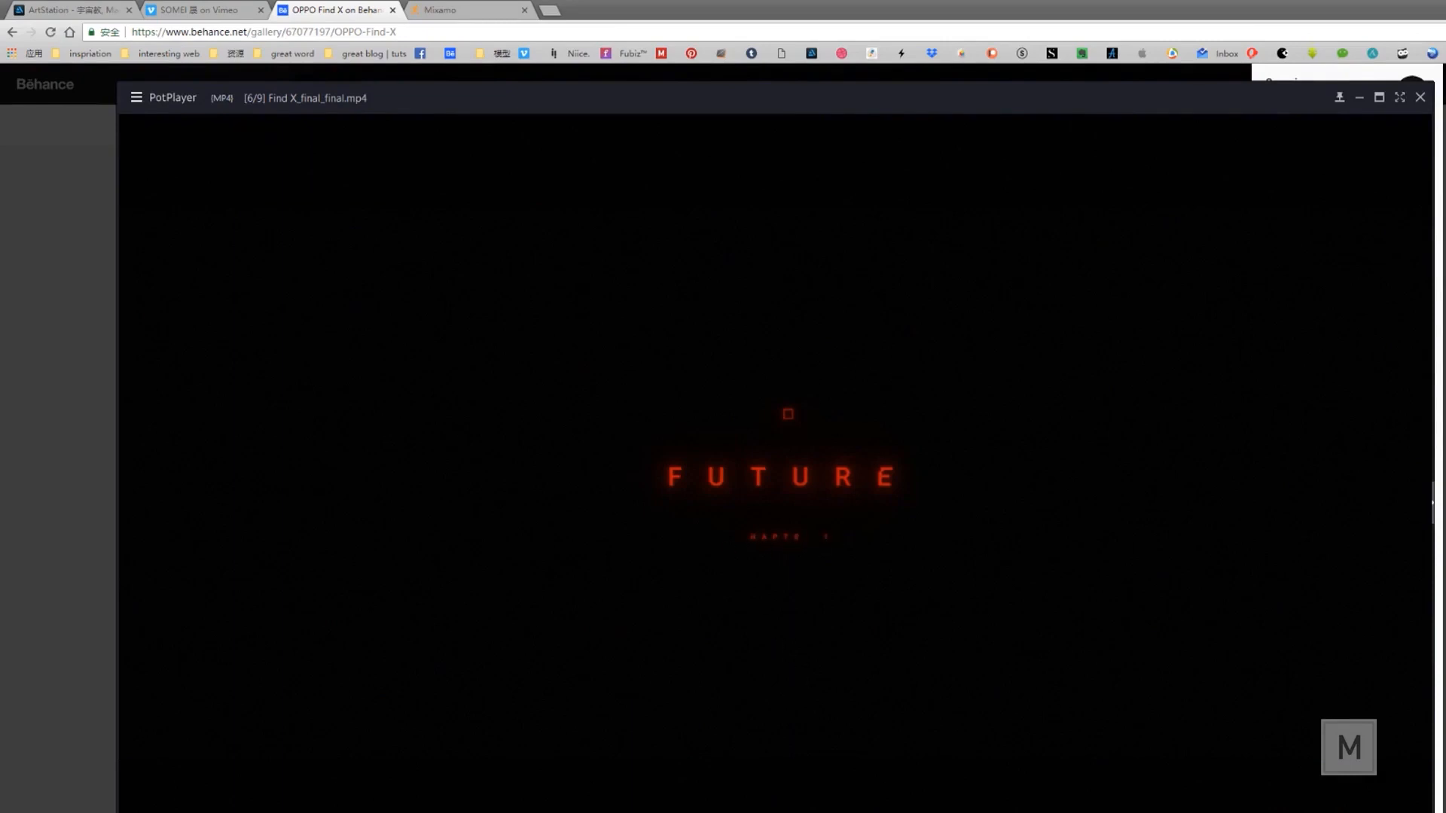
- Compare the FUTURE and SIMPLE chapter titles, and view the angled rooftop and red crystal cube shots
key("space")
key("Right")
key("Right")
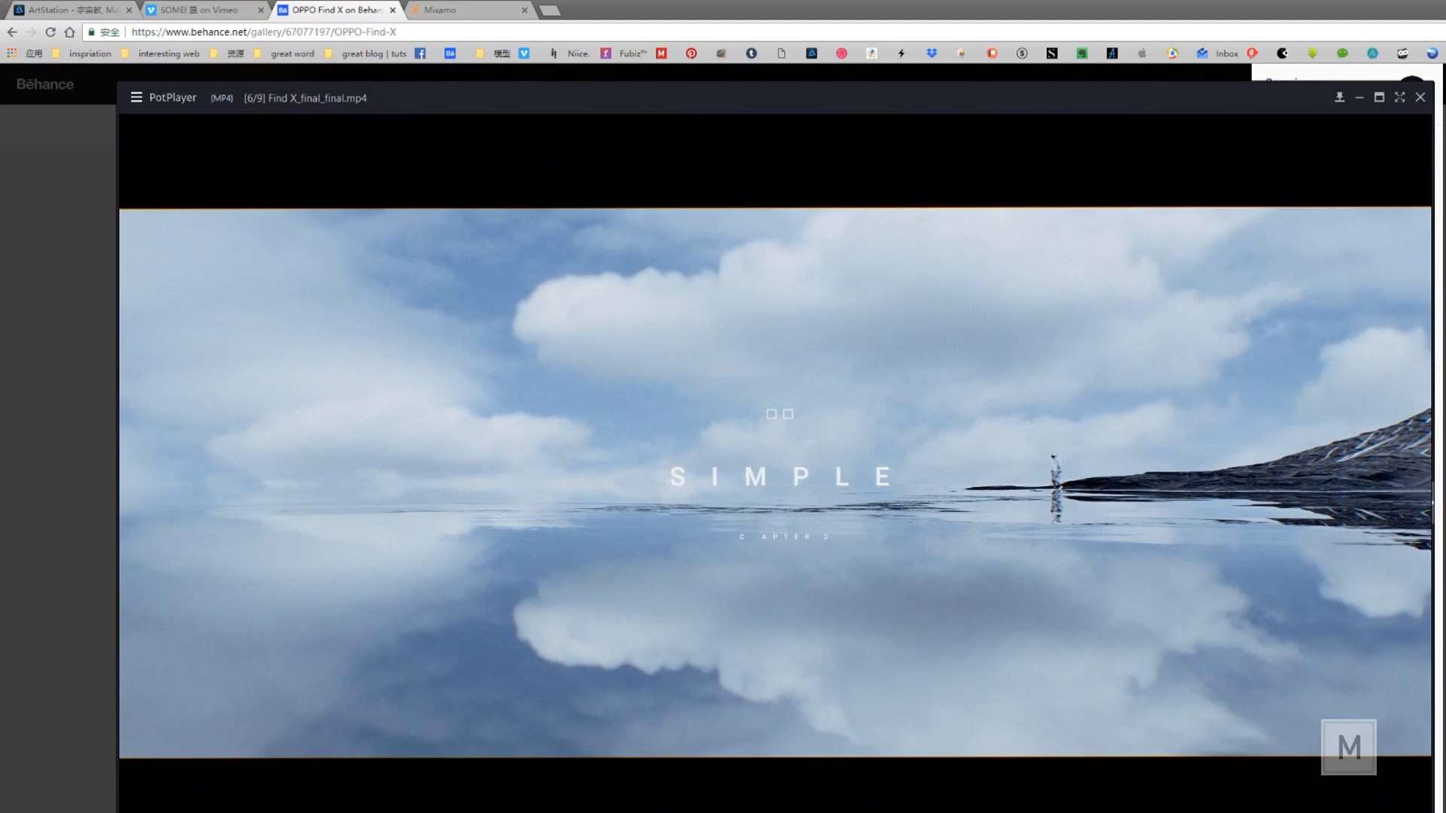
key("Right")
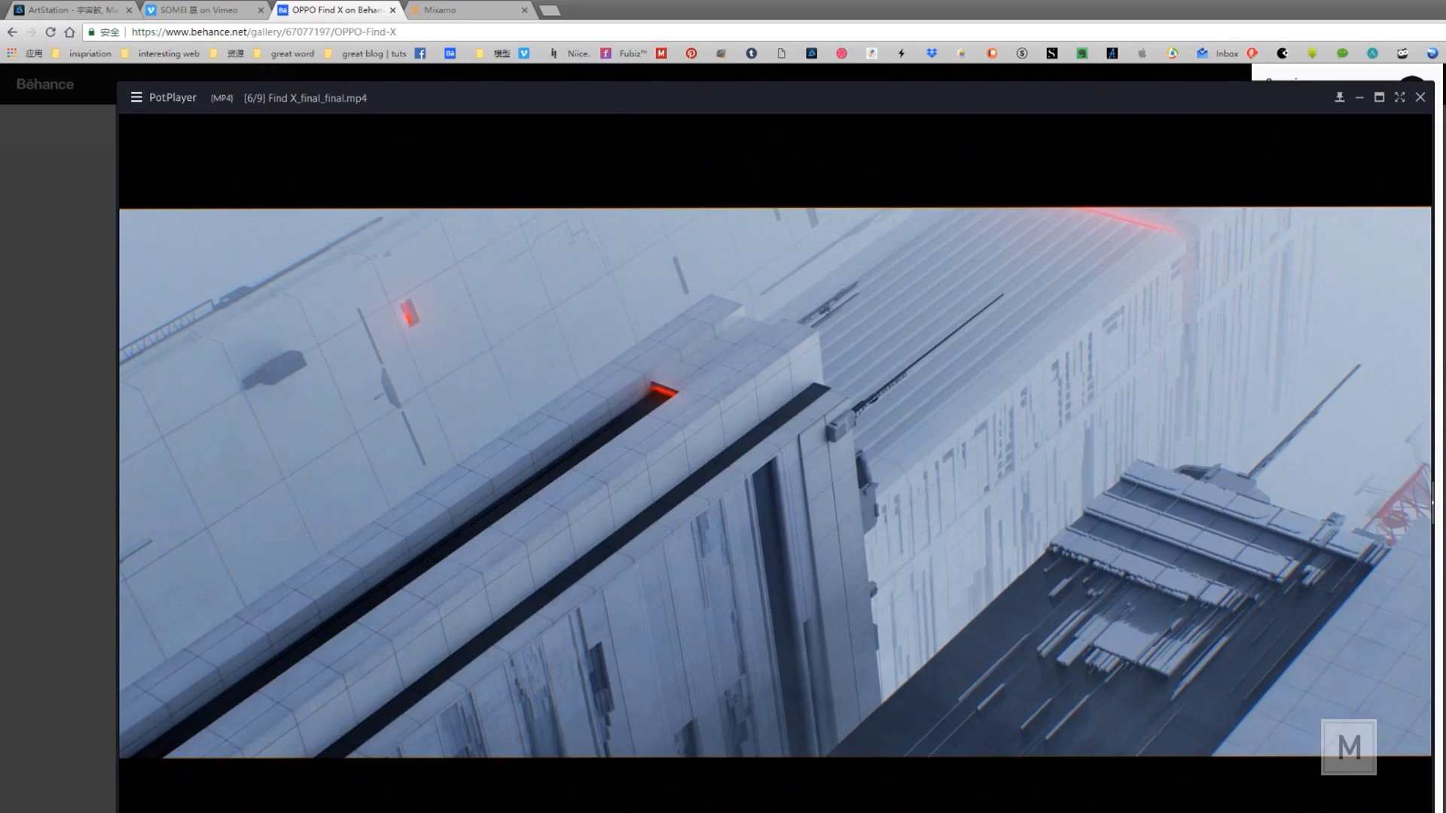
key("Right")
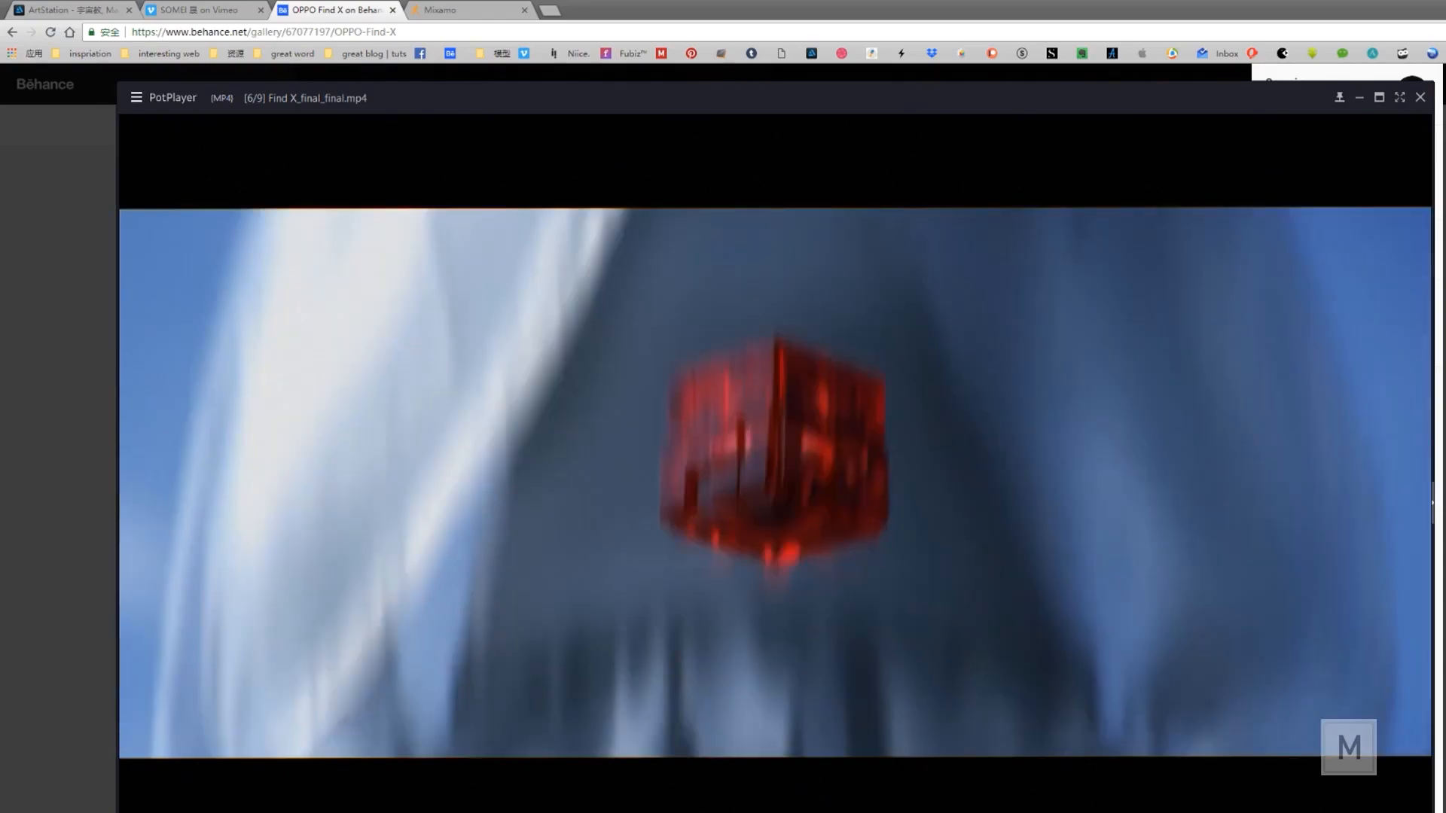
- Go back to the red-lit elevator on the tower facade and examine its cut from the FUTURE title
key("Left")
key("Left")
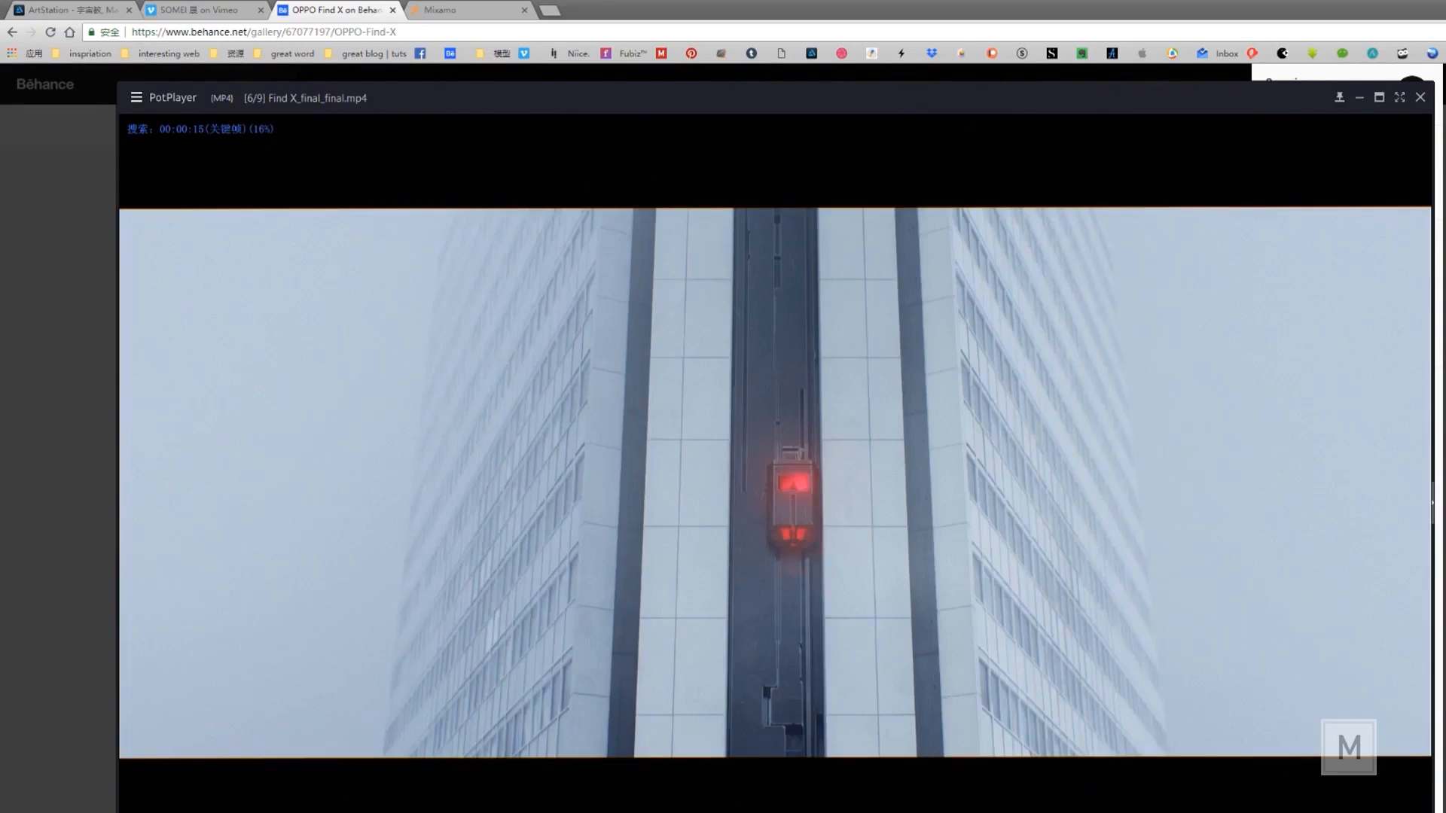
key("Right")
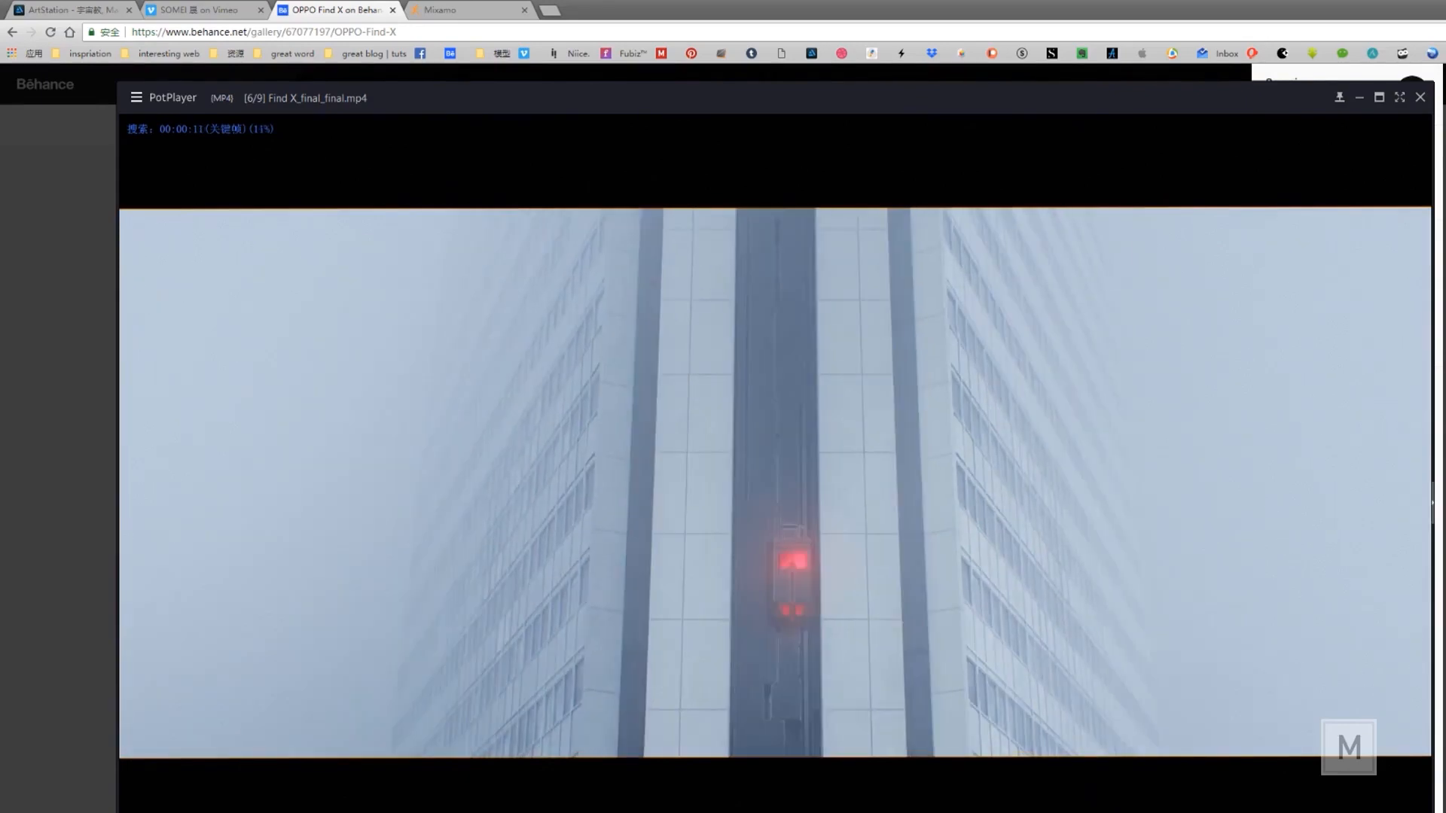
key("Left")
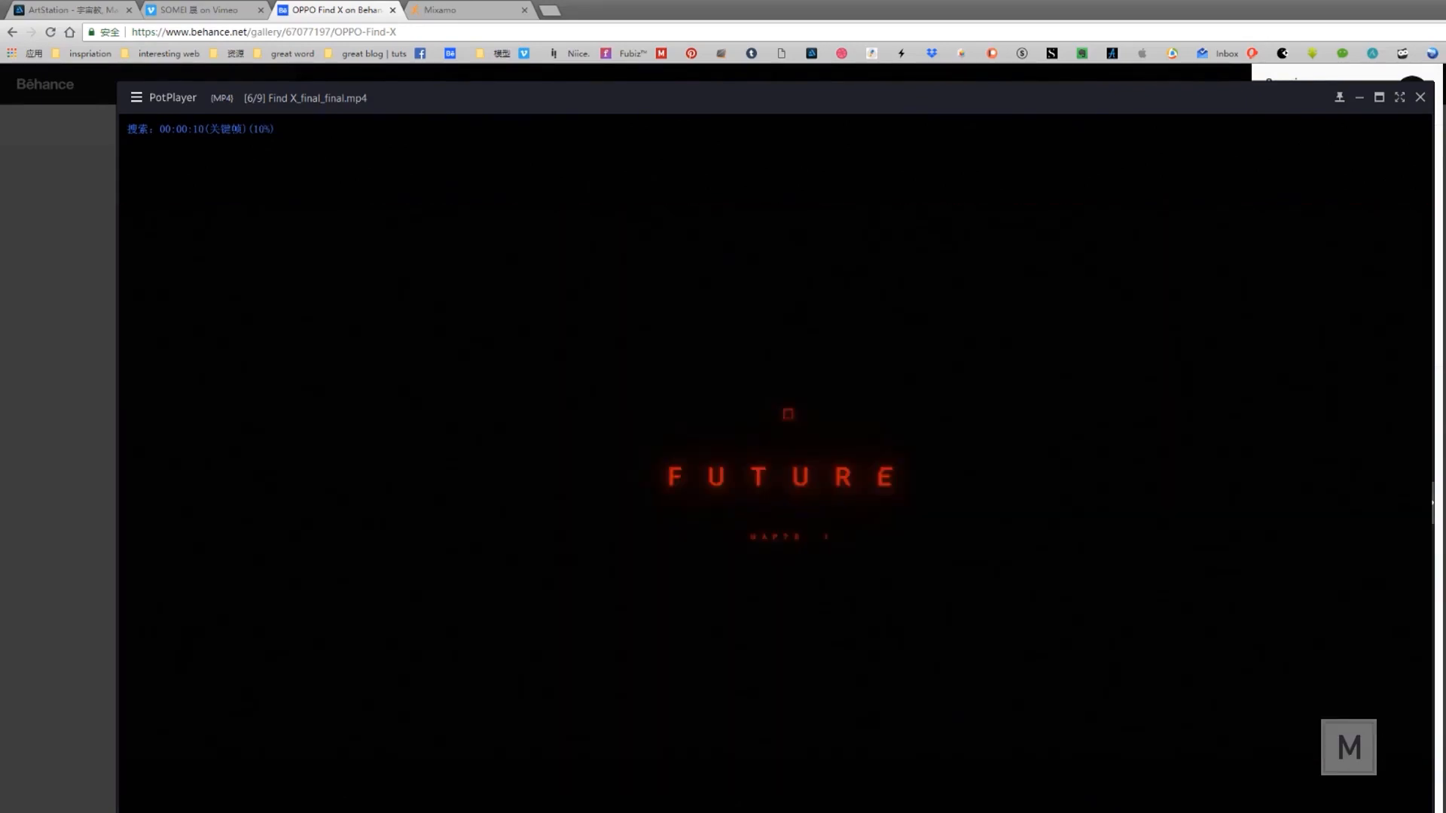
- Skip back and forth between the boot-in-snow shot and the FUTURE title to examine the cut, and return to the snowy forest
key("Left")
key("Right")
key("Left")
key("Left")
key("Right")
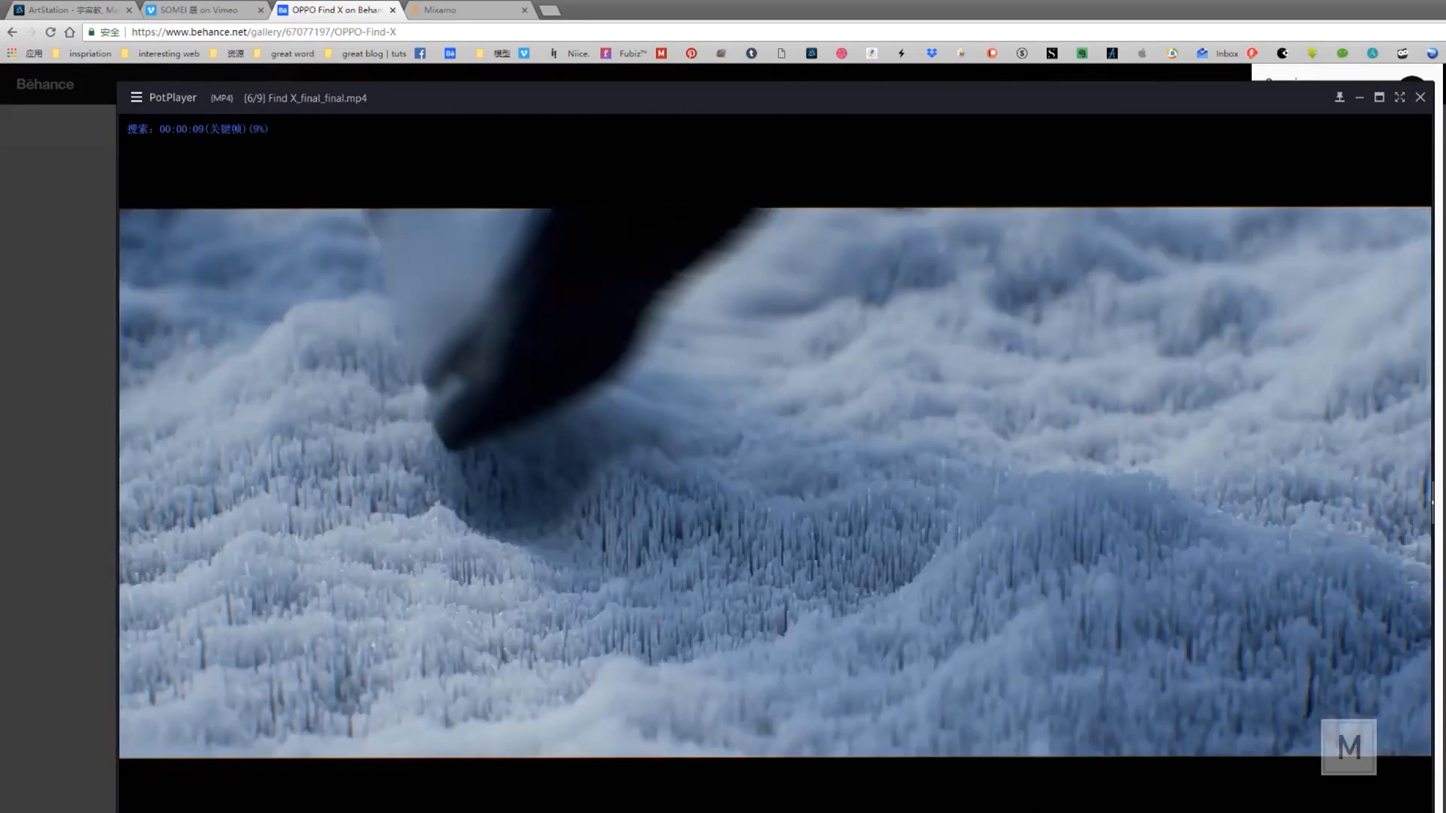
key("Right")
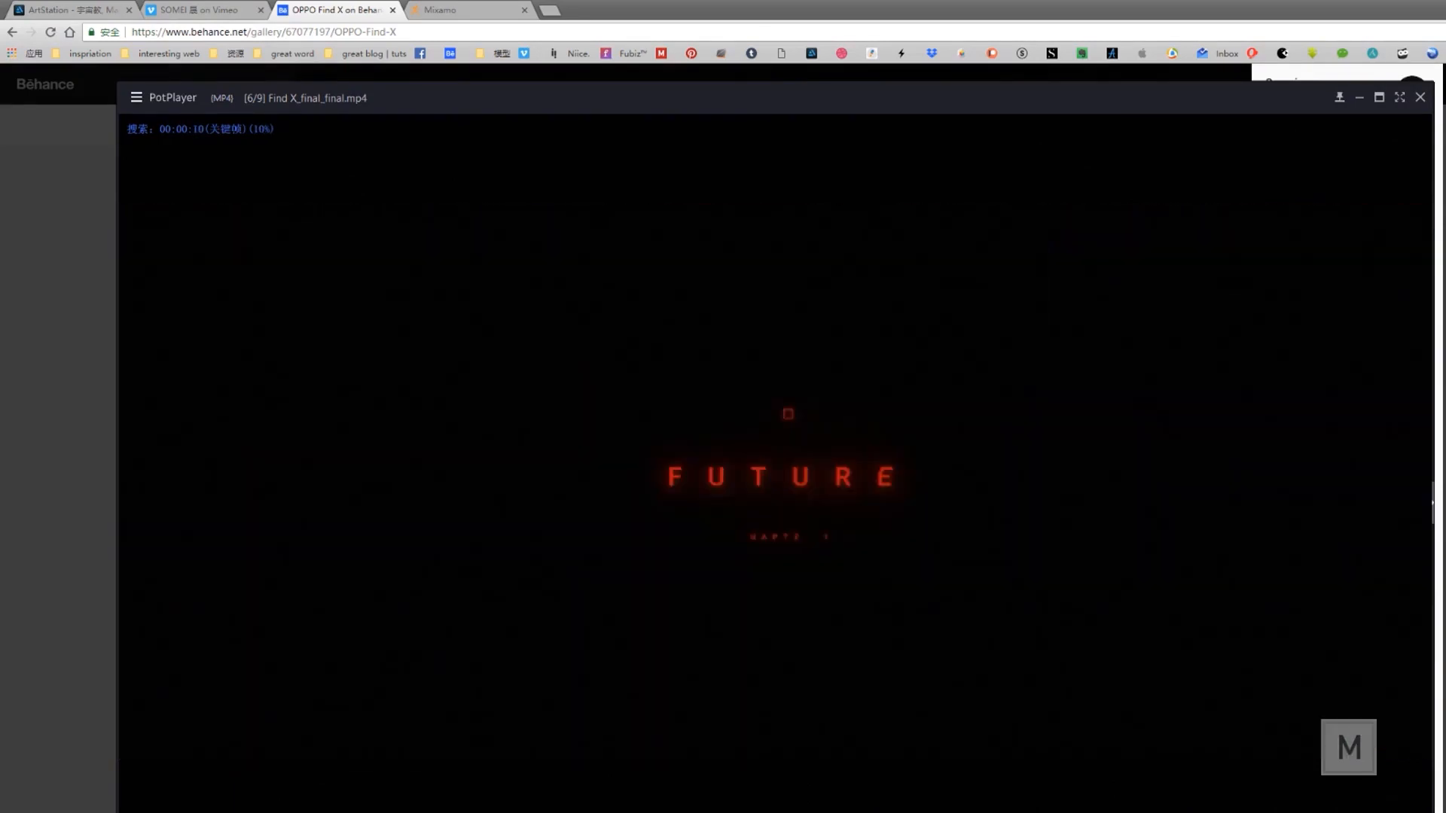
key("Left")
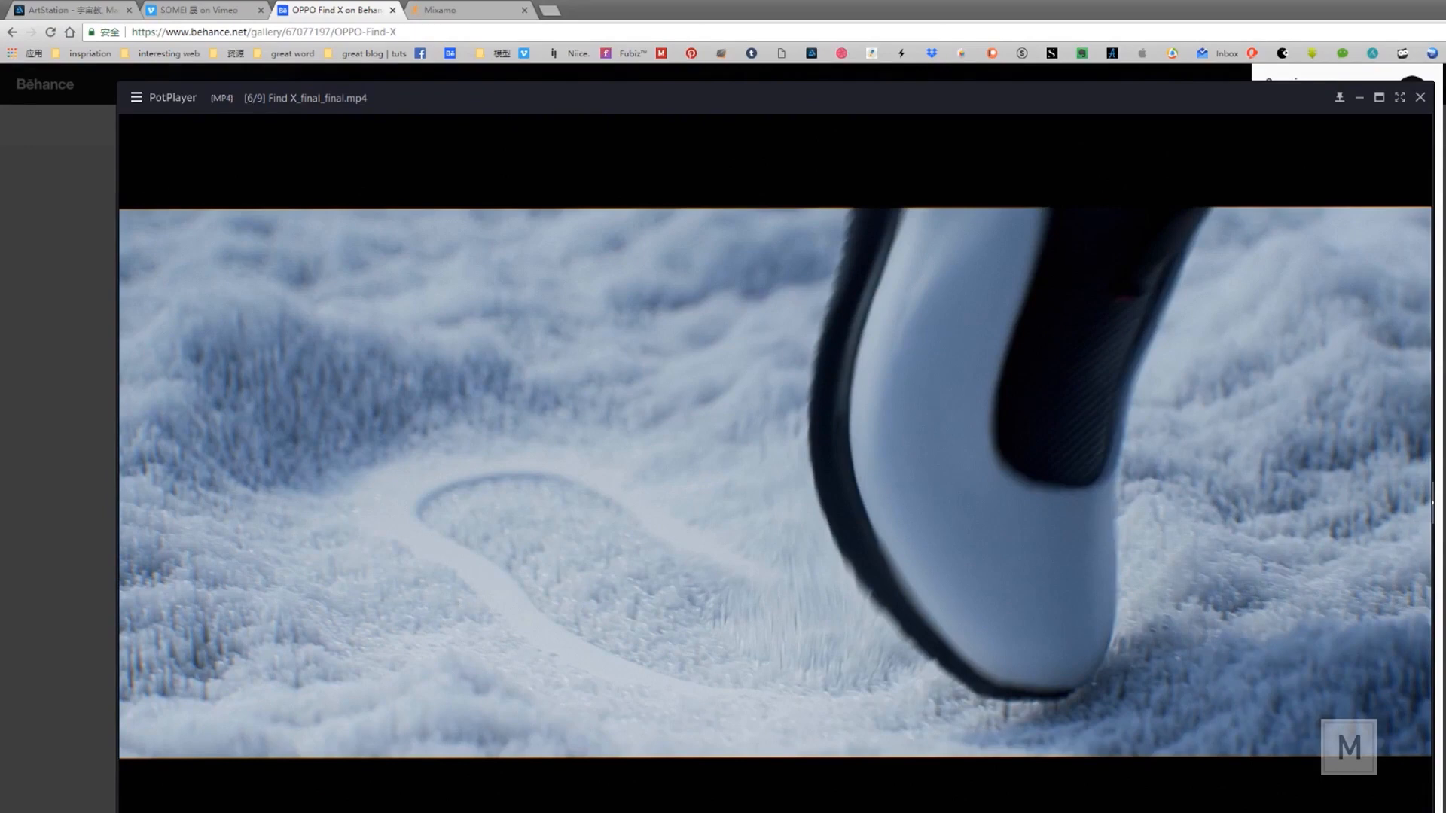
key("Left")
key("Right")
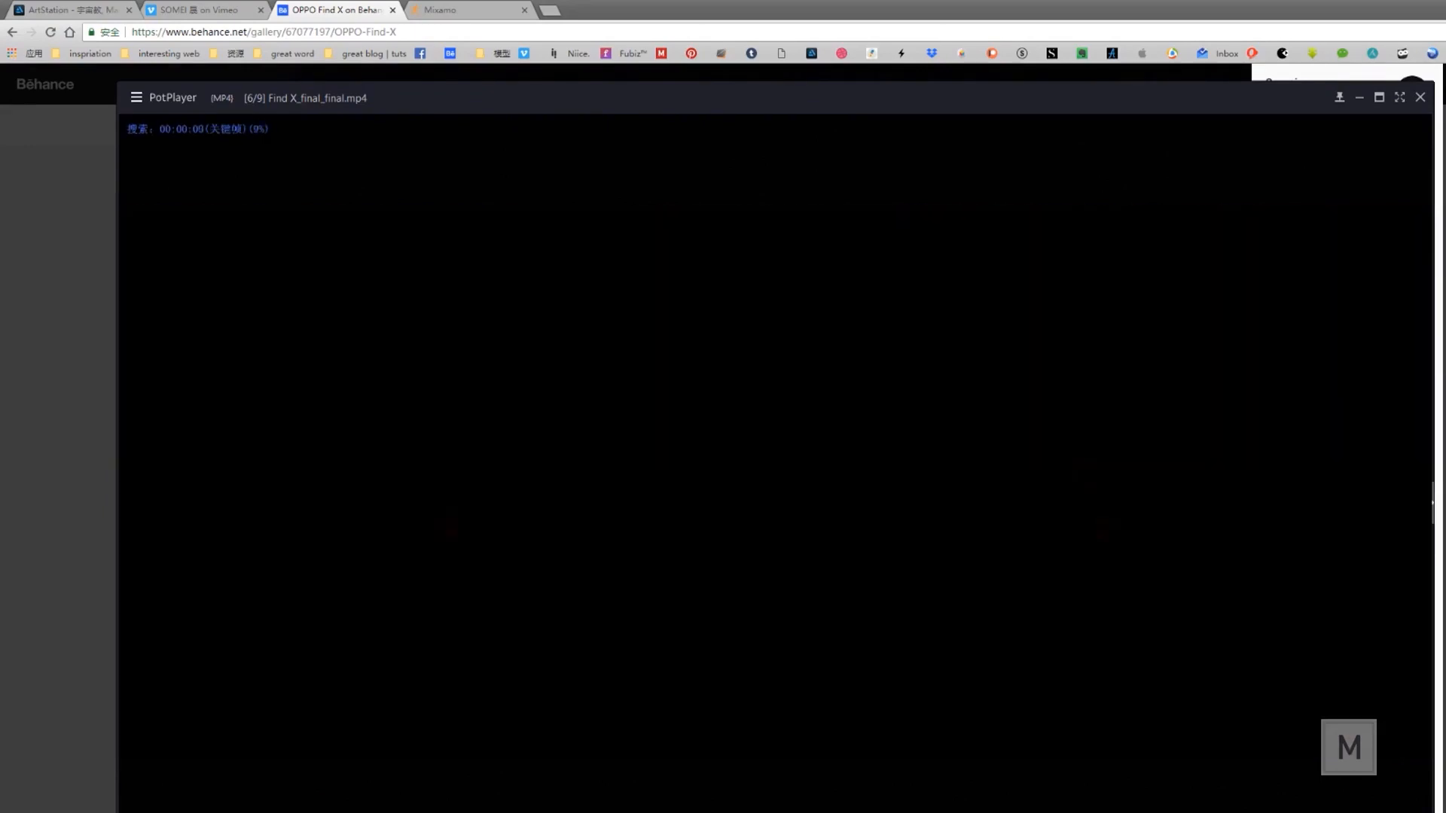
key("Left")
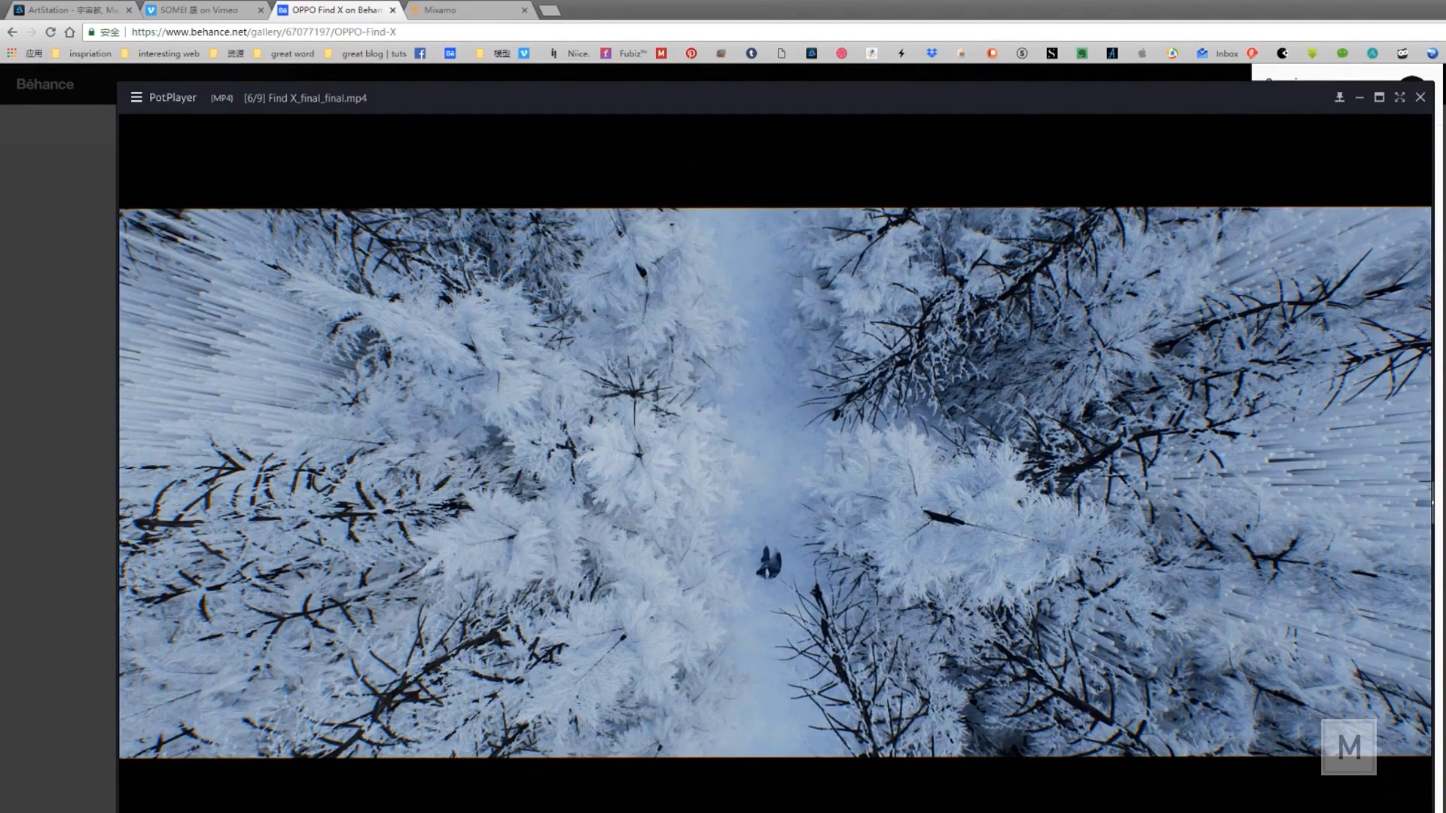
- Switch to the browser, open Pinterest in a new tab and browse the home feed's recommended pins
left_click(476, 10)
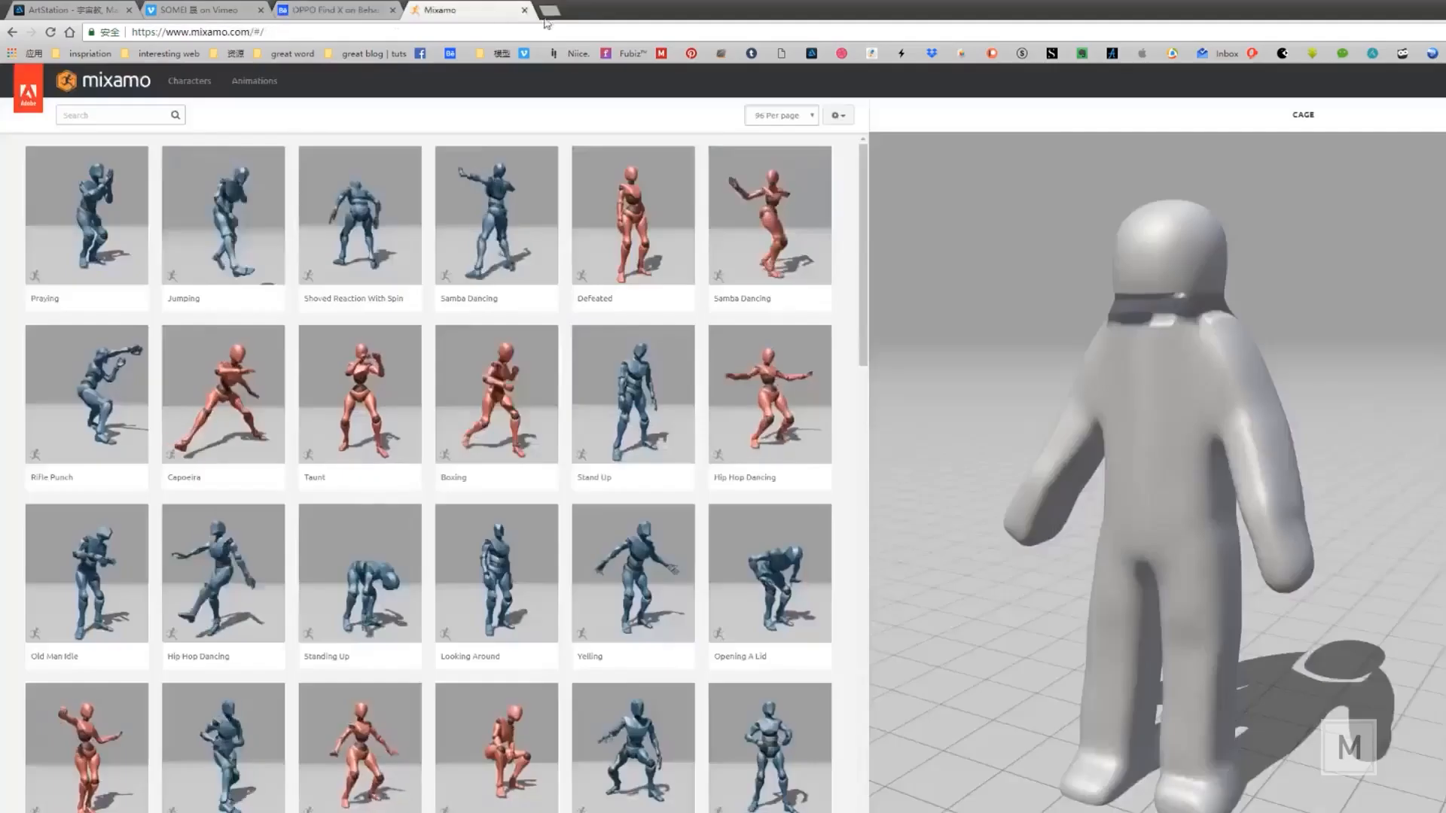
left_click(550, 10)
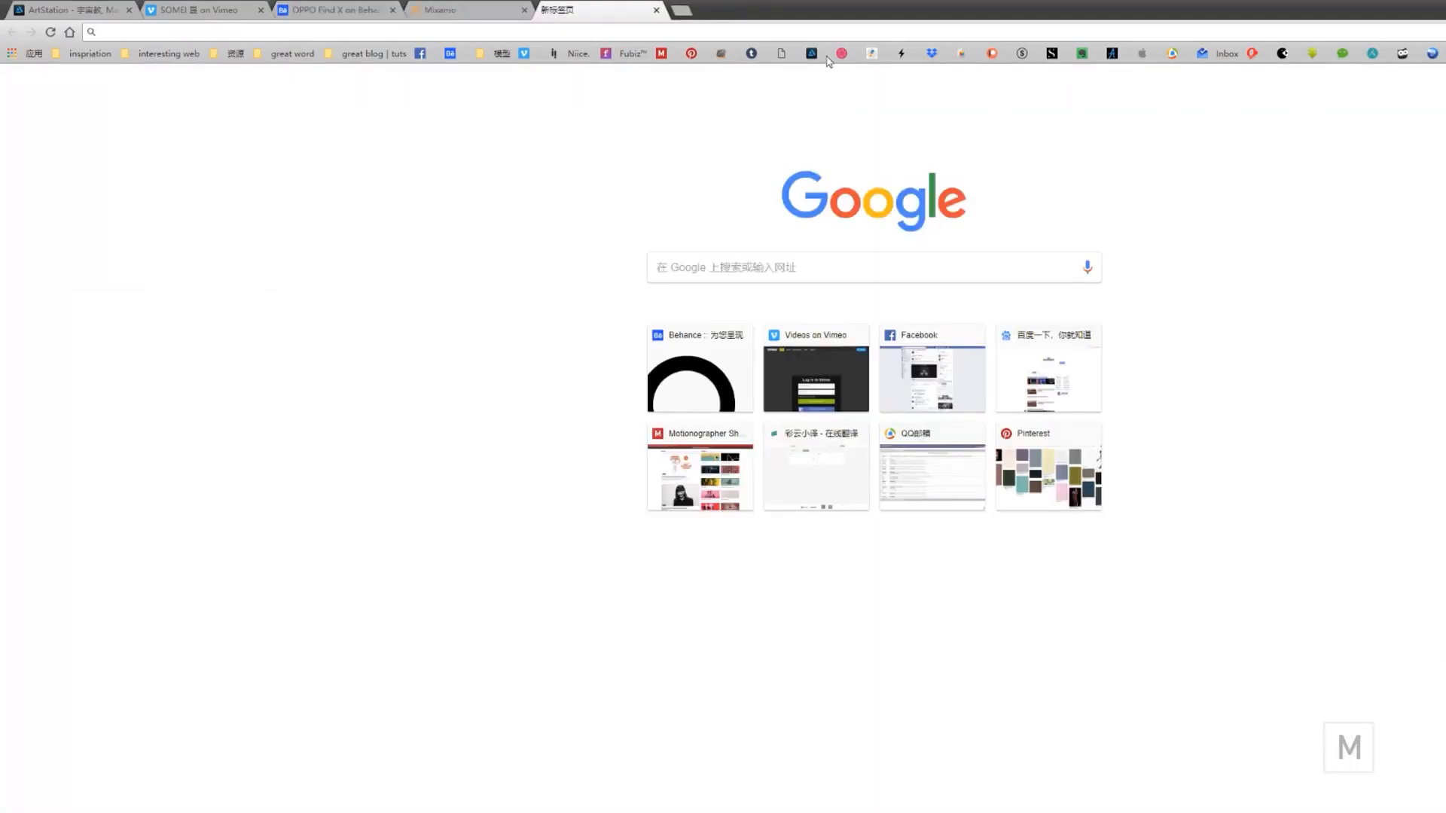
left_click(692, 54)
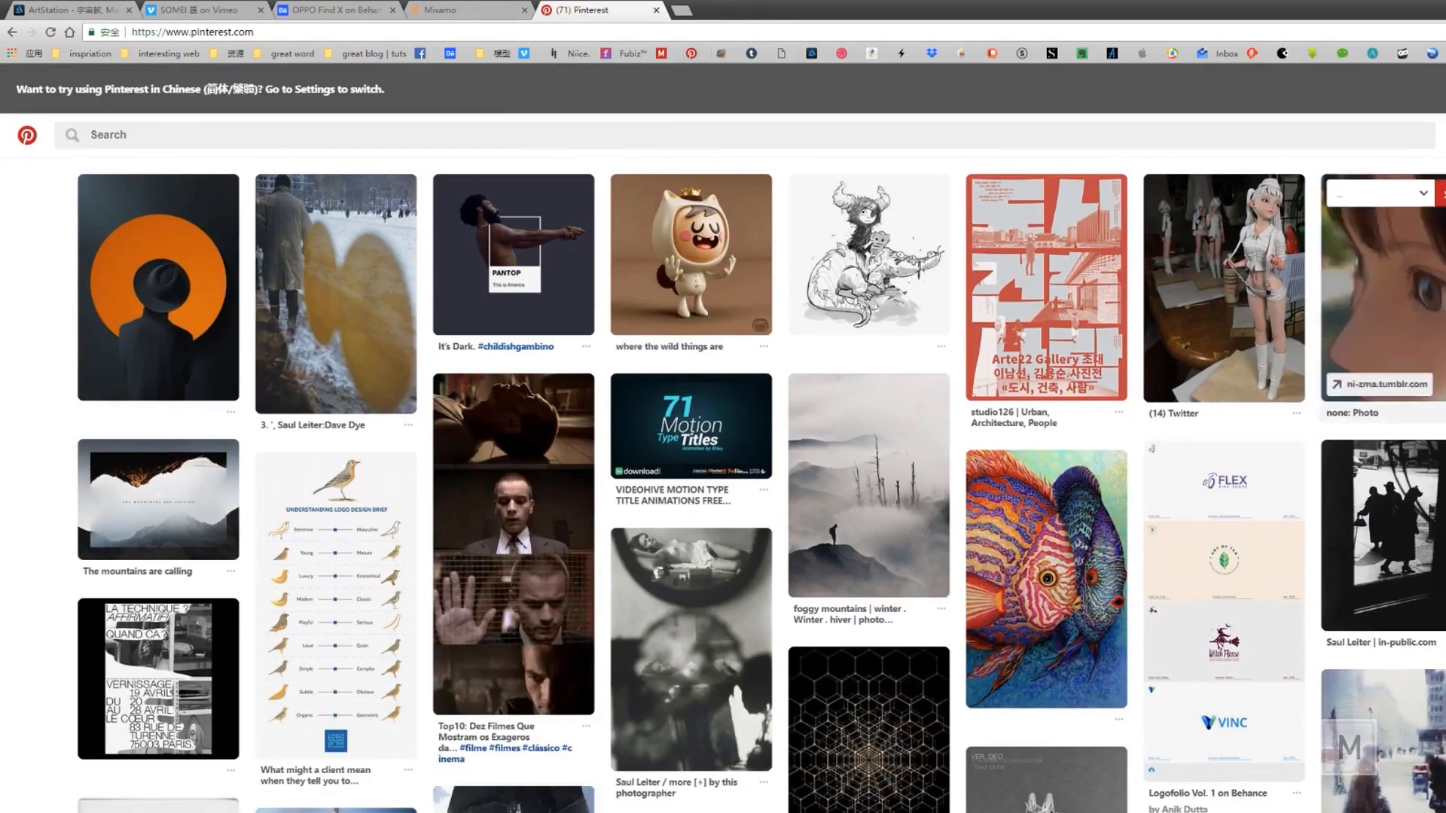
scroll(1224, 565, "down", 5)
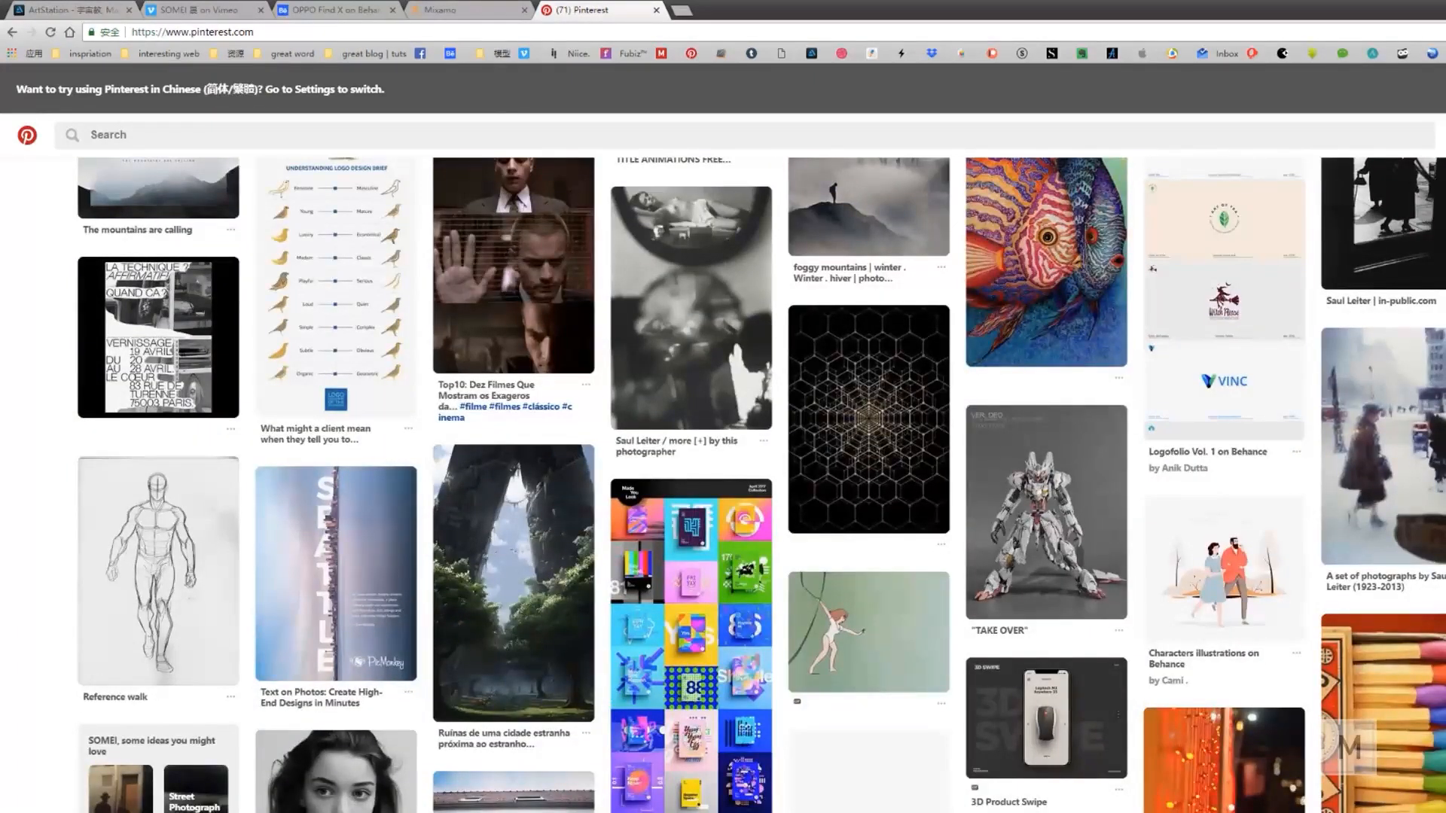
scroll(1091, 704, "down", 9)
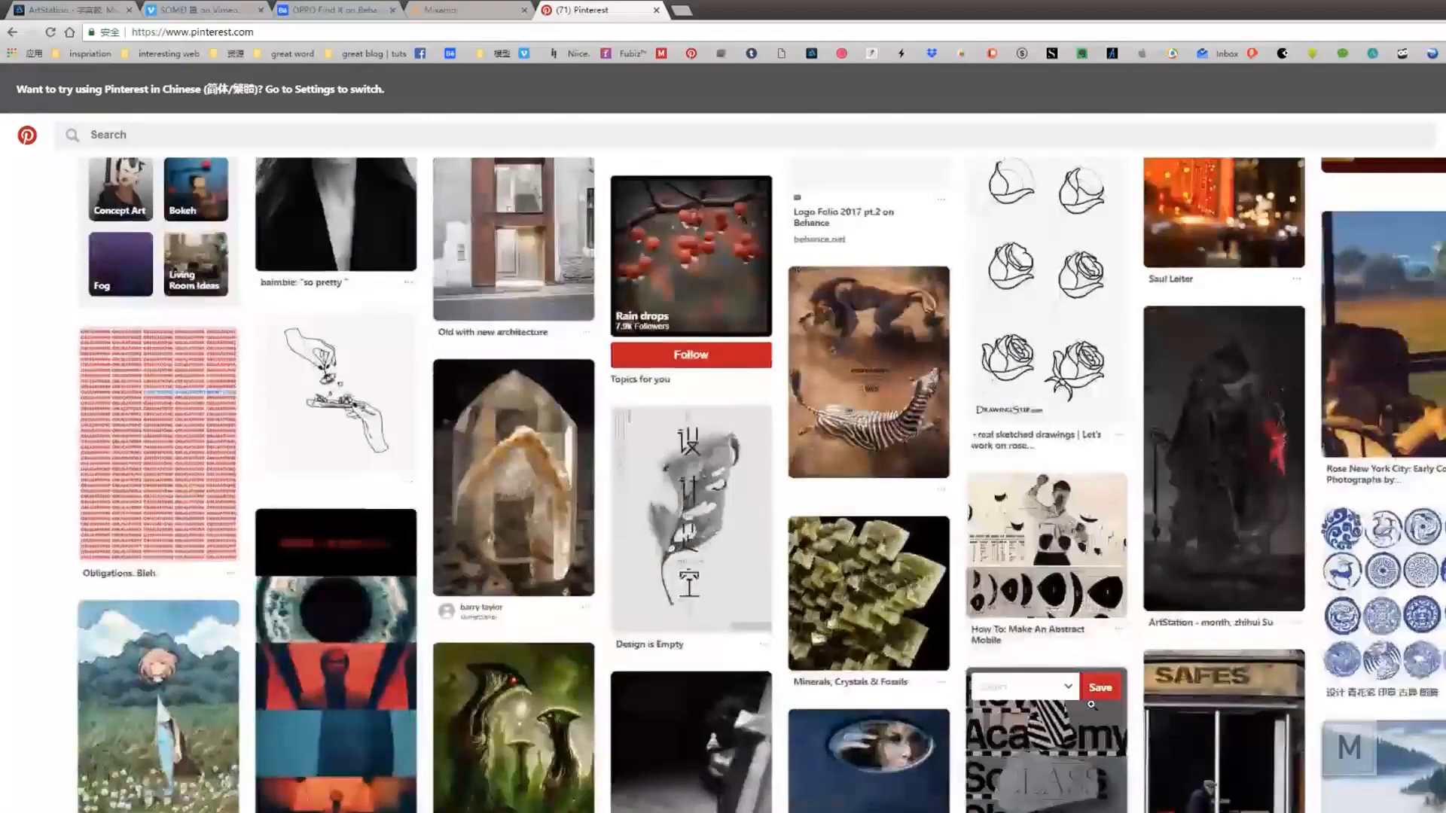
scroll(1091, 704, "down", 10)
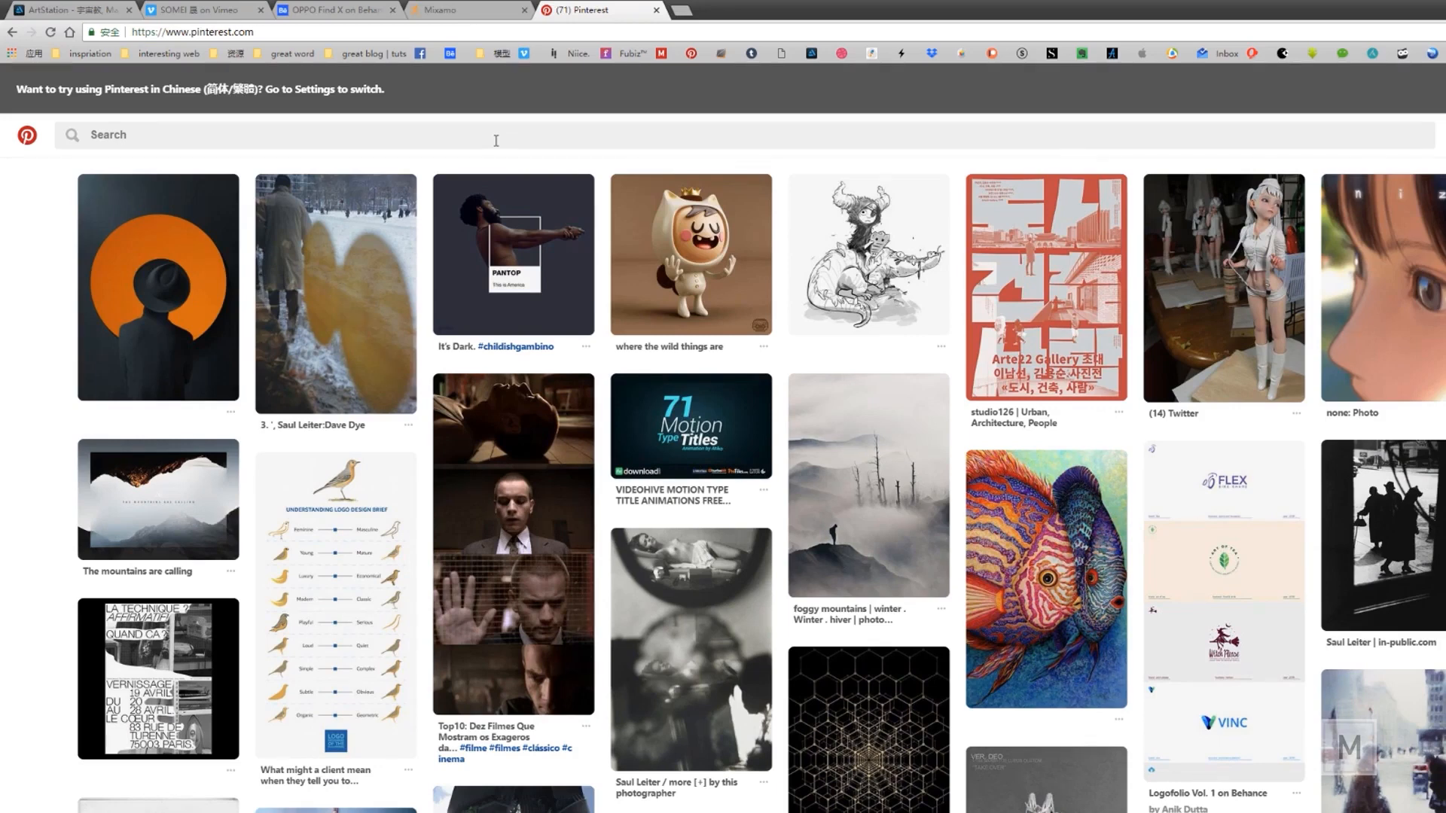
- Go to the Pinterest profile's boards and open the OPPO FindX board among the secret boards
left_click(490, 10)
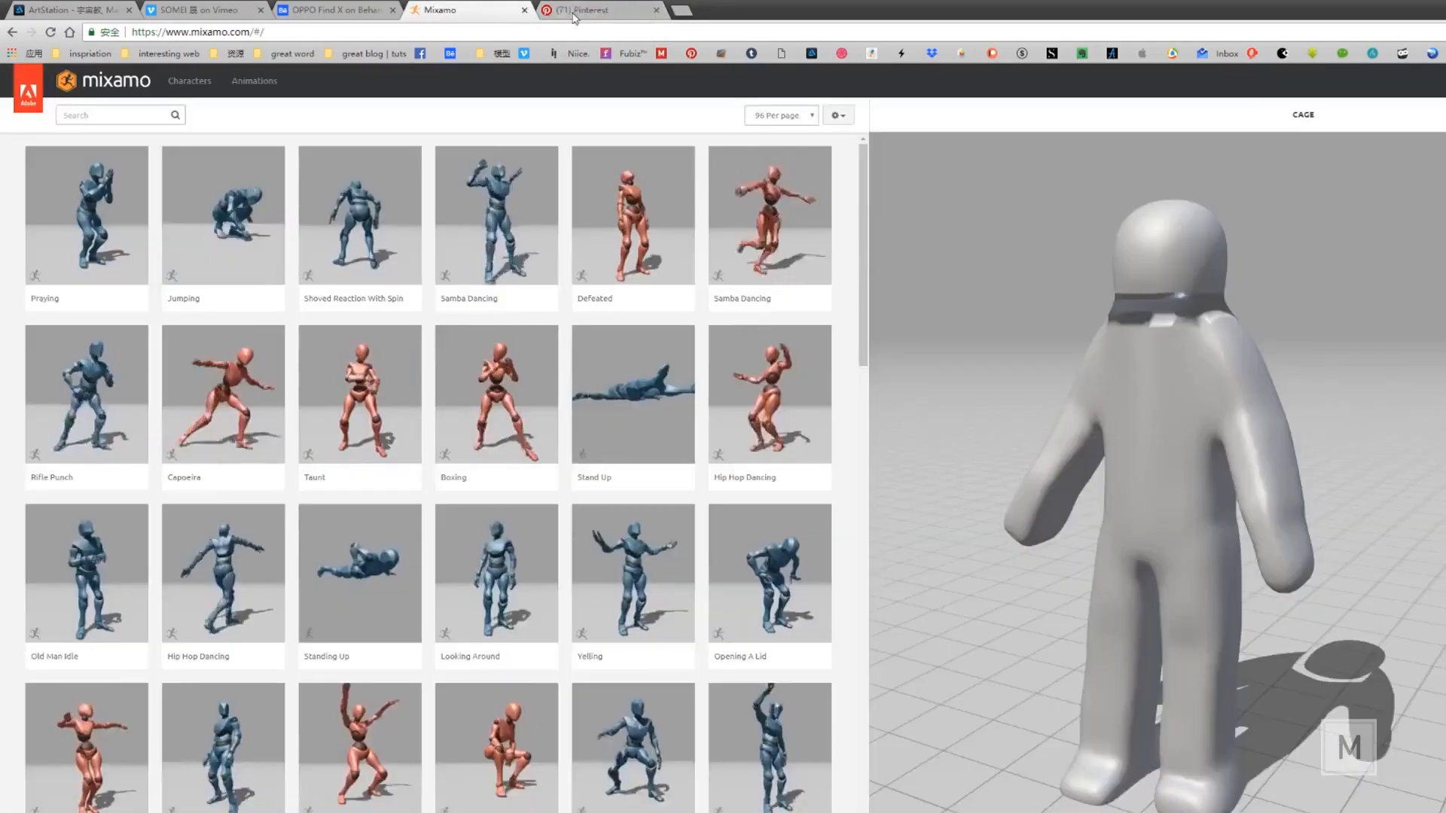
left_click(574, 10)
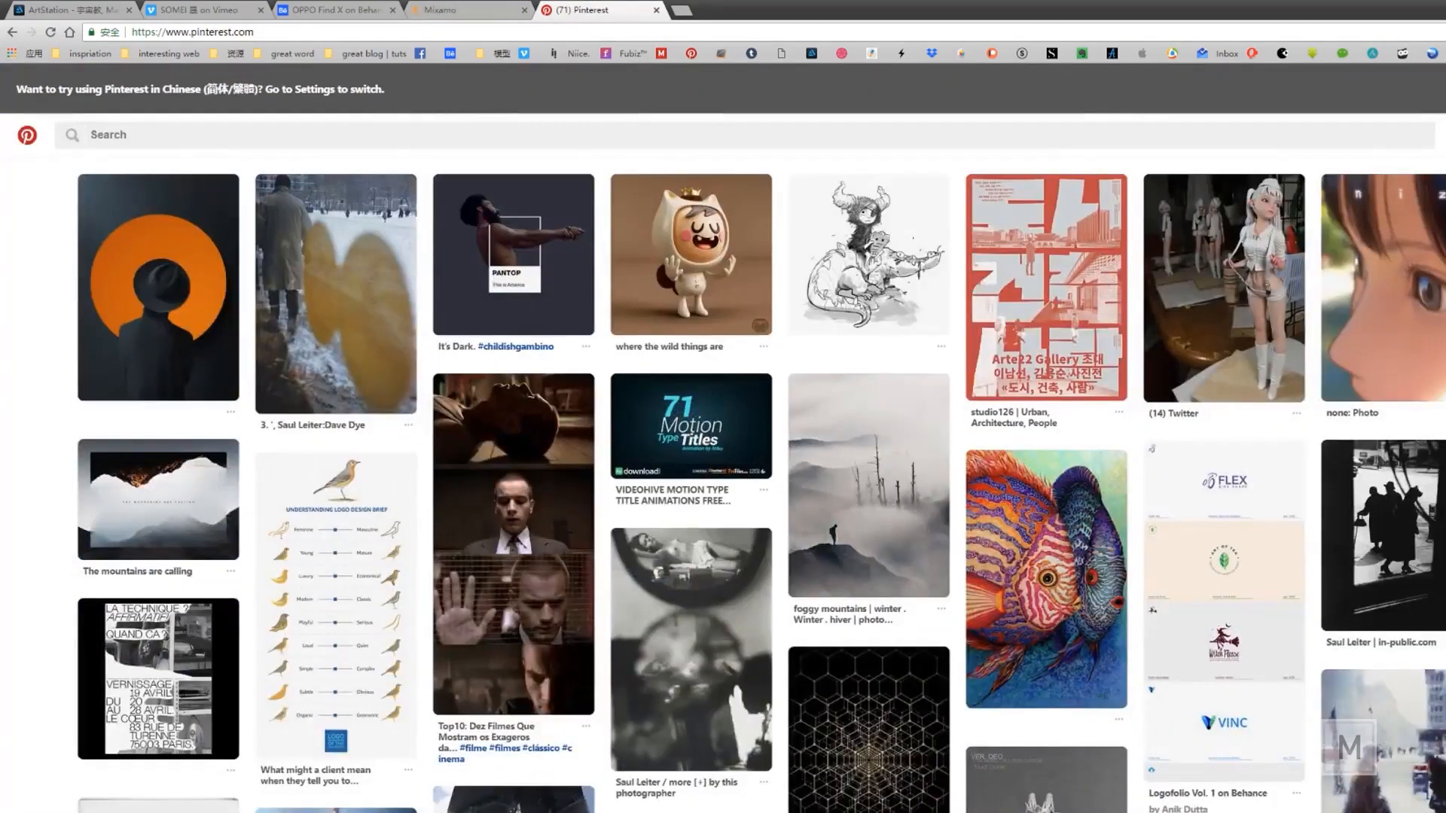
scroll(1236, 419, "down", 12)
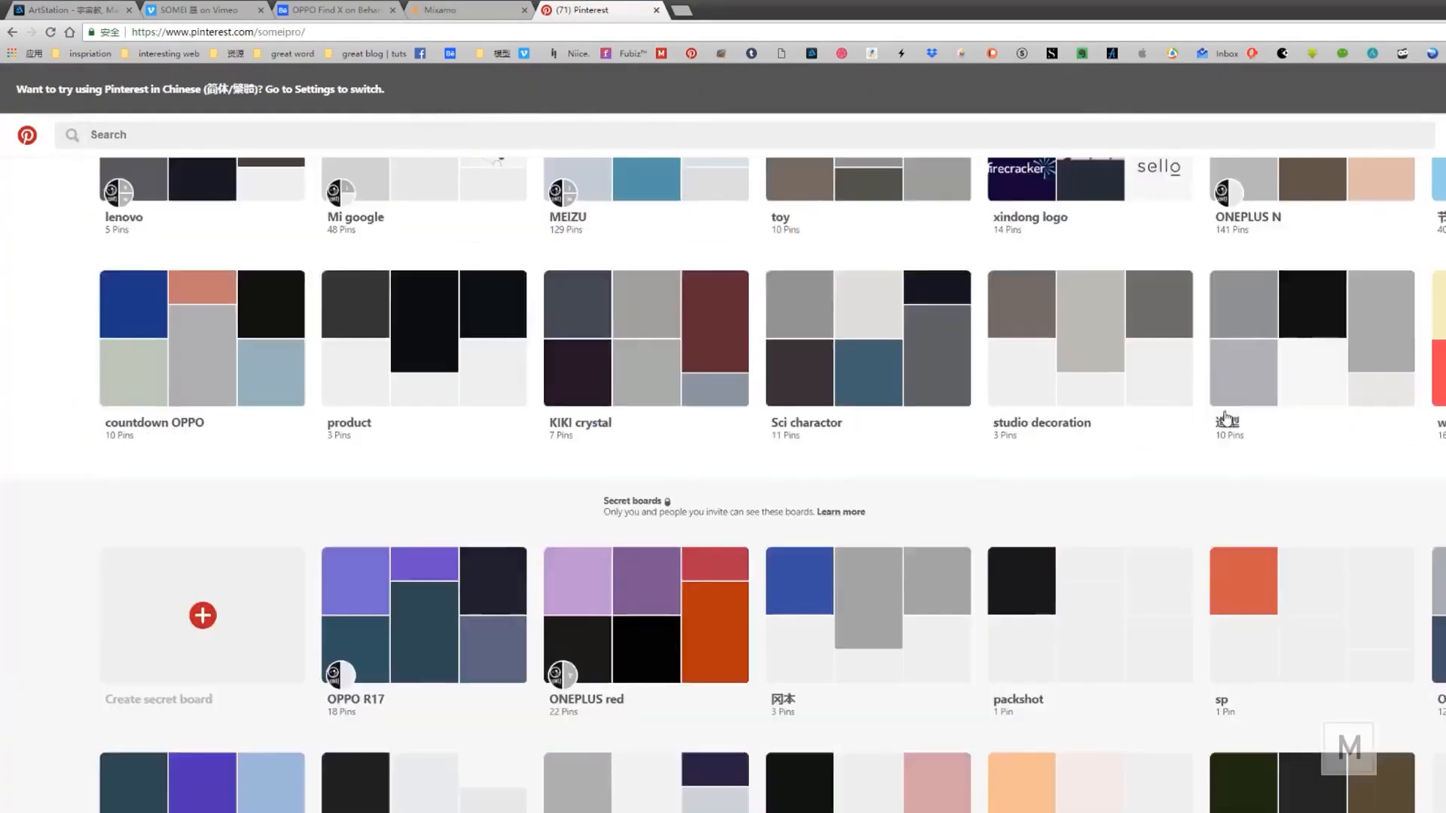
scroll(1226, 418, "down", 5)
scroll(1220, 437, "up", 3)
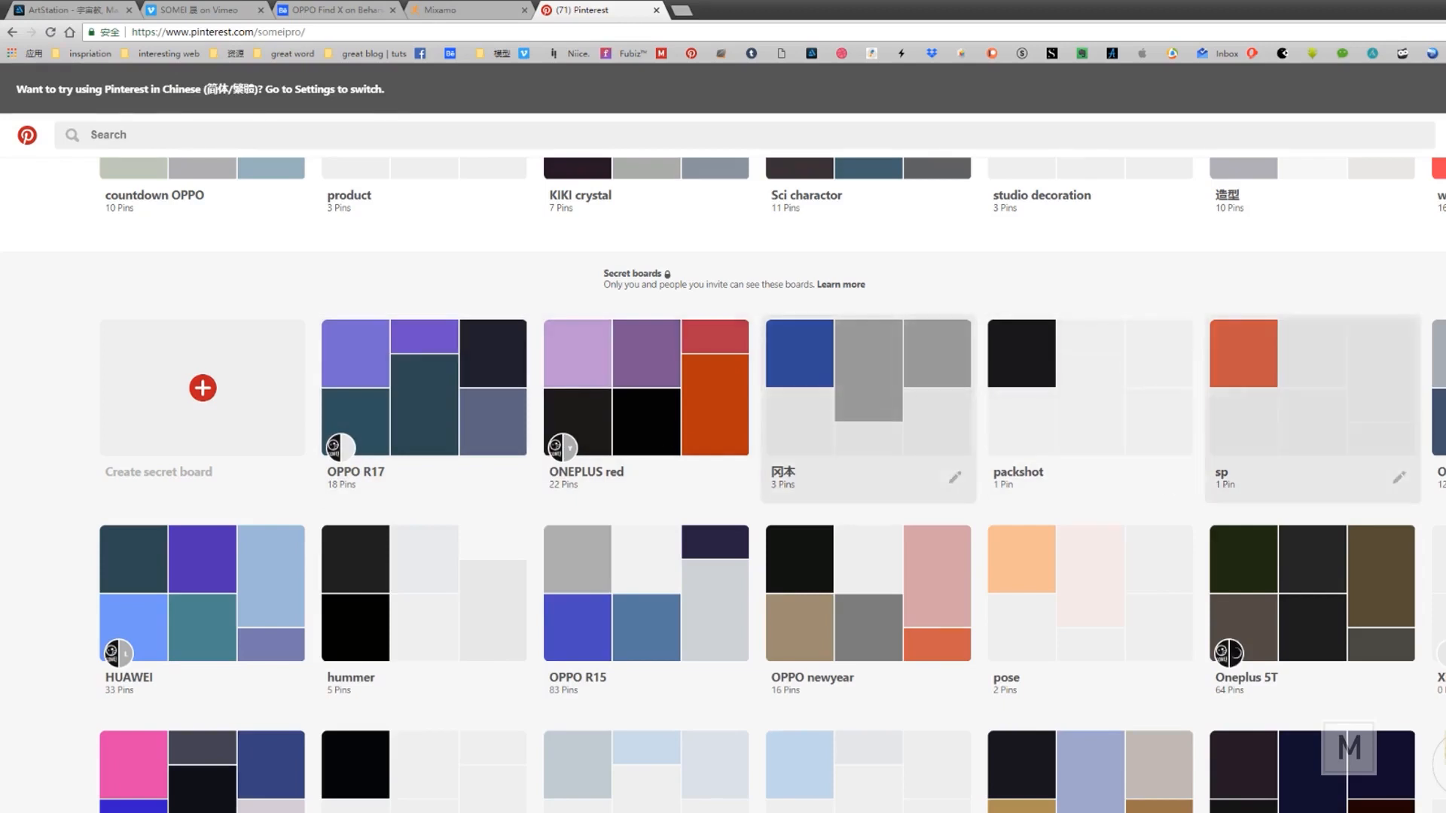
left_click(1437, 388)
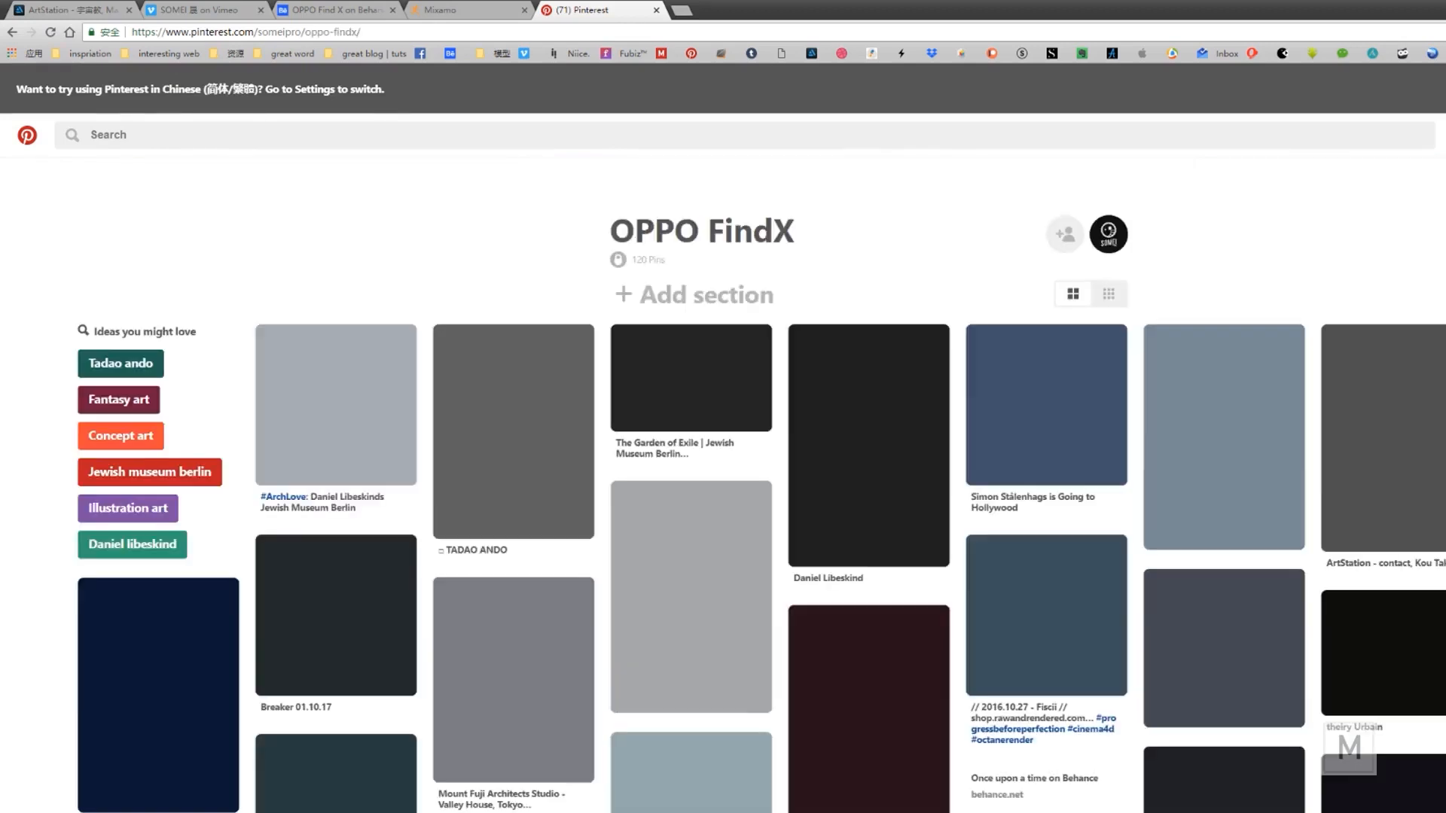
- Look over the upper part of the OPPO FindX board for its architecture, landscape and atmosphere references
scroll(1230, 608, "down", 1)
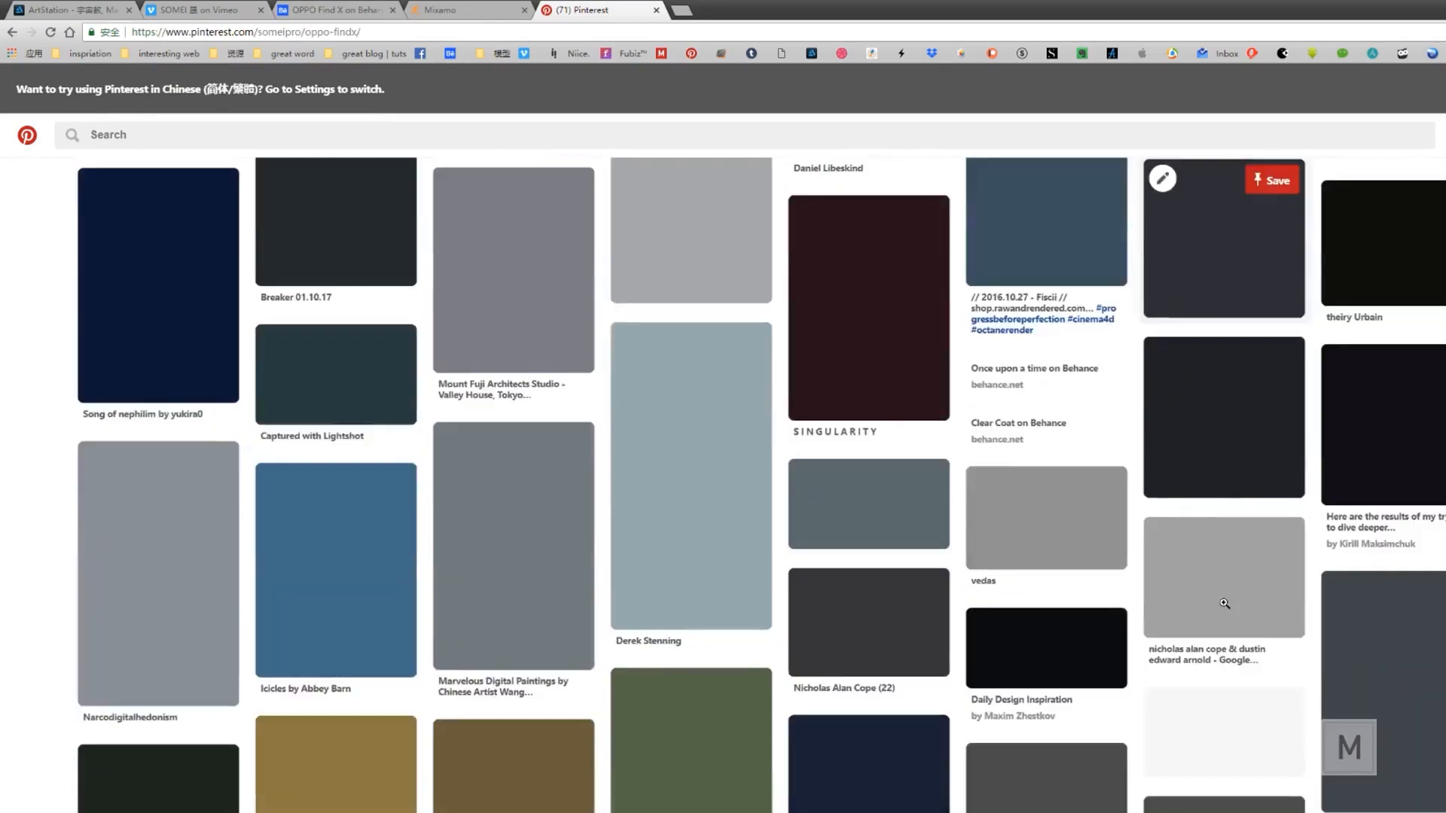
scroll(1176, 585, "down", 10)
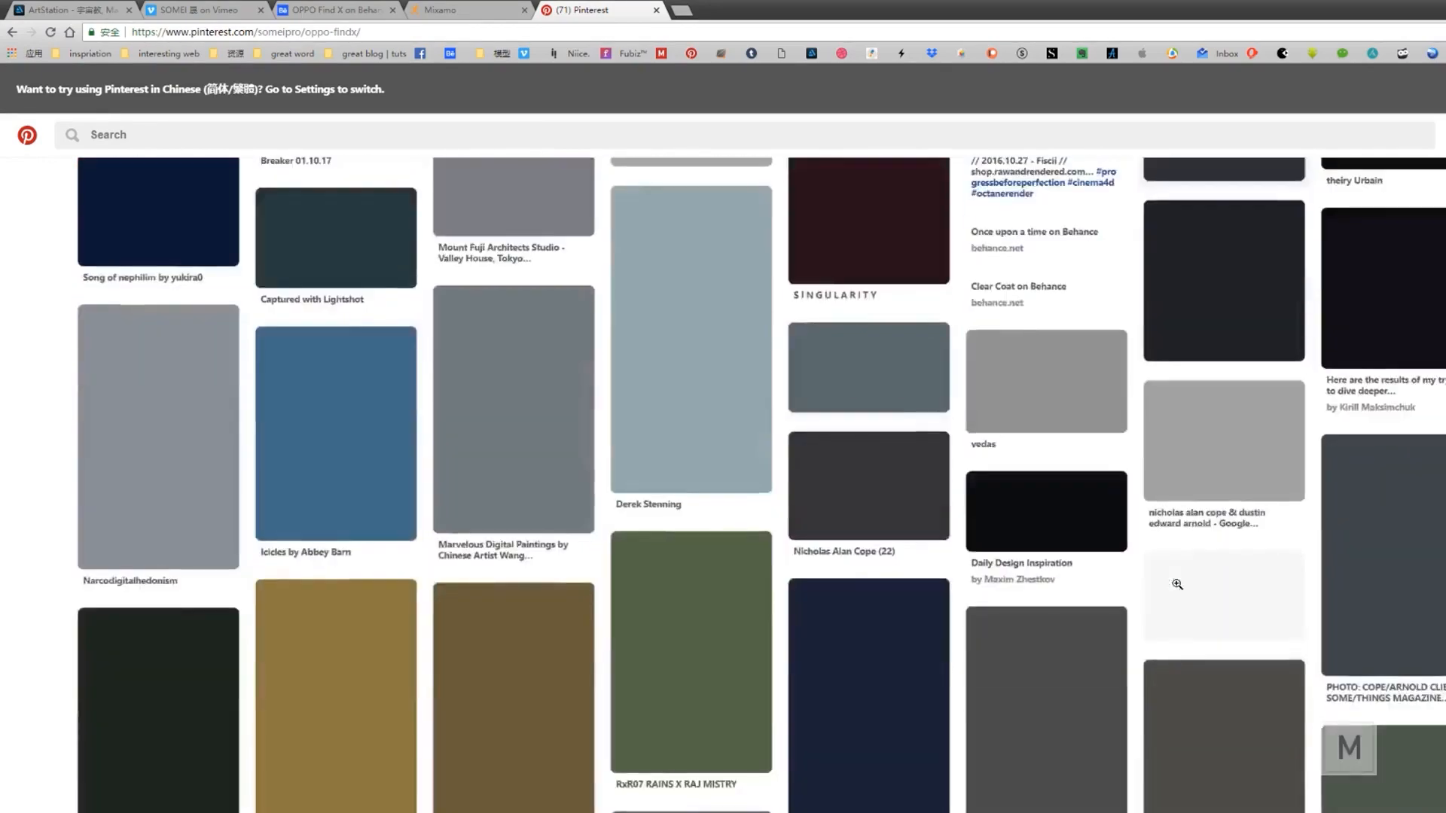
scroll(1176, 585, "up", 11)
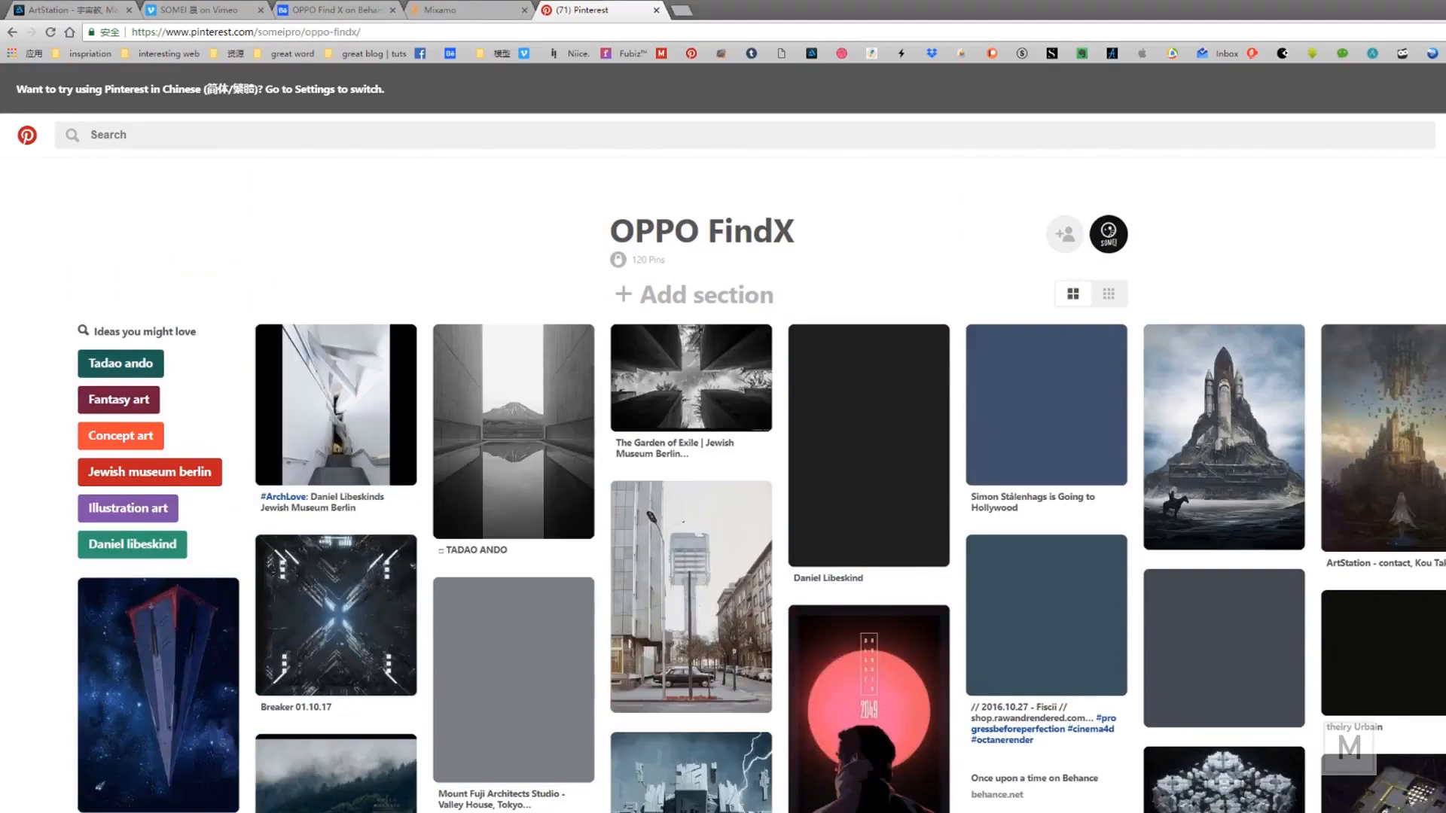
scroll(1232, 618, "down", 12)
scroll(837, 526, "up", 4)
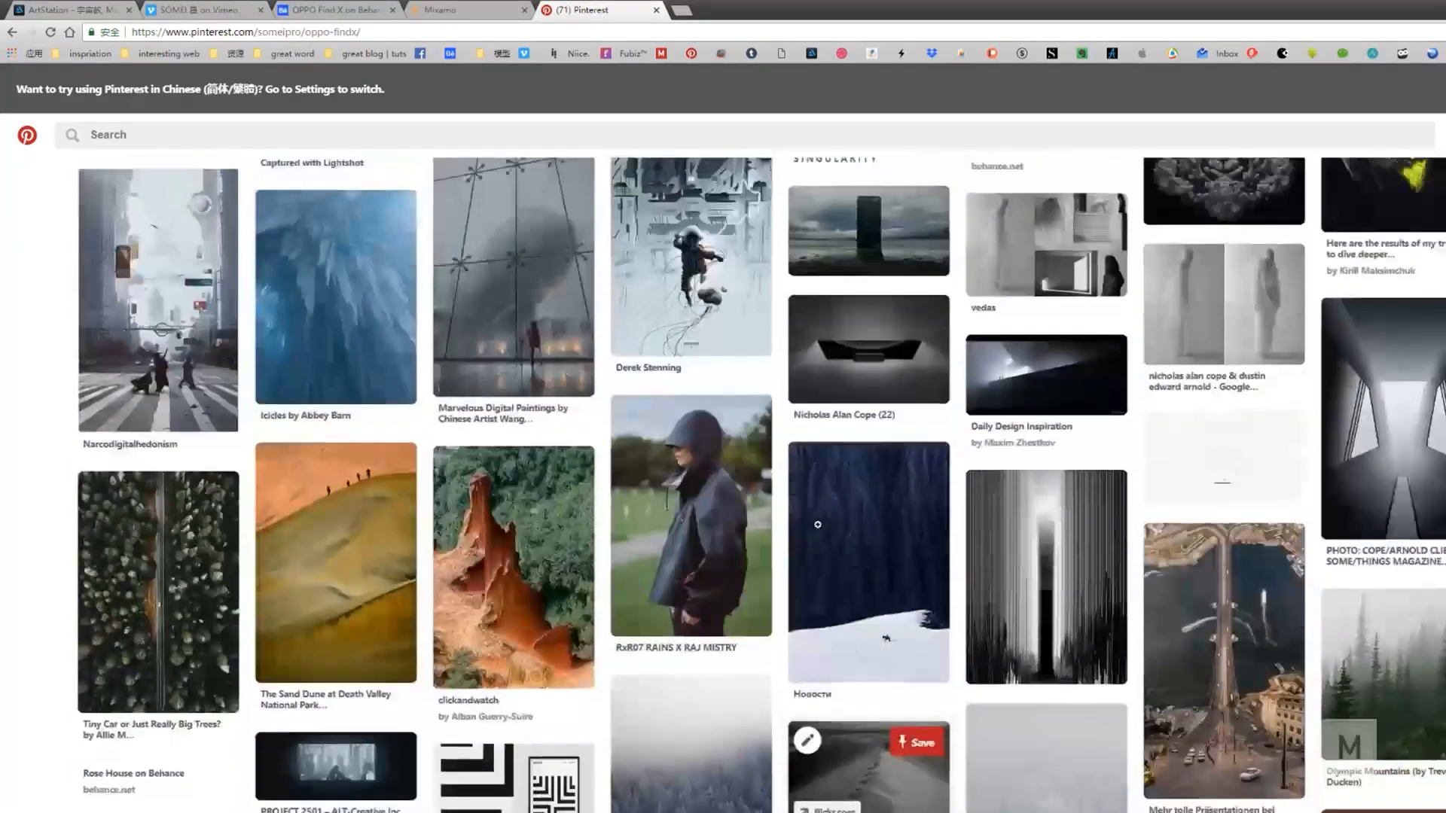
- Browse further down the OPPO FindX board to examine the costume, helmet, footwear and product design references
scroll(837, 526, "down", 15)
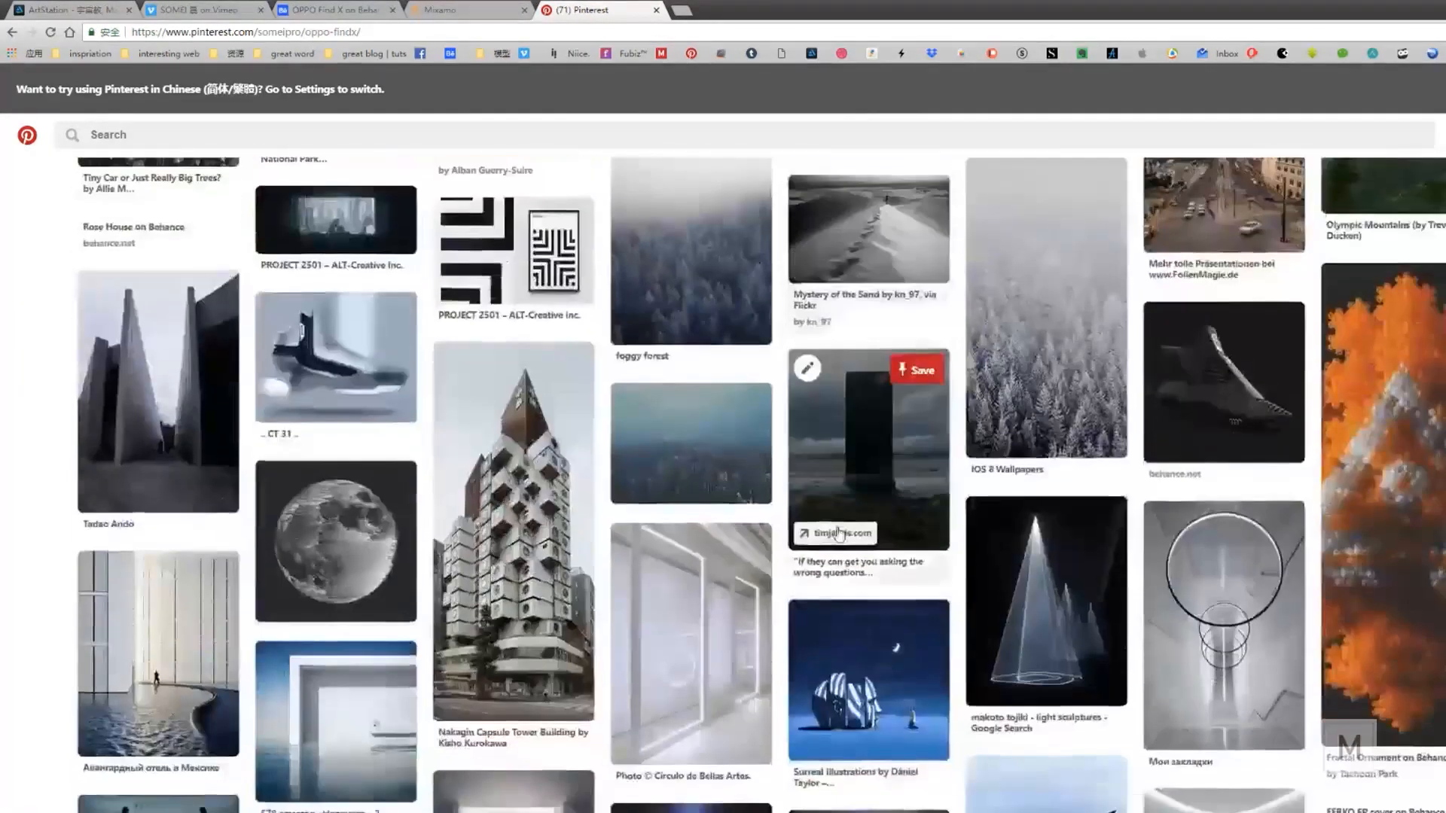
scroll(837, 533, "down", 10)
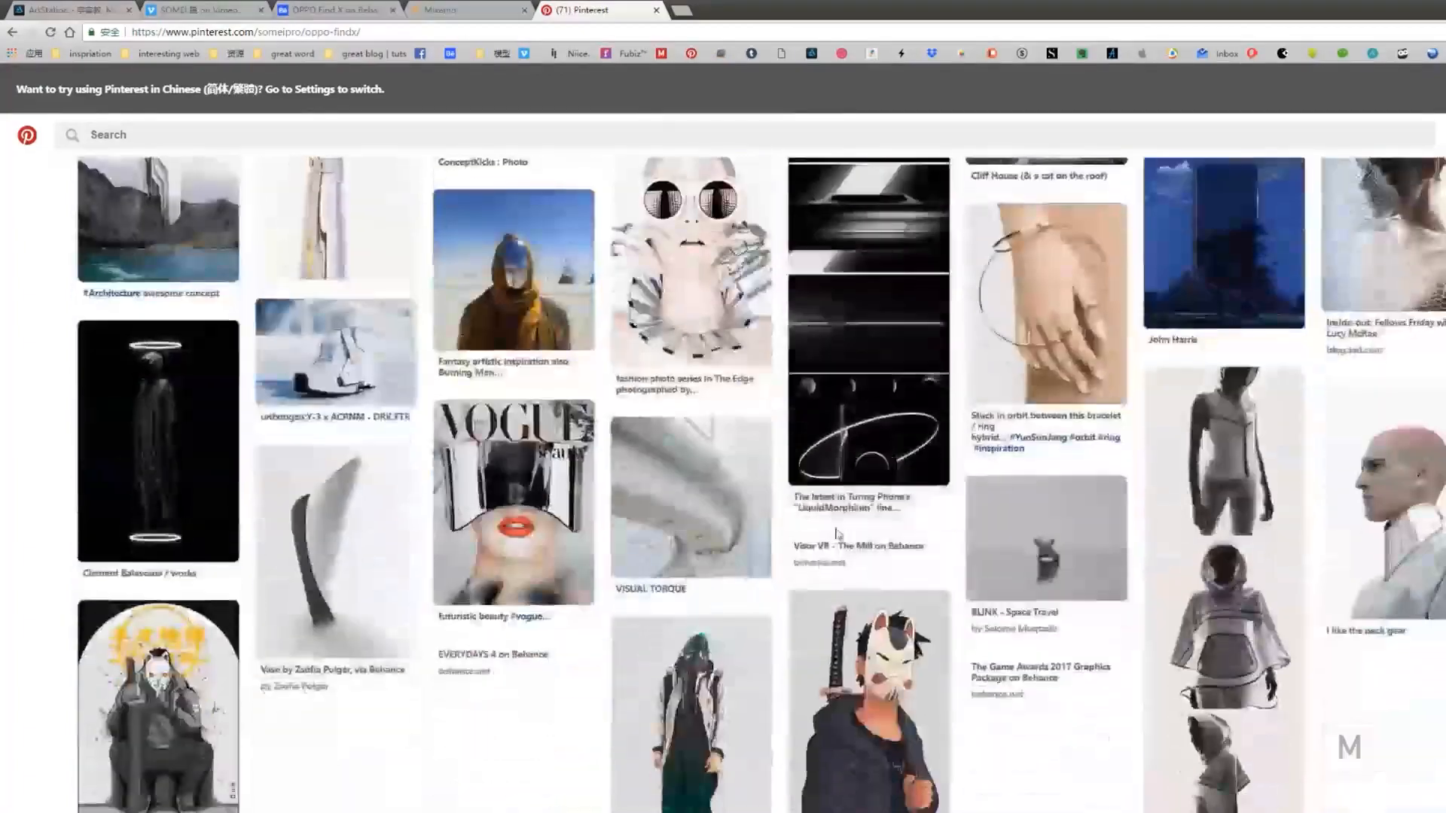
scroll(678, 632, "up", 1)
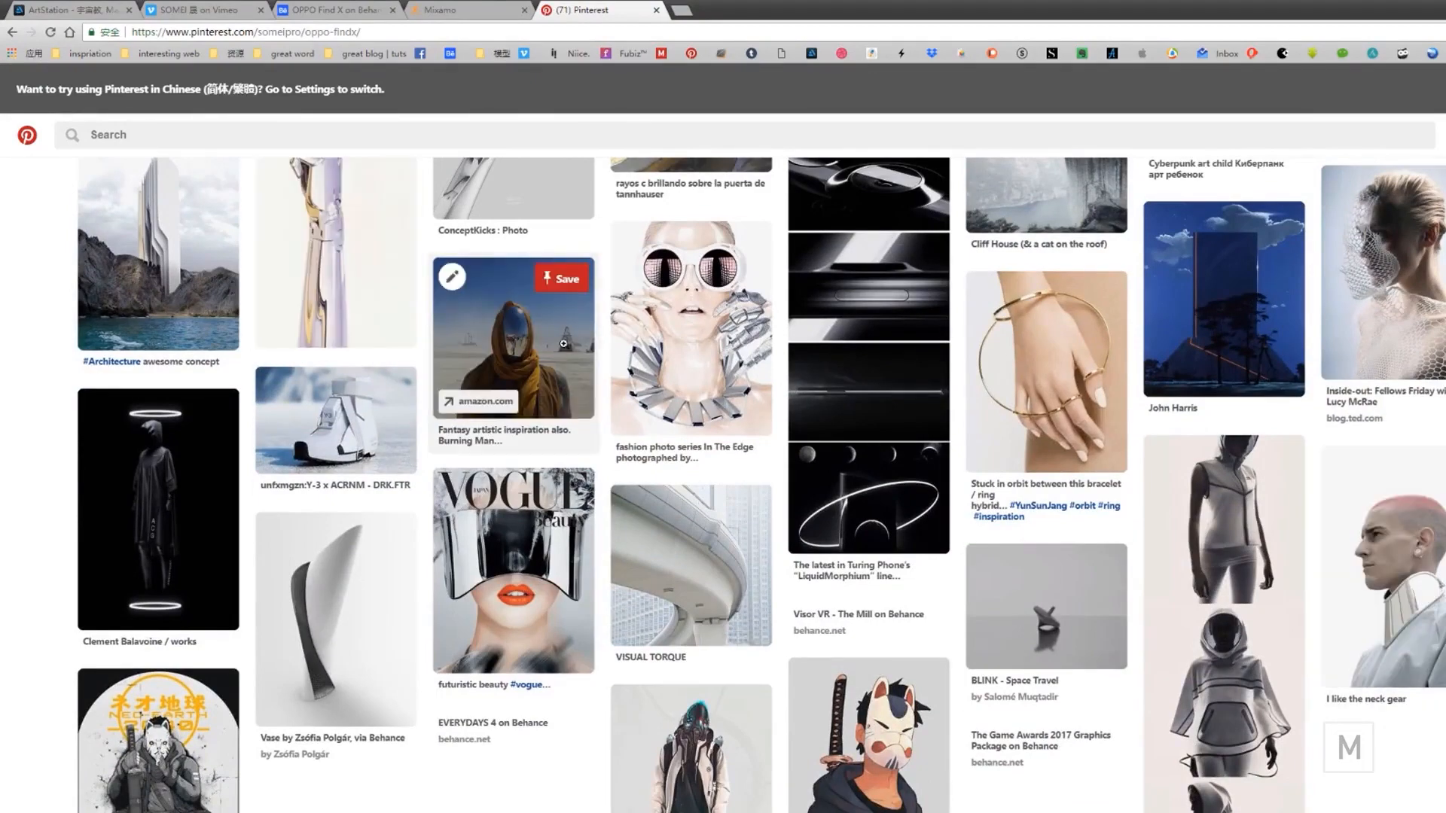
scroll(530, 396, "down", 1)
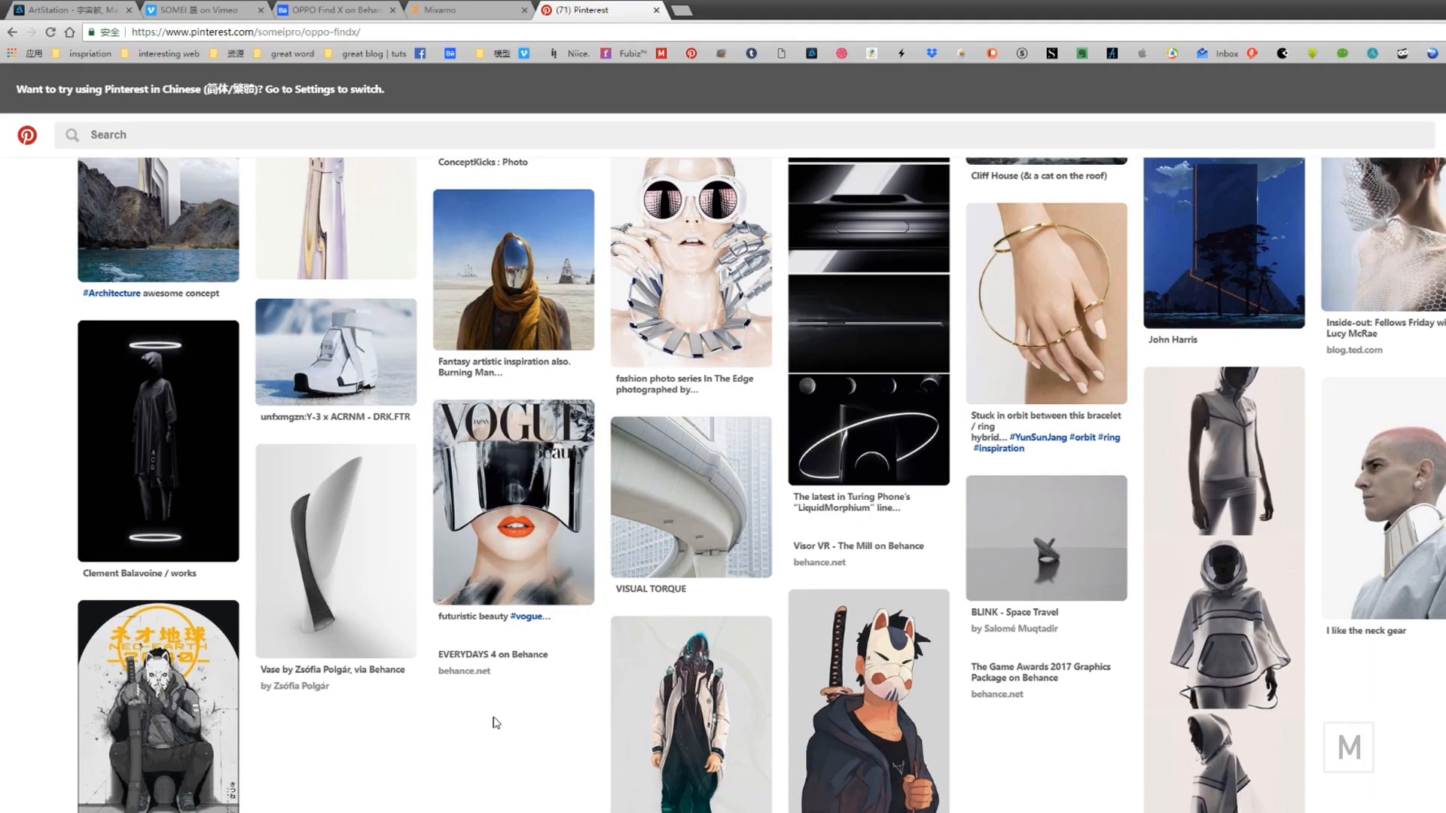
- Compare the hooded outfit, neck gear and metallic headwear pins in the OPPO FindX board as costume references
mouse_move(1257, 566)
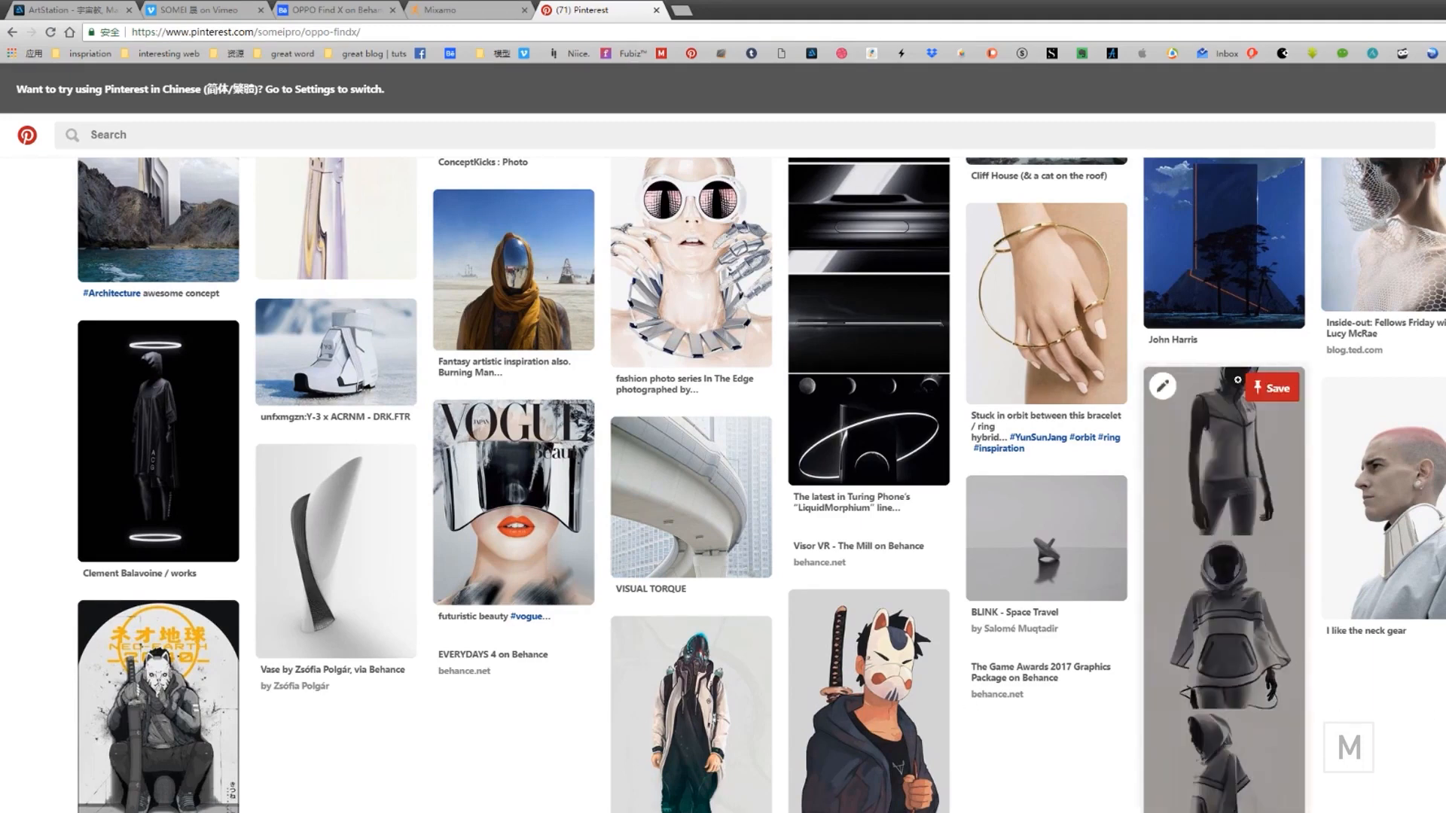
mouse_move(1421, 602)
scroll(1421, 603, "up", 2)
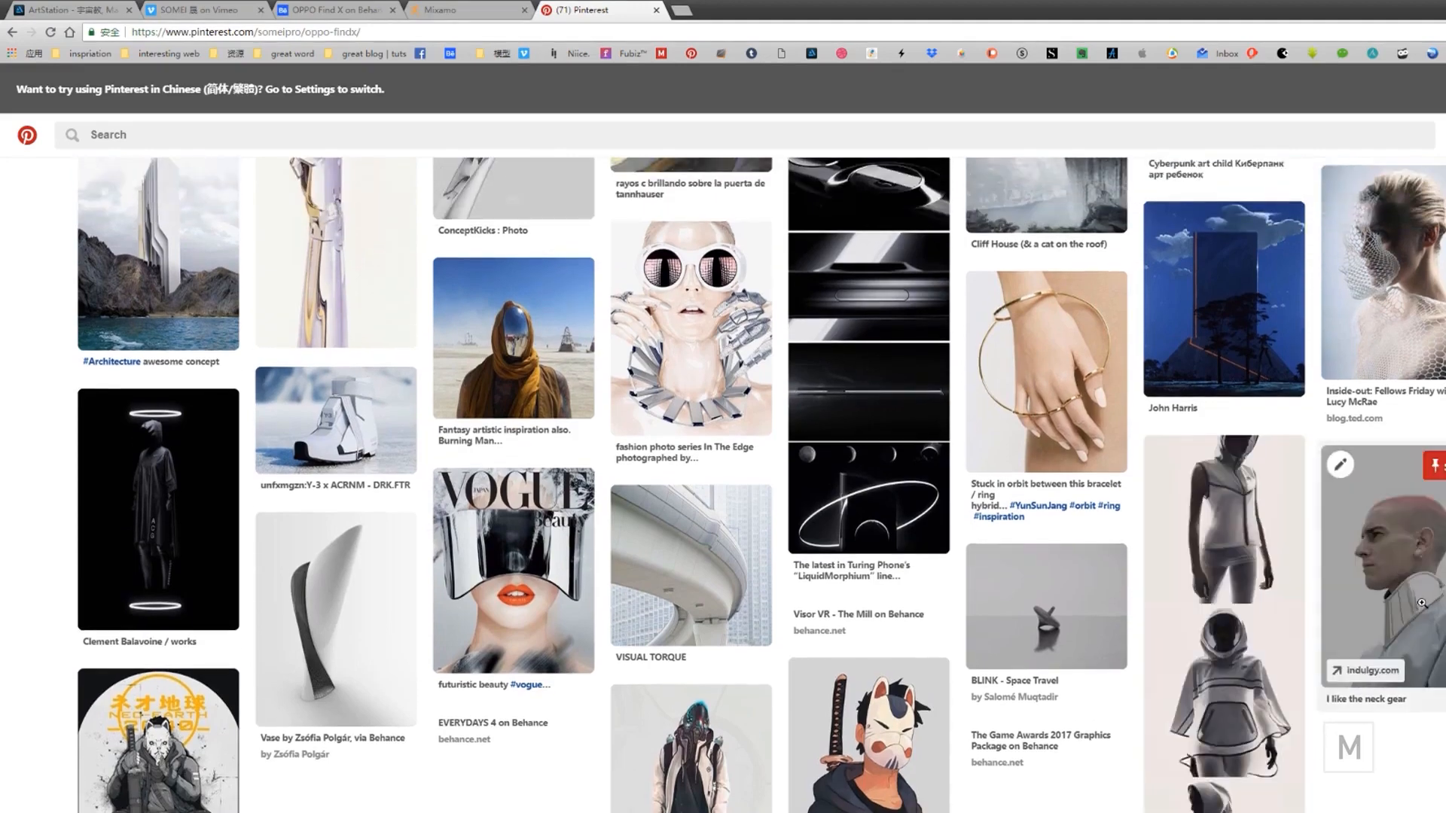
scroll(719, 584, "down", 2)
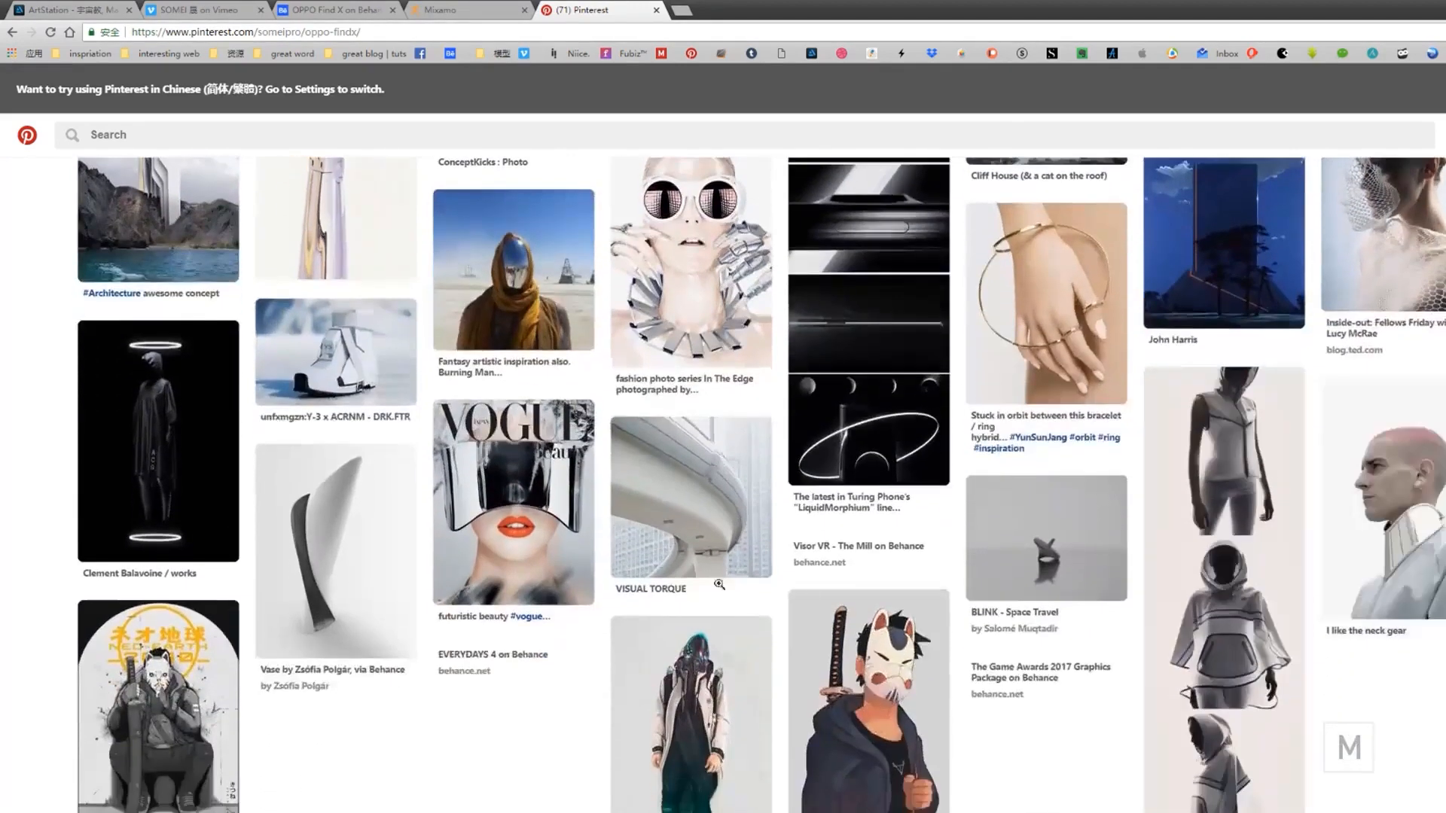
scroll(1281, 678, "up", 2)
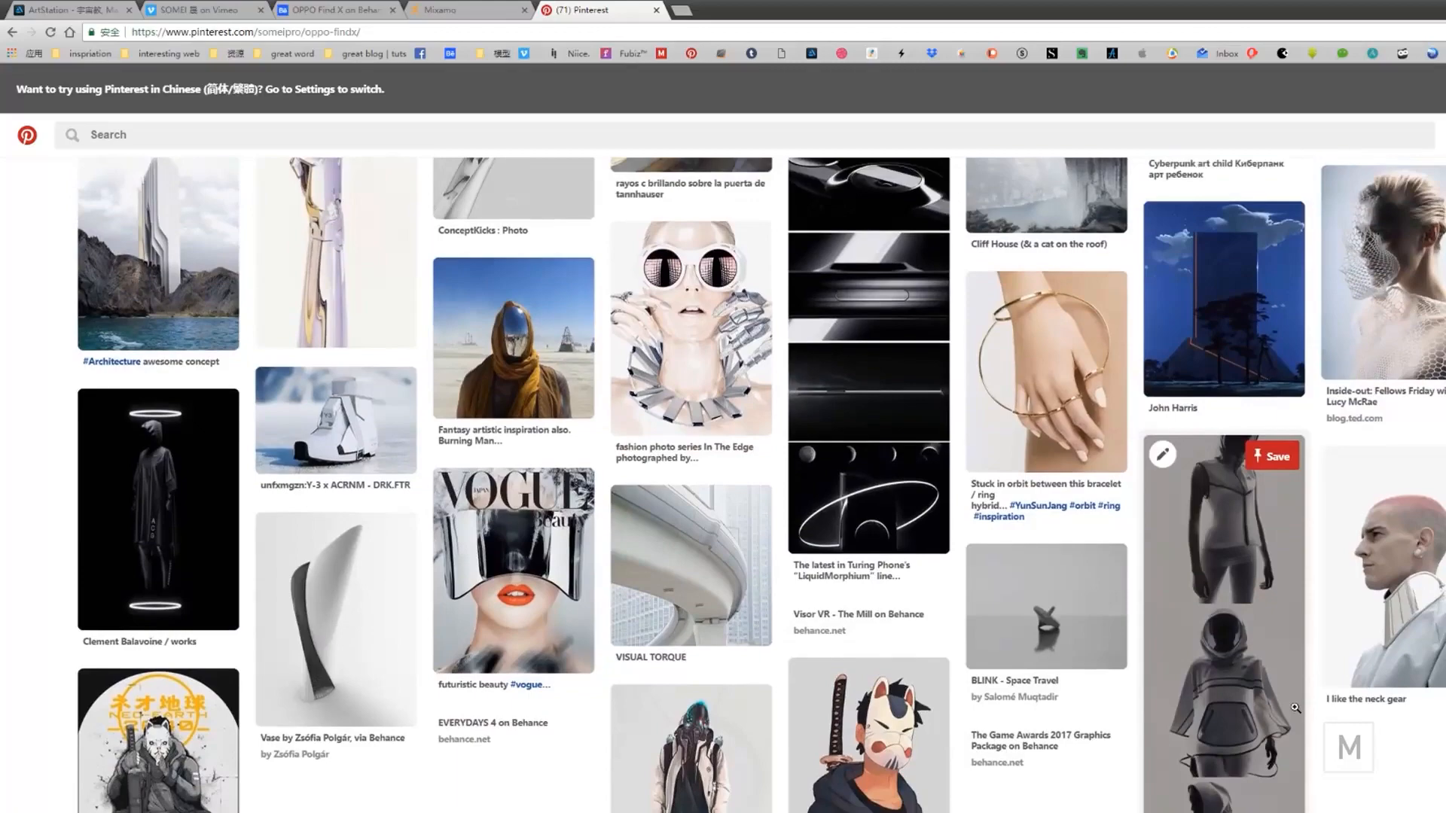
scroll(1296, 708, "up", 2)
scroll(1296, 708, "down", 3)
scroll(1296, 708, "up", 2)
scroll(1296, 708, "down", 1)
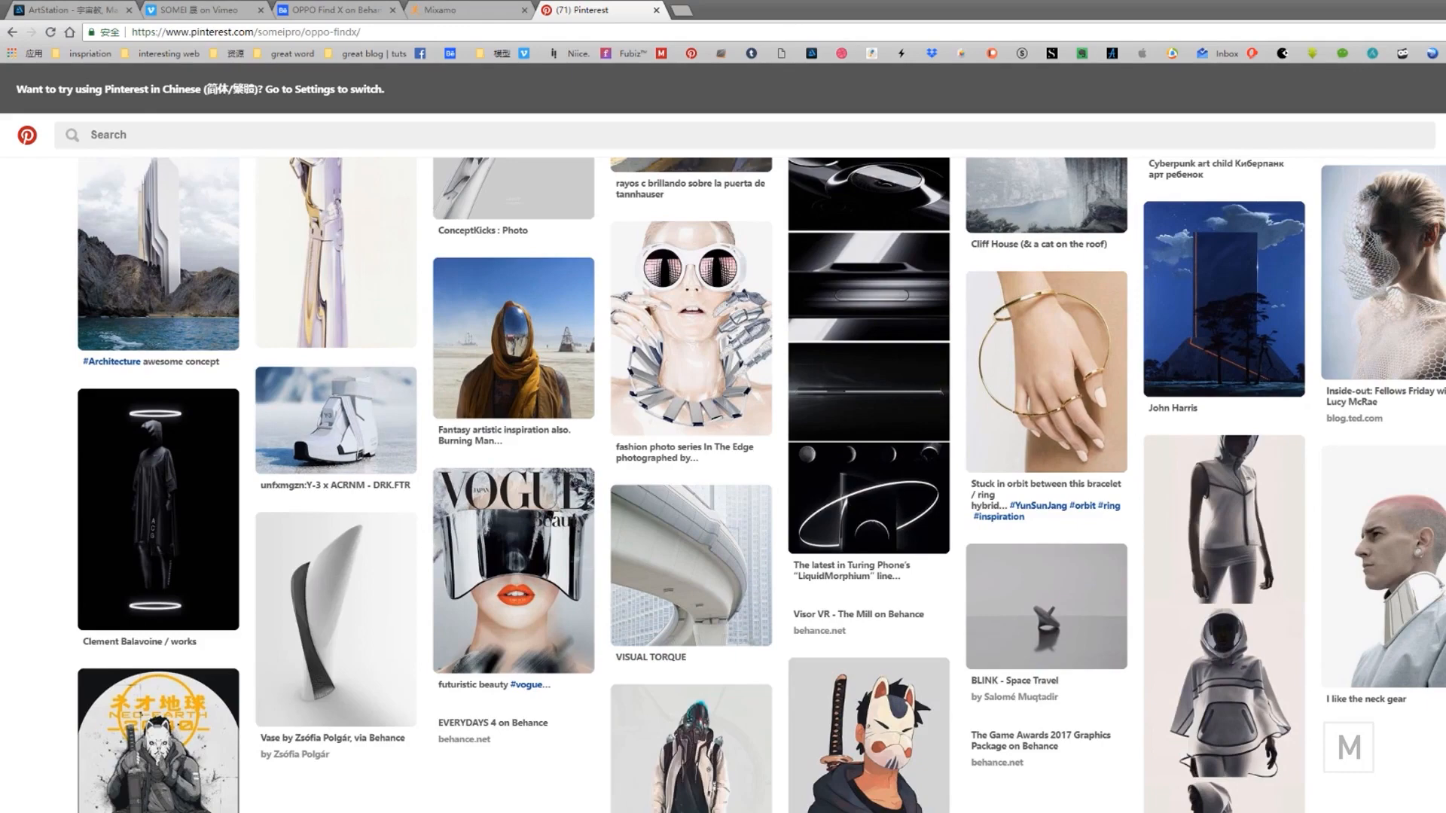
- Switch to the Skype call and stop sharing the screen, returning the call to a smaller window
key("alt+Tab")
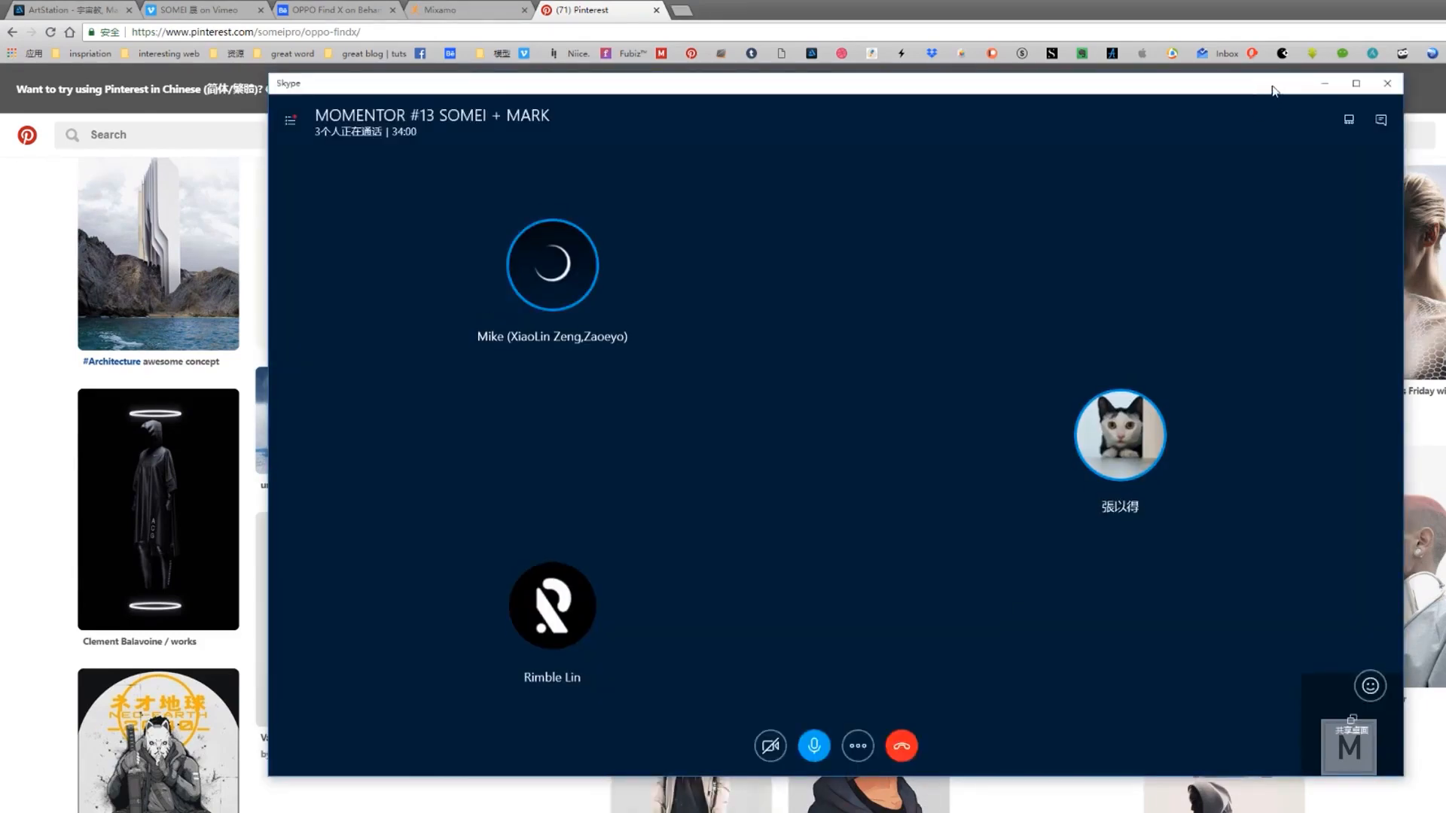
left_click(1349, 119)
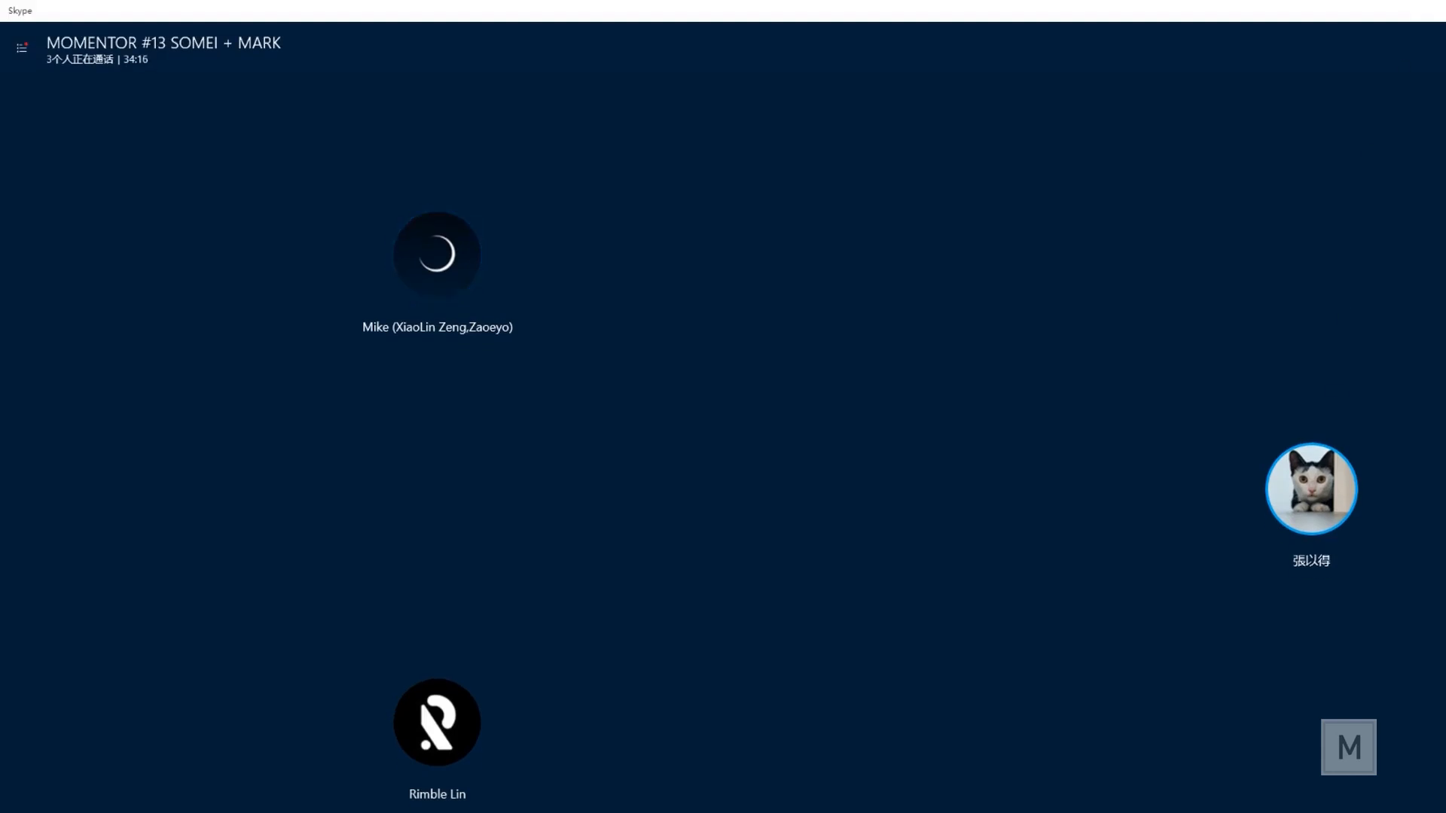
left_click(908, 791)
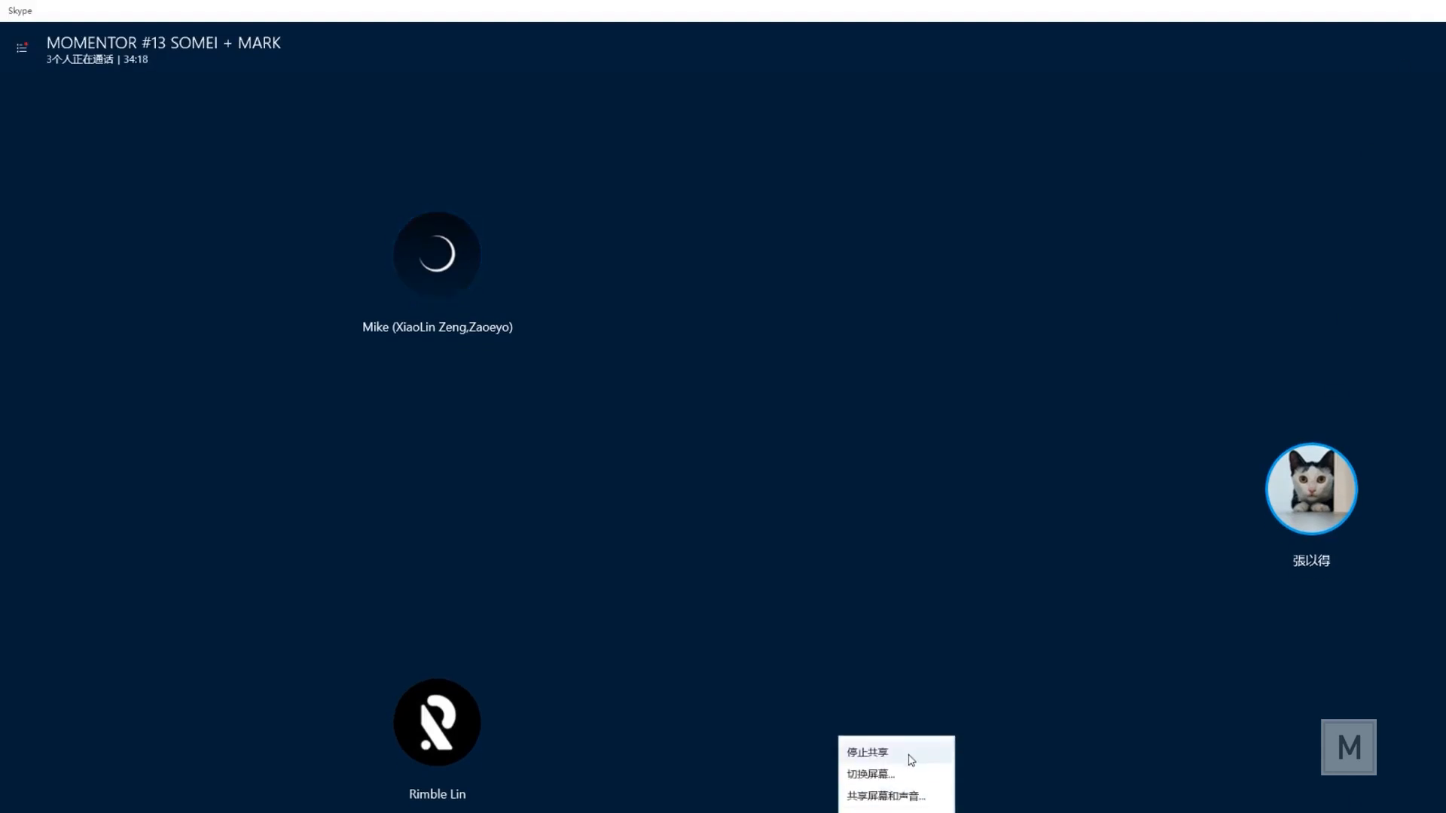
left_click(910, 754)
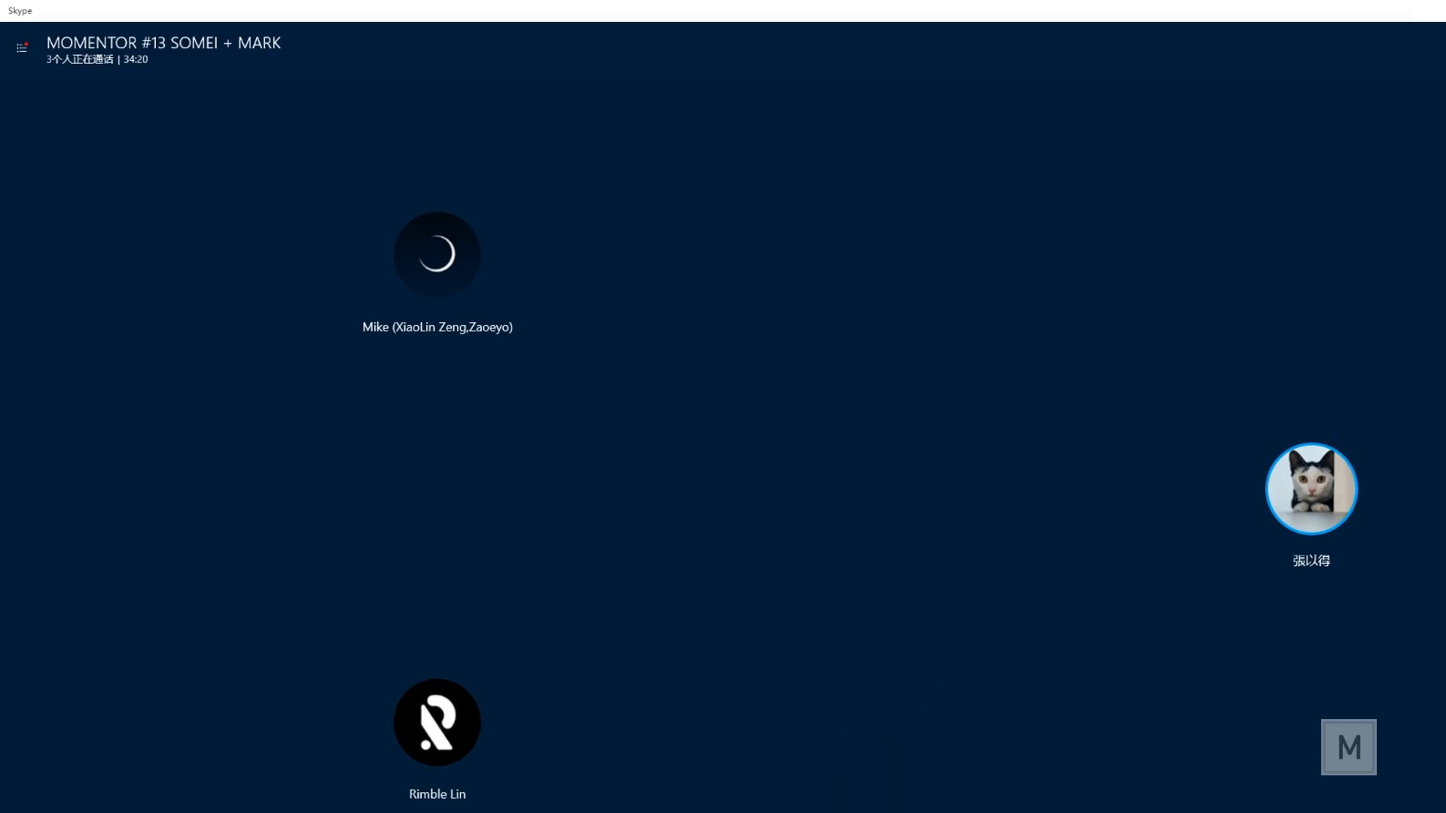
left_click_drag(1215, 10, 938, 140)
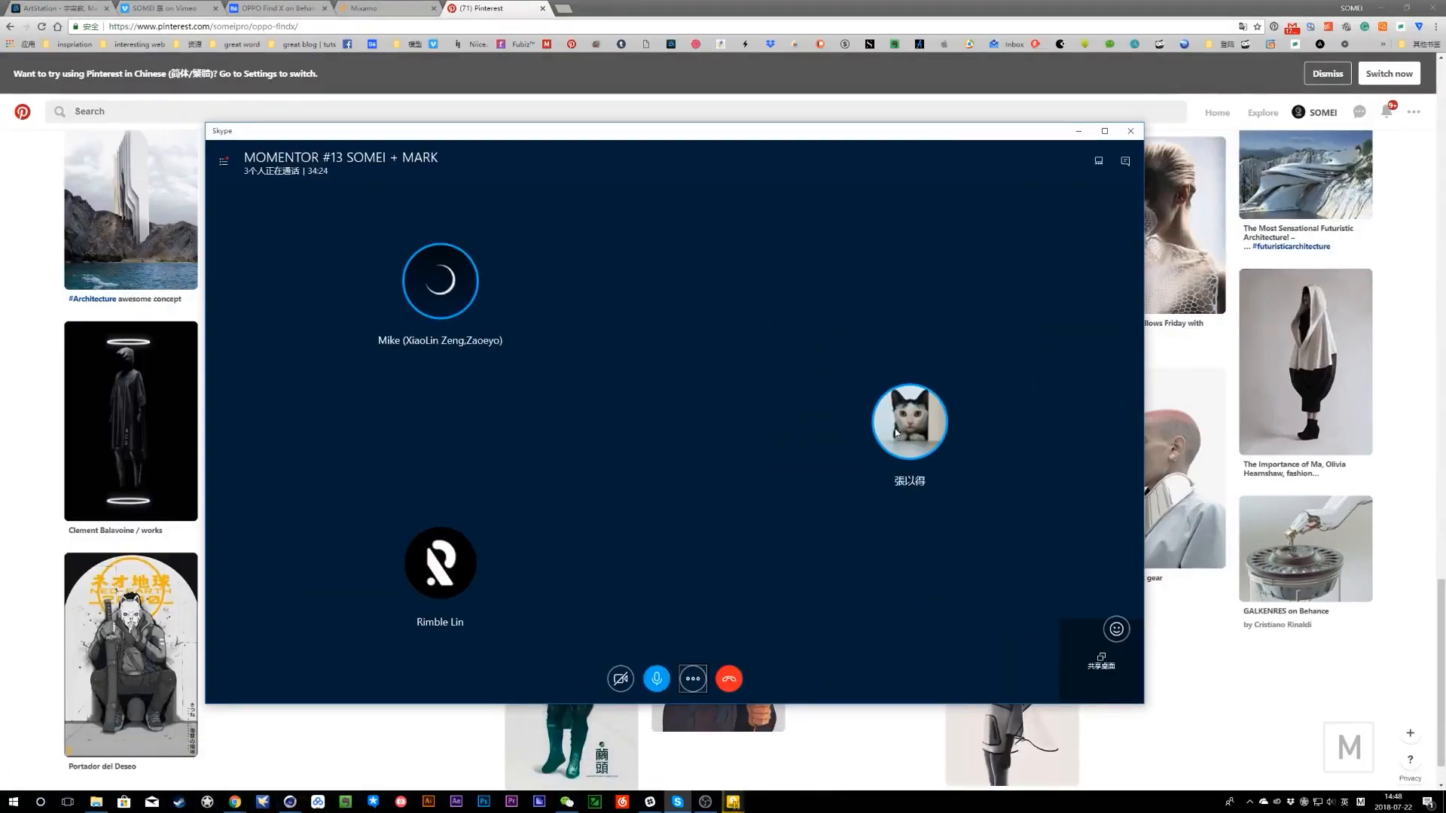
- Maximize the Skype call window to watch the other participant's shared screen
left_click(693, 678)
left_click(700, 536)
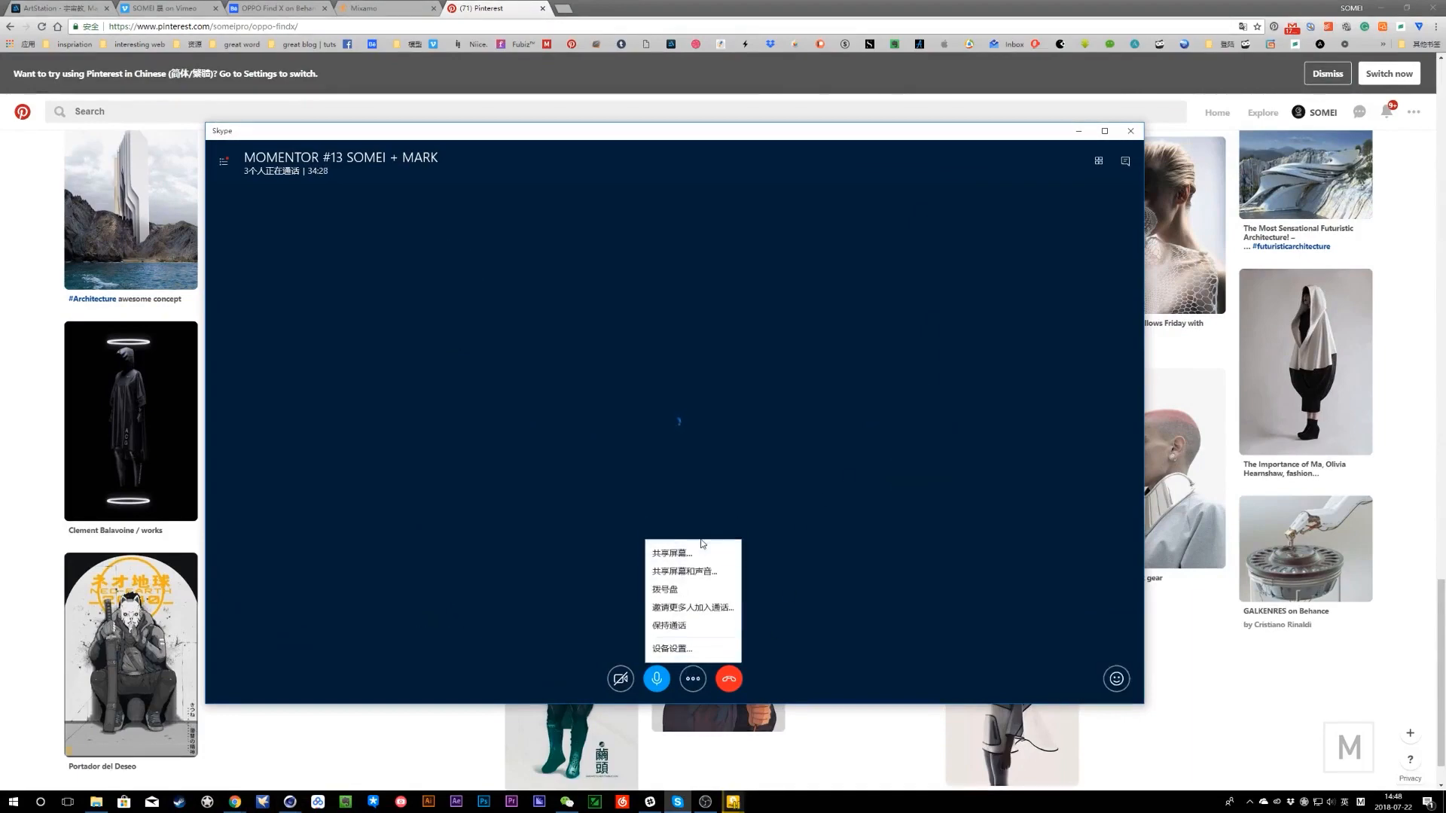
left_click(1105, 131)
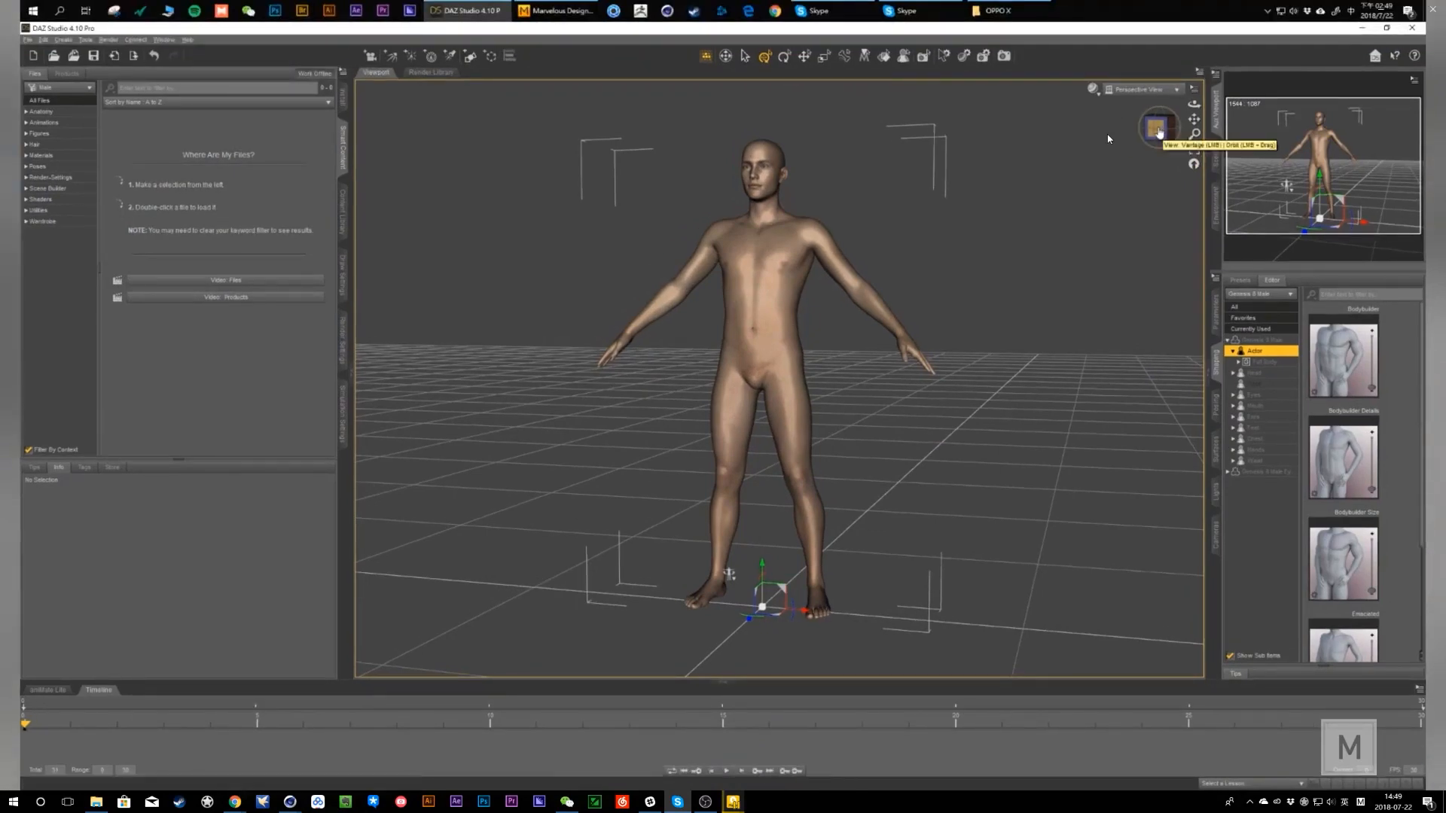
- Delete the existing male figure from the DAZ Studio scene after viewing it from an angle and expanding the People figures
left_click_drag(1158, 133, 1154, 132)
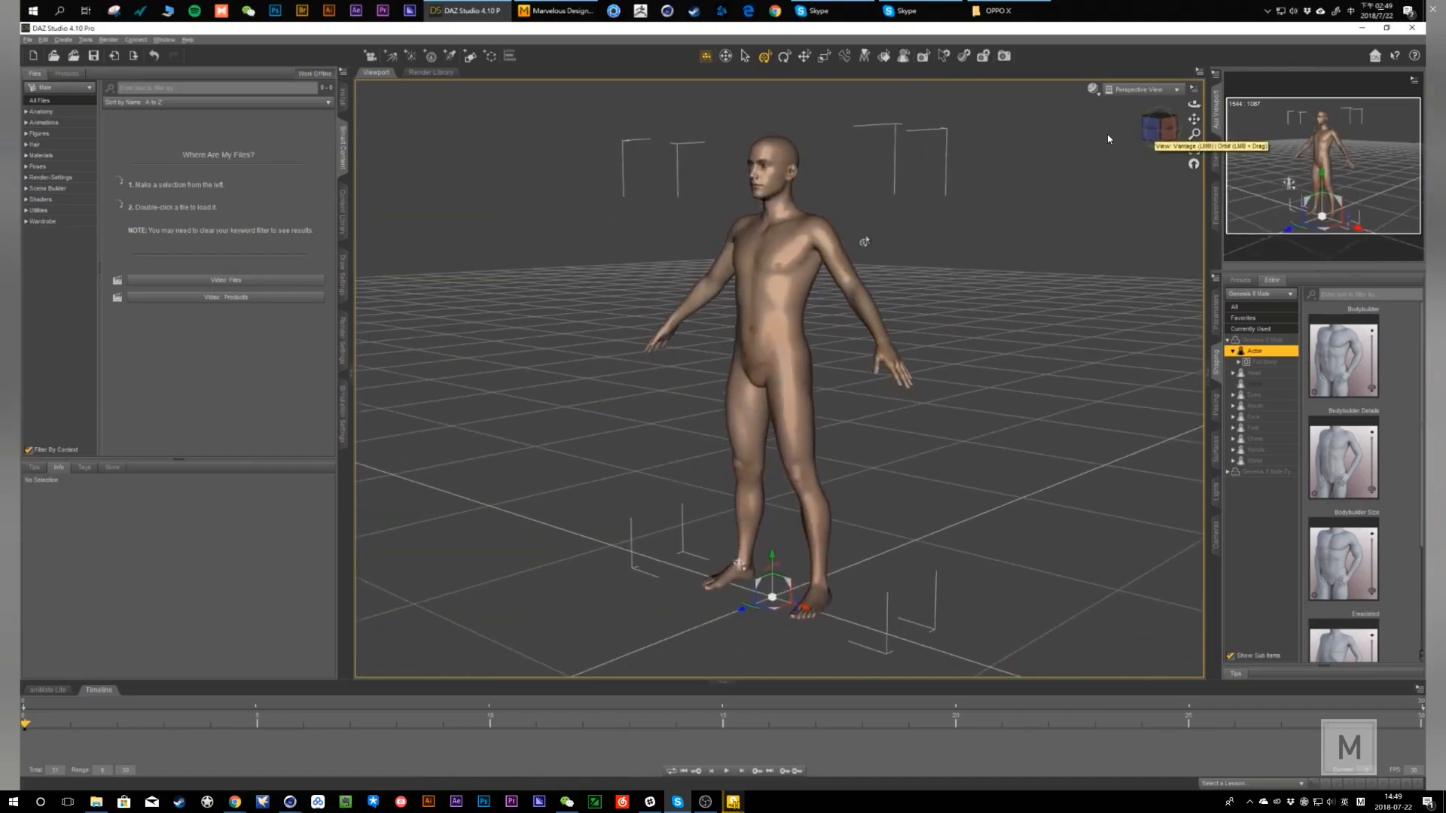
left_click(28, 134)
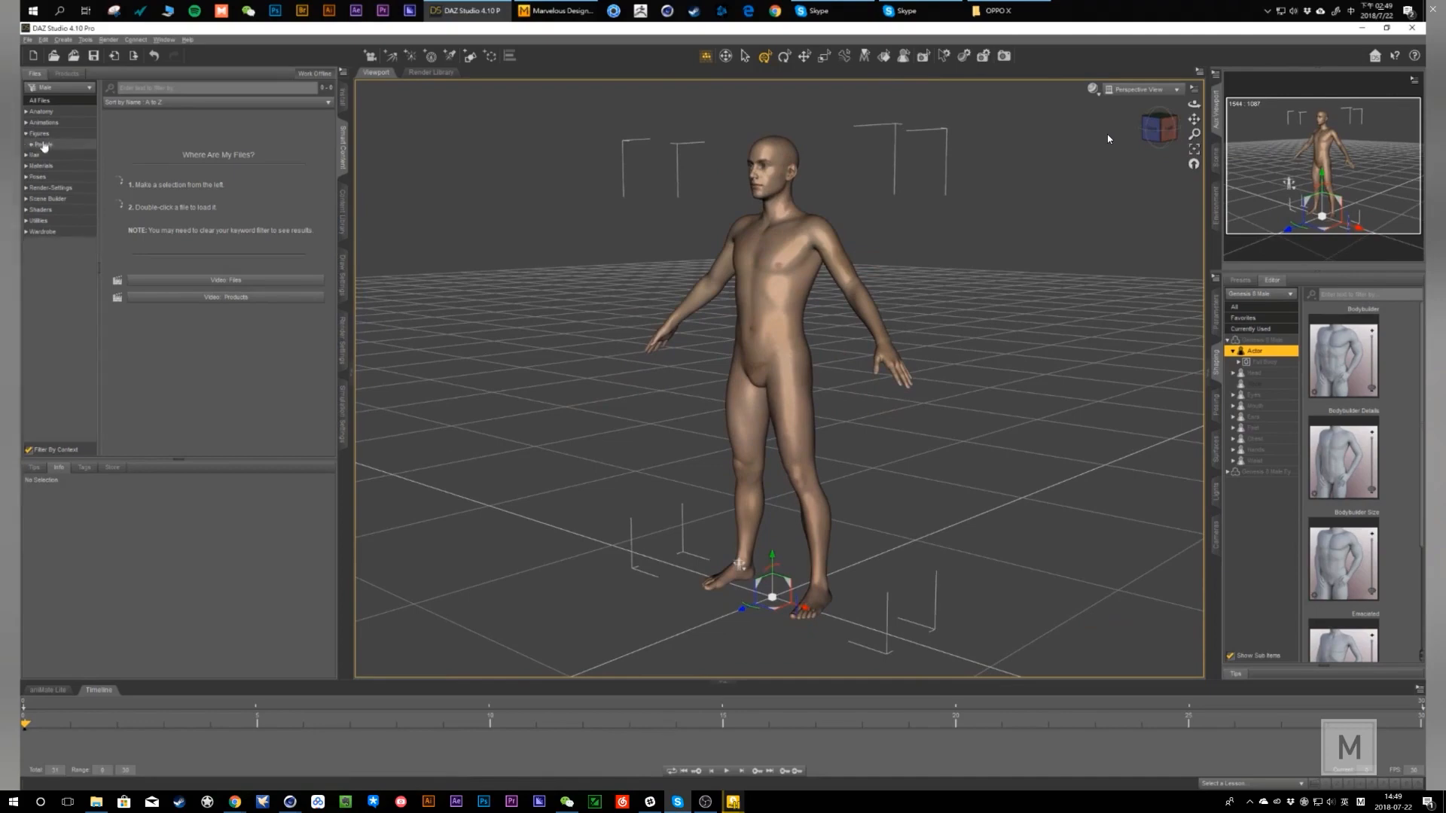
left_click(31, 145)
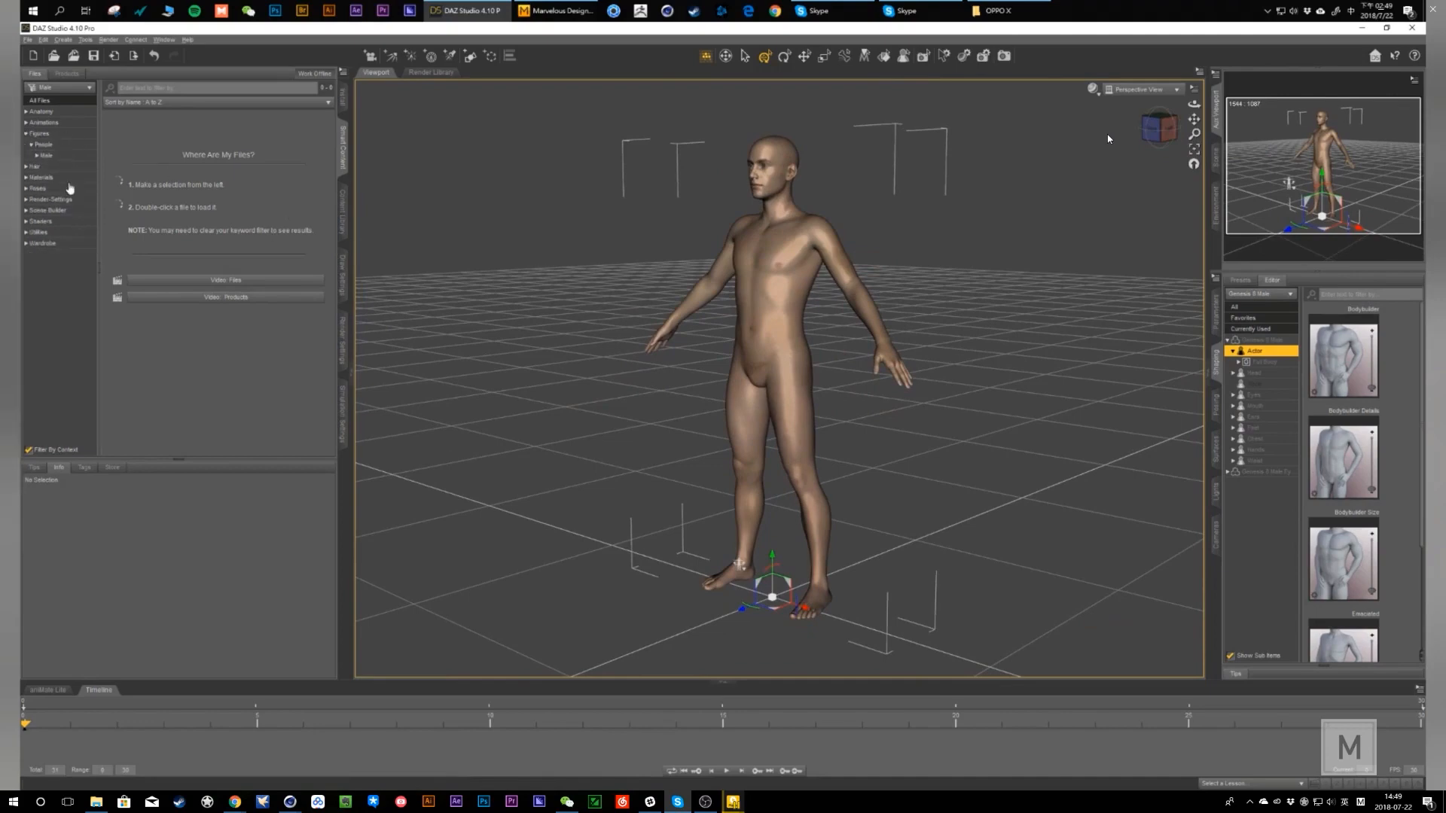
left_click(749, 285)
key("Delete")
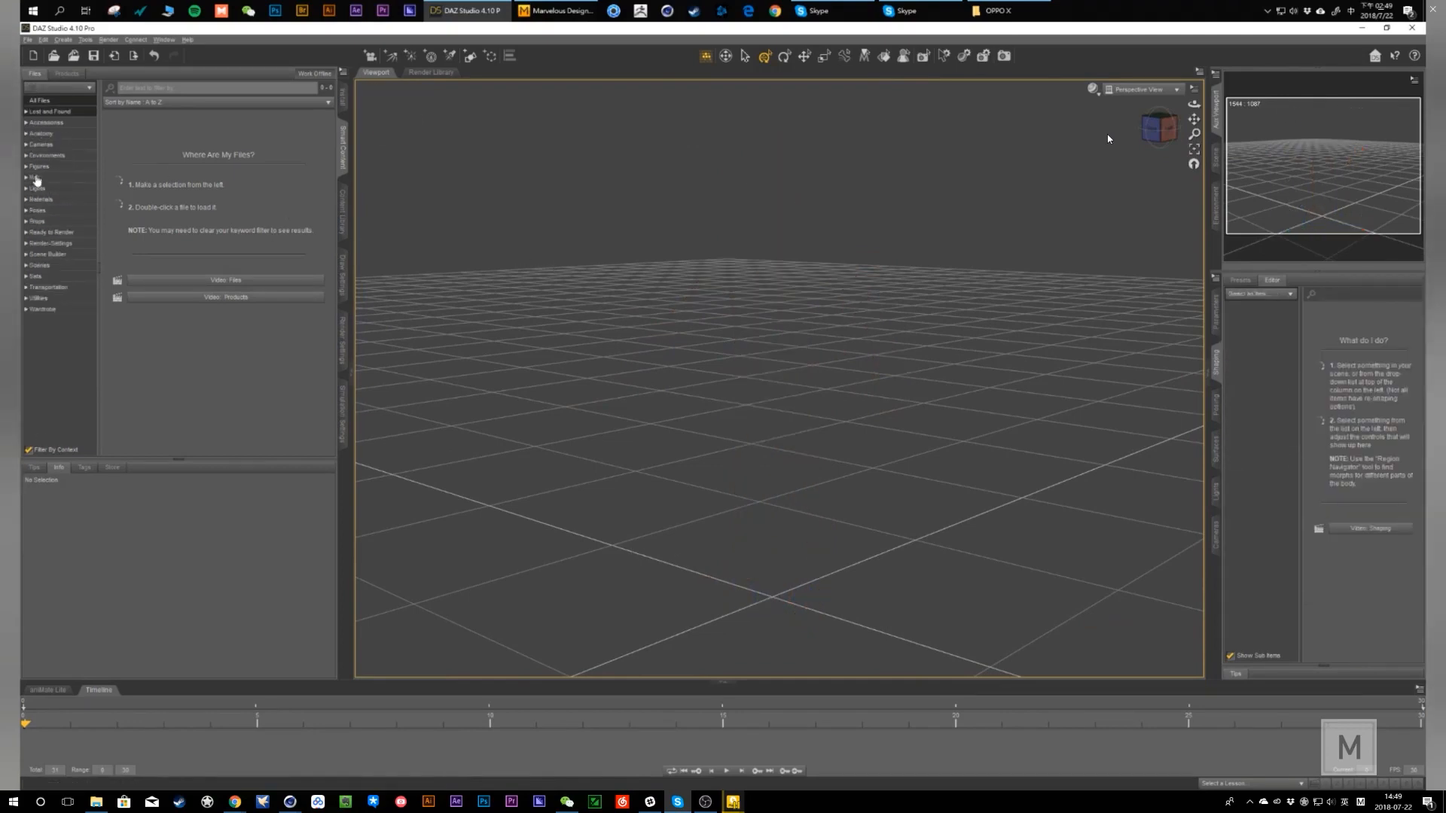
- Browse the creature, male and female figures in the content library and load Genesis 8 Basic Male into the empty scene
left_click(26, 167)
left_click(46, 177)
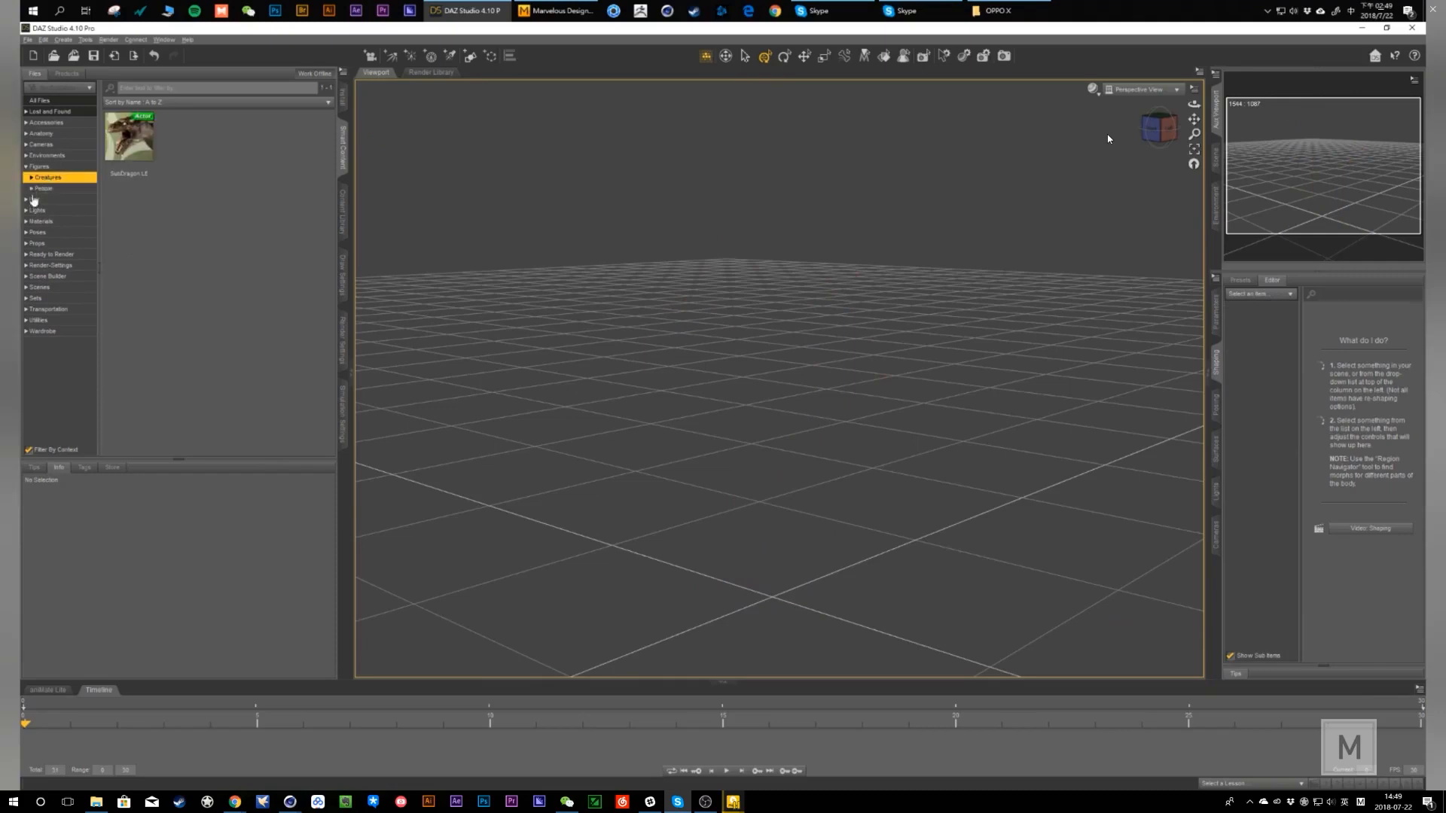
left_click(31, 189)
left_click(46, 210)
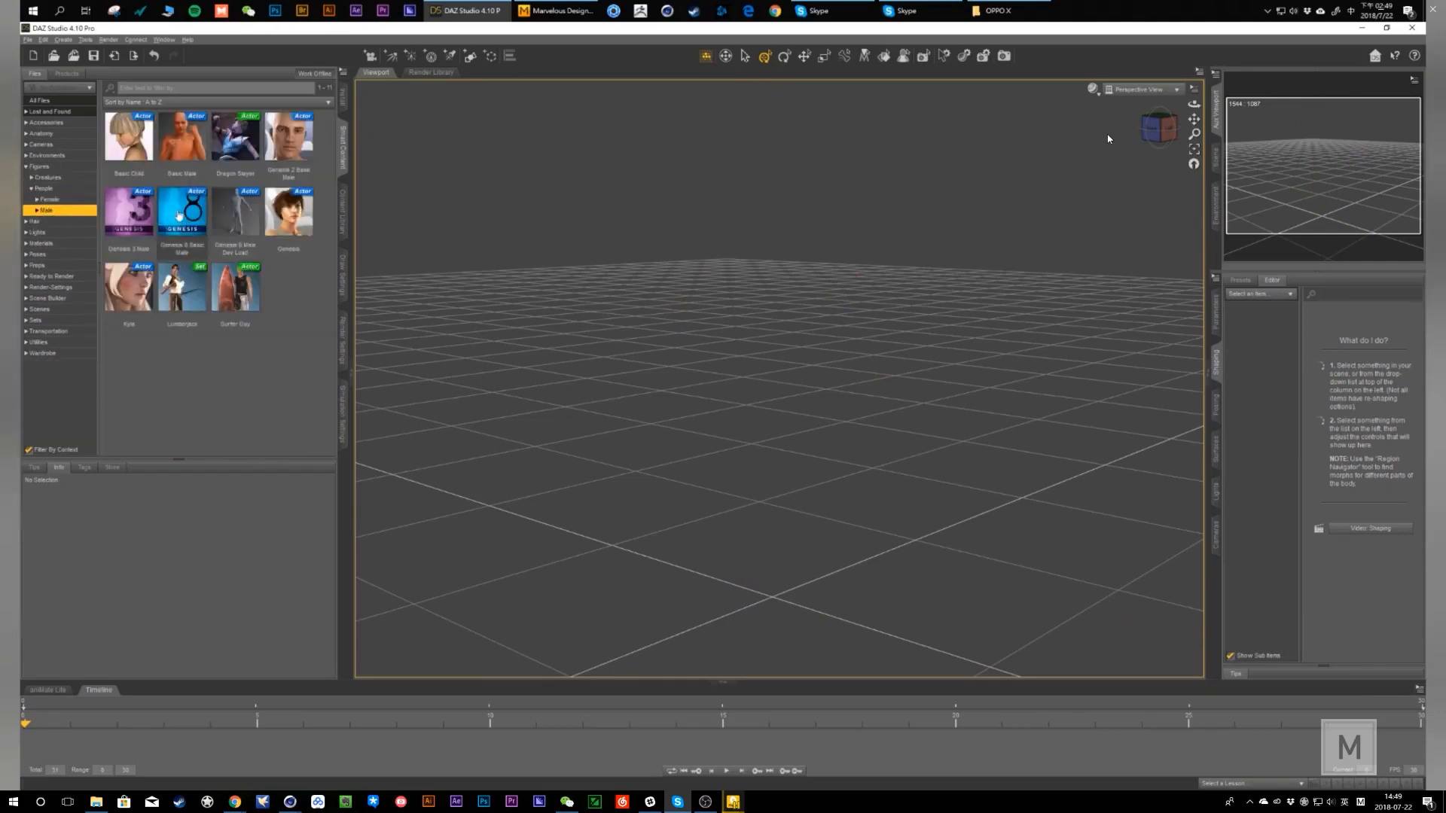
mouse_move(185, 224)
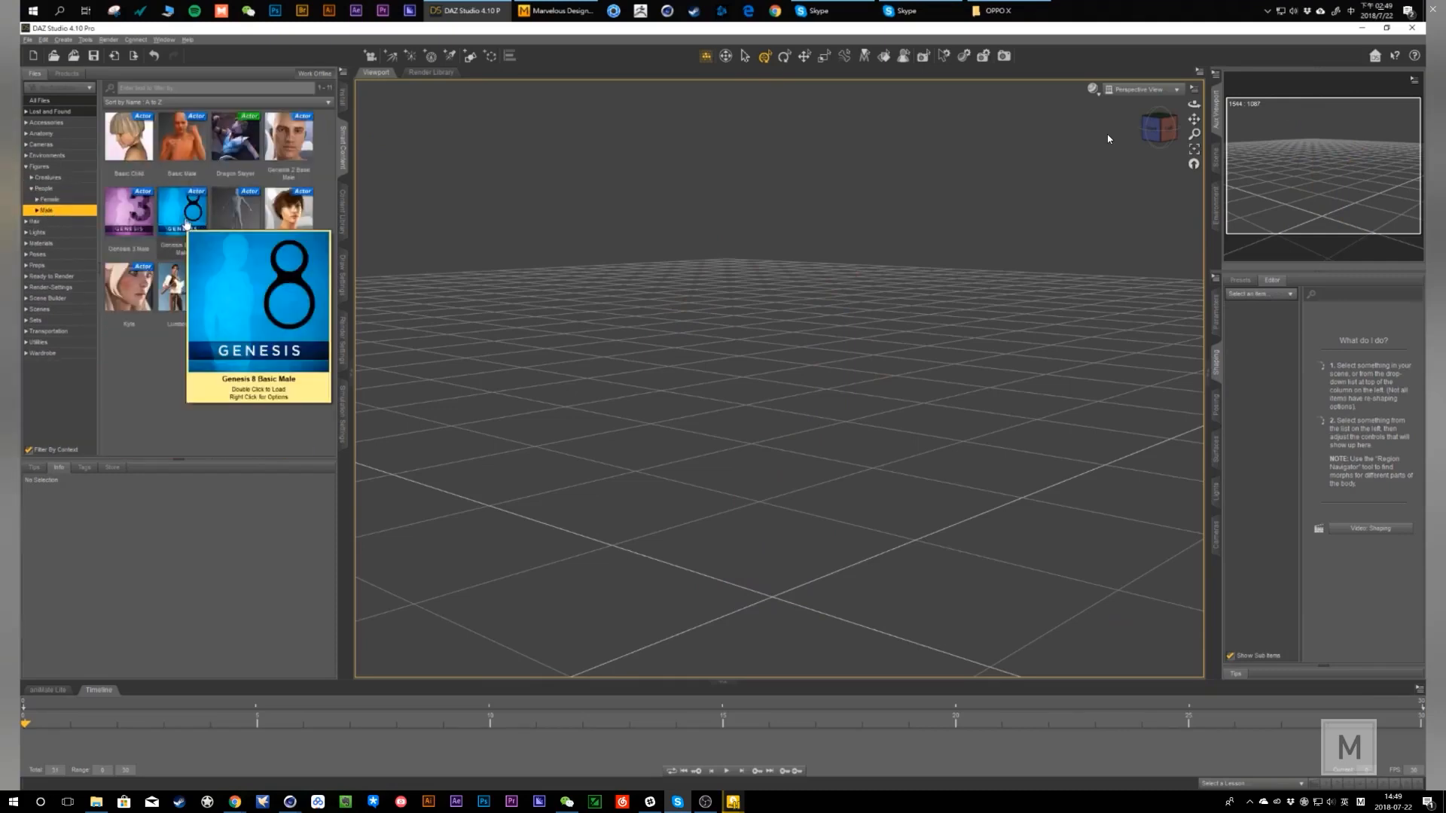
left_click(49, 199)
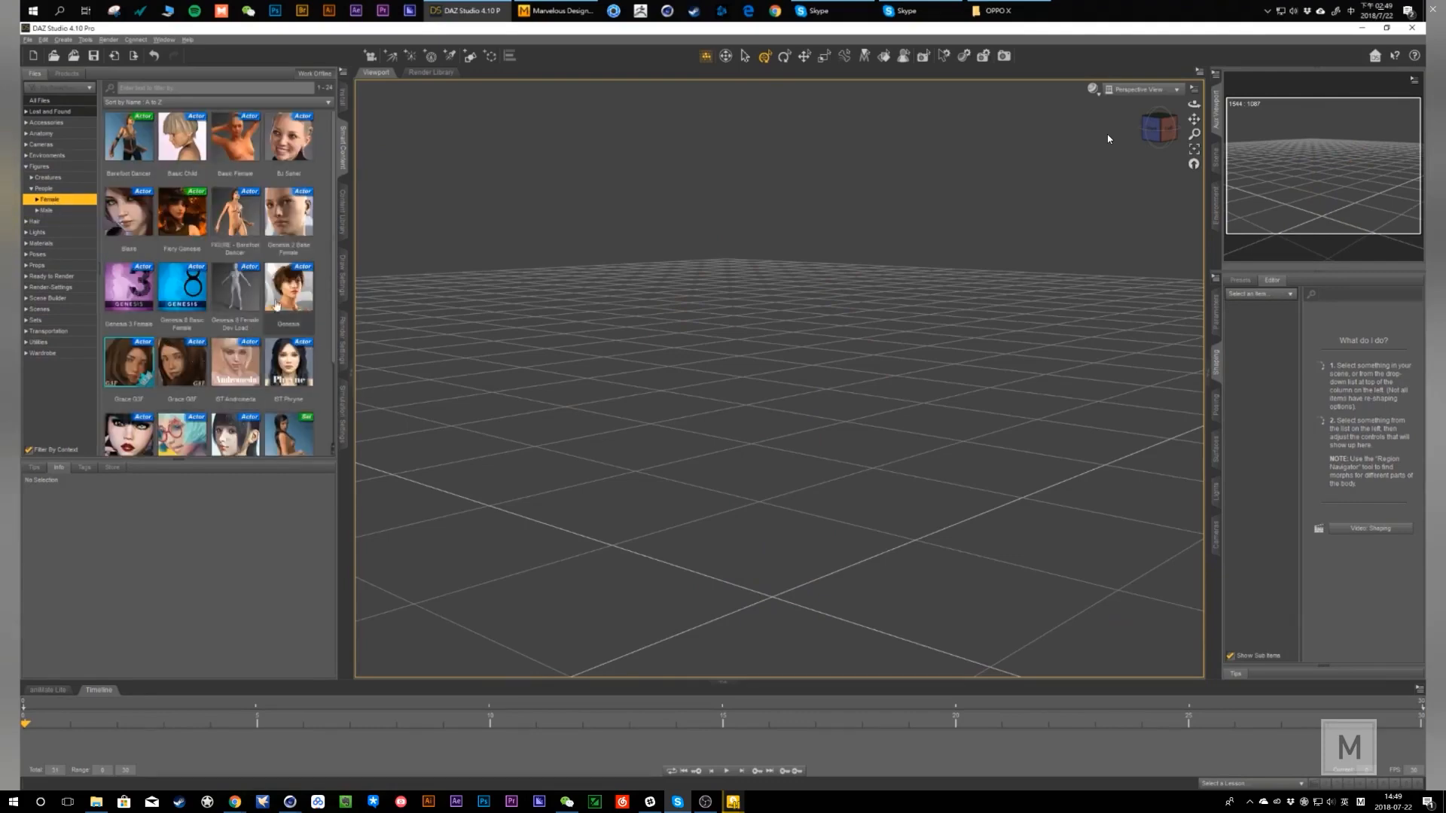
scroll(288, 334, "down", 2)
scroll(290, 321, "up", 2)
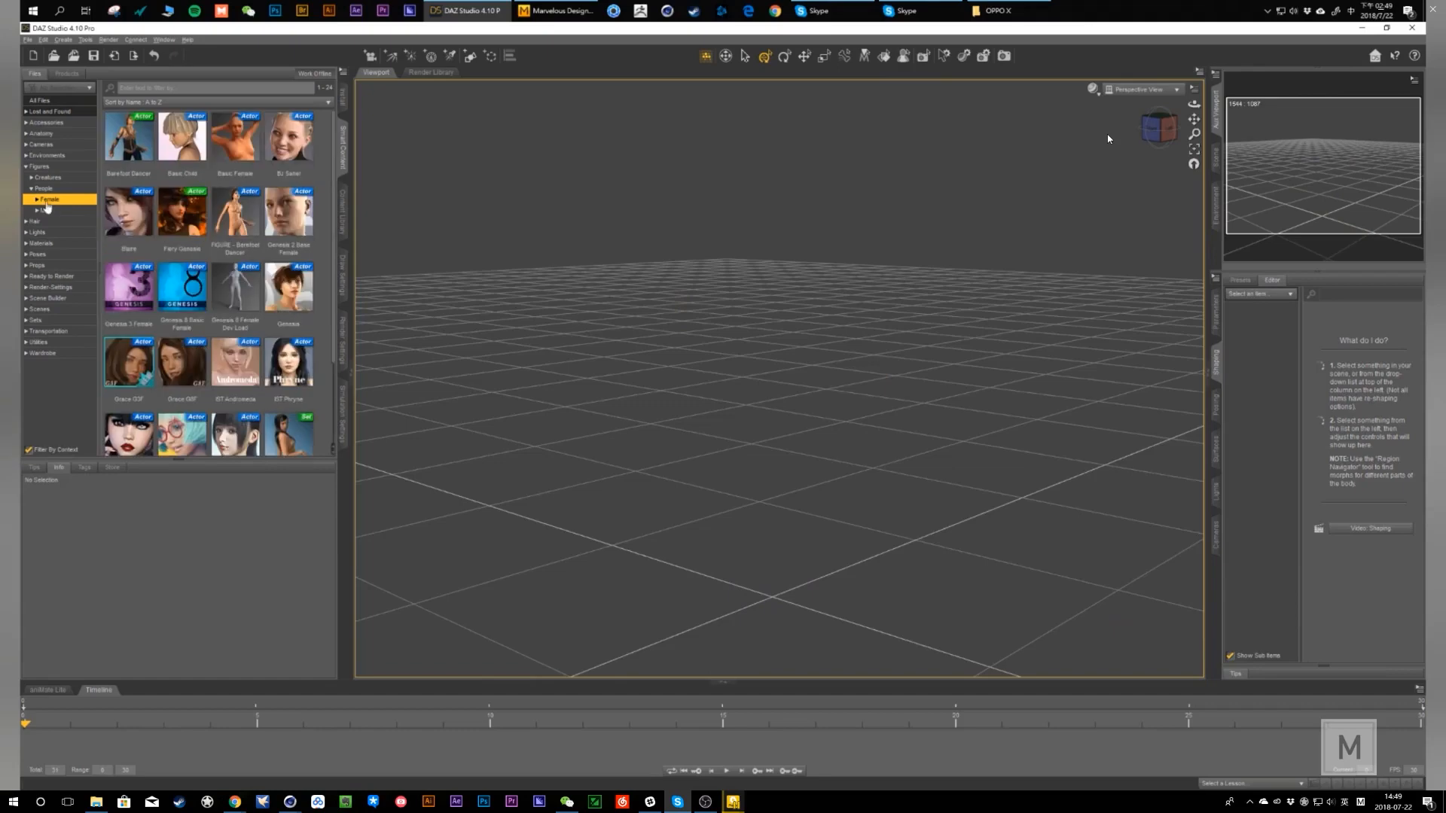
left_click(45, 211)
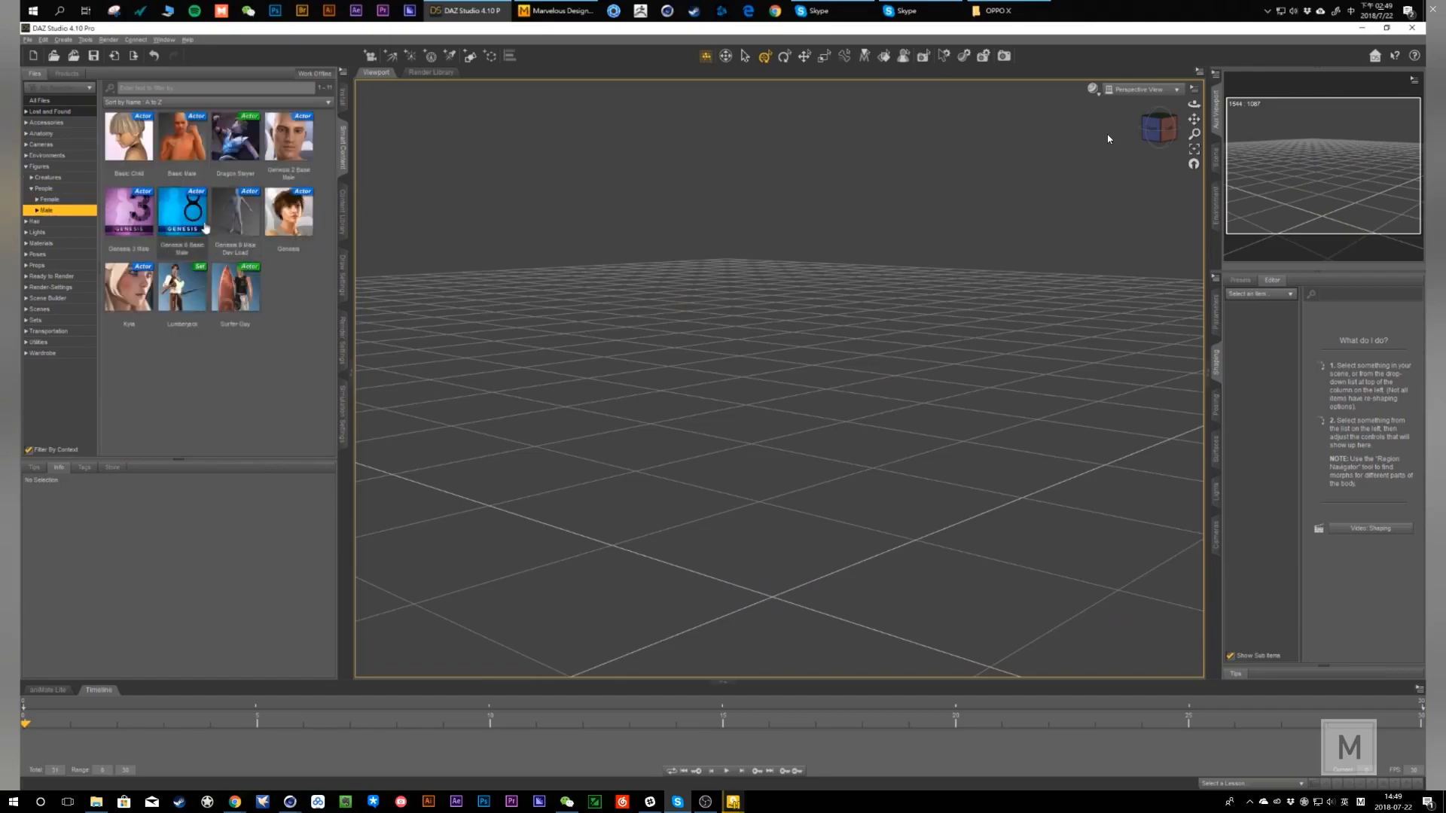
left_click(188, 223)
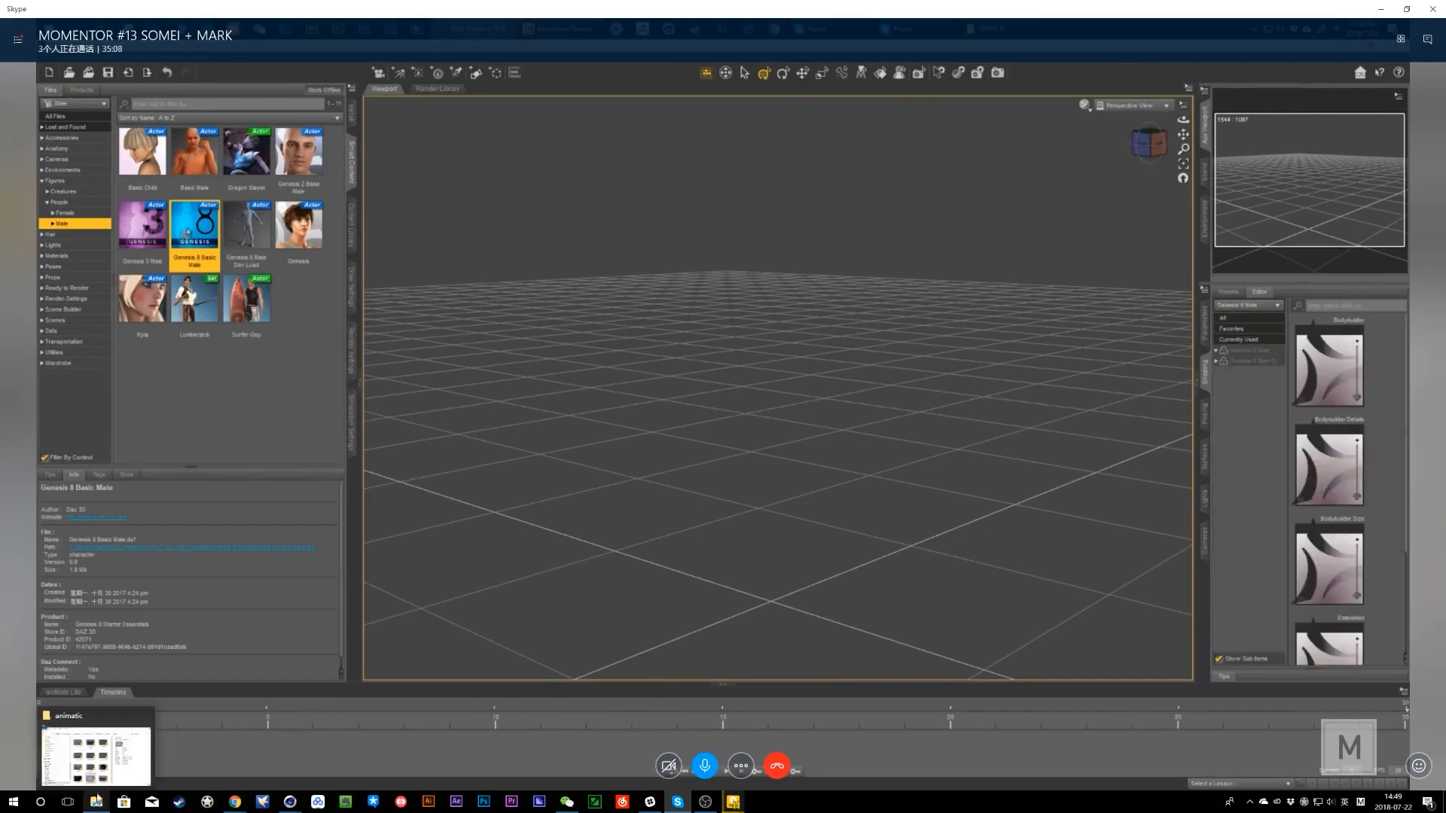
mouse_move(88, 773)
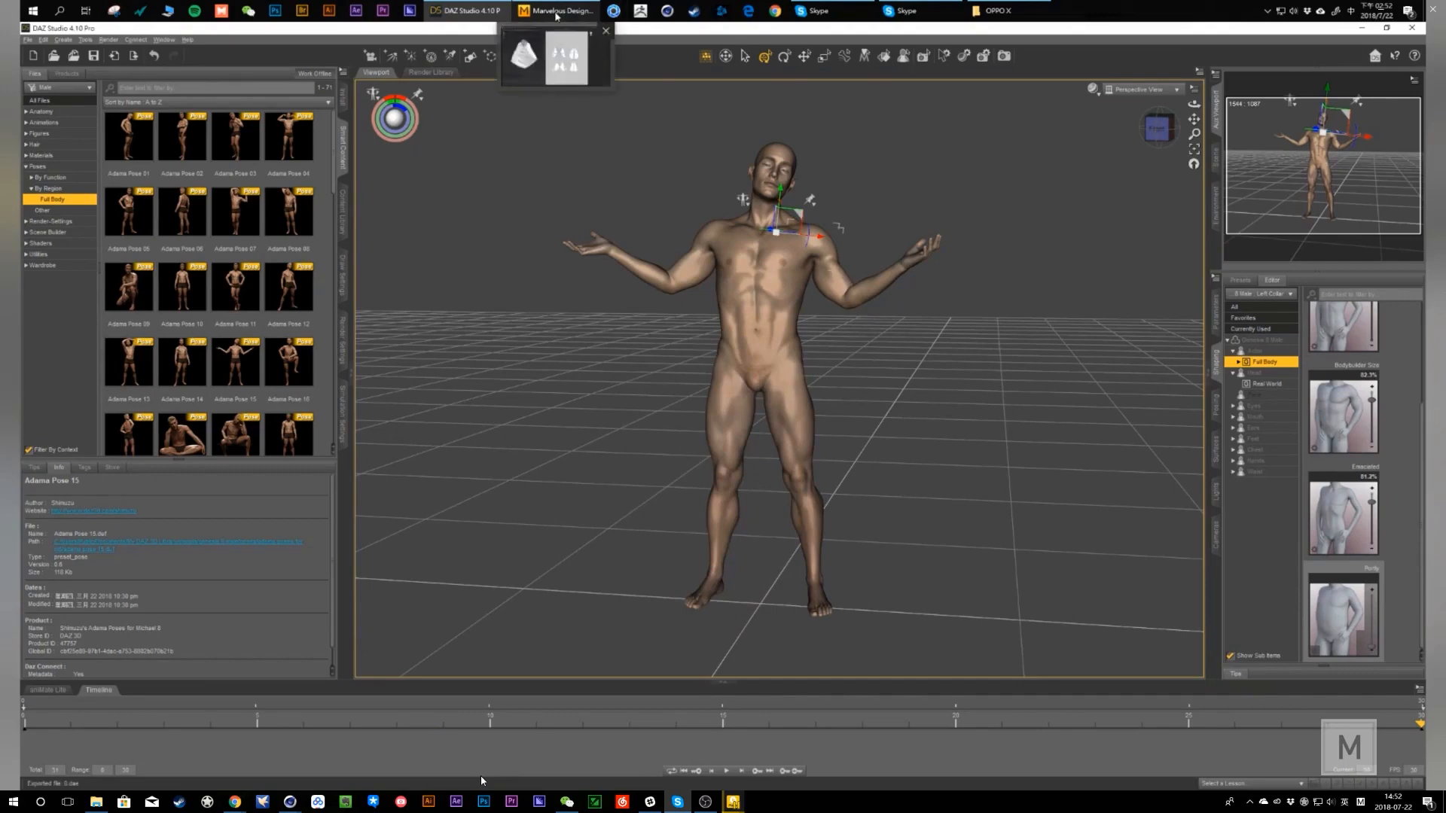
- Switch to Marvelous Designer and import the Collada file 0 from the desktop into the cloak project, closing the Avatar Editor
left_click(557, 13)
right_click_drag(443, 243, 505, 325)
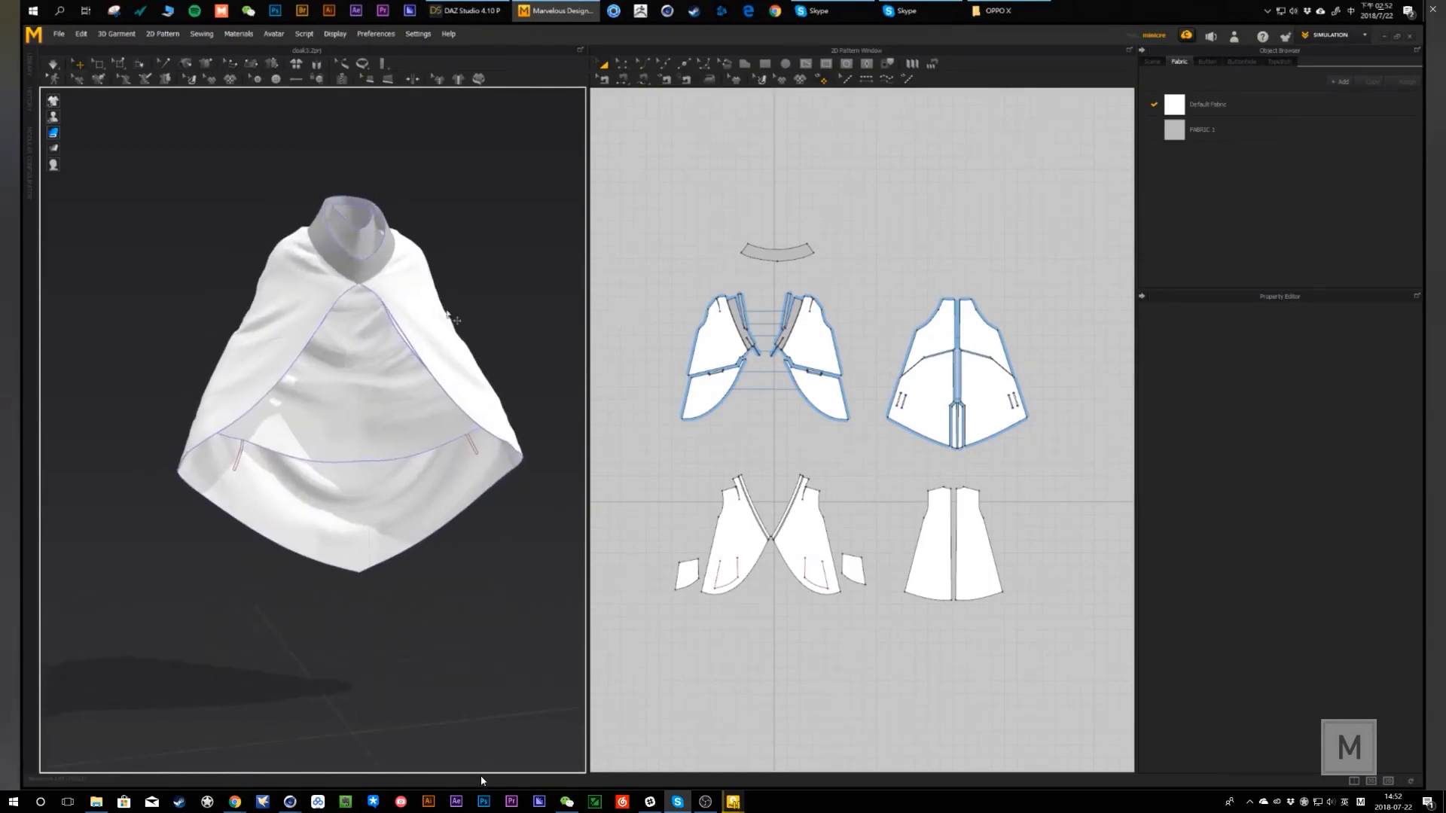
left_click(60, 34)
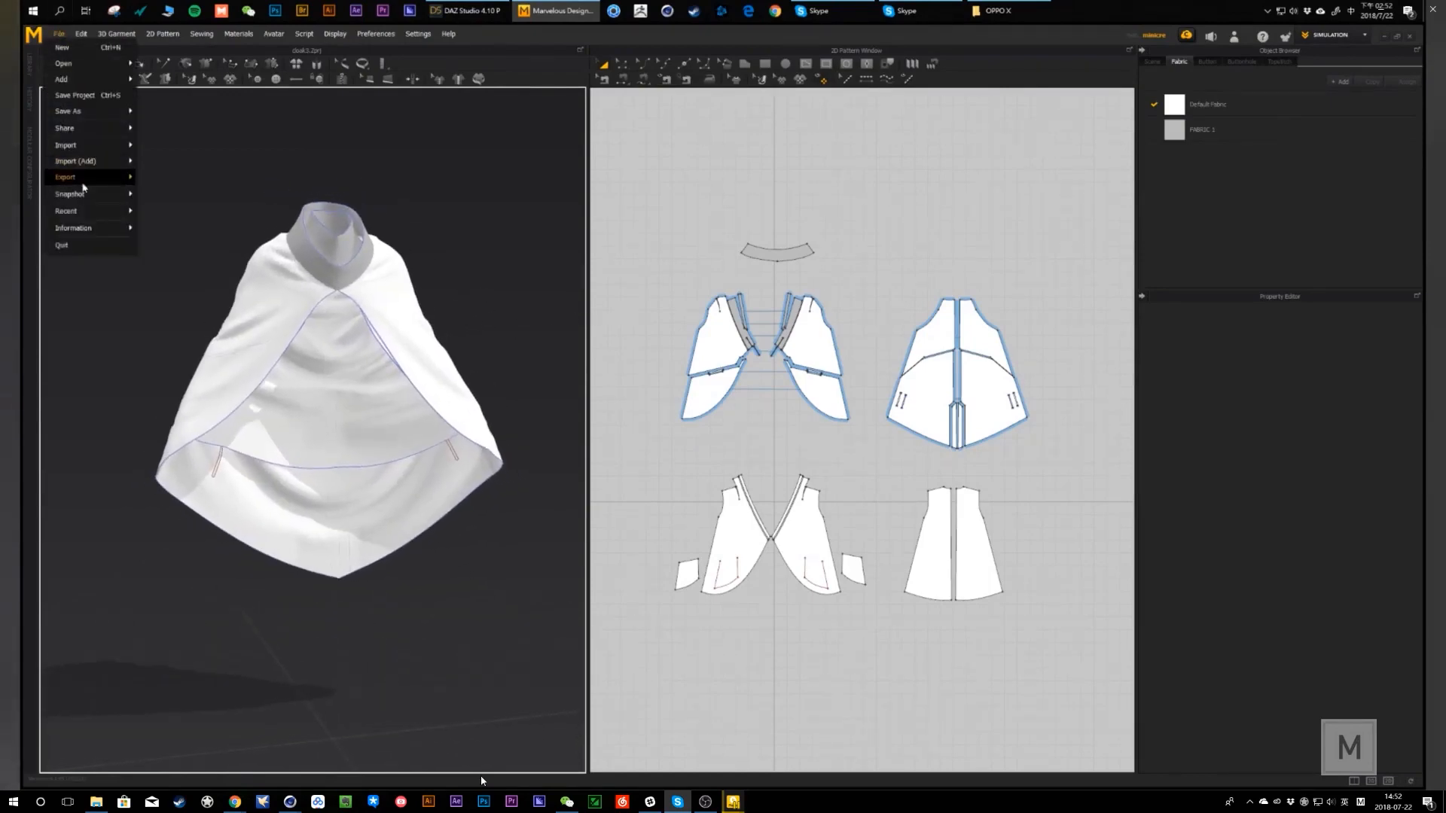
mouse_move(85, 147)
left_click(170, 162)
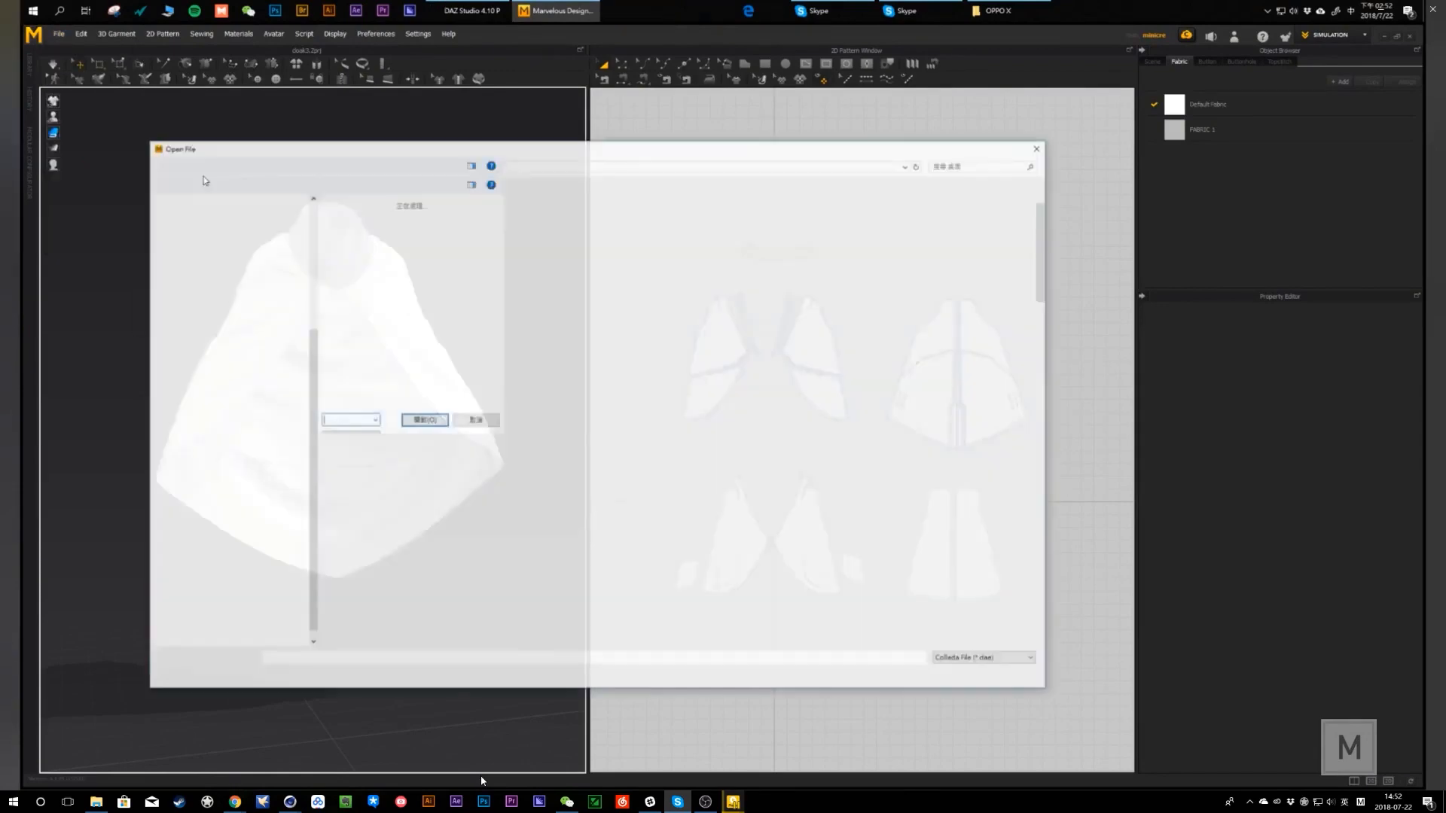
scroll(776, 512, "down", 10)
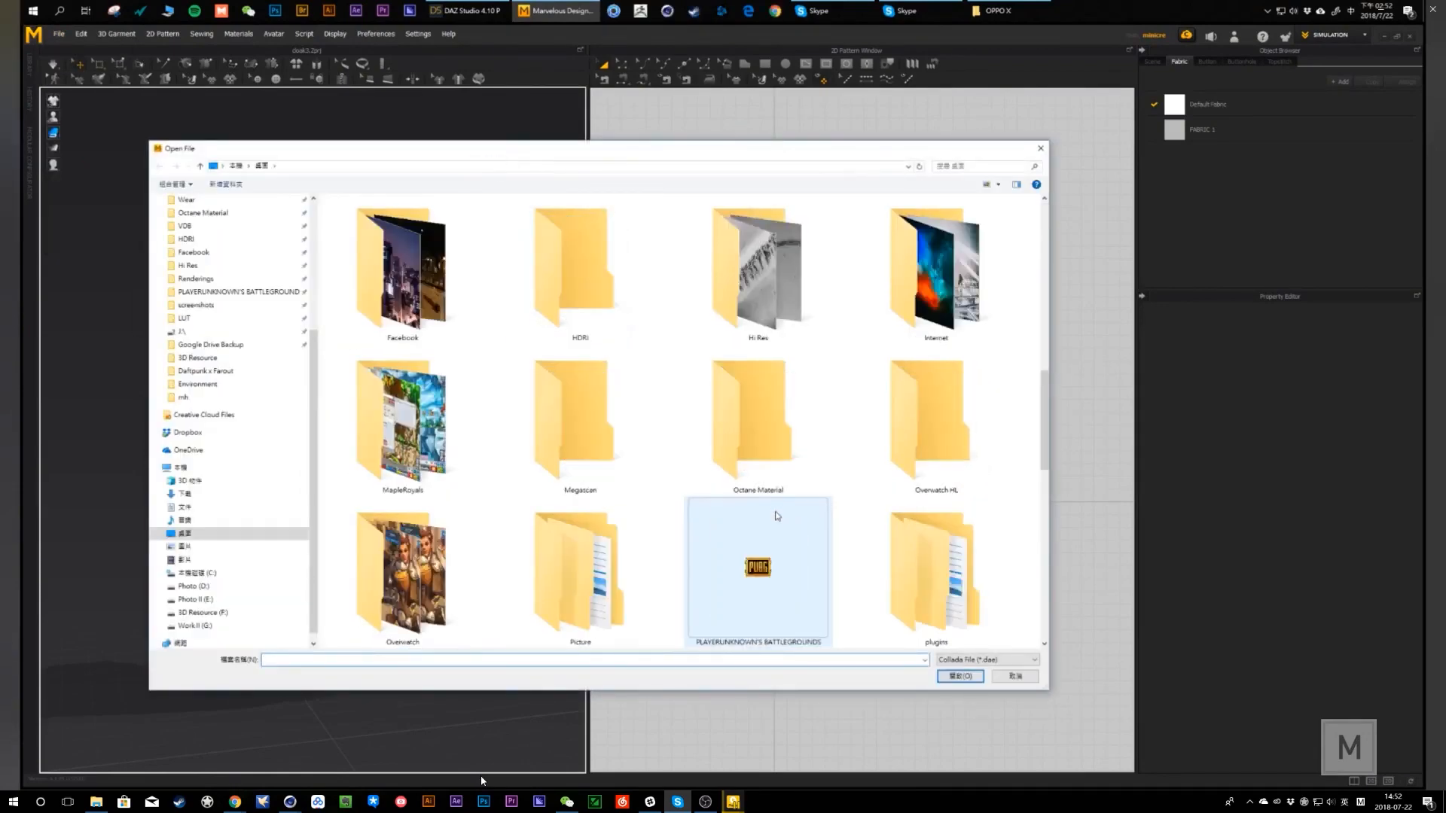
scroll(623, 548, "up", 12)
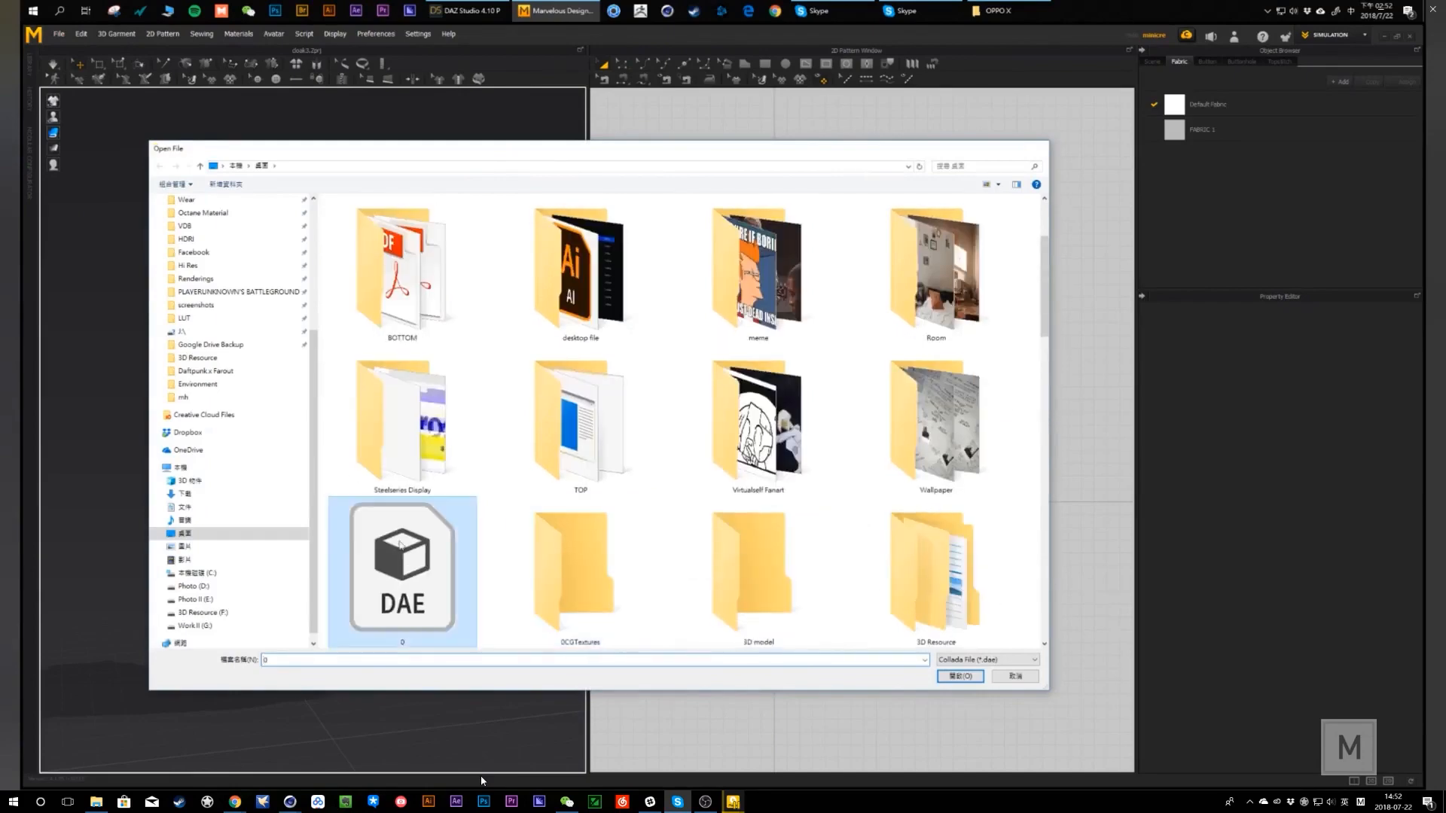
double_click(403, 566)
left_click(728, 562)
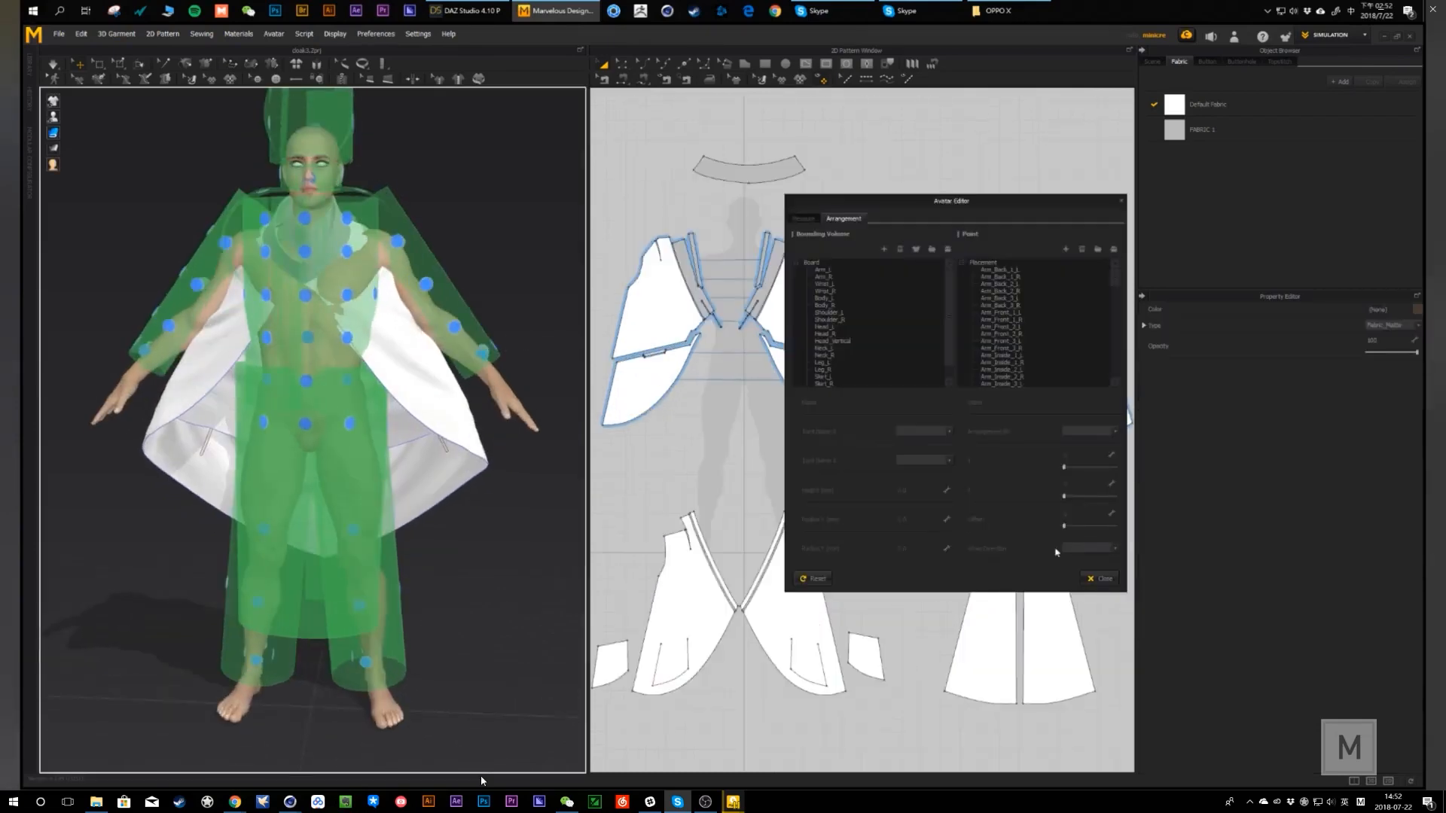
left_click(1099, 580)
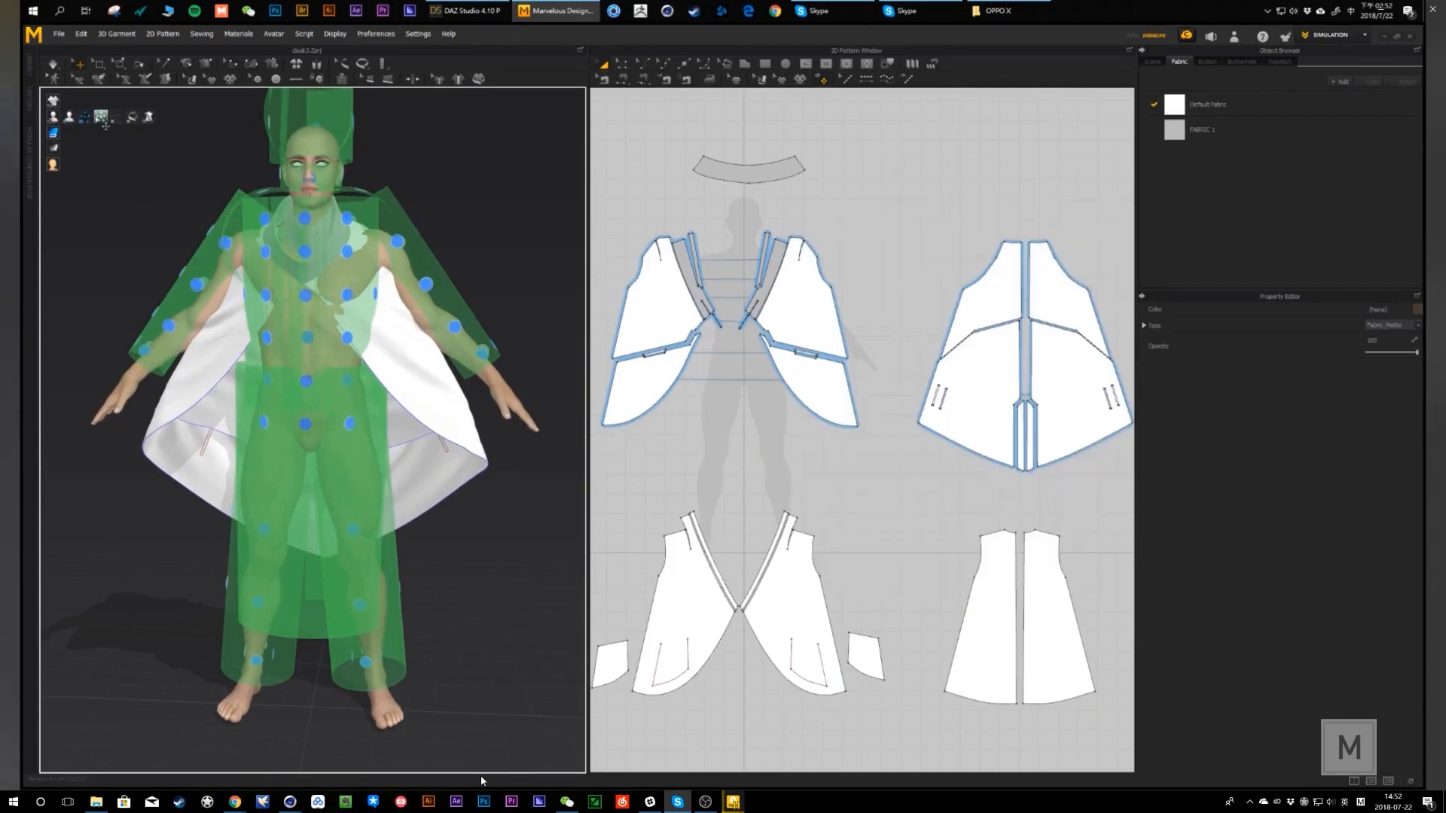
- Hide the avatar's arrangement bounding volumes and arrangement points so the cloak and body can be viewed clearly
left_click(101, 117)
left_click(84, 116)
mouse_move(482, 271)
right_mouse_down()
mouse_move(545, 281)
mouse_move(500, 268)
right_mouse_up()
scroll(467, 362, "down", 1)
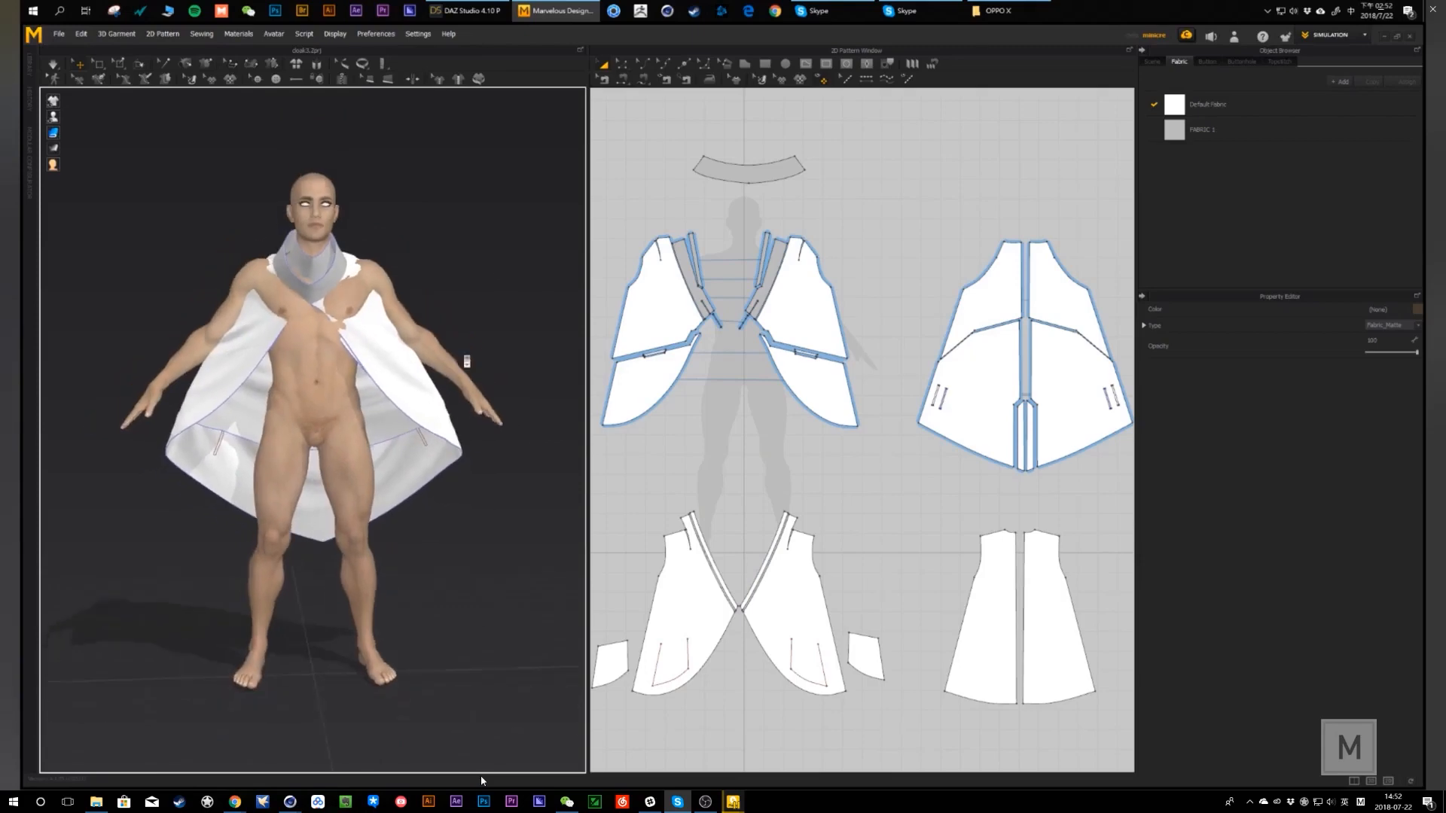
mouse_move(472, 490)
right_mouse_down()
mouse_move(513, 487)
mouse_move(491, 477)
right_mouse_up()
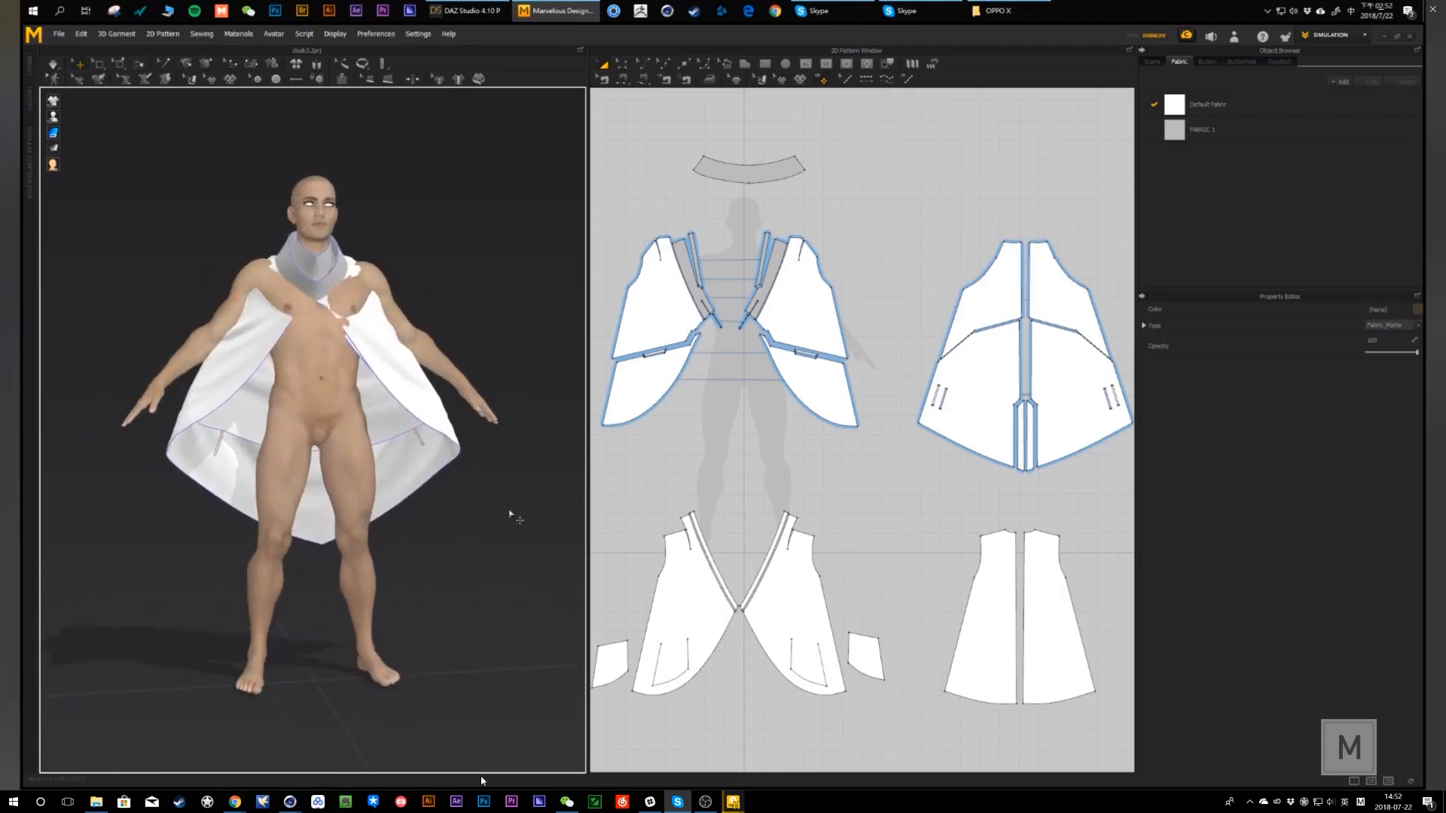
- Move all the cloak's pattern pieces slightly upward on the avatar, and select the cloak's lower front panel
scroll(856, 438, "down", 2)
left_click_drag(642, 232, 1073, 667)
right_click_drag(320, 398, 316, 395)
left_click_drag(327, 342, 325, 327)
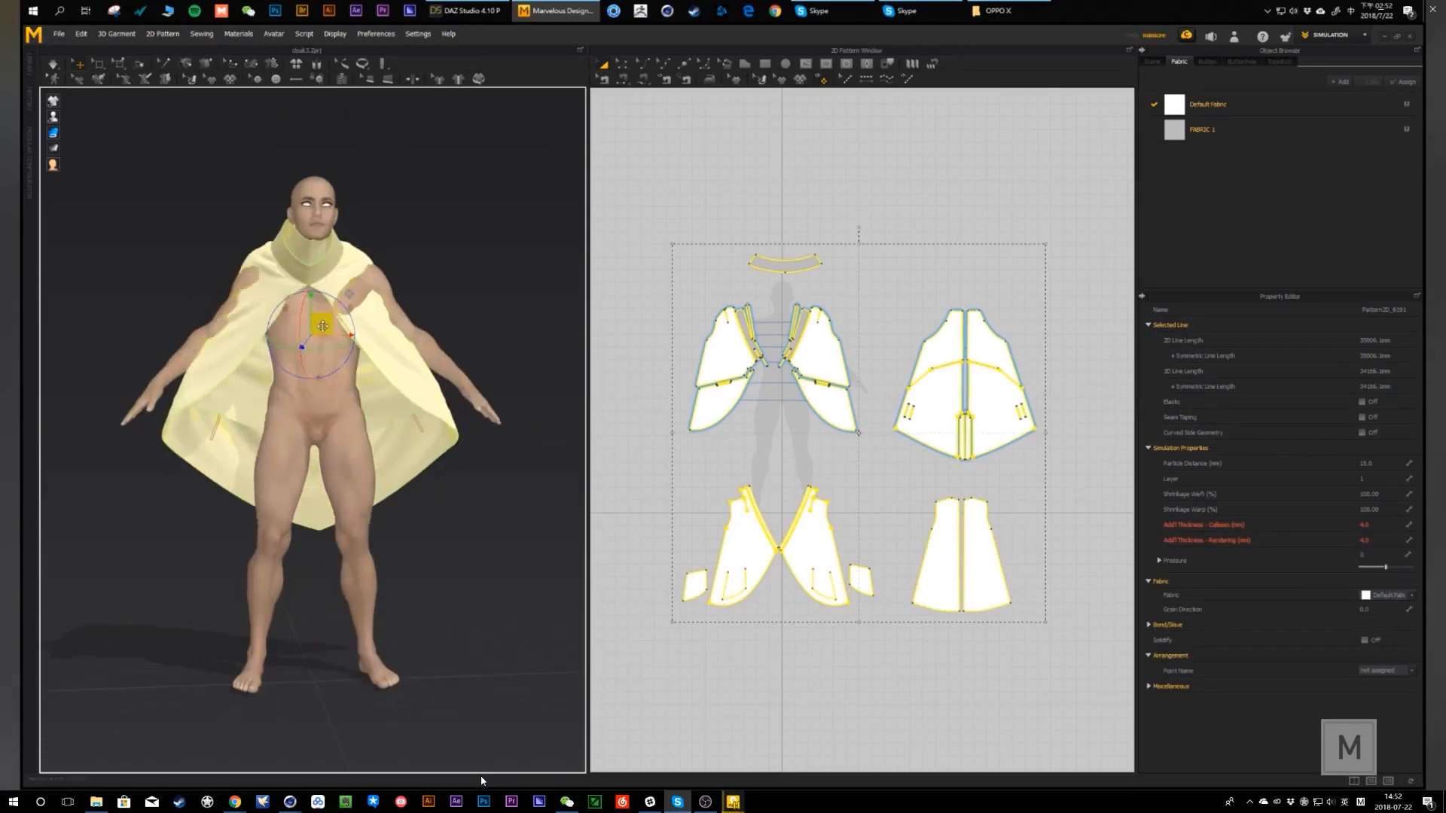
mouse_move(301, 391)
right_mouse_down()
mouse_move(362, 393)
mouse_move(324, 396)
right_mouse_up()
left_click(400, 340)
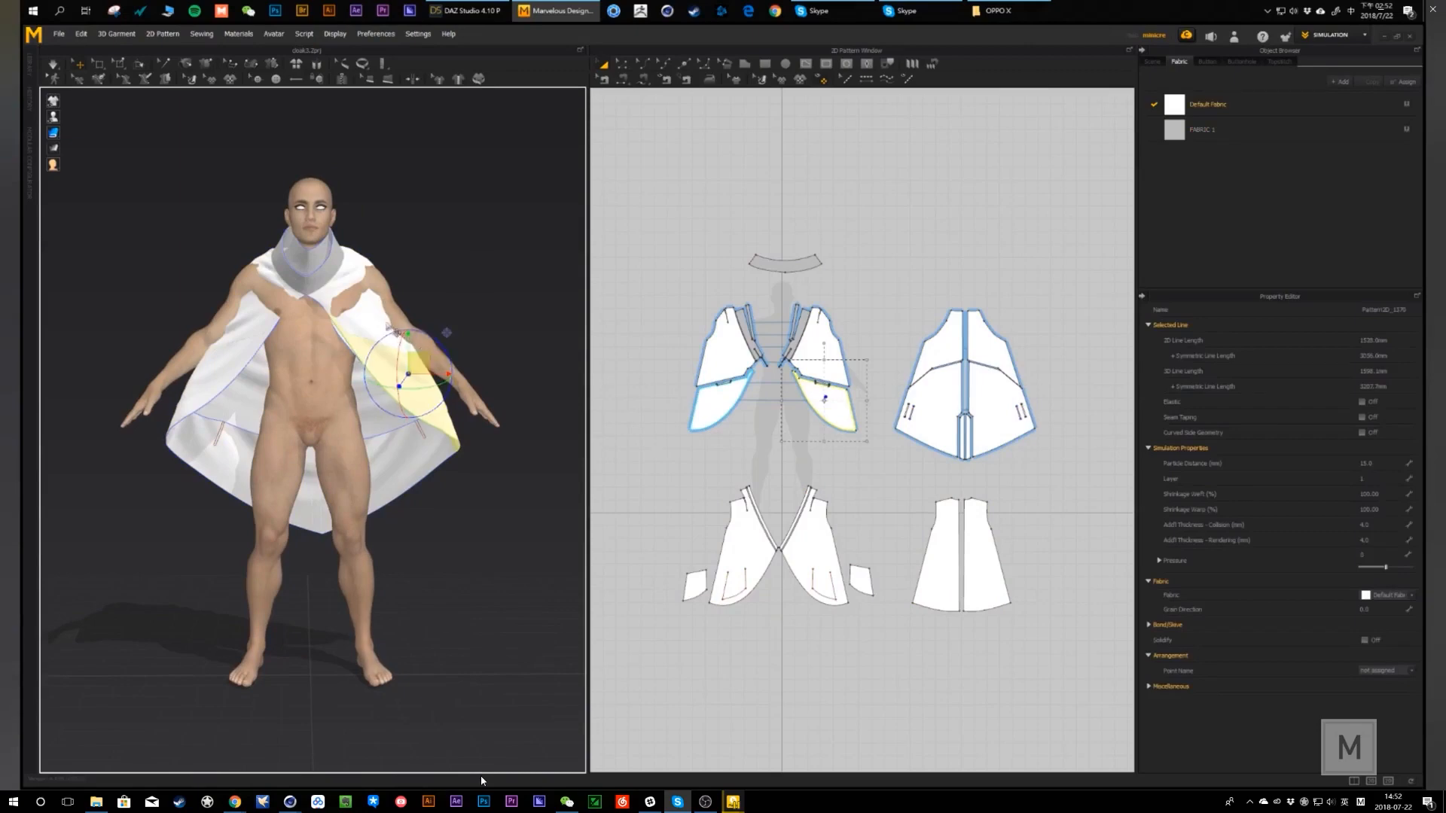
- Select both front lining pieces with their small pocket pieces and check how they sit on the avatar from the front and side
left_click(695, 488)
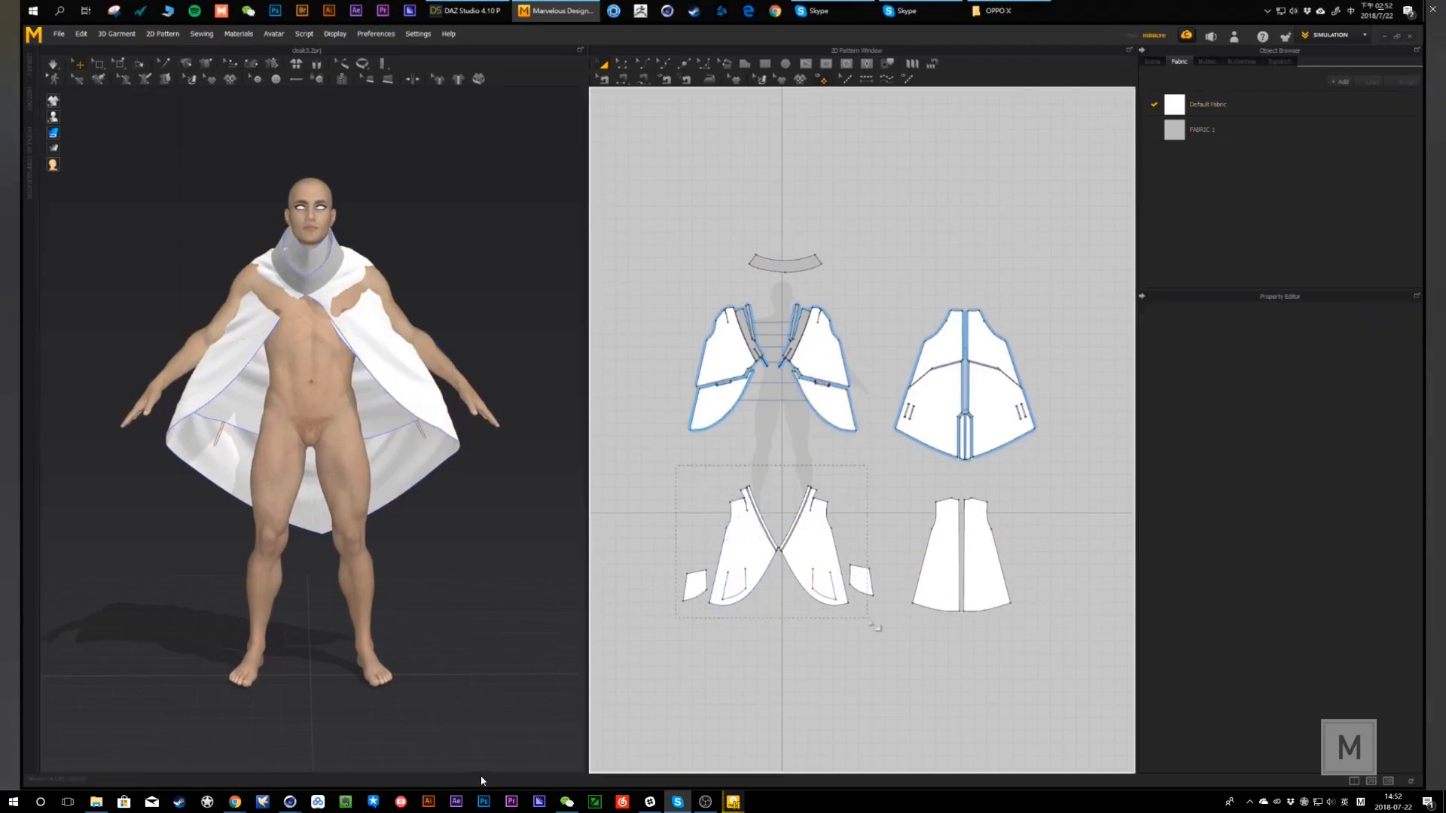
left_click_drag(888, 626, 886, 624)
mouse_move(309, 361)
right_mouse_down()
mouse_move(241, 360)
mouse_move(293, 367)
right_mouse_up()
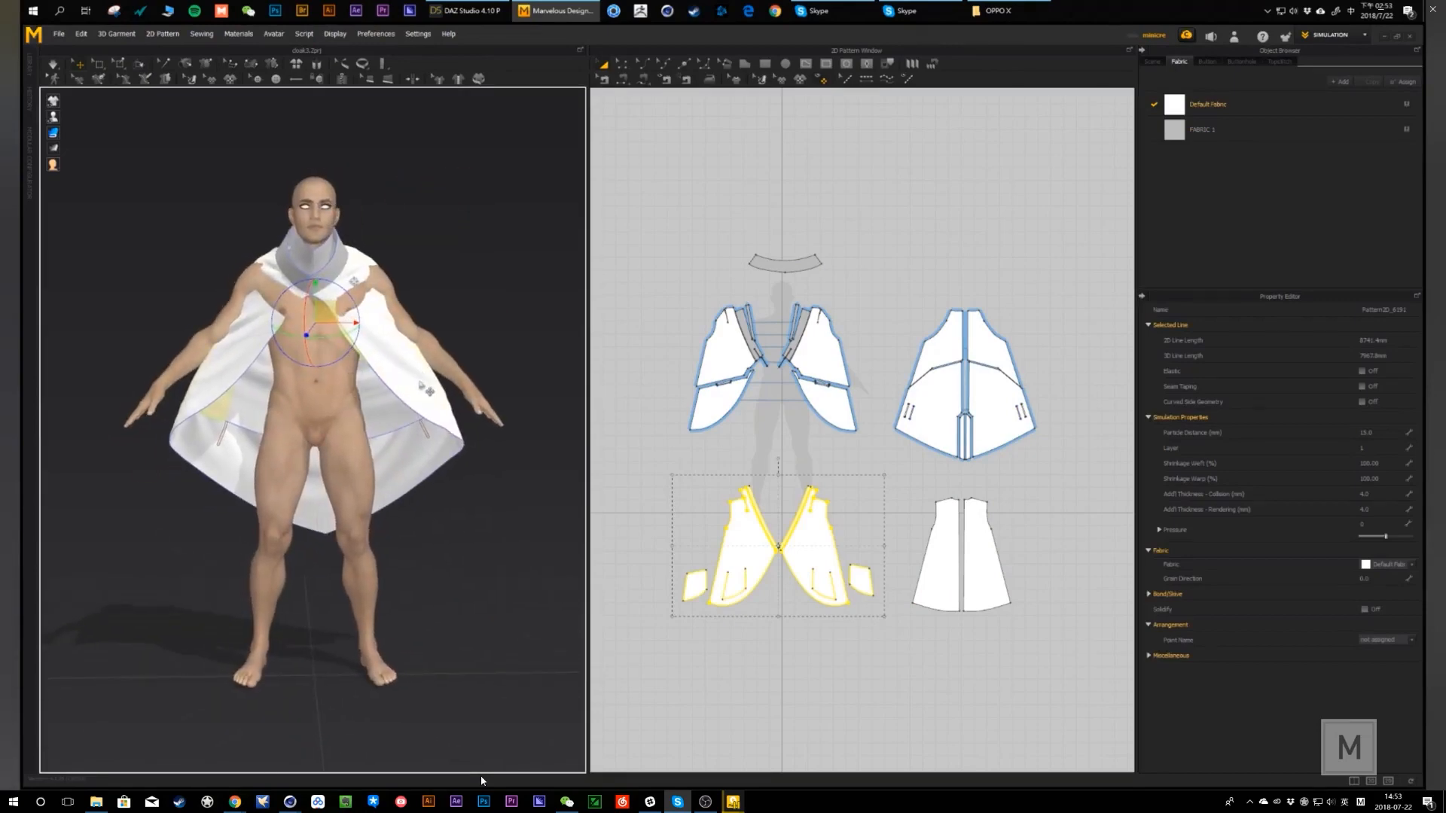
left_click(416, 387)
left_click_drag(425, 374, 452, 391)
right_click_drag(451, 391, 303, 414)
left_click(480, 394)
right_click_drag(480, 394, 549, 396)
- Select the cloak's outer back panels and shift them slightly away behind the avatar
middle_click_drag(901, 327, 868, 325)
left_click_drag(845, 289, 1017, 473)
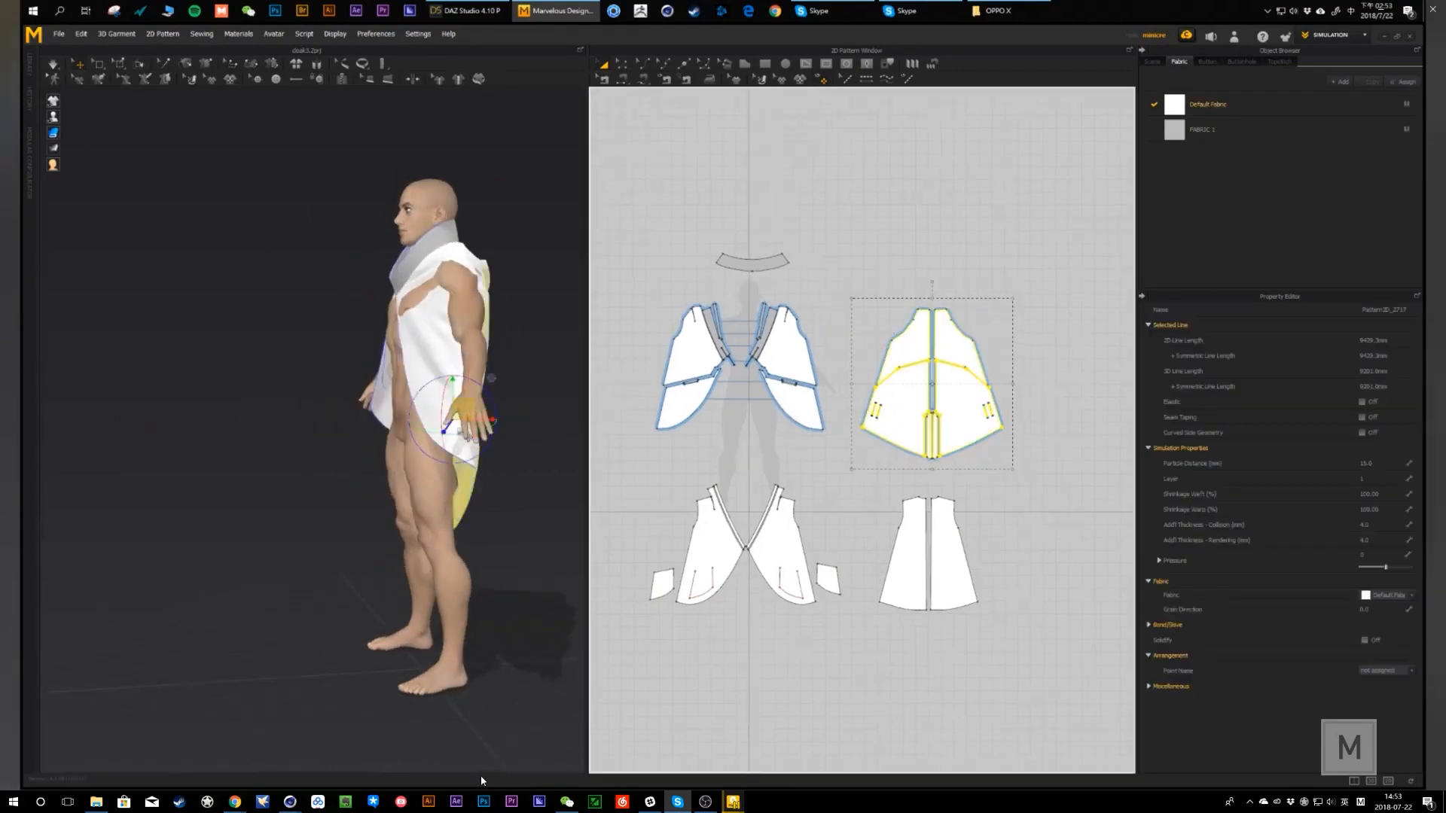
right_click_drag(460, 430, 388, 419)
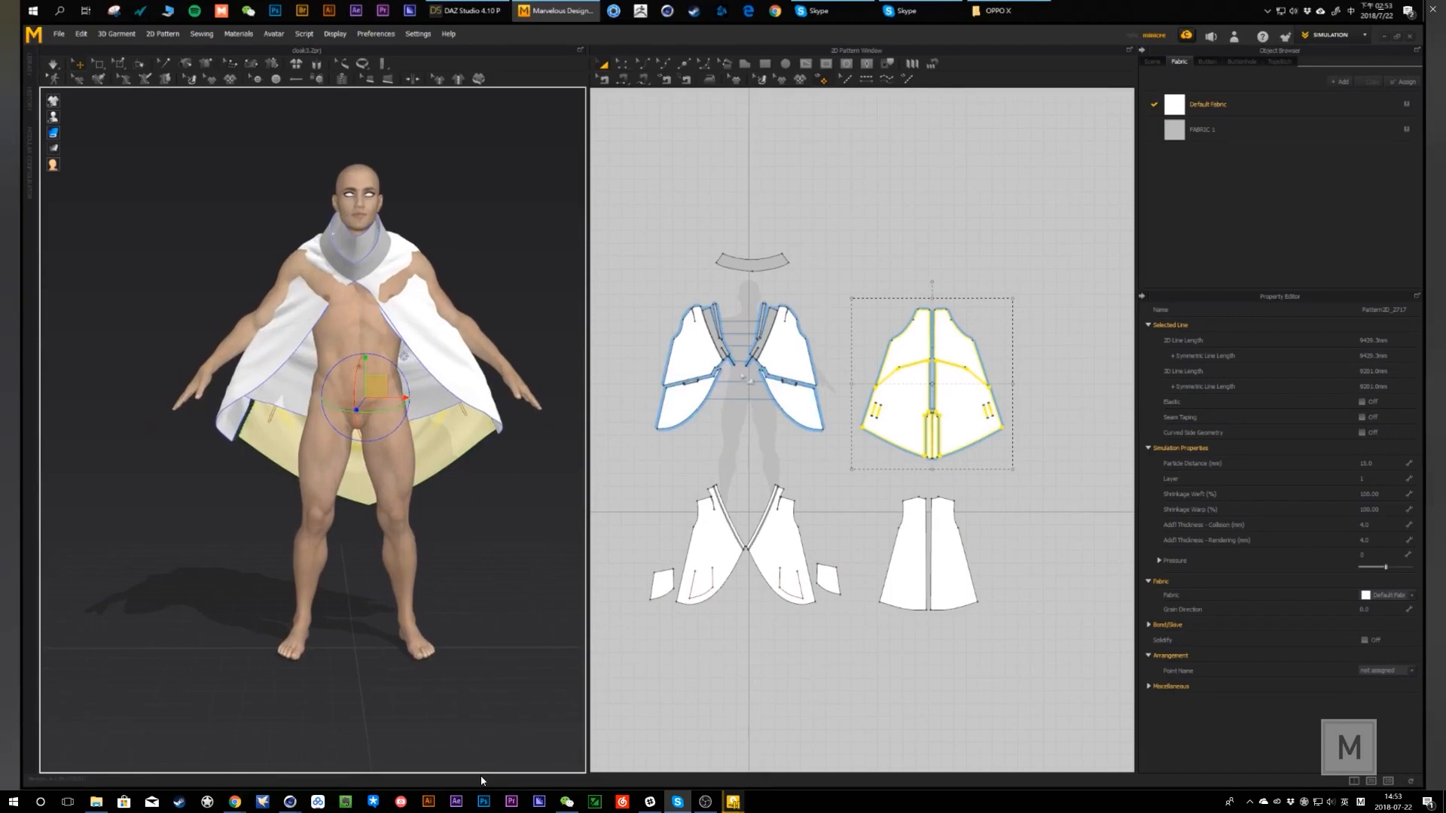
- Move the outer front panels and the front lining on the avatar's right side outward over the right arm
left_click_drag(646, 288, 742, 448)
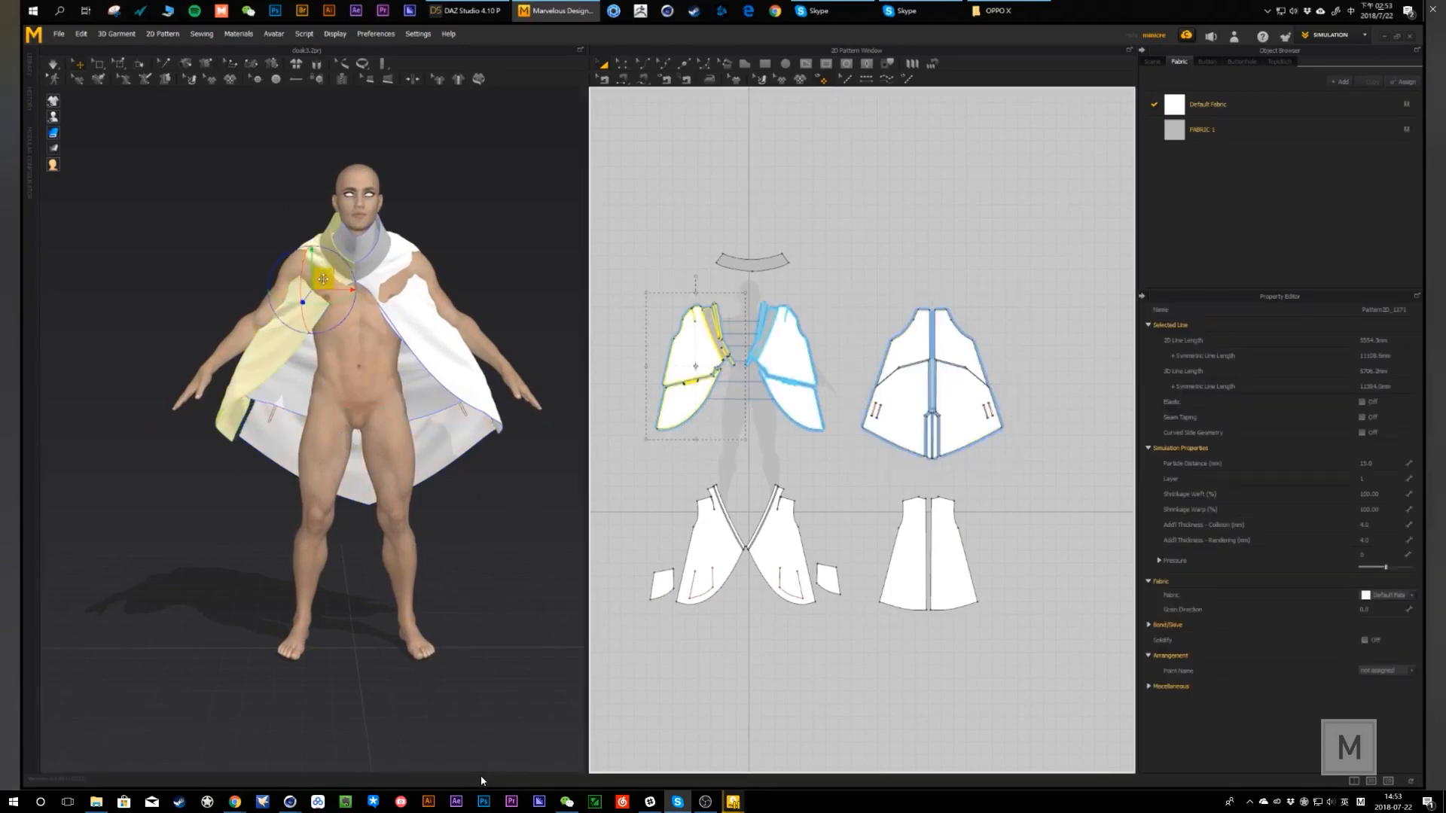
left_click_drag(322, 282, 281, 262)
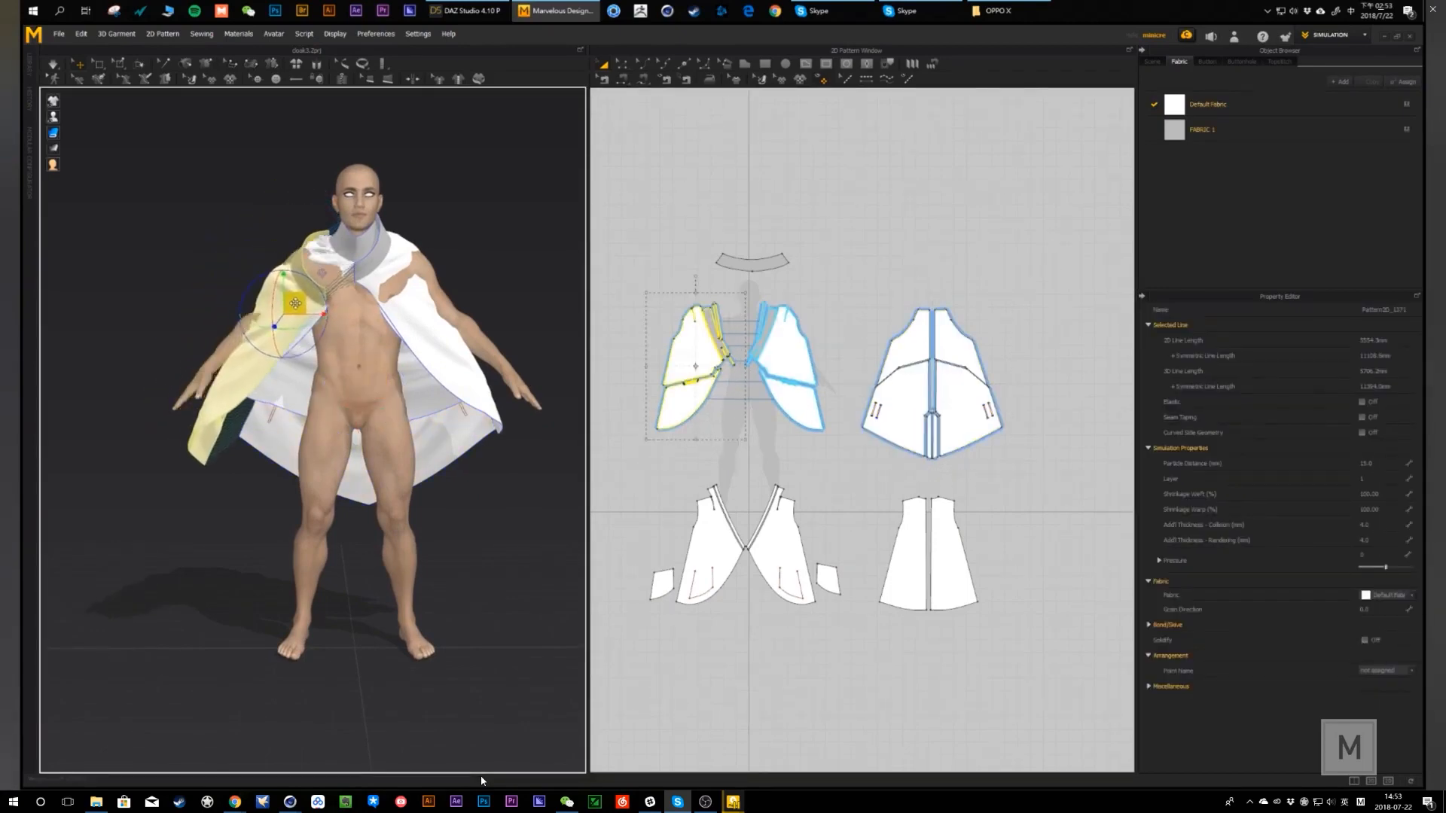
right_click_drag(339, 381, 314, 358)
left_click(296, 322)
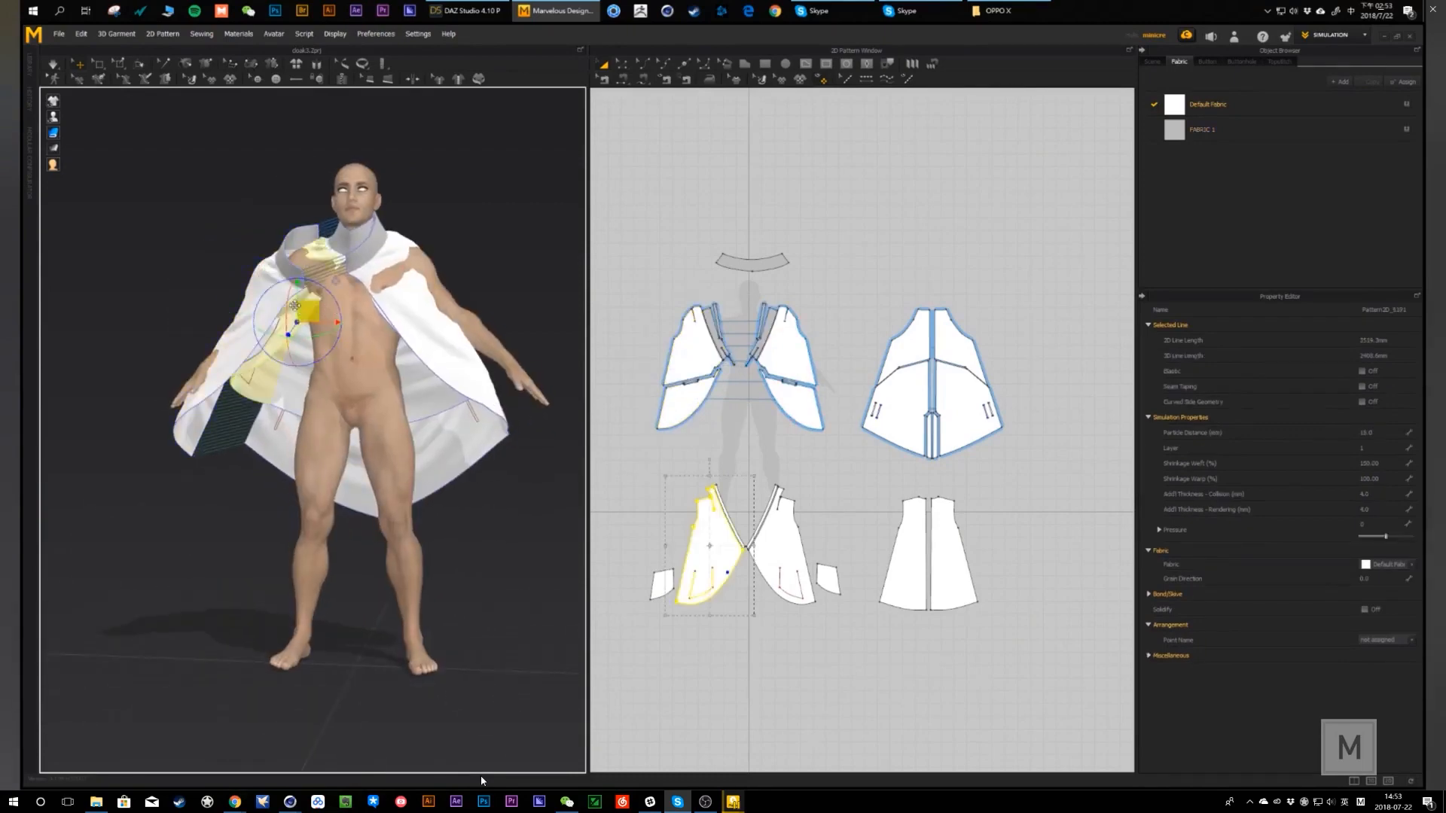
left_click_drag(300, 307, 284, 315)
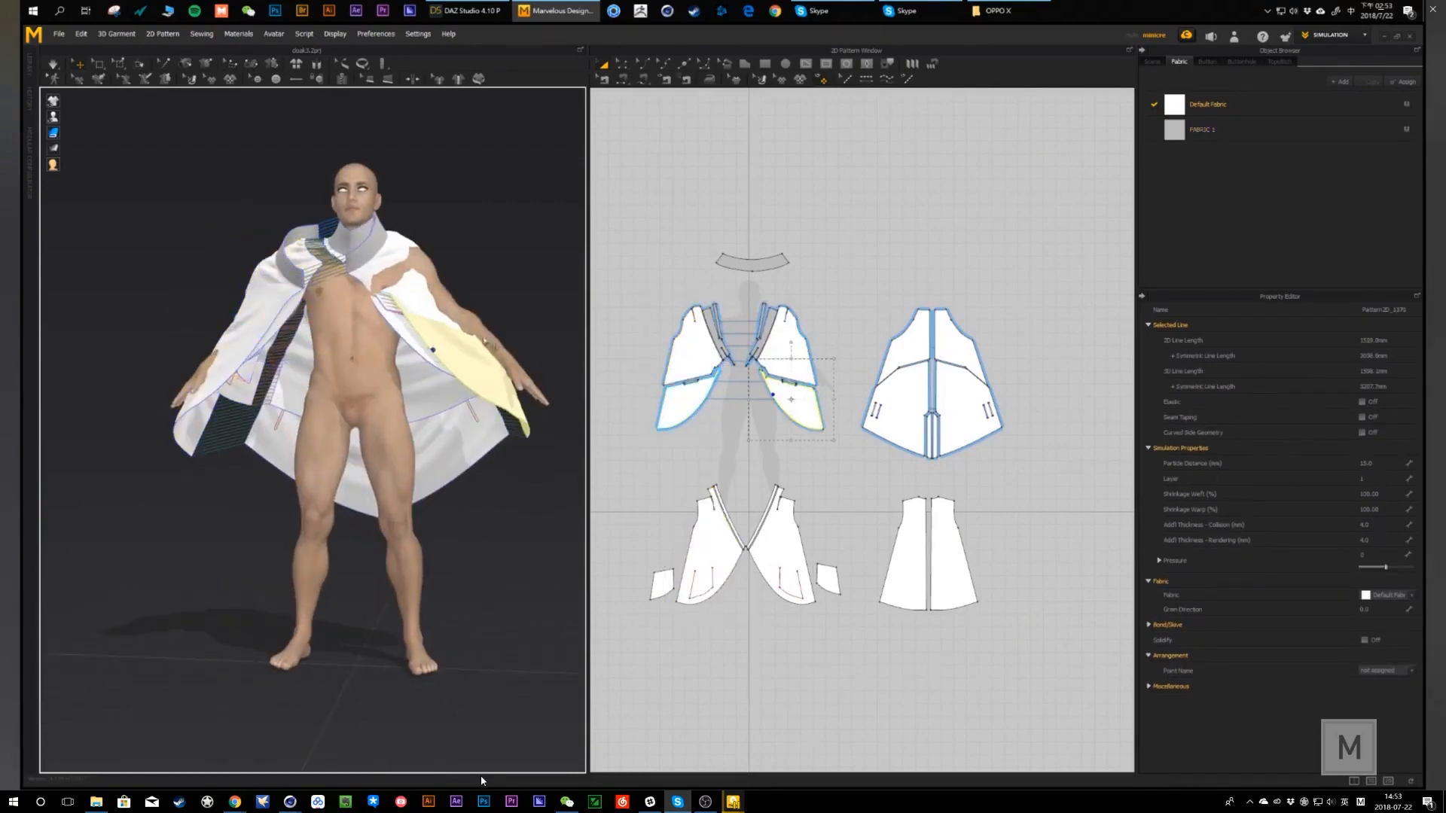
left_click_drag(619, 275, 738, 445)
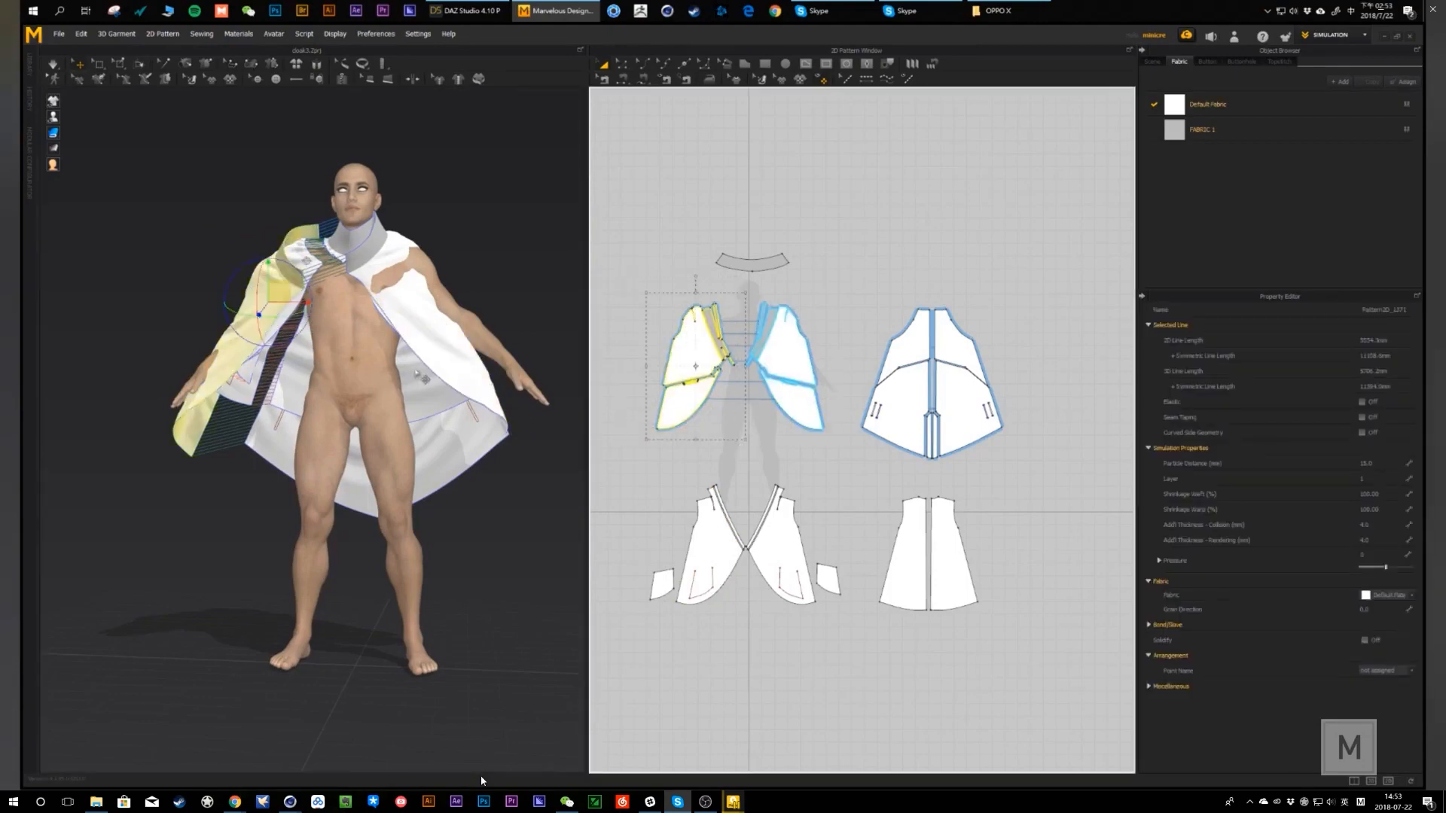
right_click_drag(423, 378, 408, 361)
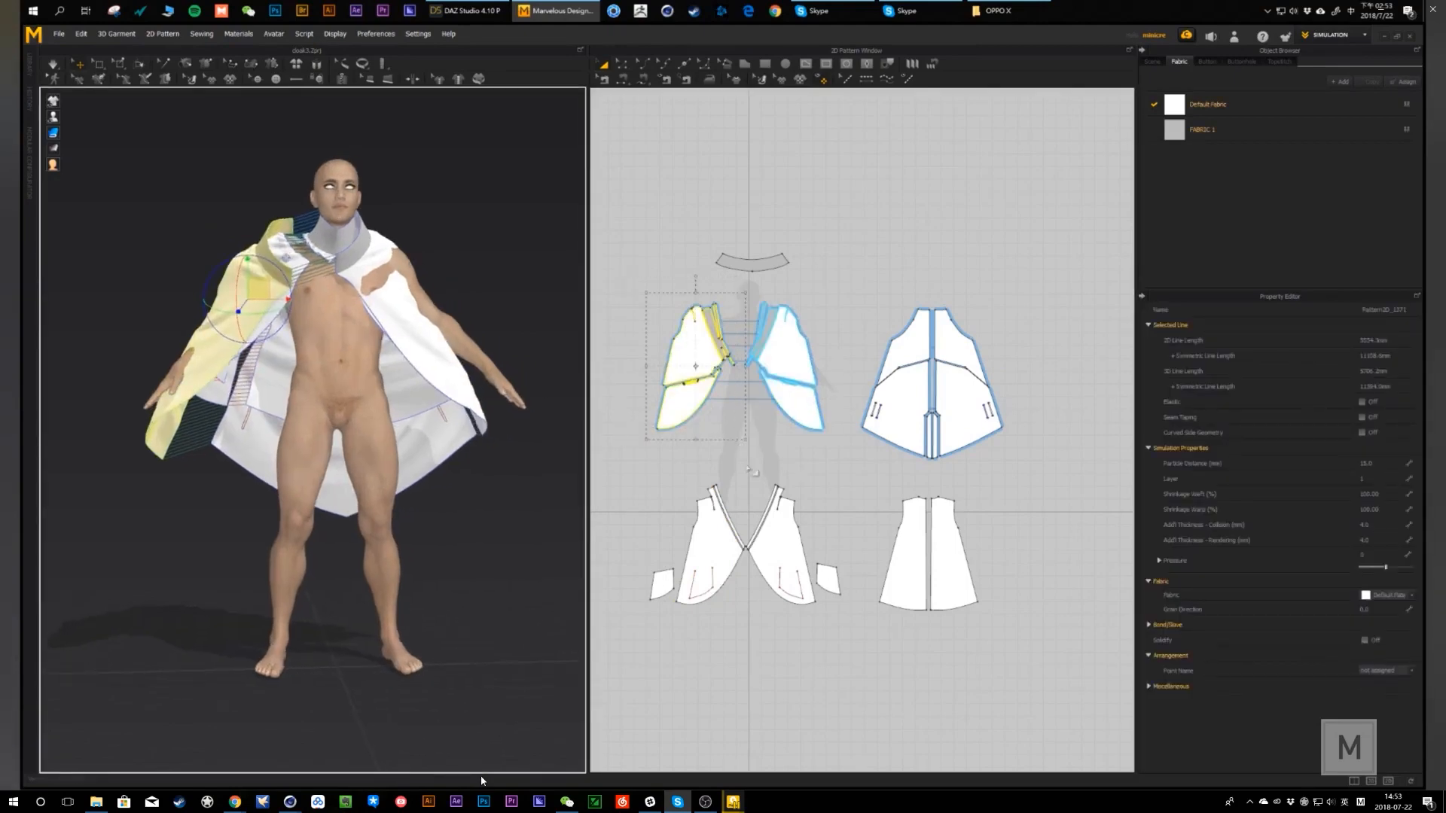
key("Escape")
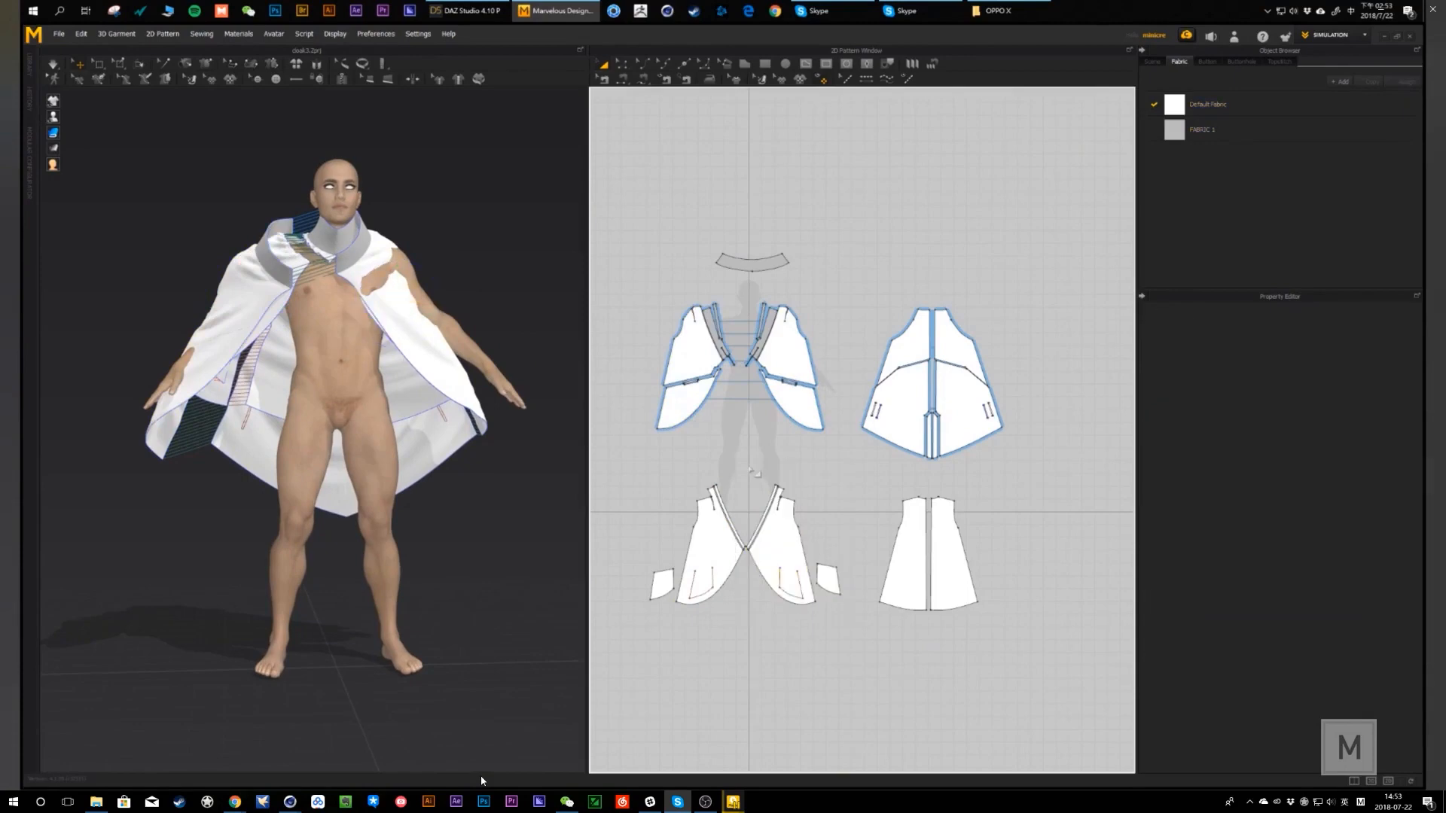
- Move the front lining and the outer front panels on the avatar's left side outward over the left arm
left_click_drag(844, 621, 845, 623)
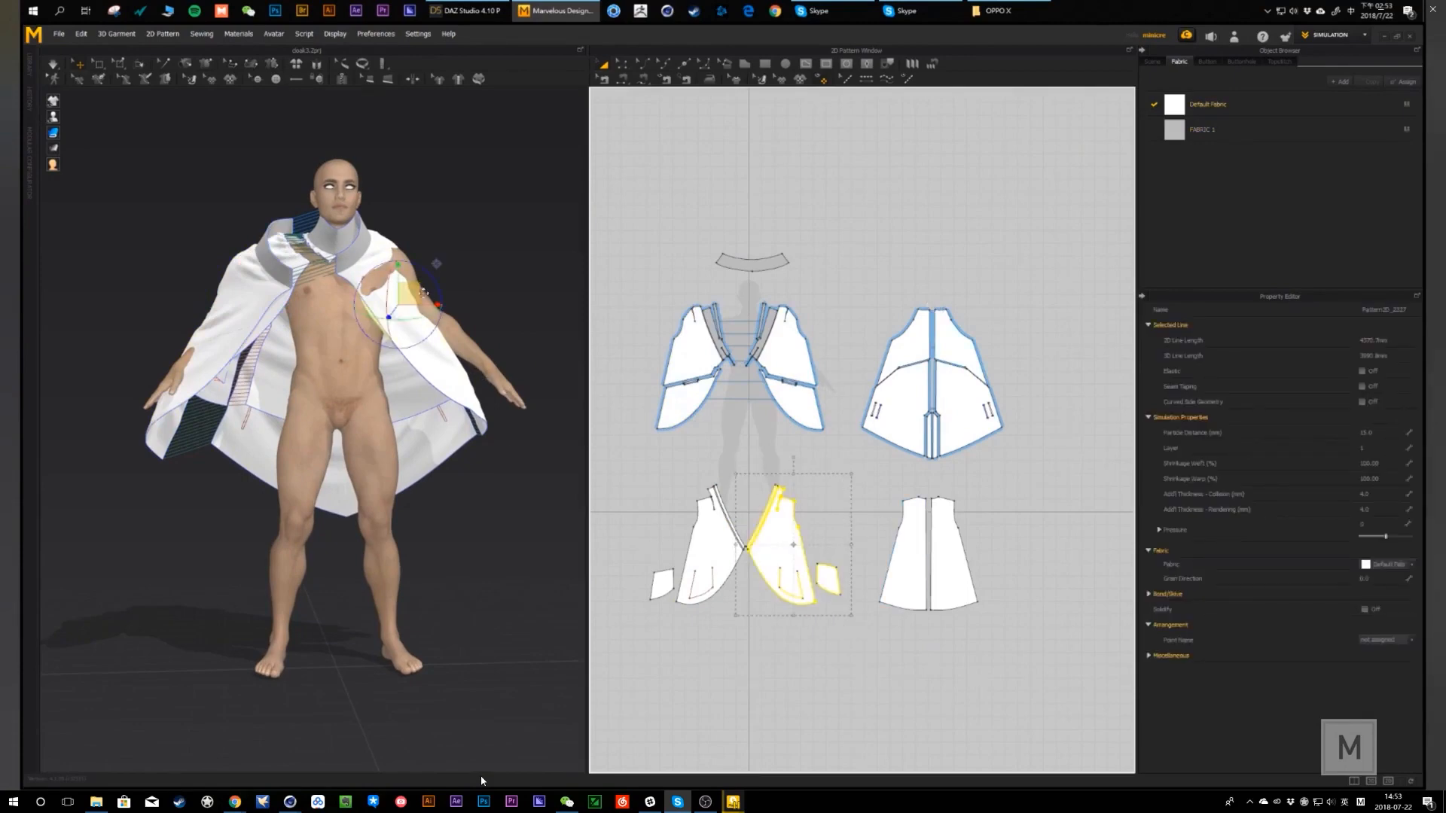
left_click_drag(423, 293, 451, 283)
left_click(438, 365)
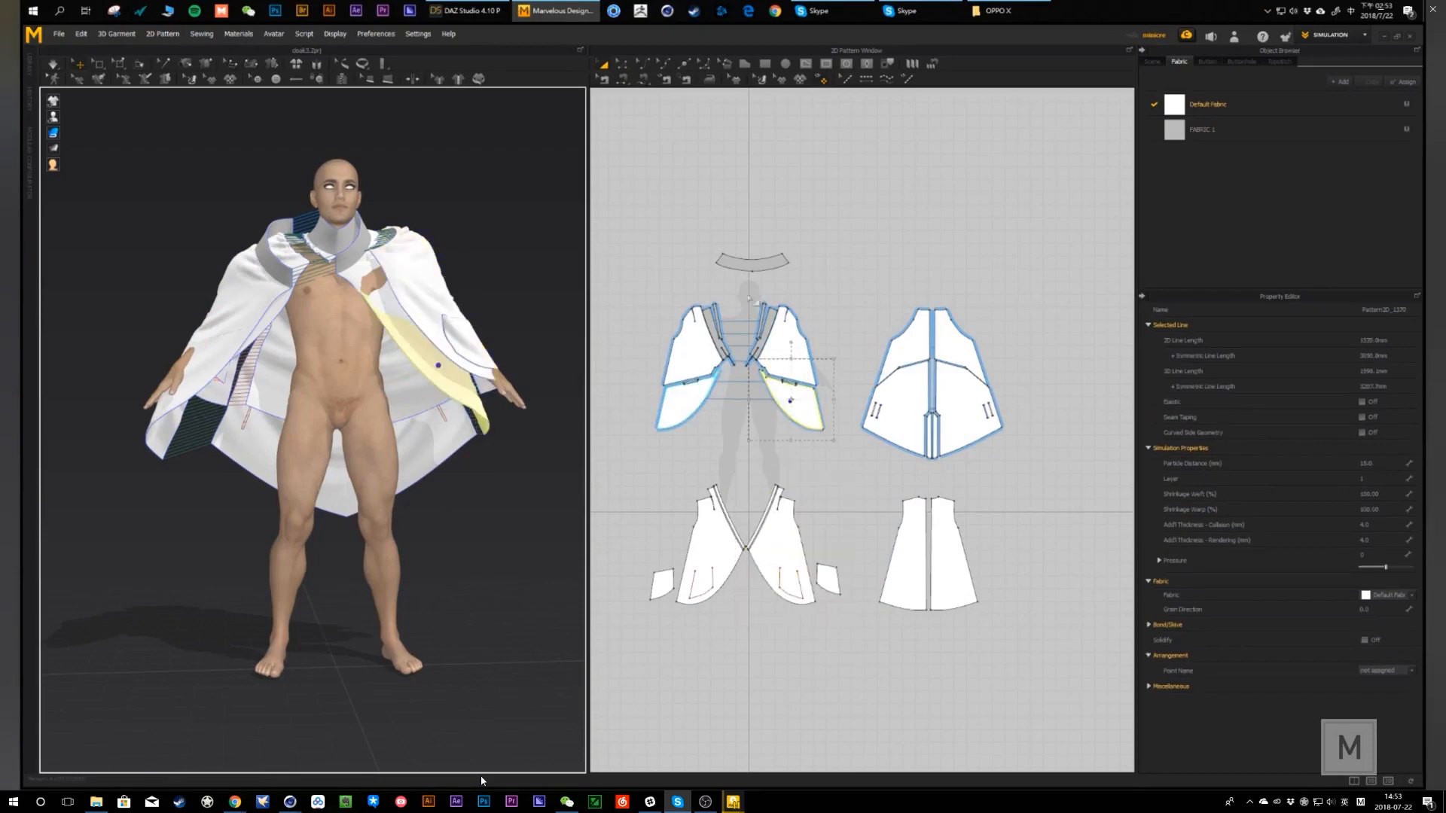
left_click_drag(748, 298, 866, 456)
left_click_drag(399, 277, 441, 263)
mouse_move(283, 339)
right_mouse_down()
mouse_move(274, 348)
mouse_move(490, 362)
mouse_move(326, 377)
mouse_move(280, 351)
right_mouse_up()
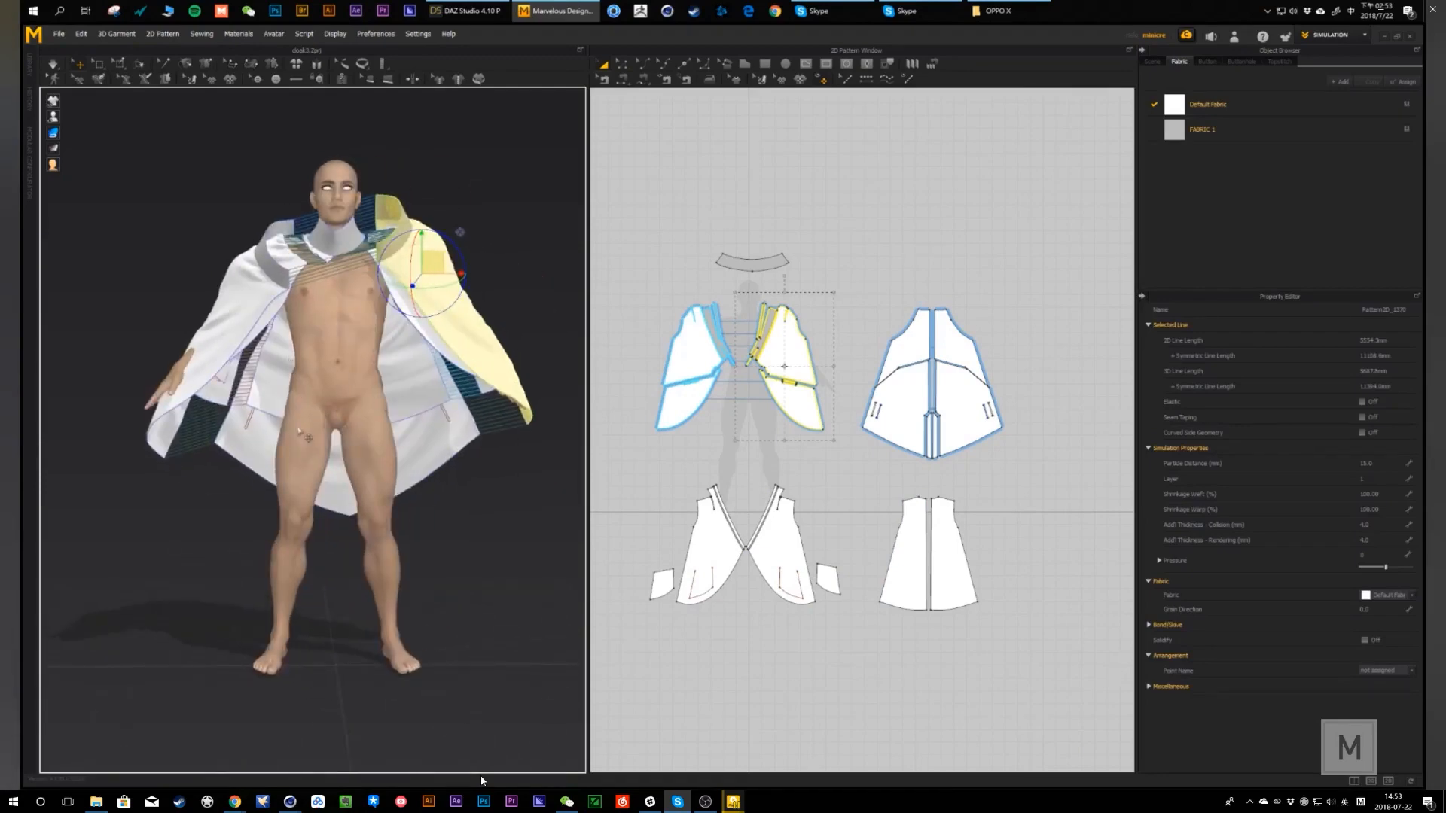
right_click_drag(302, 433, 239, 330)
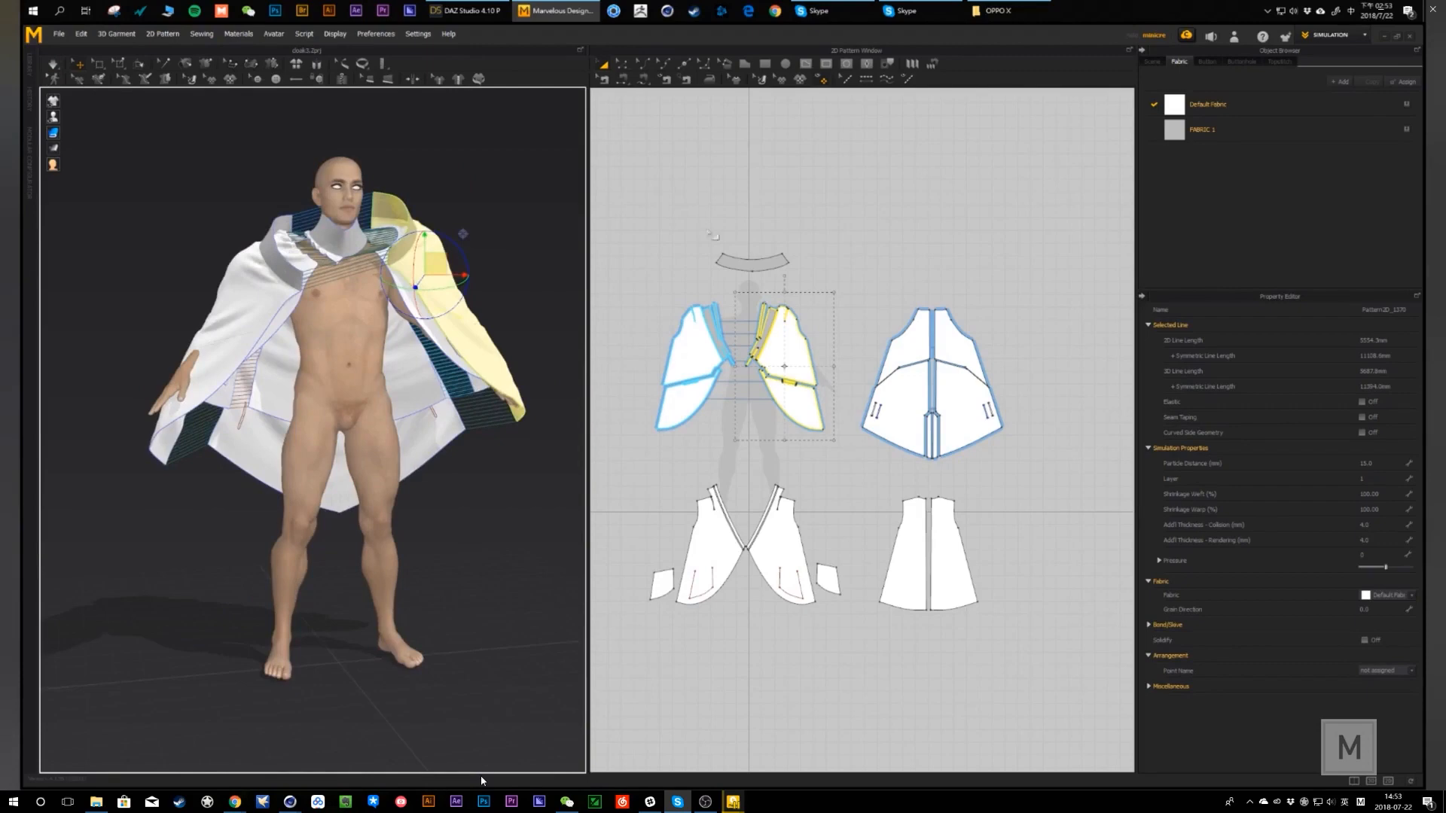
- Select all the cloak's pattern pieces and start the simulation to drape them on the avatar, clearing the selection
left_click_drag(711, 236, 1097, 595)
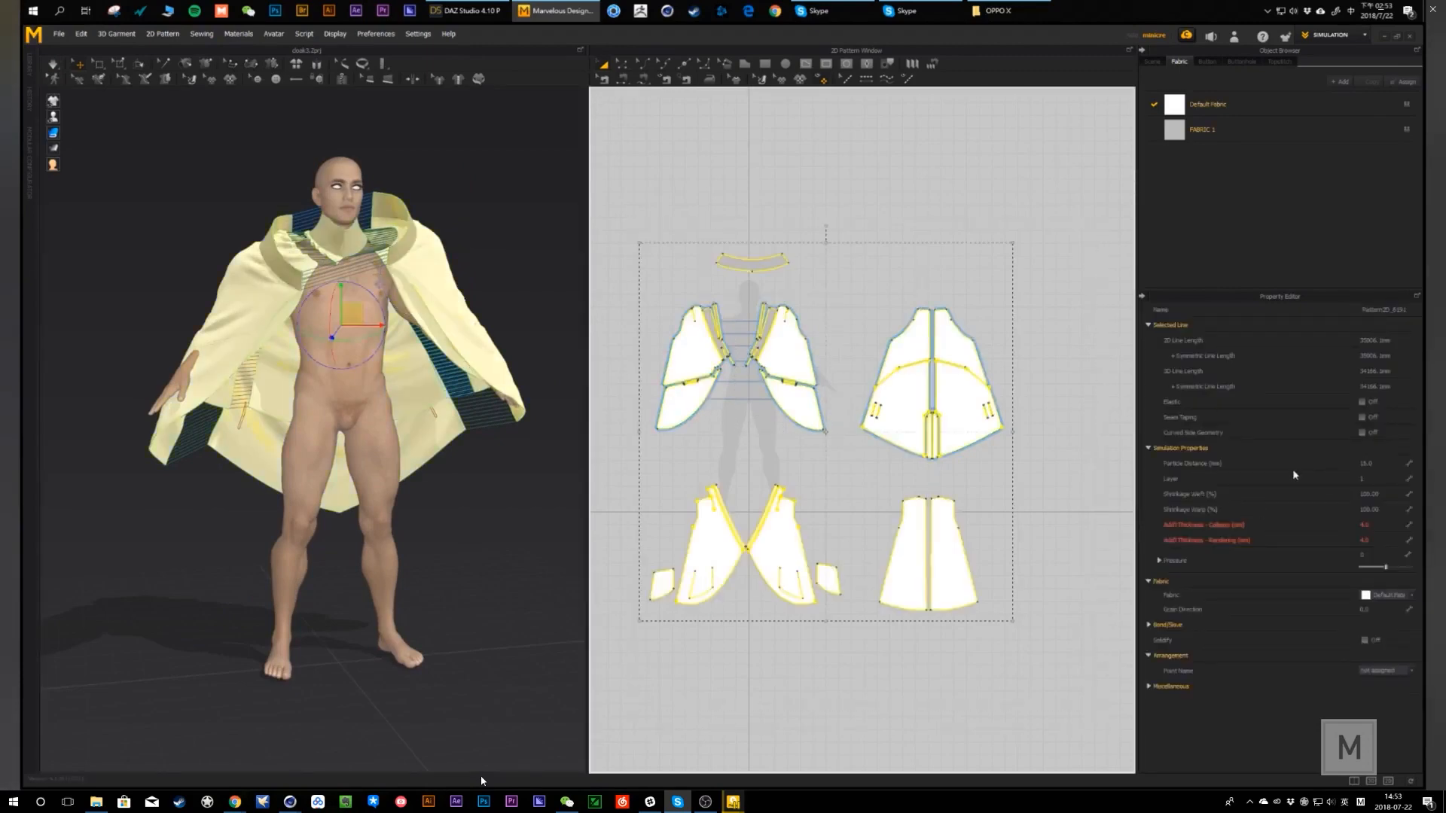
left_click(54, 63)
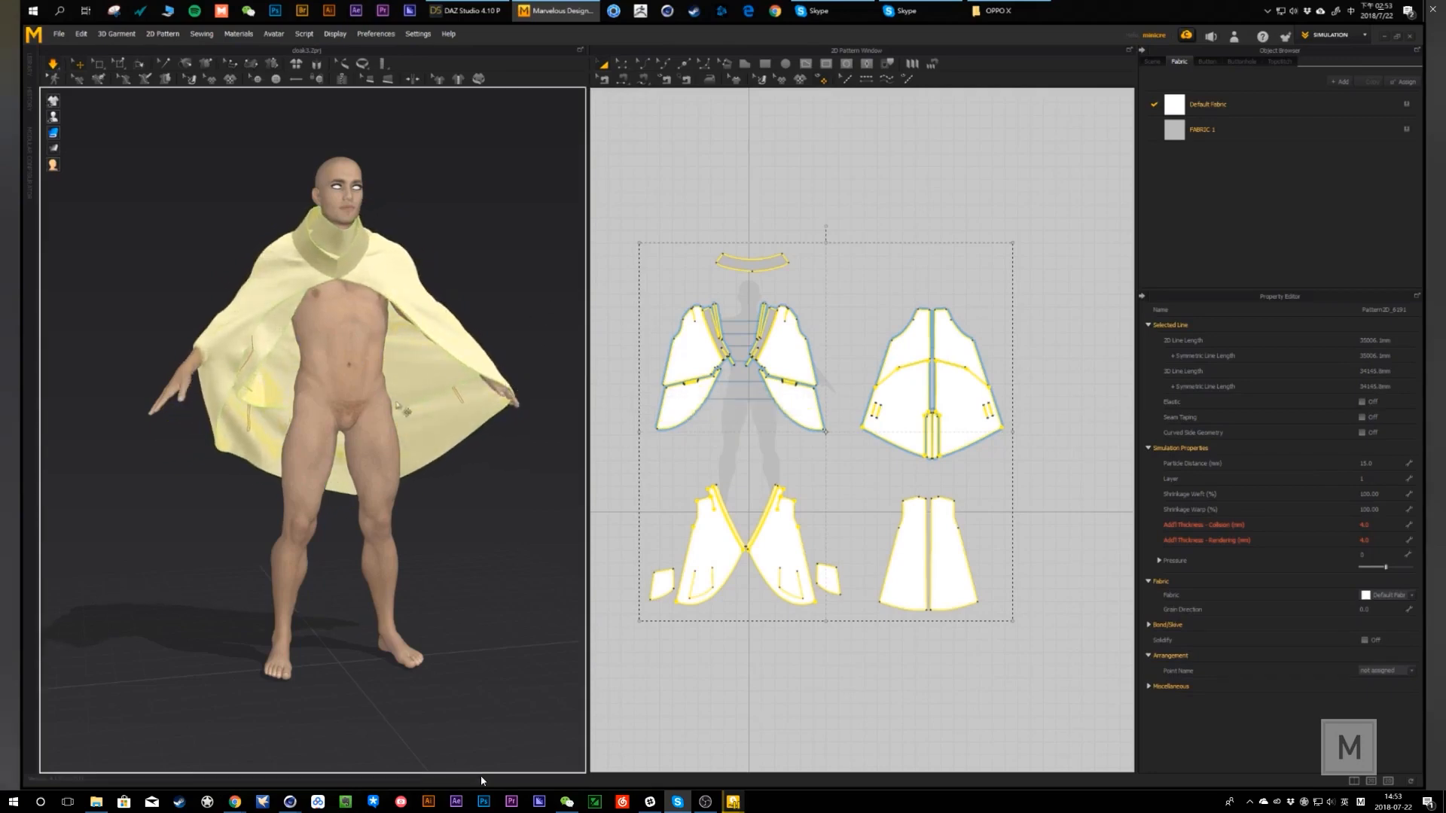
left_click(206, 364)
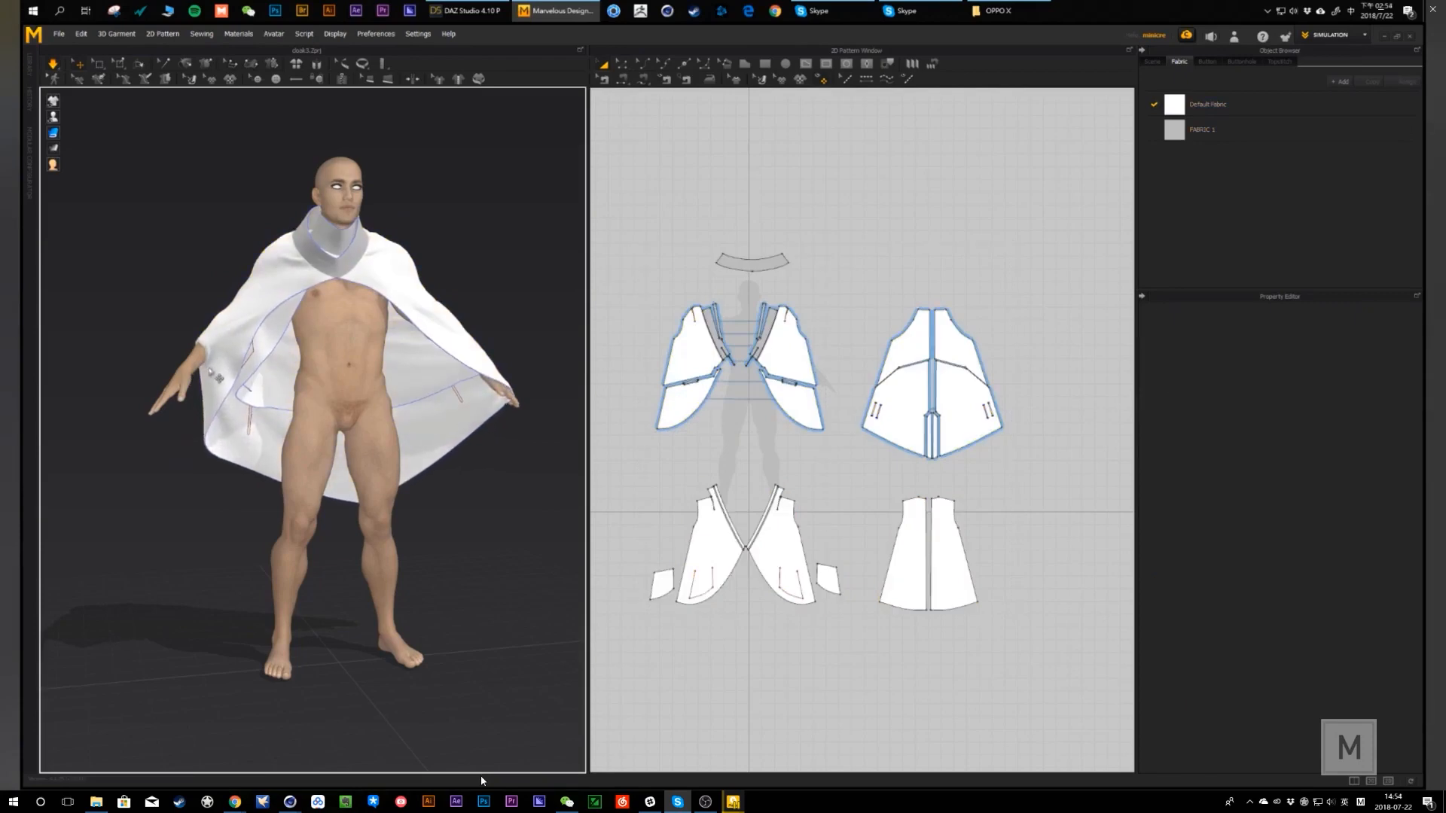
- Pull the simulated cloak's front panel and pocket piece off the avatar's right forearm so the fabric falls behind the arm
left_click_drag(211, 370, 47, 308)
left_click_drag(226, 358, 36, 256)
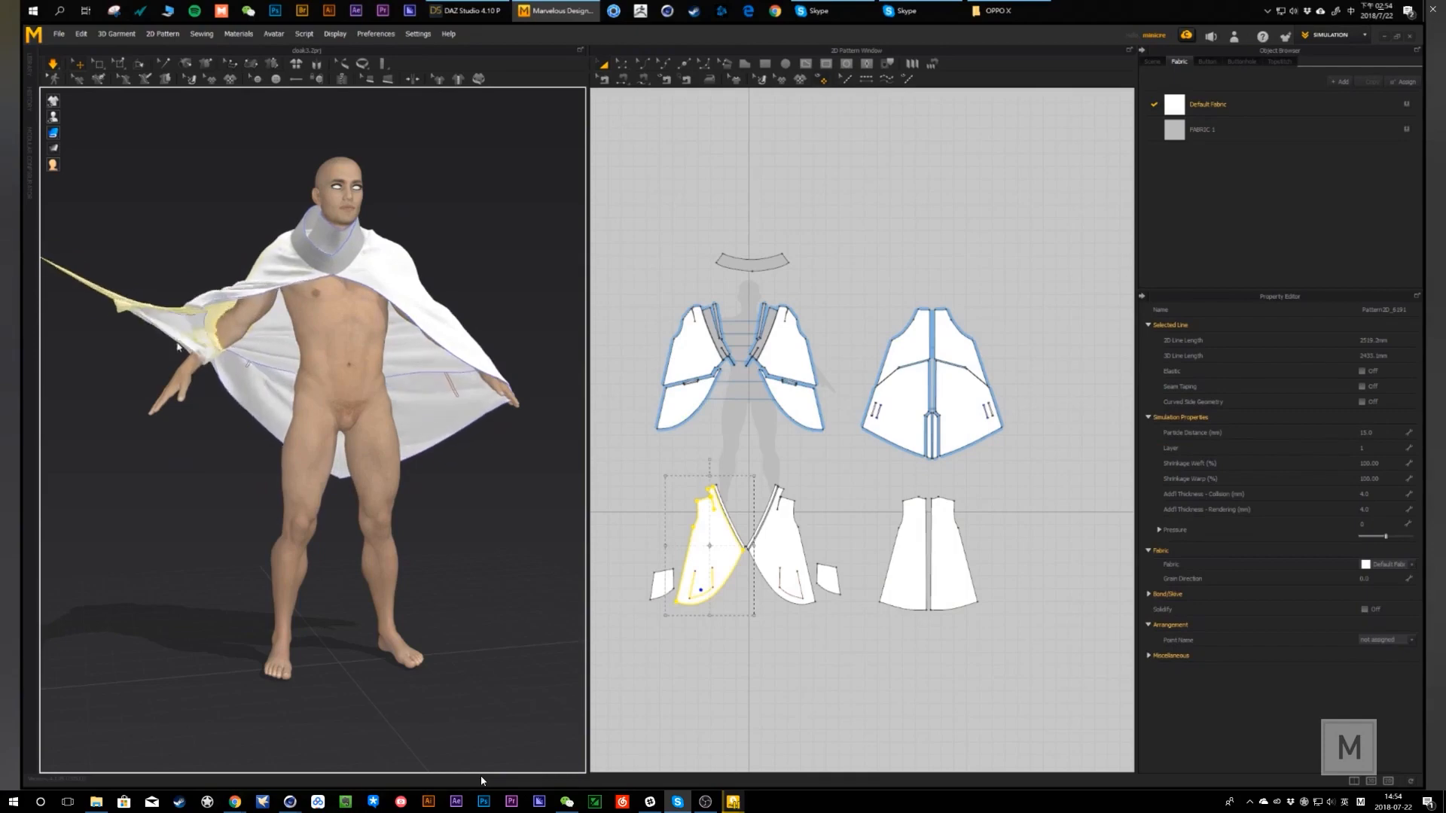
left_click_drag(179, 347, 143, 361)
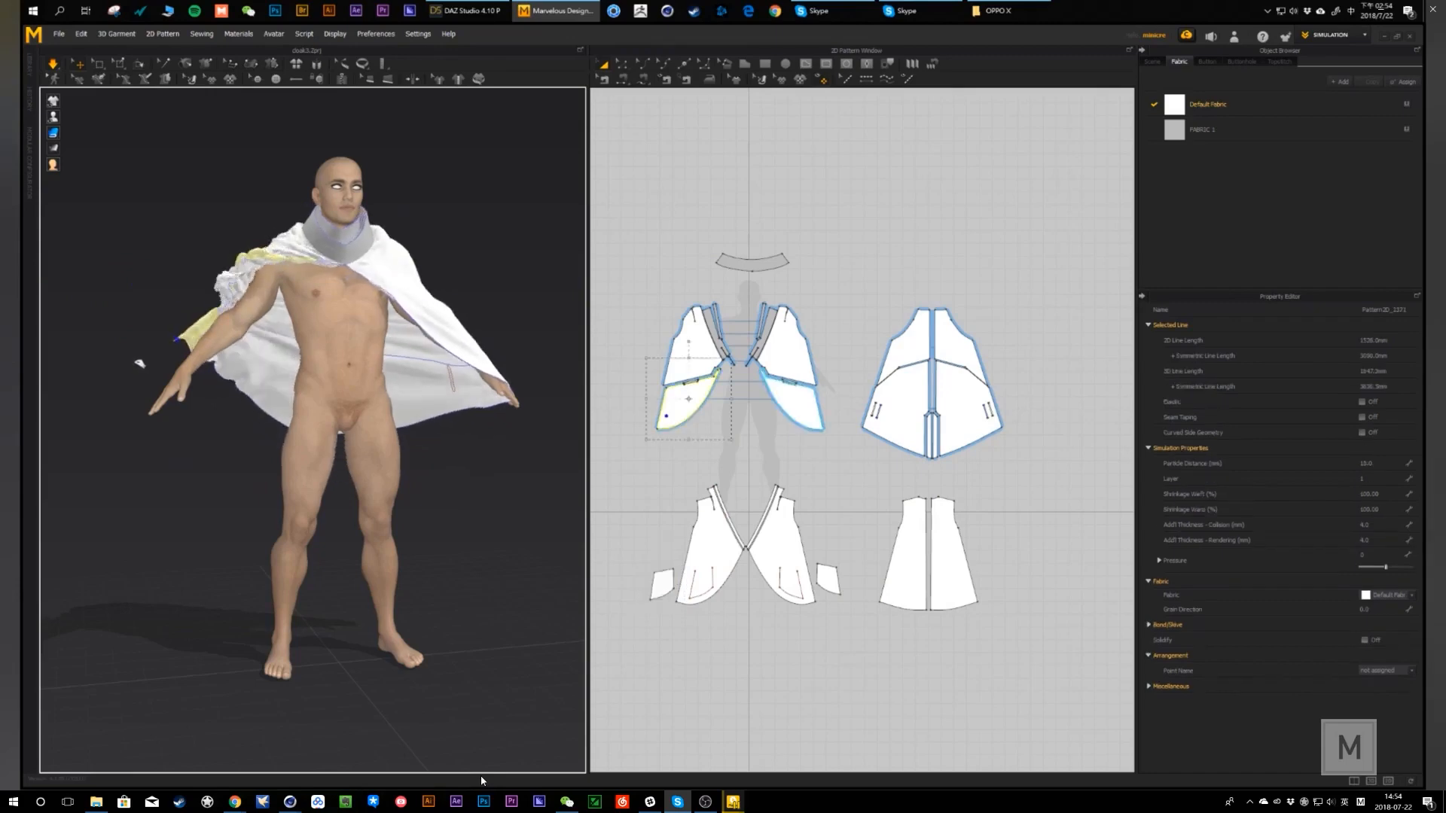
left_click(513, 313)
right_click_drag(513, 312, 324, 380)
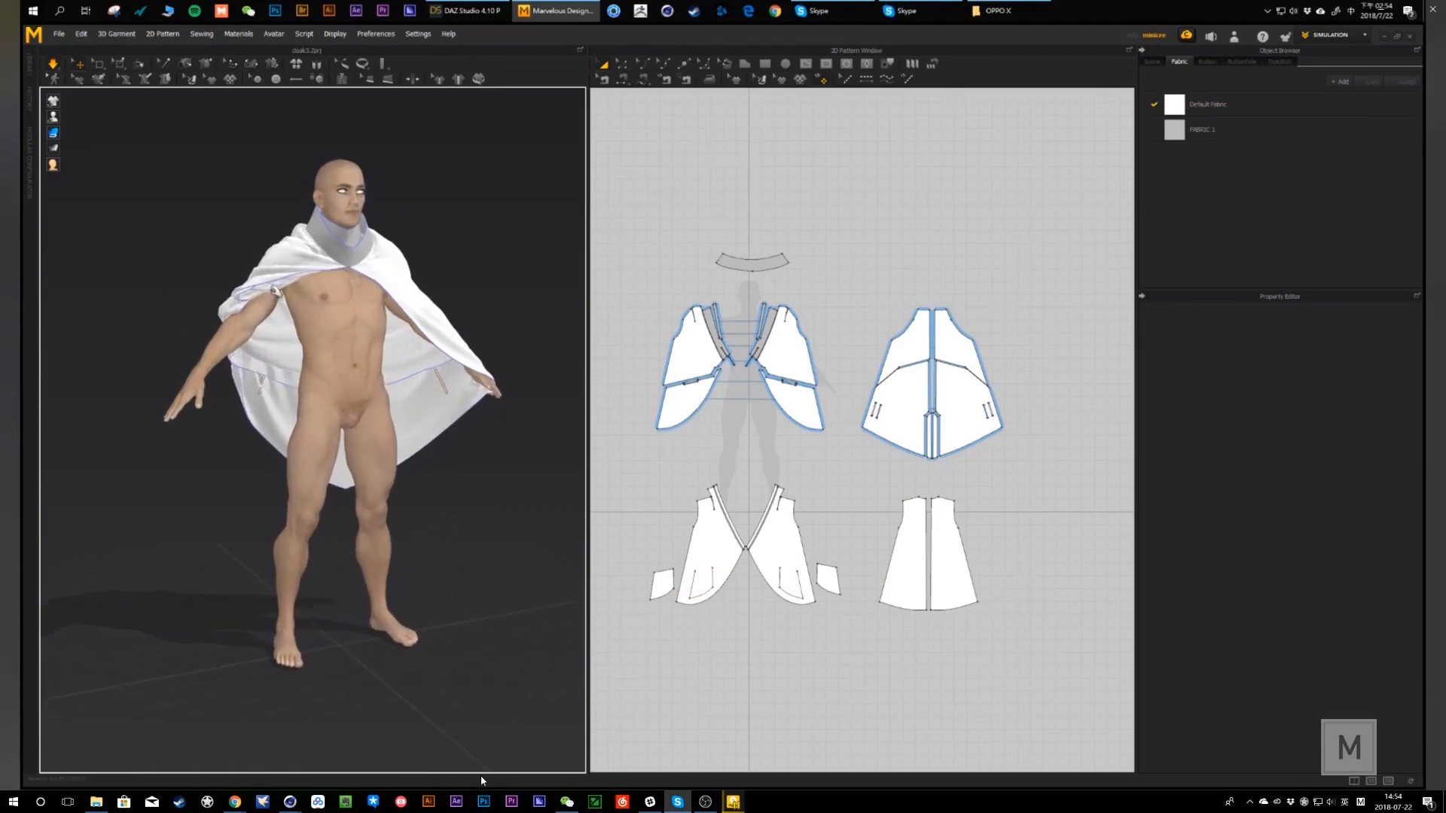
left_click_drag(250, 305, 196, 315)
left_click(228, 307)
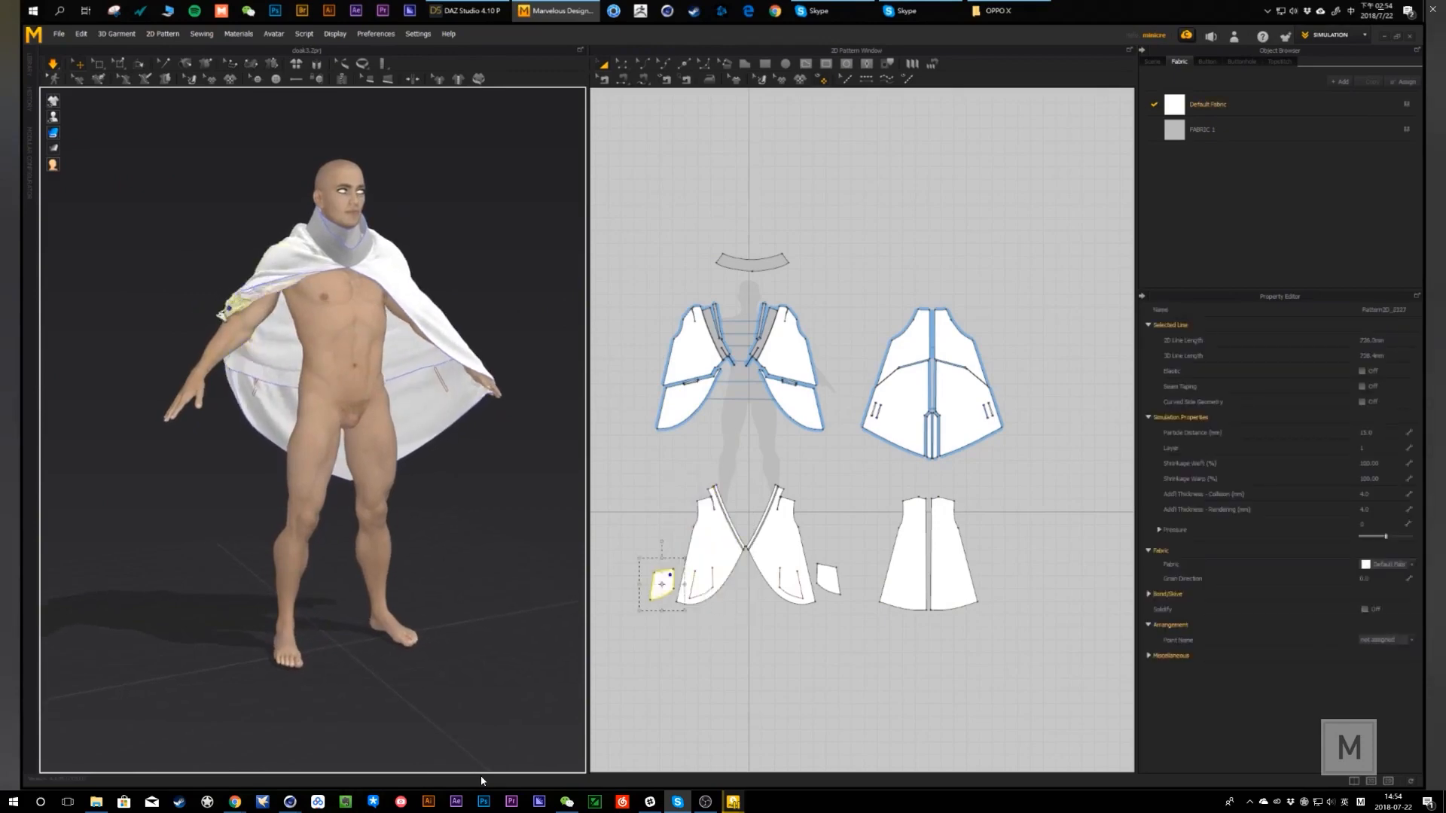
middle_click_drag(517, 372, 497, 383)
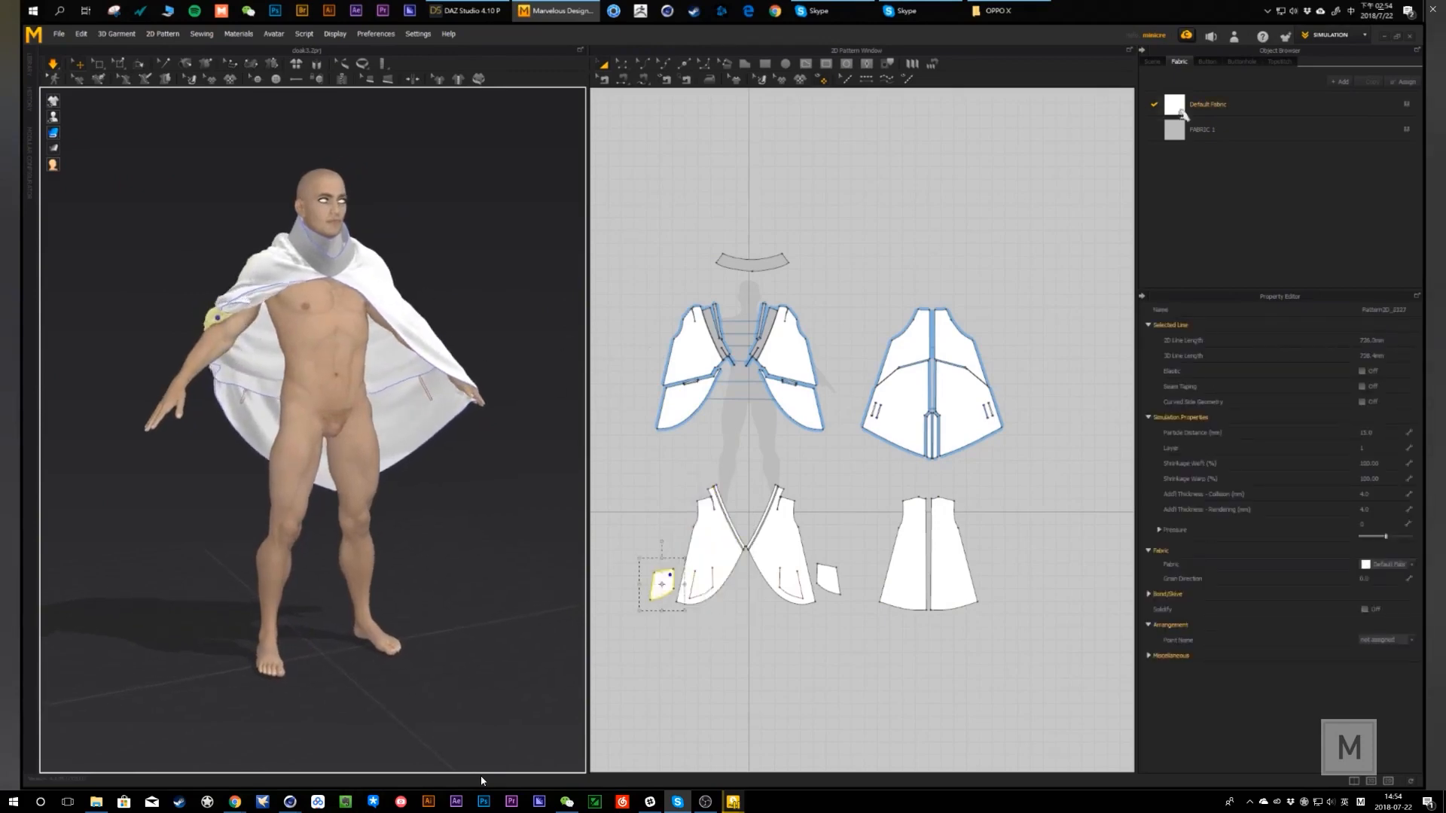
- Switch to the Animation workspace and record the cloak simulation along the avatar's motion
left_click(1365, 38)
left_click(1331, 74)
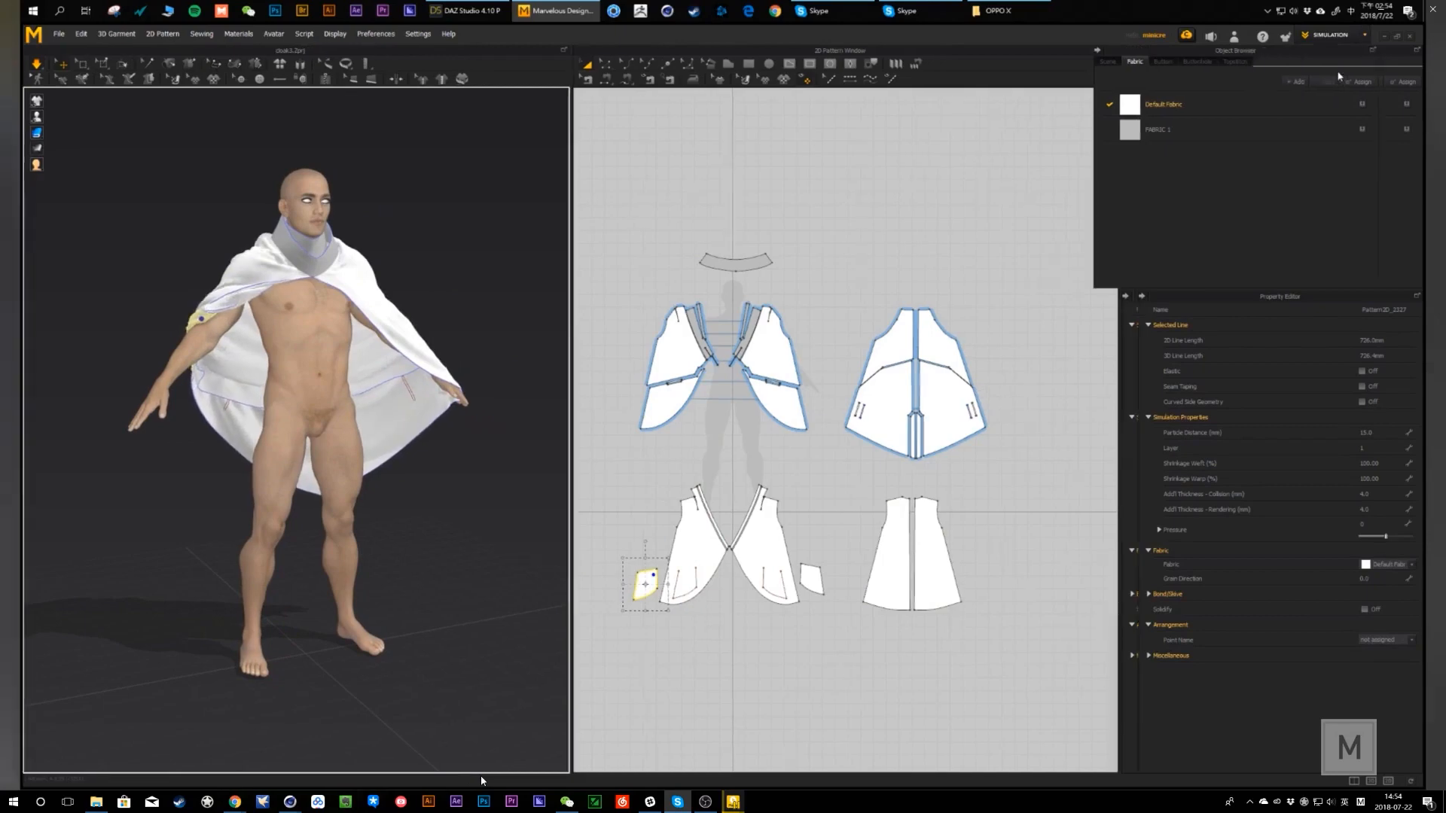
right_click_drag(633, 438, 585, 352)
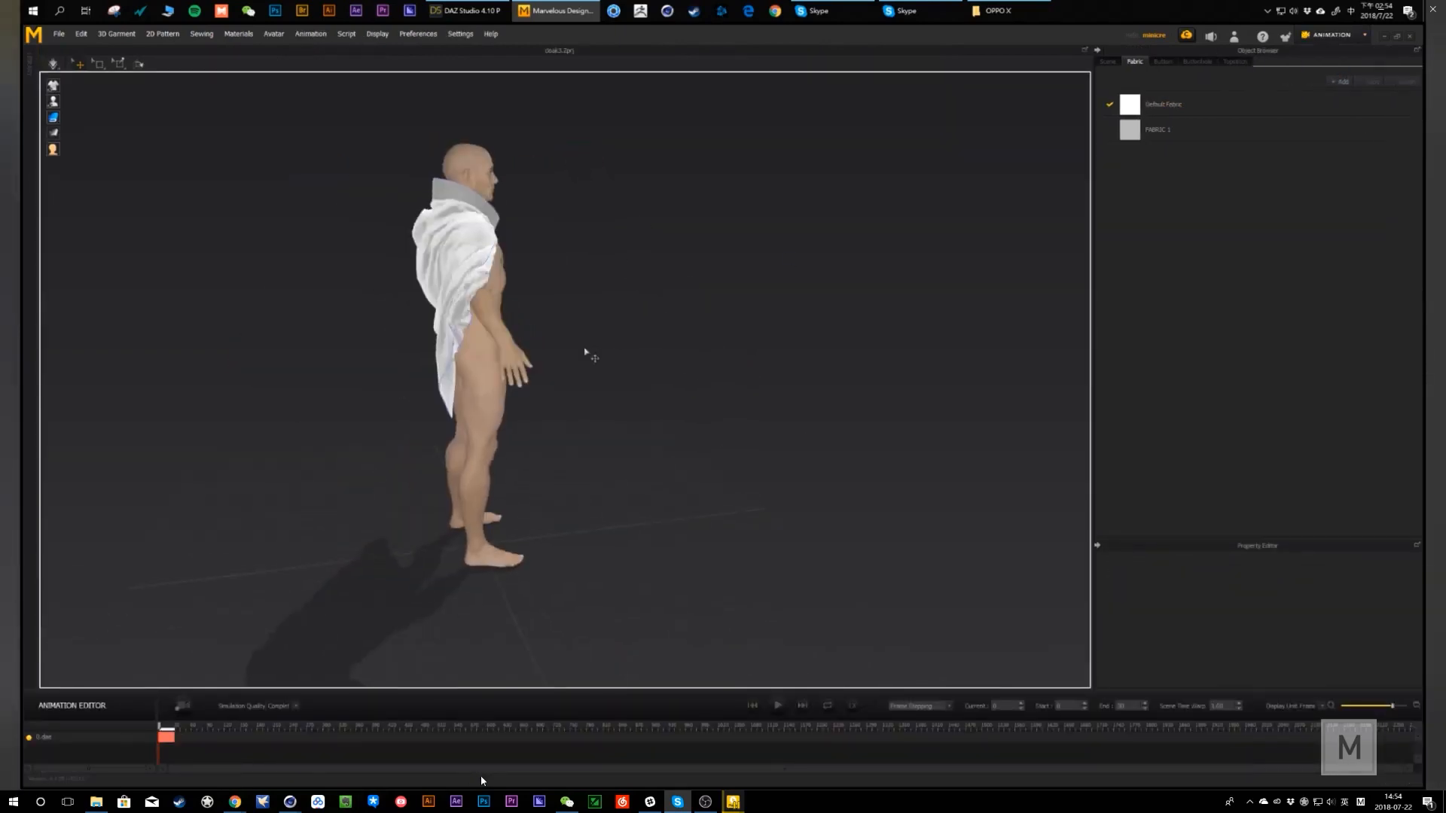
right_click_drag(462, 320, 265, 667)
left_click(187, 704)
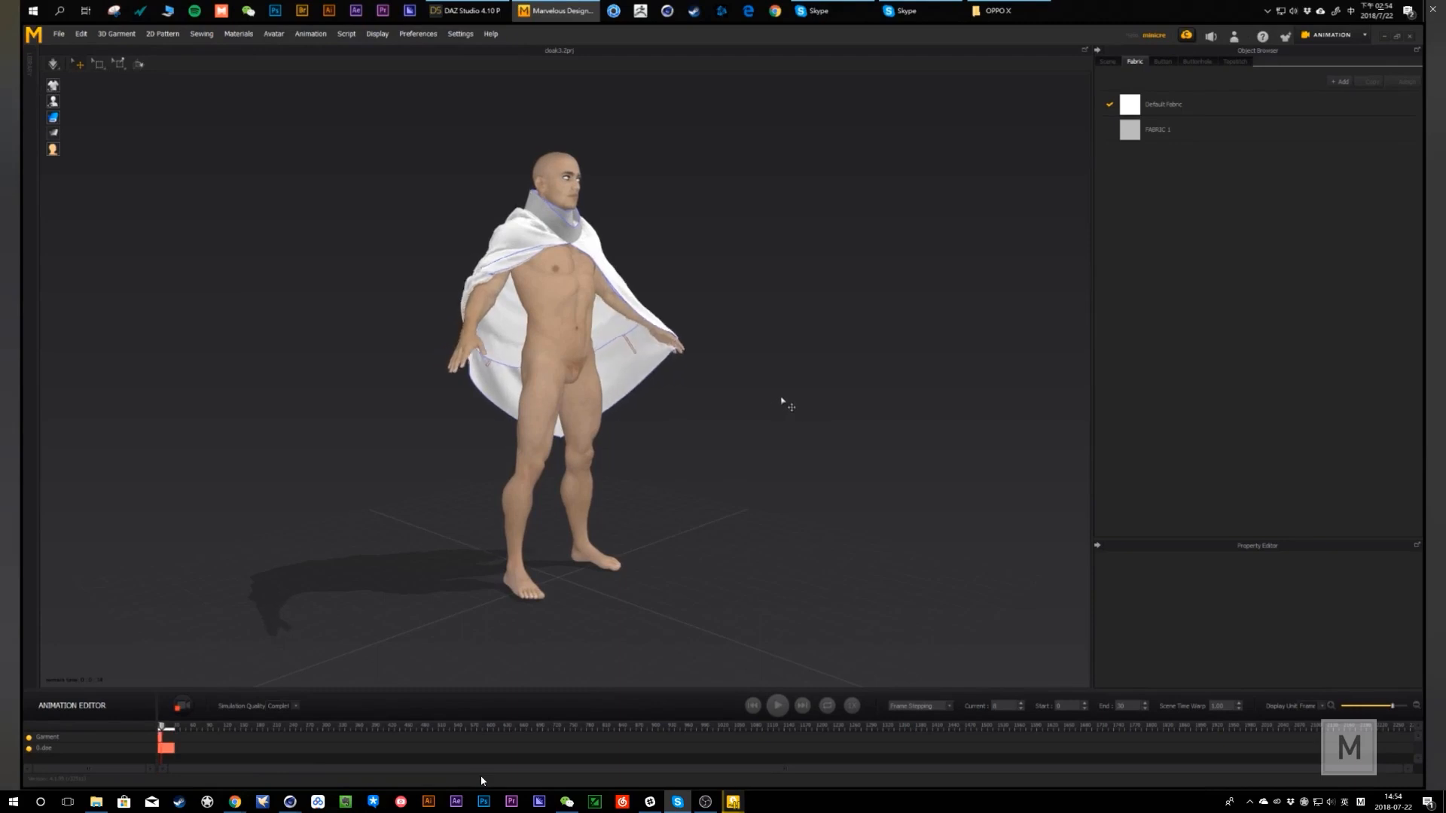
key("2")
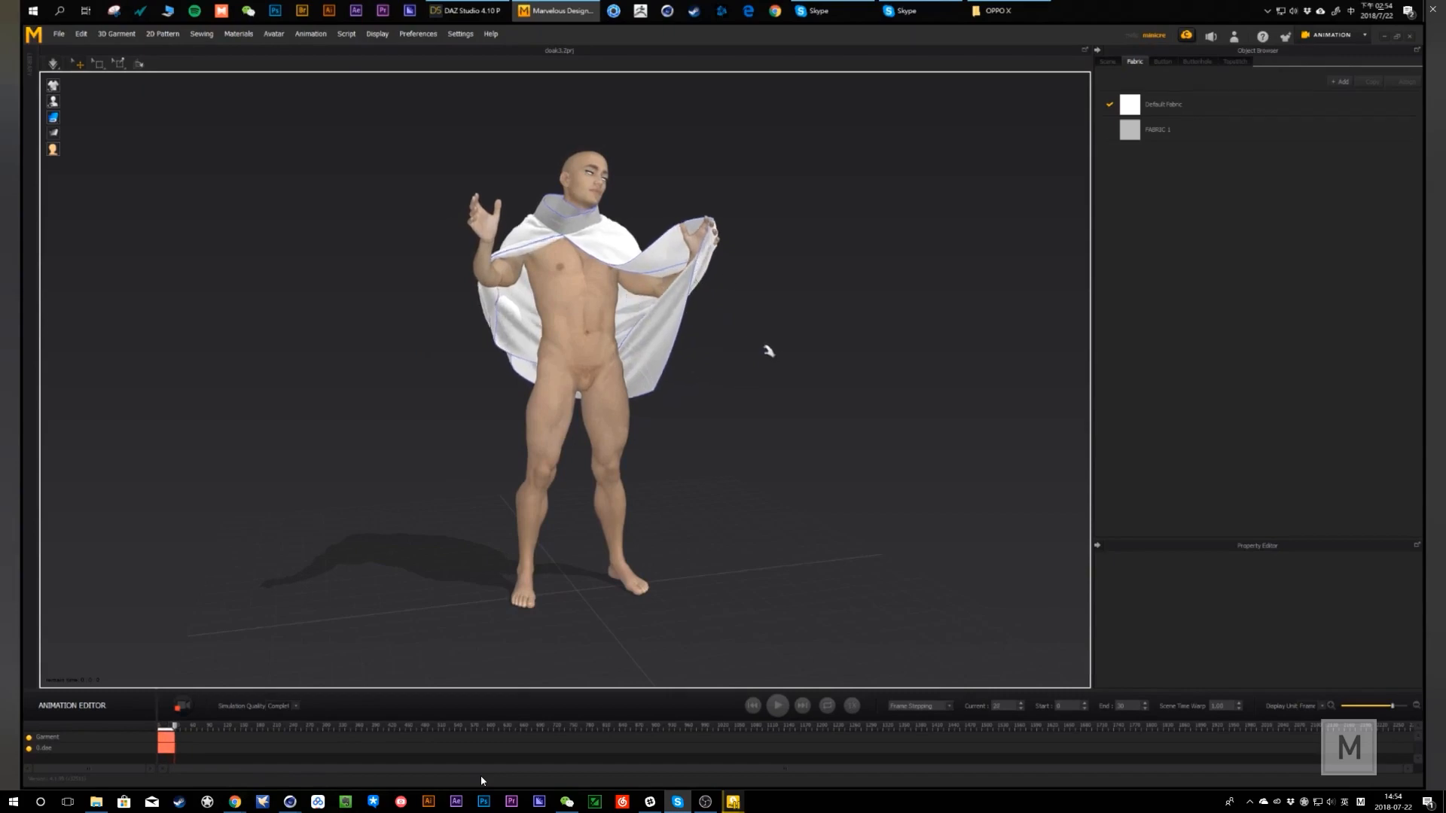
right_click_drag(768, 349, 740, 351)
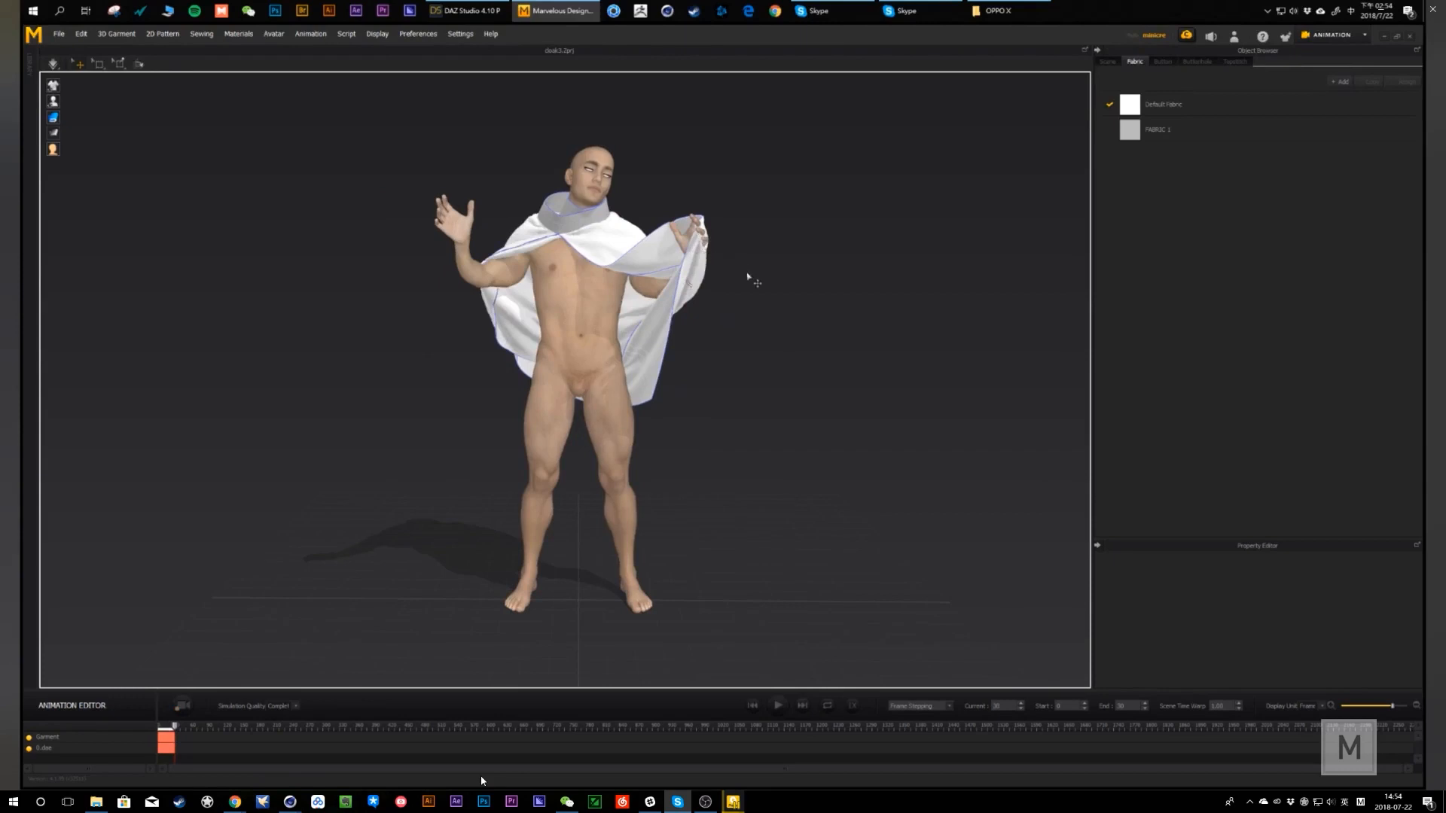
- Return to the Simulation workspace and pull the cloak's lower front panel off the avatar's raised left hand and forearm
left_click(696, 242)
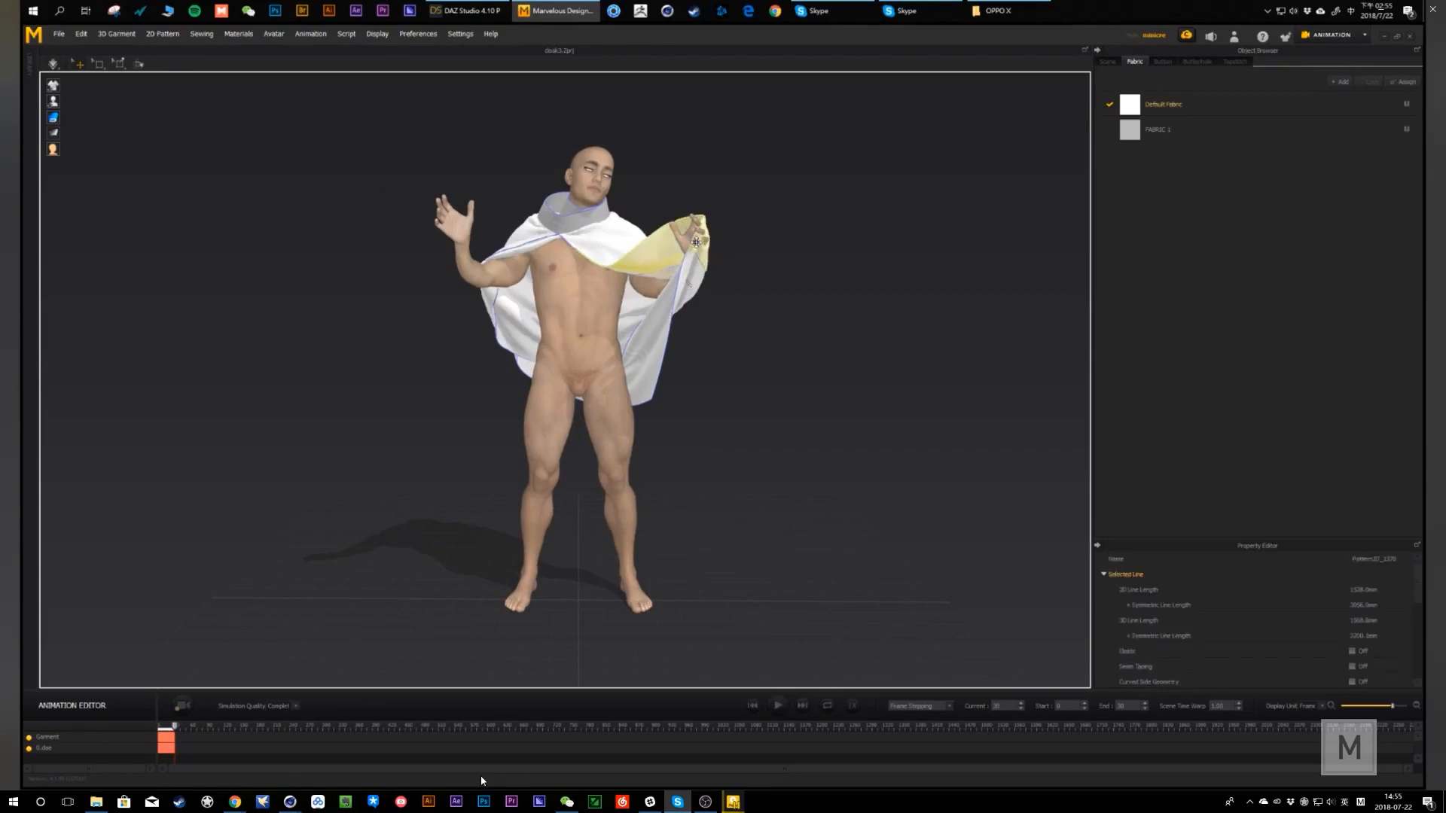
left_click(1363, 35)
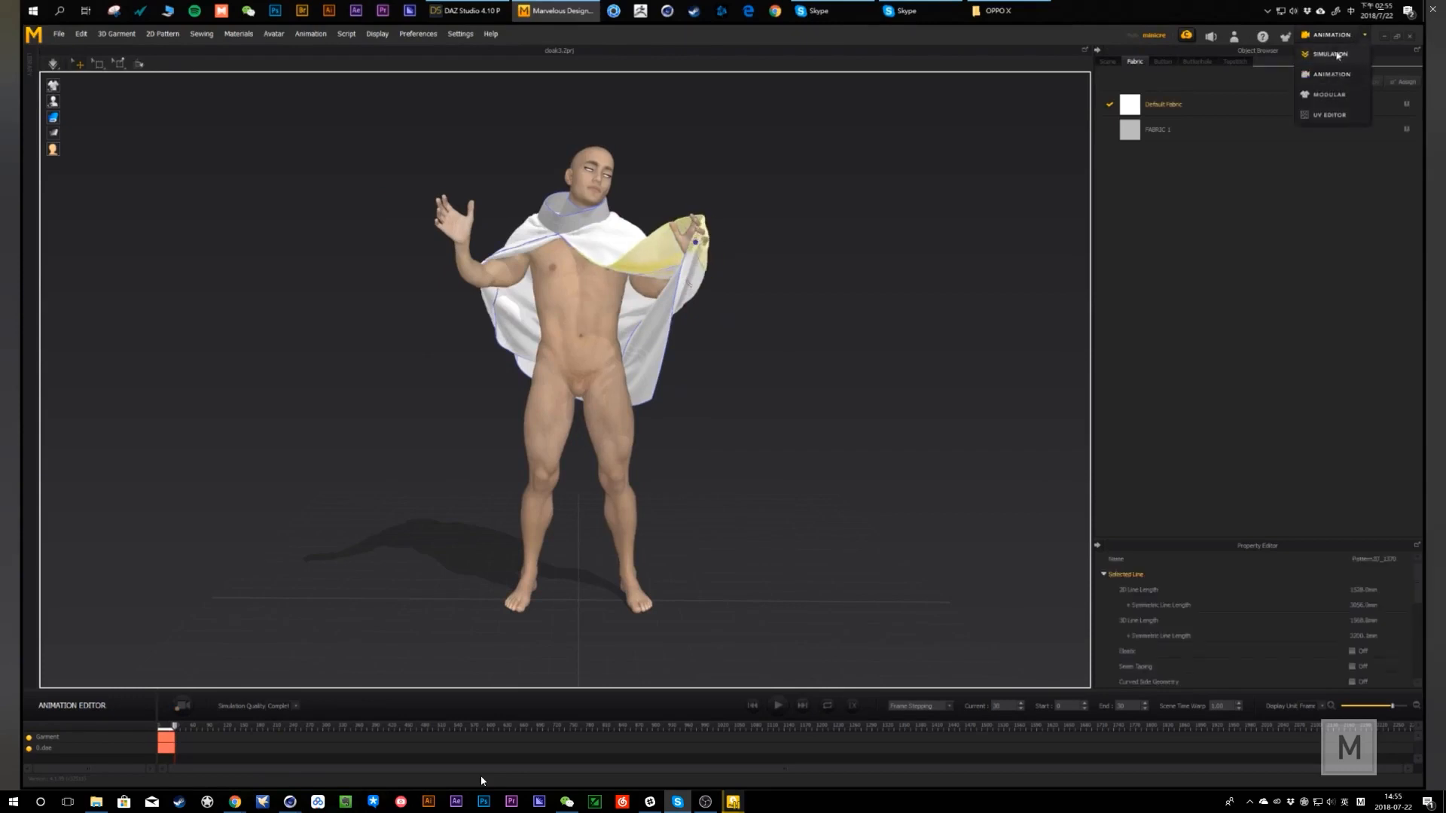
left_click(1331, 54)
right_click_drag(487, 280, 476, 264)
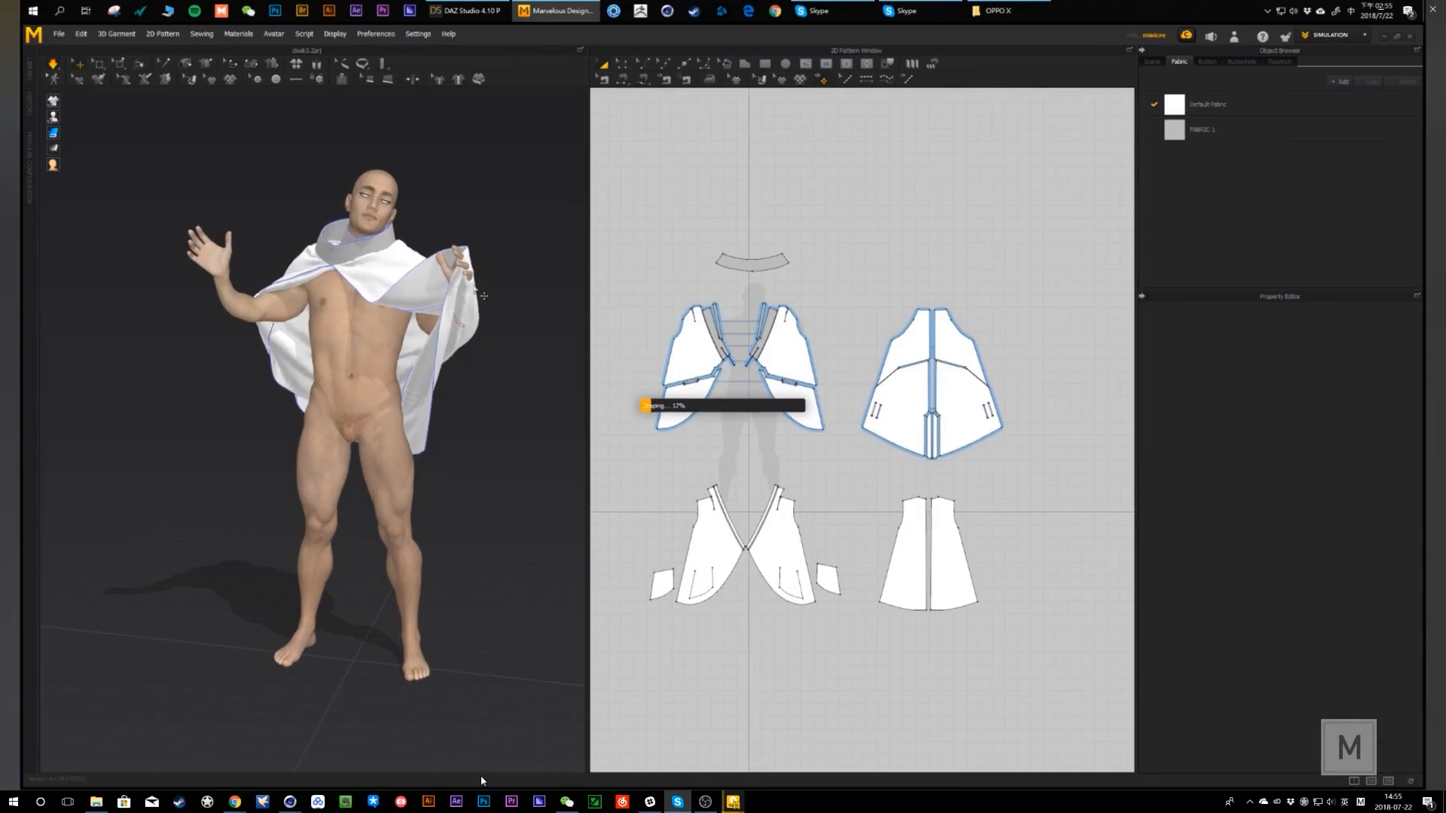
left_click(468, 265)
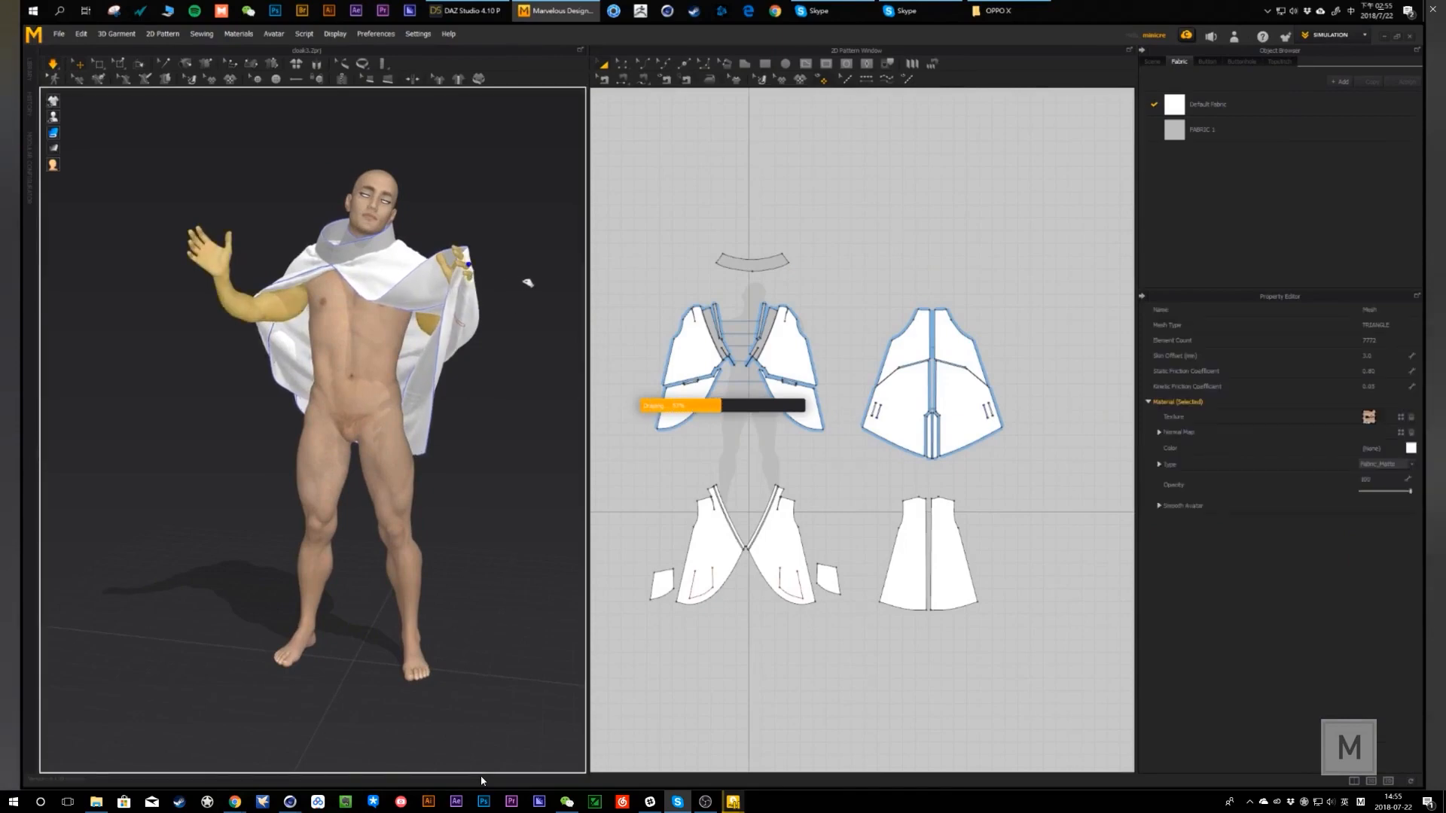
left_click_drag(495, 284, 549, 314)
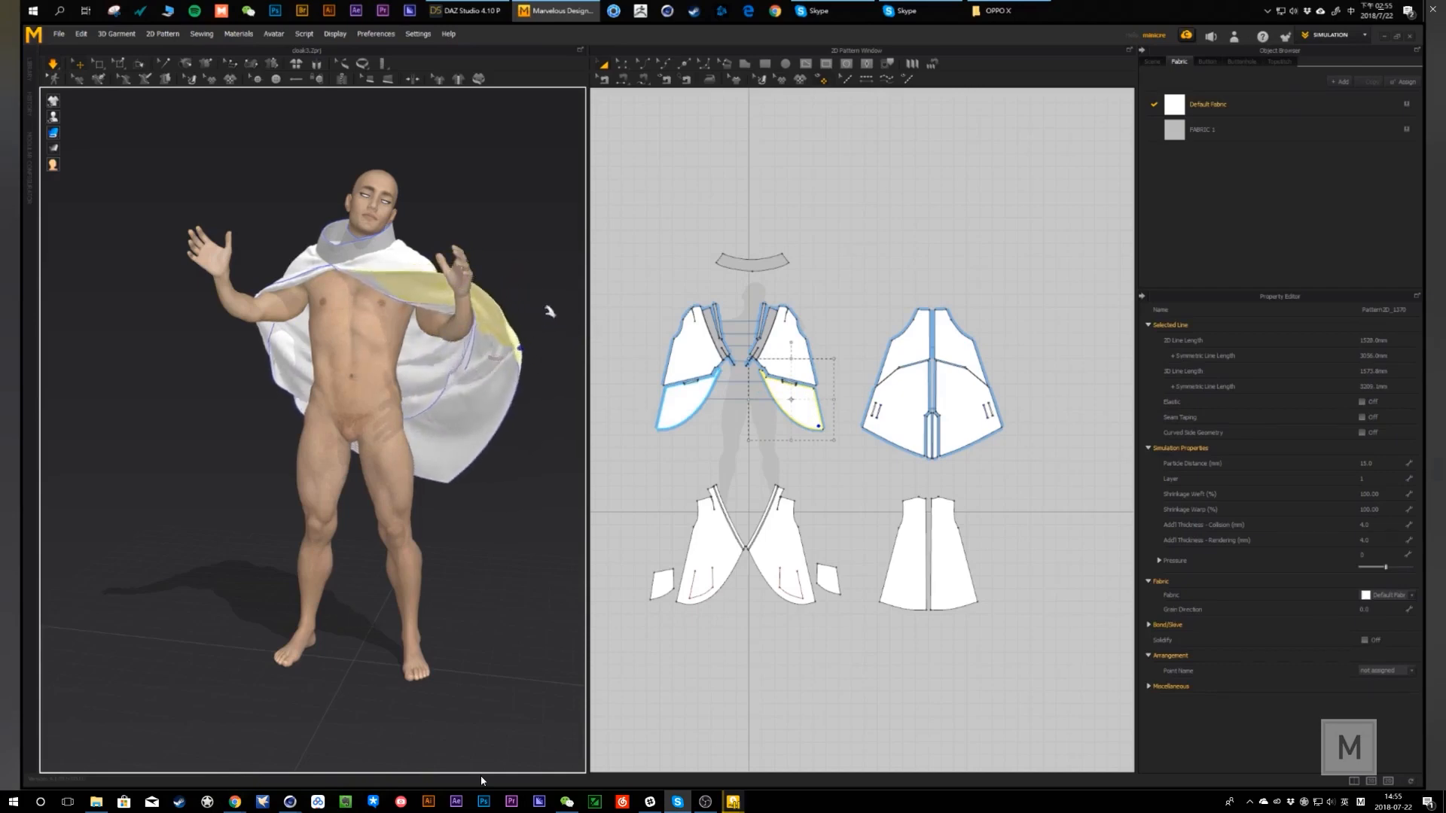
left_click(549, 314)
right_click_drag(510, 339, 395, 380)
left_click_drag(445, 360, 519, 384)
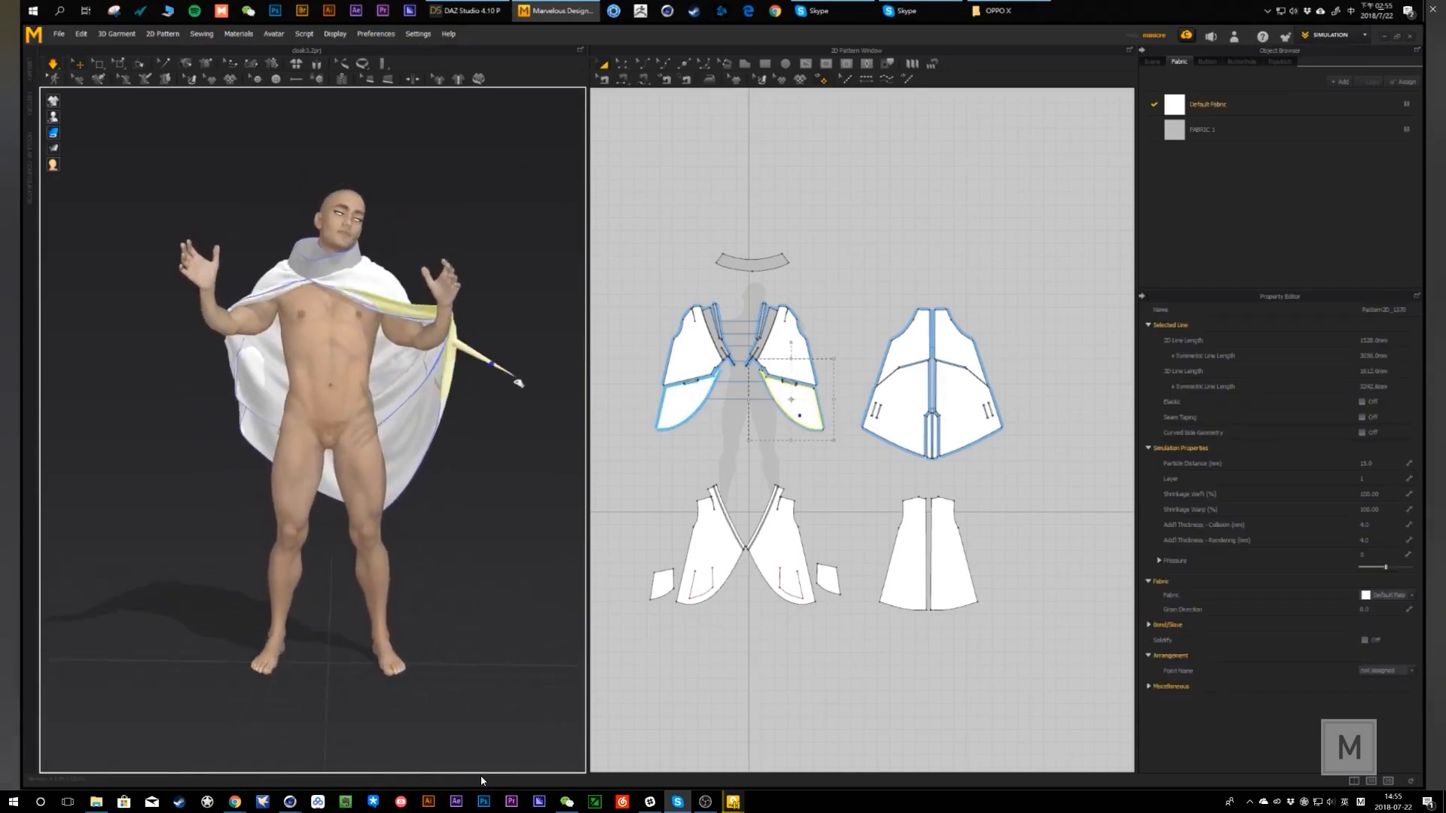
right_click_drag(502, 370, 397, 350)
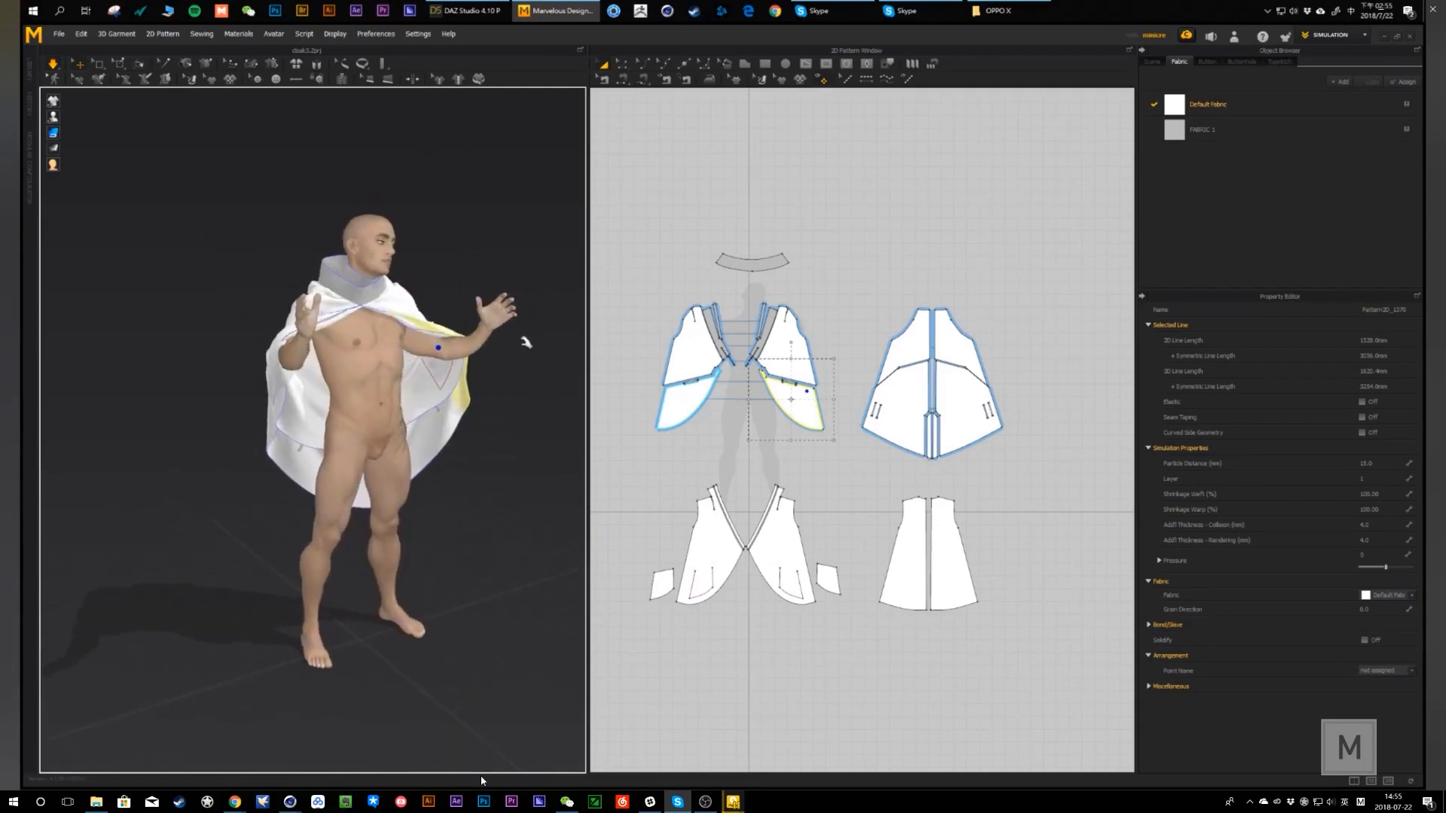
- Examine how the cloak falls around the avatar's raised arms and clear the panel selection
middle_click_drag(493, 405, 462, 406)
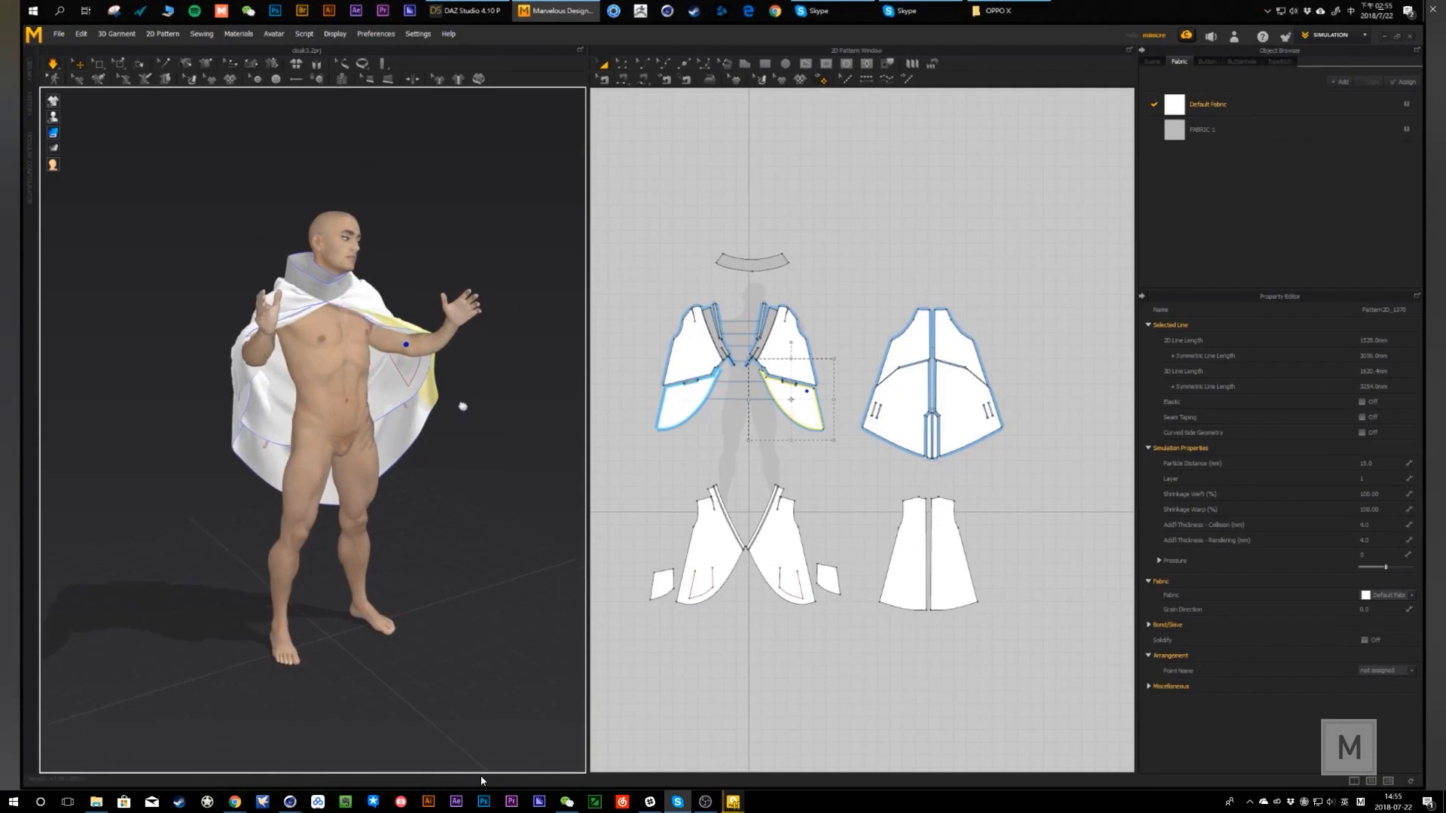
right_click_drag(457, 407, 428, 415)
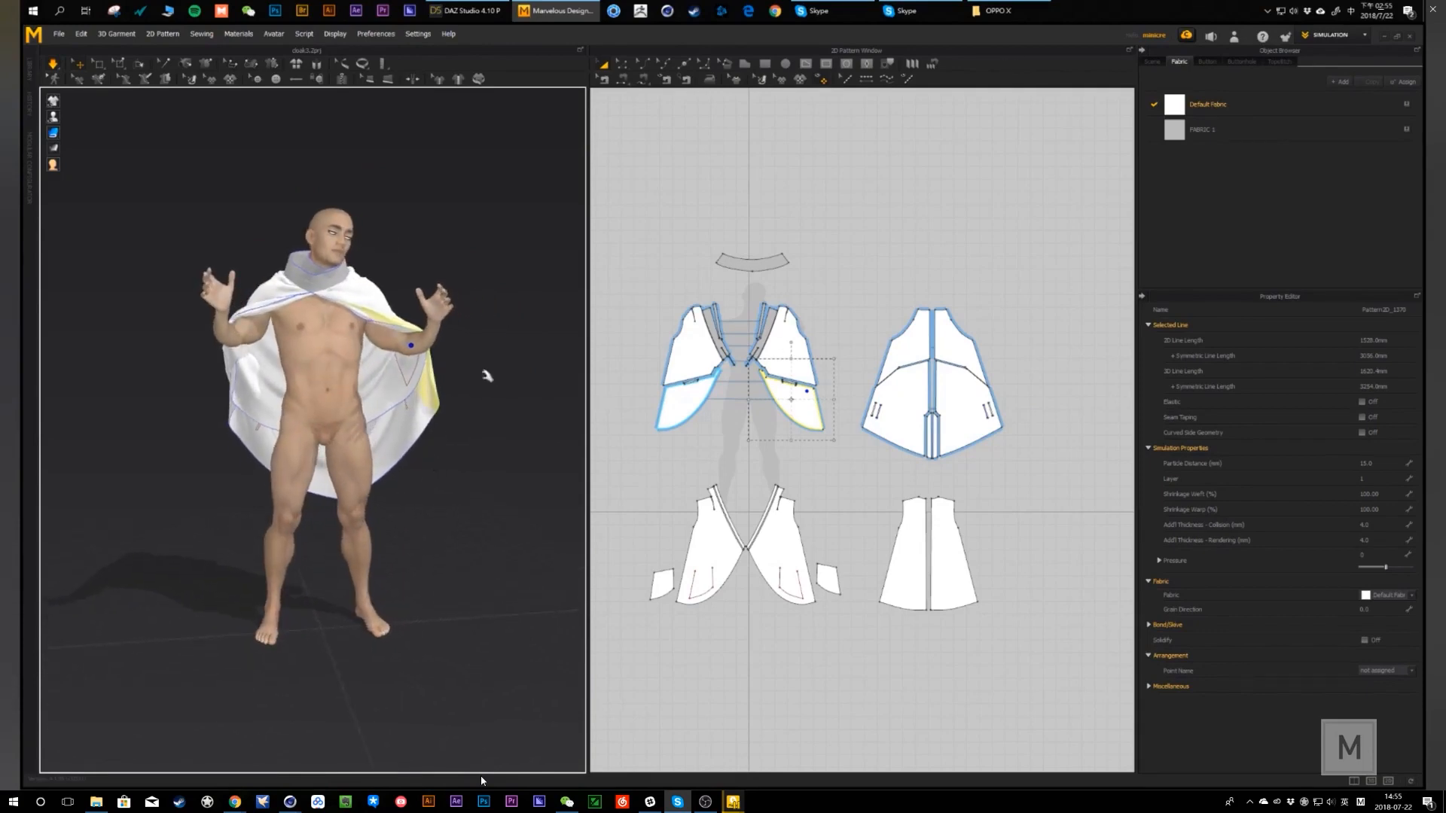
right_click_drag(486, 375, 470, 424)
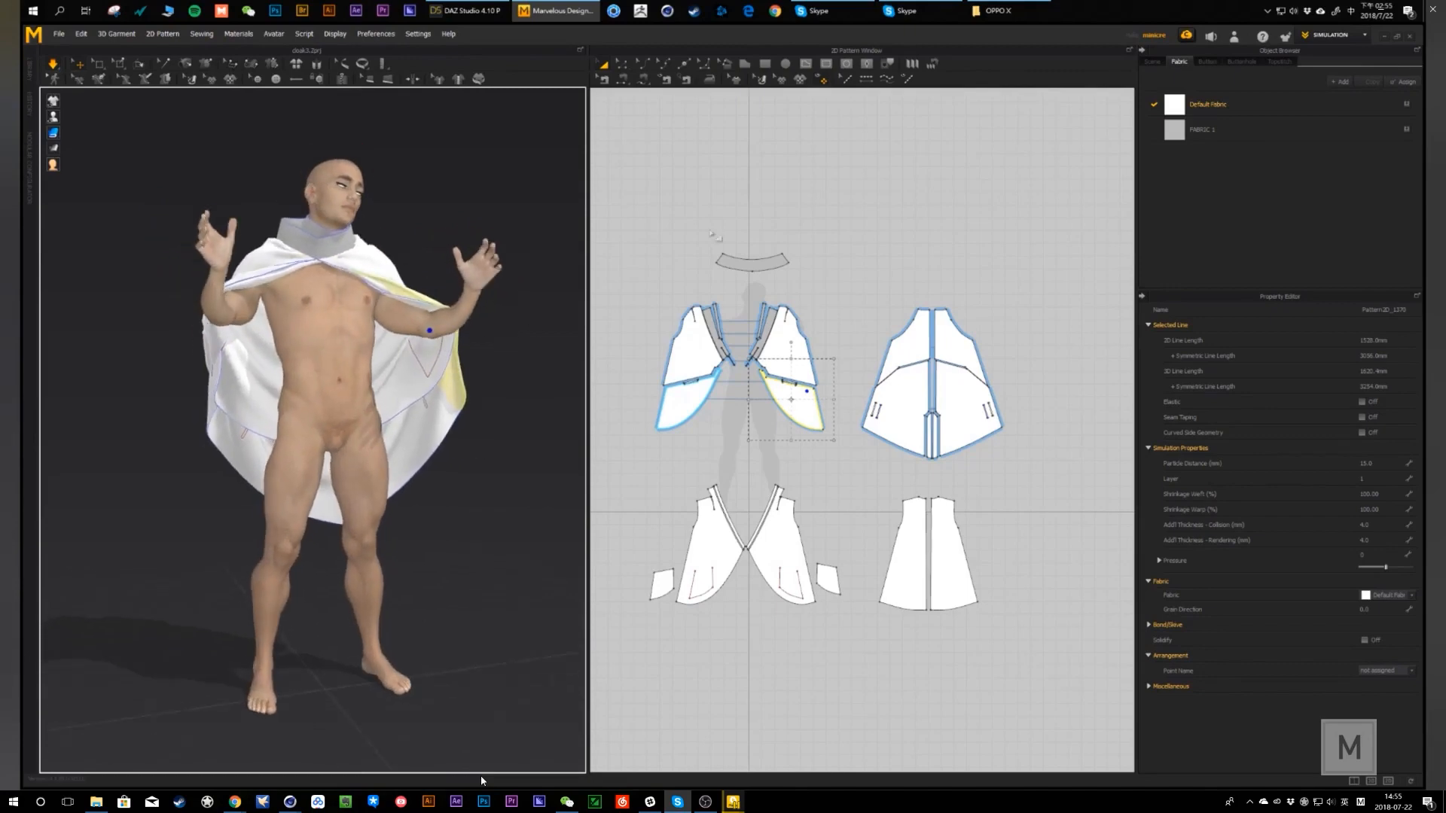
mouse_move(855, 9)
left_click(536, 386)
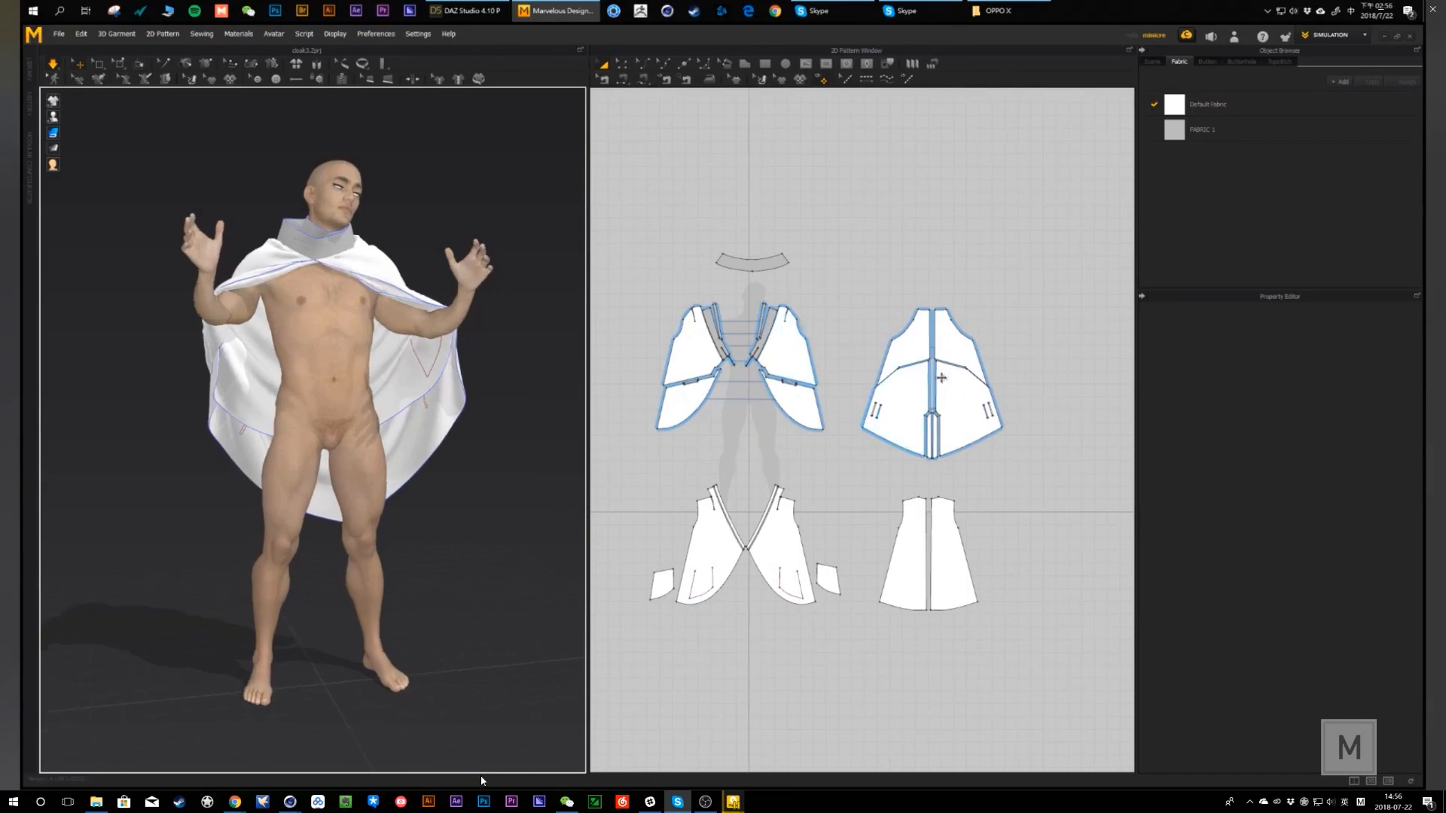
- Move the avatar's left lower front panel up against the upper front panel in the 2D pattern layout
scroll(959, 384, "up", 3)
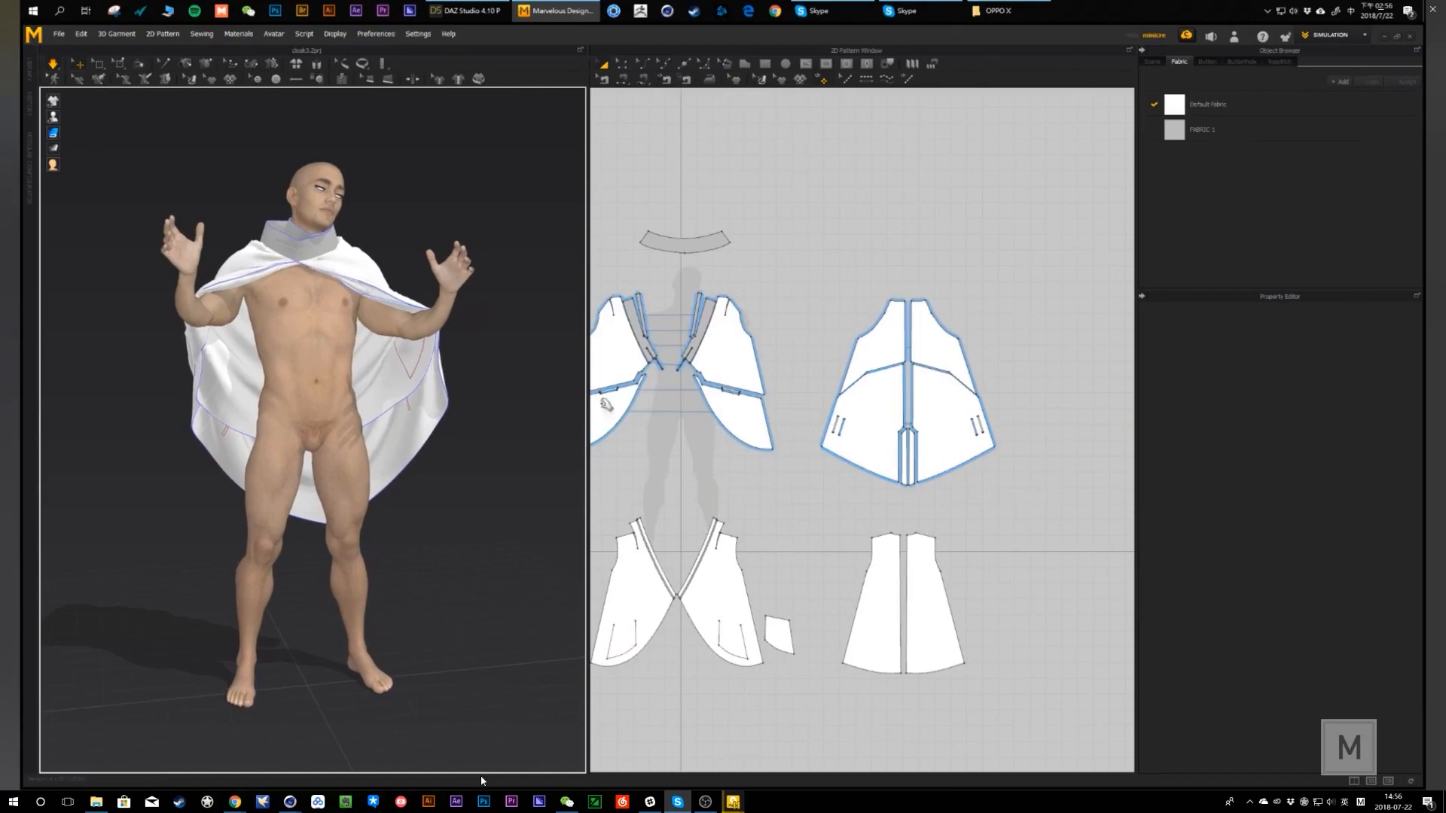
scroll(847, 406, "down", 2)
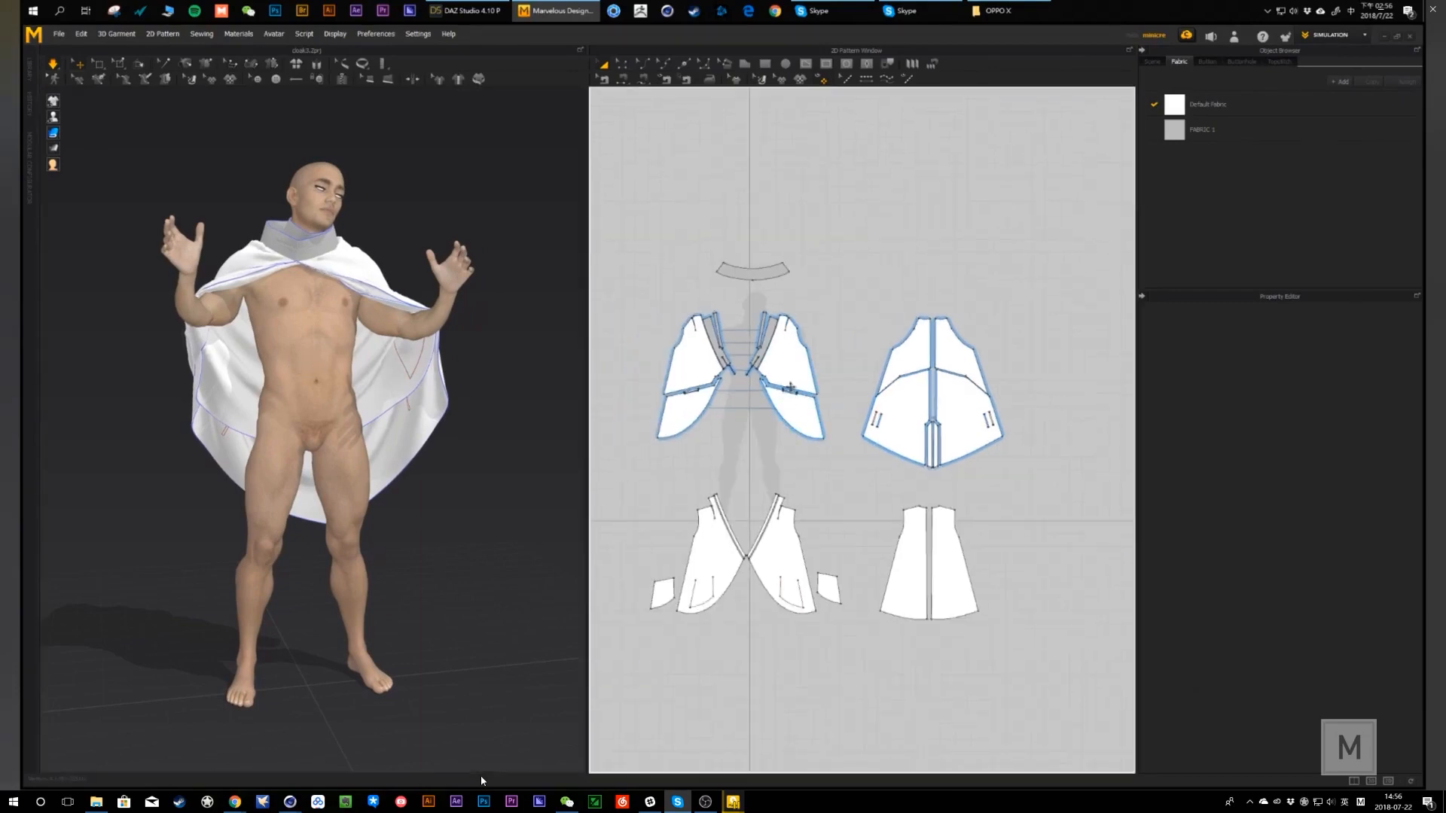
scroll(791, 387, "up", 4)
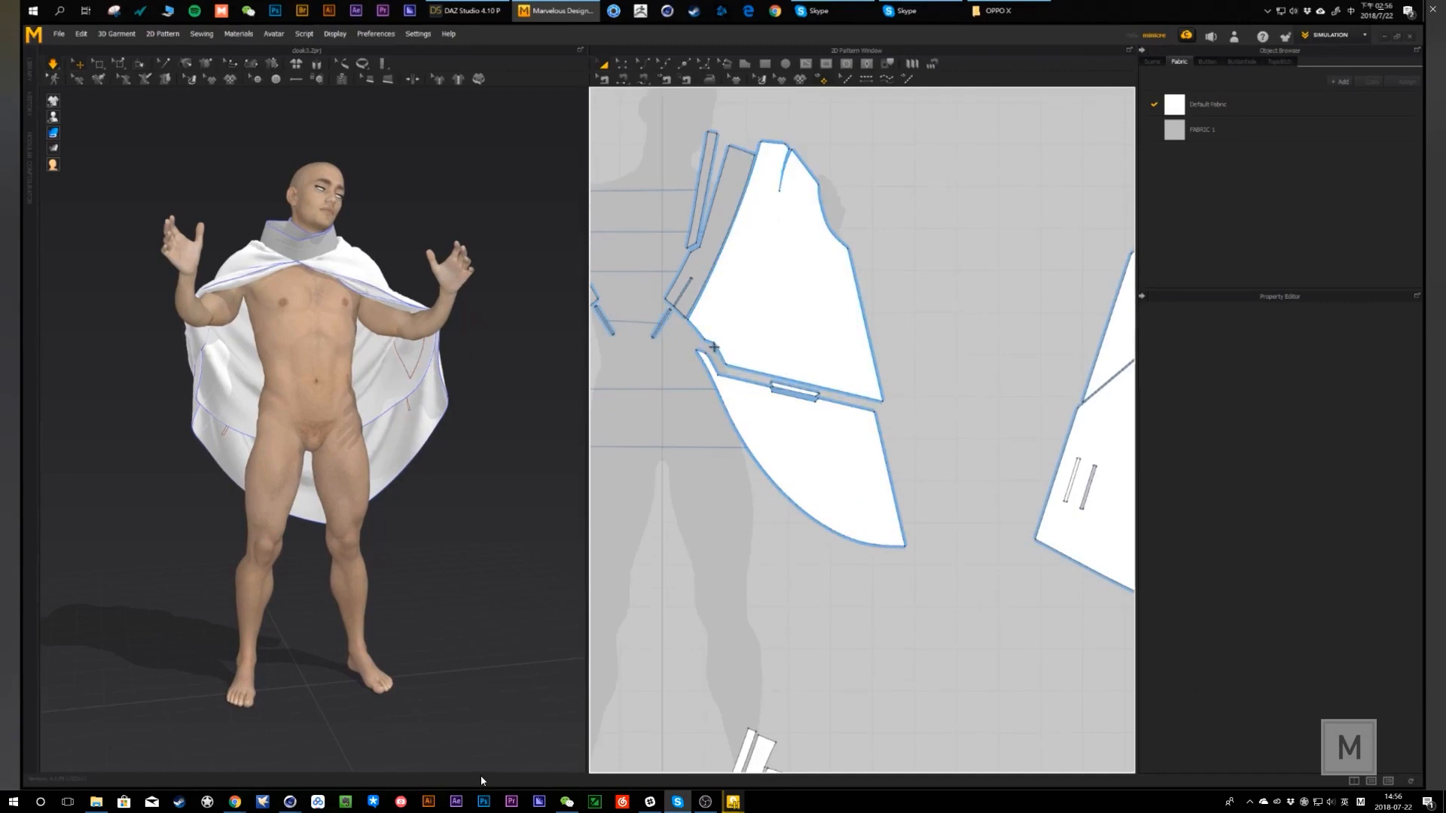
left_click(790, 413)
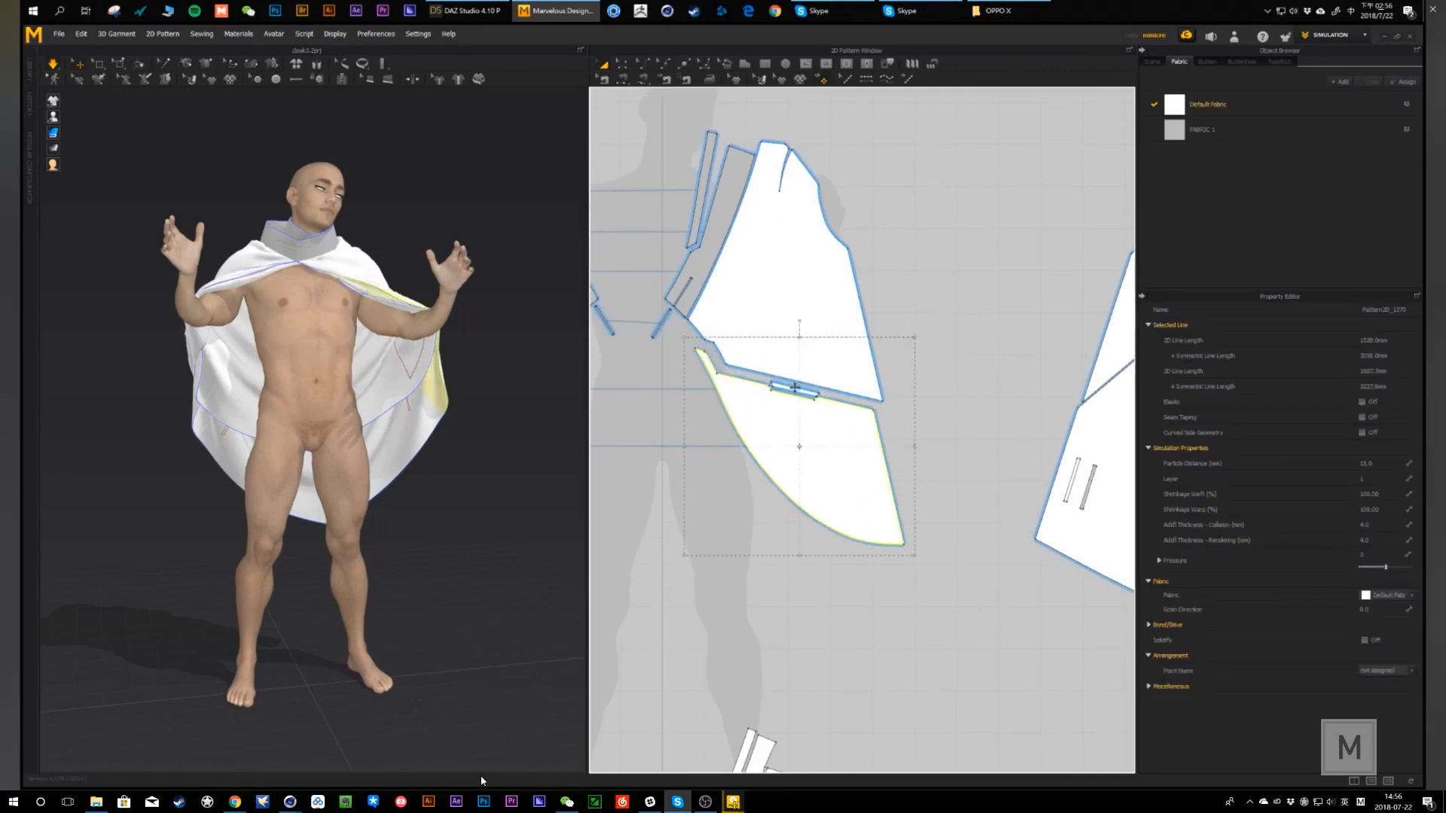
left_click_drag(795, 387, 824, 406)
left_click(888, 404)
left_click(959, 413)
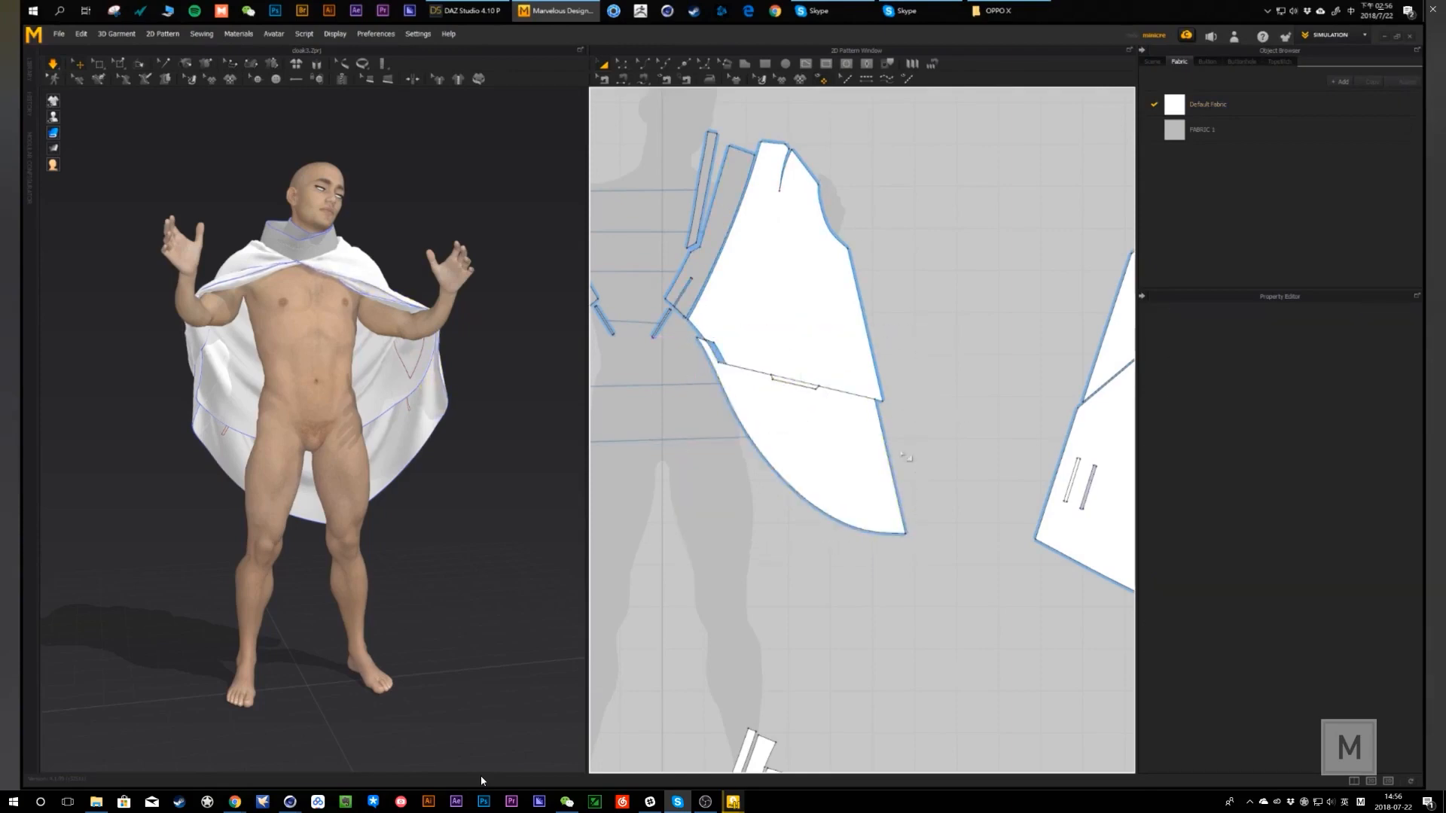
- Examine the cloak's drape from behind, selecting the lower and upper back panels to identify them on the avatar
scroll(919, 422, "up", 3)
scroll(919, 414, "down", 5)
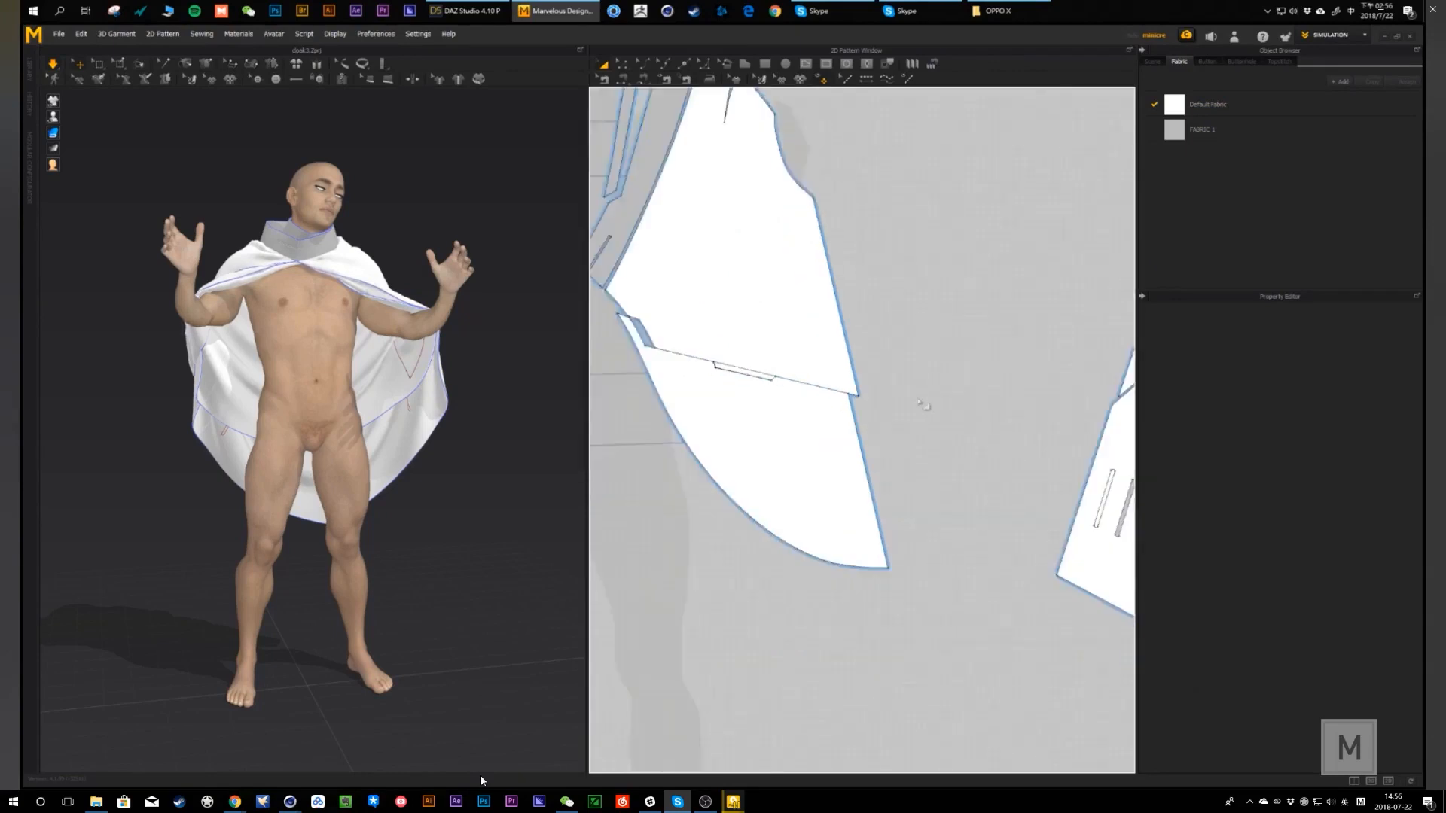
scroll(903, 399, "up", 2)
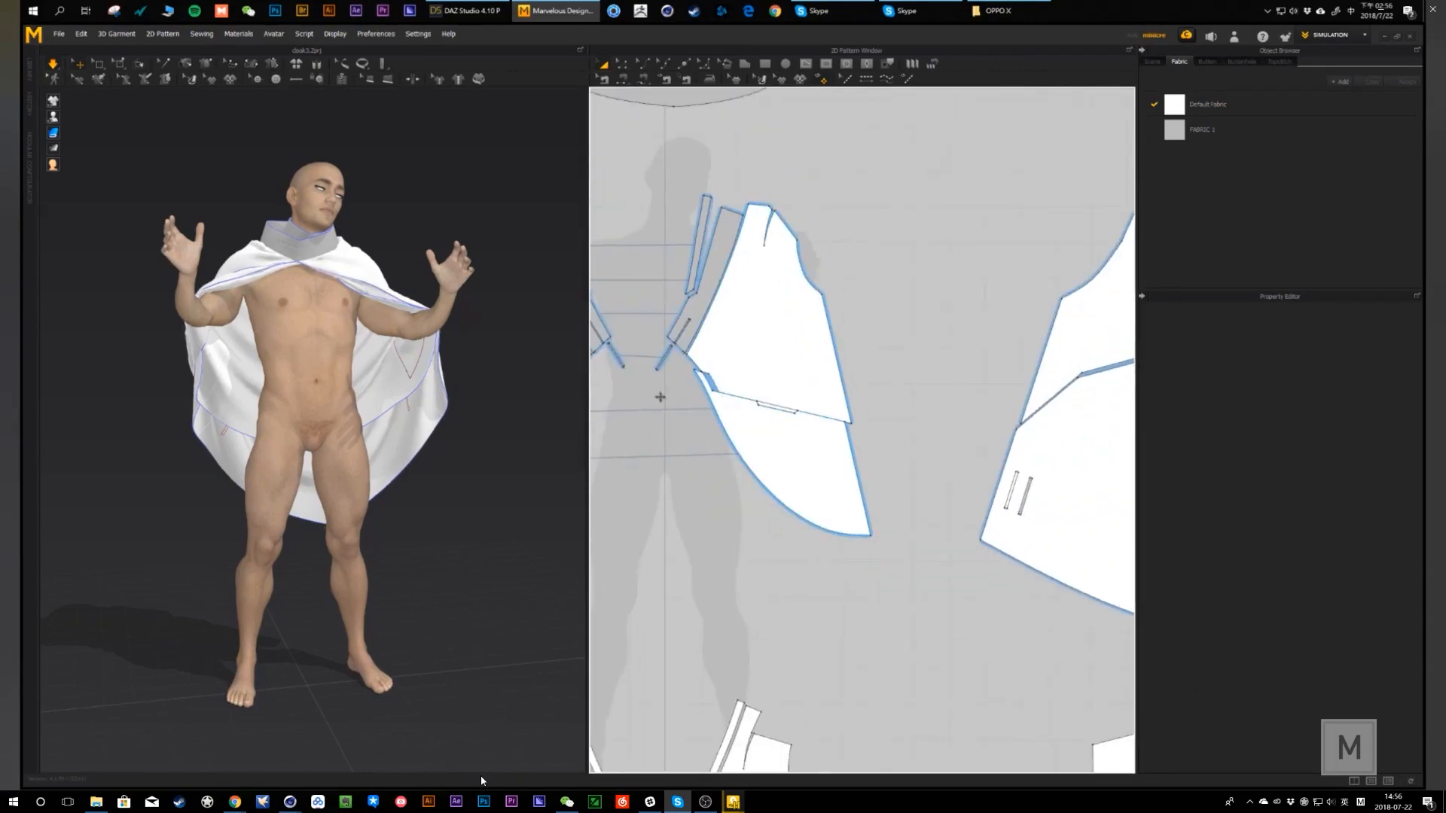
right_click_drag(460, 353, 332, 339)
right_click_drag(541, 368, 361, 359)
scroll(384, 368, "up", 2)
left_click(348, 356)
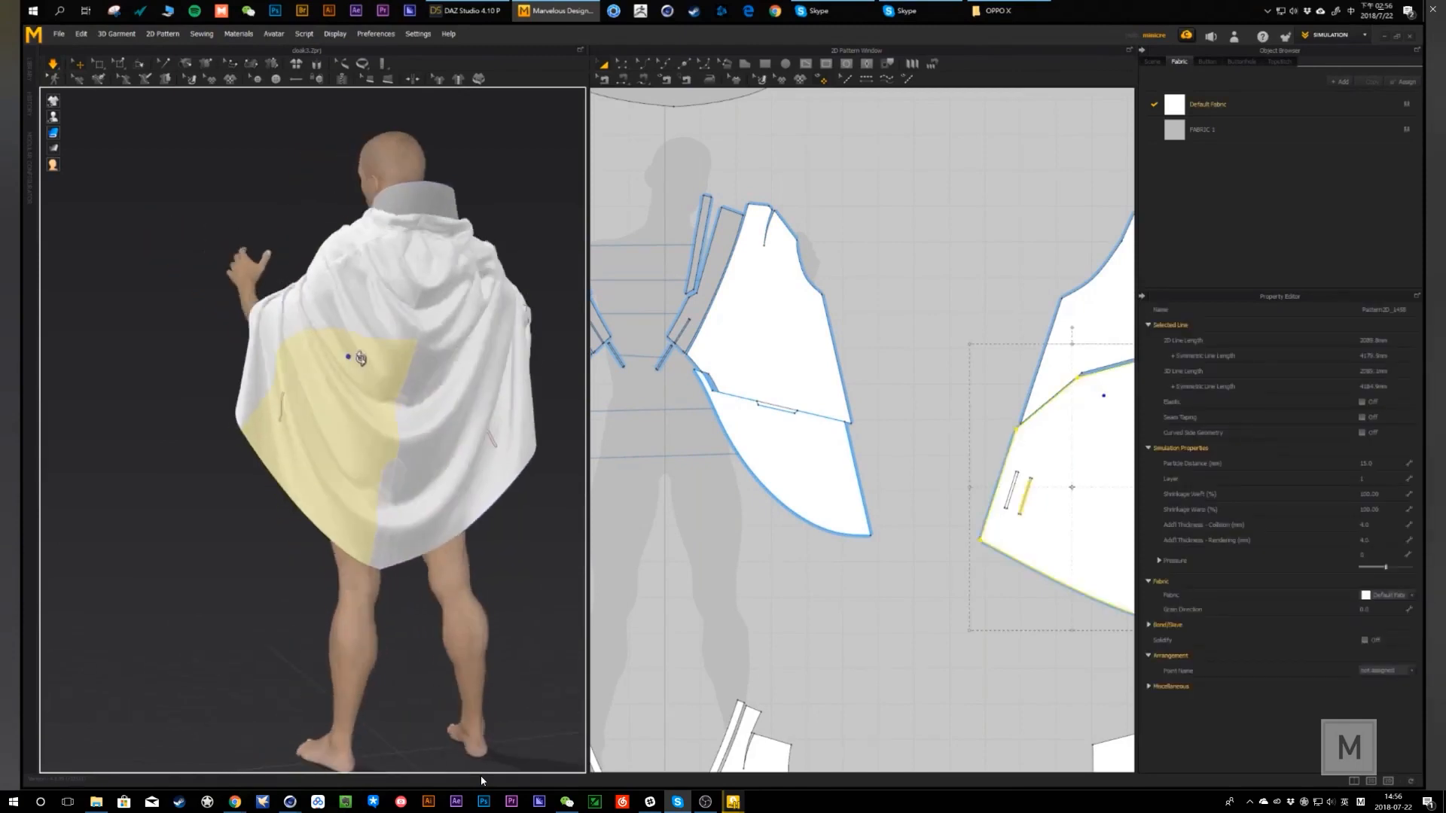
middle_click_drag(443, 373, 391, 374)
left_click(393, 312)
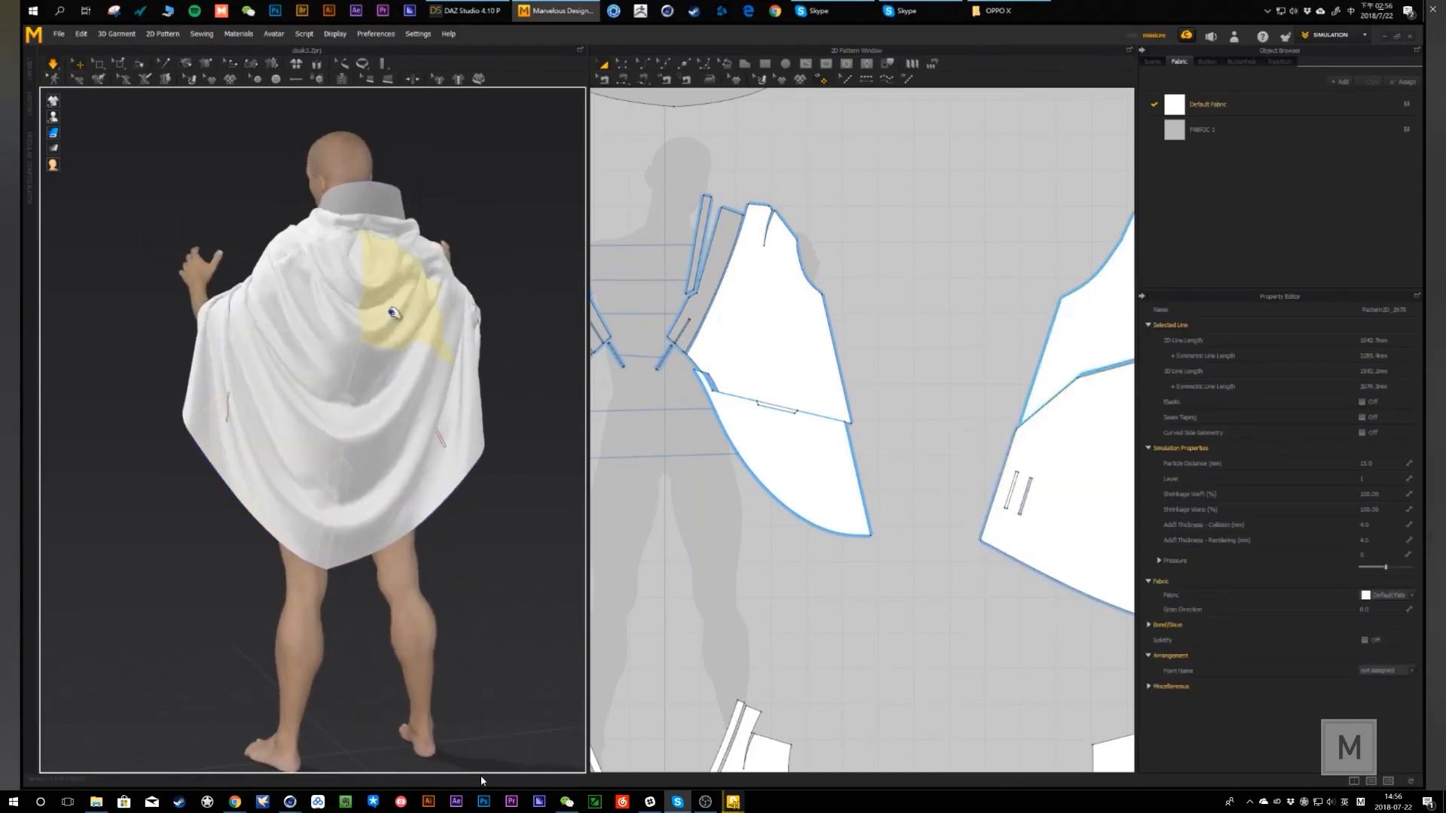
scroll(346, 350, "up", 5)
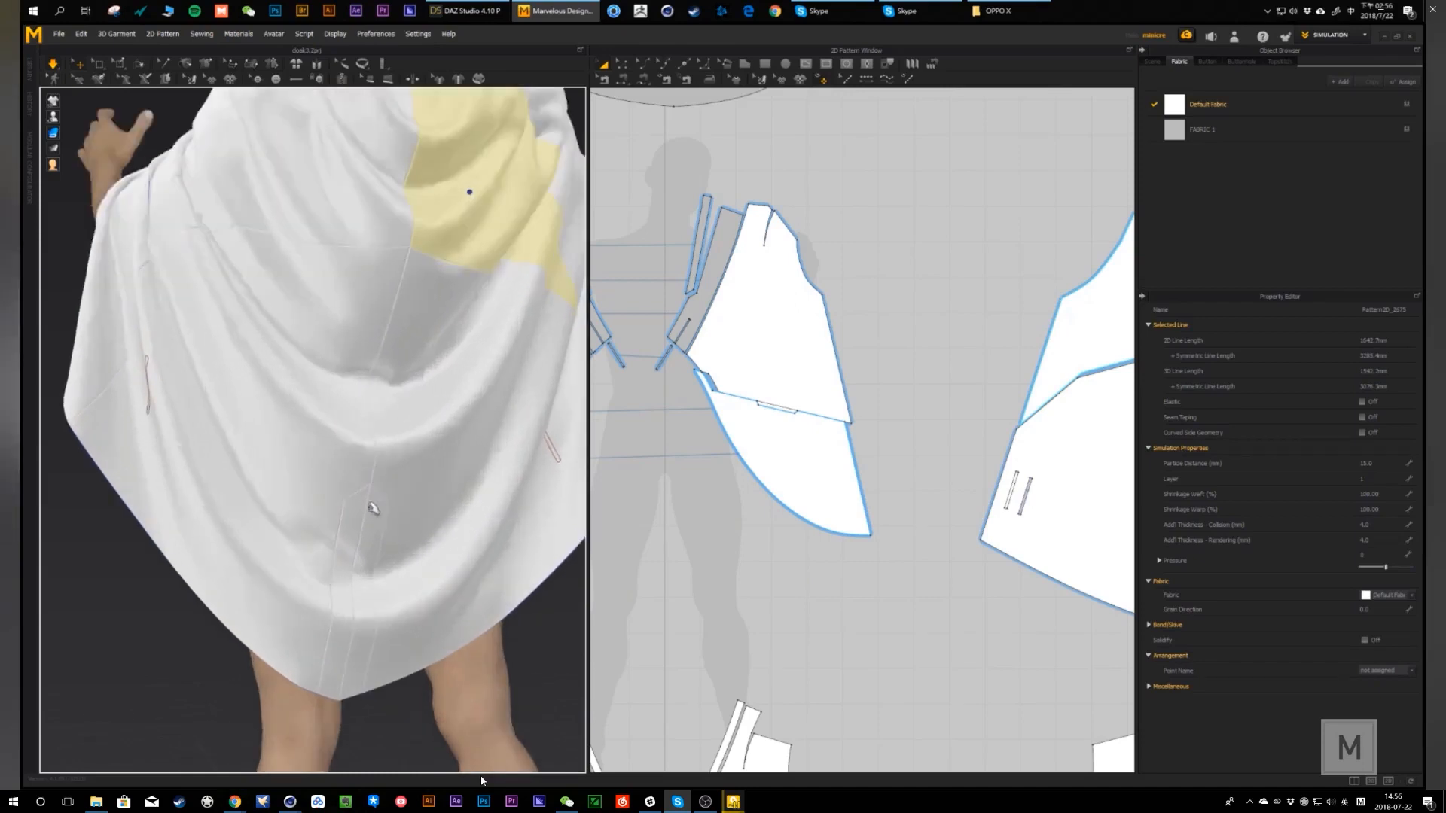
scroll(373, 508, "down", 5)
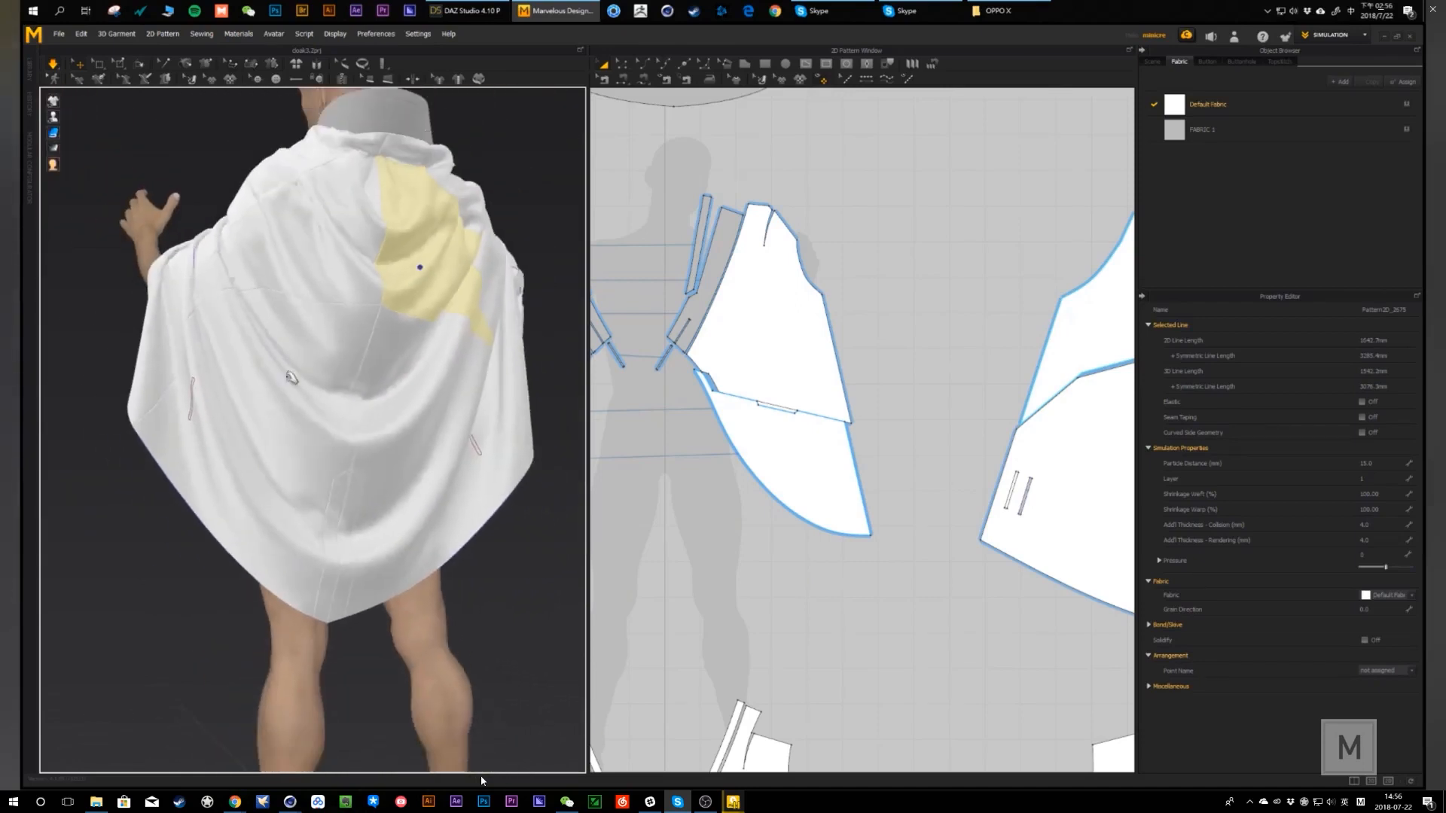
- Check which part of the draped cloak the upper front panel covers, viewing the avatar's left side
right_click_drag(291, 376, 701, 326)
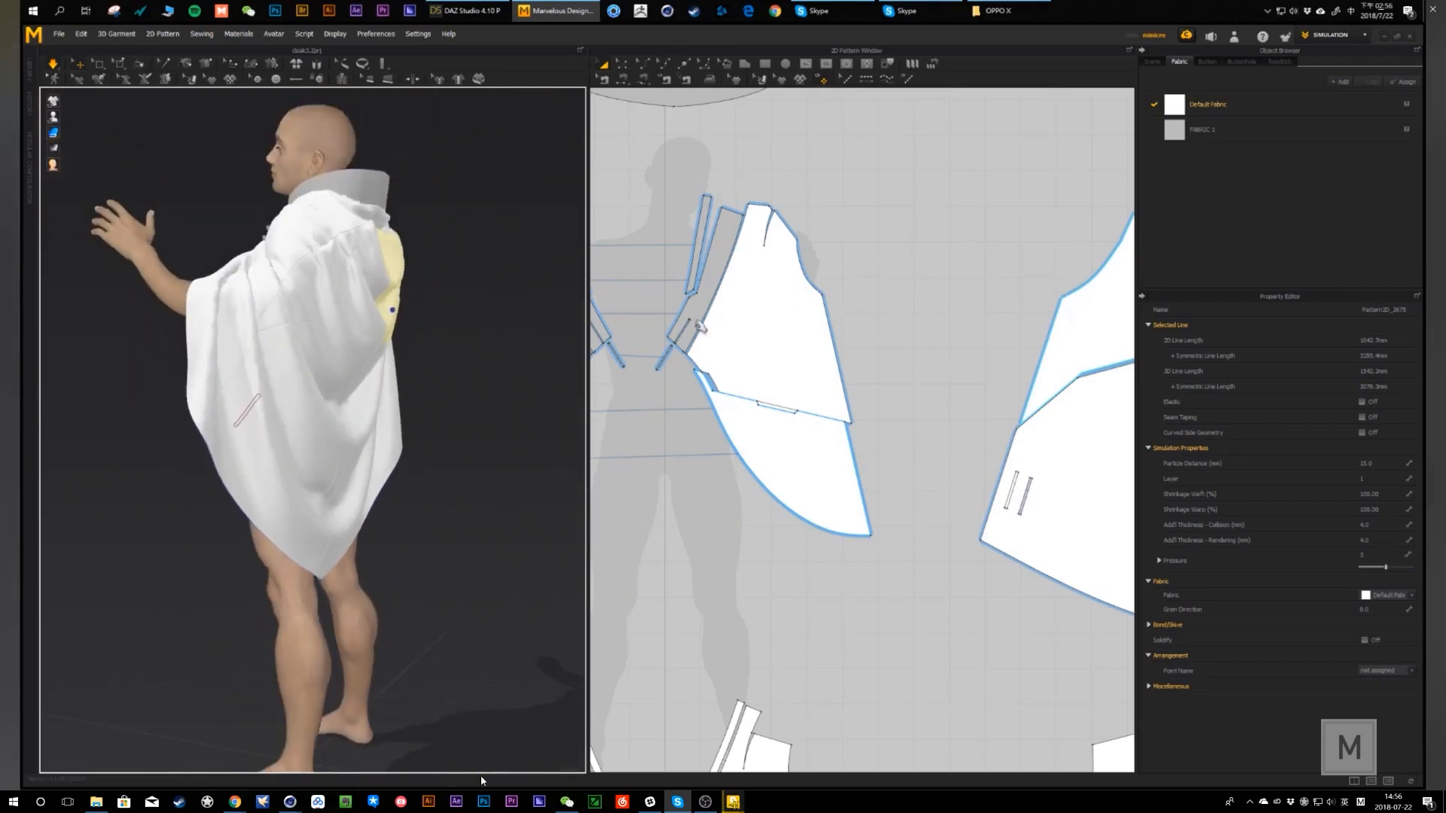
right_click_drag(966, 351, 978, 409)
left_click(775, 366)
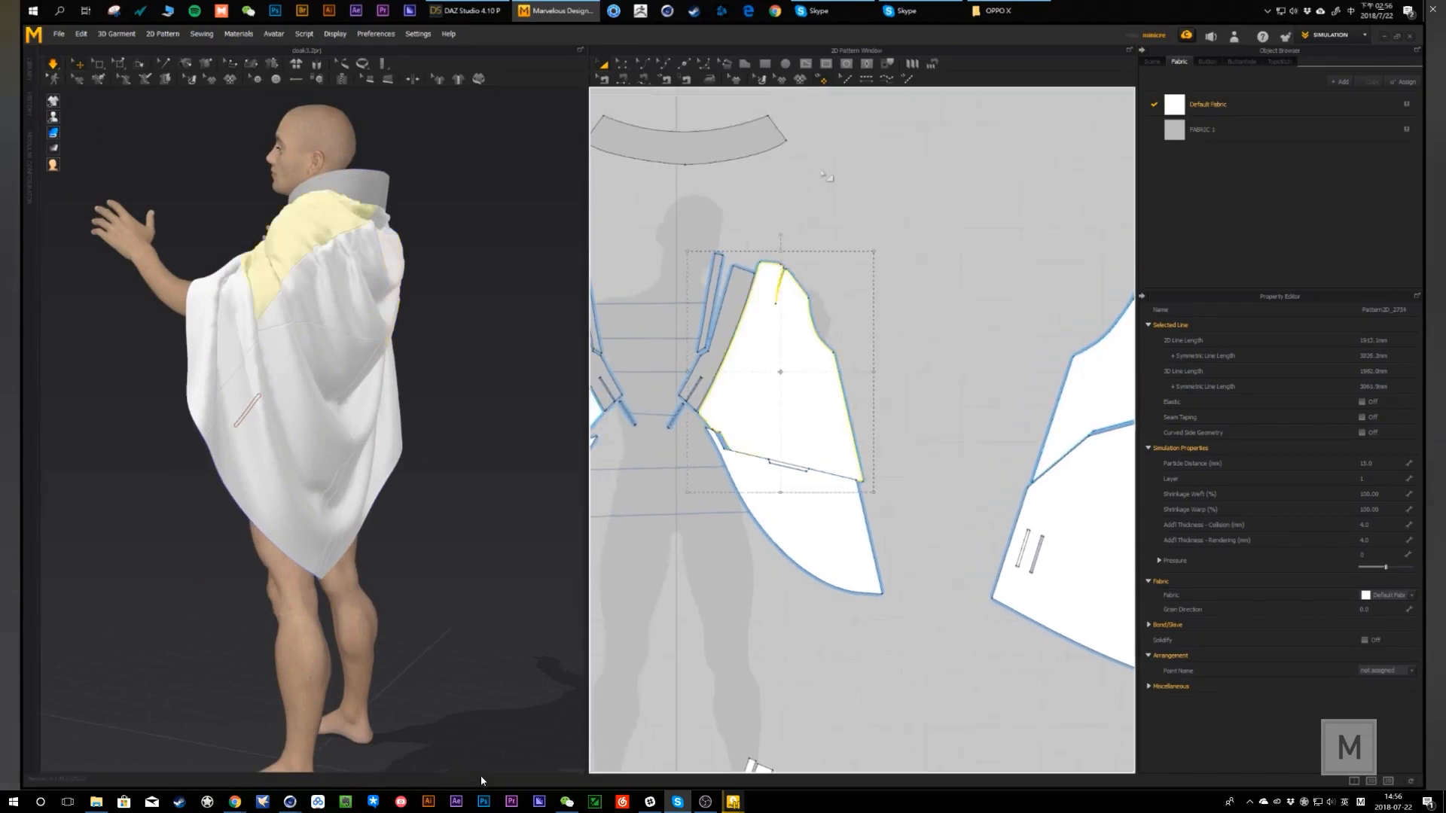
left_click(849, 169)
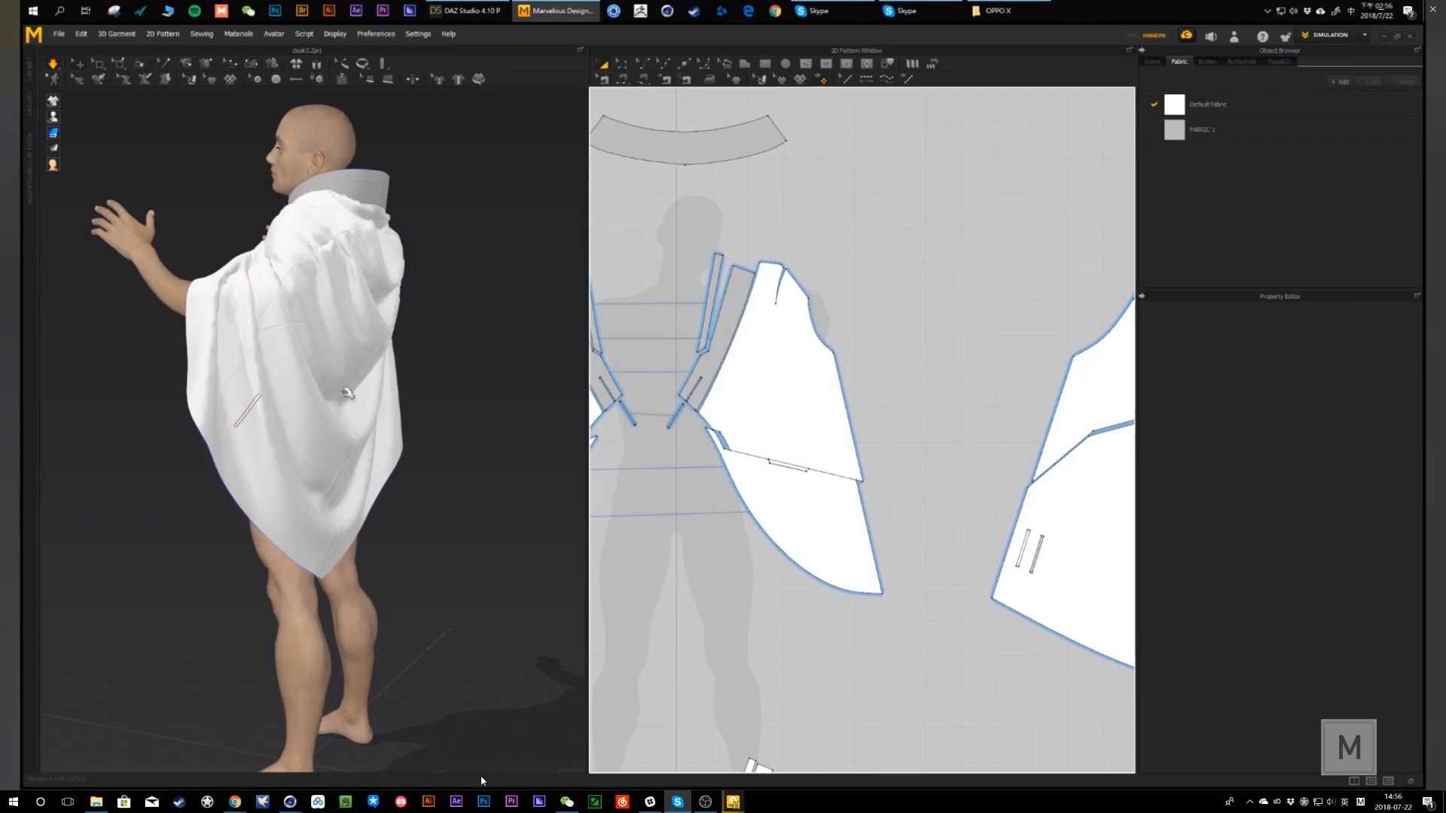
mouse_move(299, 390)
right_mouse_down()
mouse_move(354, 395)
mouse_move(280, 402)
right_mouse_up()
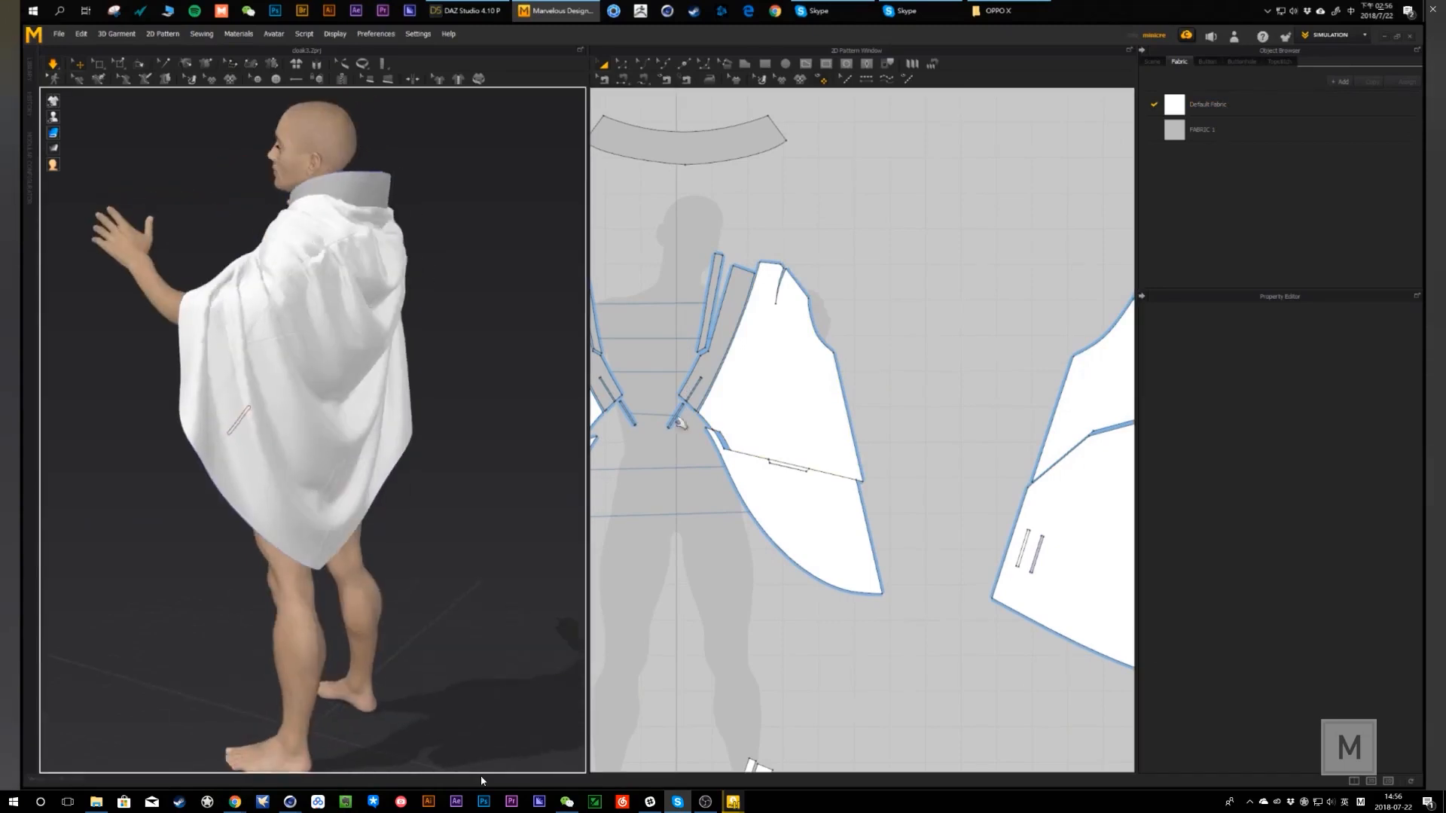
- Move the lower front panel back down to leave a narrow gap below the upper front panel
left_click(801, 482)
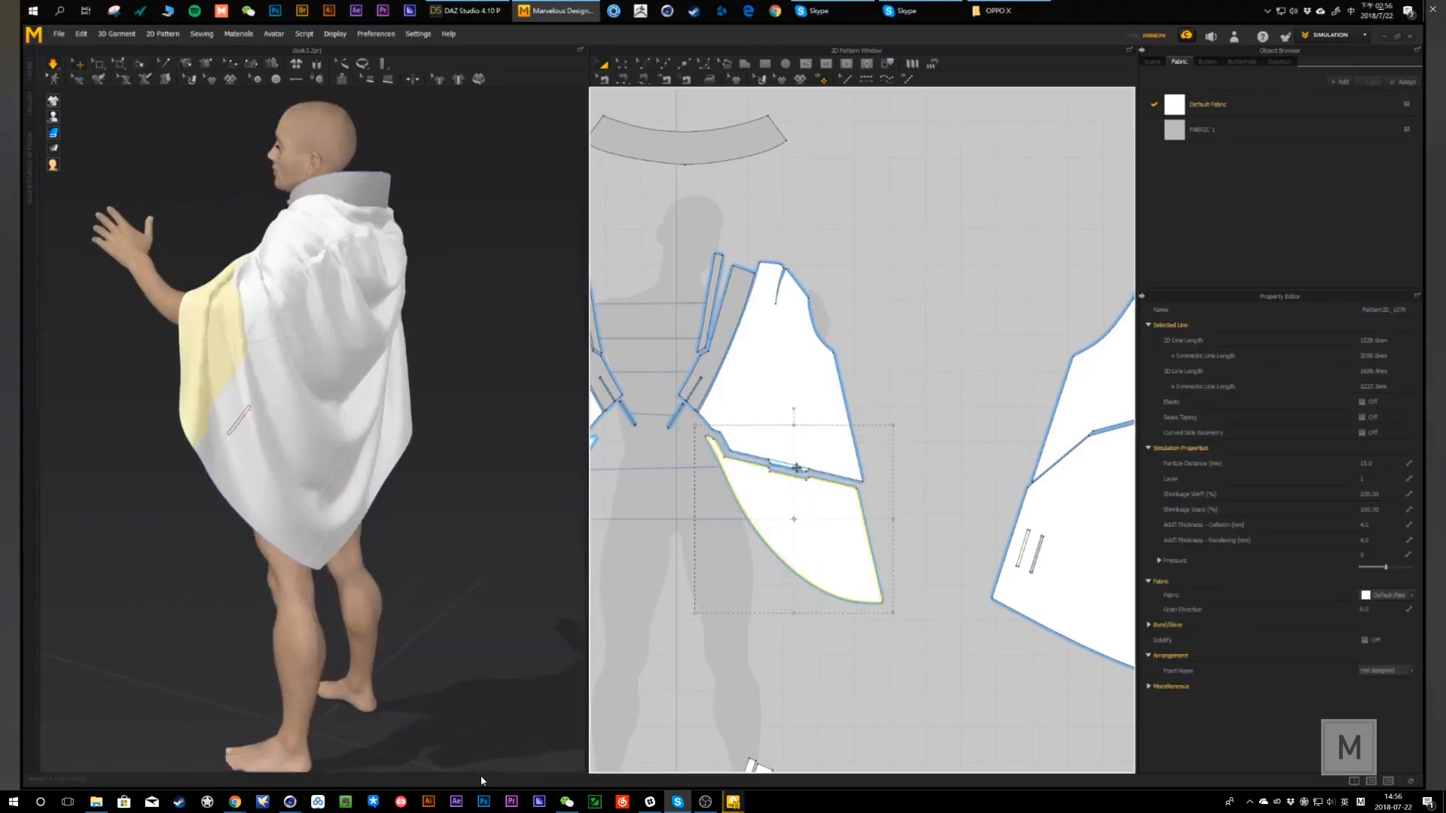
left_click_drag(797, 467, 798, 474)
left_click(855, 194)
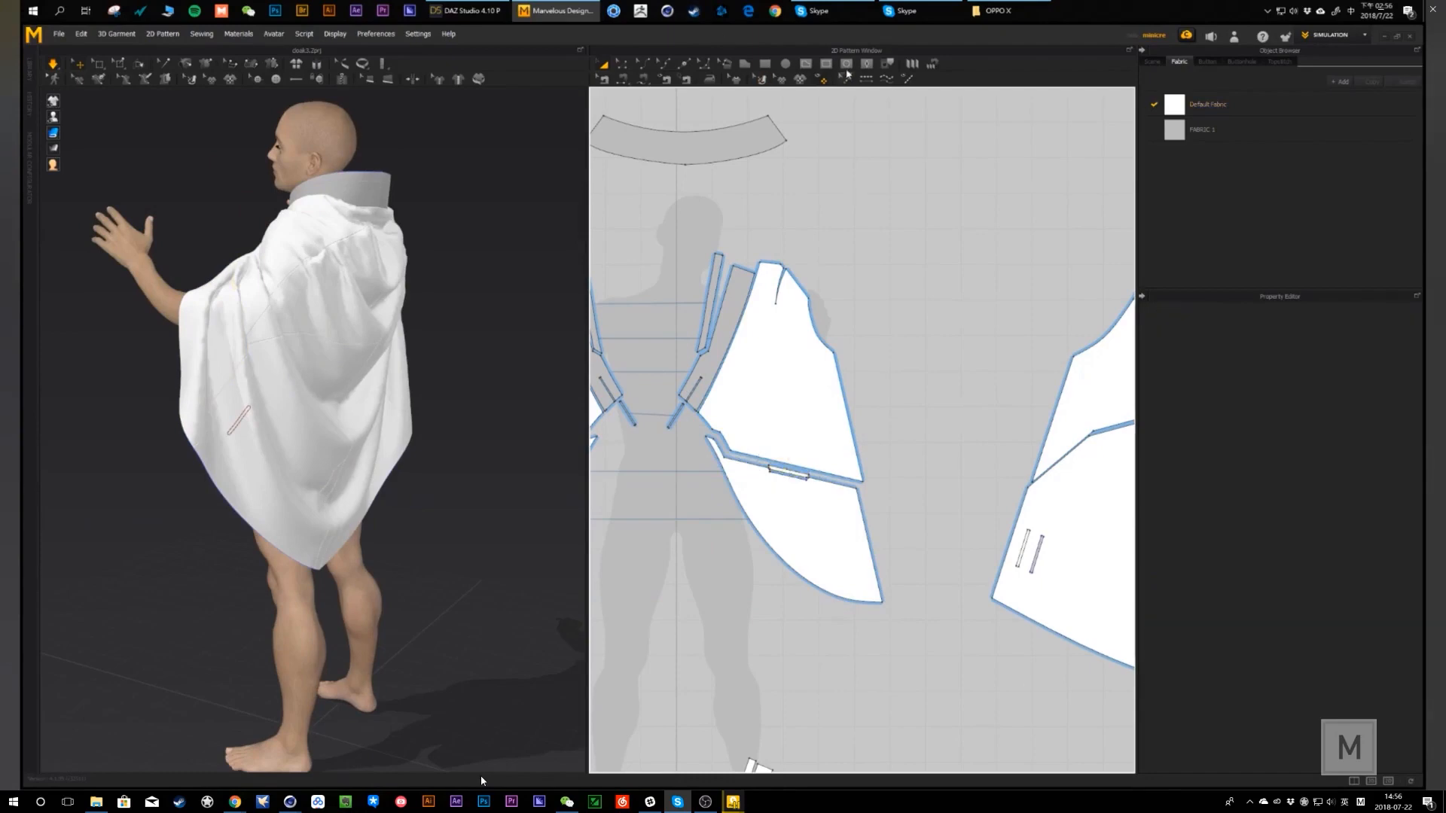
- Cut a diamond-shaped dart into the cloak's upper front panel, between its centre and outer edge
left_click(861, 65)
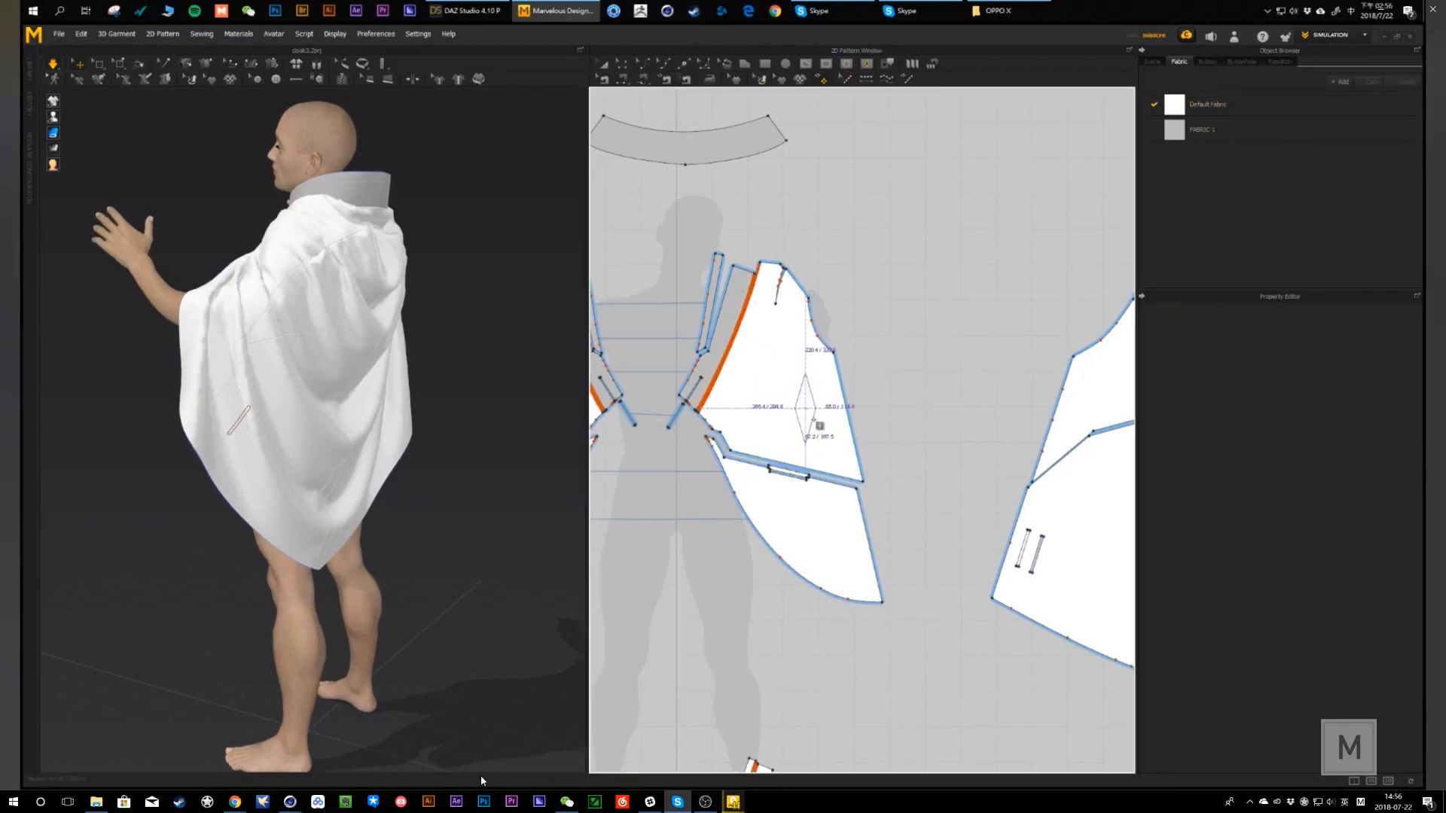
left_click(813, 407)
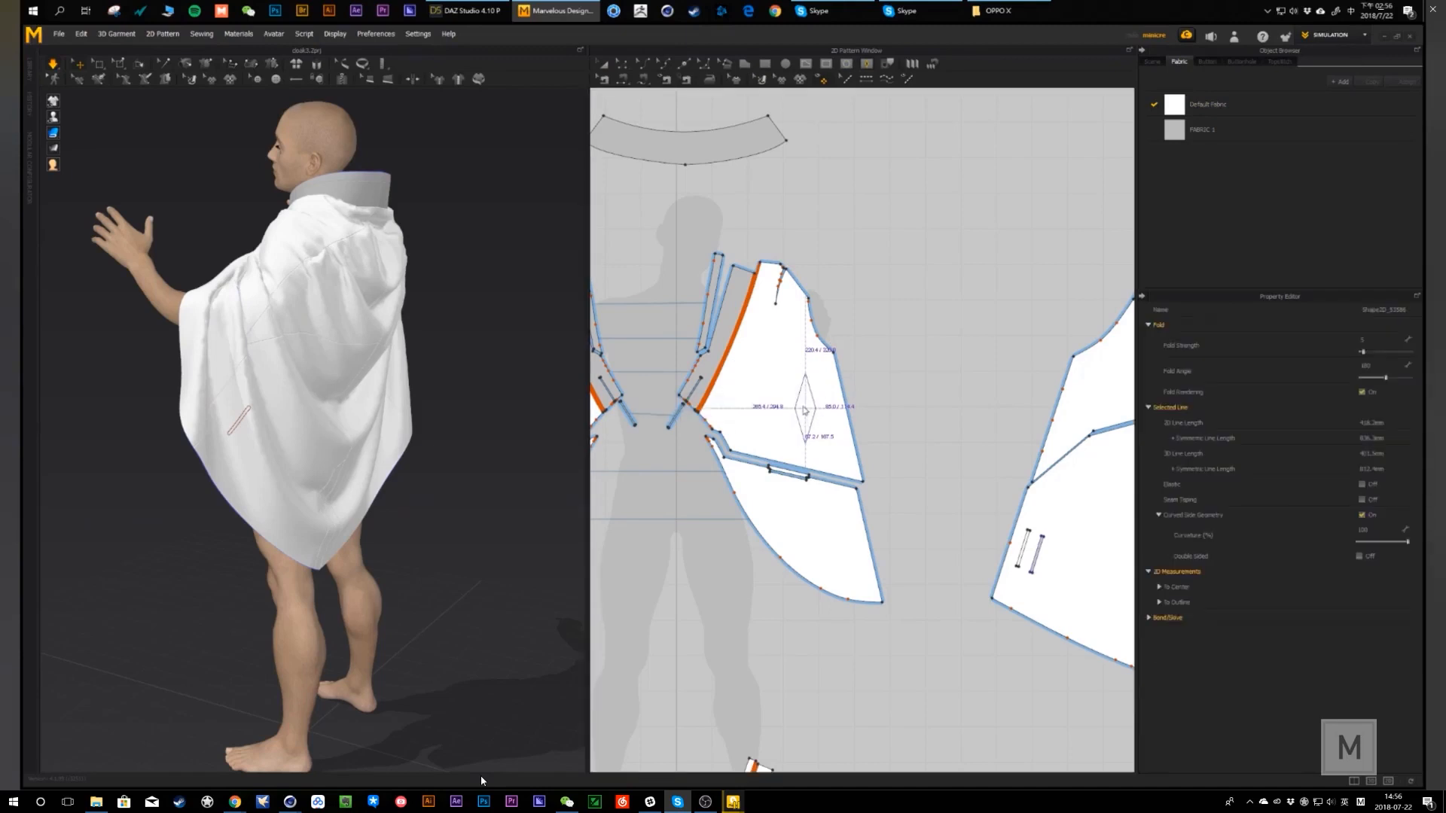
left_click(806, 409)
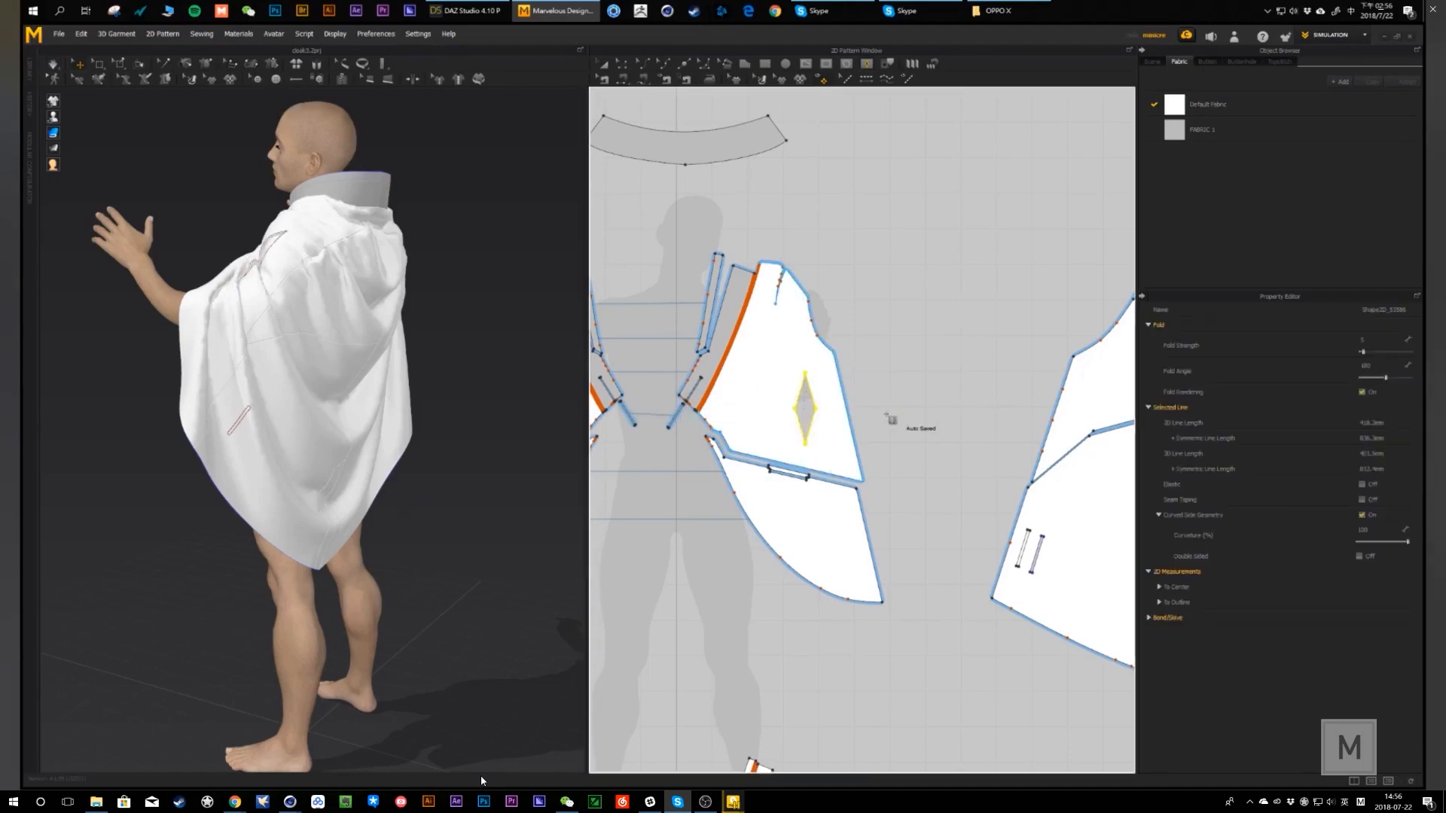
- Examine where the new dart openings sit on the draped cloak's shoulder and clear the panel selection
left_click(622, 65)
right_click_drag(480, 418, 394, 368)
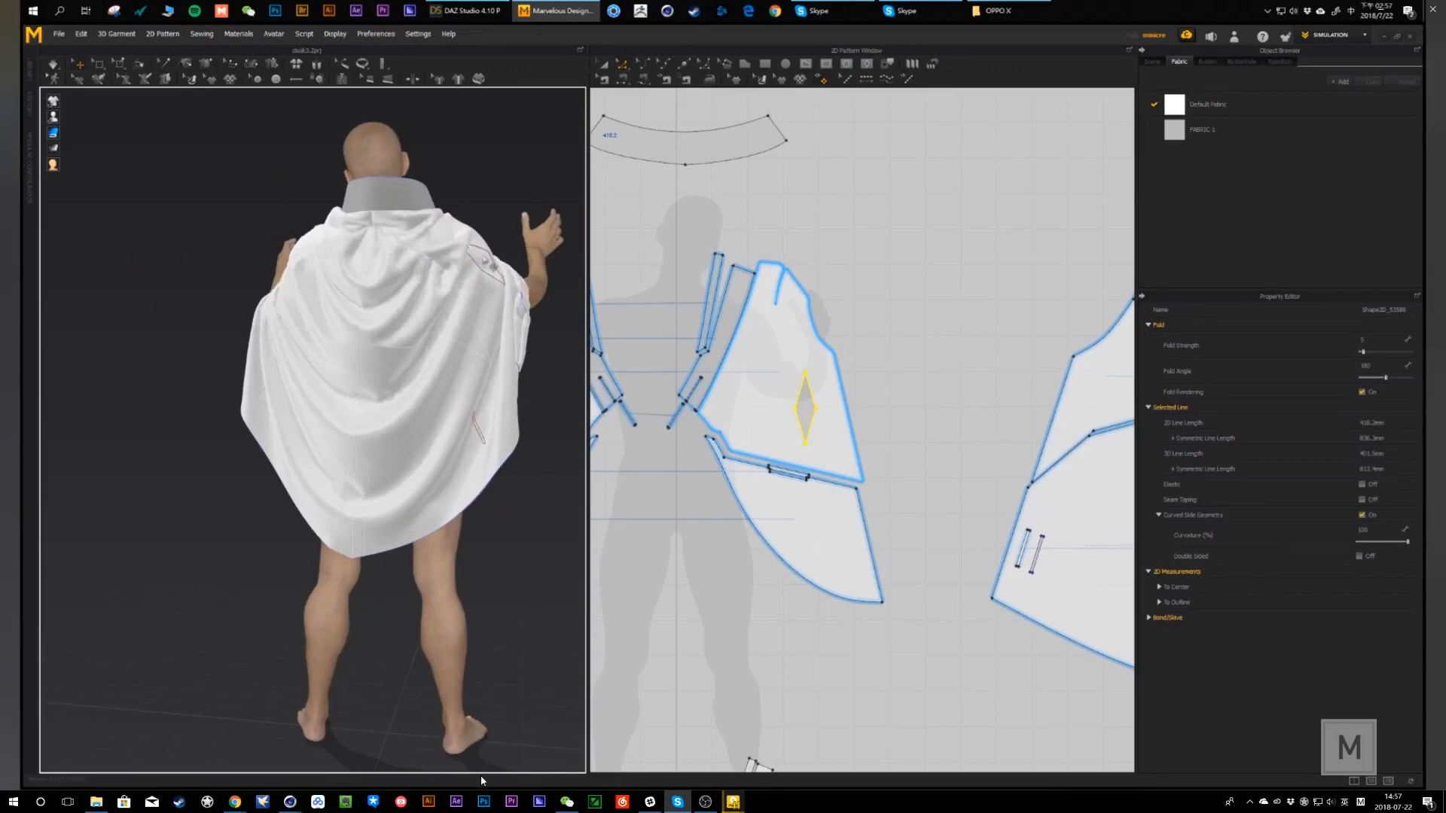
left_click(486, 262)
middle_click_drag(517, 354, 403, 381)
right_click_drag(404, 381, 393, 324)
scroll(399, 278, "up", 3)
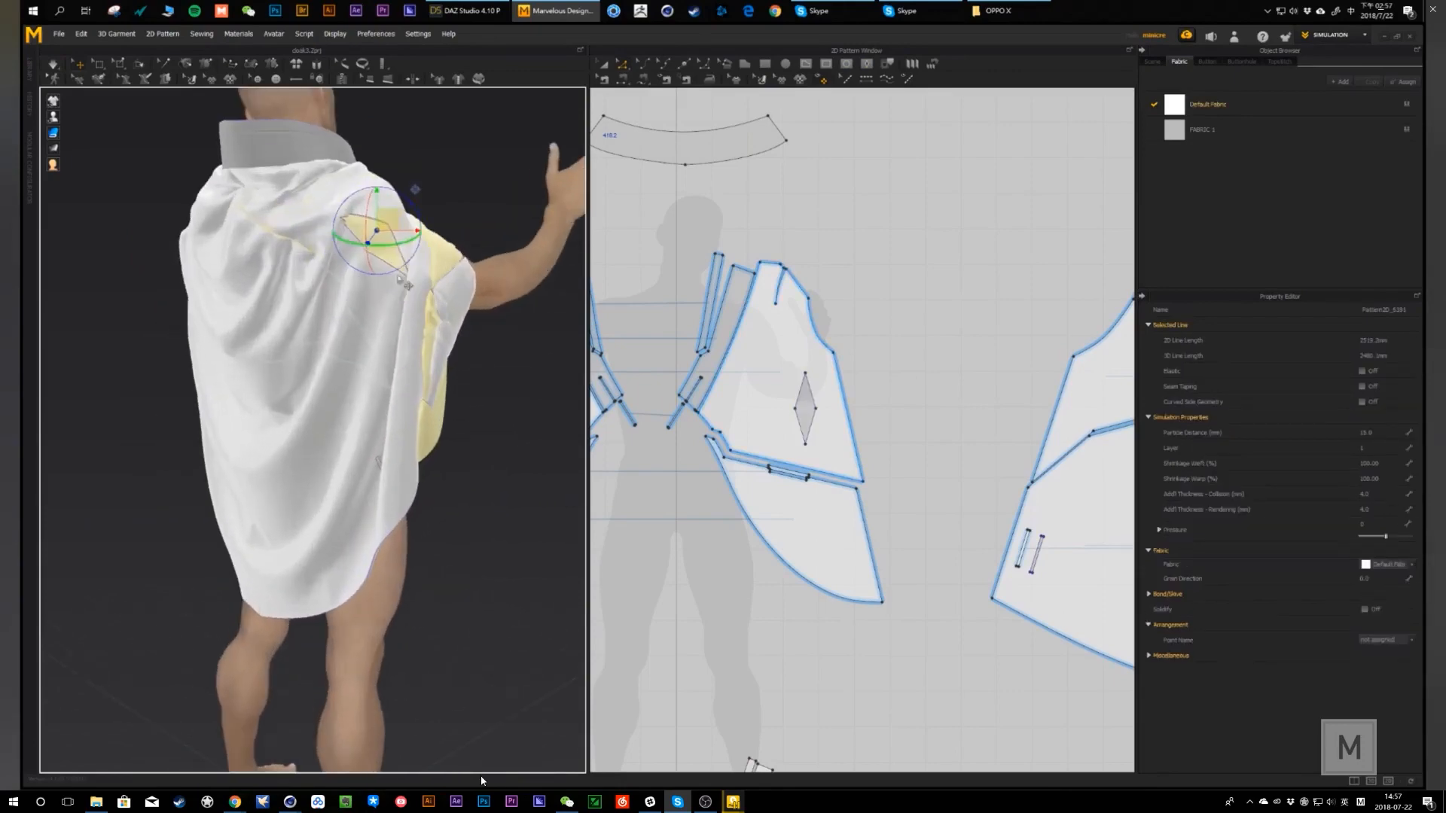
right_click_drag(464, 235, 520, 239)
left_click(870, 400)
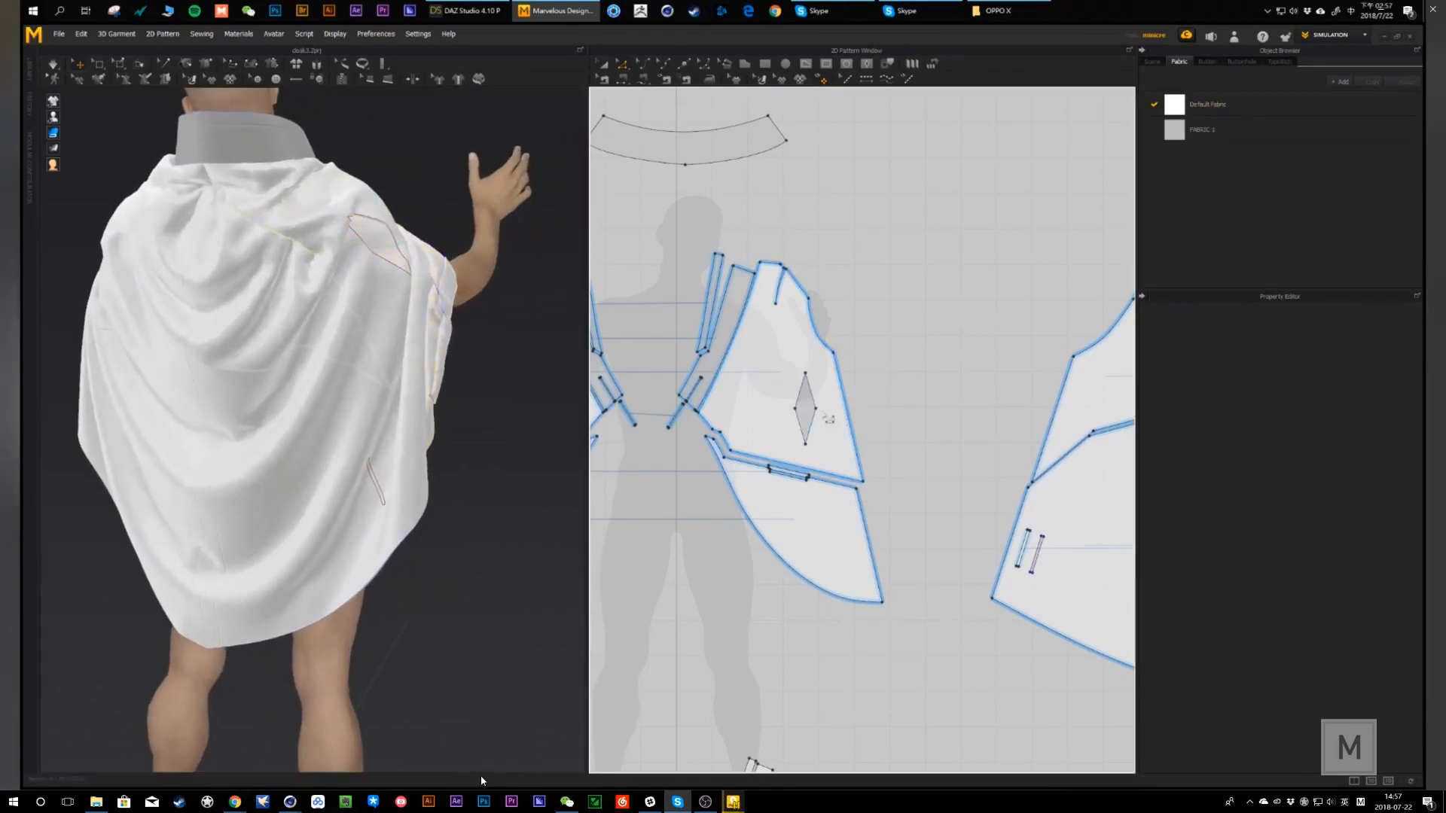
- Sew the dart's two upper edges to each other and its two lower edges to each other with Segment Sewing
left_click(607, 82)
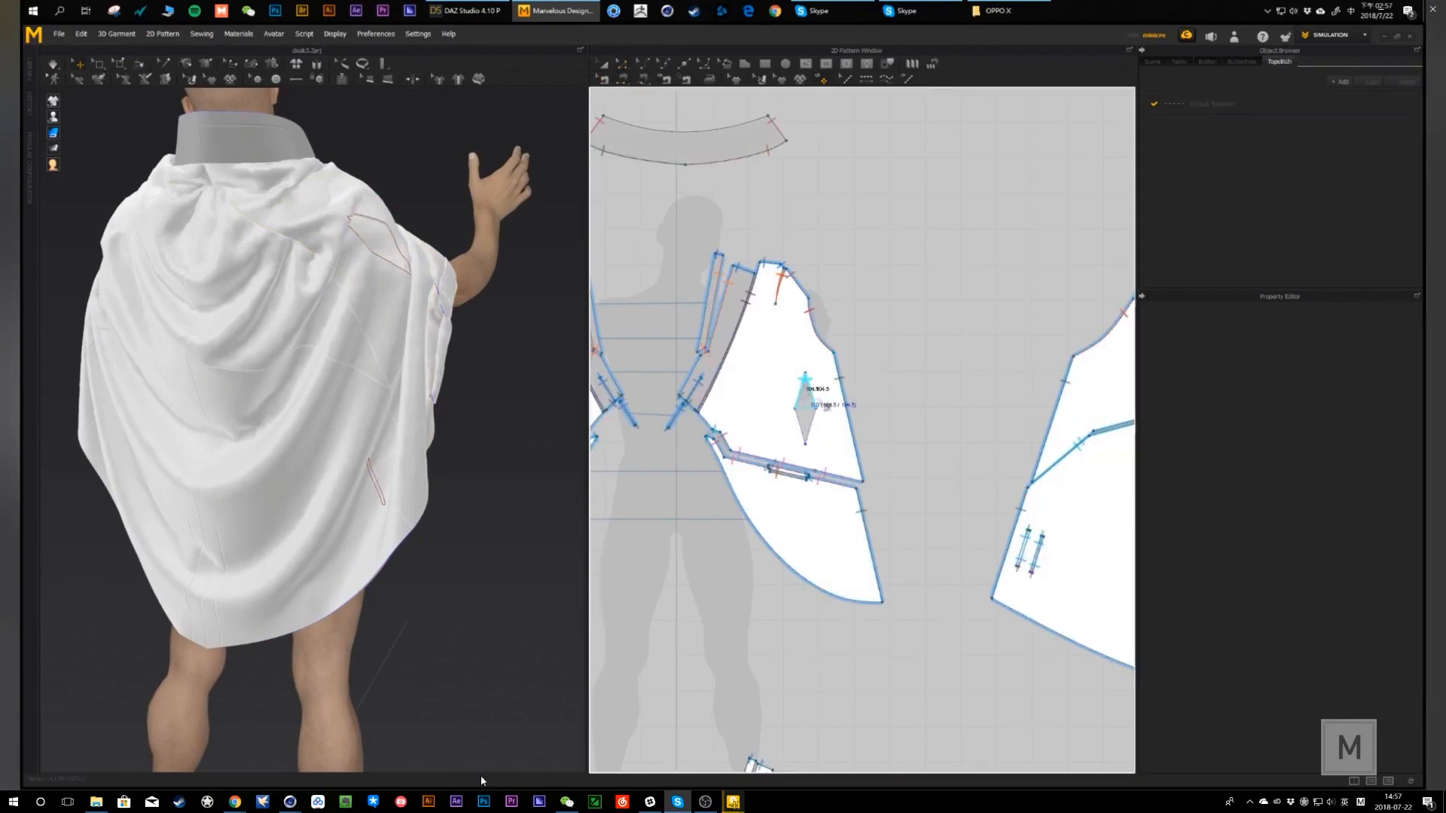
left_click(816, 399)
right_click_drag(477, 316, 437, 307)
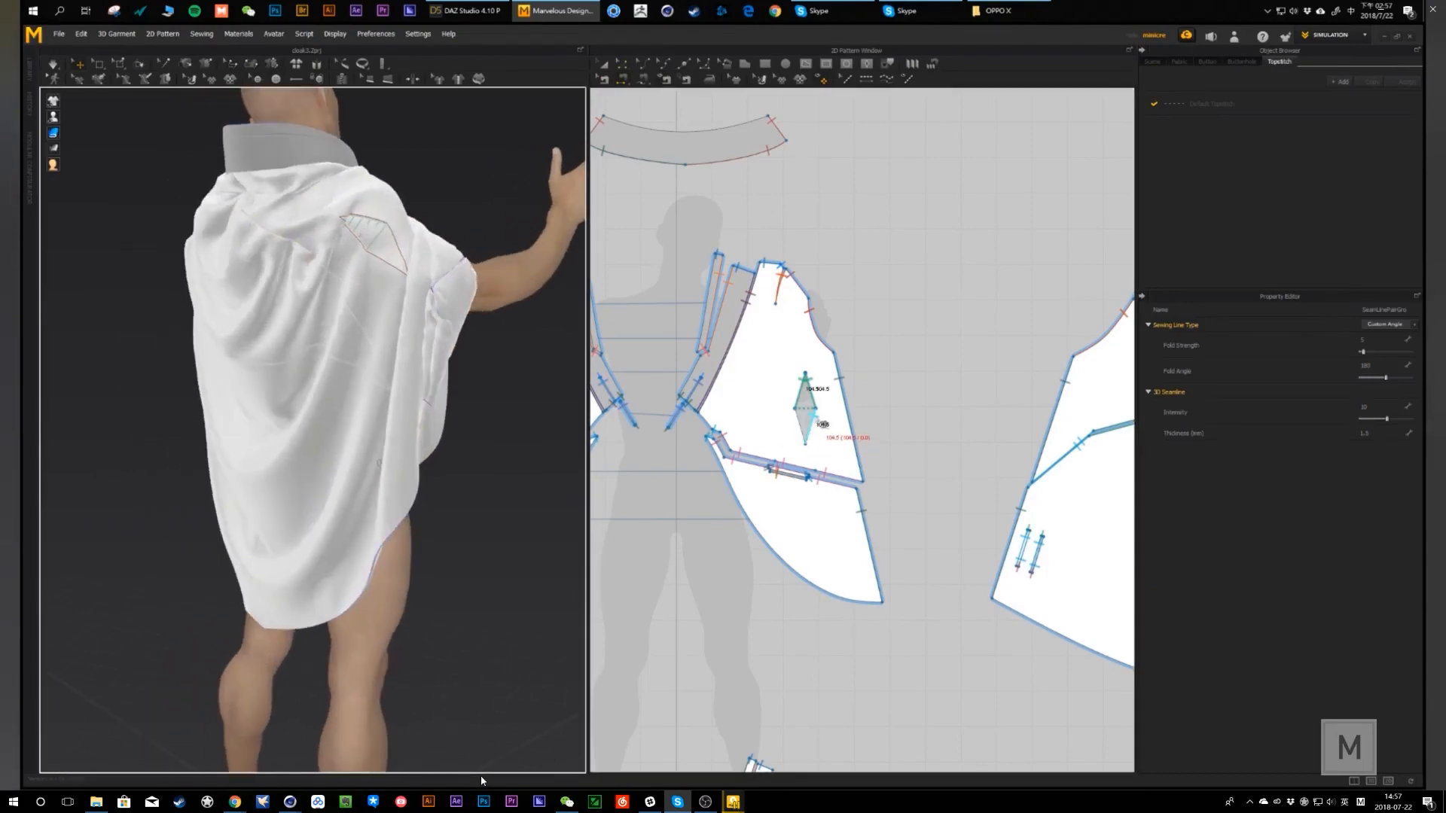
left_click(815, 417)
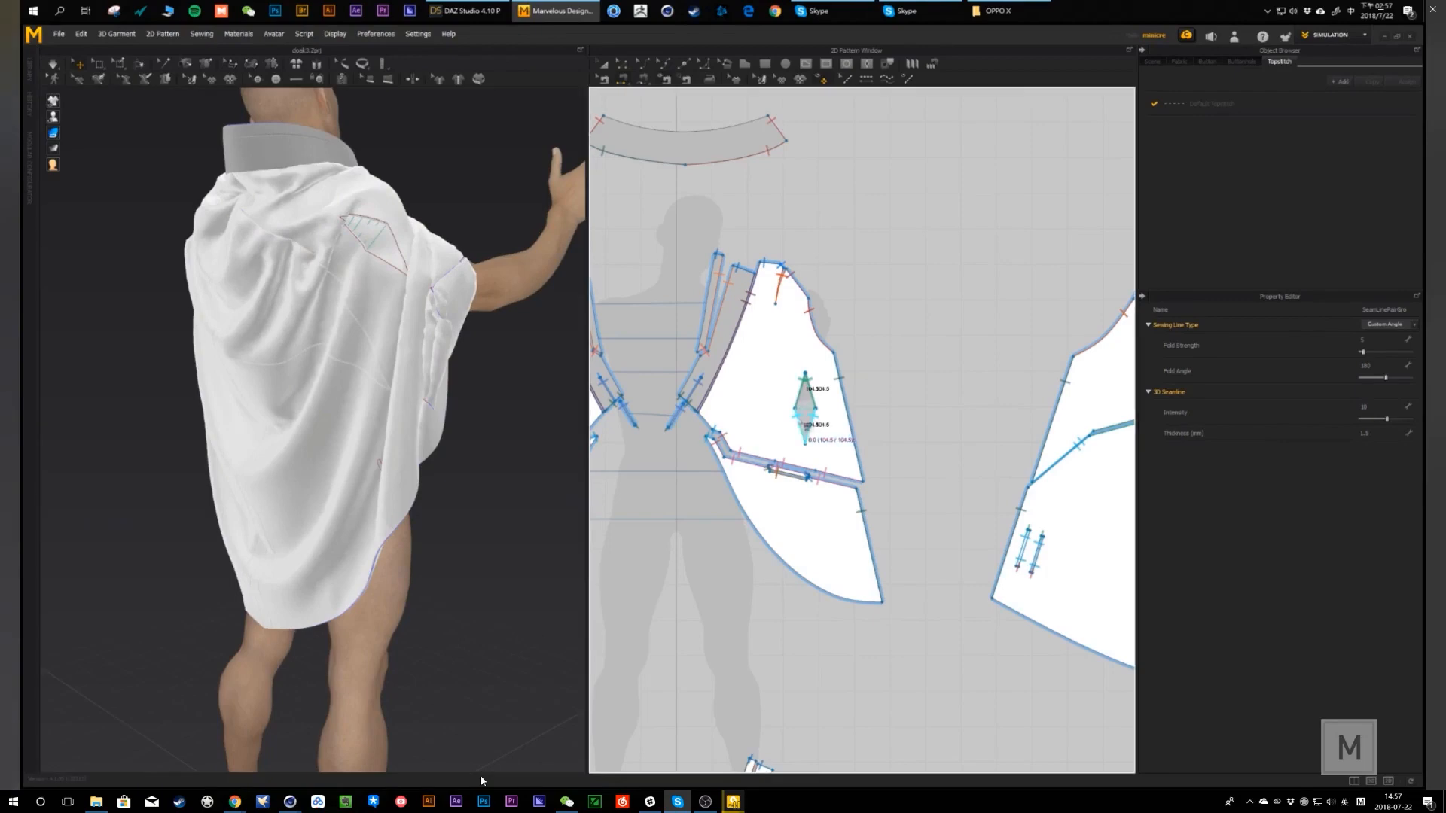
left_click(797, 419)
- Run the simulation to pull the sewn darts closed on the cloak's shoulders
middle_click_drag(386, 239, 358, 331)
scroll(366, 262, "down", 3)
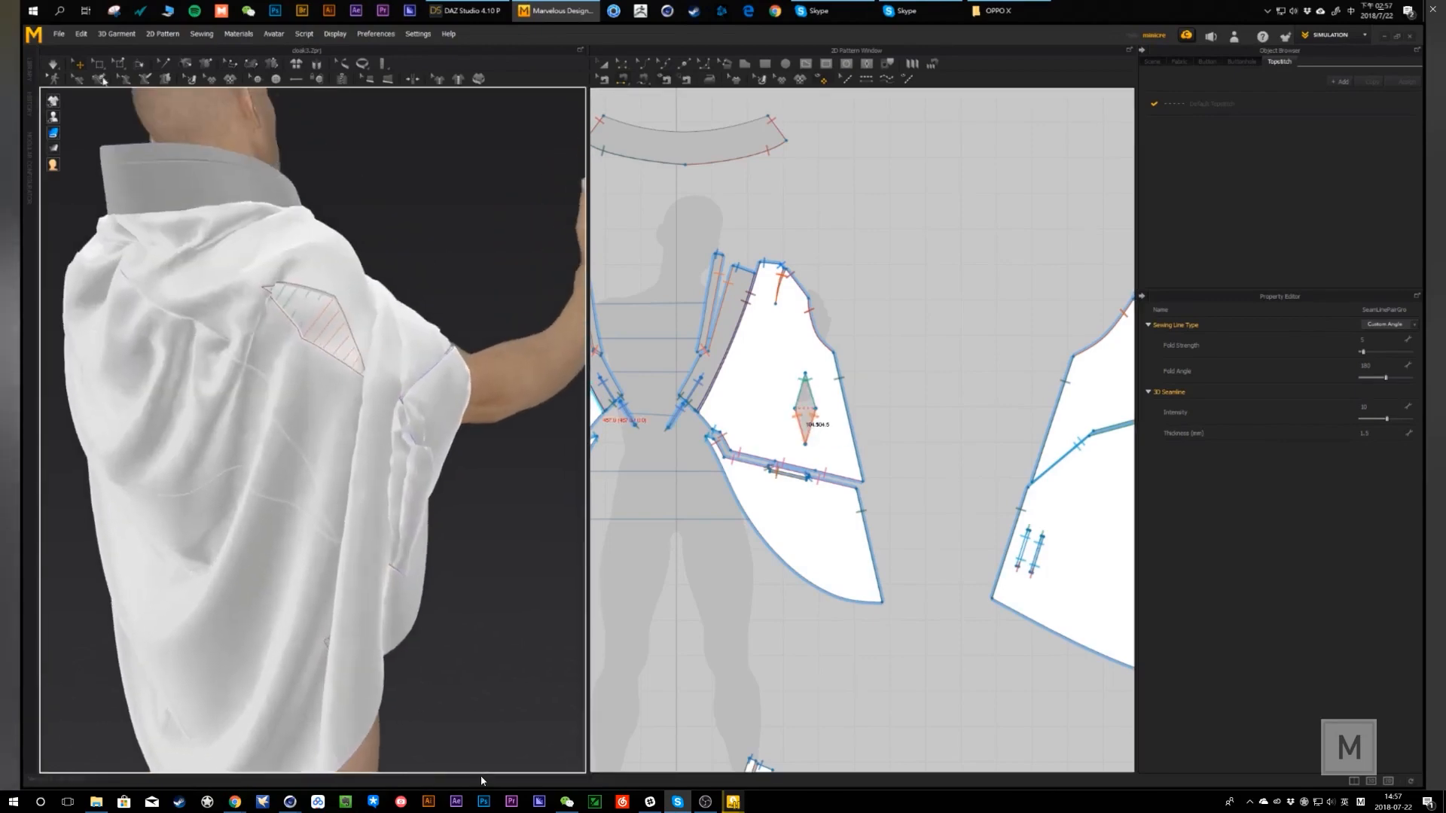
key("space")
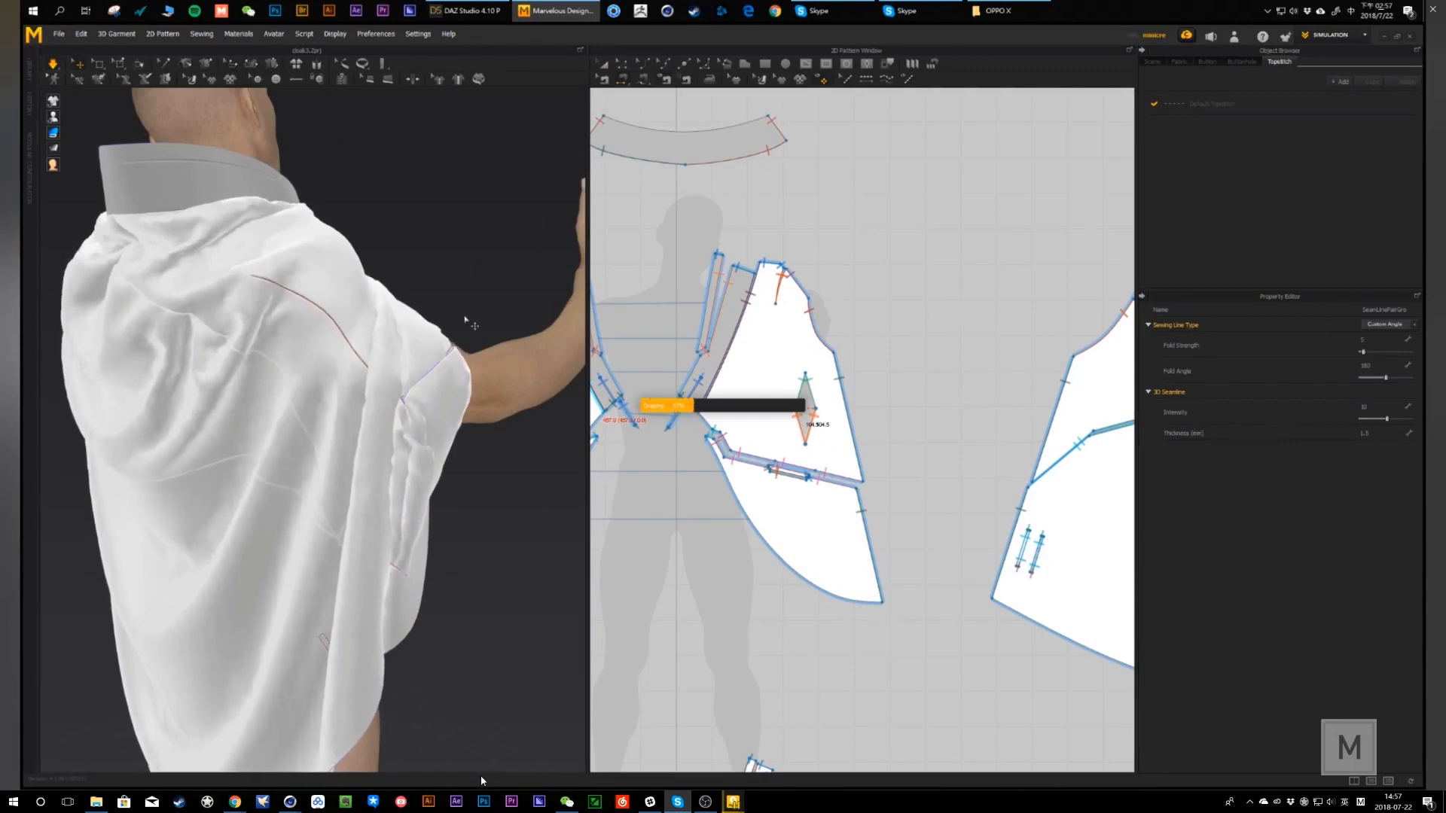
scroll(414, 369, "down", 5)
middle_click_drag(364, 435, 385, 378)
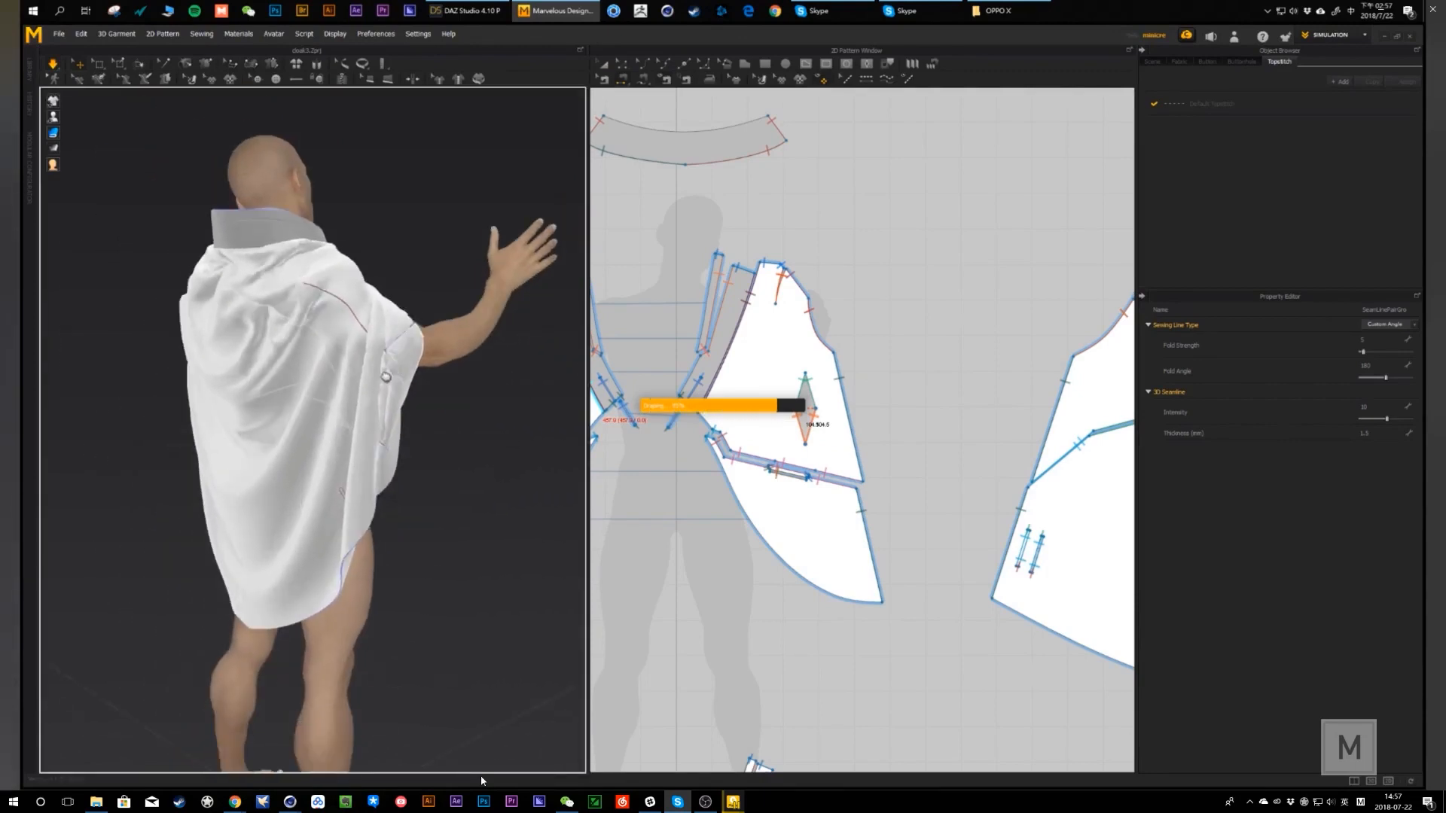
- Examine the simulated cloak's drape from the back and side, along with the full pattern layout
scroll(390, 404, "down", 2)
scroll(332, 461, "down", 2)
right_click_drag(315, 463, 463, 462)
right_click_drag(226, 476, 362, 472)
scroll(482, 474, "down", 2)
scroll(472, 451, "down", 1)
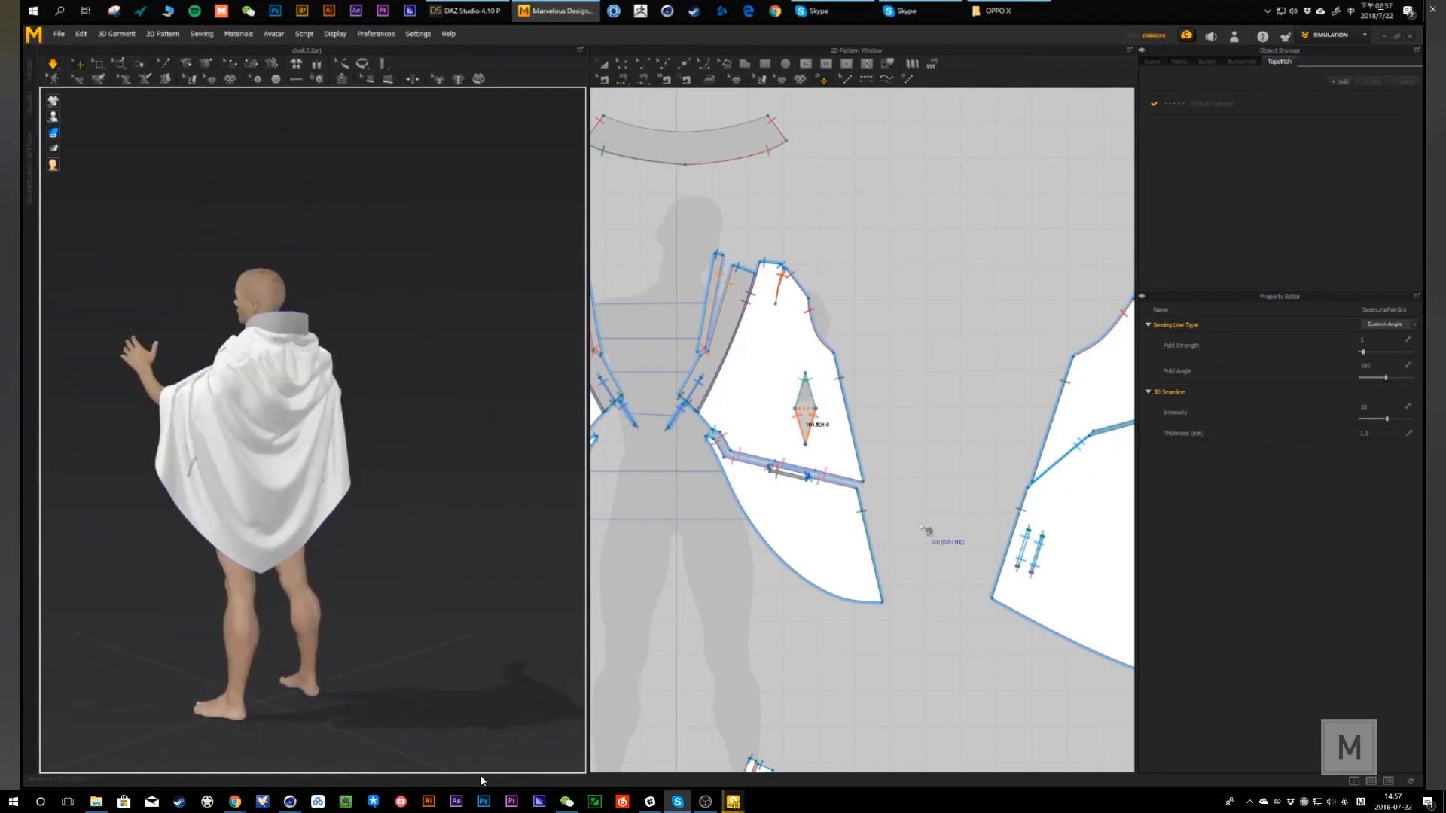
scroll(923, 529, "down", 2)
scroll(923, 530, "down", 2)
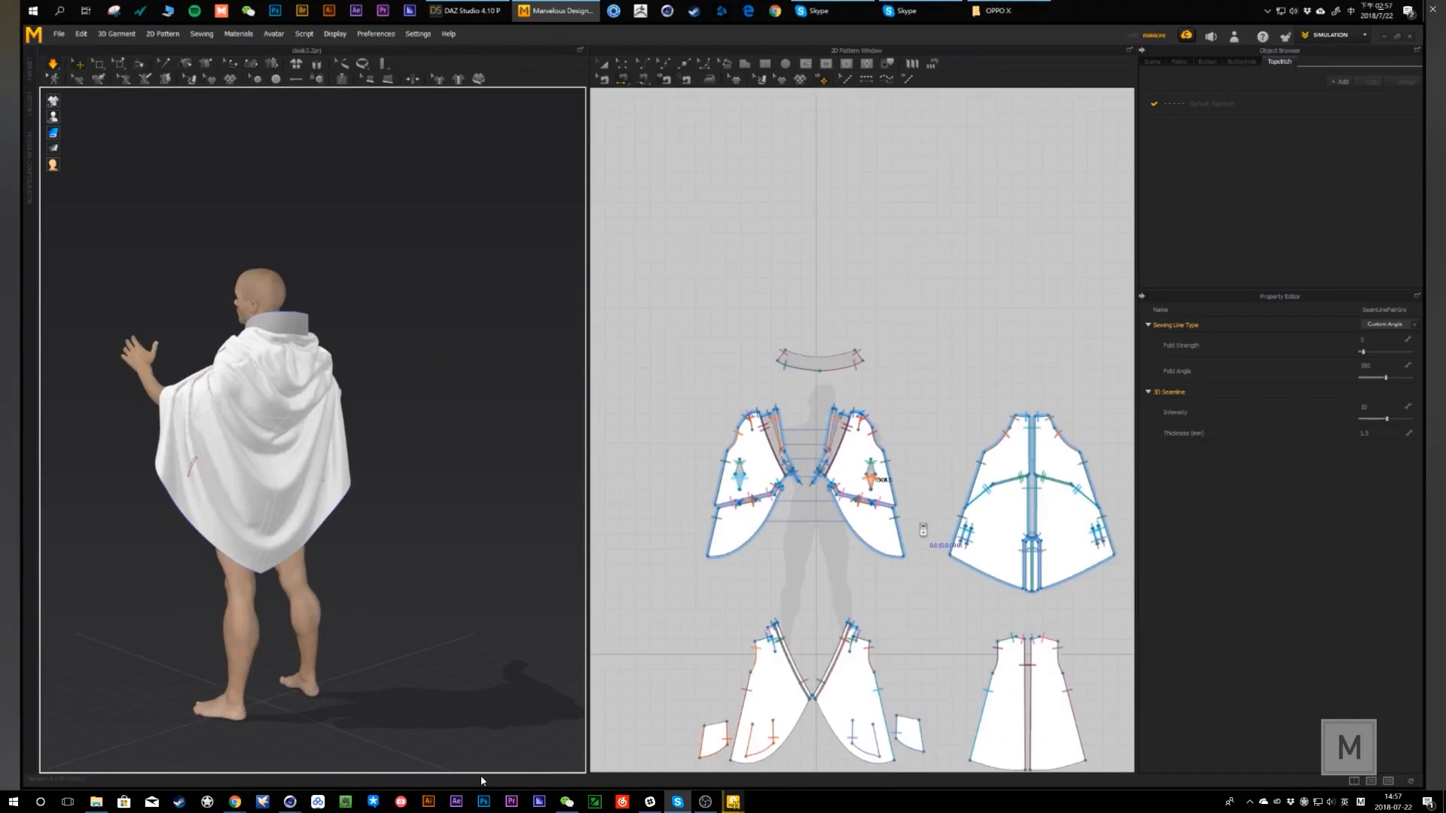
- Examine the simulated cloak's drape around the avatar from the front and both sides, including its lower panel
mouse_move(462, 485)
right_mouse_down()
mouse_move(375, 497)
mouse_move(431, 480)
mouse_move(455, 493)
right_mouse_up()
middle_click_drag(472, 500, 436, 488)
scroll(435, 488, "up", 2)
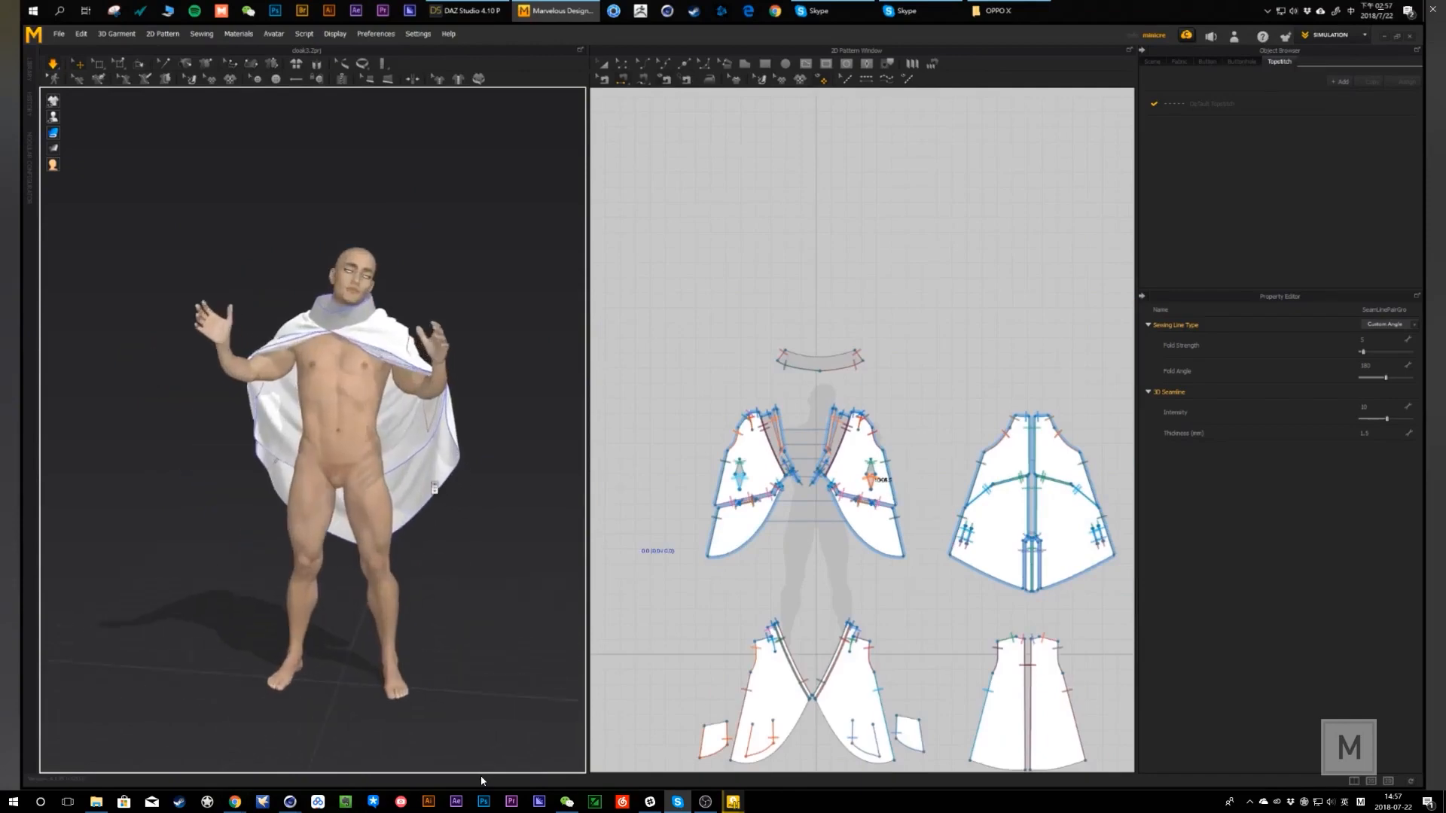
scroll(434, 489, "up", 1)
left_click(455, 467)
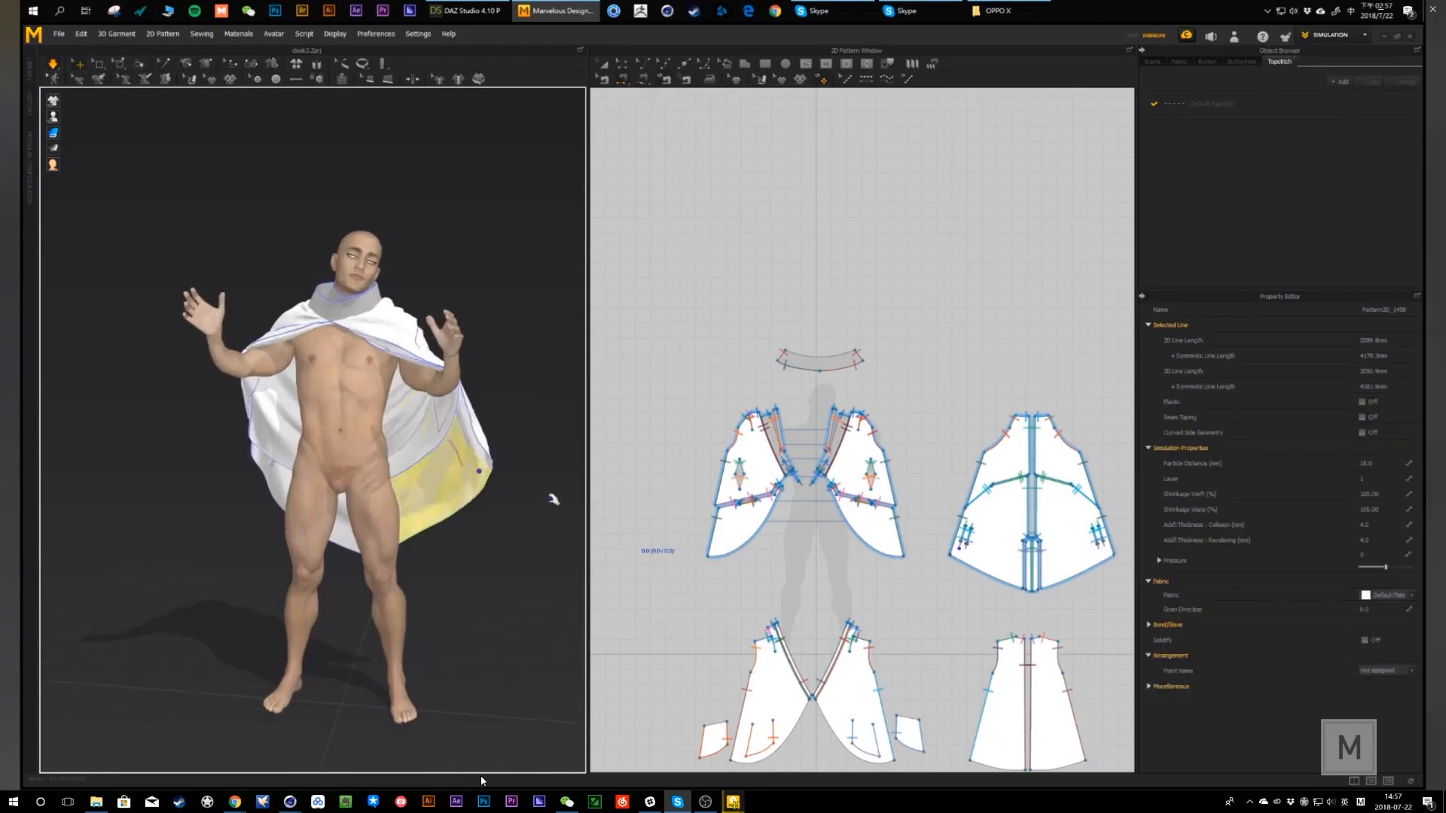
mouse_move(523, 485)
right_mouse_down()
mouse_move(465, 473)
mouse_move(504, 463)
right_mouse_up()
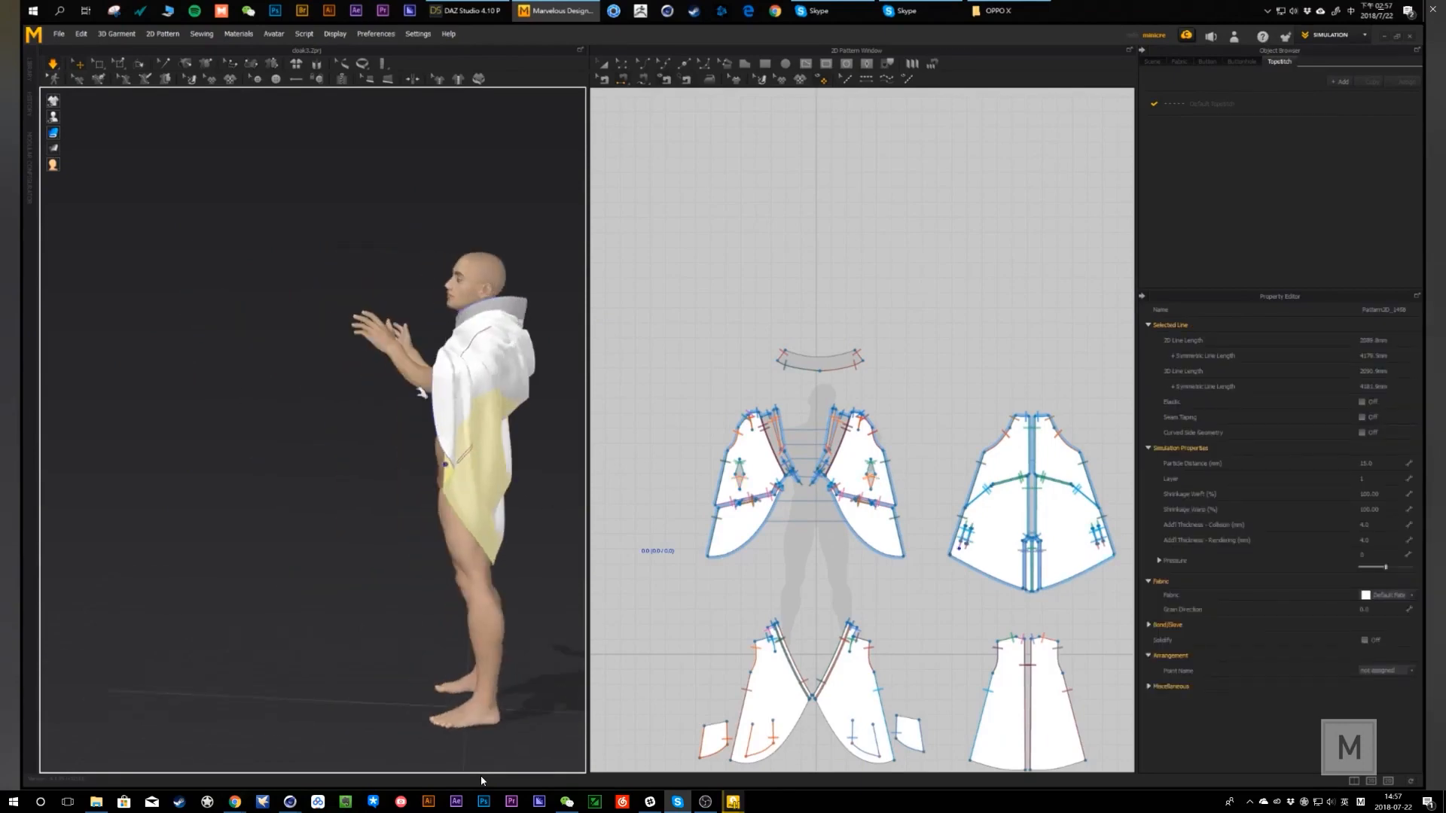
left_click(421, 372)
middle_click_drag(526, 407, 384, 432)
left_click(384, 432)
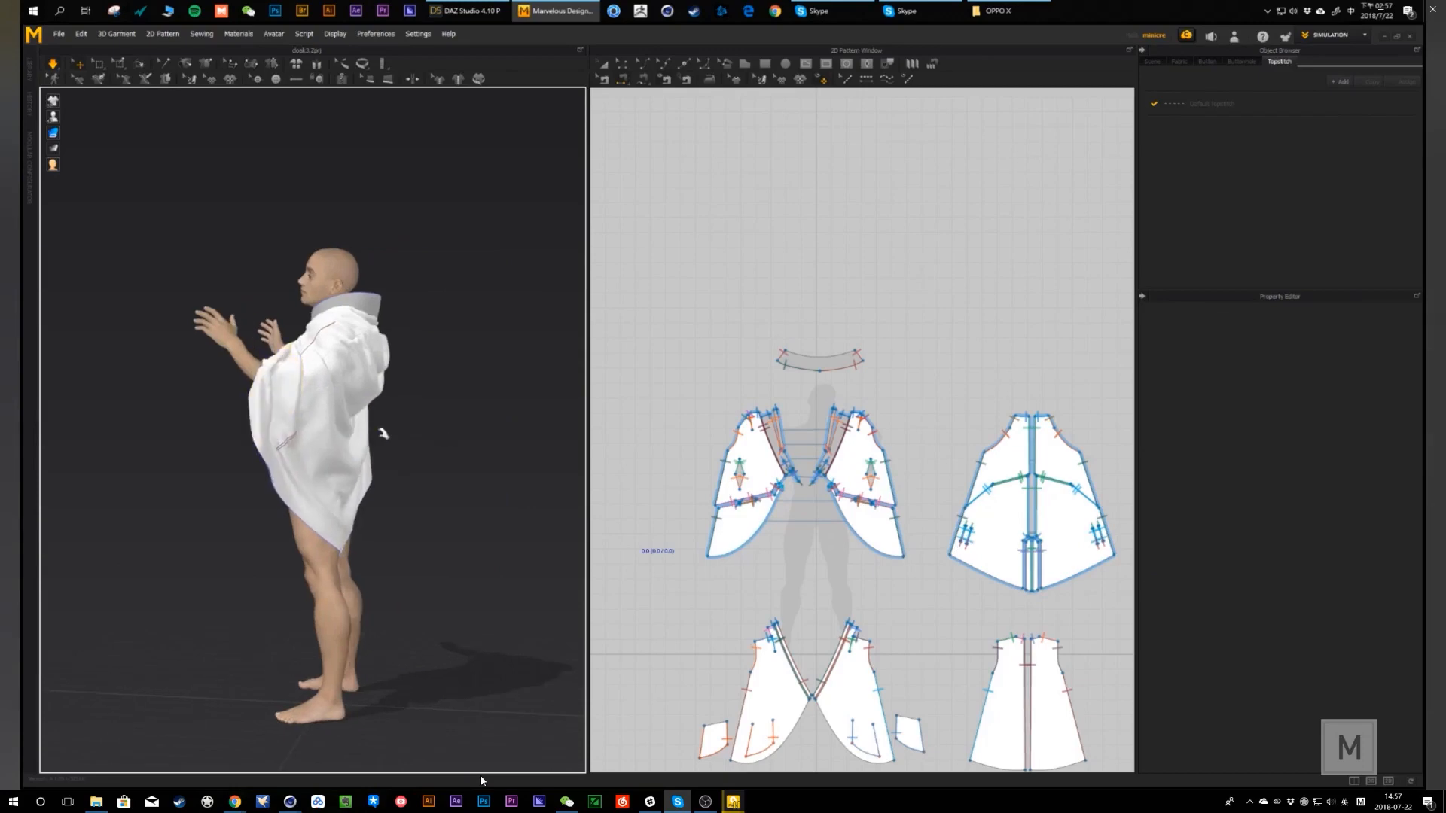
- Inspect the cloak's folds from behind and its front opening, clear the panel selection, and review the full 2D pattern layout
right_click_drag(384, 432, 439, 434)
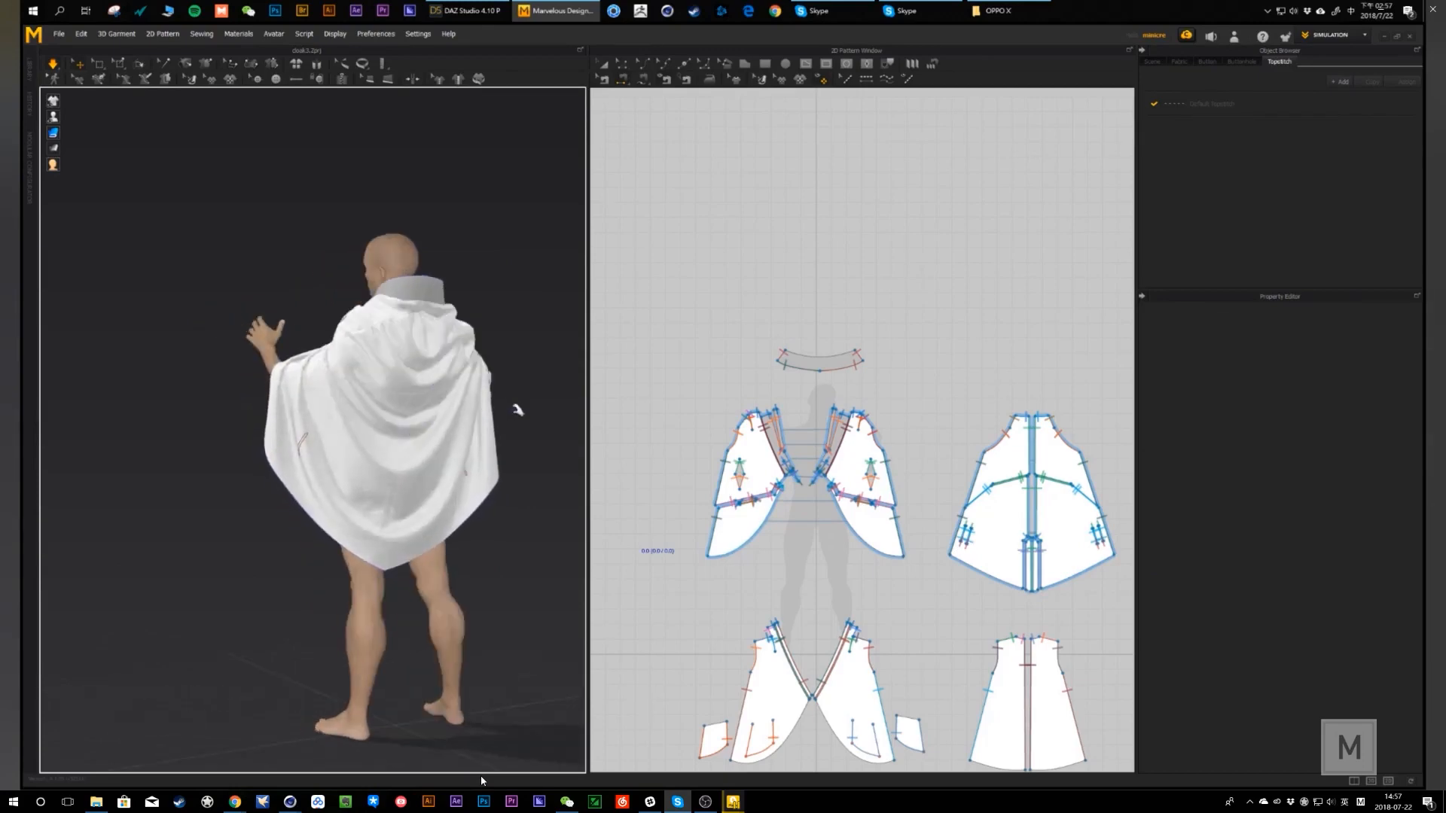
middle_click_drag(526, 426, 488, 415)
right_click_drag(484, 420, 368, 339)
left_click(371, 317)
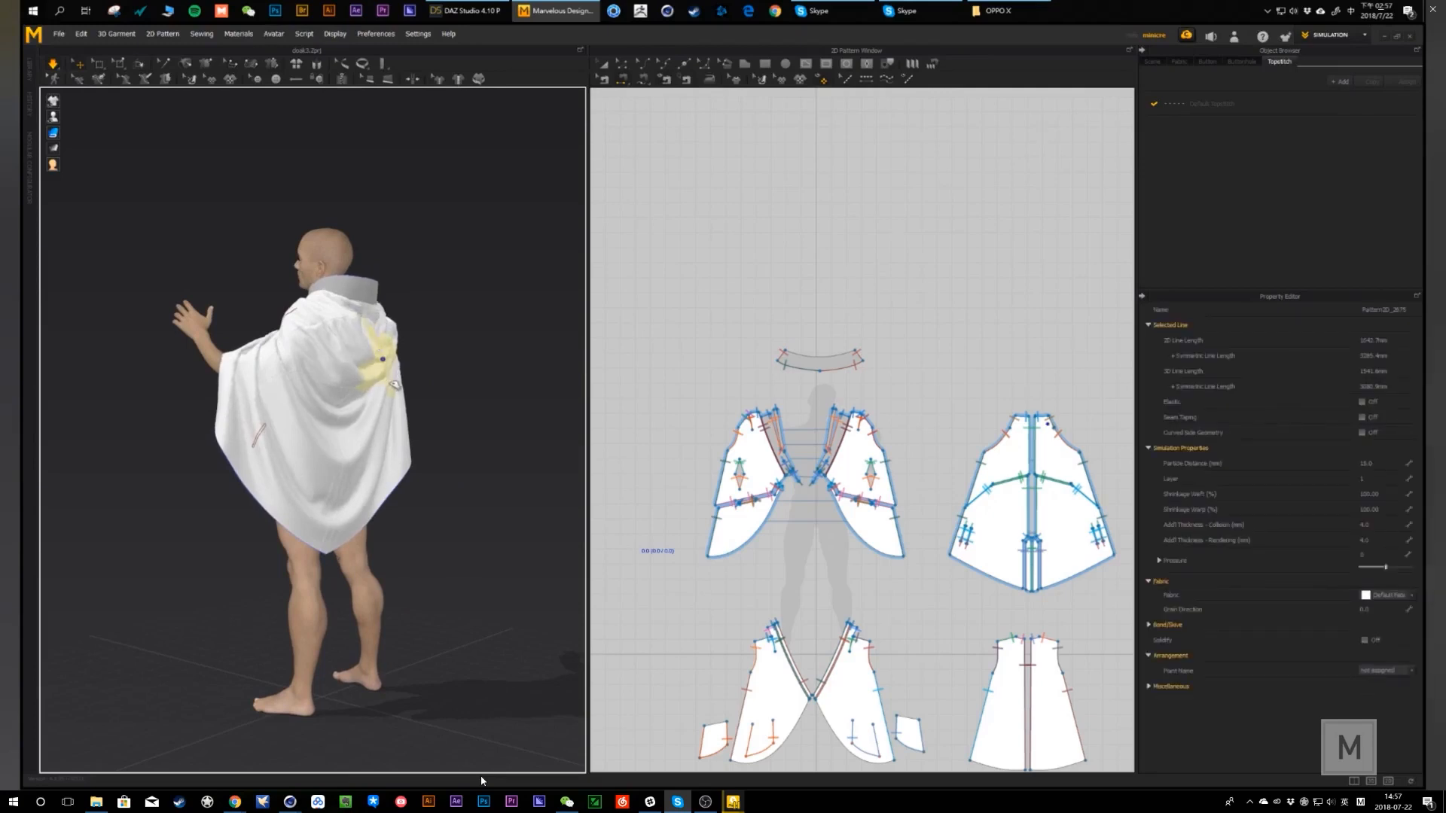
right_click_drag(472, 361, 599, 373)
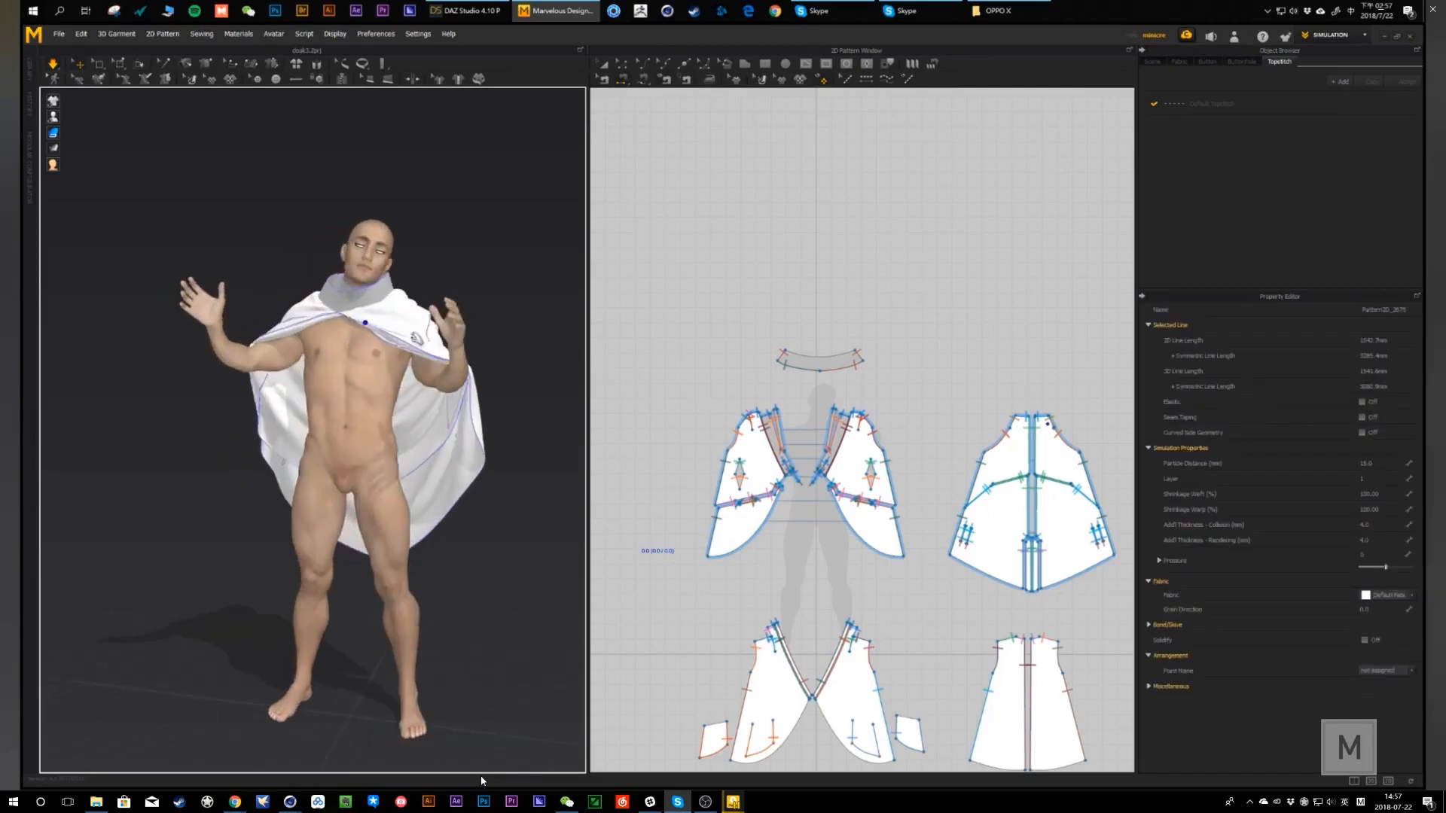
left_click(500, 306)
right_click_drag(500, 307, 531, 440)
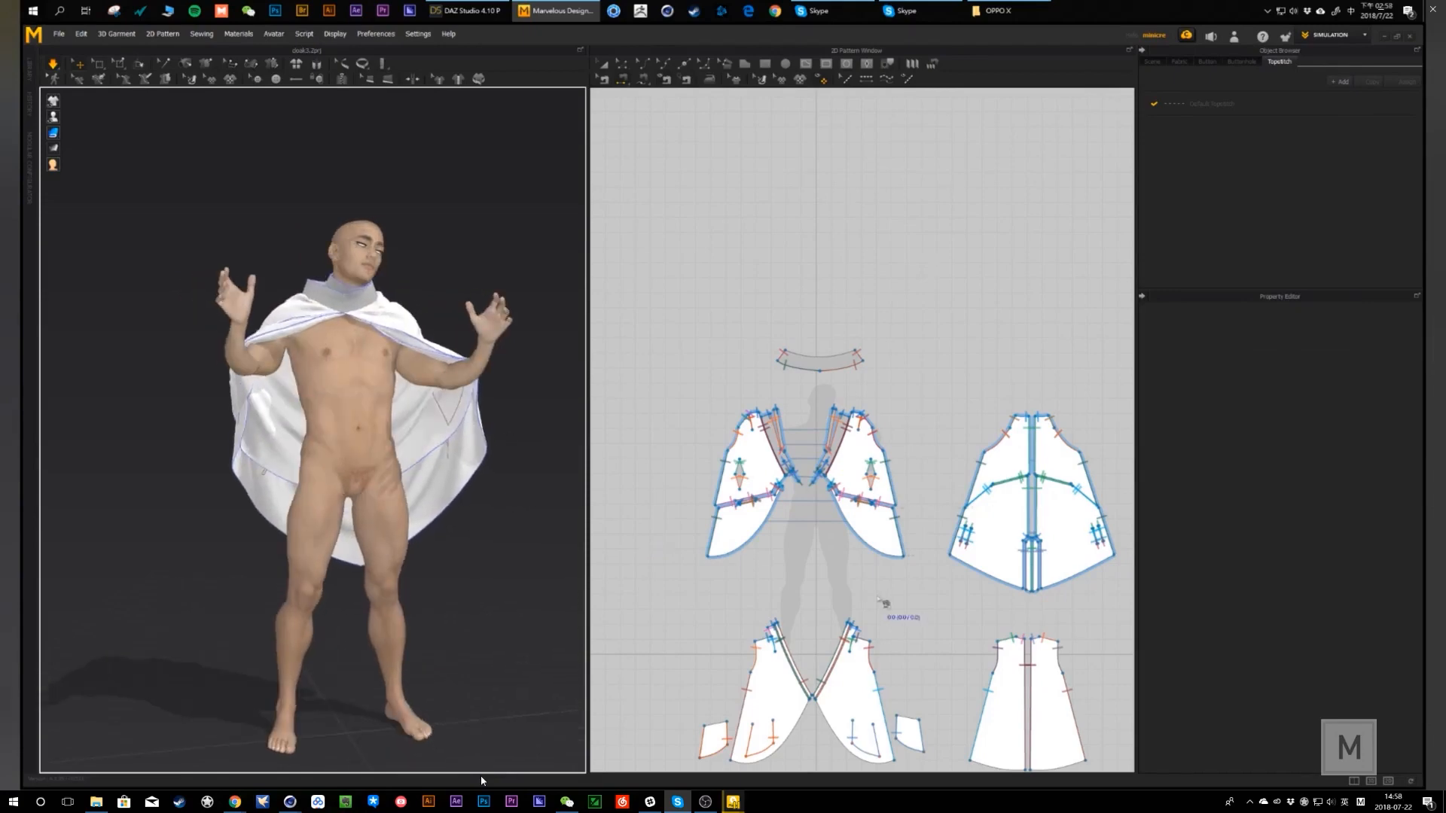
scroll(890, 601, "down", 2)
right_click_drag(896, 582, 854, 476)
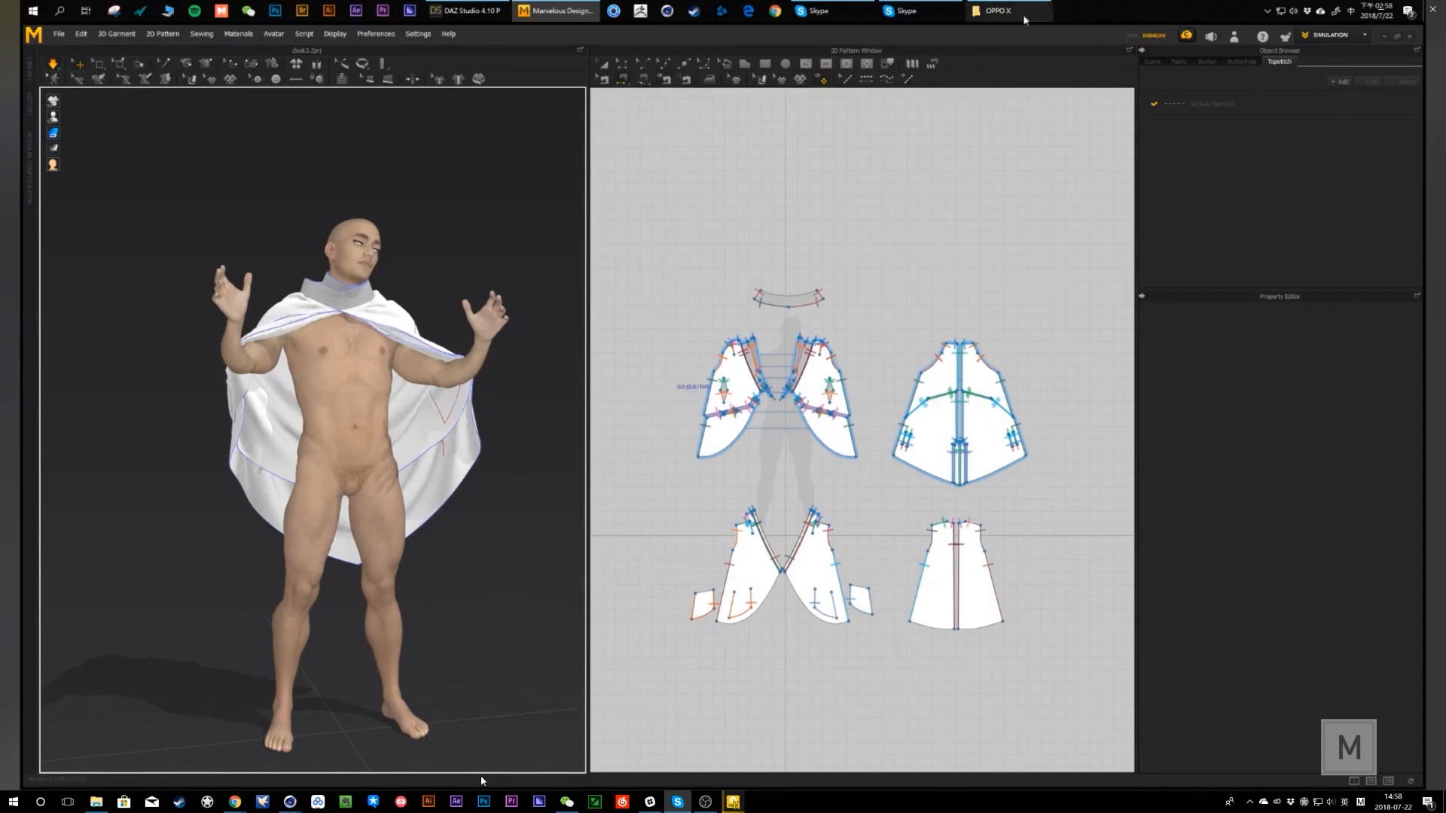
- Switch to the OPPO X project folder in File Explorer and look through its character scene files
left_click(998, 11)
scroll(1067, 640, "up", 2)
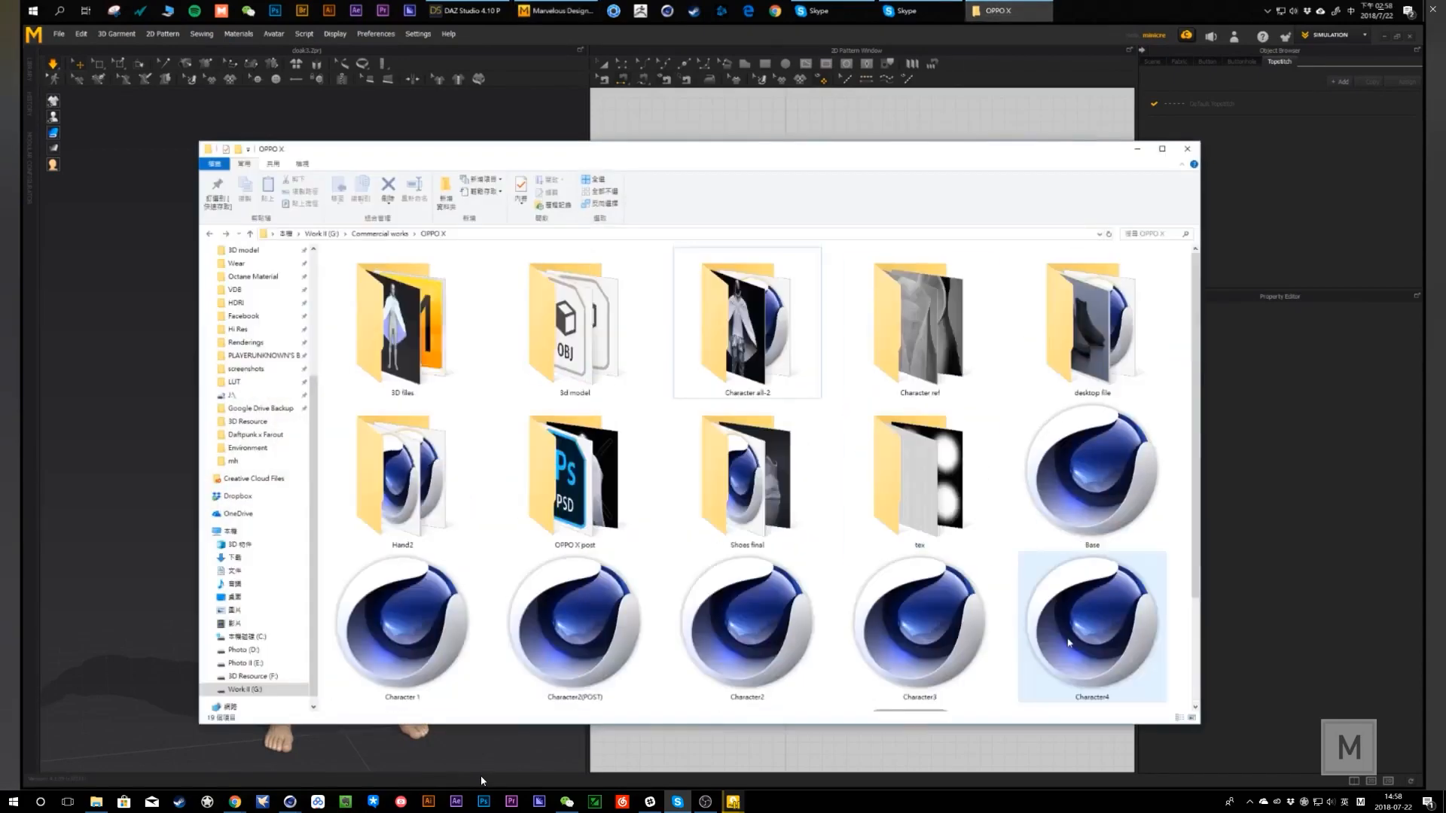
- Browse the subfolders of the OPPO X project folder to see which garment and character files they contain
double_click(355, 363)
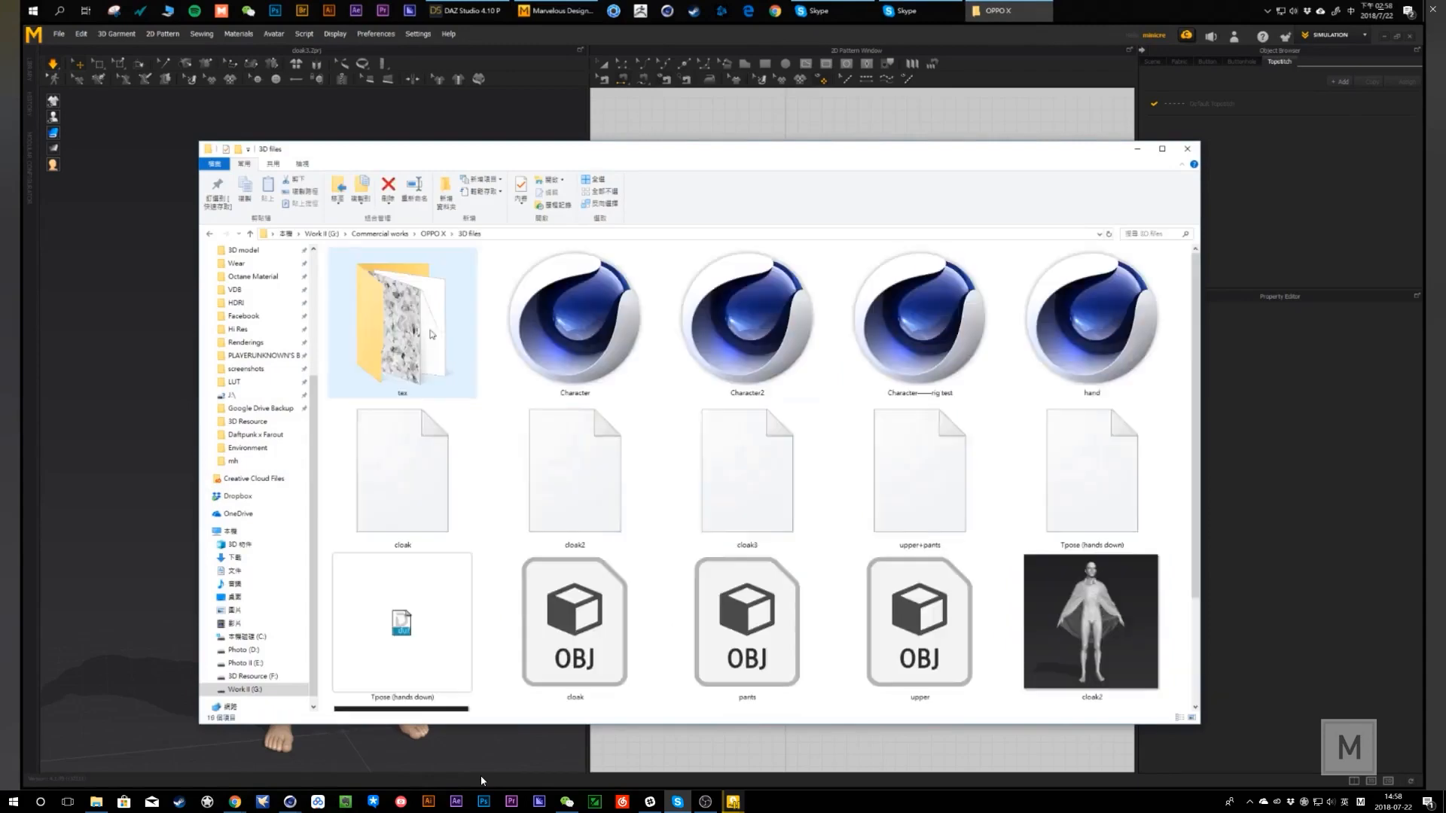
left_click(957, 510)
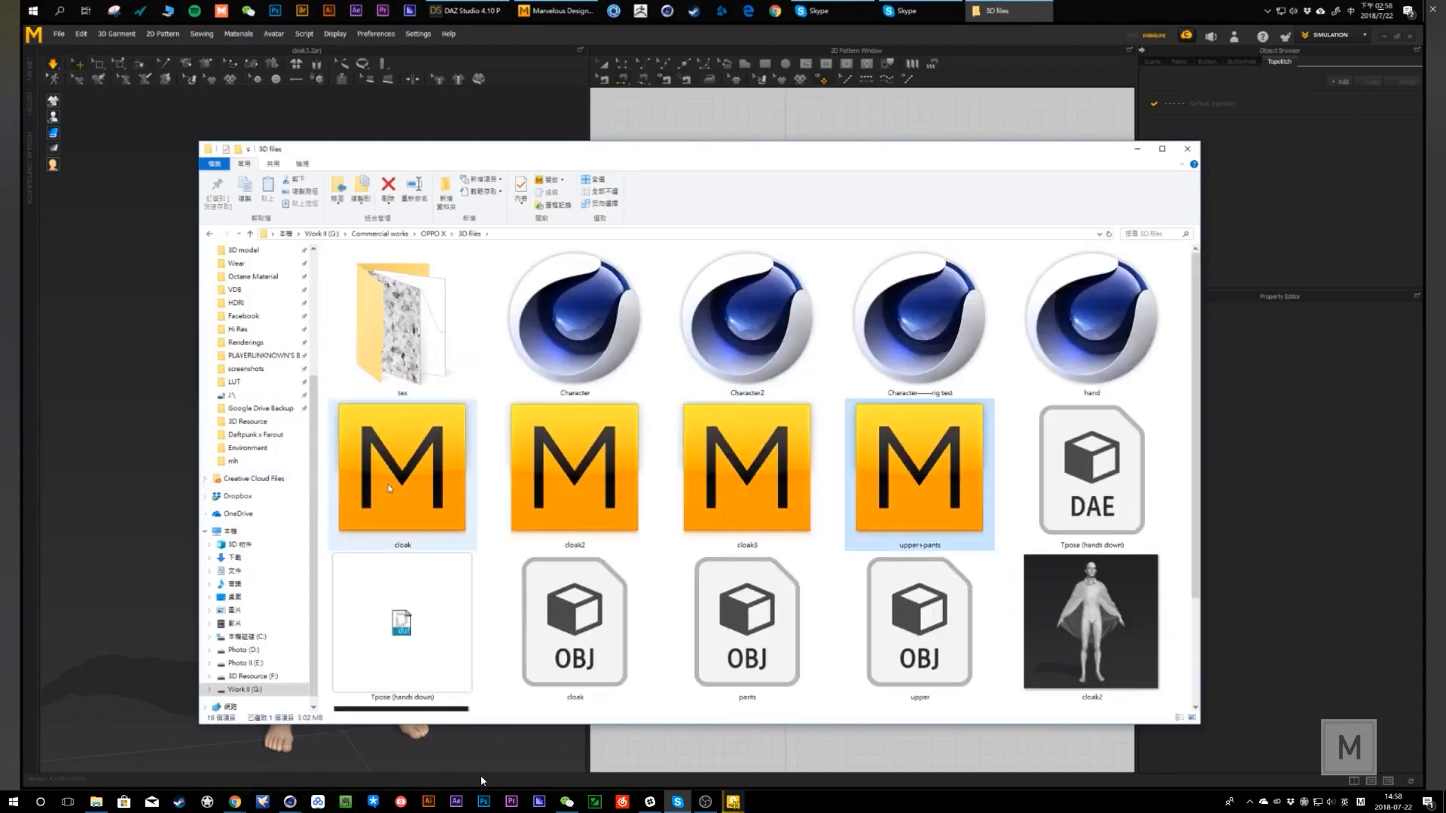
key("alt+Left")
left_click(591, 360)
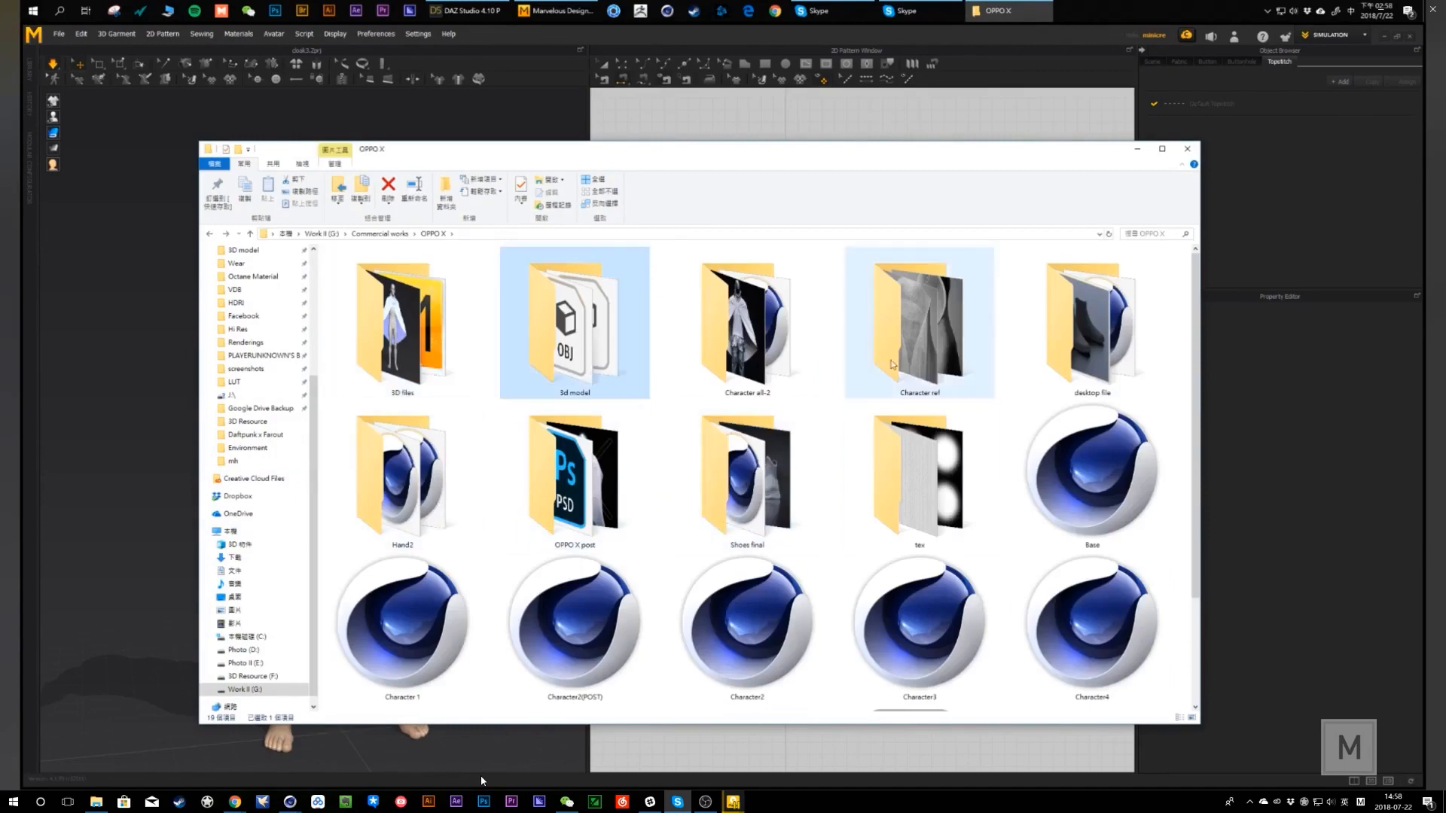
double_click(745, 346)
key("alt+Left")
double_click(881, 377)
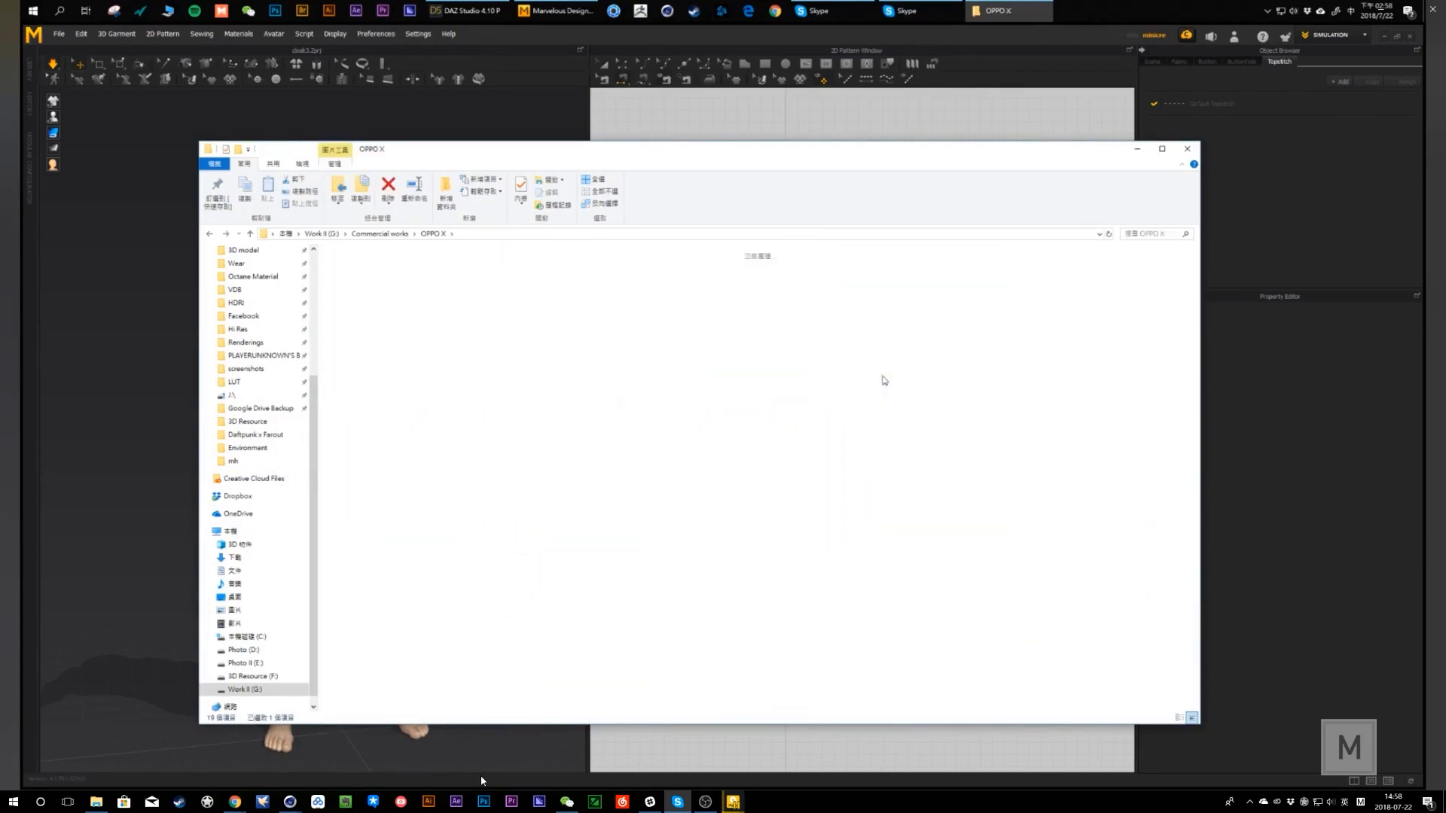
key("alt+Left")
double_click(1057, 360)
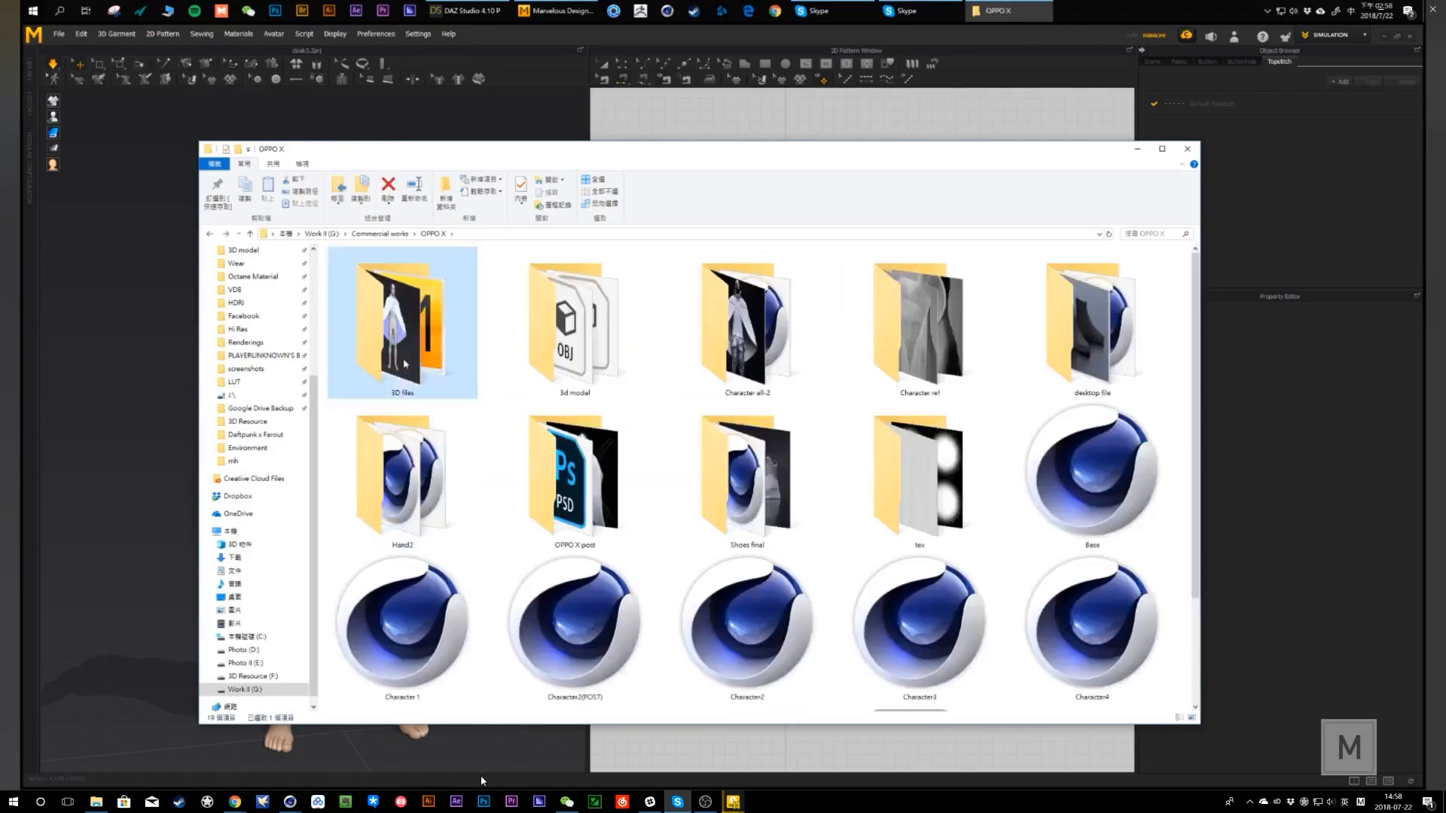
- Open the cloak garment project from the 3D files folder
double_click(406, 332)
left_click(615, 469)
double_click(469, 464)
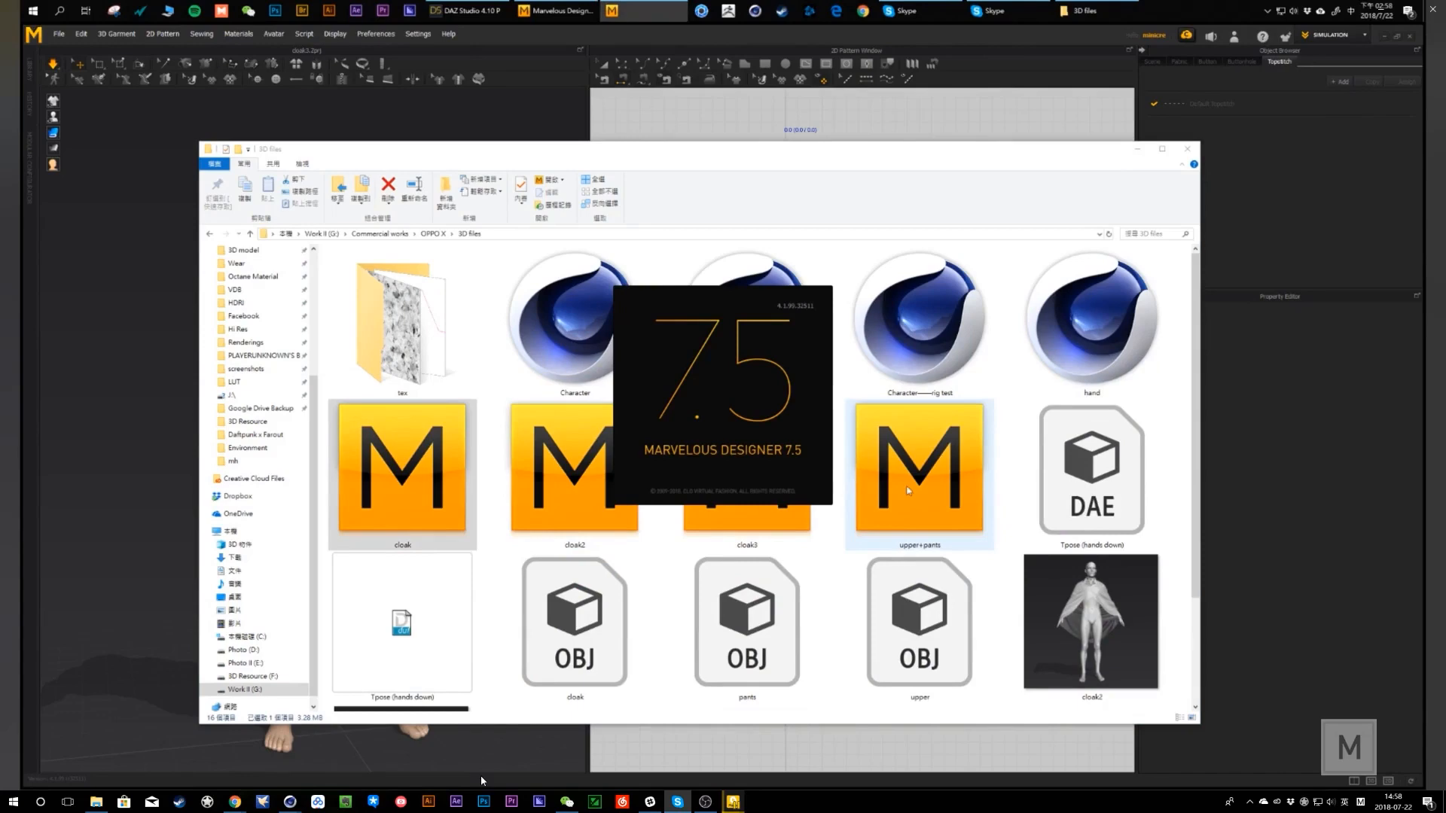
scroll(908, 491, "down", 2)
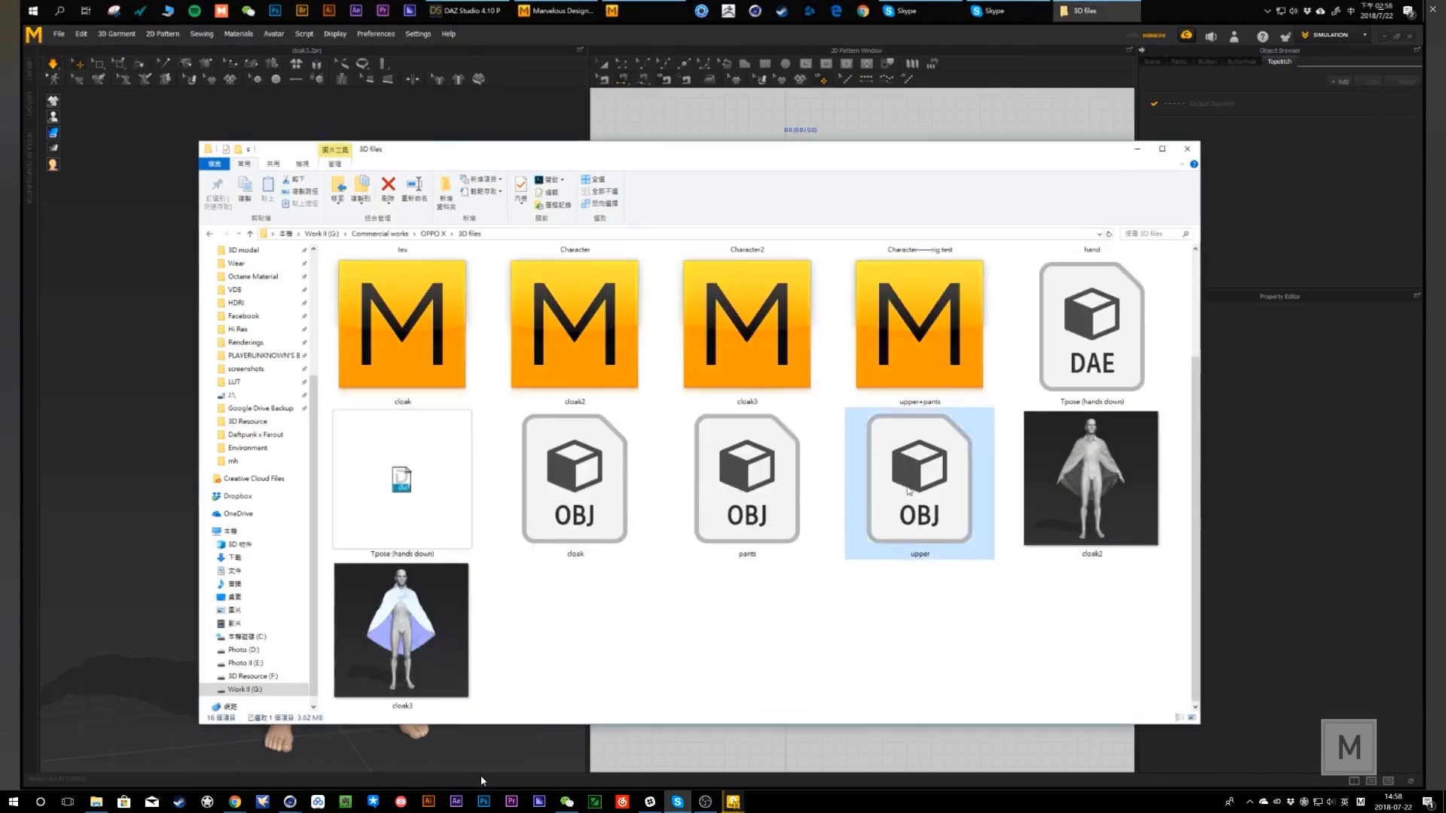
- View the front render, image 1, of the cloaked character in the Character all-2 folder, and close it again
key("BackSpace")
left_click(745, 464)
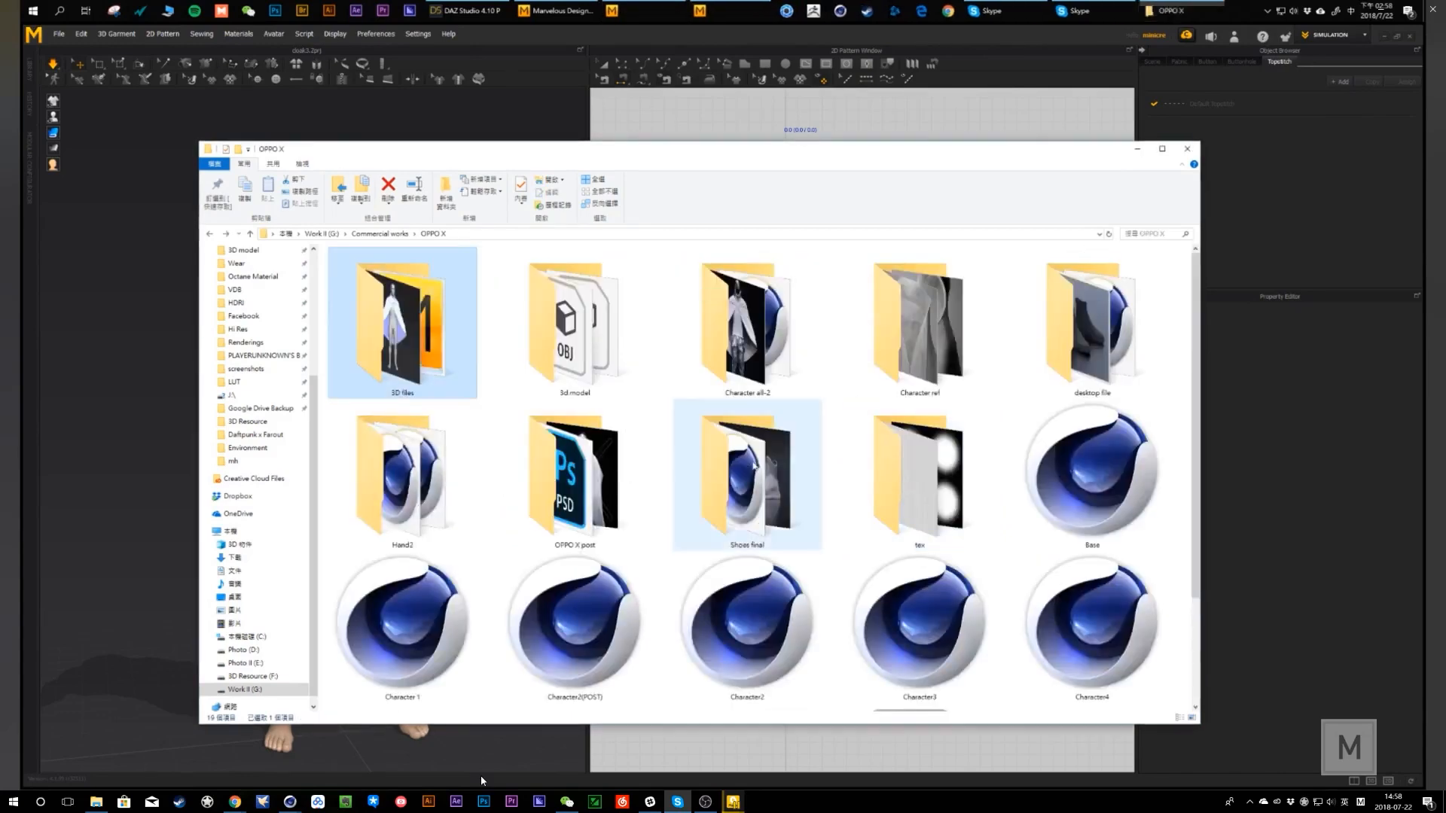
double_click(736, 344)
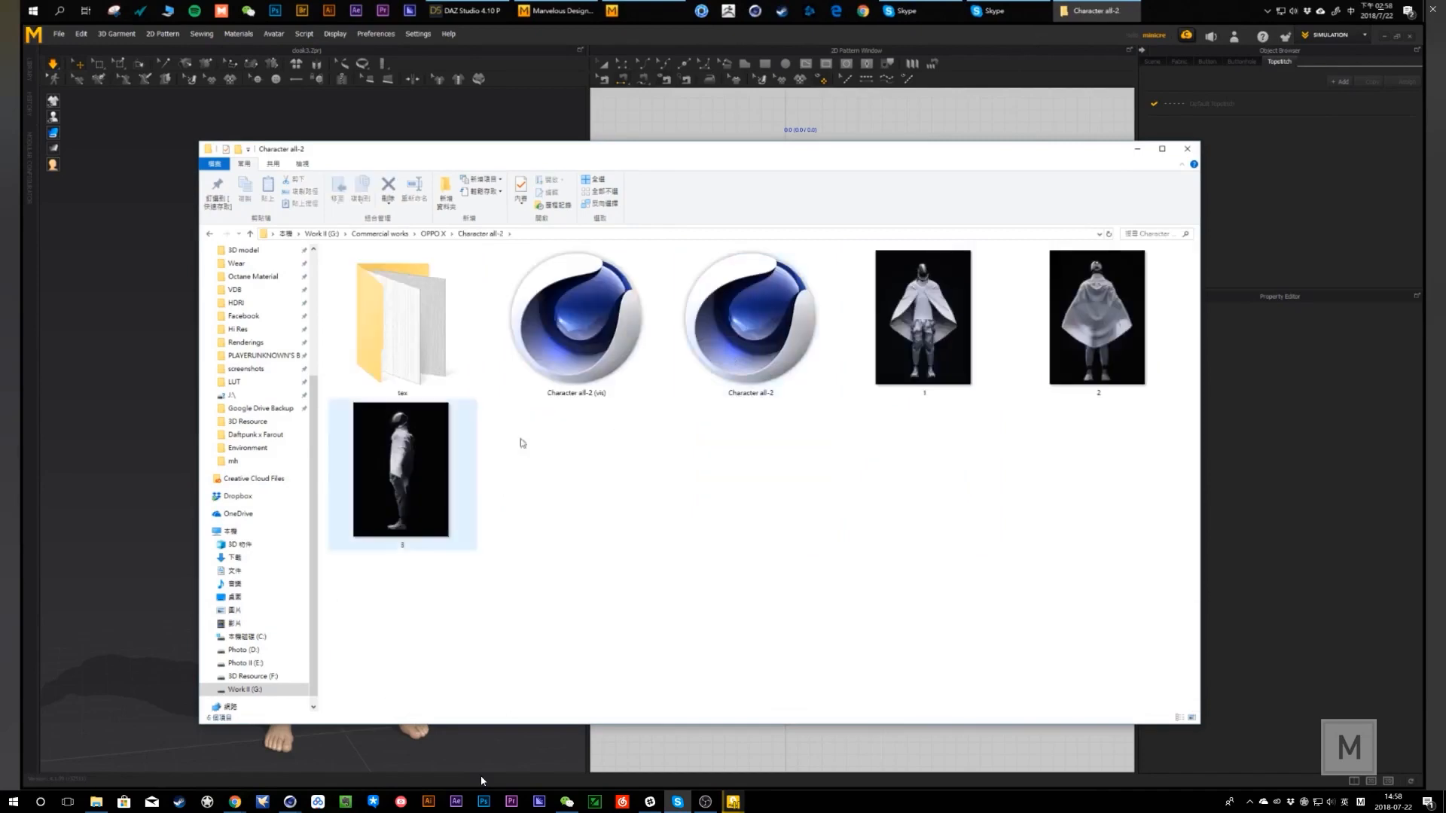
double_click(920, 354)
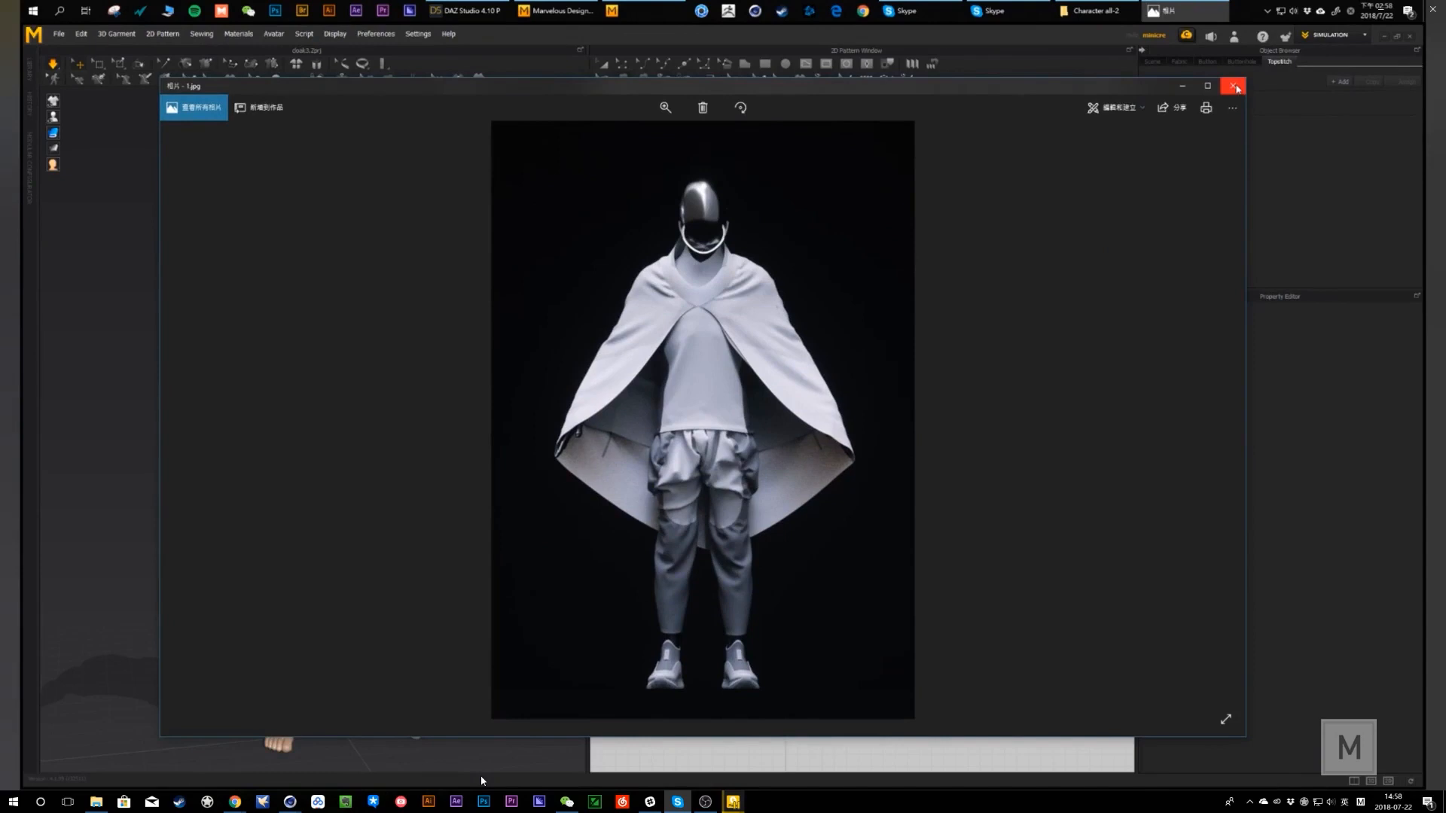
left_click(1235, 87)
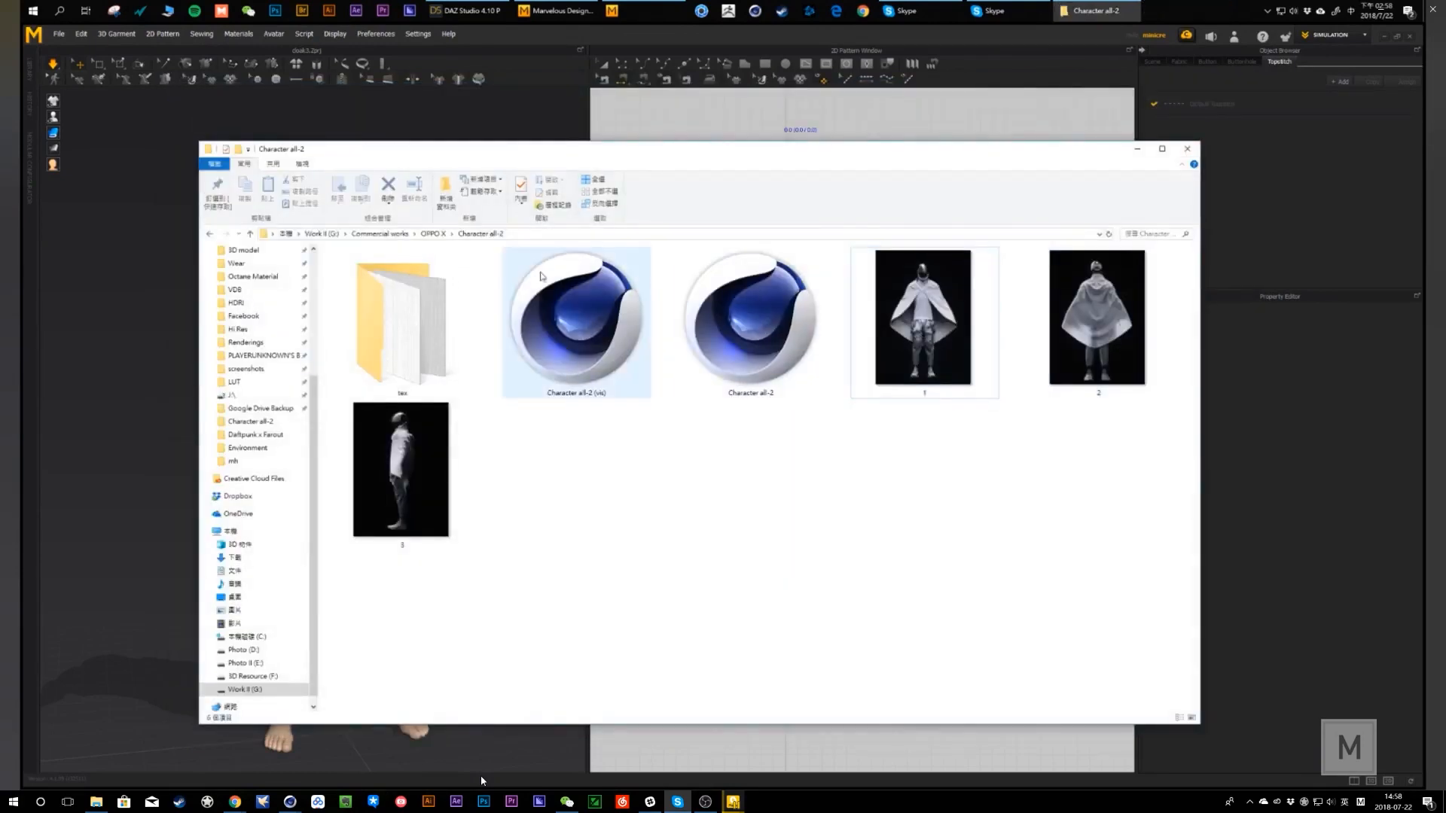
- Switch to the cloak project in Marvelous Designer and inspect the cloak draped on the avatar
left_click(592, 45)
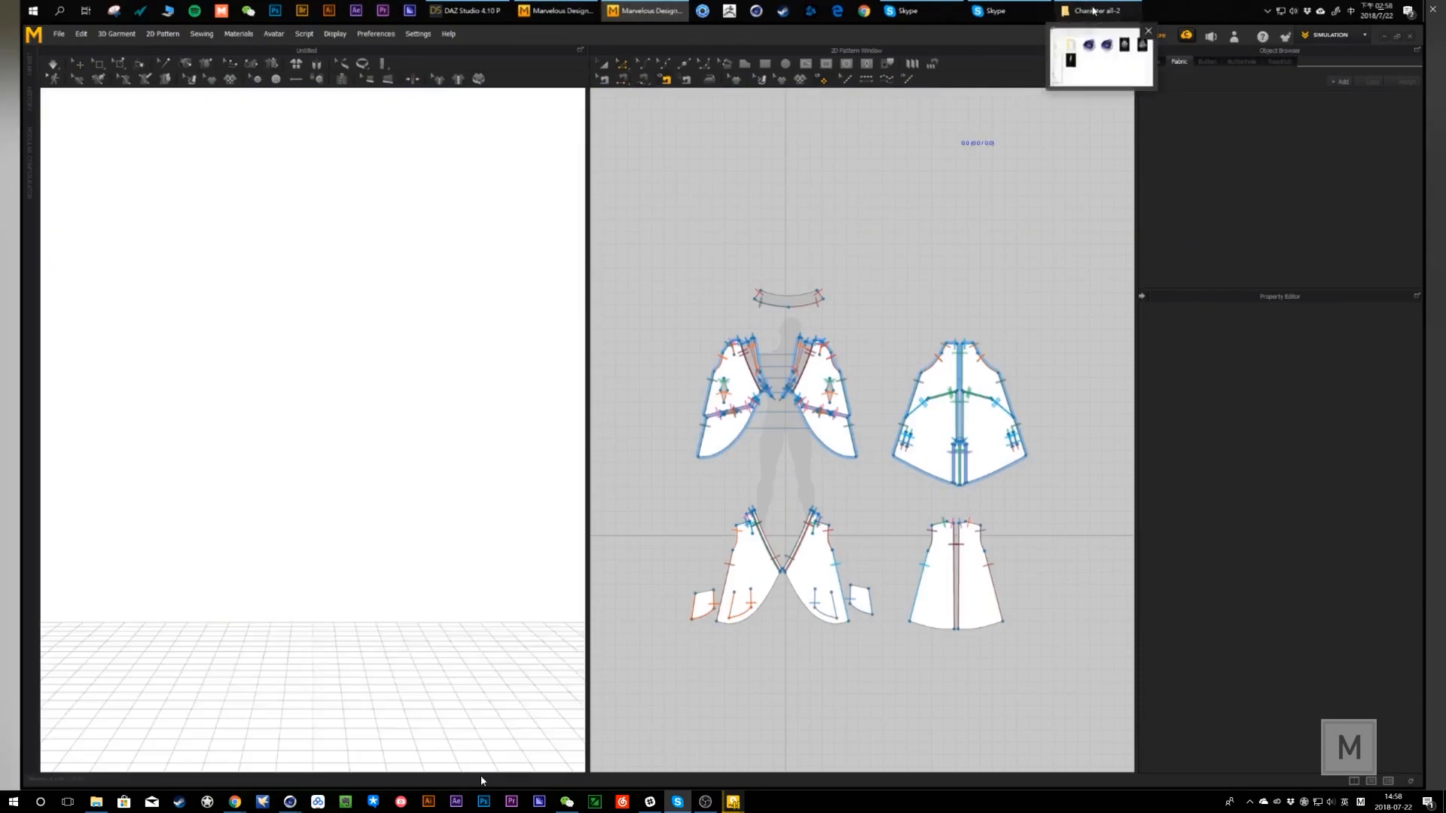
left_click(1094, 10)
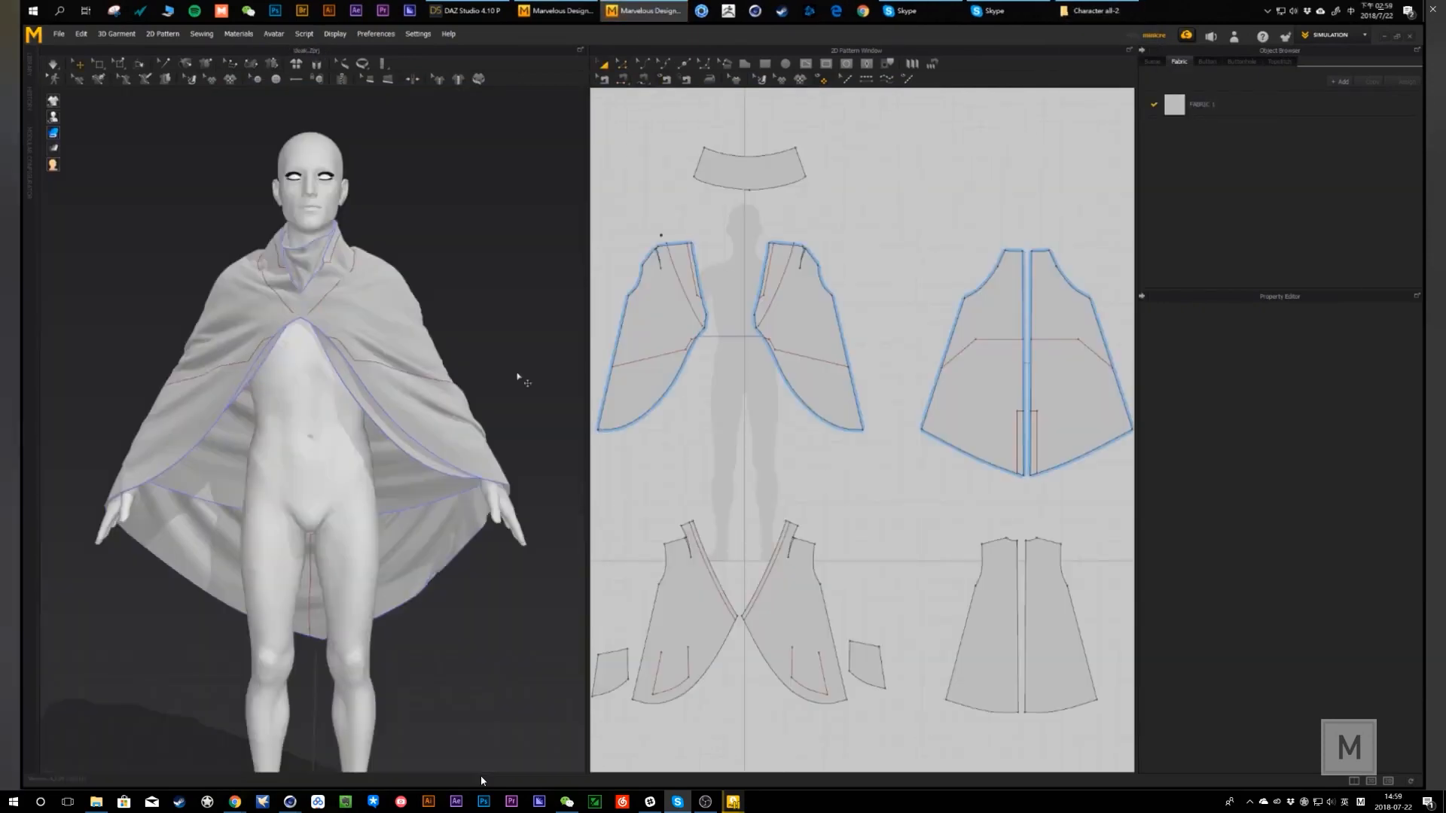
scroll(430, 465, "down", 1)
middle_click_drag(418, 503, 423, 461)
right_click_drag(423, 461, 481, 434)
- Go back to the OPPO X folder in File Explorer and open the Cloth all project from the 3d model folder
left_click(1096, 11)
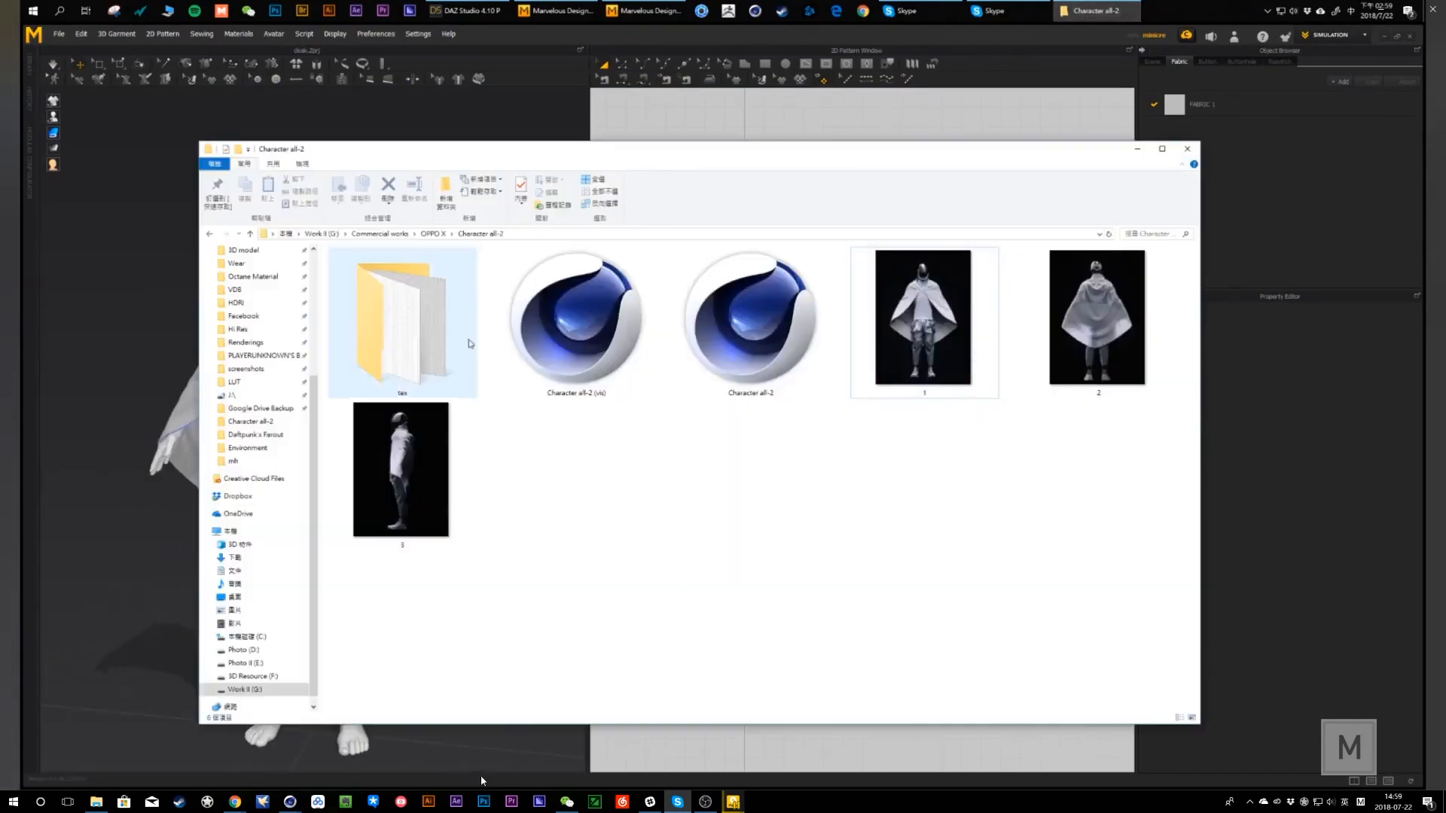
left_click(435, 234)
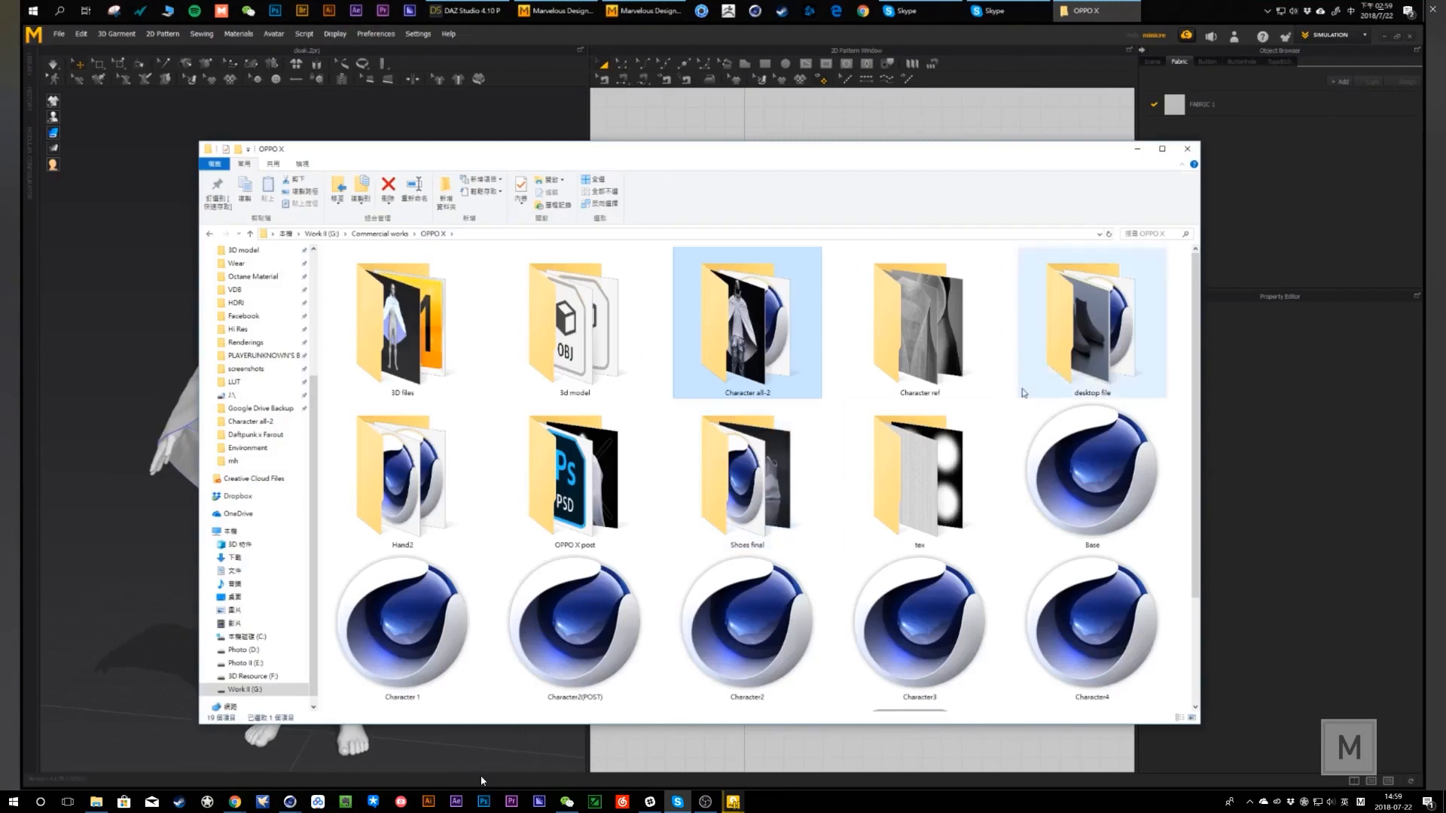
double_click(547, 382)
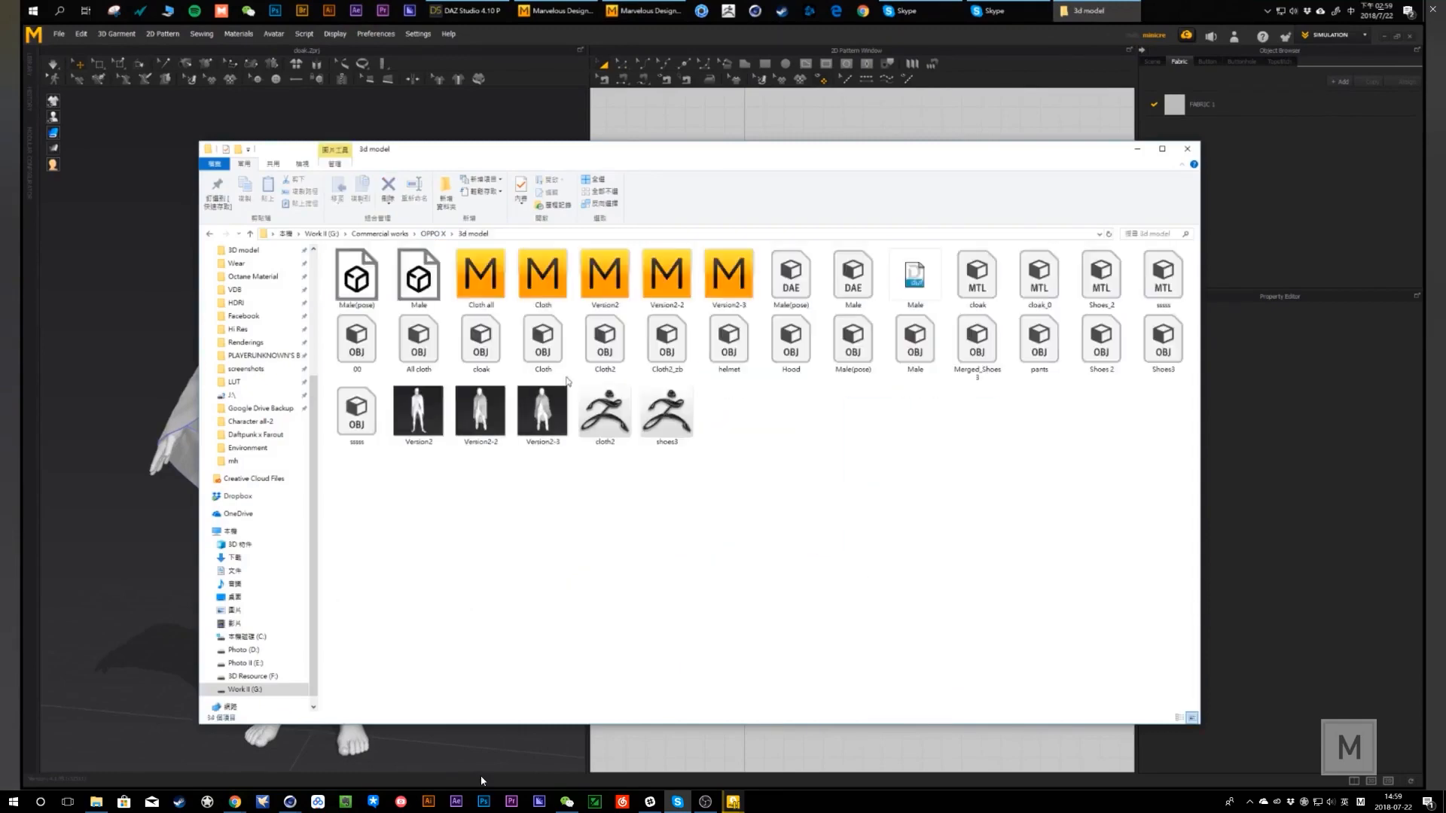
double_click(486, 292)
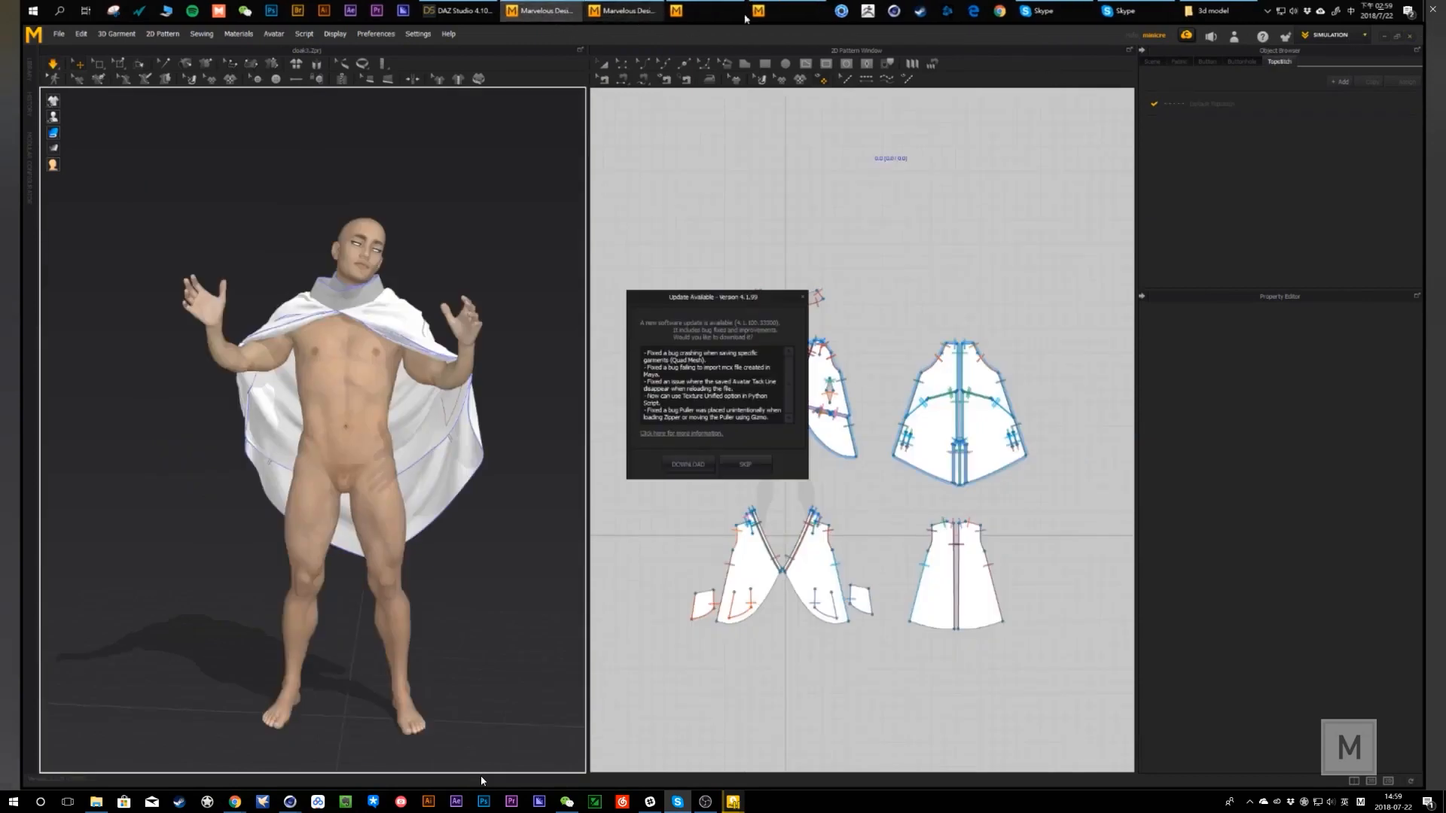
- Skip the offered software update and close the window of the cloak project
left_click(757, 464)
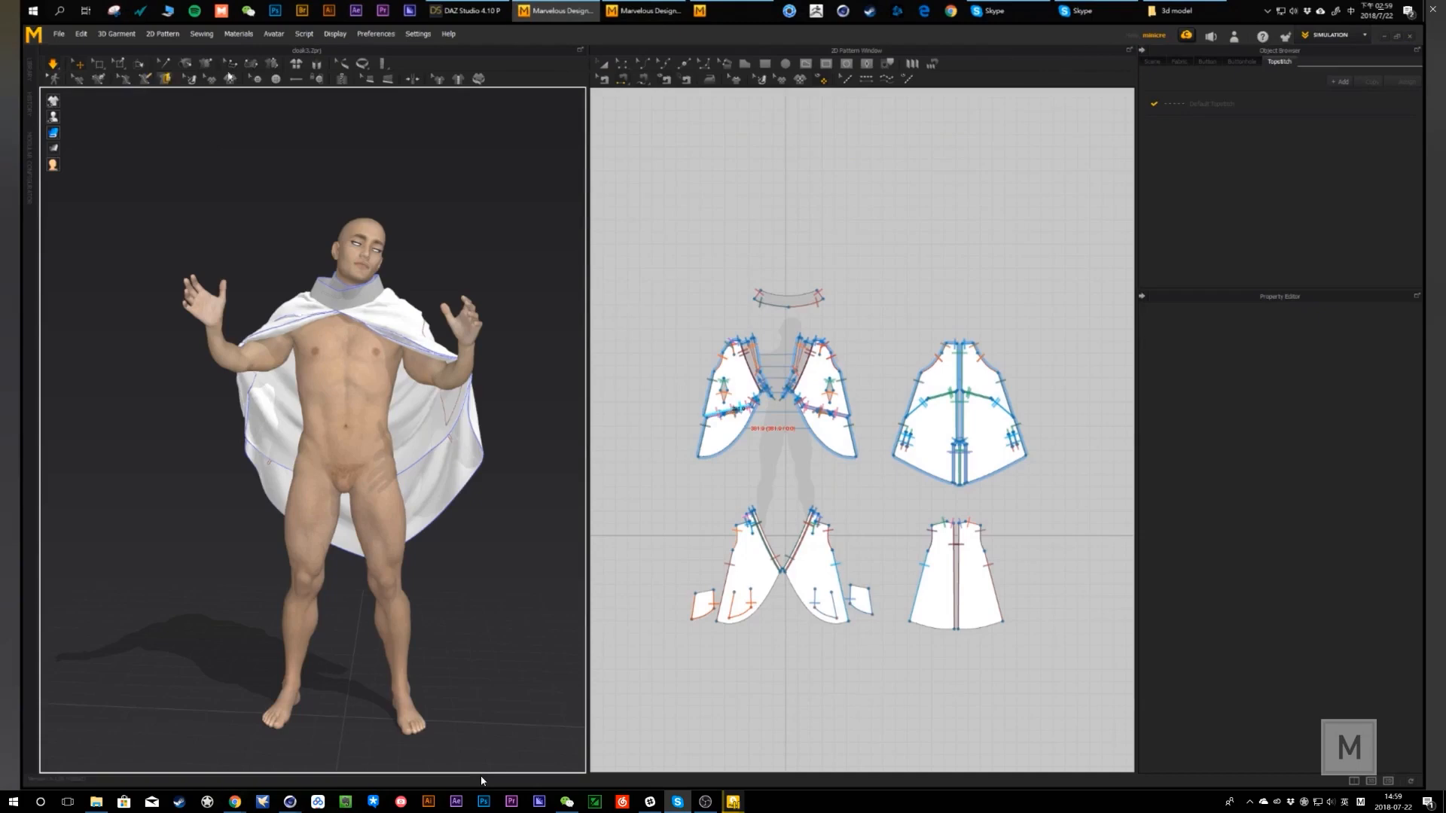
left_click(633, 17)
left_click(559, 10)
left_click(652, 13)
left_click(1412, 37)
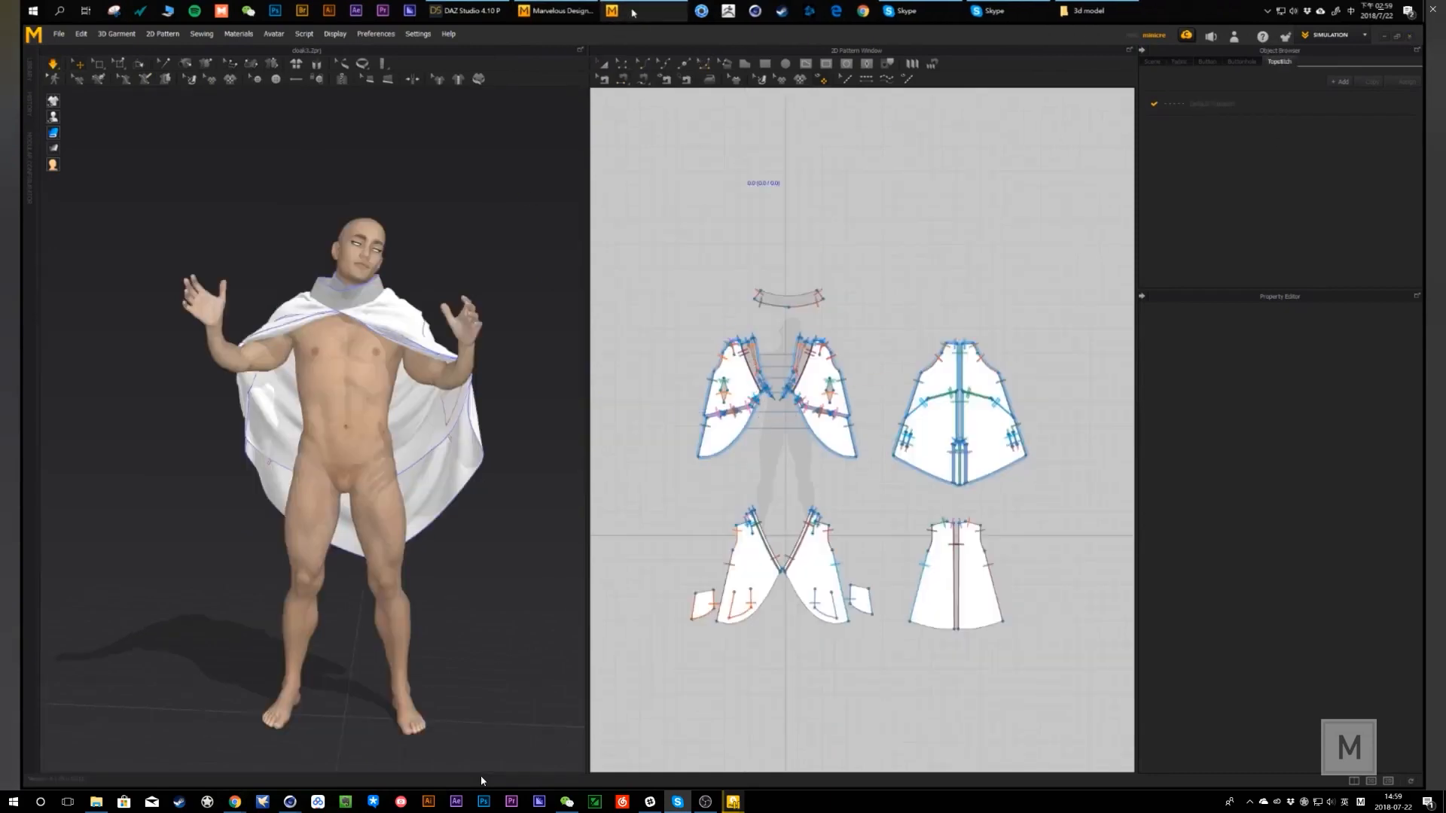
- Switch to the window with the Cloth all project
mouse_move(633, 13)
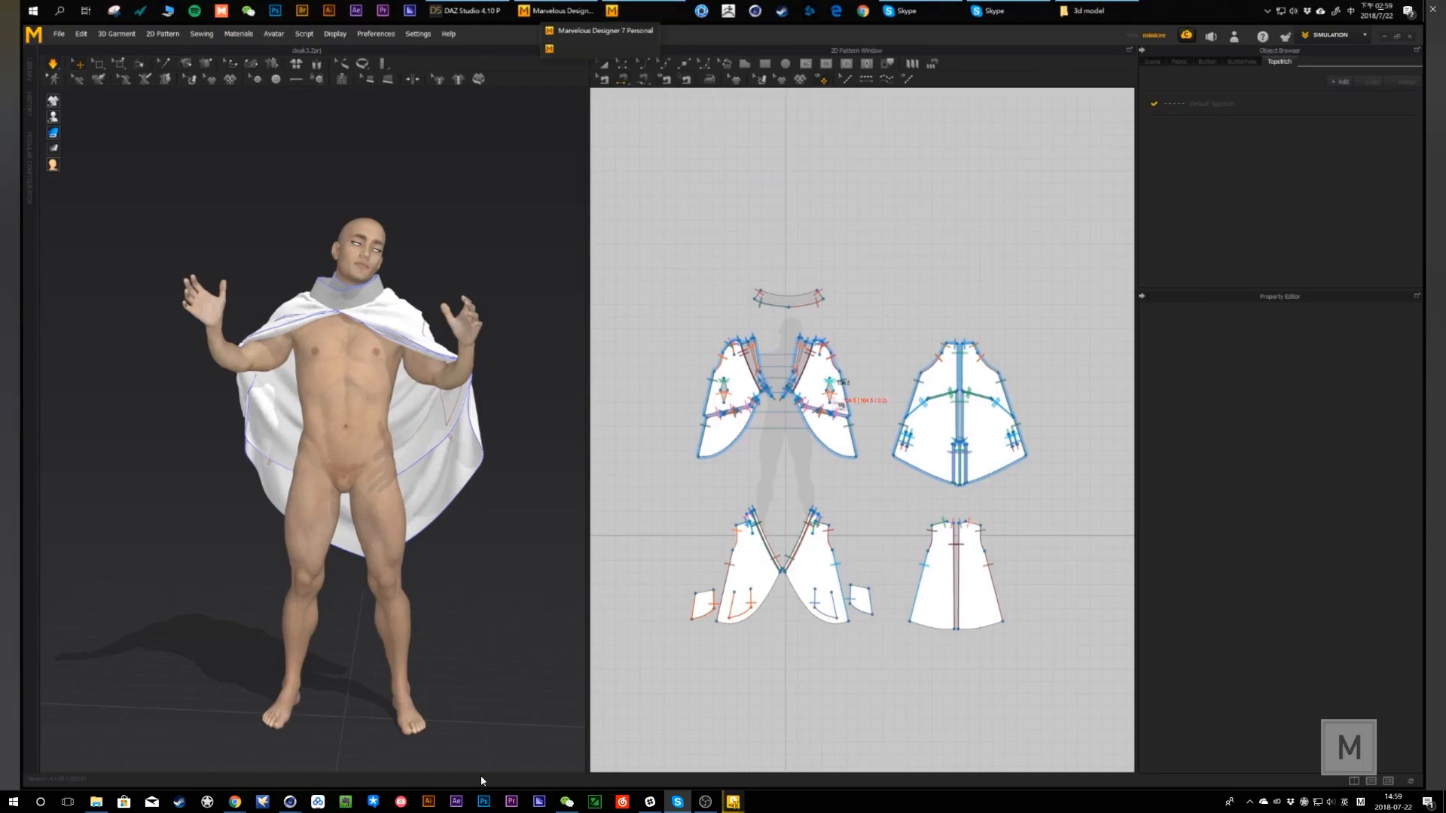
left_click(709, 299)
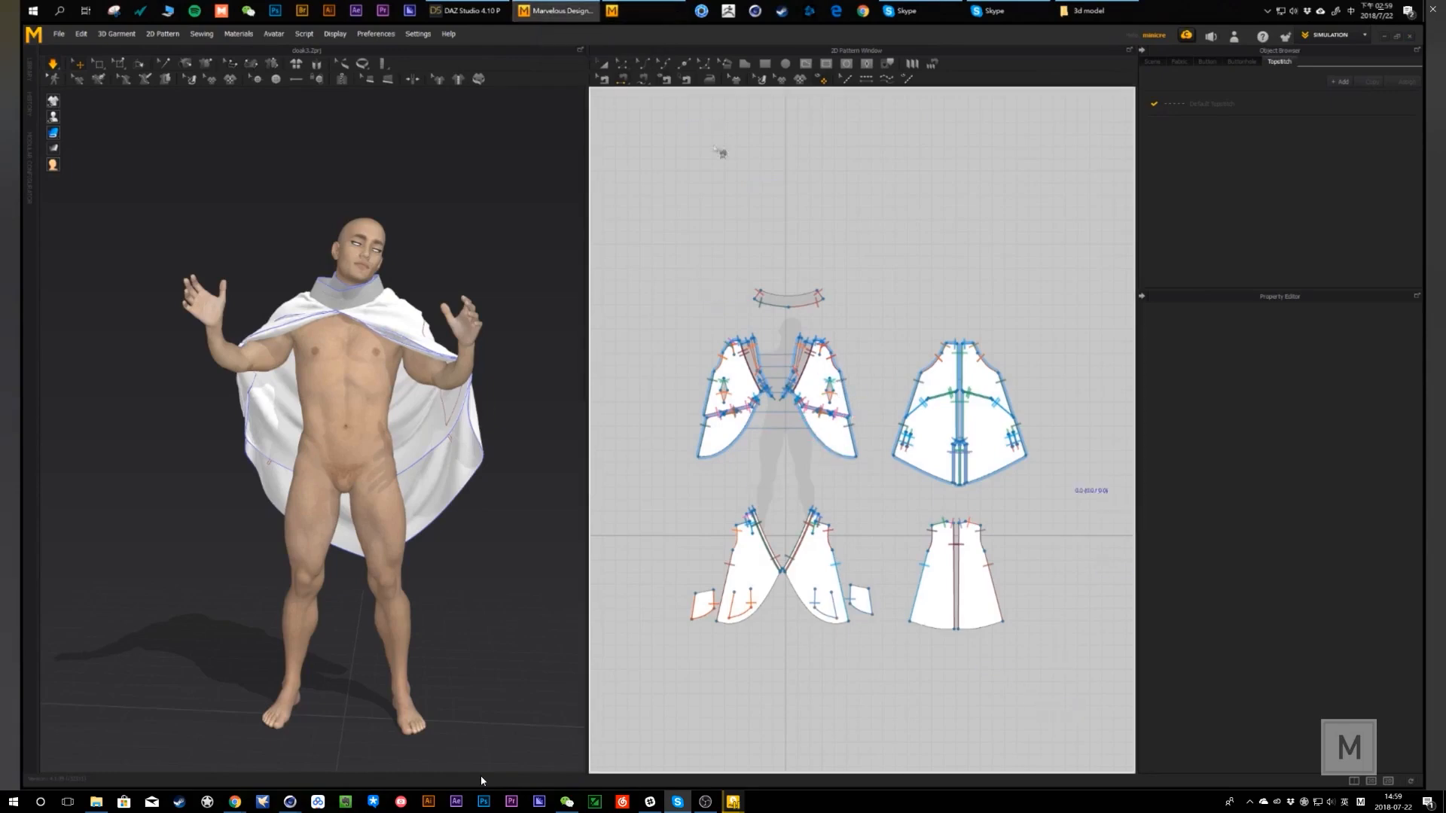
left_click(633, 12)
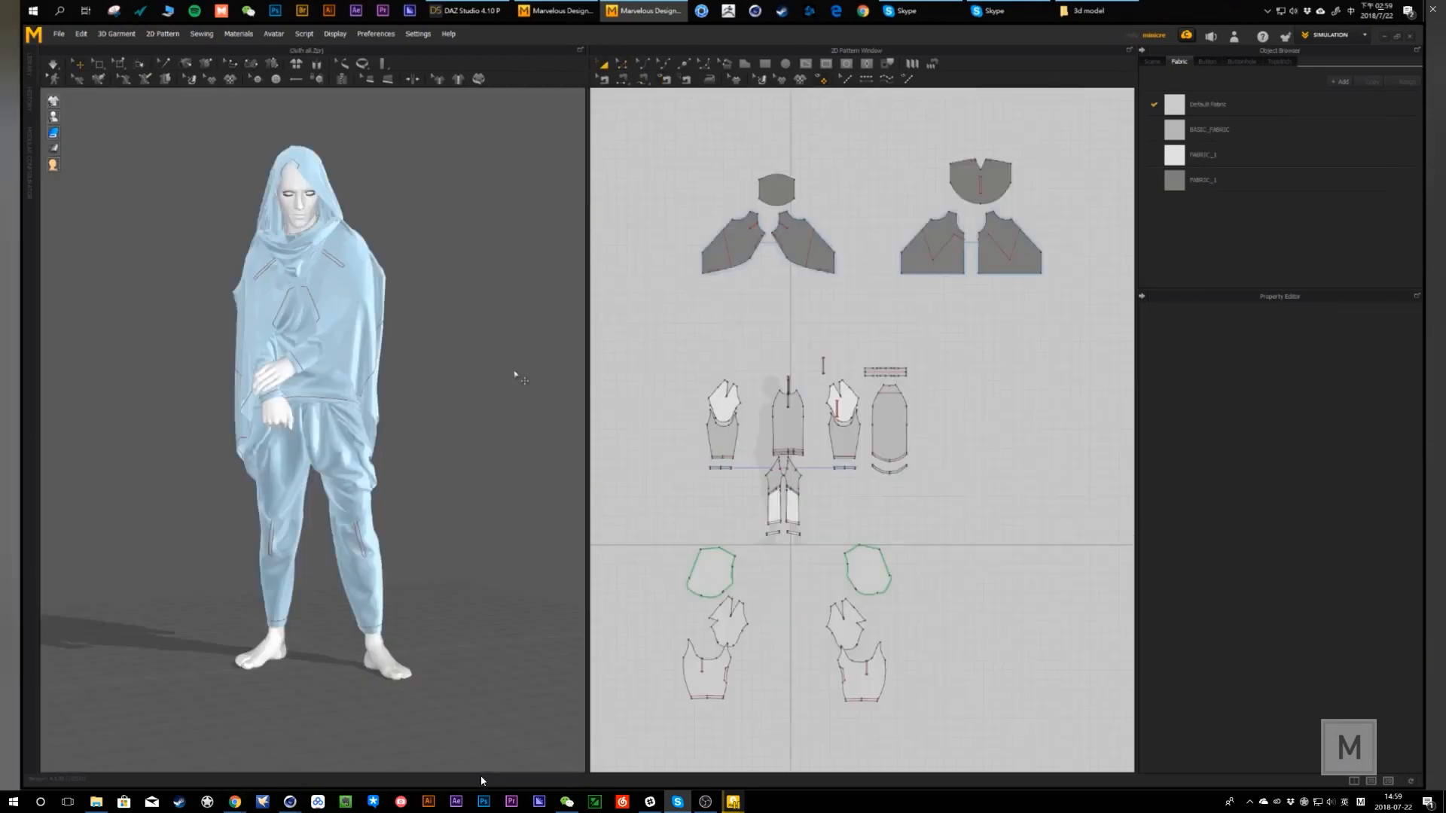
- Select all garment patterns of the hooded outfit, unfreeze them, and clear the selection
right_click_drag(460, 366, 422, 361)
scroll(800, 403, "down", 2)
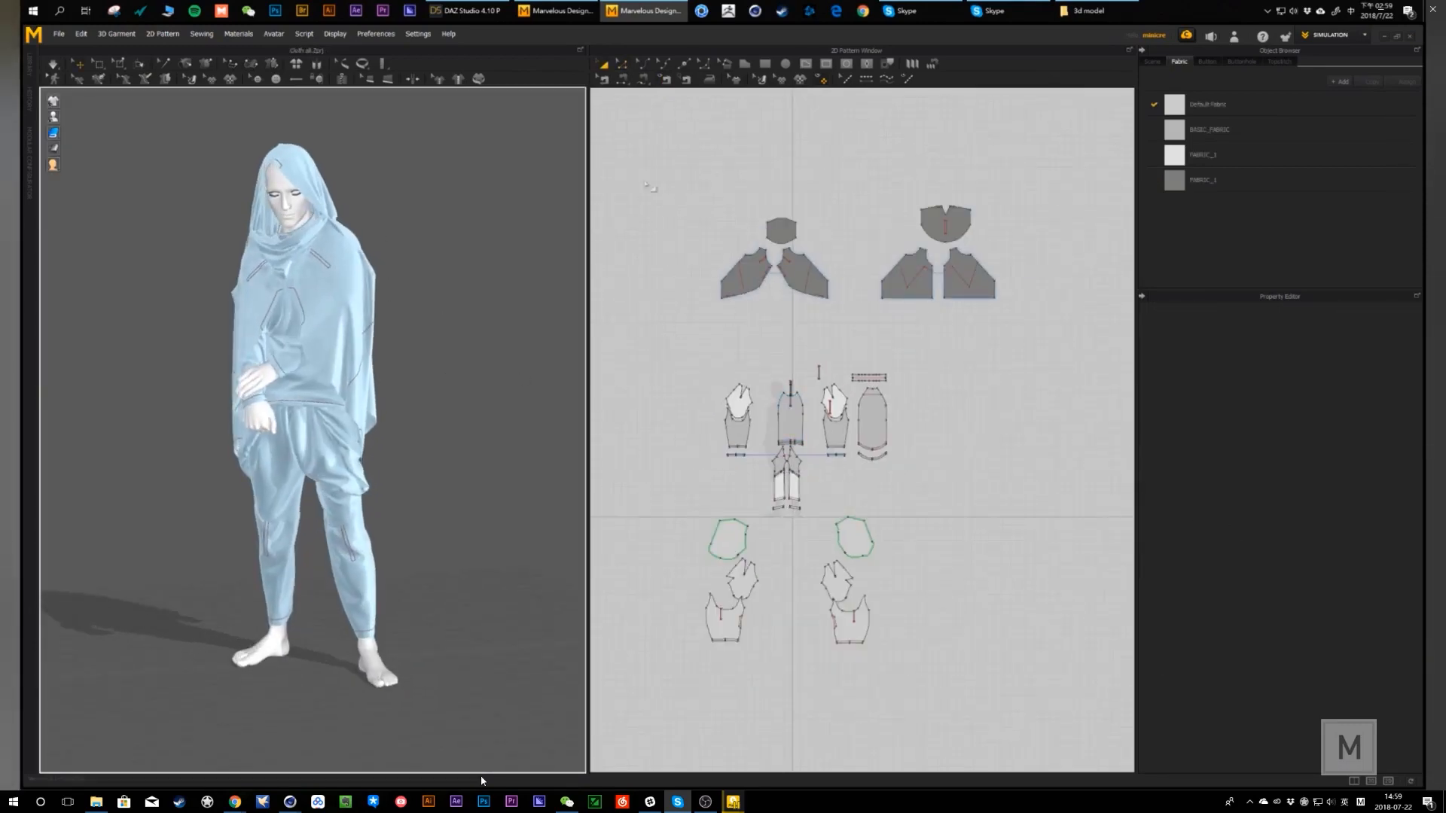
left_click_drag(644, 183, 1107, 708)
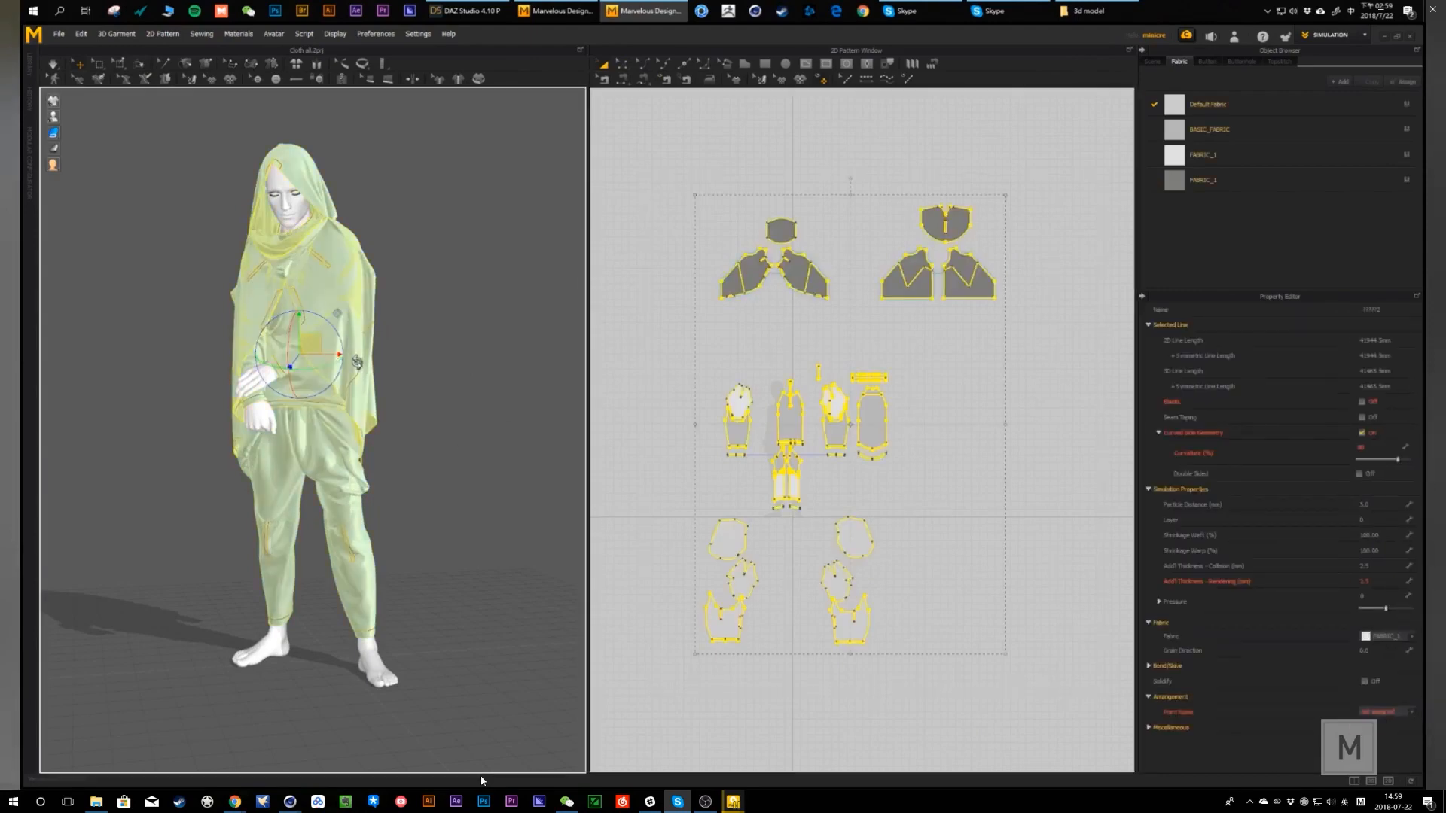
right_click(357, 362)
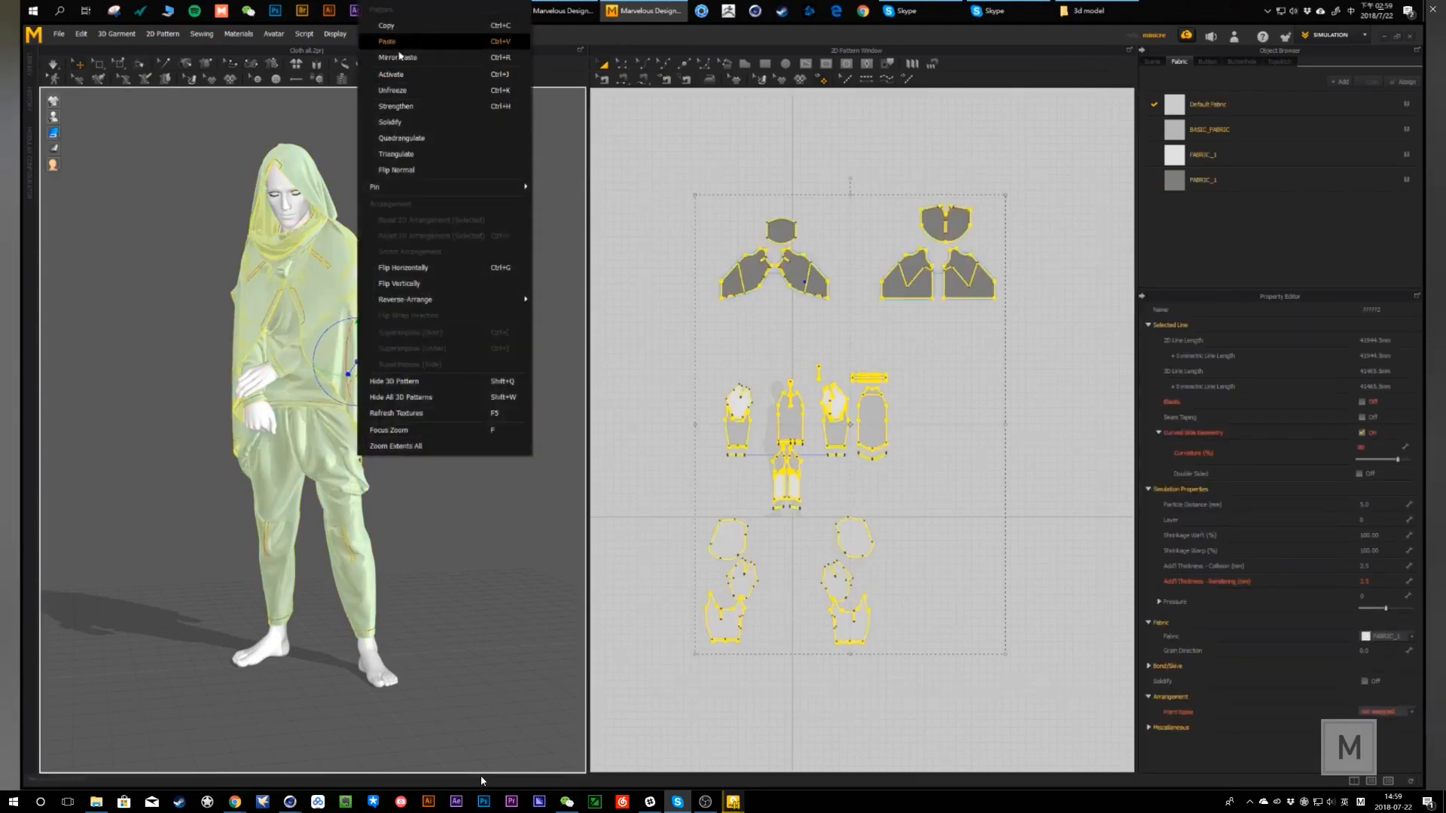
left_click(396, 90)
left_click(482, 407)
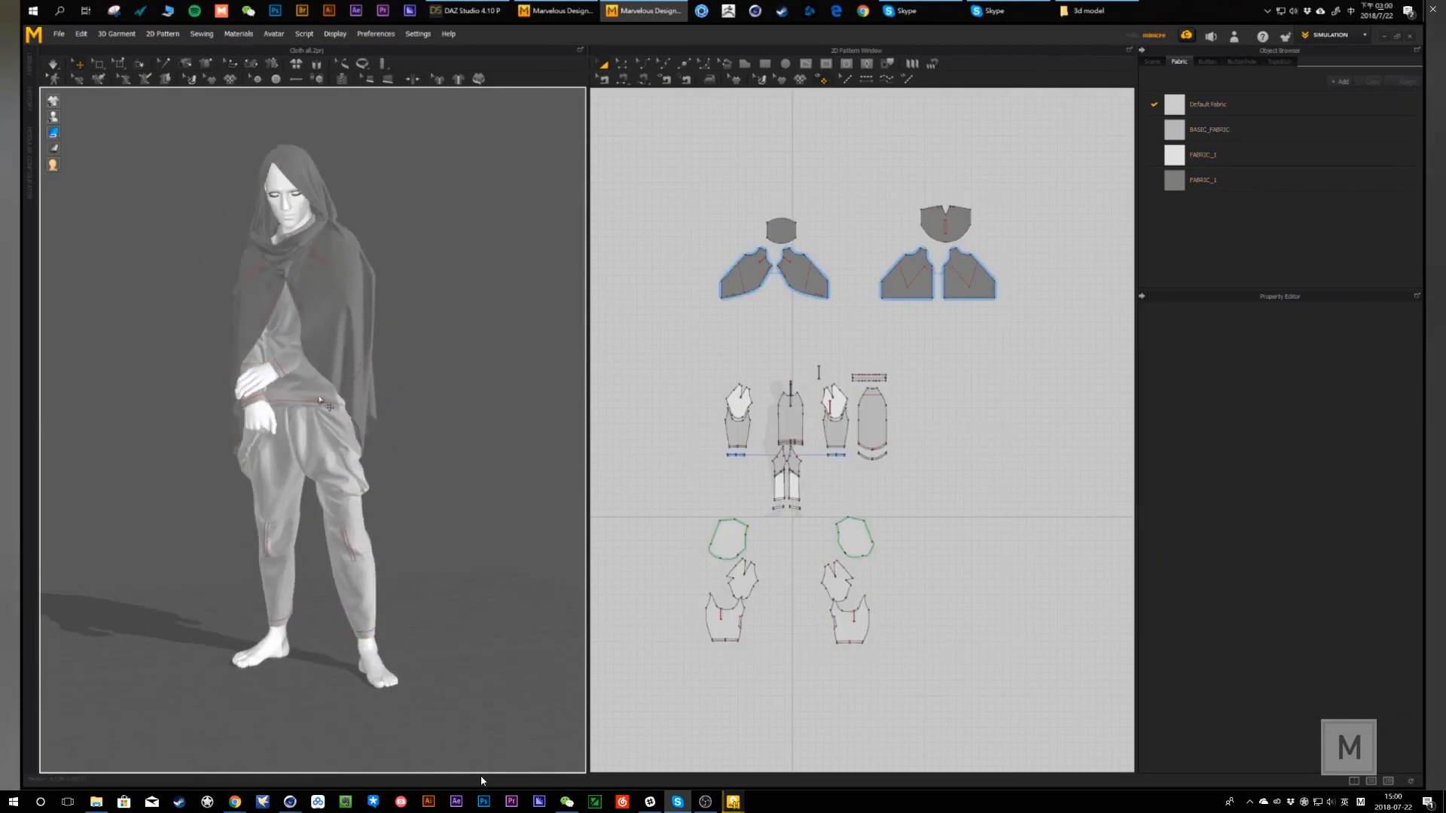
- Select all the hood and cape patterns and display the garment's mesh in the 3D view
right_click_drag(377, 413, 461, 405)
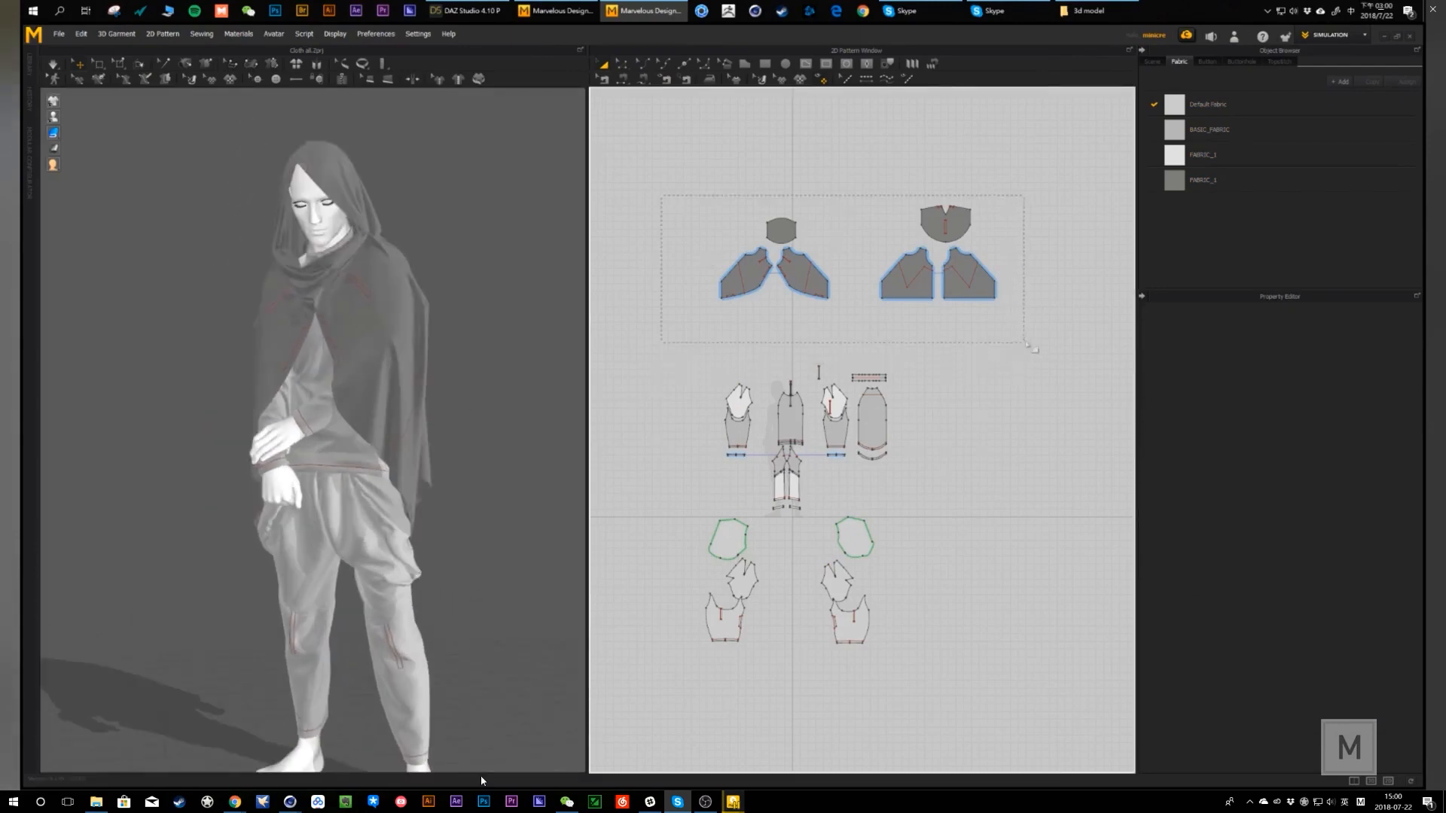
left_click_drag(1031, 347, 1029, 345)
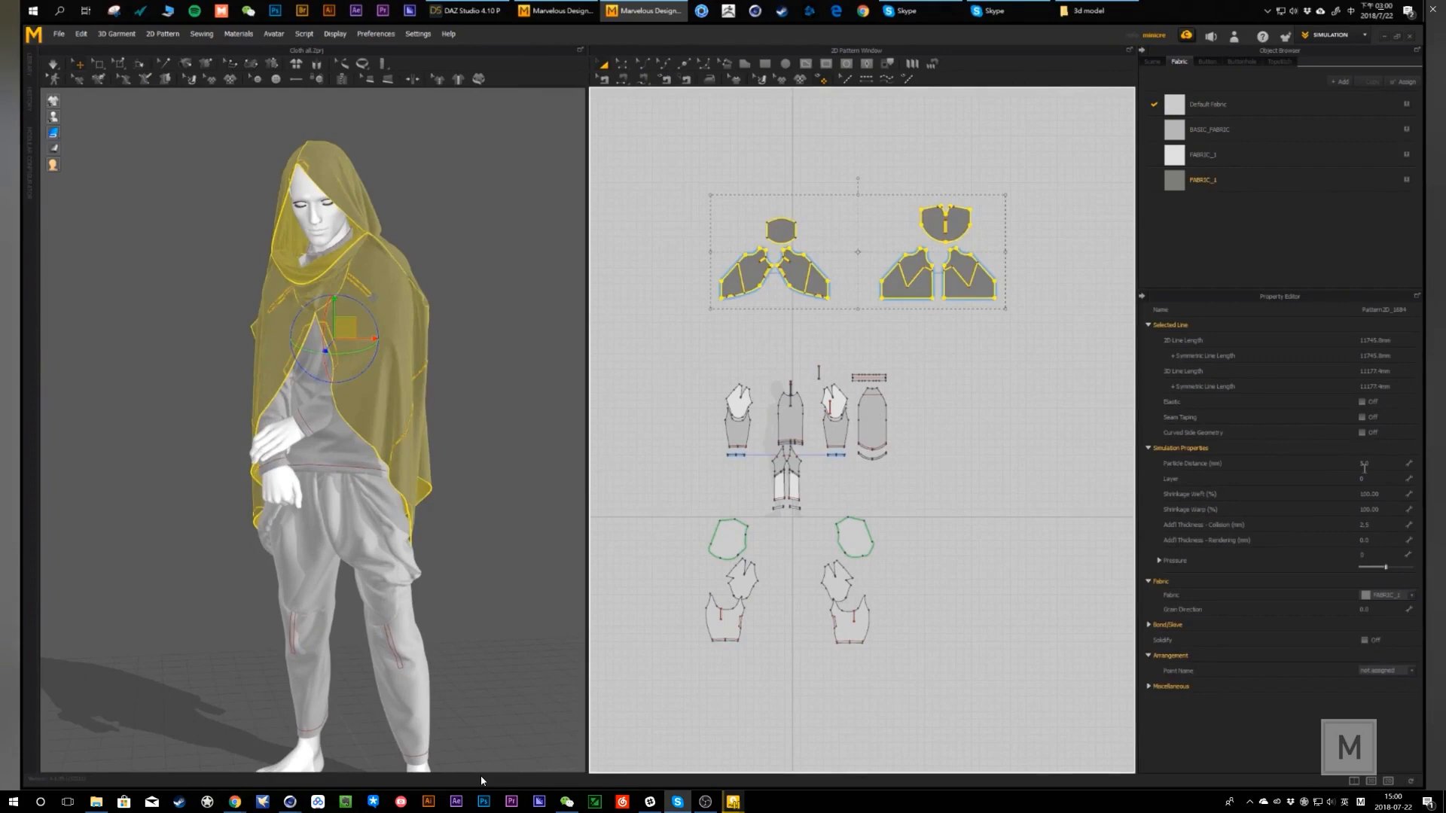
scroll(434, 381, "up", 8)
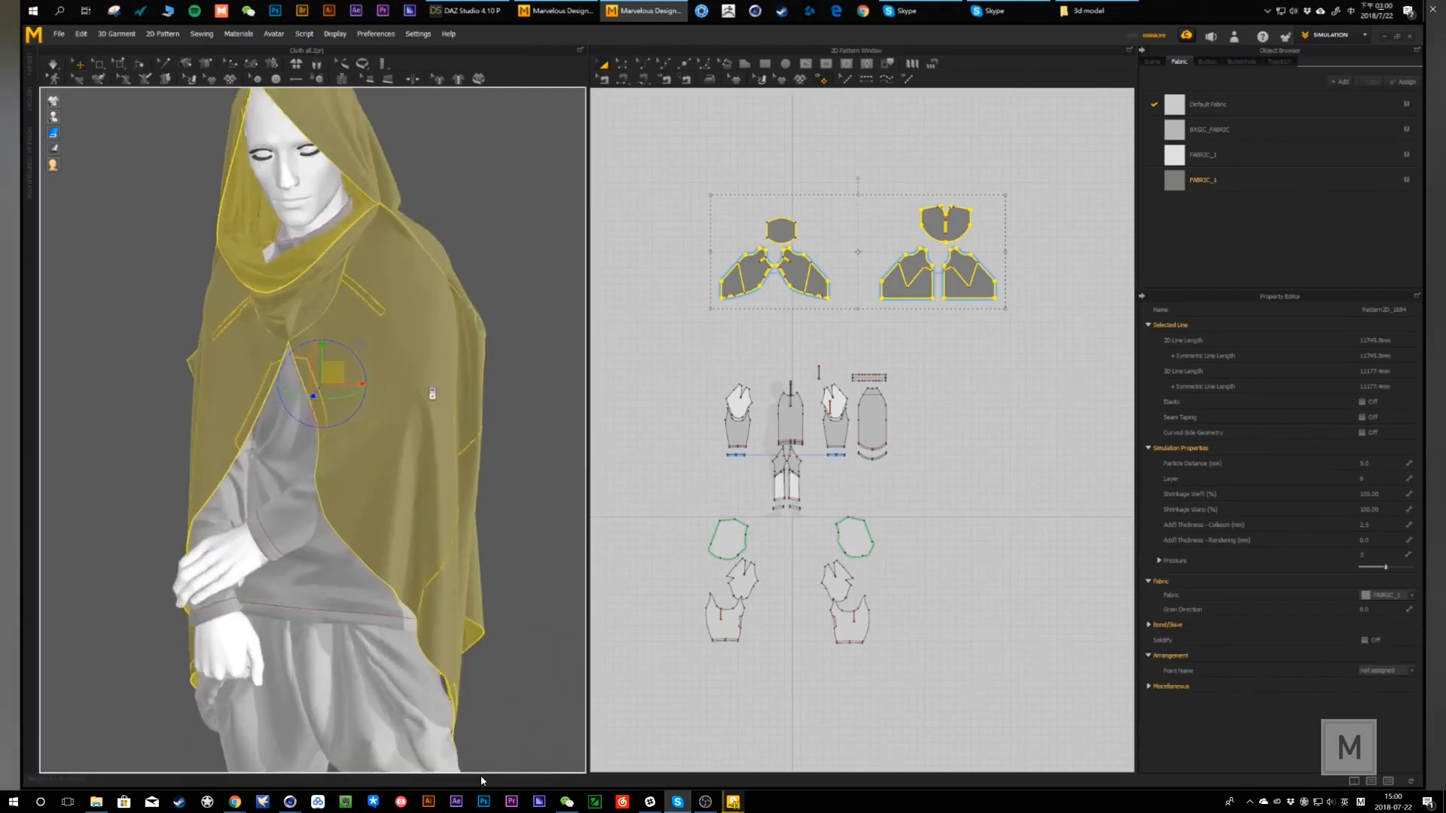
middle_click_drag(466, 381, 436, 400)
mouse_move(57, 133)
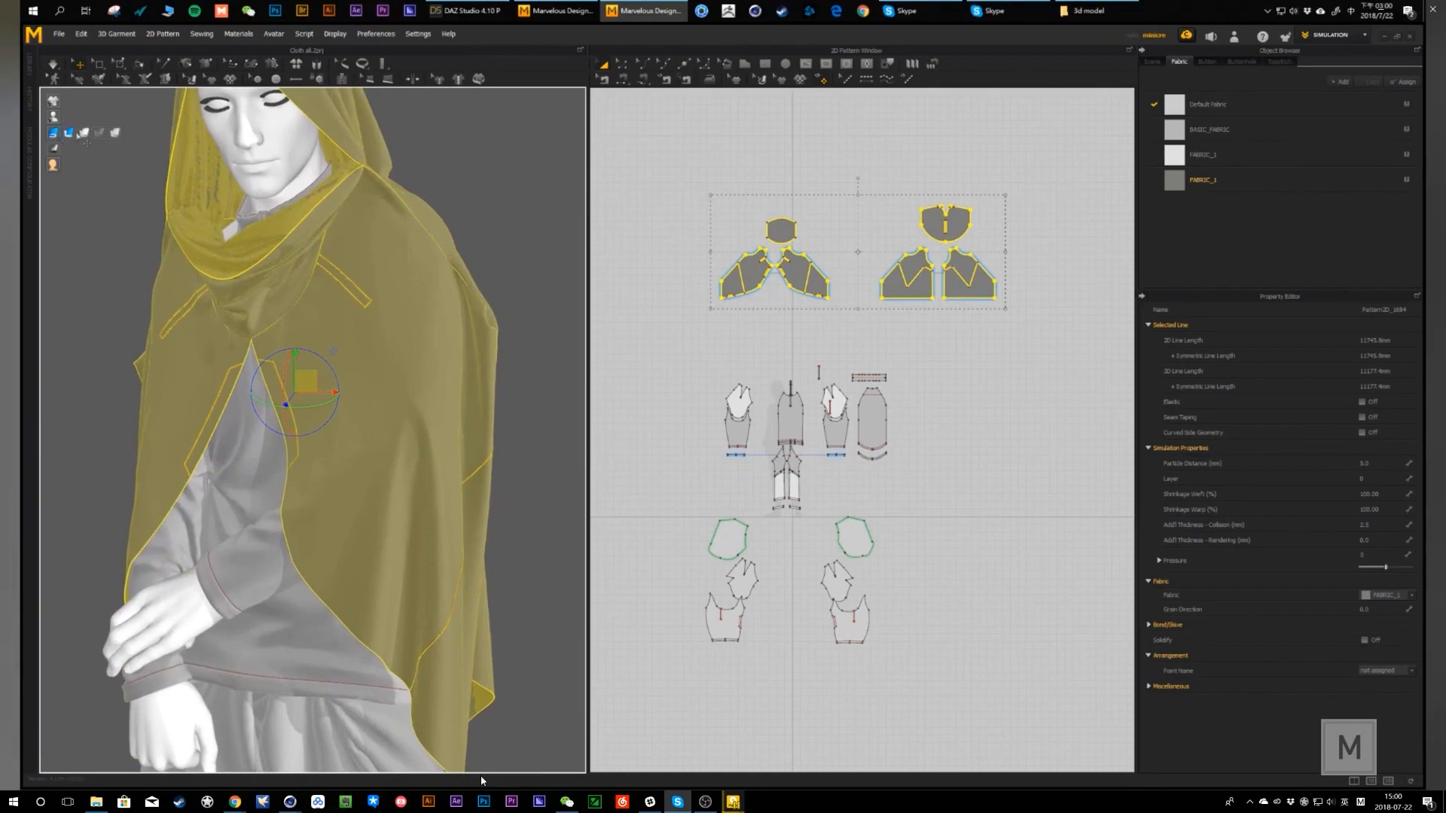
scroll(471, 424, "up", 10)
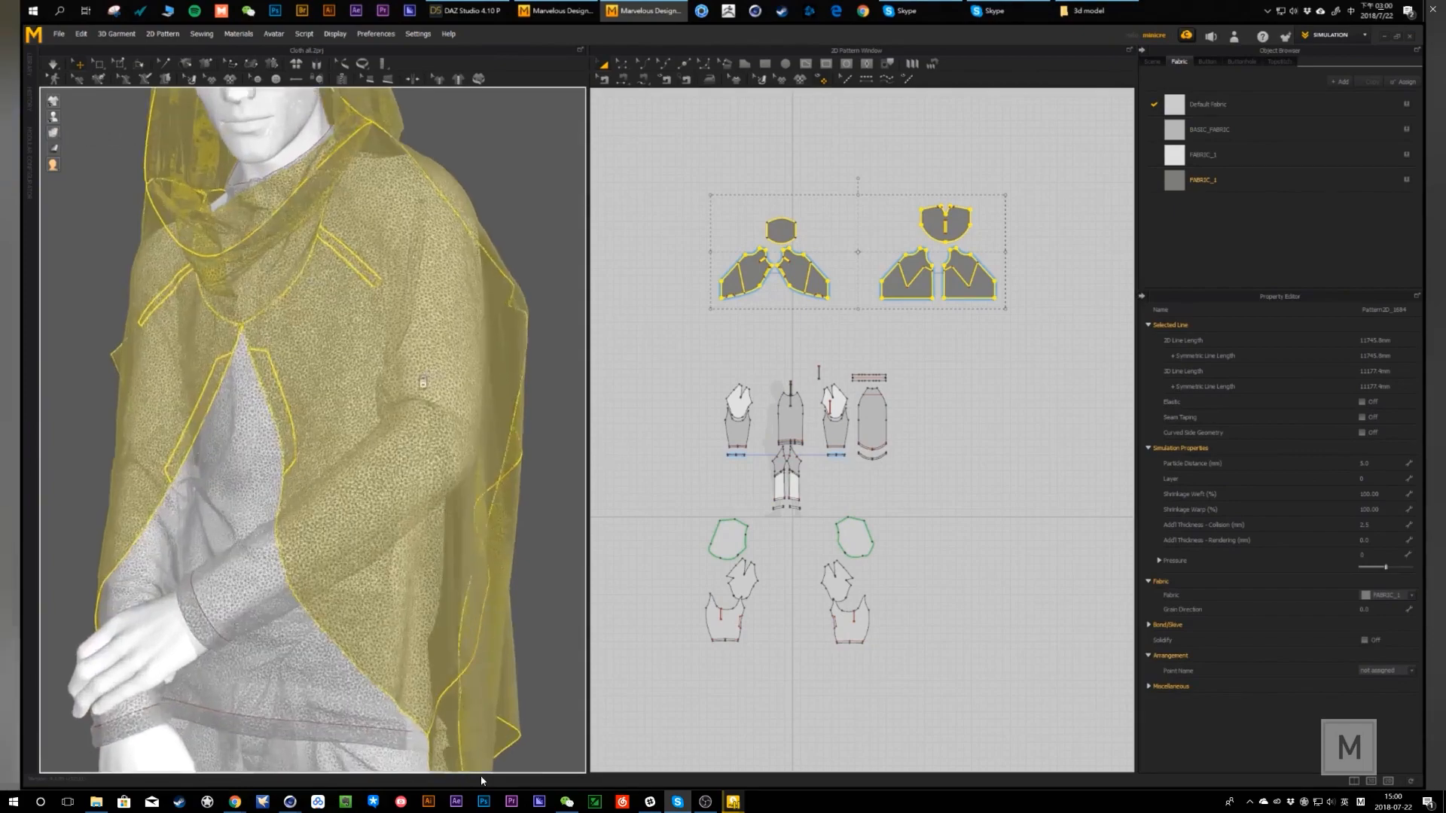
scroll(492, 445, "up", 4)
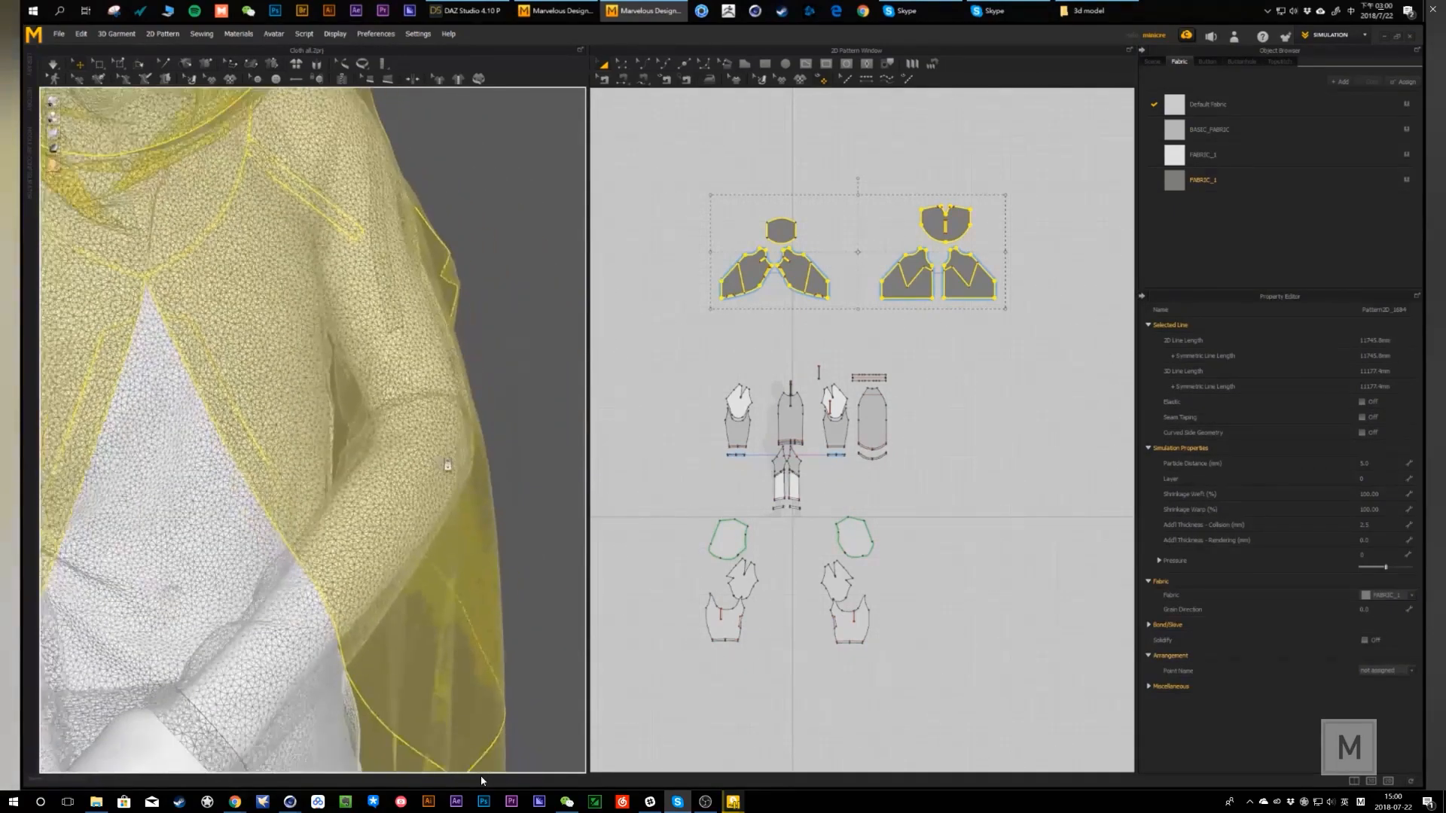
- Set the particle distance of the selected hood and cape patterns to 20 mm
left_click(1367, 463)
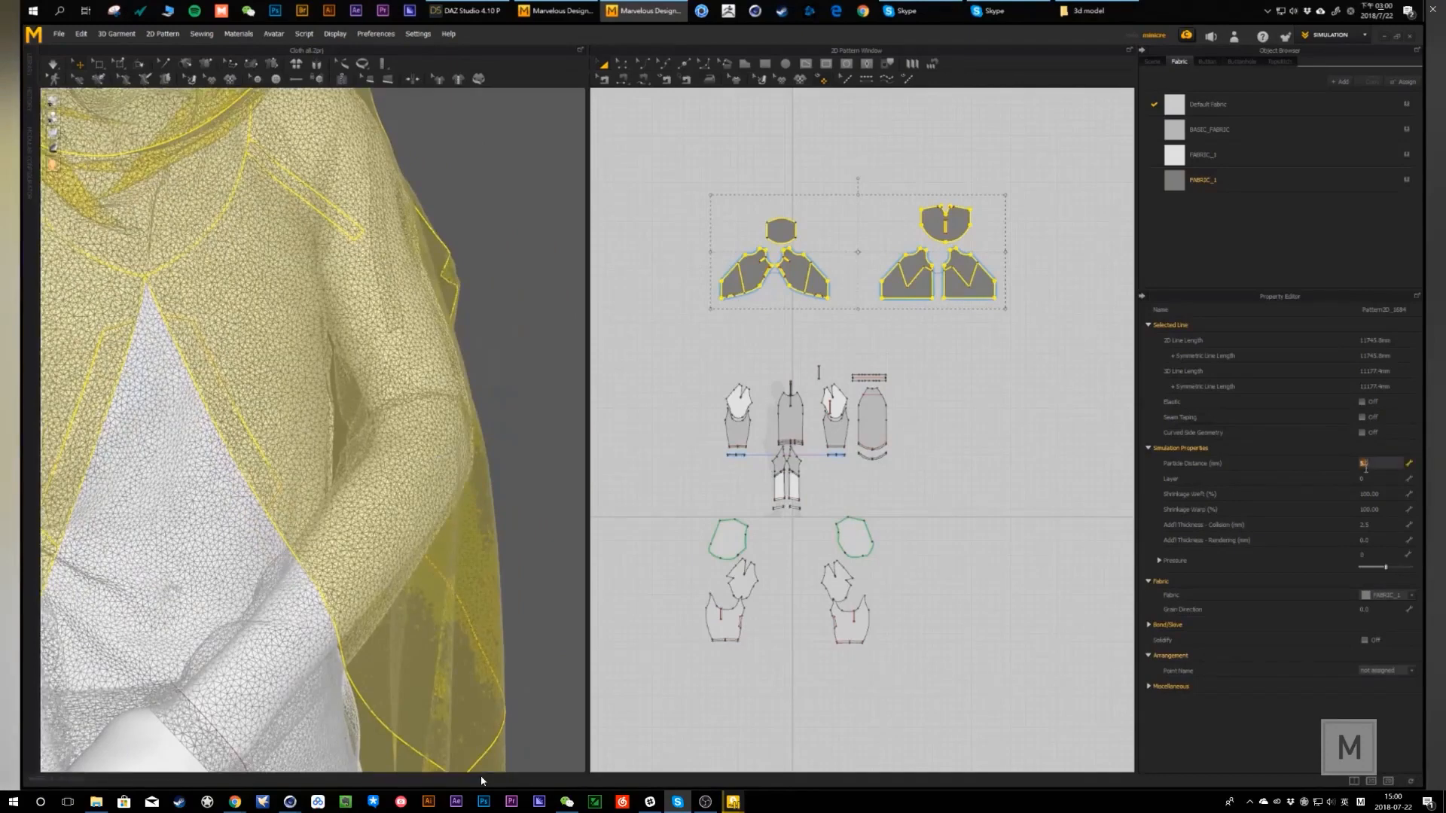
key("Return")
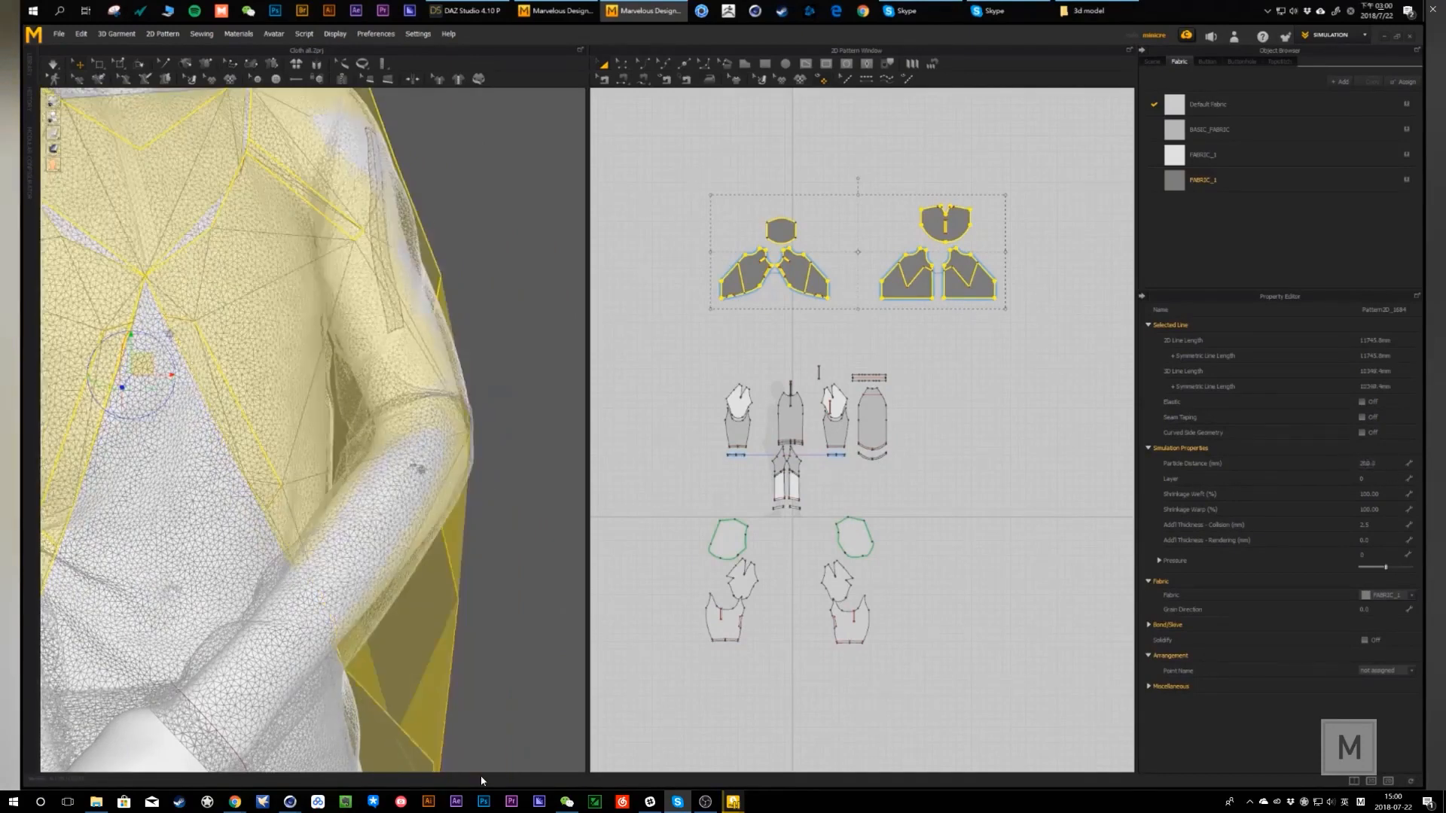
left_click(1370, 464)
key("Return")
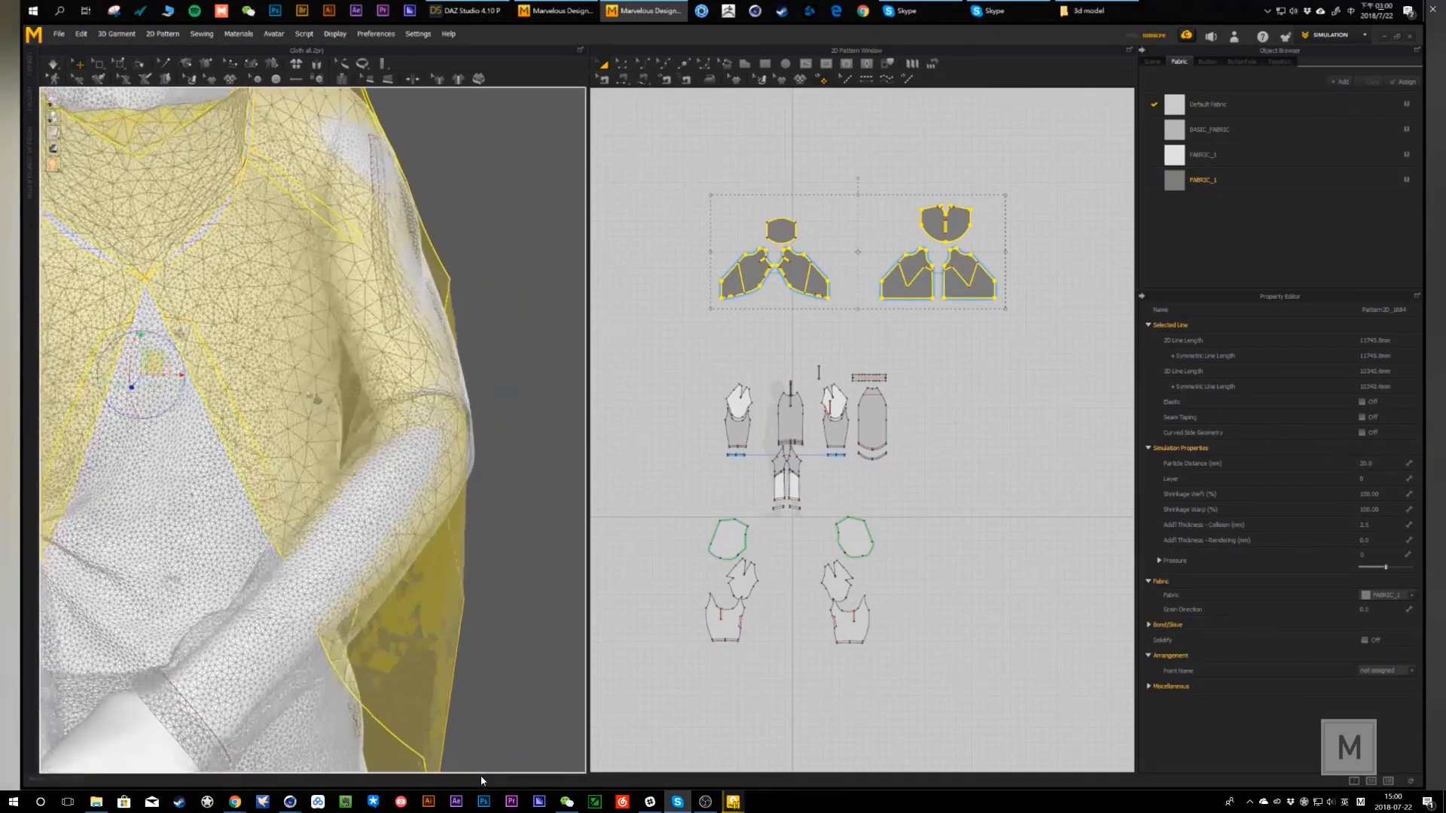
- Simulate the hooded cape on the avatar and change the garment display from mesh to a shaded surface
scroll(306, 428, "down", 2)
middle_click_drag(308, 410, 399, 417)
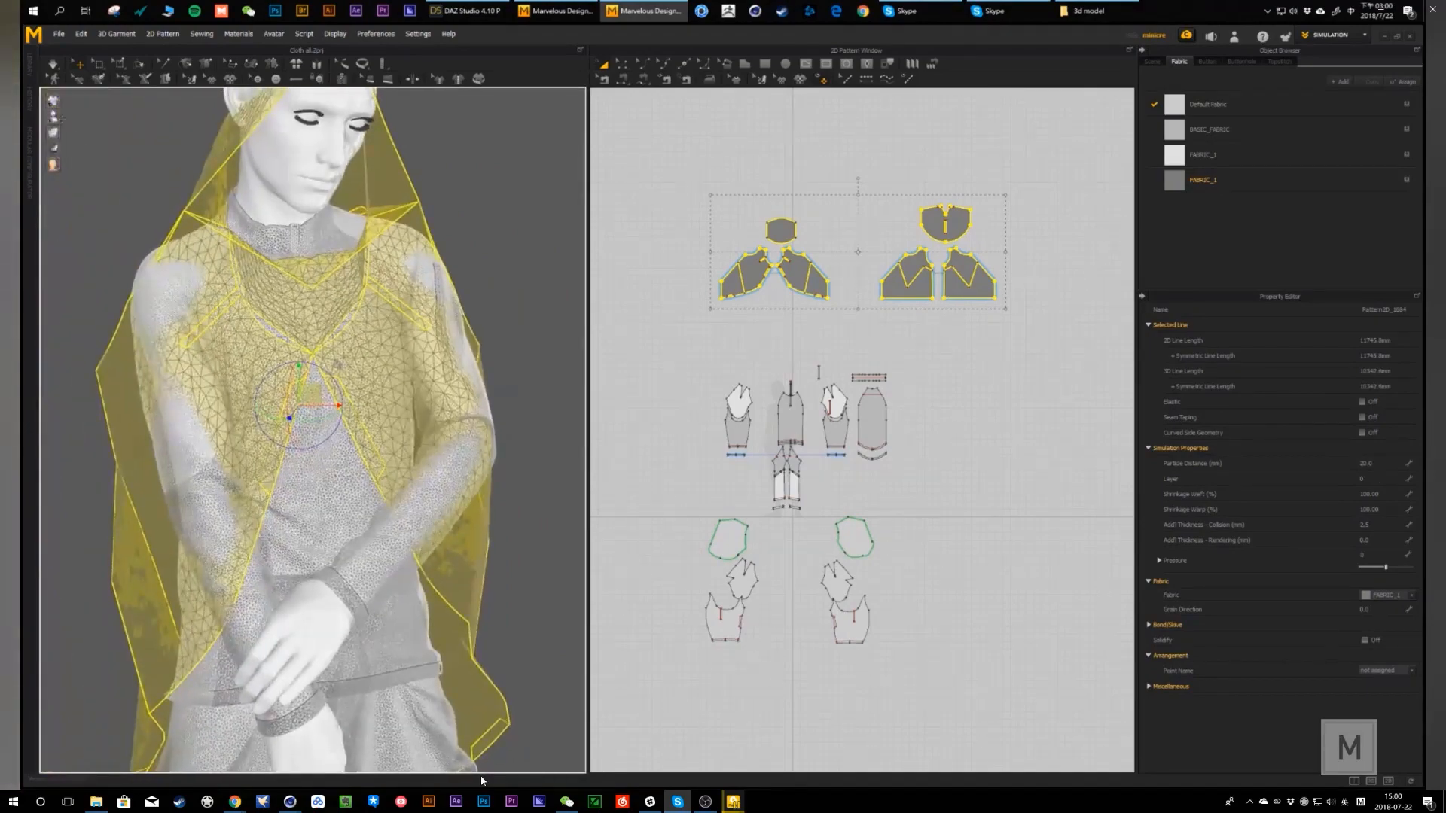
right_click_drag(542, 475, 429, 444)
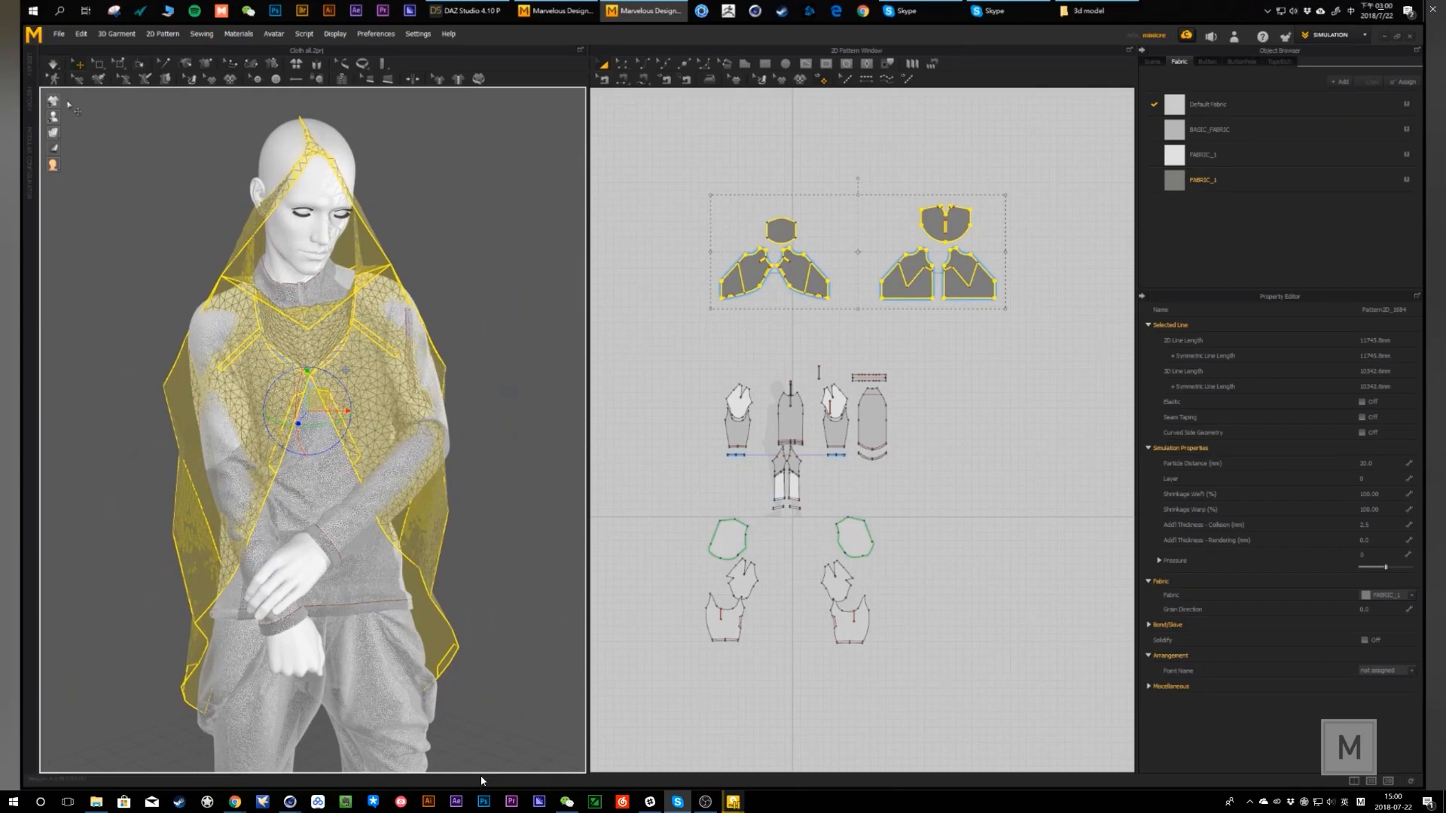
key("space")
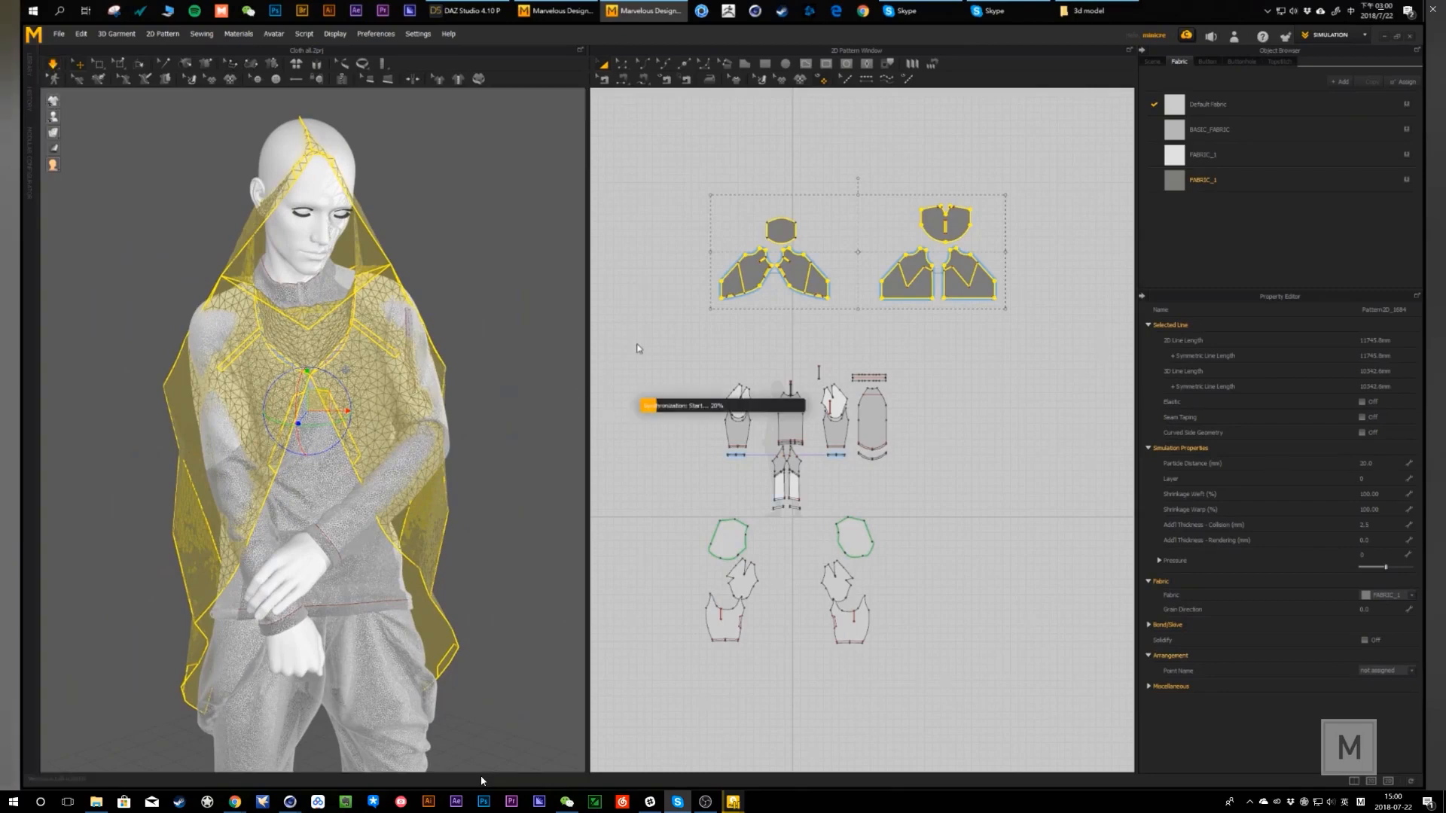
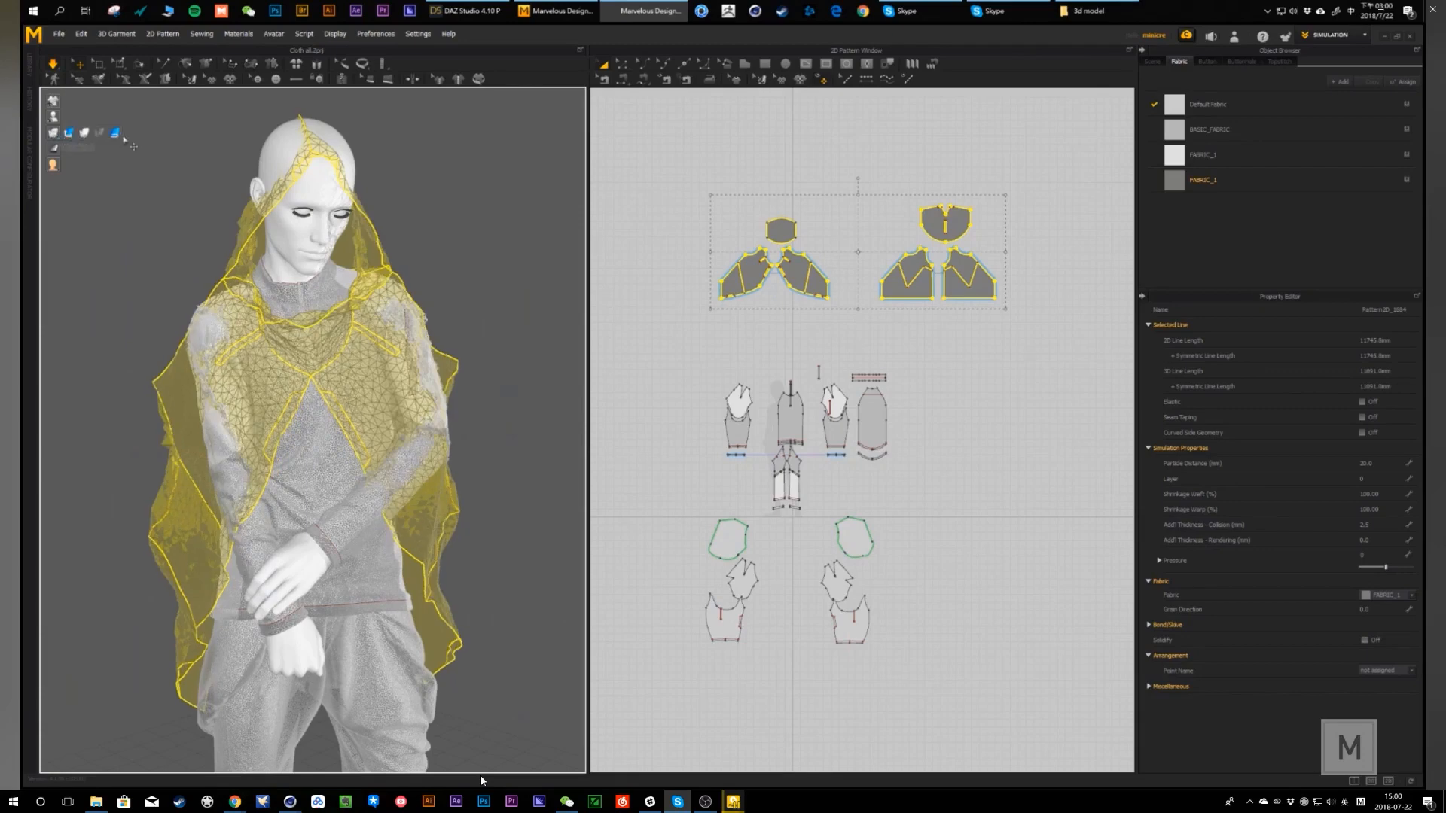
left_click(70, 134)
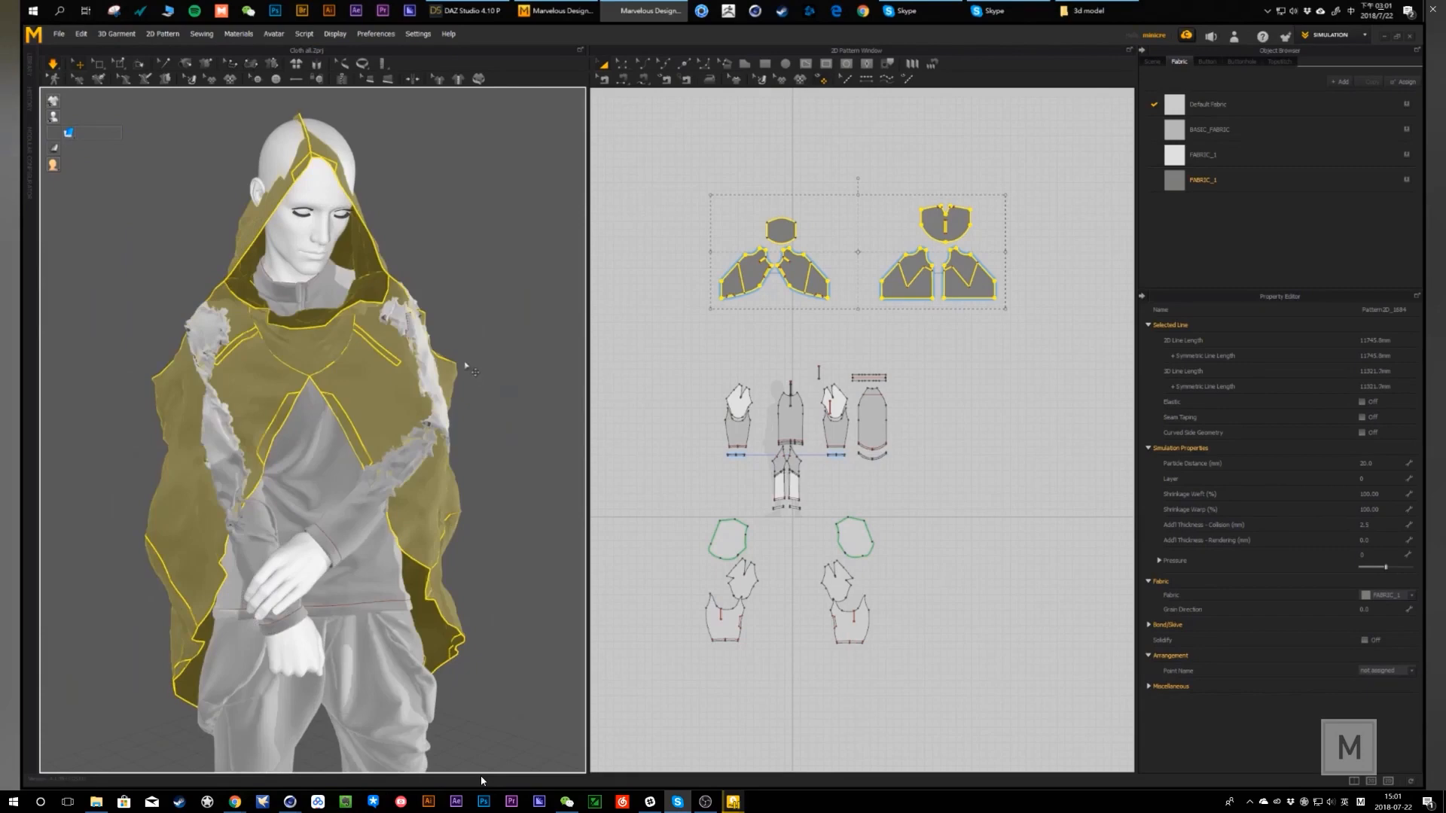
right_click_drag(475, 388, 388, 420)
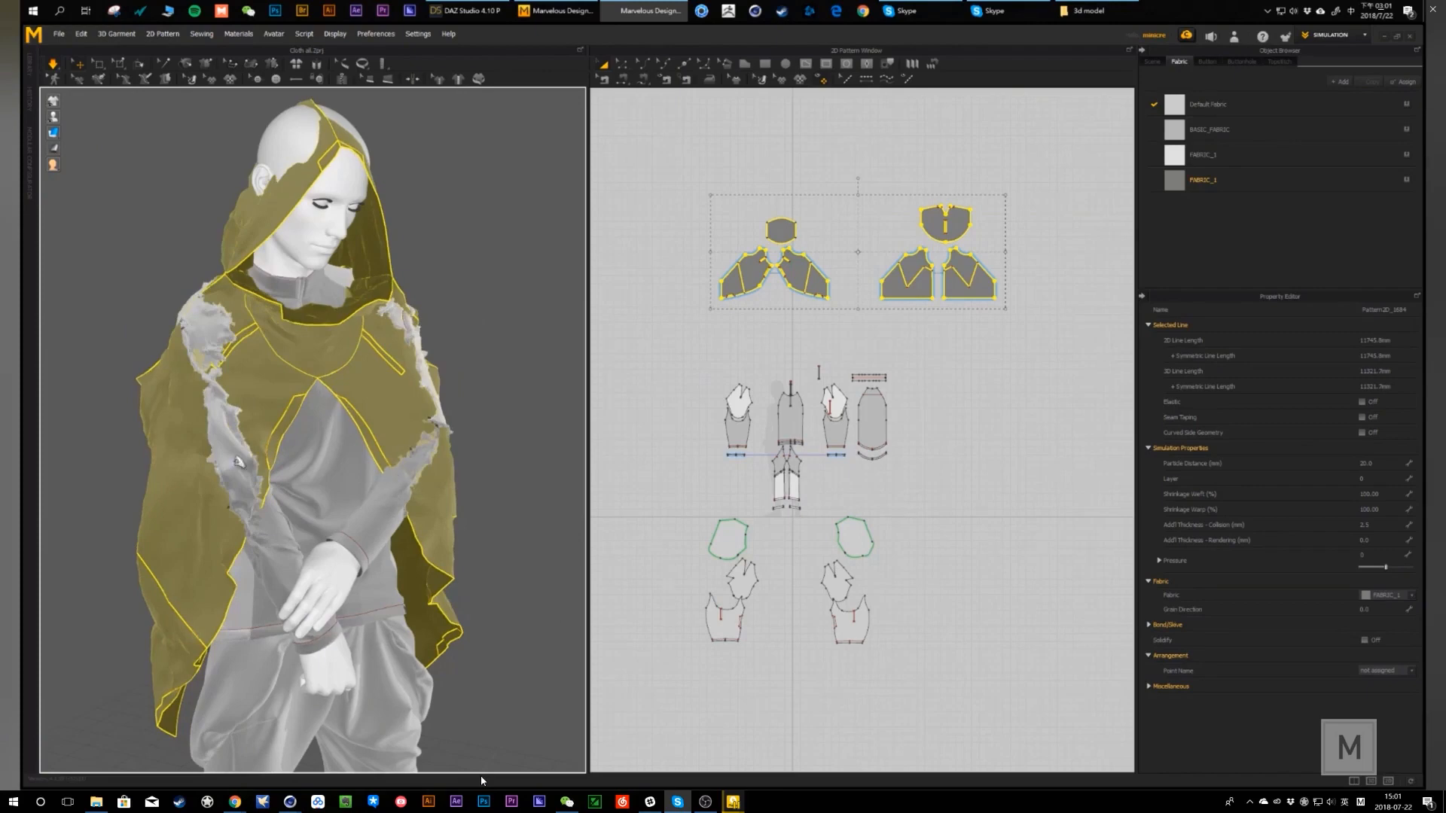
right_click_drag(404, 473, 474, 484)
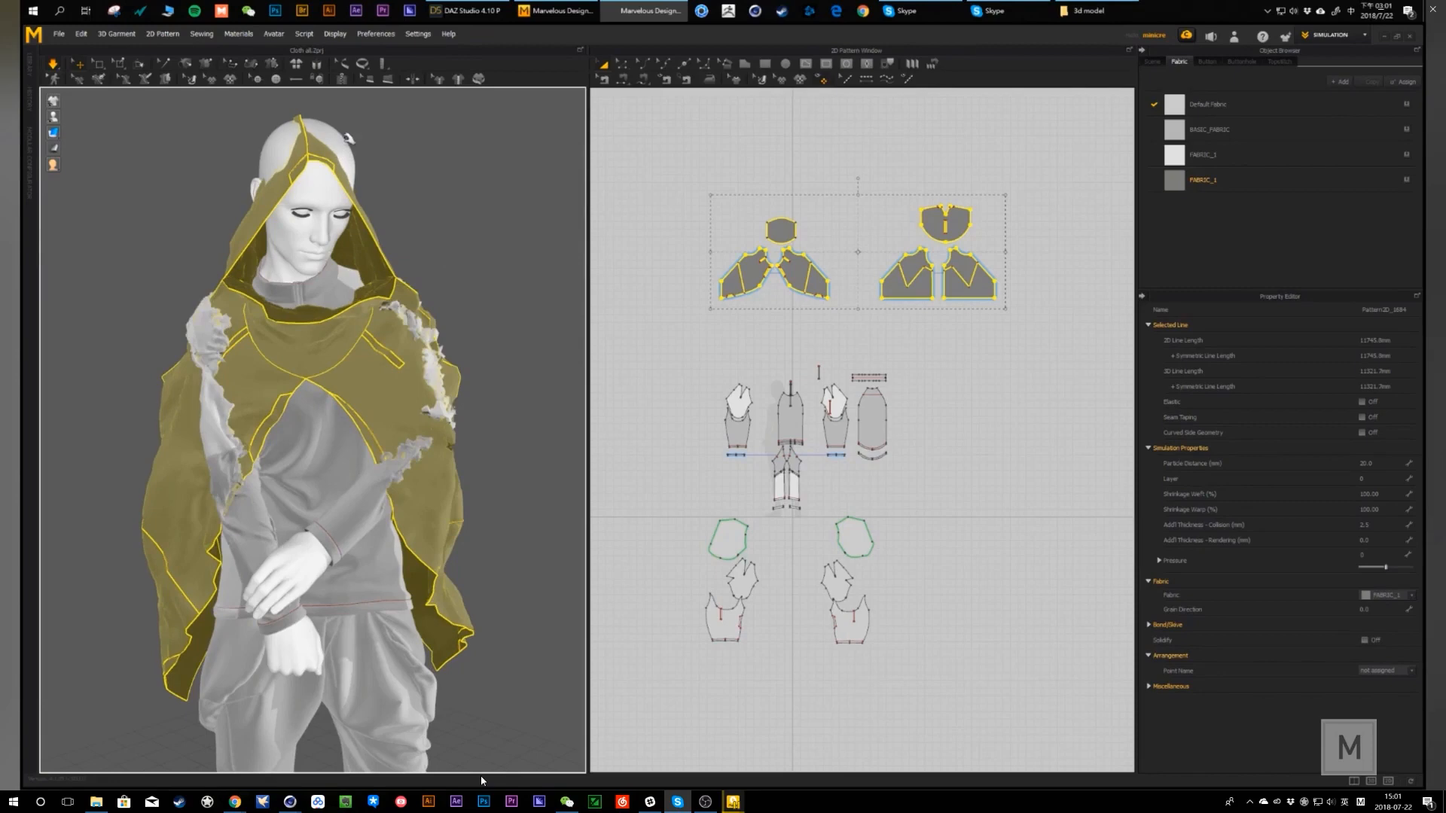
- Tug the hood fabric at the top of the avatar's head while the simulation runs
left_click_drag(346, 138, 350, 140)
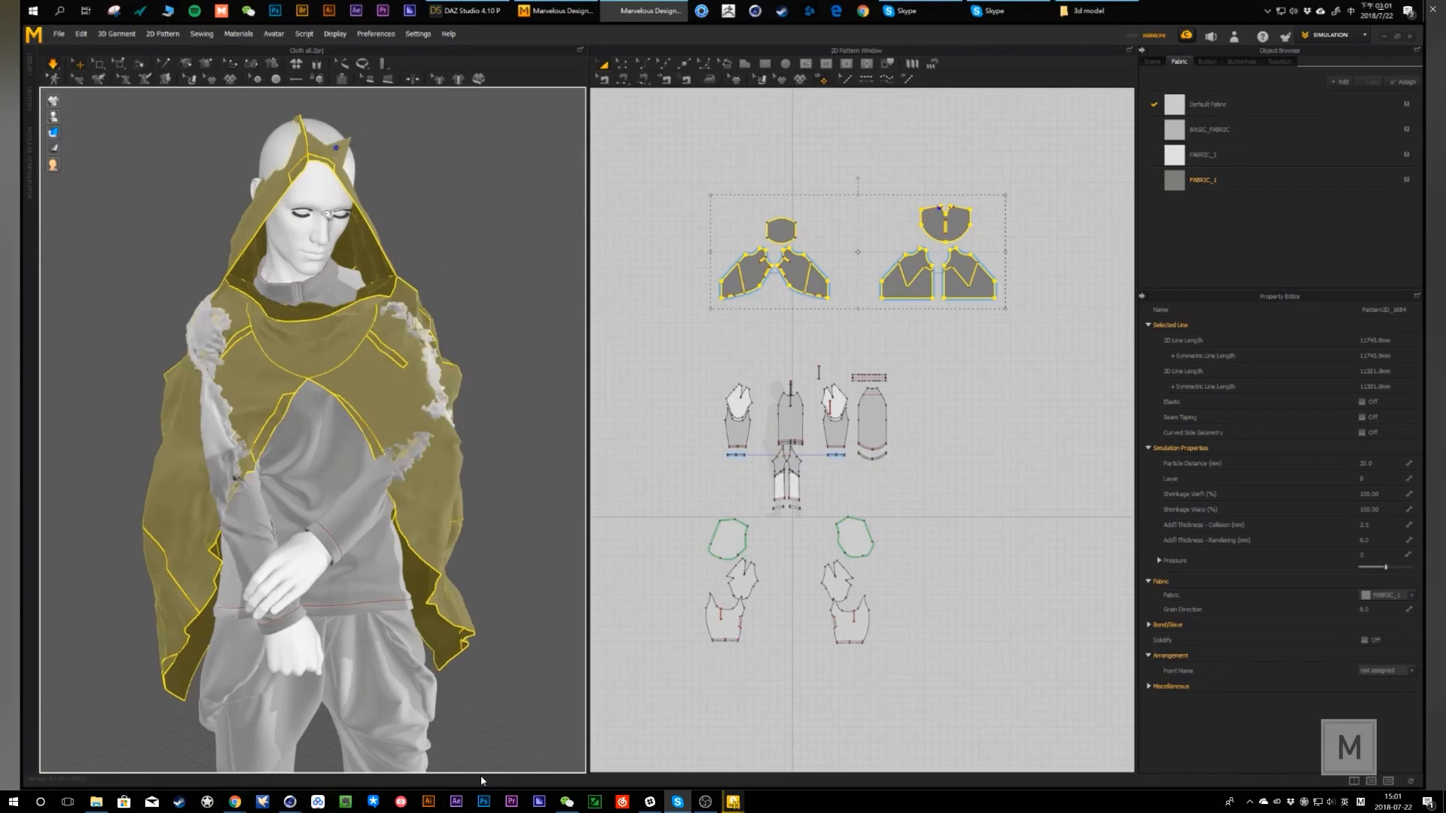
mouse_move(536, 427)
right_mouse_down()
mouse_move(545, 419)
mouse_move(507, 423)
mouse_move(520, 429)
right_mouse_up()
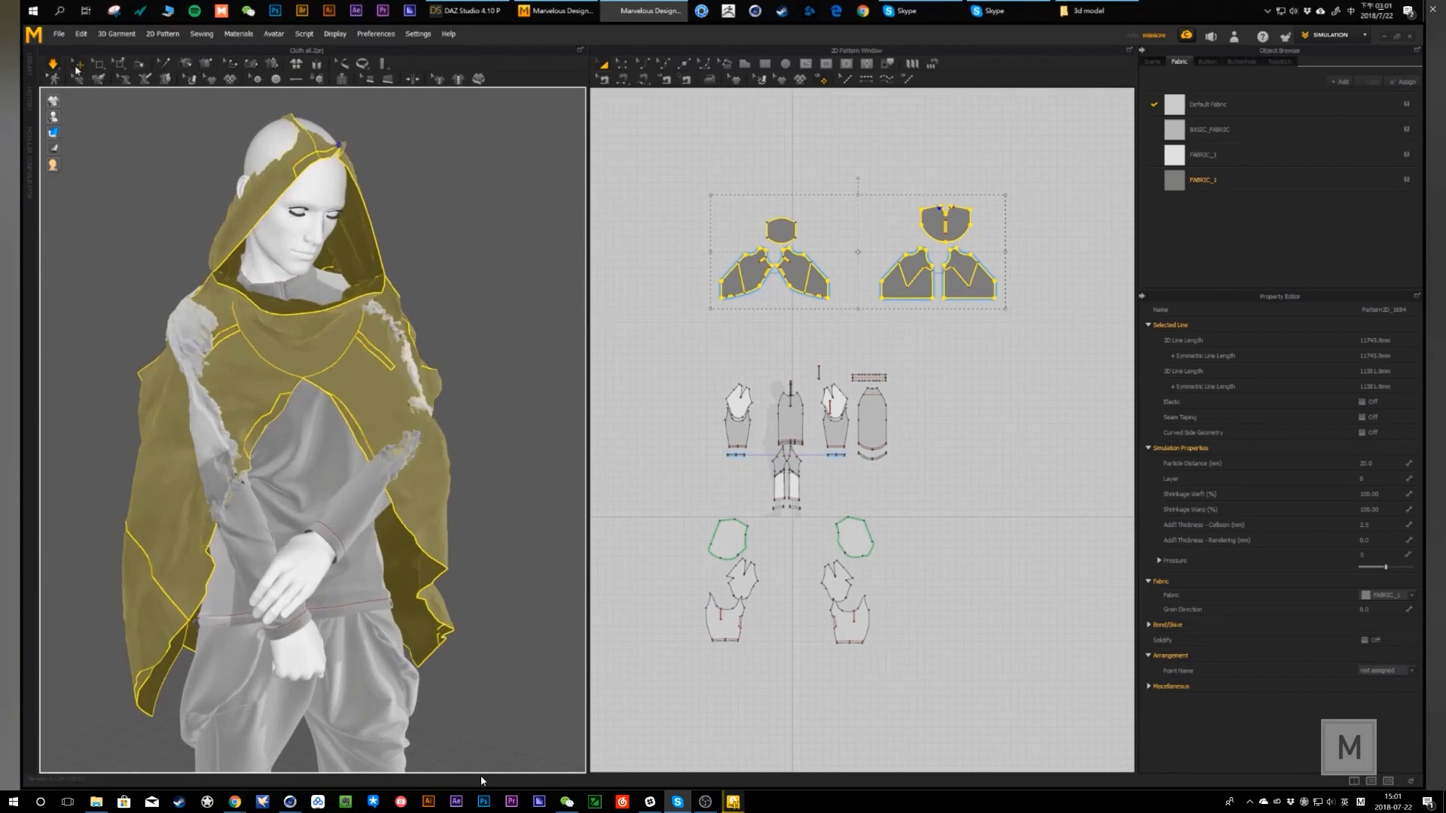
scroll(313, 403, "down", 2)
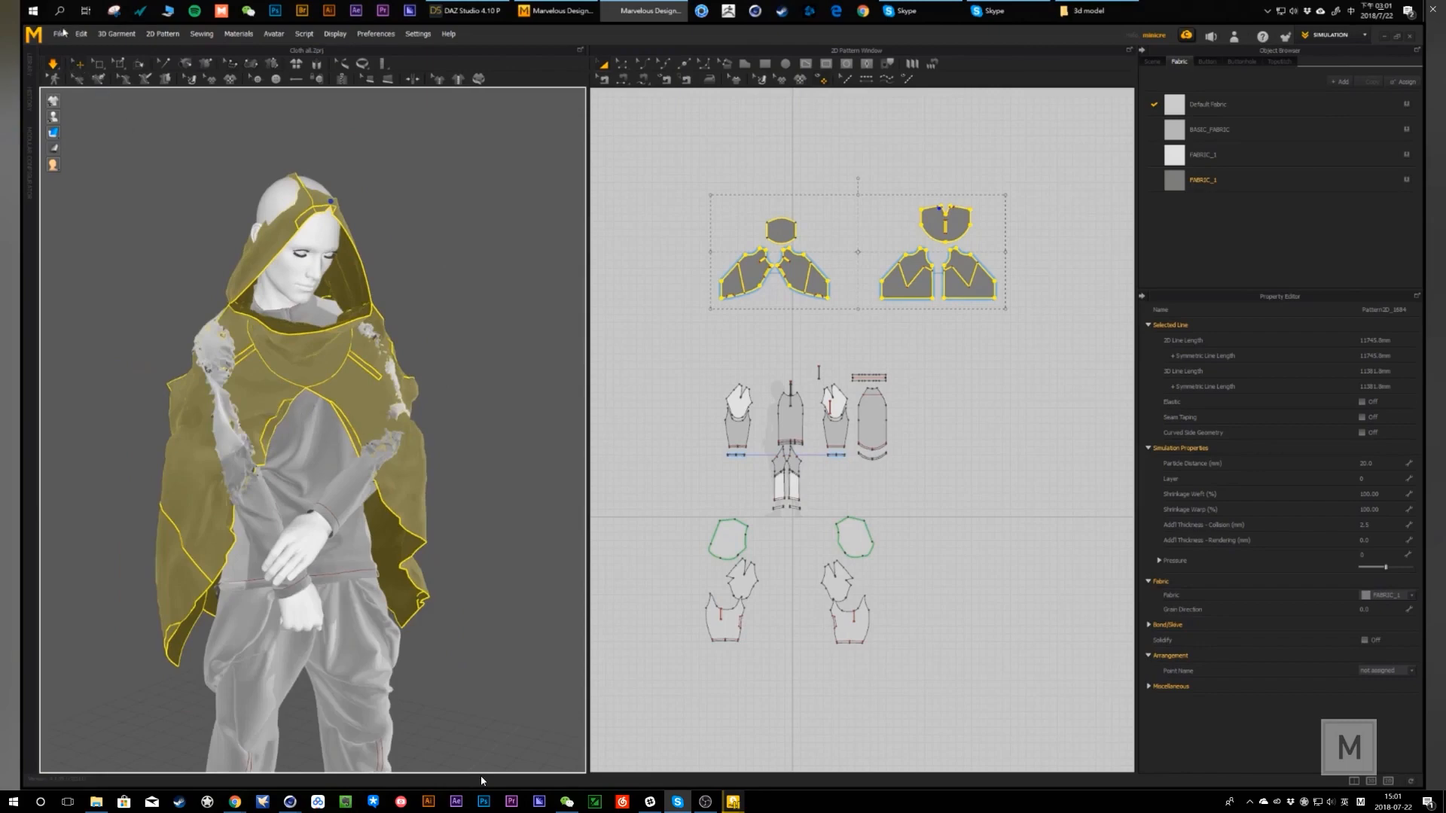
- Switch to the Marvelous Designer window with the white cape project and close it
left_click(571, 11)
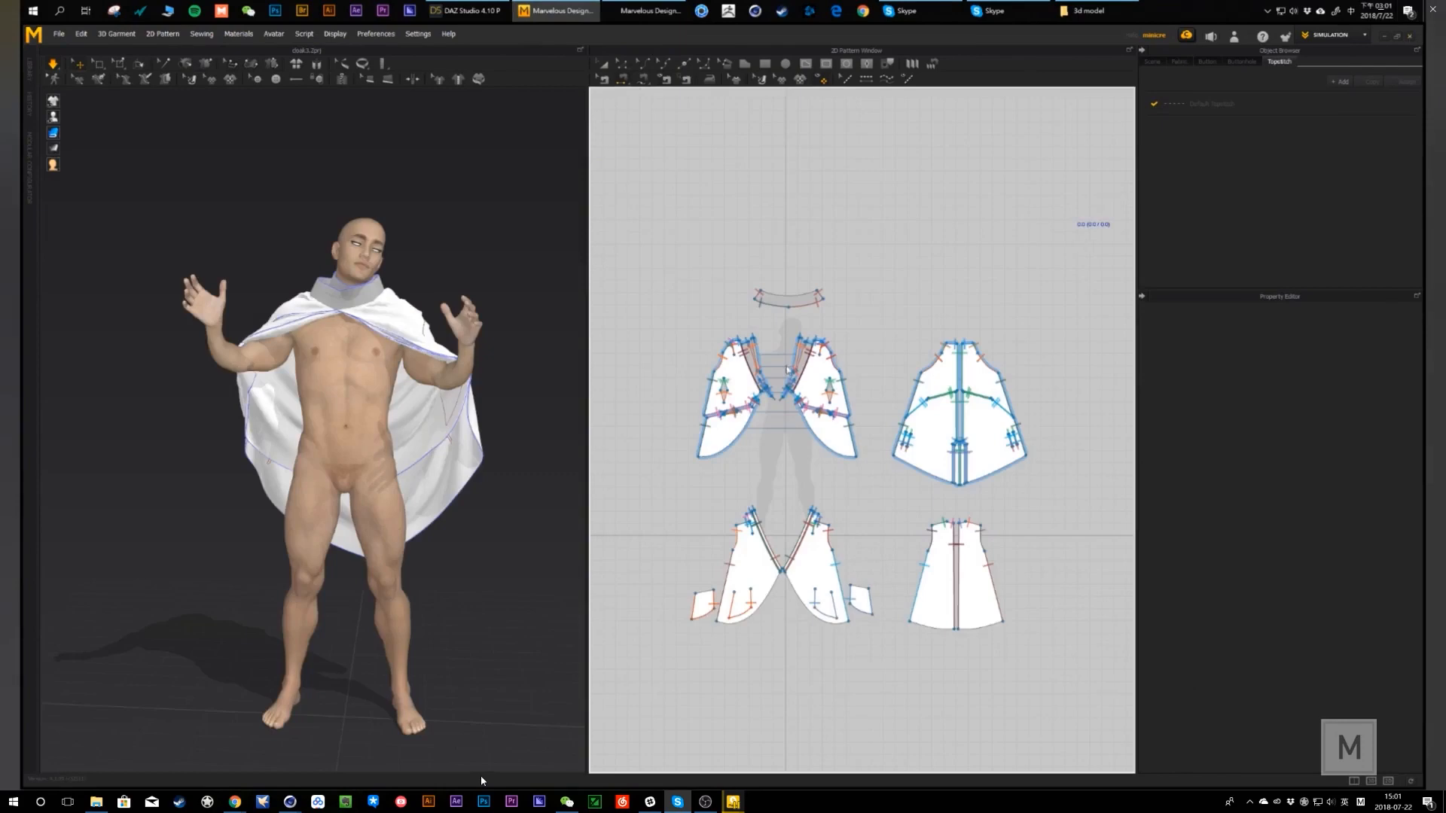
key("alt+F4")
key("Return")
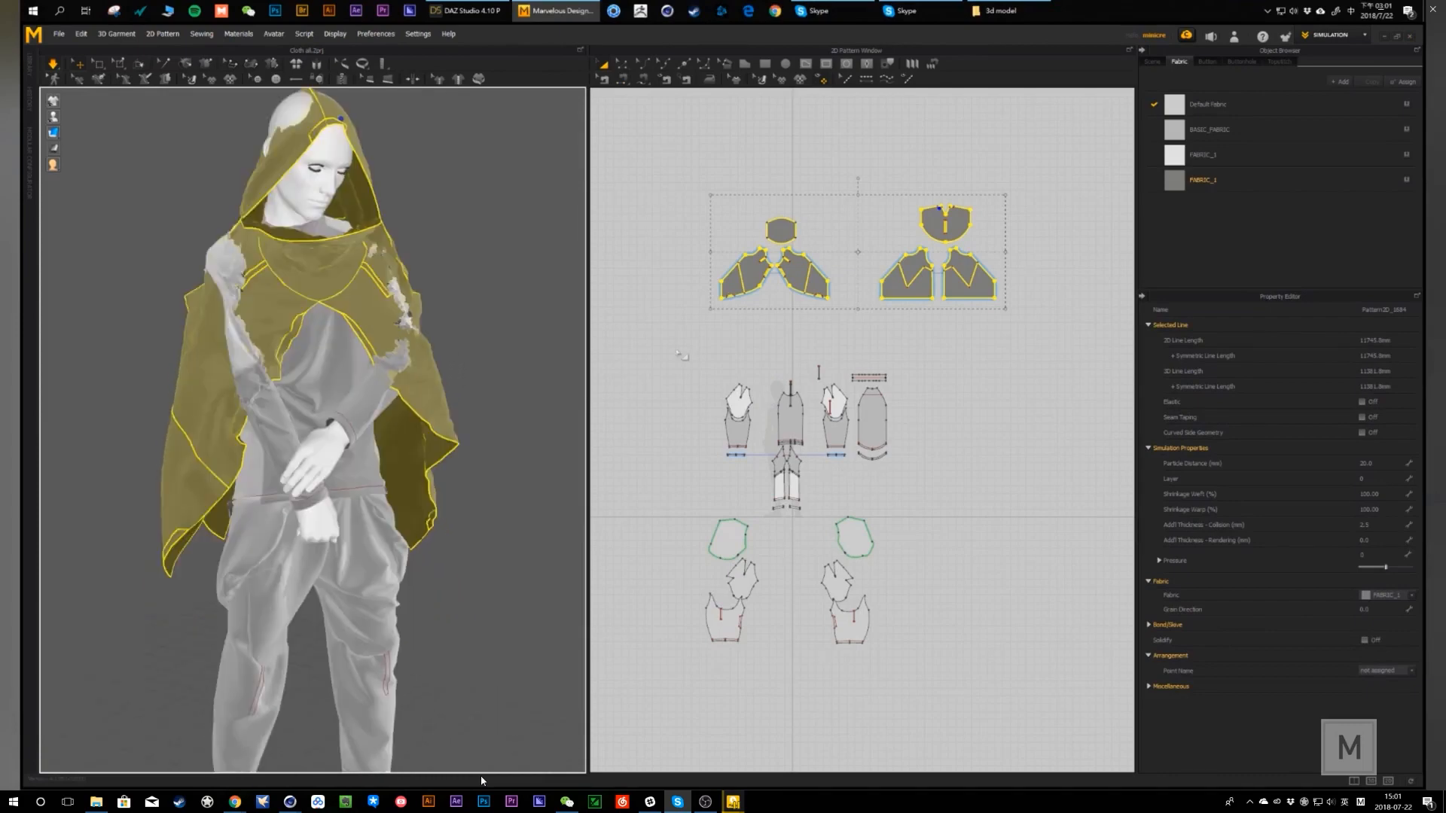
- Select all shirt and trouser patterns below the cape patterns and freeze them
left_click_drag(676, 348, 968, 687)
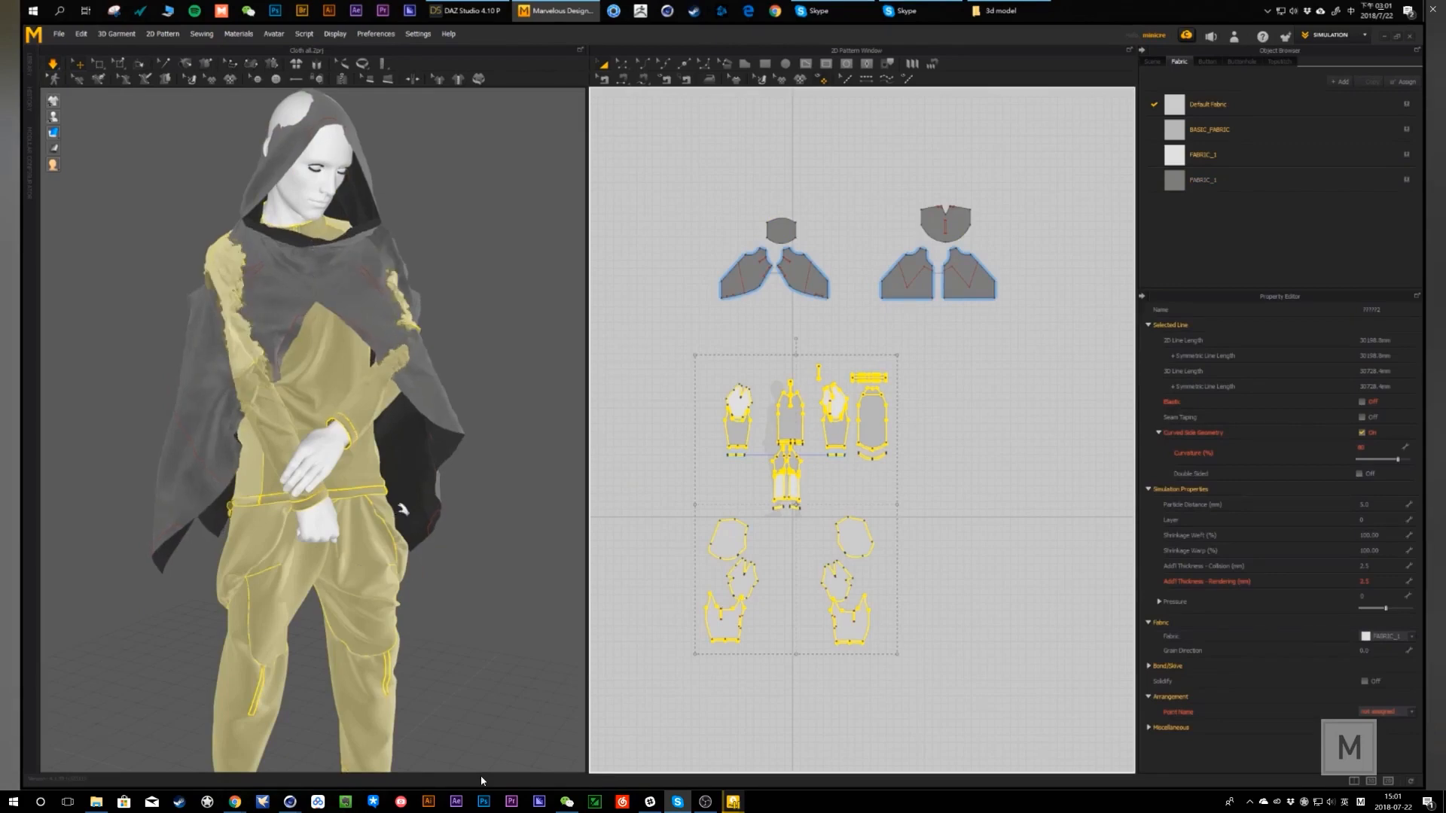
right_click(359, 517)
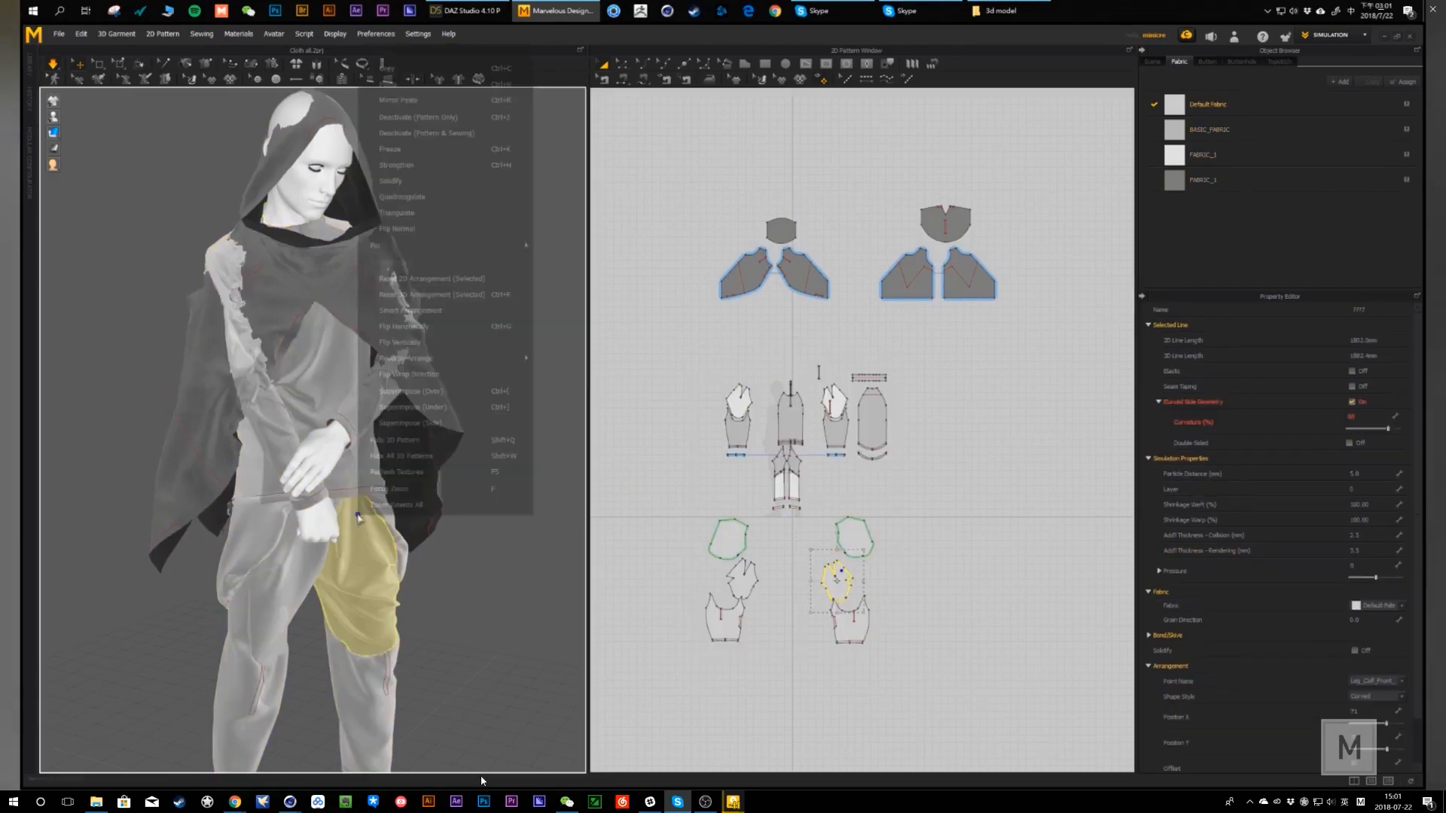
left_click_drag(646, 332, 987, 656)
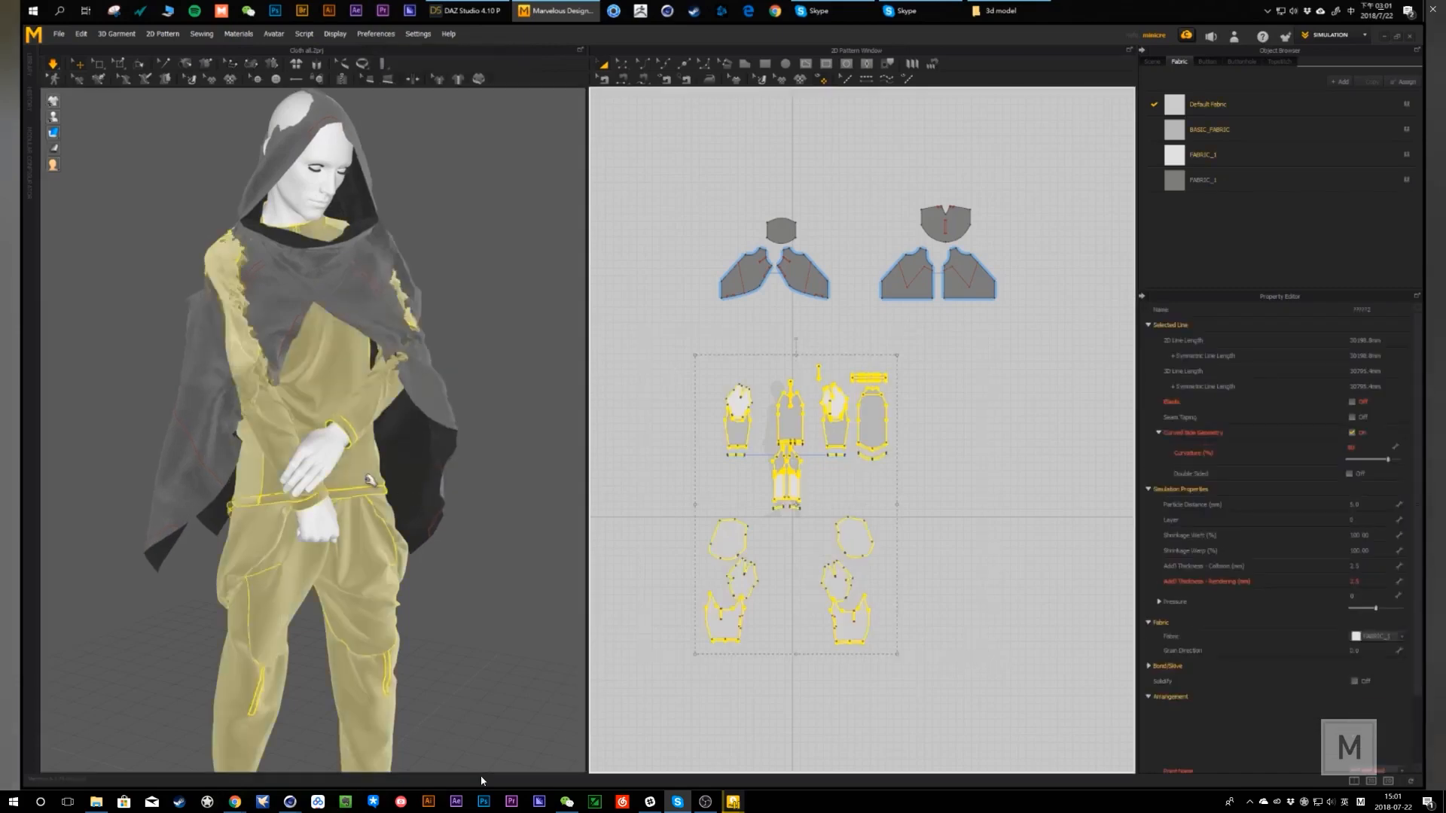
right_click(367, 480)
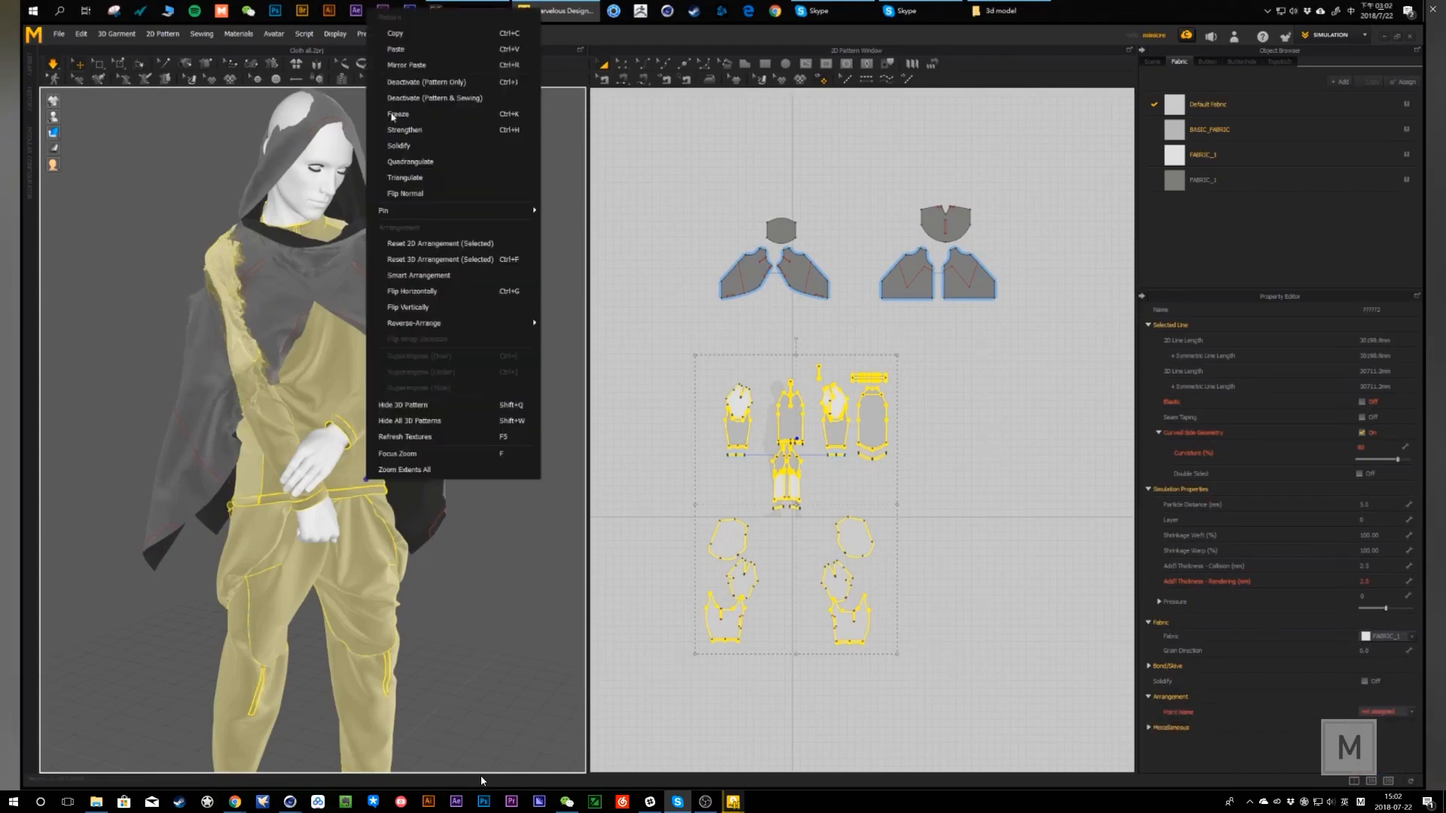
left_click(395, 115)
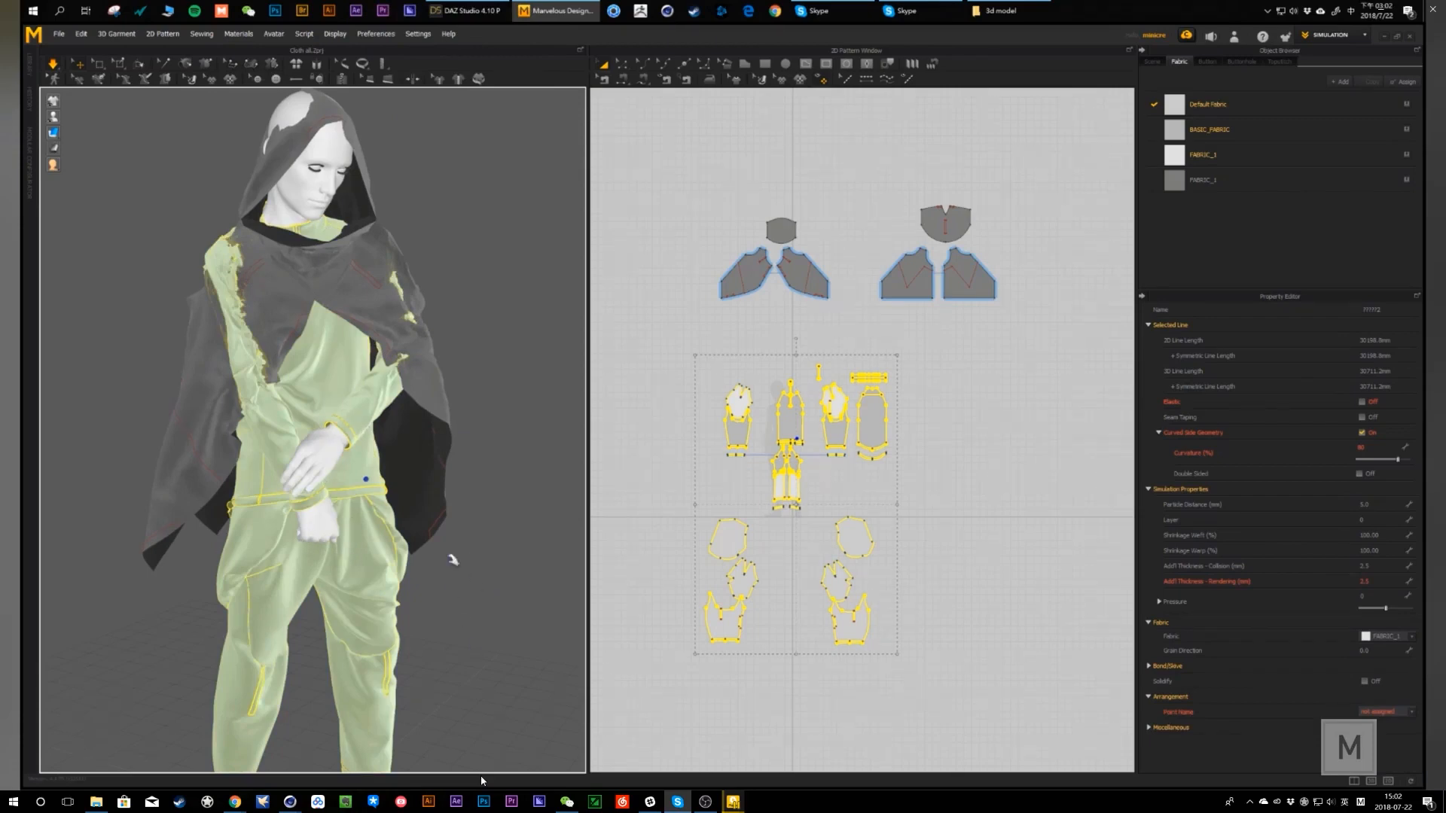
- Pull the two front cape panels outward over the avatar's shoulders and arms during the simulation
left_click(406, 369)
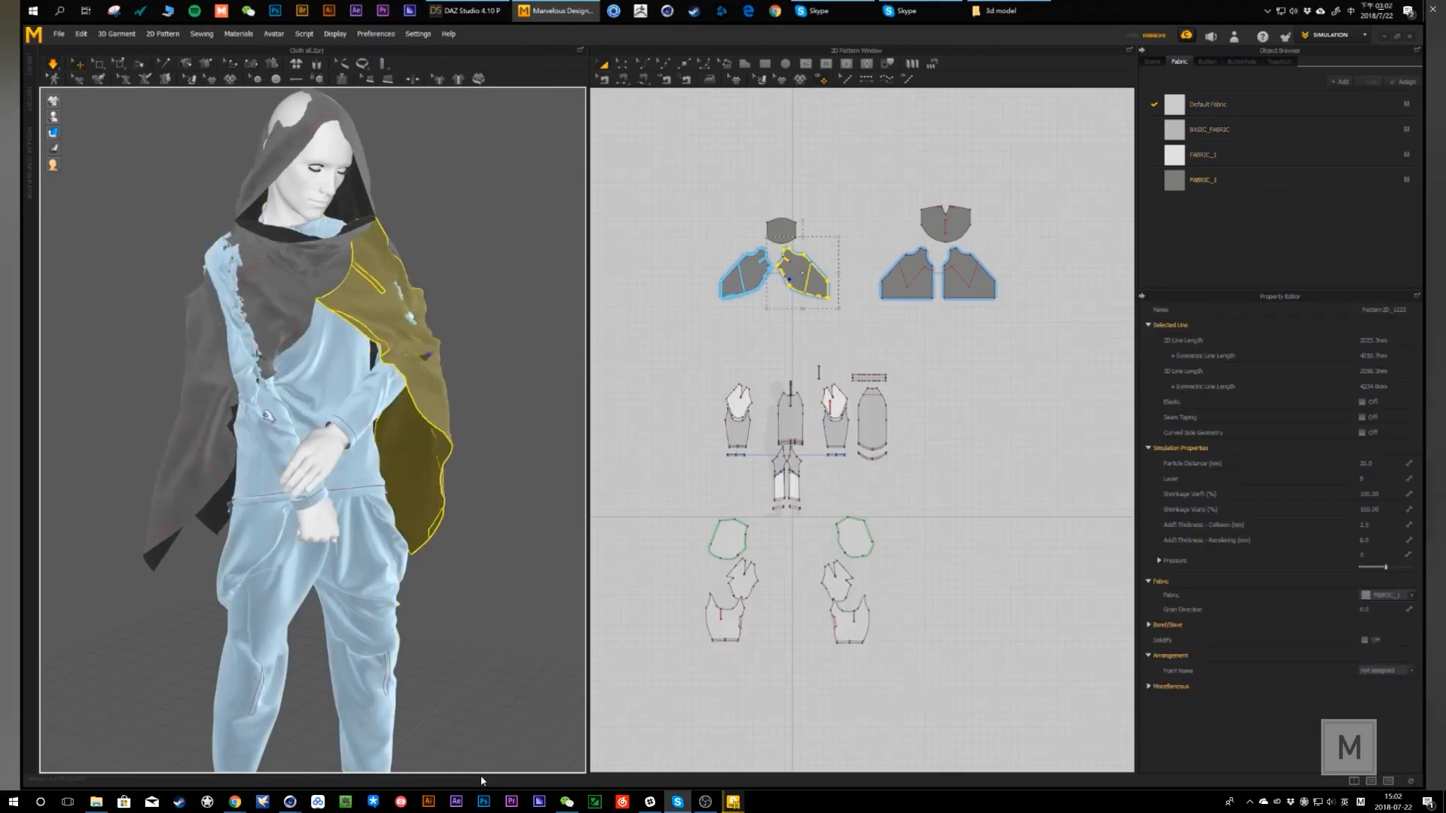
left_click(215, 281)
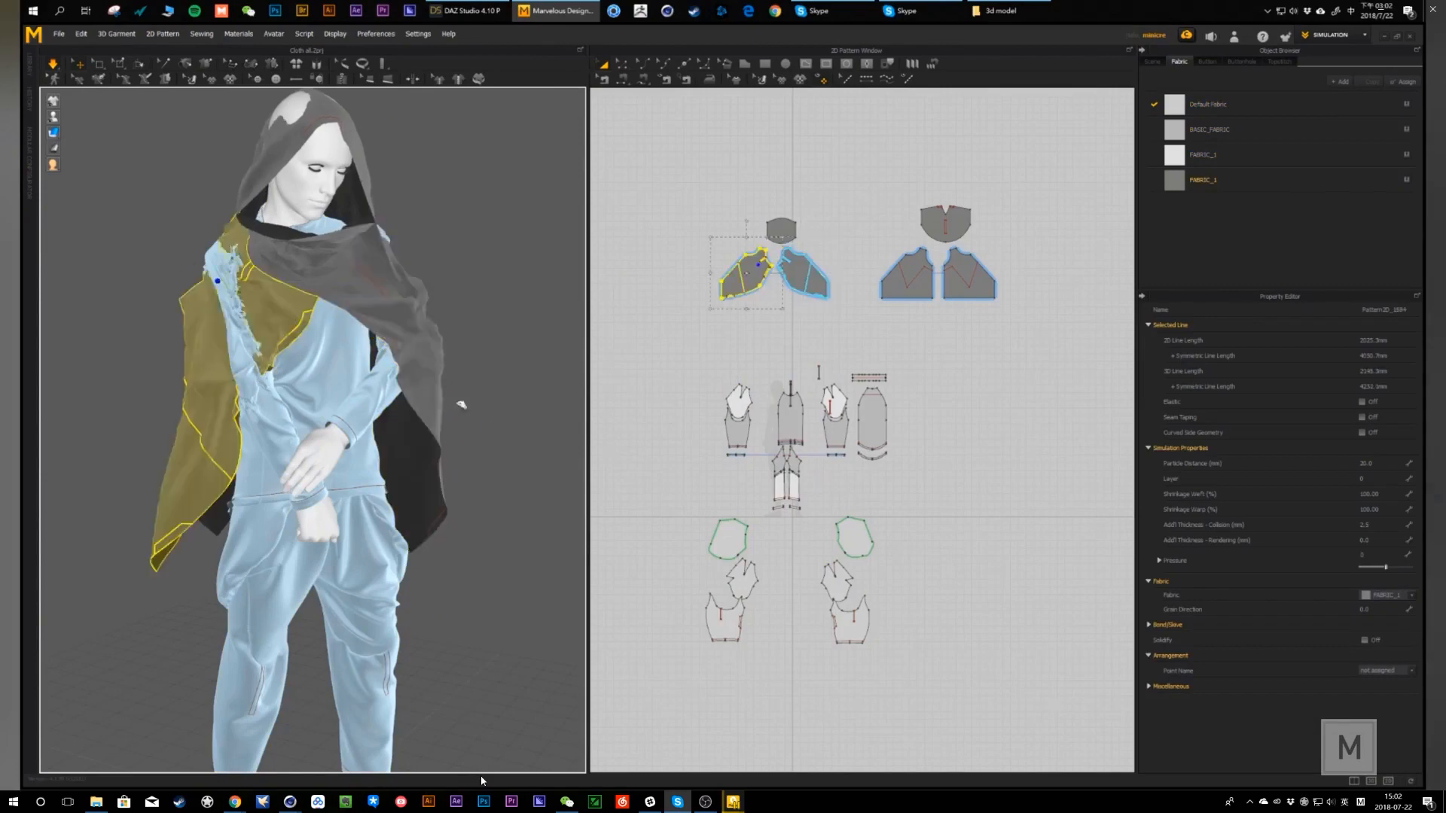
right_click_drag(510, 445, 467, 446)
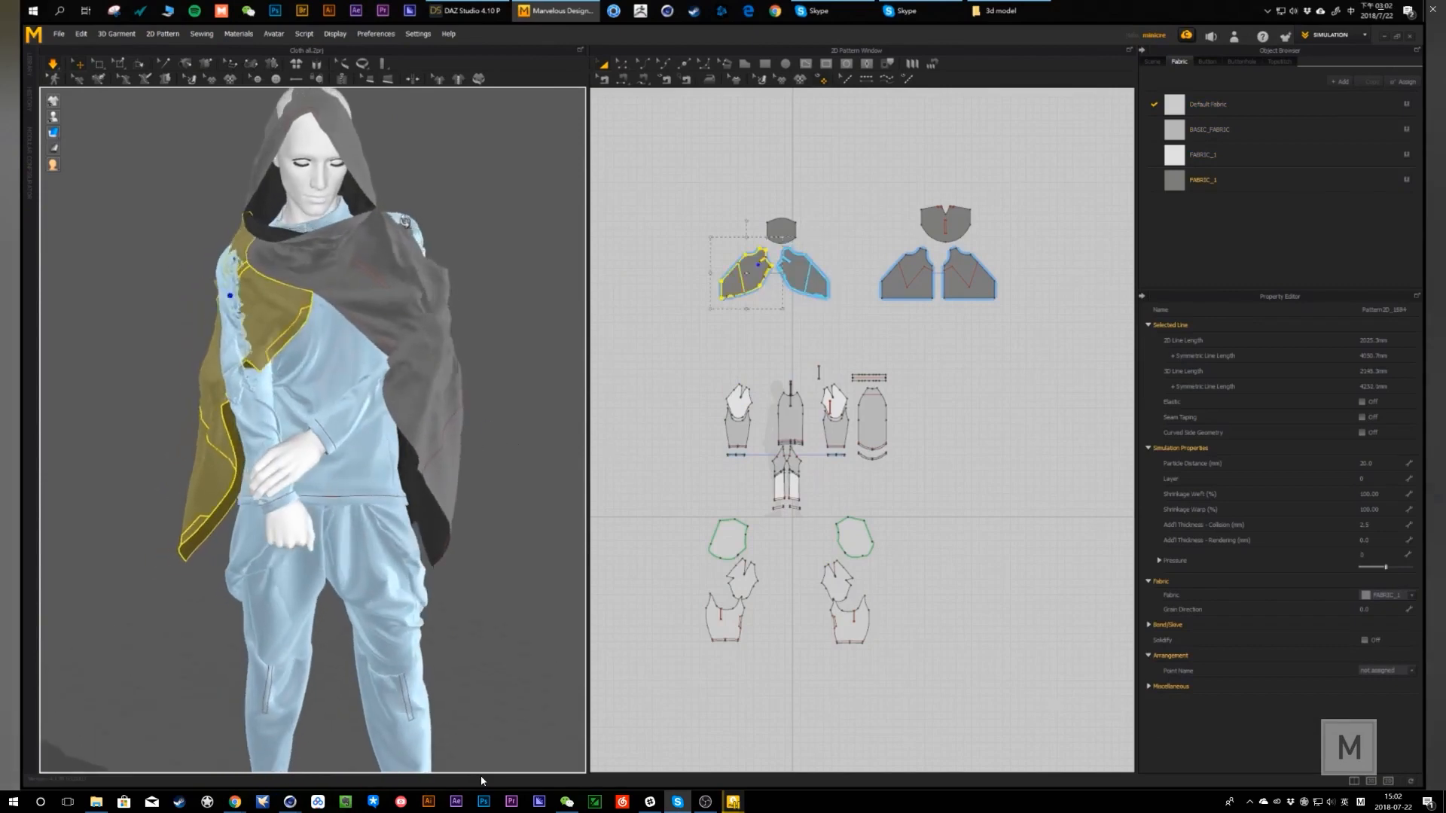
- Pull the back cape panel outward over the avatar's shoulder until the cape drapes around the body, and clear the selection
left_click(429, 203)
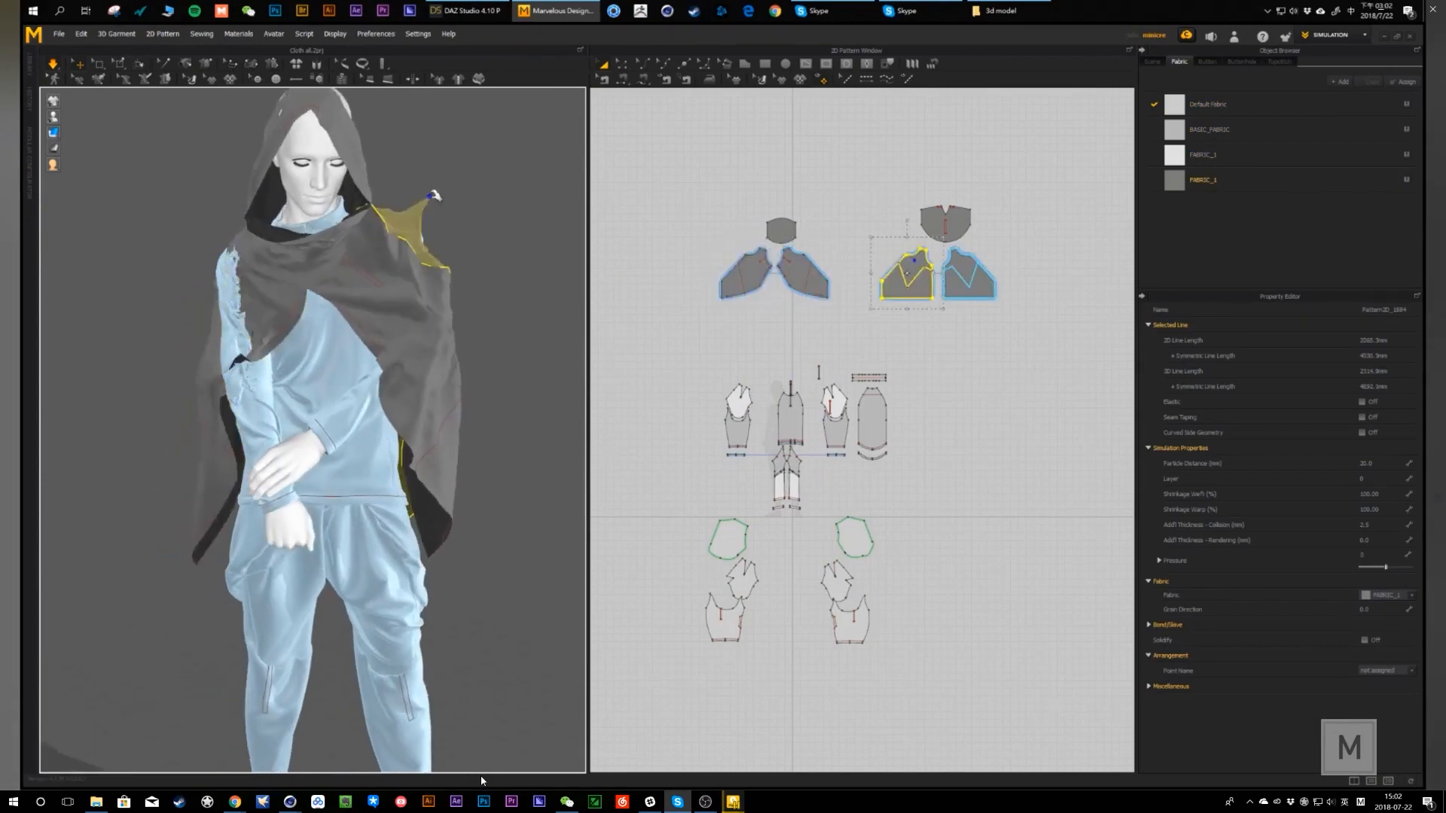
left_click_drag(433, 195, 542, 272)
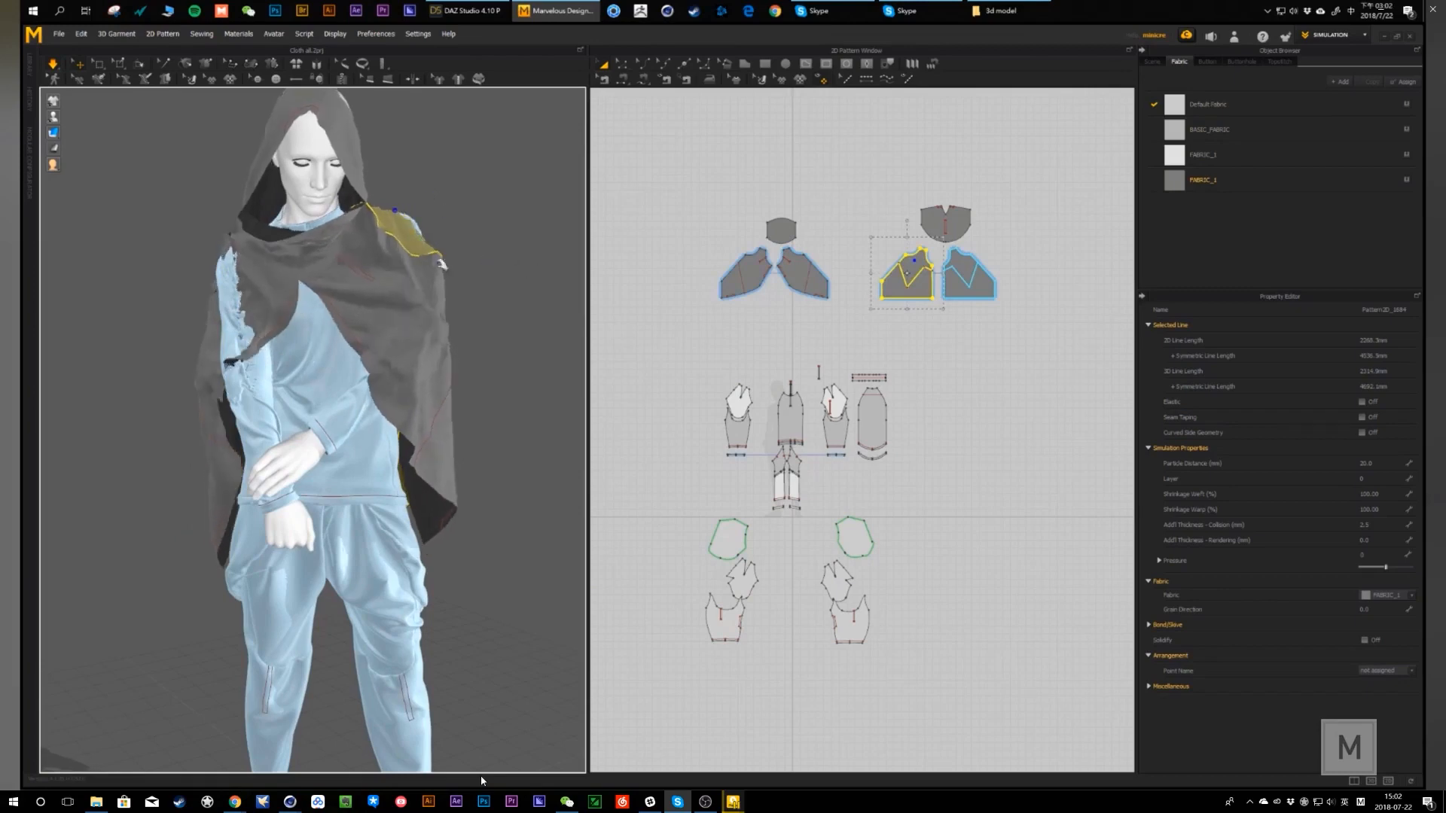
scroll(517, 494, "down", 4)
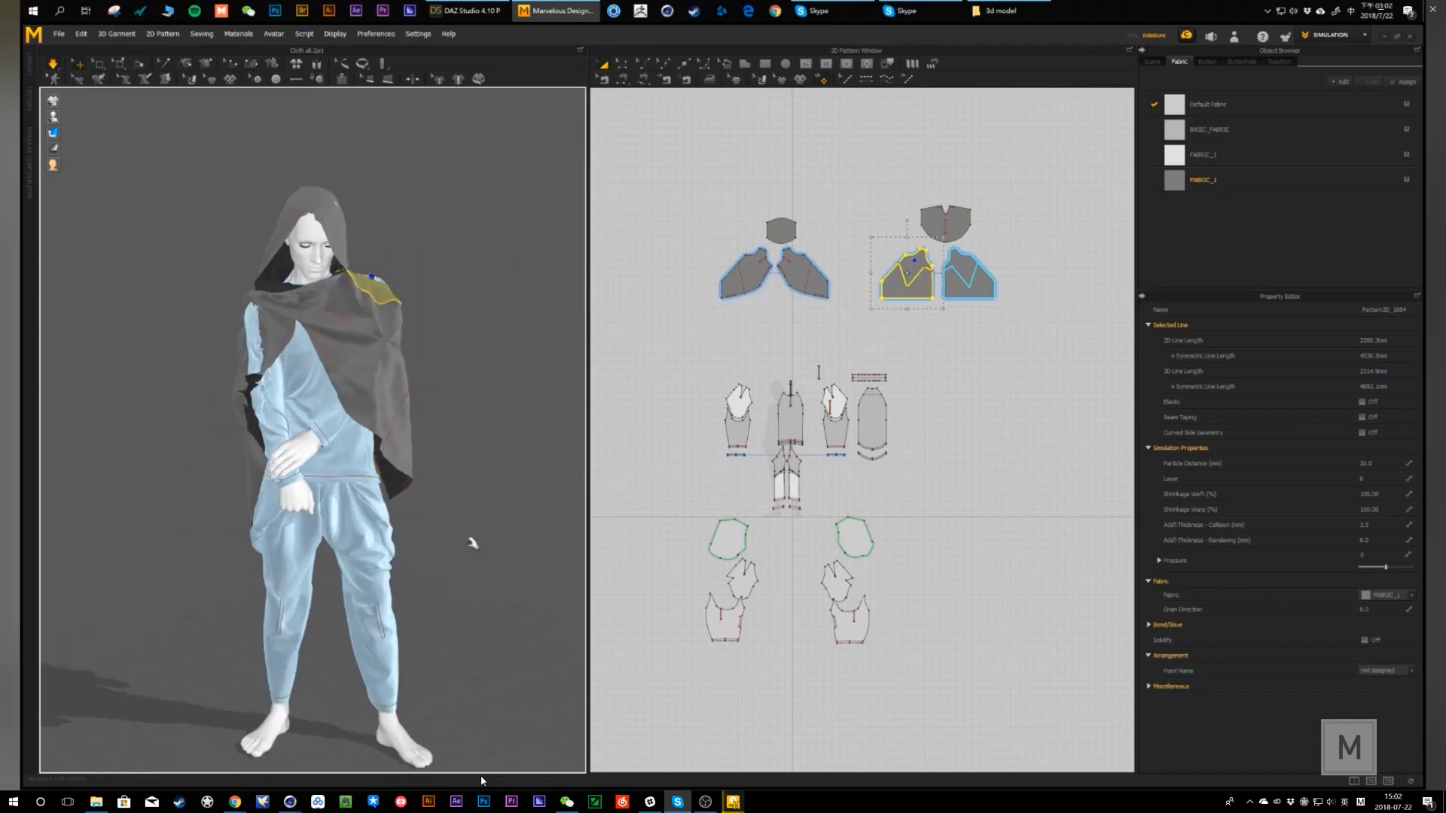
middle_click_drag(473, 542, 460, 524)
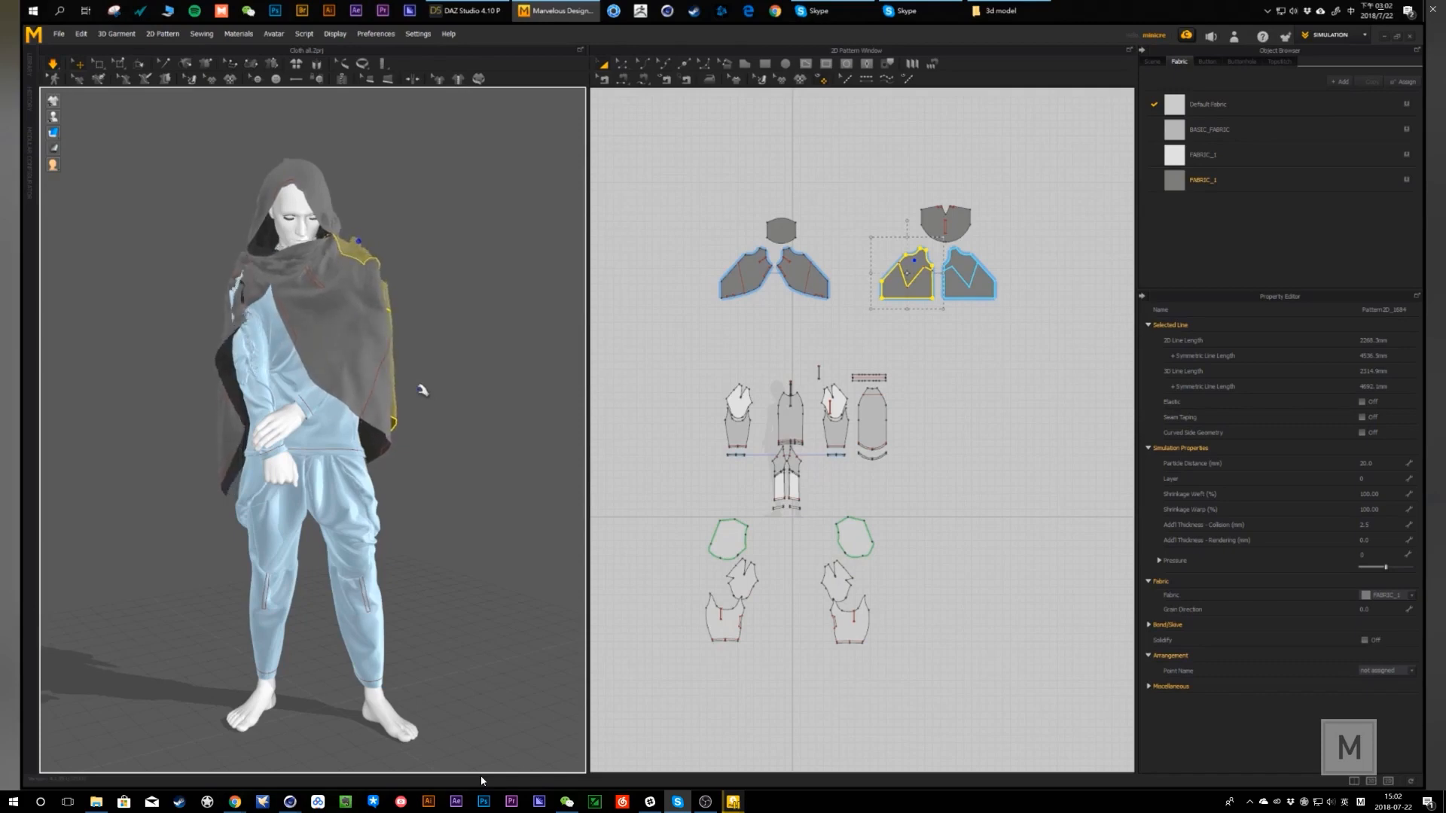
left_click(428, 420)
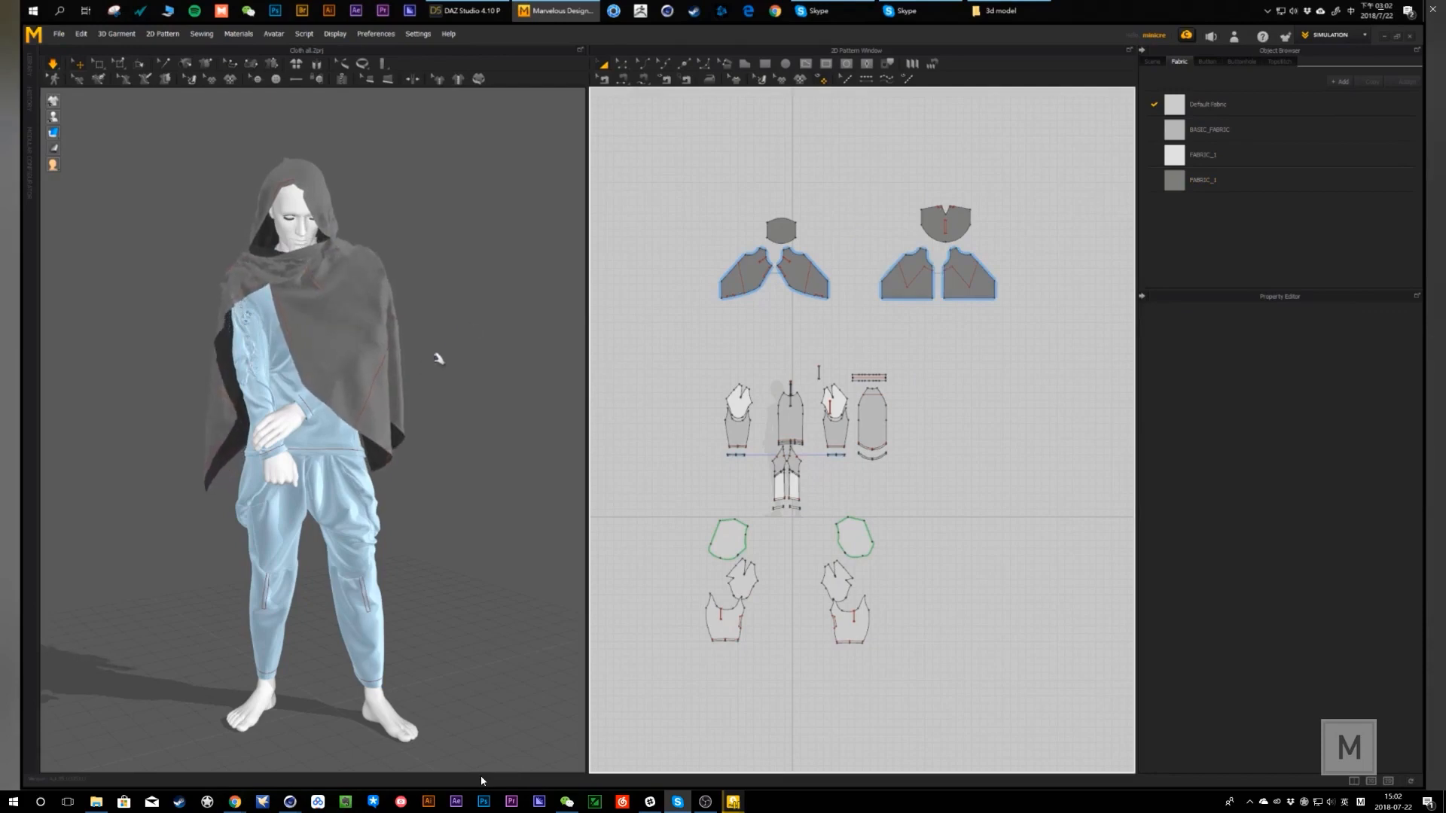
middle_click_drag(382, 342, 392, 337)
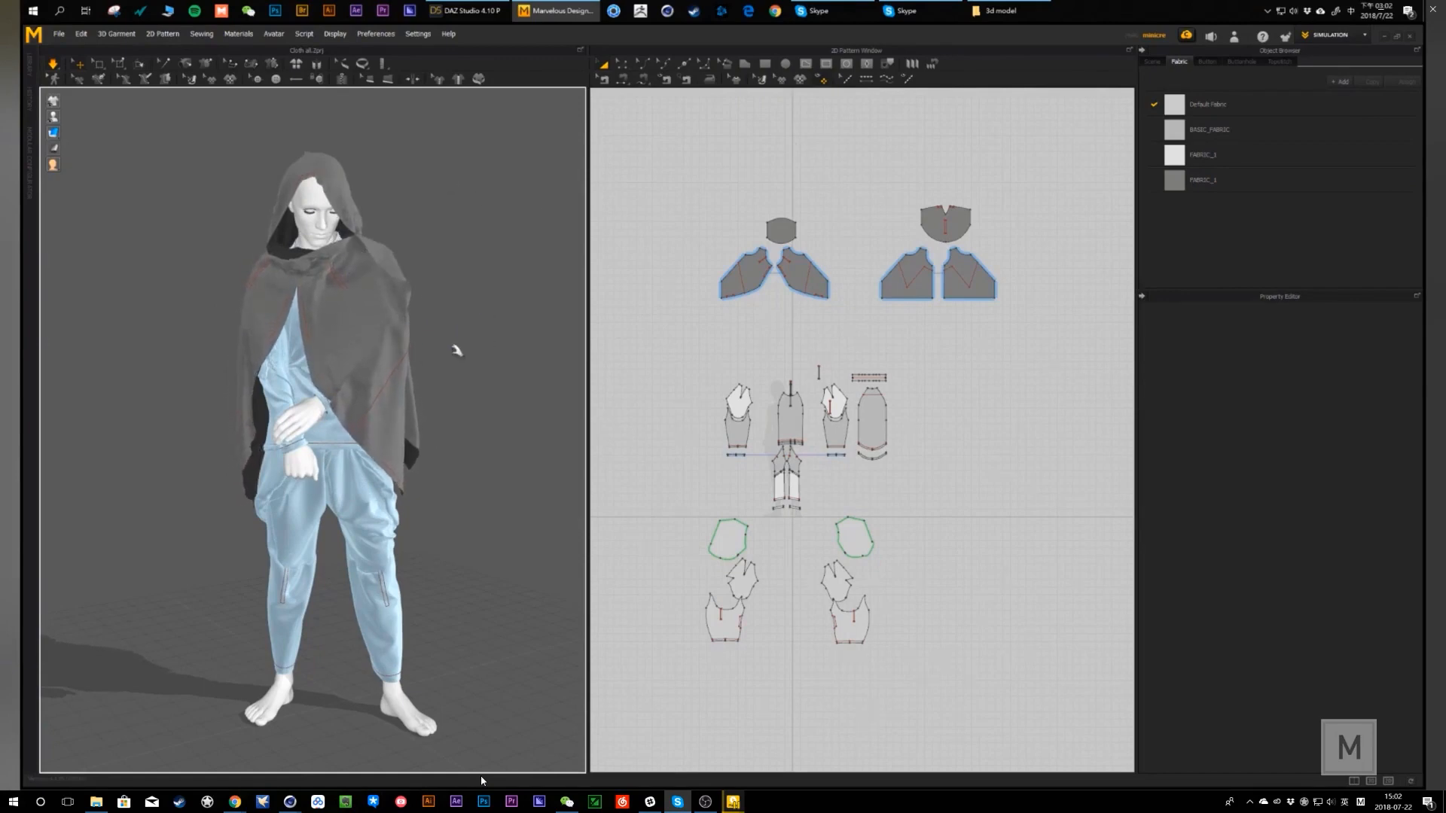
- Switch to the OPPO X project's 3d model folder and open the shoes3 ZBrush file
left_click(1008, 14)
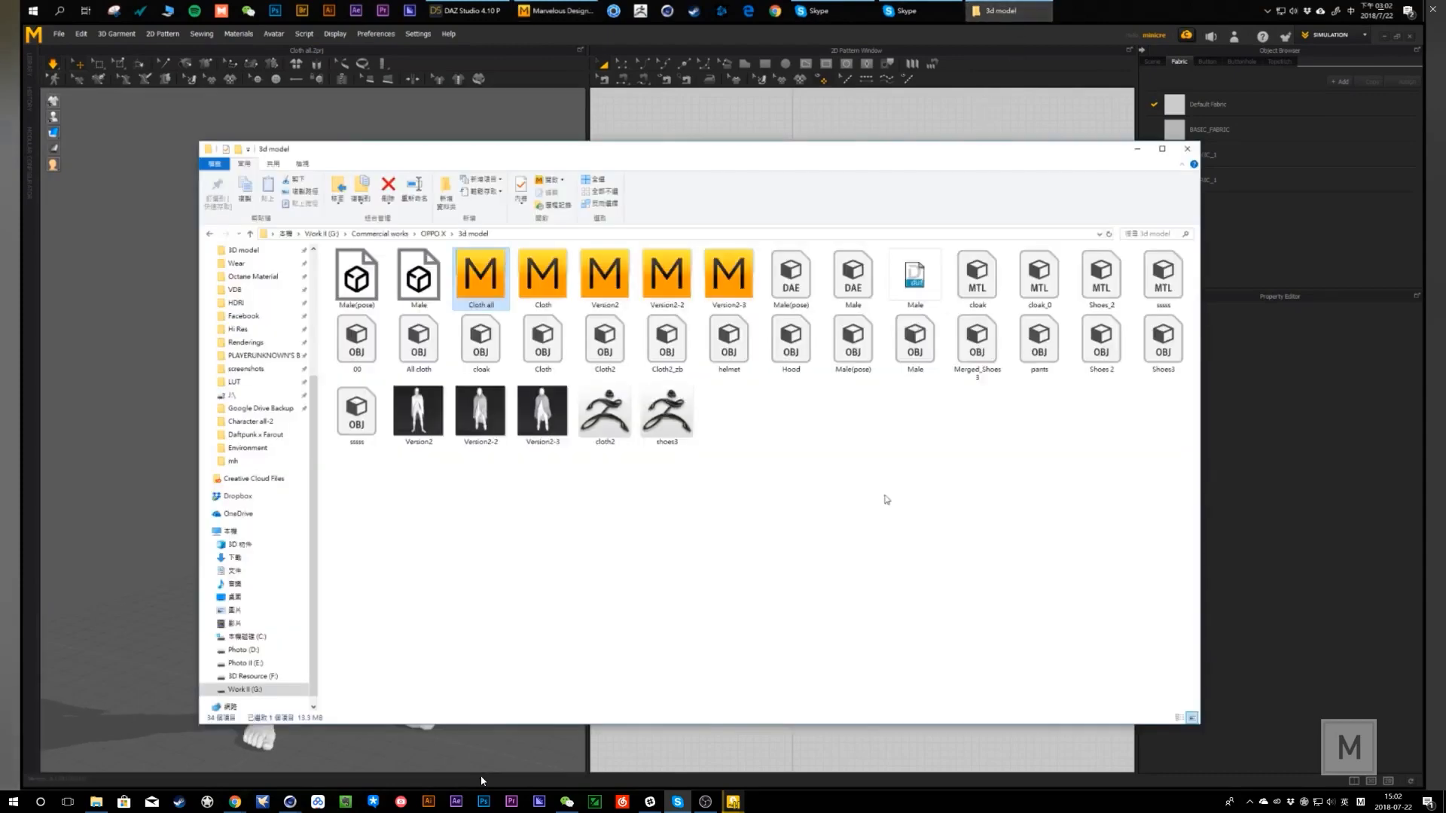
left_click(761, 463)
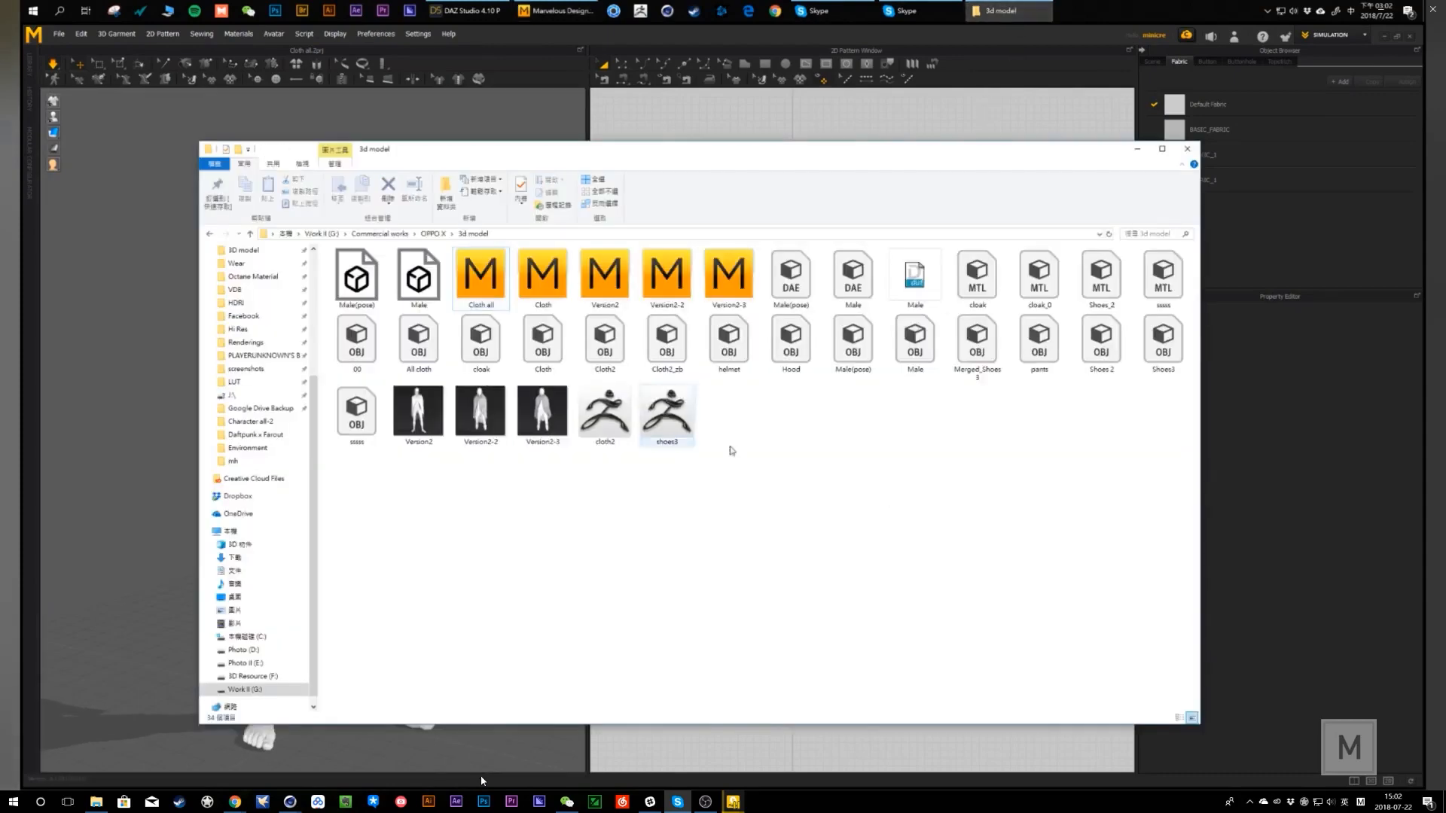
left_click(663, 427)
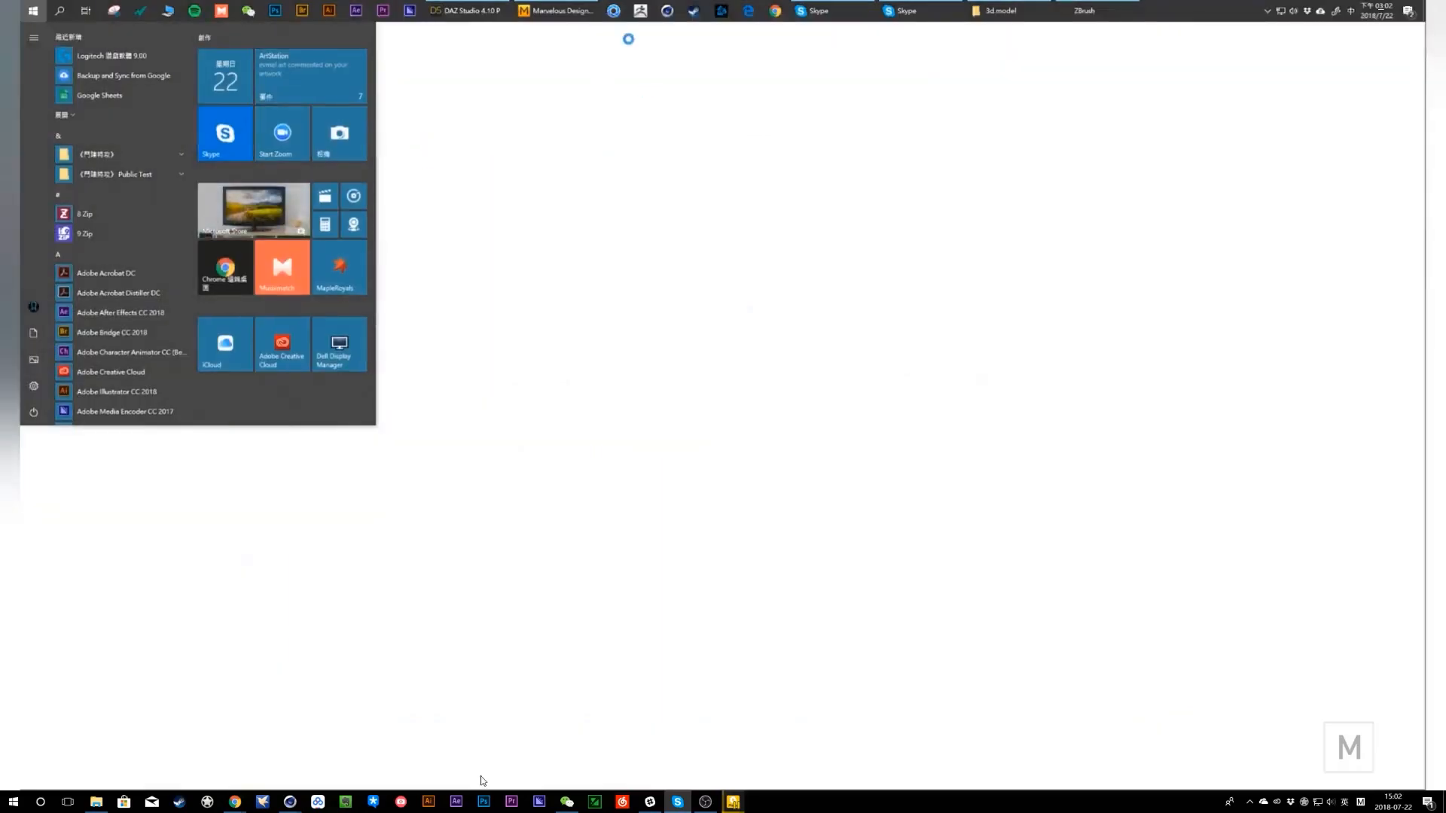
- Return to the Cloth all project in Marvelous Designer and close the program while ZBrush loads
left_click(559, 12)
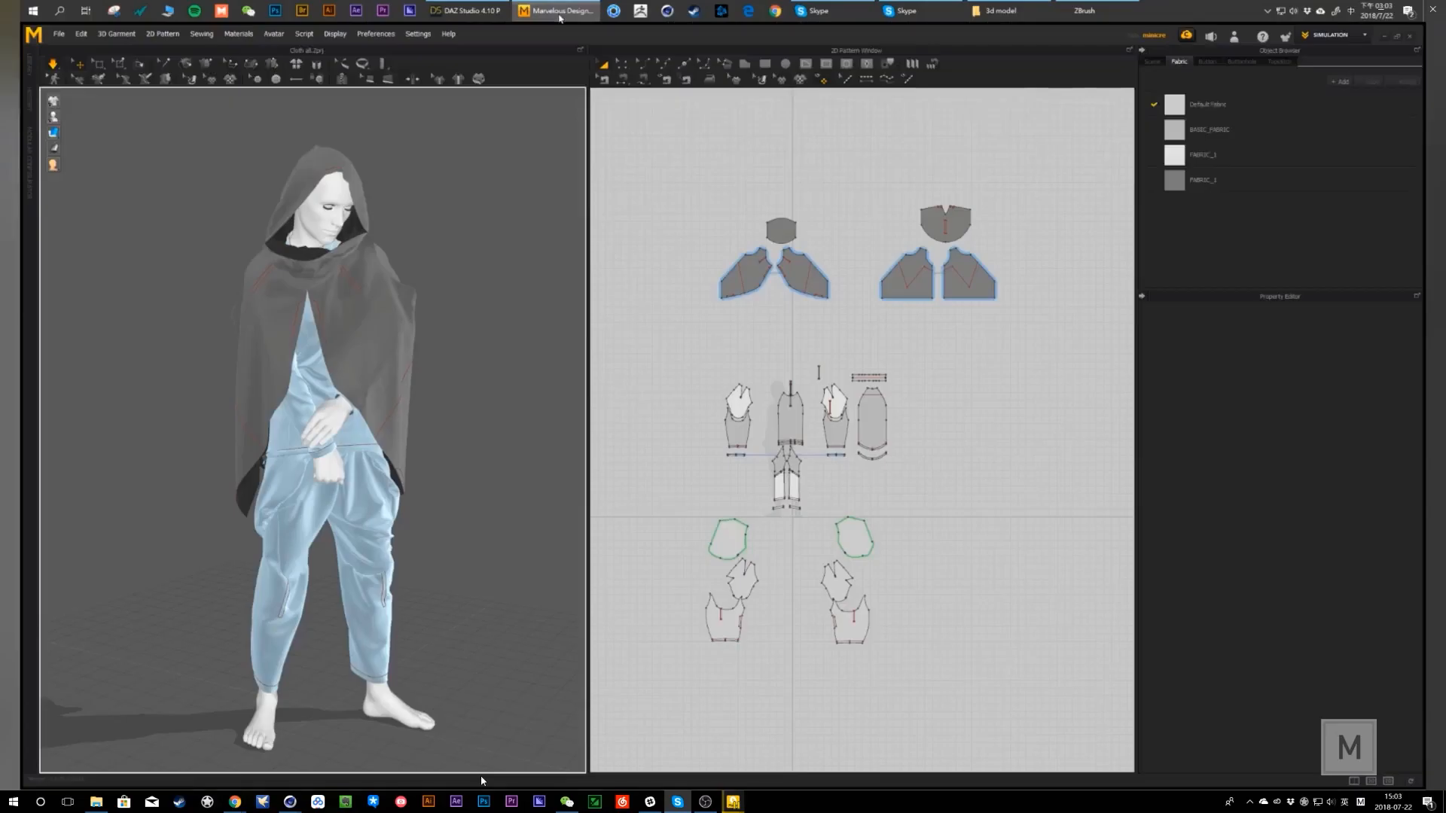
left_click(1409, 36)
left_click(718, 427)
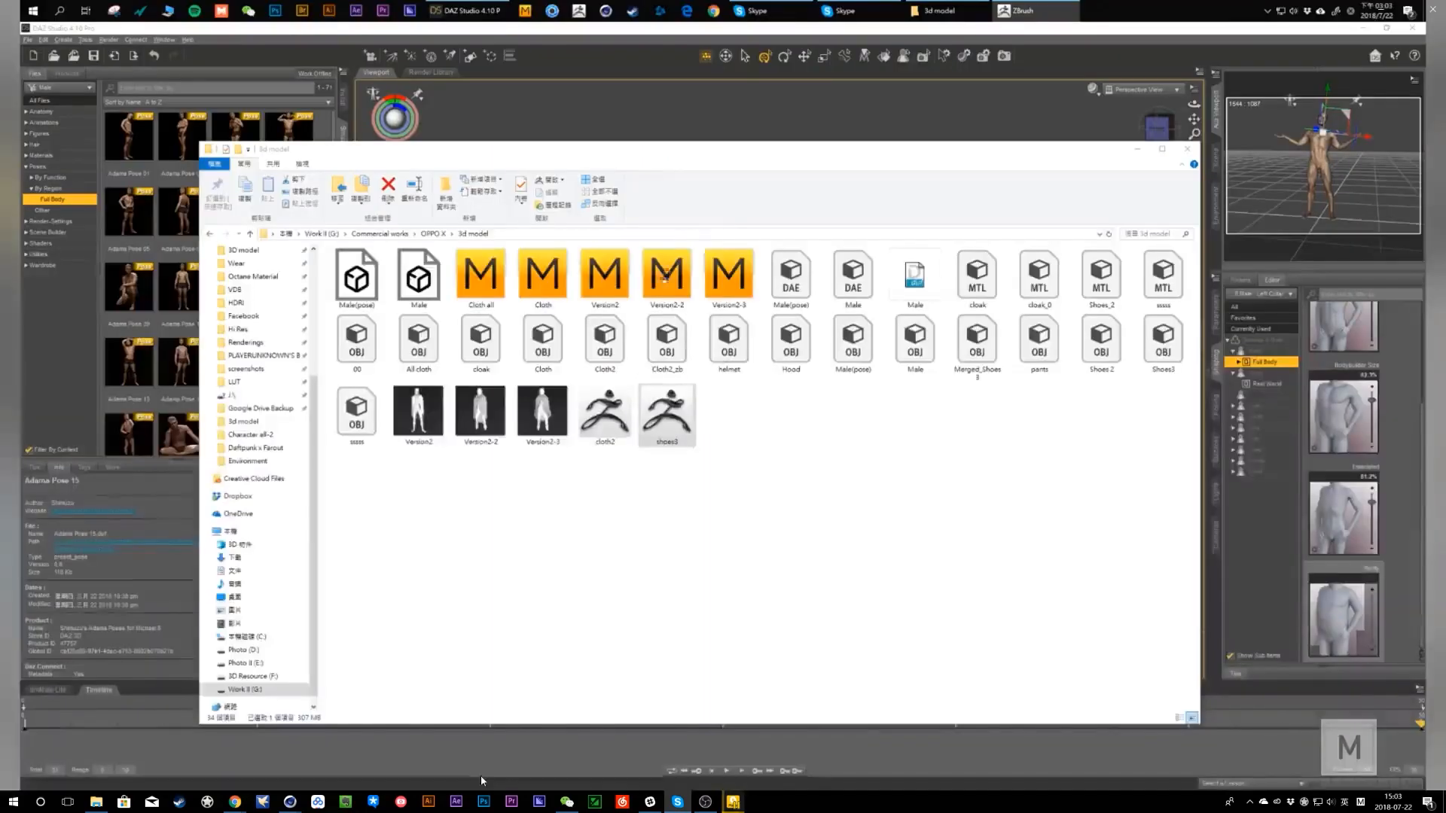
- Switch to ZBrush and close its home page and LightBox to reveal the shoe model
key("super")
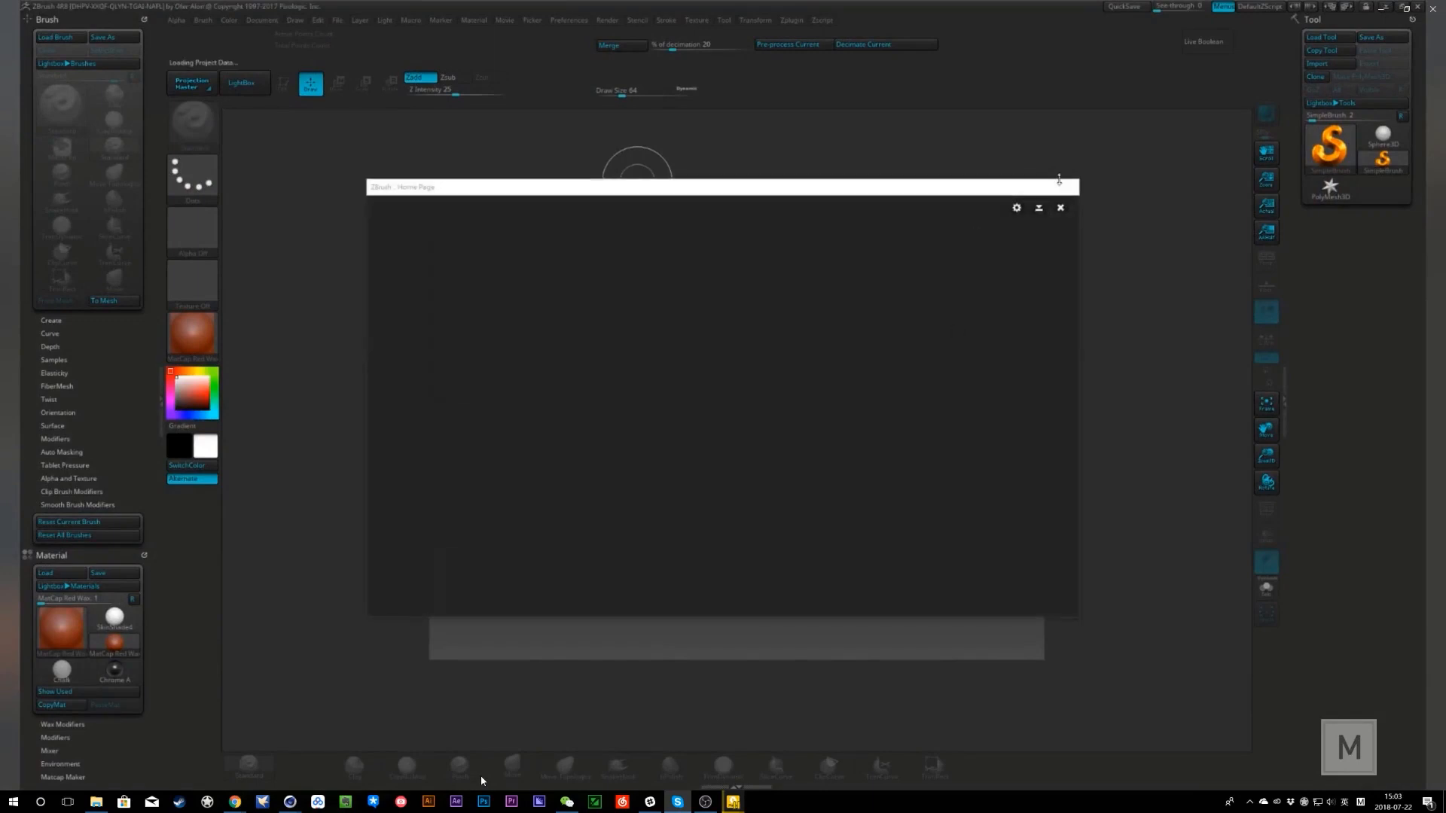
left_click(1061, 209)
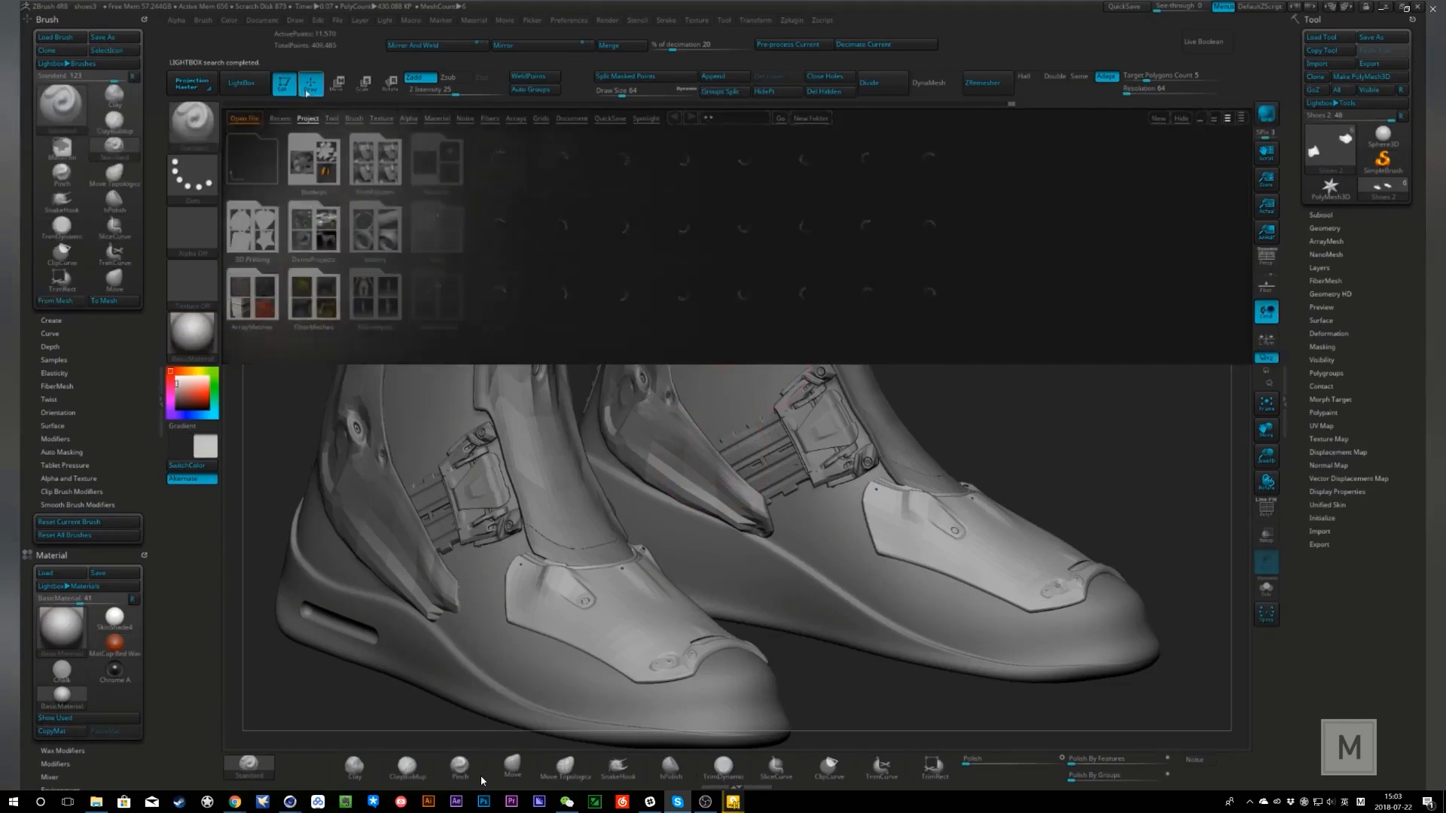
left_click(256, 83)
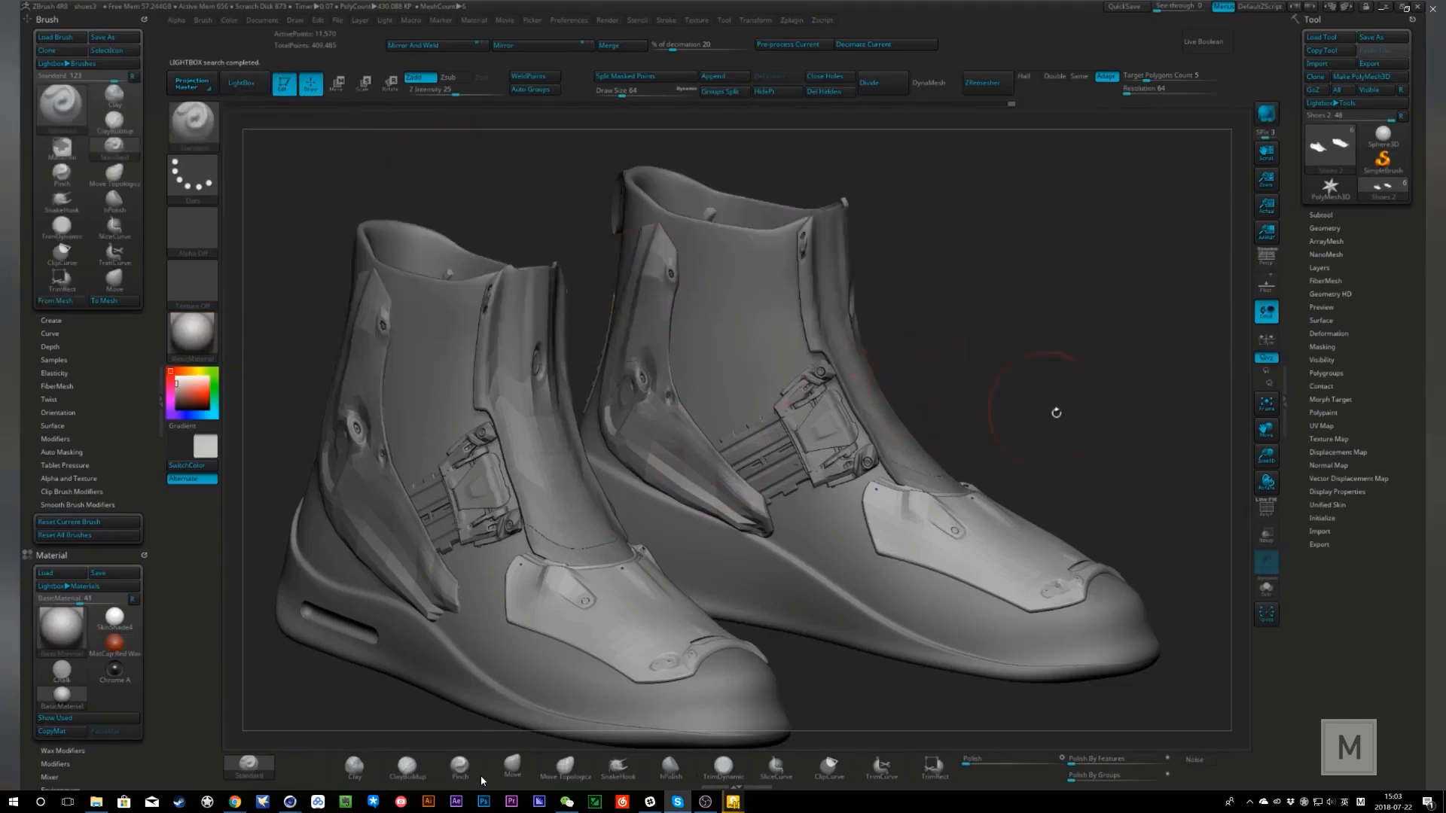
- Expand the shoe model's subtool list and examine the pair of shoes from another side
left_click(1321, 215)
left_click_drag(1055, 438, 1164, 422, "alt")
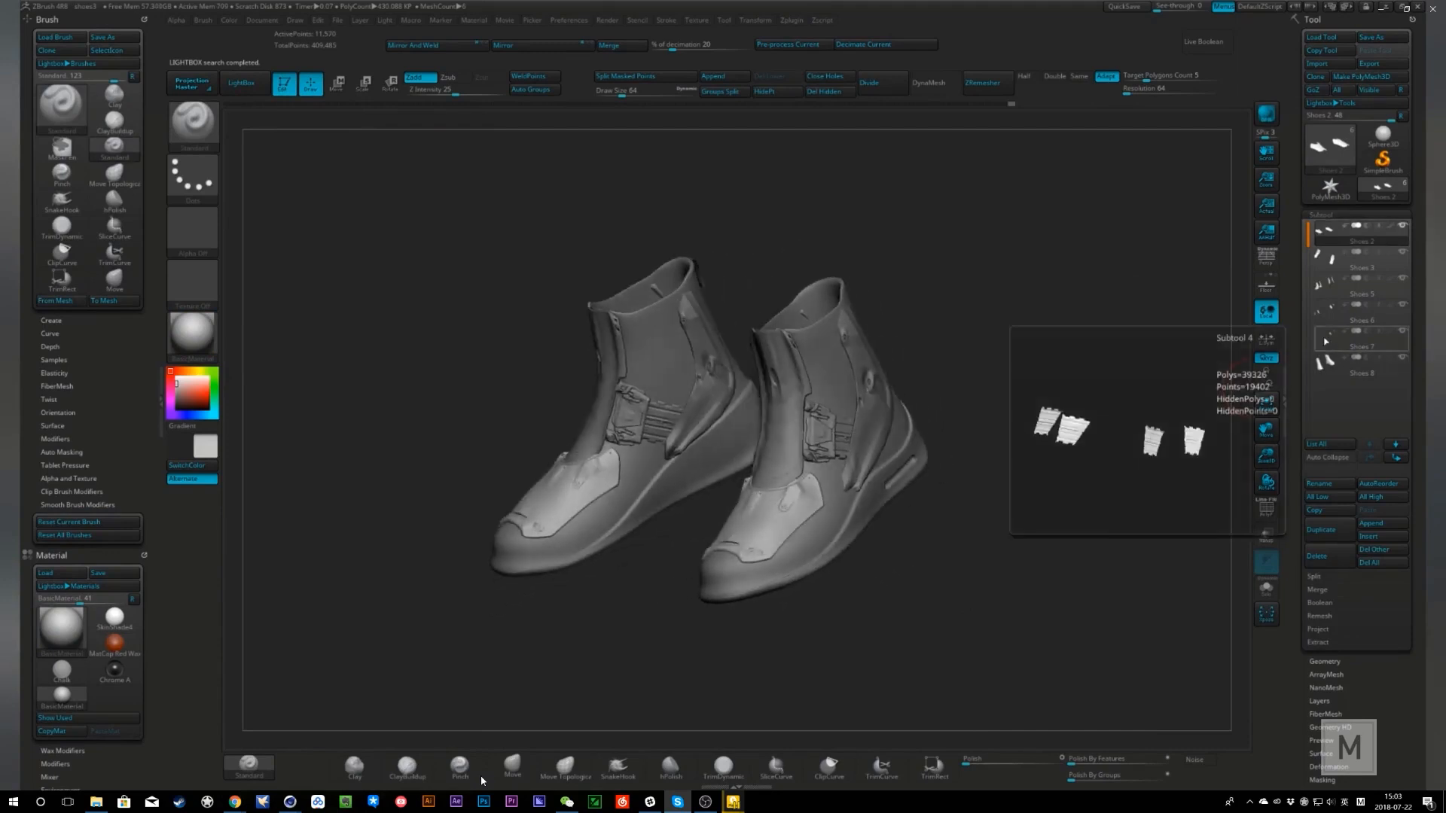
- Hide the Shoes 7, Shoes 6, Shoes 5 and Shoes 3 subtools so only the toe pieces and base shoes remain shown
left_click(1401, 332)
left_click(1402, 305)
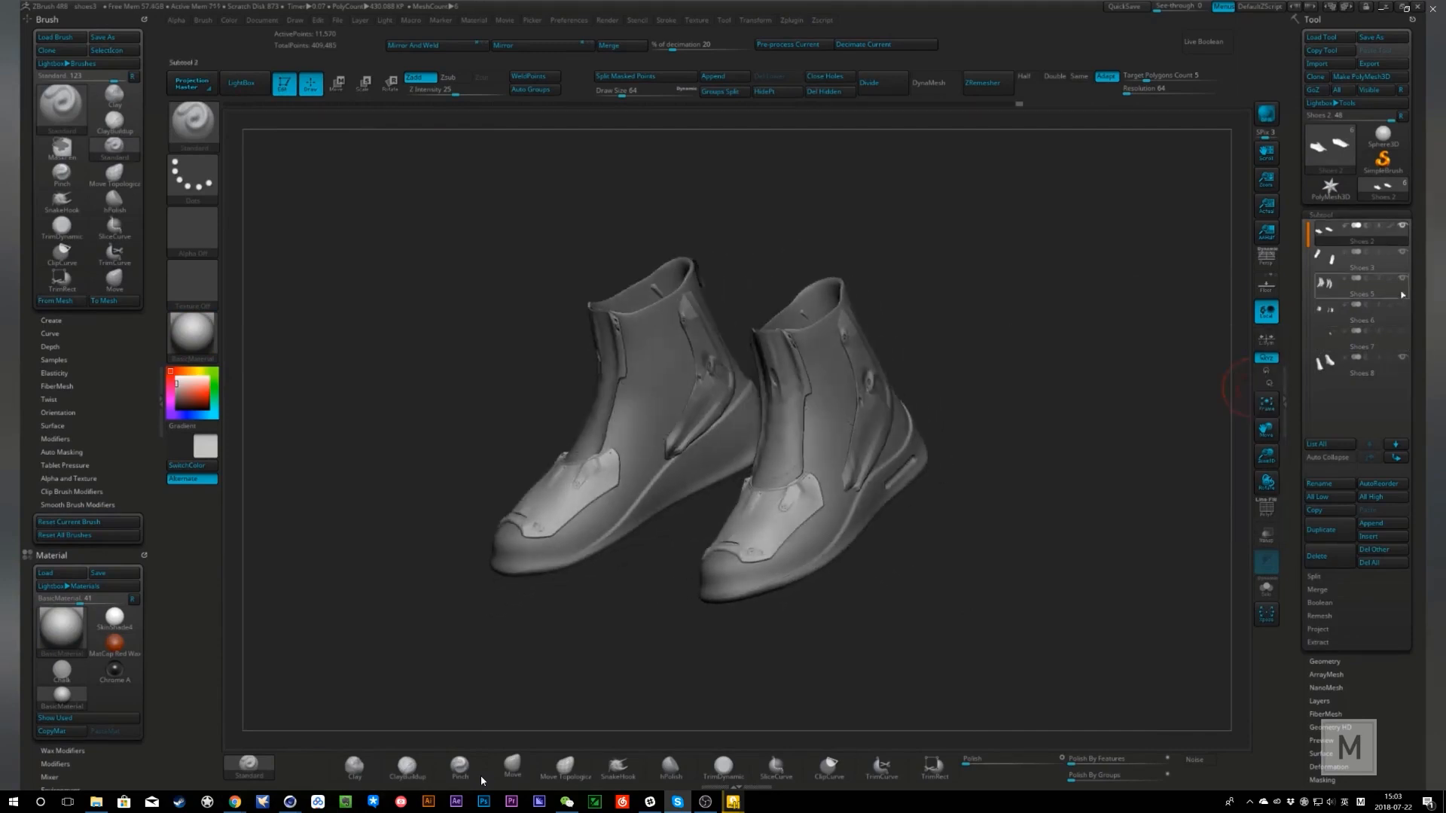
left_click(1402, 279)
left_click(1401, 253)
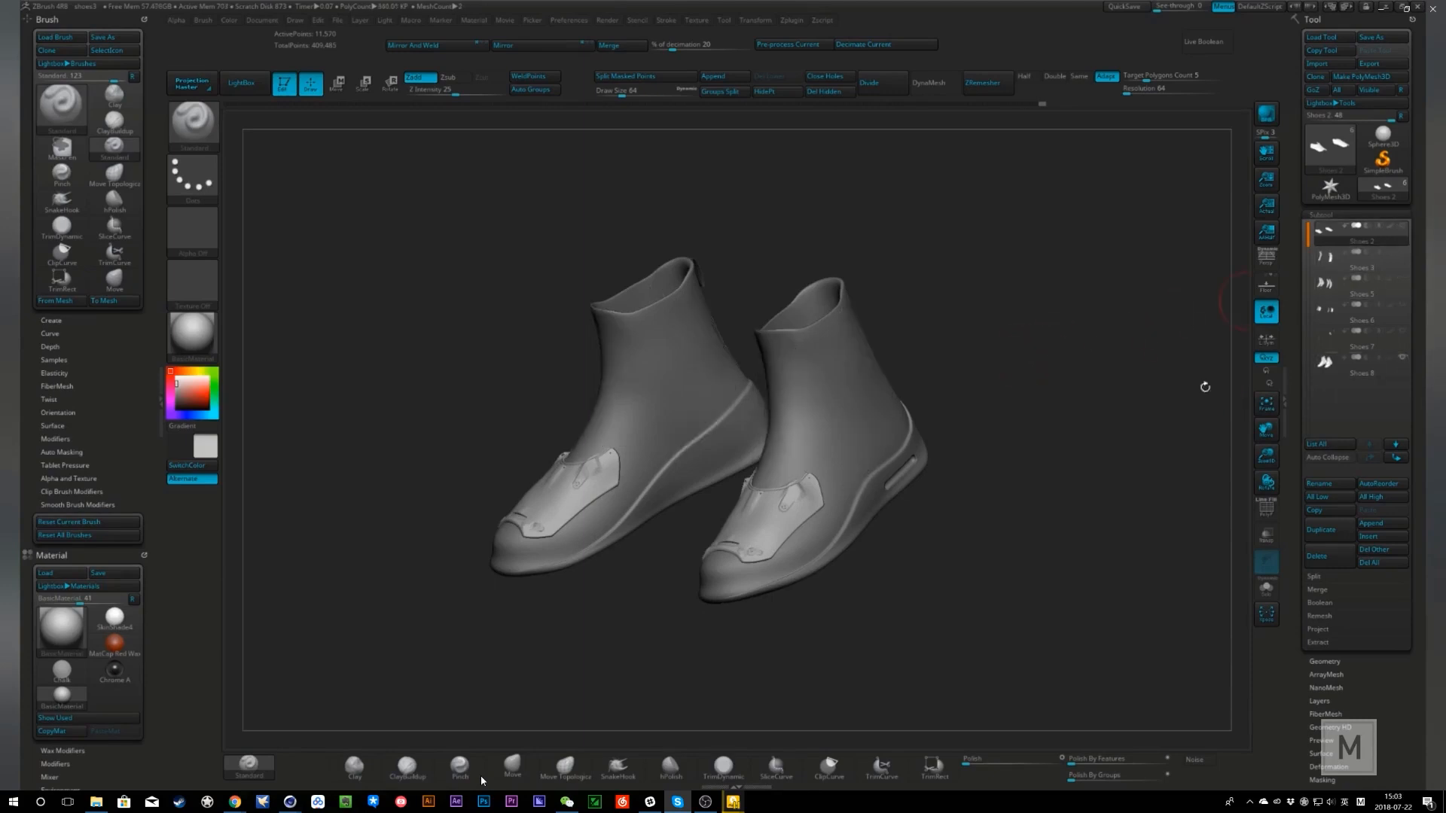
mouse_move(1204, 387)
left_mouse_down()
mouse_move(1013, 431)
mouse_move(1024, 414)
left_mouse_up()
- Inspect the toe pieces with their polygon wireframe displayed, and select the Shoes 8 subtool to view the base shoes without the wireframe
key("ctrl+shift")
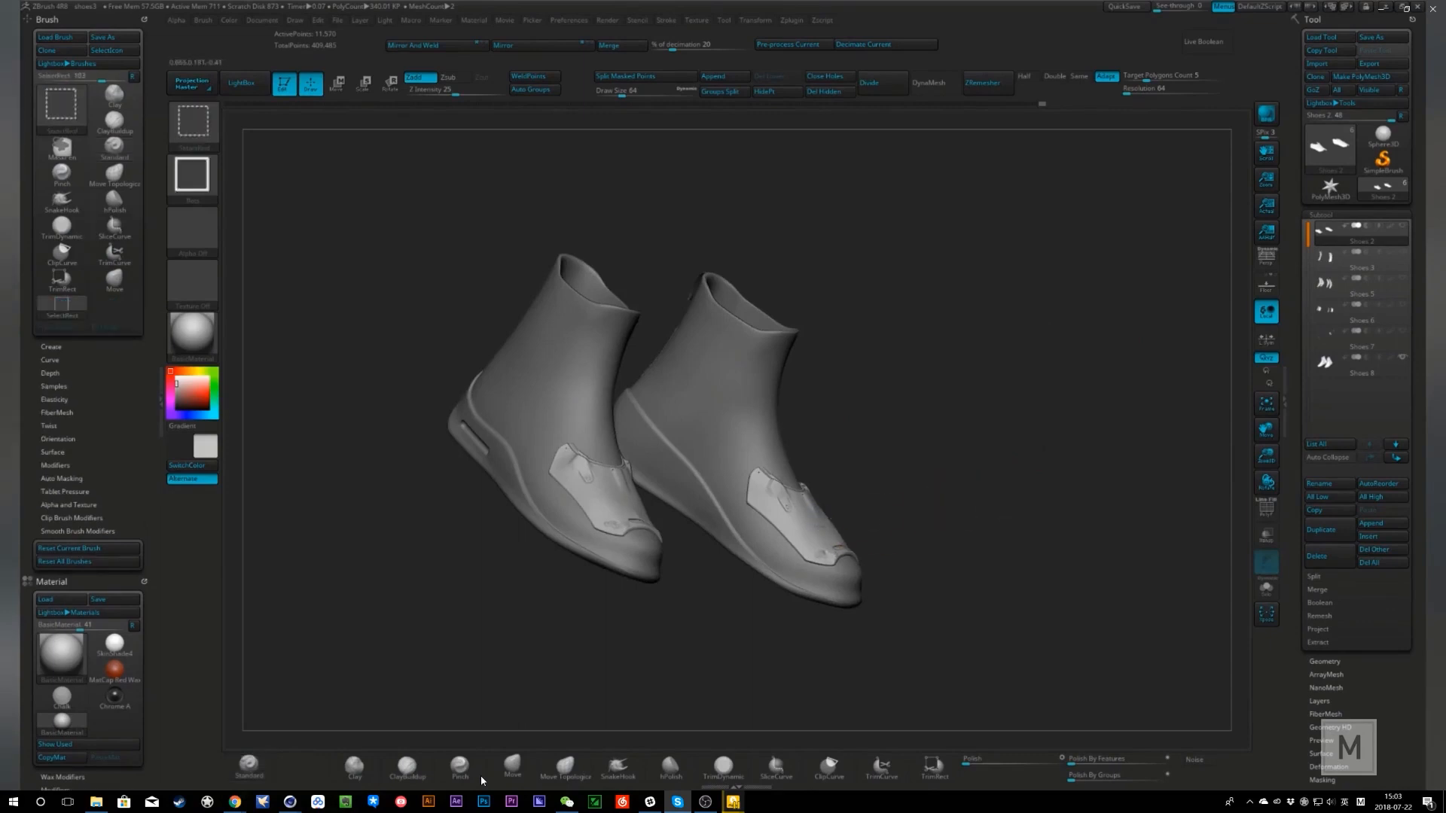
left_click_drag(1127, 549, 950, 540)
left_click(1267, 510)
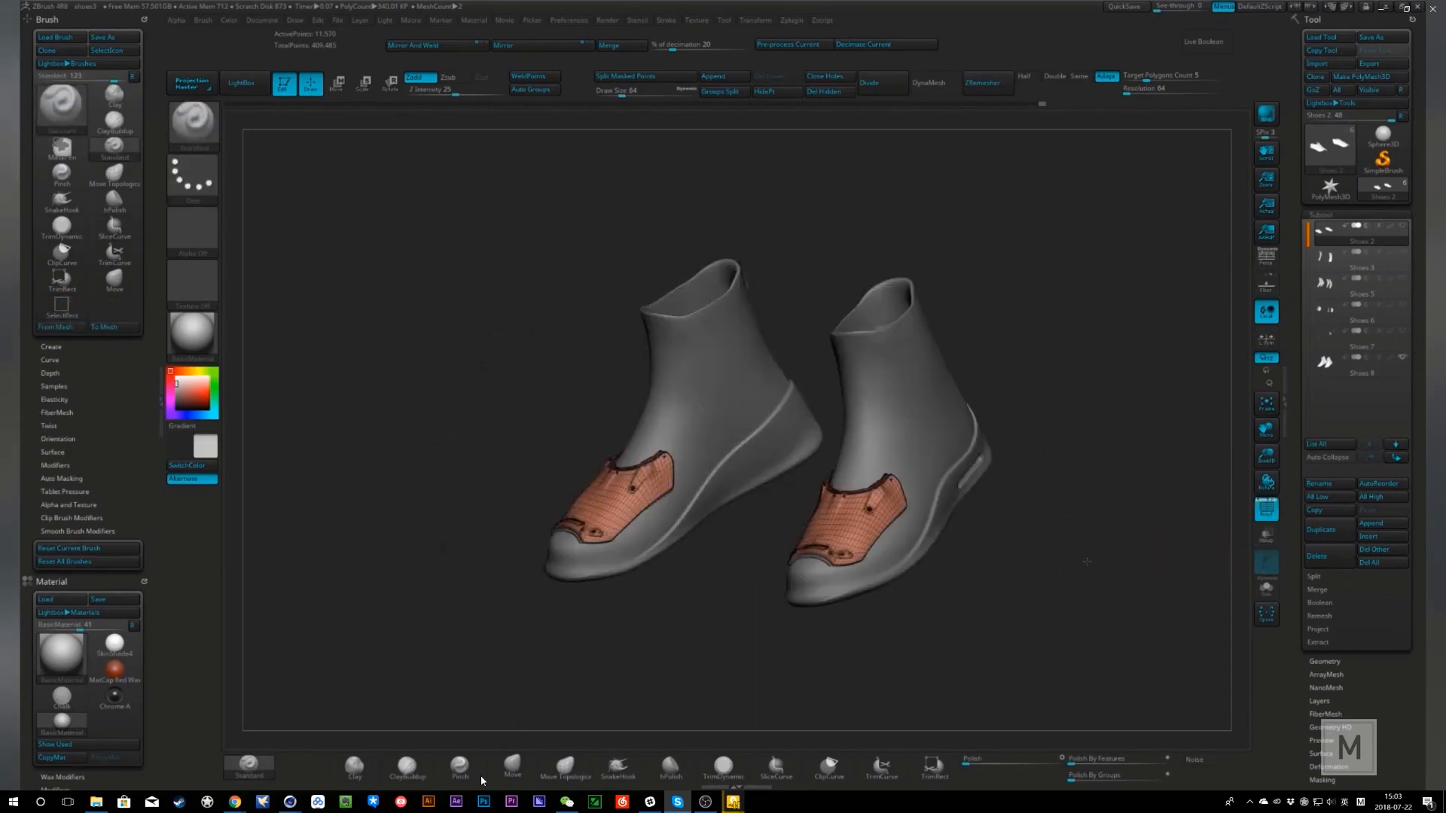
key("ctrl+shift")
mouse_move(1088, 559)
left_mouse_down()
mouse_move(1062, 558)
mouse_move(1234, 528)
left_mouse_up()
left_click(1333, 364)
left_click(1275, 519)
left_click_drag(1160, 557, 1065, 576)
- Switch to the file explorer and open the Cinema 4D scene and the render image from the OPPO X project's Shoes final folder
key("alt+Tab")
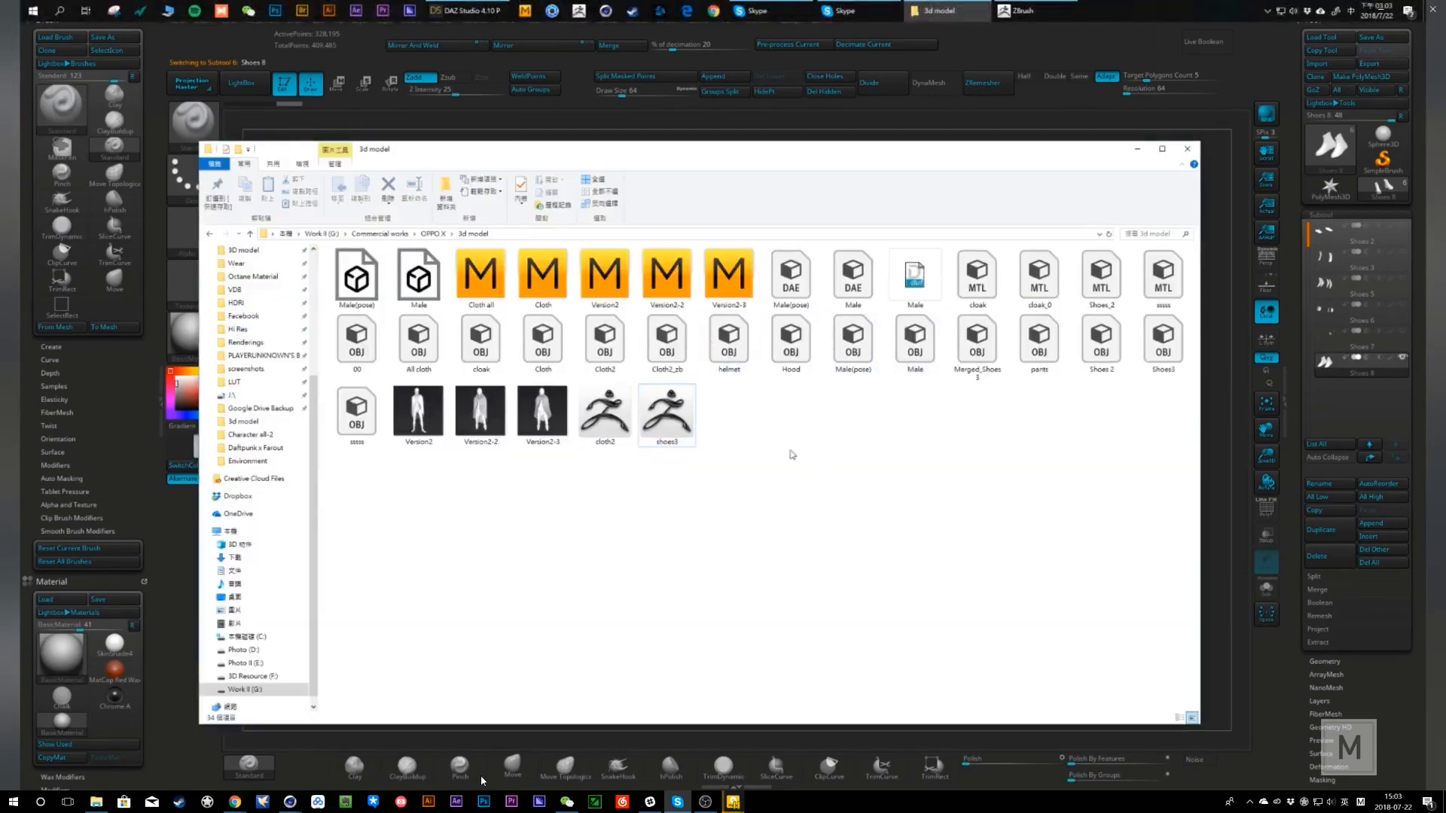
key("alt+Up")
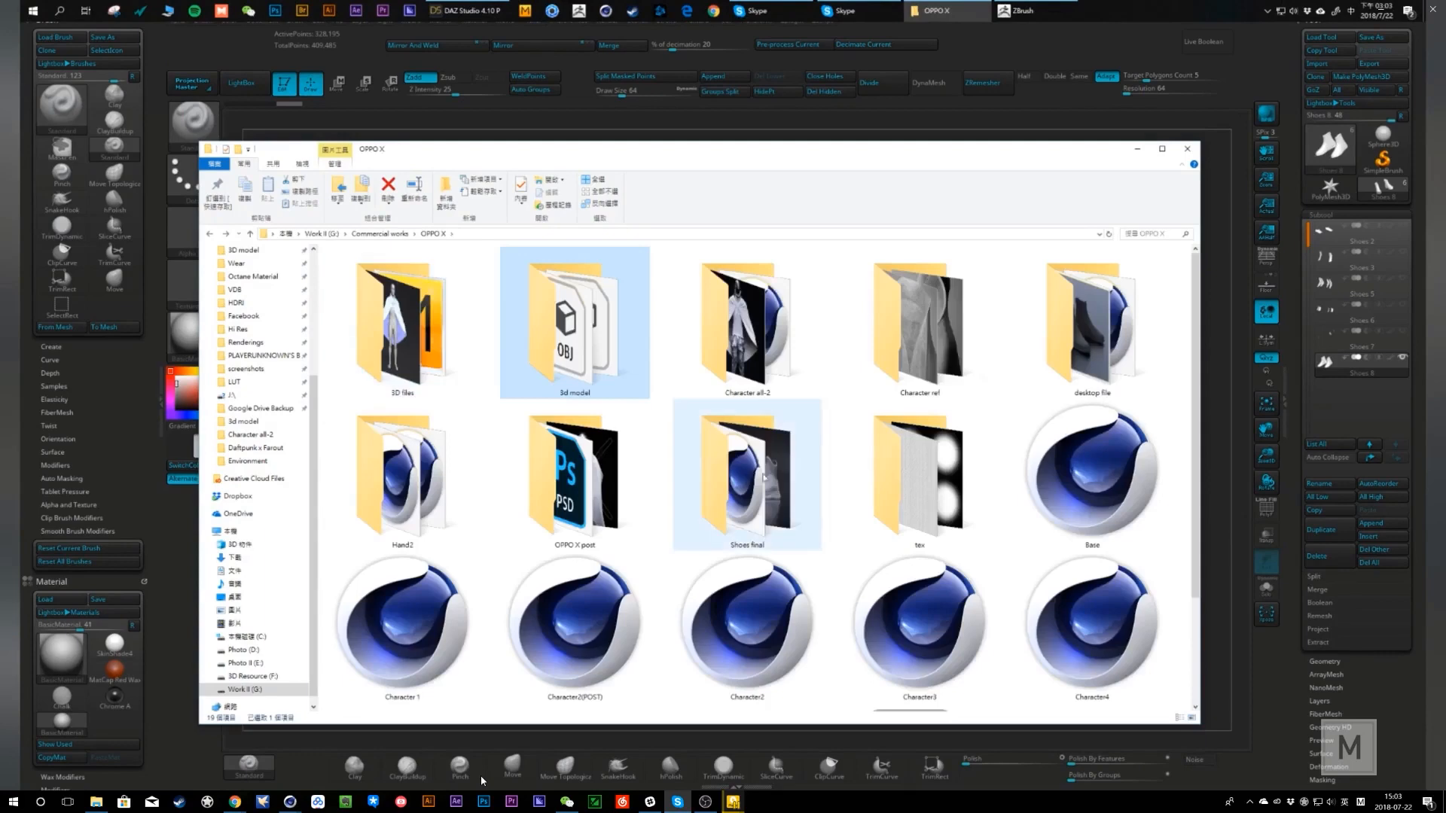
double_click(719, 473)
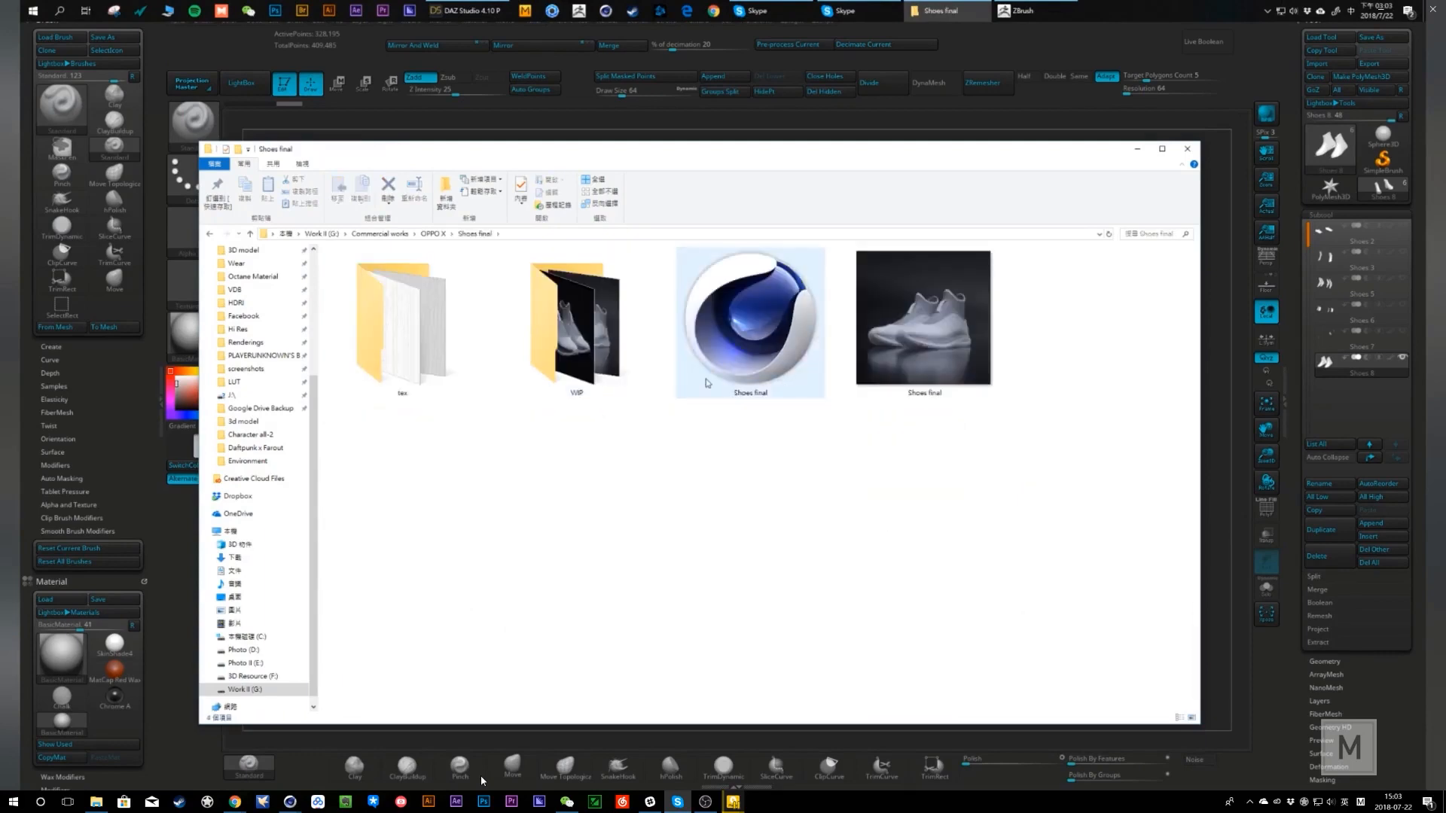
left_click(709, 378)
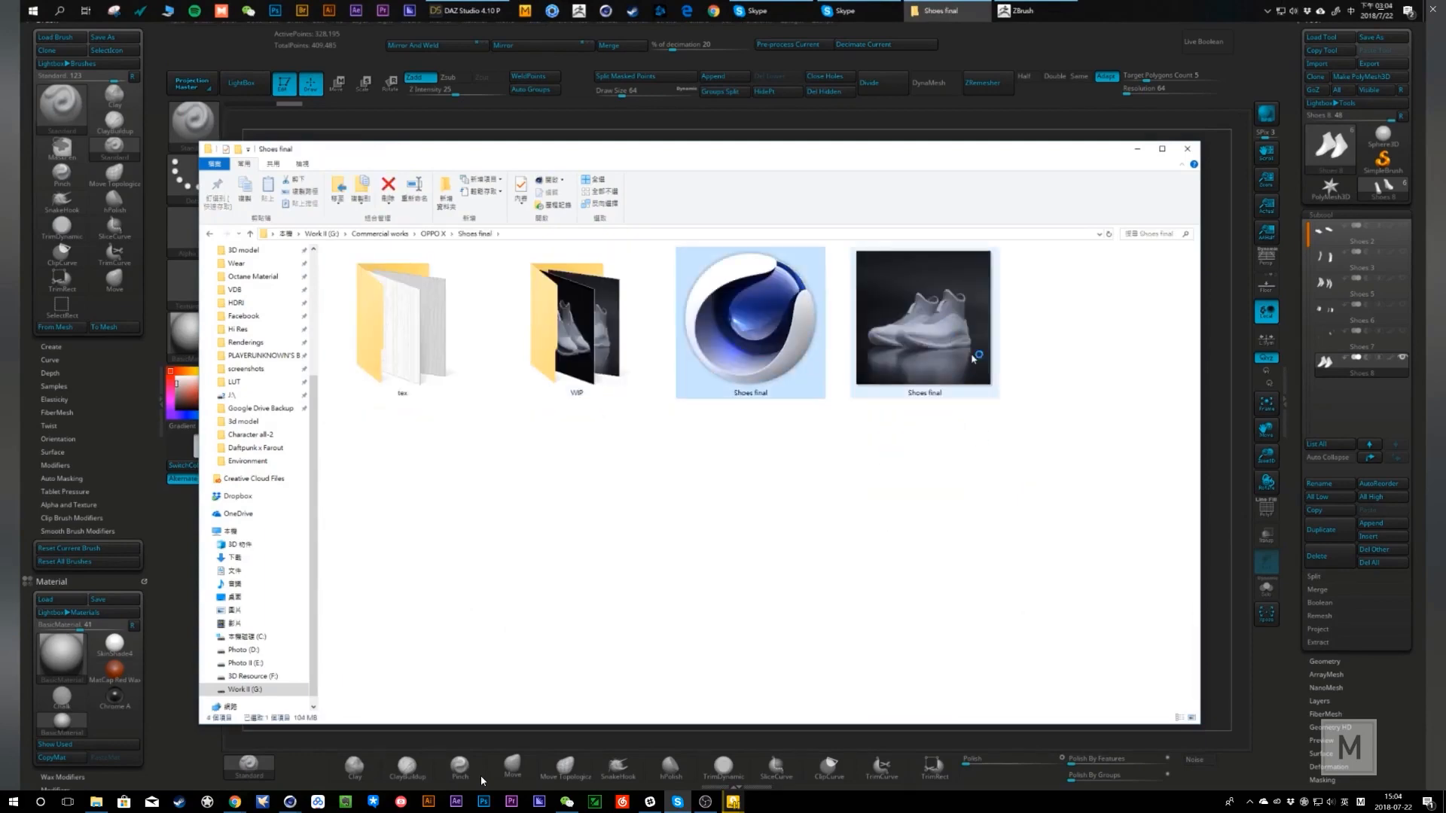
double_click(973, 359)
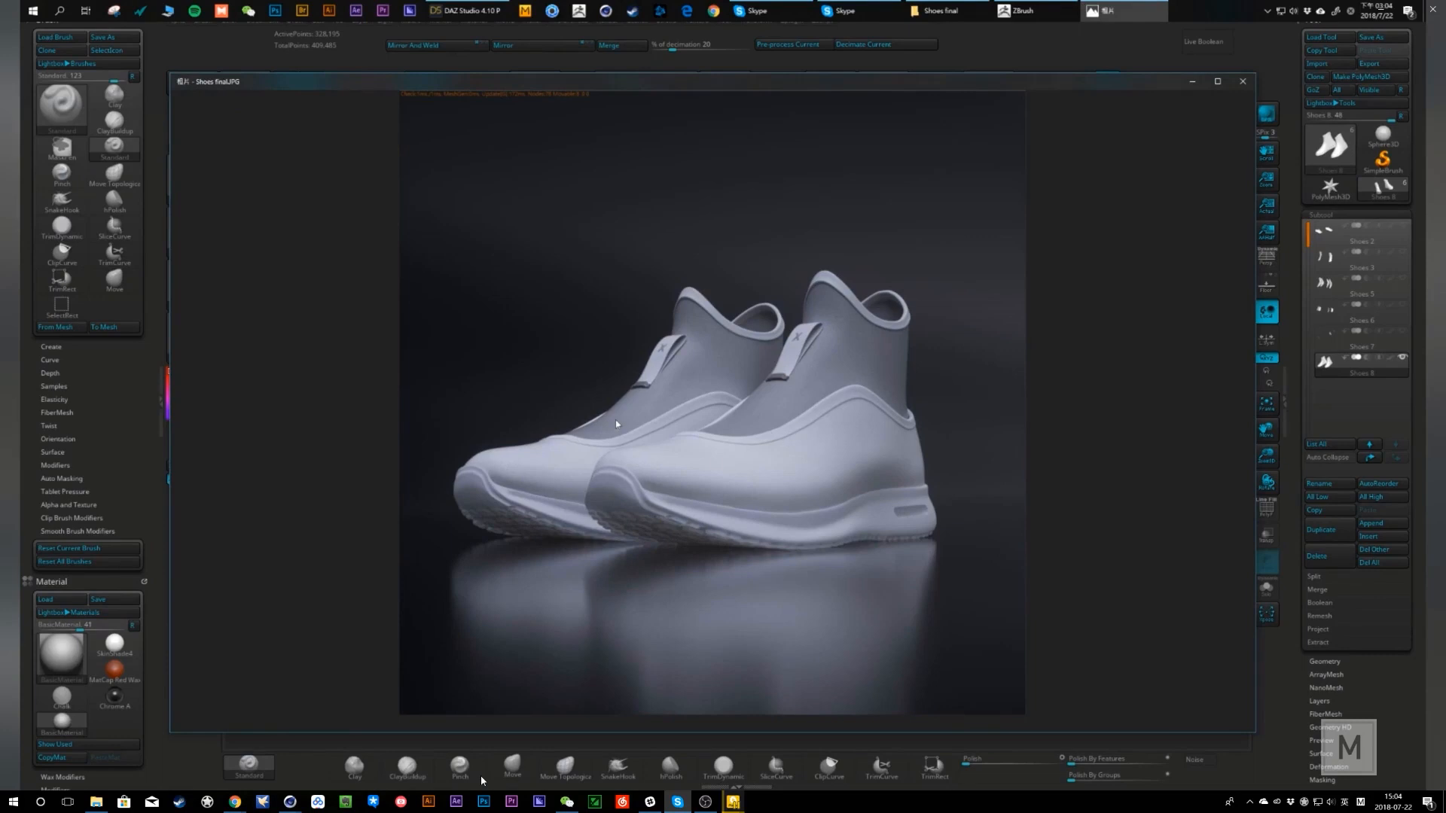
- Close ZBrush, put the render image away, and send Cinema 4D's third-party plugin error report
left_click(1264, 58)
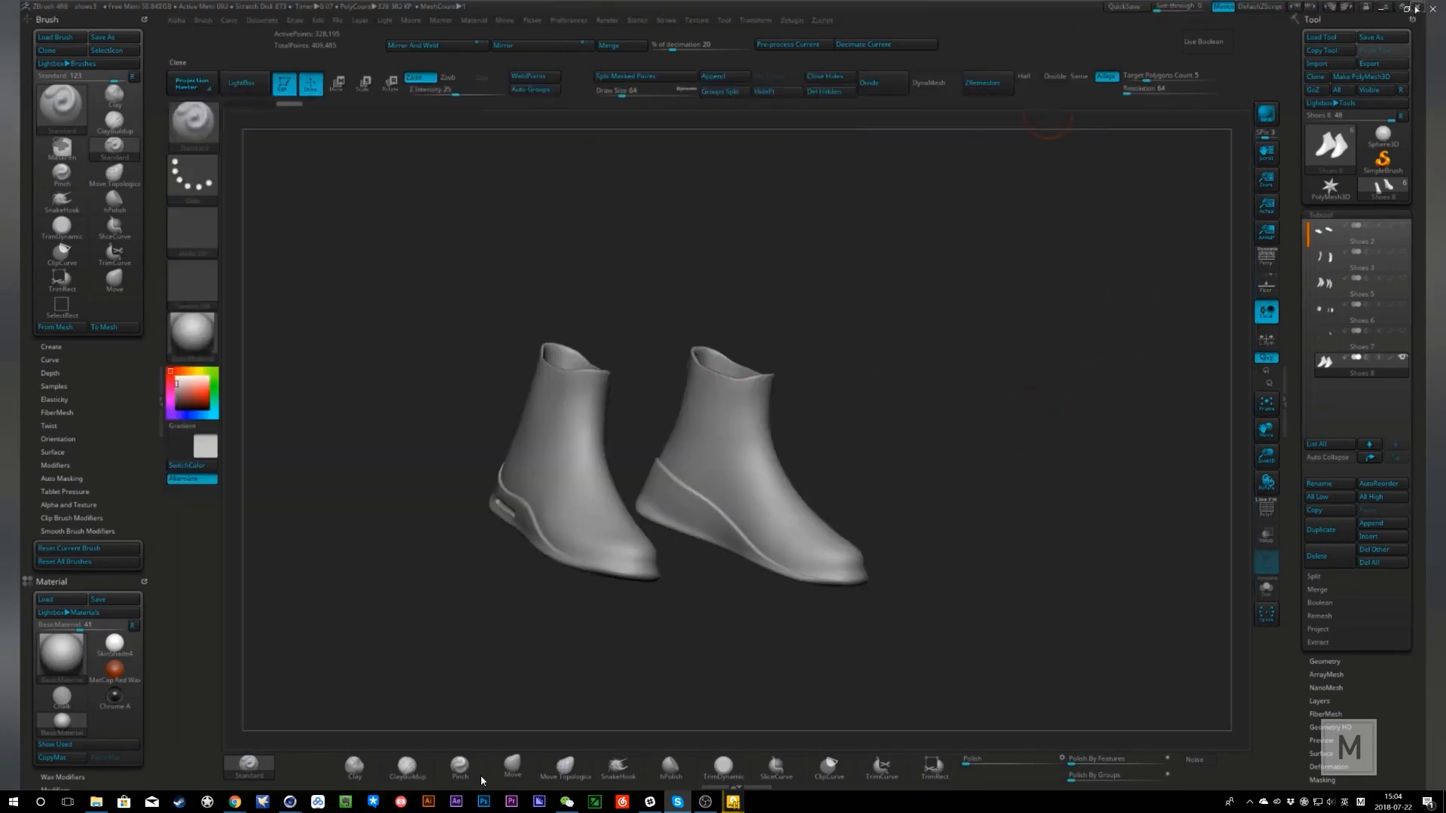
left_click(745, 449)
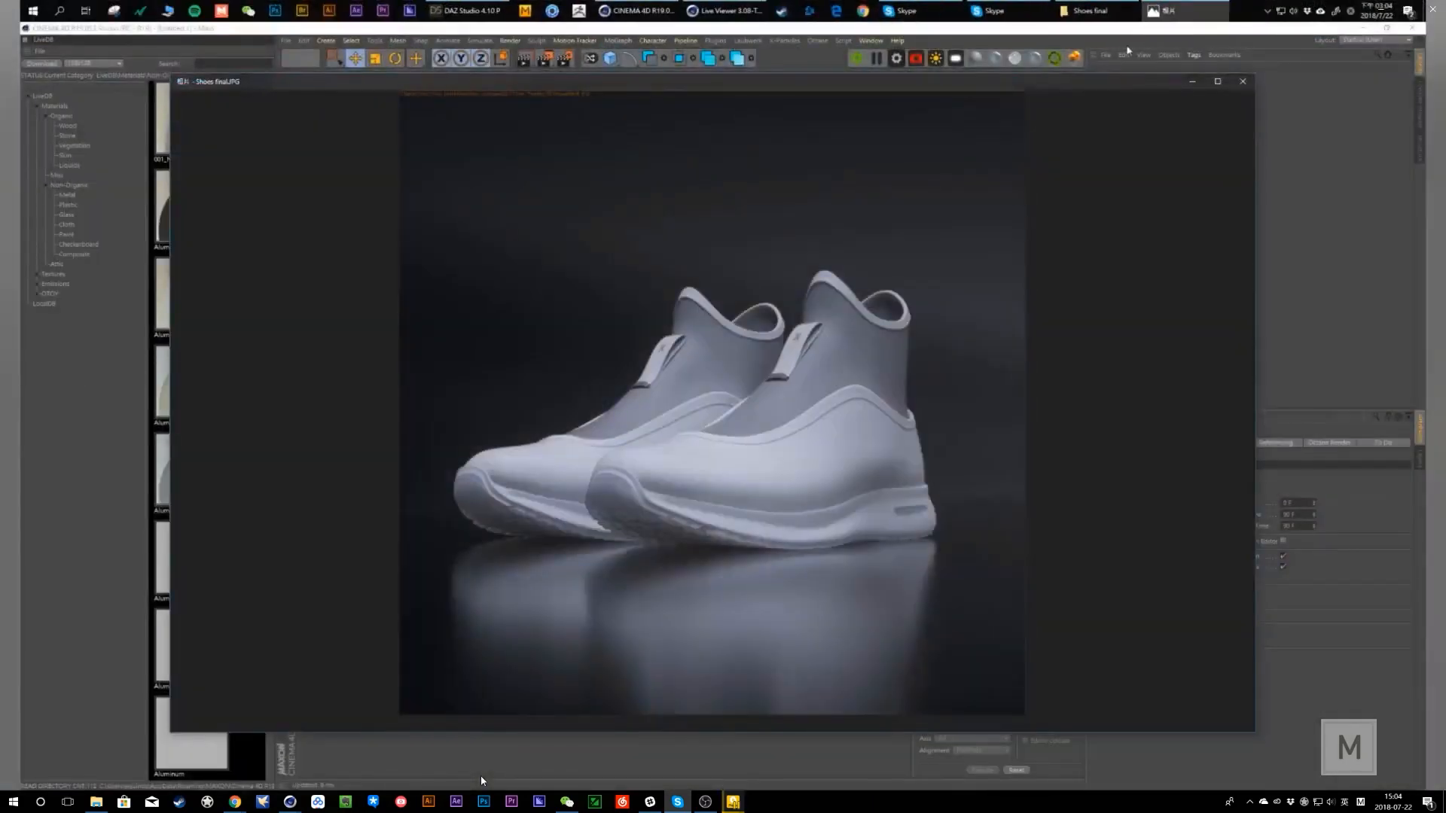
left_click(1142, 32)
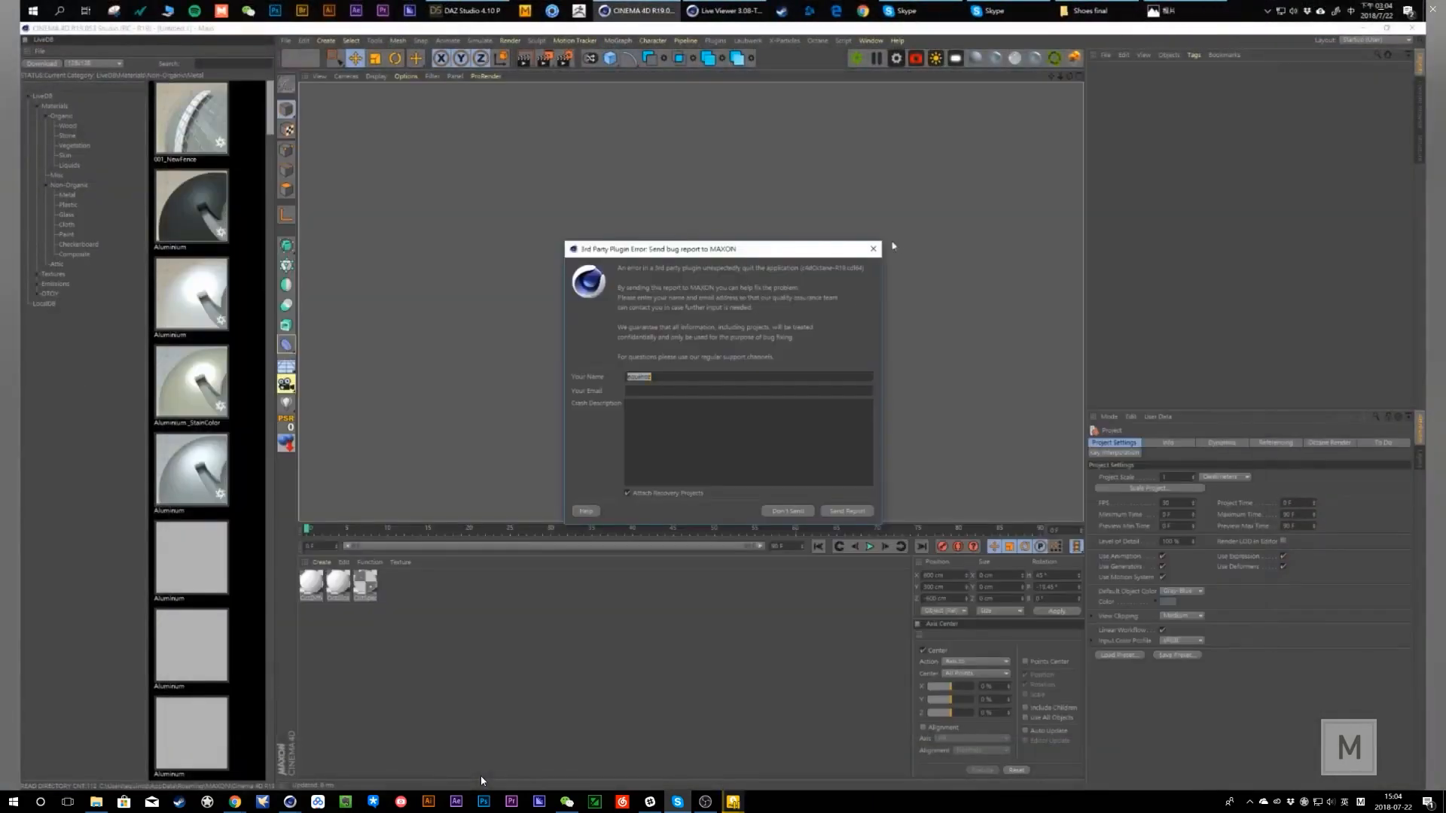
left_click(849, 512)
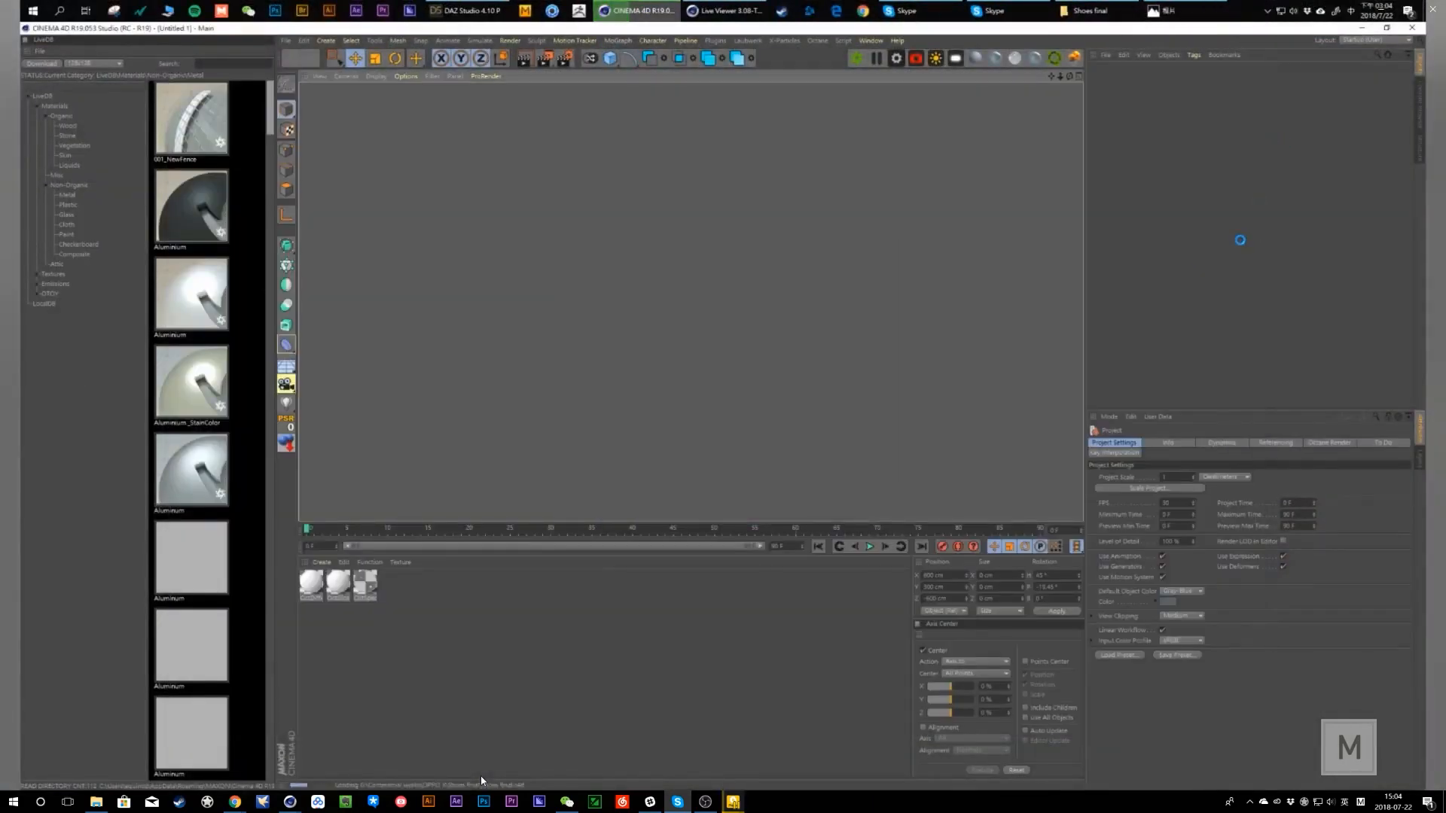
- View the Shoes final render image again while the scene loads, and examine the pair of shoes closely in Cinema 4D
left_click(1174, 12)
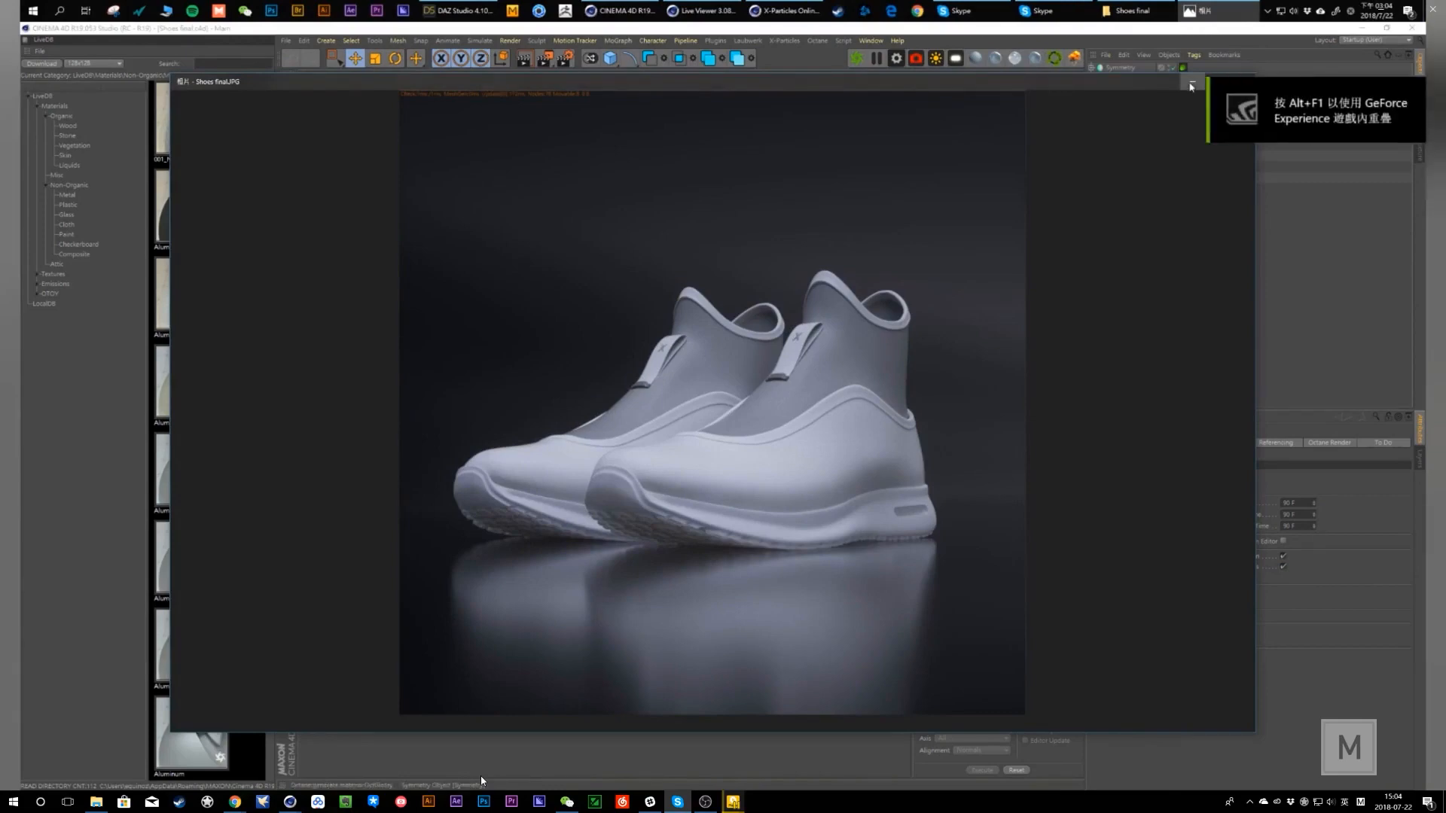
left_click(1193, 82)
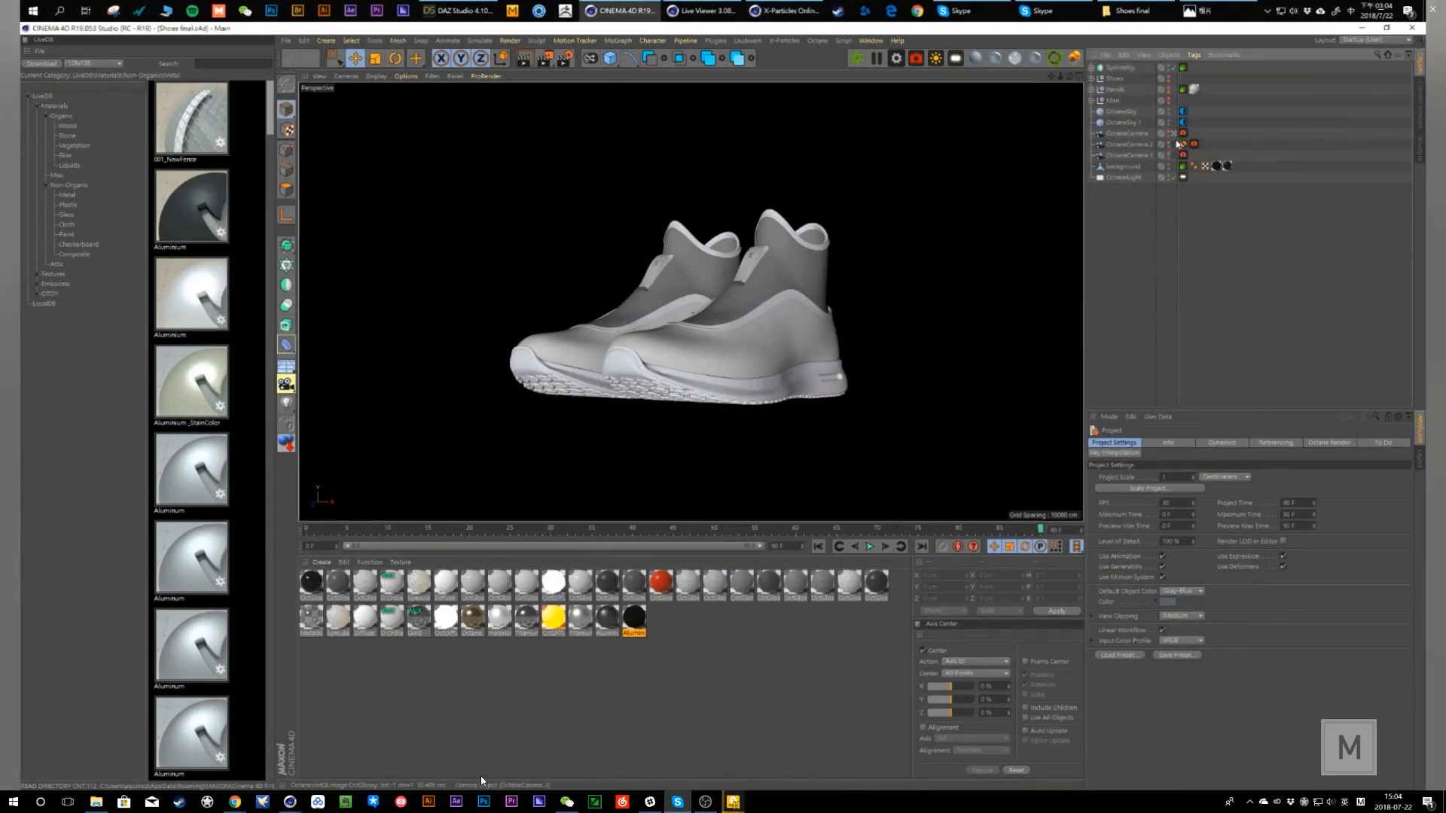
left_click_drag(737, 304, 749, 327, "alt")
right_click_drag(744, 288, 755, 305, "alt")
left_click_drag(755, 306, 656, 369, "alt")
- Turn off the shoes' Symmetry object to leave a single shoe, and expand its hierarchy down to the sole group's parts
left_click(719, 377)
left_click(1090, 68)
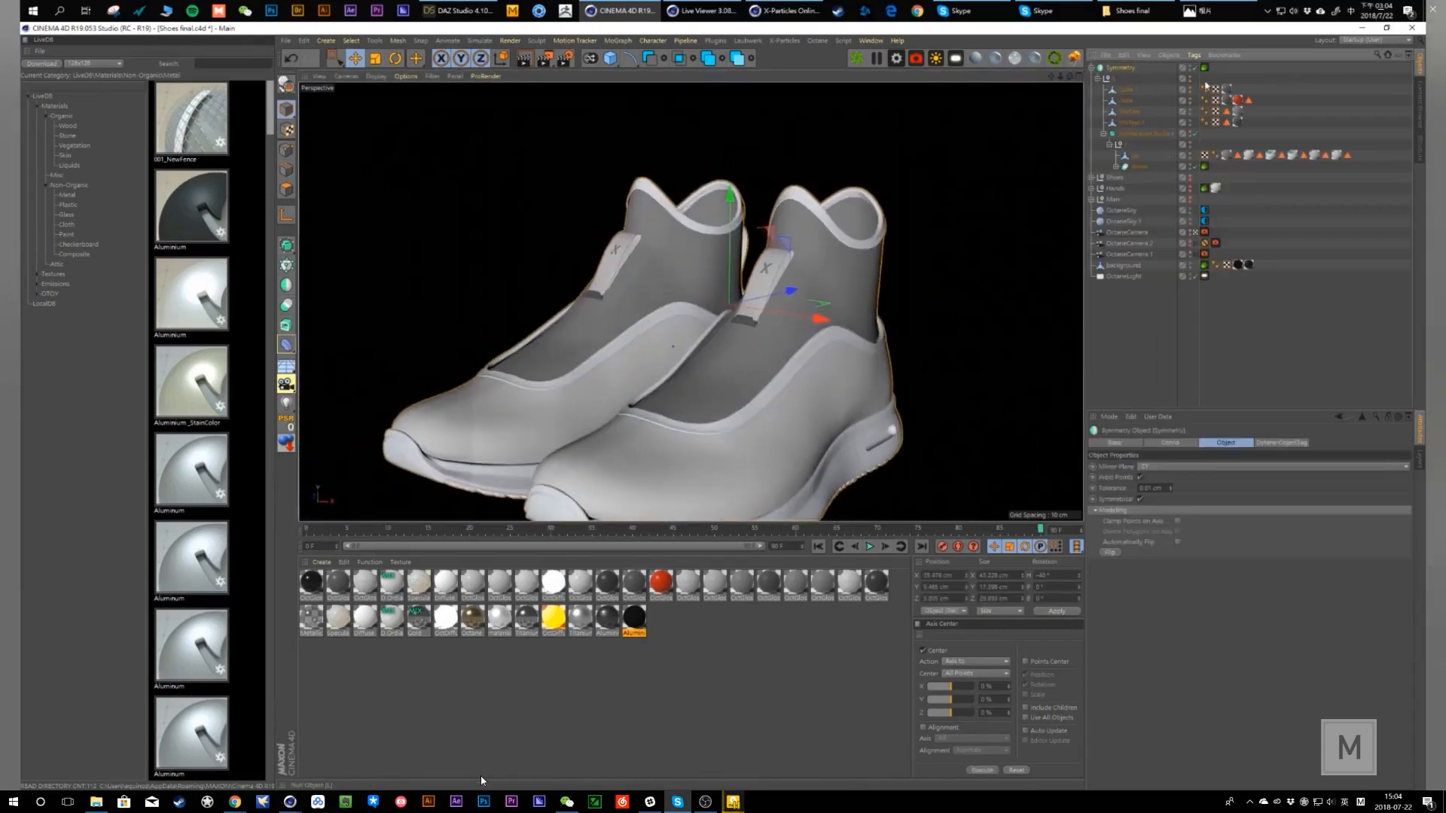
left_click(1195, 68)
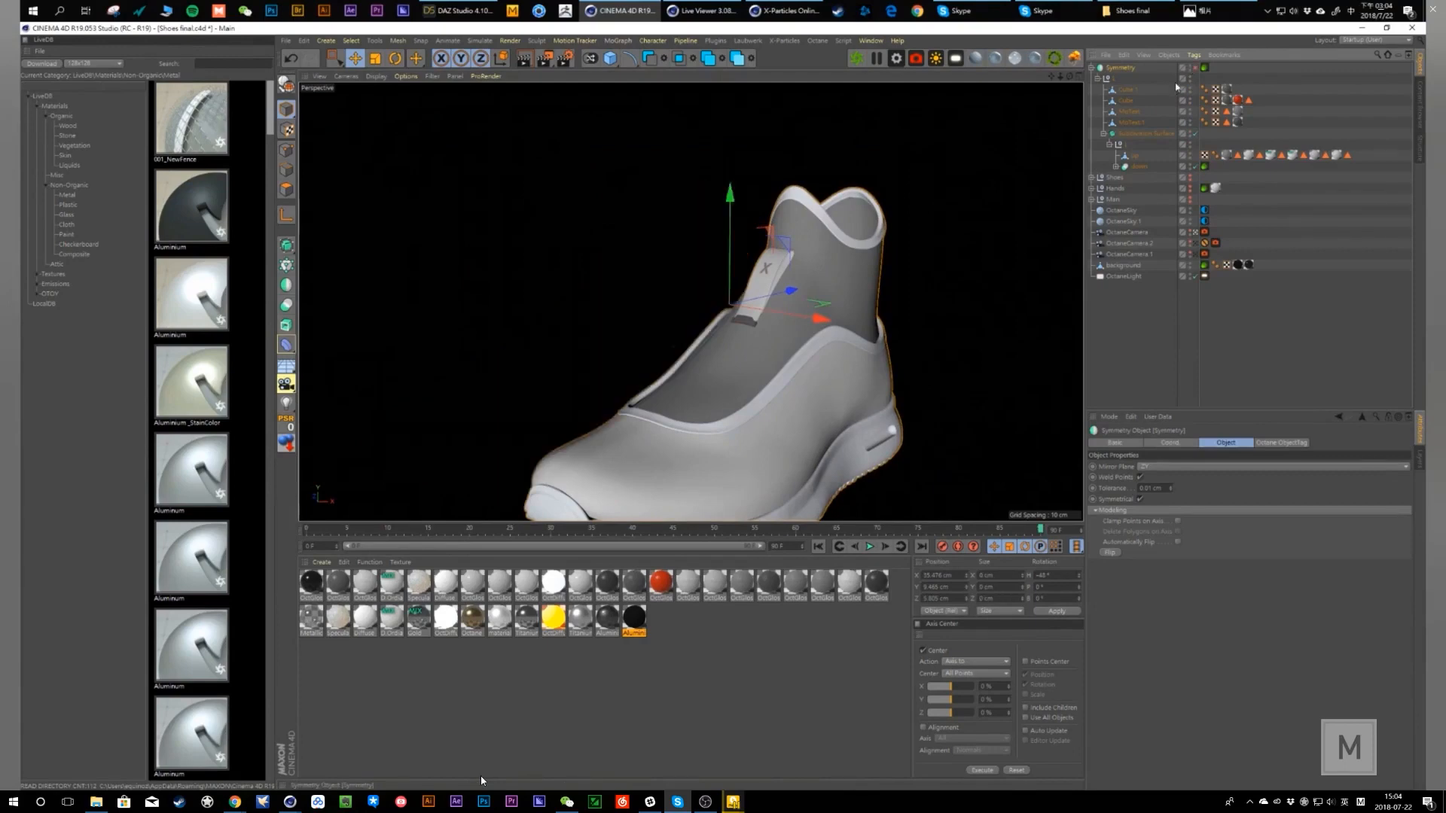
middle_click_drag(781, 414, 736, 368, "alt")
left_click_drag(815, 324, 716, 360, "alt")
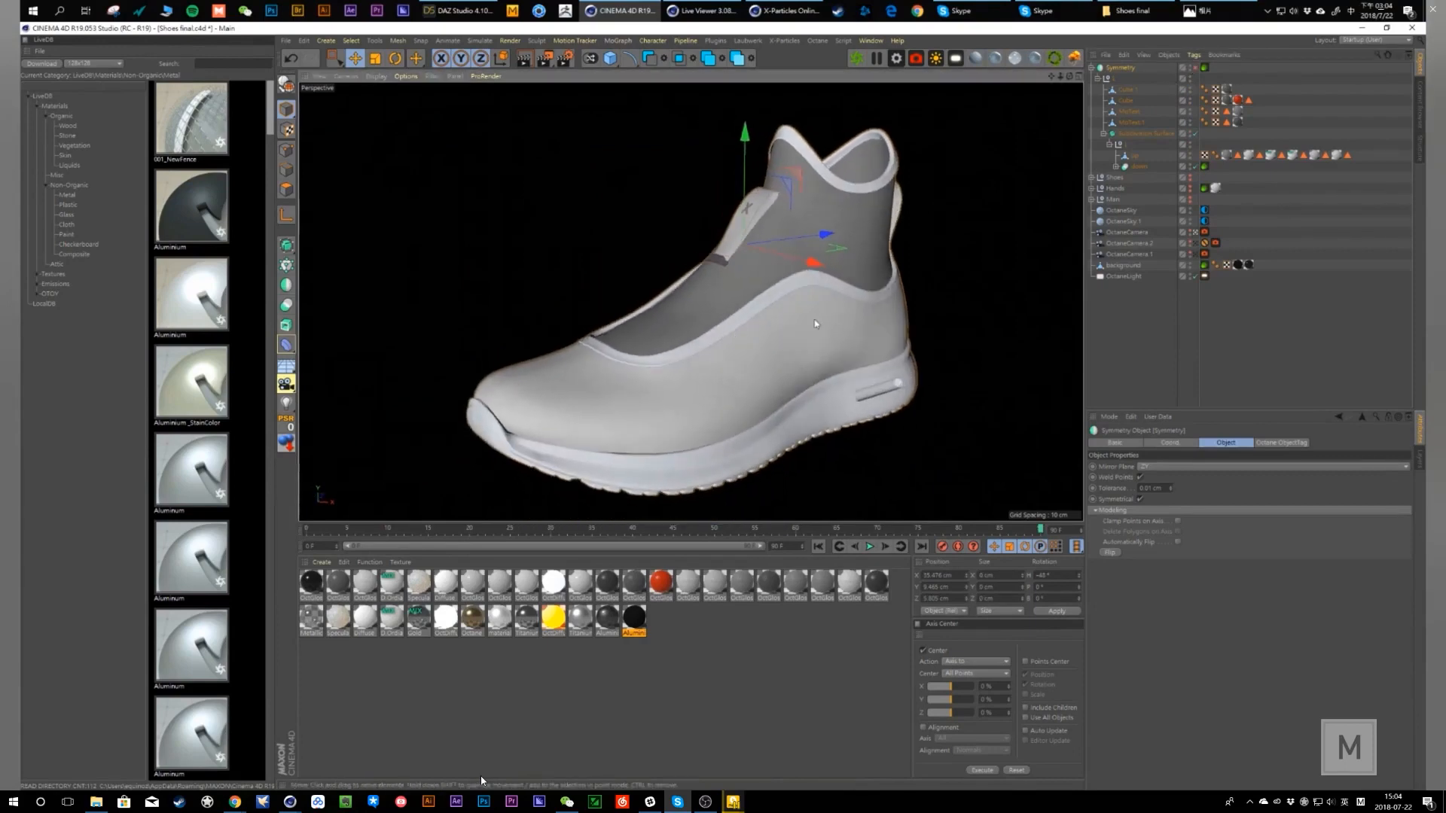
left_click(1115, 166)
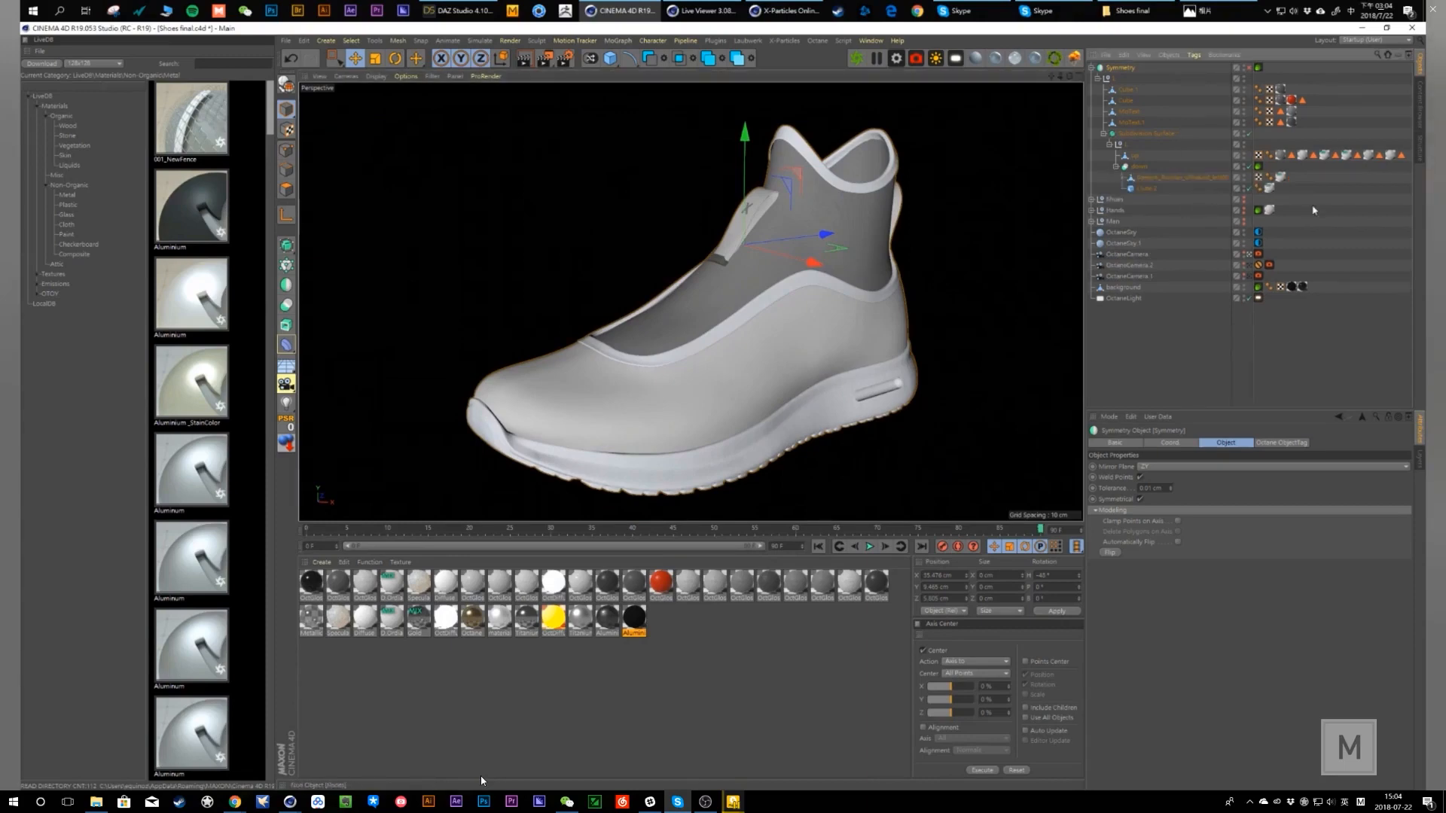
- Examine the single shoe from the front, side and back, including its pull tabs, collar and sole
scroll(766, 391, "down", 3)
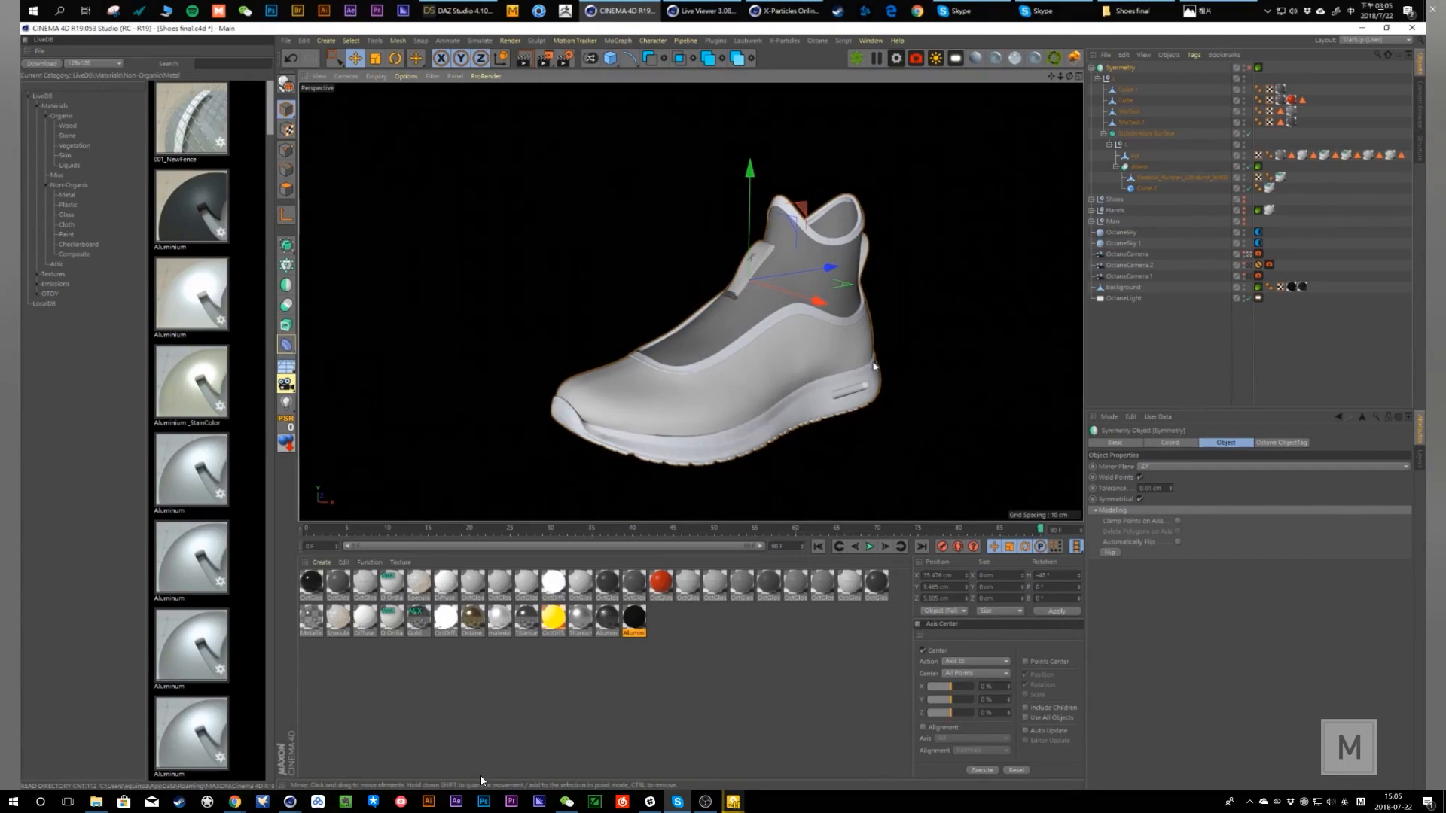
left_click(763, 256)
left_click(1145, 319)
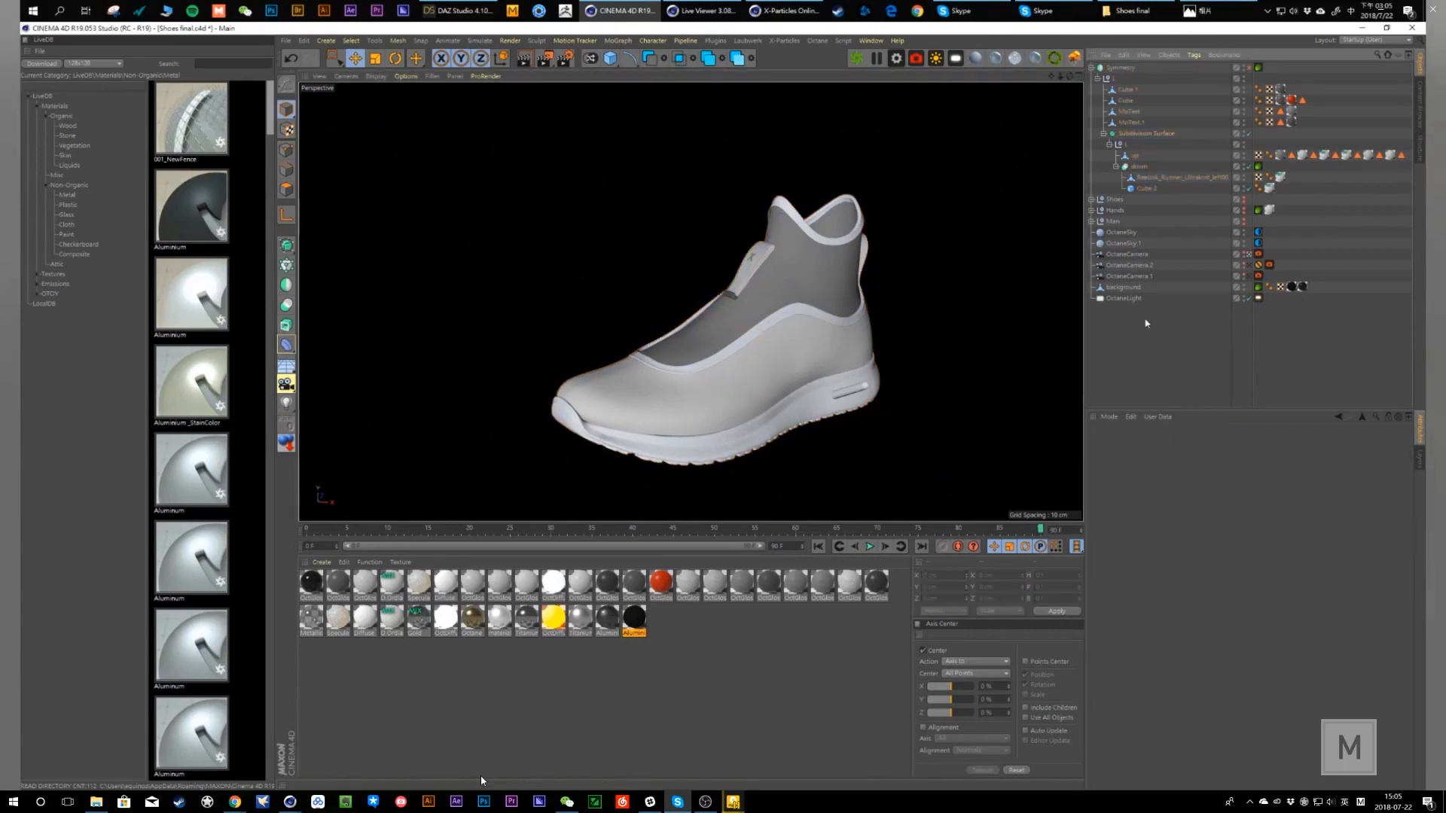
scroll(849, 339, "up", 2)
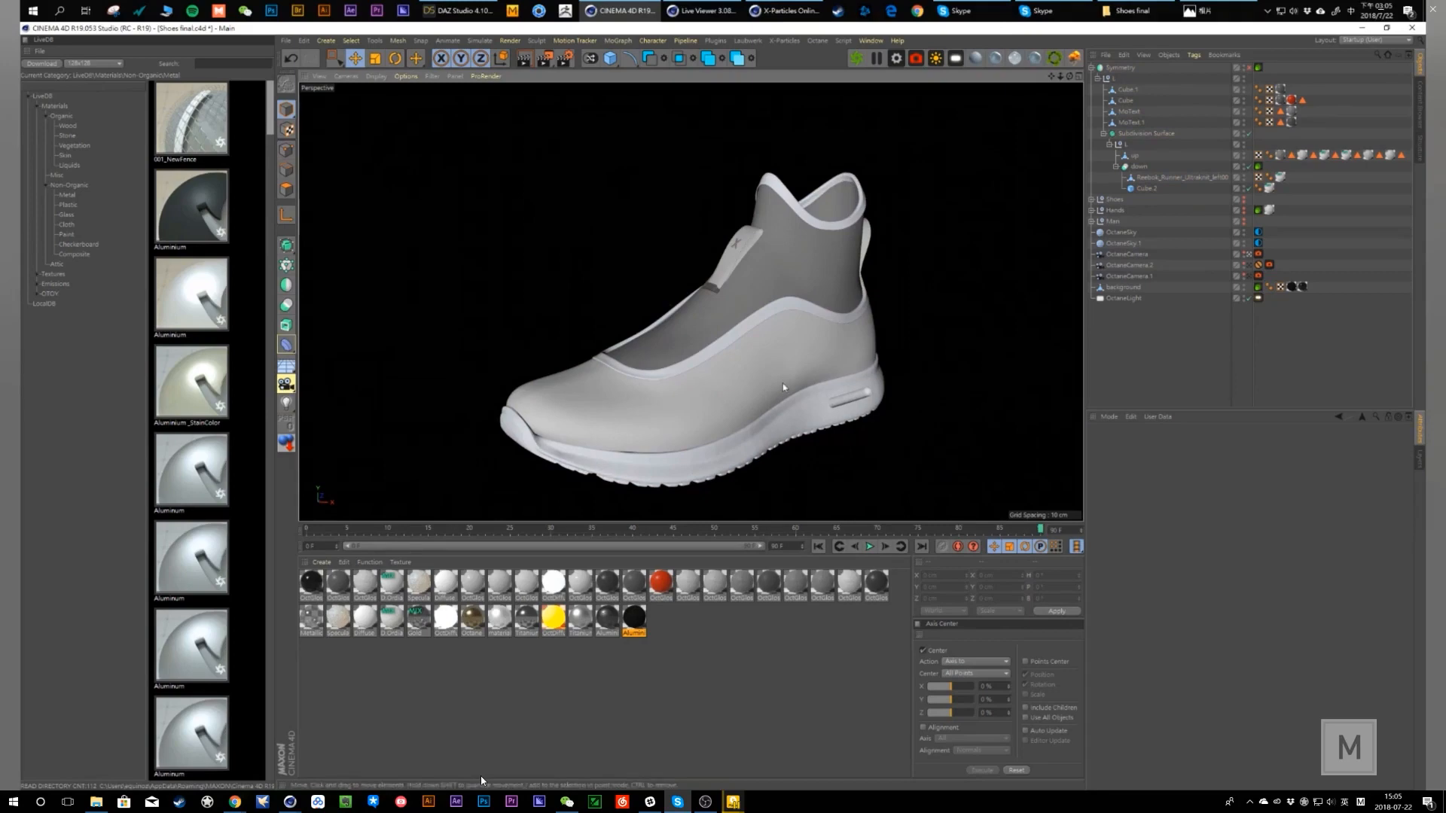
left_click_drag(798, 400, 758, 447, "alt")
scroll(755, 342, "up", 5)
scroll(755, 342, "down", 5)
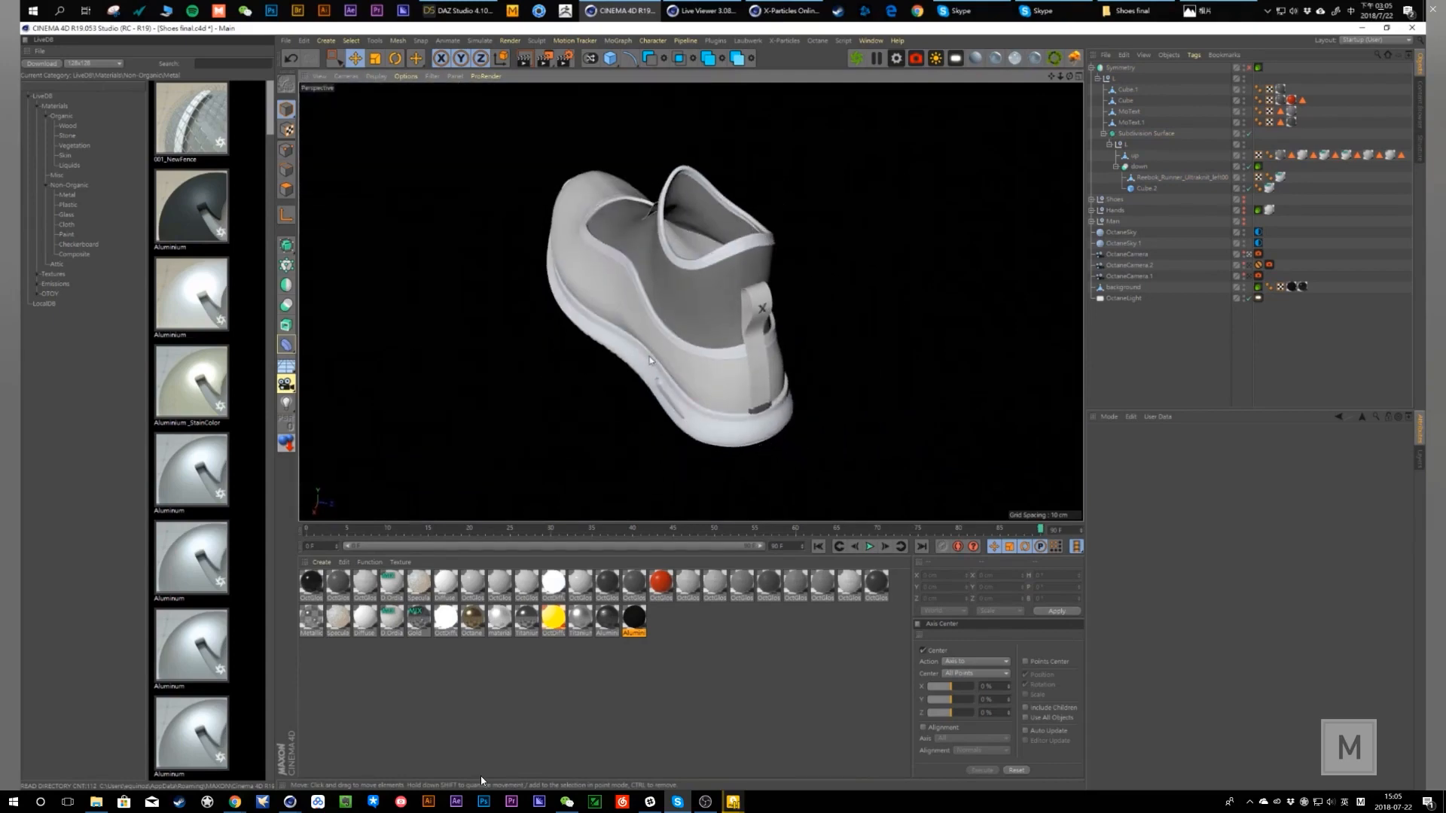
left_click_drag(697, 369, 706, 410, "alt")
left_click_drag(615, 381, 769, 389, "alt")
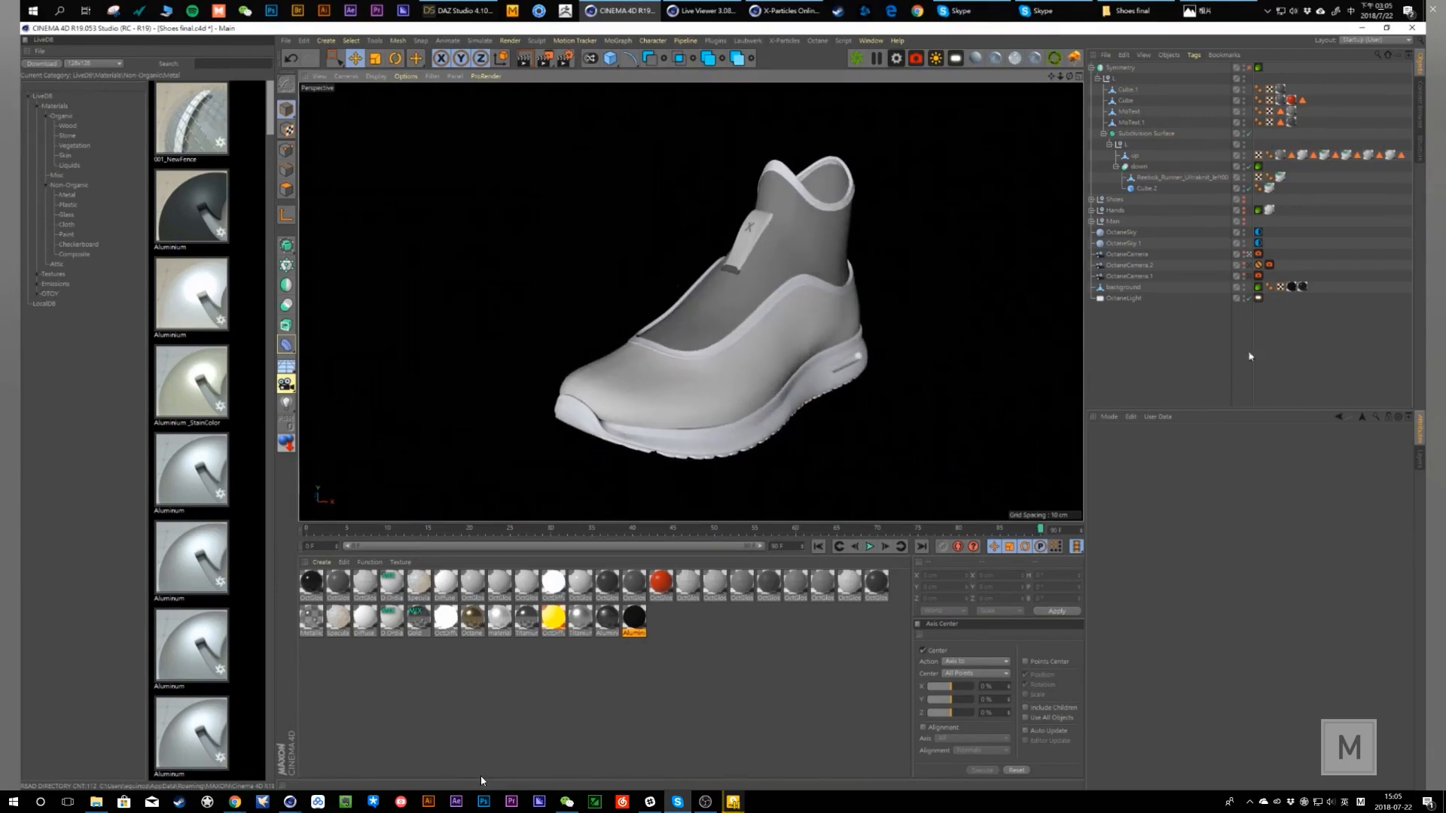
- Switch to the file explorer and open the Hand3 Cinema 4D scene from the OPPO X project's Hand2 folder
left_click(1134, 10)
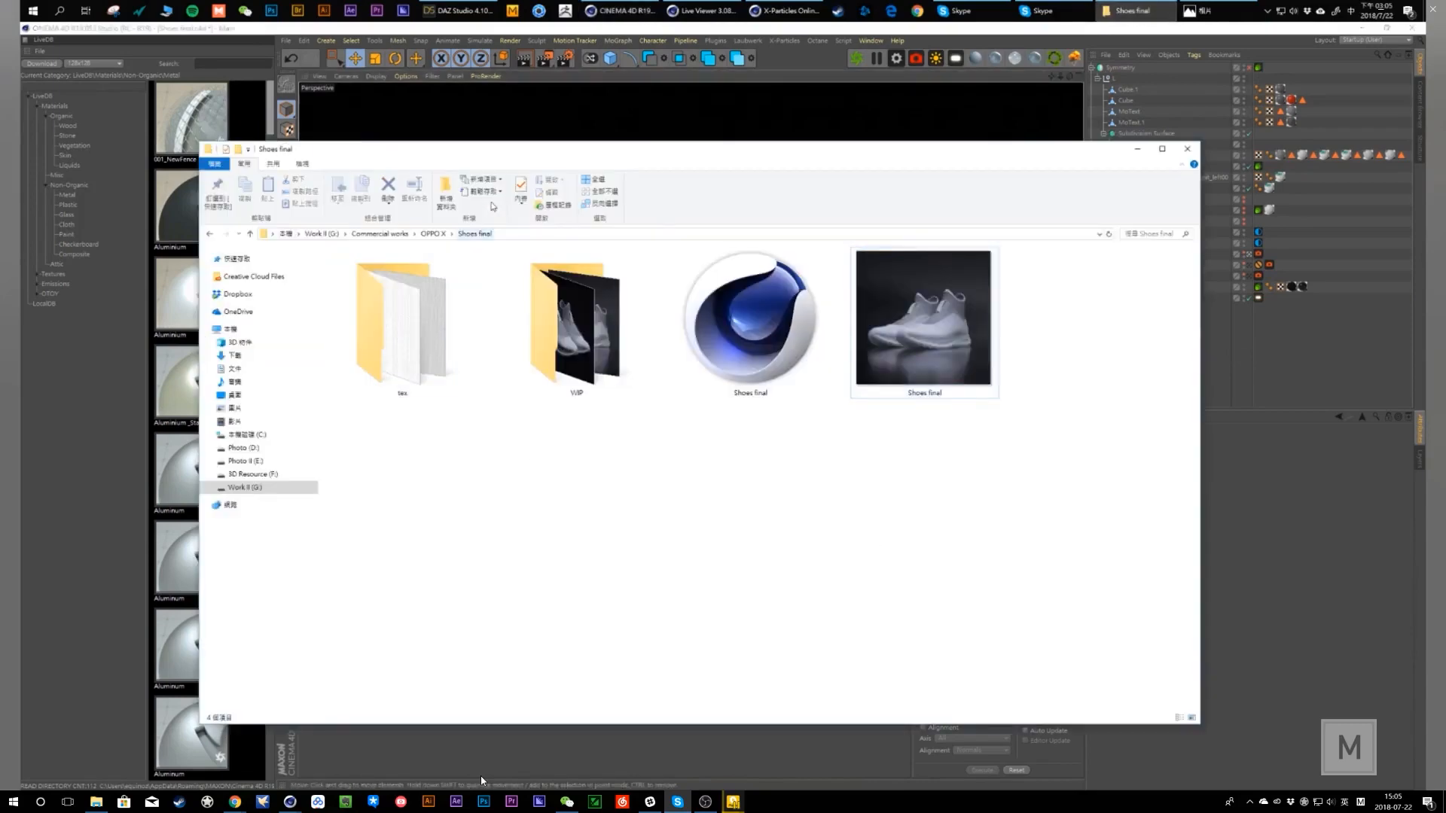
left_click(434, 234)
left_click(1052, 619)
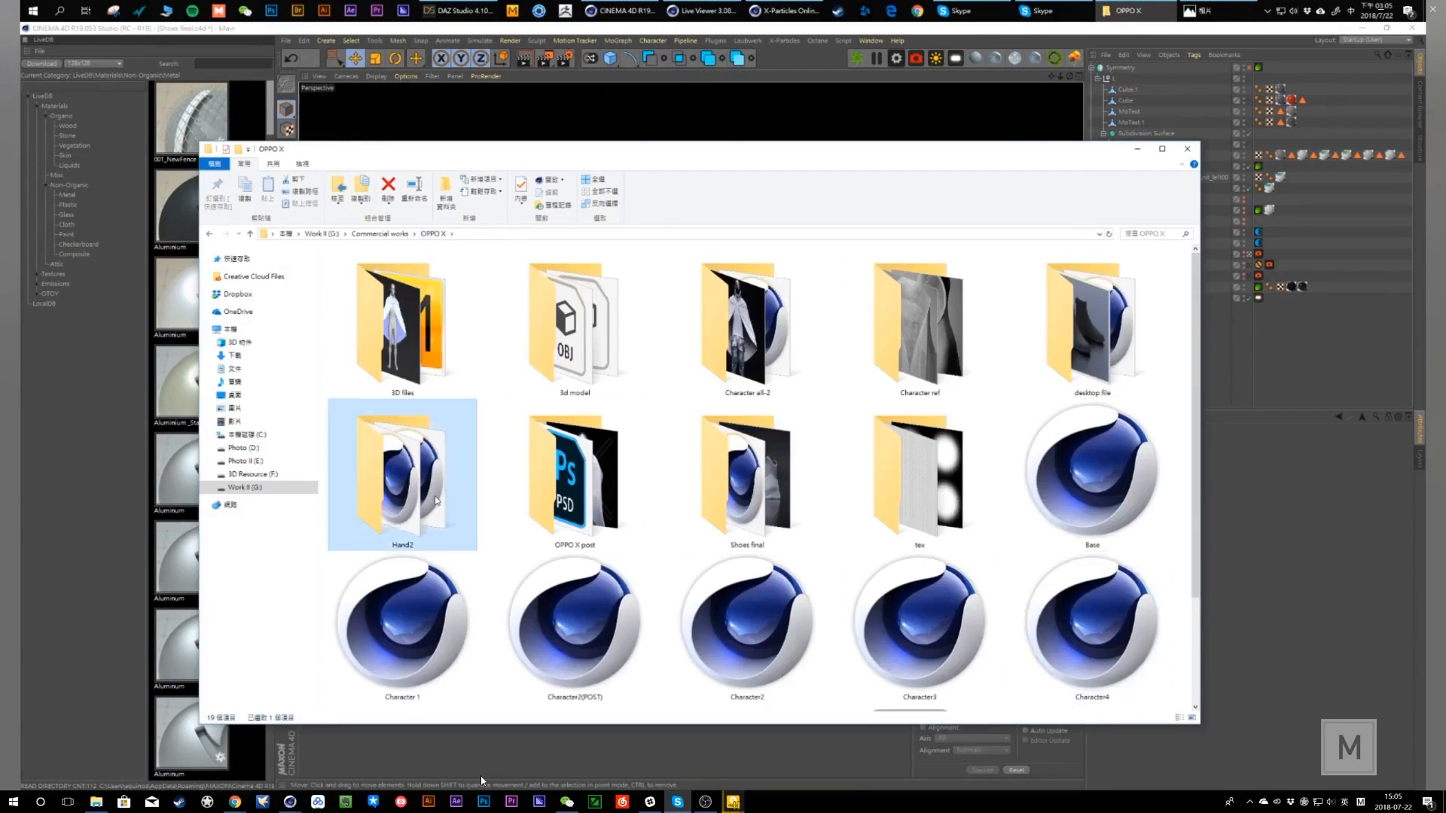
double_click(470, 509)
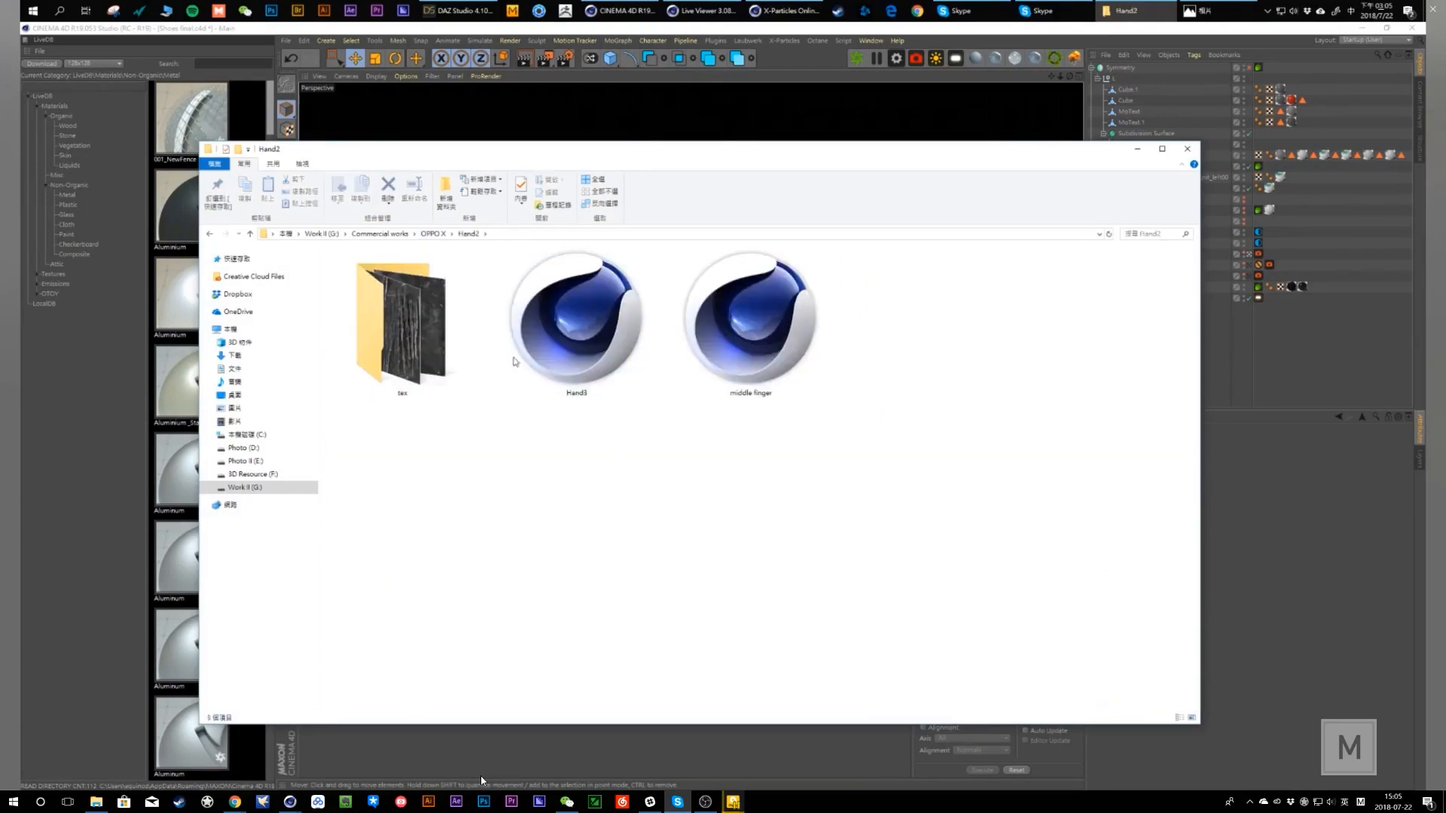
double_click(580, 331)
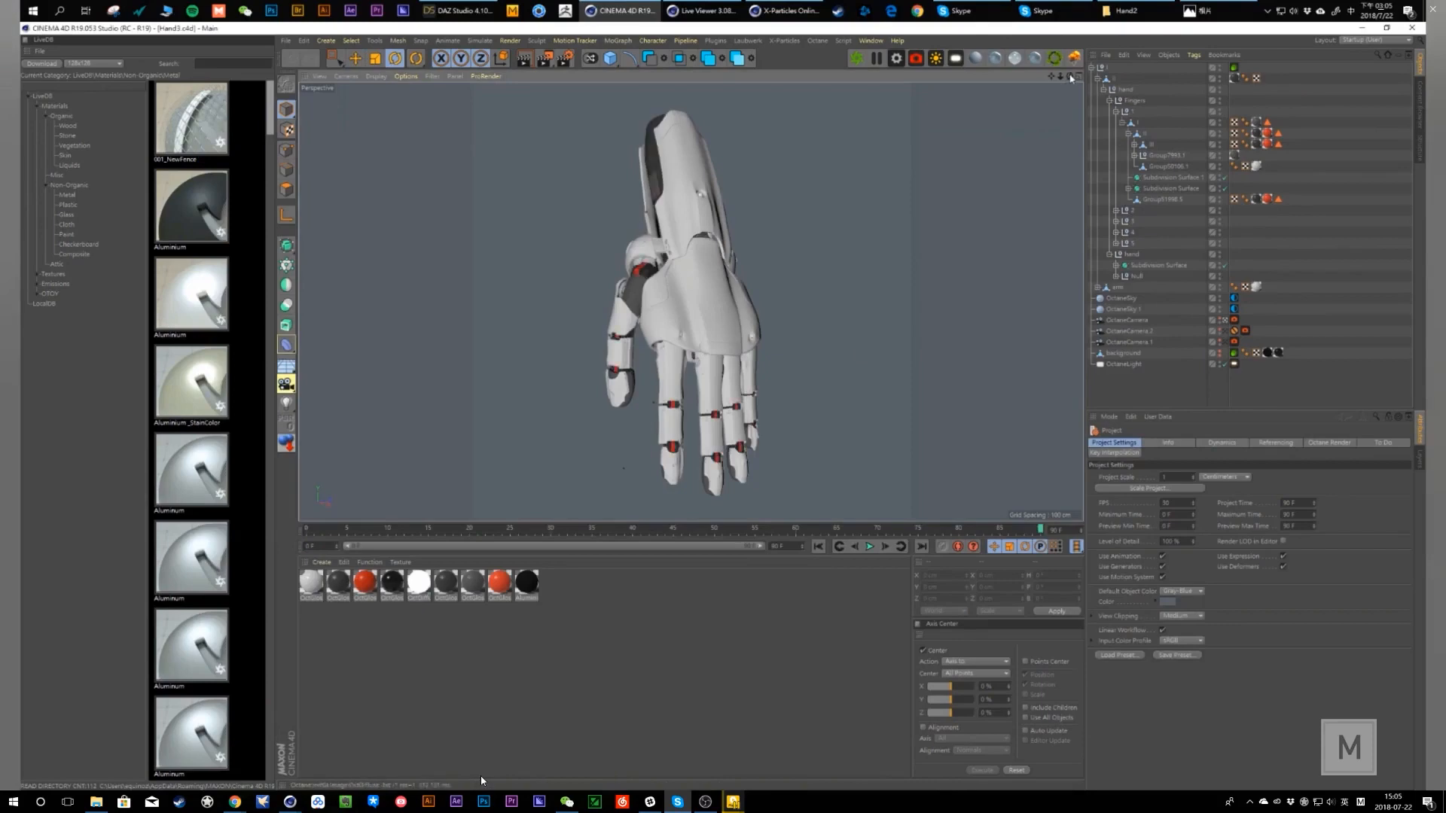
- Examine the robotic hand and forearm from the side and from the back
left_click_drag(691, 301, 753, 301, "alt")
scroll(737, 401, "up", 3)
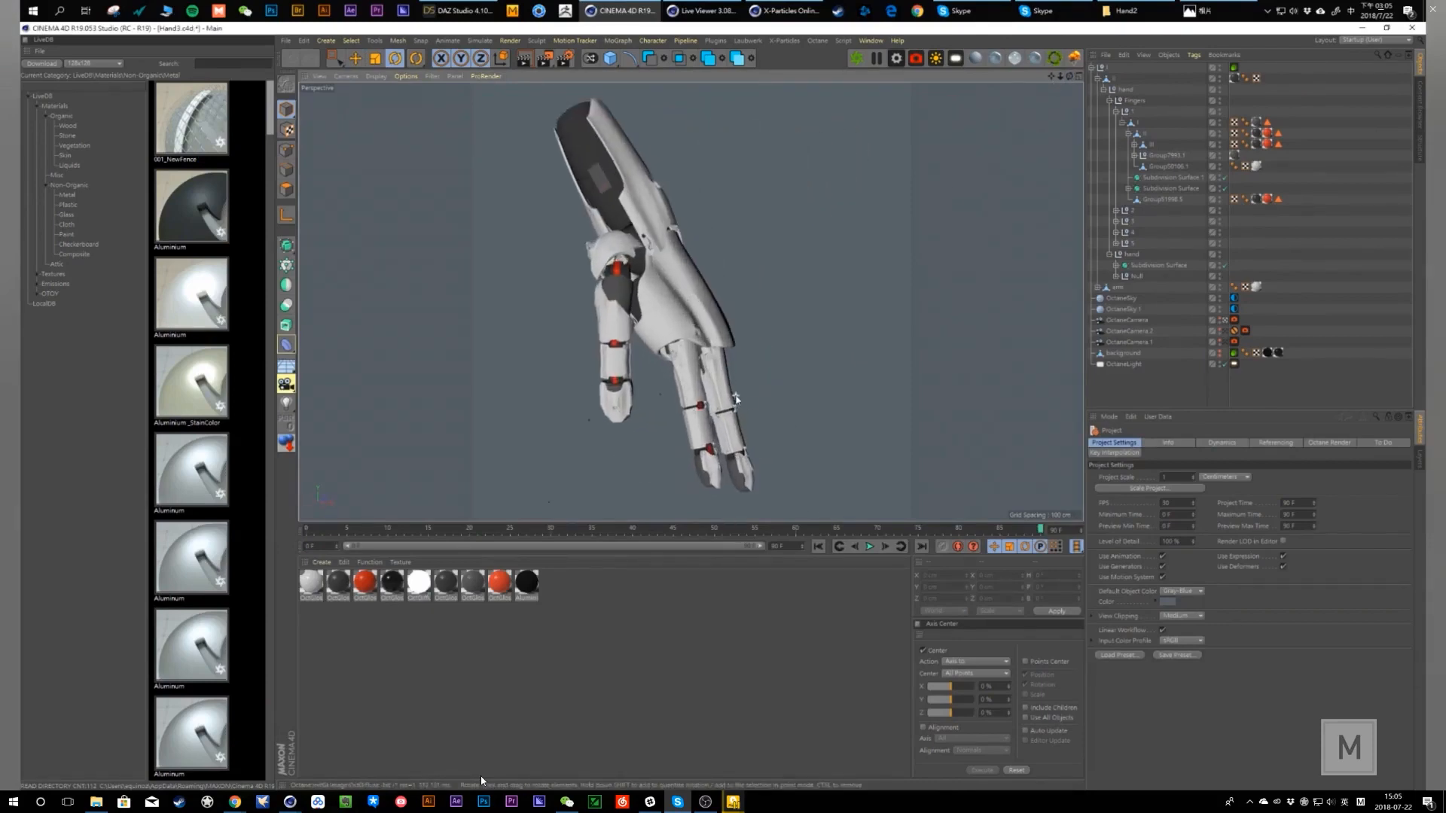
mouse_move(718, 393)
left_mouse_down("alt")
mouse_move(734, 357)
mouse_move(706, 374)
left_mouse_up("alt")
left_click_drag(711, 366, 667, 313, "alt")
- Try rotating the cover on the back of the hand, and undo the rotation
left_click(718, 295)
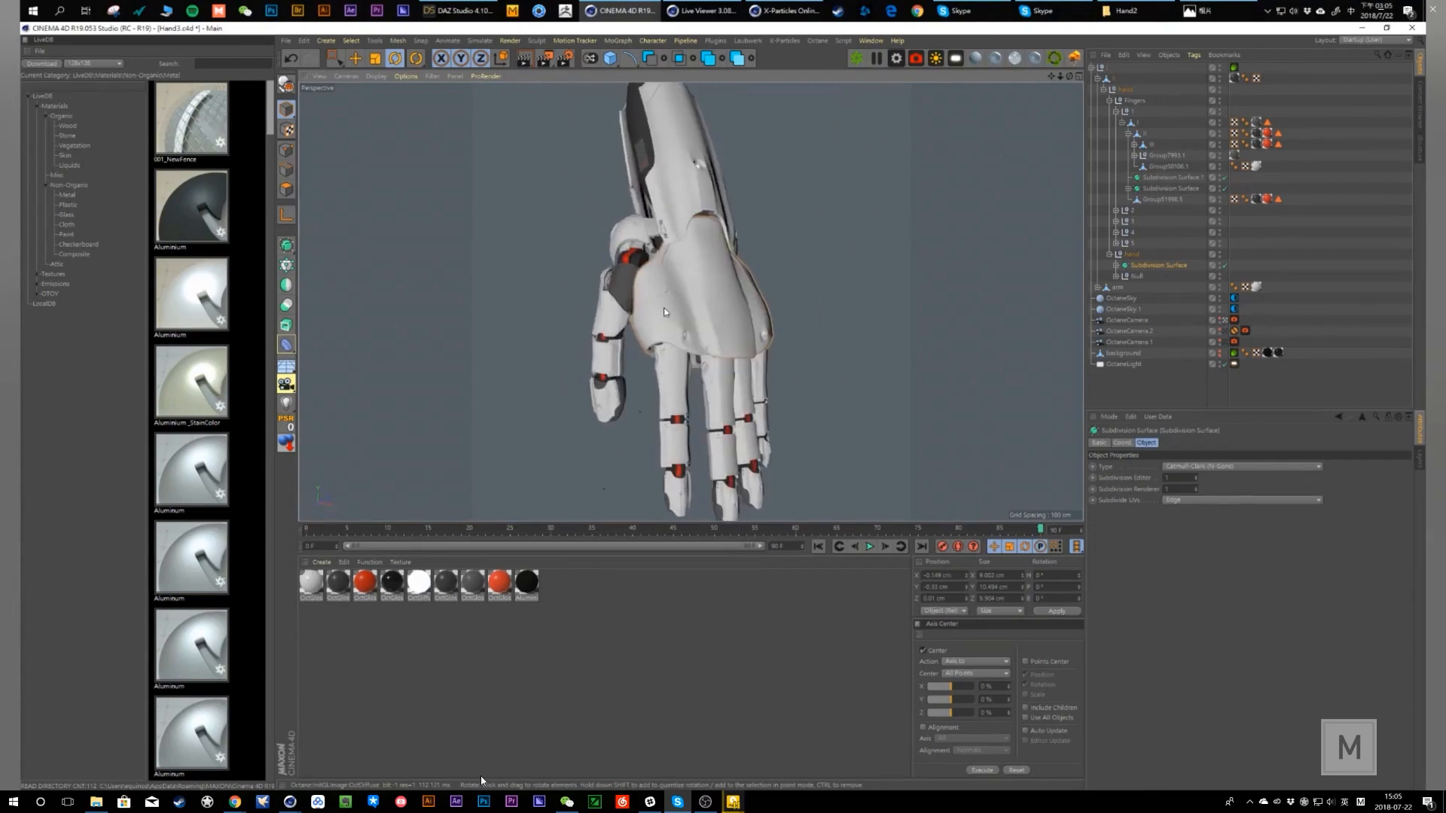
left_click_drag(701, 303, 741, 320)
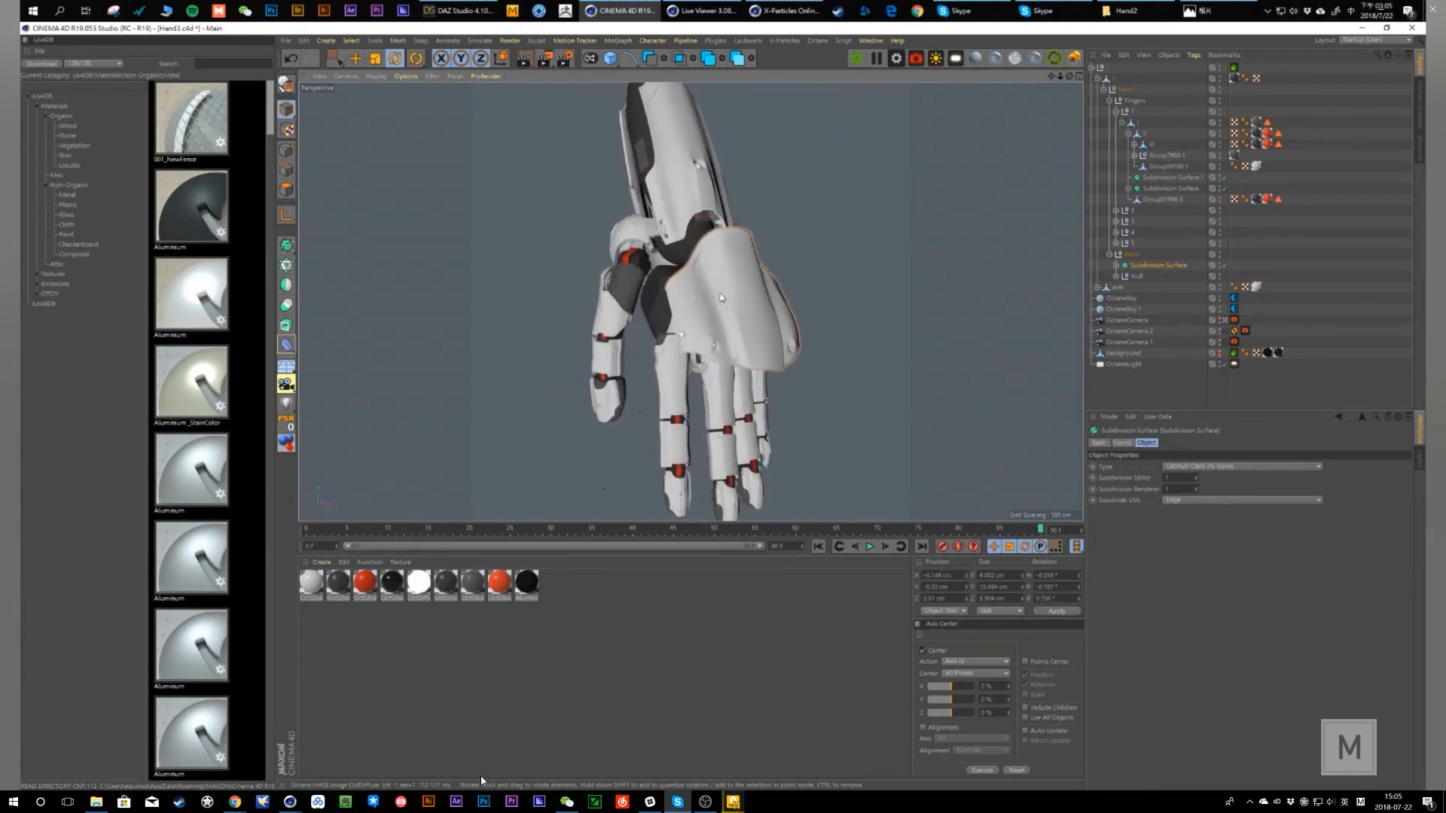
key("ctrl+z")
- Expand the hand cover's Subdivision Surface to its mesh and select the cover again, undoing the last change
left_click(1105, 266)
left_click(1116, 265)
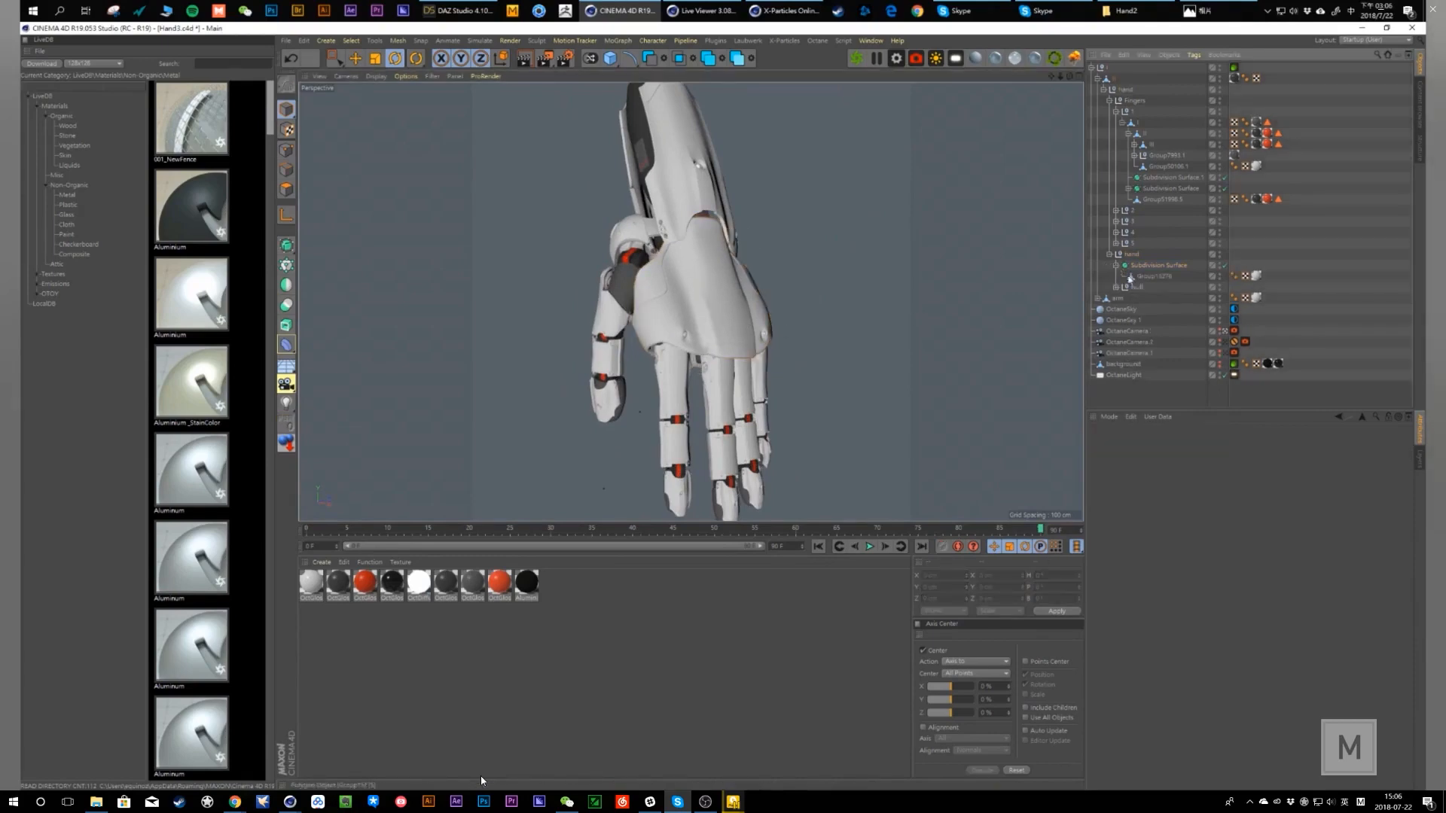
left_click(1137, 276)
left_click(745, 347)
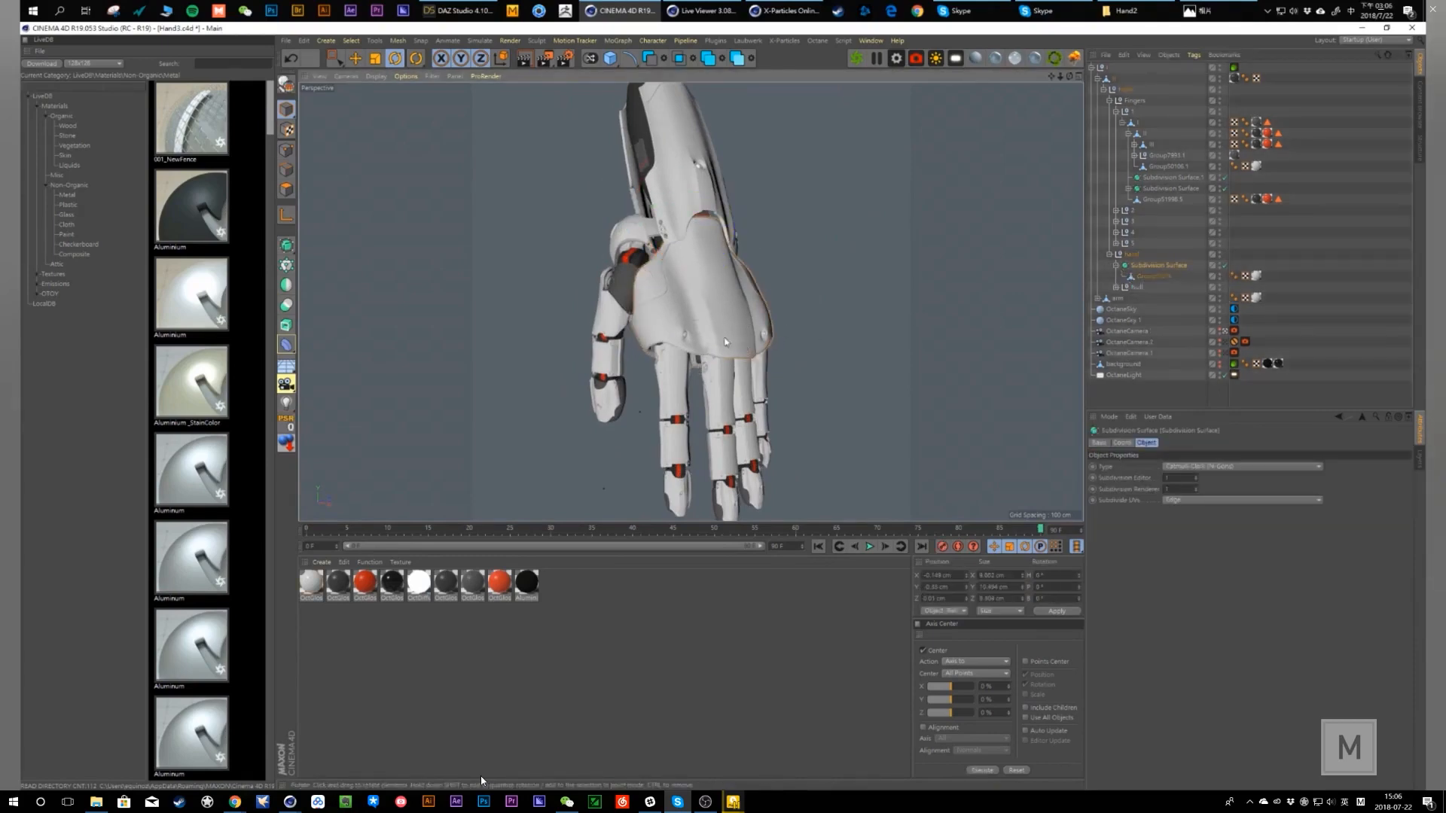
left_click_drag(725, 342, 818, 272, "alt")
key("ctrl+z")
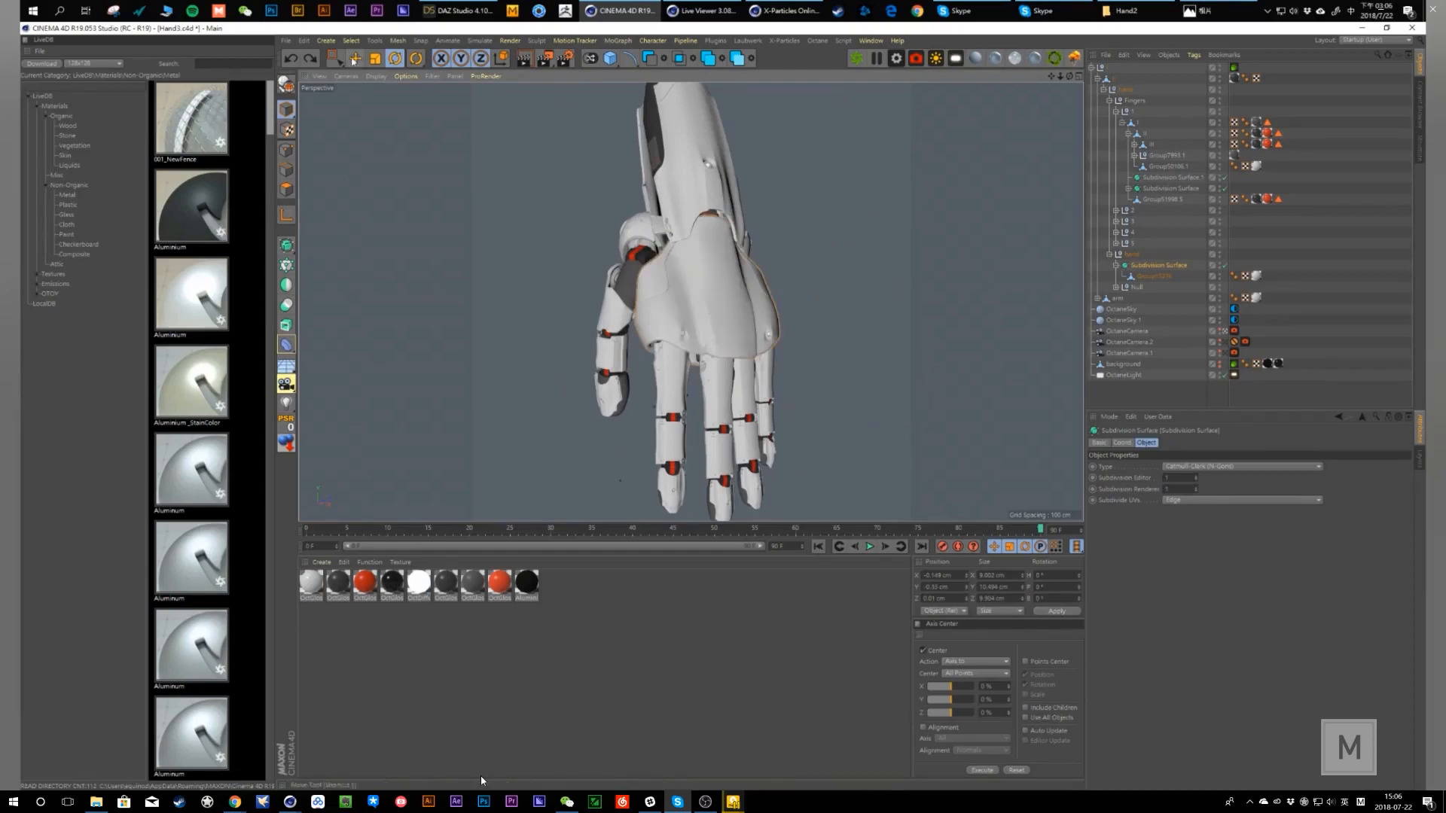
- Move the back-of-hand cover well clear of the hand, view the dark palm structure beneath from another angle, and undo the last change
left_click(354, 58)
left_click_drag(708, 301, 972, 218)
left_click(676, 175)
left_click_drag(688, 246, 820, 284, "alt")
key("ctrl+z")
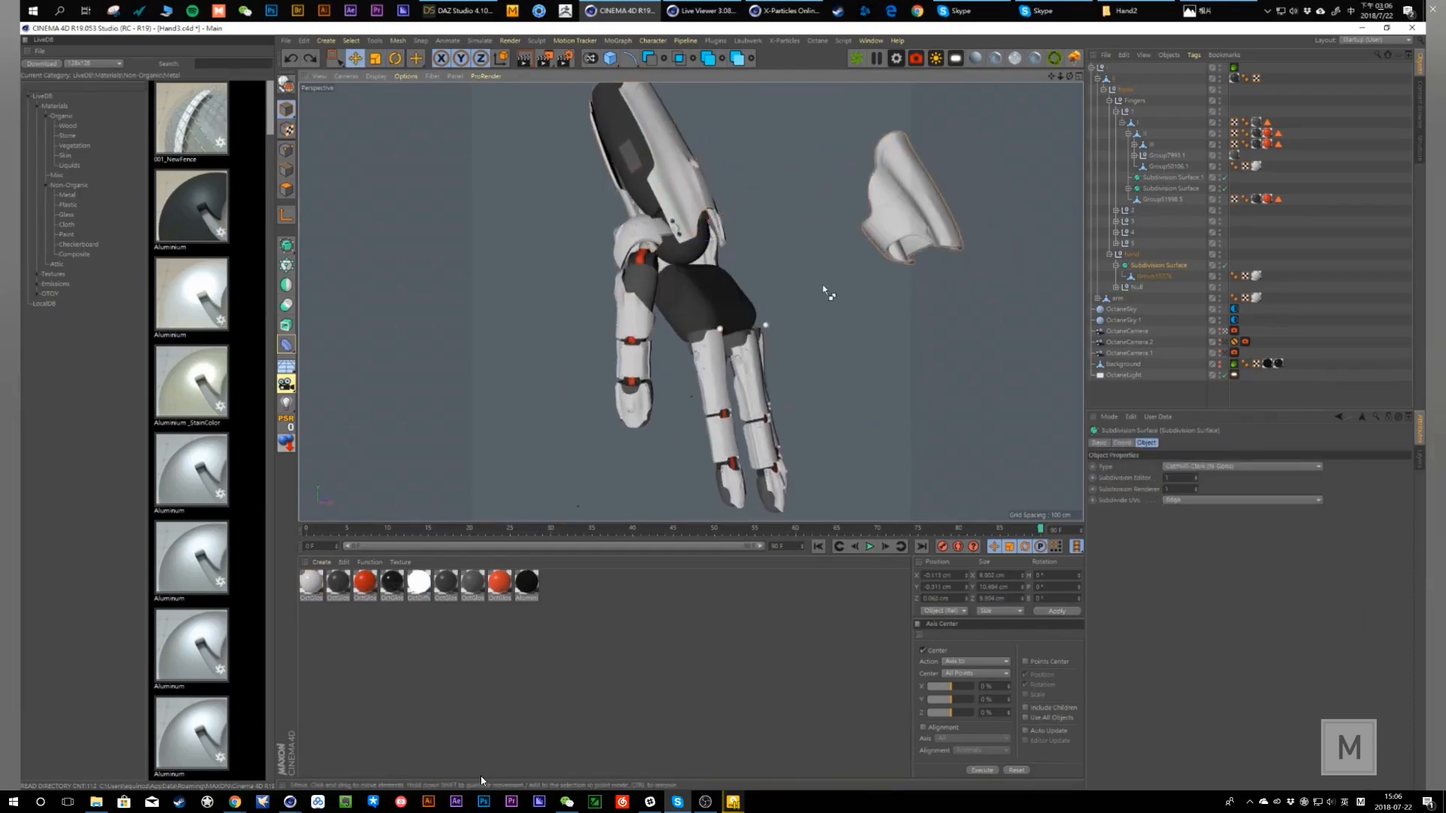
- Undo the move of the back-of-hand cover, clear the selection, and view the reassembled hand from the back
key("ctrl+z")
mouse_move(754, 338)
left_mouse_down("alt")
mouse_move(697, 308)
mouse_move(726, 299)
mouse_move(652, 297)
mouse_move(636, 319)
mouse_move(801, 300)
mouse_move(742, 321)
left_mouse_up("alt")
left_click(1314, 299)
scroll(742, 322, "up", 6)
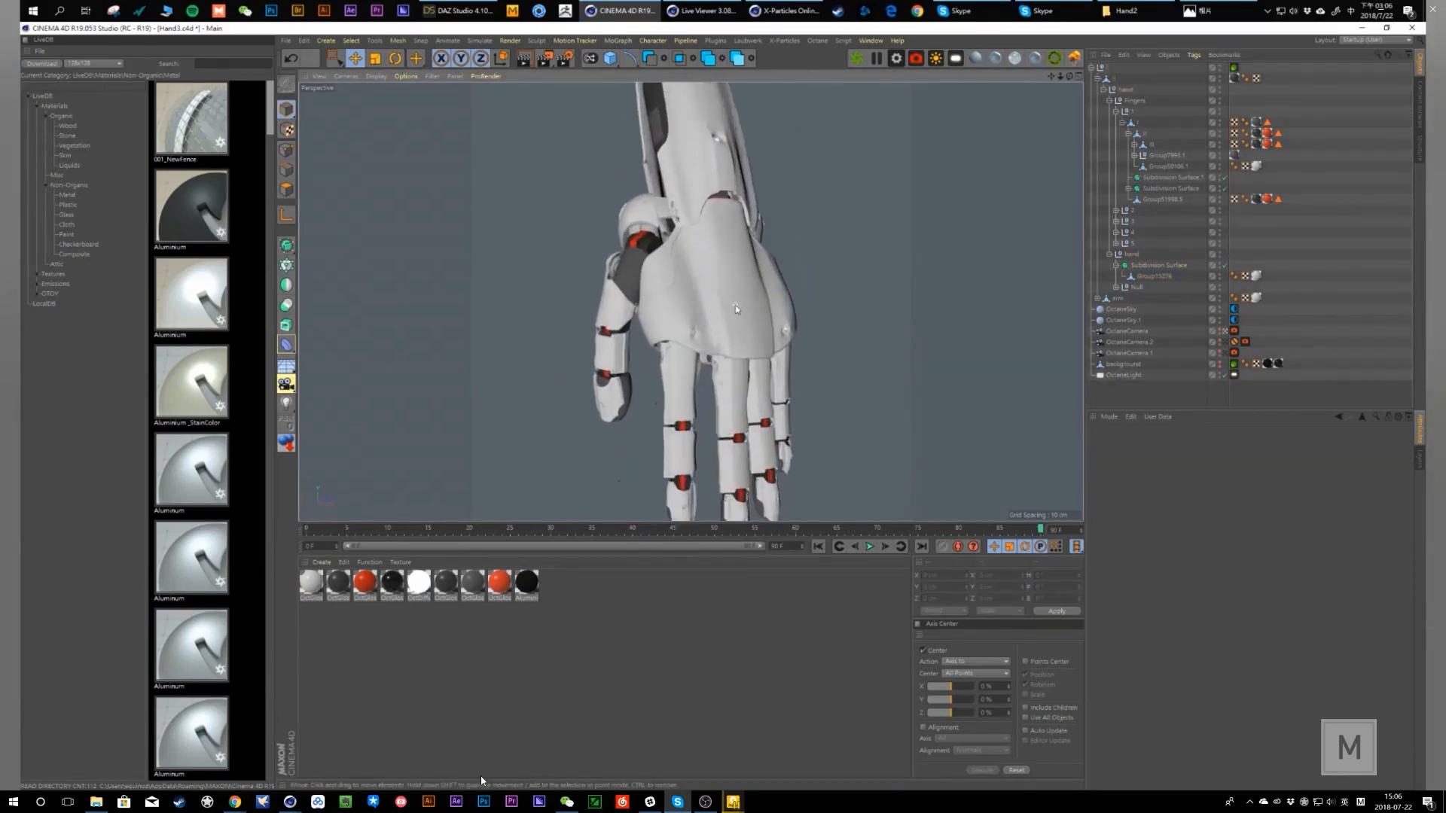
scroll(645, 356, "up", 2)
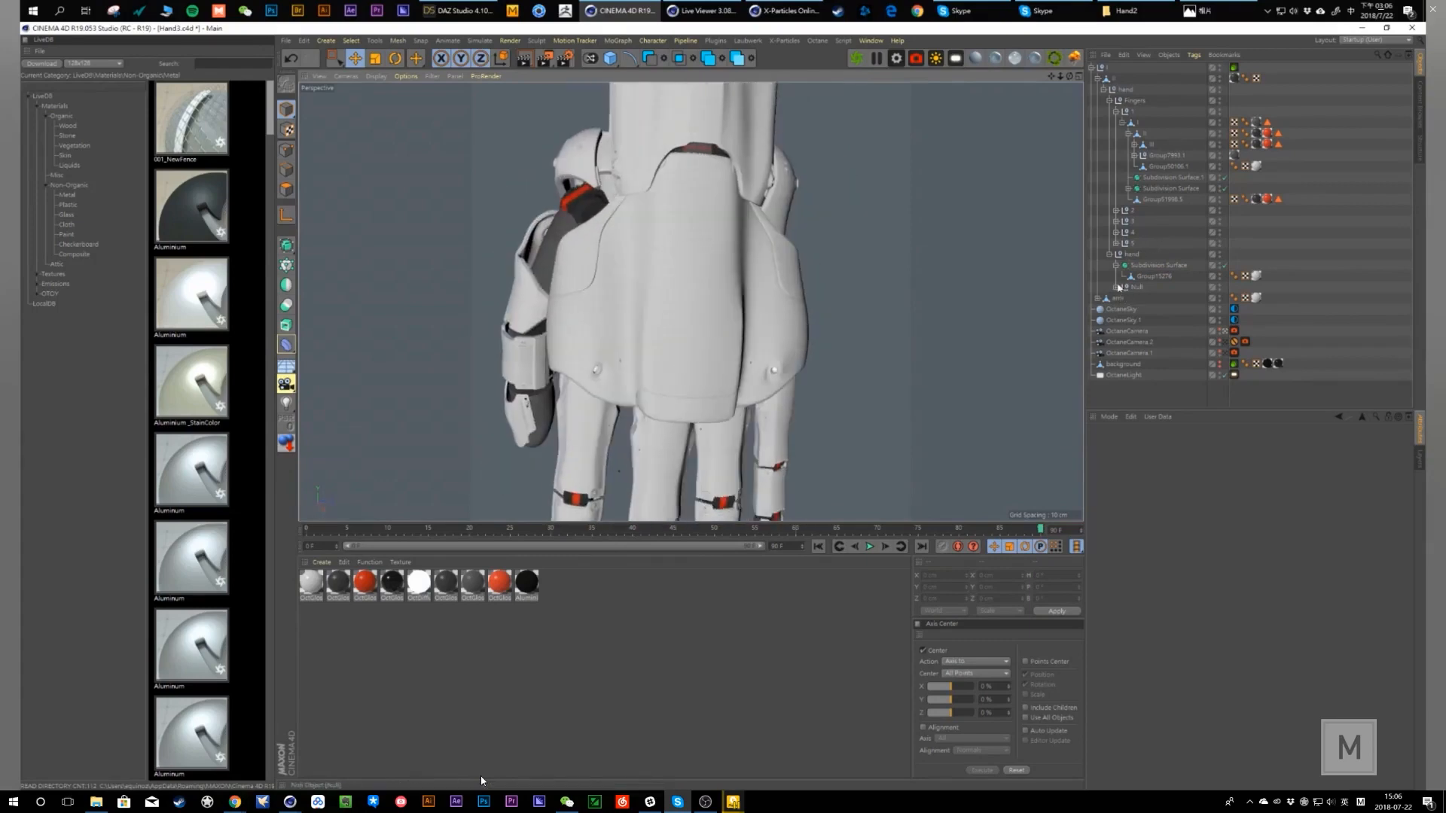
- Expand the null inside the hand group and examine the robotic hand's palm and fingers from the front and the side
left_click(1116, 287)
scroll(668, 420, "down", 5)
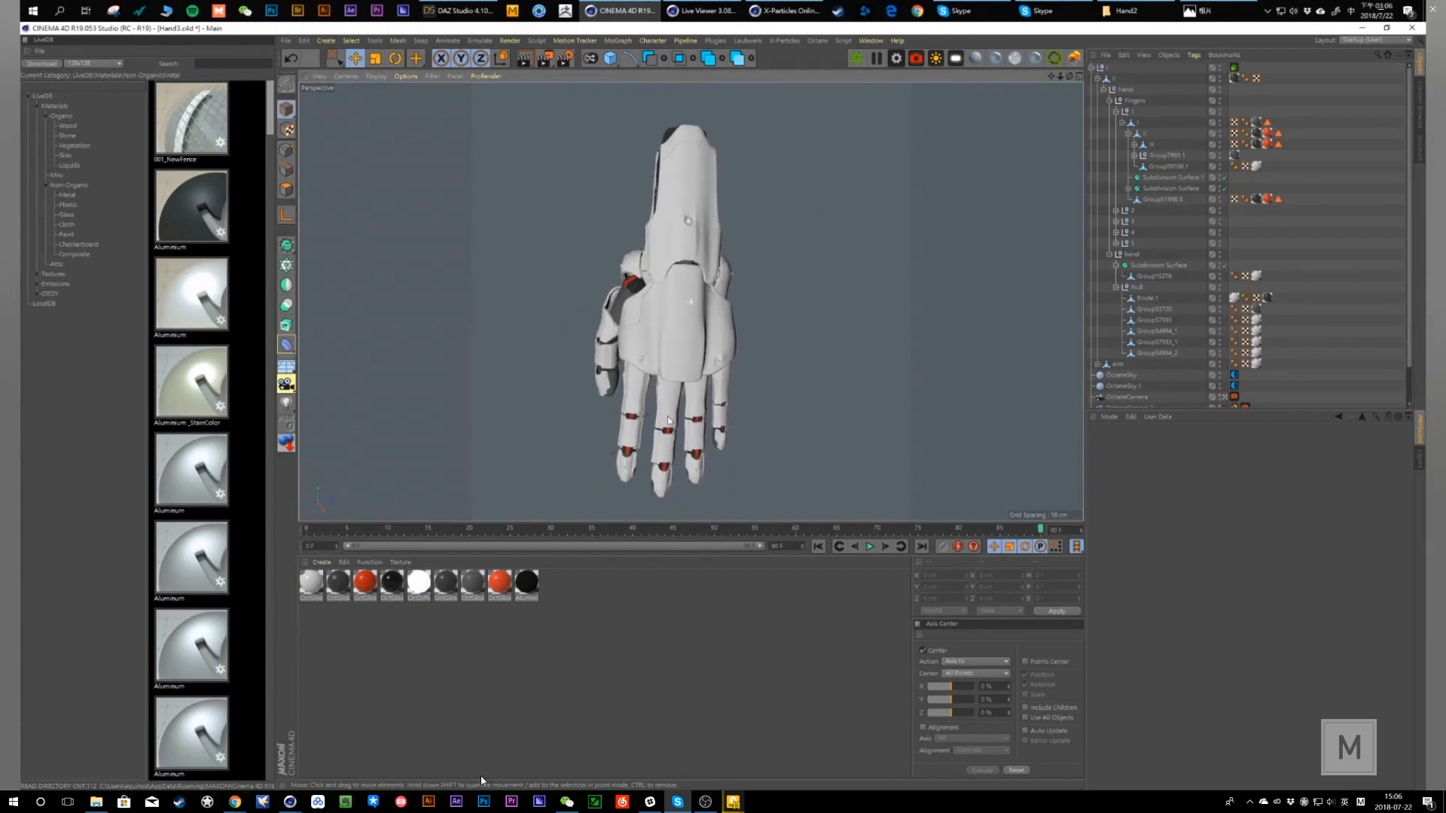
left_click_drag(668, 420, 980, 324, "alt")
scroll(665, 395, "up", 4)
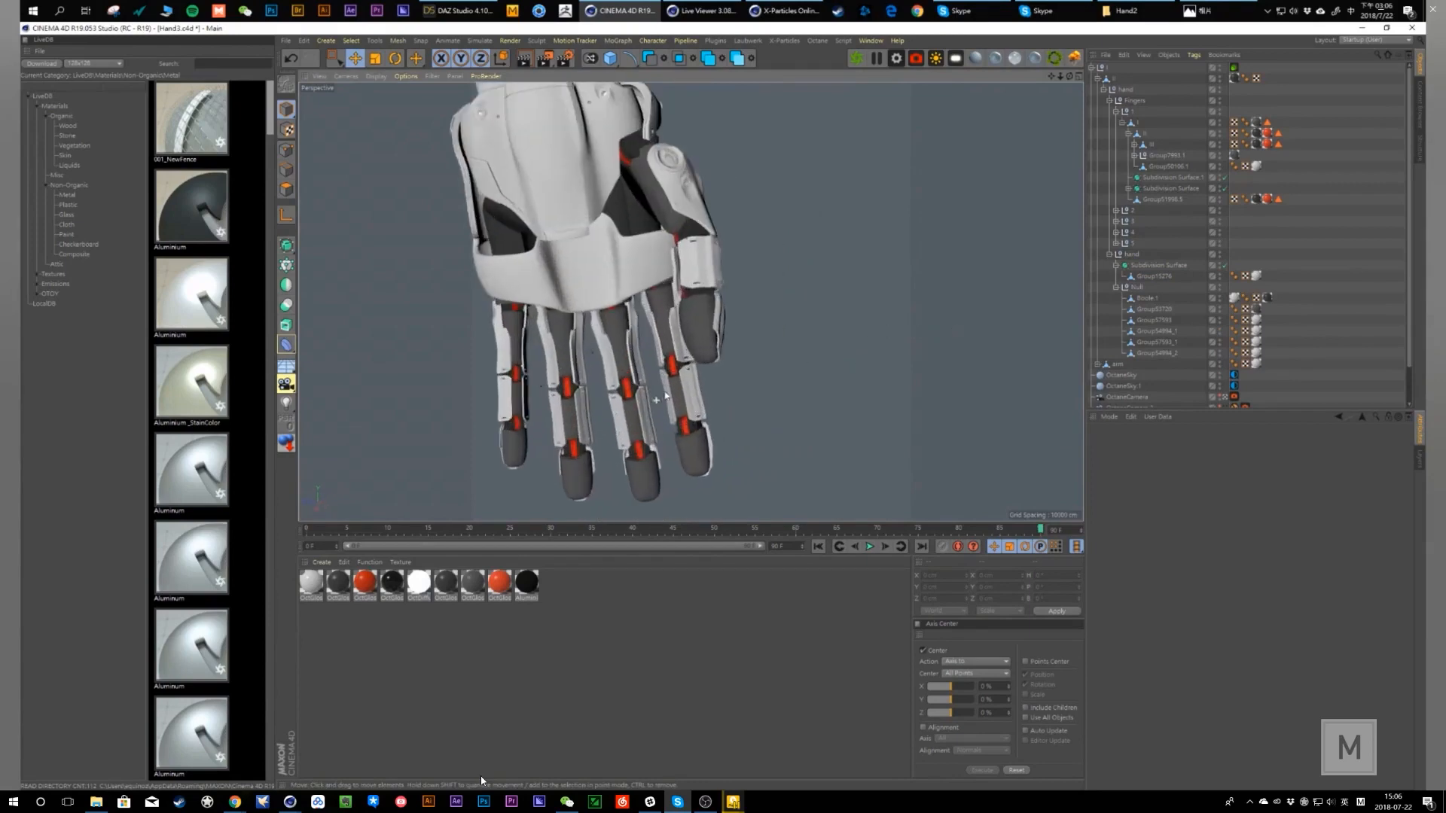
scroll(656, 400, "up", 4)
left_click_drag(706, 385, 580, 433, "alt")
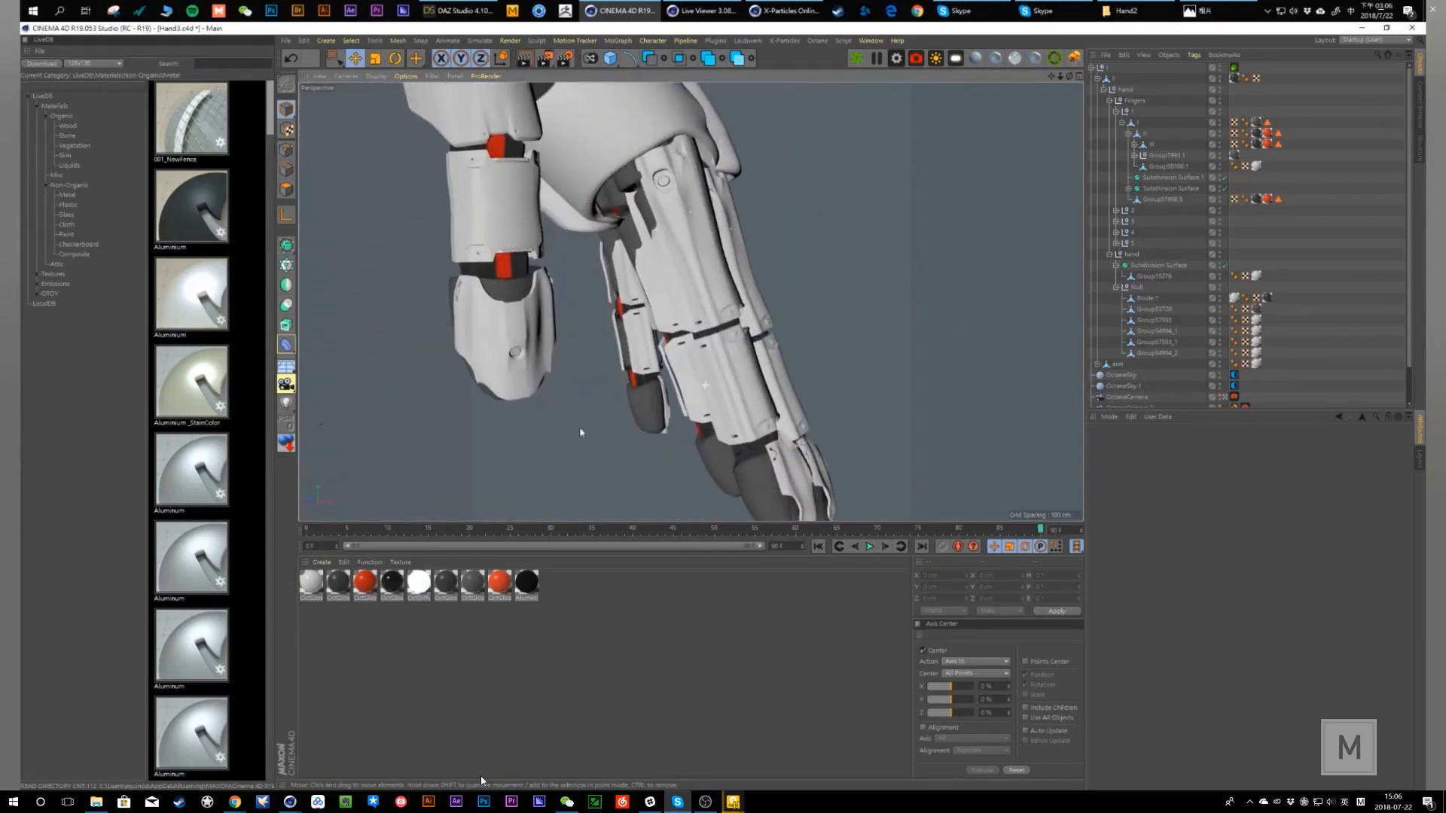
- Select finger group 2 and rotate the whole finger at its base
left_click(1125, 211)
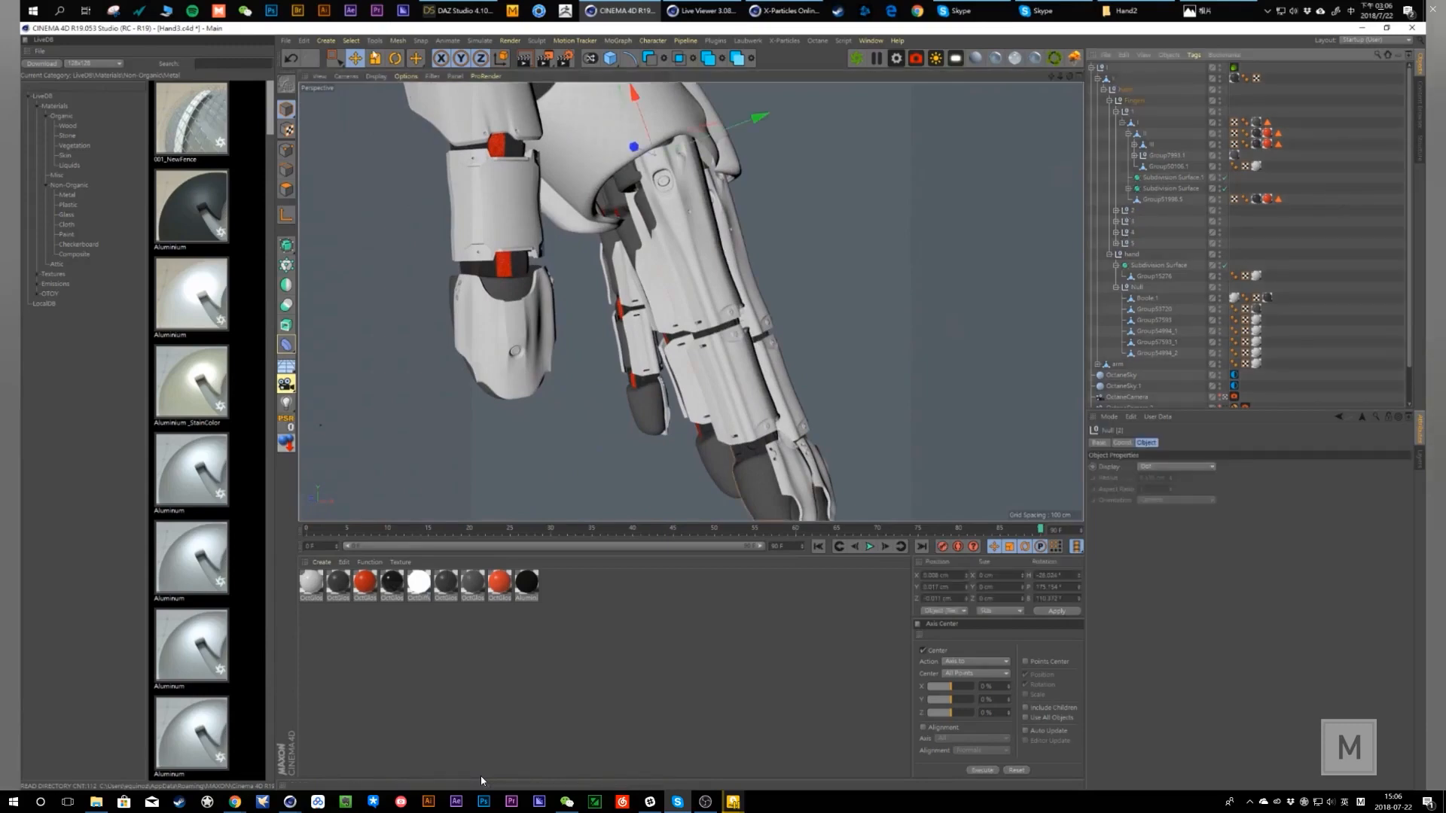
left_click(395, 58)
scroll(674, 404, "down", 5)
left_click_drag(674, 399, 700, 384, "alt")
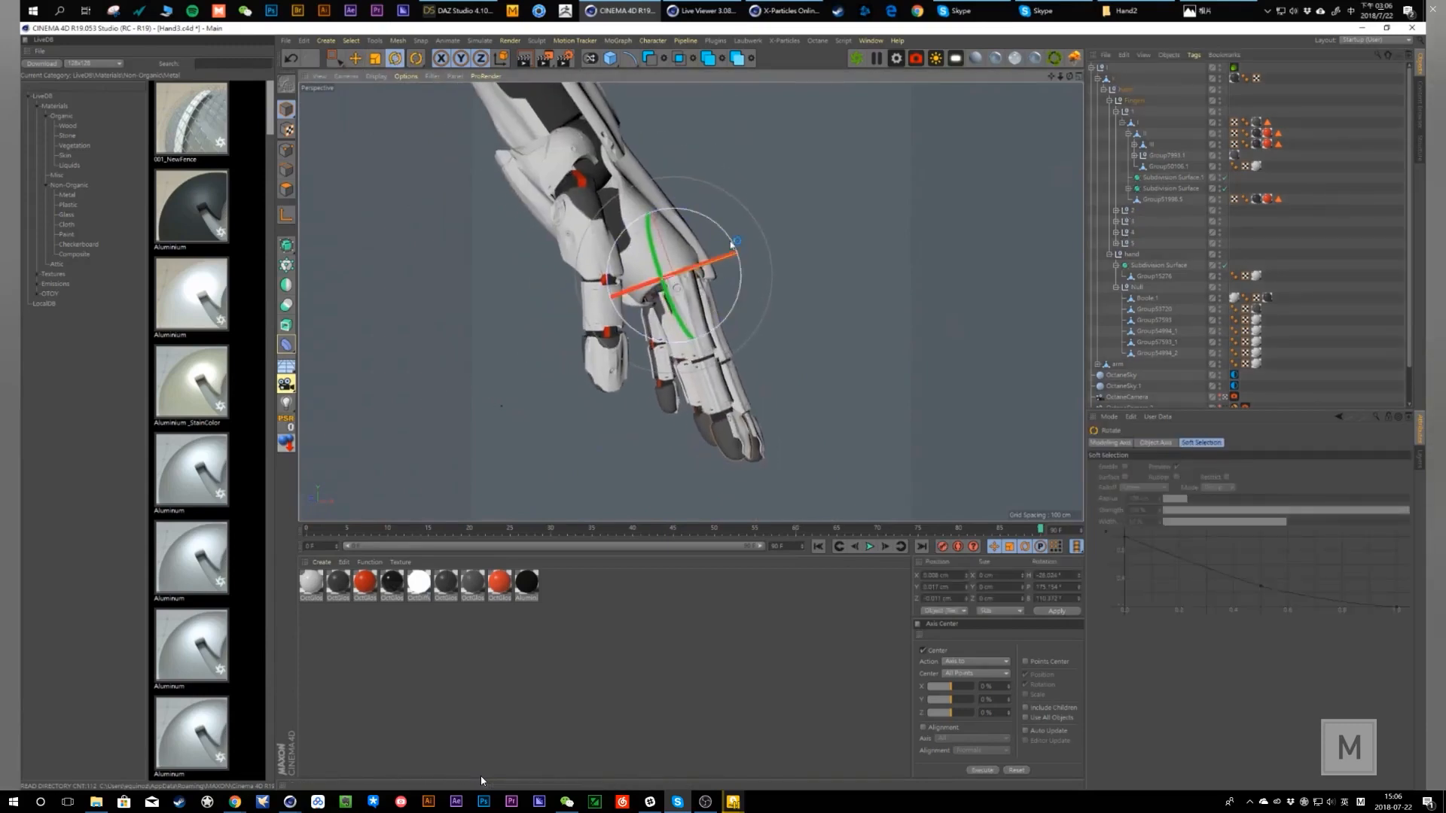
left_click_drag(731, 245, 531, 351)
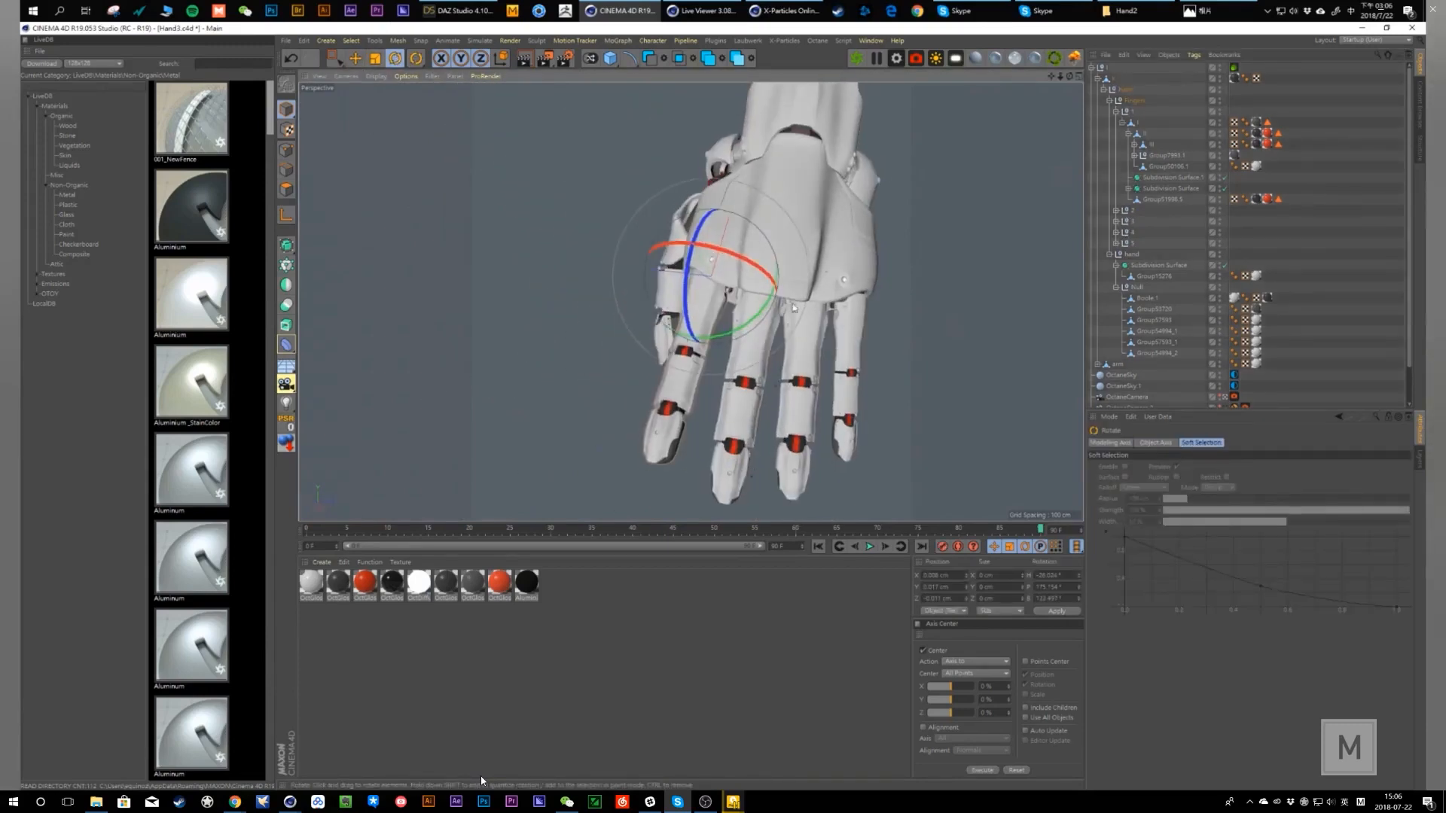
- Rotate finger group 3 at its base, and bend its middle segment to about -42° bank
left_click(1128, 221)
left_click_drag(765, 308, 856, 353)
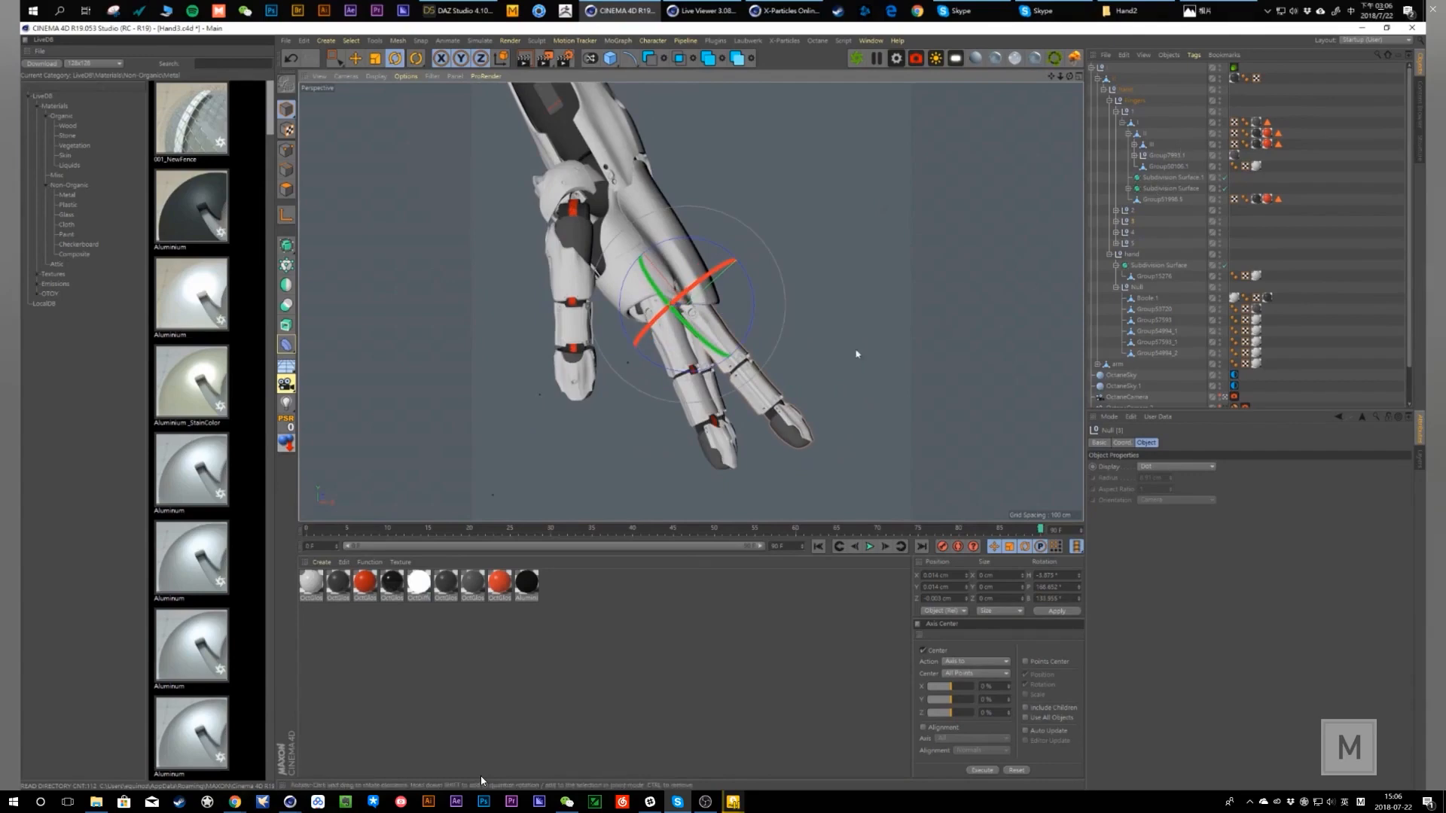
left_click(1117, 222)
left_click(1135, 243)
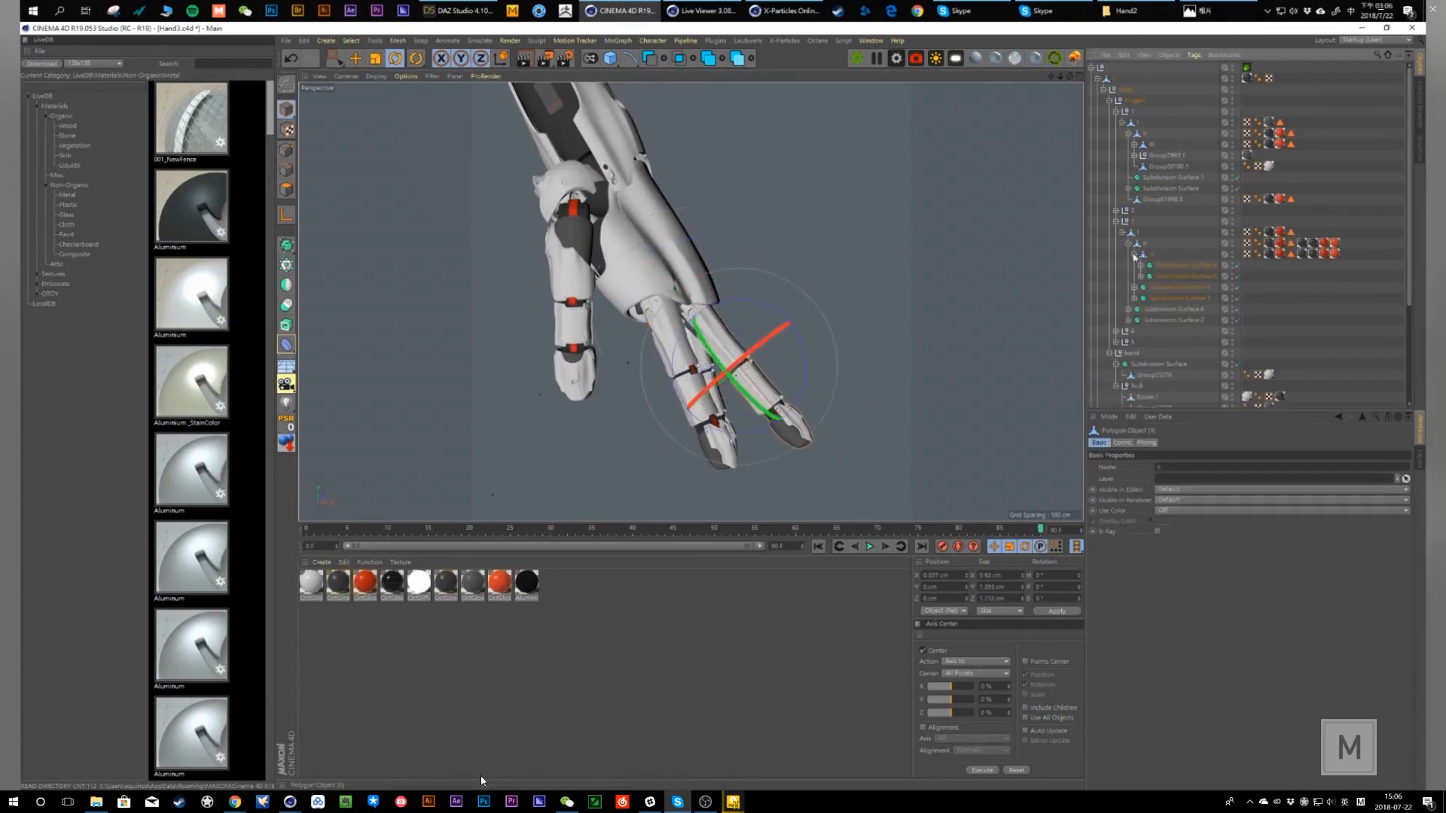
left_click_drag(804, 344, 772, 401)
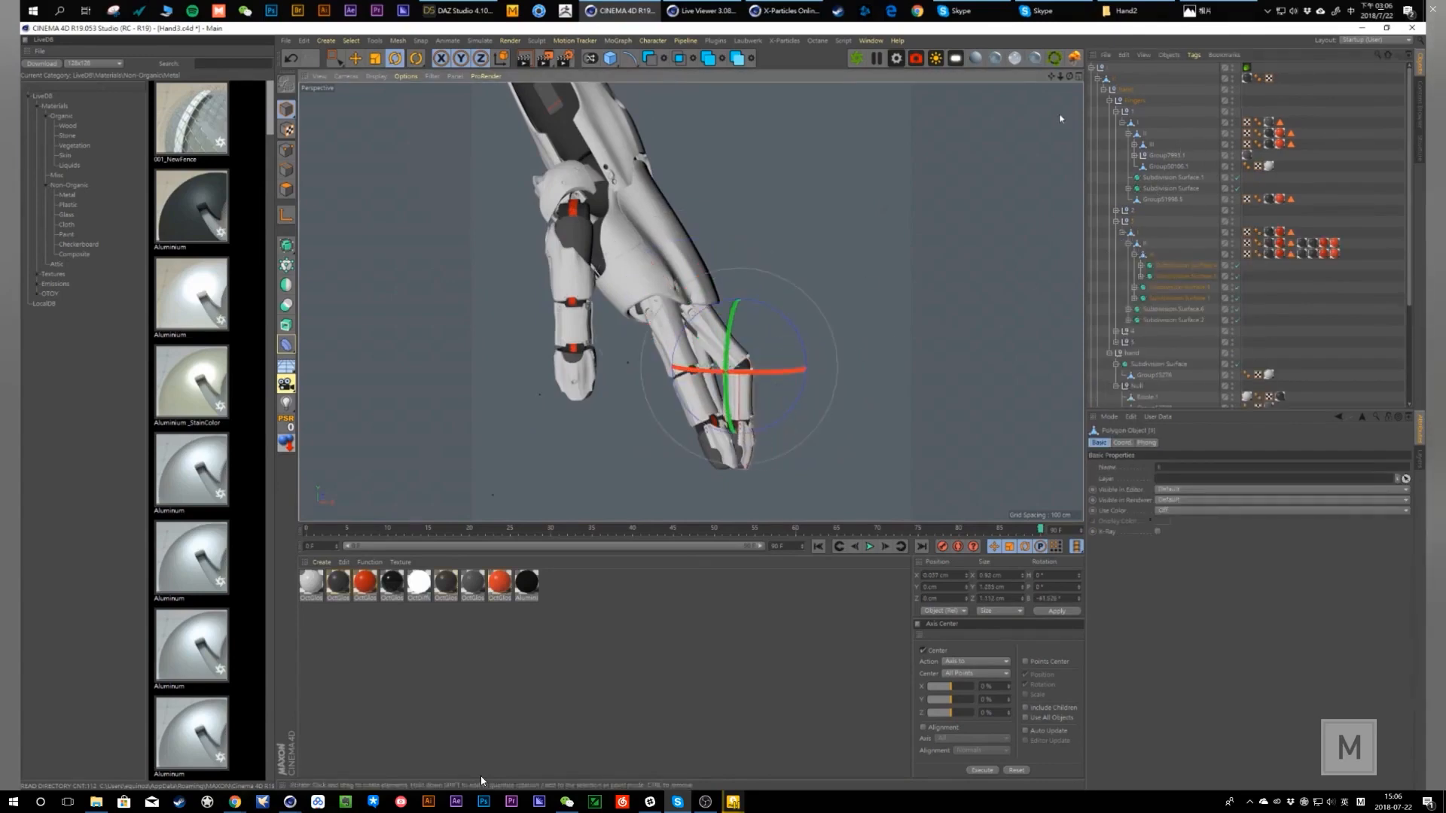
- Bend the same finger's tip segment to about 66° bank, and expand finger group 4 before clearing the selection
left_click_drag(1070, 77, 994, 69)
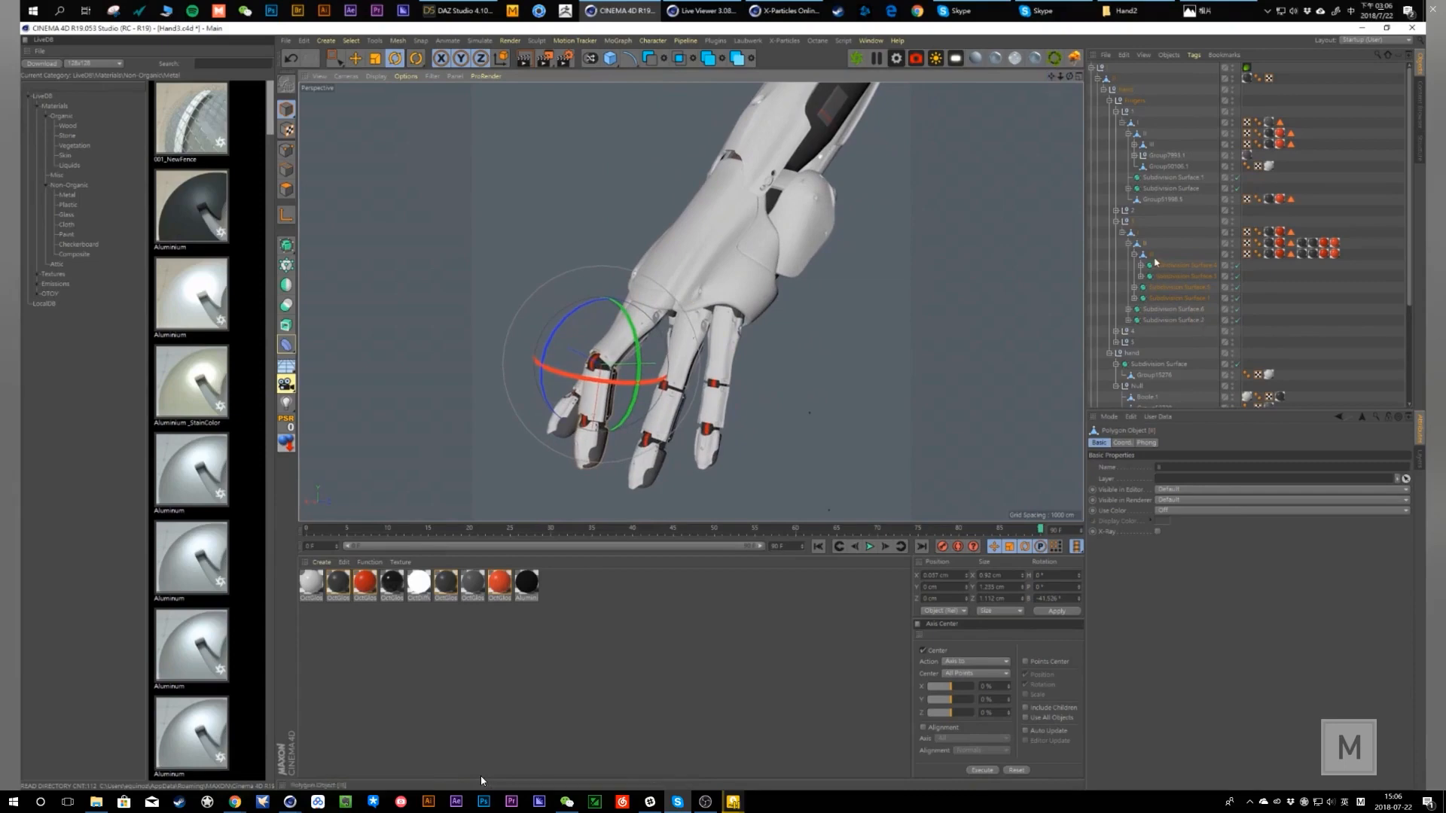
left_click(1152, 257)
left_click_drag(548, 393, 544, 421)
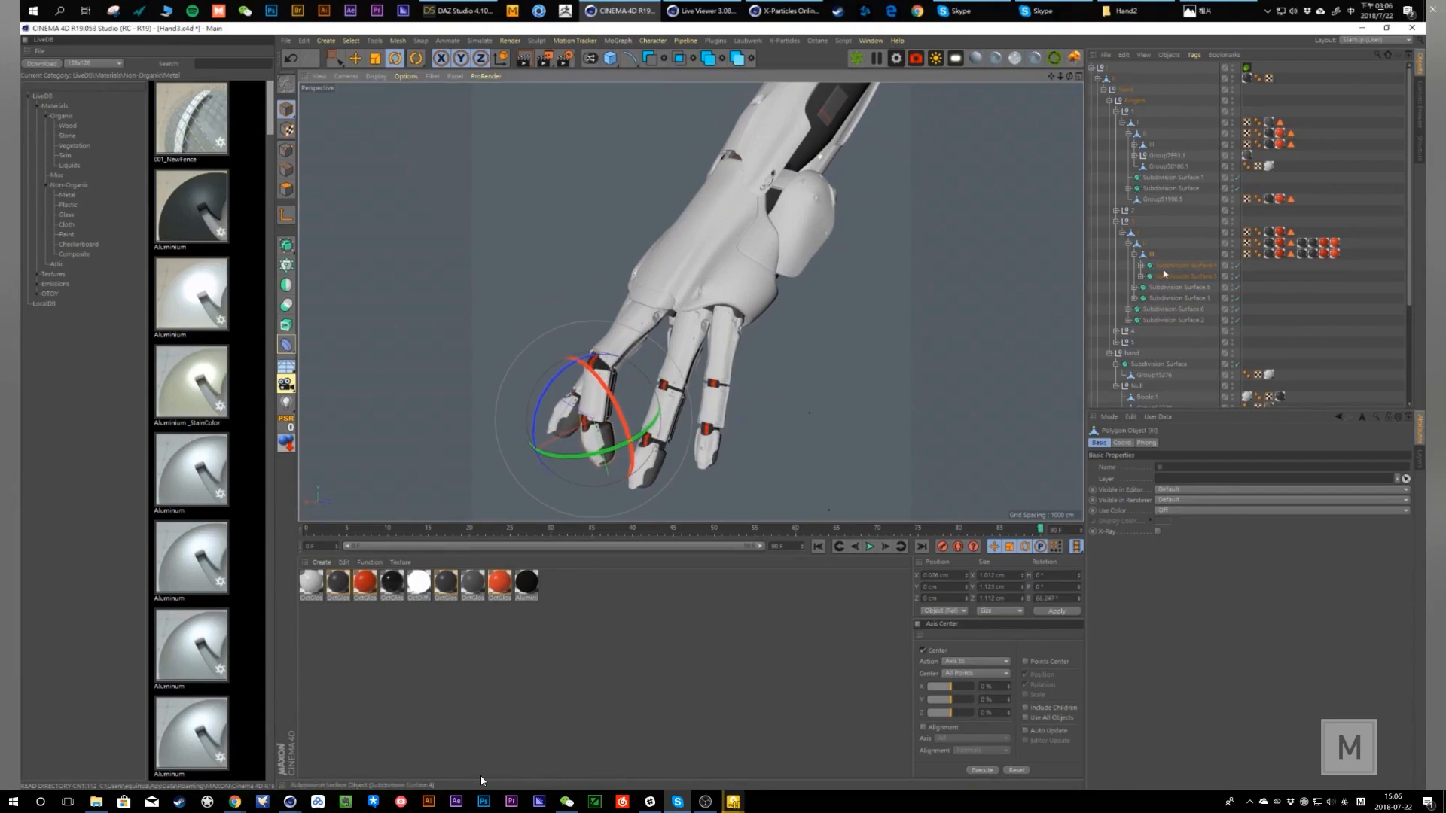
left_click(1116, 330)
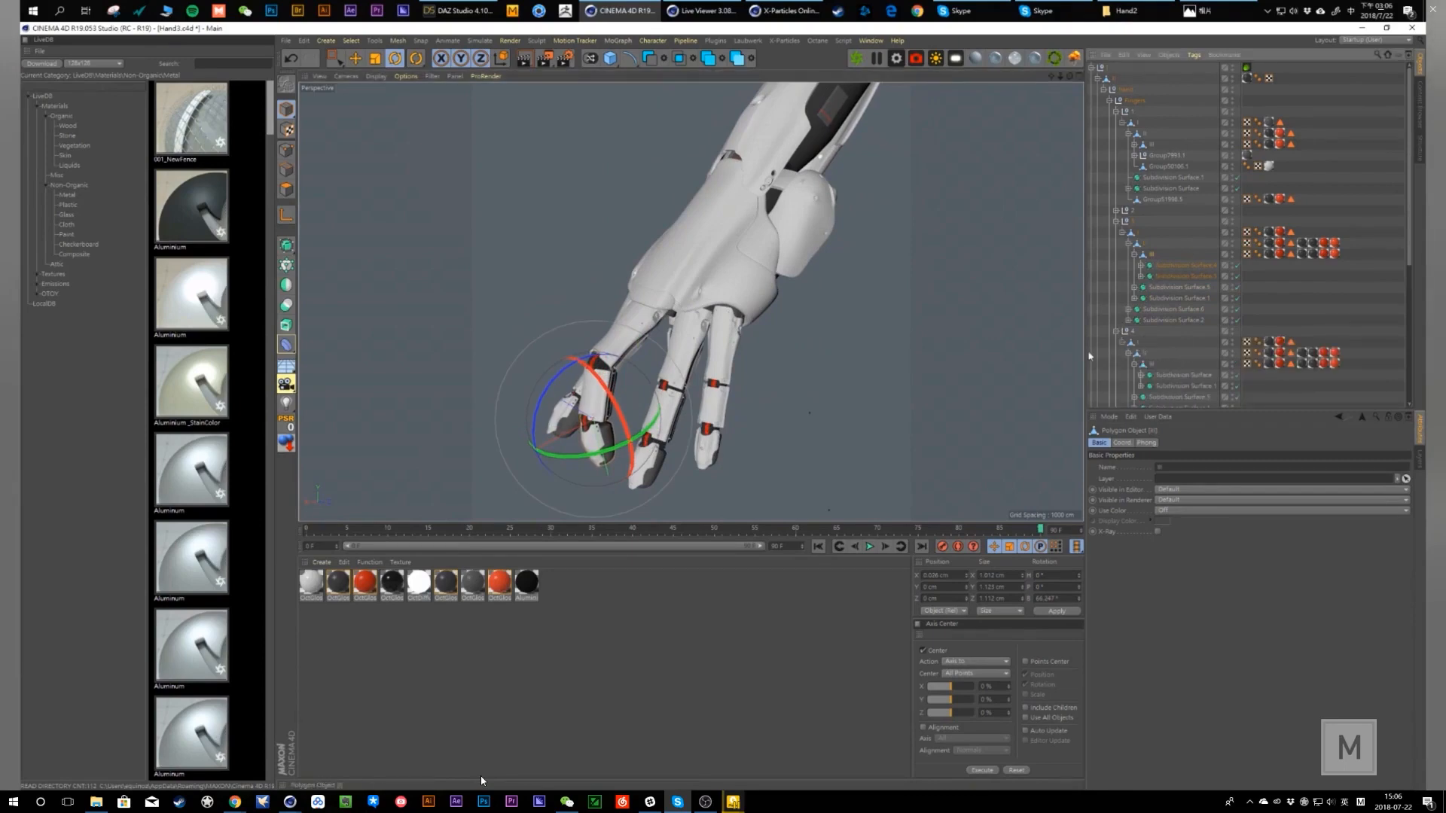
left_click_drag(1060, 78, 1060, 81)
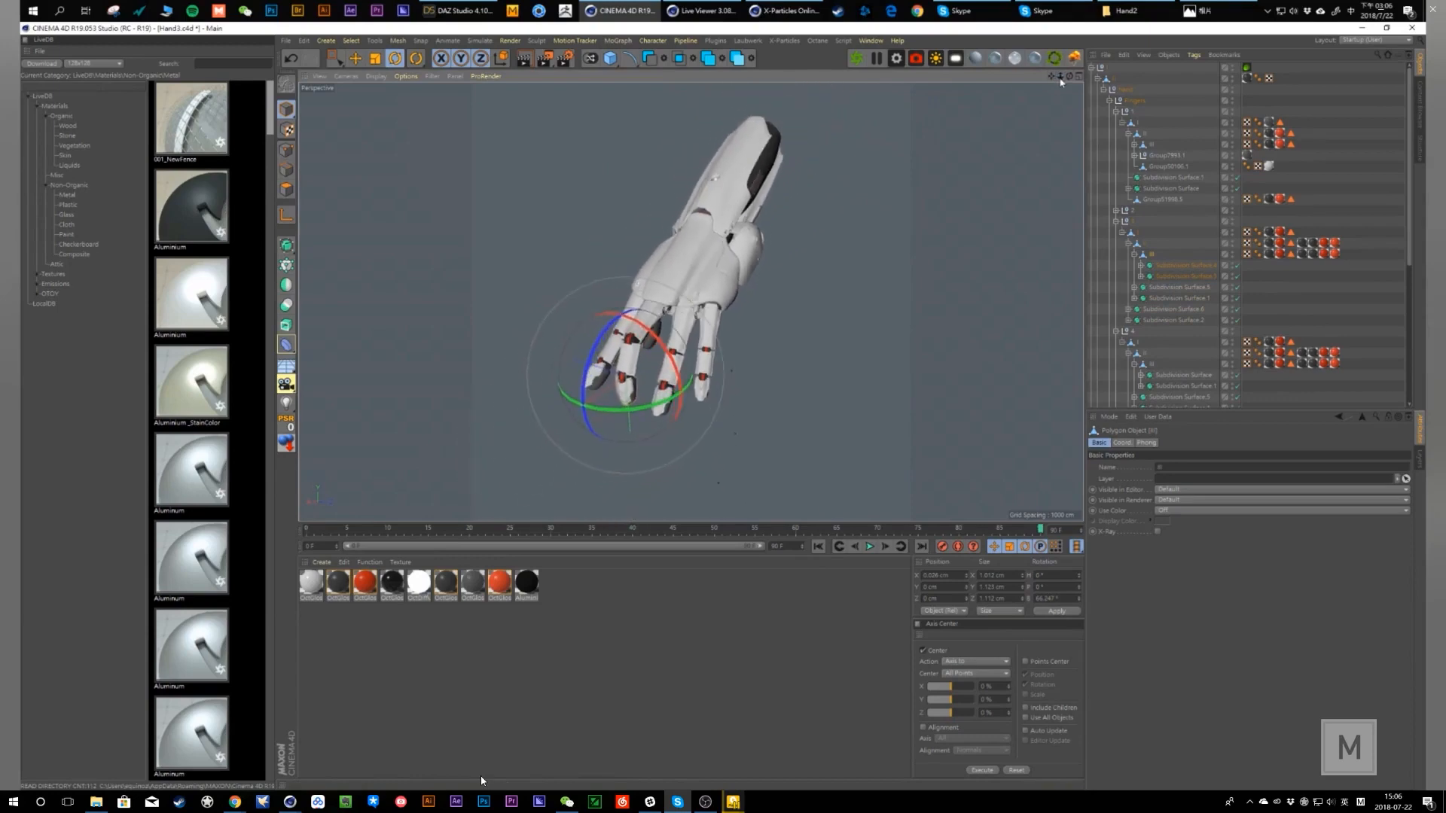
left_click(356, 59)
left_click(1298, 178)
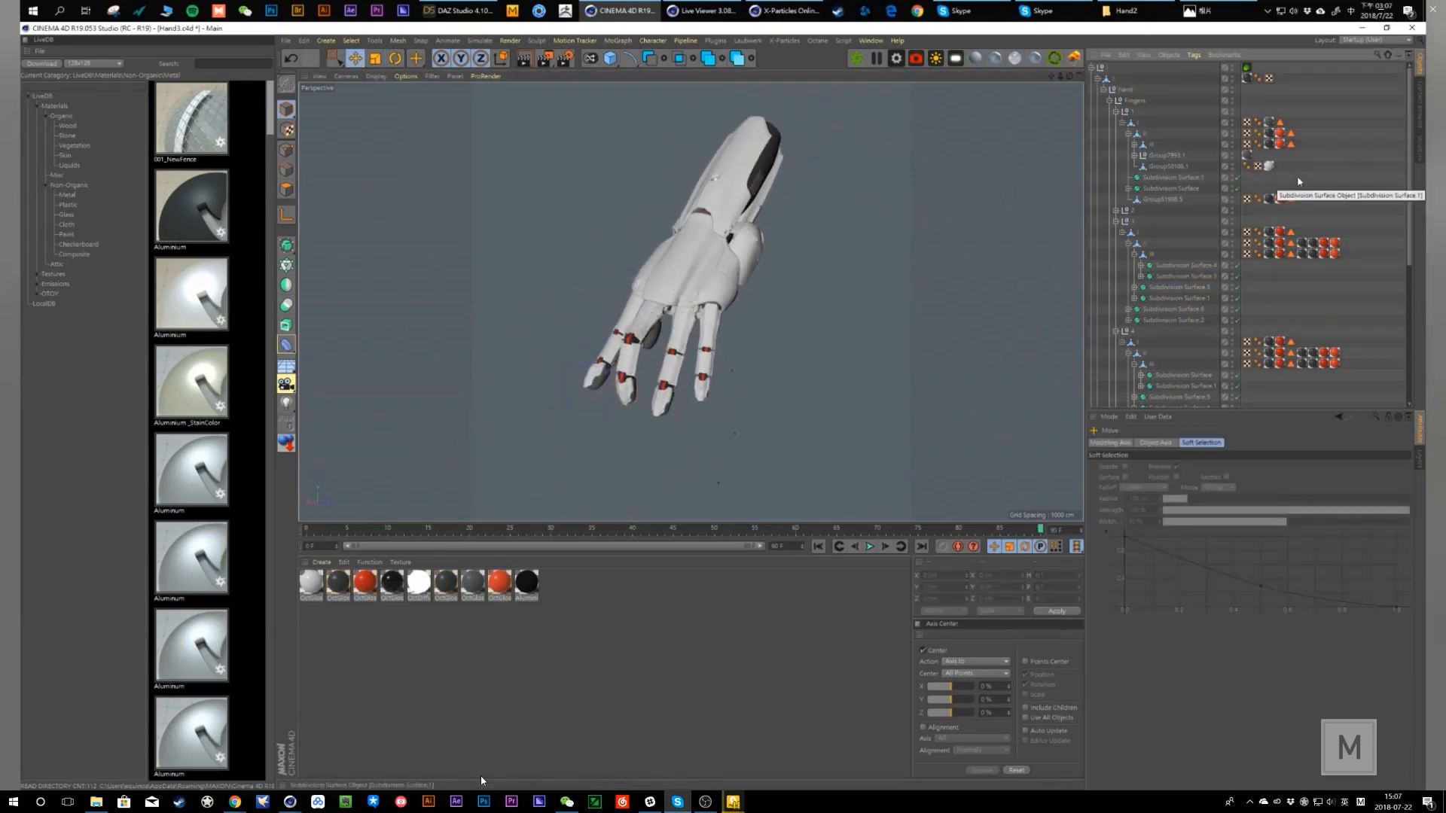
- Switch to File Explorer, go up from Hand2 to the OPPO X project folder, and look through its folders and scene files
left_click(1127, 11)
left_click(900, 451)
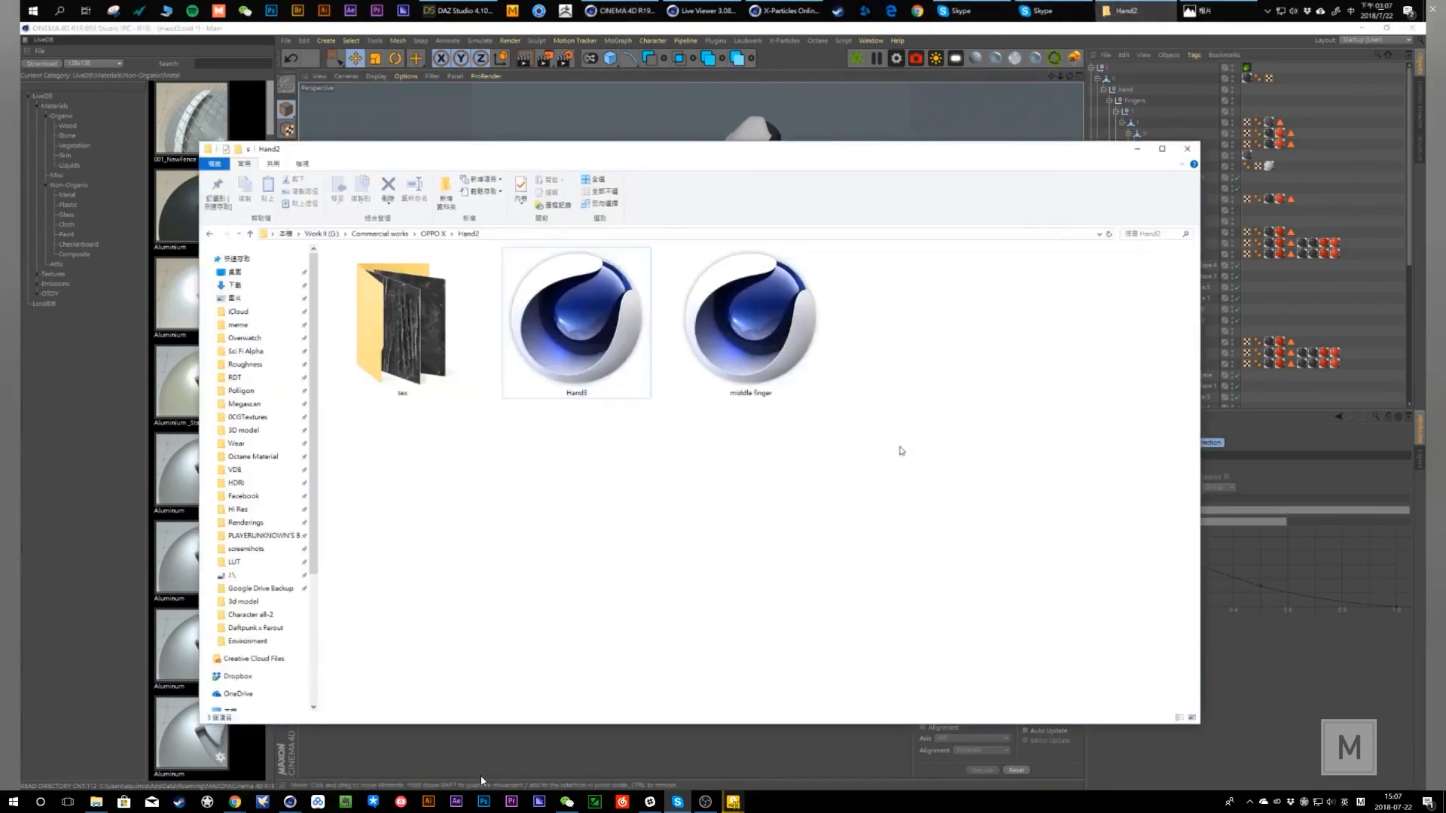
left_click(434, 233)
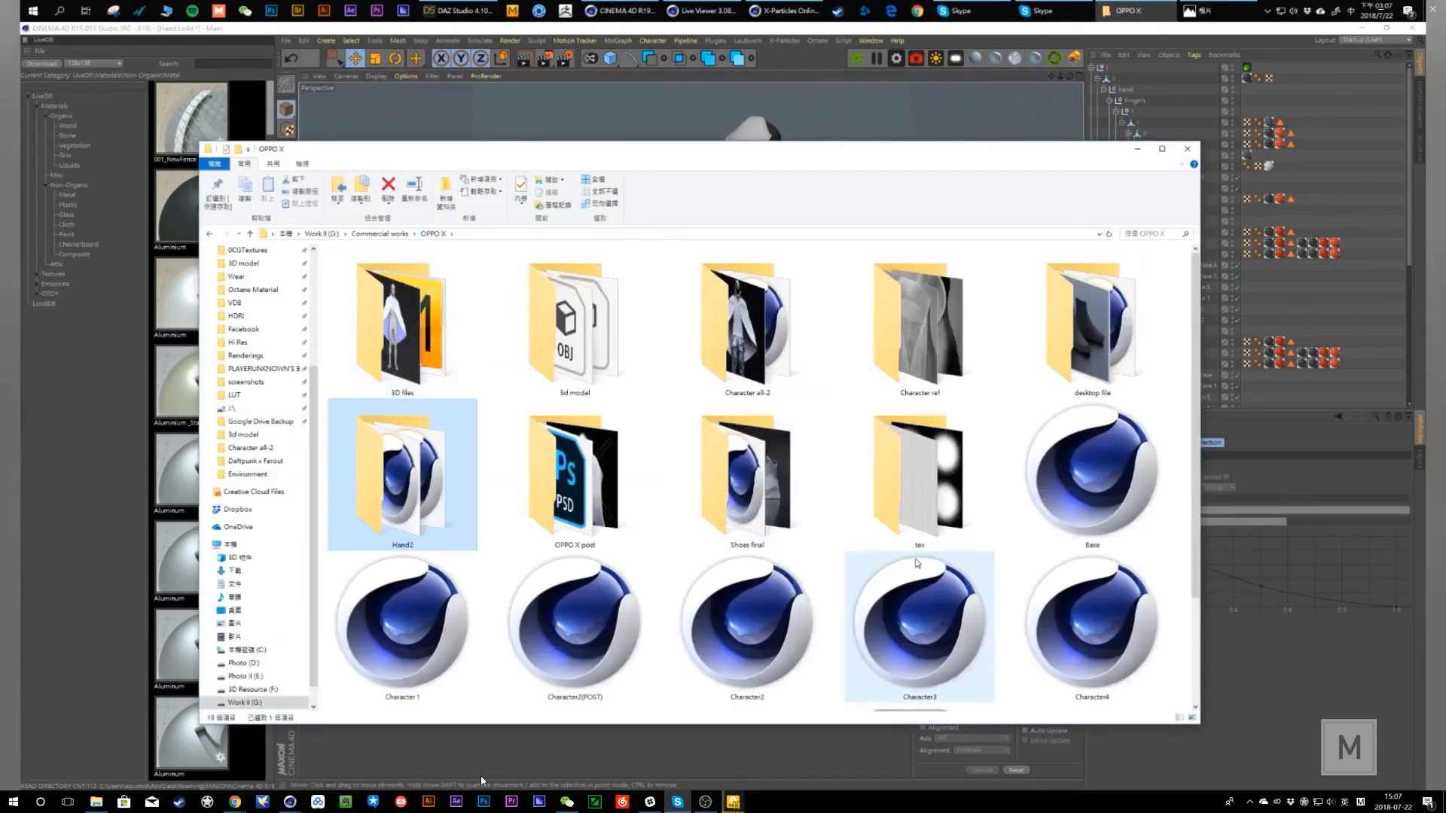
left_click(975, 527)
scroll(975, 527, "down", 2)
scroll(979, 525, "up", 2)
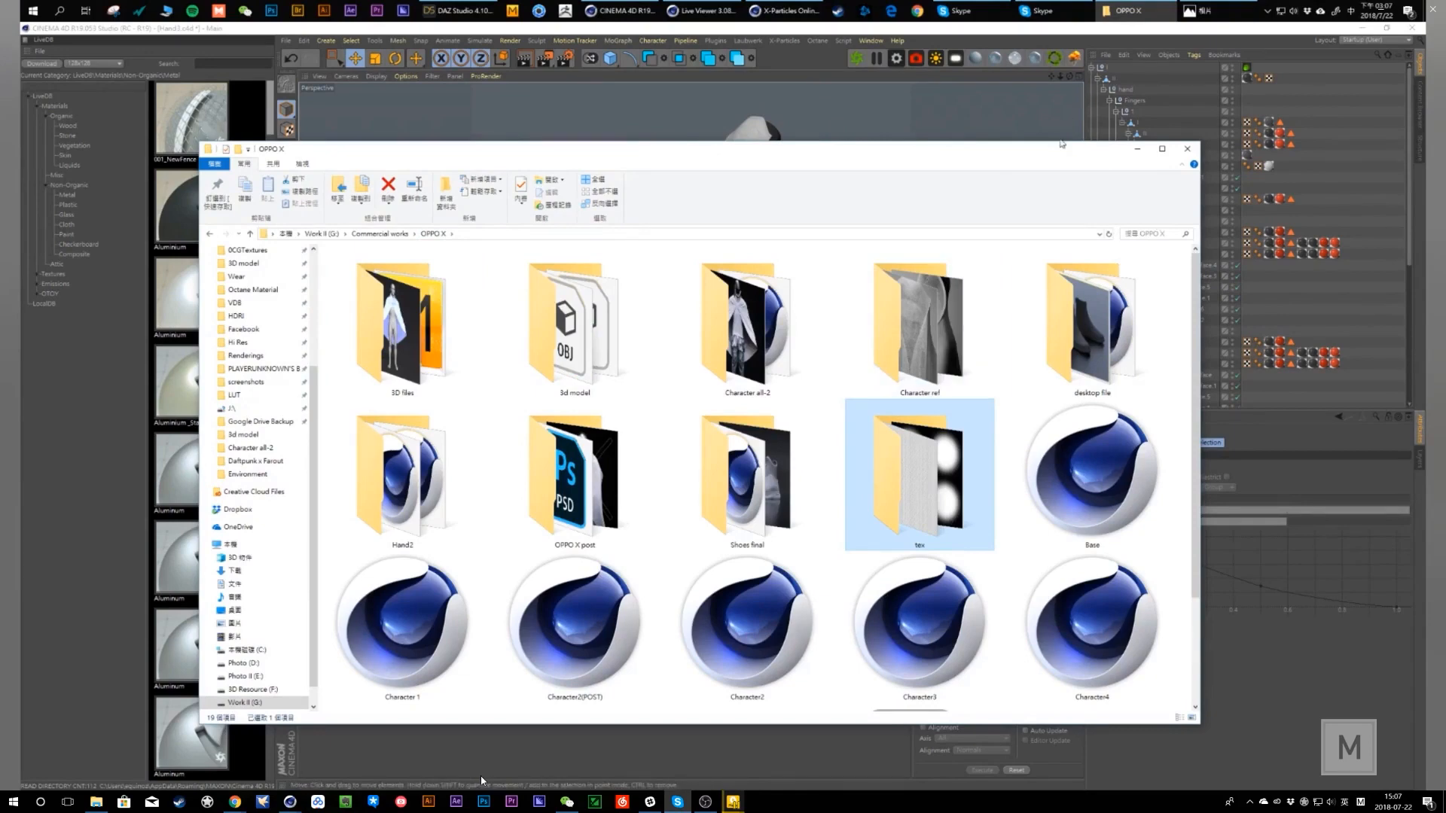
left_click(1139, 150)
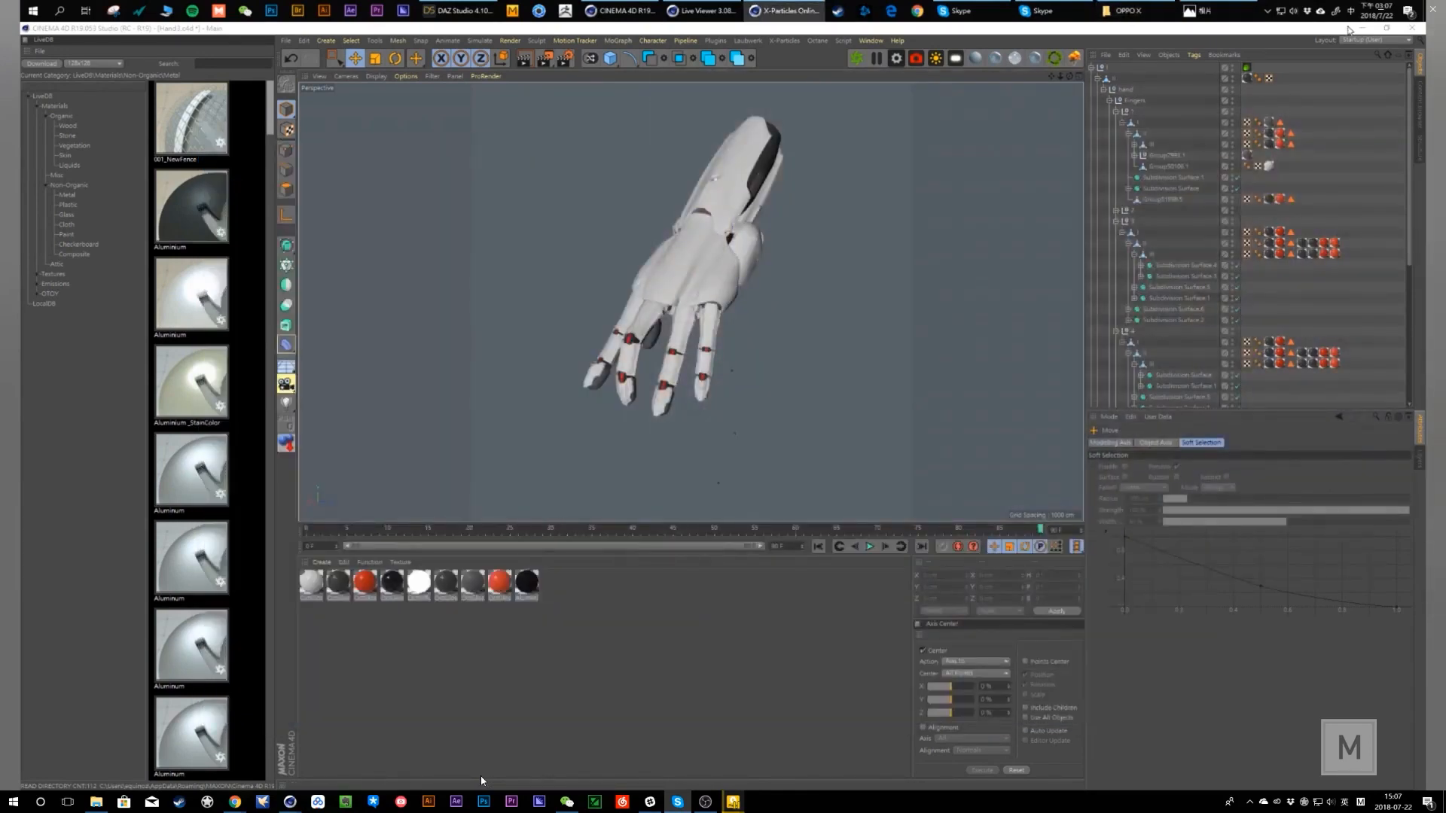
- Switch to the Skype call and bring its full window to the front
mouse_move(346, 425)
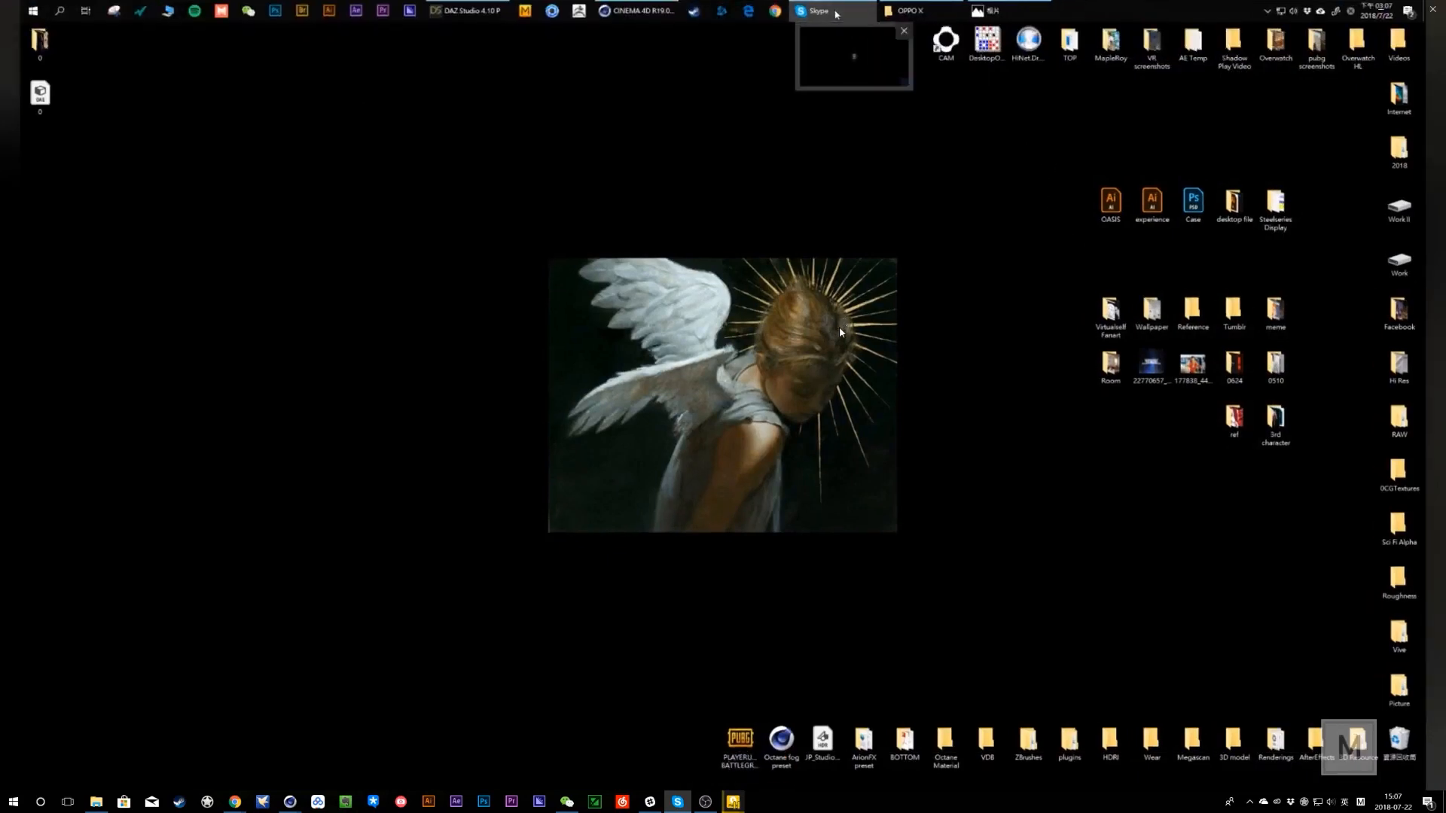
mouse_move(650, 801)
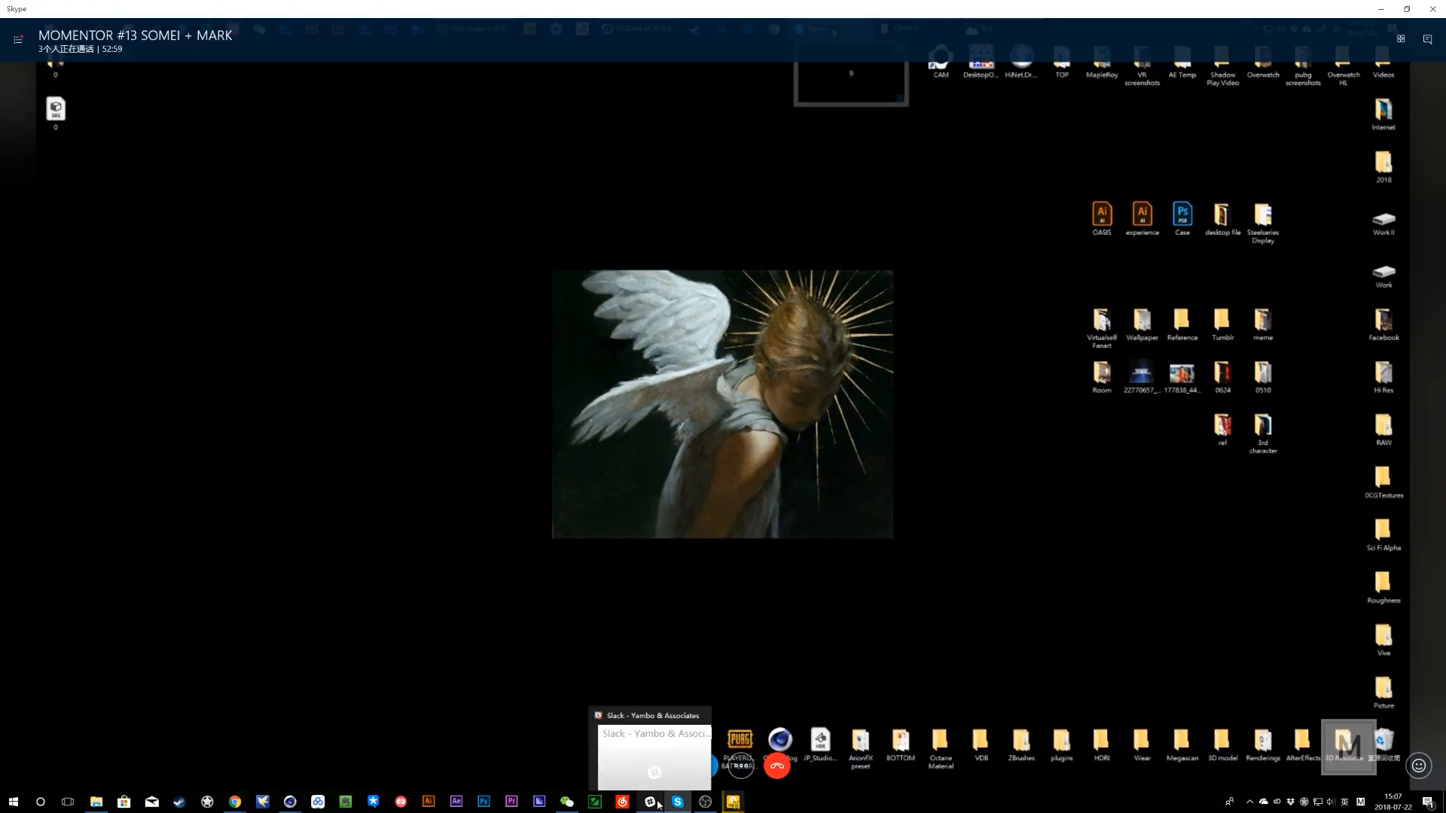
mouse_move(646, 748)
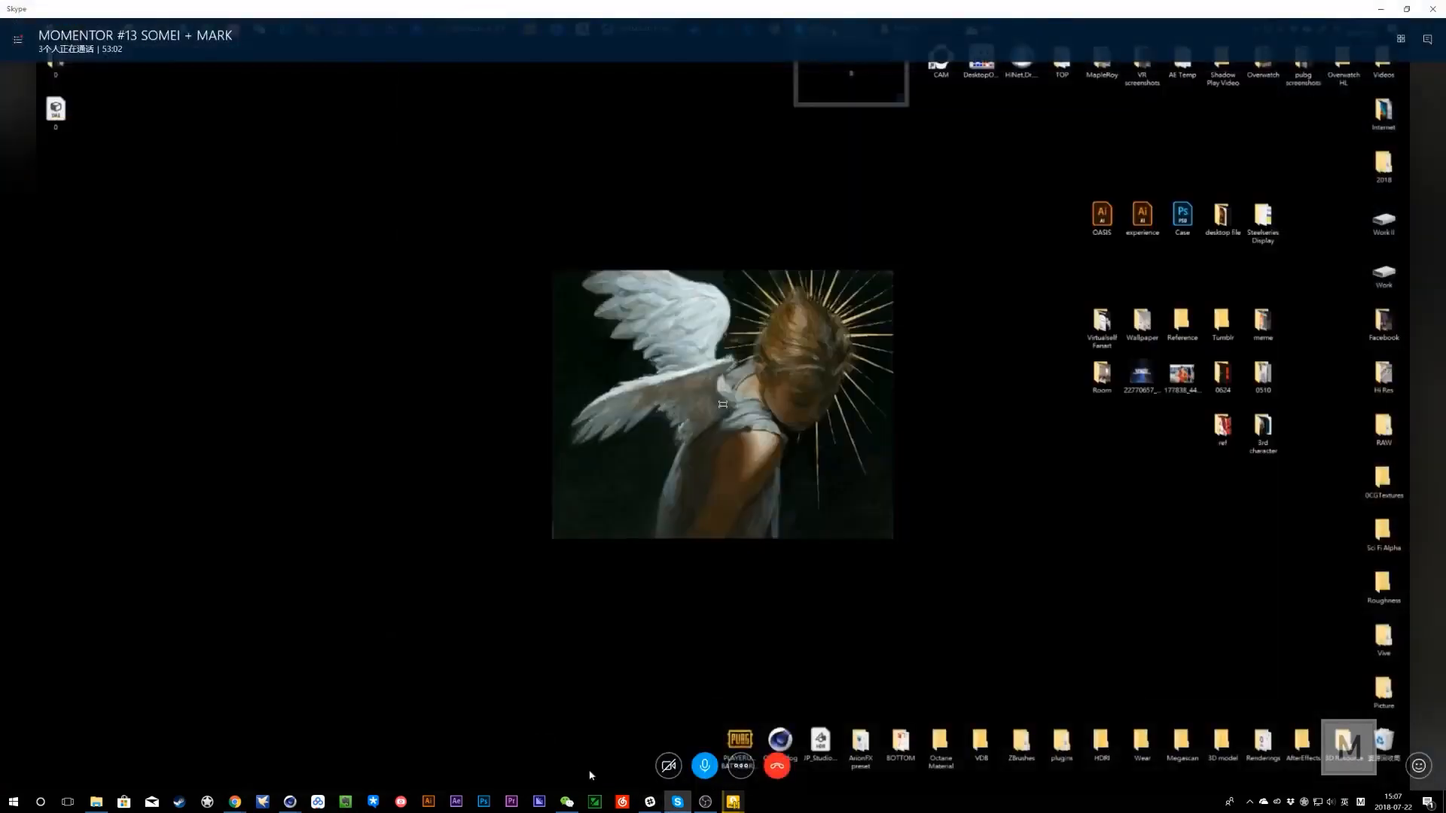
left_click(677, 803)
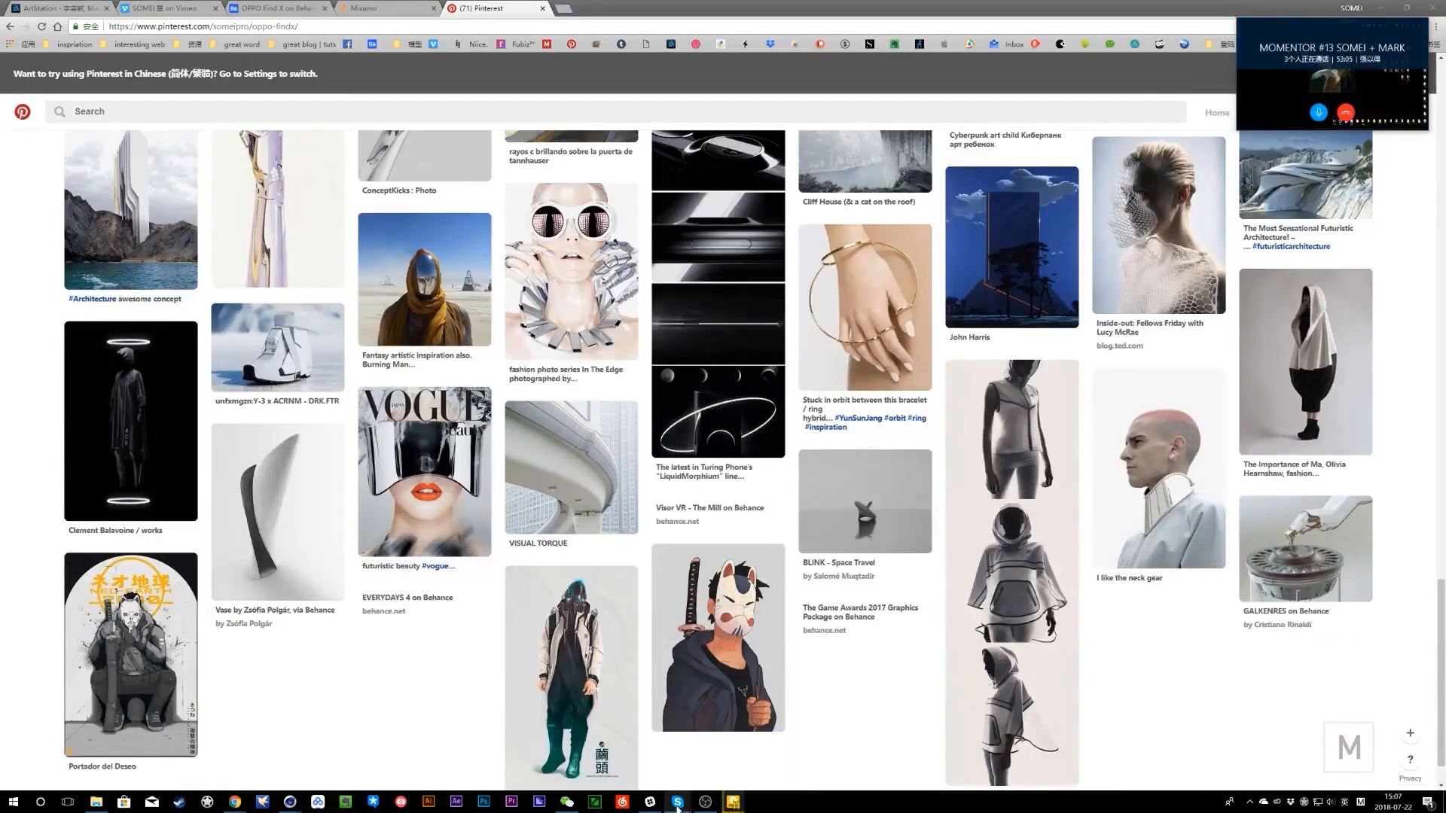
mouse_move(677, 805)
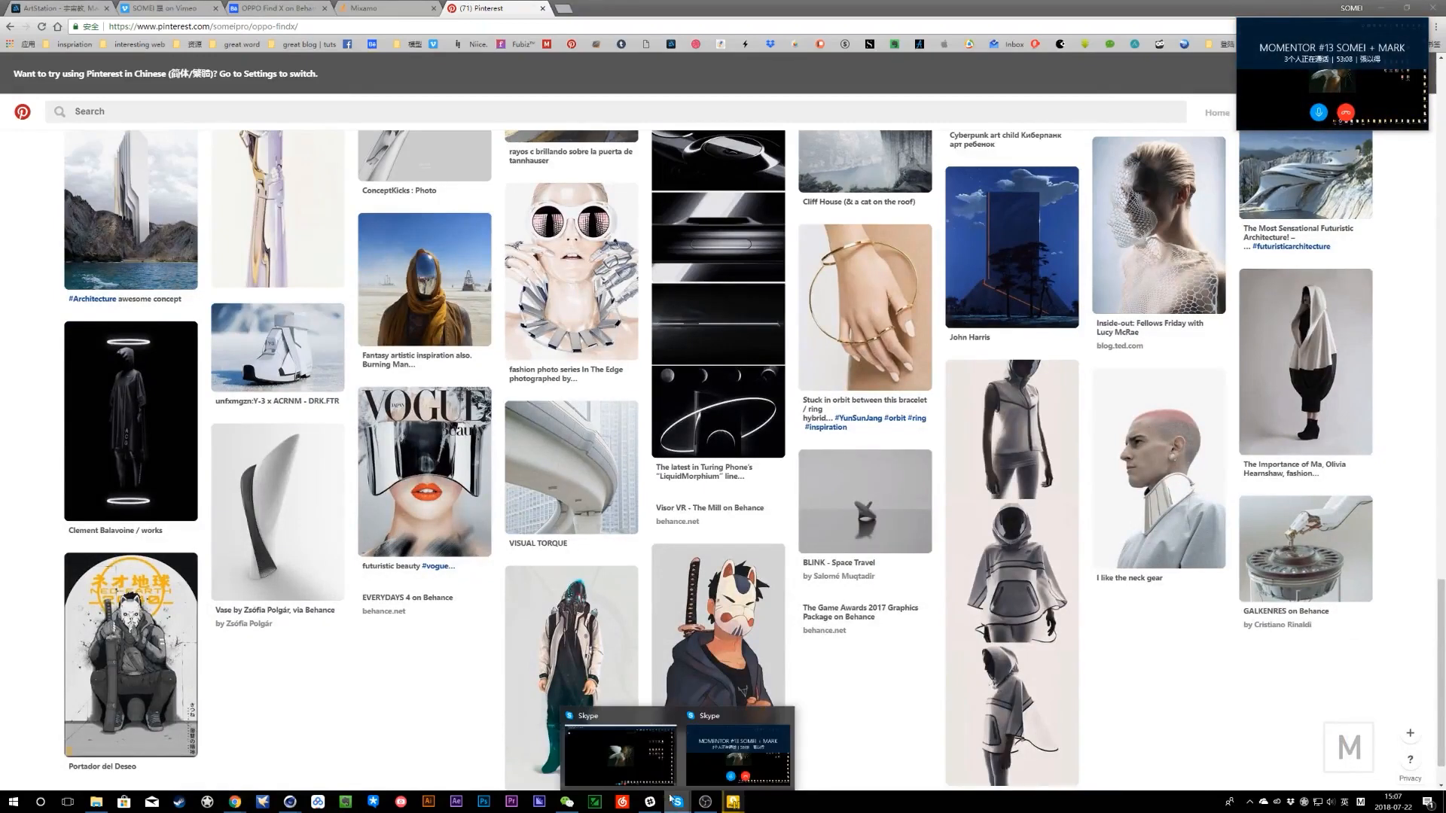
left_click(644, 752)
left_click(741, 766)
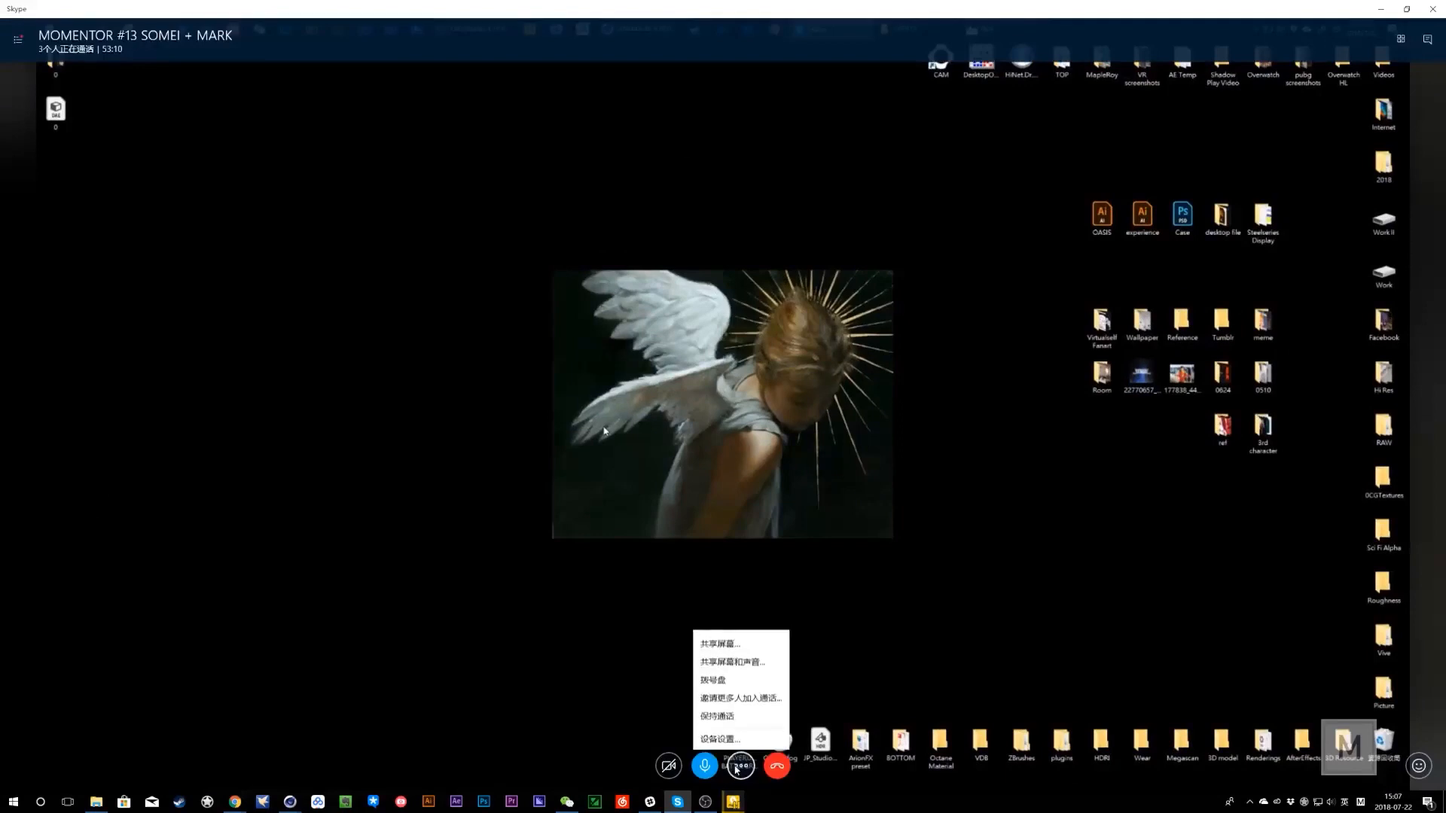
left_click(603, 668)
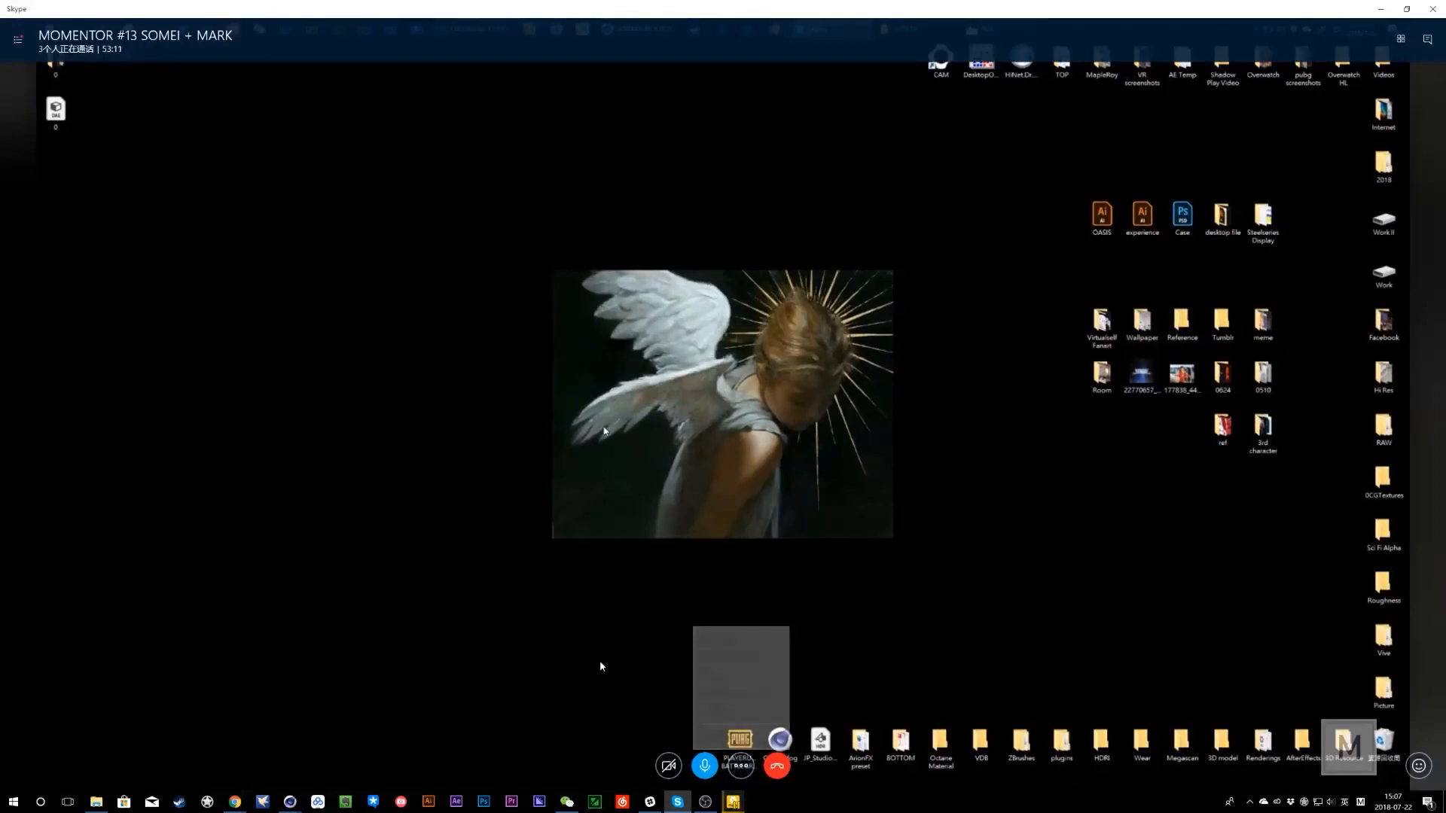
left_click(751, 769)
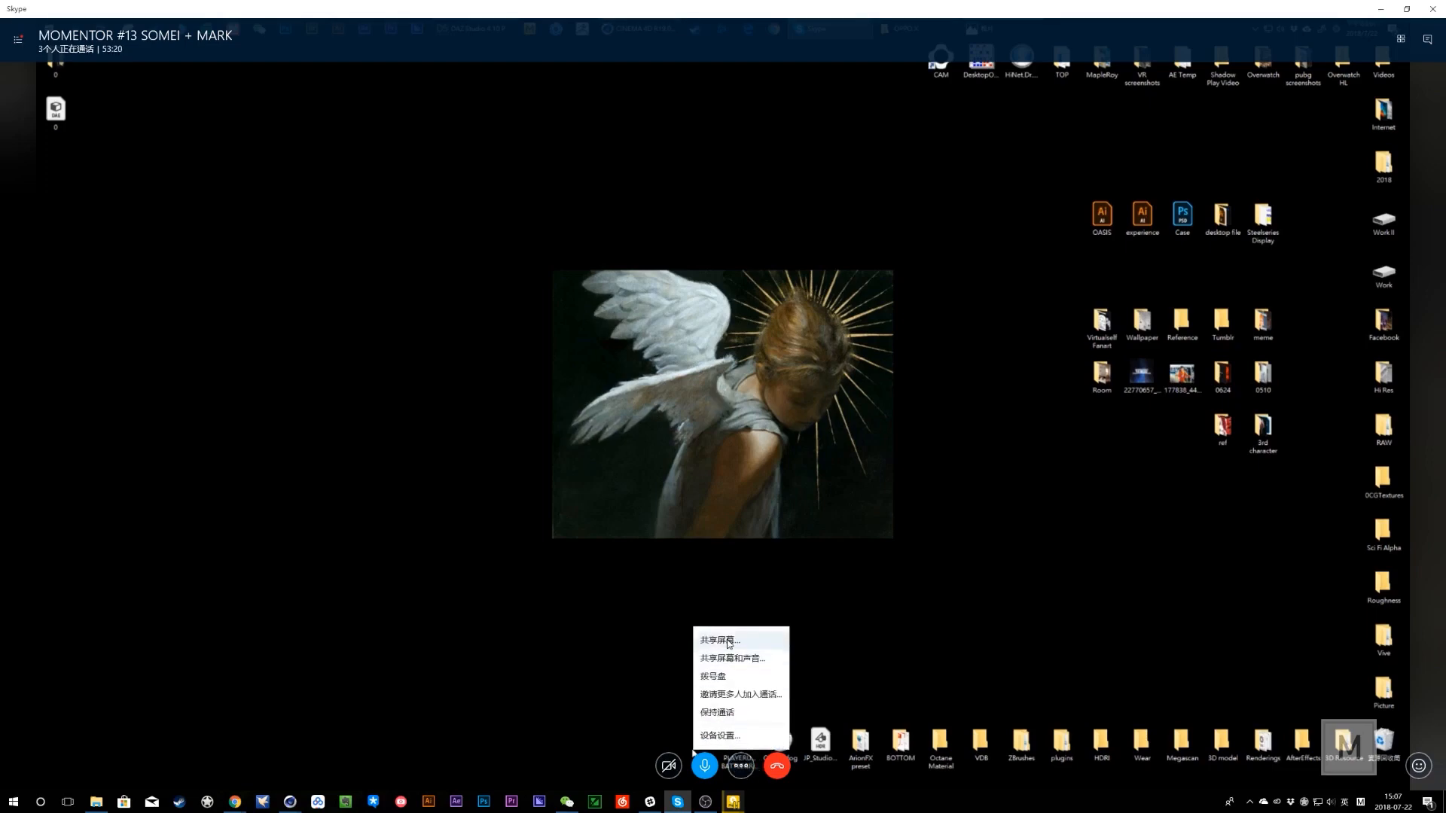
left_click(649, 636)
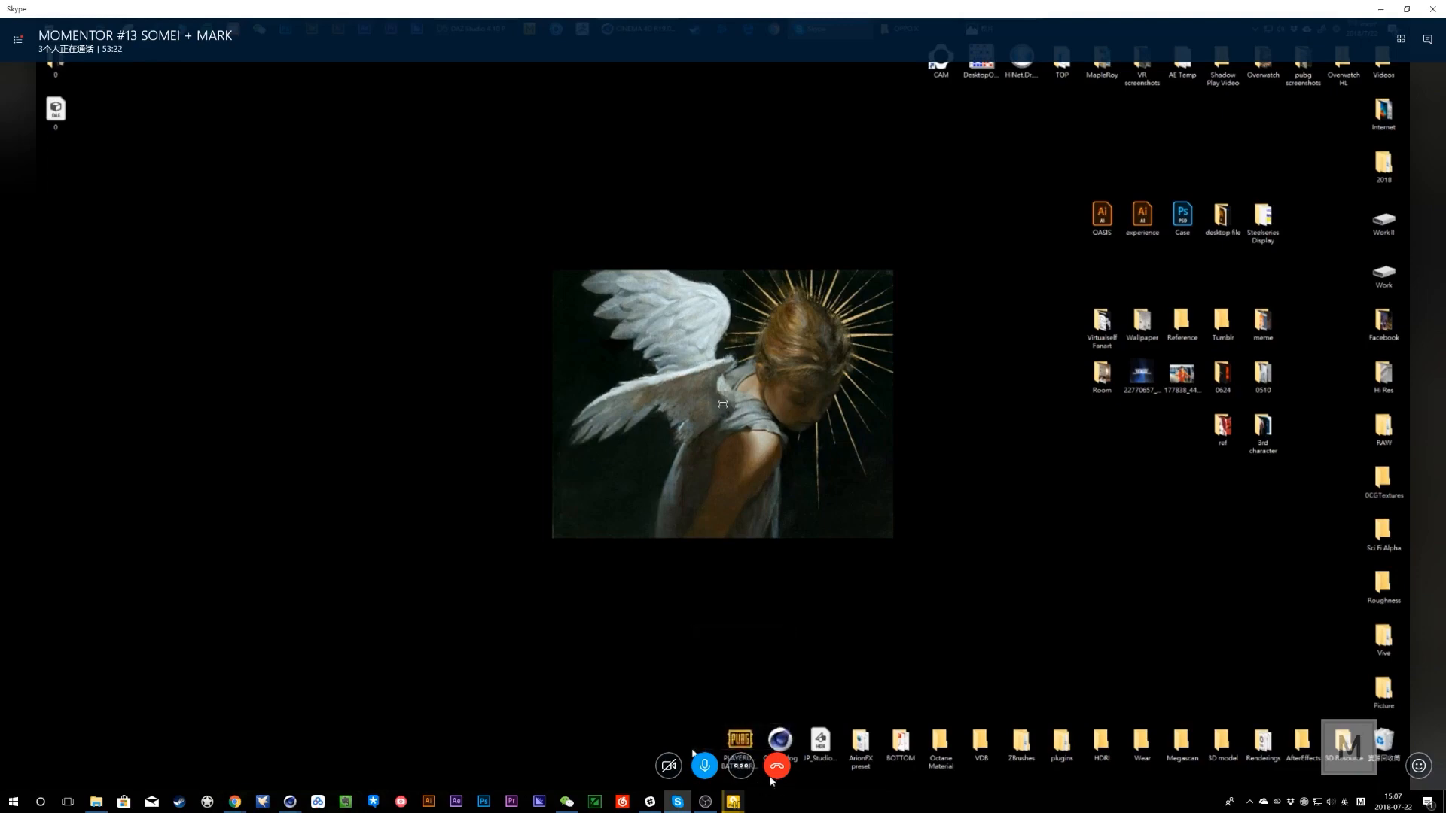
left_click(746, 769)
left_click(619, 711)
left_click(743, 766)
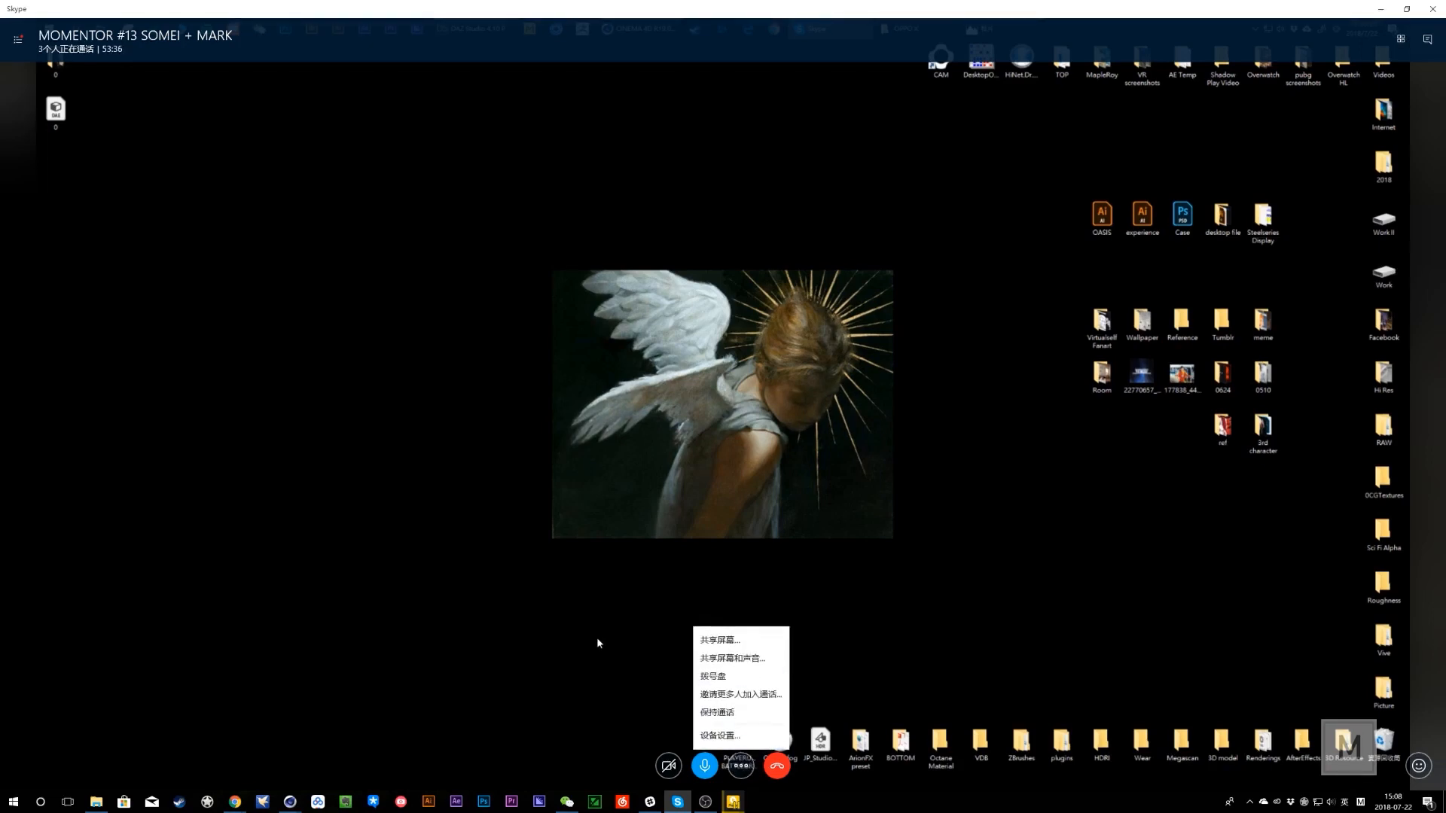
left_click(742, 767)
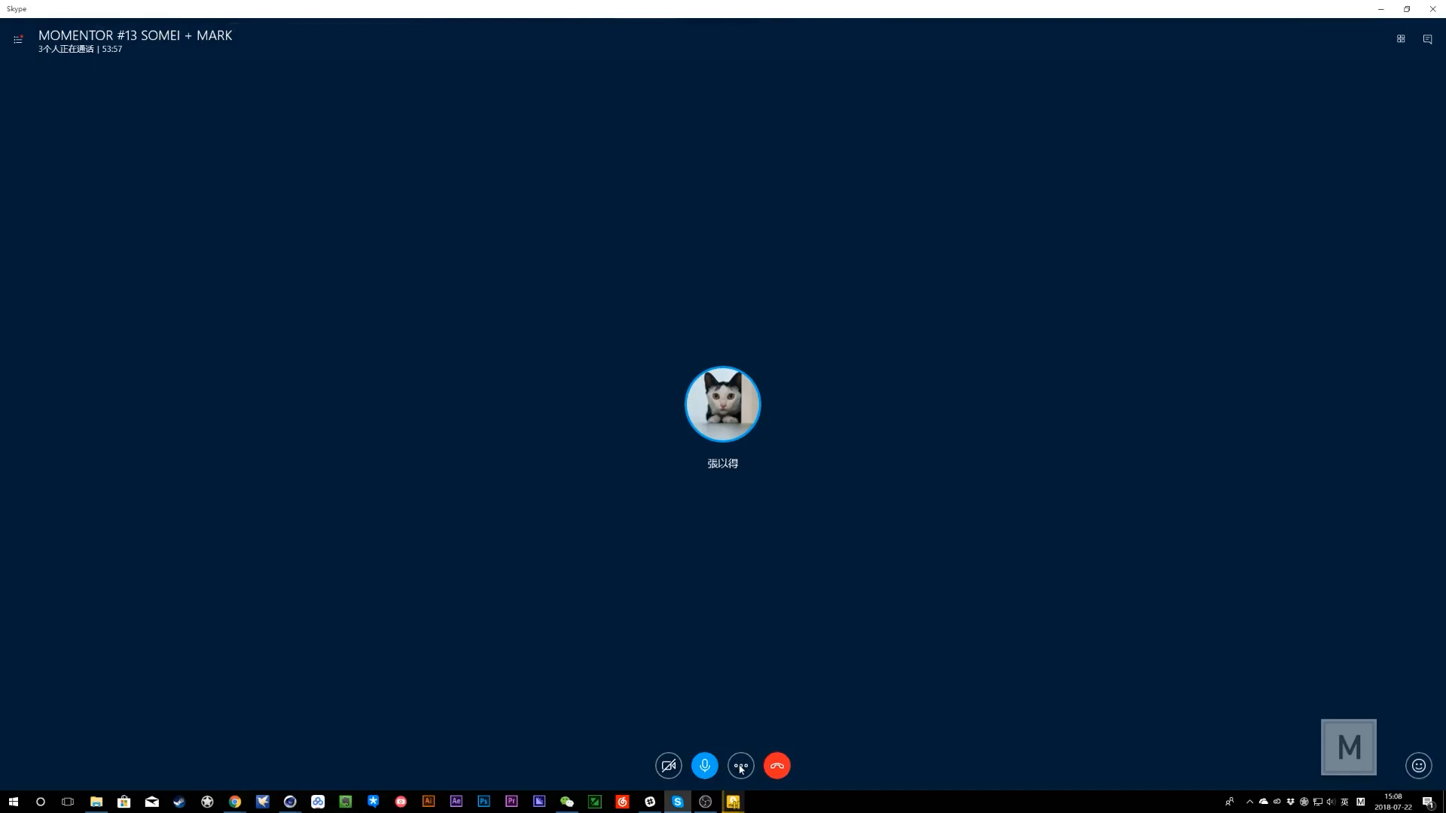
- Start sharing the screen in the Skype call and minimize the call window
left_click(741, 766)
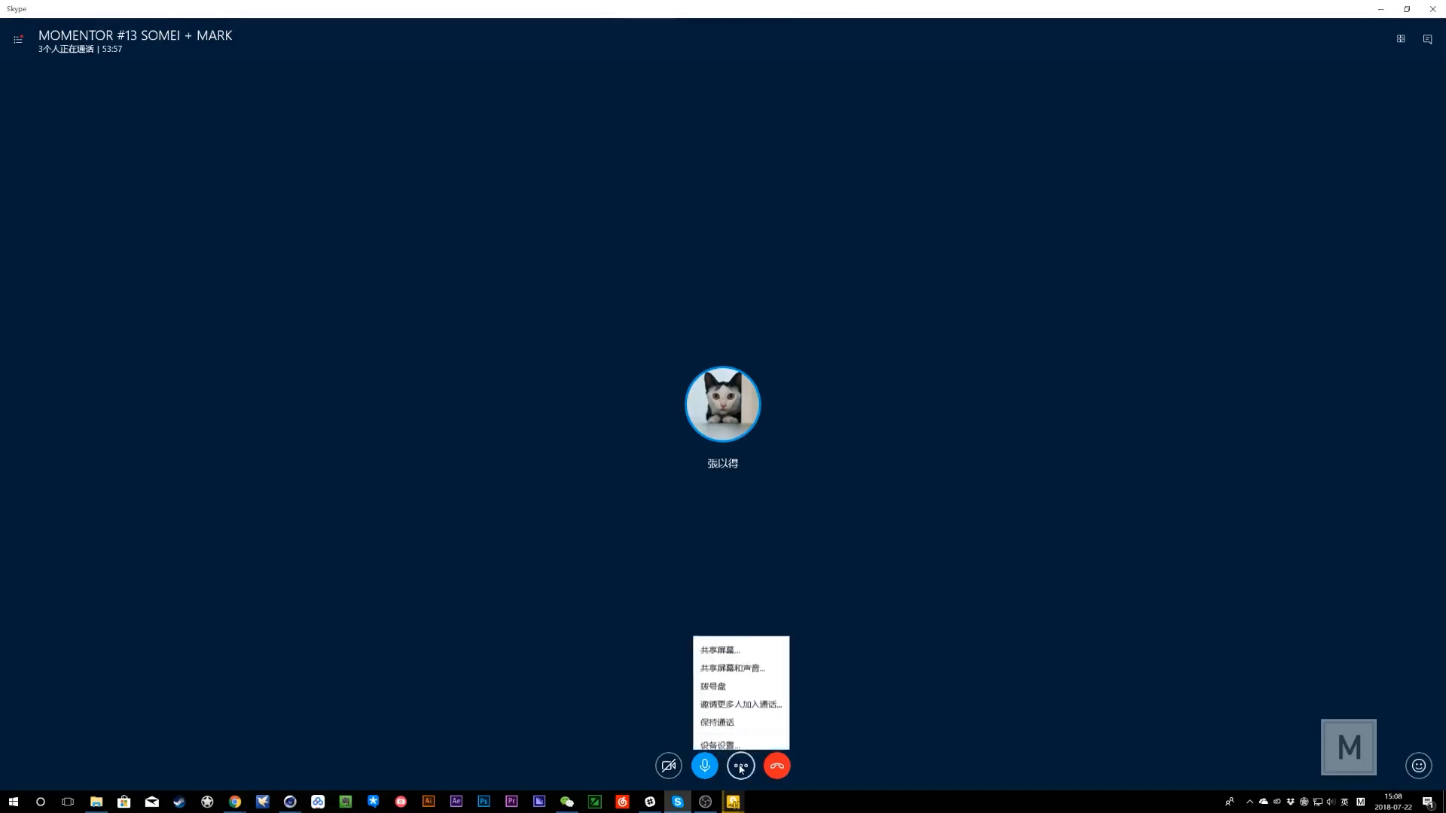
left_click(743, 641)
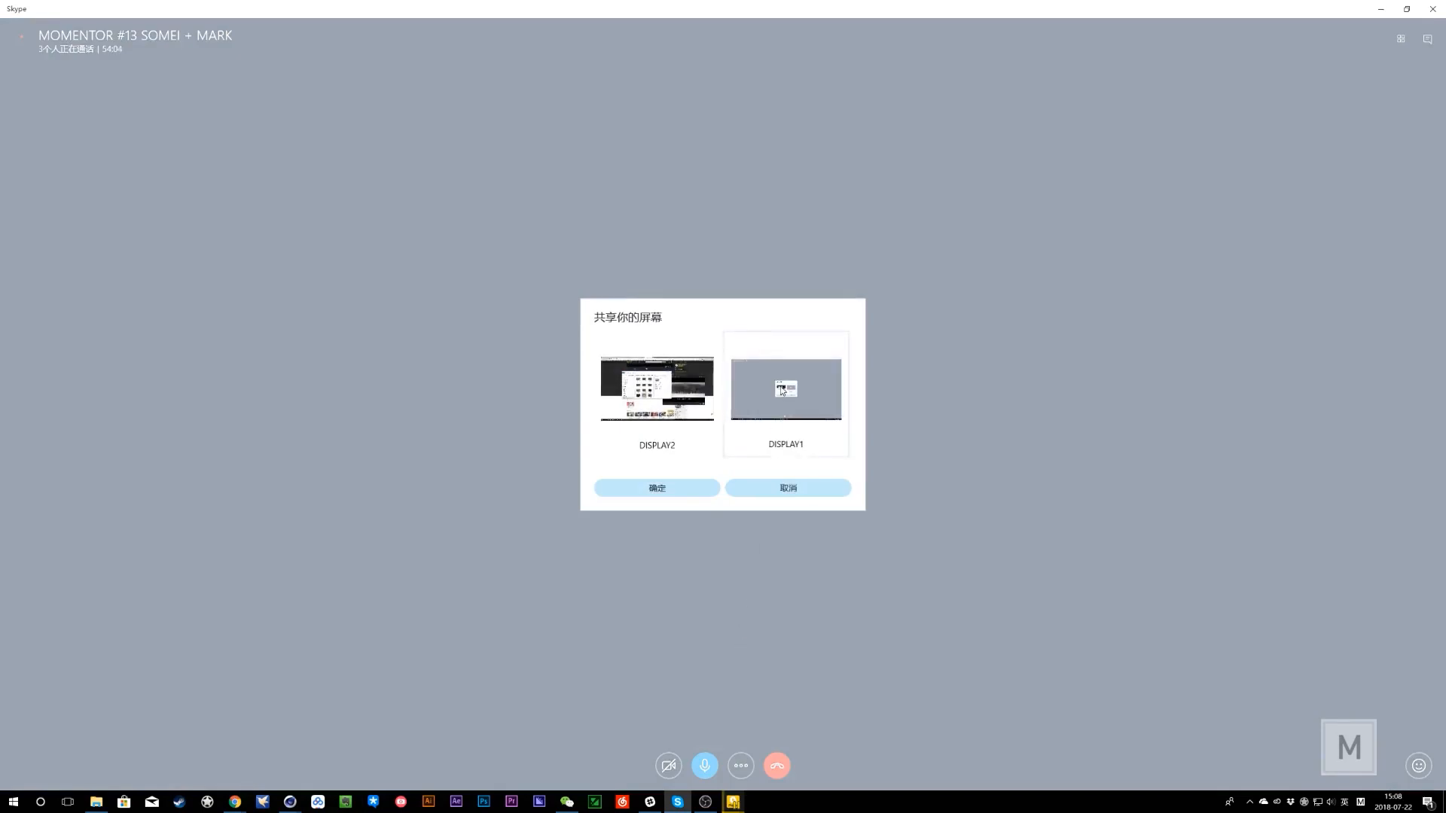
left_click(686, 488)
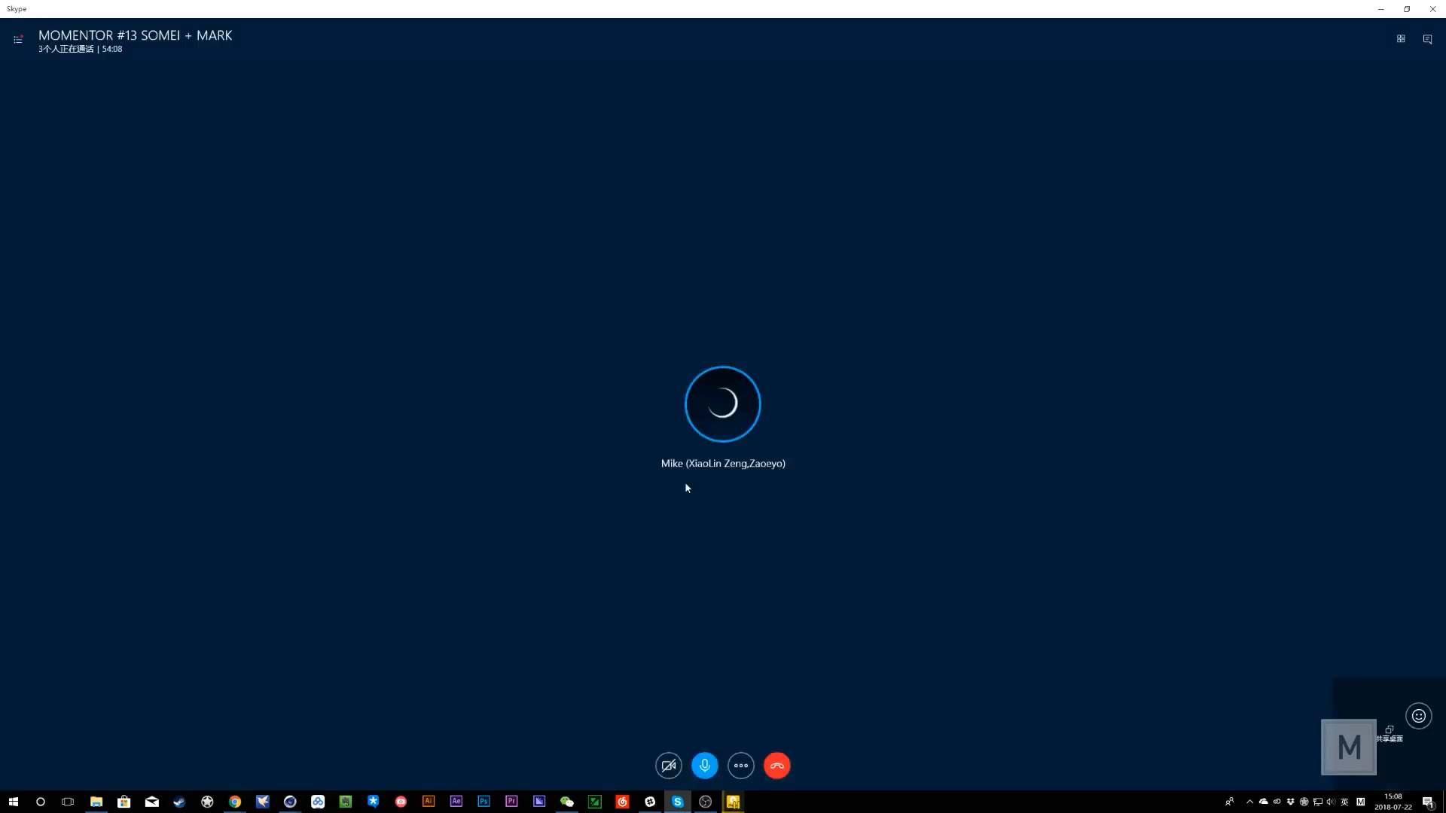
left_click(1382, 9)
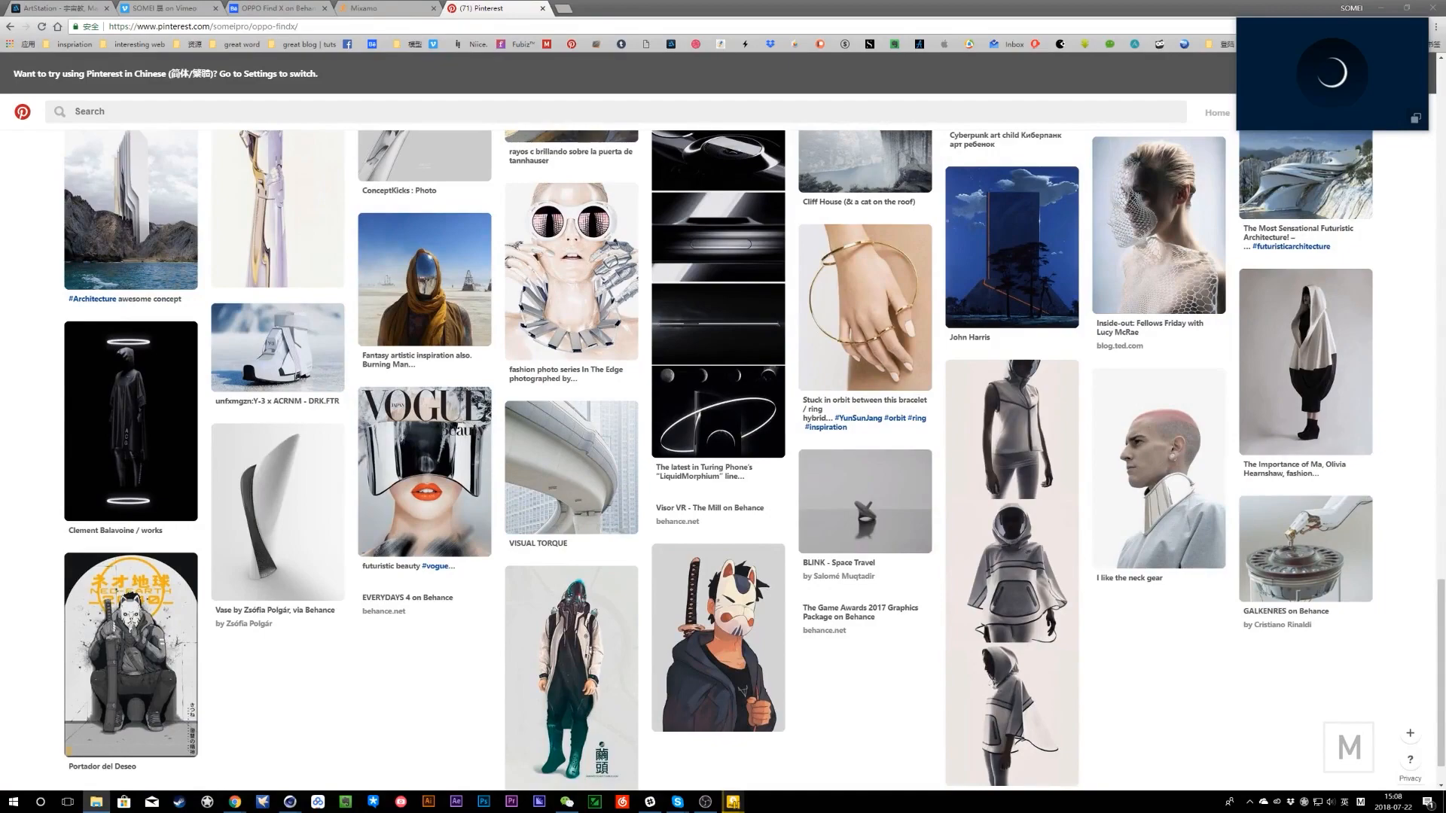
- Look through the reference images on the oppo-findx Pinterest board
scroll(723, 452, "down", 15)
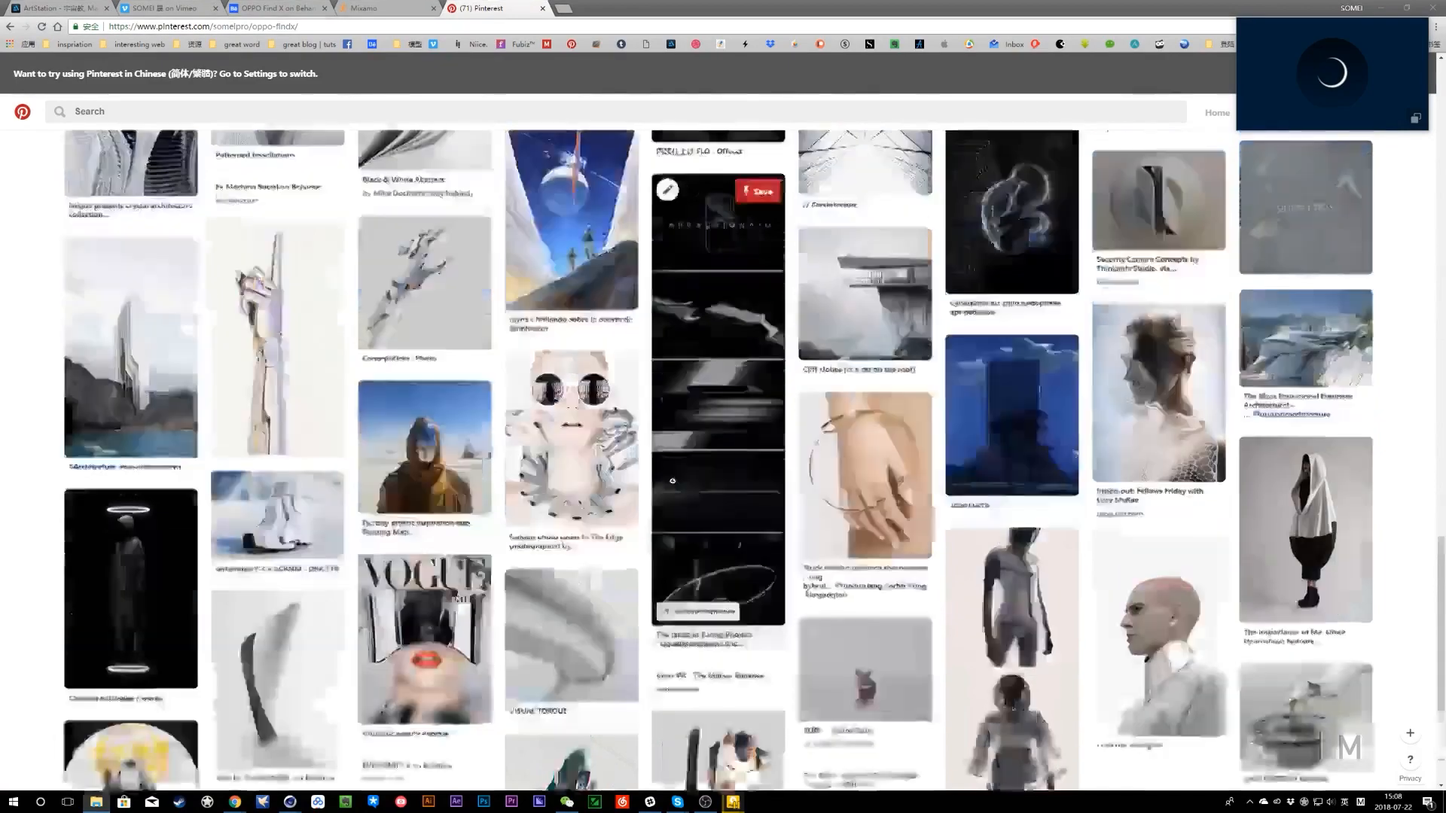
scroll(671, 488, "down", 5)
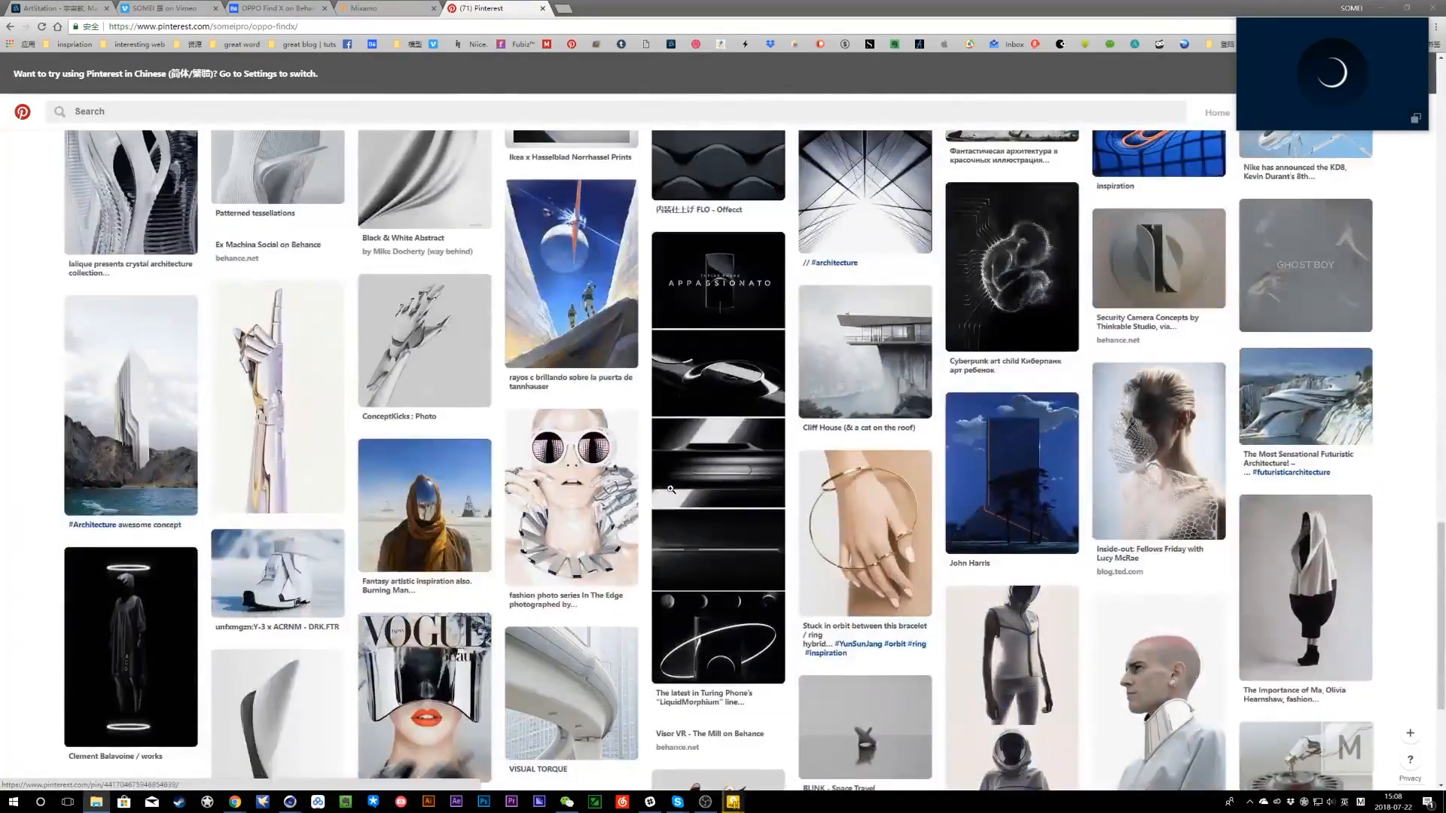
scroll(734, 441, "up", 2)
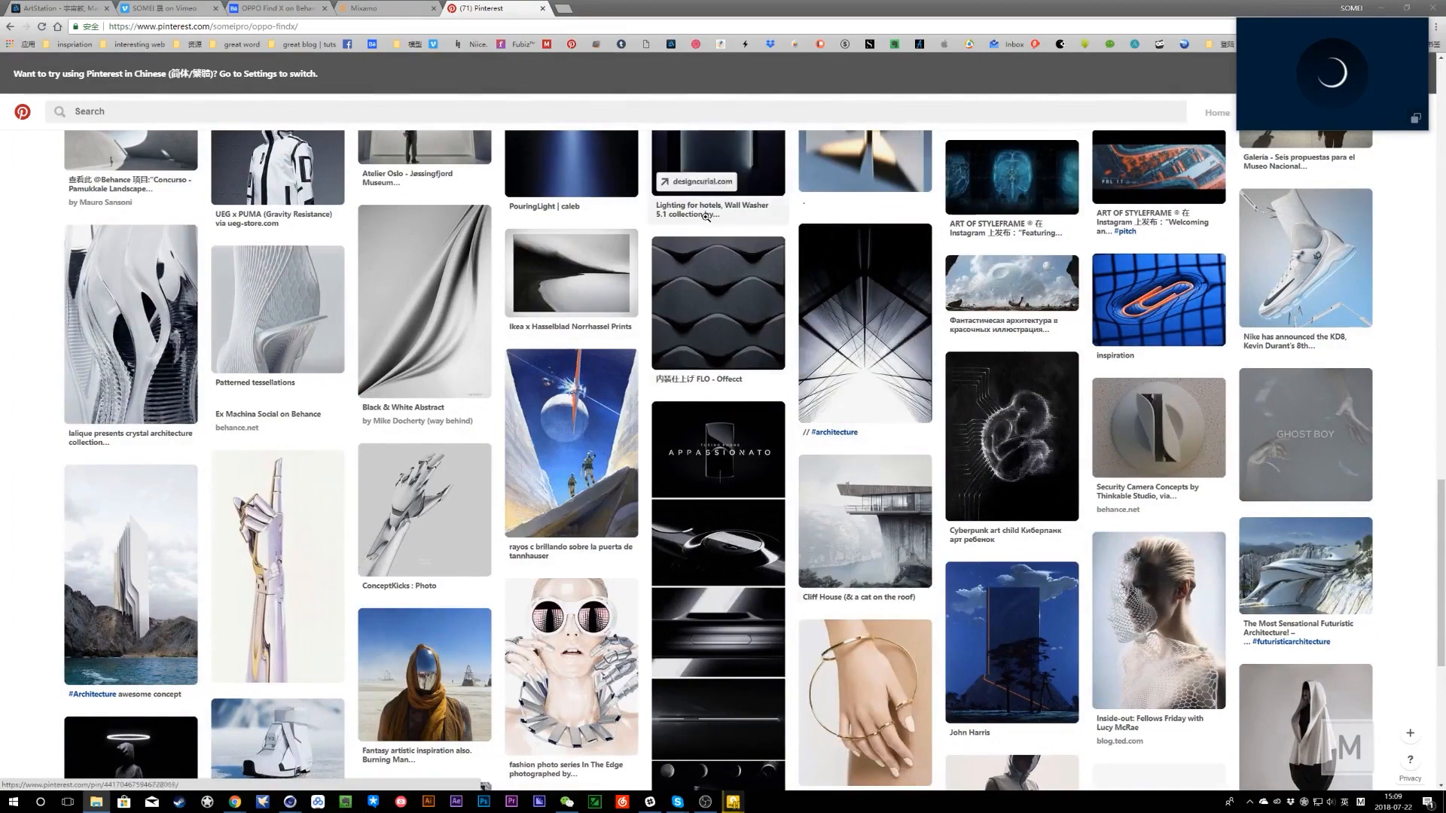
scroll(690, 353, "down", 3)
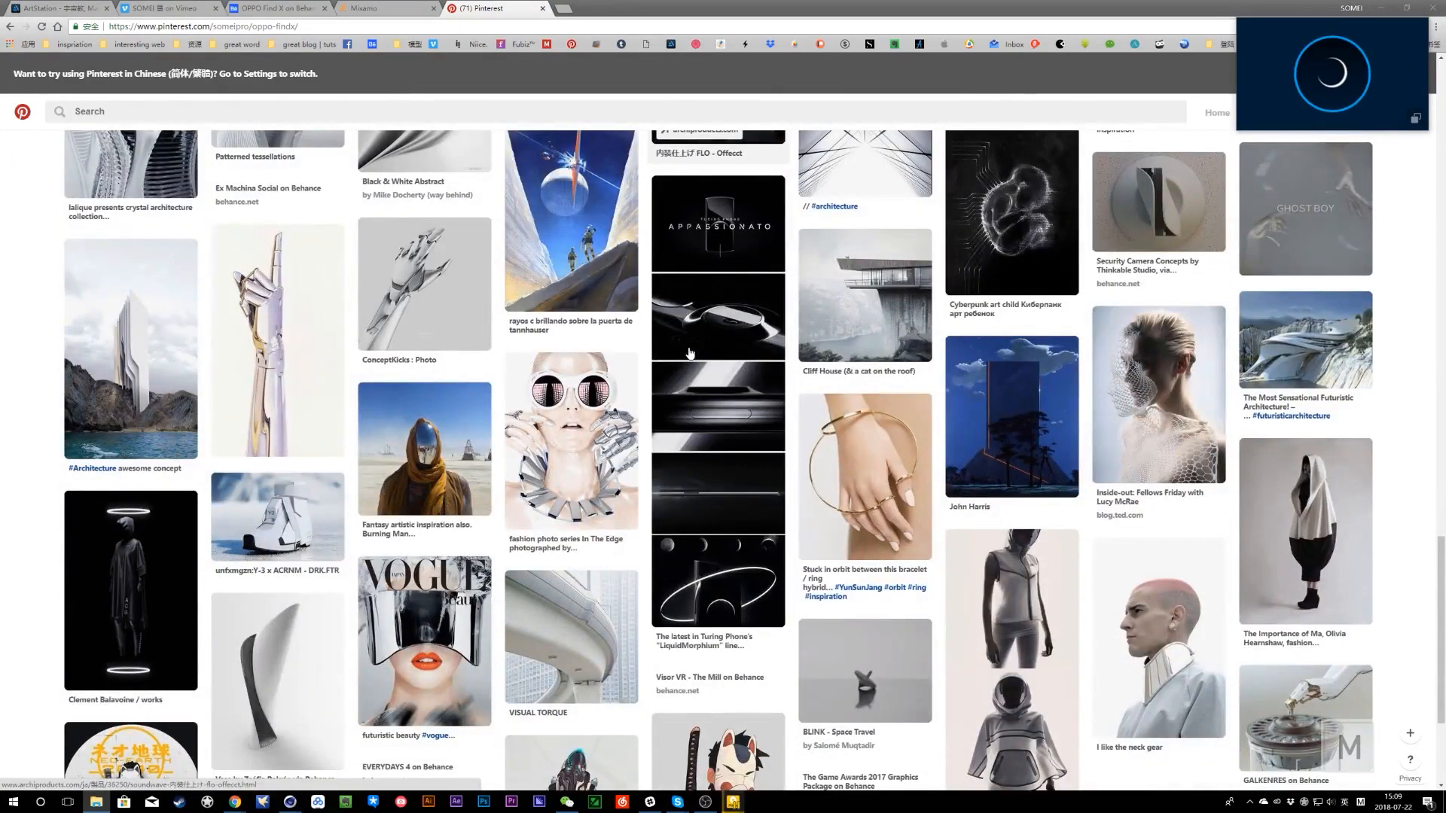
scroll(698, 341, "down", 3)
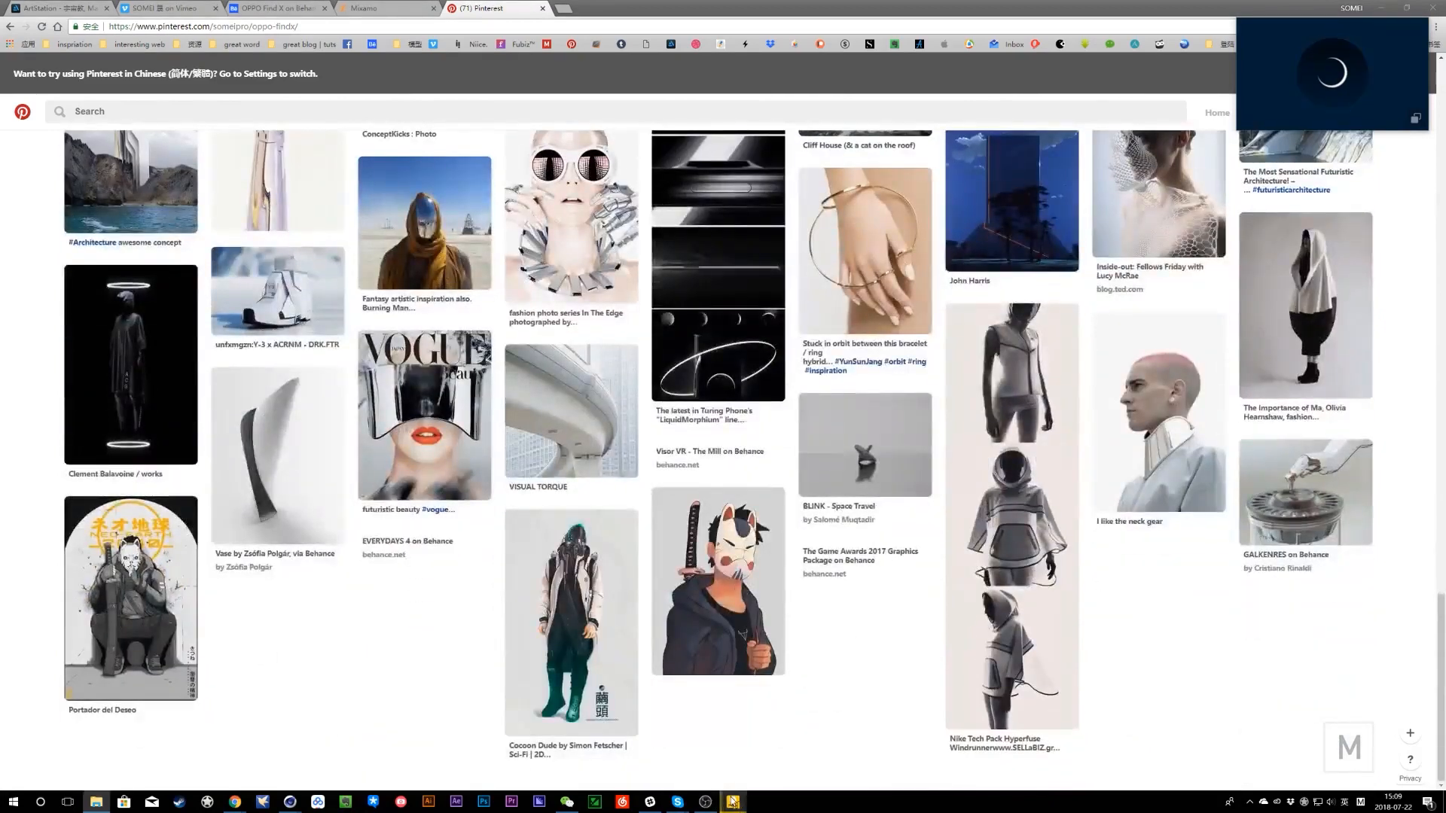
- Switch to PotPlayer and scrub through Find X_final_final.mp4, returning to the footstep shot at about 8 seconds
mouse_move(733, 801)
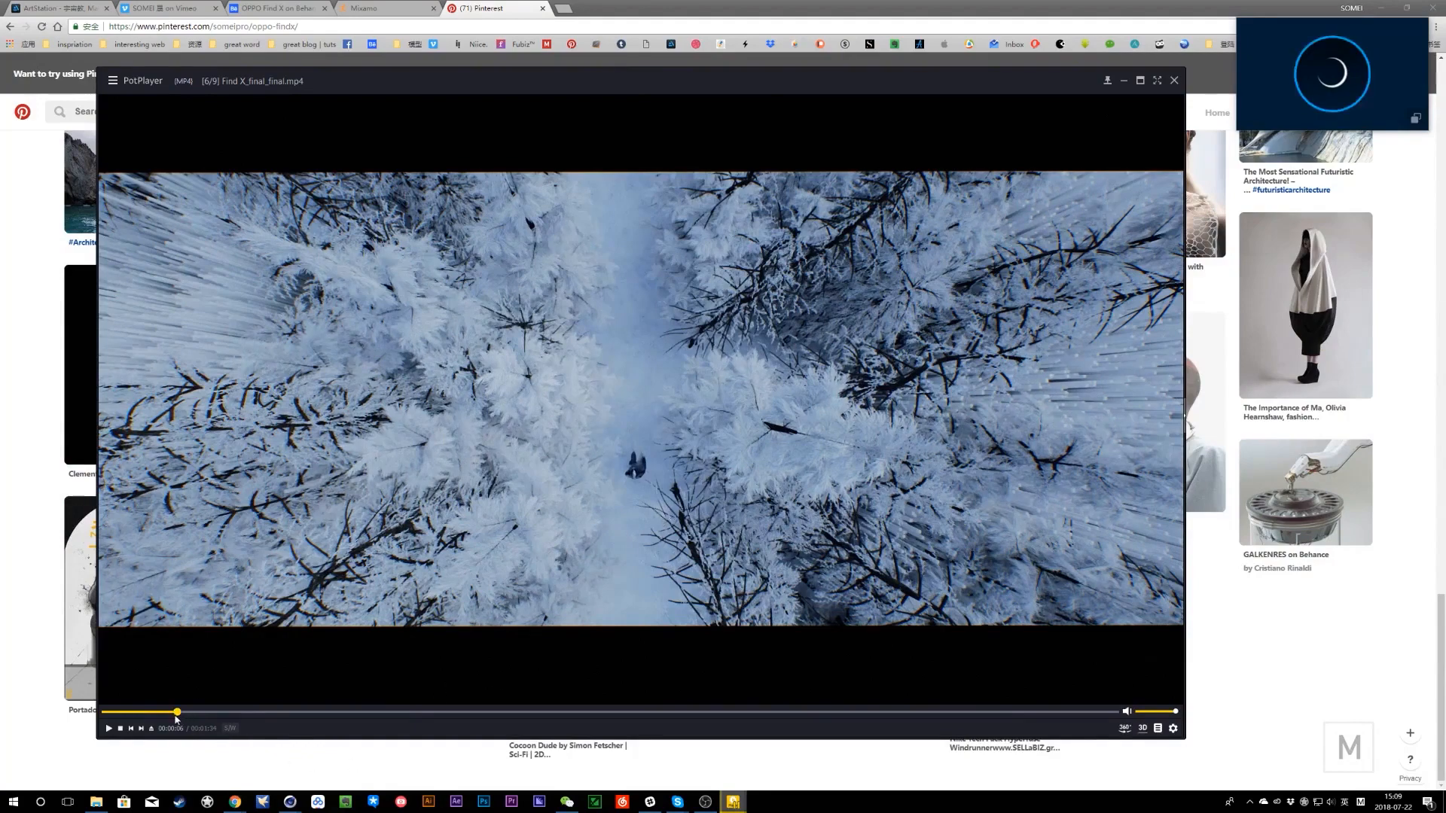
left_click_drag(172, 718, 869, 718)
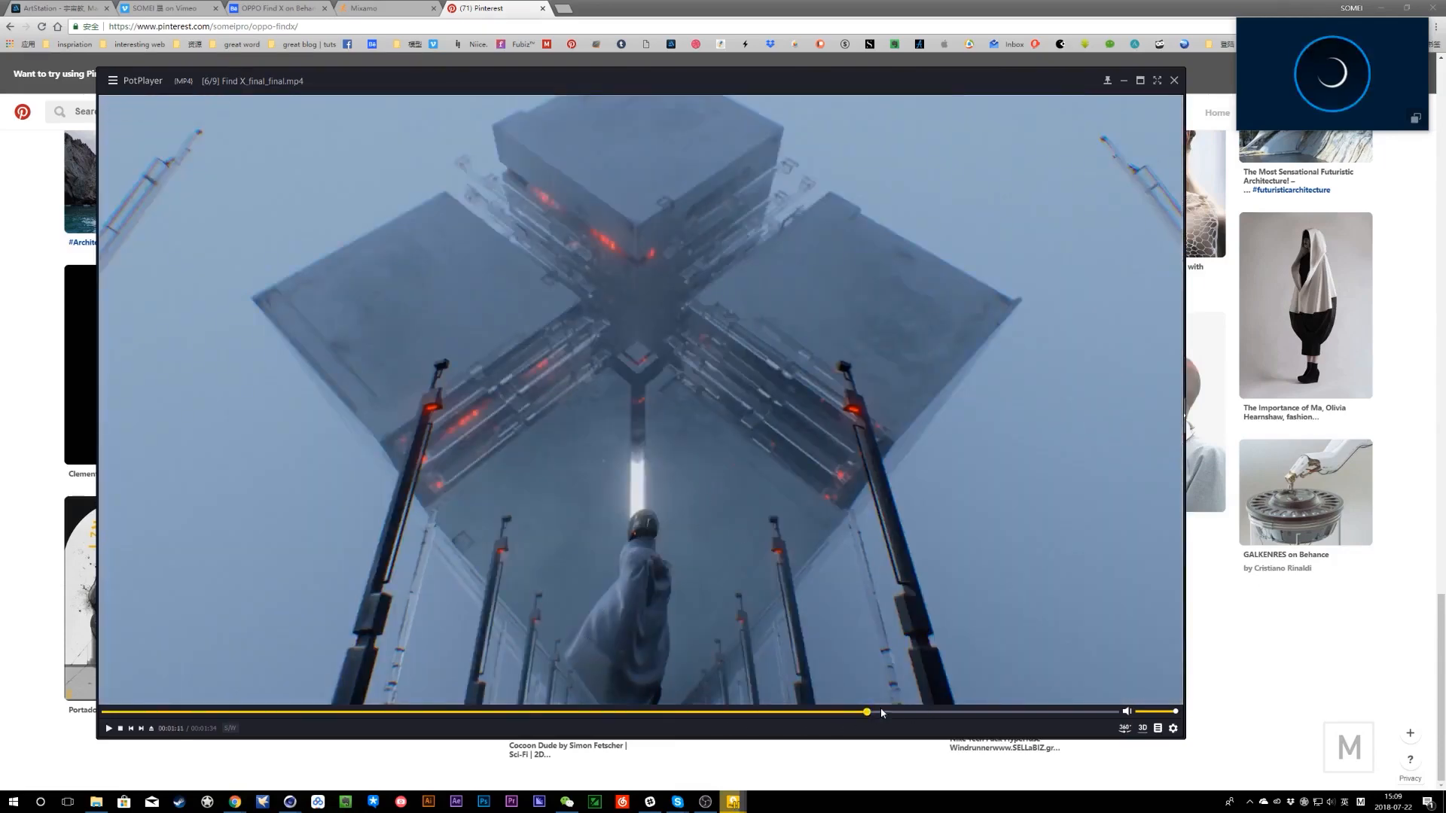
left_click_drag(880, 714, 207, 716)
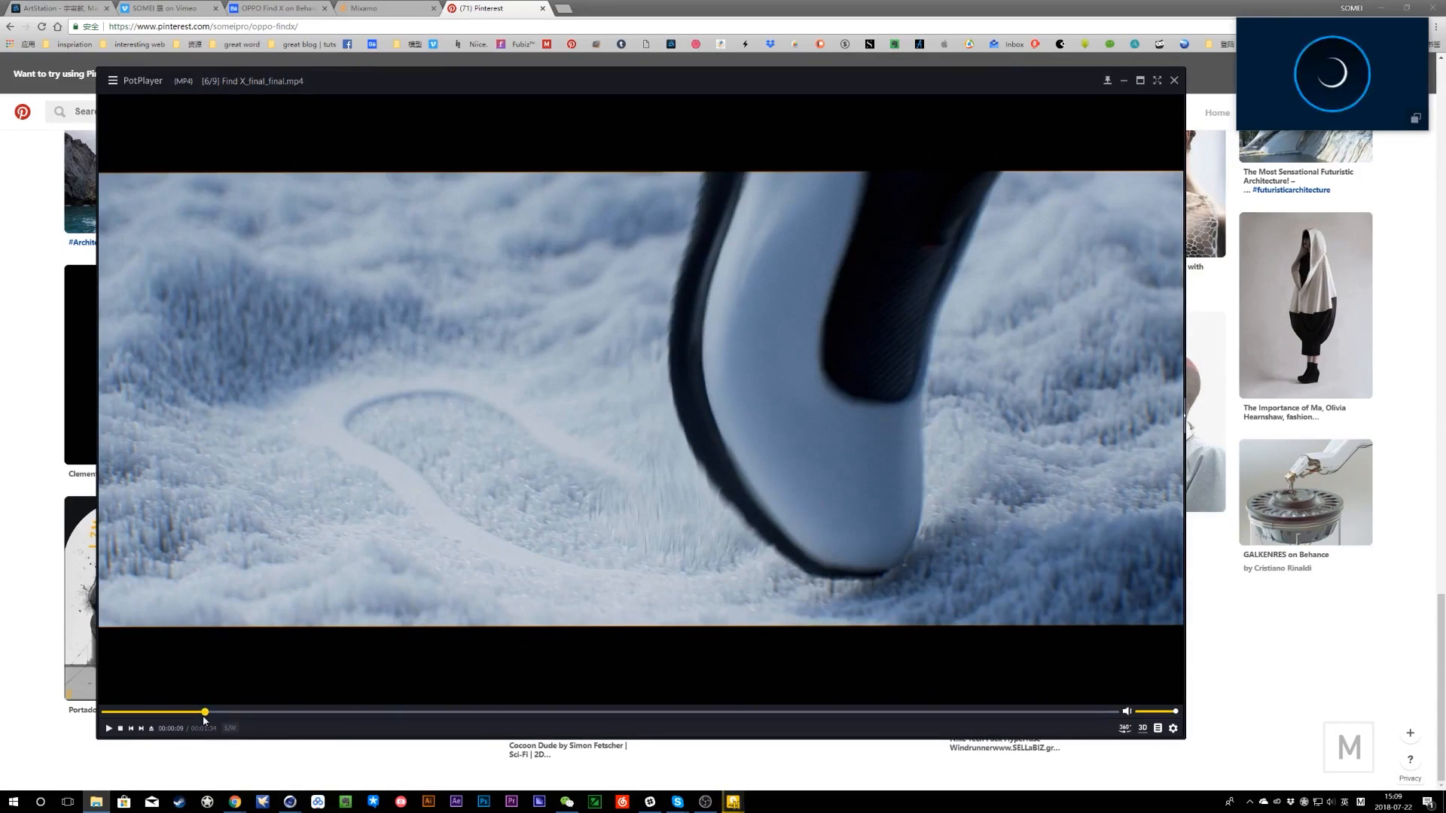
left_click_drag(205, 712, 203, 716)
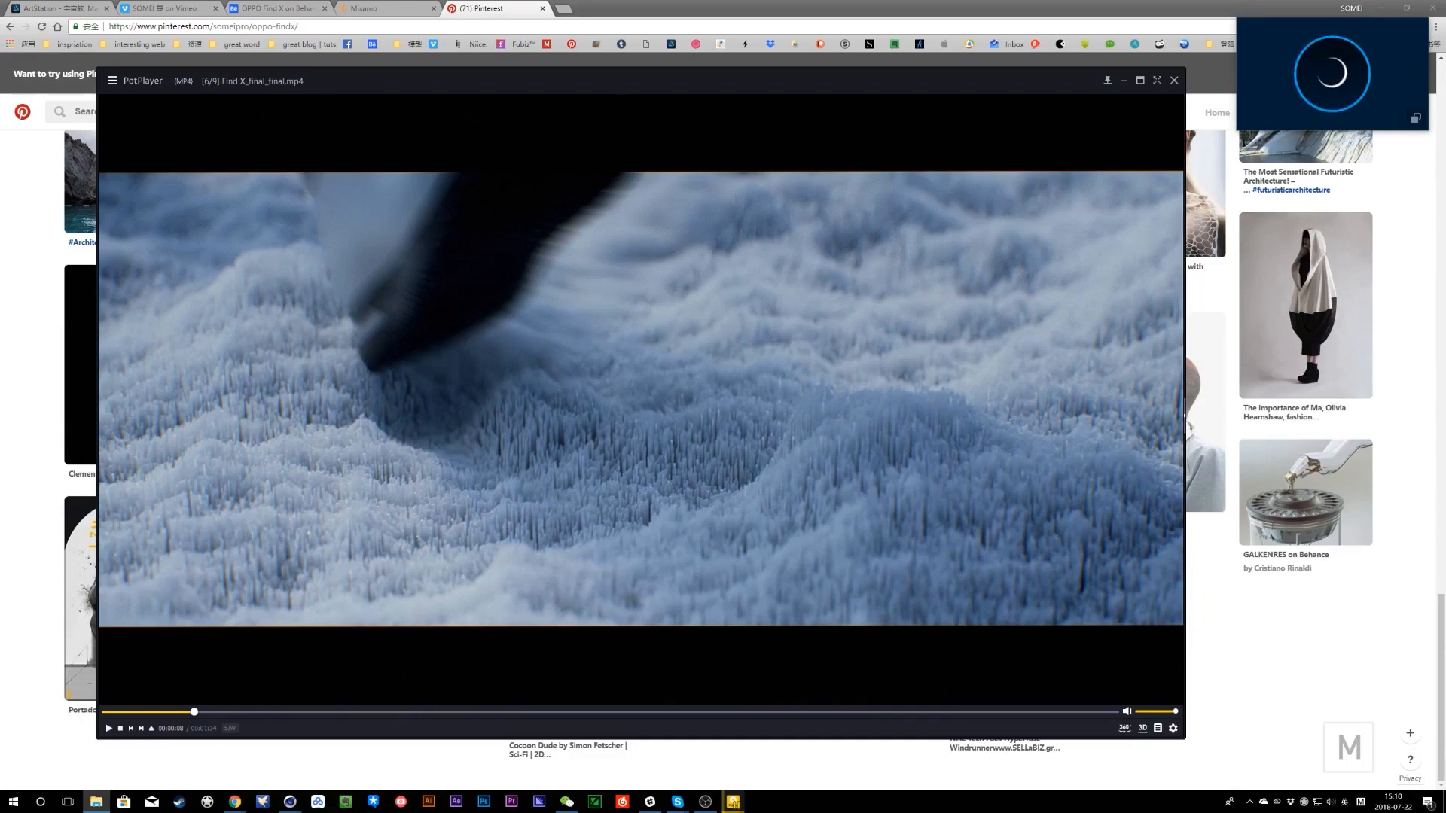
- Maximize the File Explorer window of the 71 OPPO FindX c4d folder and sort its files by modification date
left_click_drag(576, 92, 607, 17)
double_click(604, 17)
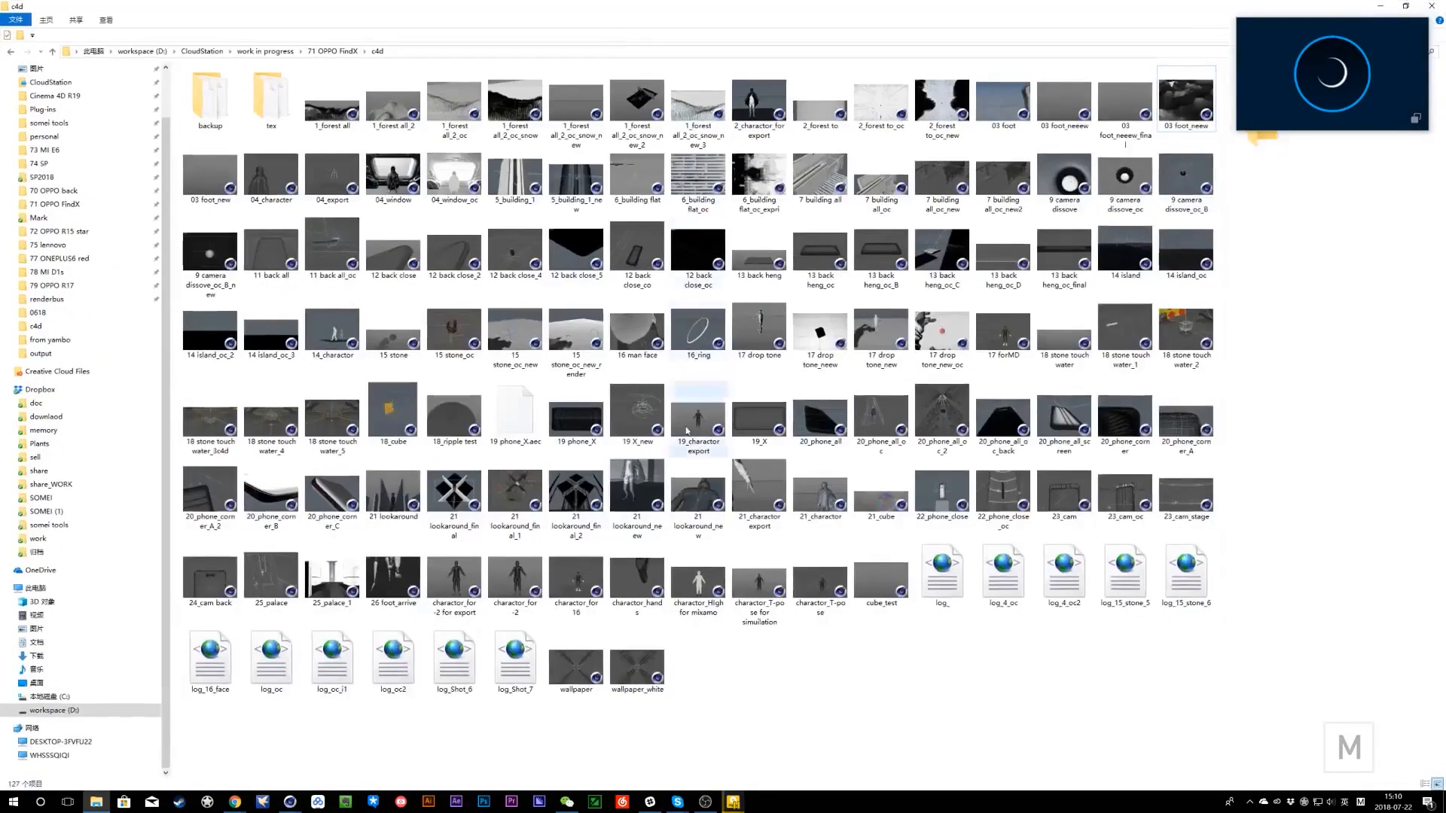
right_click(845, 715)
mouse_move(873, 557)
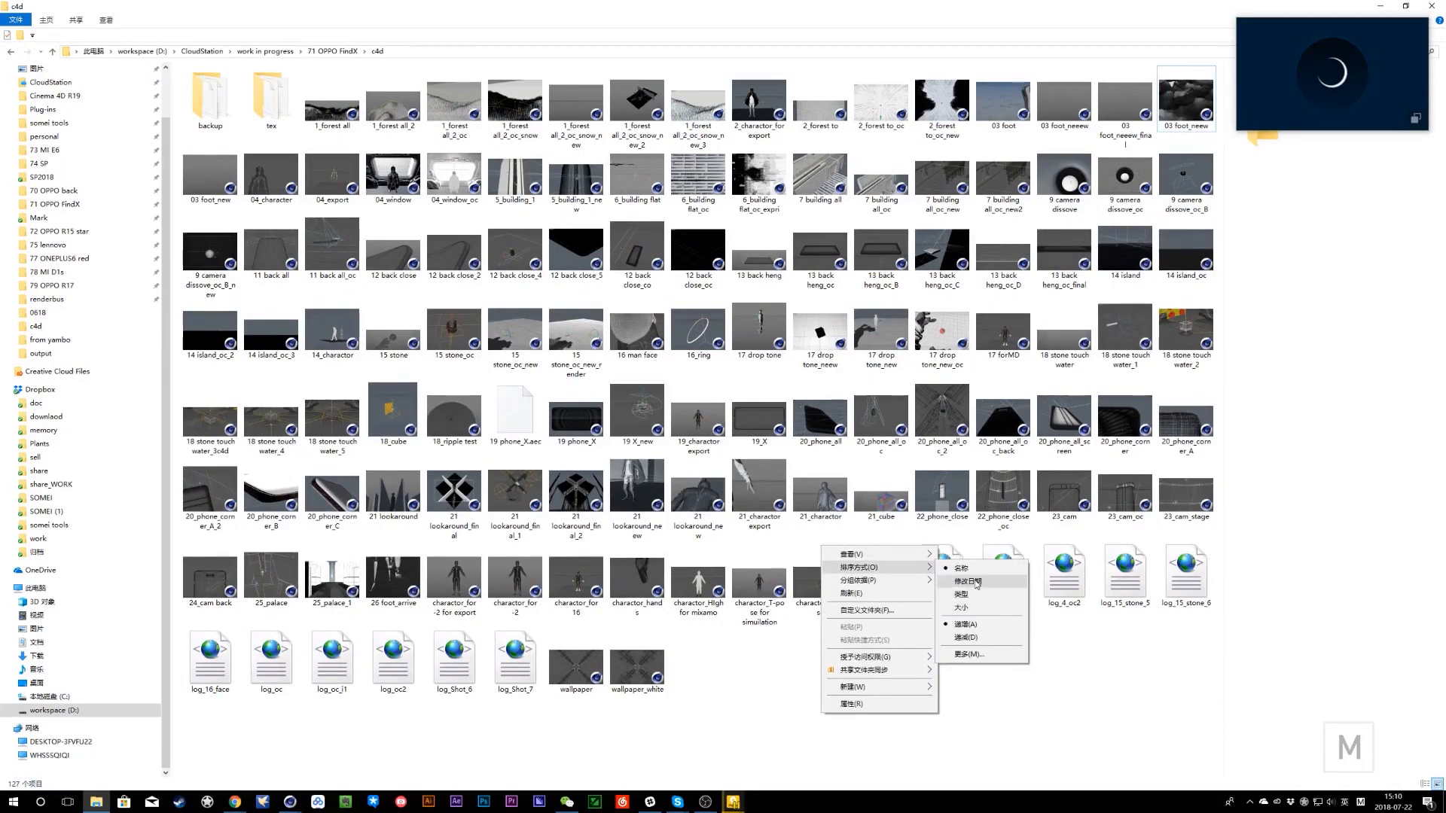
left_click(977, 581)
- Change the c4d folder's view from large icons to details
right_click(854, 510)
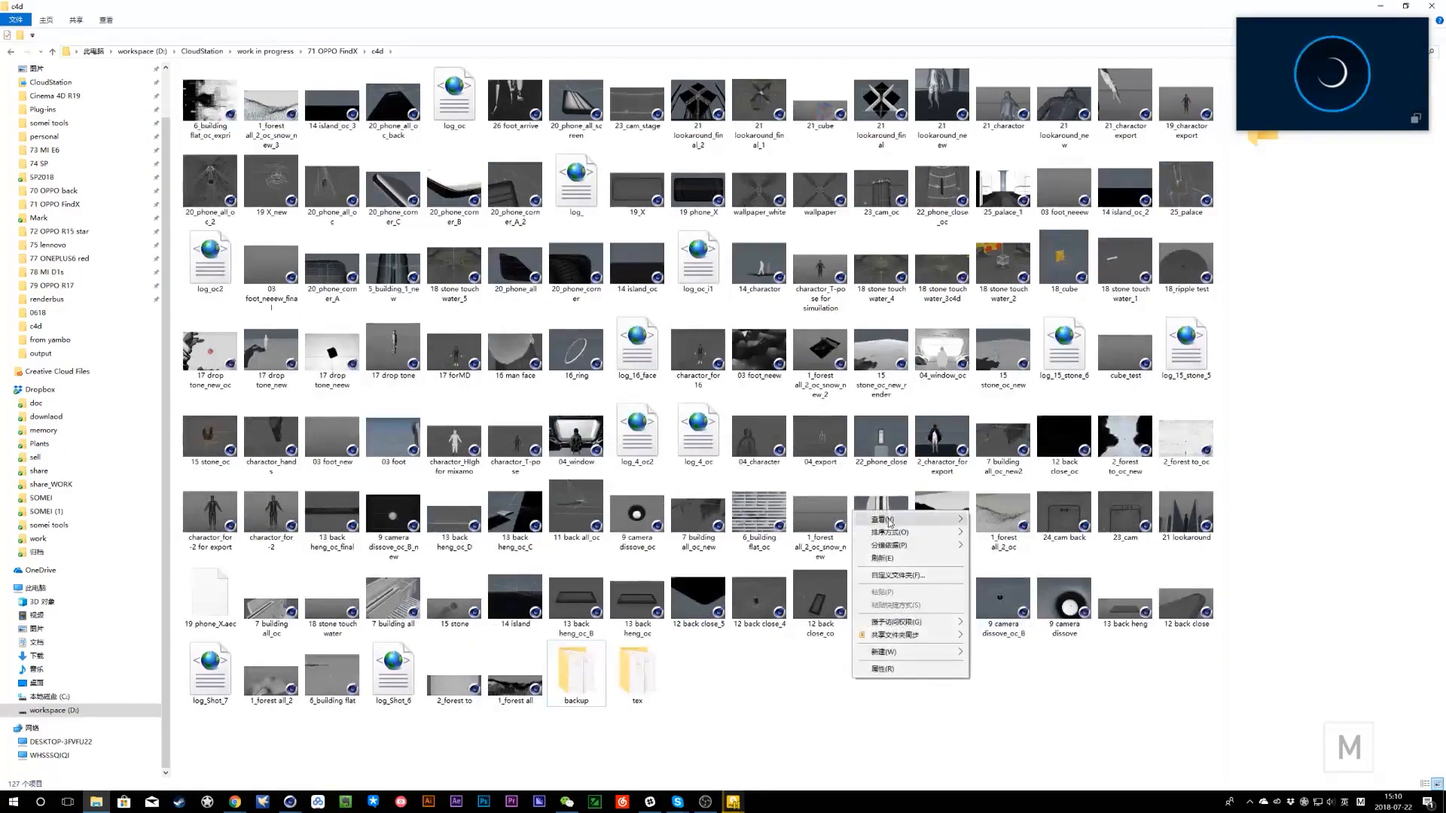
mouse_move(889, 518)
key("Down")
key("Down")
key("Down")
key("Down")
key("Down")
key("Down")
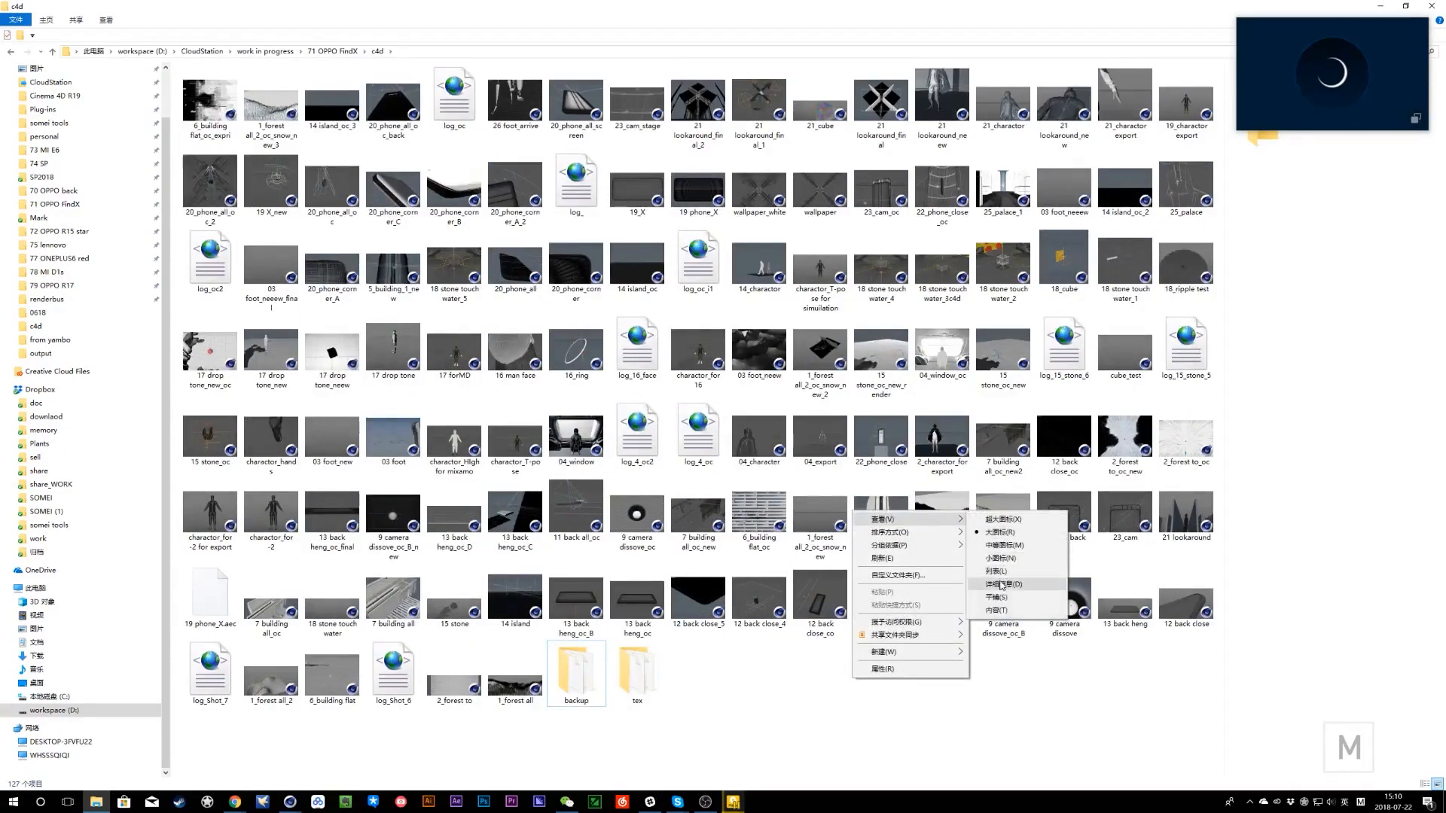
key("Return")
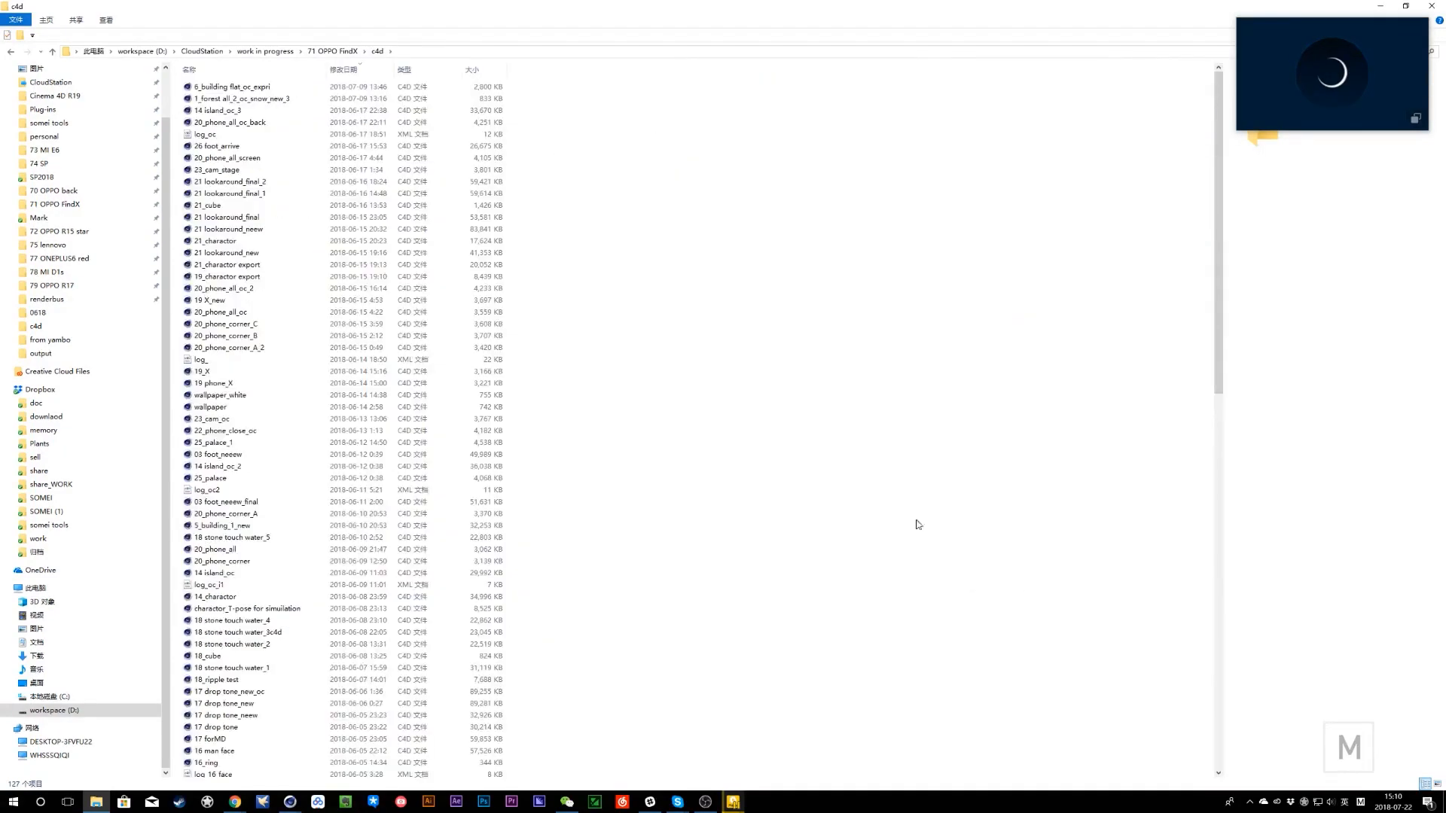
- Sort the c4d folder by name and open the scene file 03 foot_neeew_final
left_click(348, 69)
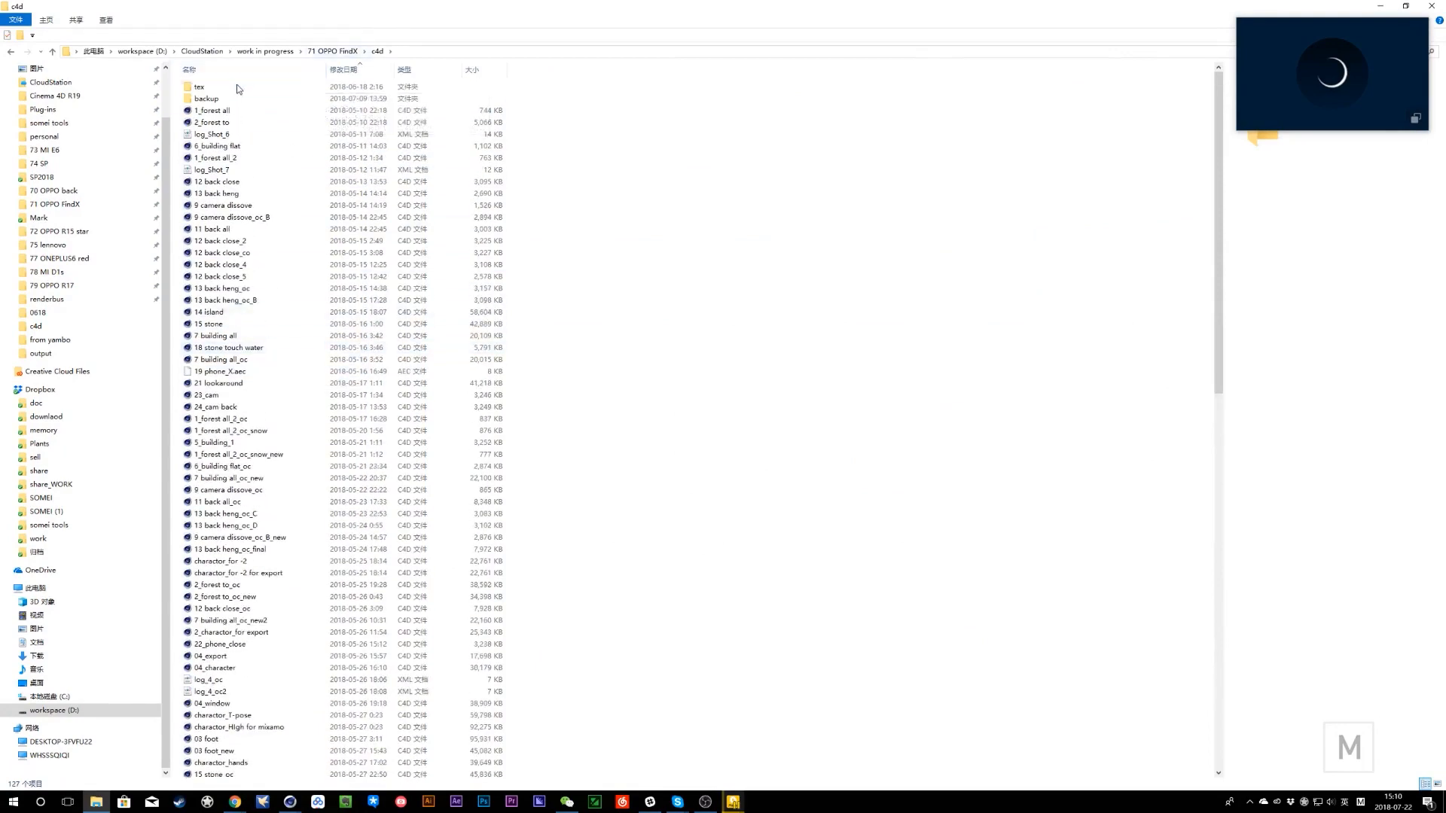
left_click(220, 70)
scroll(237, 256, "down", 1)
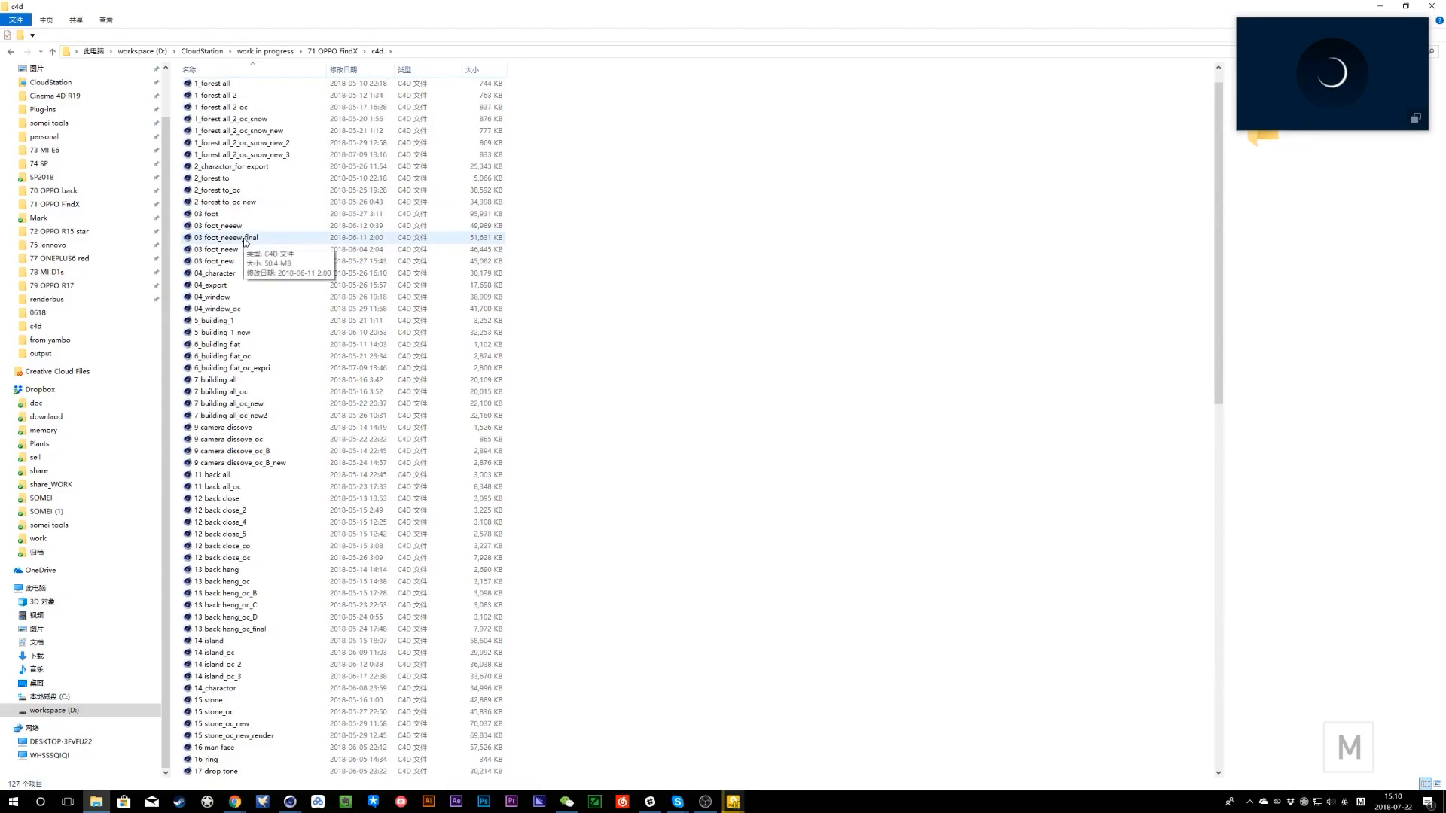
left_click(226, 226)
left_click(241, 239)
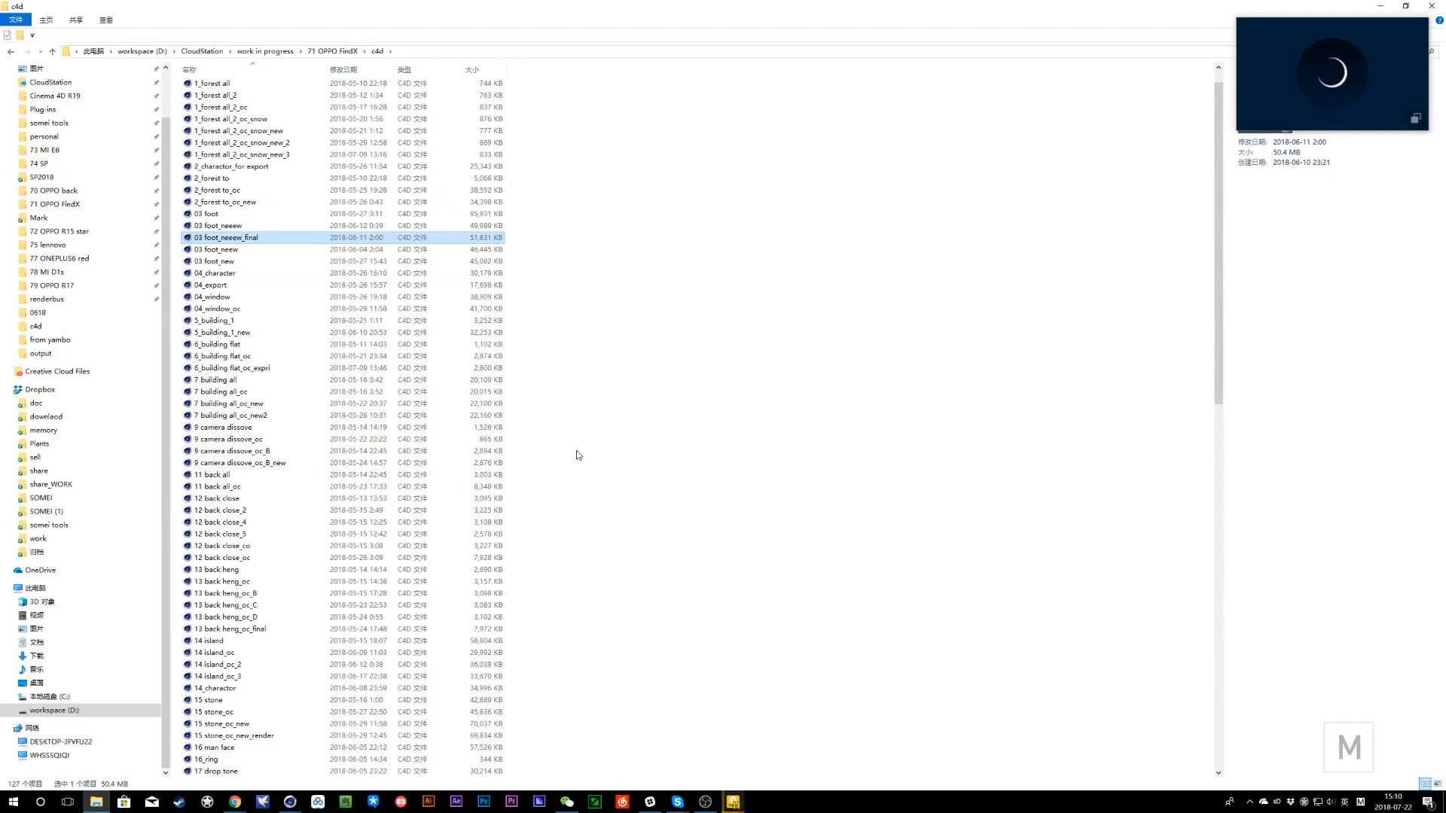
- Switch to Cinema 4D and clear the floating windows off the scene, including the Octane Node Editor and Preferences
mouse_move(292, 804)
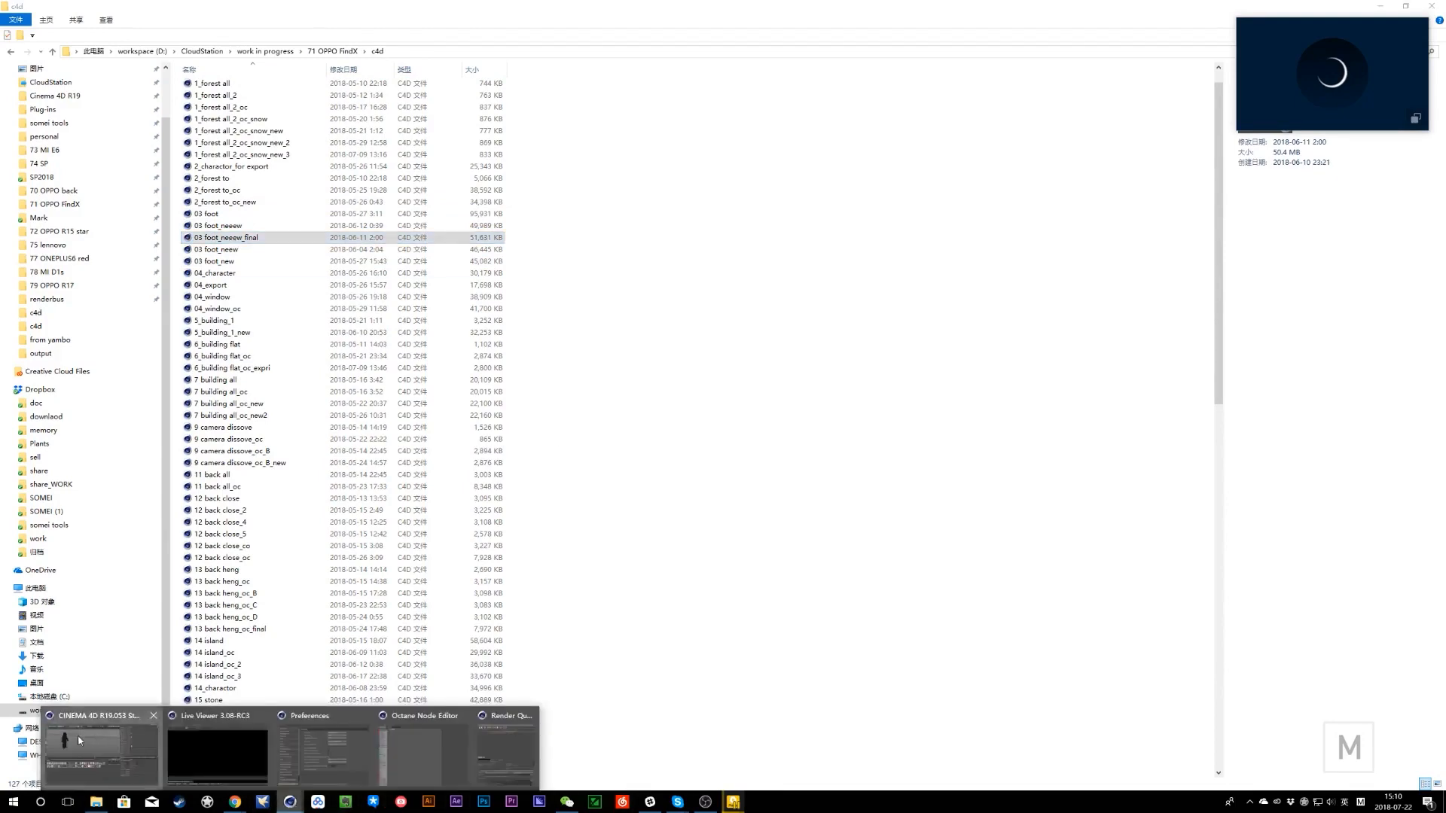
left_click(78, 735)
left_click(487, 82)
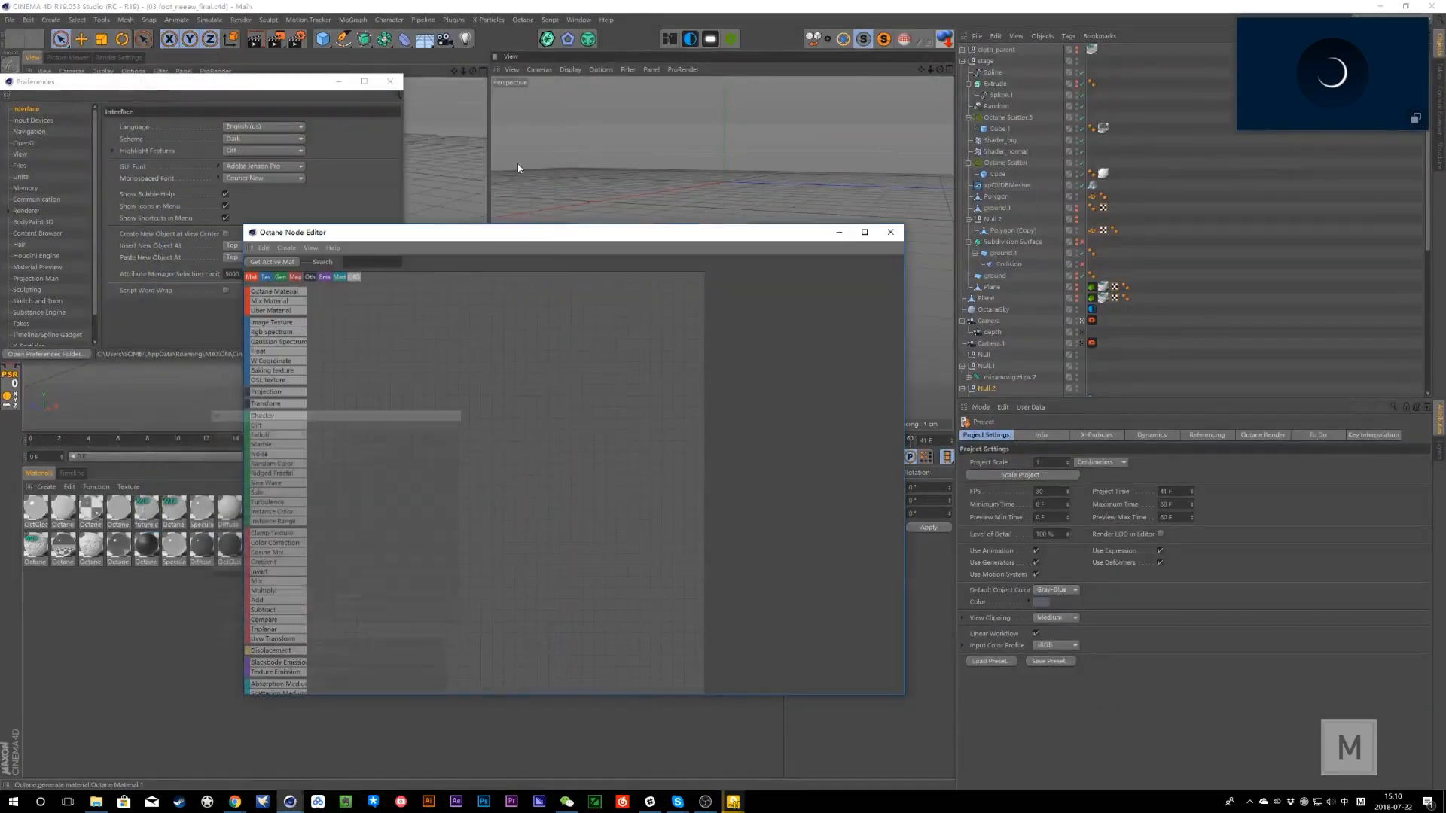
left_click(840, 232)
left_click(336, 83)
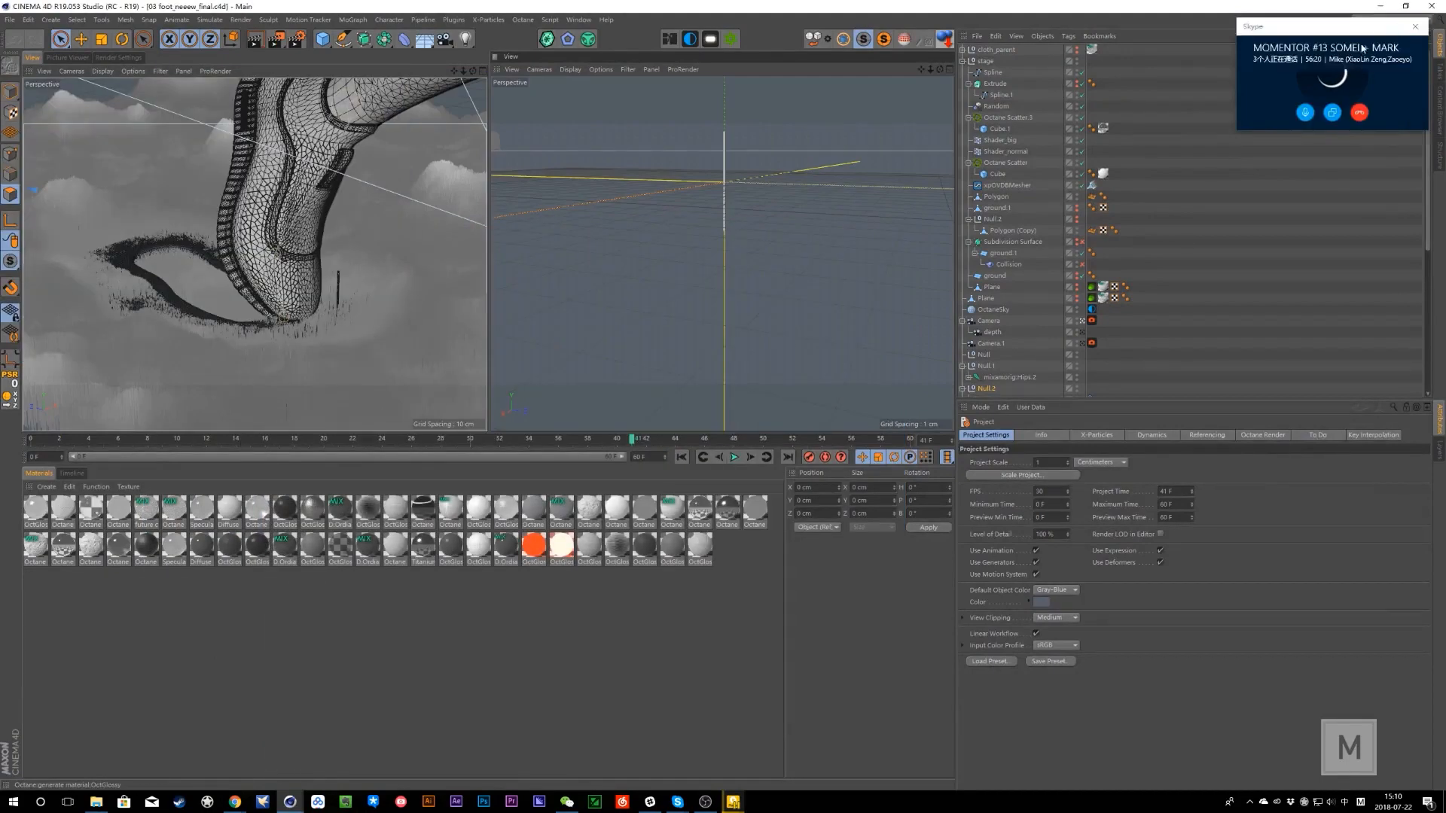
- Move the animation to frame 13 and expand the cloth_parent group in the object hierarchy
left_click(236, 439)
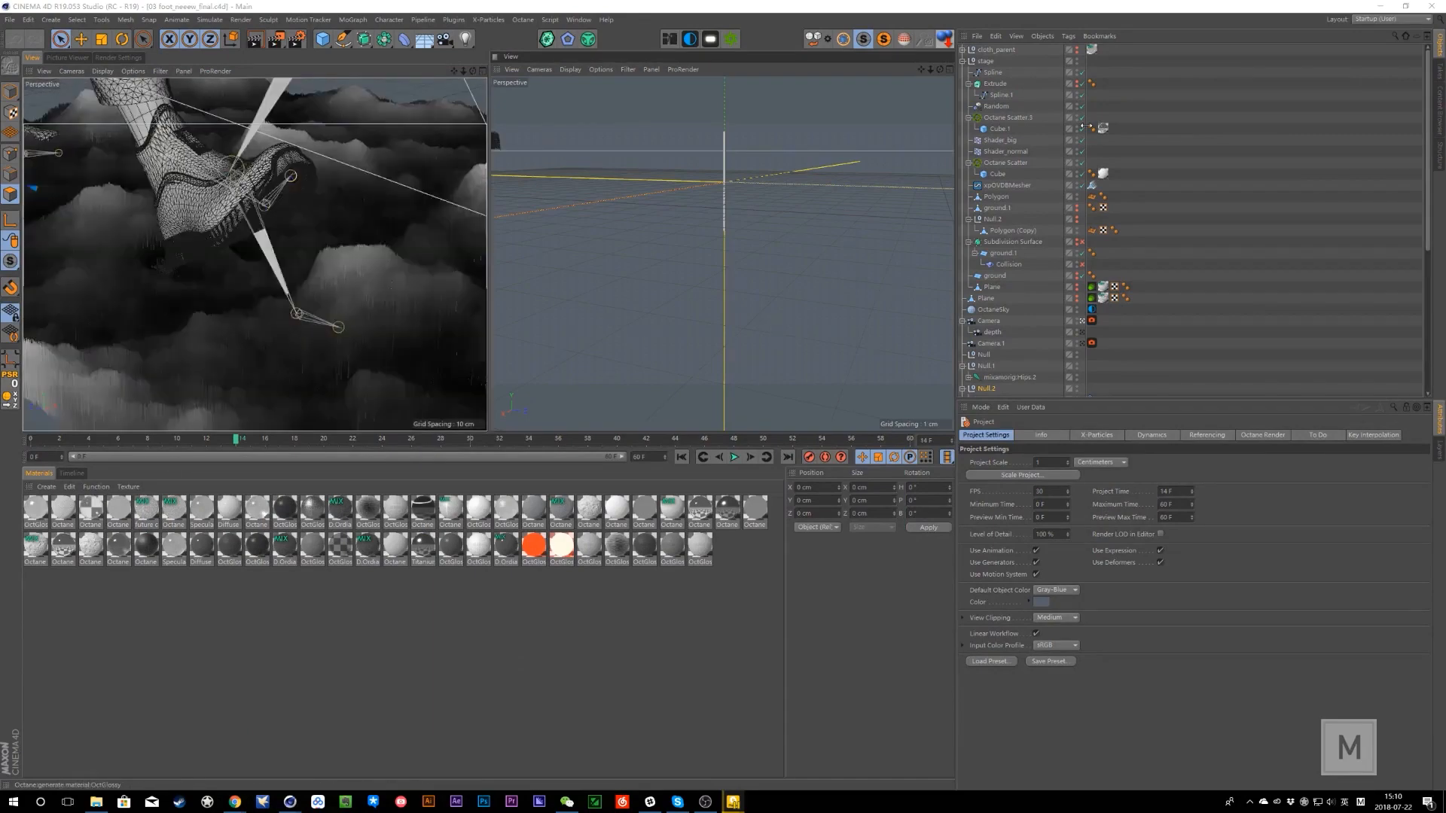
left_click(215, 443)
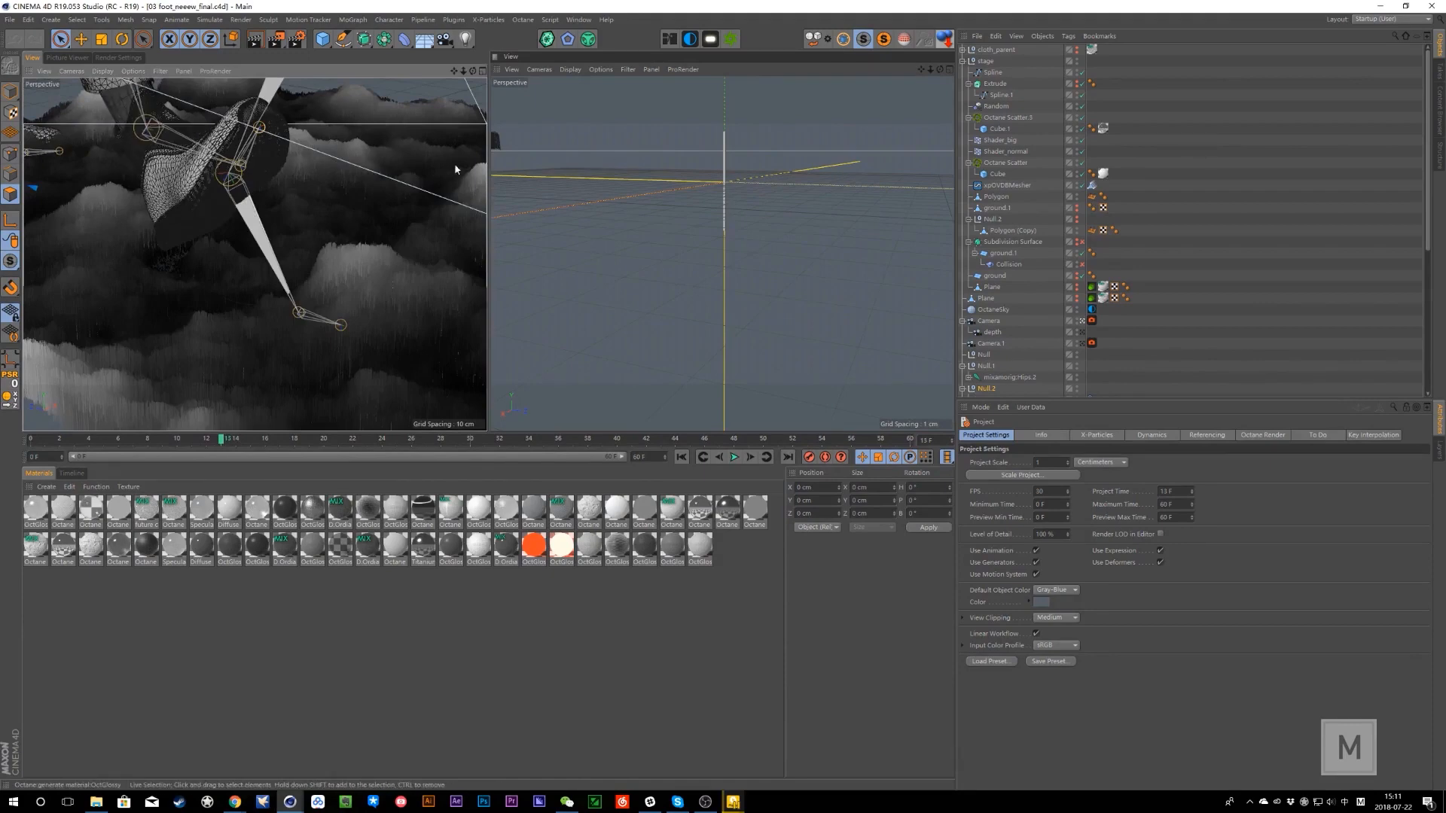
left_click(965, 54)
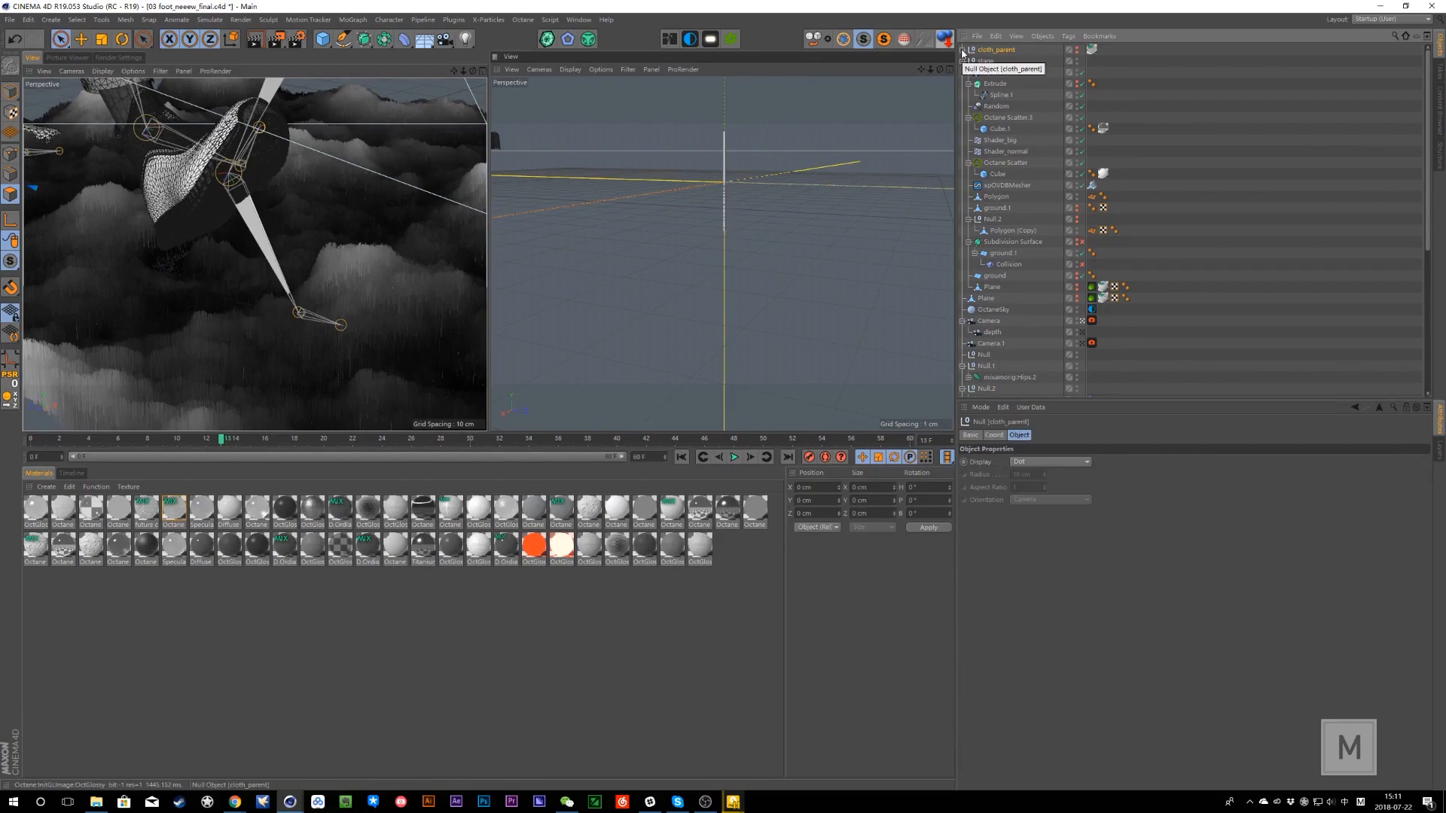
left_click(963, 50)
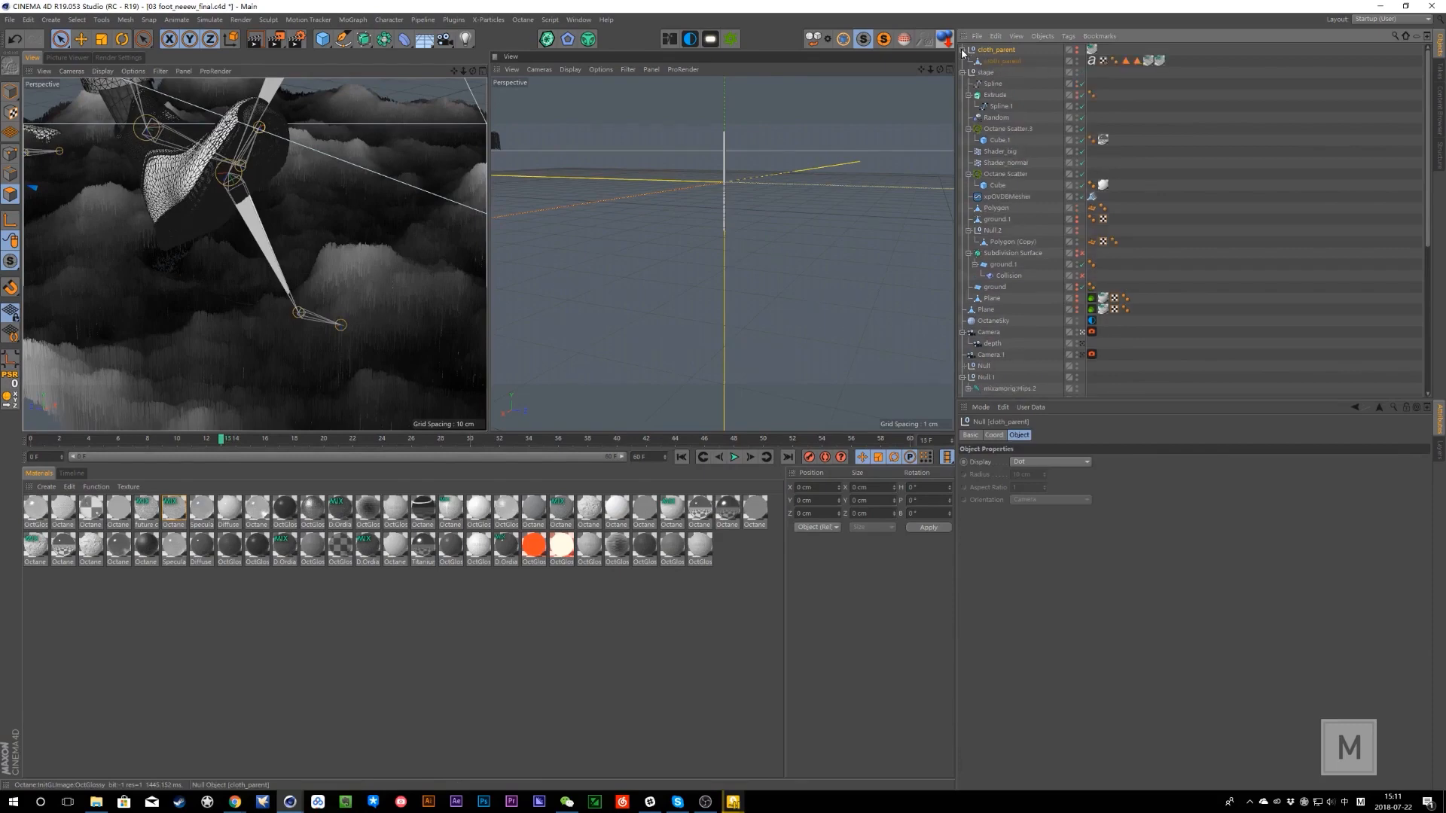
left_click(963, 50)
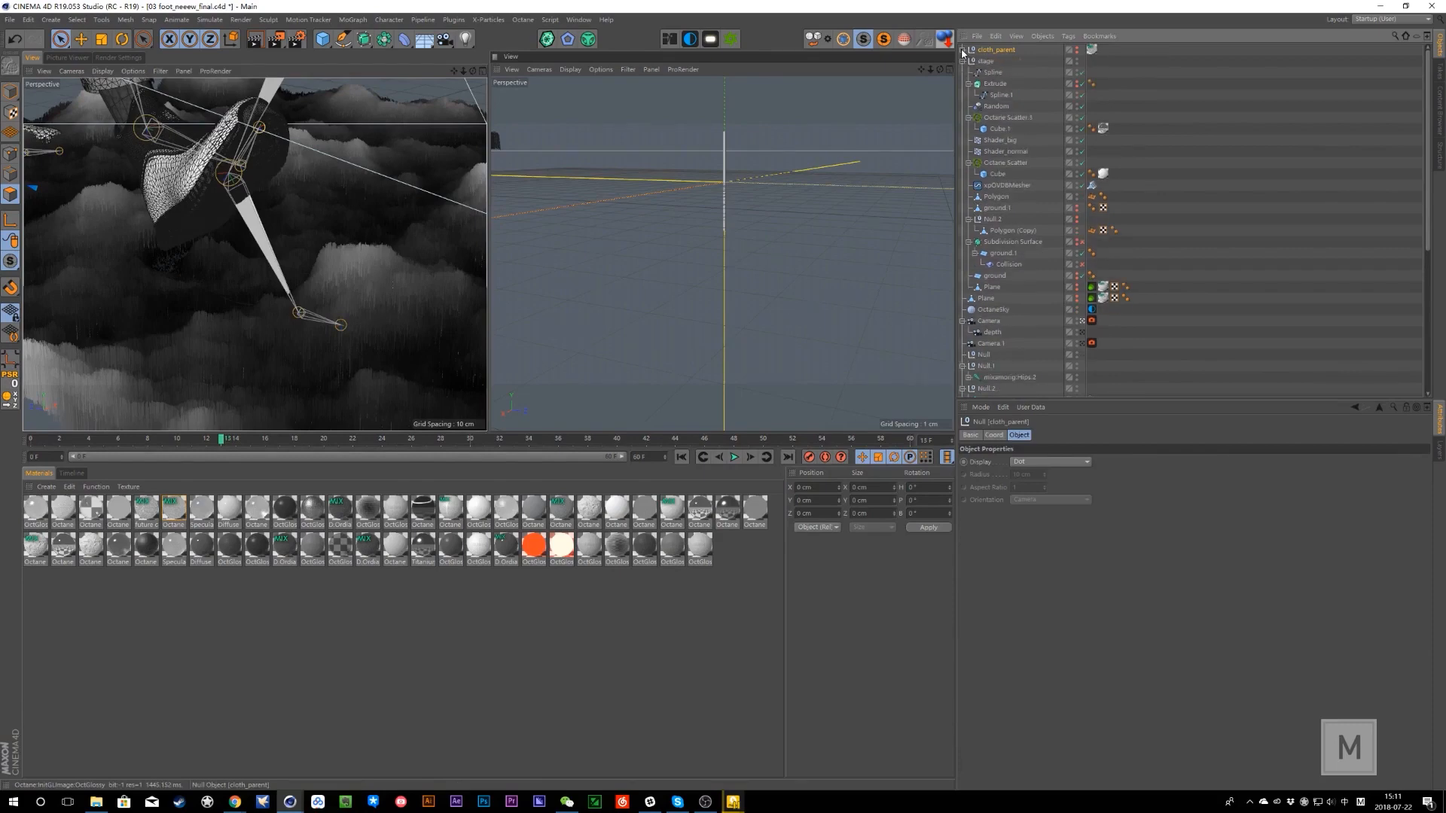
key("ctrl+z")
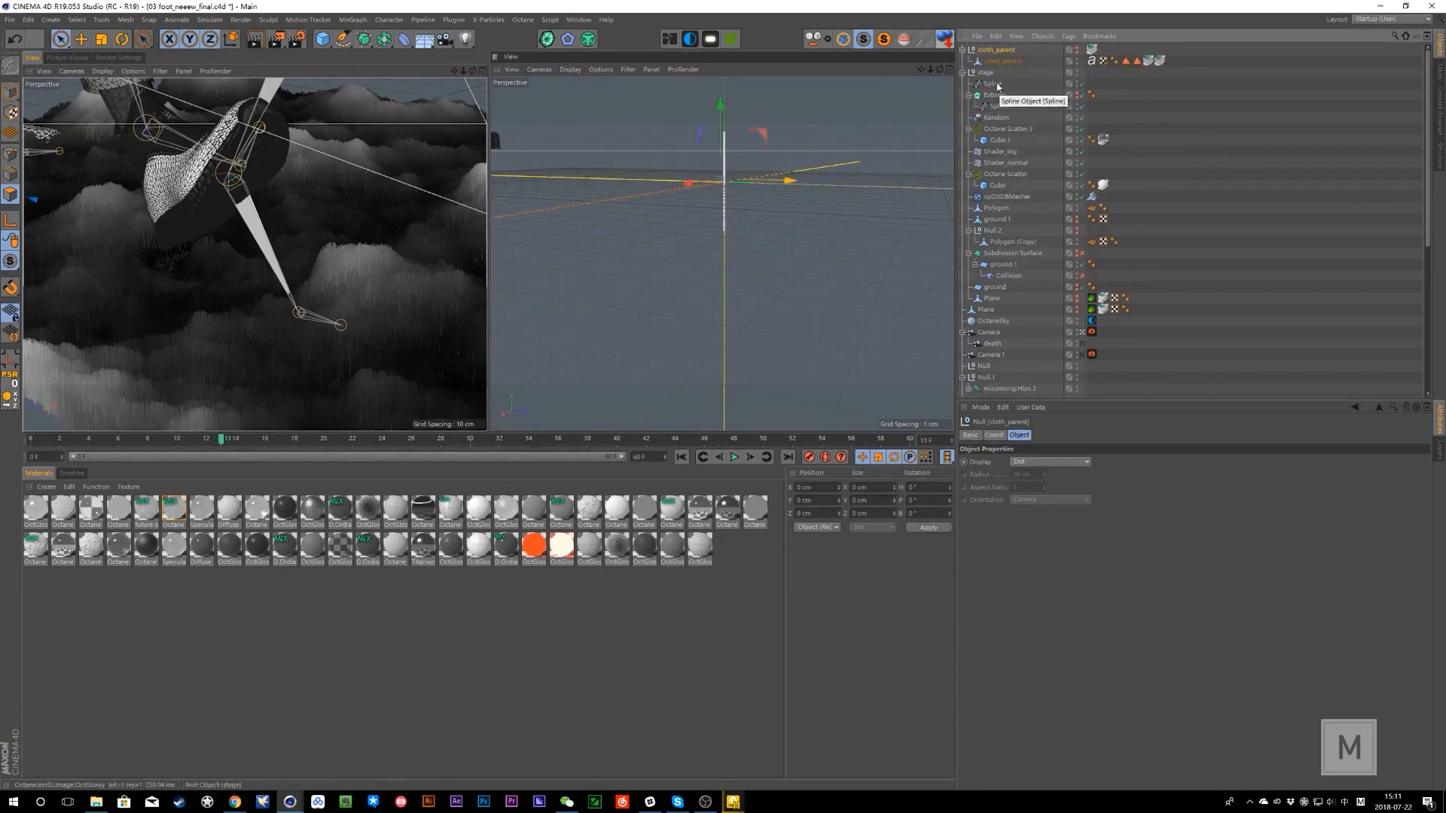
- Collapse the Foot_1 group and select the Foot.2 group
scroll(1029, 338, "down", 6)
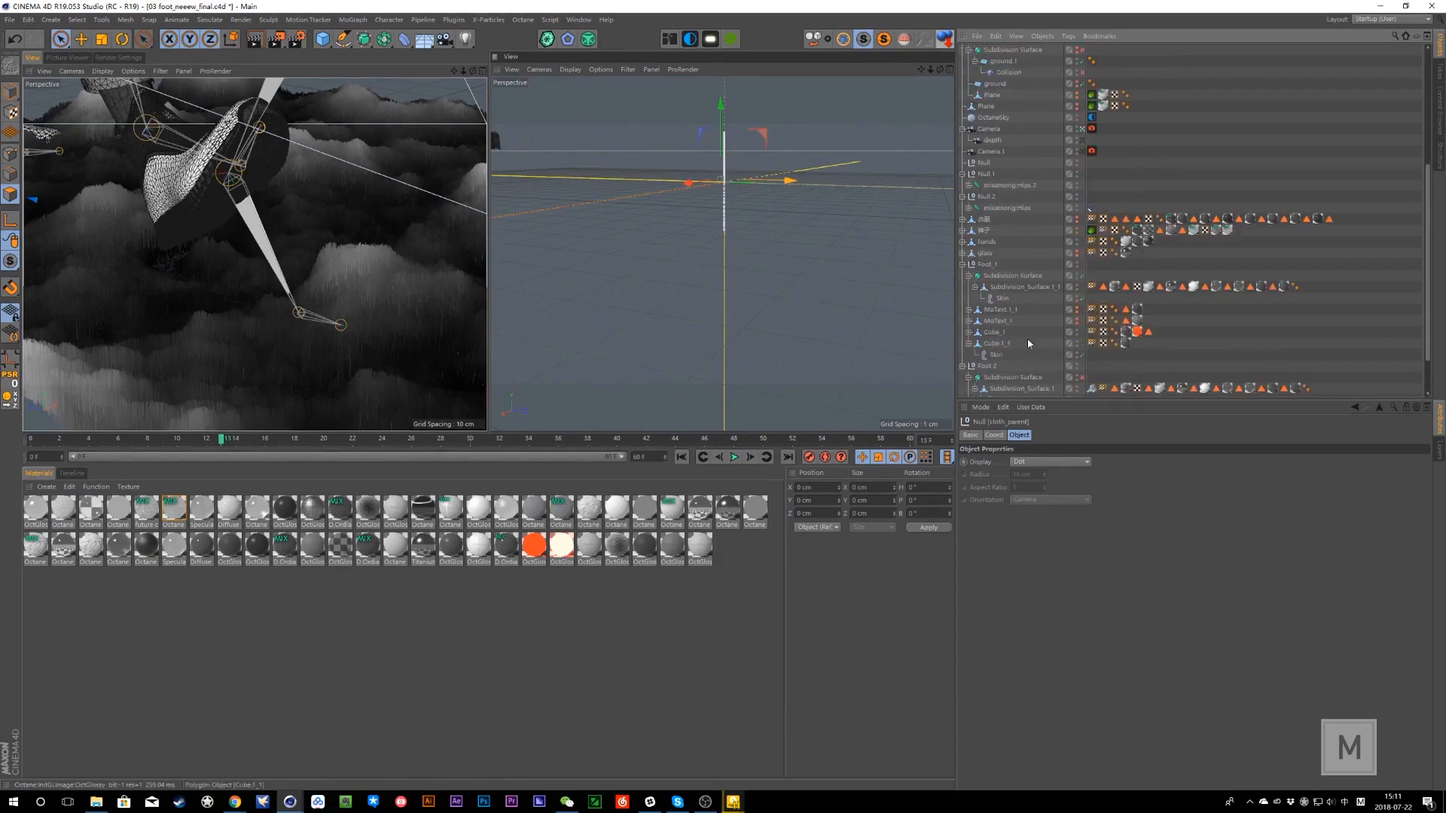
left_click(962, 265)
left_click(982, 313)
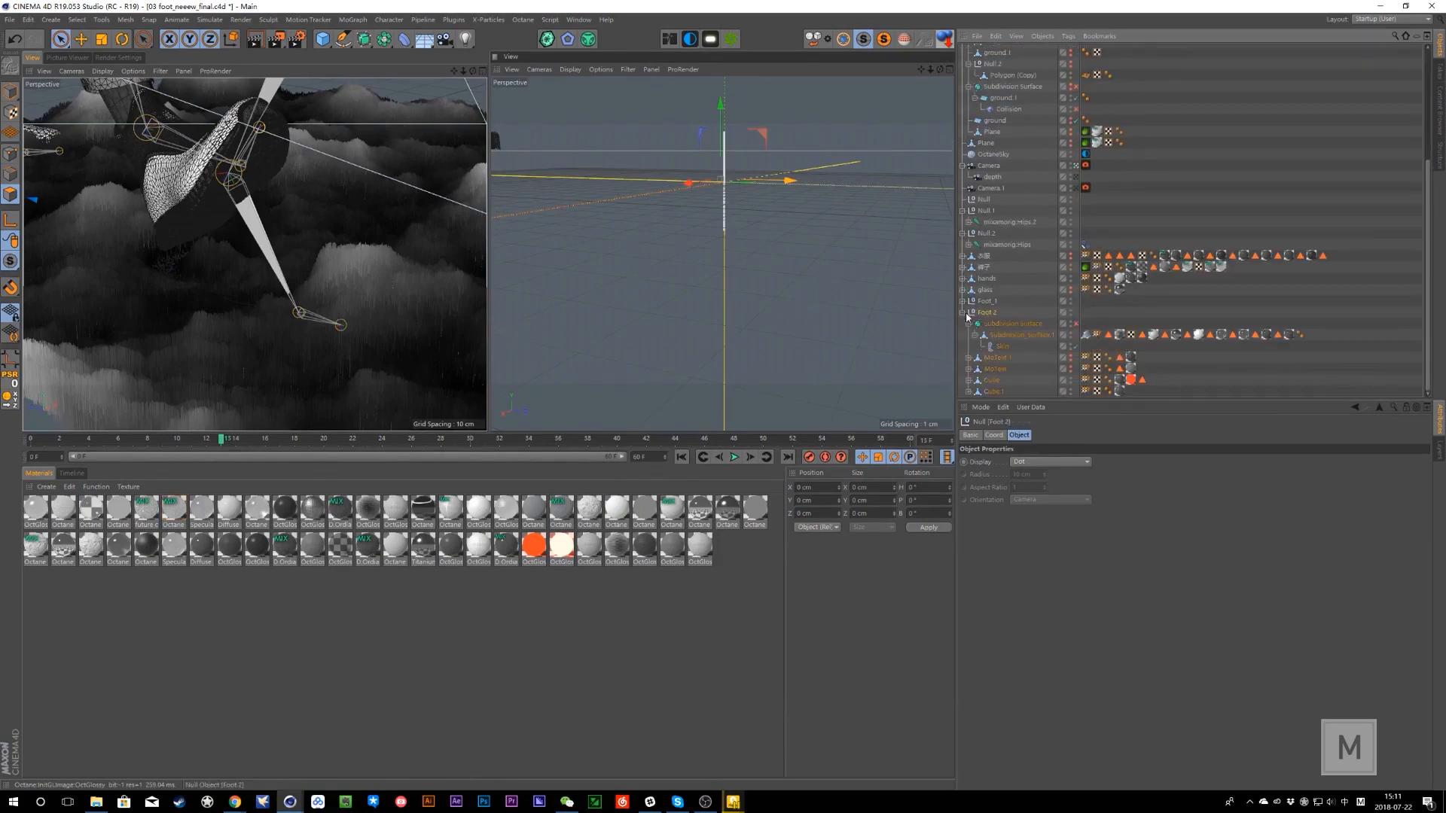
- Isolate the stage group and all its children with SoloSelected, go to frame 2 and clear the selection
scroll(1029, 137, "up", 5)
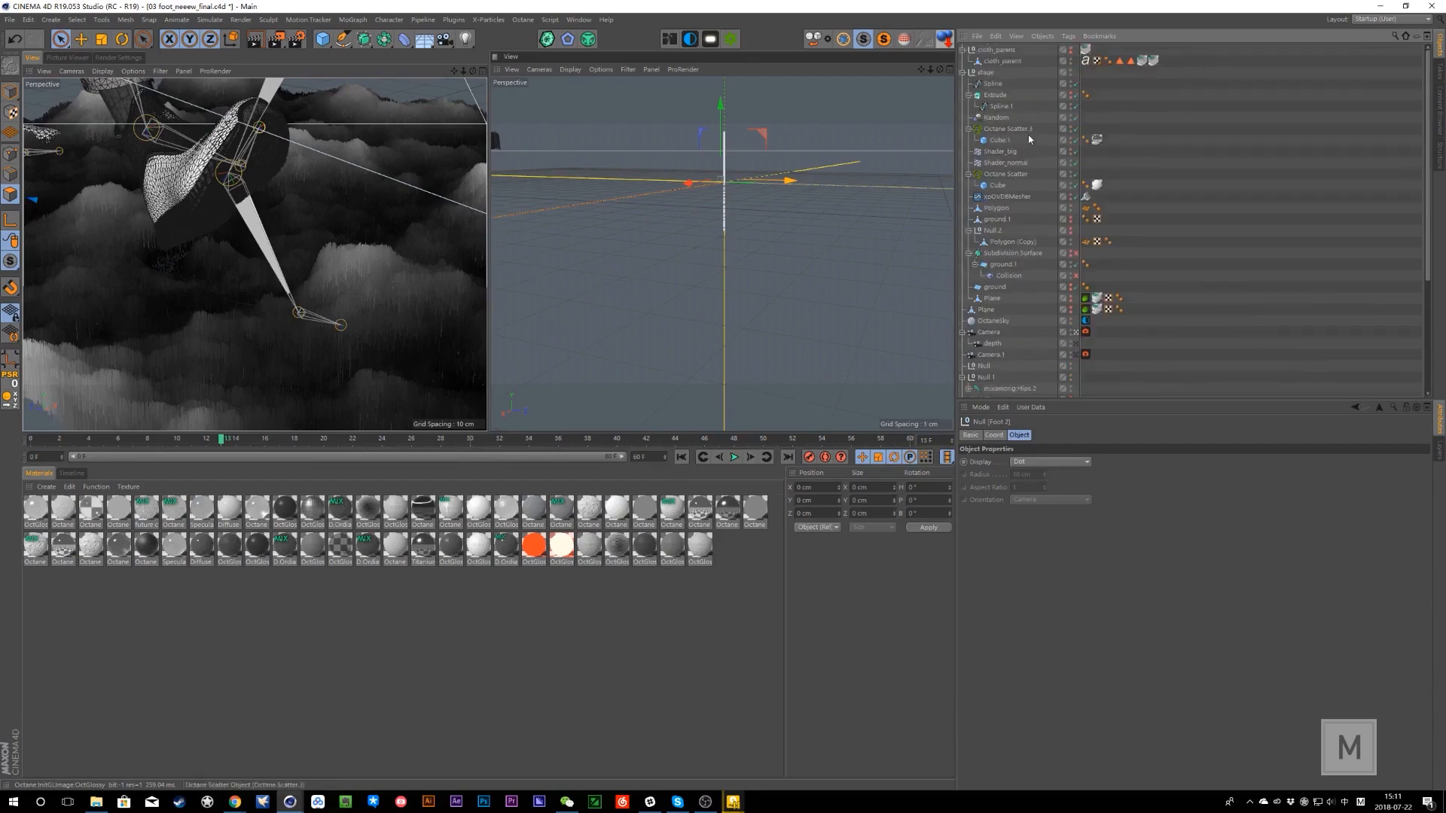
left_click(963, 72)
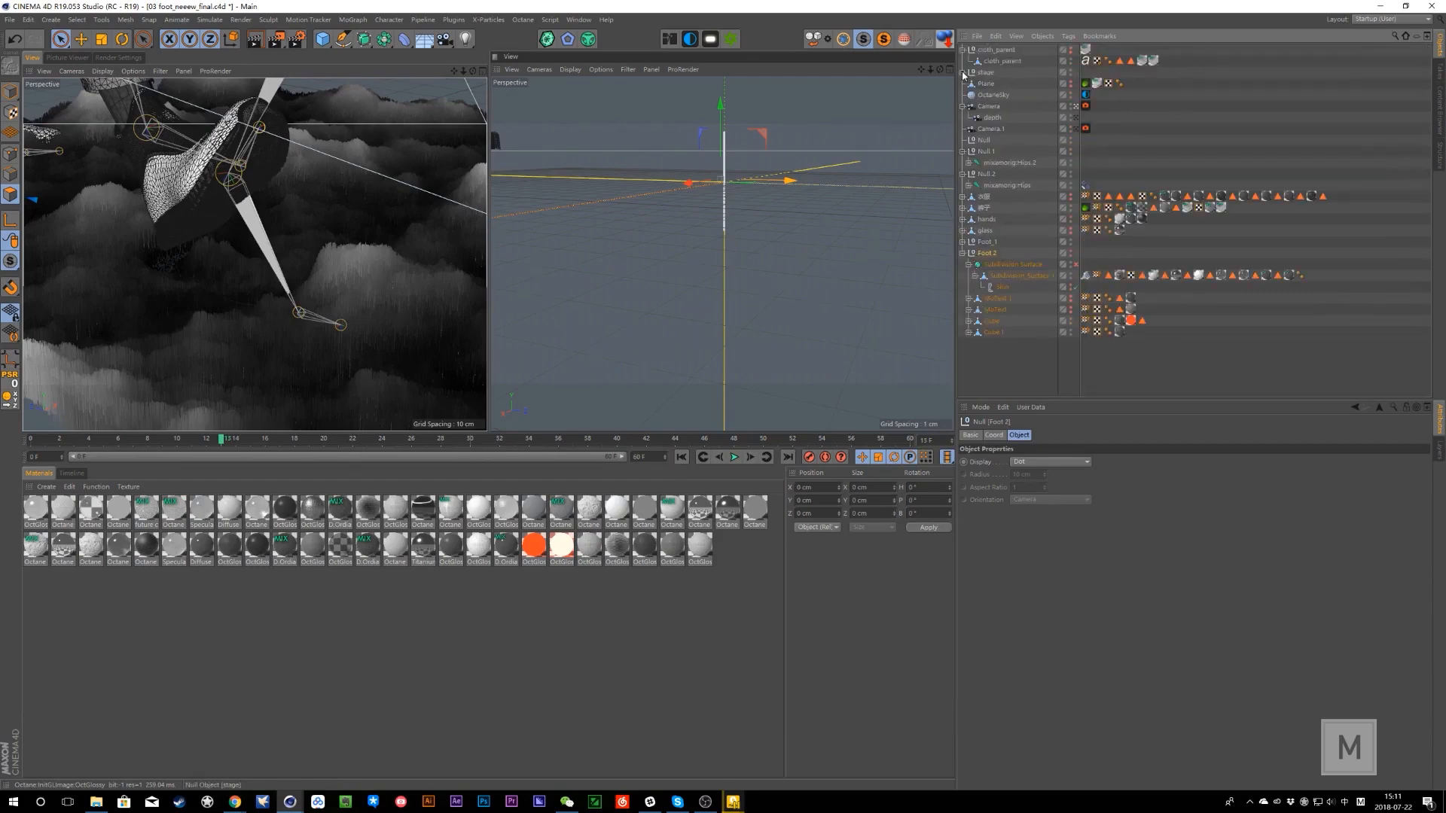
key("ctrl+z")
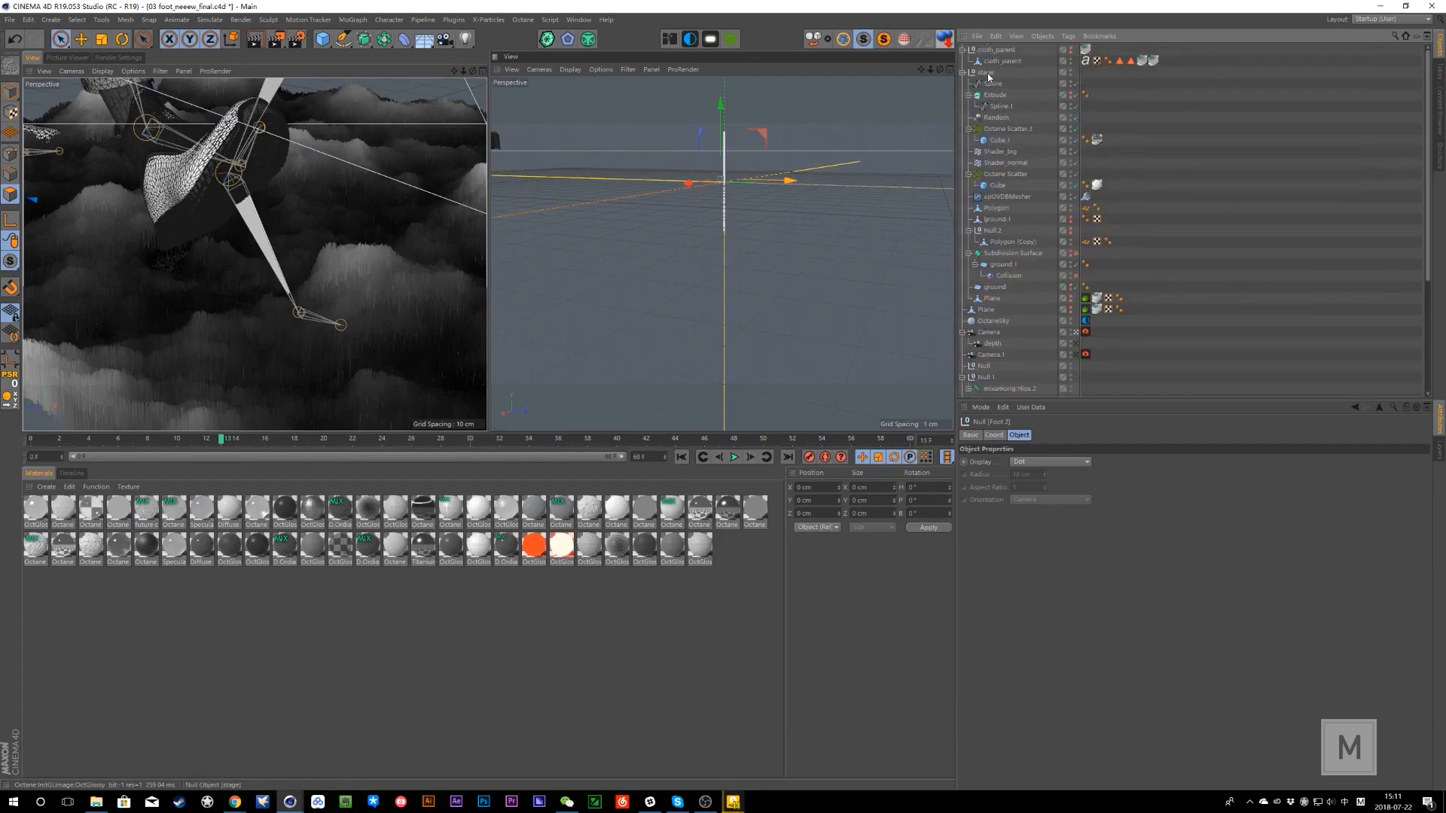
middle_click(989, 73)
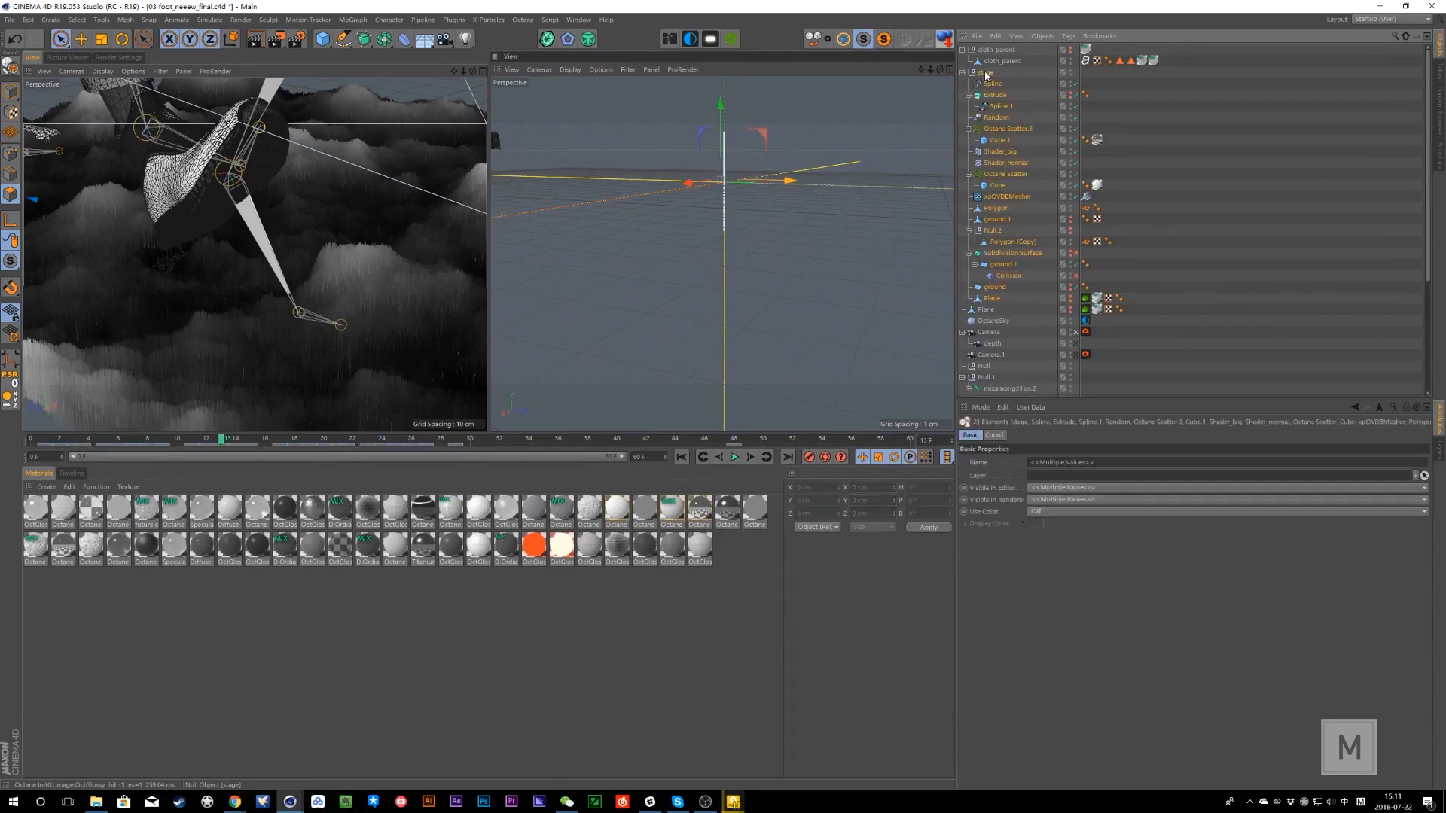
left_click(841, 42)
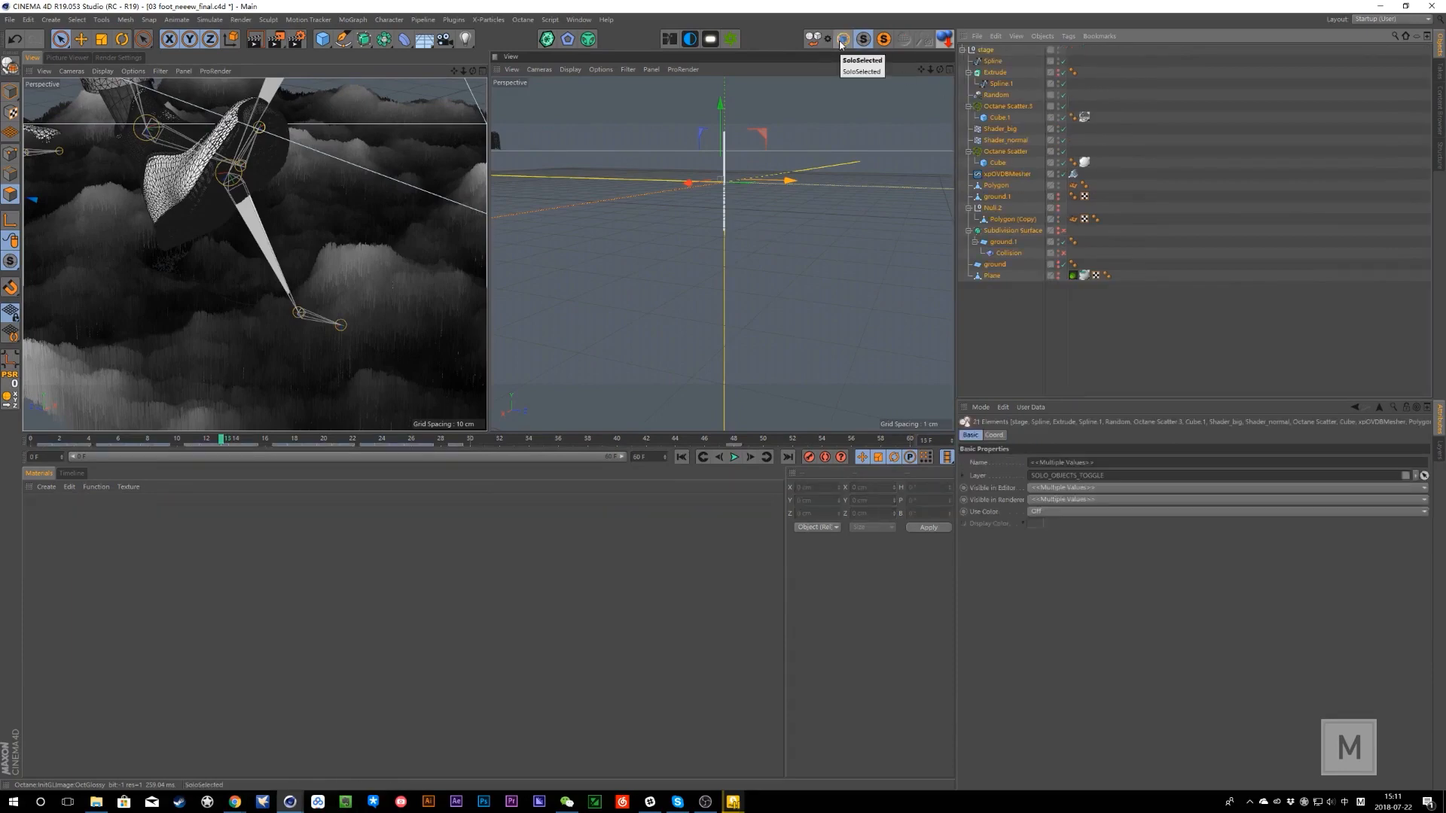
left_click(59, 439)
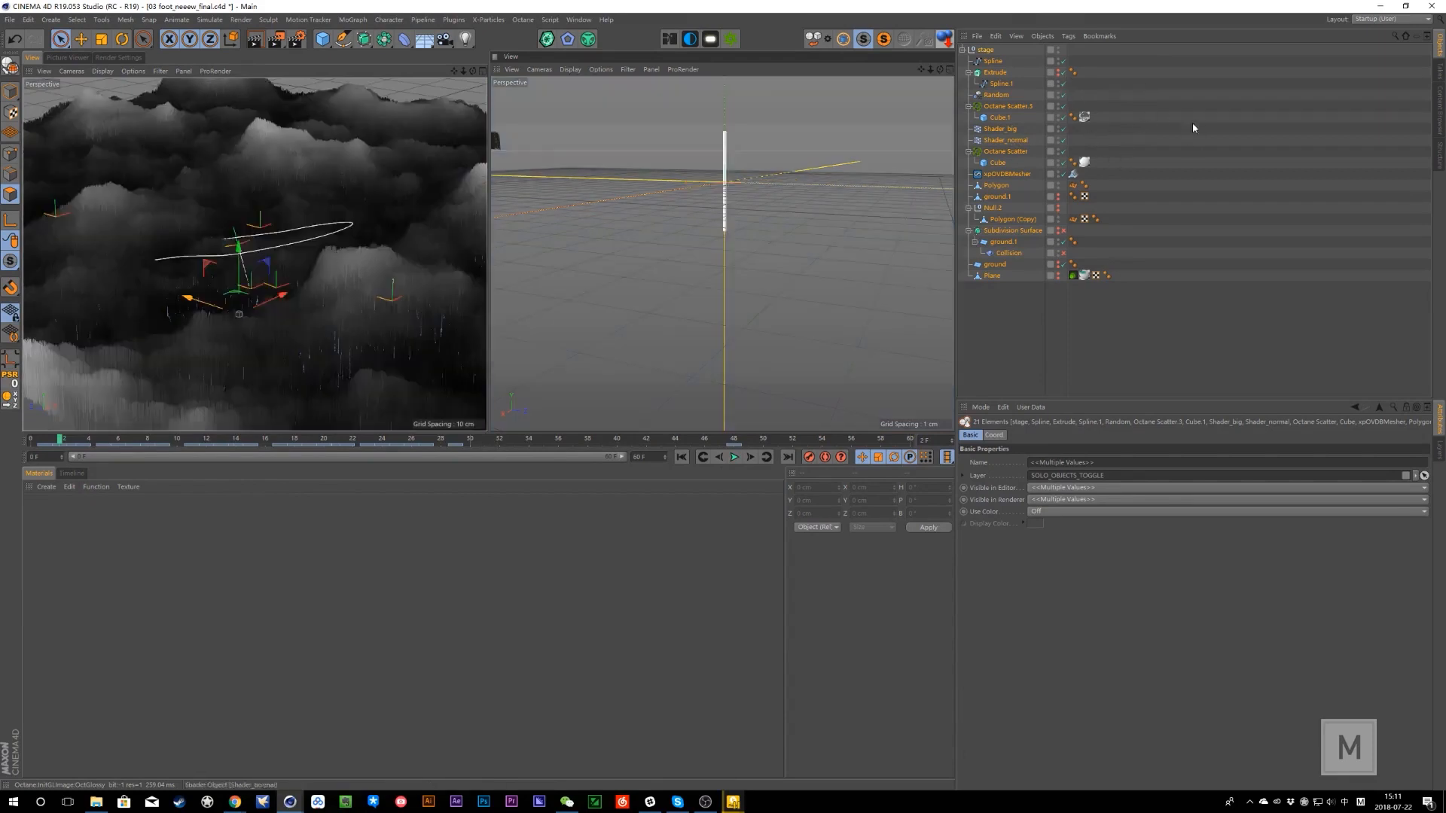
left_click(1167, 152)
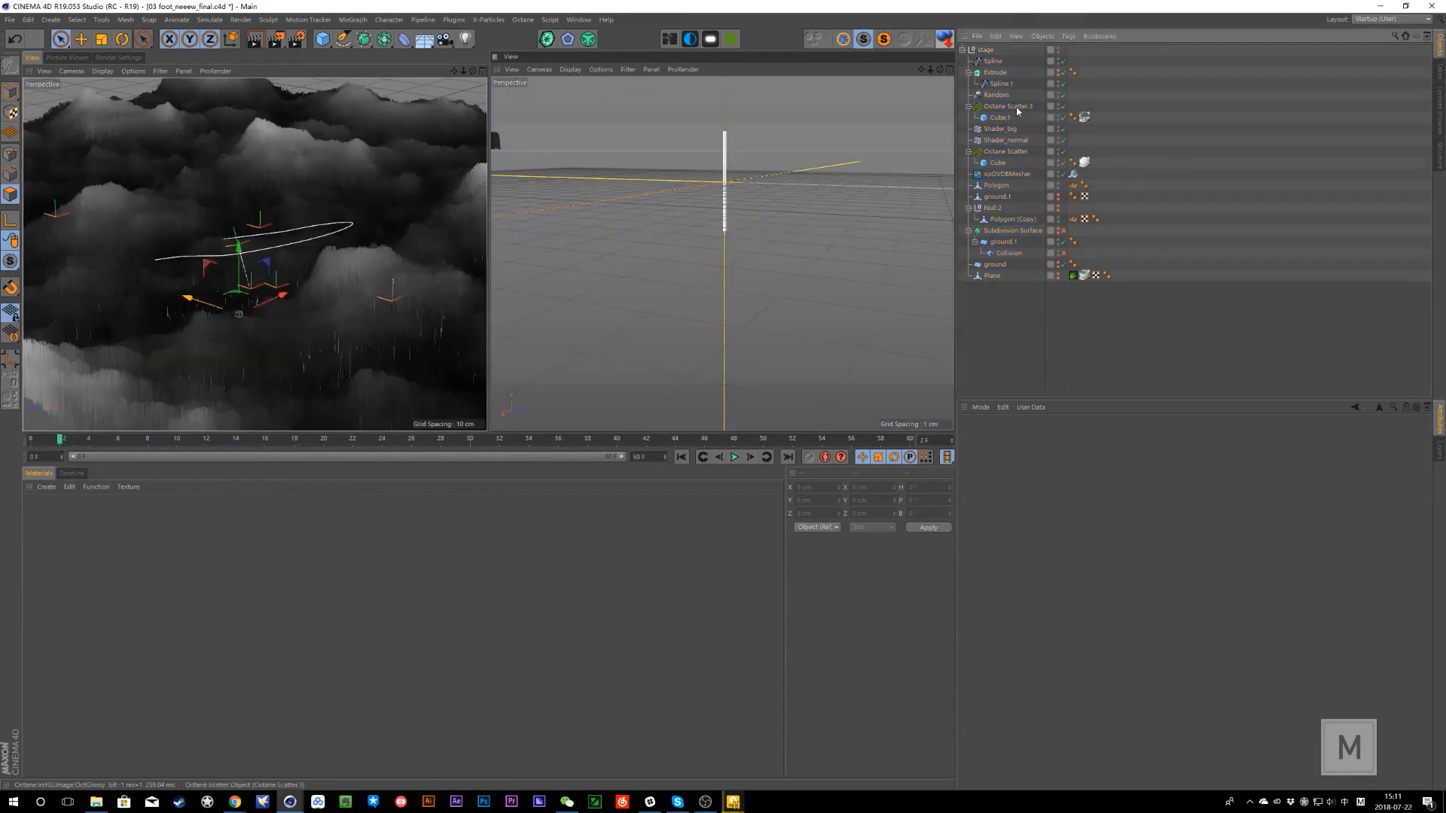
- Compare the distribution settings of Octane Scatter.3 and Octane Scatter, and set Octane Scatter's count to 40000
left_click(1014, 106)
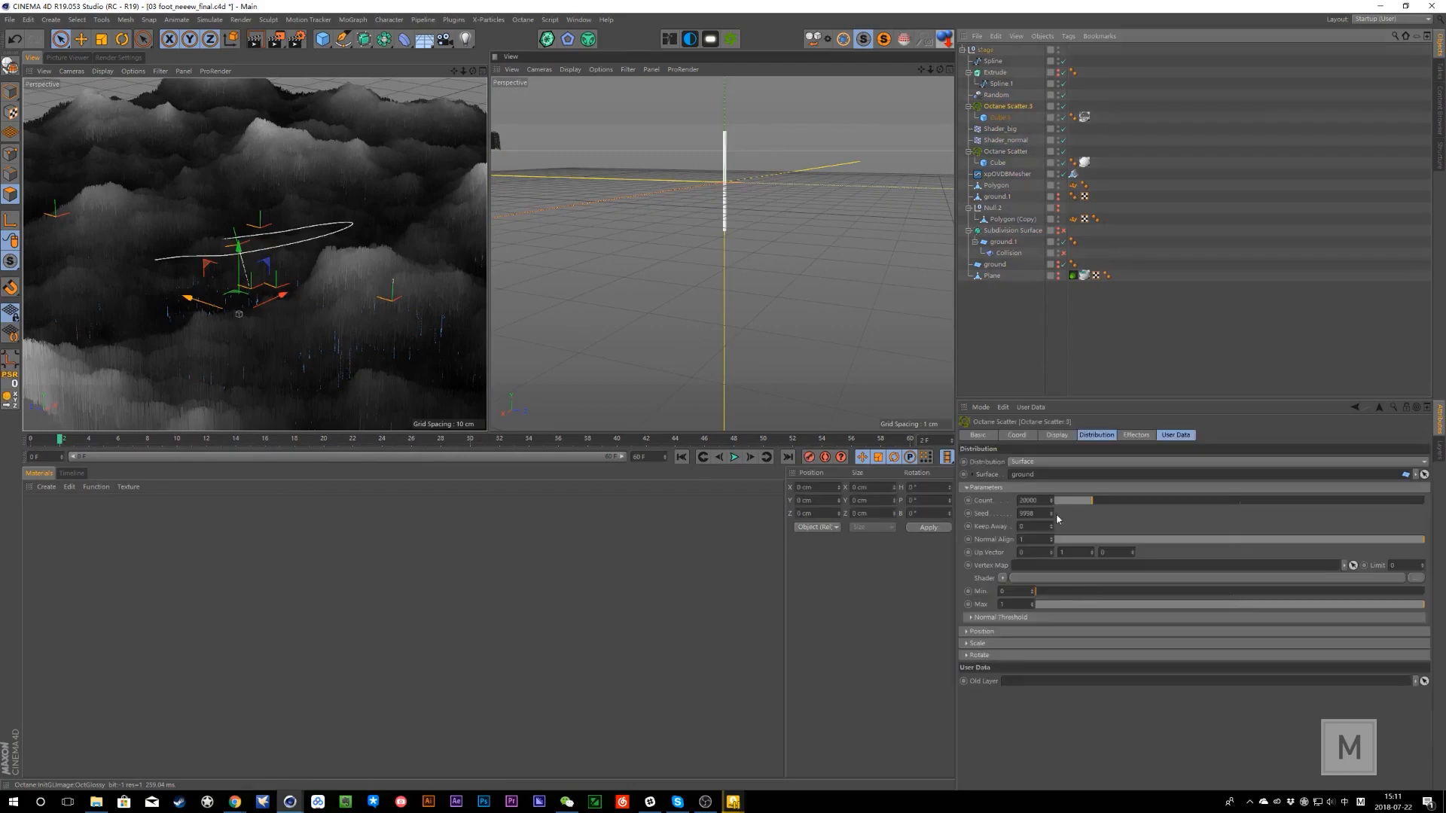
left_click(1010, 152)
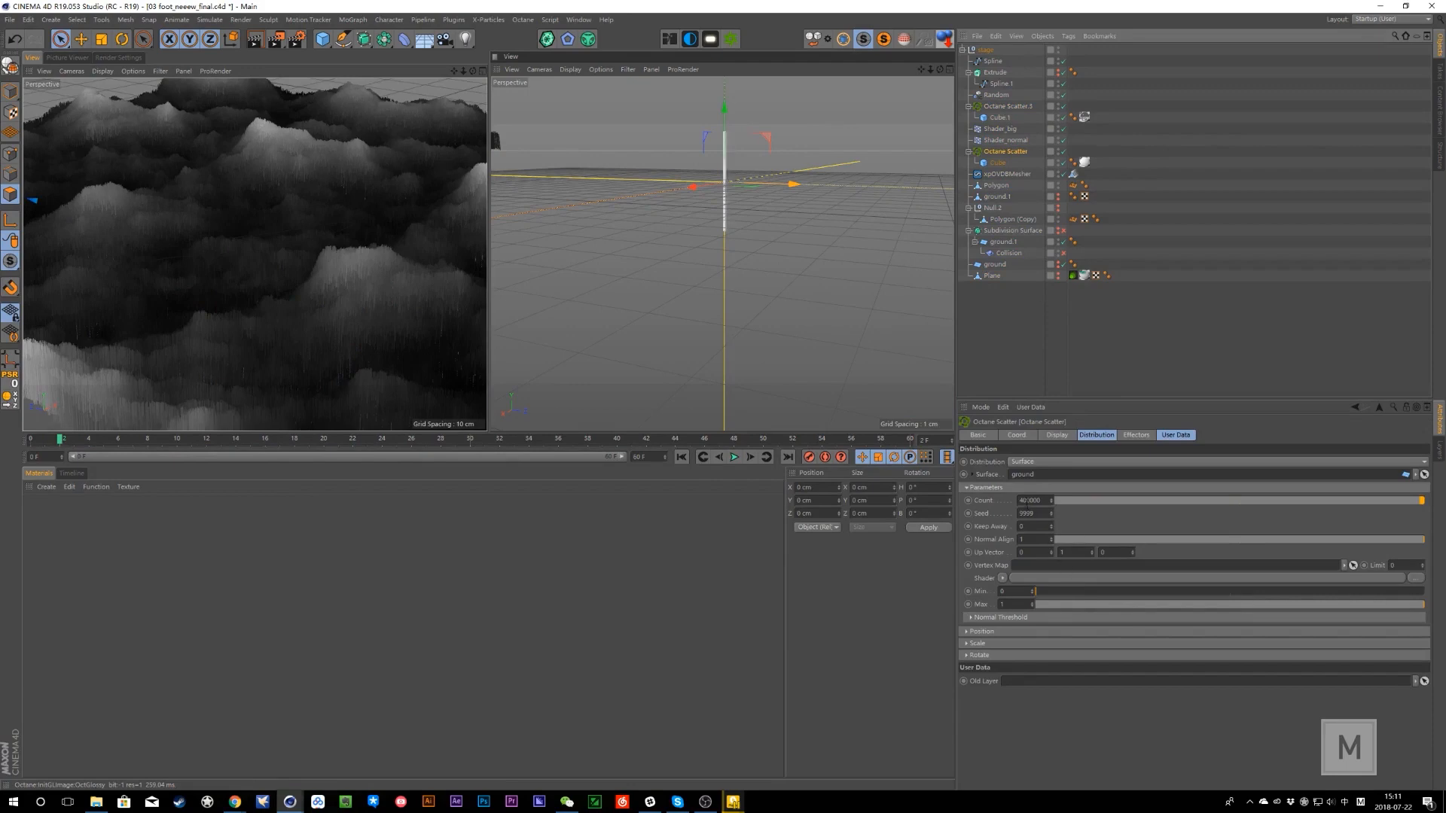
left_click(1008, 106)
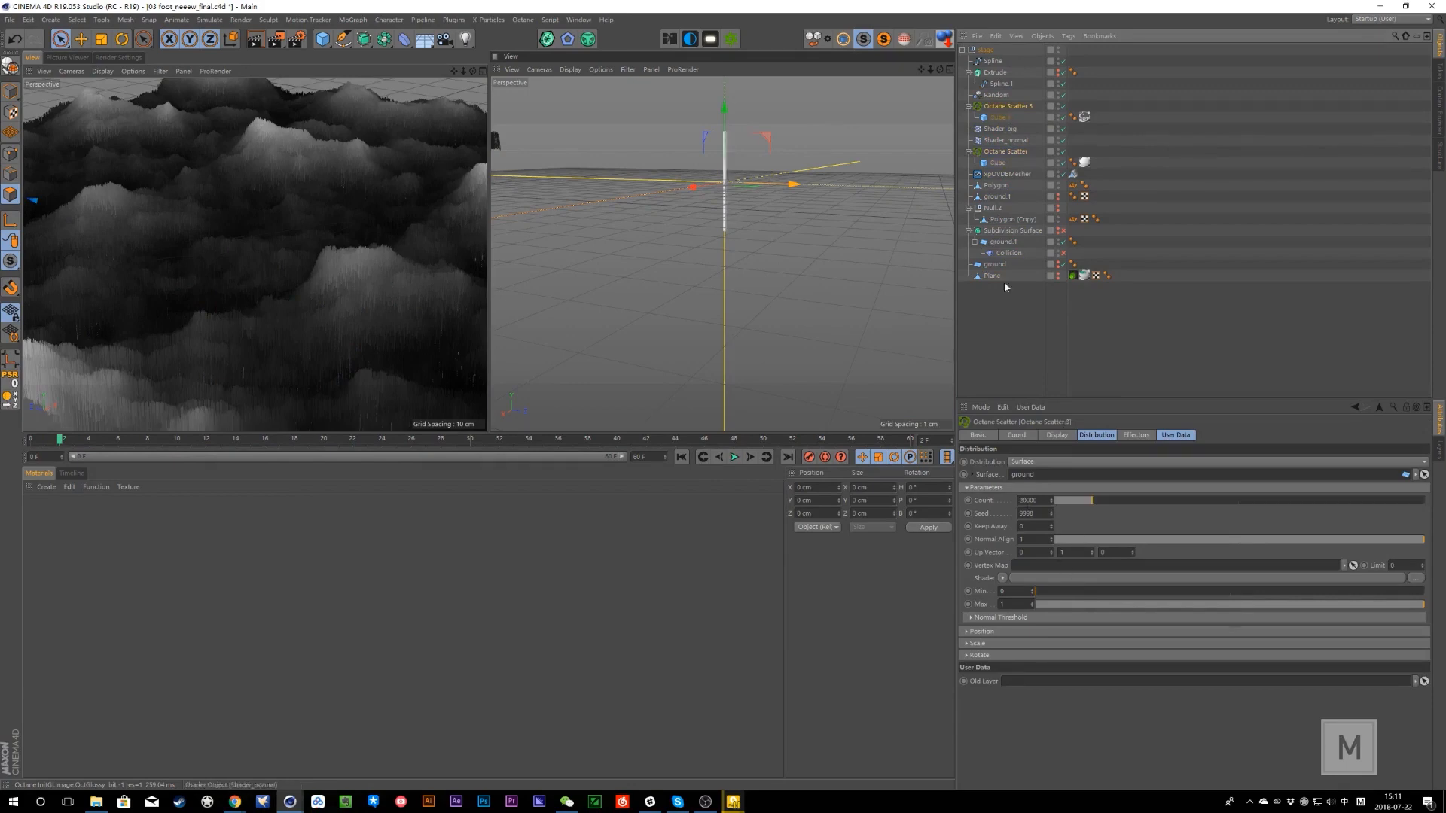
left_click(1006, 152)
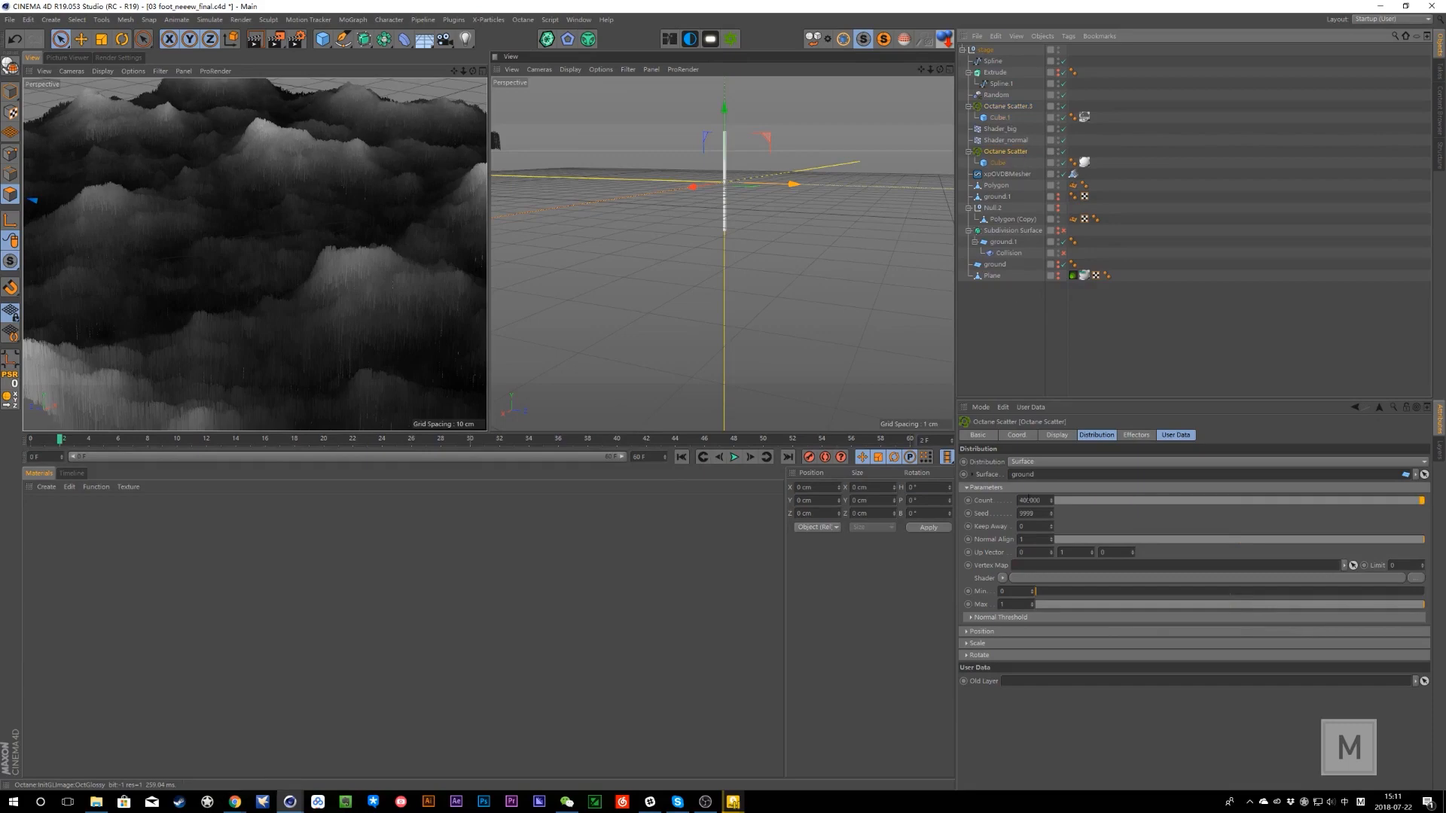
left_click(1043, 500)
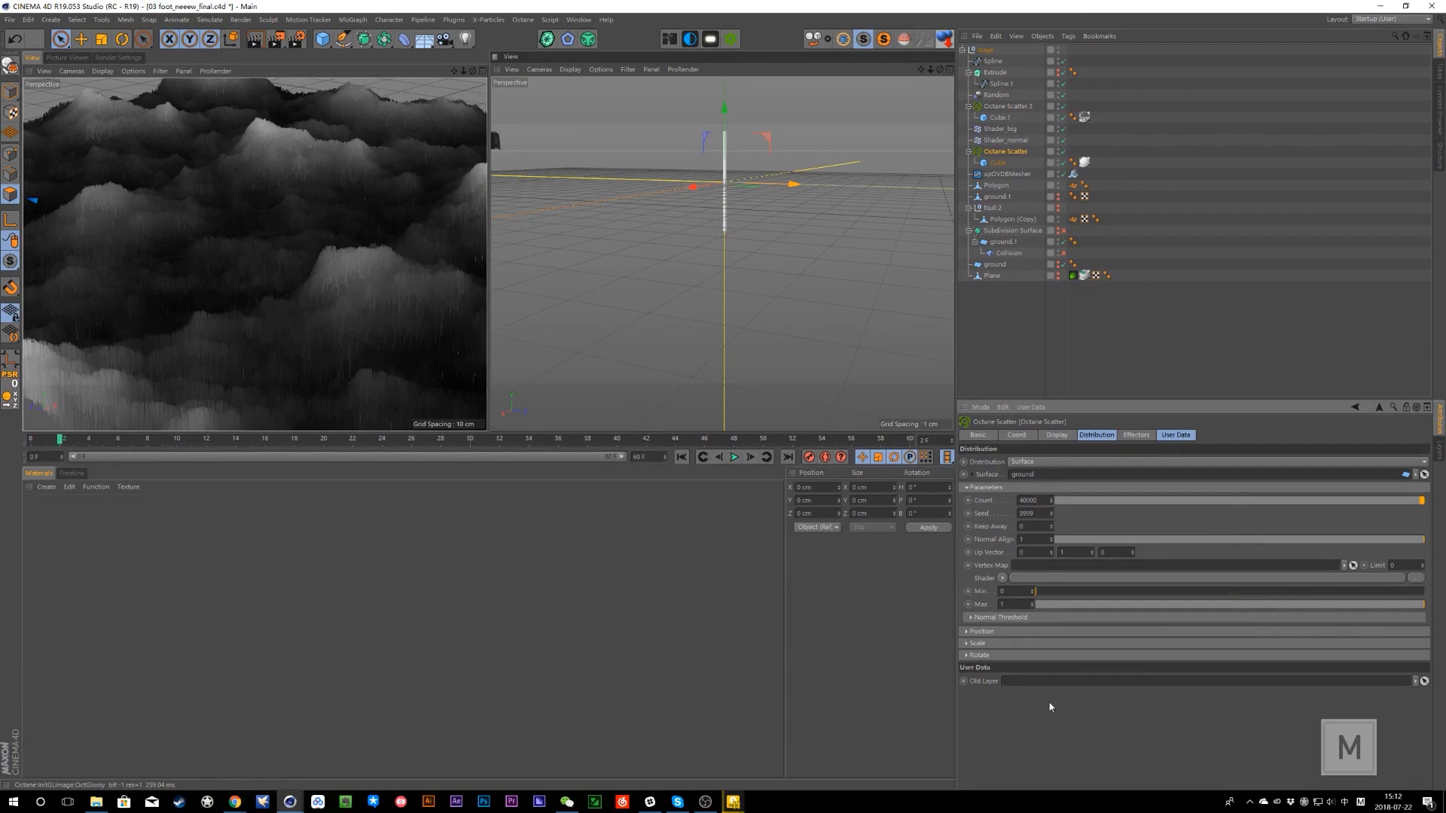
key("Return")
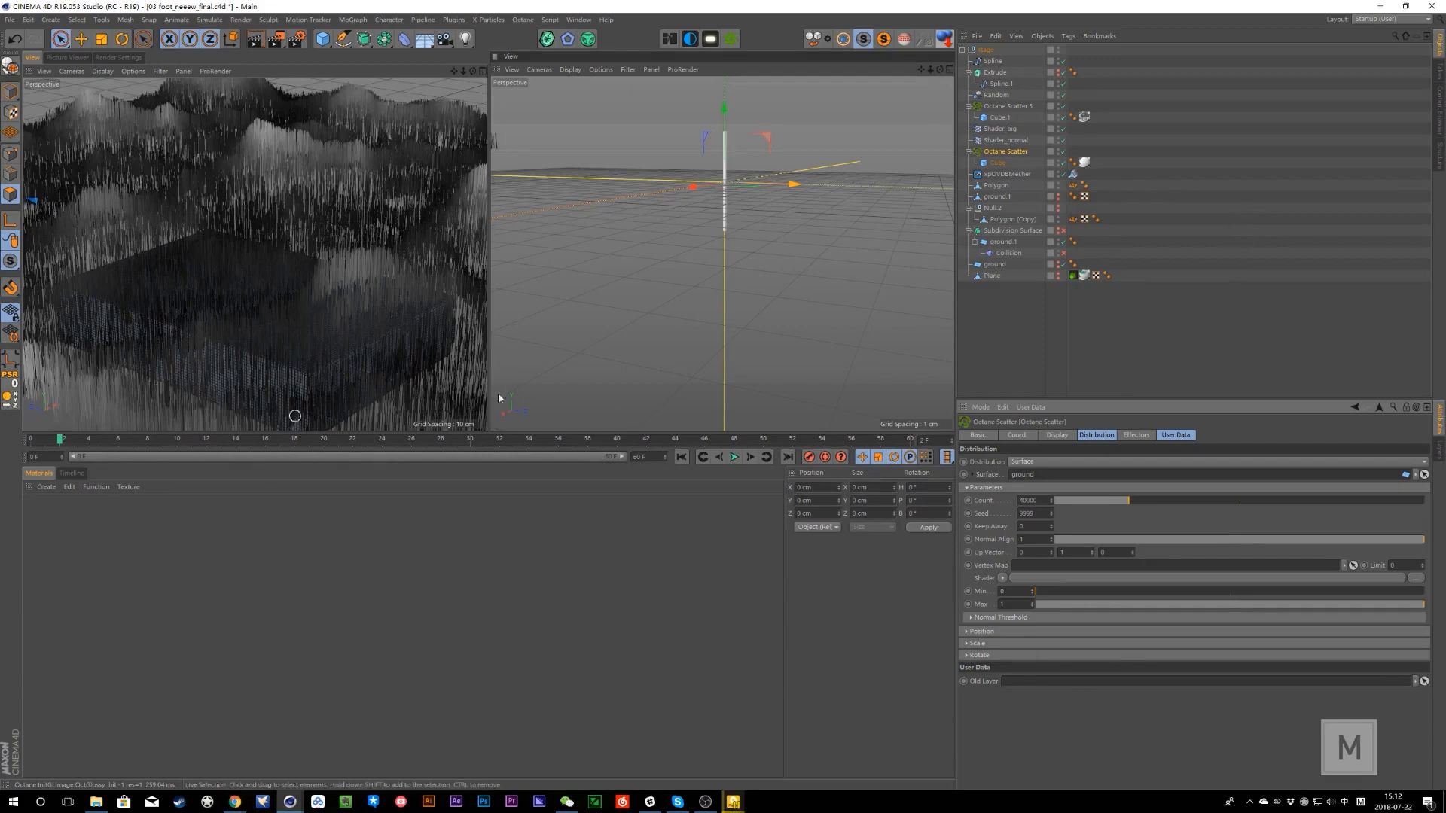
- Scrub the animation from frame 1 and stop at frame 12 to check the scattered ground cubes
left_click(48, 443)
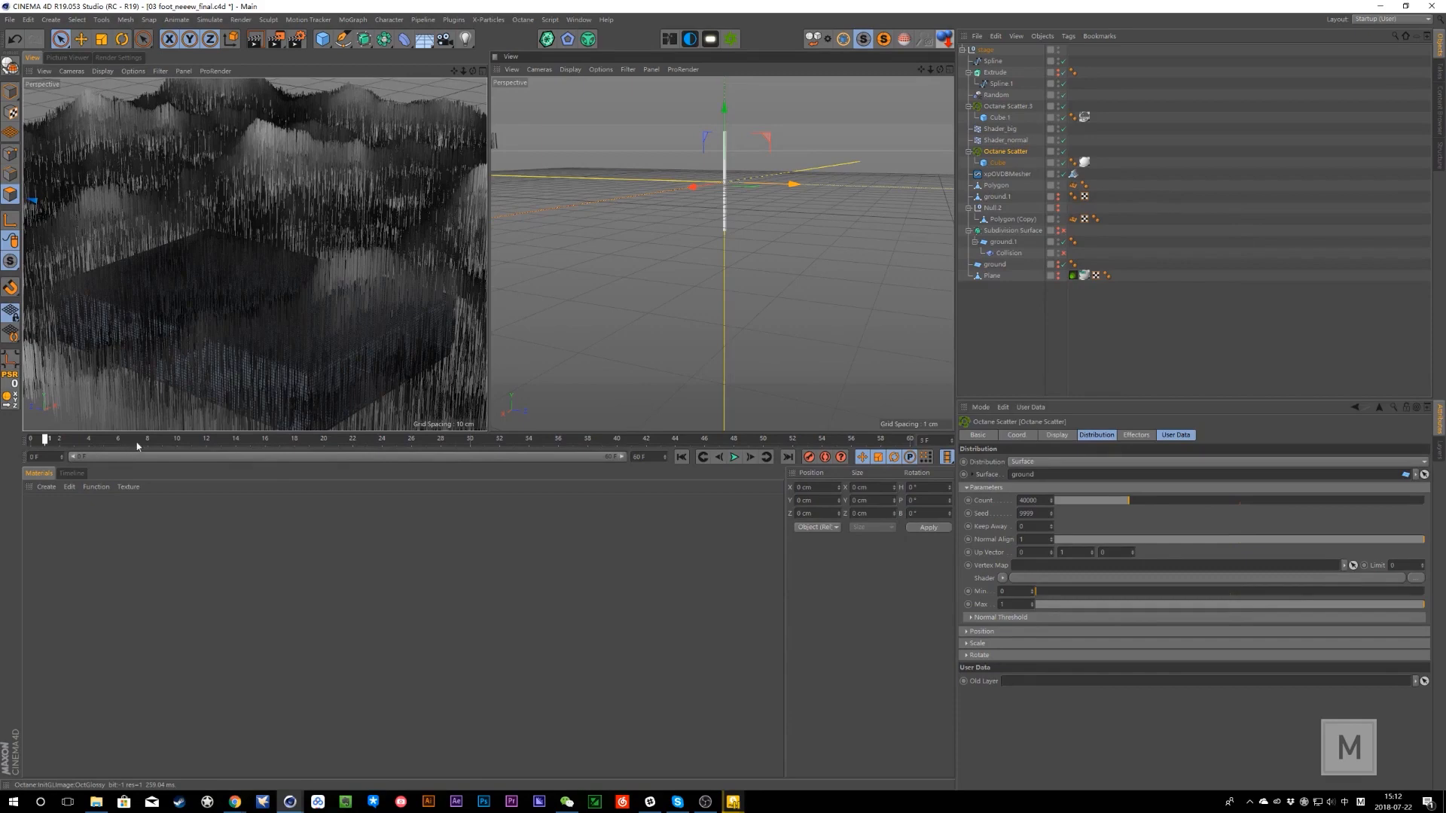
left_click_drag(137, 446, 219, 439)
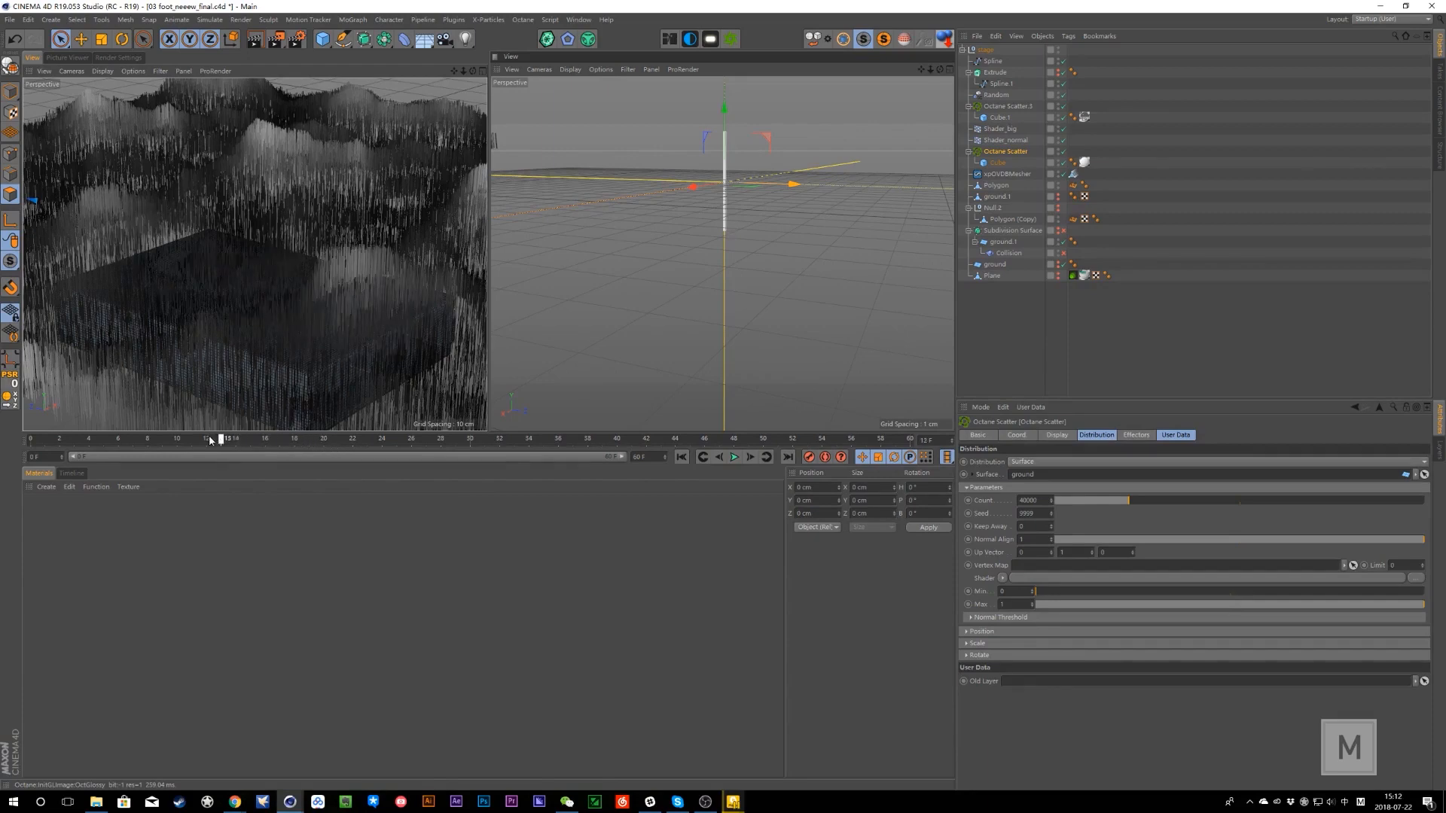
left_click(205, 442)
- Expand the Position, Scale and Rotate sections of Octane Scatter's distribution settings
left_click(982, 631)
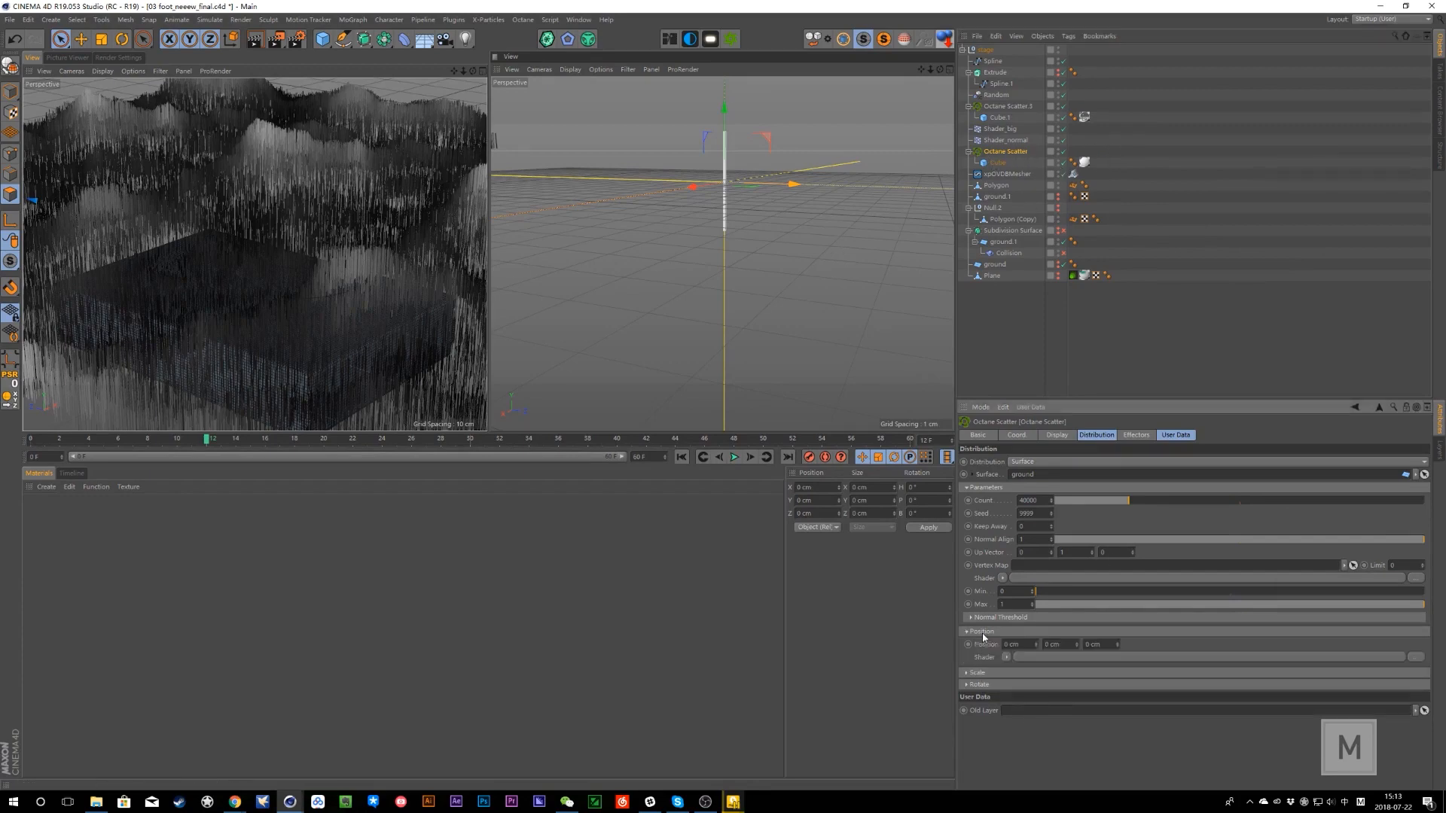
left_click(977, 674)
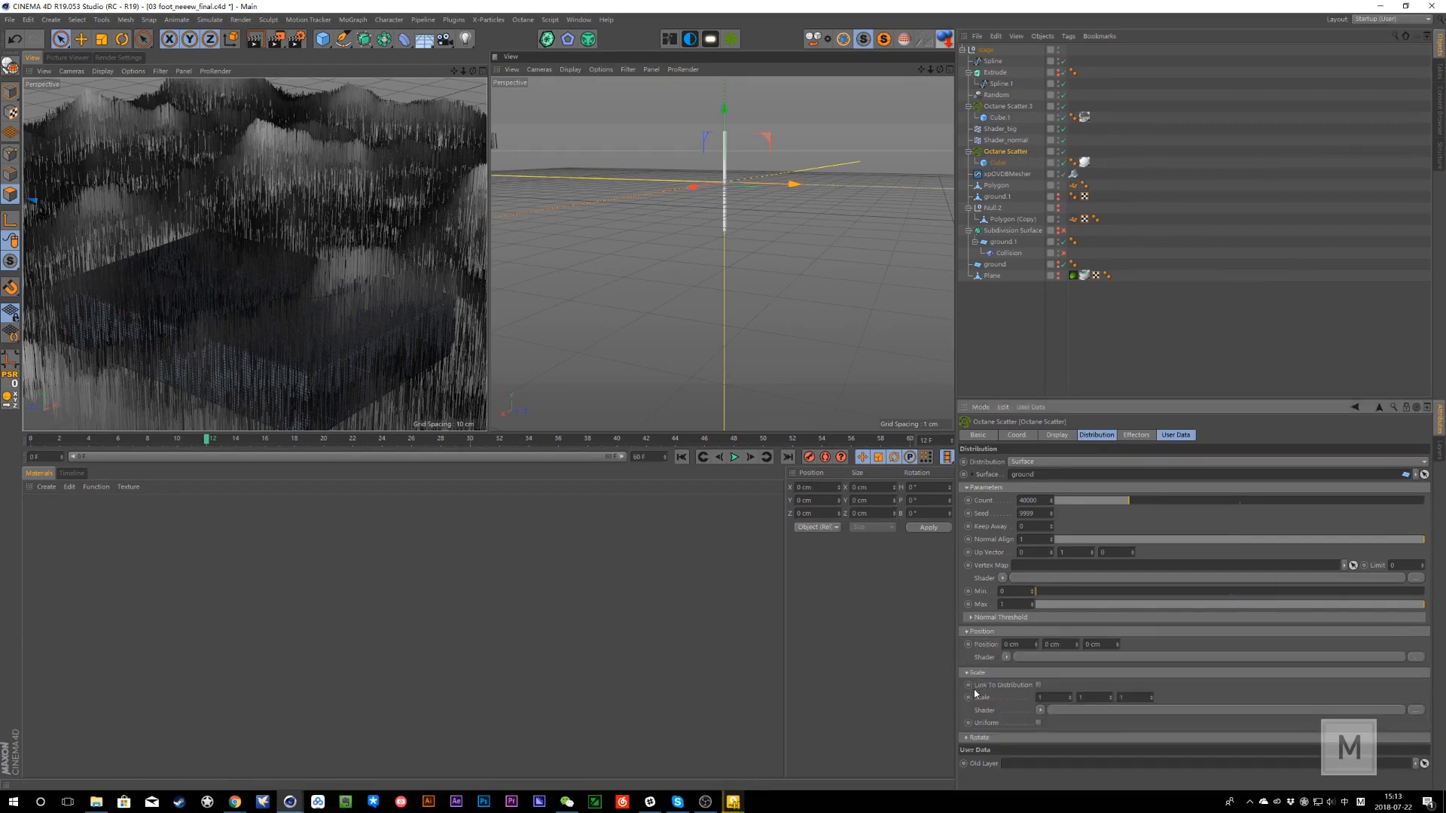
left_click(978, 738)
- Review Octane Scatter's effector list, switching Shader_normal and Shader_big off and on again to compare the result
left_click(1134, 436)
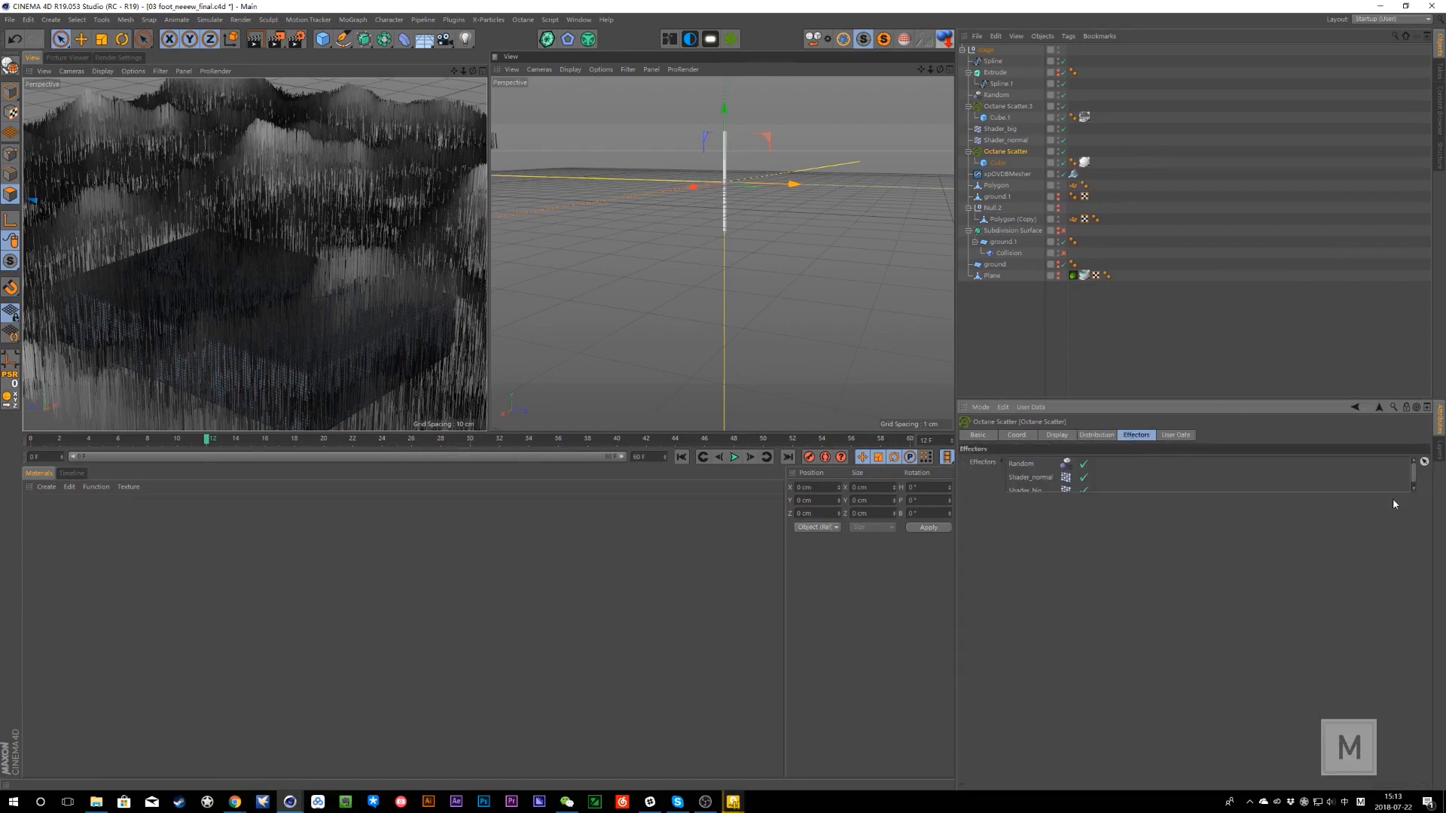
scroll(1392, 497, "down", 1)
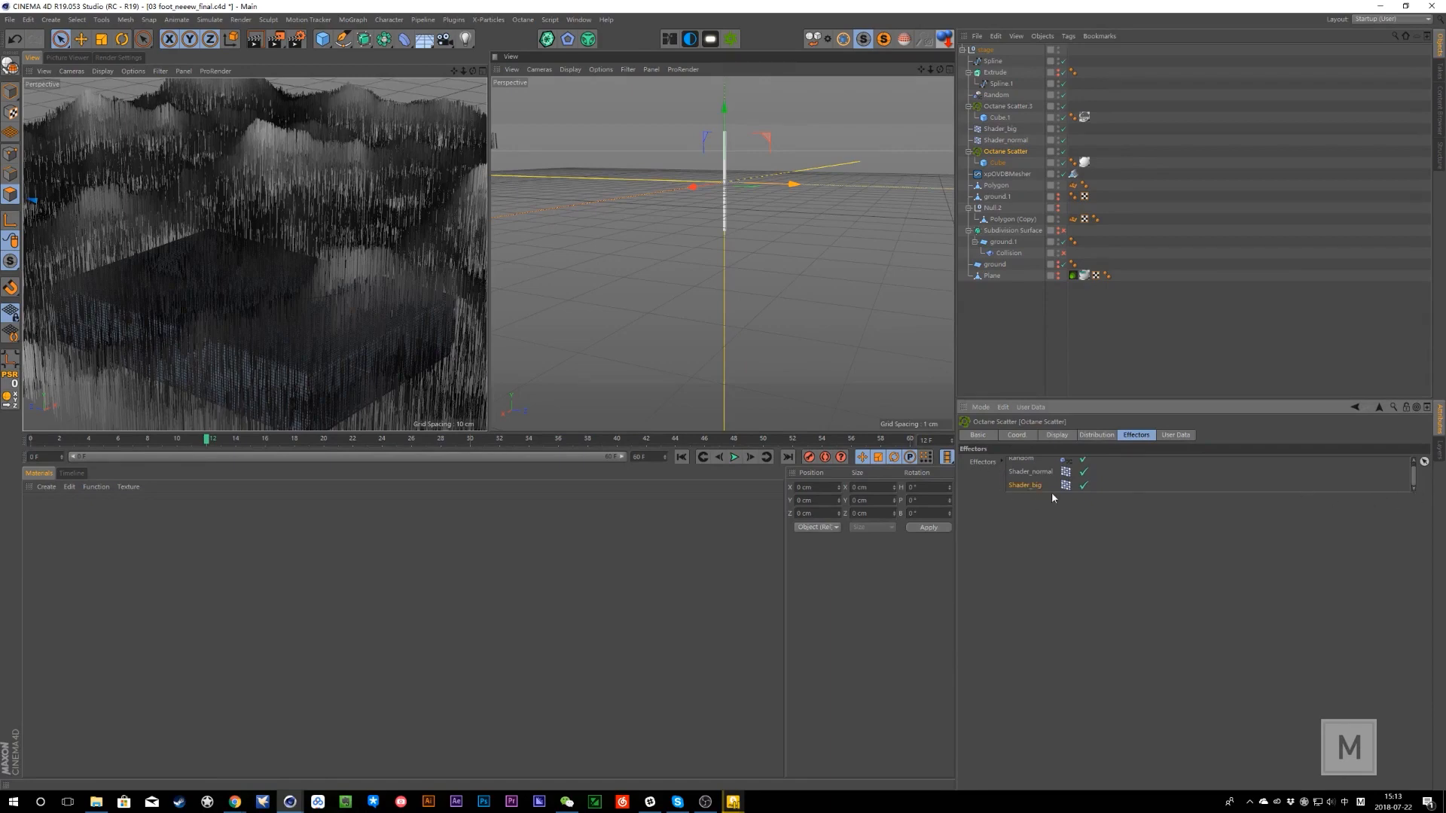
scroll(1411, 482, "up", 1)
scroll(1400, 491, "down", 1)
left_click_drag(1411, 478, 1413, 473)
scroll(1096, 483, "down", 1)
scroll(1087, 476, "up", 1)
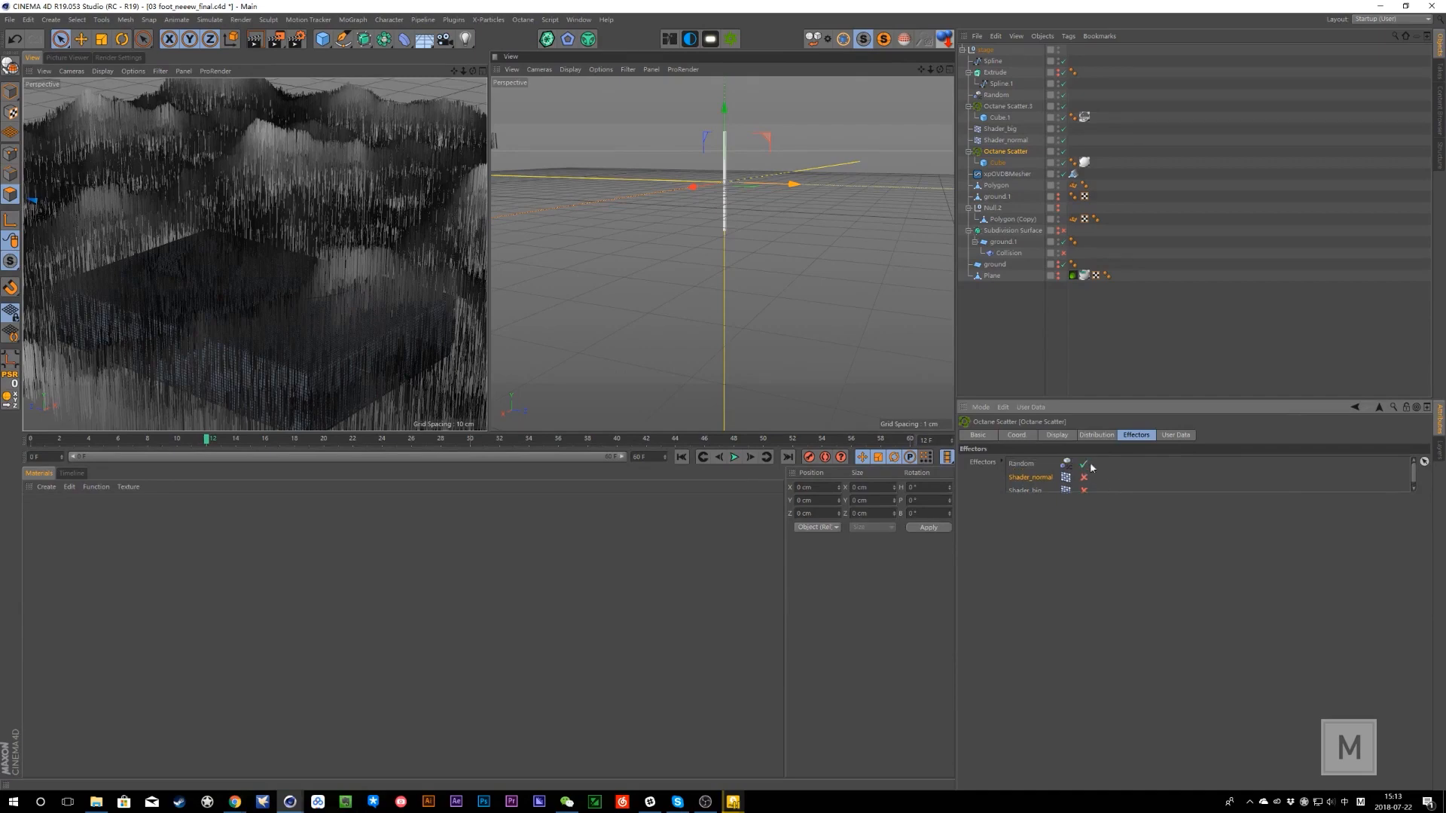
left_click(1062, 163)
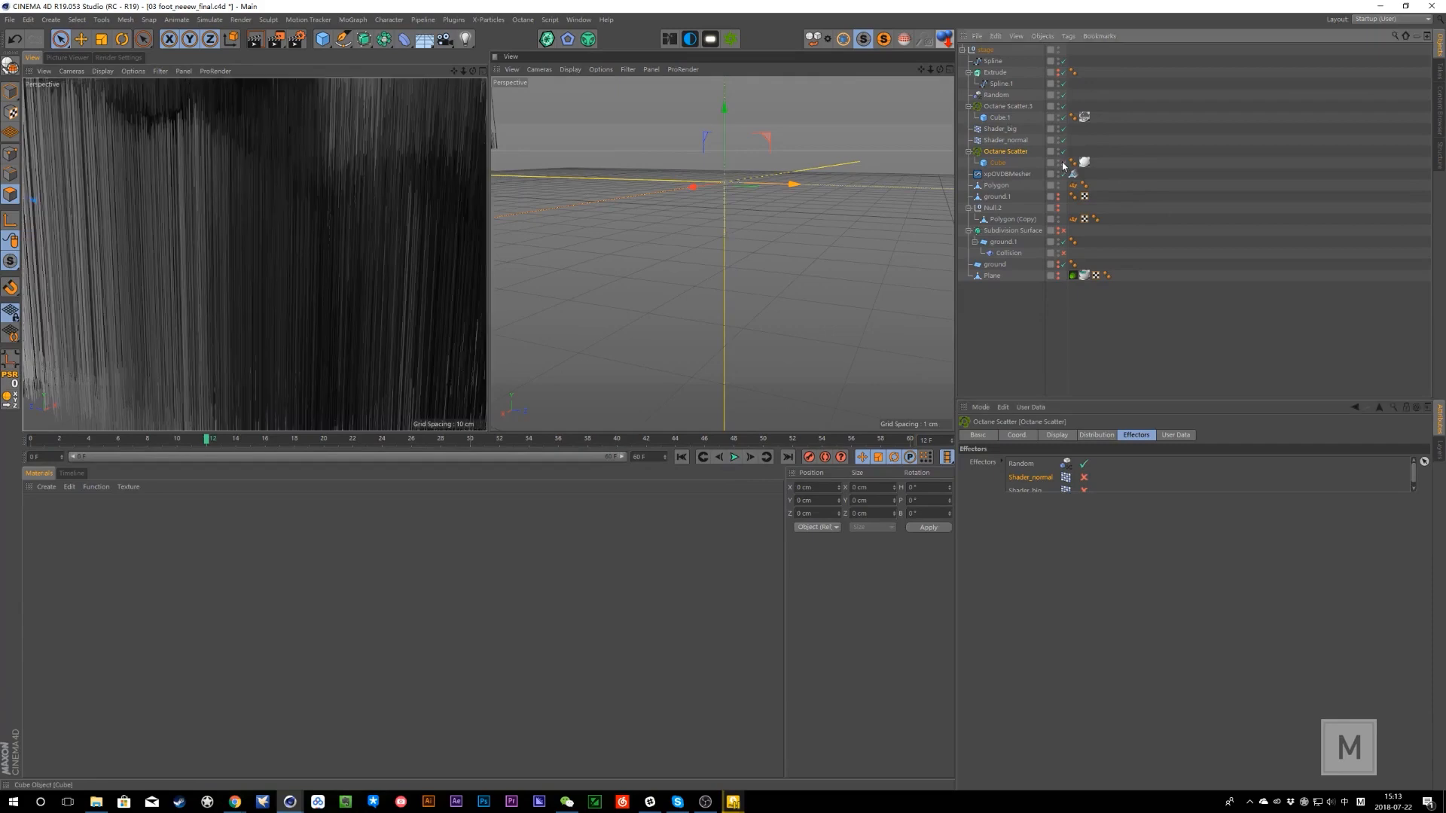
left_click(1084, 477)
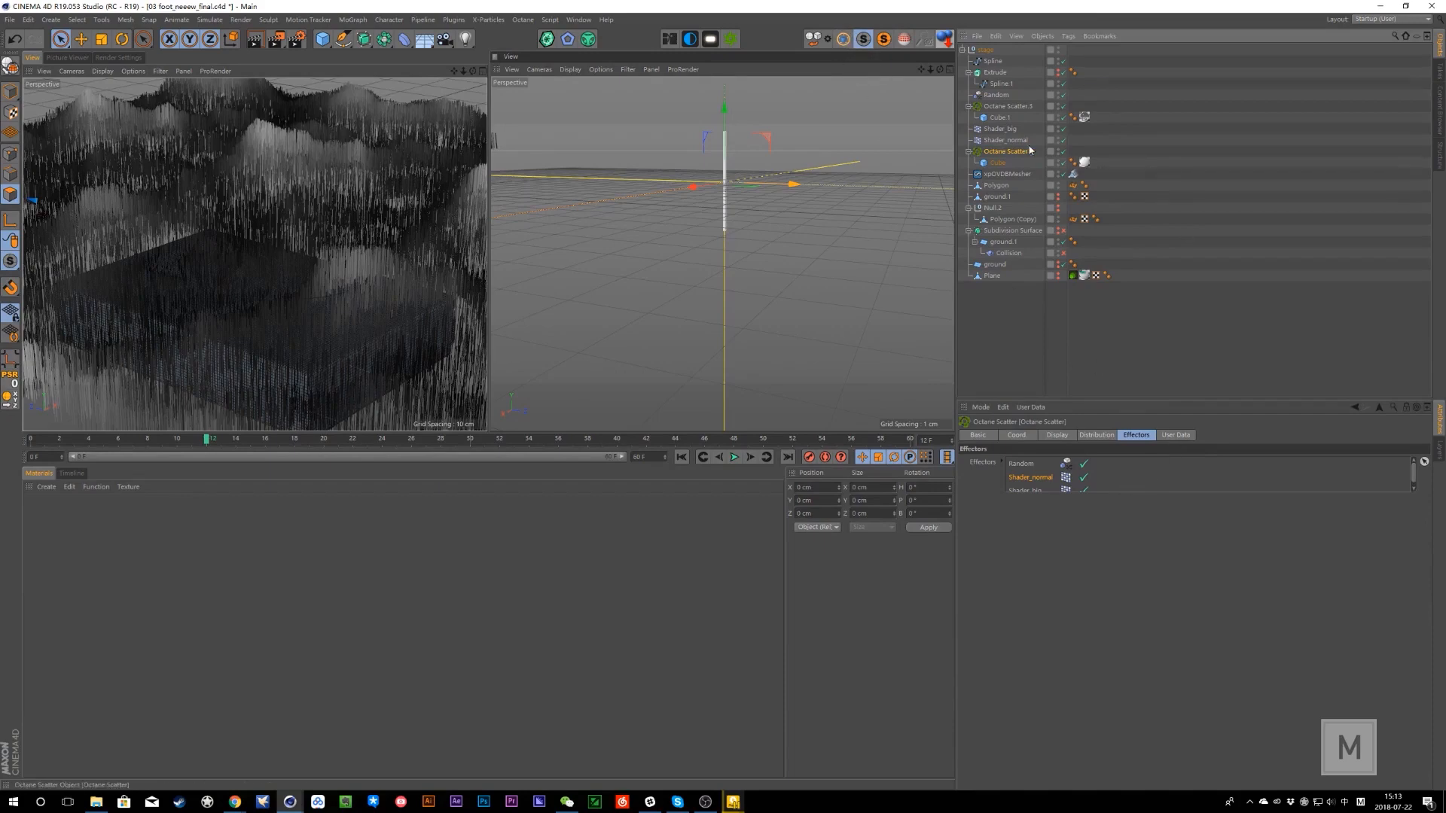
- Disable the Shader_normal and Shader_big effectors in the hierarchy and hide both Octane Scatter objects in the view
left_click(1063, 141)
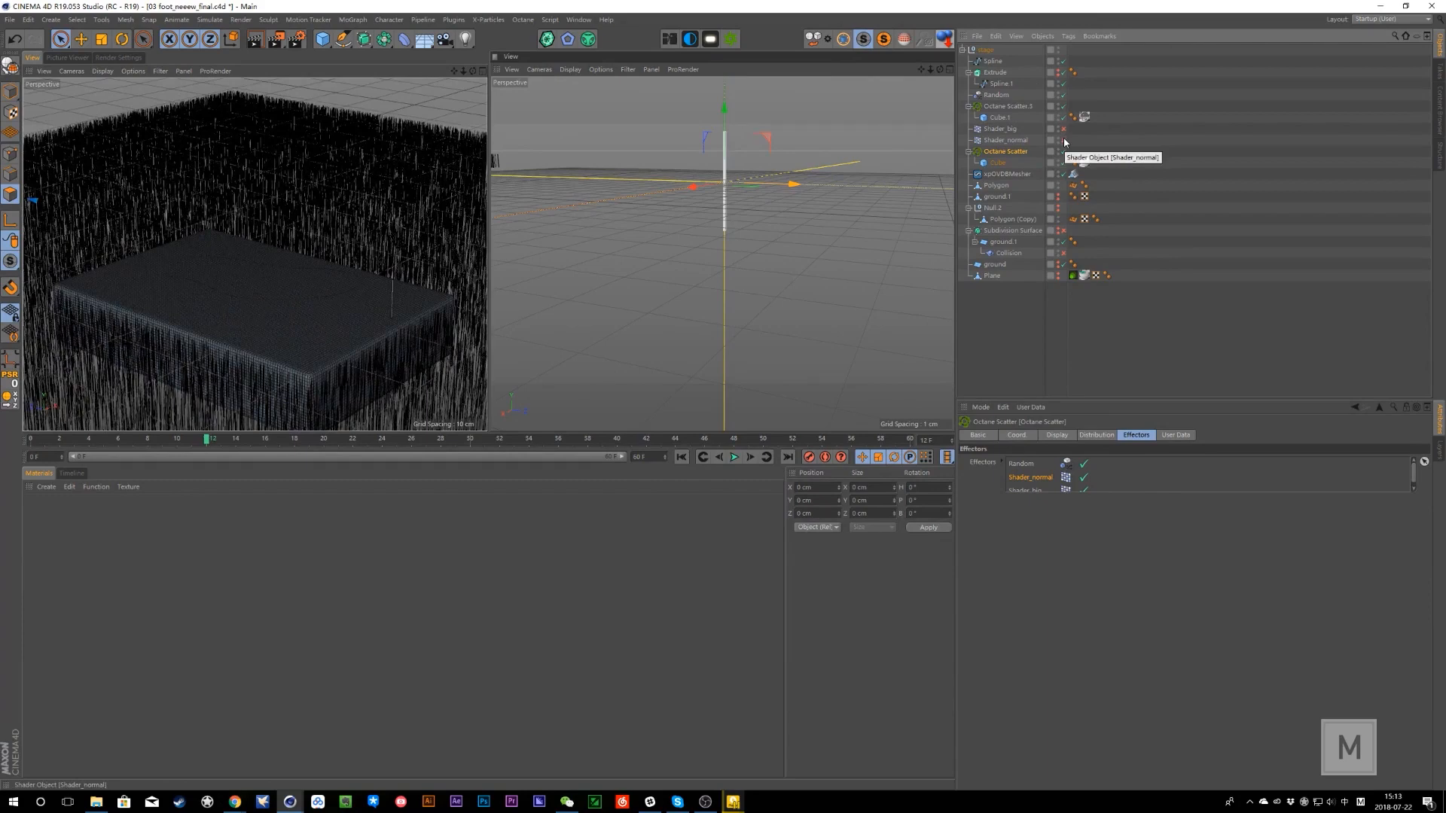
left_click(1064, 130)
left_click(1063, 140)
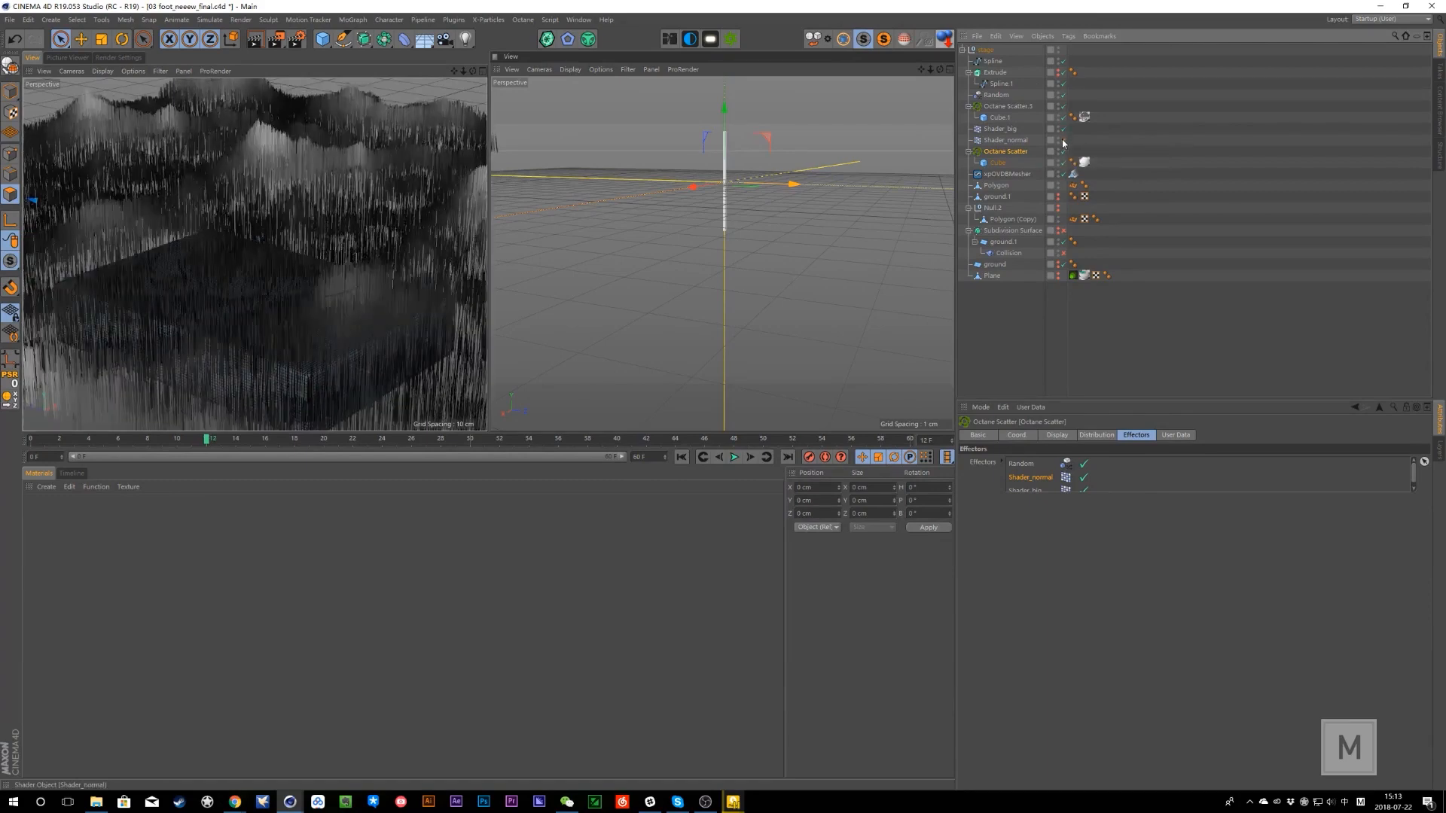
left_click(1064, 129)
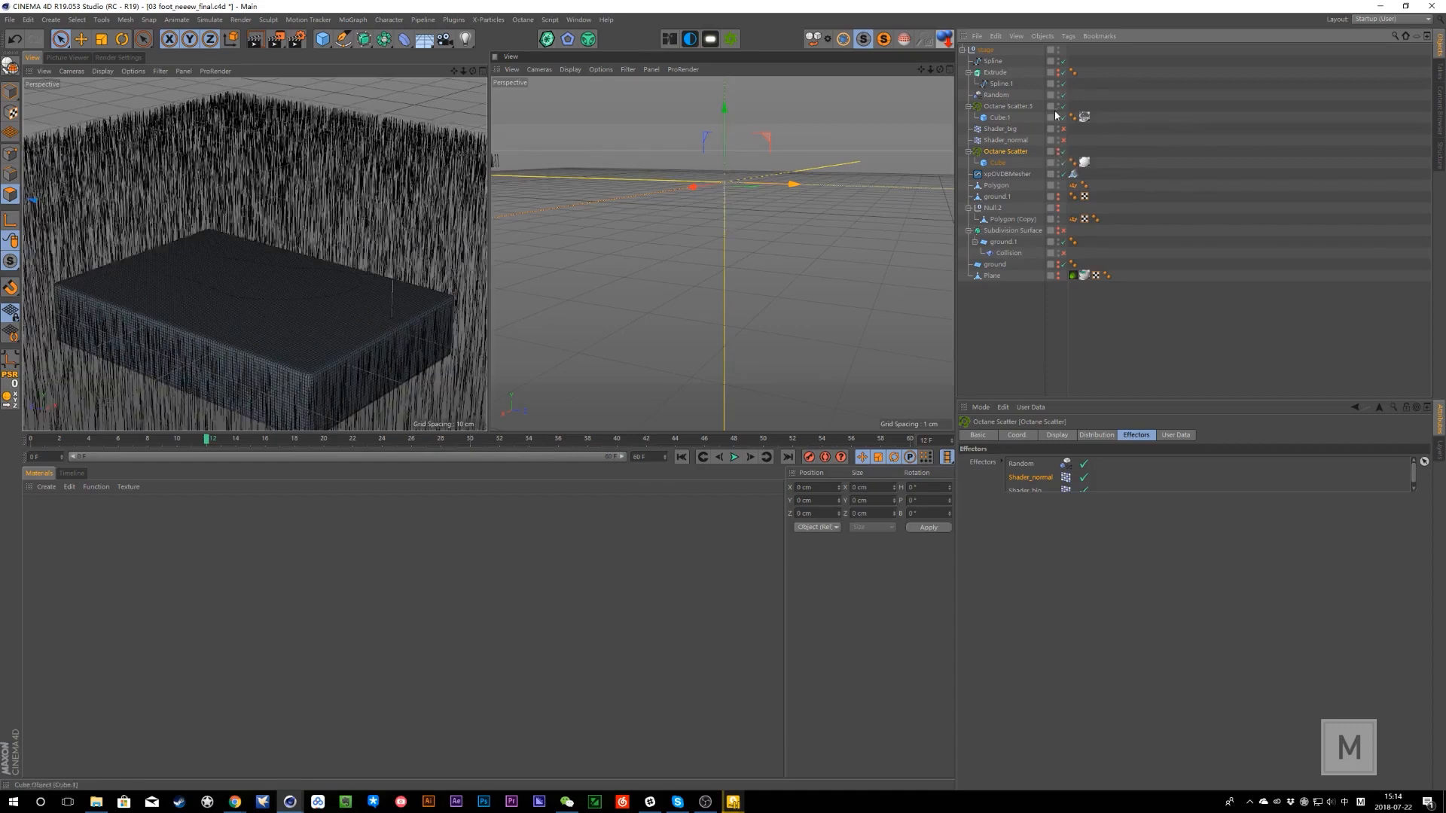
double_click(1058, 107, "alt")
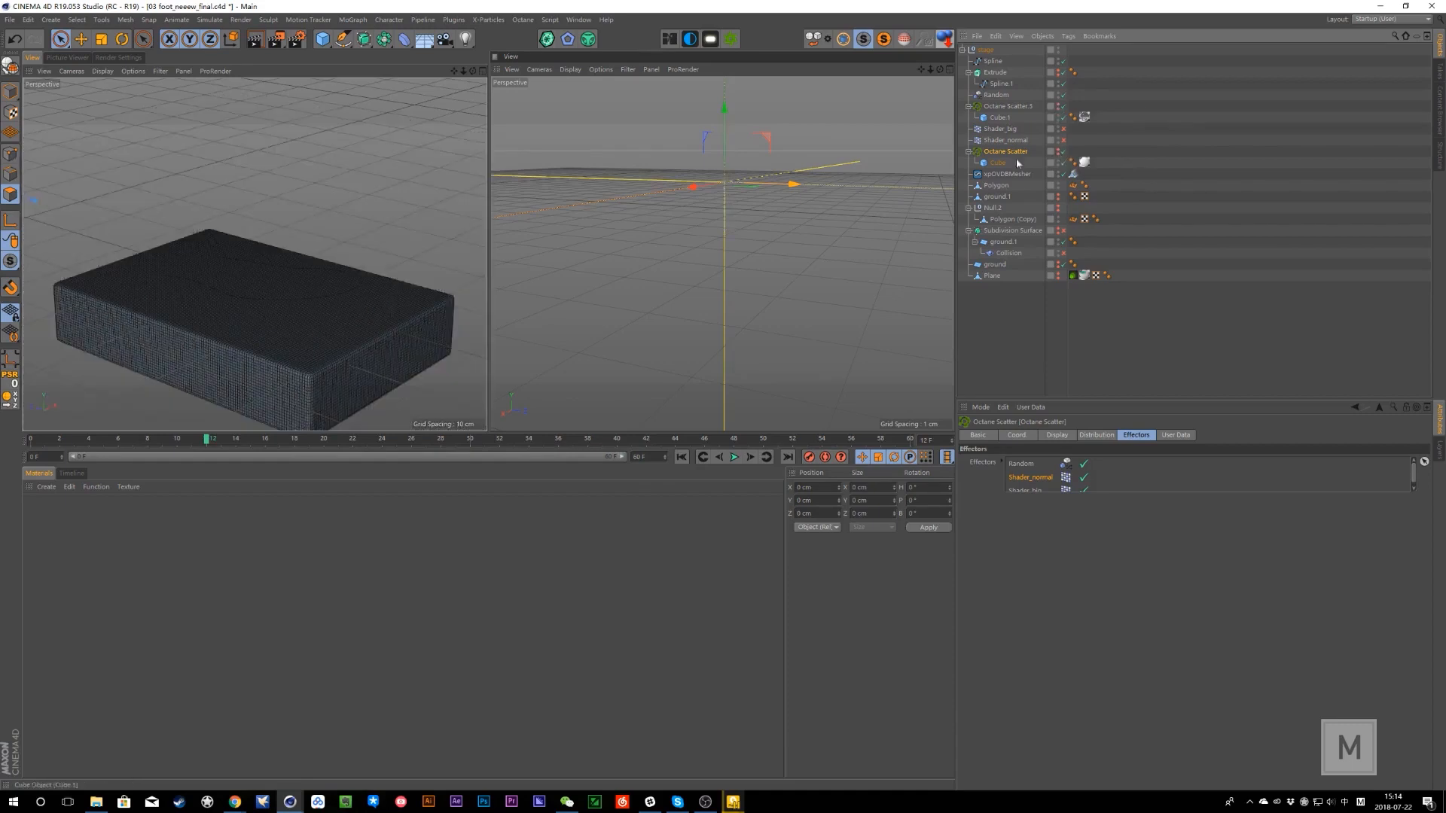
- Scrub the animation to frame 20 to examine the footprint in the block, and show the xpOVDBMesher settings
left_click(45, 440)
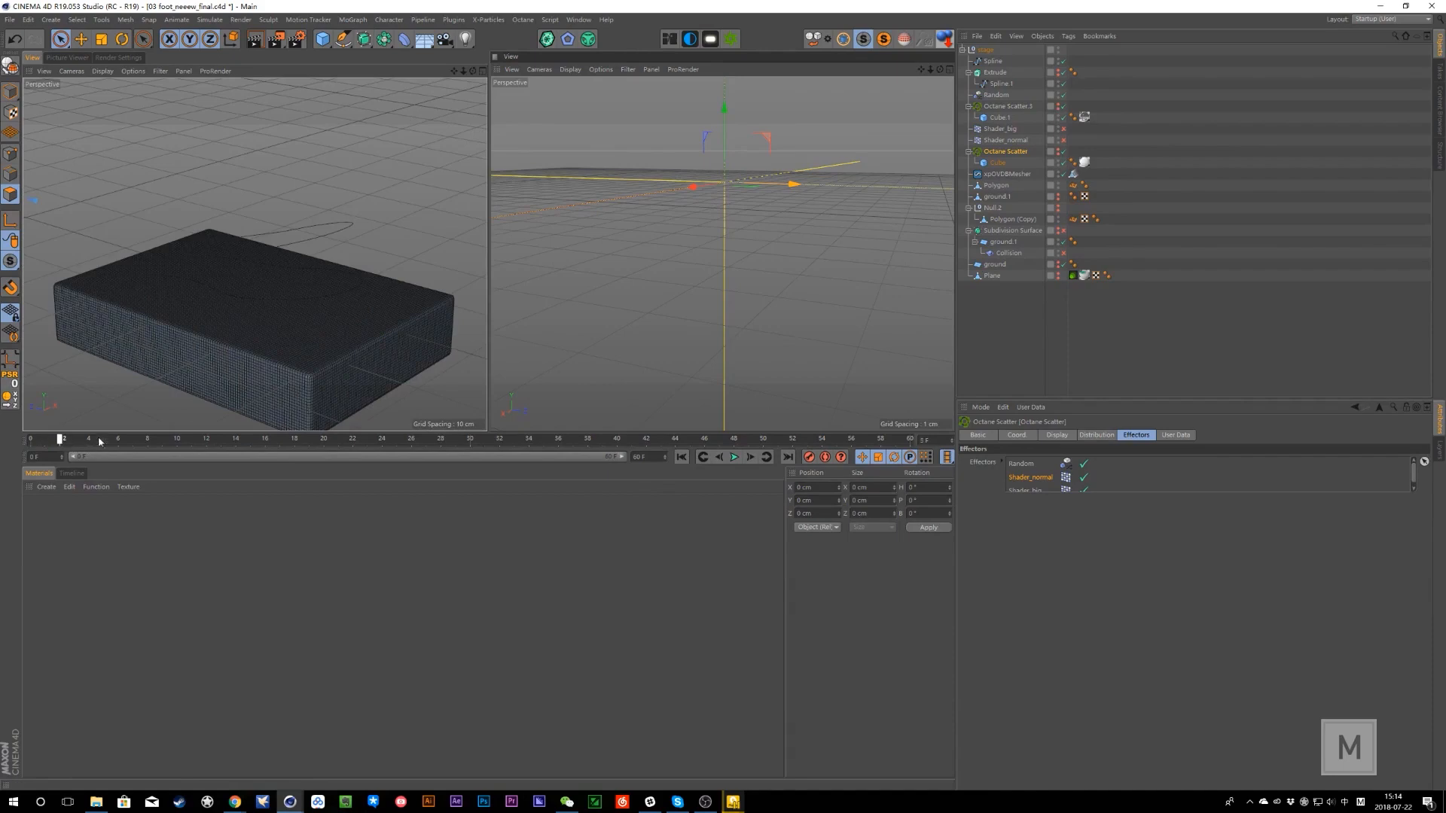
left_click(99, 441)
left_click_drag(161, 446, 322, 458)
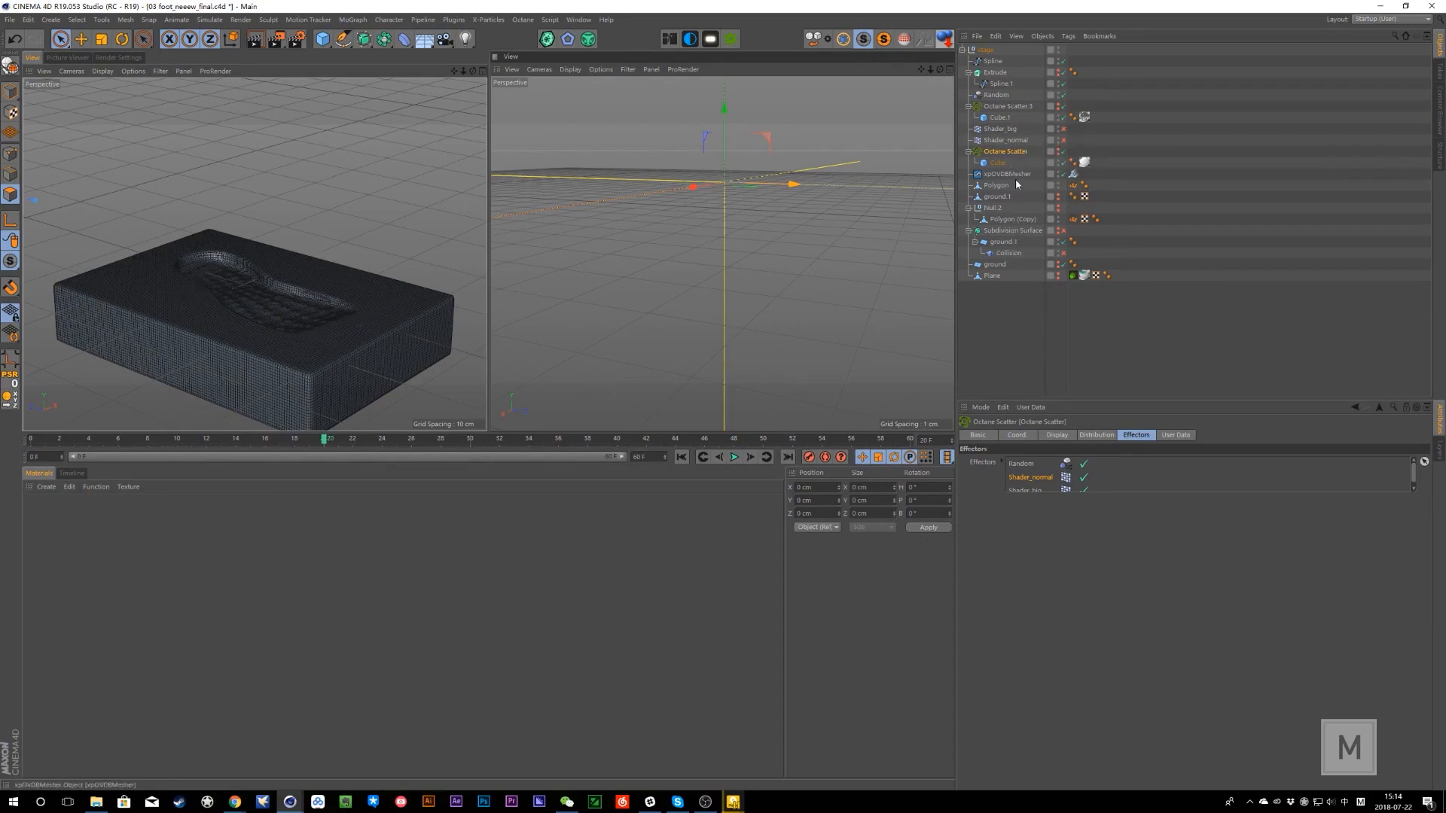
left_click(1008, 175)
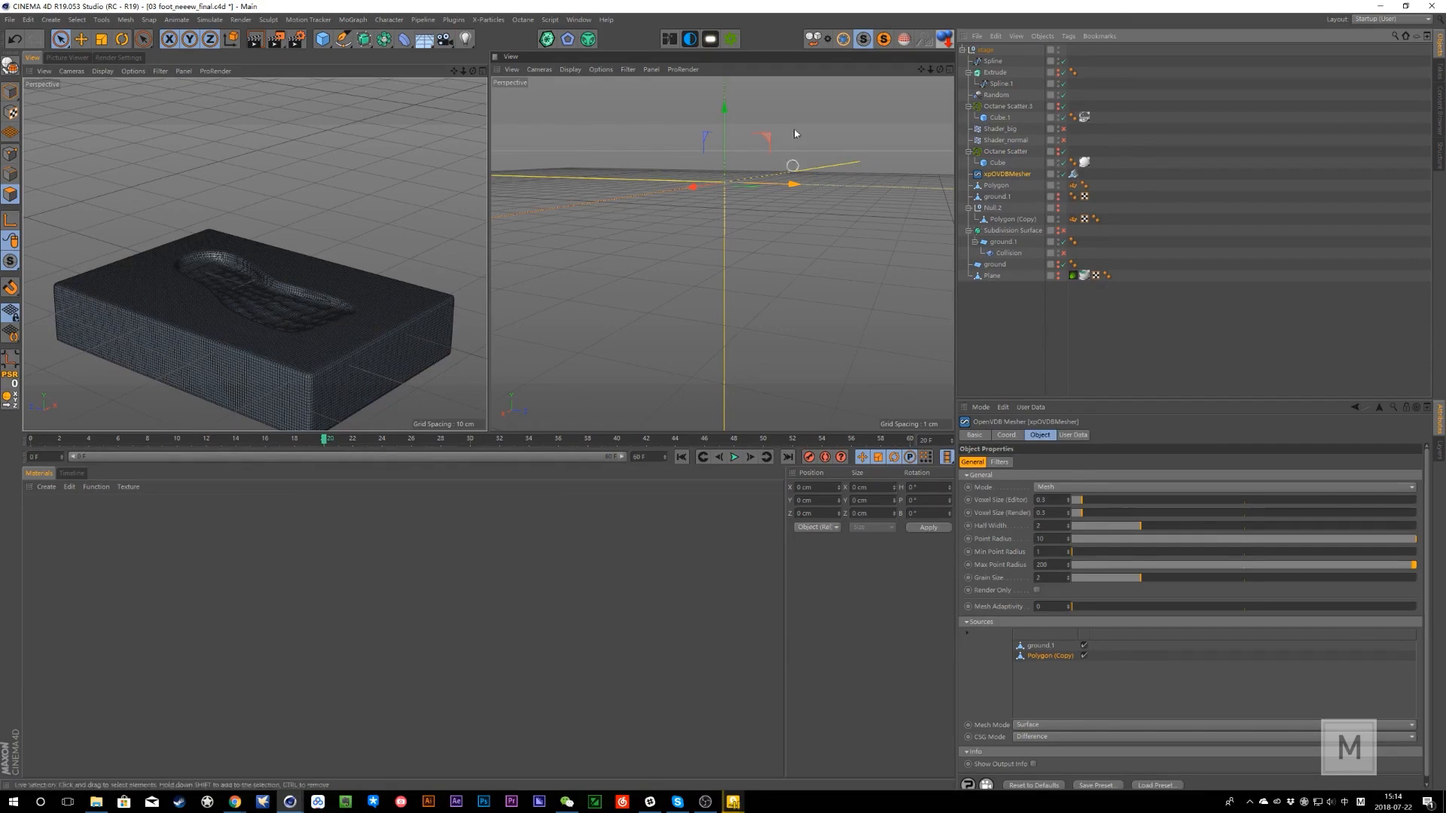
- Create a new empty project and add a cube
left_click(10, 19)
left_click(23, 39)
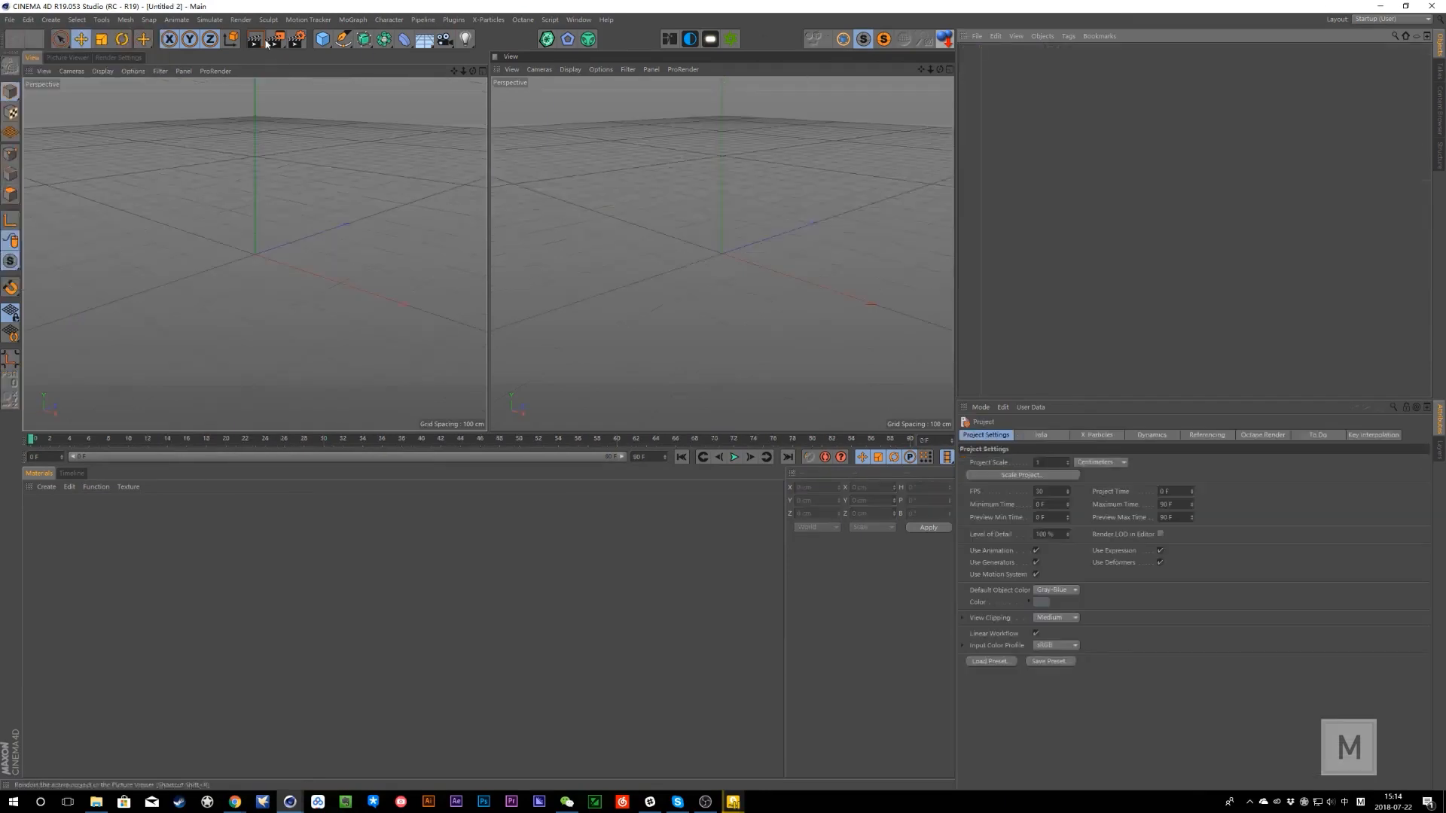
left_click(323, 40)
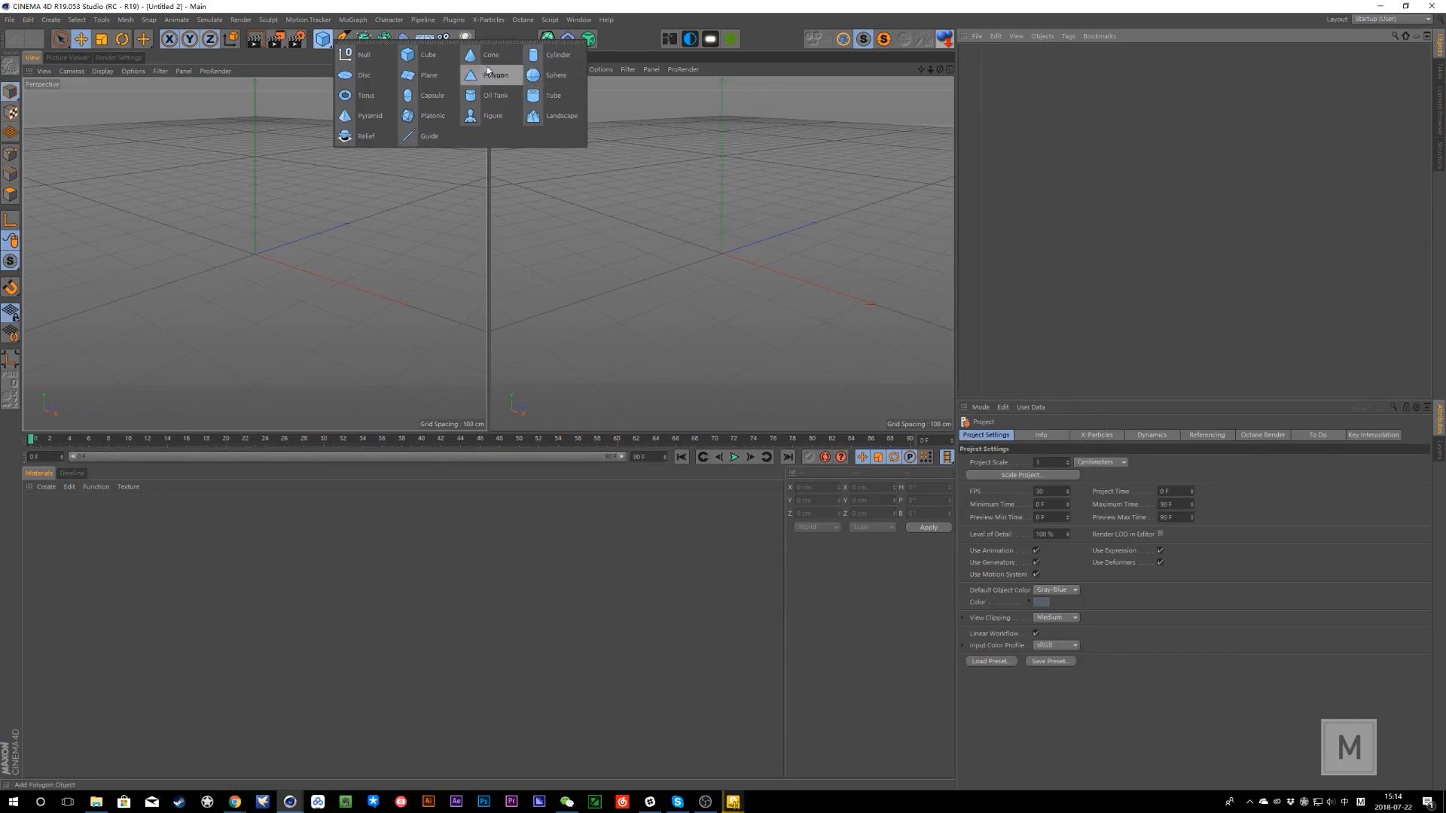
left_click(423, 56)
- Add a sphere and move it about 119 cm along X so it partly overlaps the cube
left_click(322, 39)
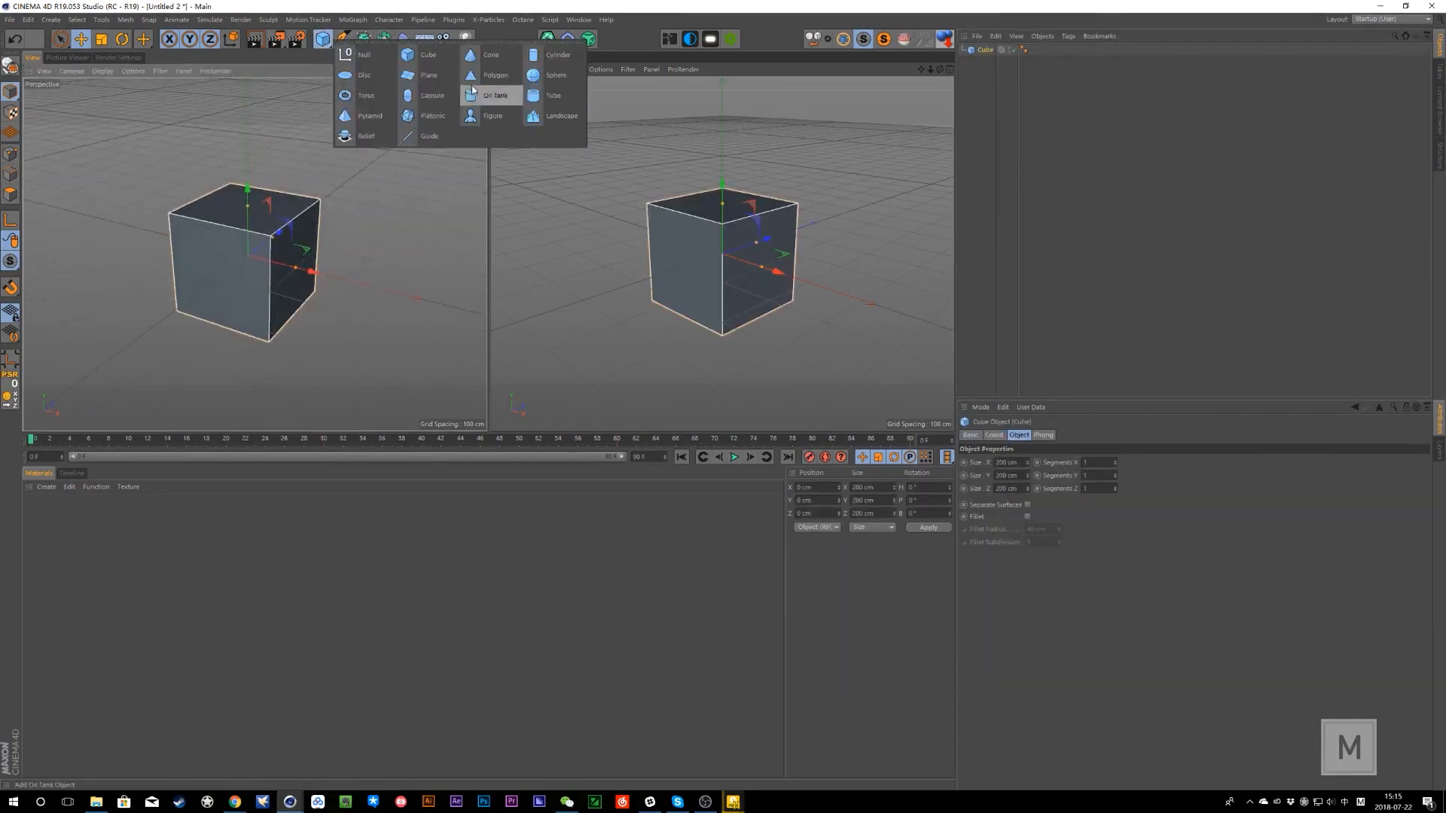
left_click(483, 96)
left_click_drag(311, 272, 377, 281)
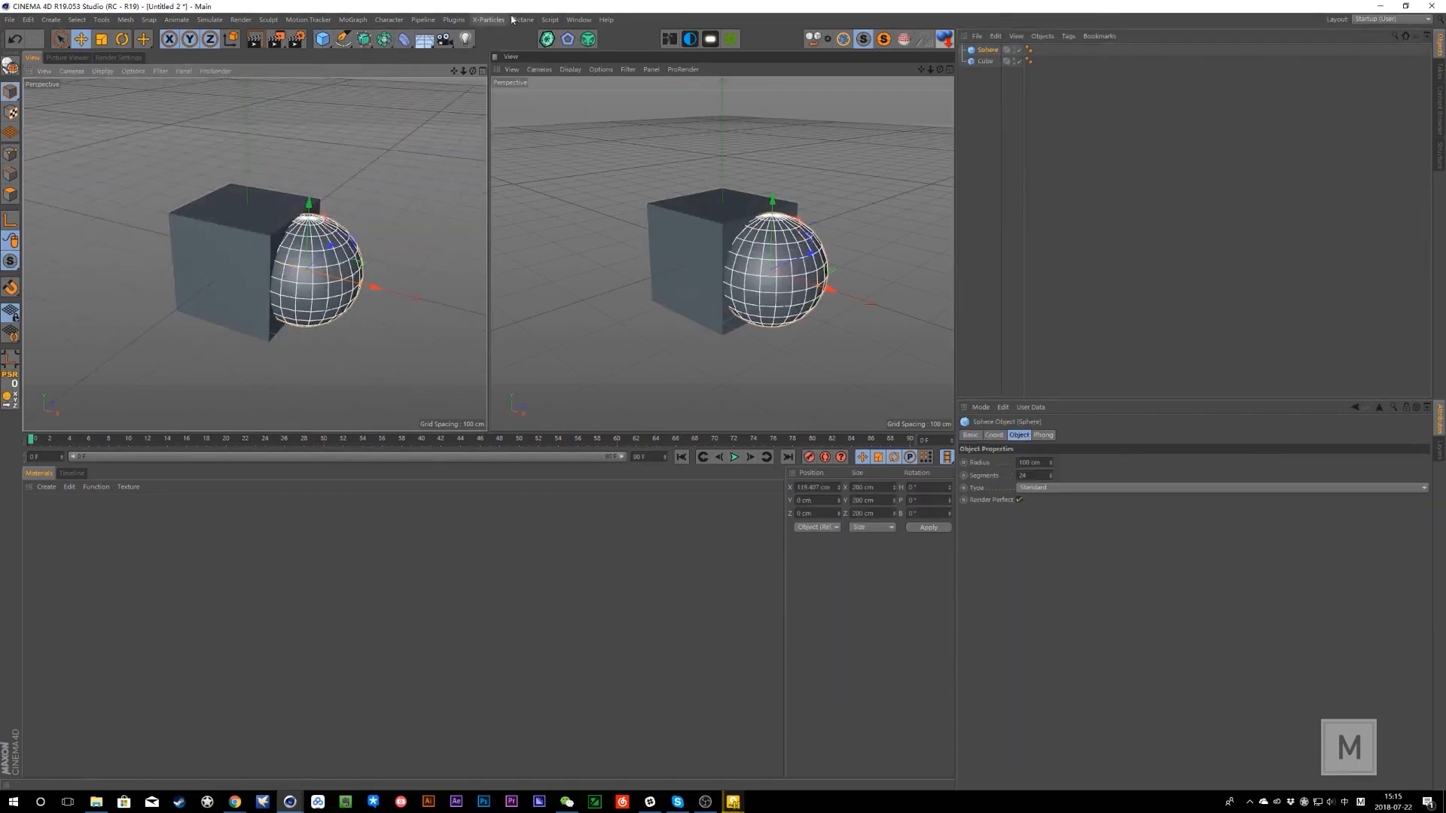
- Add an X-Particles xpOVDBMesher generator and assign the sphere and the cube as its sources
left_click(488, 20)
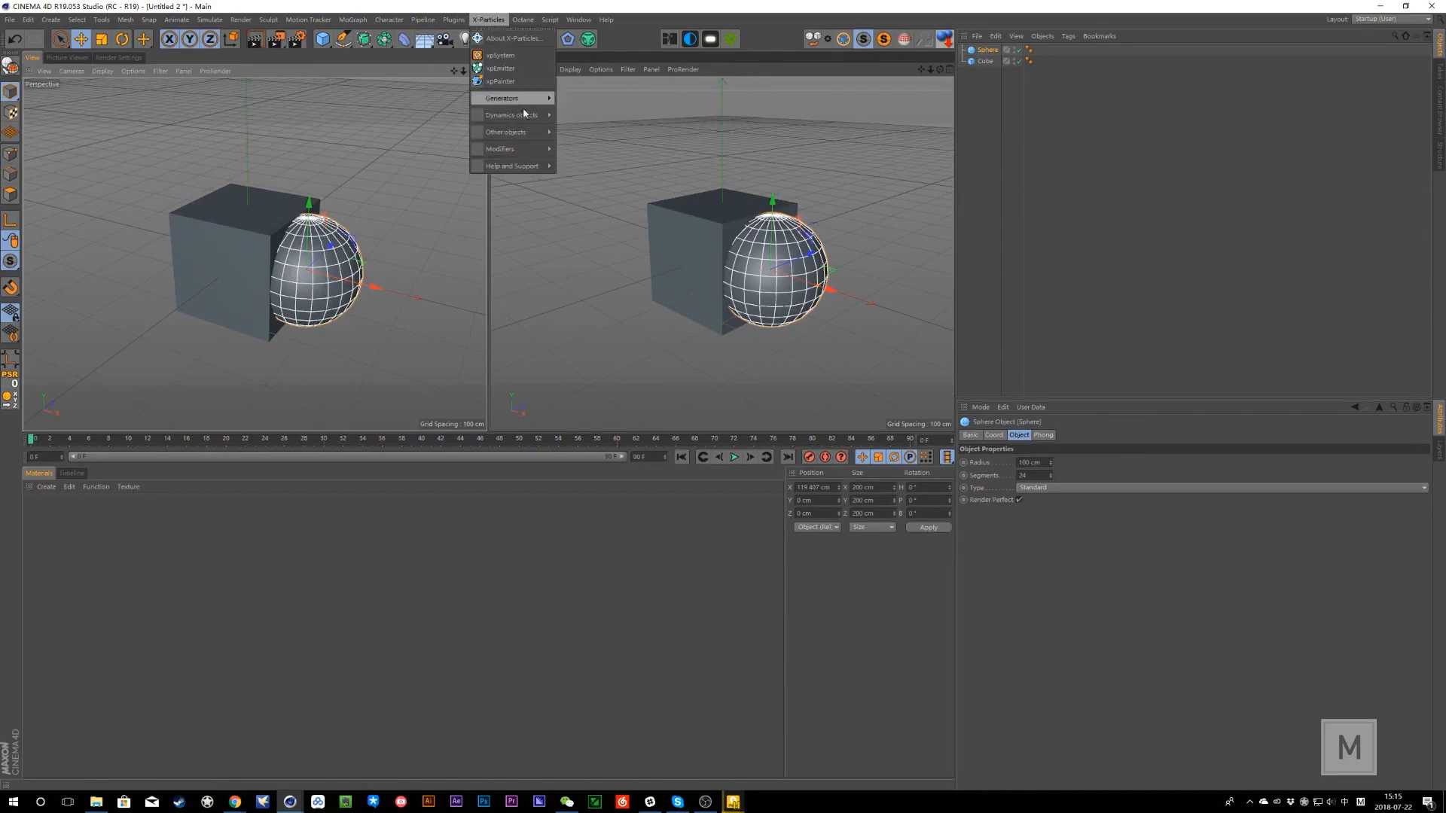
mouse_move(528, 98)
left_click(610, 147)
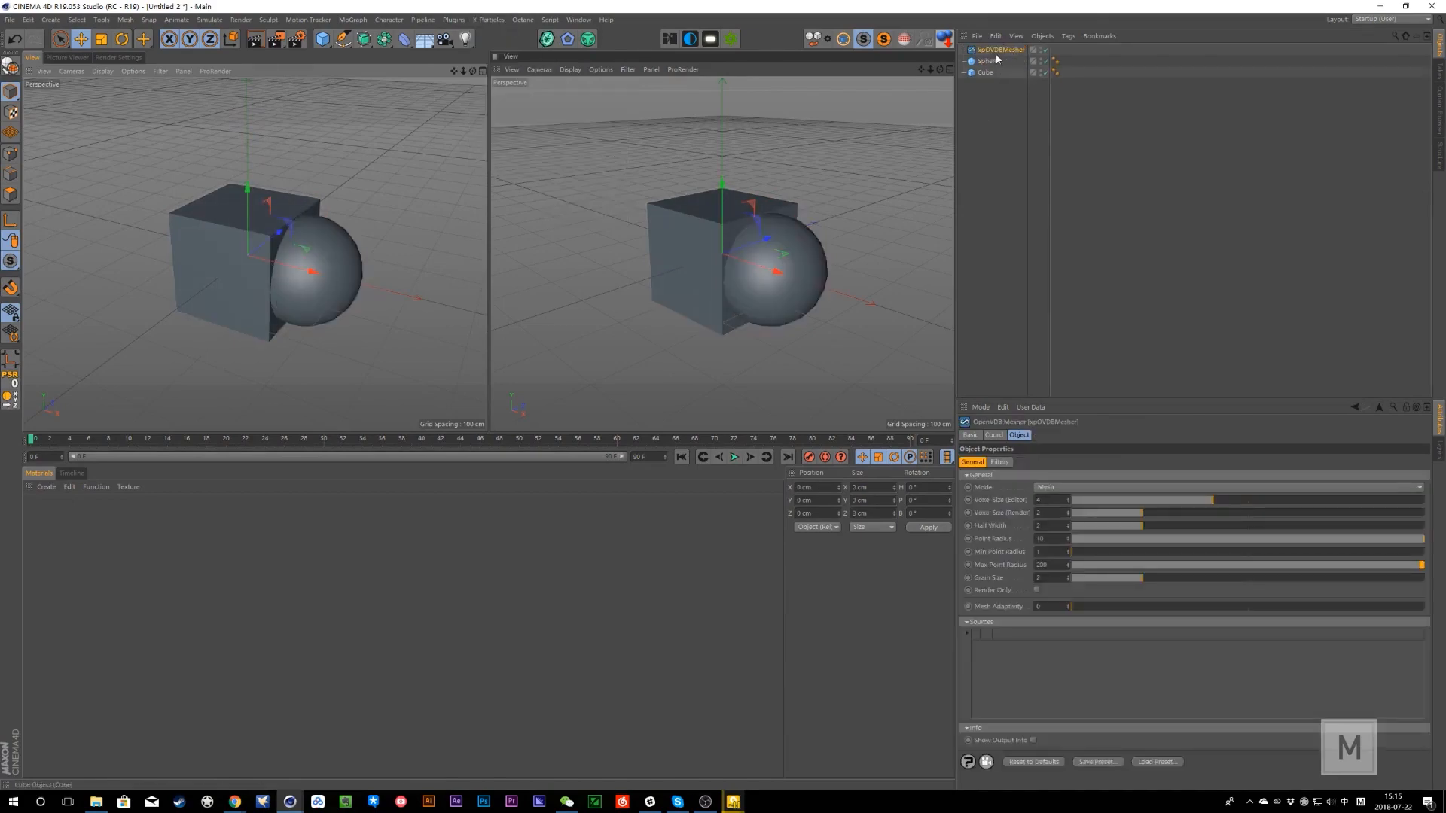
left_click_drag(988, 61, 1030, 665)
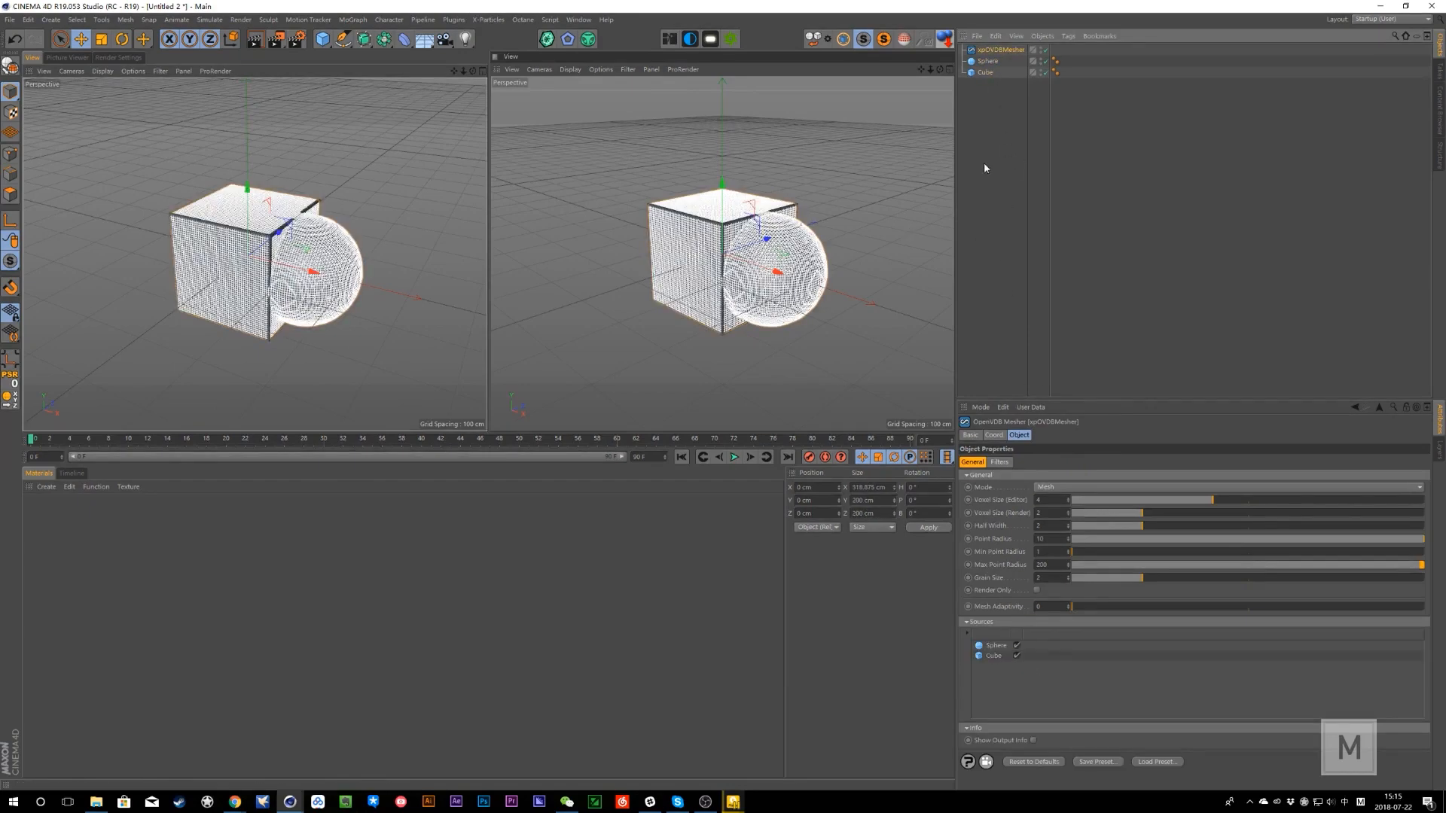
- Hide the original sphere and cube so only the generated mesh shows
left_click(1000, 101)
double_click(1042, 58)
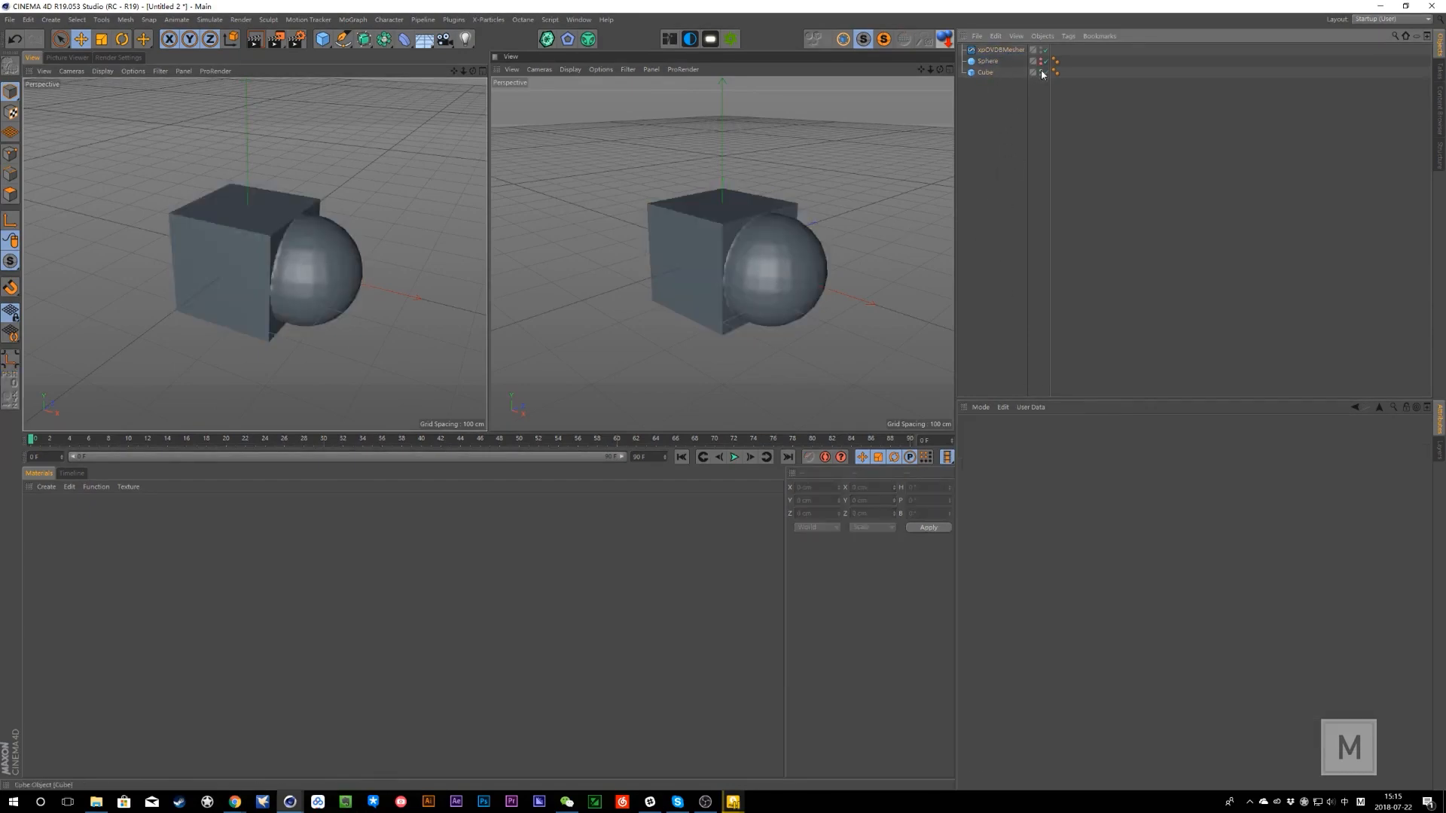
double_click(1041, 72)
- Move the cube down and towards the viewer so it meets the lower part of the sphere
left_click(775, 244)
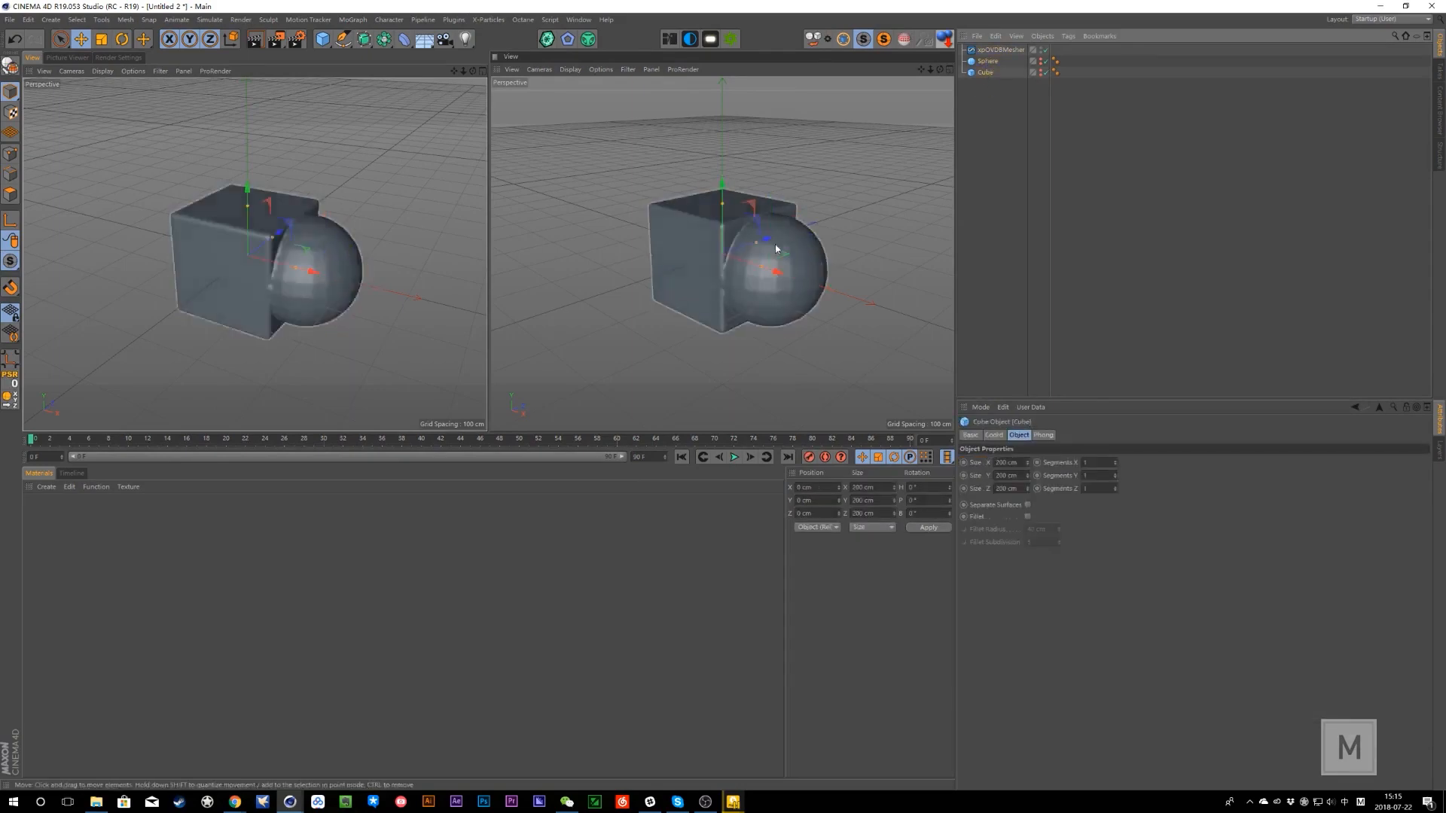
left_click_drag(722, 187, 664, 290)
scroll(731, 276, "up", 6)
- Set the xpOVDBMesher's Voxel Size (Editor) to 2 and deselect it to check the smoother mesh
left_click(1001, 50)
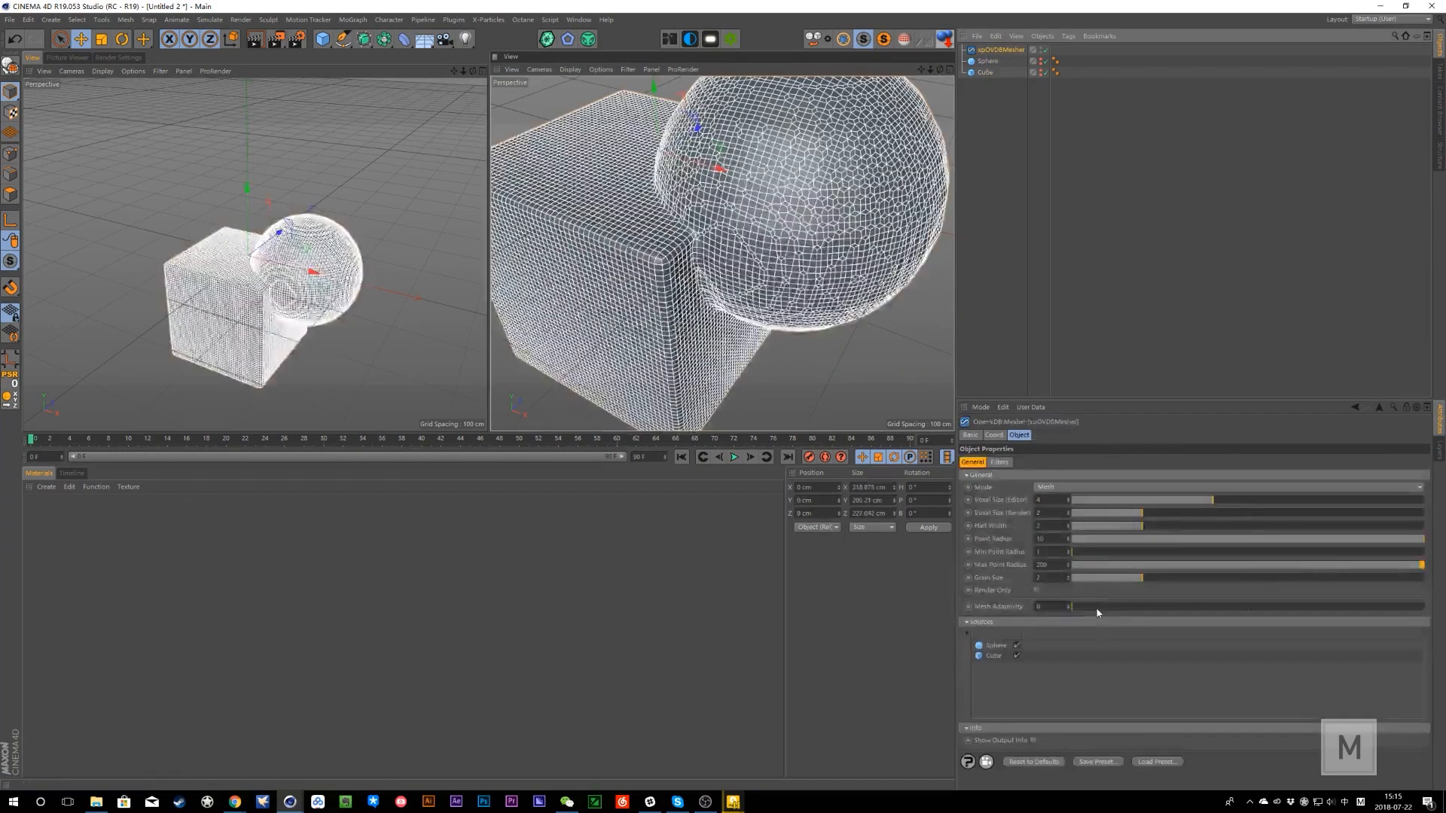
double_click(1056, 500)
type("2")
left_click(1124, 665)
left_click(923, 255)
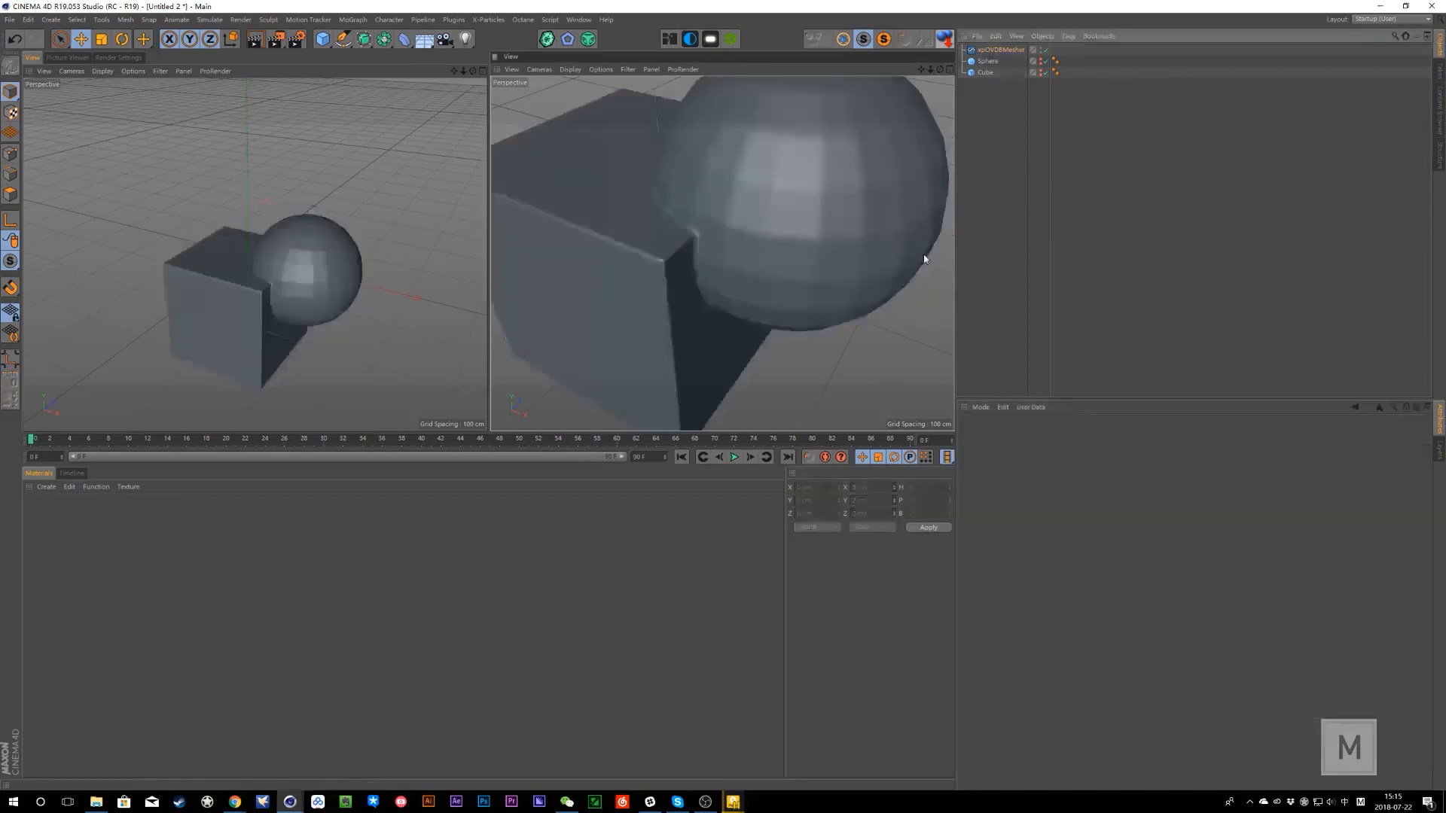
scroll(690, 305, "down", 5)
- Set the xpOVDBMesher's Voxel Size (Editor) to 4
left_click(1001, 50)
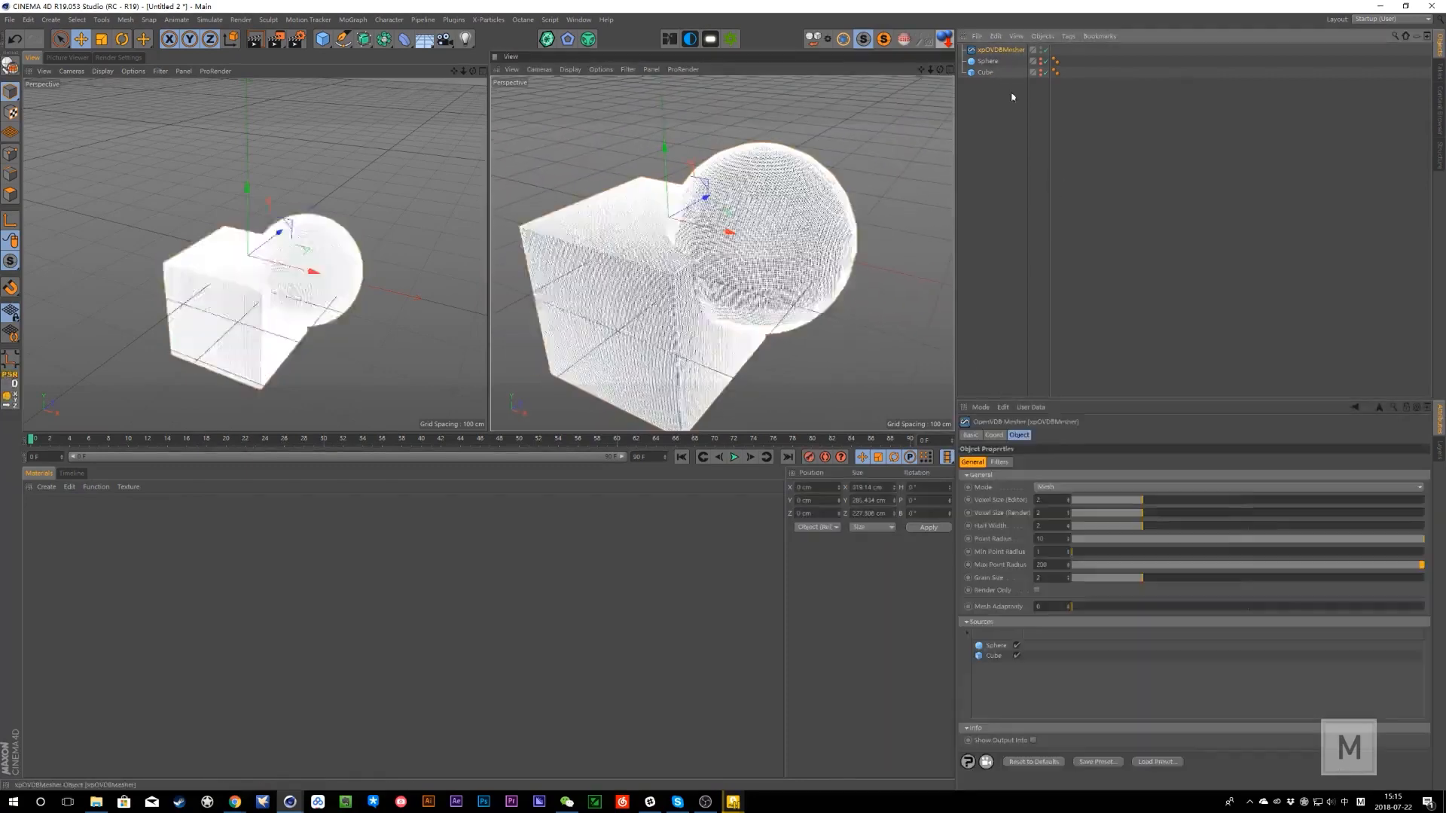
double_click(1043, 500)
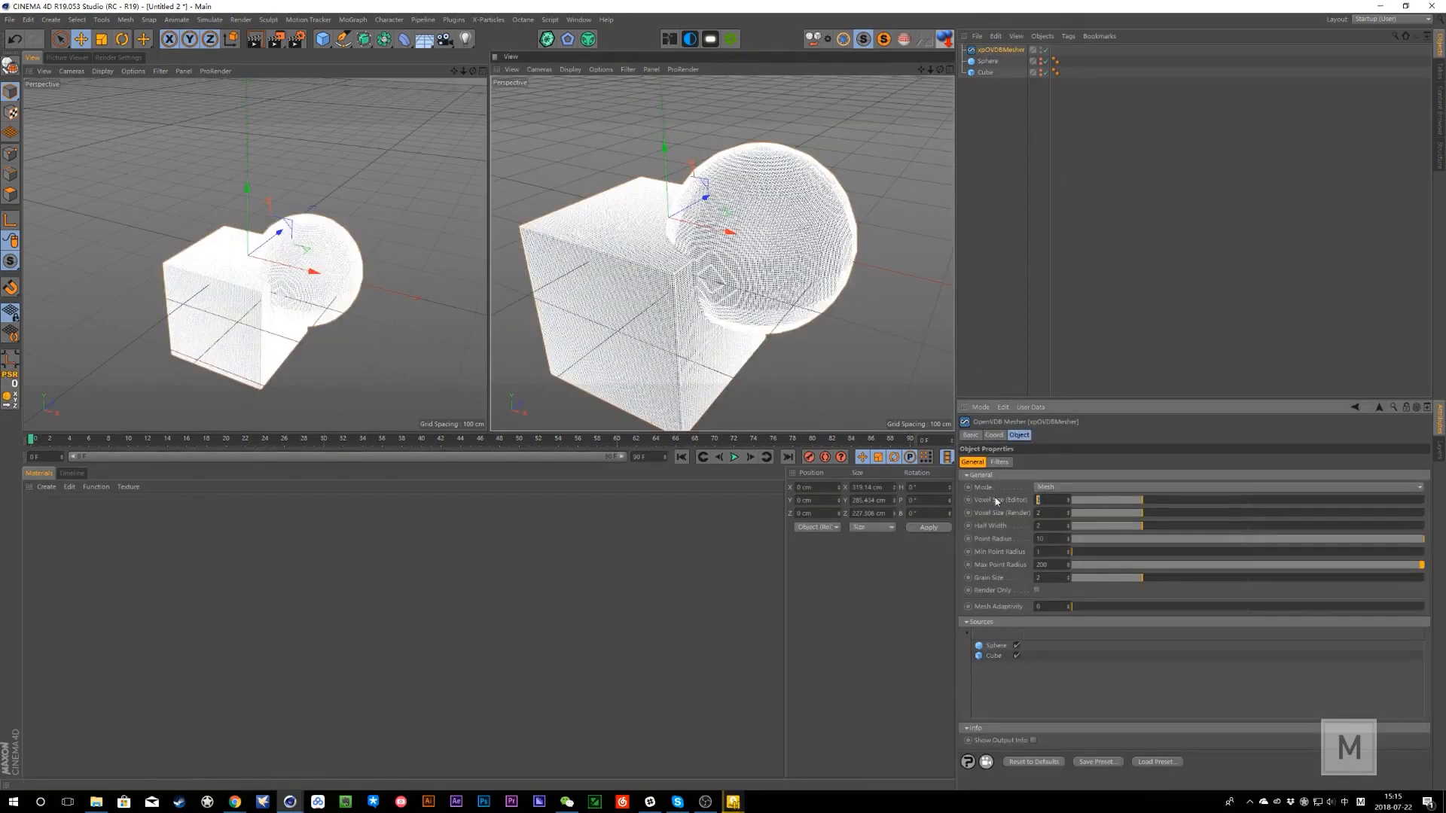
type("4")
- Try the Cube source's CSG Mode as Intersection, return it to Union, and look at the Mesh Mode options
left_click(1087, 676)
left_click(1025, 737)
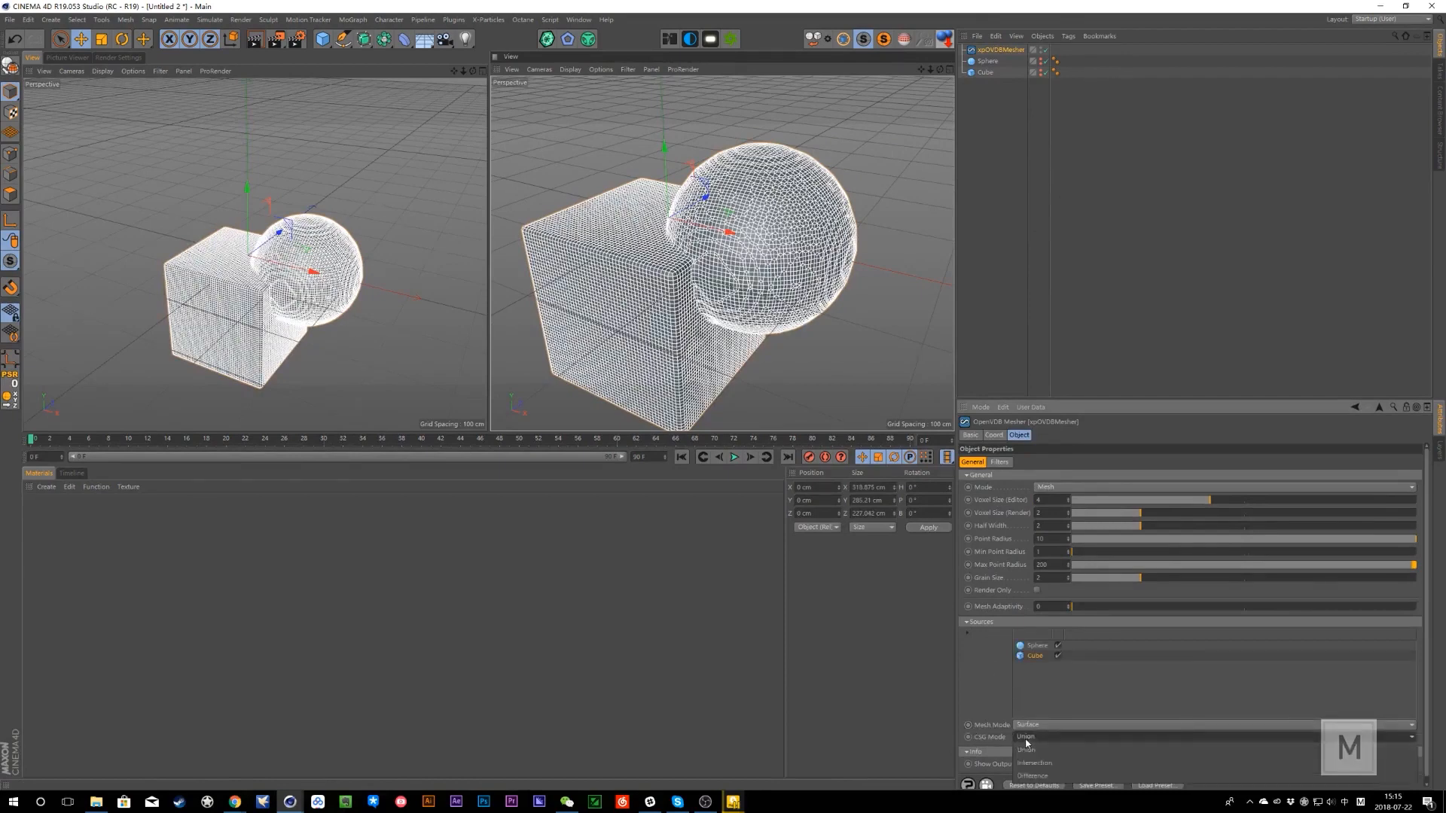
left_click(1029, 760)
left_click(1032, 737)
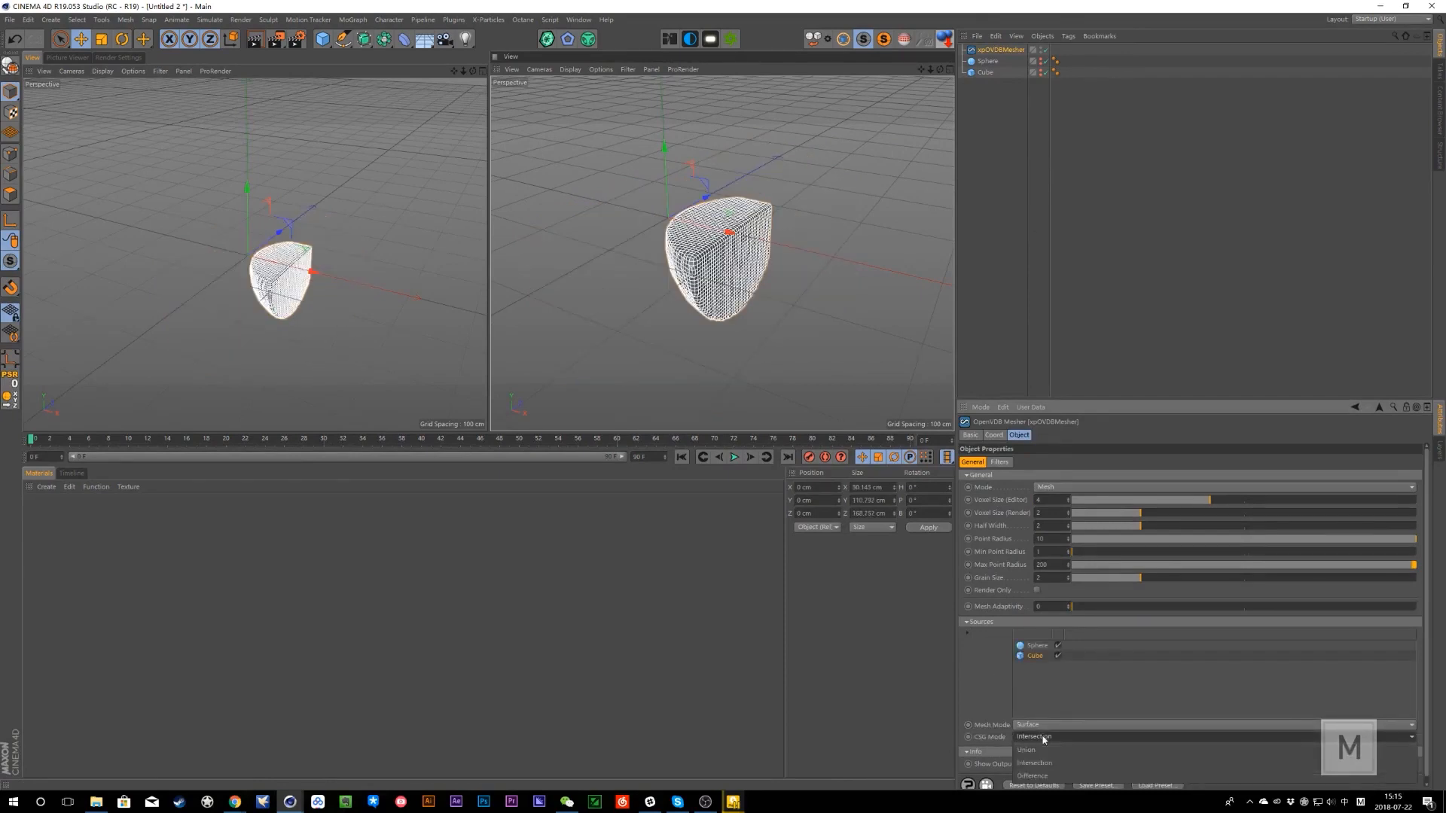
left_click(1039, 748)
left_click(1037, 726)
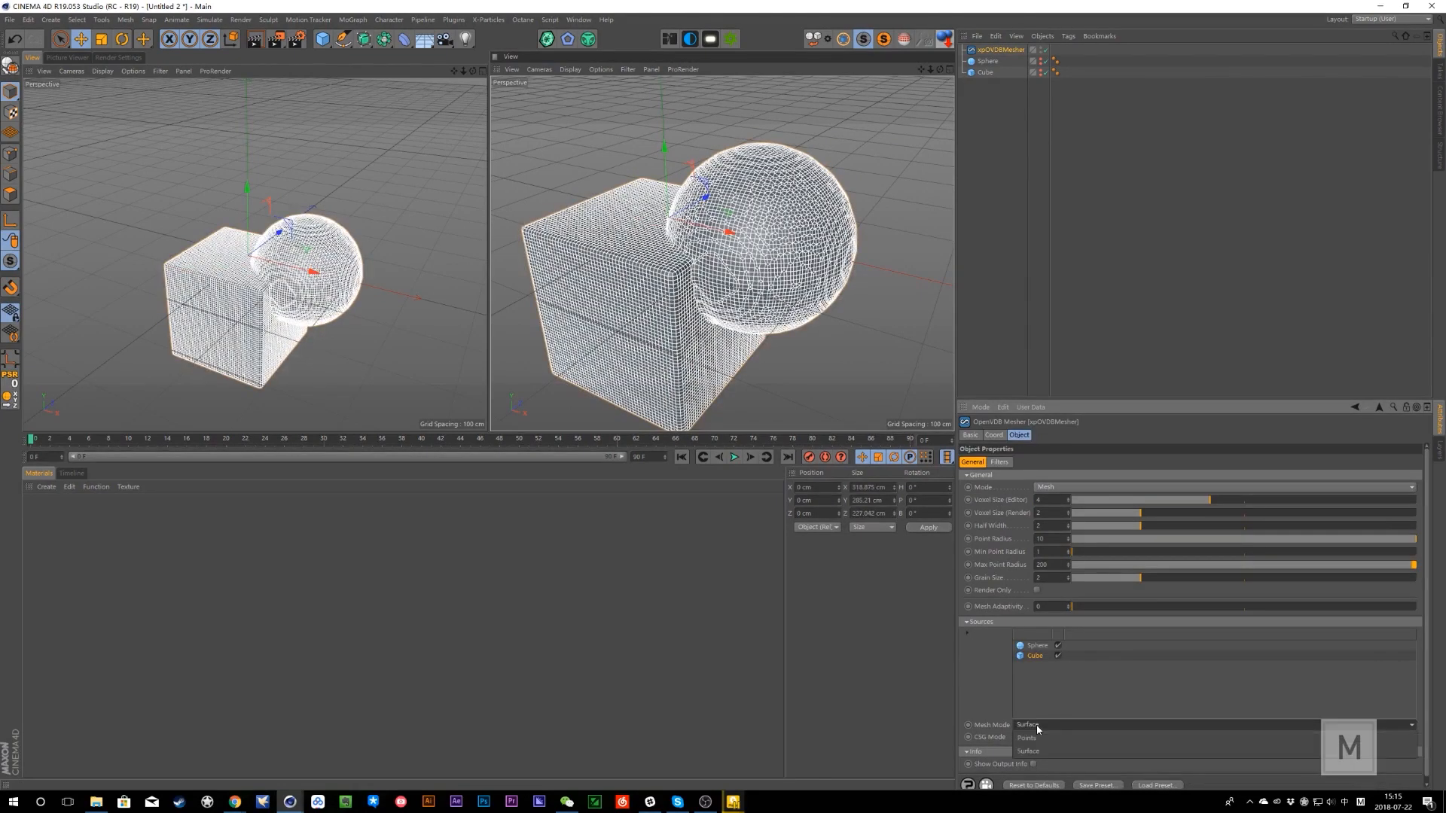
left_click(998, 729)
- Preview the Cube source's CSG Mode as Difference to inspect the cut in the sphere, and return it to Union
left_click(1034, 737)
left_click(1040, 775)
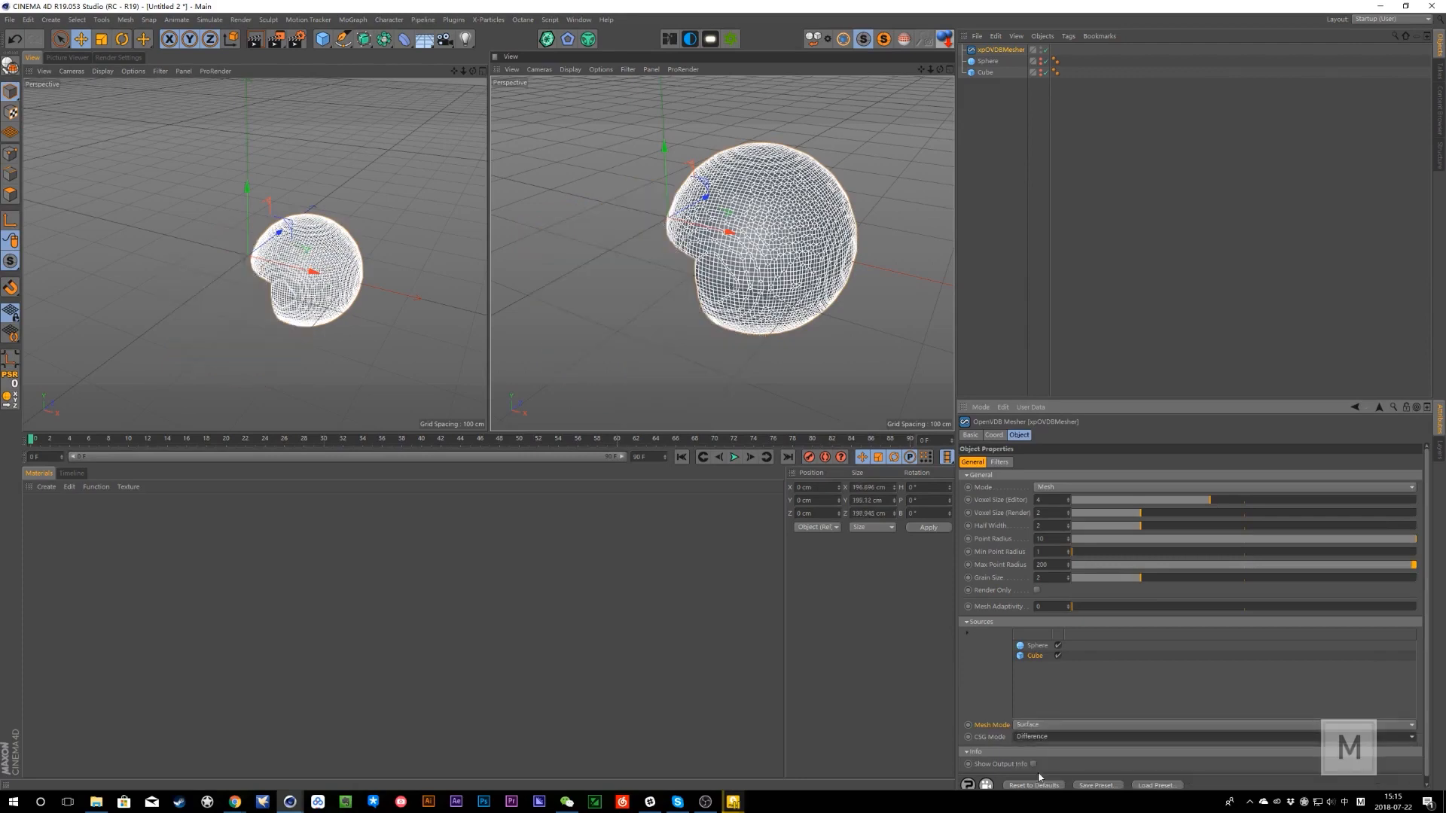
left_click_drag(883, 317, 819, 255, "alt")
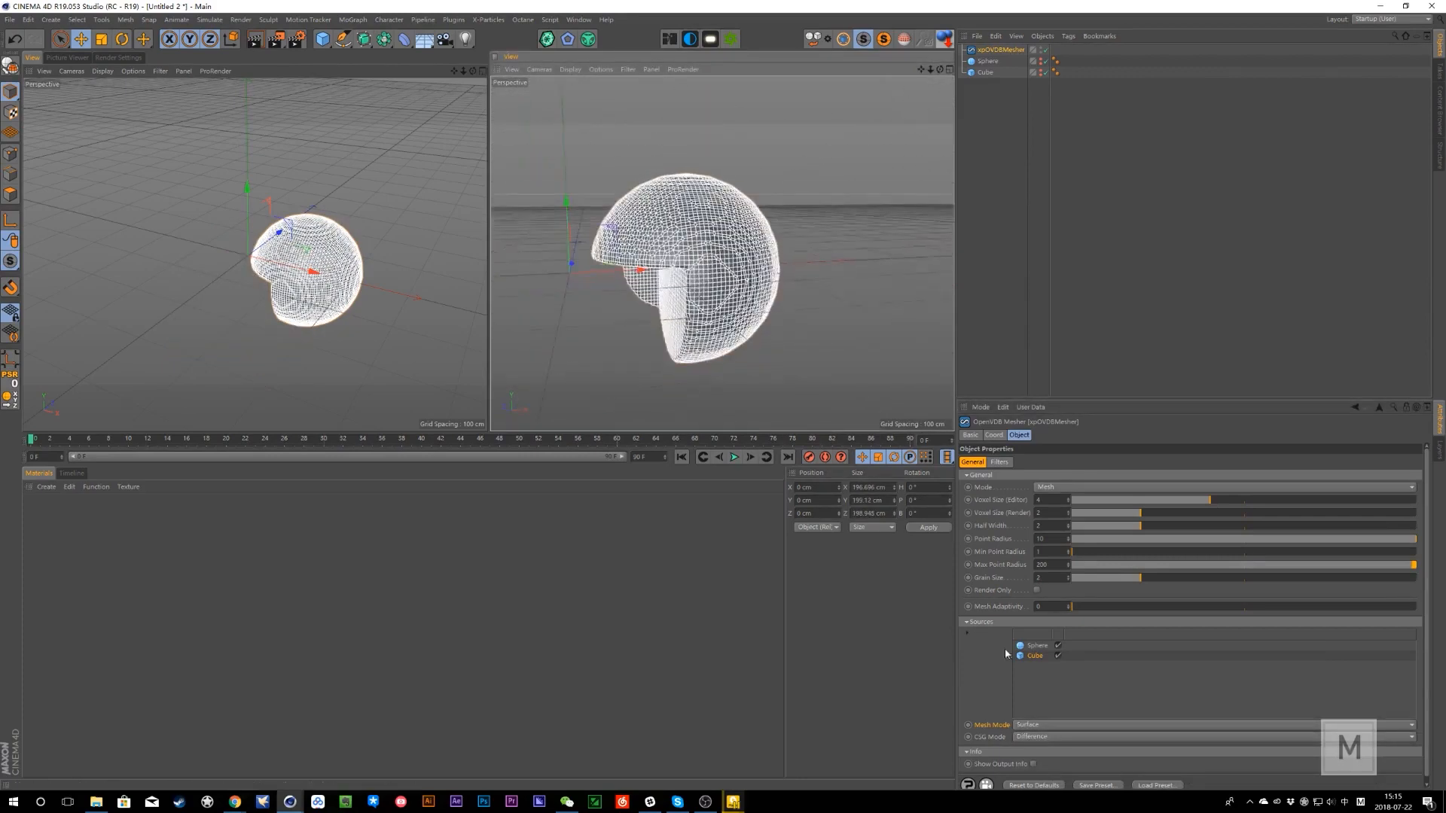
left_click(1039, 737)
left_click(1038, 753)
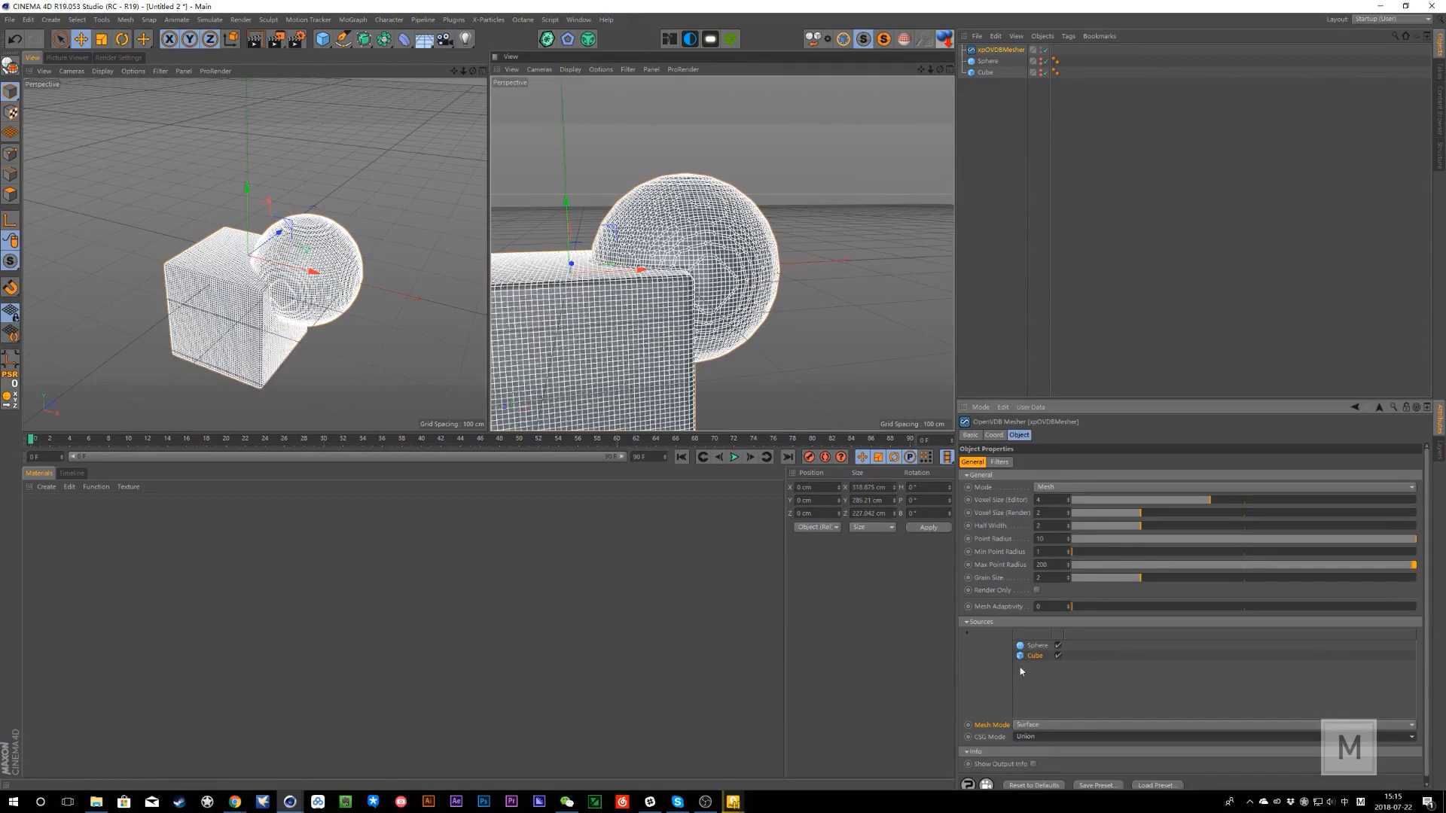
- Add a Platonic primitive and move it so it overlaps the meshed sphere and cube
right_click_drag(753, 317, 678, 301, "alt")
left_click_drag(678, 301, 655, 354, "alt")
left_click_drag(320, 42, 423, 93)
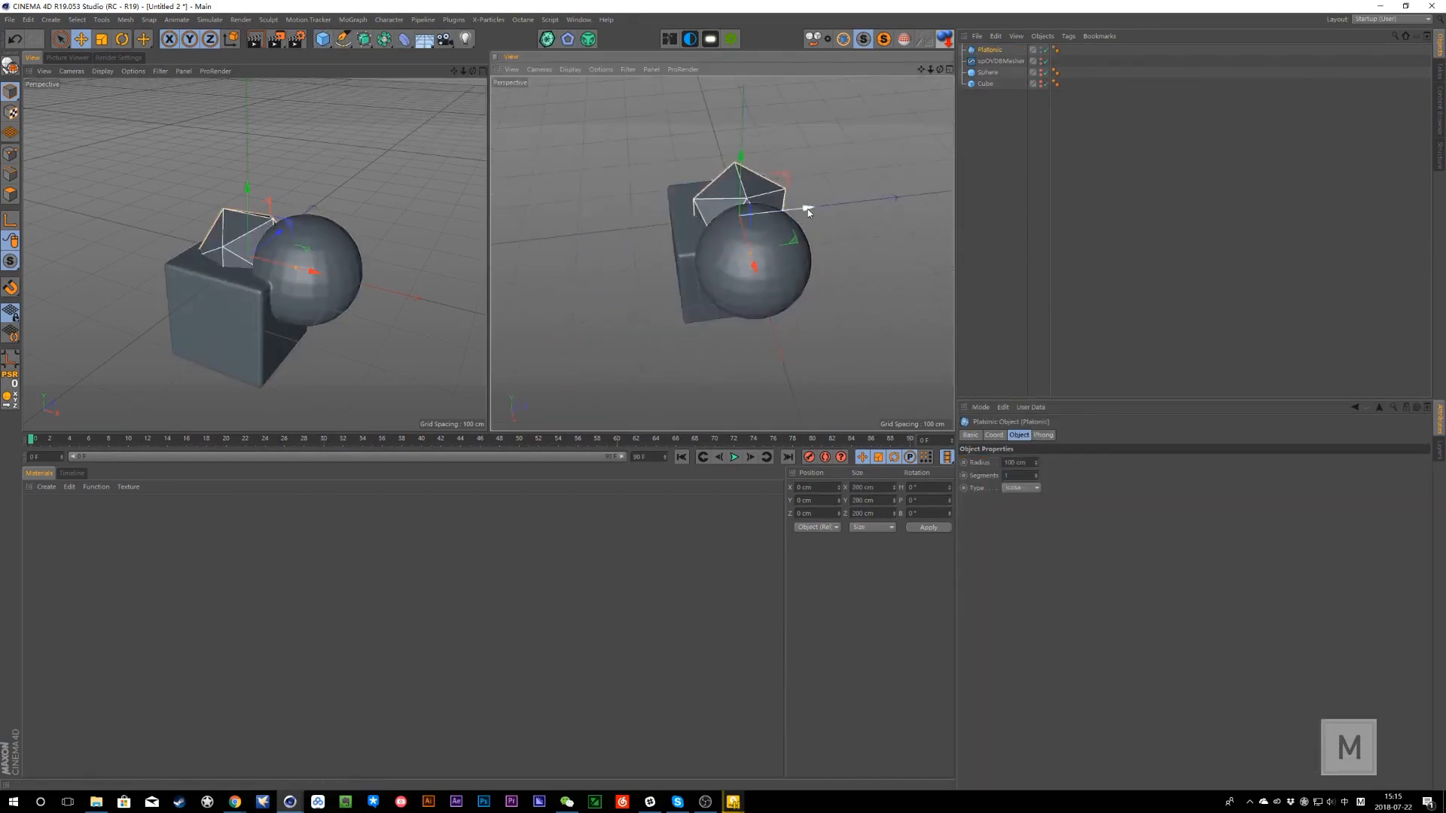
left_click_drag(808, 209, 857, 203)
left_click_drag(802, 253, 811, 281)
left_click_drag(814, 181, 633, 172, "alt")
- Add the Platonic to the xpOVDBMesher's sources and set its CSG Mode to Difference
left_click(996, 61)
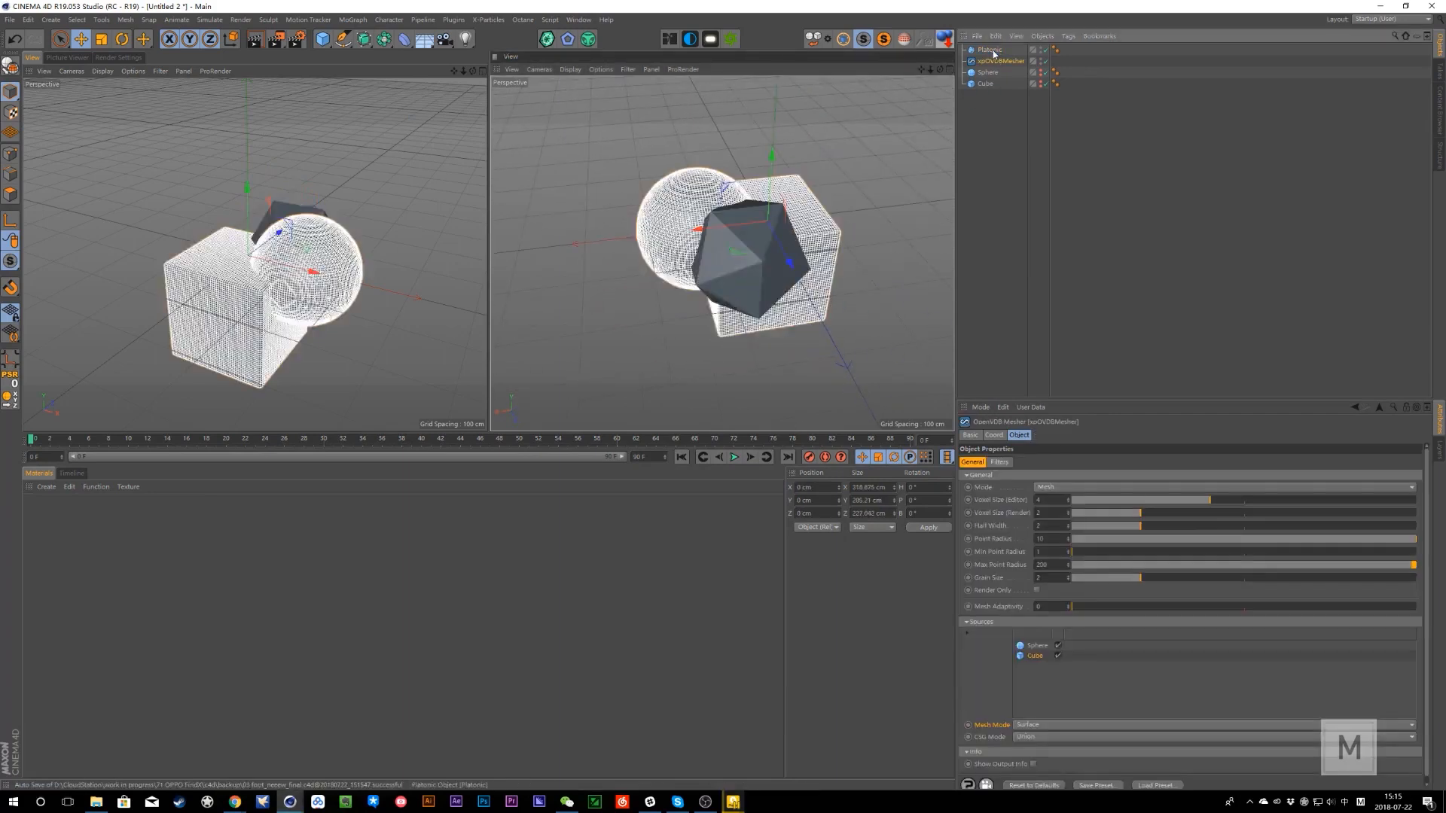
left_click_drag(1064, 712, 1060, 693)
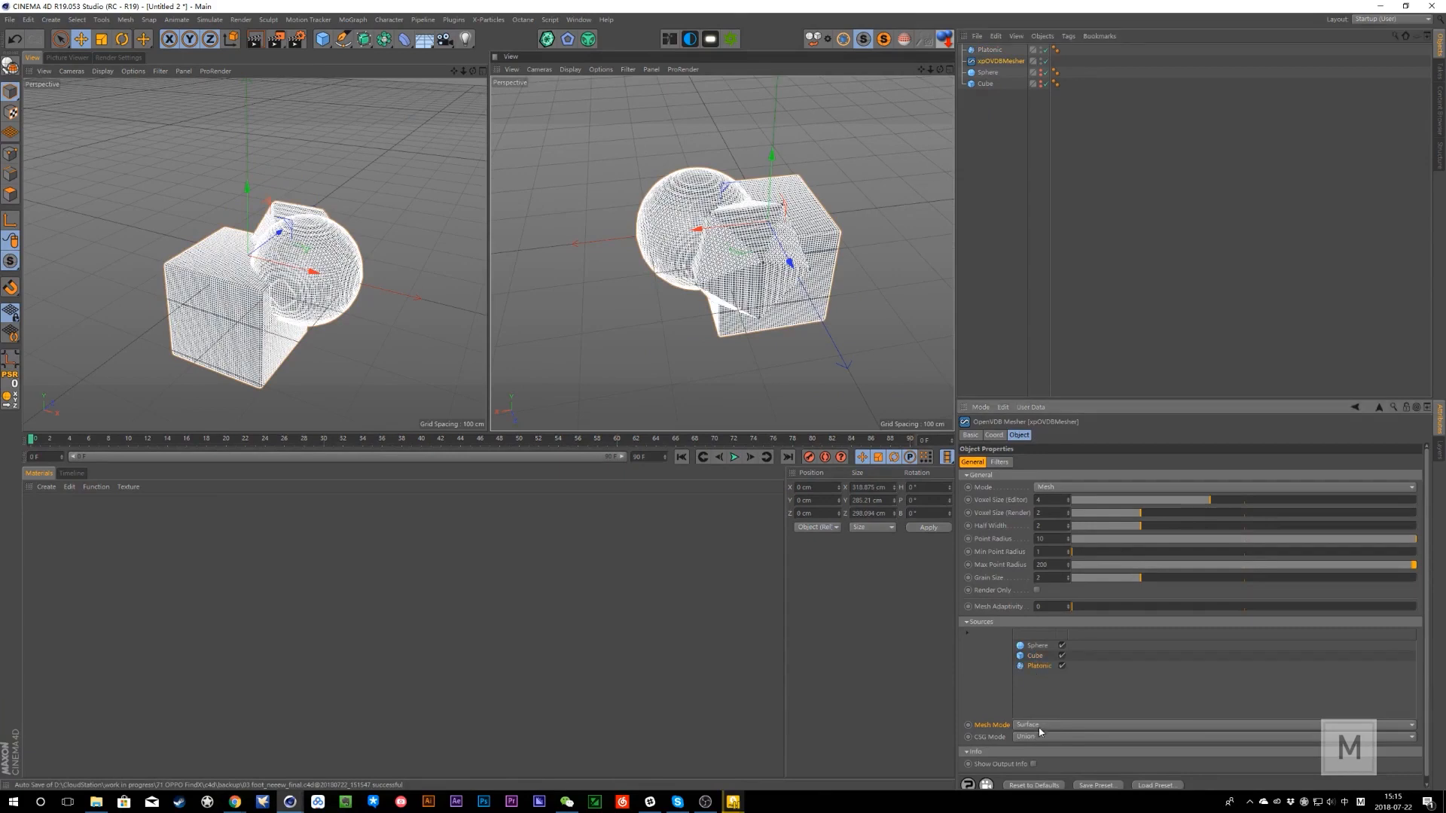
left_click(1040, 736)
left_click(1043, 762)
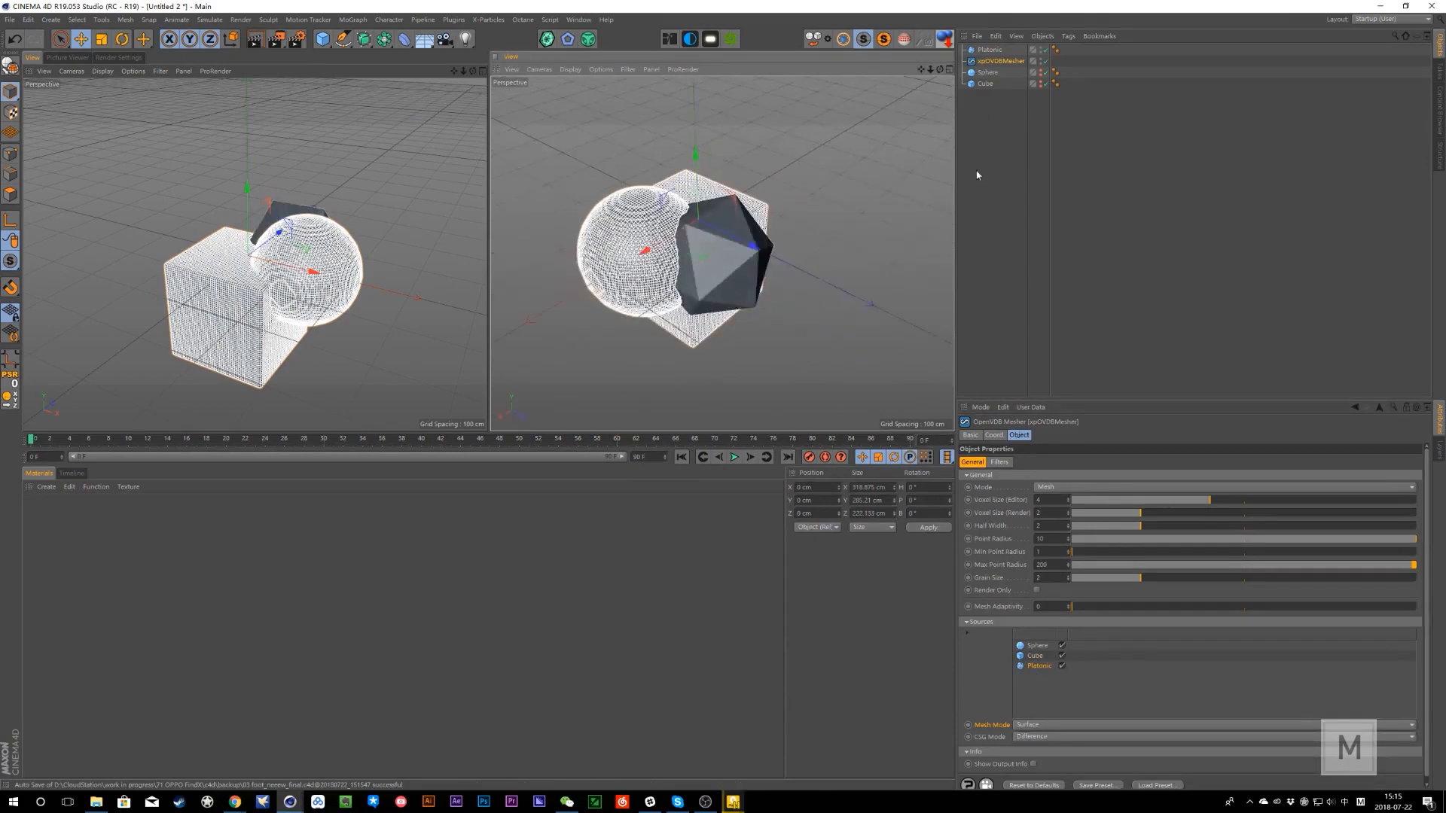
- Hide the original Platonic and inspect the cavity it cuts into the mesh from several sides
left_click(1040, 51, "alt")
left_click(1040, 51, "alt")
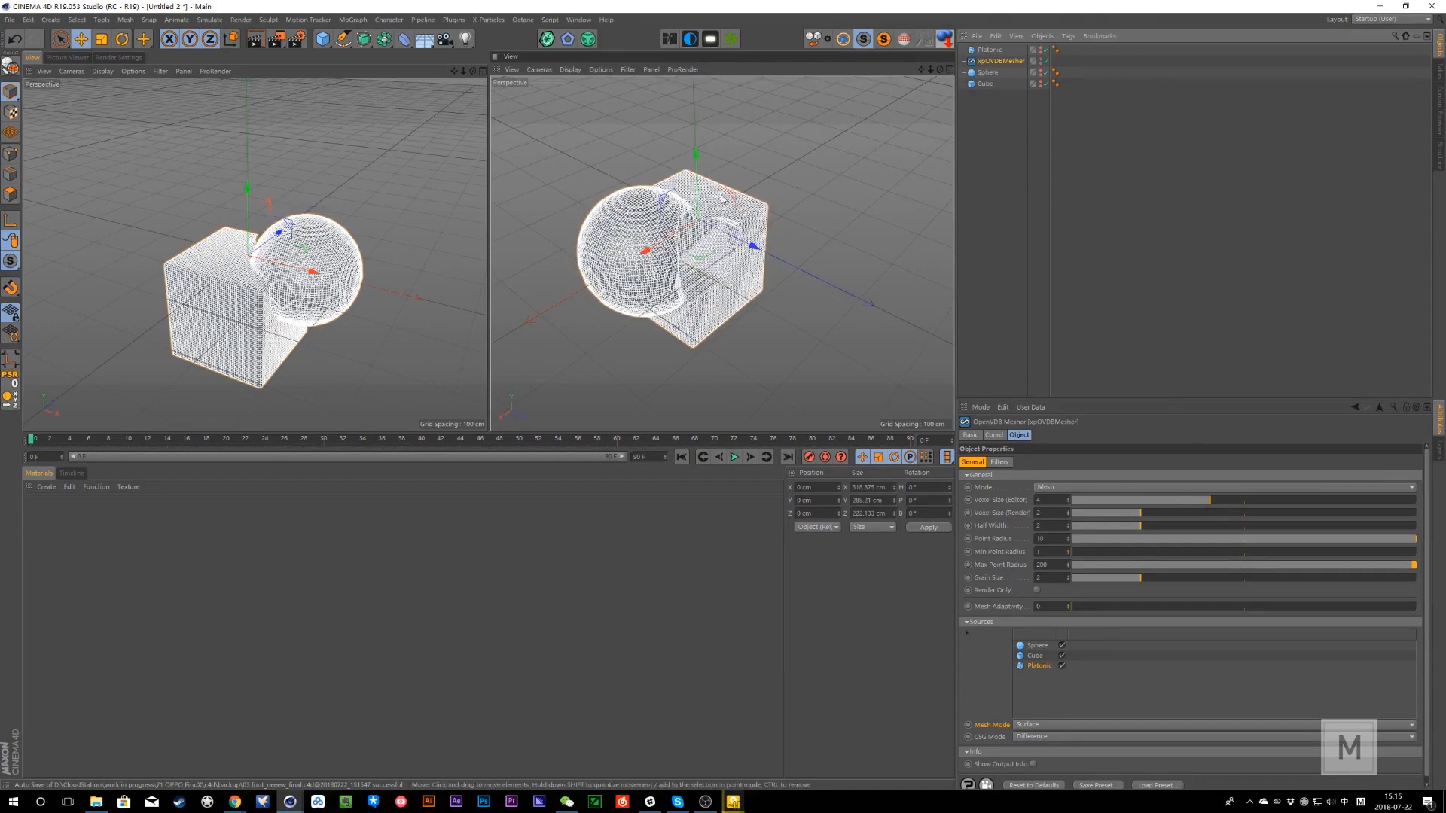
left_click_drag(761, 226, 783, 253, "alt")
left_click(906, 247)
left_click_drag(592, 260, 736, 275, "alt")
left_click(989, 50)
- Switch to the 03 foot_neeew_final.c4d project and scrub to frame 22 to watch the footprint being carved into the ground
left_click(579, 20)
left_click(616, 335)
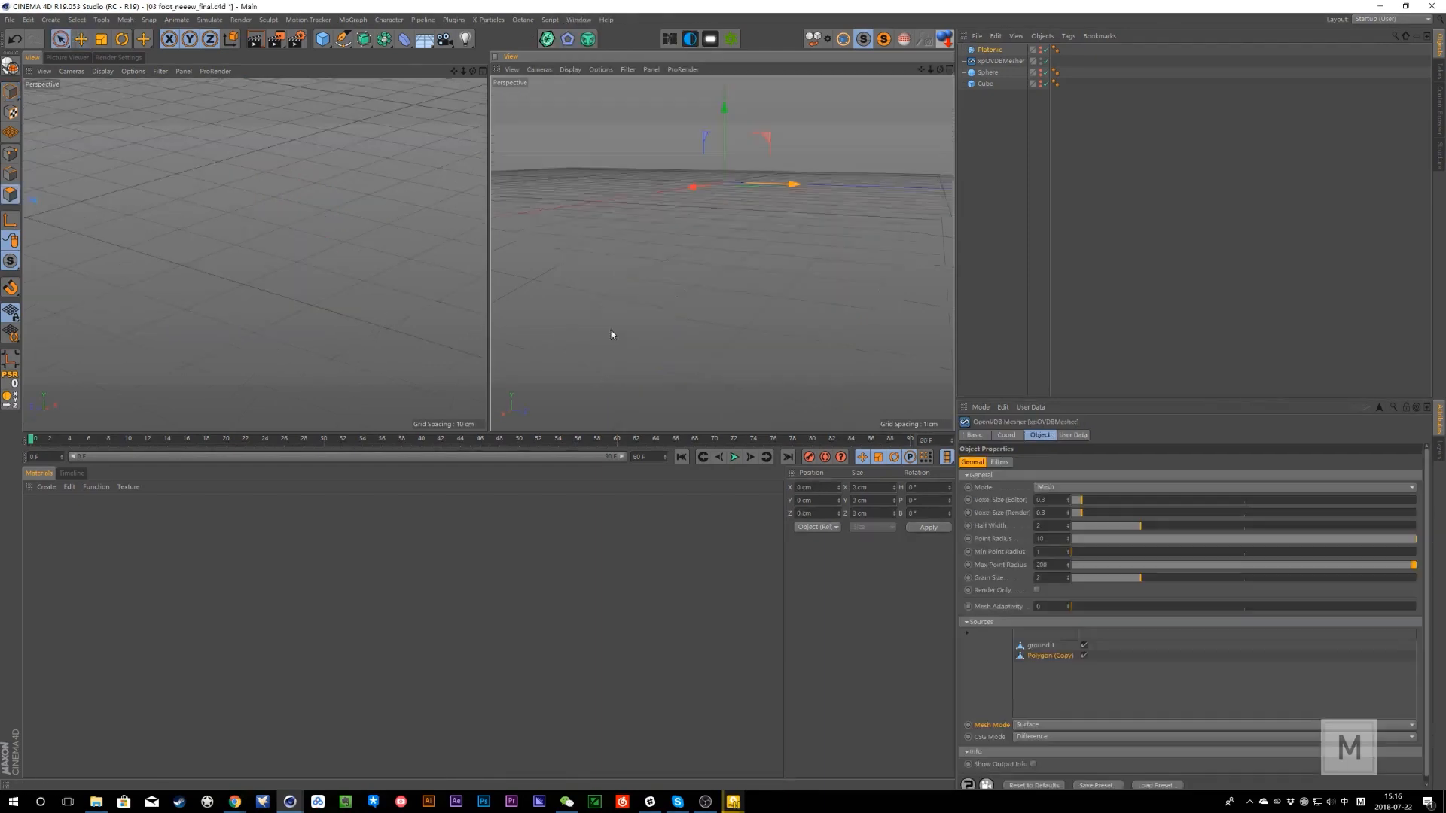
left_click(61, 439)
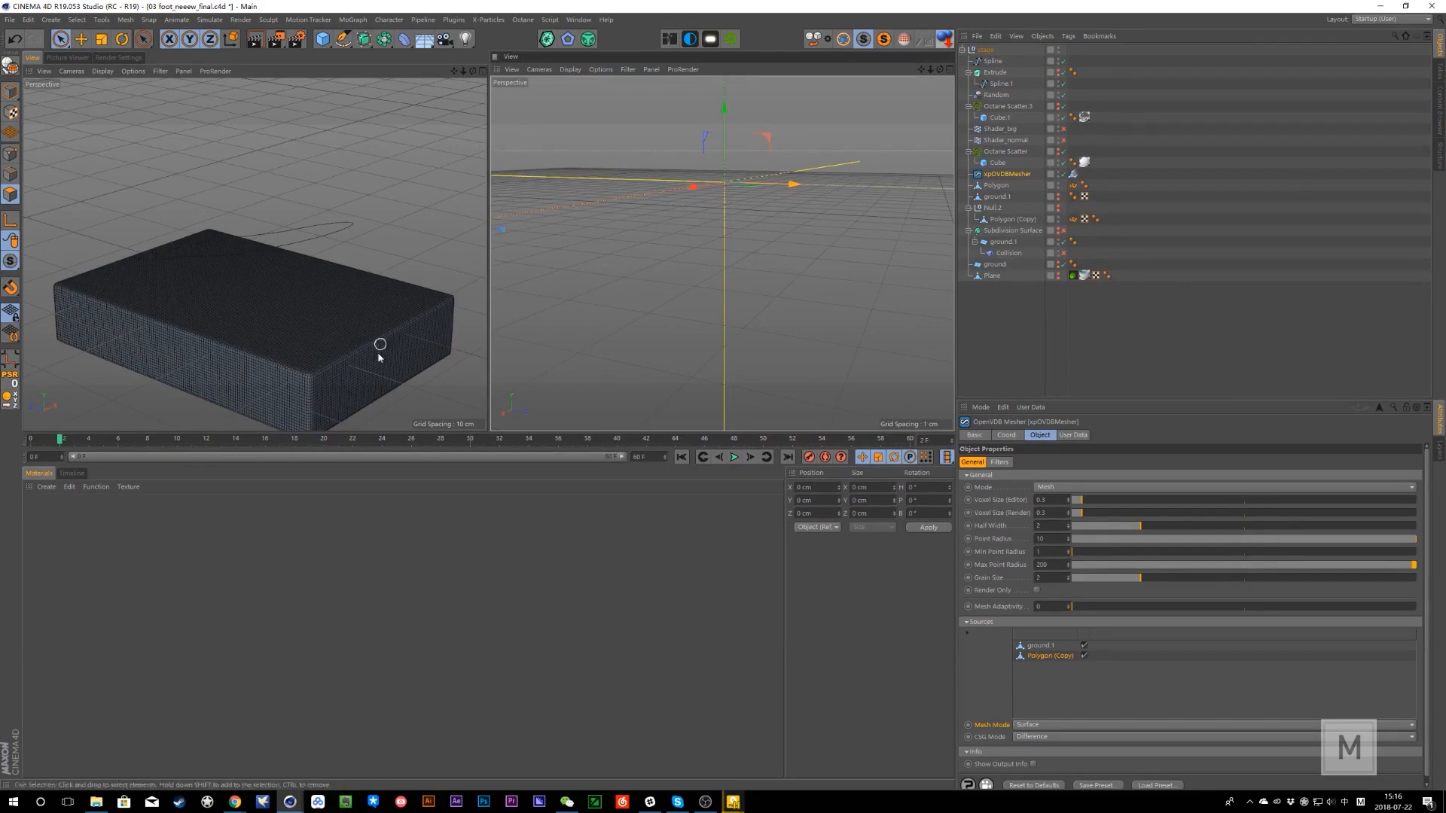
left_click_drag(125, 442, 255, 460)
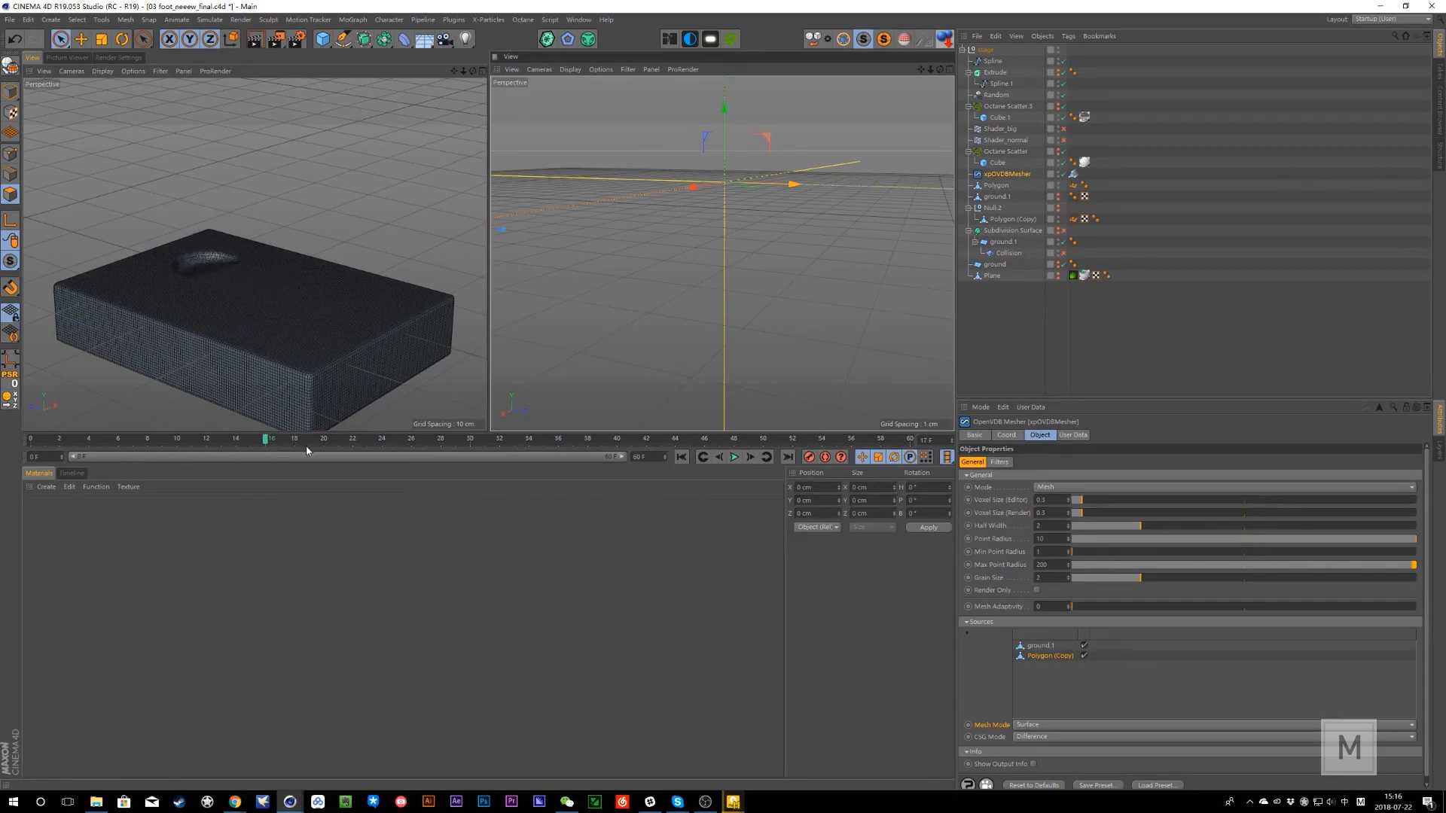
left_click_drag(306, 451, 357, 455)
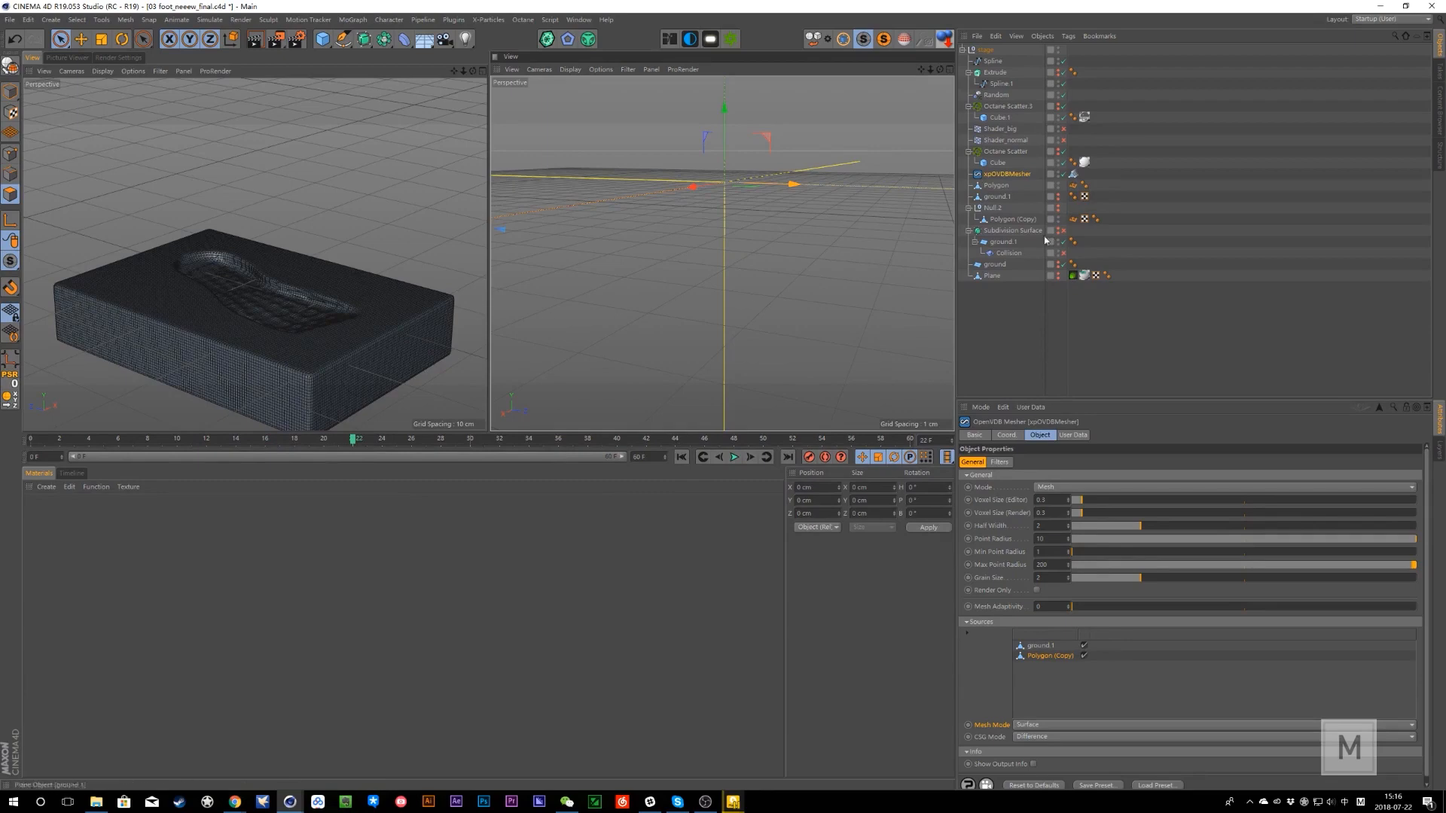
- Compare the footprint ground with the xpOVDBMesher disabled and re-enabled, and examine its Voxel Size setting
left_click(1058, 188)
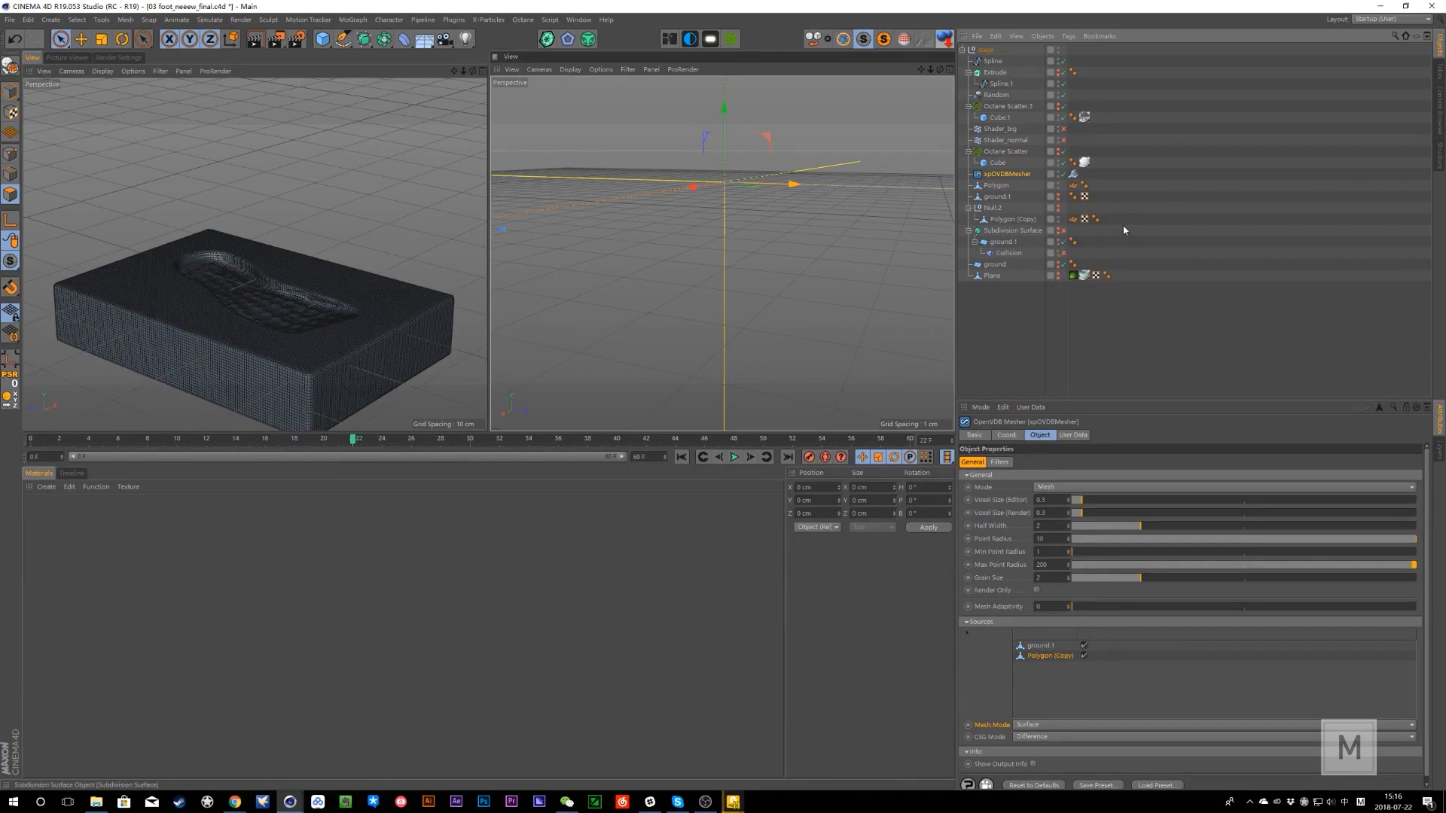
left_click(998, 162)
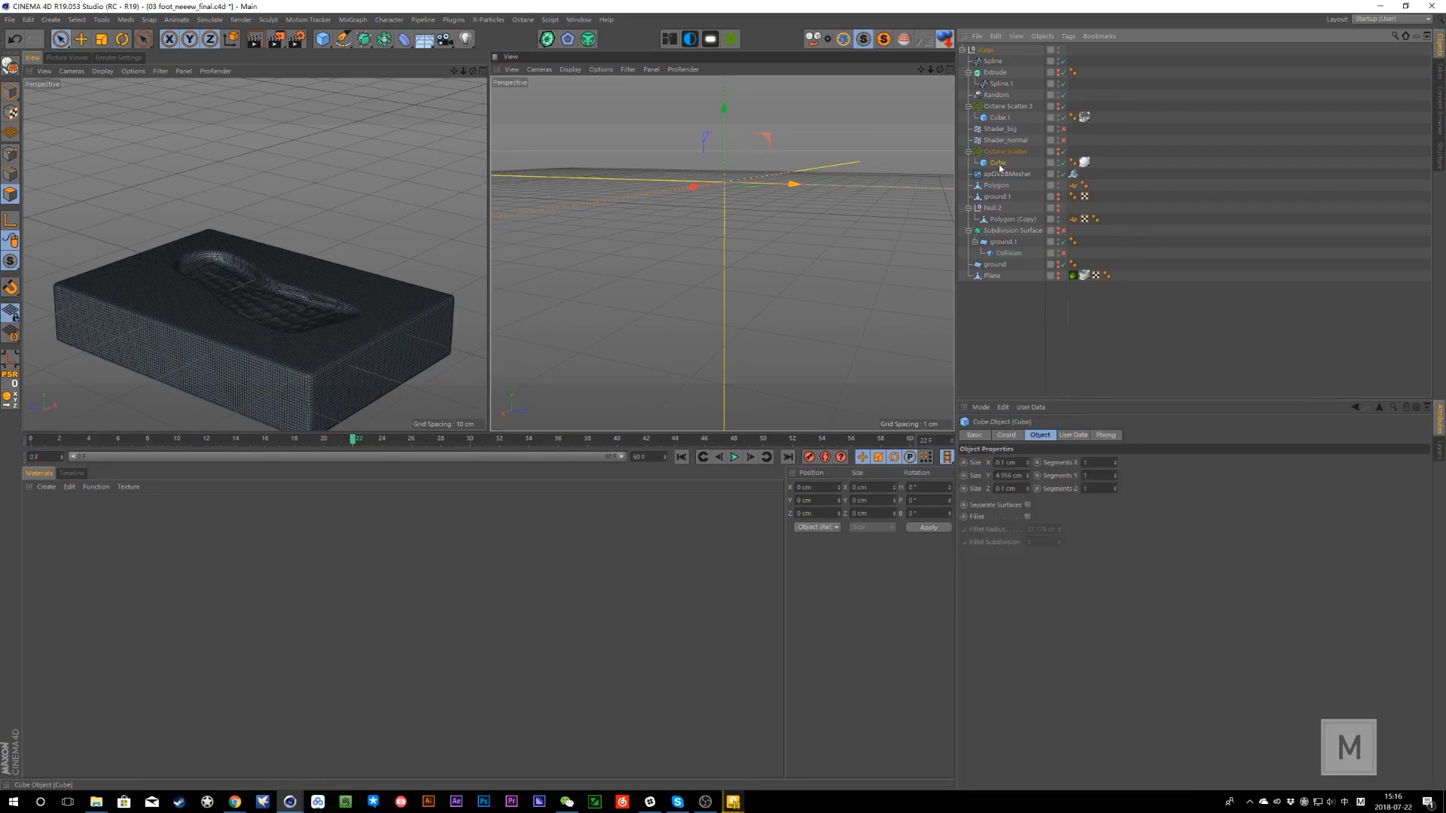
left_click(1002, 175)
left_click(1066, 176)
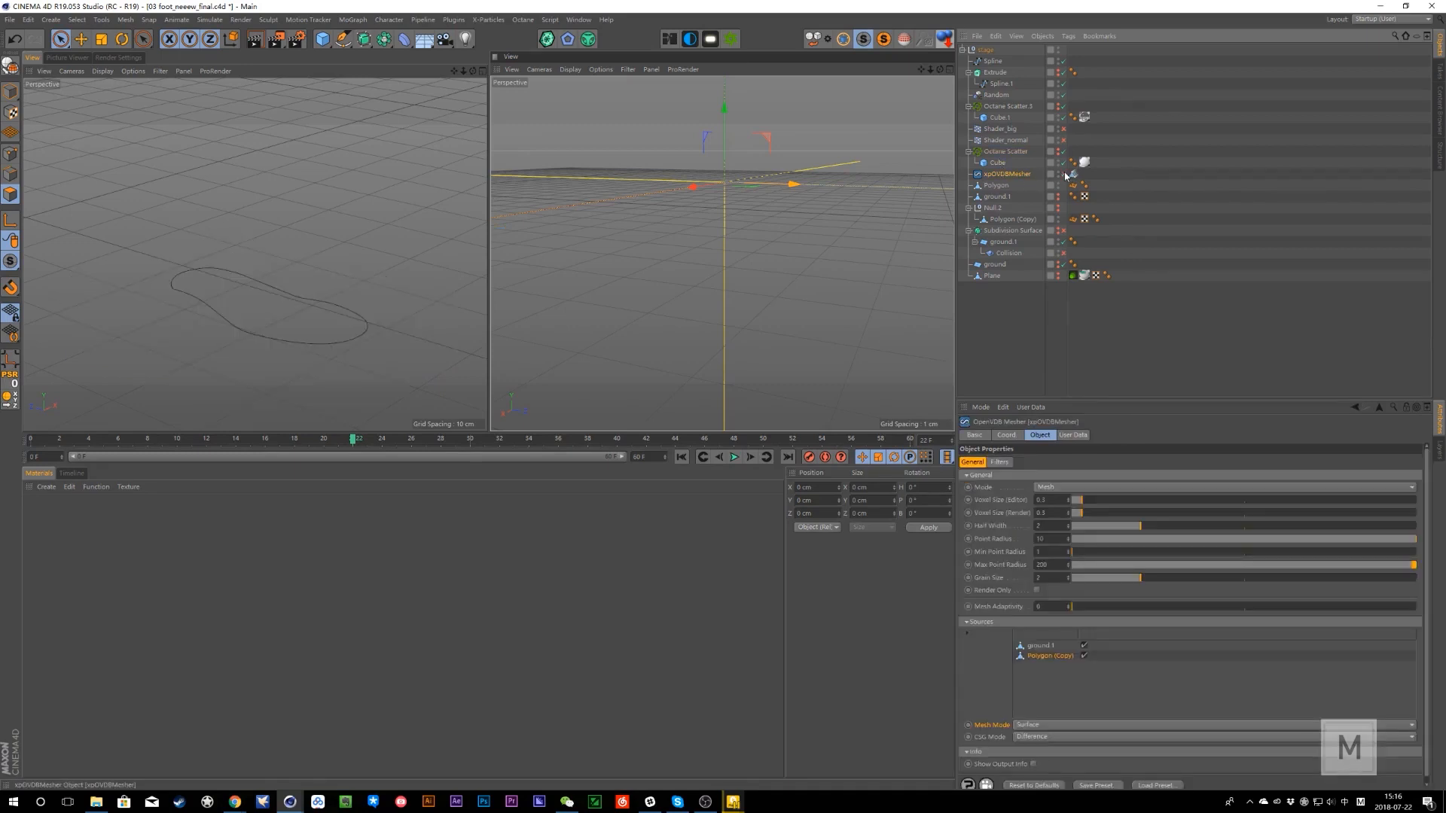
left_click(1066, 175)
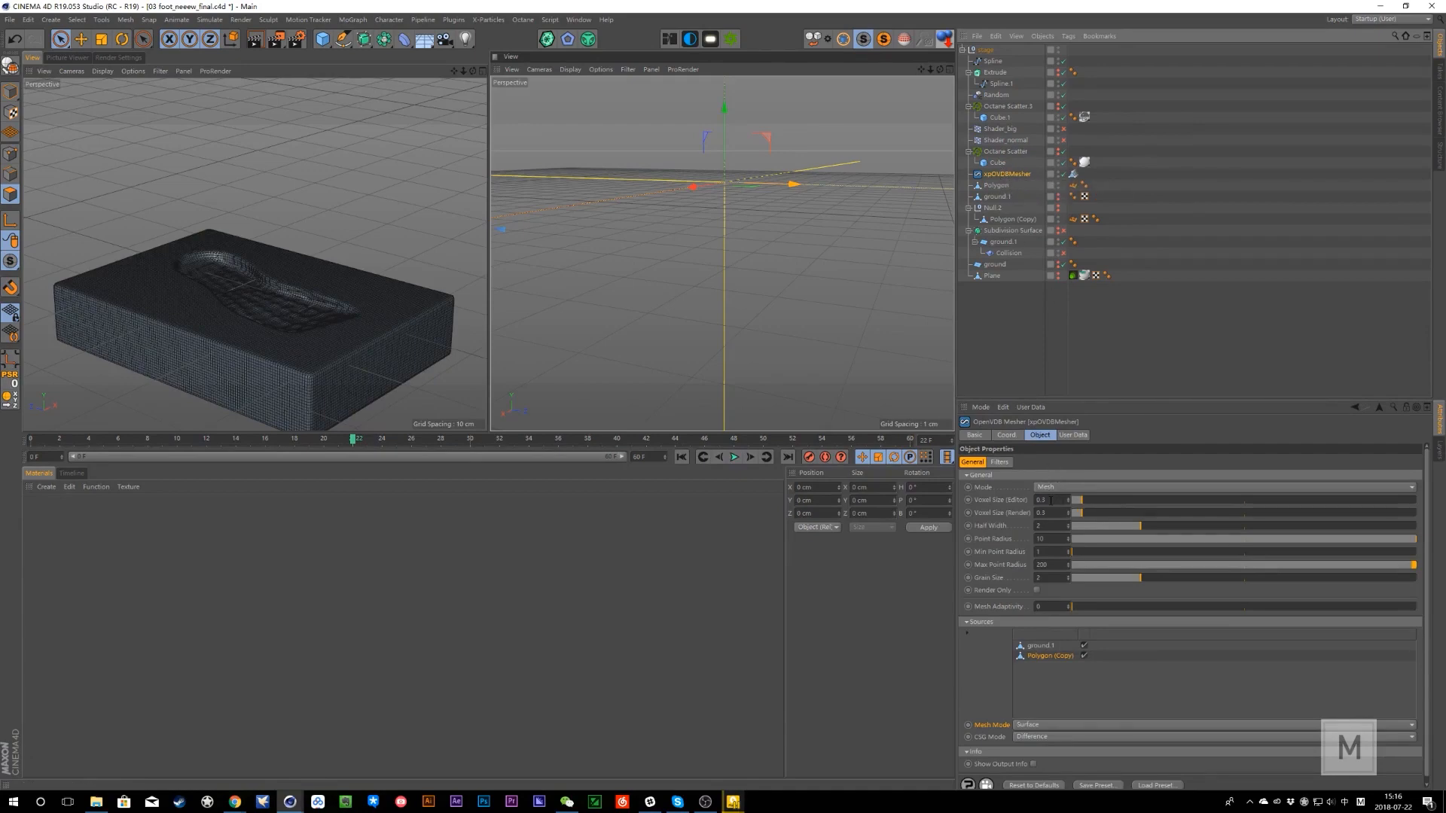
mouse_move(1090, 500)
left_mouse_down()
mouse_move(1079, 501)
mouse_move(1190, 503)
mouse_move(1063, 506)
left_mouse_up()
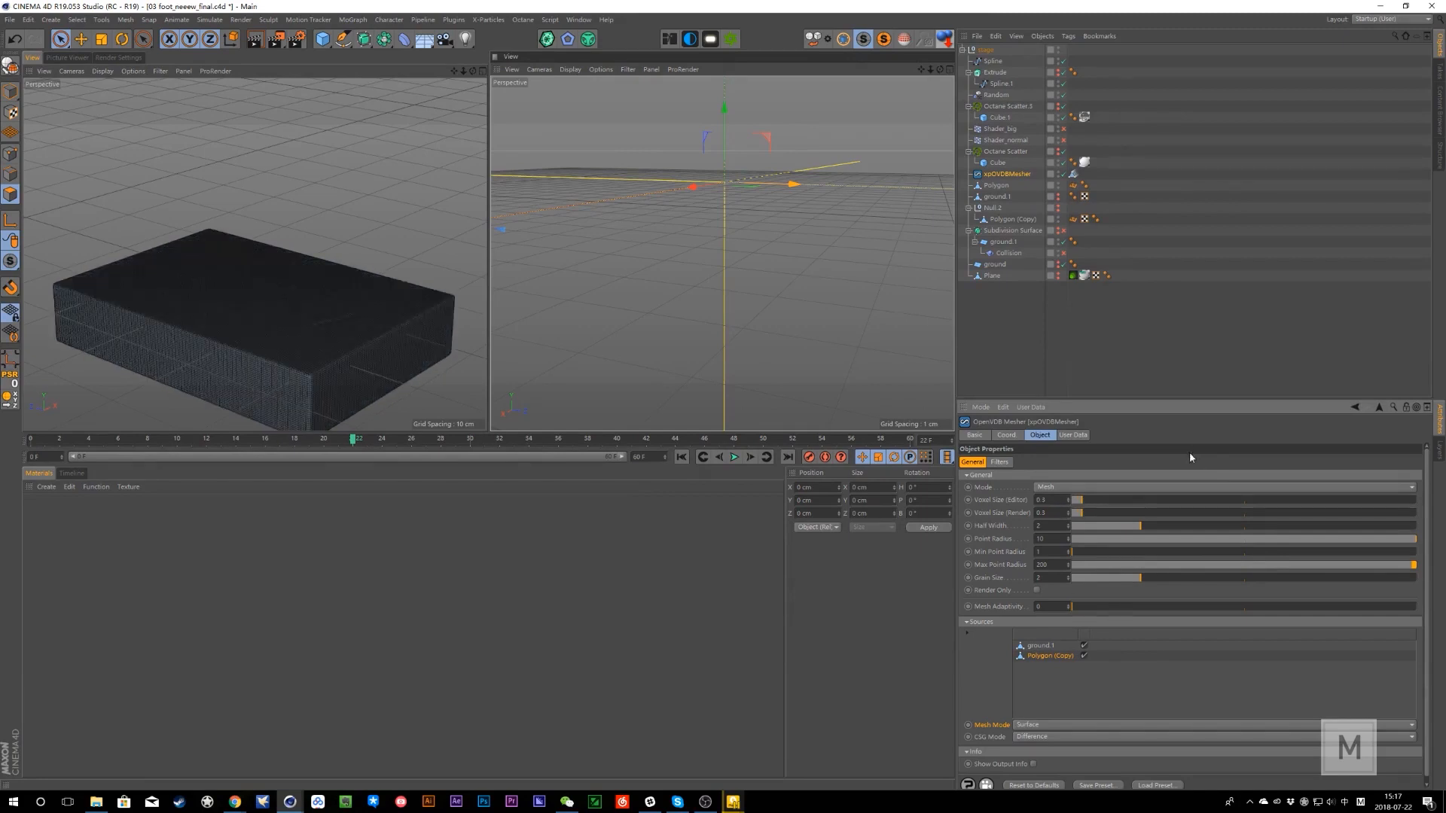
left_click(1209, 350)
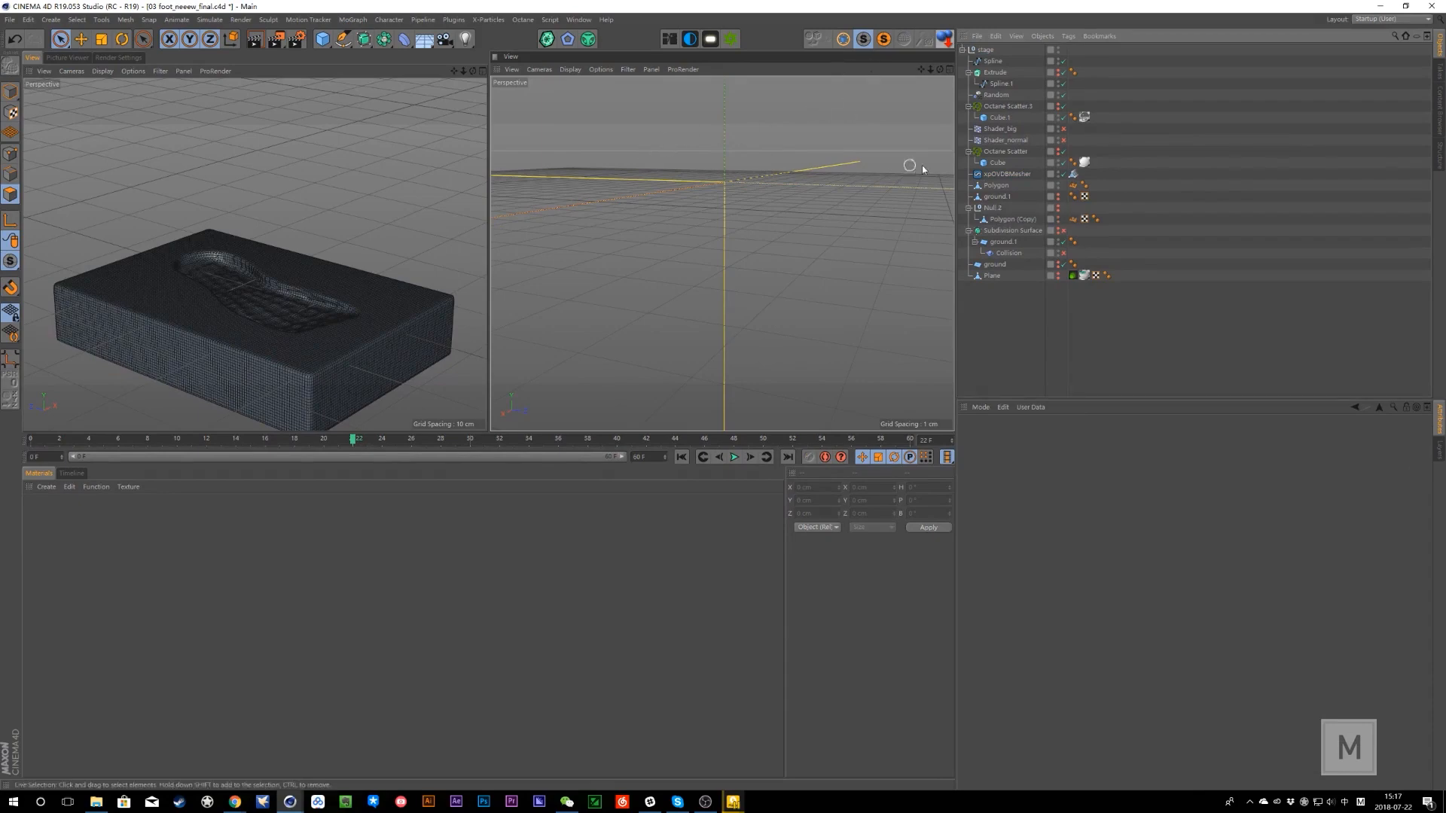
- Replace the xpOVDBMesher display with the Octane Scatter clones, with the Shader_big and Shader_normal effectors enabled
left_click(1000, 161)
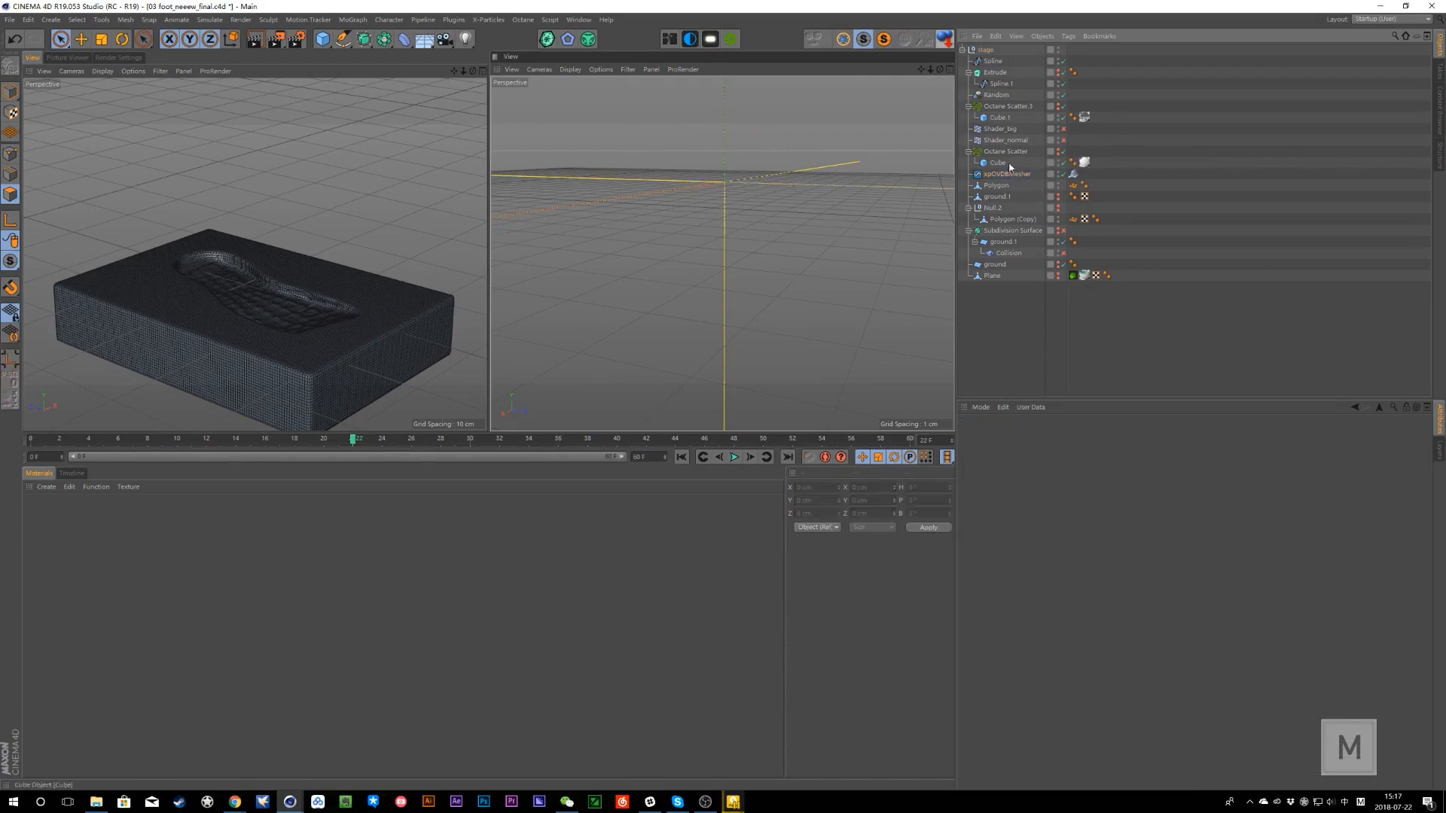
left_click(1063, 174)
left_click(1058, 150)
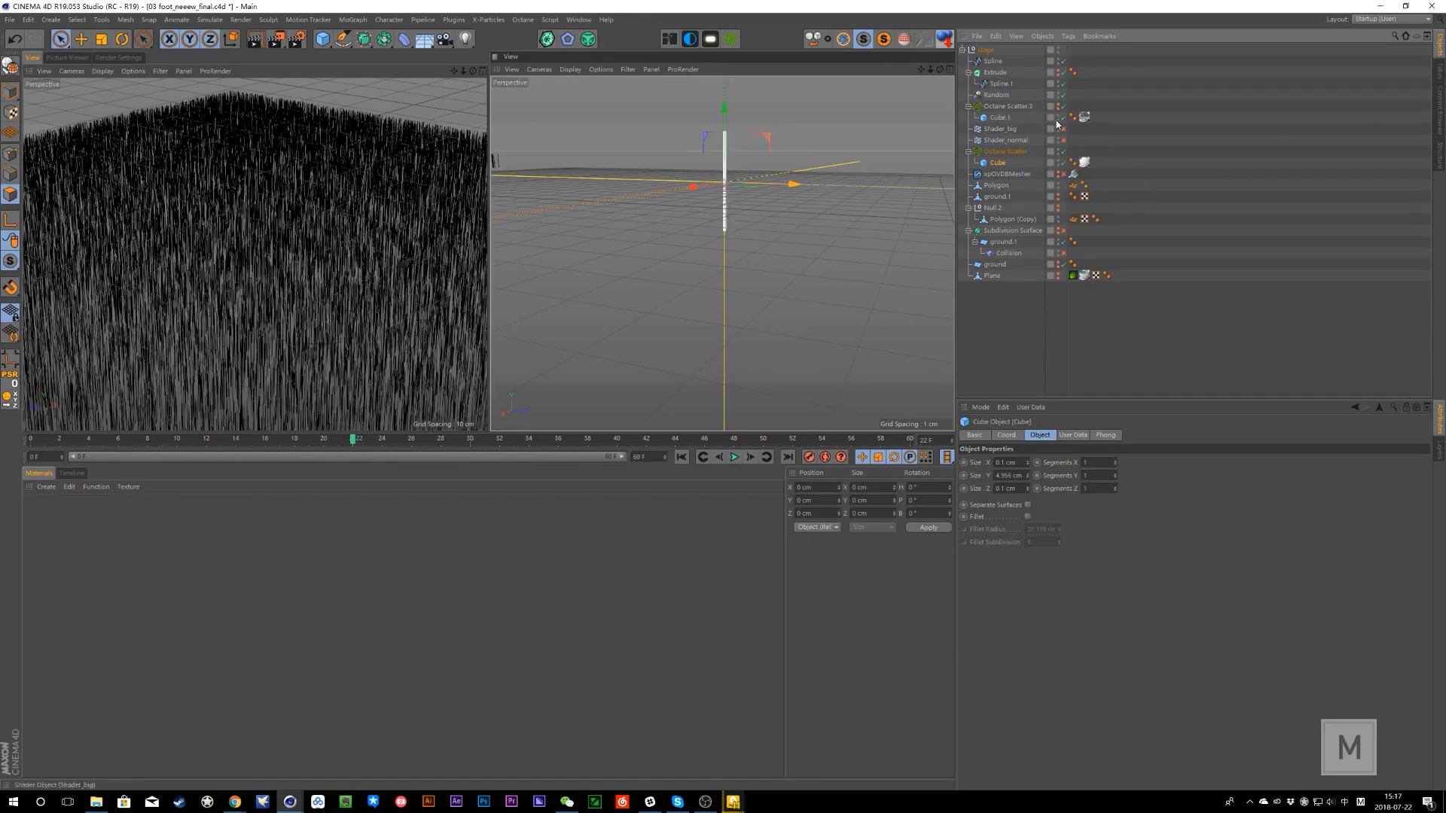
left_click(1059, 104)
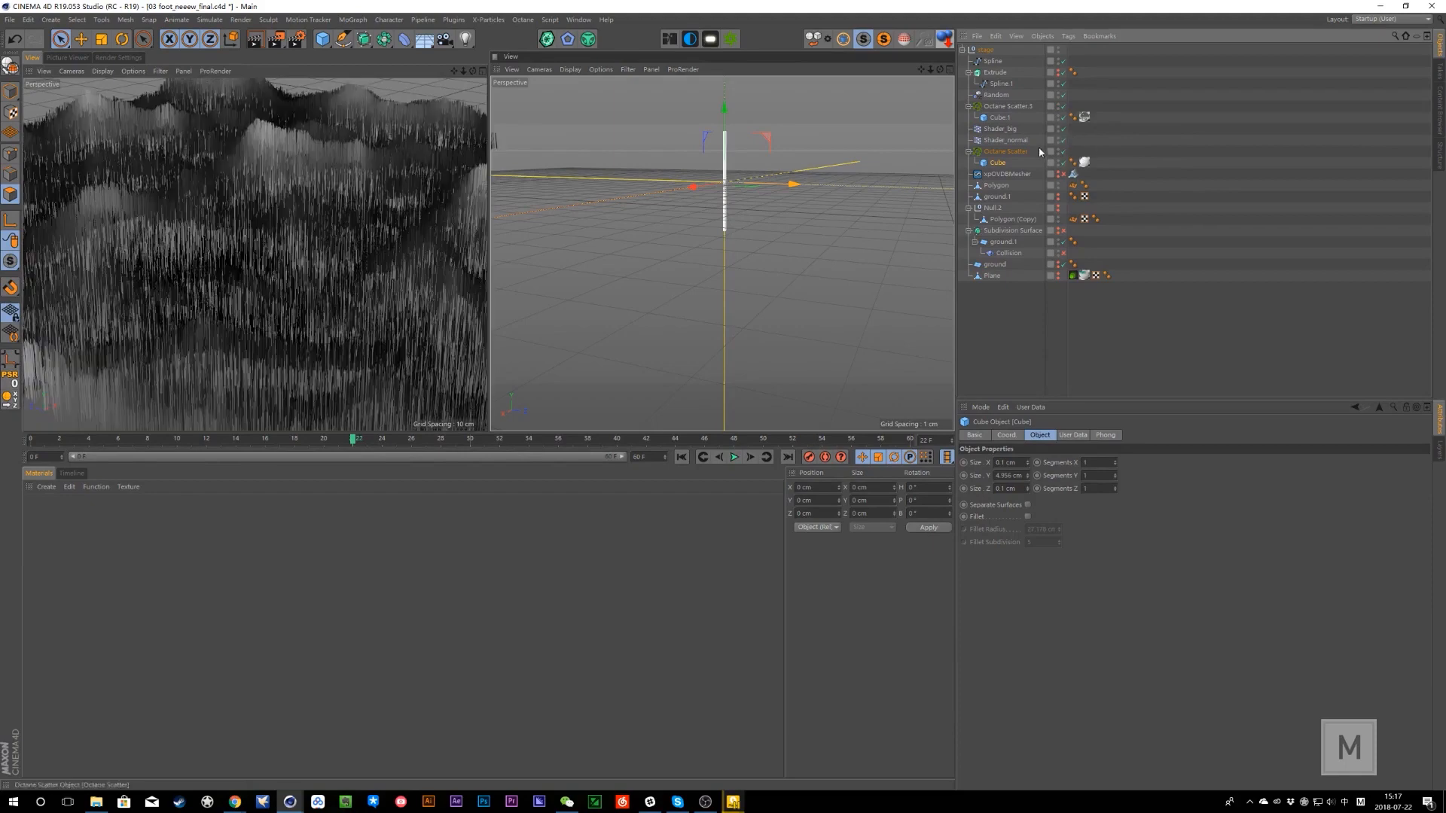
- Disable Shader_normal and scrub the timeline up to frame 24 to examine Shader_big's animated falloff Sample Distance
left_click(1008, 130)
left_click(1184, 437)
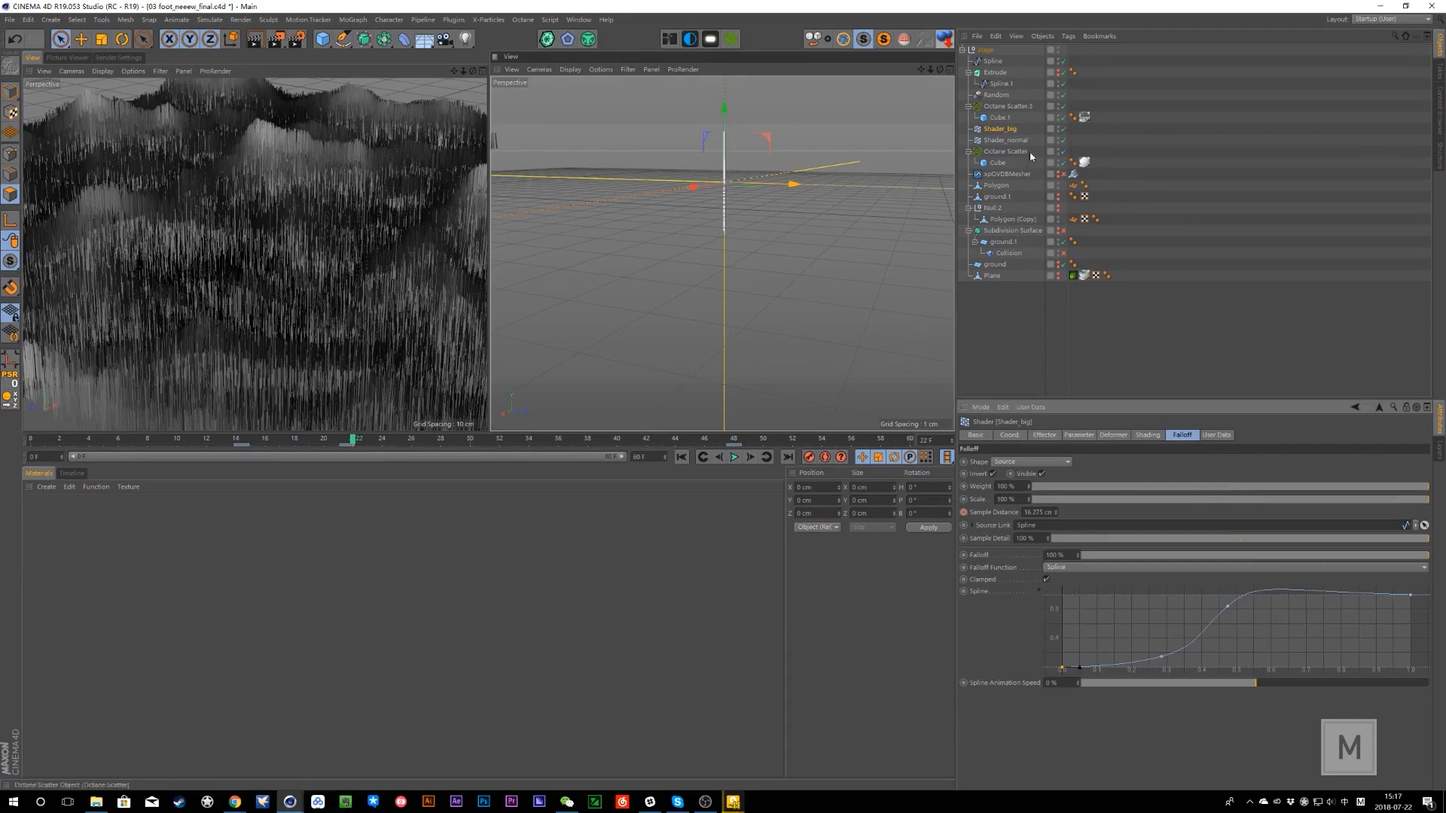
left_click(1063, 140)
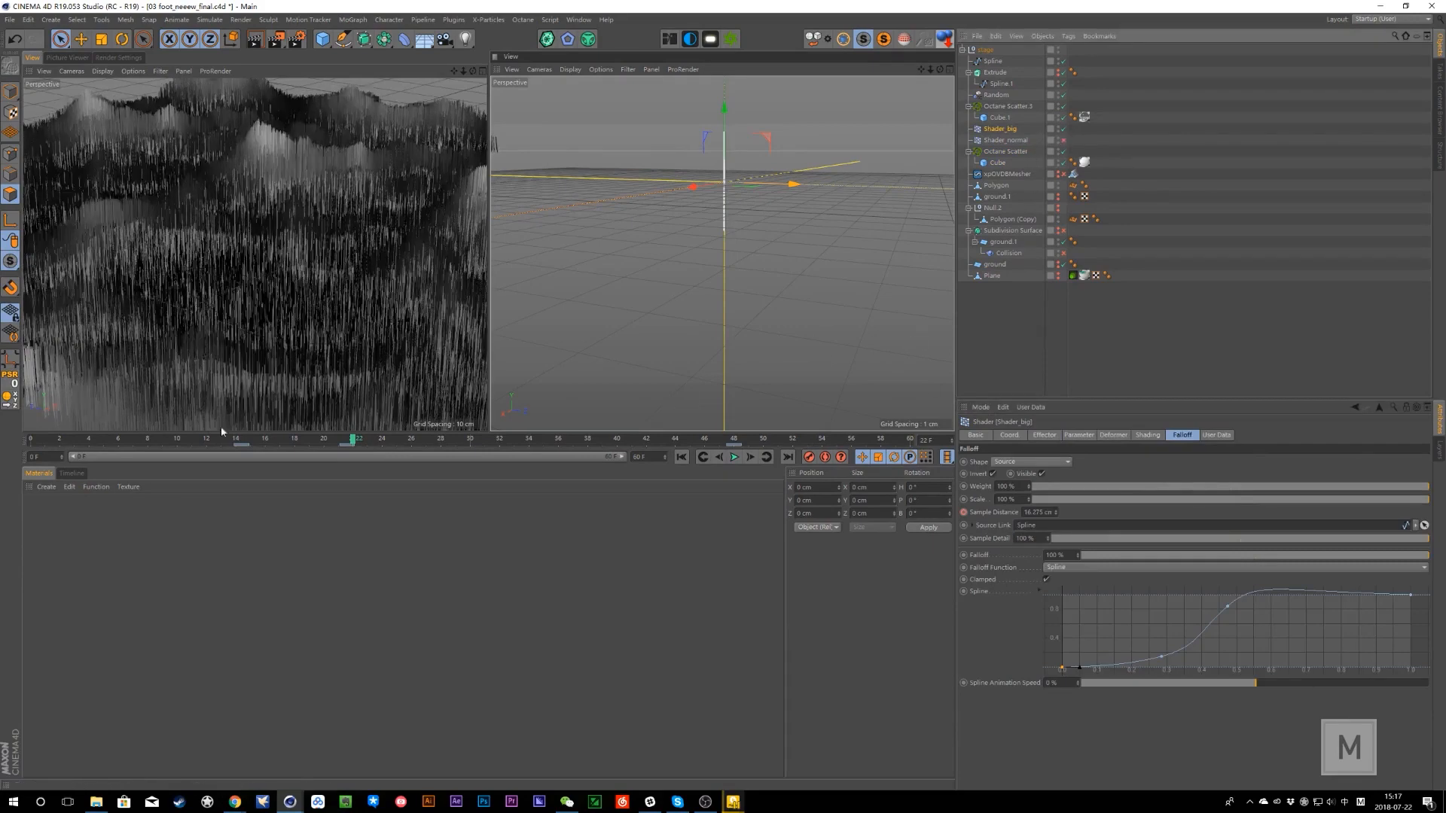
left_click_drag(35, 443, 202, 458)
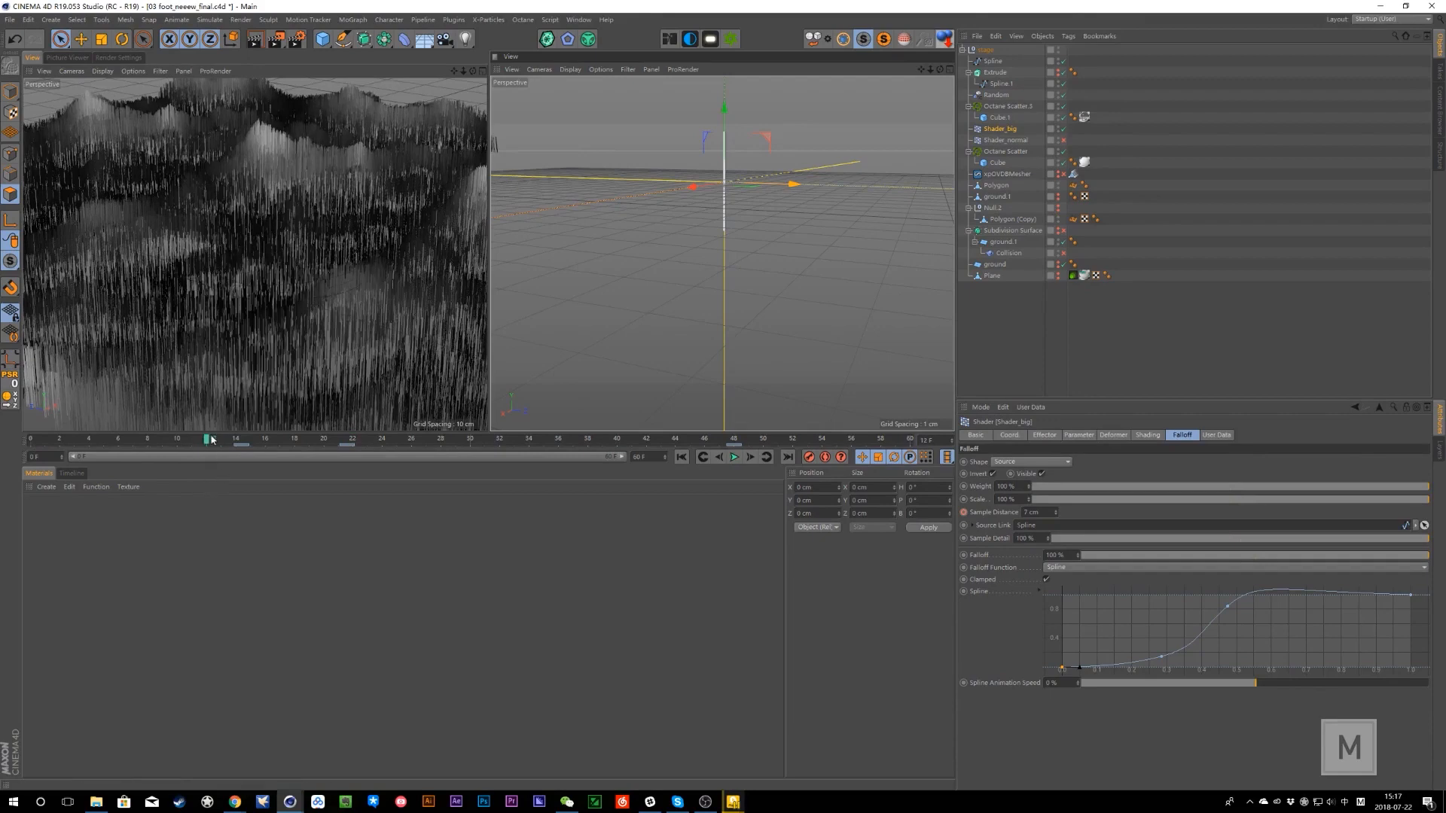
left_click_drag(190, 445, 382, 441)
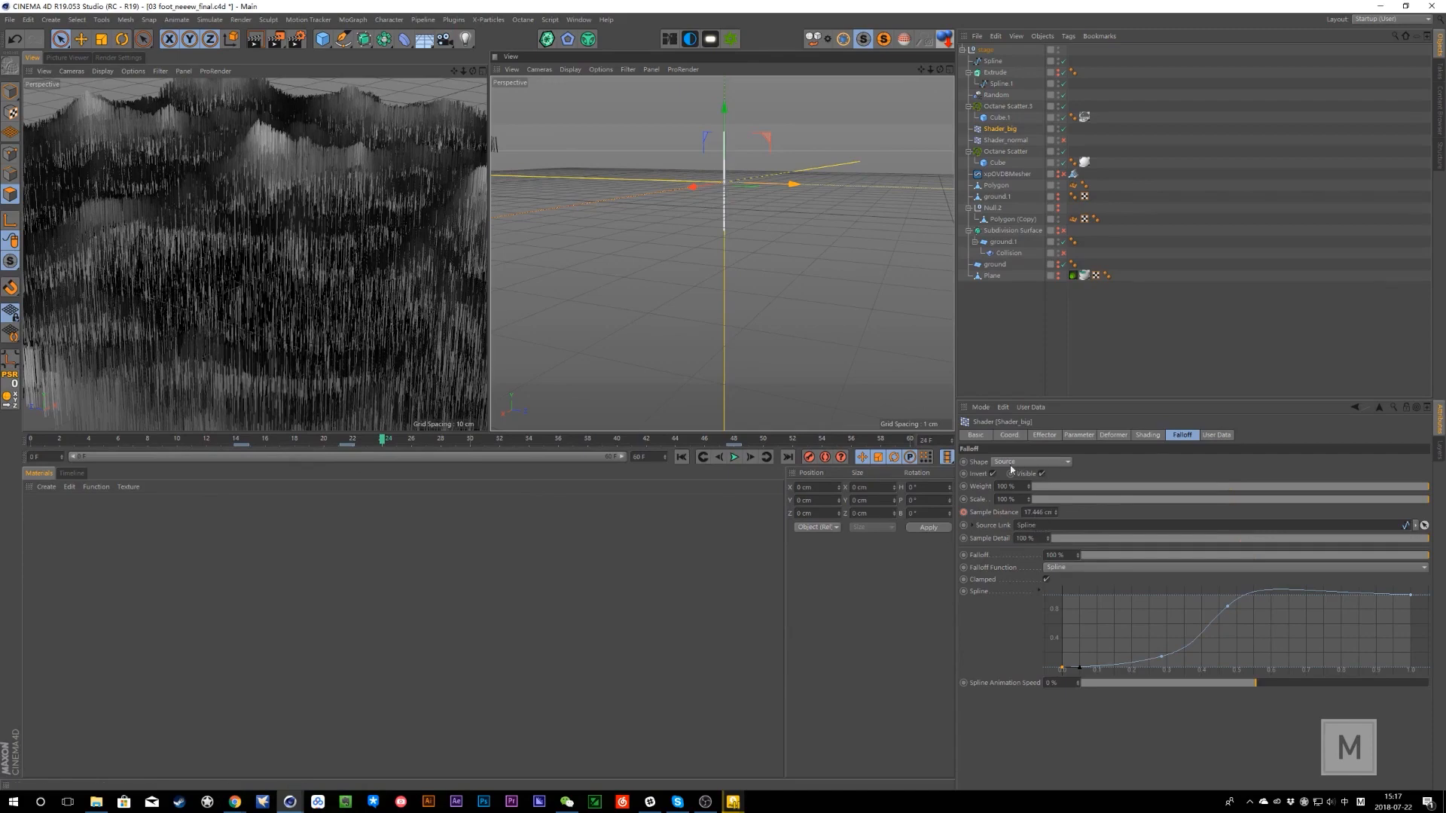
- Select the footprint Spline, review its animation along the timeline, and reopen the falloff settings of Shader_big that link to it
left_click(993, 61)
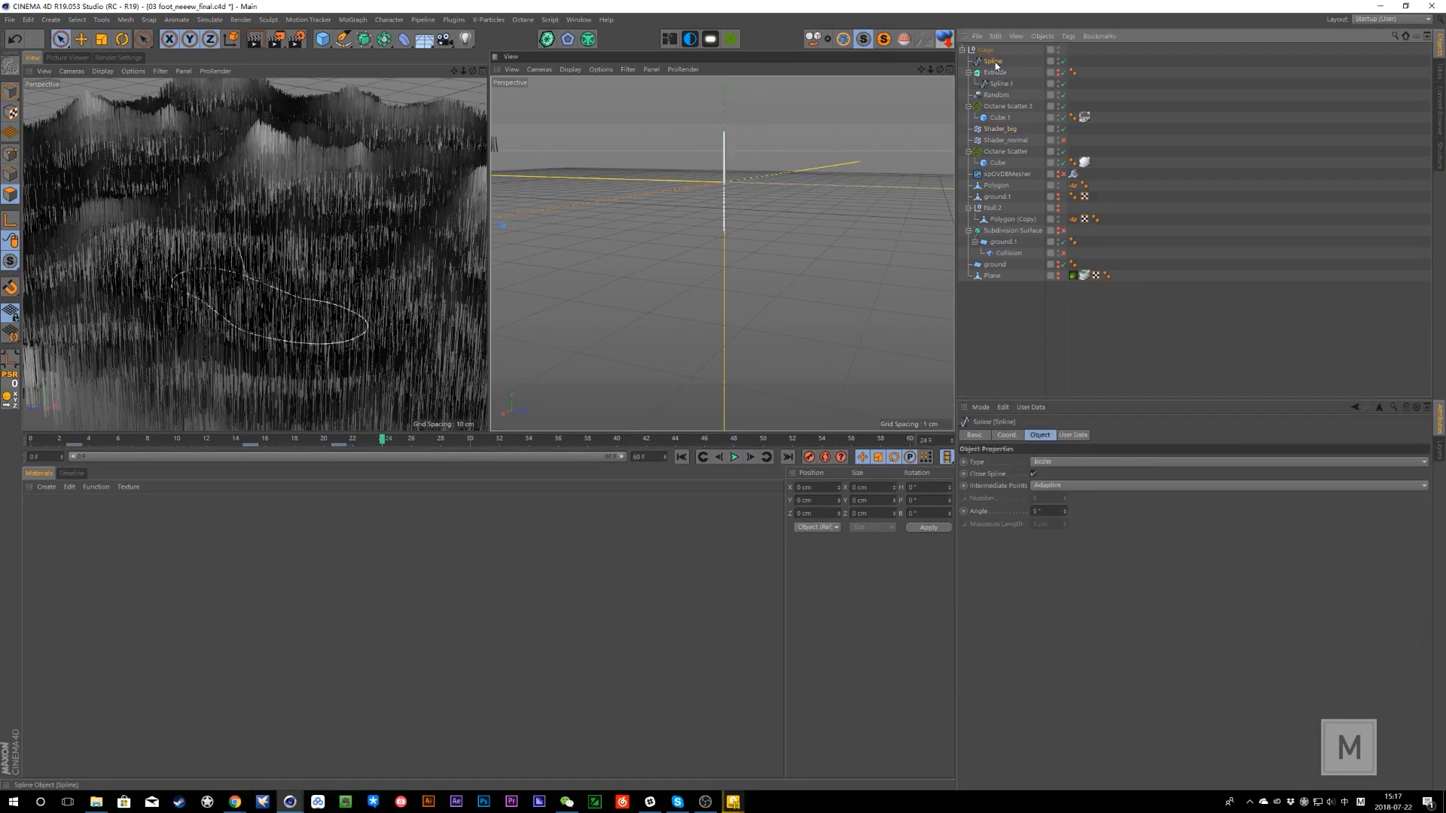
left_click_drag(46, 442, 322, 439)
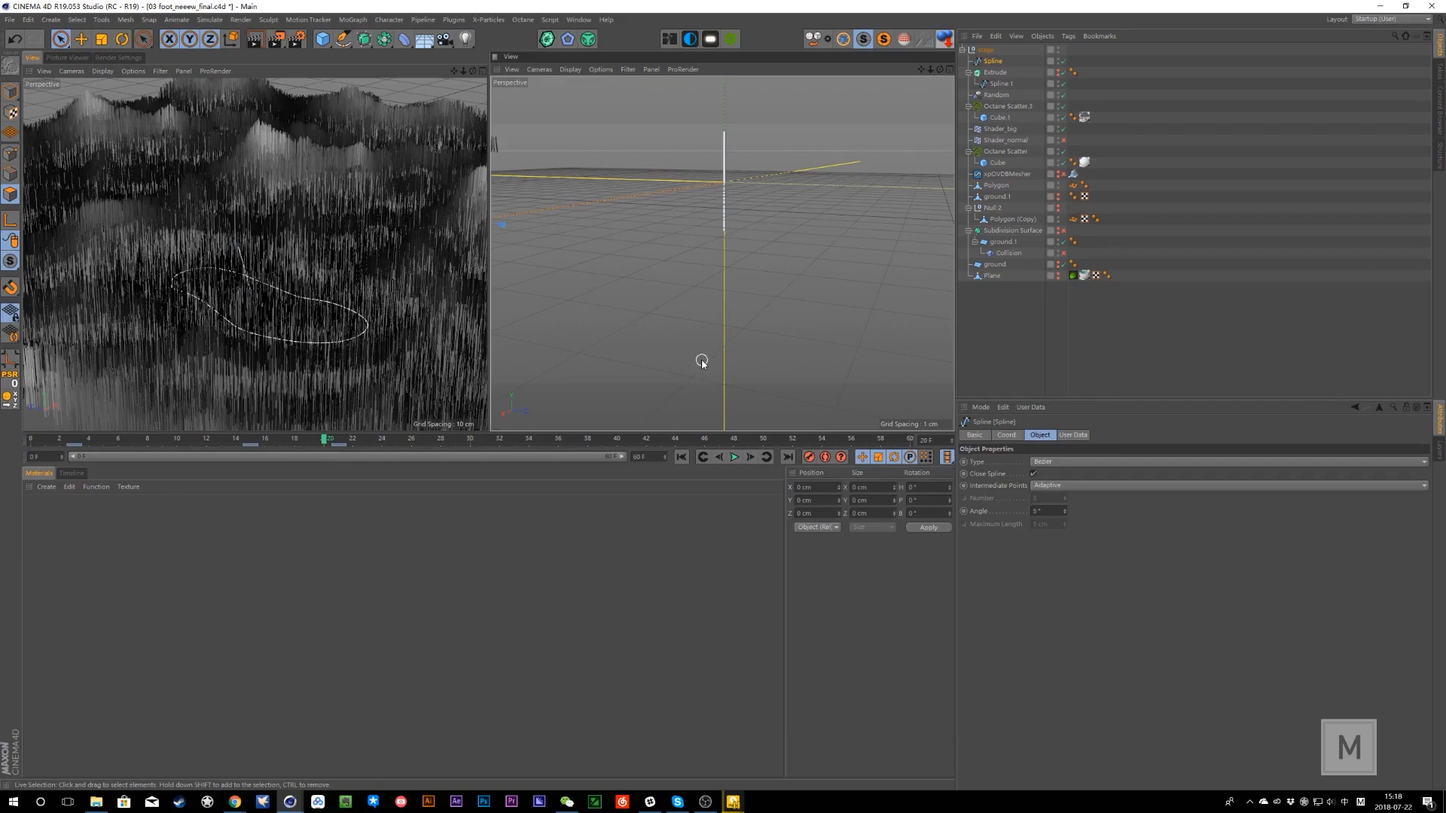
left_click(51, 441)
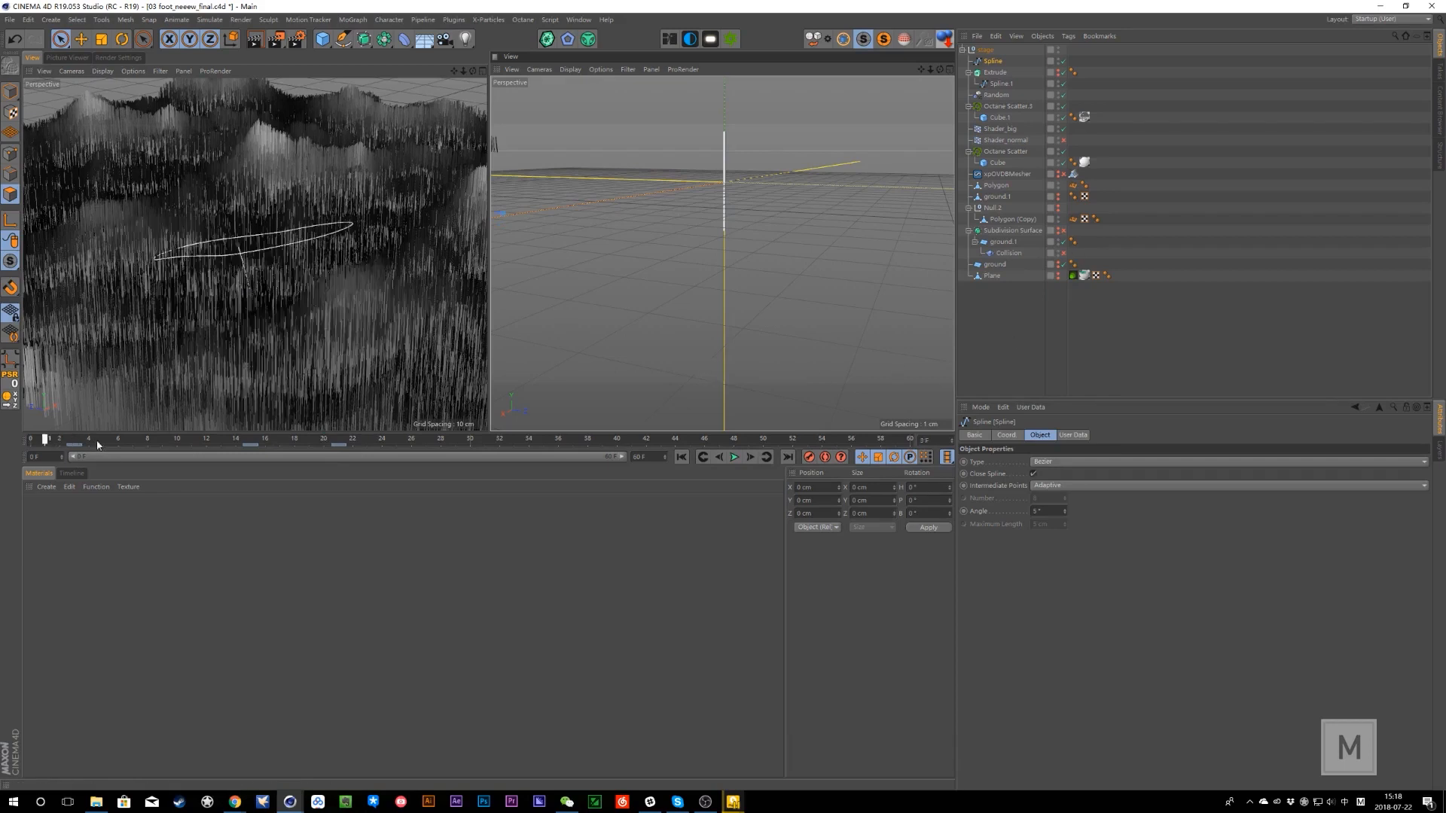
key("F8")
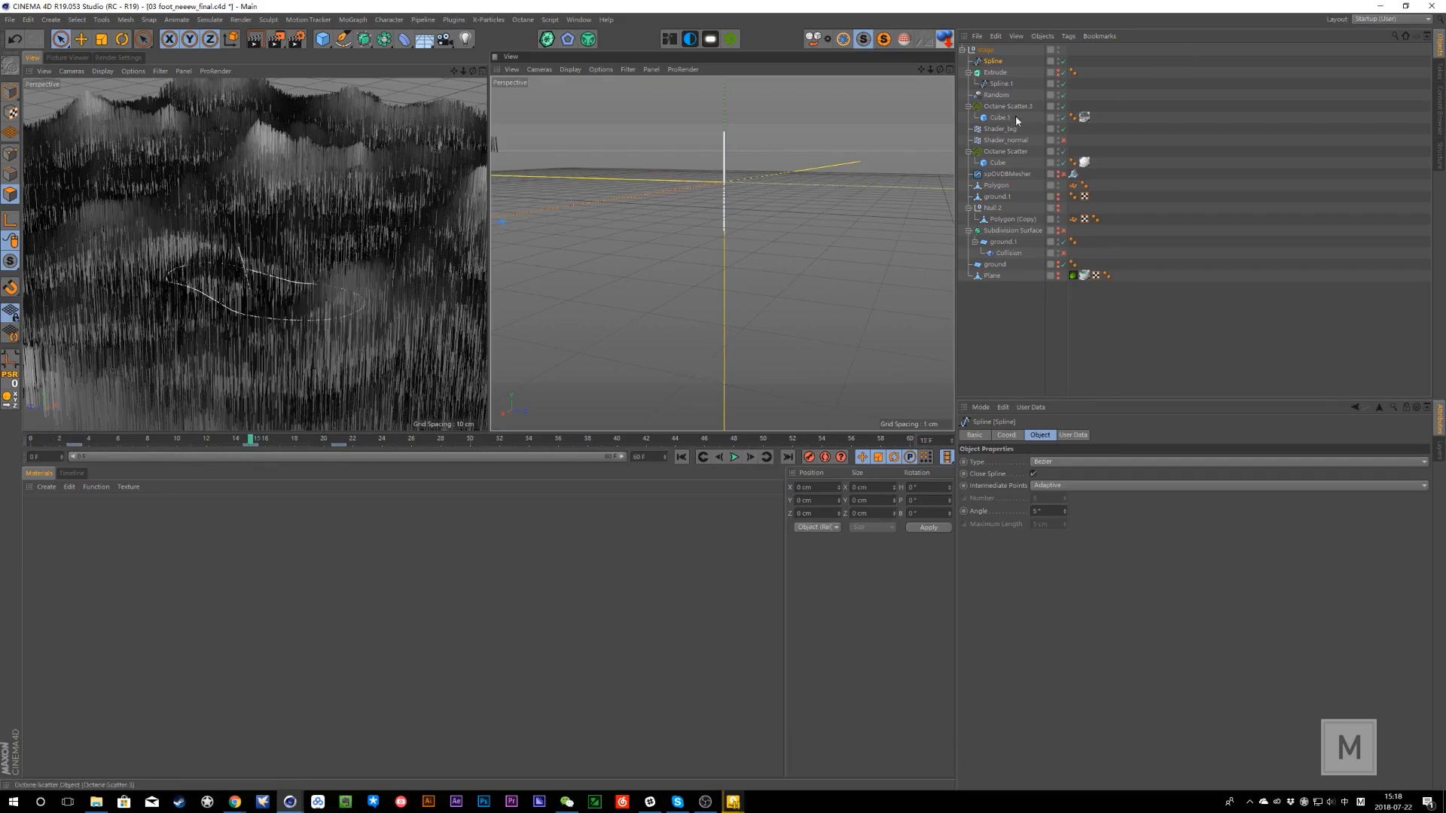
left_click(1006, 129)
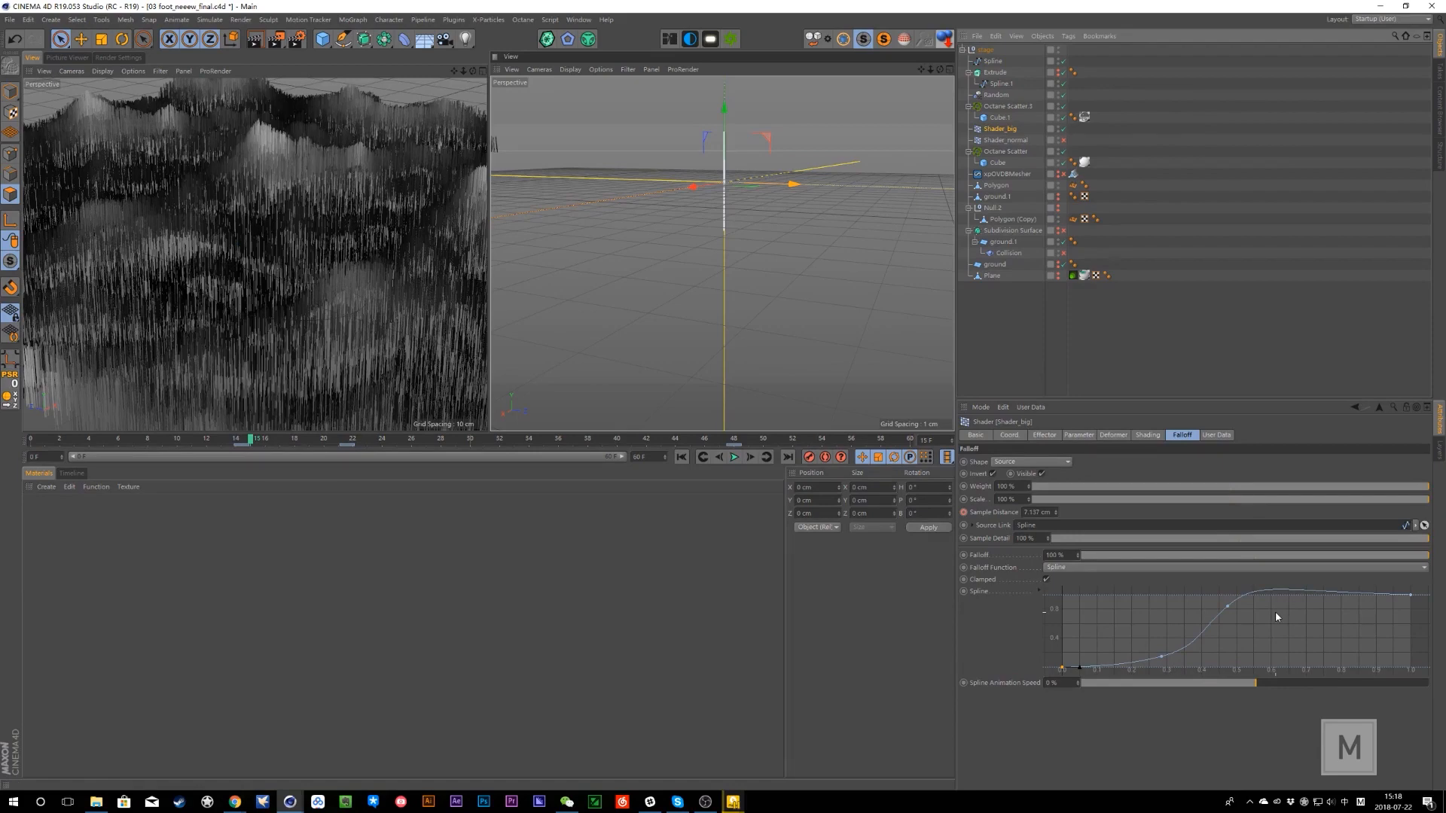
- Start a new project and add a Plane object to it
left_click(10, 20)
left_click(33, 38)
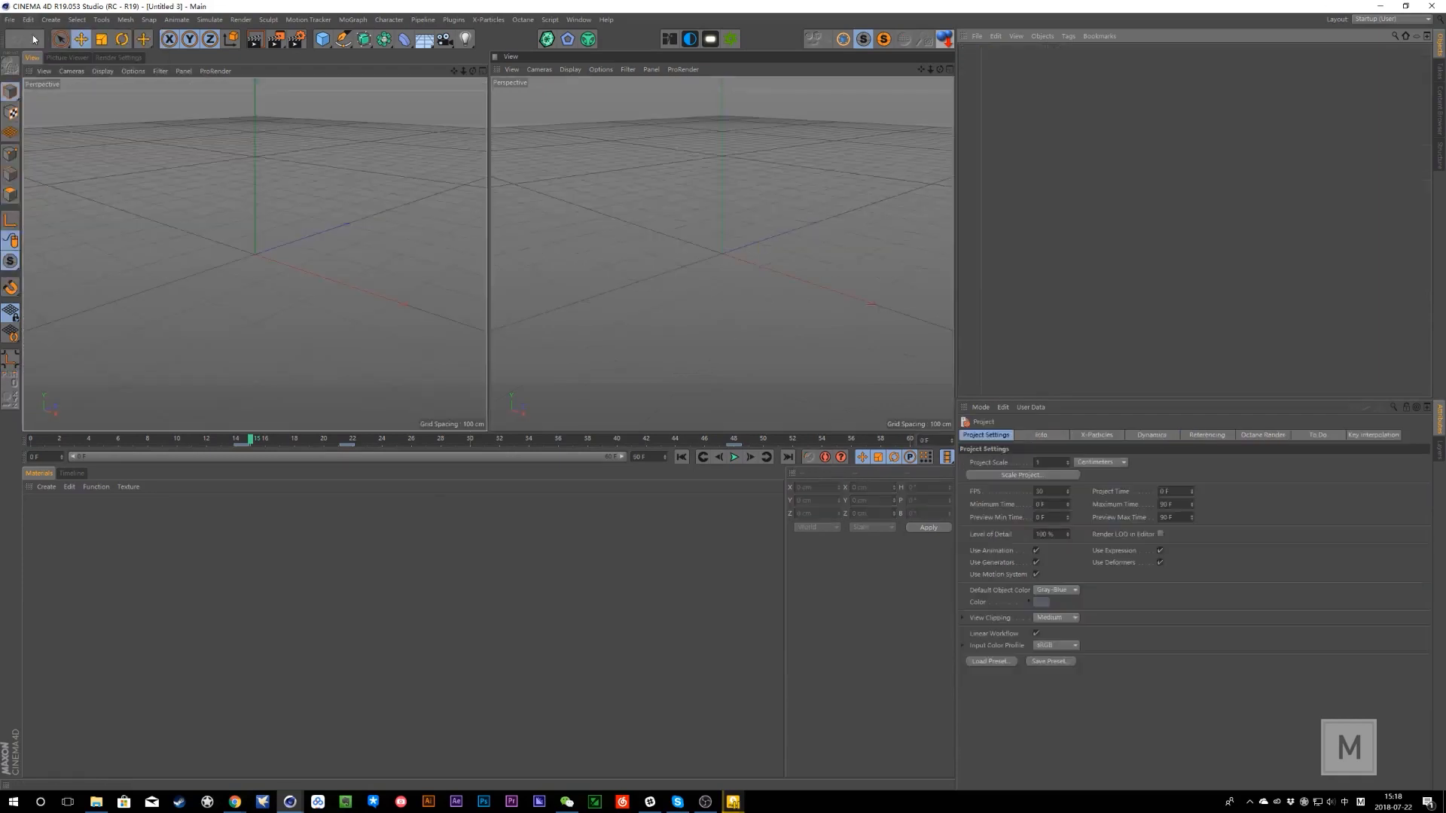
left_click(323, 38)
left_click(424, 76)
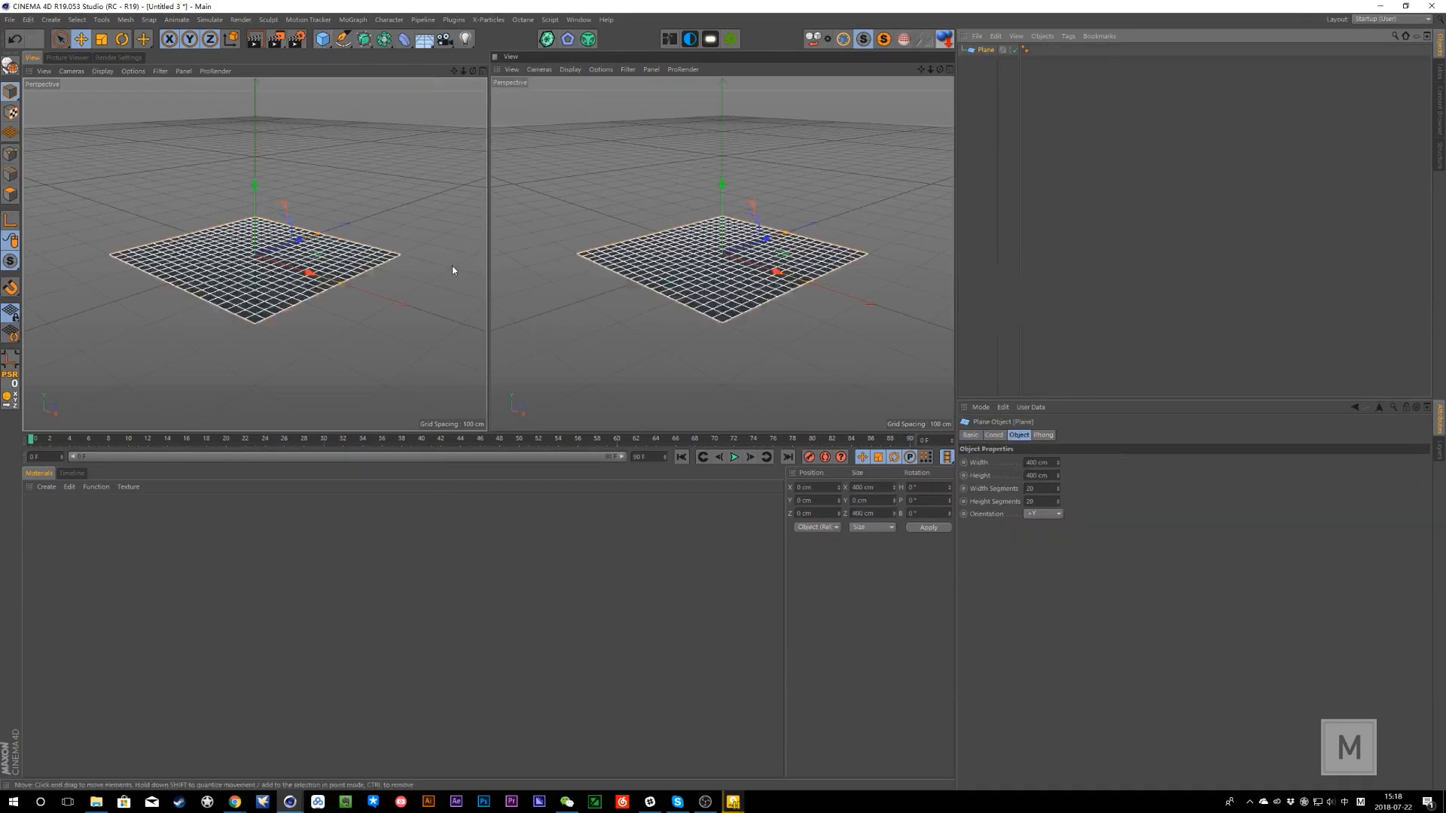
- Set the Plane's Width Segments and Height Segments to 200 each
left_click_drag(452, 265, 391, 313, "alt")
scroll(390, 313, "up", 5)
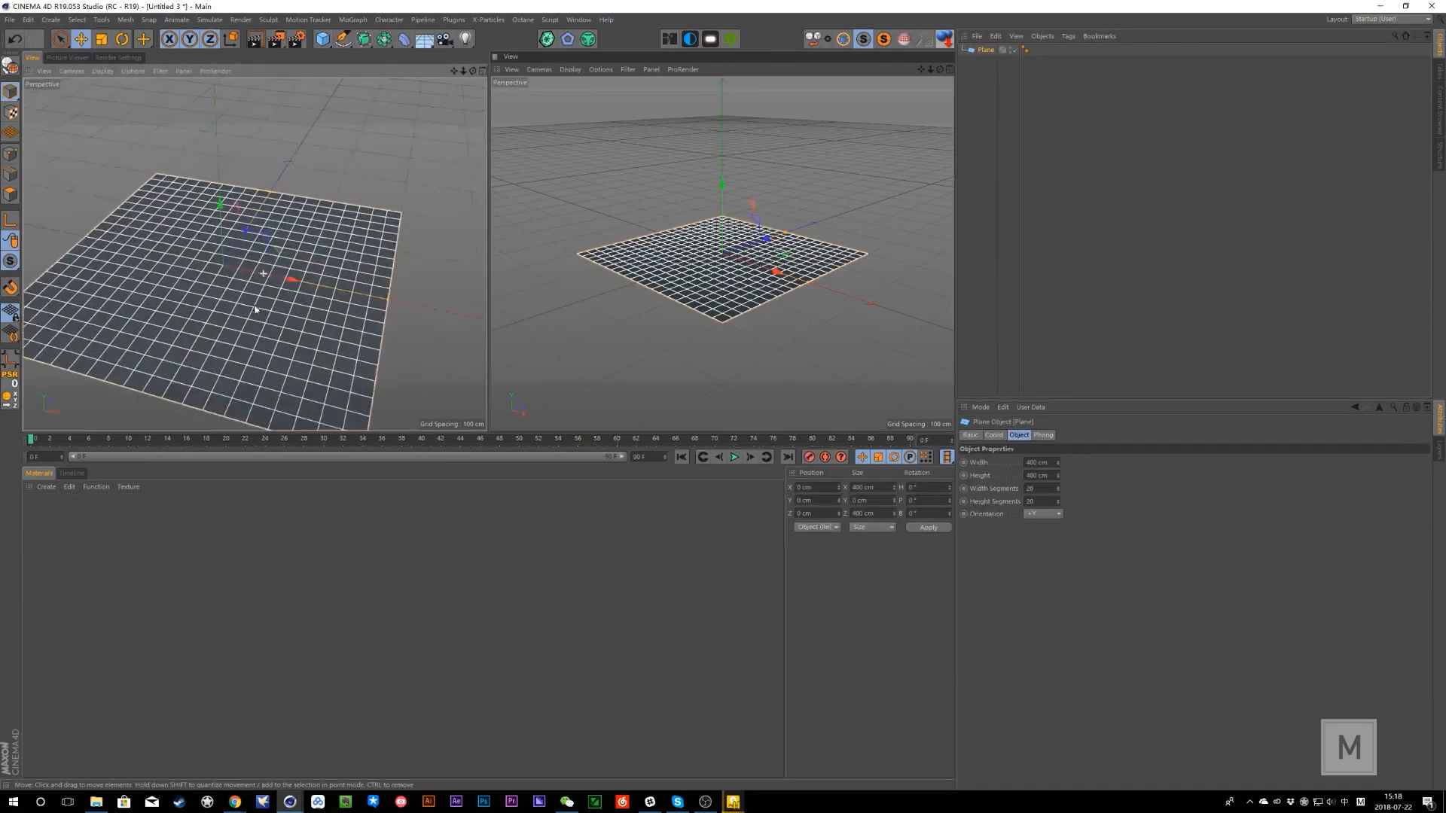
left_click(1046, 488)
type("200")
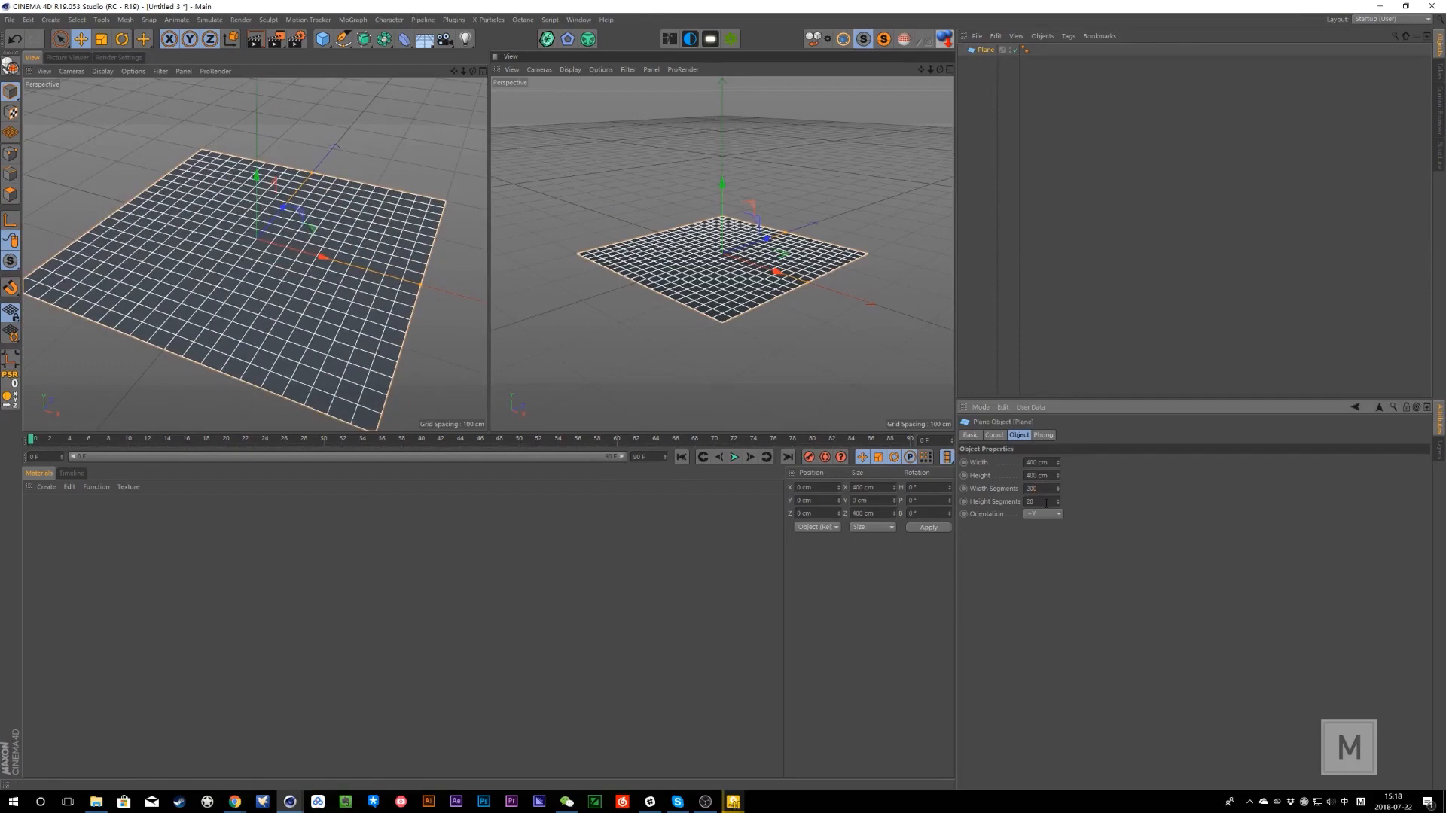
left_click(1046, 502)
type("200")
key("Return")
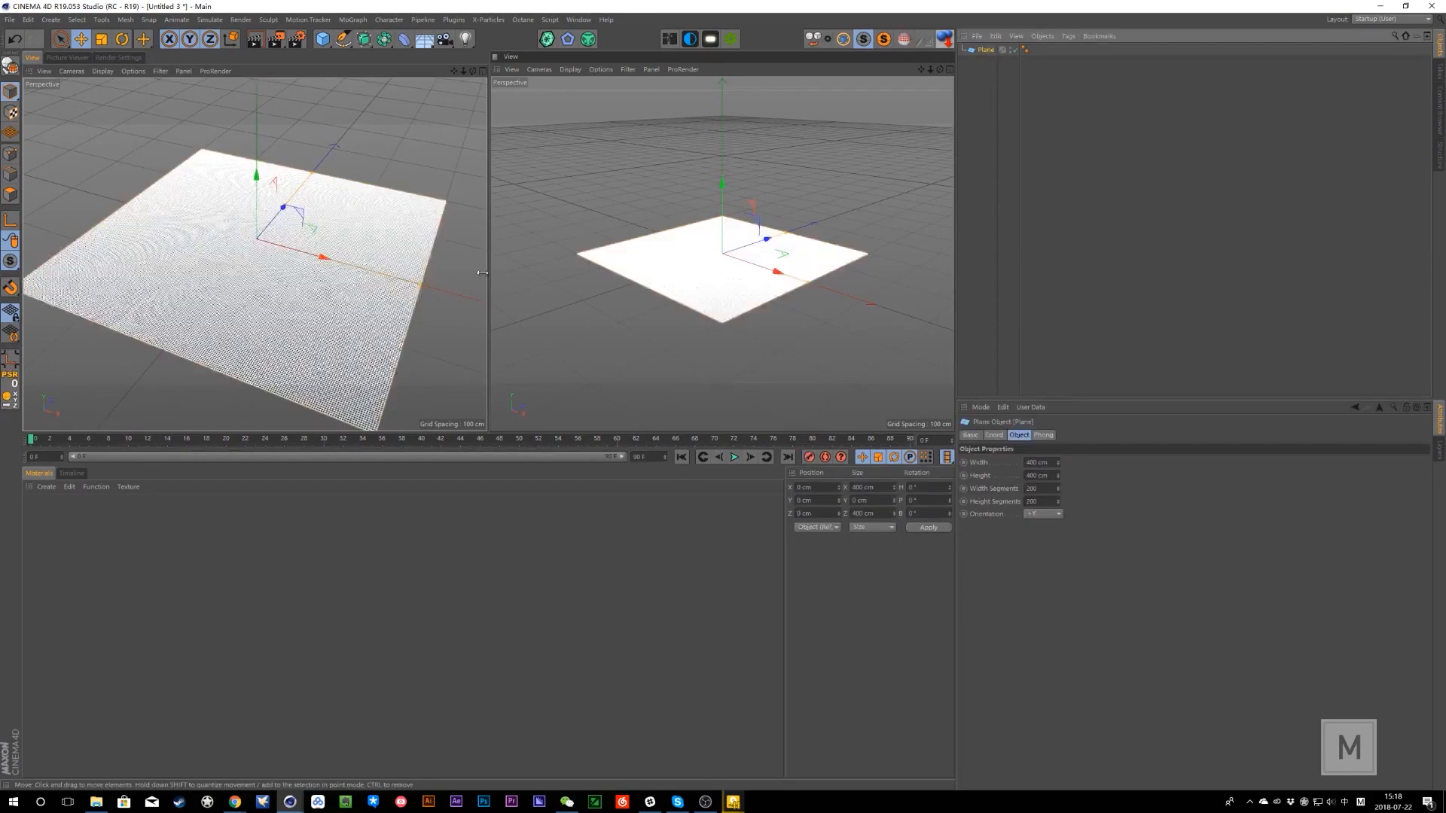
- Add a Circle spline, rotate it 90° to lie flat on the Plane, and scale it to a radius of about 107 cm
left_click_drag(422, 277, 290, 240, "alt")
scroll(290, 239, "up", 5)
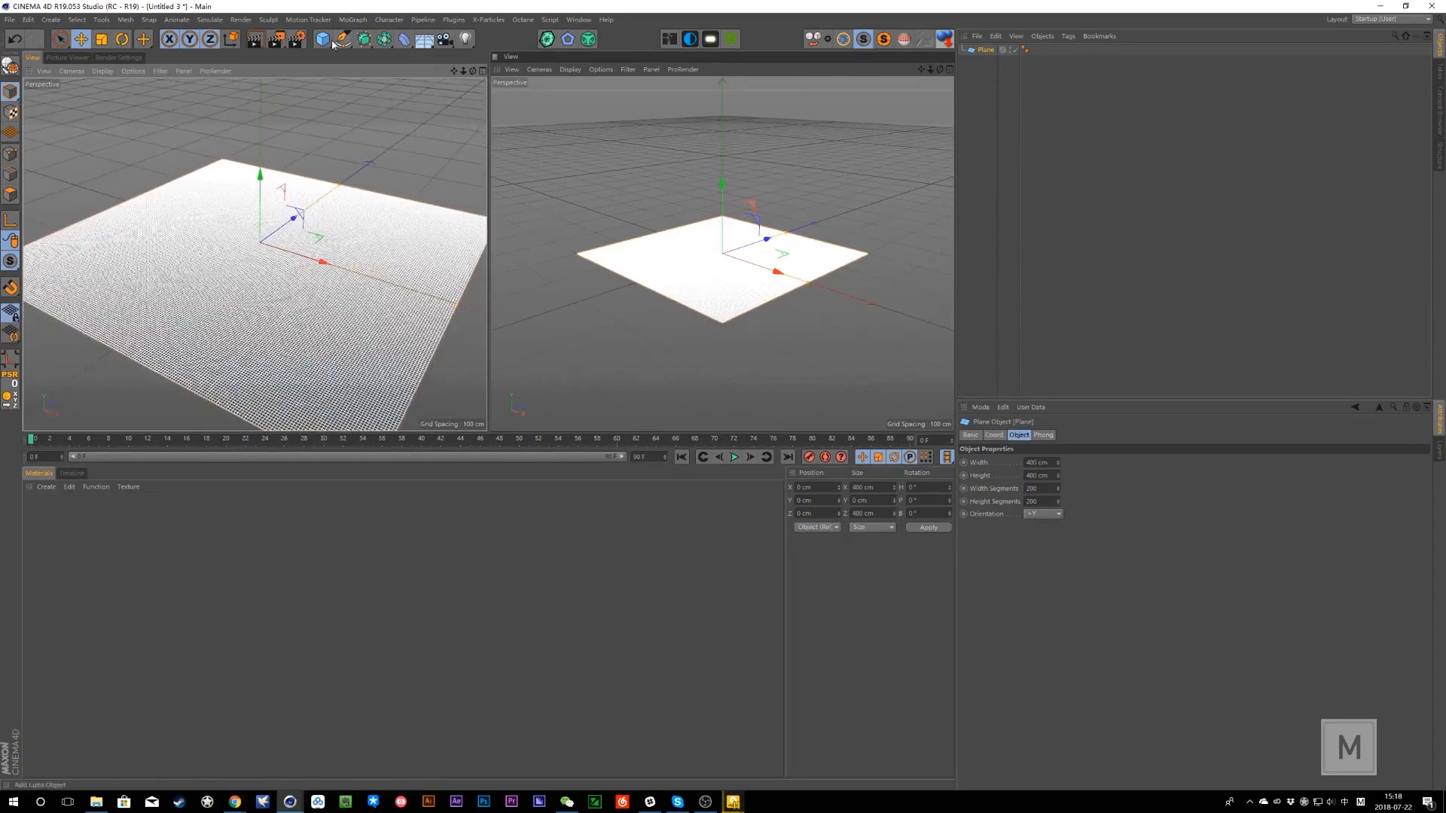
left_click_drag(332, 43, 467, 74)
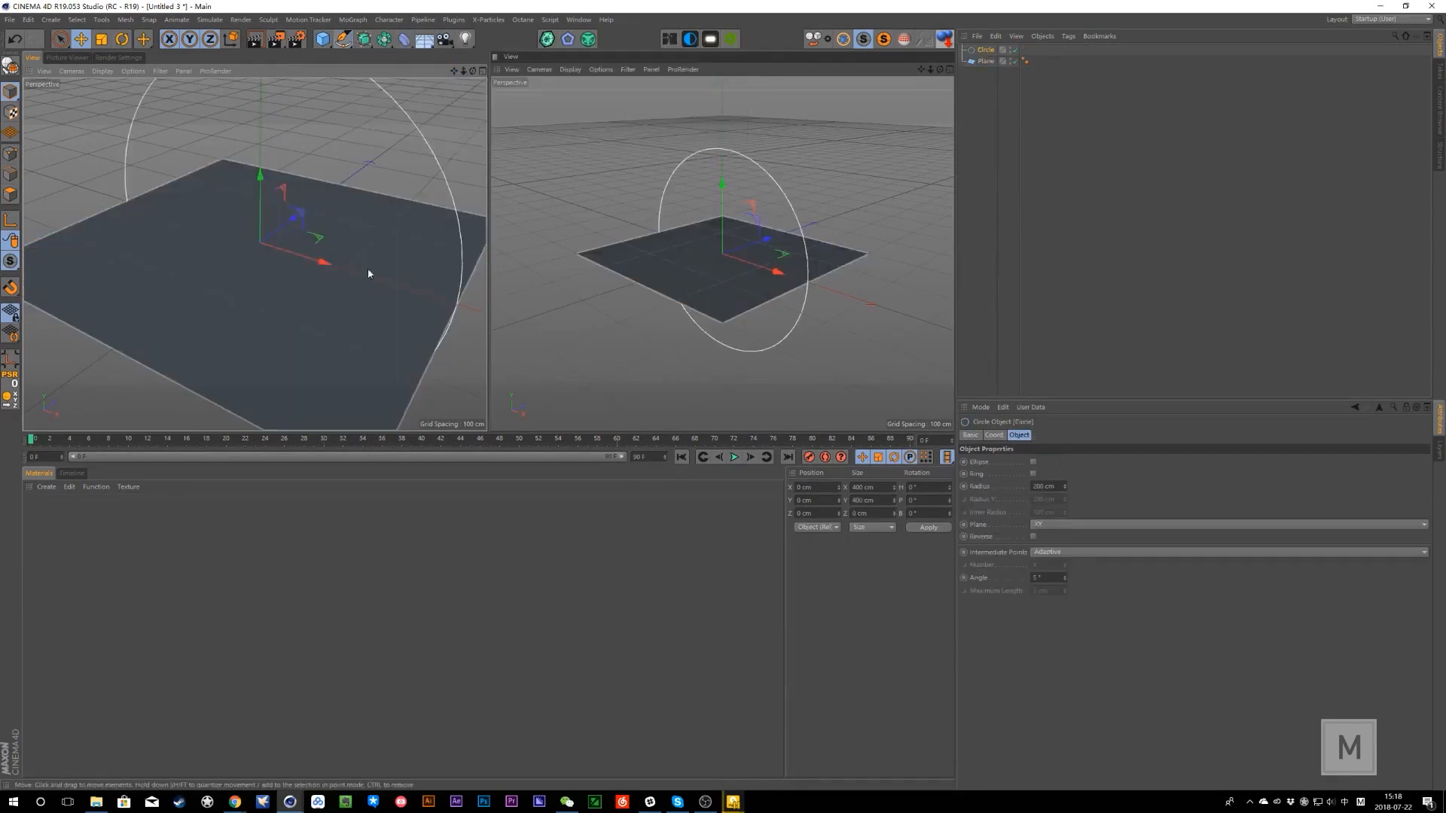
key("r")
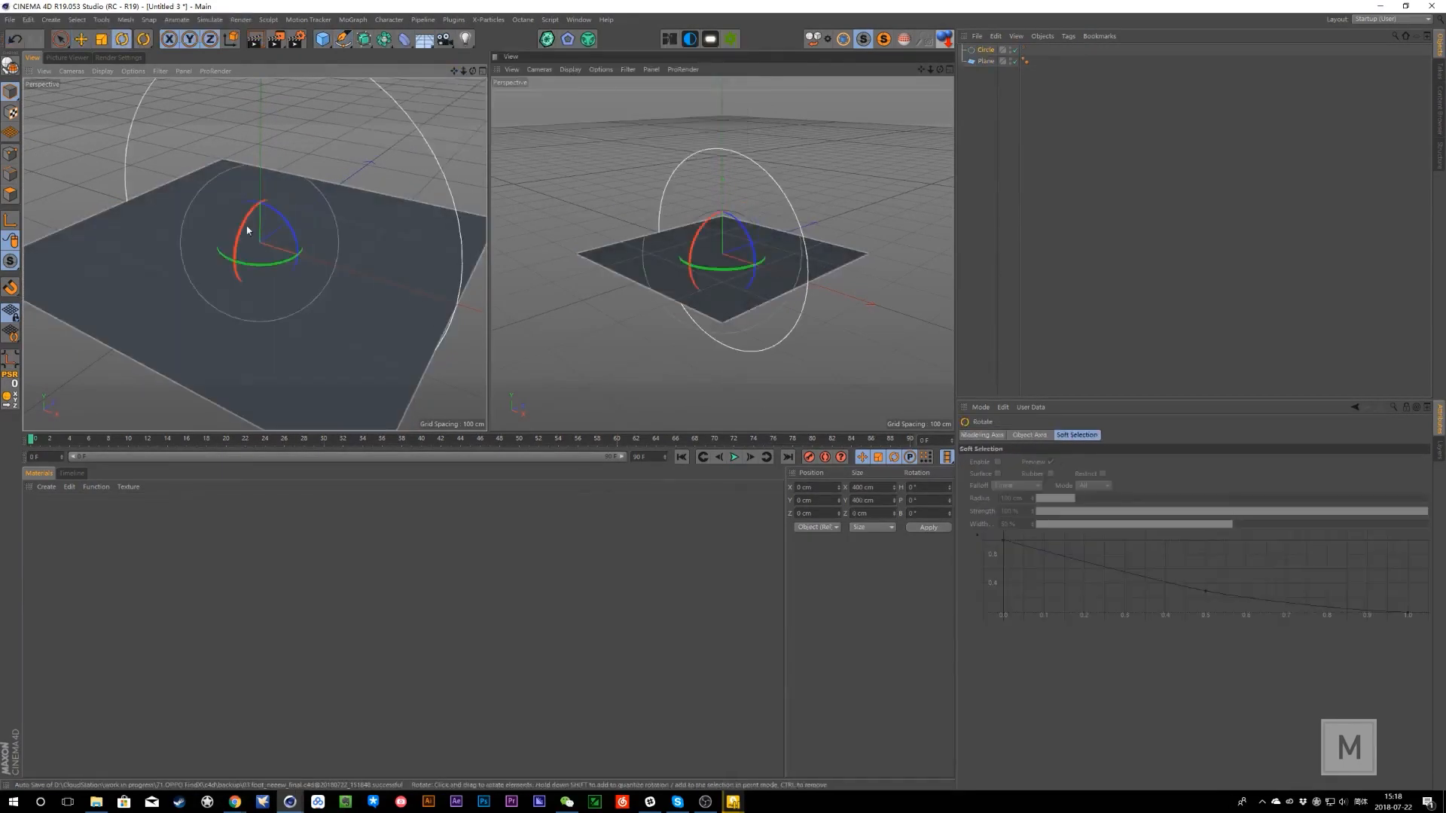
left_click_drag(262, 204, 235, 306)
key("t")
left_click_drag(339, 339, 141, 360)
- Add a Plain effector and make it a child of the Plane
left_click(985, 61)
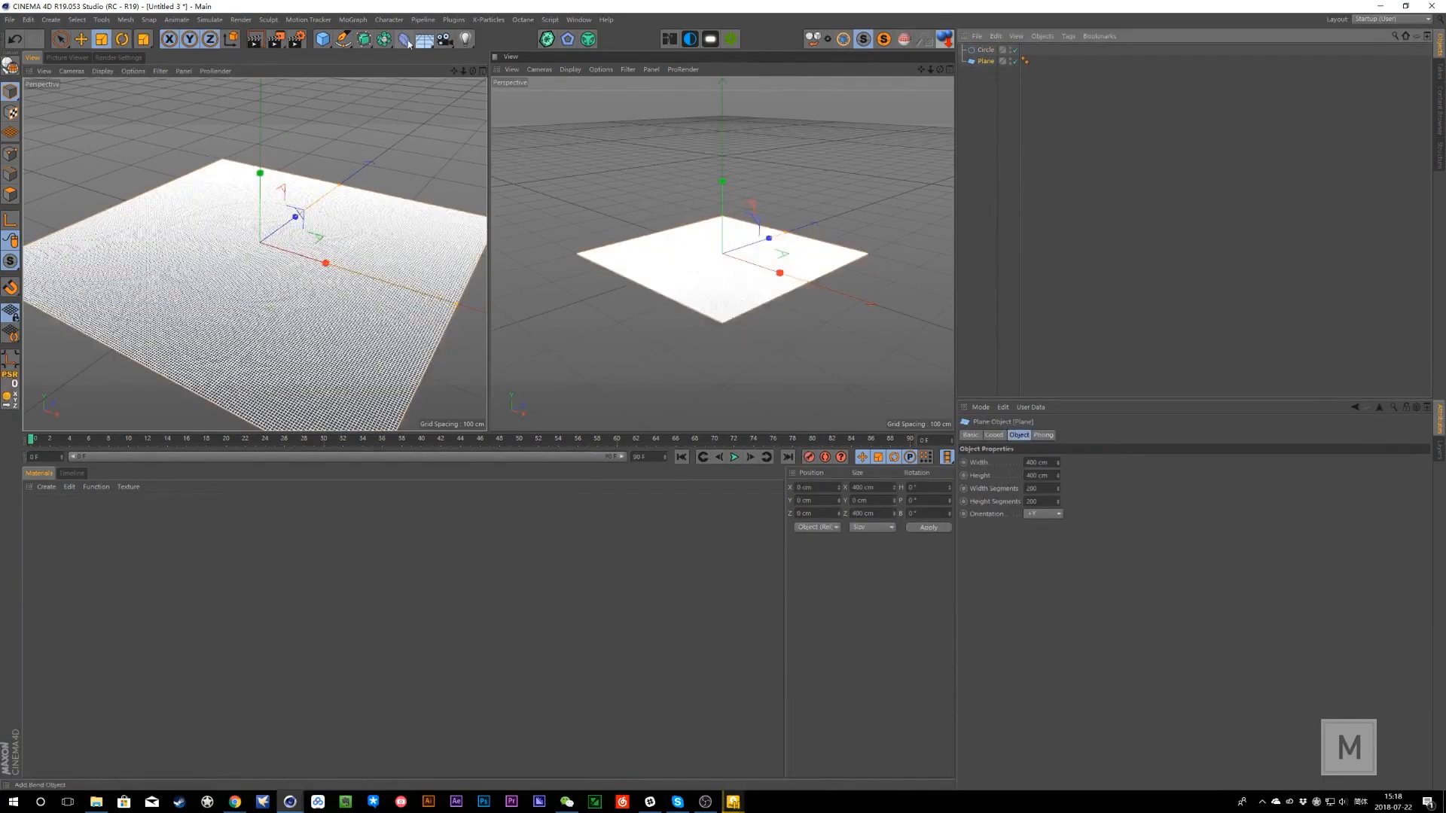
left_click_drag(404, 39, 396, 71)
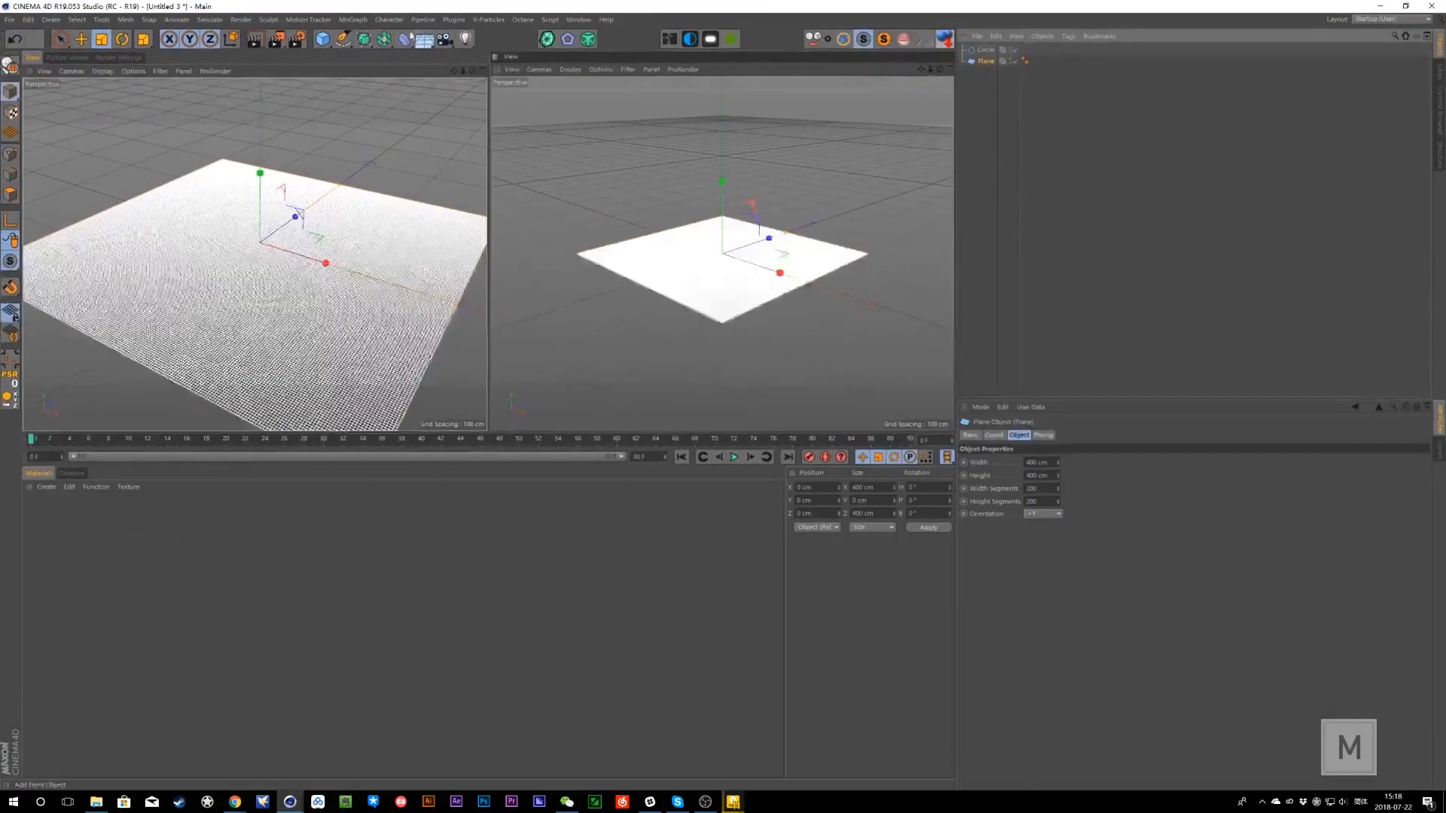
left_click(389, 20)
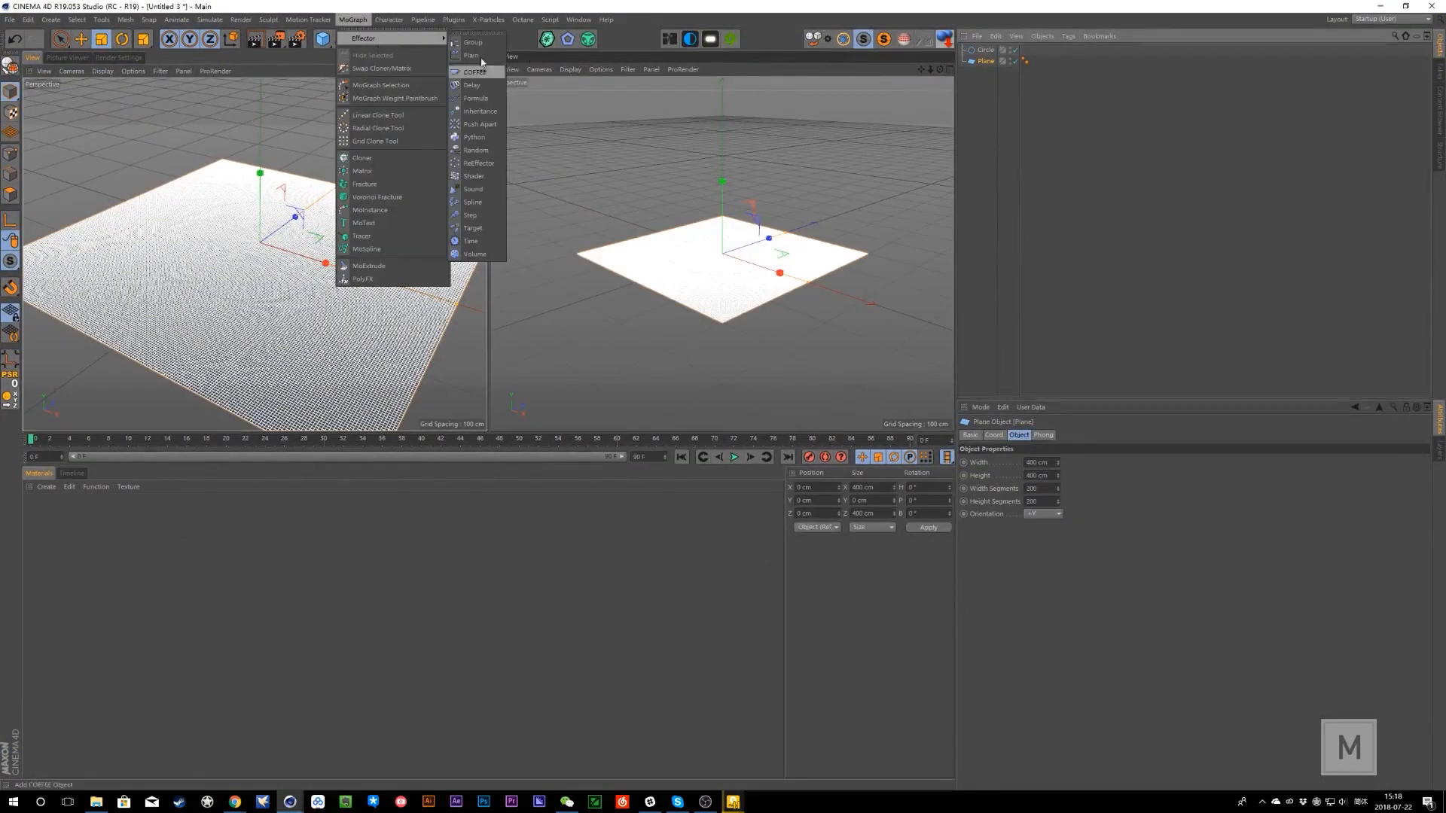
left_click(475, 67)
mouse_move(985, 50)
left_mouse_down()
mouse_move(992, 85)
mouse_move(987, 74)
left_mouse_up()
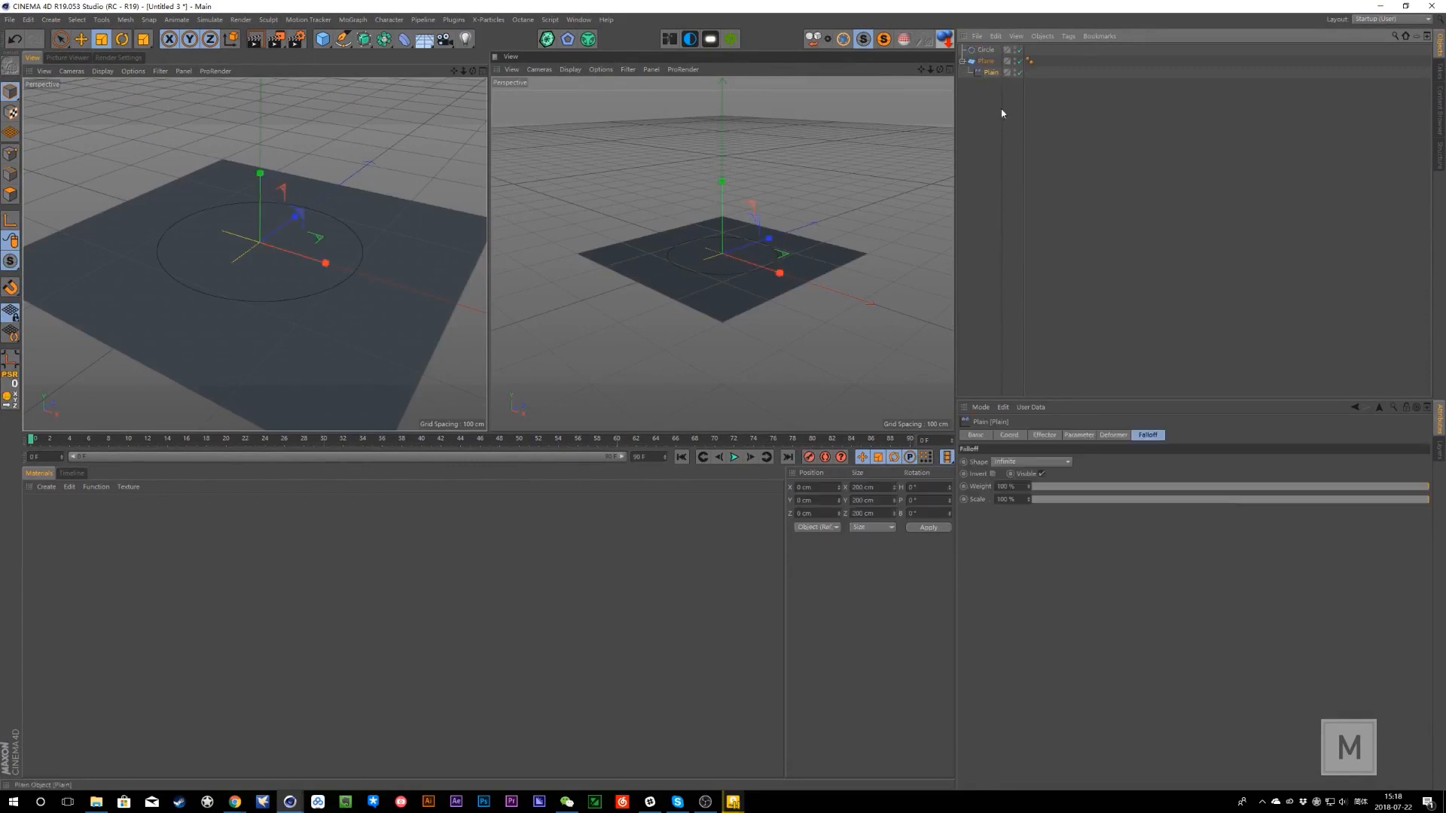
- Set the Plain effector's Deformation to Point and give it a positive P.Z position offset
left_click(1079, 434)
left_click(1113, 436)
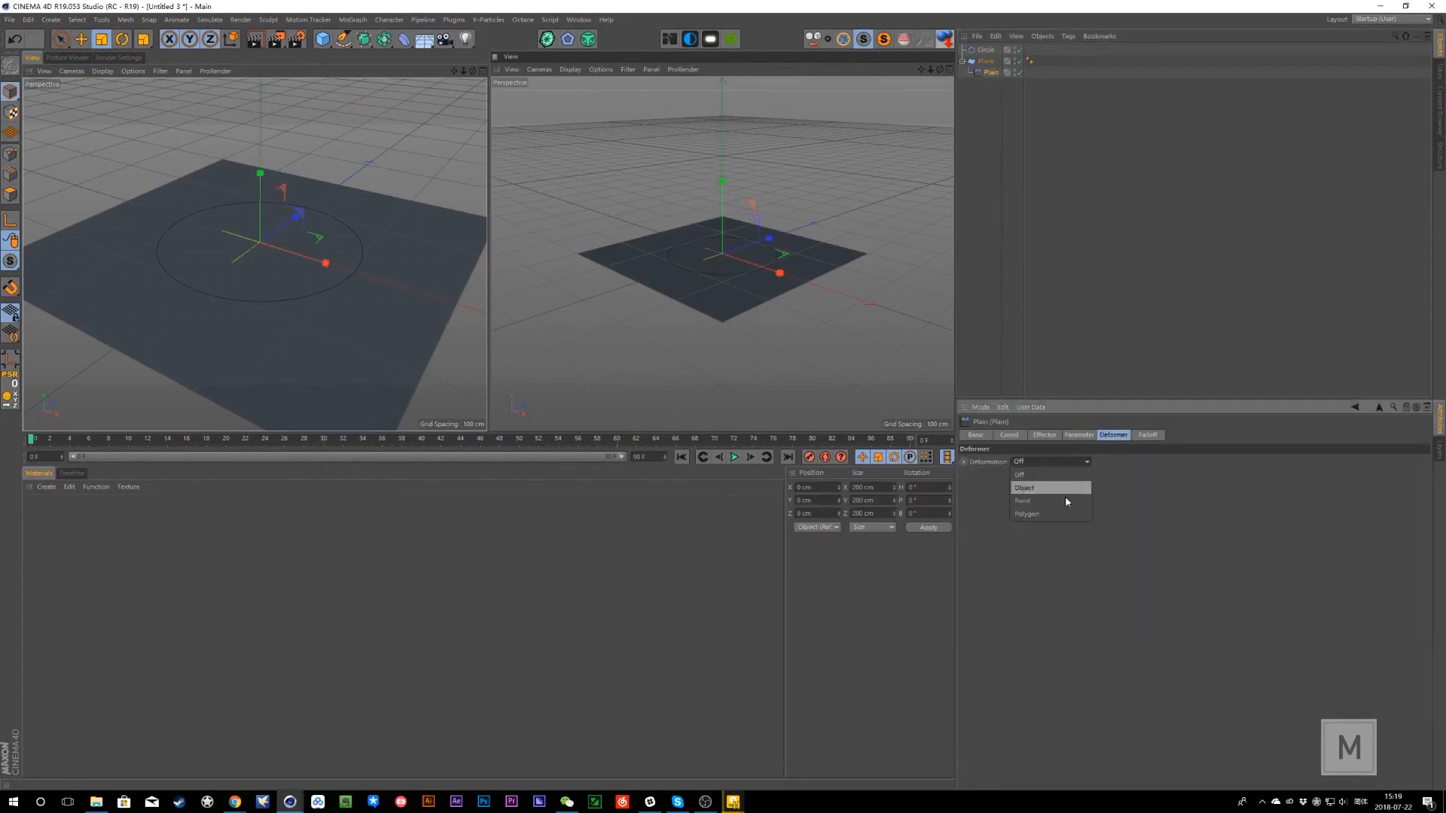
left_click(1065, 500)
middle_click_drag(415, 314, 318, 265, "alt")
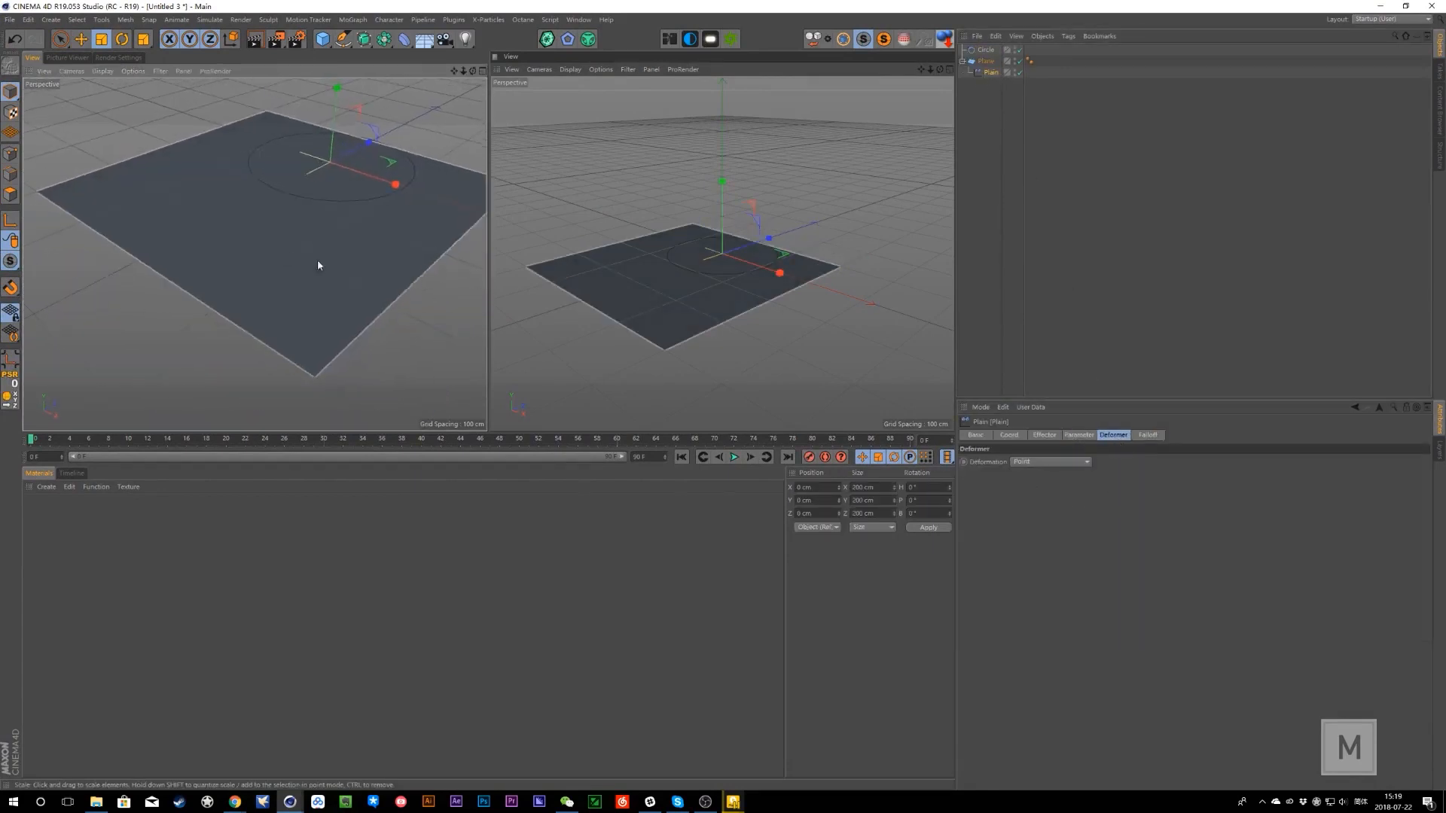
left_click(1079, 435)
left_click(1044, 434)
left_click(1079, 435)
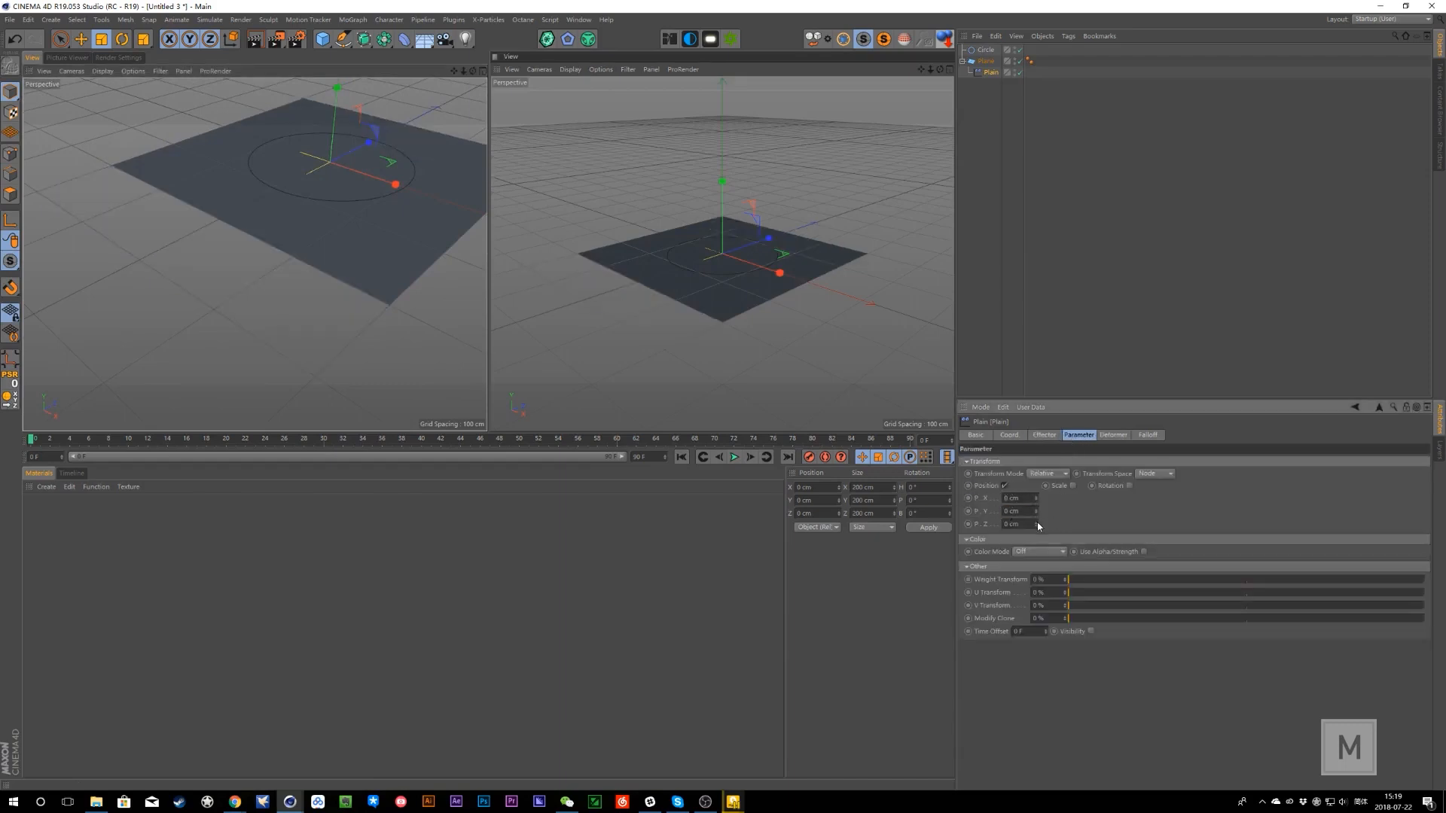
left_click_drag(1037, 523, 1036, 501)
- Set the Plain effector's falloff Shape to Source, link it to the Circle, and set Sample Detail and Falloff to 100%
left_click(1146, 434)
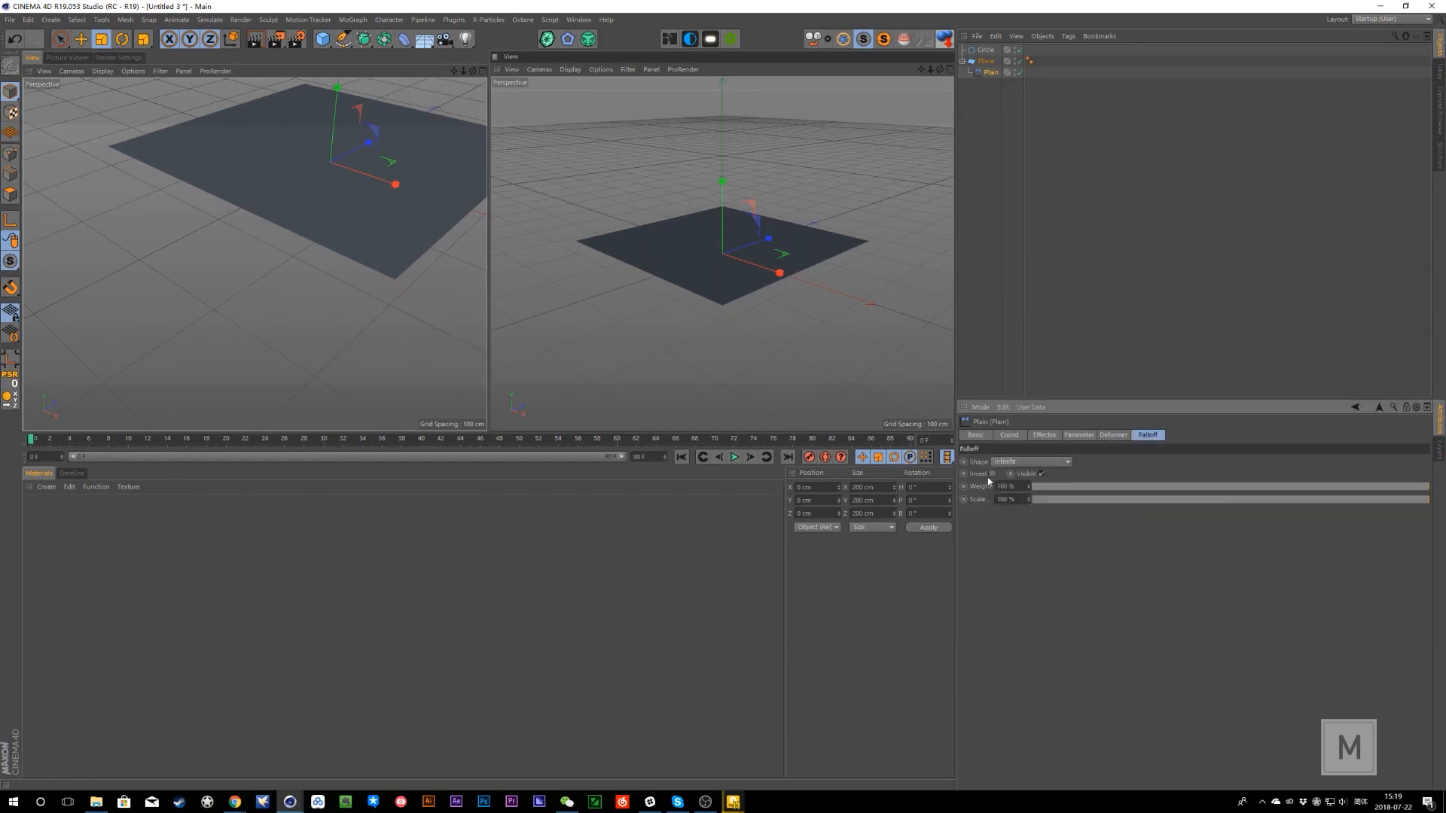
left_click(1031, 461)
left_click(1022, 610)
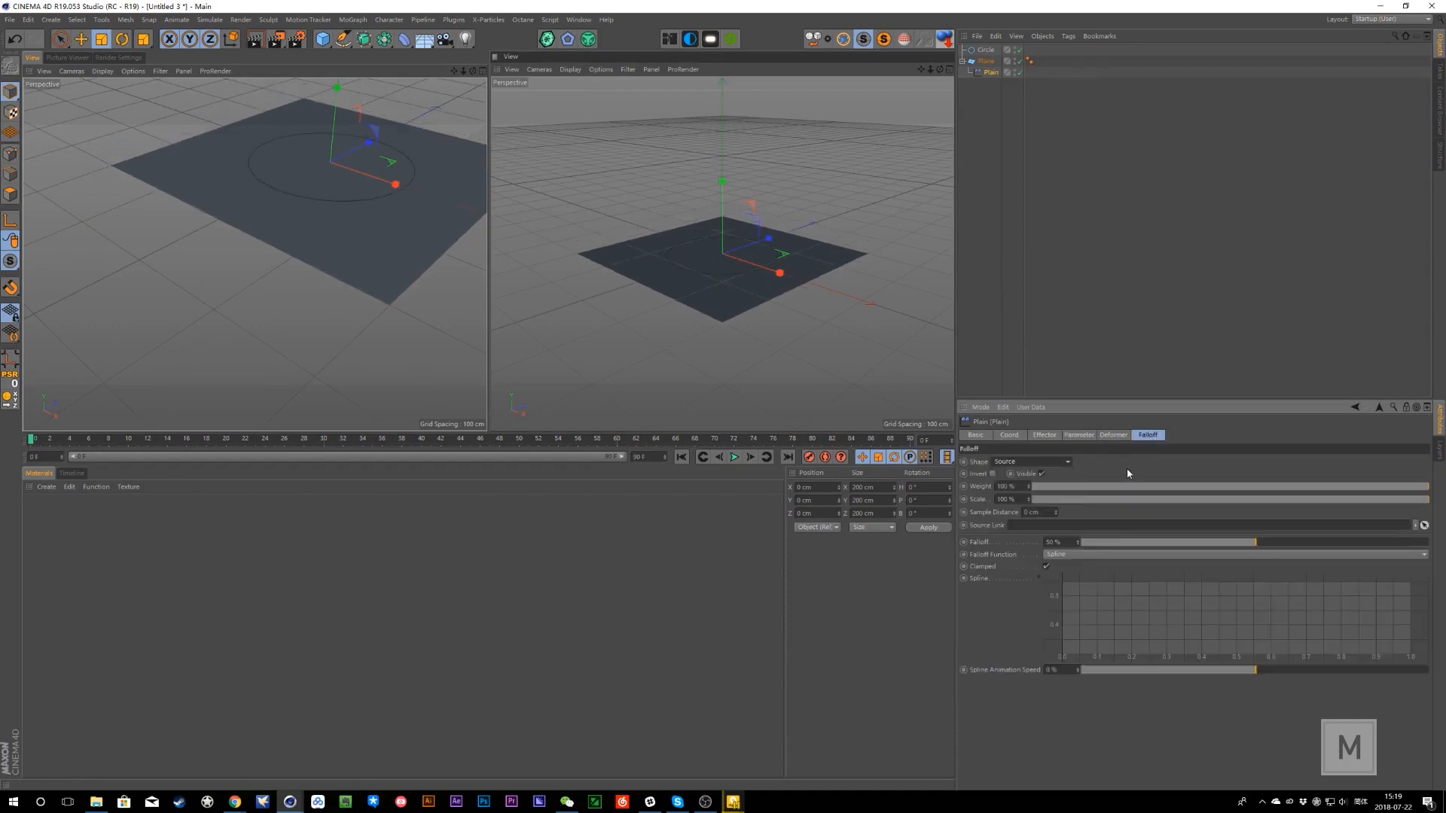
left_click_drag(1006, 53, 1070, 525)
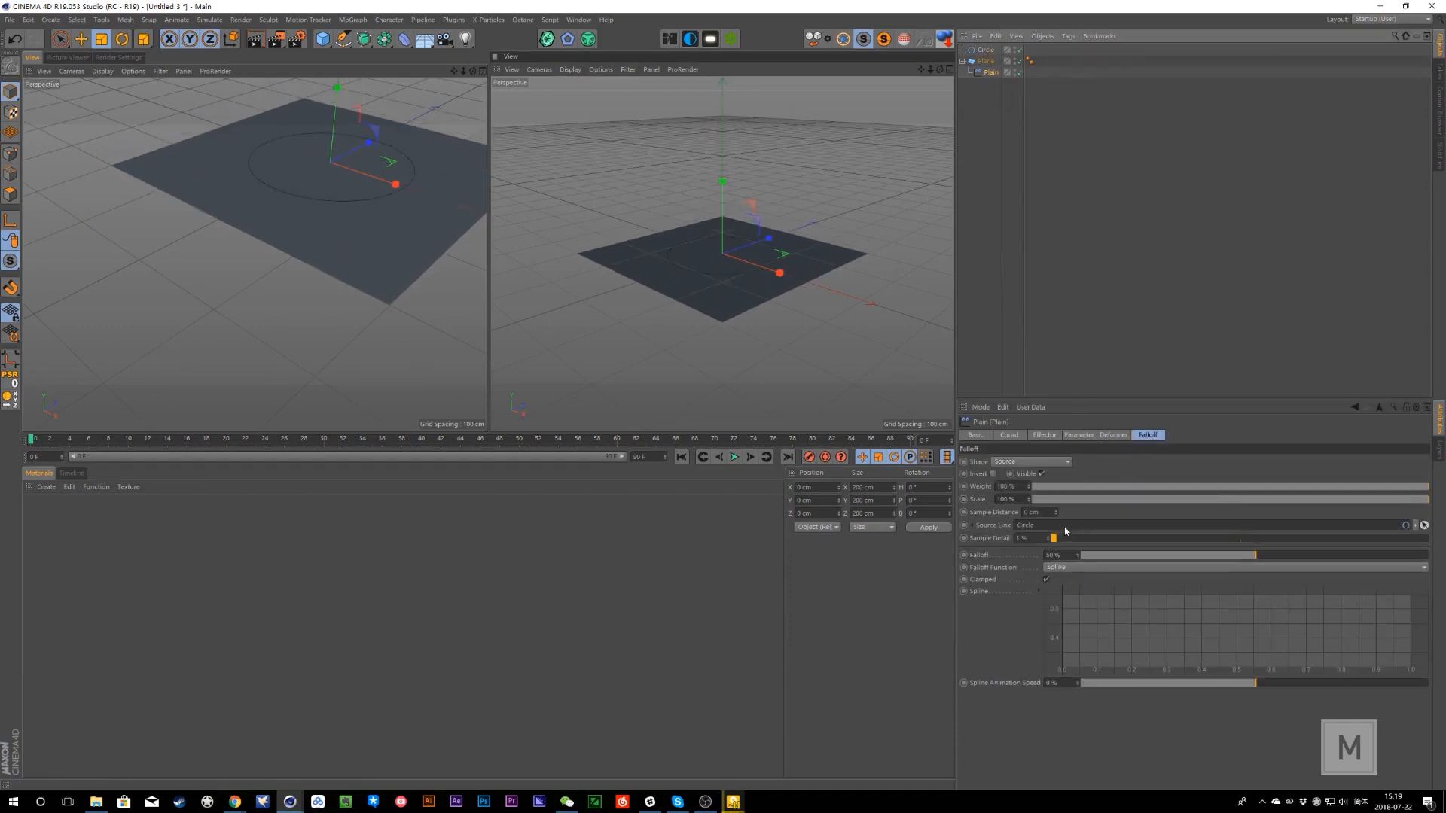
left_click_drag(316, 279, 369, 302, "alt")
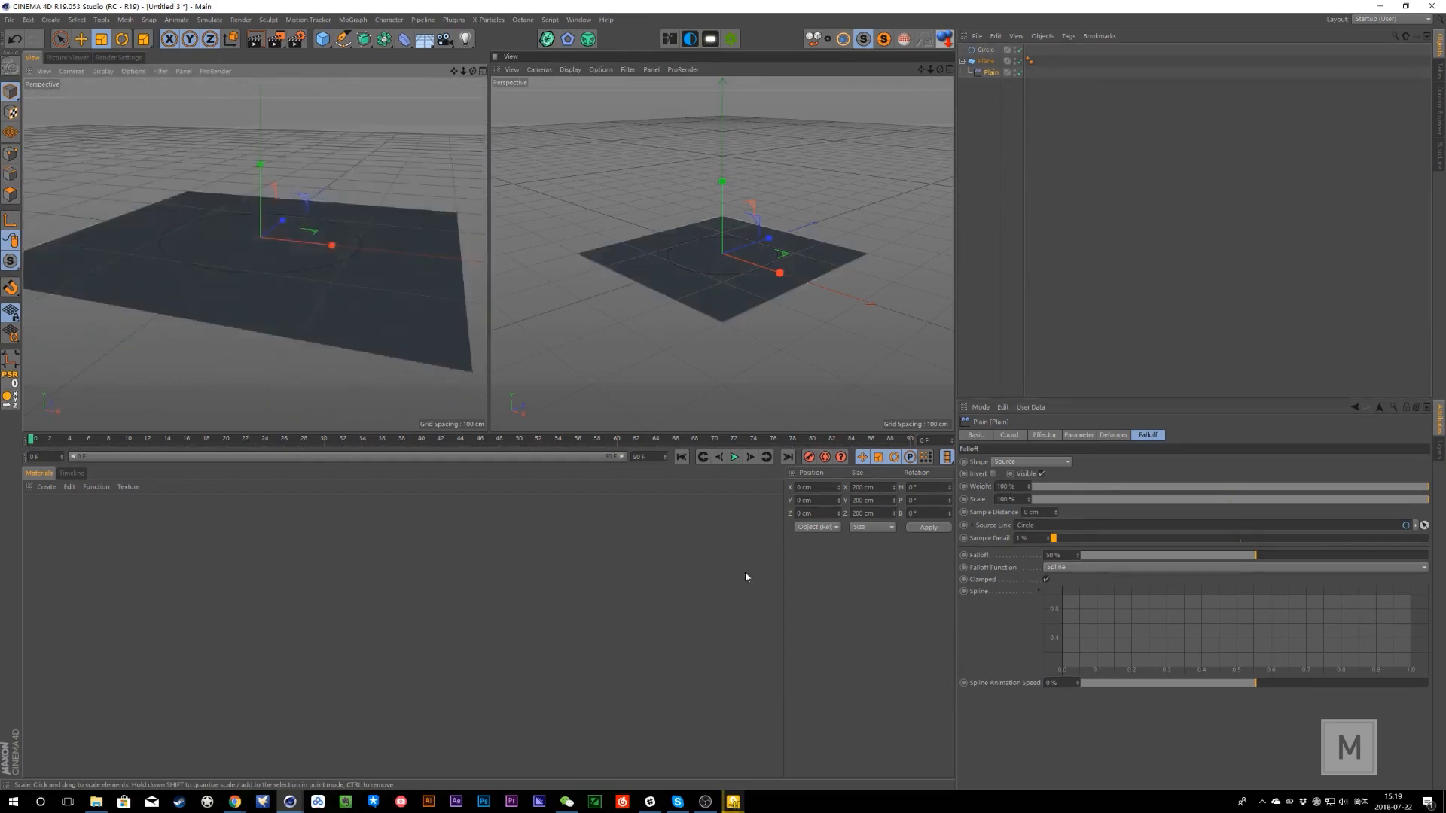
left_click_drag(1055, 539, 1429, 575)
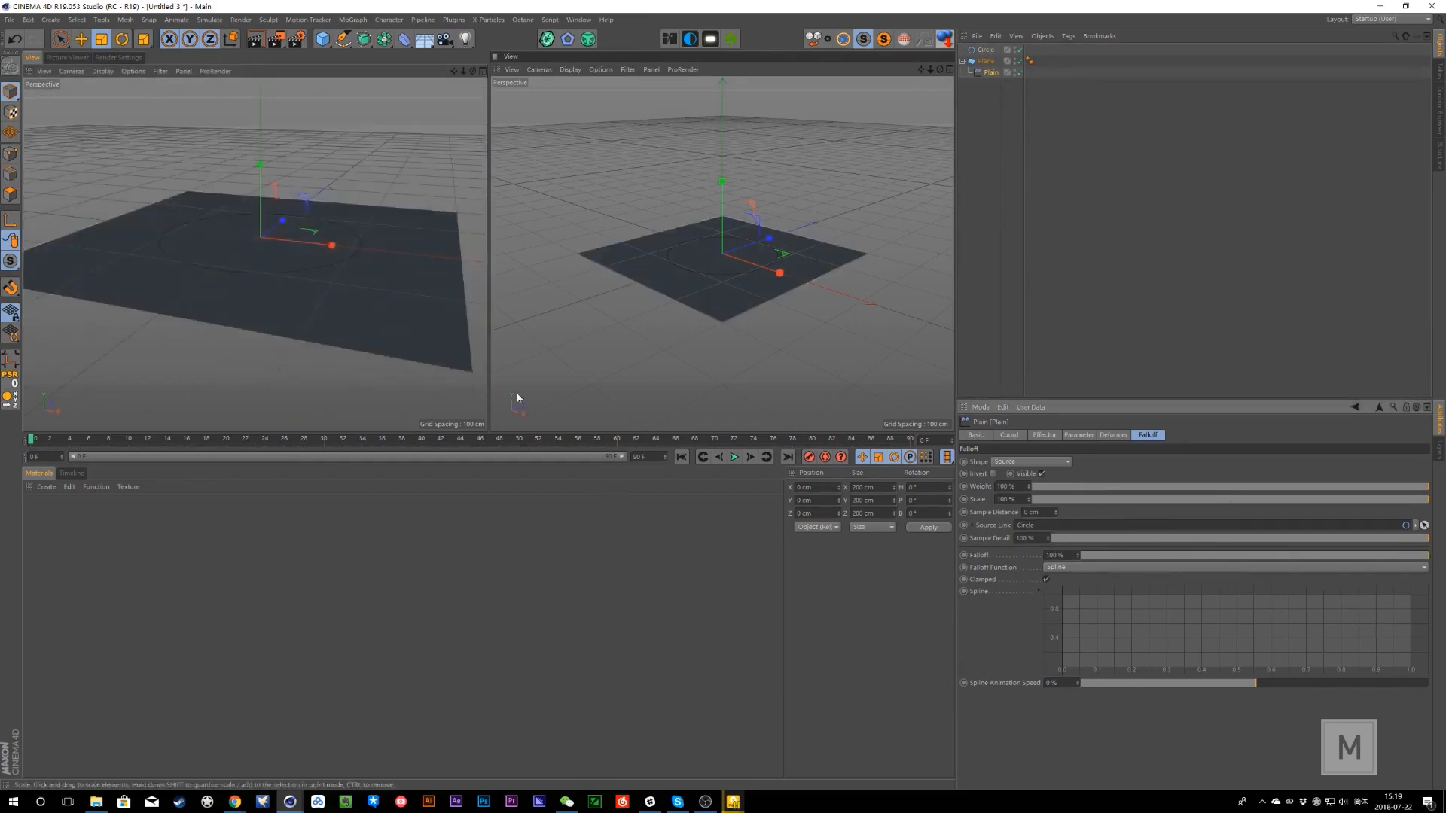
- Examine the Plain effector's Parameter and Deformer settings, the Plane and the Circle, and advance the timeline to frame 11
left_click_drag(32, 443, 80, 443)
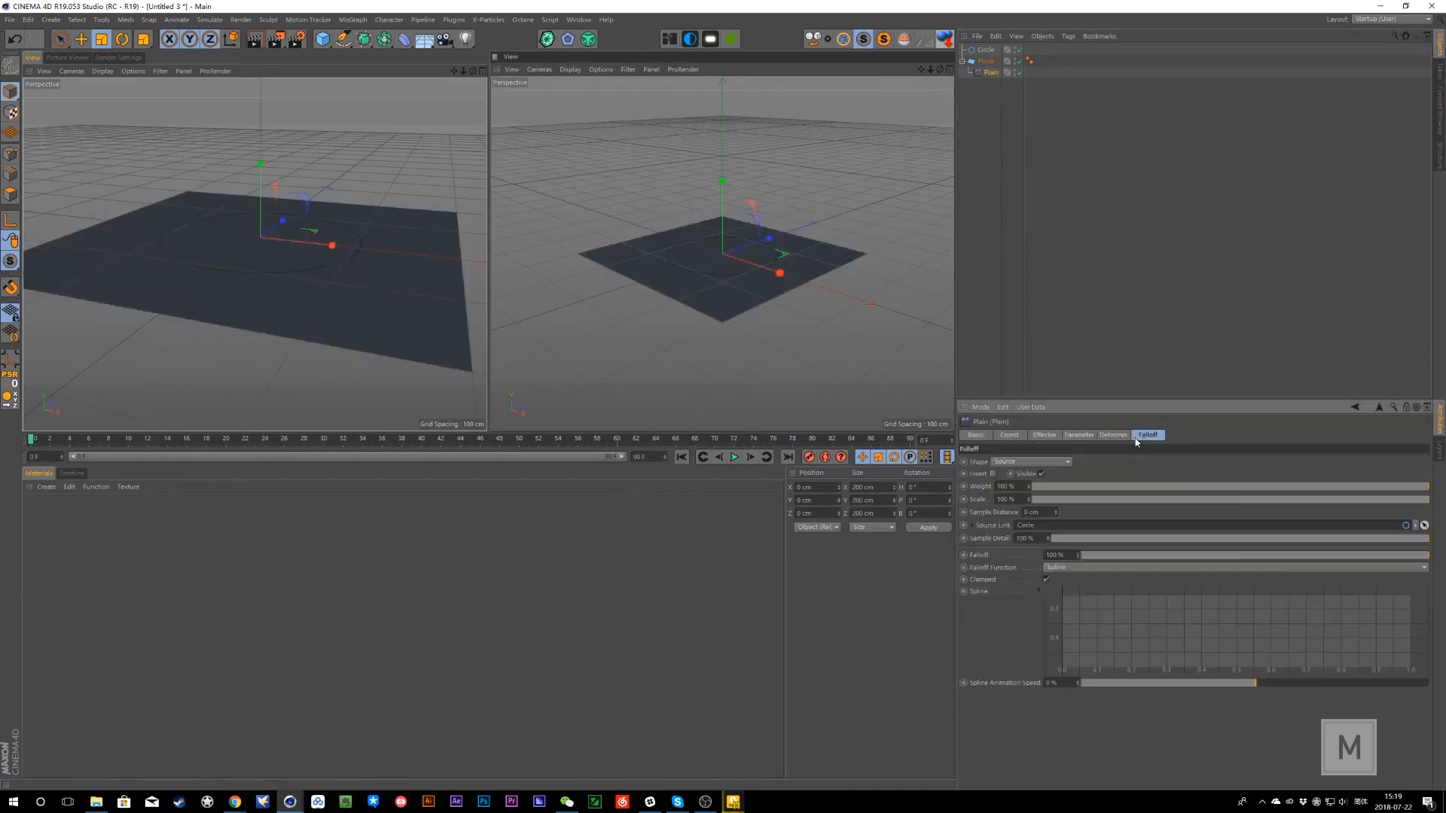
left_click(1092, 435)
left_click(1113, 435)
left_click(1079, 435)
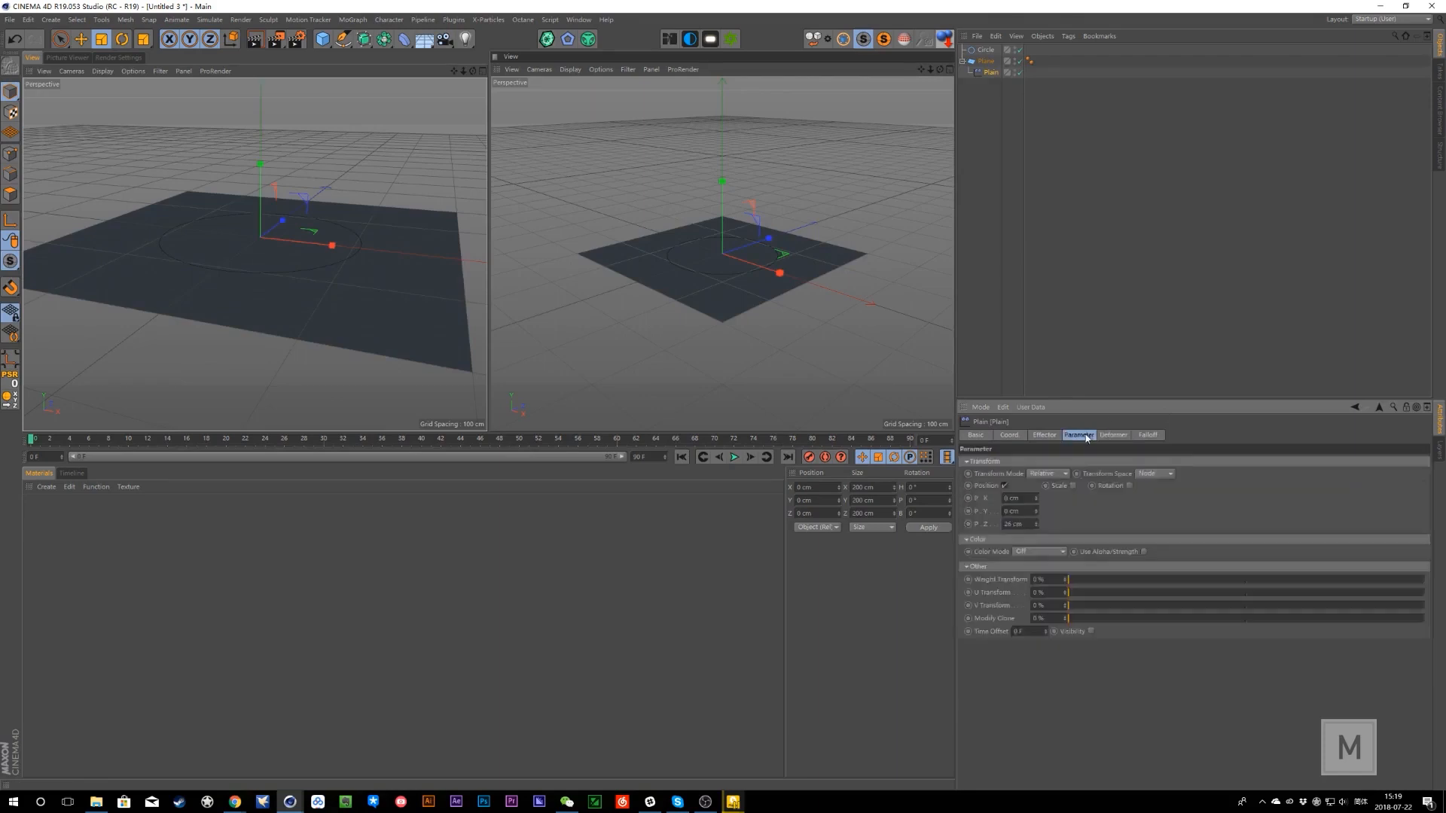
left_click(1113, 435)
left_click(1082, 462)
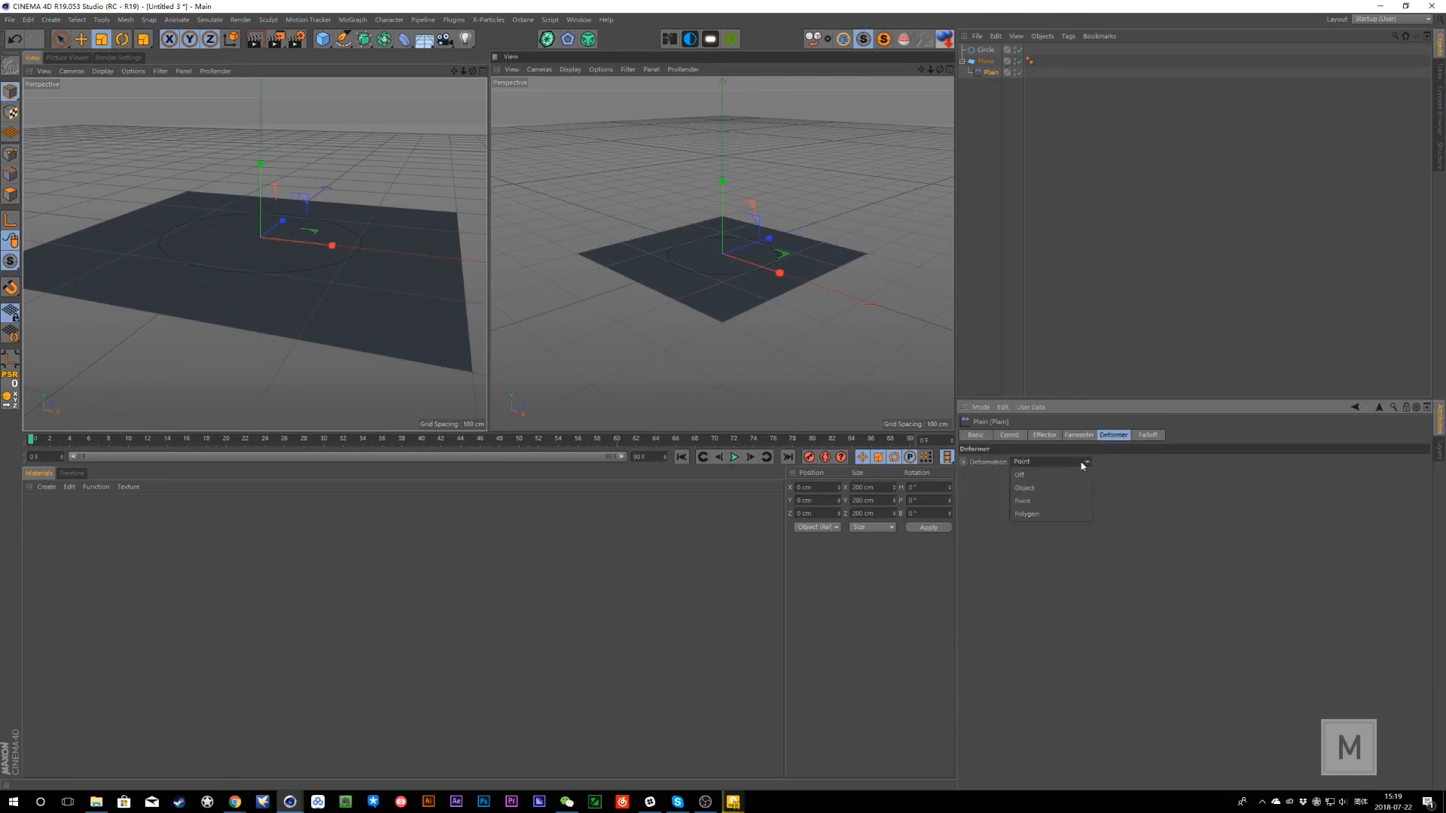
left_click(982, 61)
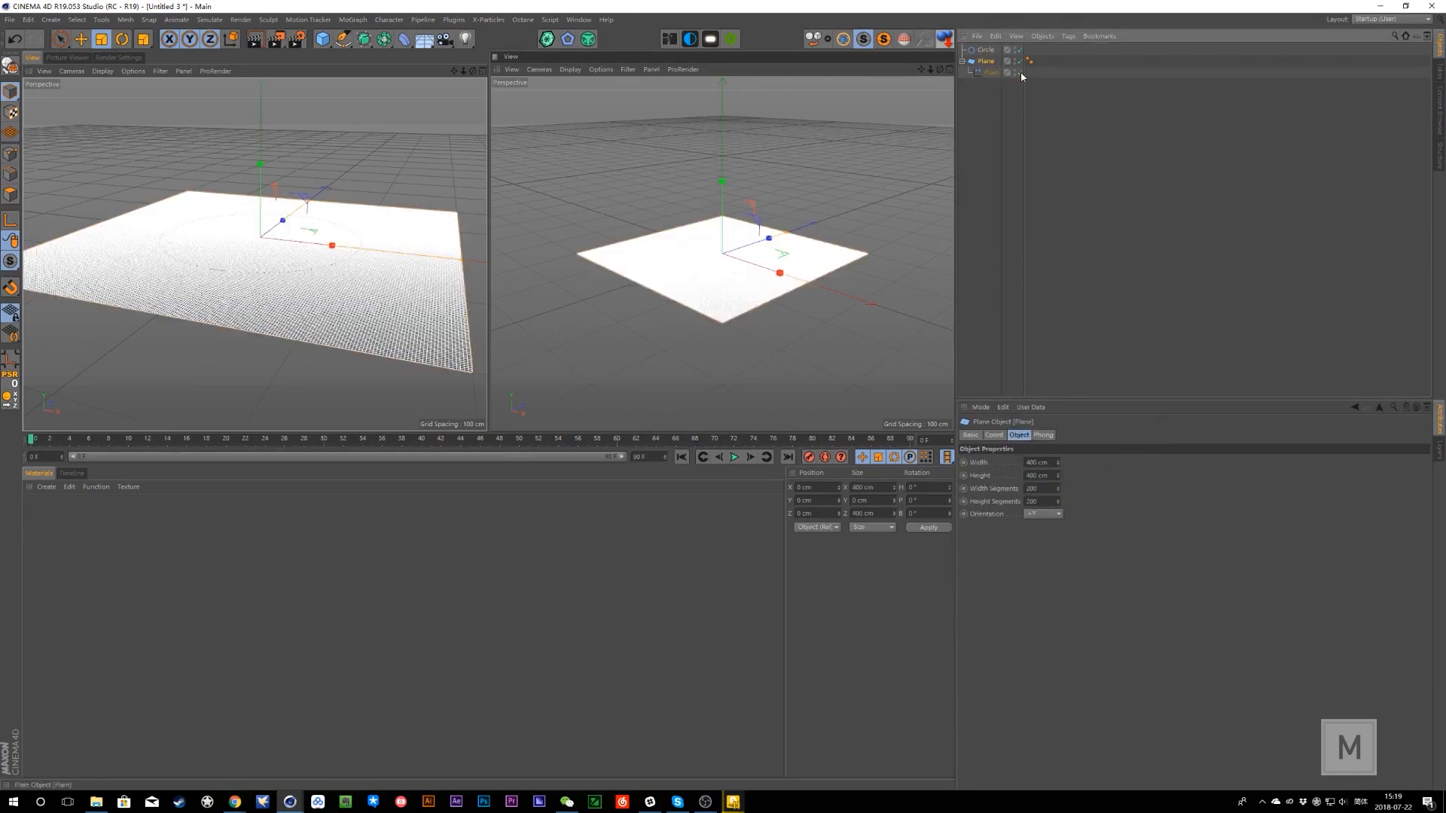
left_click_drag(468, 316, 429, 347, "alt")
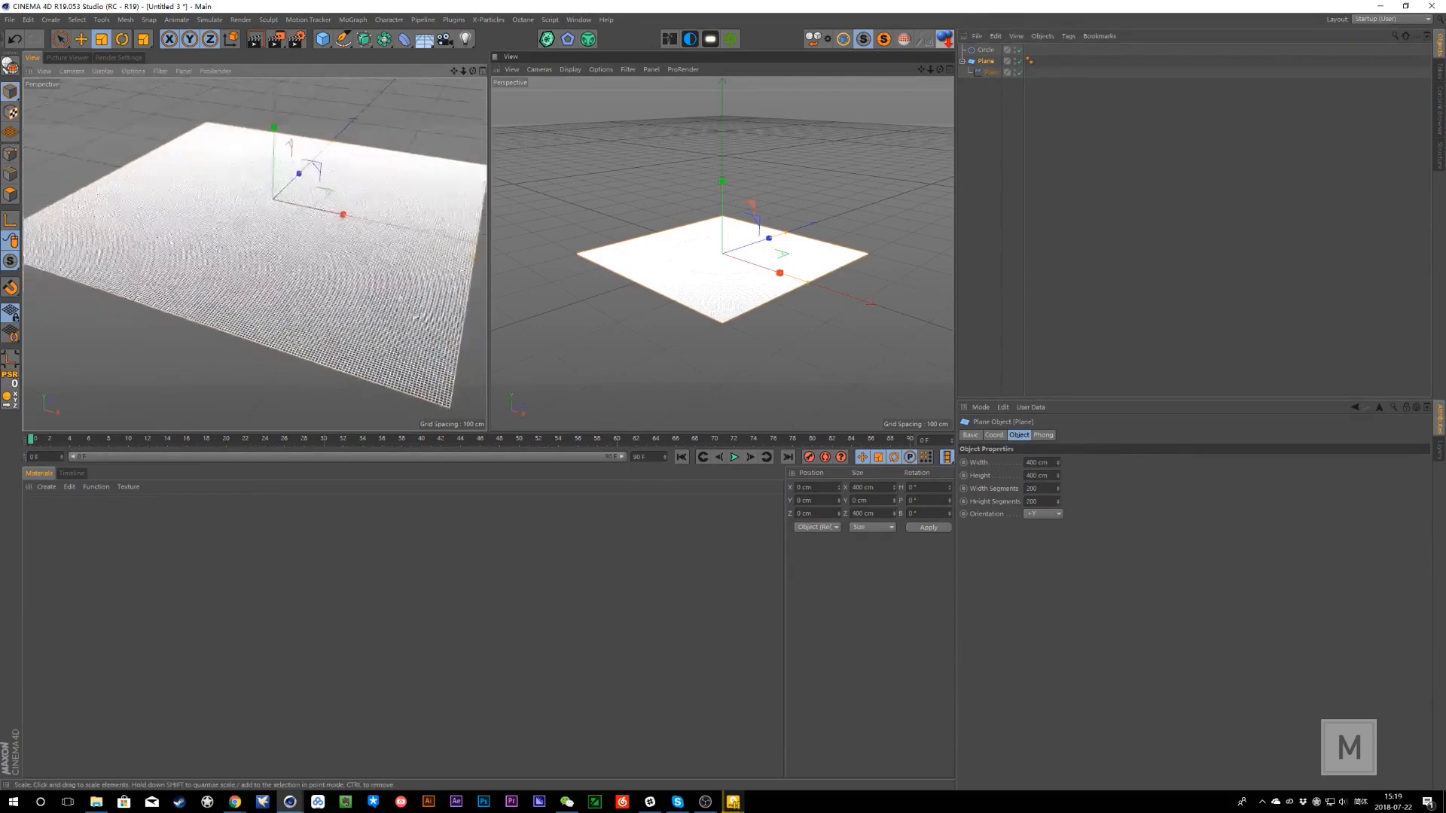
left_click(986, 50)
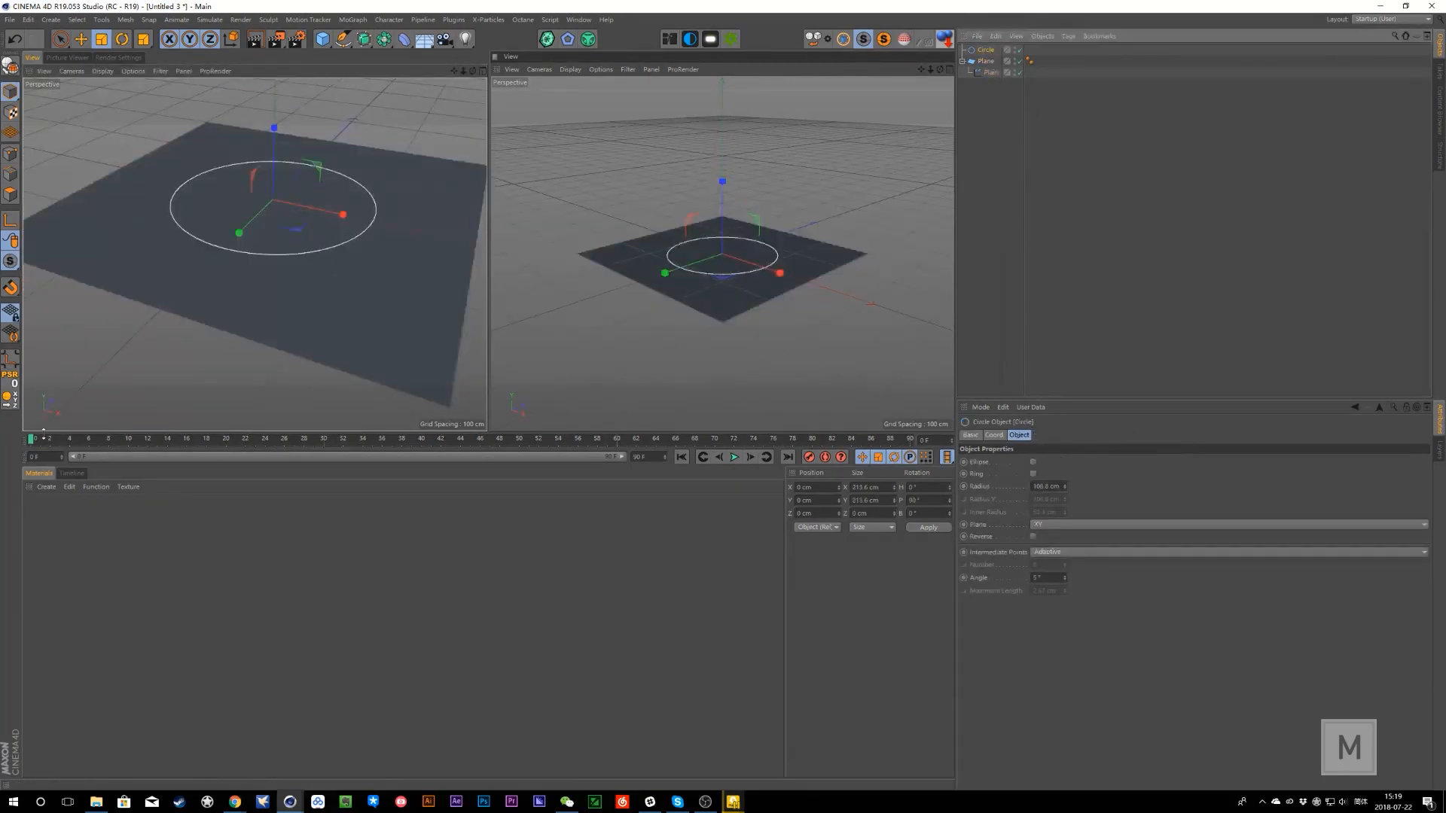
left_click_drag(42, 440, 138, 426)
left_click_drag(247, 297, 316, 252, "alt")
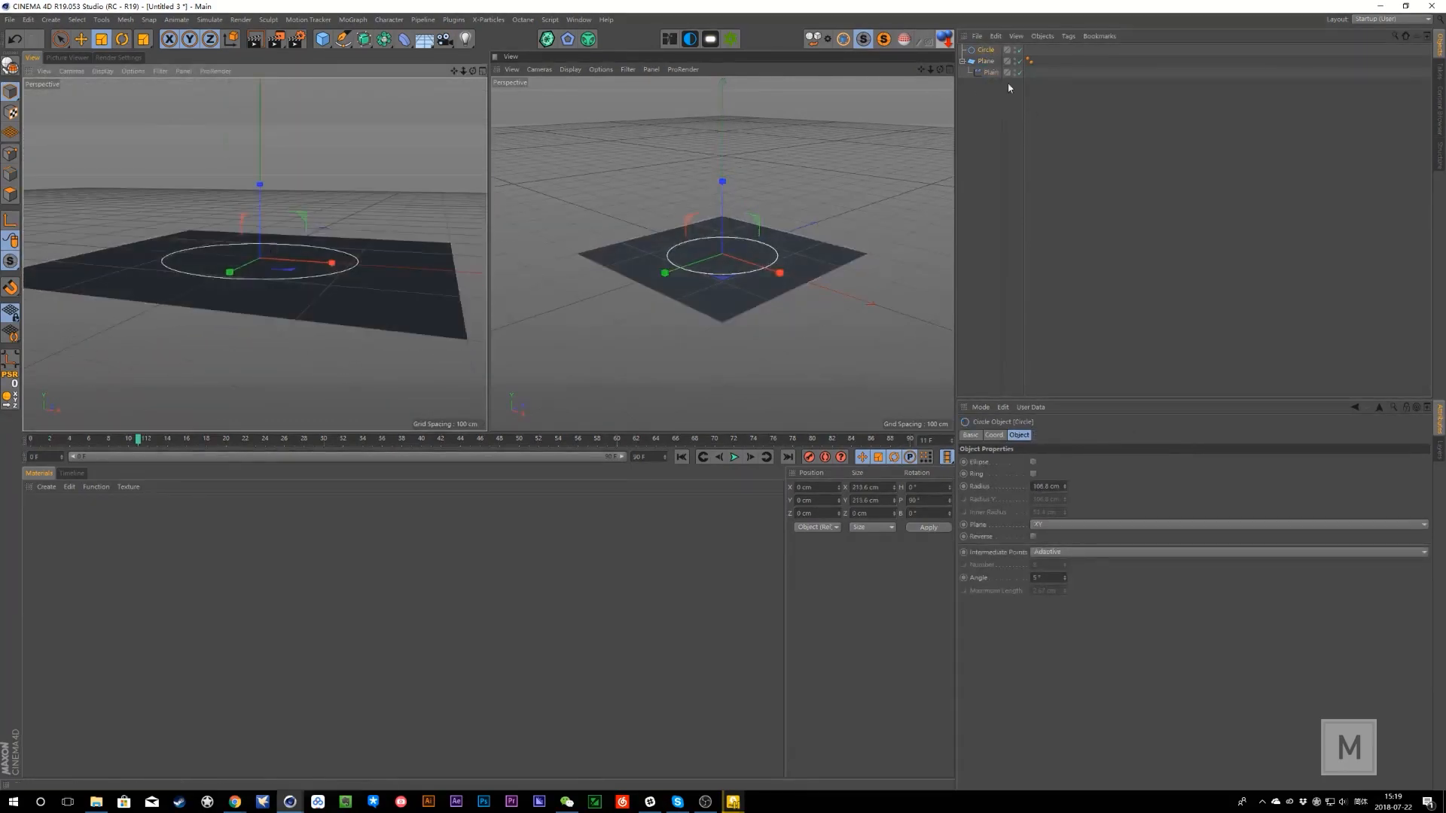
- Increase the Plain effector's falloff Sample Distance to about 28 cm to raise the Plane around the Circle
left_click(991, 73)
left_click(1148, 435)
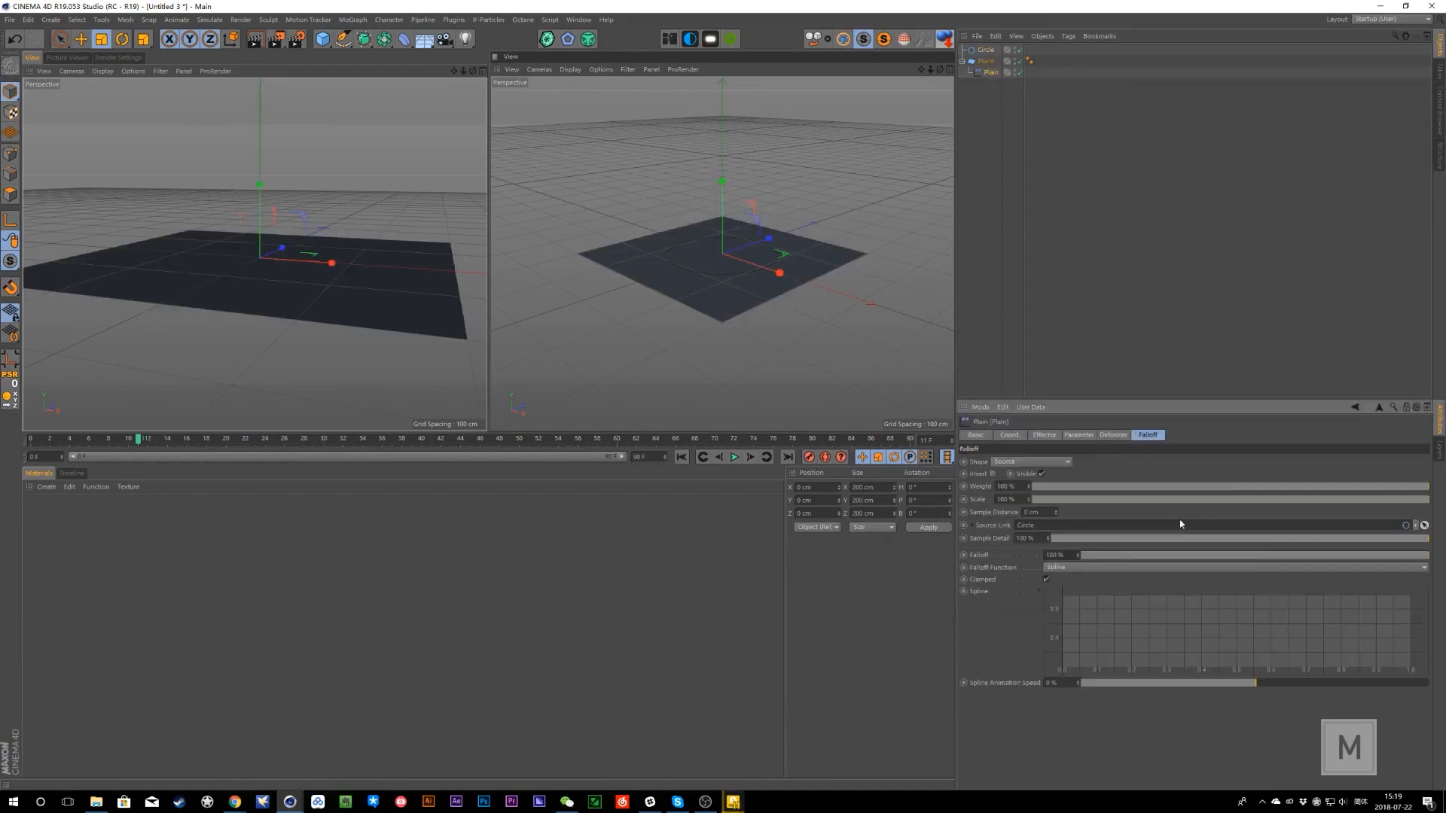
left_click_drag(1057, 513, 1057, 513)
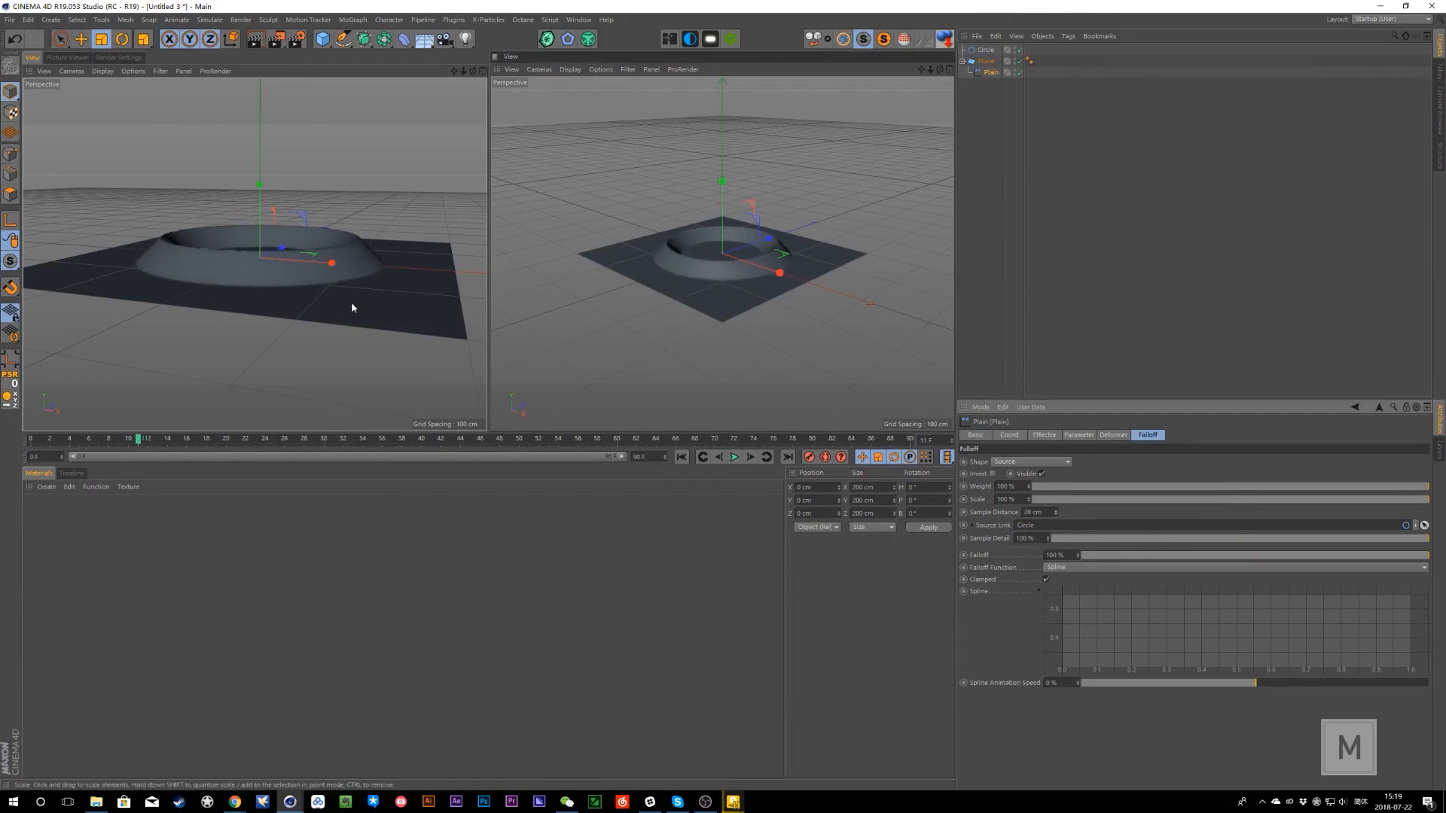
left_click_drag(351, 301, 316, 351, "alt")
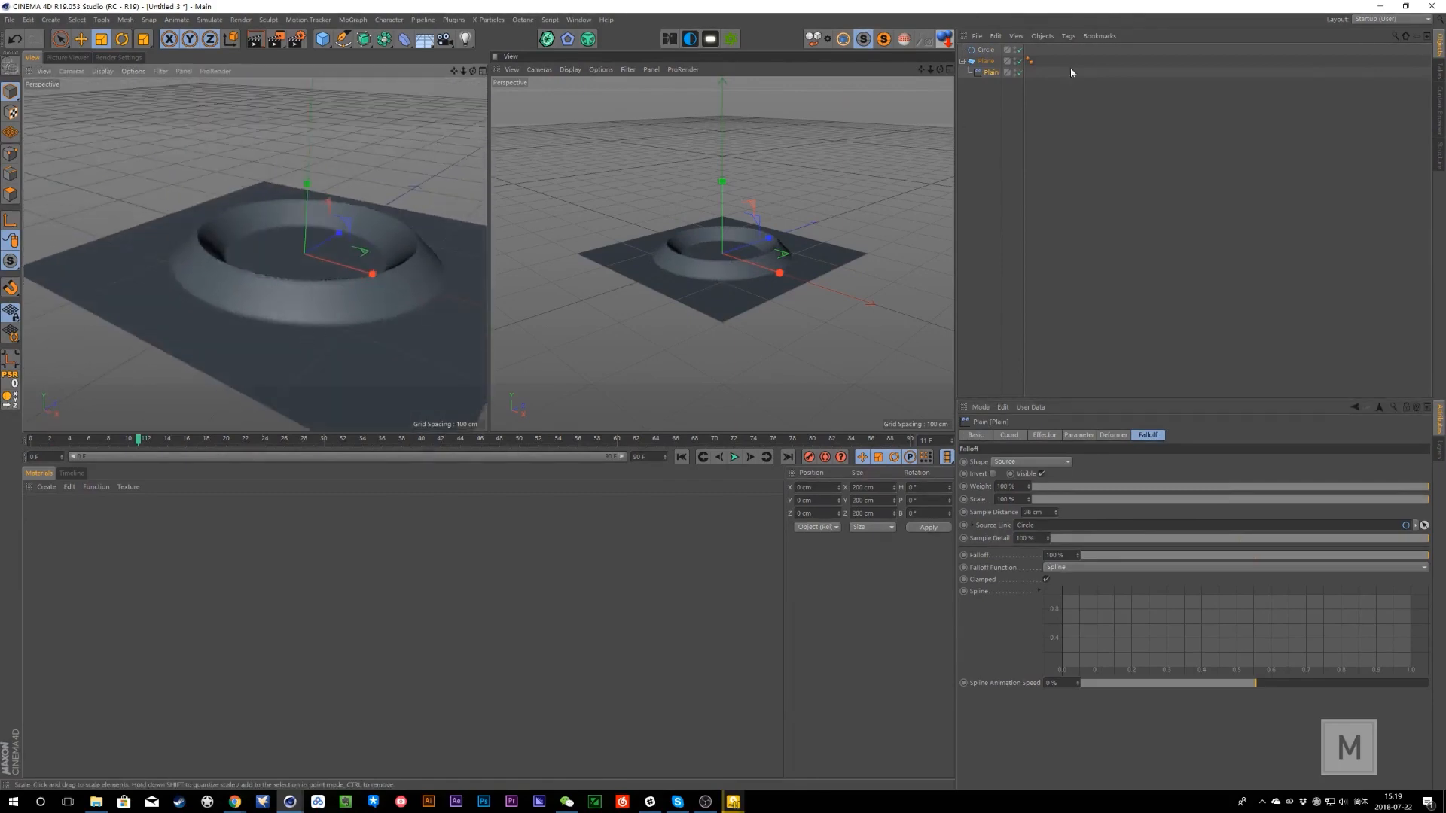
- Apply the Square spline preset to the Plain effector's falloff curve
left_click(985, 61)
left_click(991, 72)
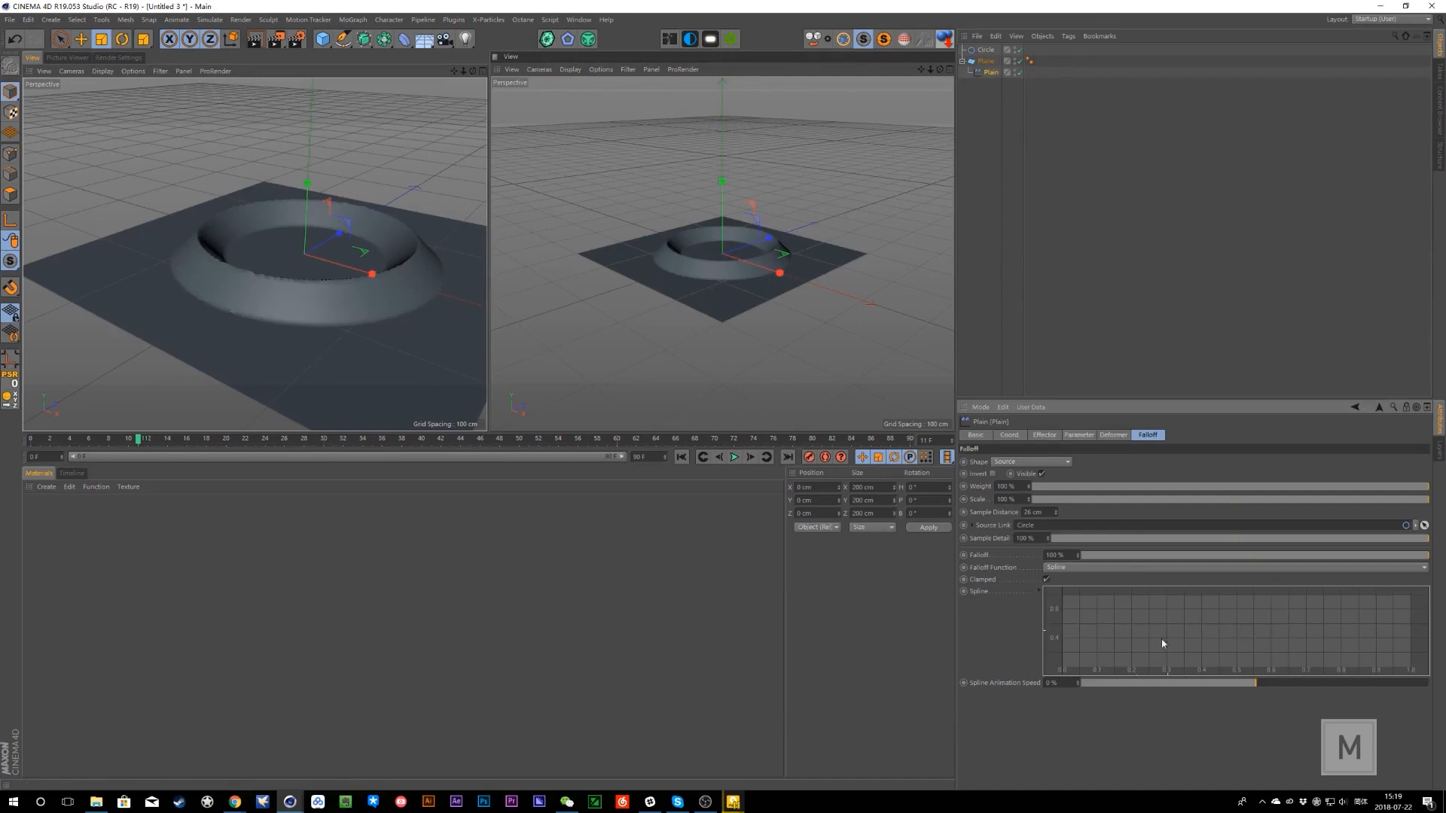
right_click(1264, 633)
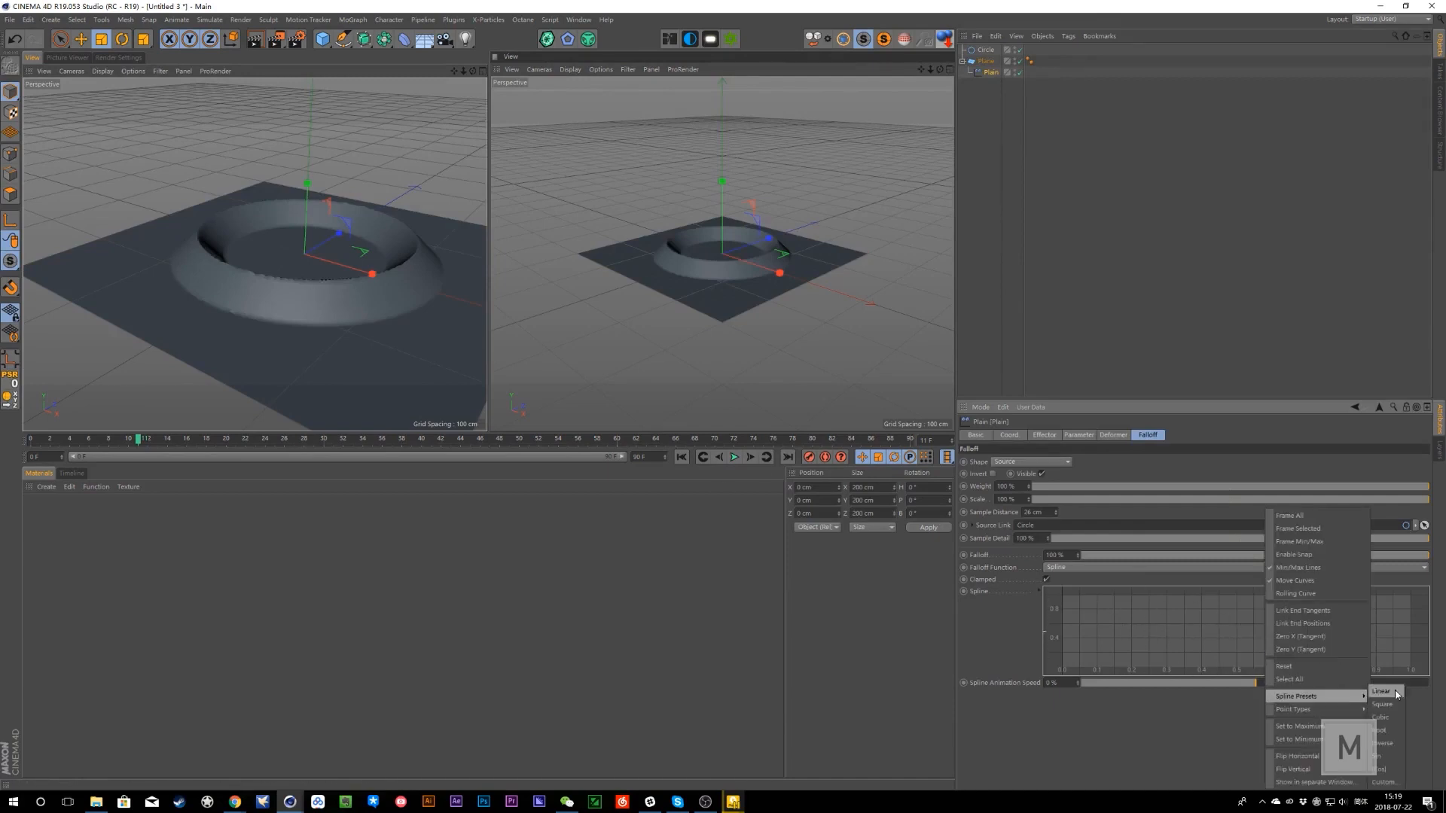
mouse_move(1316, 710)
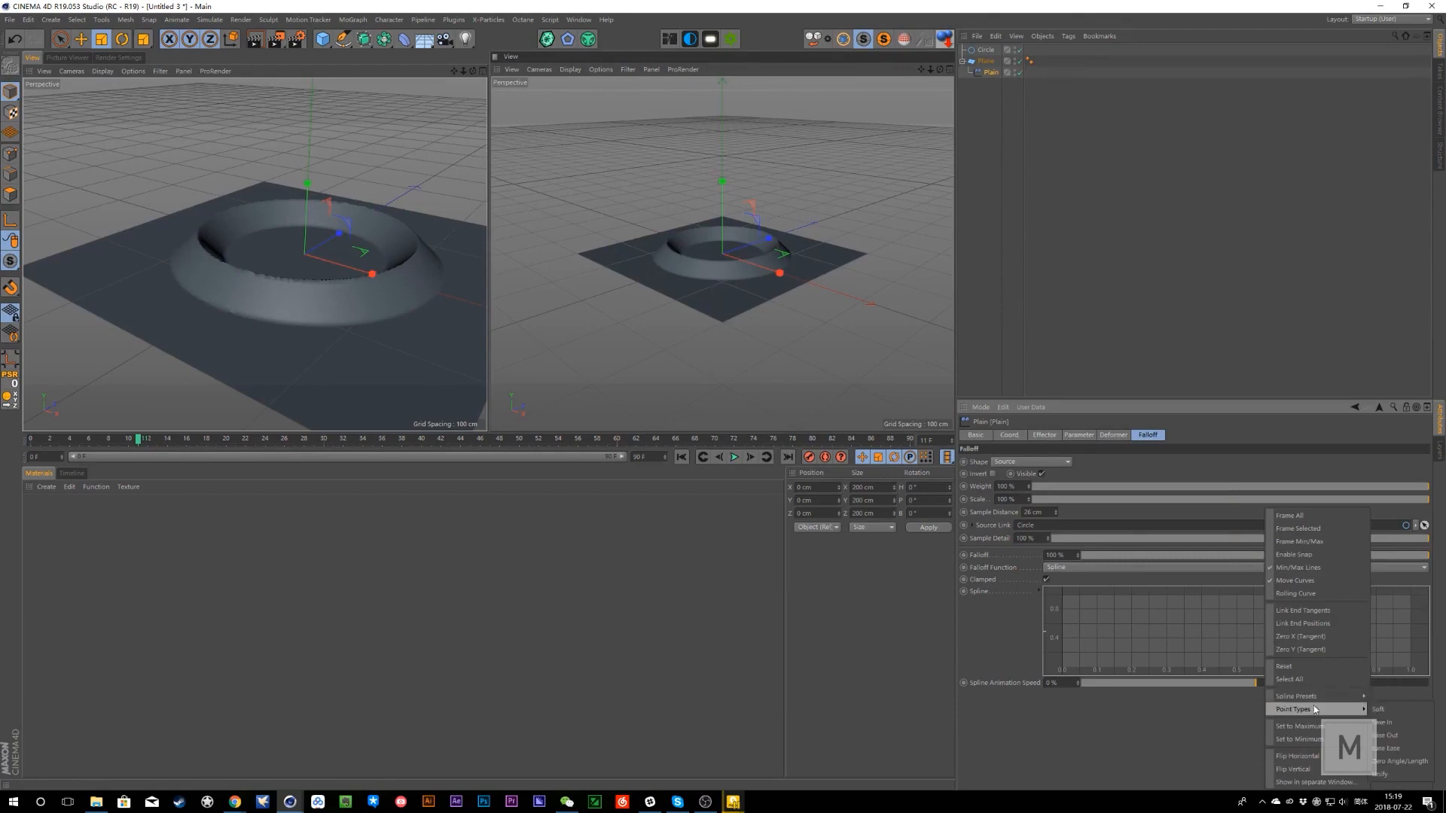
left_click(1380, 711)
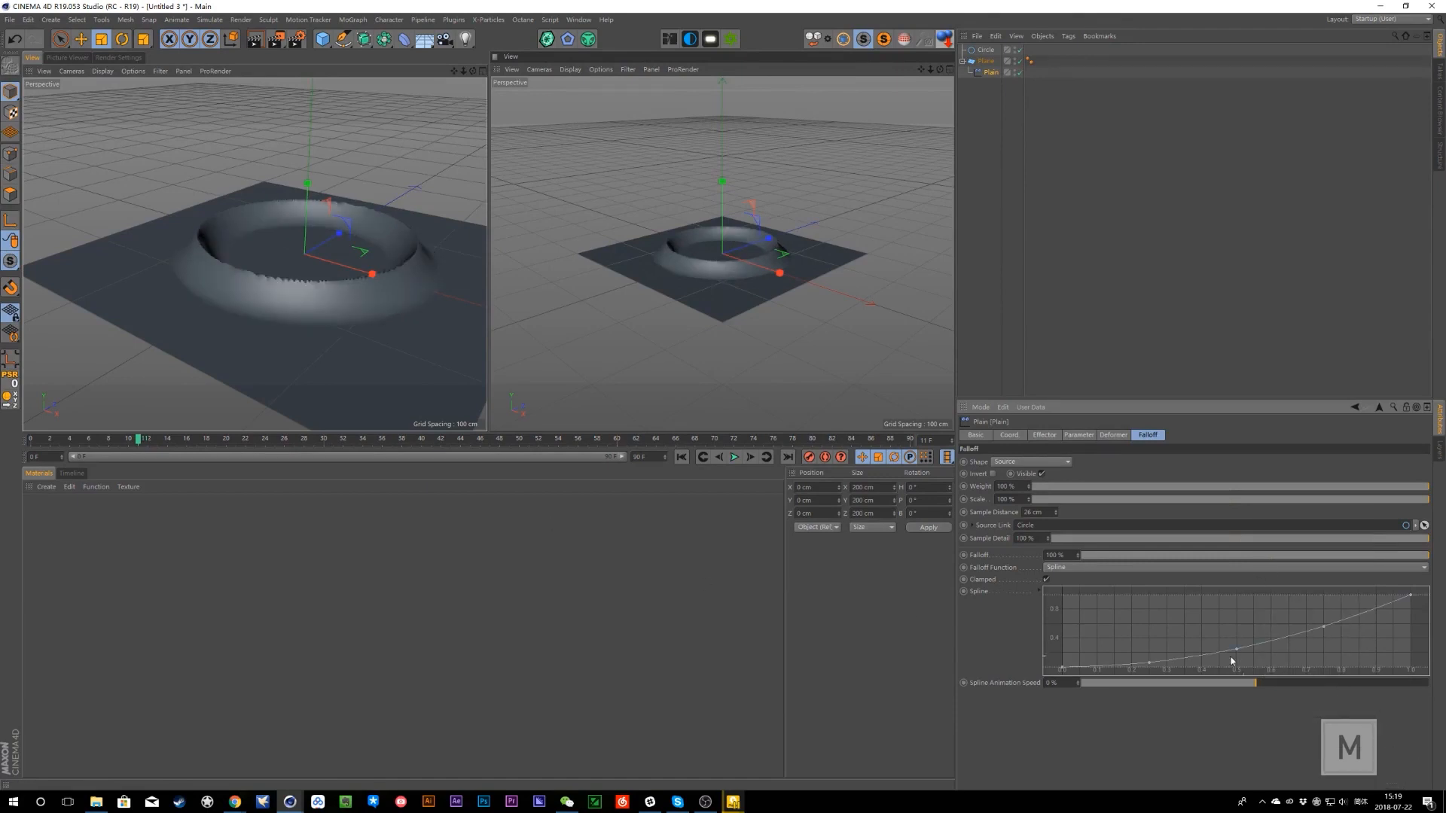
- Remove the falloff curve points near 0.25 and 0.75 and stretch the start point's tangent horizontally to about 0.3
left_click(1325, 628)
left_click_drag(1078, 668, 1144, 669)
key("ctrl+z")
left_click_drag(1080, 669, 1170, 673)
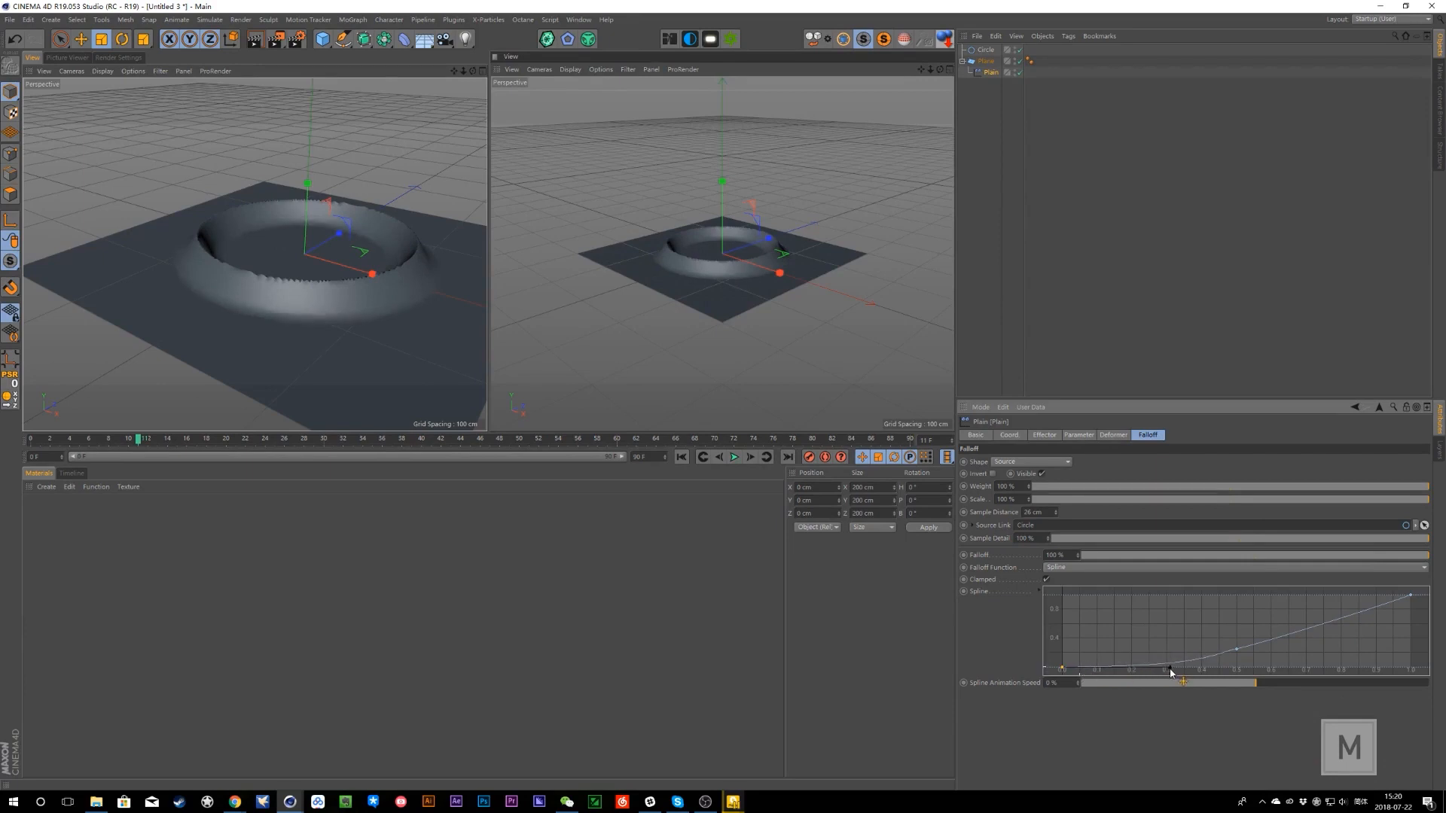
- Flatten and lengthen the end tangent of the Plain effector's falloff curve and move the middle point to about 0.6, 0.9
left_click_drag(1362, 604, 1316, 593)
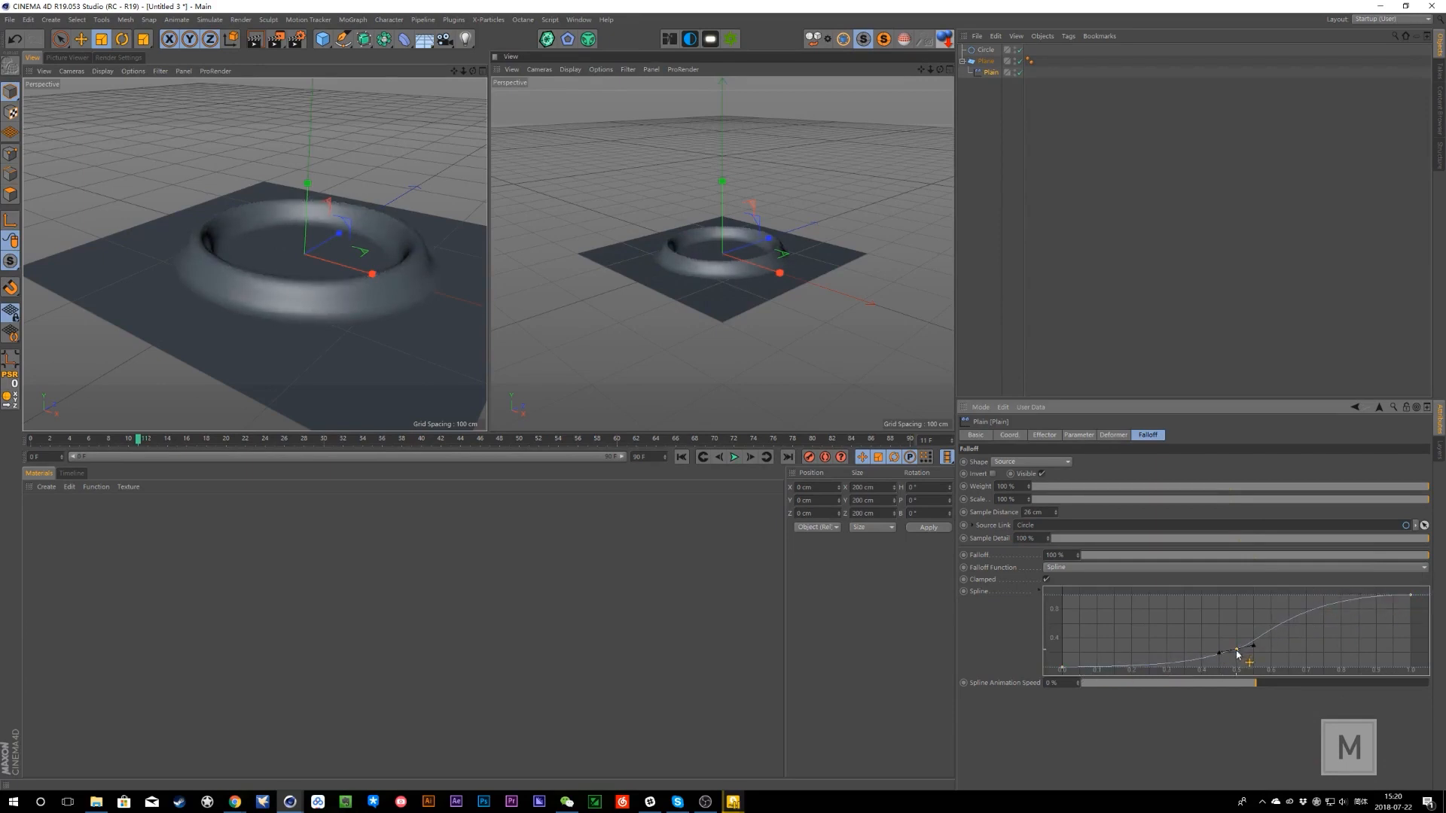
left_click_drag(1273, 635, 1267, 603)
left_click_drag(392, 331, 422, 286, "alt")
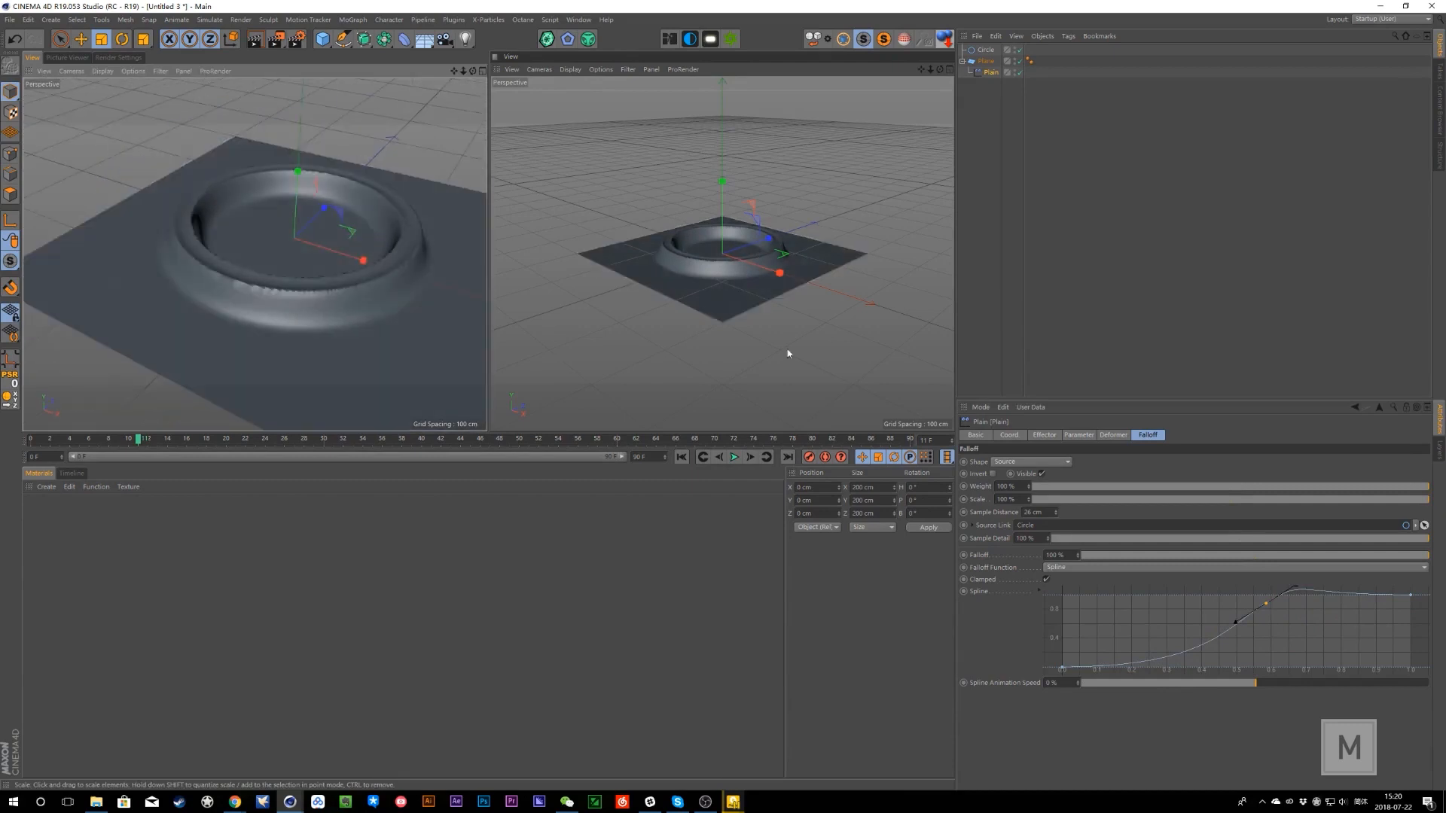
- Examine the Plain effector's Parameter position values and its relation to the Circle and Plane objects
left_click(1043, 435)
left_click(1079, 436)
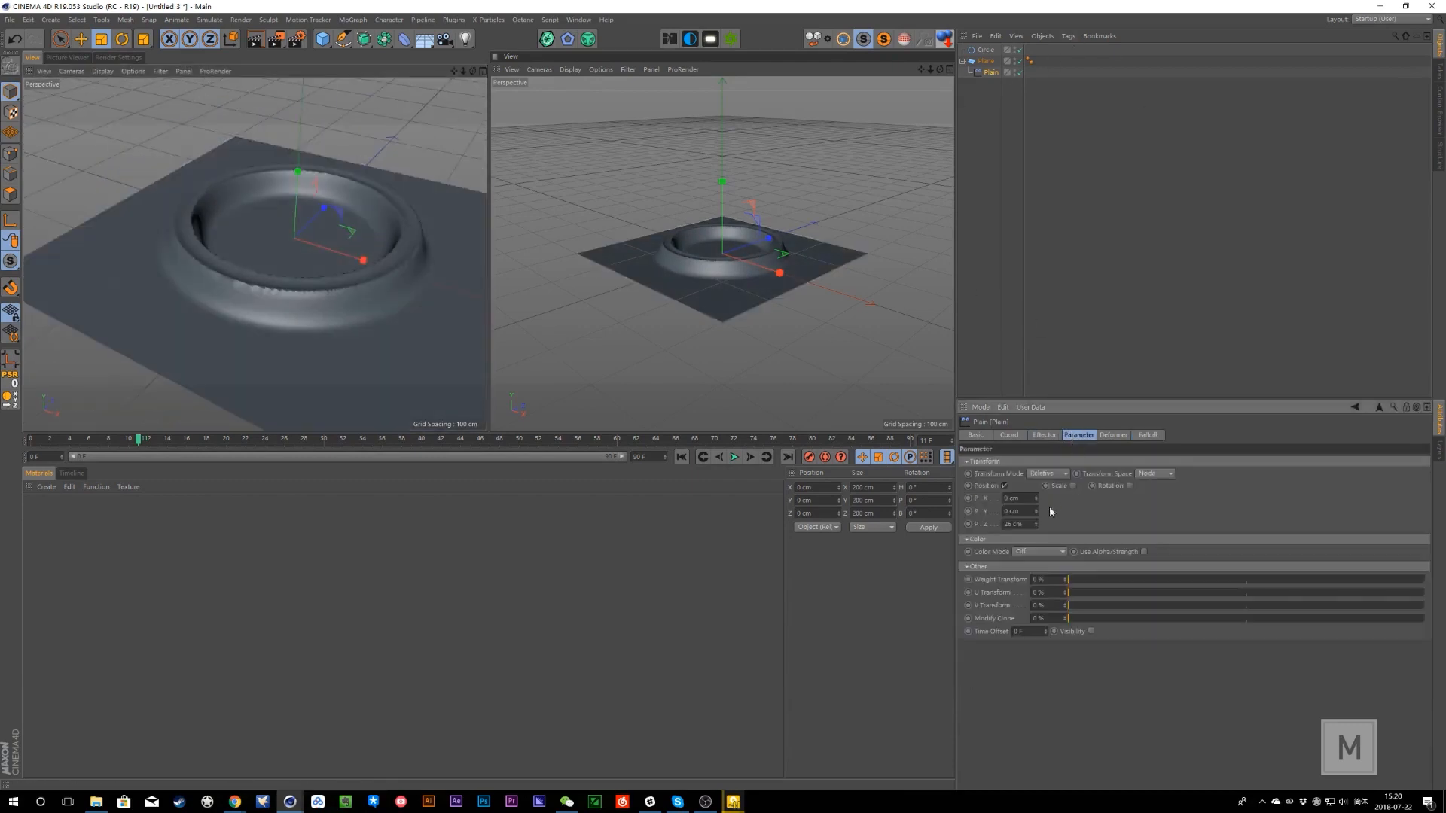
left_click_drag(1035, 525, 1034, 524)
left_click(983, 50)
left_click(983, 61)
left_click(986, 72)
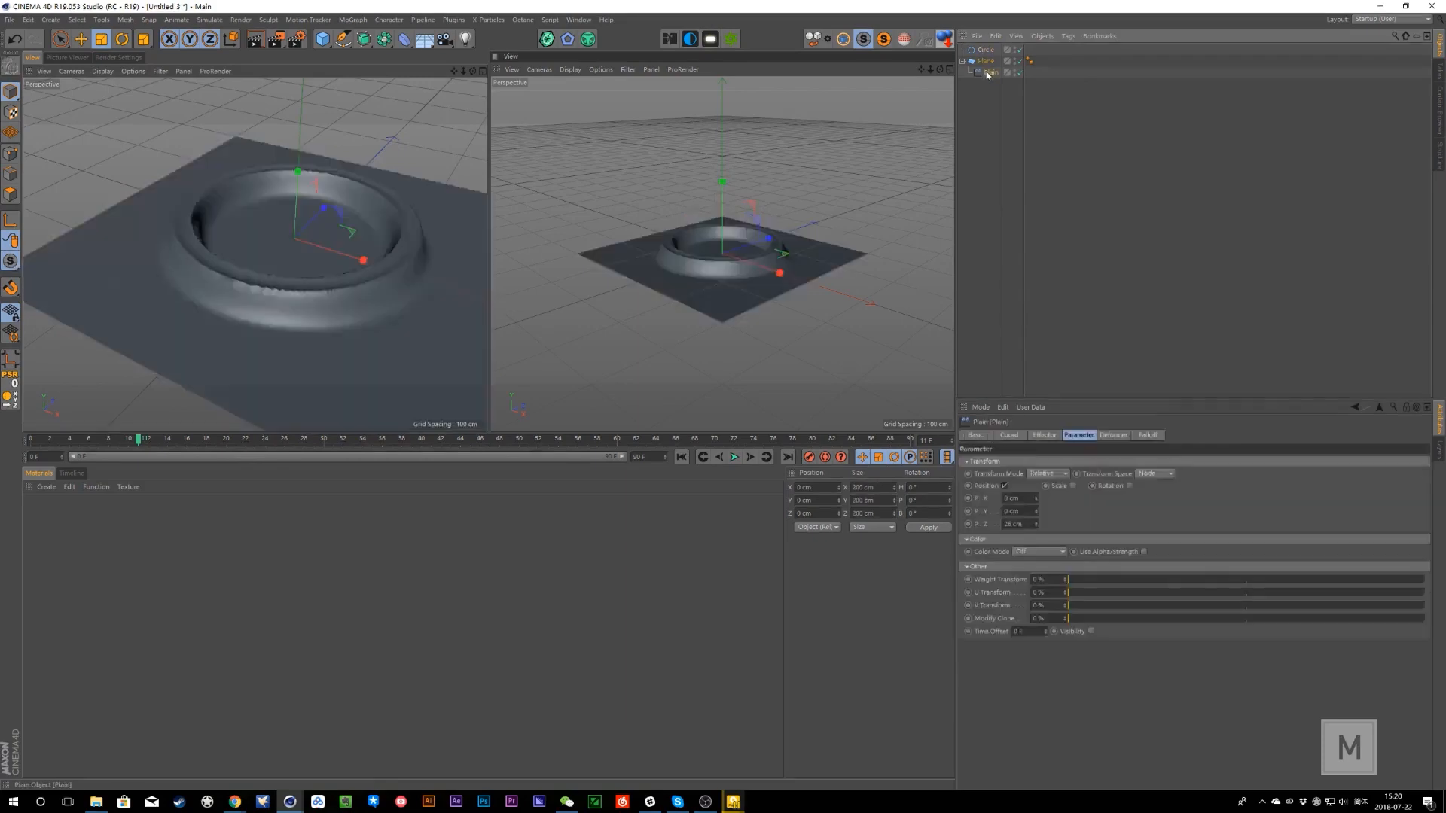
- Lower the falloff curve's middle point to about 0.45 at 0.6 and shorten the end point's tangent to about 0.9
left_click(1147, 436)
left_click_drag(1268, 608, 1273, 640)
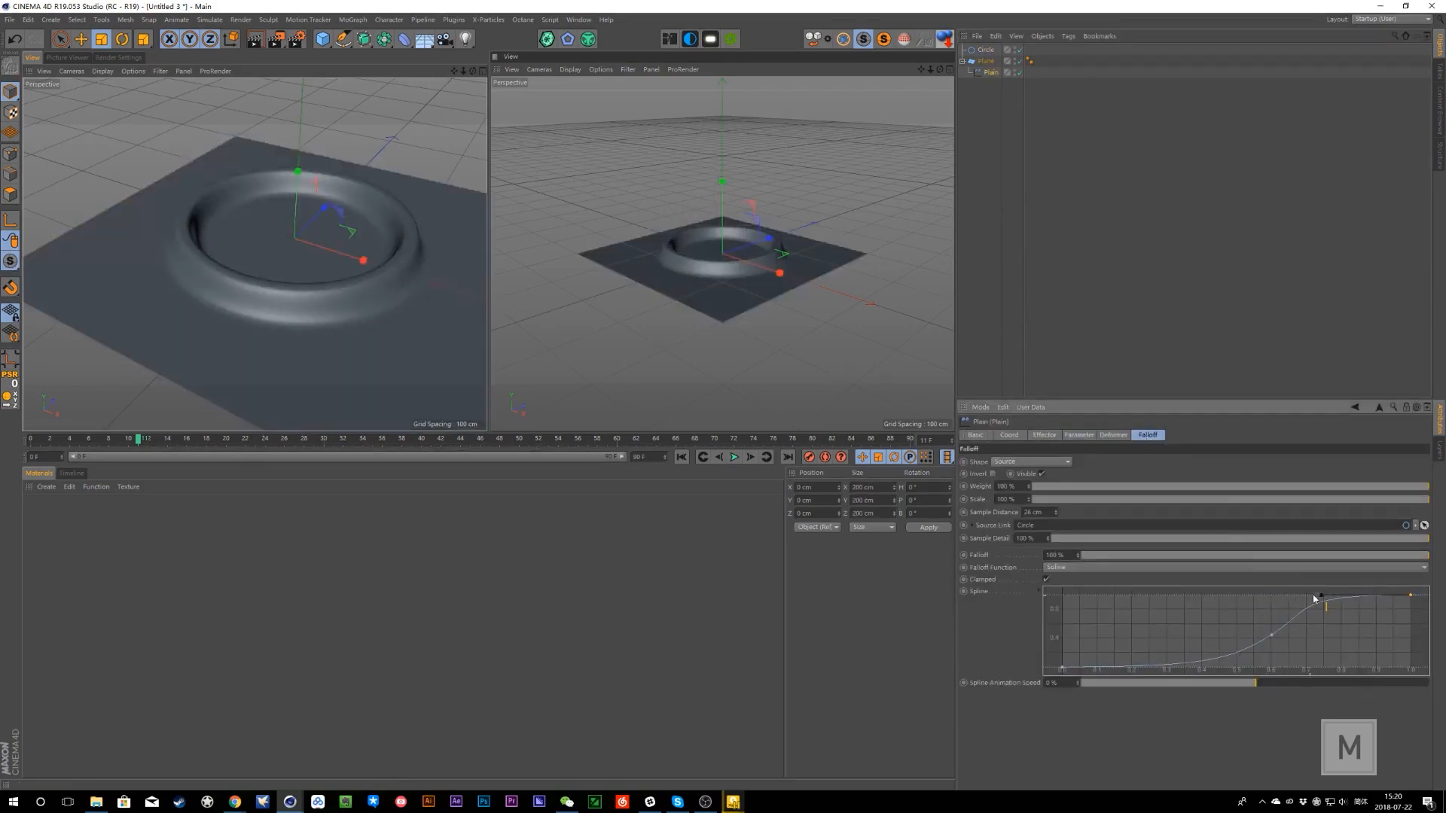
left_click_drag(1320, 596, 1340, 605)
key("ctrl+z")
left_click_drag(1413, 557, 1429, 584)
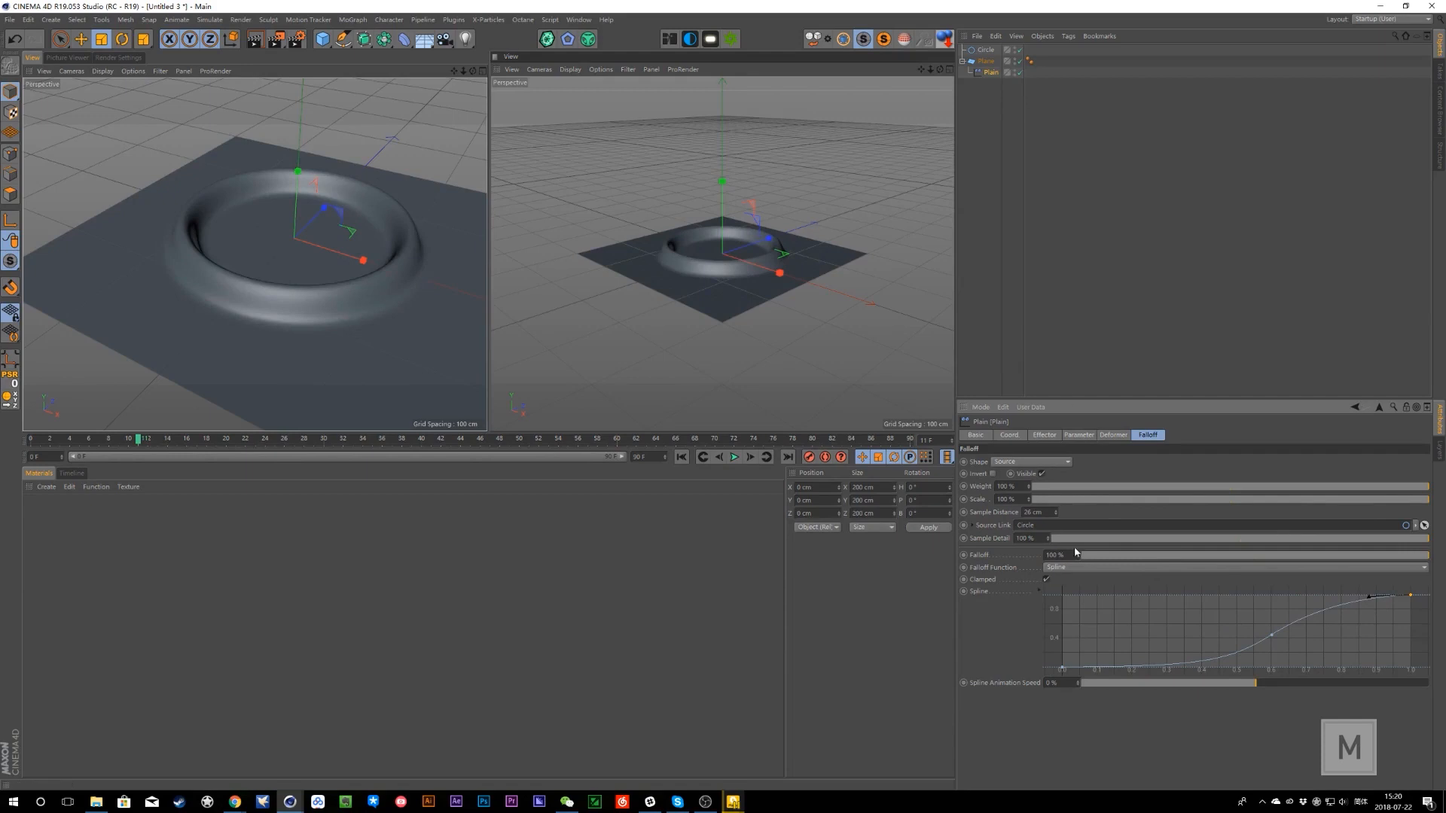
- Increase the Plain effector's falloff Sample Distance for a wider ring and set the Spline Animation Speed to 24 %
mouse_move(1054, 512)
left_mouse_down()
mouse_move(1055, 458)
mouse_move(1055, 514)
left_mouse_up()
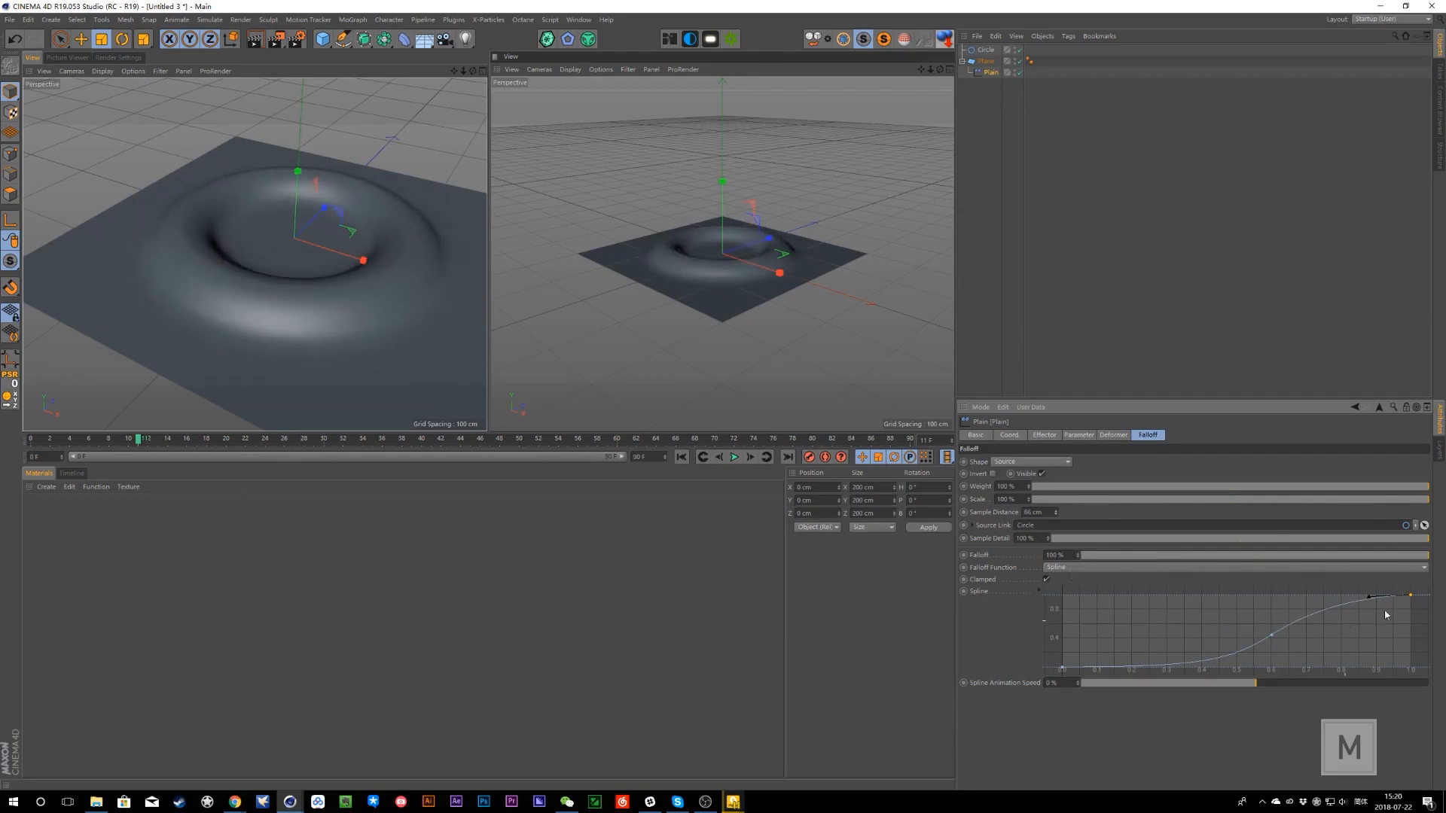
left_click_drag(1284, 690, 1298, 687)
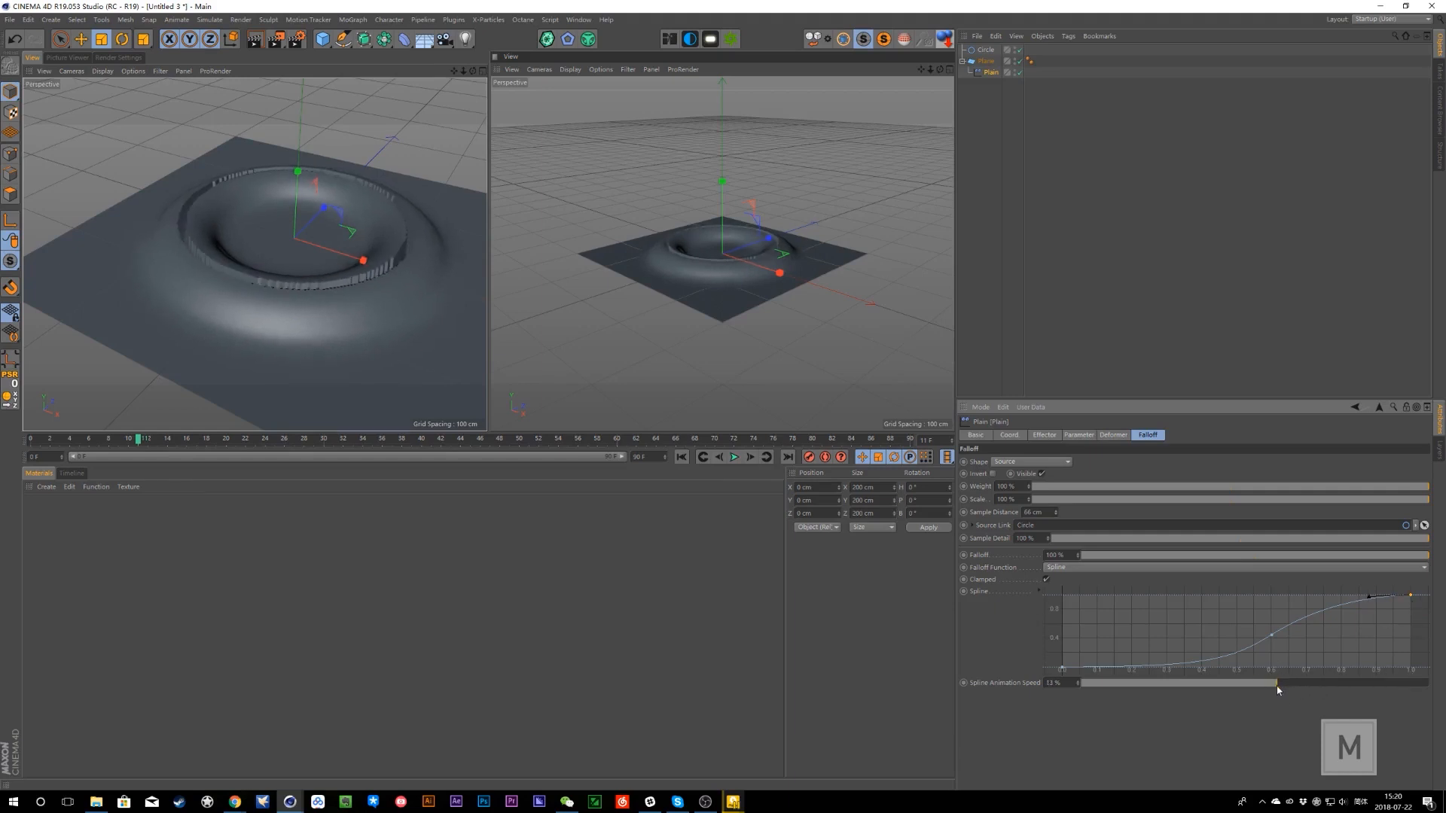
- Shape the falloff curve into a bump by lowering its end point to 0, and start playing the animation
left_click_drag(1411, 598, 1366, 658)
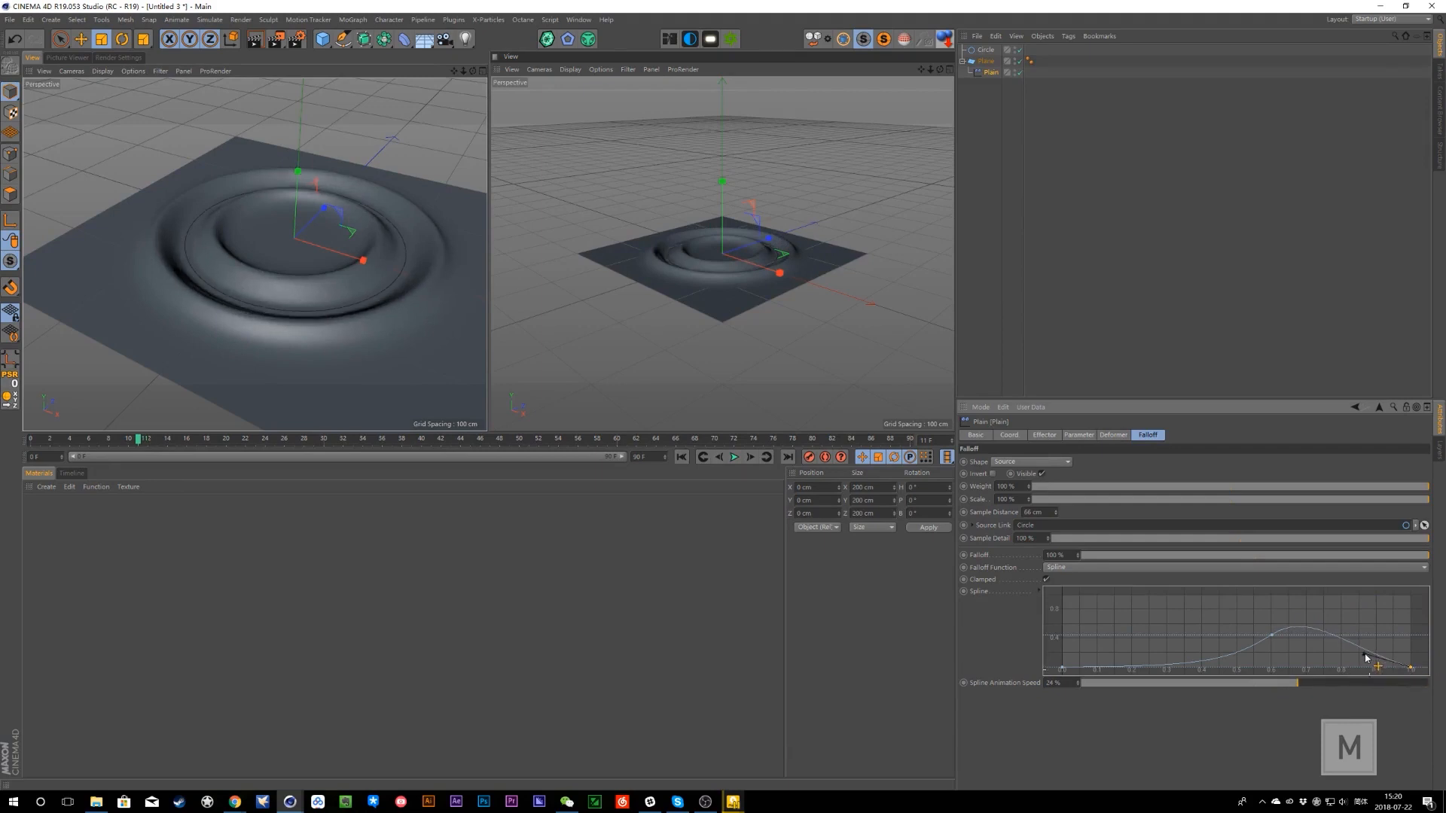
left_click_drag(1258, 626, 1258, 626)
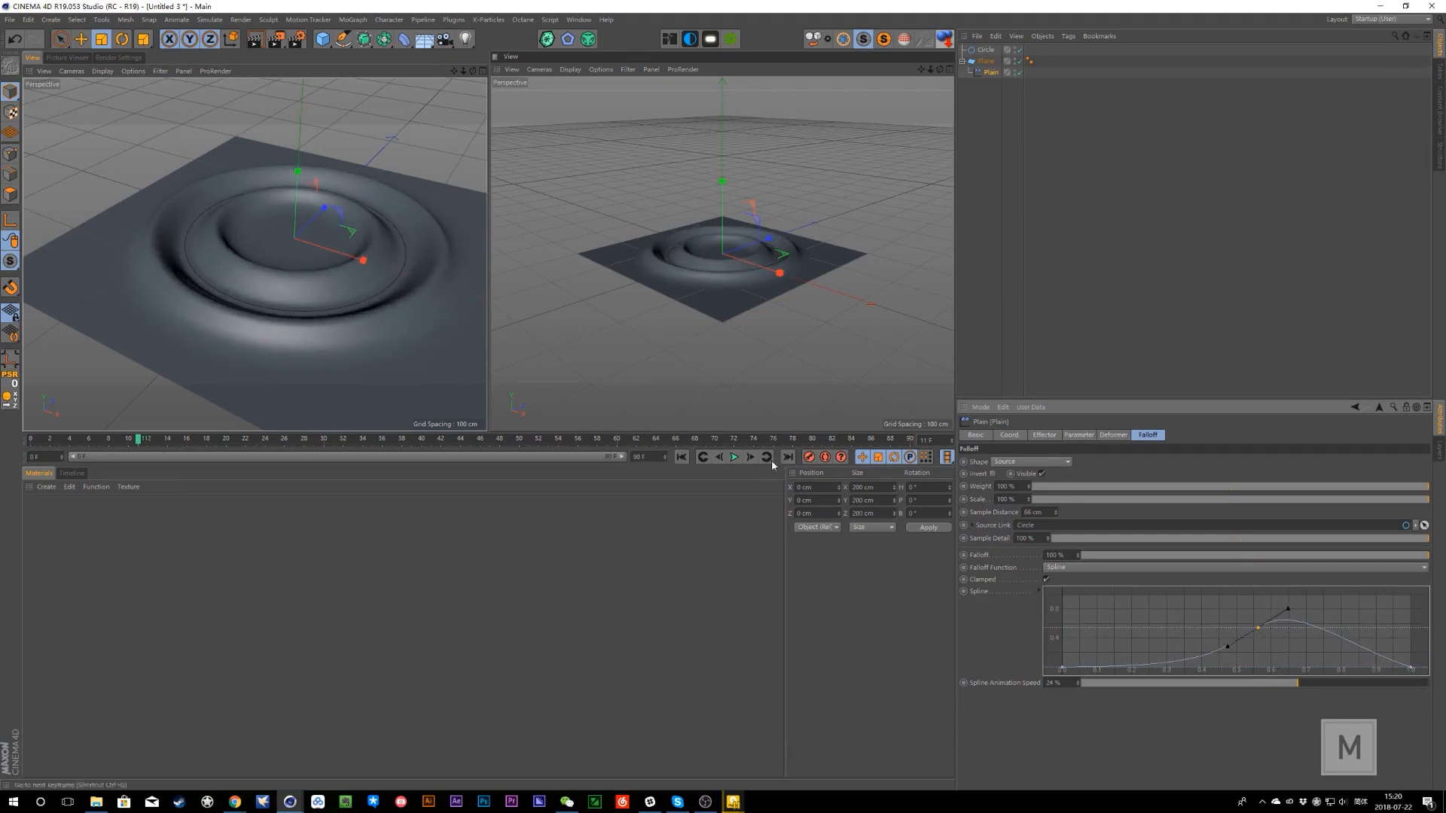
left_click(735, 457)
- Increase the Spline Animation Speed to 67 % and adjust the curve's middle point to about 0.65 and its end point to just above 0
left_click_drag(1297, 683, 1337, 709)
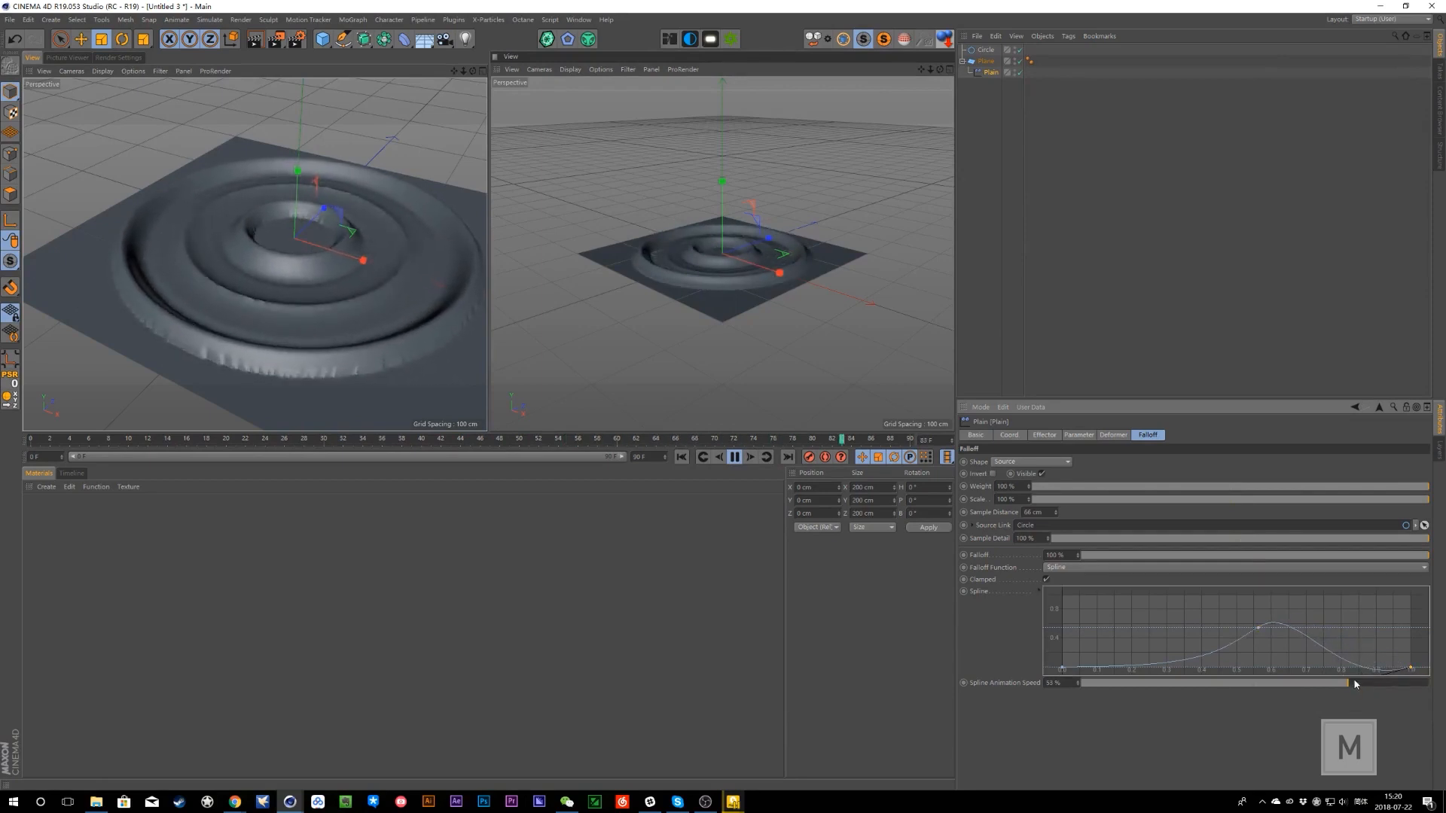
mouse_move(1413, 657)
left_mouse_down()
mouse_move(1412, 639)
mouse_move(1355, 632)
mouse_move(1414, 680)
mouse_move(1411, 639)
left_mouse_up()
left_click_drag(1266, 663, 1262, 624)
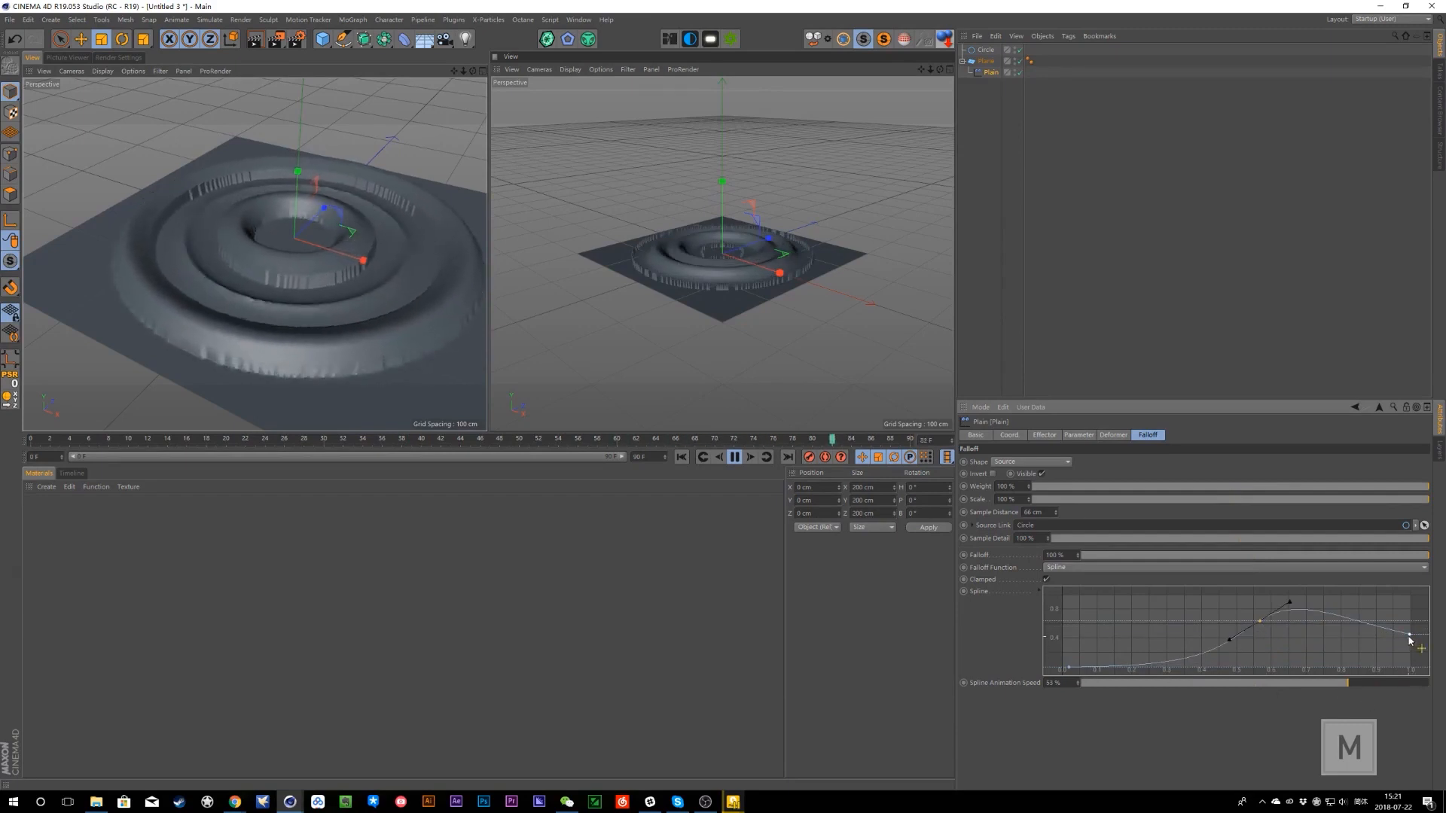
left_click_drag(1411, 640, 1370, 690)
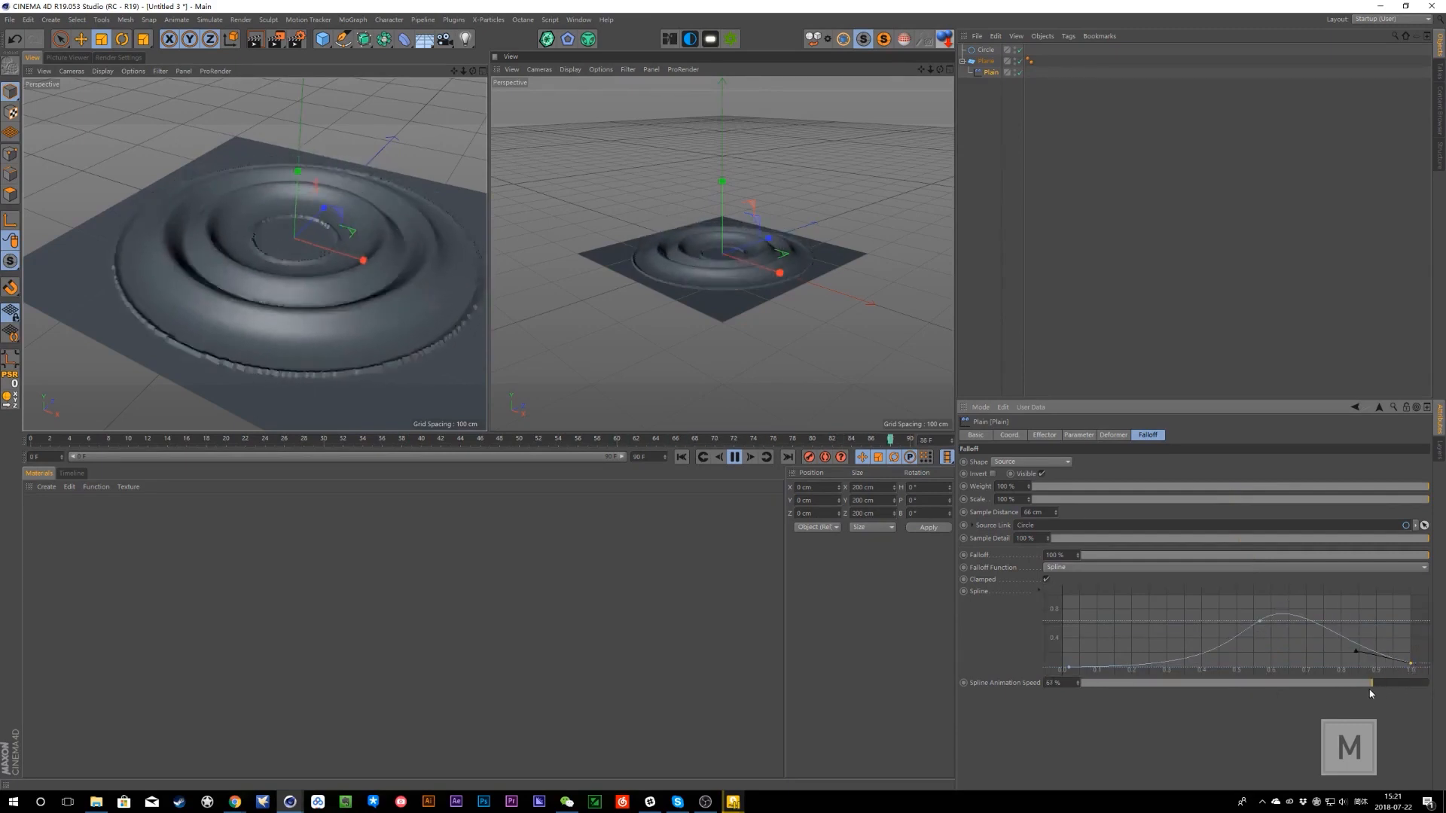
left_click(1070, 670)
mouse_move(1170, 669)
left_mouse_down()
mouse_move(1166, 642)
mouse_move(1168, 665)
left_mouse_up()
key("ctrl+z")
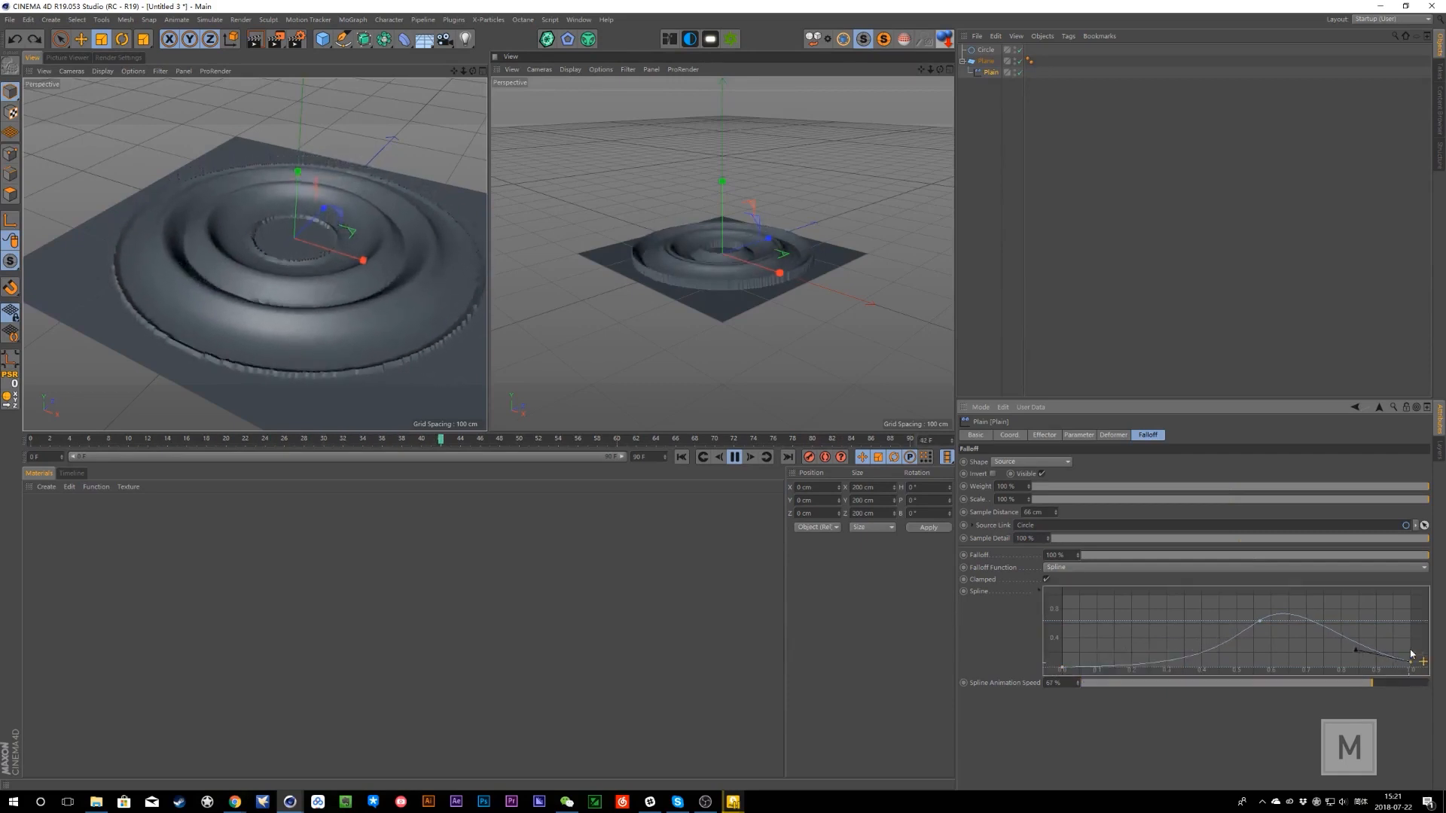
- Raise the falloff curve's end point to about 0.5 and try raising its start point while watching the seams in the moving waves
left_click_drag(1407, 666, 1411, 631)
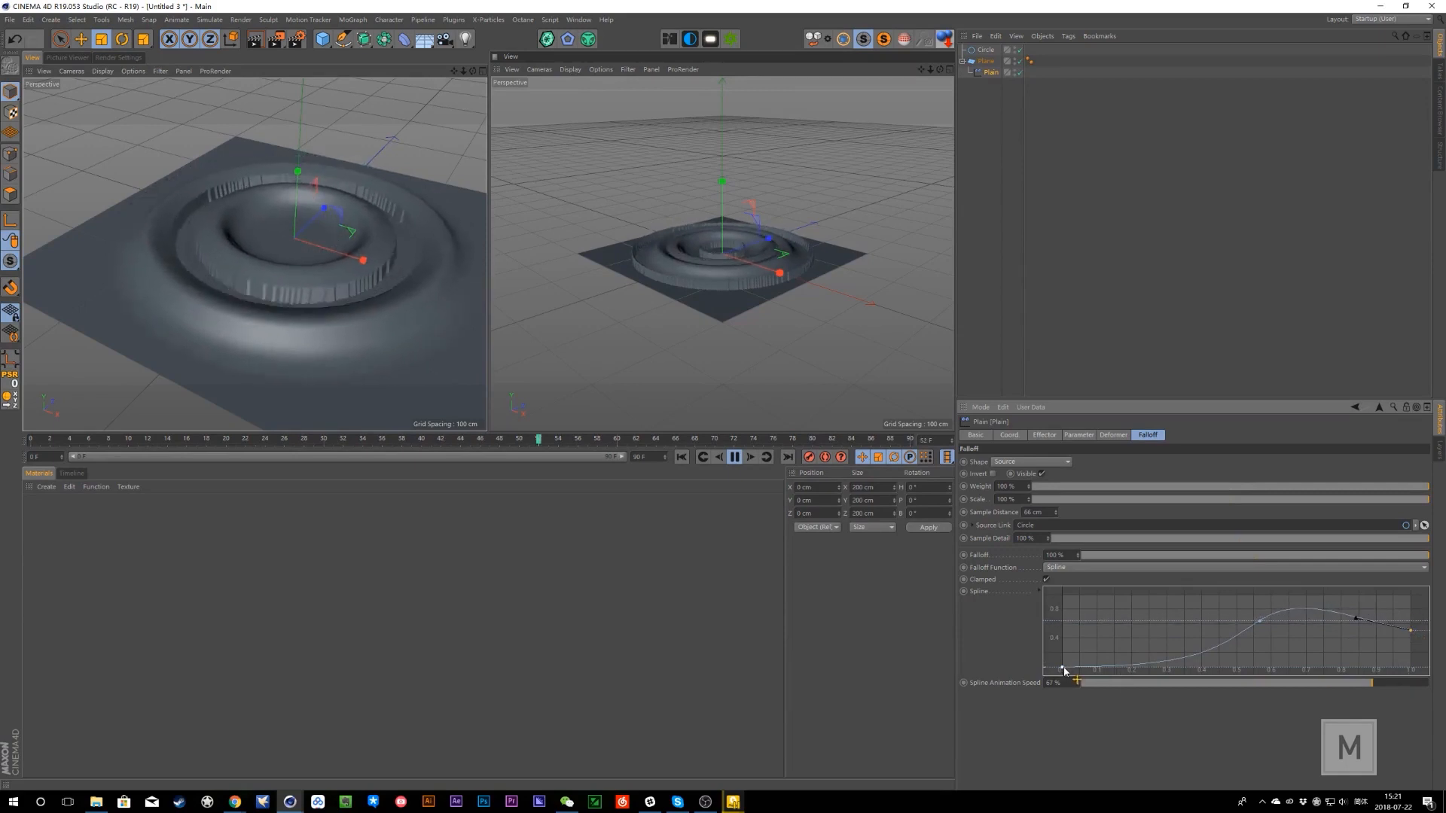
mouse_move(1062, 670)
left_mouse_down()
mouse_move(1059, 636)
mouse_move(1059, 663)
left_mouse_up()
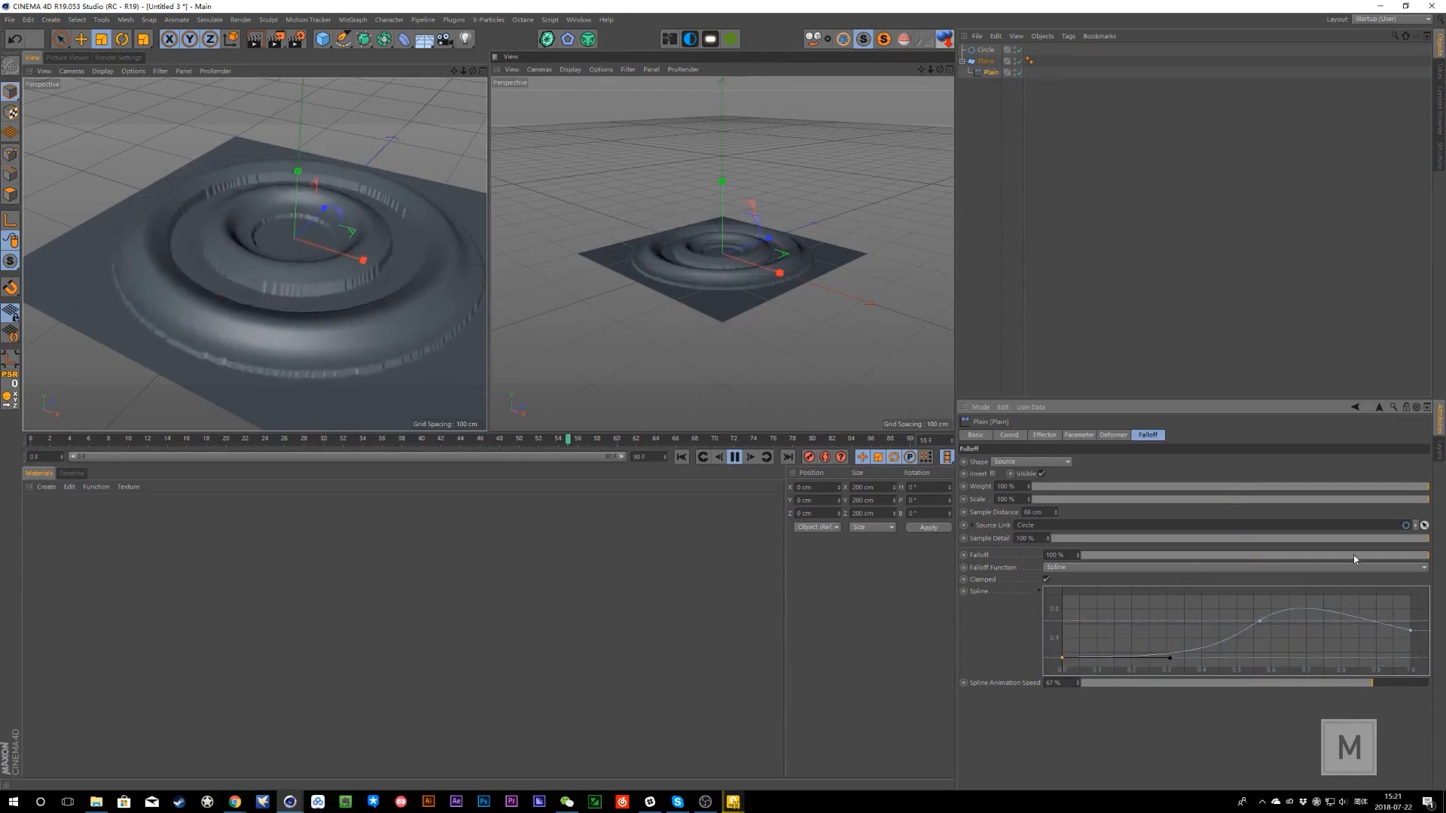
mouse_move(1416, 559)
left_mouse_down()
mouse_move(1246, 570)
mouse_move(1434, 562)
left_mouse_up()
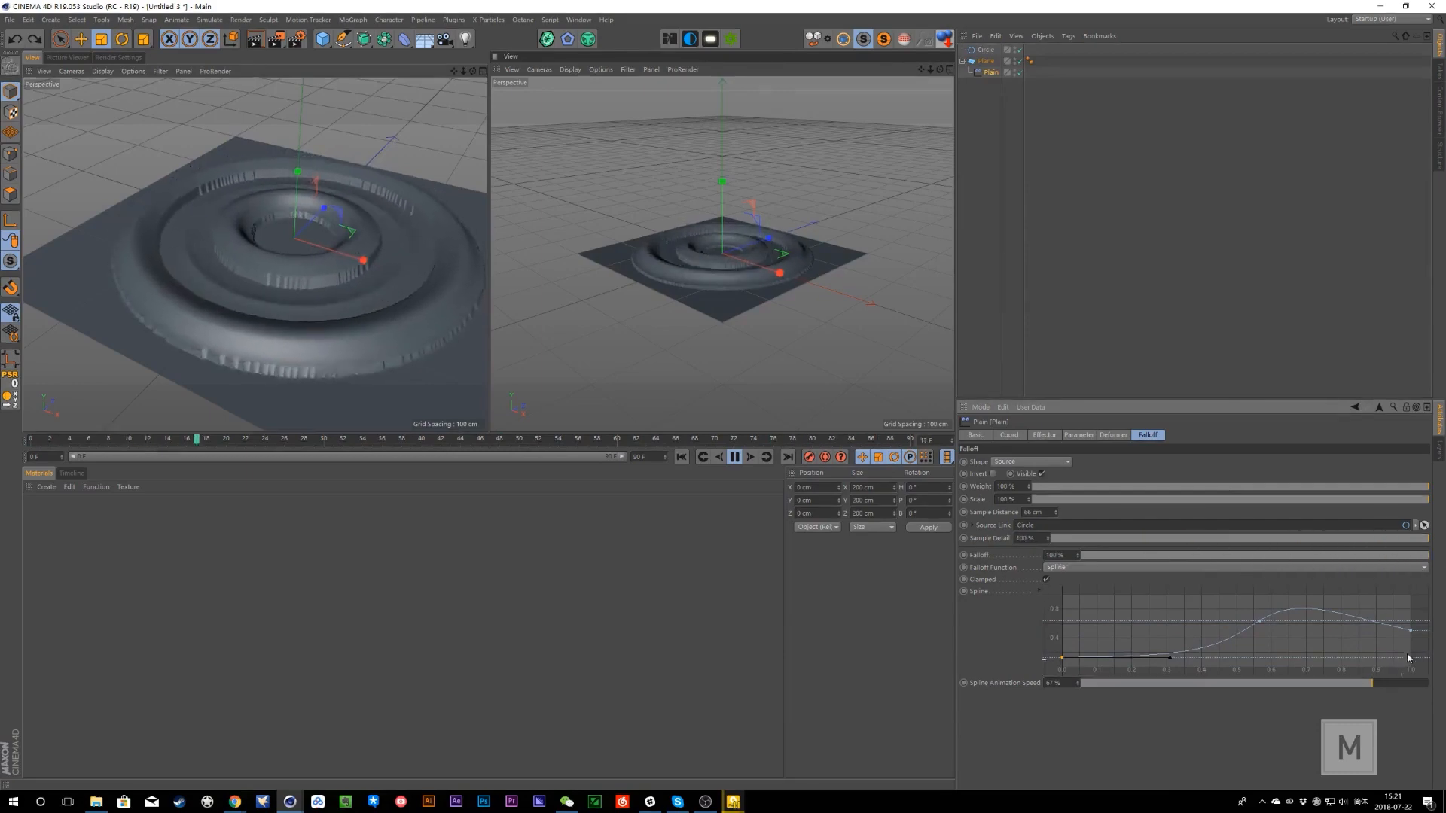
mouse_move(1062, 658)
left_mouse_down()
mouse_move(1063, 670)
mouse_move(1057, 654)
left_mouse_up()
key("ctrl+z")
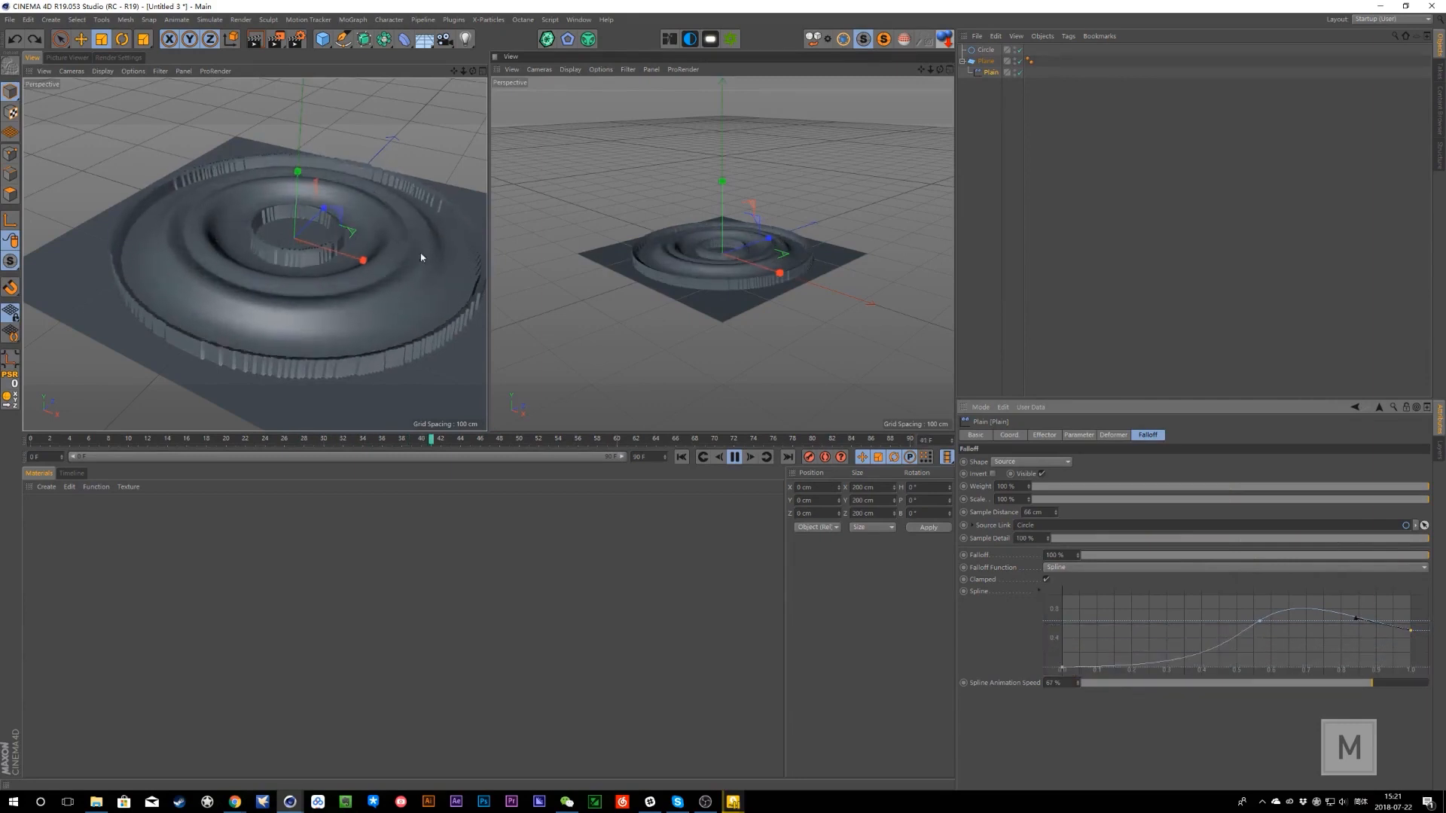
mouse_move(351, 272)
left_mouse_down("alt")
mouse_move(401, 307)
mouse_move(356, 272)
left_mouse_up("alt")
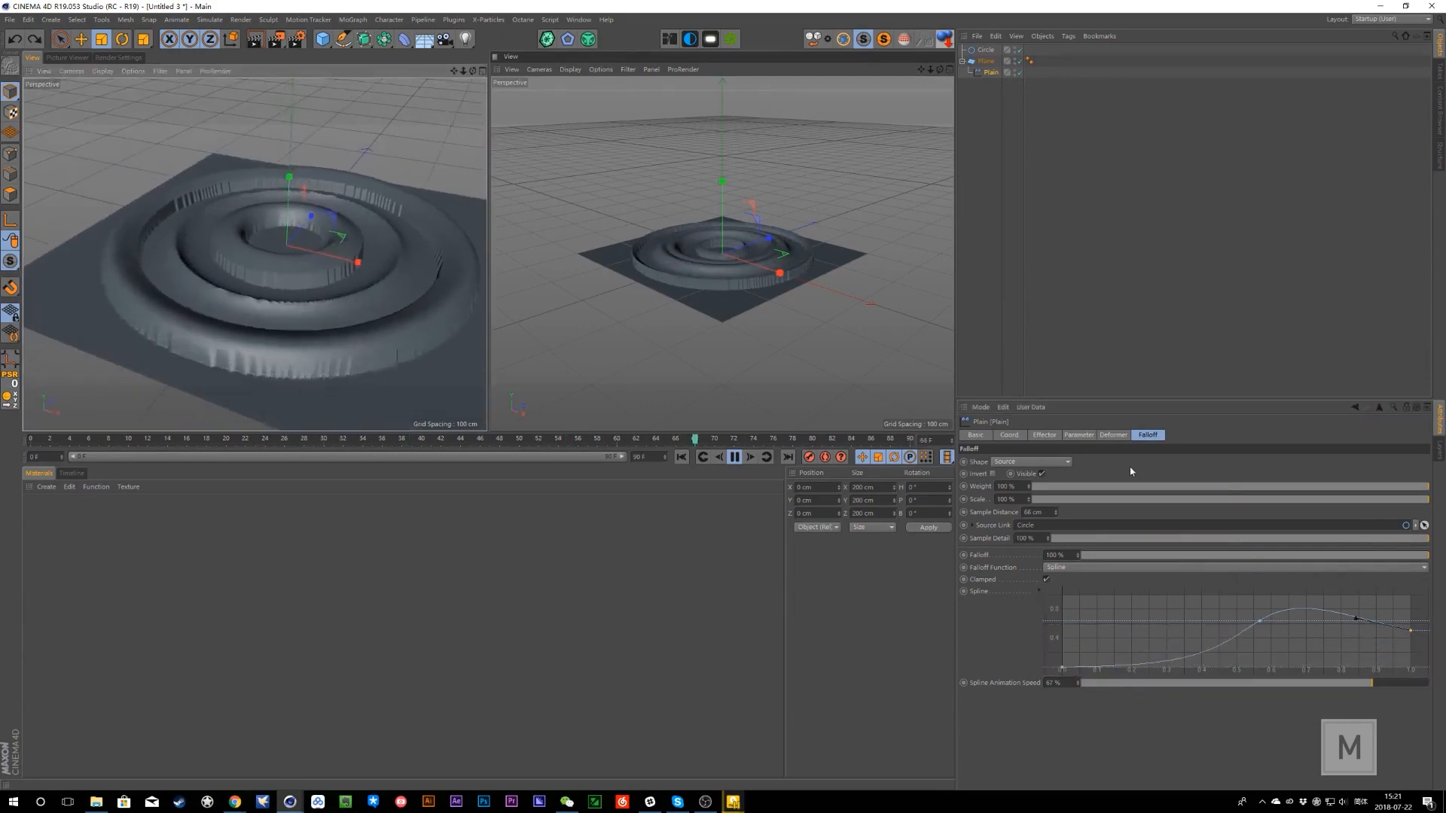
- Lower the falloff curve's end point to 0 for seamless waves and review the available falloff shapes, keeping Source
left_click_drag(1412, 635, 1411, 669)
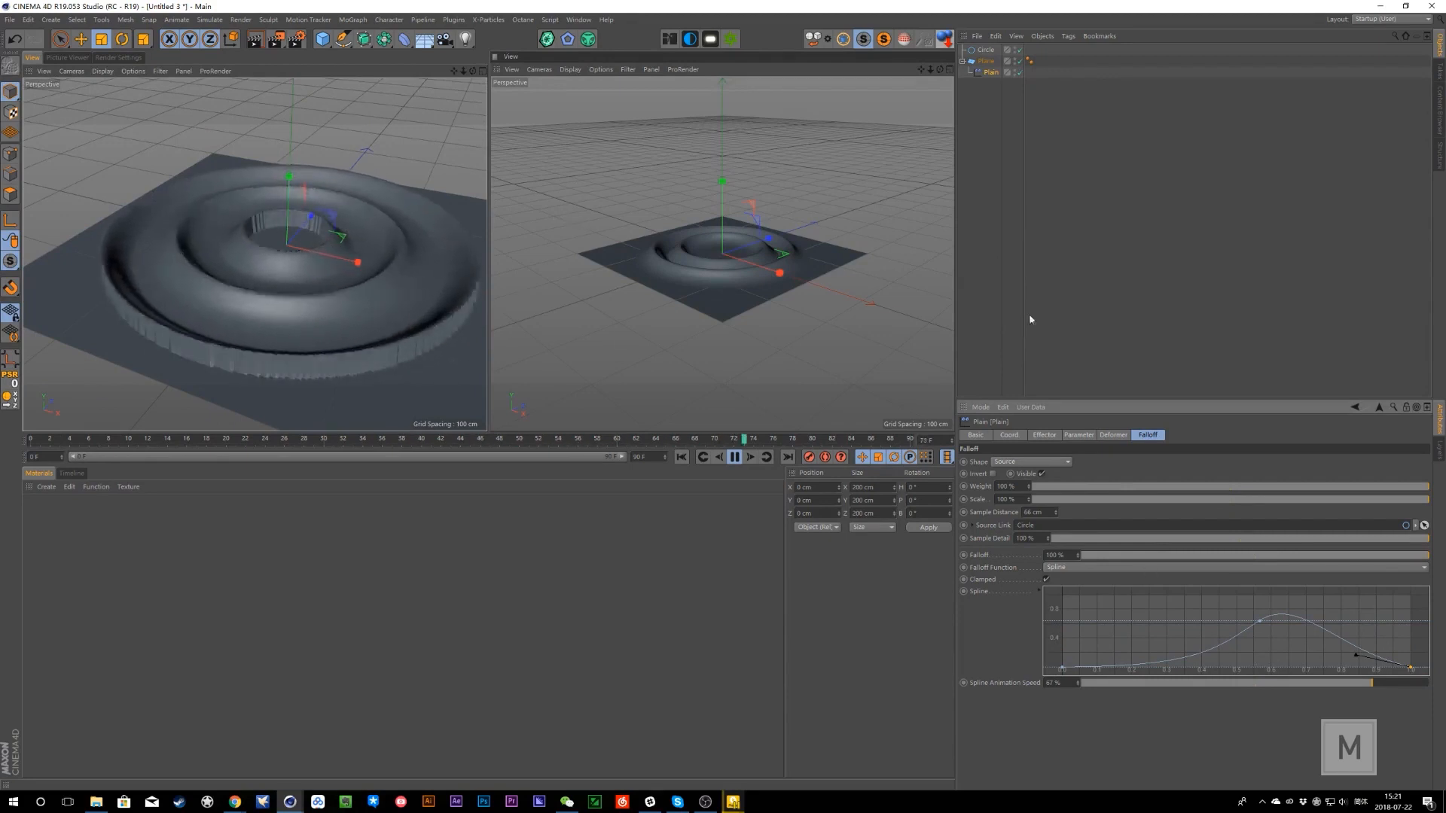
scroll(241, 284, "down", 1)
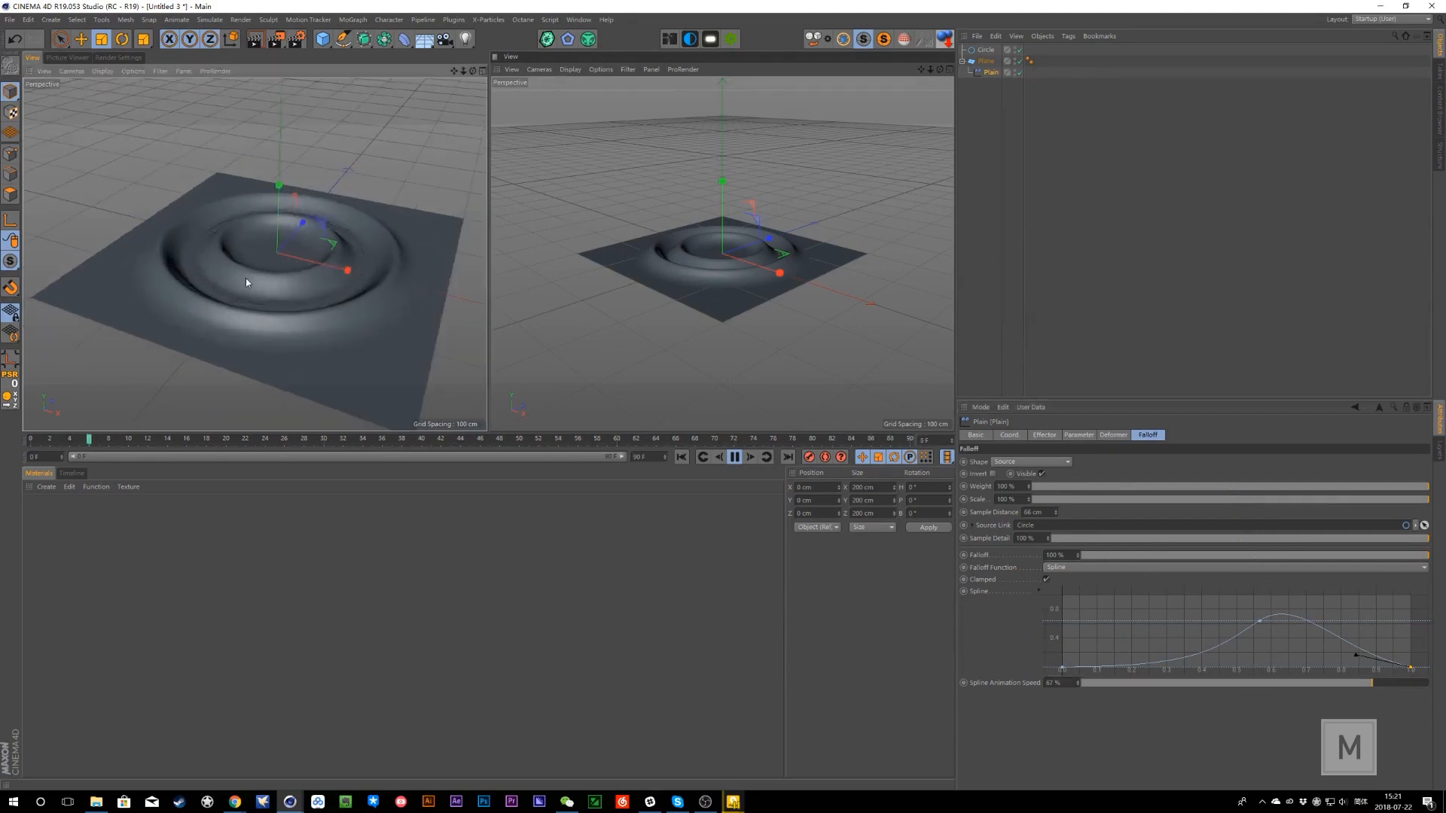
left_click_drag(246, 279, 250, 273, "alt")
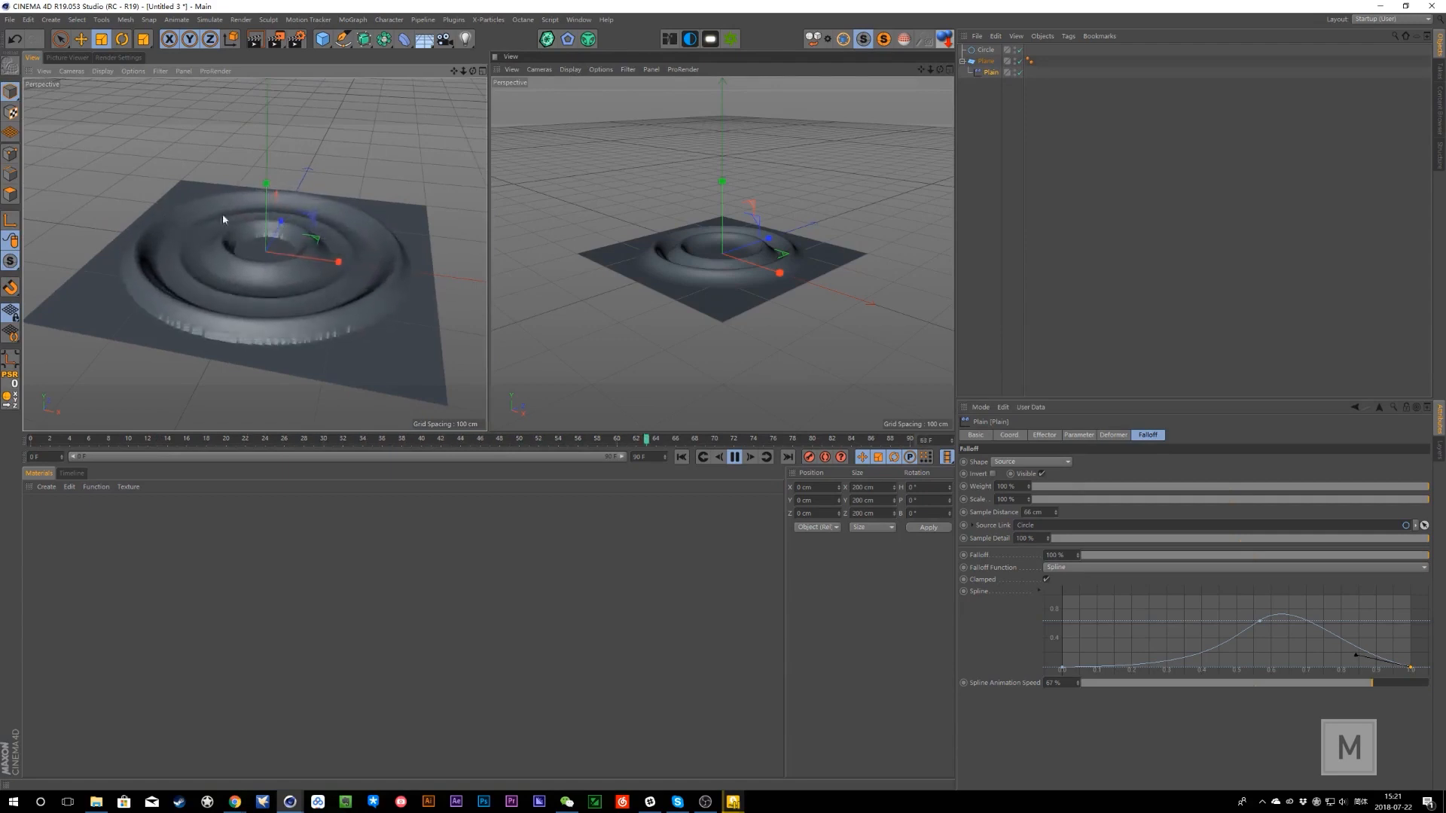
left_click(1041, 463)
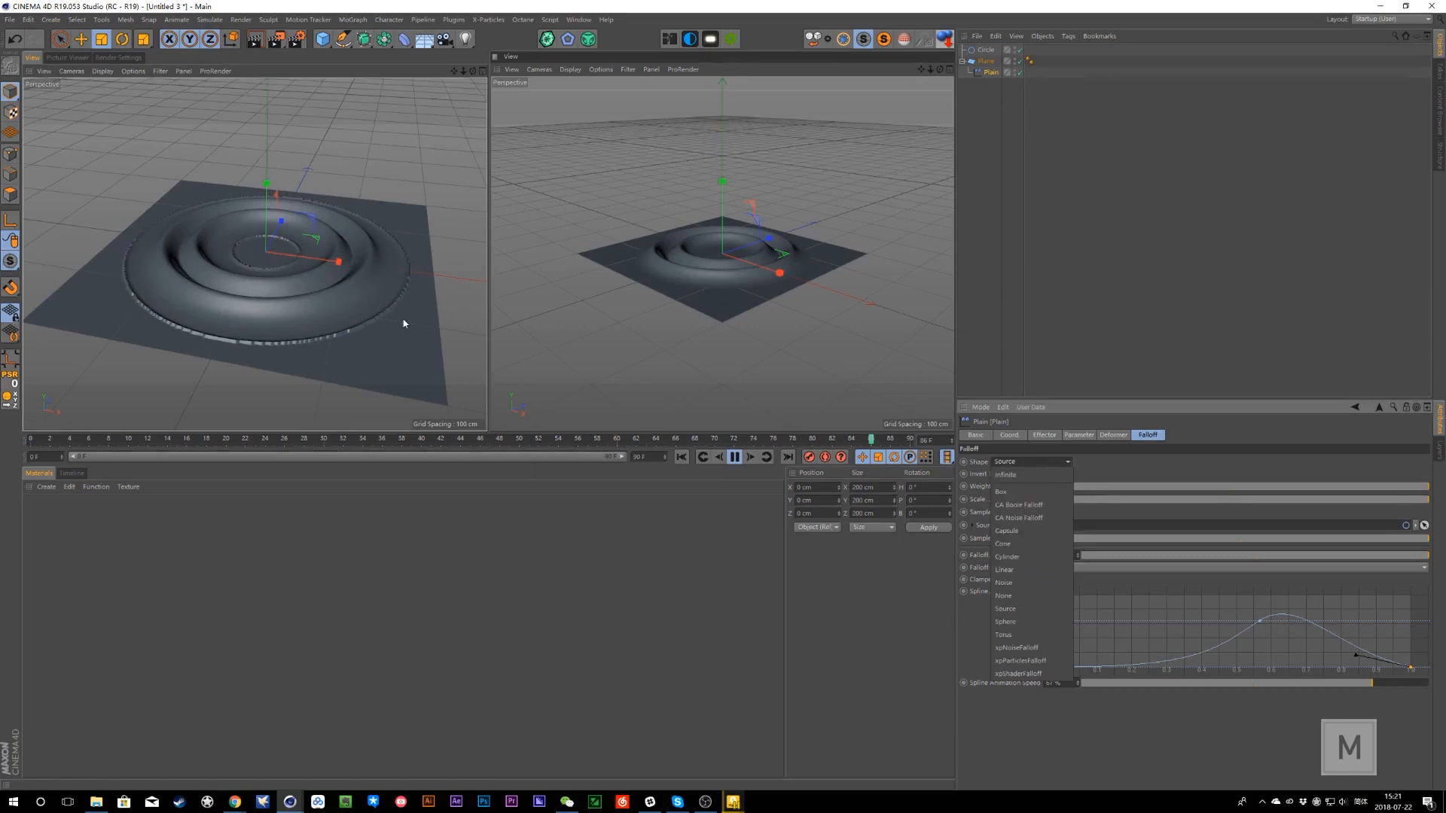
left_click(1145, 473)
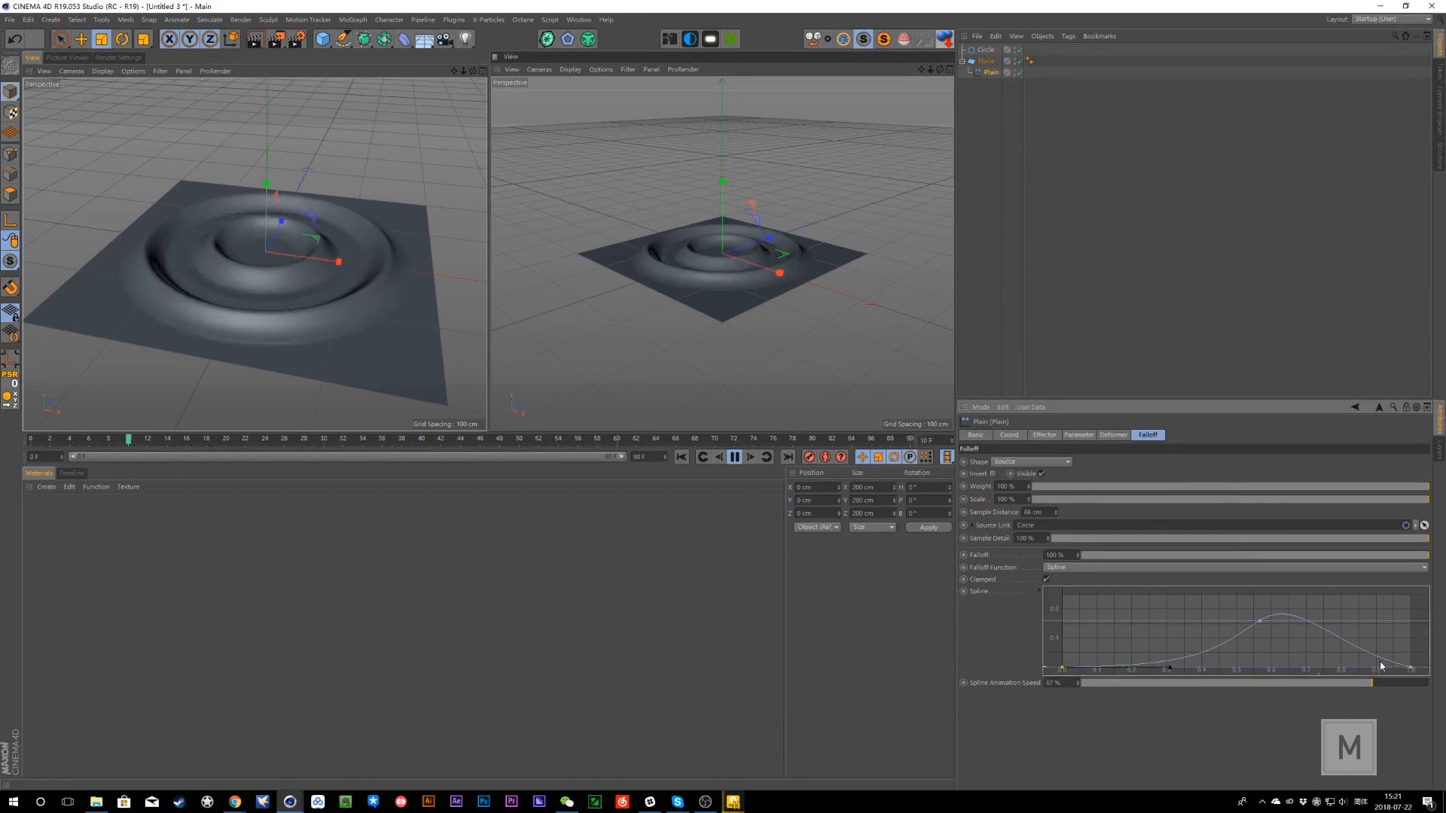
- Raise the falloff curve's end point to about 0.35 and tilt the start point's tangent upward
left_click_drag(1410, 669, 1410, 642)
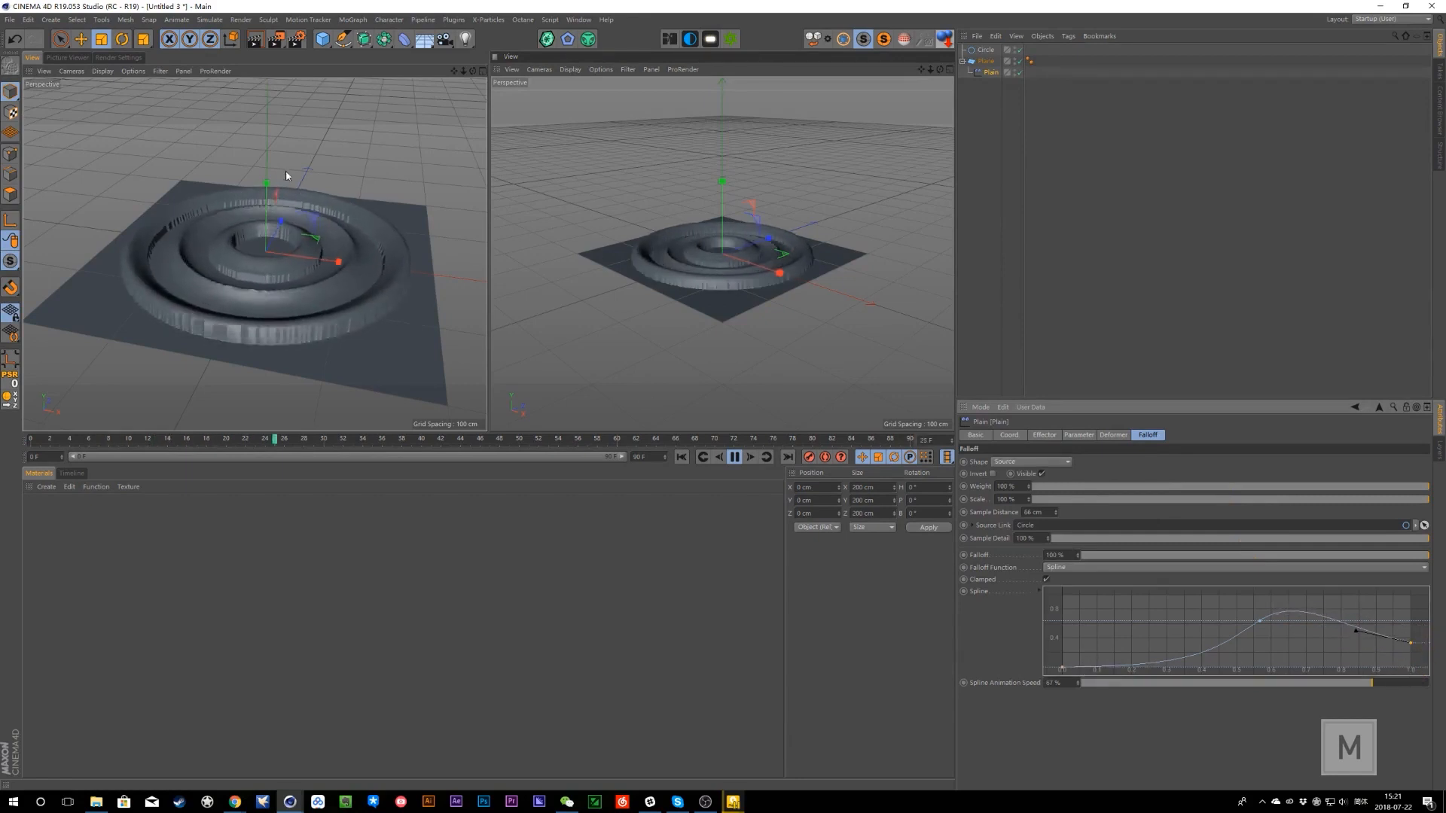
left_click(1062, 669)
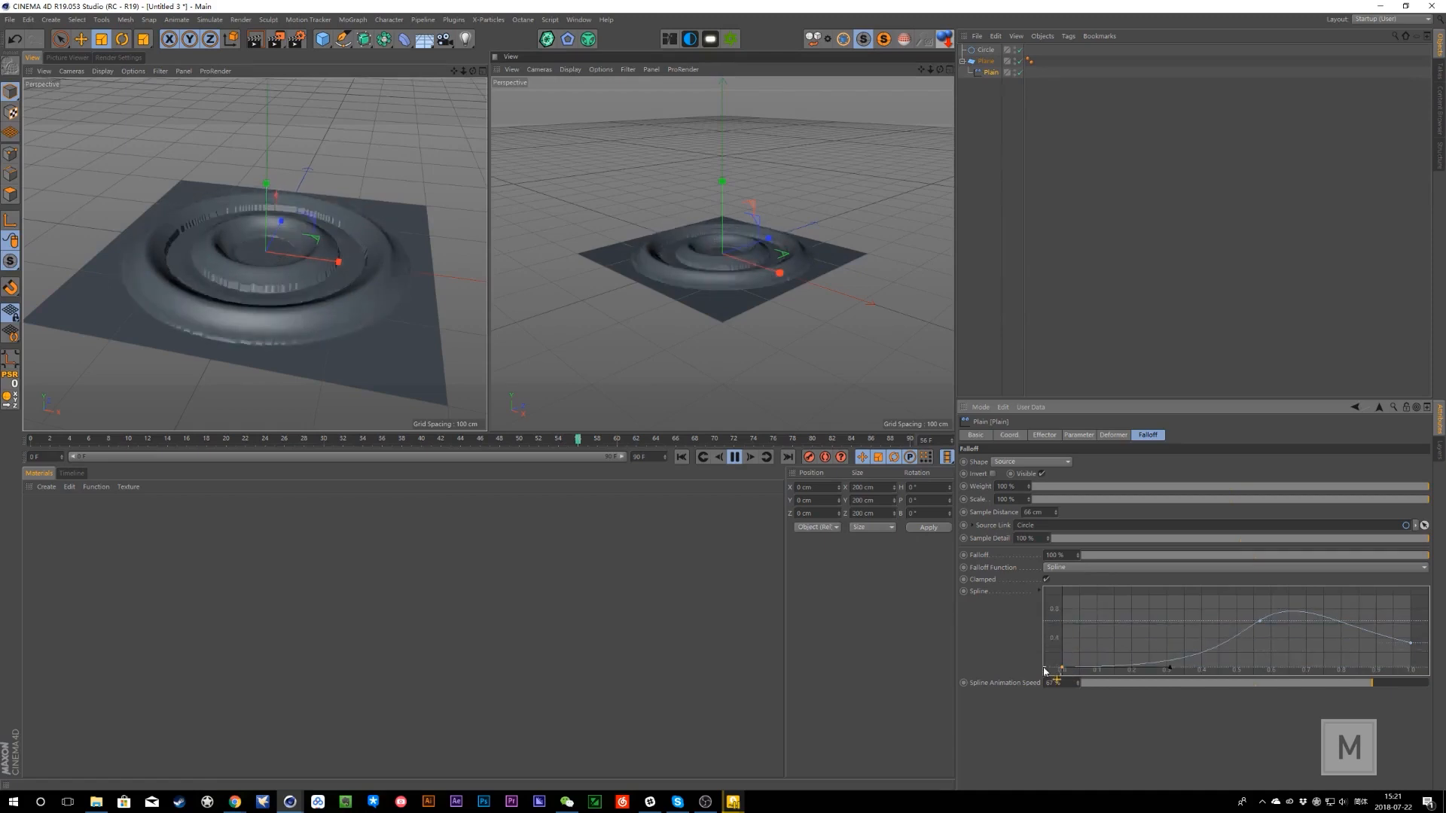
left_click_drag(1172, 668, 1160, 641, "ctrl")
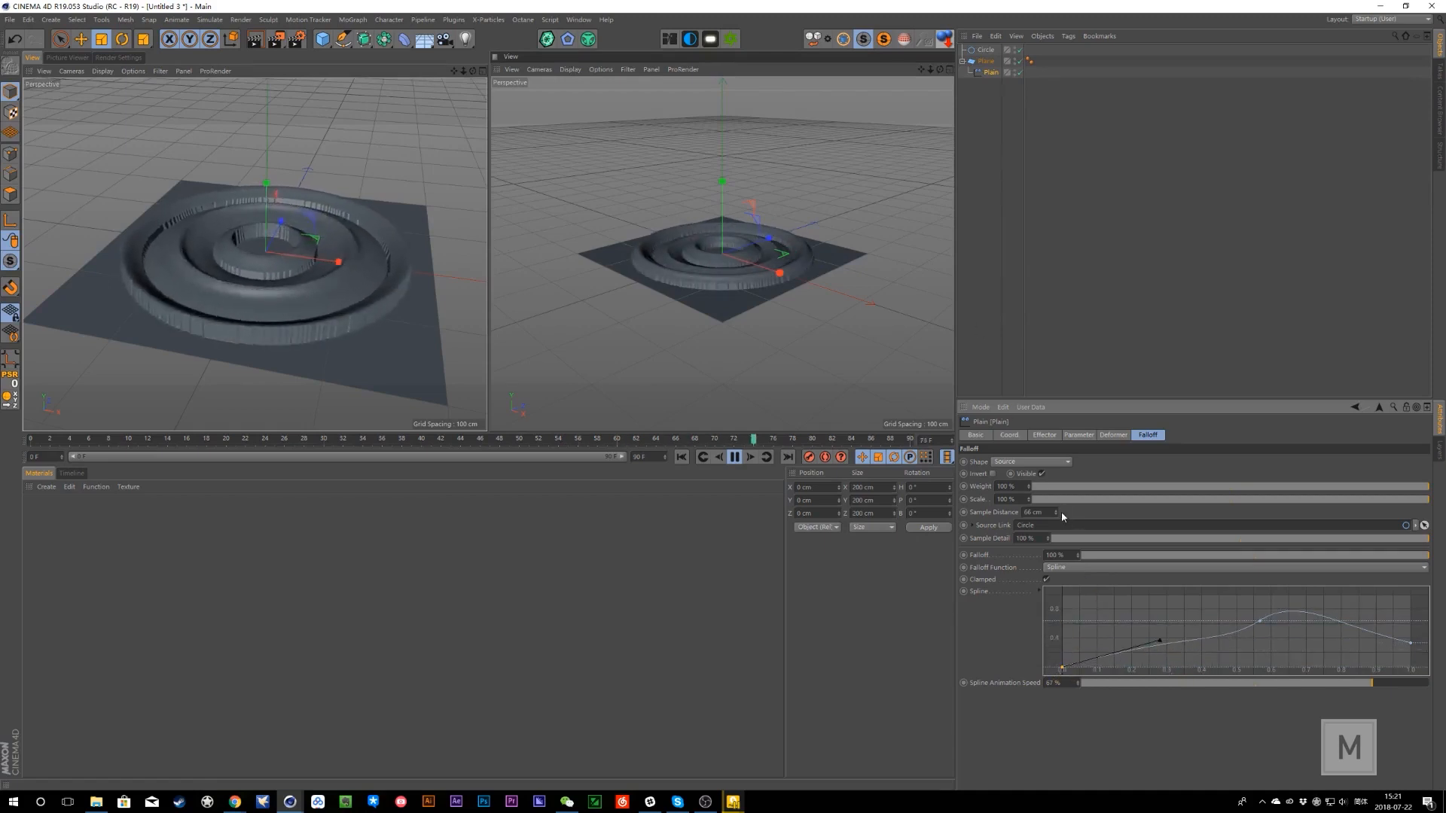
- Select the Circle spline and stop the animation playback
left_click(985, 49)
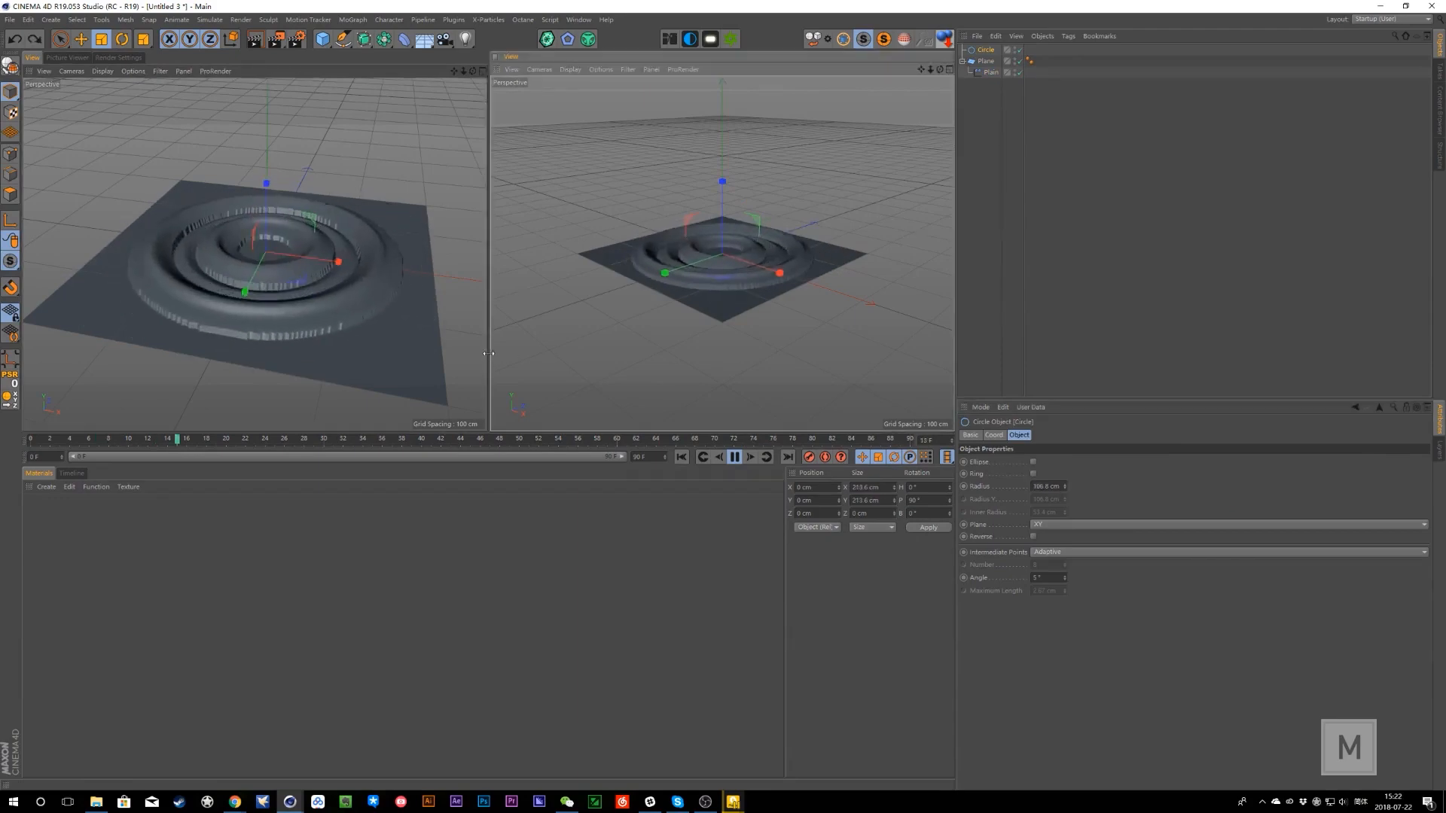
left_click(735, 457)
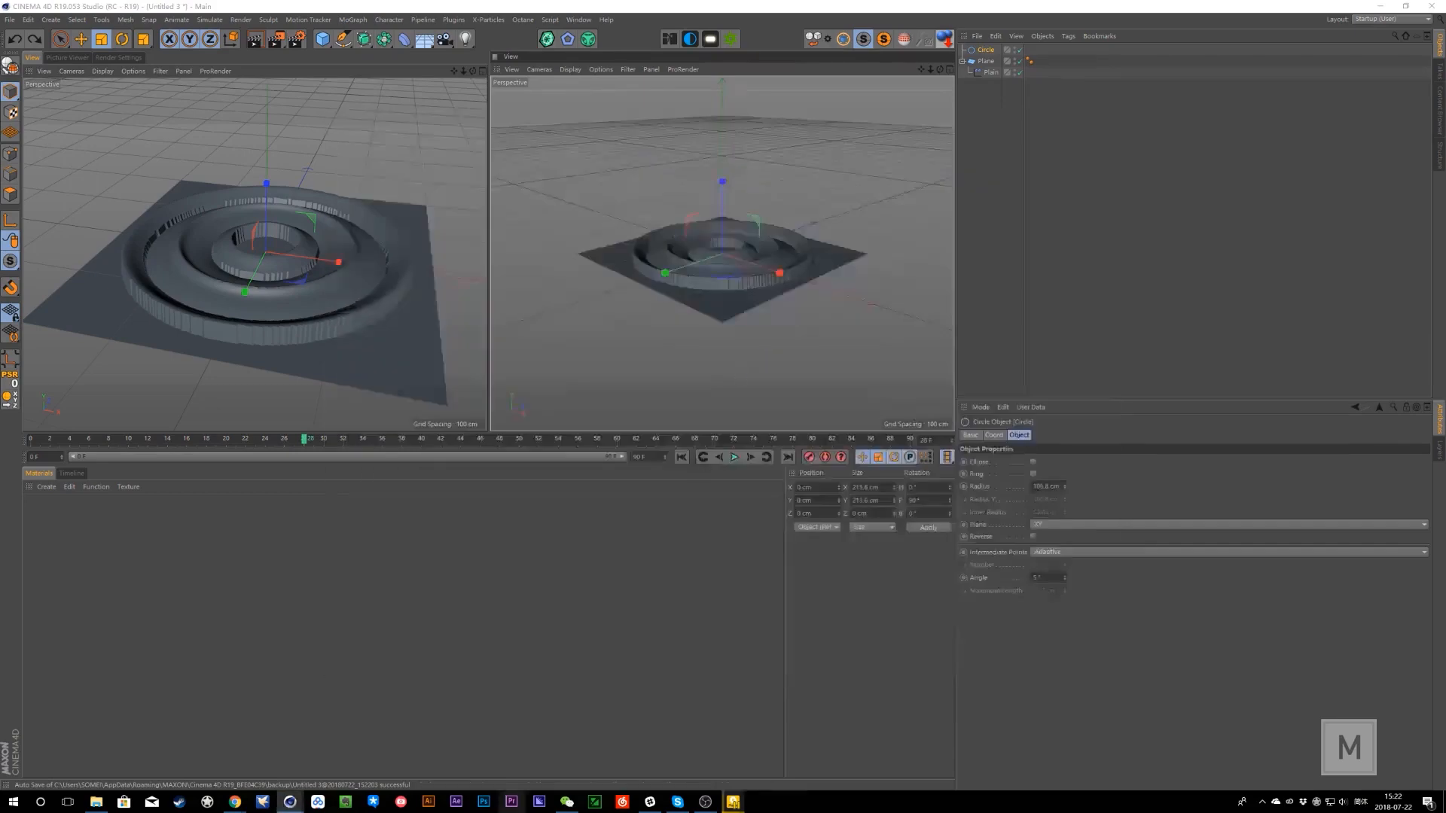
- Switch to the 03 foot_neeew_final.c4d document and scrub the timeline from frame 12 to frame 19 to review the ground deformation
left_click(578, 20)
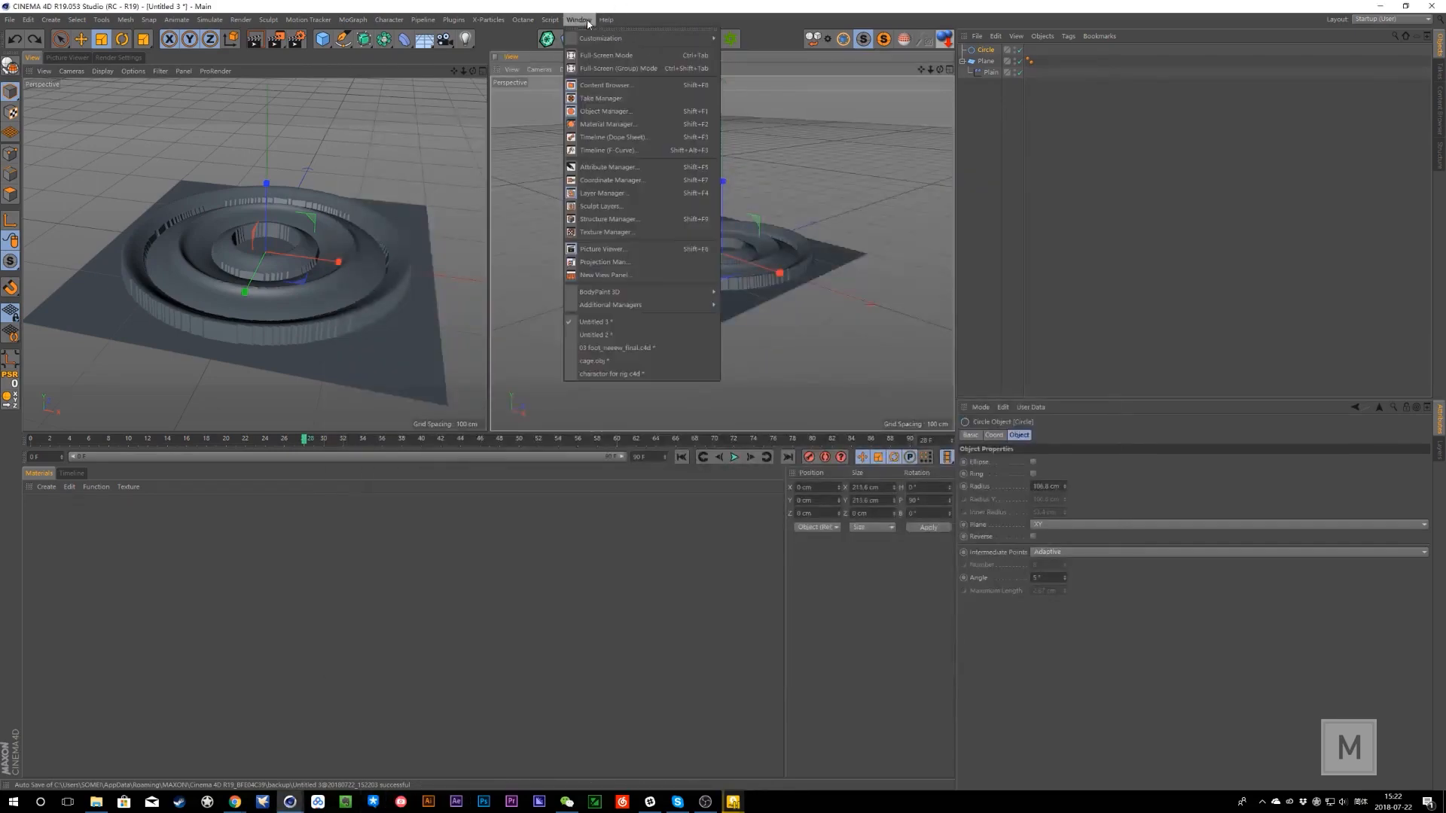
left_click(608, 348)
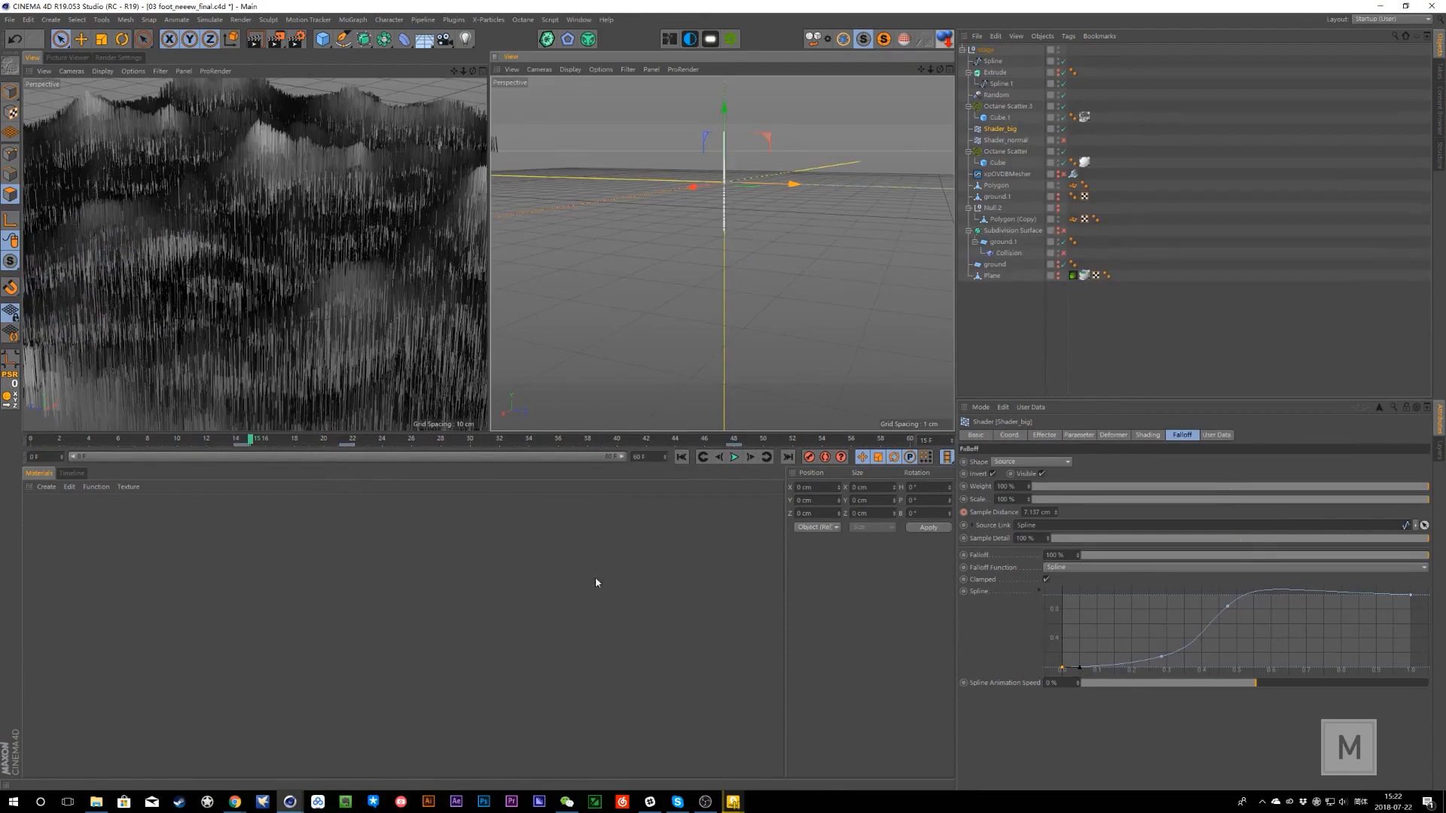
left_click(206, 439)
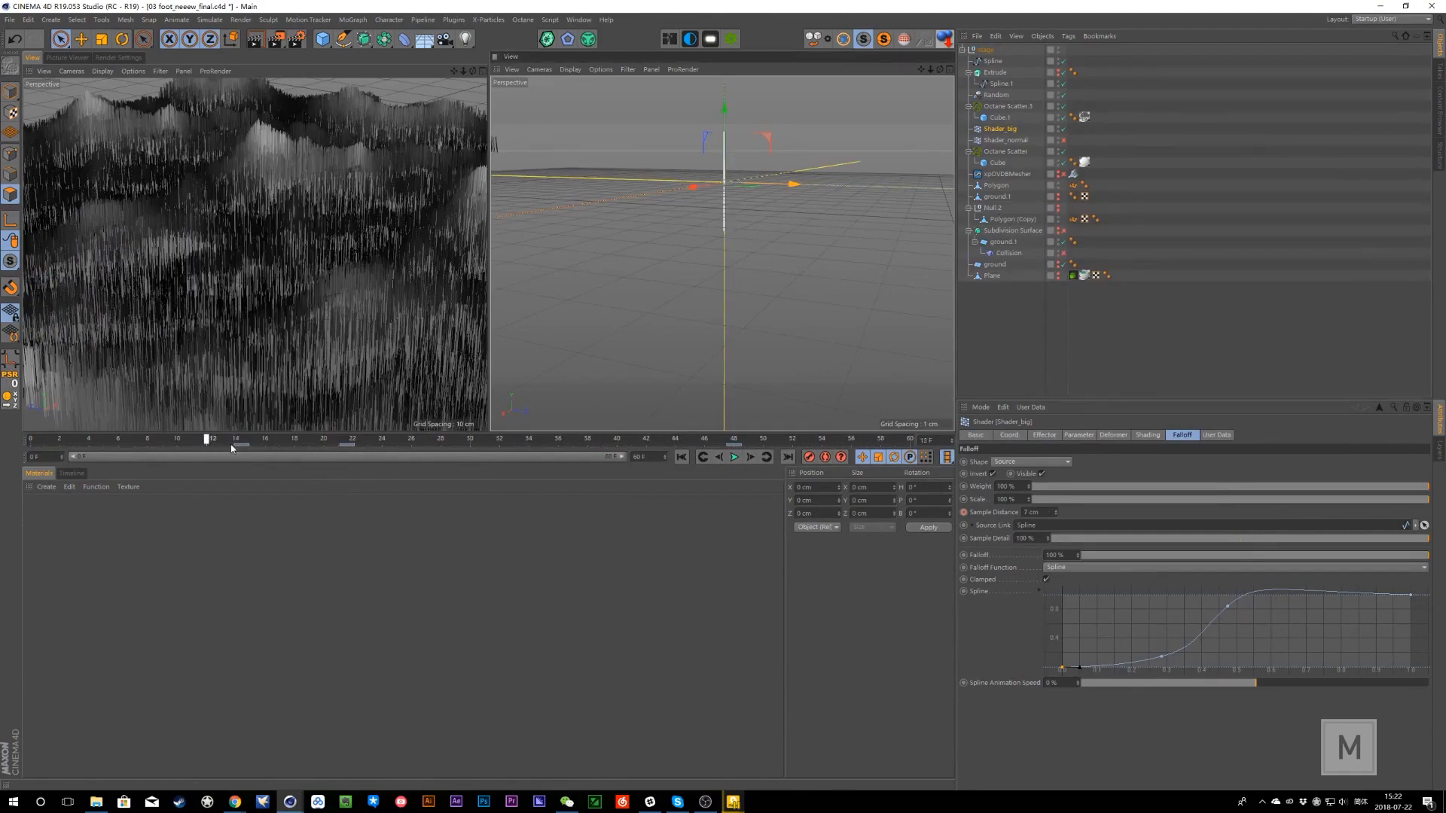
left_click_drag(284, 439, 308, 438)
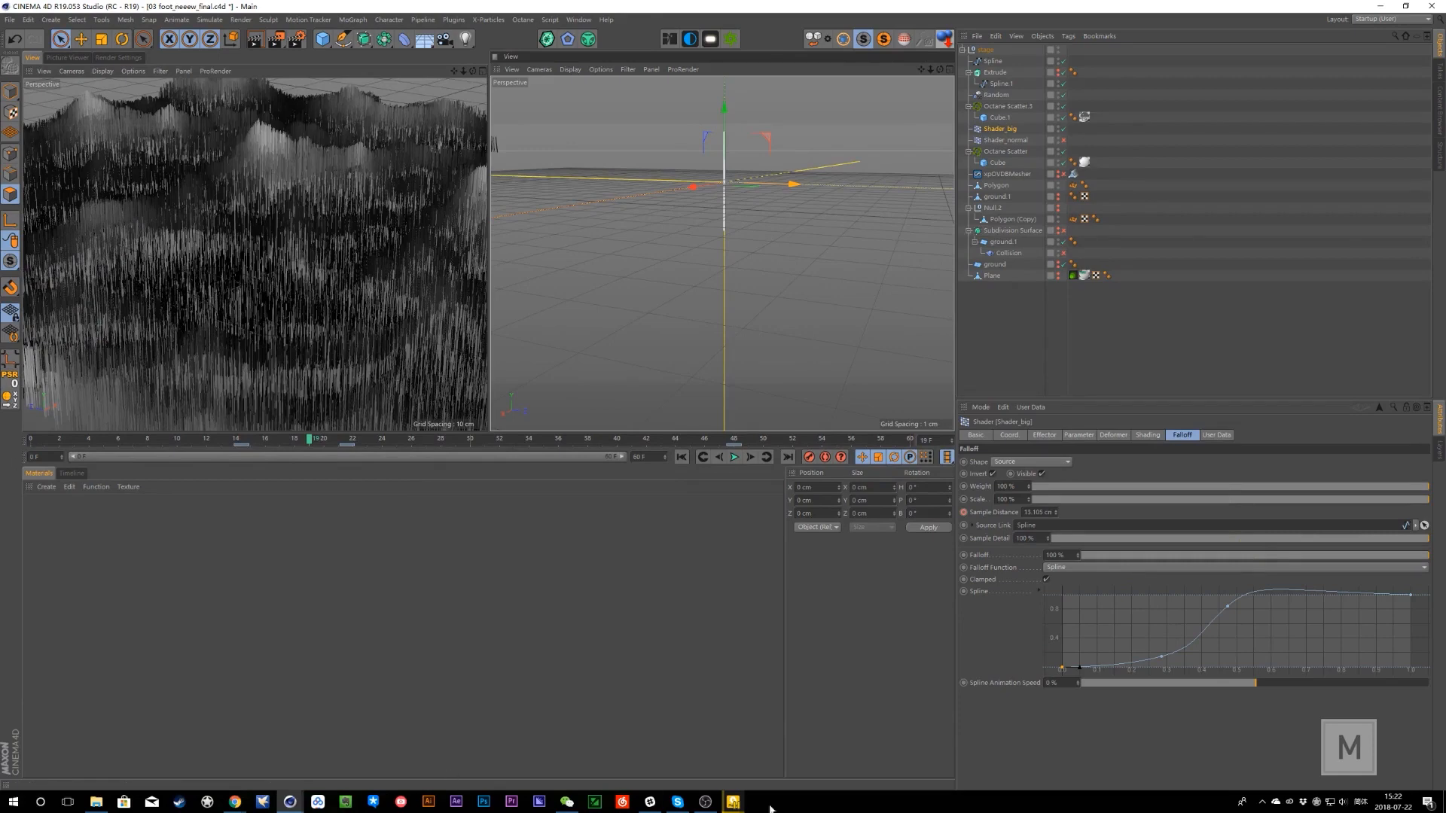
- Switch to PotPlayer and play Find X_final_final.mp4 from about 7 seconds to review the footstep shot
mouse_move(746, 800)
left_click(744, 745)
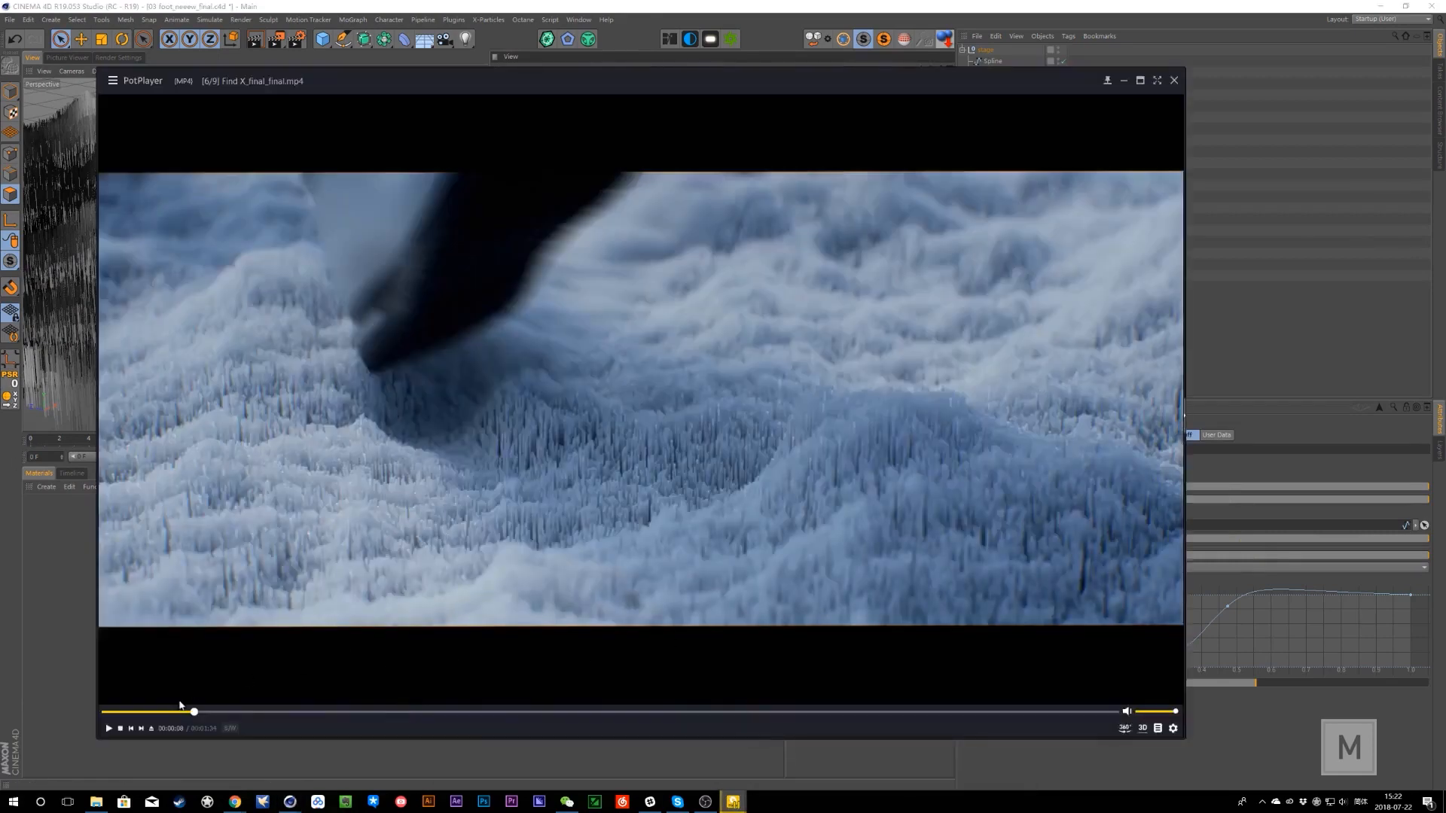
left_click(185, 712)
left_click(109, 728)
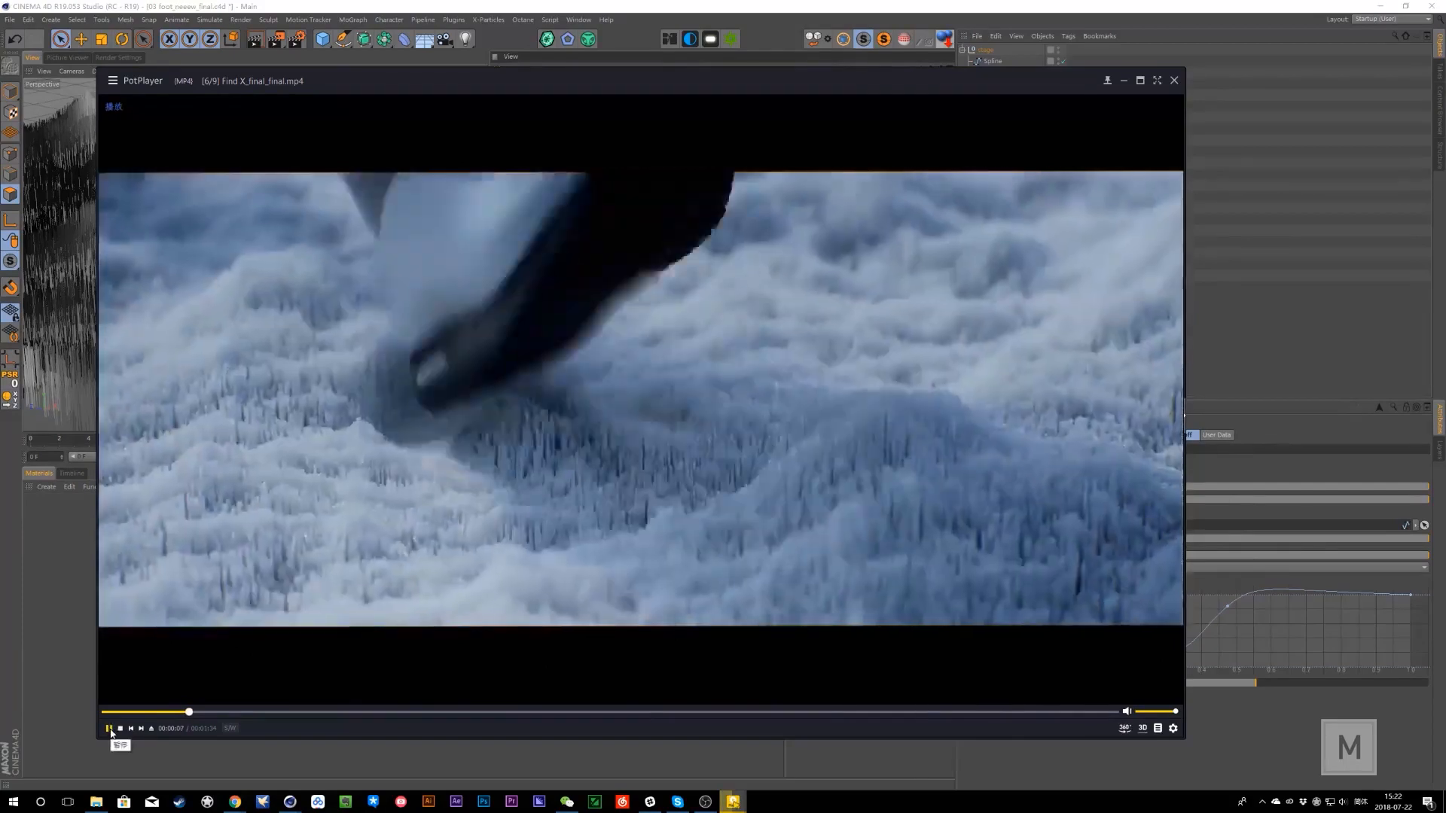
- Replay the footstep landing around 8 seconds in Find X_final_final.mp4, pause on the planted shoe, and snap the player to half the screen
left_click(109, 728)
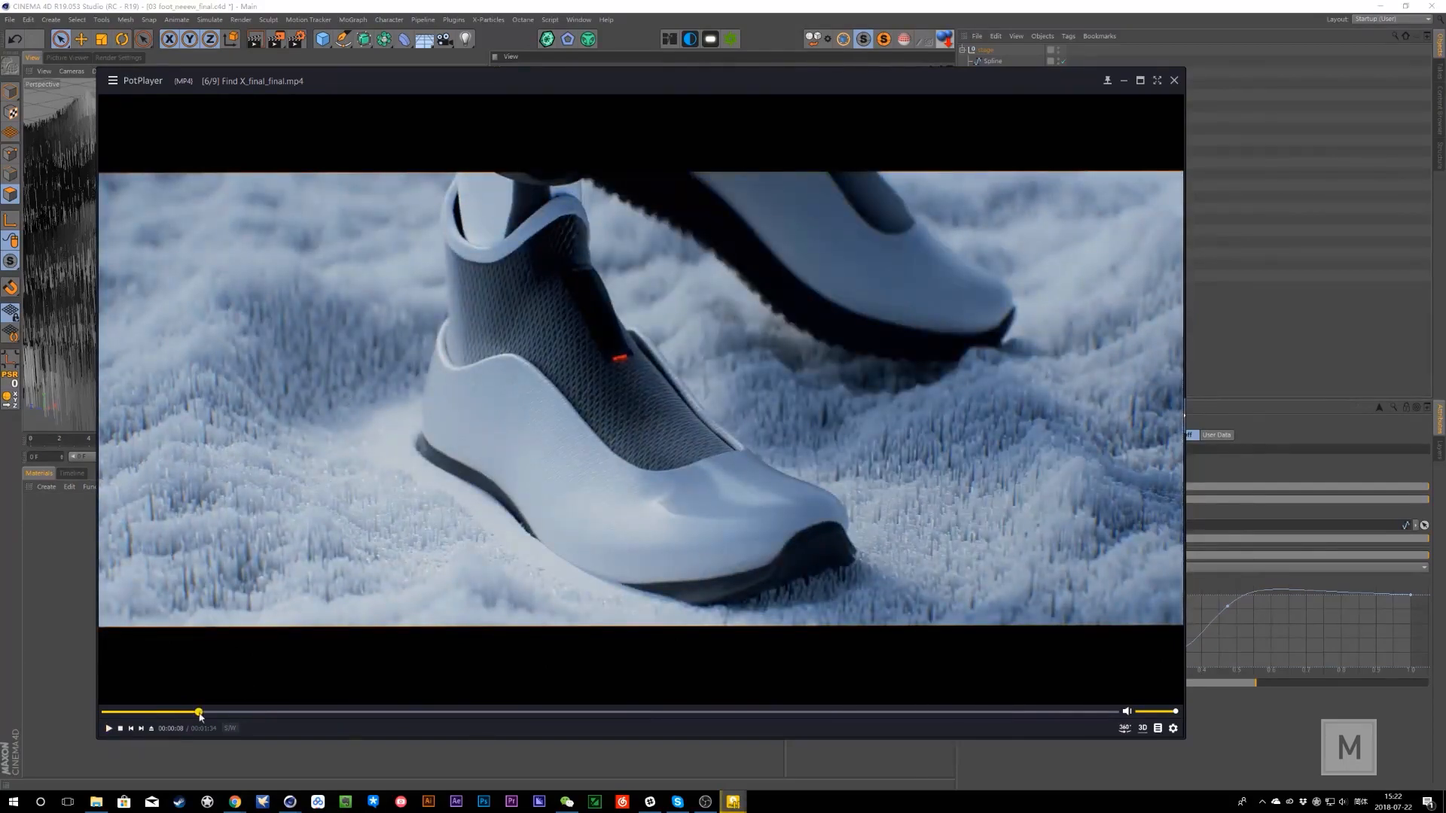
left_click_drag(200, 712, 194, 713)
left_click(108, 728)
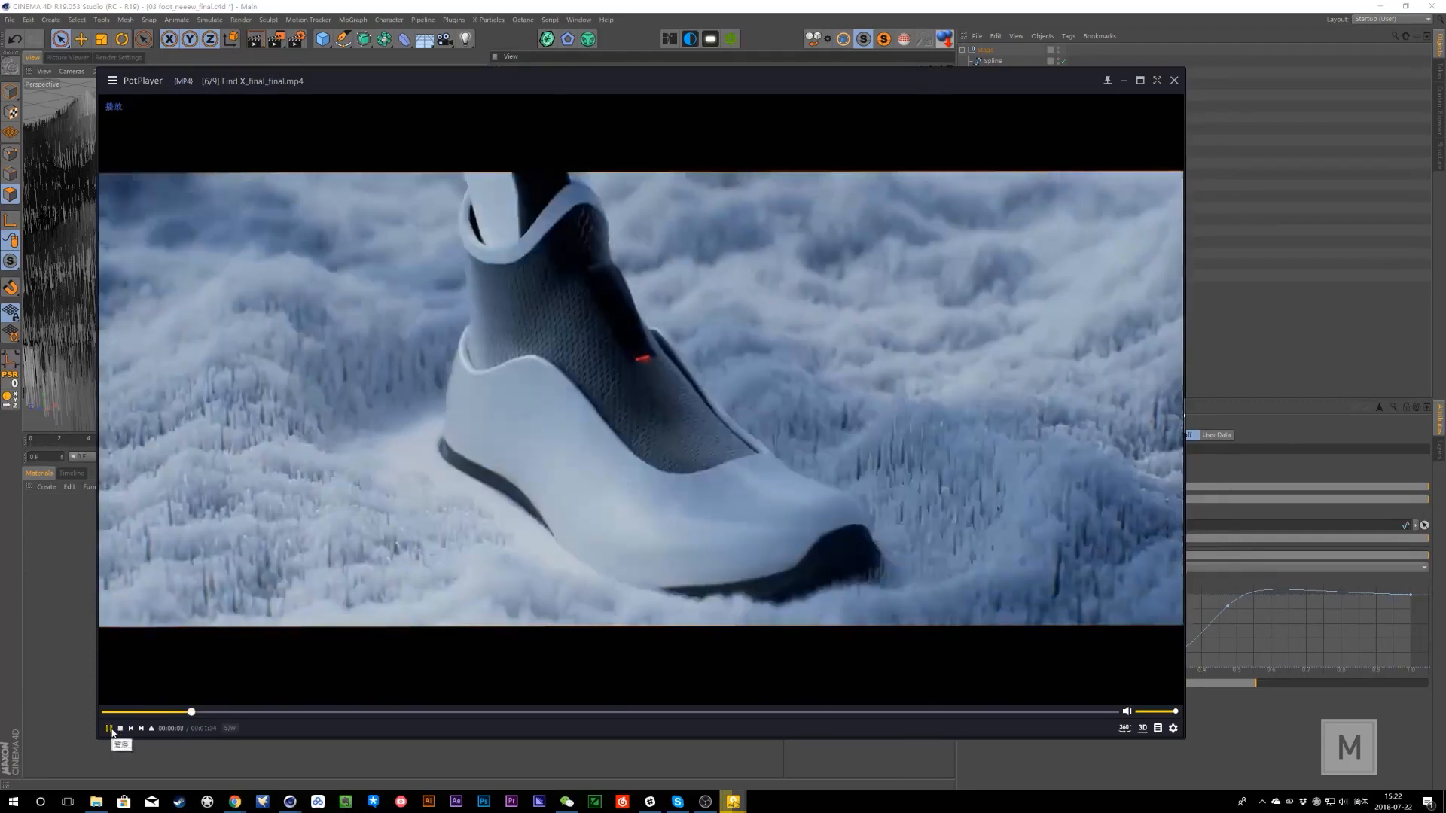
left_click(691, 518)
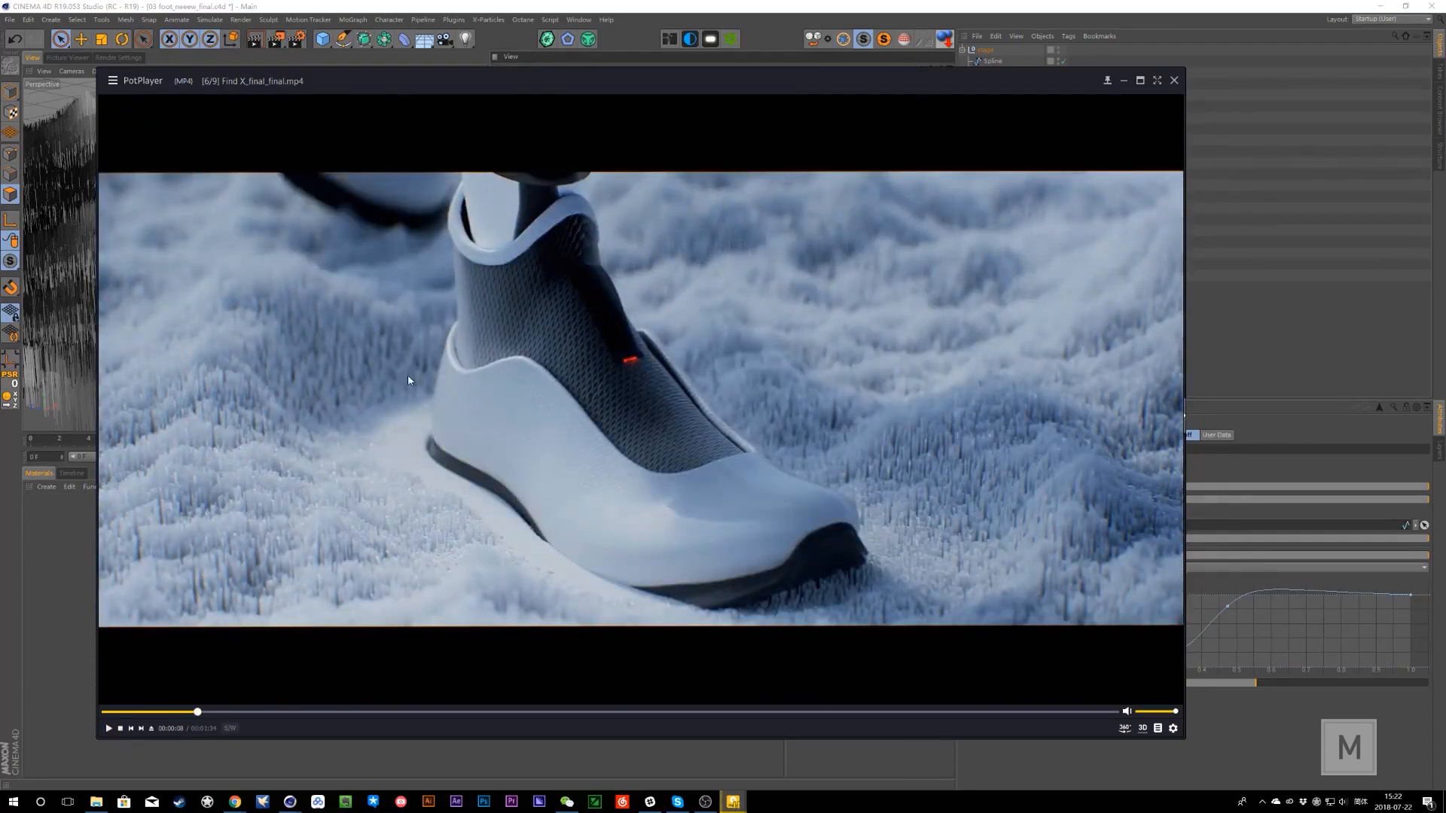
left_click_drag(923, 85, 1, 226)
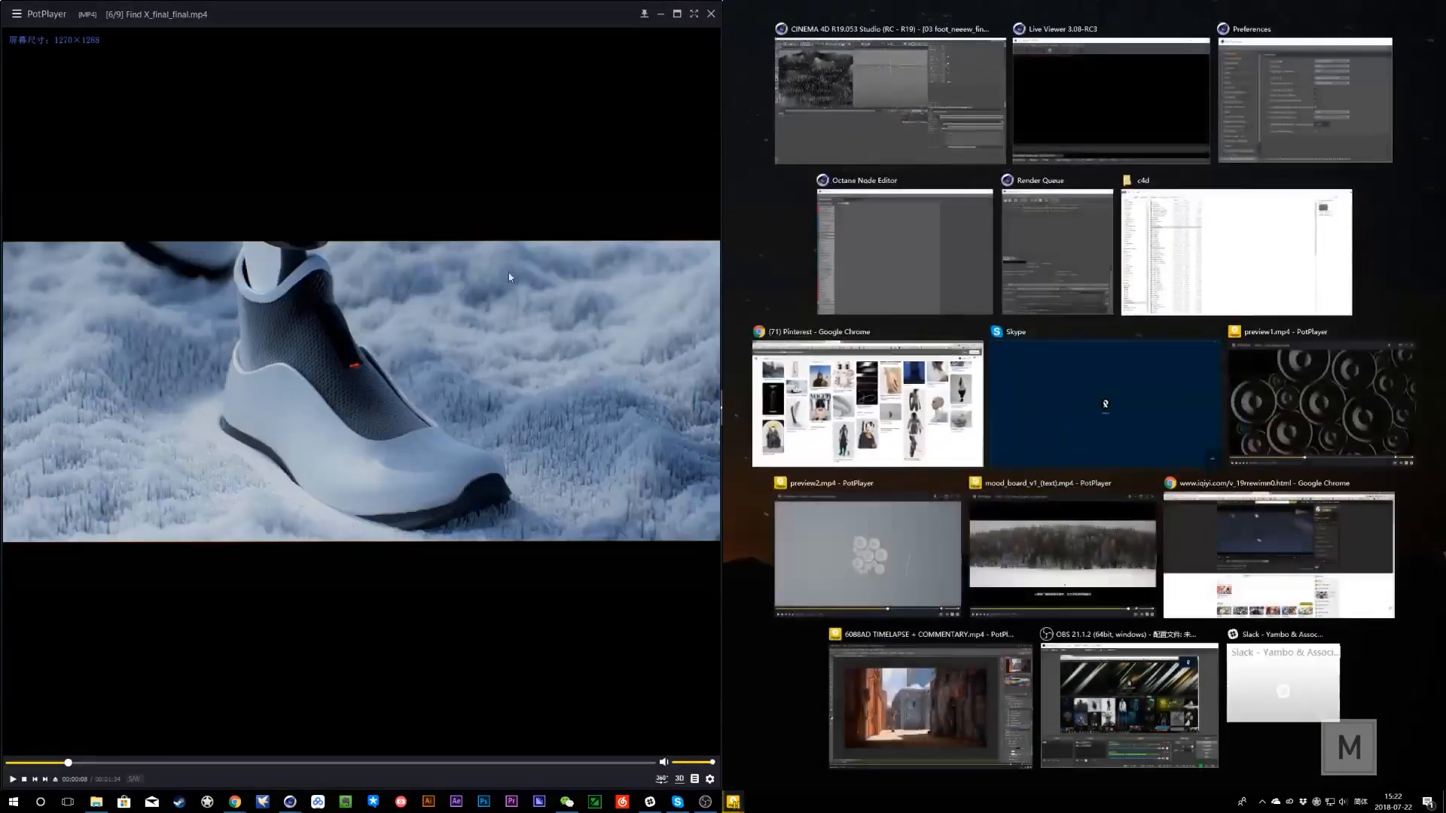
left_click(512, 379)
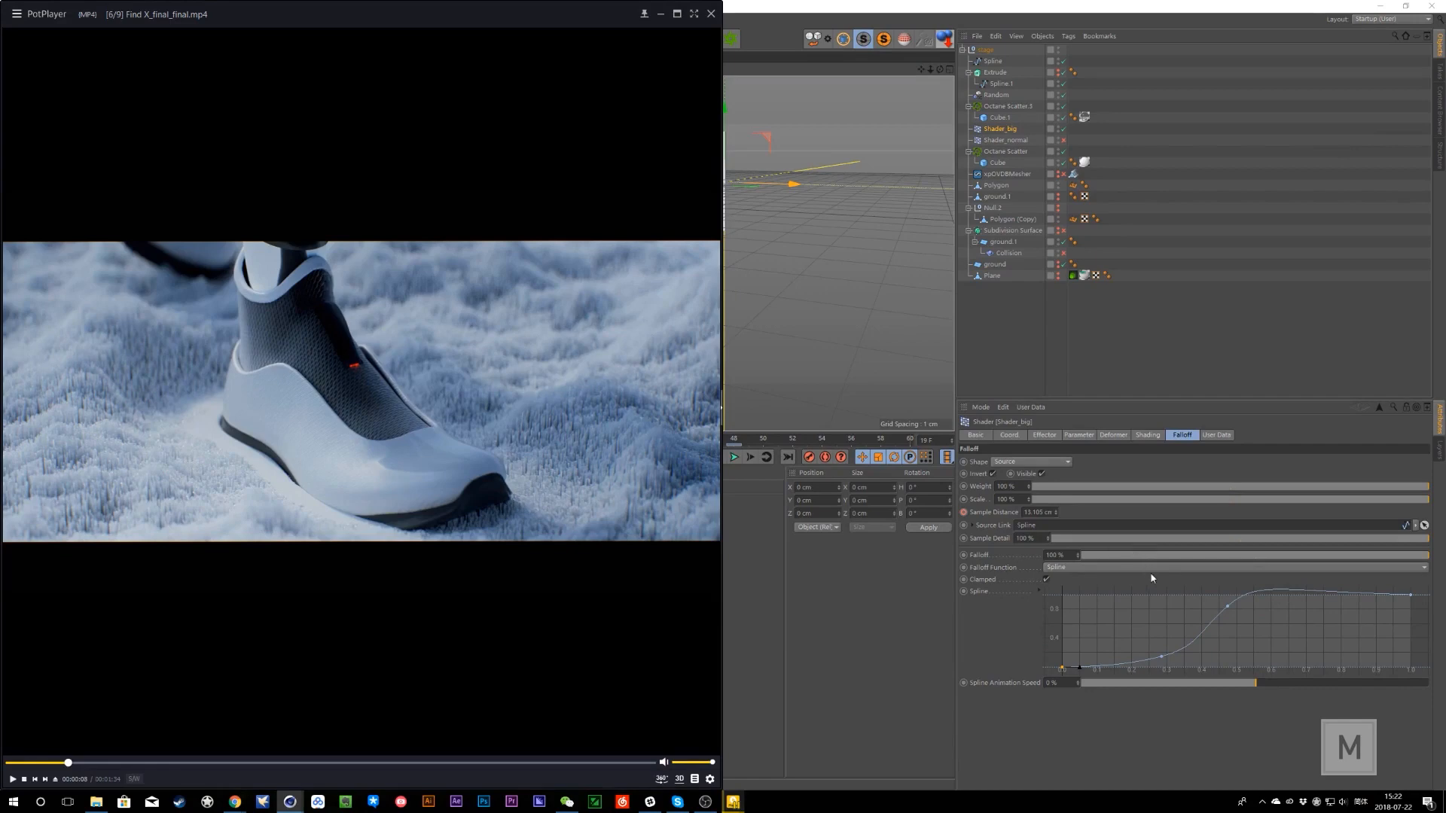
- Switch to Cinema 4D and examine the Shader_big effector's falloff settings, including Sample Distance, and its custom noise shading
left_click(1002, 513)
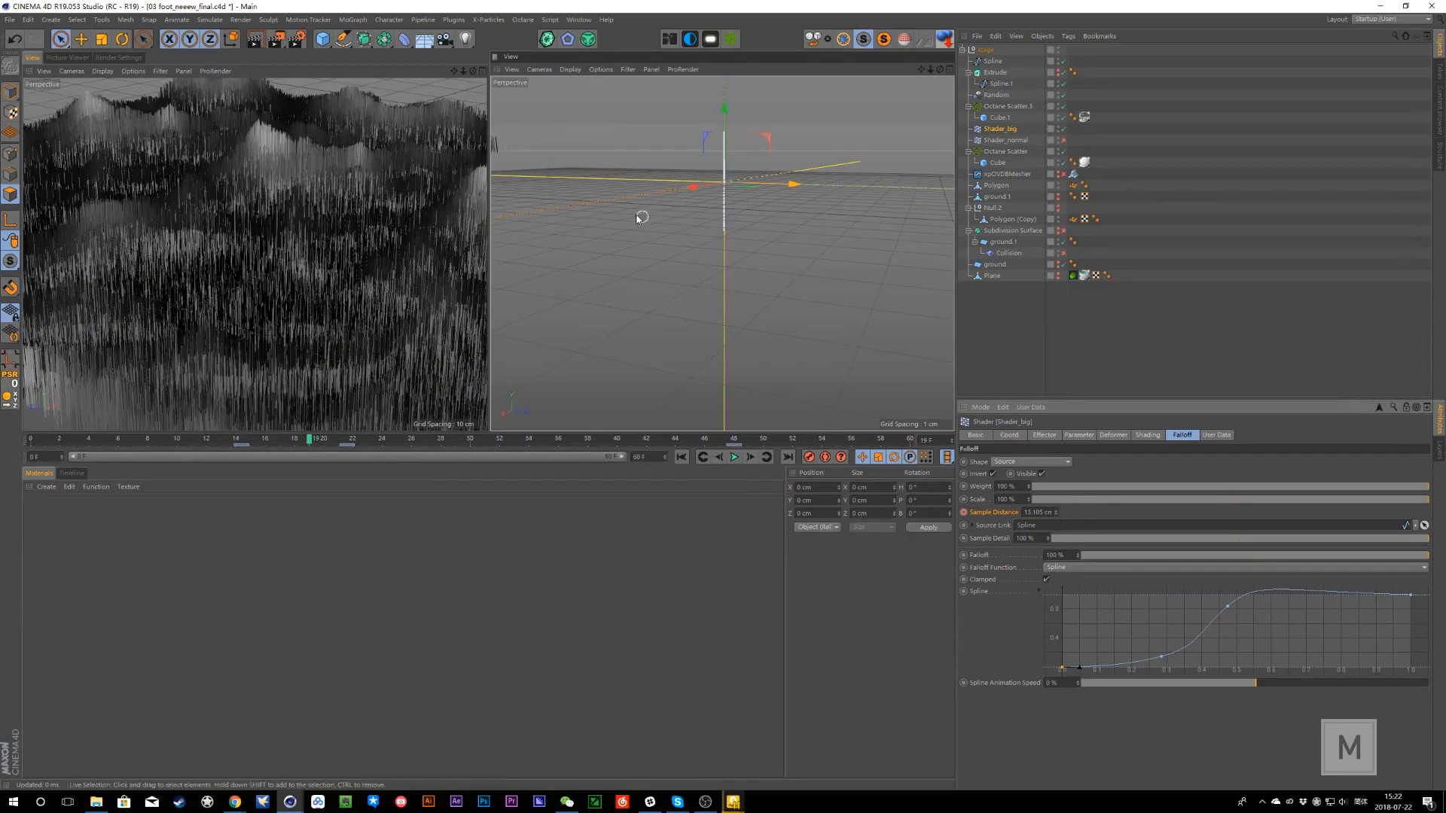
left_click(1159, 438)
left_click(1183, 437)
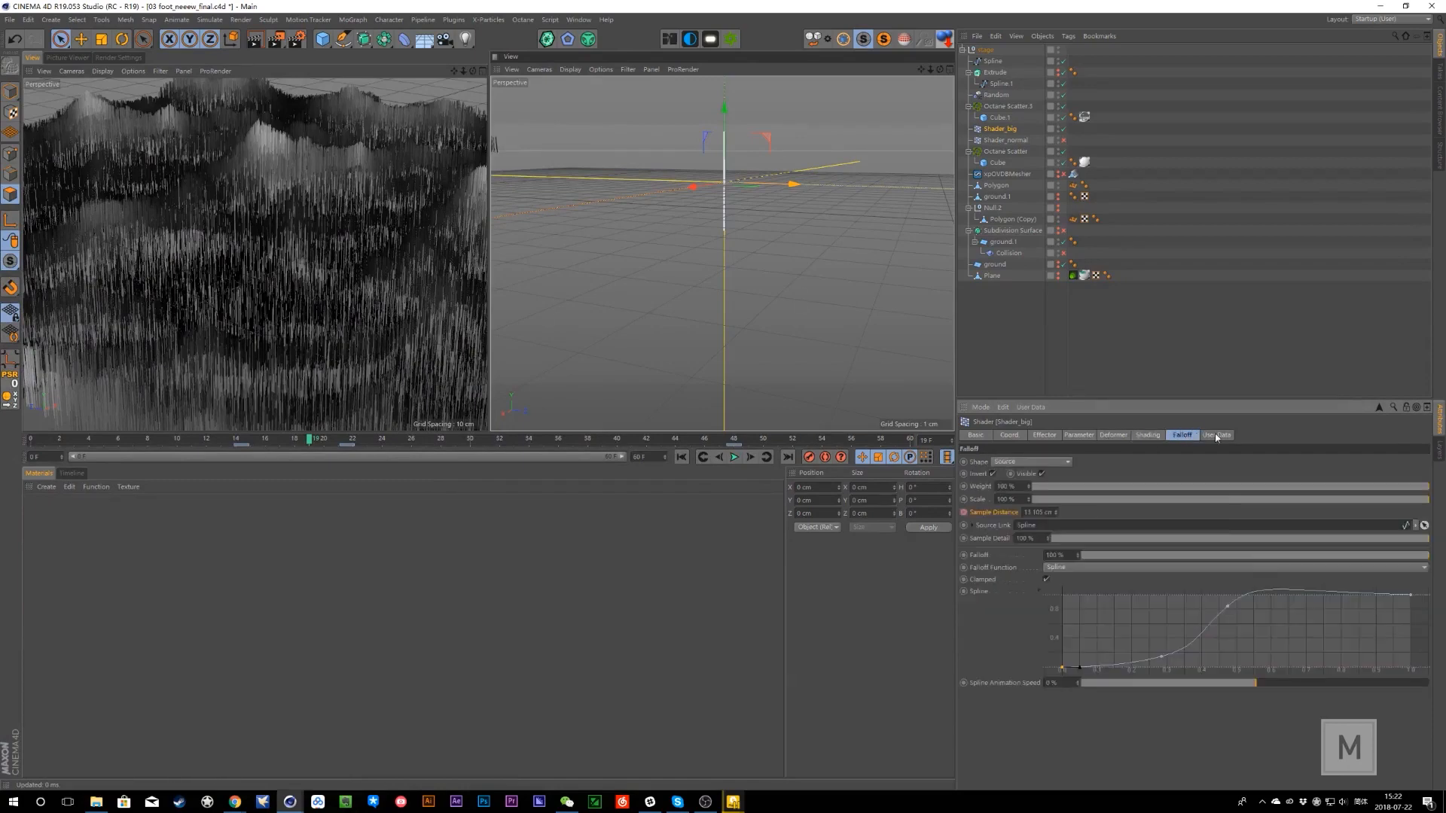
left_click(1141, 435)
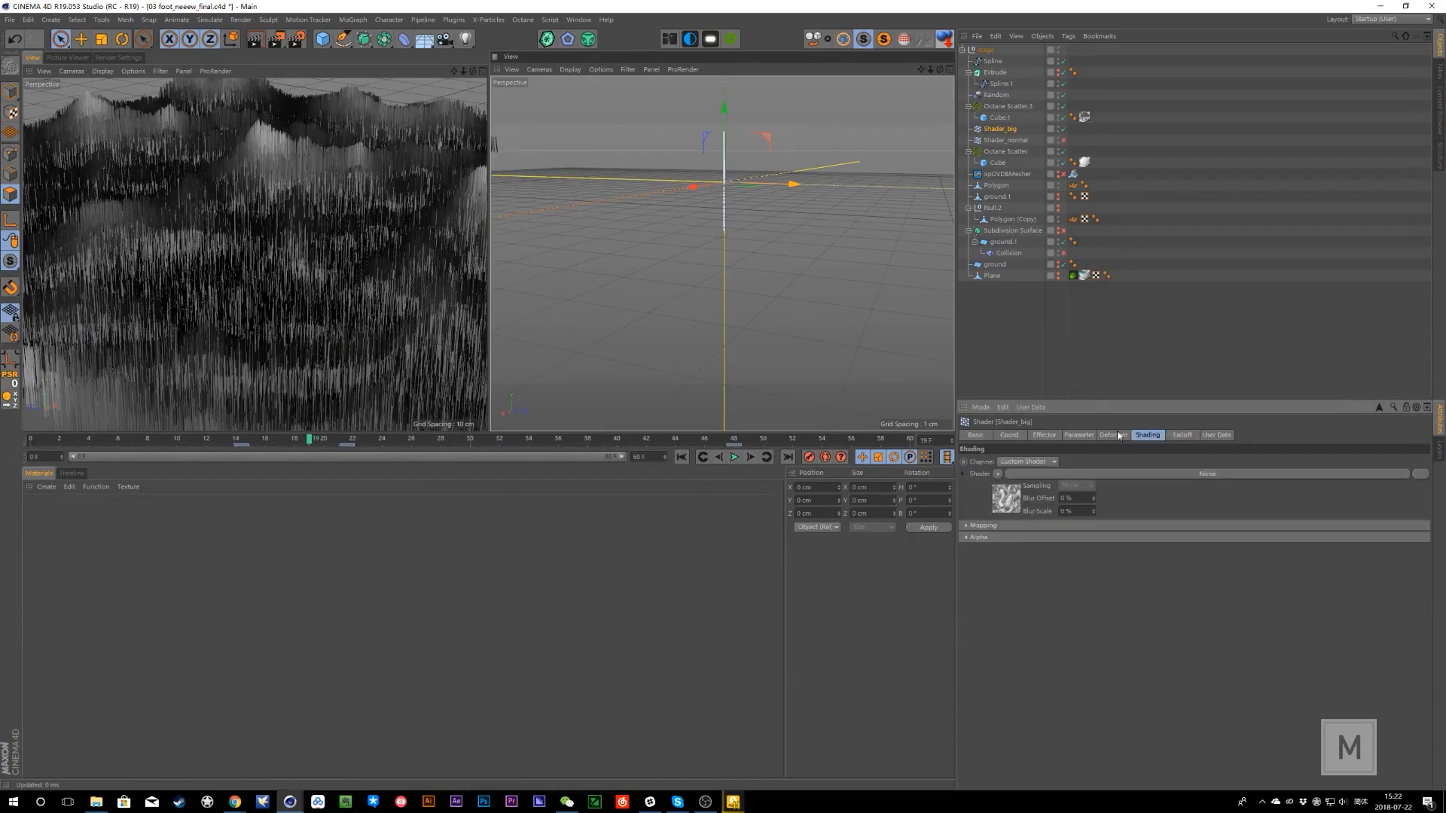
left_click(1182, 436)
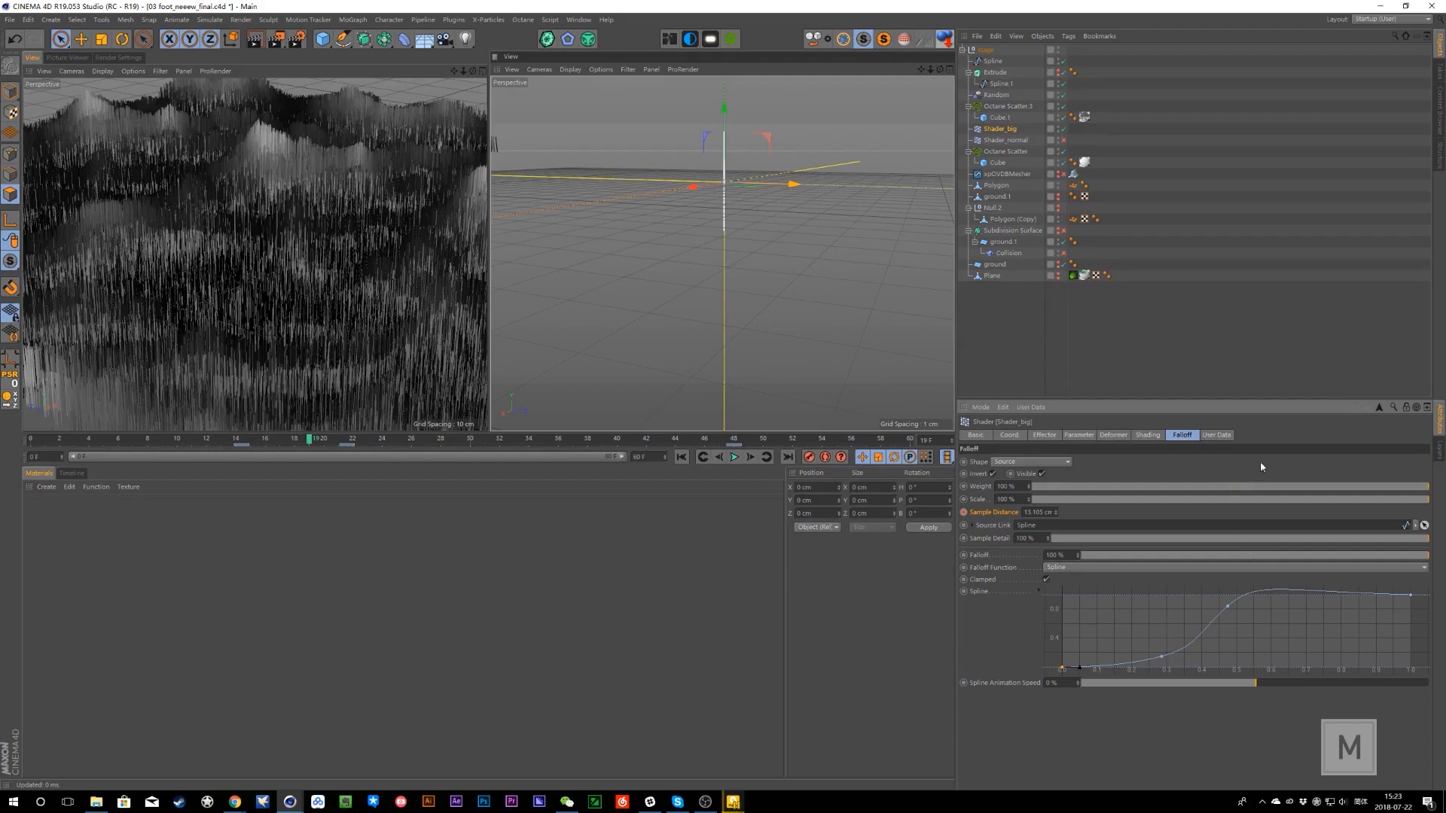
- Switch to the Untitled 3 document and select the Circle spline
left_click(578, 20)
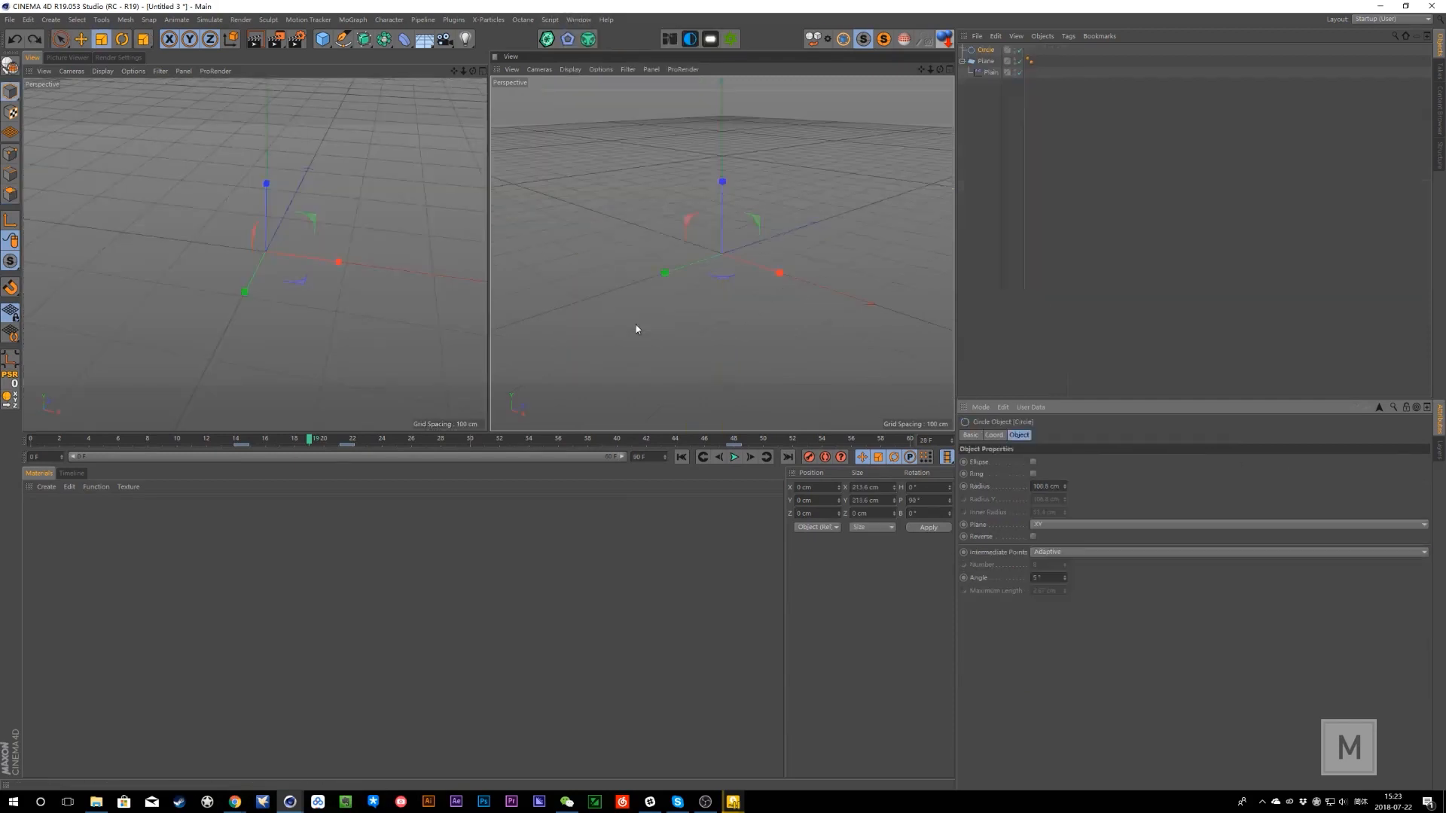
left_click(635, 323)
left_click(984, 49)
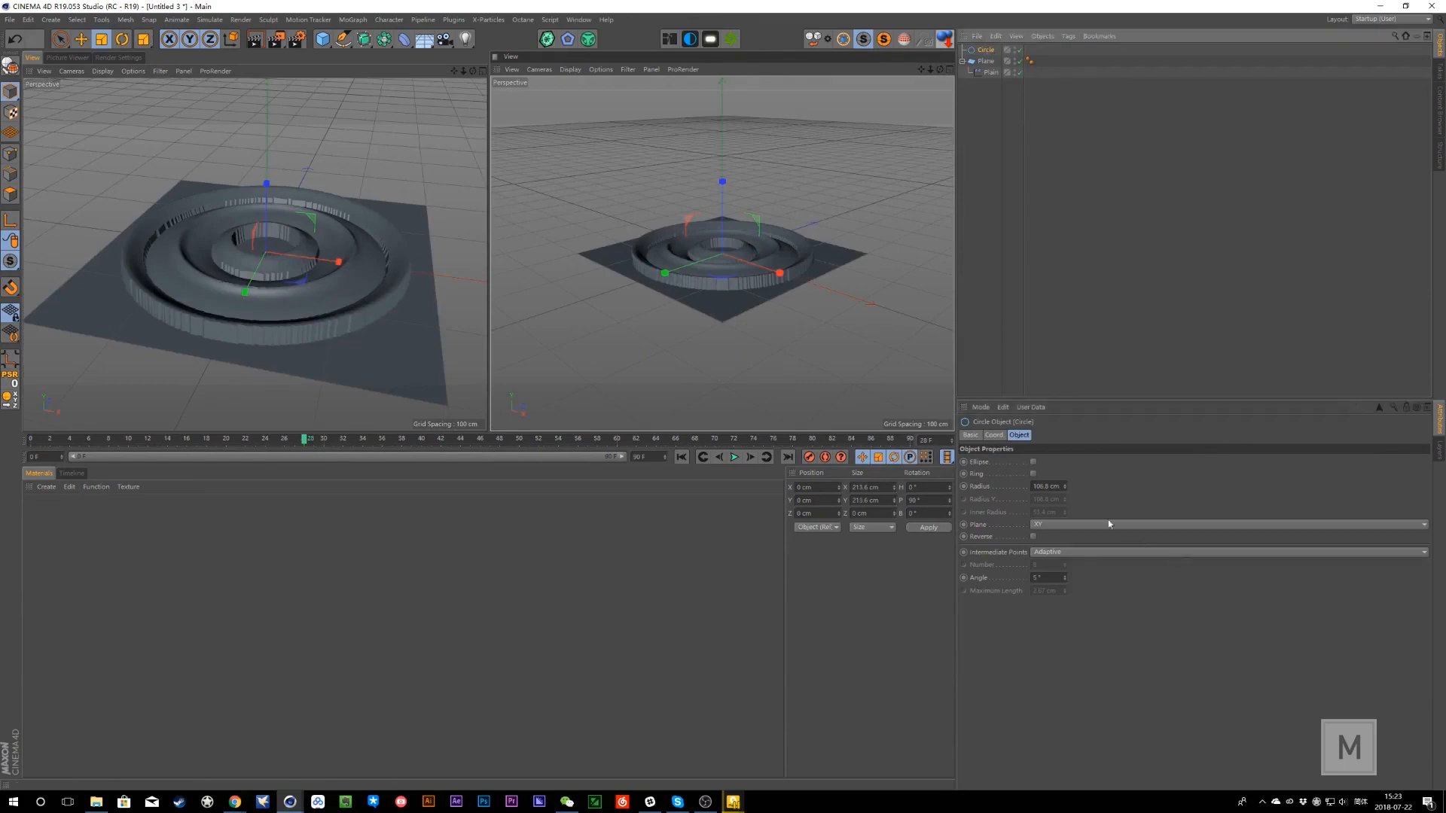
- Lower the last point of the Plain effector's falloff spline to zero and play the animation with the spline animation speed at 76%
left_click(996, 435)
left_click(1016, 435)
left_click(989, 71)
left_click(1148, 435)
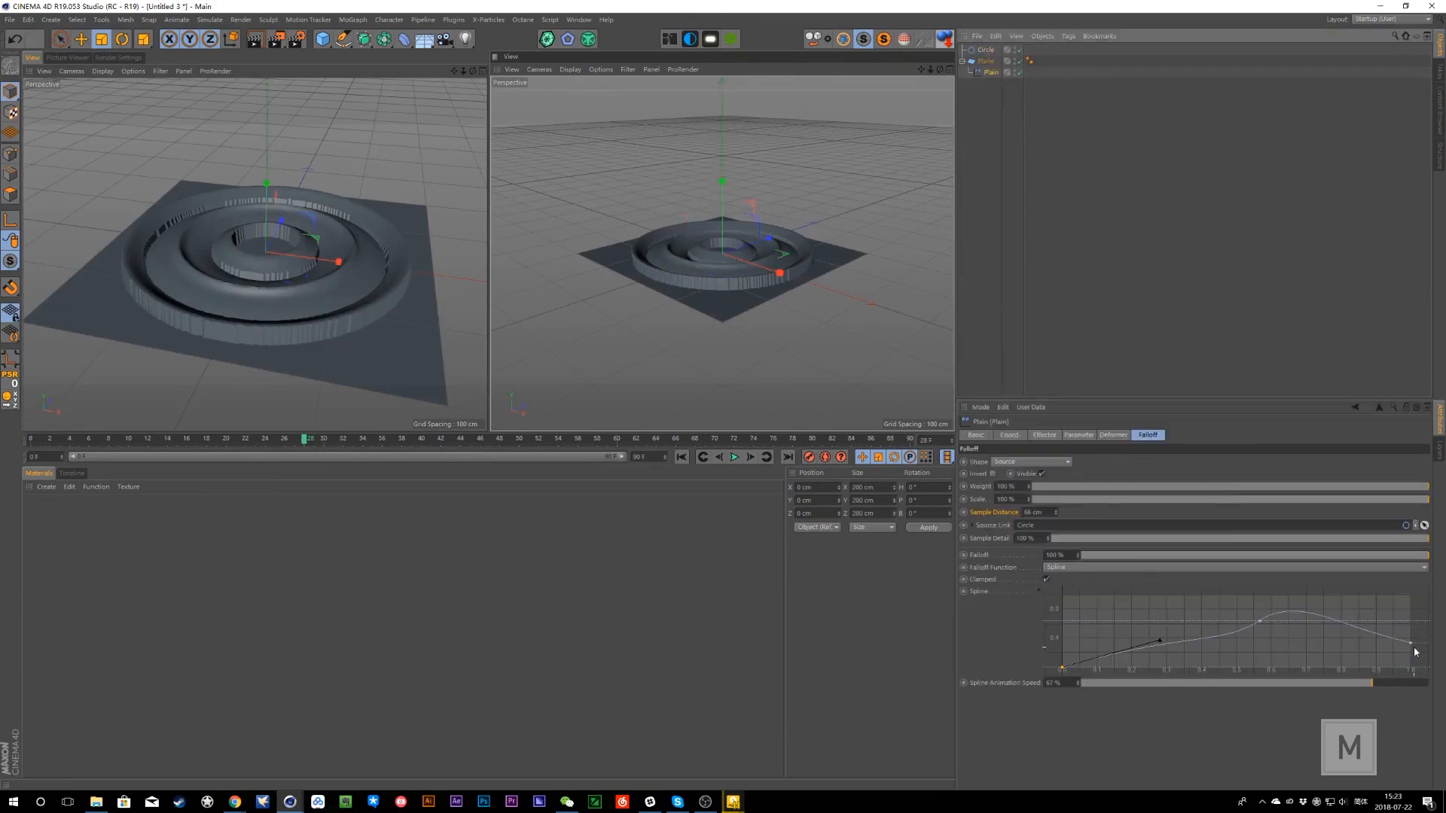
left_click_drag(1413, 646, 1418, 676)
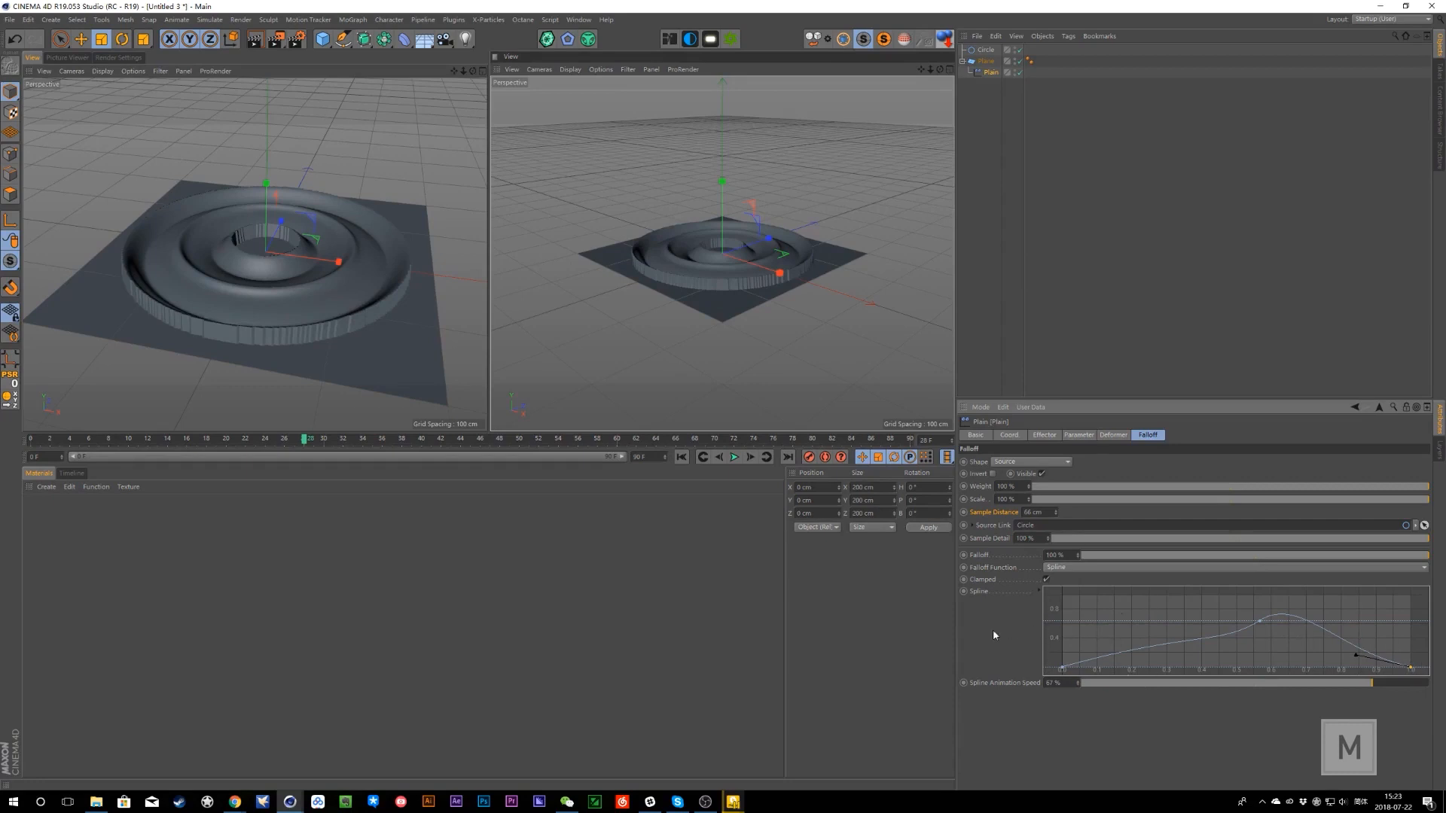
left_click(735, 457)
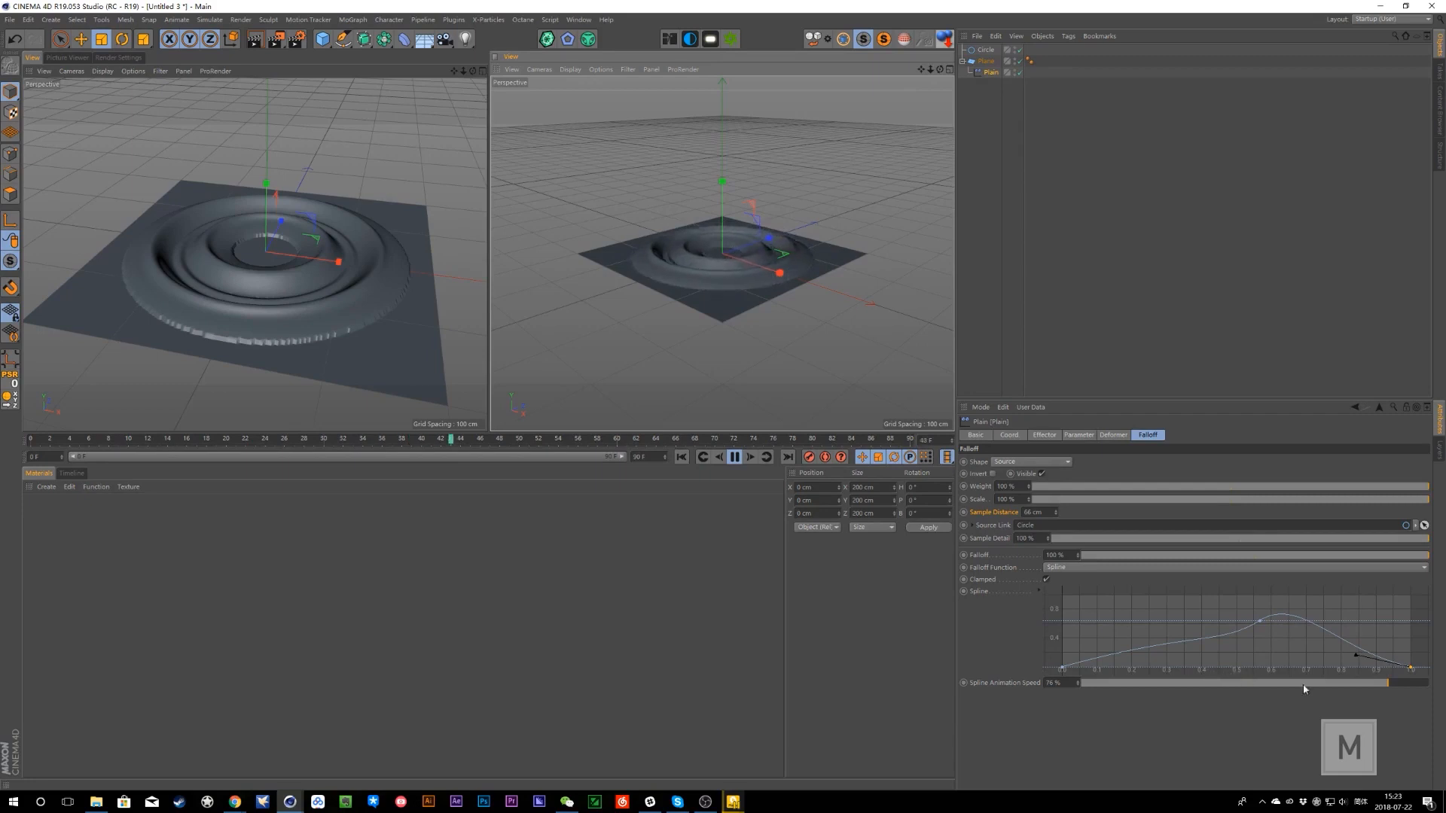
- Flatten the tangents of the falloff spline's first and last points so the curve eases in and out at zero
left_click(1063, 669)
left_click_drag(1160, 640, 1174, 667)
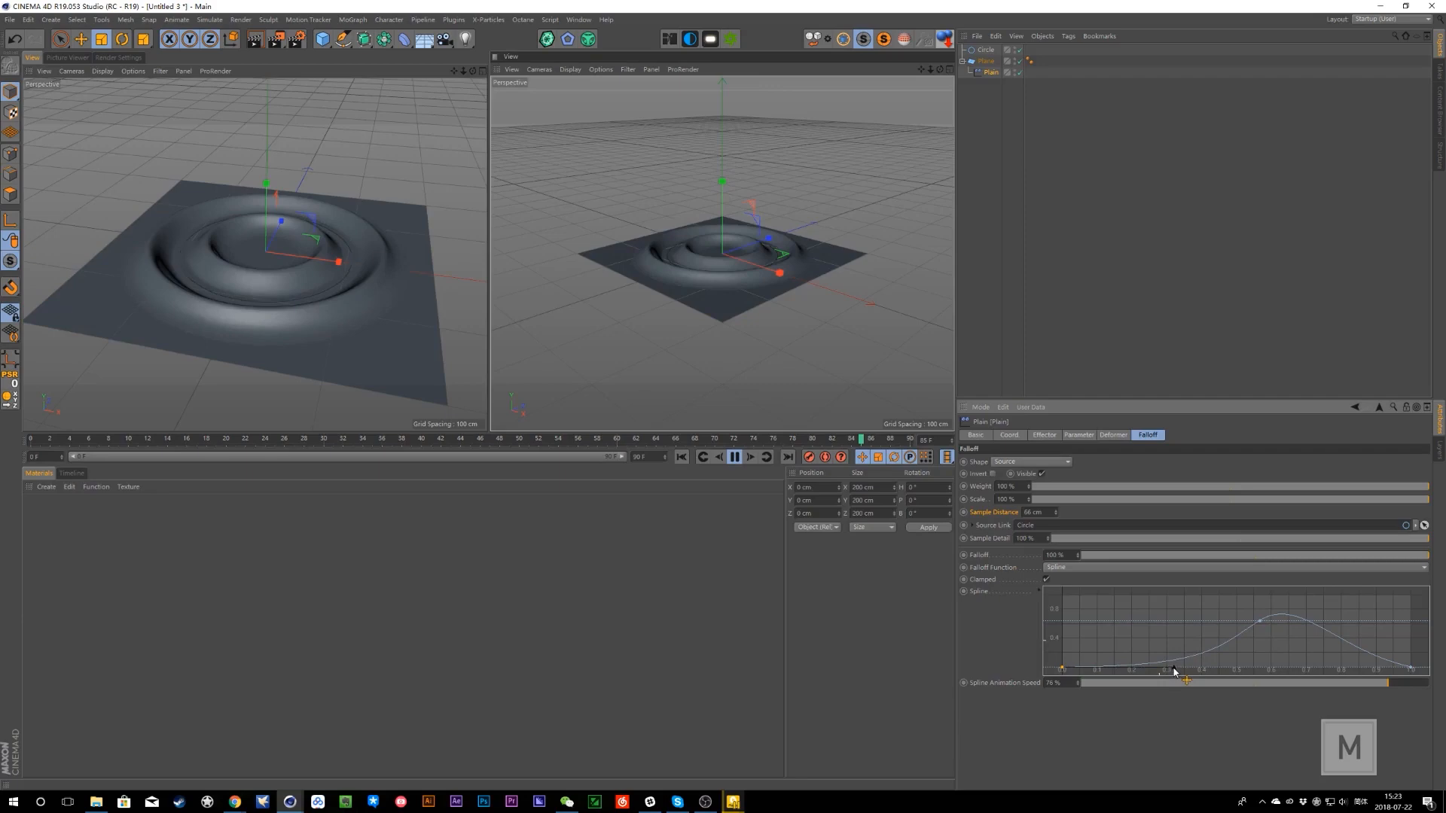
left_click(1410, 669)
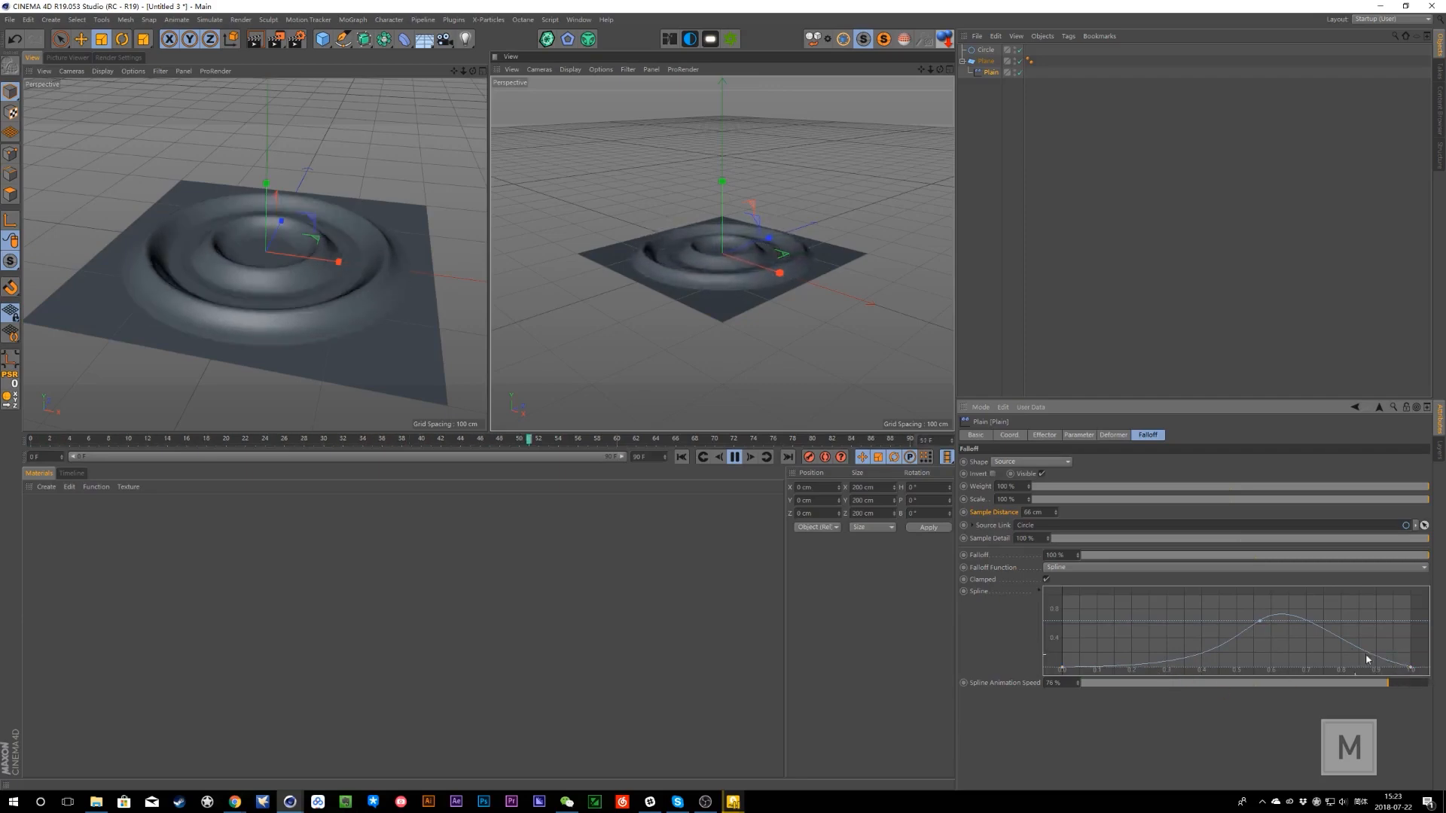
left_click_drag(1356, 656, 1357, 670)
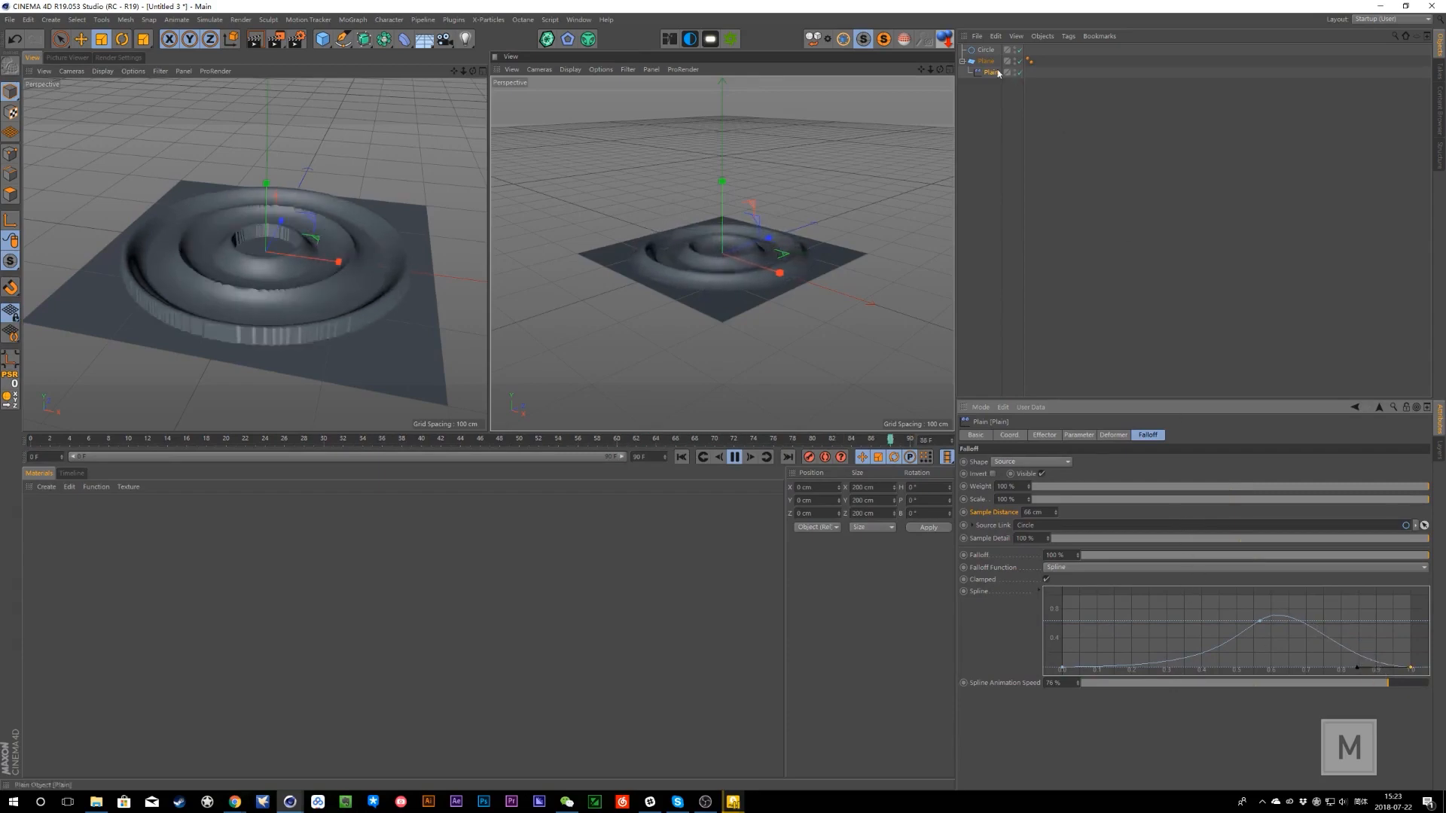
- Select the Circle spline and return the animation to frame 0
left_click(986, 49)
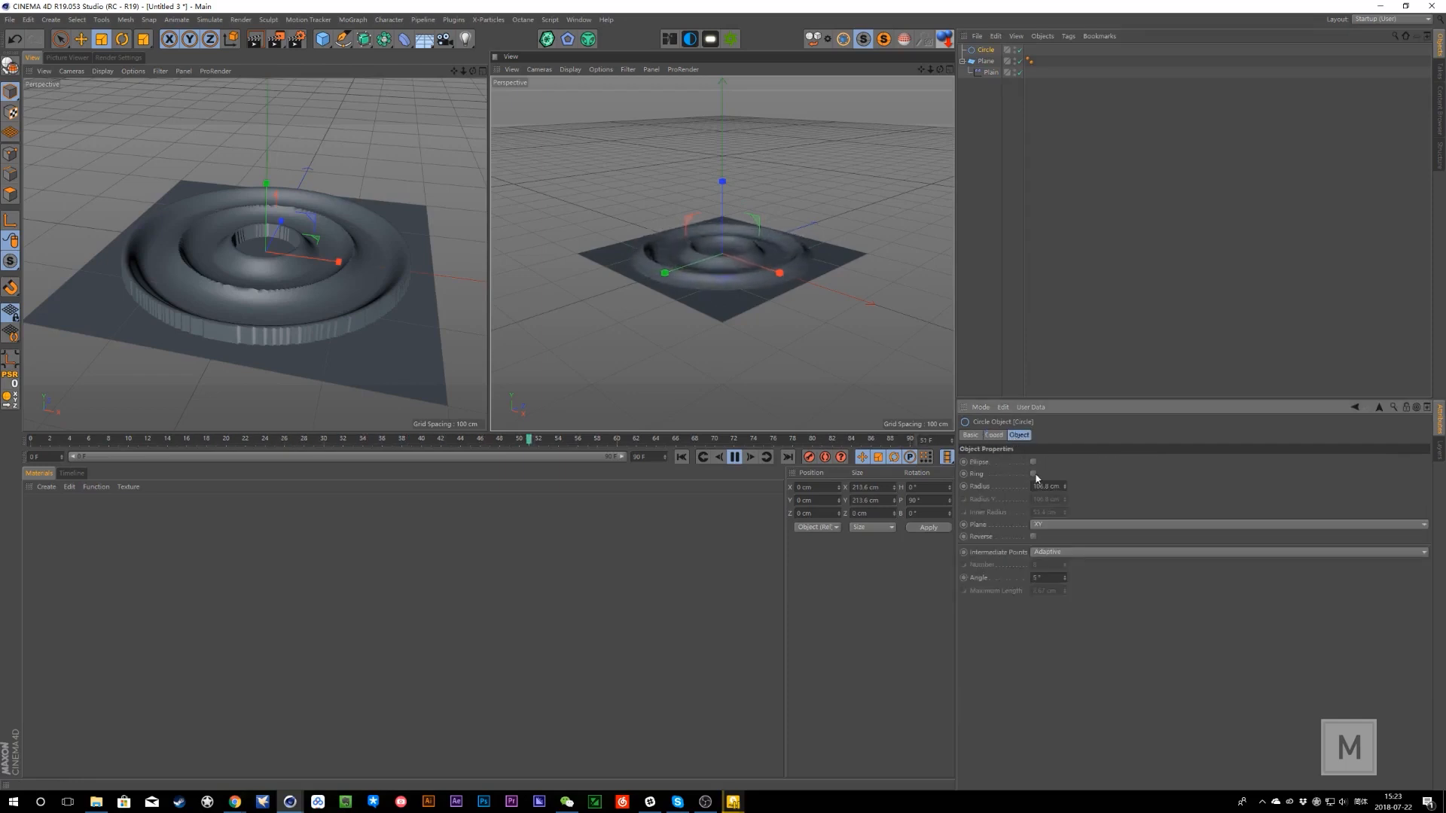
left_click(986, 50)
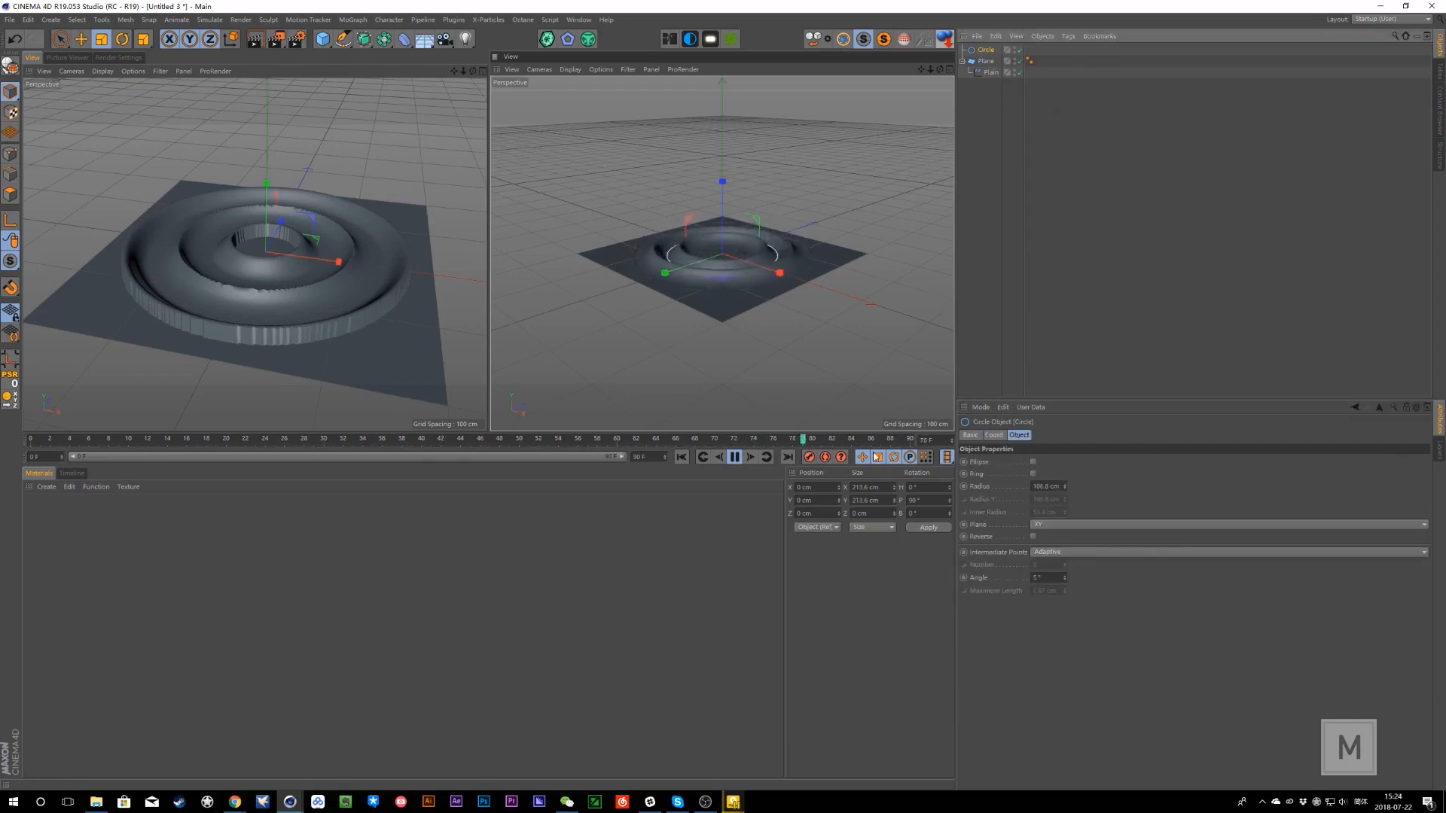
left_click(681, 457)
left_click(323, 39)
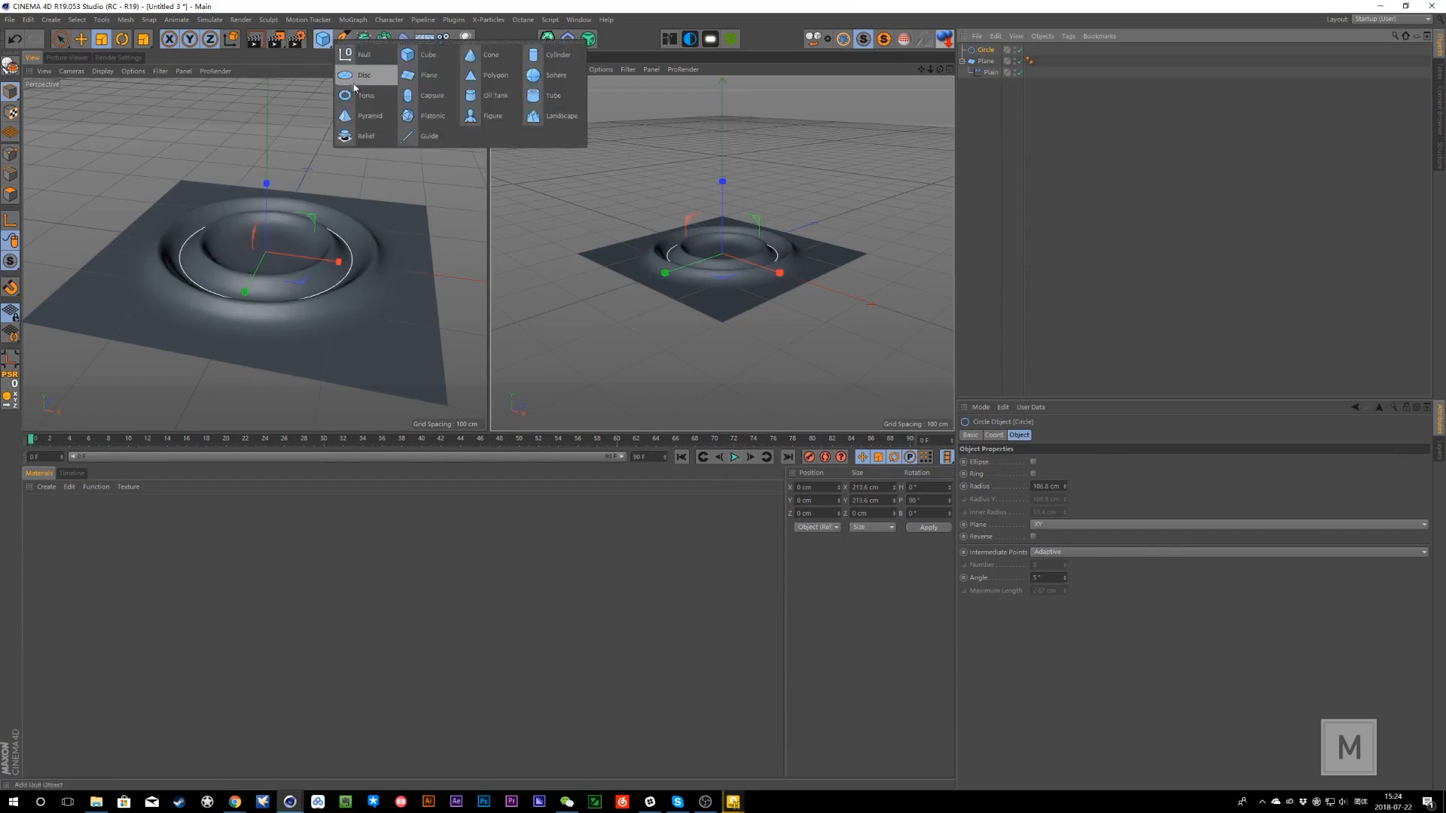
left_click(342, 39)
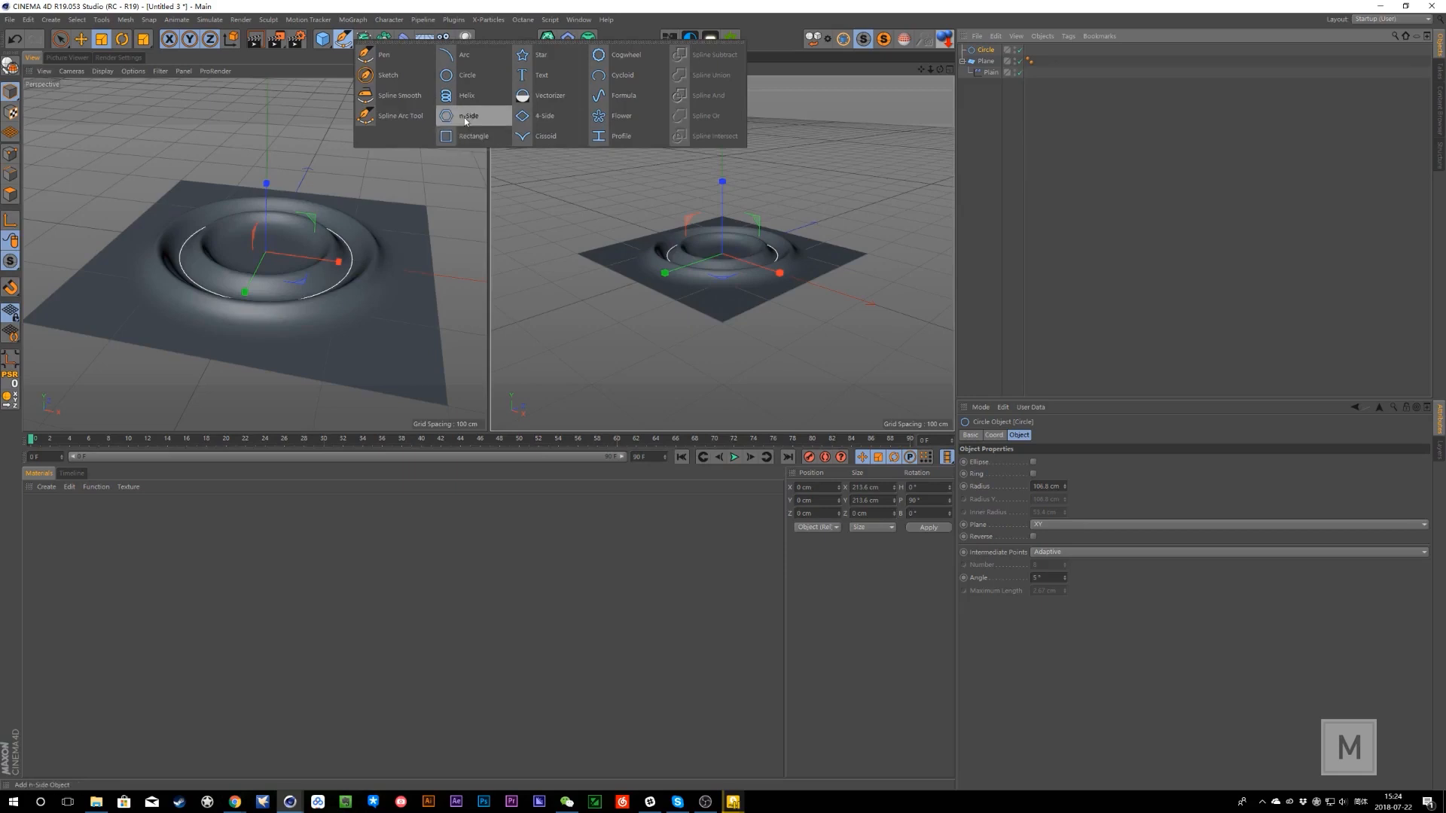
left_click(465, 118)
key("r")
key("ctrl+z")
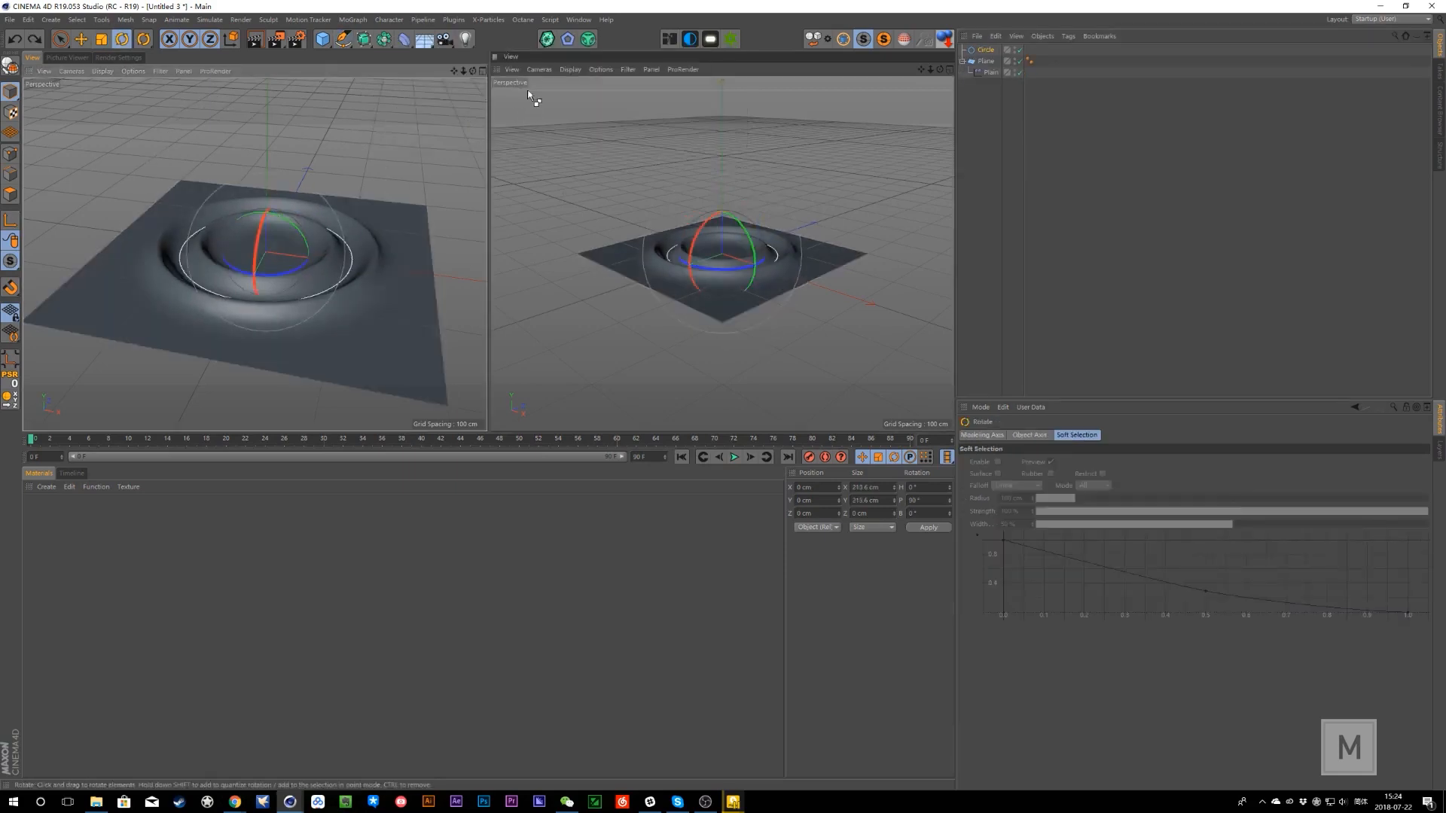
- Add an Arc spline and rotate it to a pitch of -90° so it lies flat on the plane
left_click(343, 39)
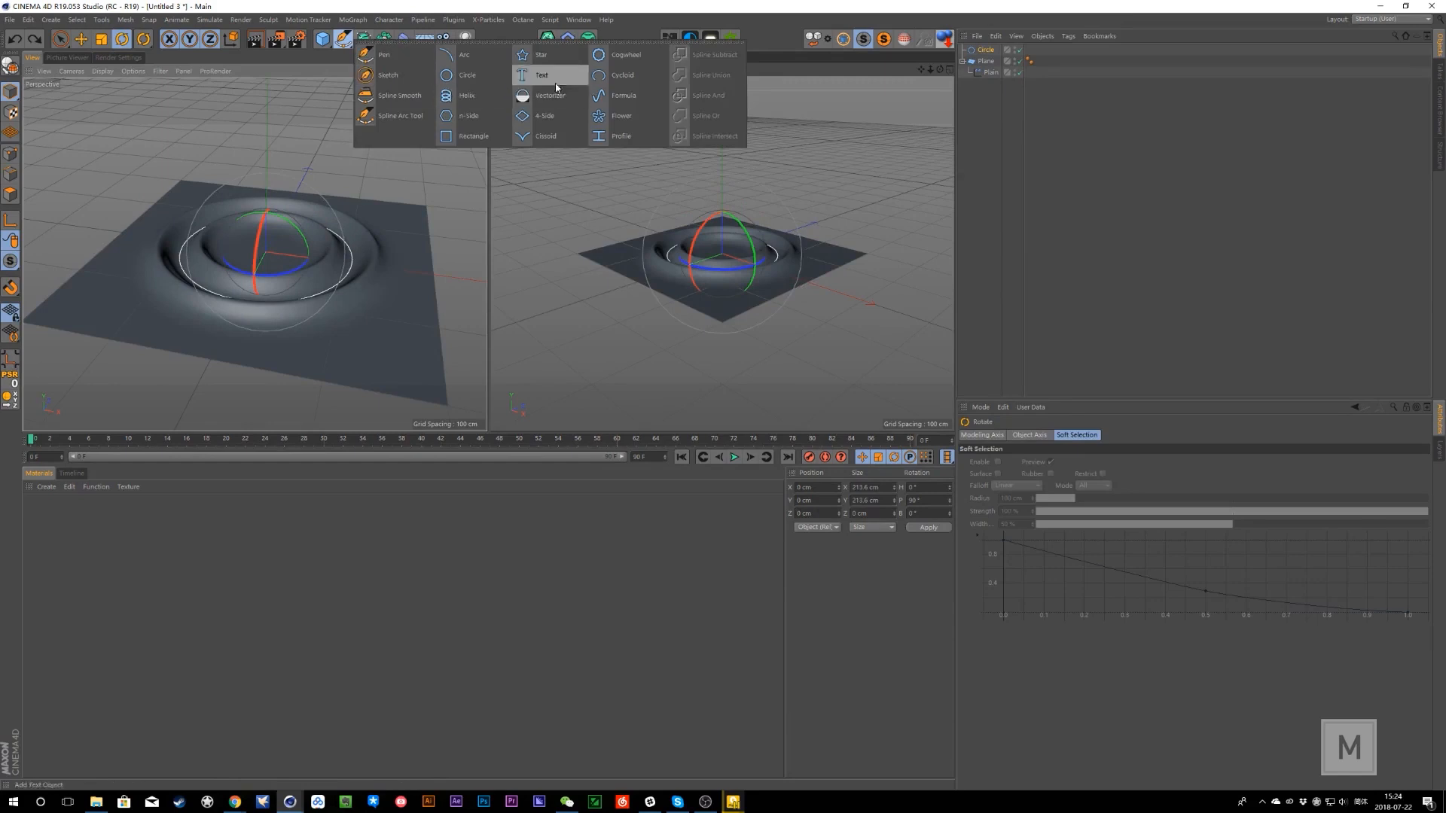
left_click(473, 57)
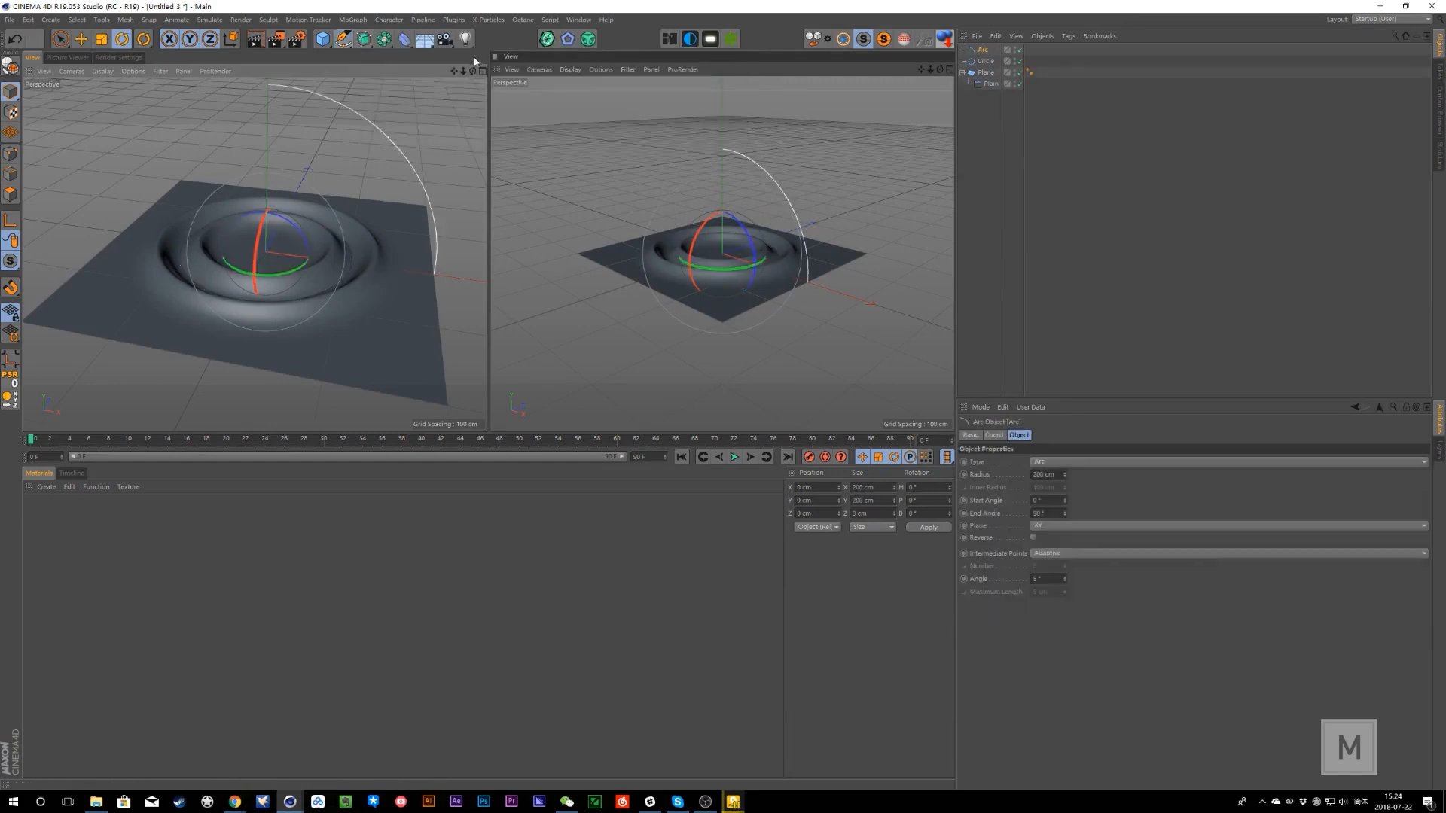
key("r")
left_click_drag(268, 240, 284, 153)
key("ctrl+z")
- Scale the arc down to about 167 cm
key("t")
left_click_drag(359, 313, 310, 268)
middle_click_drag(309, 268, 260, 267, "alt")
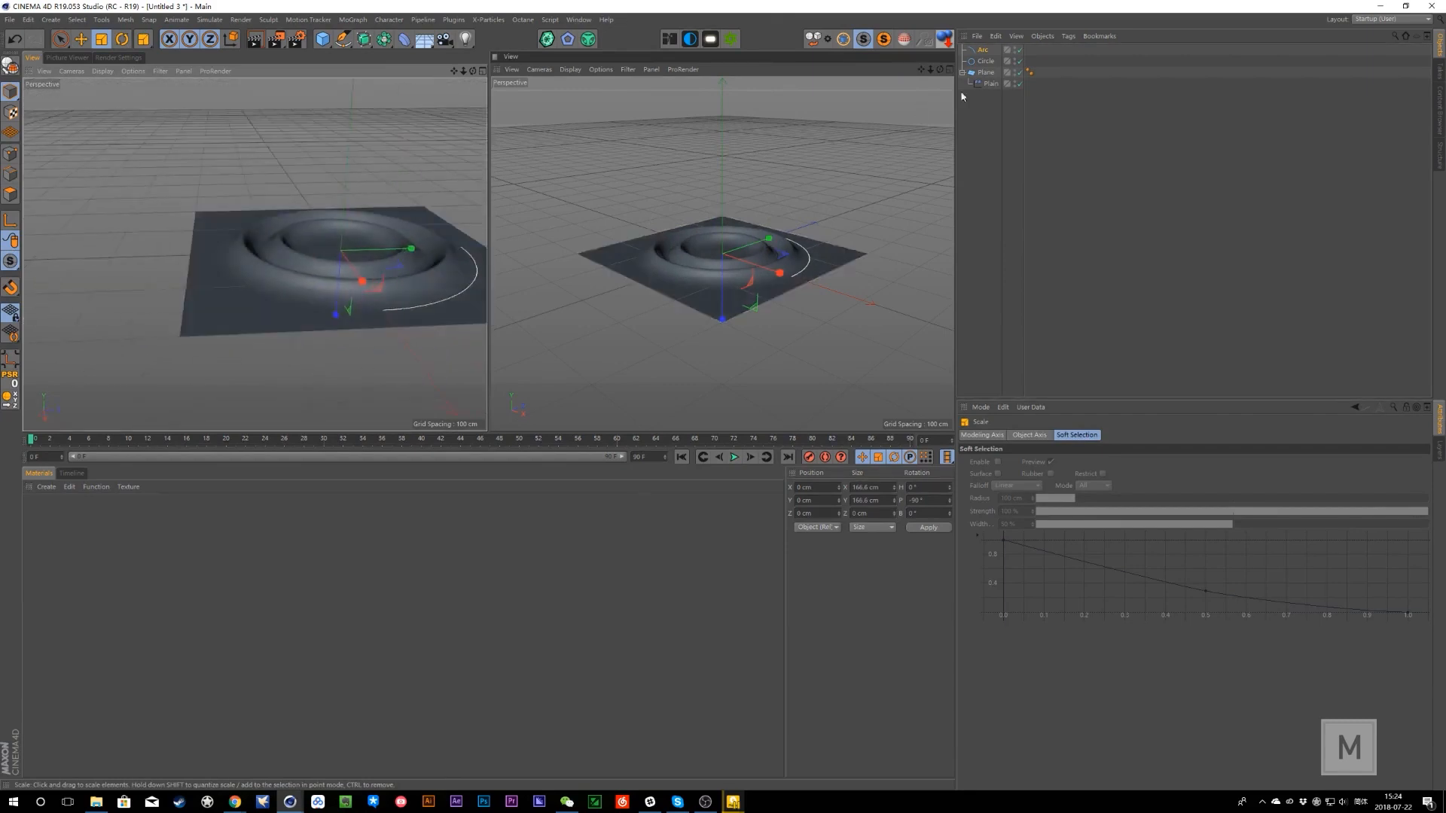
- Replace the Circle with the Arc as the Source Link in the Plain effector's falloff
left_click(989, 83)
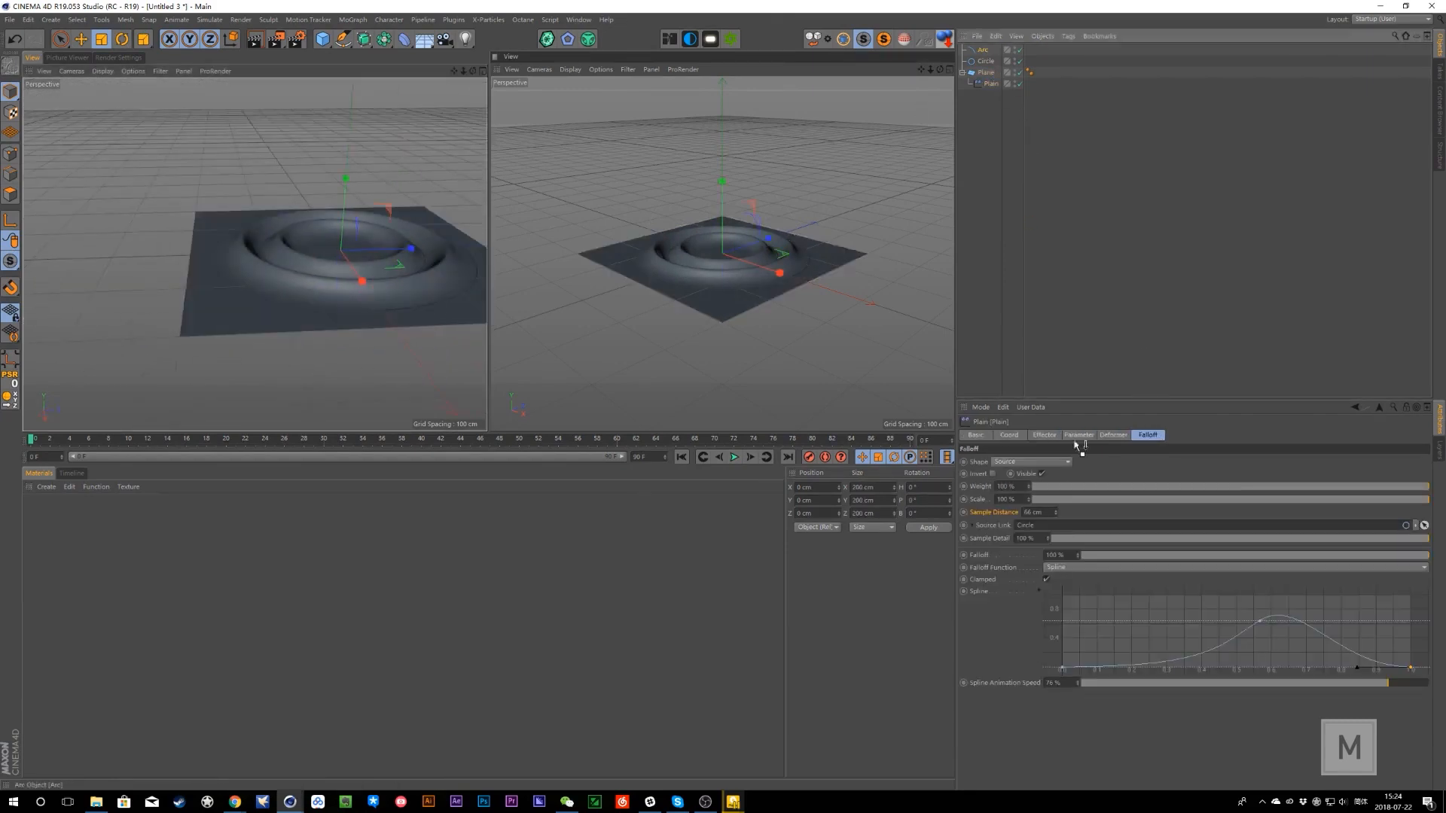
left_click_drag(1081, 531, 1081, 530)
left_click_drag(424, 305, 399, 291, "alt")
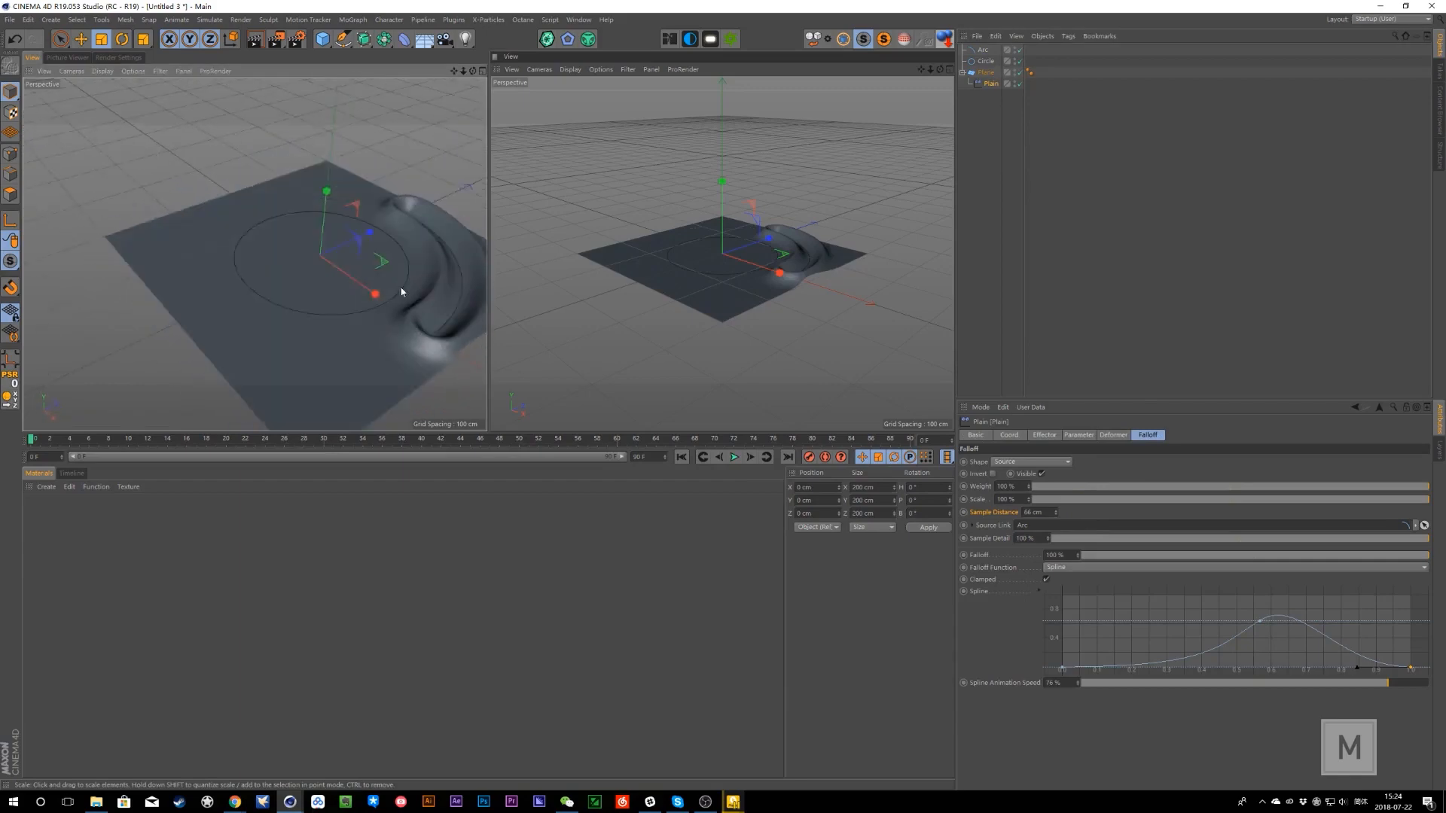
middle_click_drag(400, 290, 348, 270, "alt")
- Move the arc across the plane to about -59 cm in X and -58 cm in Z
key("e")
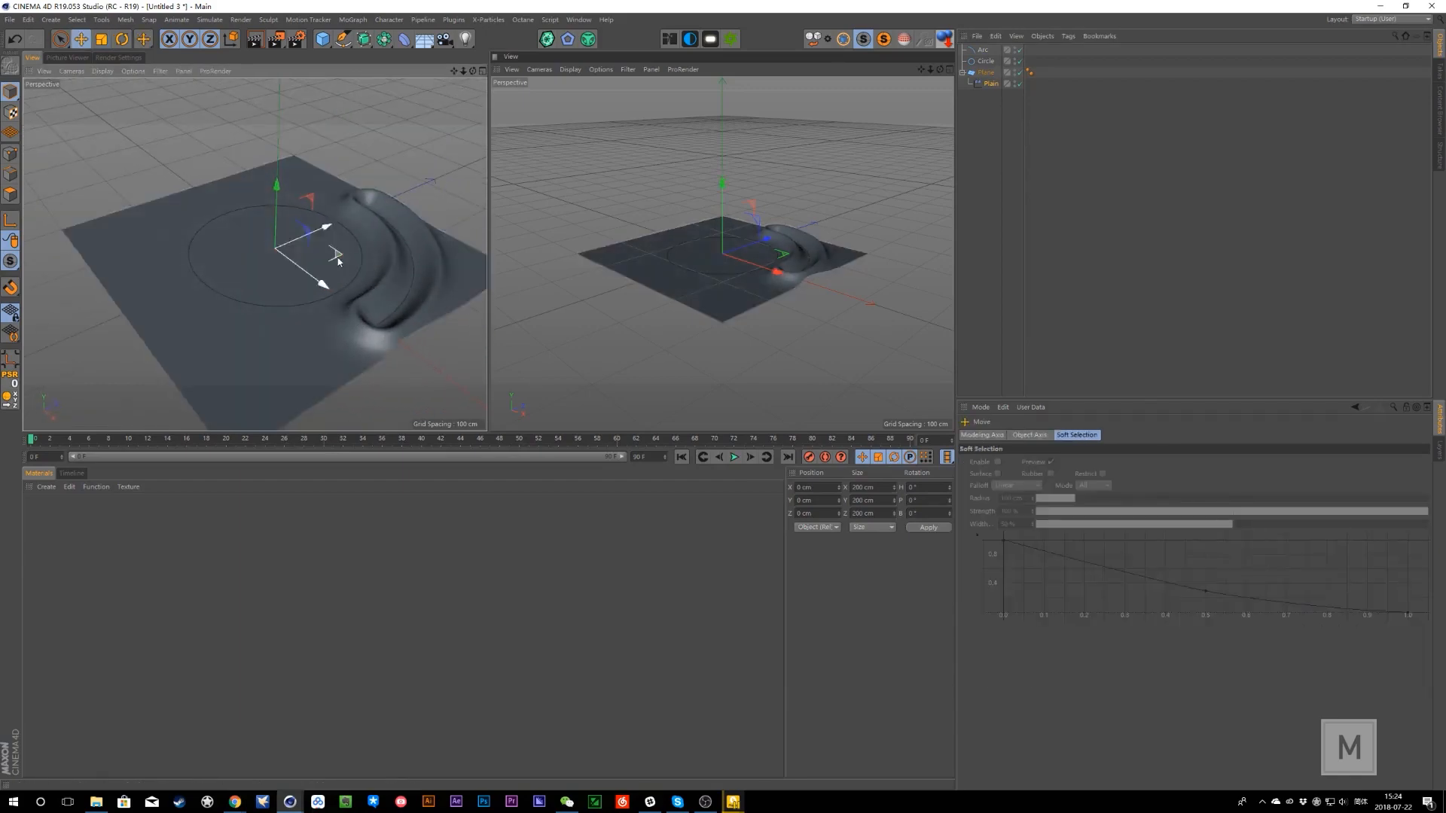
left_click_drag(332, 258, 249, 257)
left_click(982, 52)
left_click_drag(278, 264, 440, 383, "alt")
- Play the animation repeatedly, restarting from frame 0, to examine how the ripple spreads around the arc
left_click(735, 457)
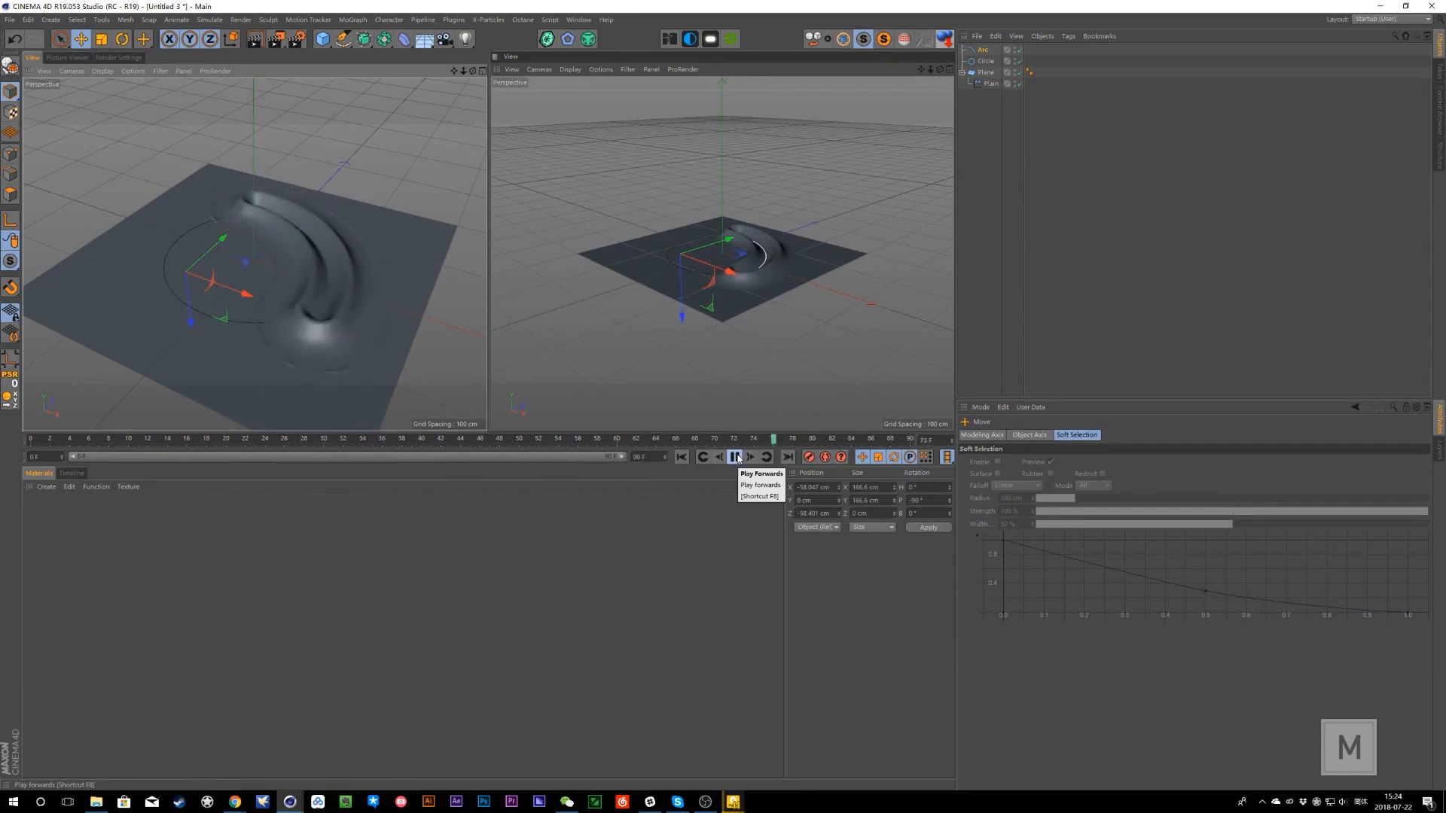
left_click(737, 457)
left_click(735, 457)
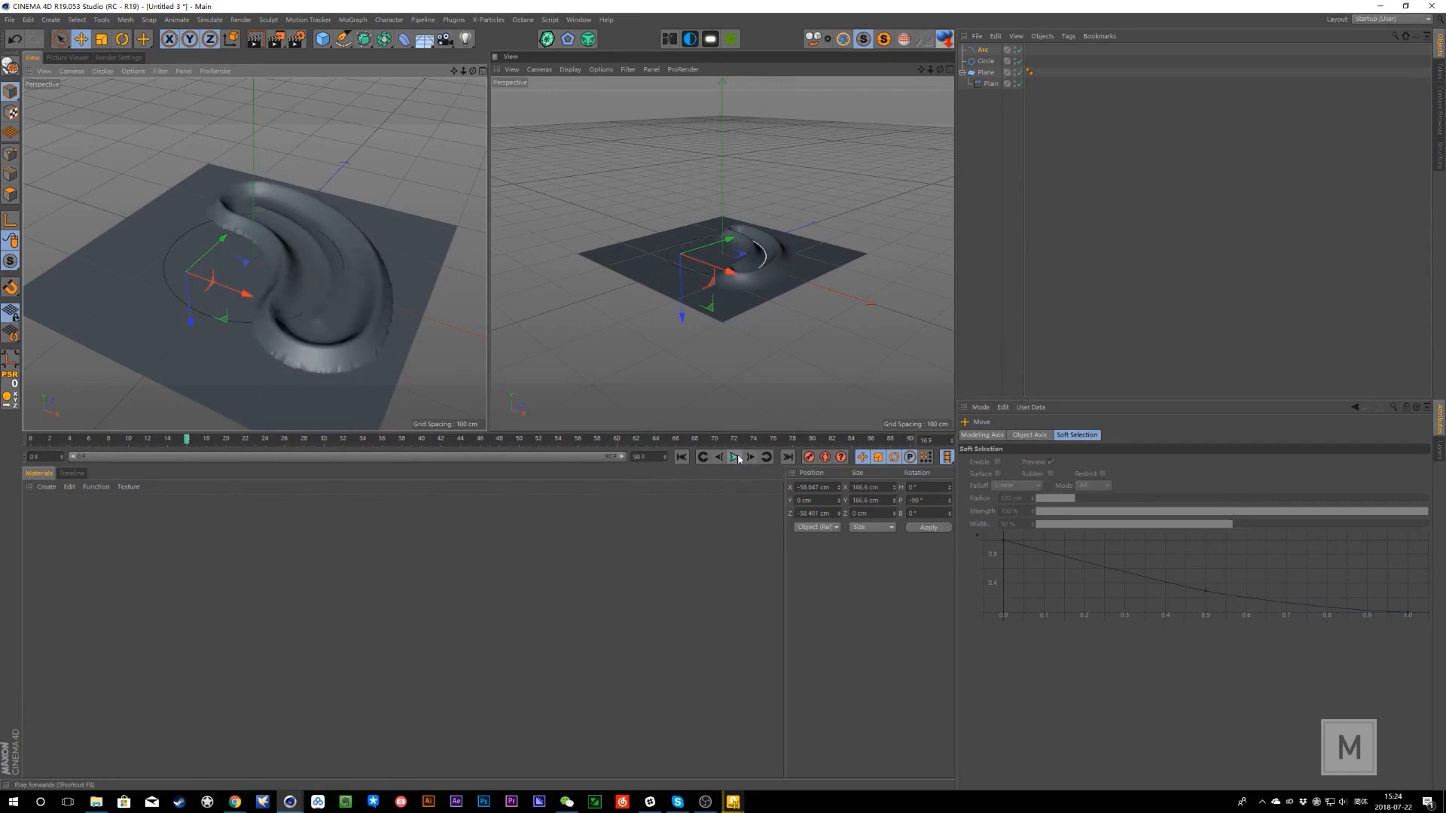
left_click(735, 458)
left_click(991, 82)
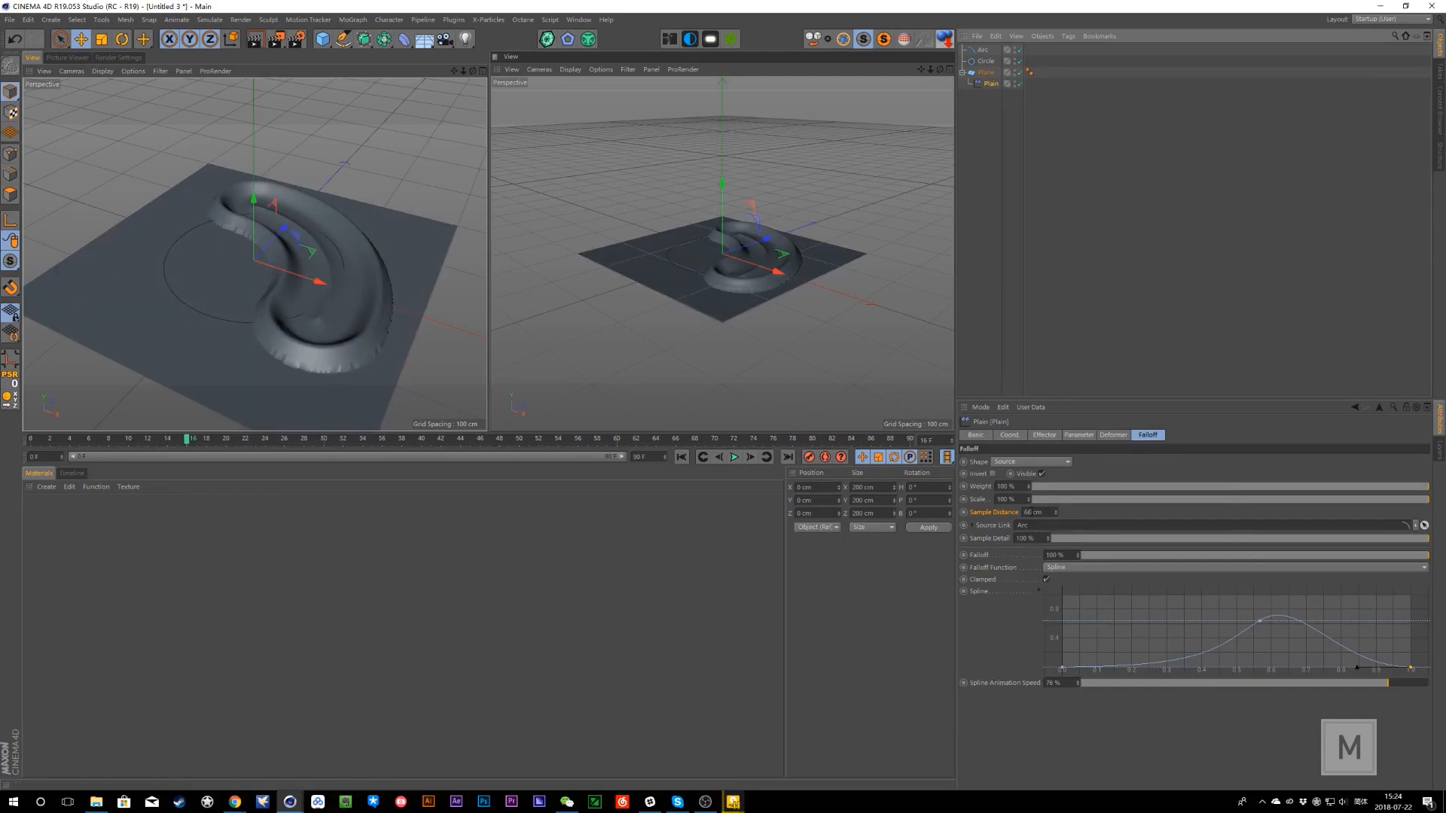
left_click(682, 457)
left_click(735, 457)
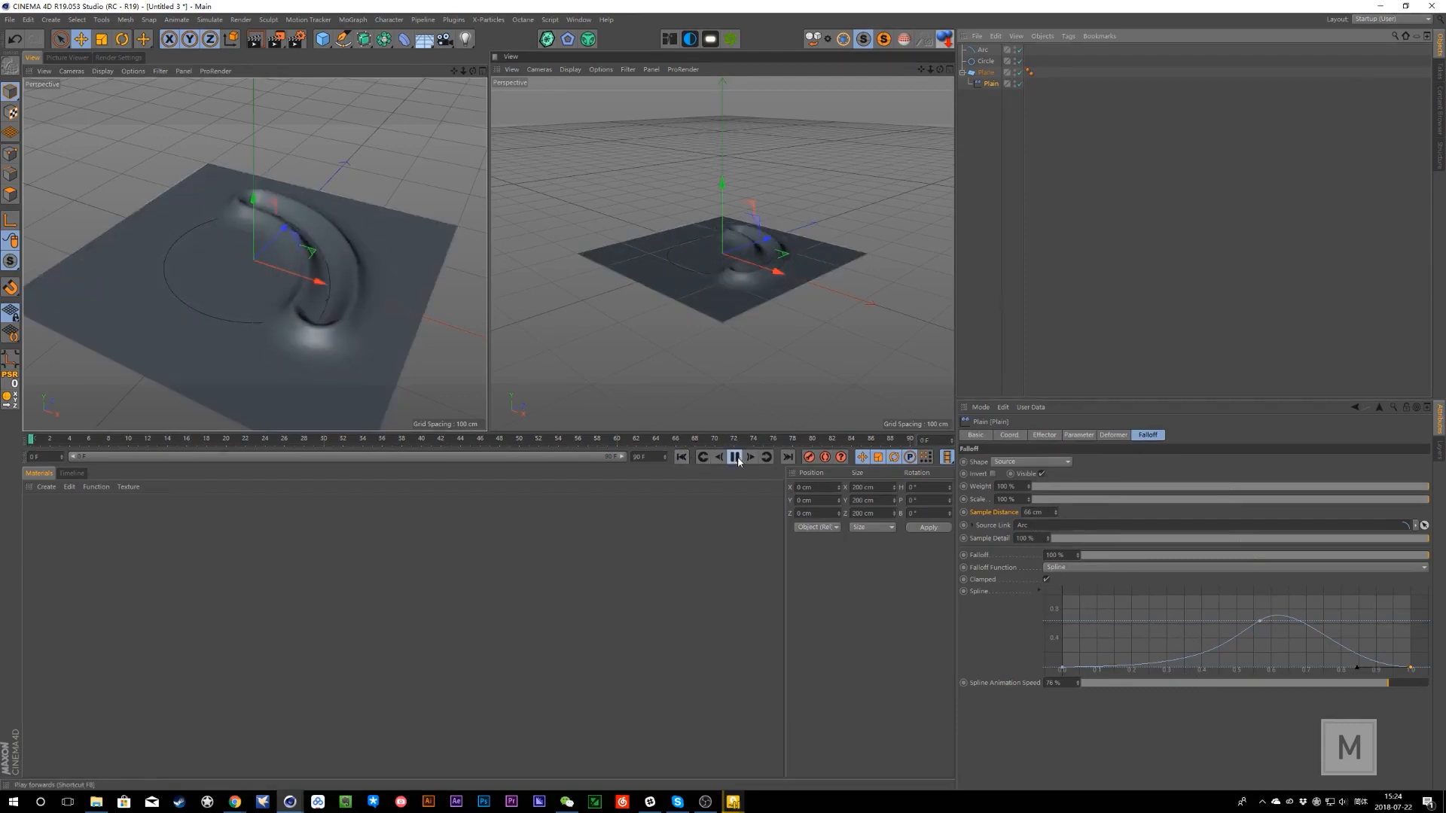
left_click(735, 457)
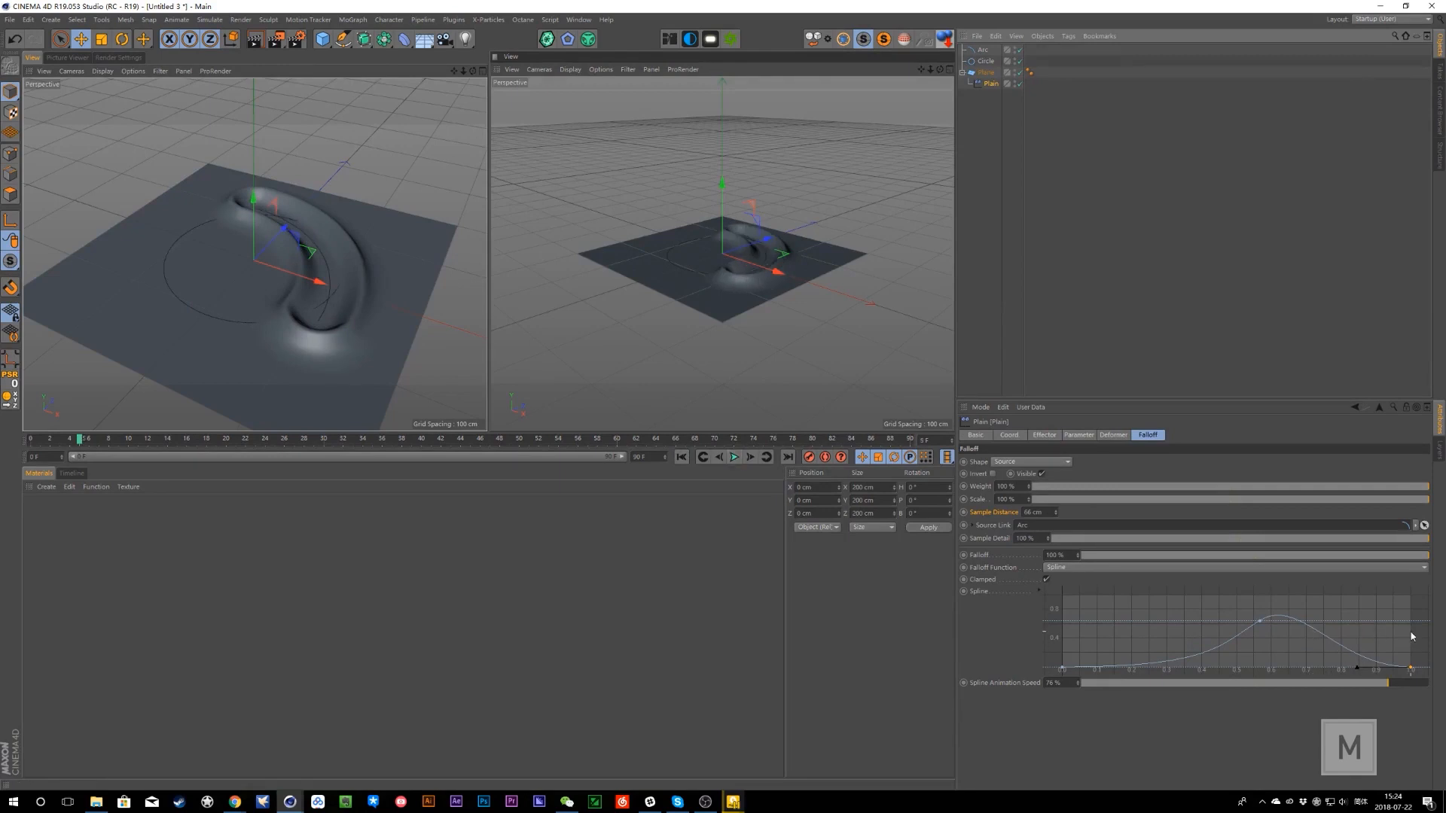
left_click(735, 457)
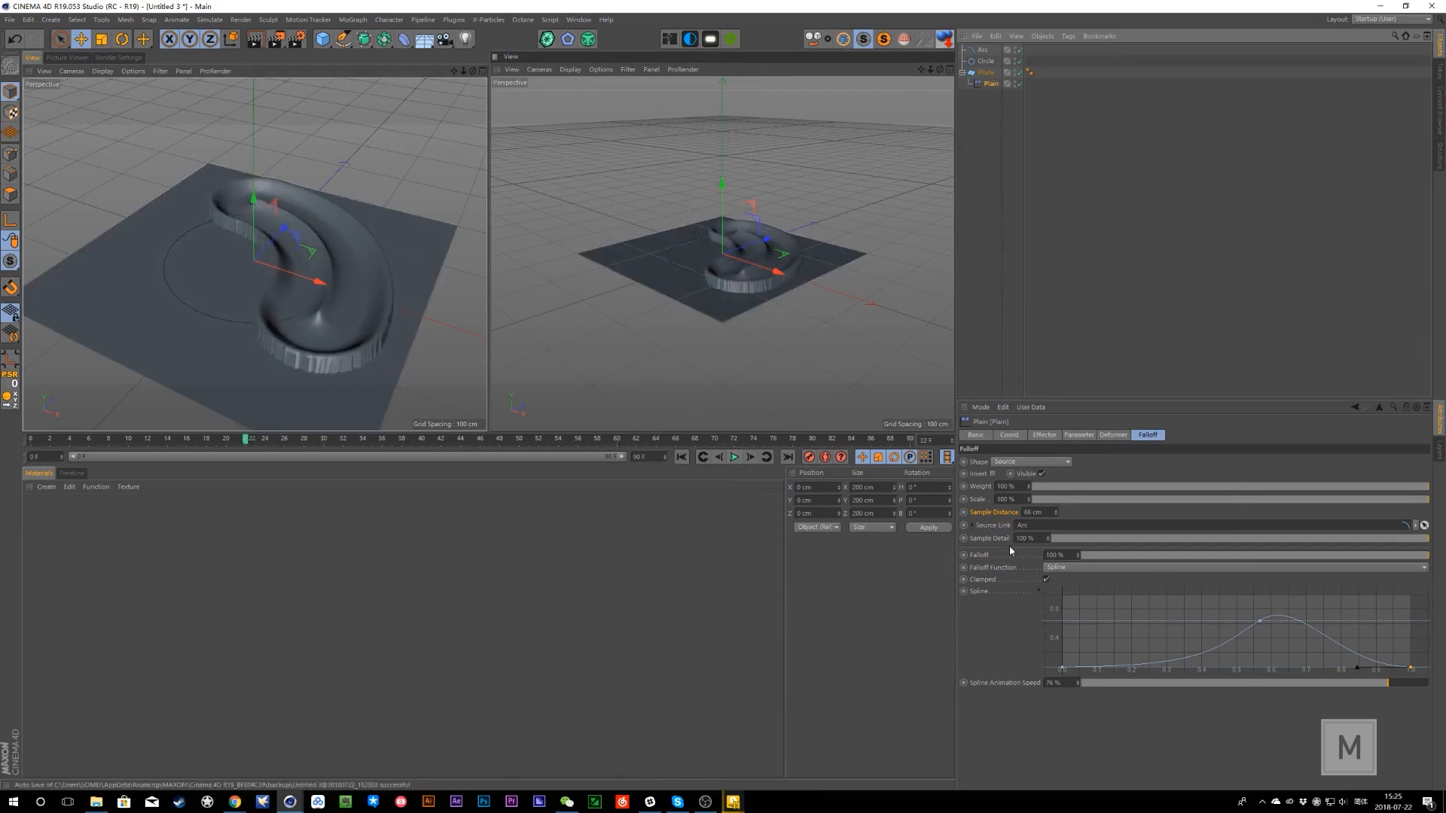
- Increase the Plain effector's falloff Sample Distance and add points to the falloff spline, forming an extra peak near its end
left_click_drag(1056, 512, 324, 324)
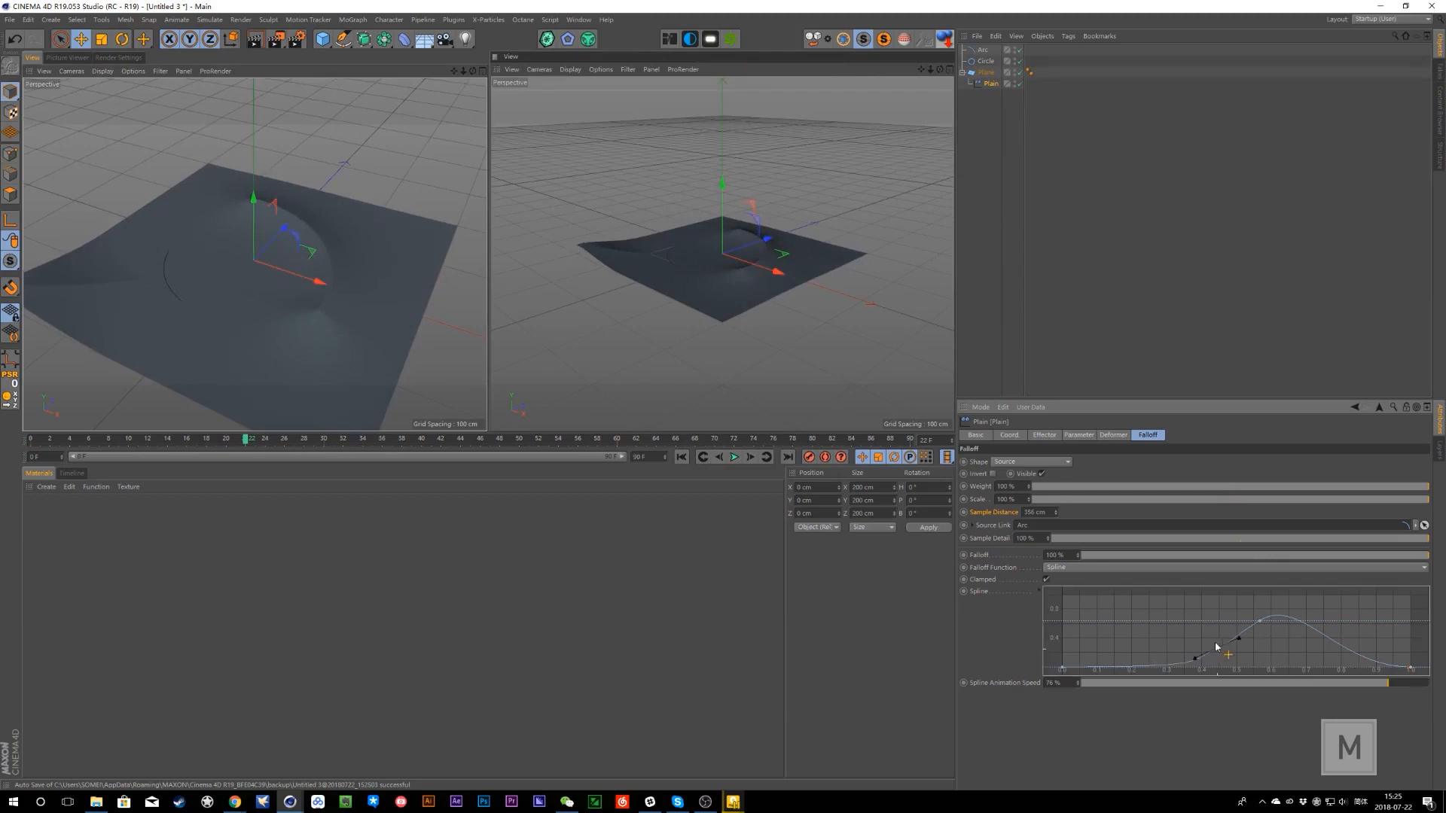
left_click_drag(1220, 648, 1160, 617, "ctrl")
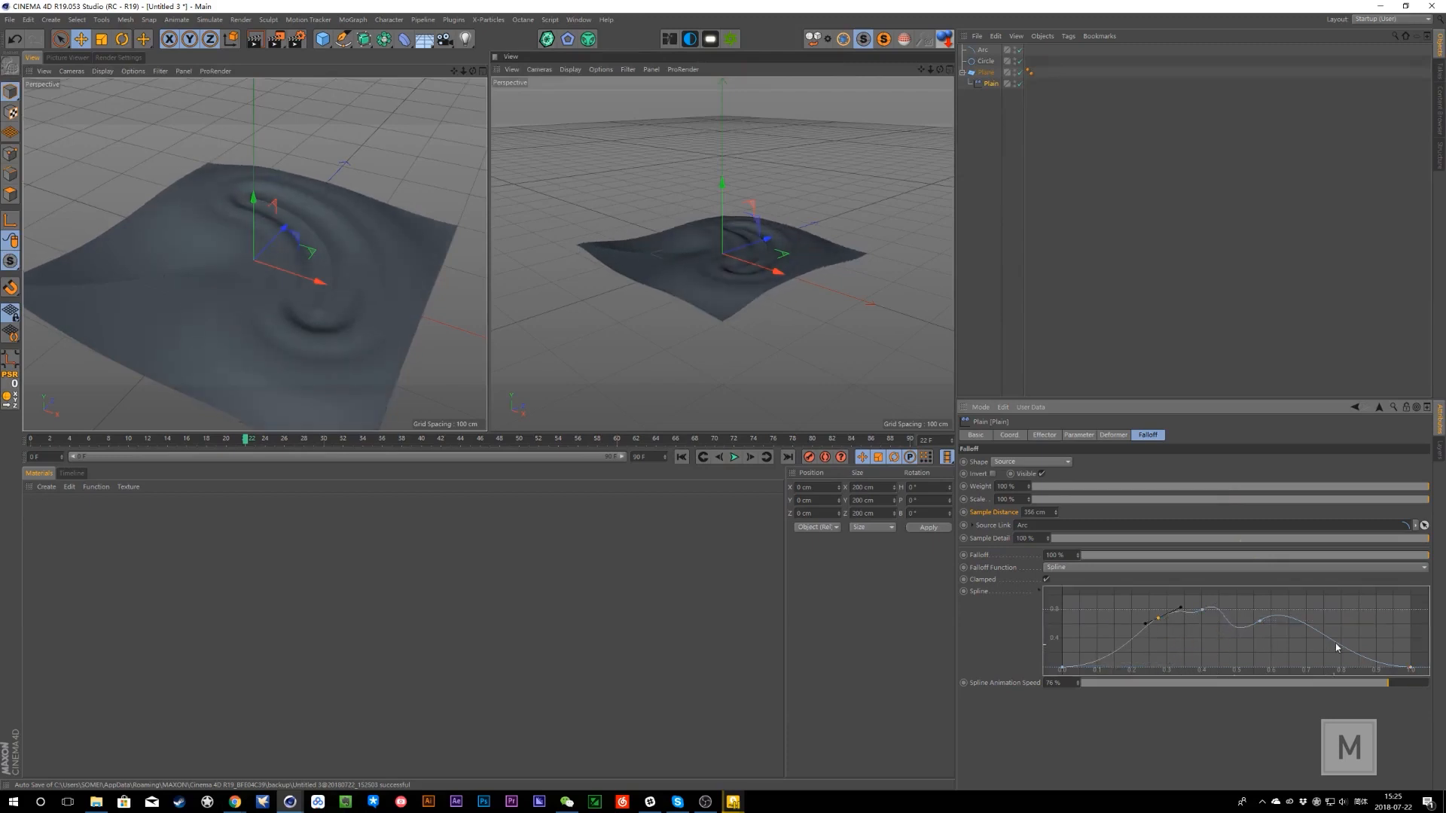
left_click_drag(1358, 662, 1364, 635, "ctrl")
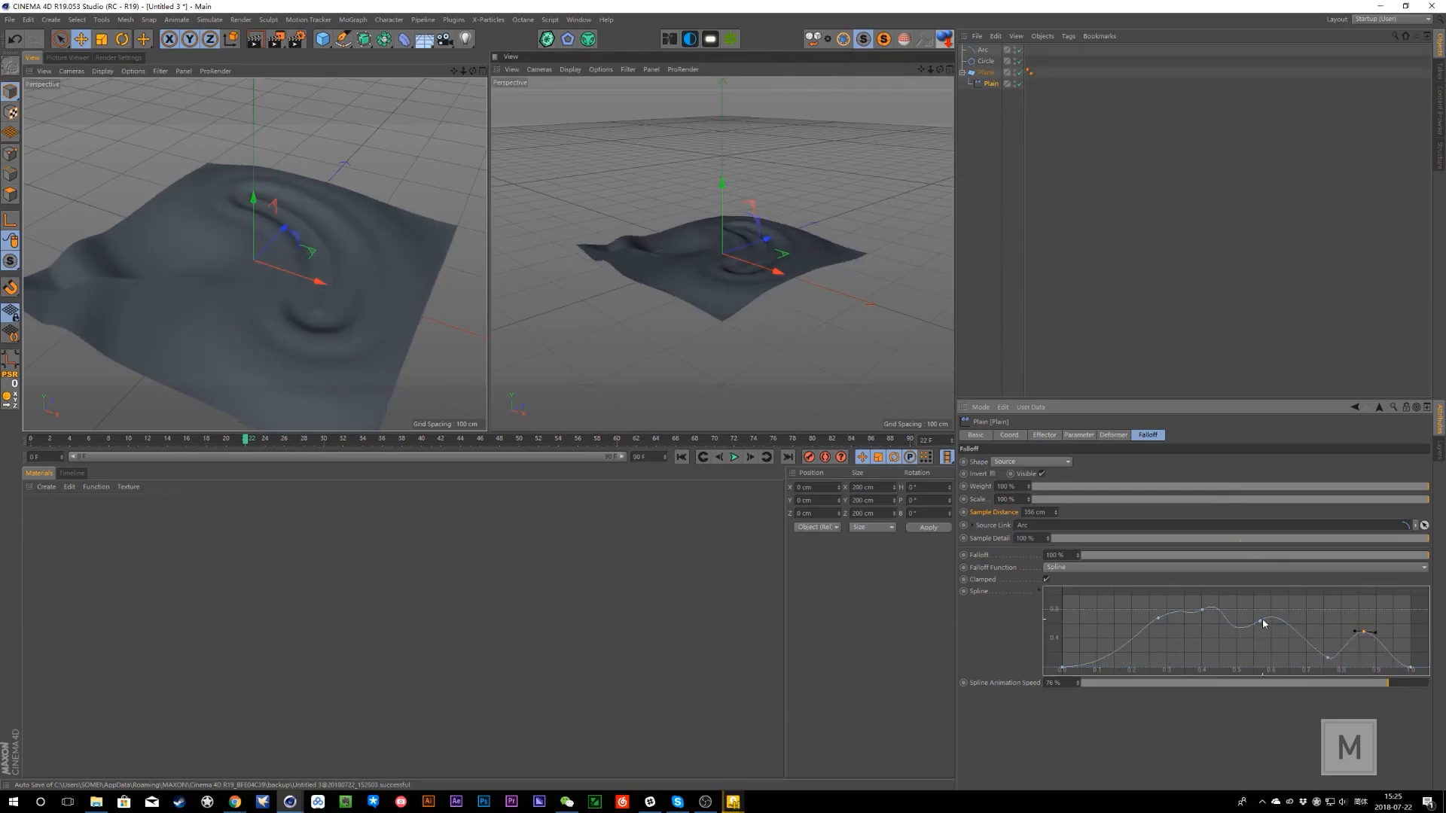
- Reposition the falloff spline's middle and early points into several separate humps and play the animation from frame 0
left_click_drag(1262, 622, 1259, 649)
left_click_drag(1203, 608, 1131, 627)
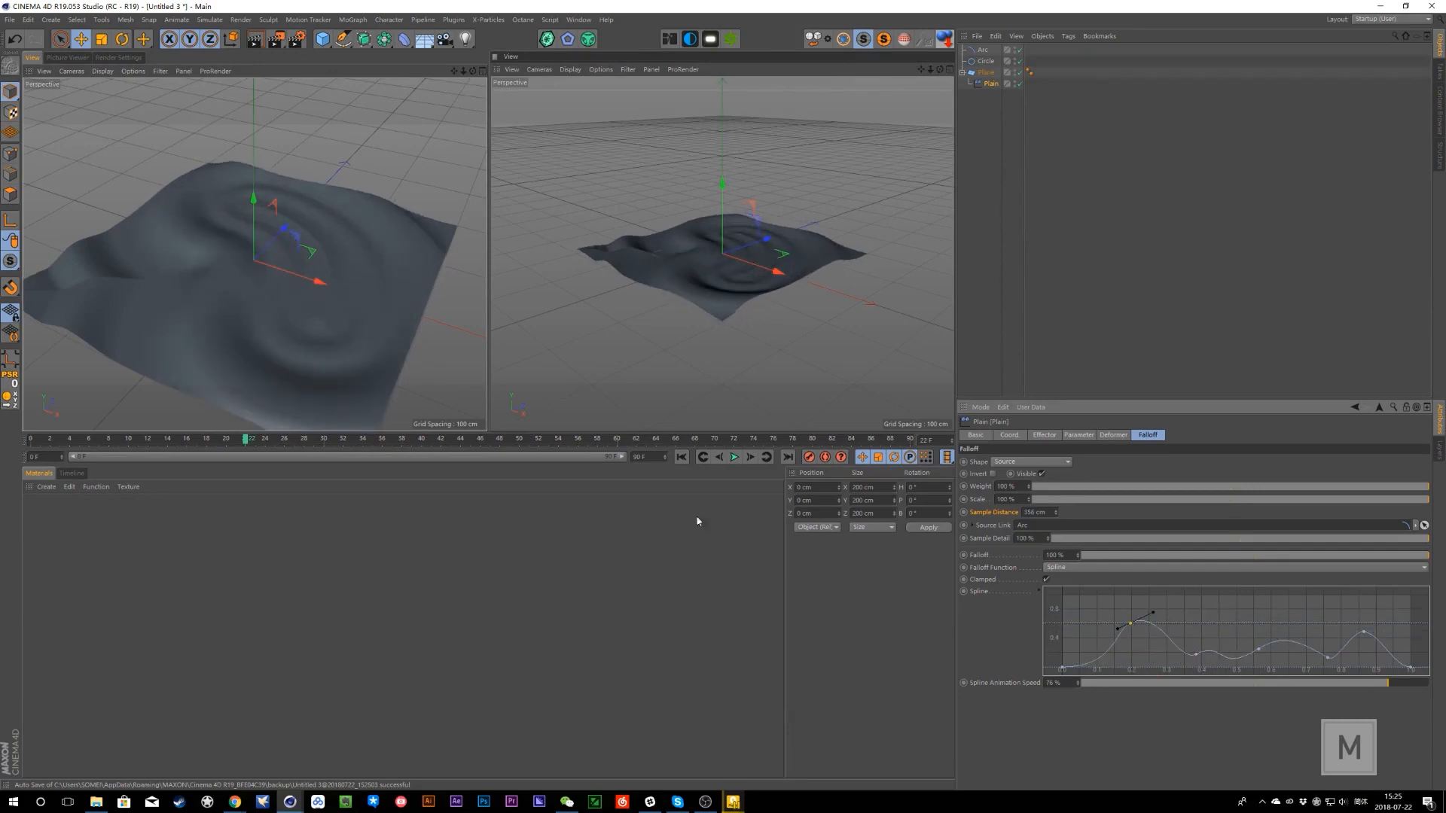
left_click(681, 457)
left_click(734, 457)
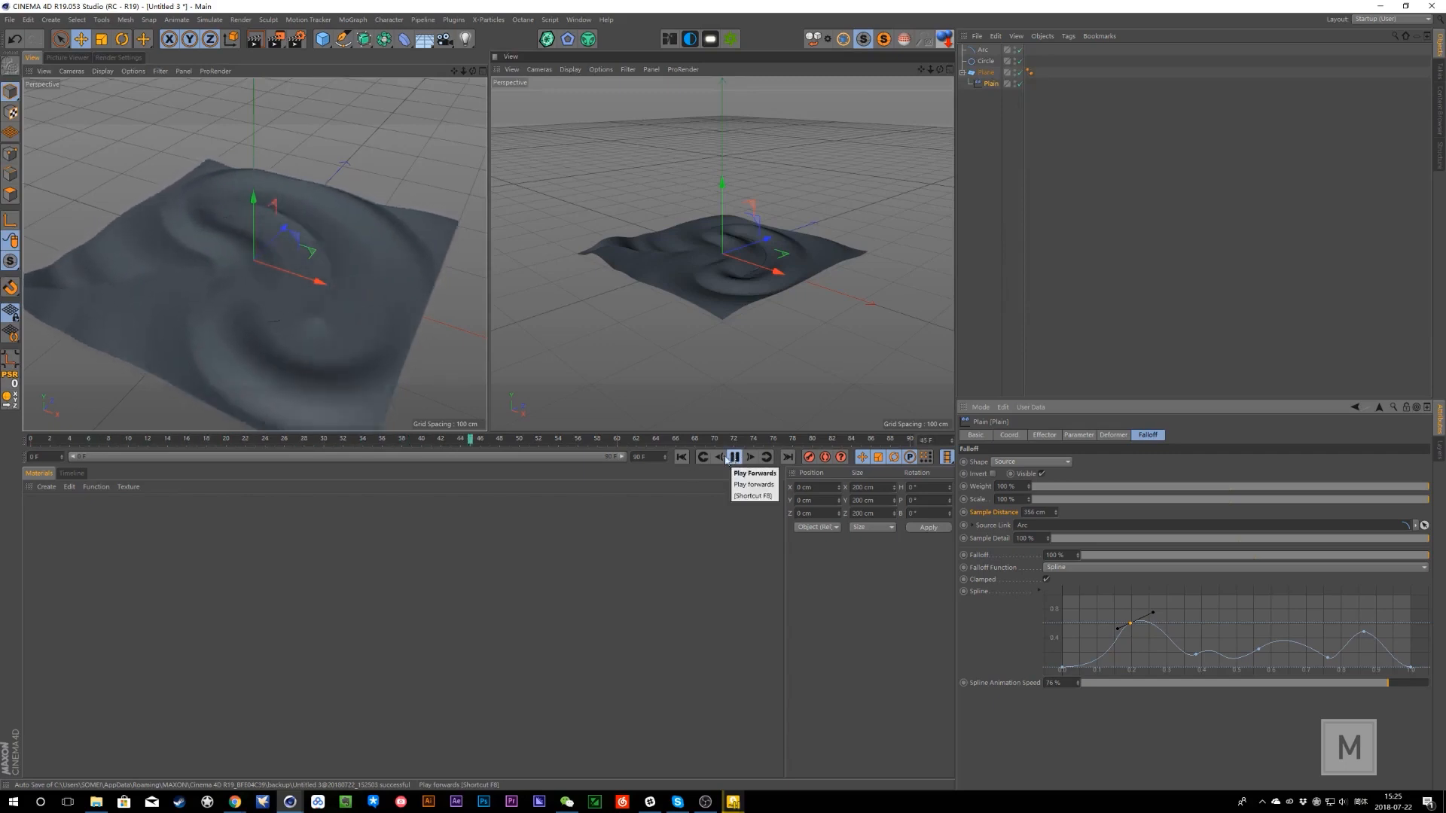
- Adjust the tangents at the two valley points of the falloff spline to smooth the dips between the humps
left_click(1198, 654)
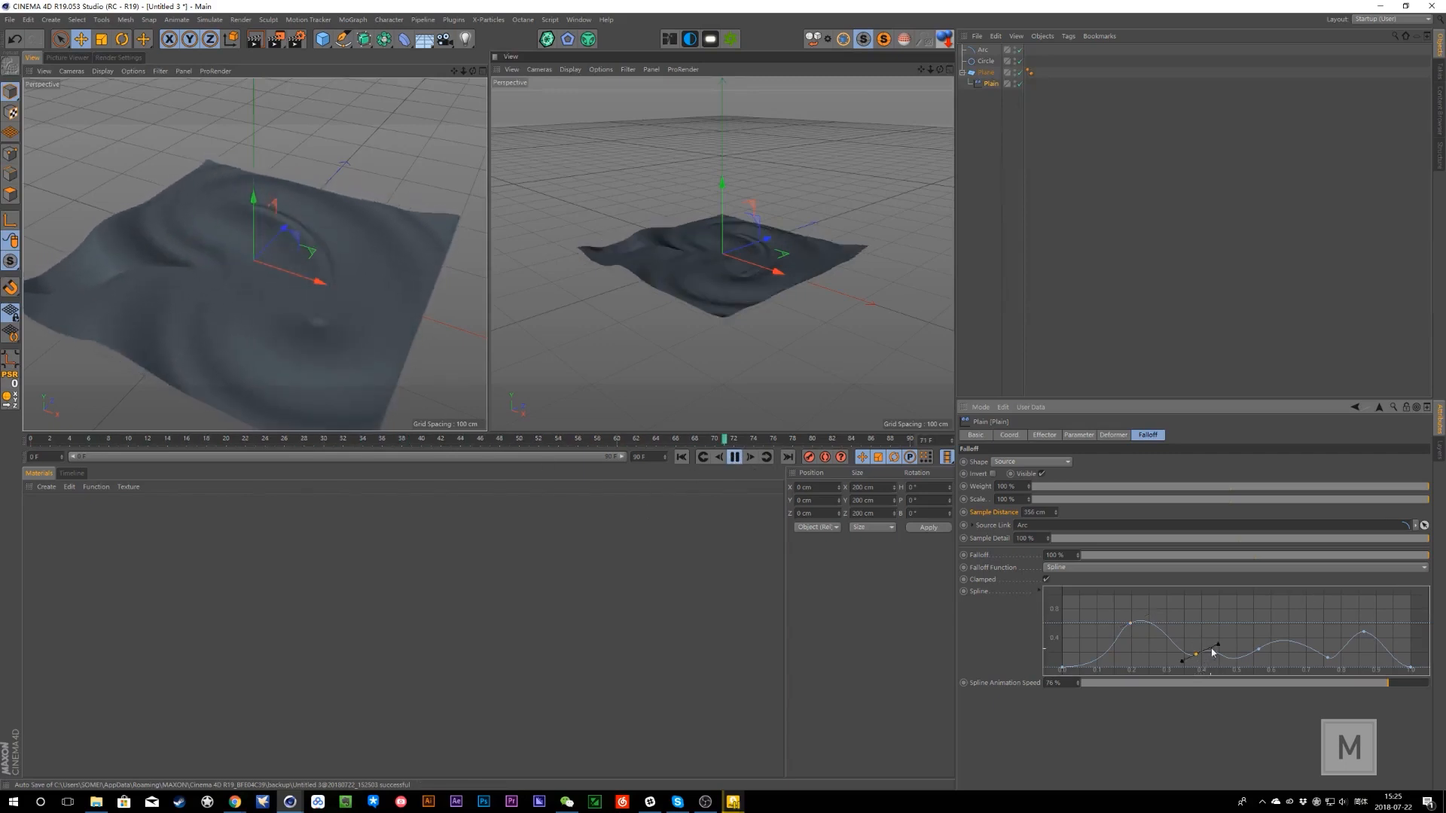
mouse_move(1214, 657)
left_mouse_down()
mouse_move(1220, 671)
mouse_move(1195, 646)
left_mouse_up()
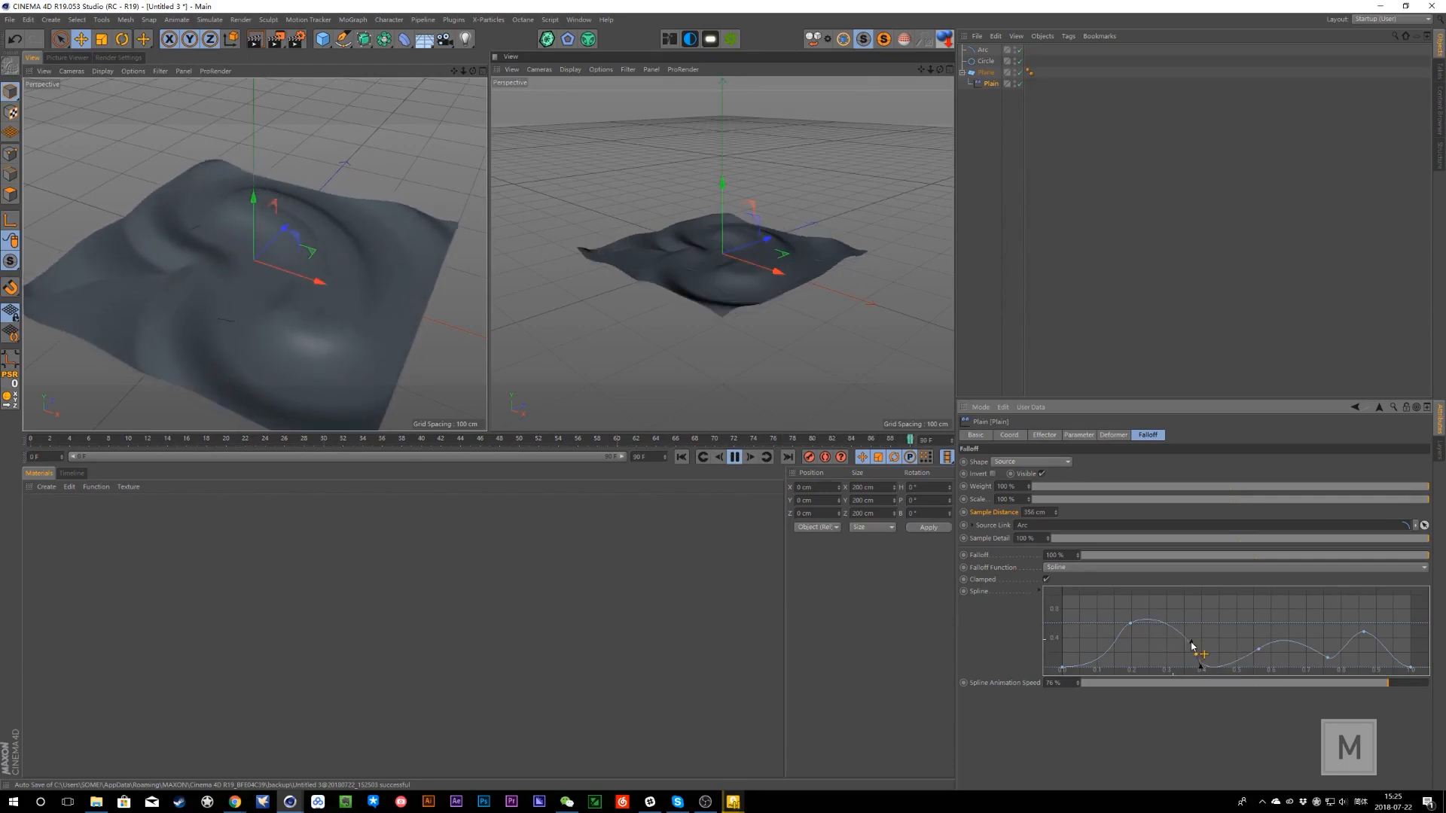
left_click(1329, 658)
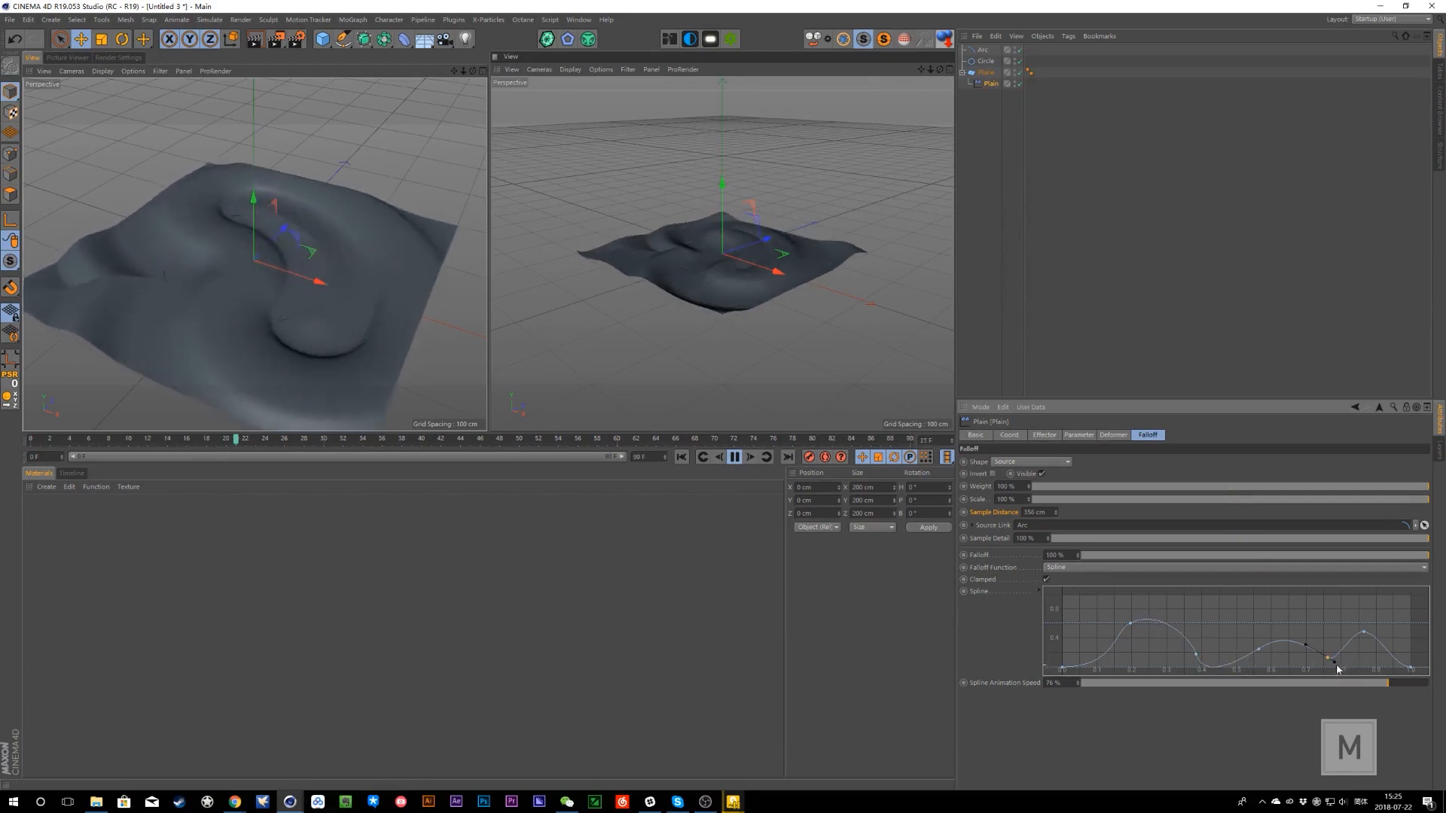
left_click_drag(1337, 669, 1378, 639)
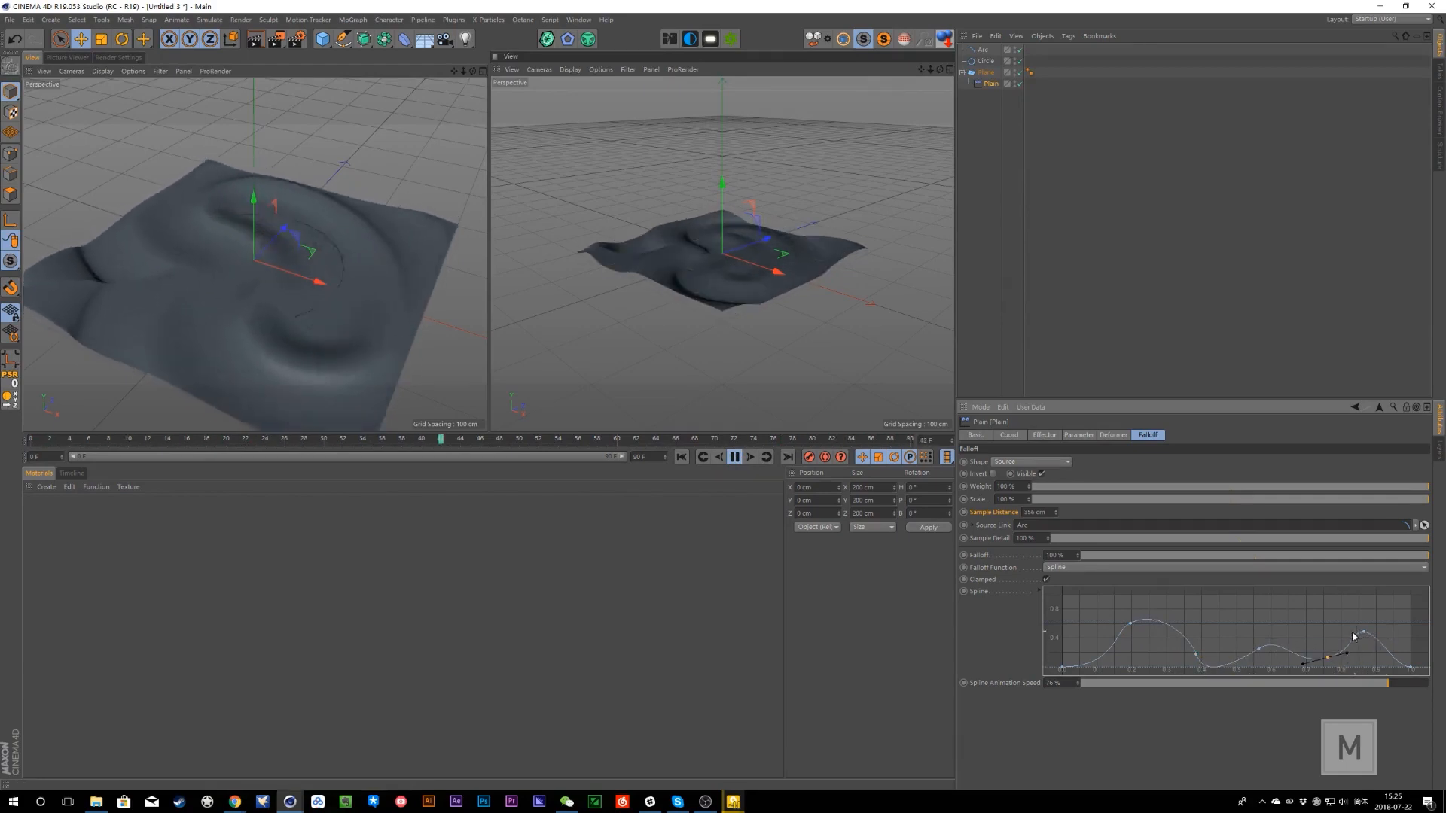
- Refine the falloff spline during playback by narrowing the first hump and adjusting the second hump and the valley after it
left_click_drag(1135, 622, 1173, 644)
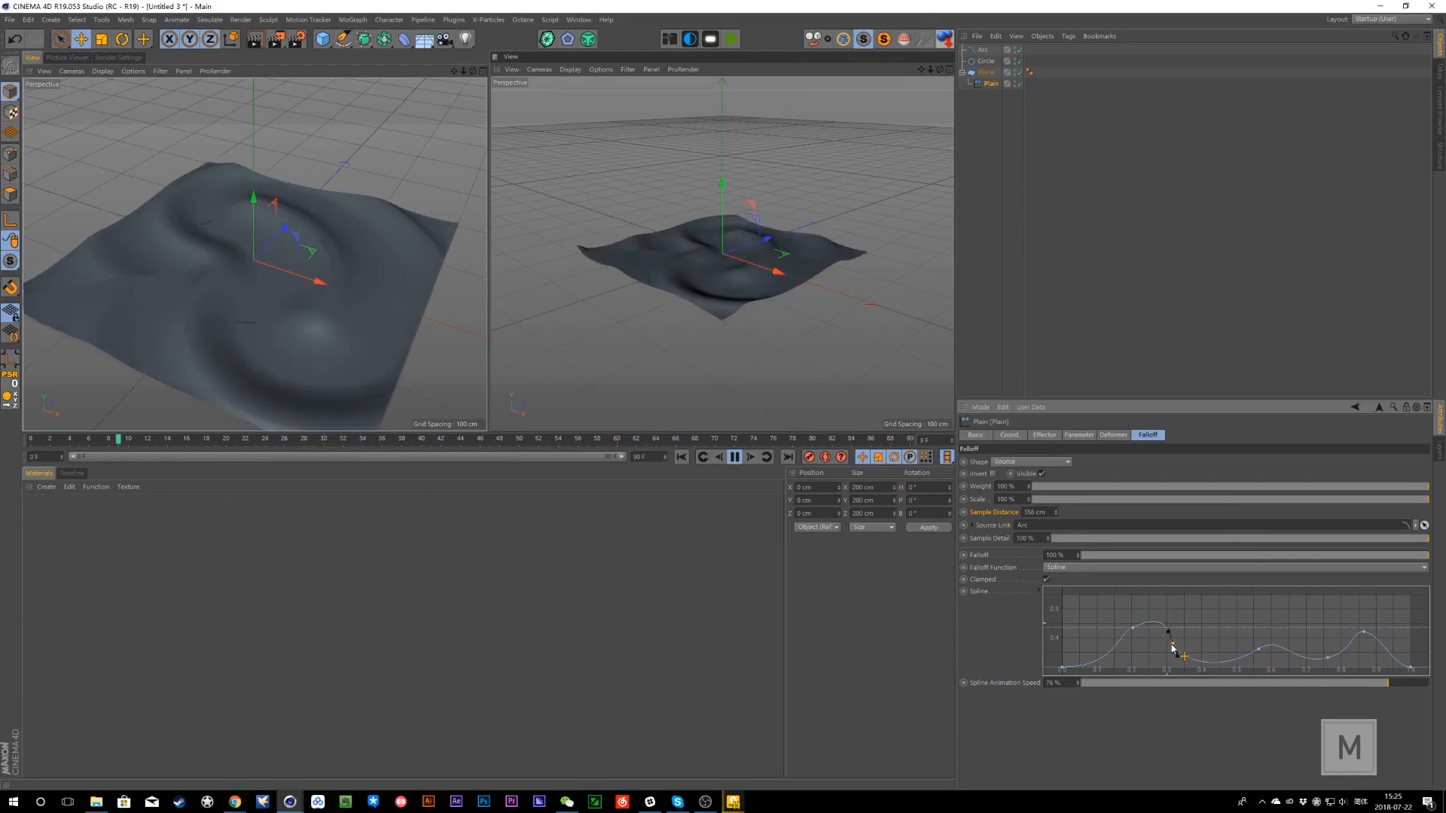
left_click(1260, 649)
left_click_drag(1262, 654, 1139, 621)
left_click(1173, 644)
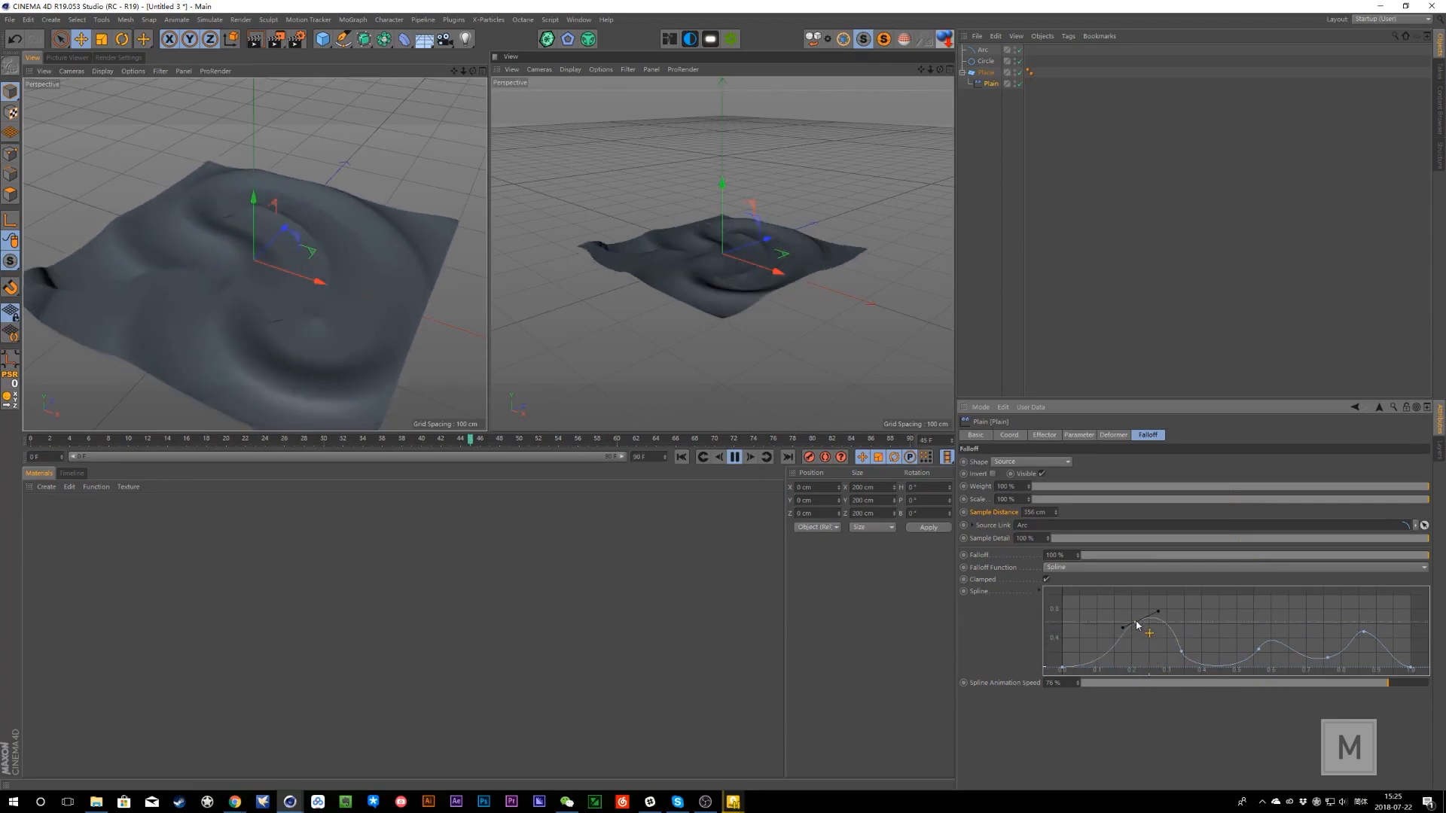
left_click(1326, 661)
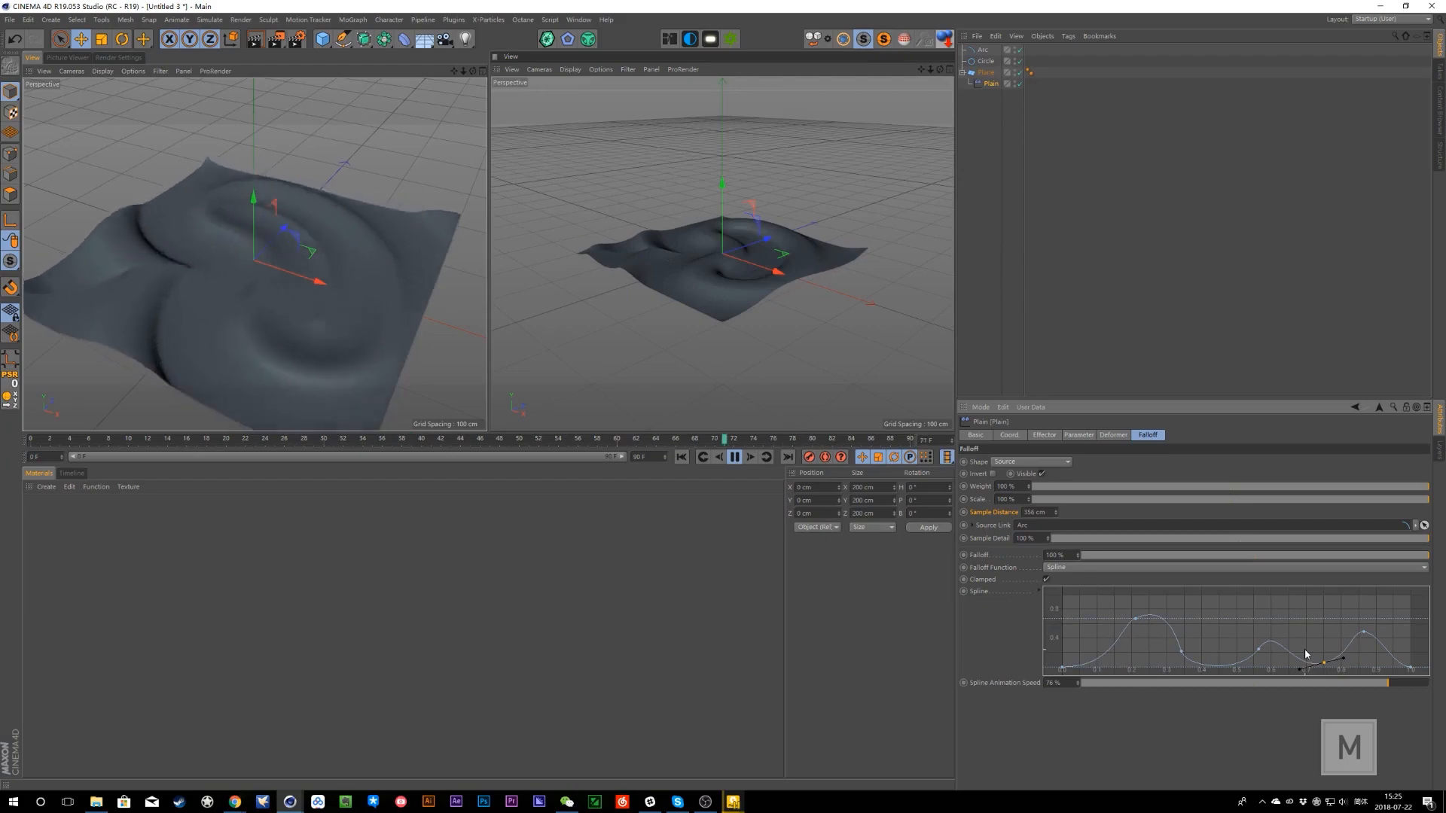
- Stop the ripple animation's playback and switch to File Explorer
left_click(735, 457)
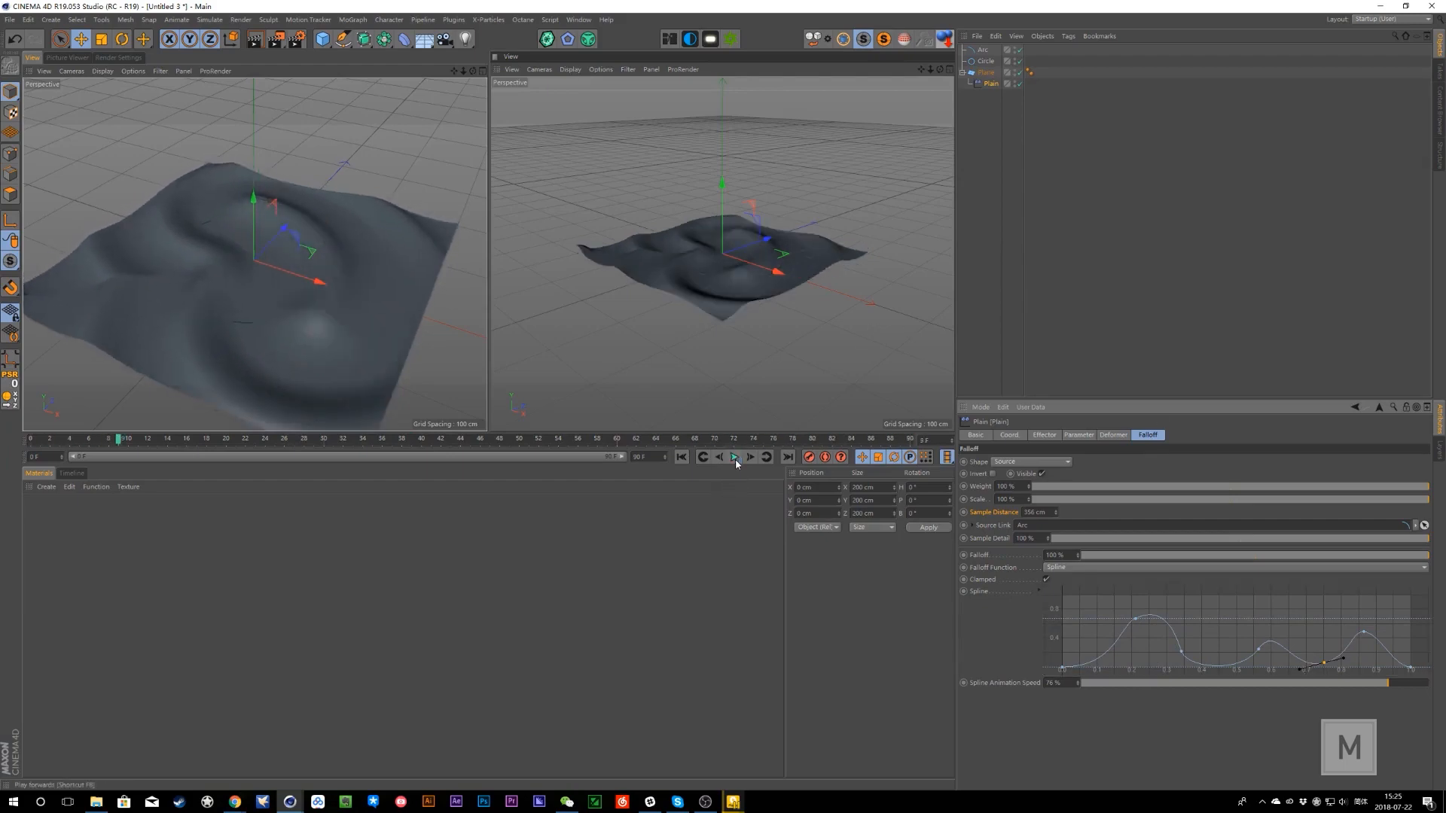
key("alt+Tab")
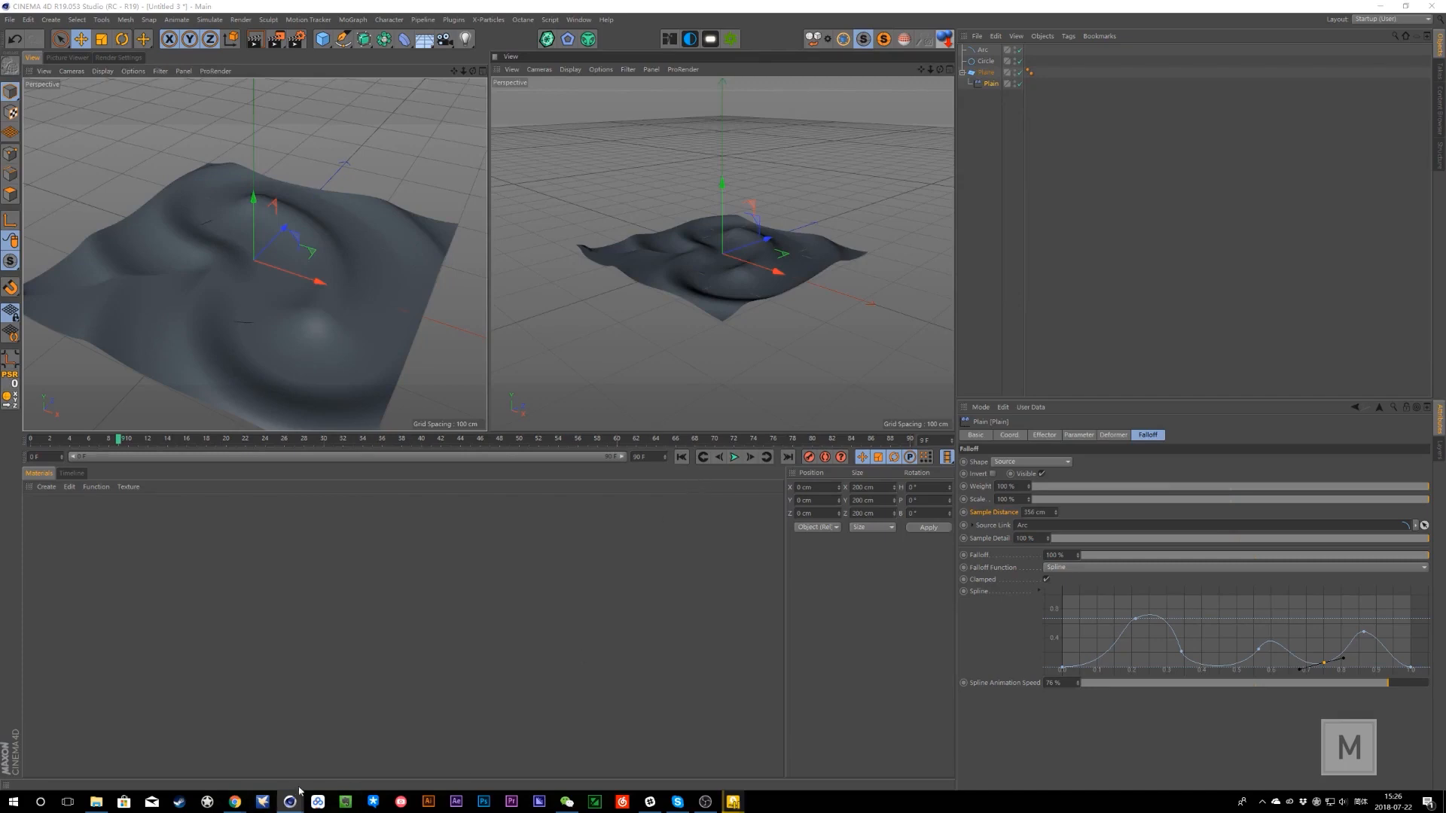
left_click(97, 801)
left_click(97, 800)
left_click(97, 800)
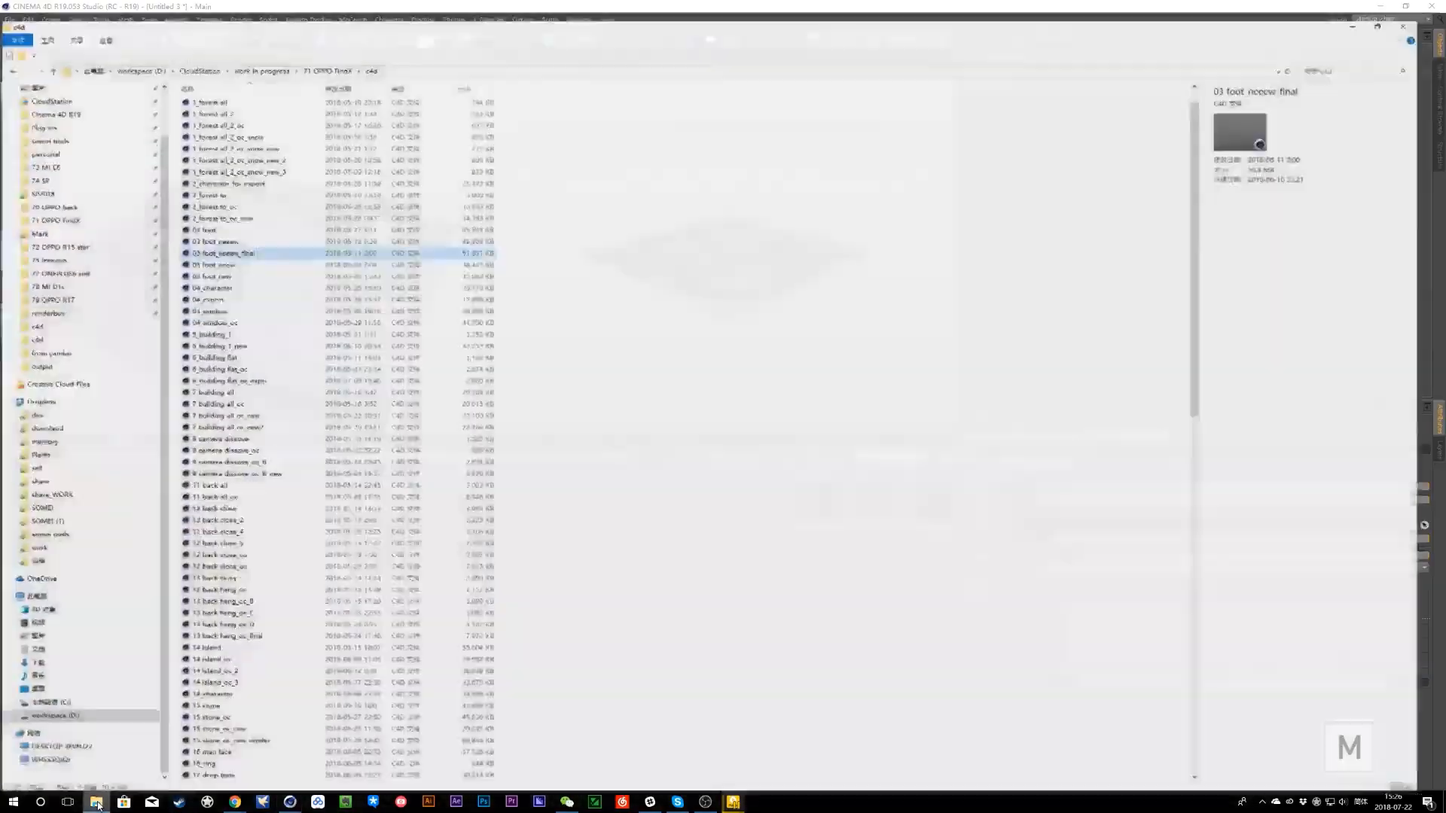
left_click(97, 800)
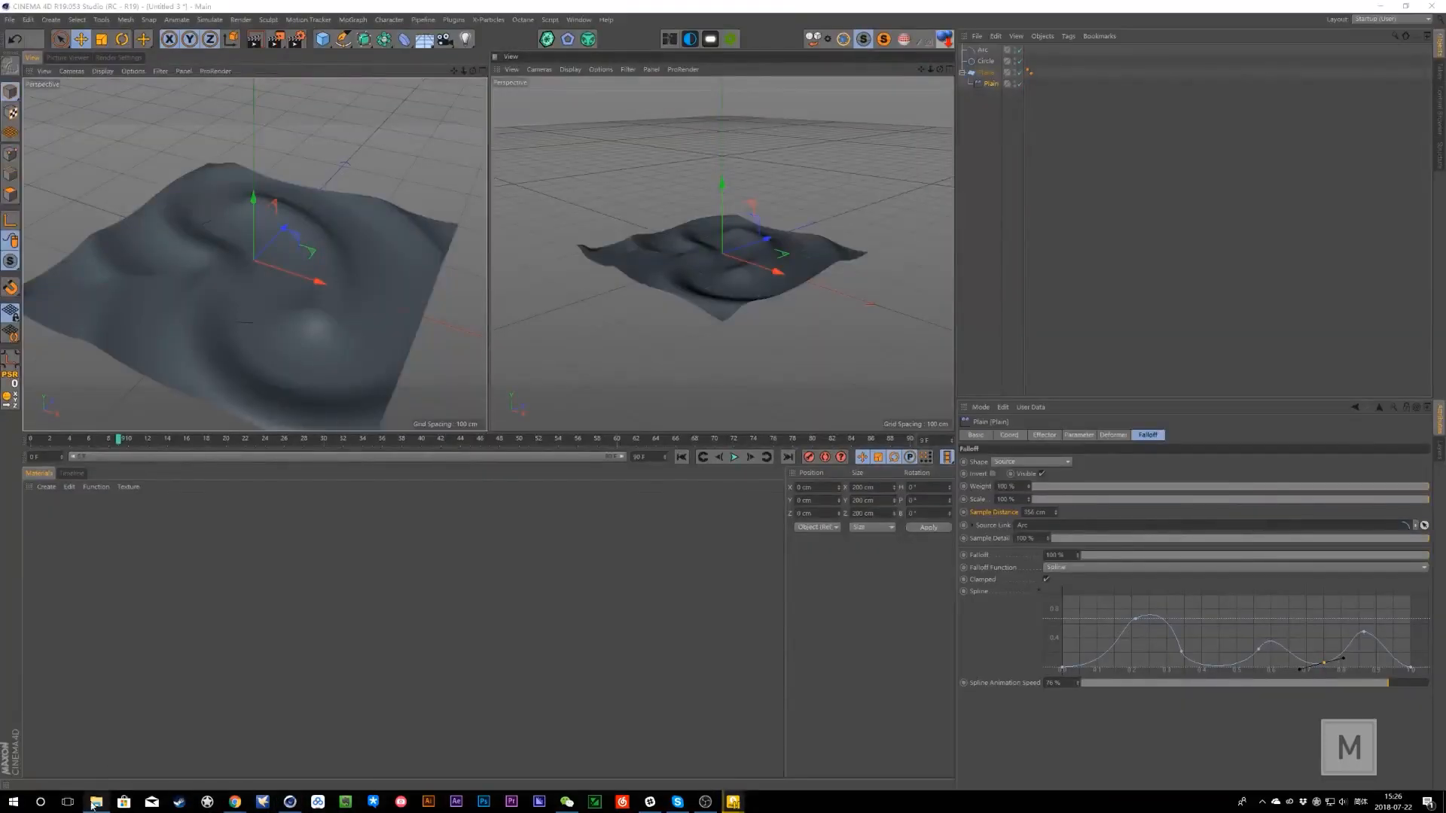
left_click(93, 803)
- Open the Dynamic Displacement scene from personal > c4d fun > 21 Diffusion reaction in C4D and return to Cinema 4D
left_click(57, 124)
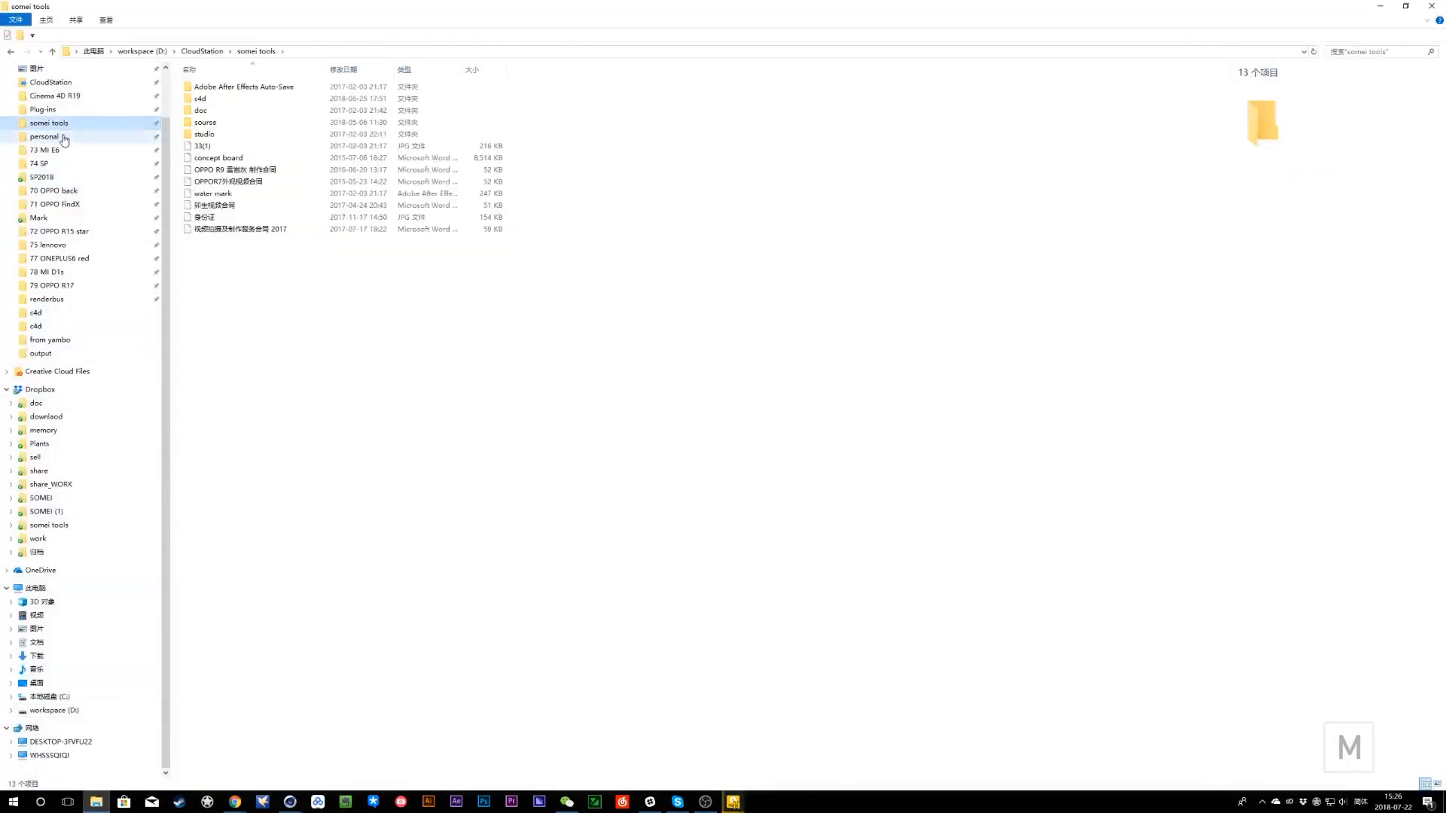
left_click(63, 138)
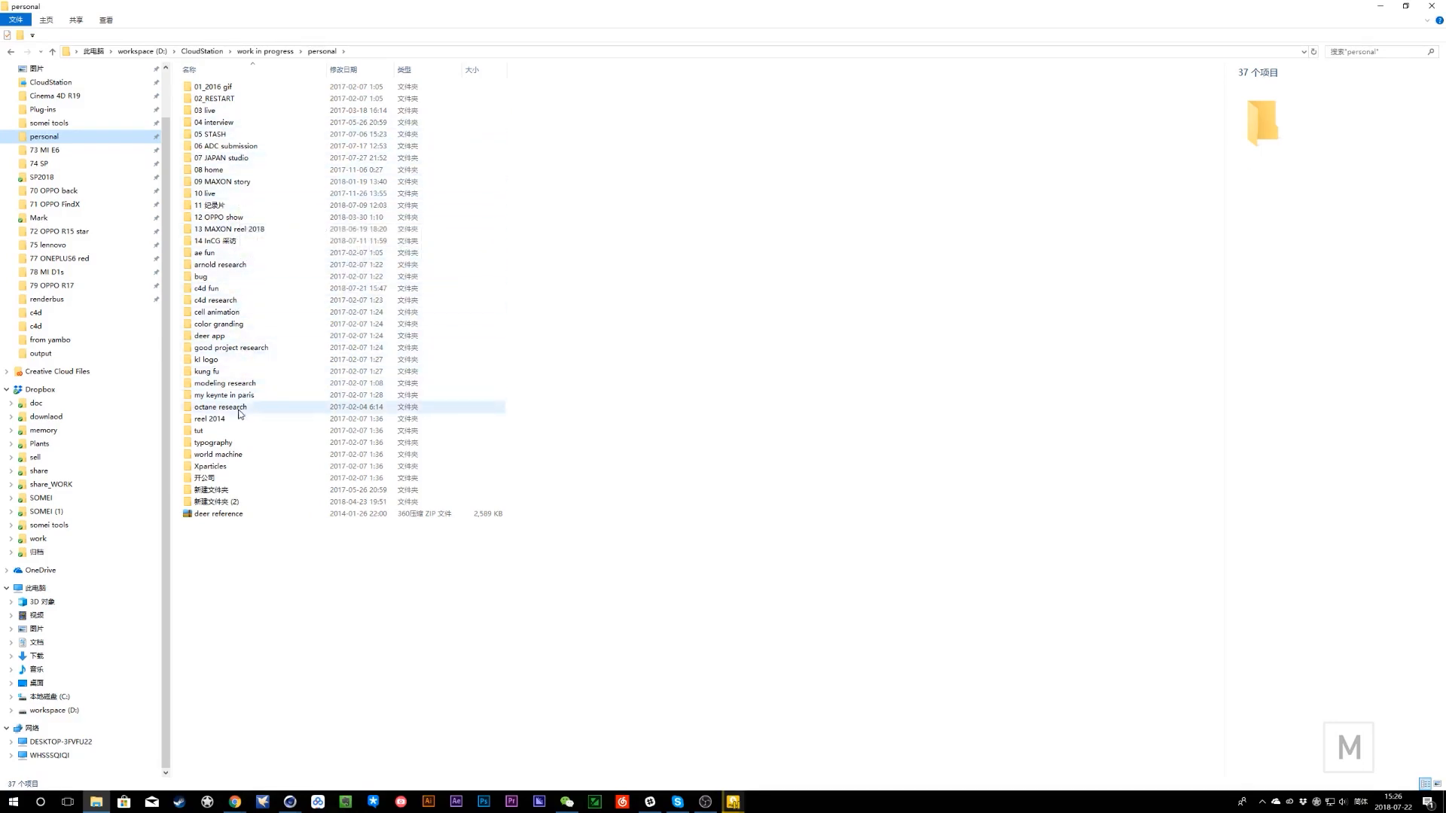
double_click(234, 292)
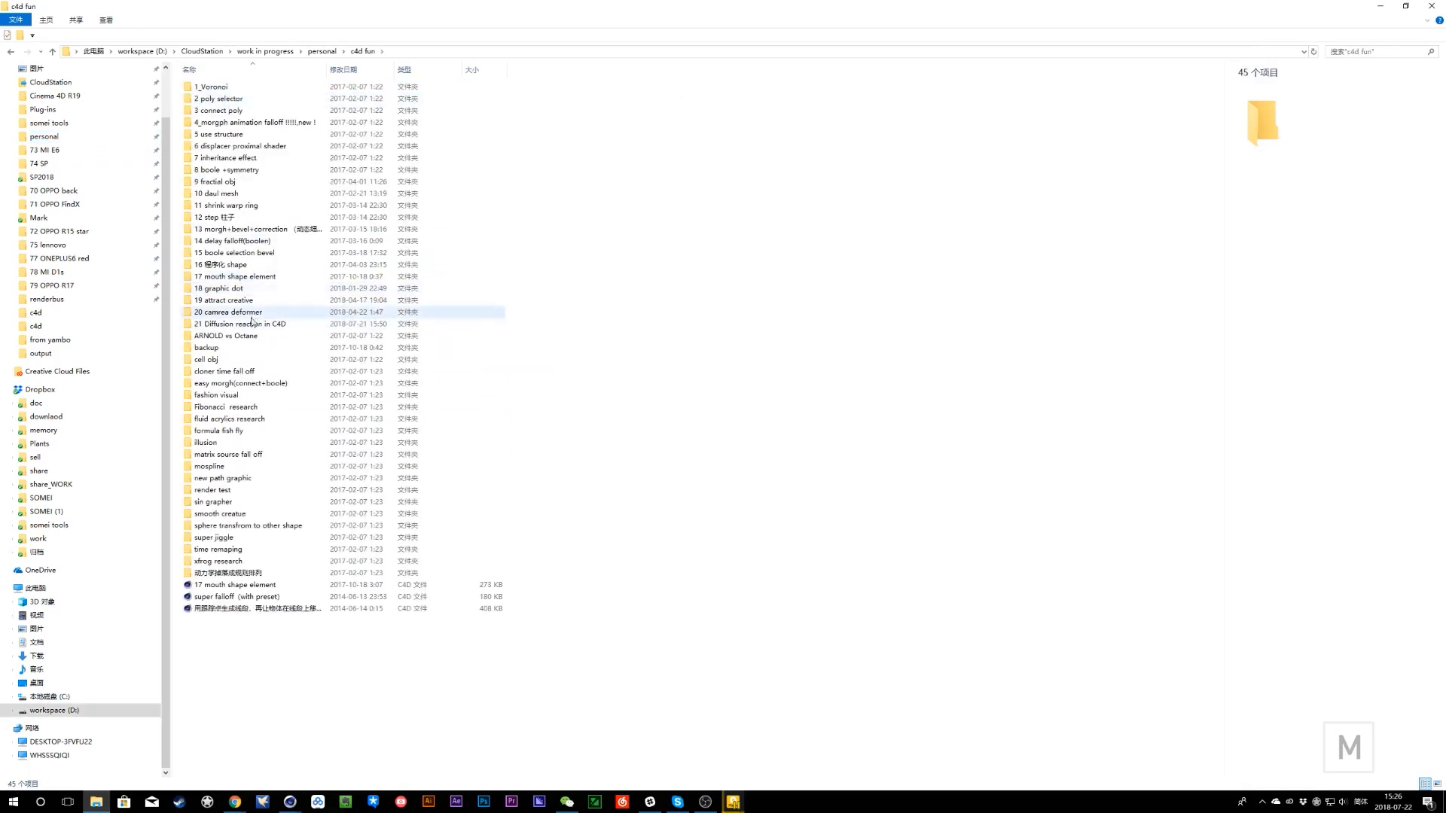
double_click(254, 314)
left_click(247, 99)
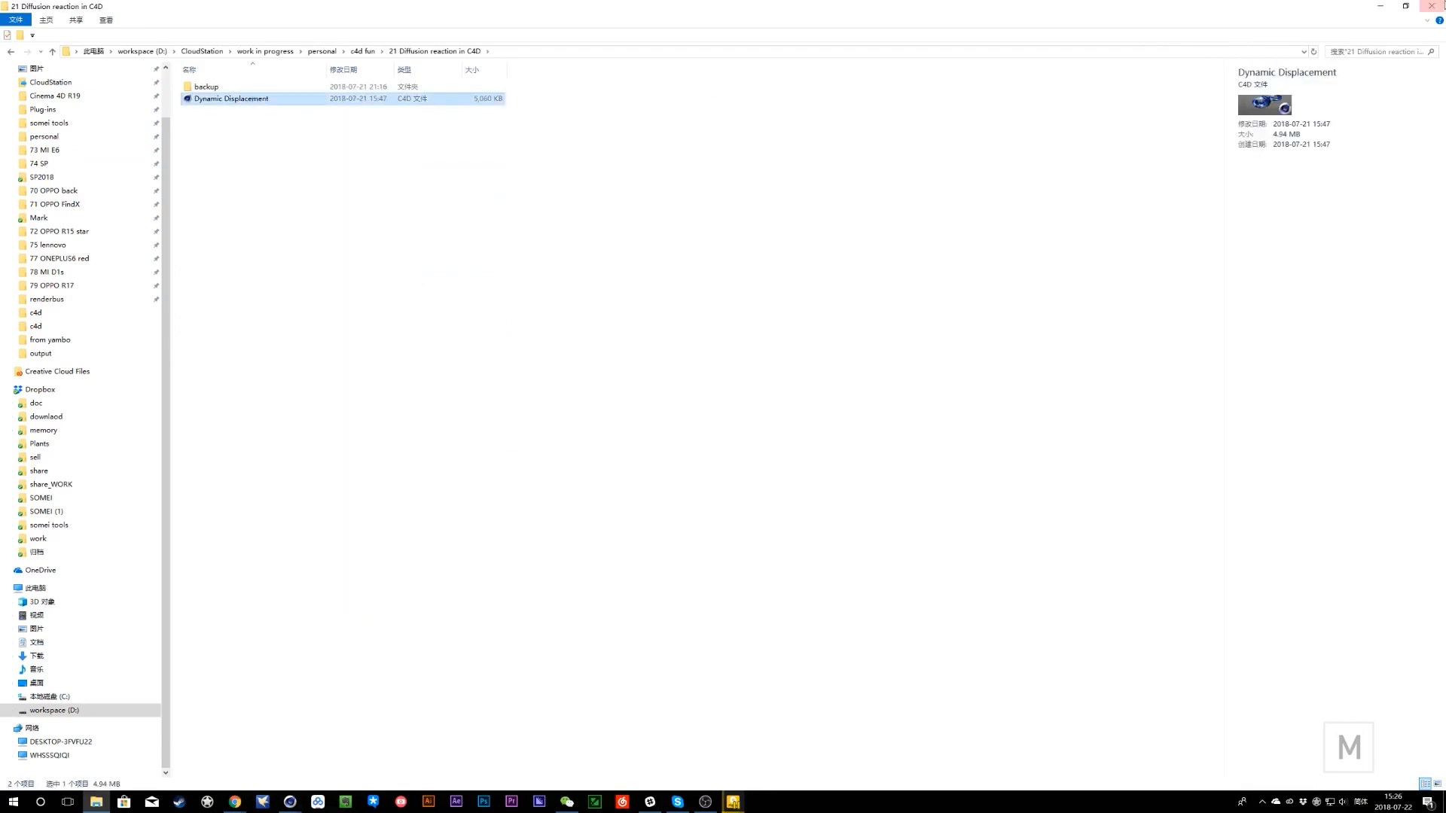
left_click(1380, 9)
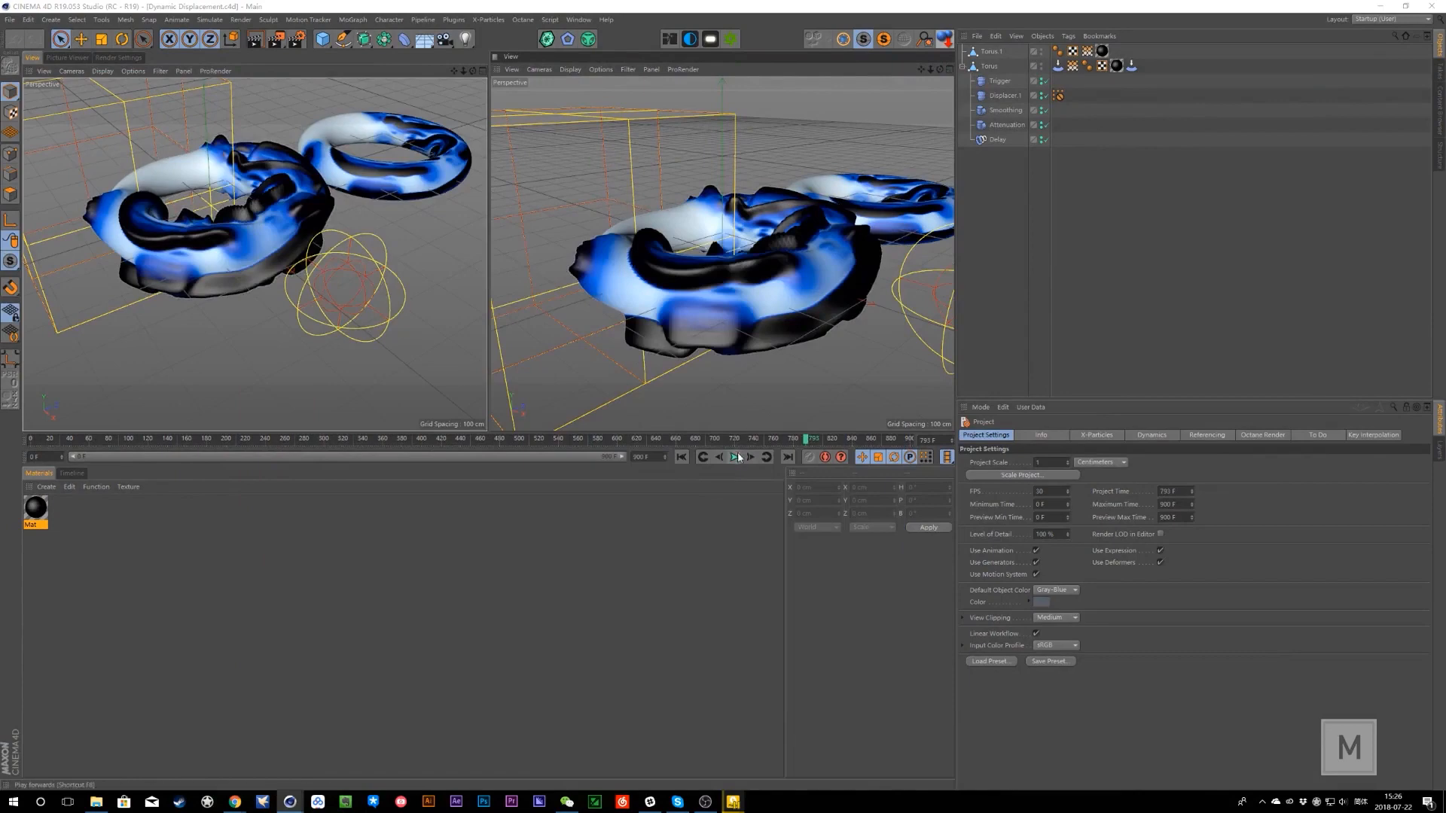
- Preview the torus animation, select the Trigger displacer, stop playback and return to frame 0
left_click(736, 458)
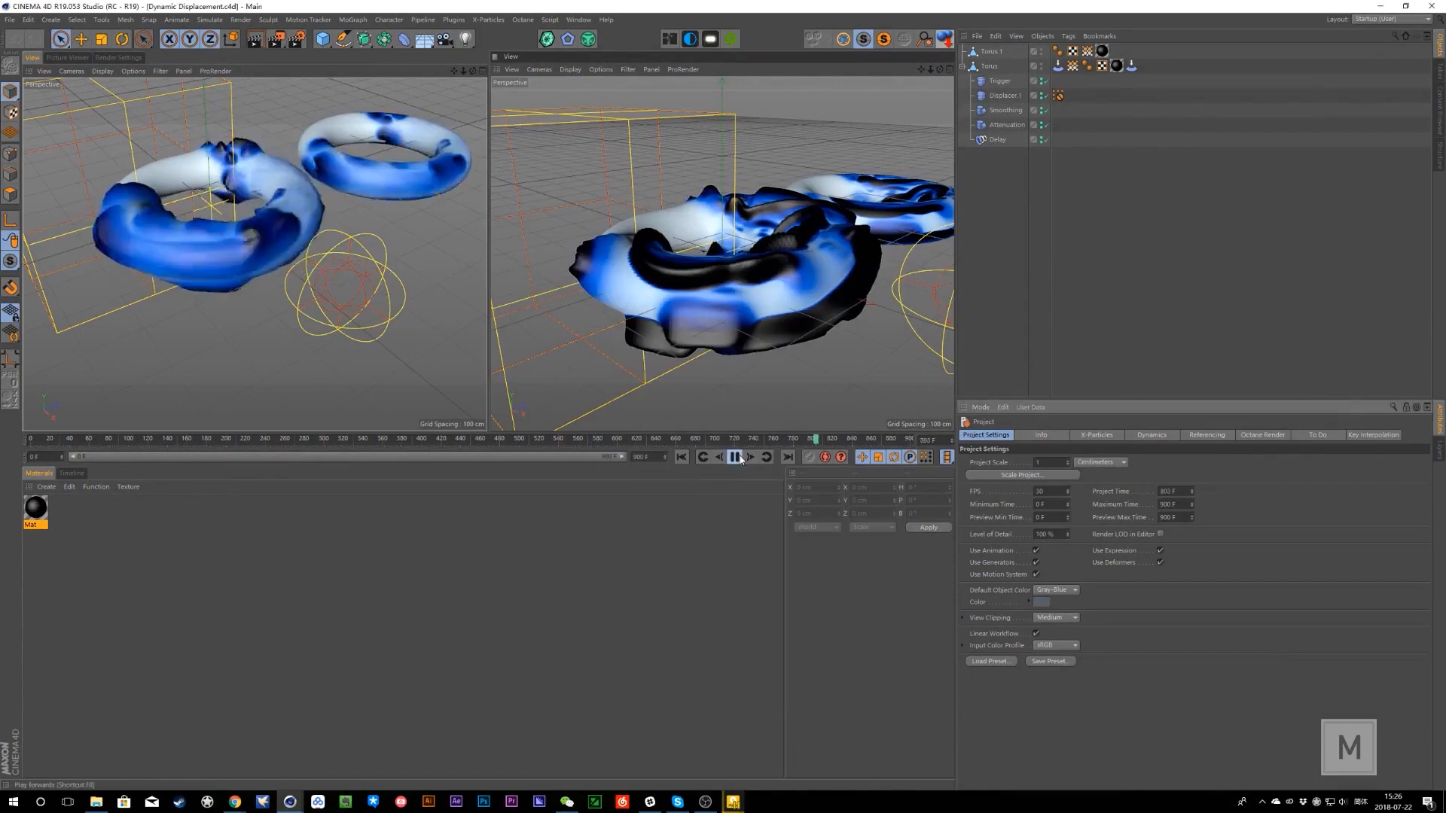
left_click(359, 311)
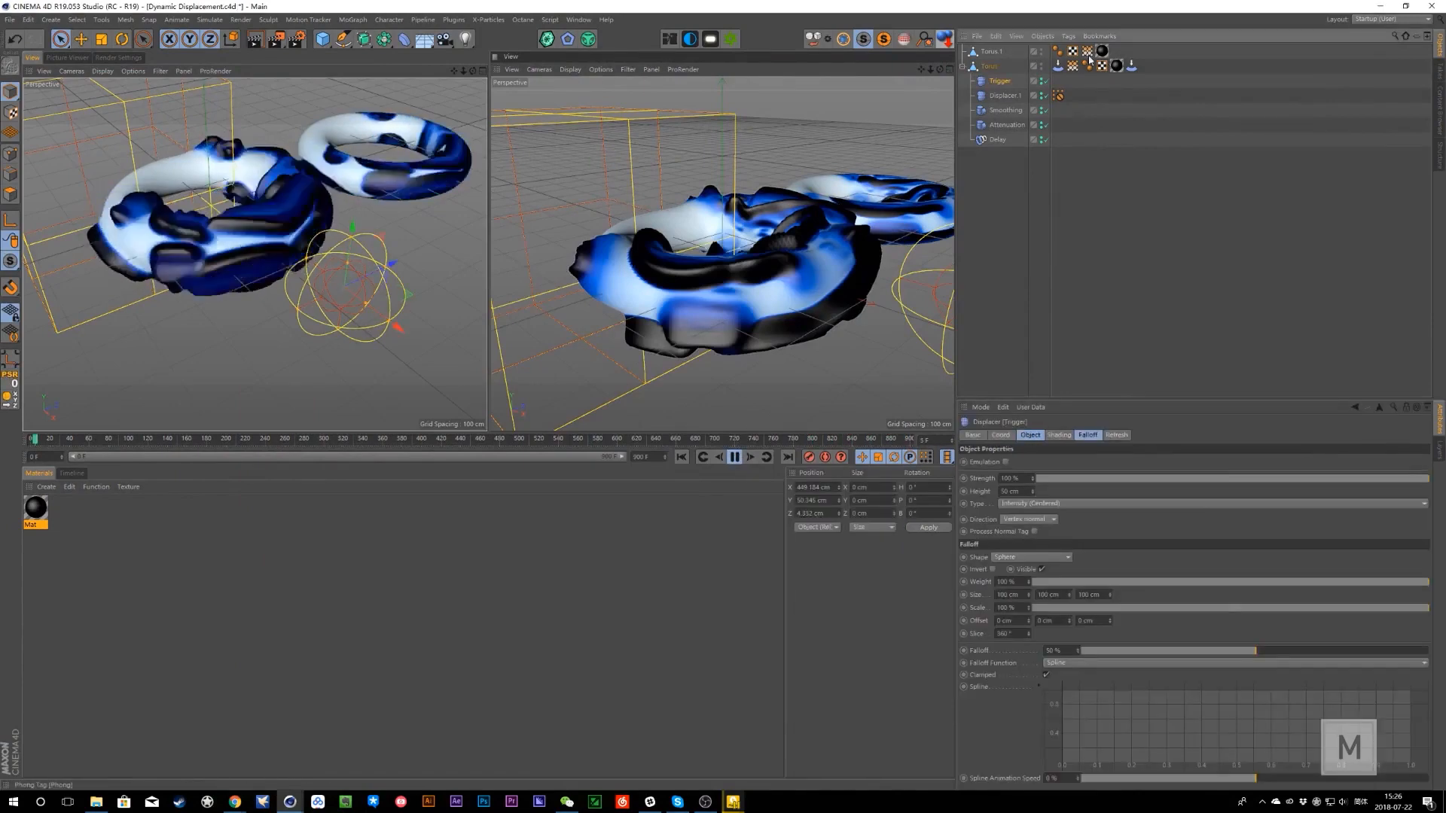
left_click(734, 457)
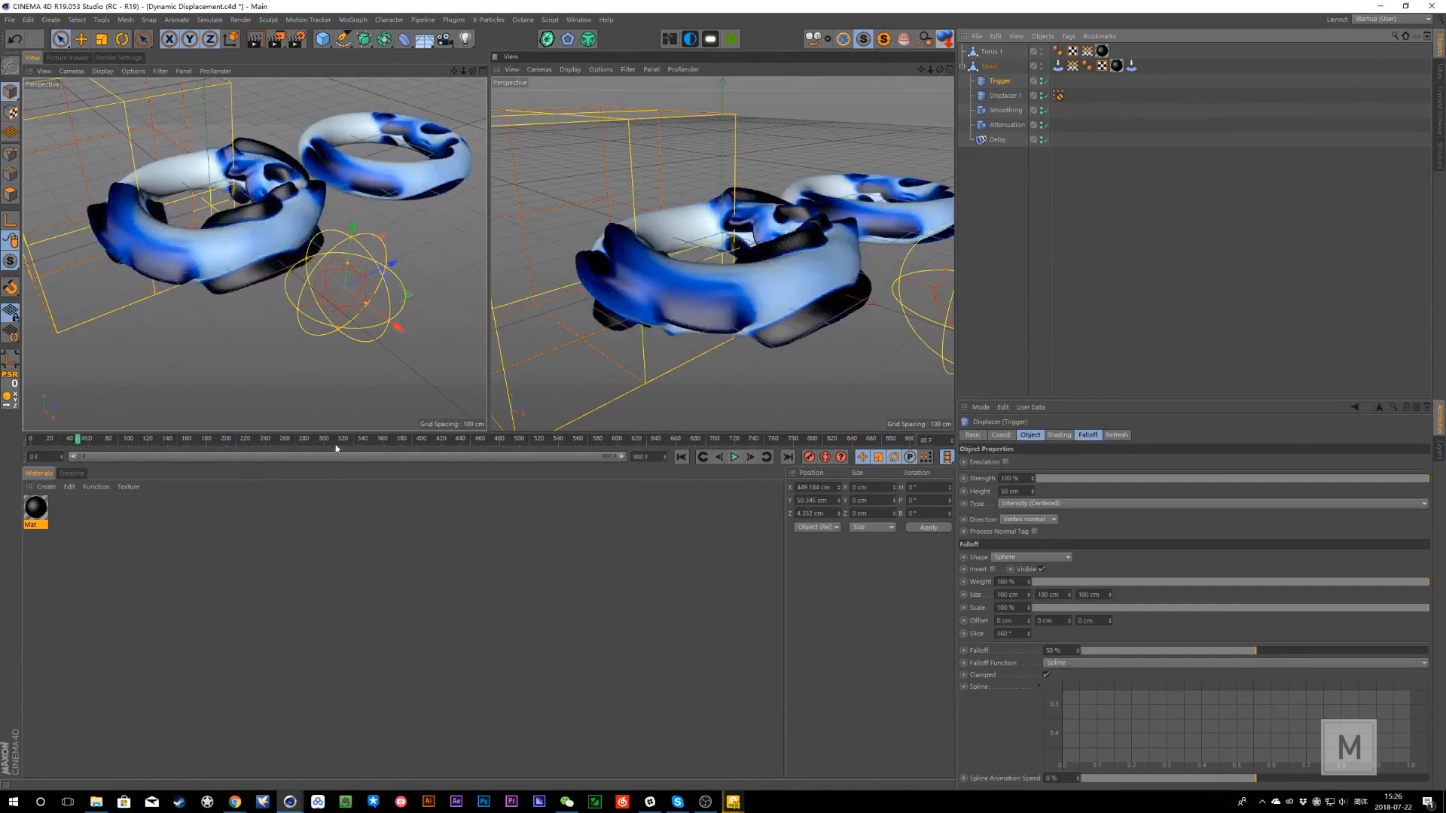
left_click_drag(336, 444, 30, 441)
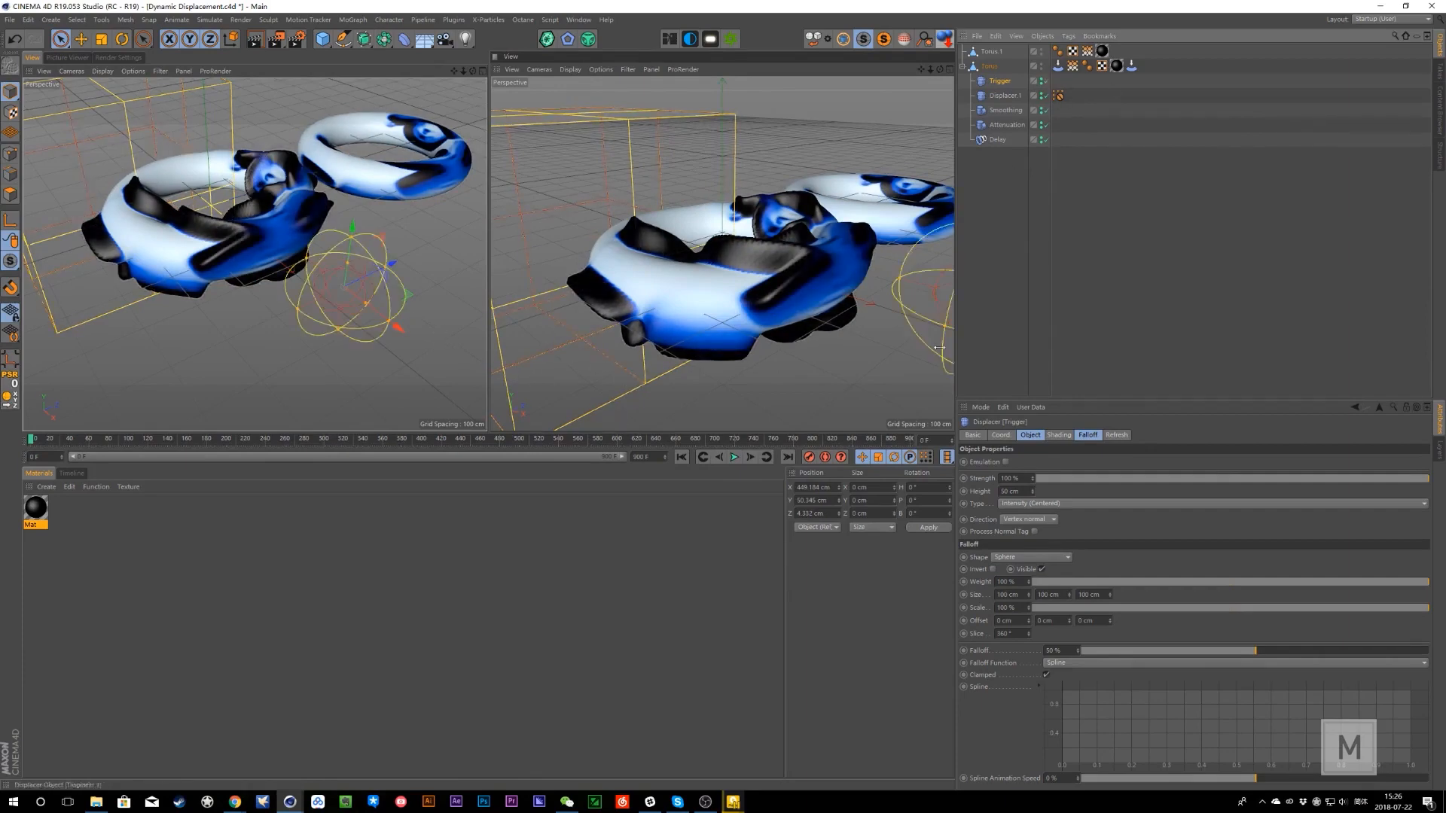
- Play the animation from the start while moving the Trigger displacer toward the torus, and stop playback
left_click(734, 457)
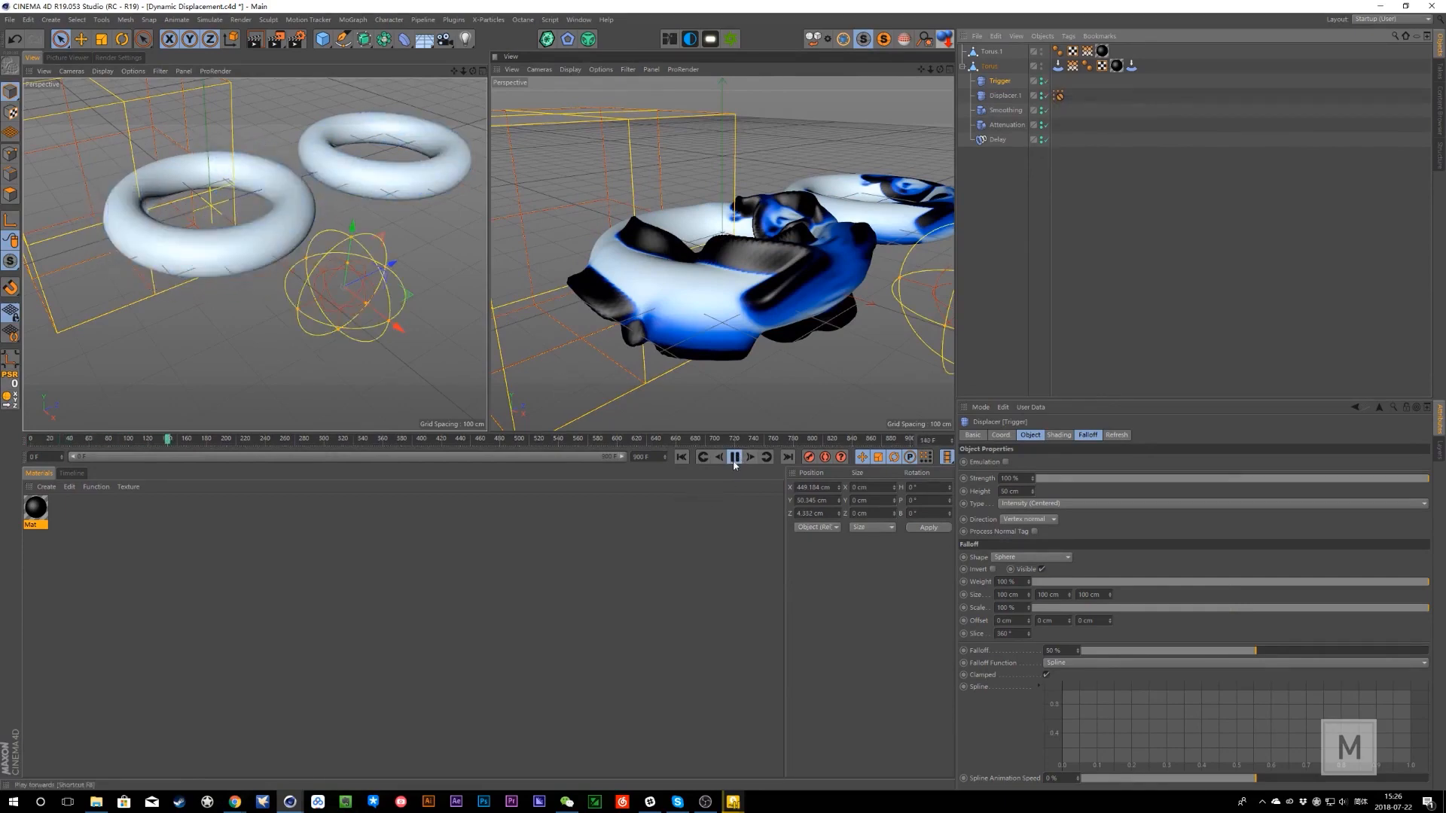
left_click(682, 457)
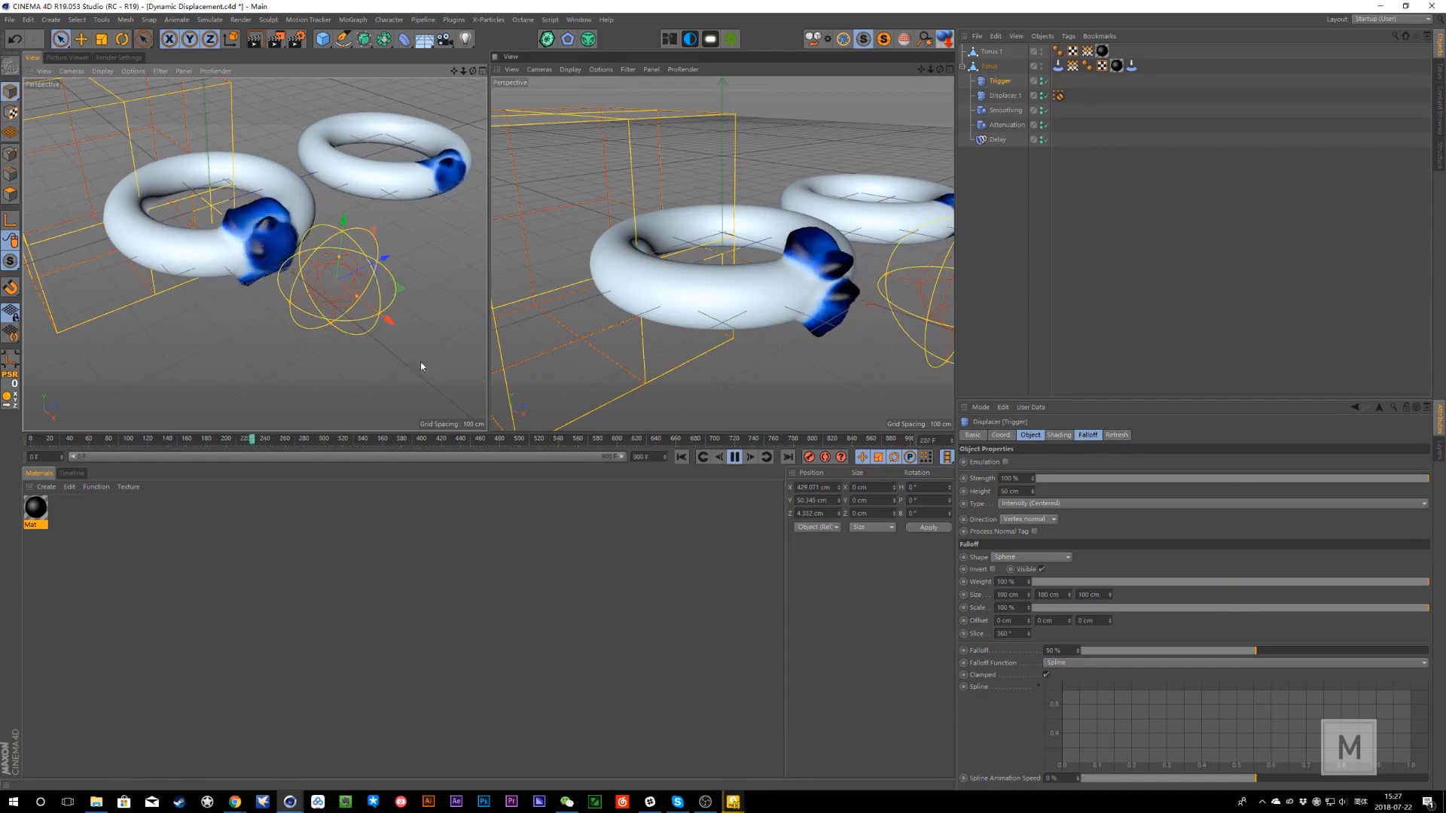
key("F8")
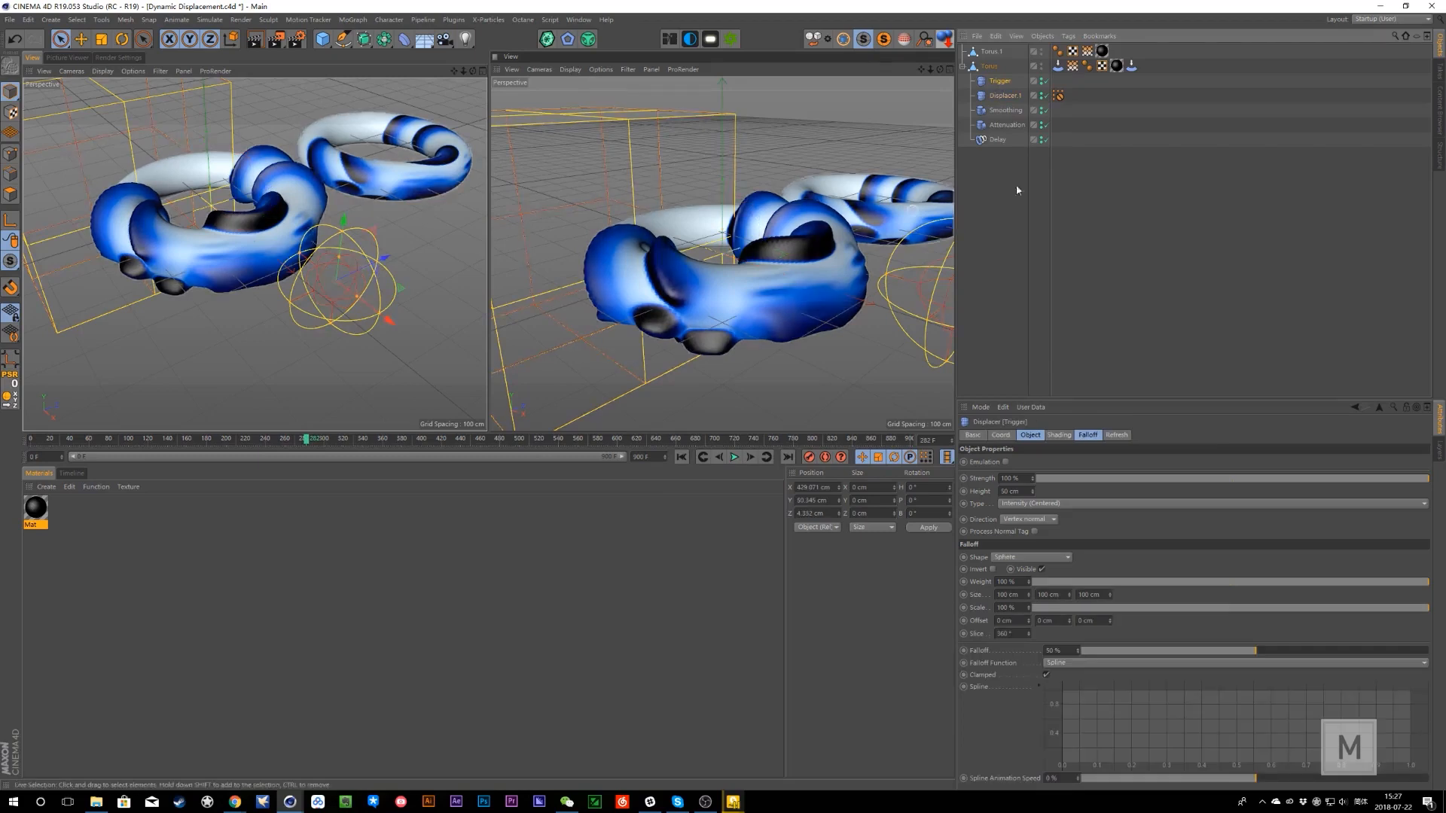
- Disable Displacer 1, Smoothing, Attenuation and Delay, and move the Trigger displacer's falloff sphere onto the torus edge
left_click(1046, 125)
left_click(1046, 140)
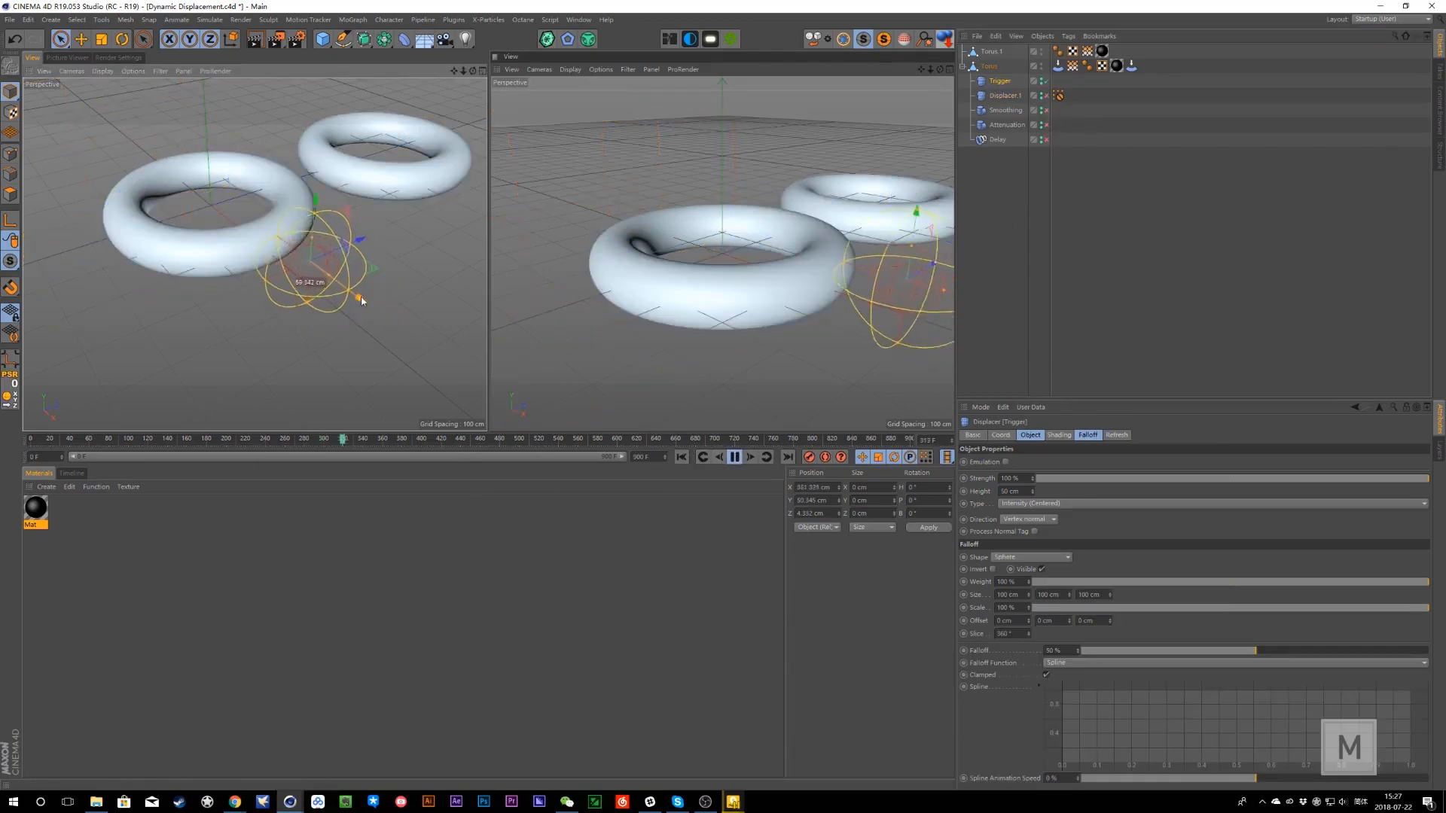
left_click(735, 457)
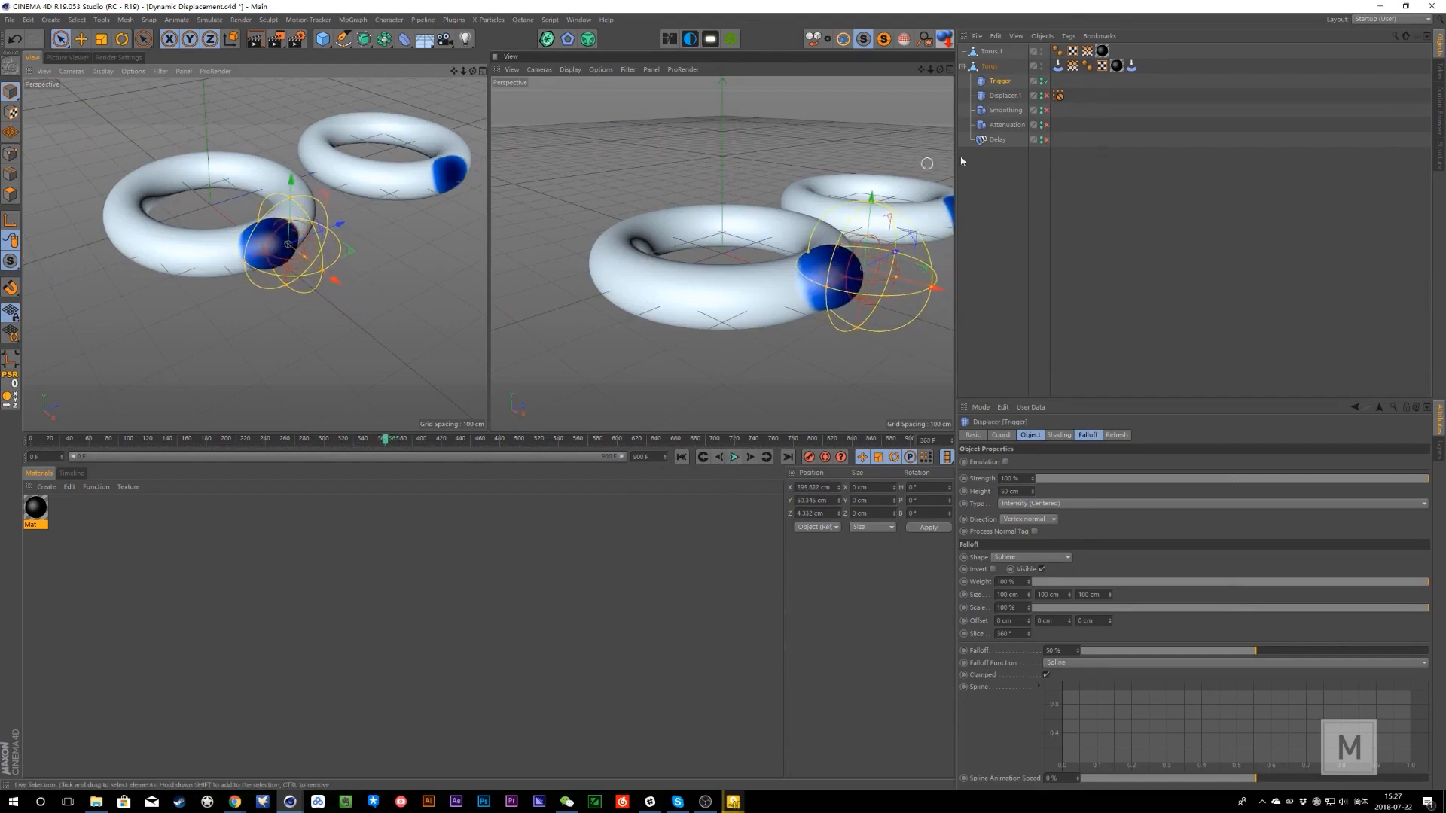
- Inspect the Stretch vertex map on the Torus and the object and falloff settings of Displacer 1
left_click(1072, 67)
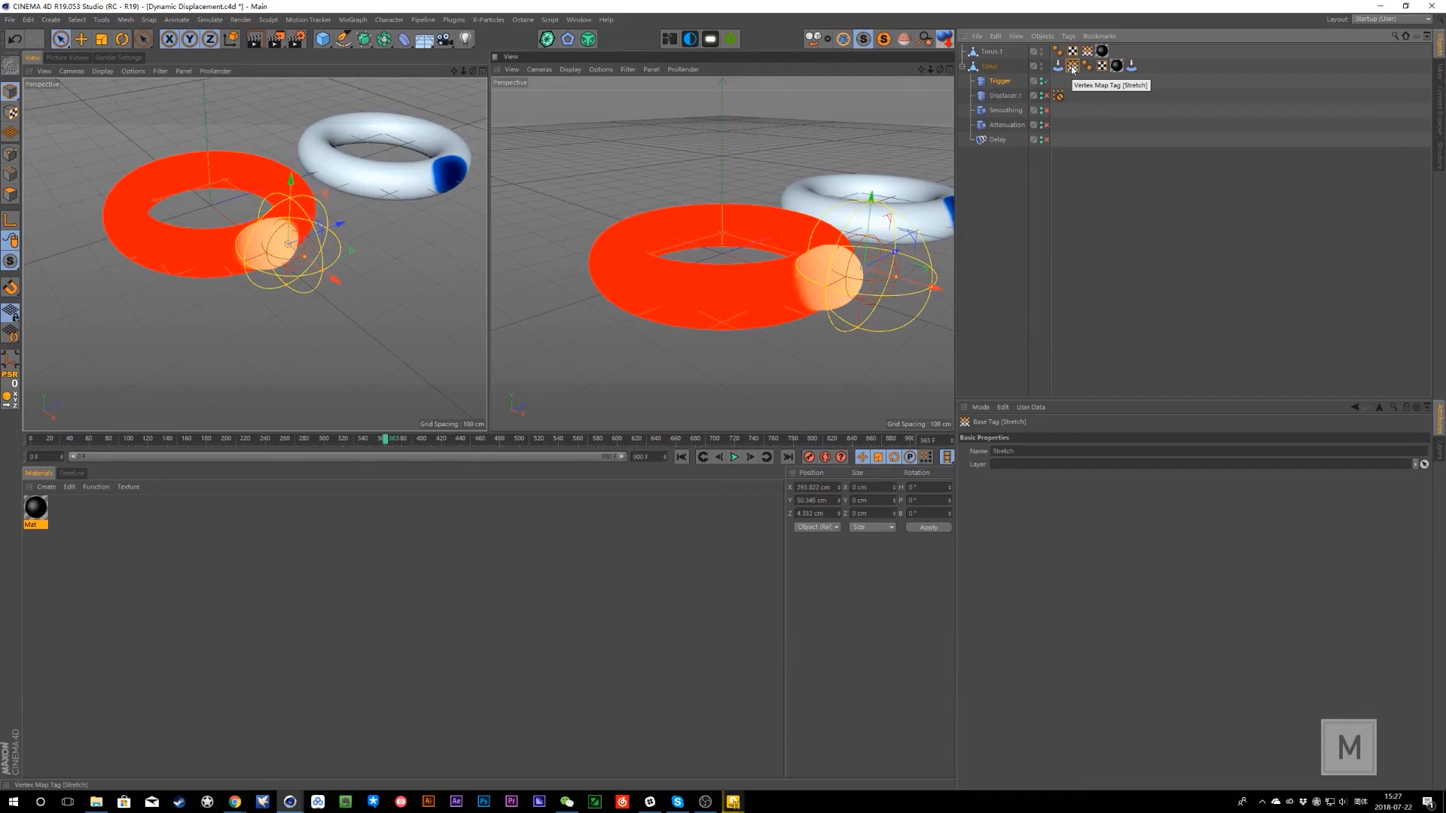
left_click(1005, 96)
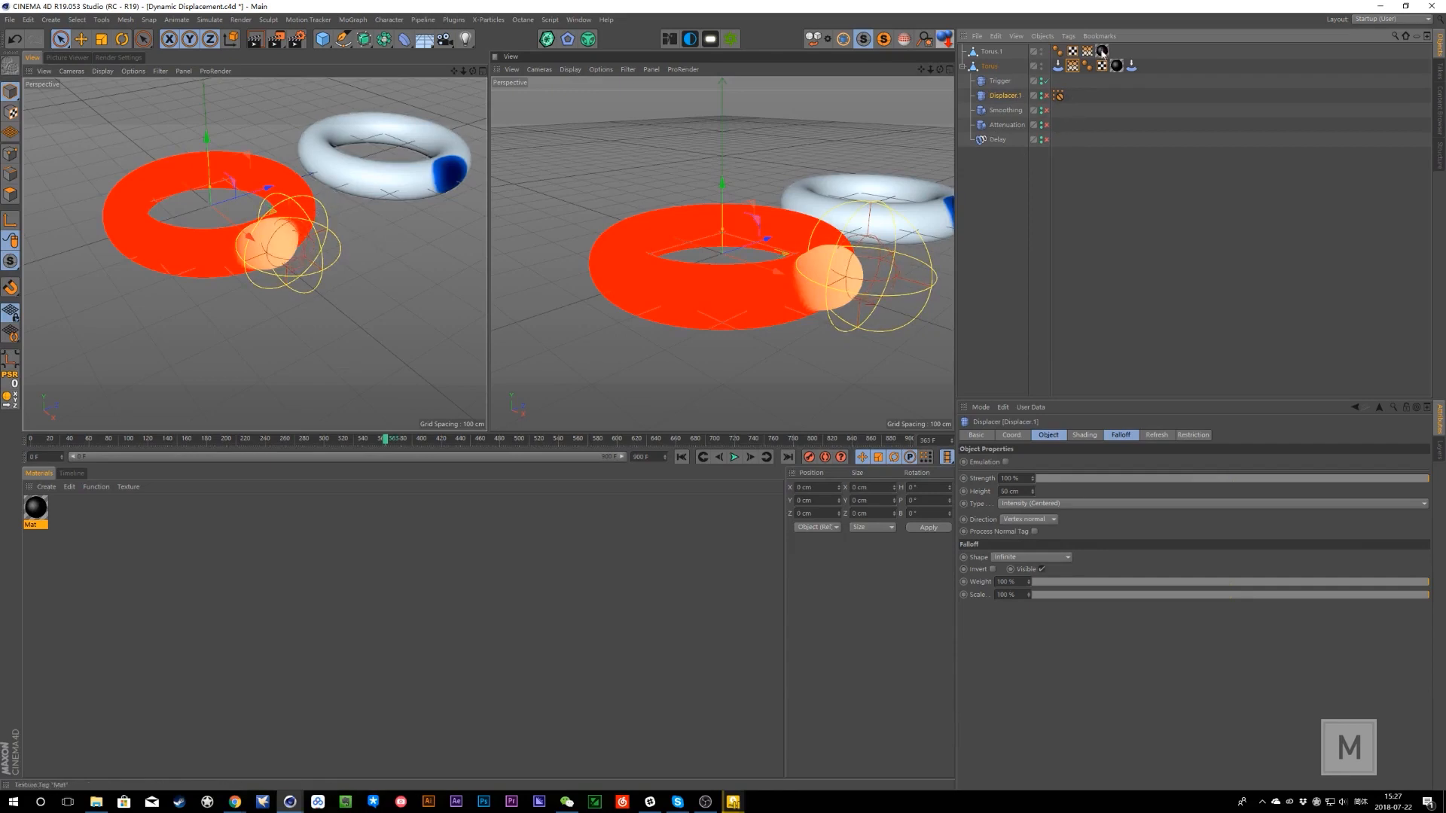
left_click(1072, 67)
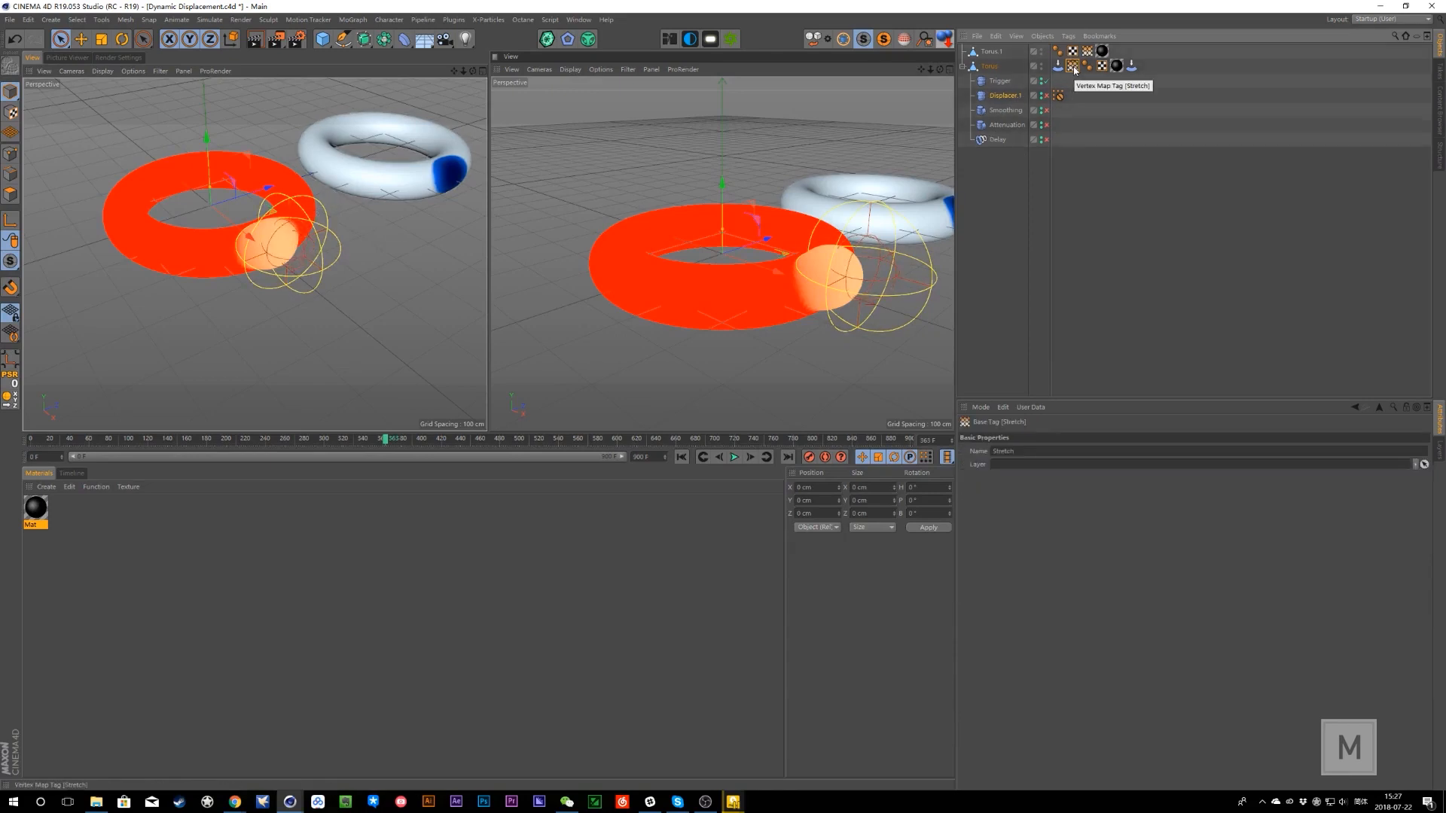
left_click(1004, 95)
- Enable Displacer 1, play the animation from the first frame and stop it
left_click(1046, 96)
left_click(1047, 110)
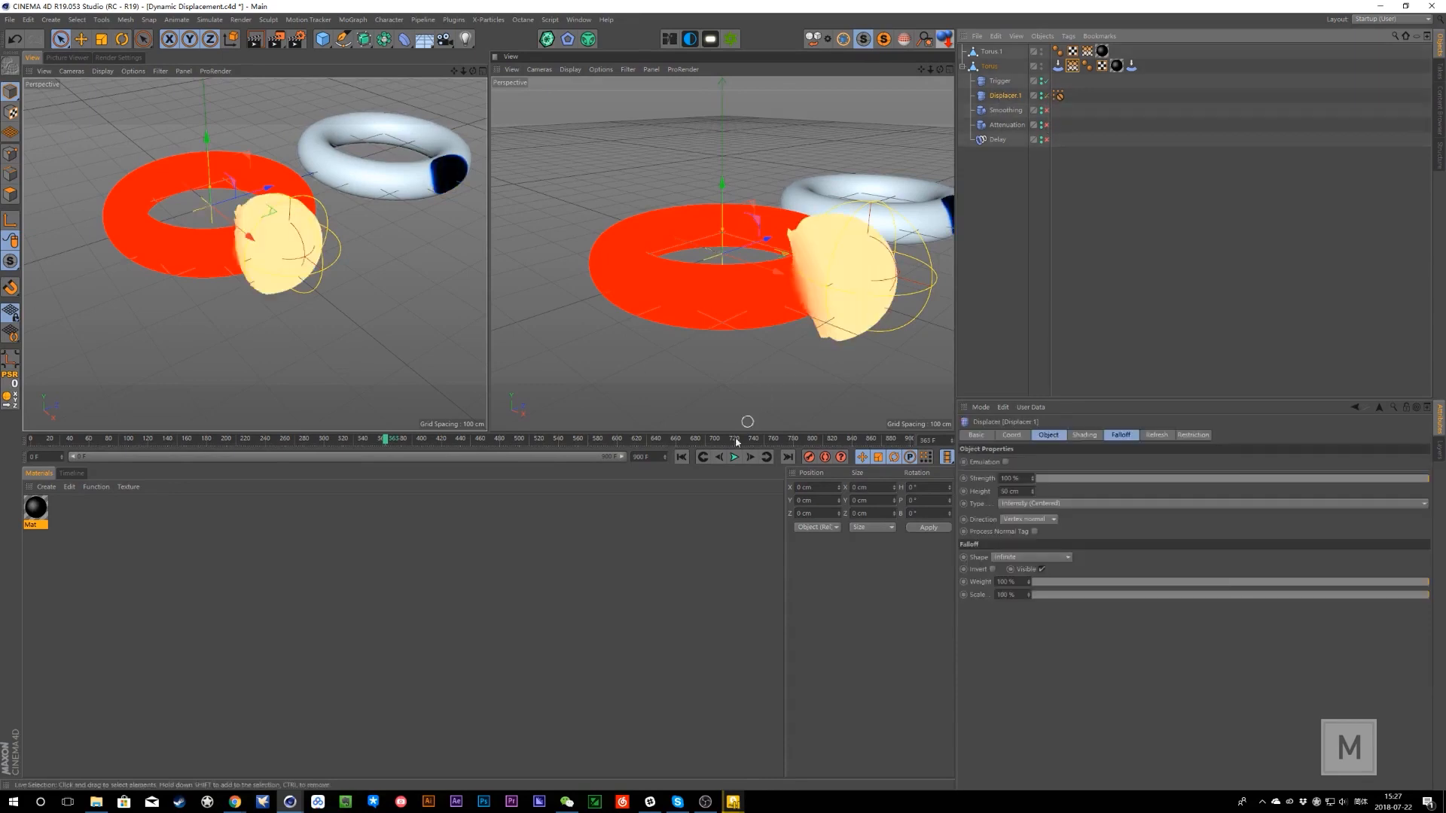
left_click(682, 457)
left_click(735, 458)
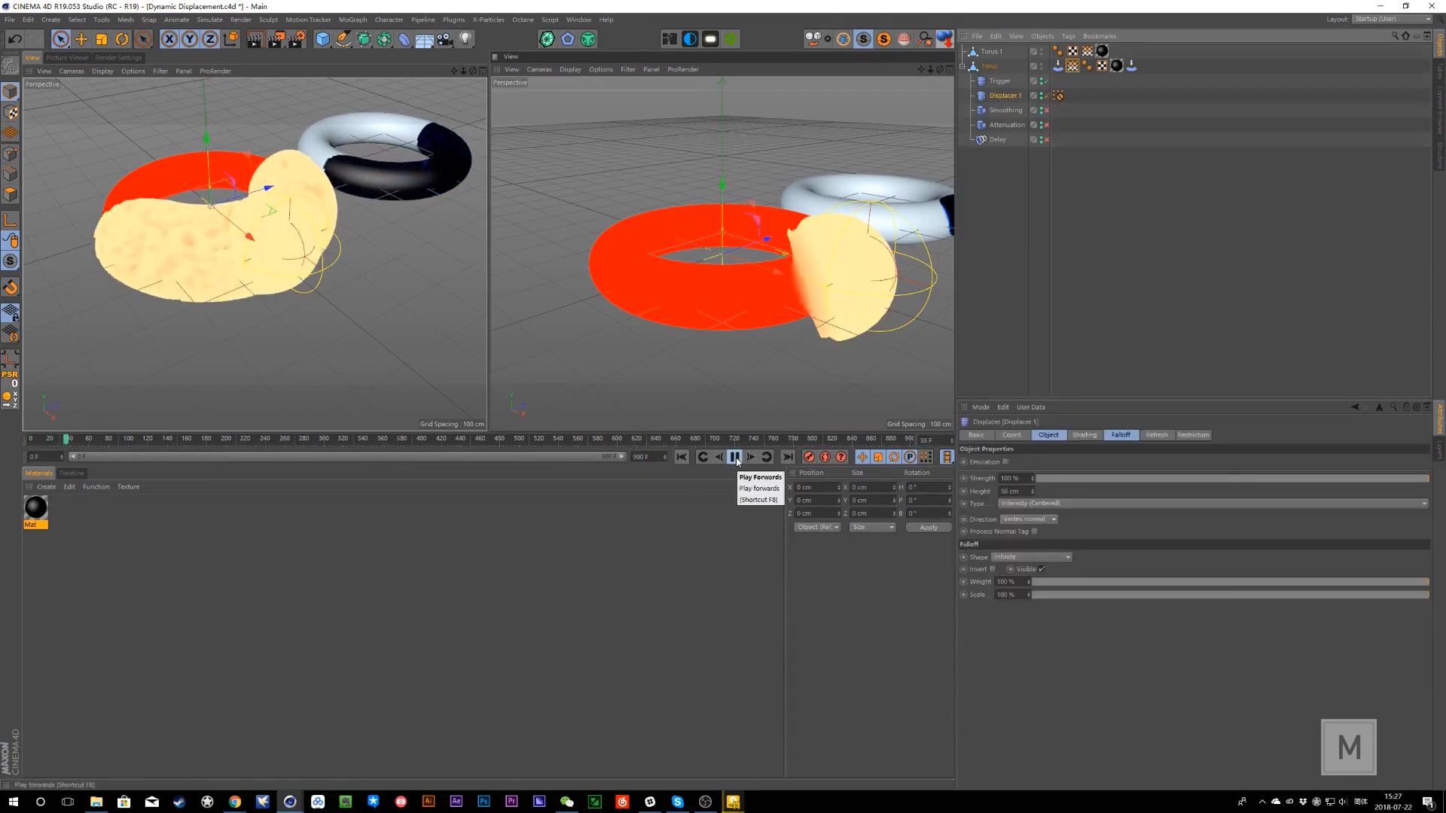
left_click(734, 457)
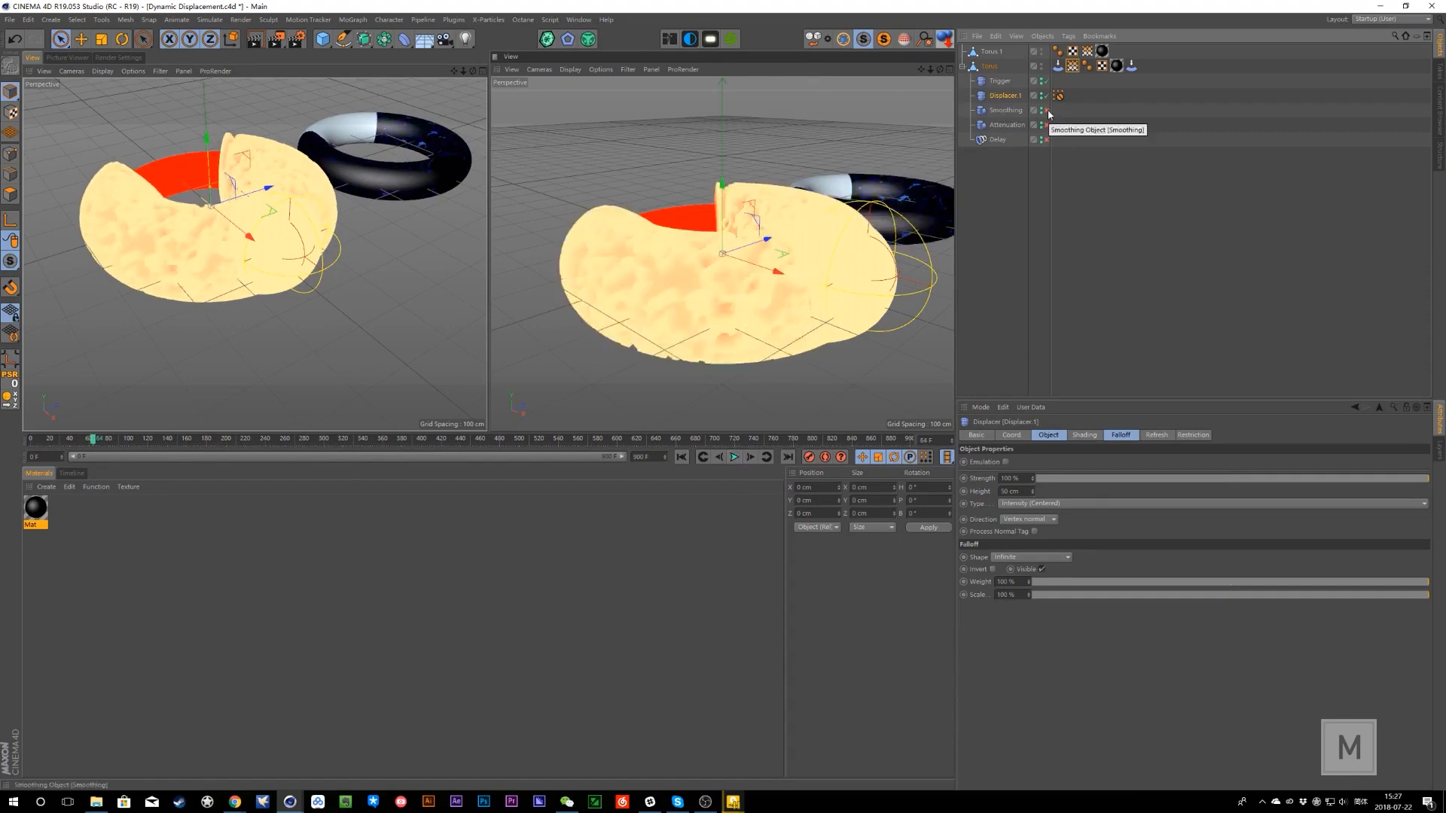
- Enable the Smoothing and Attenuation deformers and replay the animation from the first frame
left_click(1046, 125)
left_click(680, 457)
left_click(734, 457)
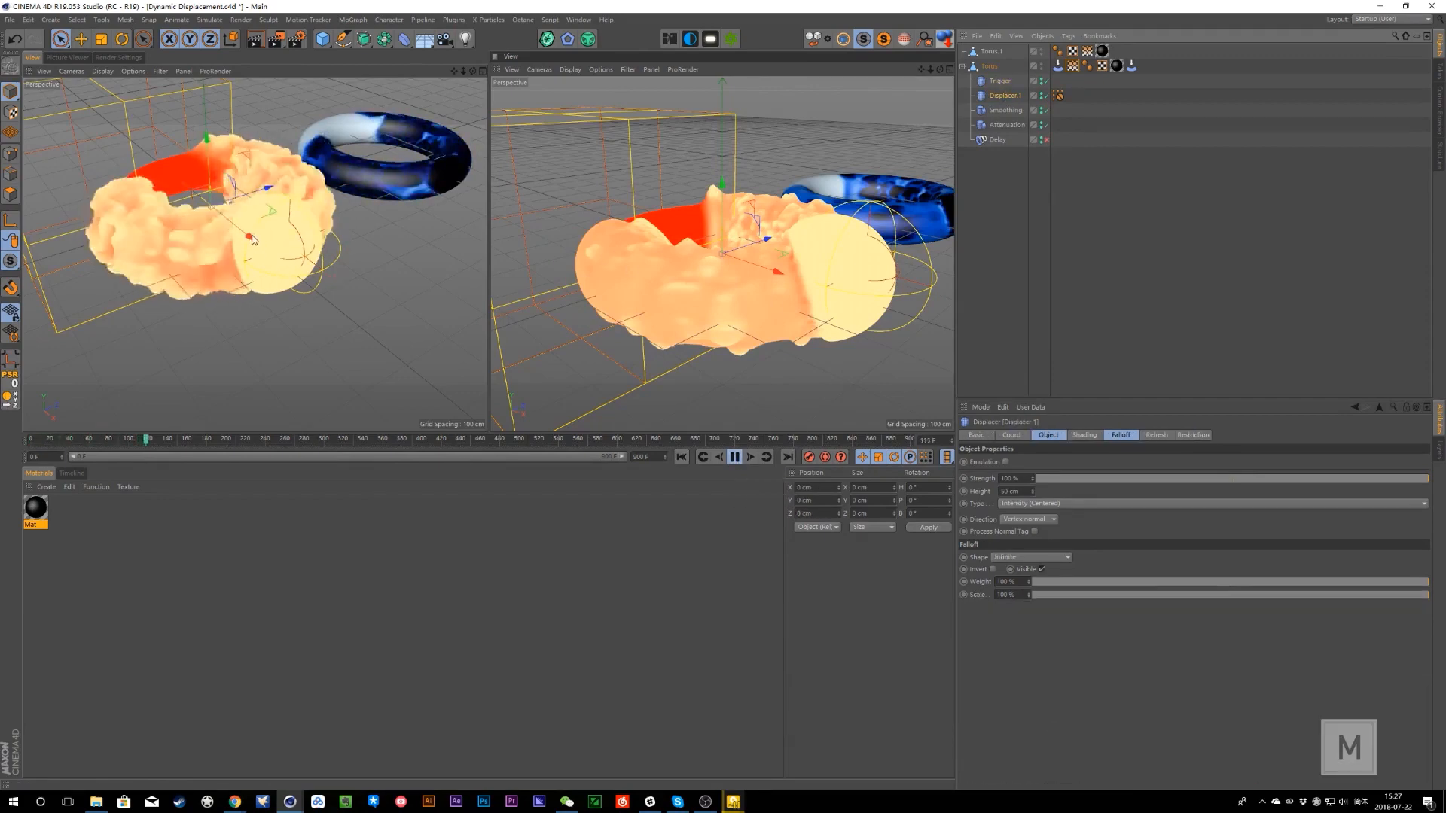
left_click(241, 260)
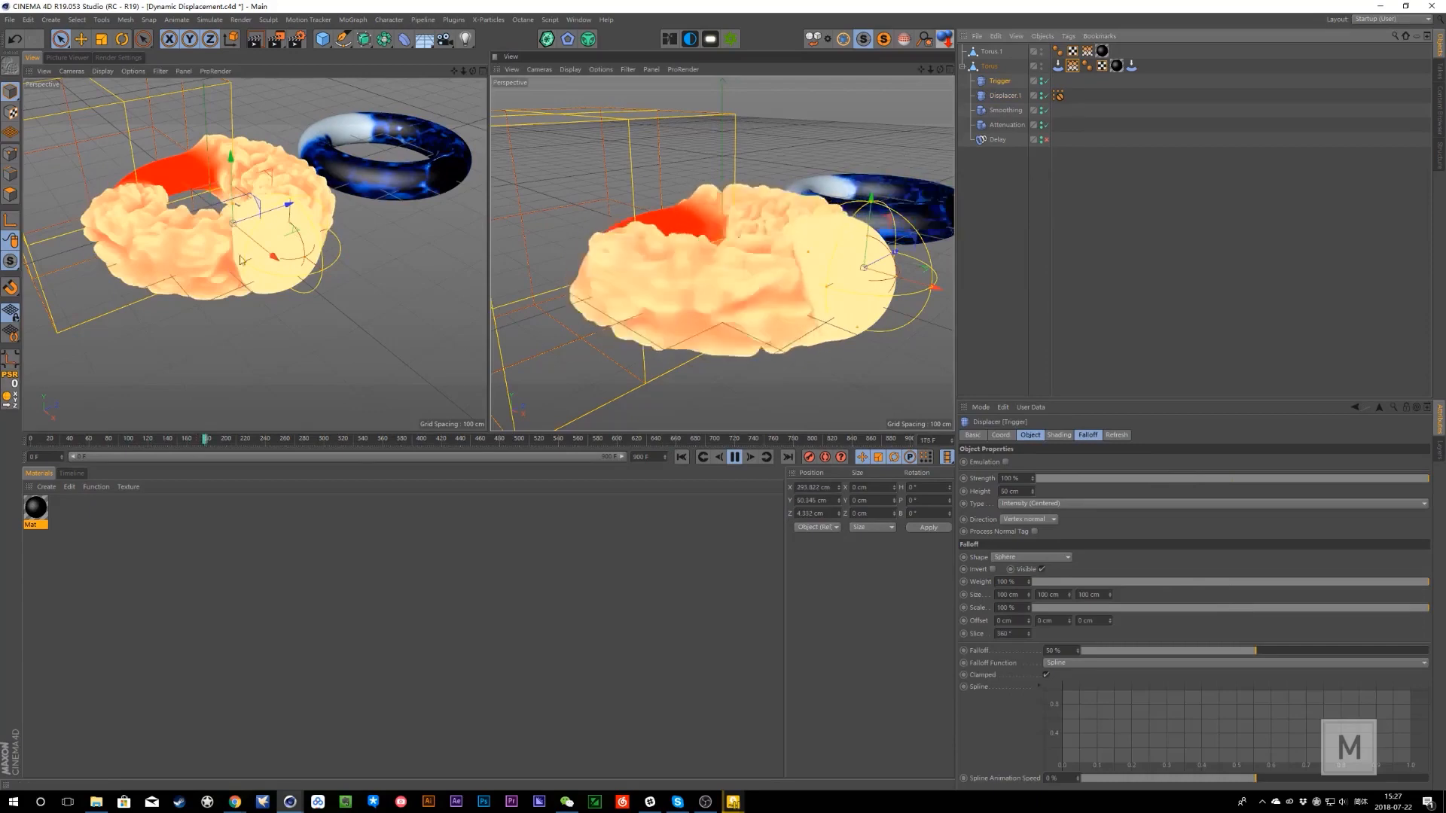
left_click(273, 274, "shift")
left_click(732, 458)
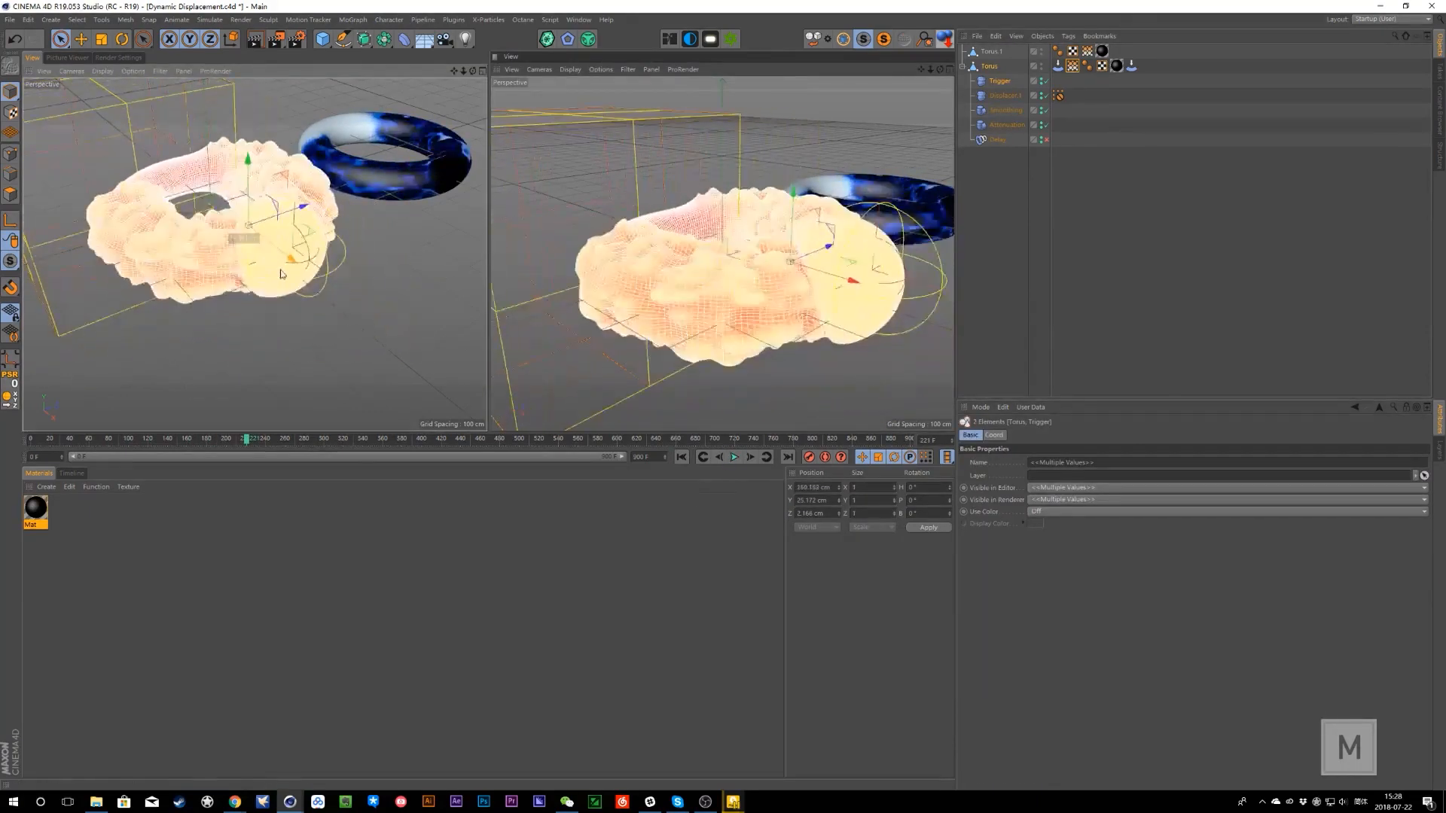
left_click(734, 457)
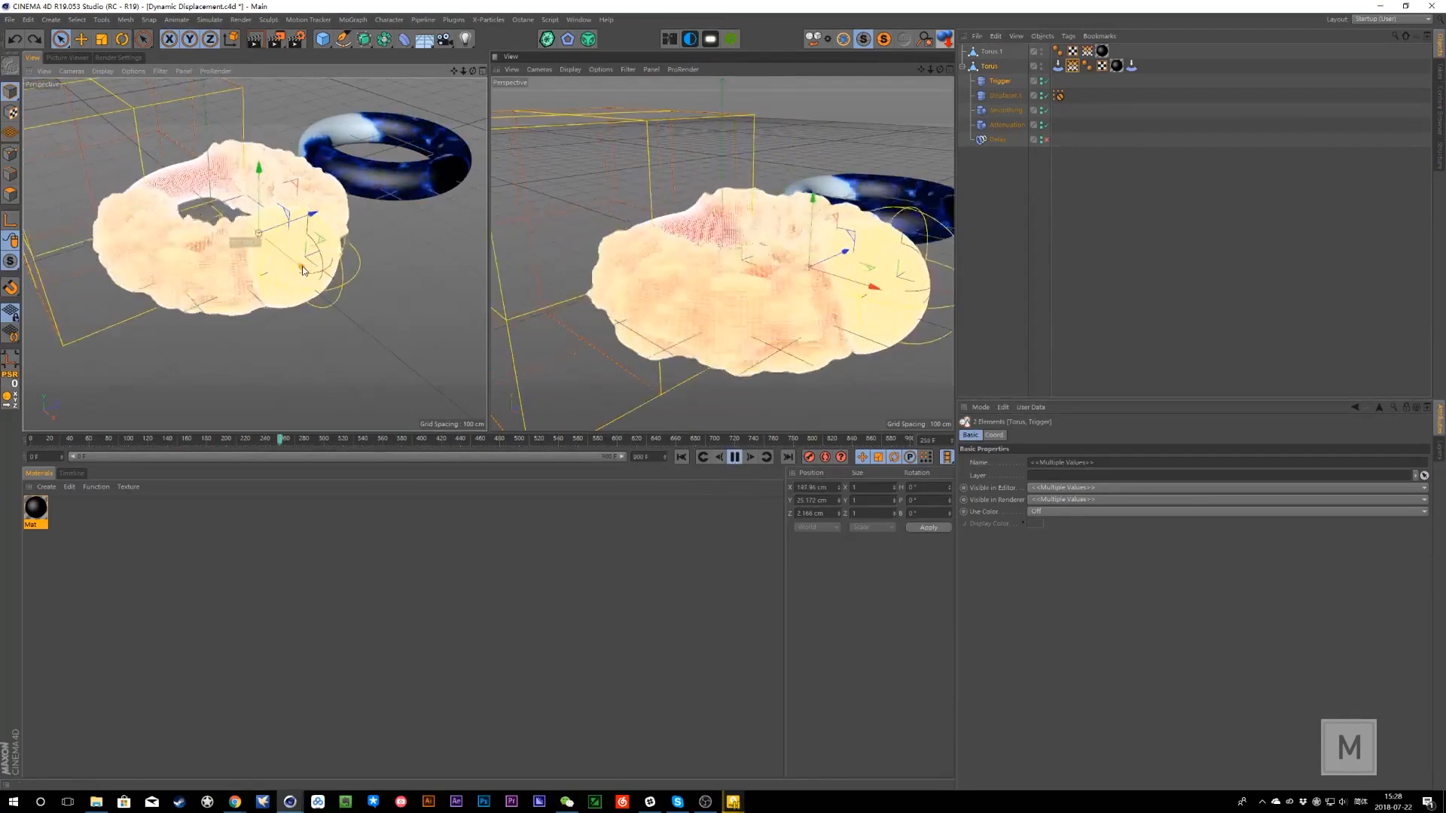
left_click(999, 81)
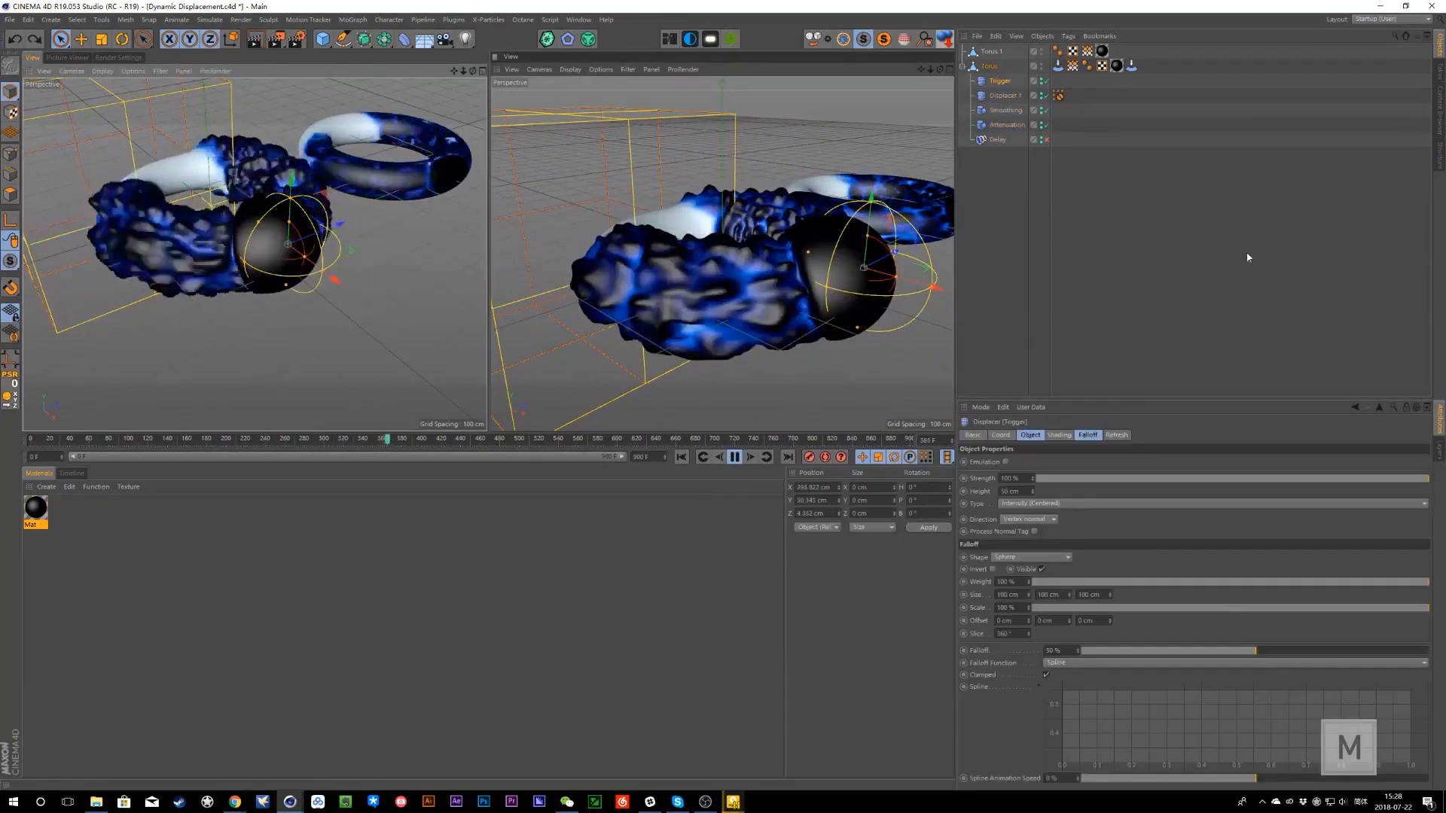
- Disable Displacer 1 and move the Trigger displacer along X off the torus, to about 443 cm
left_click(952, 372)
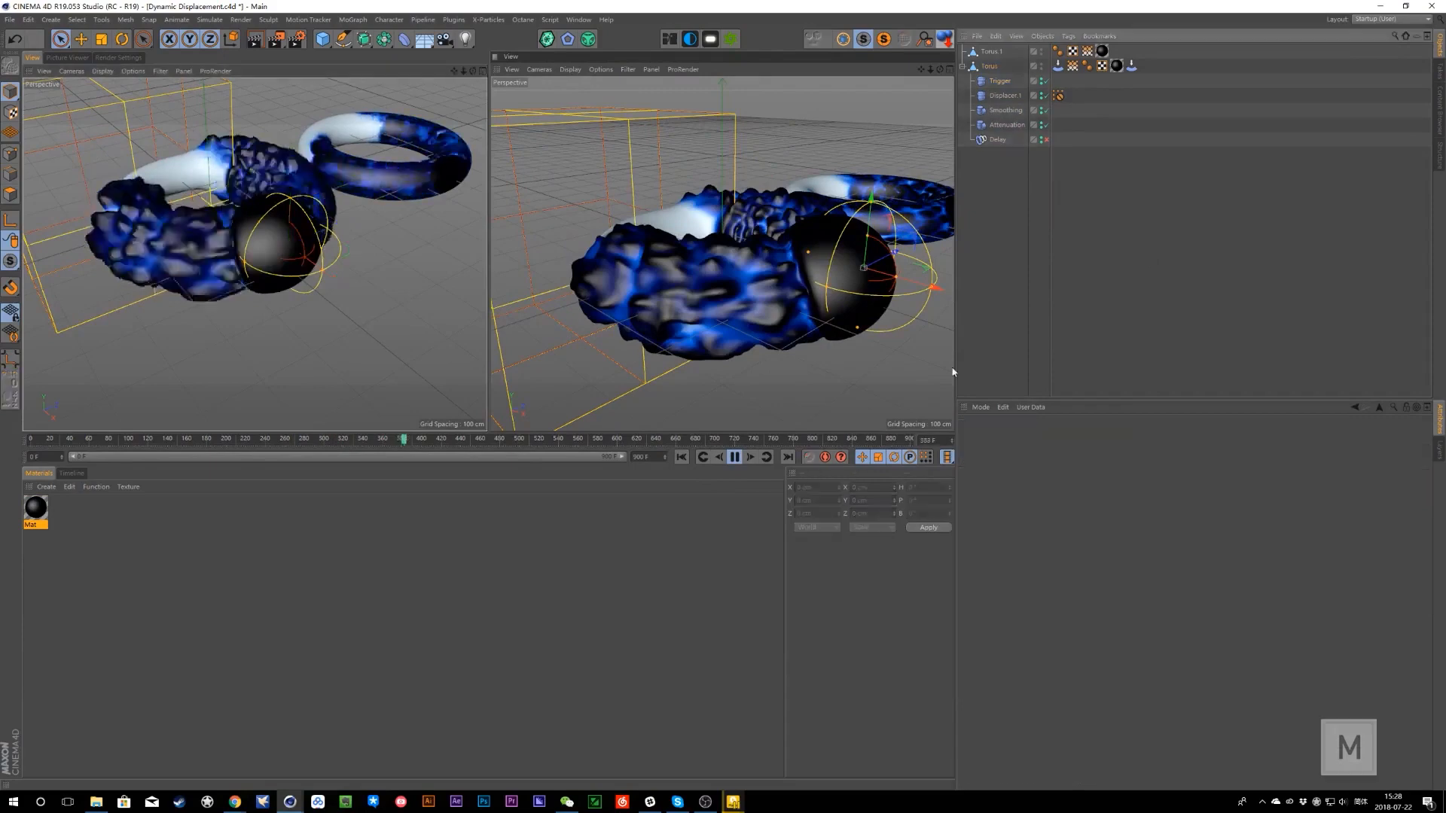
left_click(1046, 96)
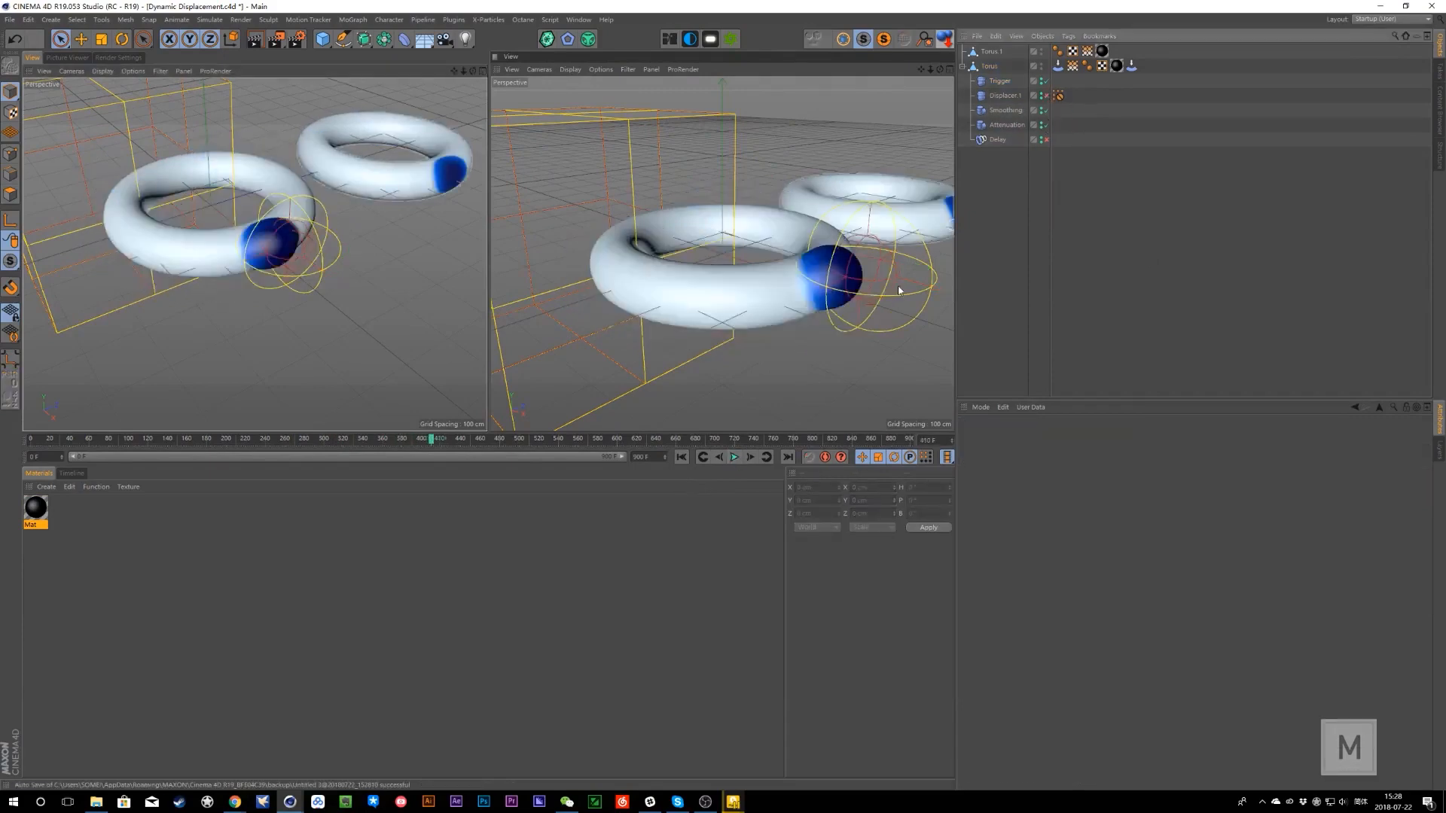
left_click(1007, 89)
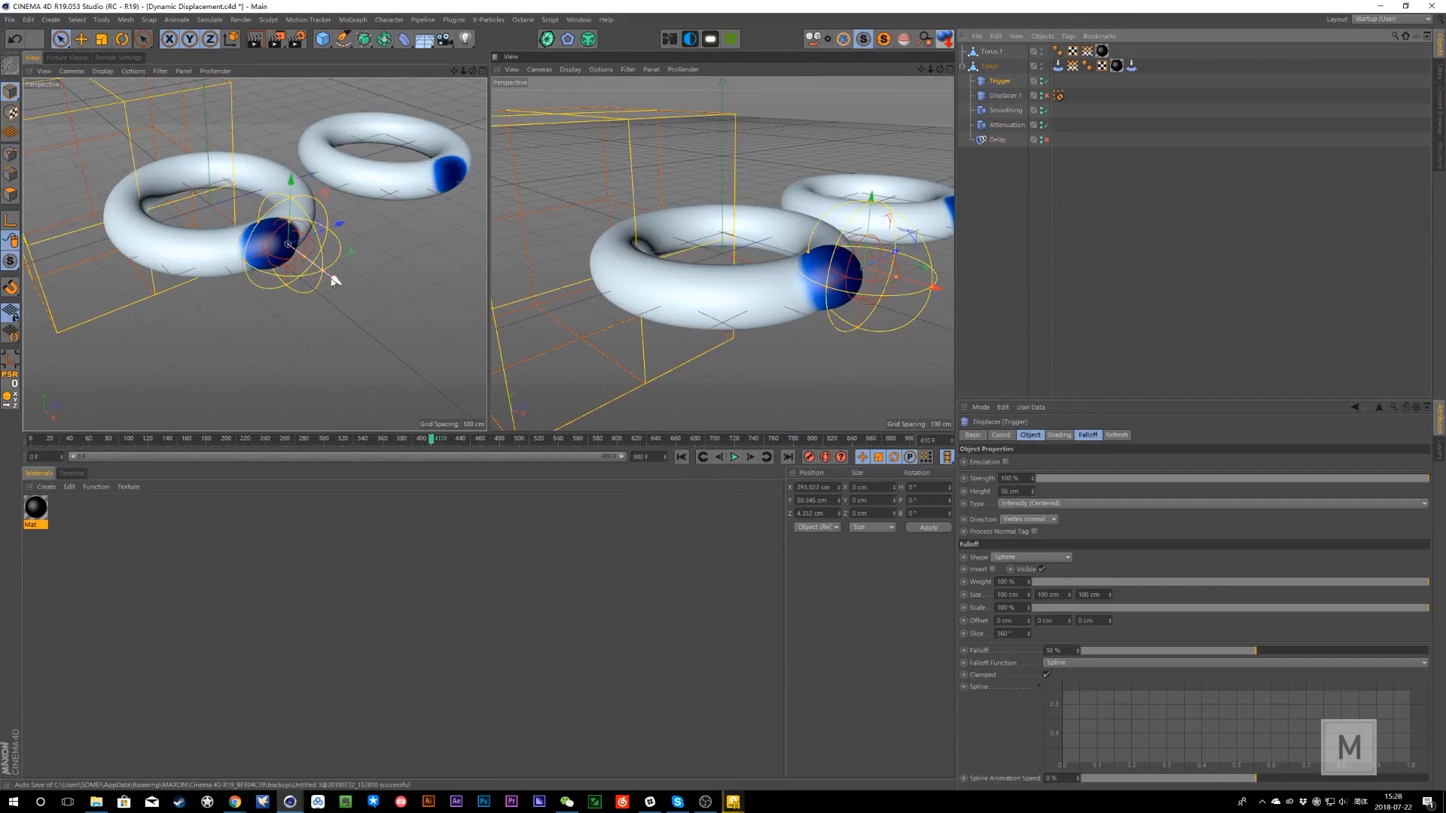
left_click_drag(332, 284, 387, 332)
- Enable Displacer 1 and the Delay deformer, play the animation and stop it
left_click(734, 457)
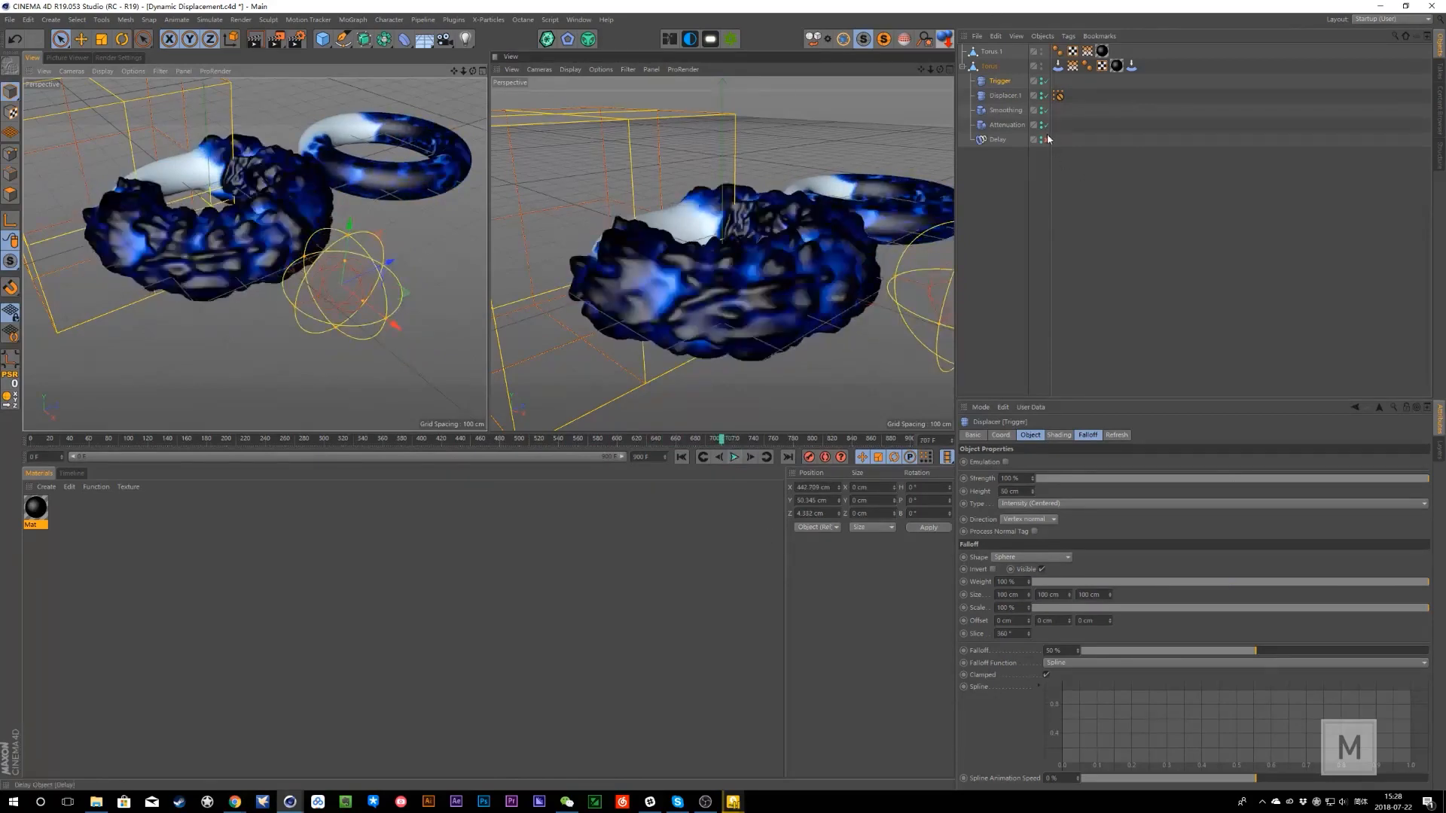
left_click(734, 457)
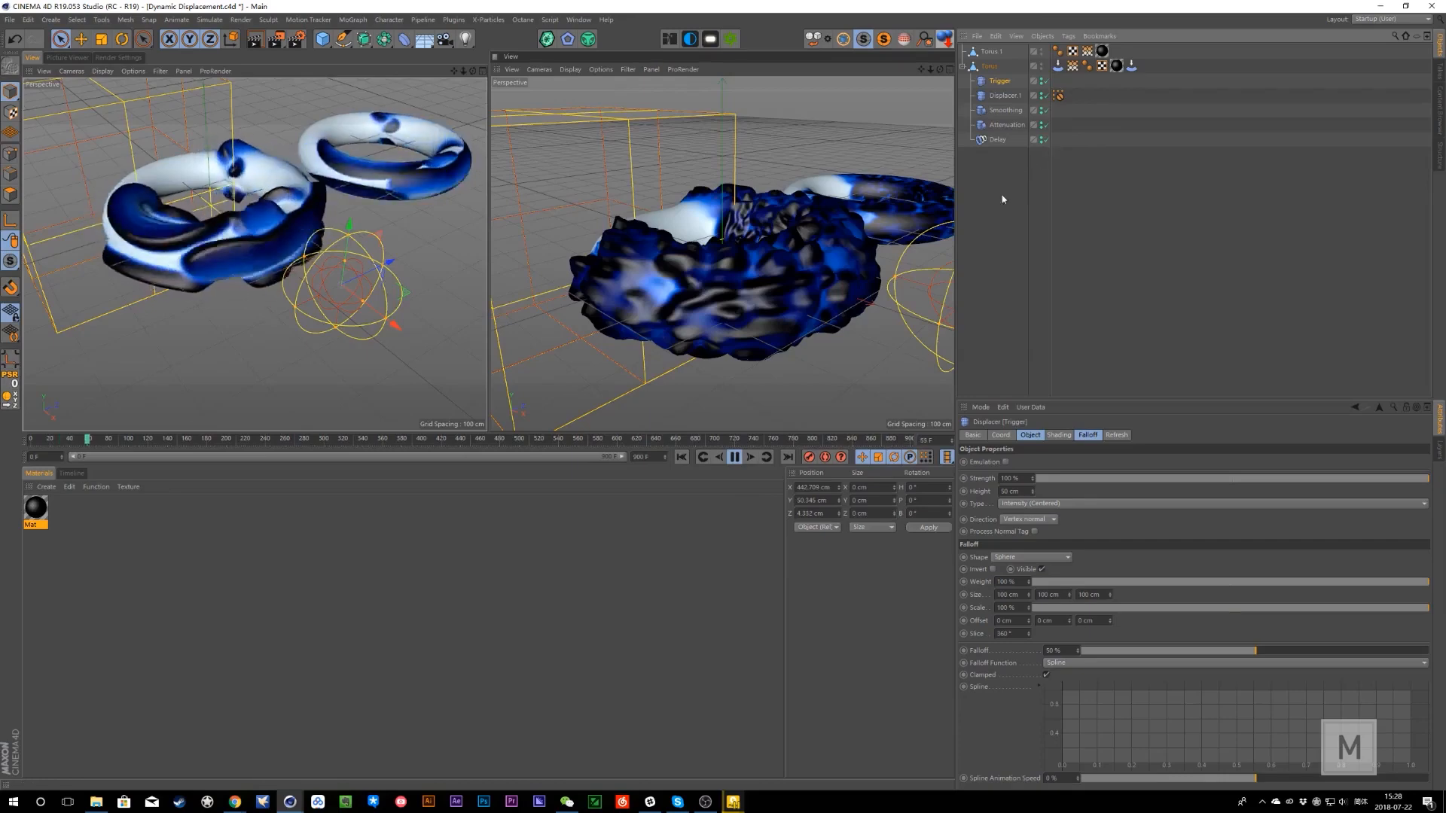
key("F8")
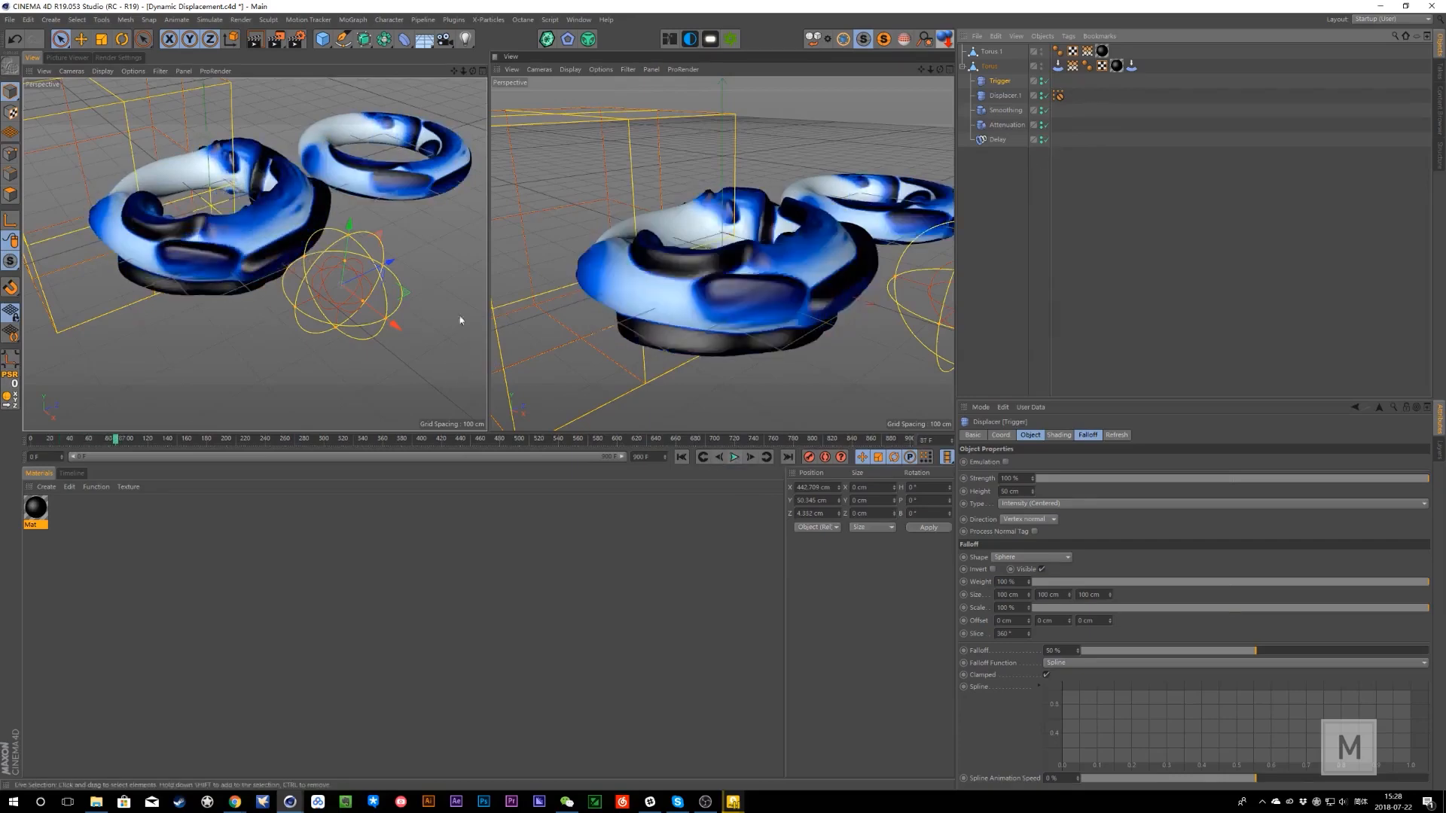
- Switch to Chrome, open the Patreon home feed in a new tab and look through the creator's plugin and tutorial posts
left_click(581, 801)
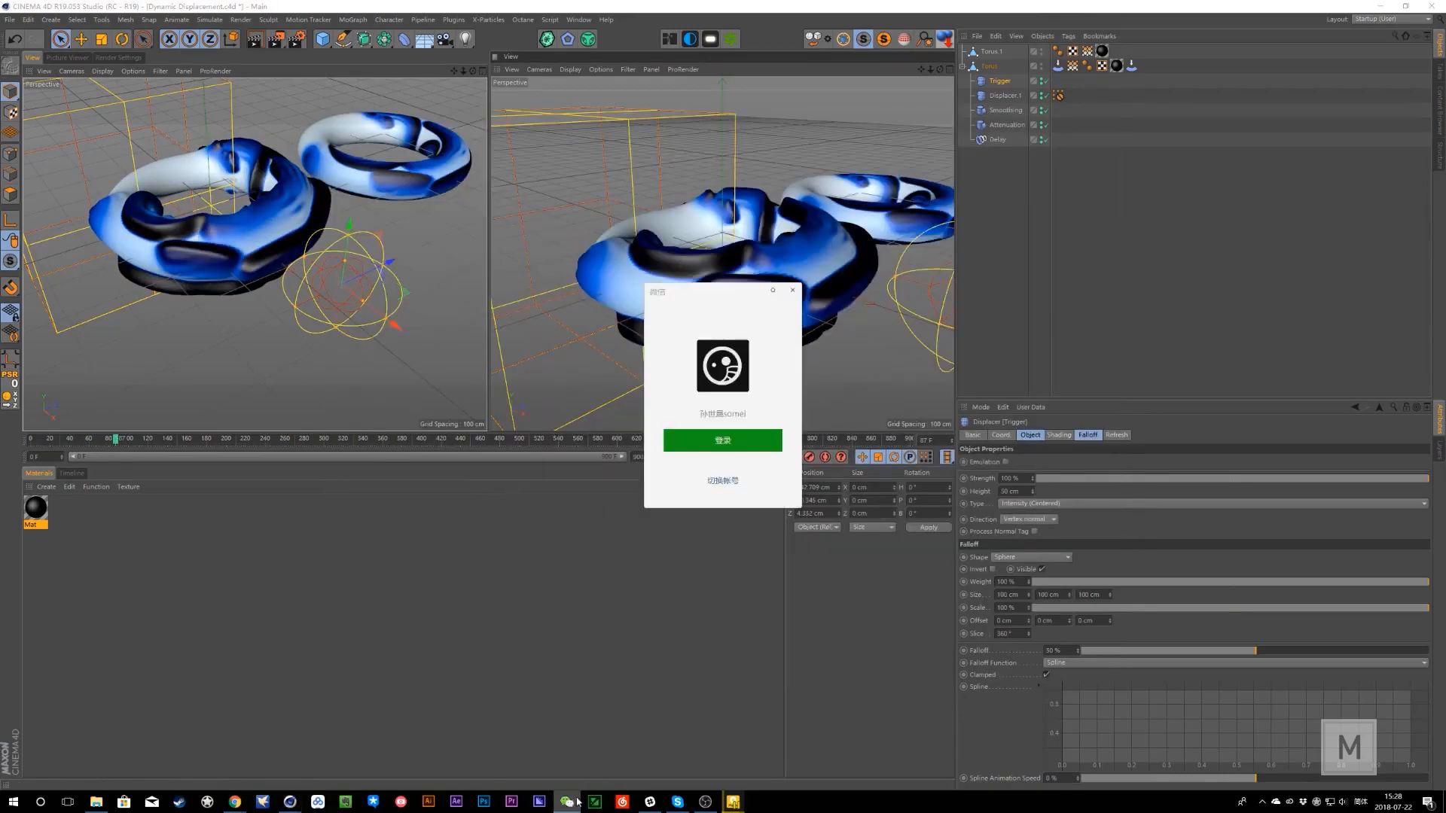
left_click(558, 745)
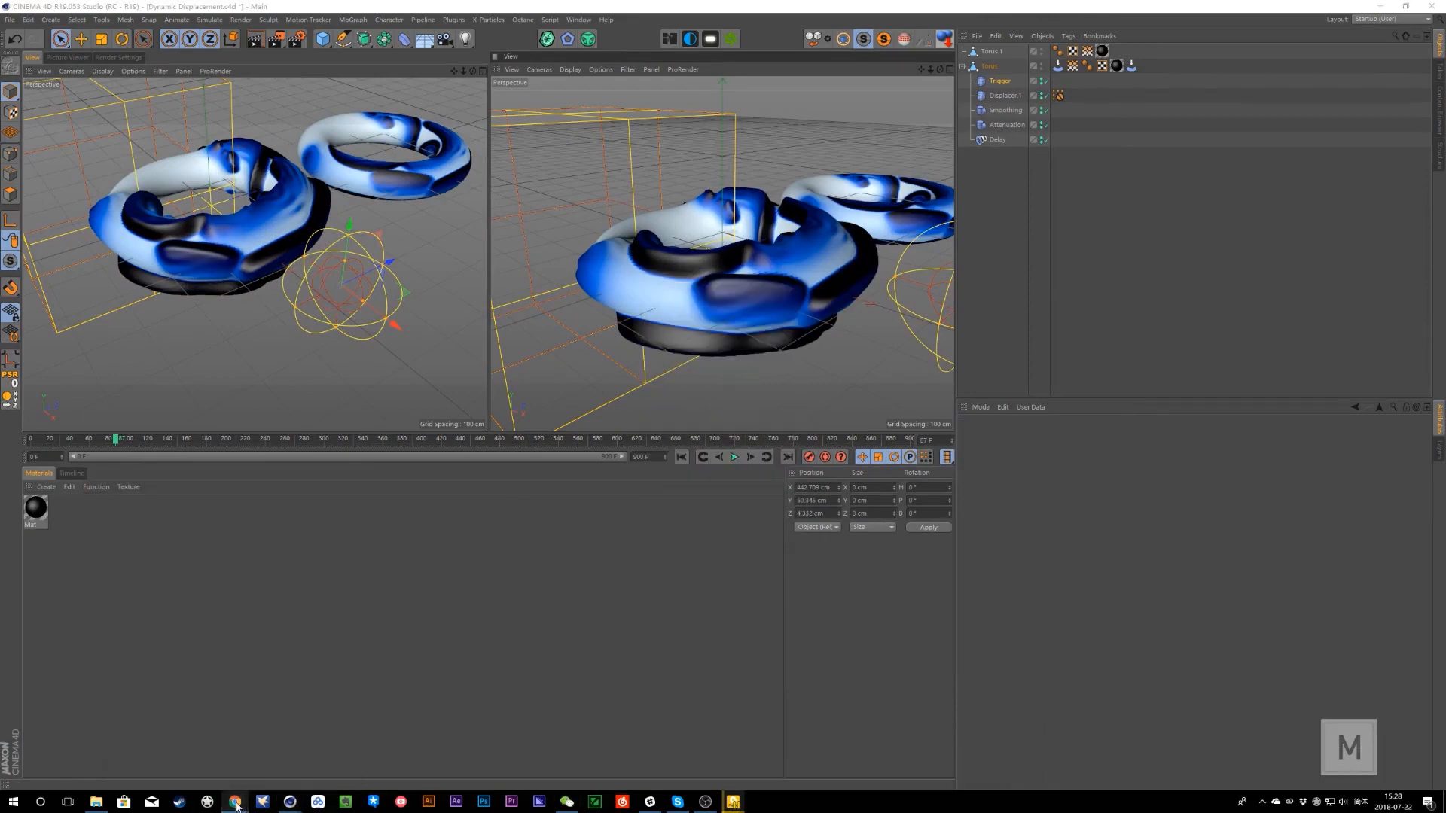
left_click(361, 749)
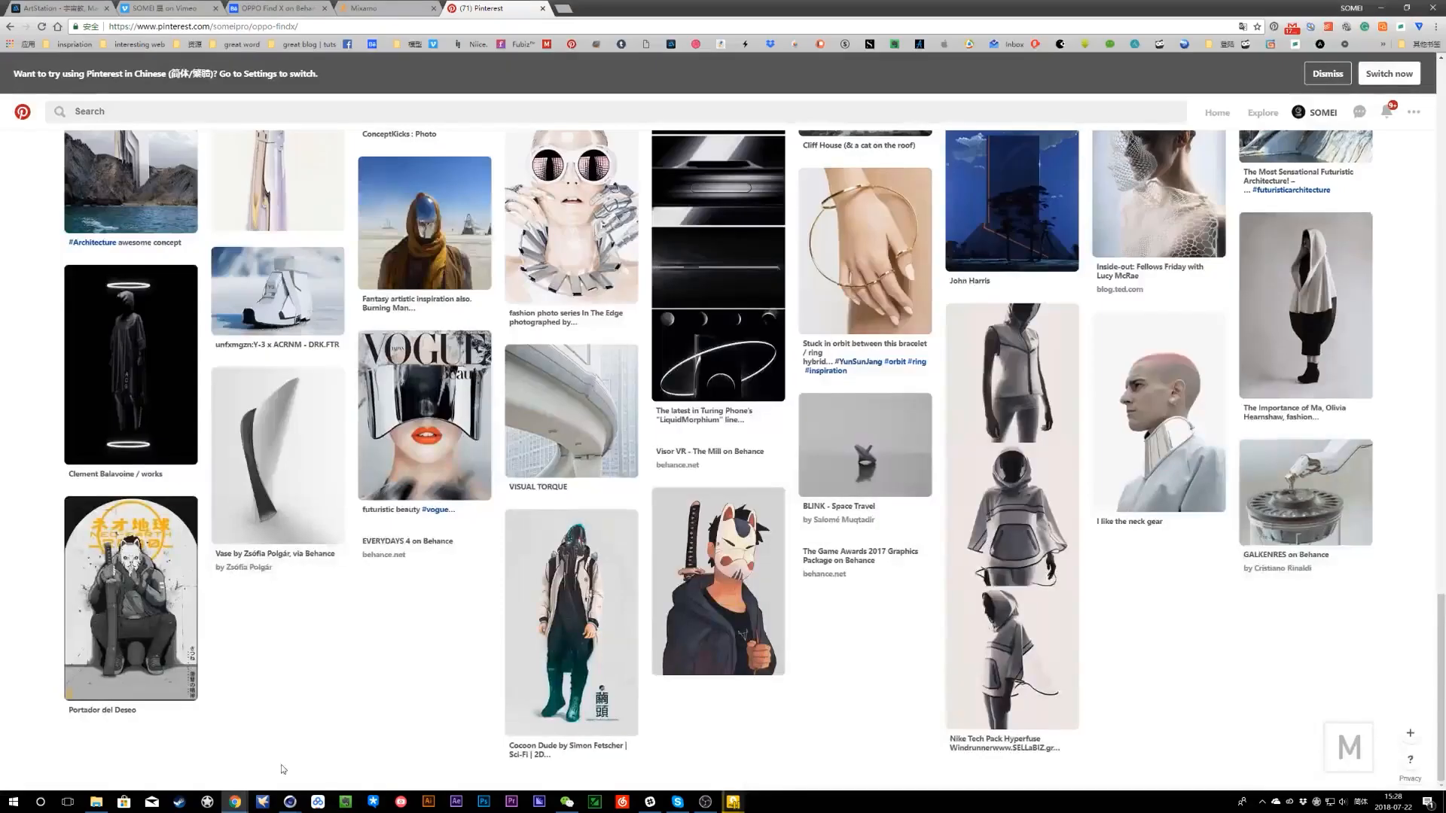
left_click(563, 9)
left_click(820, 43)
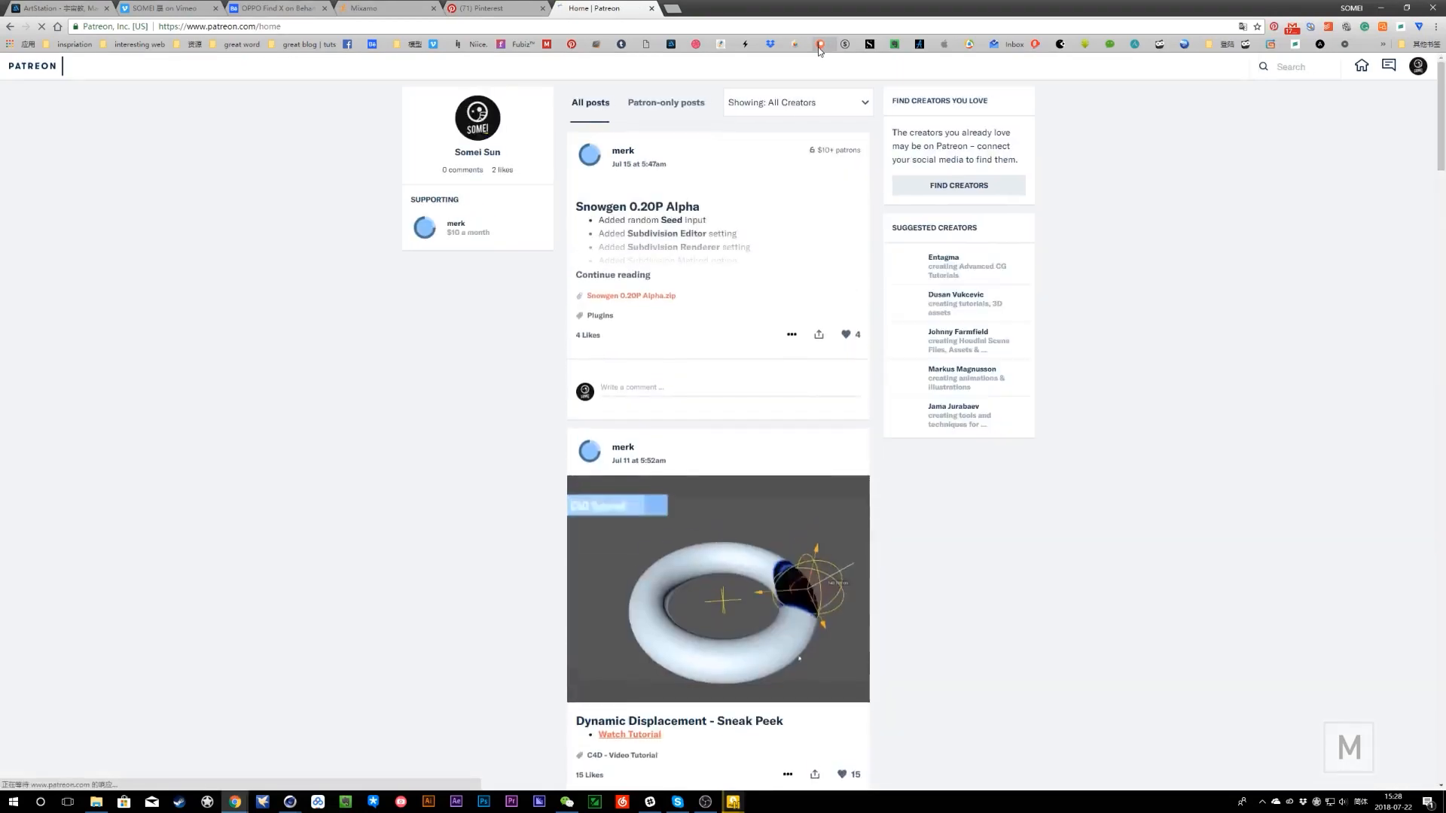
scroll(733, 359, "down", 1)
scroll(762, 408, "down", 20)
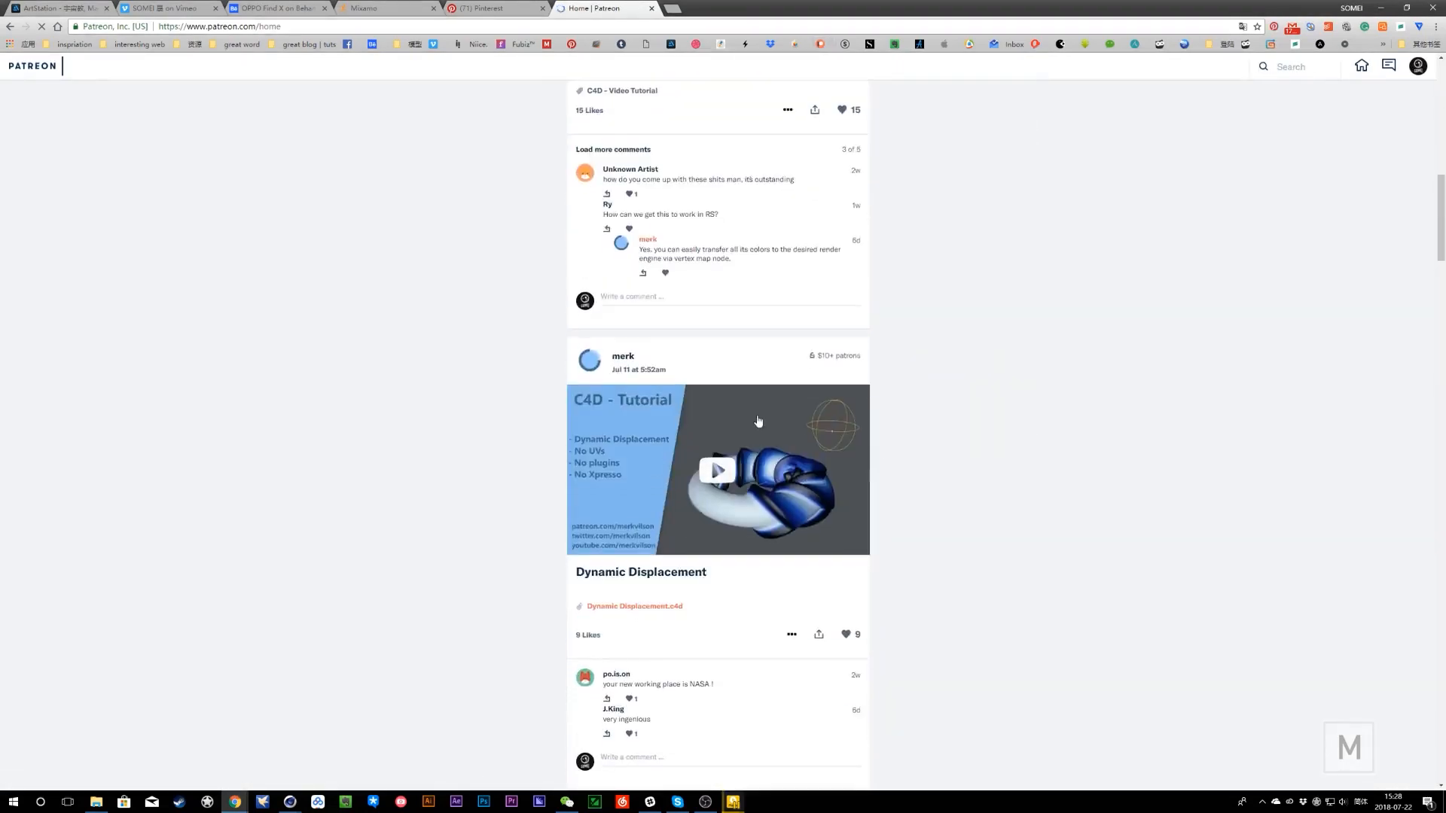
scroll(761, 417, "down", 5)
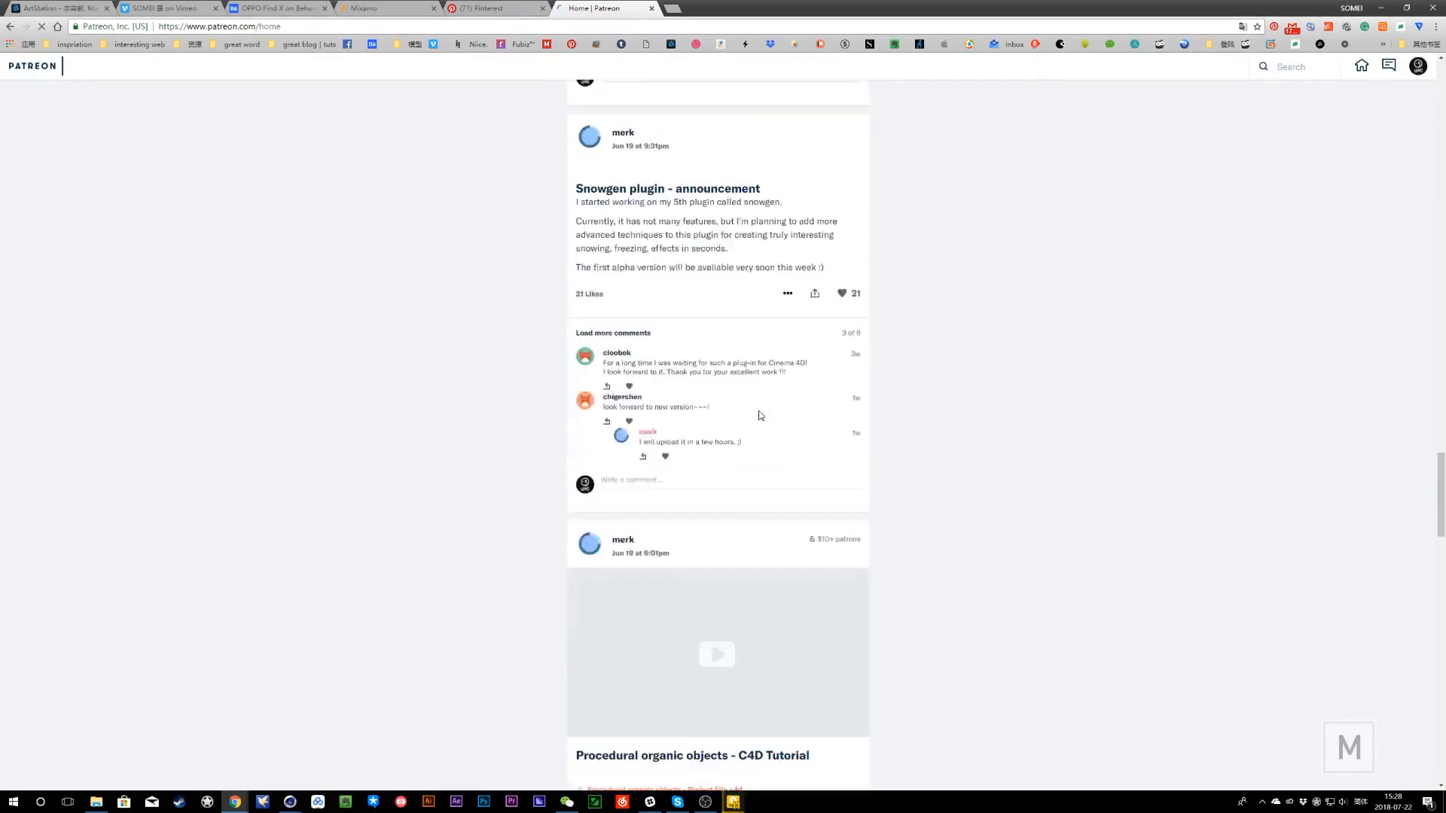
scroll(697, 446, "up", 20)
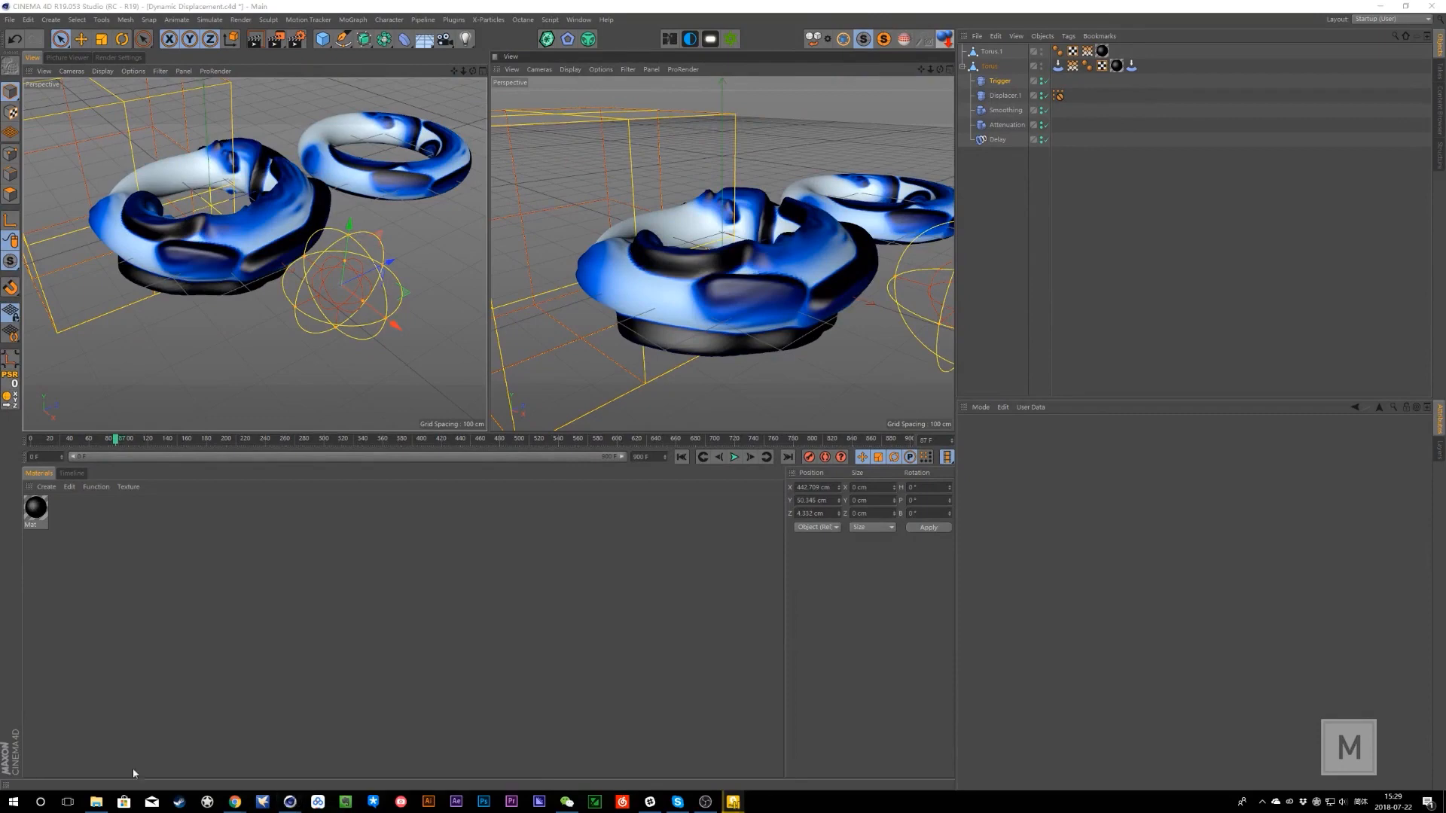
- Switch back to Cinema 4D and start a new empty project
left_click(318, 746)
left_click_drag(570, 35, 633, 389)
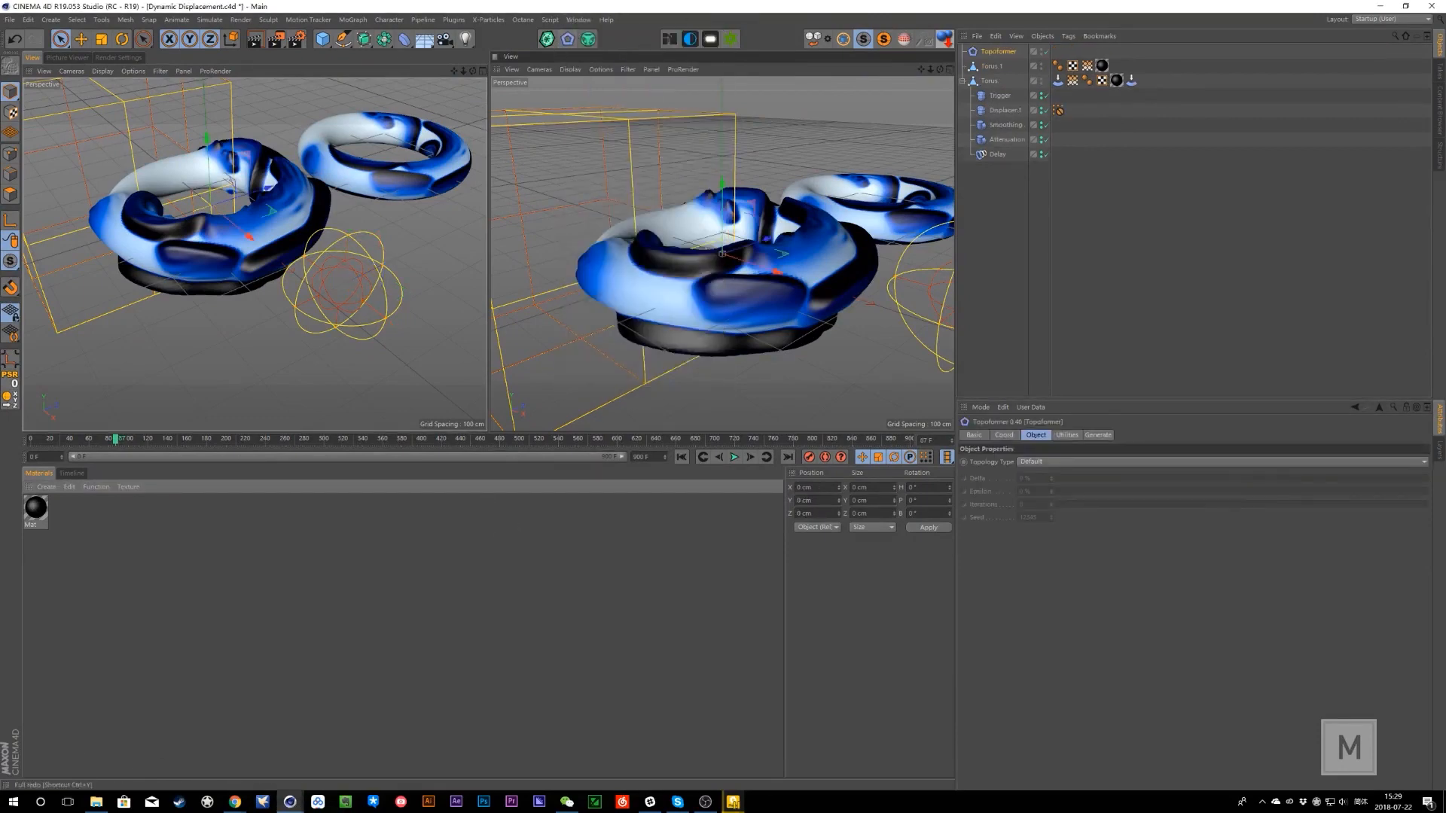
left_click(9, 20)
left_click(27, 32)
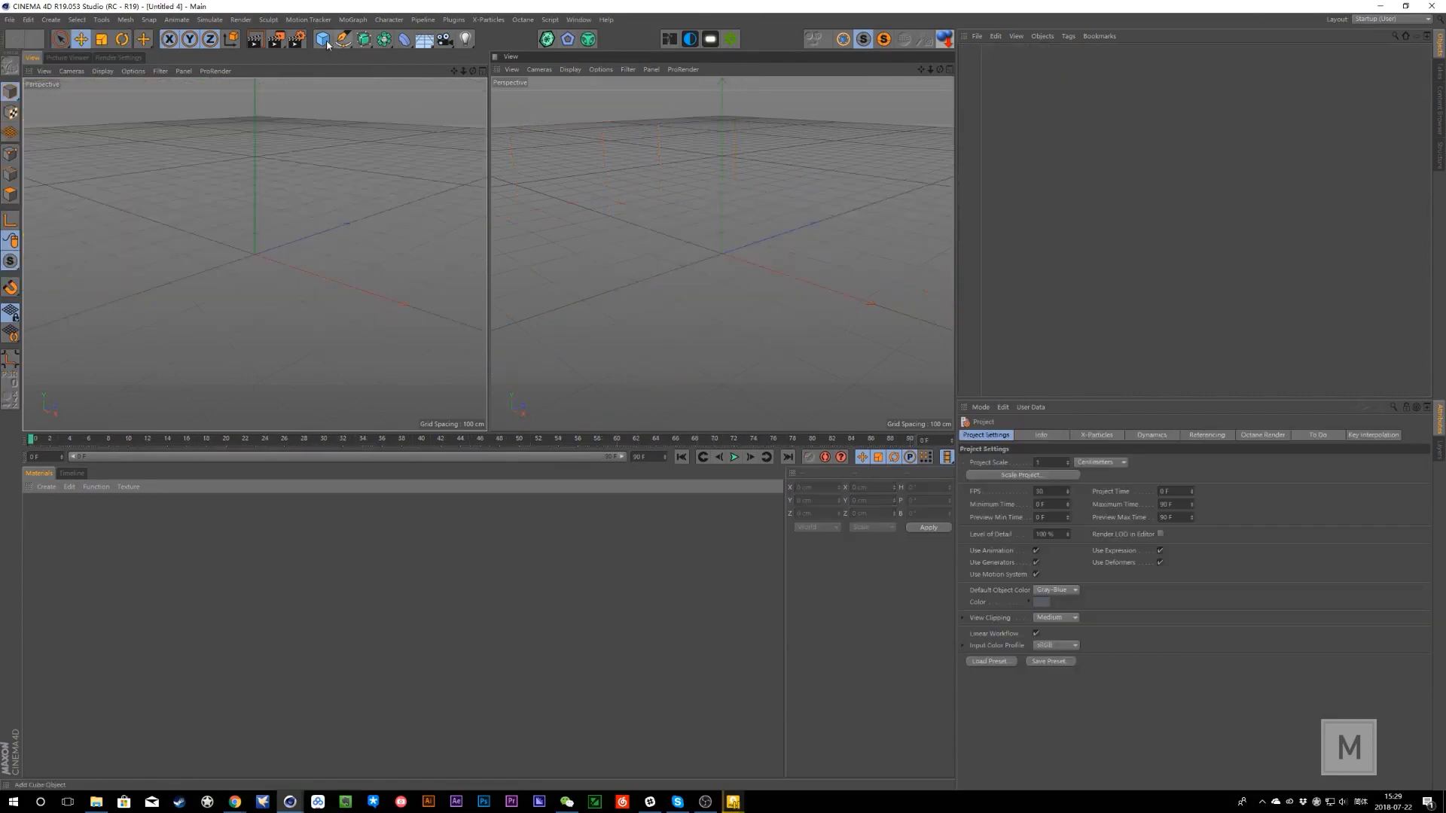
- Add a cube with a Topoformer as its child and set the Topoformer's topology type to Mega Polys
left_click_drag(327, 44, 423, 56)
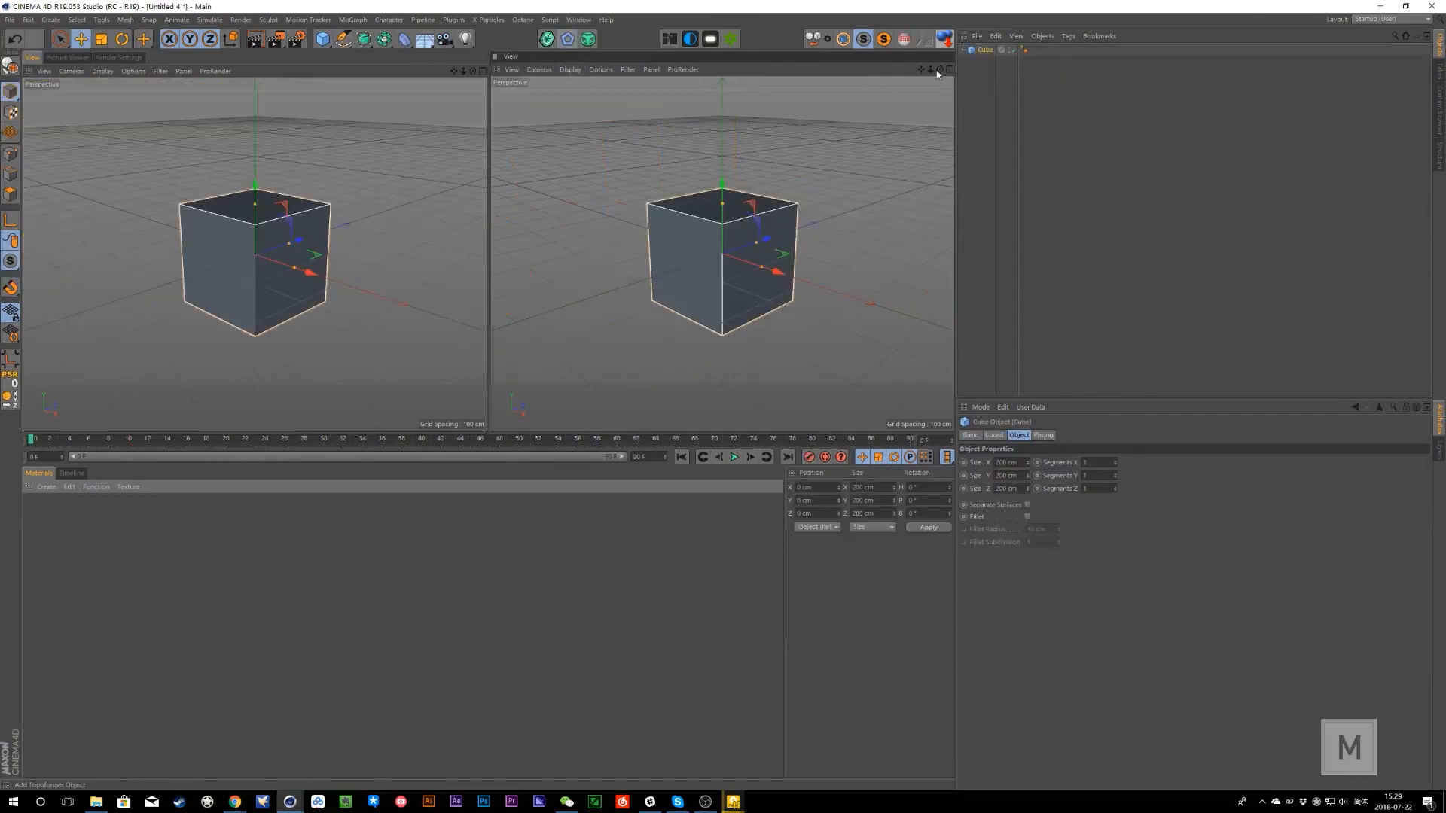
double_click(548, 38)
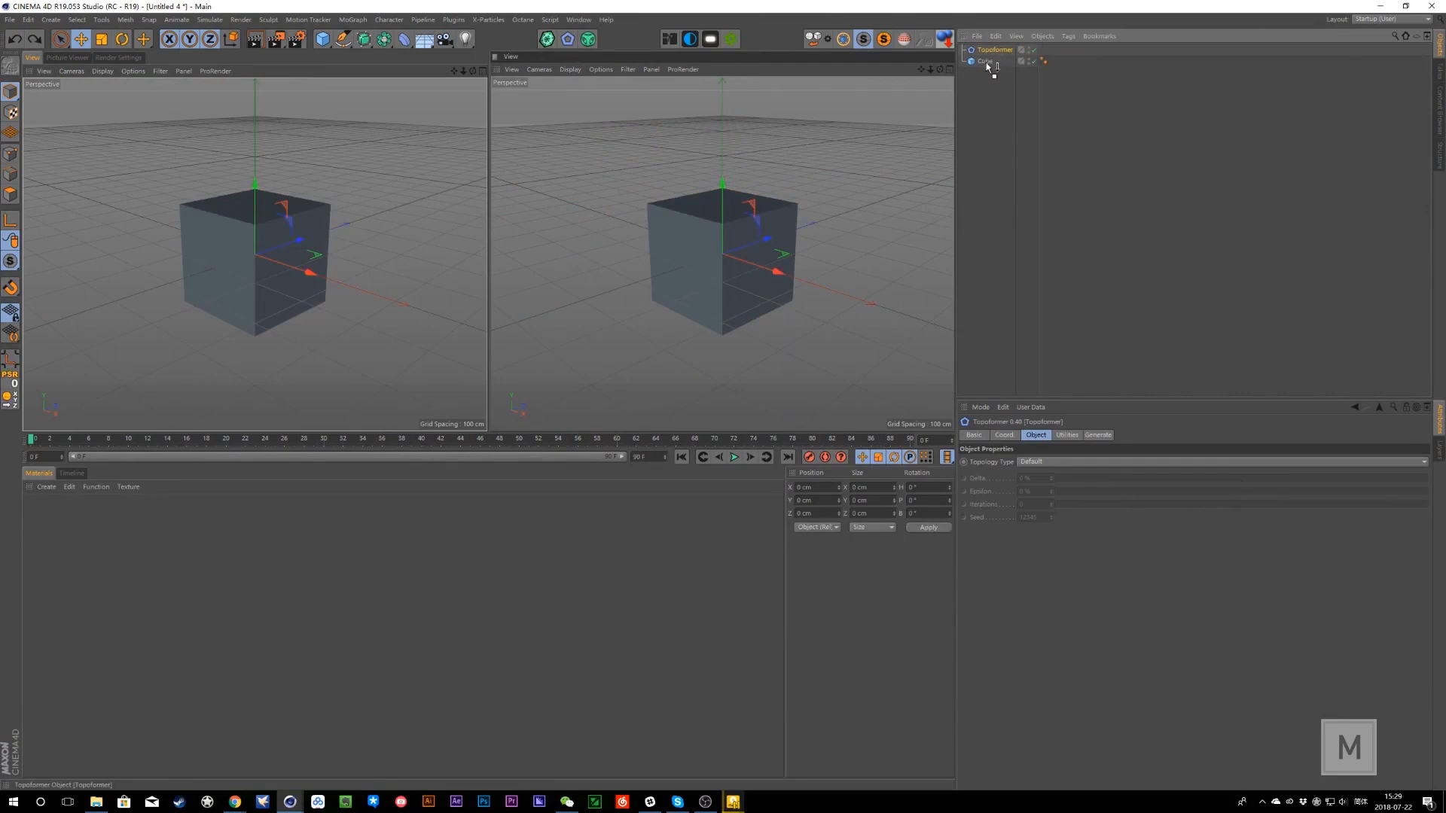
left_click(1069, 462)
left_click(1061, 491)
- Try the Lines topology type on the Topoformer and return it to Mega Polys
left_click(1092, 461)
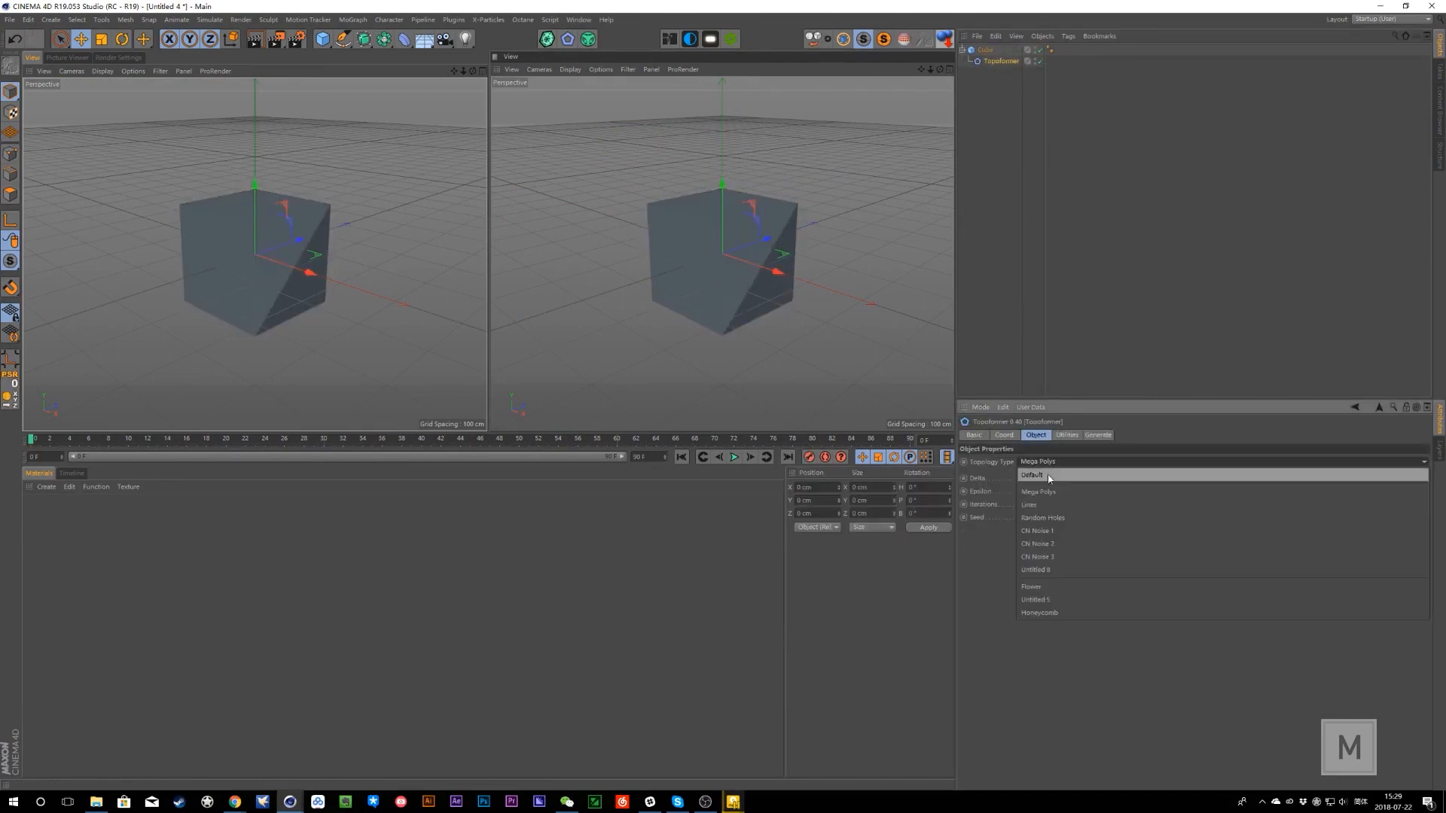
left_click(1046, 504)
left_click(1038, 465)
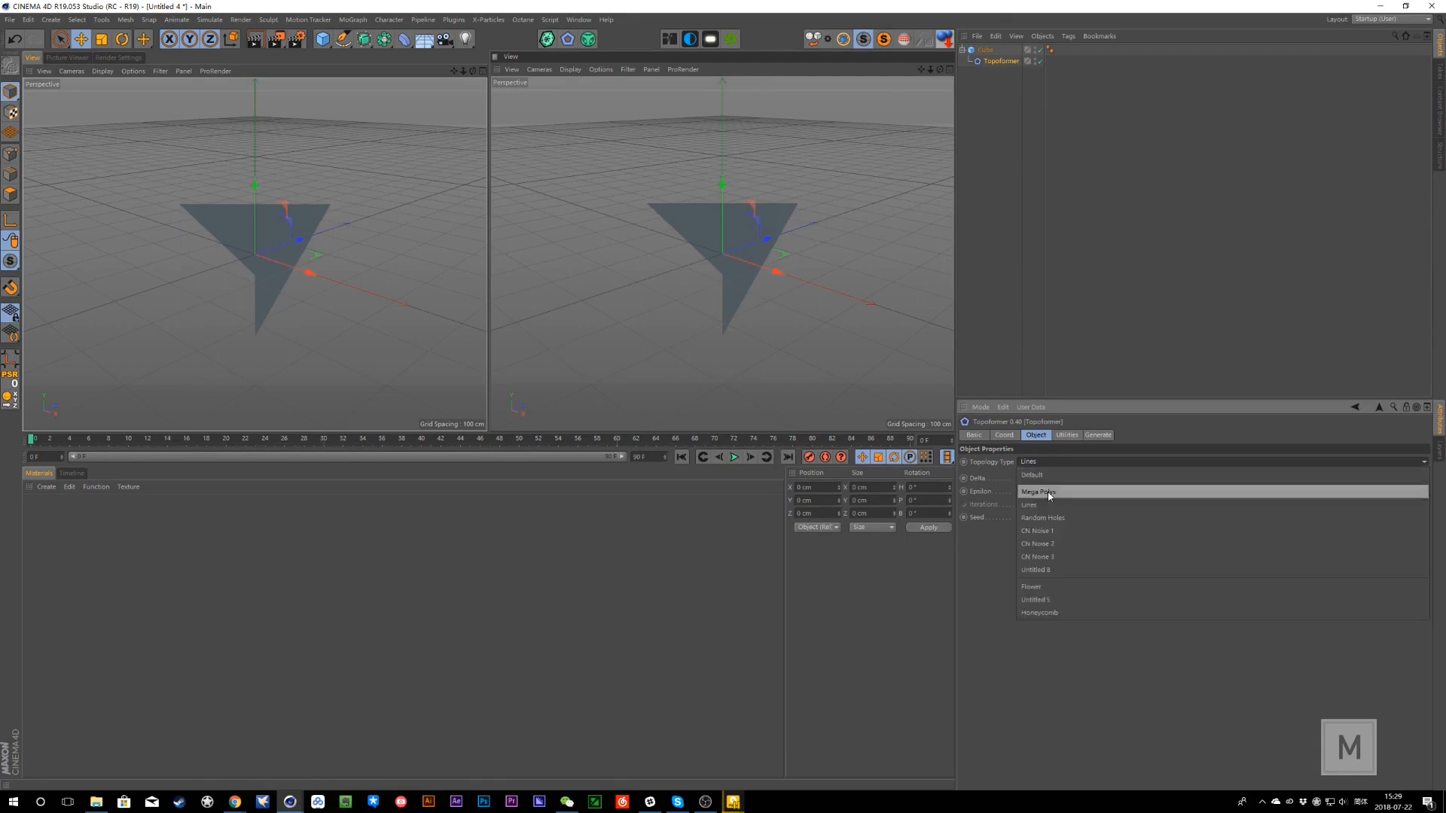
left_click(1049, 493)
- Set the cube's segments to 10 in X, Y and Z
left_click(985, 50)
left_click(1101, 463)
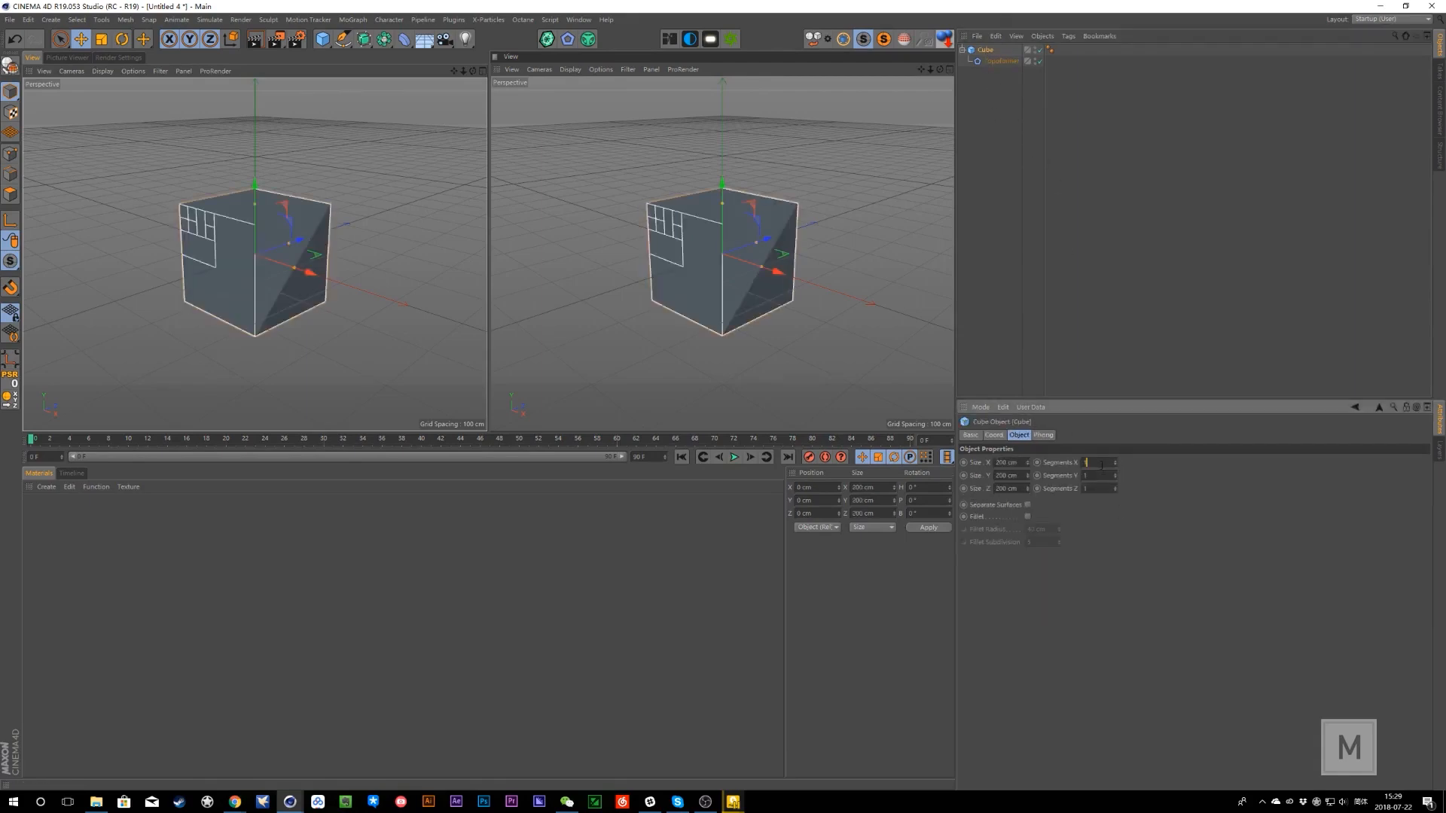
left_click(1105, 477)
type("10")
left_click(1096, 489)
type("10")
left_click(1201, 513)
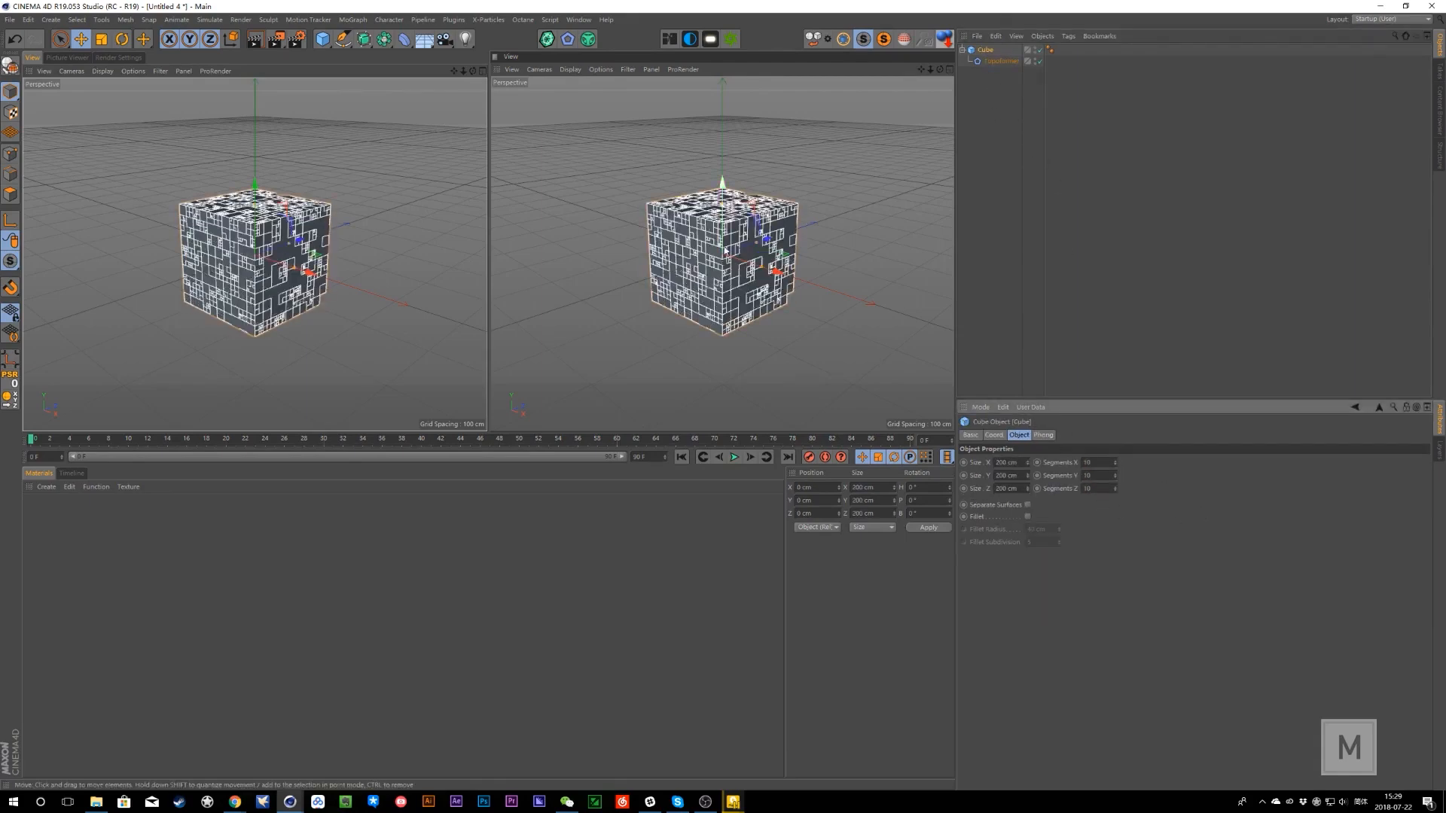
- Create a Motion Extrude from the Topoformer's generate settings
scroll(719, 231, "up", 3)
left_click_drag(750, 255, 741, 318, "alt")
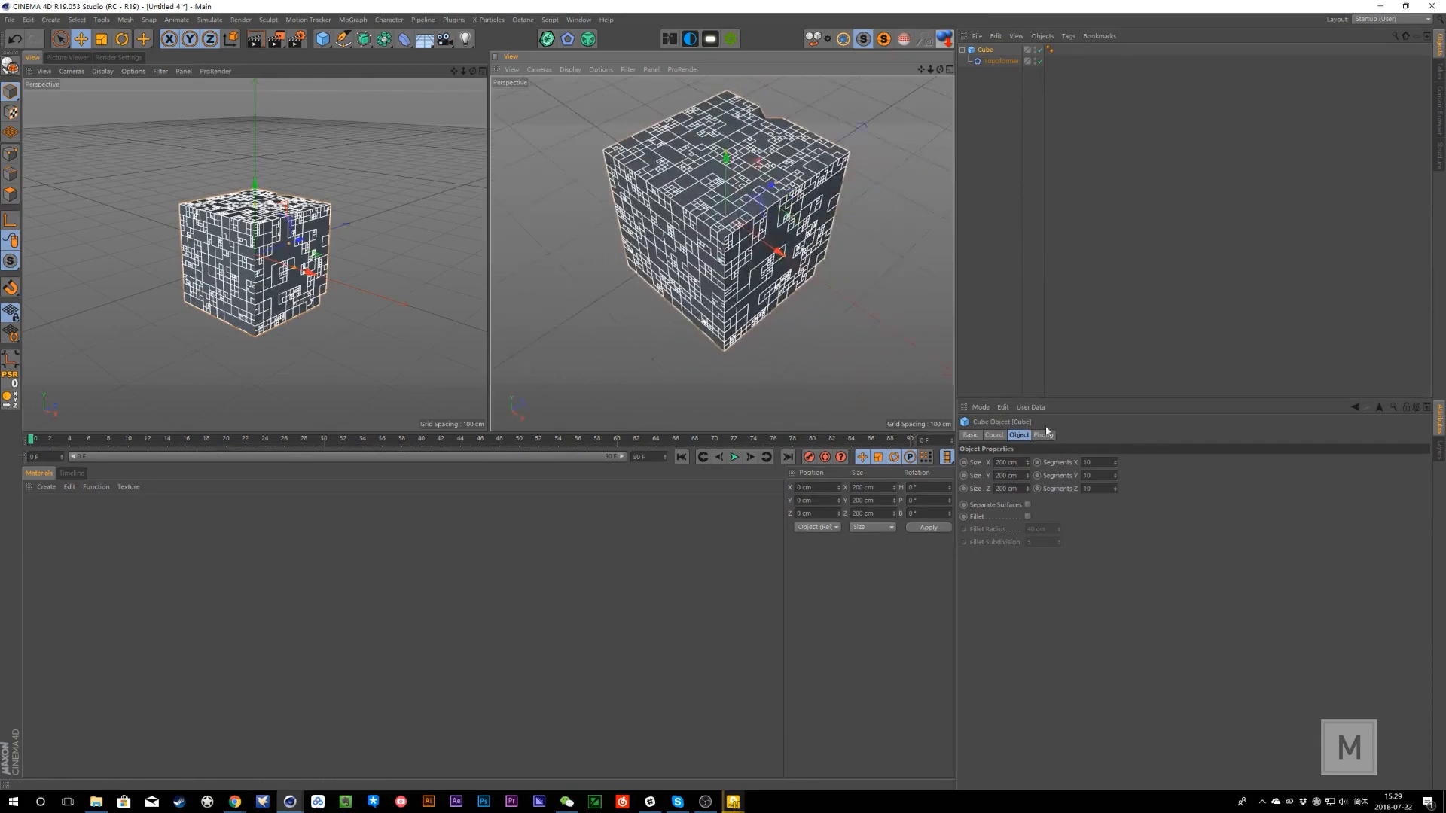
left_click(989, 62)
left_click(1070, 435)
left_click(1094, 436)
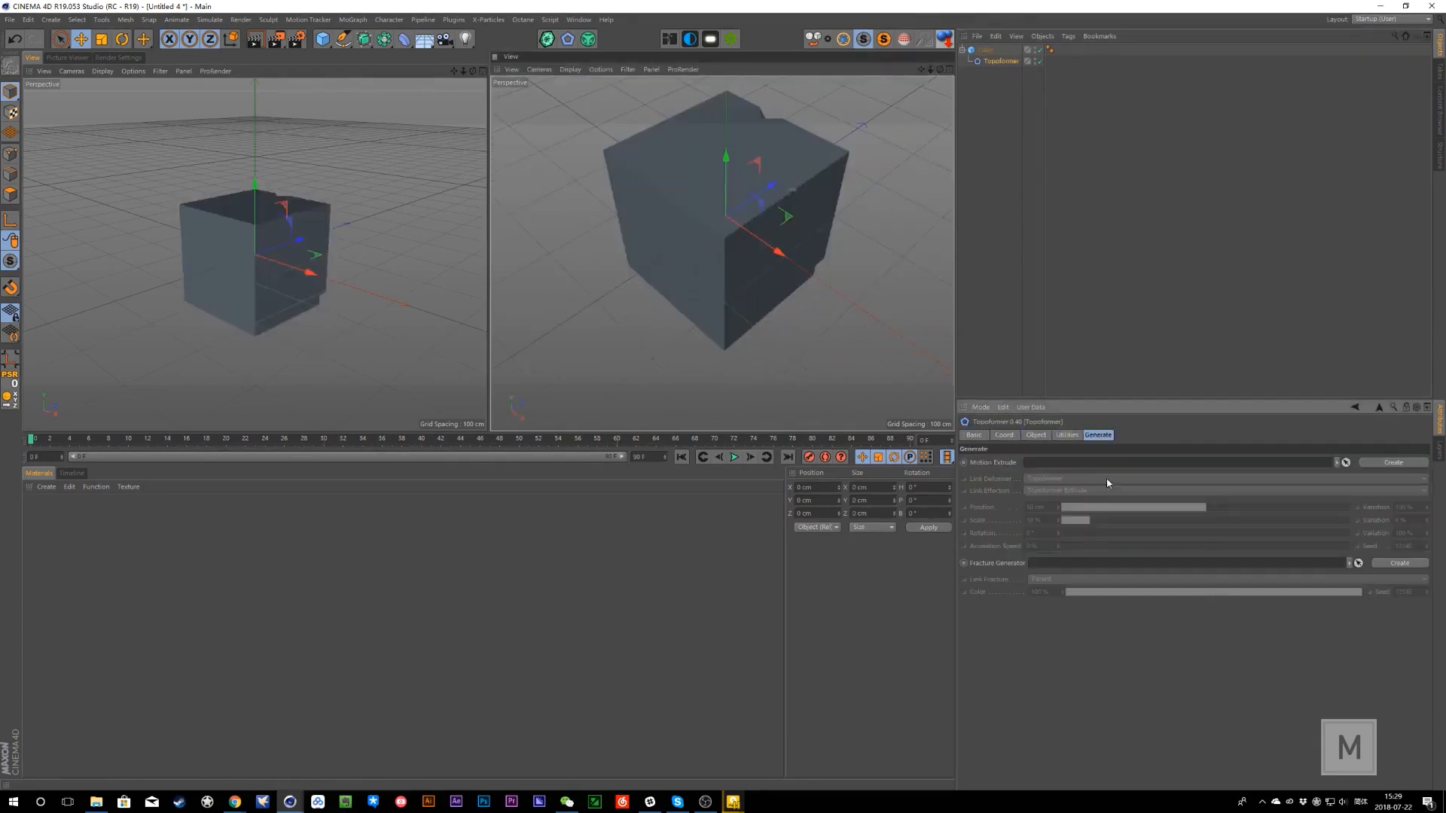
left_click(1393, 462)
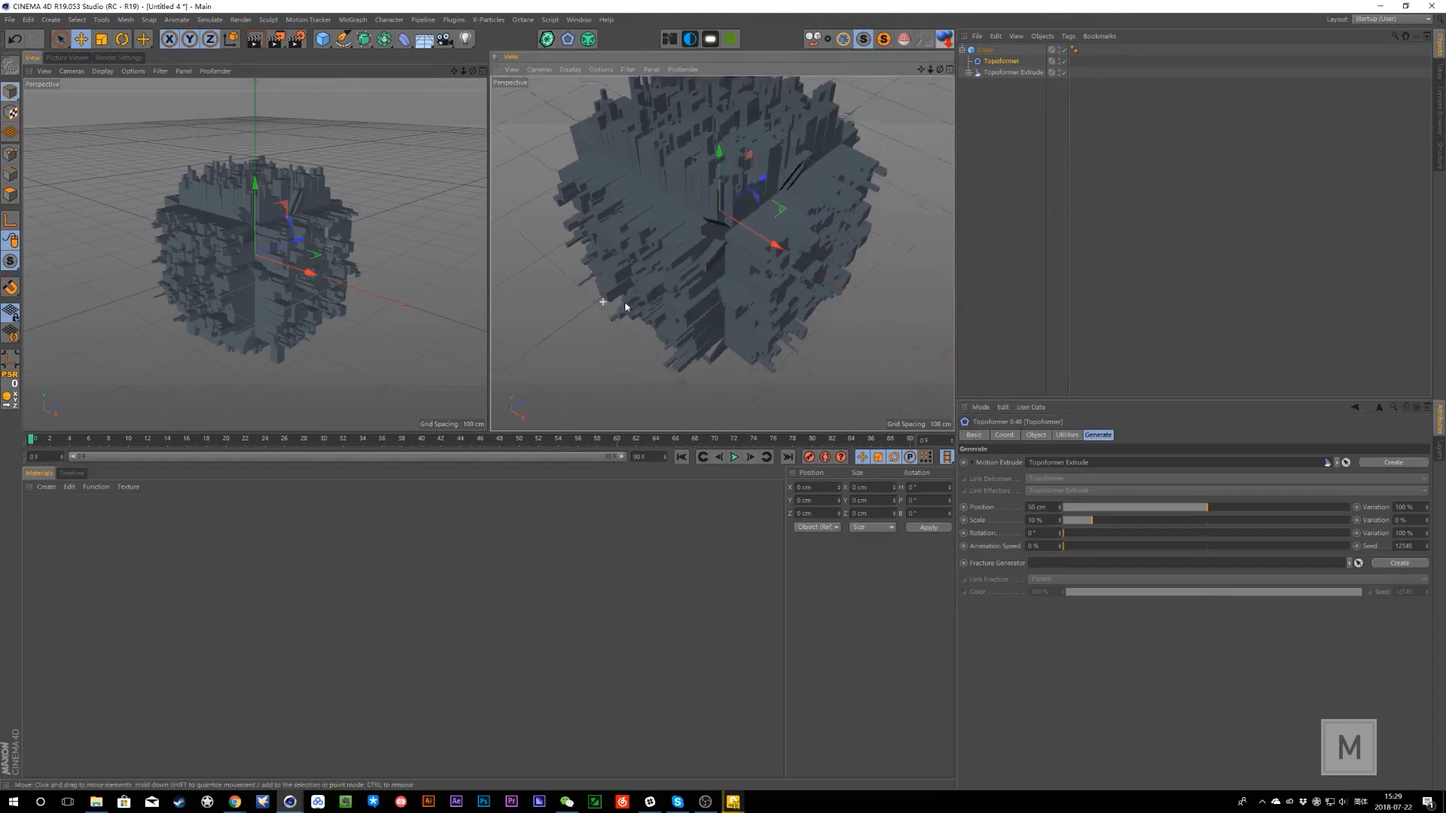
- Lower the Topoformer's Motion Extrude position to about 19 cm
left_click_drag(623, 300, 622, 276, "alt")
left_click_drag(1205, 507, 1118, 511)
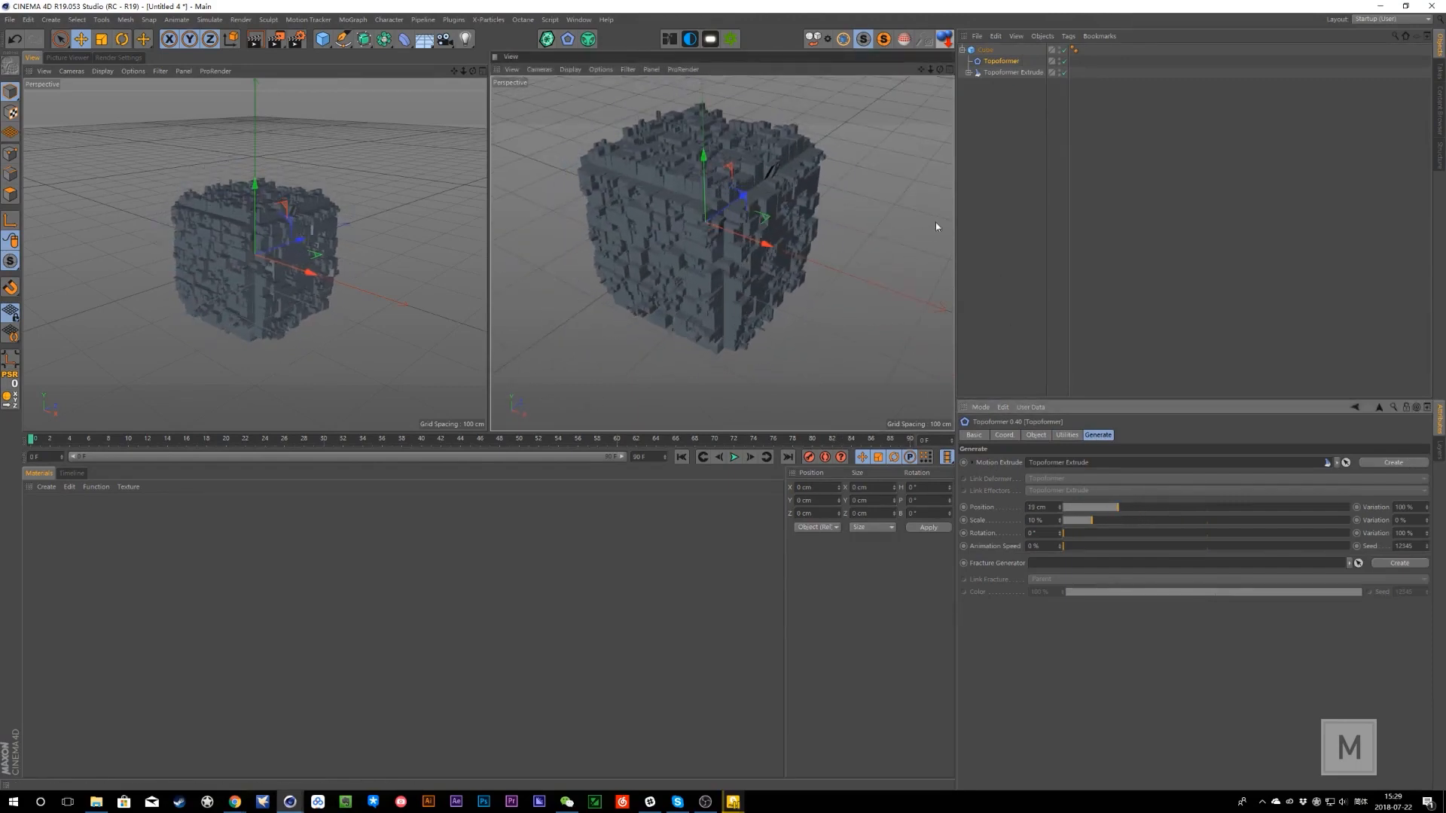
left_click_drag(704, 243, 640, 271, "alt")
- Reduce the Topoformer's Delta to 12% and its Epsilon to 23%
left_click(1061, 436)
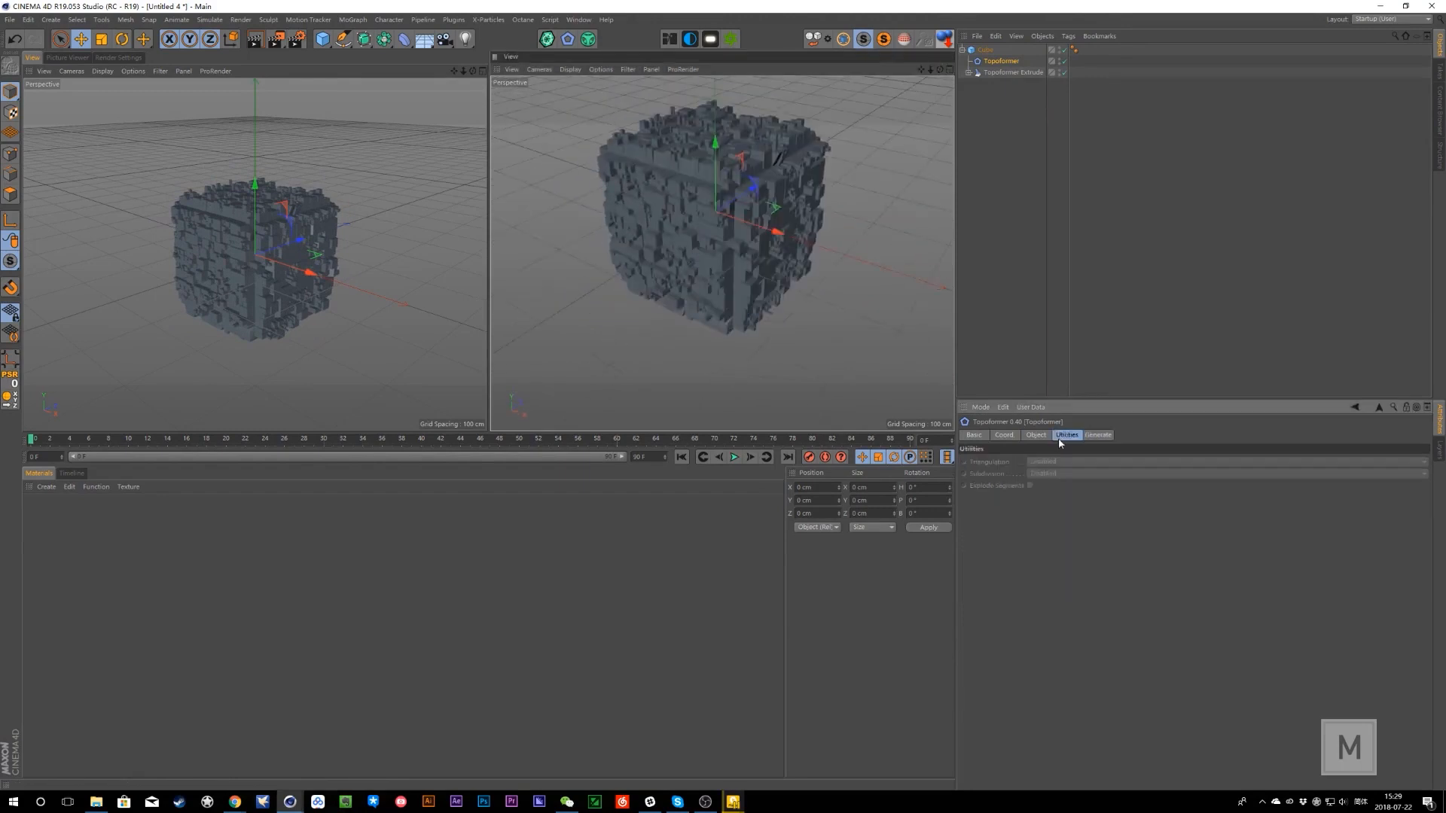
left_click(1035, 435)
left_click(995, 74)
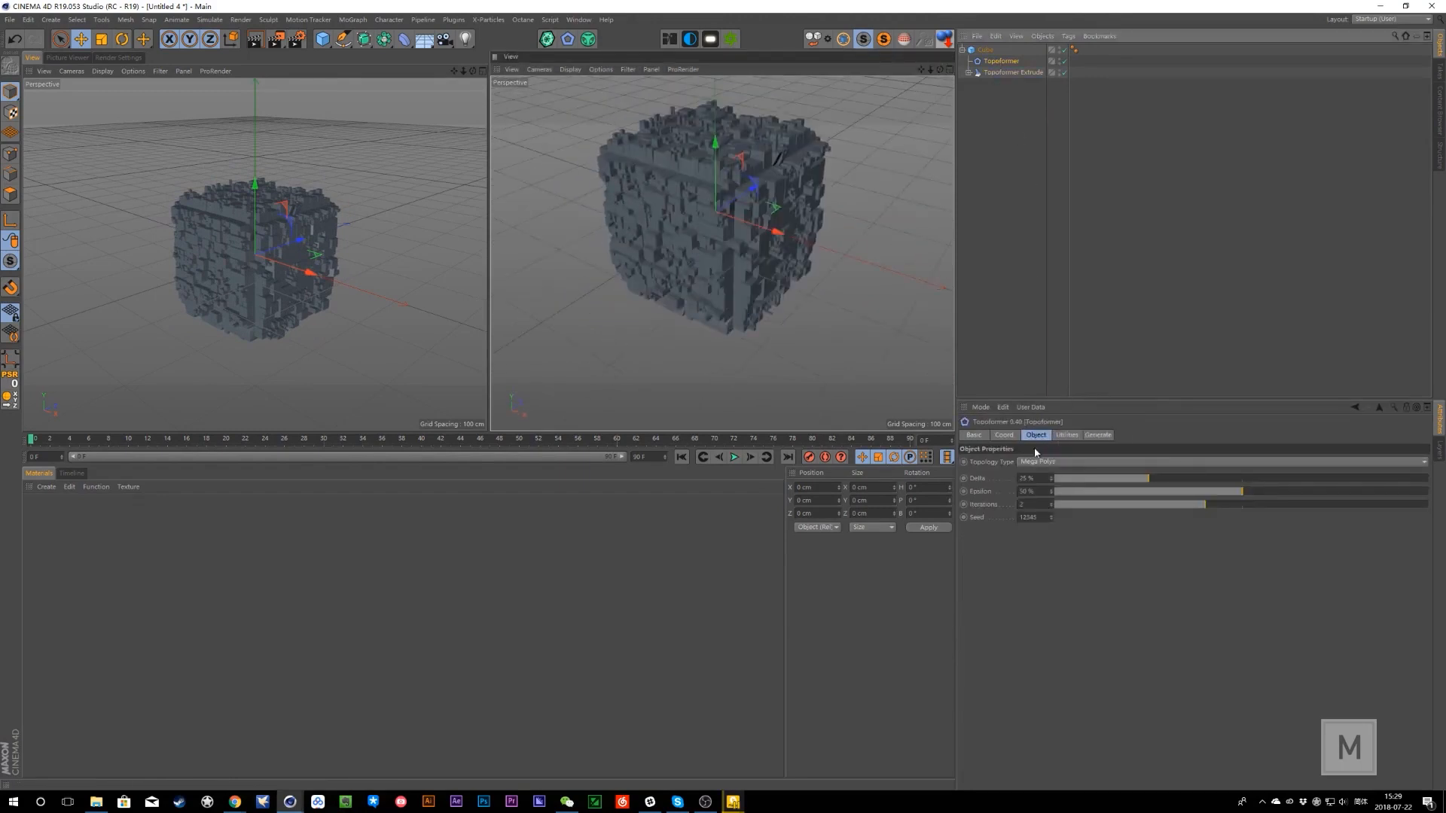
left_click_drag(1206, 504, 1100, 483)
left_click(1142, 491)
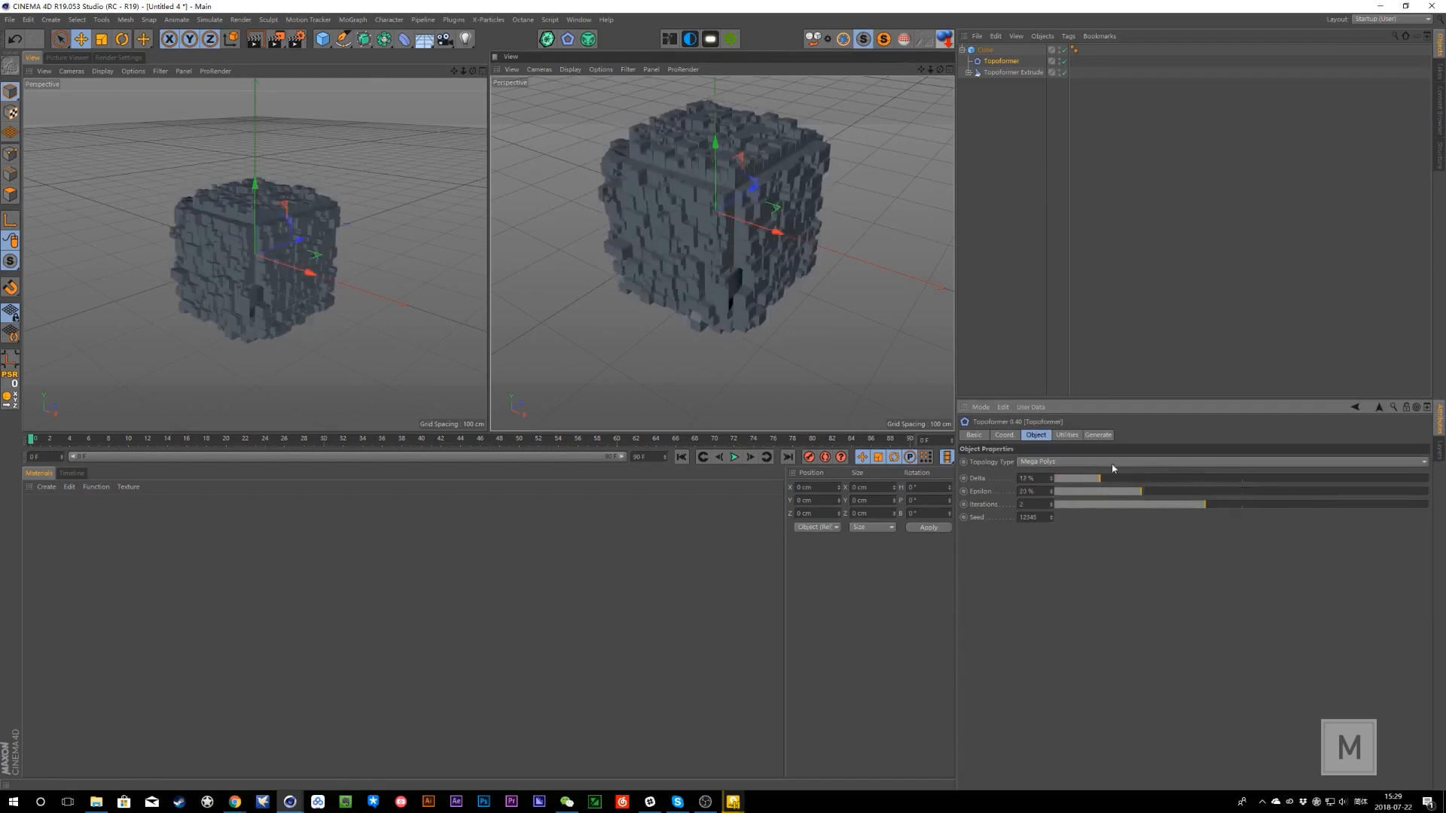
- Change the Topoformer's topology type to CN Noise 2 and inspect the extruded cube up close
left_click(1112, 463)
left_click(1132, 543)
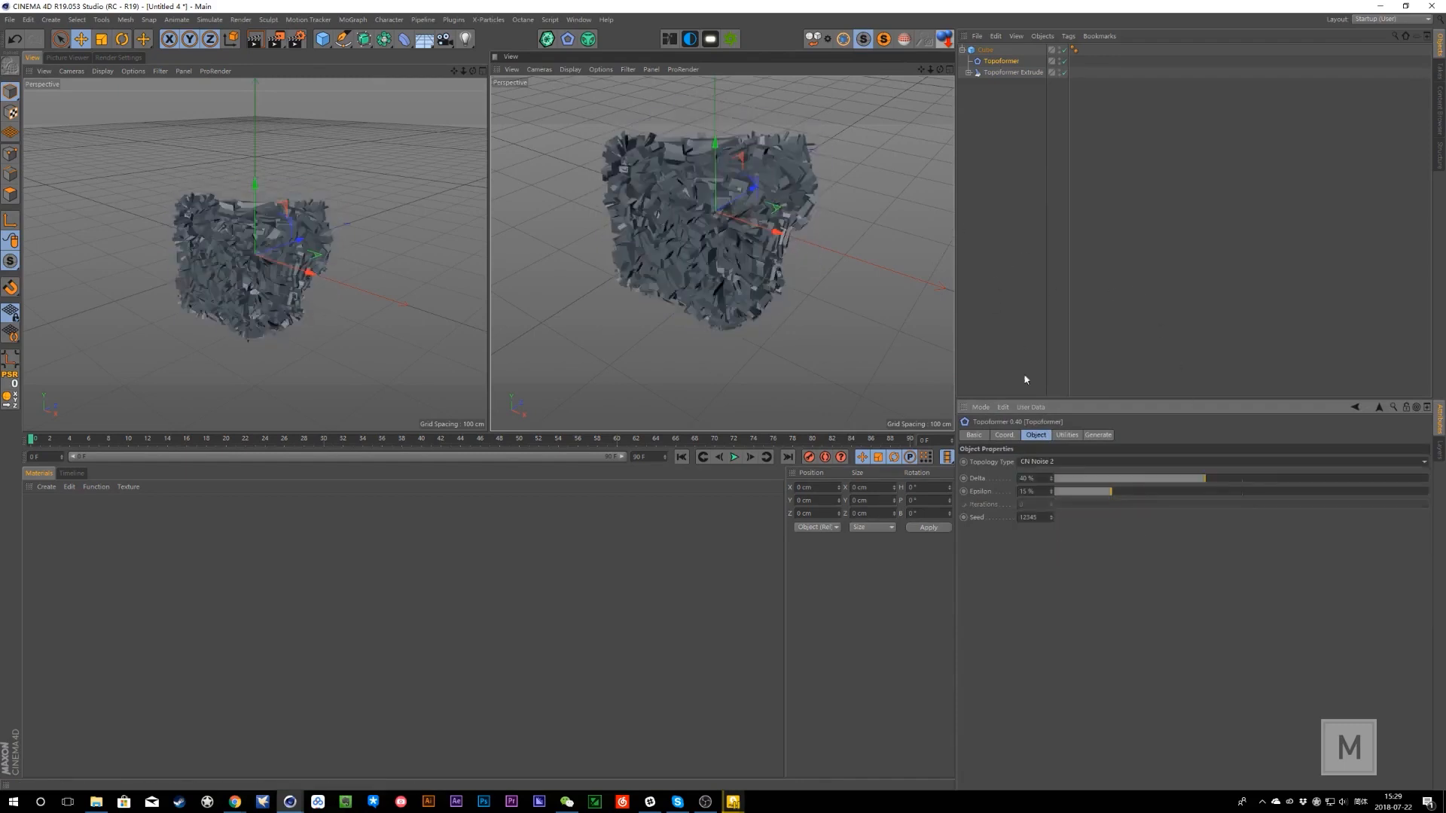
left_click_drag(723, 275, 699, 252, "alt")
scroll(700, 252, "up", 3)
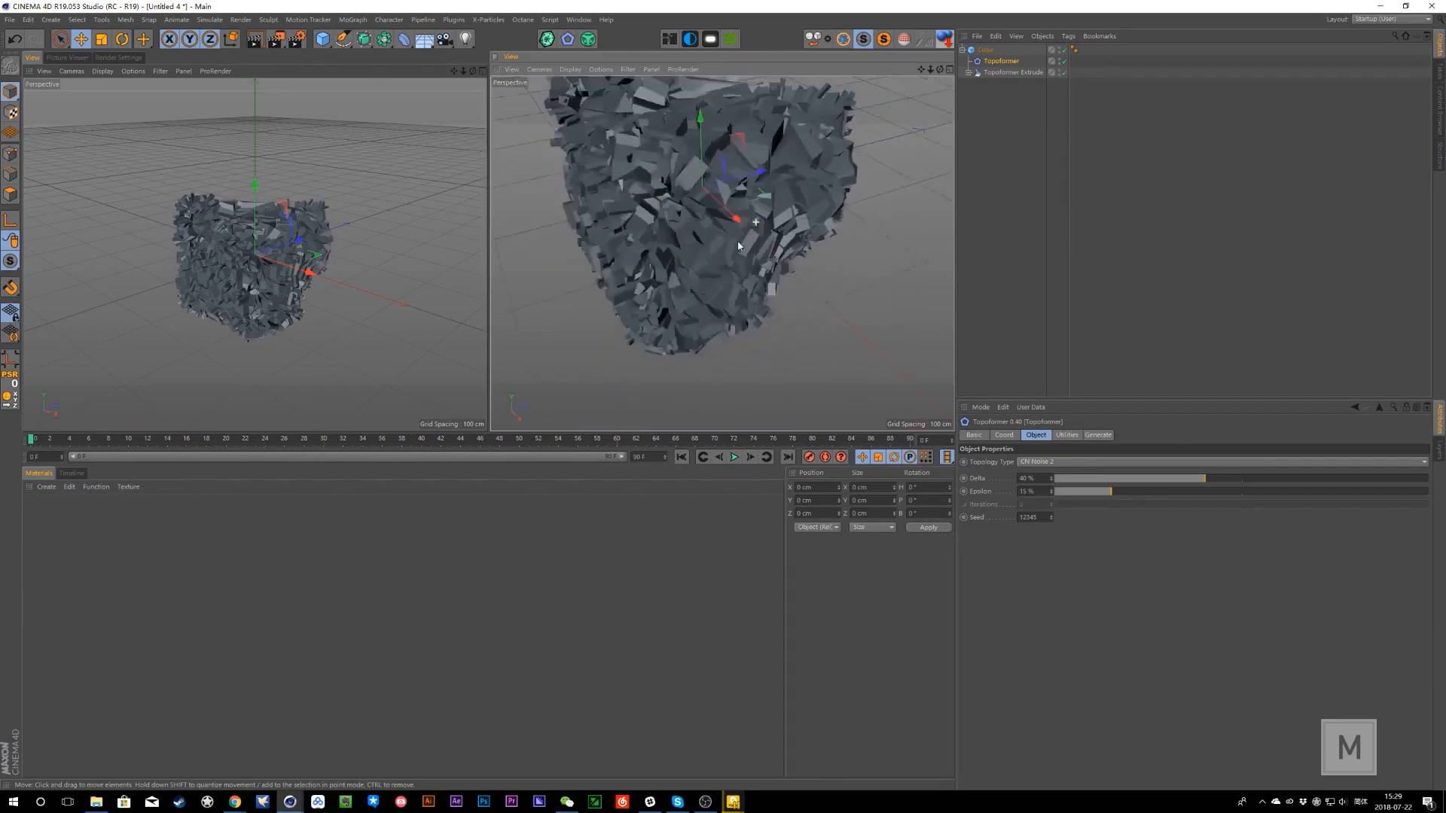
scroll(706, 226, "down", 3)
- Add a Trypogen generator and make the cube its child
left_click(588, 39)
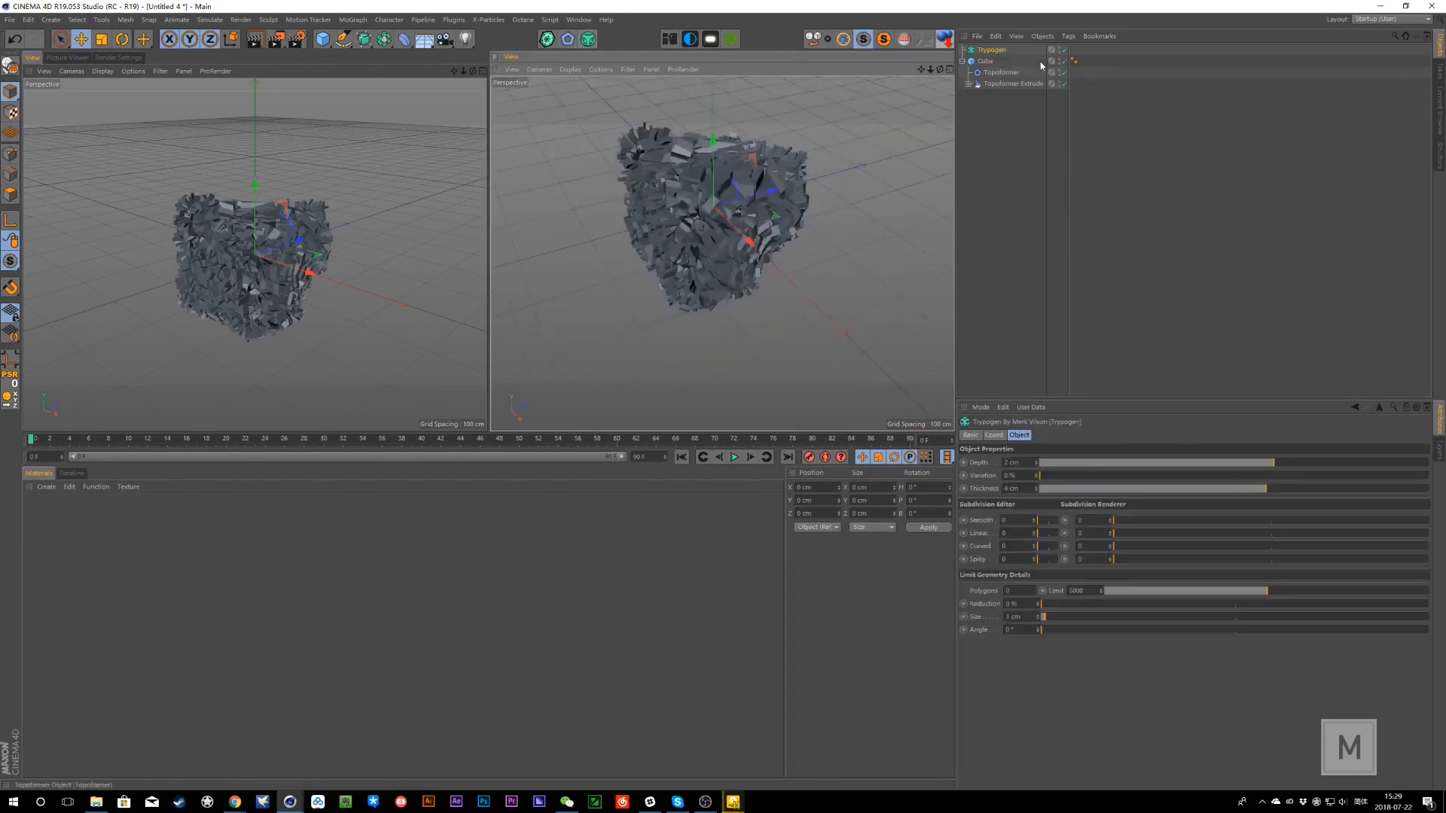
left_click_drag(982, 65, 993, 53)
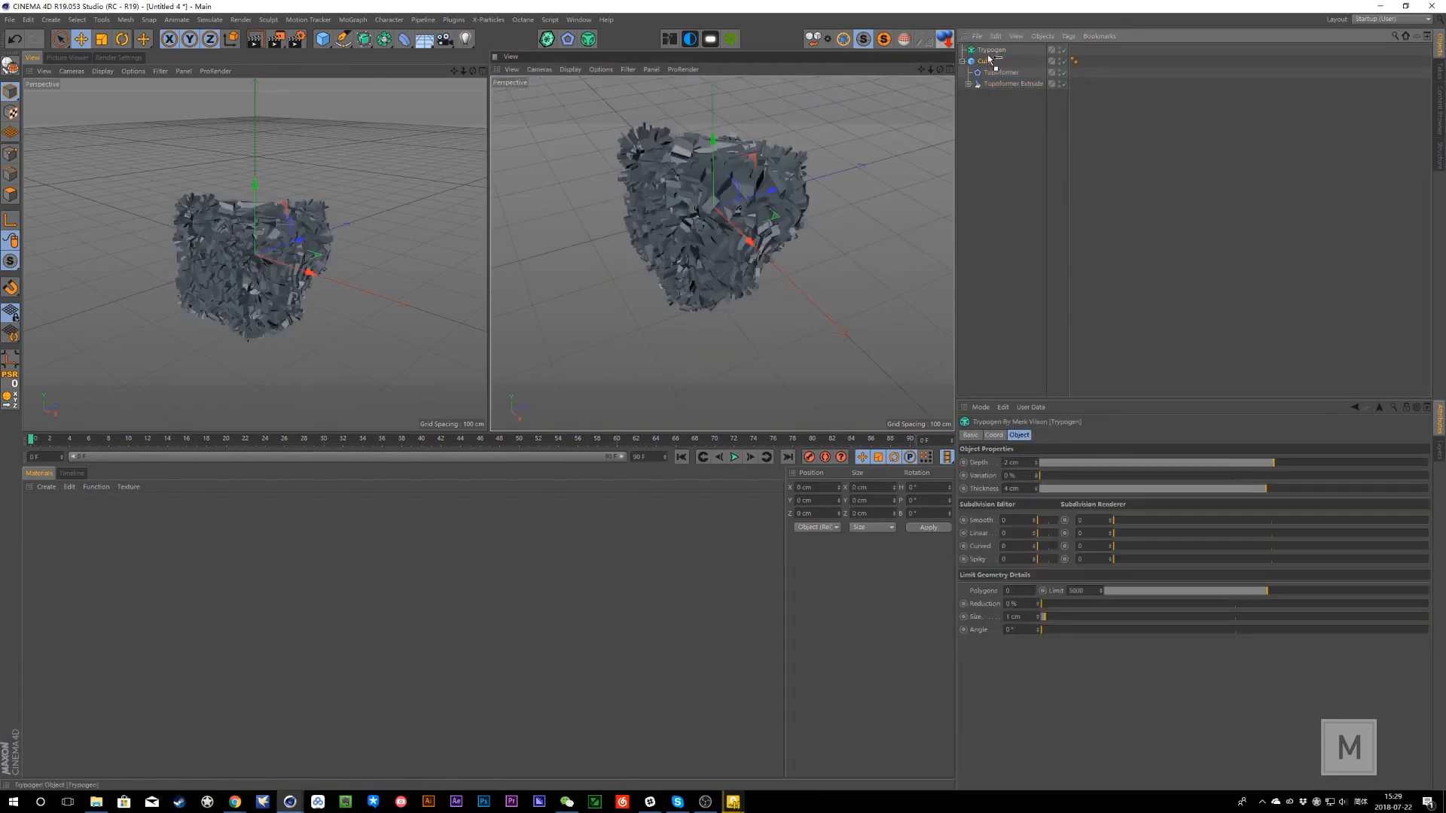
left_click(1020, 156)
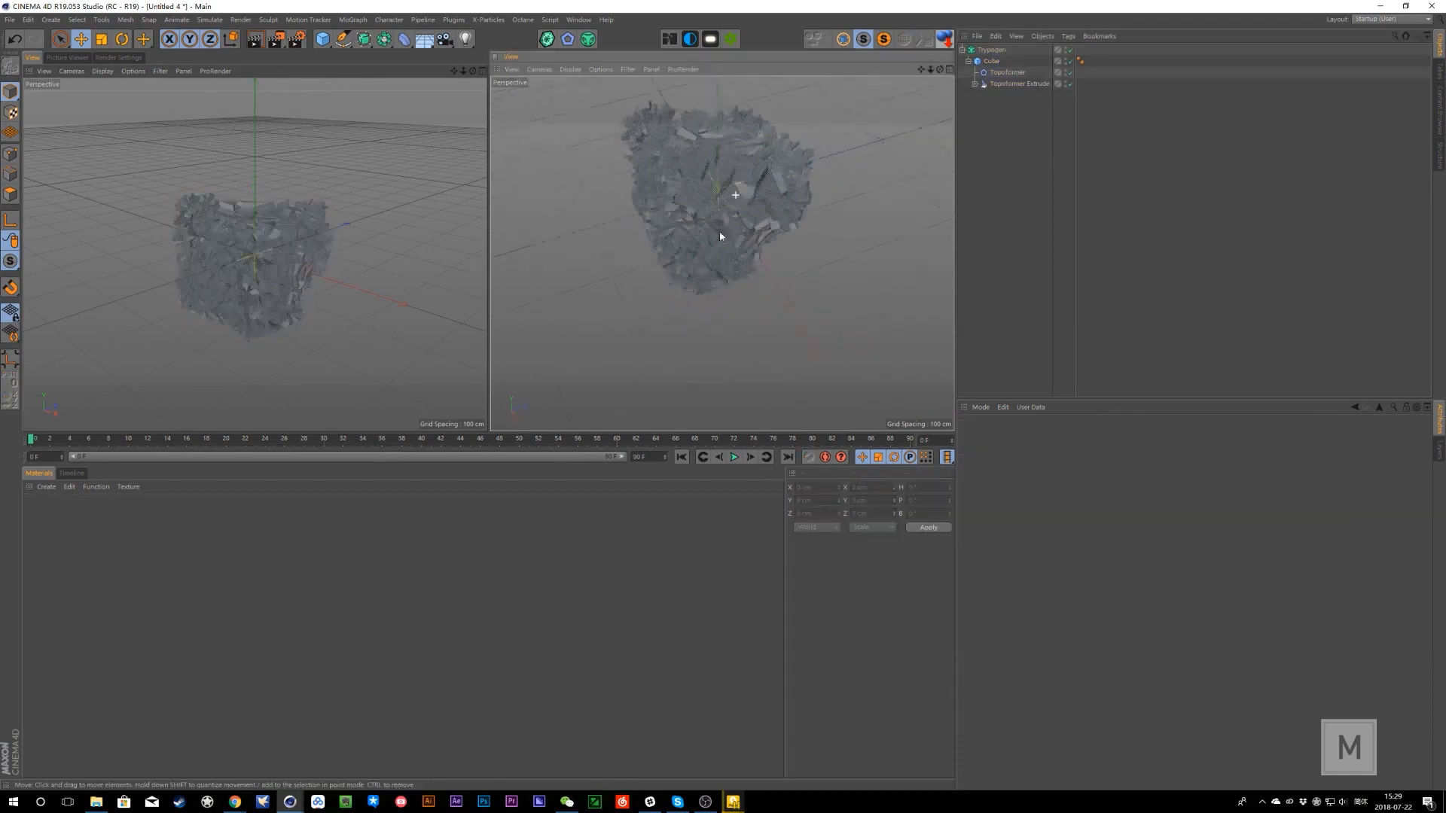
left_click_drag(720, 232, 732, 207, "alt")
- Set the cube's segments to 5 in X, Y and Z to lower the polygon count for the Trypogen
left_click(992, 49)
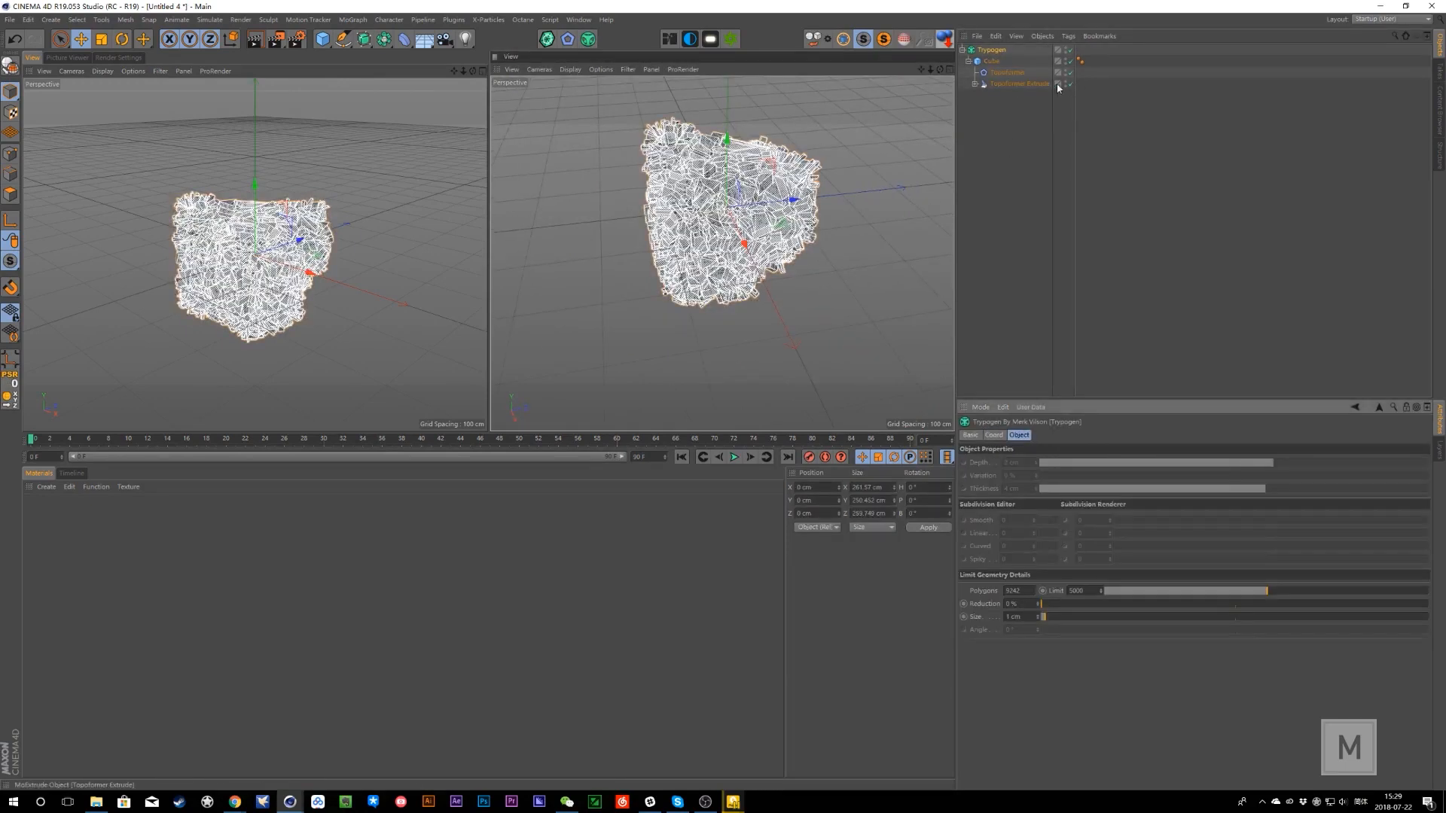
left_click(1003, 85)
left_click(1000, 73)
left_click(991, 61)
left_click_drag(1094, 462, 1018, 457)
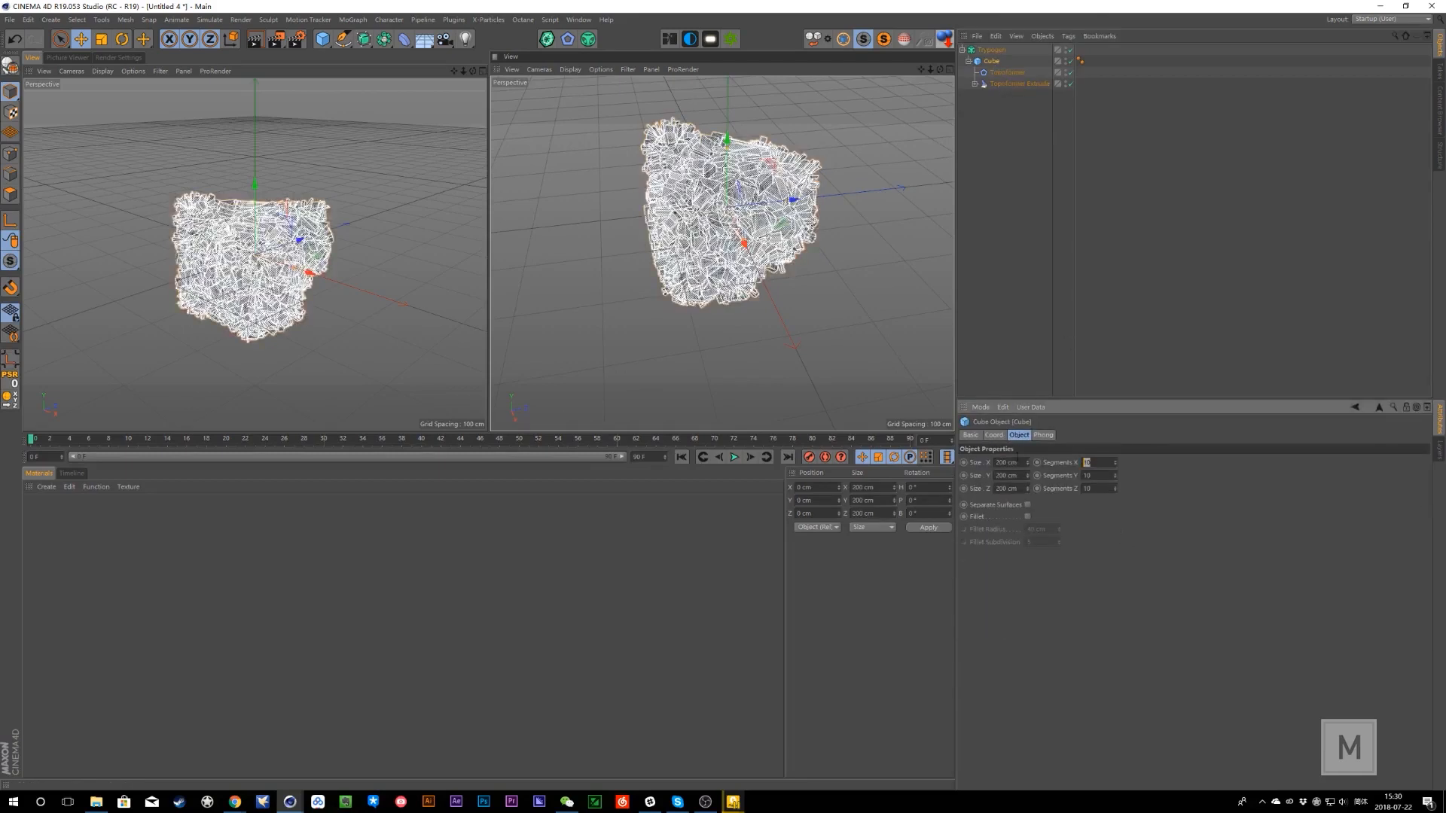
type("5")
key("Tab")
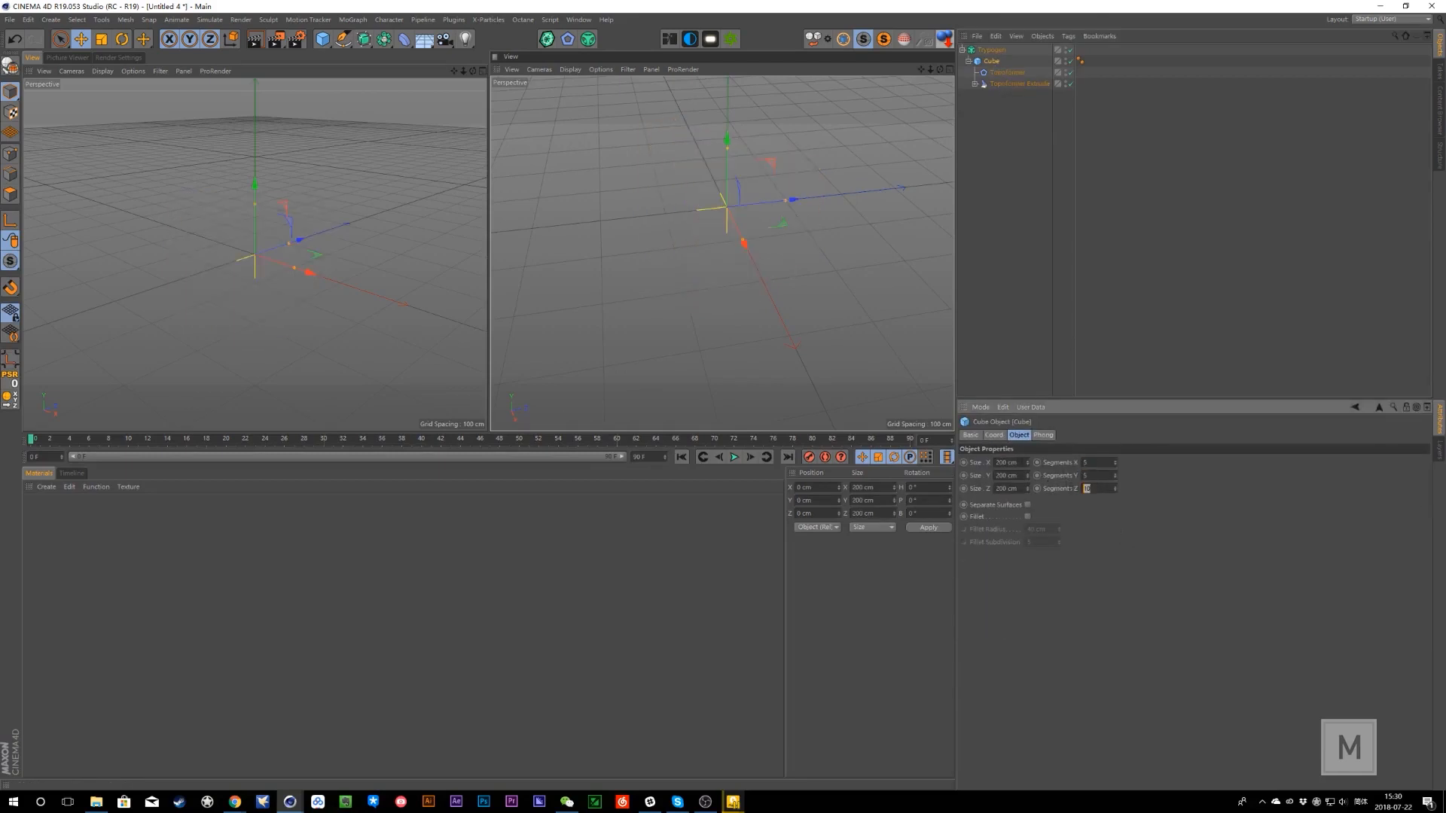
left_click(1170, 250)
scroll(727, 202, "up", 4)
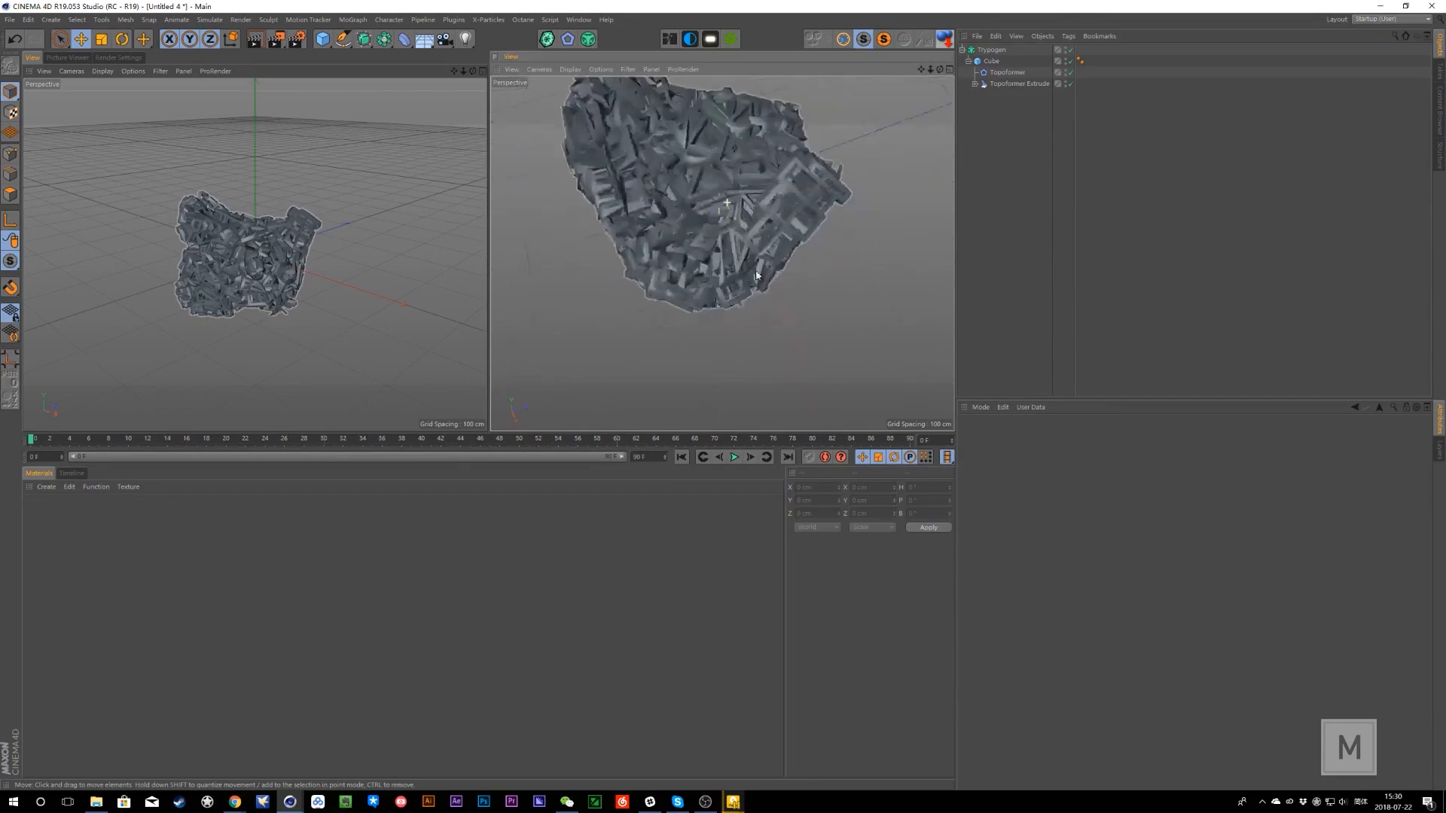
mouse_move(727, 202)
left_mouse_down("alt")
mouse_move(816, 137)
mouse_move(727, 202)
left_mouse_up("alt")
- Set the Trypogen's editor subdivision to 1 for both Smooth and Linear and inspect the rounded shapes
left_click(991, 50)
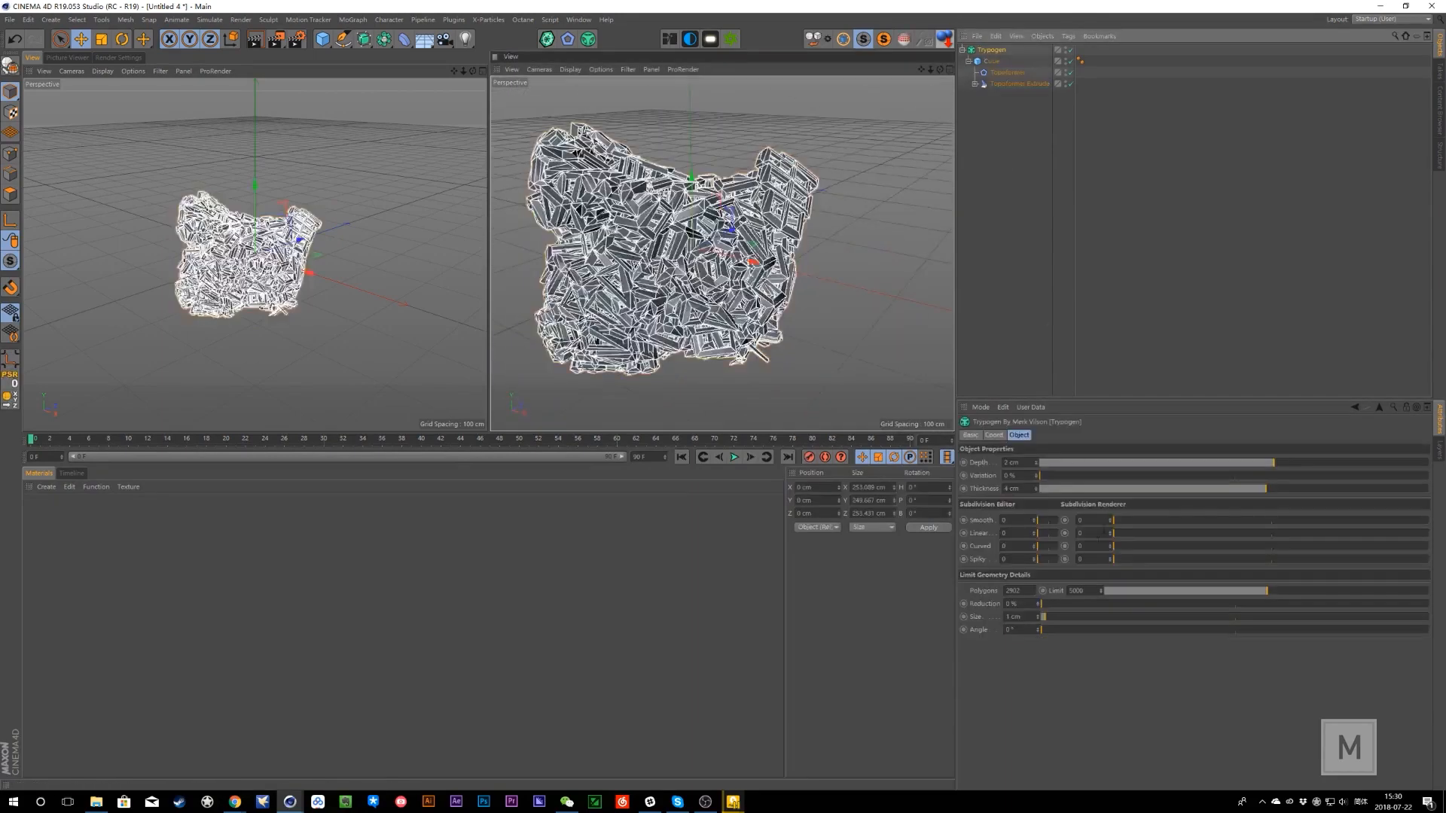
left_click(1047, 520)
left_click(1047, 533)
scroll(779, 332, "up", 2)
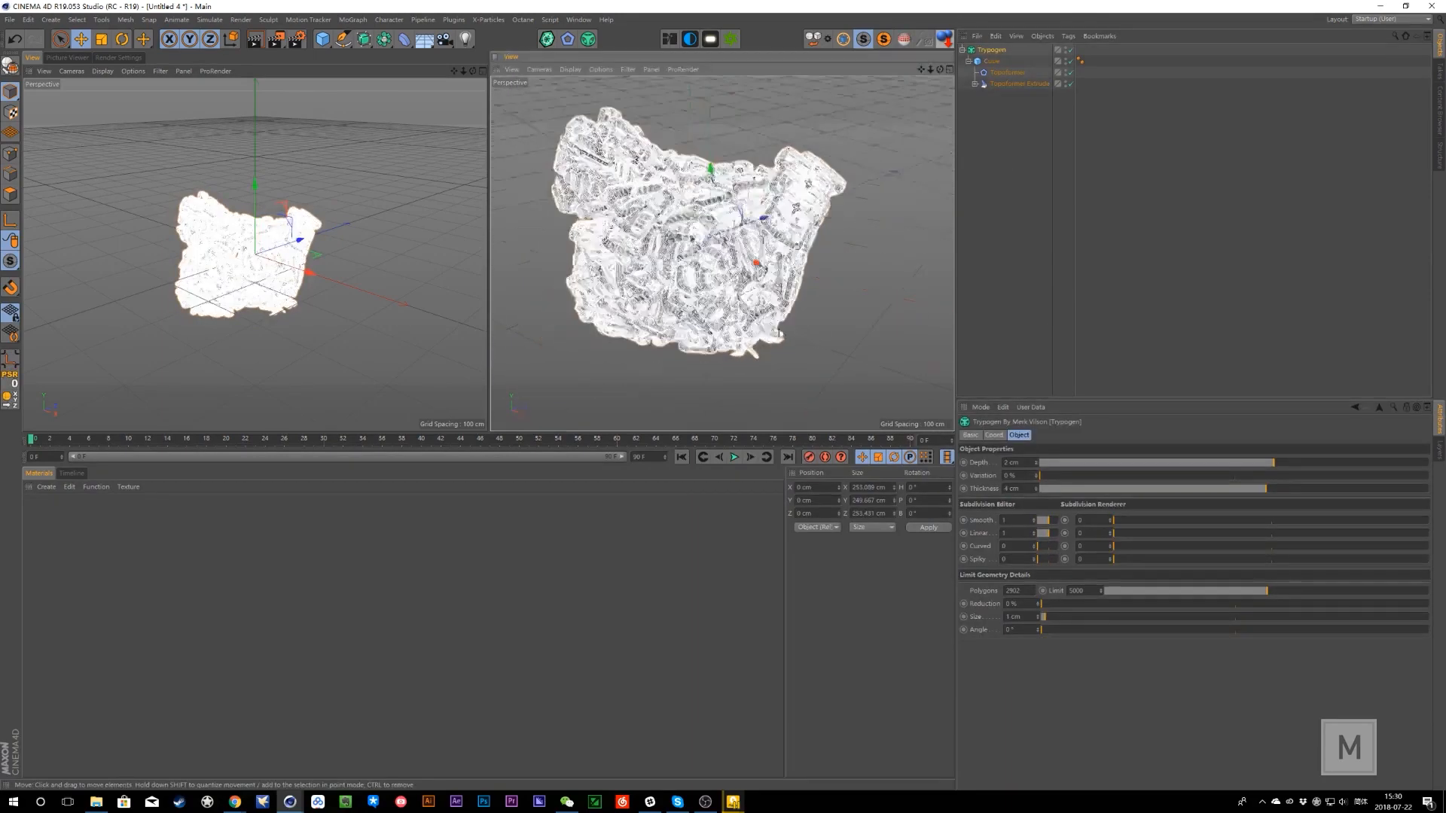
scroll(779, 333, "up", 1)
left_click(1064, 240)
left_click_drag(810, 271, 828, 249, "alt")
- Check the cube's deformers and disable the Topoformer Extrude under the cube
left_click(993, 61)
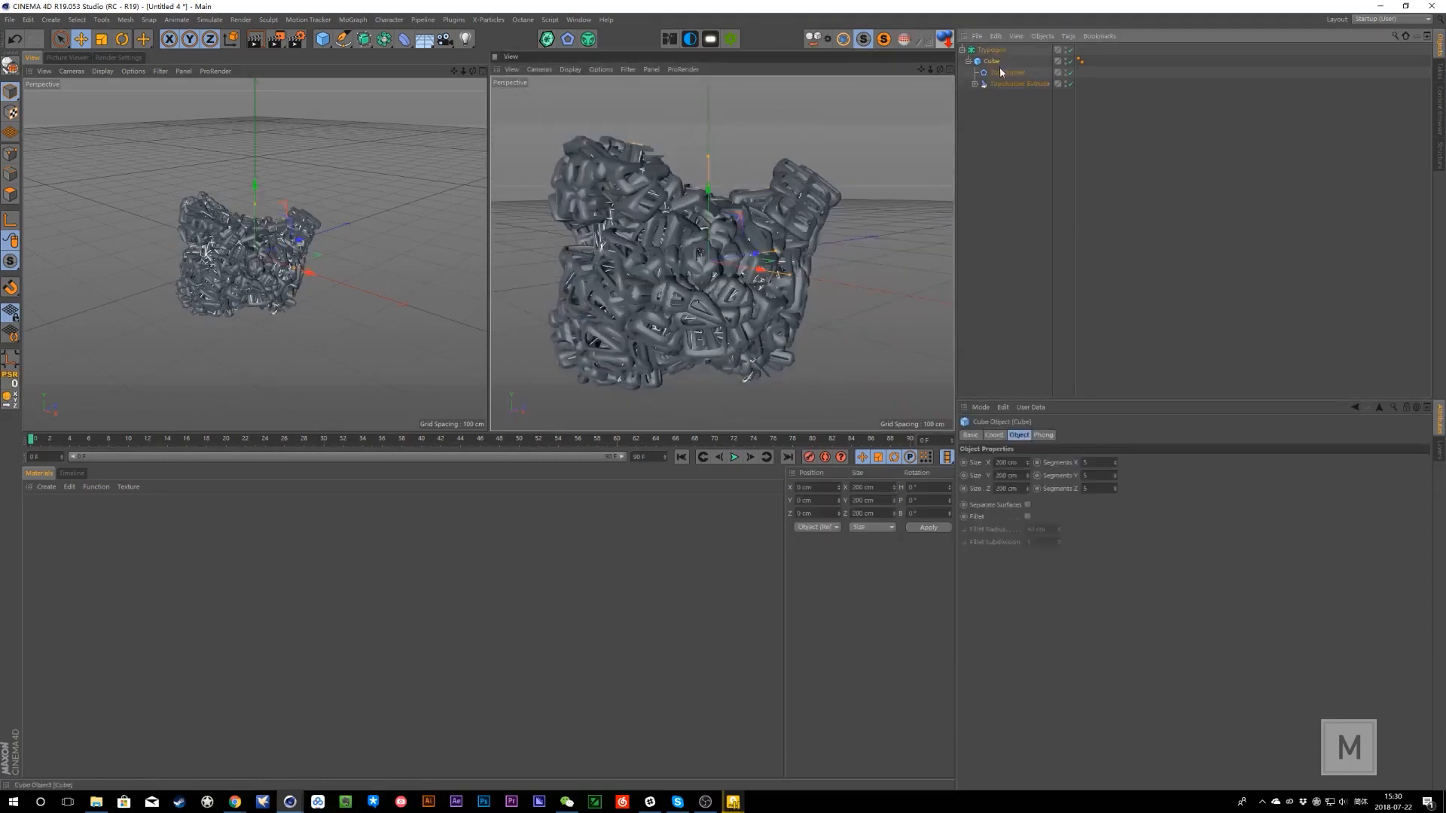
left_click(1001, 72)
left_click(996, 62)
left_click(1000, 73)
left_click(1005, 84)
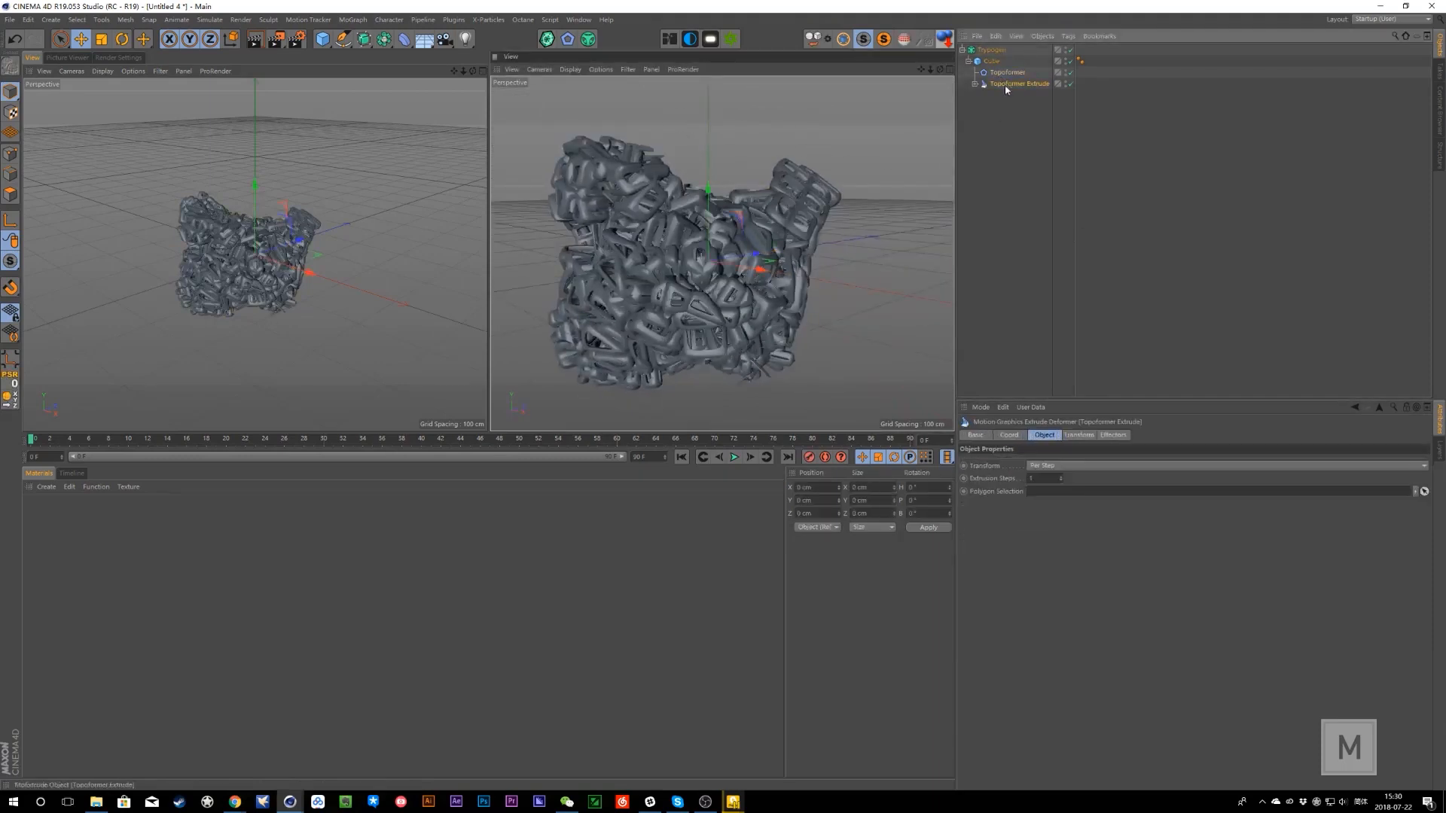
left_click(1072, 467)
left_click(1080, 436)
left_click(1047, 436)
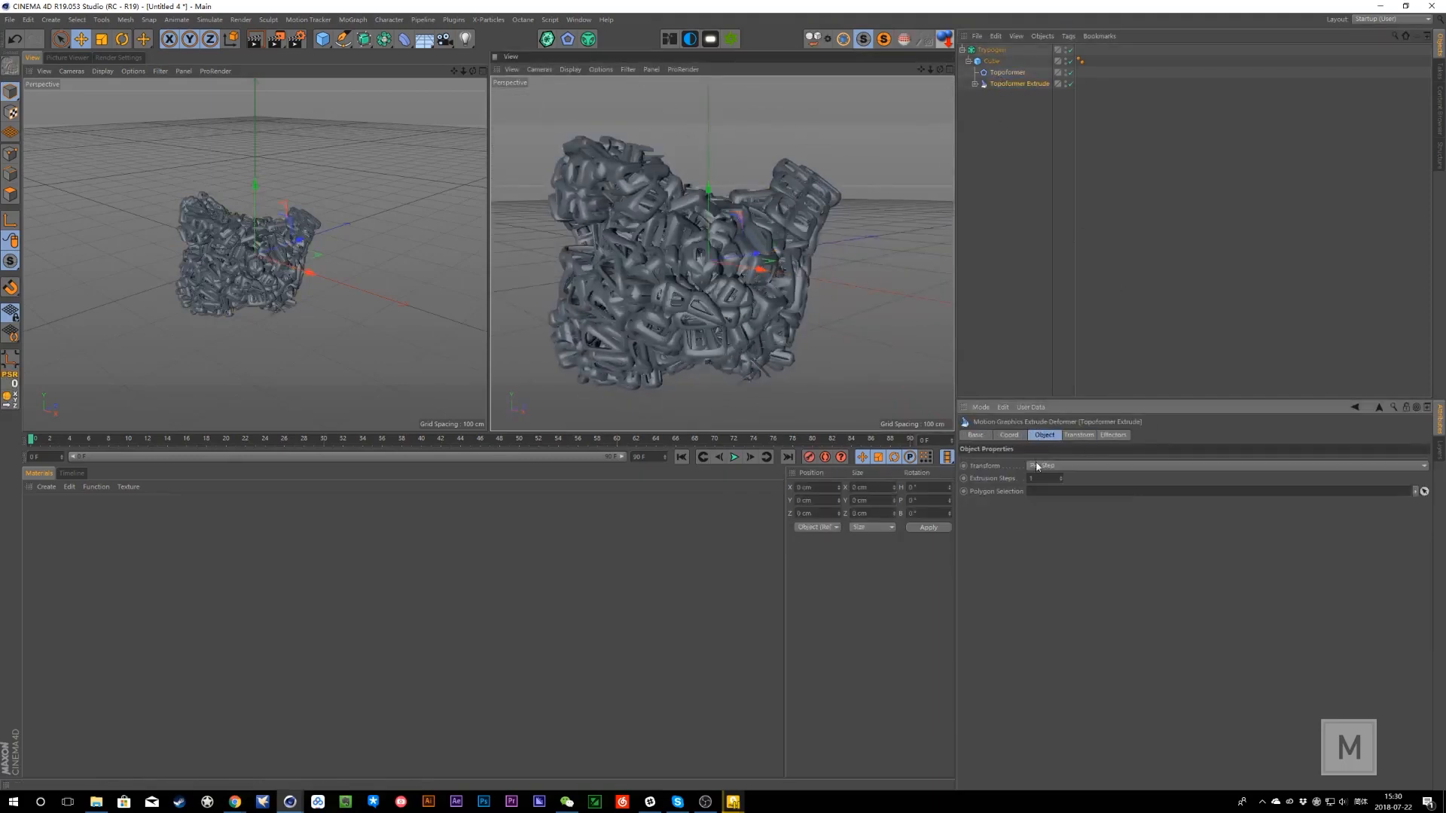
left_click(1069, 84)
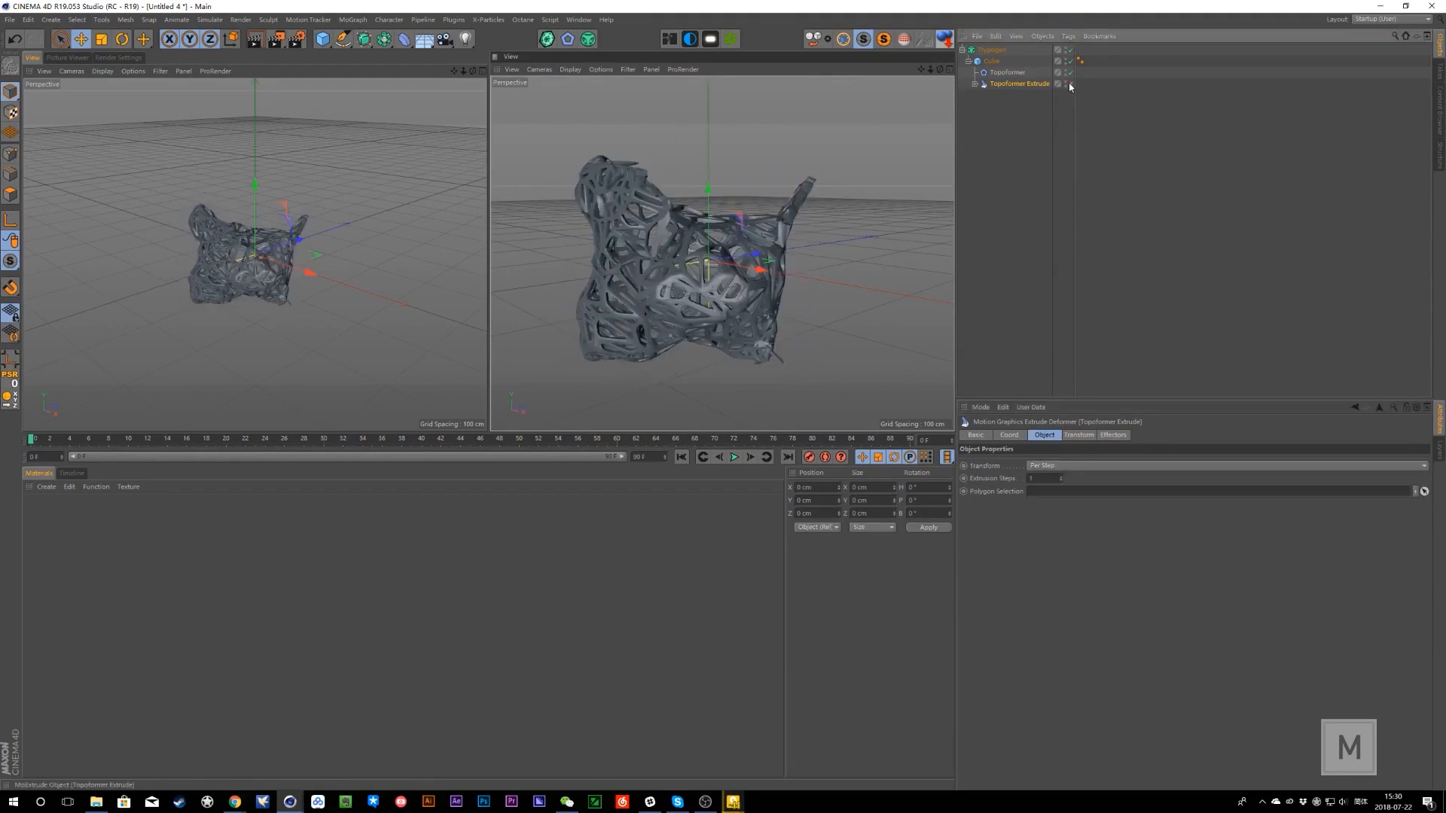
mouse_move(746, 278)
left_mouse_down("alt")
mouse_move(724, 345)
mouse_move(680, 273)
mouse_move(761, 301)
left_mouse_up("alt")
- Raise the Trypogen's editor Curved subdivision and inspect the curved lattice from several angles
left_click(1001, 50)
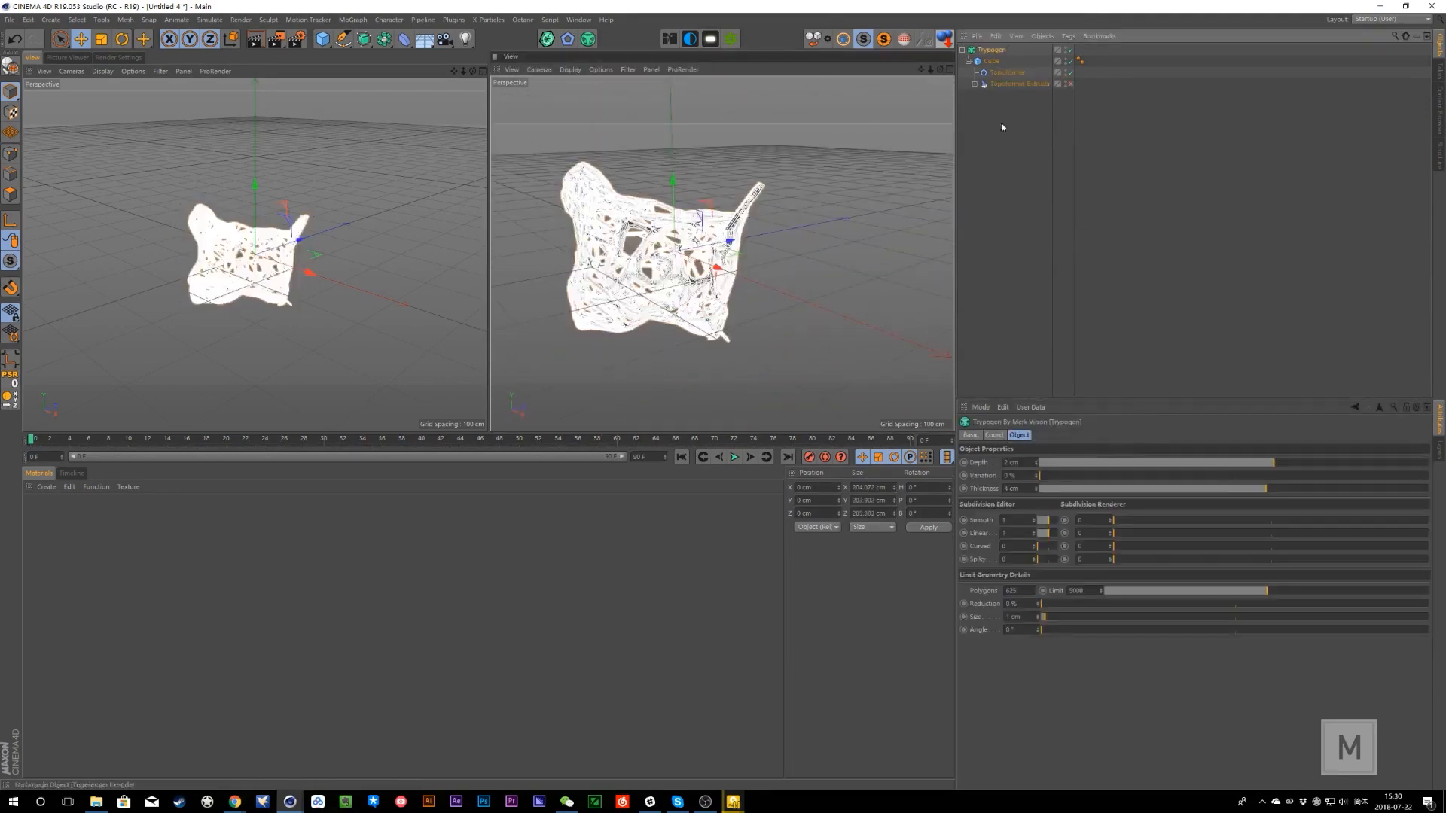
left_click(1047, 546)
left_click(1076, 229)
left_click_drag(655, 226, 650, 237, "alt")
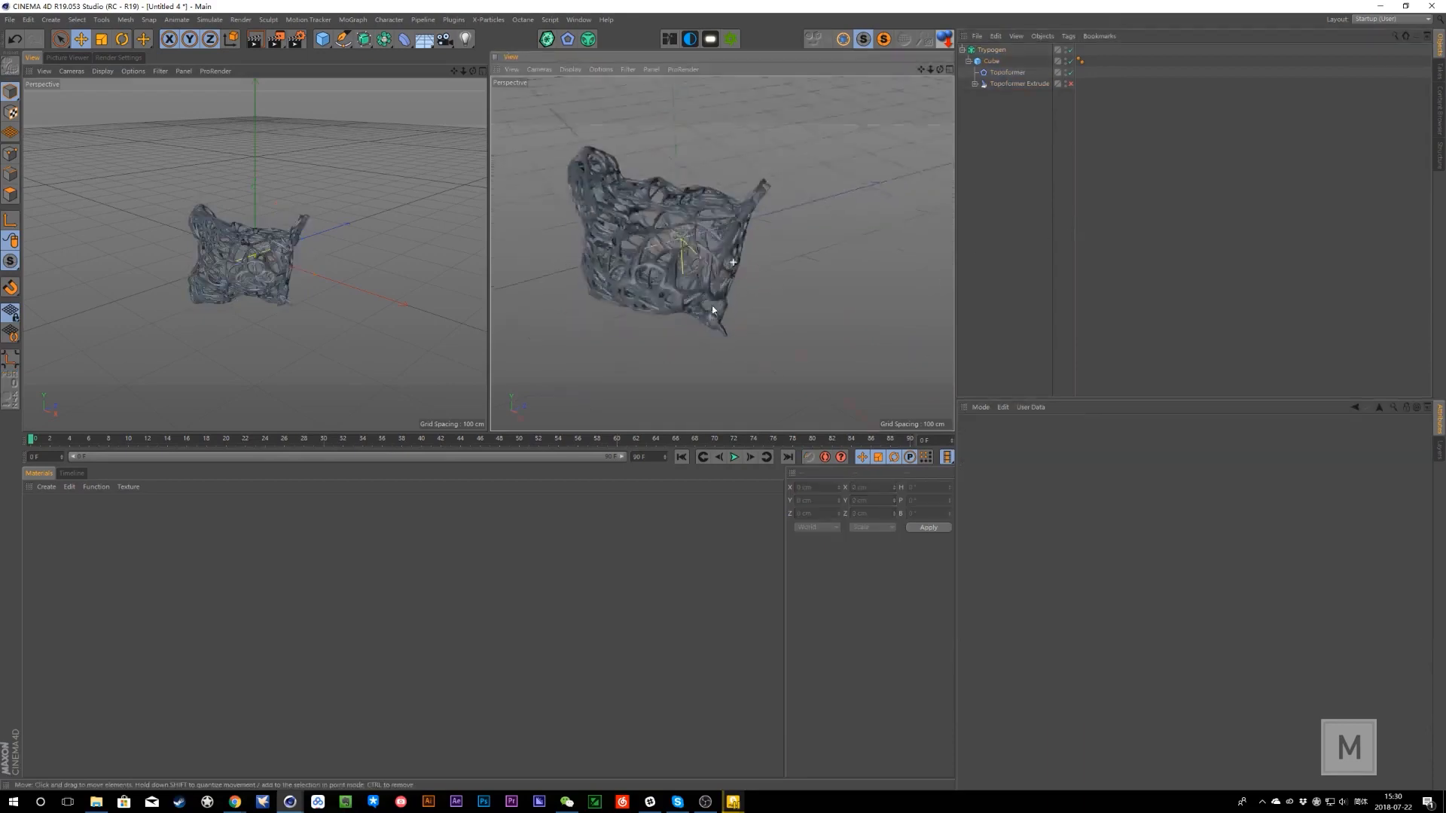
right_click_drag(649, 238, 700, 249, "alt")
left_click_drag(700, 249, 675, 281, "alt")
right_click_drag(675, 280, 648, 274, "alt")
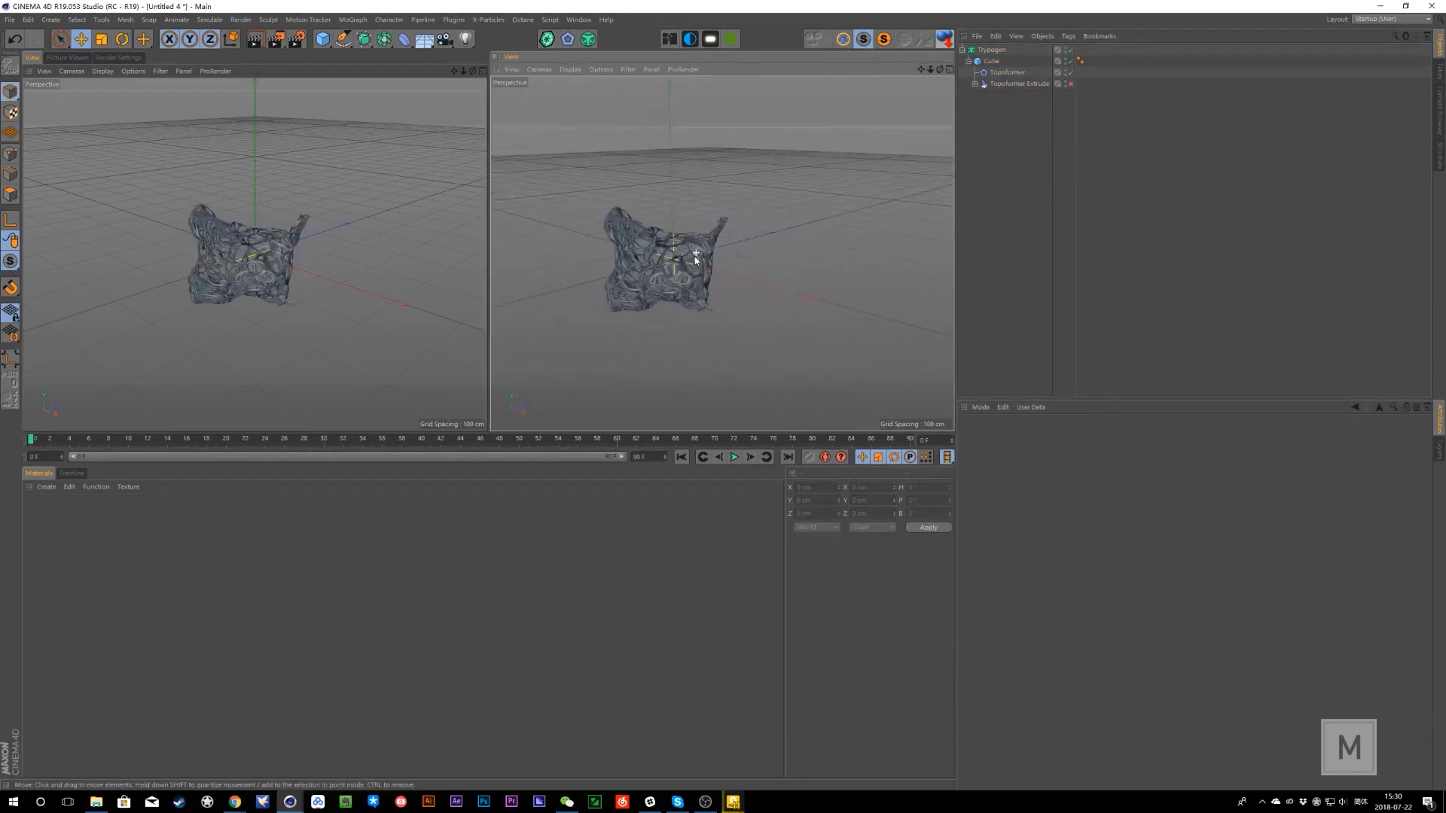
middle_click_drag(648, 274, 704, 242, "alt")
right_click_drag(704, 242, 699, 279, "alt")
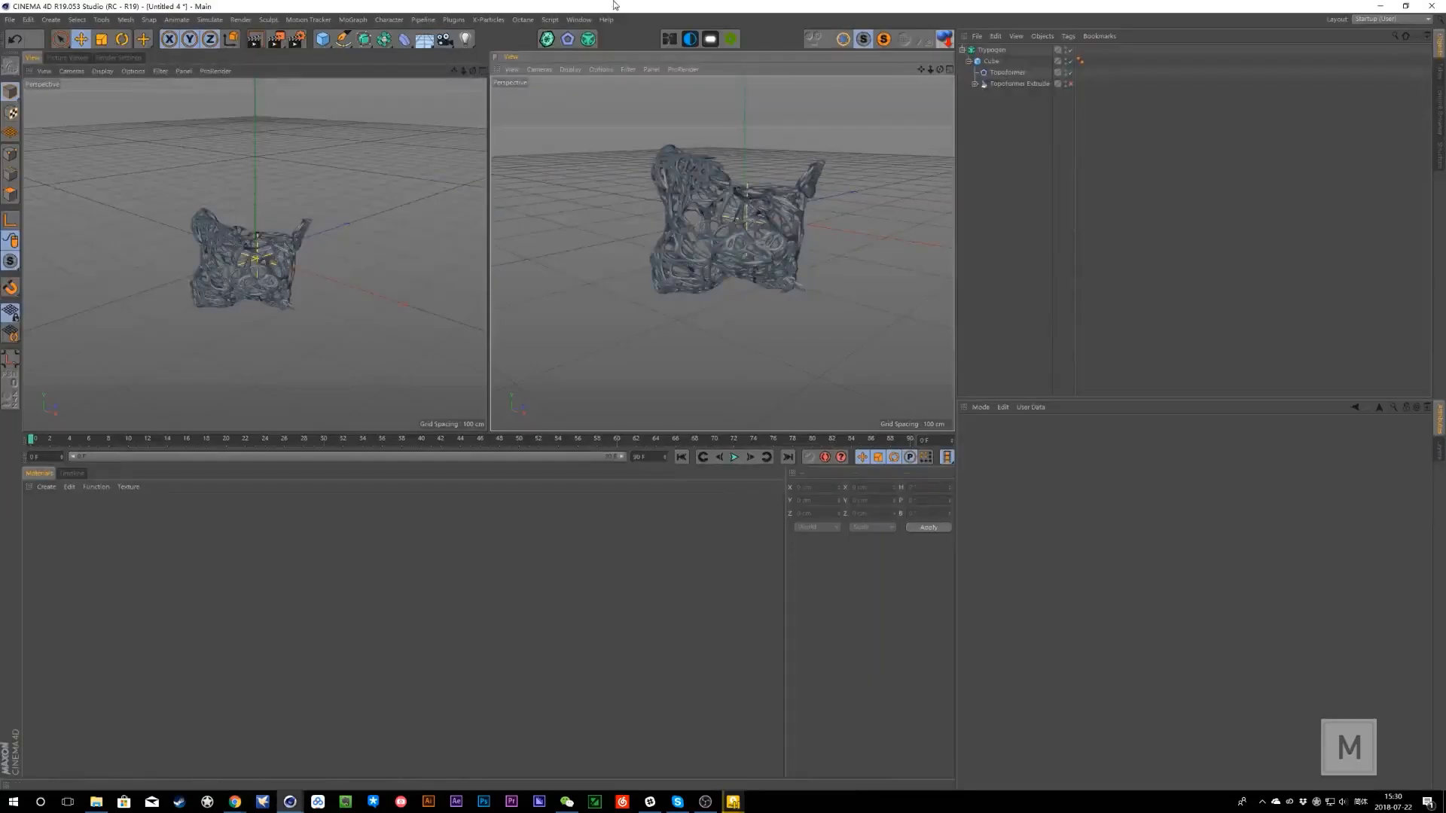
- Look through the open documents and bring up the 03 foot_neeew_final.c4d scene
left_click(584, 22)
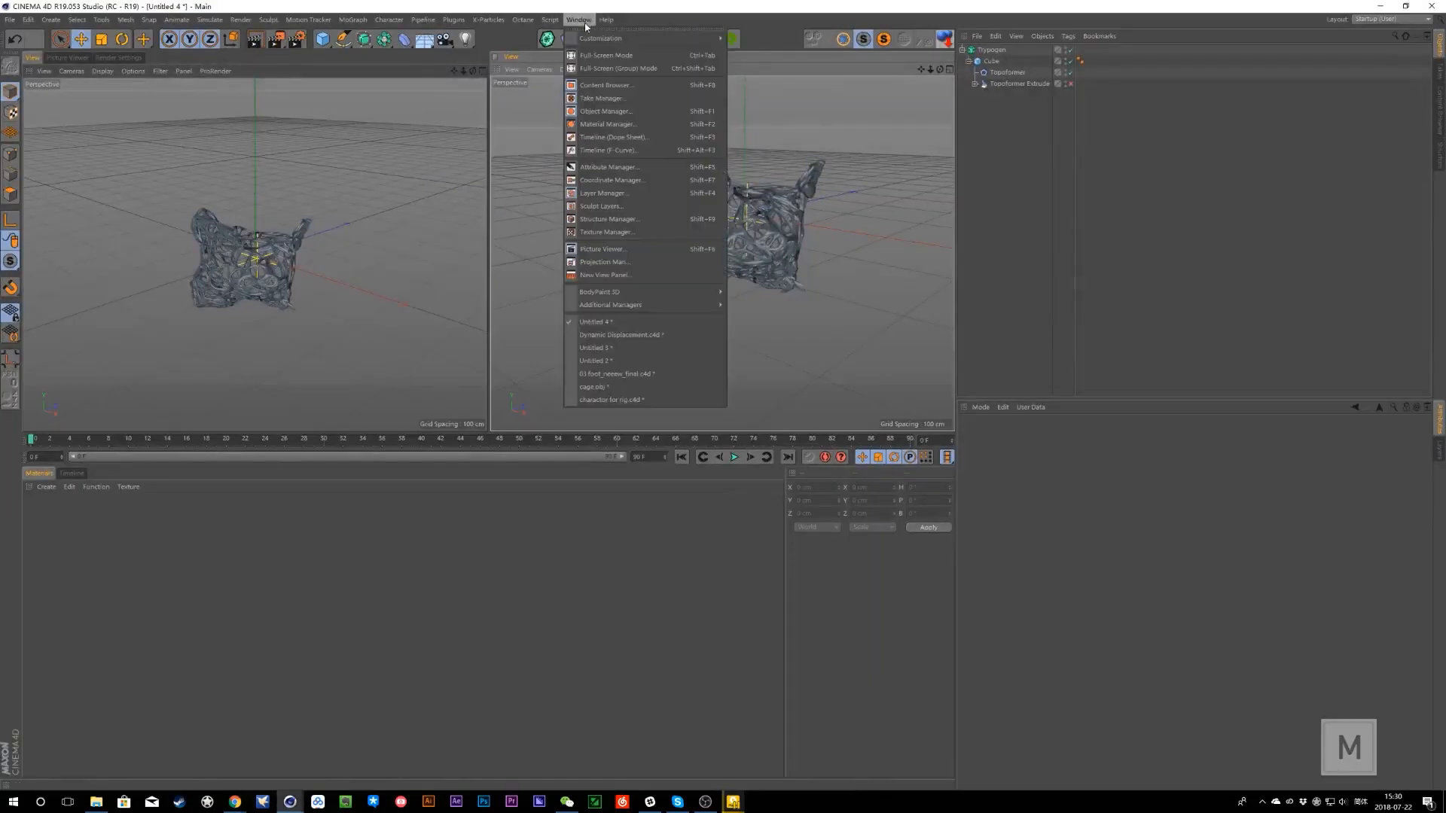
left_click(613, 387)
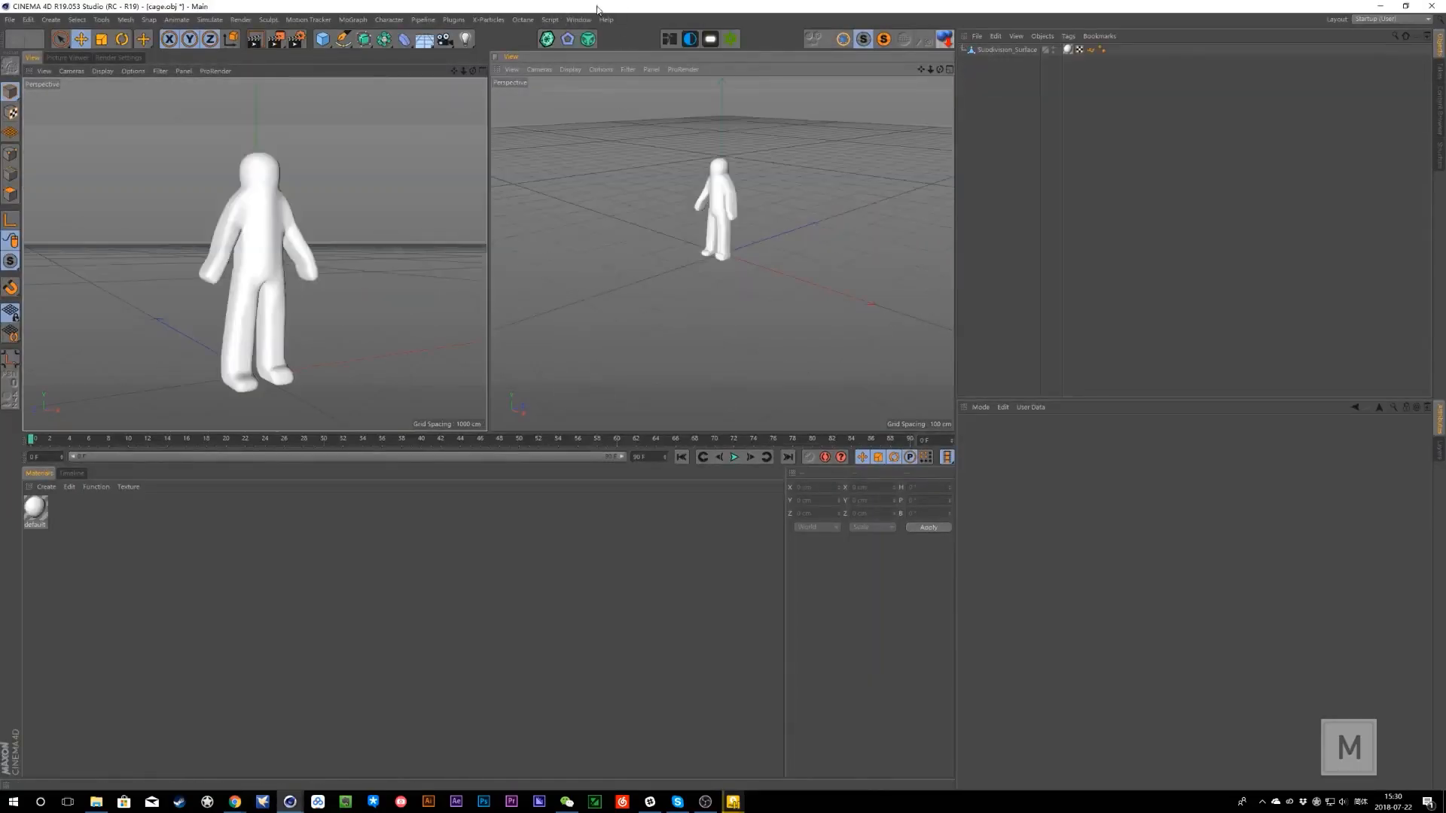
left_click(579, 20)
left_click(637, 387)
left_click(579, 20)
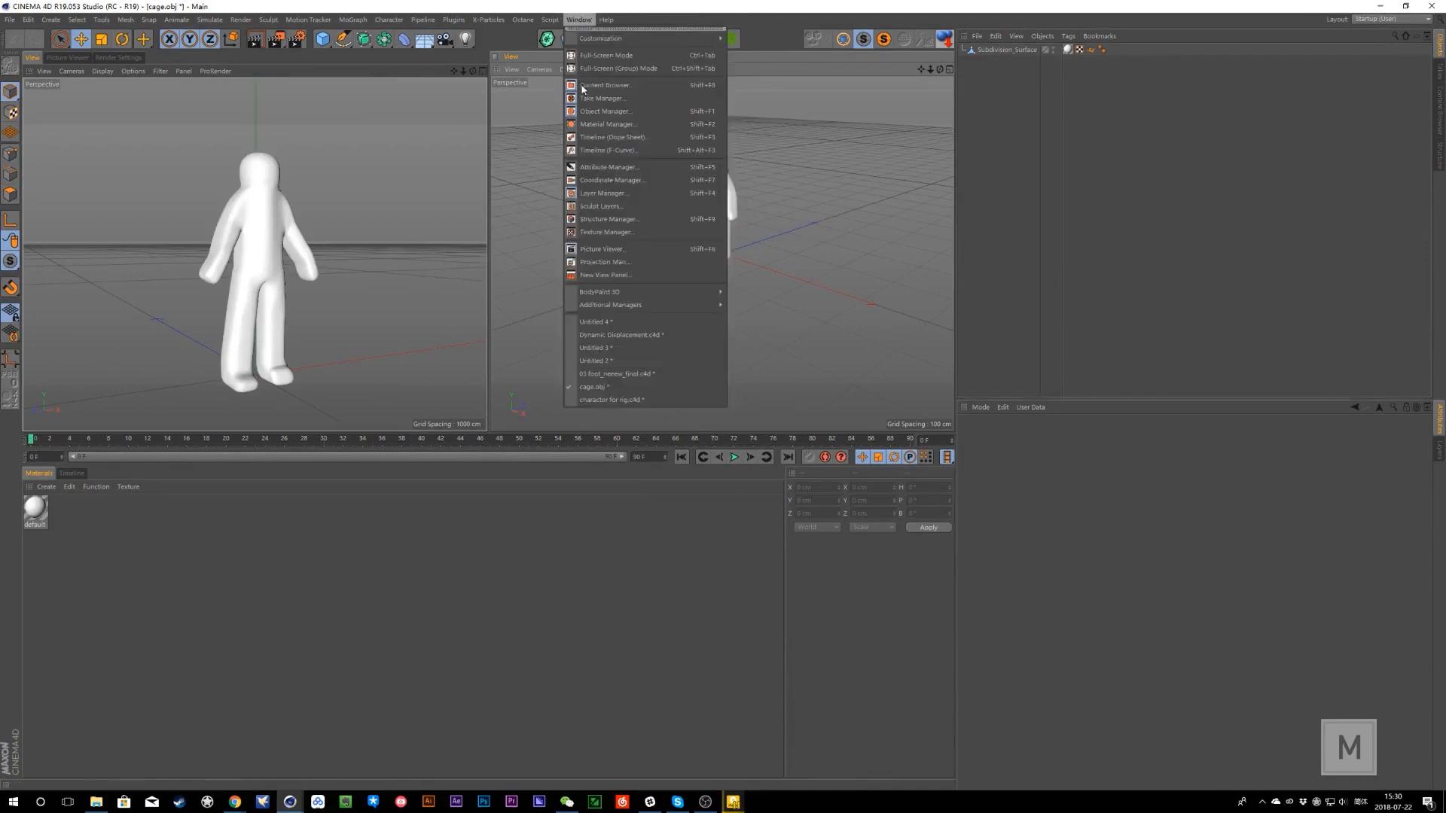
left_click(603, 373)
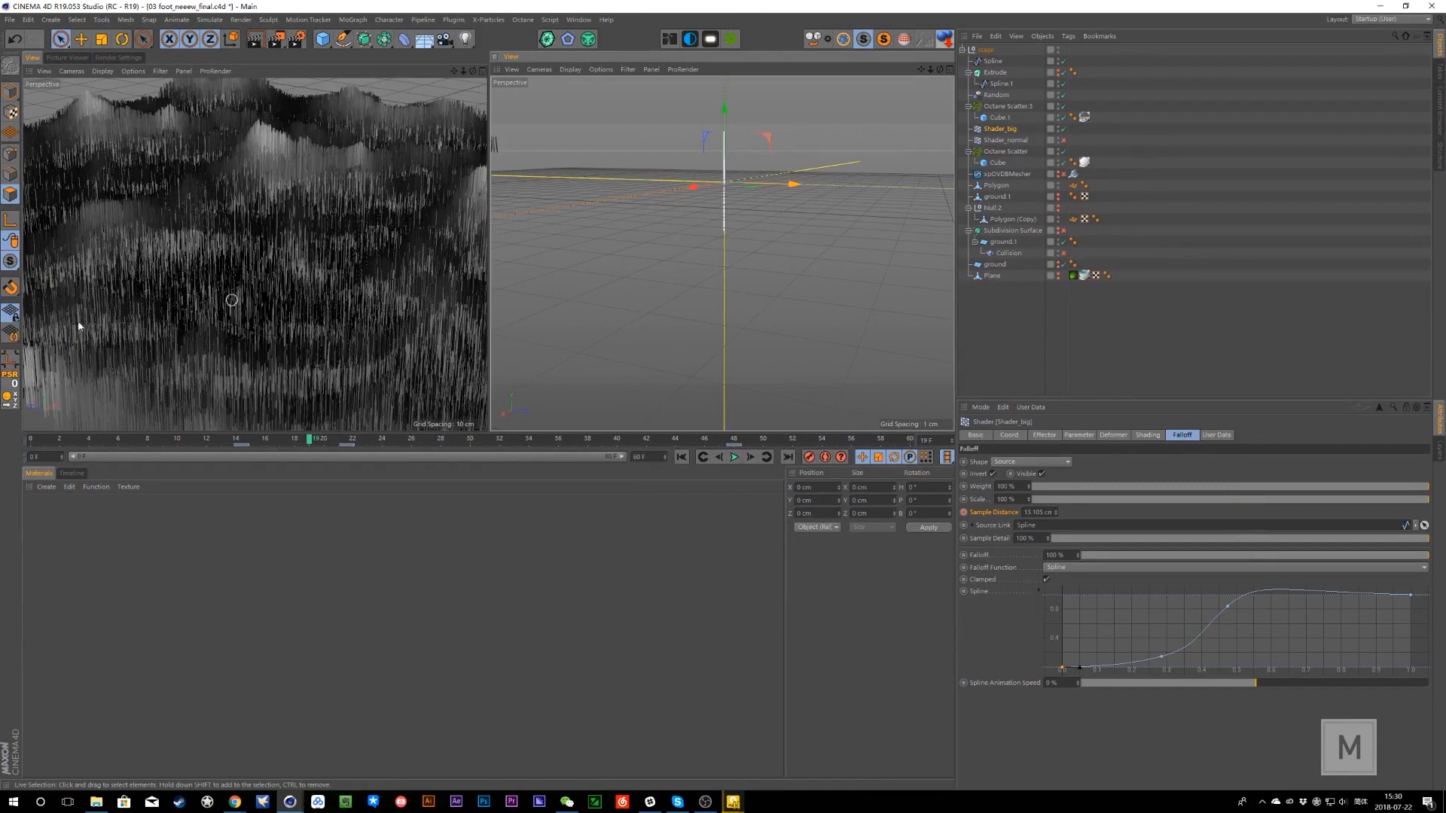
- Switch to File Explorer and open the animaitc folder inside the 71 OPPO FindX project's render folder
left_click(97, 803)
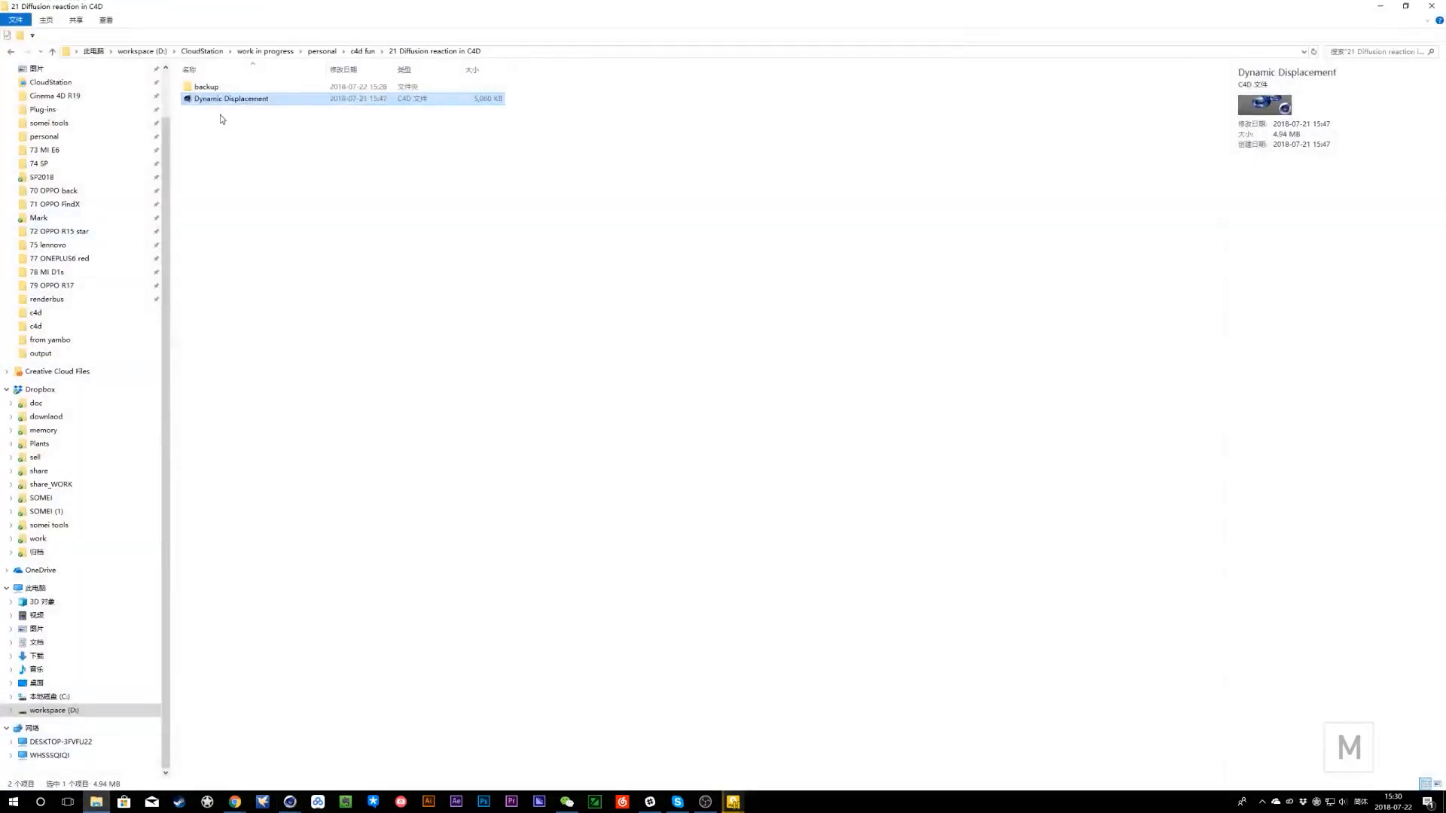
left_click(113, 208)
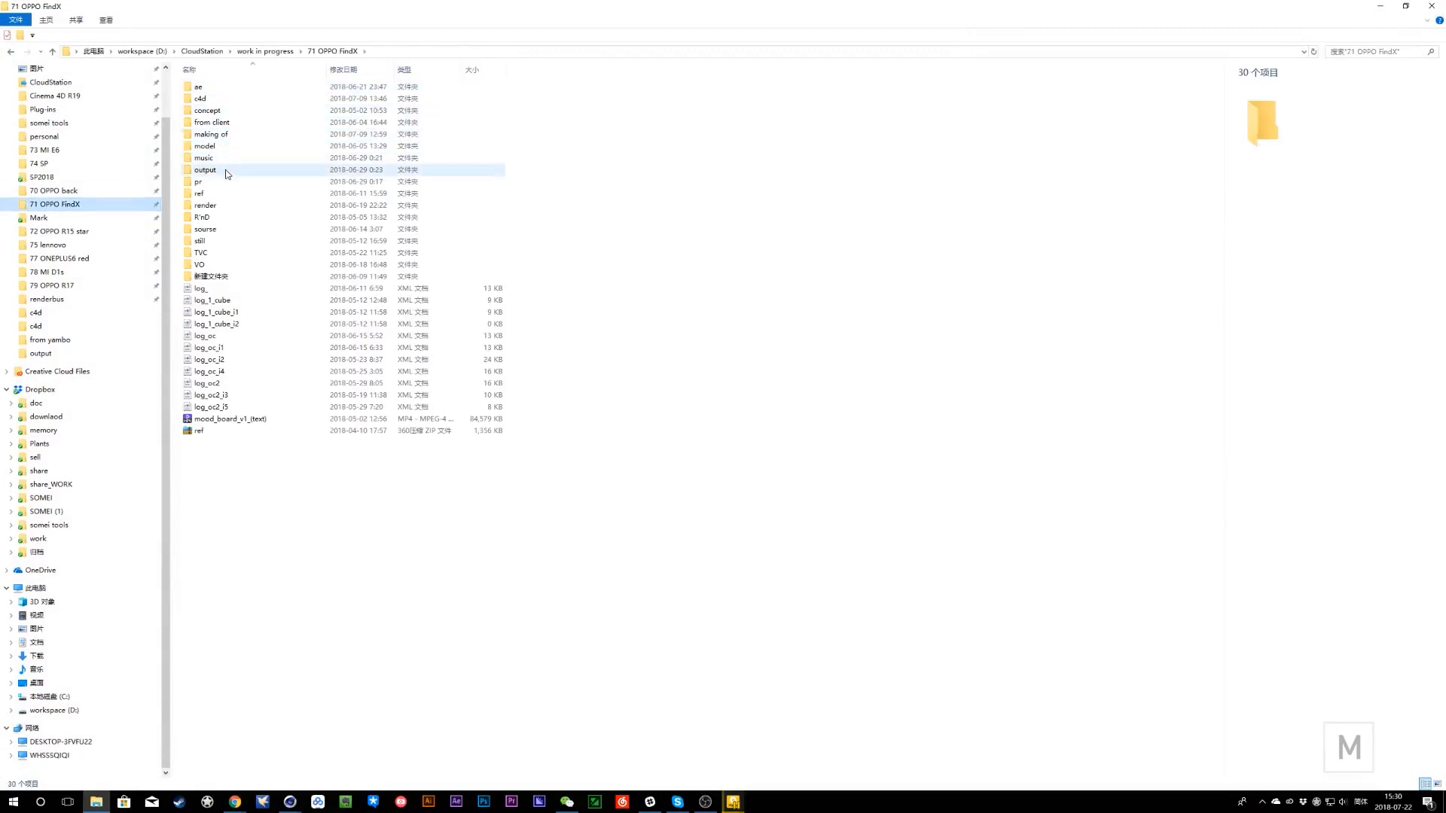
double_click(225, 167)
left_click(332, 51)
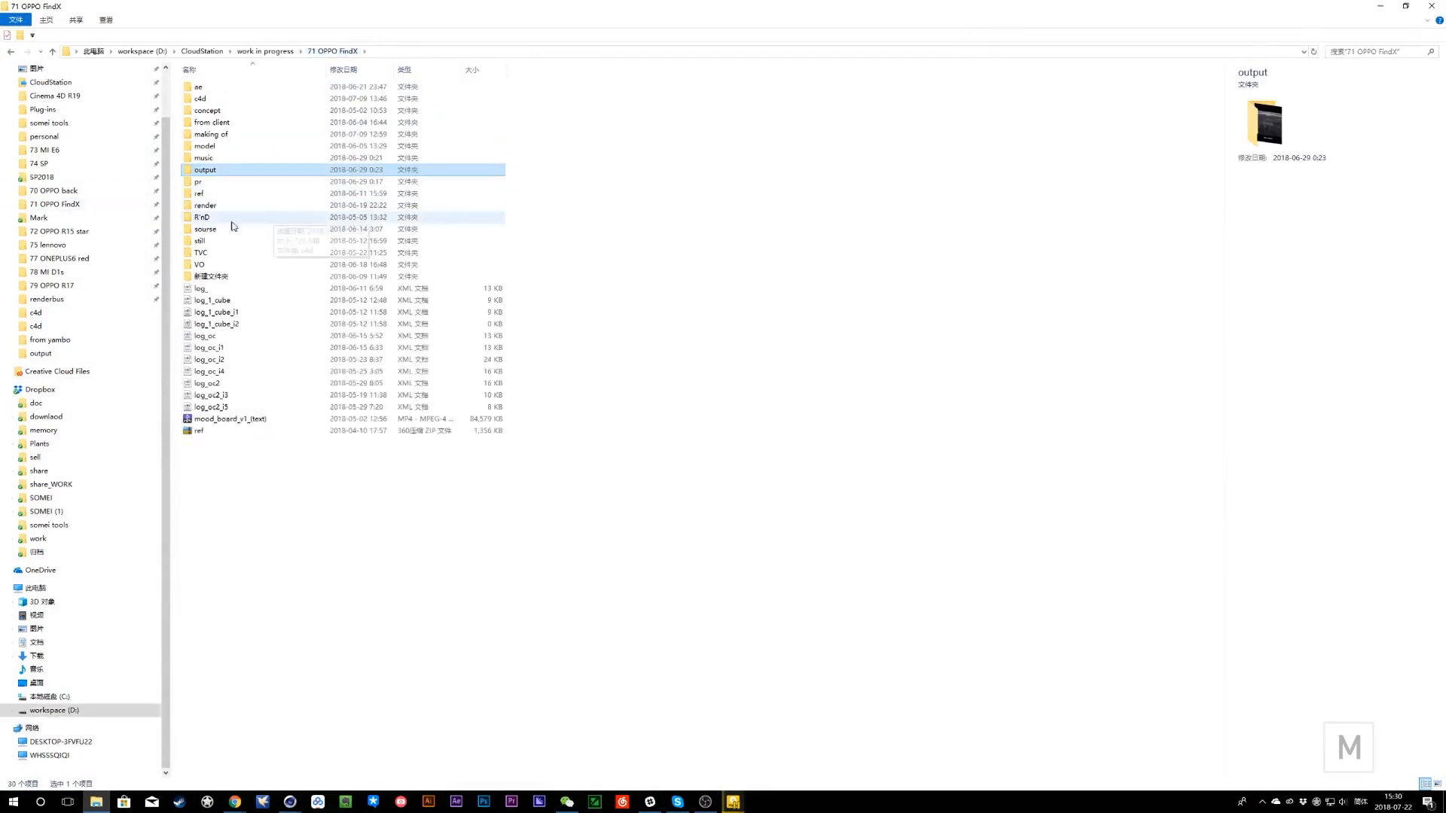
double_click(224, 206)
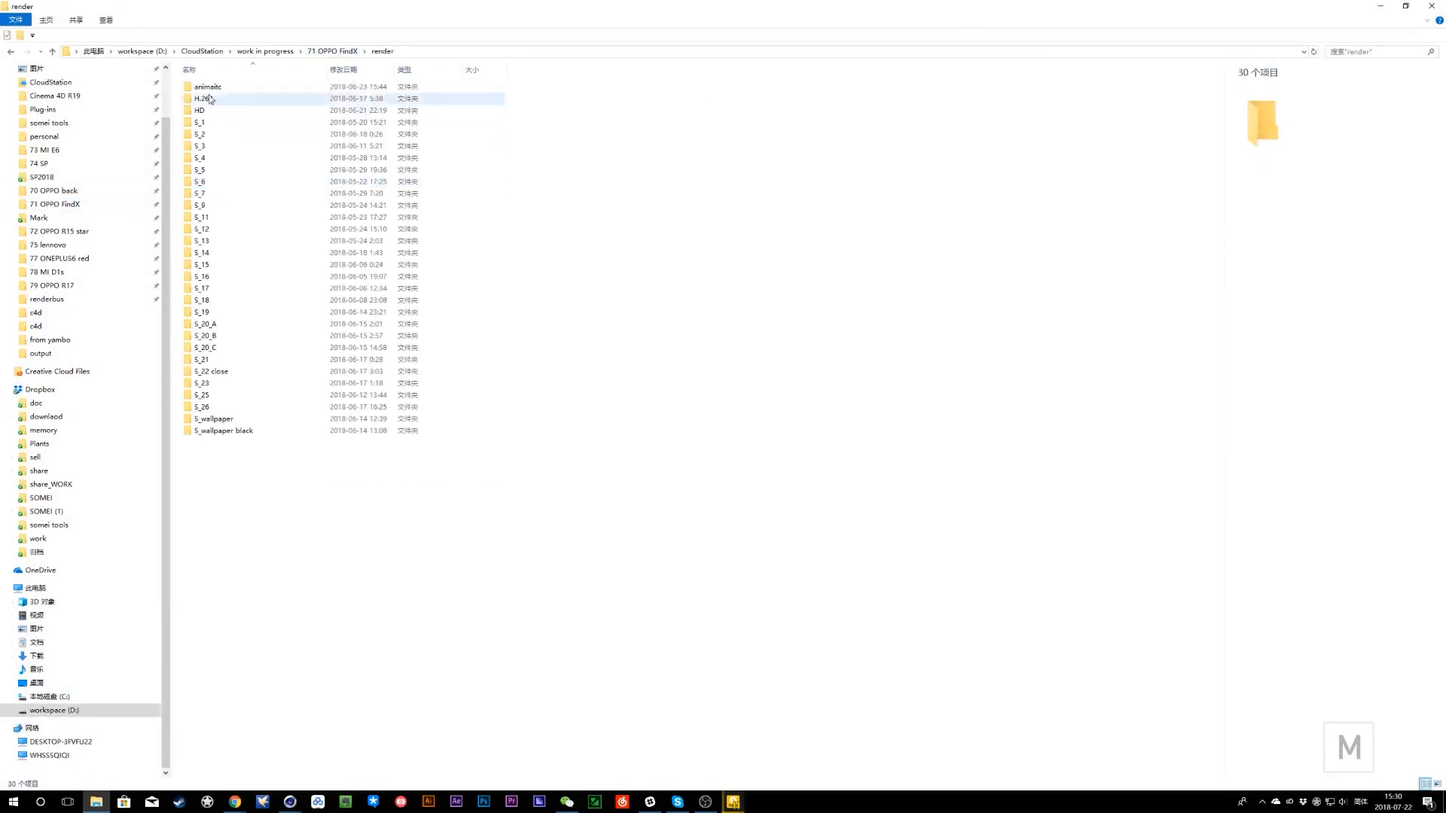
double_click(211, 87)
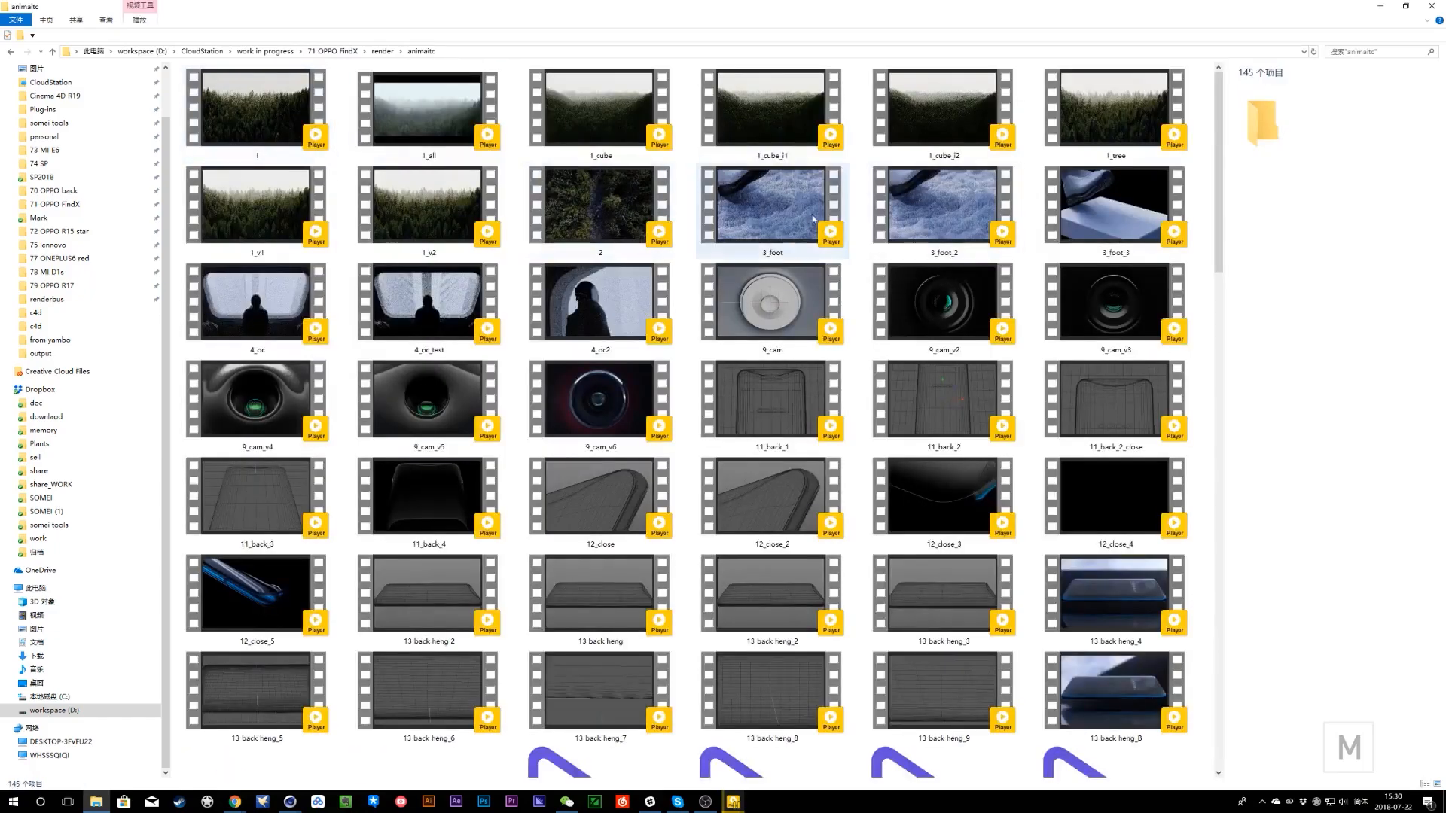
- Play the foot preview clips 3_foot_3, 3_foot_2 and 3_foot, closing the player after each, and skim the folder's other clips
left_click(1077, 211)
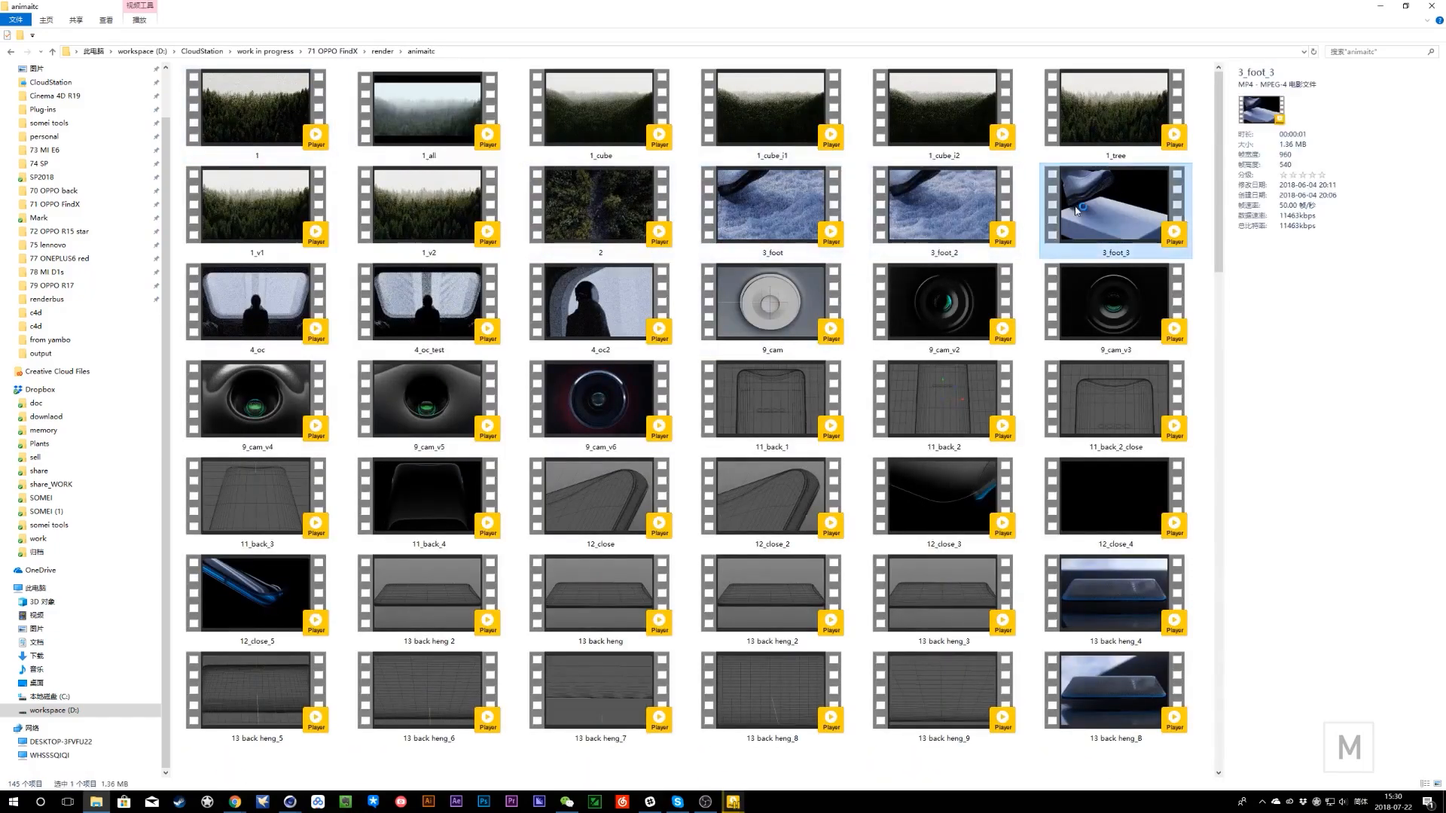
double_click(1077, 211)
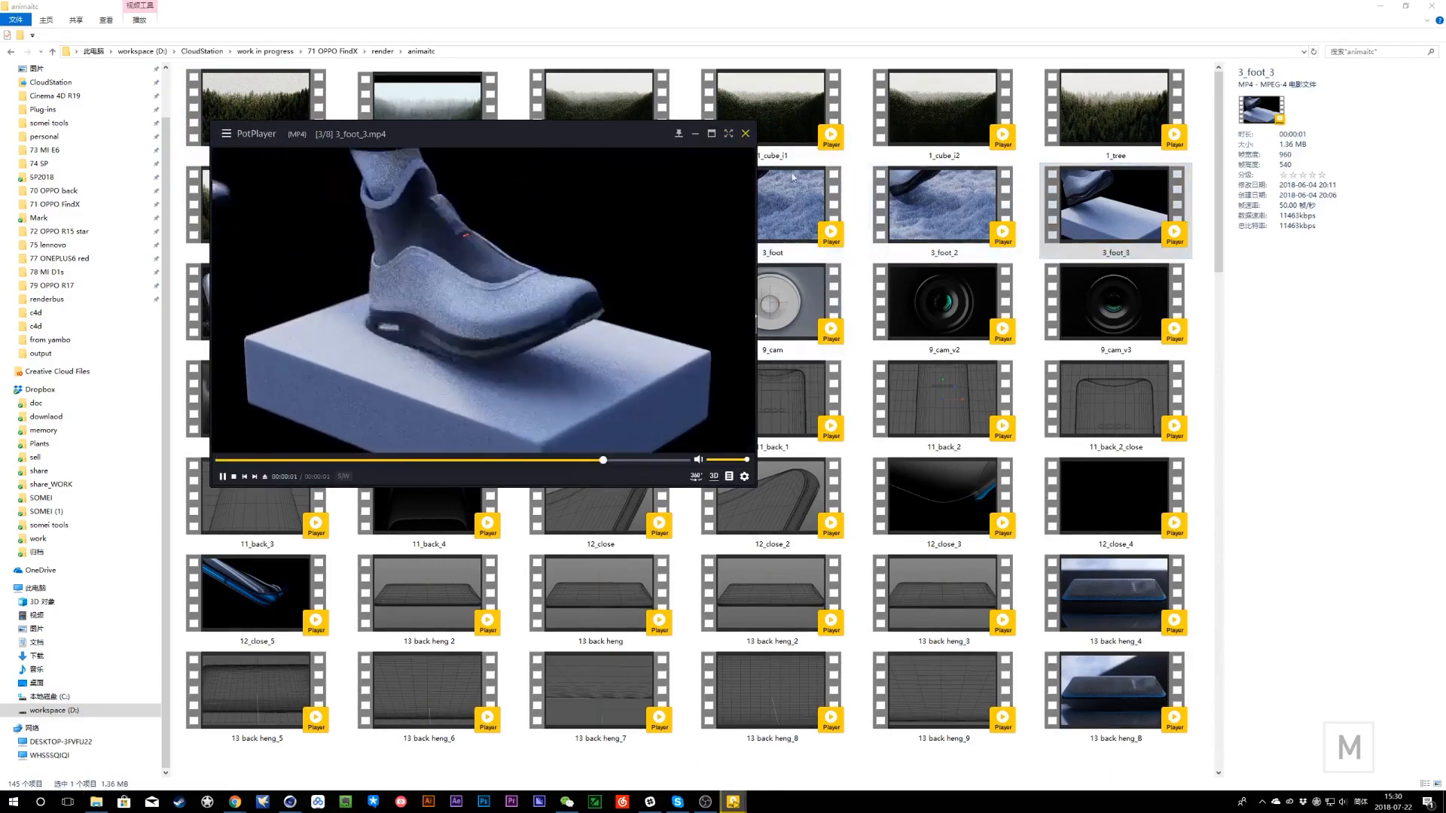
left_click(746, 133)
left_click(953, 200)
double_click(954, 200)
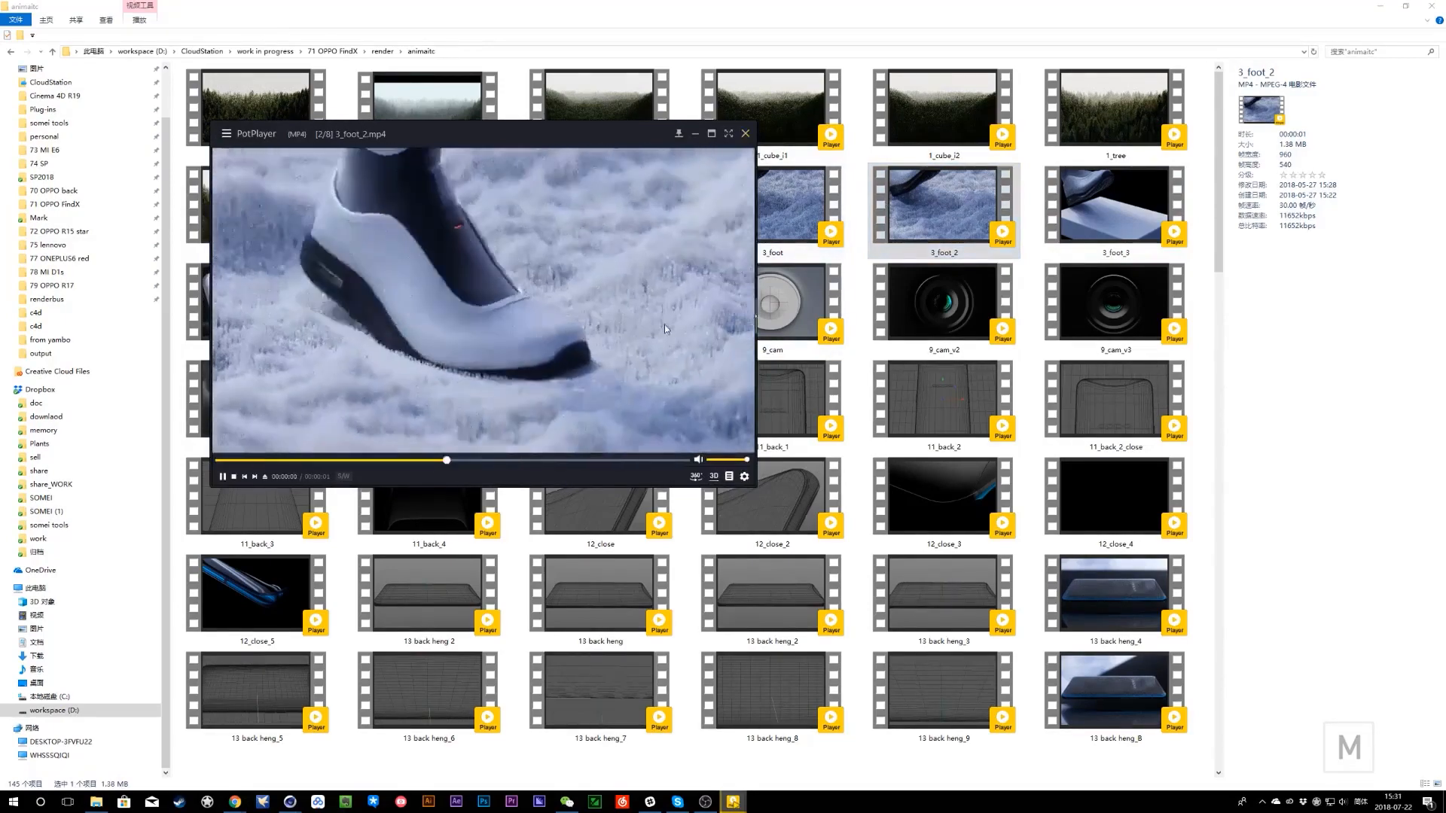
left_click(746, 135)
double_click(778, 207)
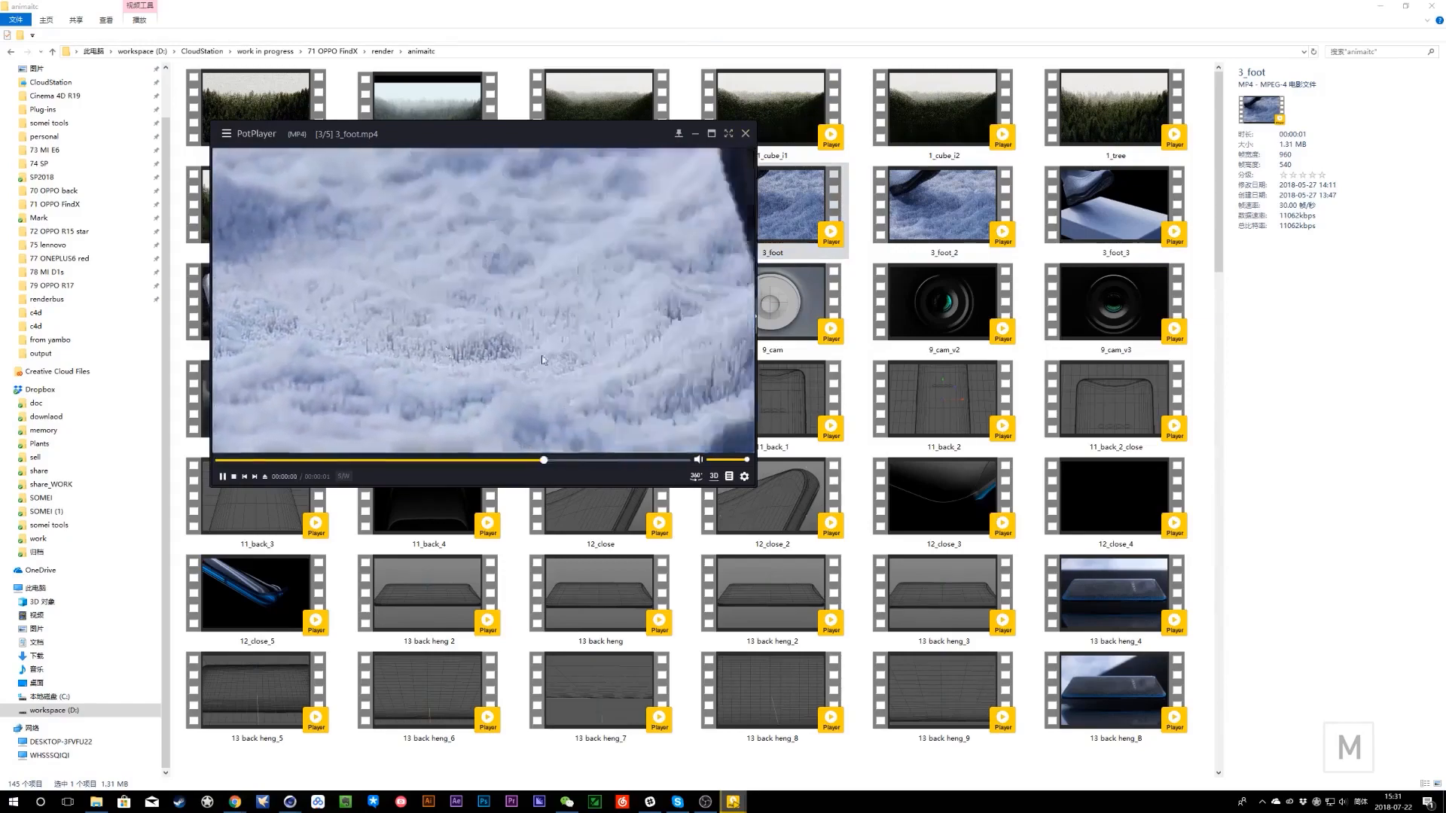
key("alt+F4")
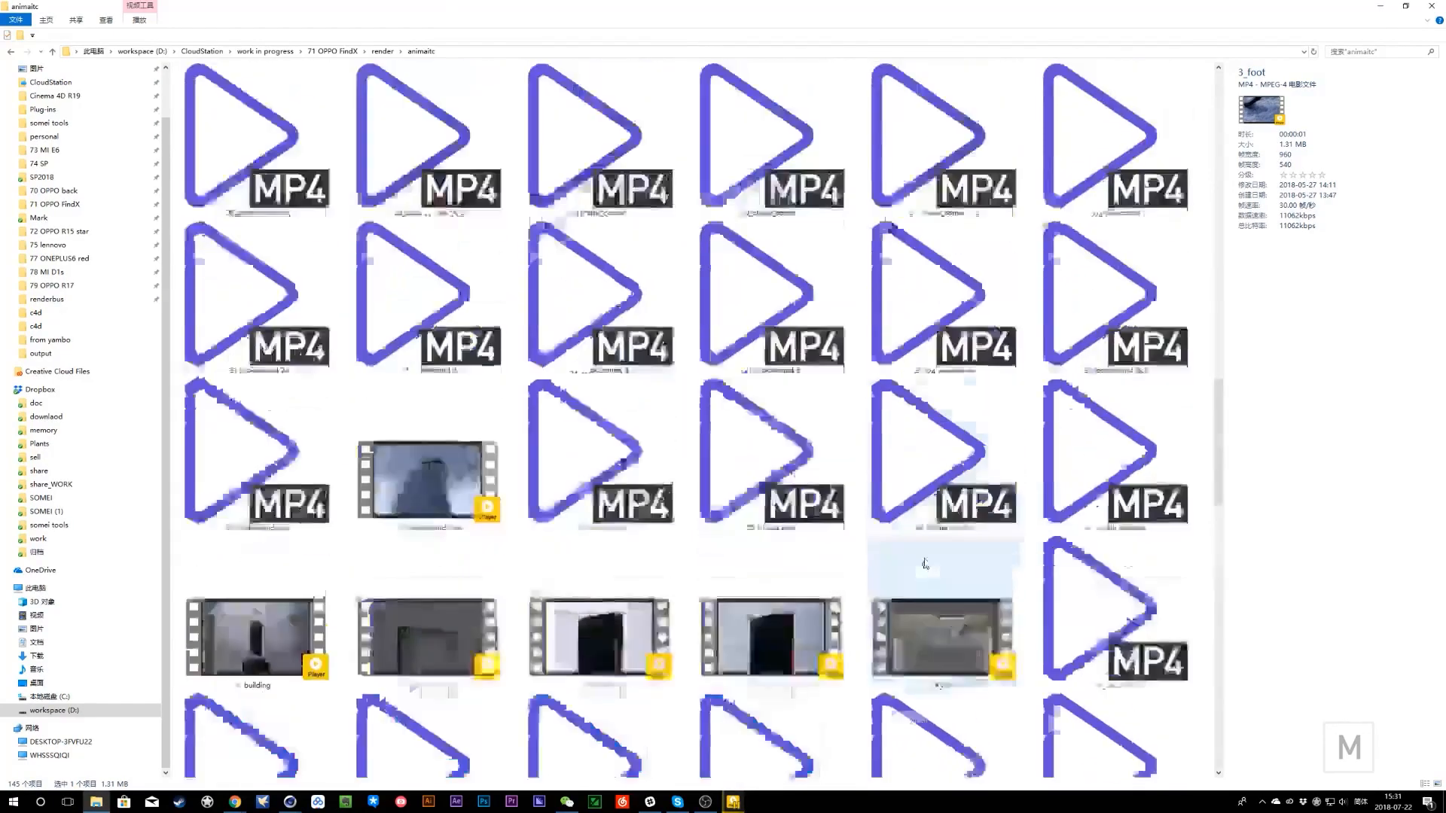
scroll(925, 558, "down", 10)
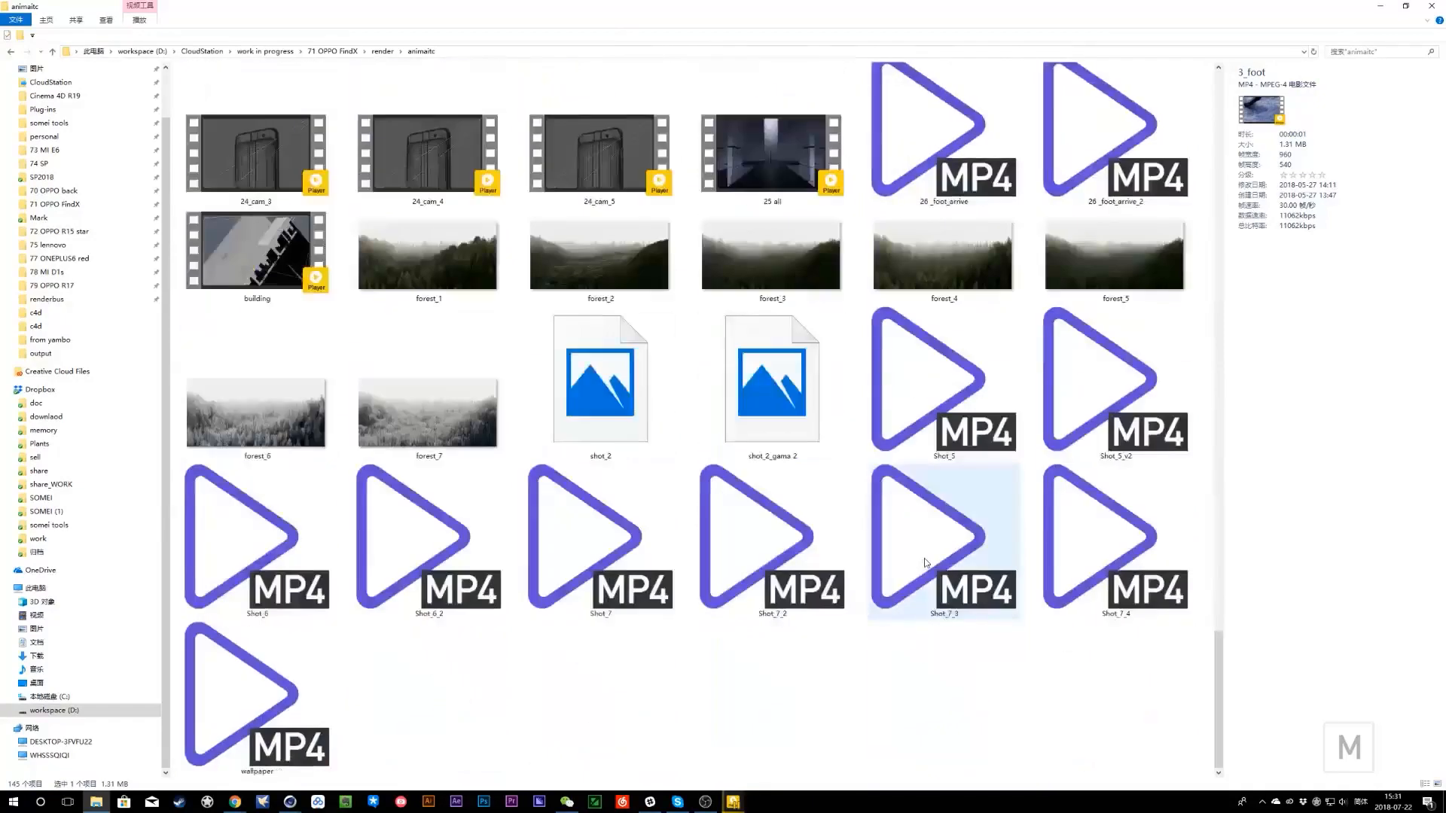
scroll(925, 559, "up", 10)
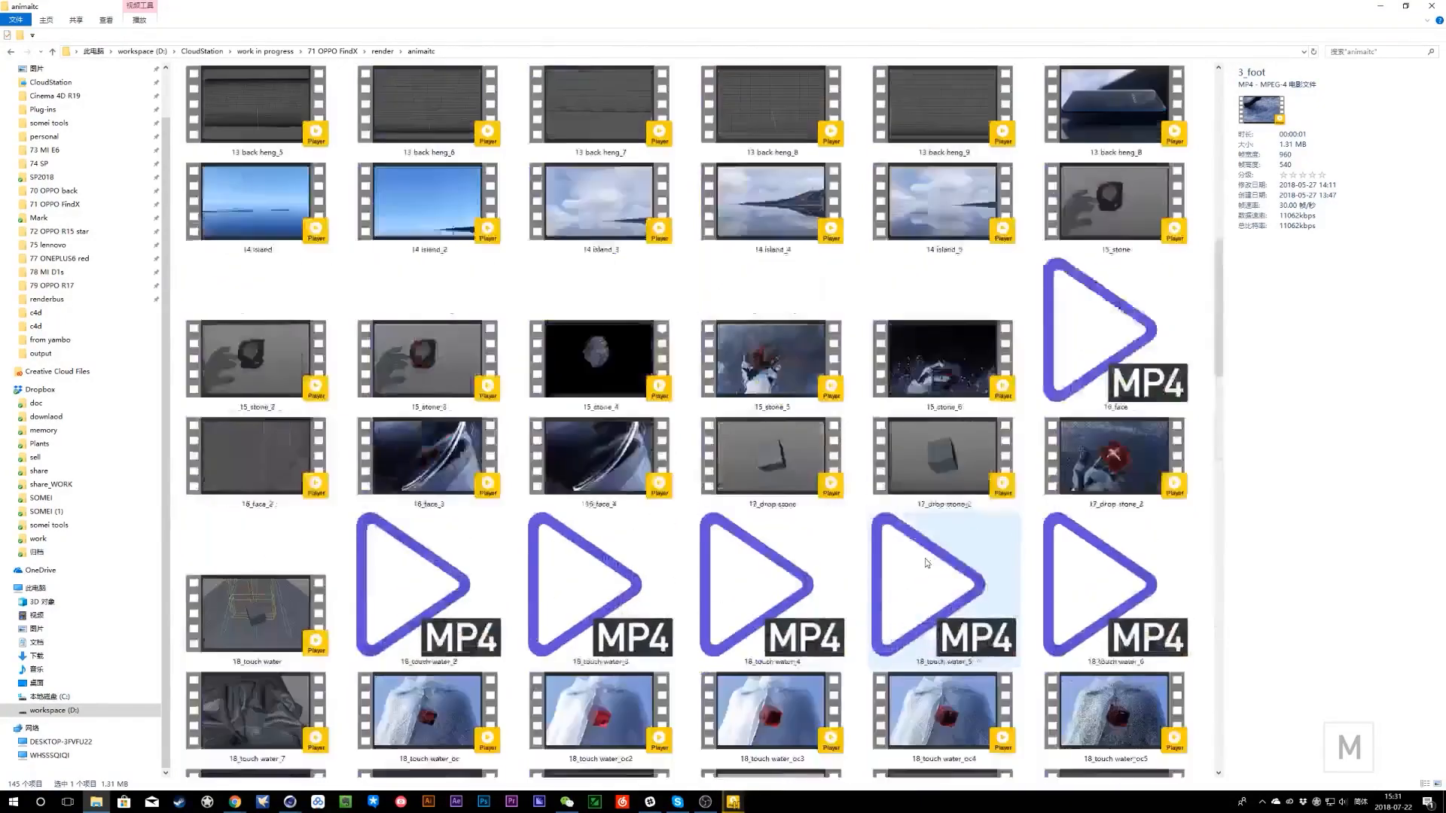
- Switch back to Cinema 4D, turn off solo to show the whole foot scene, and hide and collapse the stage group
key("alt+Tab")
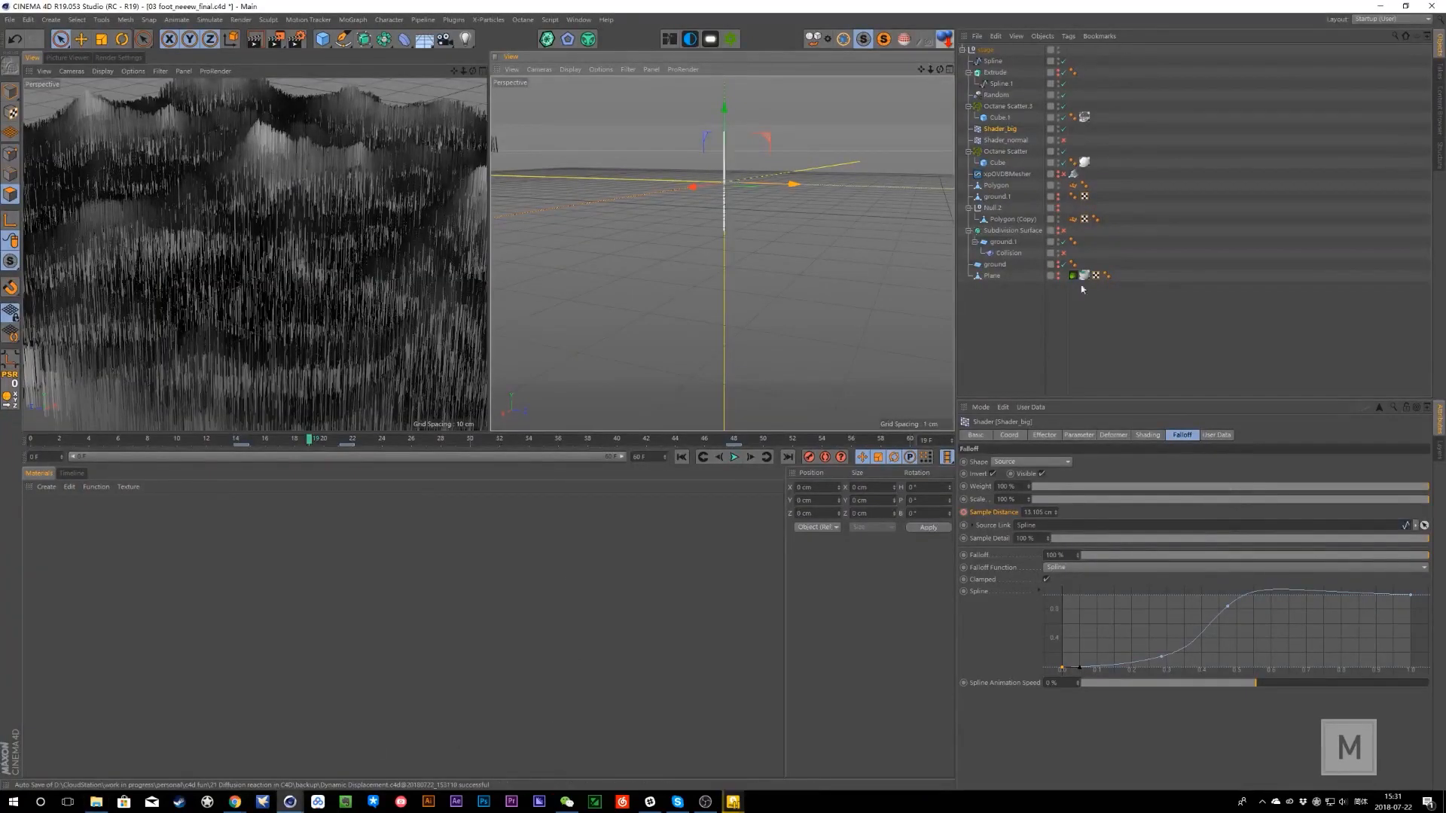
left_click(1119, 330)
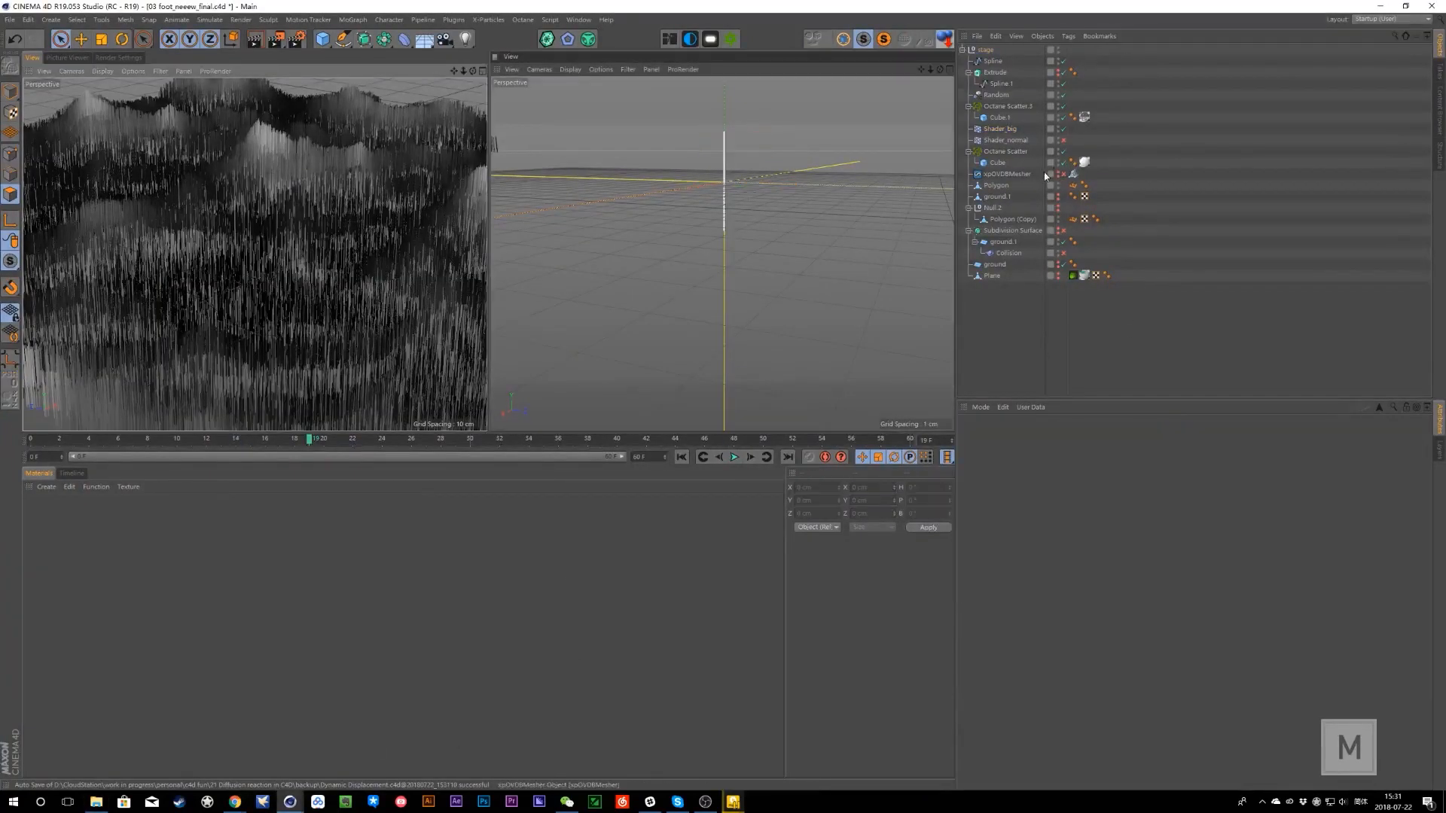
left_click(853, 45)
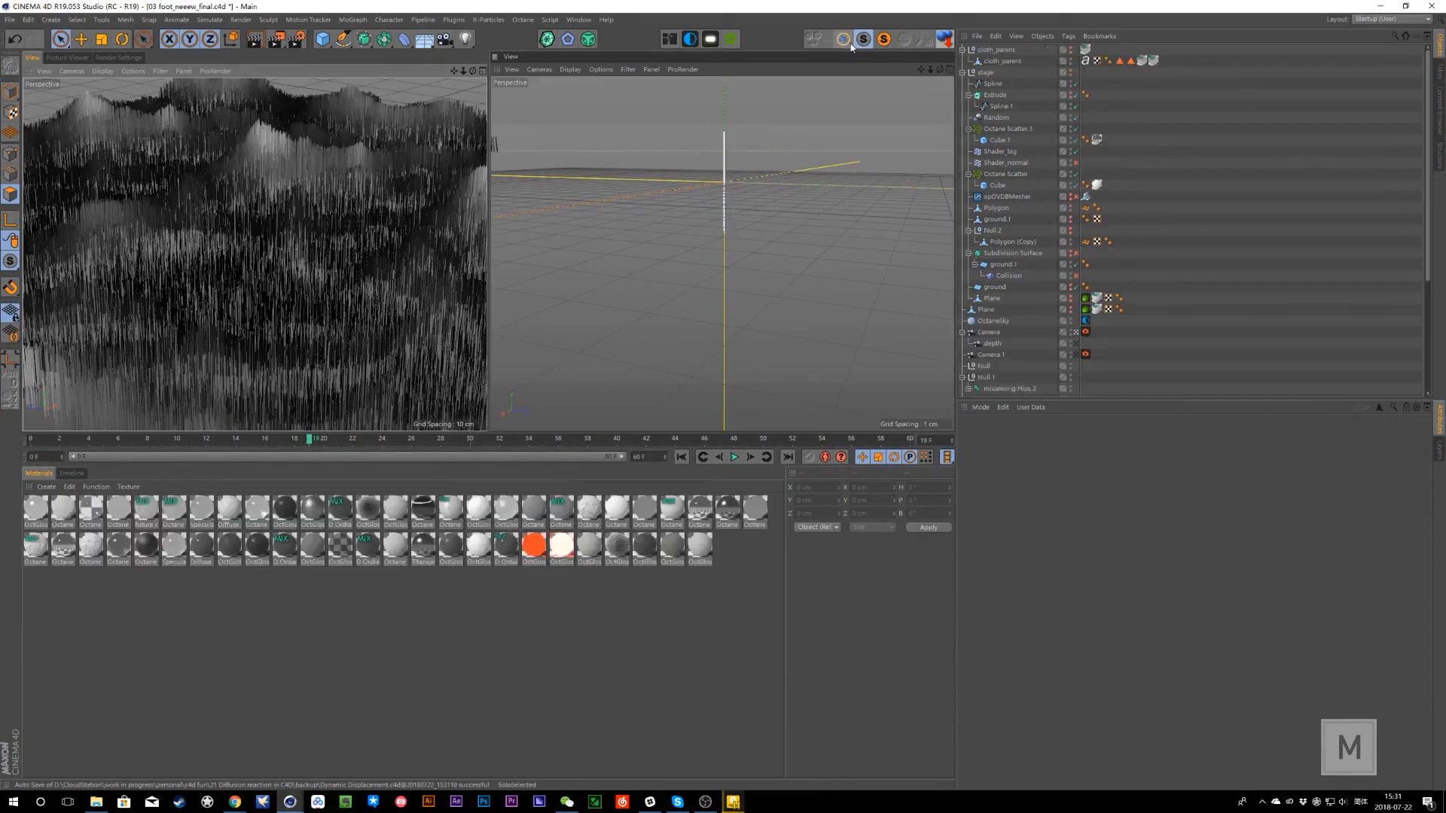
left_click(1070, 75)
left_click(963, 73)
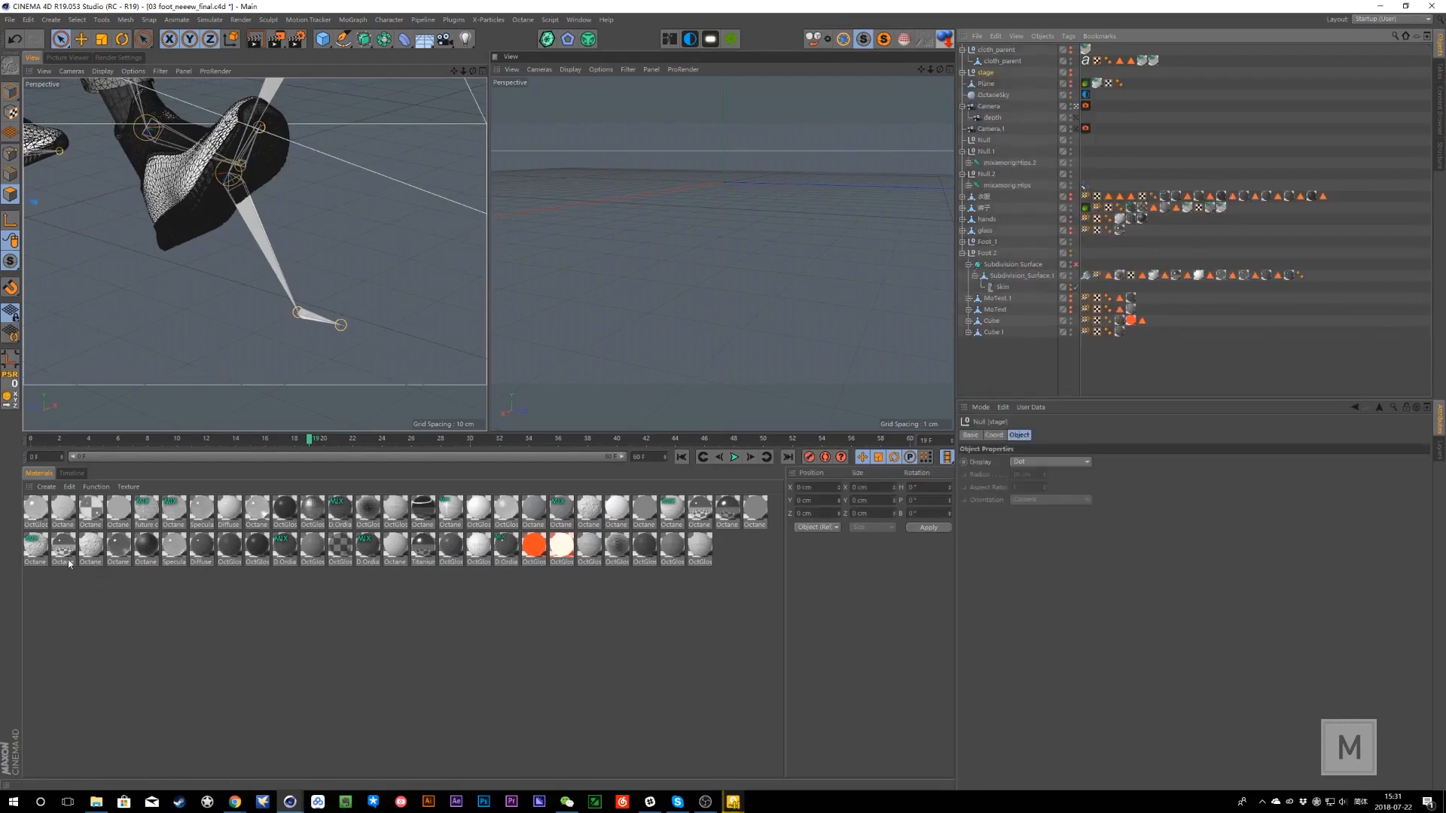
- Put the stage group and its children on a layer and switch that layer off, hiding it from the object list
left_click(51, 444)
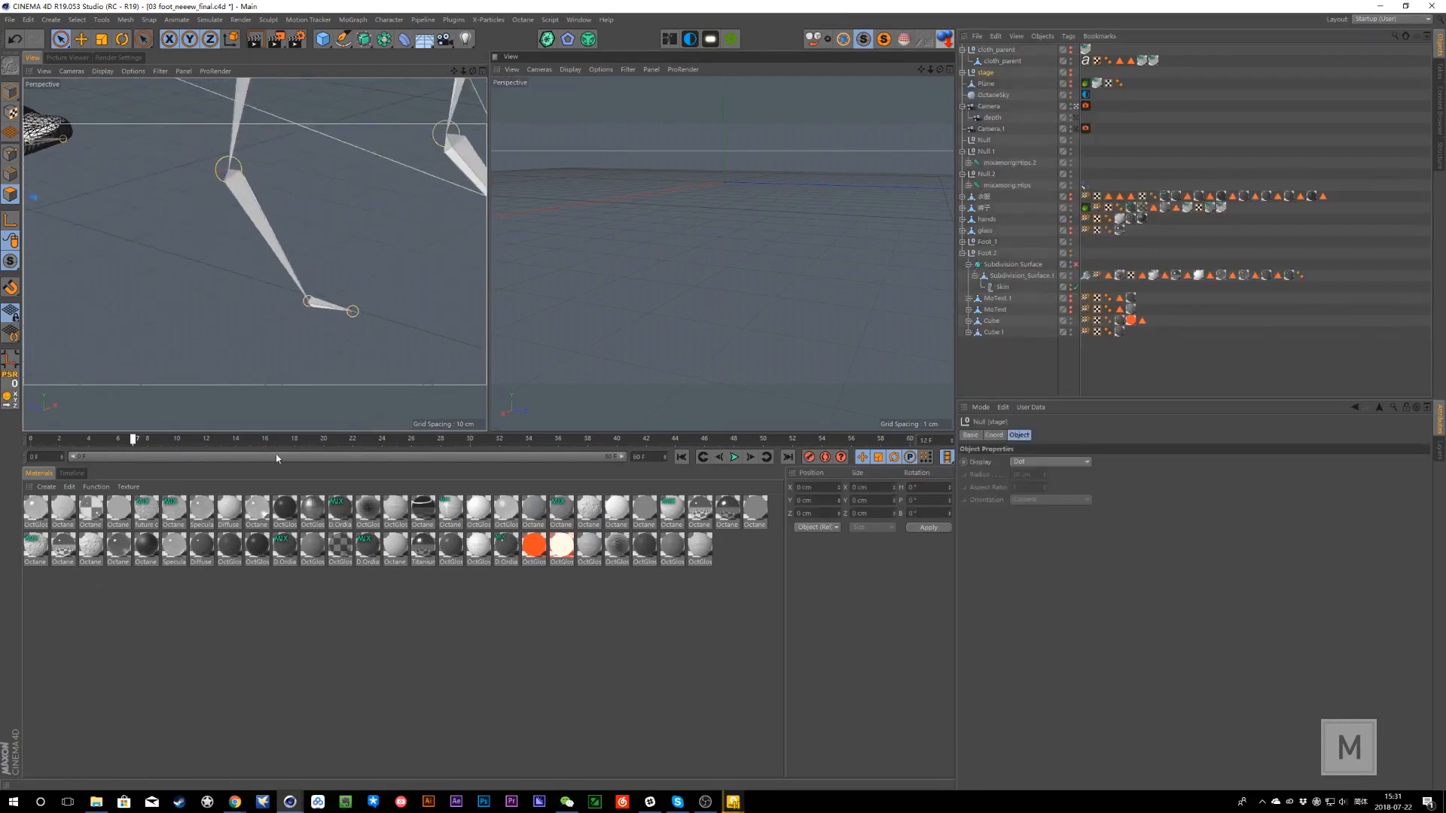
left_click(962, 73)
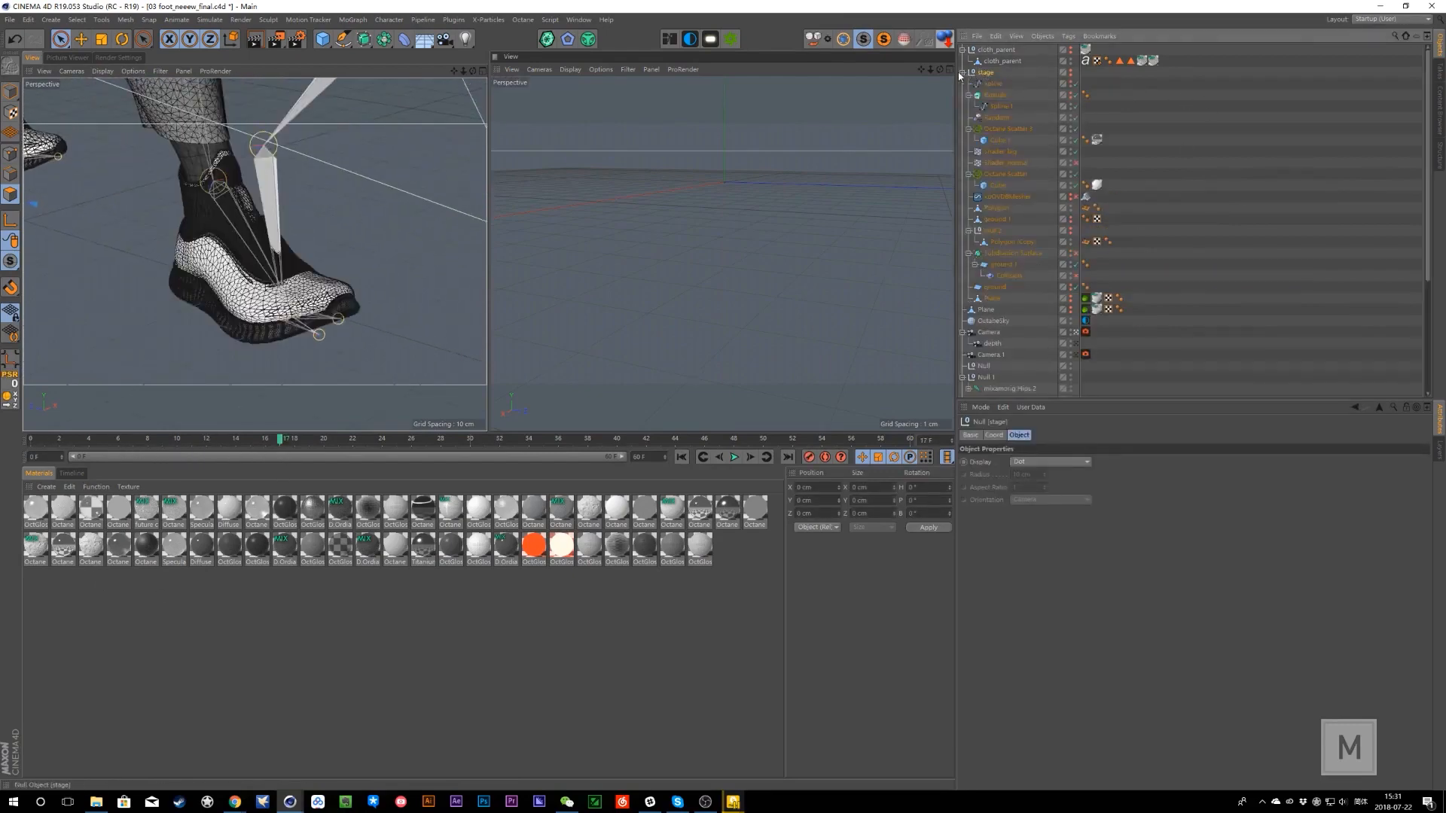
left_click(1437, 456)
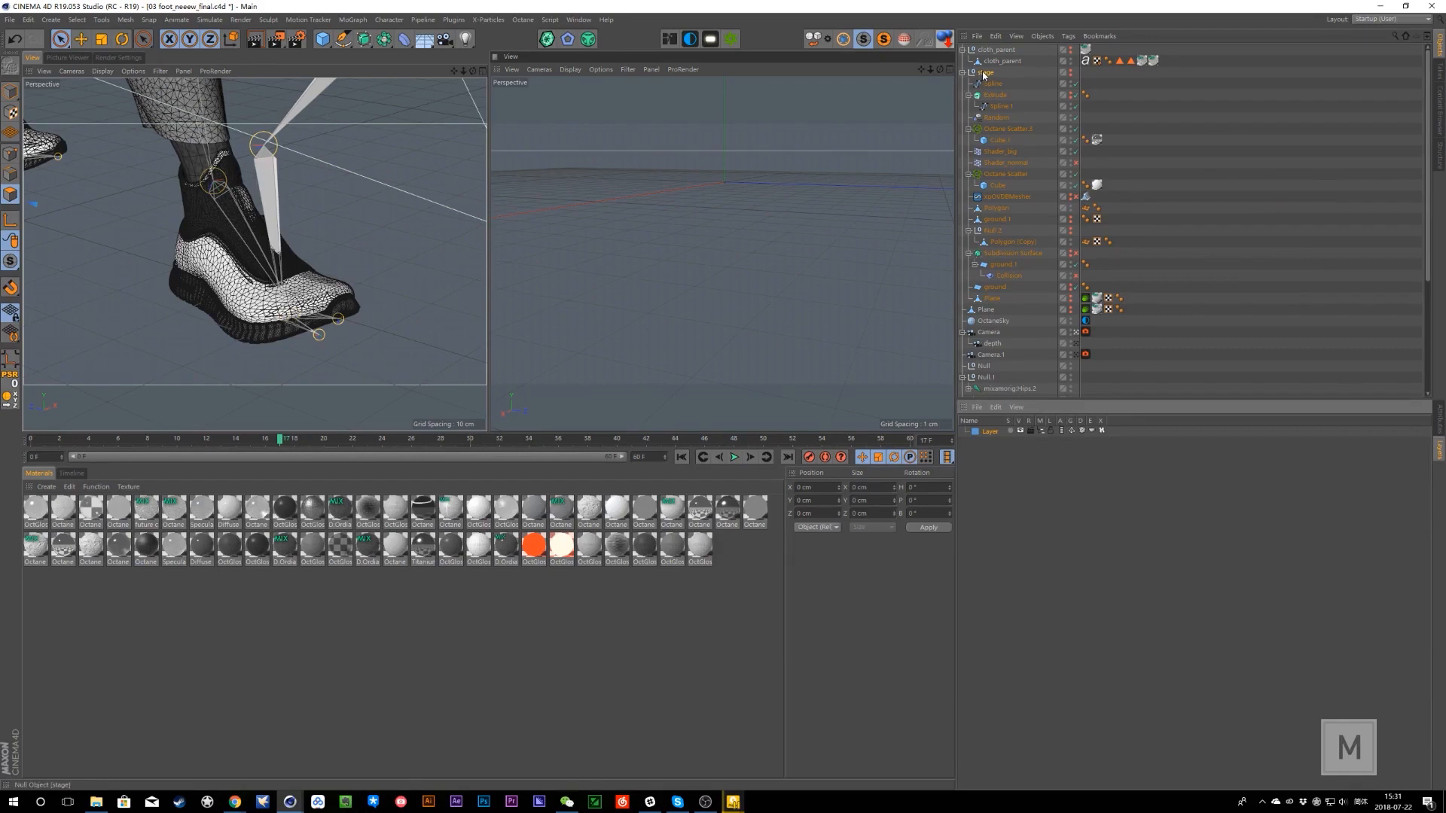
left_click_drag(984, 74, 971, 412)
left_click(1055, 431)
left_click(1038, 431)
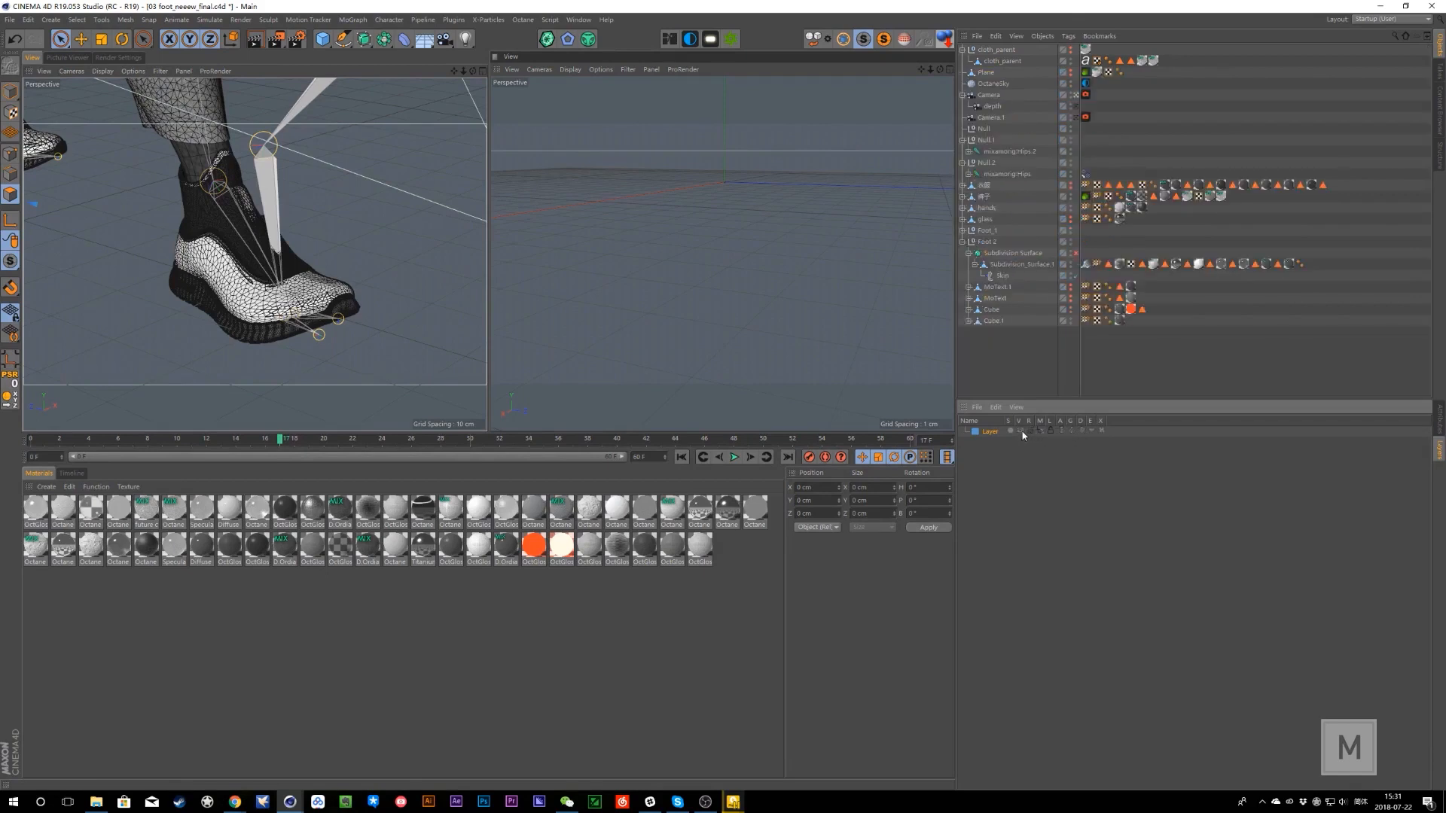
- Scrub the foot animation to frame 22 and start an Octane Live Viewer render of the shoe
left_click_drag(50, 441, 388, 466)
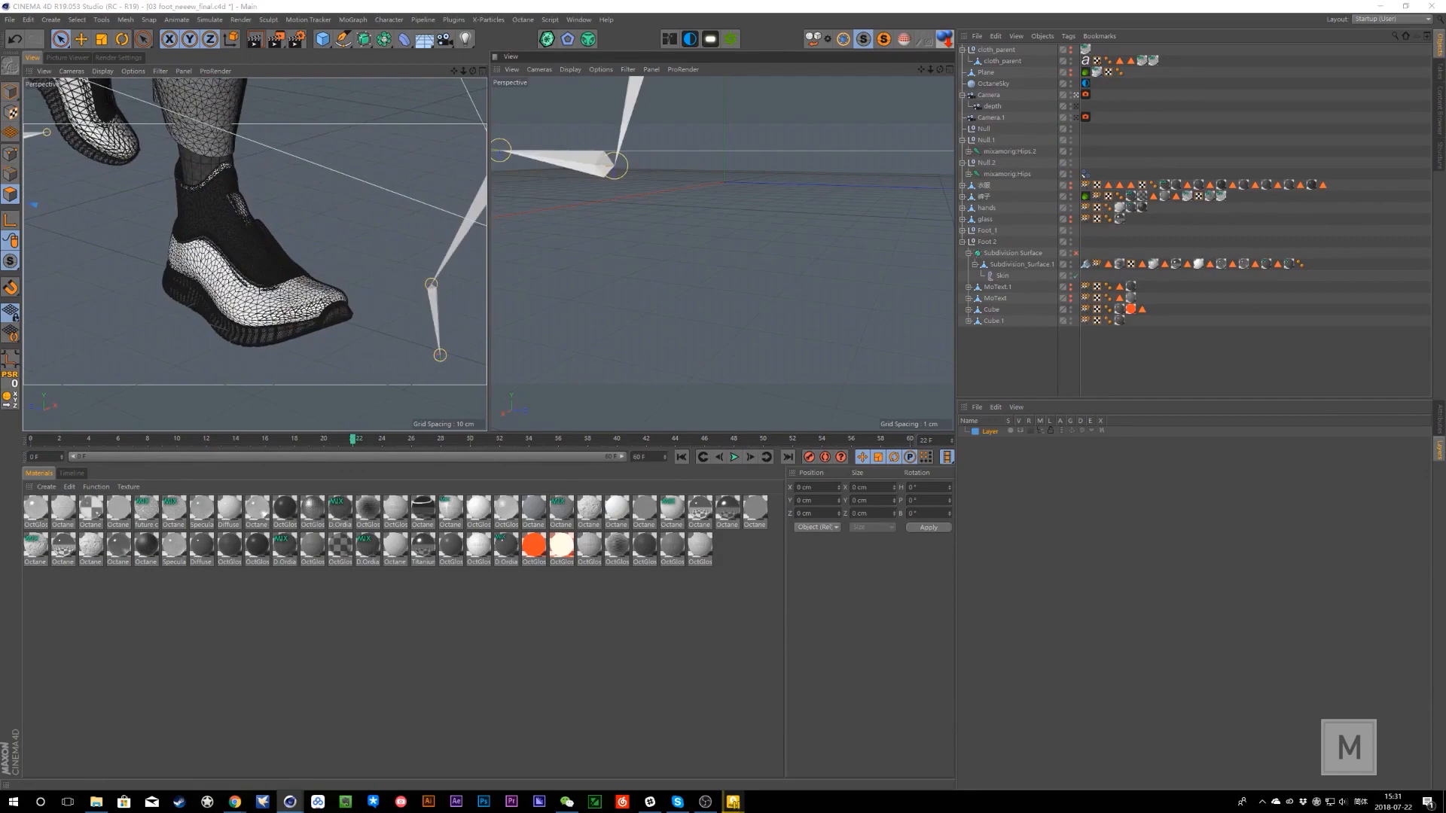
left_click_drag(955, 270, 626, 277)
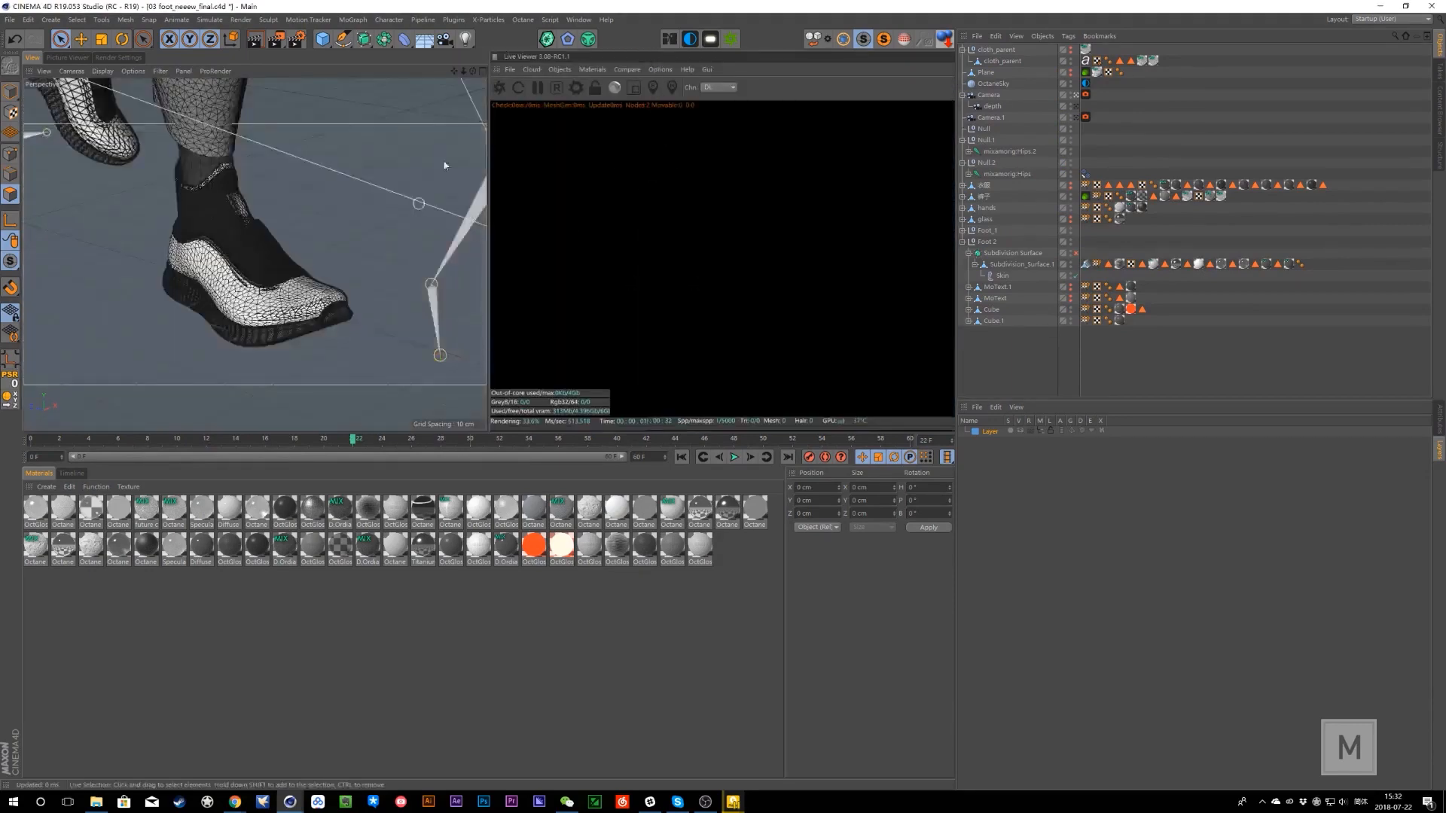
left_click(500, 89)
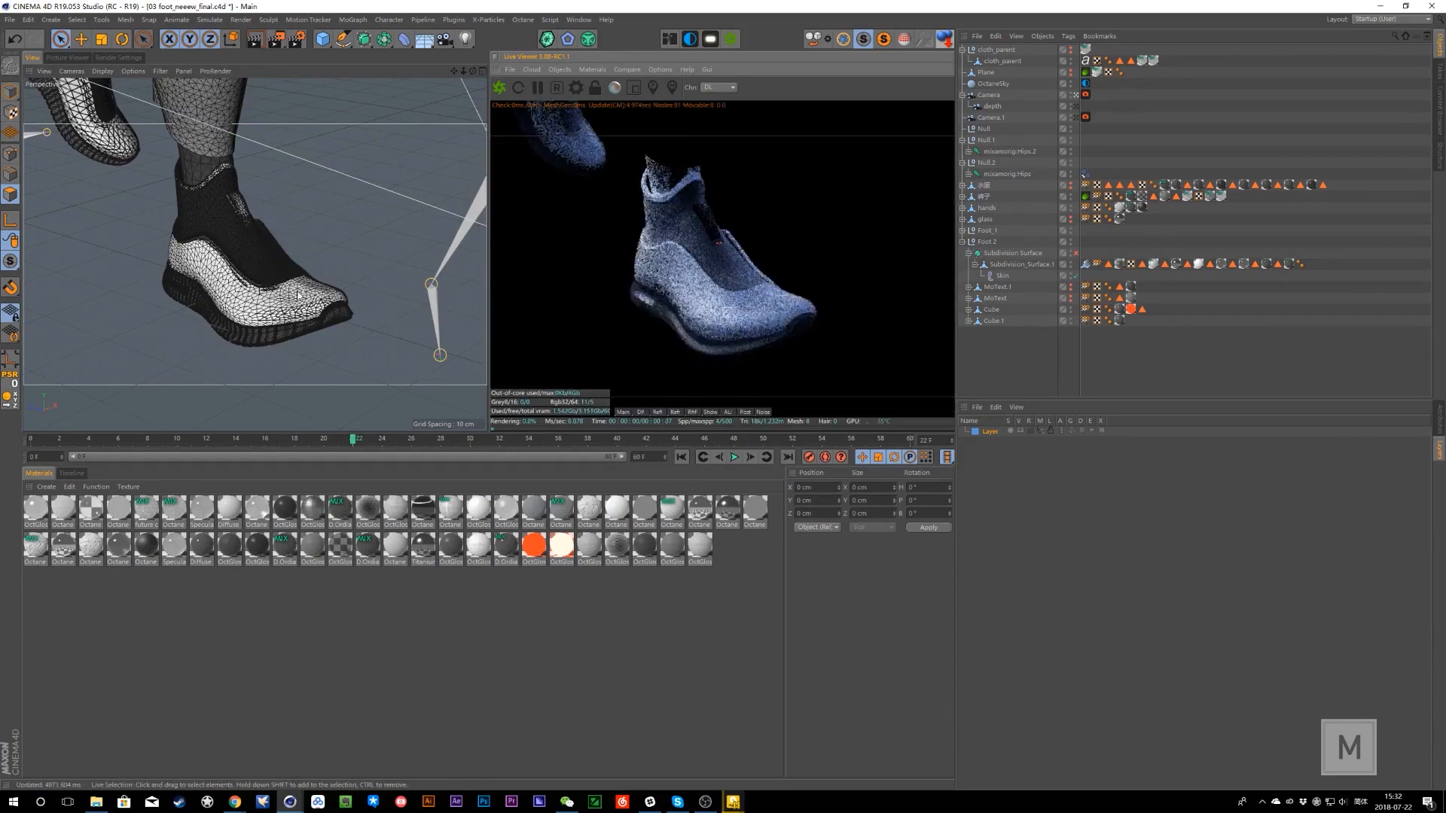
- Select the material of the shoe's ankle collar by picking it from the Live Viewer render
right_click(654, 203)
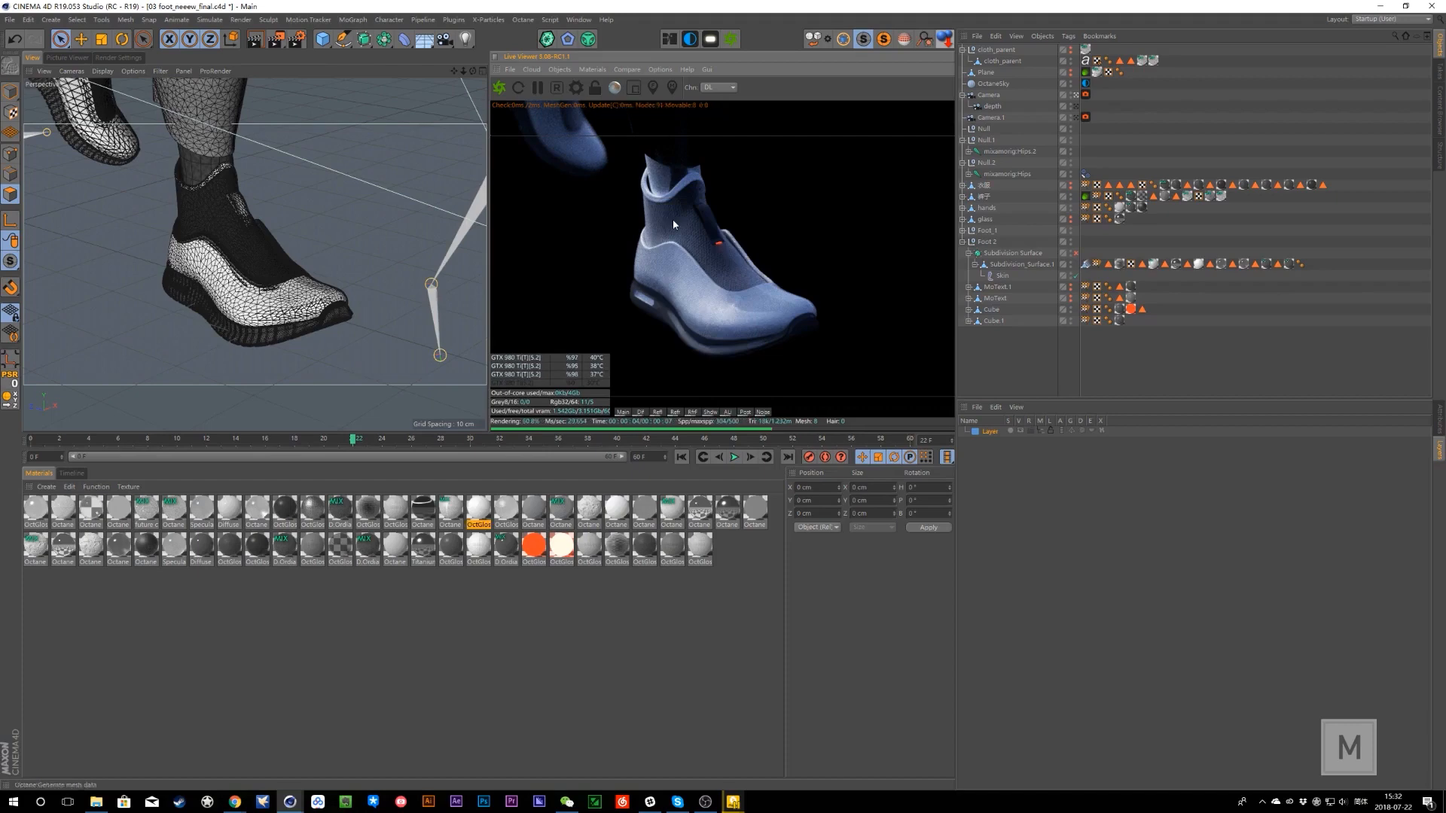
left_click(661, 202)
right_click(659, 198)
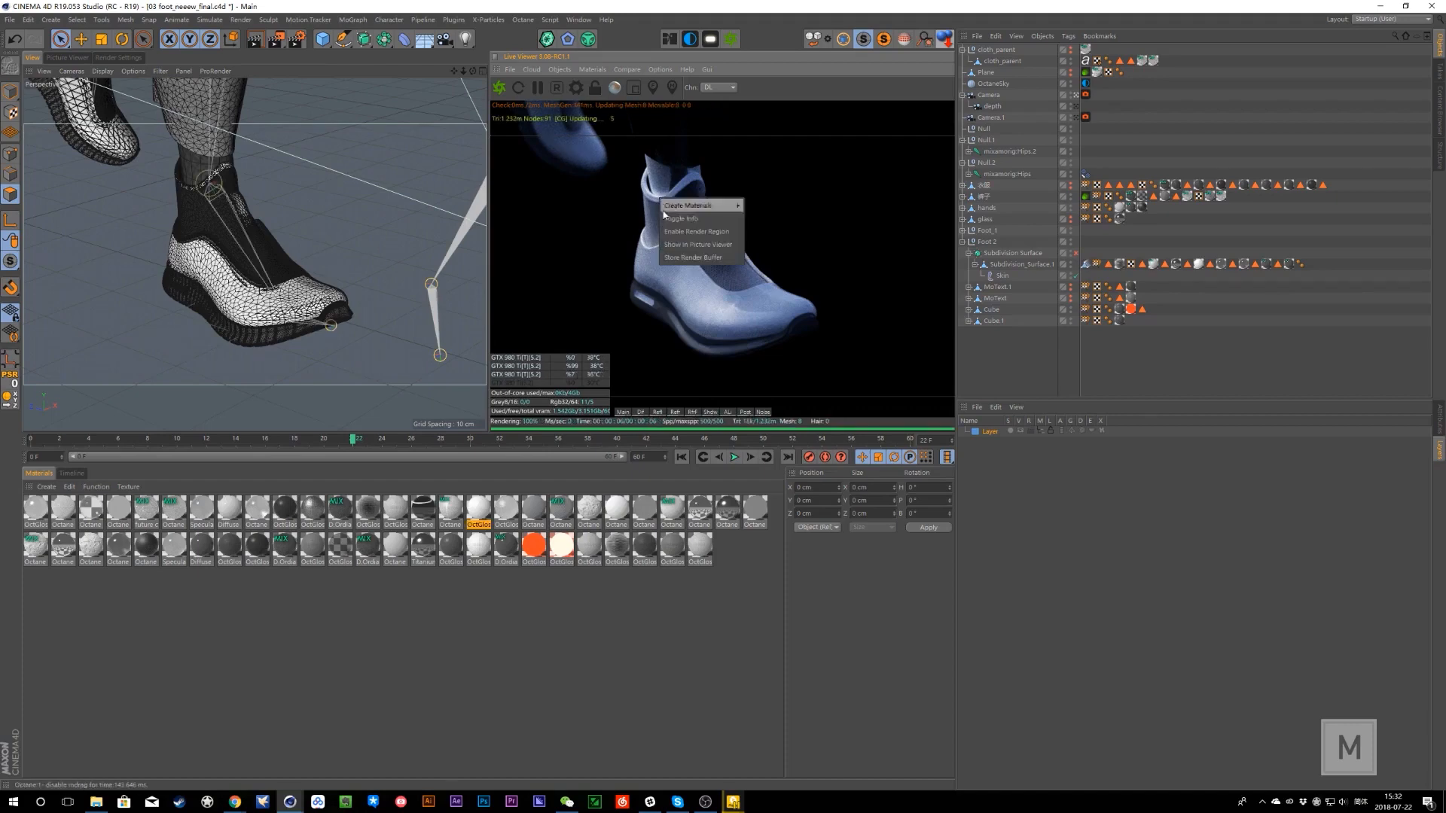
left_click(652, 199)
right_click(651, 199)
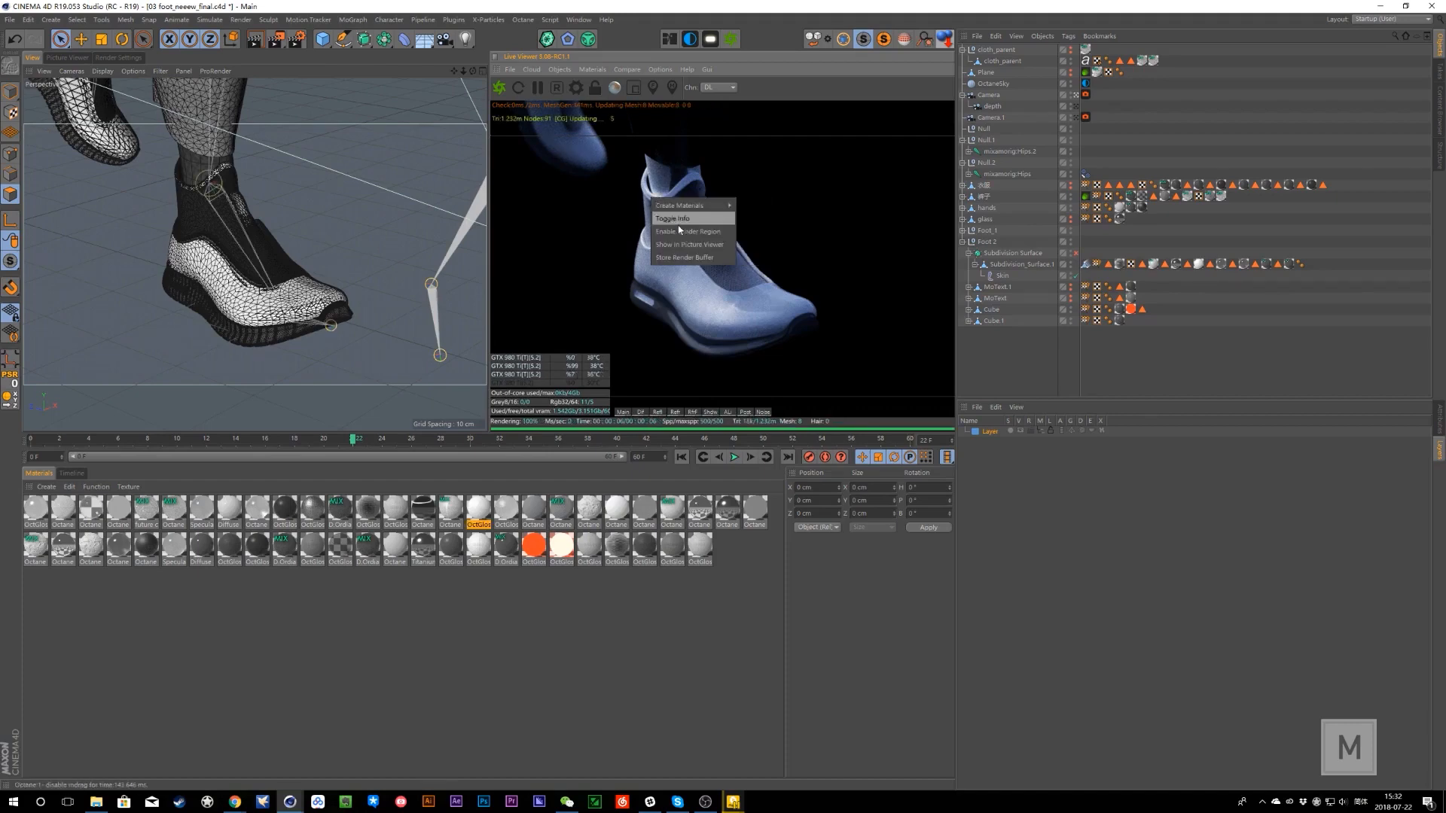
left_click(657, 202)
right_click(656, 202)
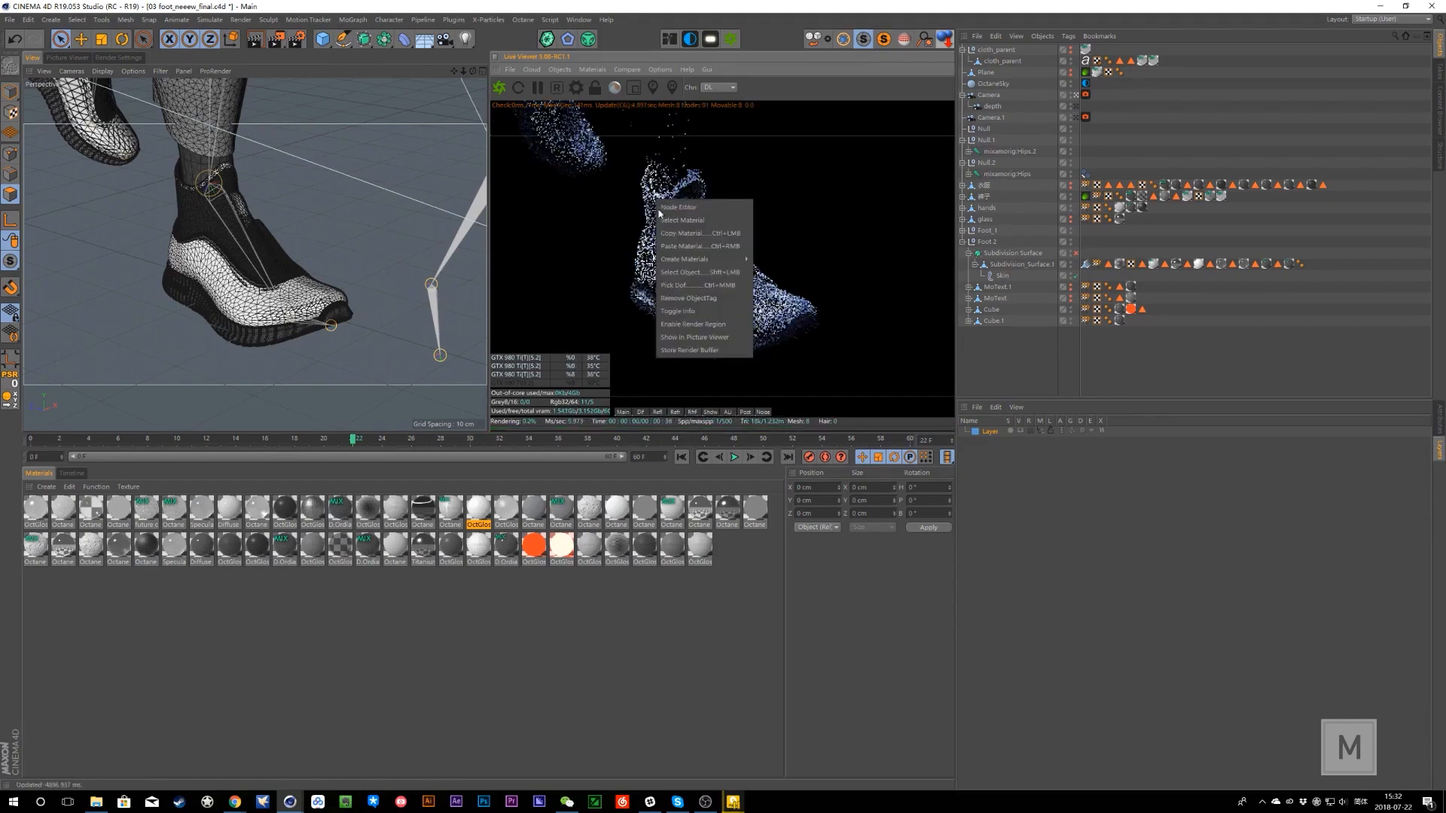
left_click(671, 220)
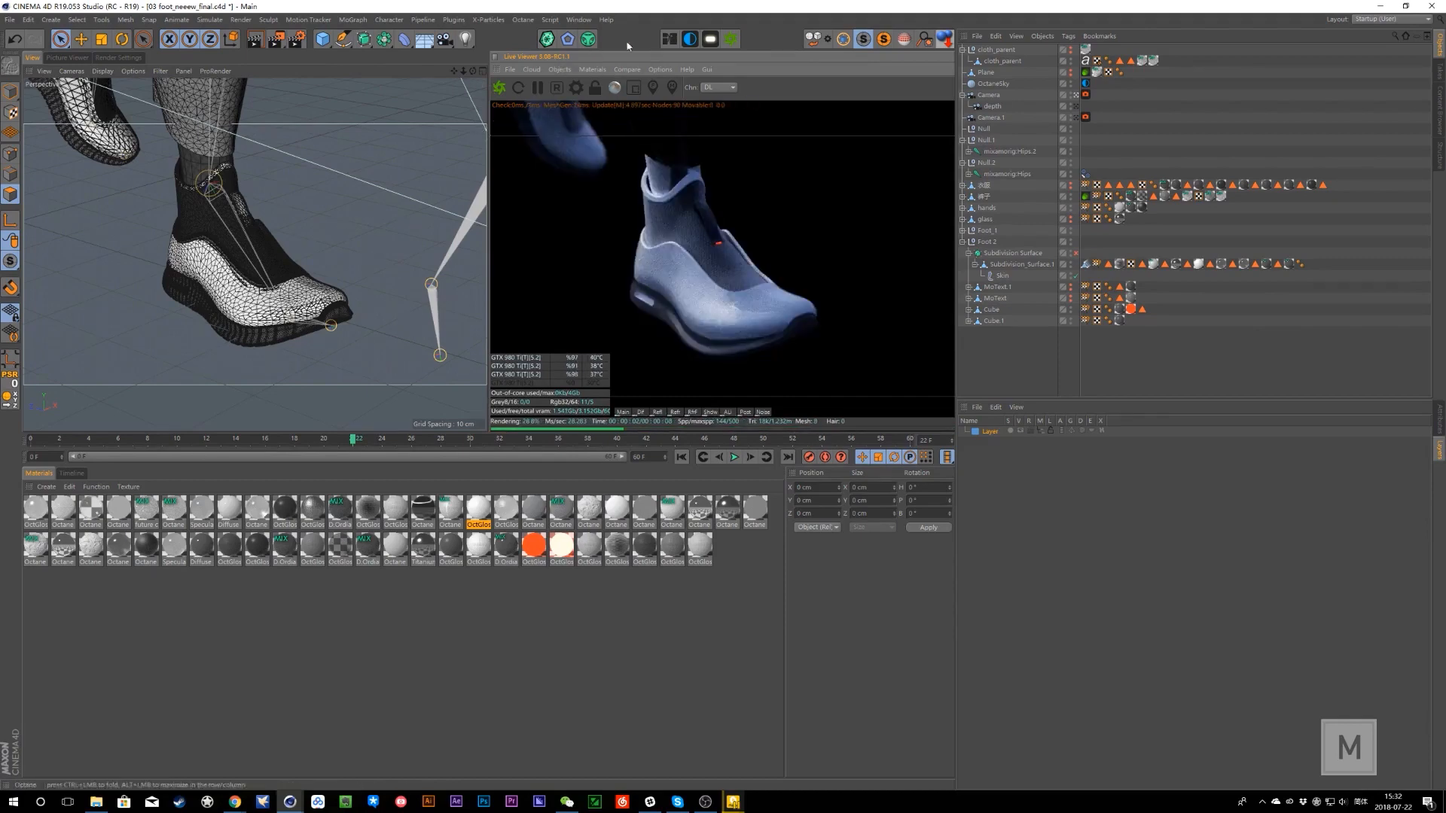
- Bring up the Octane Node Editor beside the render and inspect the collar material's displacement node and its image texture
mouse_move(290, 802)
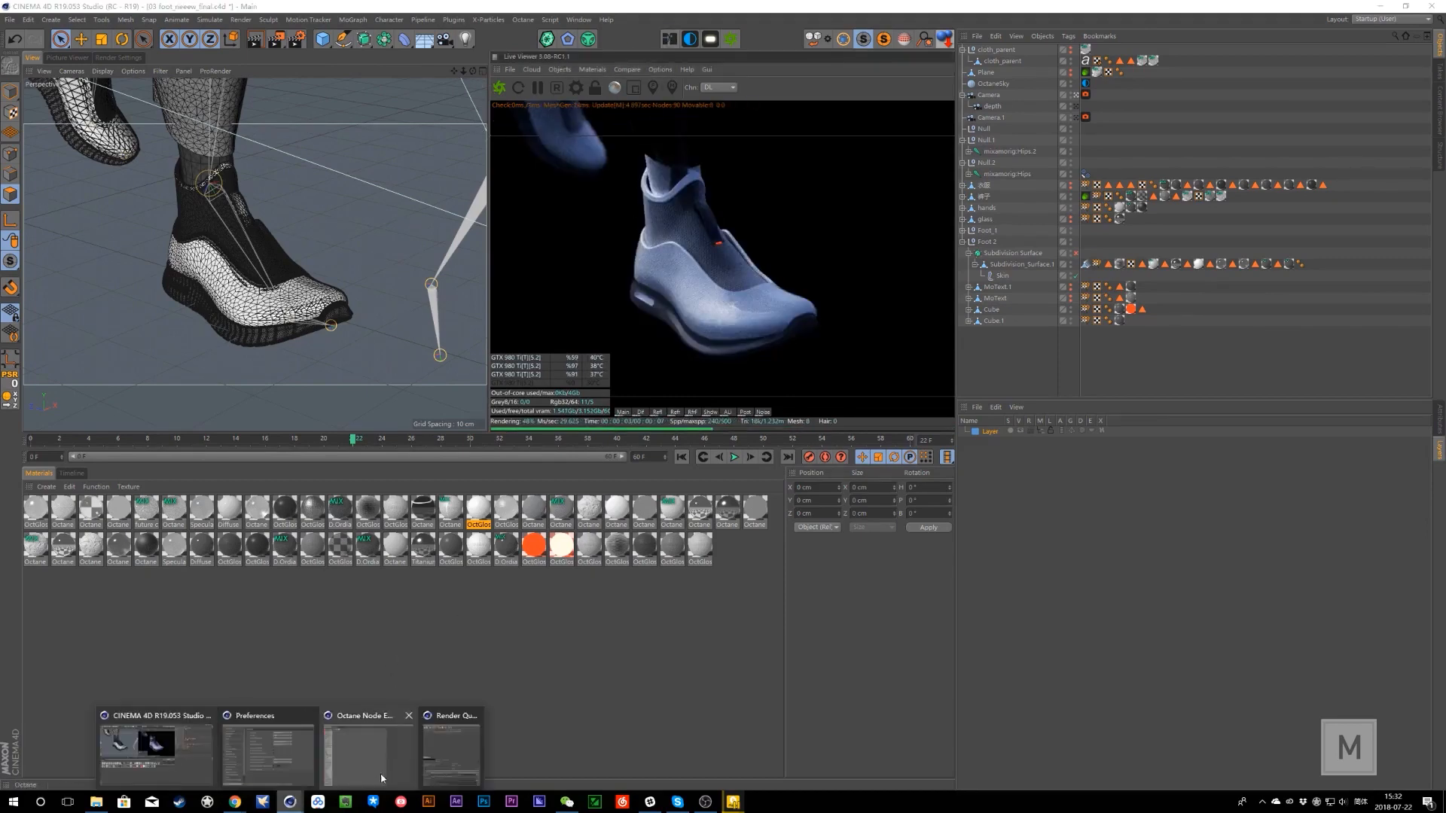
left_click(395, 756)
left_click_drag(610, 239, 983, 293)
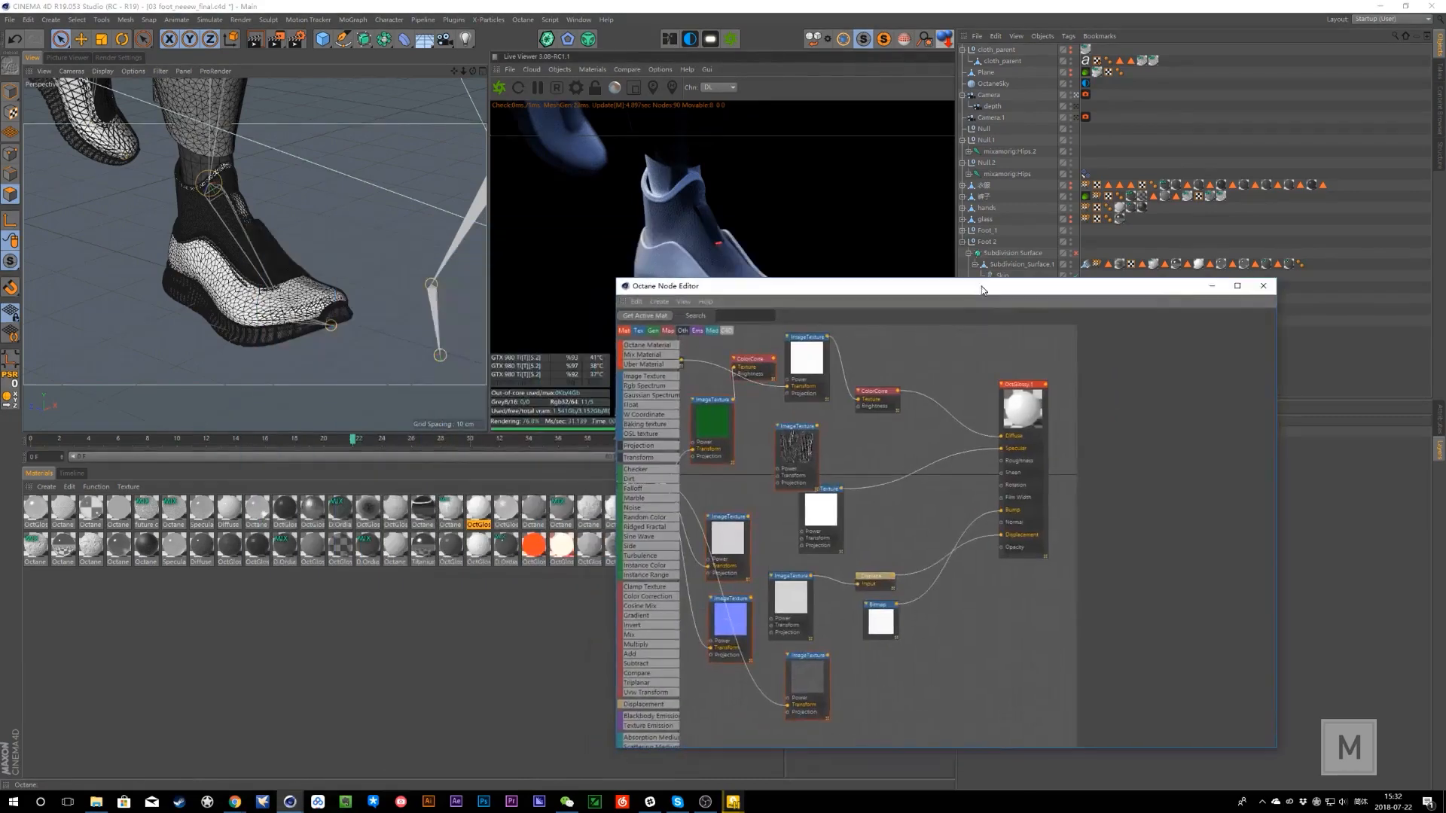
left_click_drag(874, 583, 885, 569)
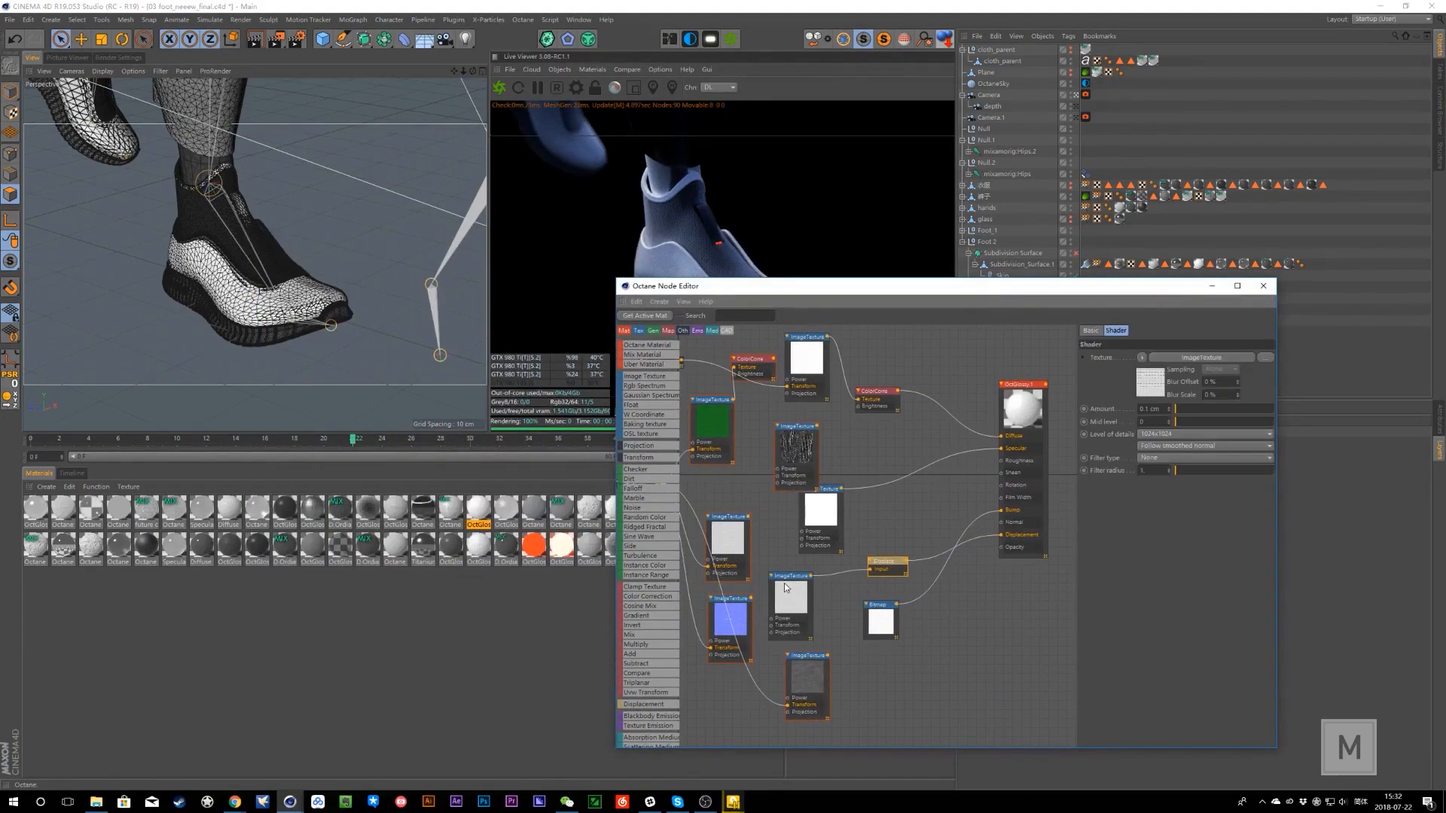
left_click_drag(788, 587, 793, 585)
left_click(884, 569)
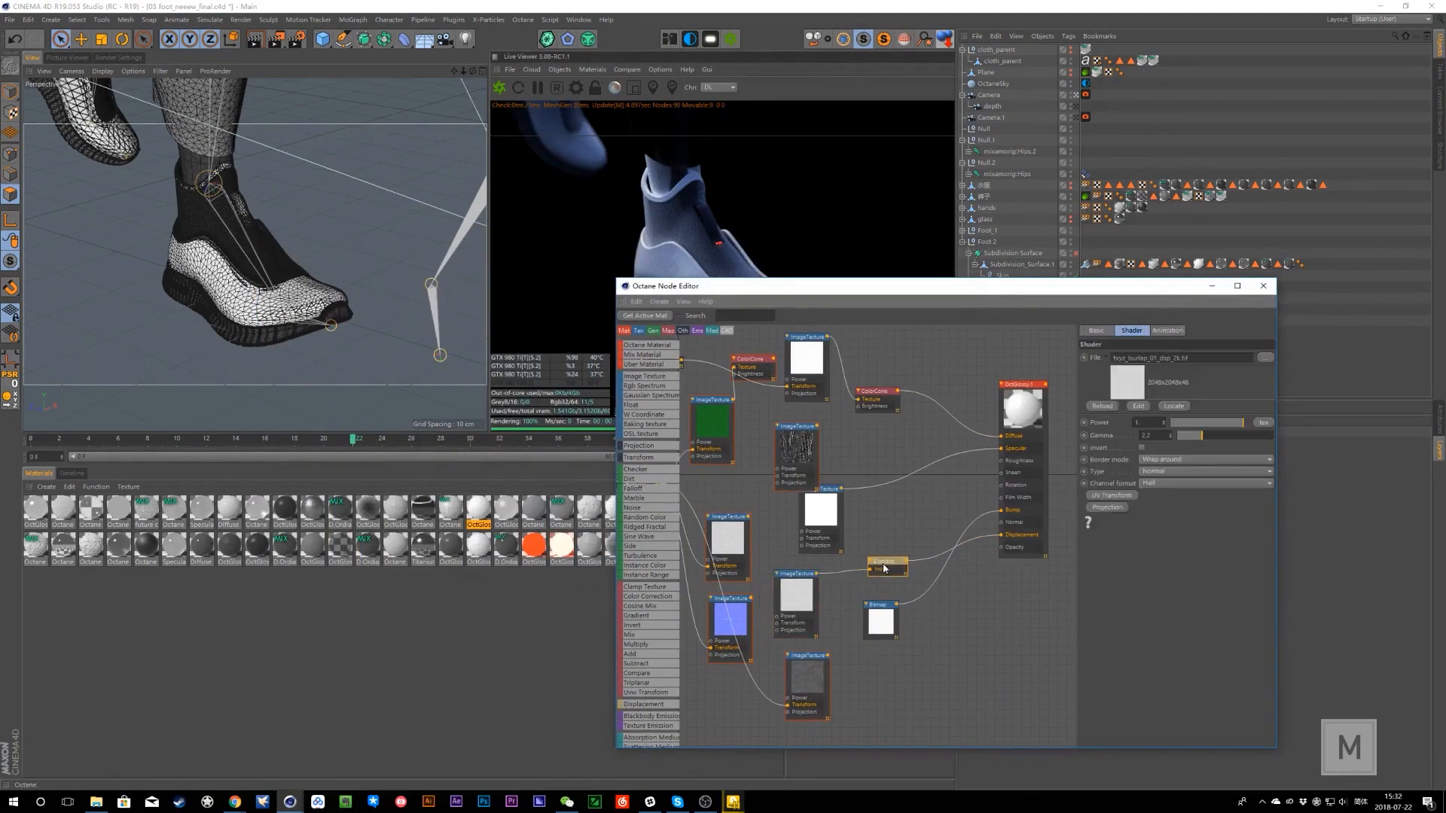
- Disconnect the displacement node from the collar material, reconnect it to the Displacement input, and select its image texture
left_click(989, 541)
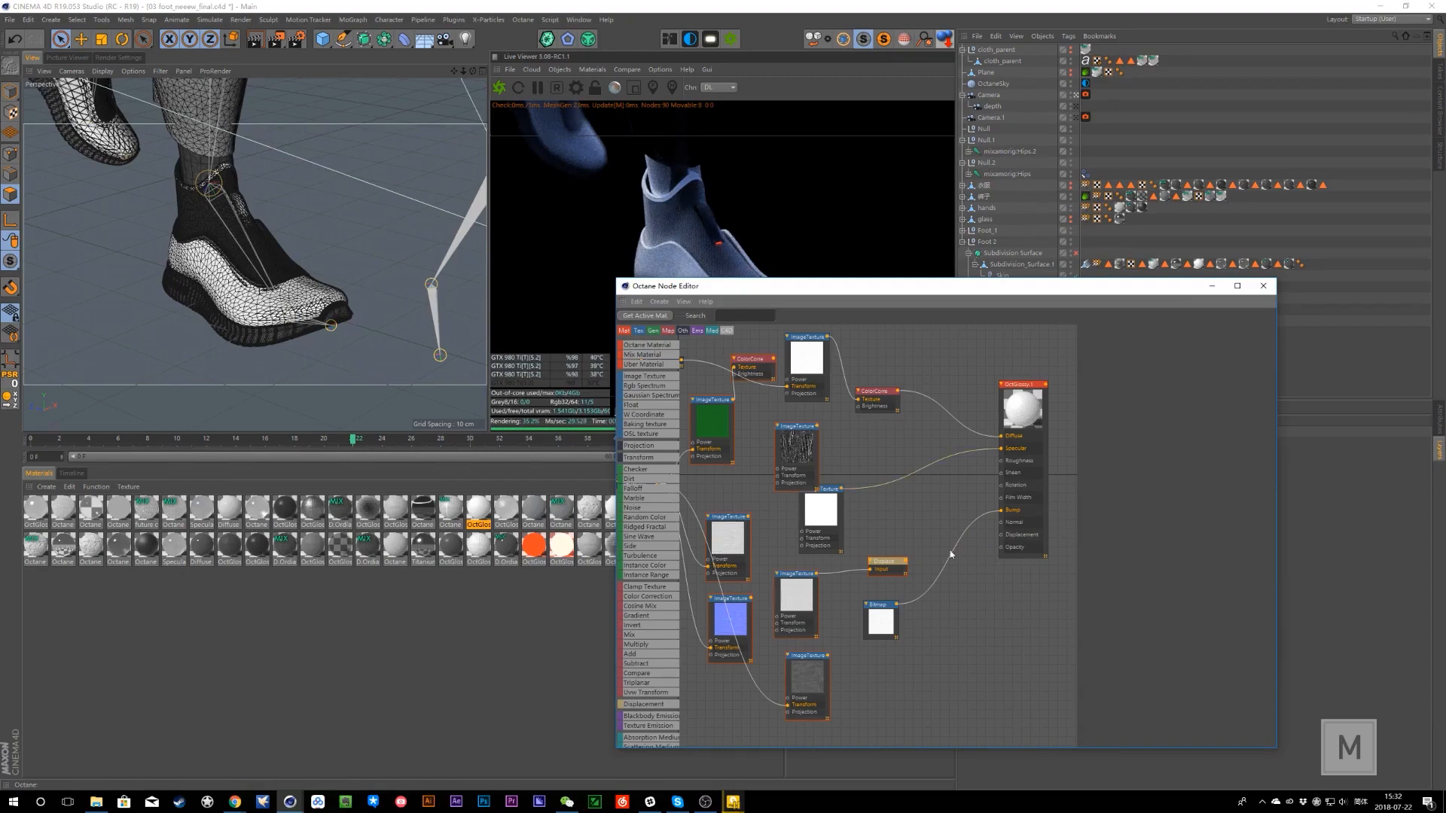
left_click_drag(910, 562, 1004, 540)
left_click(808, 592)
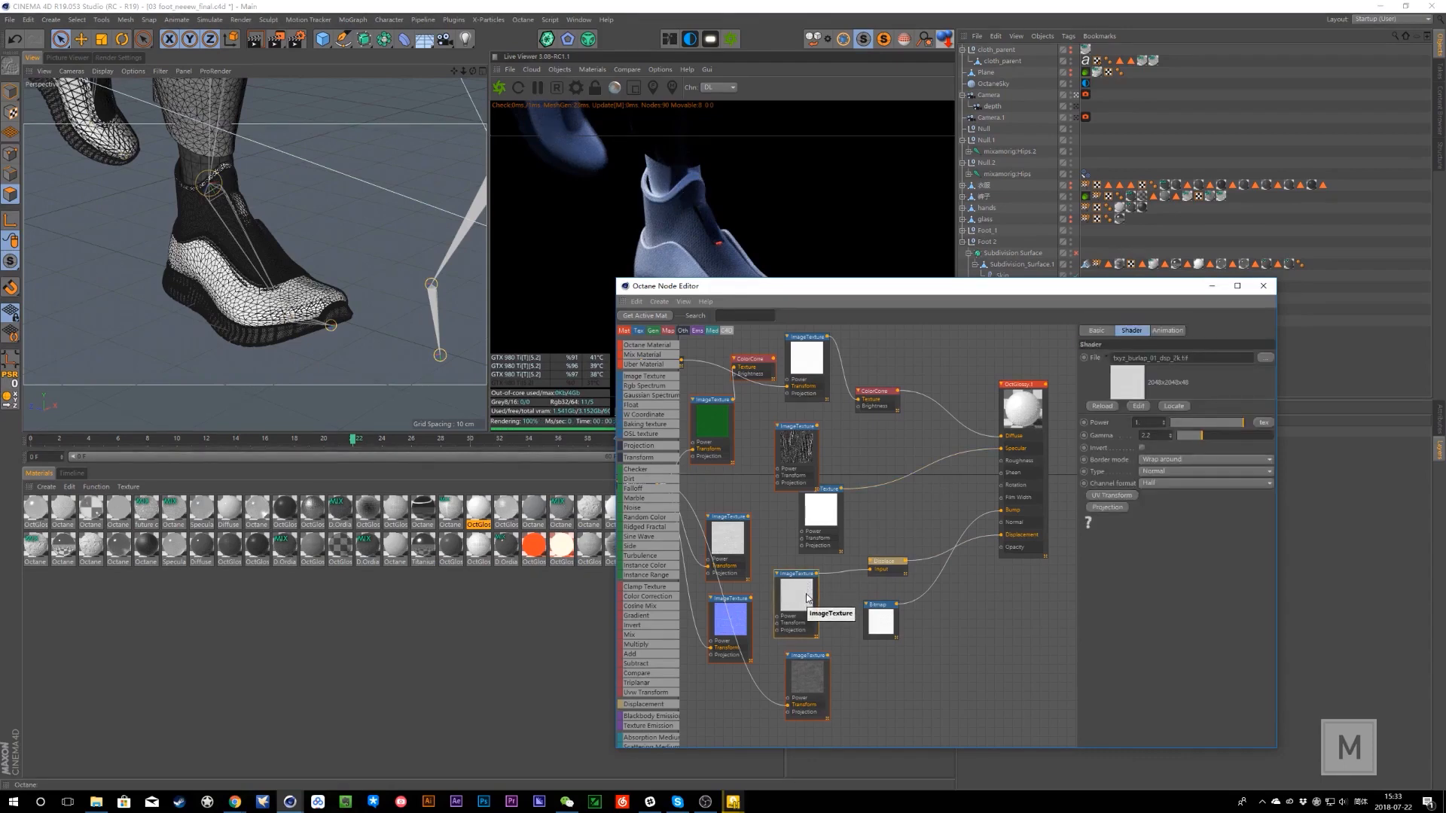
- Pick the collar material from the render again and check the texture file that feeds its displacement
left_click_drag(891, 285, 505, 389)
right_click(660, 202)
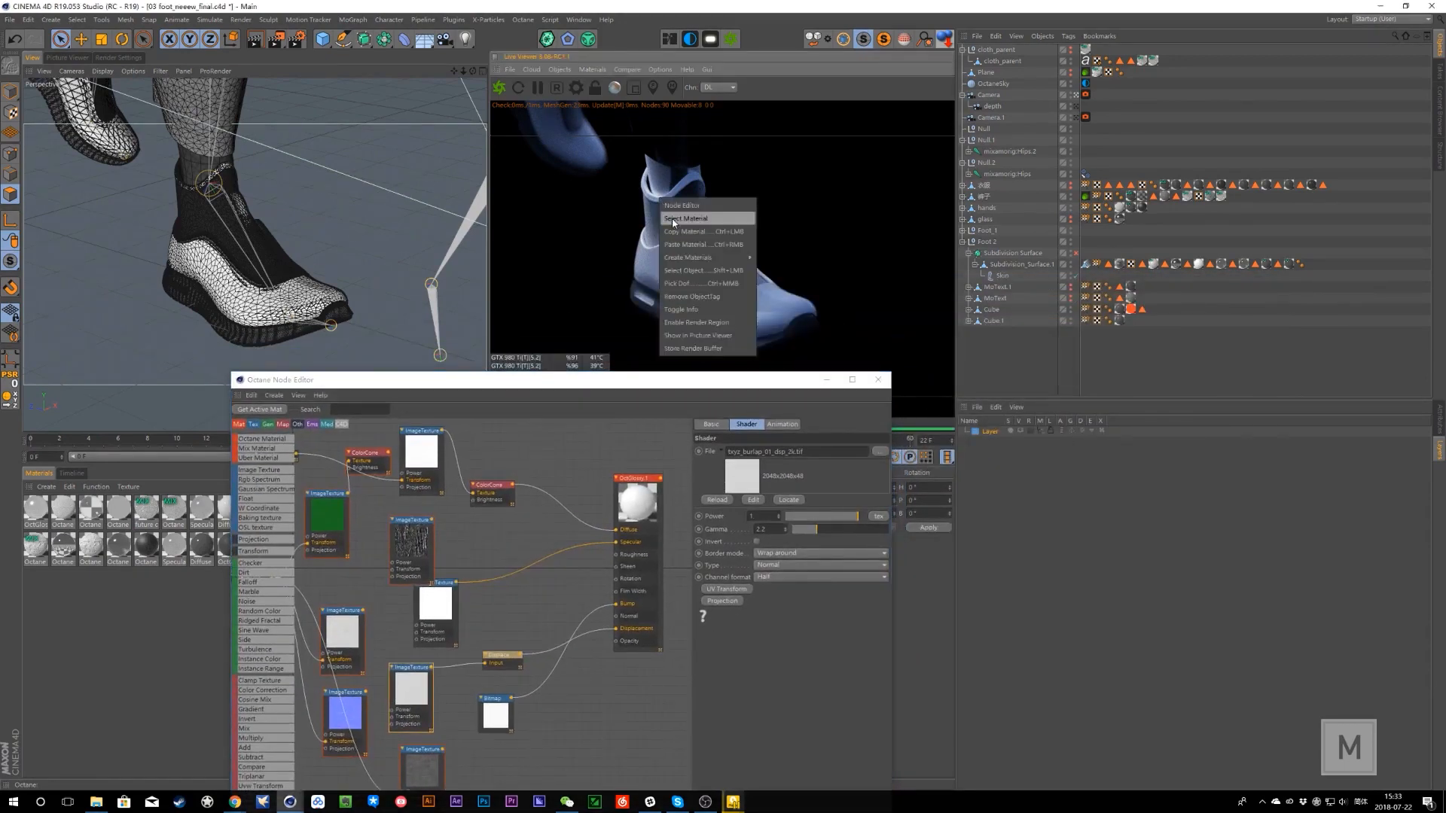
left_click(672, 219)
left_click_drag(448, 380, 516, 261)
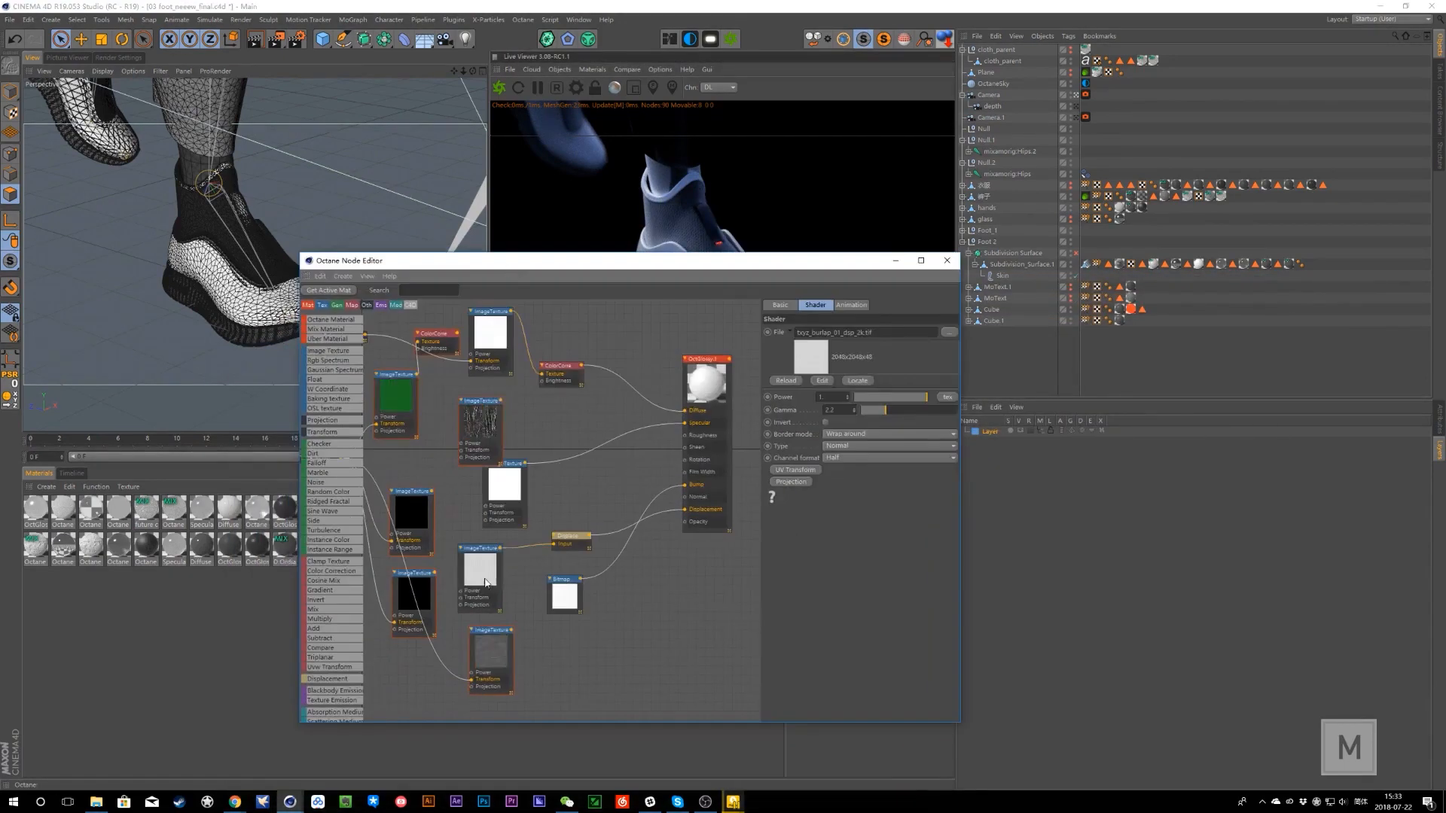
left_click(460, 549)
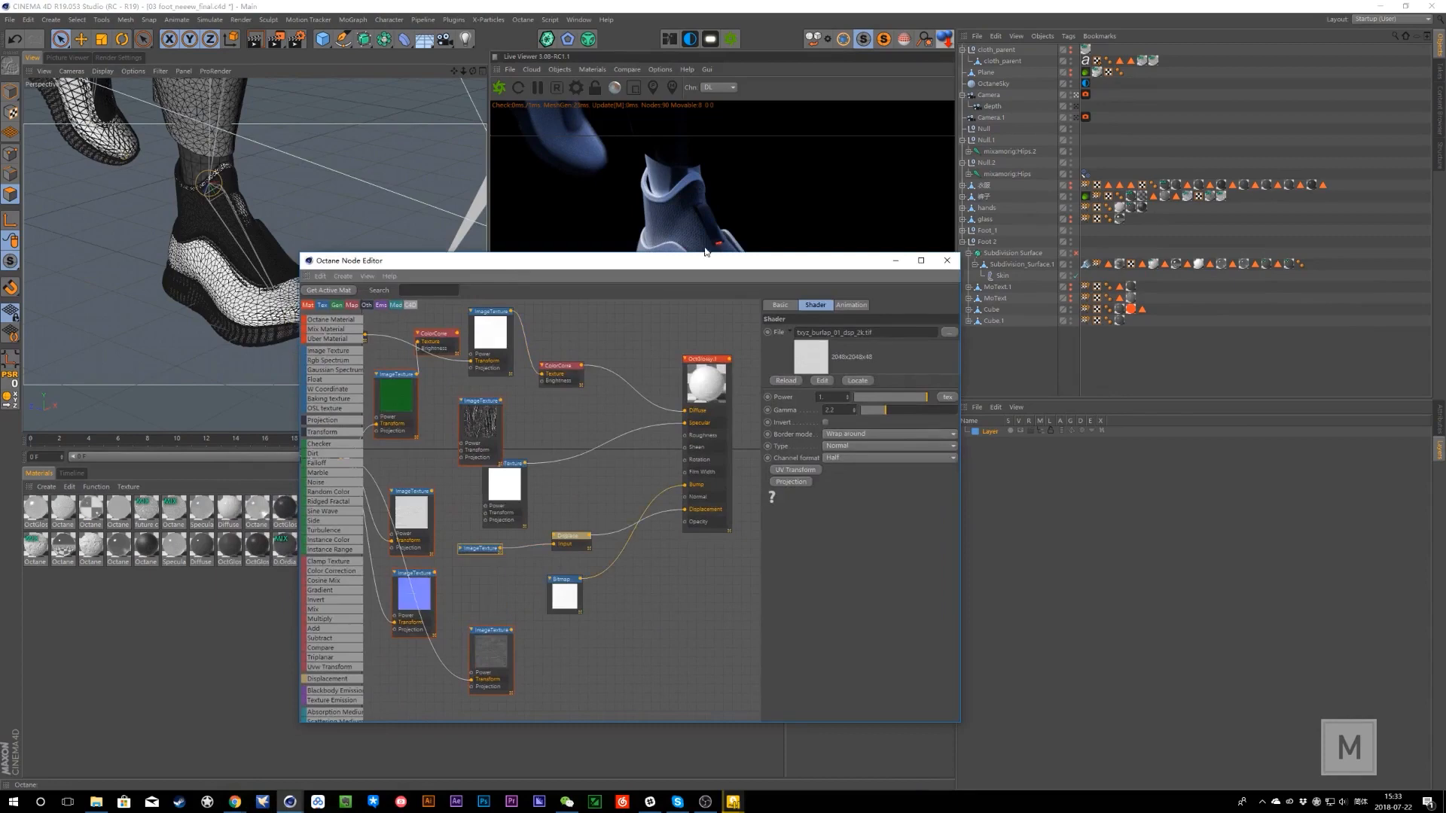
mouse_move(713, 262)
left_mouse_down()
mouse_move(703, 297)
mouse_move(740, 322)
mouse_move(729, 280)
left_mouse_up()
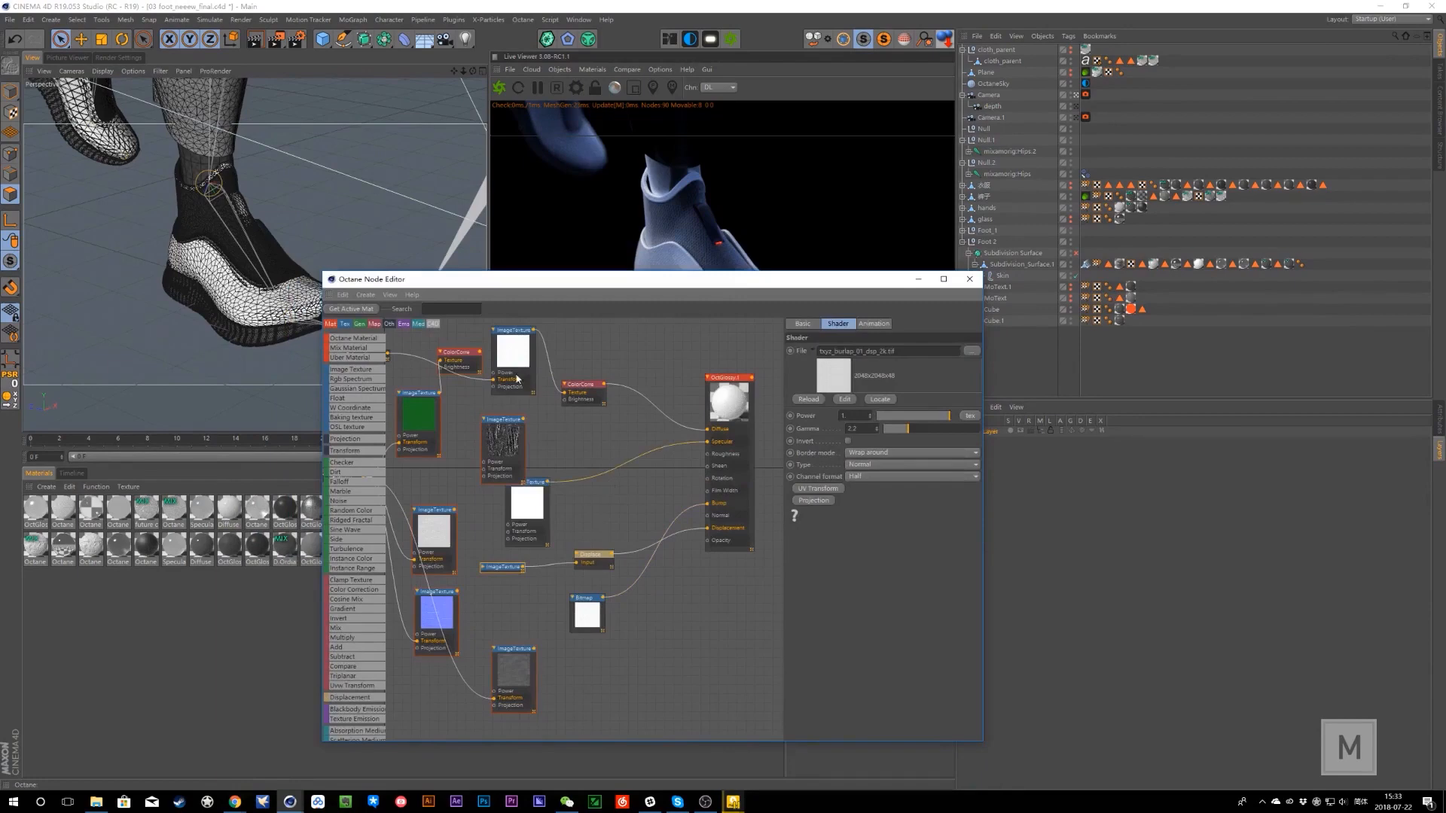
double_click(514, 571)
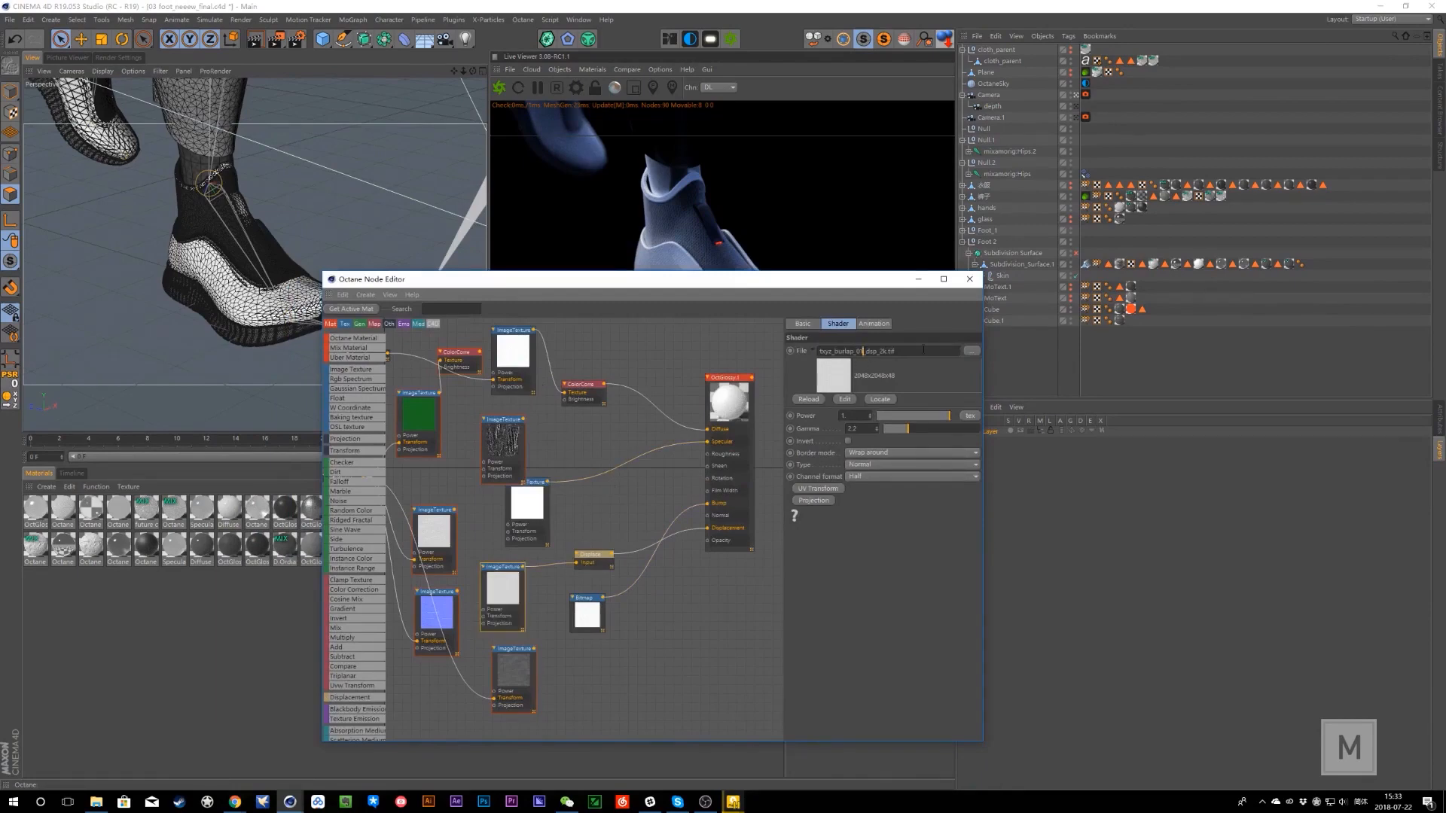
- Pick the shoe upper's material from the render and examine the image texture driving its mix material's displacement
left_click_drag(654, 291, 656, 387)
right_click(698, 296)
left_click(719, 312)
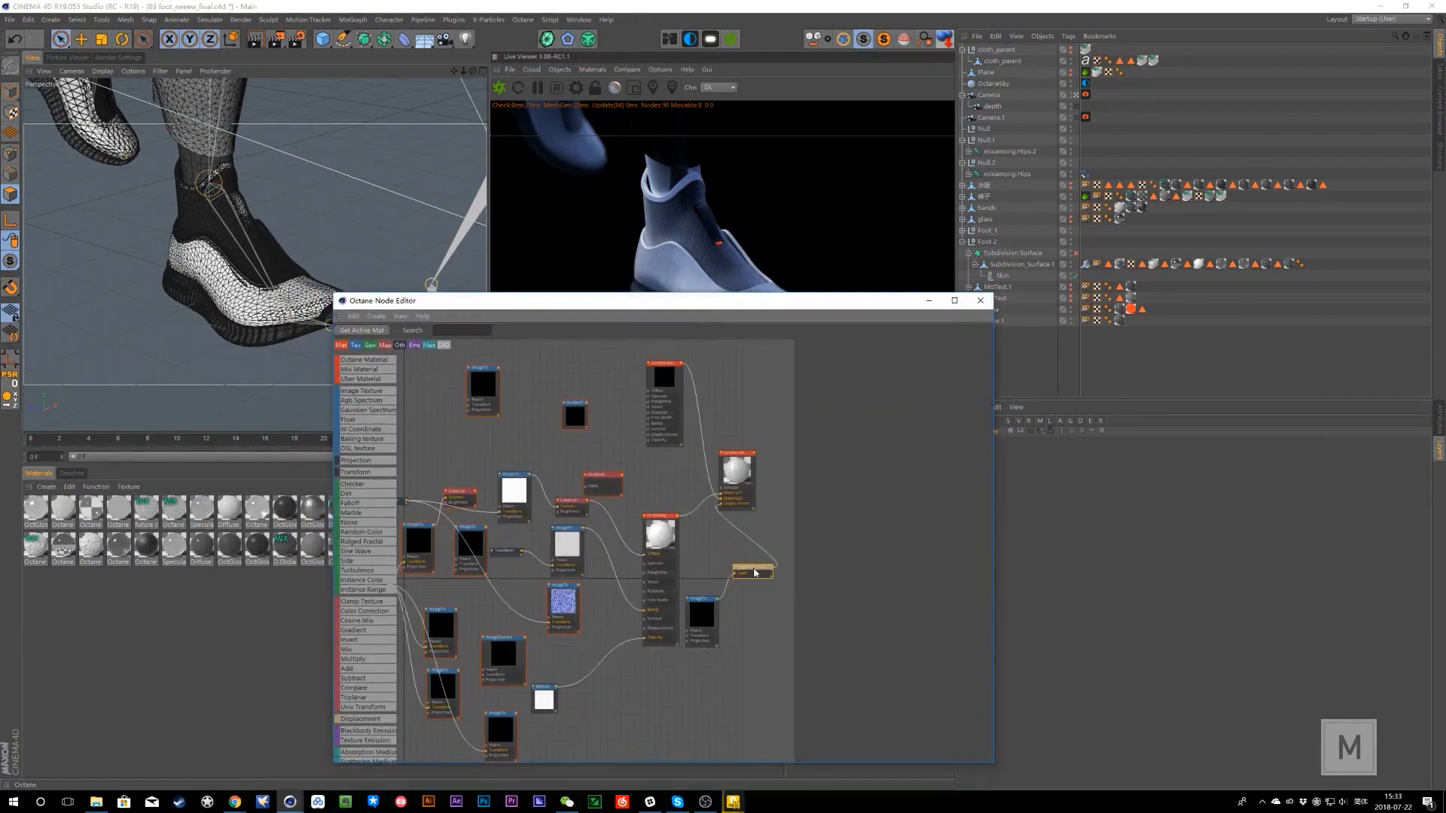
left_click_drag(715, 596, 723, 606)
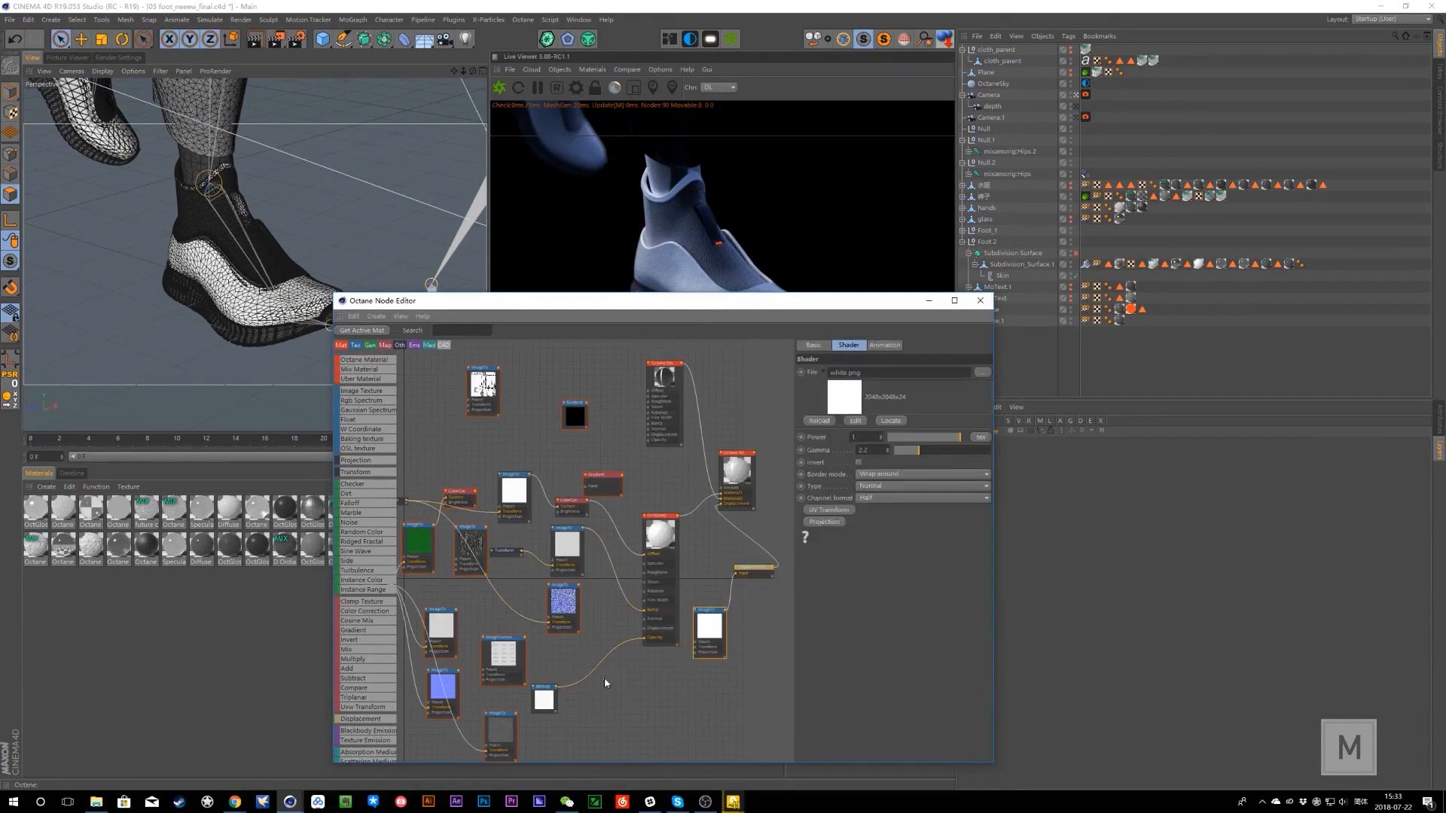
middle_click_drag(622, 690, 658, 723)
left_click_drag(727, 305, 696, 322)
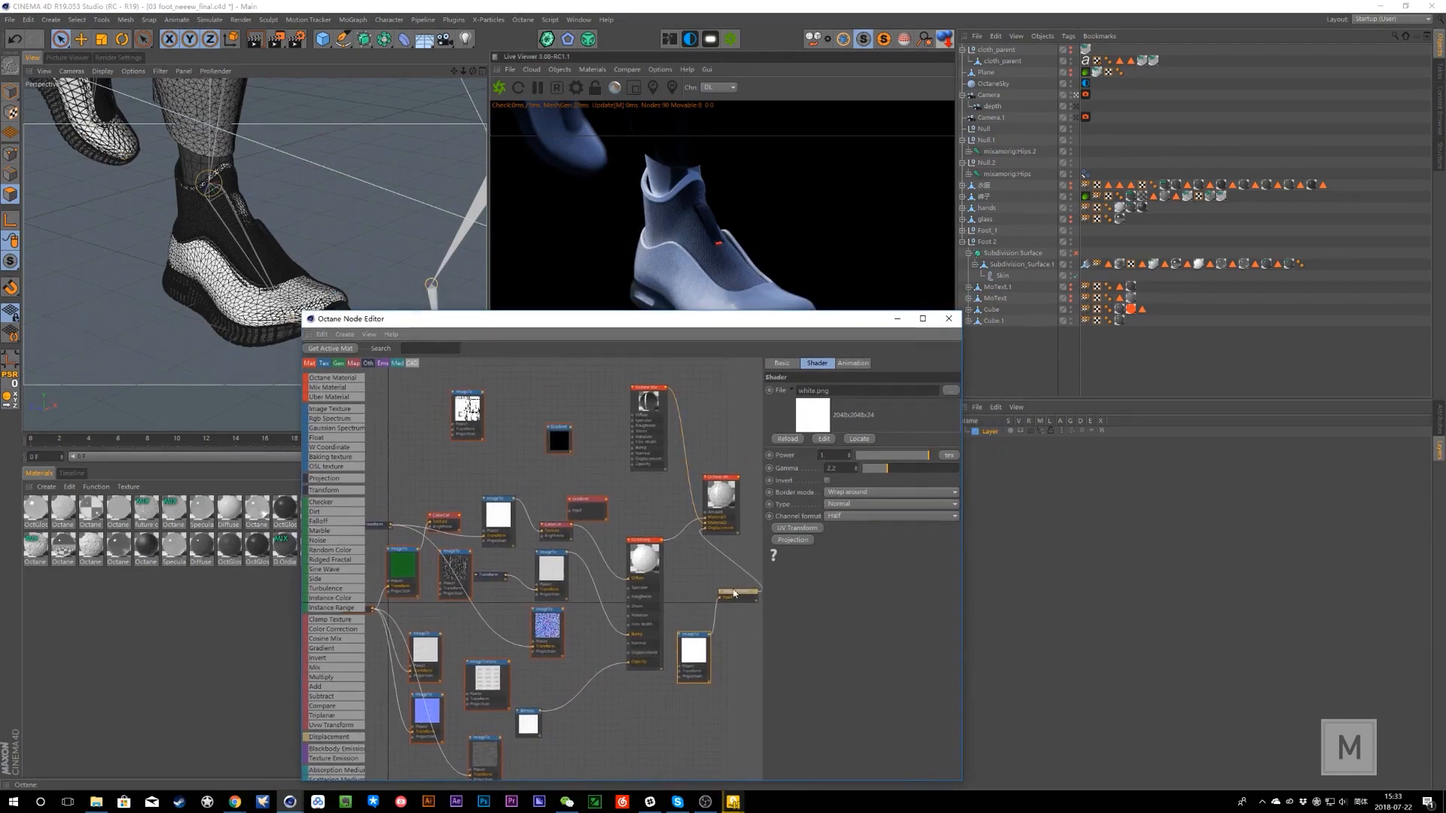
middle_click_drag(734, 588, 631, 527)
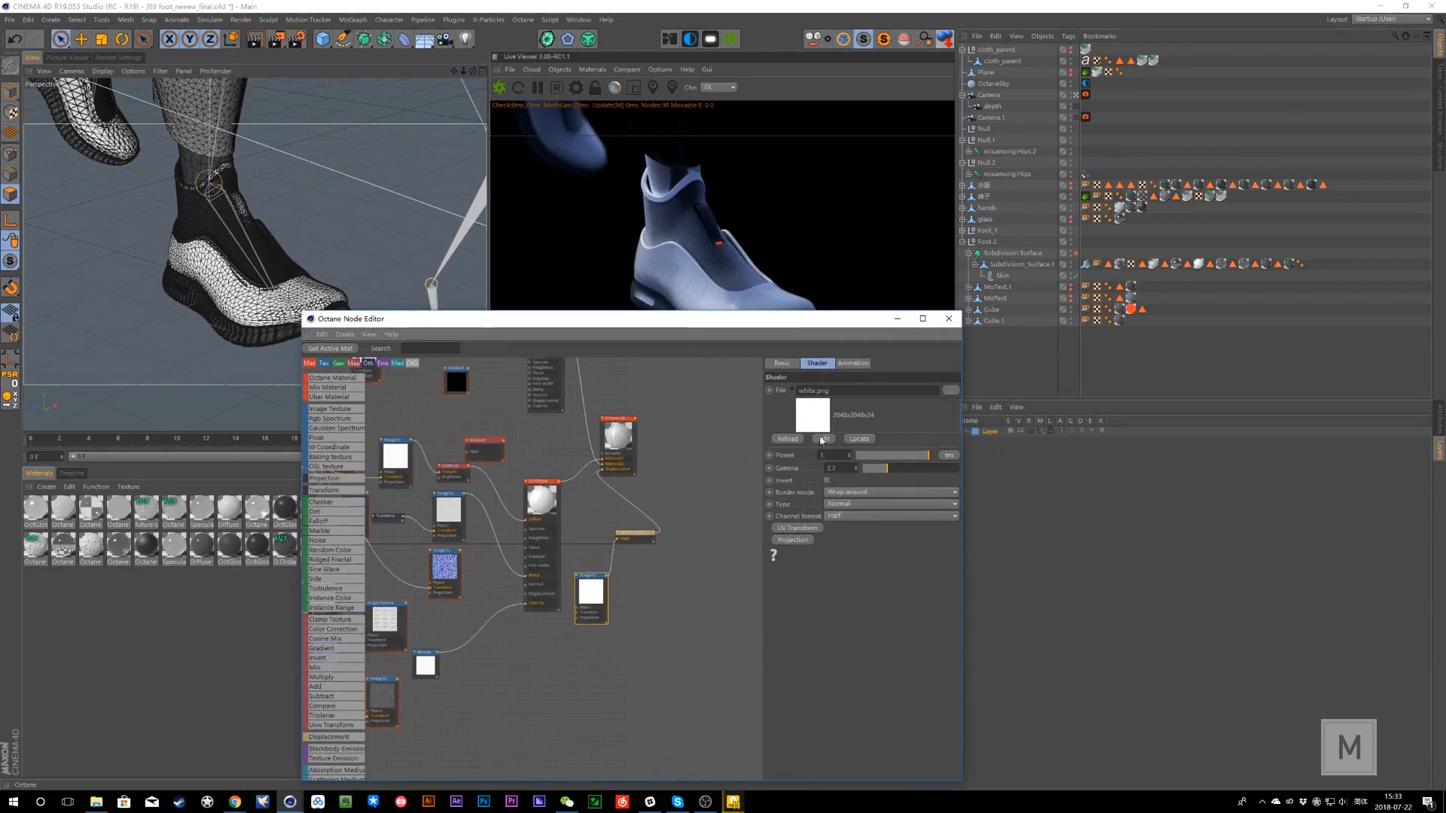
left_click_drag(595, 592, 590, 616)
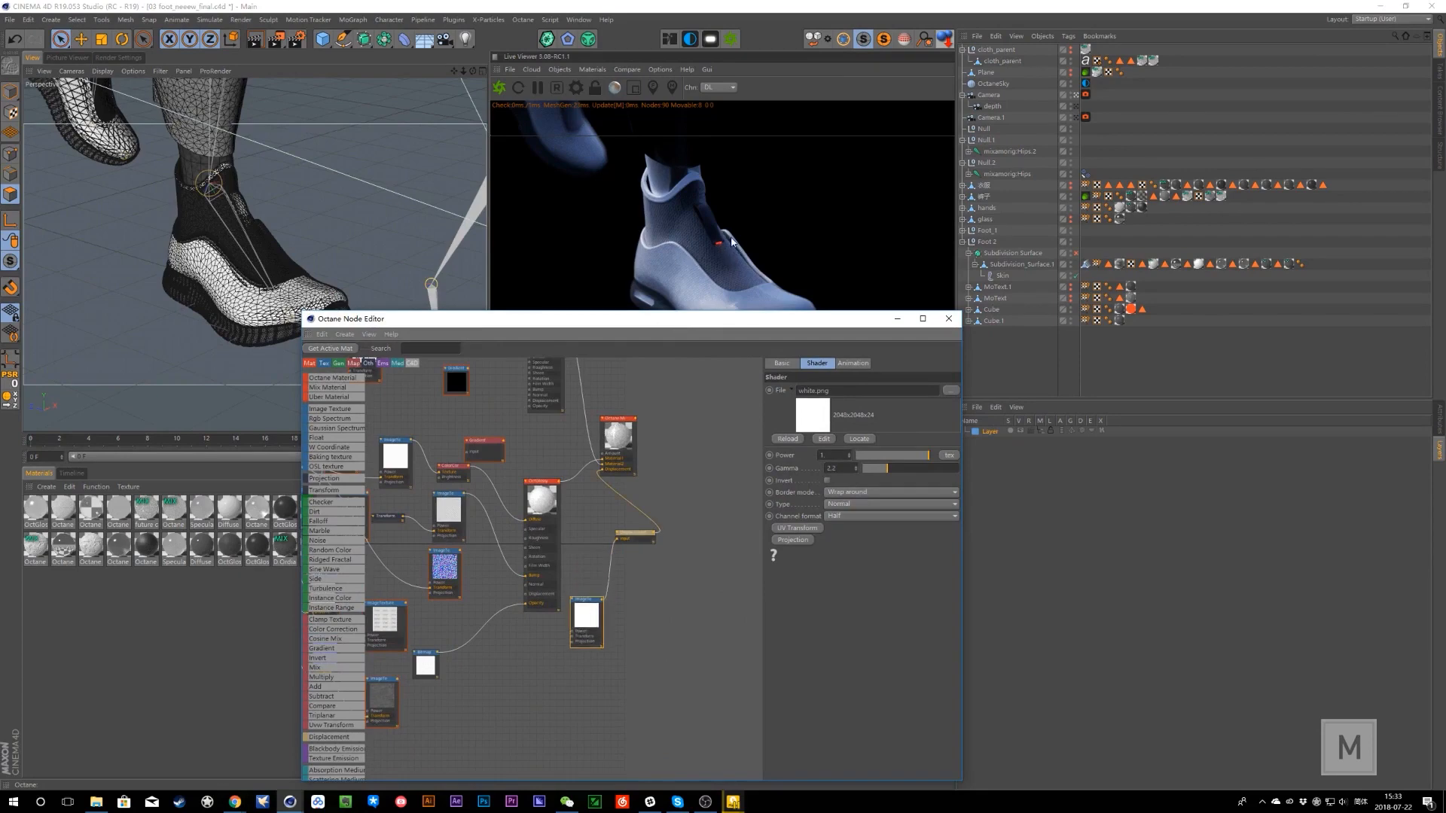
- Disconnect the displacement from the shoe upper's mix material to compare the render, and reconnect it to the Displacement input
left_click_drag(635, 535, 610, 548)
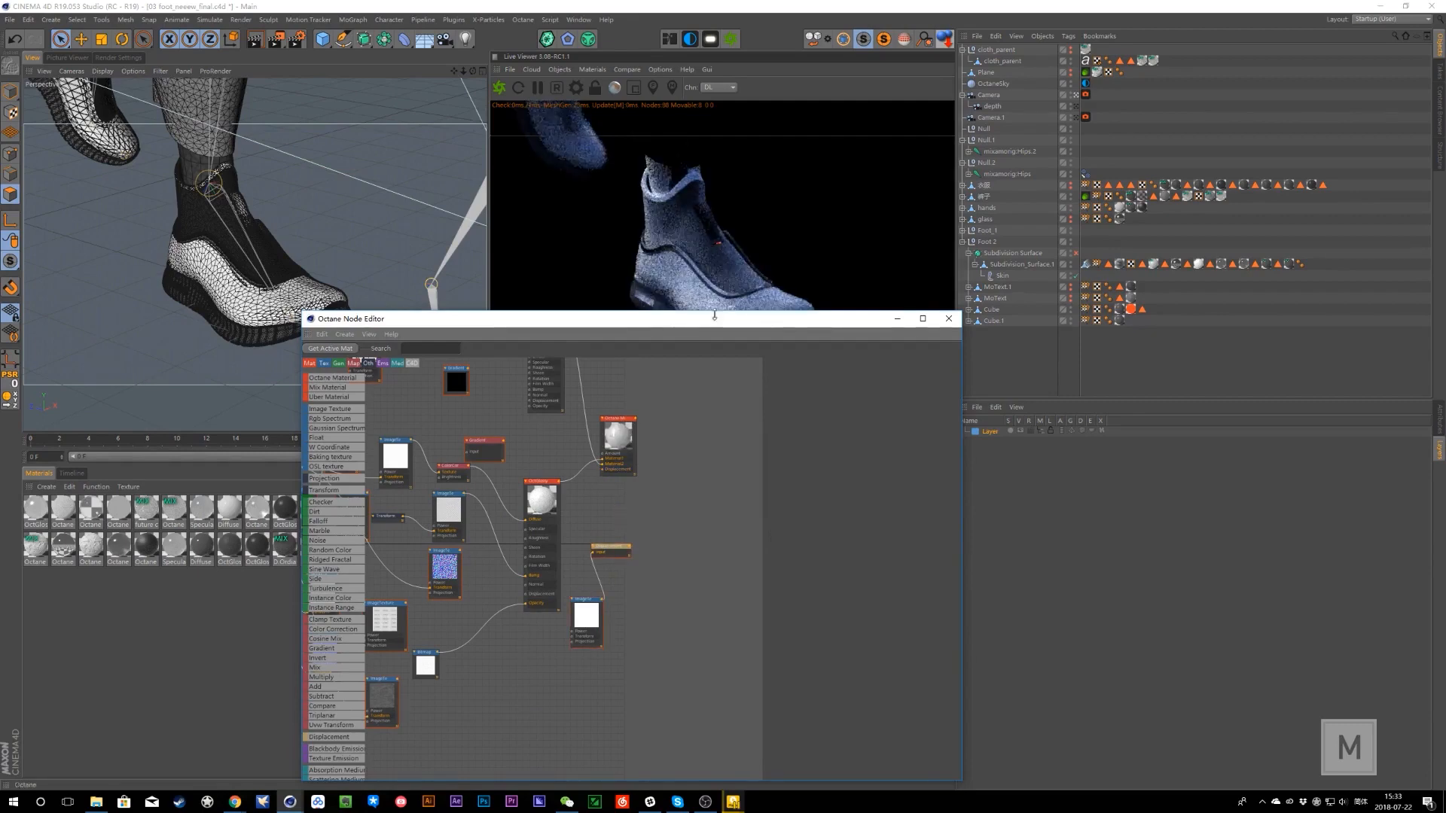
left_click_drag(712, 323, 678, 359)
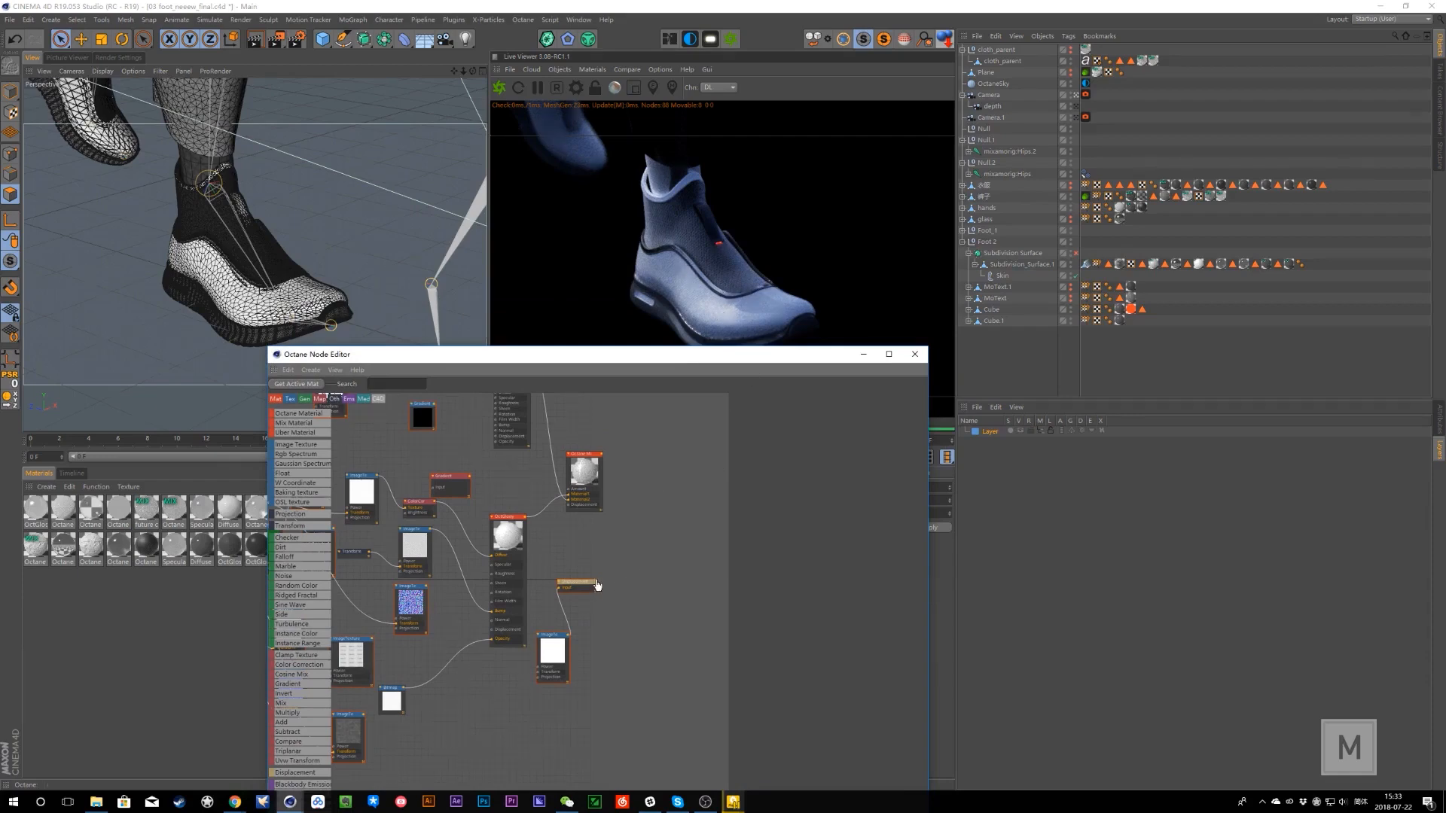
left_click_drag(597, 585, 569, 509)
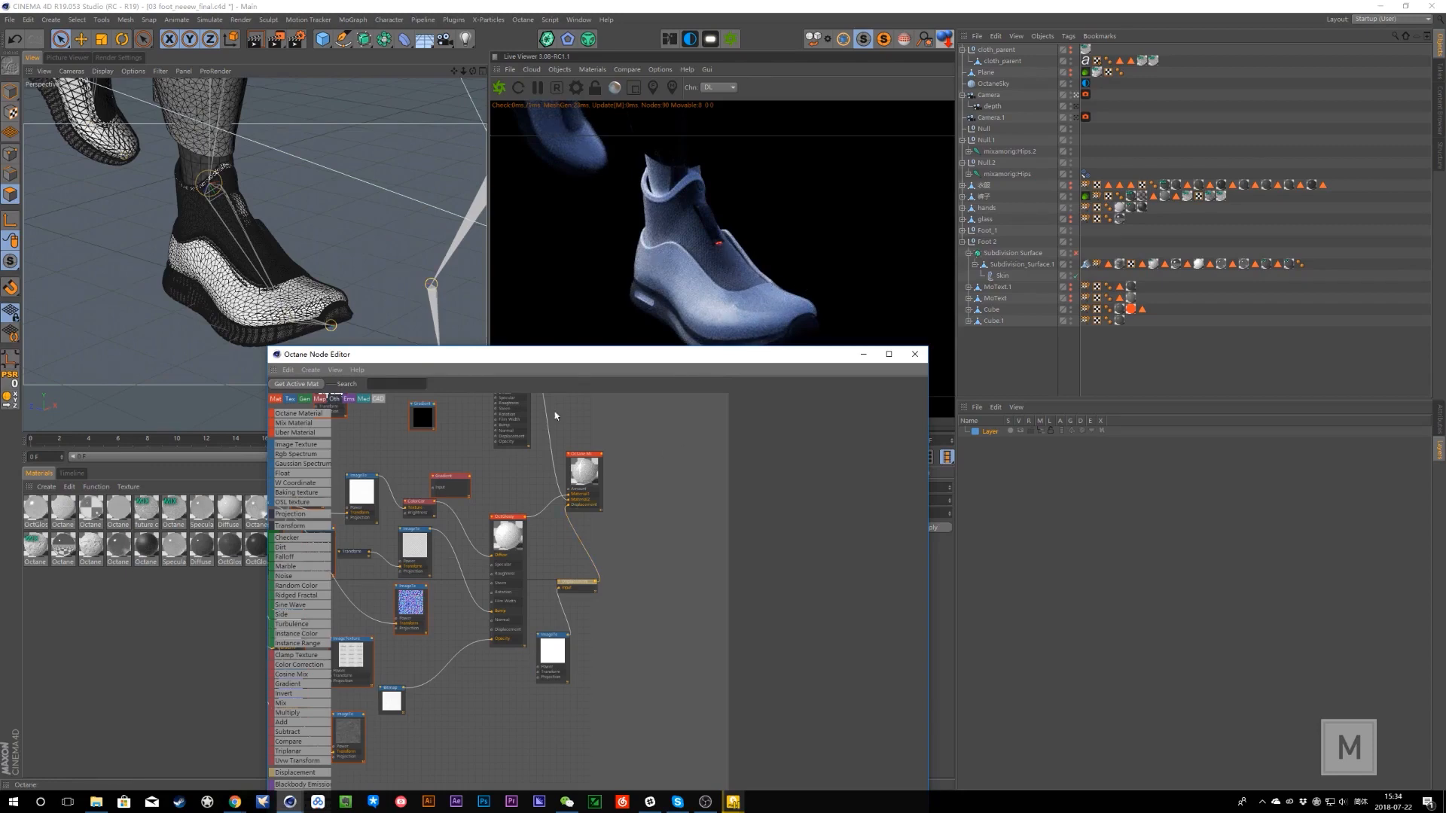
left_click_drag(690, 360, 720, 402)
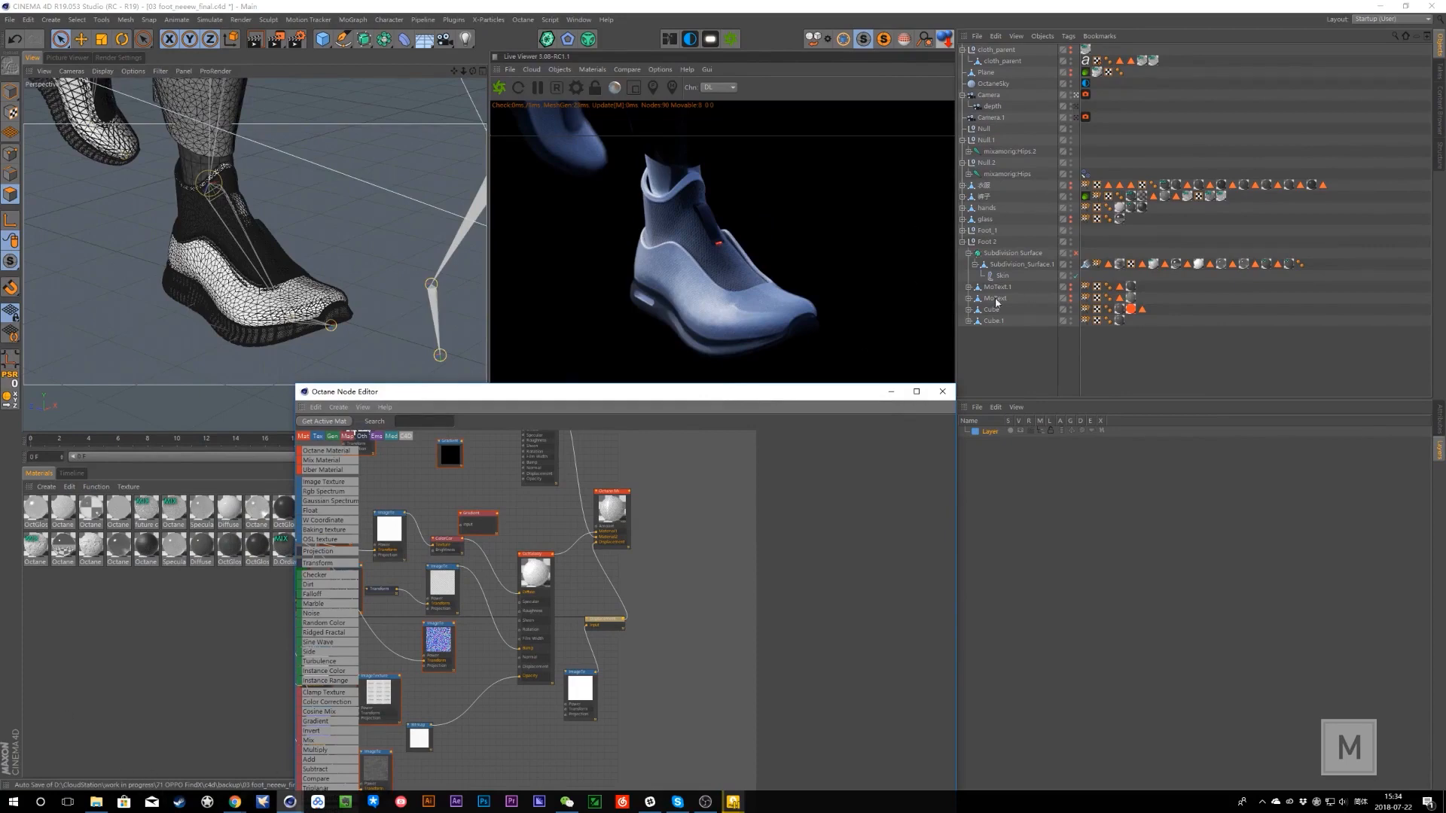
- Leave the shot camera to view the whole walking figure and scrub the animation to frame 27
left_click(1076, 95)
scroll(433, 260, "up", 5)
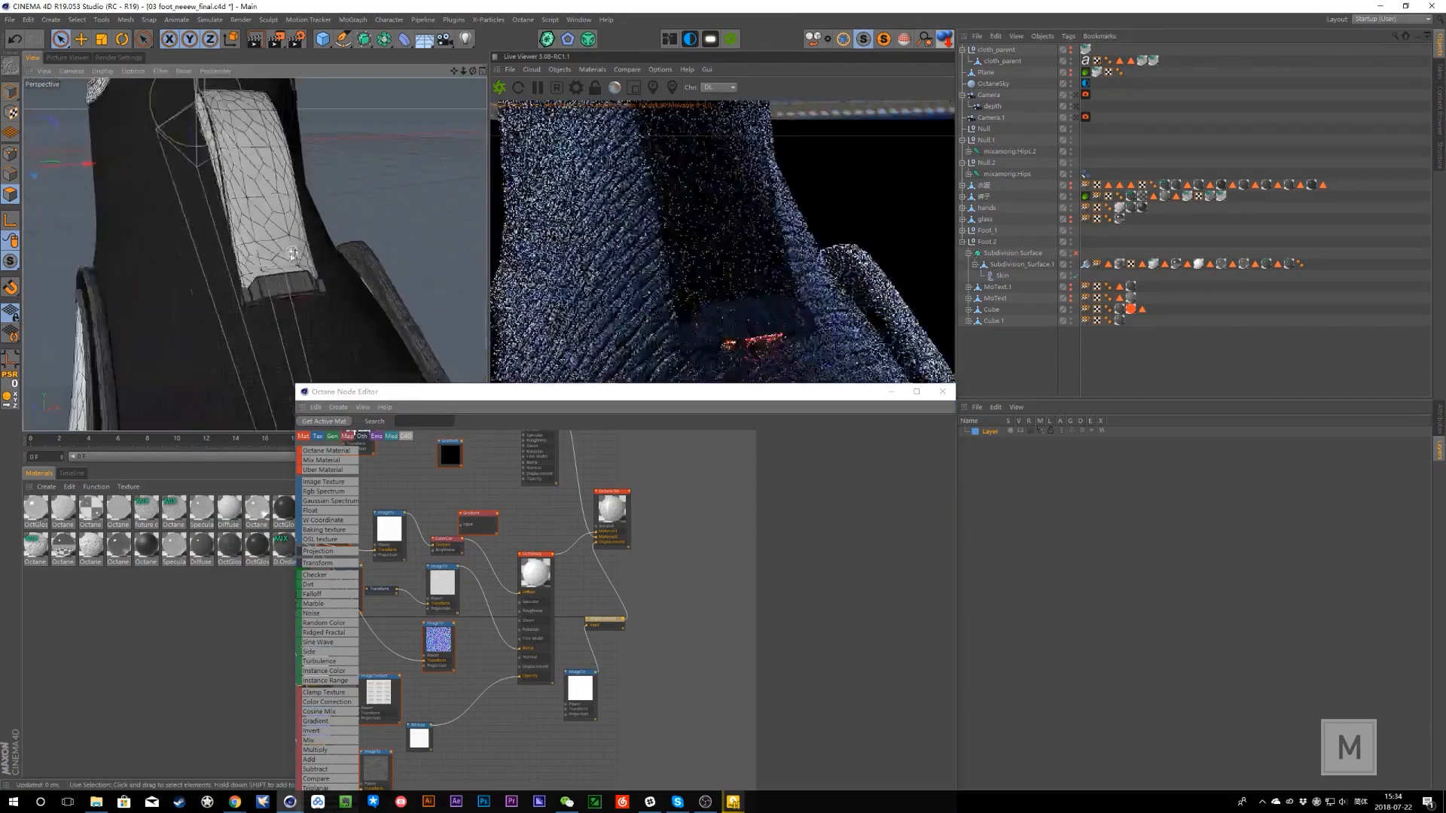
scroll(316, 245, "down", 10)
scroll(319, 236, "down", 6)
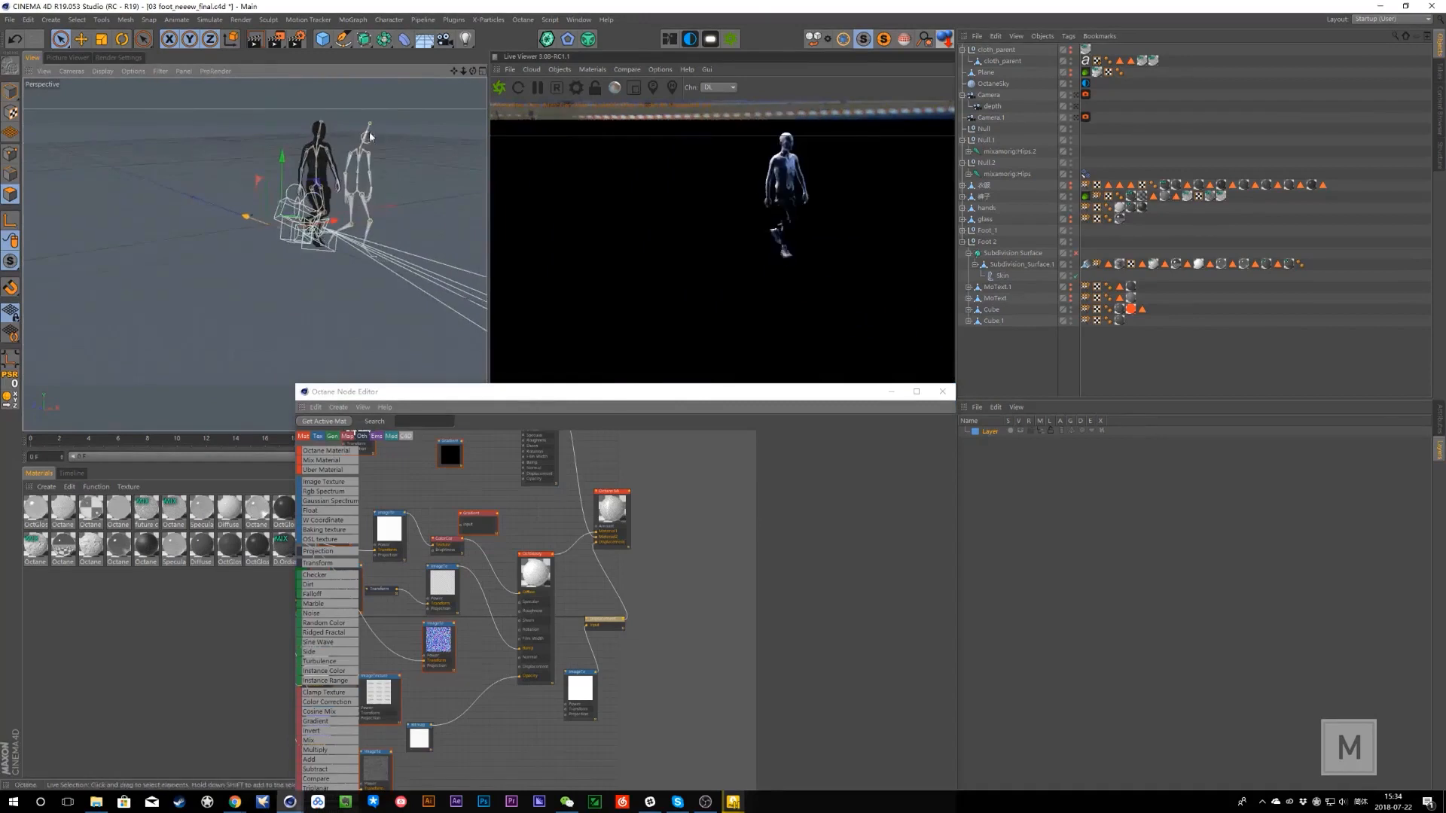
left_click_drag(588, 393, 579, 579)
left_click(103, 439)
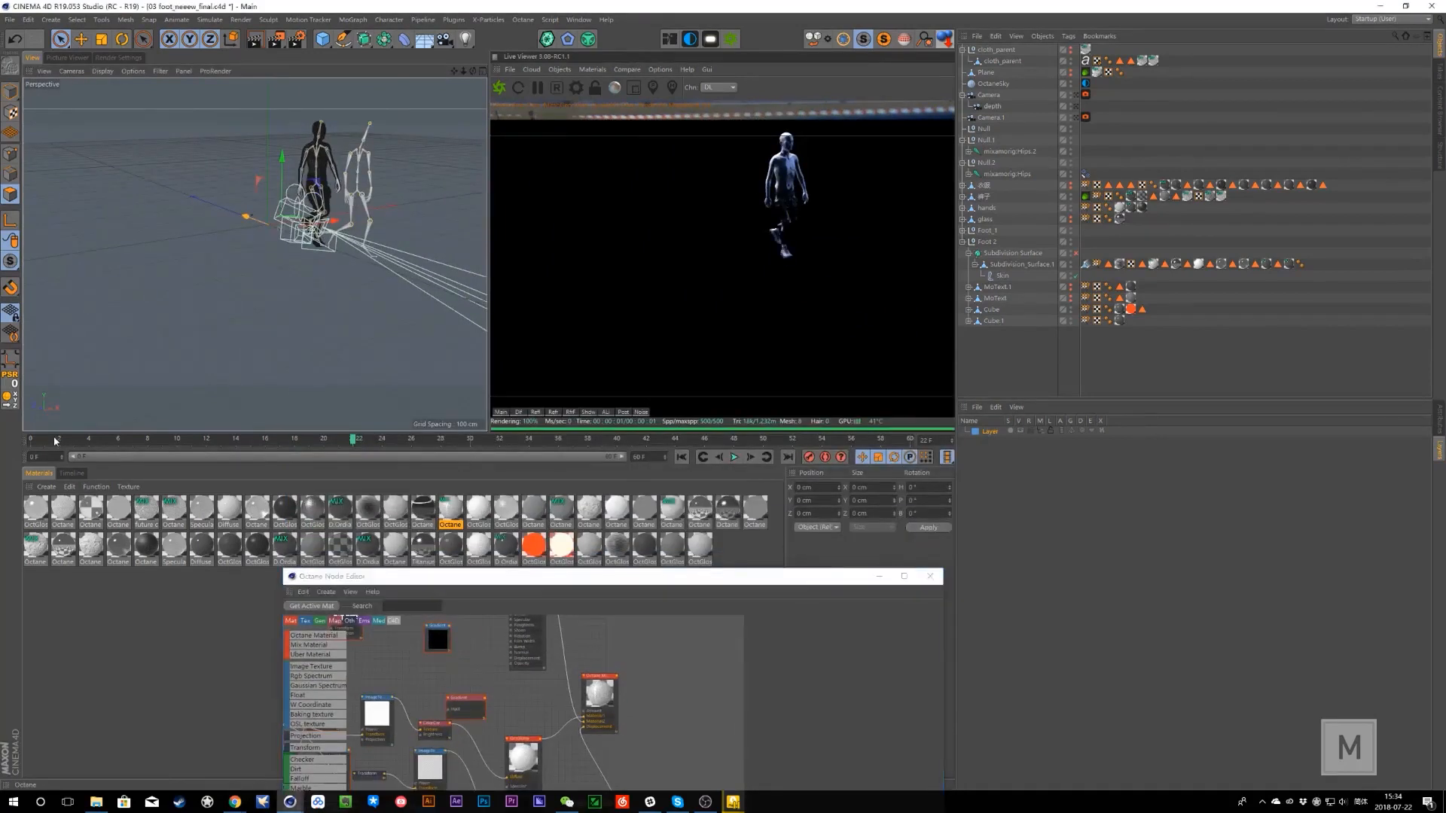
left_click_drag(130, 449, 426, 463)
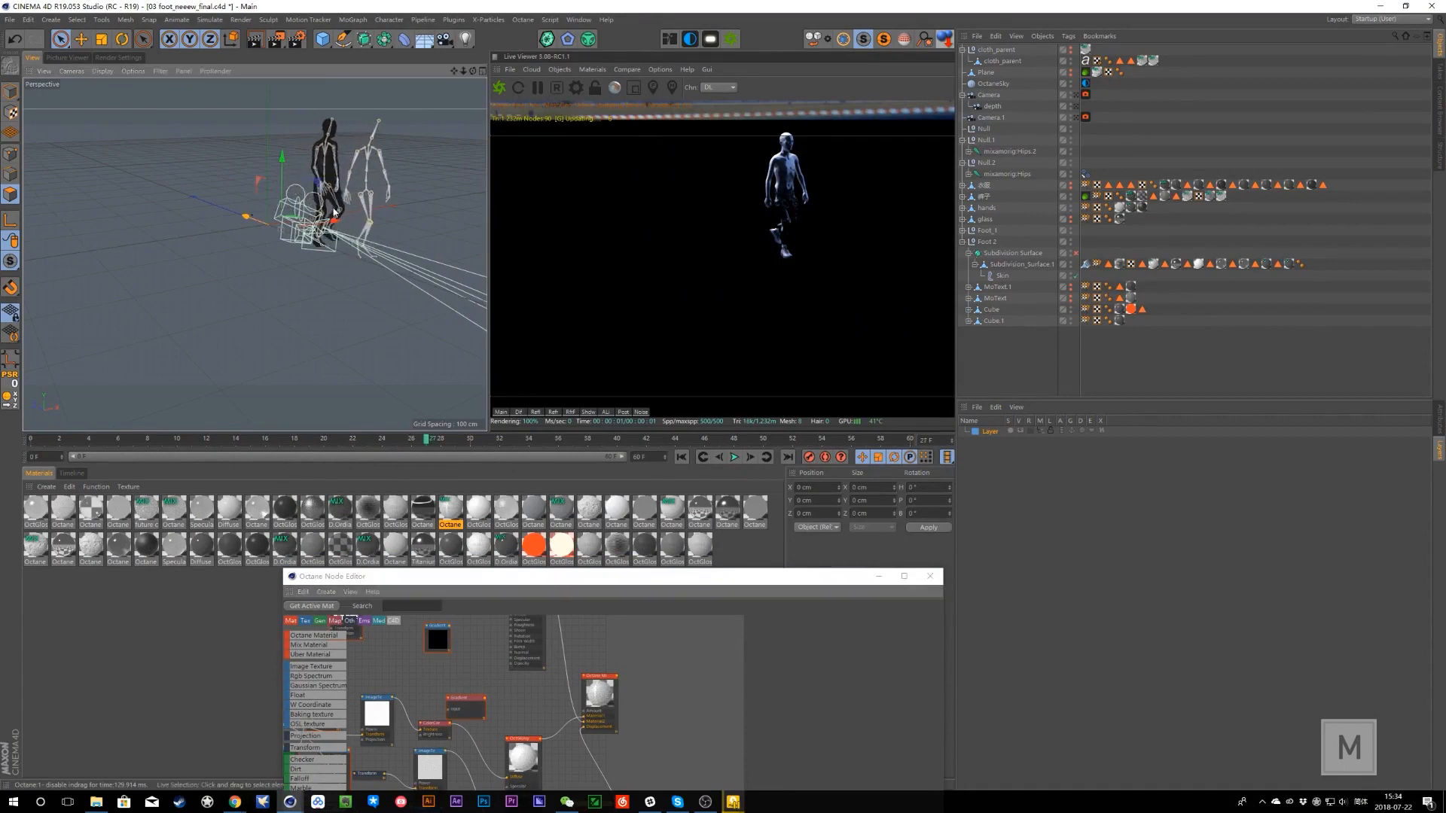
- Inspect the figure and its shoes in the free view, check Camera.1, and return to the view through Camera
scroll(303, 261, "up", 6)
scroll(304, 261, "up", 6)
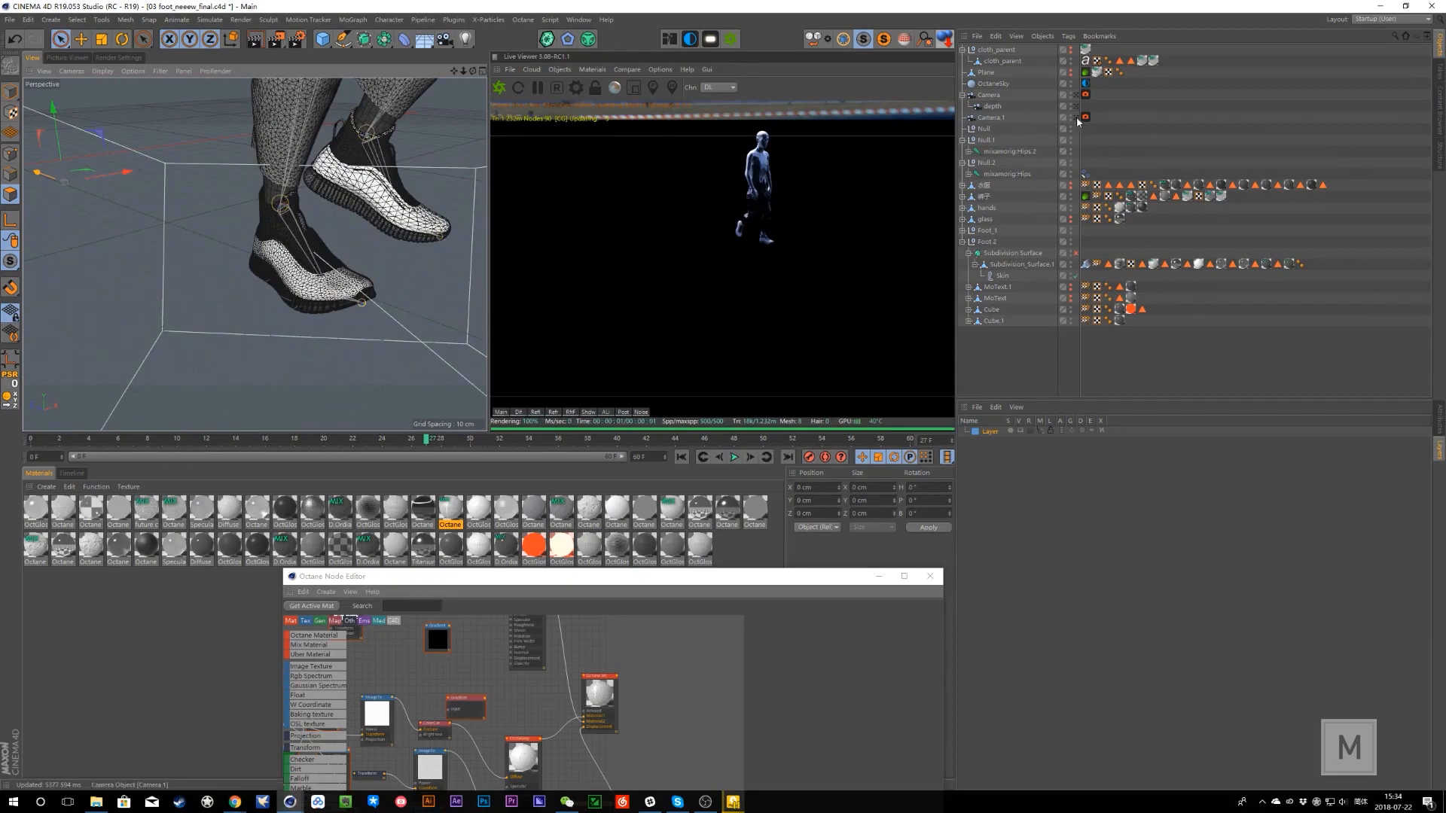
left_click_drag(352, 210, 293, 294, "alt")
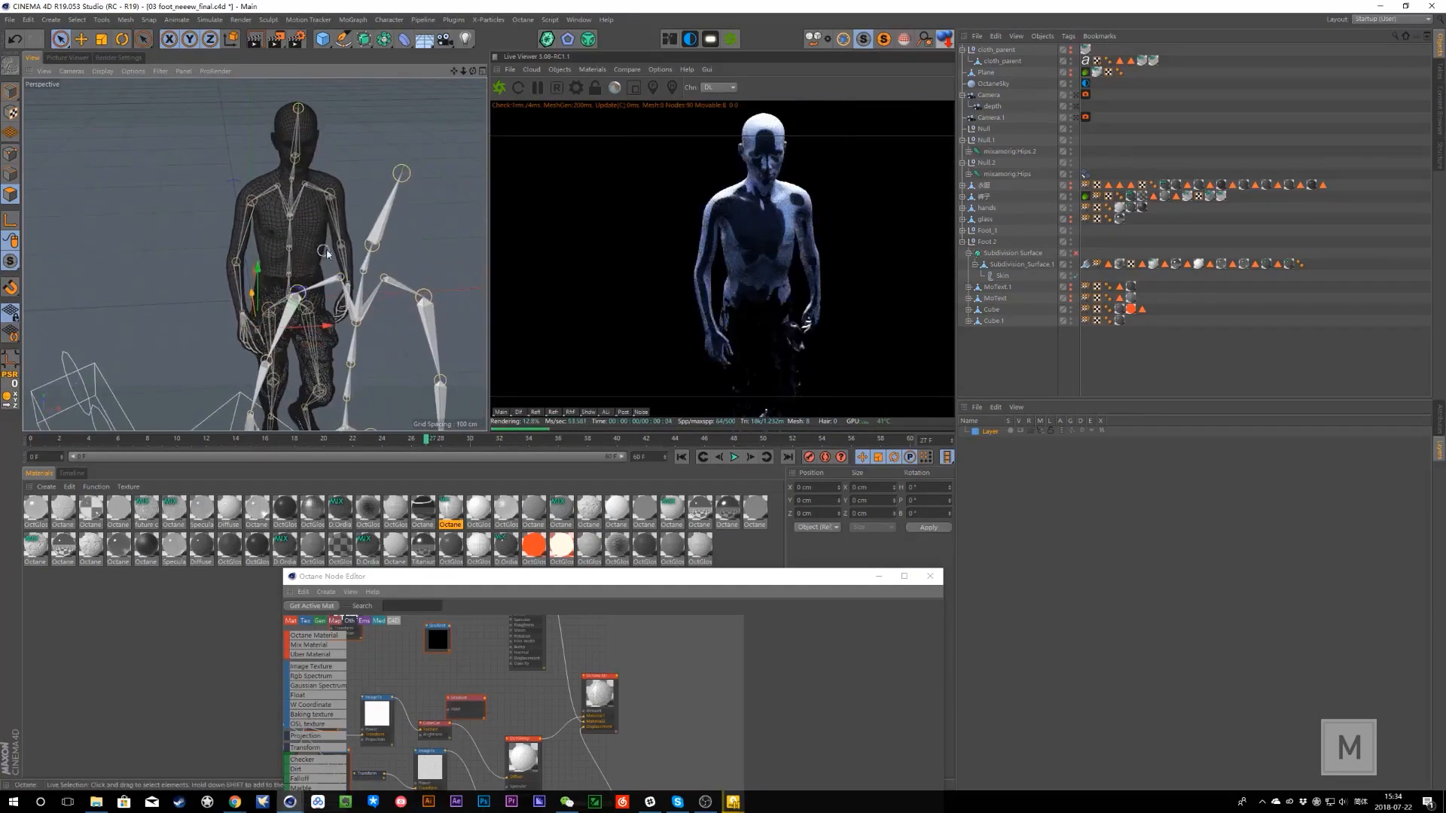
left_click_drag(327, 249, 282, 246, "alt")
scroll(281, 246, "up", 5)
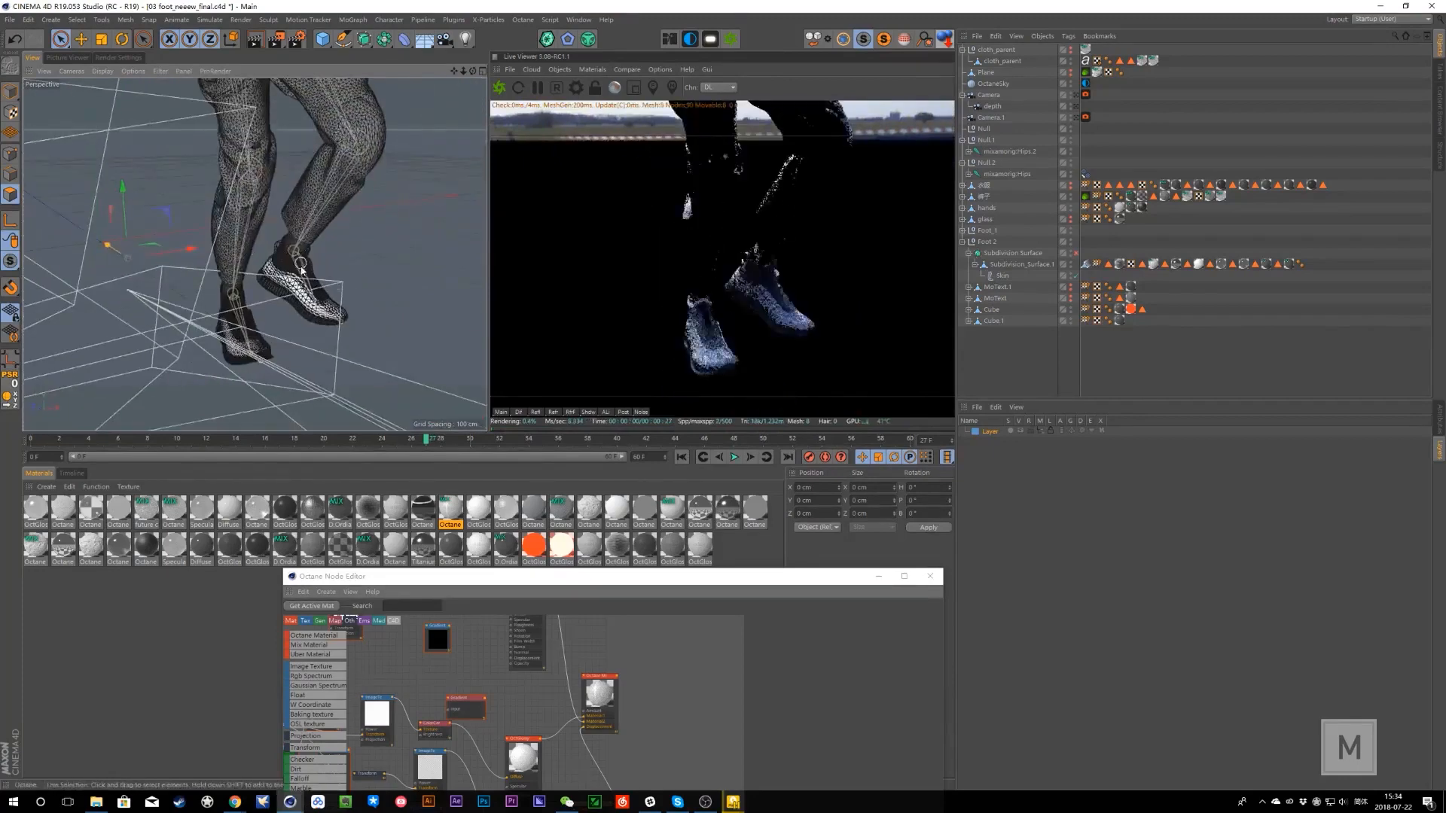
scroll(283, 226, "up", 4)
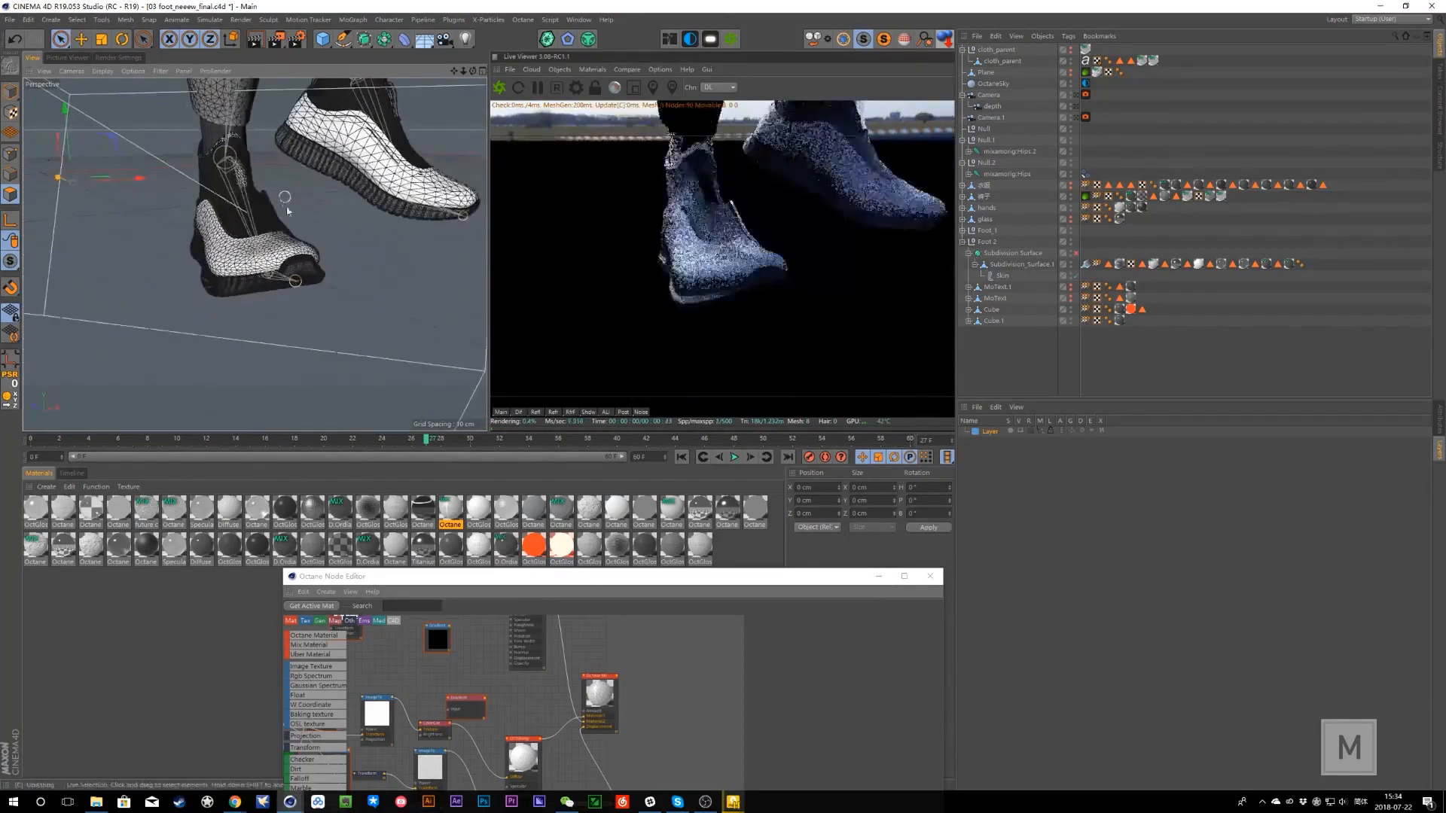
left_click(1075, 118)
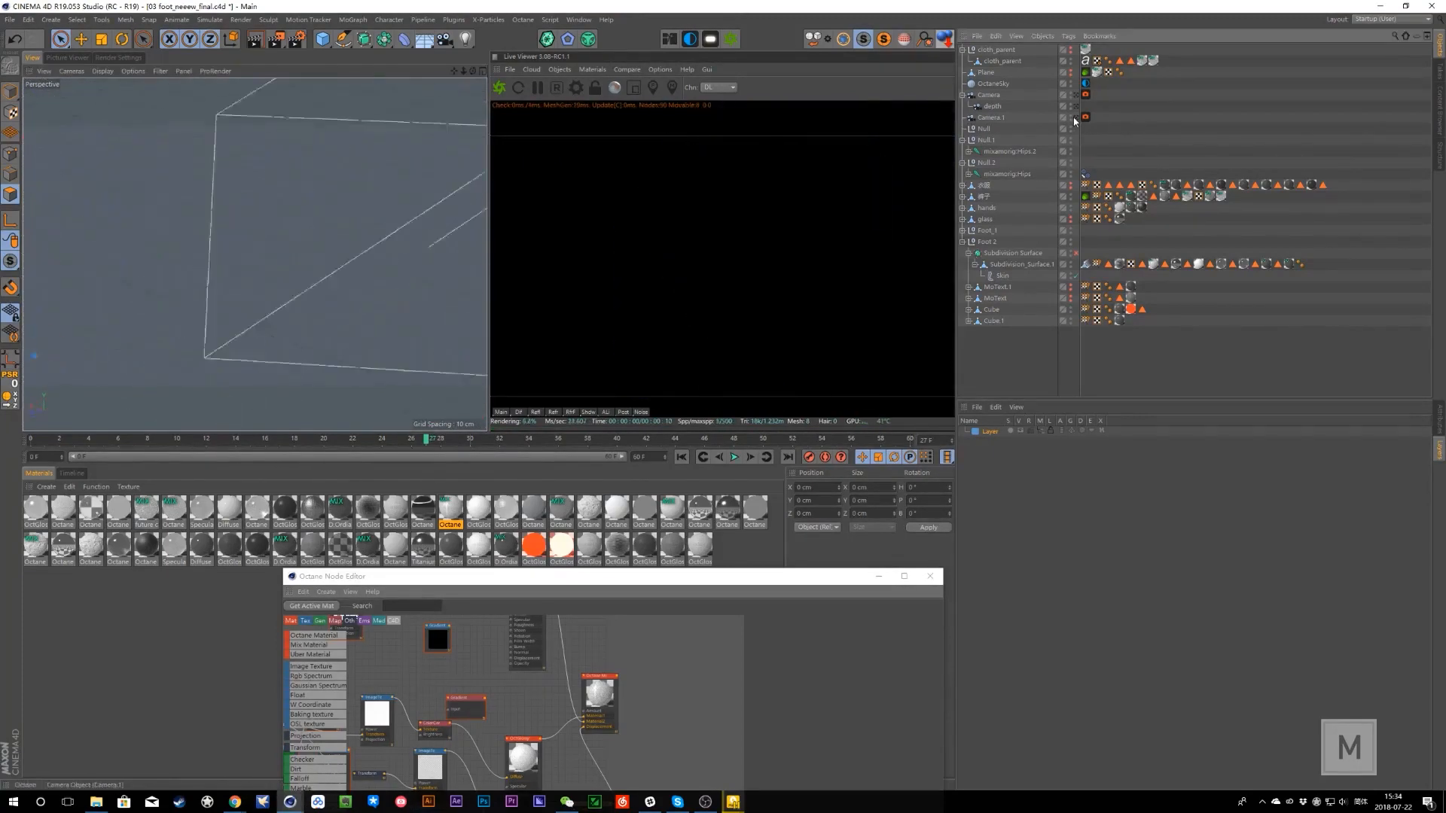
left_click(1074, 96)
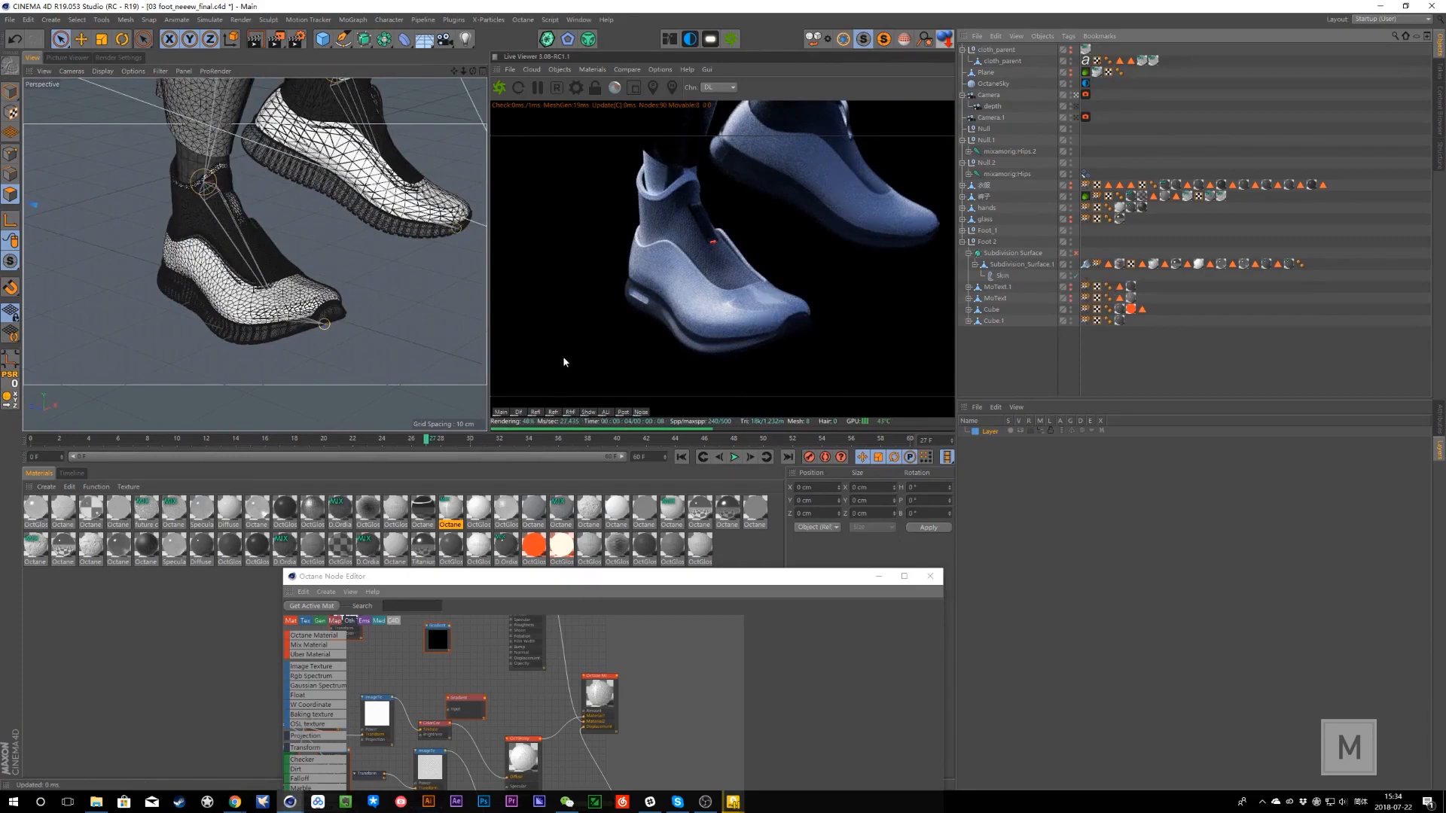
- Examine the shoe upper's mix material in the node editor, including its dark Octane Material and the connected textures
left_click_drag(650, 582, 594, 357)
left_click_drag(606, 475, 619, 470)
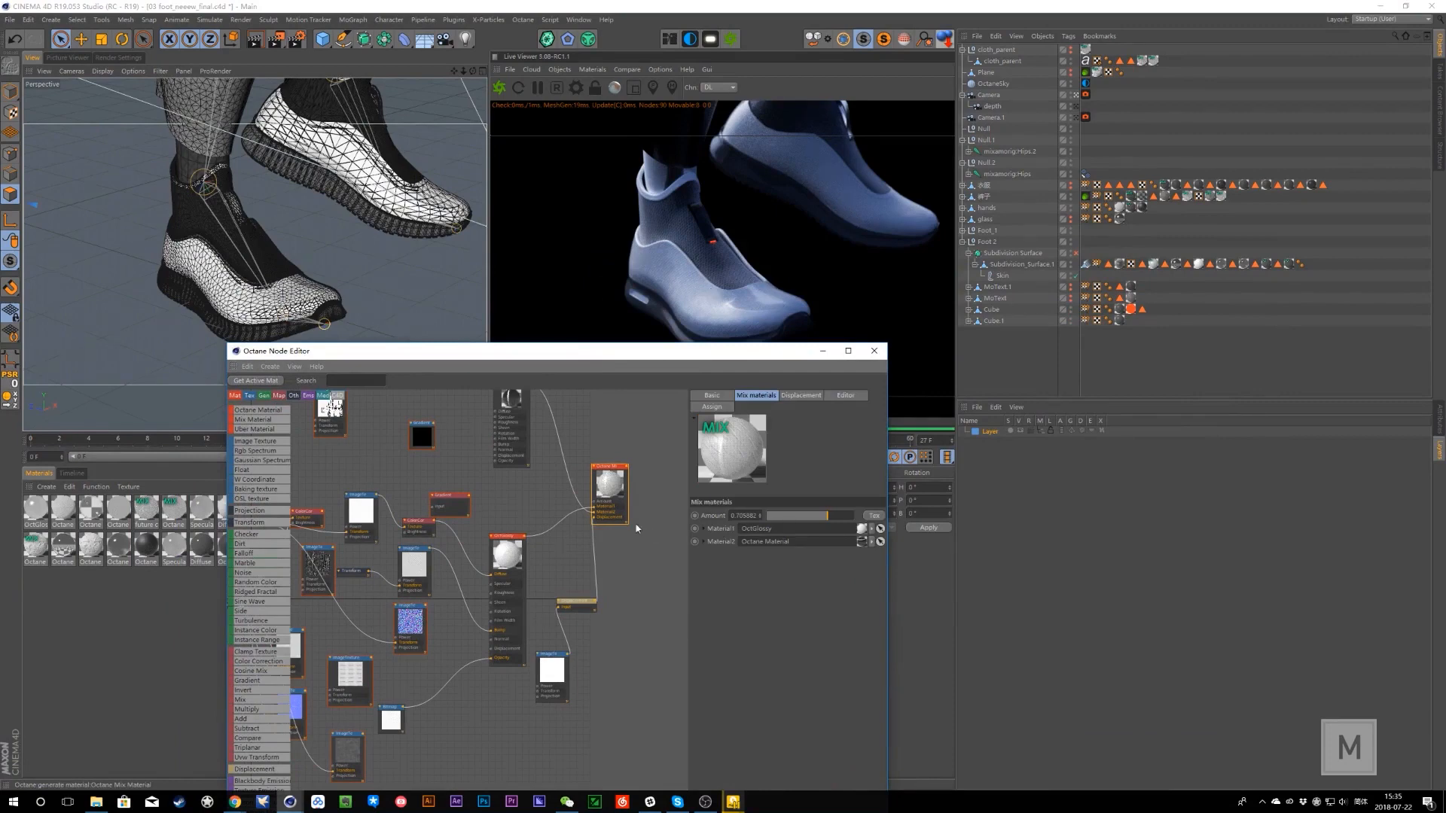
middle_click_drag(564, 562, 592, 616)
left_click_drag(543, 444, 524, 445)
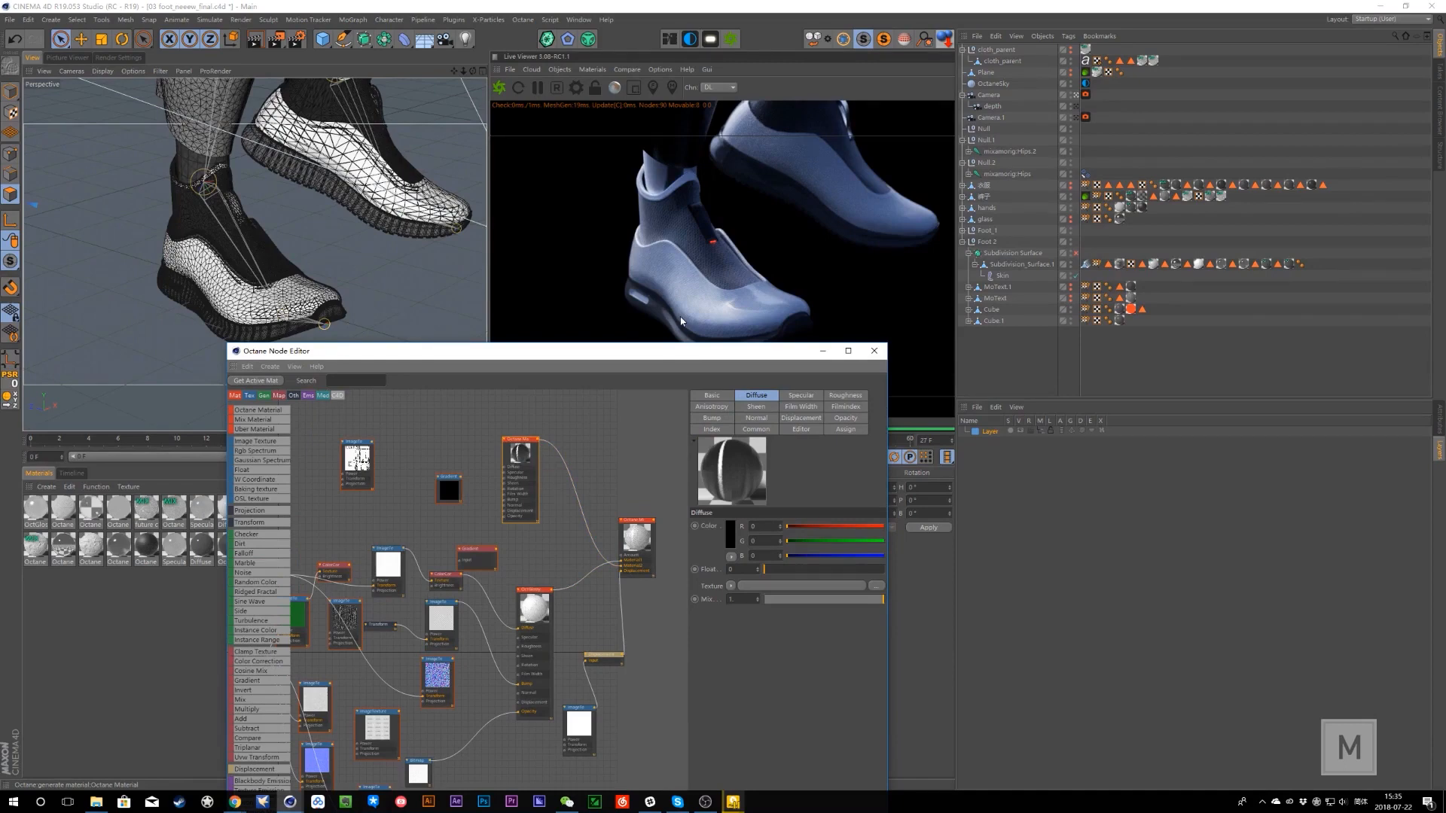
left_click_drag(638, 351, 765, 223)
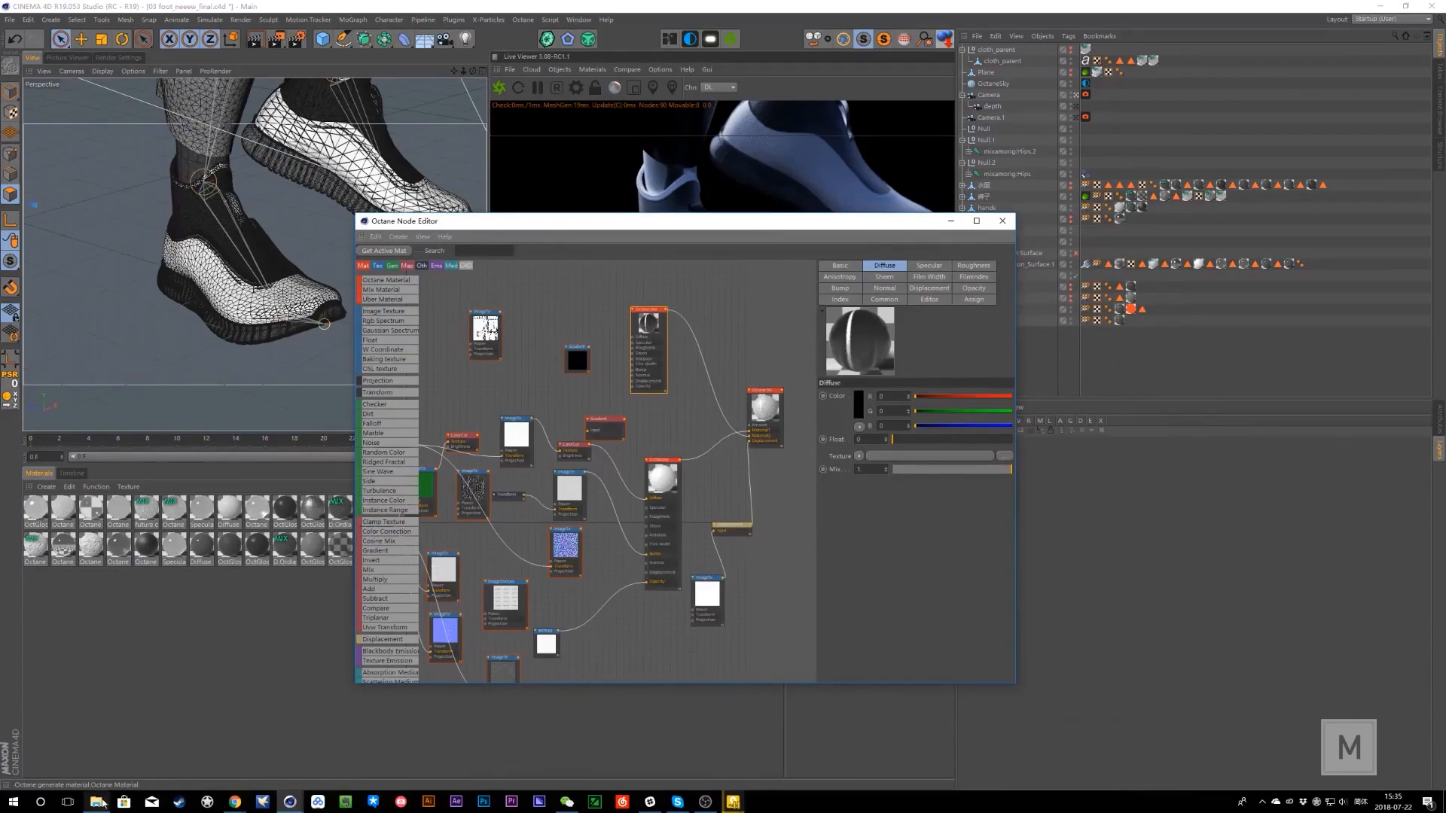
- Switch to File Explorer's folder of animation renders and play the camera clip 9_cam_v2
left_click(98, 802)
left_click(99, 802)
left_click(99, 802)
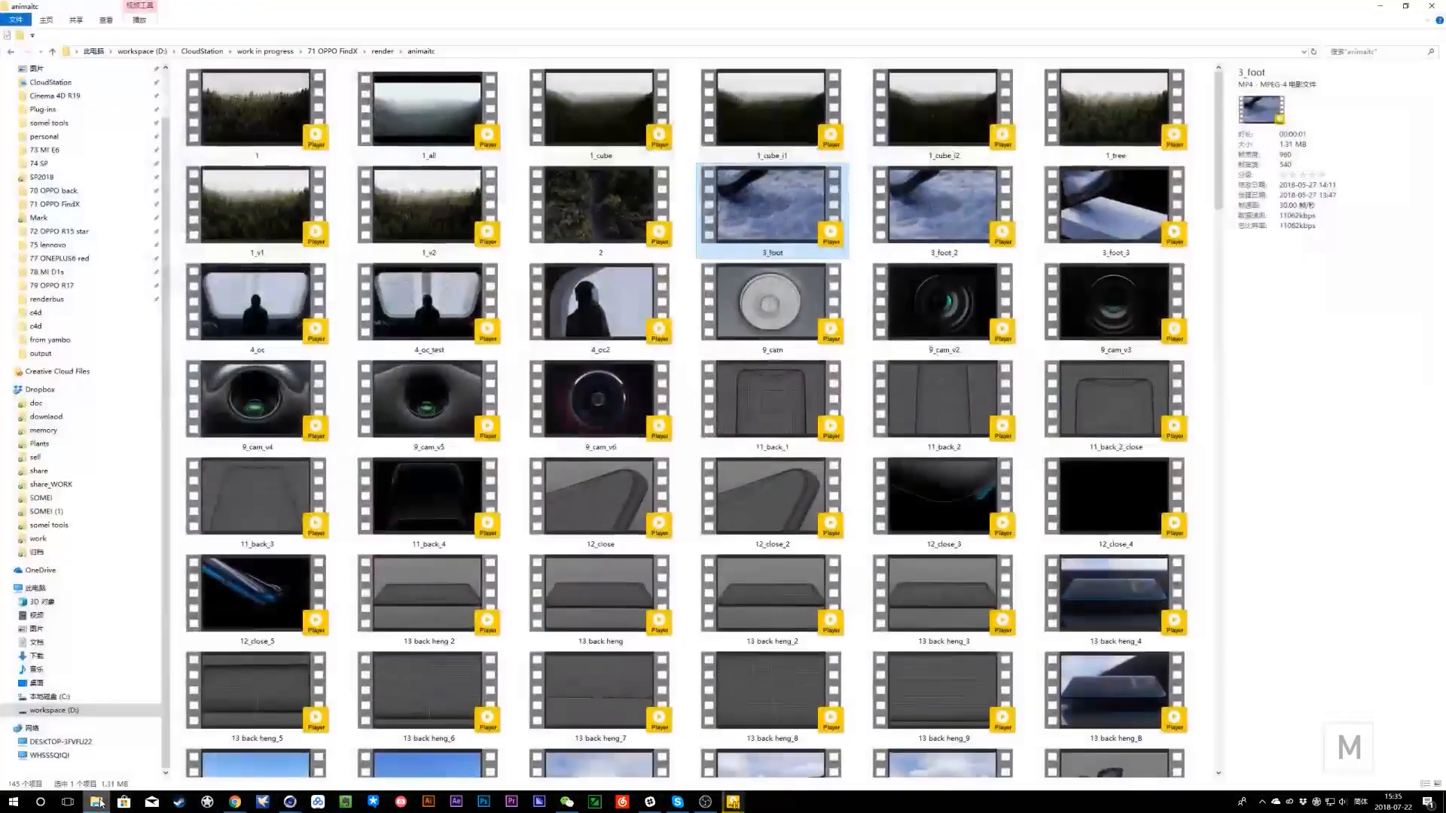
left_click(99, 802)
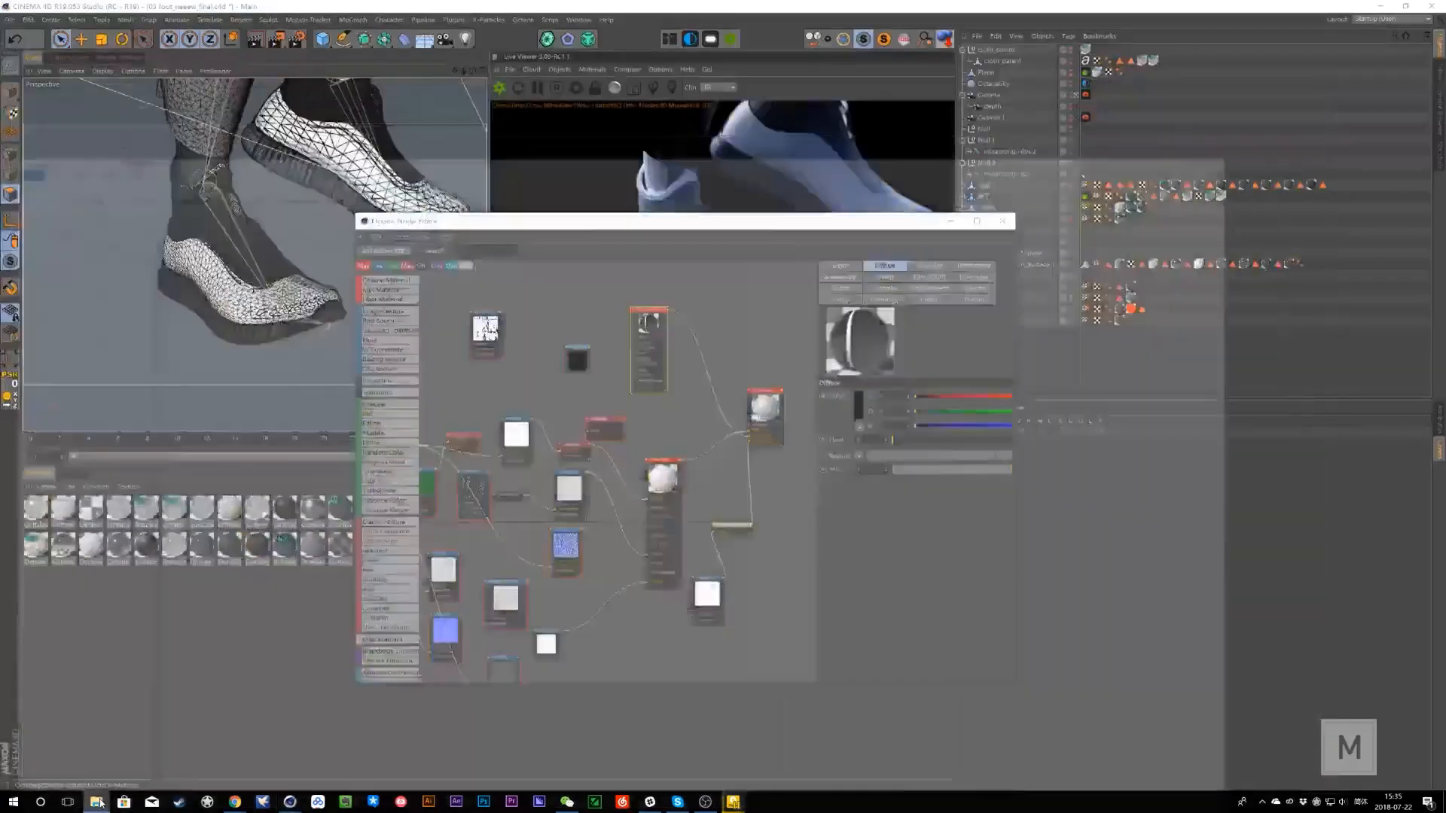
left_click(99, 802)
left_click(99, 802)
left_click(99, 803)
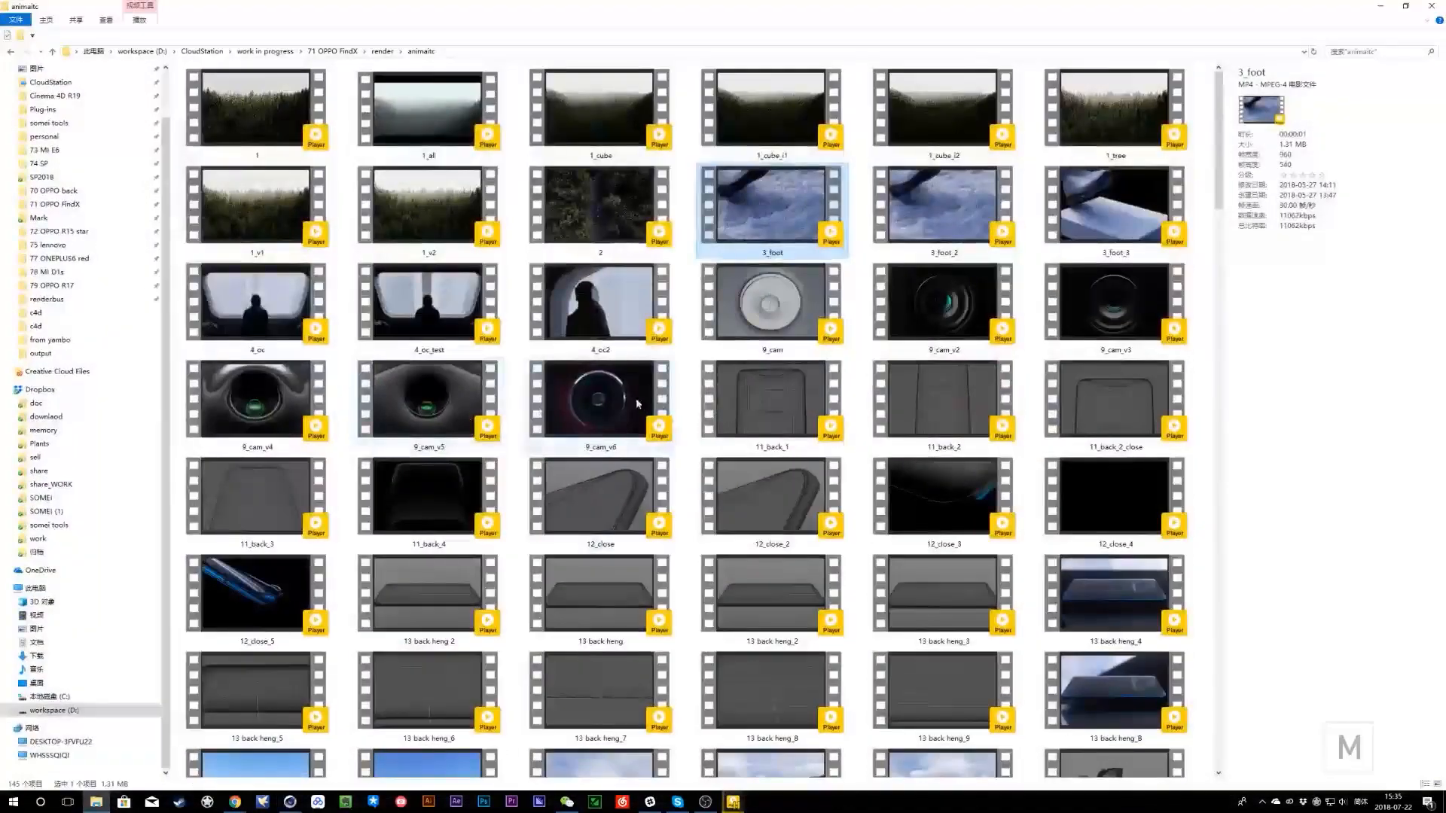
left_click(305, 407)
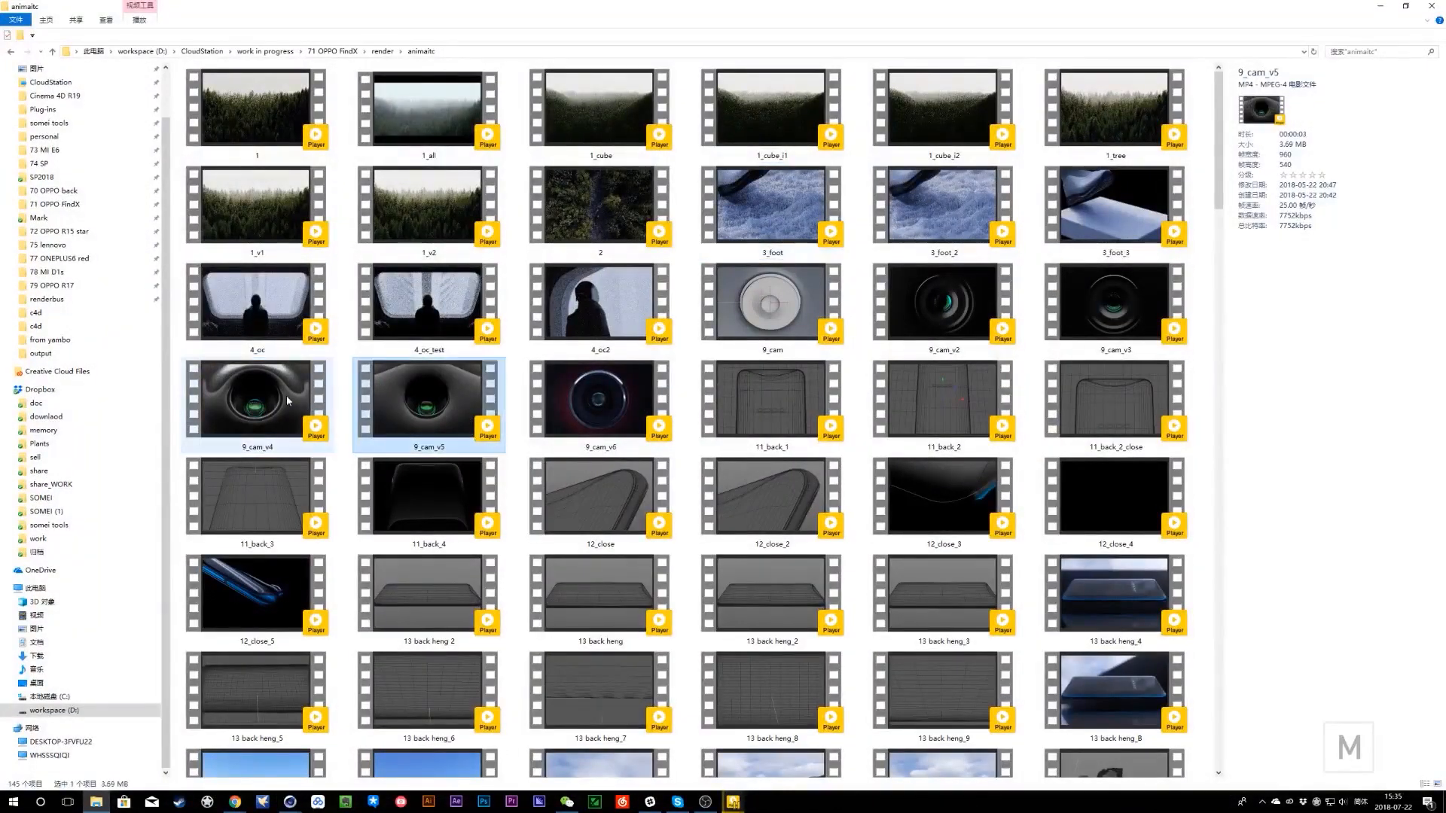
left_click(943, 305)
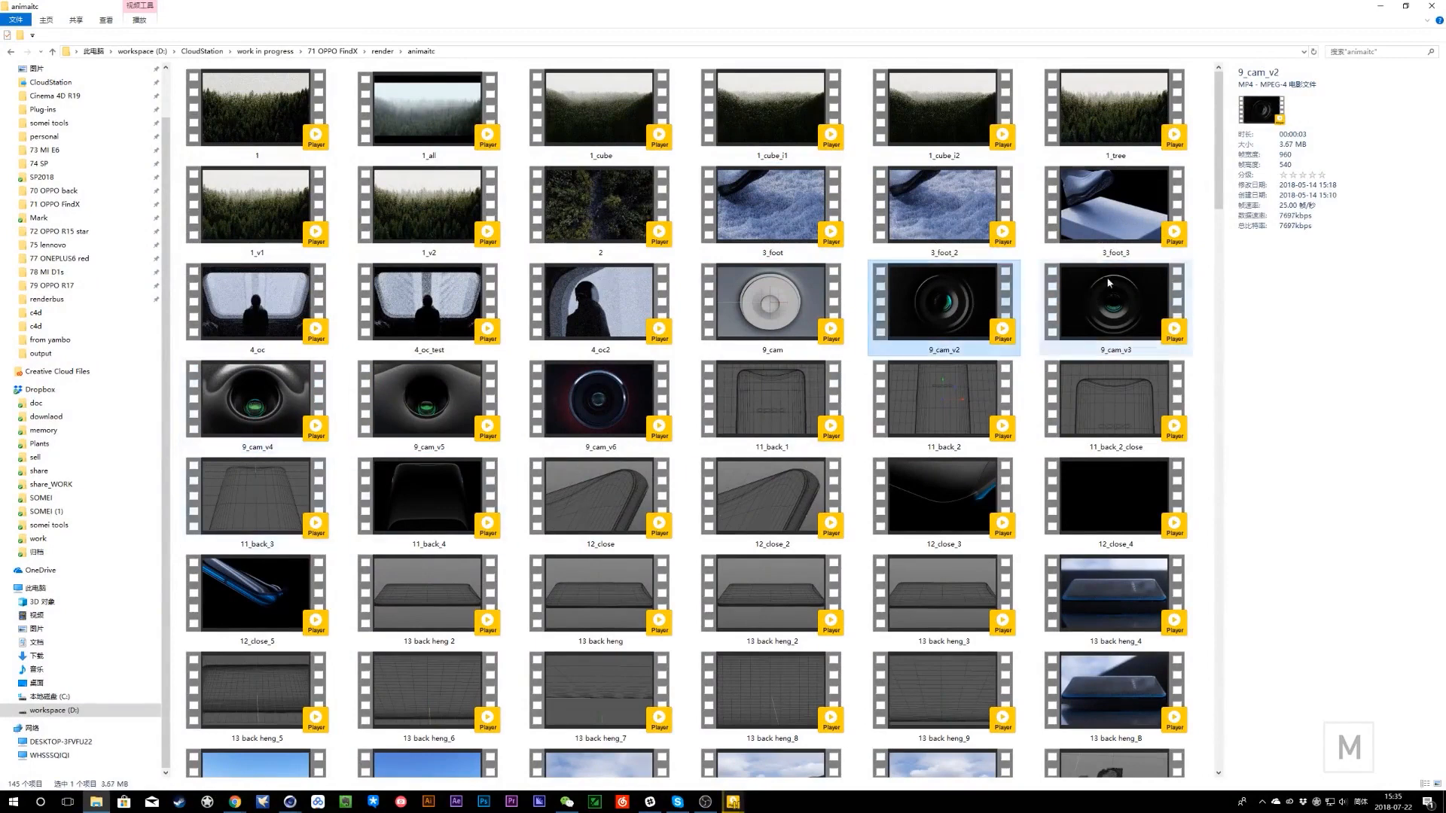
double_click(928, 293)
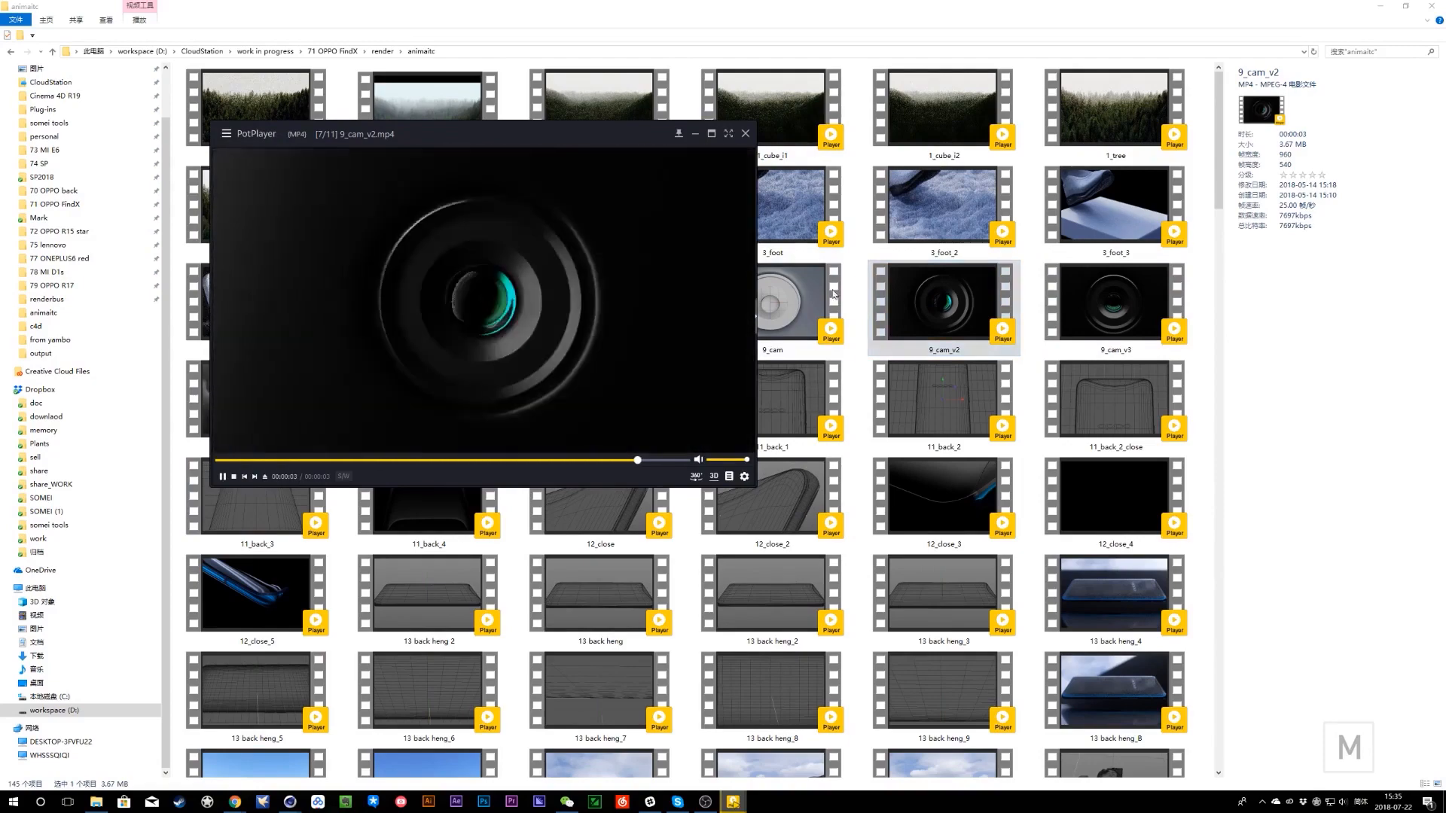
left_click(746, 133)
- Play the 9_cam_v3 clip and replay the part where the surface deforms around the lens
double_click(1106, 304)
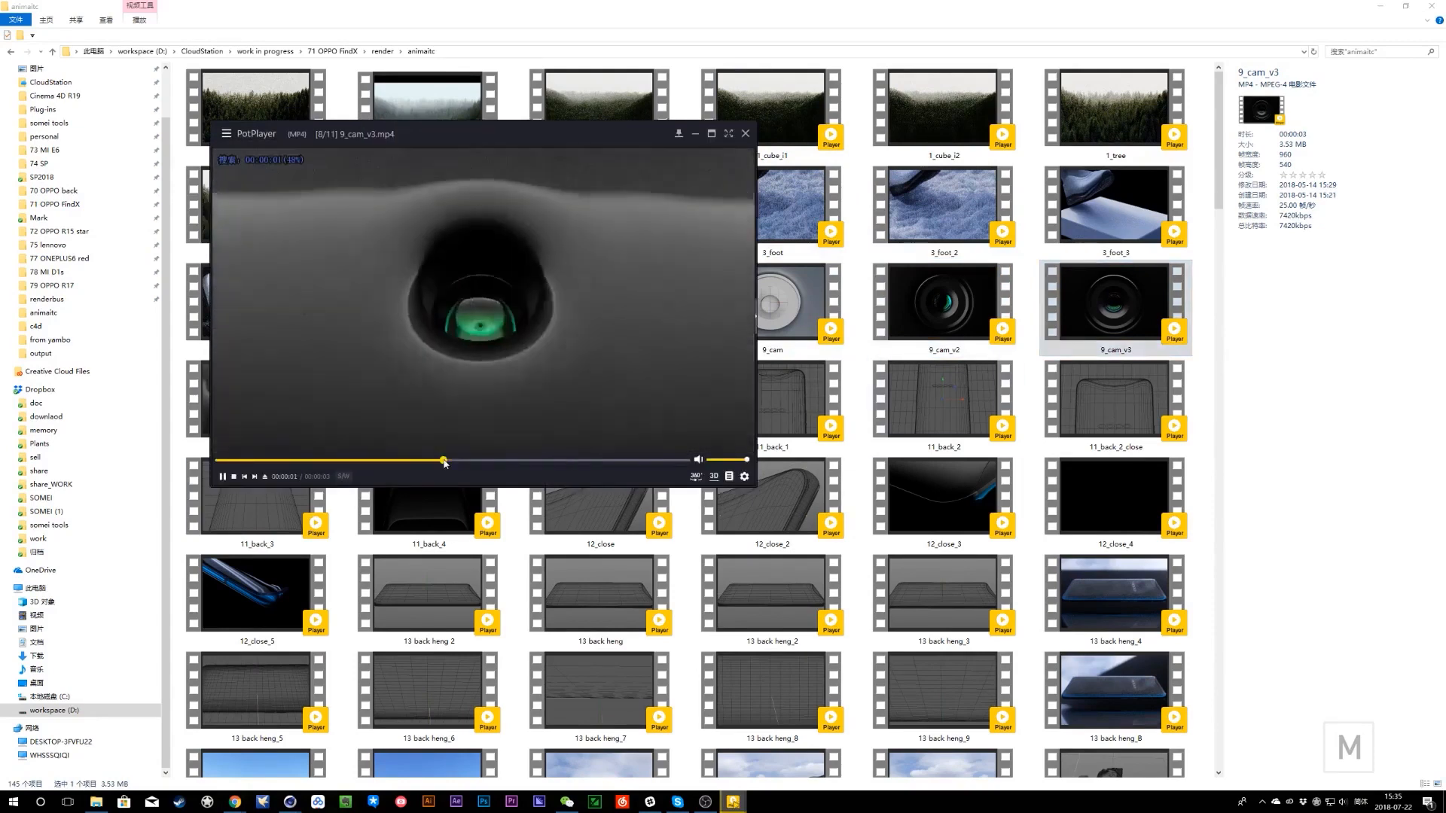
left_click(474, 462)
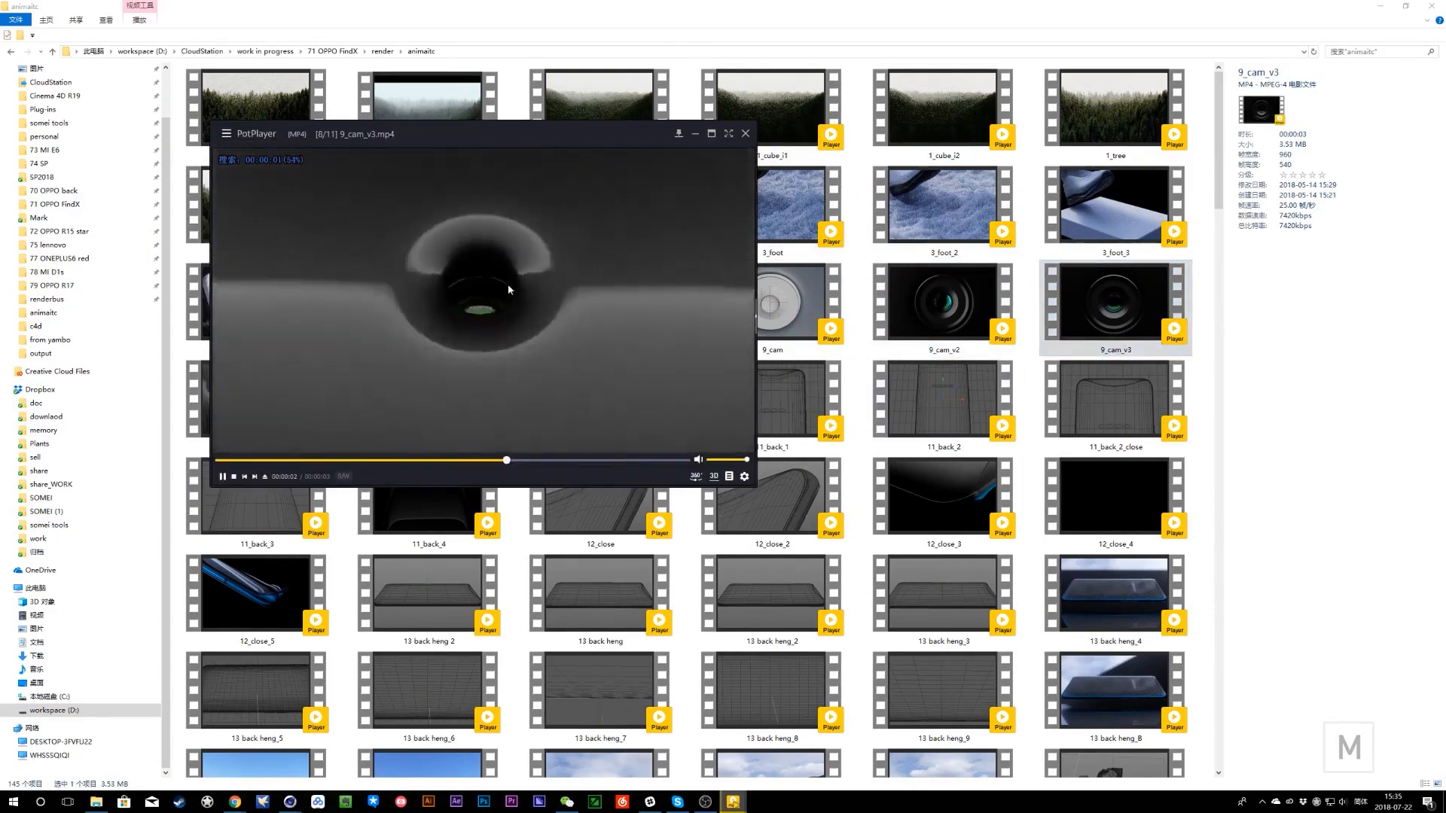
left_click(434, 461)
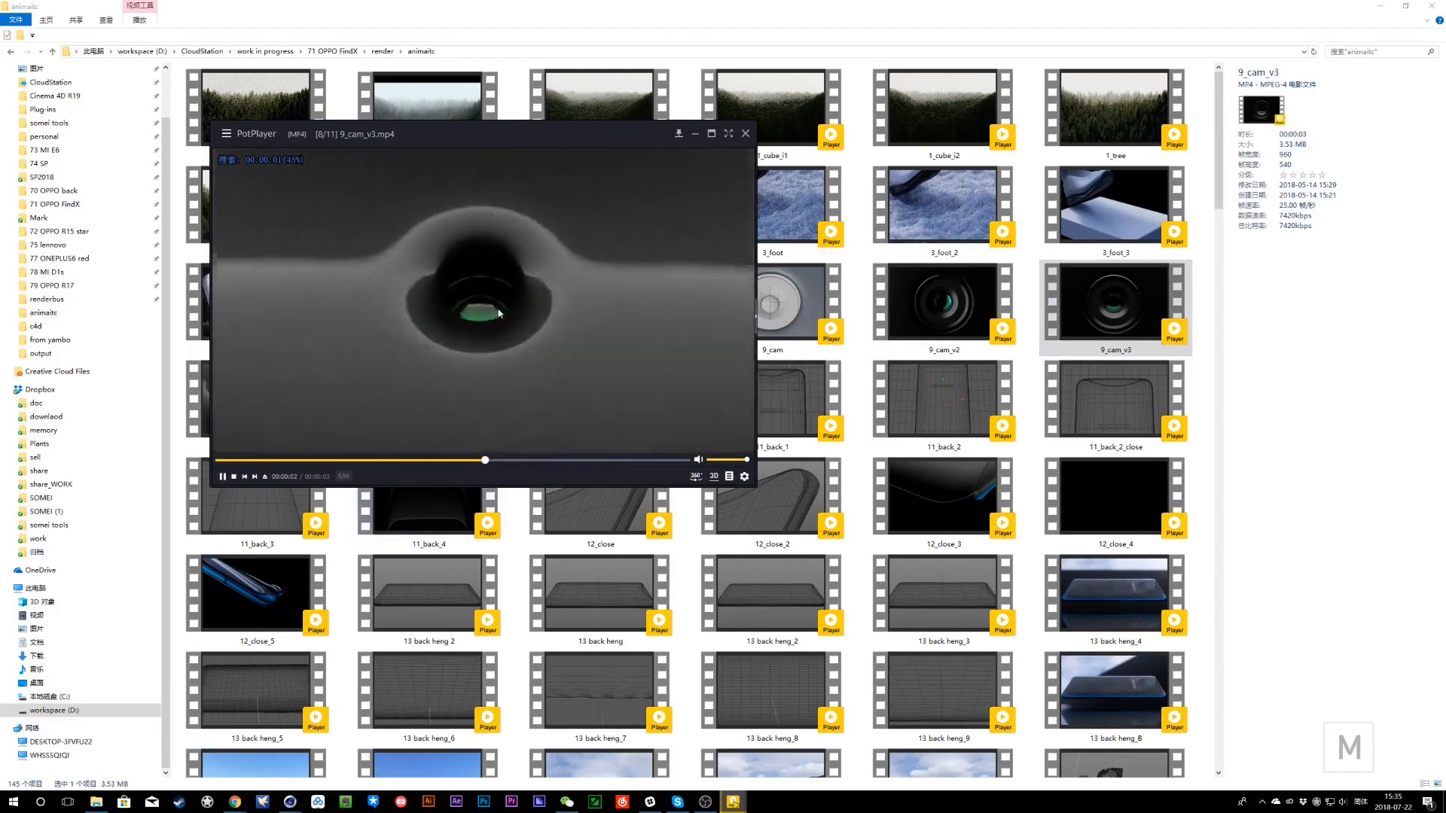
left_click(374, 461)
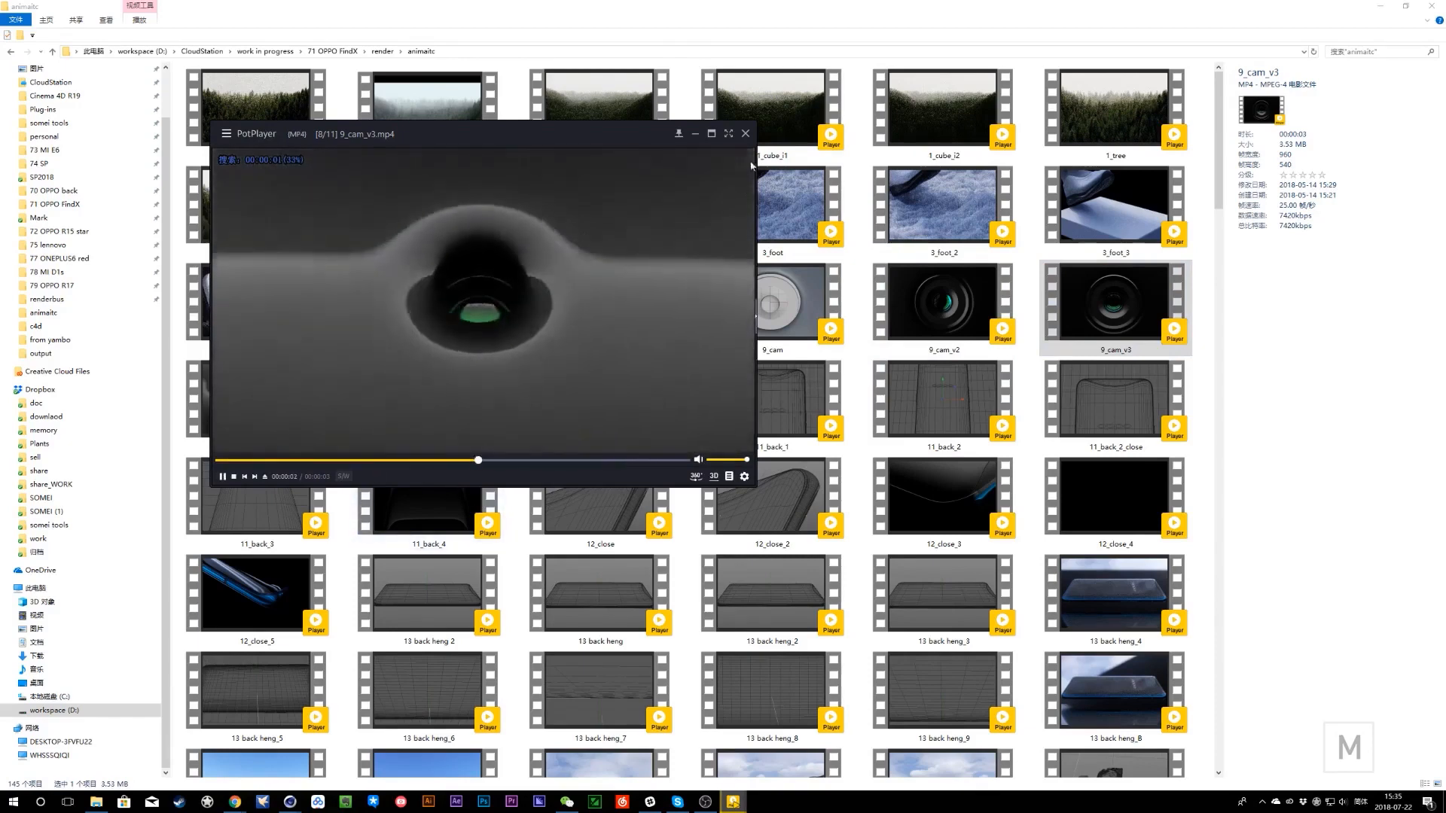
left_click(745, 134)
- Play the camera clips 9_cam_v4 and 9_cam_v5 to compare the surface deformation around the lens
double_click(267, 393)
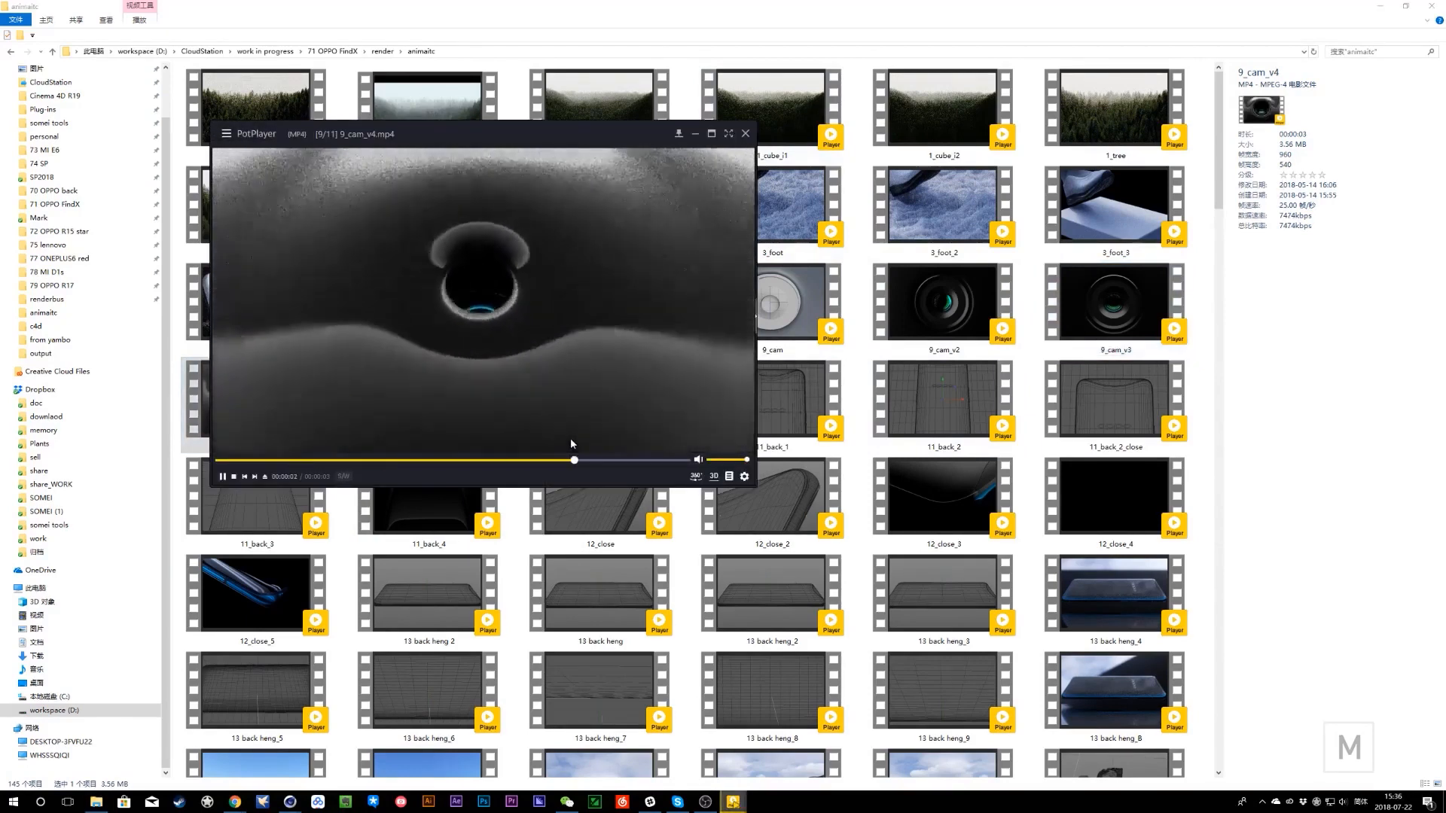
left_click(748, 135)
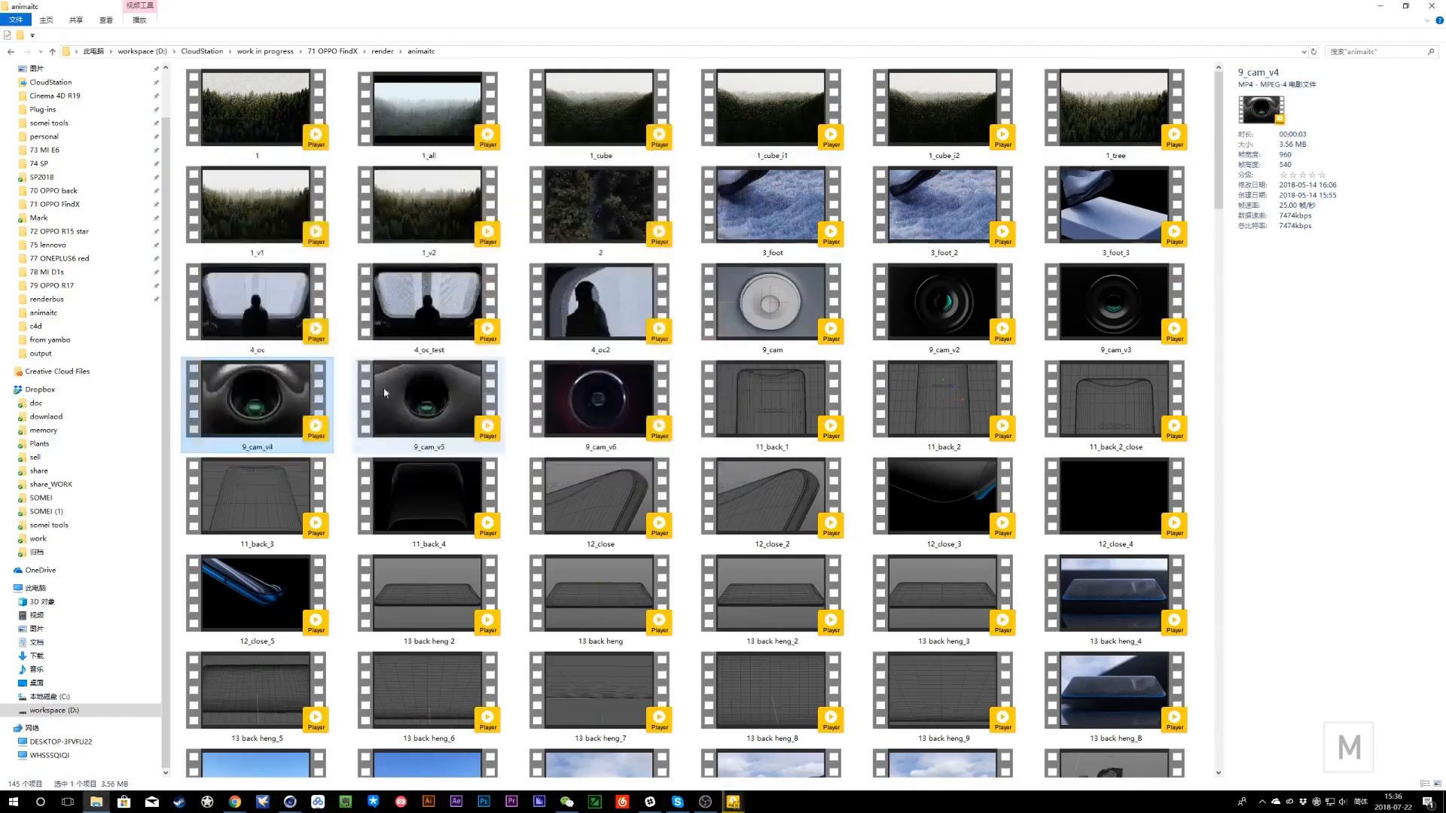
double_click(432, 389)
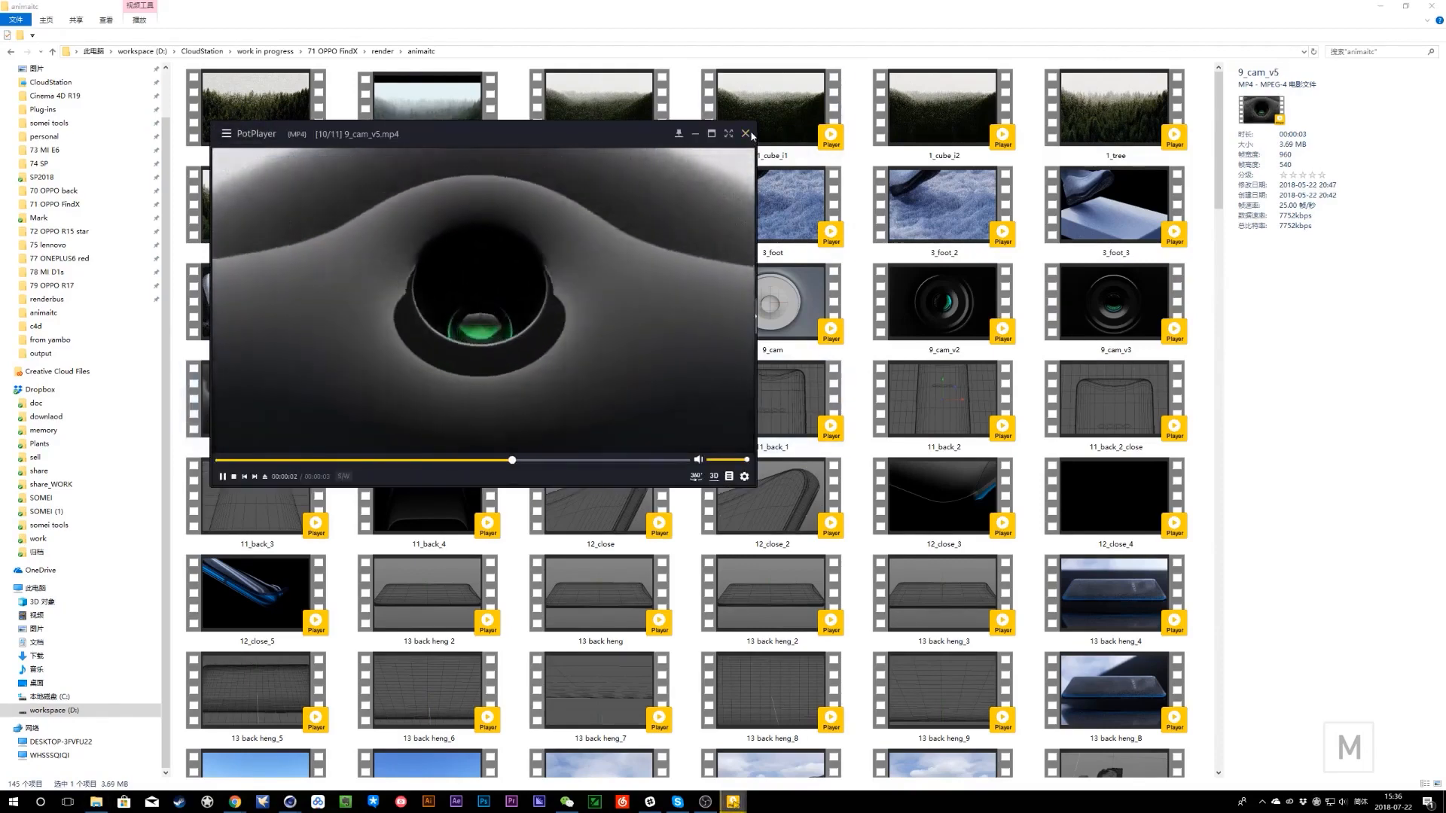
left_click(746, 134)
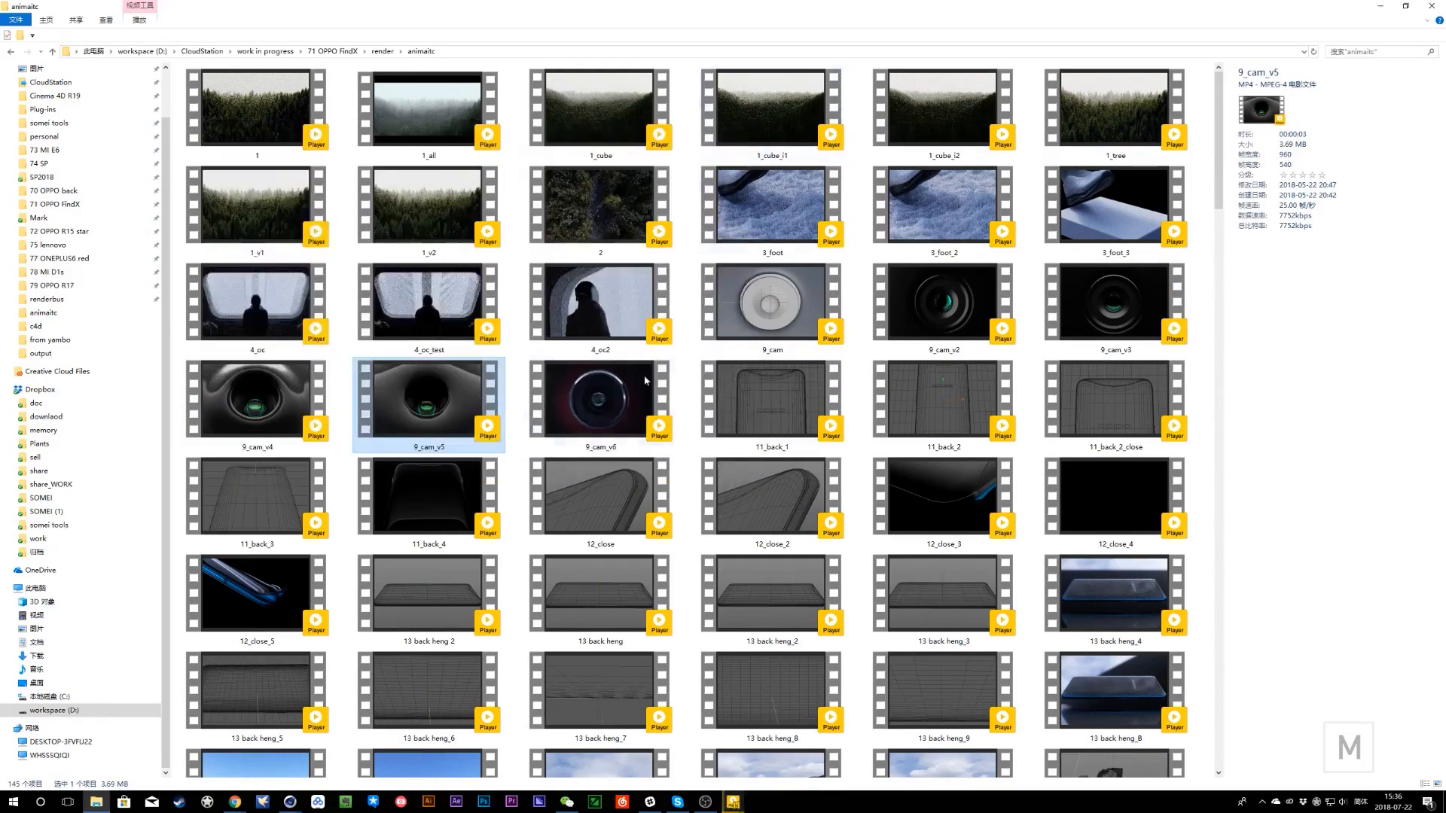
- Play the 9_cam_v6 clip, pause it, and replay it from the start
double_click(600, 410)
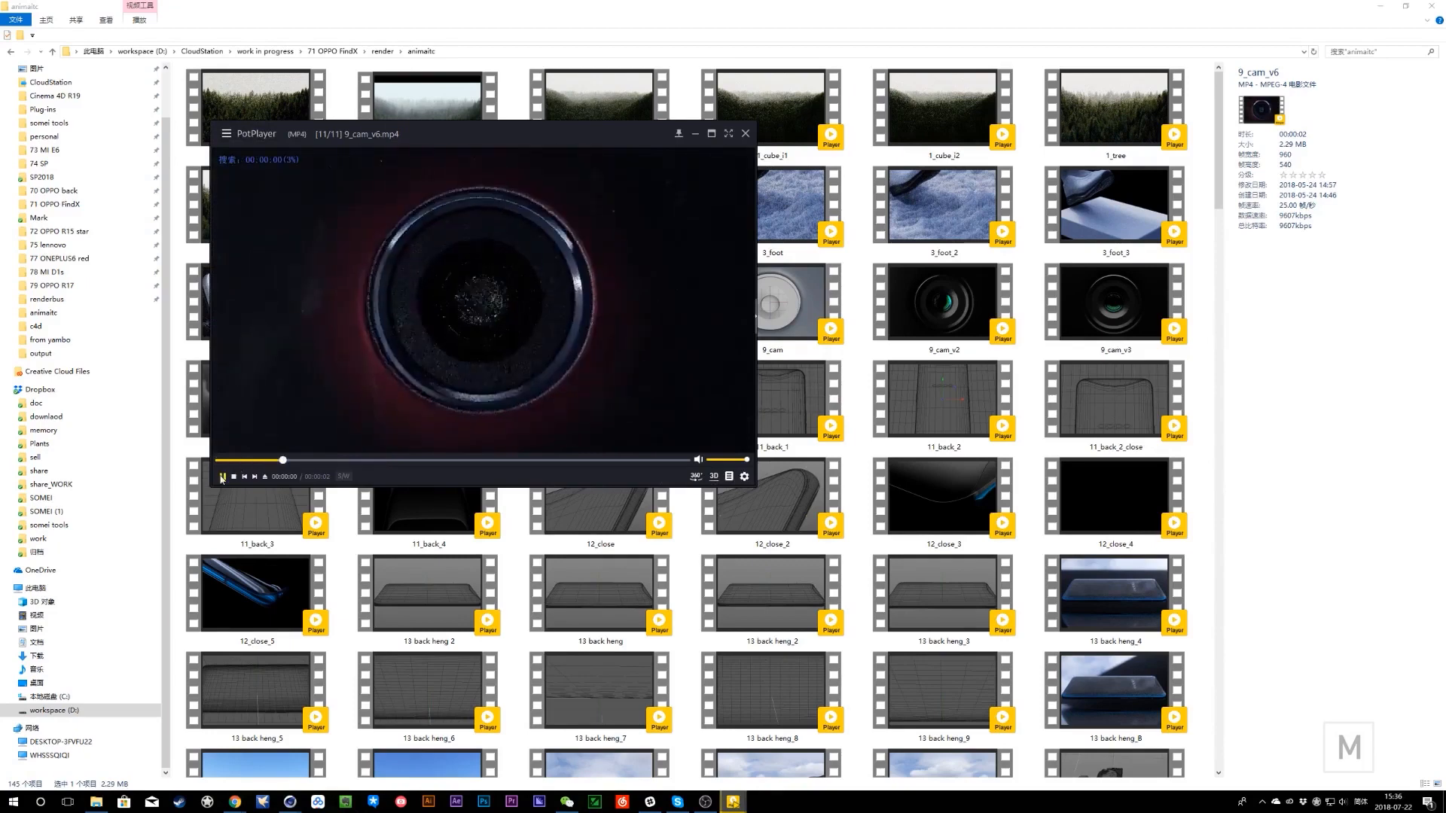
left_click(224, 476)
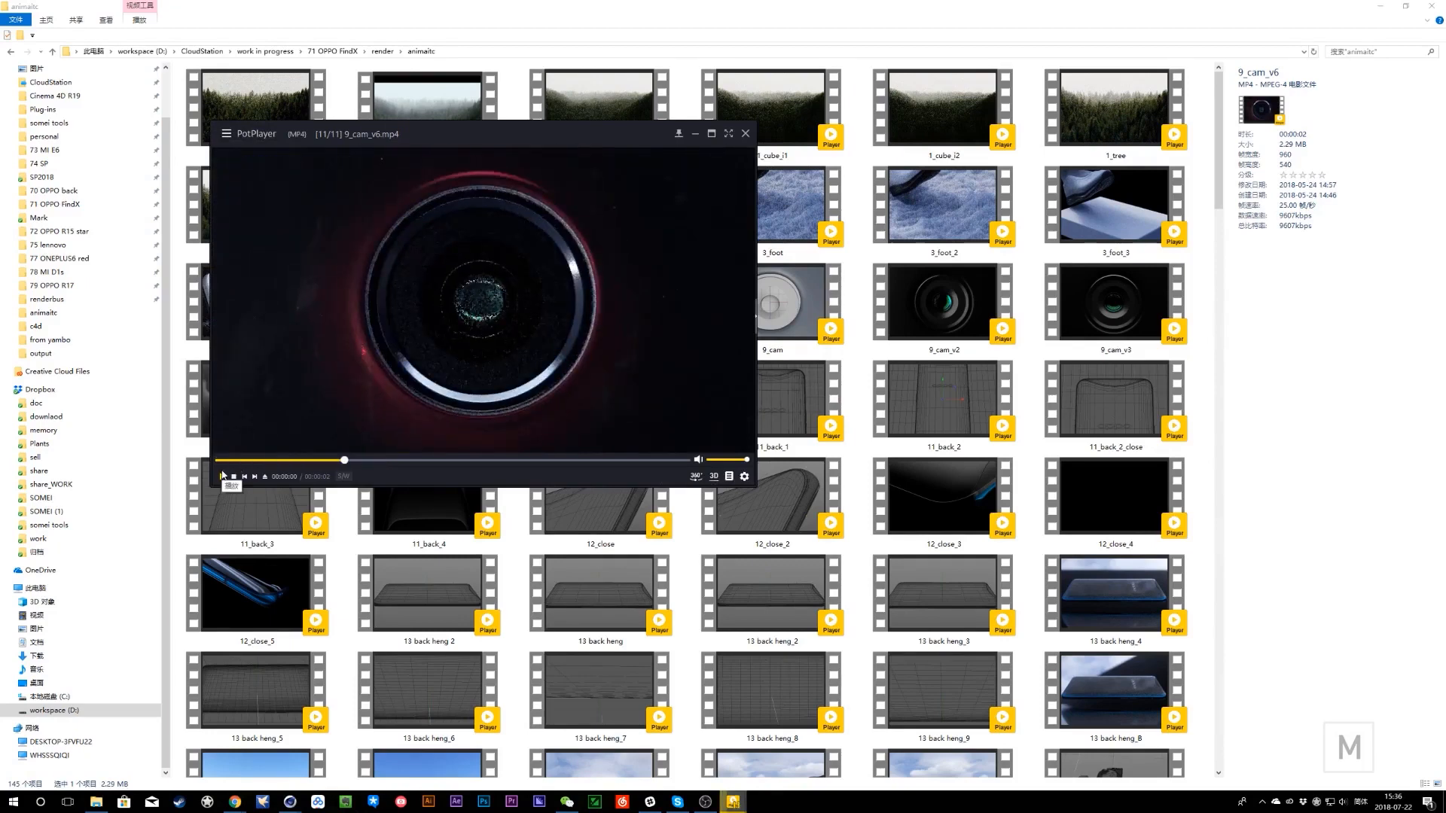
left_click(223, 460)
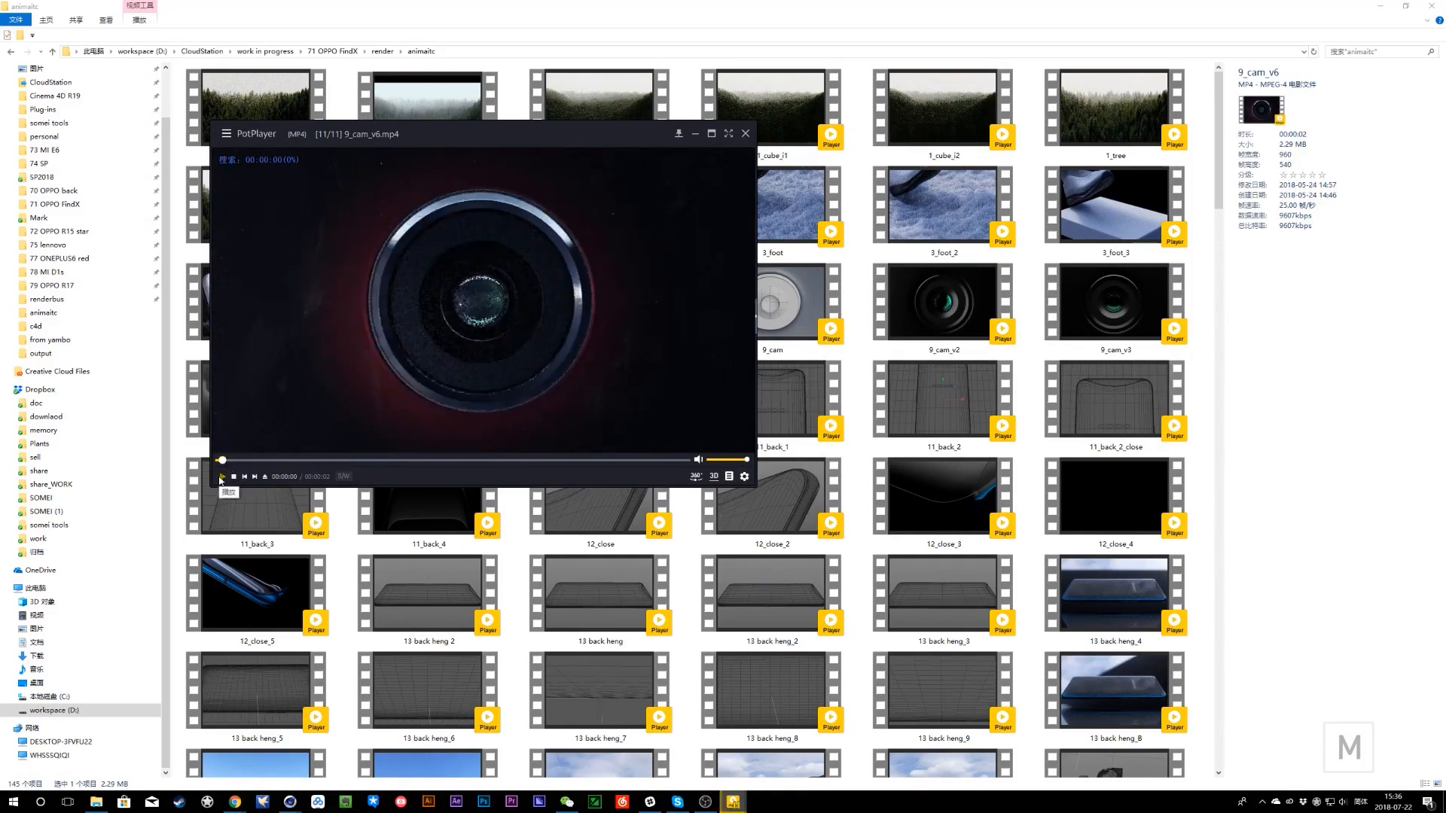
left_click(222, 477)
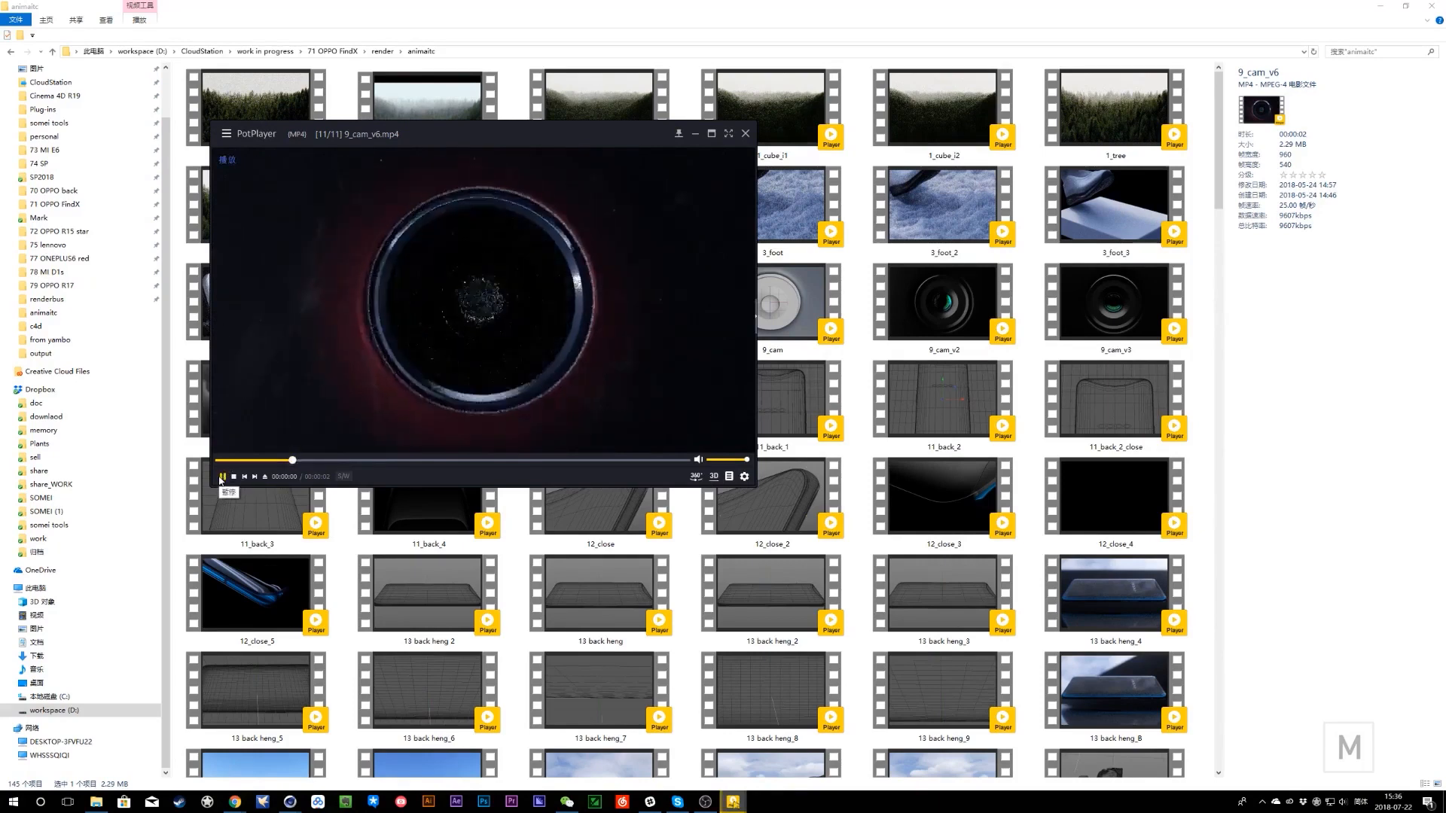
left_click(745, 134)
- Look over the remaining clips and open the c4d folder of the 71 OPPO FindX project
scroll(752, 463, "down", 6)
scroll(317, 363, "up", 2)
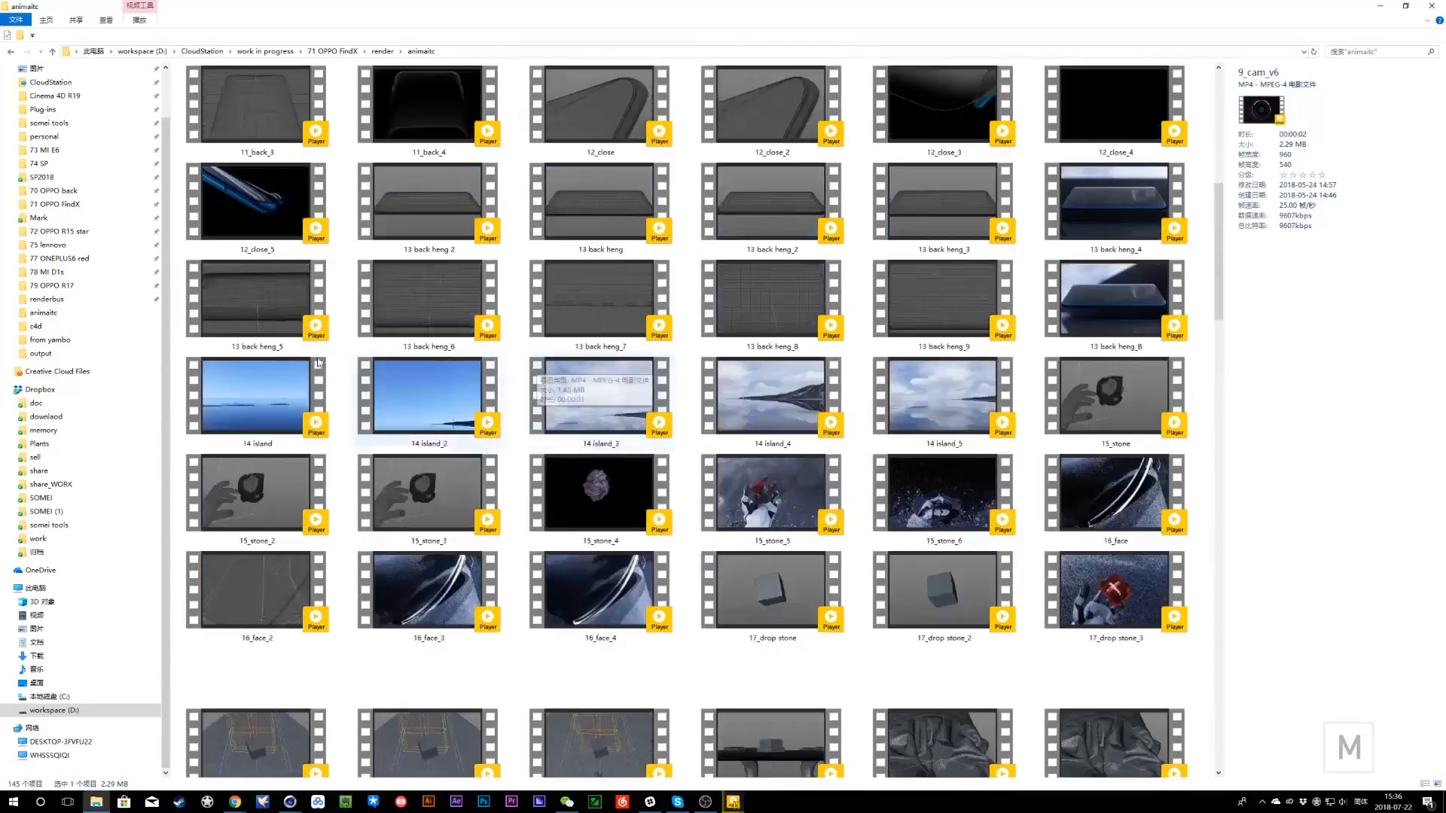
left_click(96, 801)
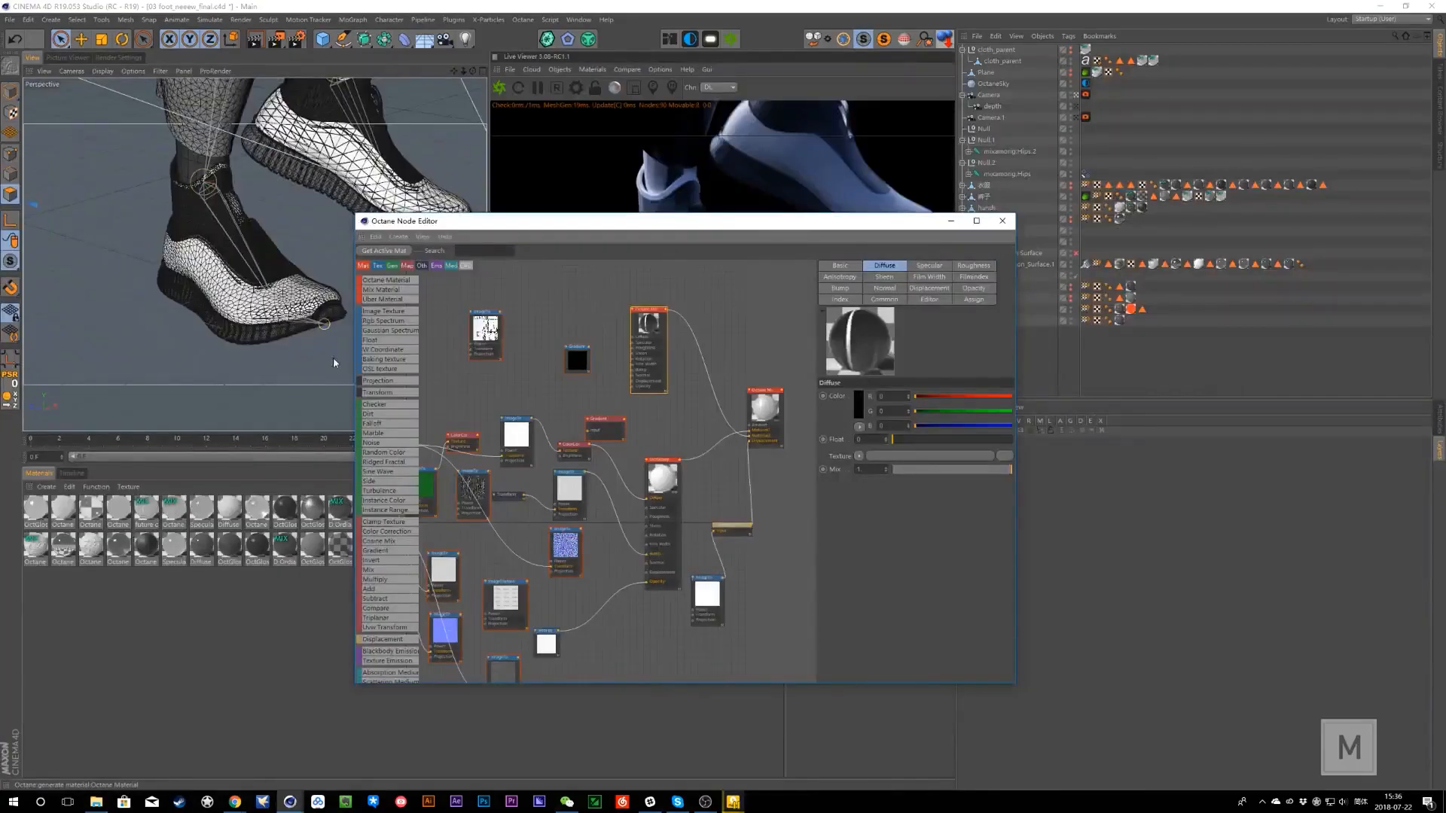
left_click(96, 801)
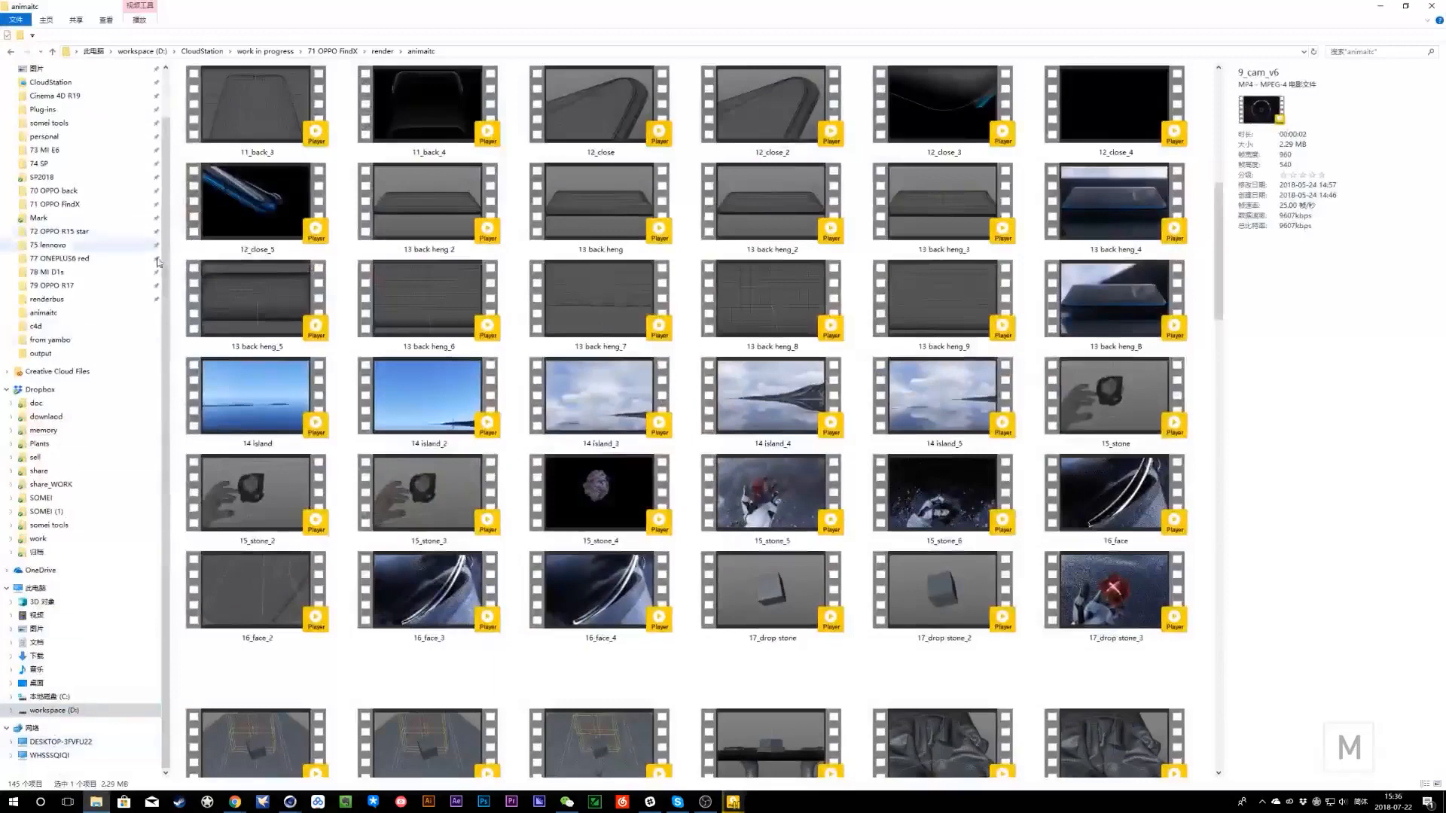
scroll(248, 331, "up", 10)
scroll(90, 369, "up", 2)
left_click(89, 269)
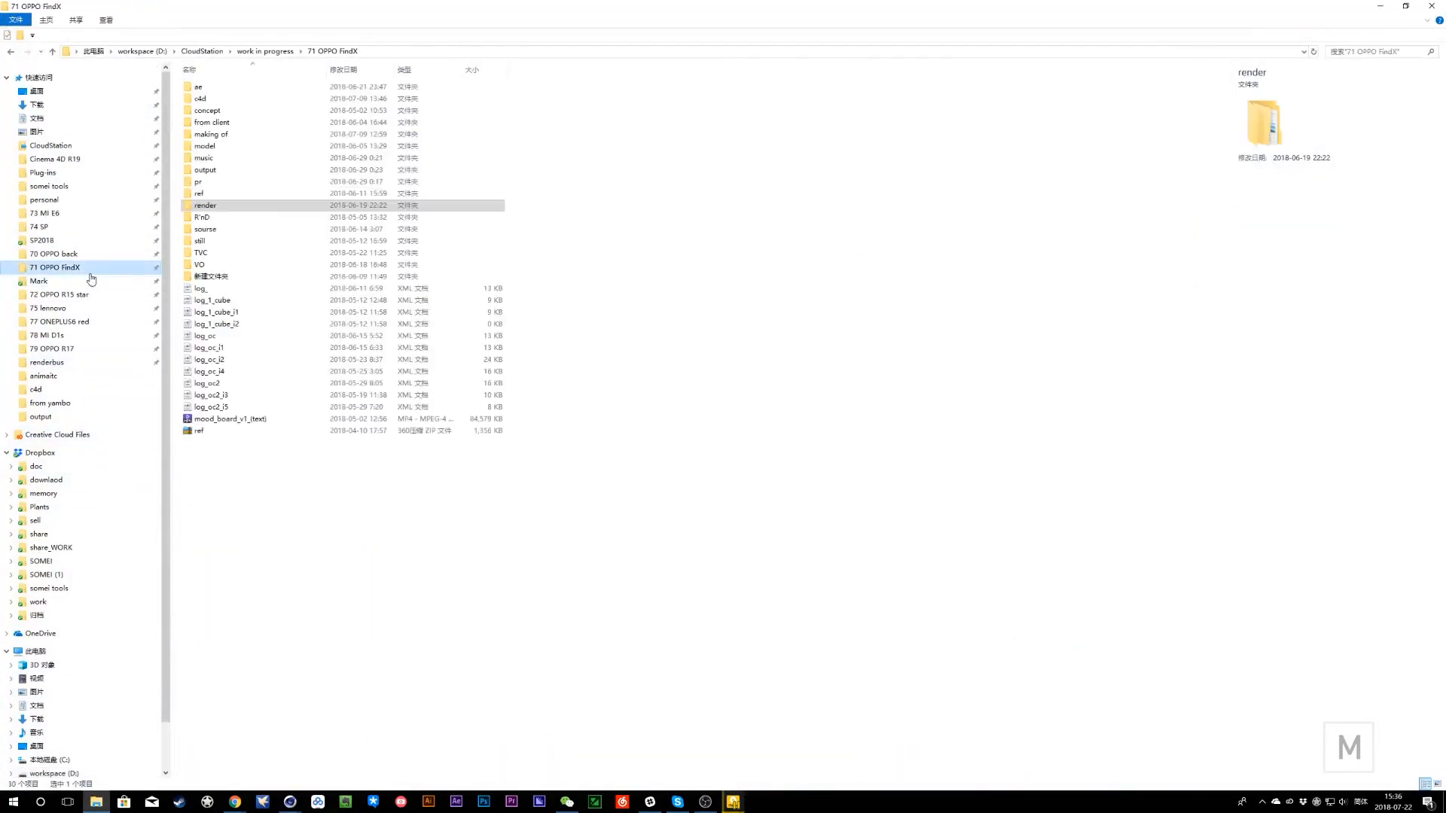
left_click(212, 103)
double_click(211, 104)
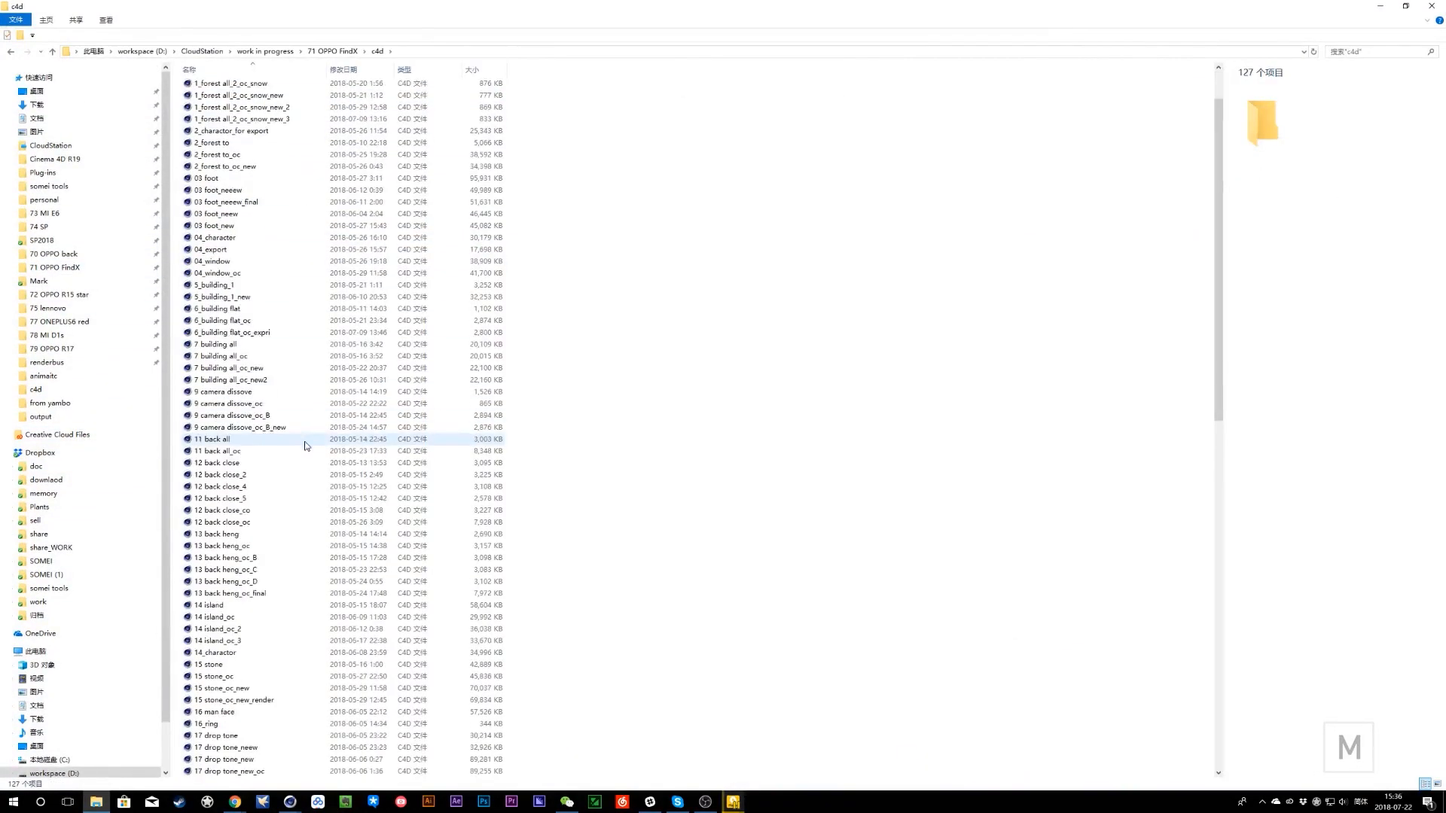
- Display the c4d folder's scene files as large icons
right_click(835, 352)
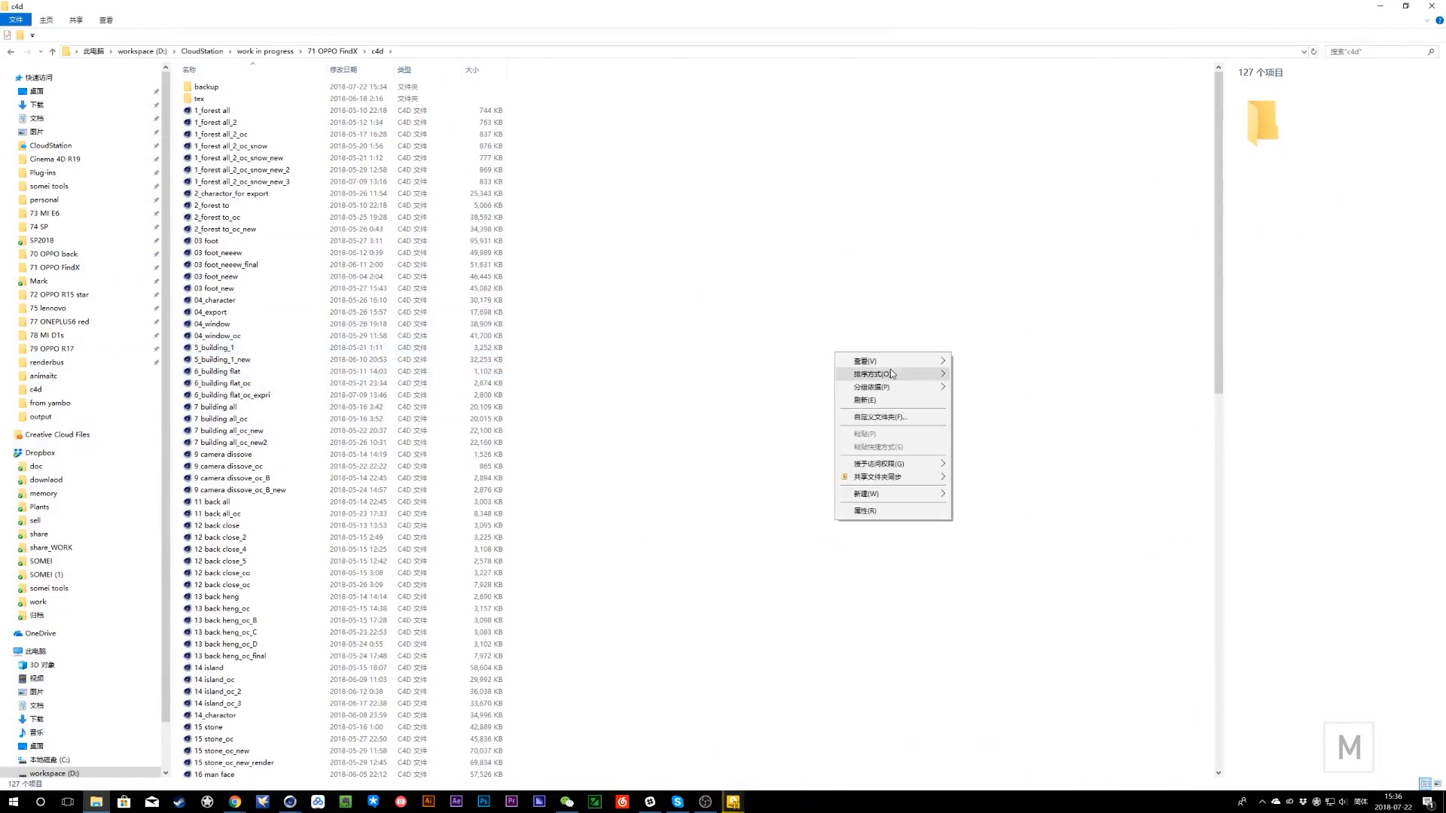
mouse_move(940, 363)
left_click(983, 374)
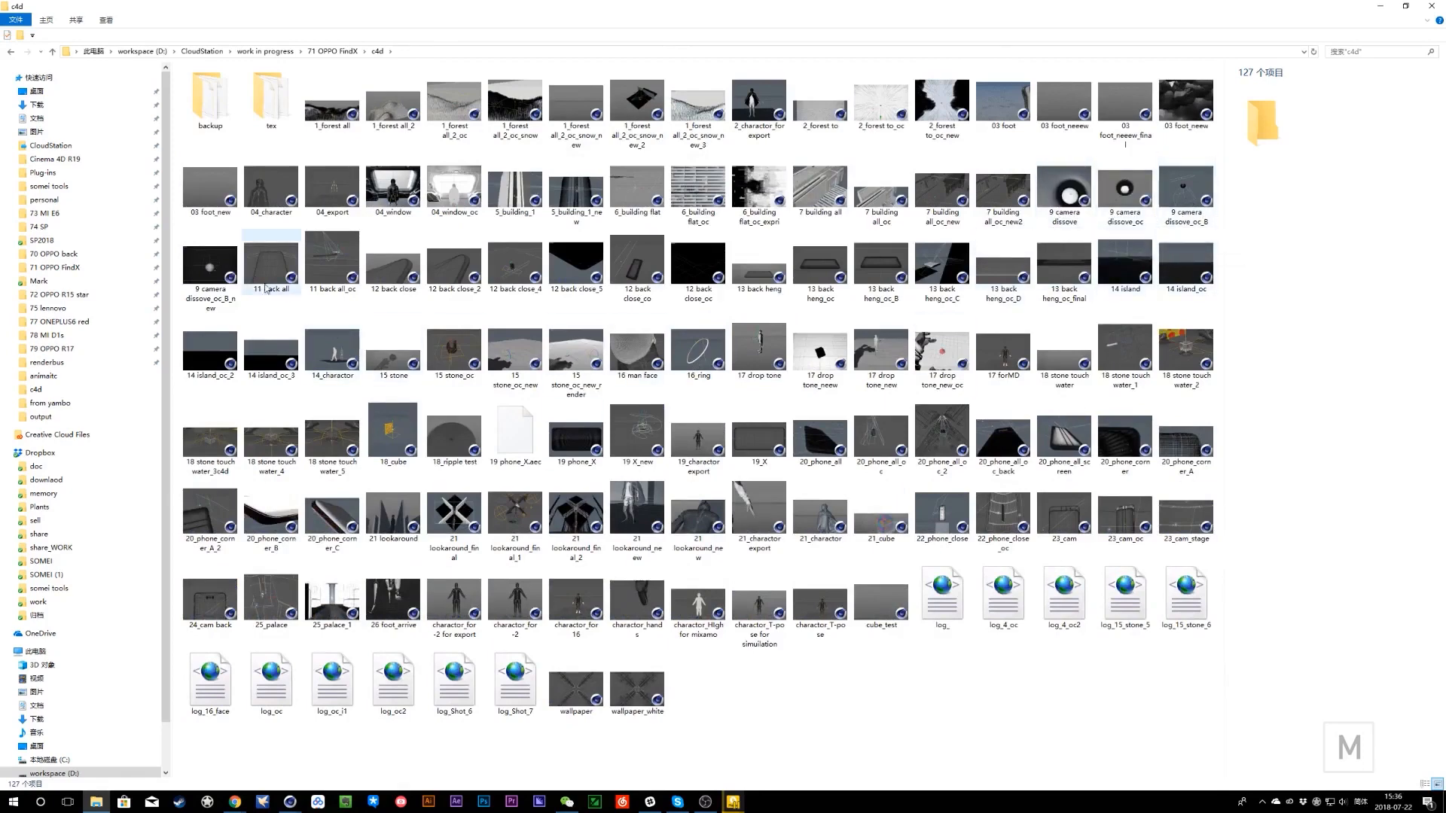
- Open the scene 9 camera dissove_oc in Cinema 4D and clear the Preferences and Octane Node Editor windows away
left_click(216, 277)
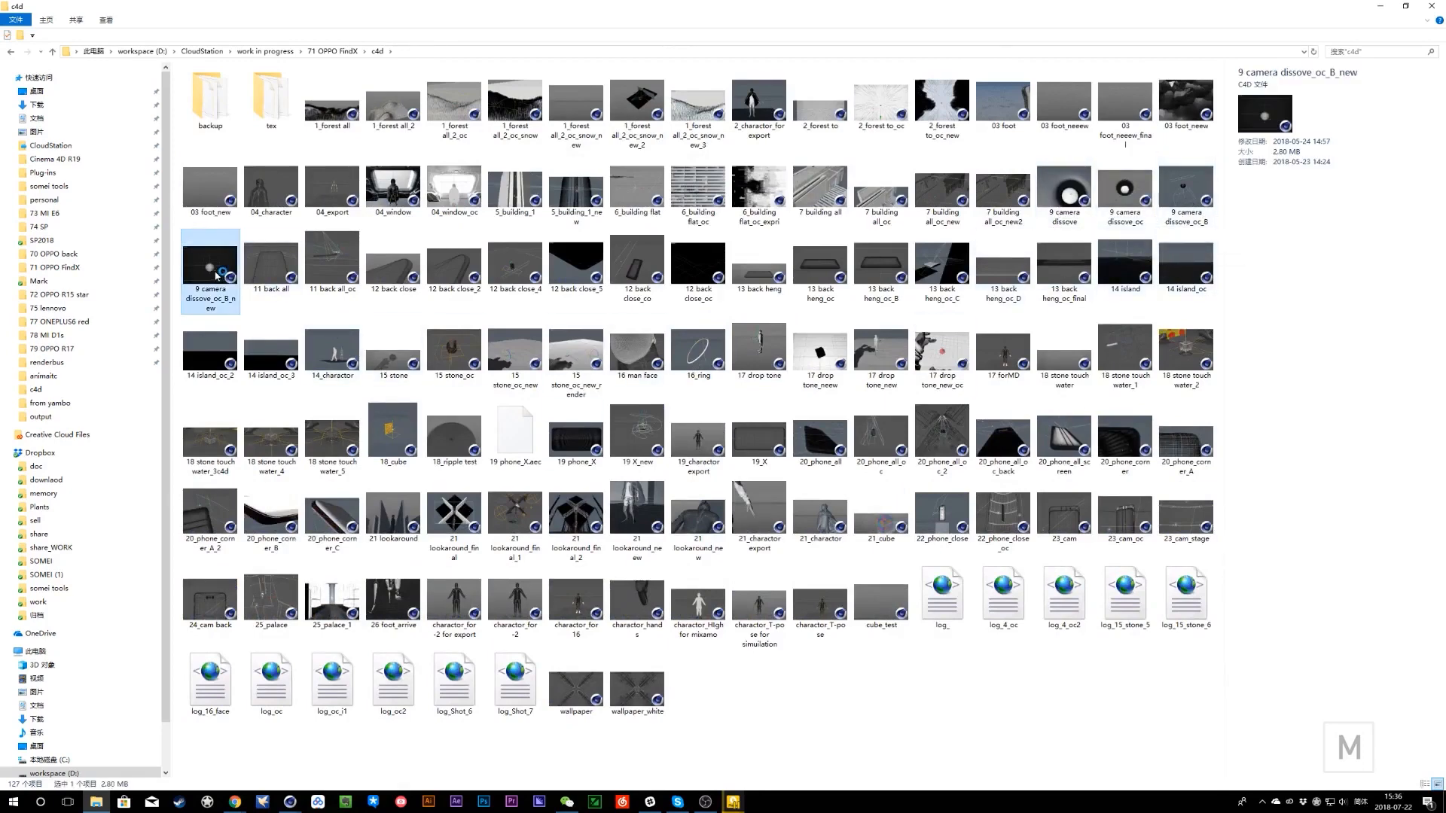
left_click(1121, 188)
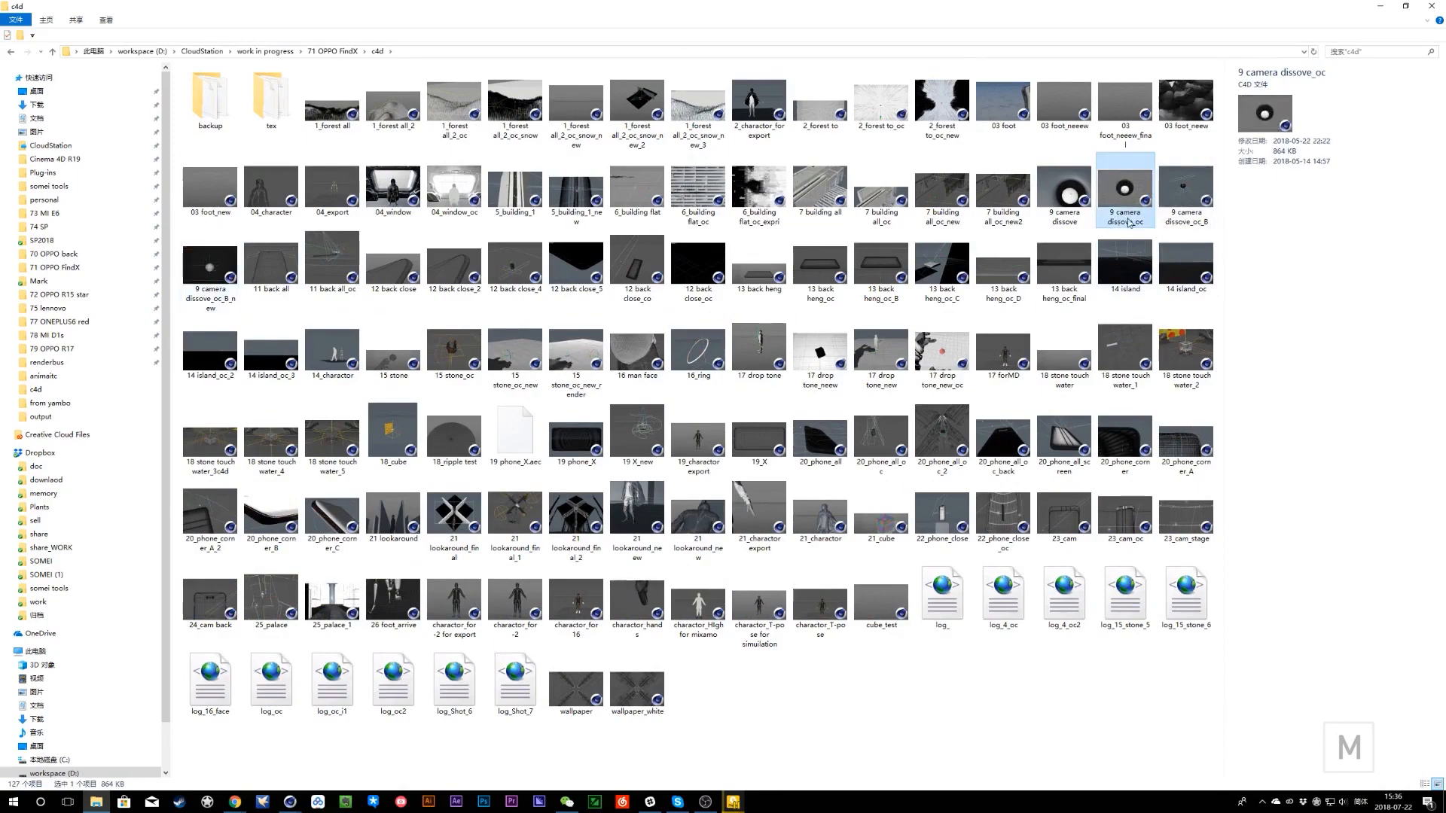
left_click(1395, 9)
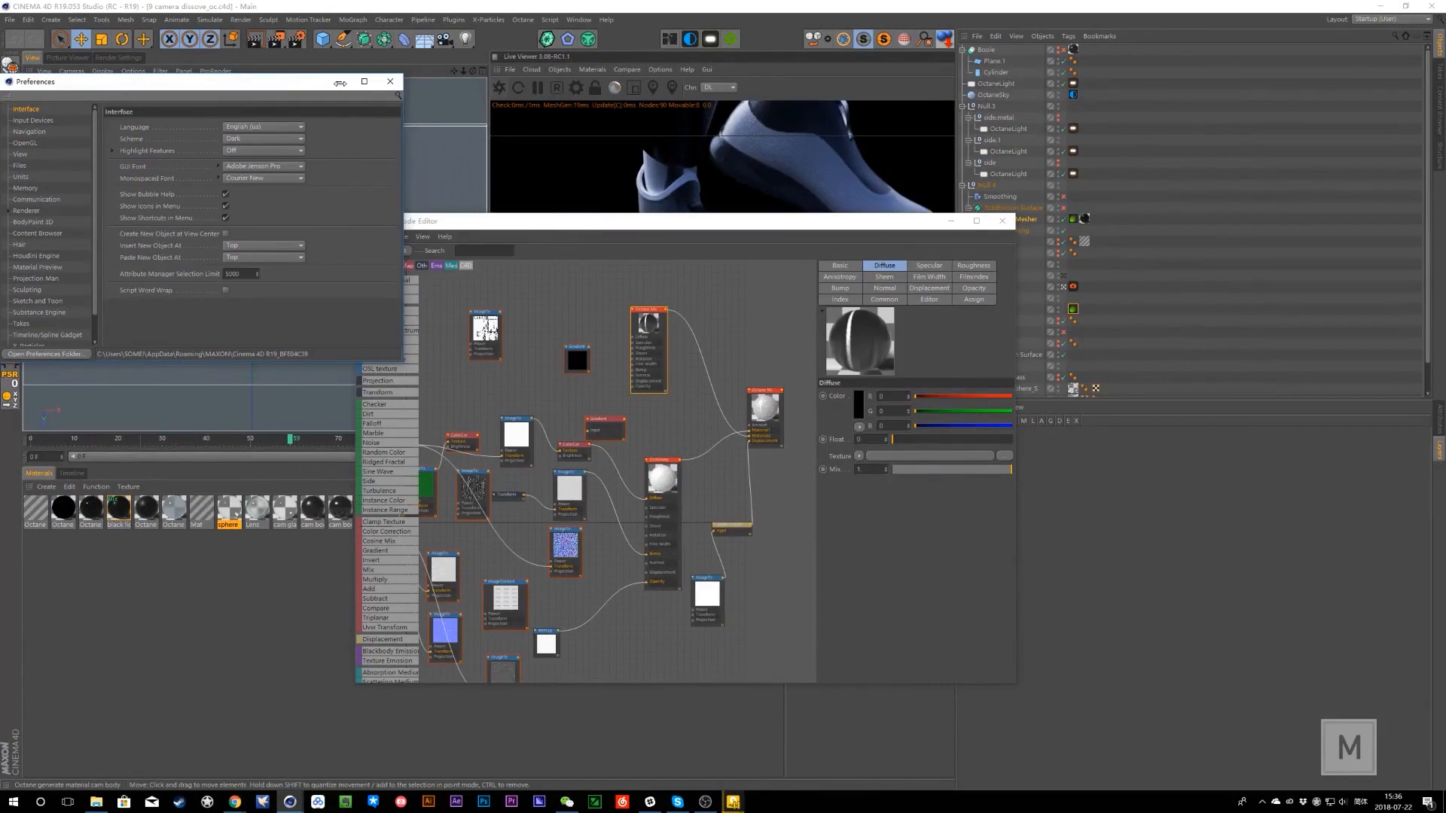
left_click(340, 83)
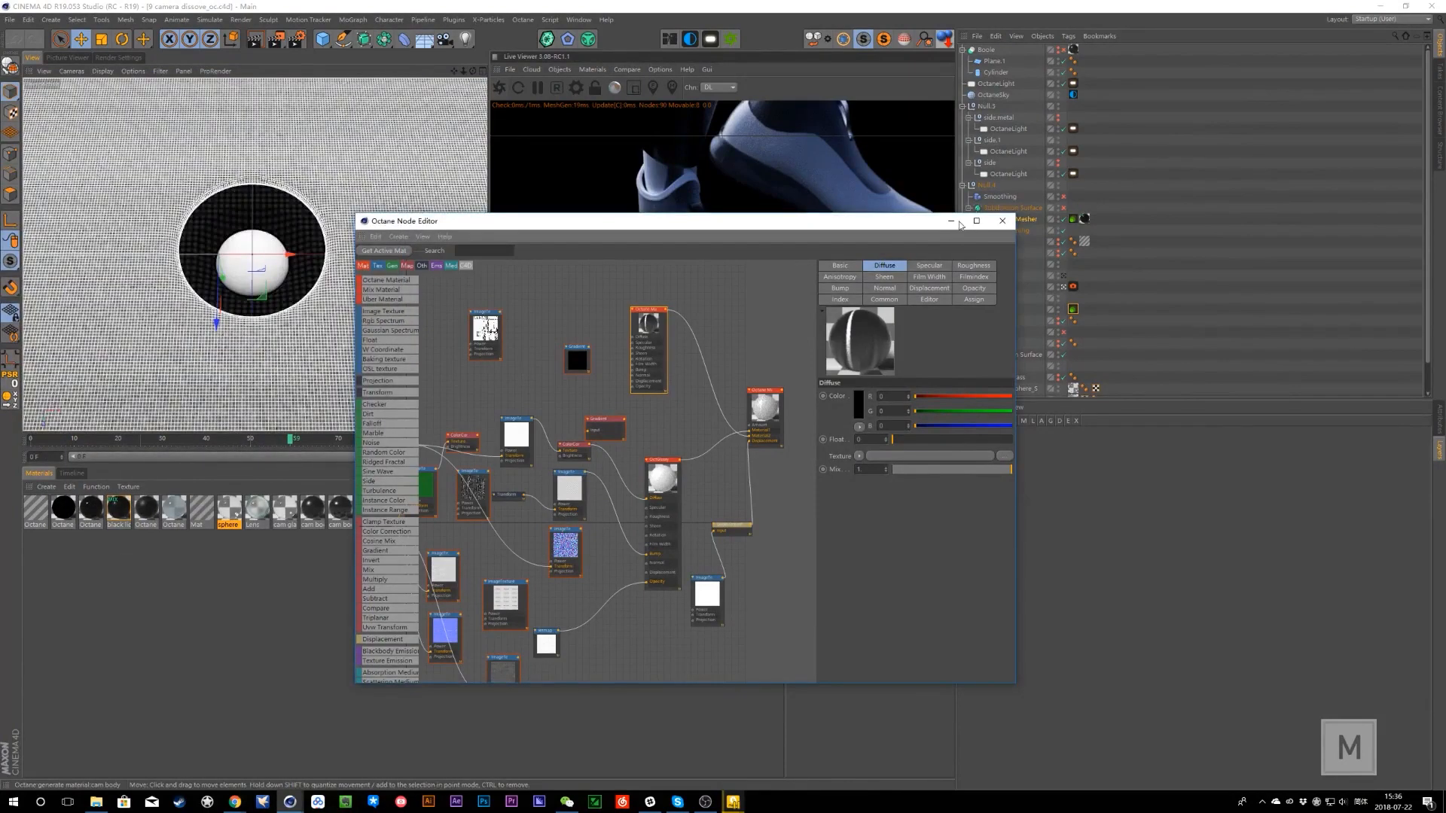
left_click(954, 222)
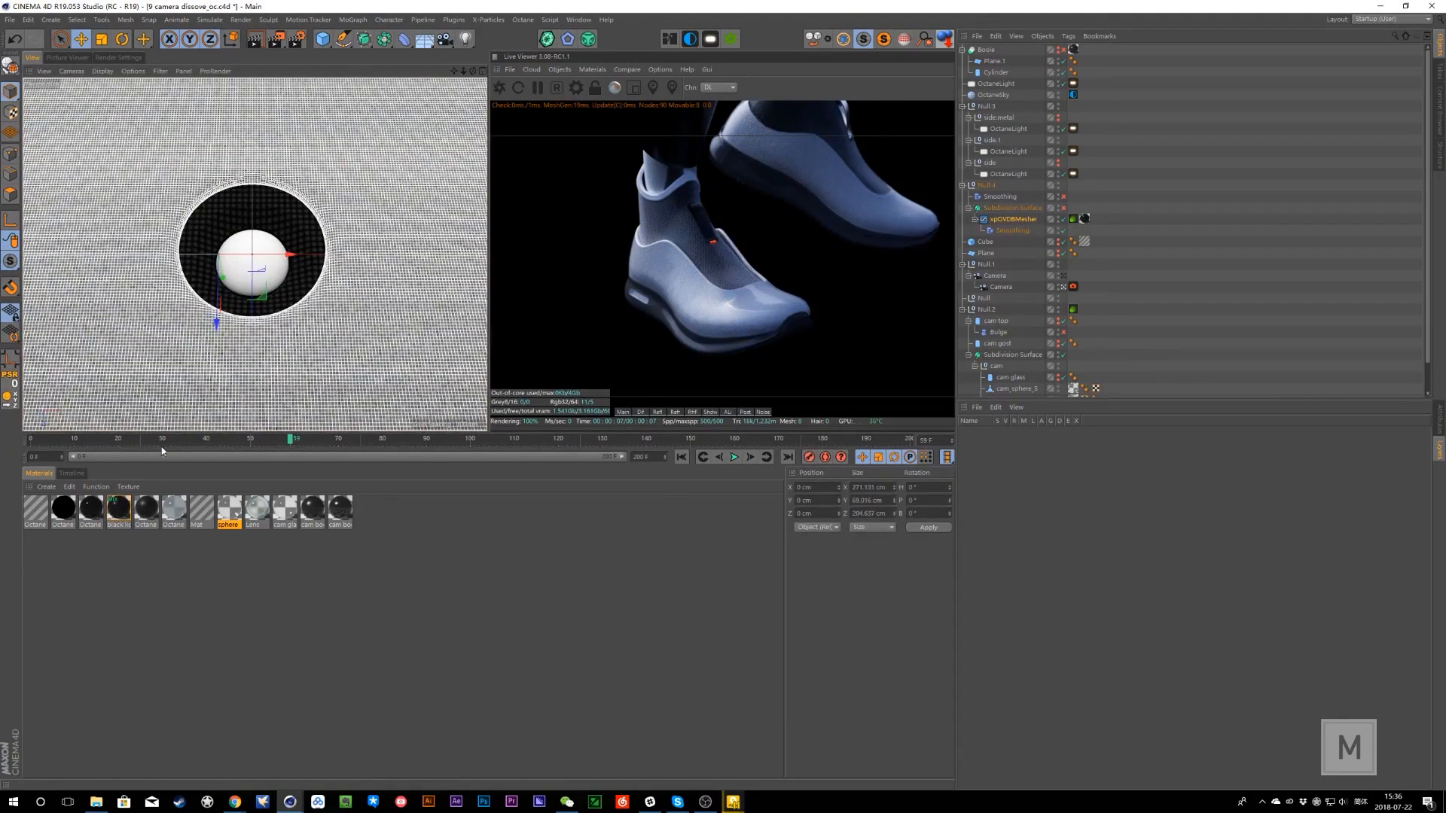
- Move the animation to frame 40 and disable the xpOVDBMesher object
left_click(206, 441)
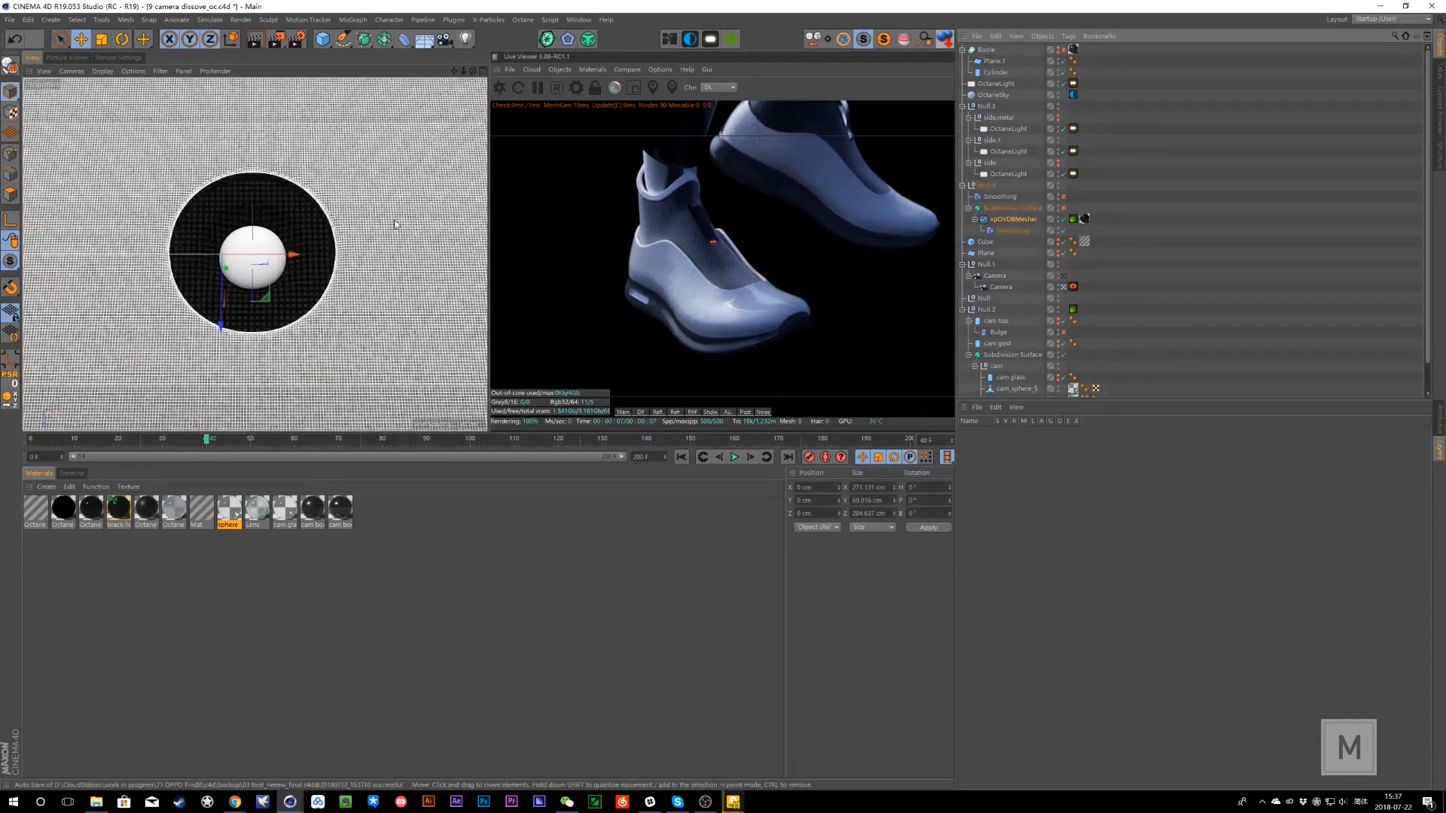
left_click(1062, 219)
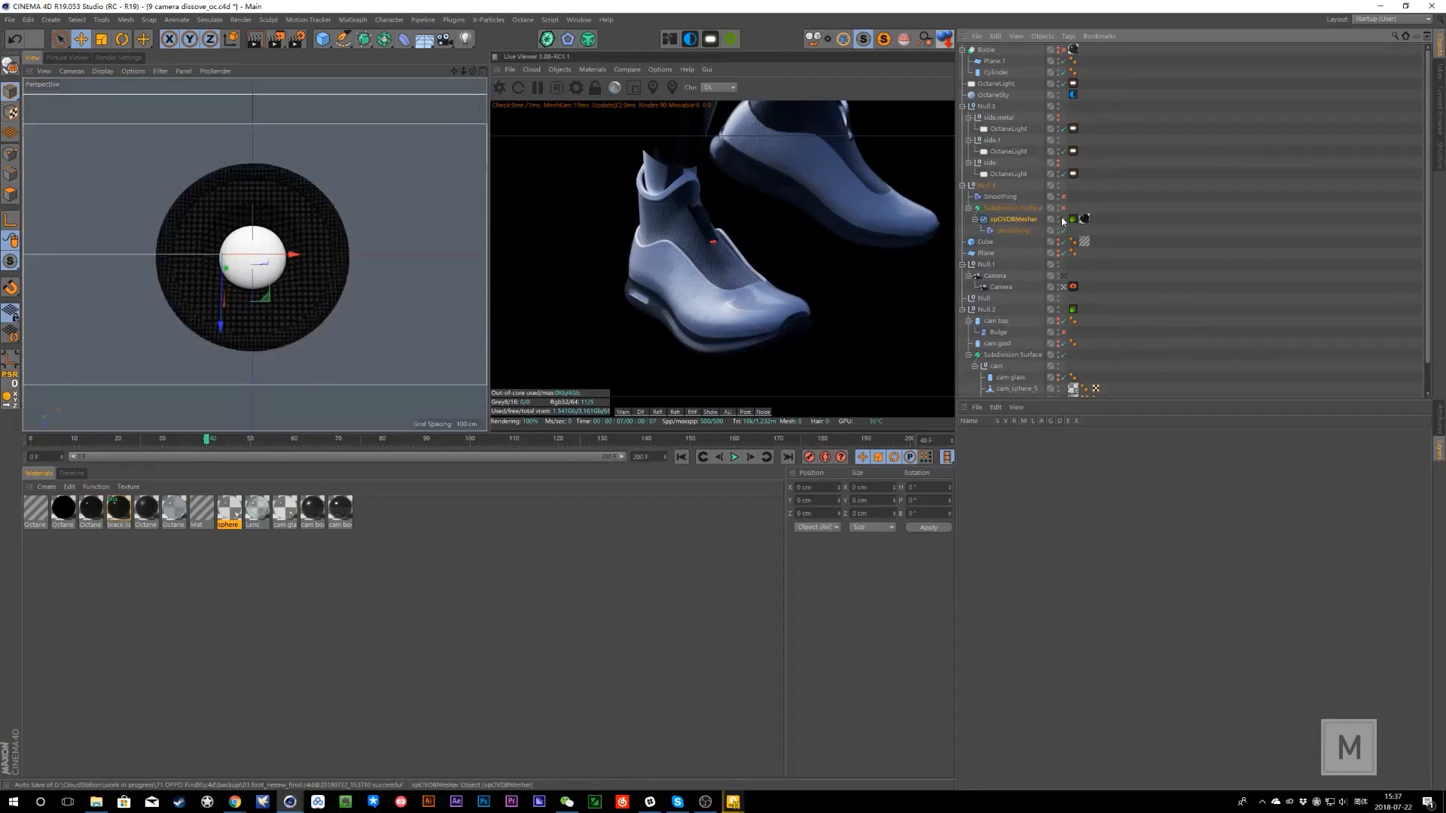
- Leave the scene camera and briefly show the cam top cylinder and the one listed below it to examine the camera's source shapes
scroll(1152, 354, "down", 1)
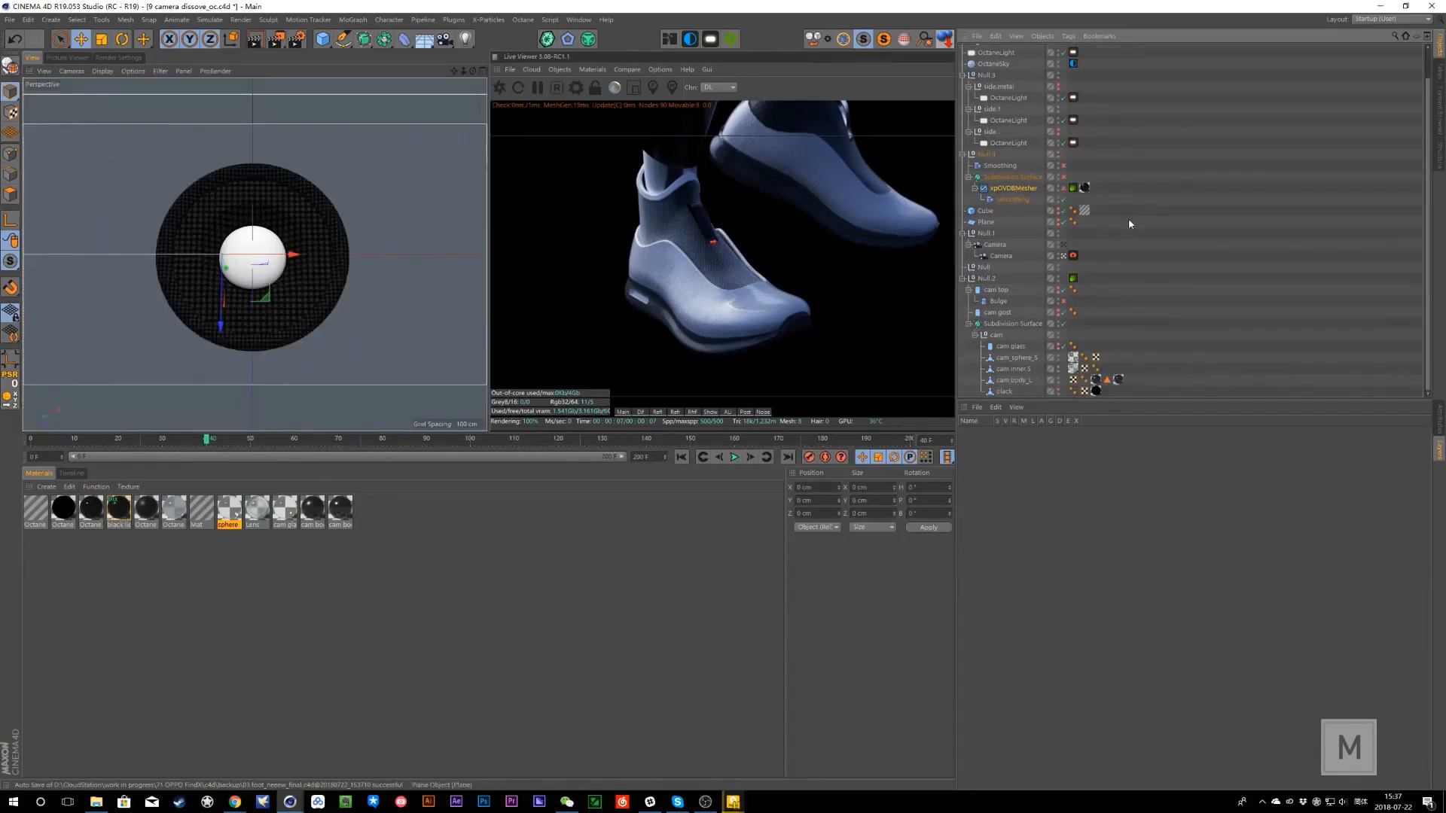
left_click(1063, 256)
left_click_drag(239, 388, 256, 228, "alt")
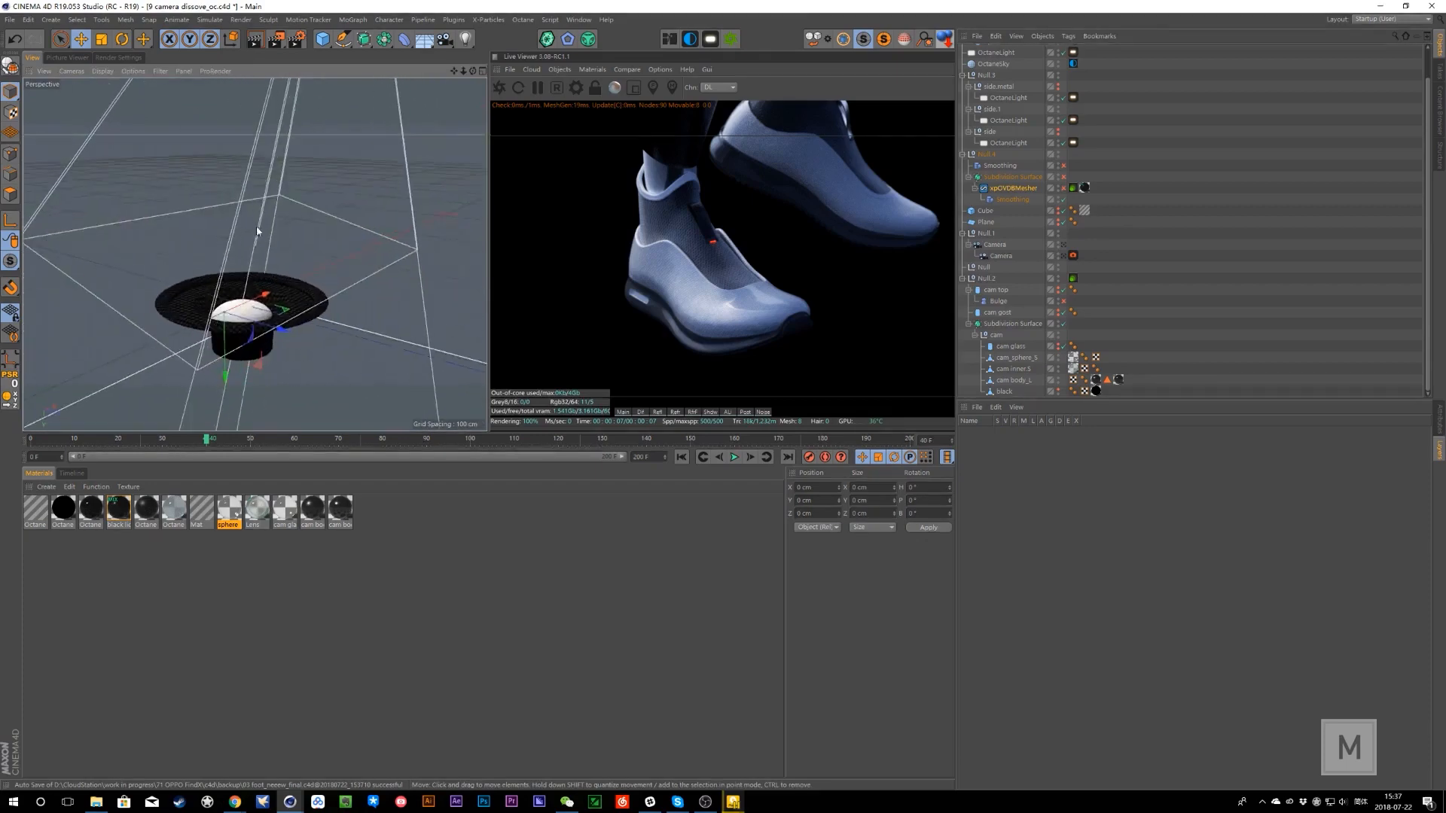
left_click(1058, 291)
left_click(1059, 313)
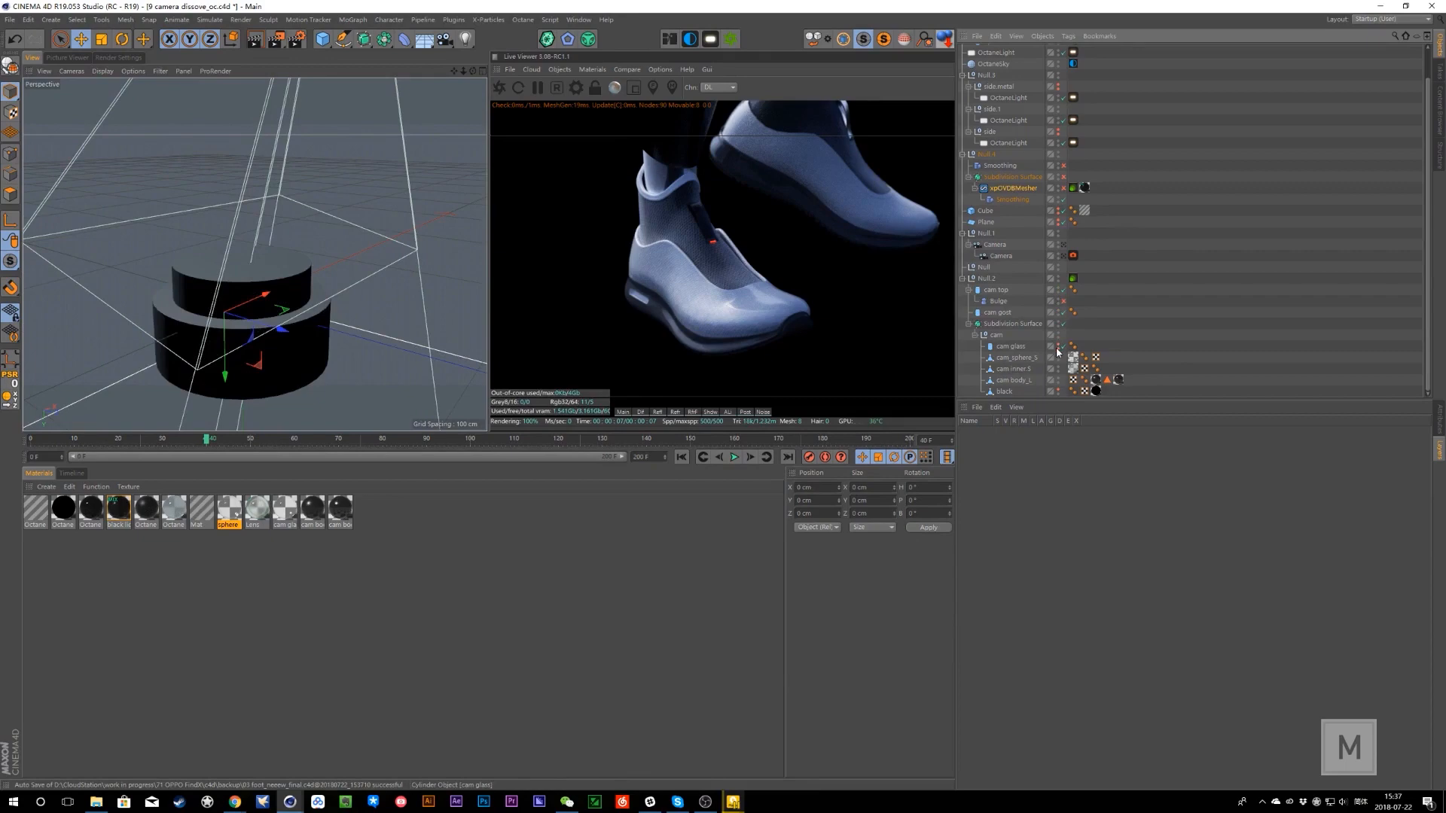
left_click(1058, 313)
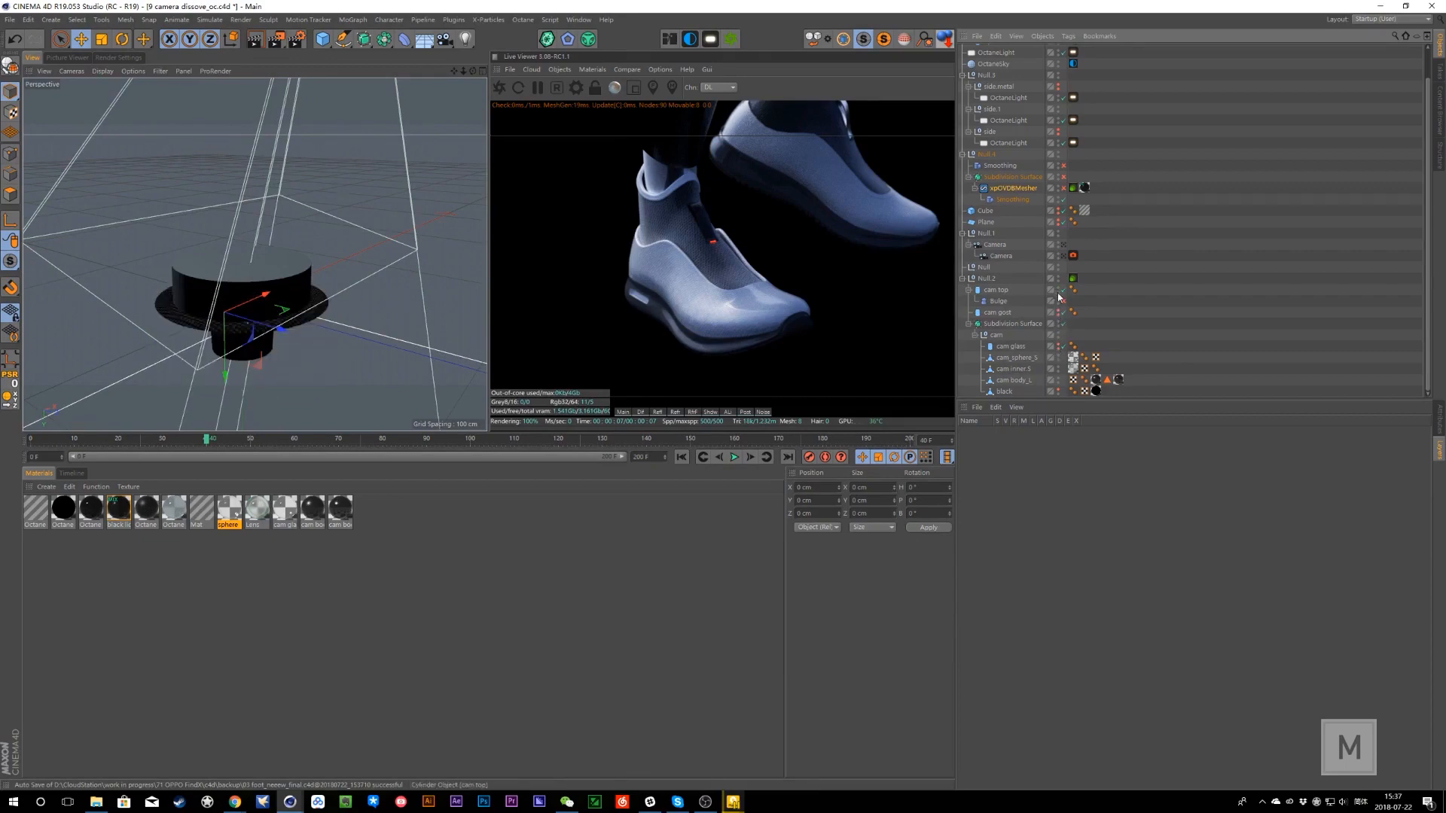
left_click(1059, 292)
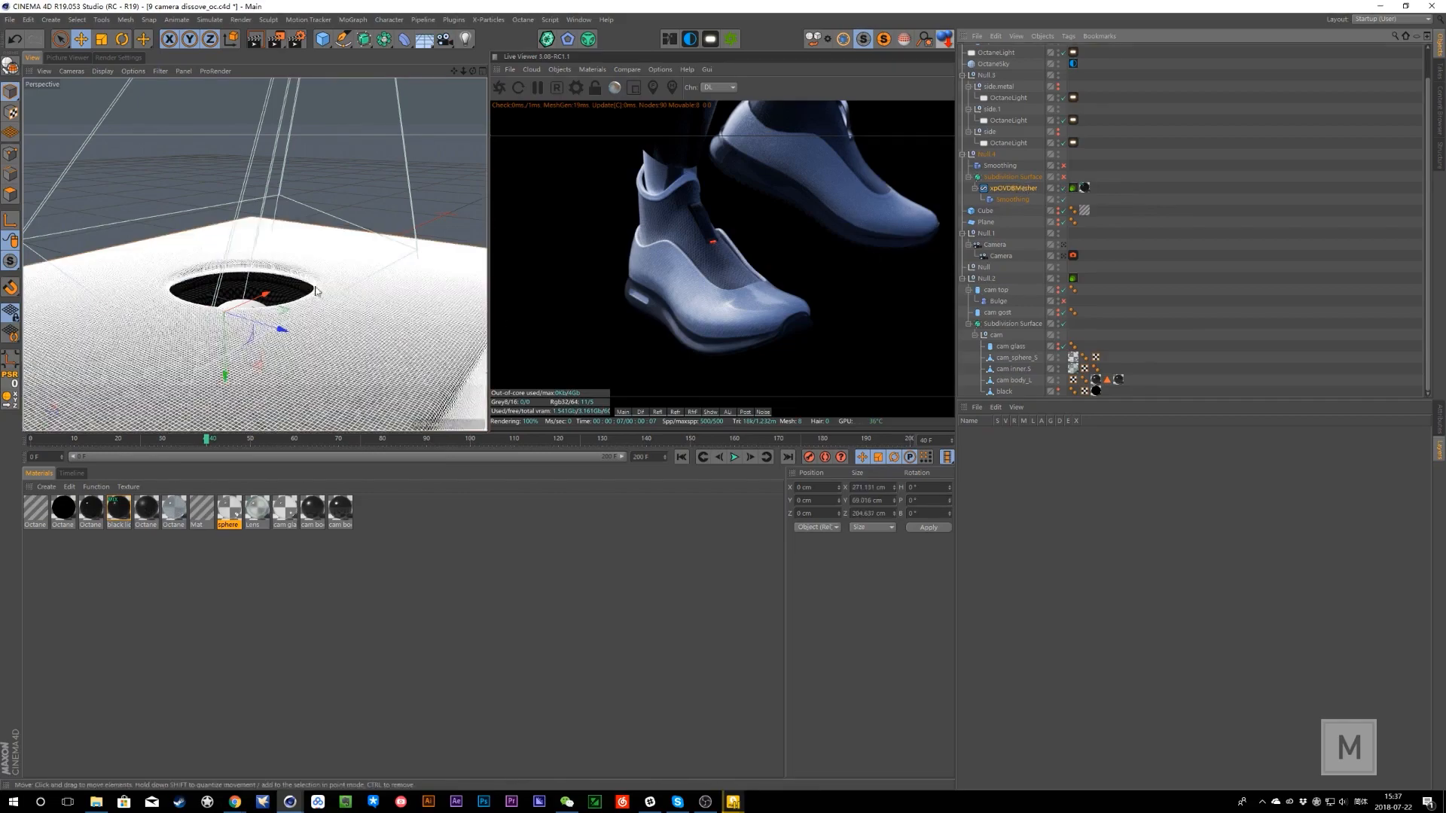
- Examine the meshed surface's hole around the white dome from closer angles
left_click_drag(314, 305, 278, 301, "alt")
right_click_drag(226, 301, 302, 302, "alt")
left_click_drag(256, 302, 230, 316, "alt")
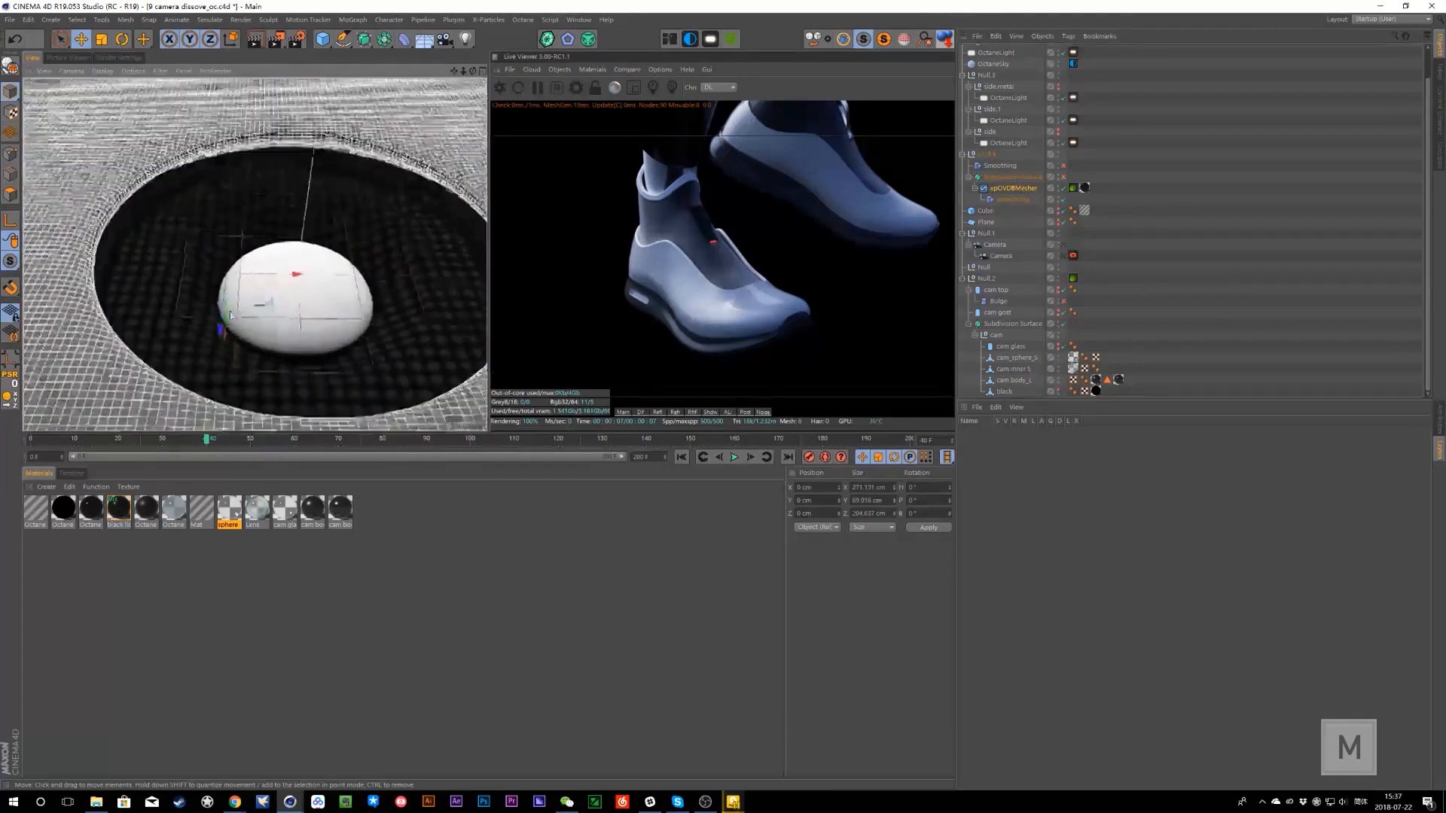
right_click_drag(230, 316, 243, 355, "alt")
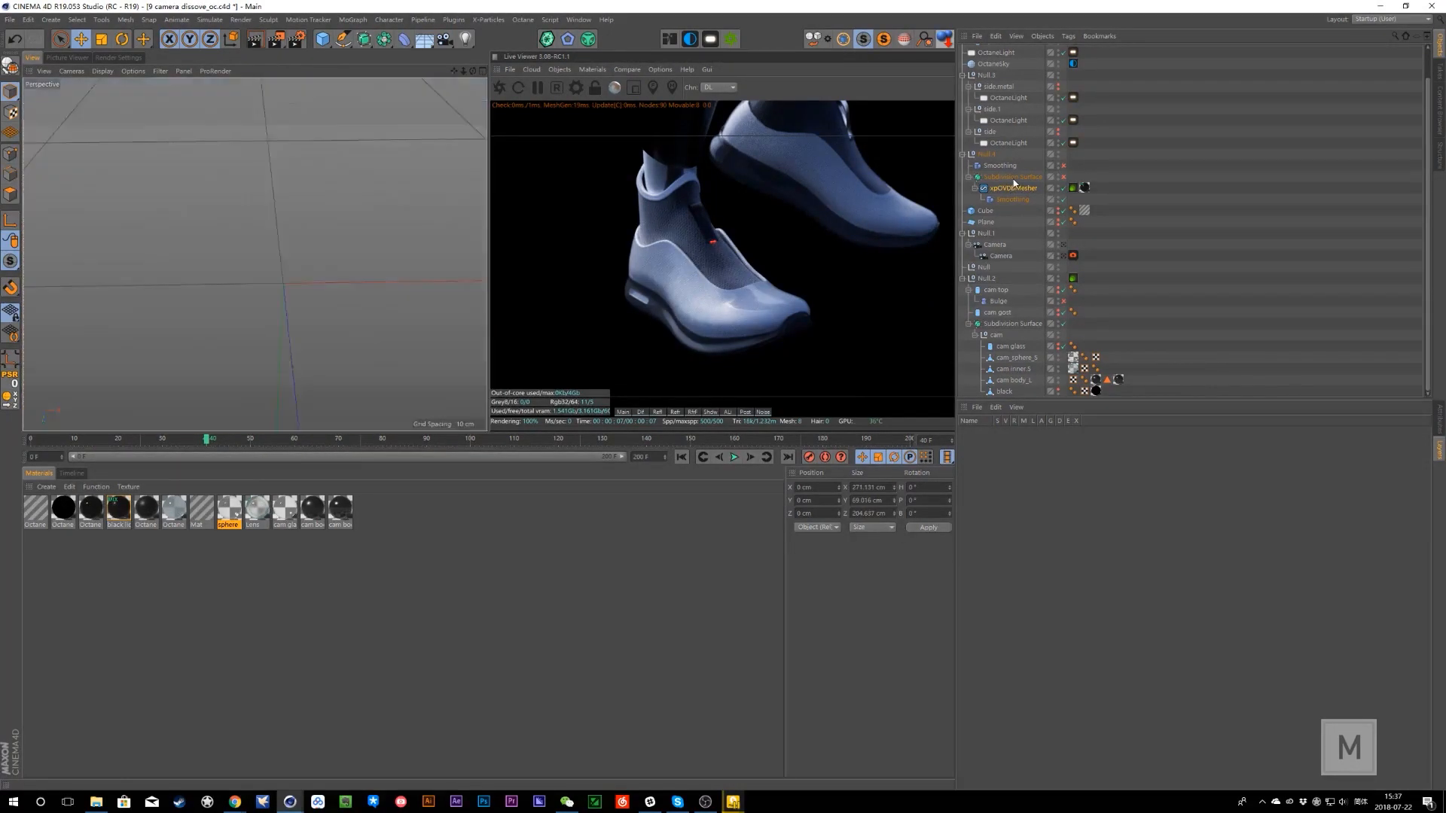
- Switch to the 9 camera dissove_oc_B_new scene and leave its scene camera for a free perspective view
left_click(581, 20)
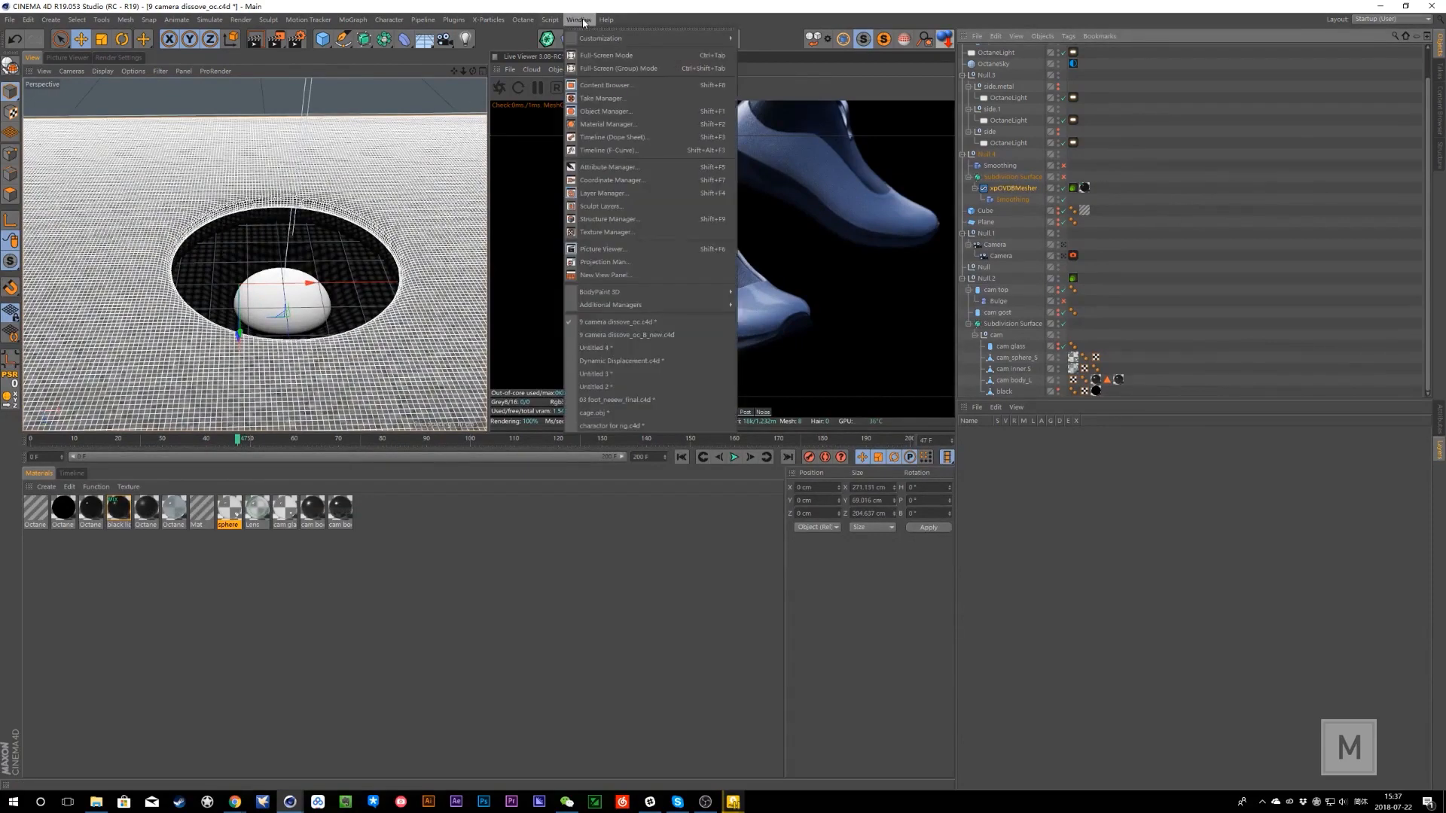
left_click(644, 335)
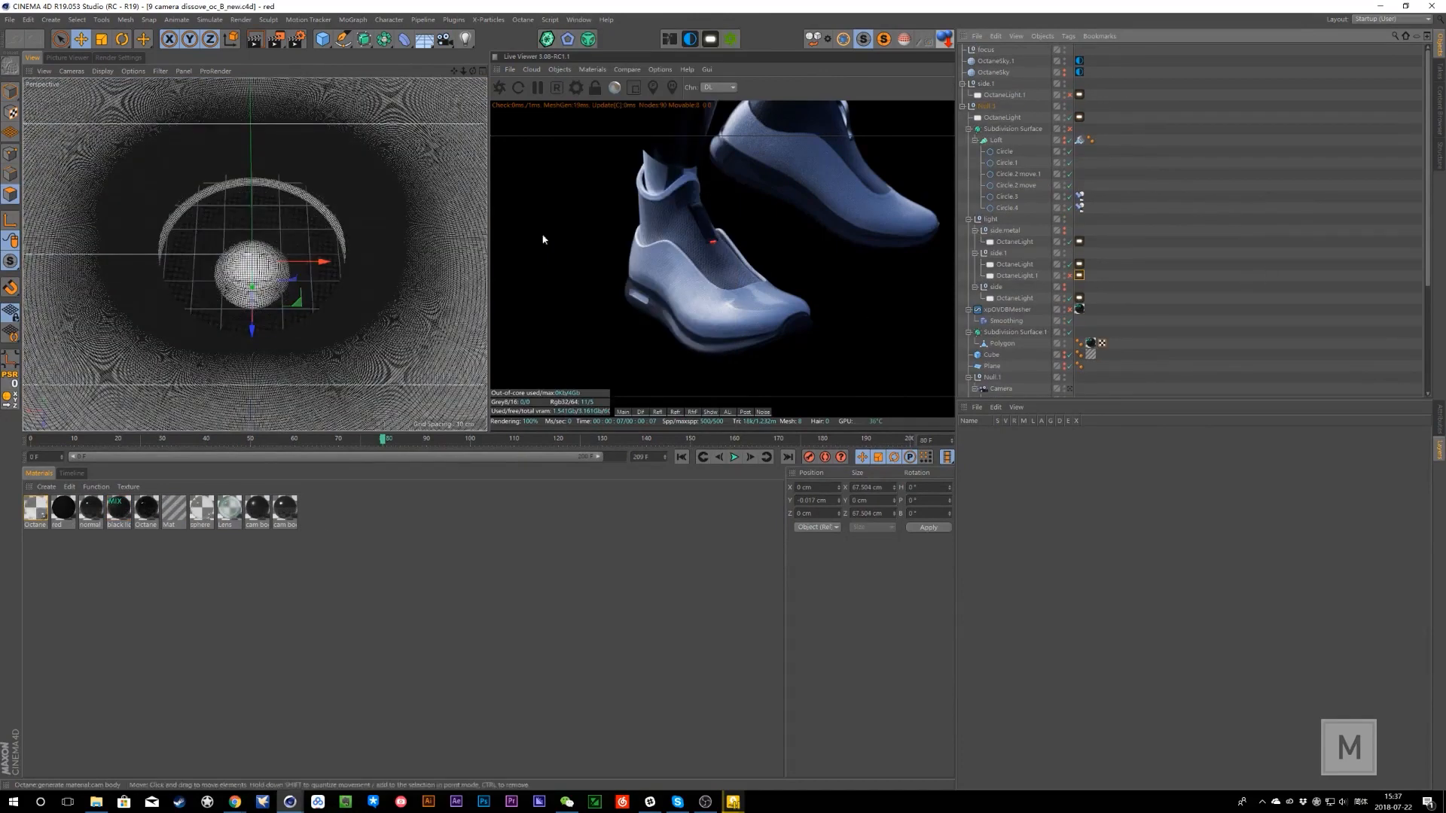
left_click(1012, 129)
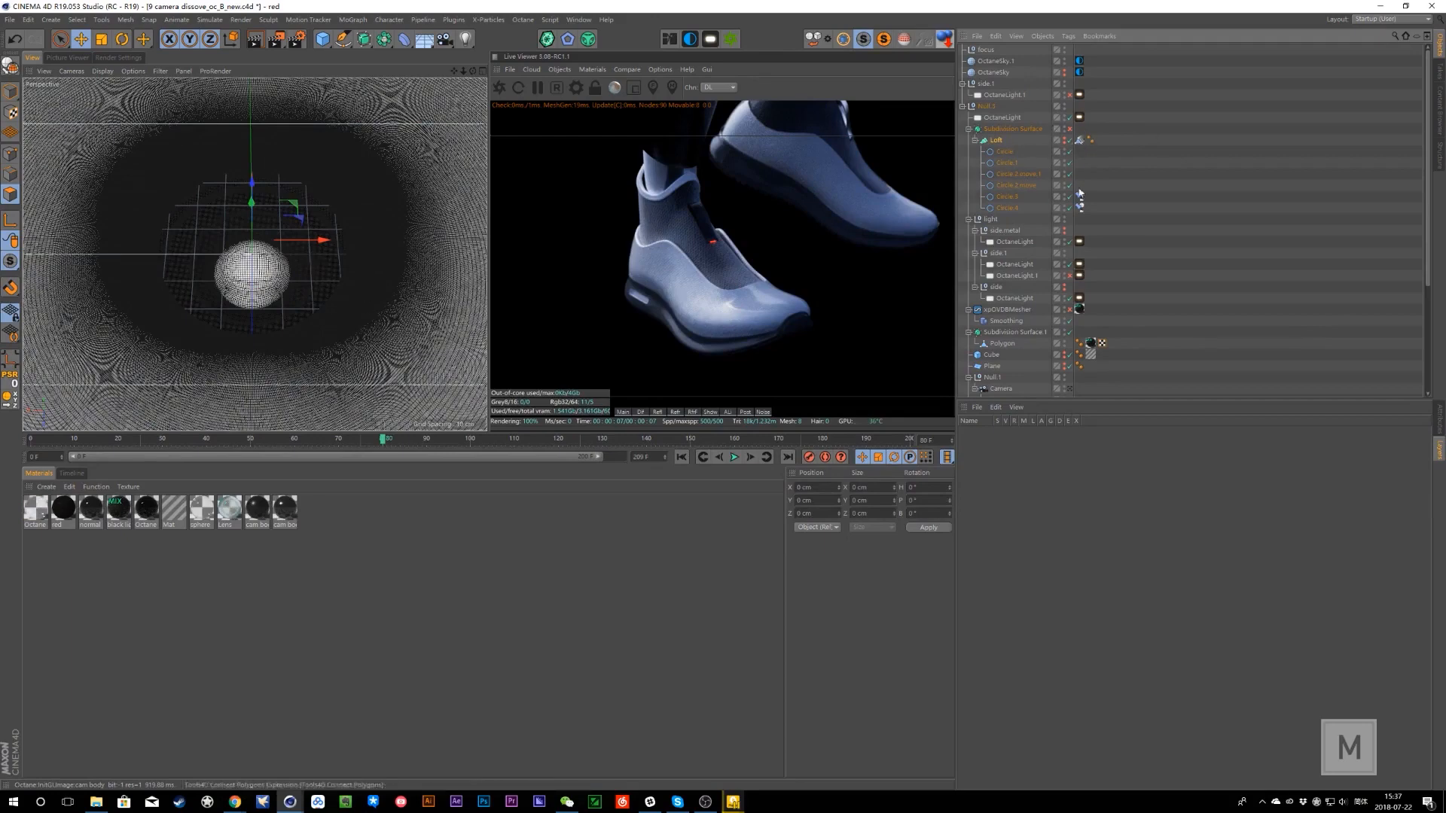
scroll(1084, 375, "down", 5)
left_click(1068, 246)
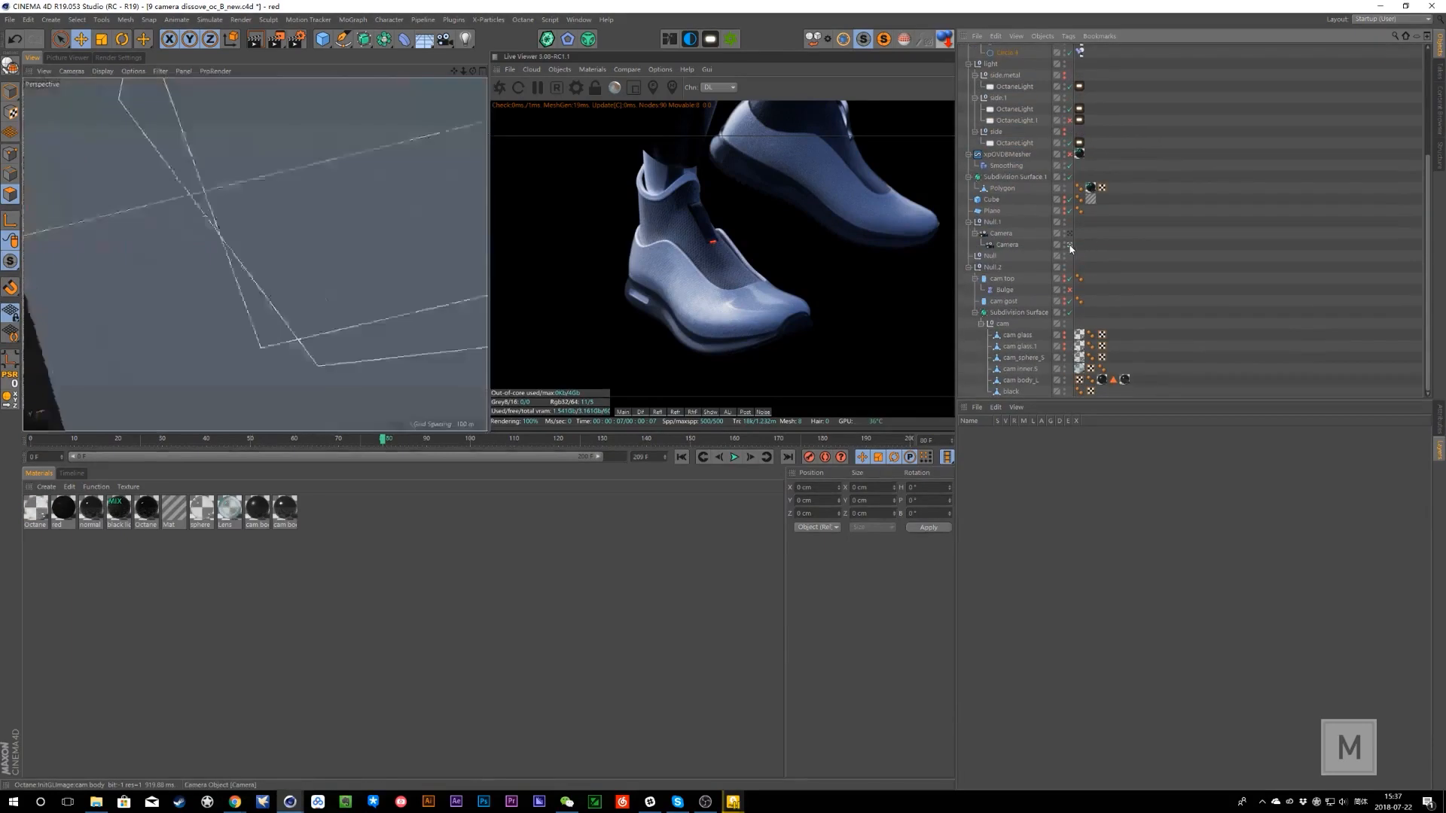
left_click_drag(287, 304, 302, 233, "alt")
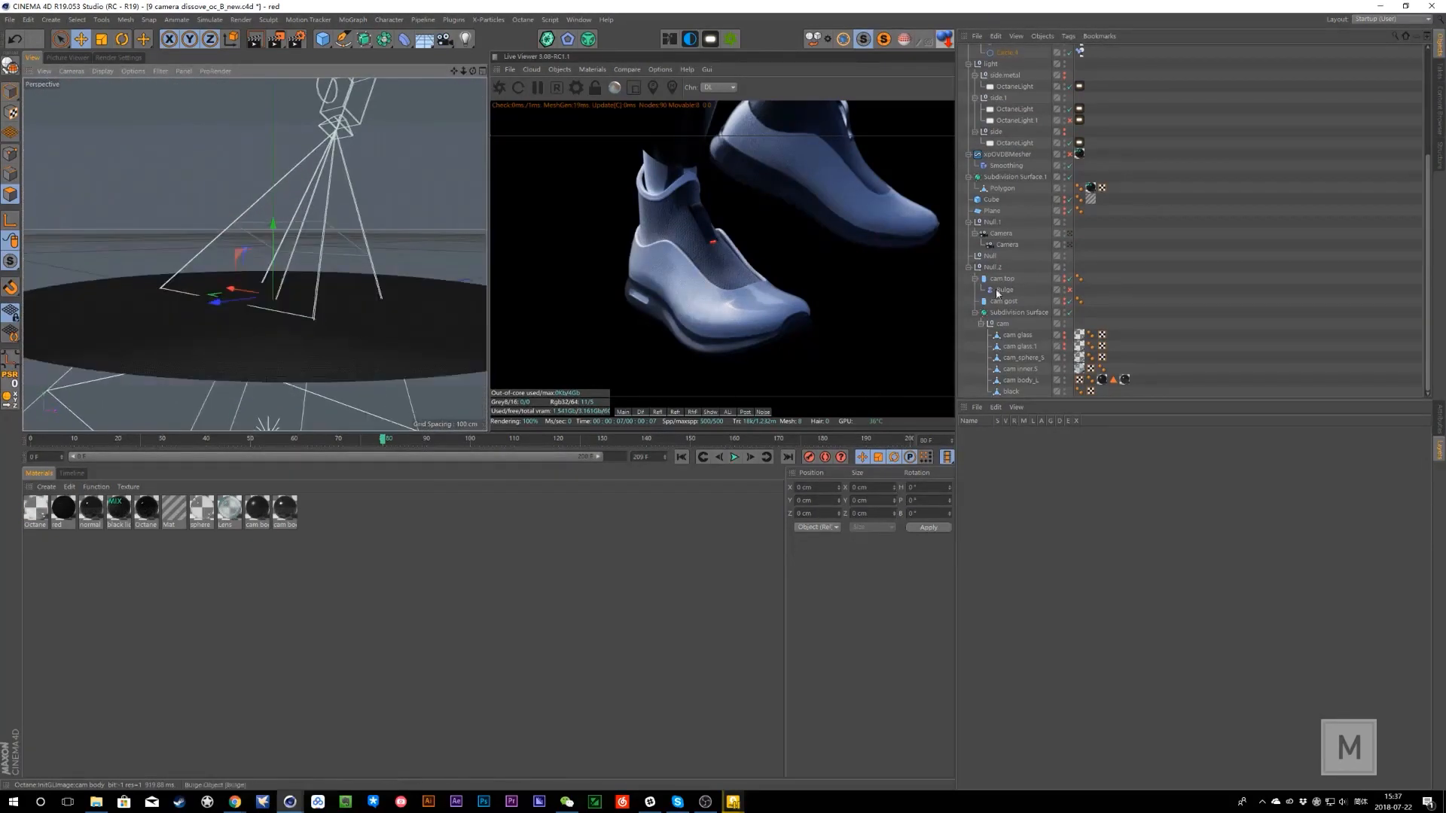
- Toggle the Loft object off and on and examine its ring-shaped surface around the camera lens up close
scroll(1023, 178, "up", 5)
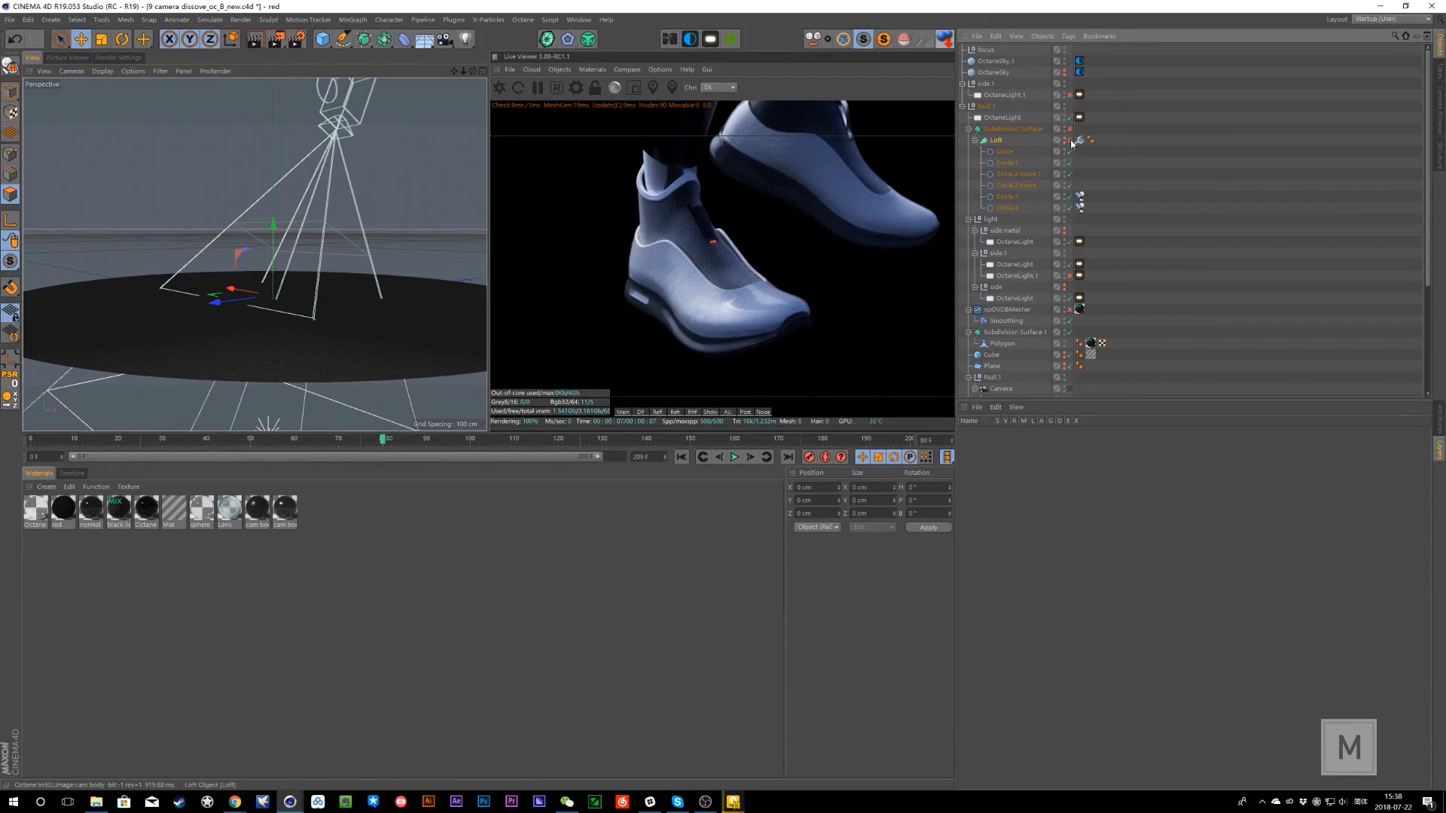
left_click(1069, 140)
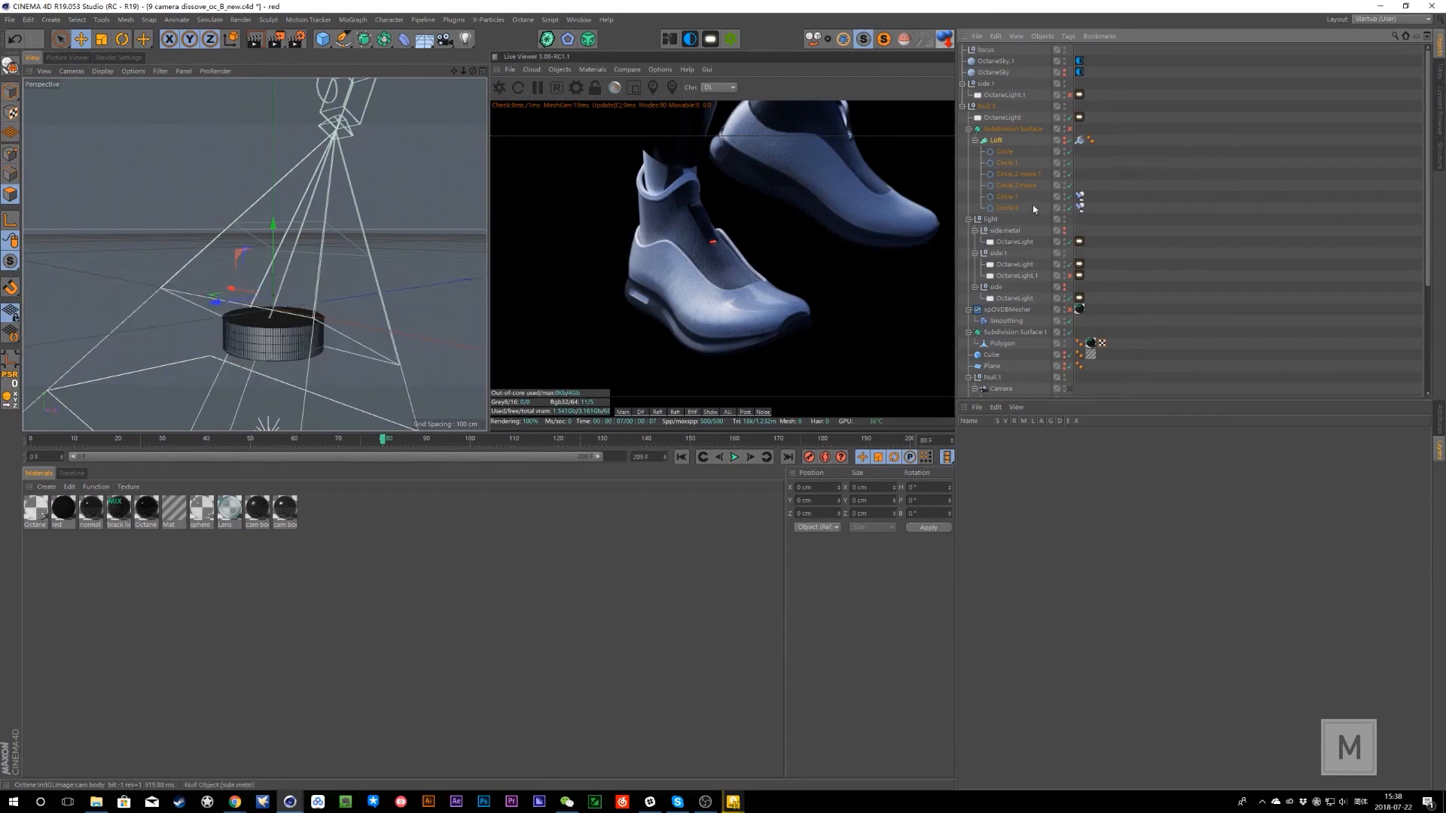
left_click(1070, 140)
left_click(1070, 140)
left_click(1069, 141)
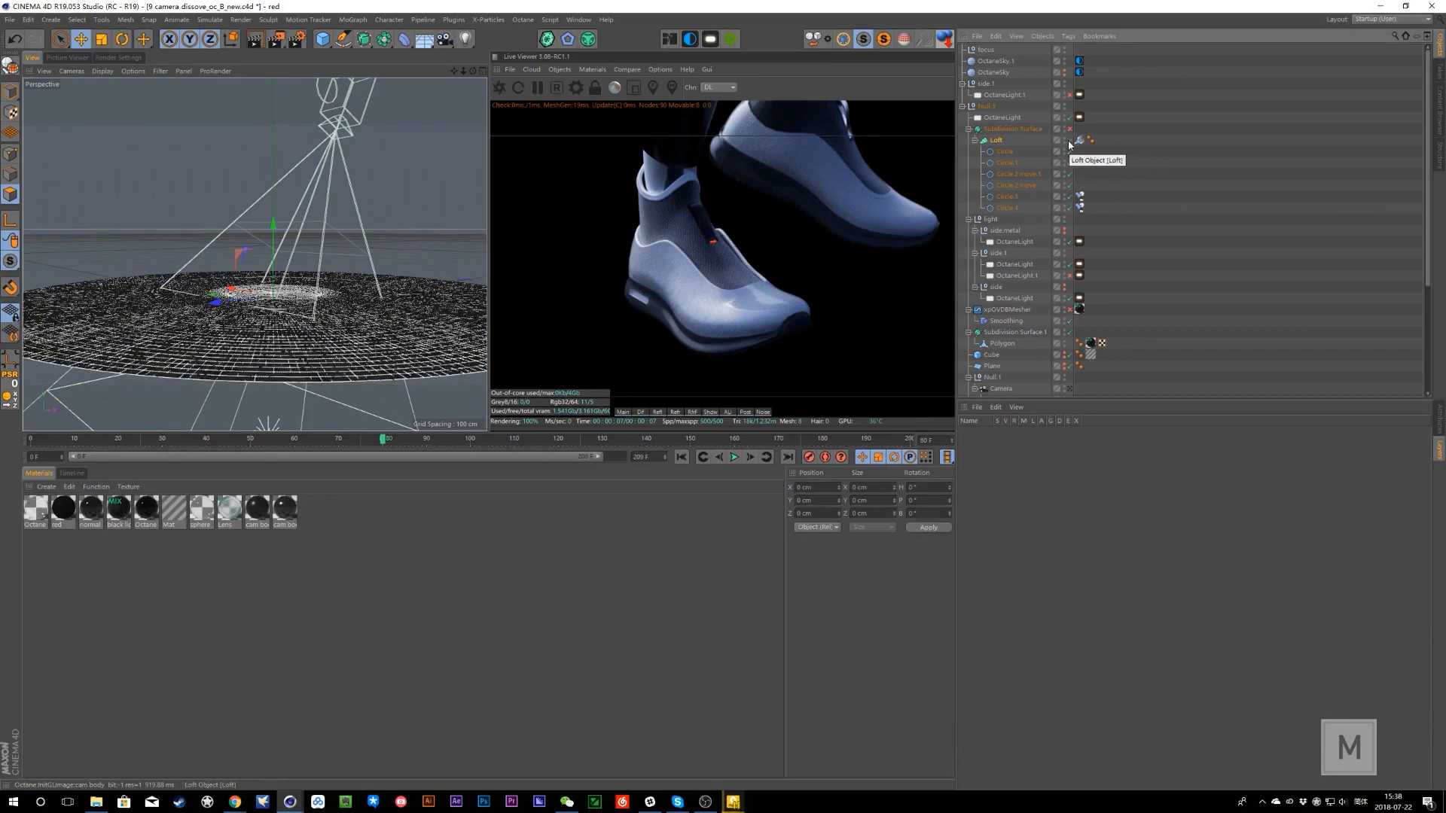
left_click(1069, 142)
left_click_drag(281, 352, 244, 354, "alt")
scroll(269, 240, "up", 4)
scroll(264, 242, "up", 3)
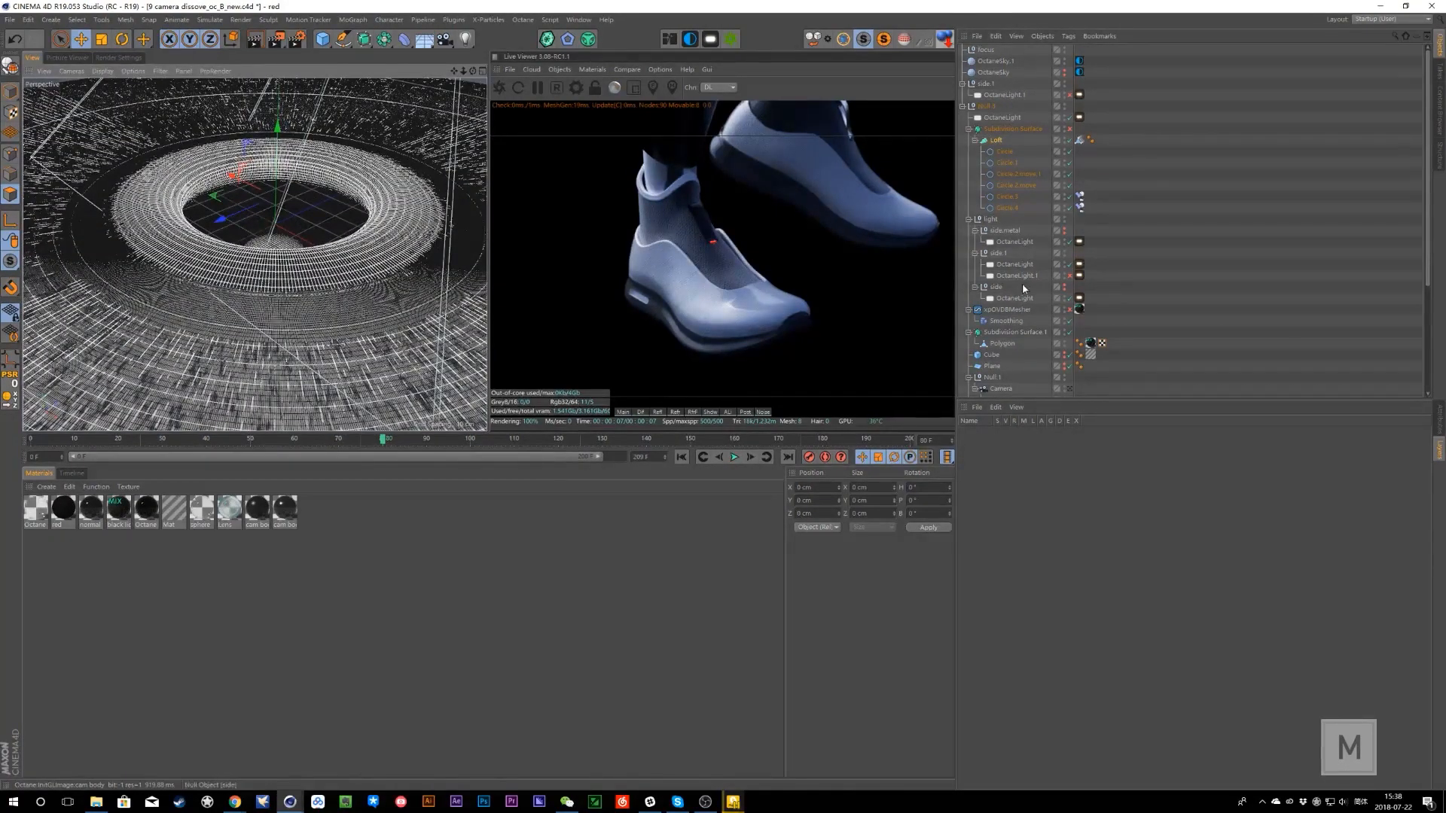
- Compare the Loft with the baked Polygon mesh by selecting and toggling their Subdivision Surface objects
left_click(1065, 313)
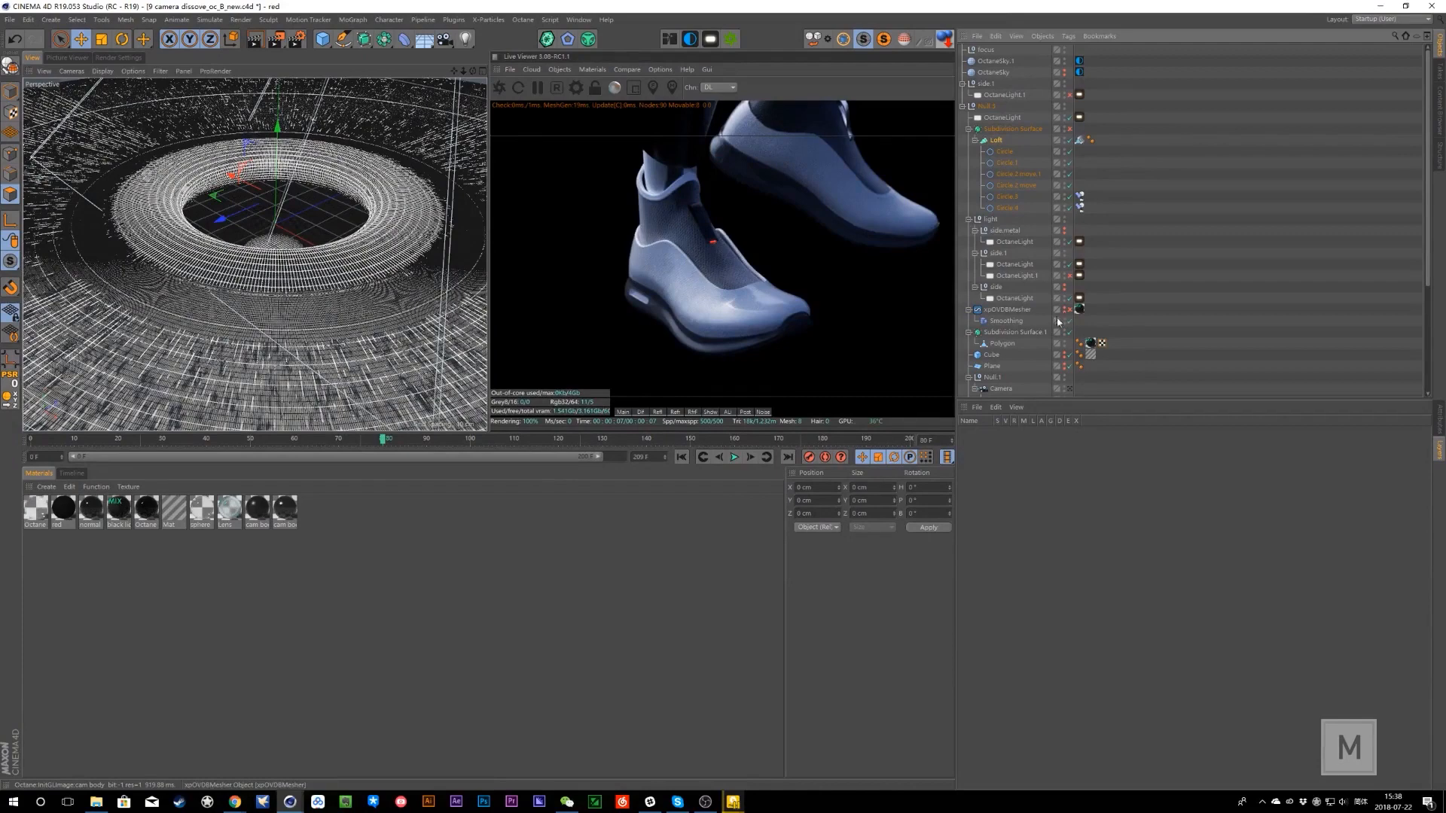
left_click(1064, 130)
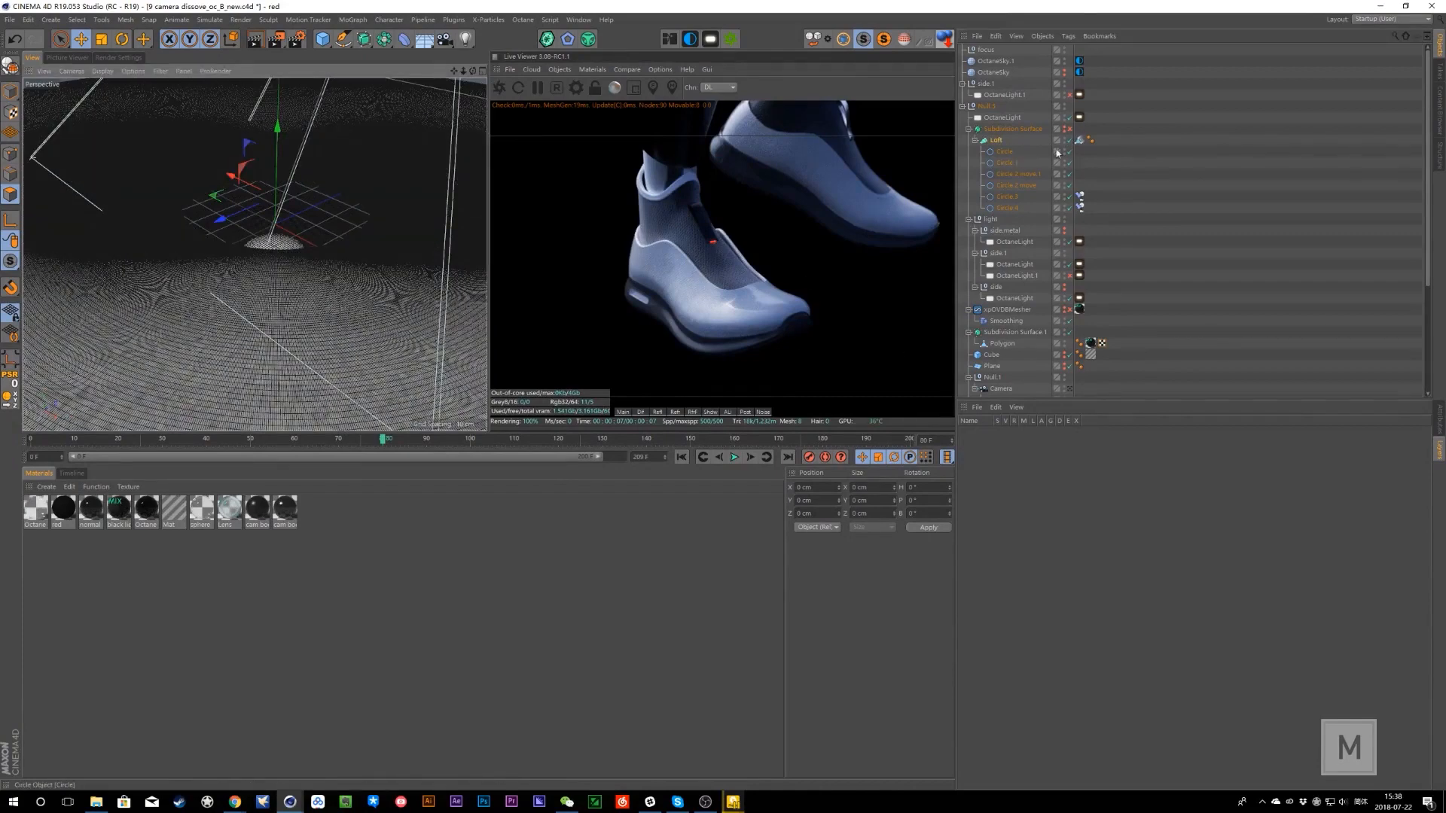
left_click(1005, 129)
left_click(61, 41)
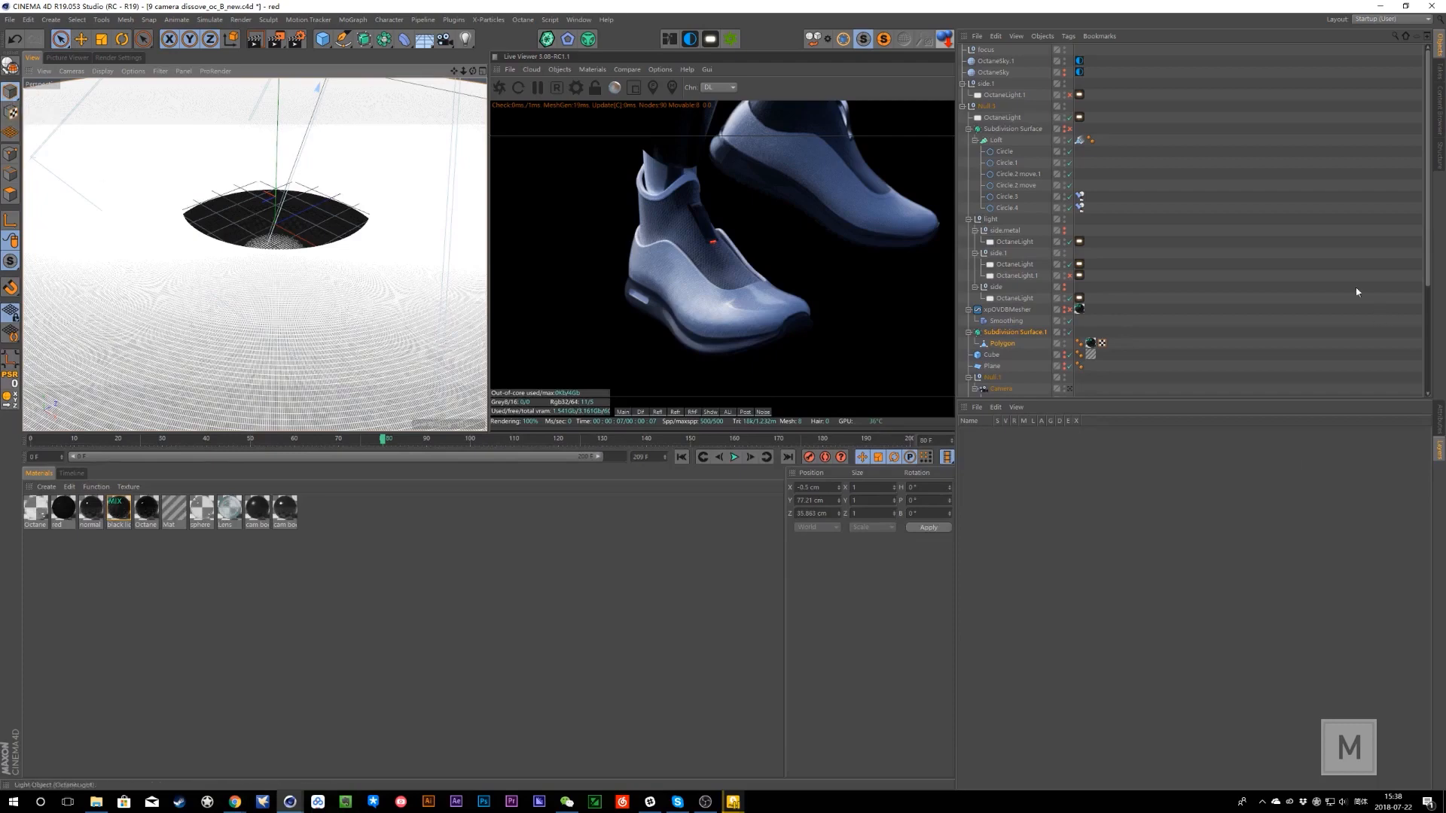
left_click(32, 104)
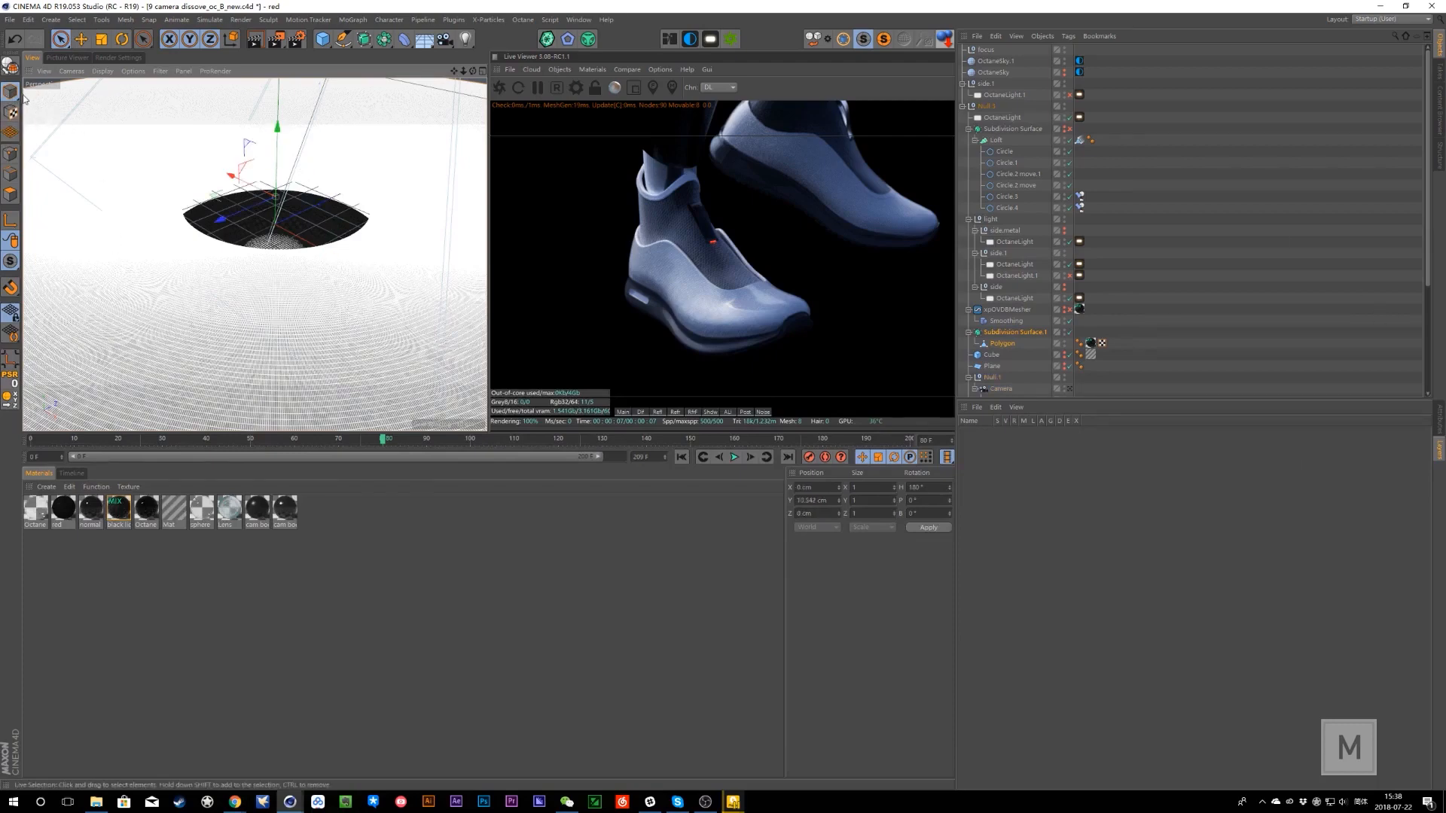
left_click(1142, 329)
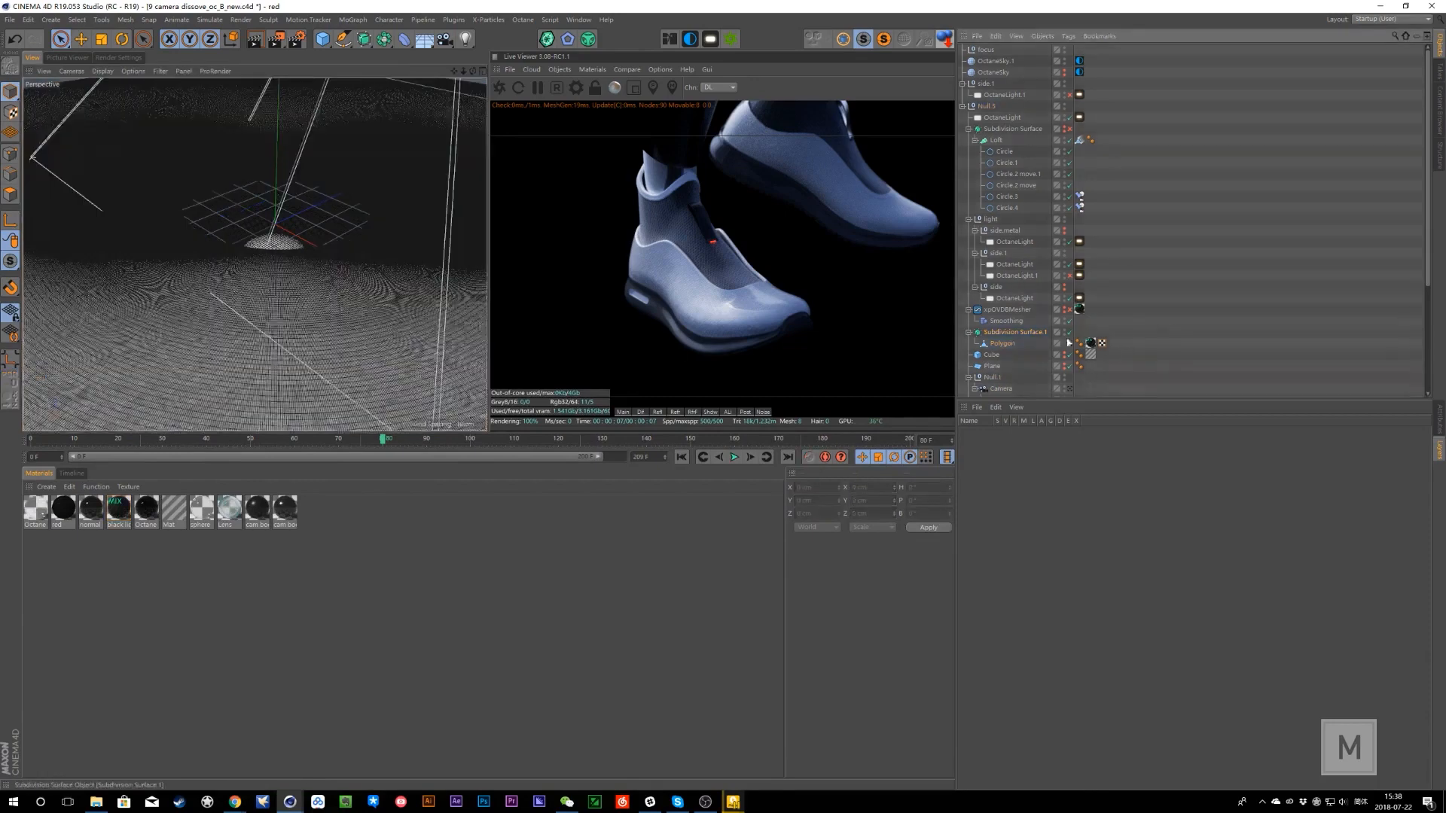
left_click(1044, 333)
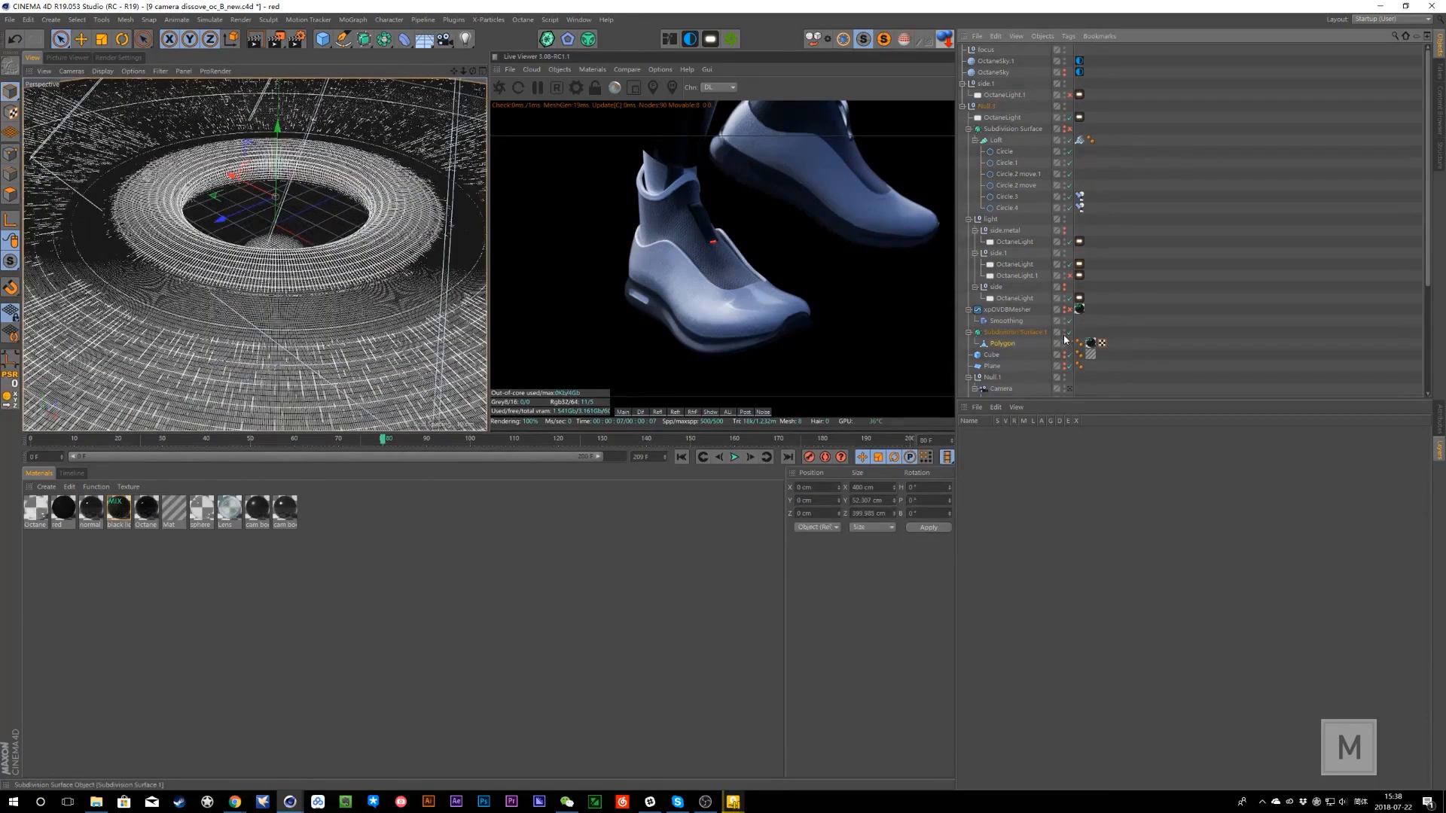
left_click(1066, 134)
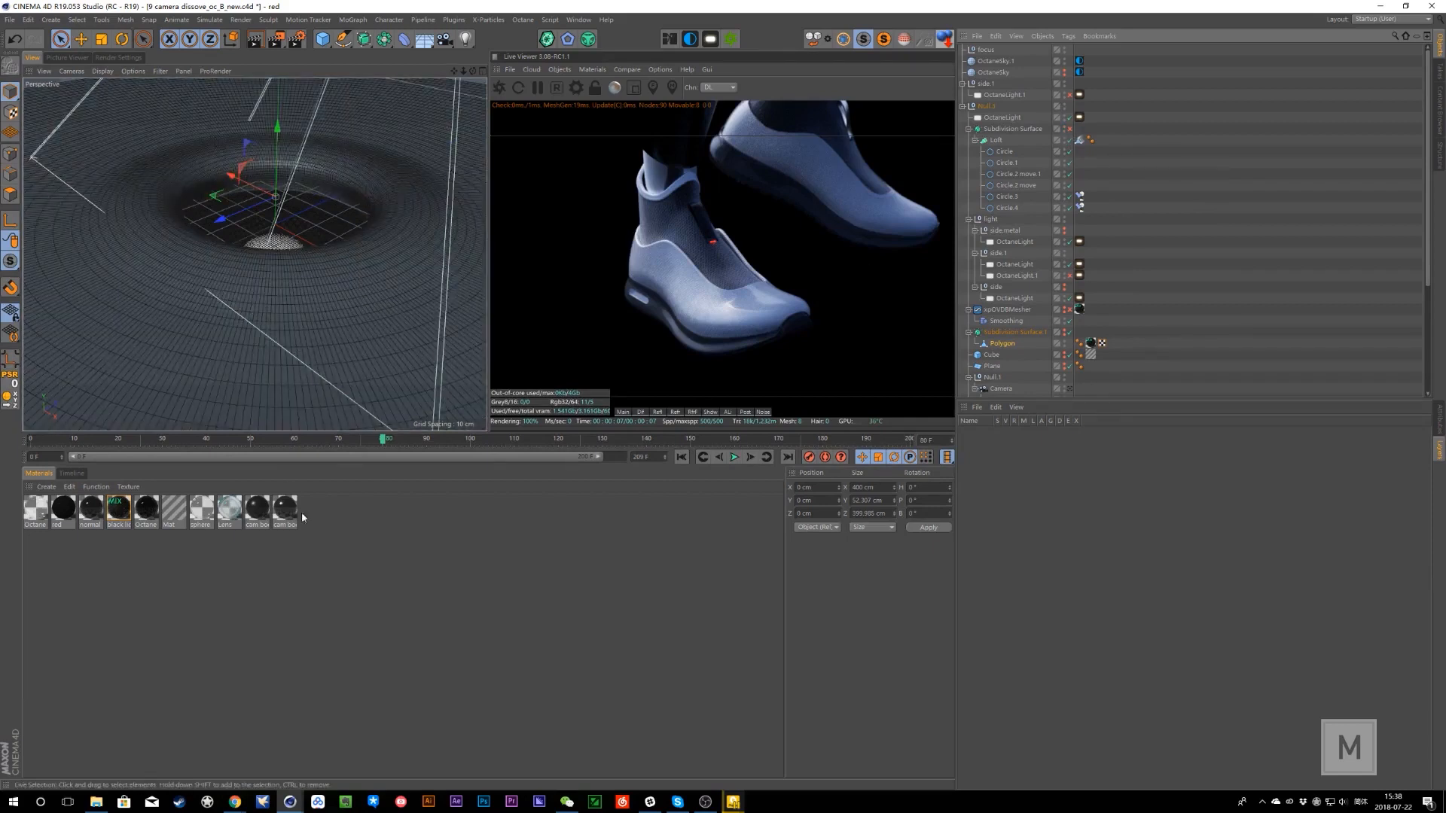
- Scrub the animation to frame 40 and disable the Loft to expose its circle splines around the camera model
left_click(43, 439)
left_click_drag(65, 441, 206, 519)
left_click_drag(210, 349, 445, 303, "alt")
left_click(1070, 140)
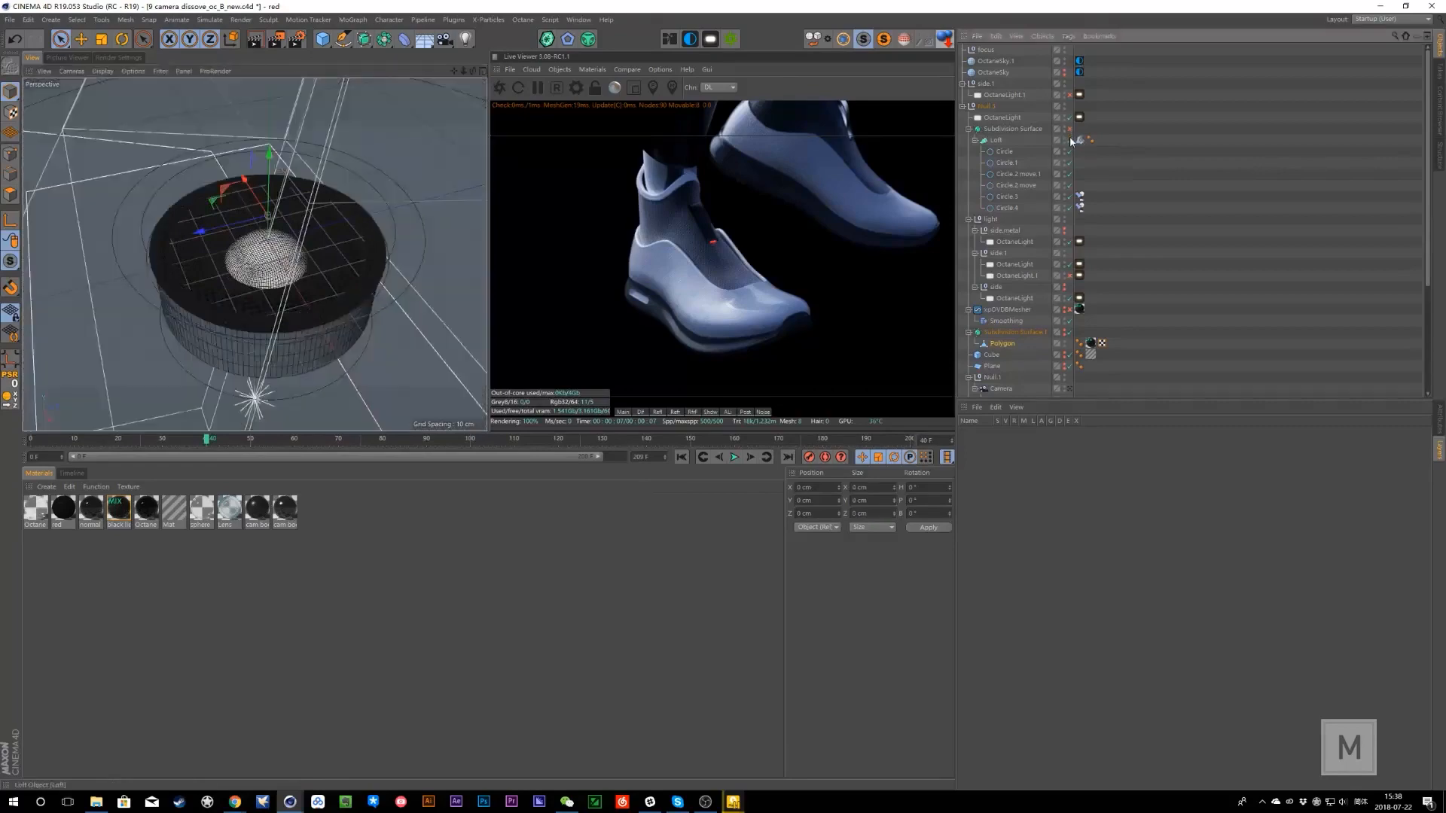
- Scrub the animation to frame 72 to examine how the circle splines move around the camera model
left_click_drag(312, 332, 329, 292, "alt")
scroll(305, 277, "down", 4)
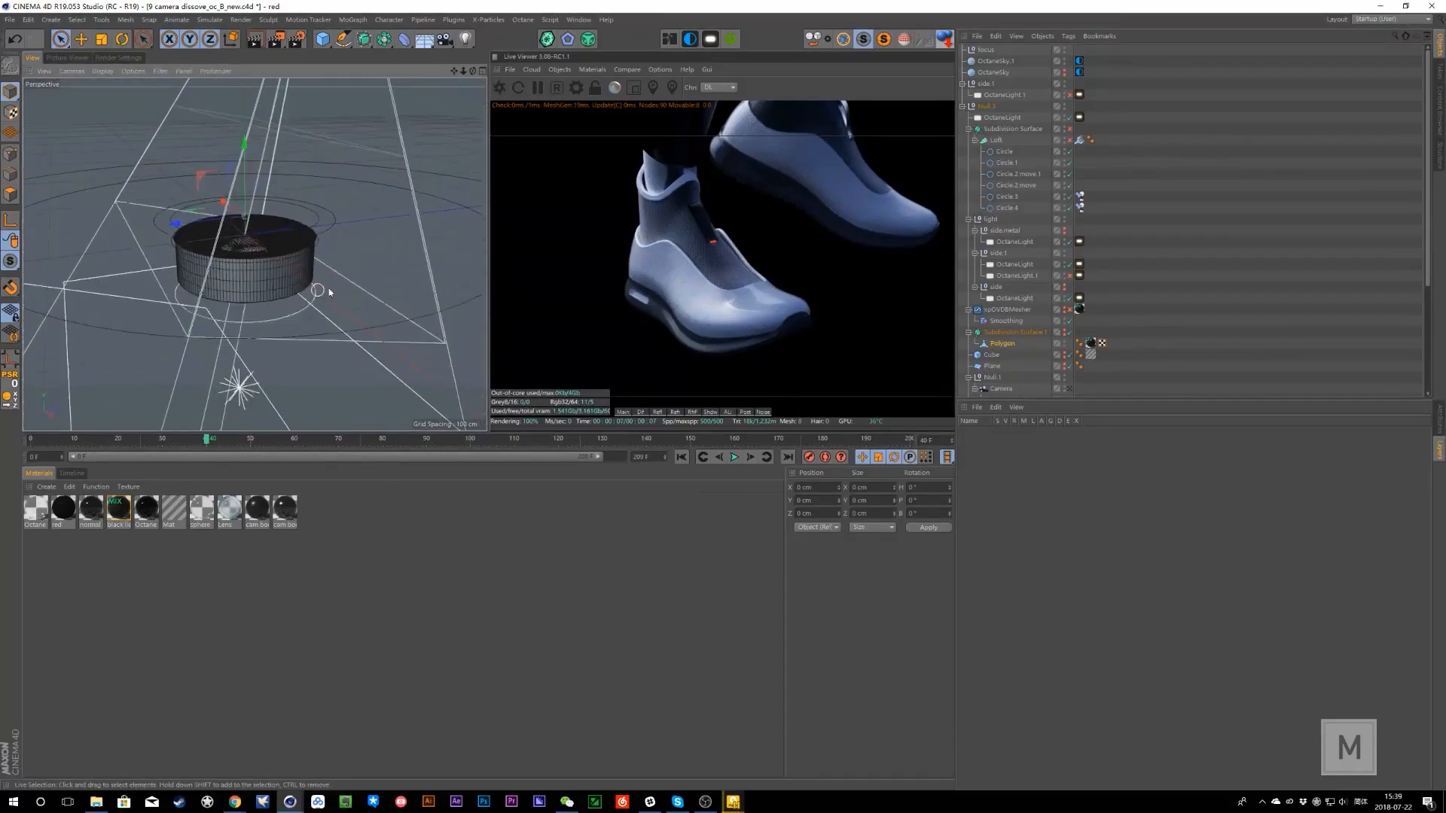
left_click_drag(47, 438, 348, 439)
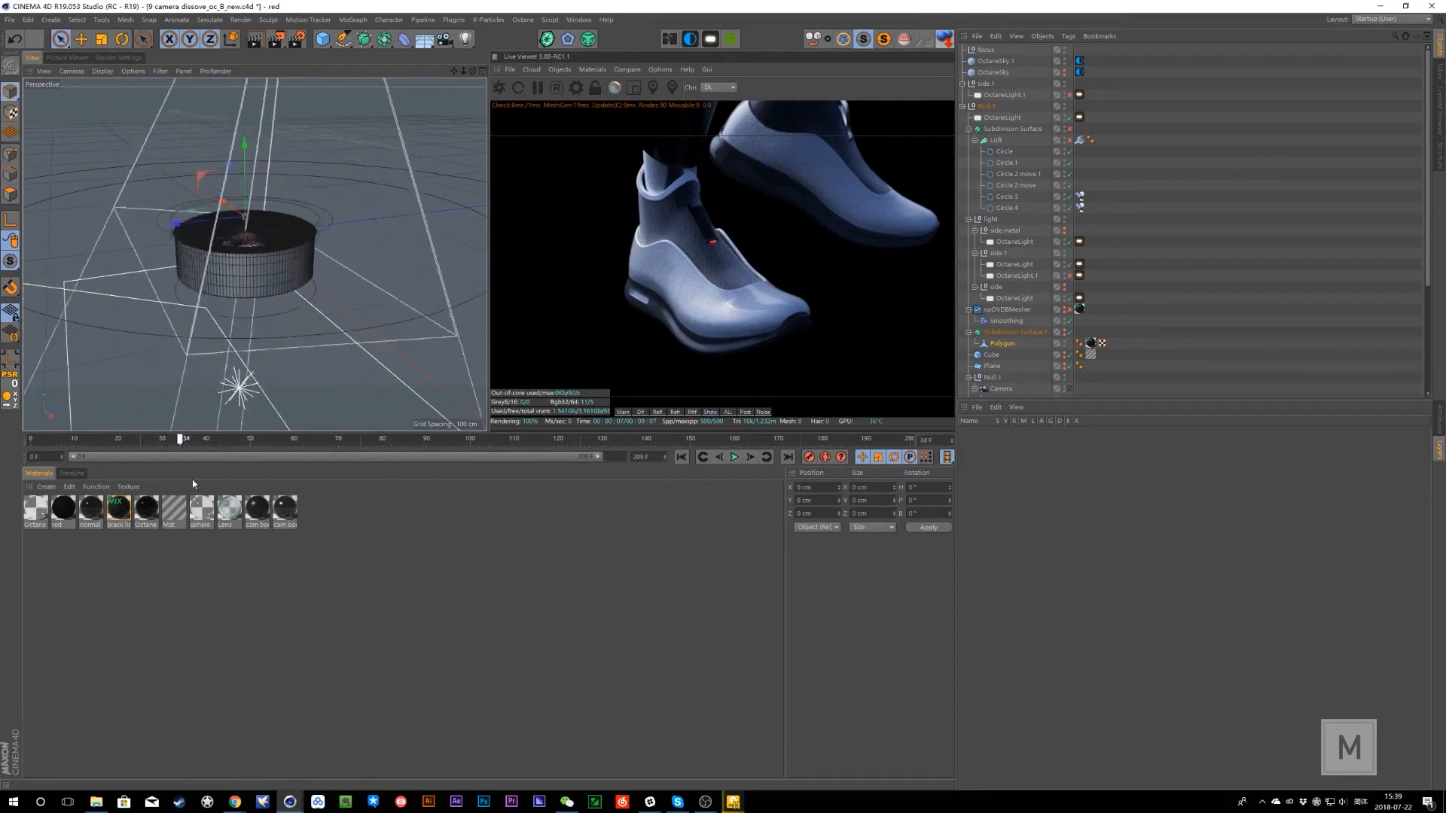
left_click_drag(547, 529, 379, 497)
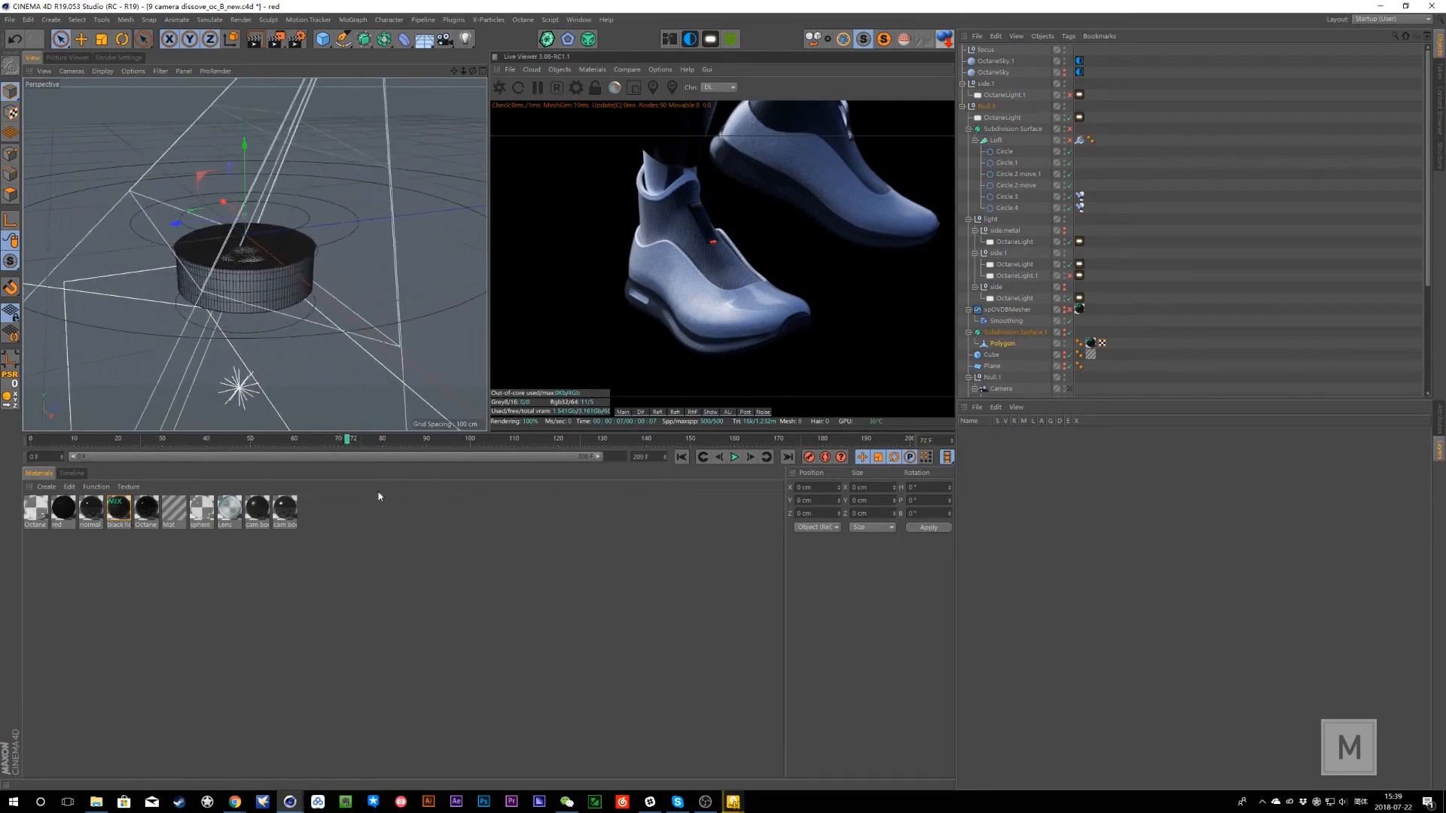
- Turn the lofted surface back on and scrub the animation to frame 120, framing the funnel around the lens
left_click(1069, 129)
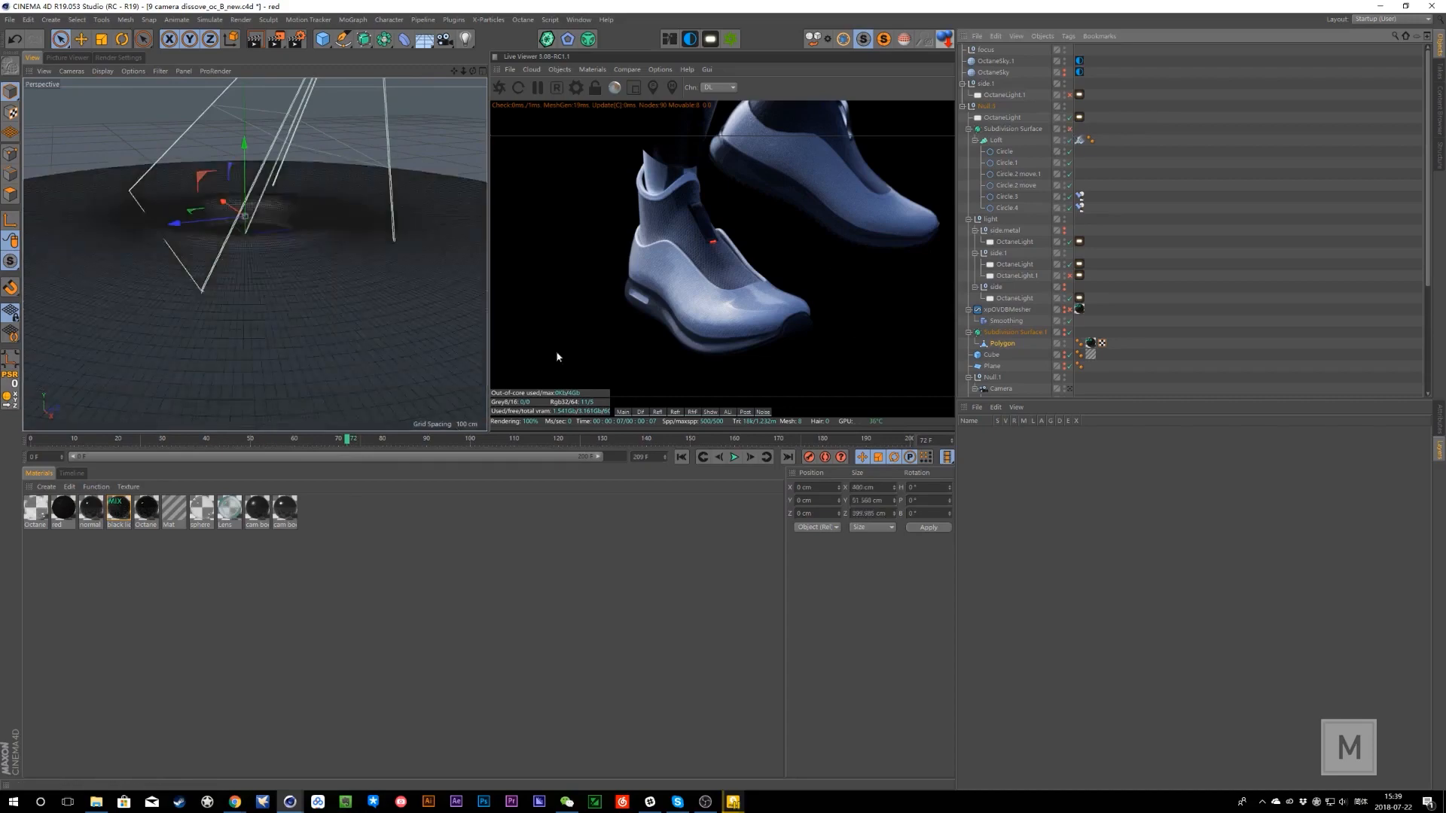
left_click_drag(63, 443, 558, 440)
left_click_drag(335, 248, 319, 296, "alt")
scroll(302, 334, "down", 3)
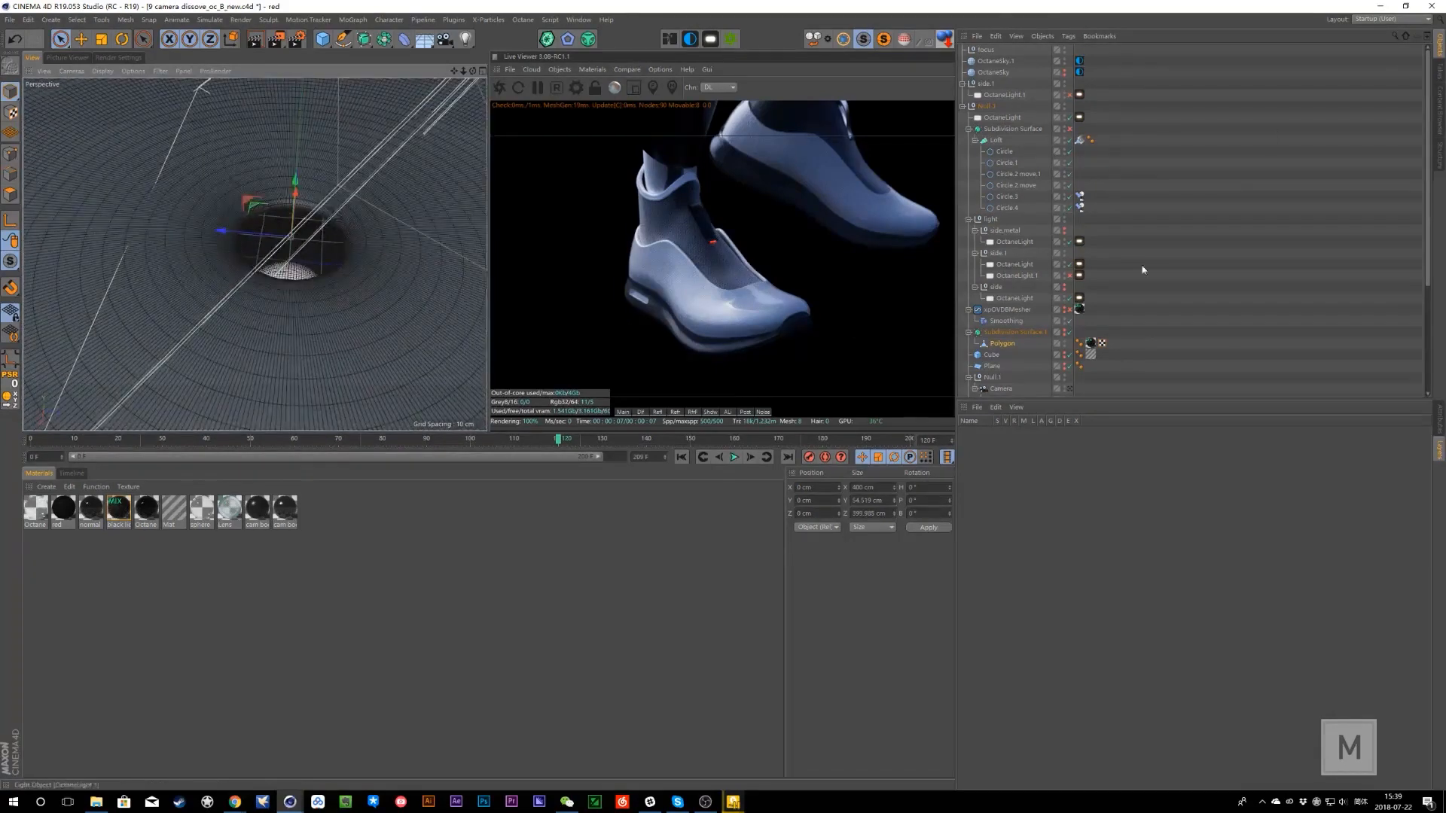
- Look through the scene camera and start the Octane live render of the funnel surface
left_click(1069, 389)
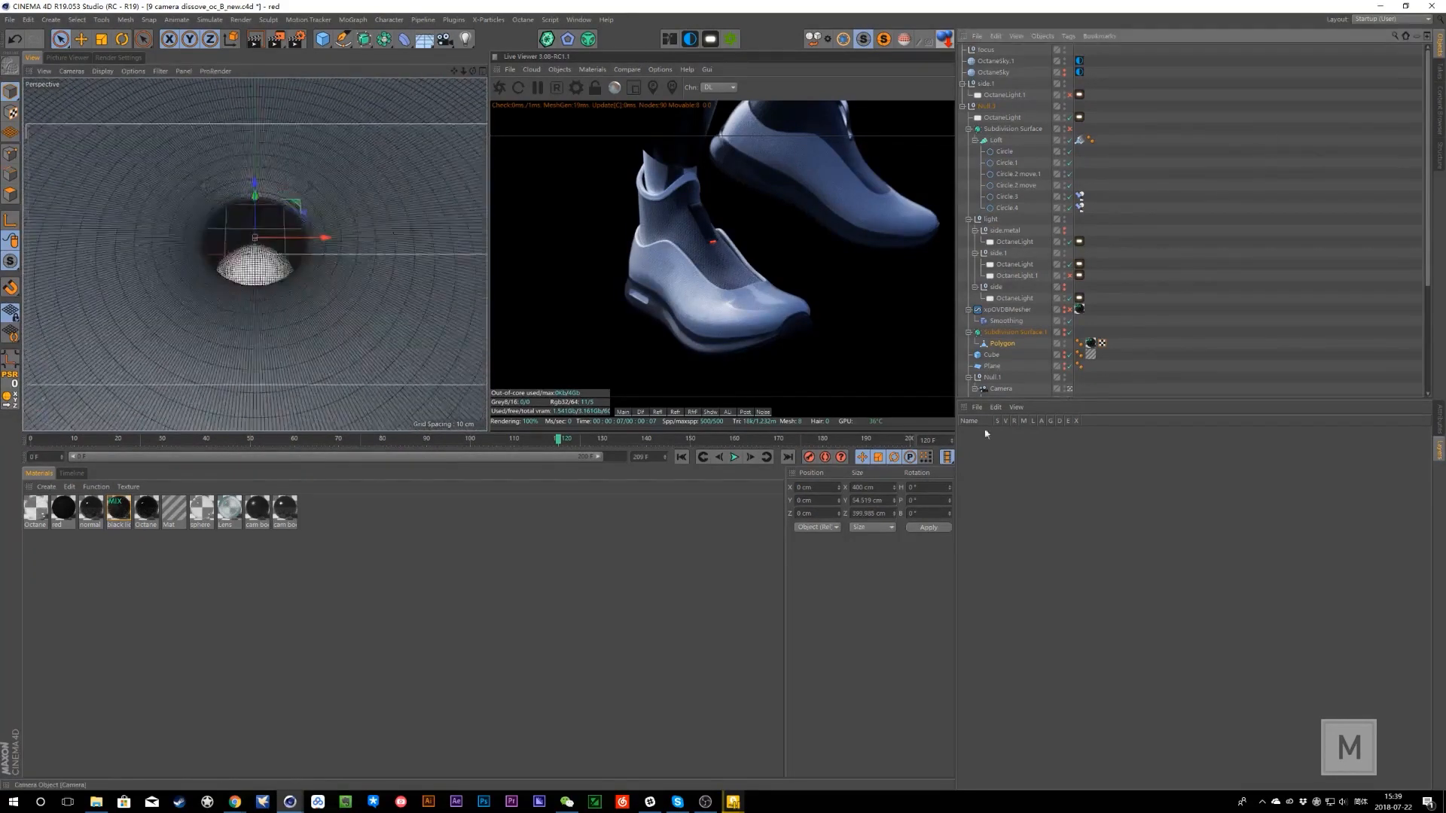
left_click(507, 92)
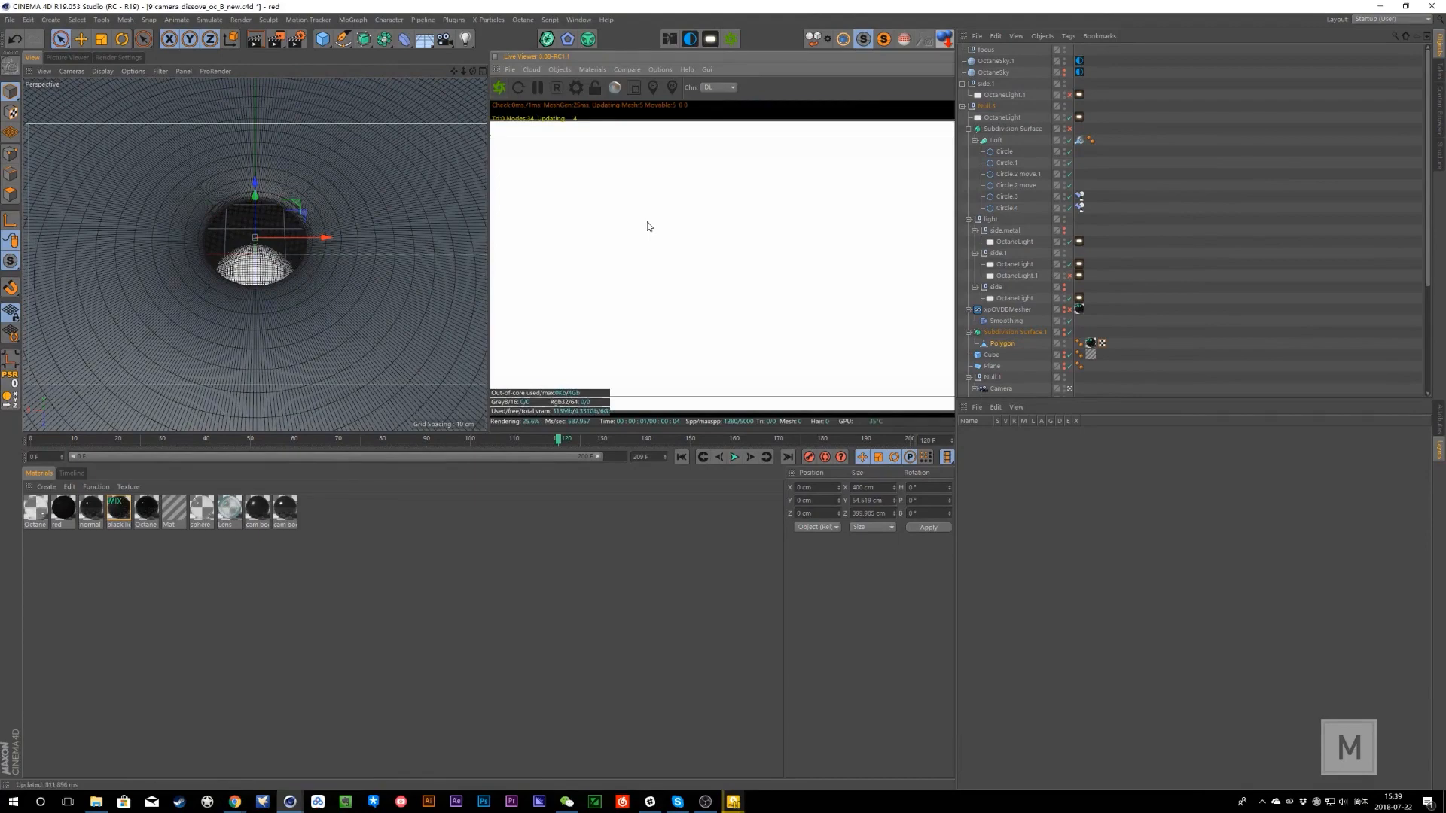
scroll(1207, 355, "down", 5)
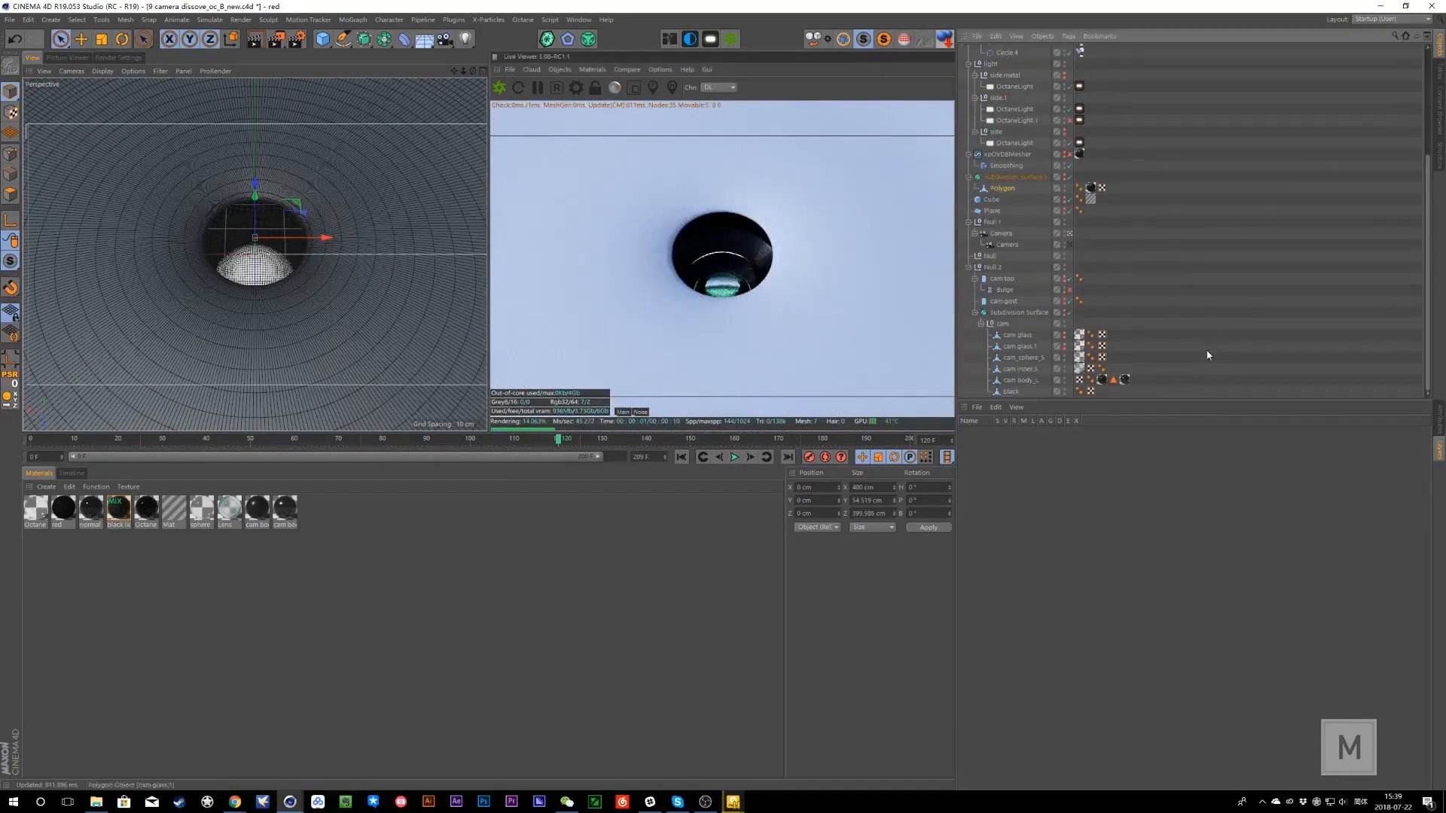
- Select the funnel surface and hide the Loft to reveal the full camera lens in the live render
left_click(103, 249)
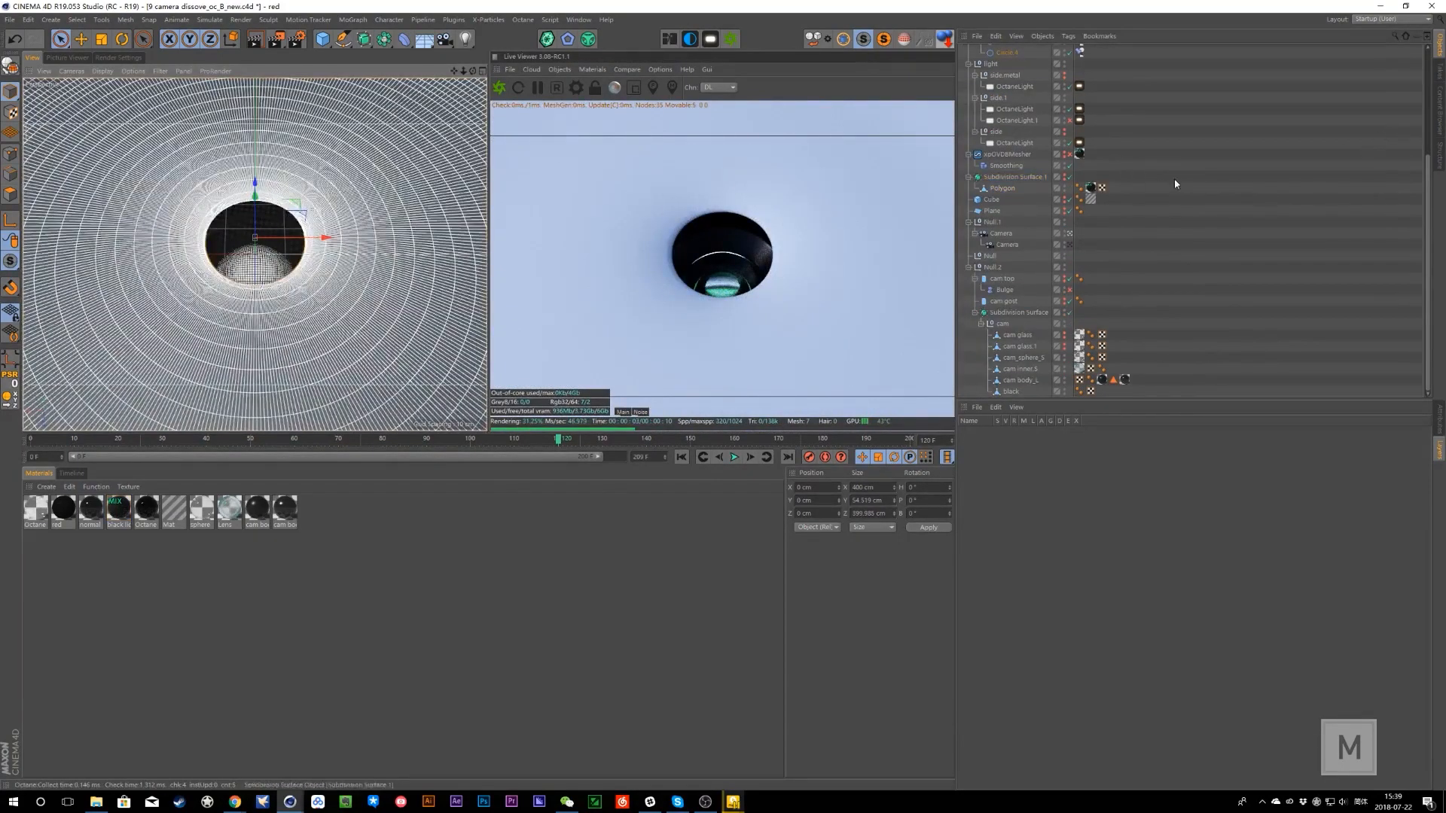
scroll(1038, 233, "up", 3)
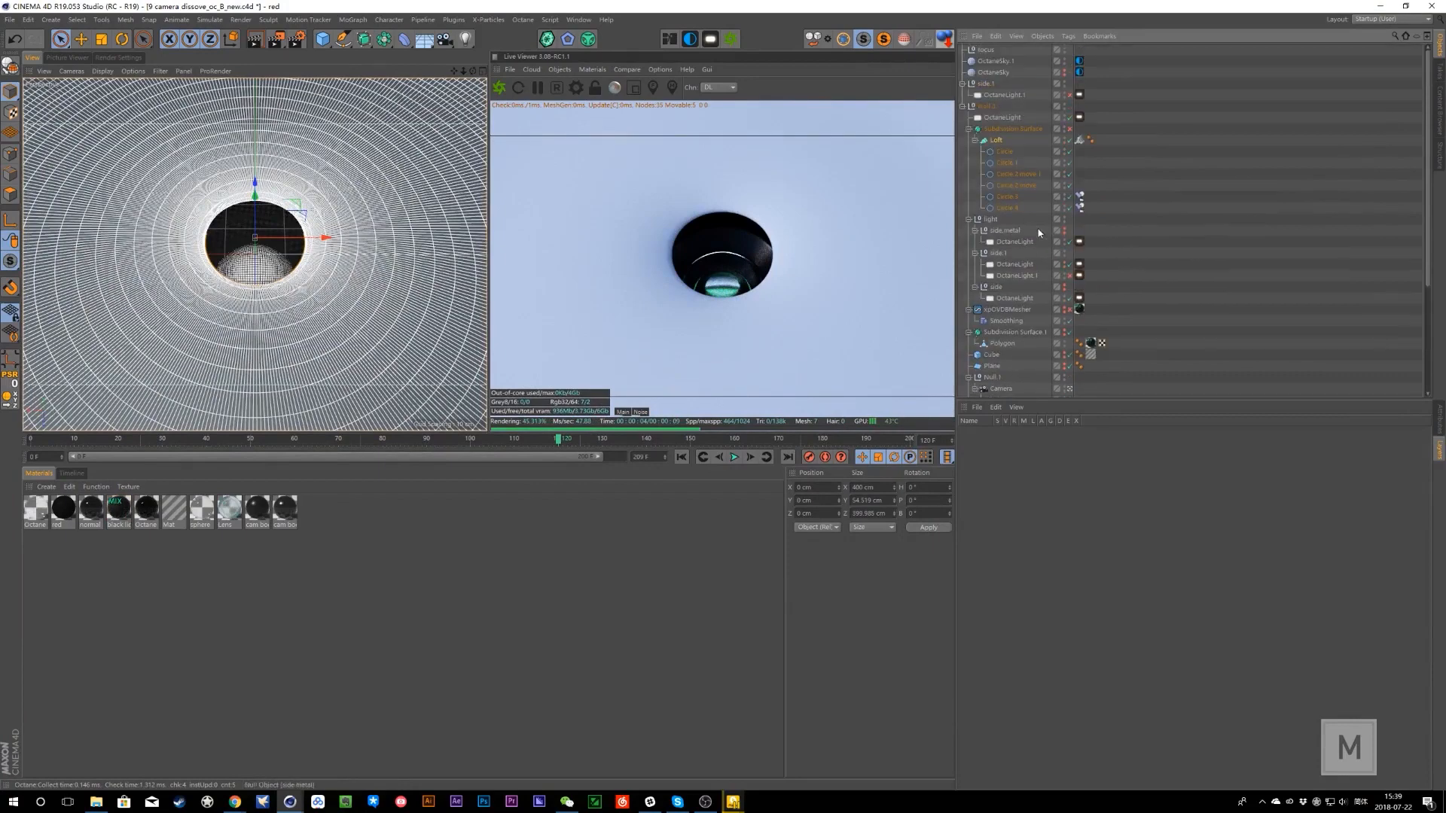
left_click(1063, 138)
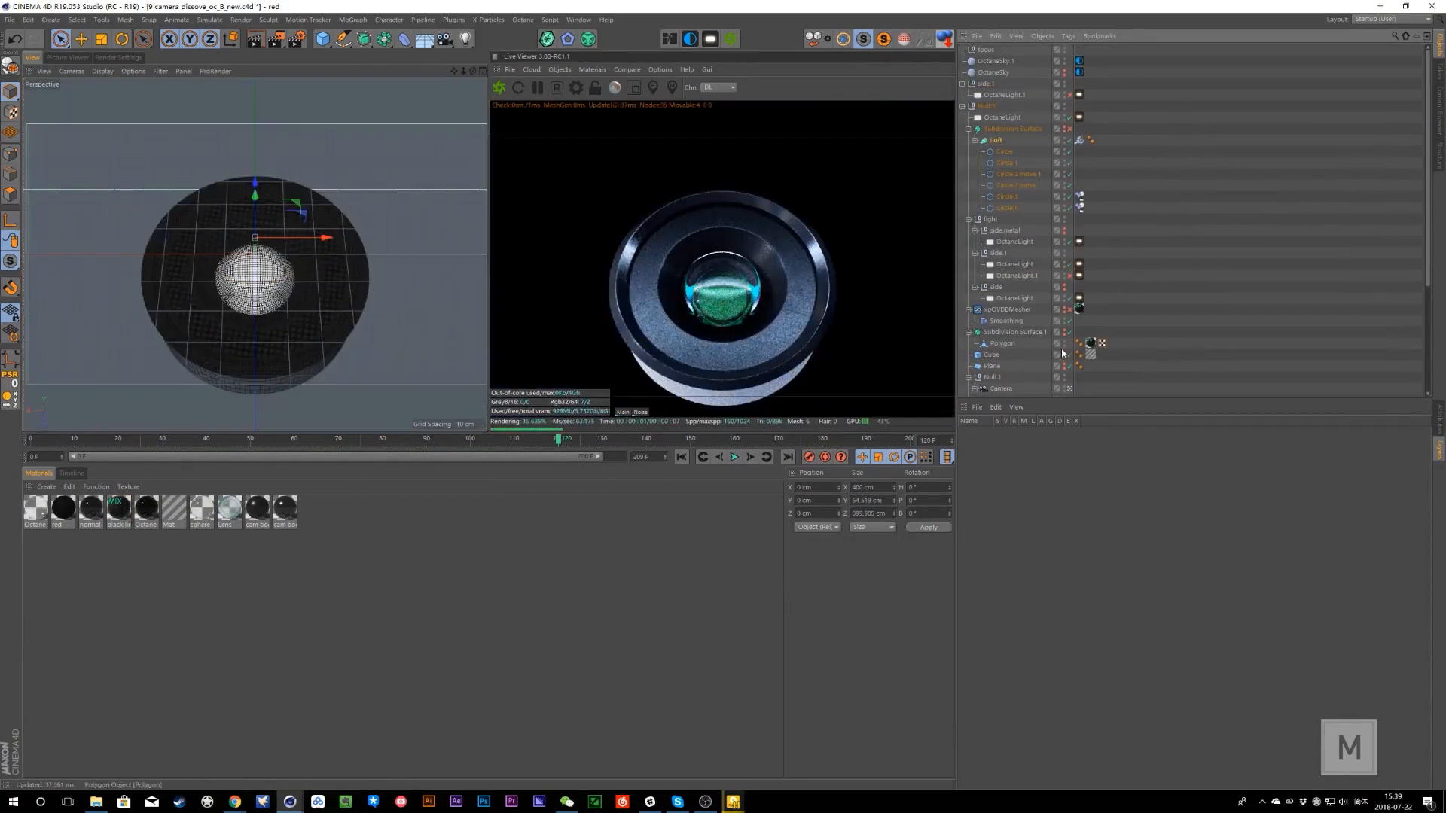
- Show the funnel polygon surface again and inspect the Loft's Connect Polygons tag together with the Polygon object it links to
left_click(1064, 341)
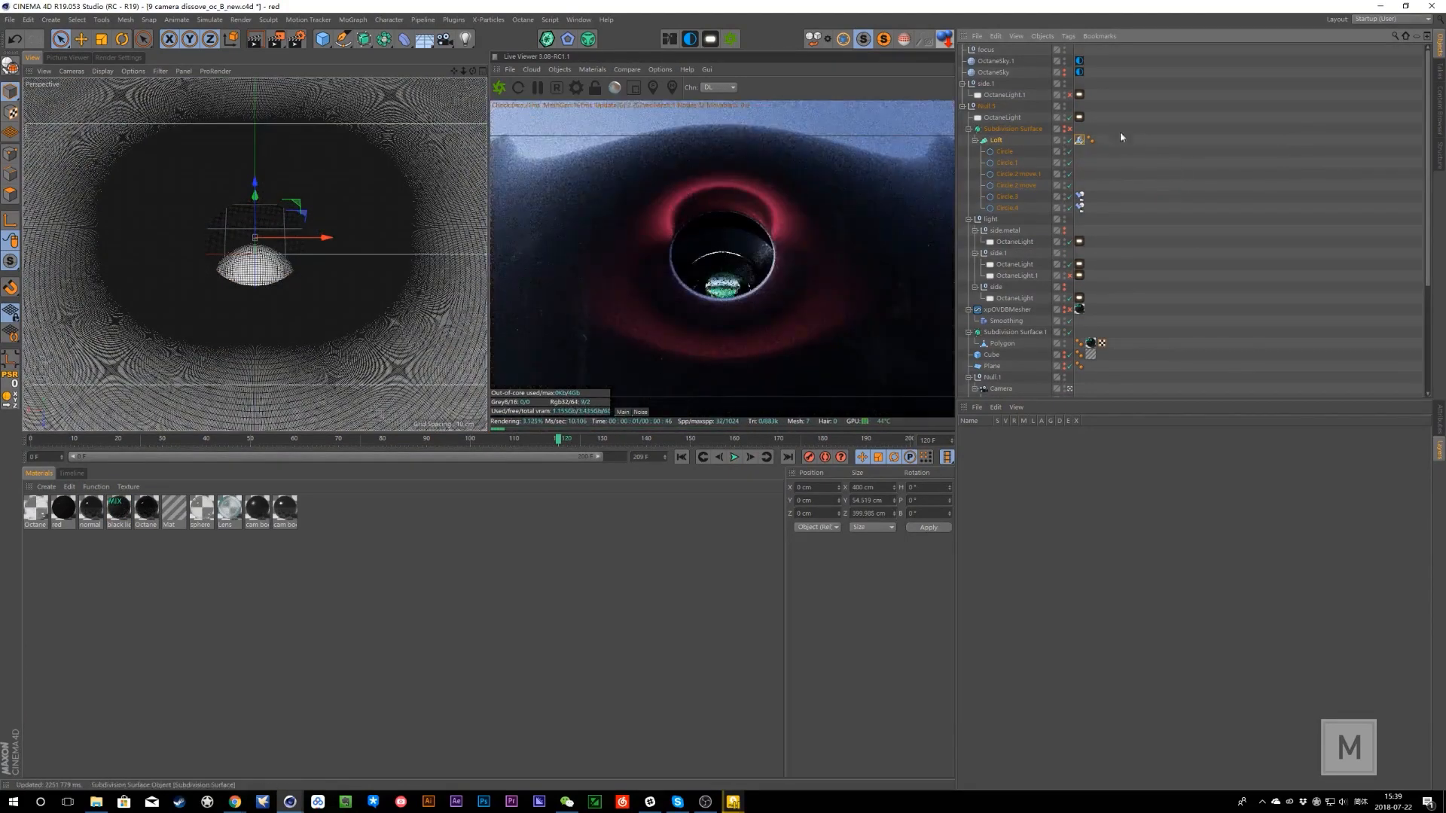
left_click(1079, 140)
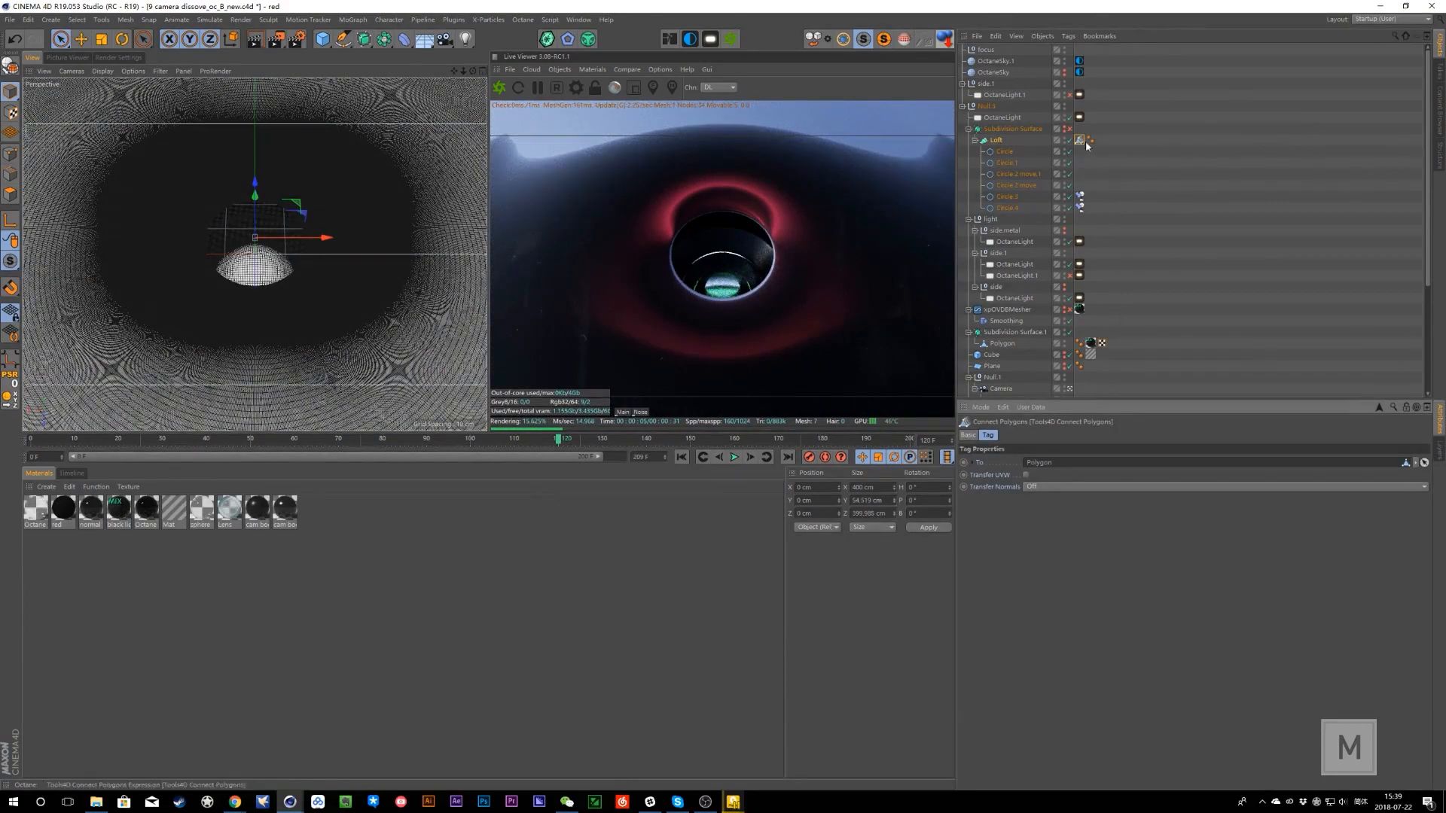
left_click(1008, 344)
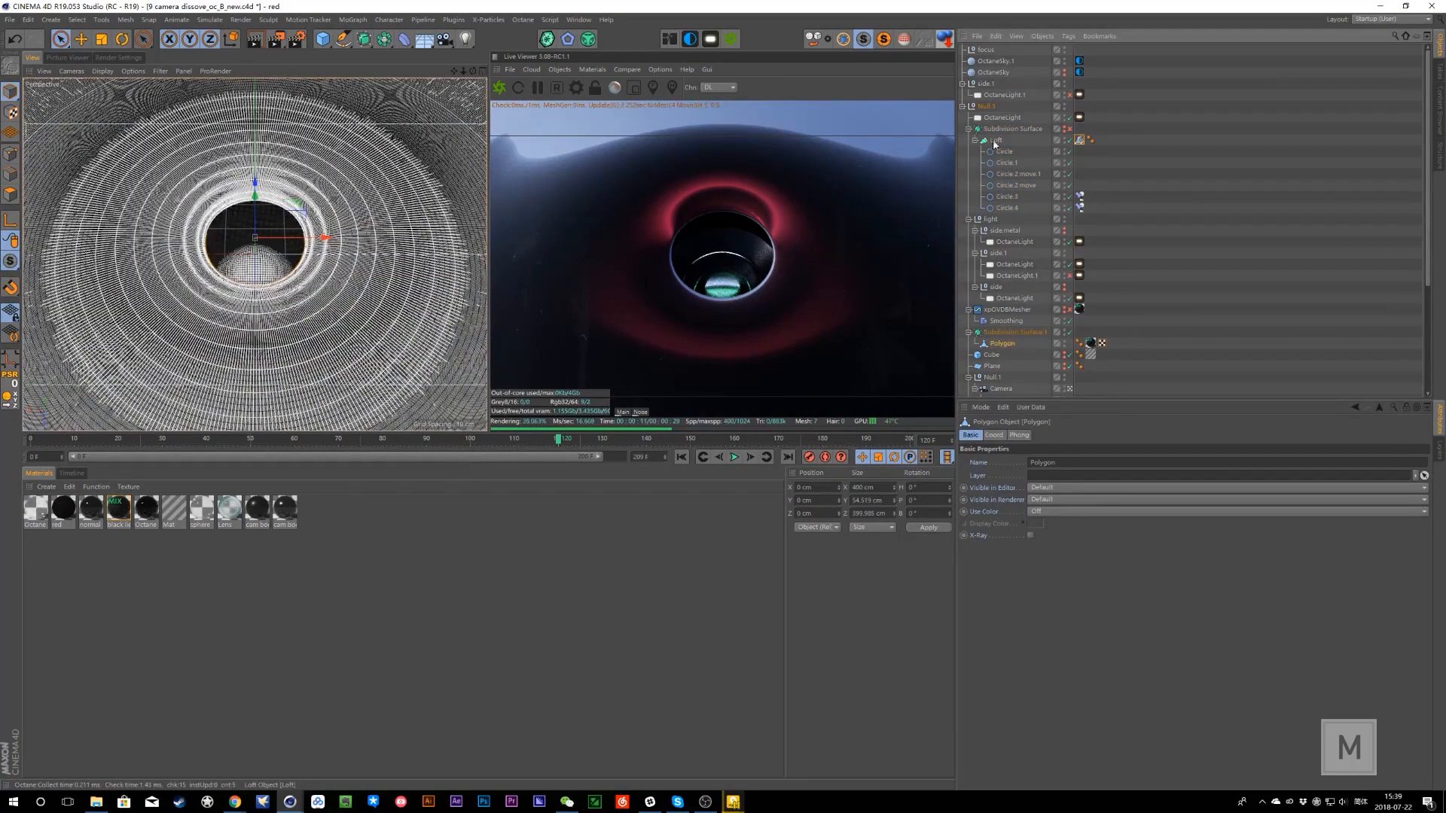
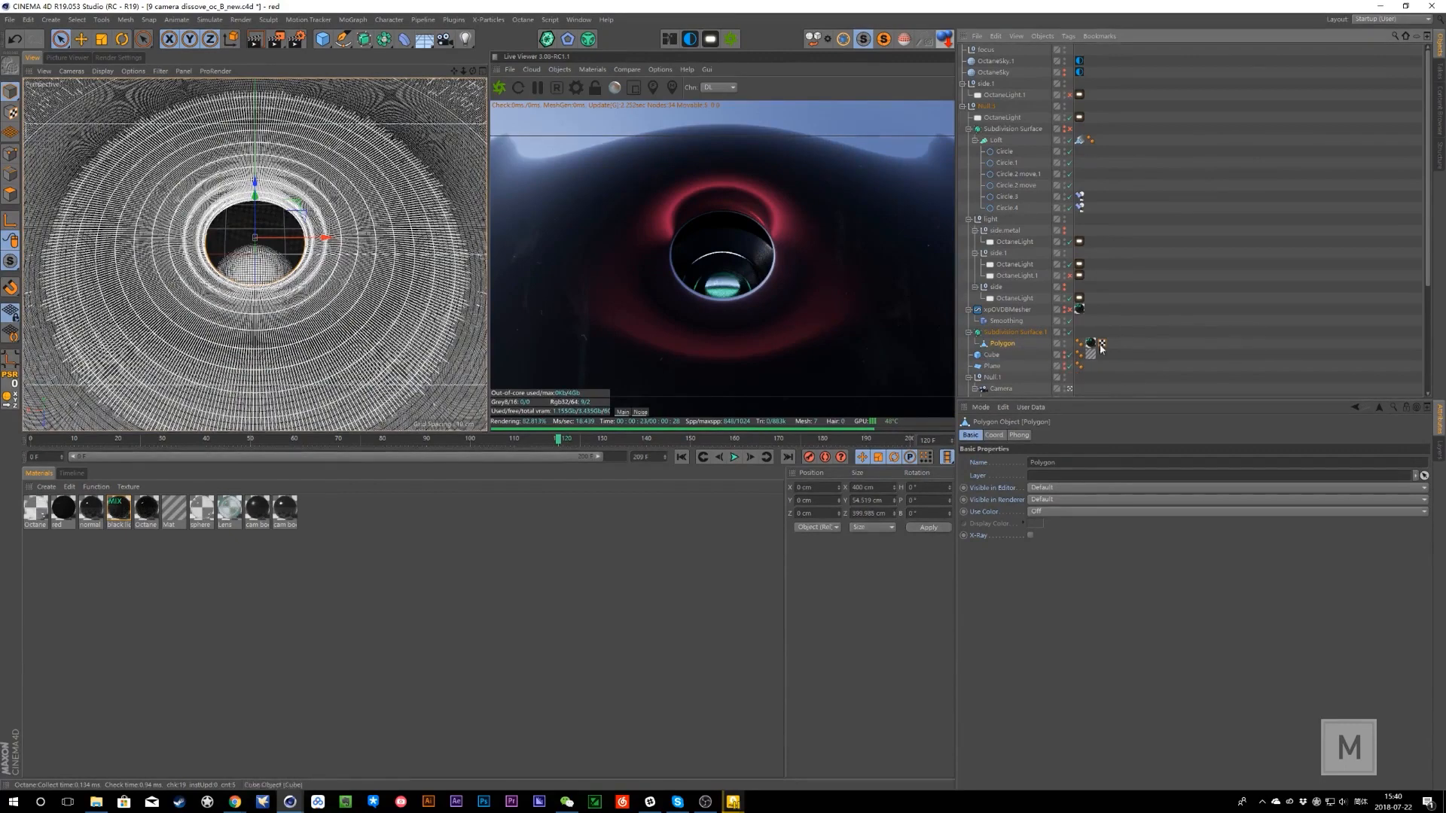
left_click(1035, 347)
left_click(1034, 348)
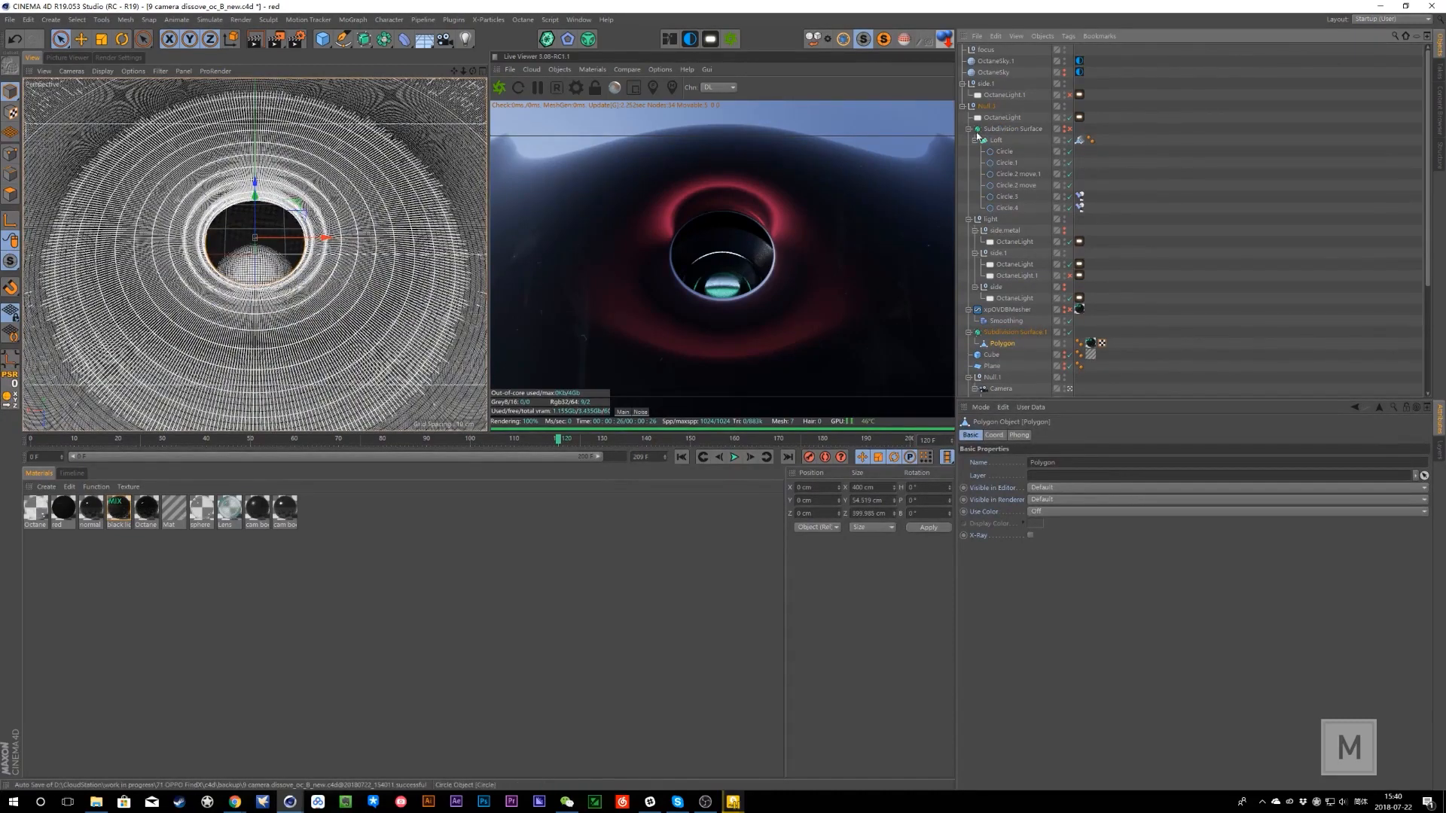
left_click(1017, 344)
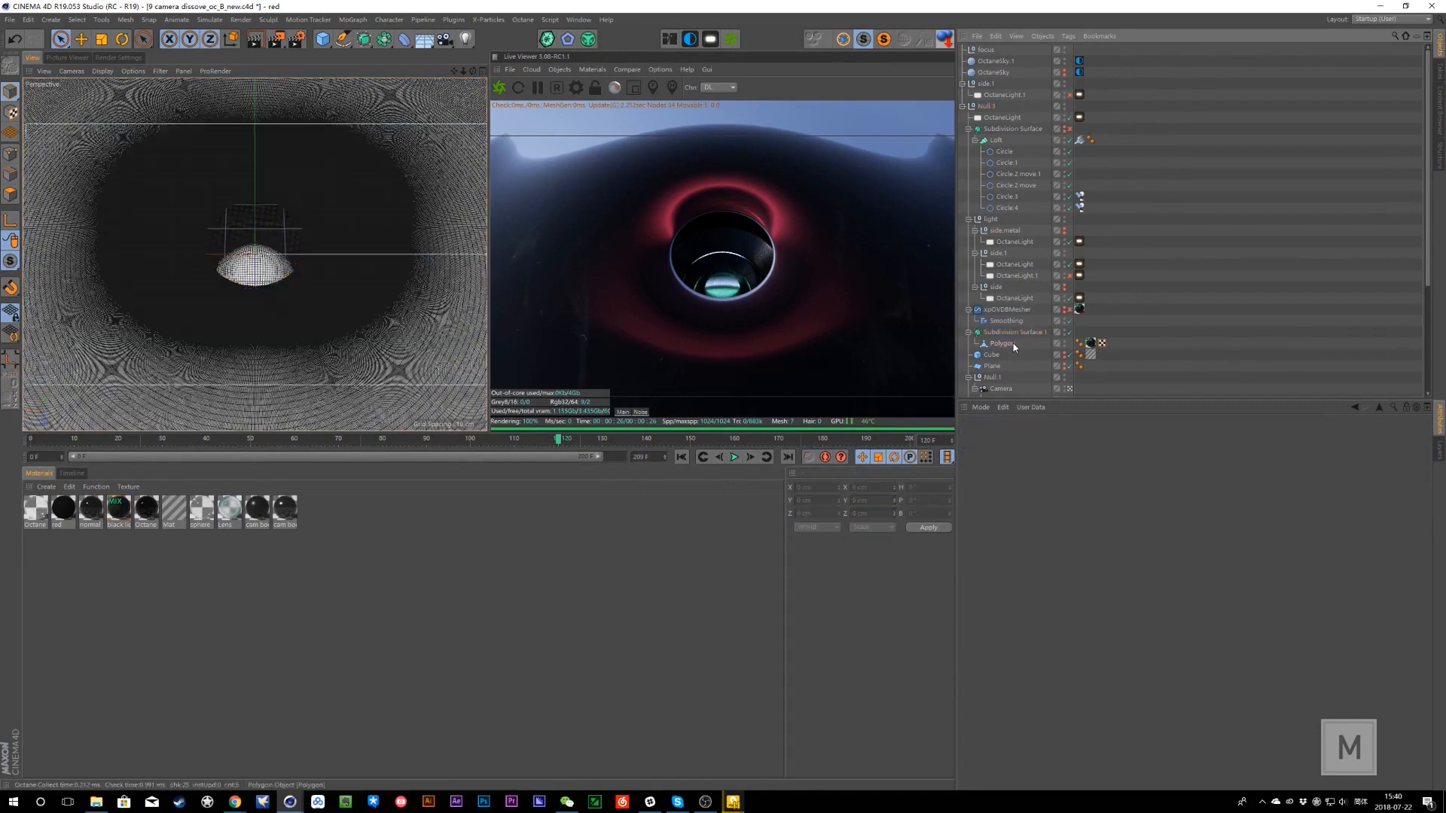
left_click(998, 346)
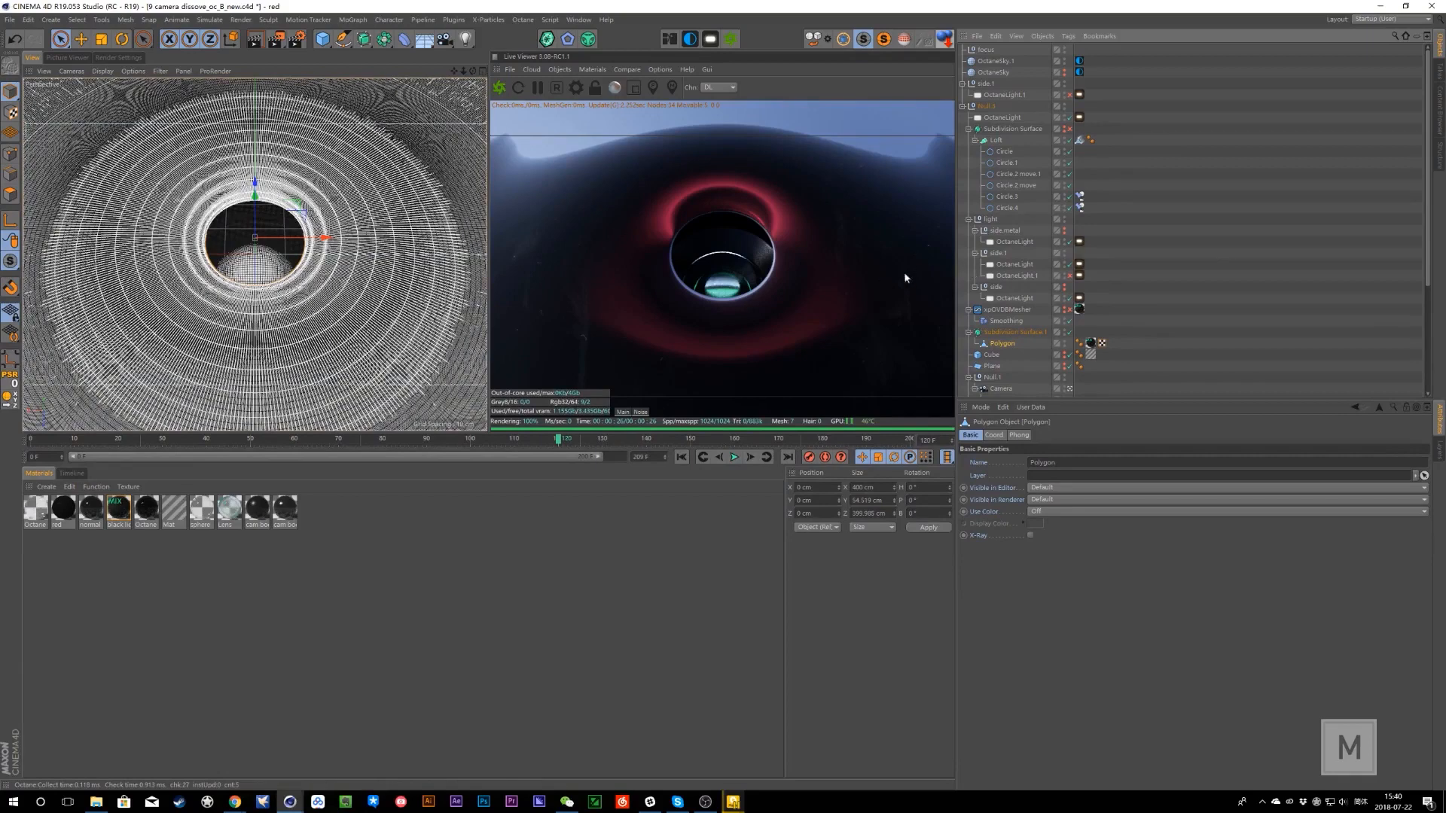
left_click(1136, 196)
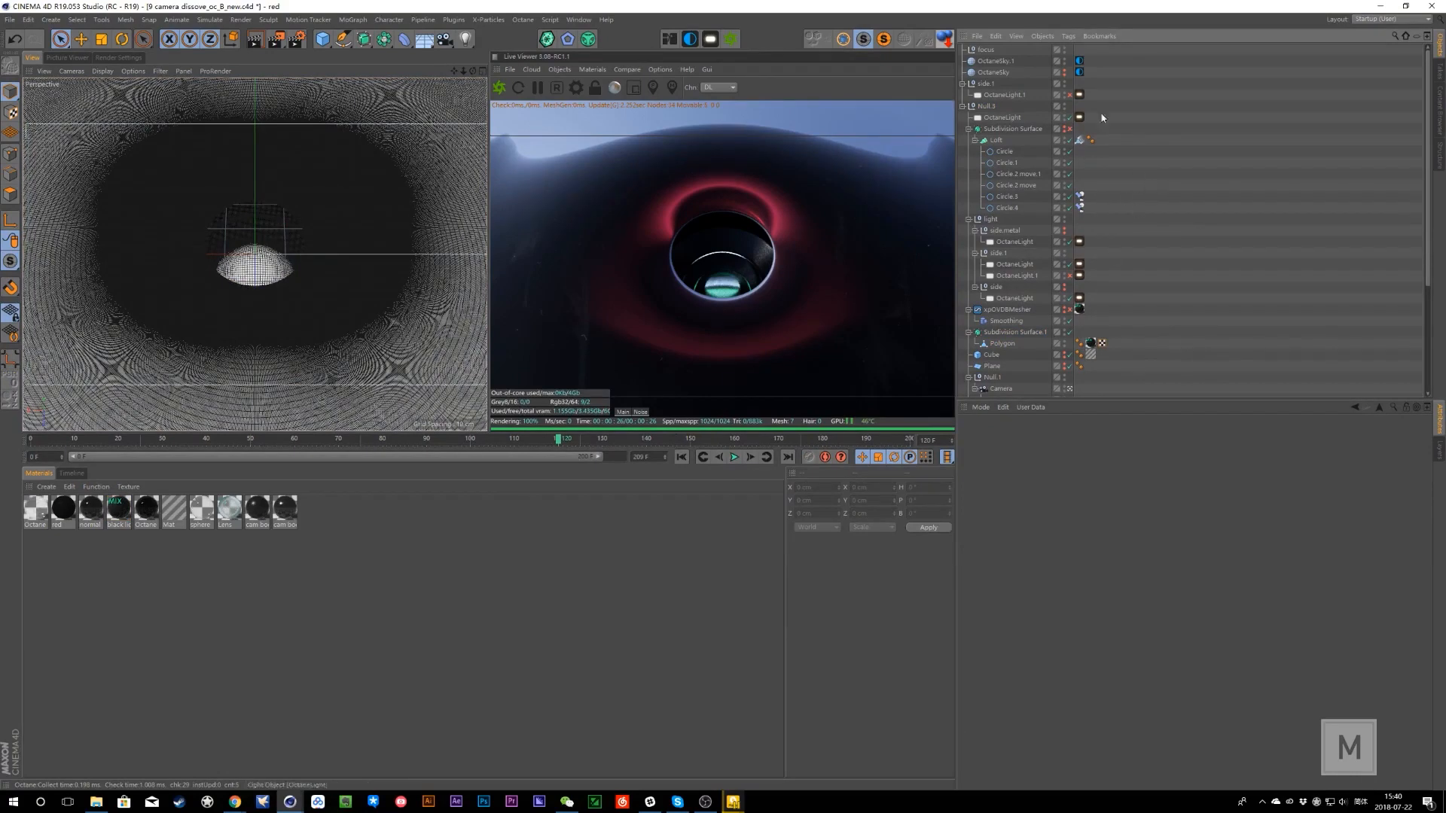
- Select the light group and open an enlarged separate perspective view, framing the lights, scene camera and surface
left_click(1068, 117)
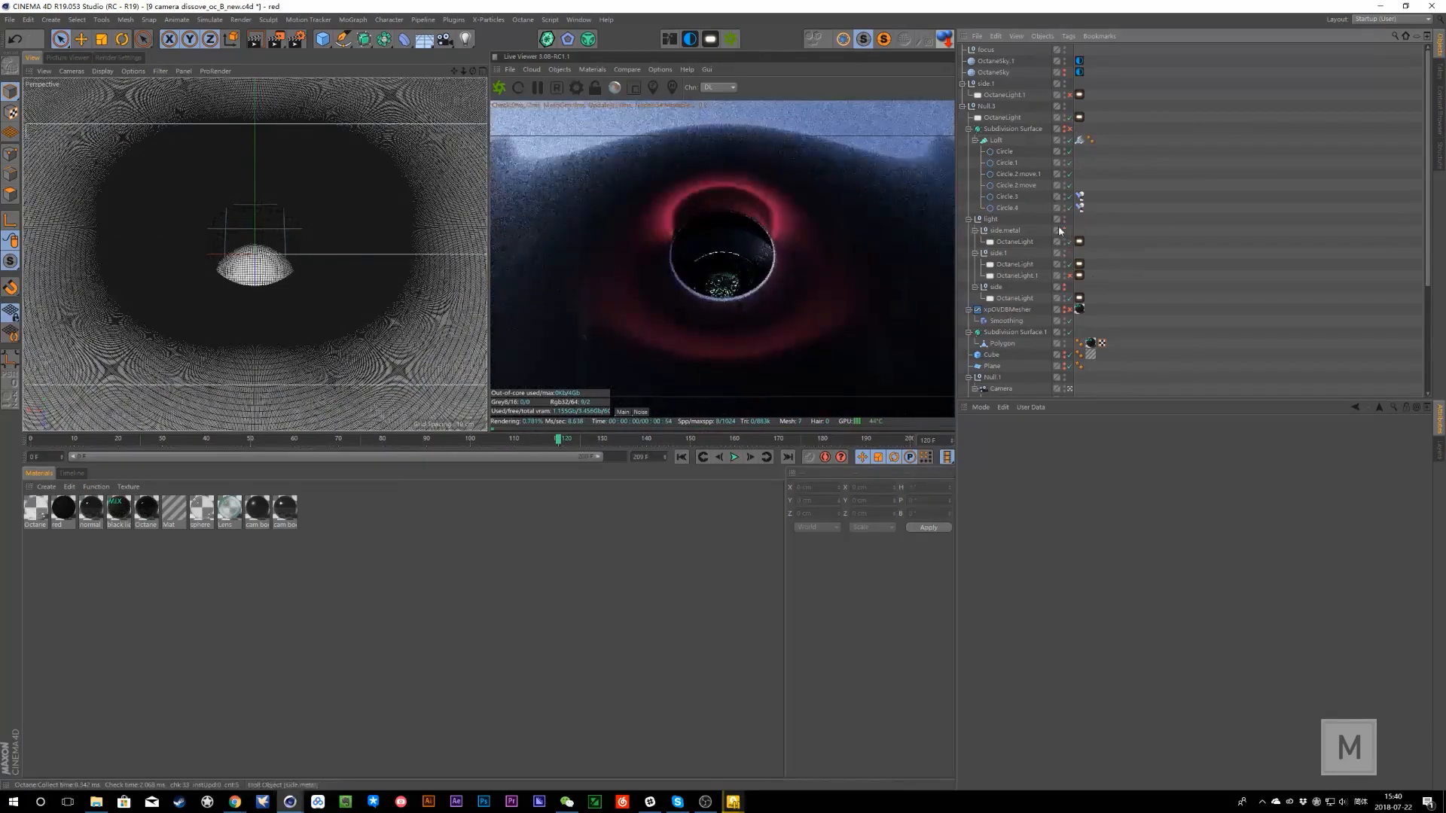
left_click(993, 218)
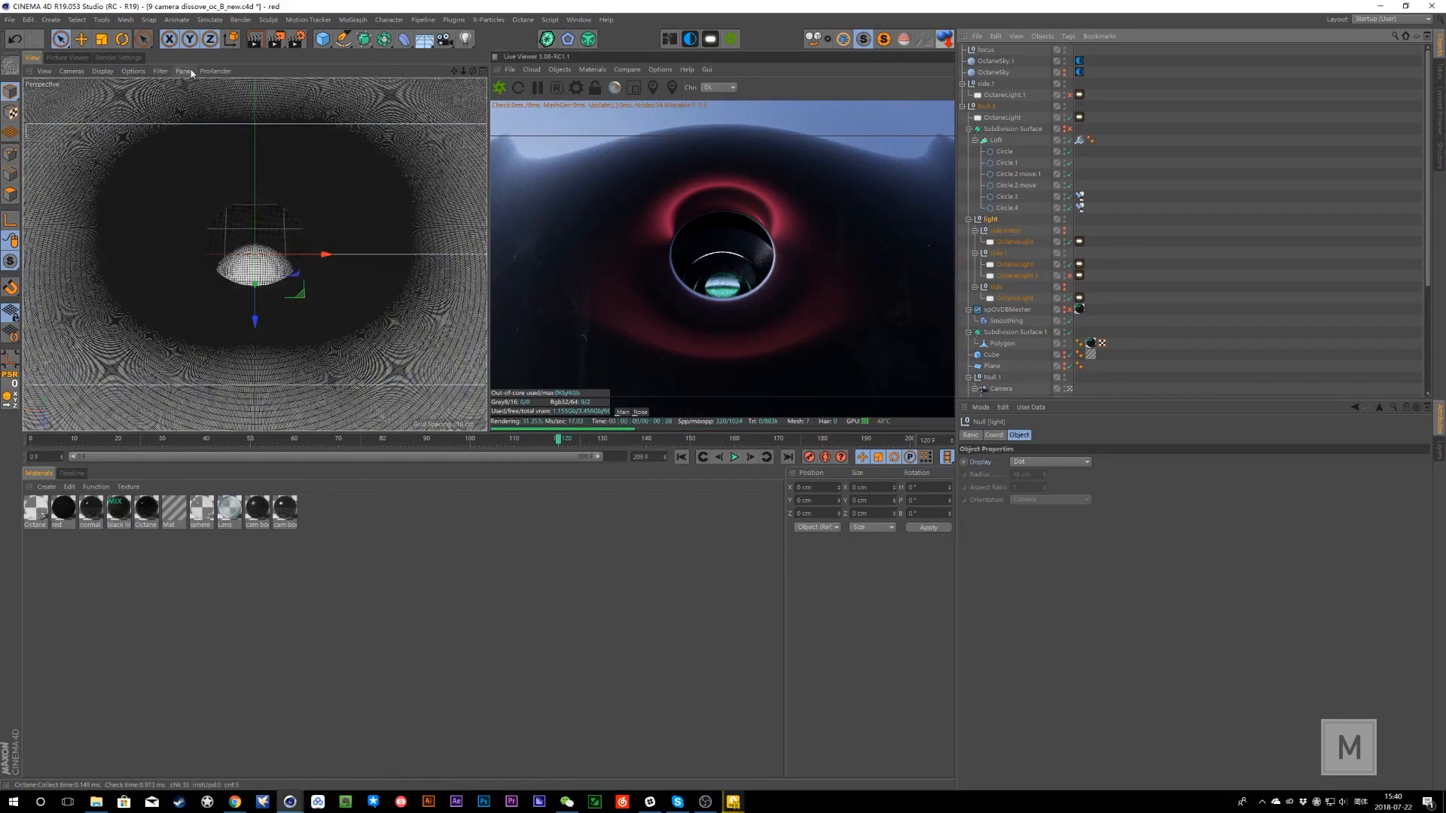
left_click(160, 71)
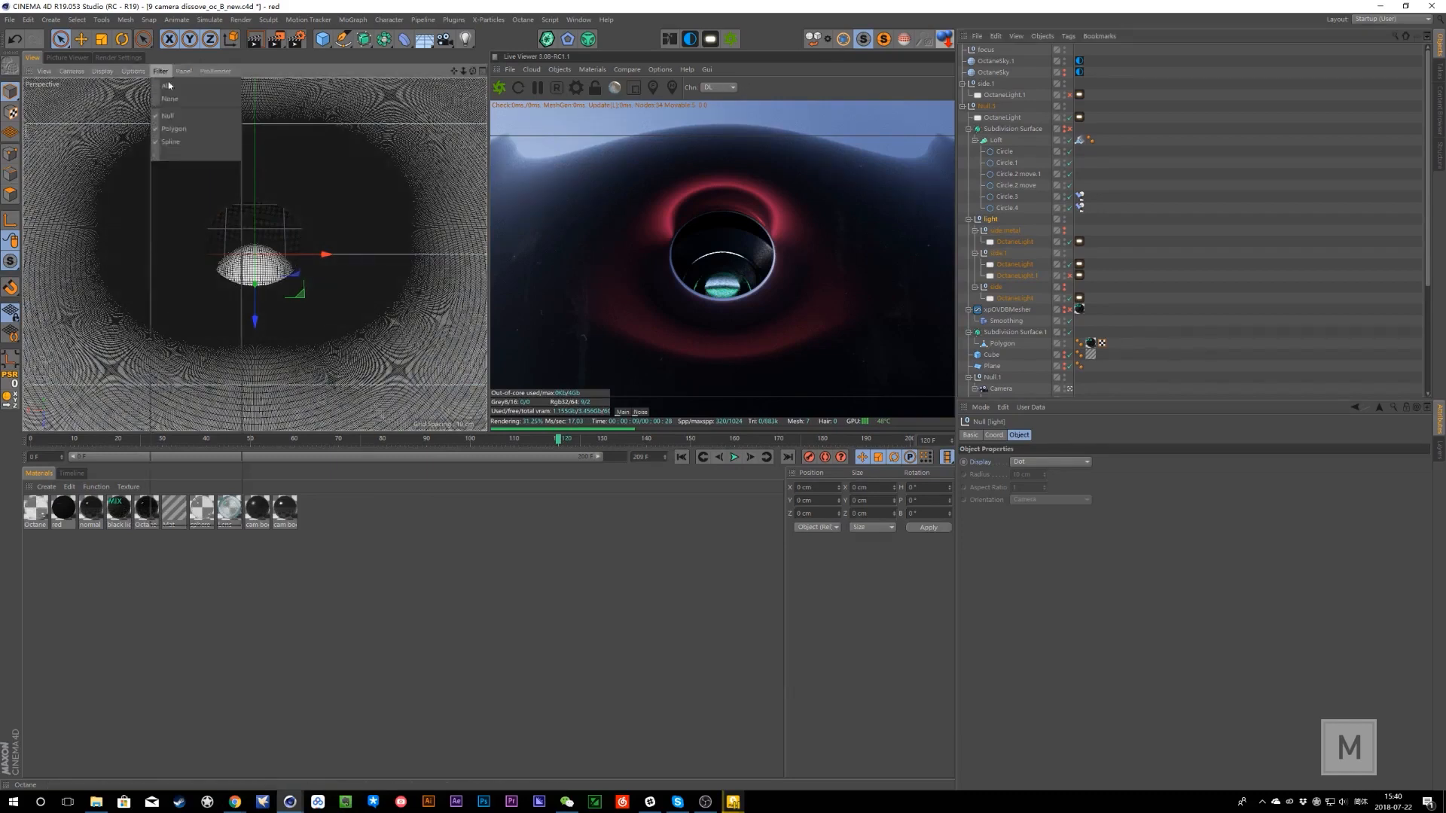
left_click(220, 99)
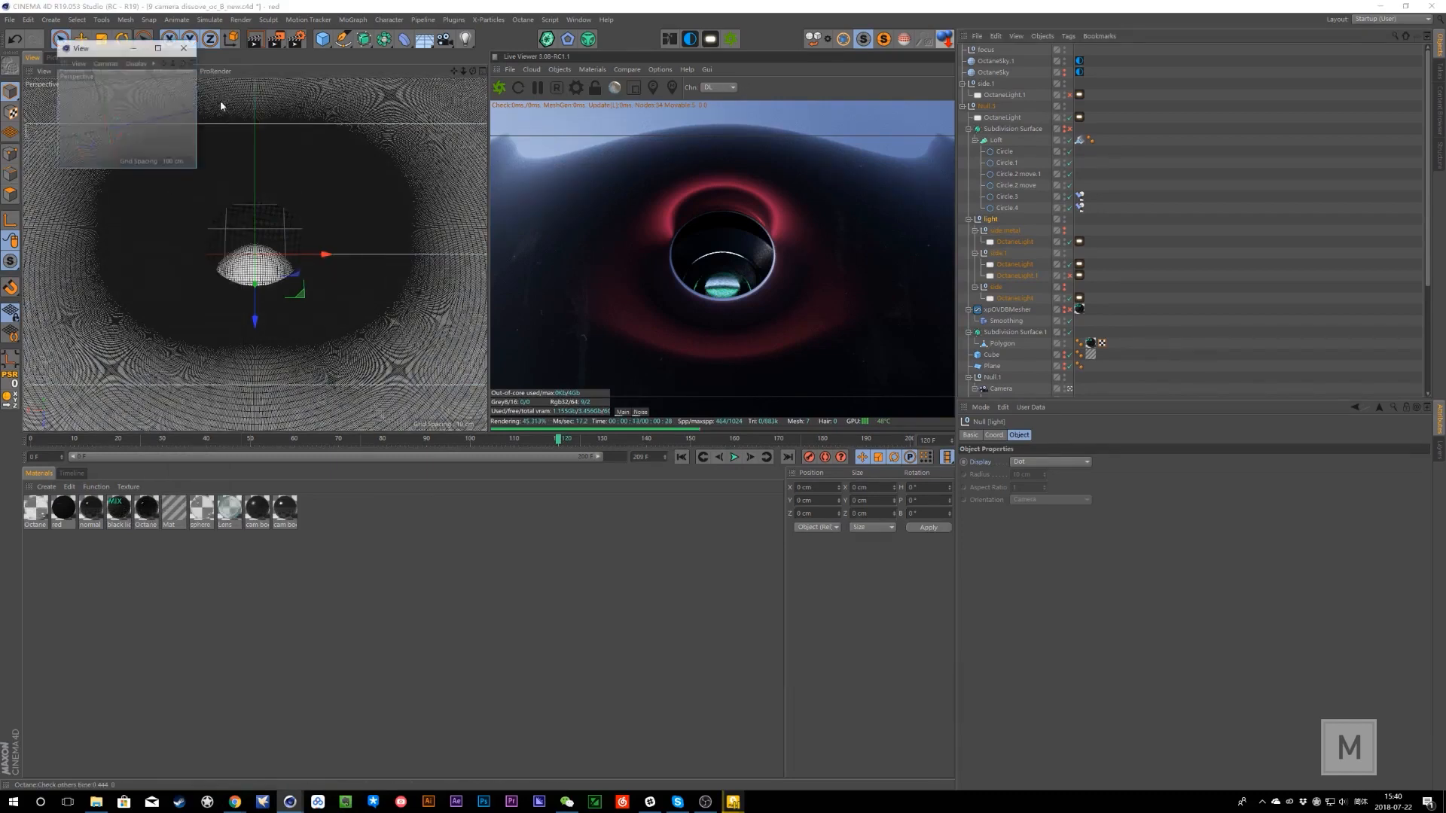
left_click_drag(197, 169, 520, 490)
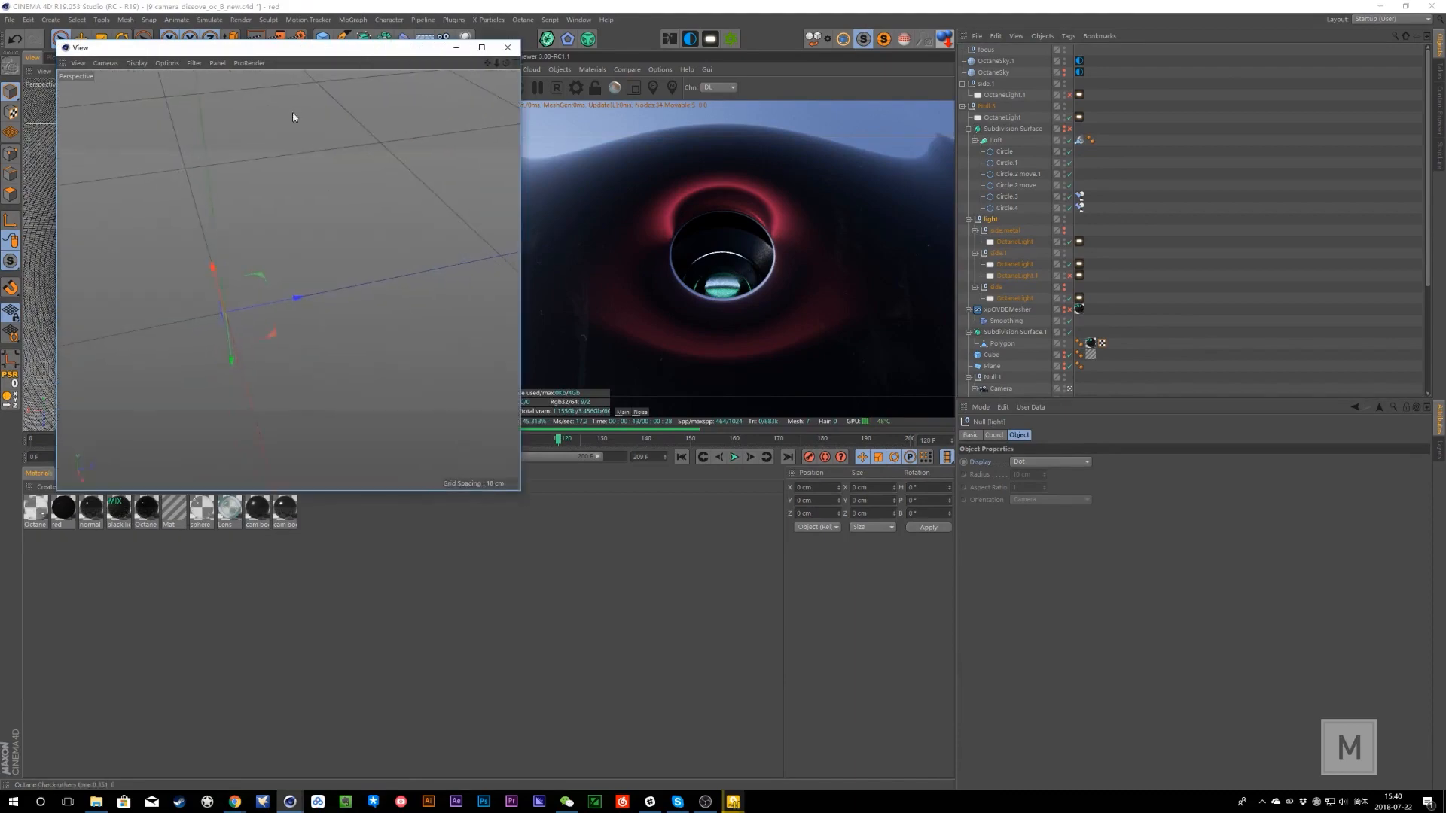
left_click_drag(301, 54, 653, 387)
left_click_drag(663, 603, 603, 671, "alt")
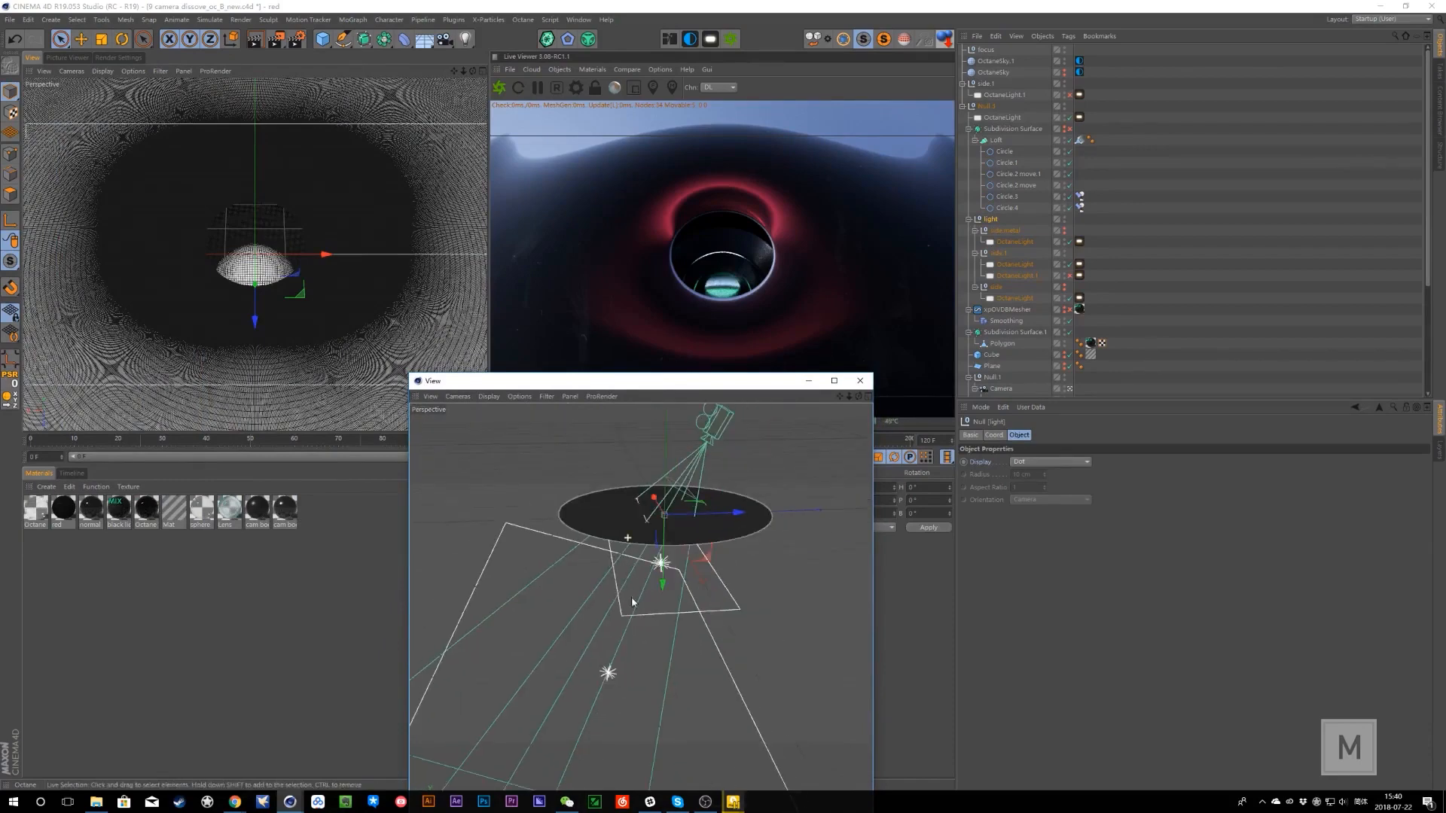
- Toggle the OctaneLight under Null.3 and OctaneLight.1 to compare the live render, and hide the side.1 light group
left_click(608, 676)
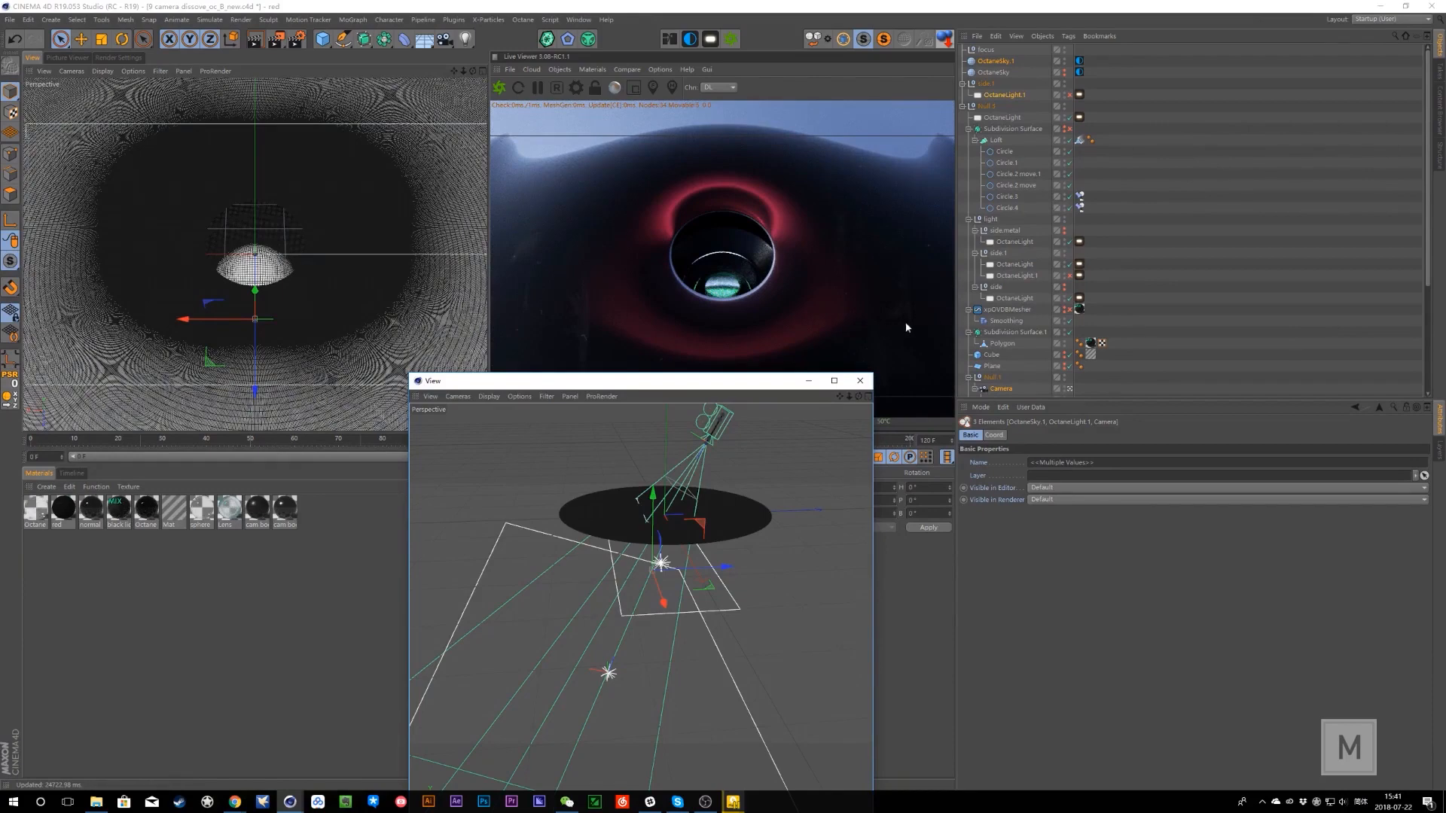
left_click(1123, 97)
left_click(1069, 117)
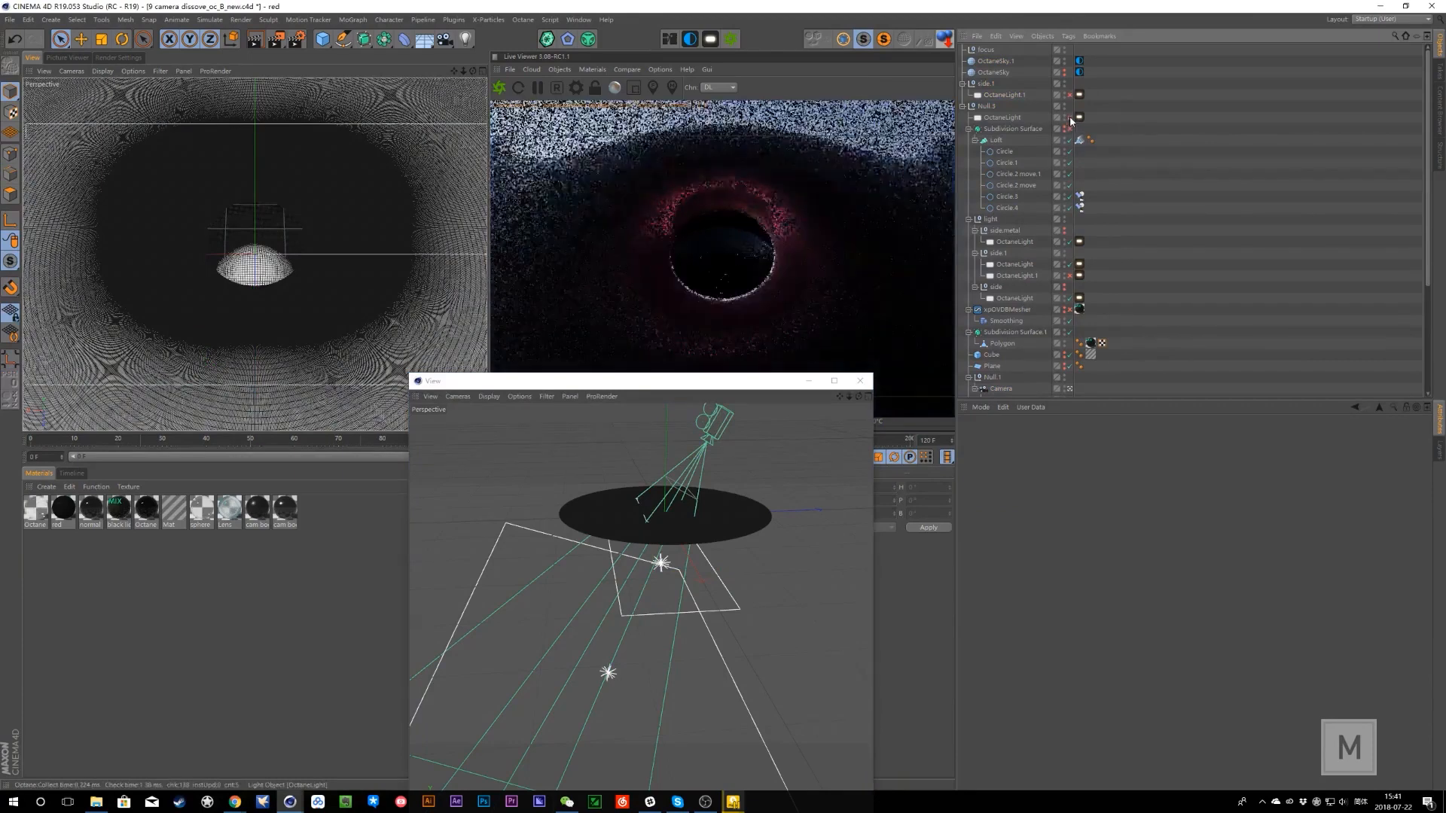
left_click(1002, 117)
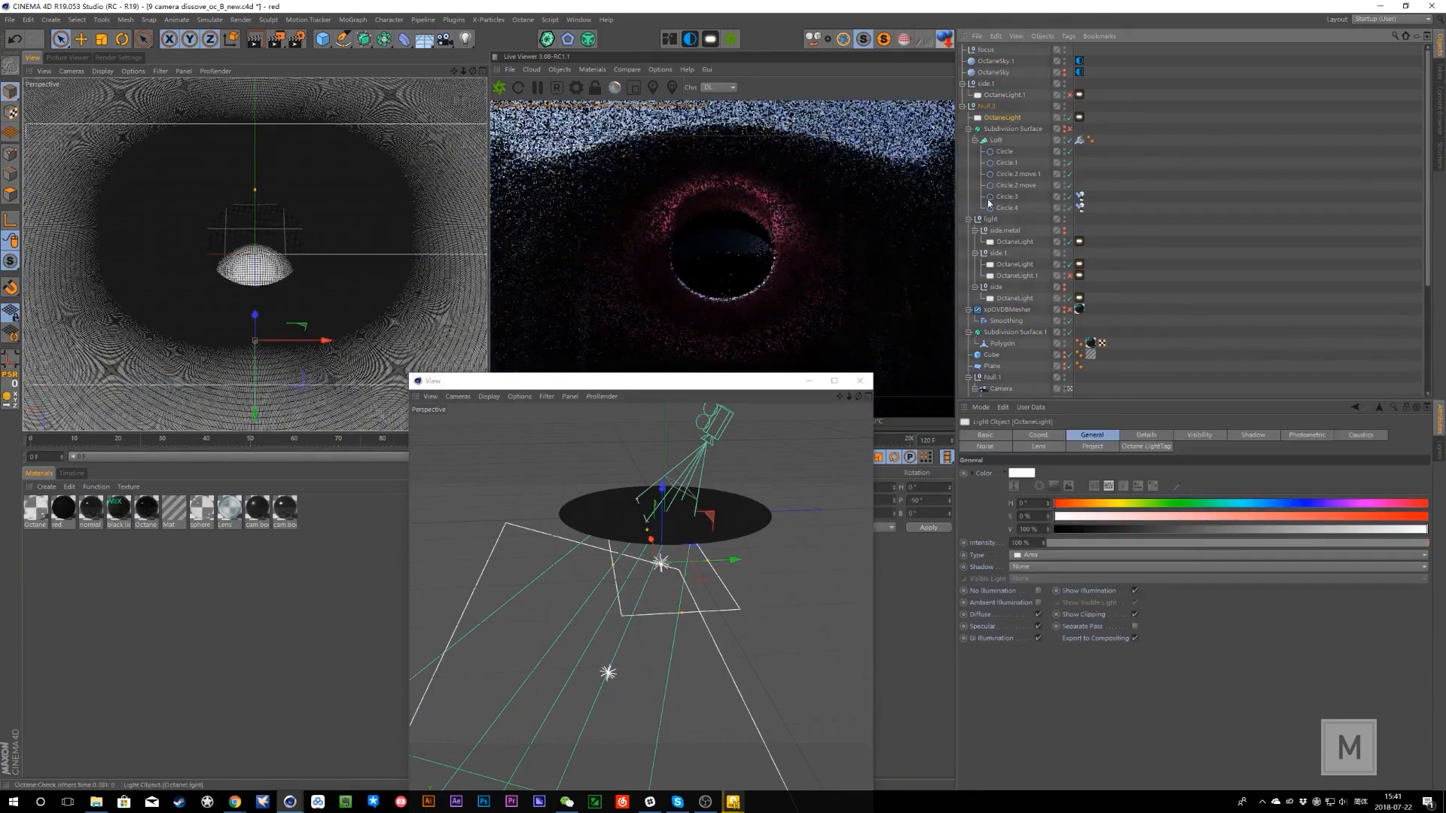
left_click(605, 678)
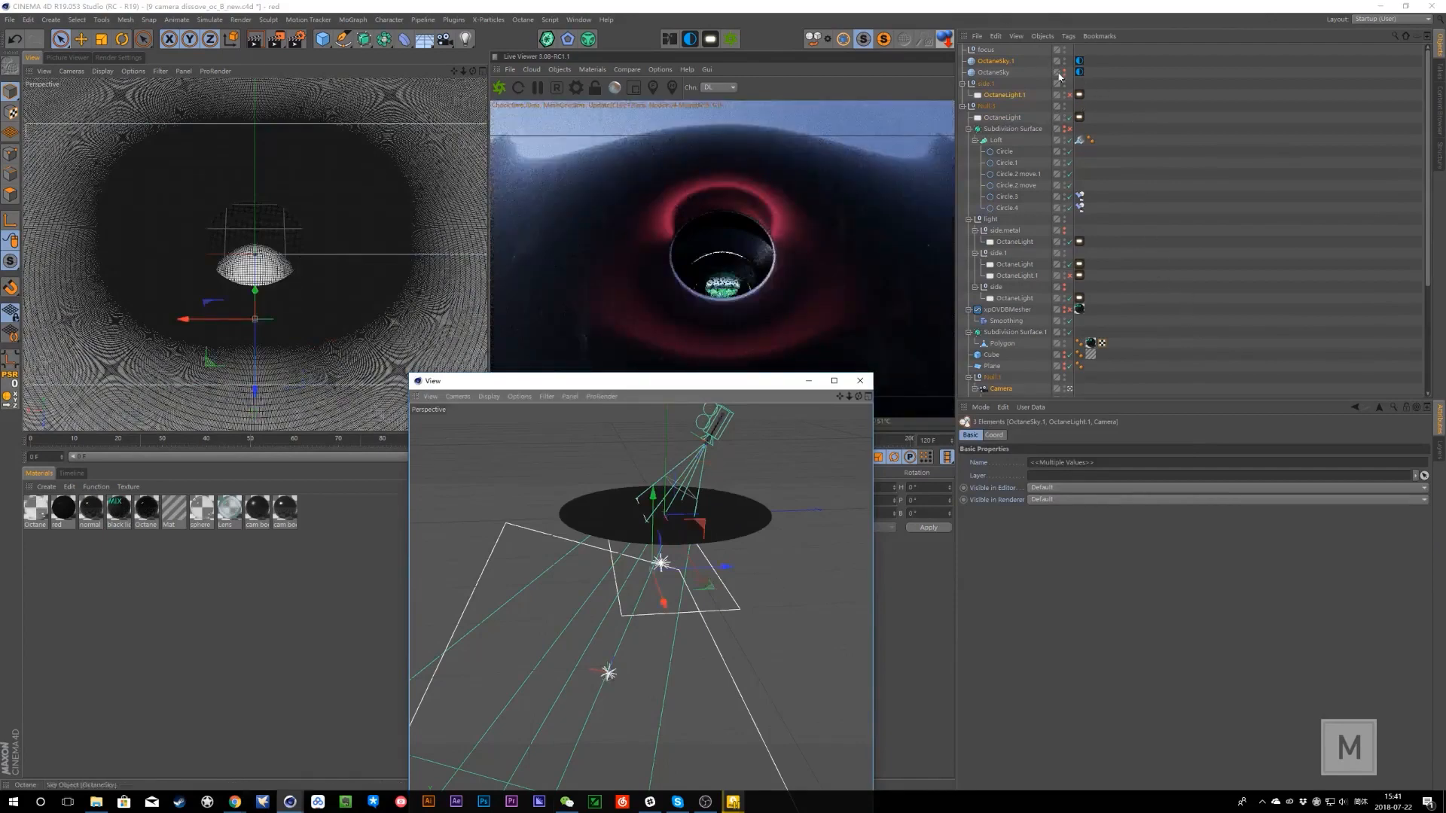
left_click(1070, 95)
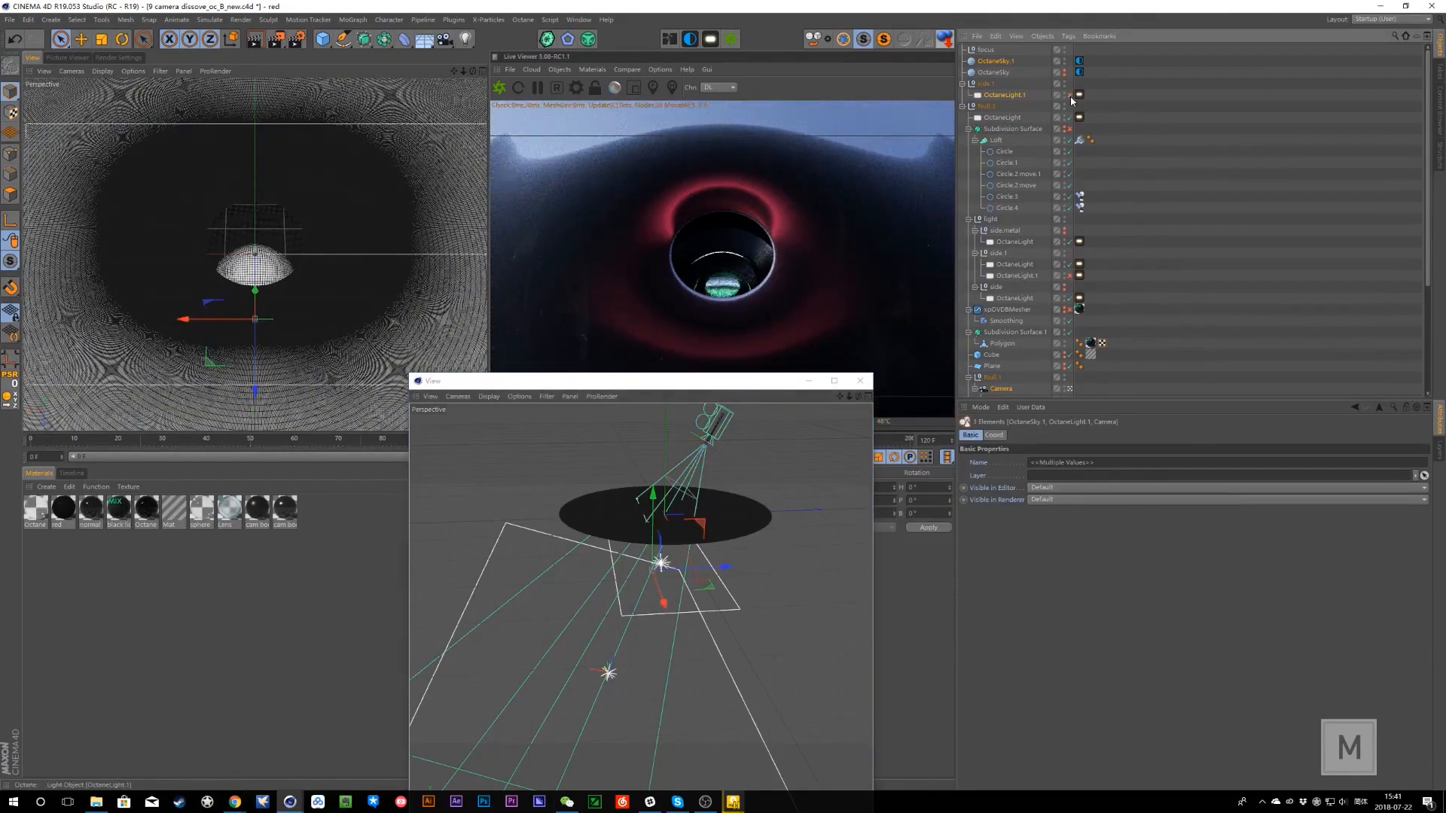
left_click(1069, 95)
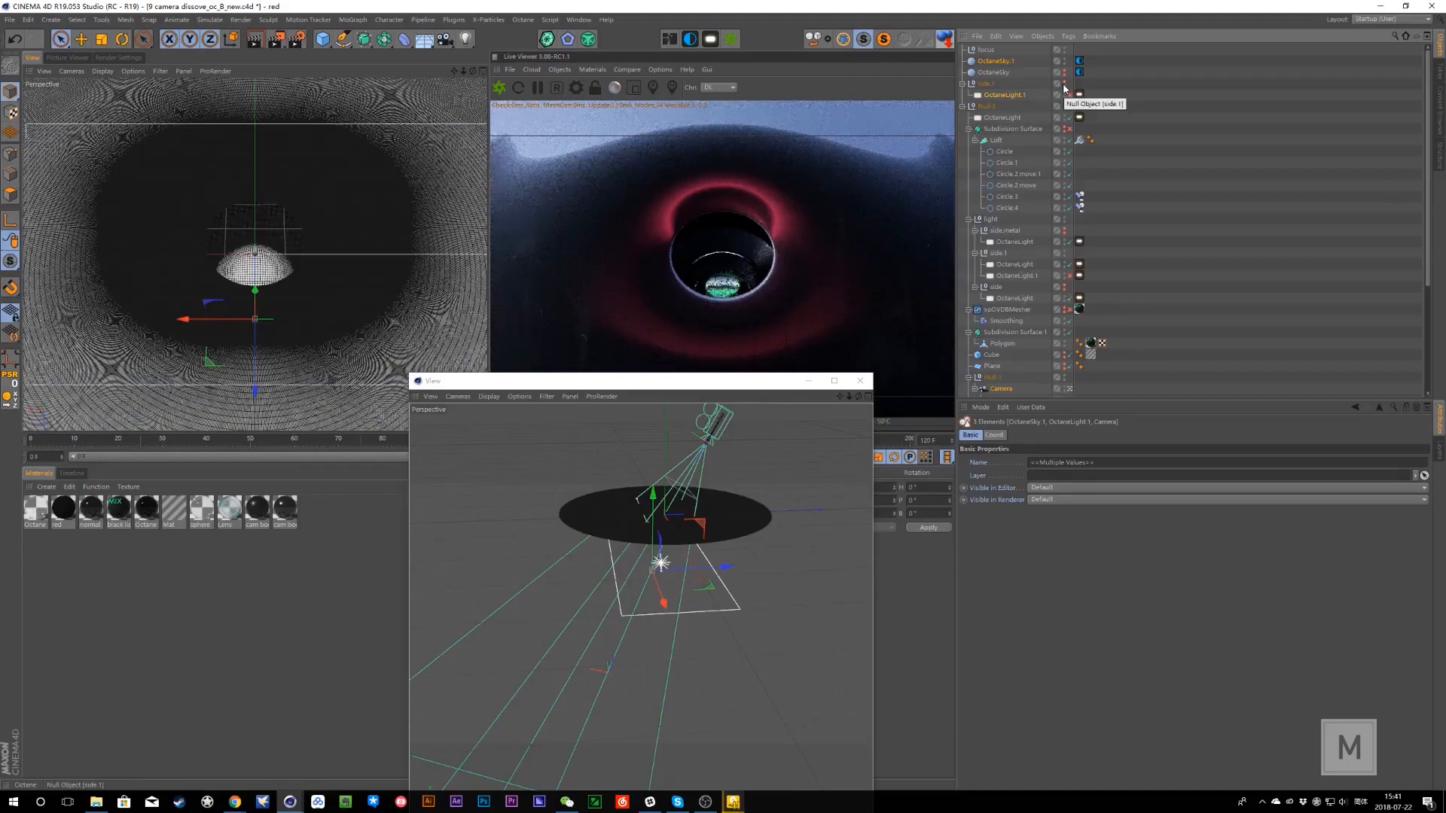
- View the light setup side-on, select the OctaneLight under Null.3 and toggle Null.3's visibility to check its effect on the render
left_click_drag(738, 381, 747, 333)
scroll(775, 522, "down", 2)
left_click_drag(766, 518, 722, 542, "alt")
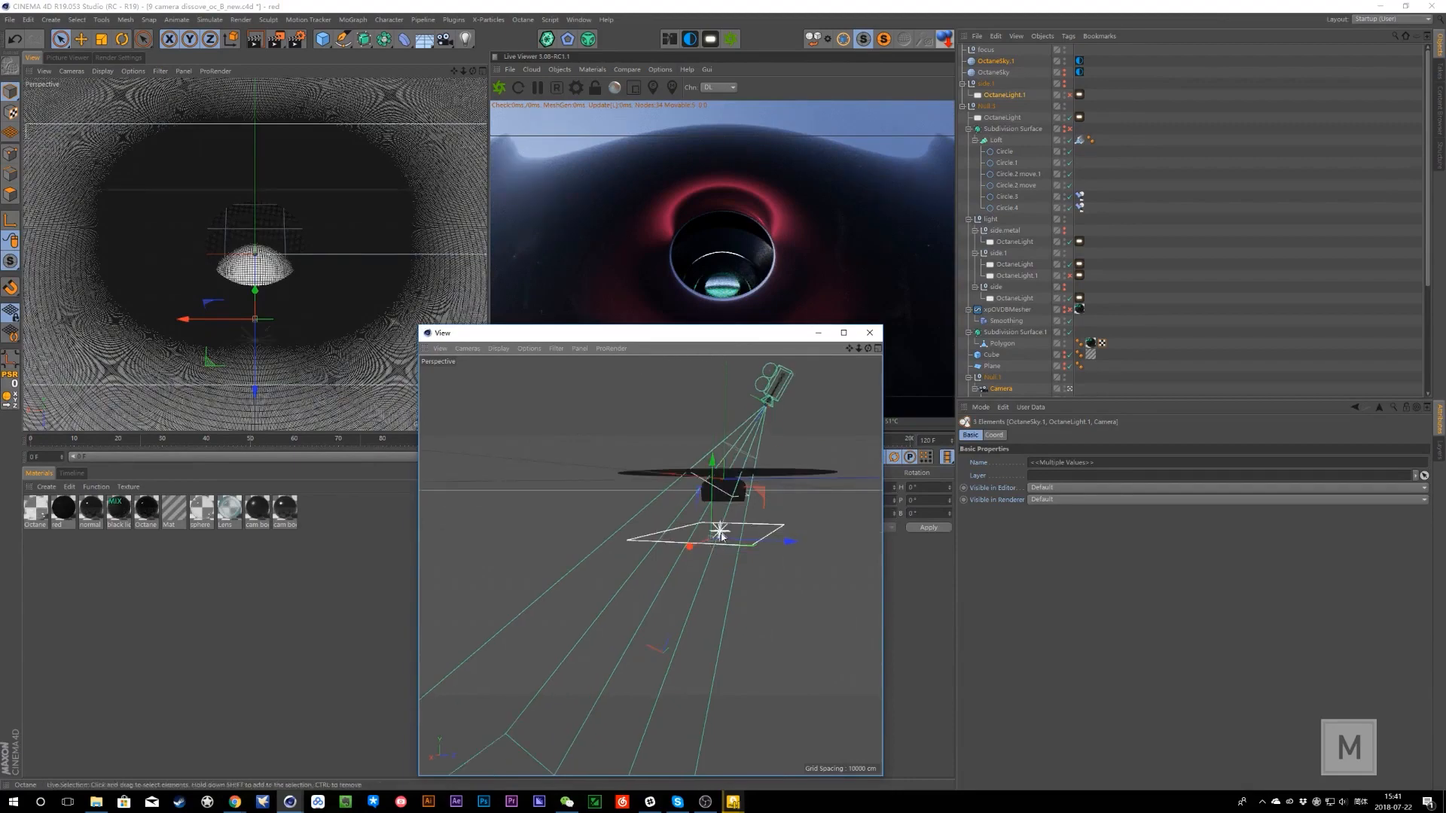
left_click(1004, 94, "ctrl")
left_click(1002, 117, "ctrl")
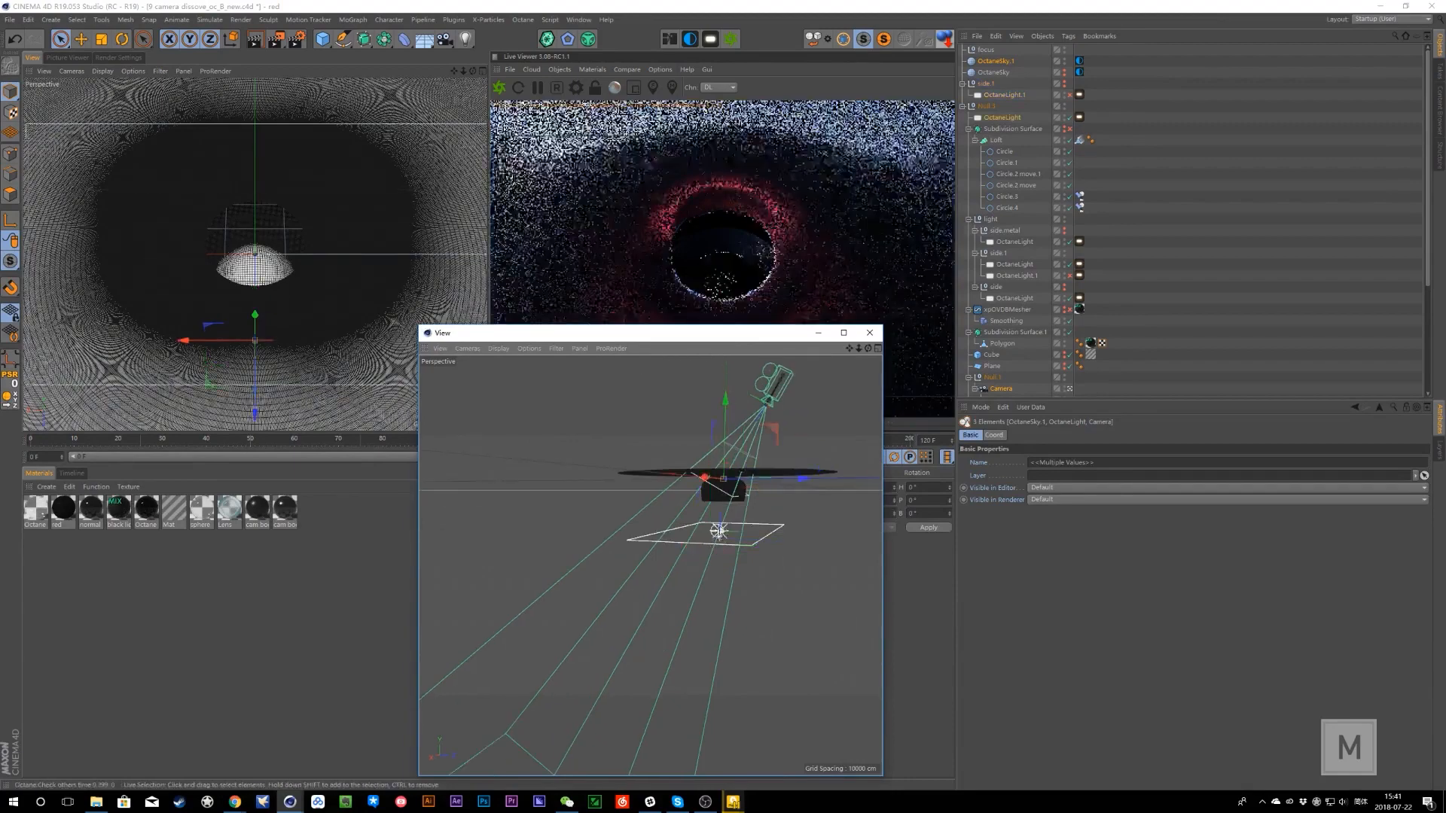
left_click(1064, 106, "alt")
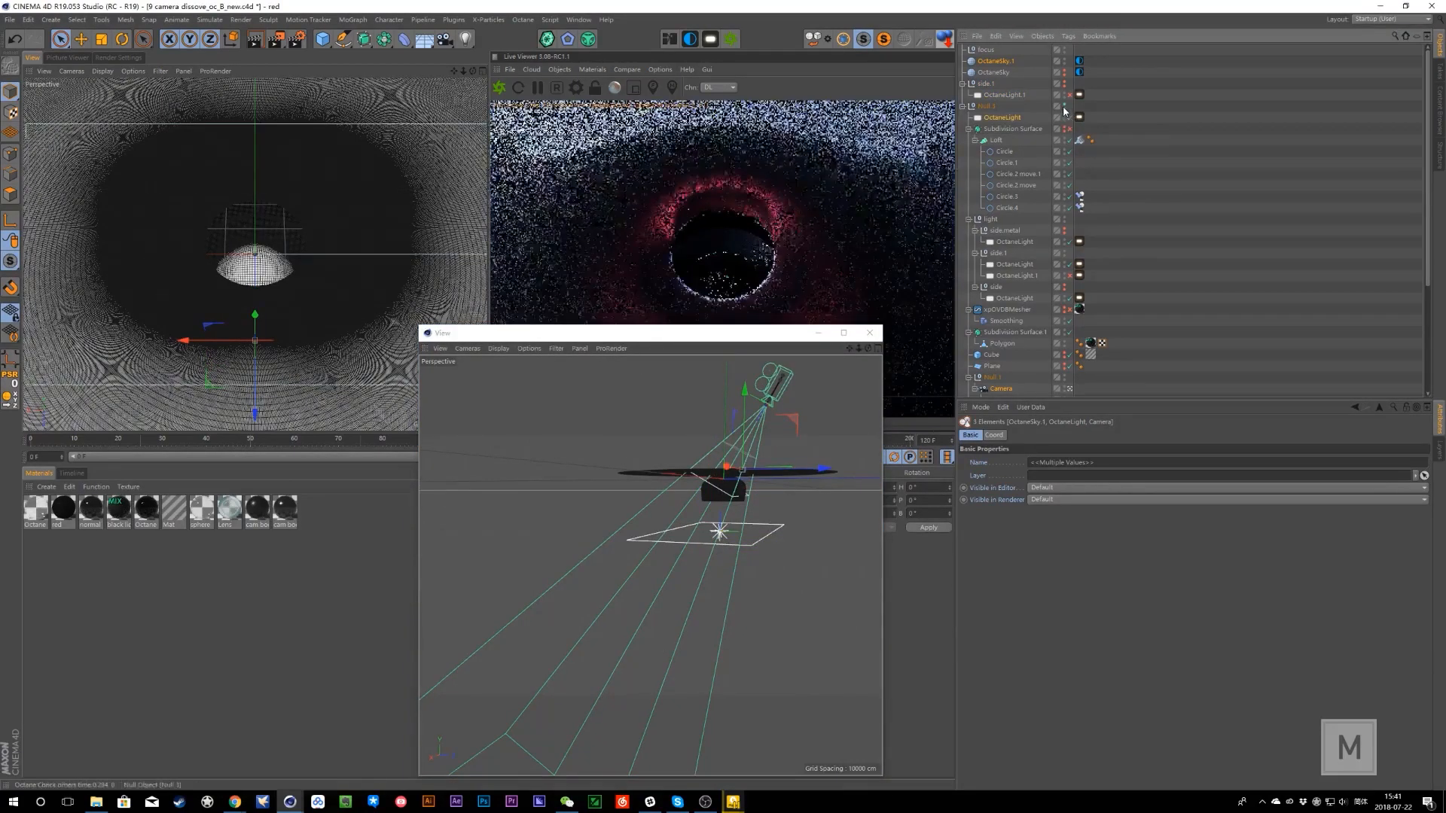
left_click(1064, 106, "alt")
left_click(1064, 106, "alt")
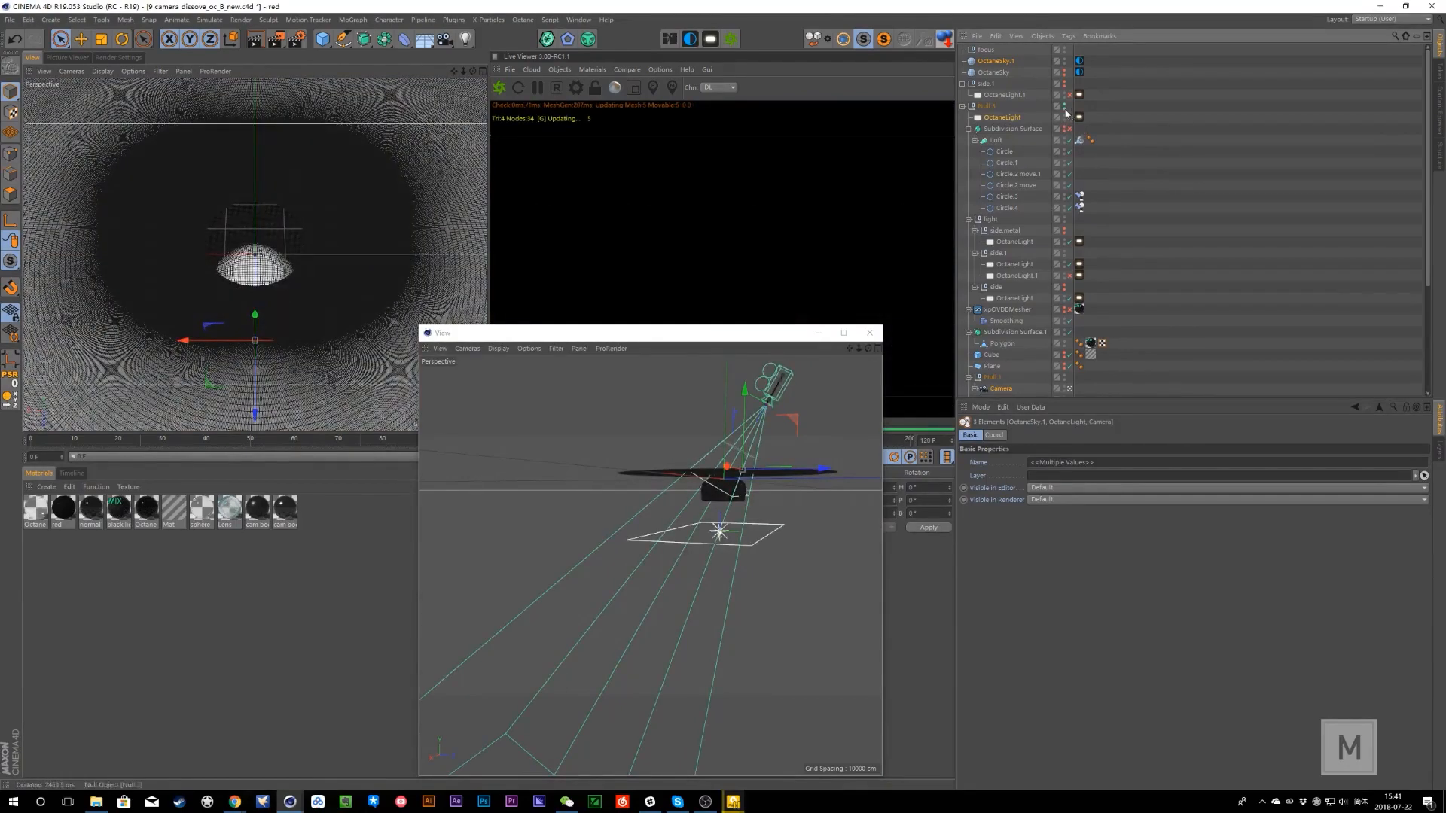
left_click(1064, 109, "alt")
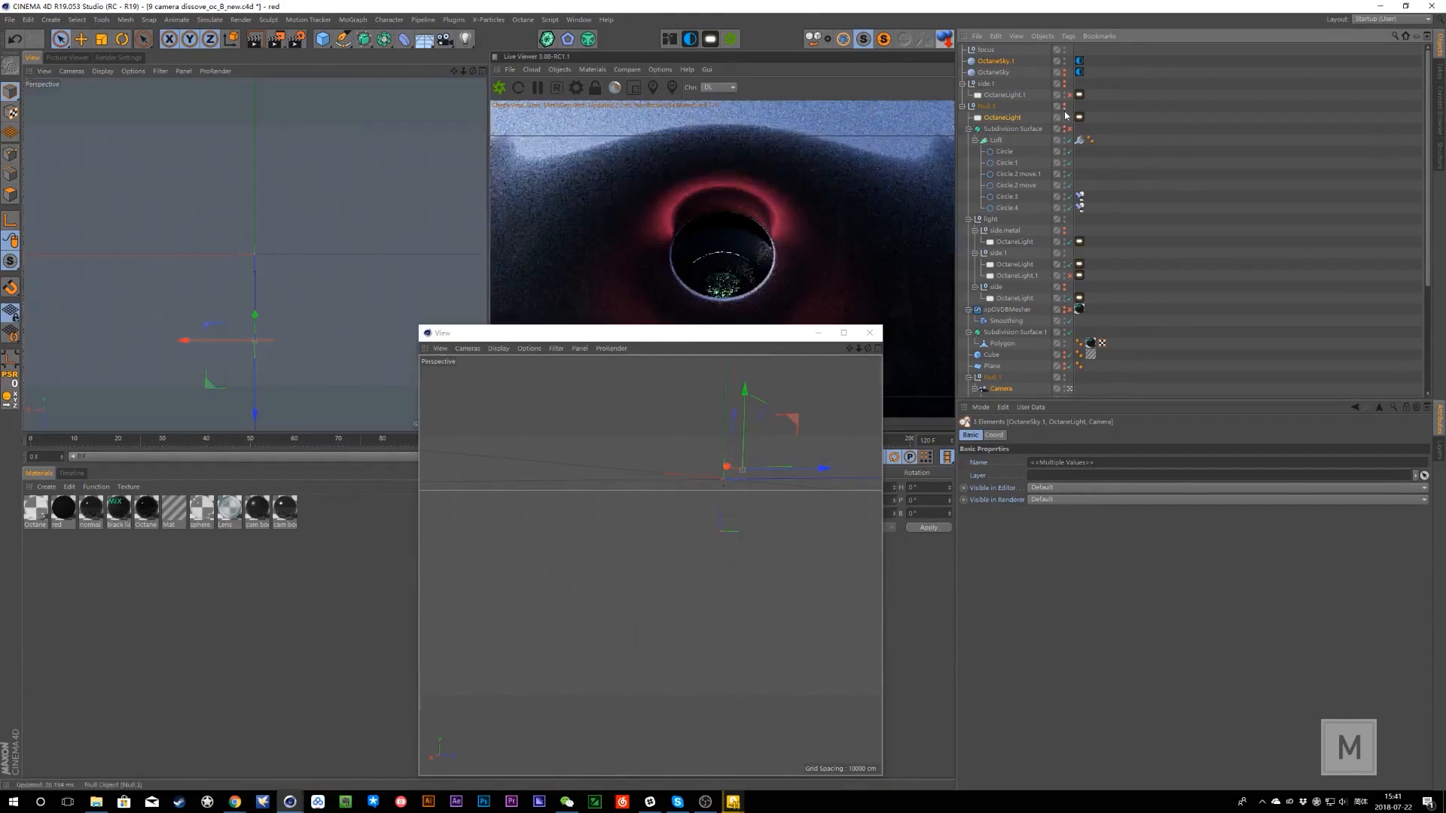
left_click(1064, 108, "alt")
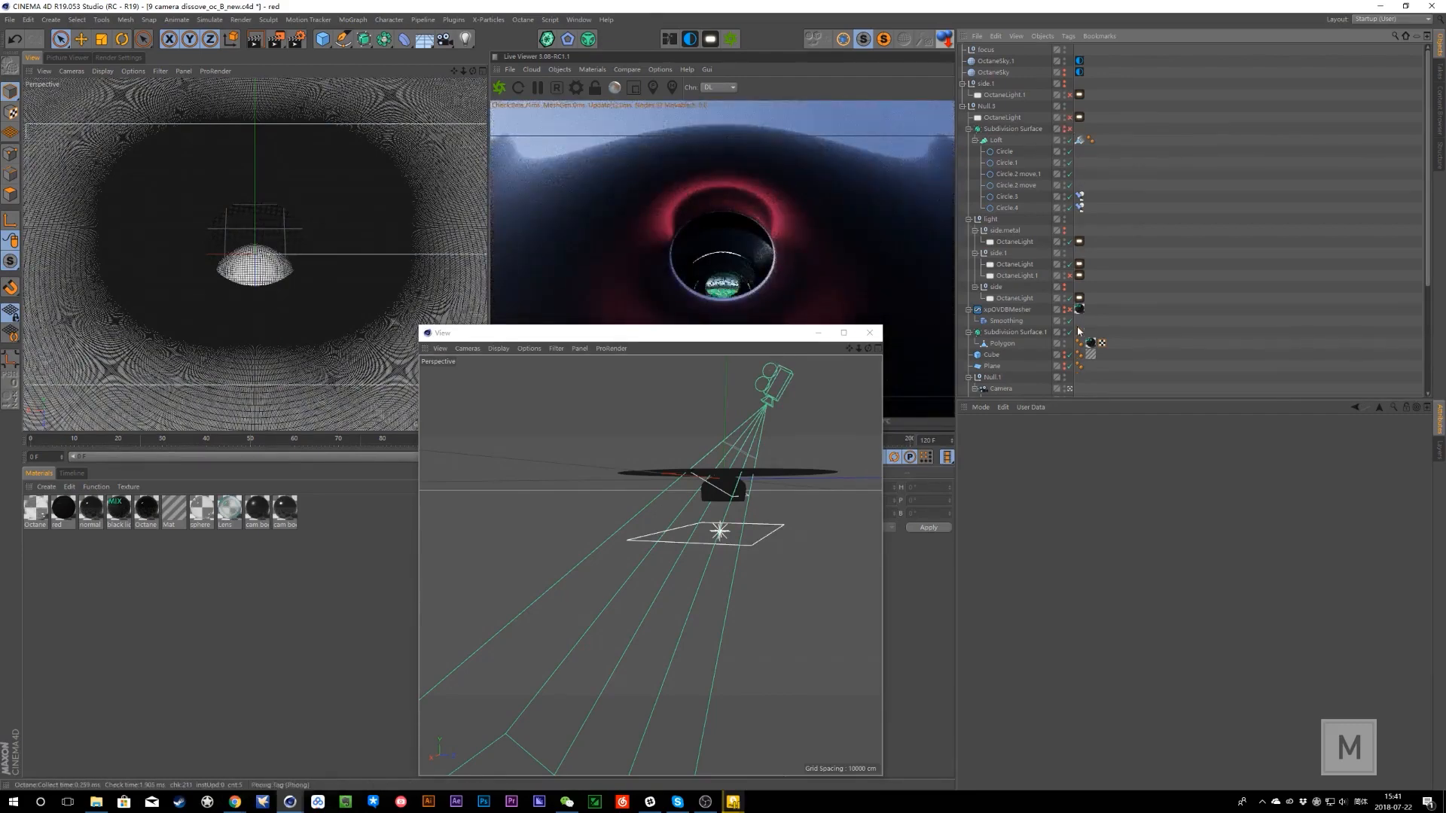
- Select the surface and its black liquid mix material, and load that material into the Octane Node Editor
left_click_drag(787, 513, 790, 444, "alt")
left_click(792, 446)
left_click(1089, 343)
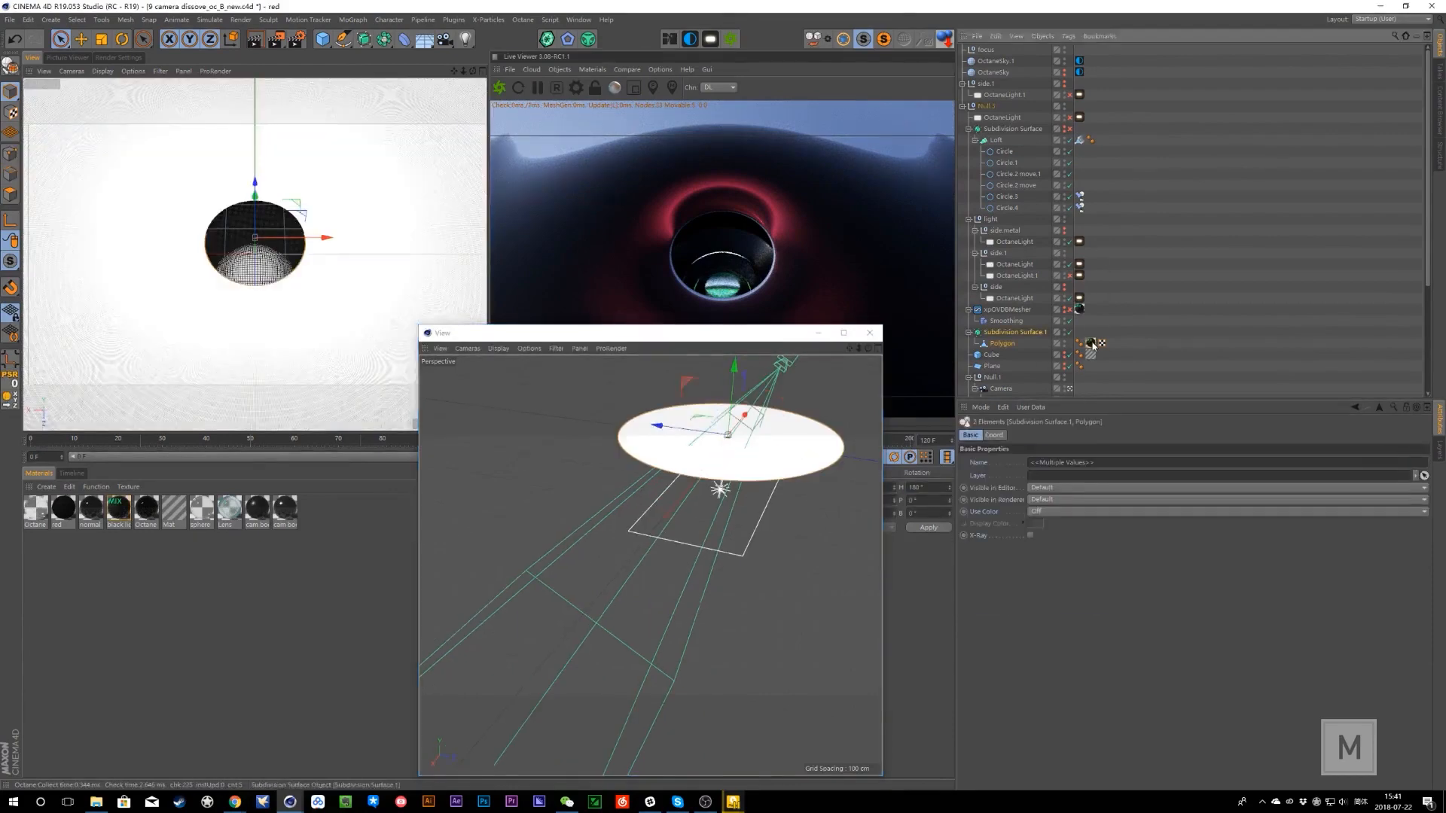
mouse_move(299, 803)
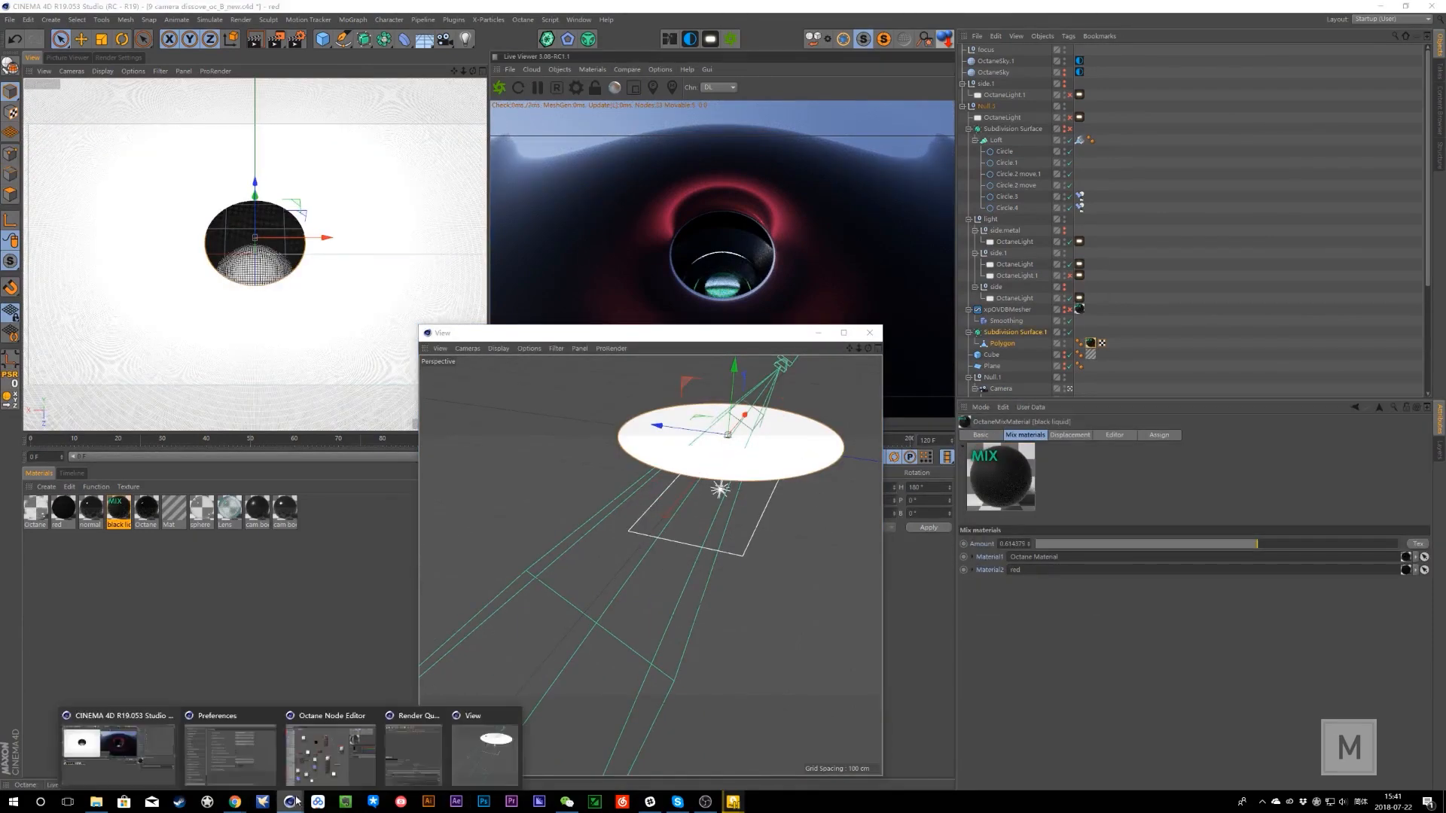
left_click(331, 747)
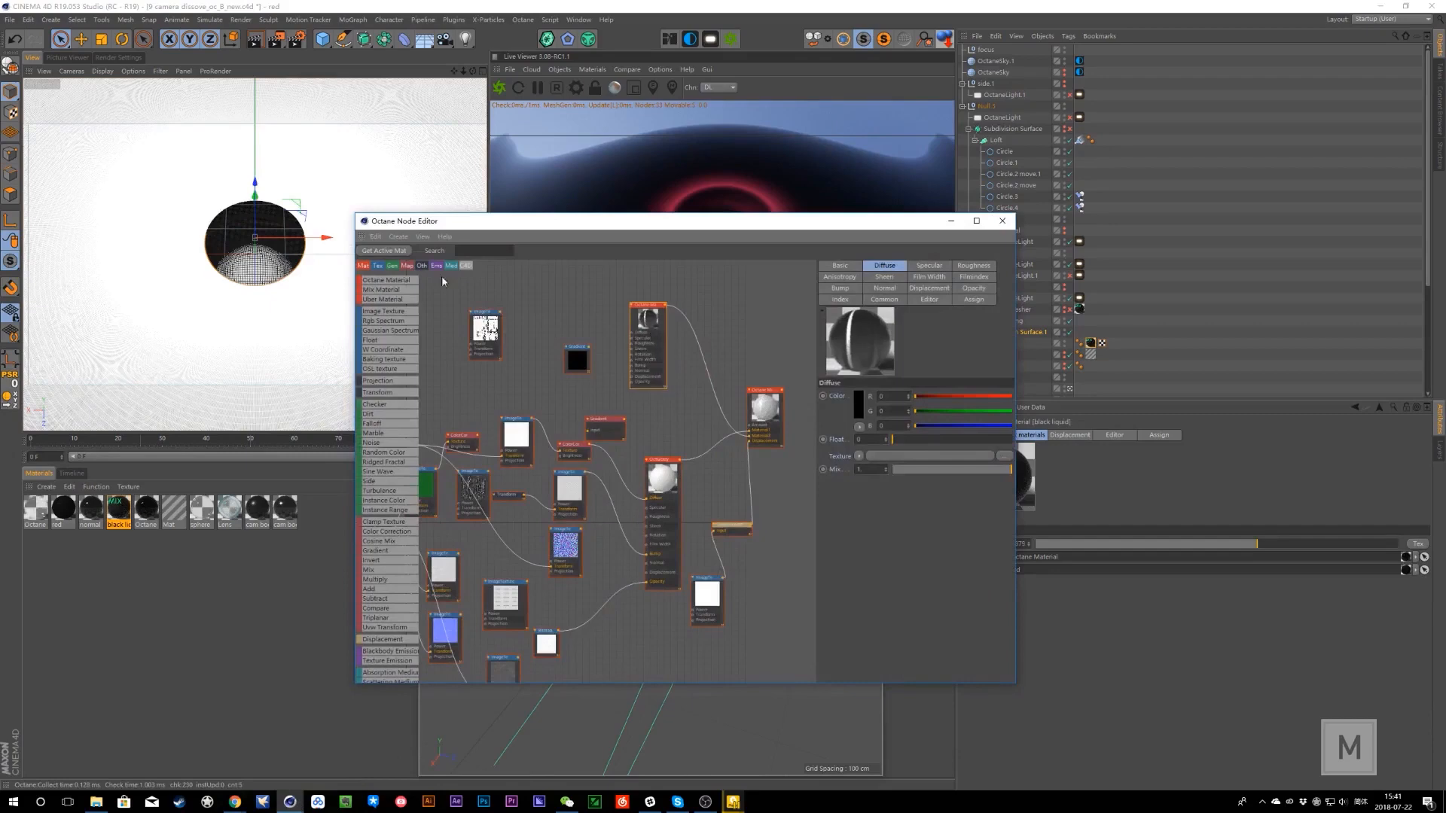
left_click(395, 252)
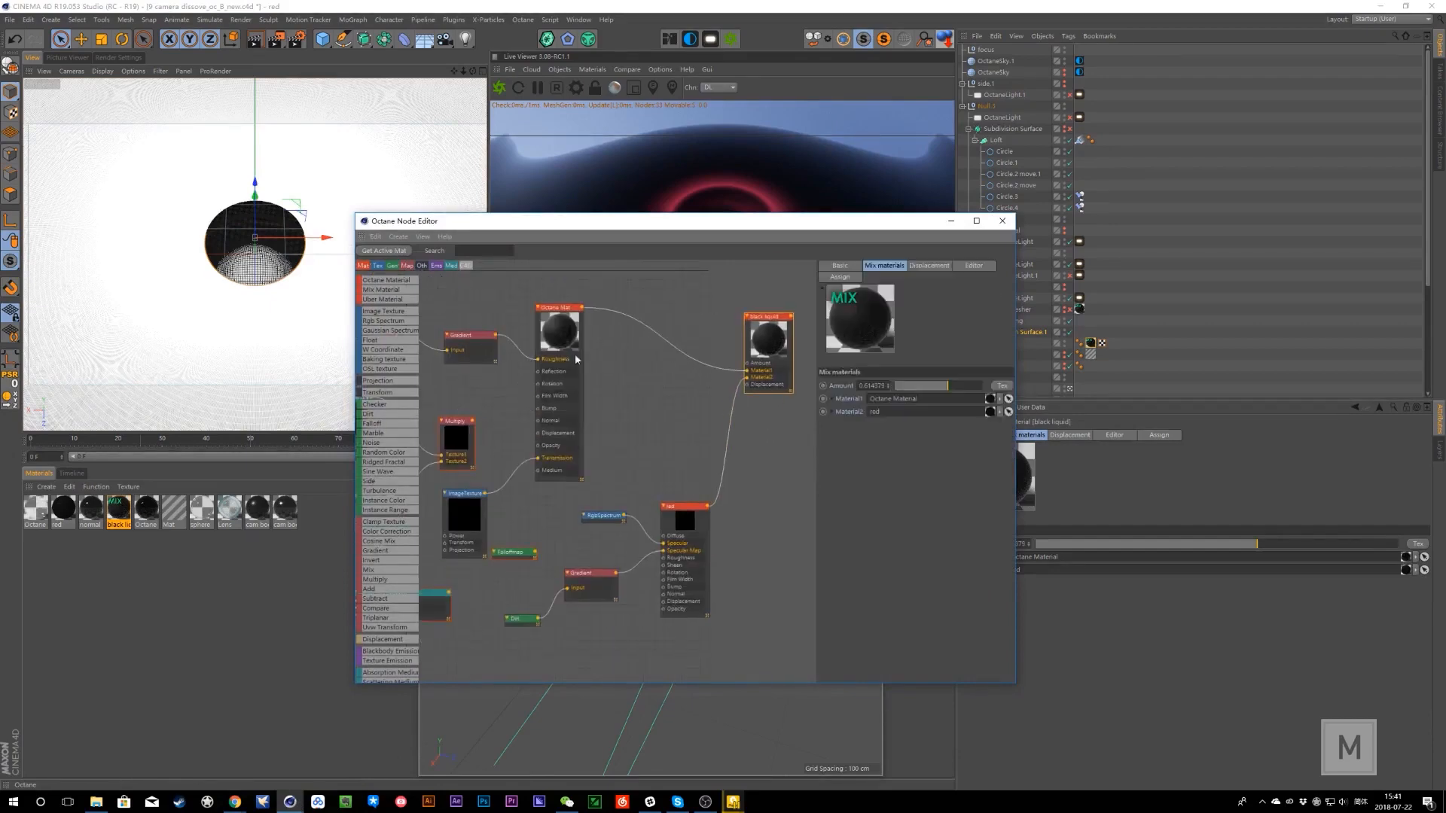
- Reposition the red and Octane Material nodes in the black liquid graph and display the Octane Material's basic properties
left_click(701, 512)
left_click_drag(570, 365, 605, 372)
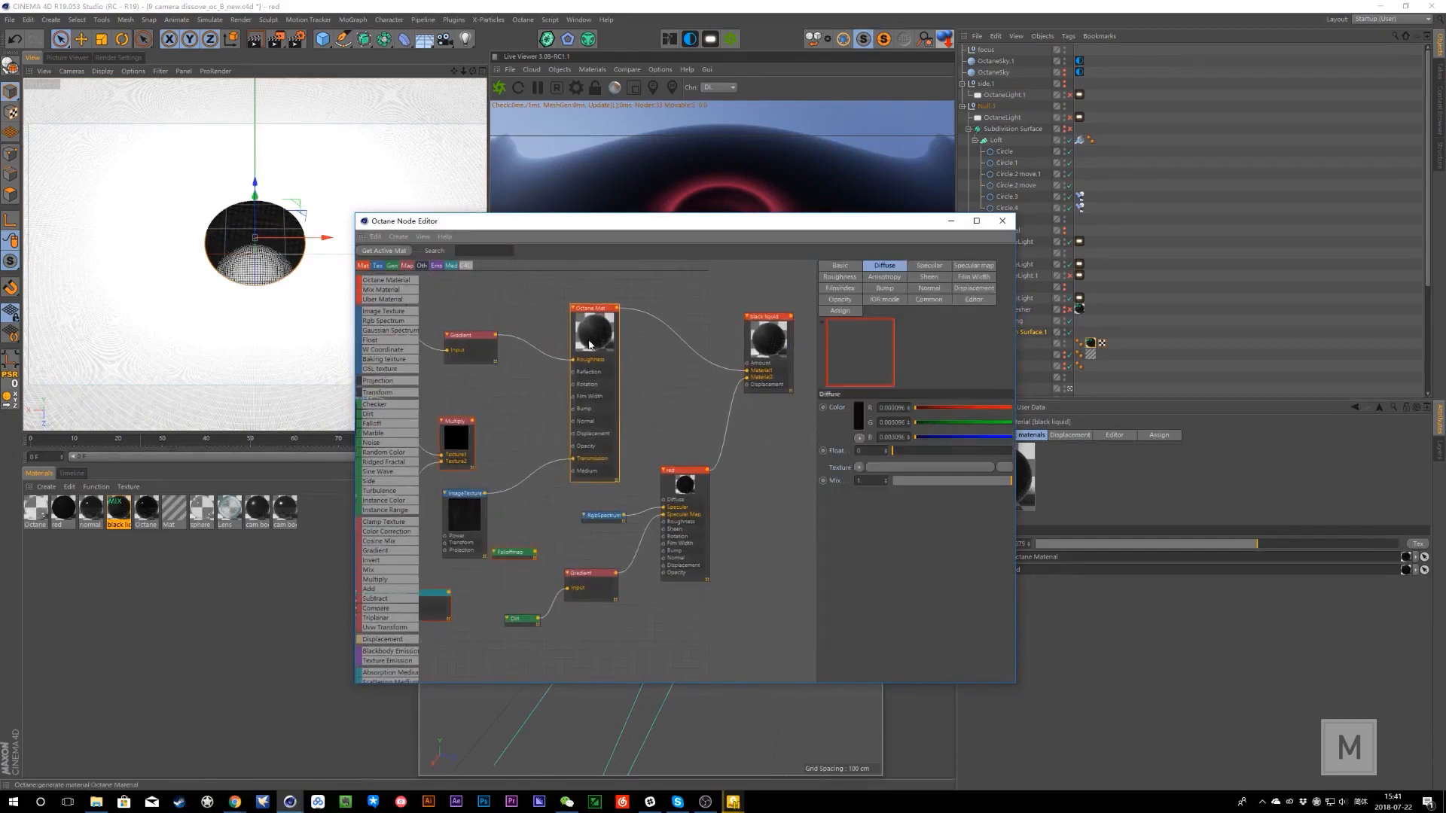
left_click_drag(805, 213, 451, 248)
left_click(816, 334)
middle_click_drag(324, 457, 340, 418)
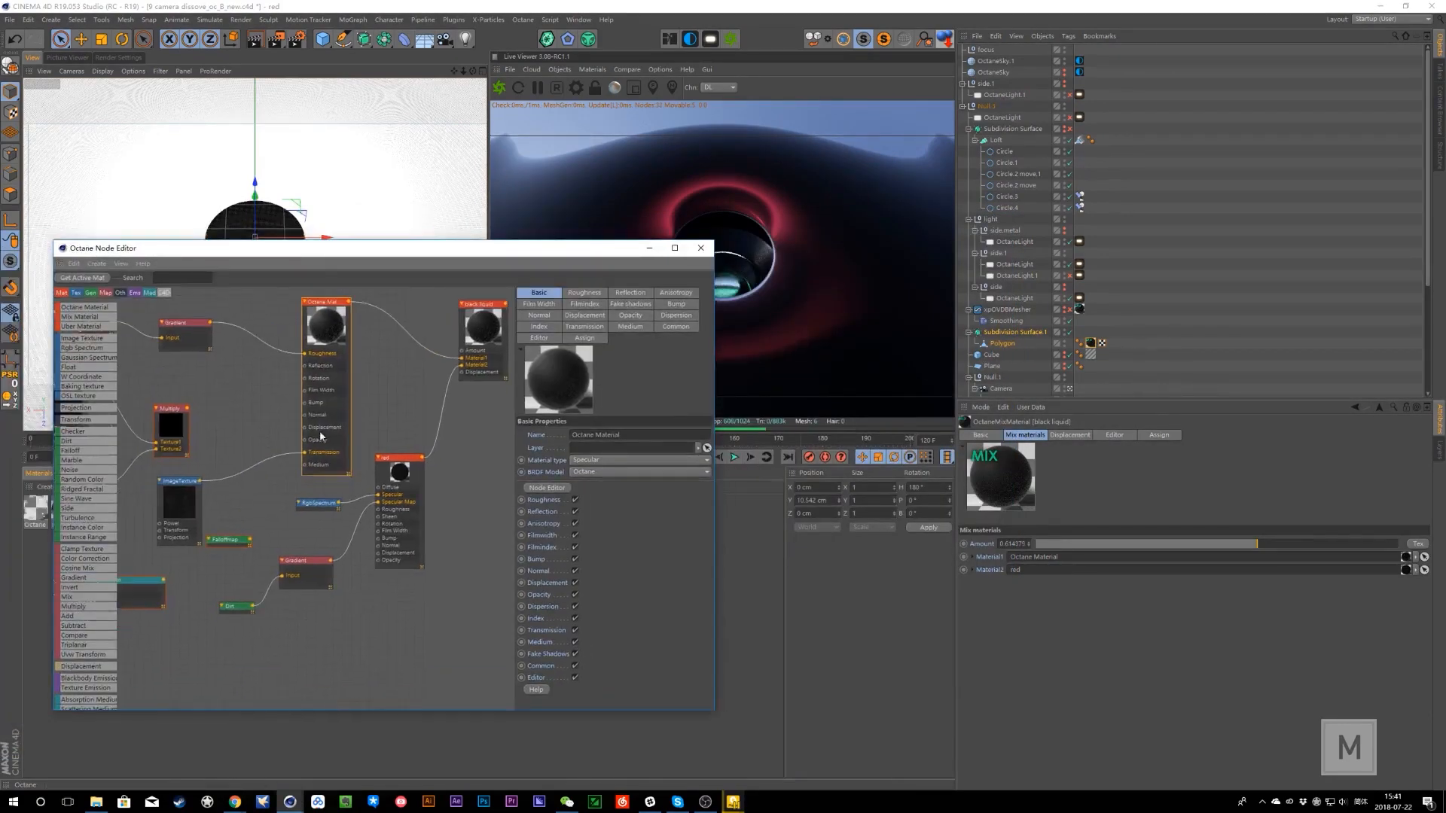
left_click_drag(333, 404, 344, 405)
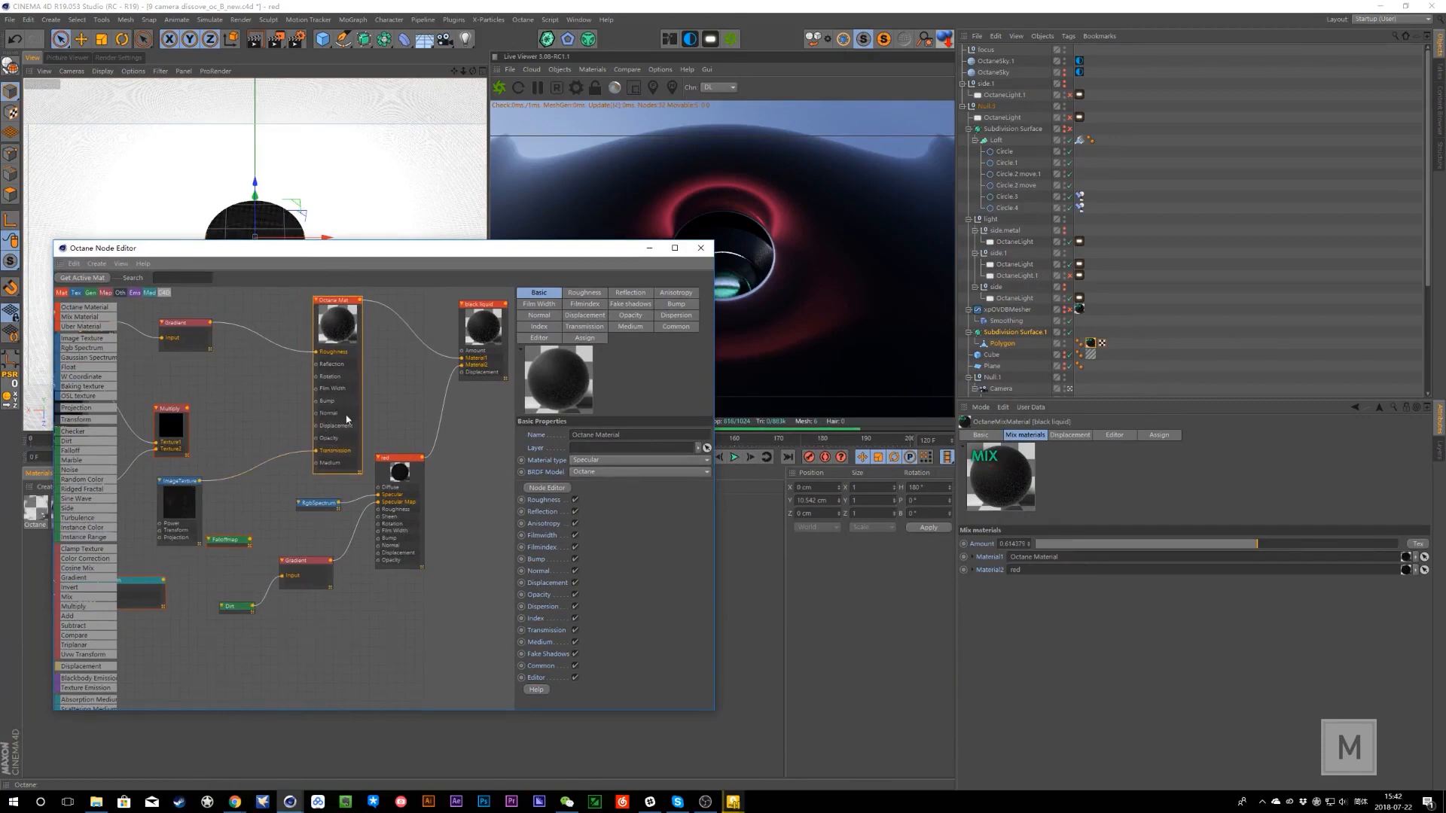
left_click_drag(340, 338, 333, 341)
- Move the node editor clear of the live render, inspect the red material's diffuse settings and toggle the OctaneLight in the side 1 group
left_click_drag(445, 248, 449, 294)
left_click(149, 423)
left_click(416, 471)
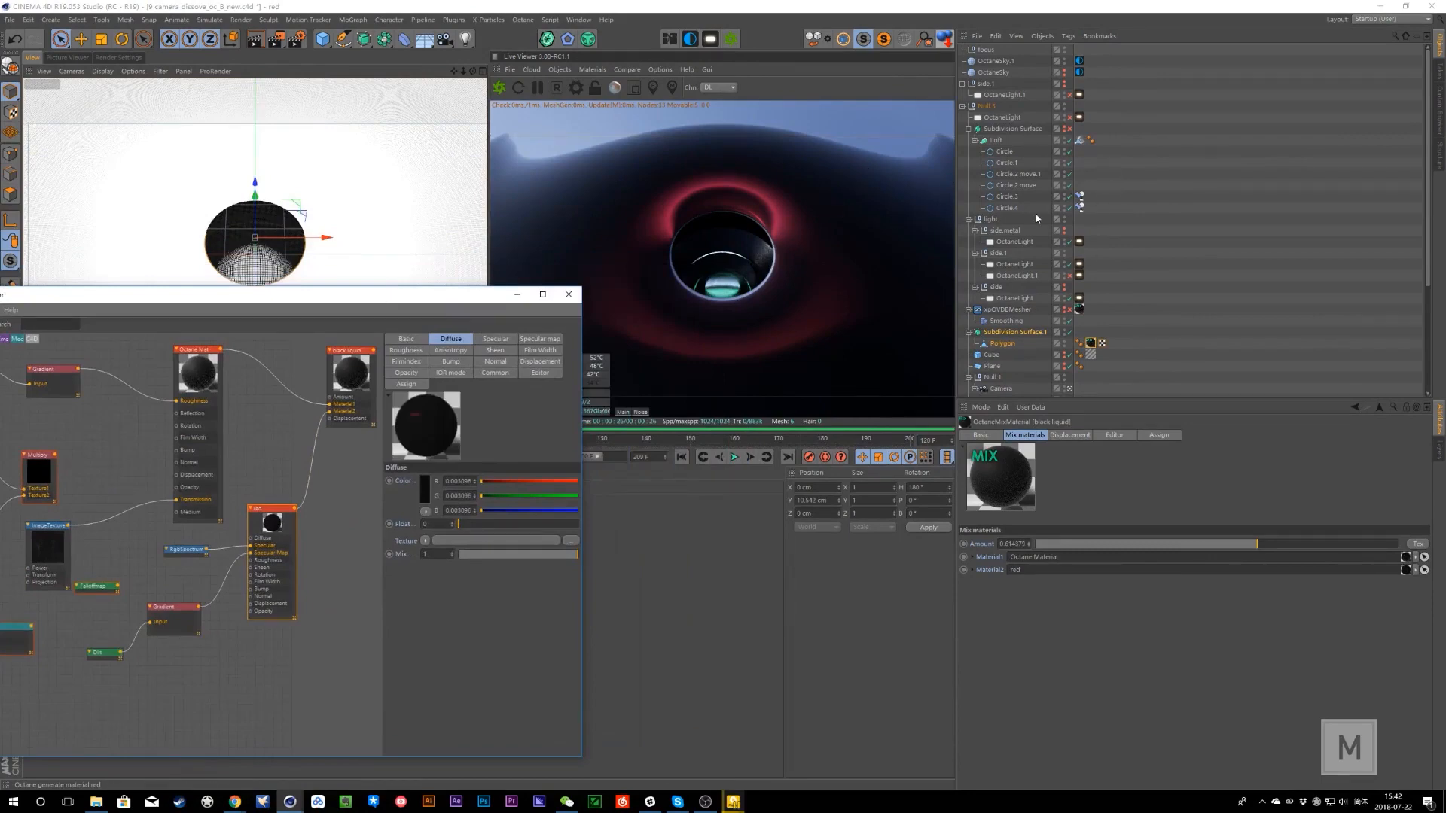
left_click(1070, 265)
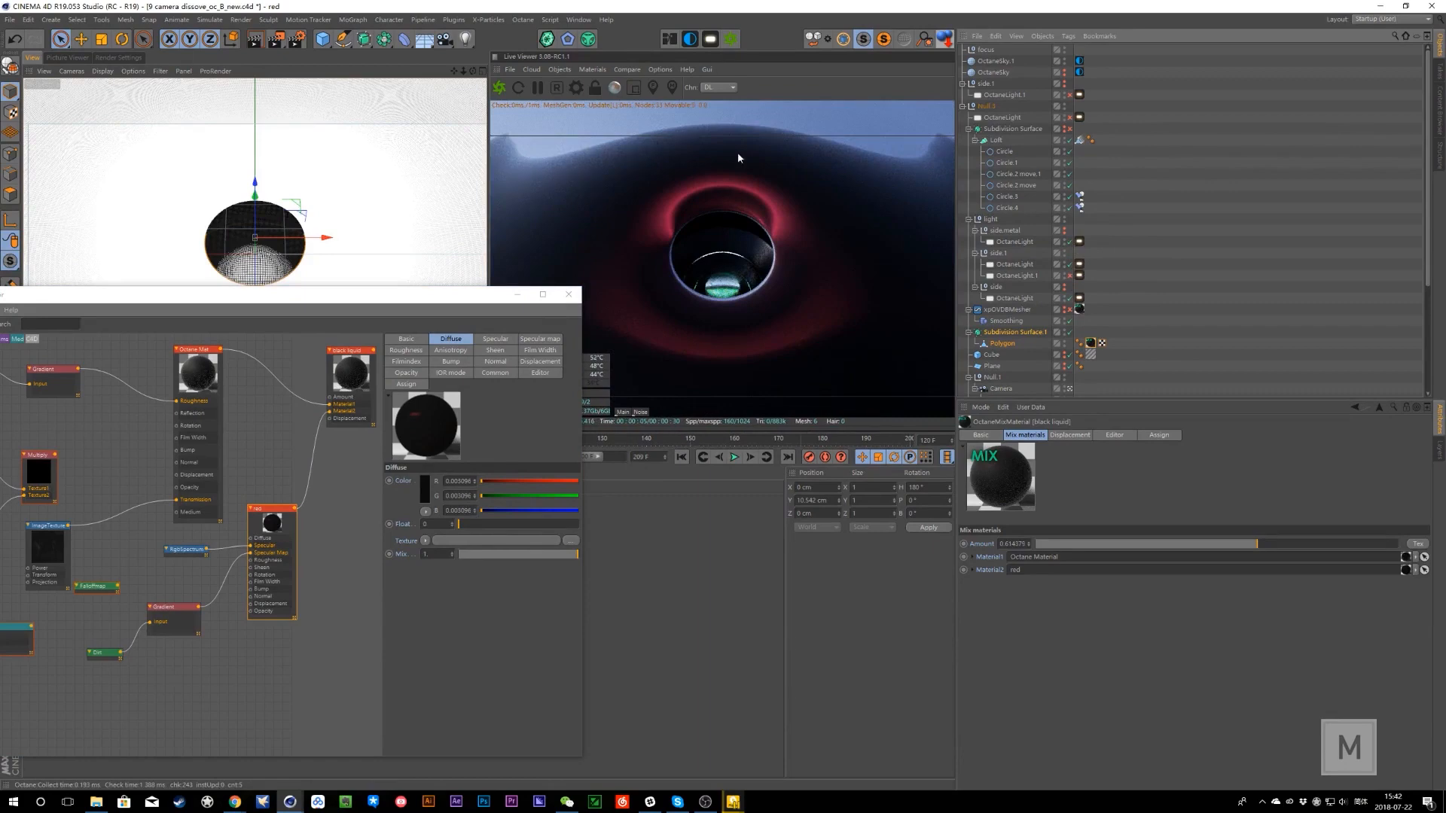
- View the light setup from farther out in the separate perspective view, and move that window and the node editor clear of the timeline
left_click_drag(435, 300, 107, 277)
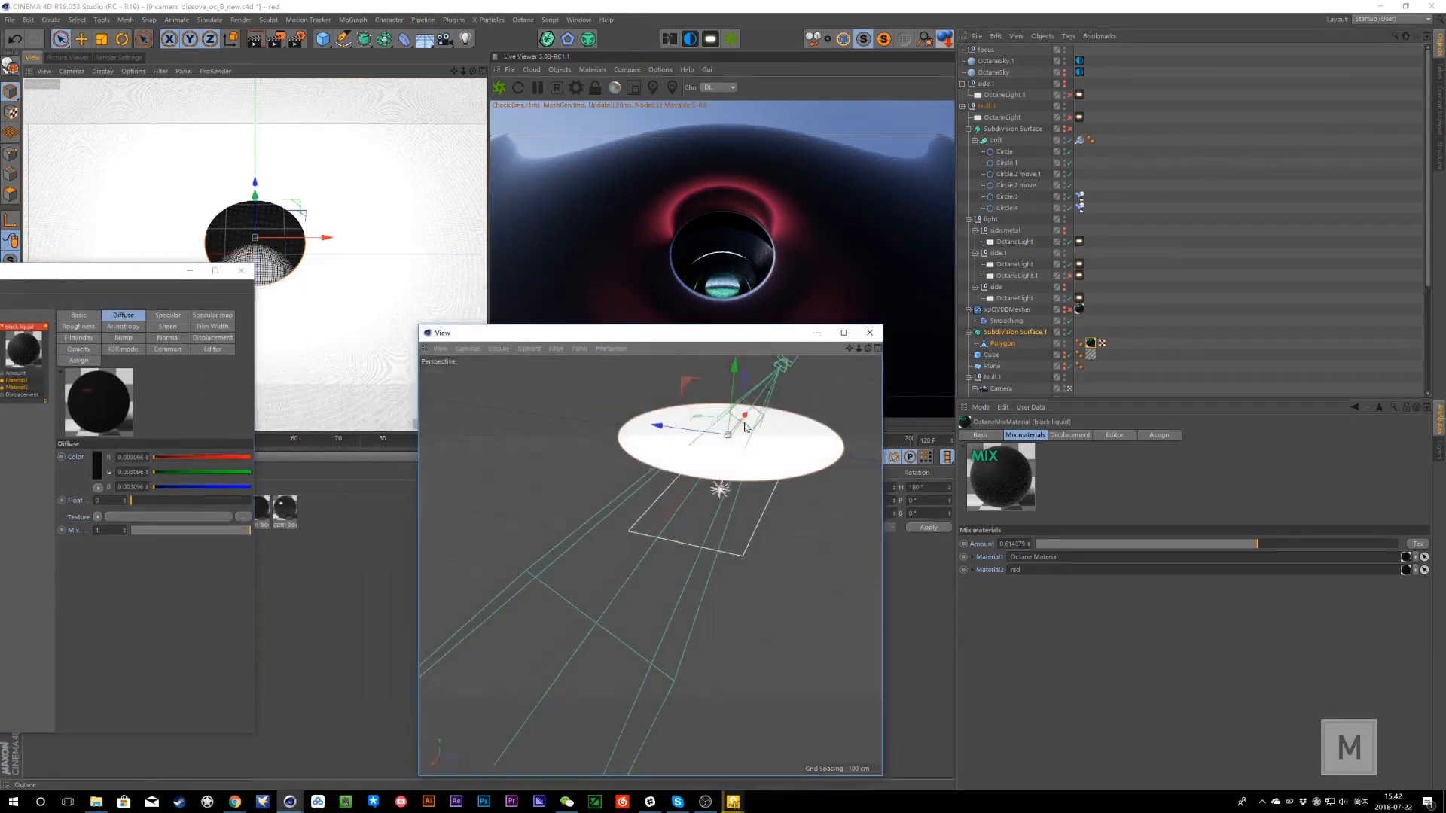
scroll(722, 547, "down", 8)
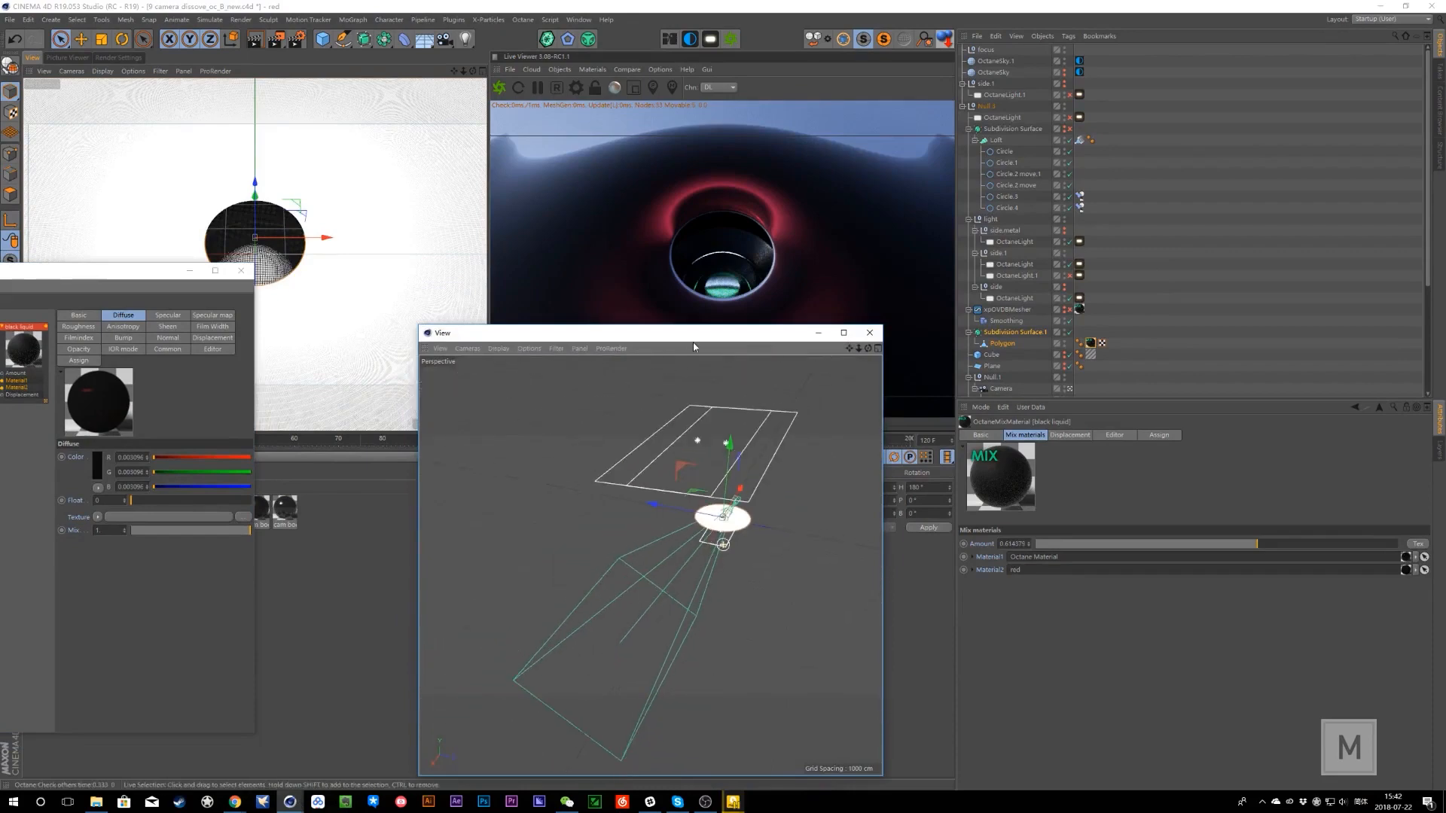
left_click_drag(693, 333, 939, 226)
left_click_drag(92, 309, 92, 369)
left_click_drag(7, 396, 0, 403)
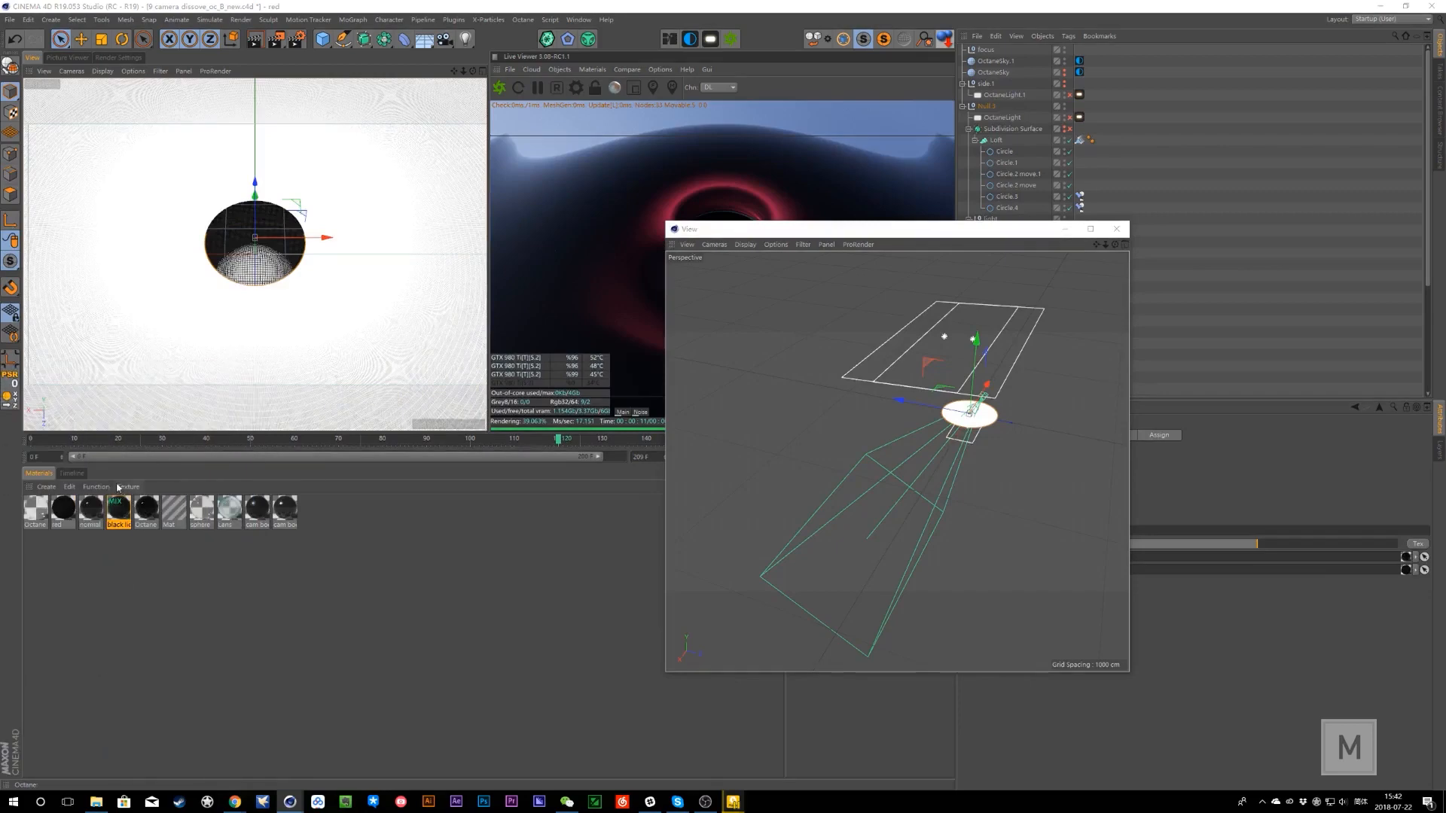
- Scrub the animation to frame 82 and bring the Octane Node Editor back with the black liquid node's mix settings displayed
left_click(51, 441)
left_click_drag(268, 452, 392, 479)
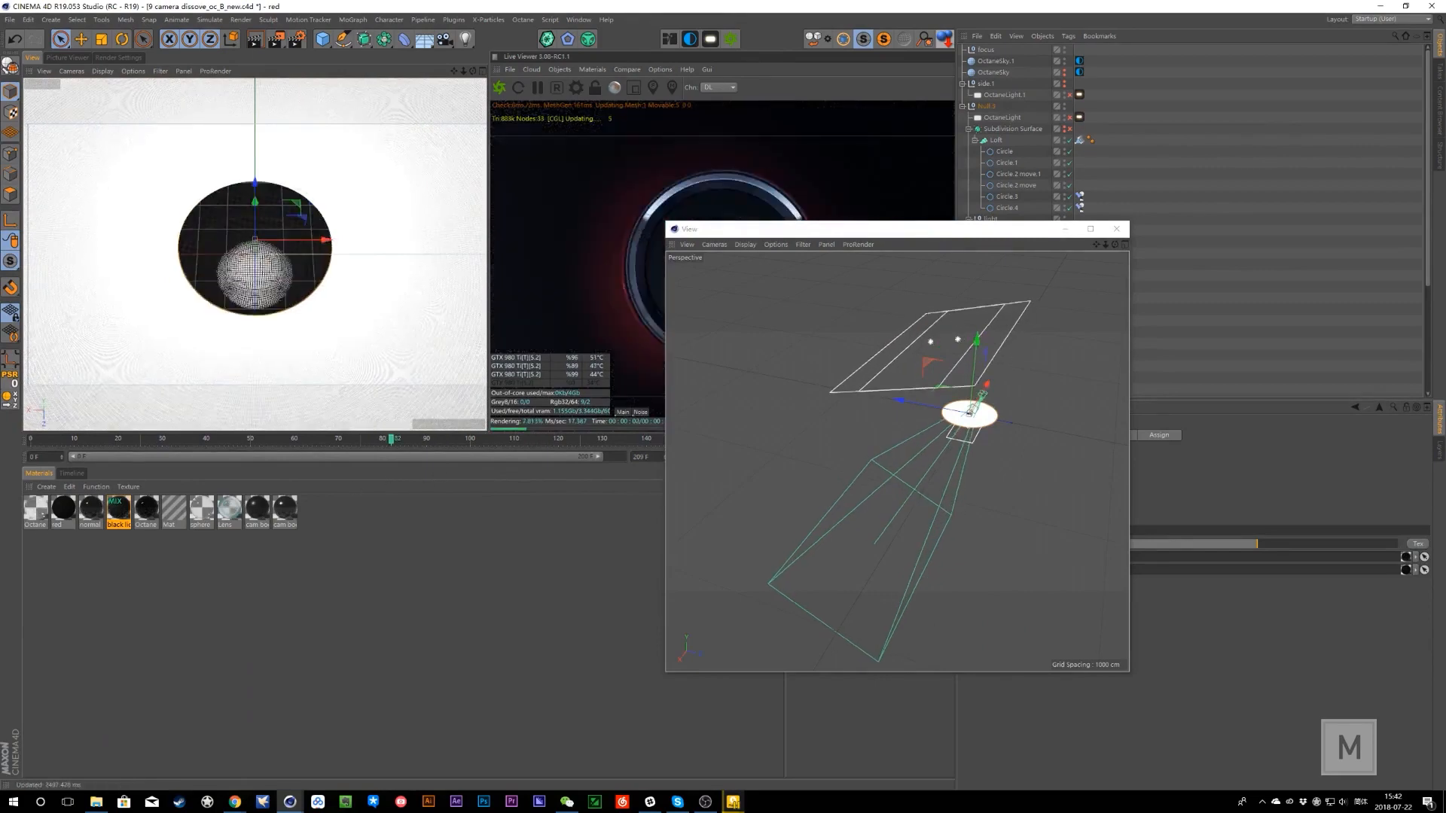
left_click_drag(0, 429, 793, 334)
left_click_drag(708, 415, 720, 412)
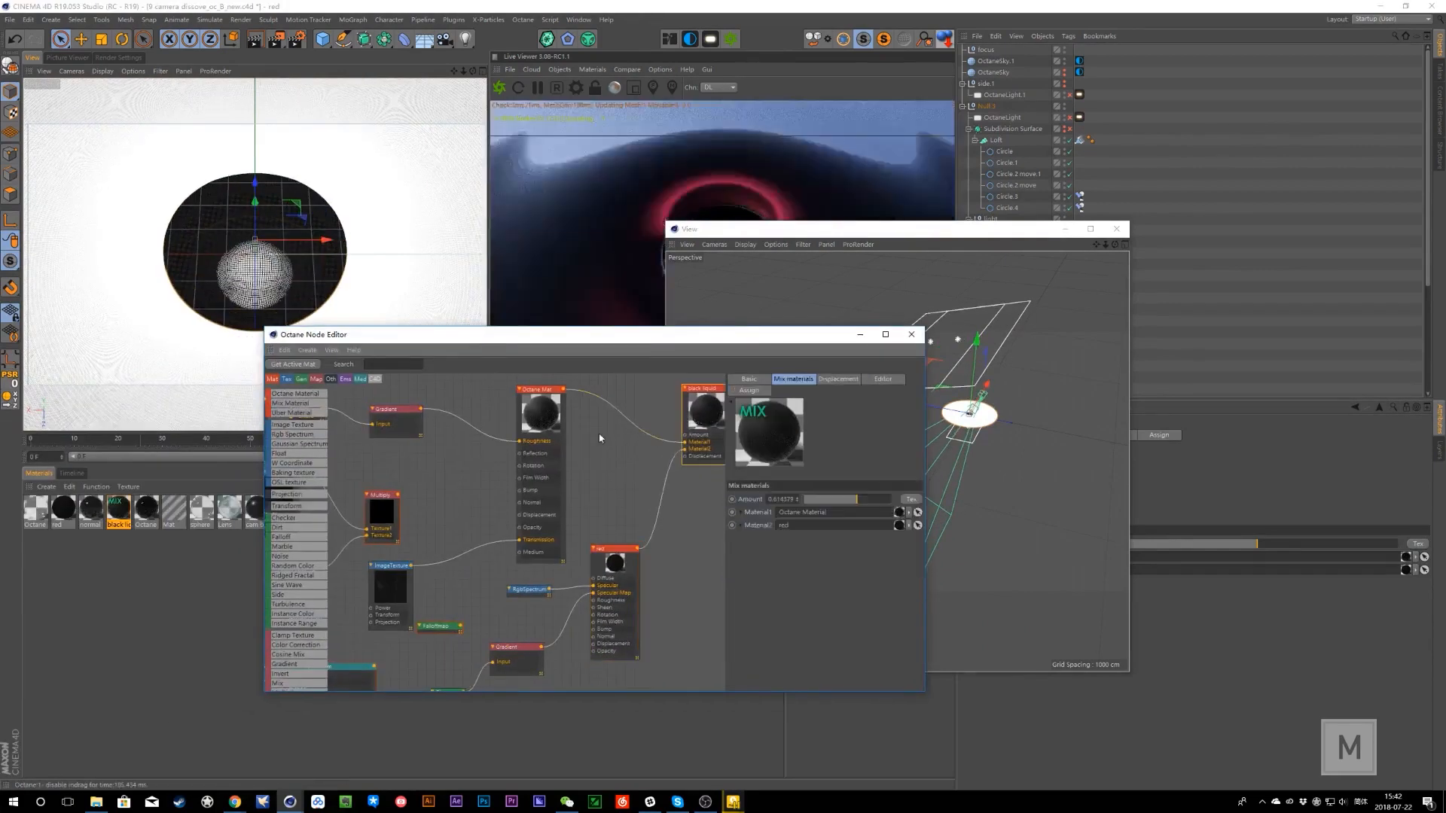
- Inspect the Octane Material's basic properties, the red material's diffuse settings and the mix settings of the black liquid node combining them
left_click_drag(541, 413, 543, 407)
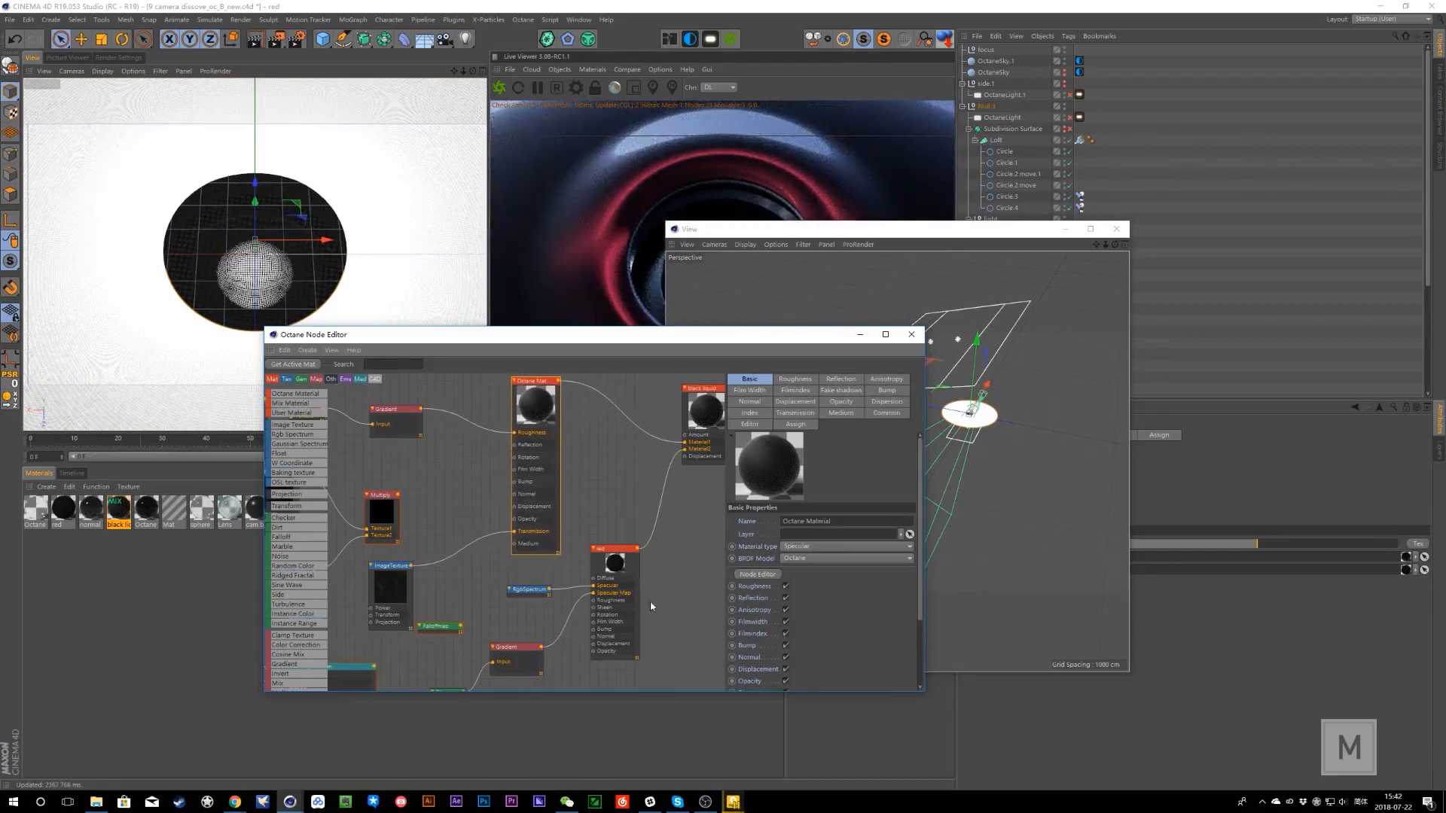
left_click_drag(625, 583, 635, 586)
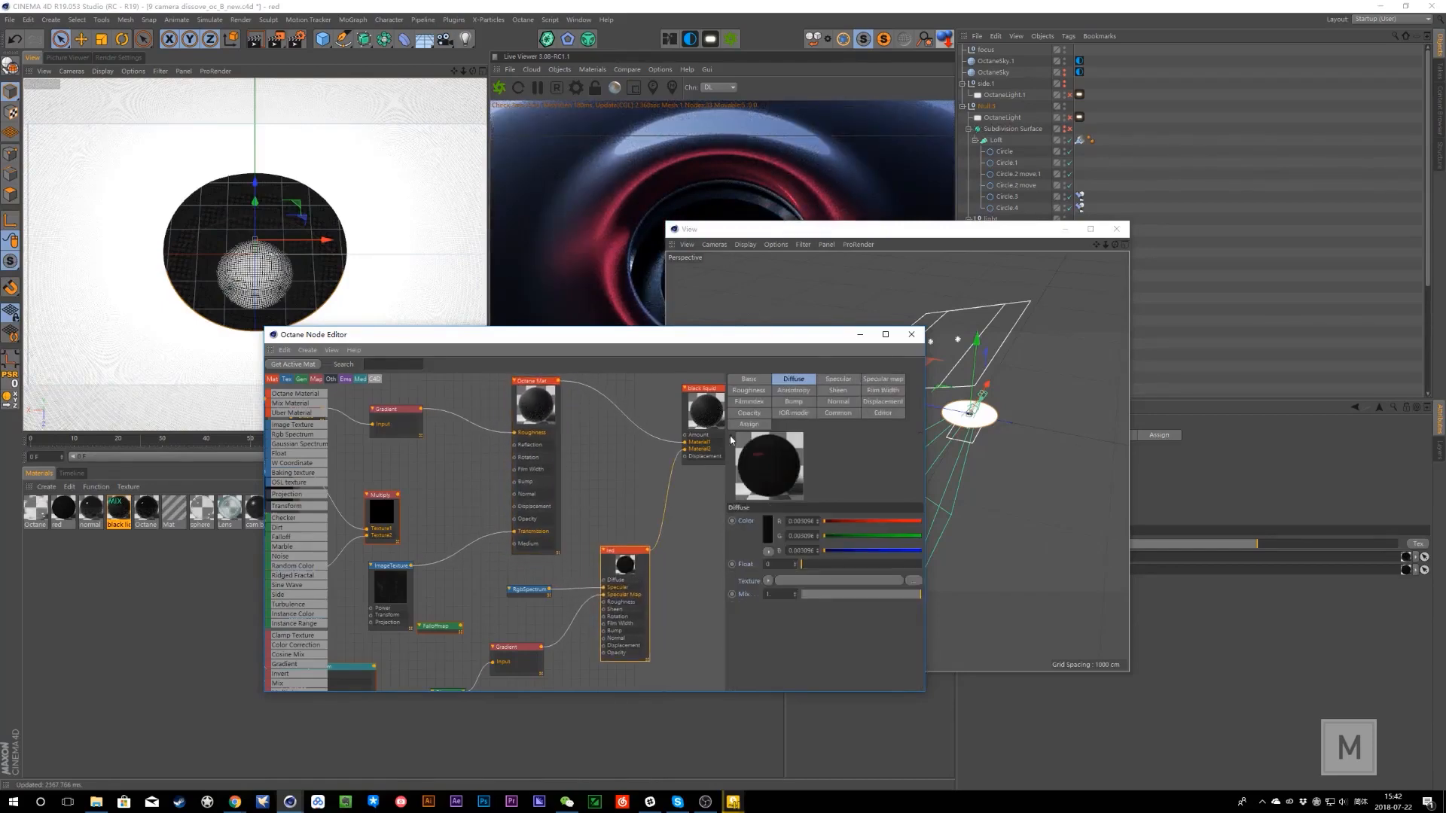
left_click(708, 400)
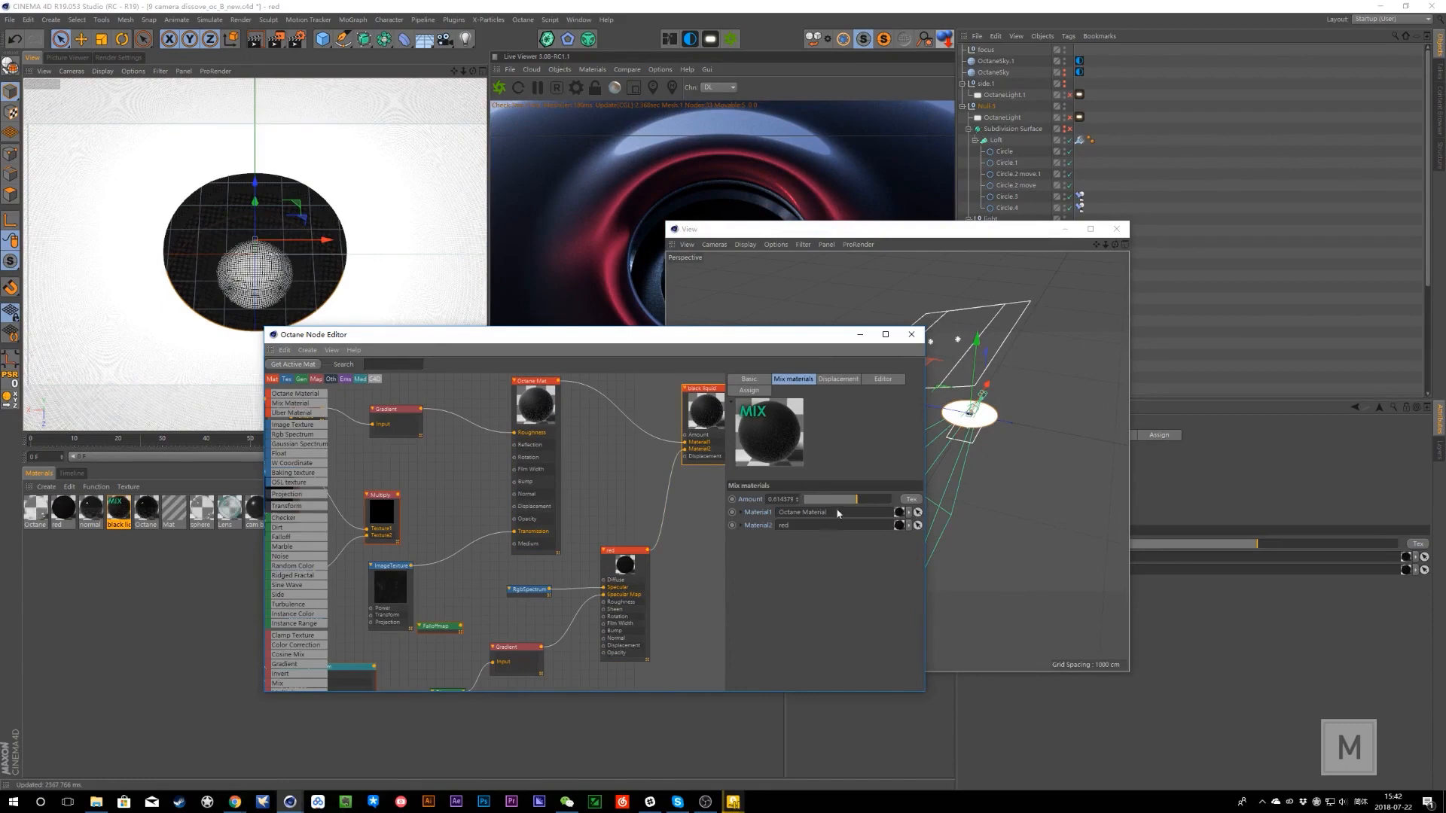
- Uncover the object list, reload the Polygon's black liquid material into the Octane Node Editor and move the editor clear of the live render
left_click_drag(729, 341, 680, 351)
left_click_drag(828, 228, 1019, 497)
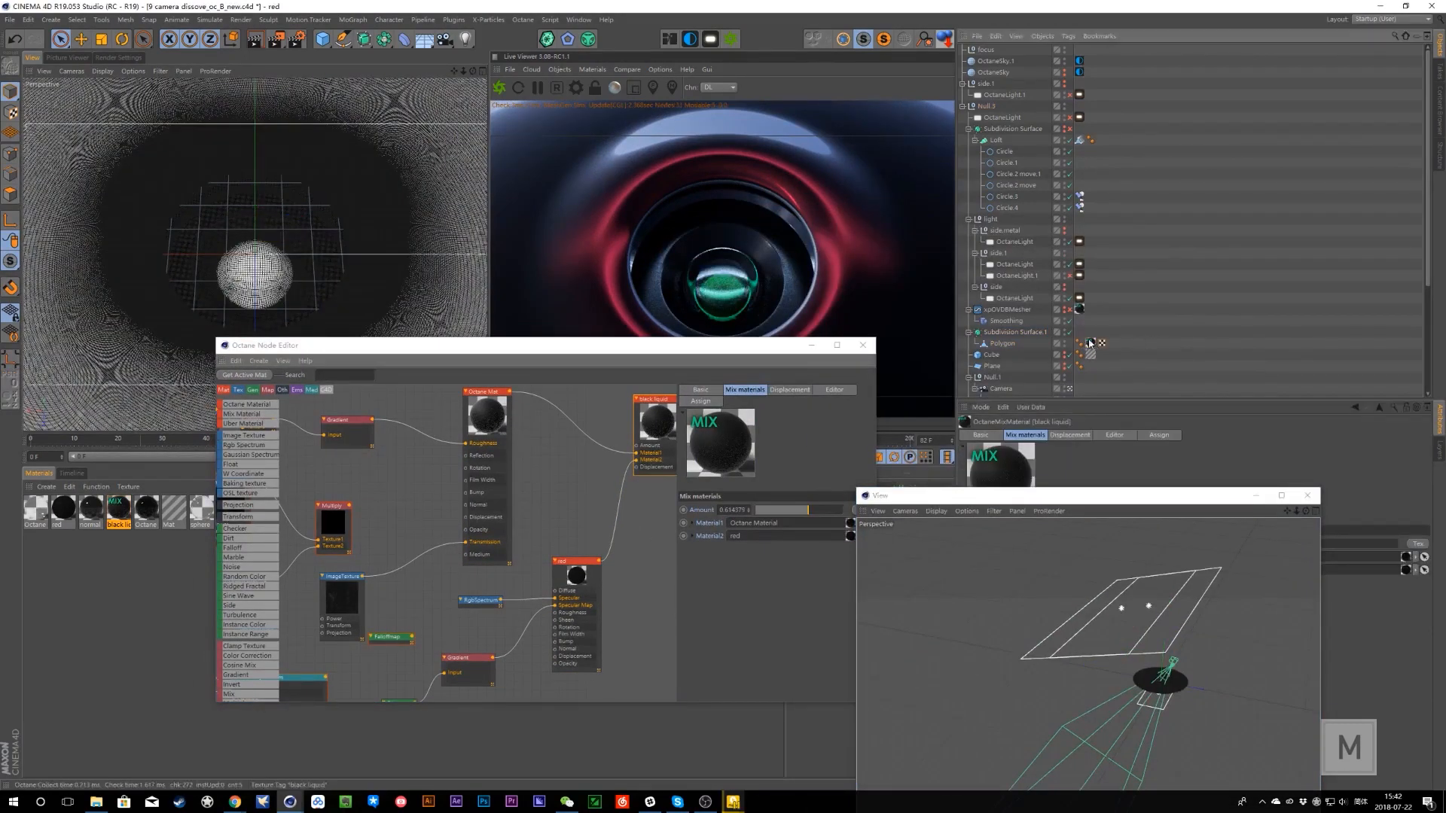
left_click(1091, 343)
double_click(1091, 344)
left_click(247, 377)
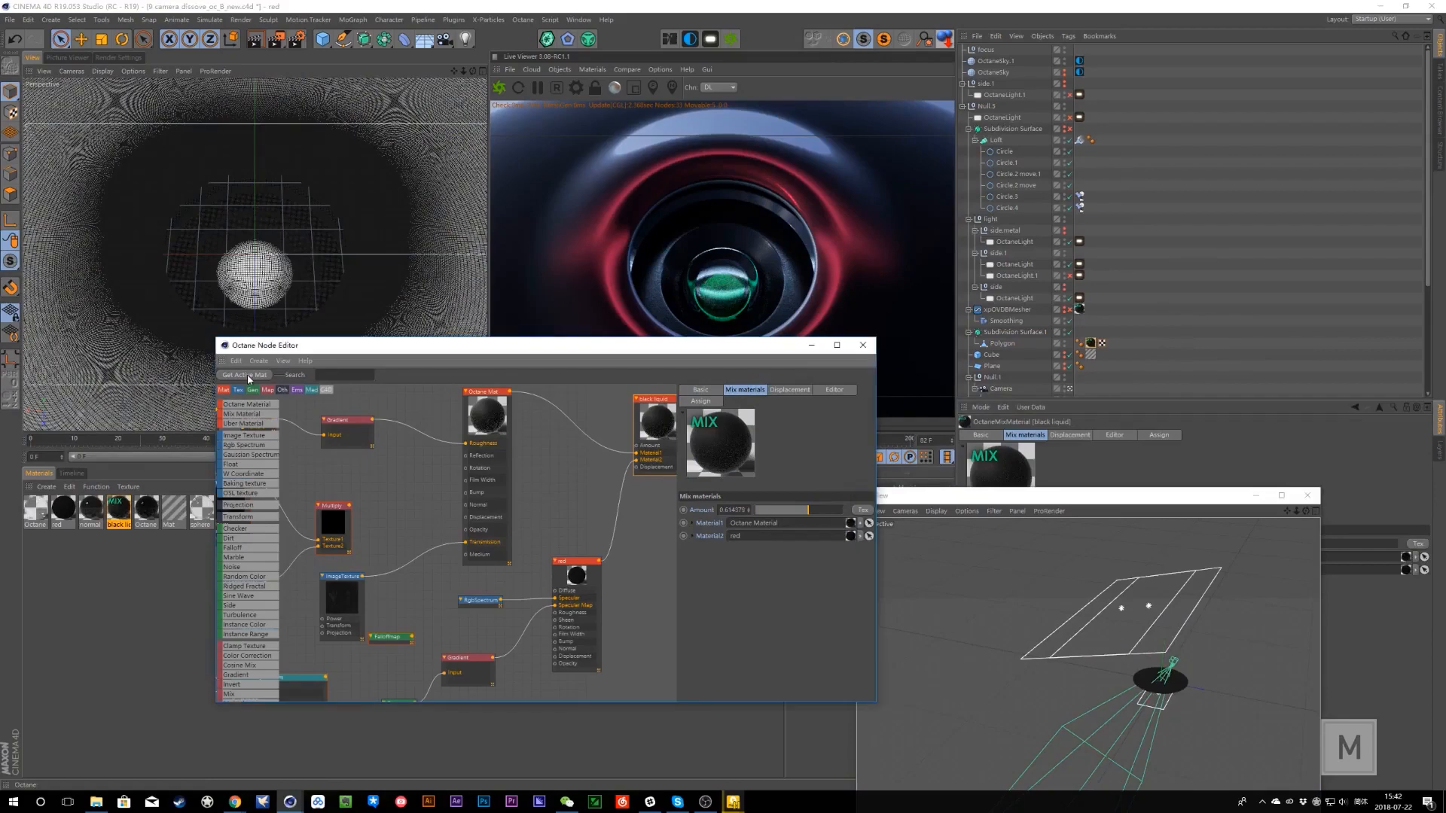
left_click(249, 378)
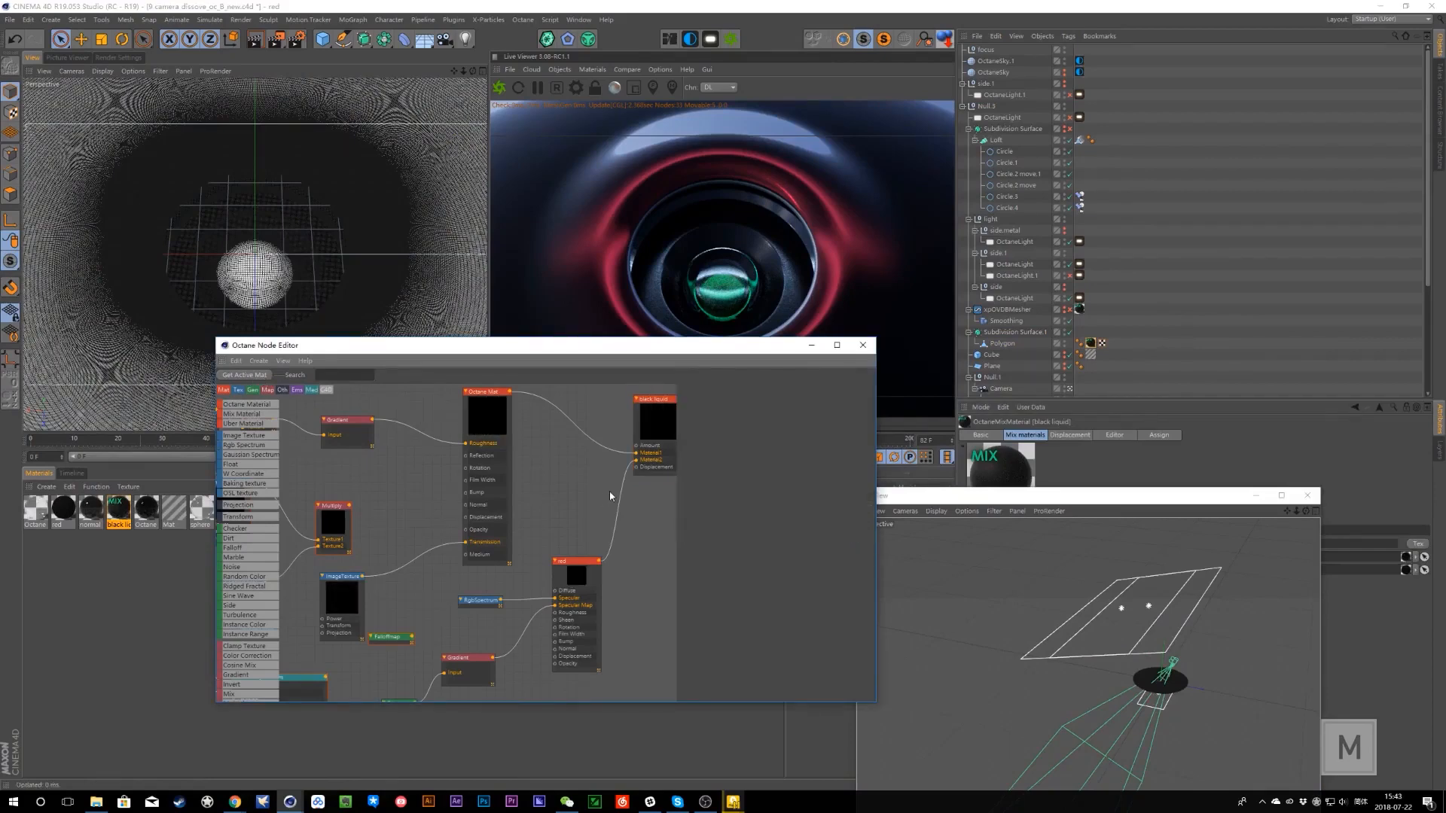
left_click_drag(660, 422, 667, 441)
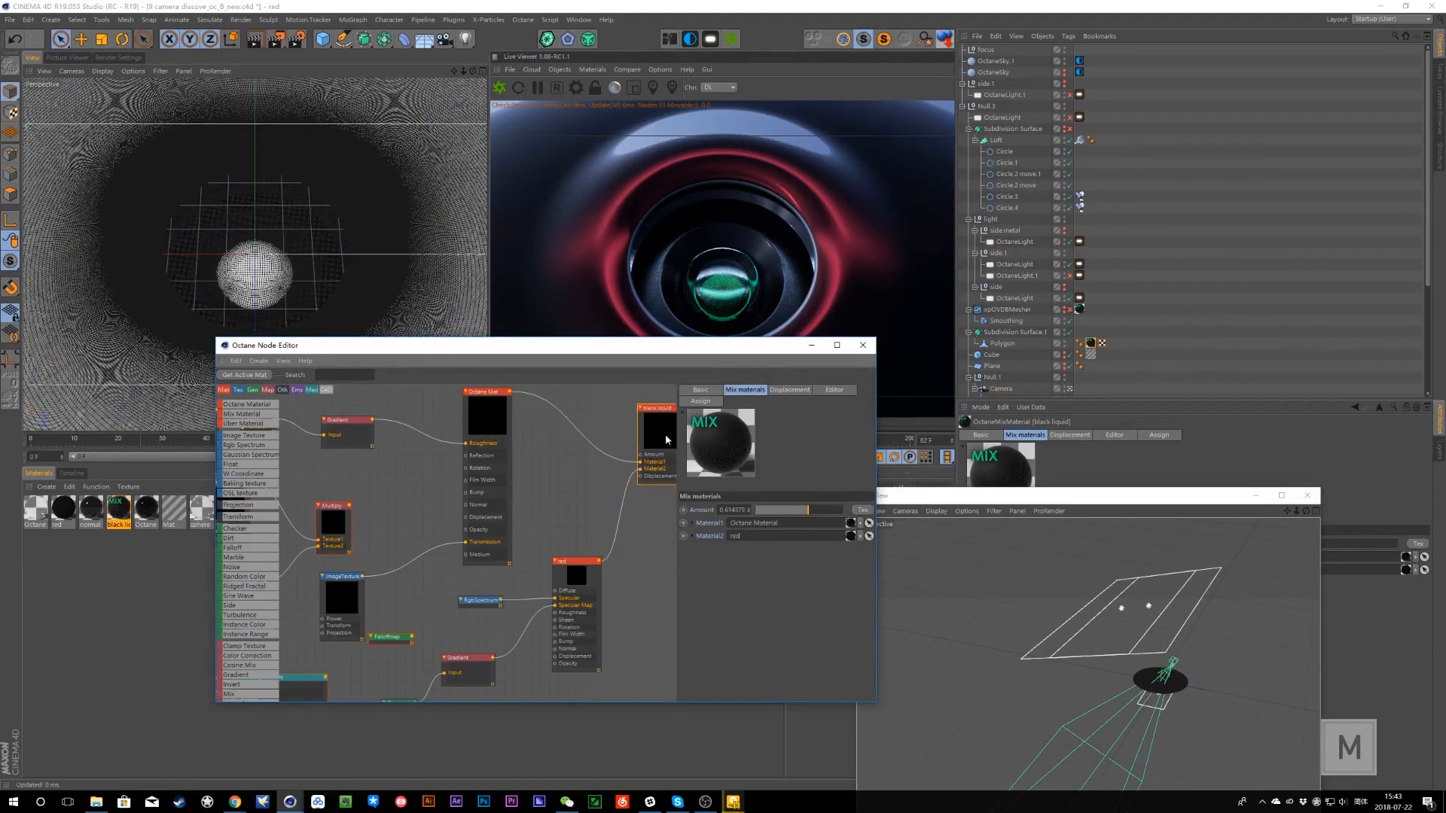
left_click_drag(706, 345, 406, 340)
scroll(1252, 346, "down", 4)
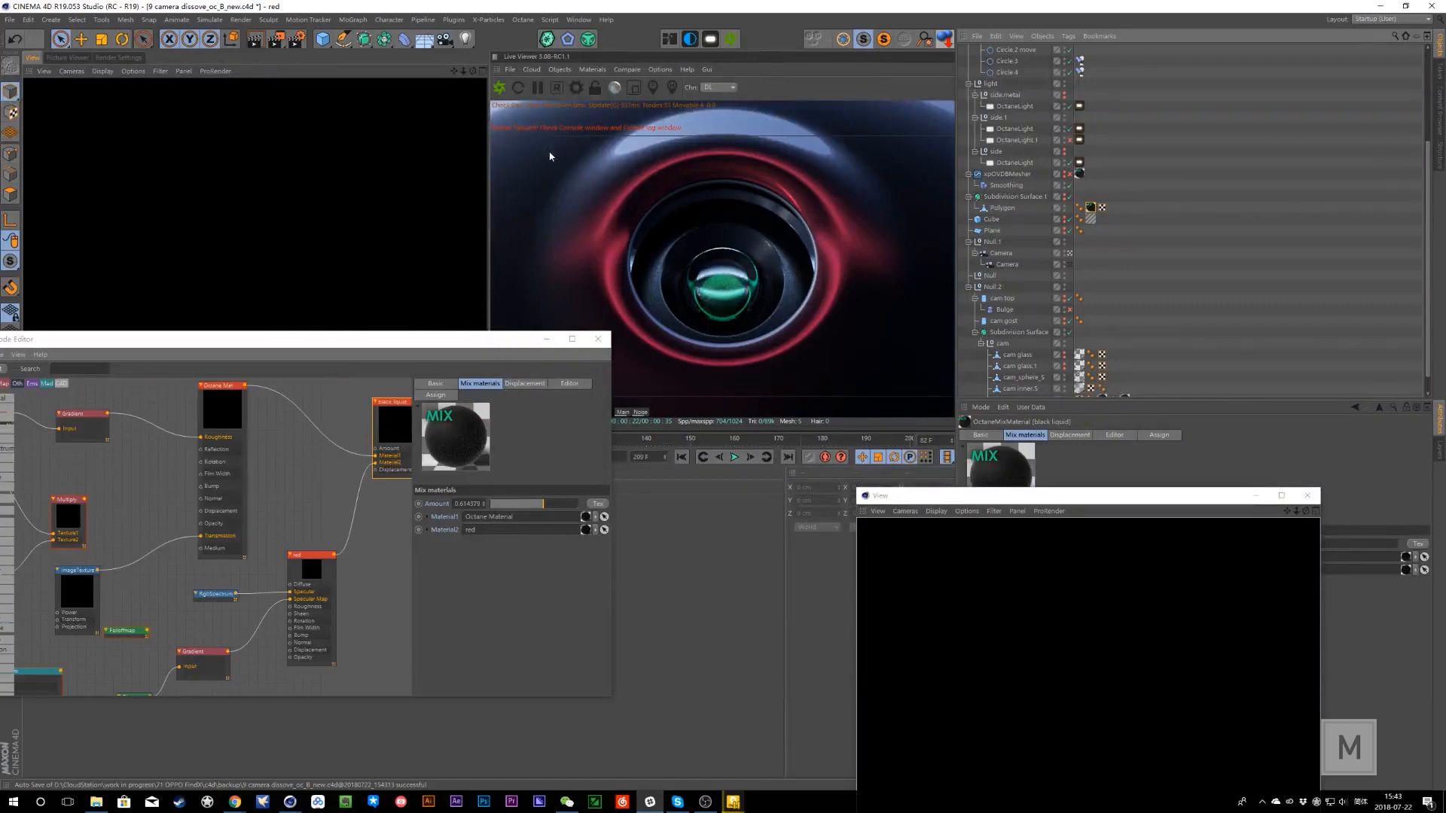
- Quit Cinema 4D without saving any open project, and dismiss the application error and the WeChat window
left_click(1435, 6)
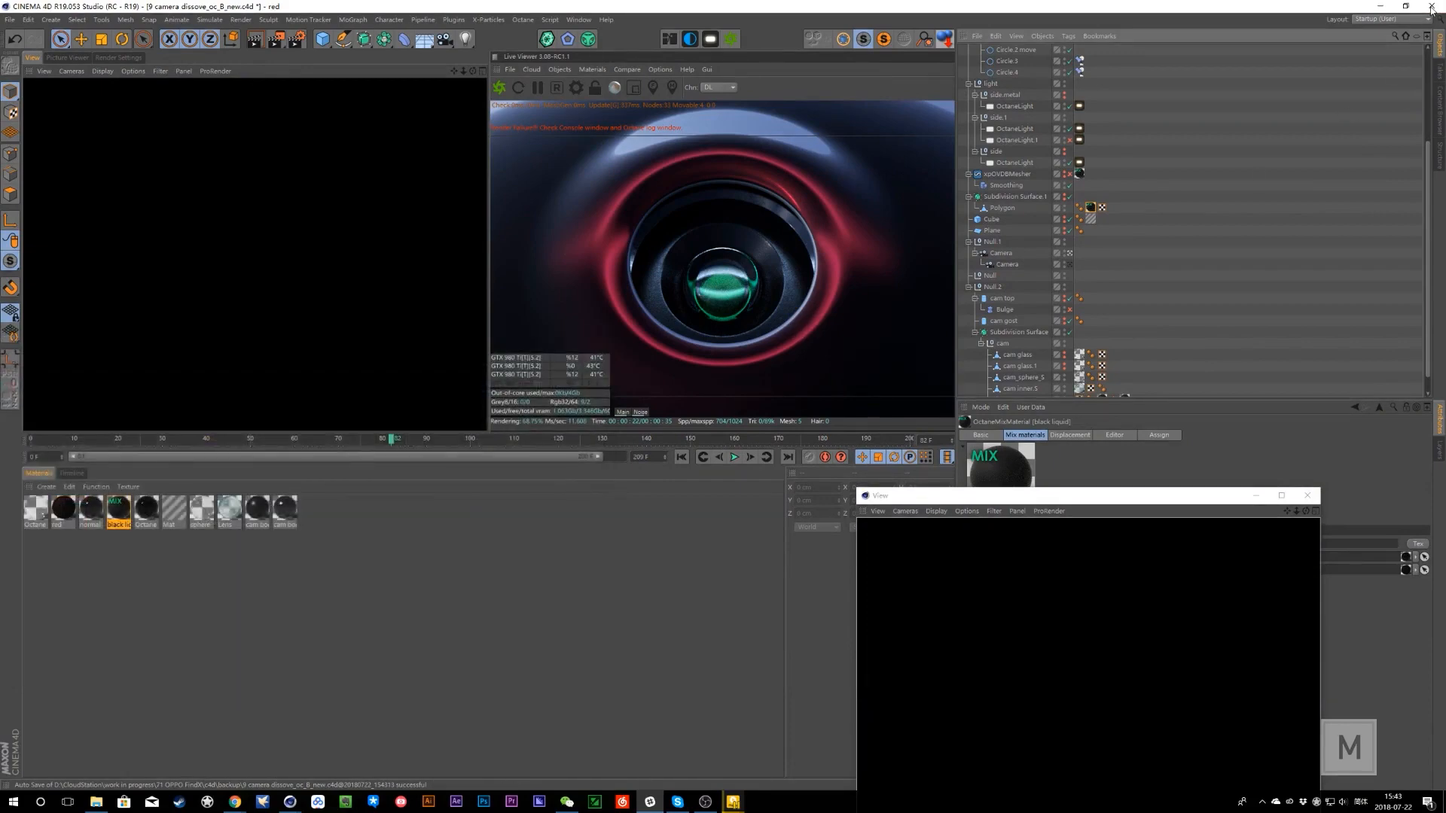
left_click(567, 801)
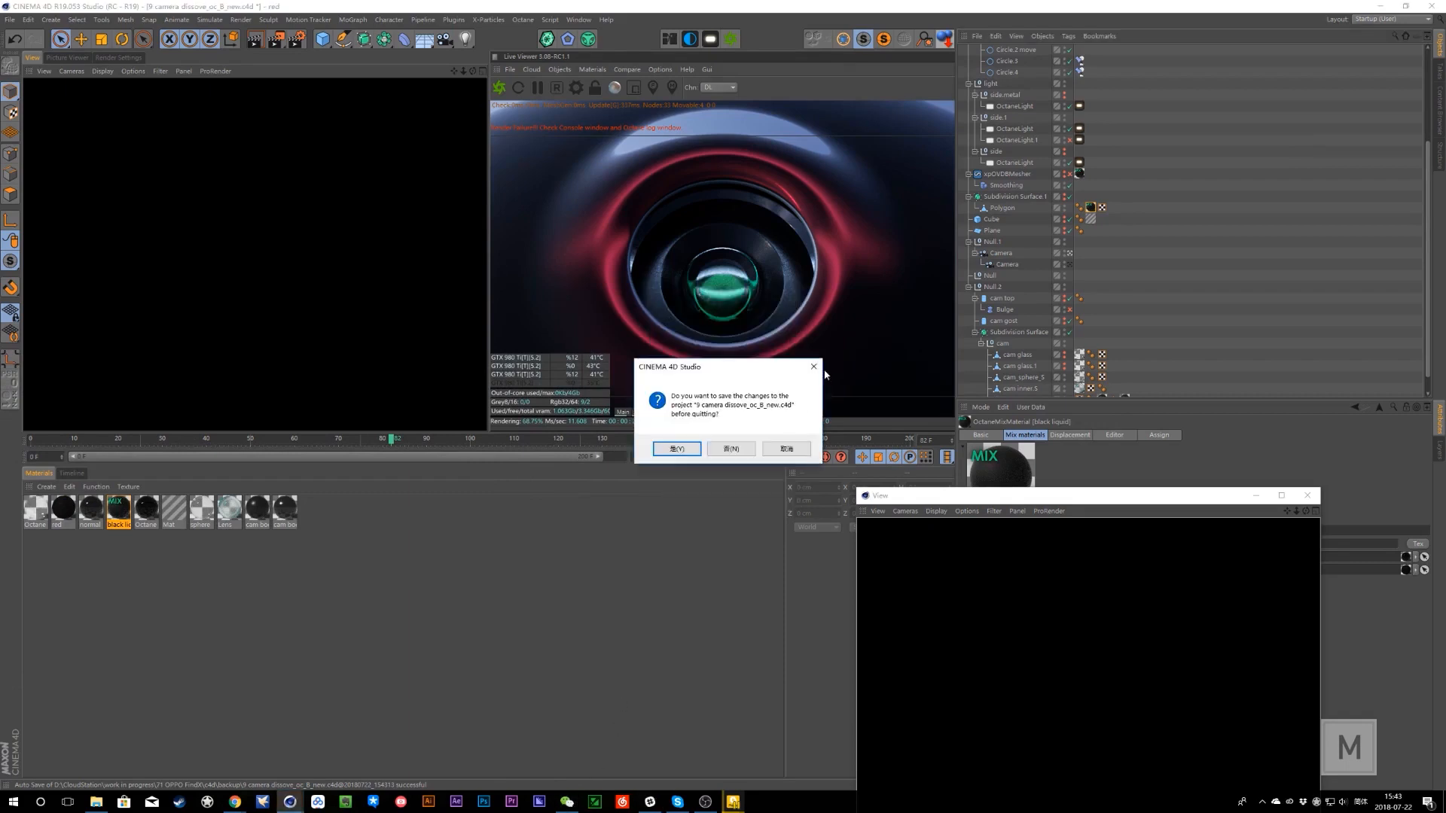
left_click(738, 450)
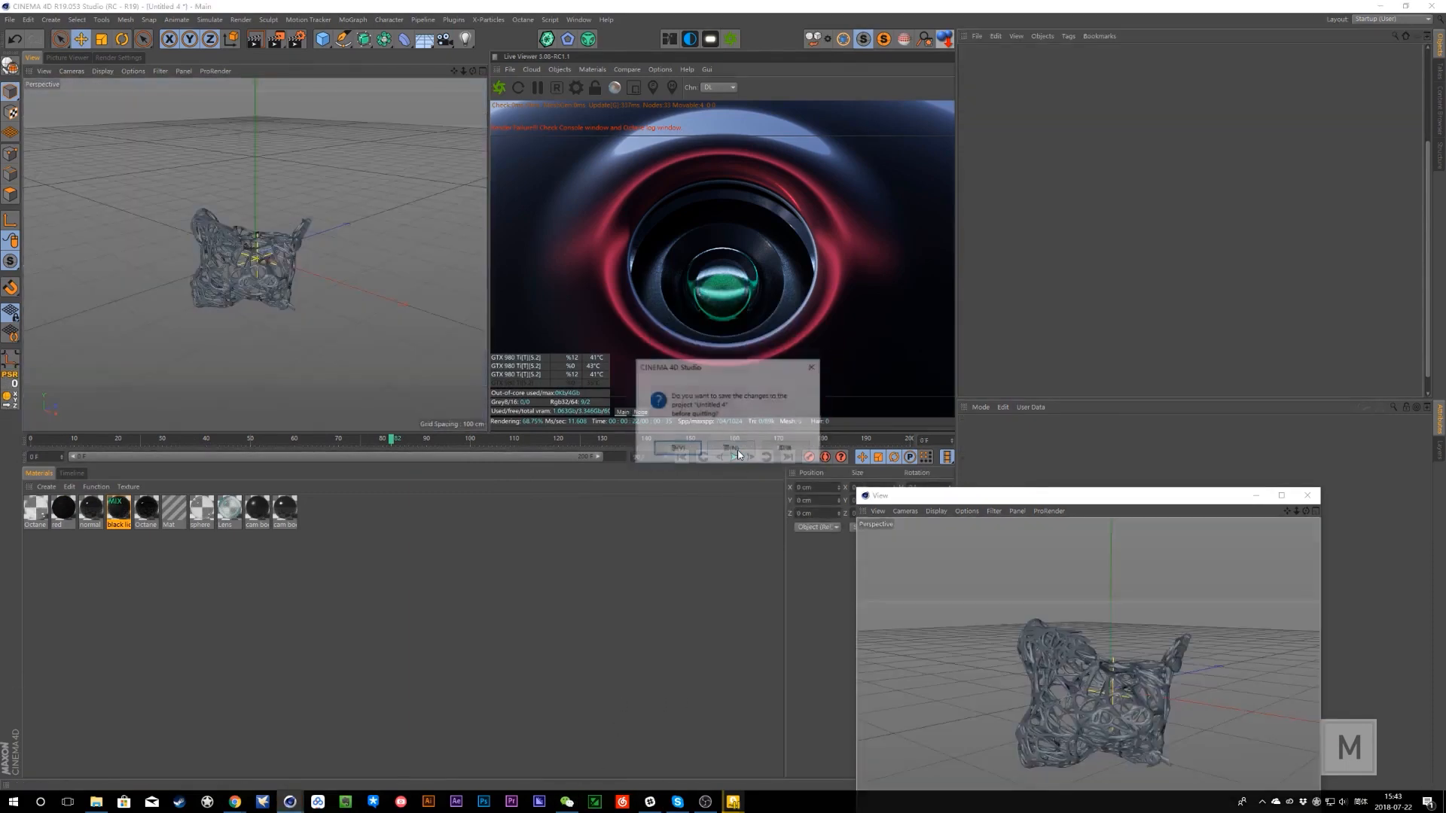
left_click(743, 452)
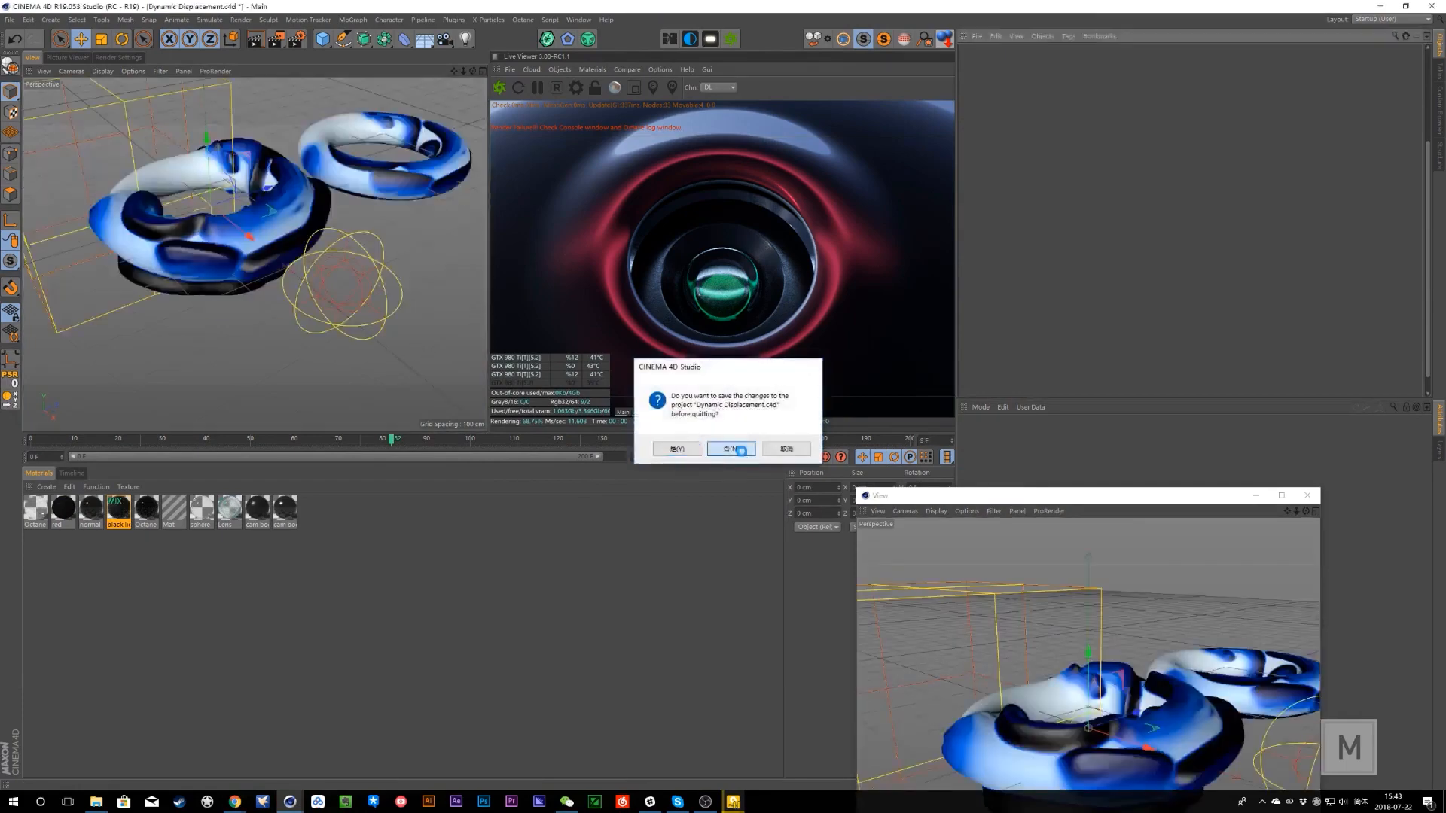
left_click(742, 451)
left_click(741, 450)
left_click(742, 451)
left_click(743, 452)
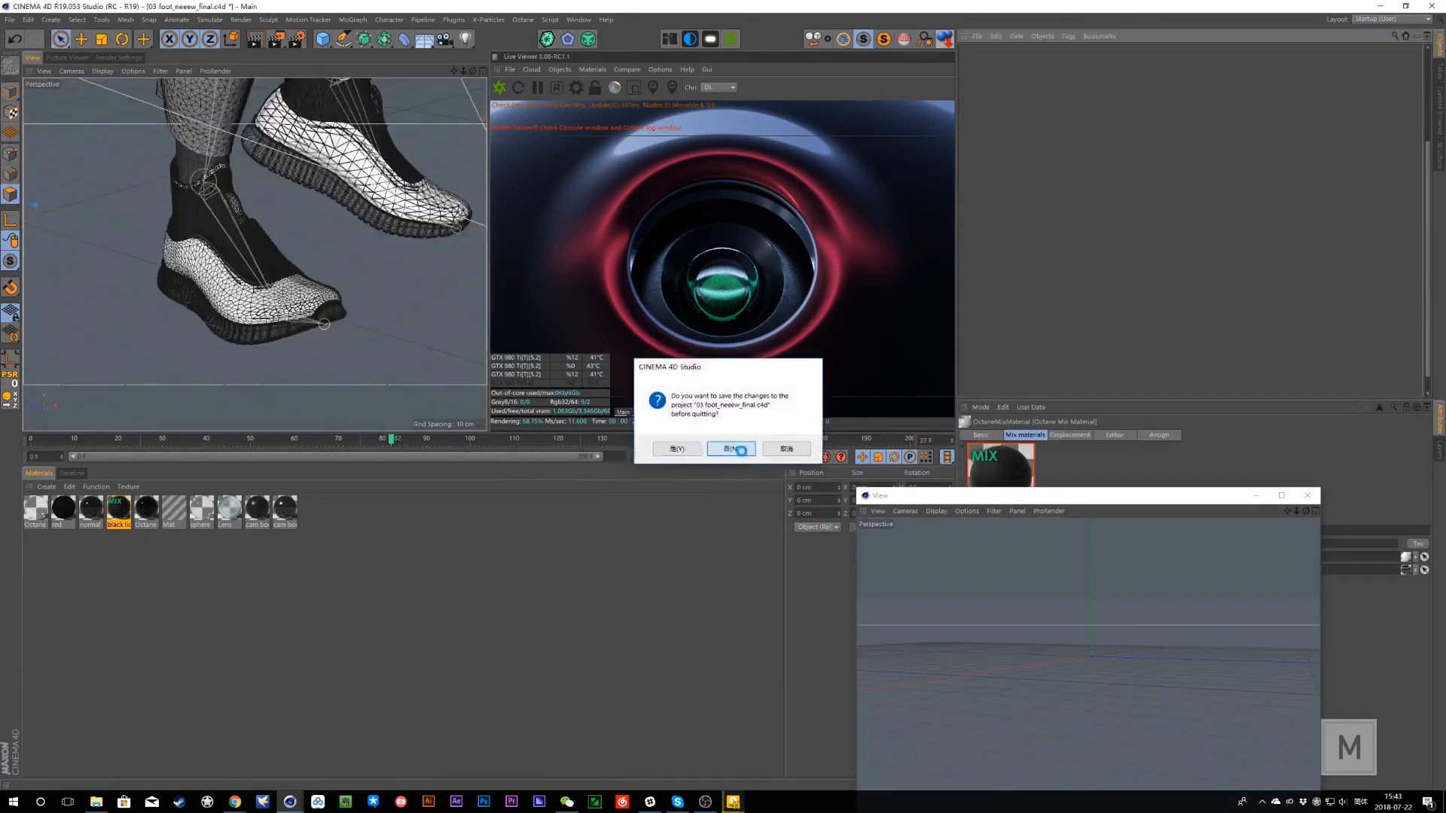
left_click(742, 452)
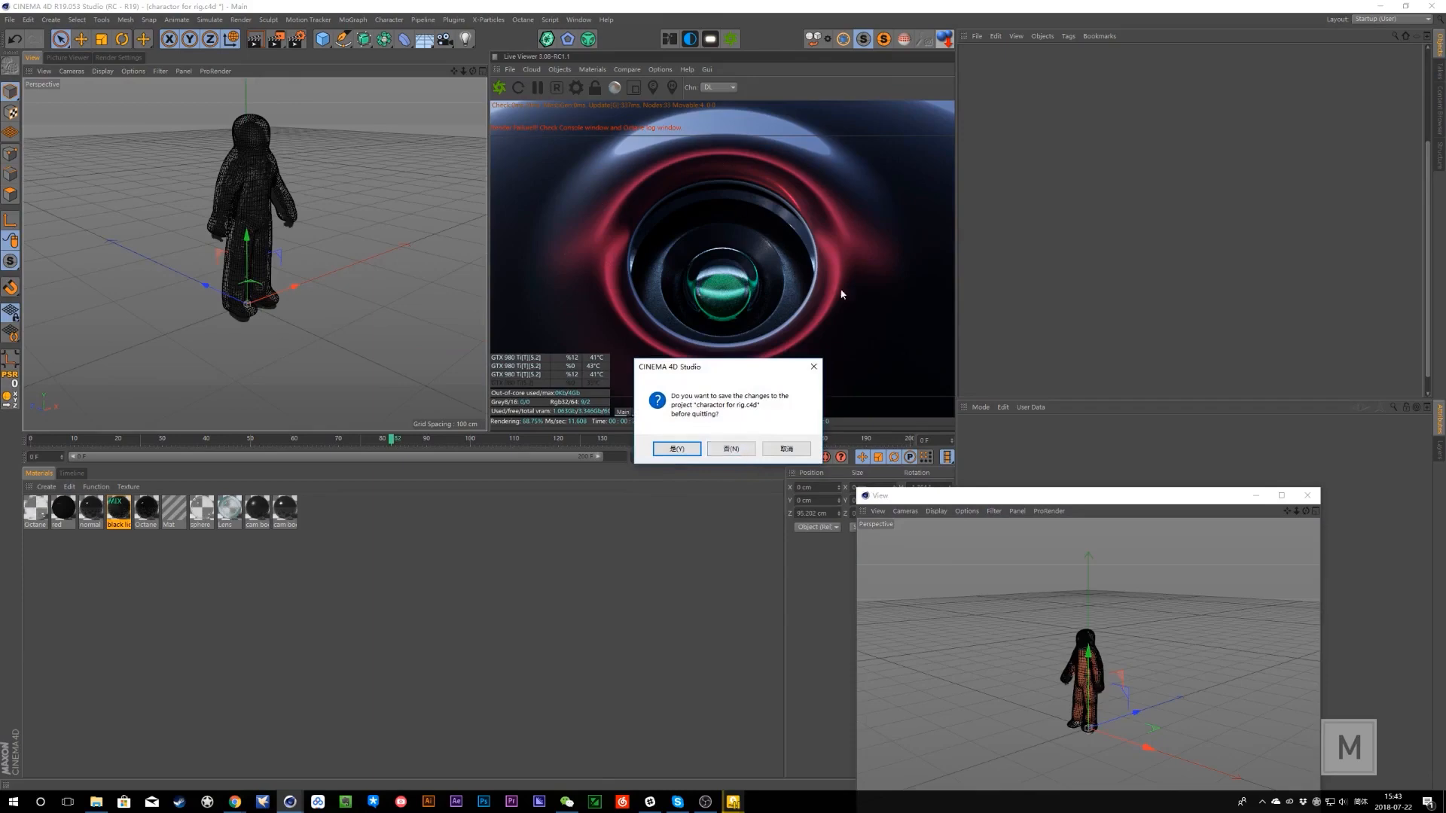
left_click(730, 449)
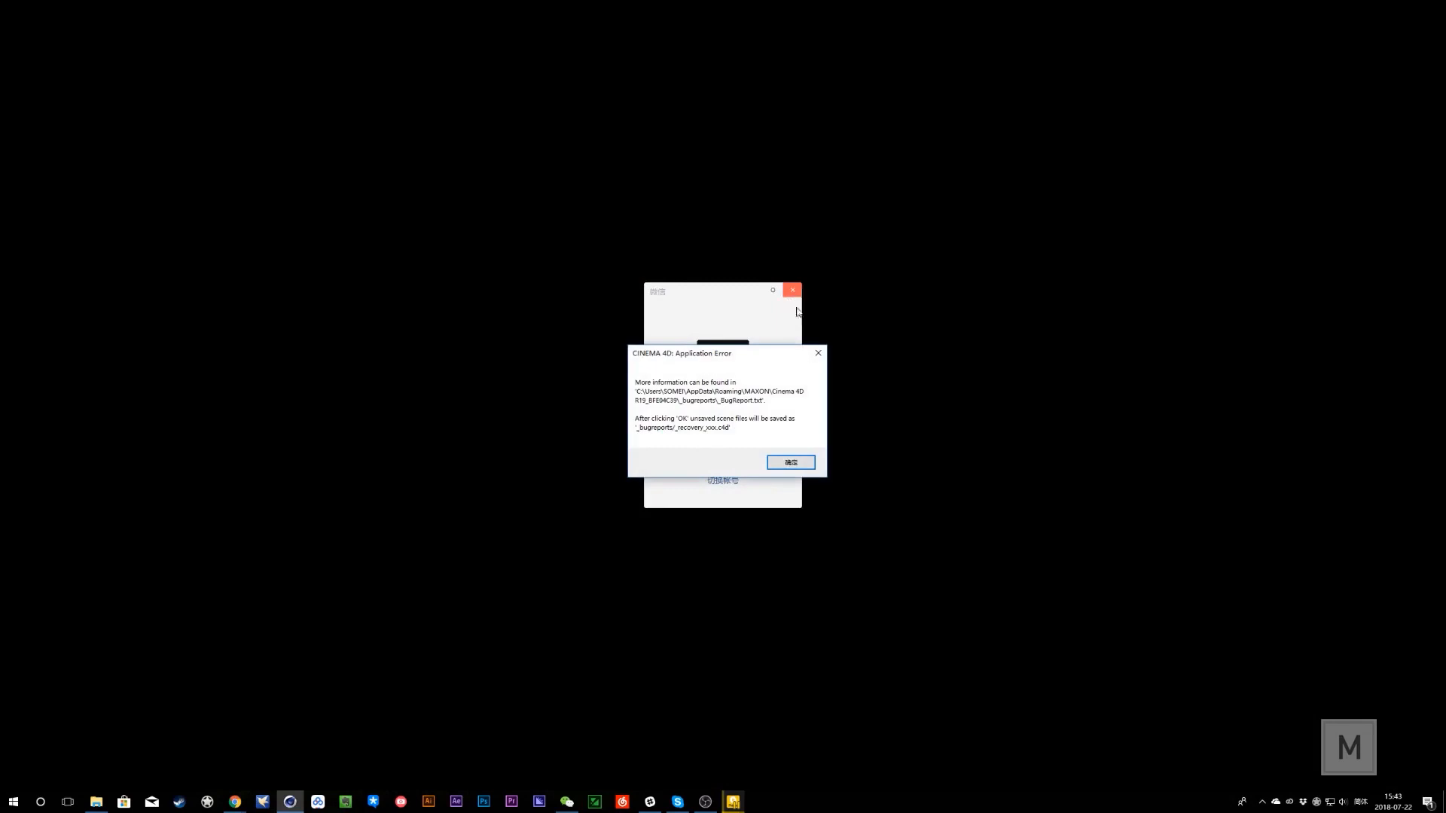
left_click(791, 462)
left_click(793, 290)
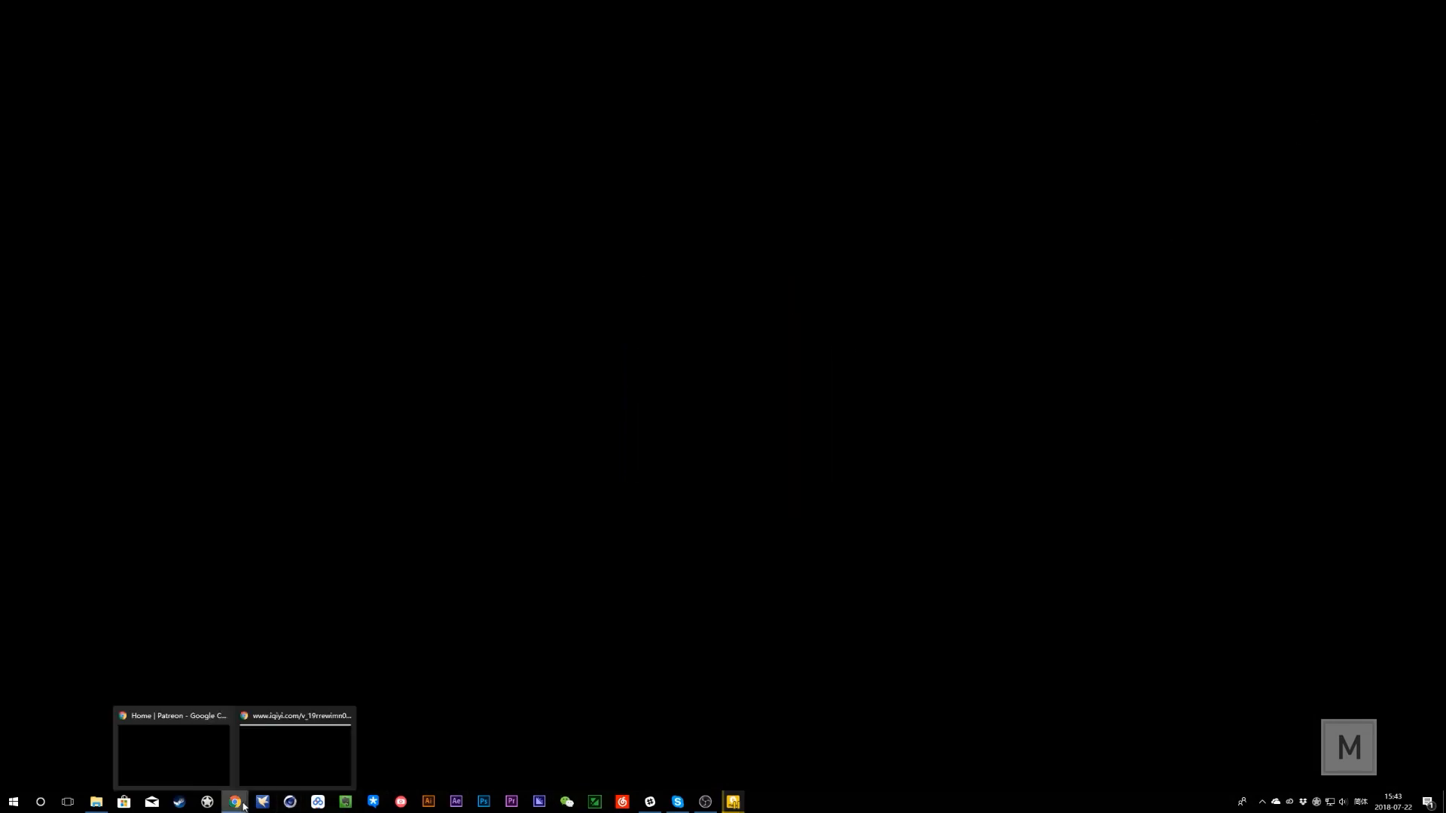
- Relaunch Cinema 4D with the file 9 camera dissove_oc_B_new from the 71 OPPO FindX c4d folder and dismiss the bug report form
left_click(97, 801)
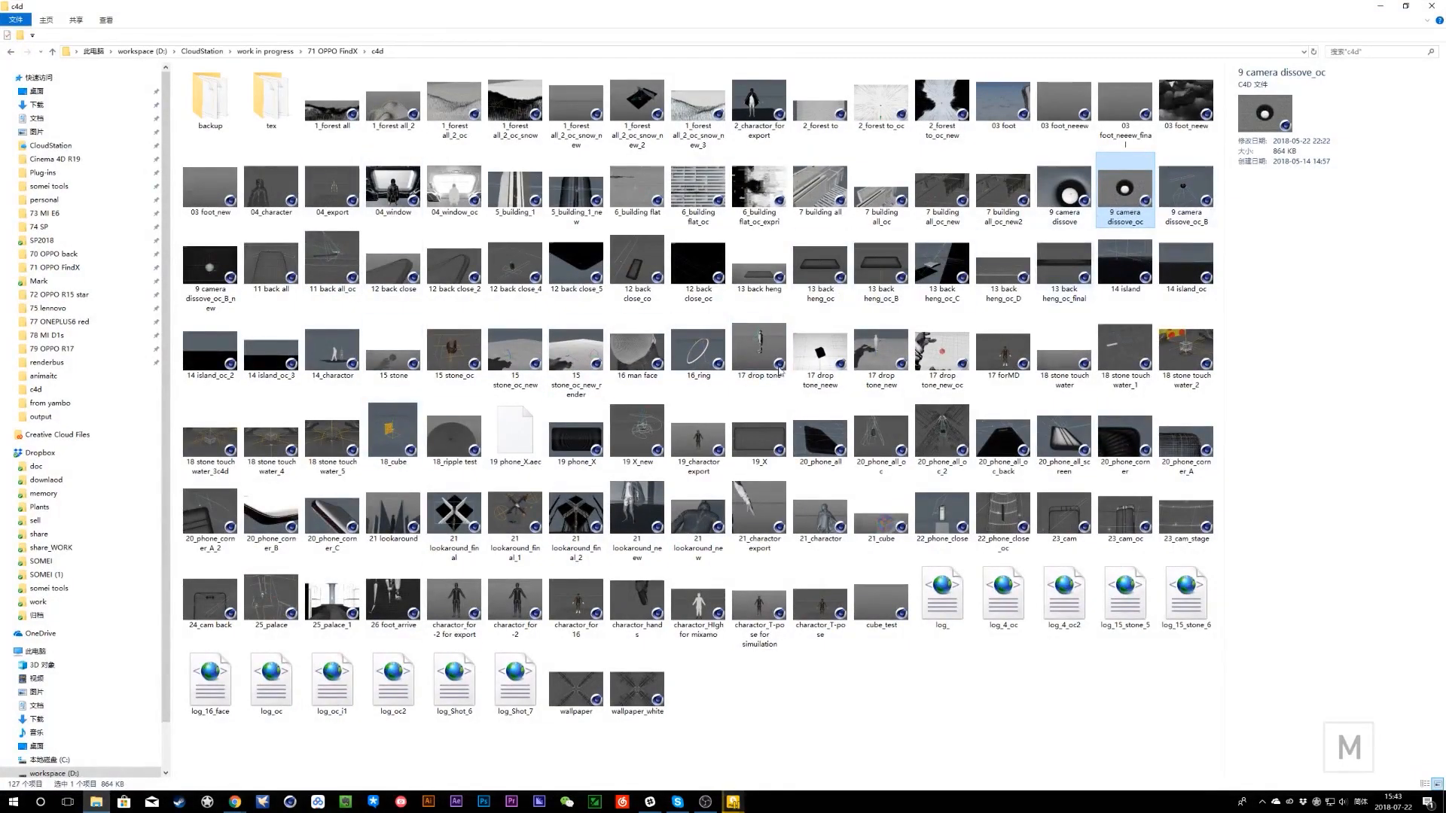
left_click(213, 274)
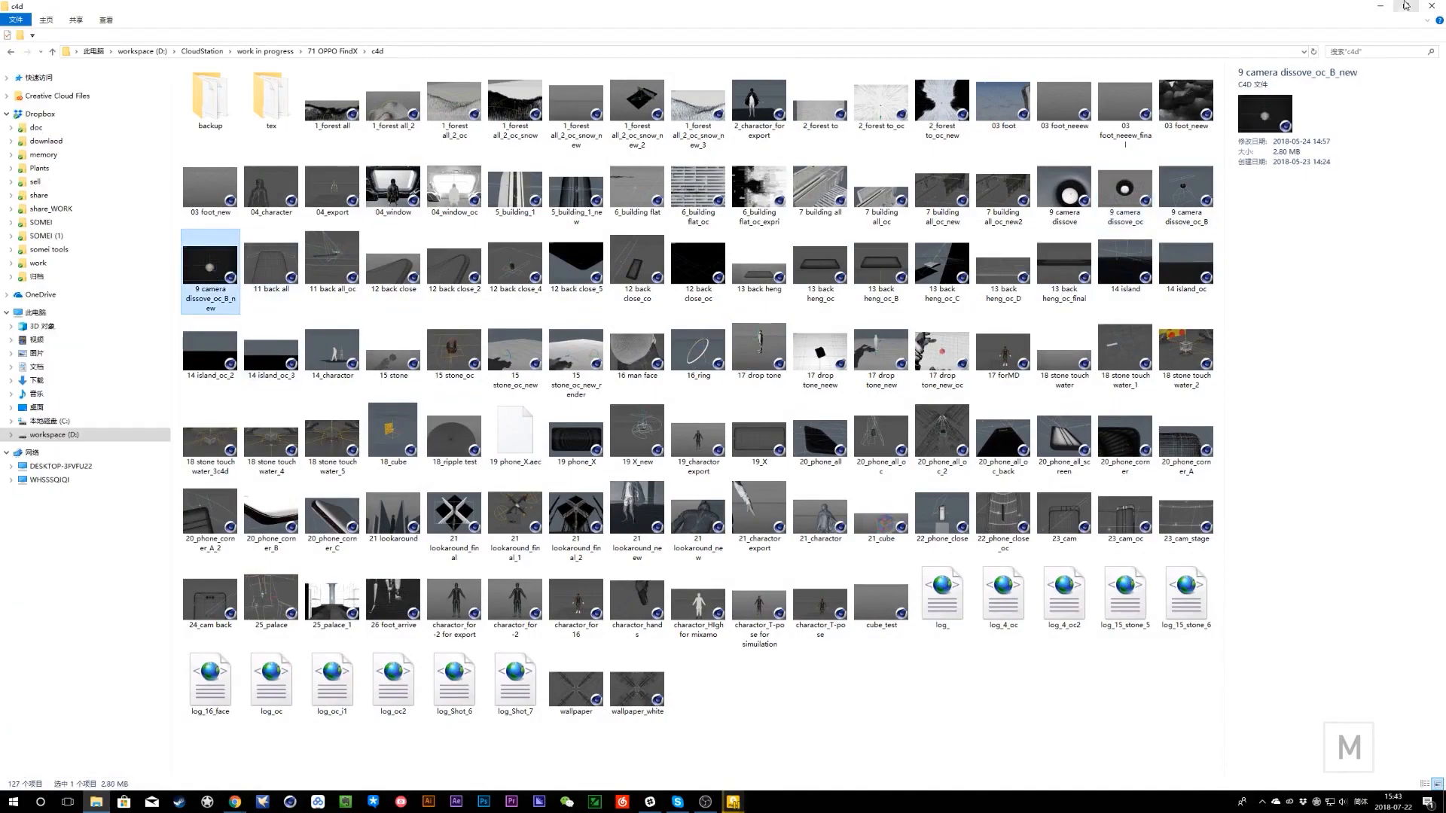
left_click(1380, 6)
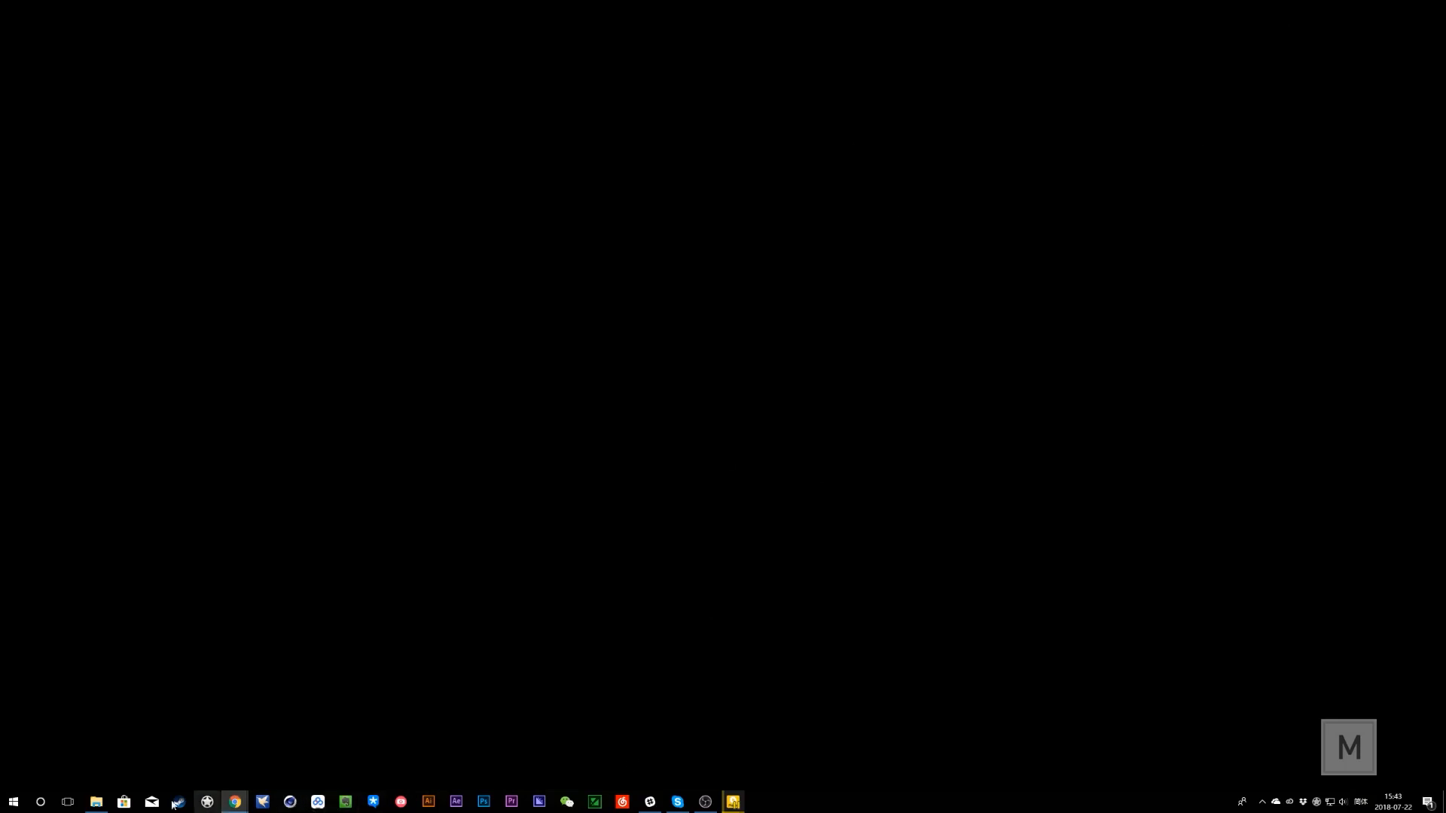
left_click(106, 800)
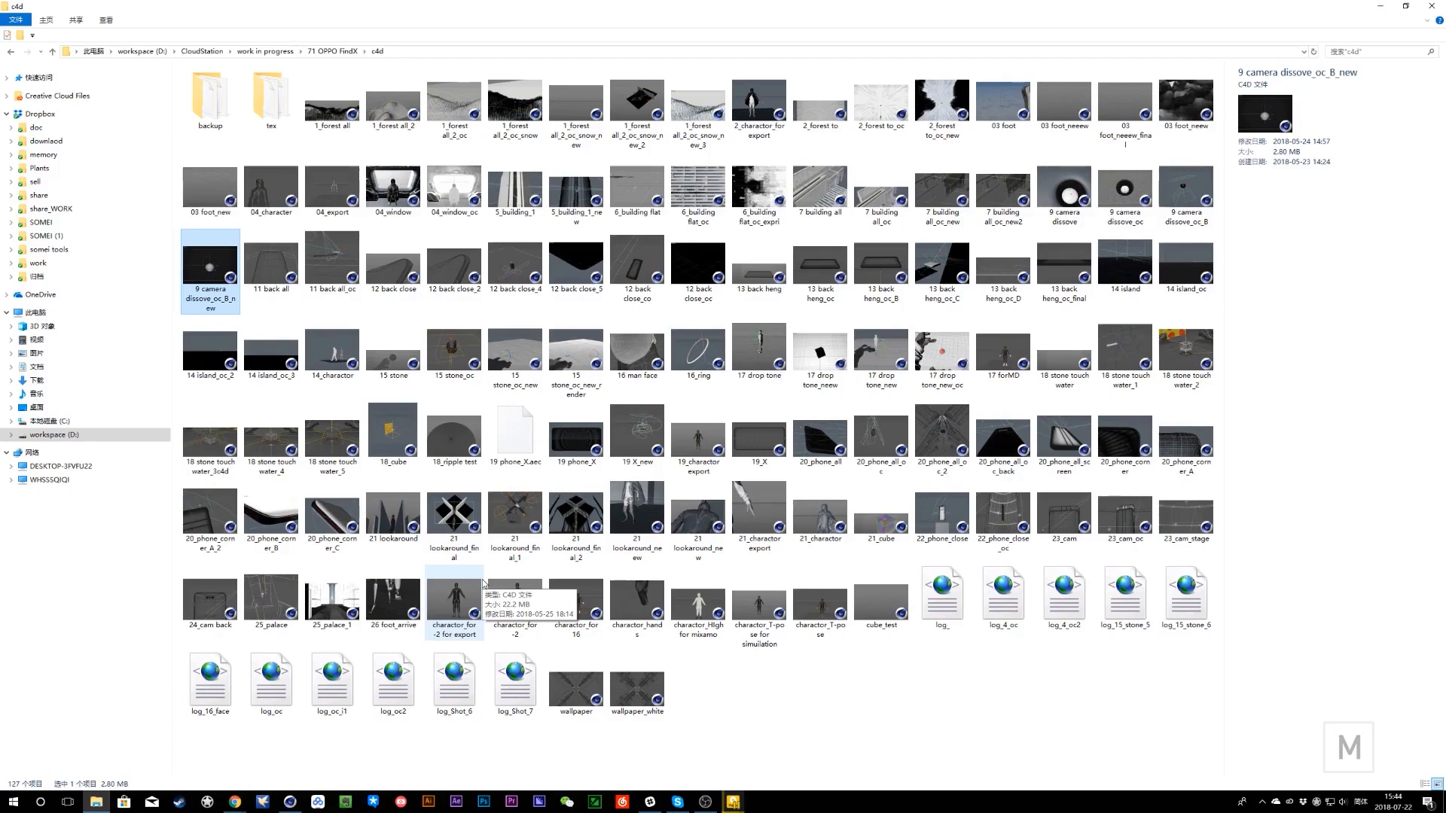
left_click(294, 803)
left_click(60, 756)
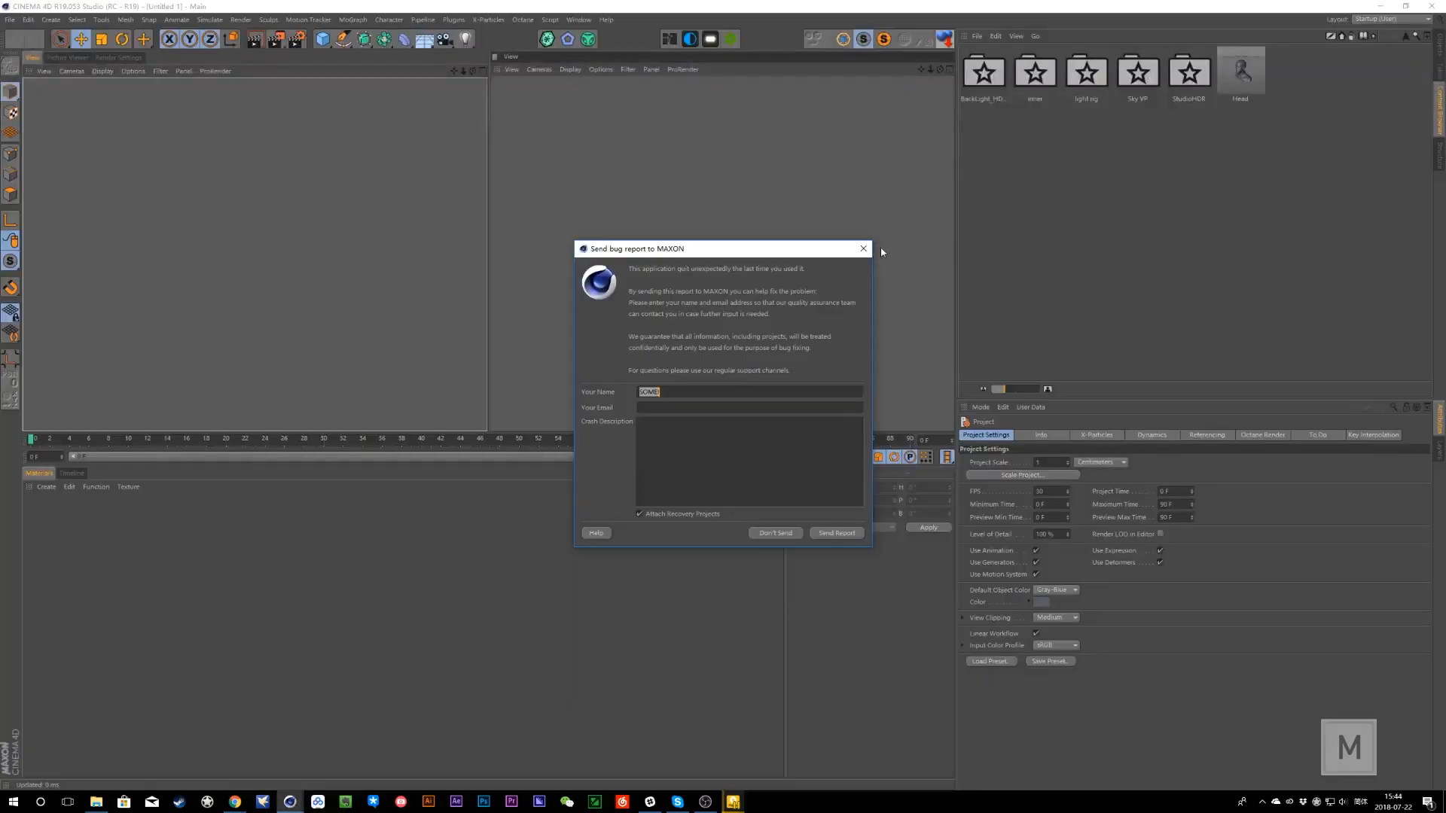
left_click(863, 248)
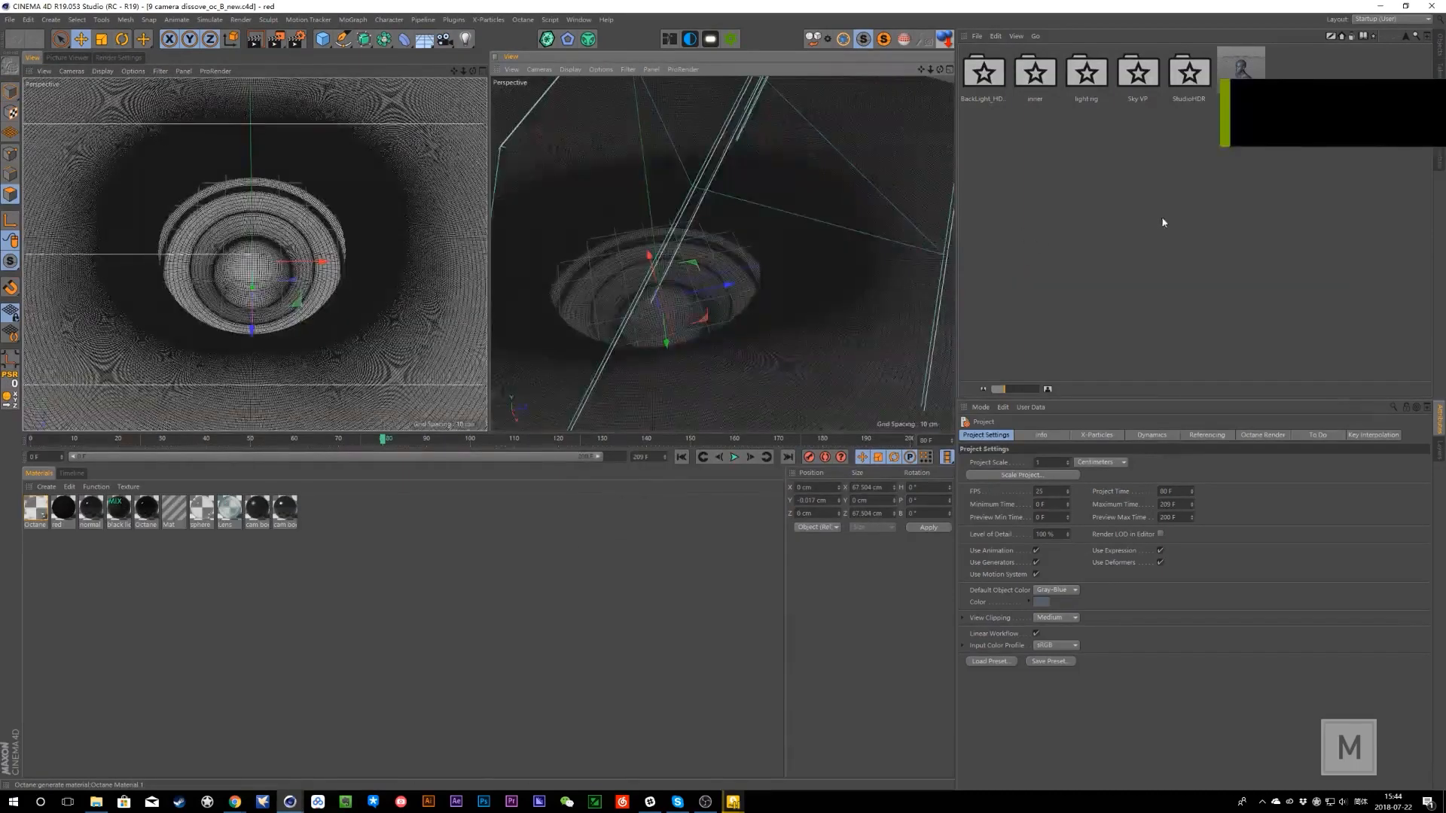
- Display the scene's object list, clear the selection and start the Octane Live Viewer render
left_click(1438, 45)
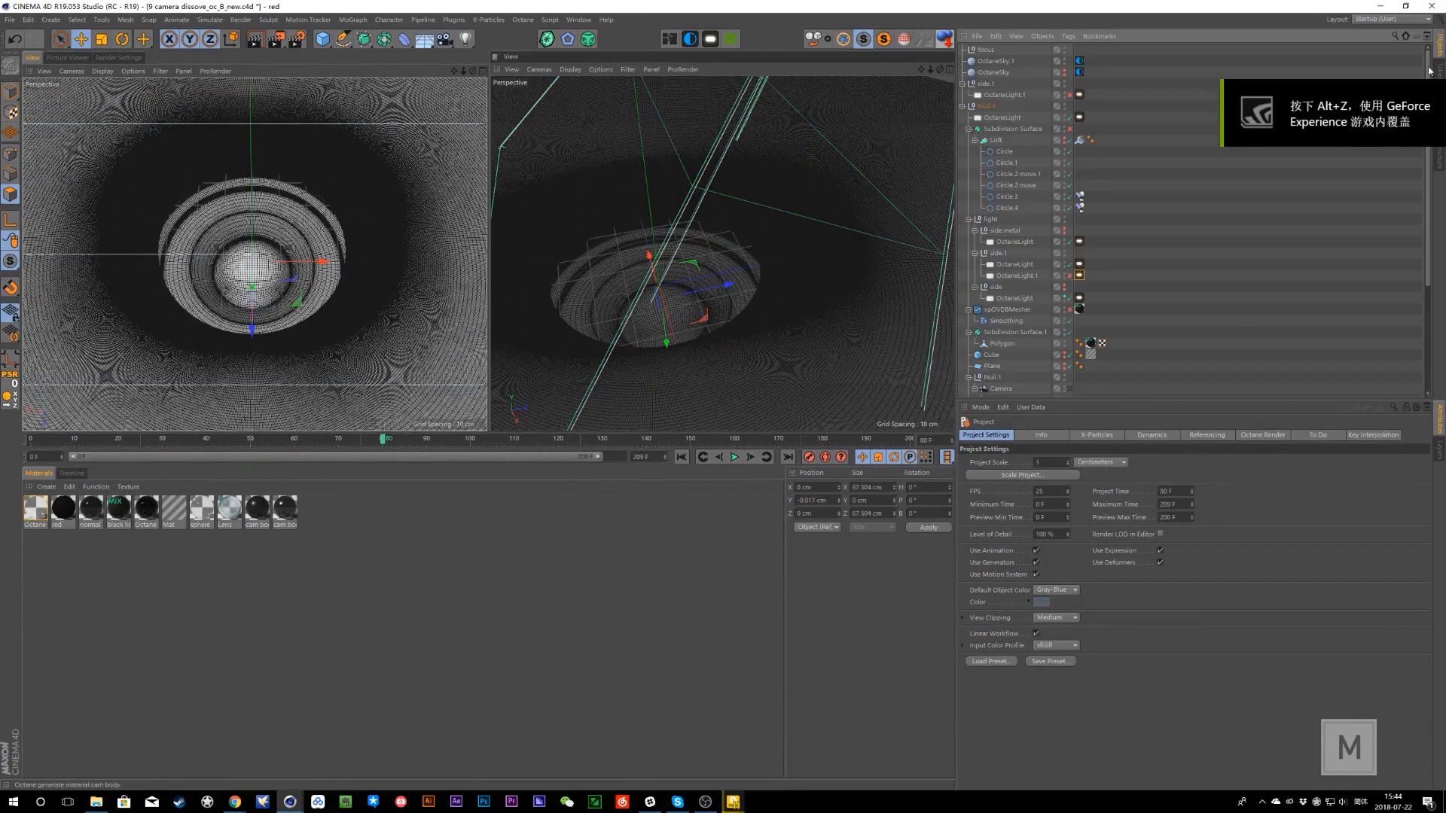
left_click(1357, 188)
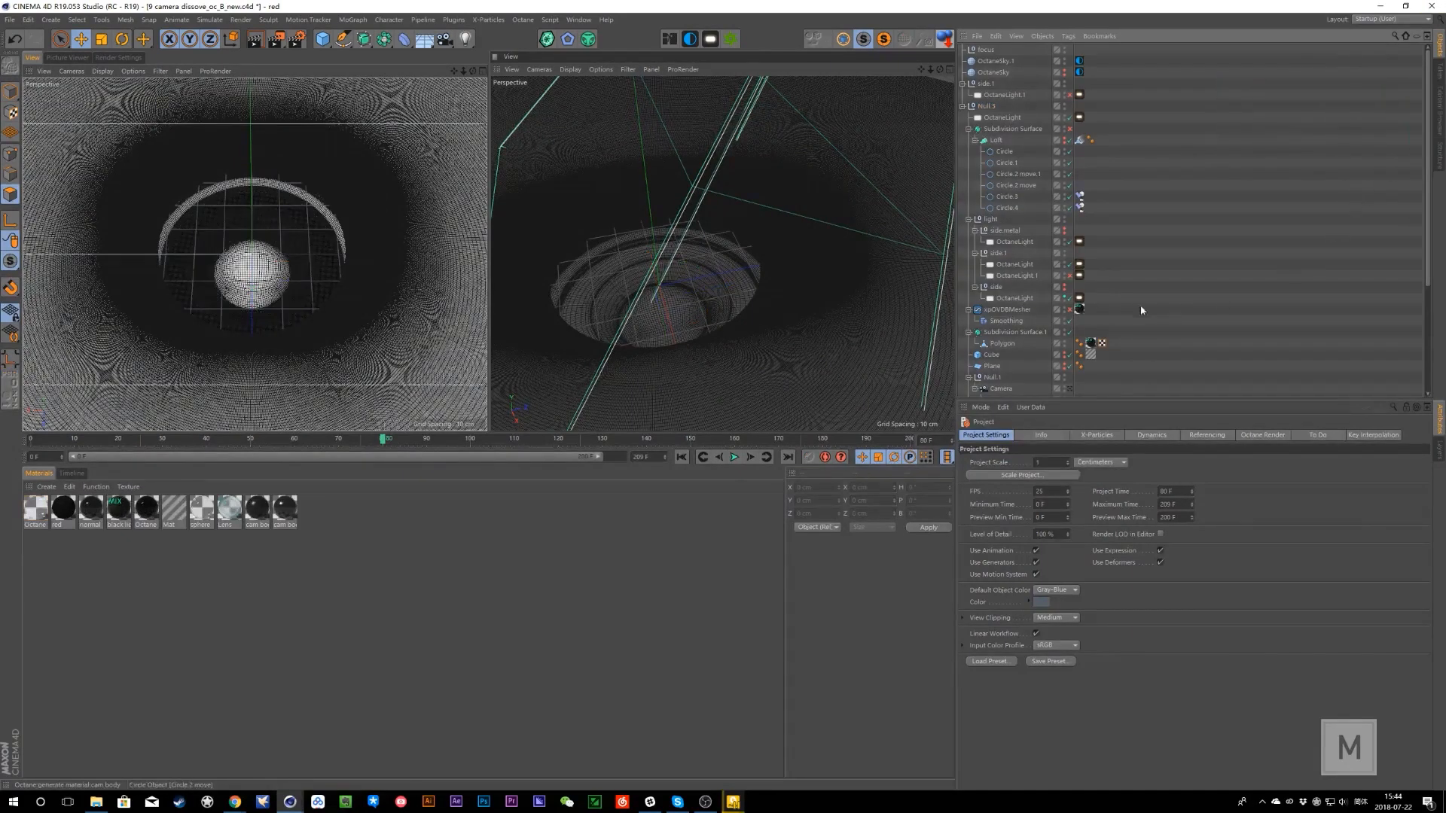
left_click_drag(636, 367, 729, 324, "alt")
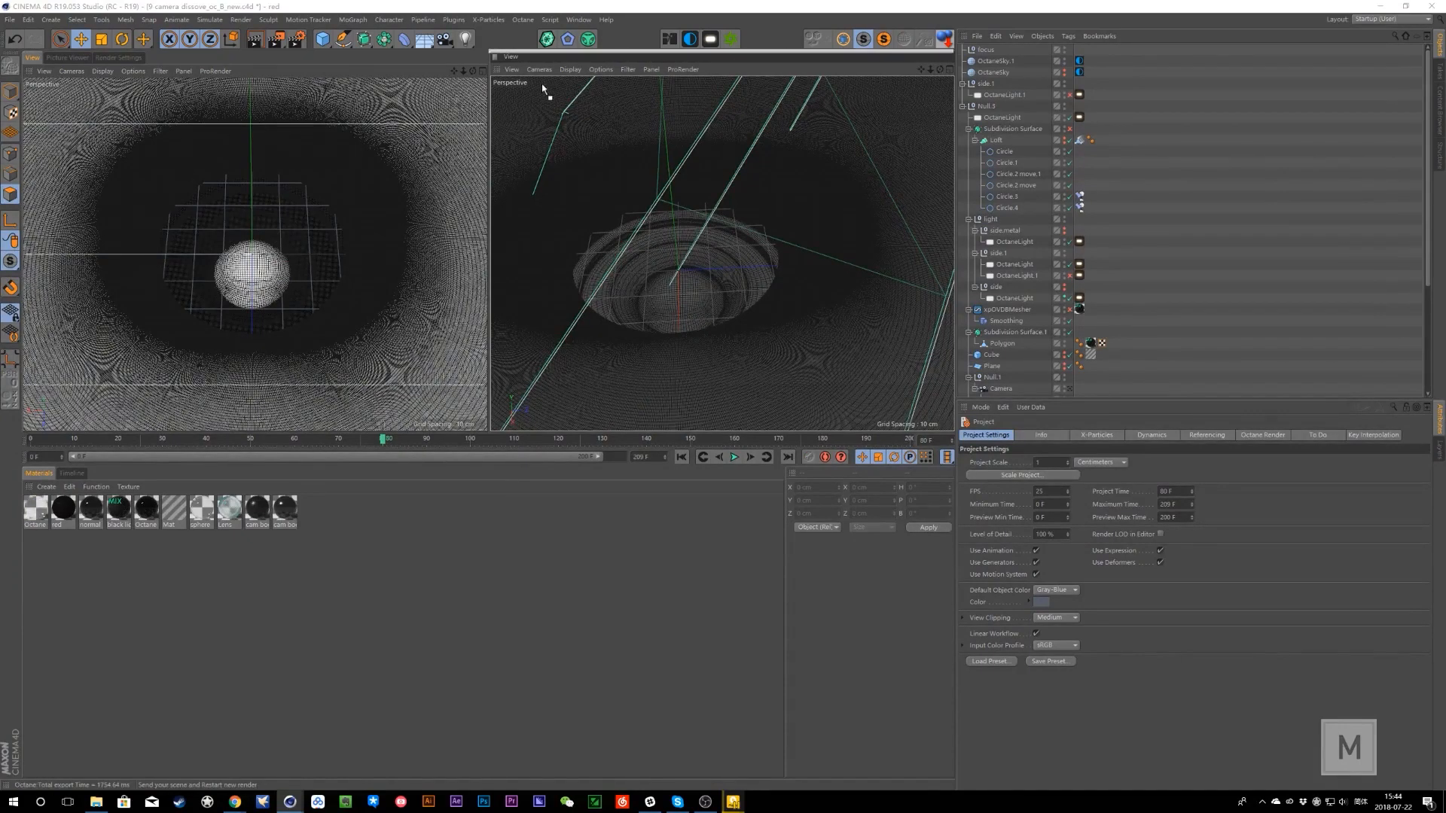
left_click(652, 60)
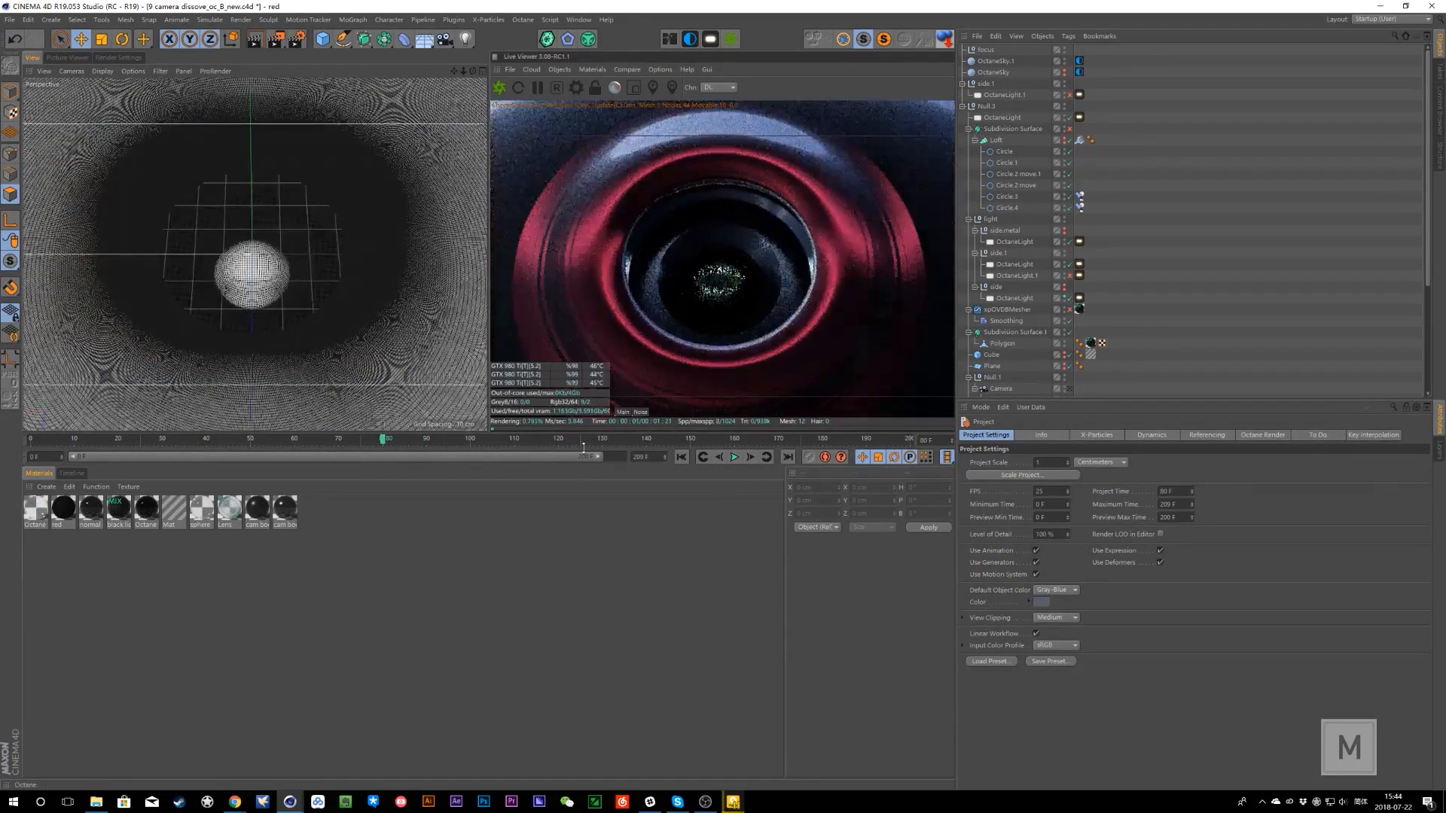
- Scrub the animation to frame 86 and activate the normal take to compare it with the red take in the live render
left_click(277, 440)
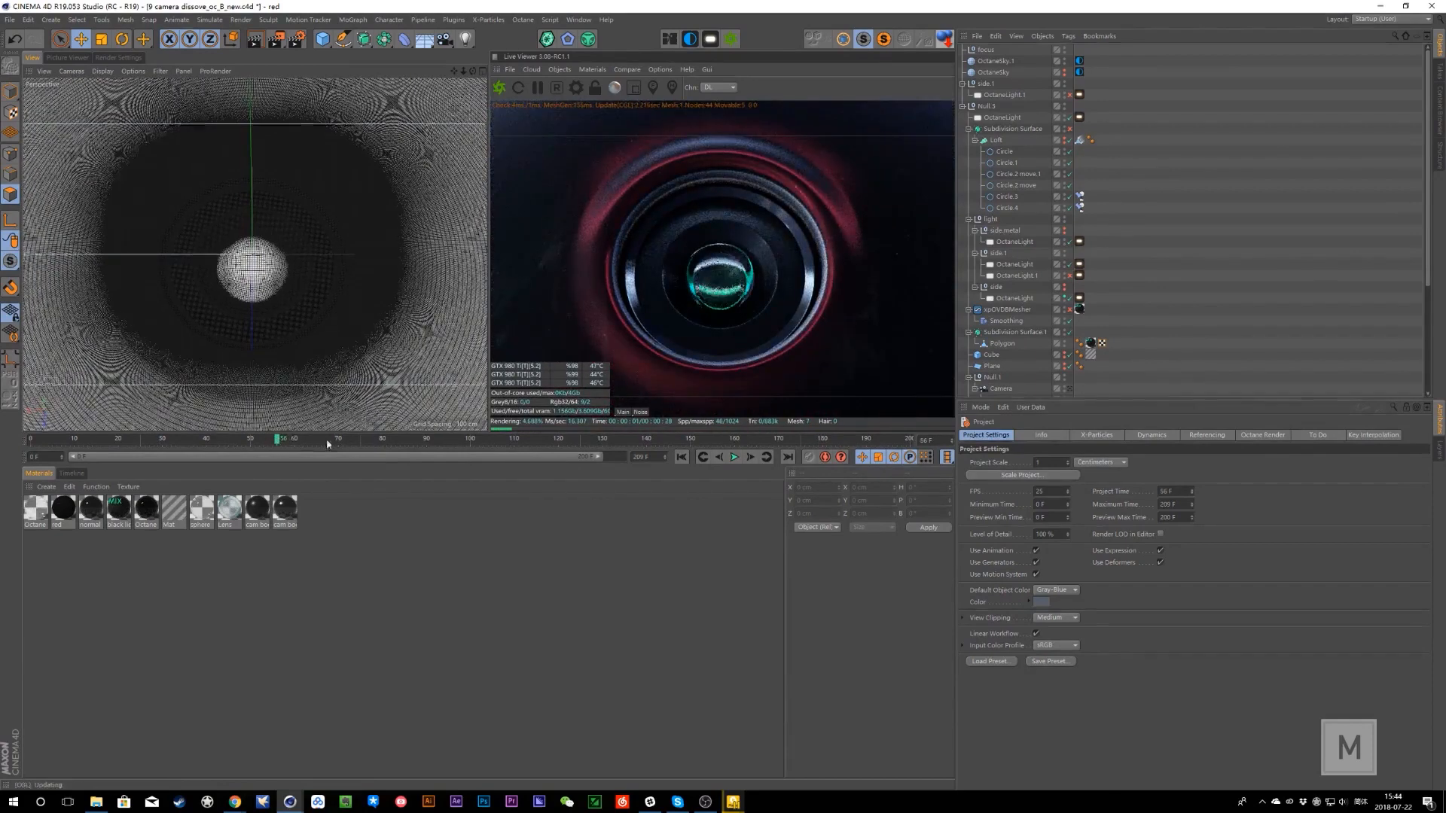
left_click_drag(327, 445, 409, 444)
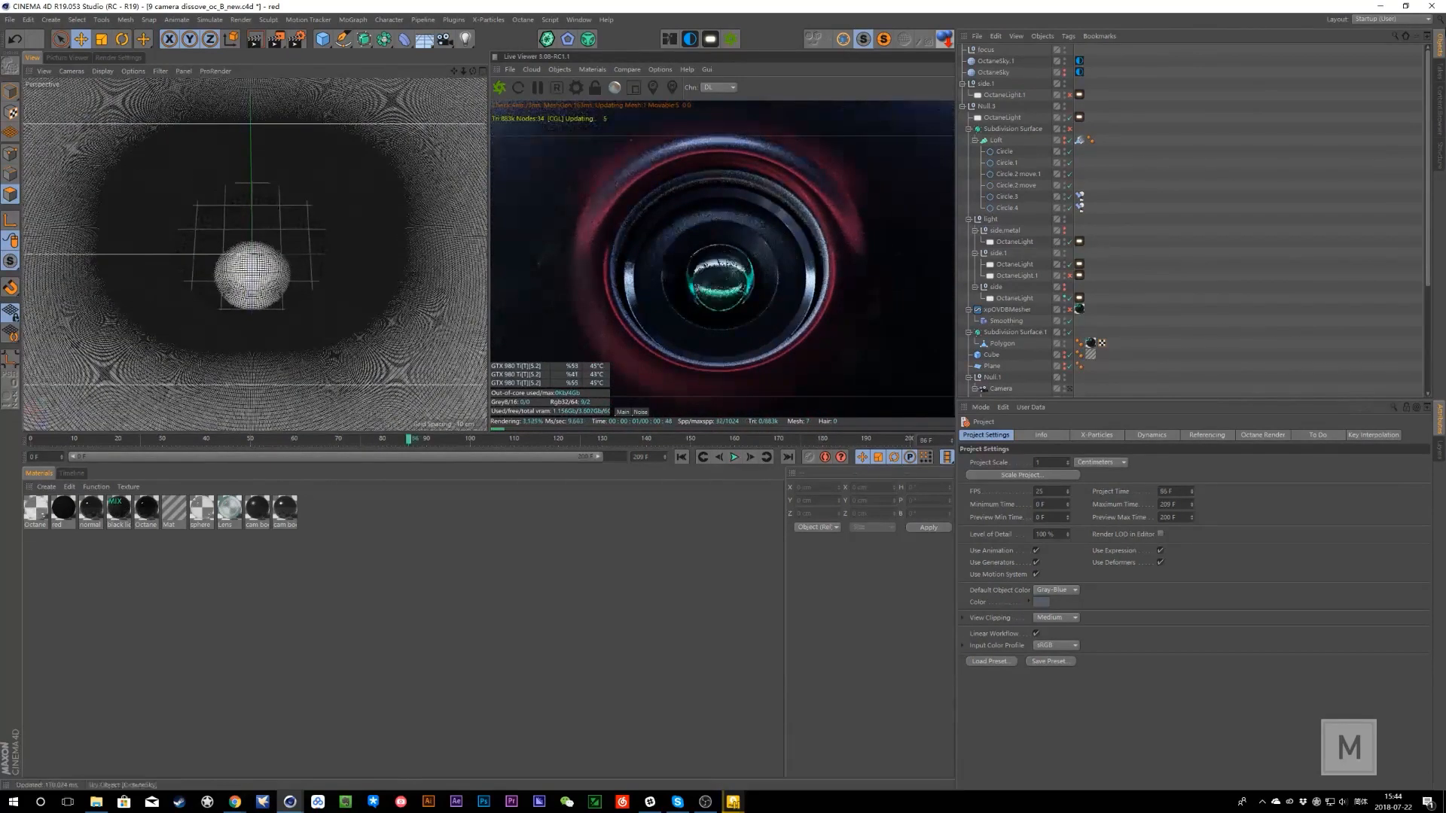
left_click(1439, 72)
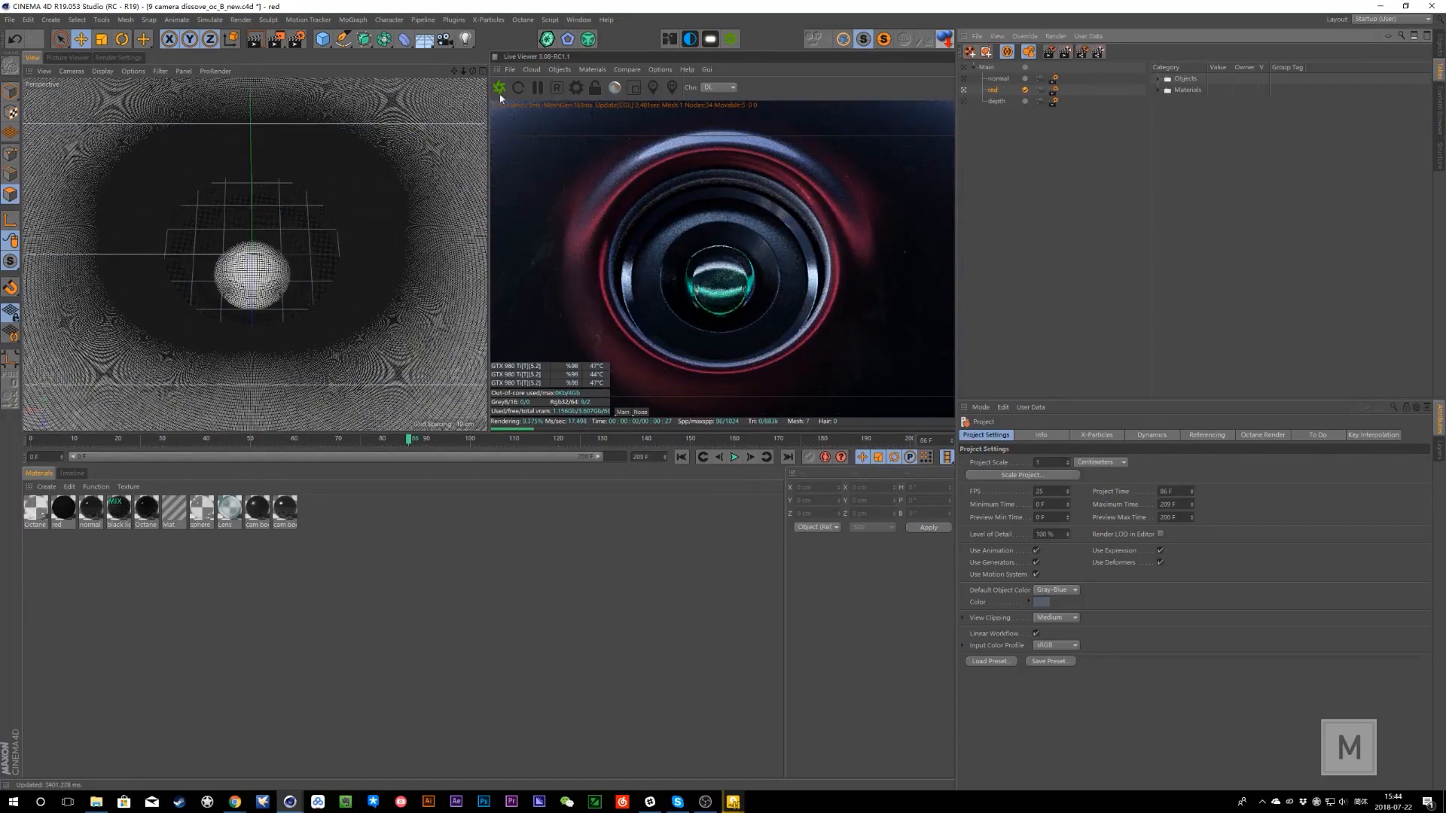
left_click(965, 78)
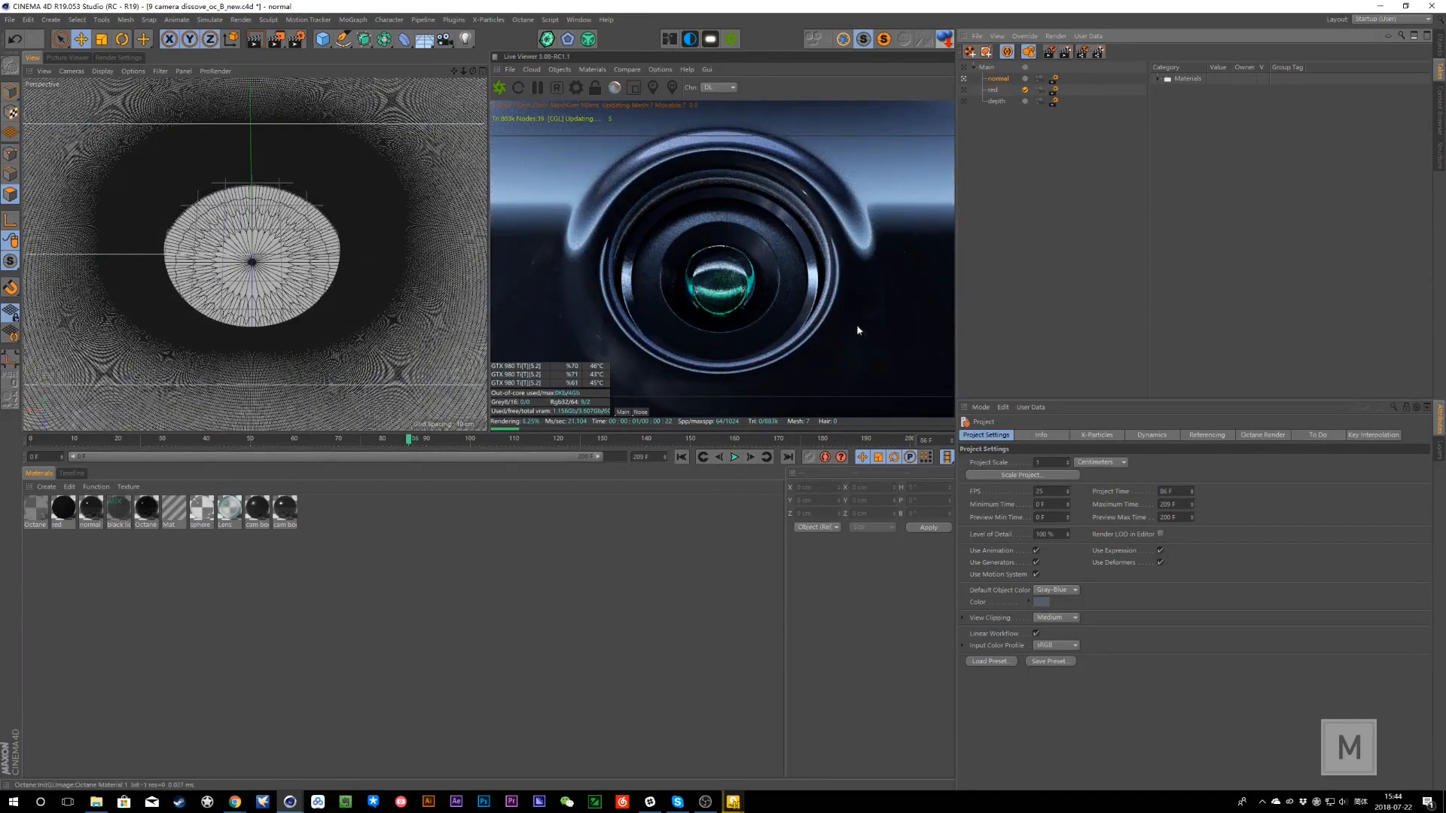
- Activate the red take and show the save options of the red render setting
left_click(964, 89)
left_click(299, 40)
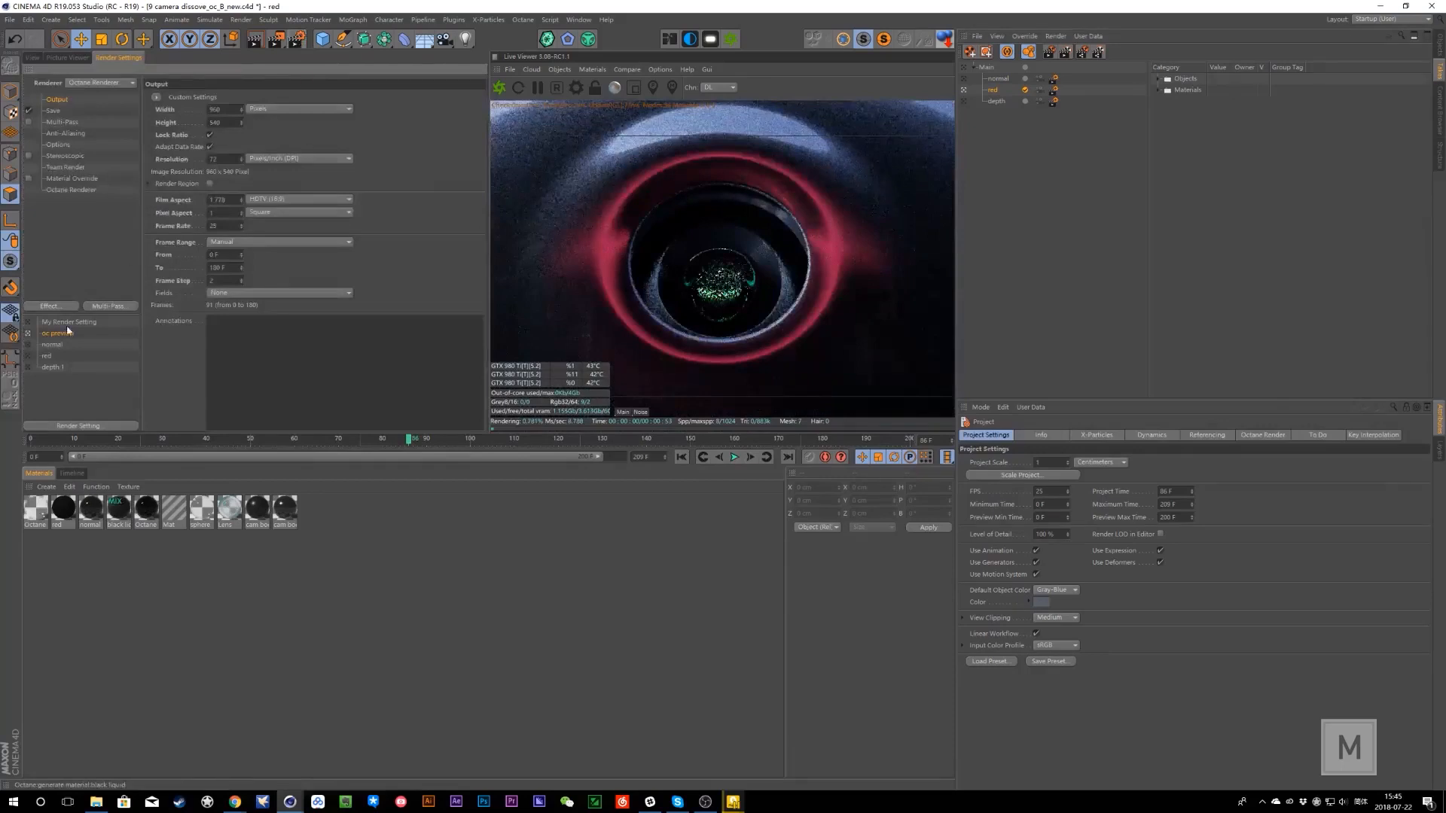
left_click(48, 356)
left_click(53, 110)
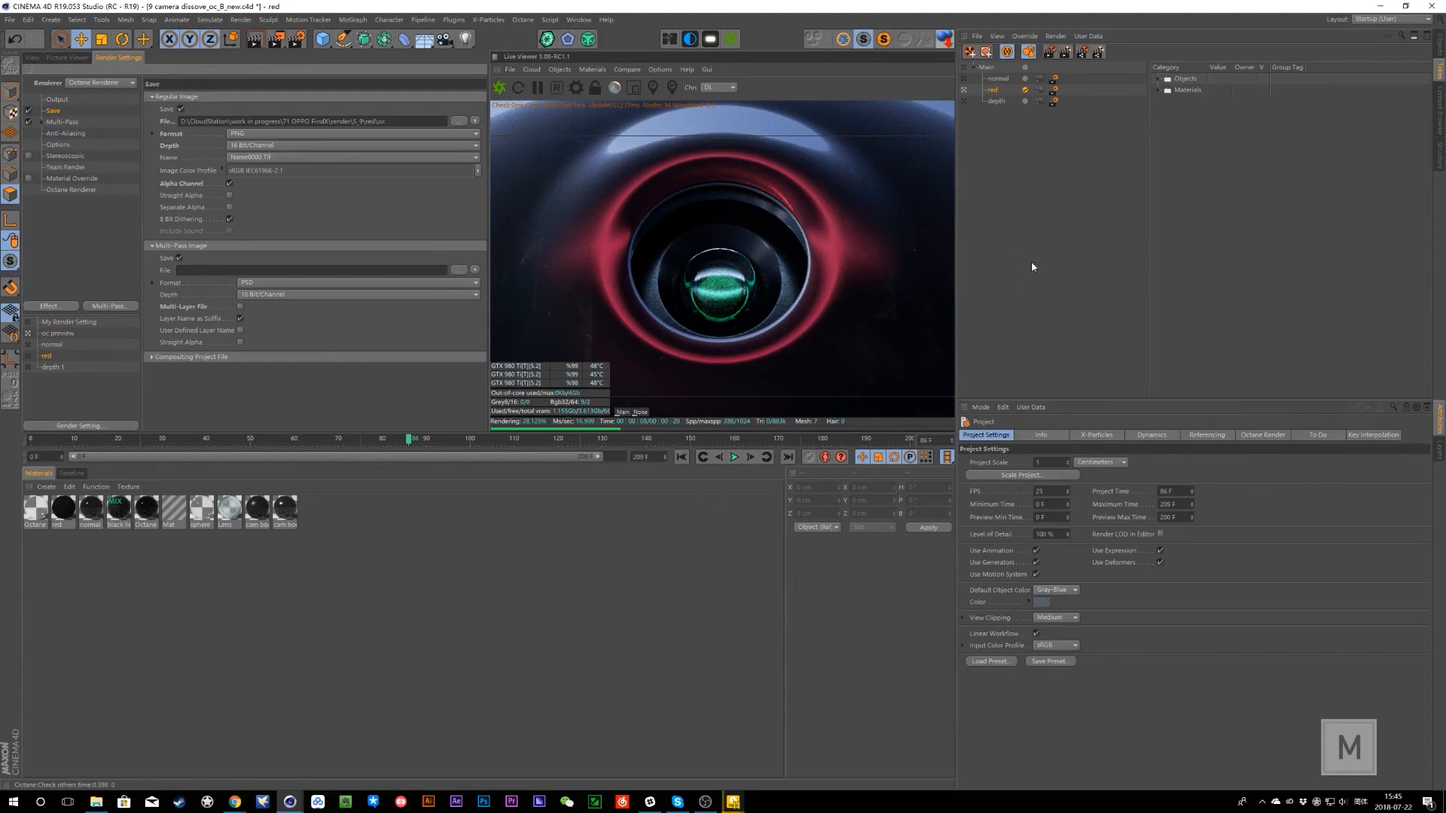
- Review the scene's object list down to the camera objects and return to the perspective view
left_click(1437, 66)
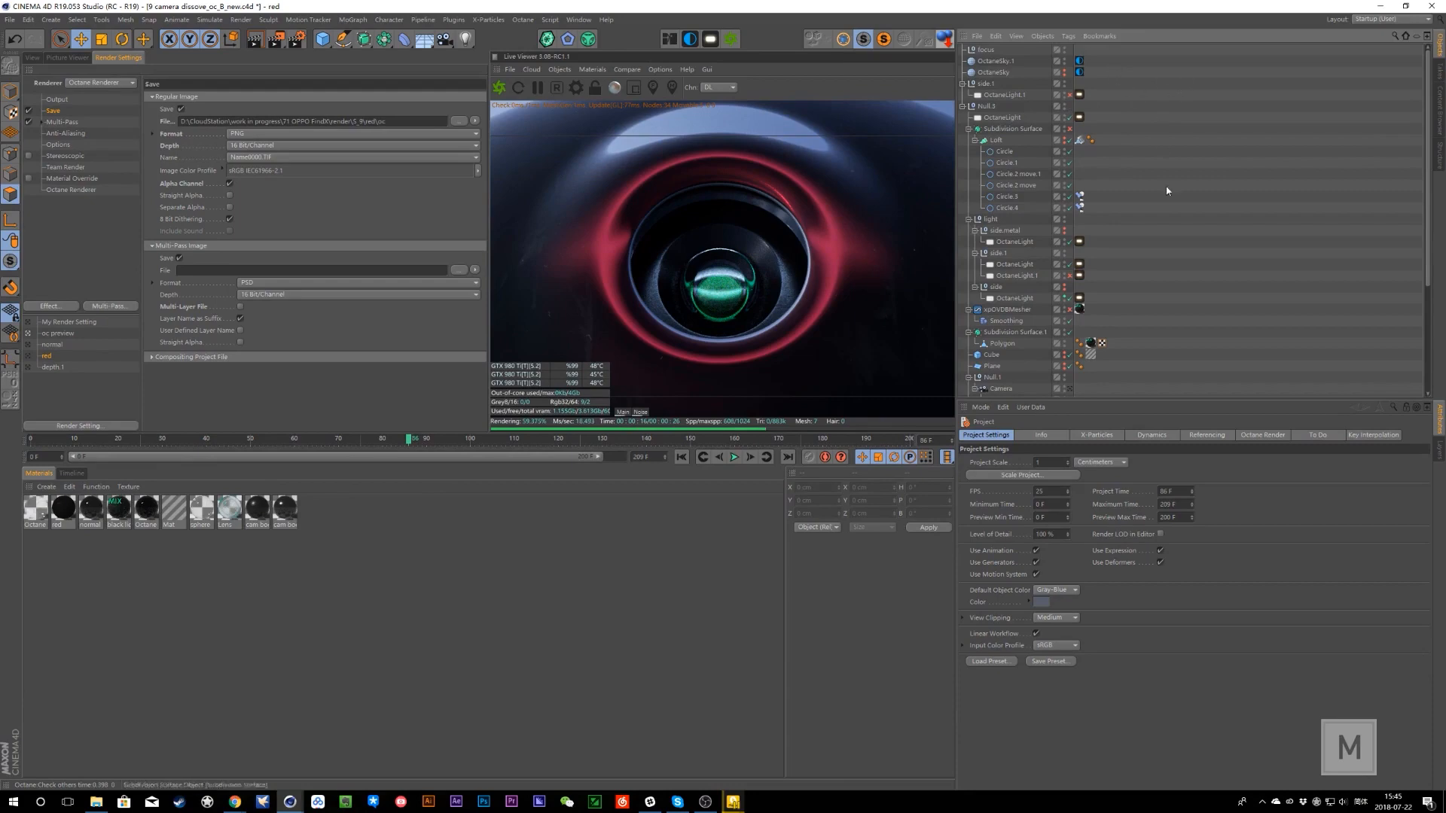
scroll(1166, 326, "down", 5)
scroll(1166, 325, "down", 1)
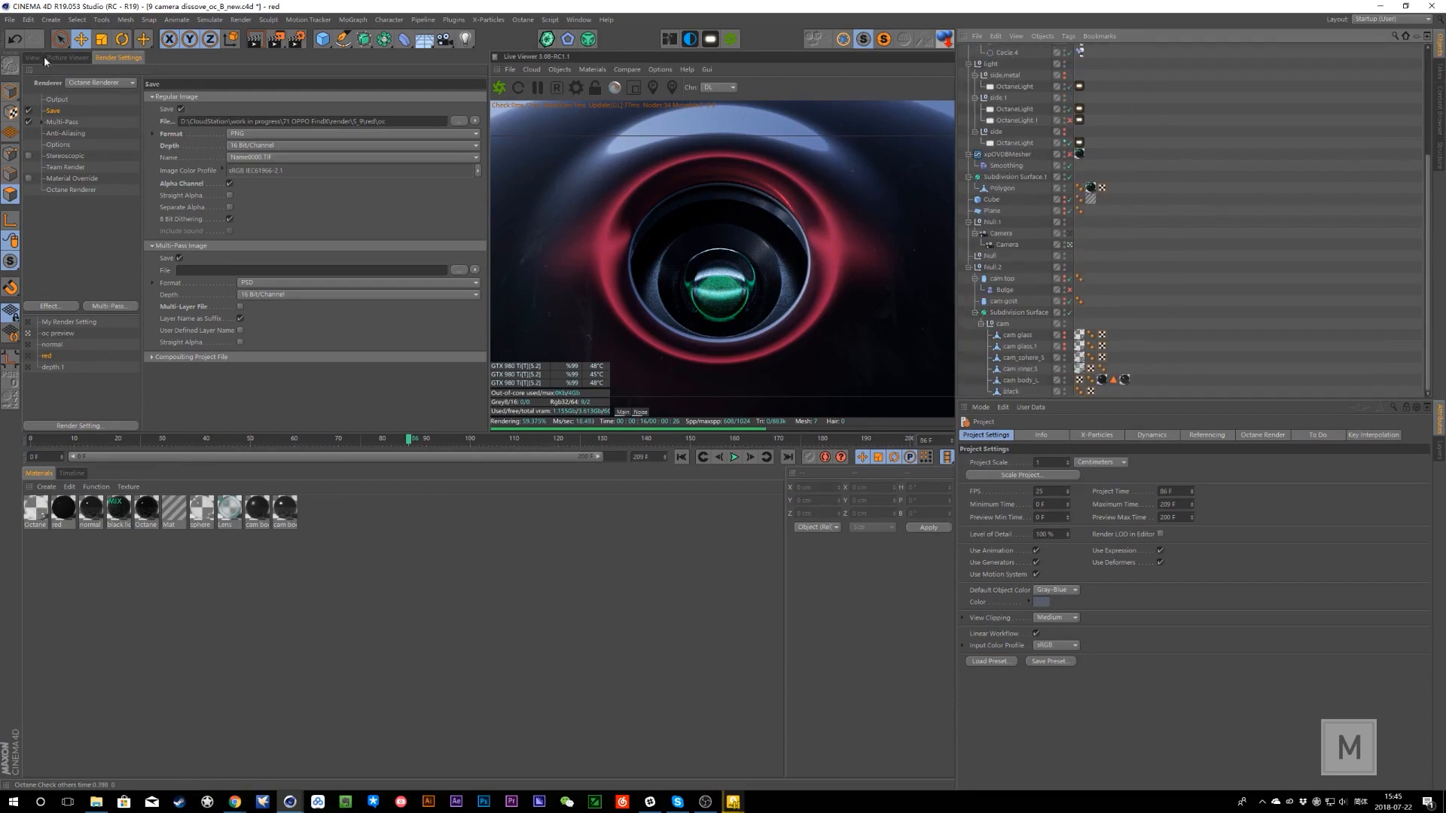
left_click(41, 57)
- Pick the black liquid material from the phone surface in the live render and bring up the Octane Node Editor
right_click(863, 305)
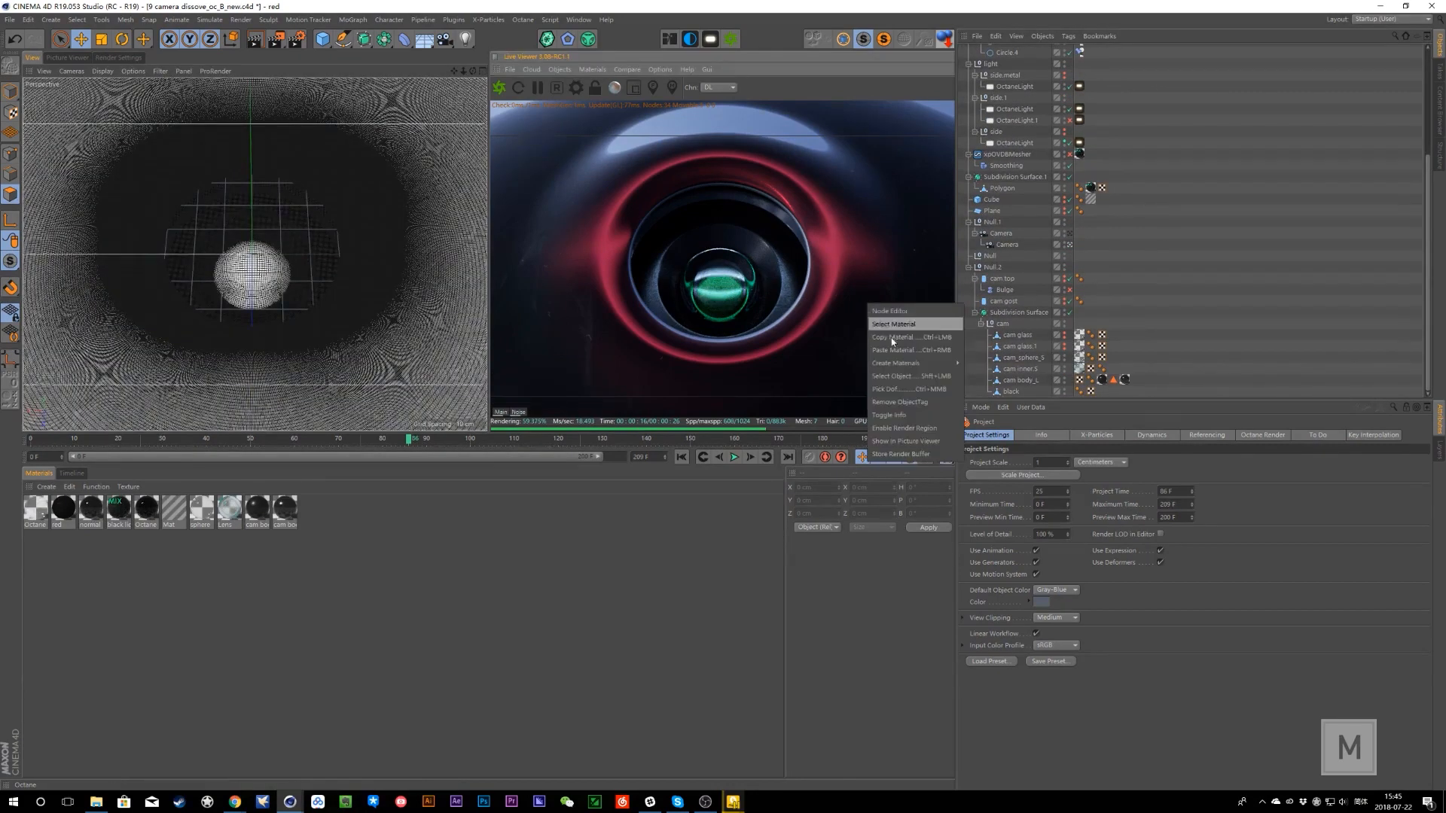
left_click(893, 324)
mouse_move(290, 800)
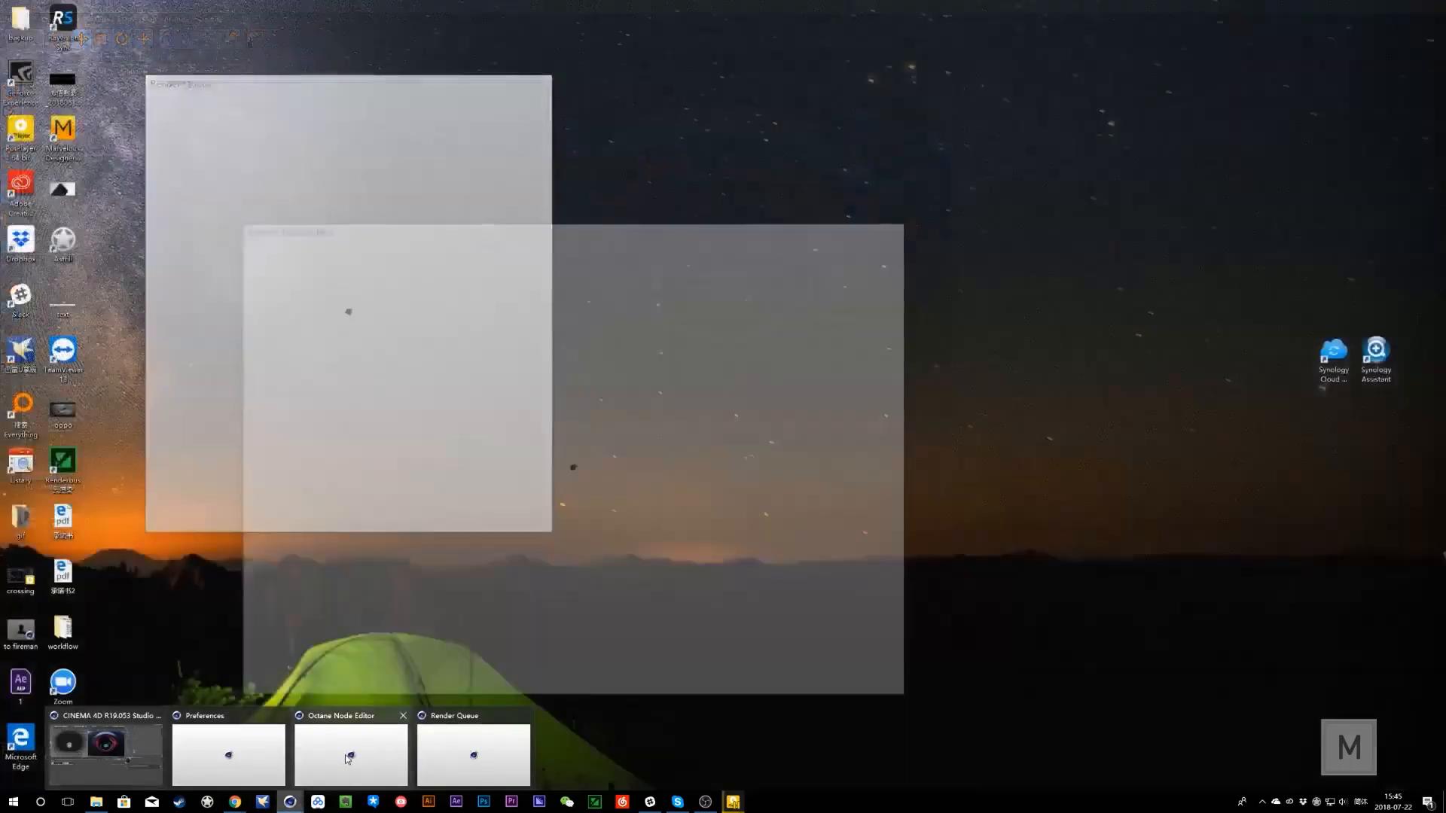
left_click(393, 741)
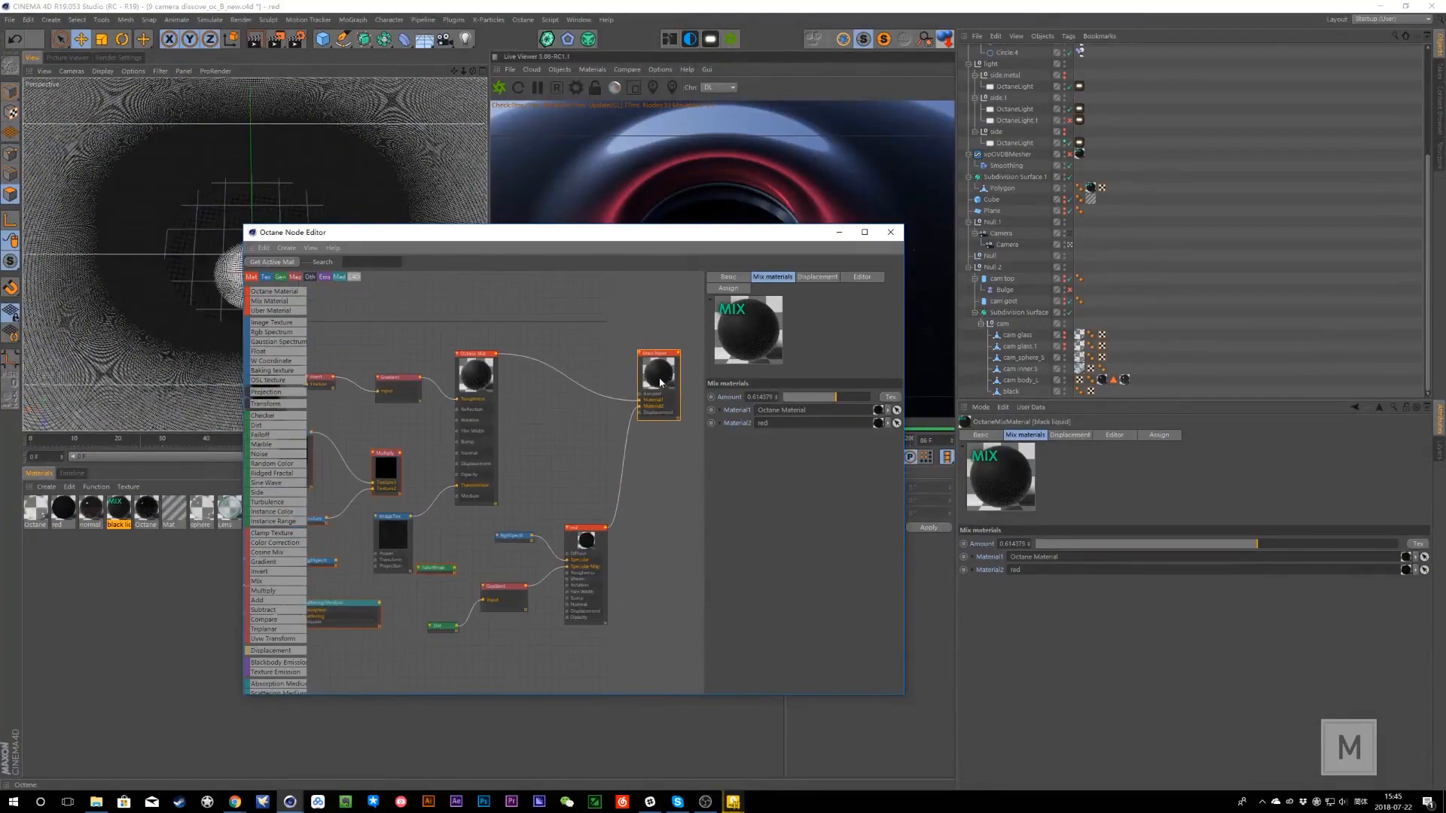
- Lower the black liquid mix material's amount to 0 to isolate the red material in the live render
left_click_drag(786, 402, 776, 403)
left_click_drag(753, 232, 707, 370)
mouse_move(735, 535)
left_mouse_down()
mouse_move(843, 536)
mouse_move(723, 536)
left_mouse_up()
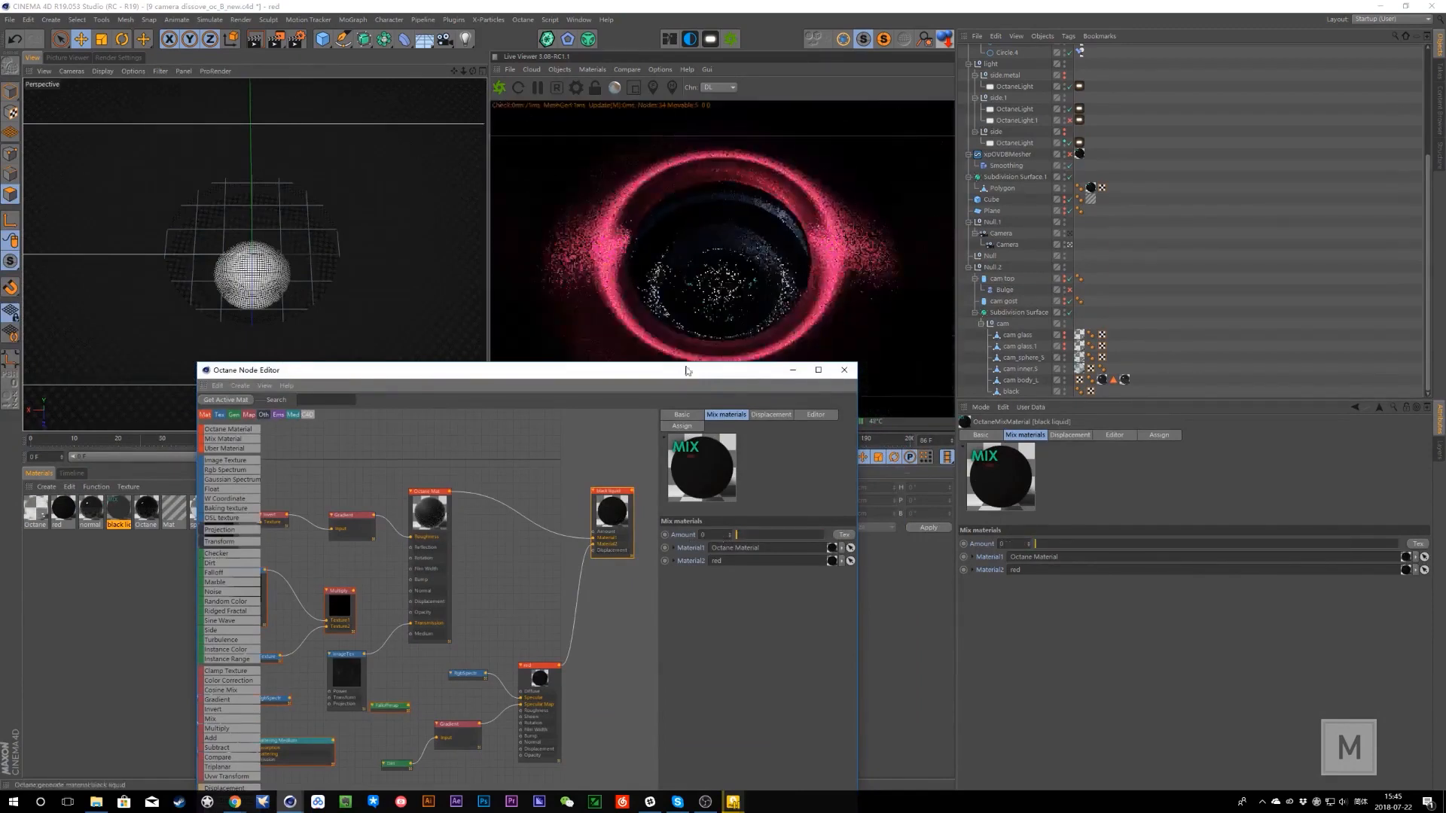
- Inspect the shader settings of the gradient and dirt nodes that feed the red material
left_click_drag(646, 370, 830, 269)
left_click_drag(623, 579, 616, 622)
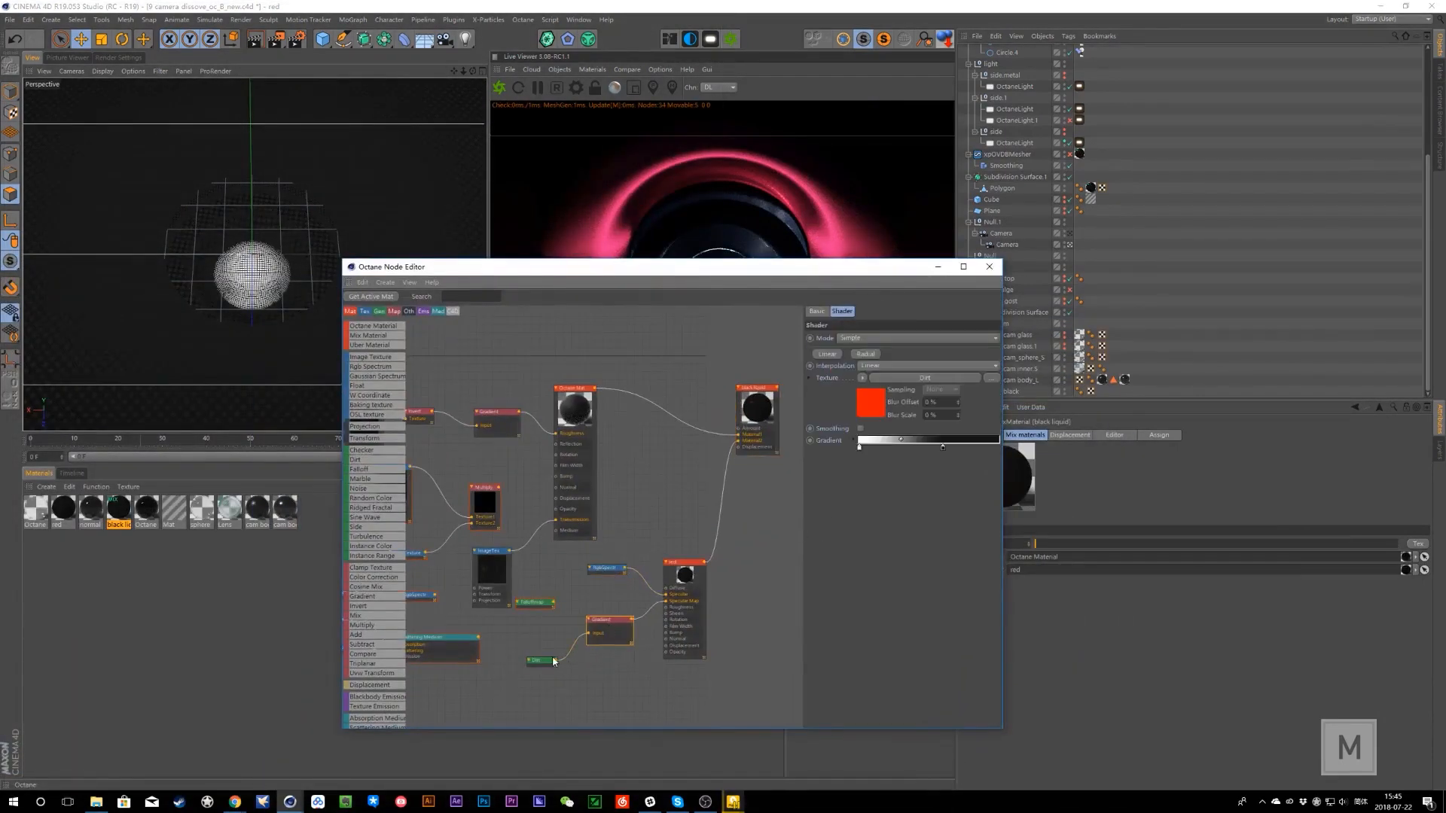
left_click_drag(553, 659, 562, 656)
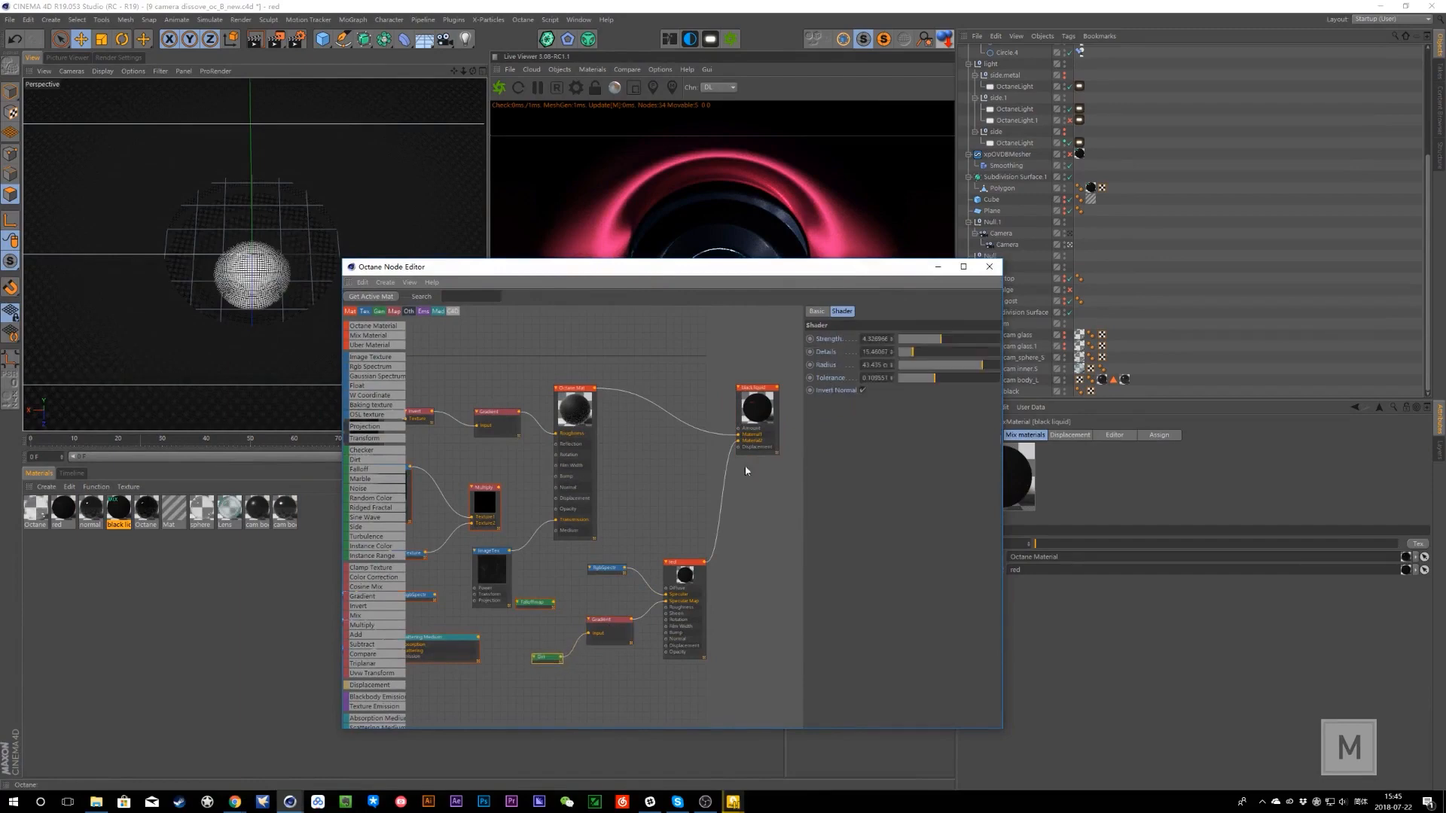
- Set the radius of the Dirt node feeding the red material's gradient to about 27.6 cm
left_click(763, 397)
left_click_drag(678, 266, 569, 291)
left_click(454, 684)
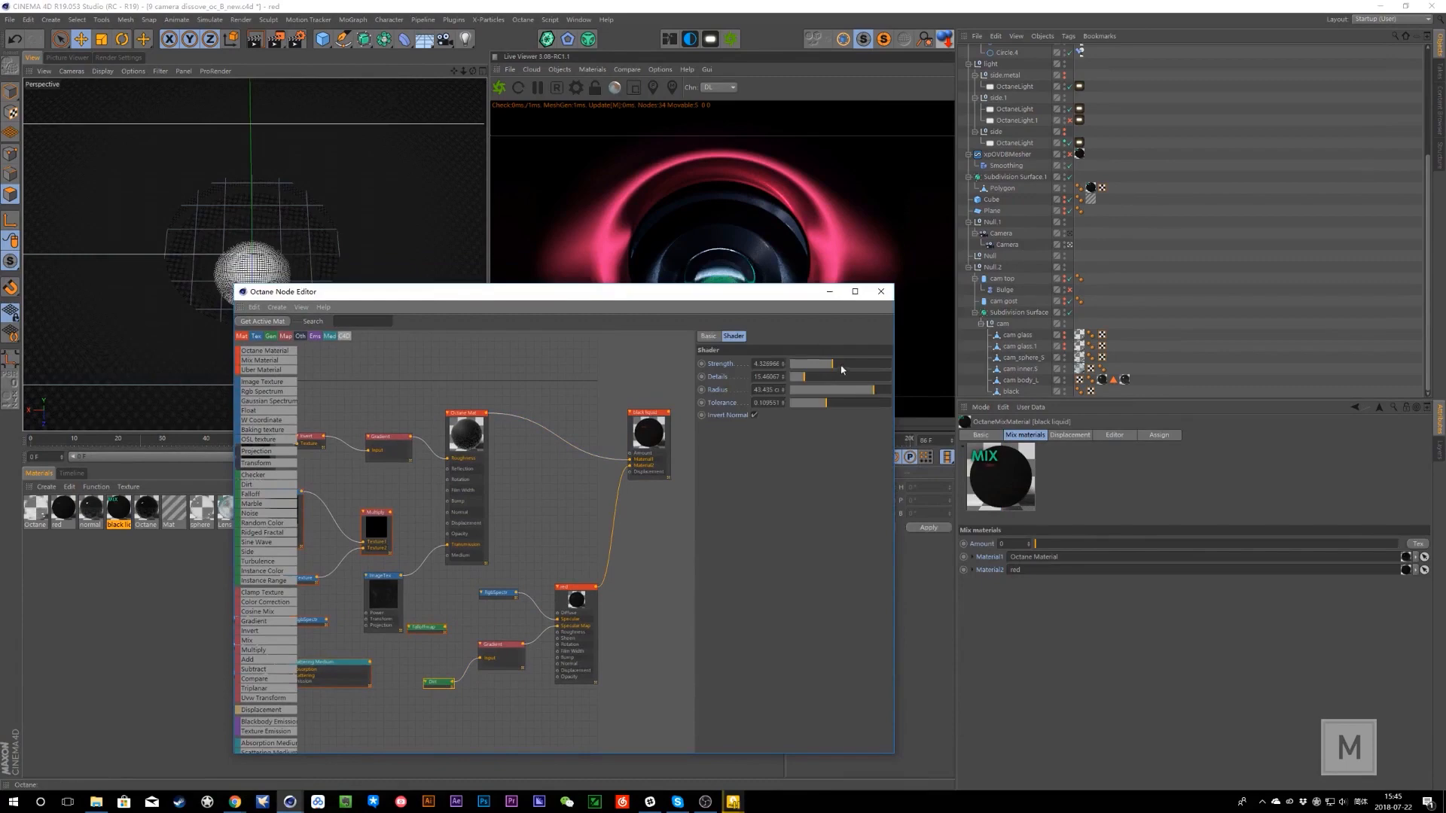
mouse_move(875, 394)
left_mouse_down()
mouse_move(850, 394)
mouse_move(875, 395)
left_mouse_up()
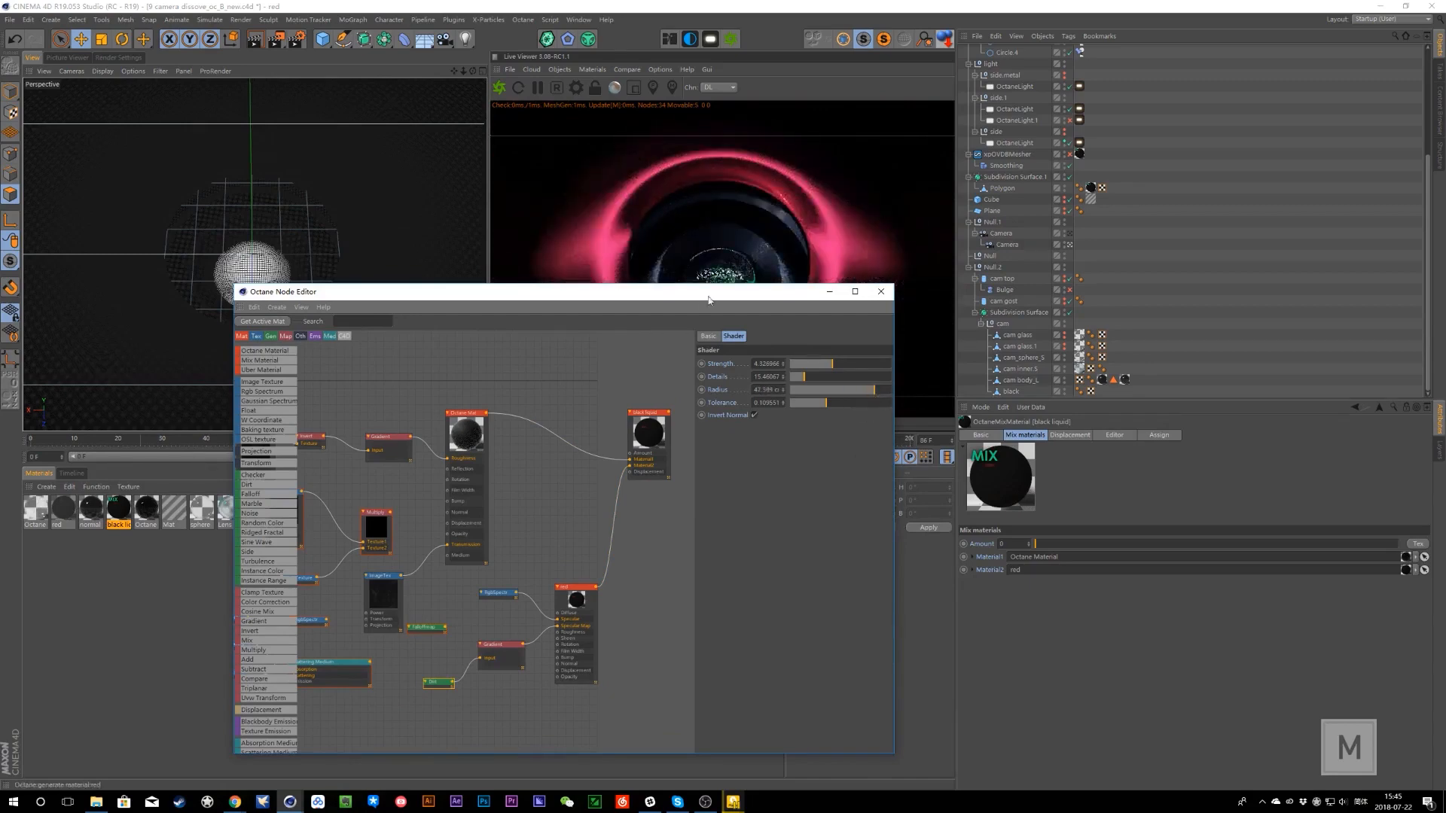
left_click_drag(708, 300, 527, 393)
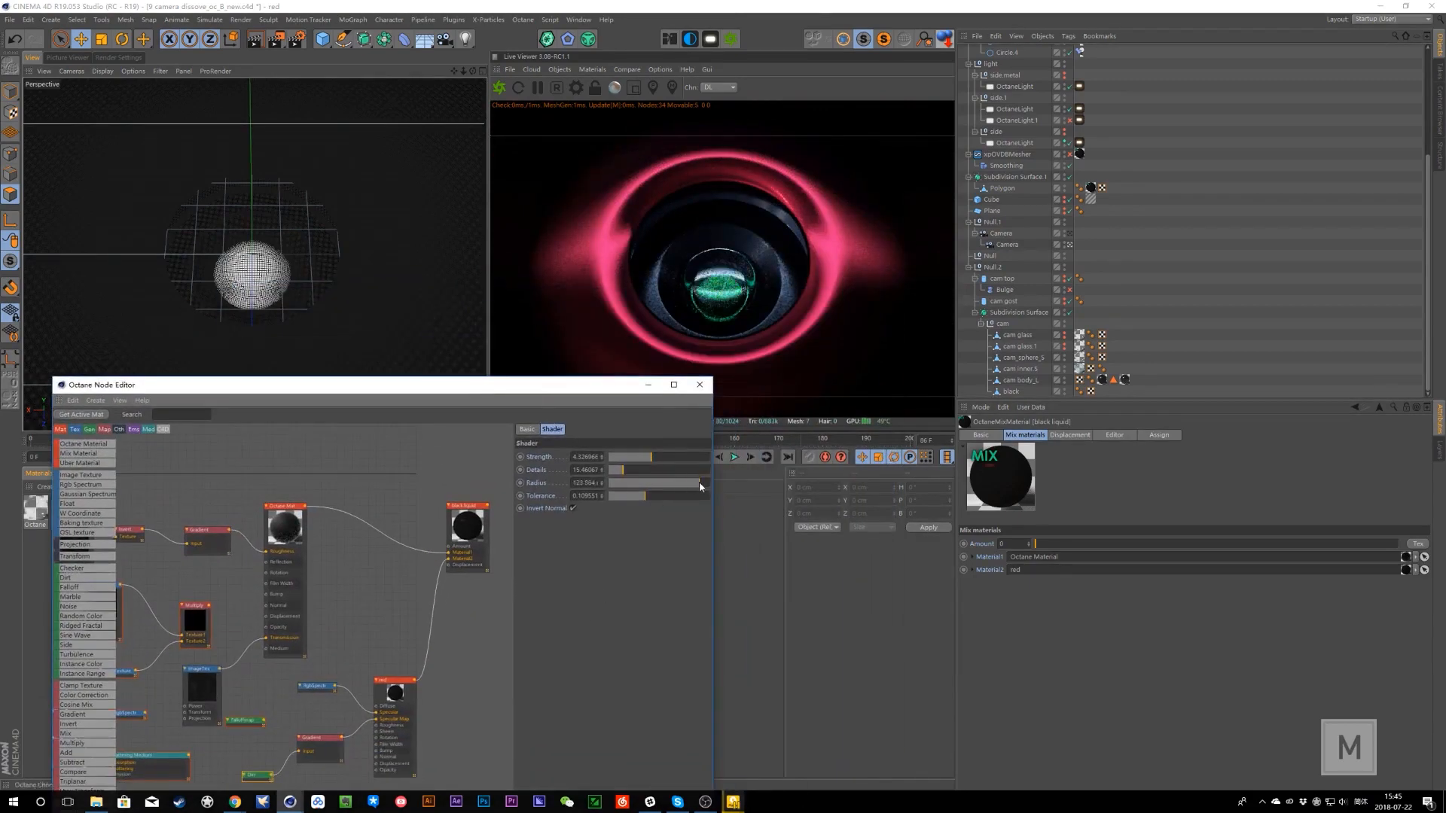
left_click_drag(700, 487, 664, 479)
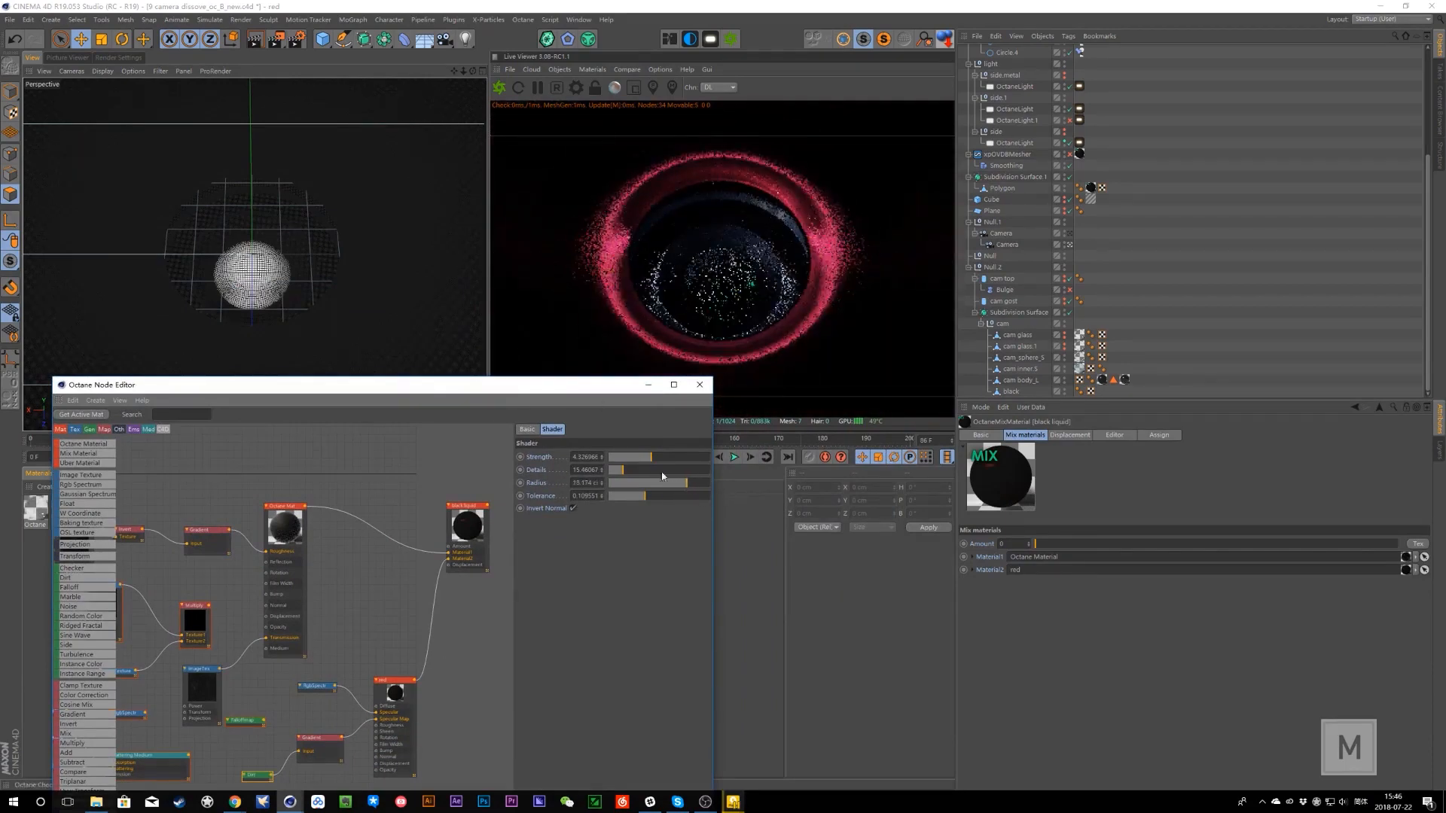
left_click_drag(605, 385, 634, 367)
left_click(716, 467)
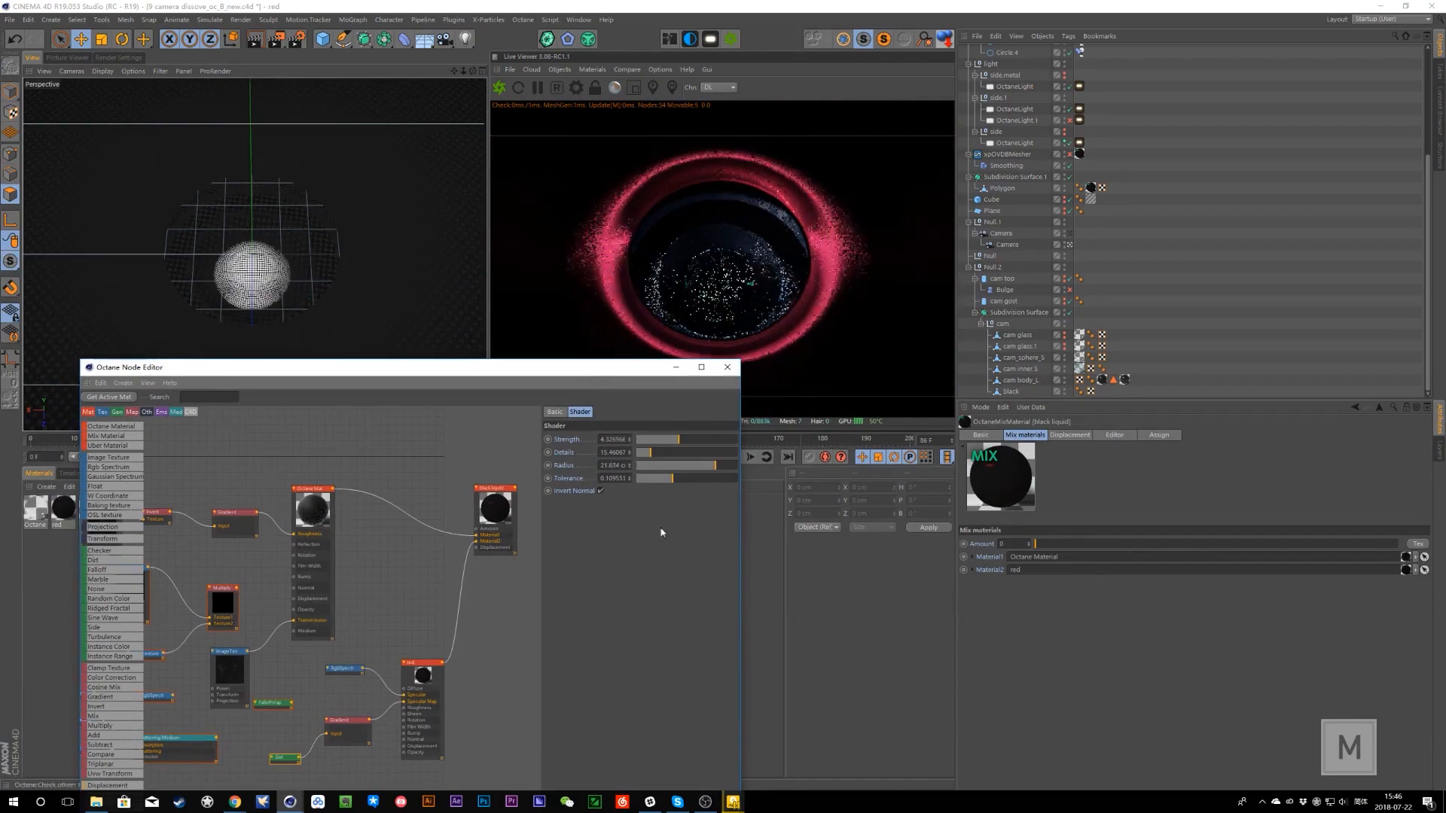
- Set the black liquid mix material's amount to about 0.51 to blend the Octane Material with the red material
left_click(495, 506)
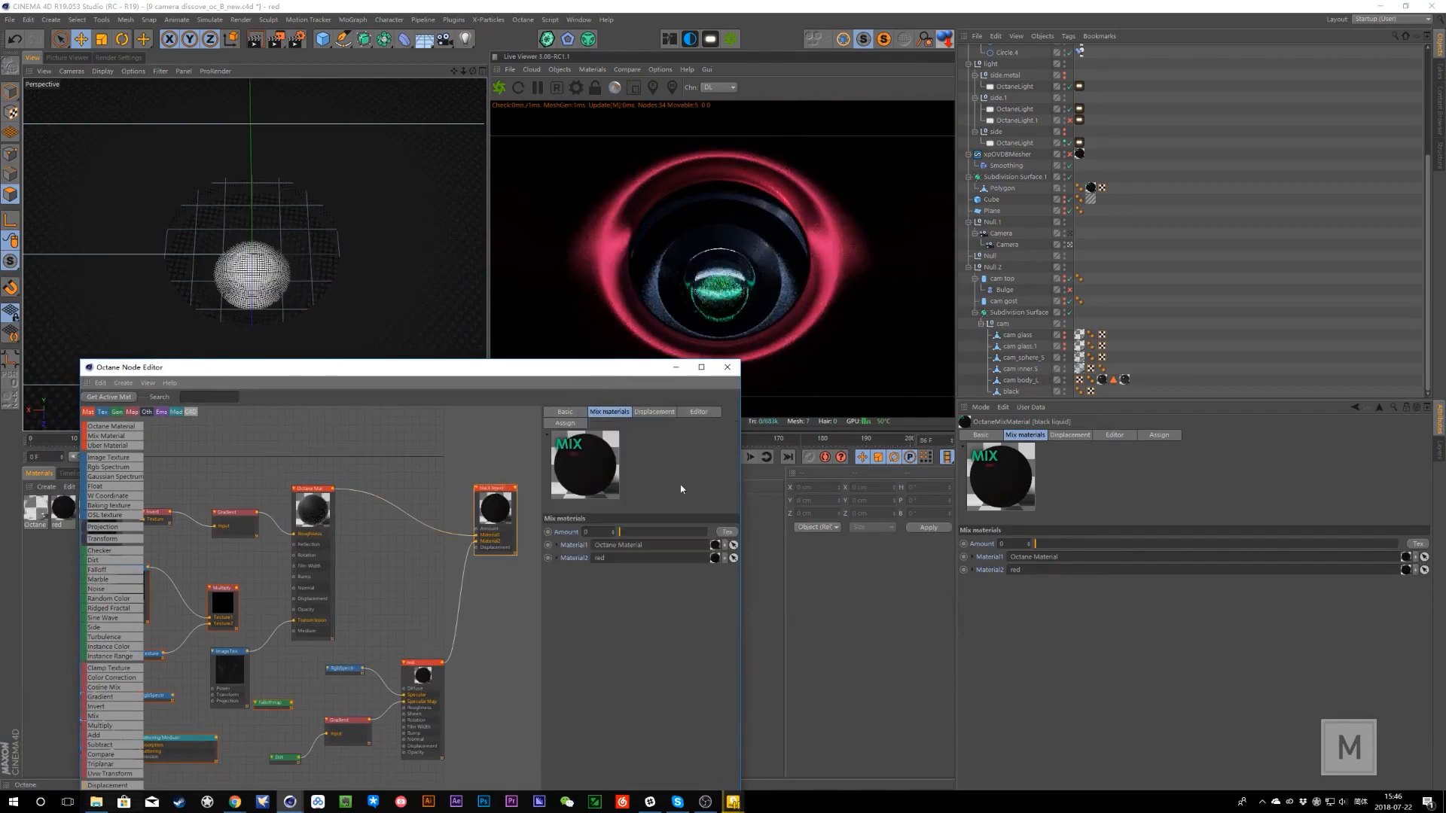
left_click_drag(637, 532, 664, 532)
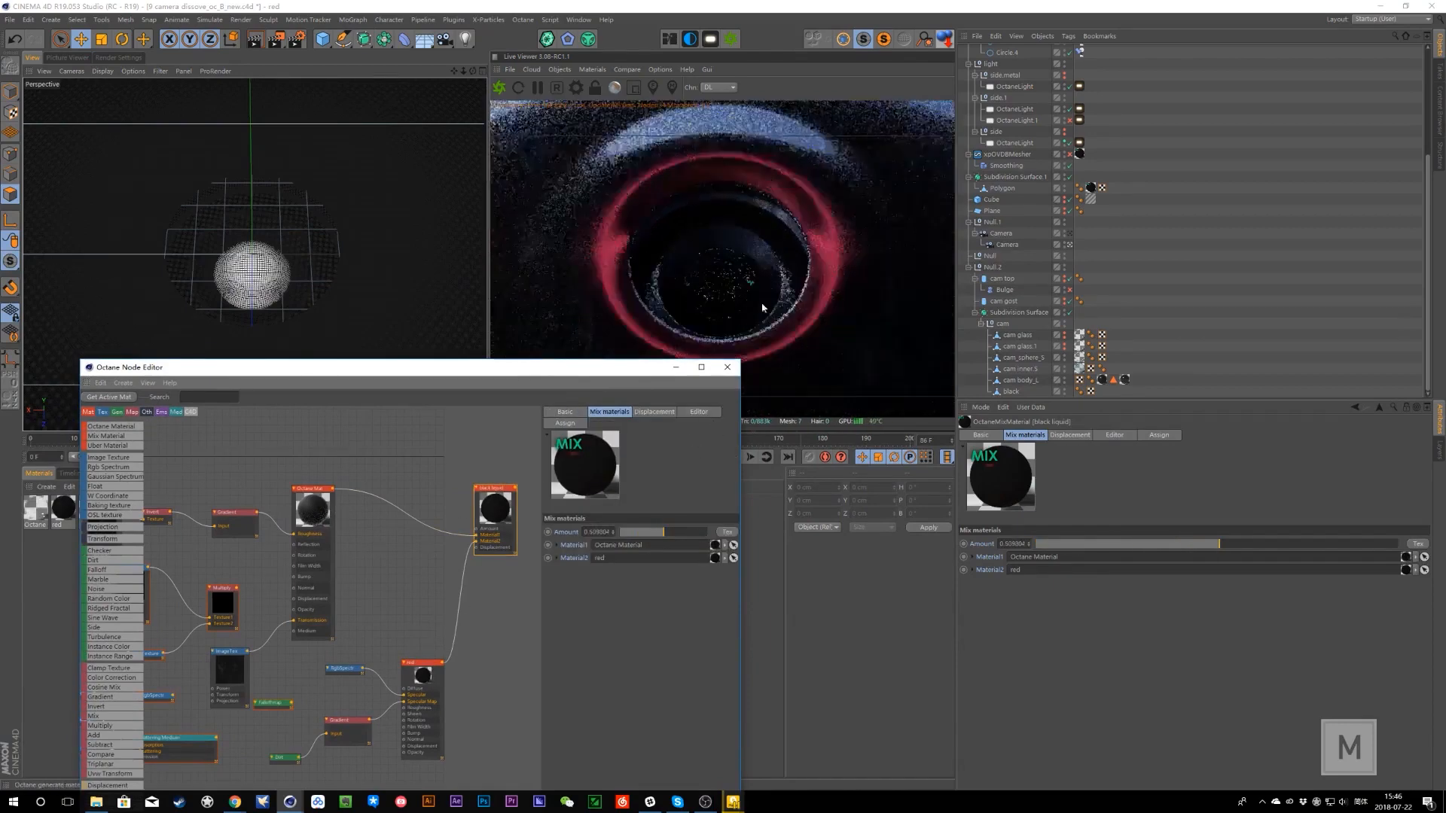
left_click_drag(619, 369, 671, 312)
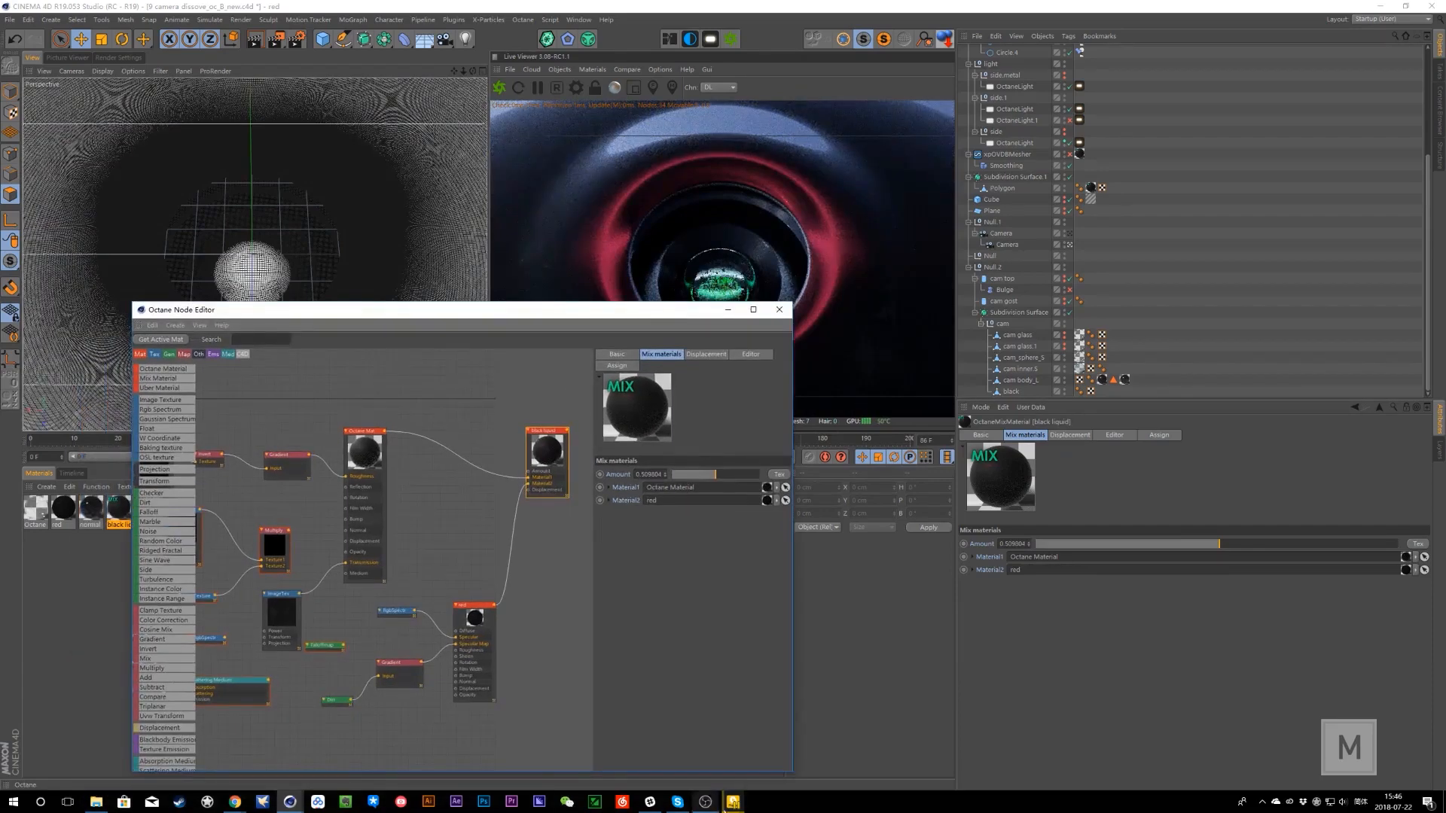
- Switch to PotPlayer and review the camera lens shot from 0:22 in Find X_final_final.mp4
mouse_move(732, 802)
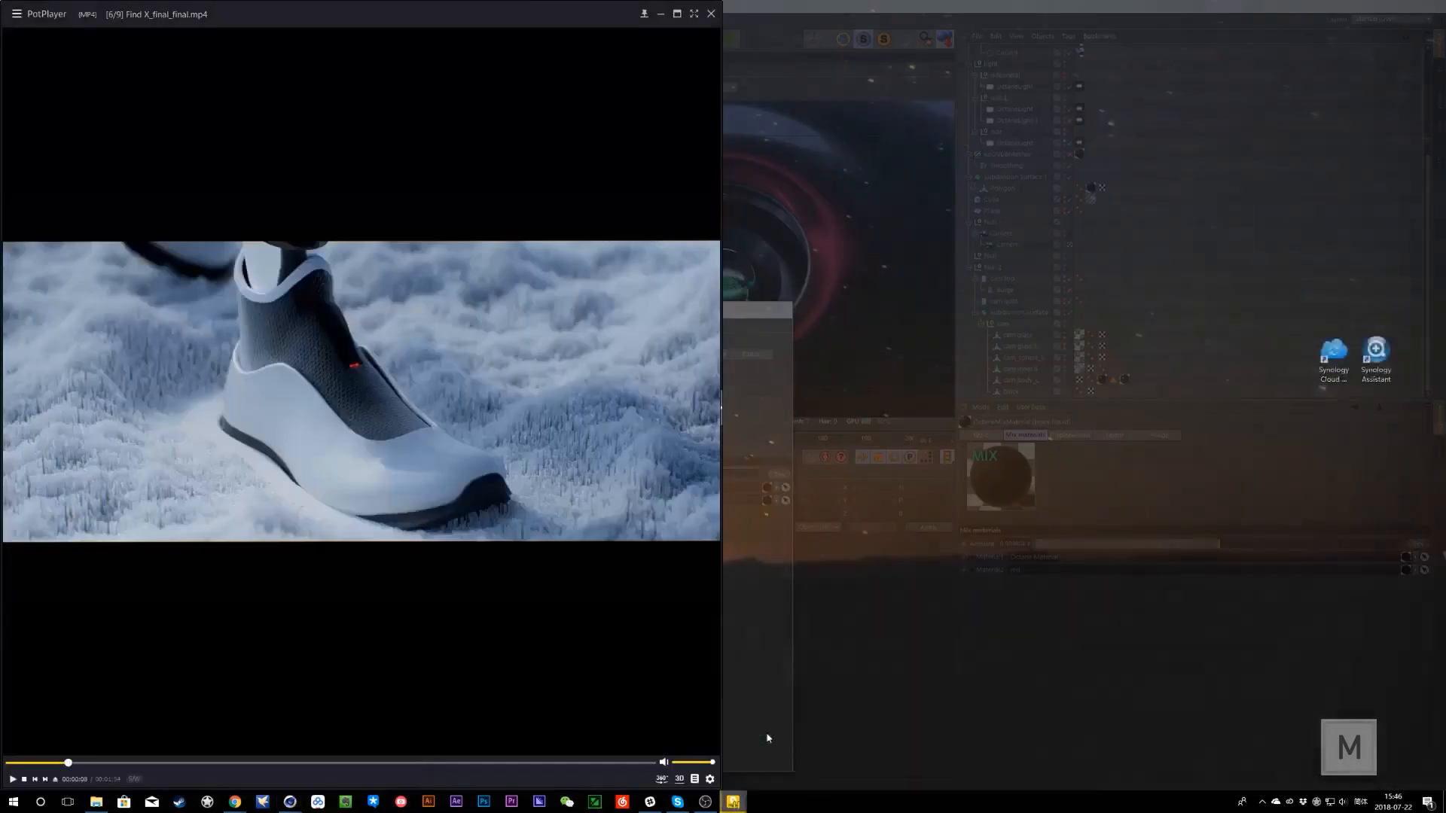
left_click(767, 734)
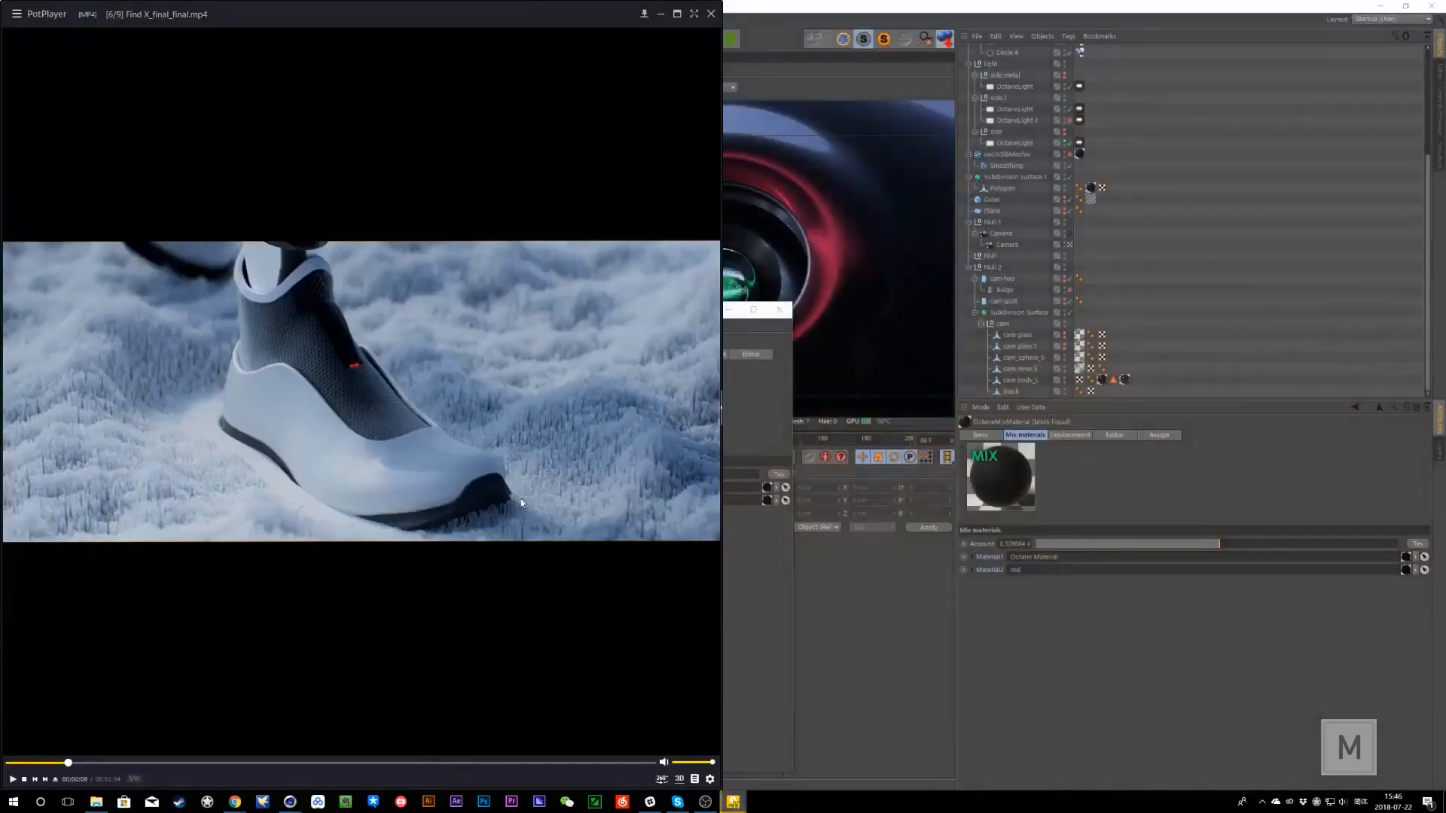
left_click_drag(76, 766, 168, 768)
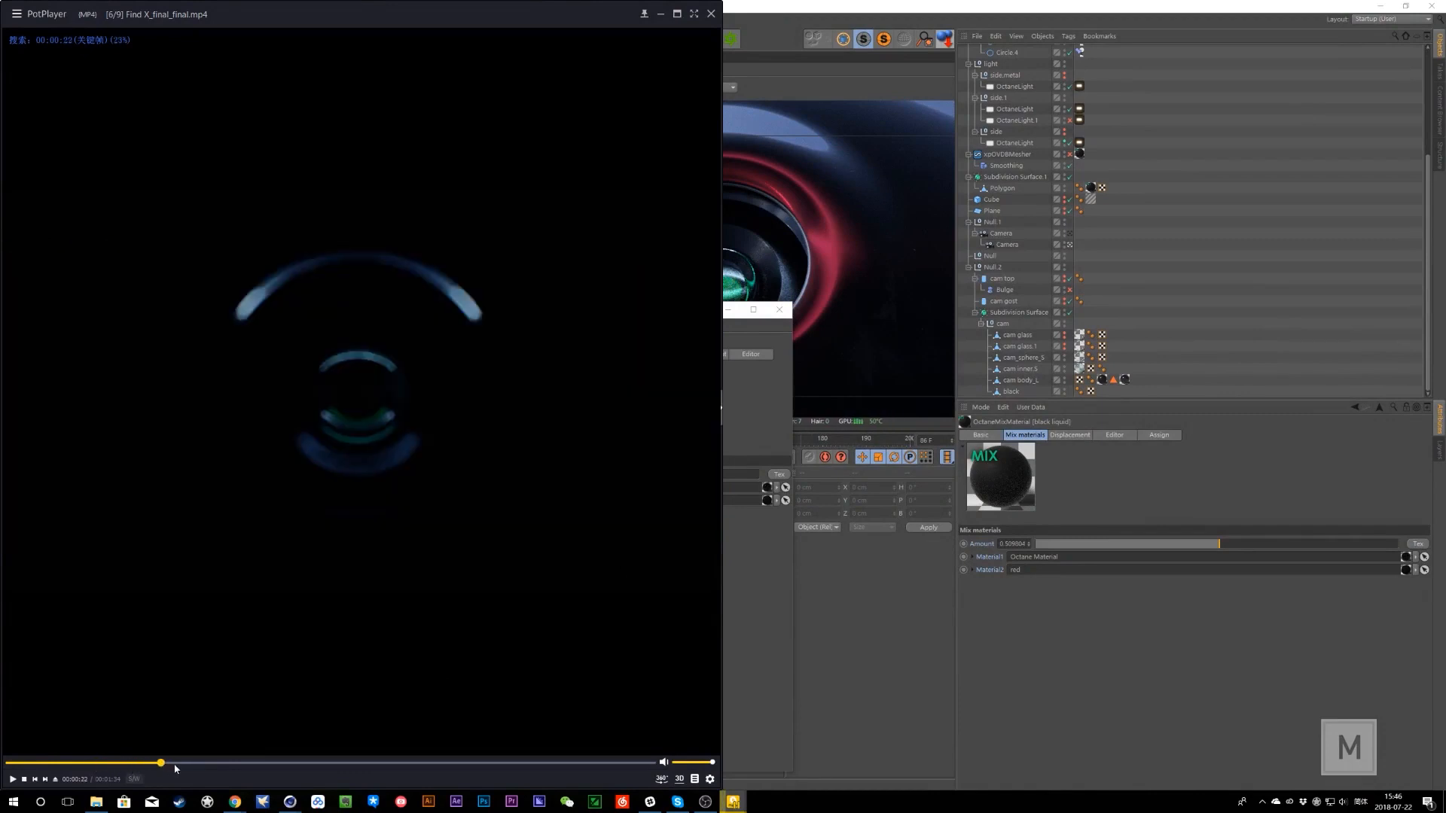
left_click(13, 780)
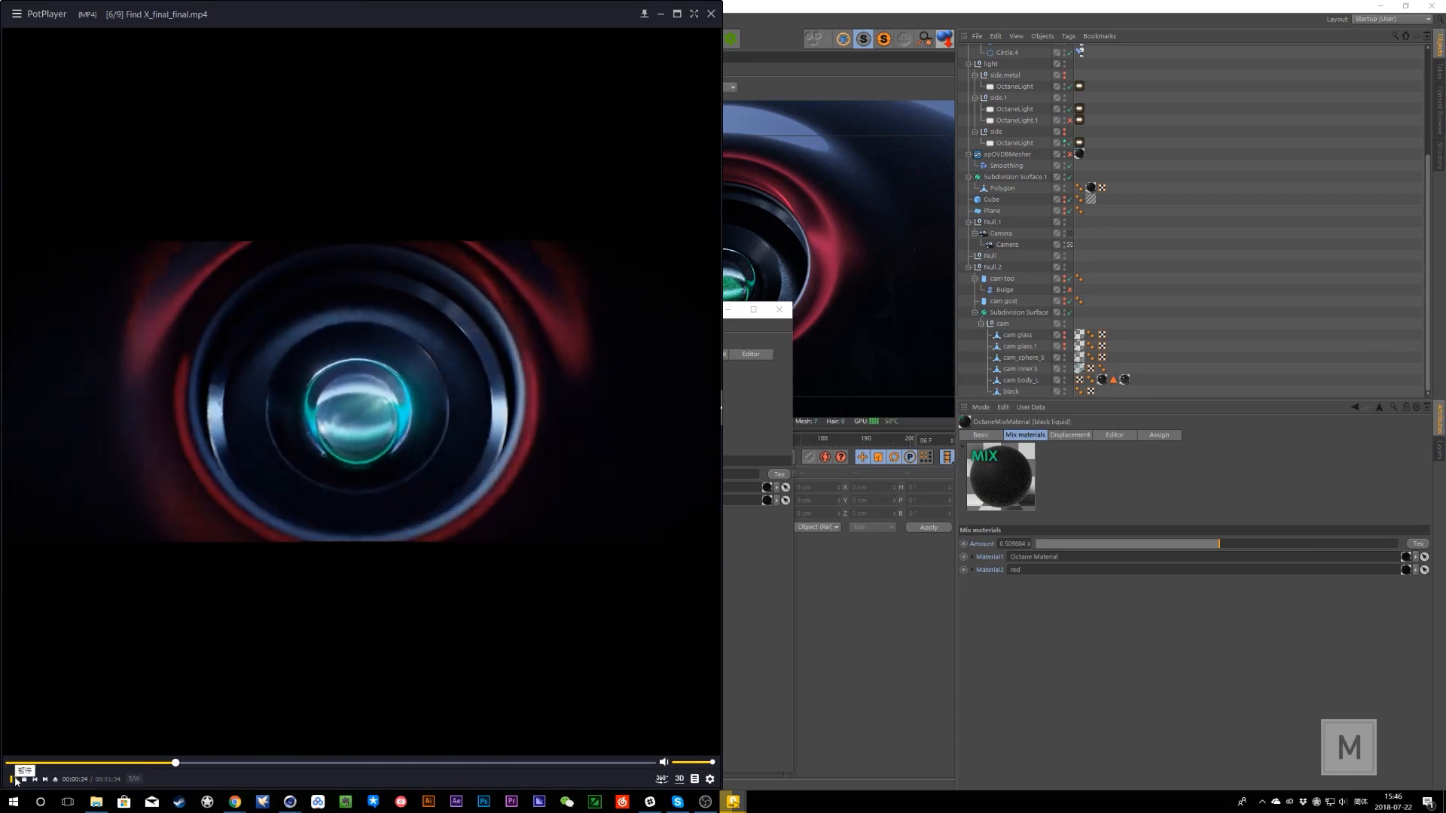
left_click(13, 780)
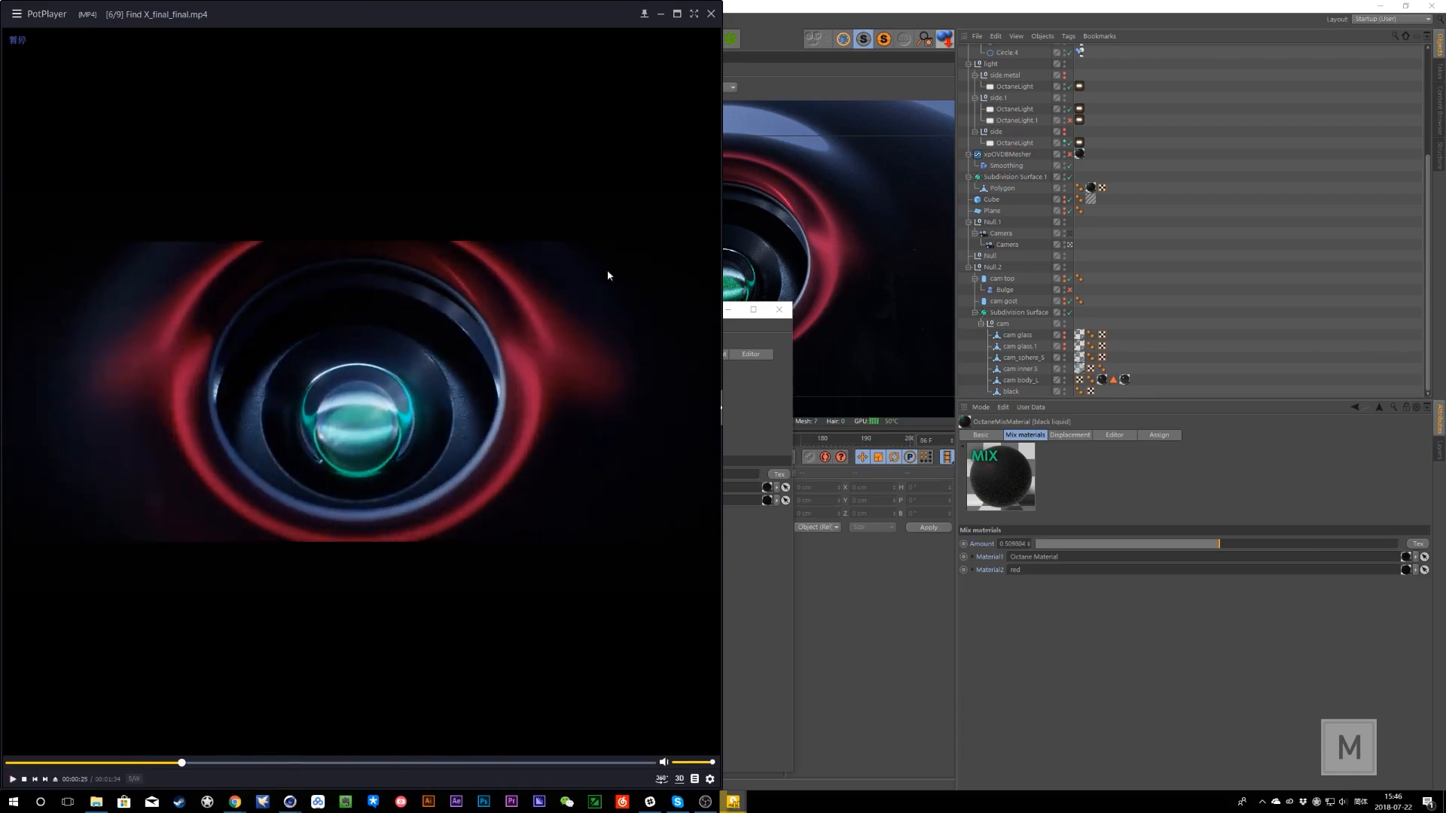
left_click(662, 14)
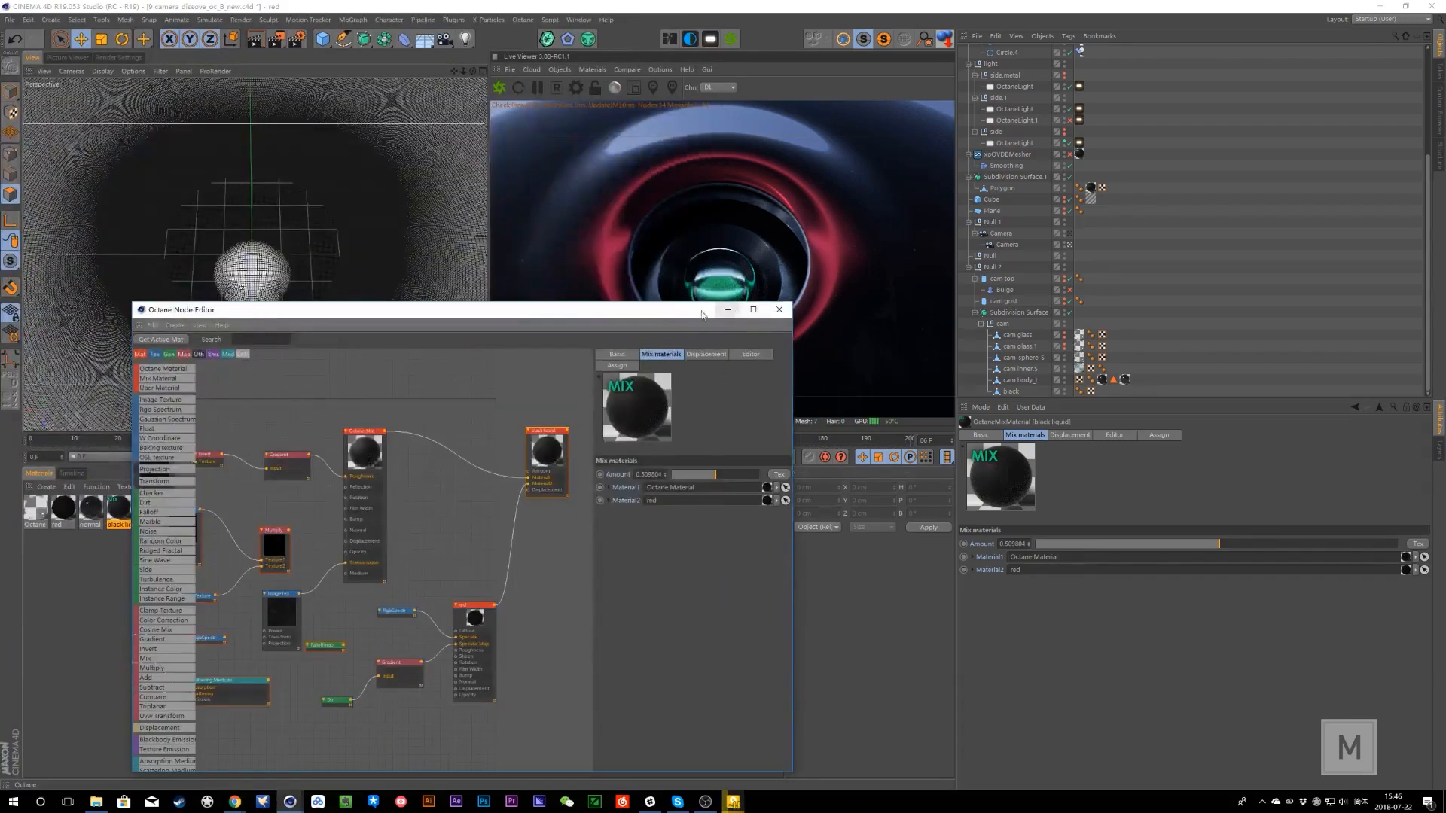
- Minimize the Octane Node Editor and open the ae folder of 71 OPPO FindX in File Explorer
left_click_drag(703, 311, 768, 269)
left_click(794, 269)
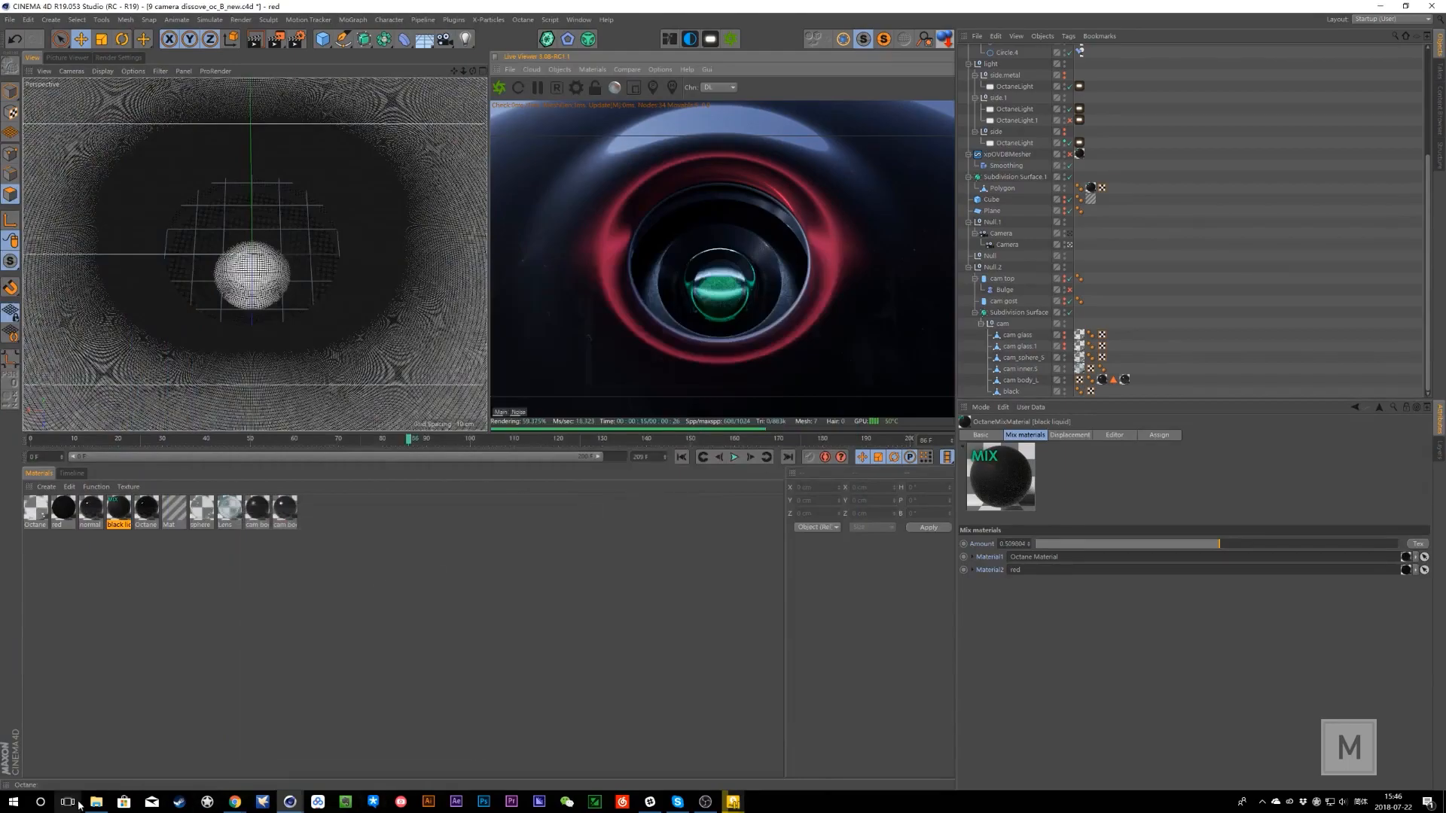
left_click(96, 802)
left_click(332, 52)
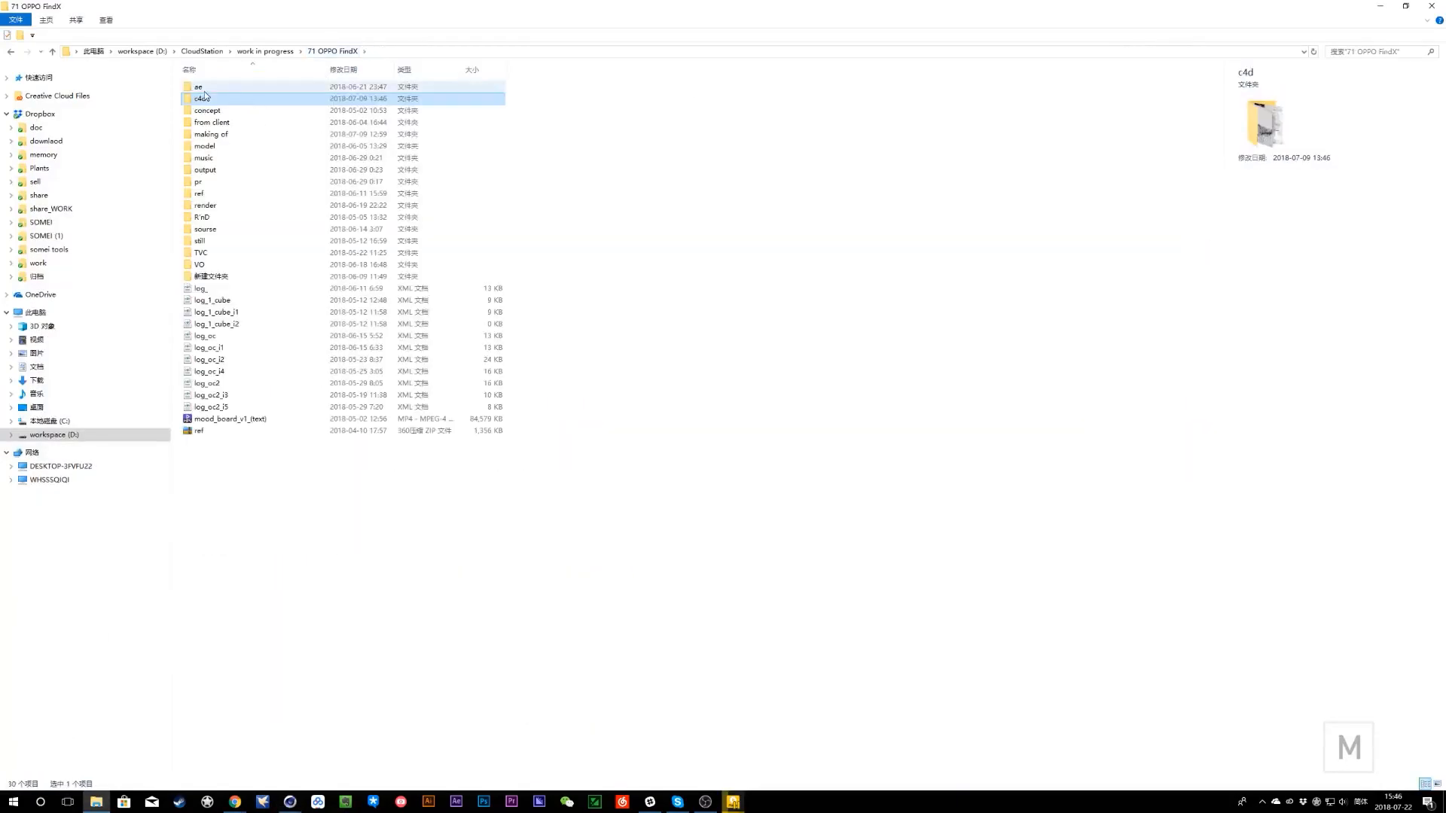
double_click(205, 92)
scroll(291, 591, "down", 4)
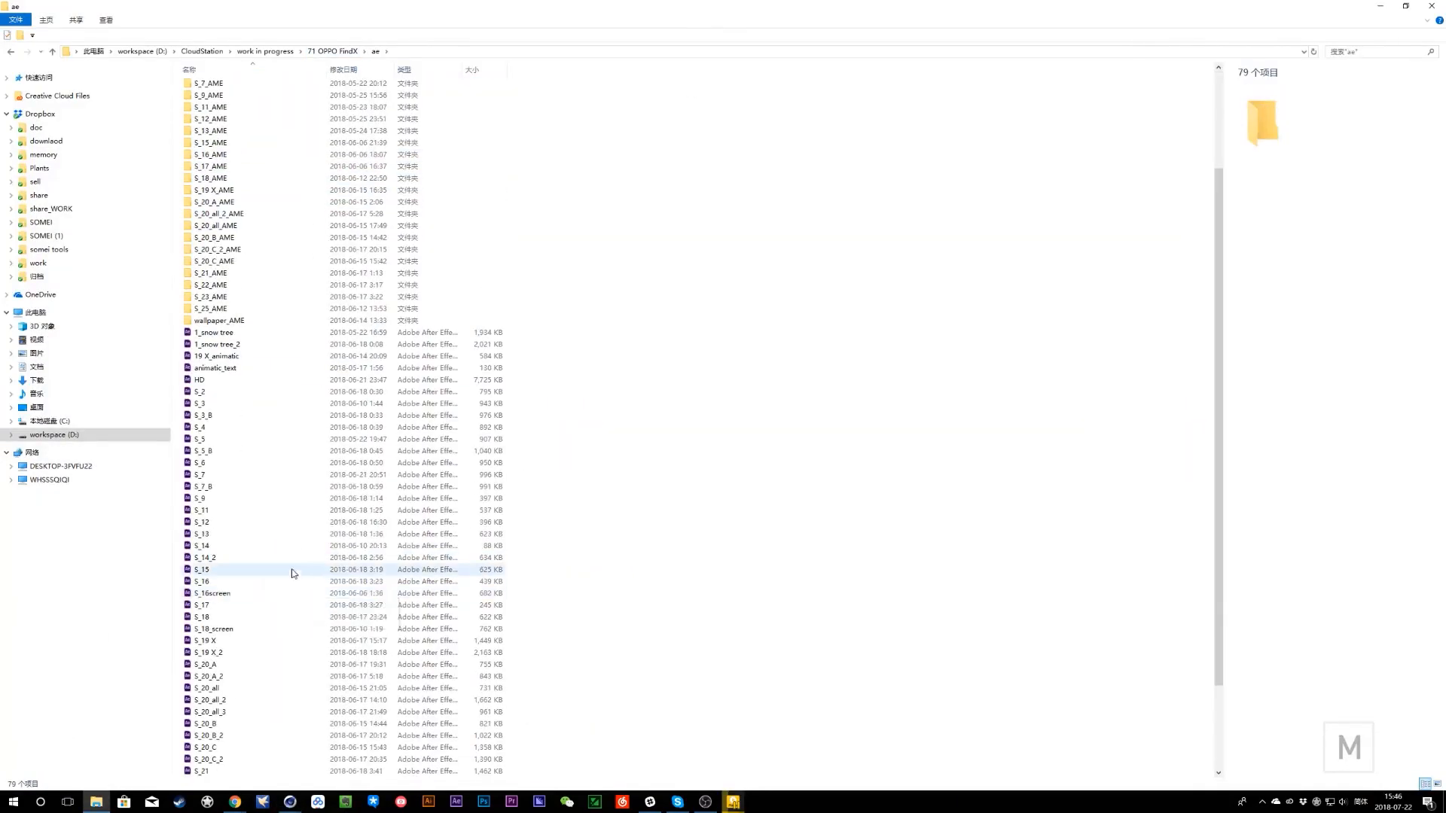
- Open the After Effects project S_9 from the ae folder and bring After Effects to the front
left_click(299, 803)
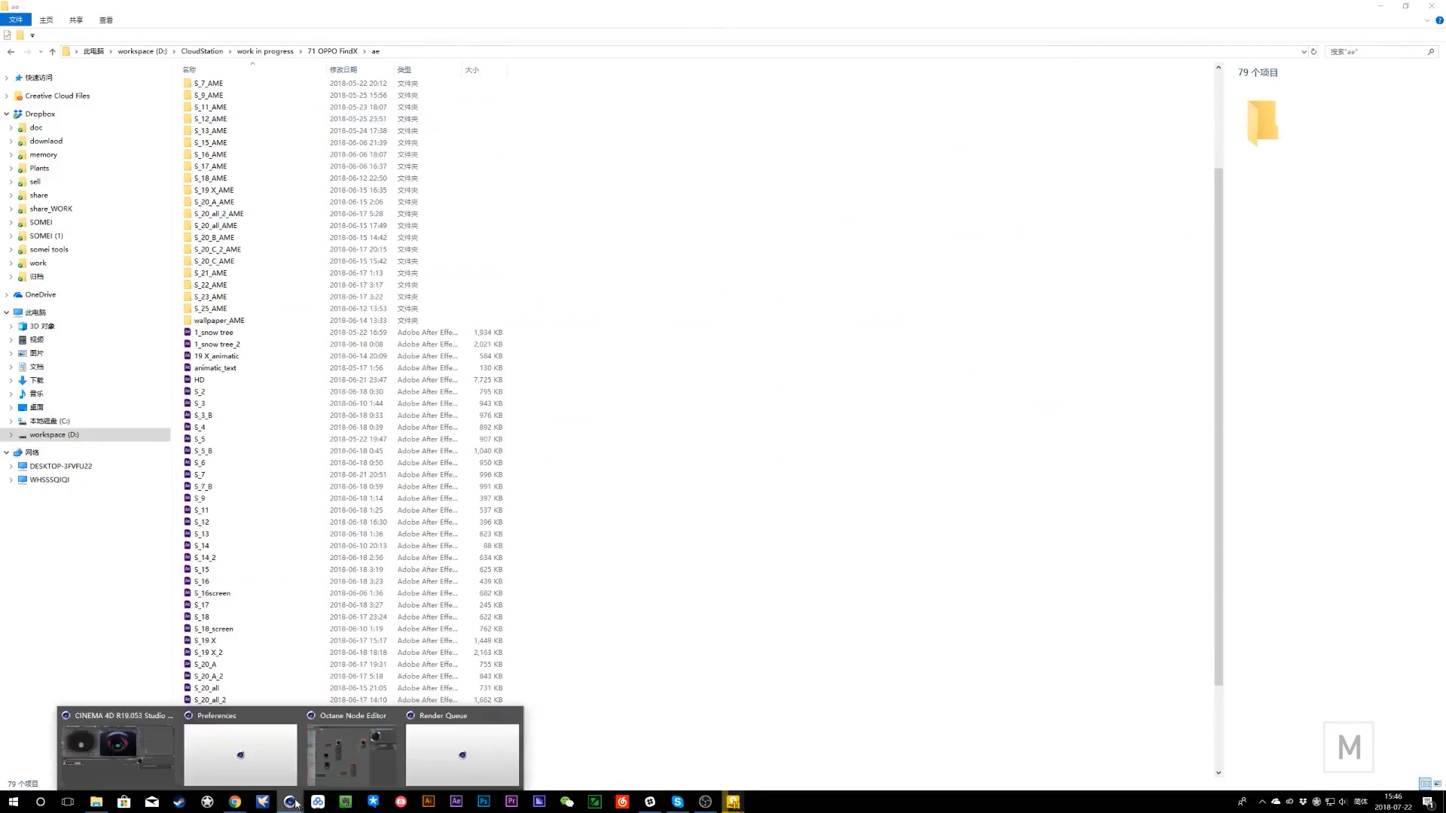
left_click(142, 748)
key("alt+Tab")
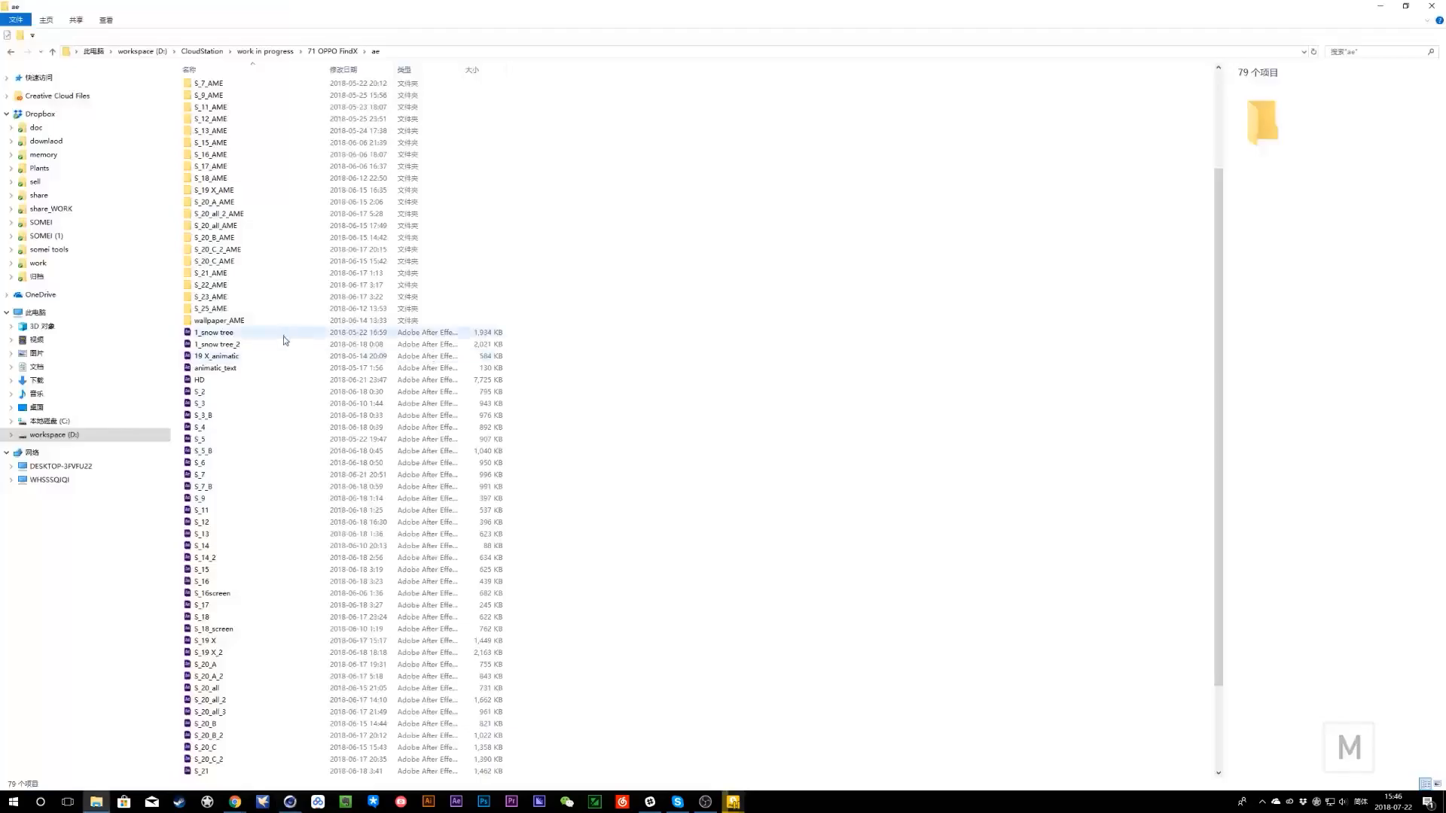
double_click(226, 499)
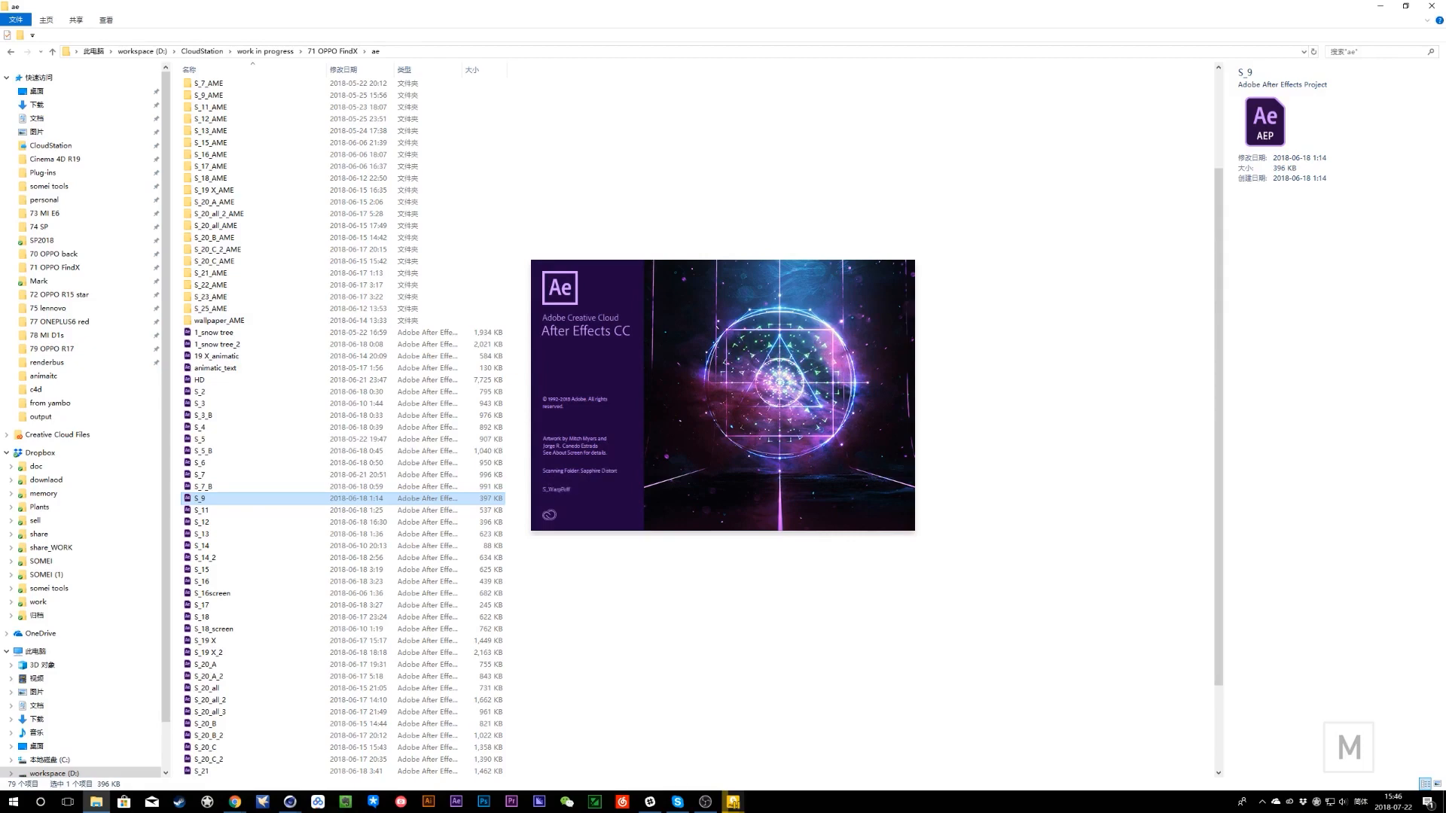
left_click(1262, 802)
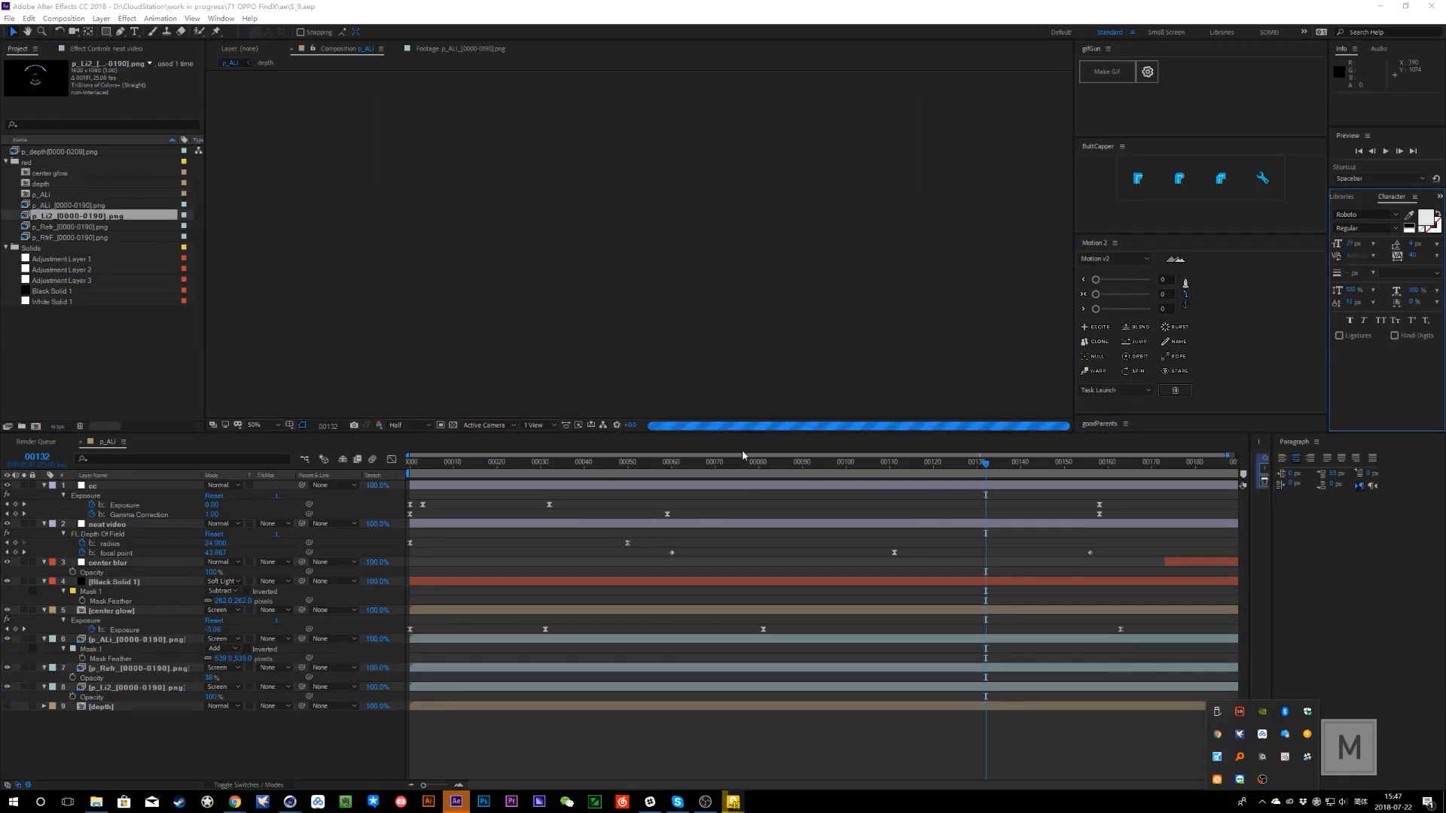
left_click(456, 804)
left_click(456, 805)
left_click(456, 804)
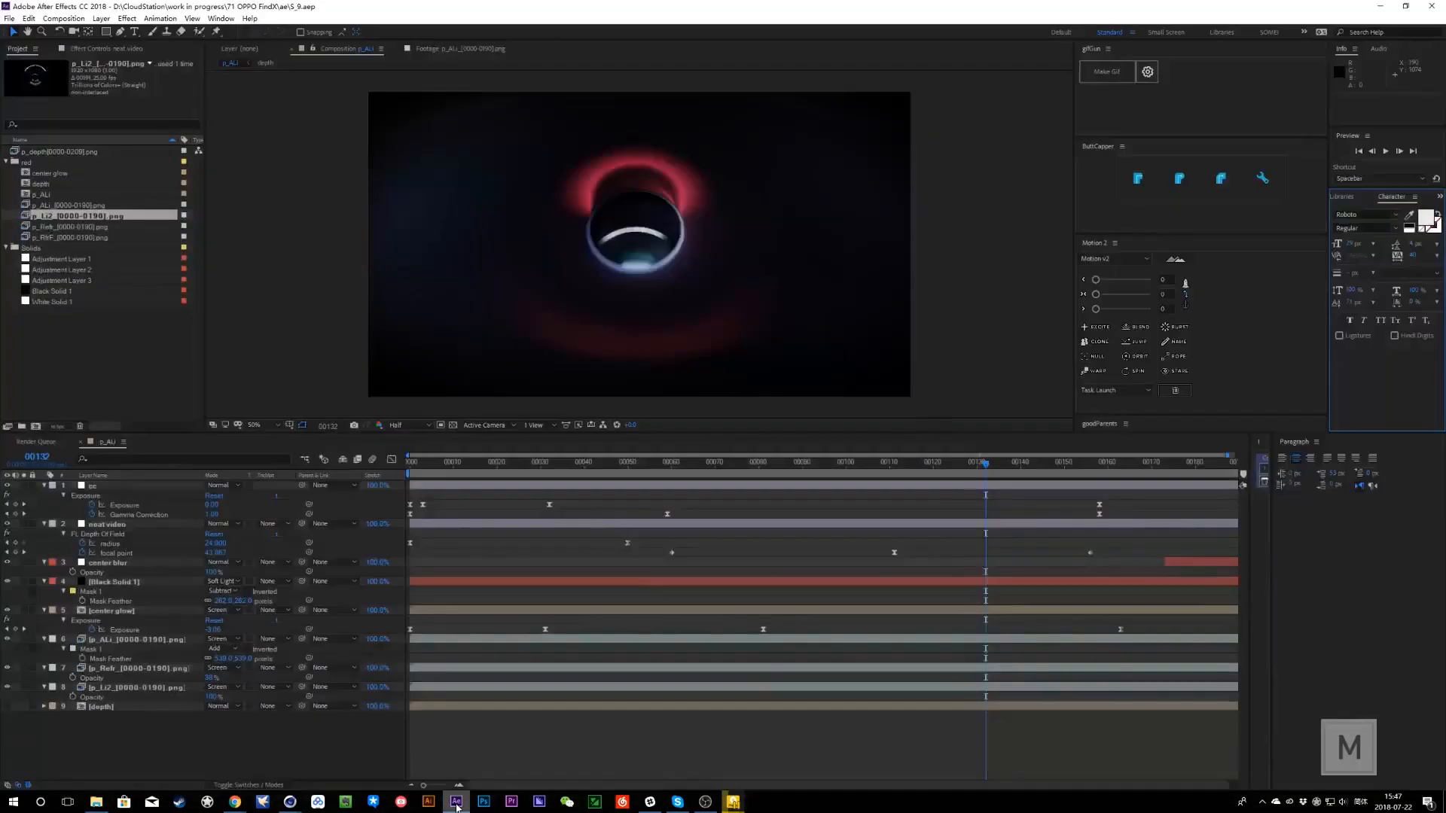
- Hide the neat video layer and view the p_ALi composition at frames 53, 72 and 86
left_click(643, 463)
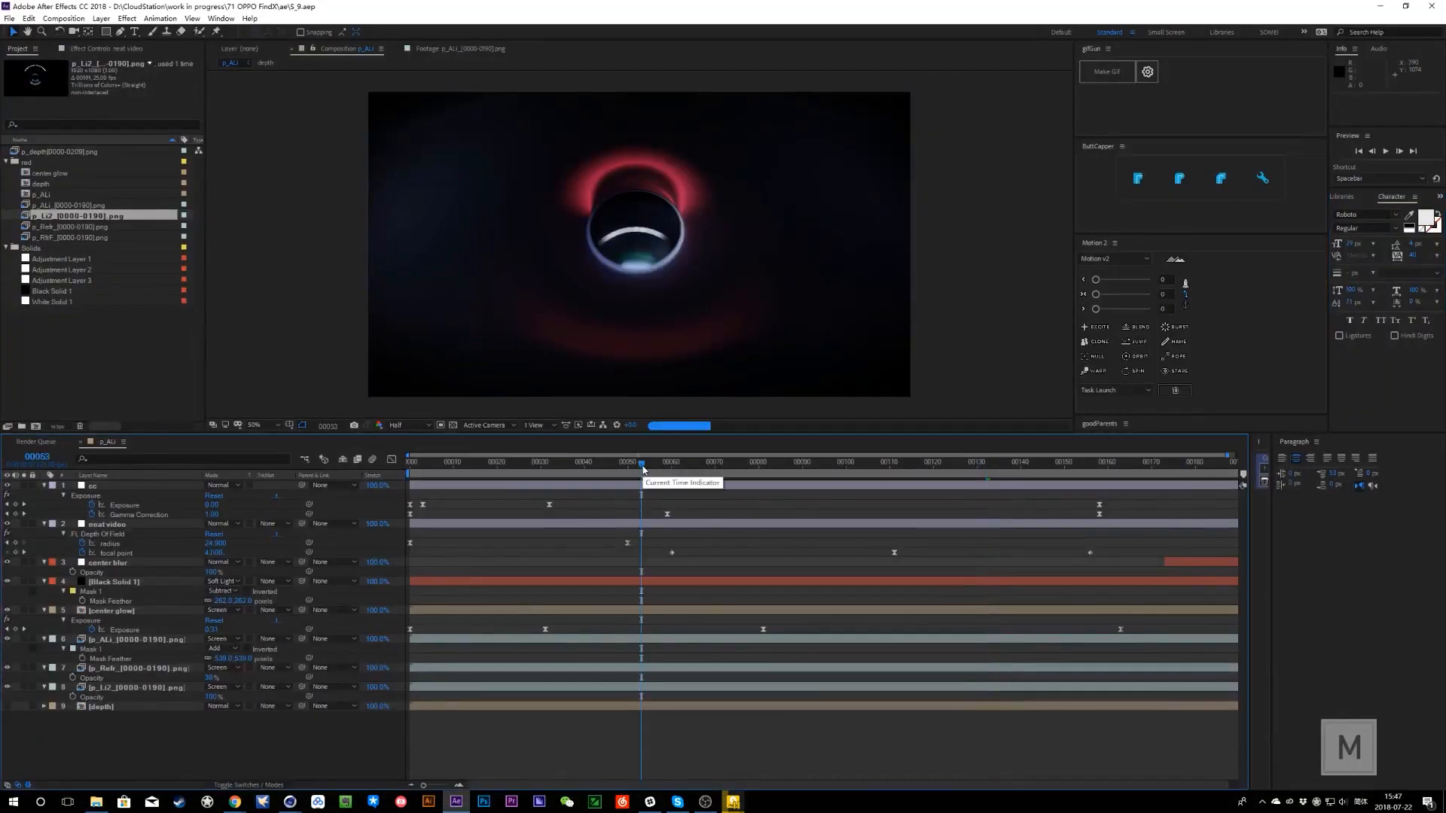
left_click(6, 525)
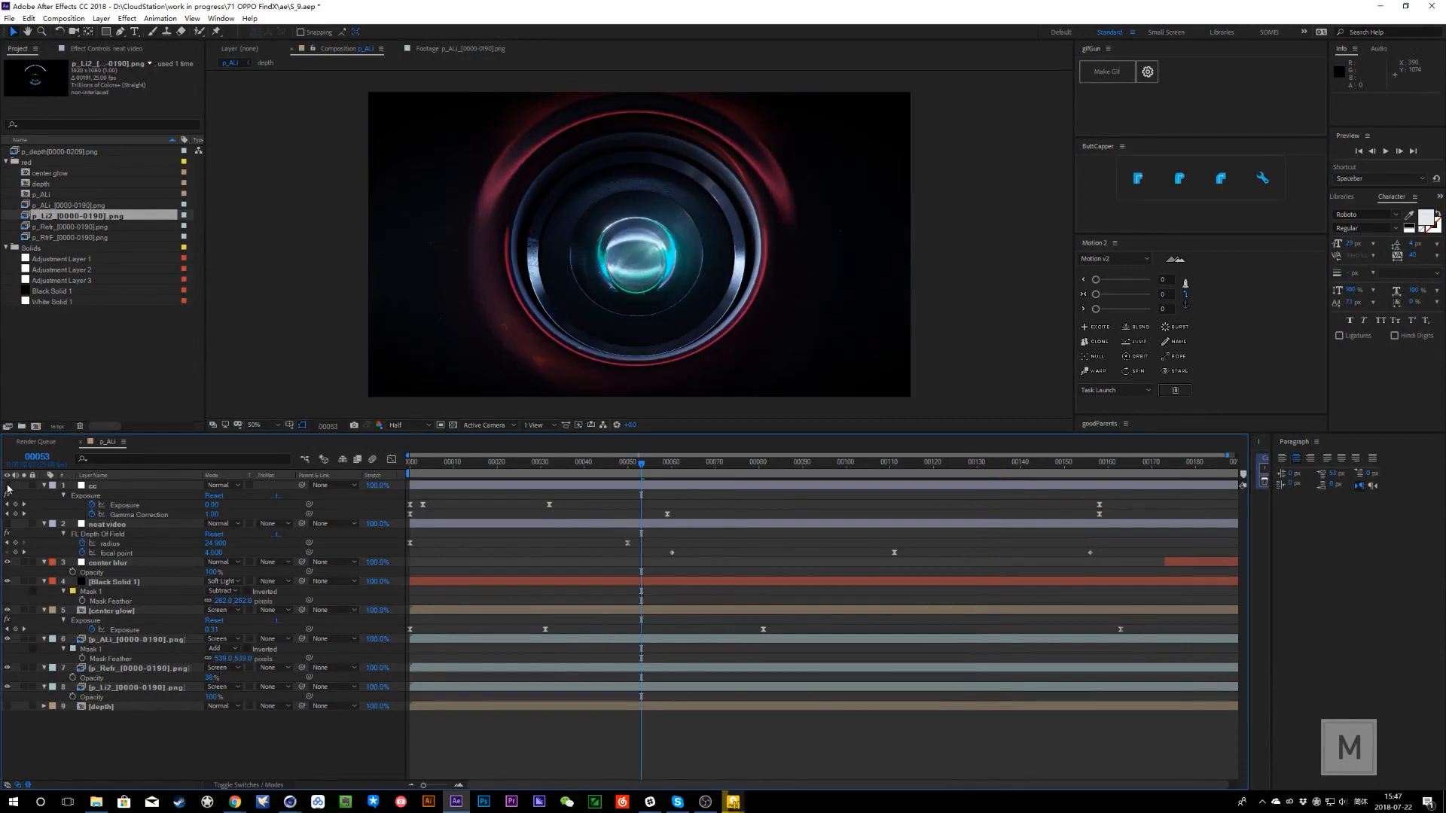
left_click(725, 472)
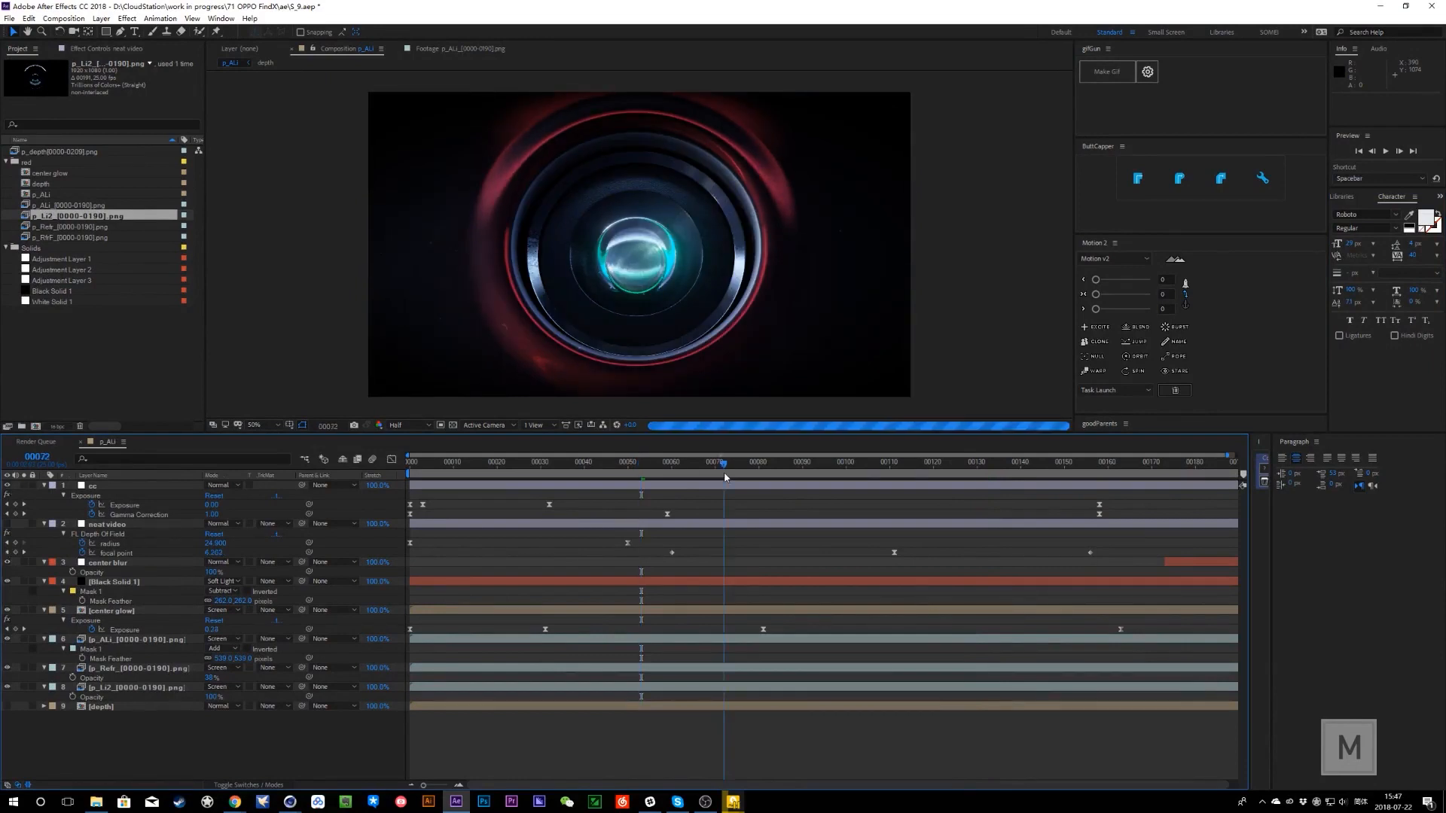
left_click(785, 471)
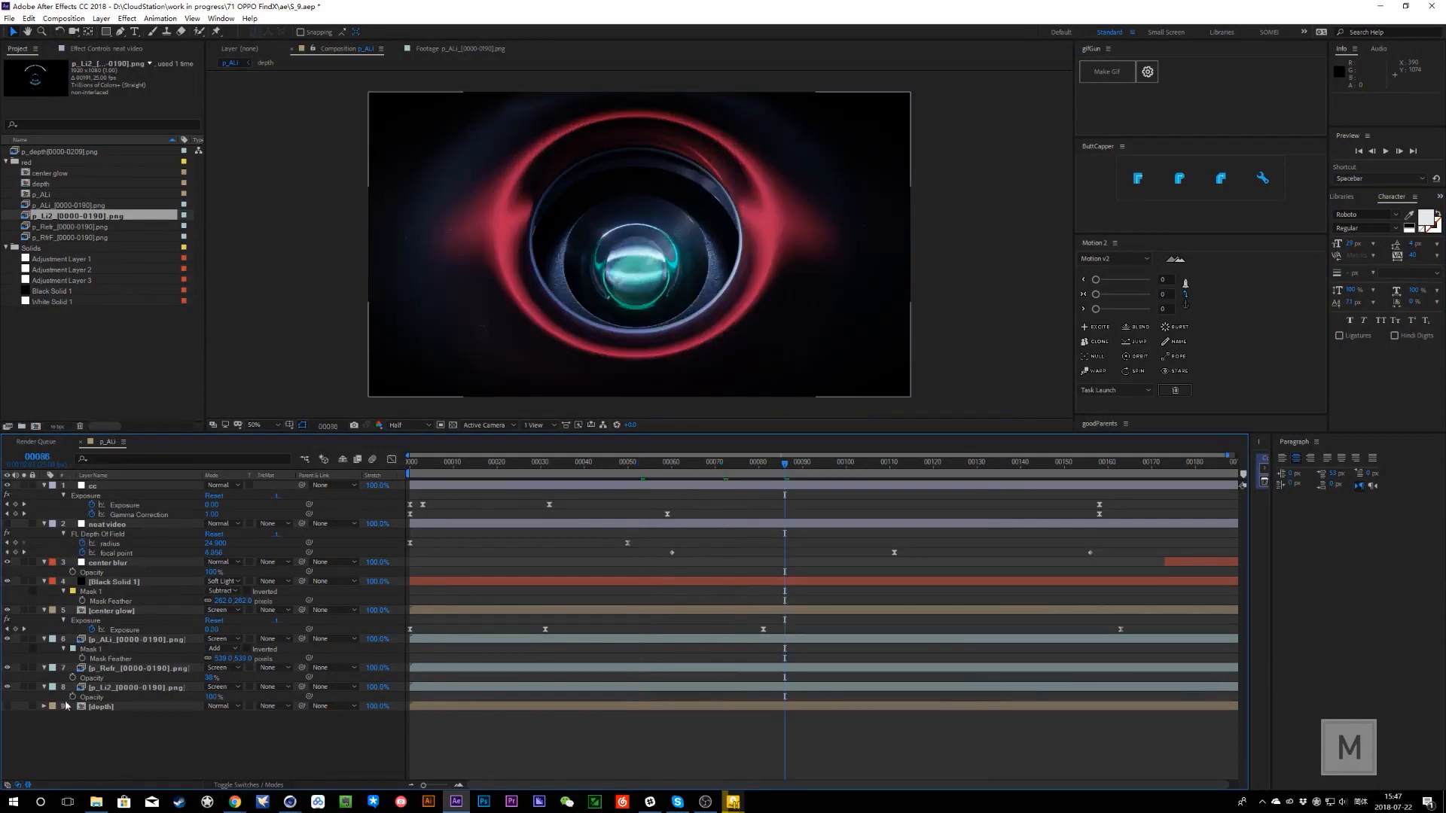
- Solo the p_Li2, p_Refr and p_ALi render passes to compare their contributions at frame 86, and restore the full composite
left_click(25, 688)
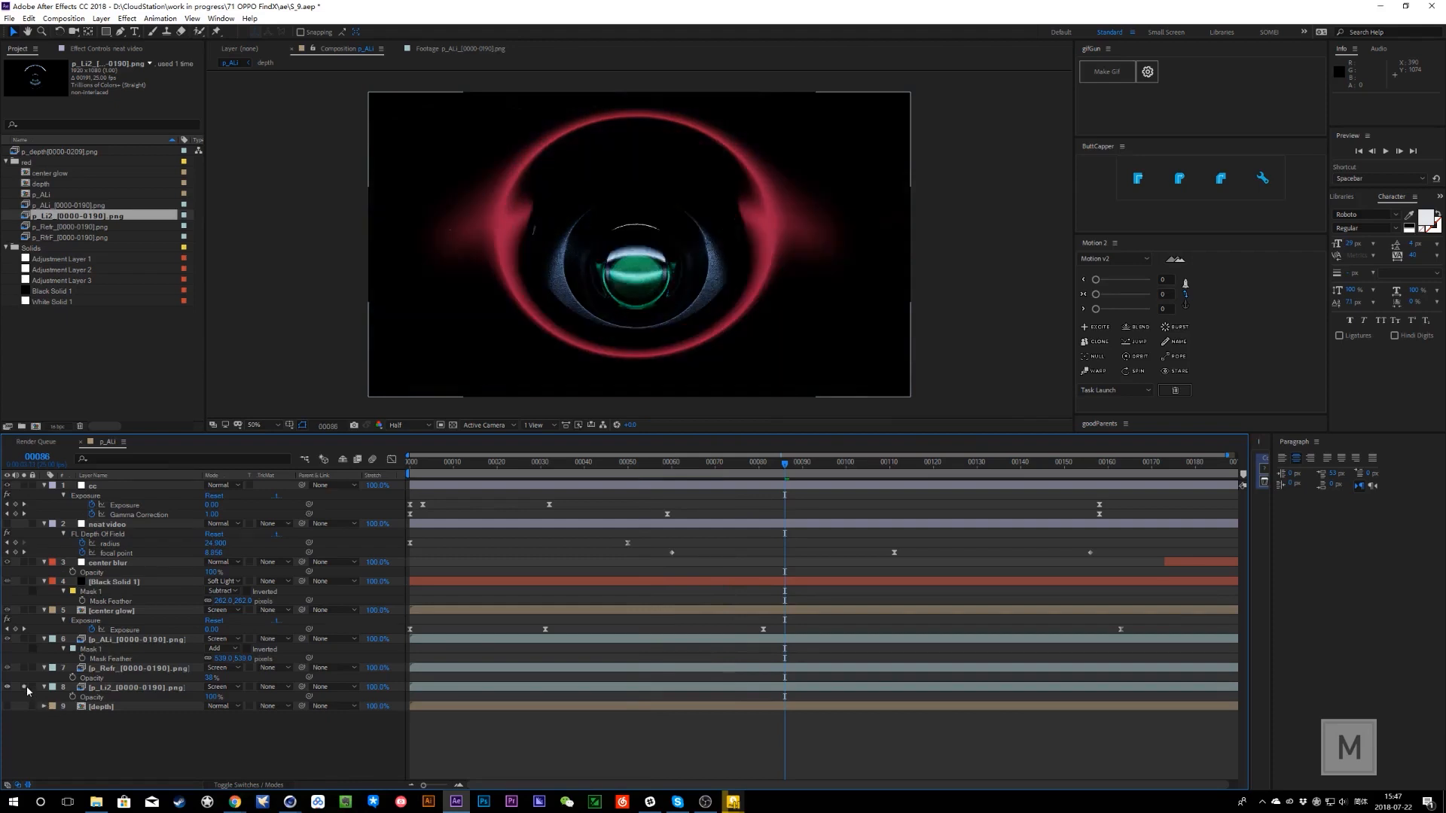
left_click(131, 689)
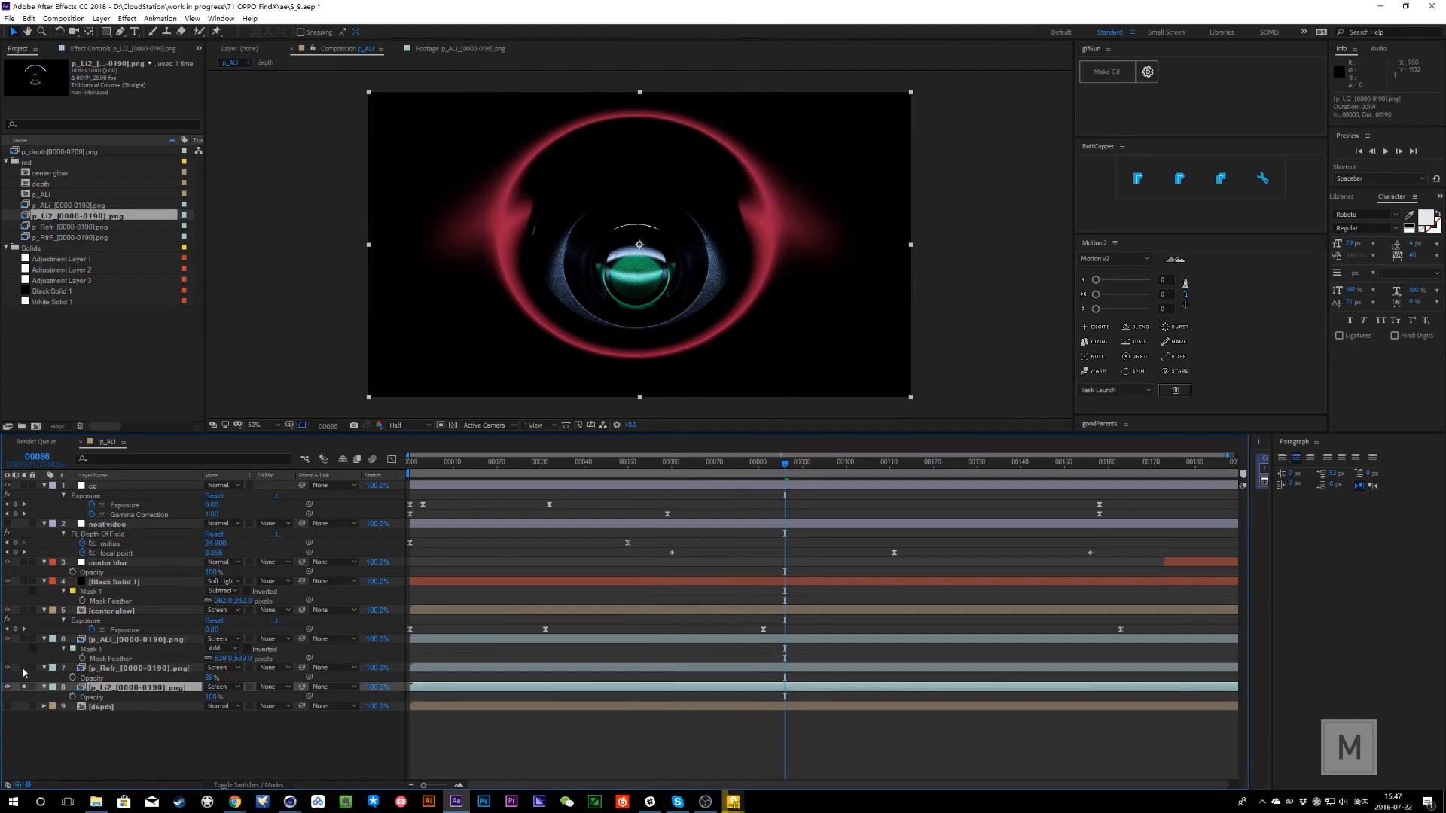
left_click(23, 641)
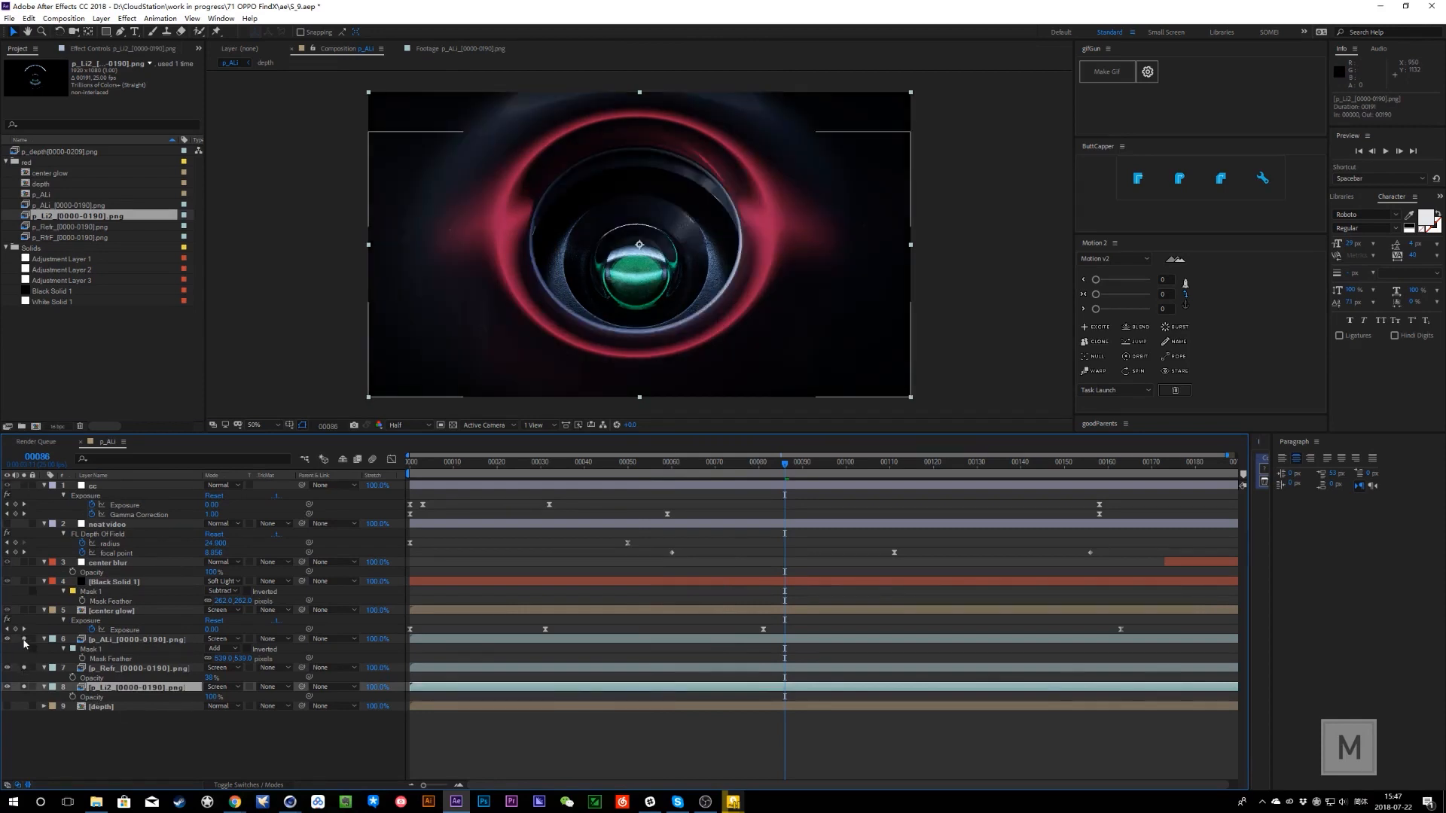
left_click(23, 641)
left_click(23, 641)
left_click(23, 641)
left_click(23, 641)
left_click(24, 641)
left_click(24, 640)
left_click(23, 687)
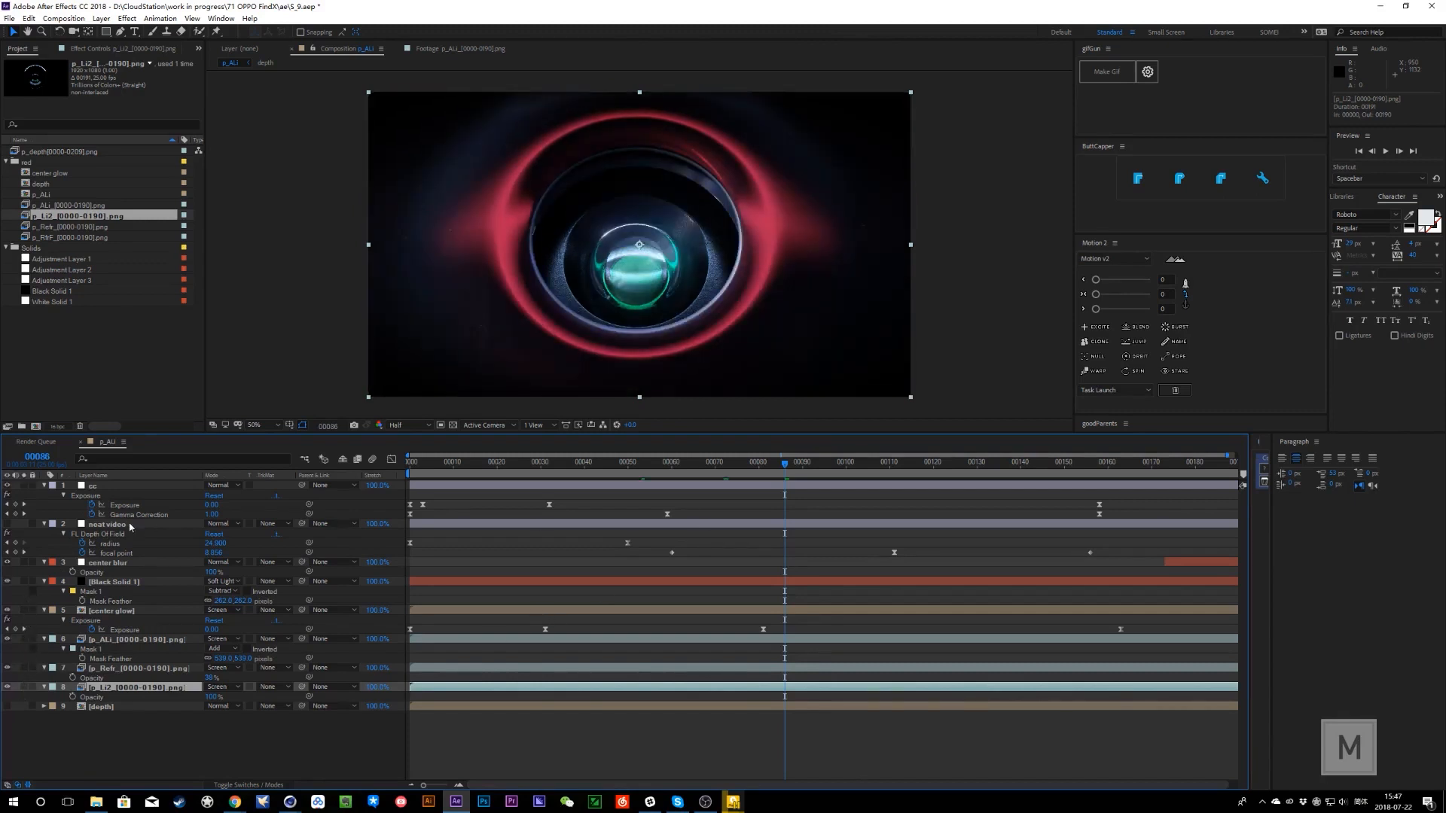
- Show the neat video layer again and examine its FL Depth Of Field effect at frames 117 and 149
left_click(16, 564)
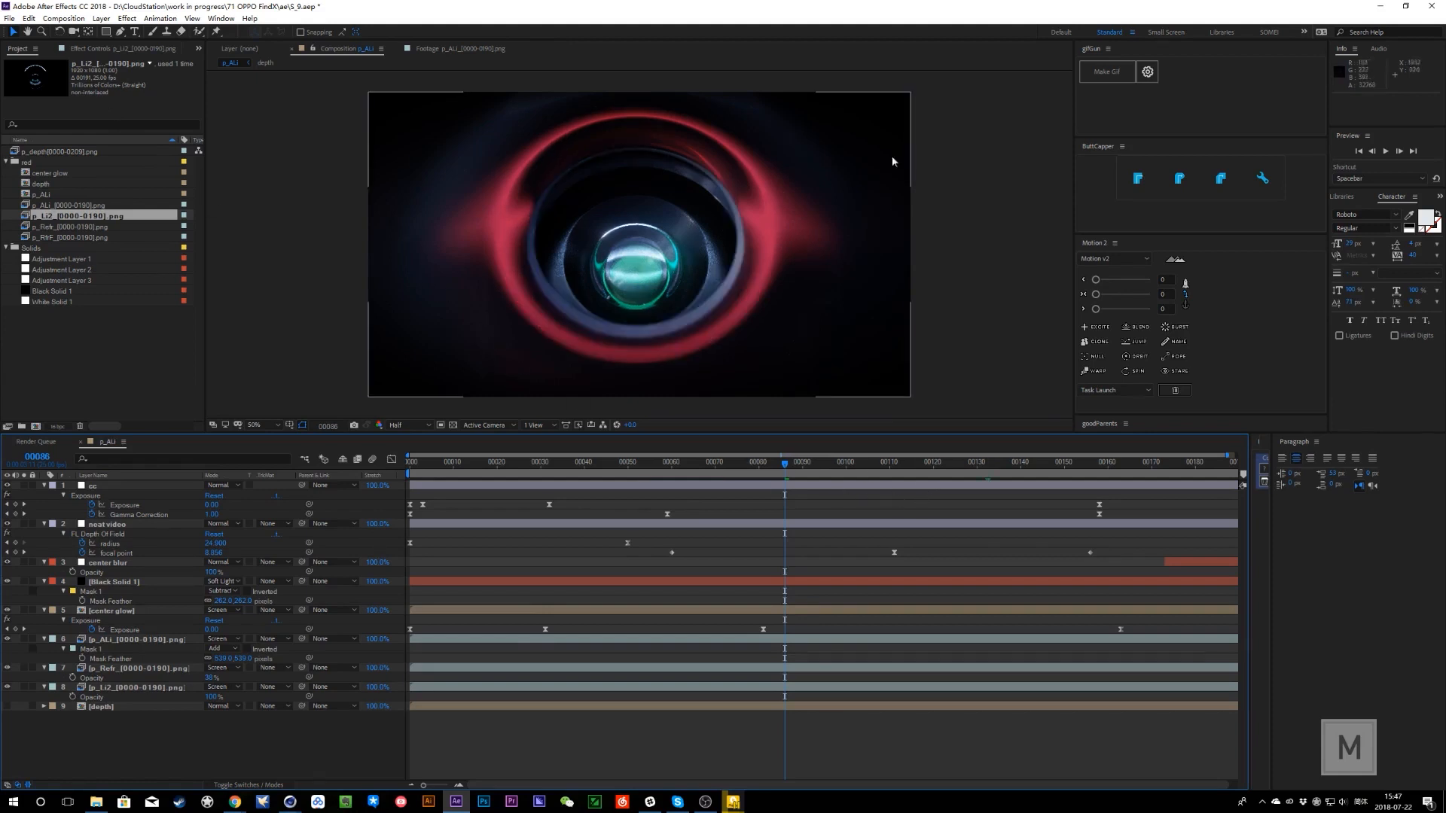
left_click(920, 475)
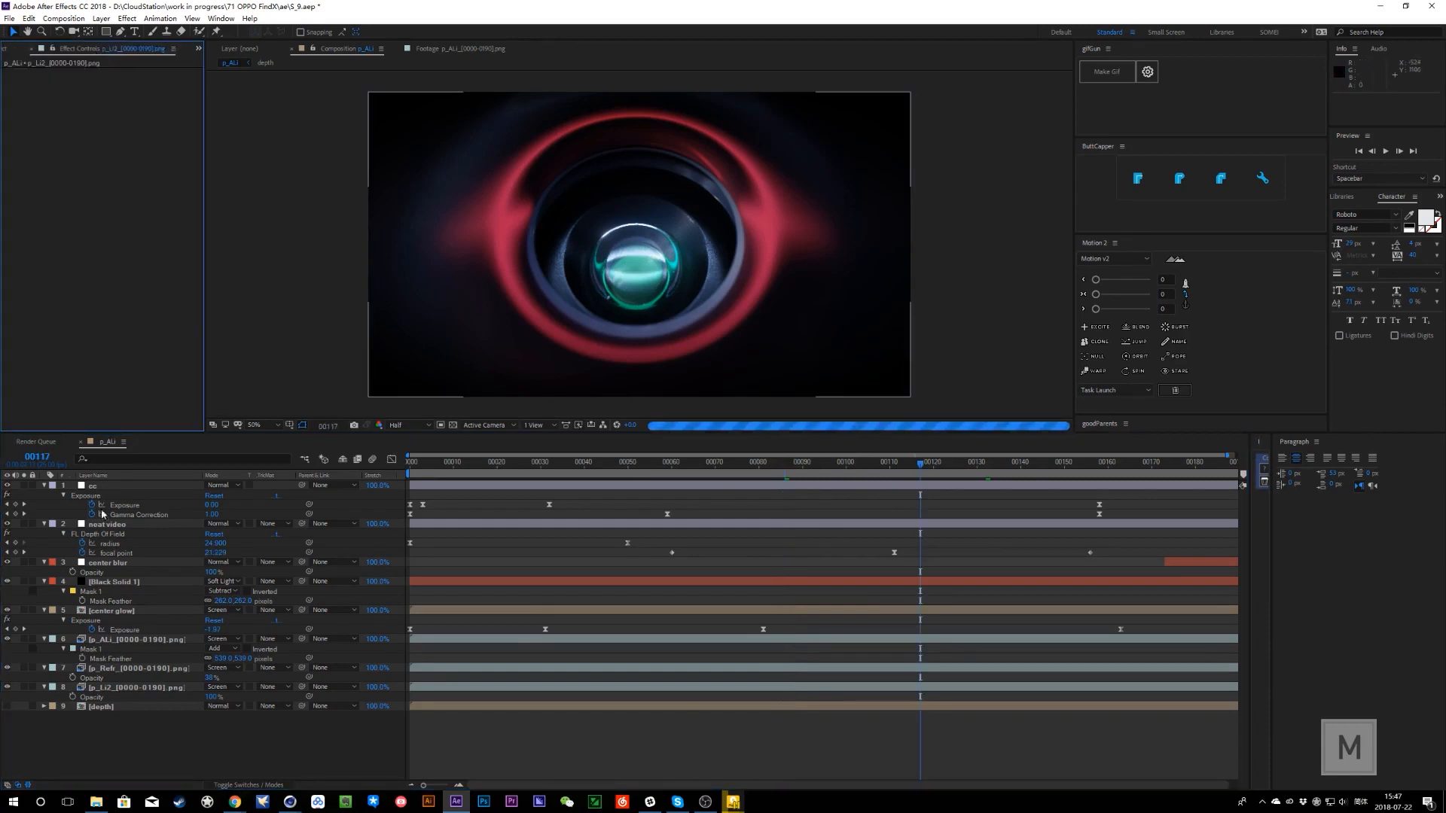
left_click(107, 521)
left_click(45, 86)
left_click(53, 102)
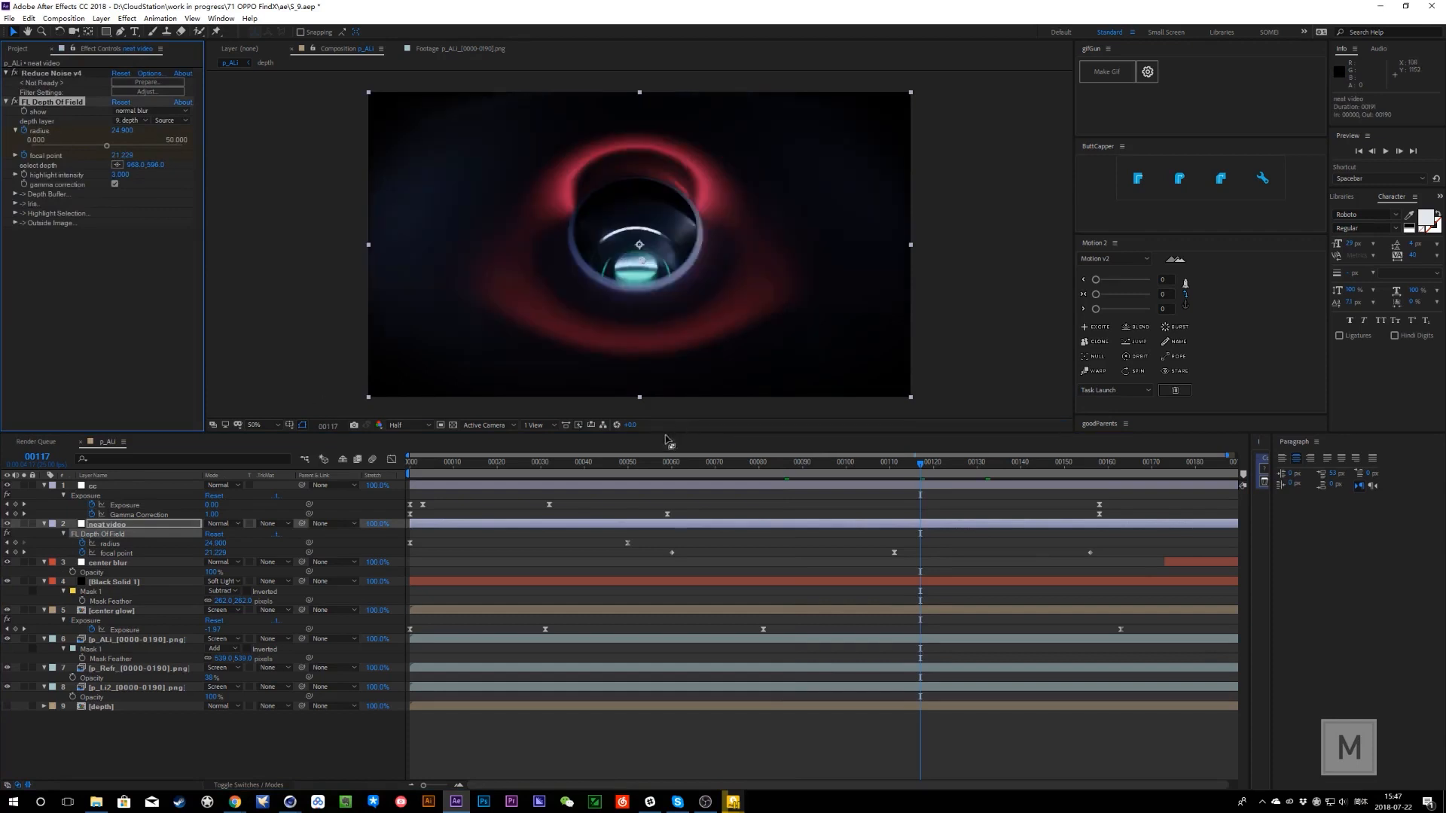
left_click(1061, 465)
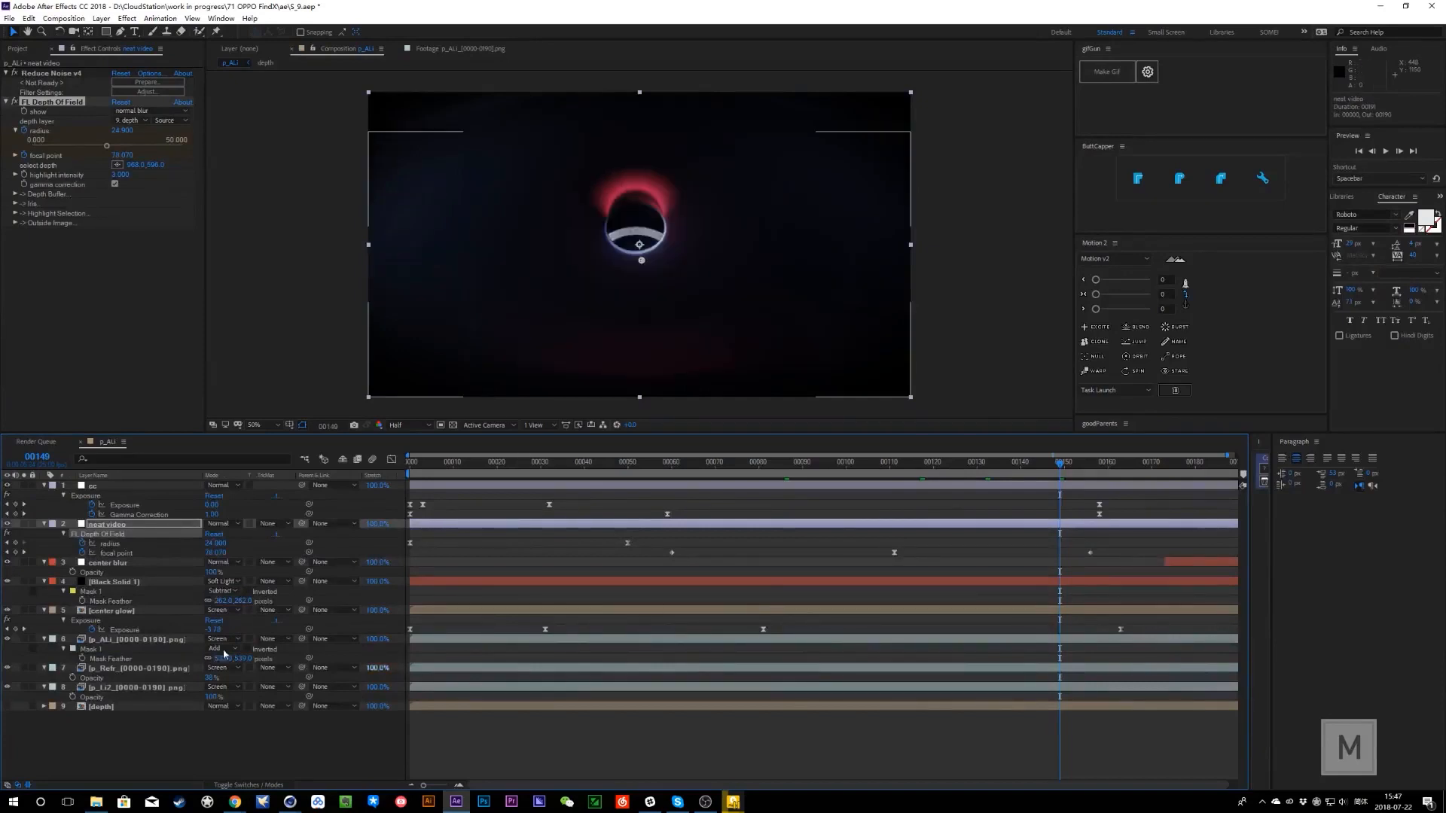
left_click(604, 746)
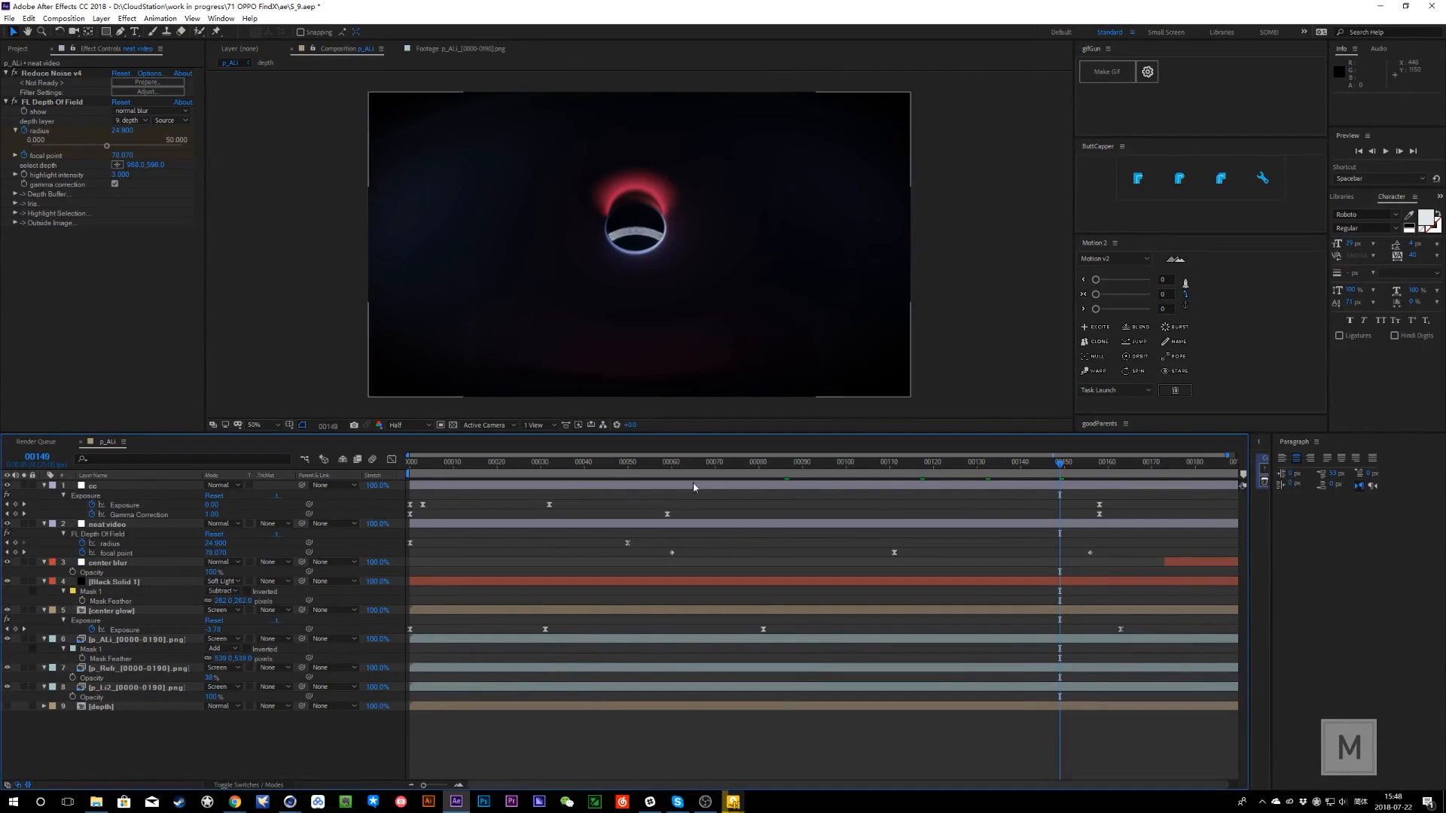
- View the p_ALi composition at frame 61 and switch to the Cinema 4D camera scene with the Octane Node Editor
left_click(676, 467)
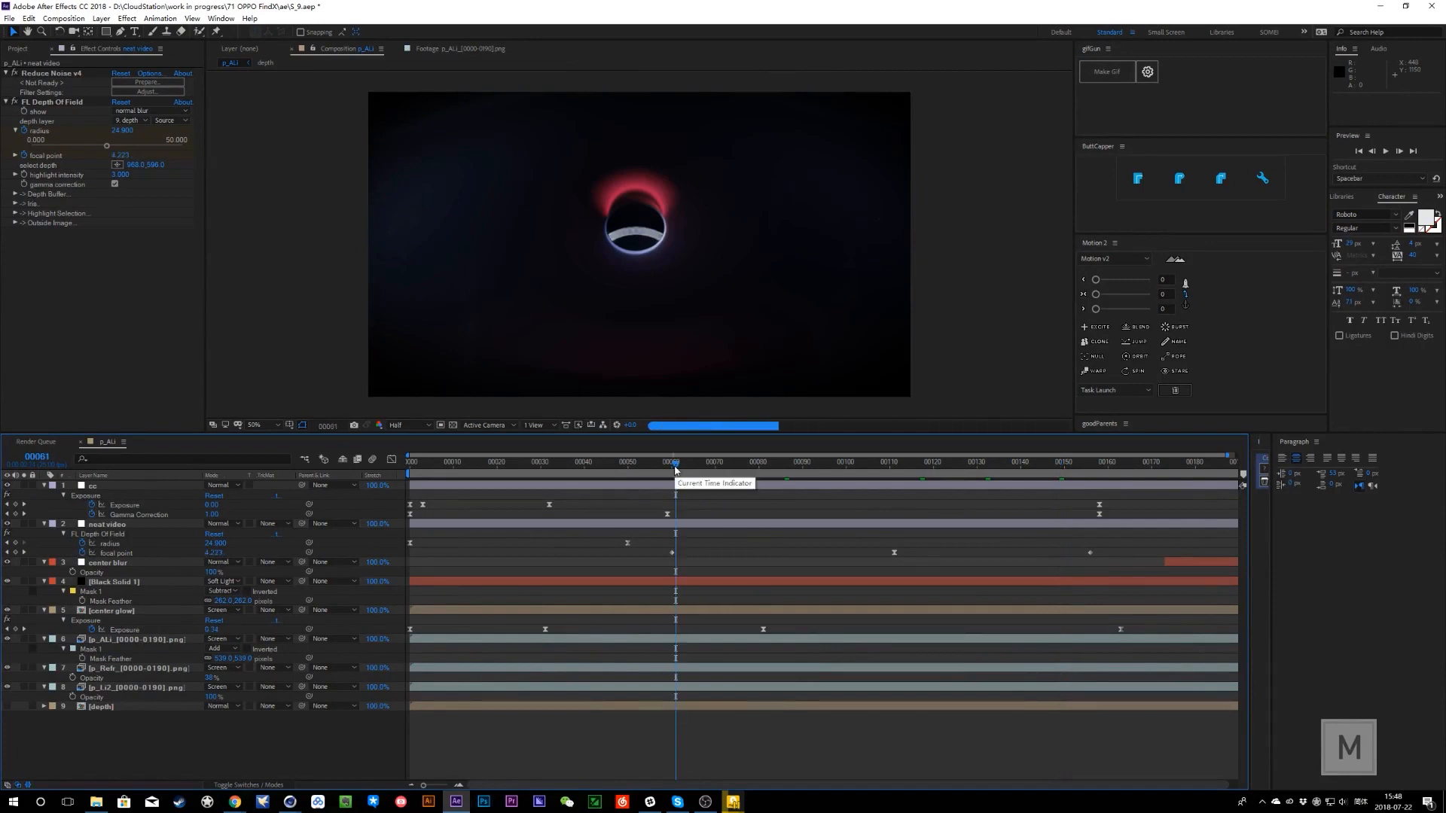
left_click(456, 803)
left_click(457, 802)
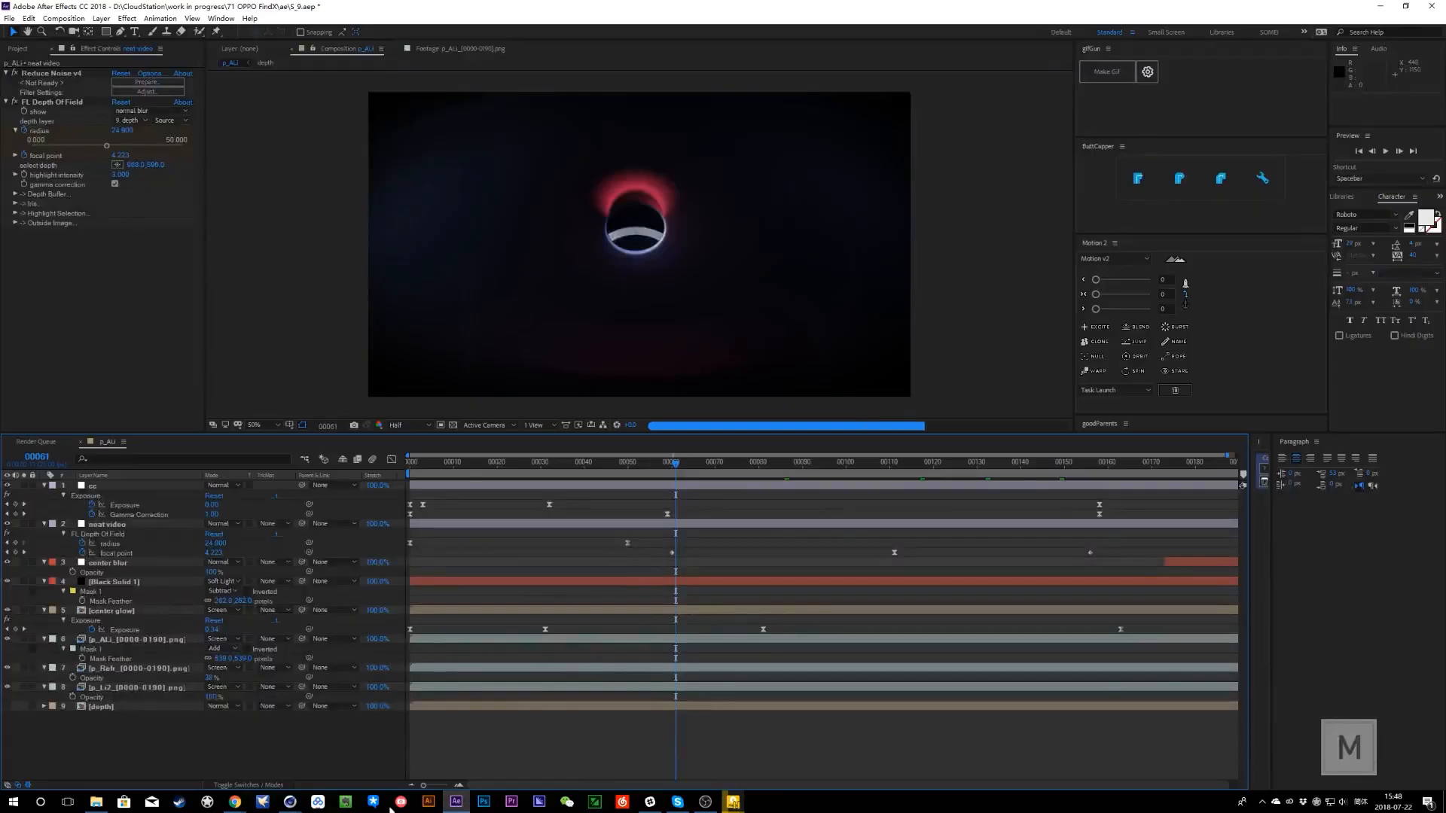
mouse_move(290, 802)
left_click(365, 744)
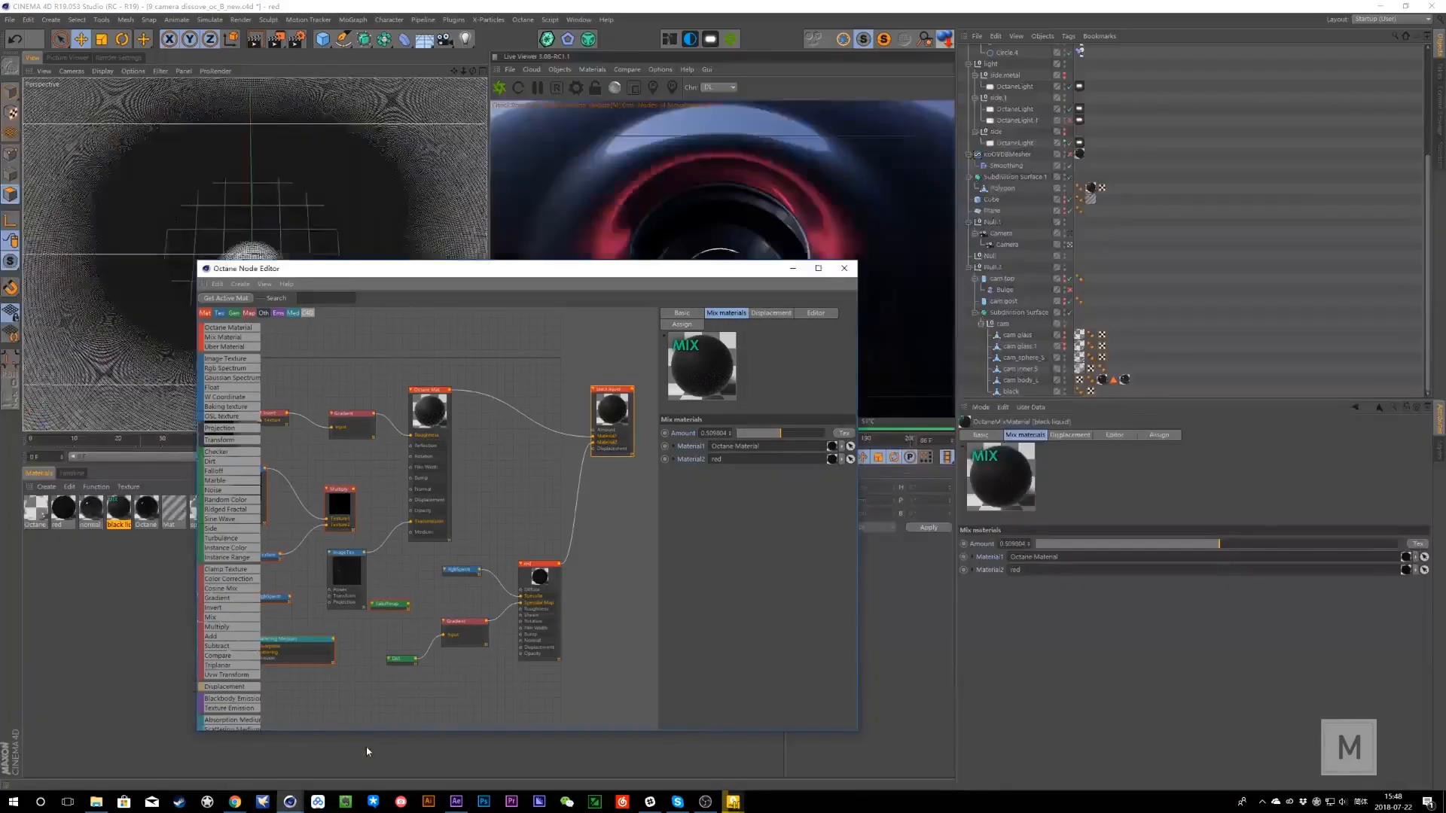
- Pick the sphere material from the live render, keeping the Node Editor clear of it, and examine its index, film width and film index
left_click_drag(813, 267, 942, 355)
right_click(721, 278)
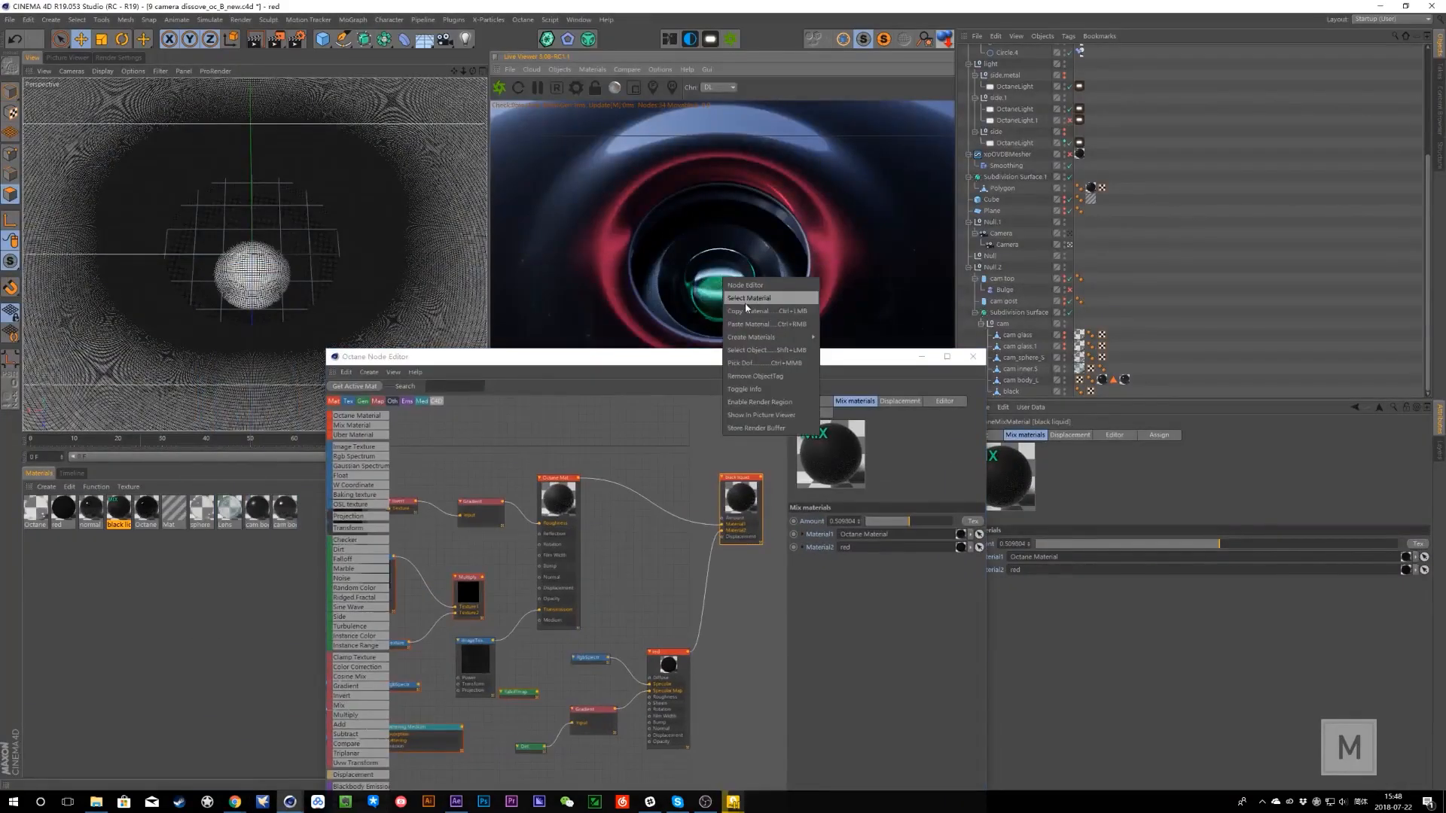
left_click(748, 298)
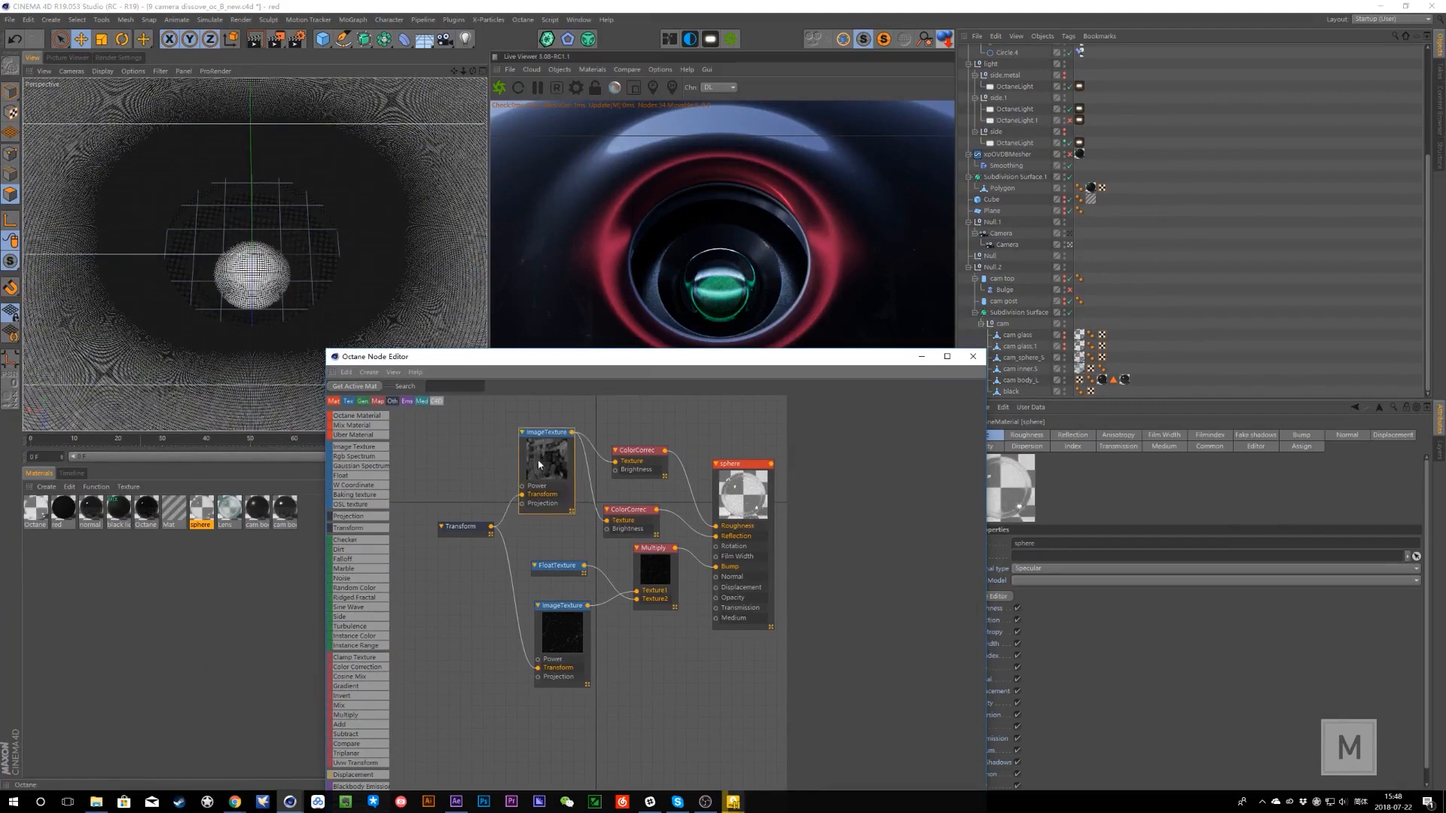
left_click_drag(751, 567, 755, 551)
middle_click_drag(693, 575, 608, 570)
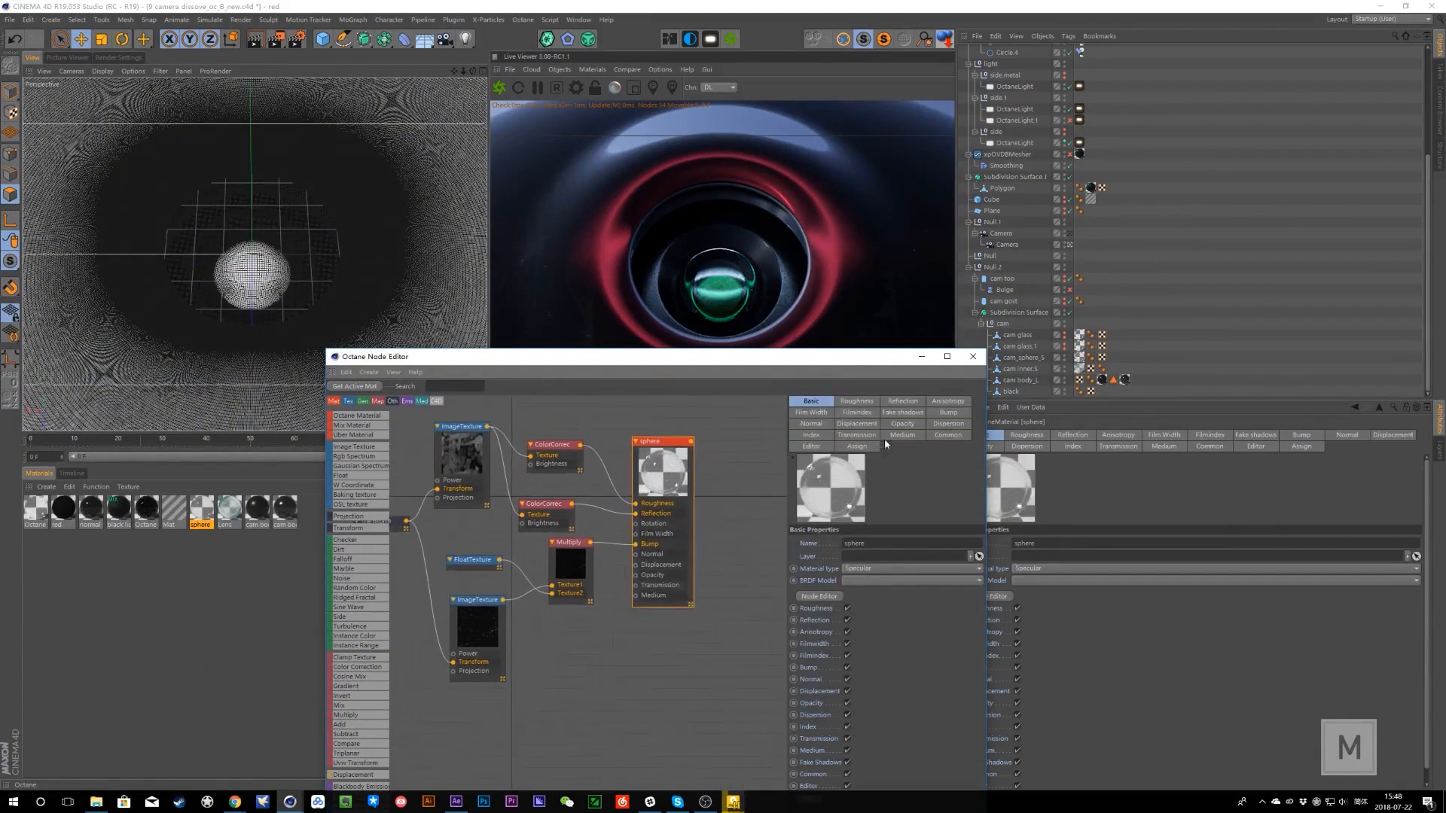
left_click(811, 434)
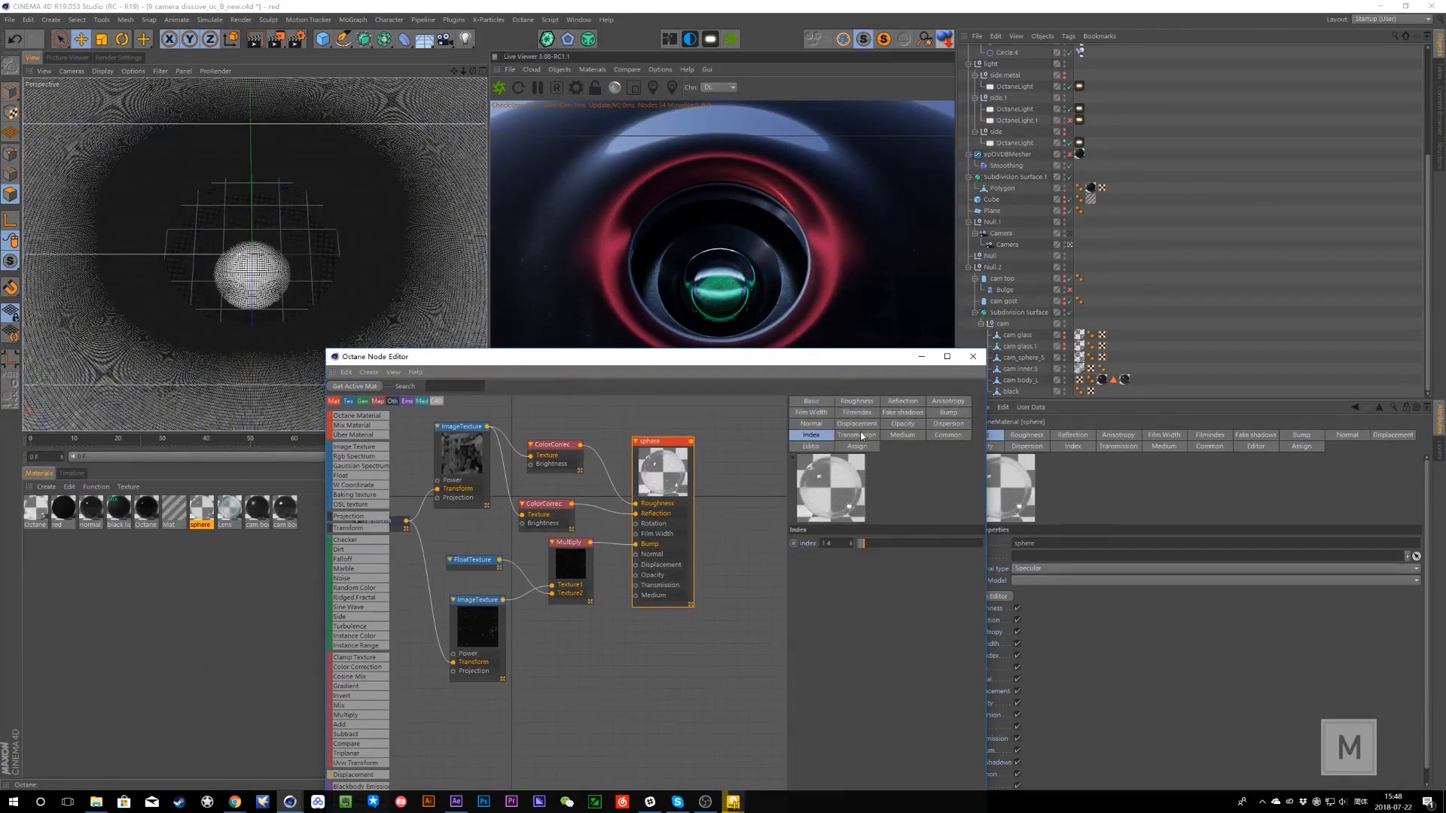
left_click(811, 412)
left_click(842, 415)
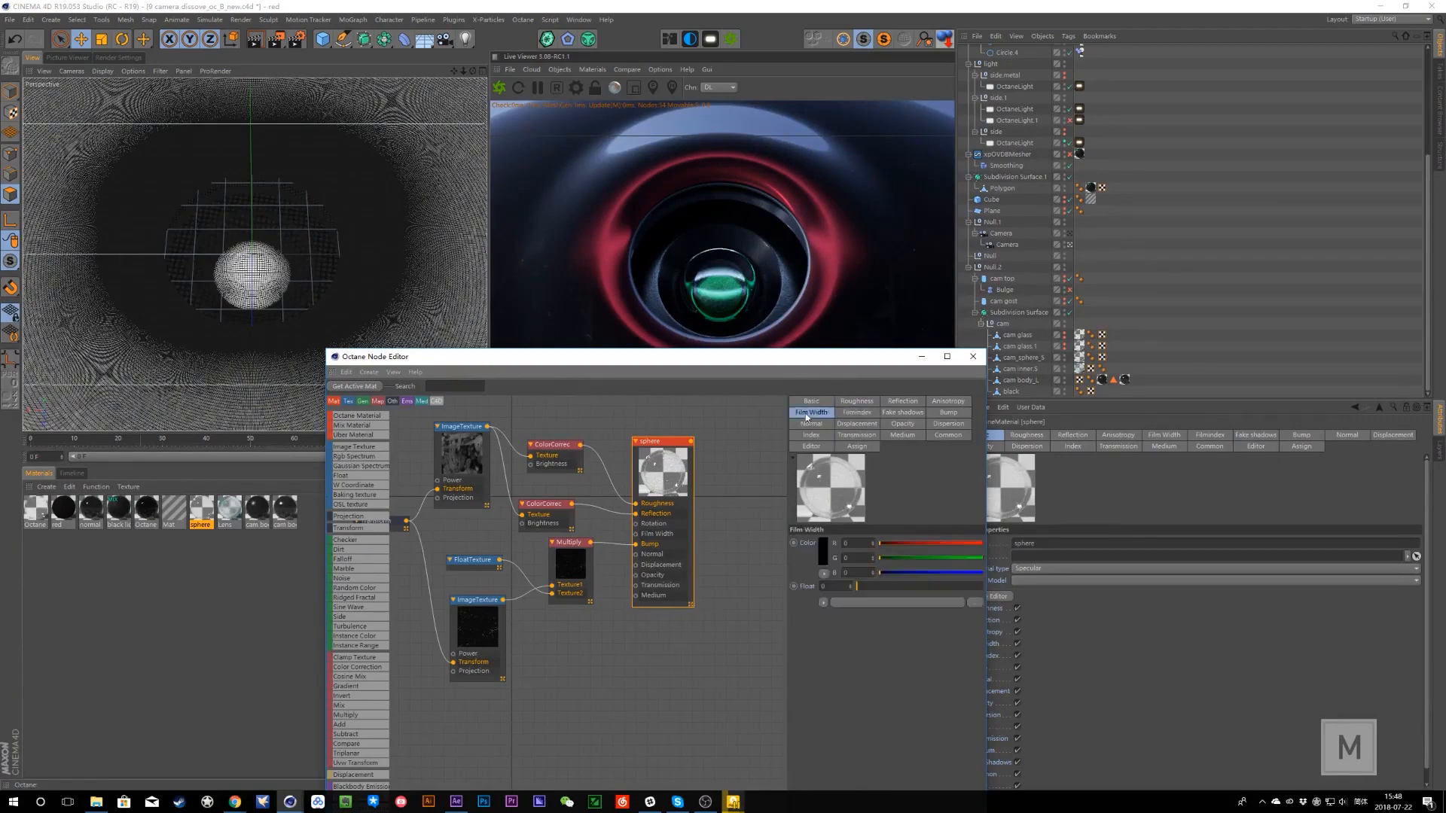
left_click_drag(635, 359, 581, 415)
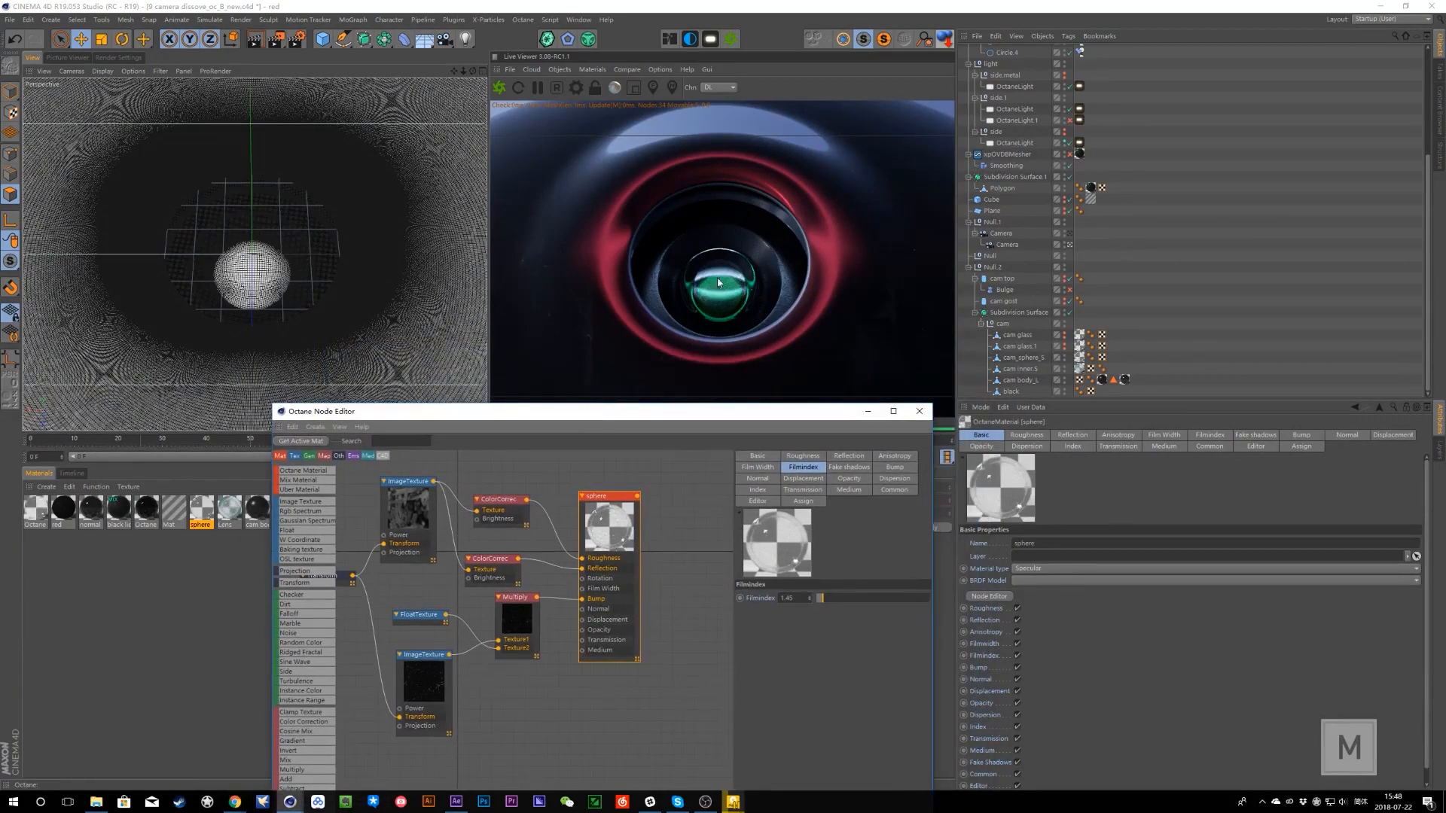
- Pick the lens geometry in the live render and load the Lens material from its texture tag into the Node Editor
left_click(719, 283)
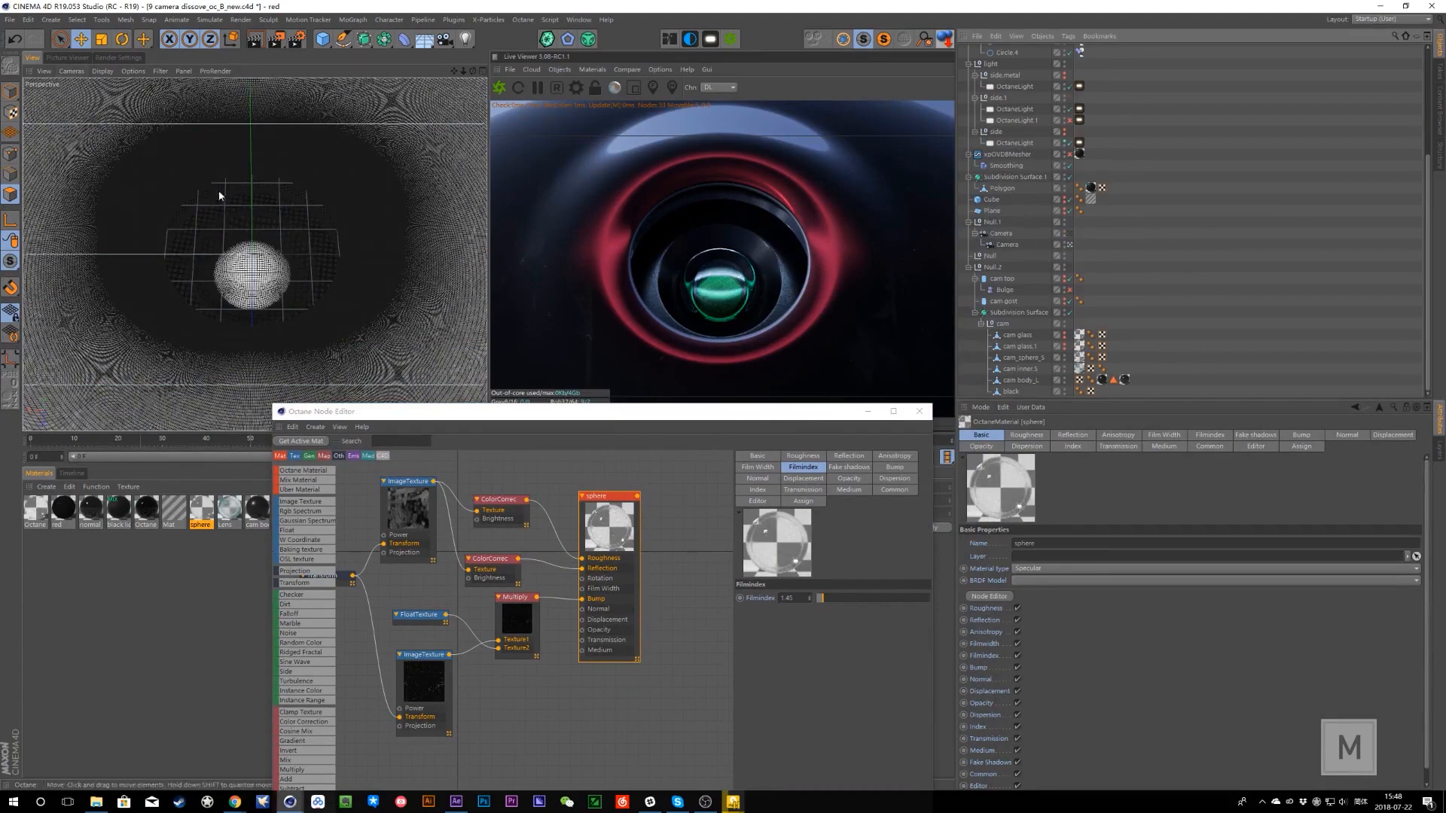
left_click(724, 305)
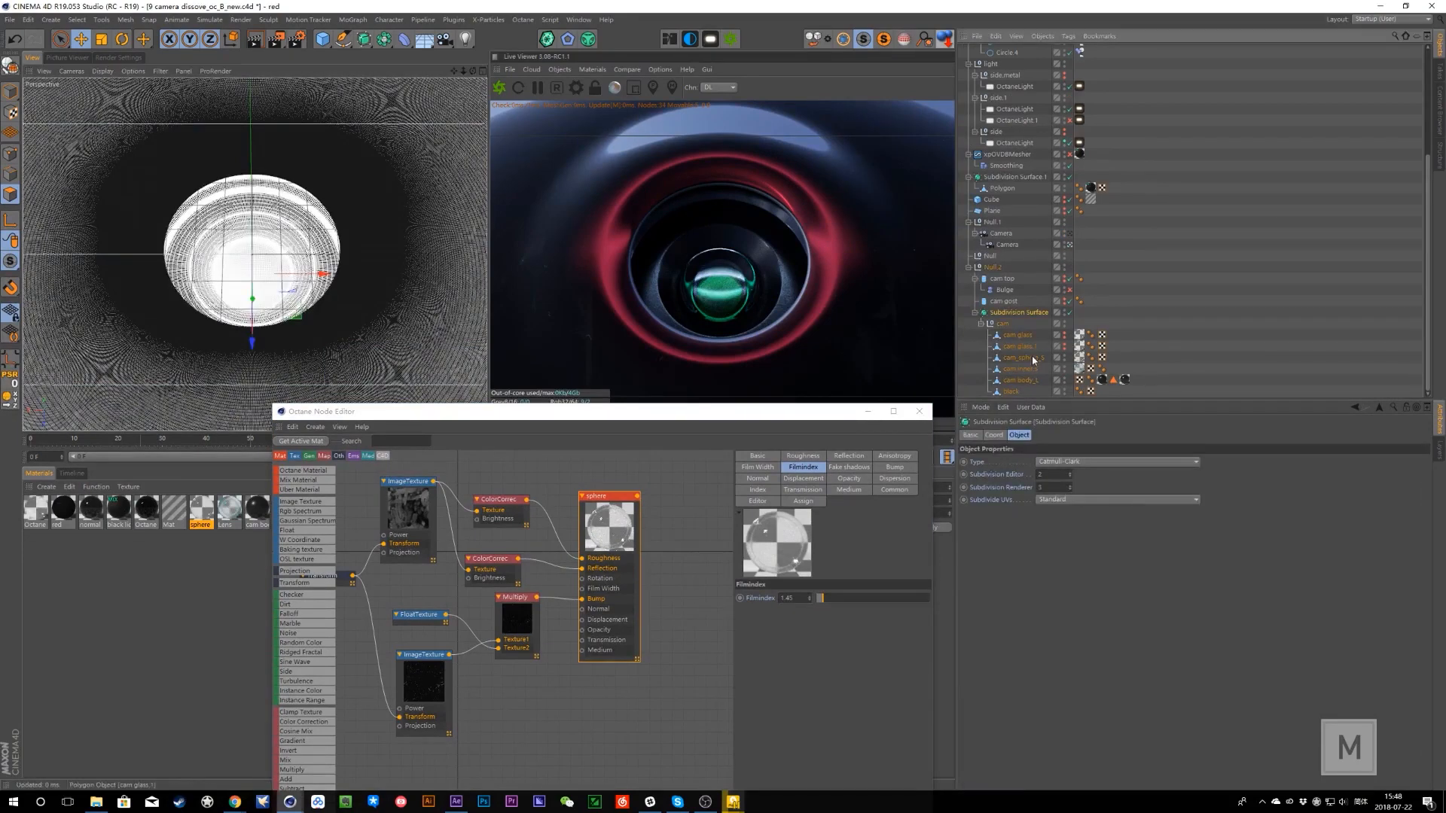
left_click(1077, 370)
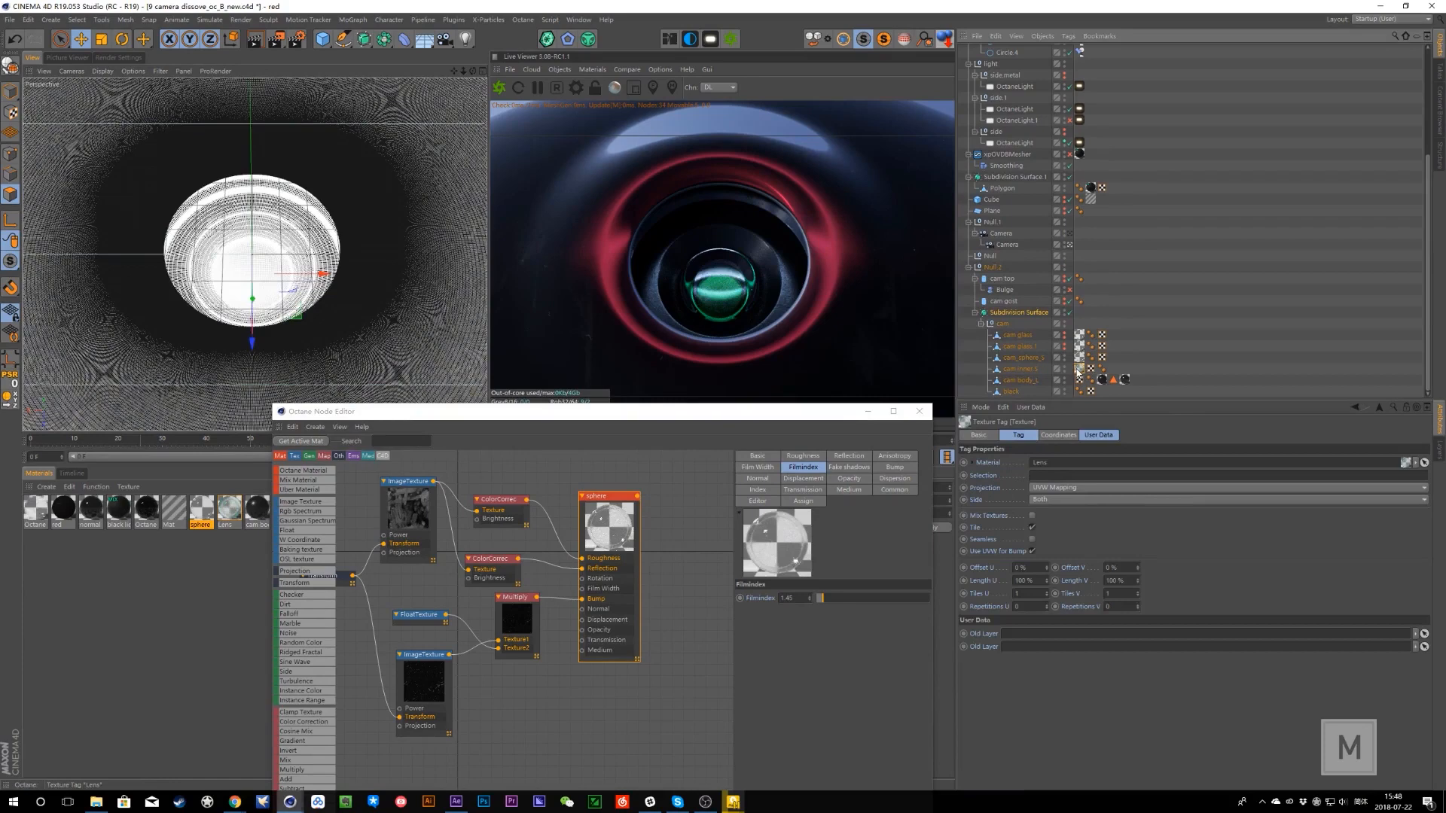
double_click(1078, 369)
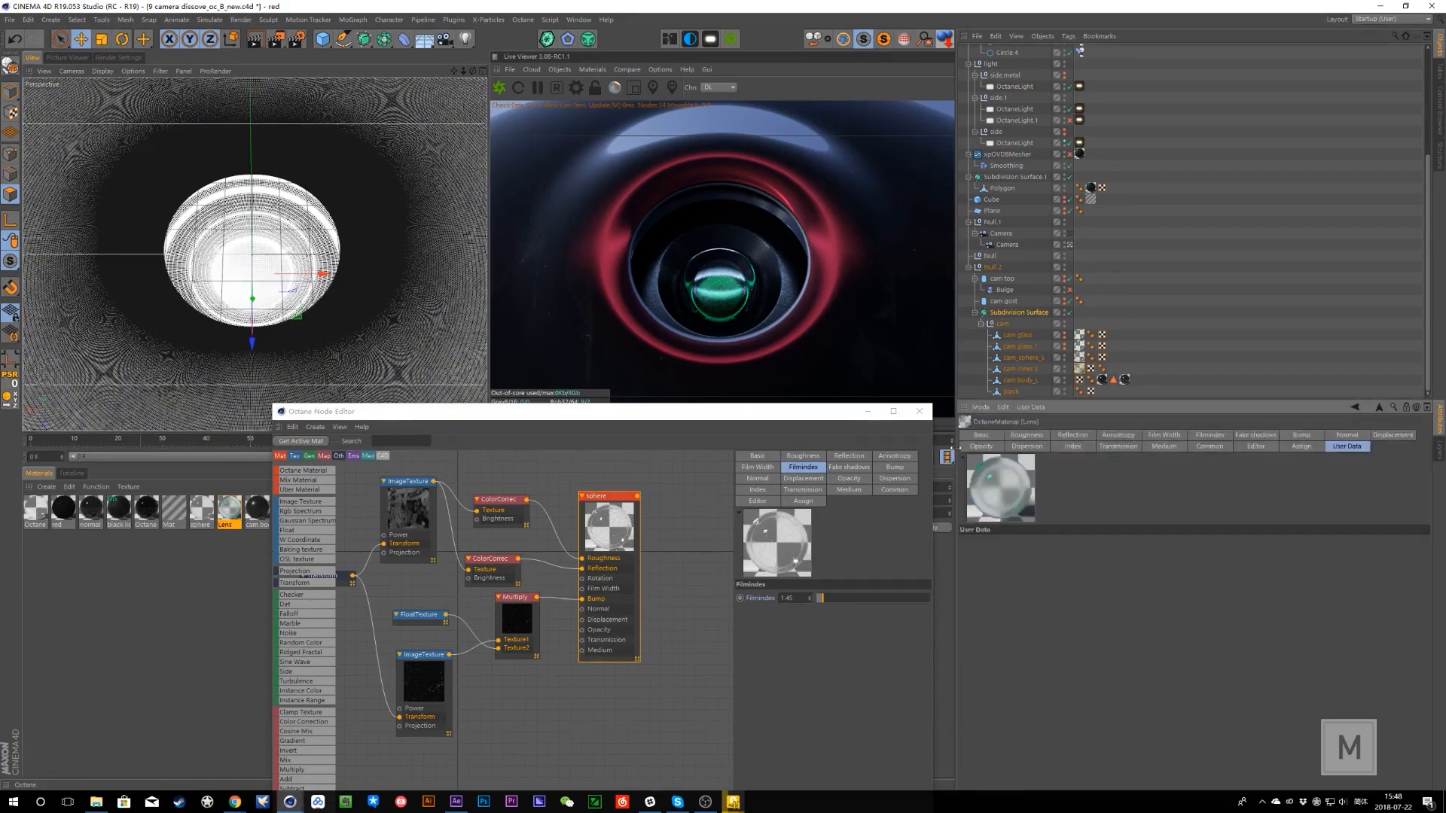
left_click(296, 443)
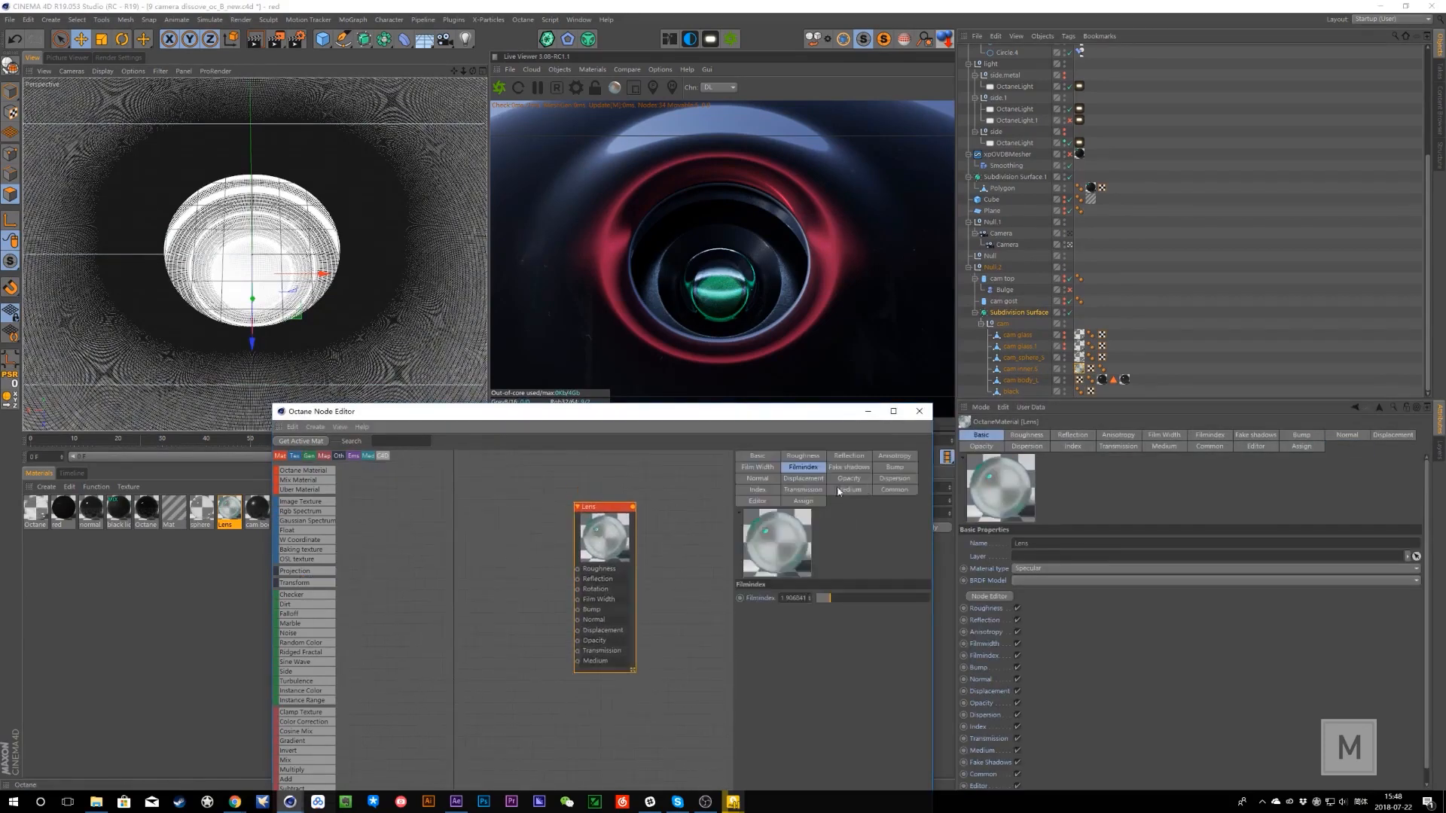
- Examine the Lens material's film index and film width settings
left_click(848, 468)
left_click(803, 468)
left_click(756, 468)
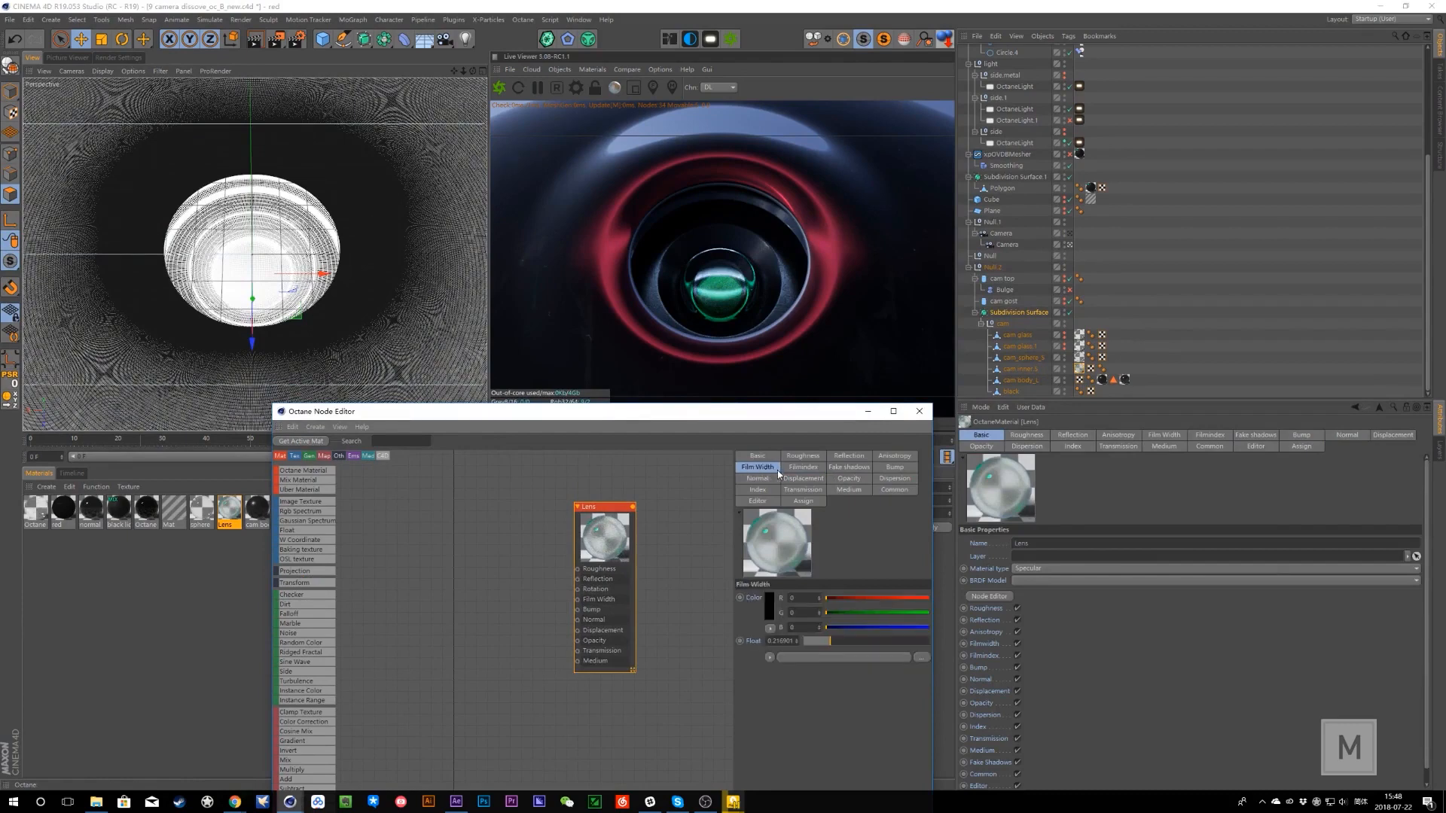
left_click(793, 469)
left_click(770, 468)
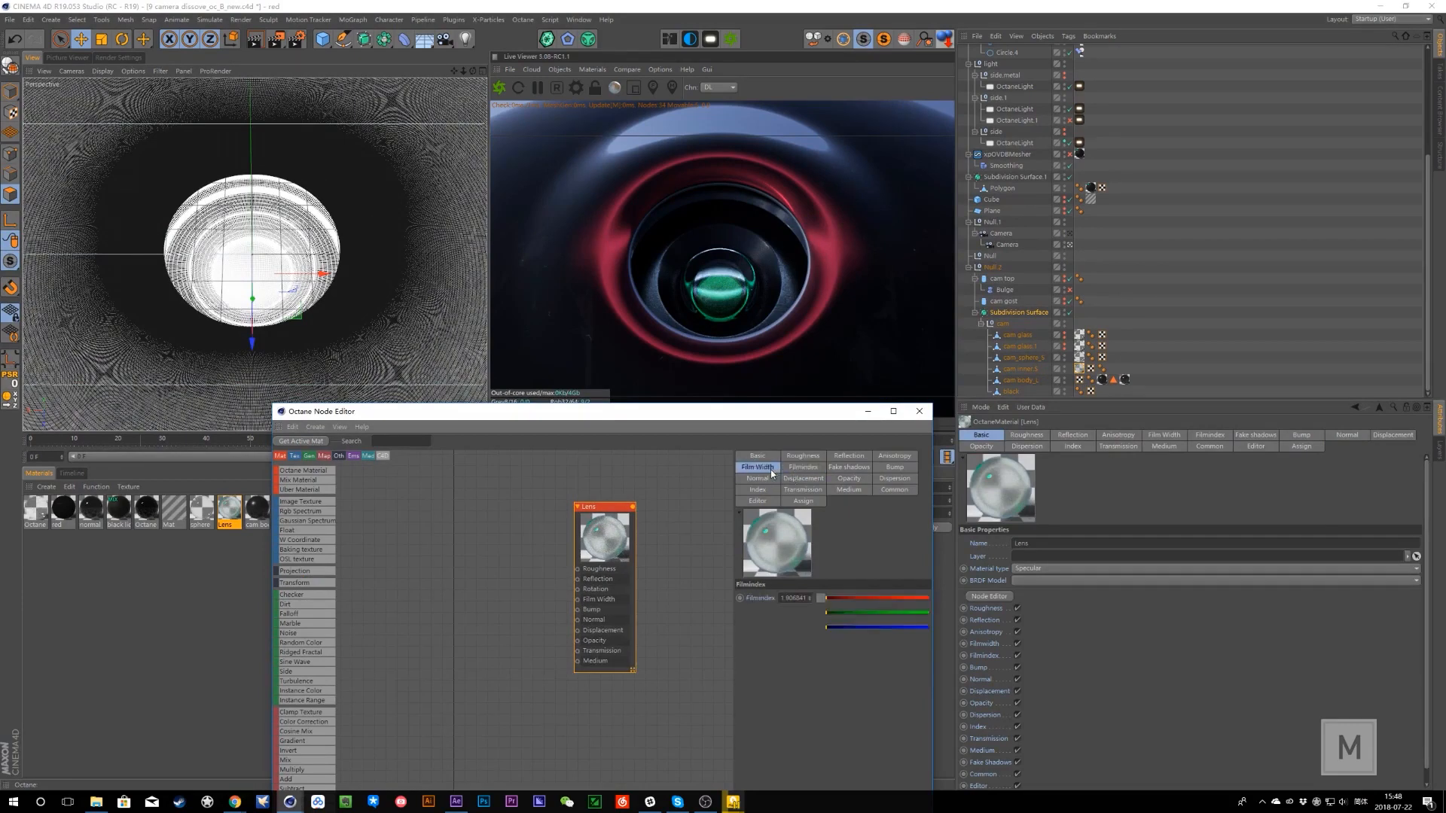
left_click(794, 468)
left_click(771, 467)
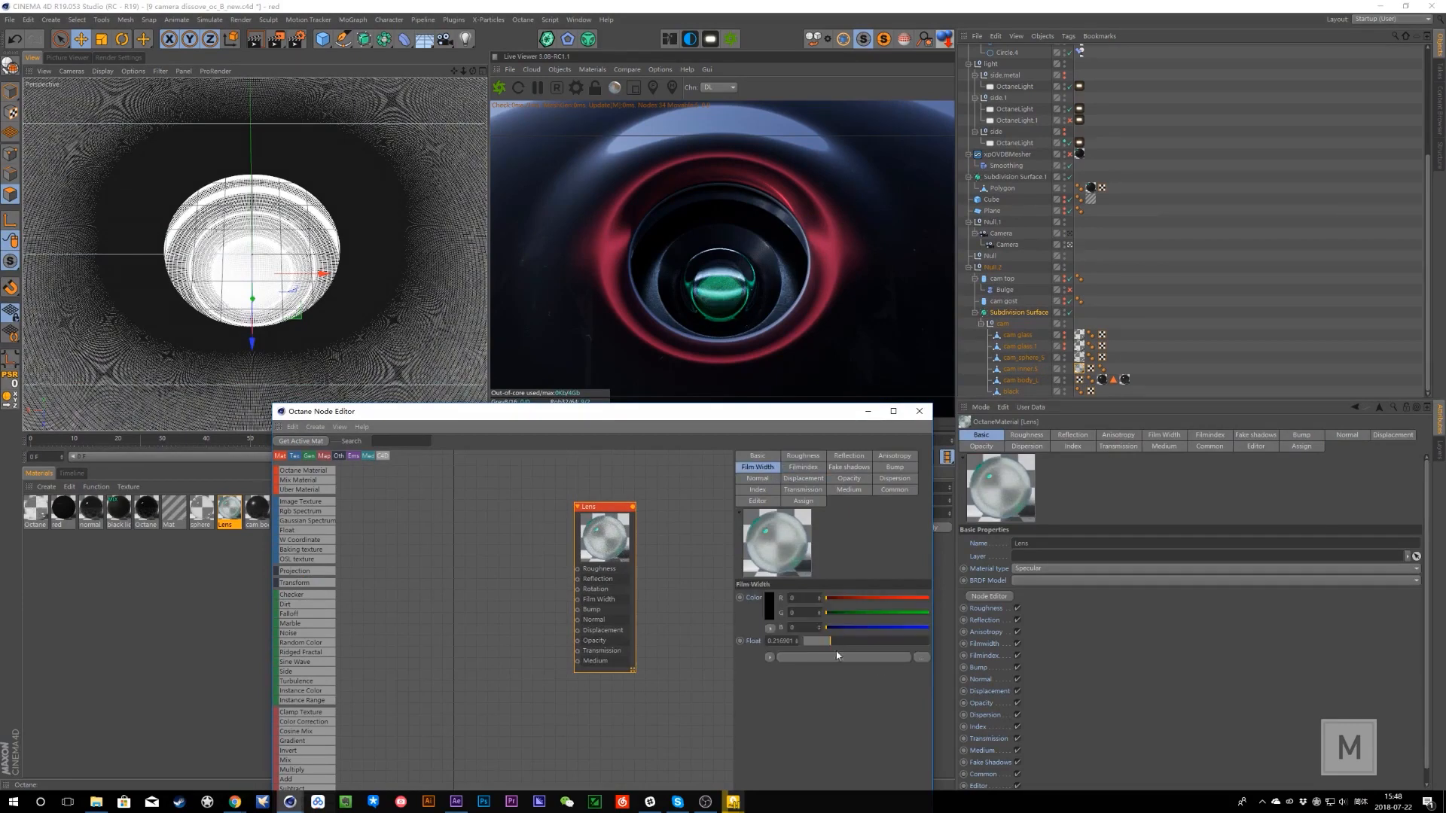
- Try film width values from about 0.1 to 0.66 on the Lens material to compare the colours of the lens reflection
left_click(817, 642)
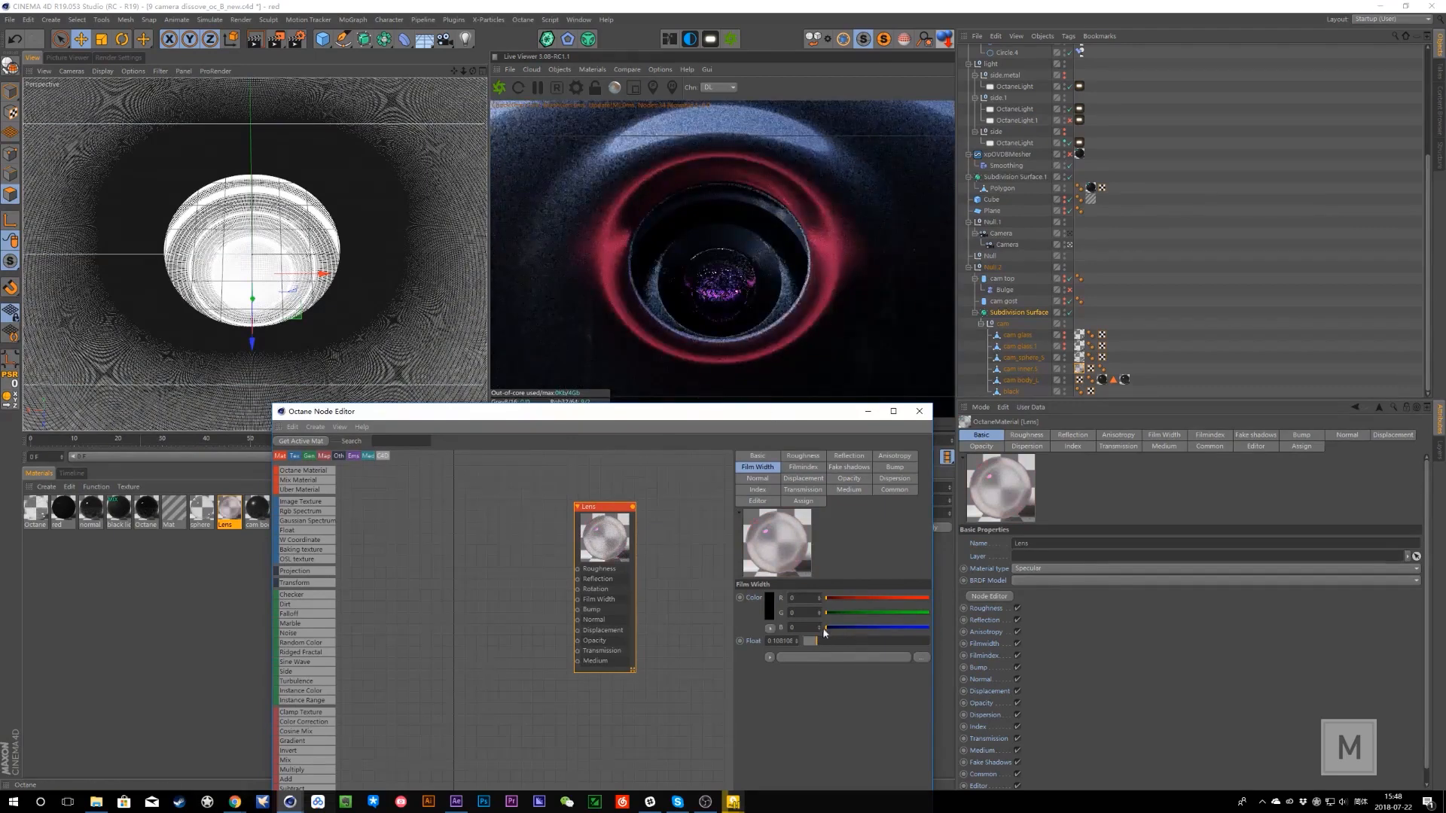
left_click_drag(827, 641, 857, 642)
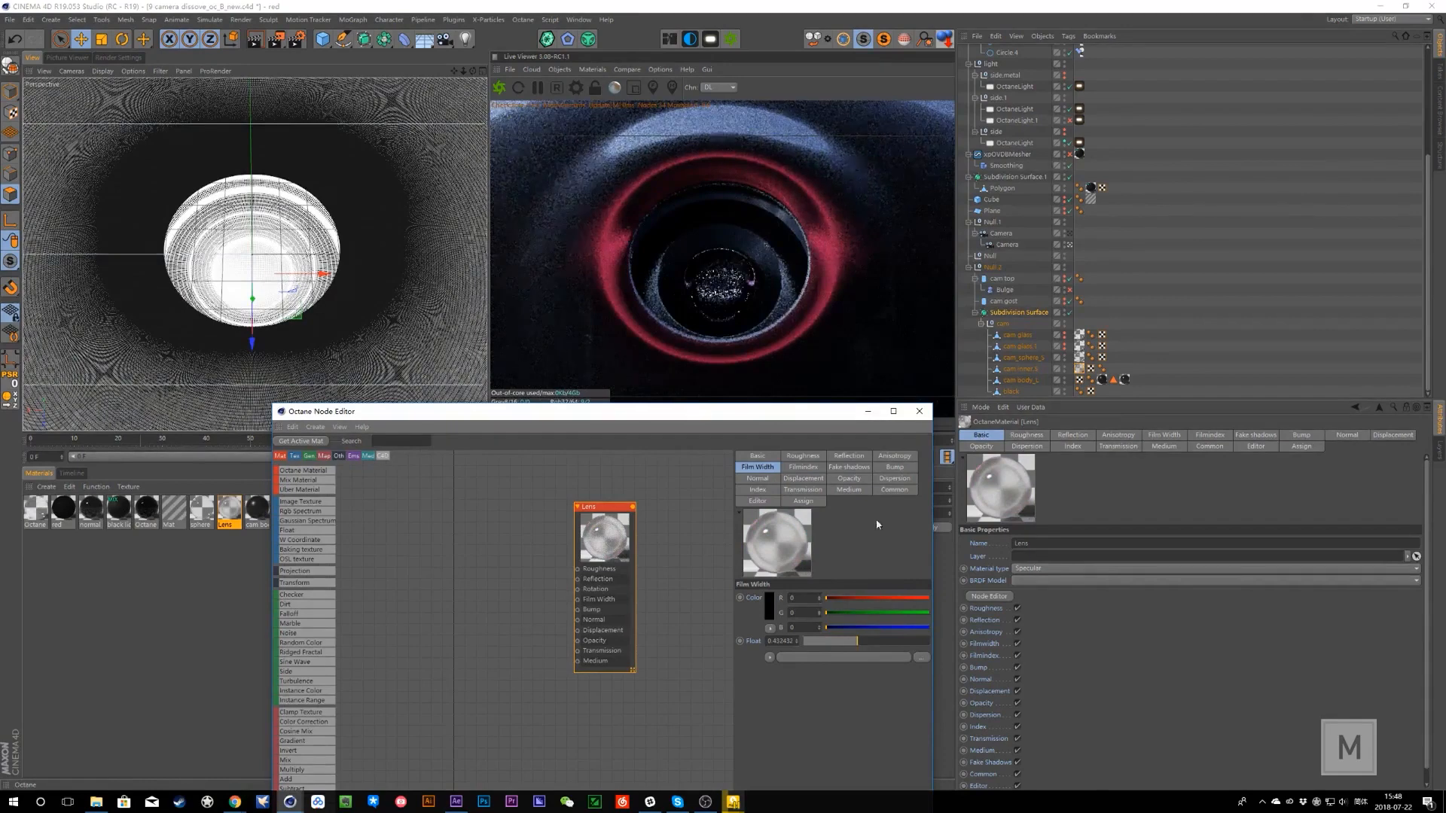
left_click(829, 641)
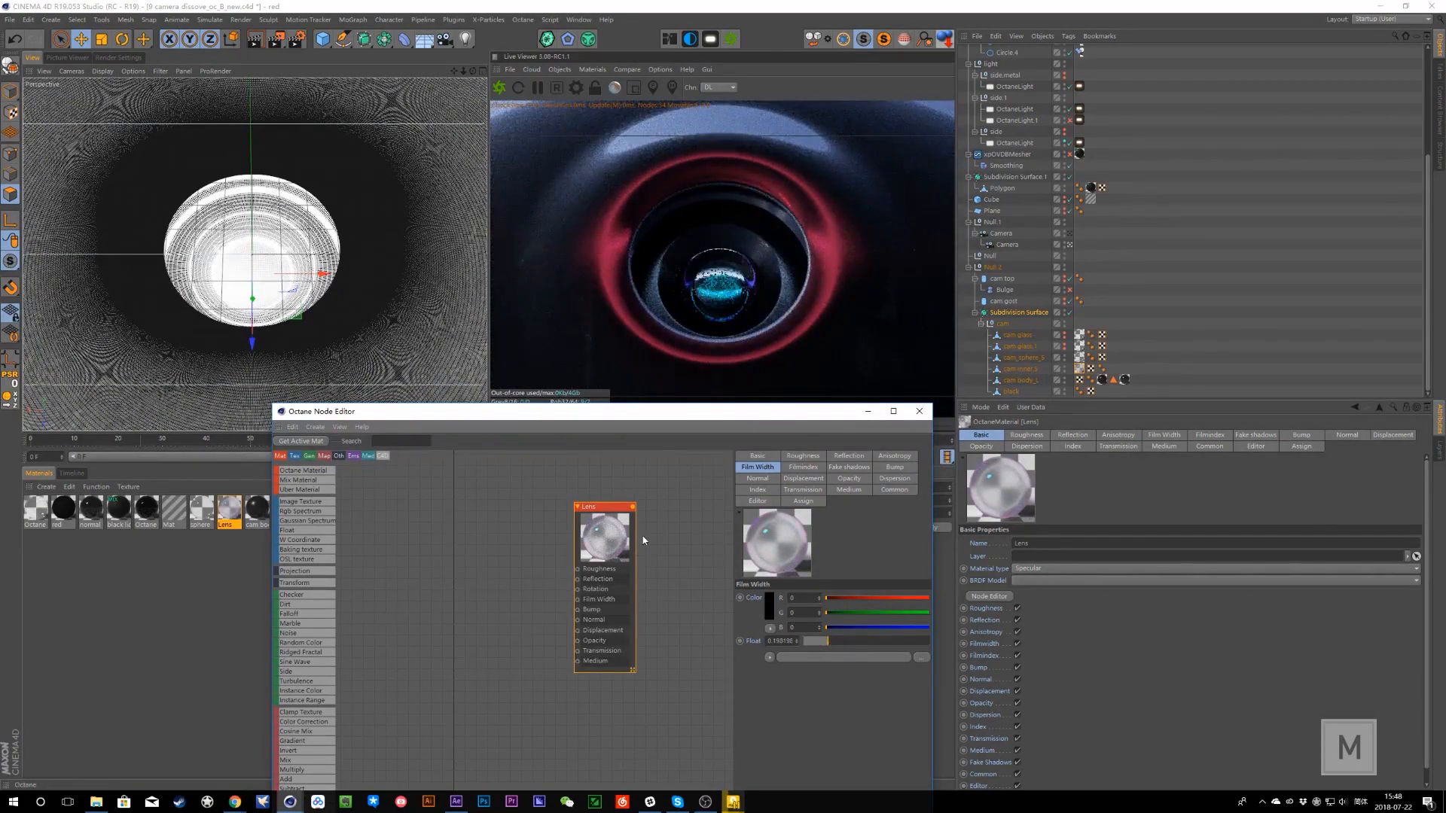
left_click(838, 641)
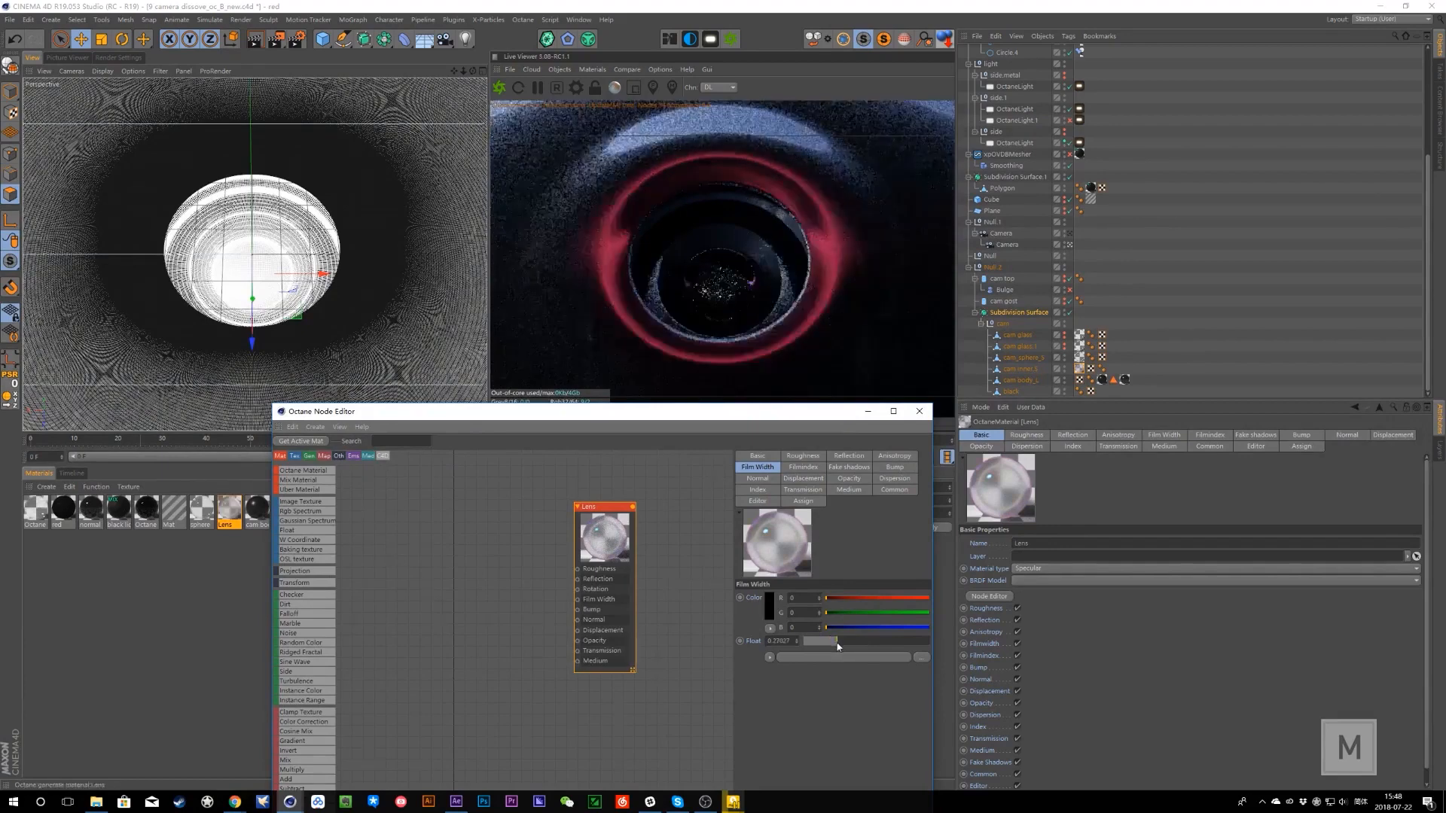
left_click(839, 645)
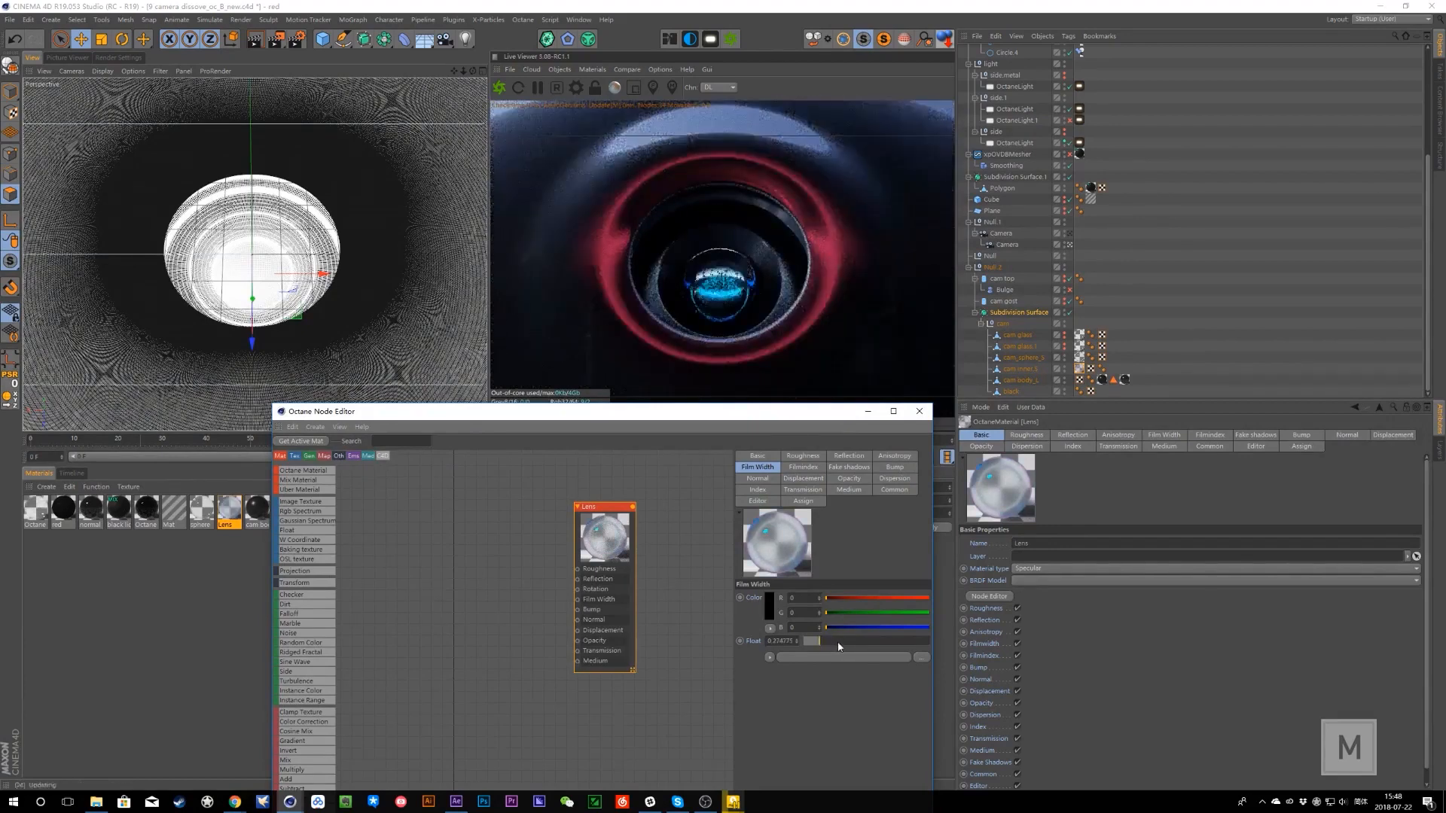
left_click_drag(839, 645, 887, 648)
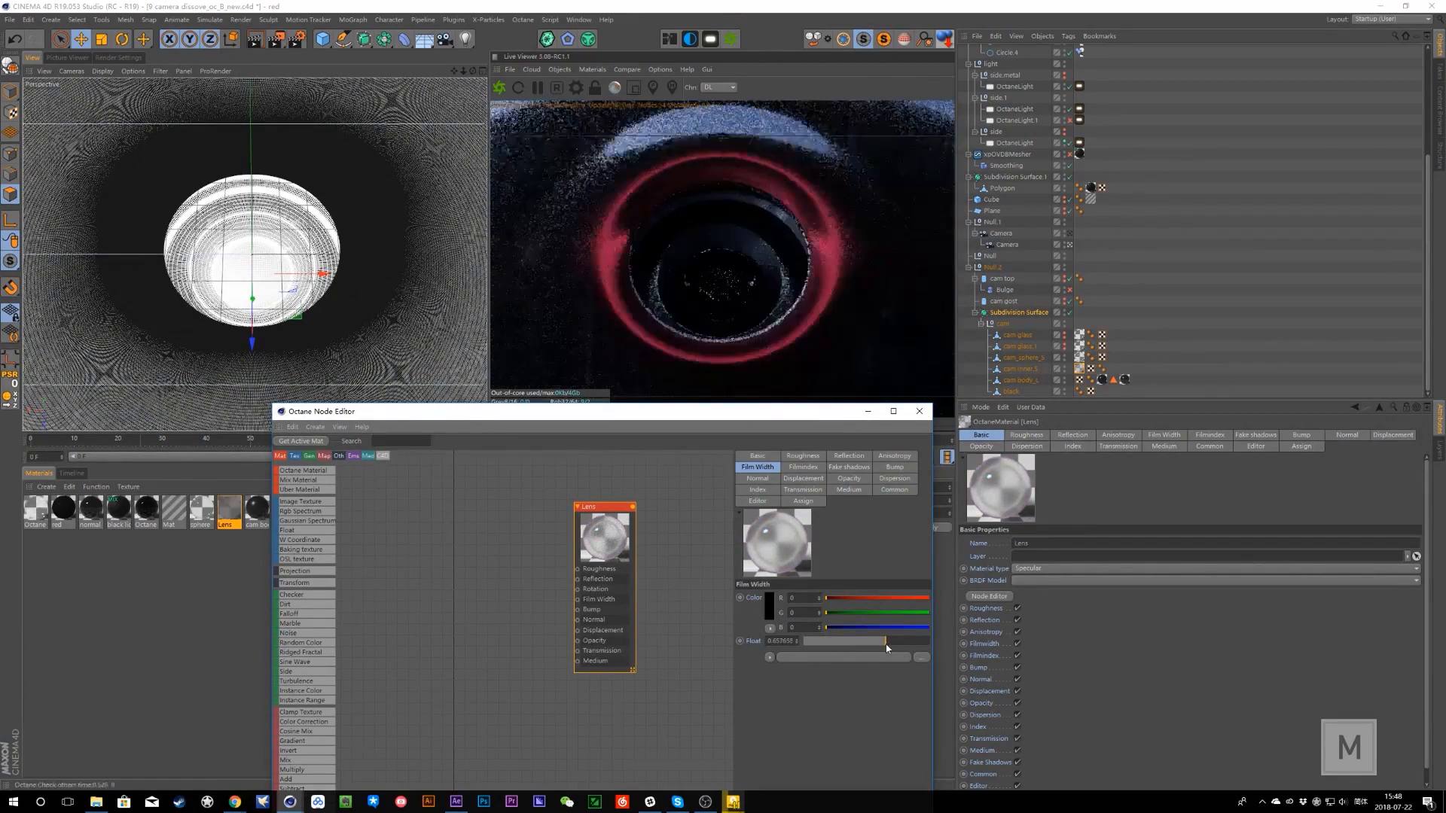
left_click(826, 642)
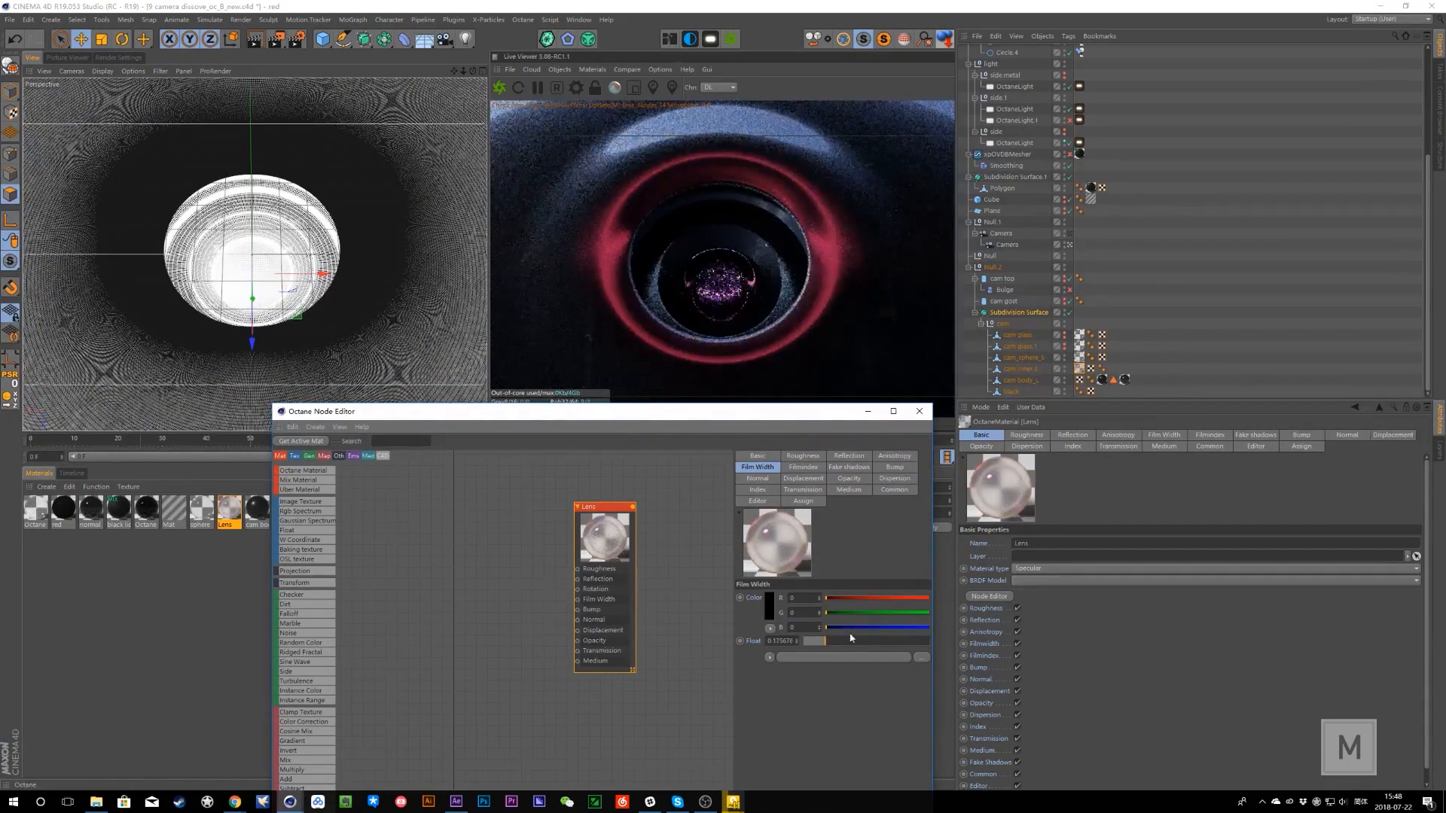
left_click(854, 640)
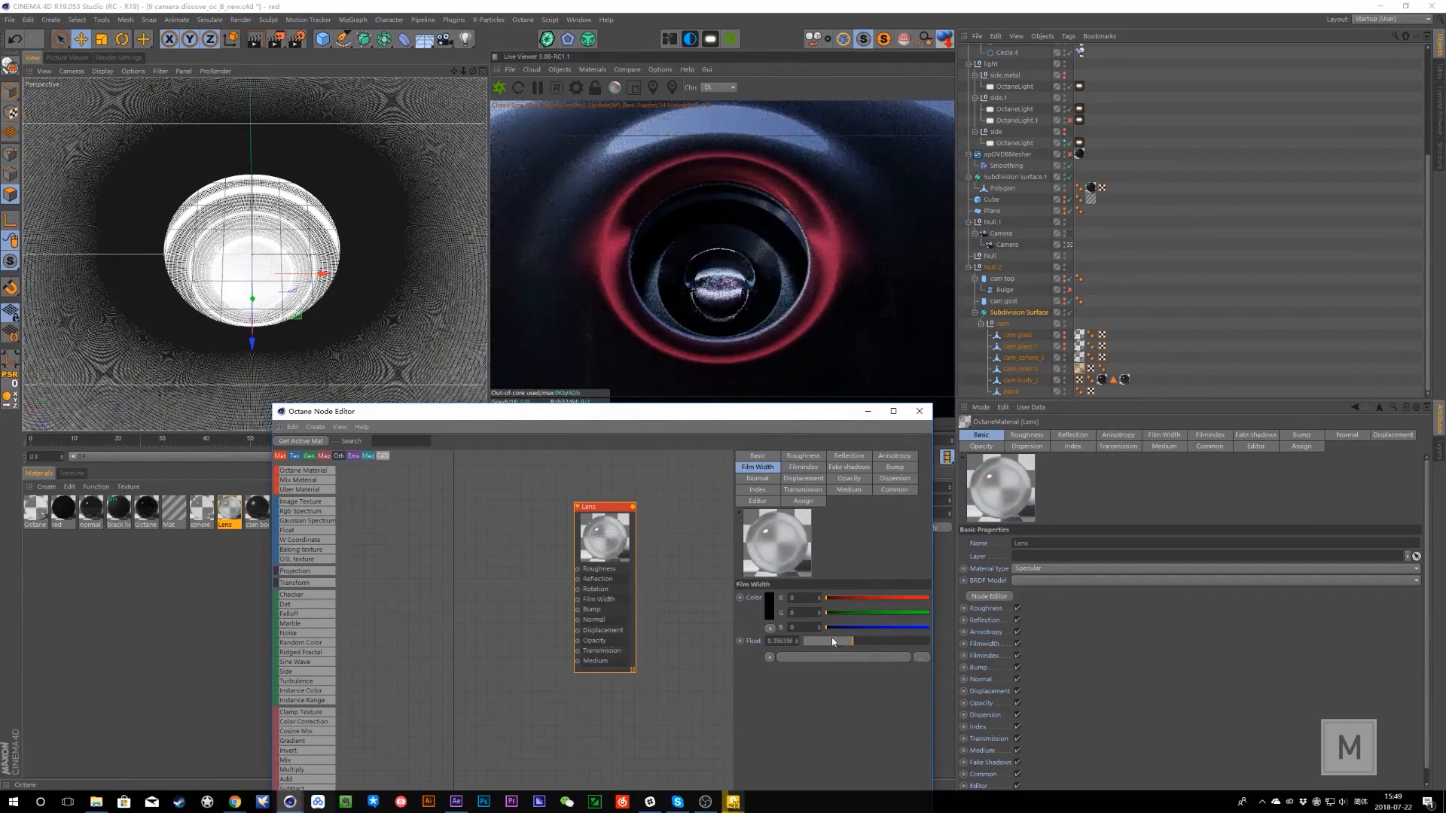
left_click(818, 641)
- Adjust the Lens material's film index and set its film width to about 0.13
left_click(801, 468)
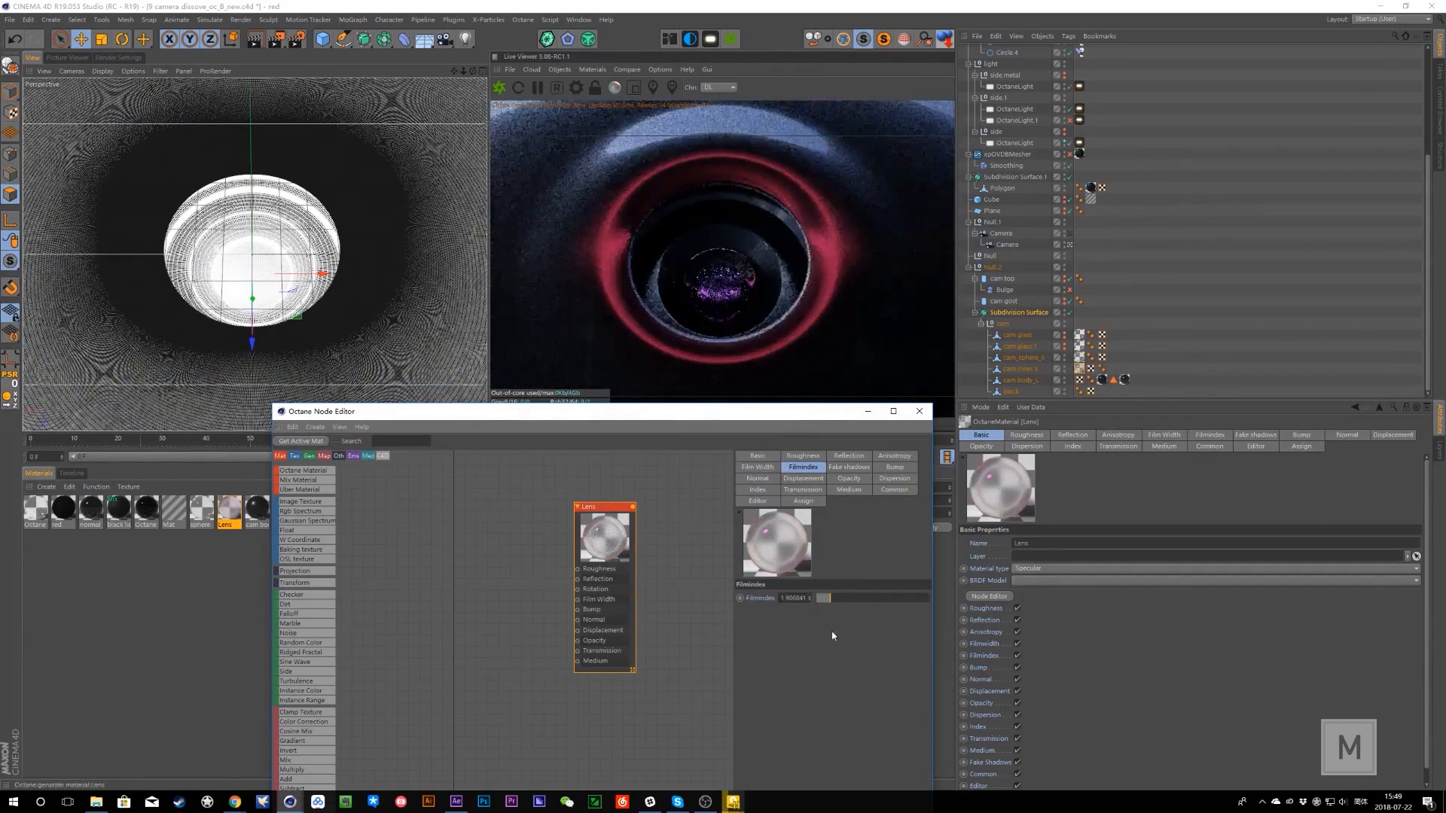
left_click(819, 599)
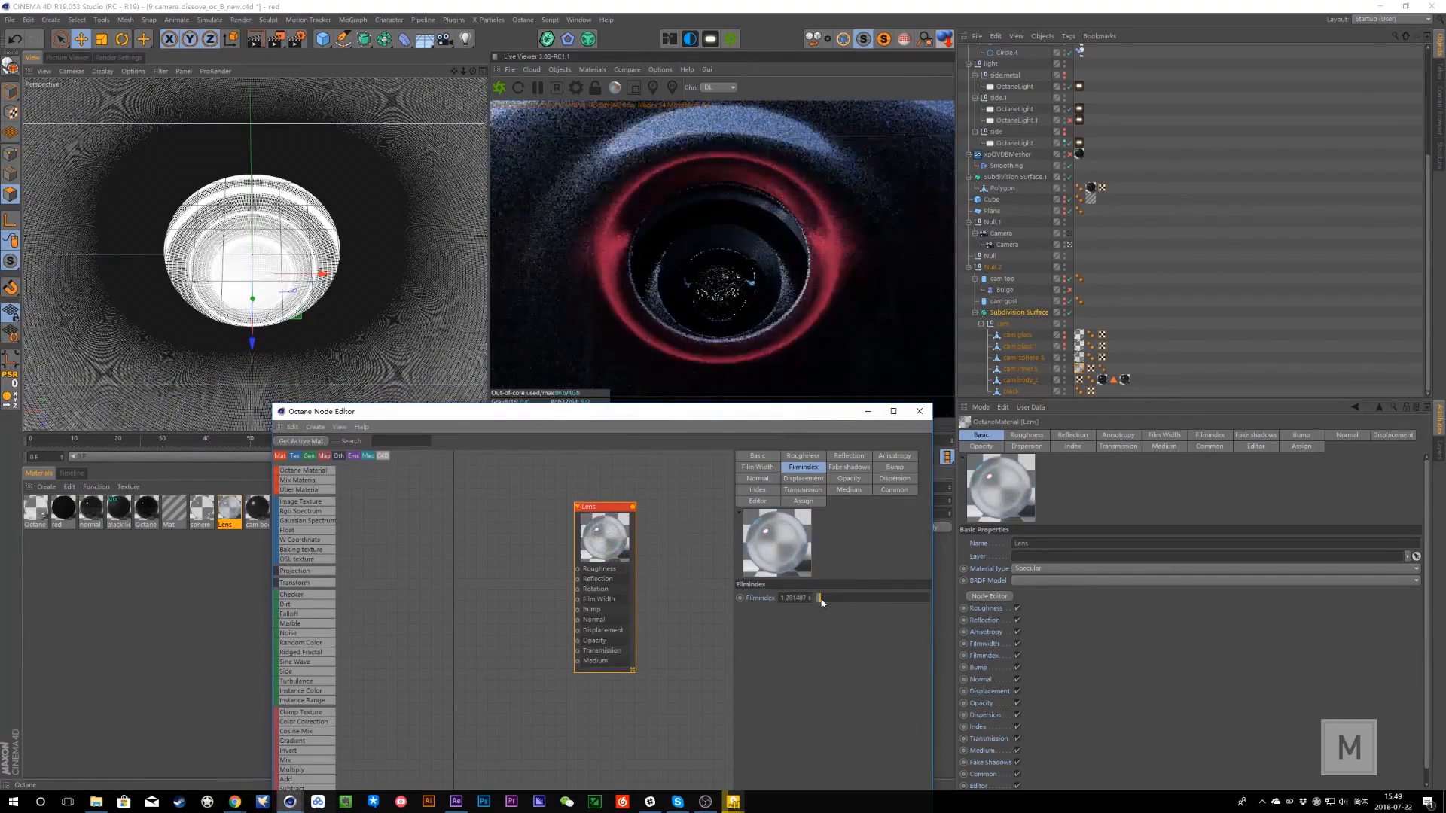
mouse_move(838, 603)
left_mouse_down()
mouse_move(865, 597)
mouse_move(848, 593)
left_mouse_up()
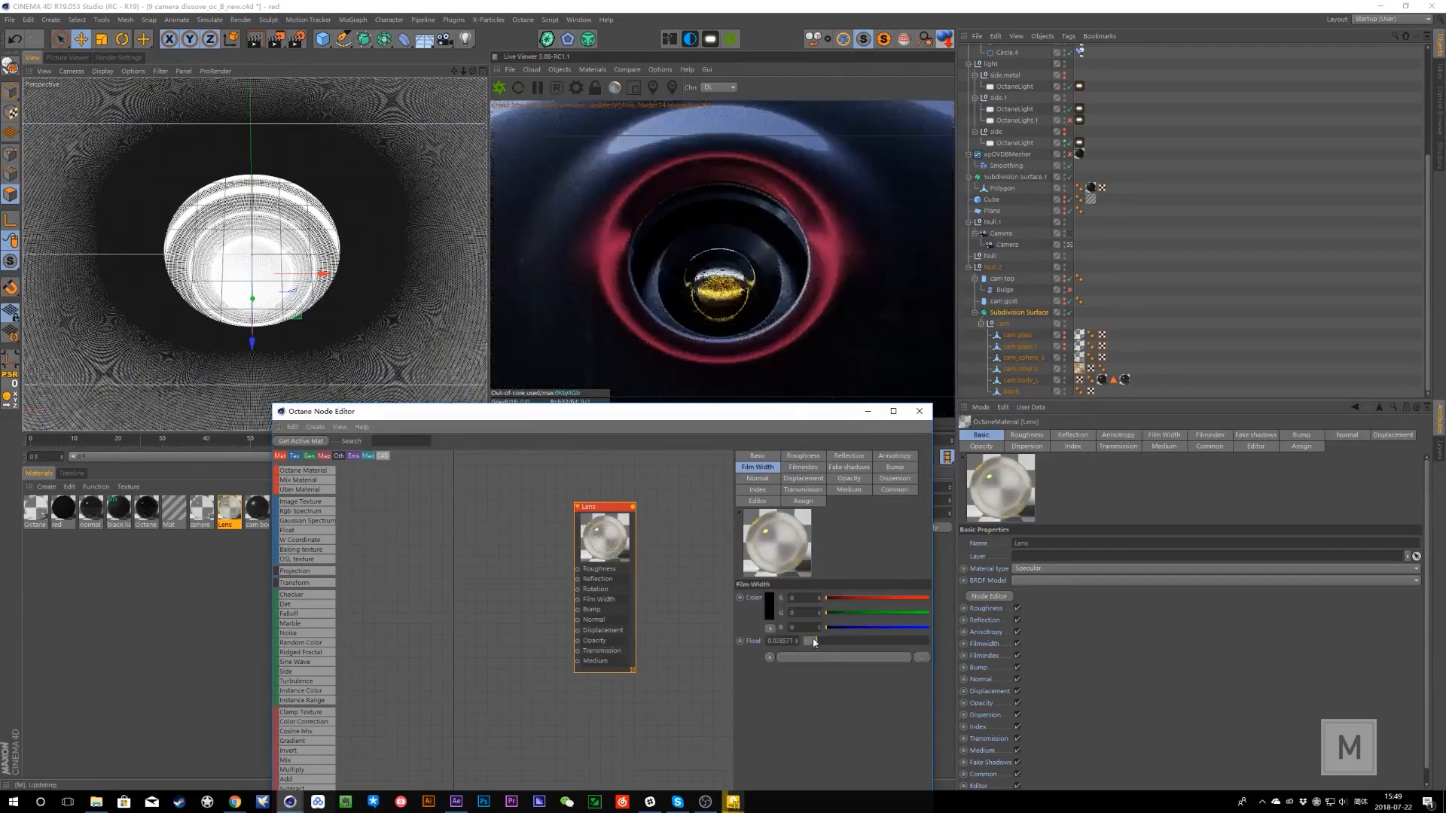
left_click(812, 642)
left_click(872, 641)
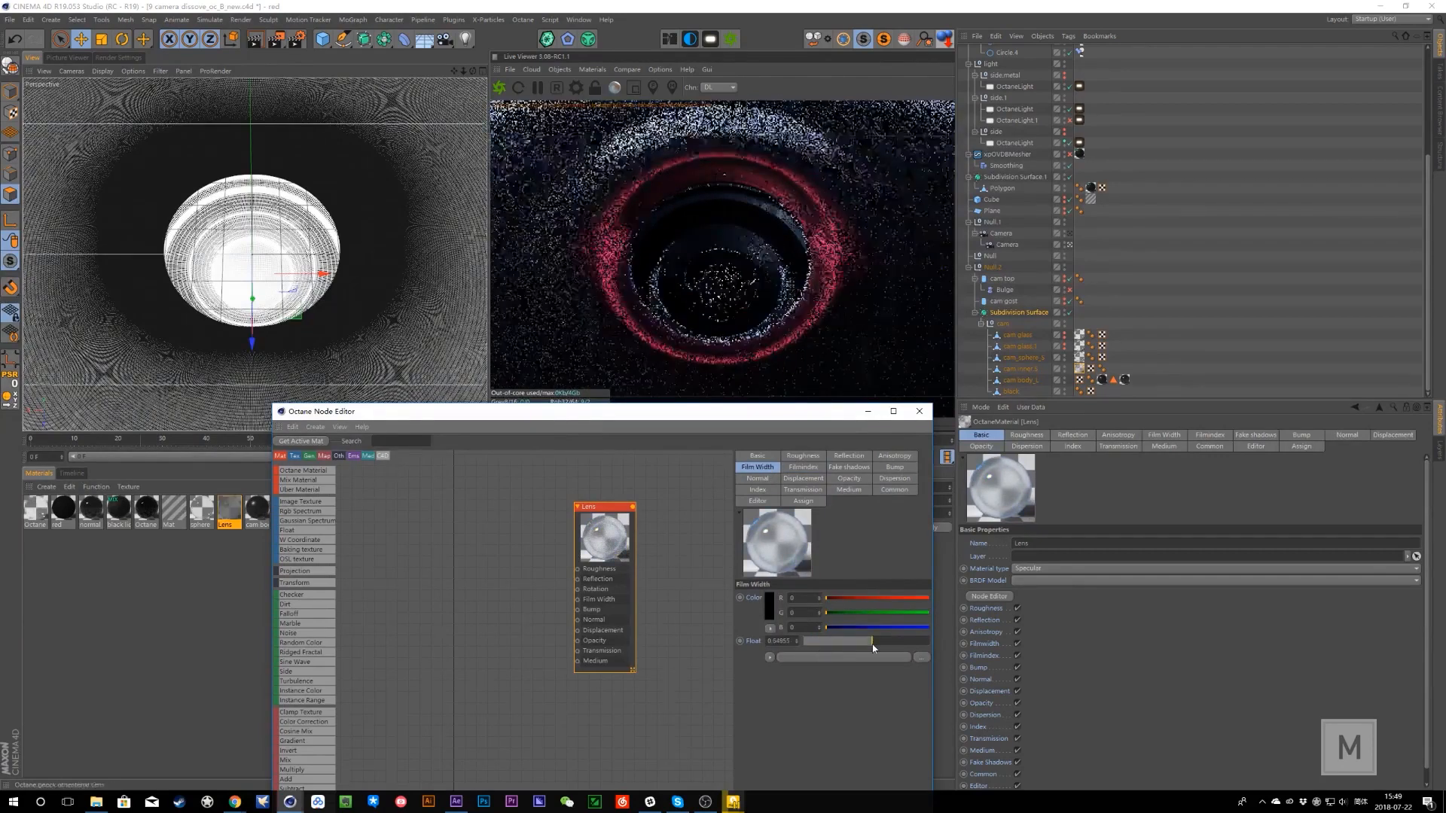
left_click(813, 642)
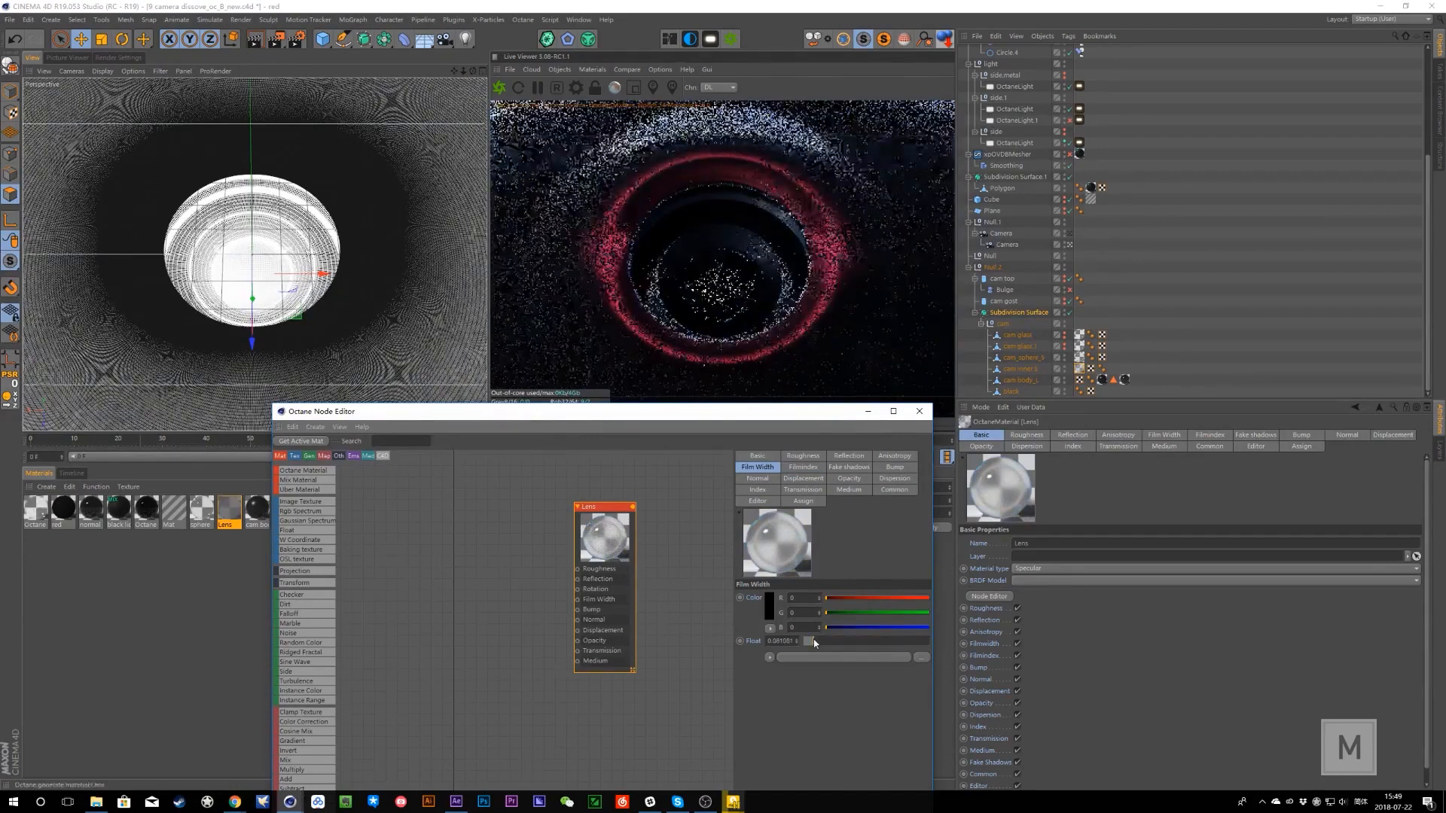
left_click(819, 641)
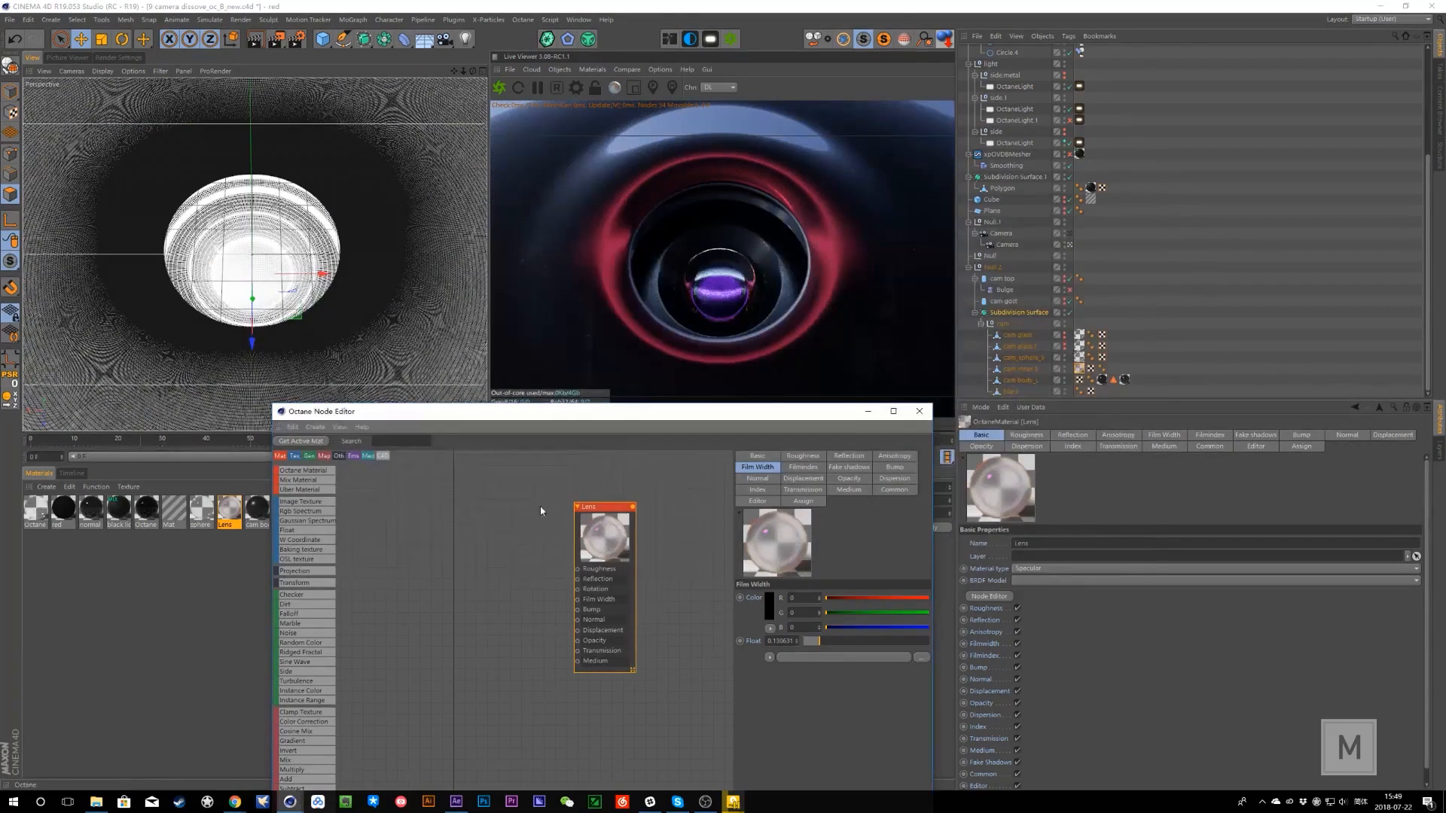
- Close the Octane Node Editor and switch to the ae project folder in File Explorer
left_click(96, 802)
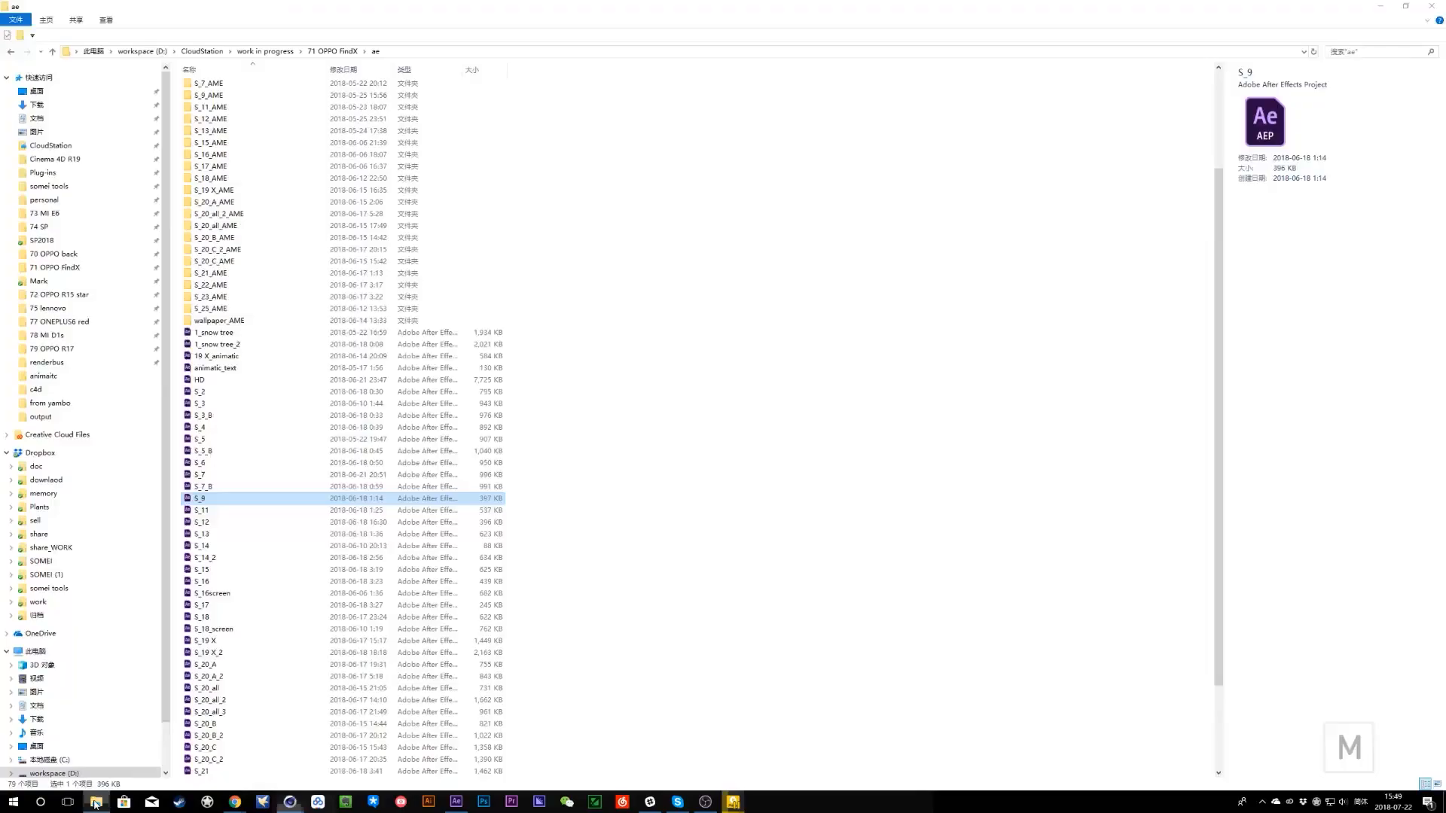
left_click(96, 801)
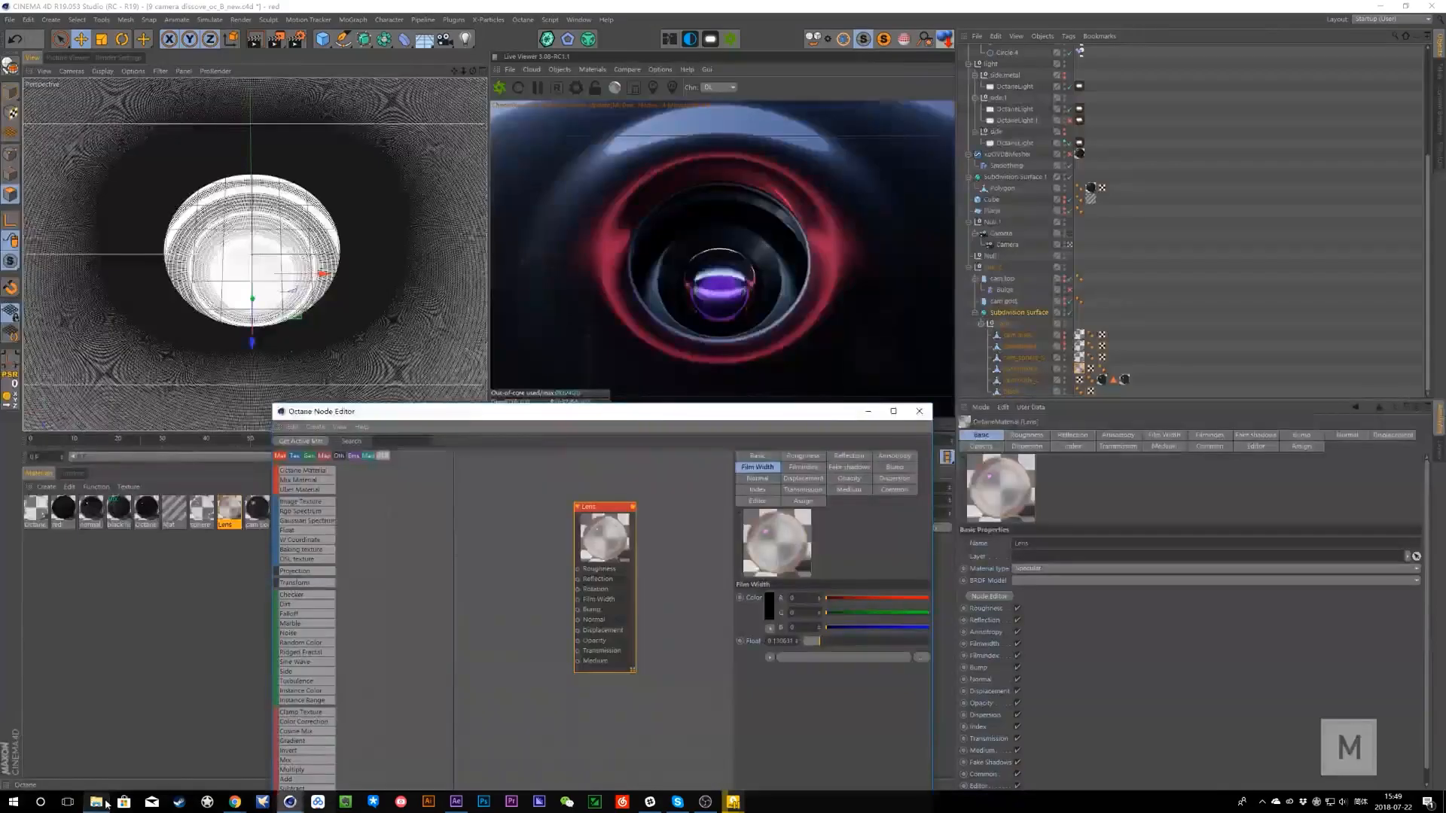
left_click(535, 588)
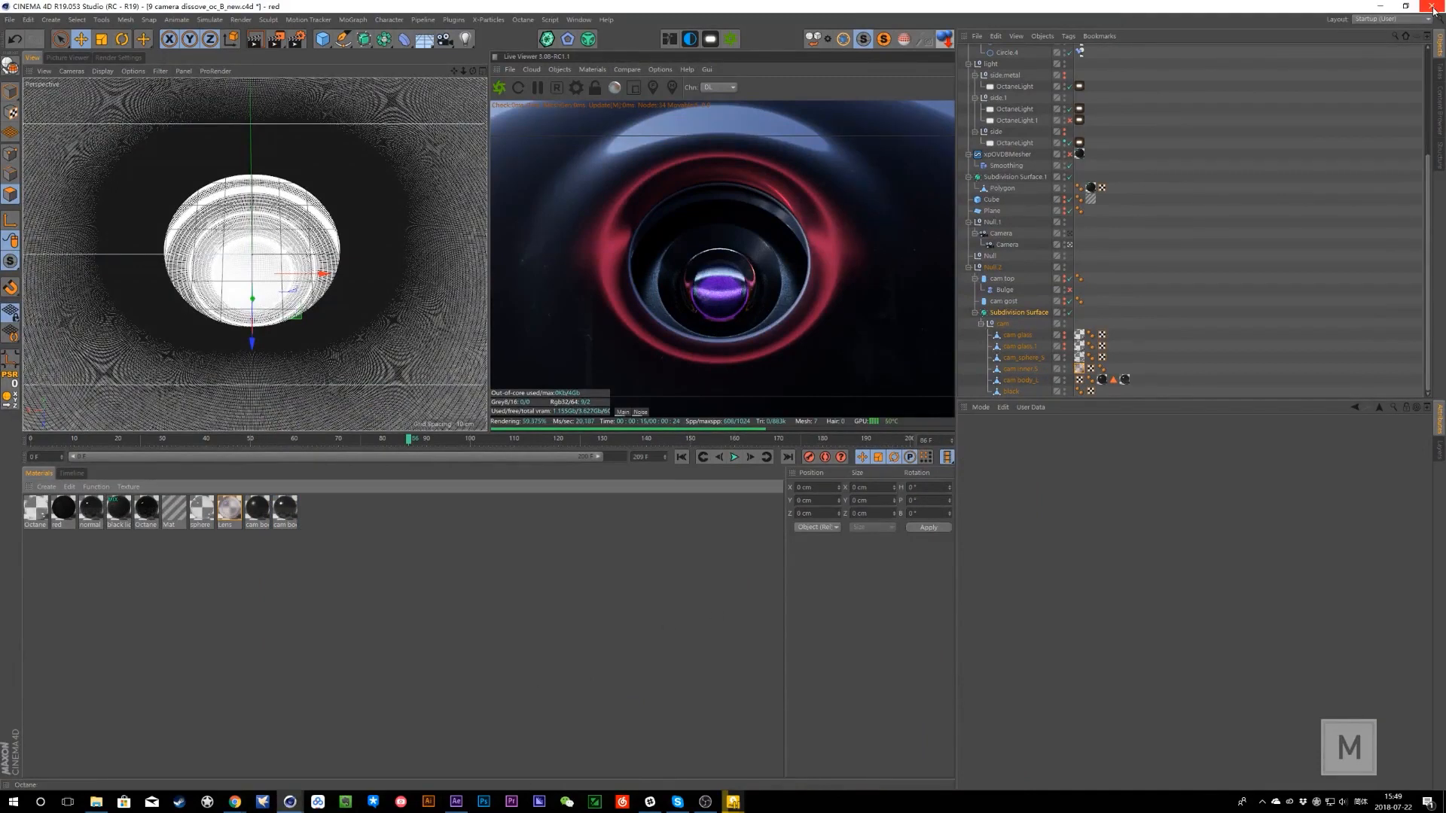
left_click(96, 801)
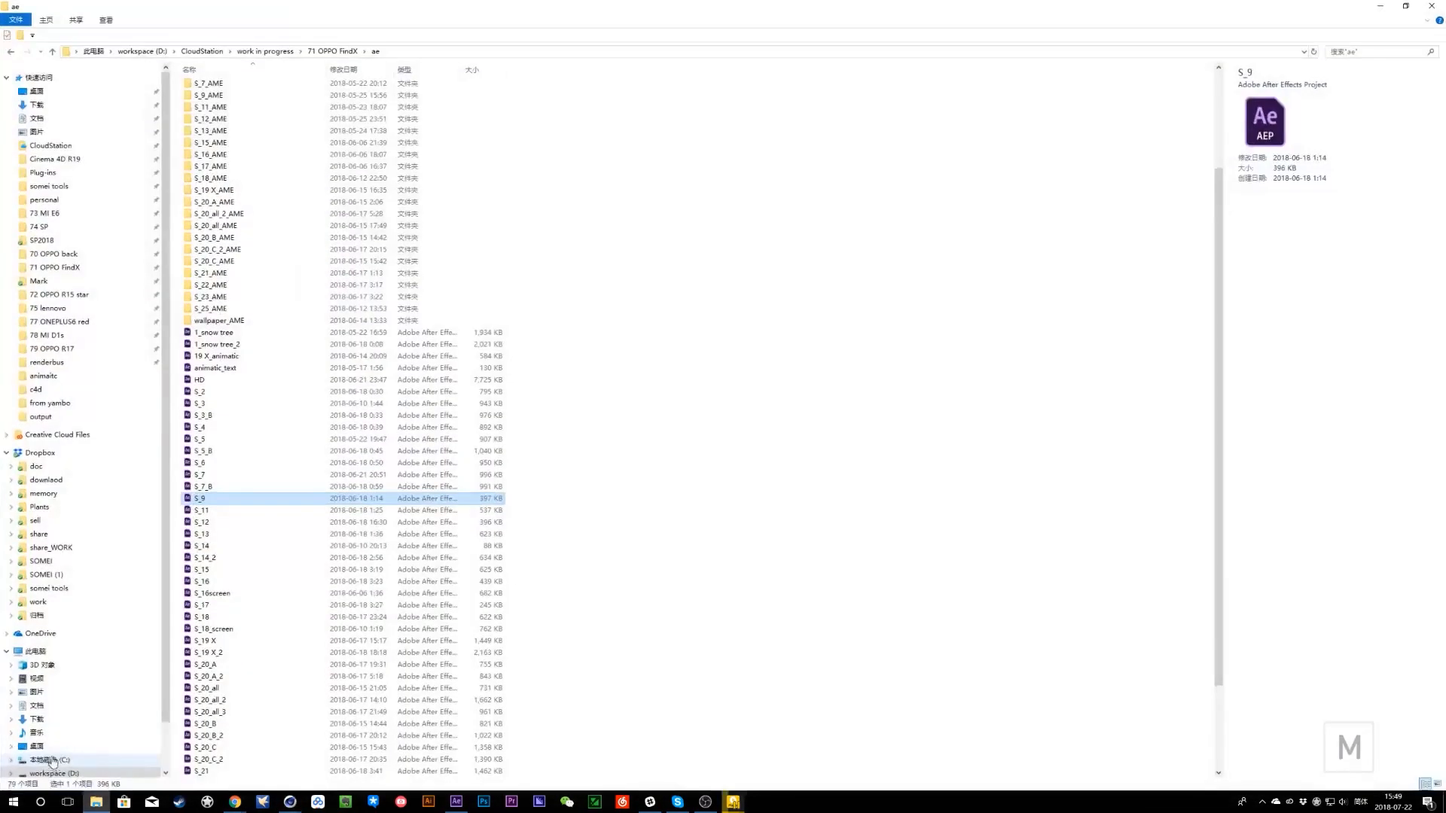
- Open the scene 6_building flat_oc_expri from the c4d folder of 71 OPPO FindX and switch to Cinema 4D
left_click(321, 50)
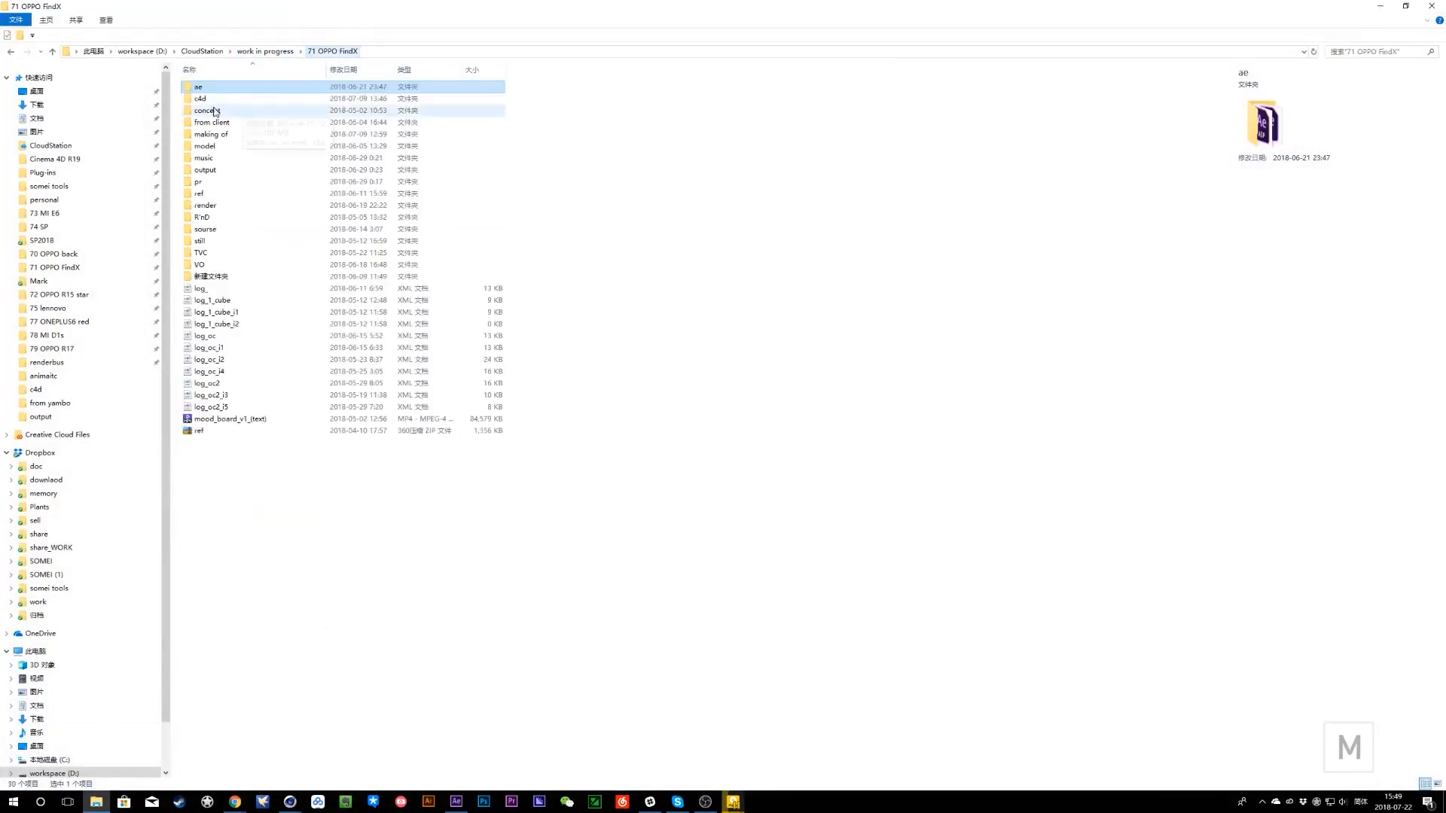
double_click(211, 96)
left_click(699, 185)
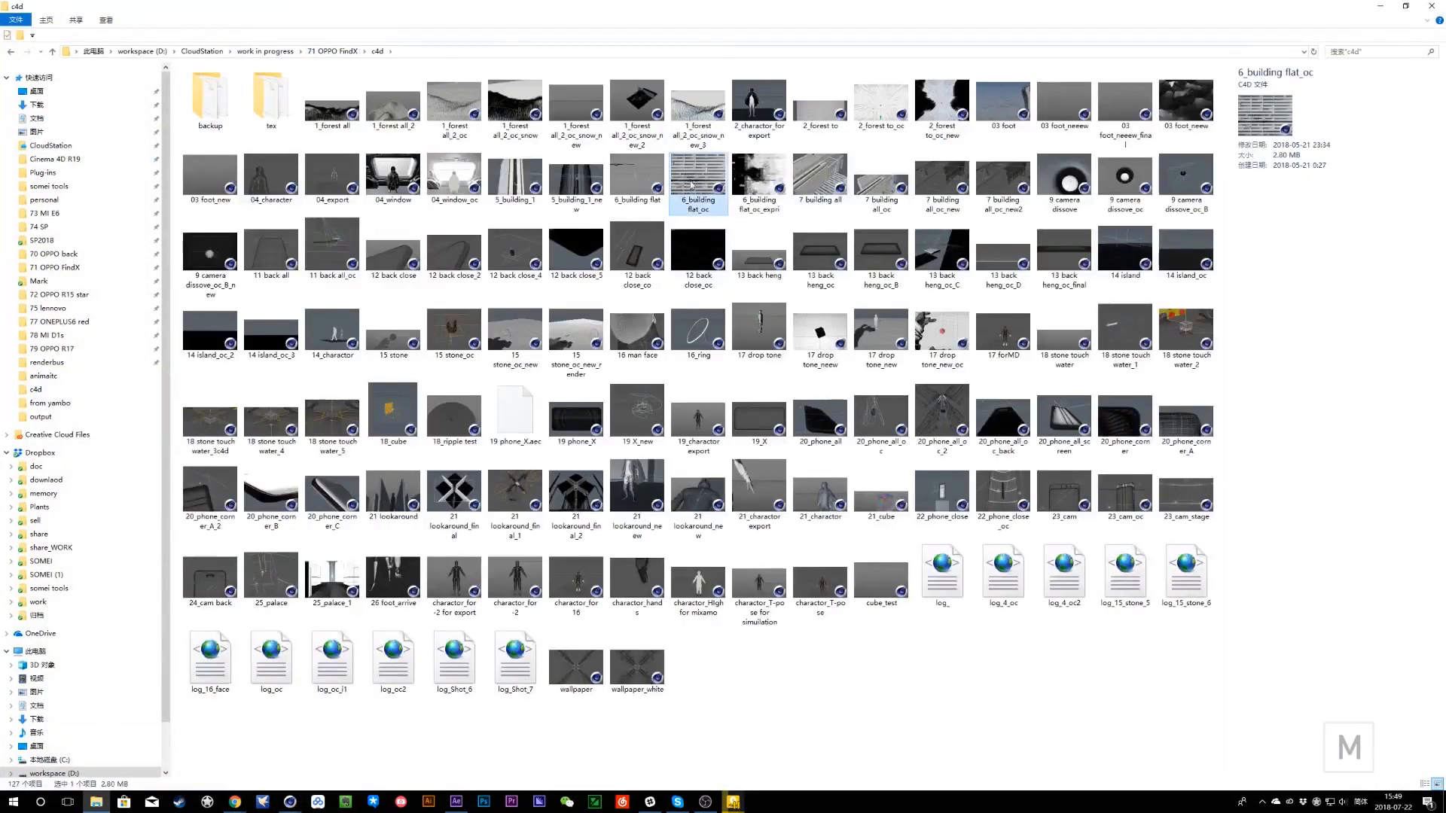
left_click(764, 184)
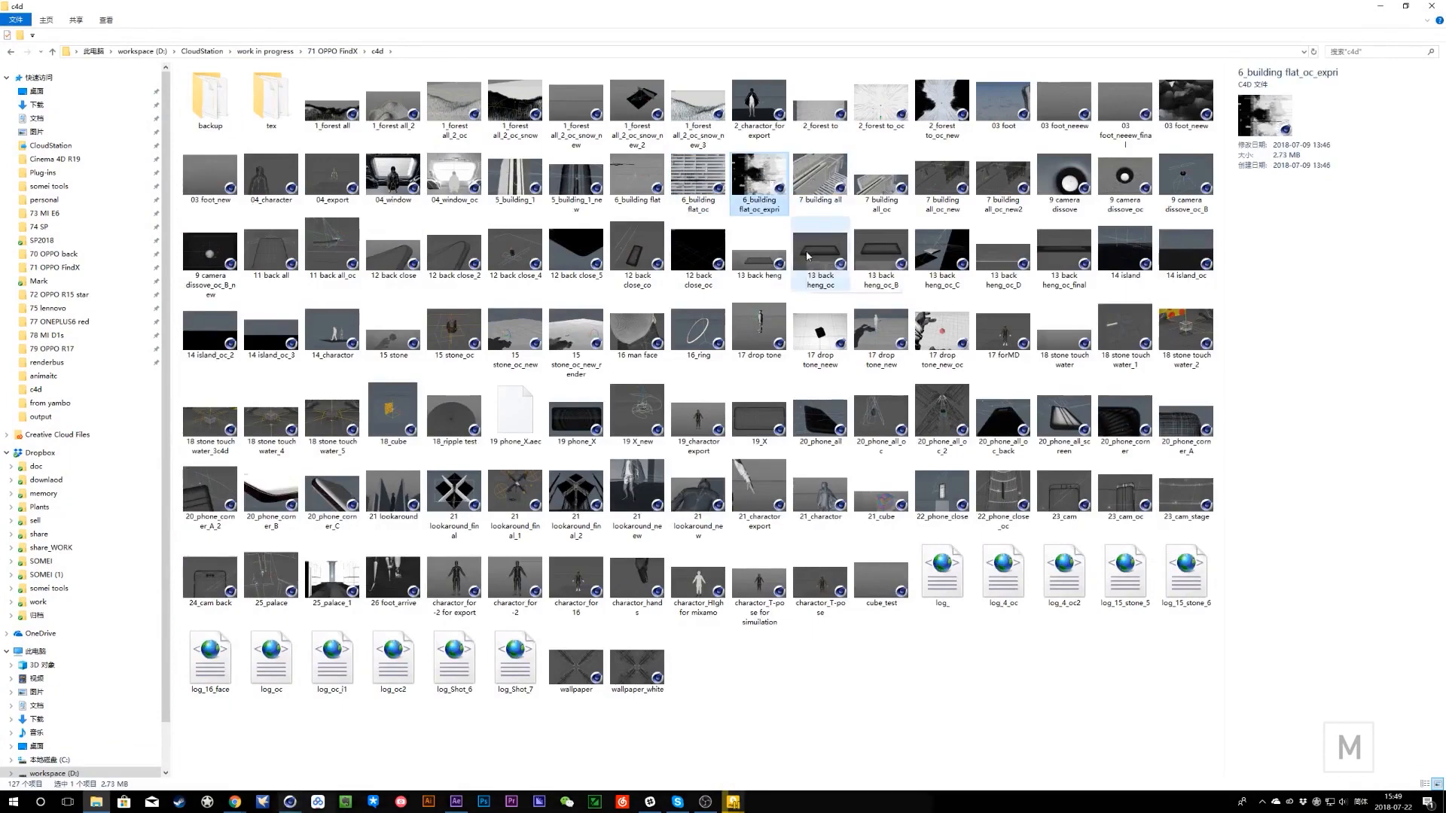
left_click(456, 803)
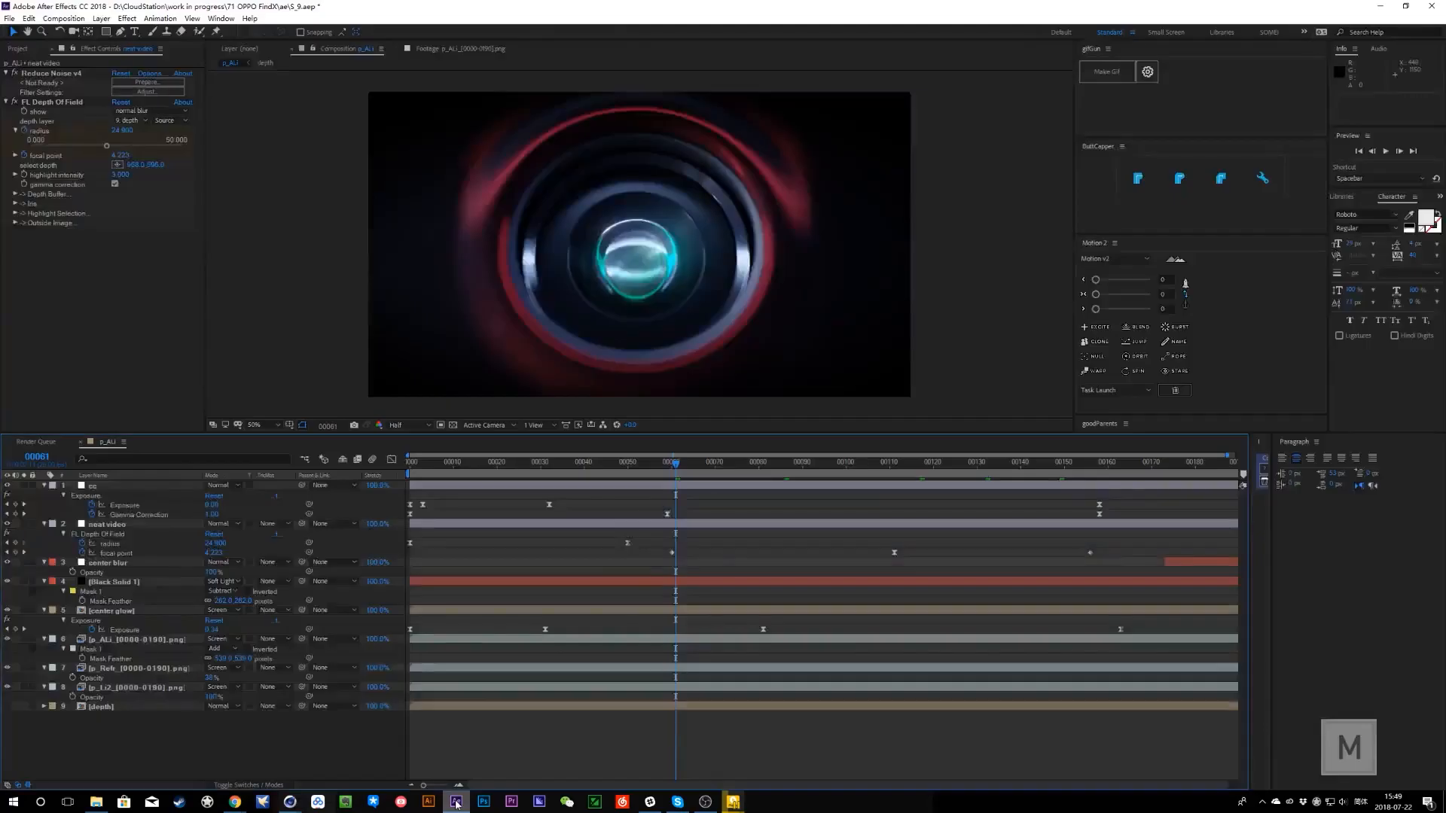
left_click(455, 803)
mouse_move(290, 802)
left_click(211, 752)
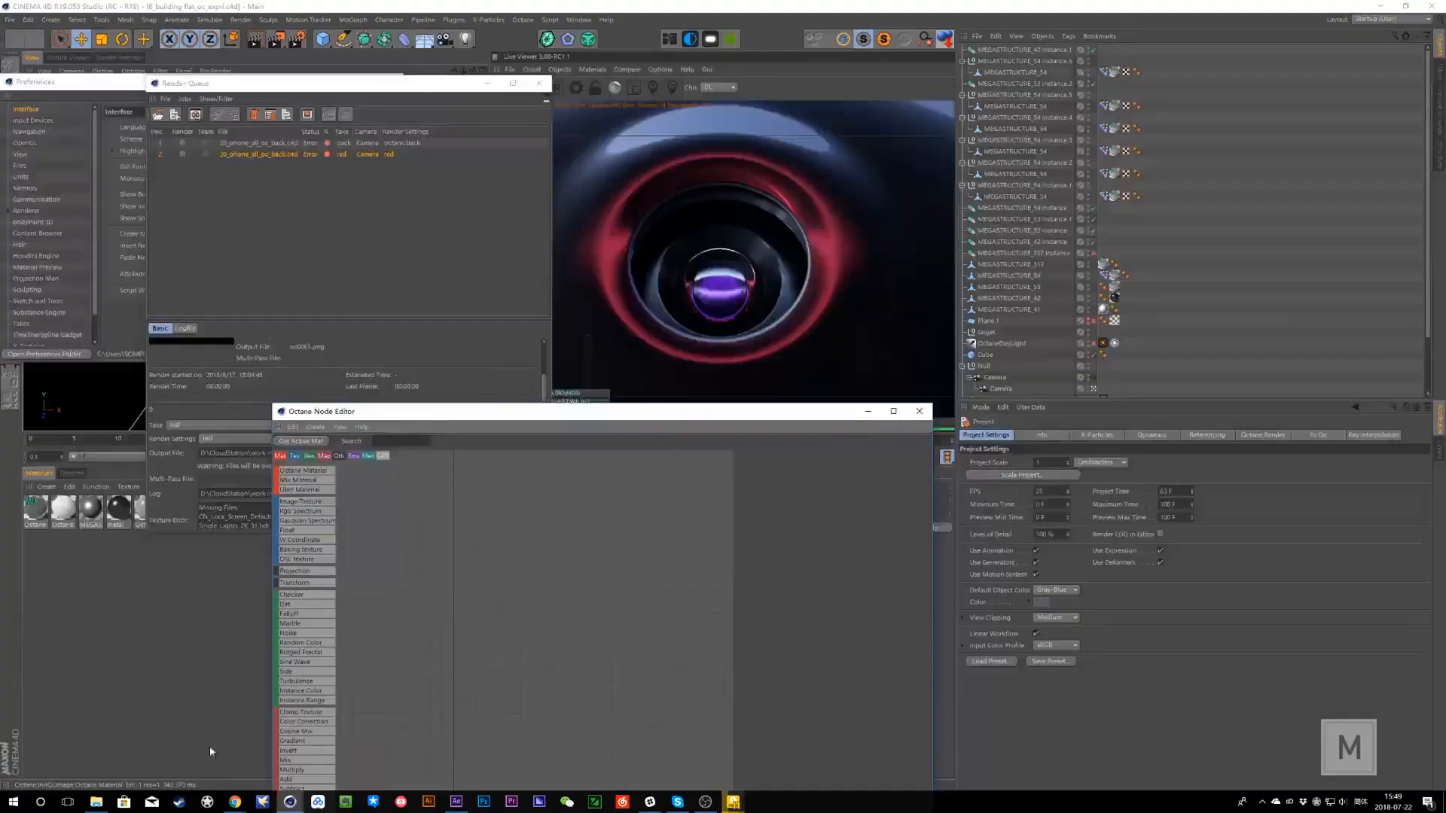
- Clear away the Render Queue, Preferences and Octane Node Editor windows and render the building scene in the Live Viewer
left_click(538, 83)
left_click(396, 82)
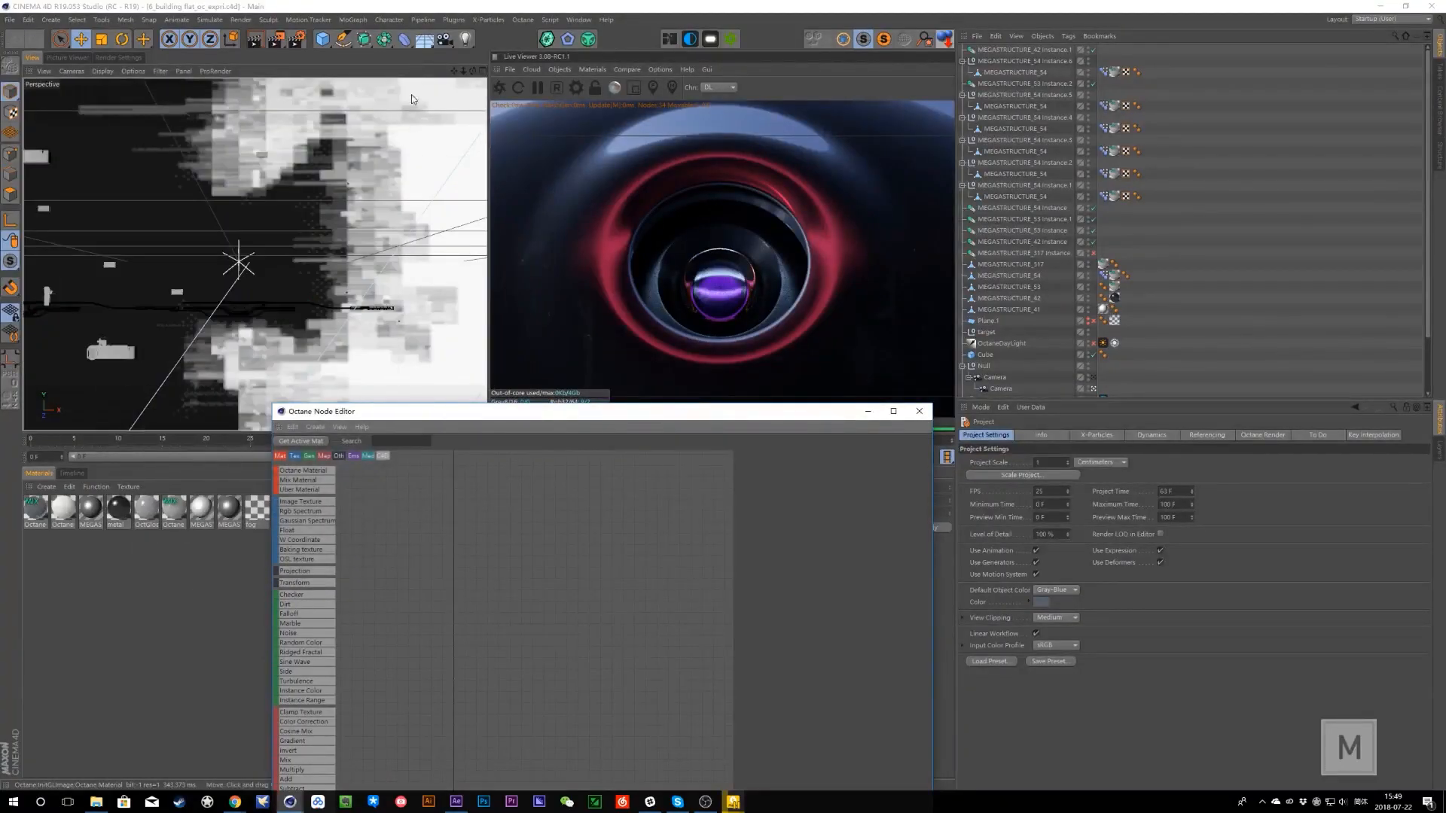
left_click(522, 90)
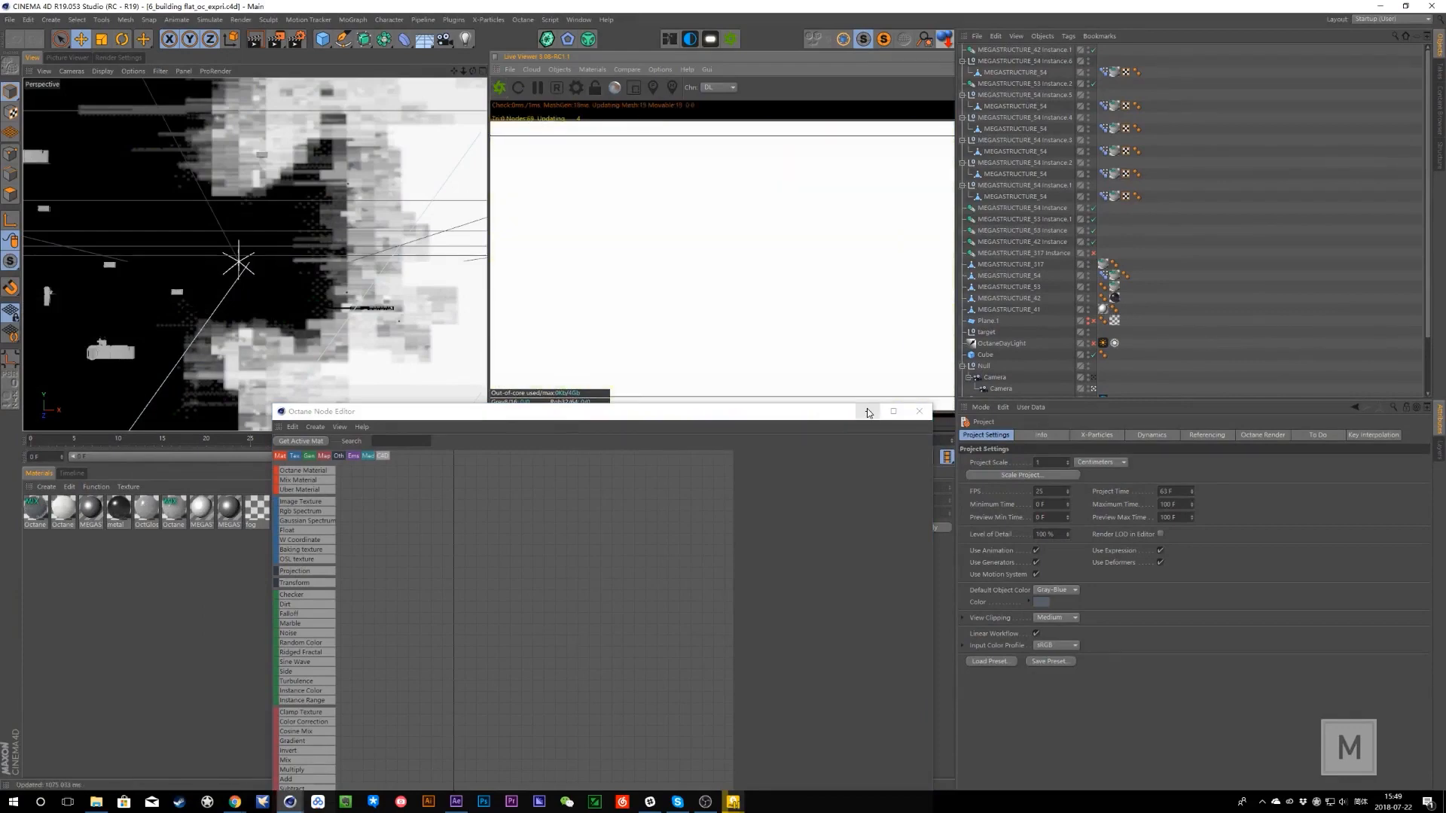
left_click(868, 411)
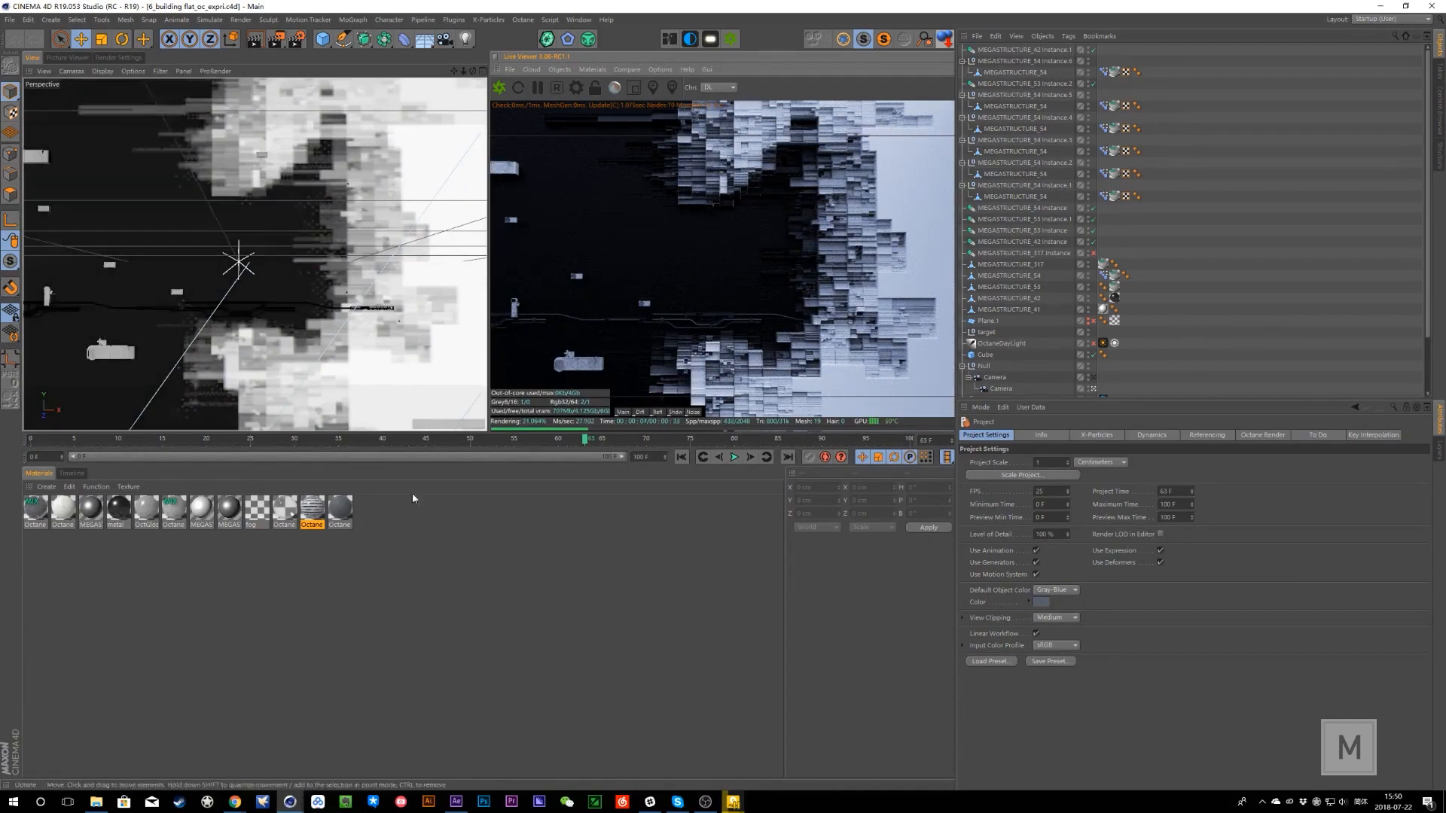
- Pick the building wall's material from the Live Viewer render and display its node network in the Octane Node Editor
right_click(808, 258)
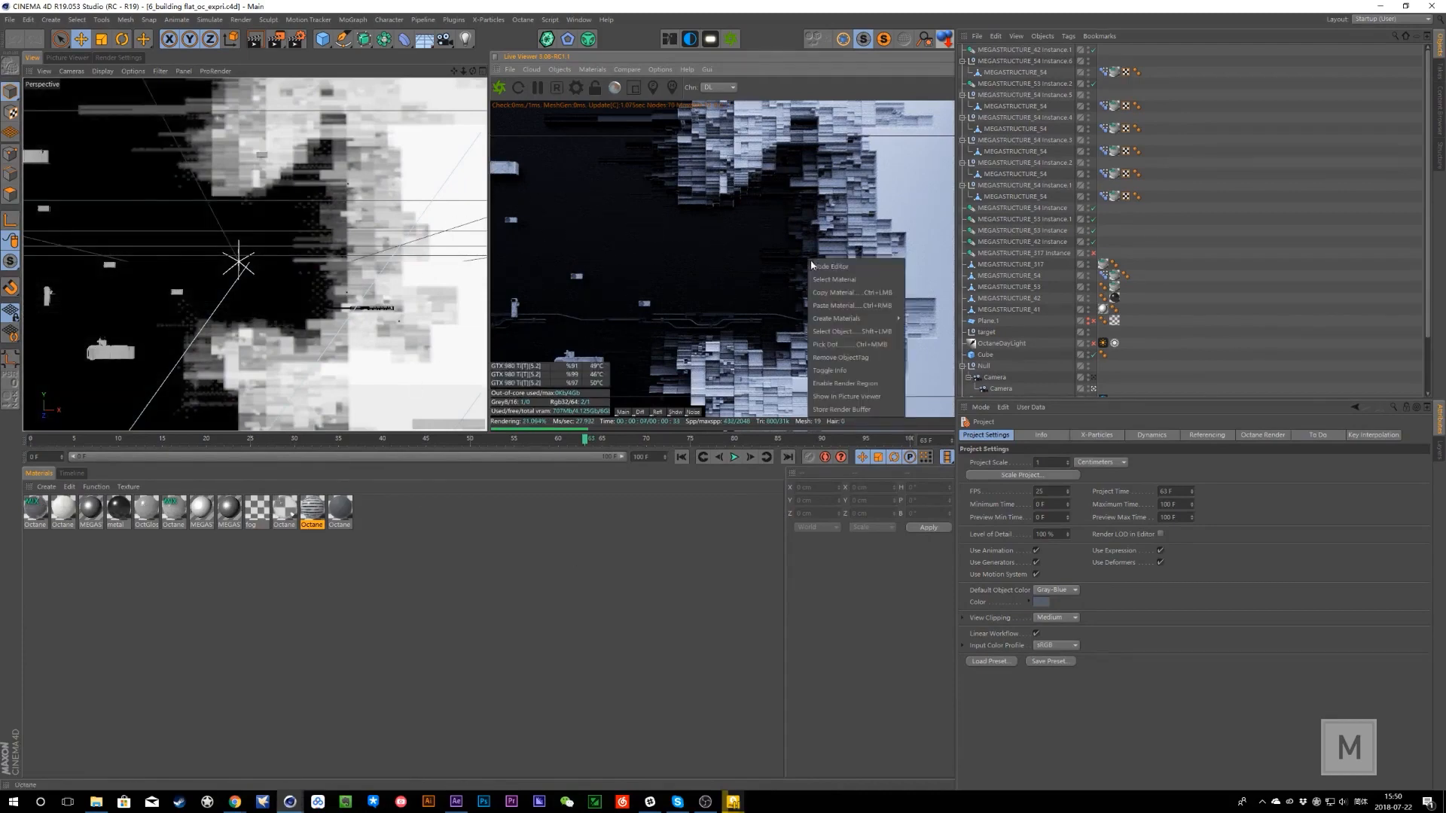
left_click(747, 232)
right_click(869, 230)
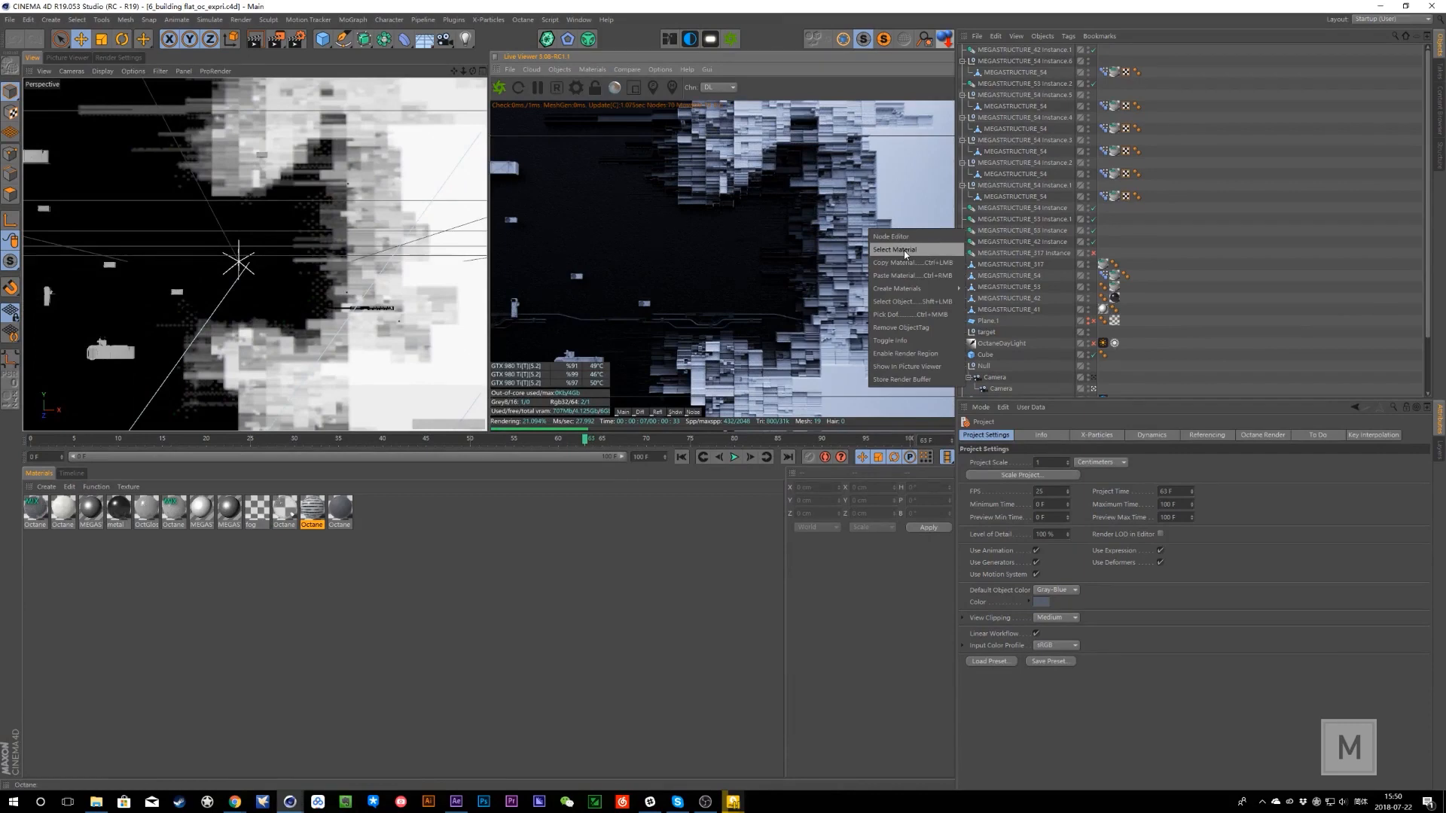
left_click(909, 244)
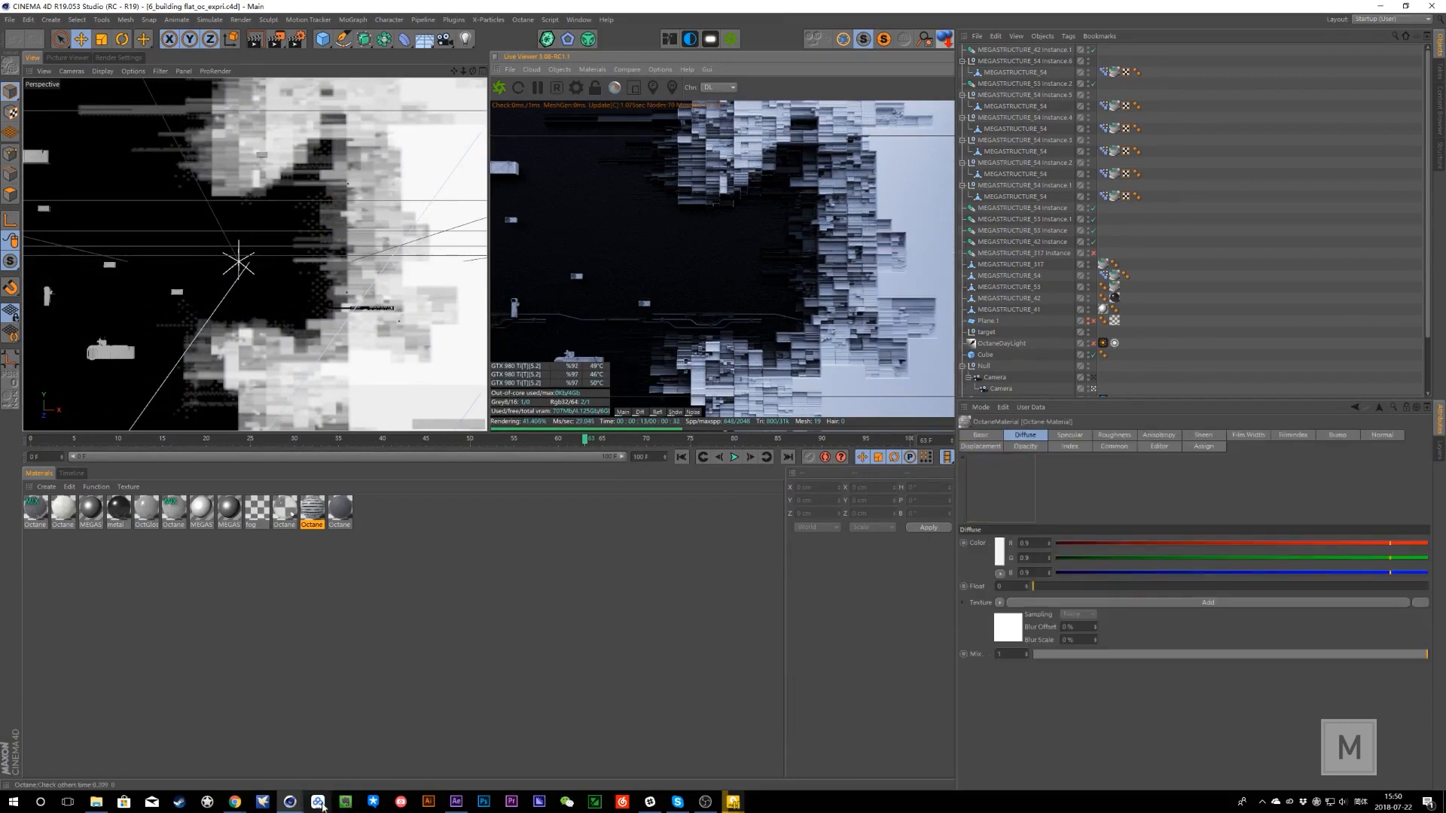
mouse_move(290, 801)
left_click(450, 757)
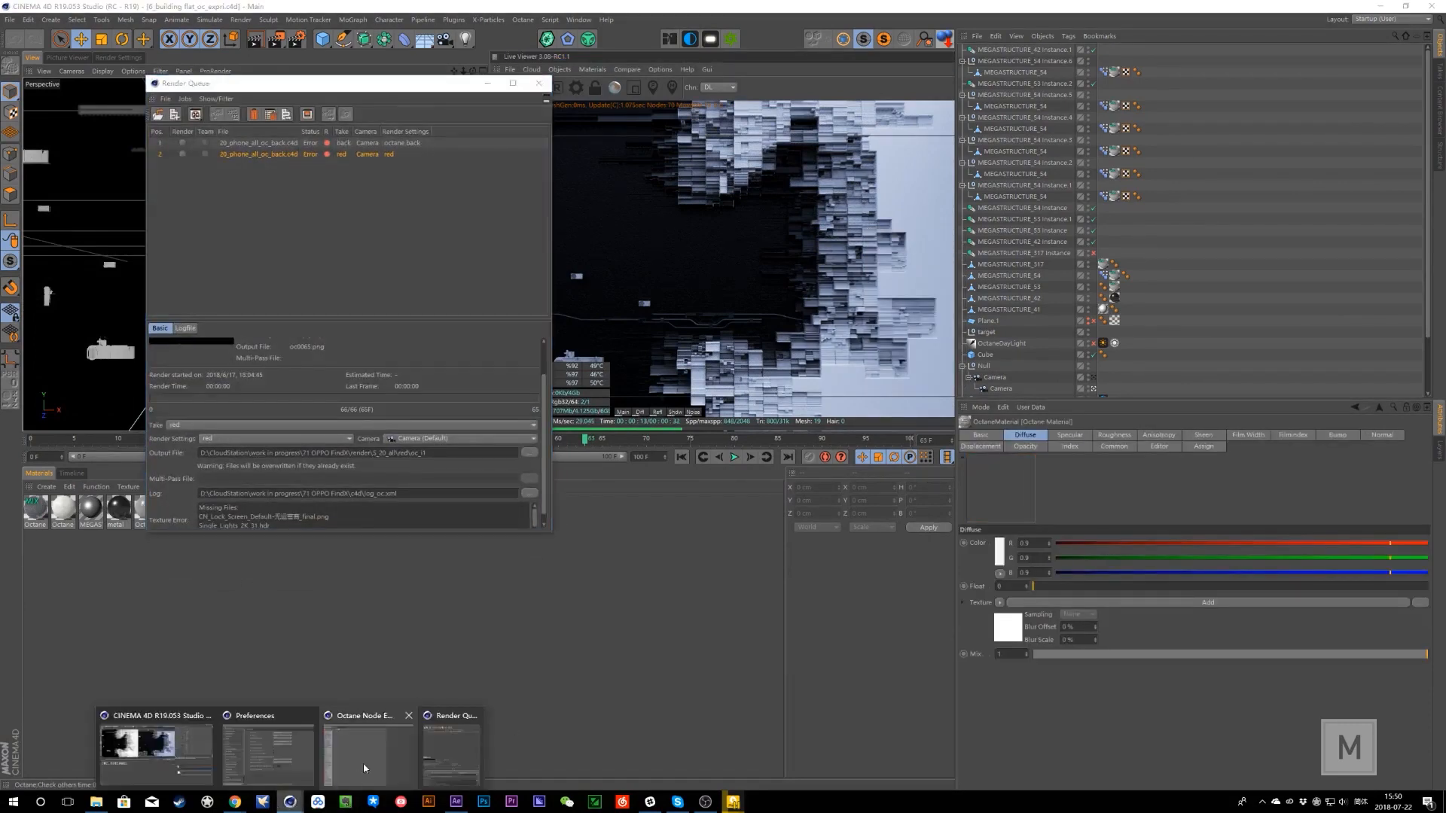
left_click(368, 753)
left_click_drag(701, 412, 780, 326)
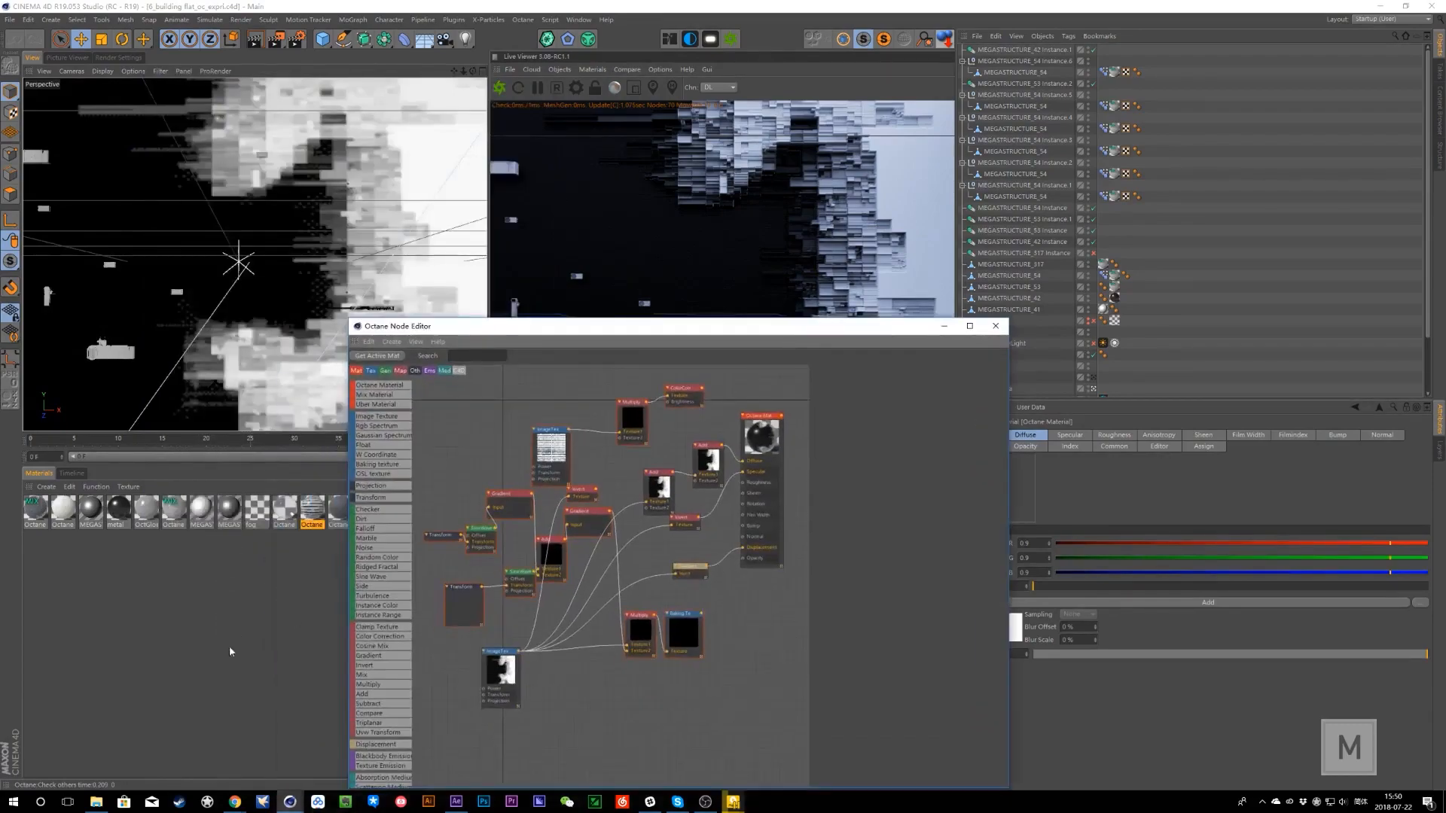
- Open the grow wall scene from the c4d folder inside R'nD and return to Cinema 4D
left_click(99, 801)
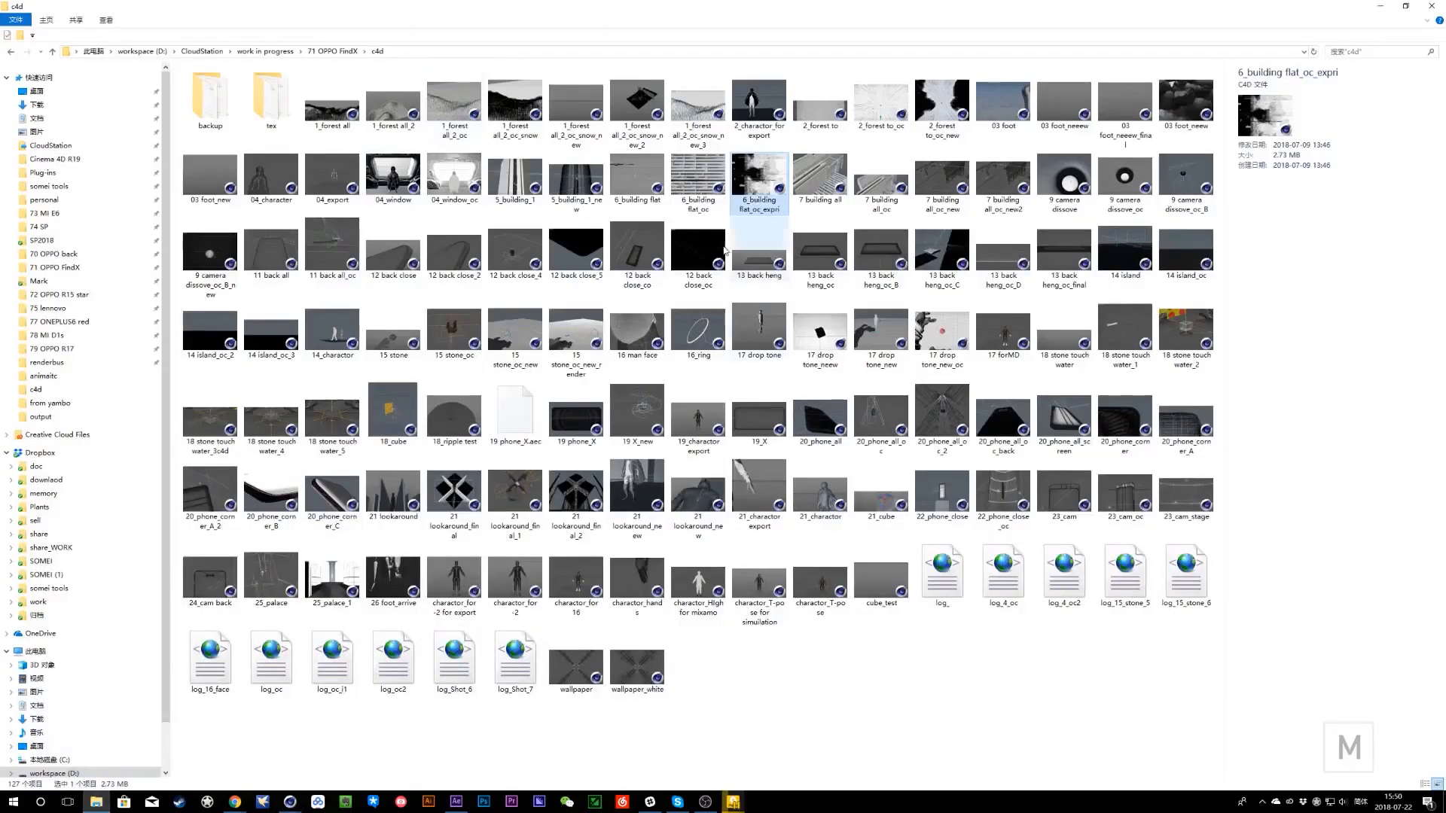
left_click(332, 51)
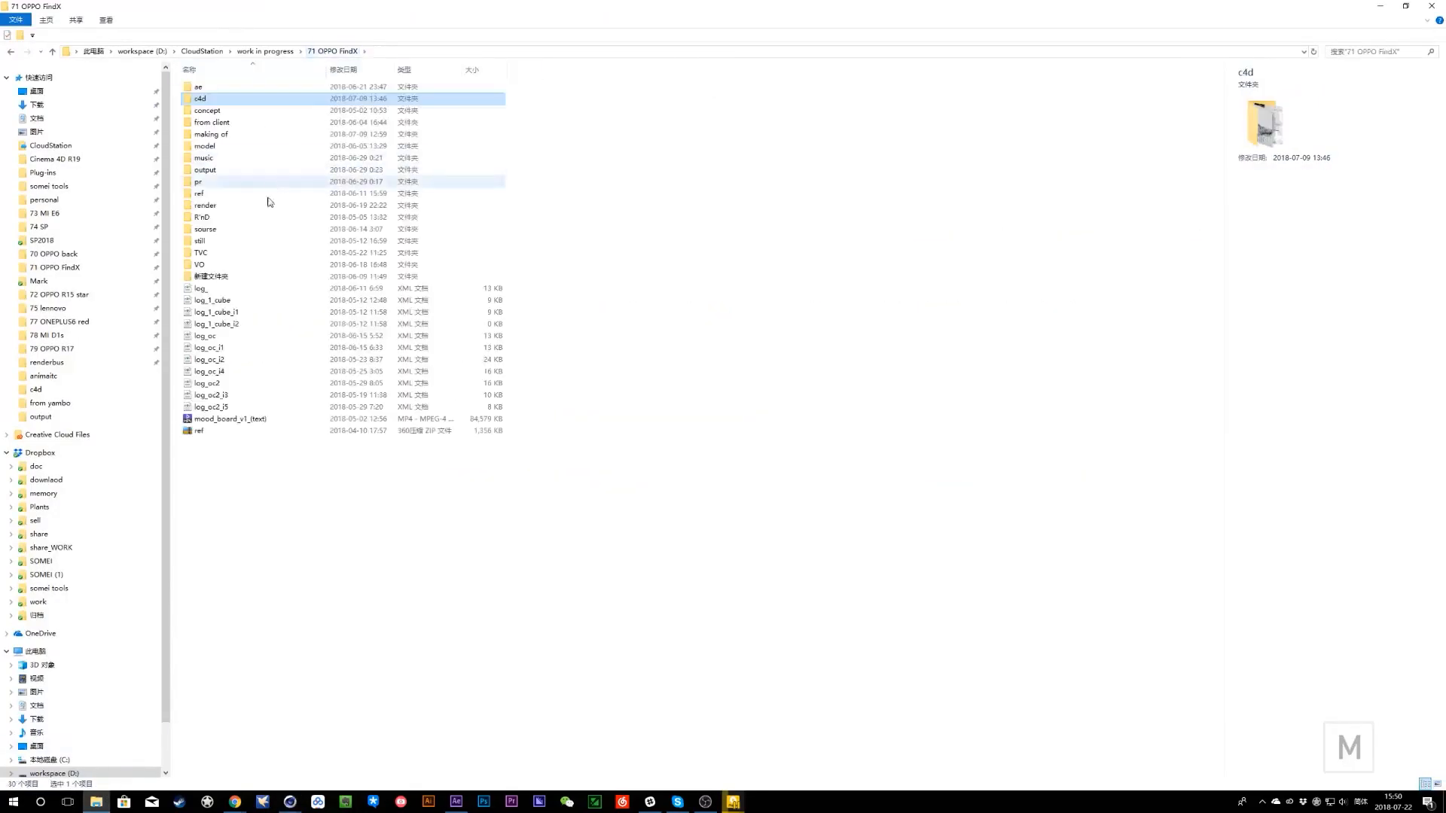
double_click(205, 228)
double_click(212, 88)
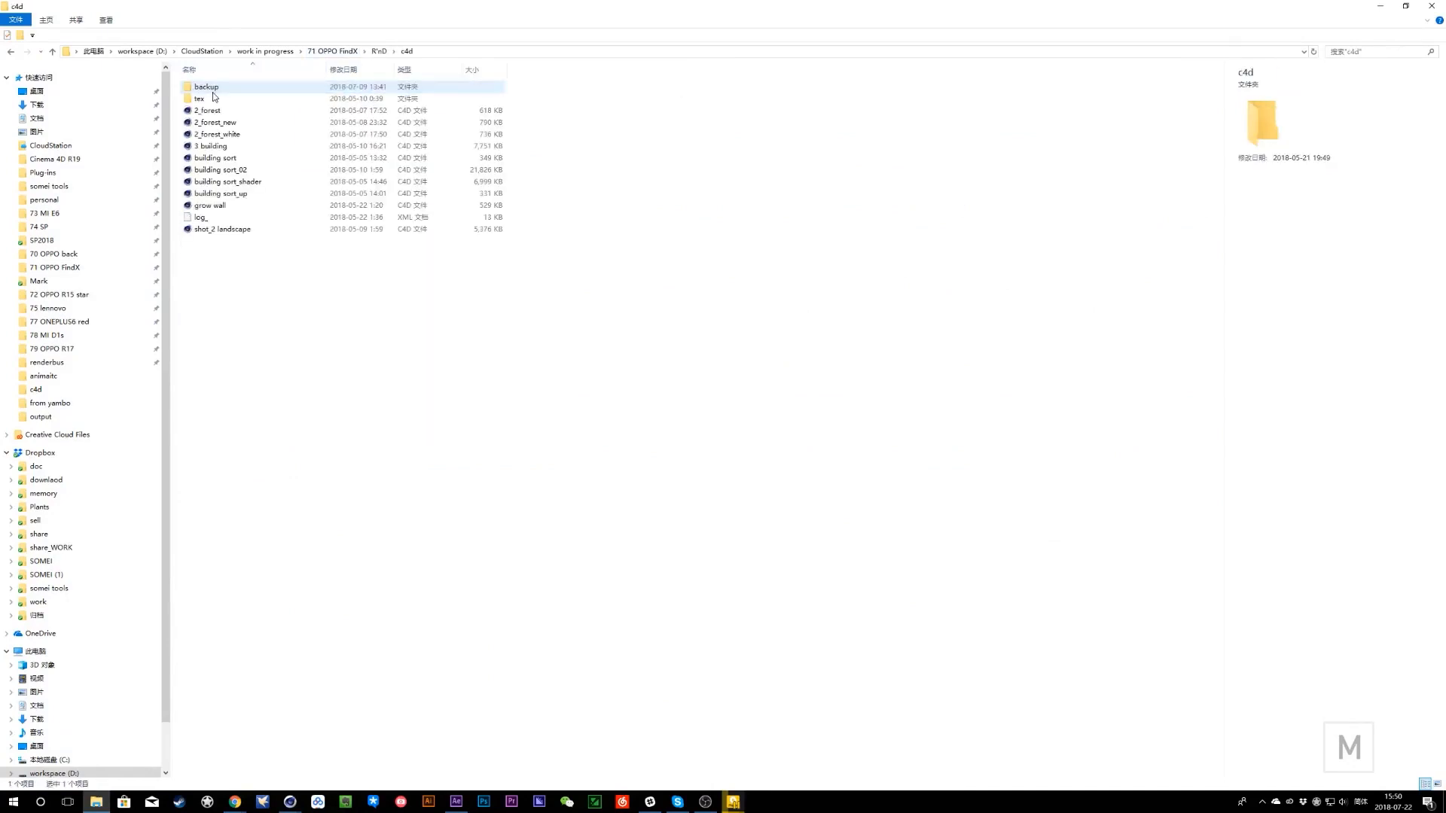
left_click(233, 208)
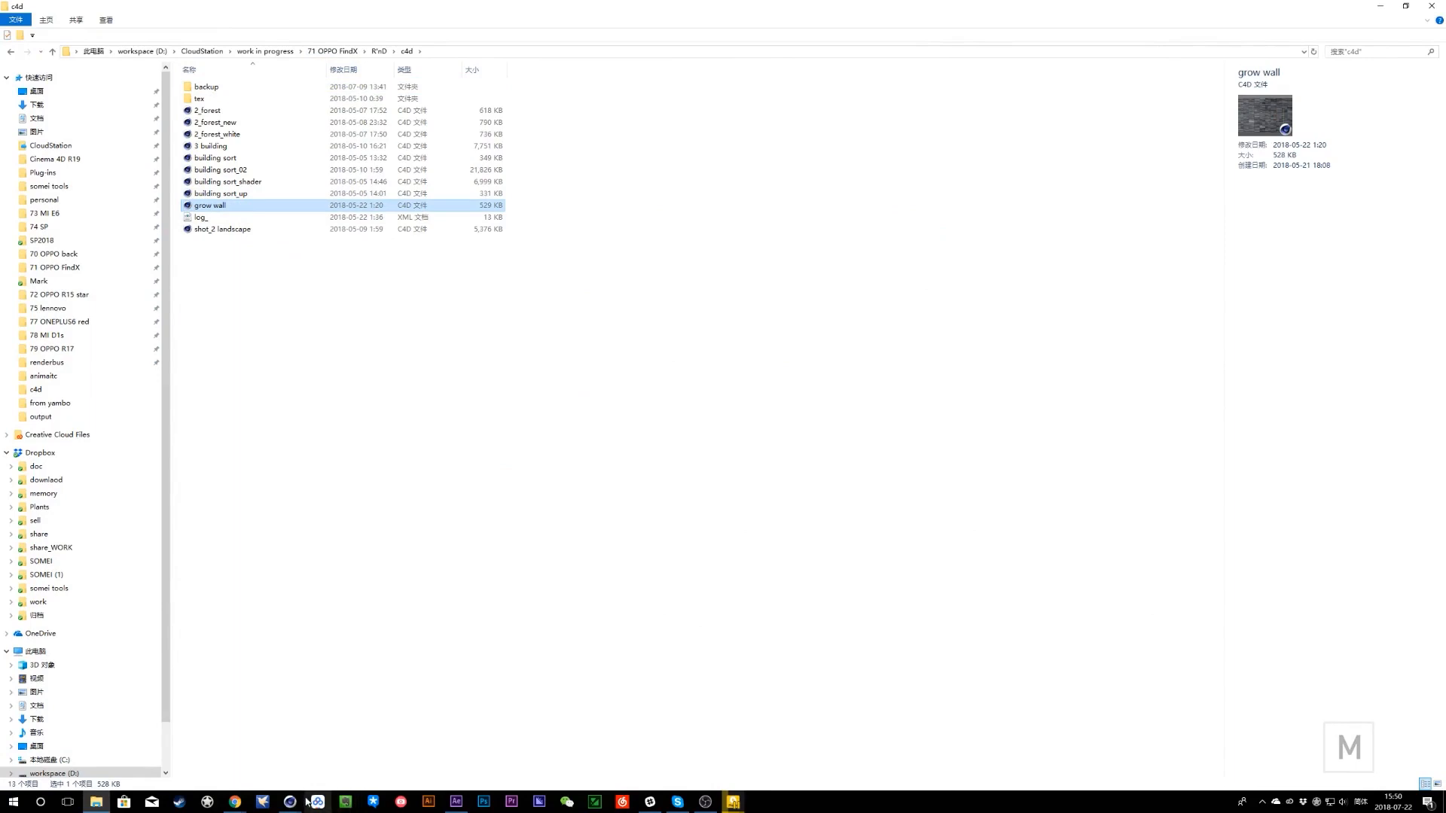
mouse_move(298, 807)
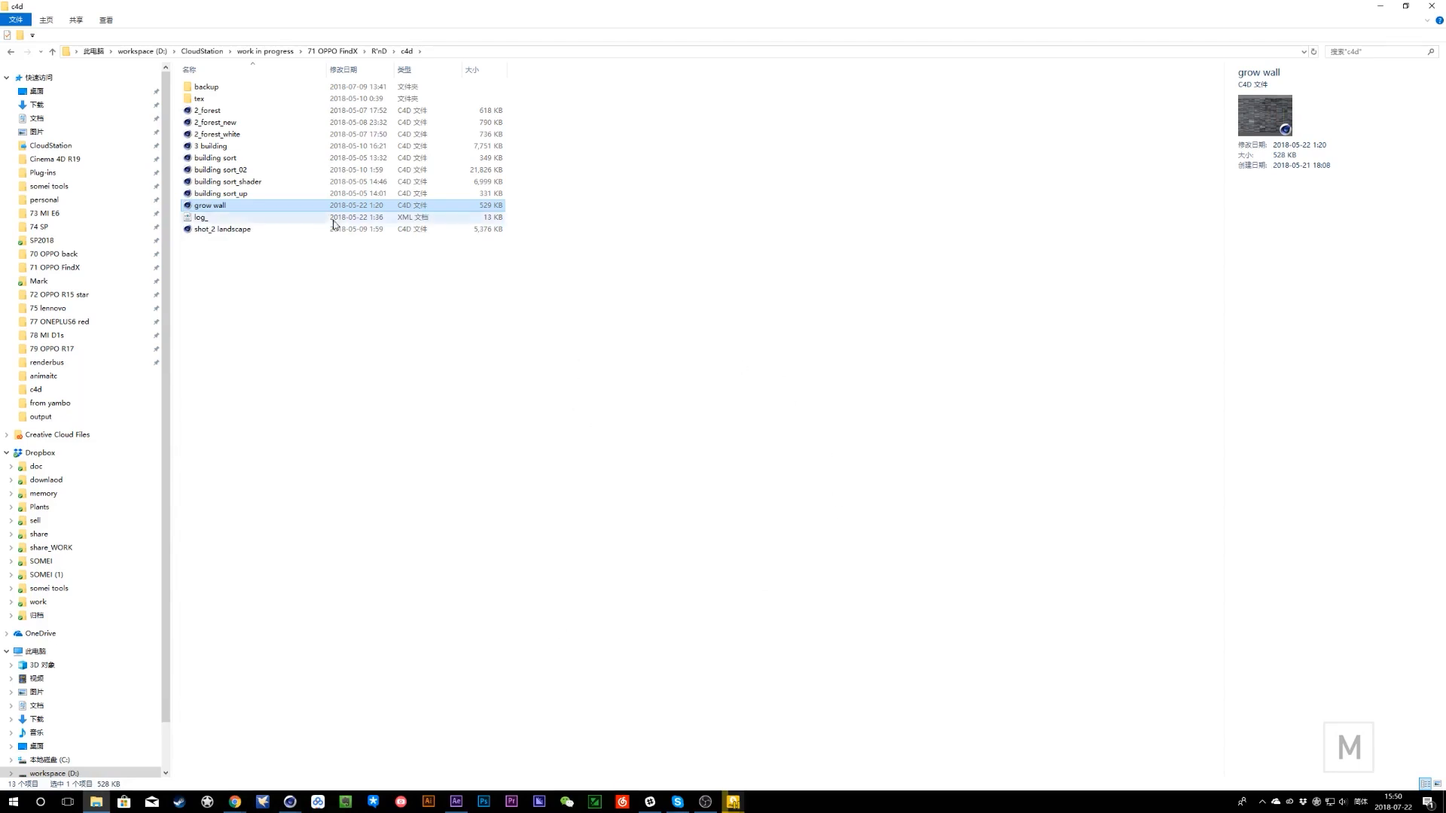
key("alt+Tab")
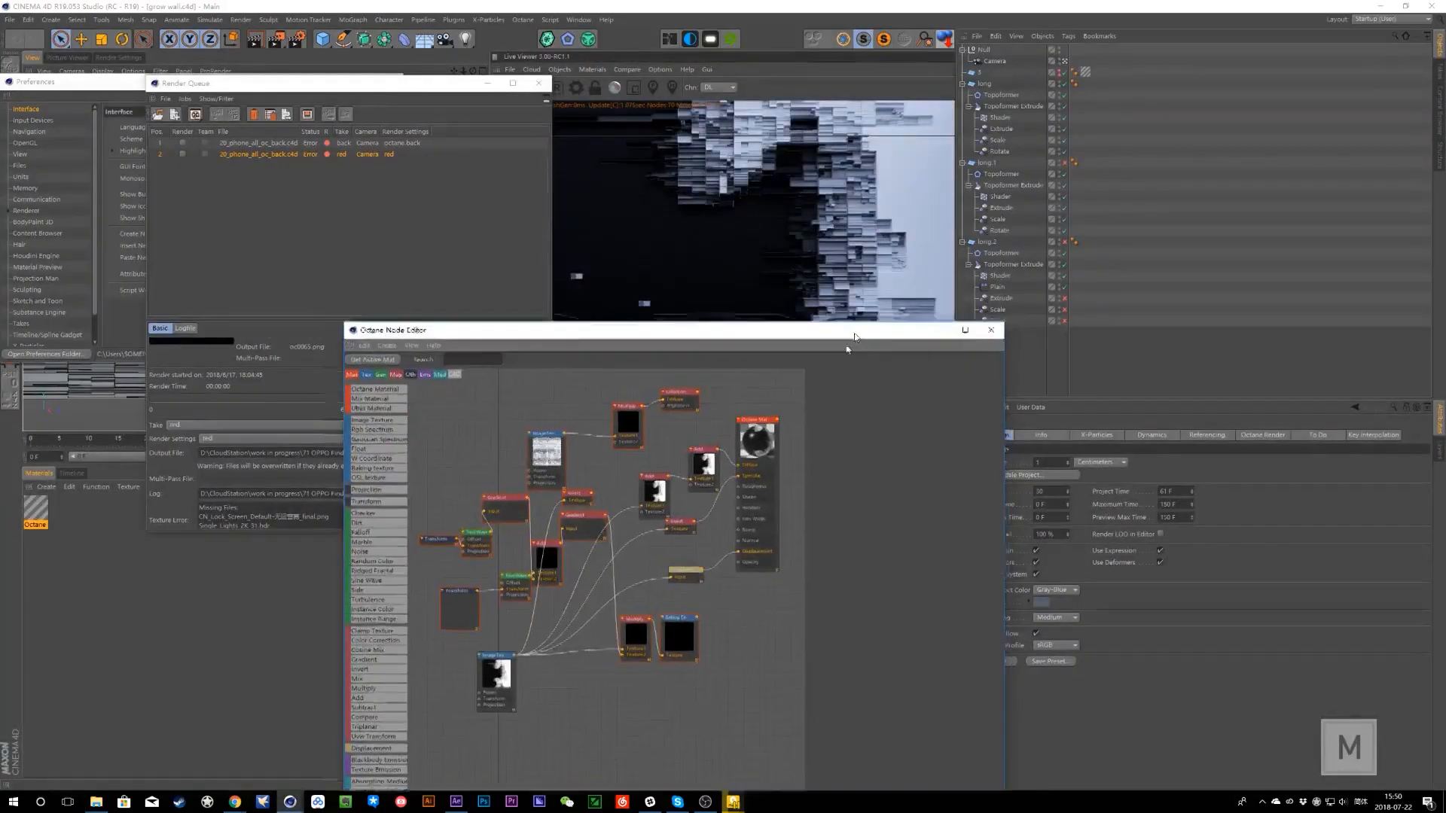
- Clear away the Render Queue and Preferences windows, go to frame 15 and render the grow wall scene in the Live Viewer
left_click(487, 85)
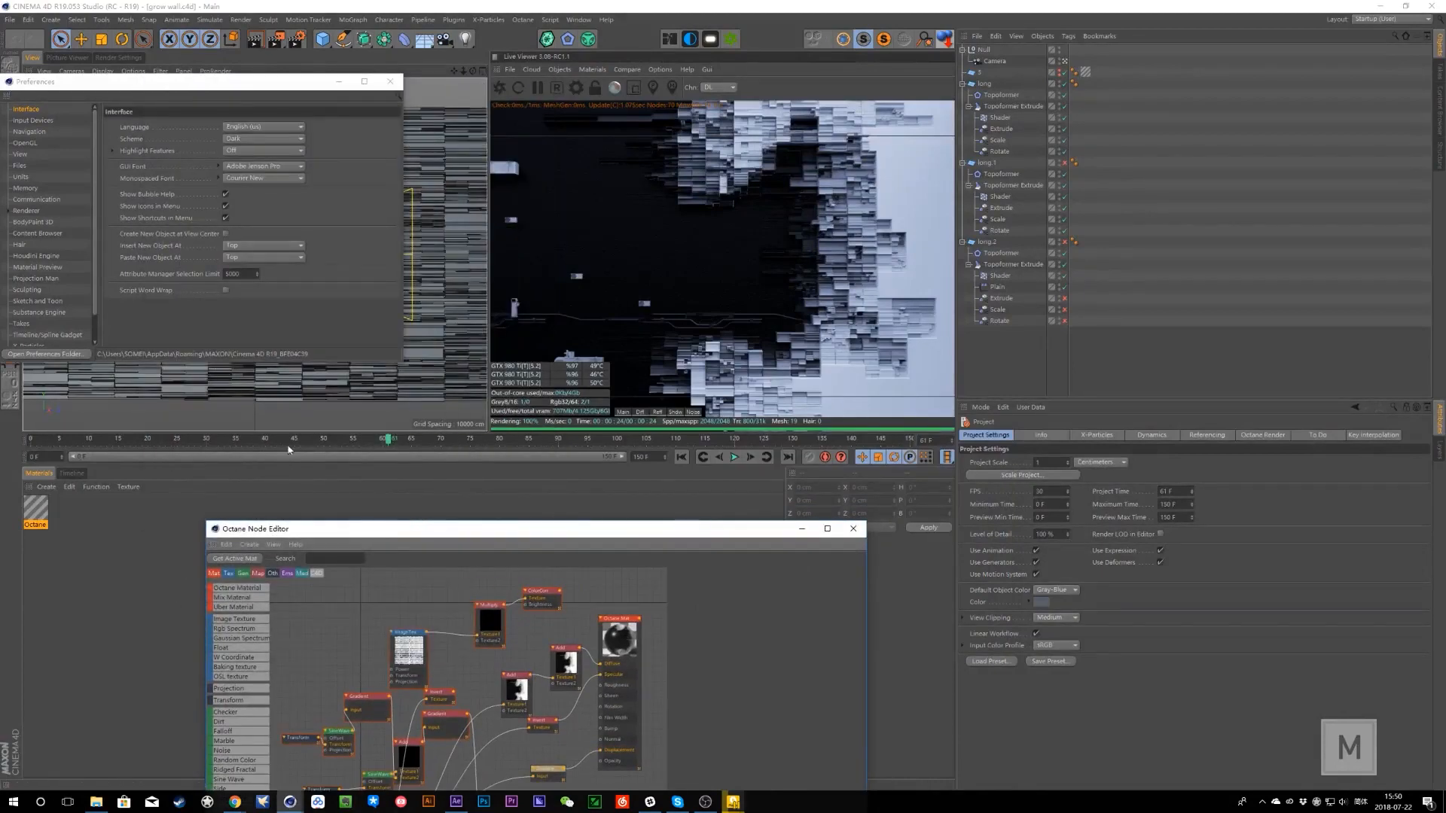
left_click_drag(104, 442, 118, 442)
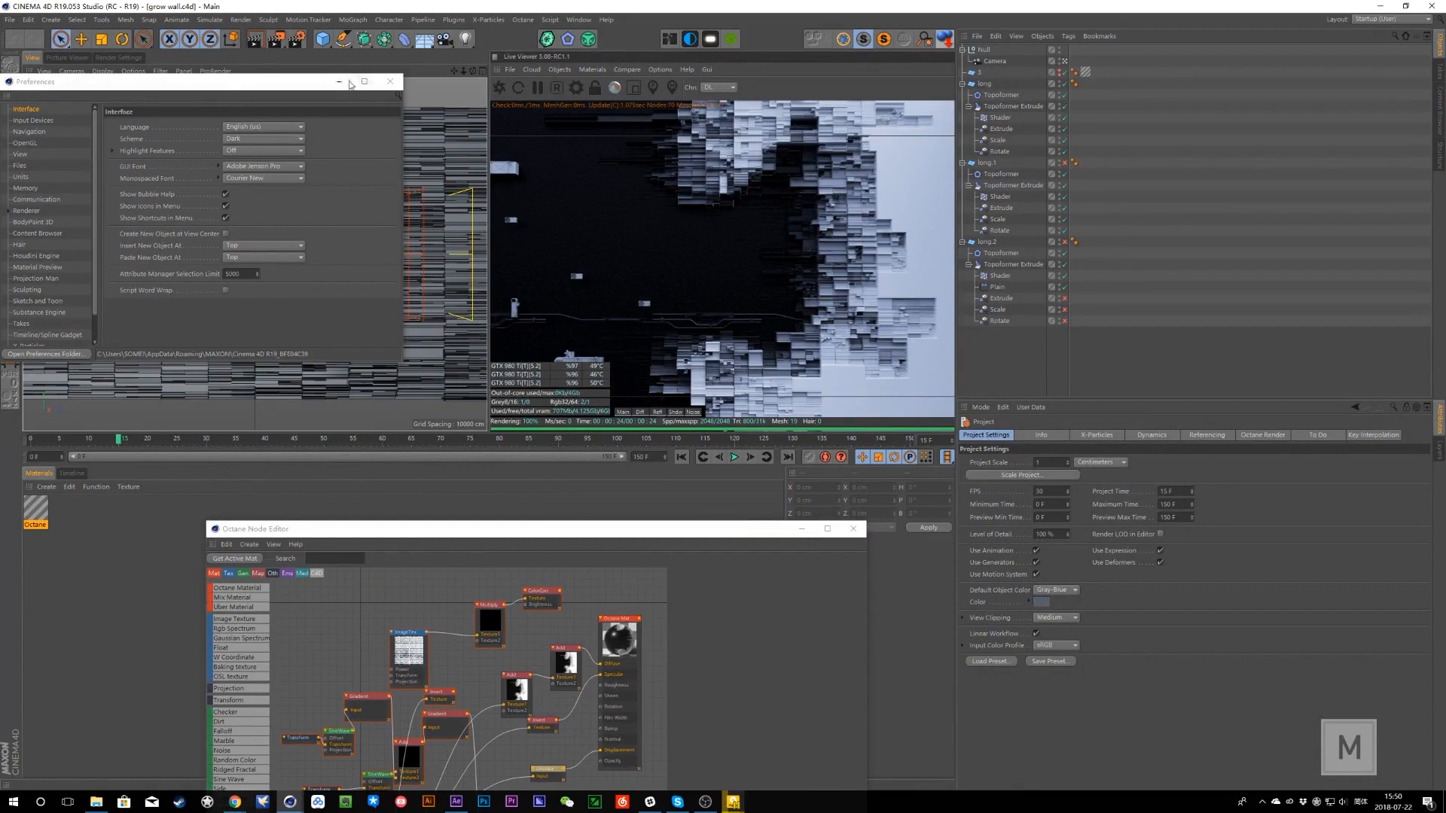
left_click(390, 81)
left_click(499, 87)
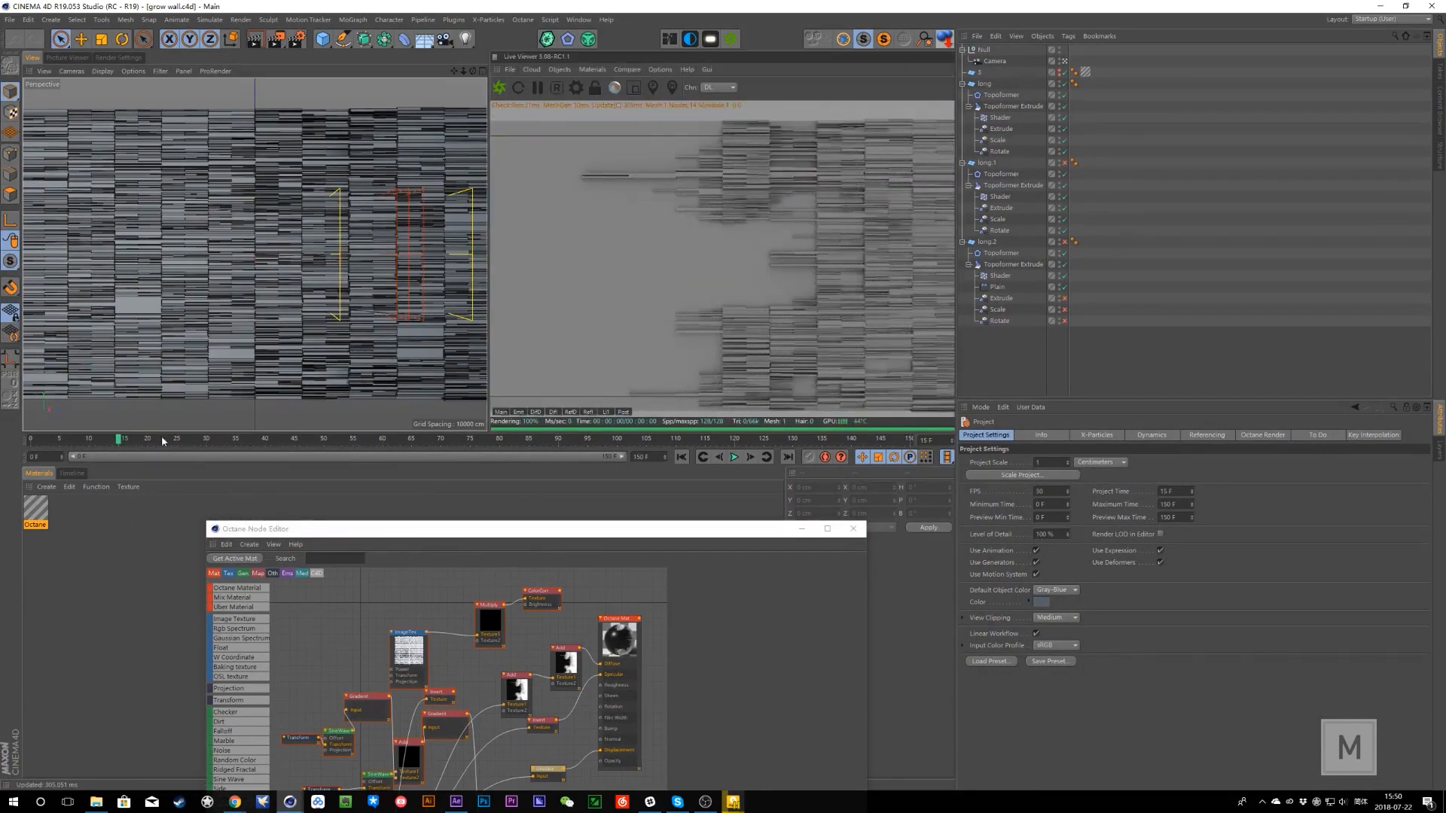
- Scrub through the grow wall timeline to examine how the wall's blocks grow in the viewport and Live Viewer
left_click_drag(261, 444, 603, 456)
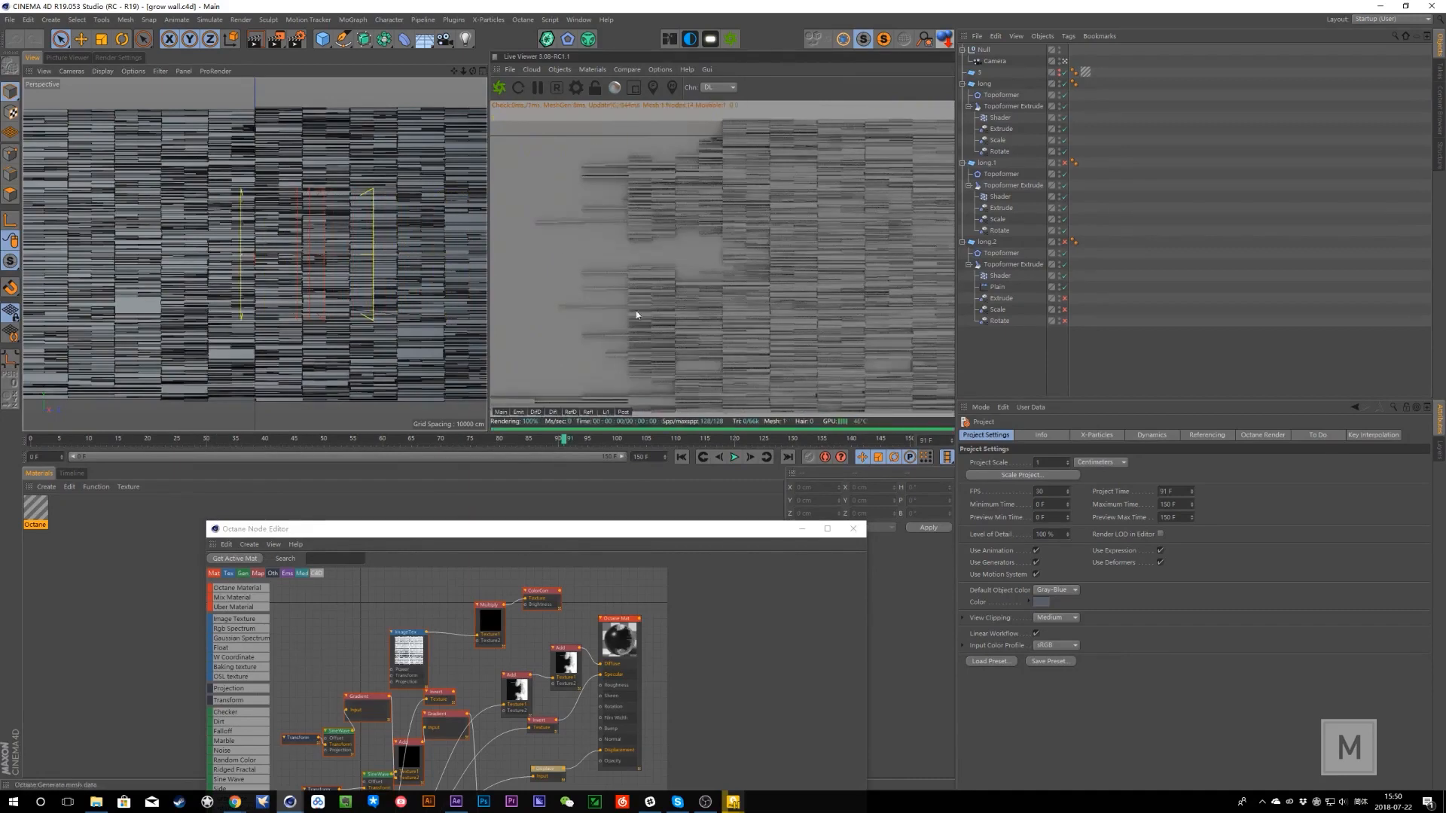
left_click_drag(65, 443, 225, 445)
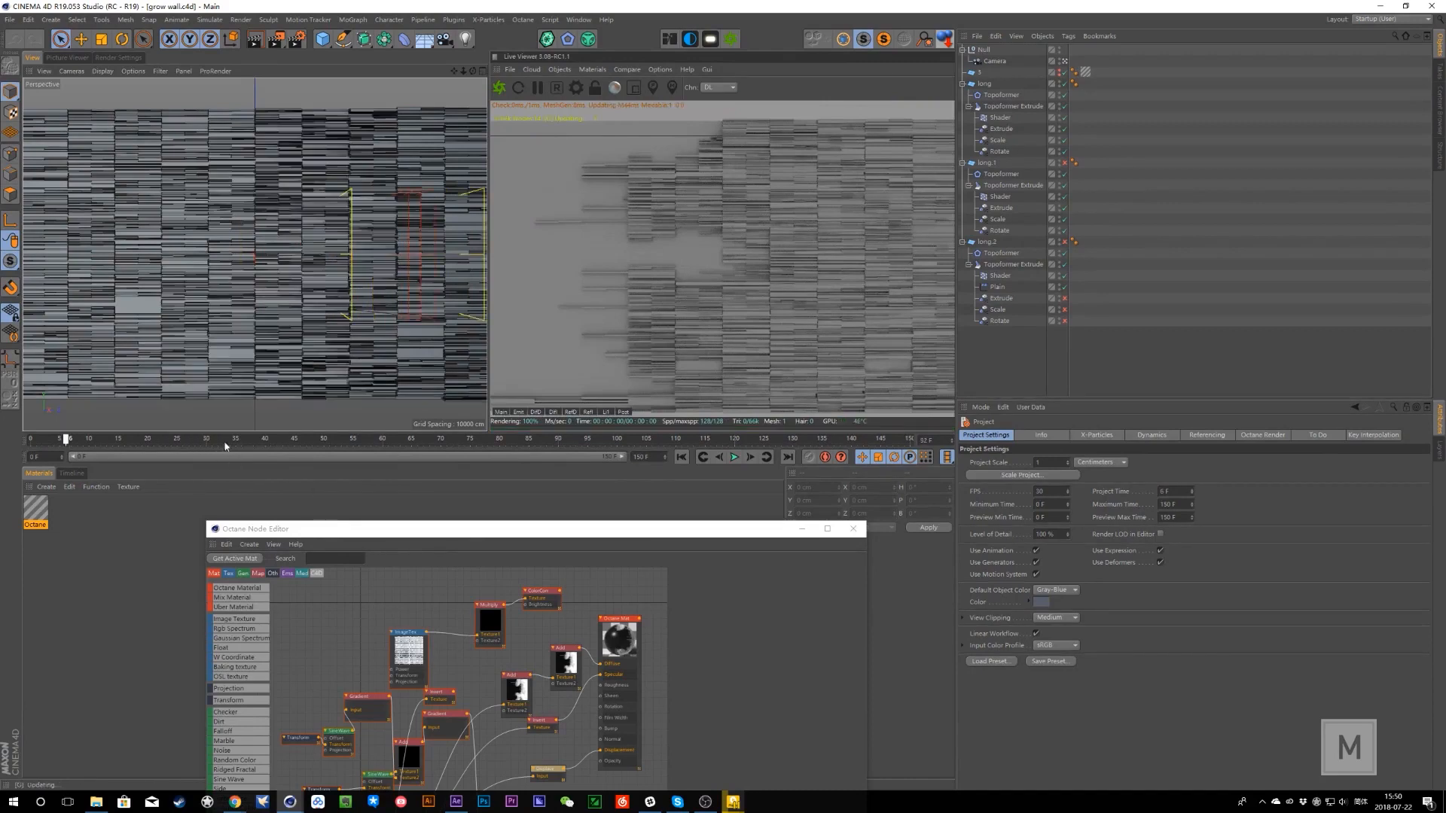
left_click_drag(576, 448, 759, 452)
left_click_drag(849, 441, 887, 439)
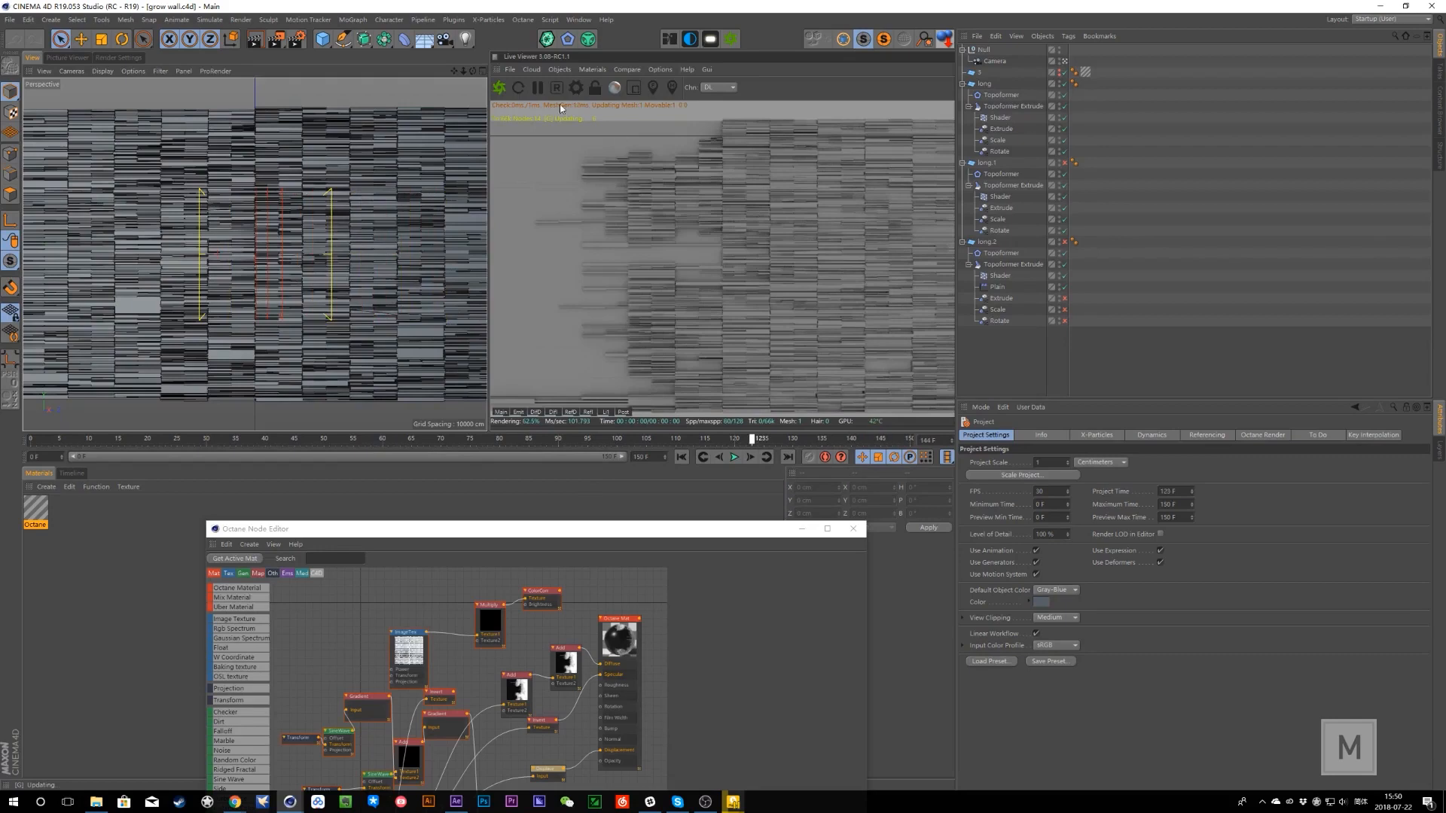
left_click(579, 19)
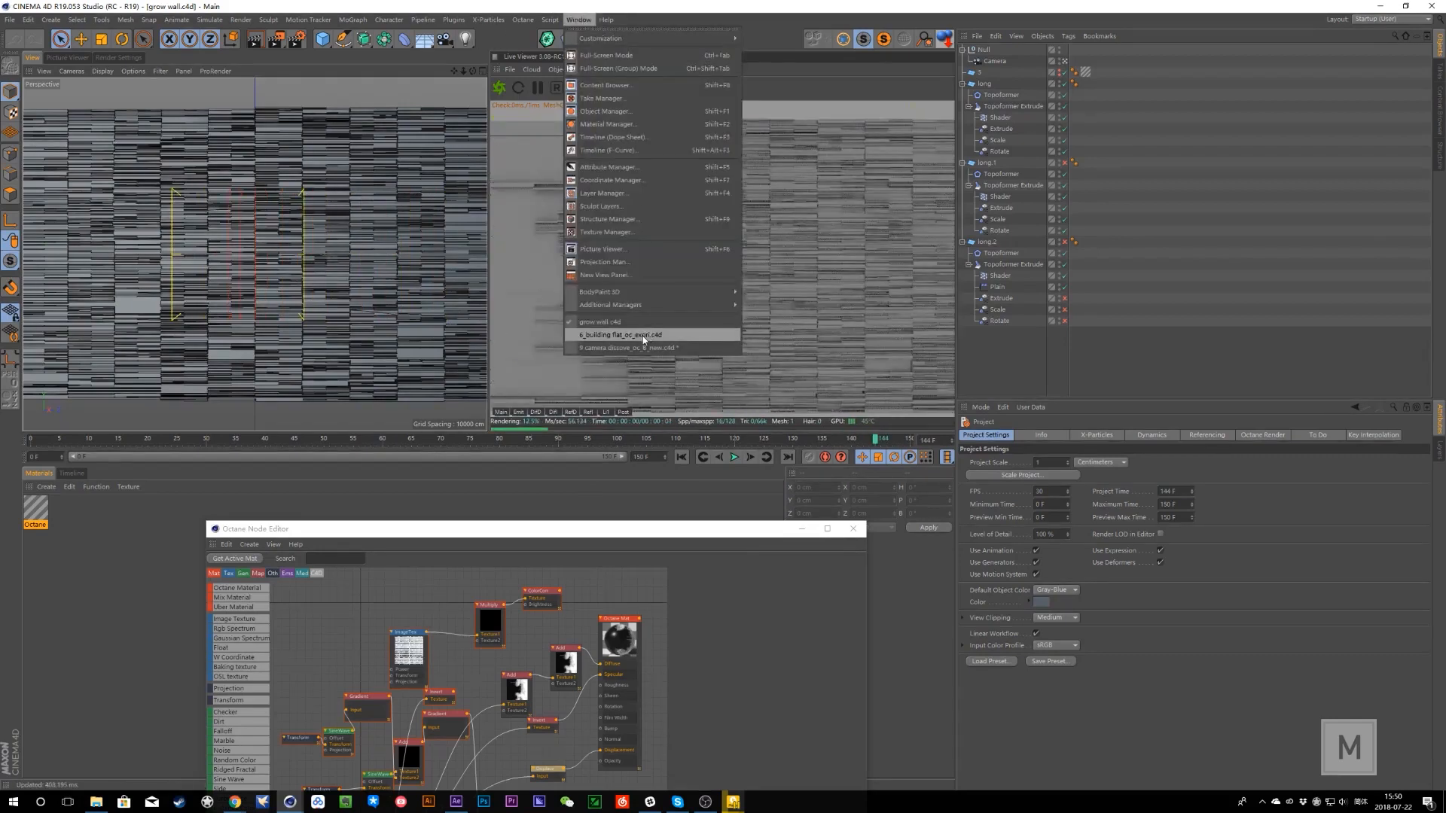
left_click(147, 447)
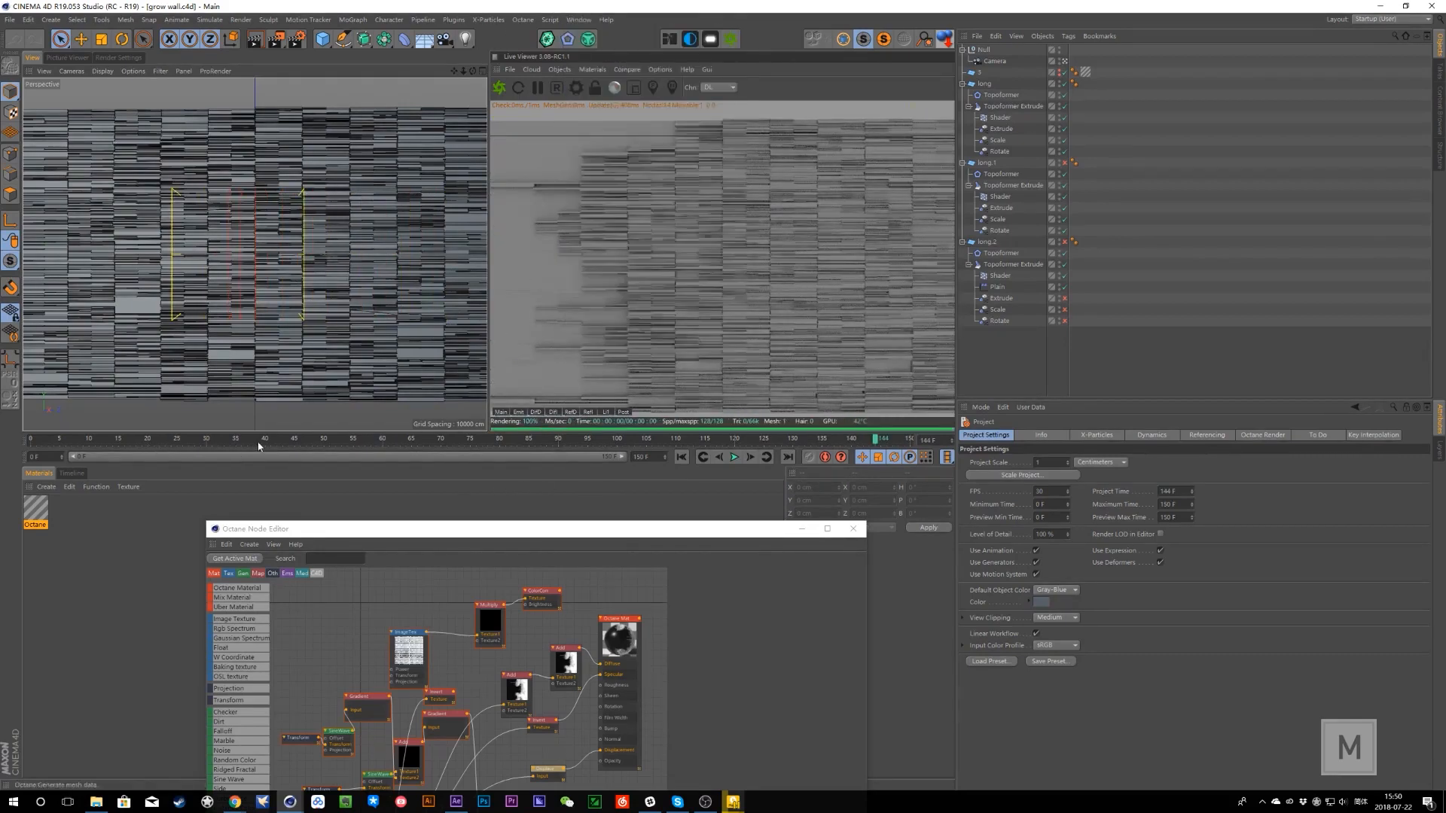
left_click_drag(322, 441, 624, 437)
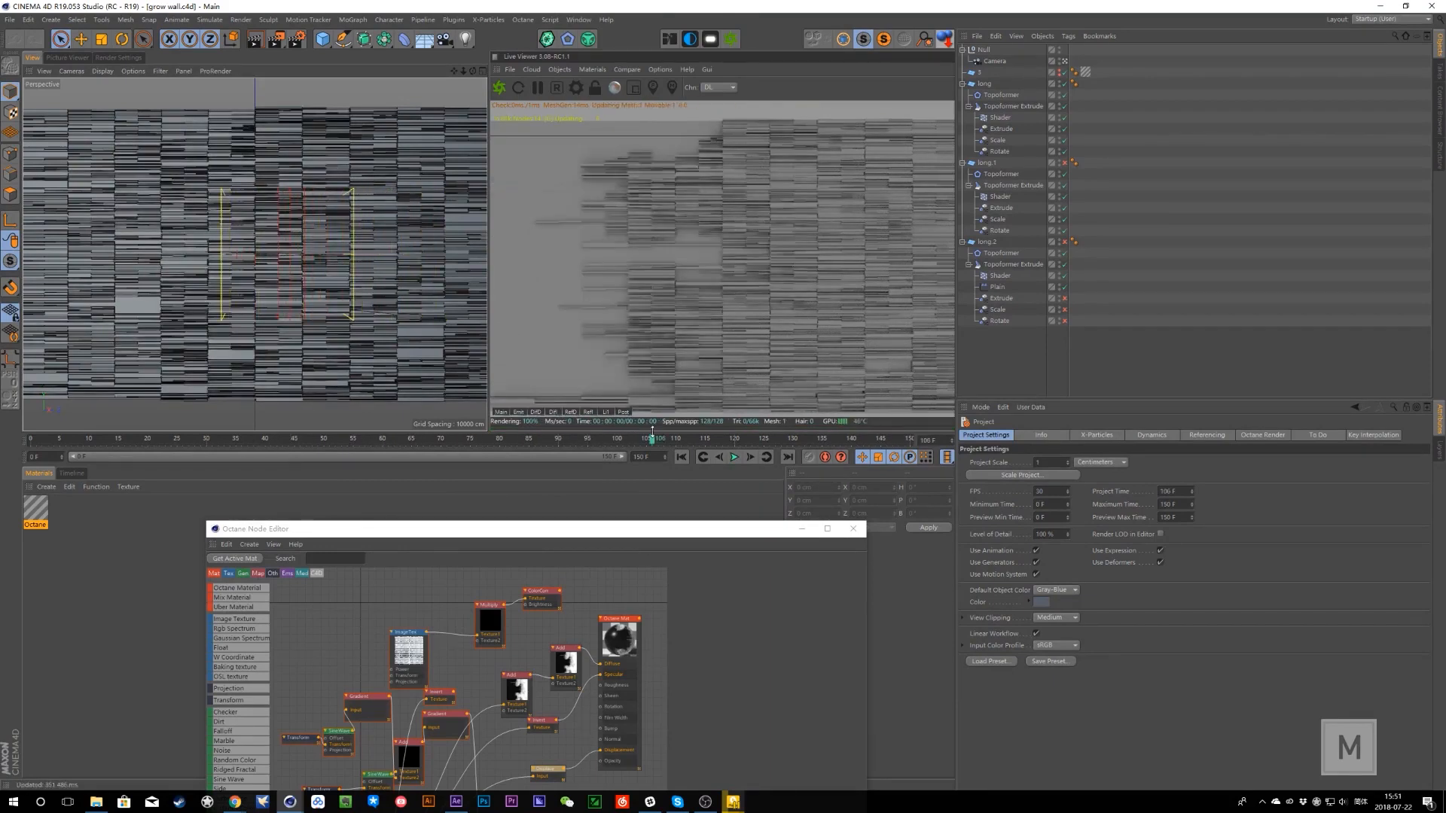
left_click(579, 20)
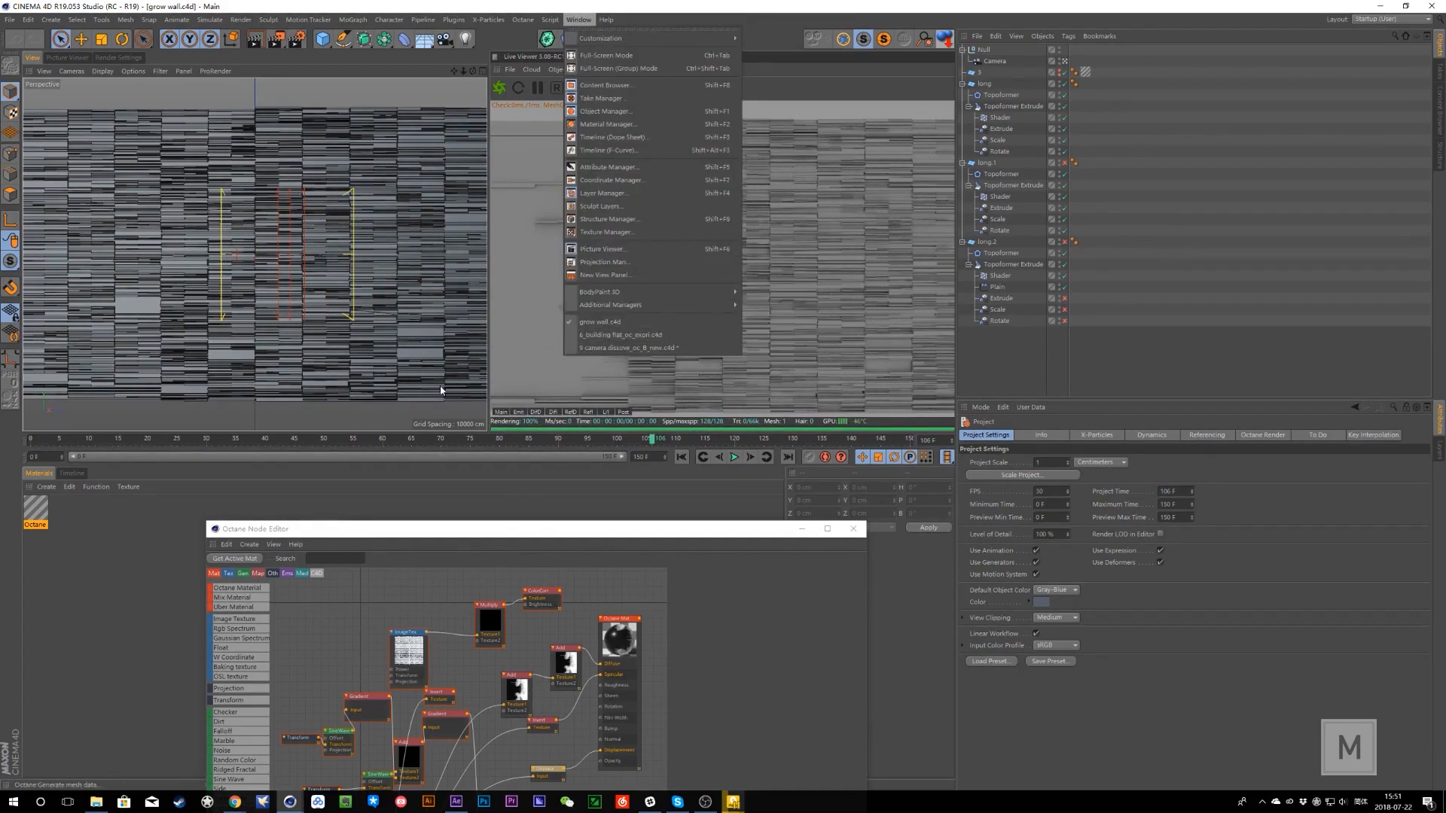
left_click(581, 422)
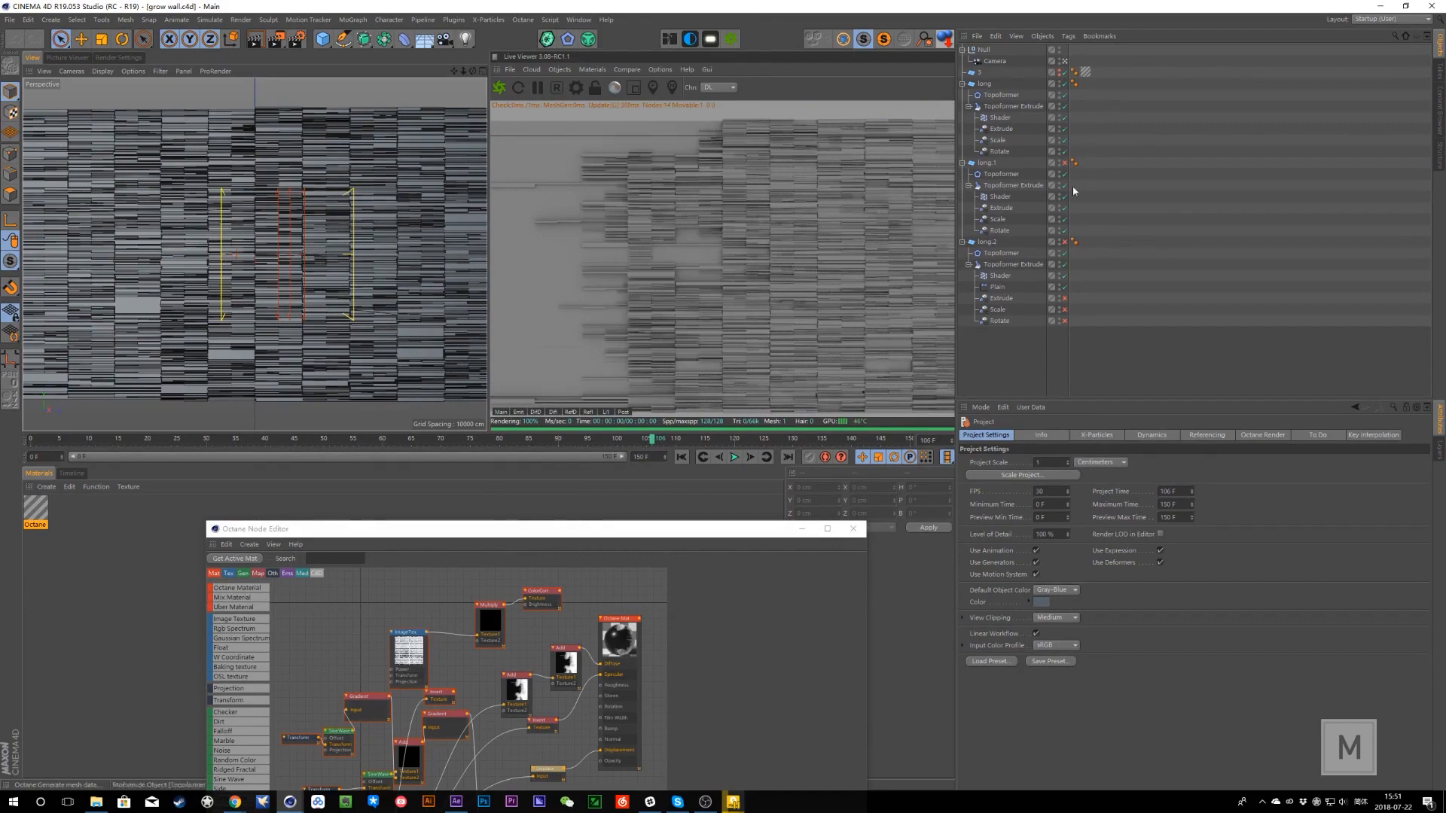
- Switch between takes 1, 2 and 3 of the grow wall scene to compare their block patterns in the Live Viewer
left_click(1059, 83)
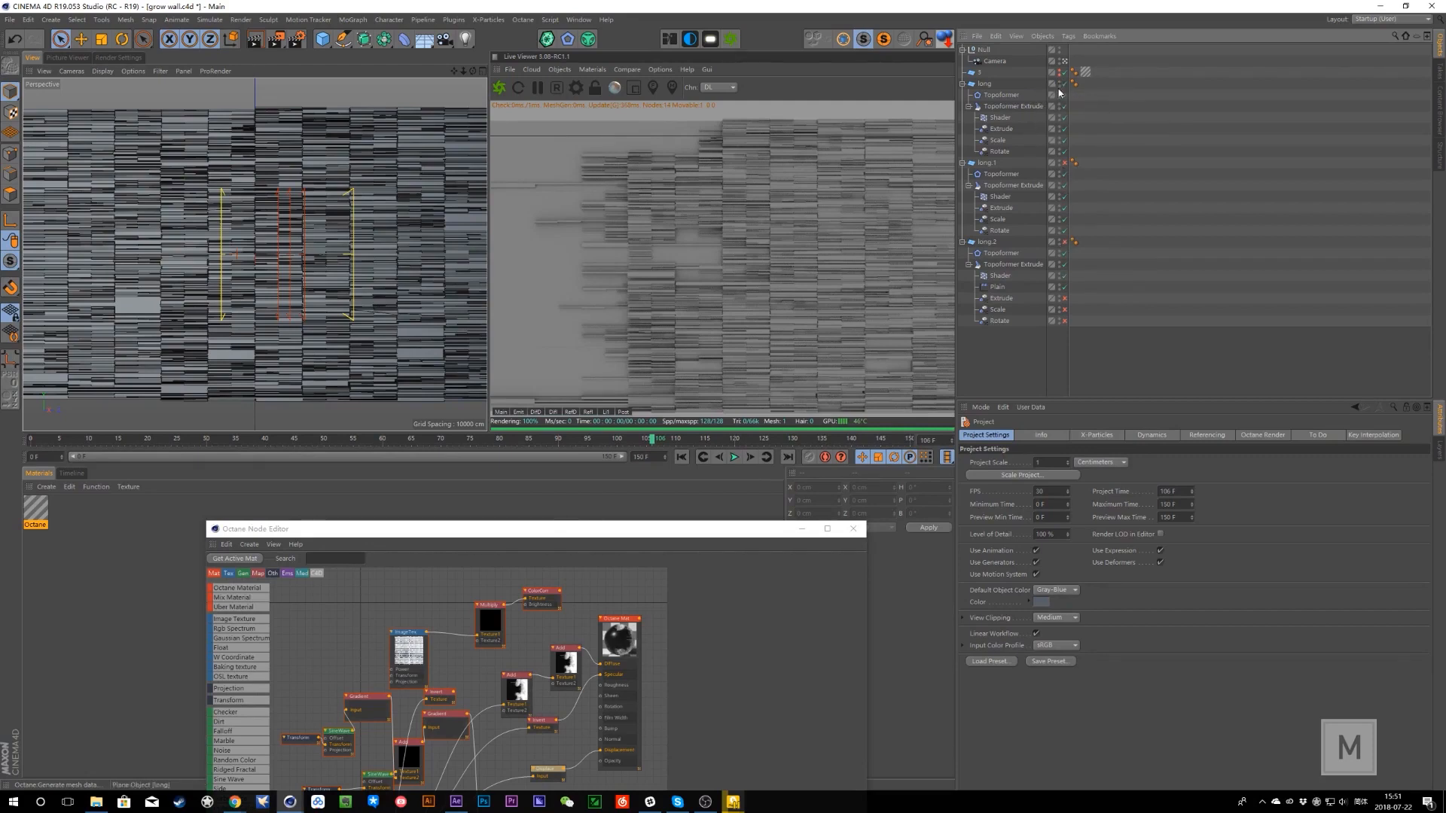
left_click(1439, 68)
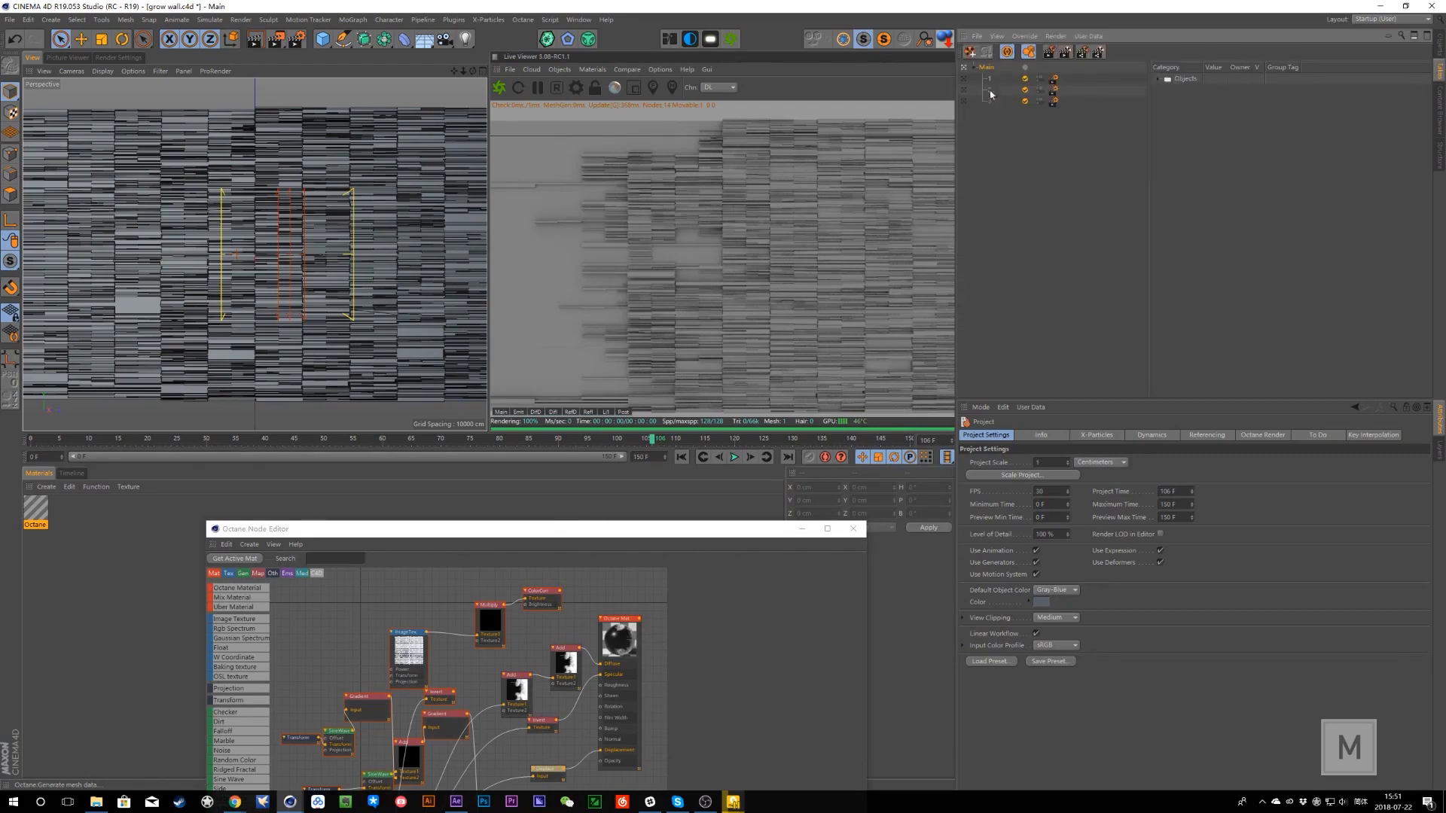
left_click(964, 79)
left_click(964, 89)
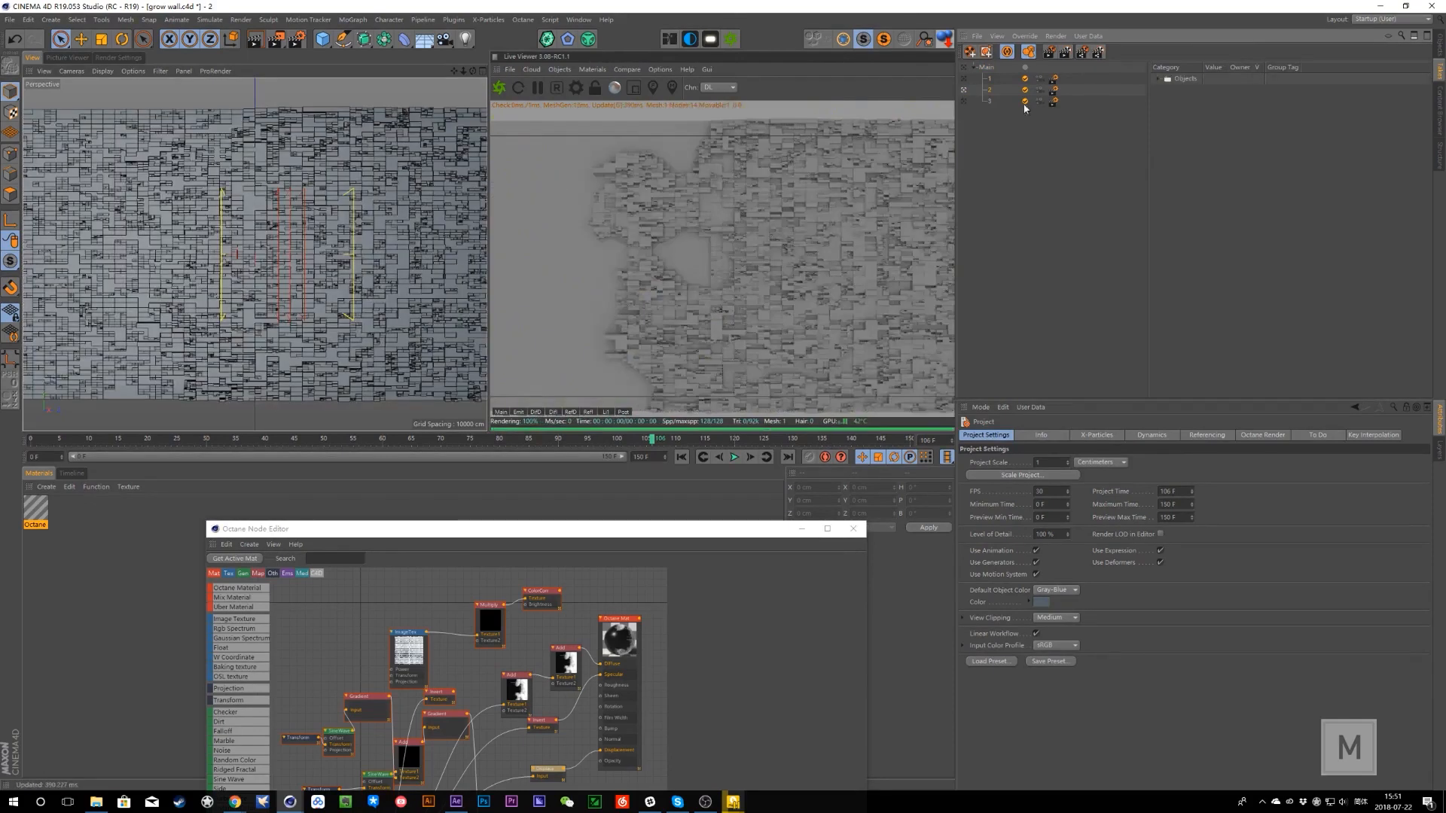
left_click(965, 101)
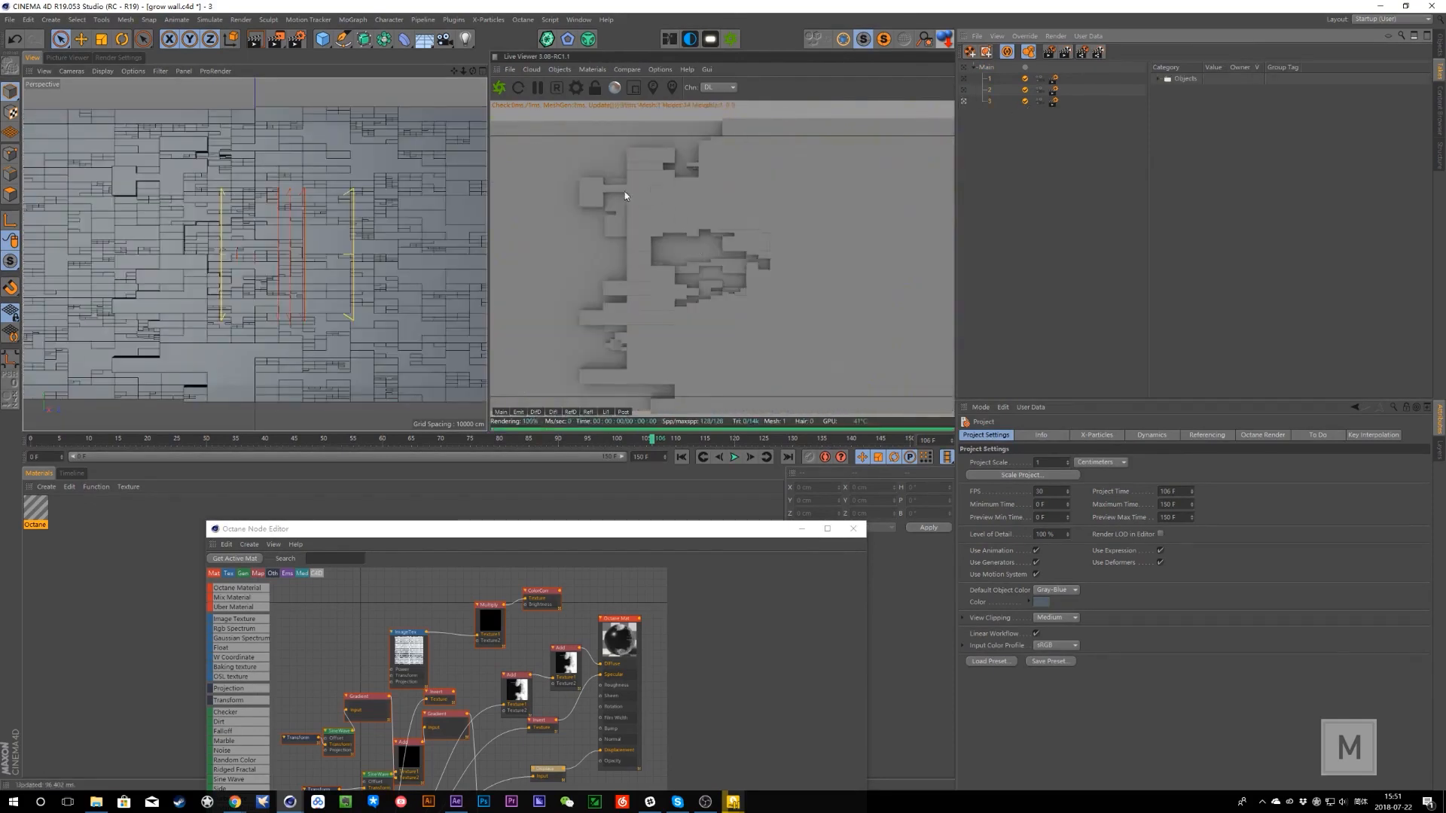
left_click(965, 84)
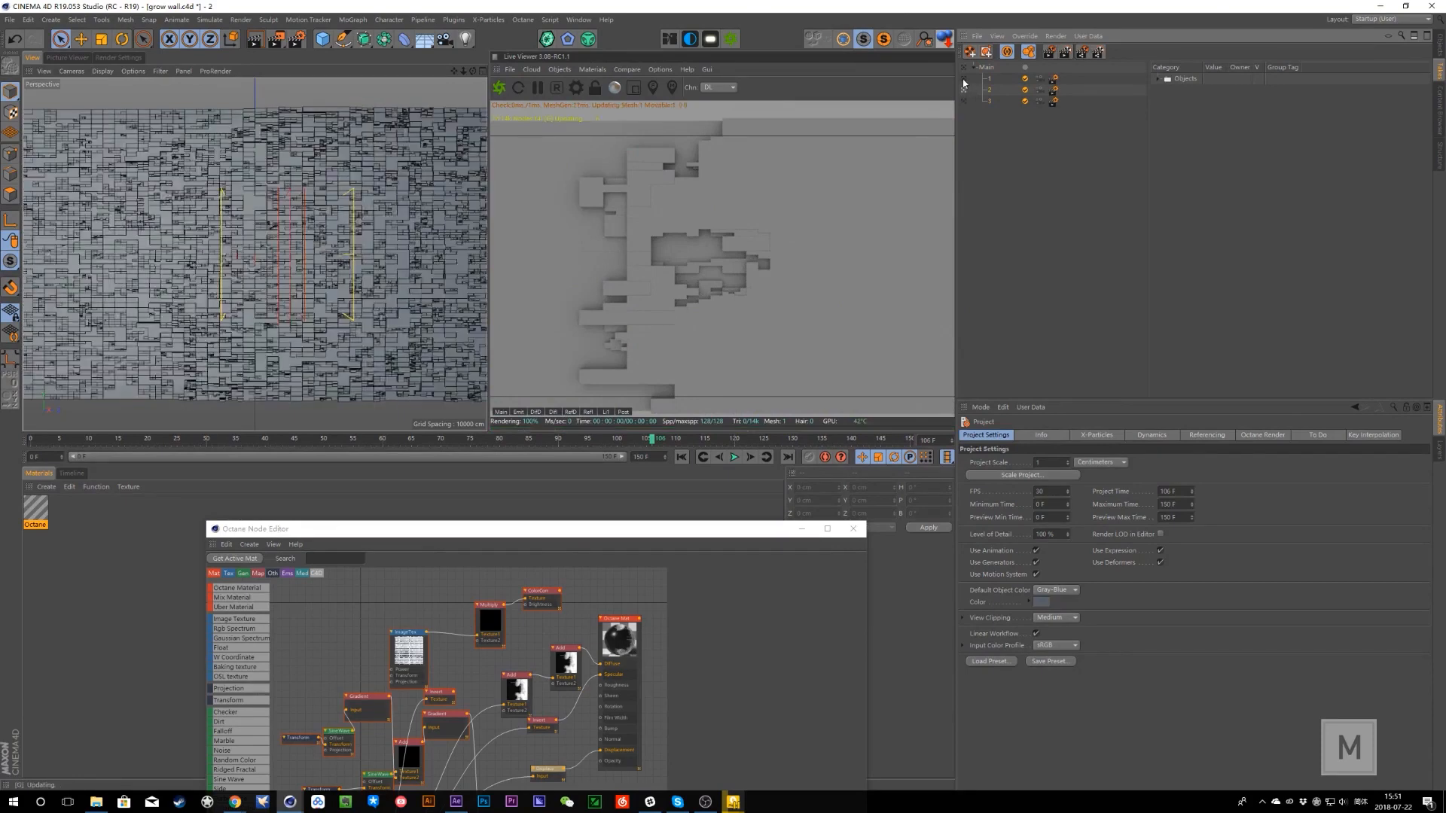
- Activate take 1 and then take 2 of the grow wall scene, and go through take 2's timeline to examine its block growth
left_click(964, 79)
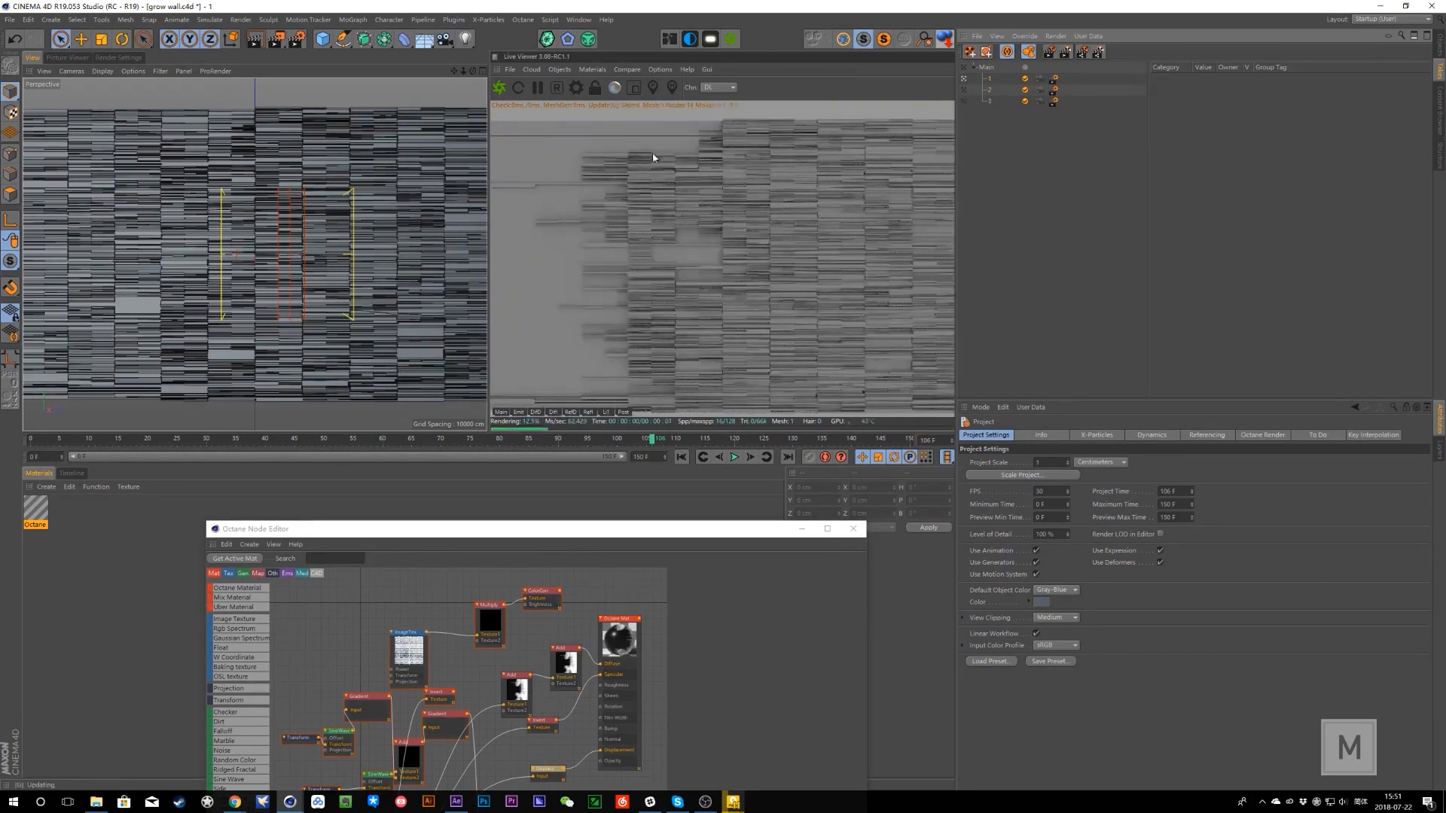
left_click(964, 90)
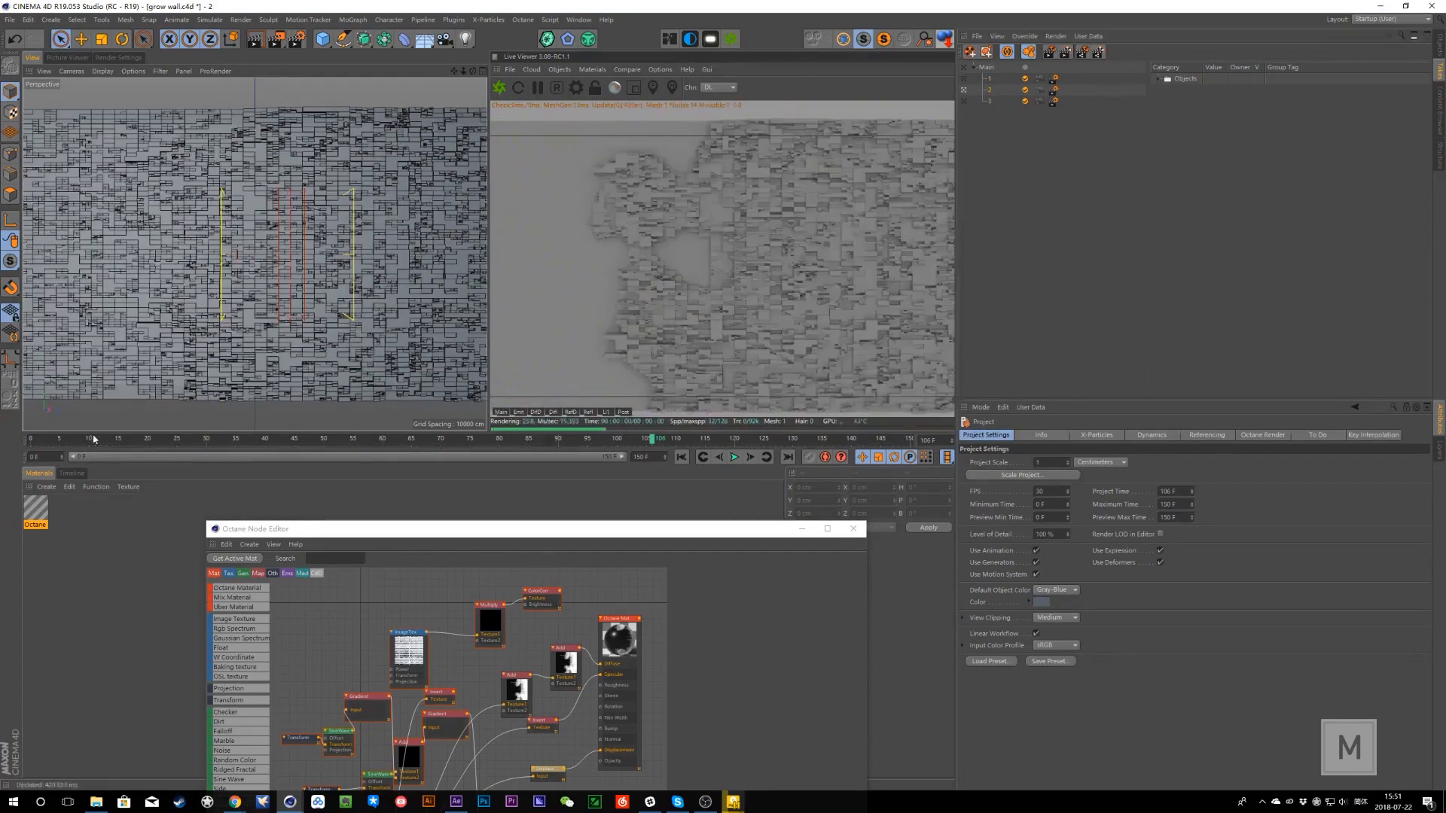
left_click_drag(144, 443, 94, 441)
left_click(253, 443)
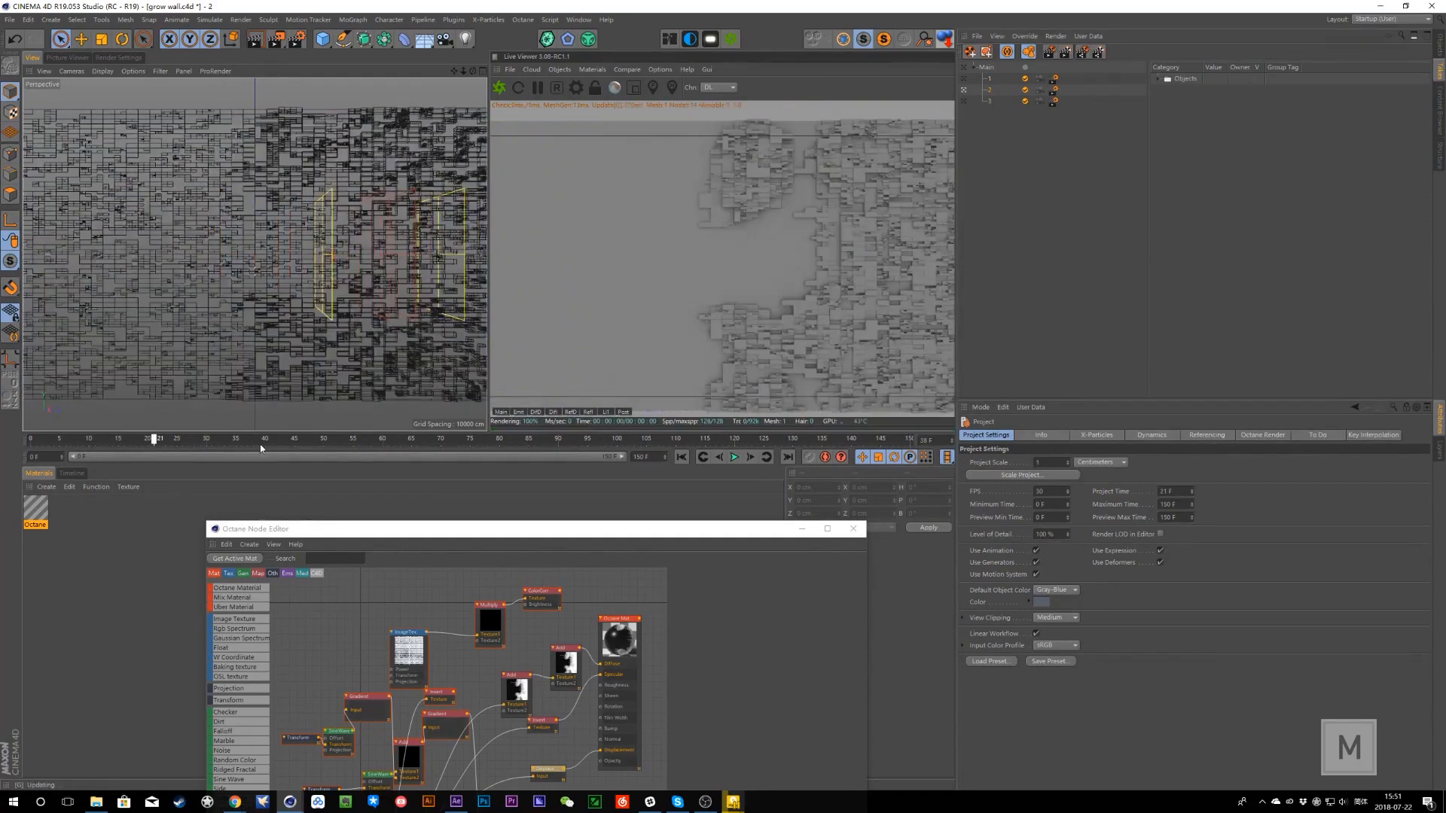
left_click(319, 444)
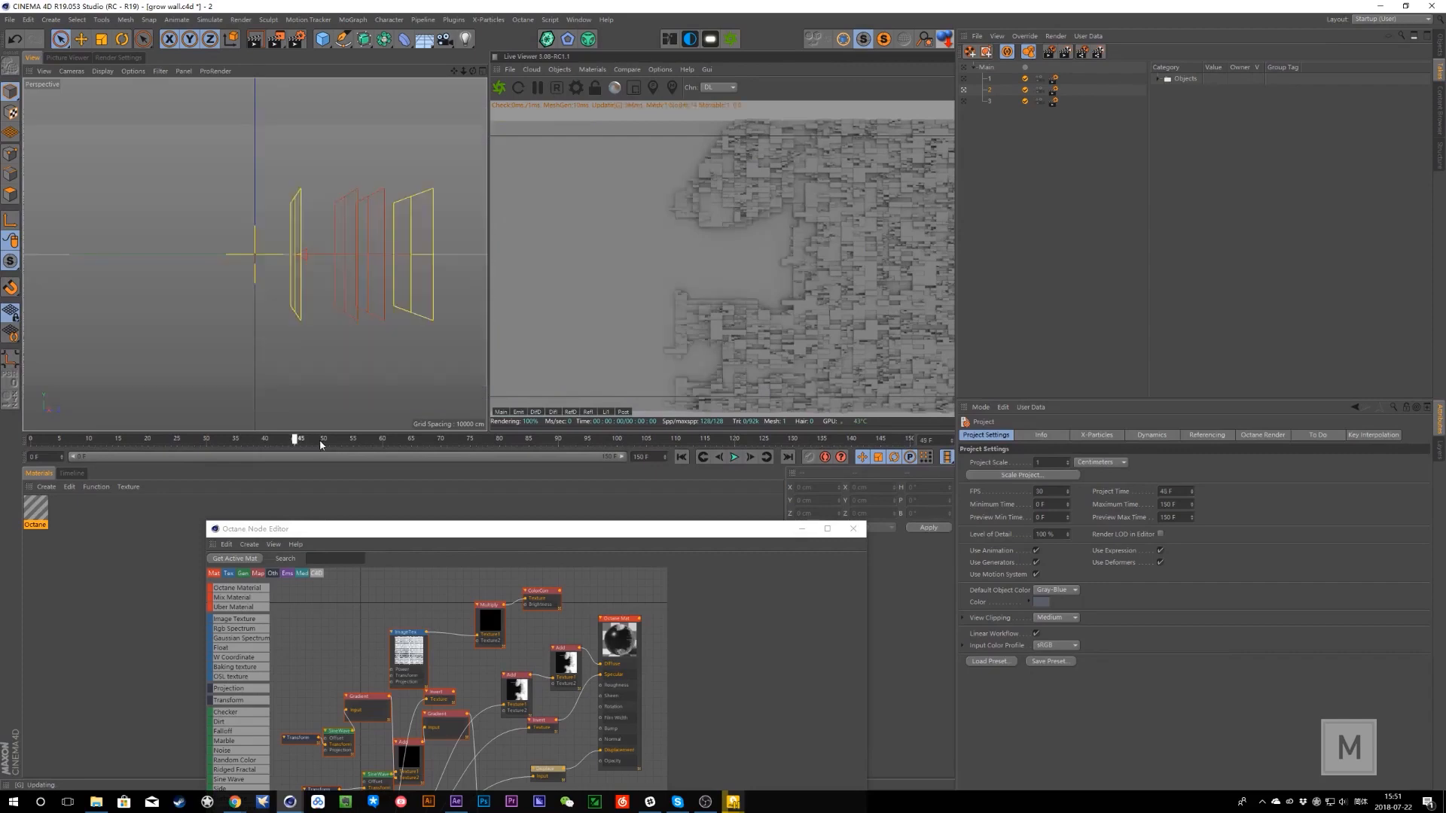
left_click(320, 444)
- Switch to the open 6_building flat_oc_expri scene and reposition the Octane Node Editor to show the building material's nodes
left_click(578, 20)
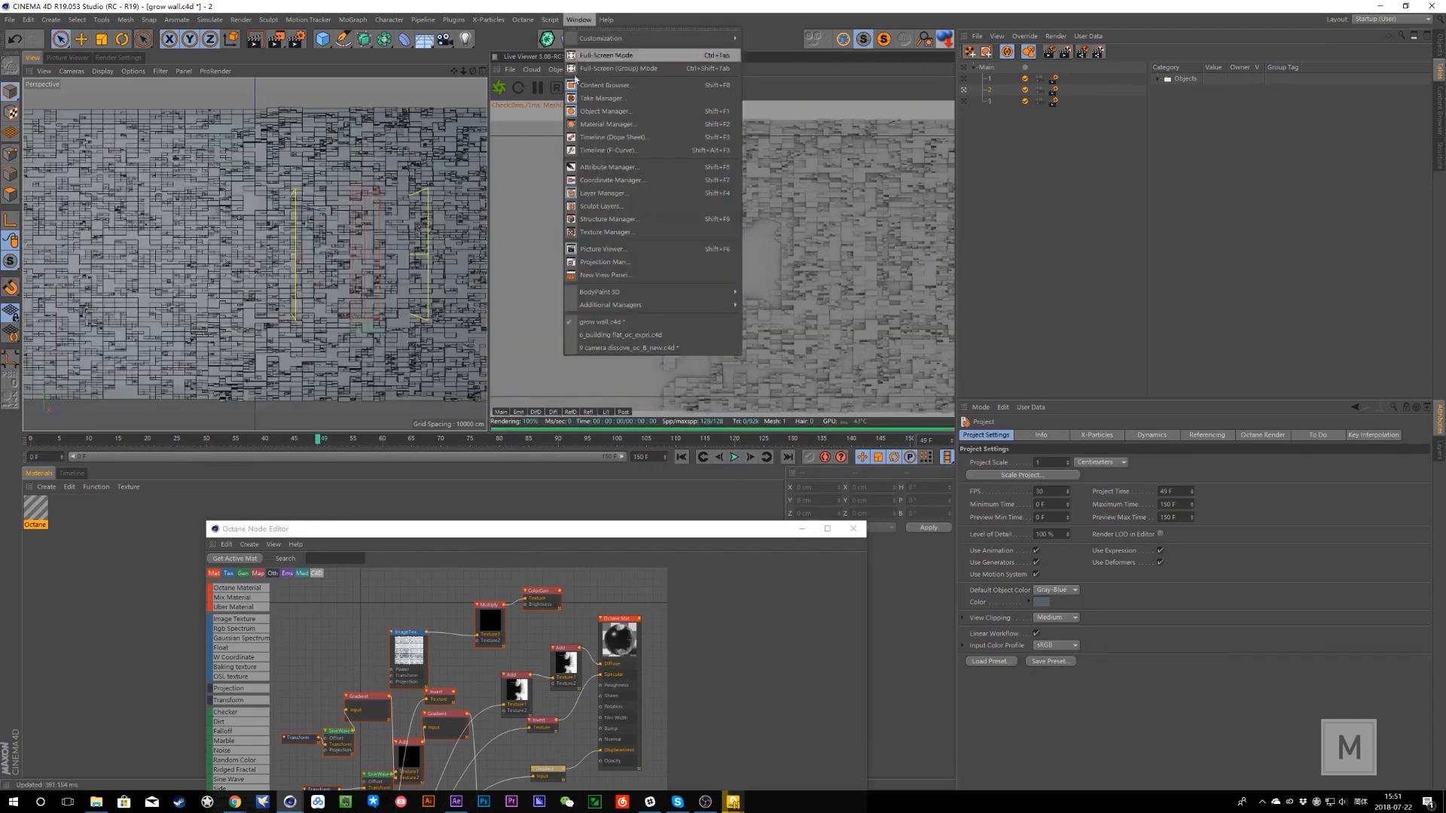
left_click(617, 336)
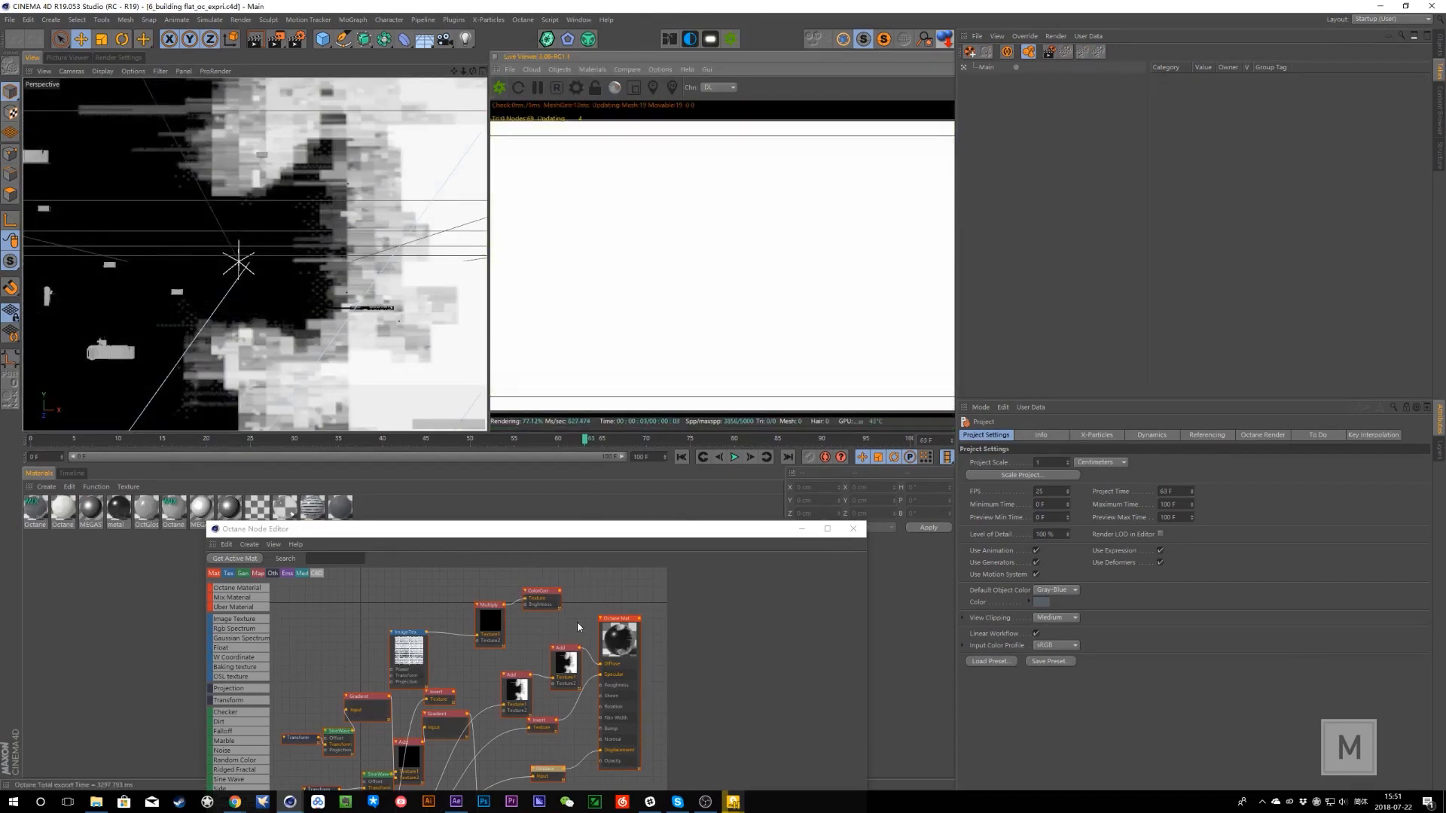
left_click_drag(542, 529, 627, 458)
- Connect the colour correction node to the Add node's input to preview the building texture, and delete that connection
left_click_drag(639, 541, 639, 620)
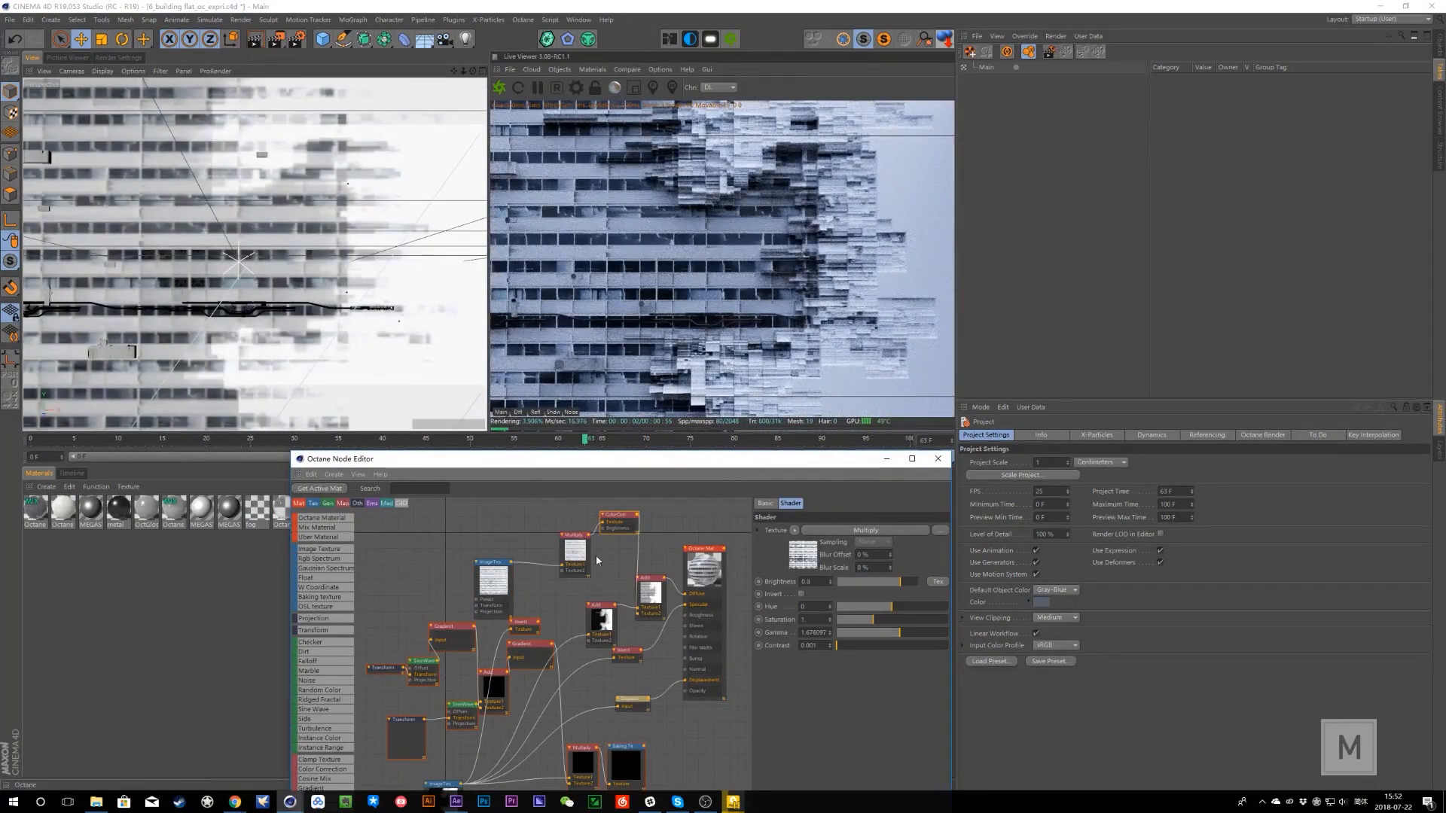
left_click(639, 545)
key("Delete")
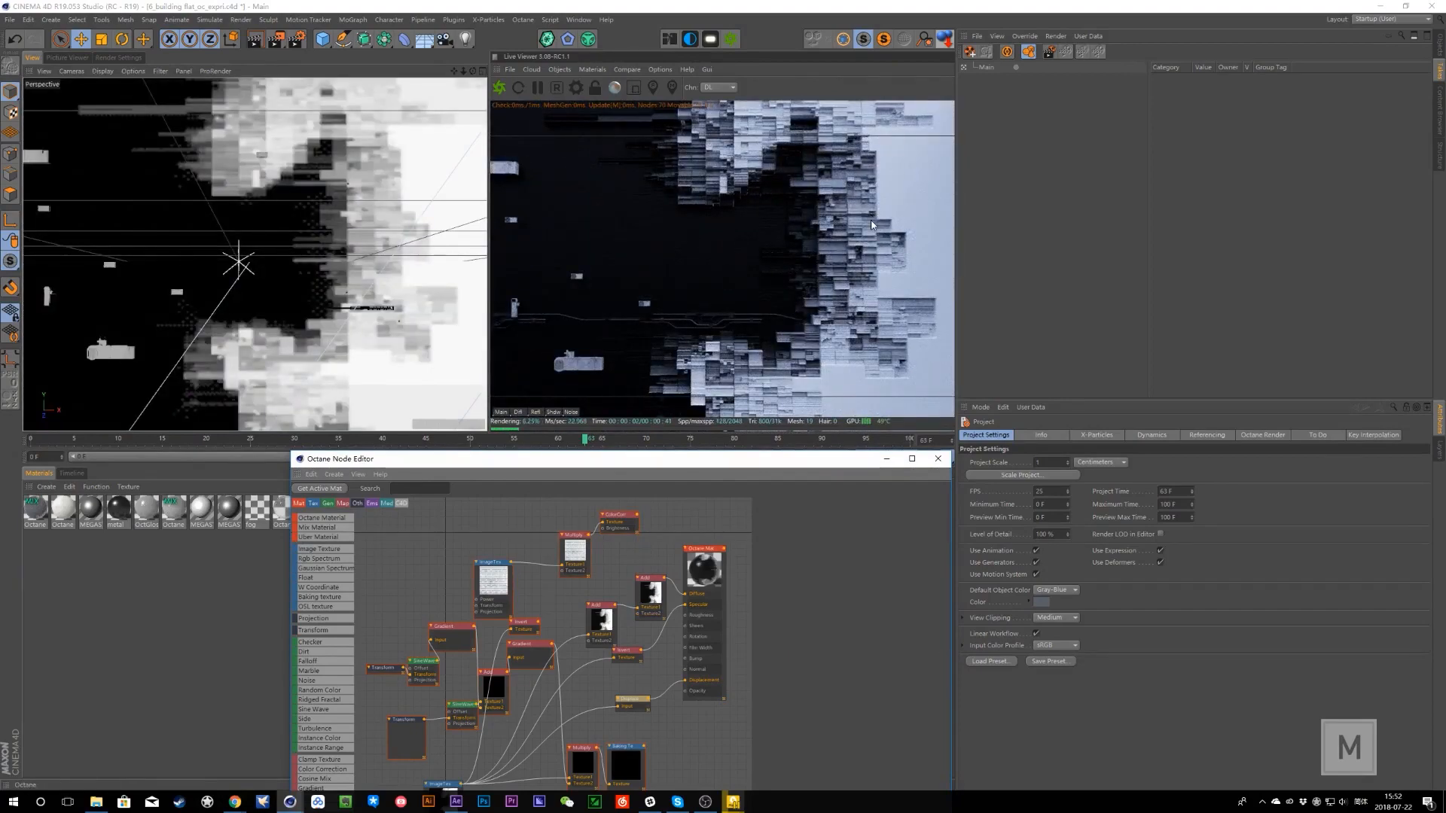
left_click(886, 458)
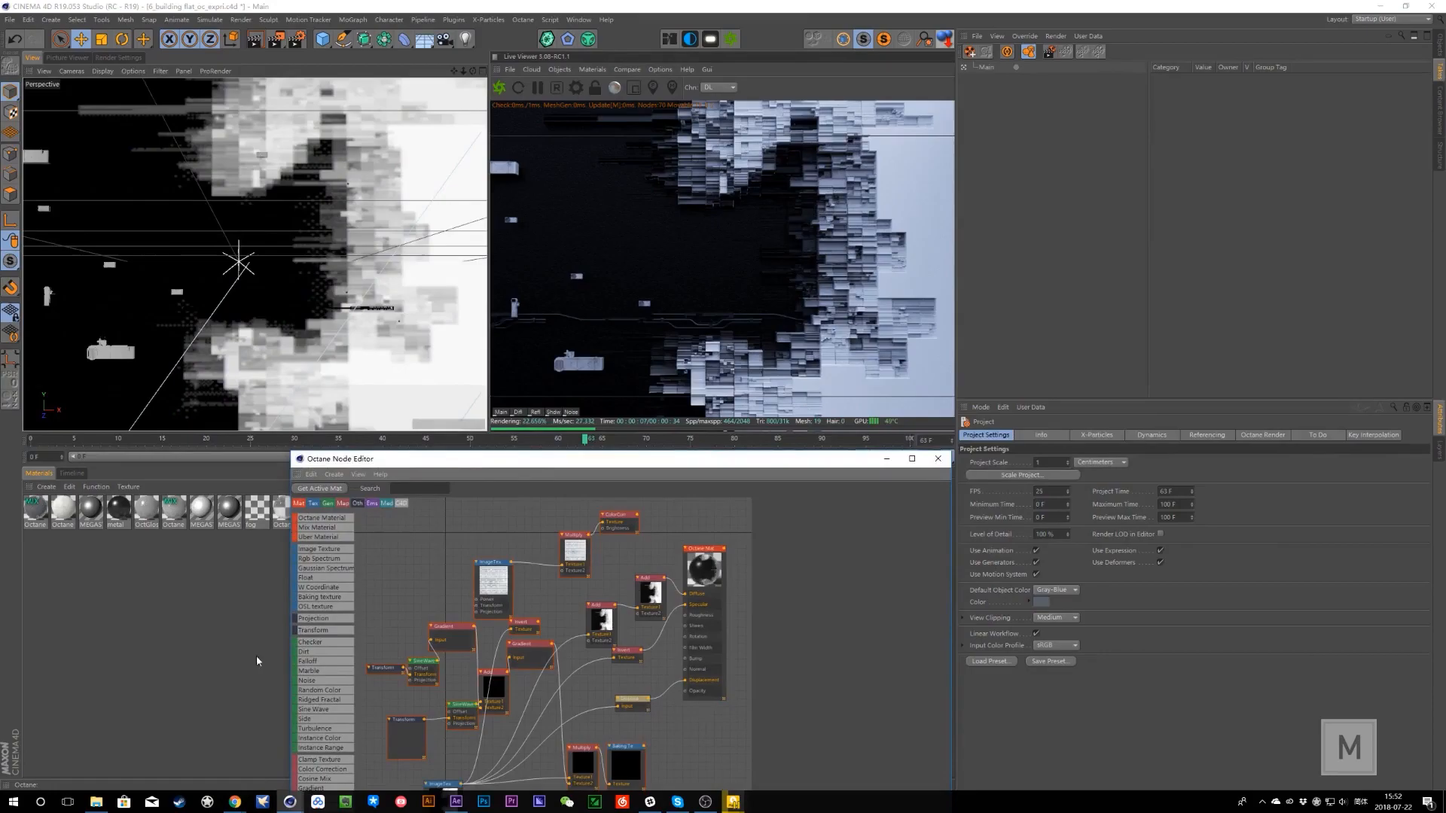
- Look through the building sort files in the c4d folder, open the building sort scene and return to Cinema 4D
left_click(104, 798)
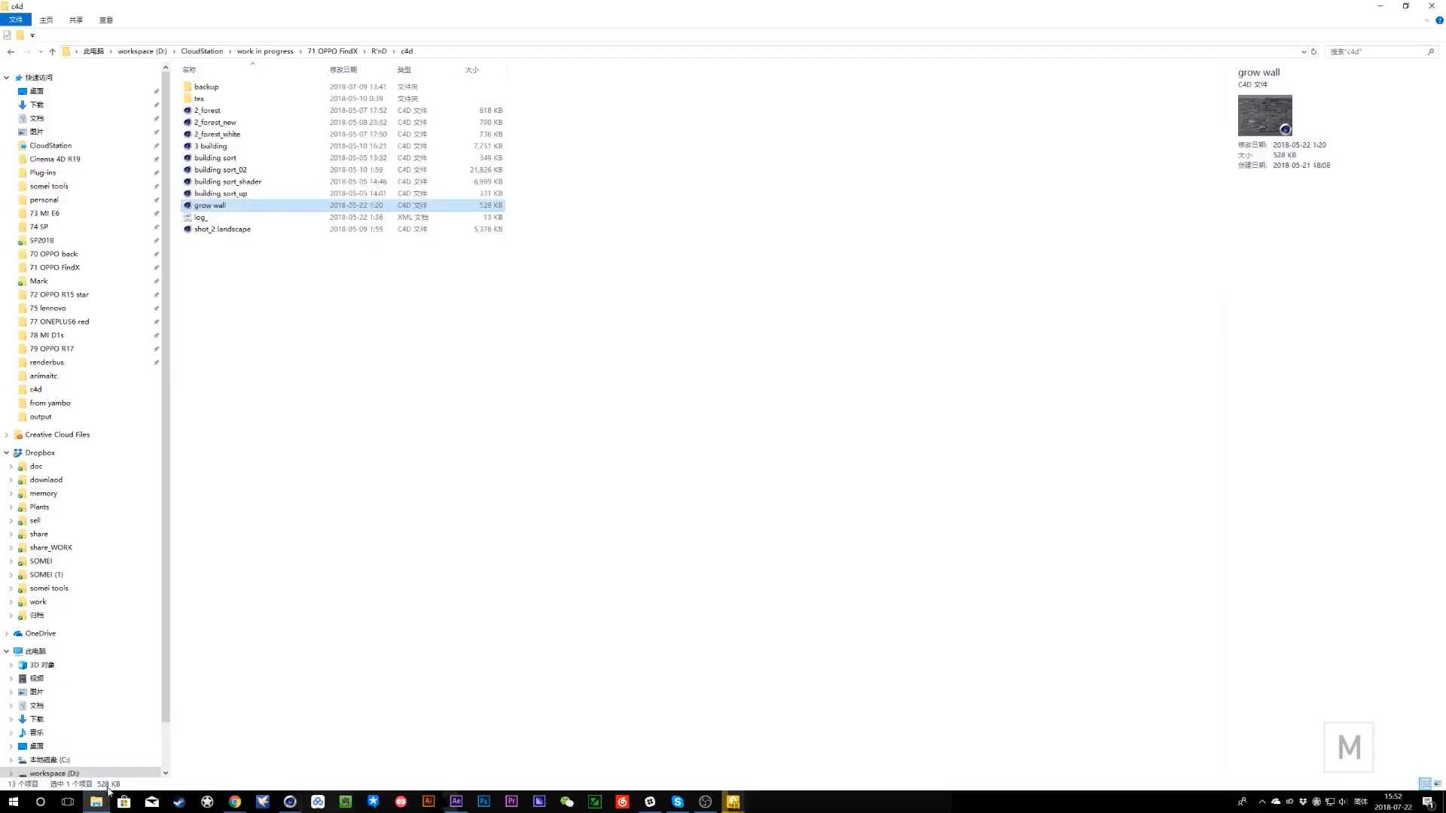
left_click(260, 183)
left_click(249, 170)
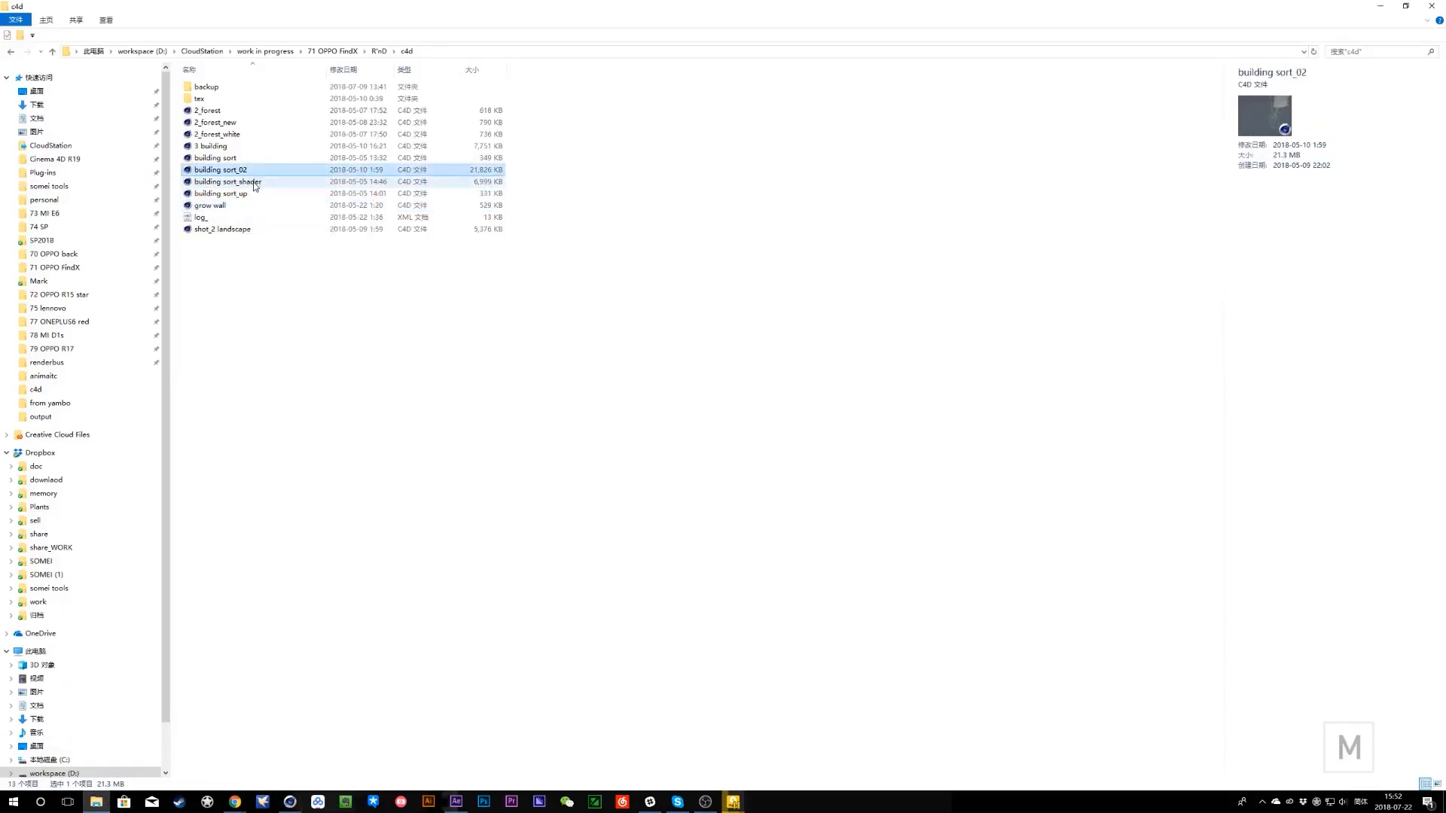
left_click(252, 182)
left_click(247, 170)
left_click(247, 159)
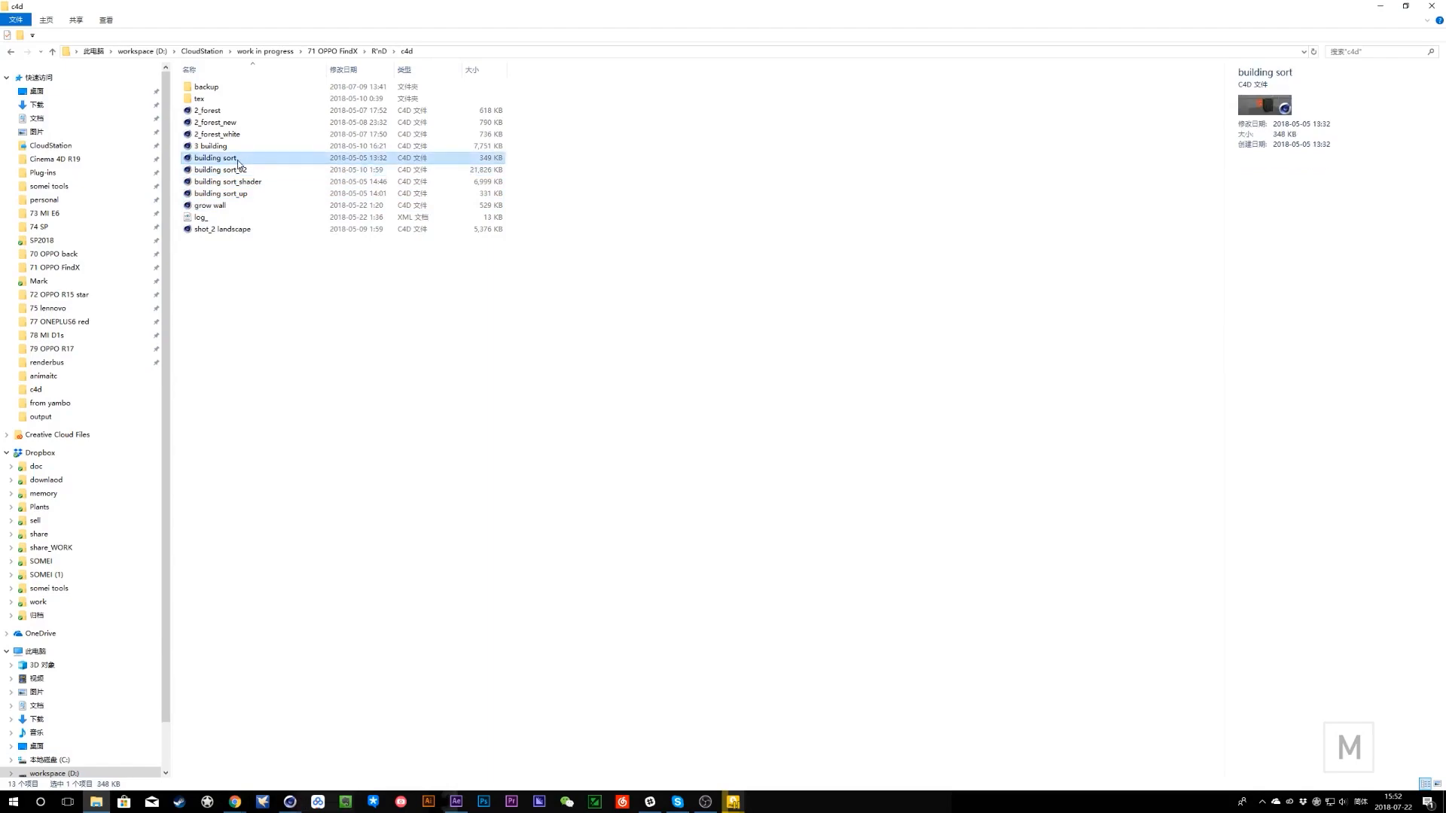
left_click(1382, 7)
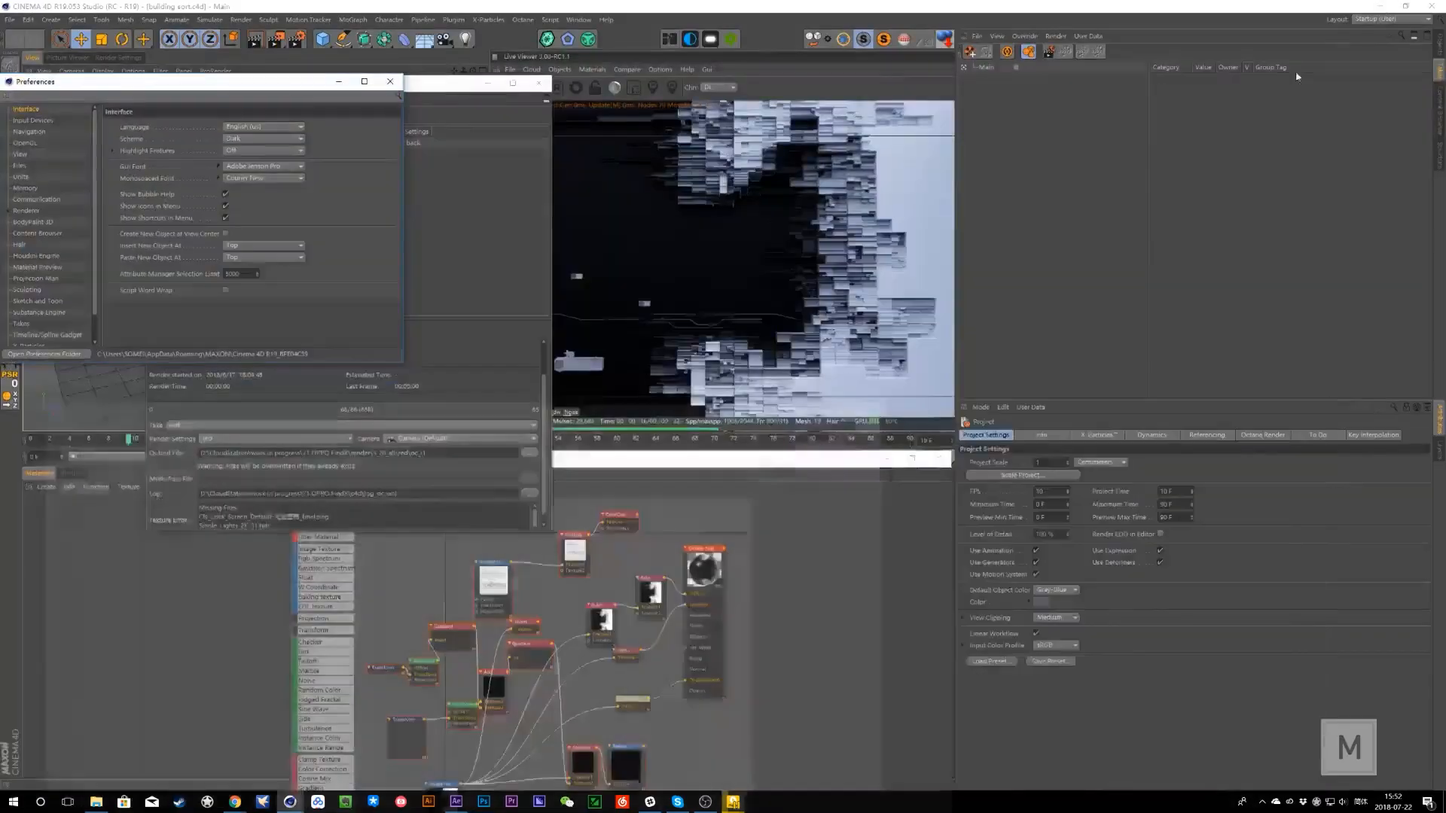
- Go to frame 22 of the building sort scene and shift the noise effector slightly to show how the block's strips react
left_click(488, 85)
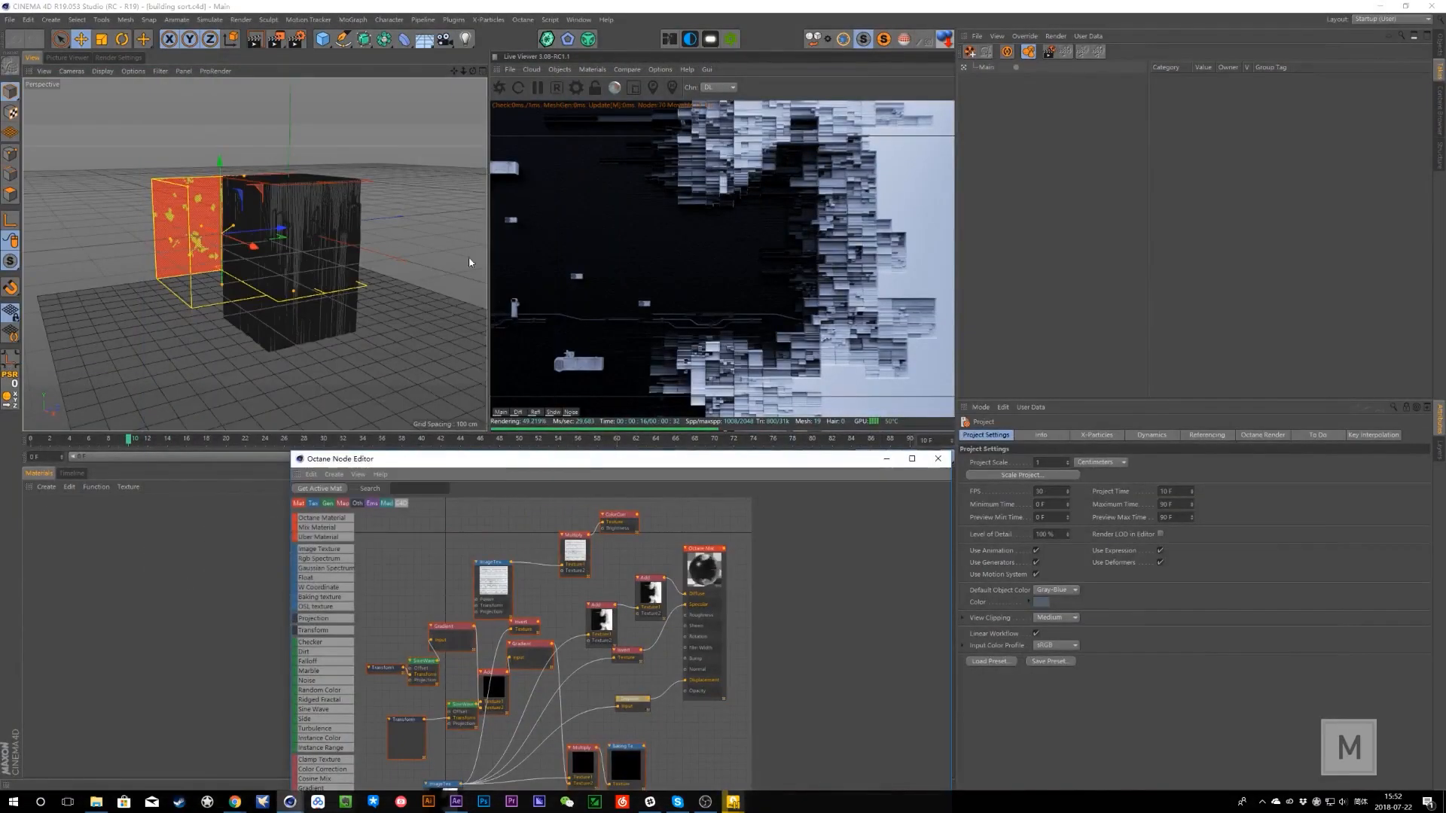
left_click_drag(131, 440, 245, 441)
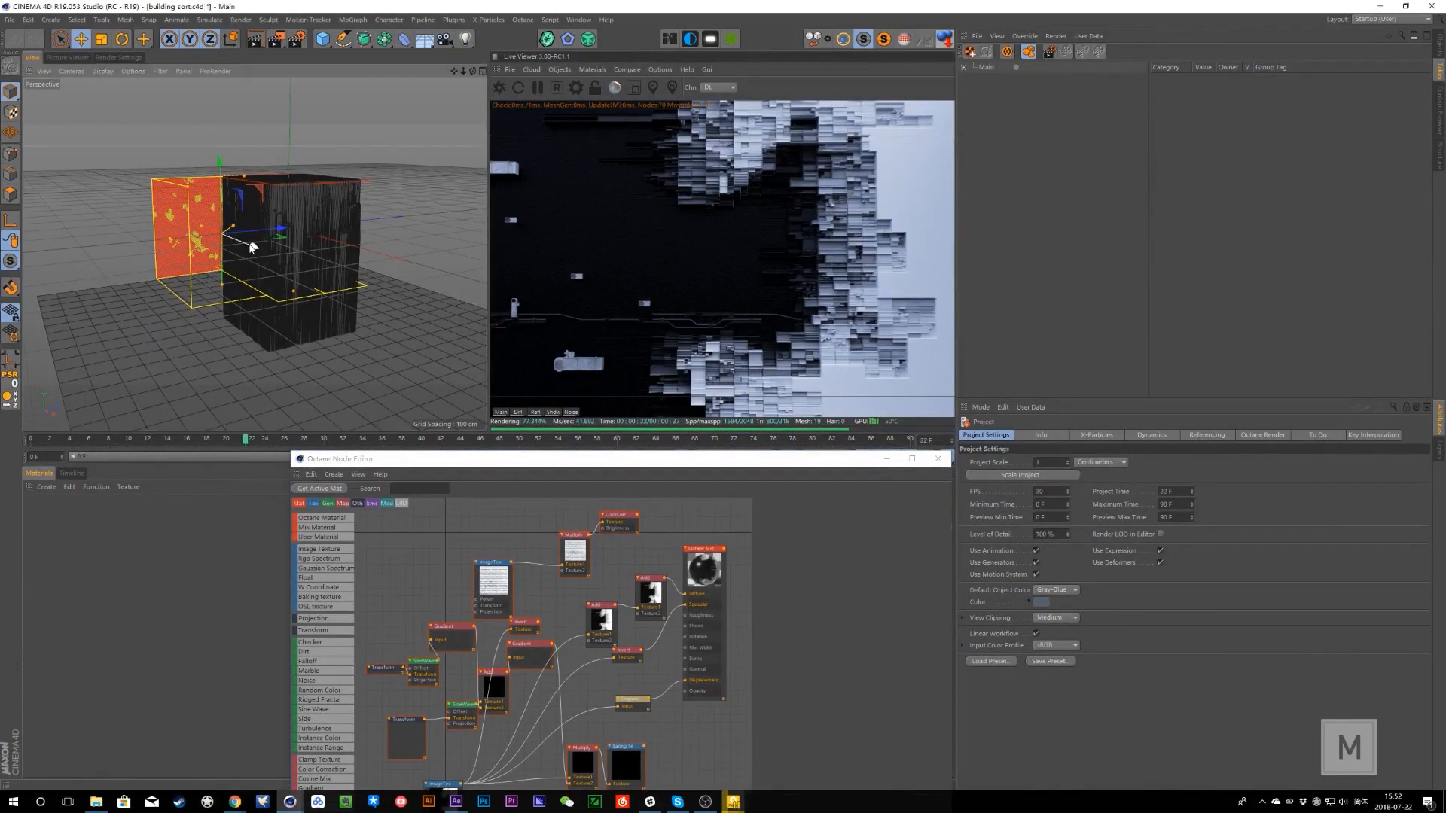
left_click_drag(253, 246, 230, 257)
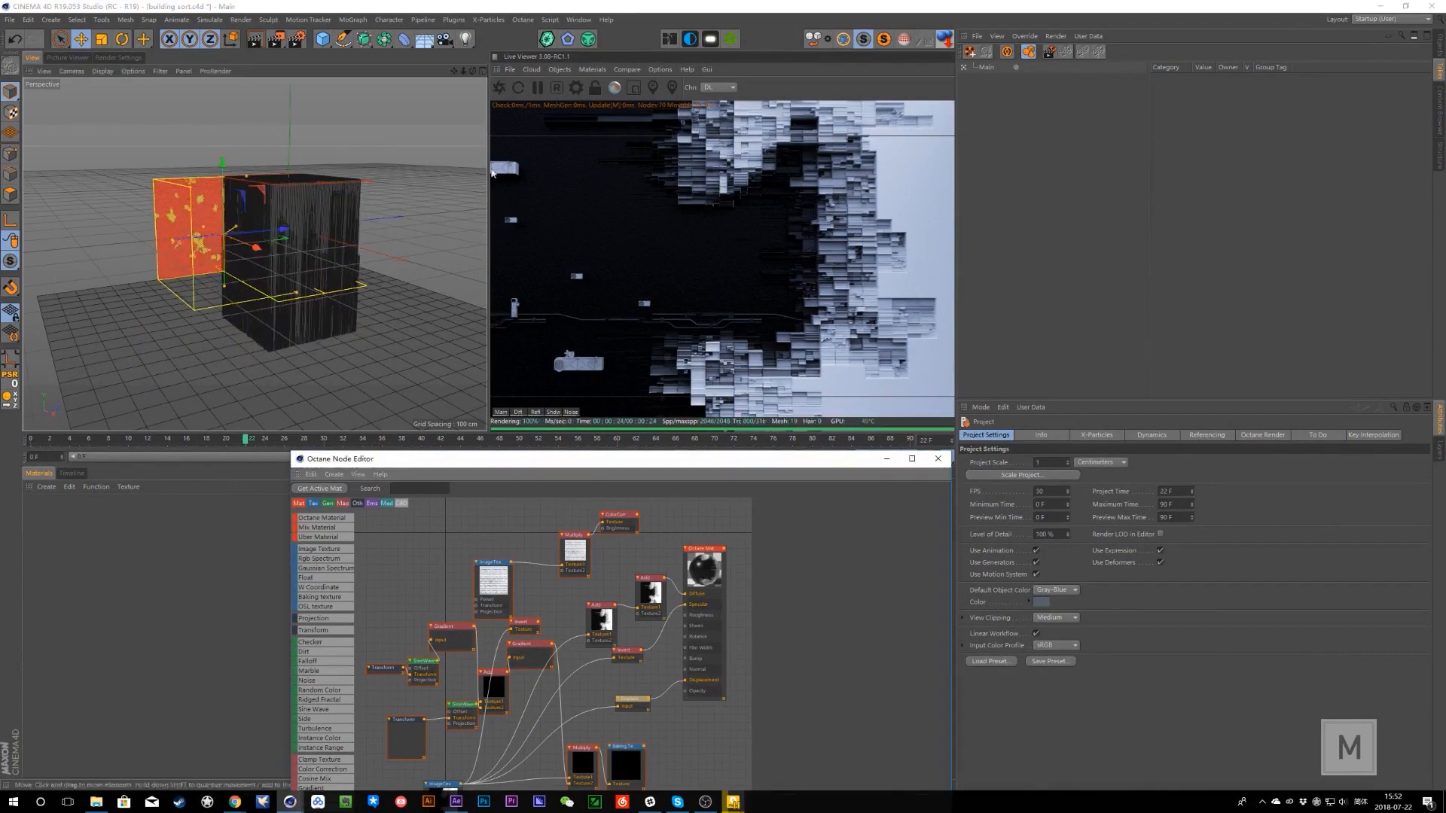
- Open the building sort_02 scene from the c4d folder and clear away the Render Queue and Preferences windows
left_click(95, 801)
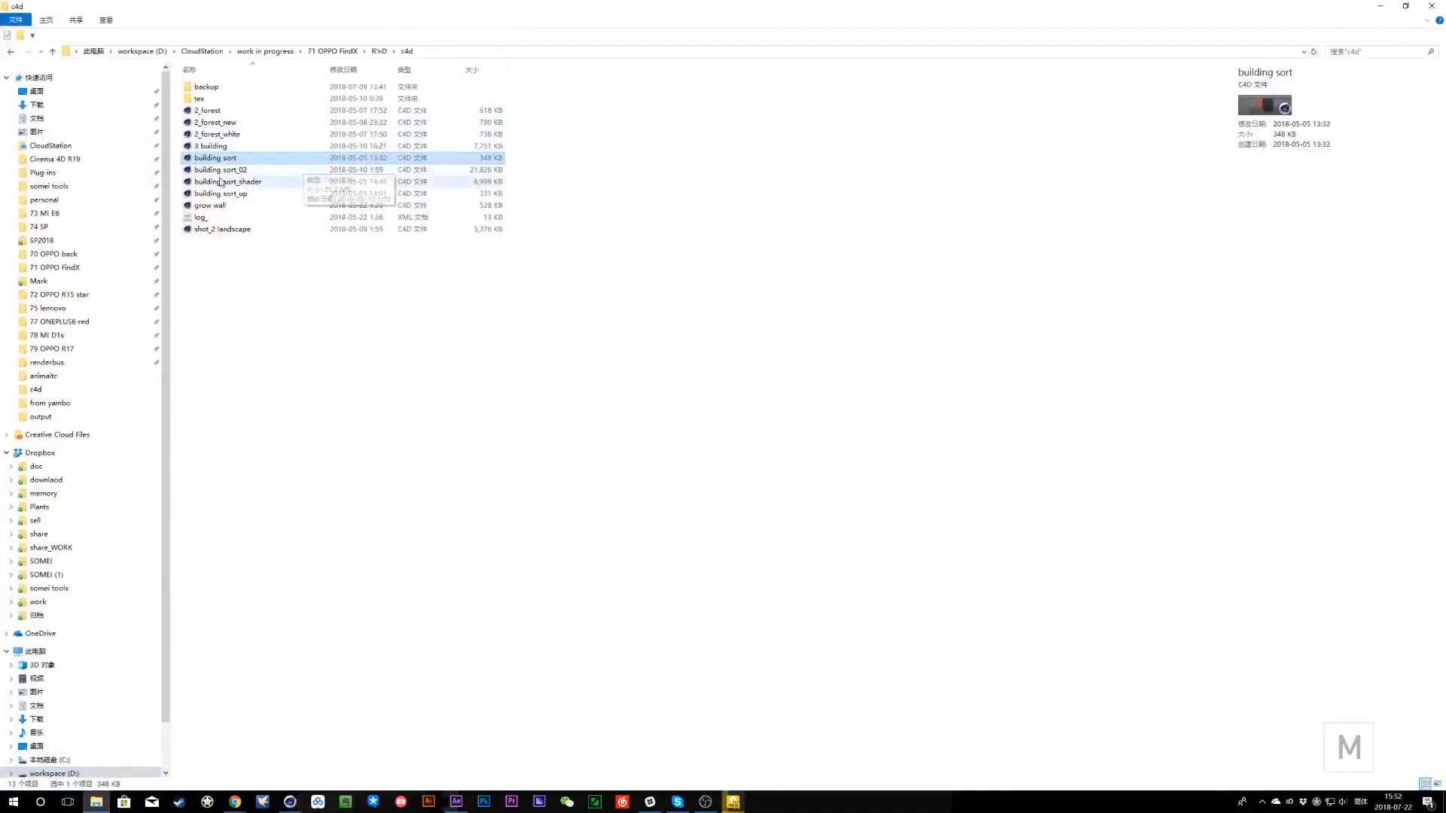
left_click(309, 170)
left_click(1382, 8)
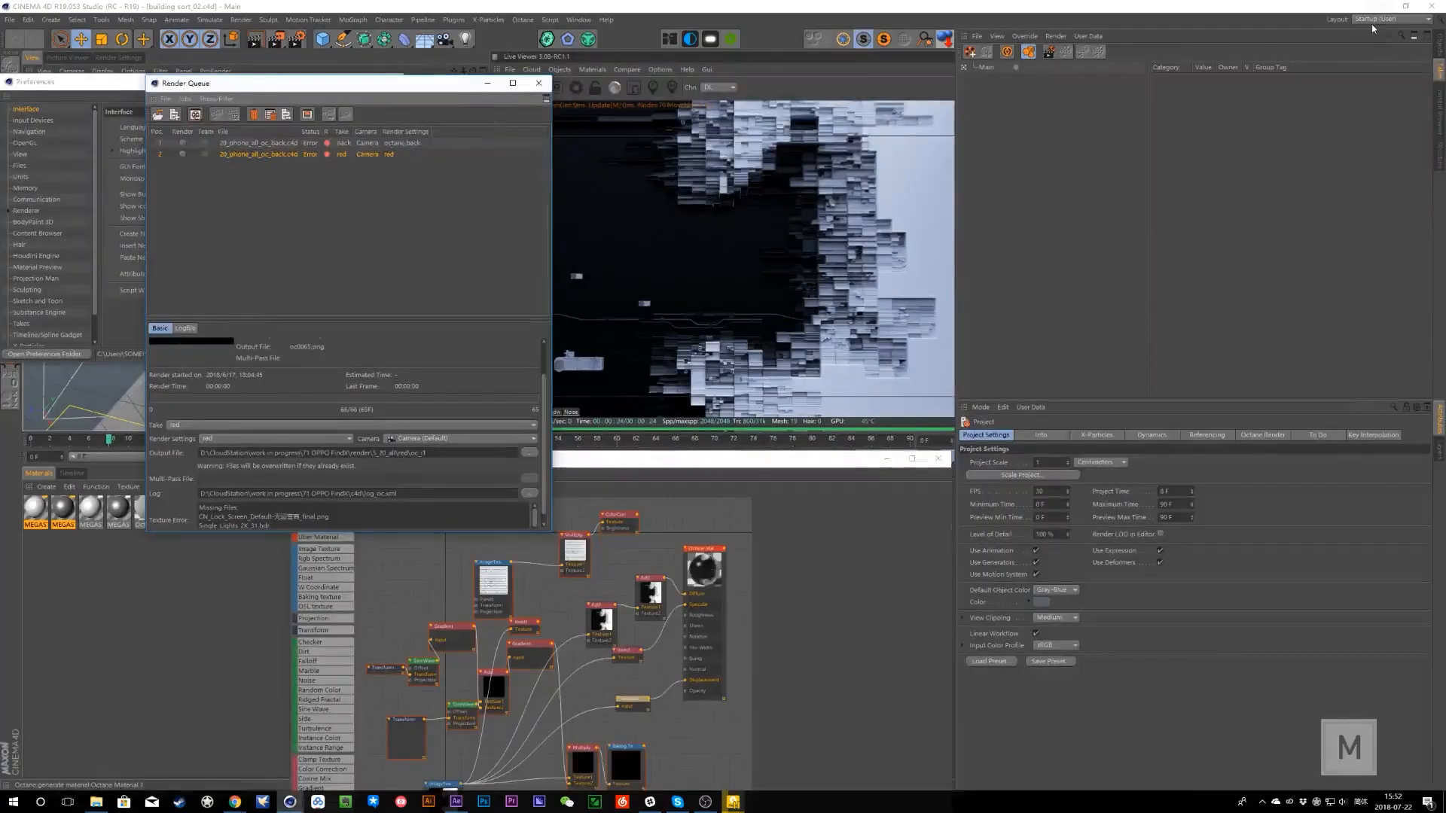
left_click(486, 83)
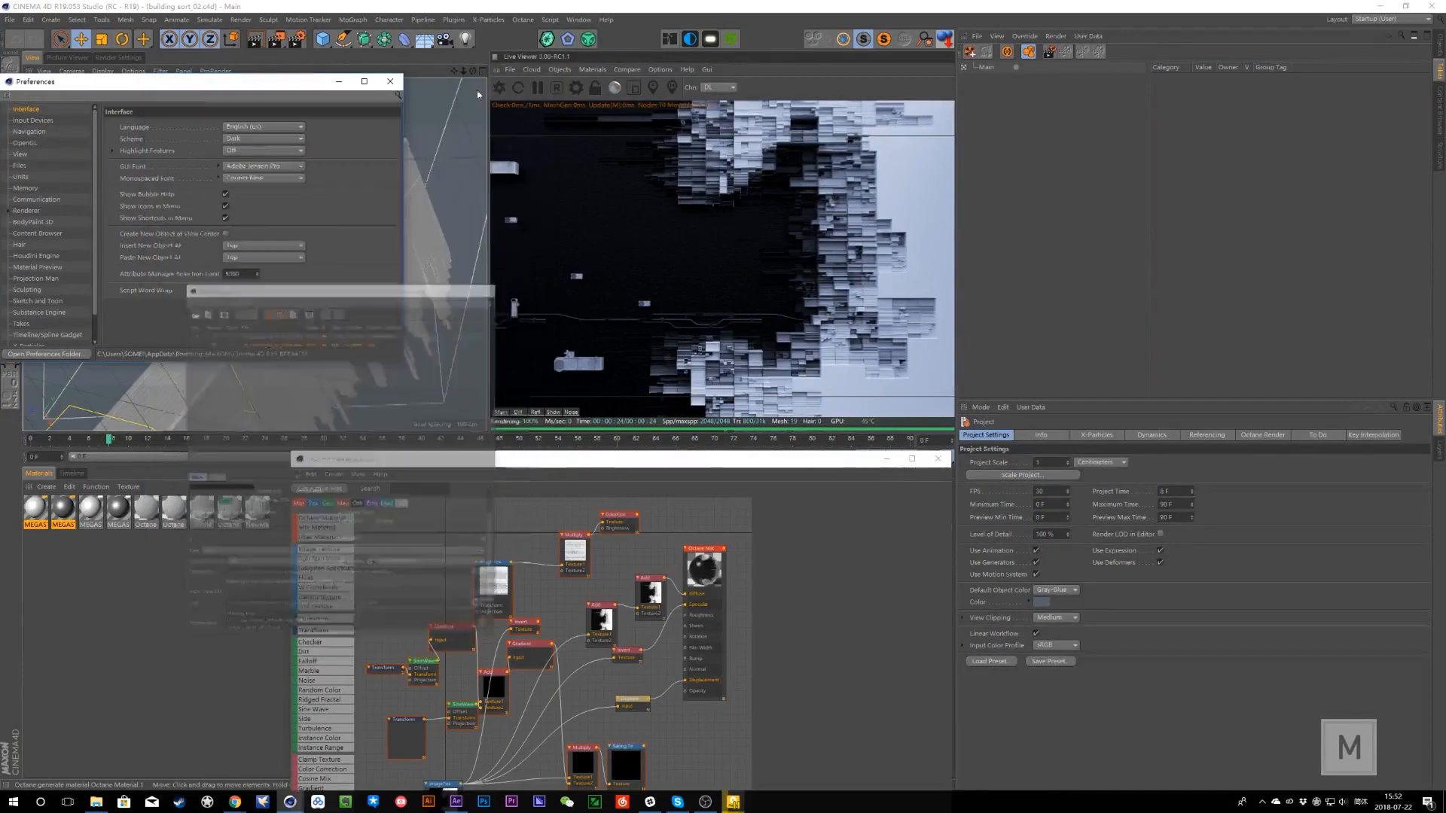
left_click(337, 81)
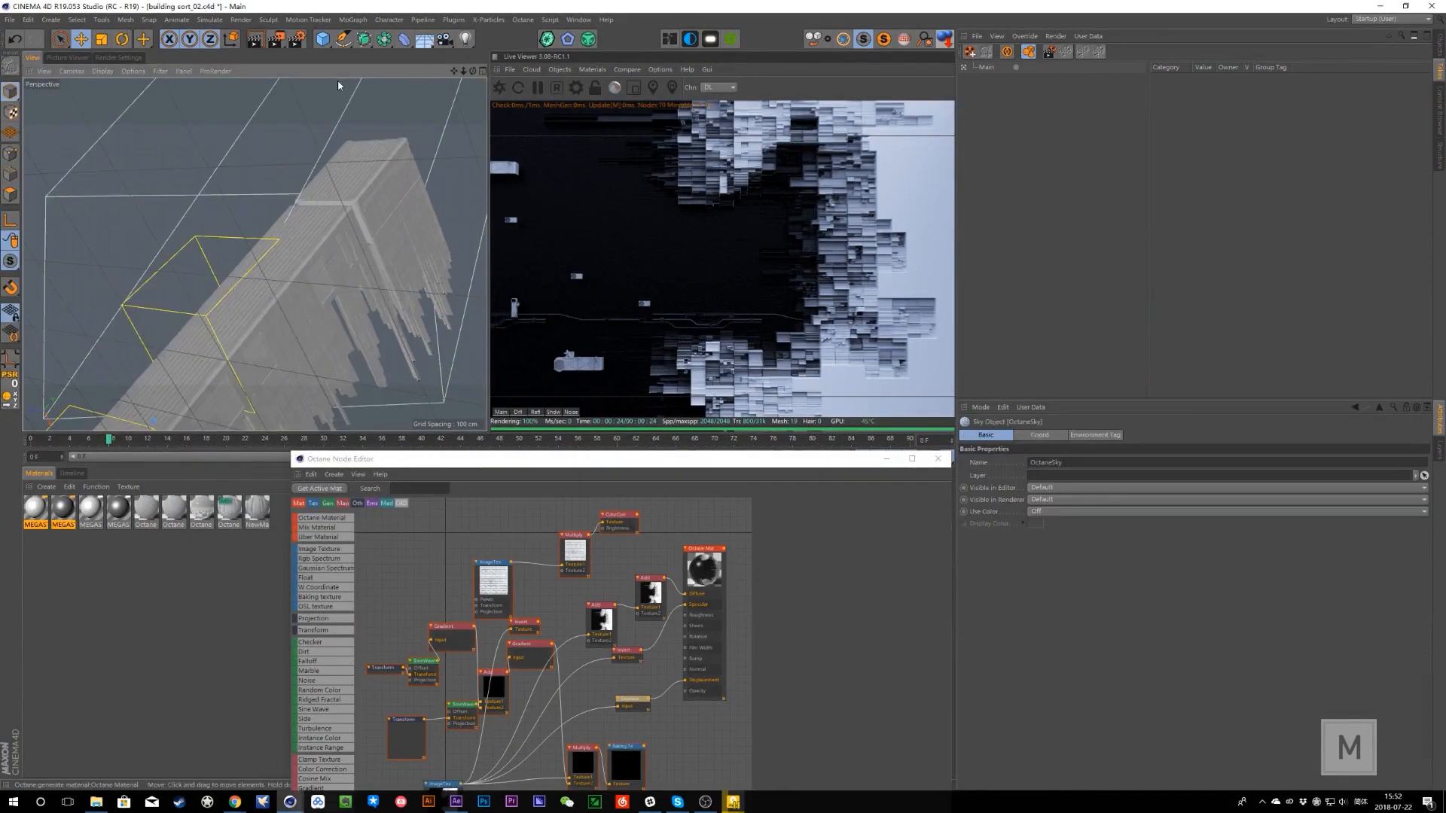
- Show the object list of the building sort_02 scene and render its tower in the Live Viewer
left_click(1440, 51)
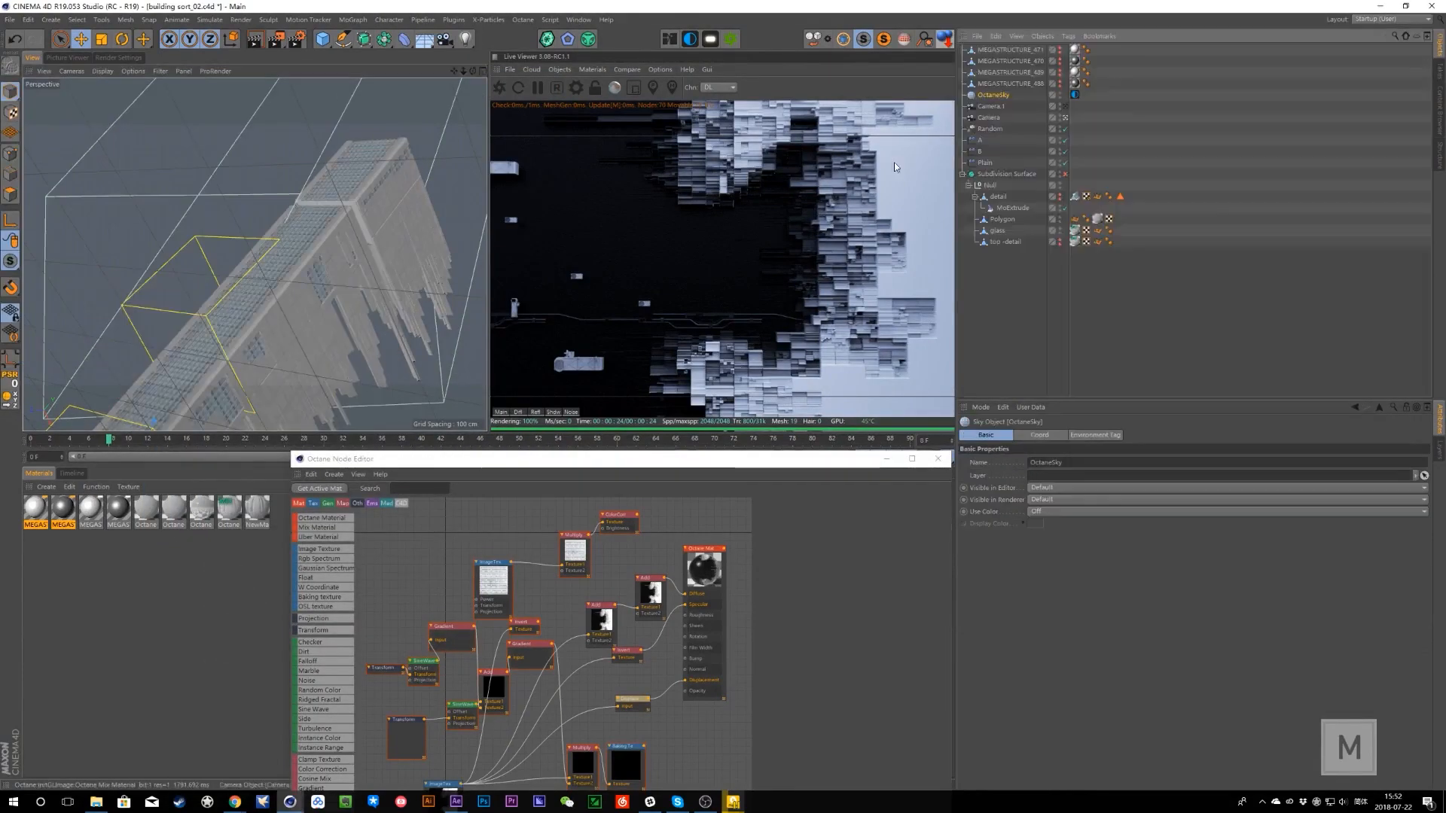
left_click(515, 89)
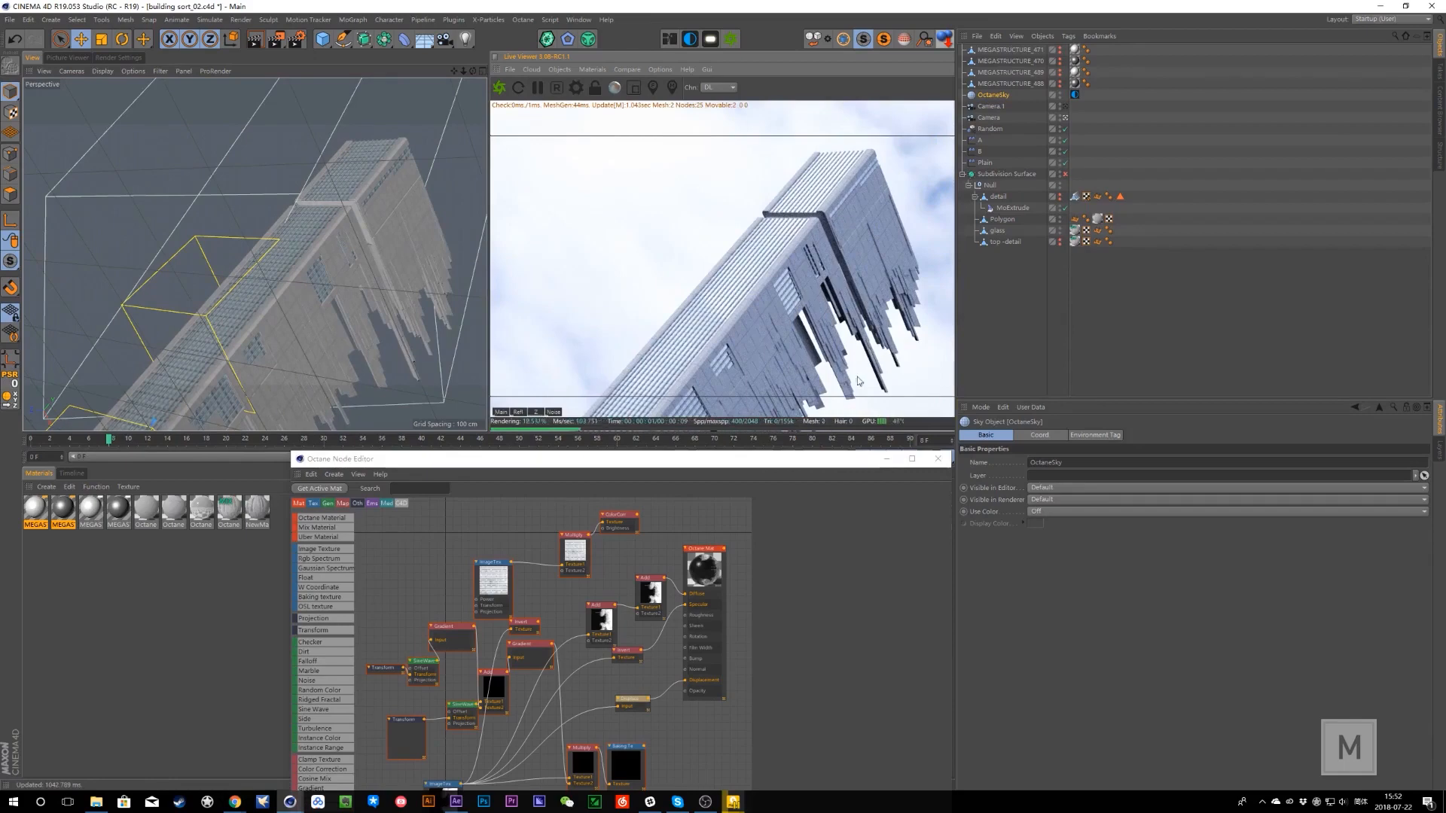
left_click_drag(662, 462, 633, 489)
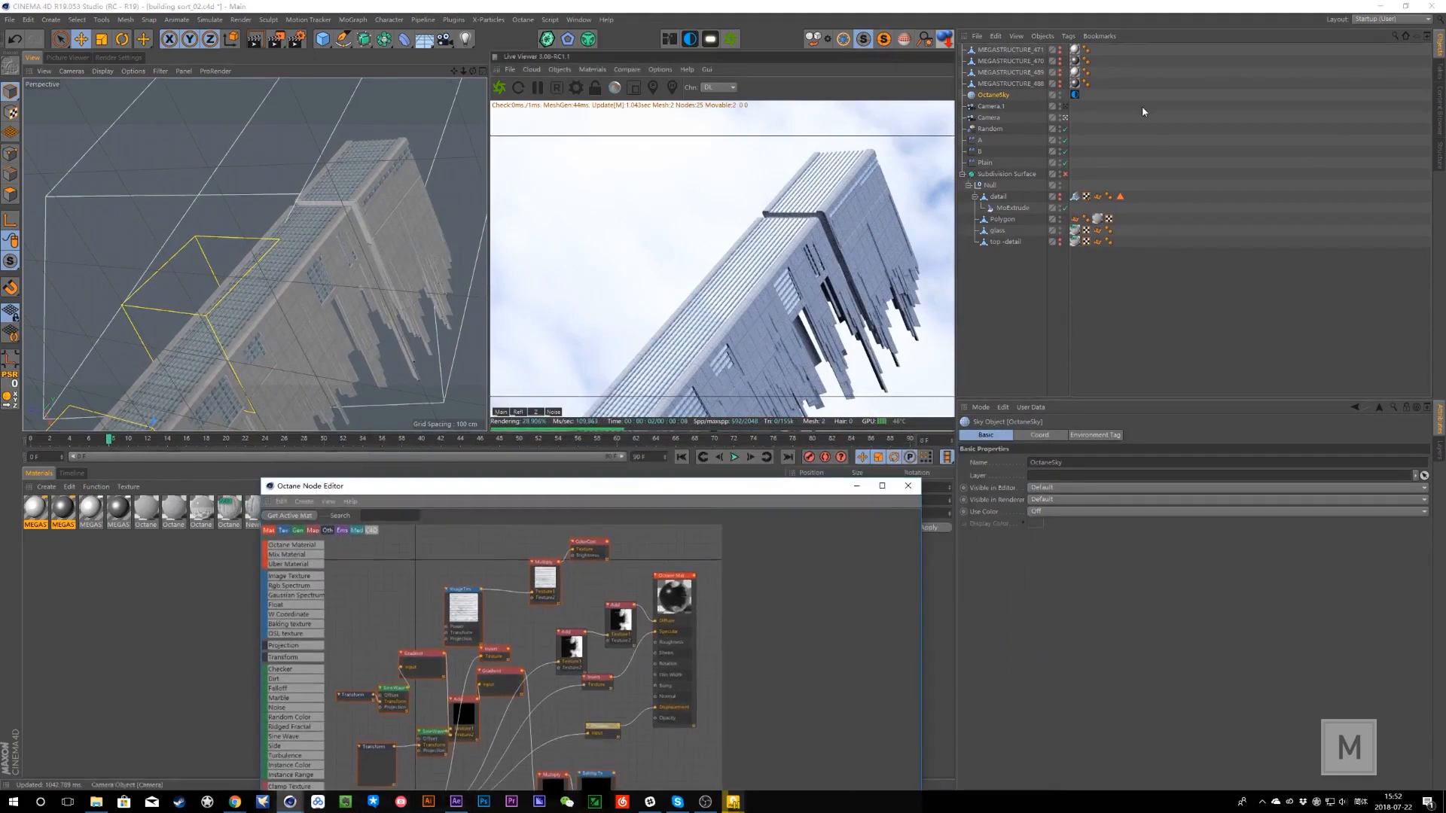
- Select the Random effector and then effector A, and switch A off and on to check its influence on the tower
left_click(993, 128)
left_click(987, 139)
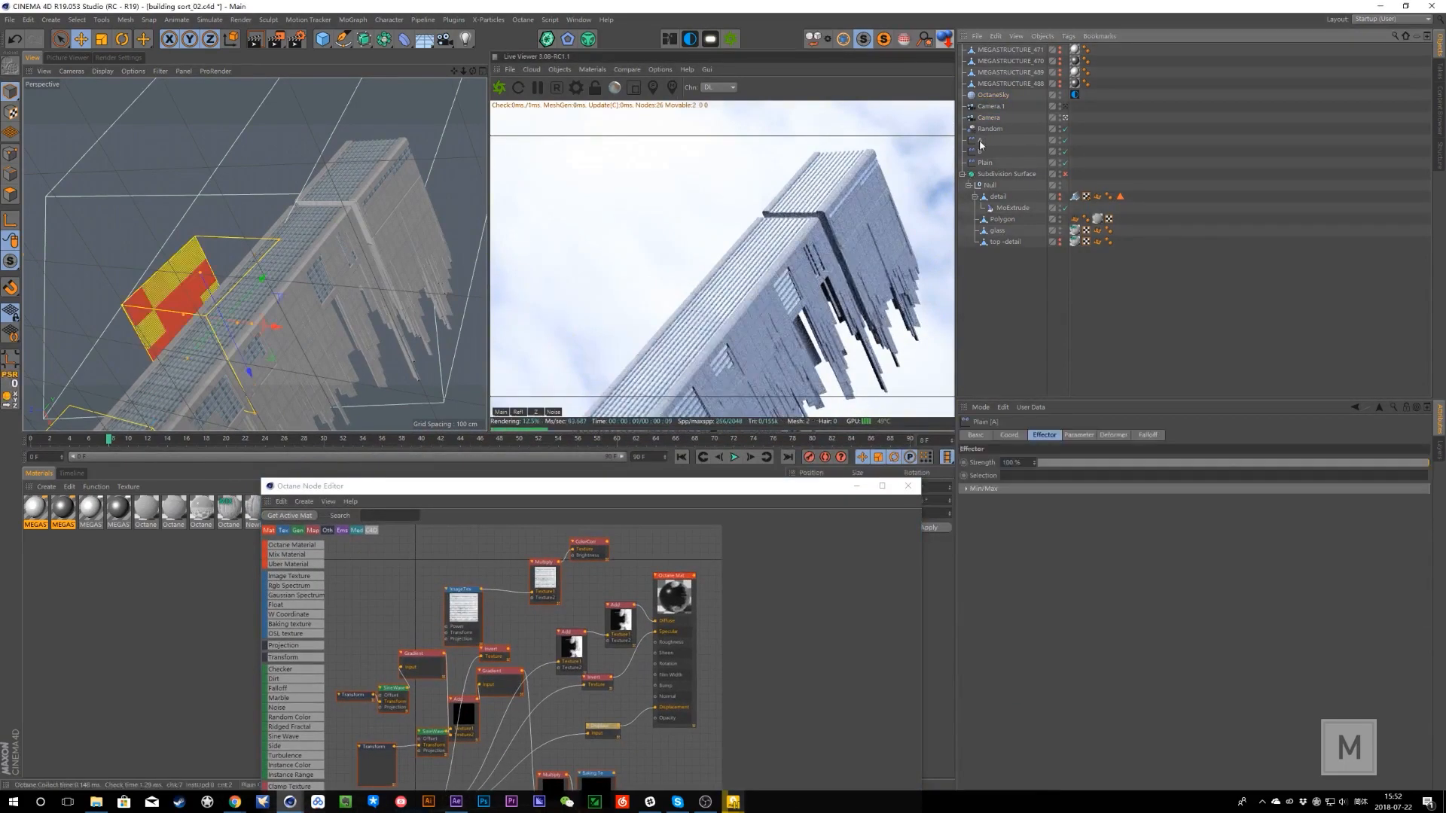
left_click(1066, 141)
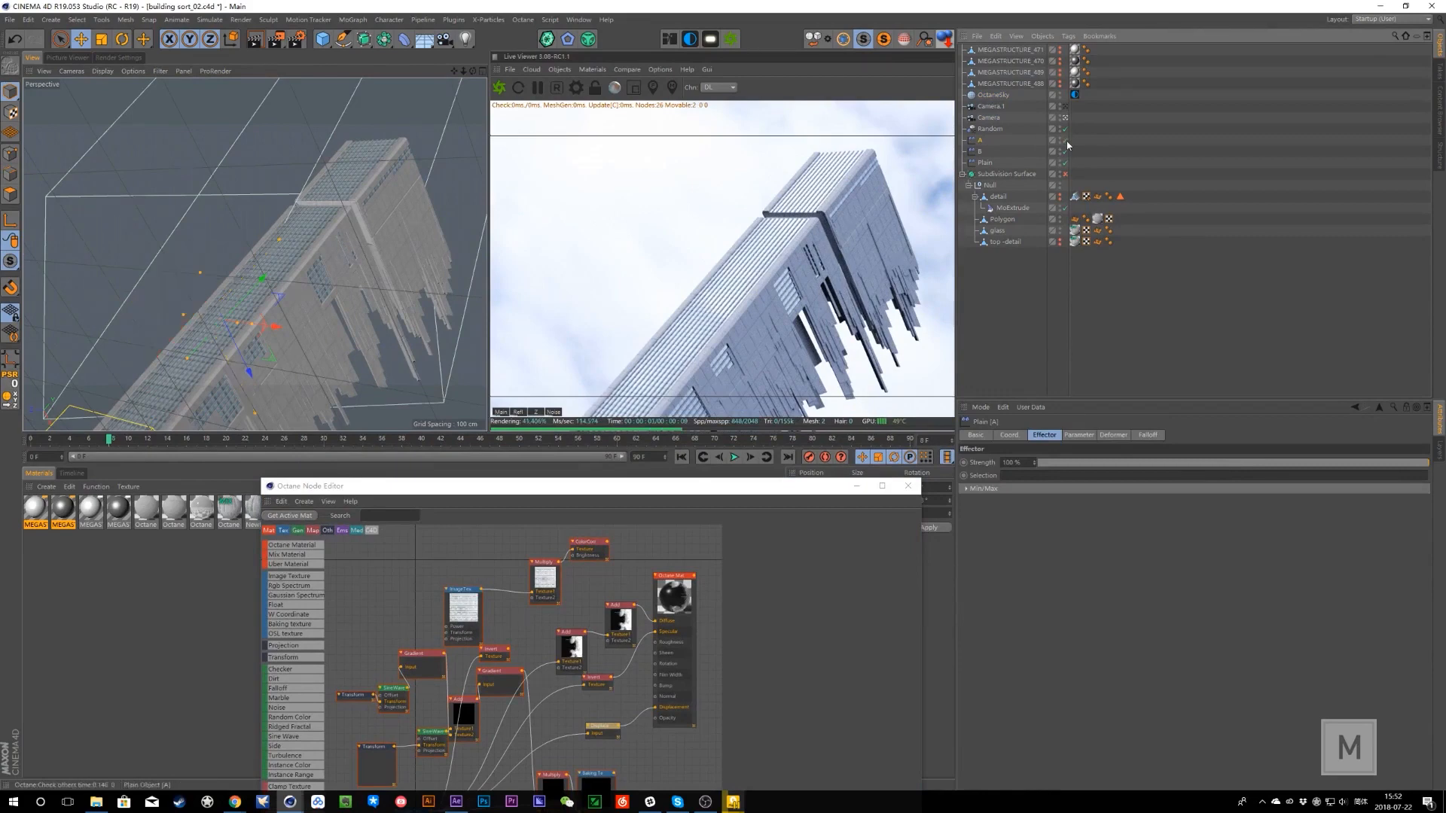
left_click(1066, 141)
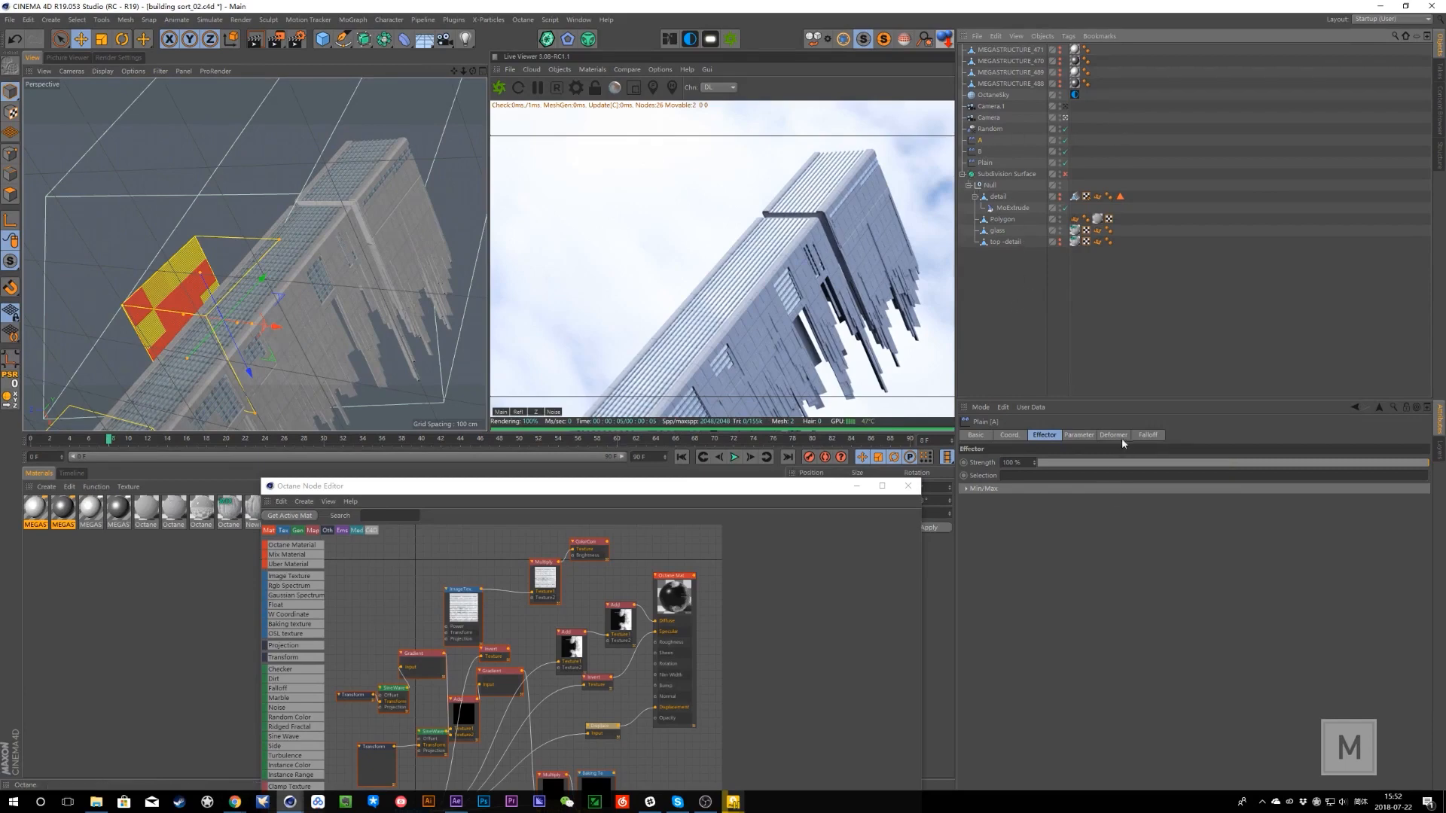
- In effector A's noise falloff, set Low Clip to 42% and High Clip to 50%
left_click(1148, 435)
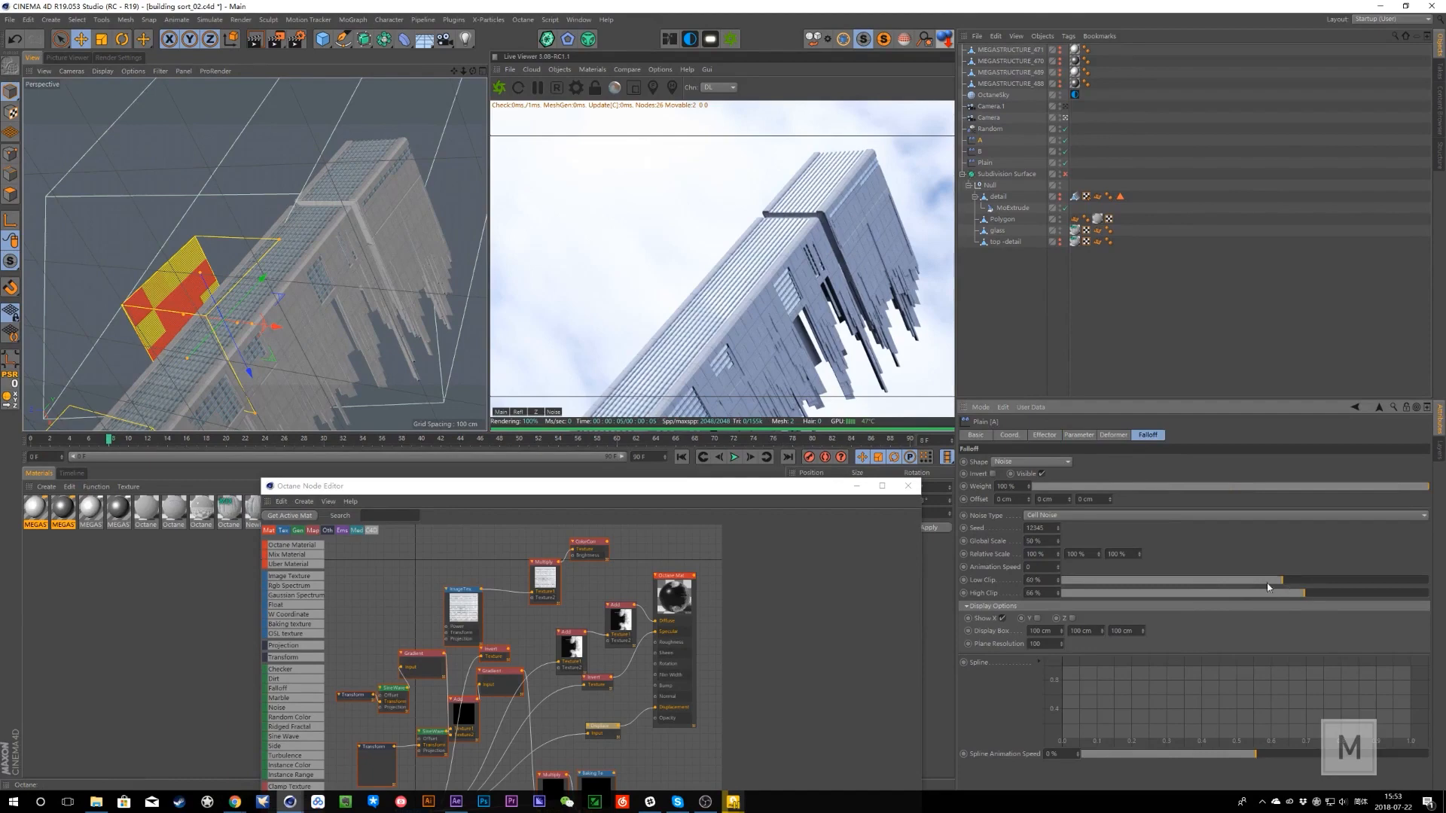
mouse_move(1268, 584)
left_mouse_down()
mouse_move(1203, 588)
mouse_move(1267, 585)
left_mouse_up()
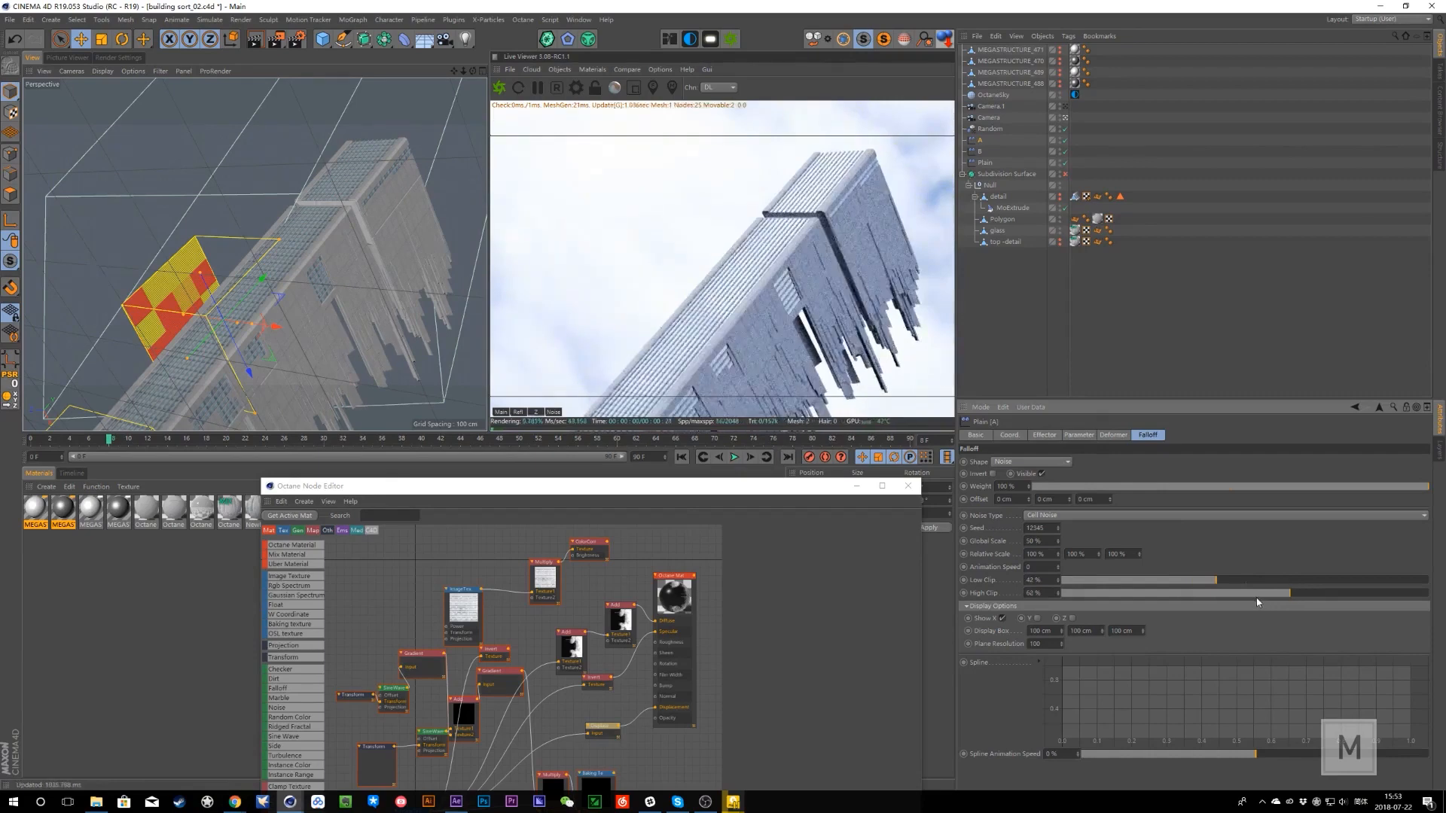
left_click(1251, 600)
left_click_drag(1251, 597, 1246, 594)
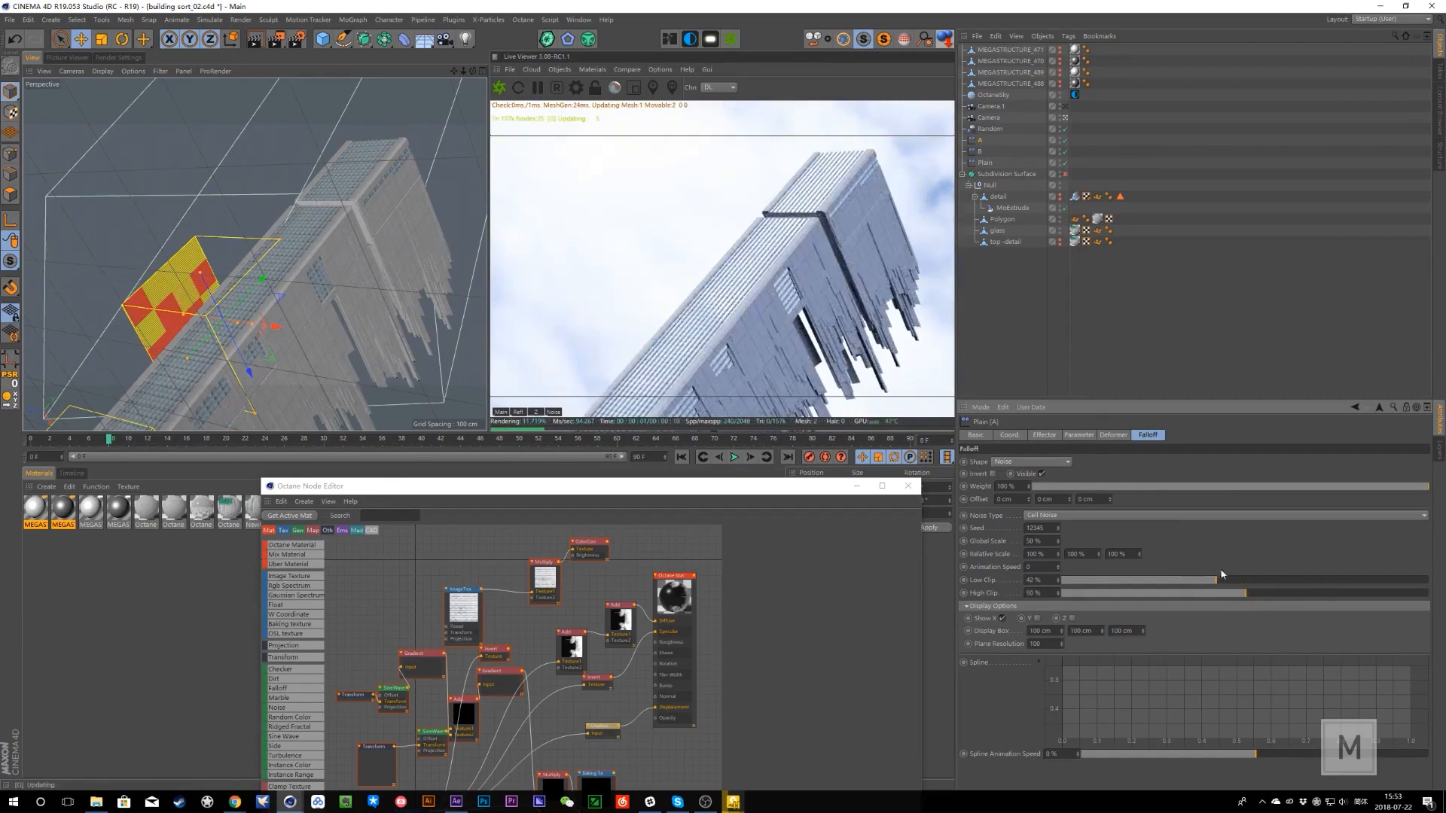
- Check the falloff settings of effectors B and Plain, and set High Clip in B's noise falloff to about 83%
left_click(979, 152)
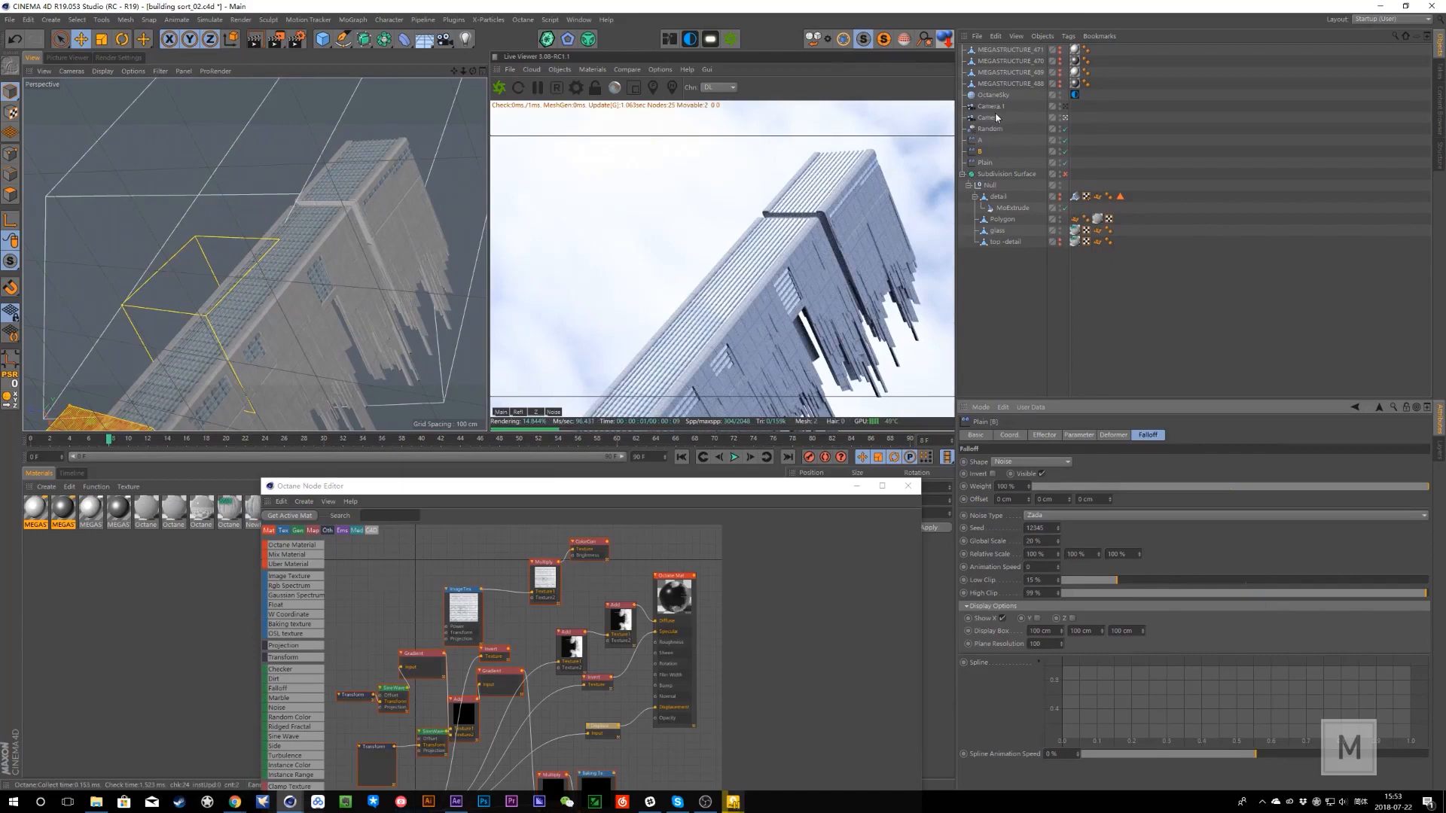
left_click(988, 164)
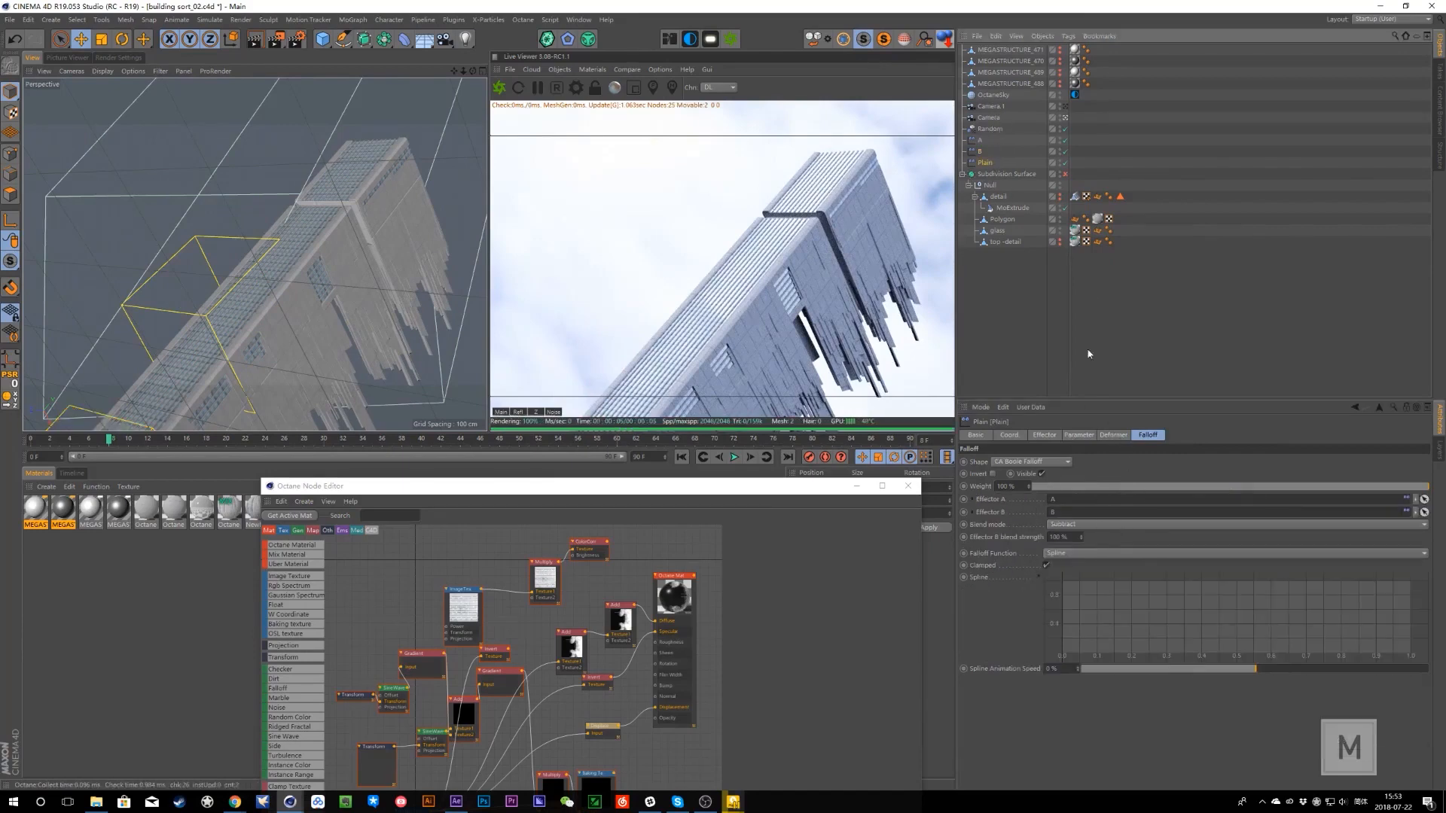
left_click(988, 152)
left_click_drag(1223, 593, 1190, 593)
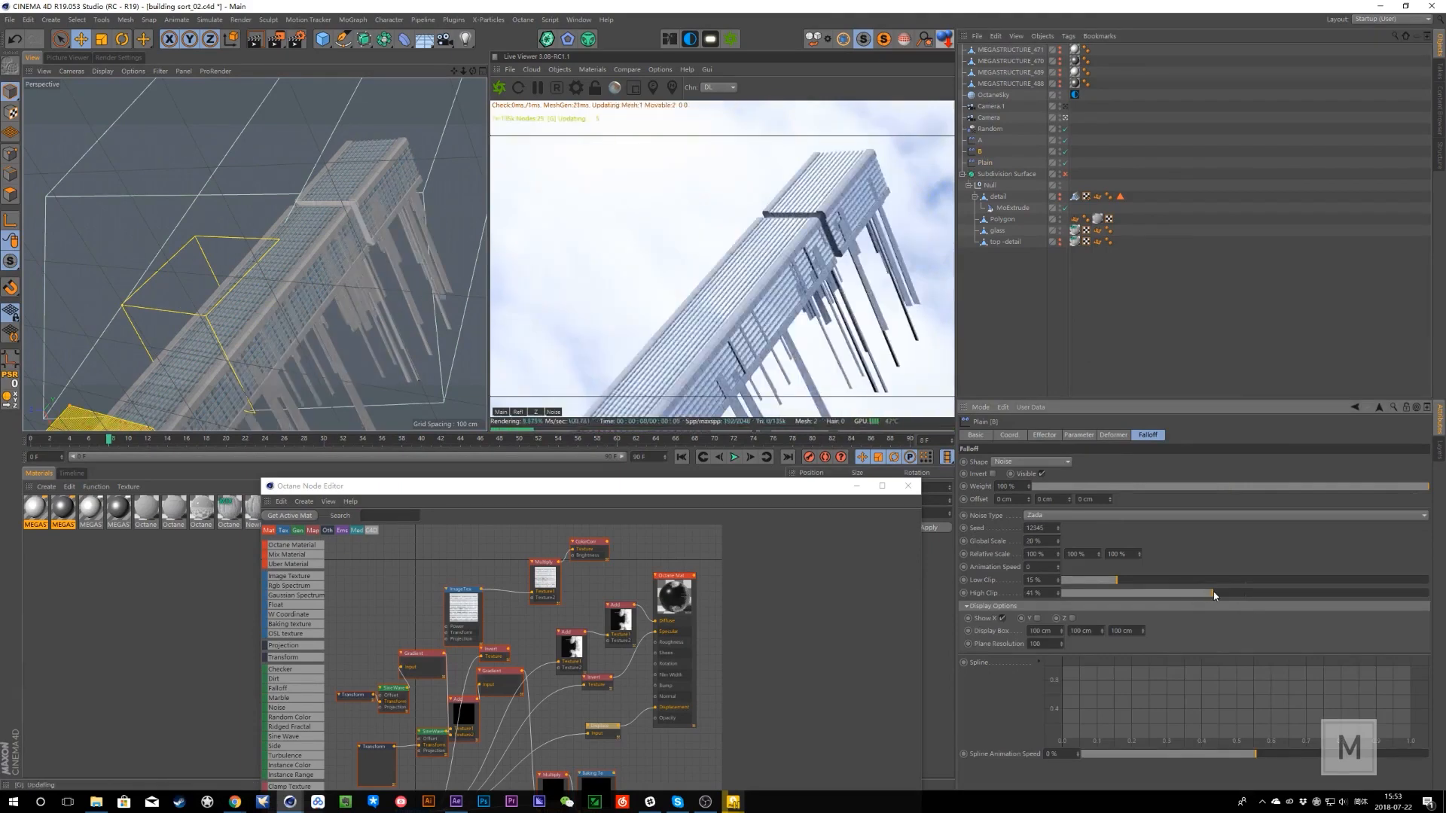
left_click_drag(1272, 599, 1325, 602)
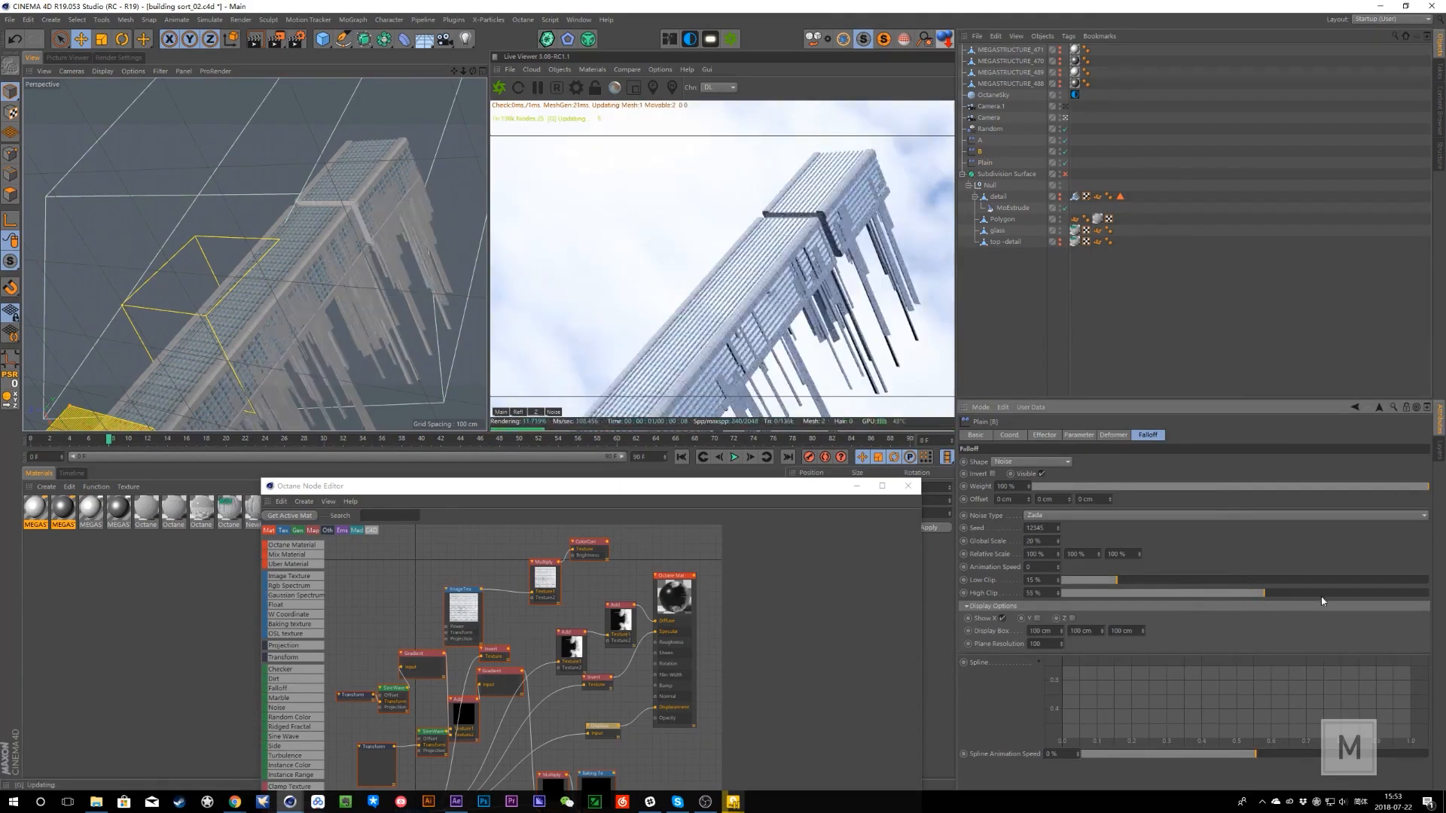
left_click(1365, 593)
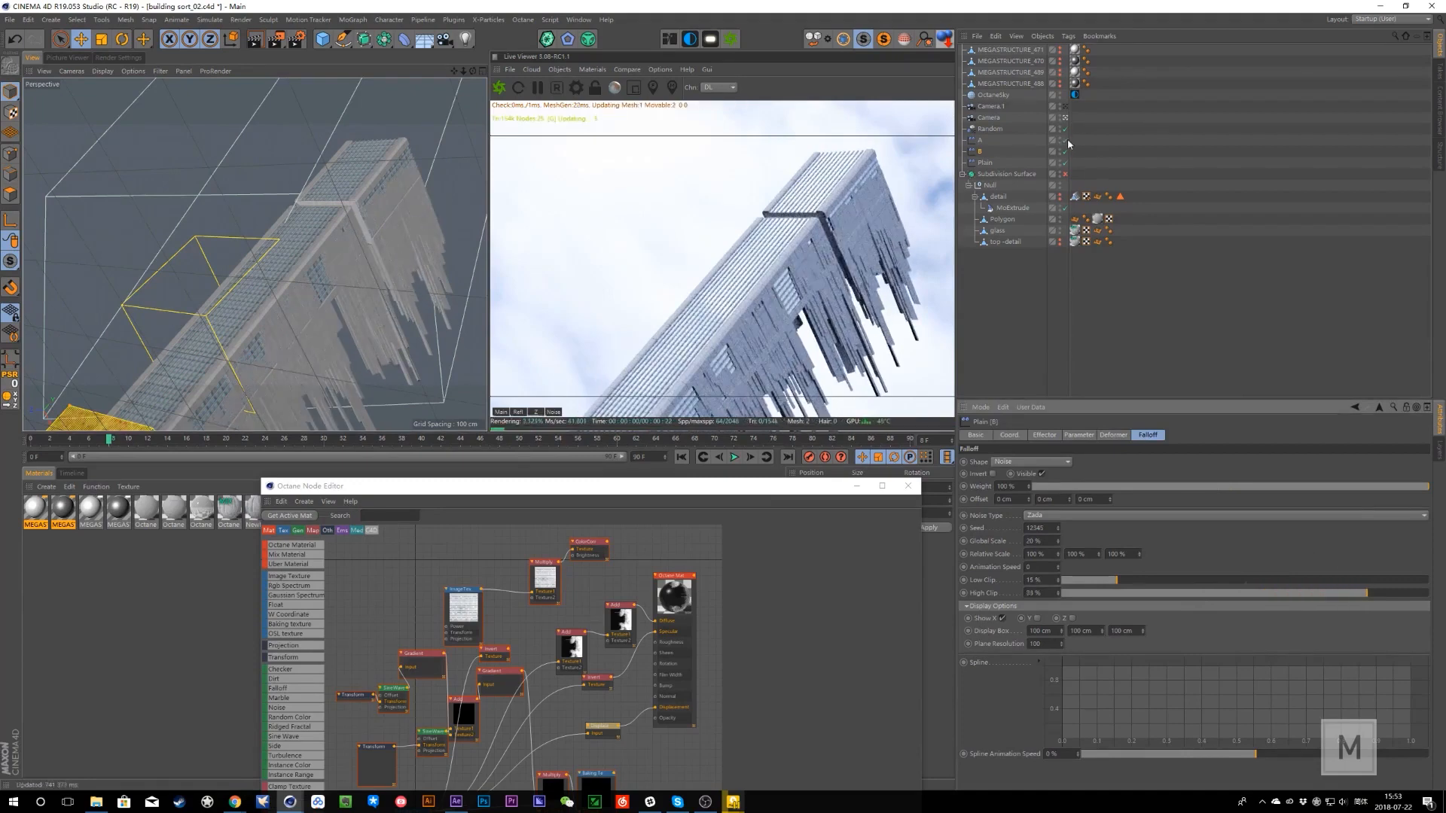
- Disable the Random, A and B effectors in the object list
left_click_drag(1065, 128, 1064, 154)
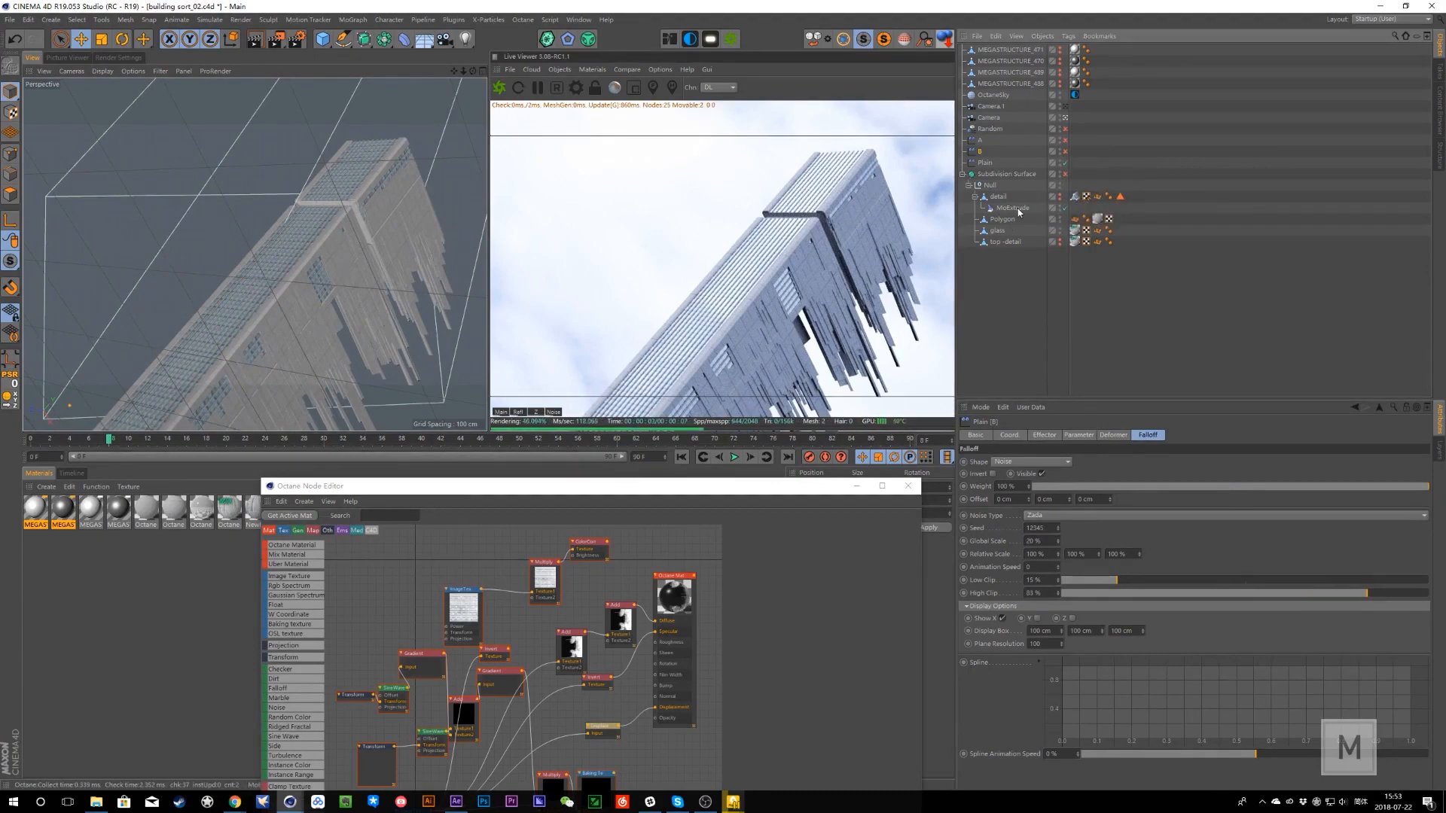
- Disable the Plain effector and leave the scene camera to view the undeformed tower up close
left_click(1065, 162)
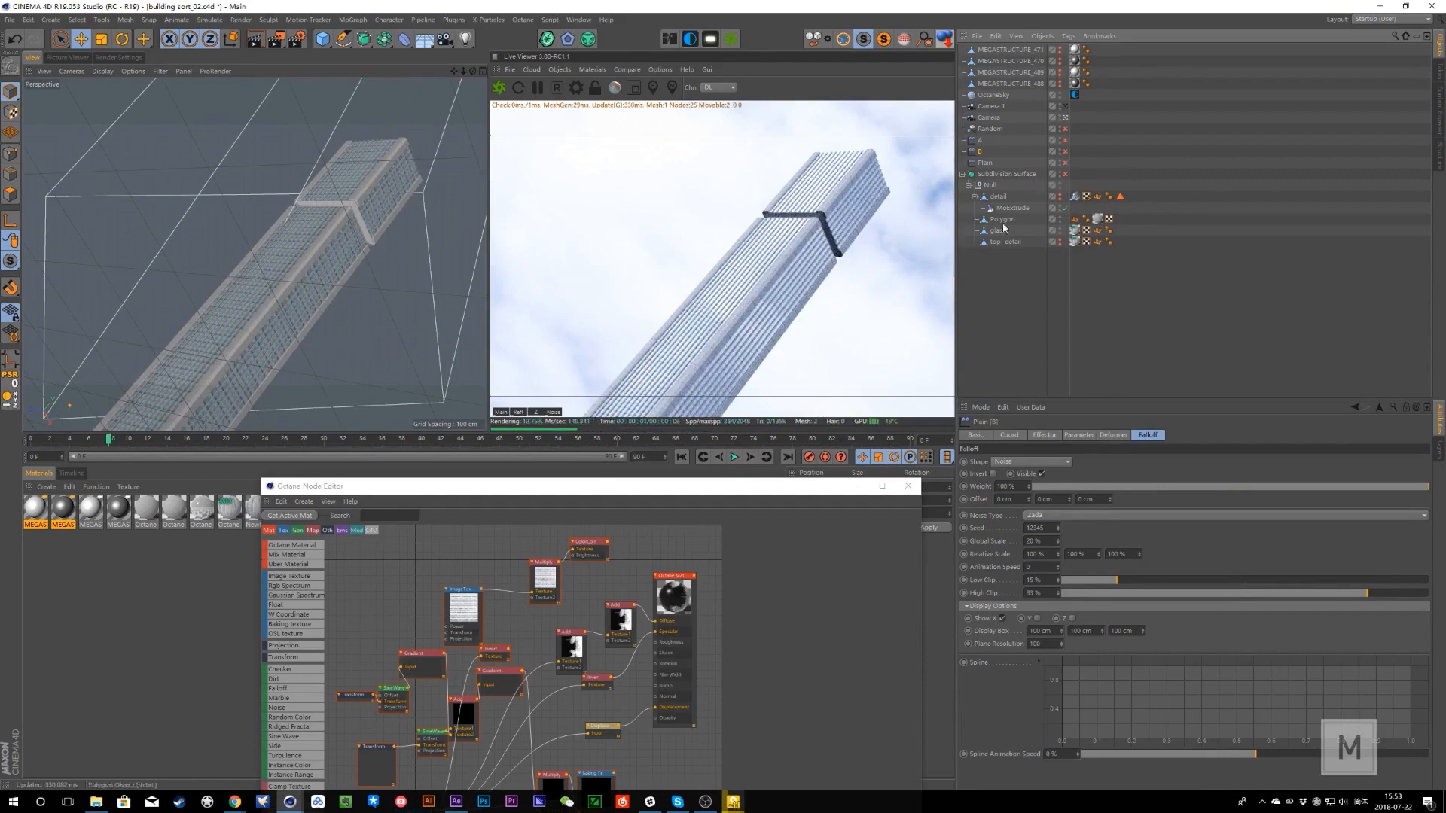
left_click(1065, 117)
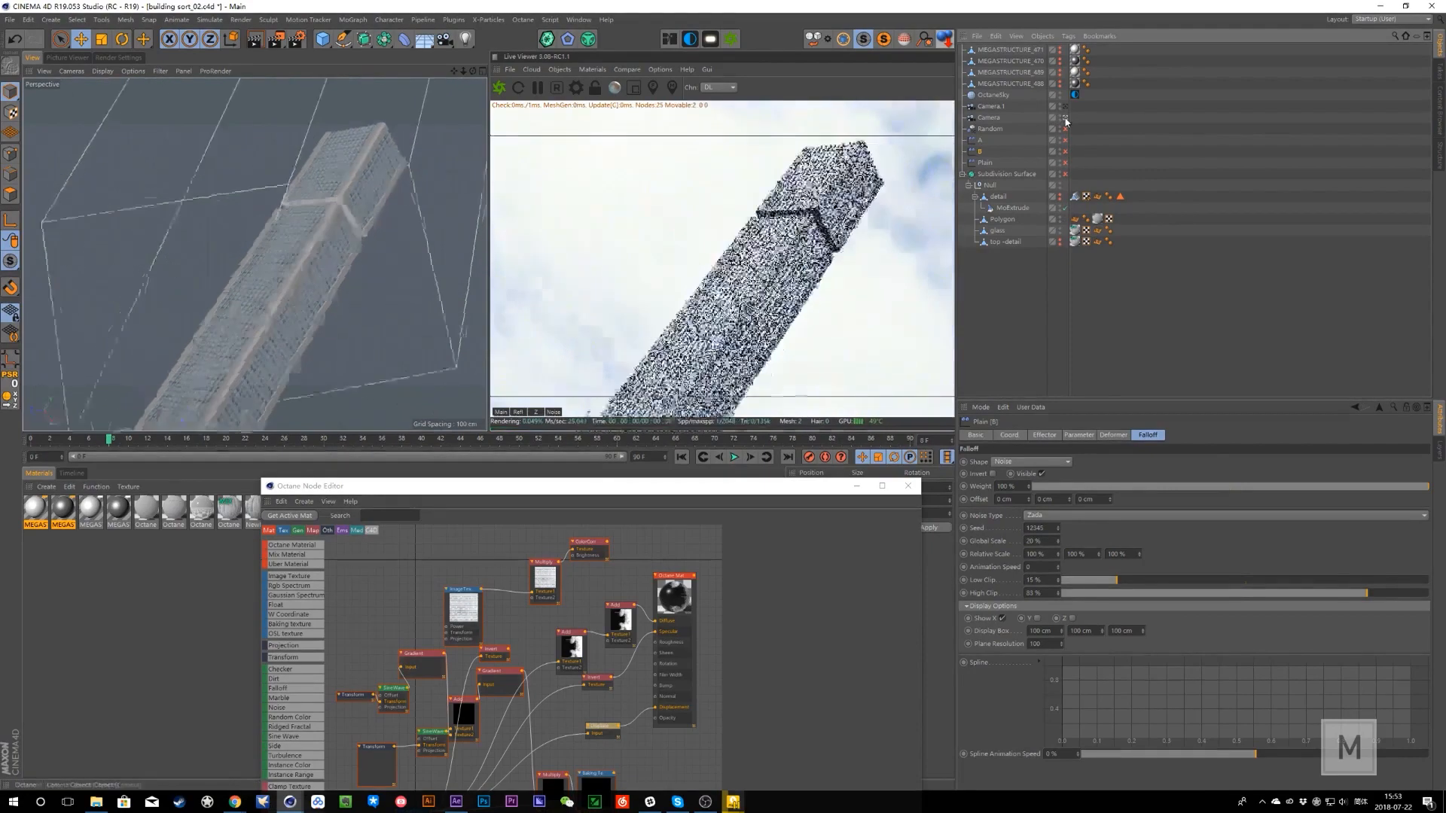
left_click_drag(376, 271, 326, 205, "alt")
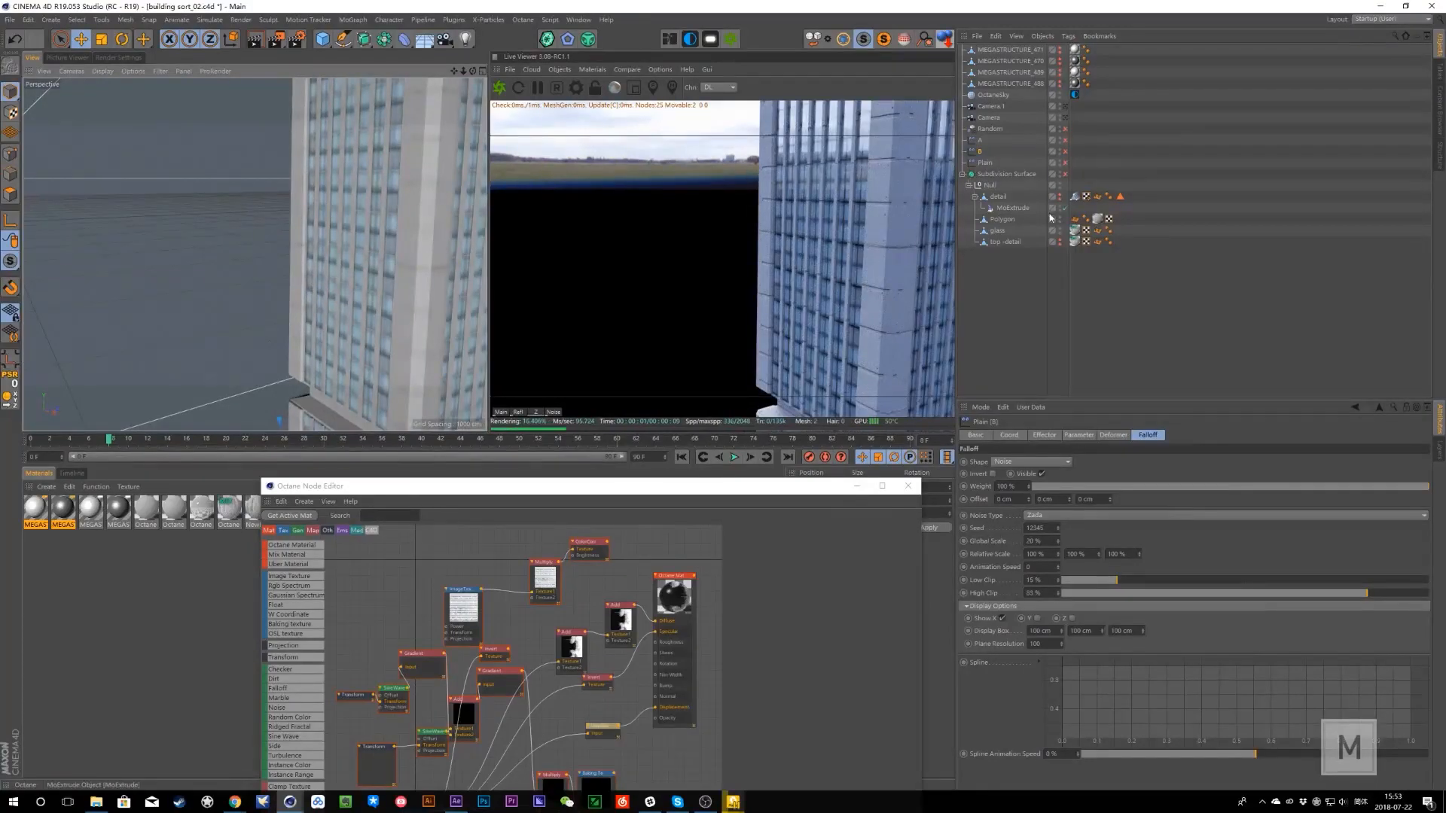
- Examine the MoExtrude deformer's polygon selection and the detail object's Polygon Selection tag against the tower's facade
left_click(1014, 209)
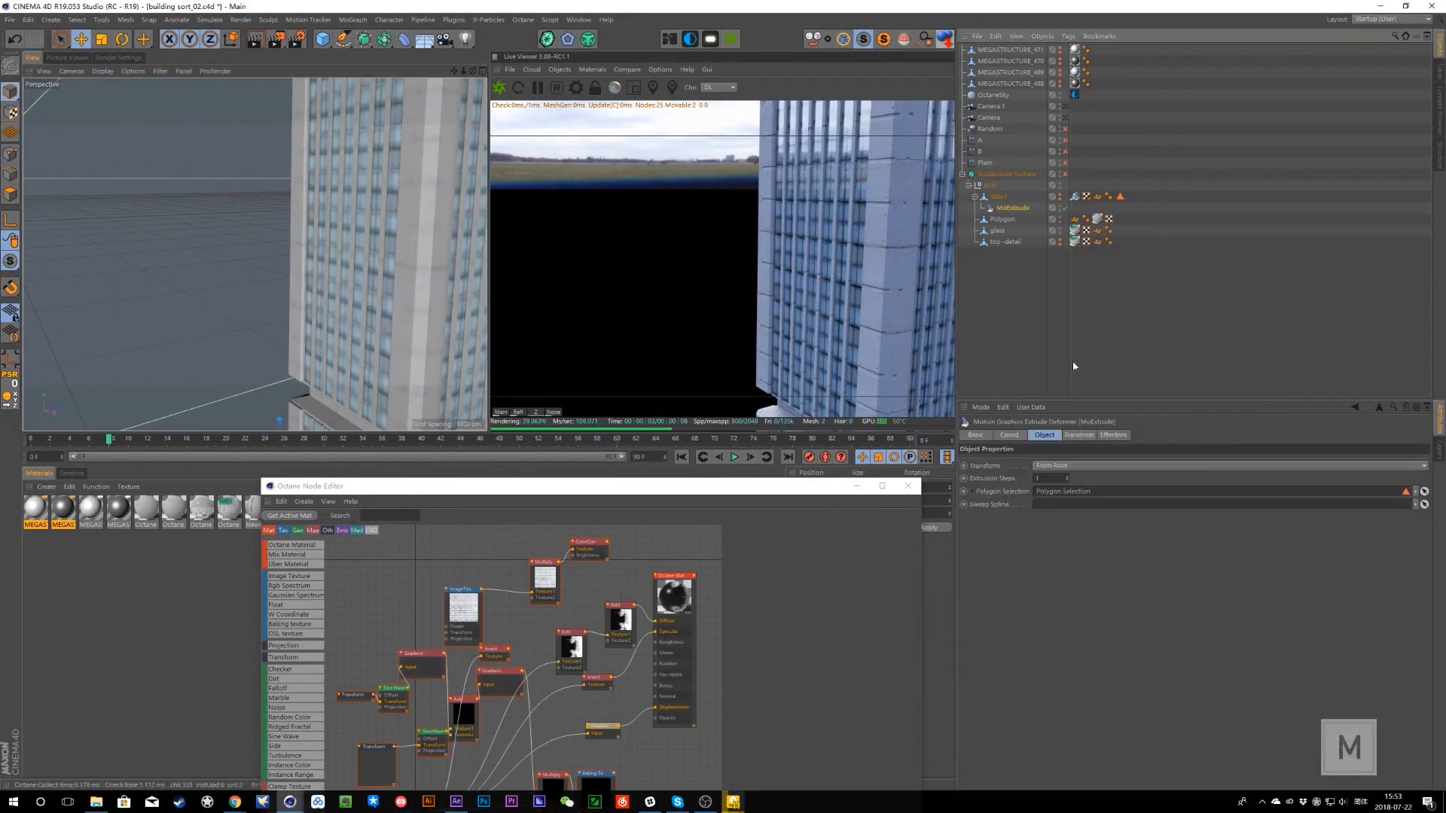
left_click(1122, 198)
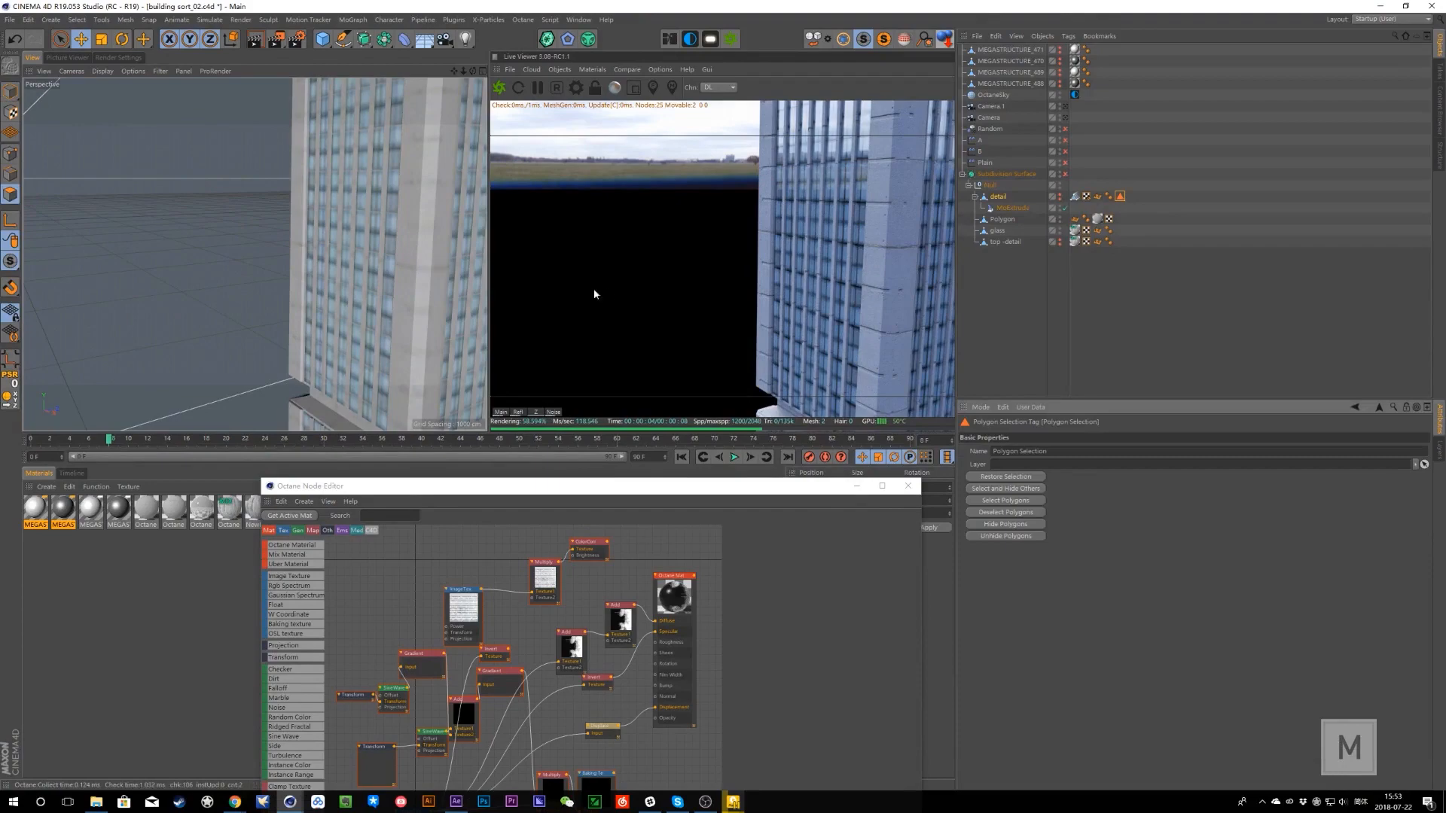
scroll(372, 248, "down", 5)
middle_click_drag(342, 226, 349, 337, "alt")
scroll(342, 269, "up", 3)
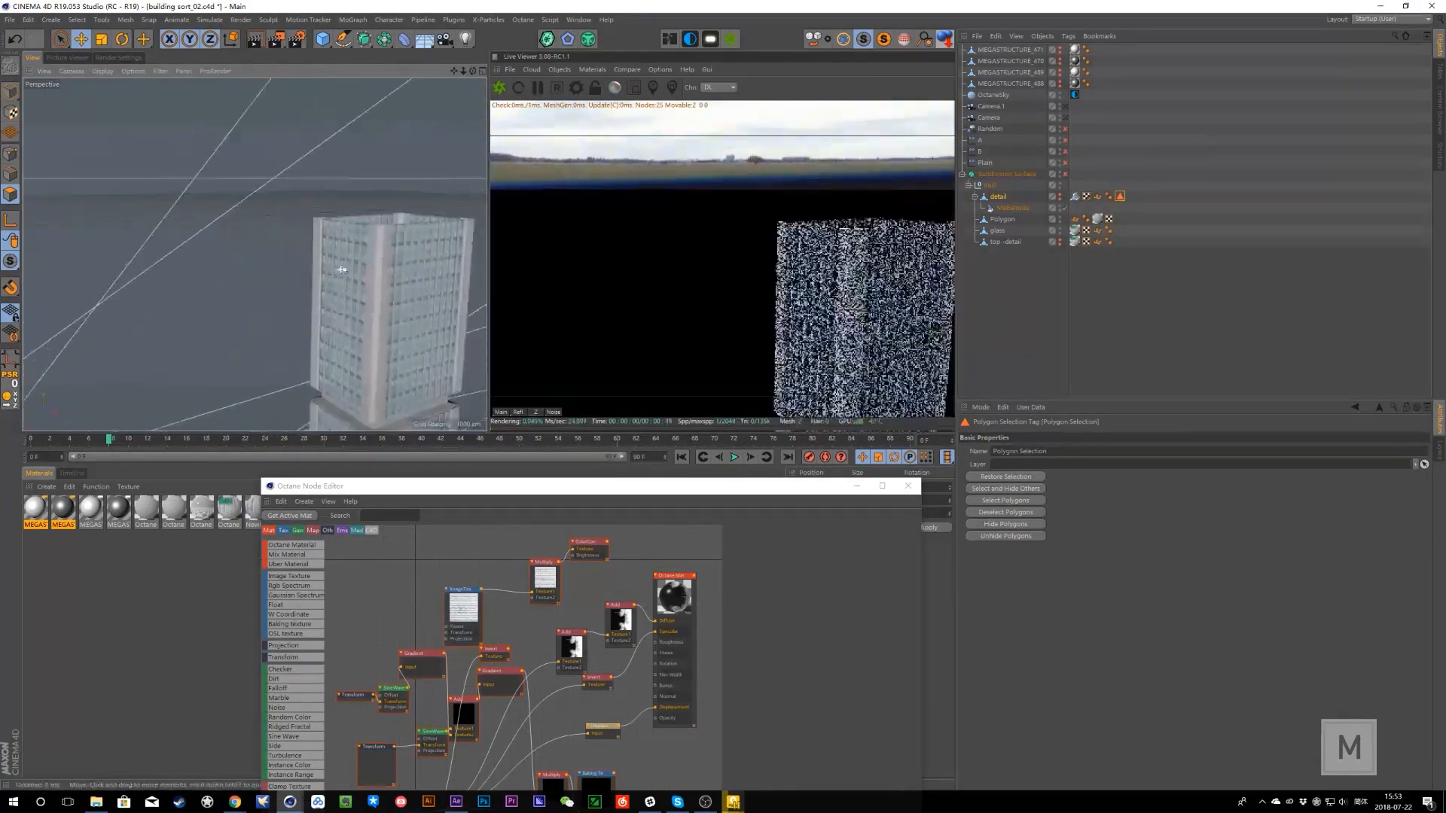
left_click_drag(342, 269, 457, 296, "alt")
left_click(999, 197)
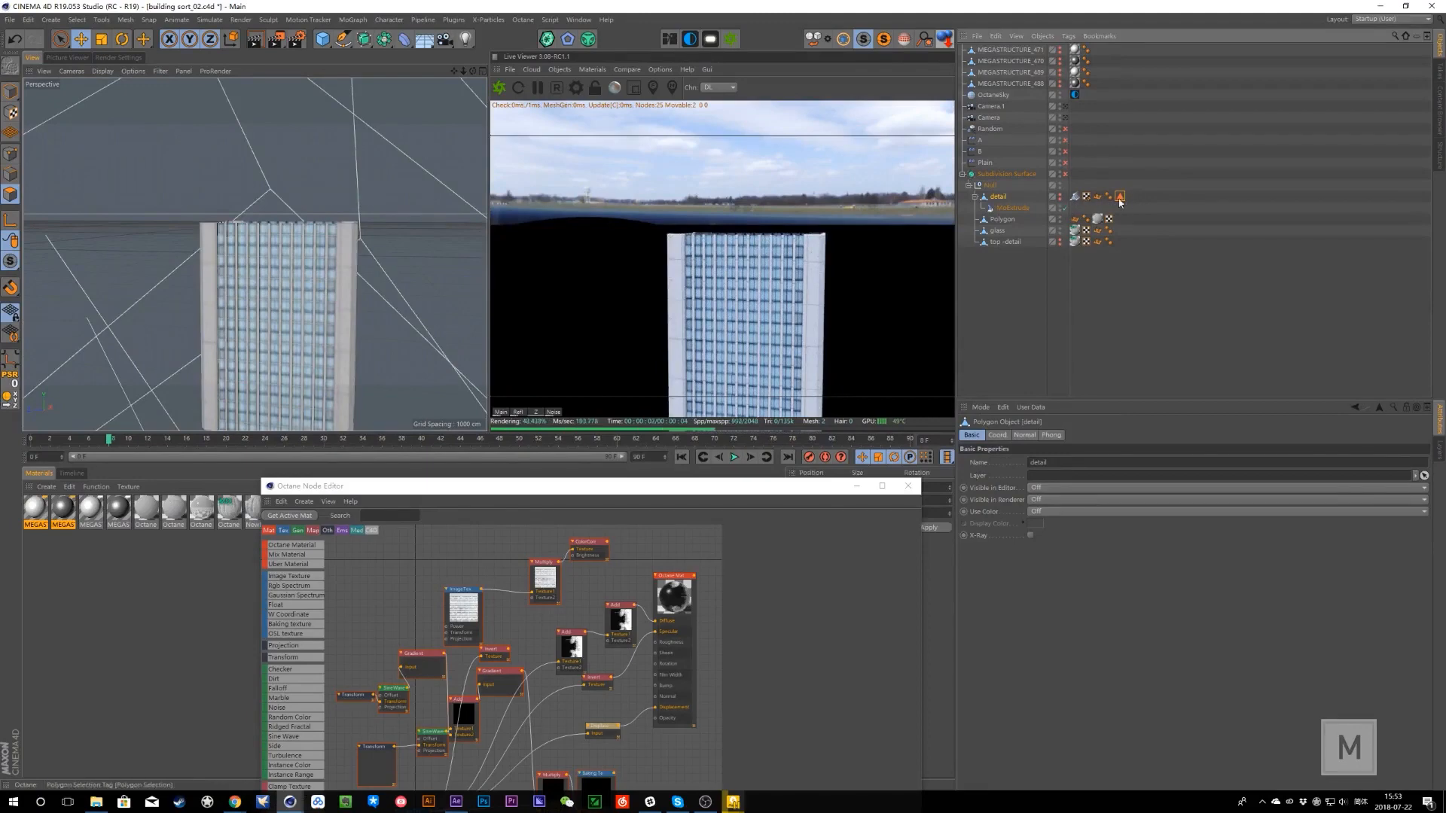
left_click(1120, 197)
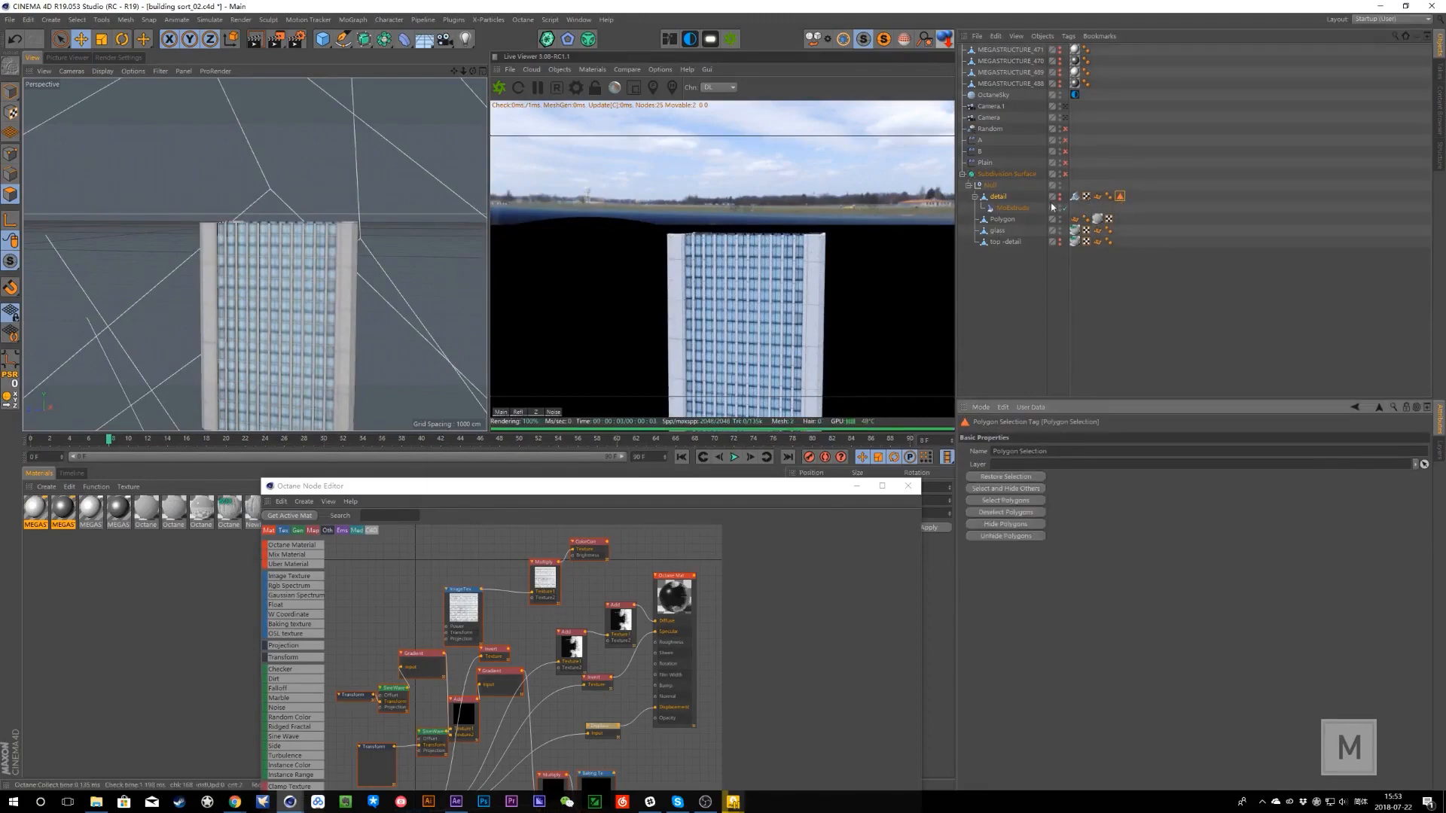
left_click_drag(341, 270, 205, 301, "alt")
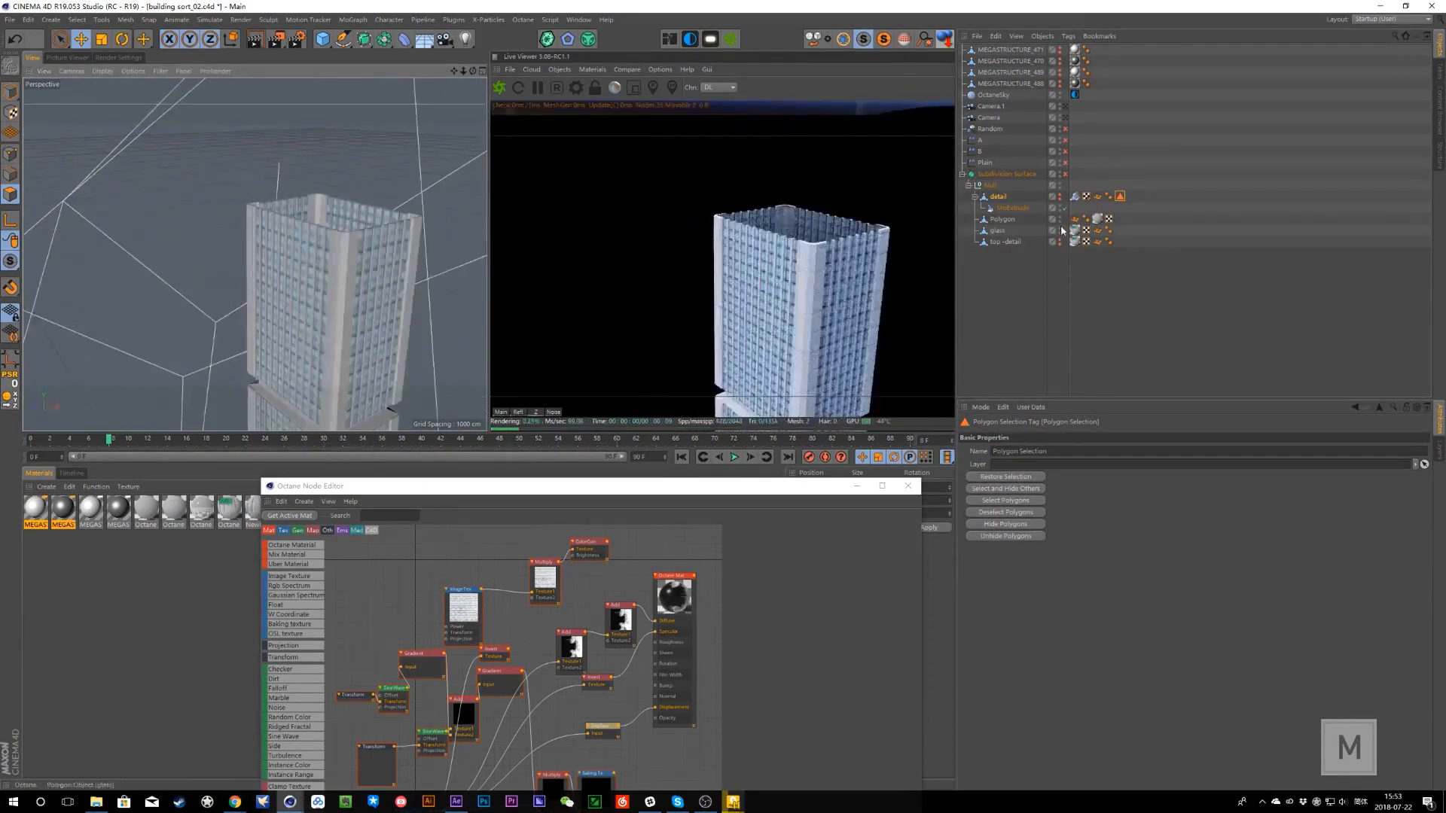
- Hide the Polygon object and show the detail object to inspect the facade faces, and undo the visibility changes
left_click(1060, 219, "alt")
left_click(1059, 219, "alt")
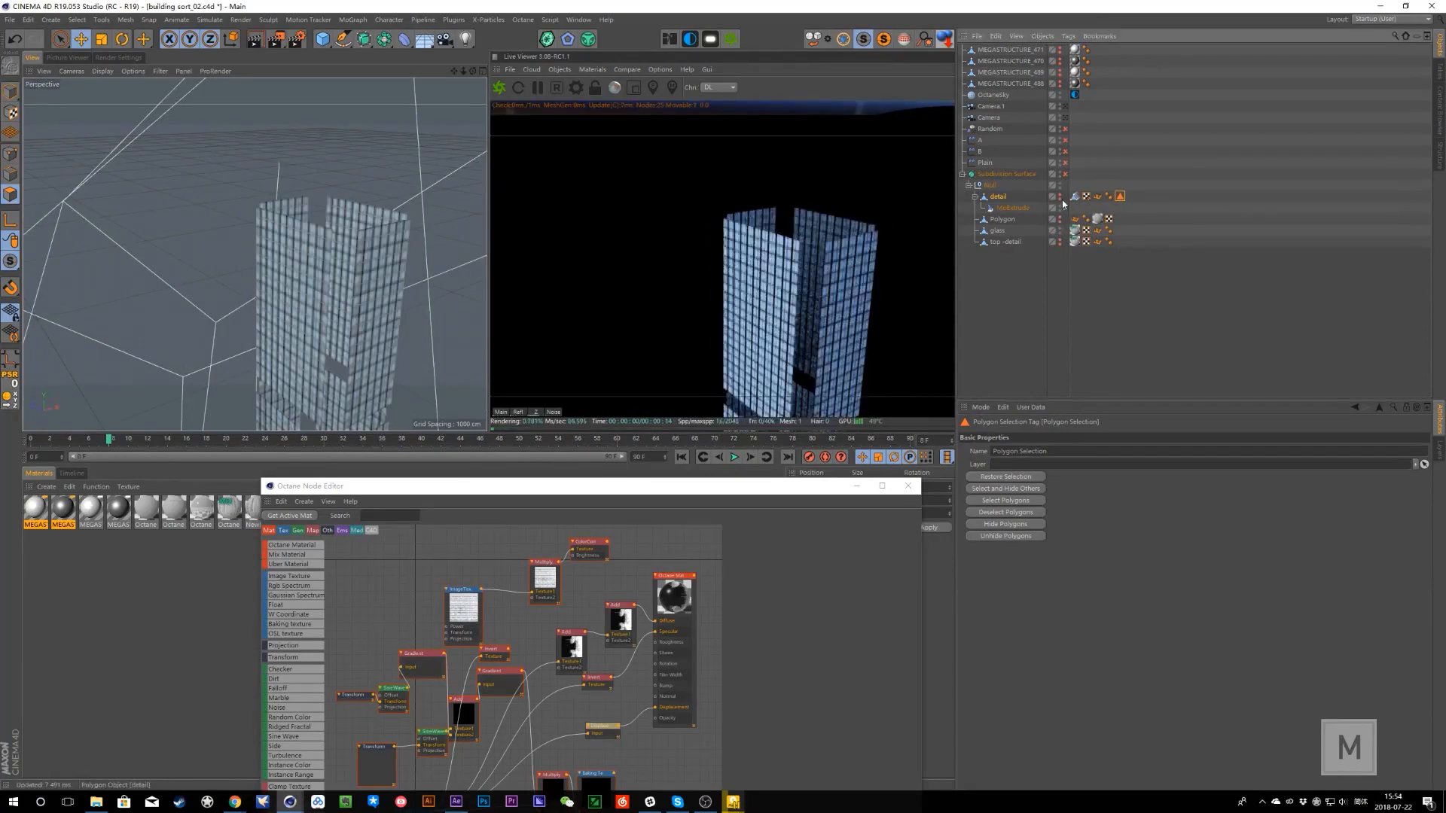
left_click(1059, 196, "alt")
left_click_drag(358, 273, 354, 230, "alt")
scroll(362, 320, "down", 3)
left_click_drag(368, 326, 396, 320, "alt")
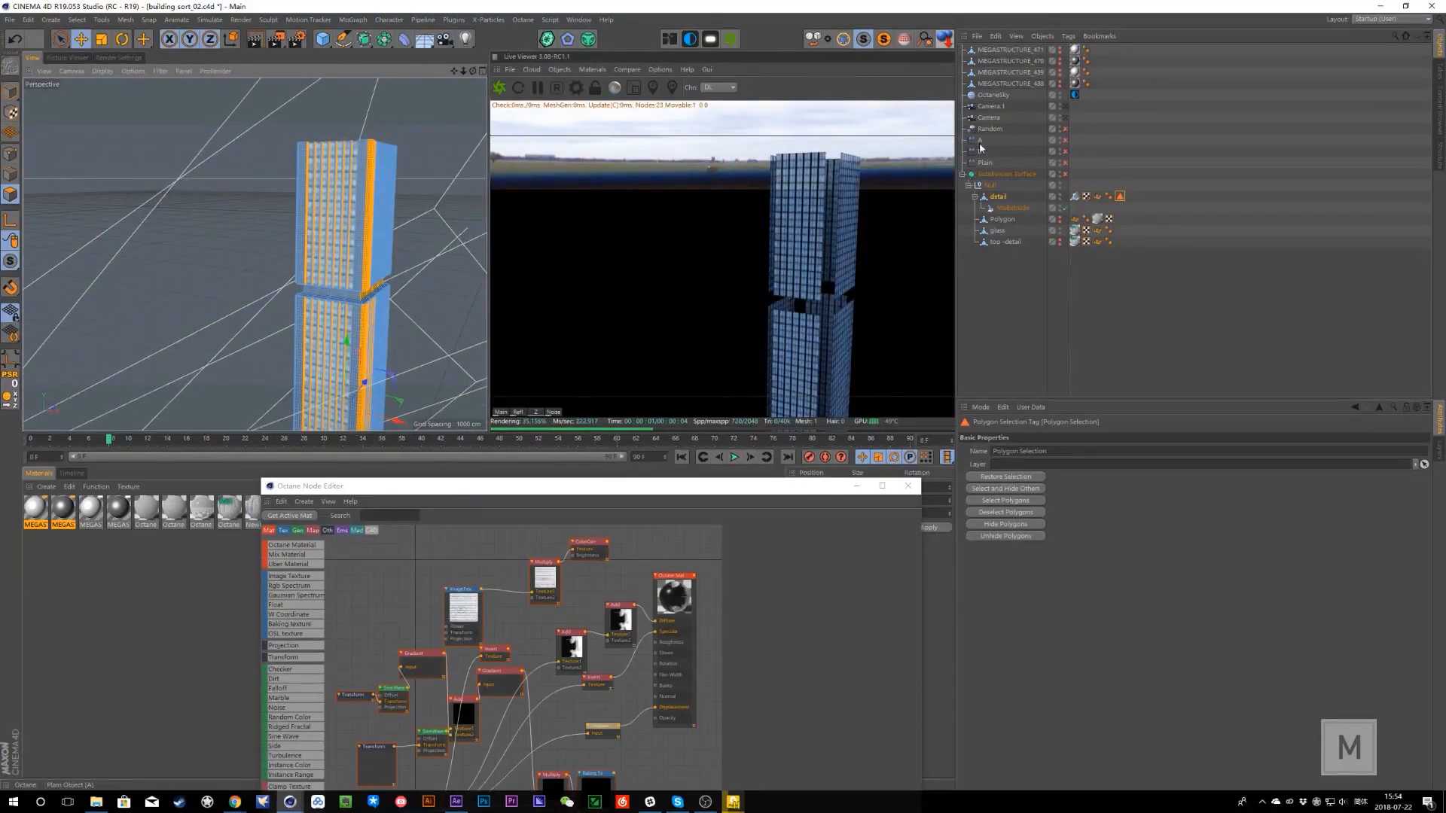
key("ctrl+z")
key("ctrl+z")
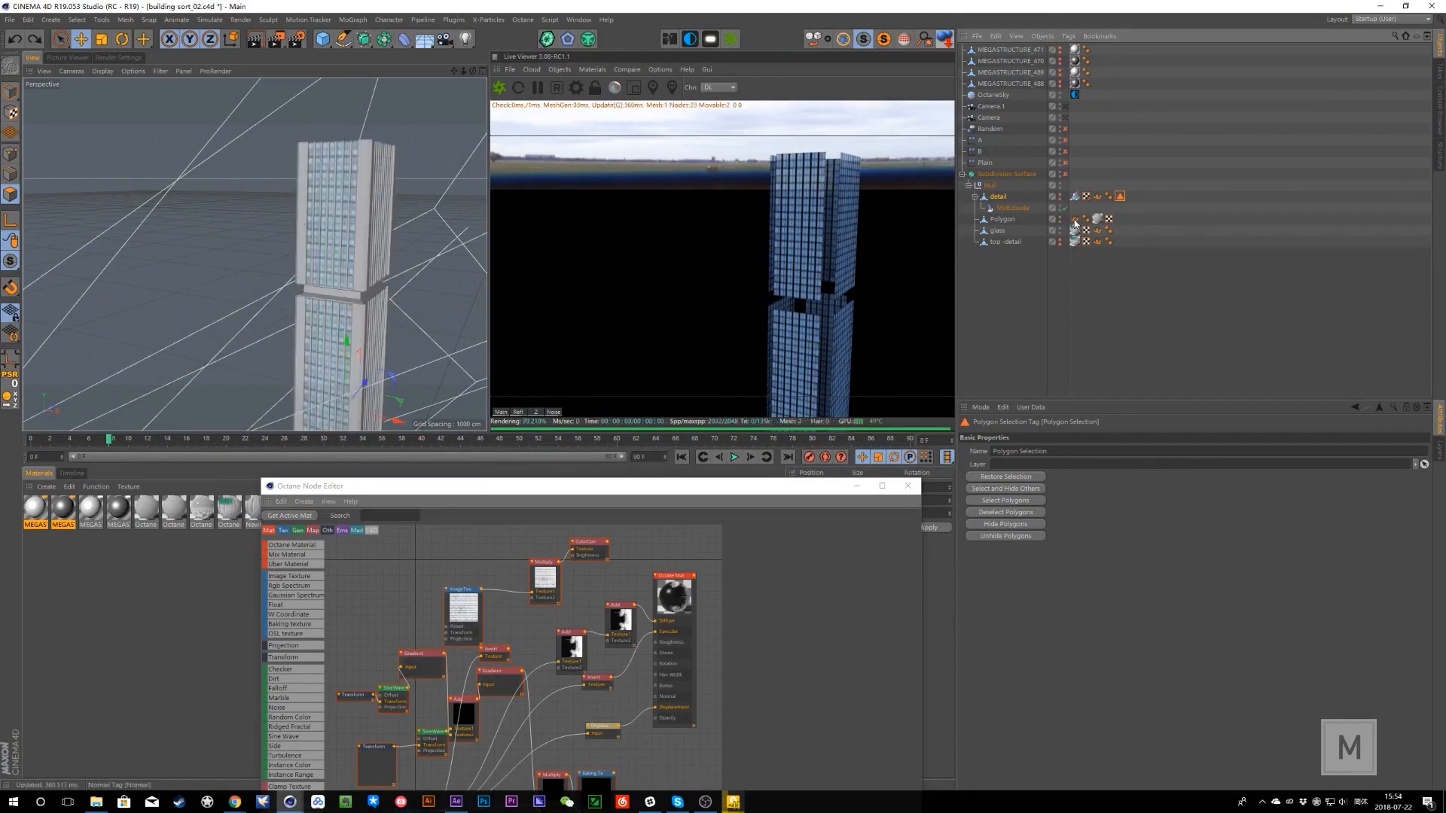
- Re-enable the Plain, B, A and Random effectors and check the extruded strips from the tower's side
left_click(1065, 163)
left_click(1065, 151)
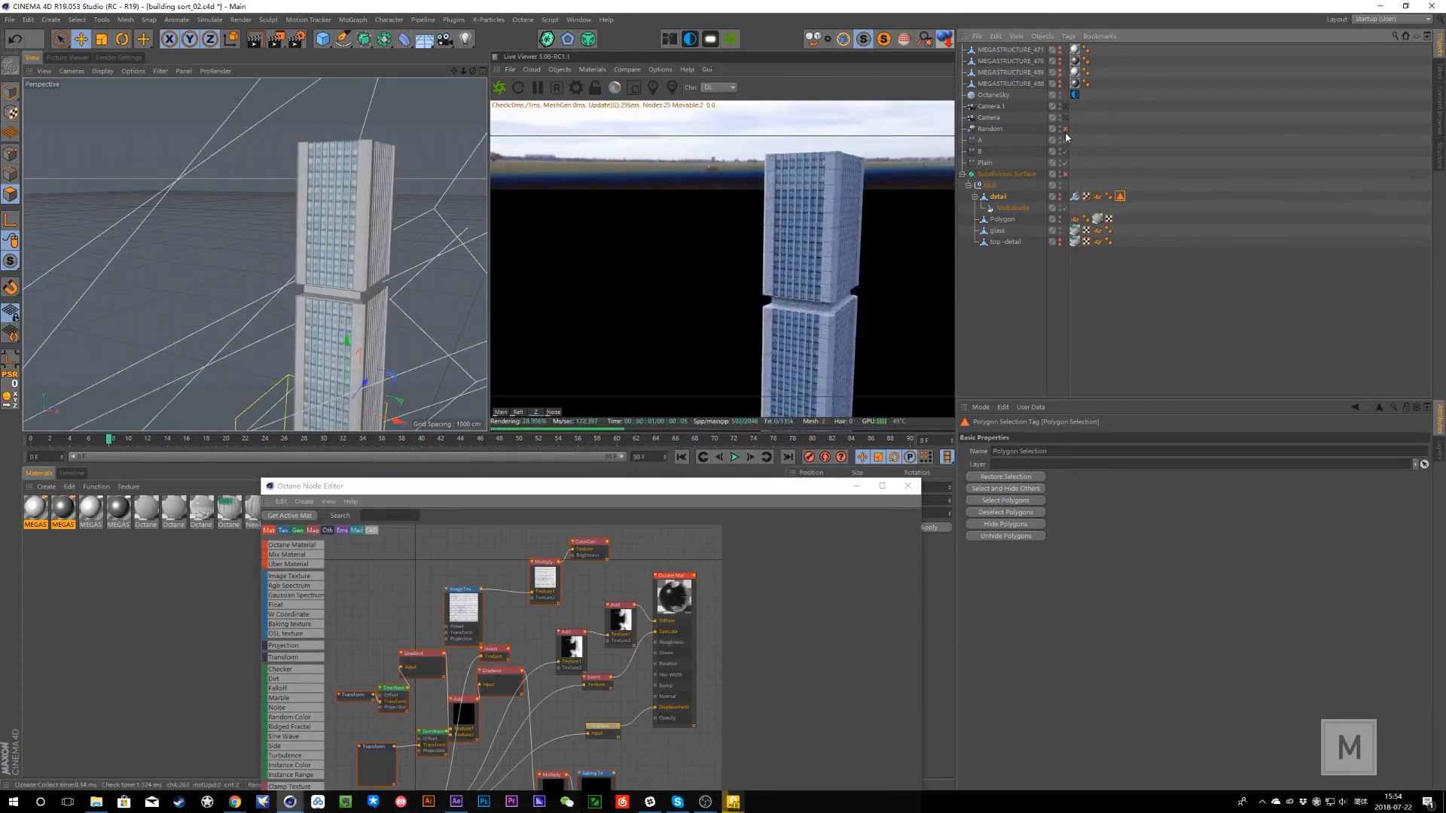
left_click(1065, 129)
scroll(426, 294, "up", 5)
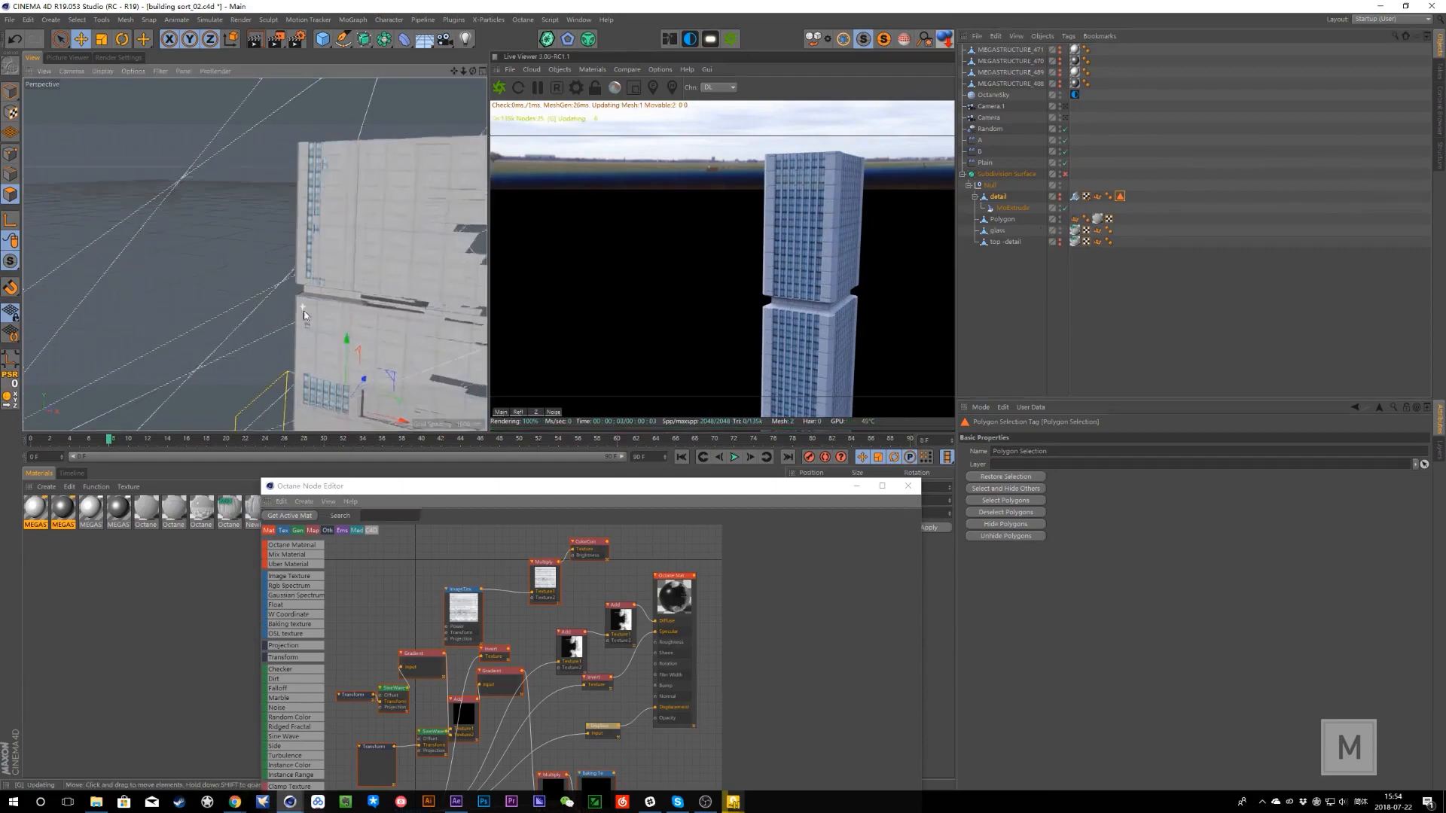
left_click_drag(304, 315, 365, 322, "alt")
middle_click_drag(365, 323, 309, 296, "alt")
scroll(287, 233, "down", 5)
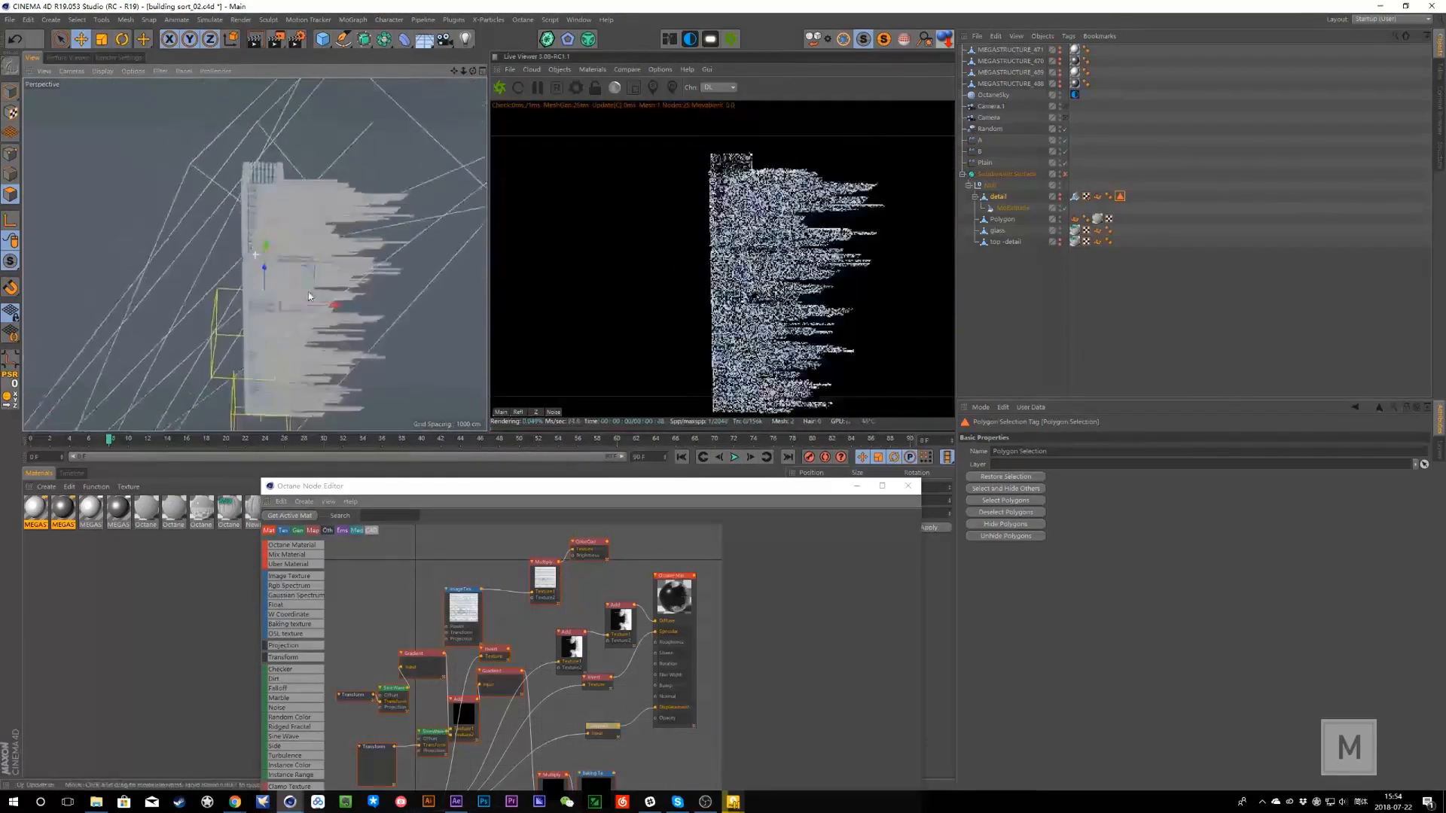
left_click_drag(309, 293, 324, 275, "alt")
- Set the Plain effector's bank rotation (R.B) to 0°
left_click(988, 163)
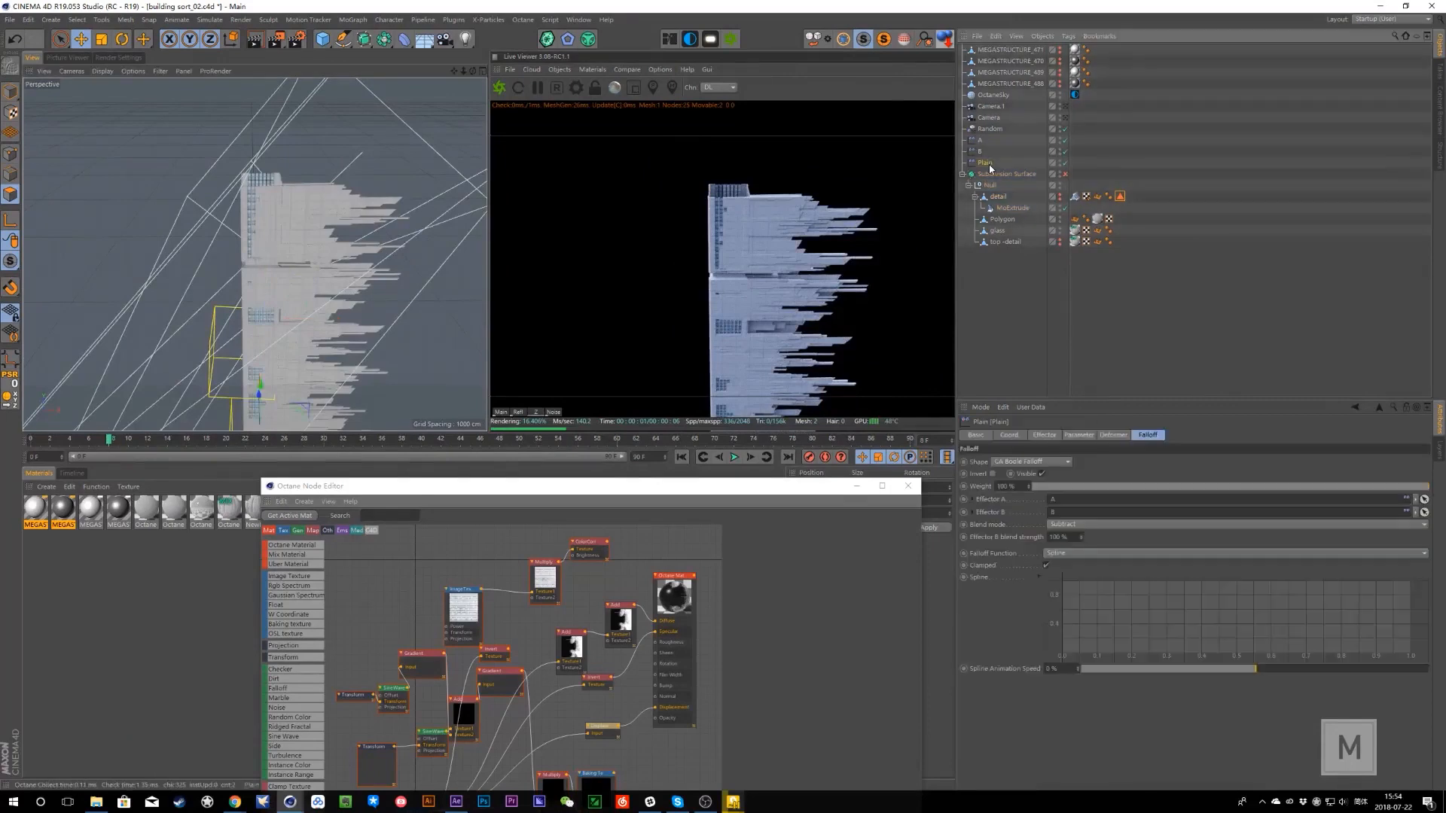
left_click(1044, 435)
left_click(1079, 436)
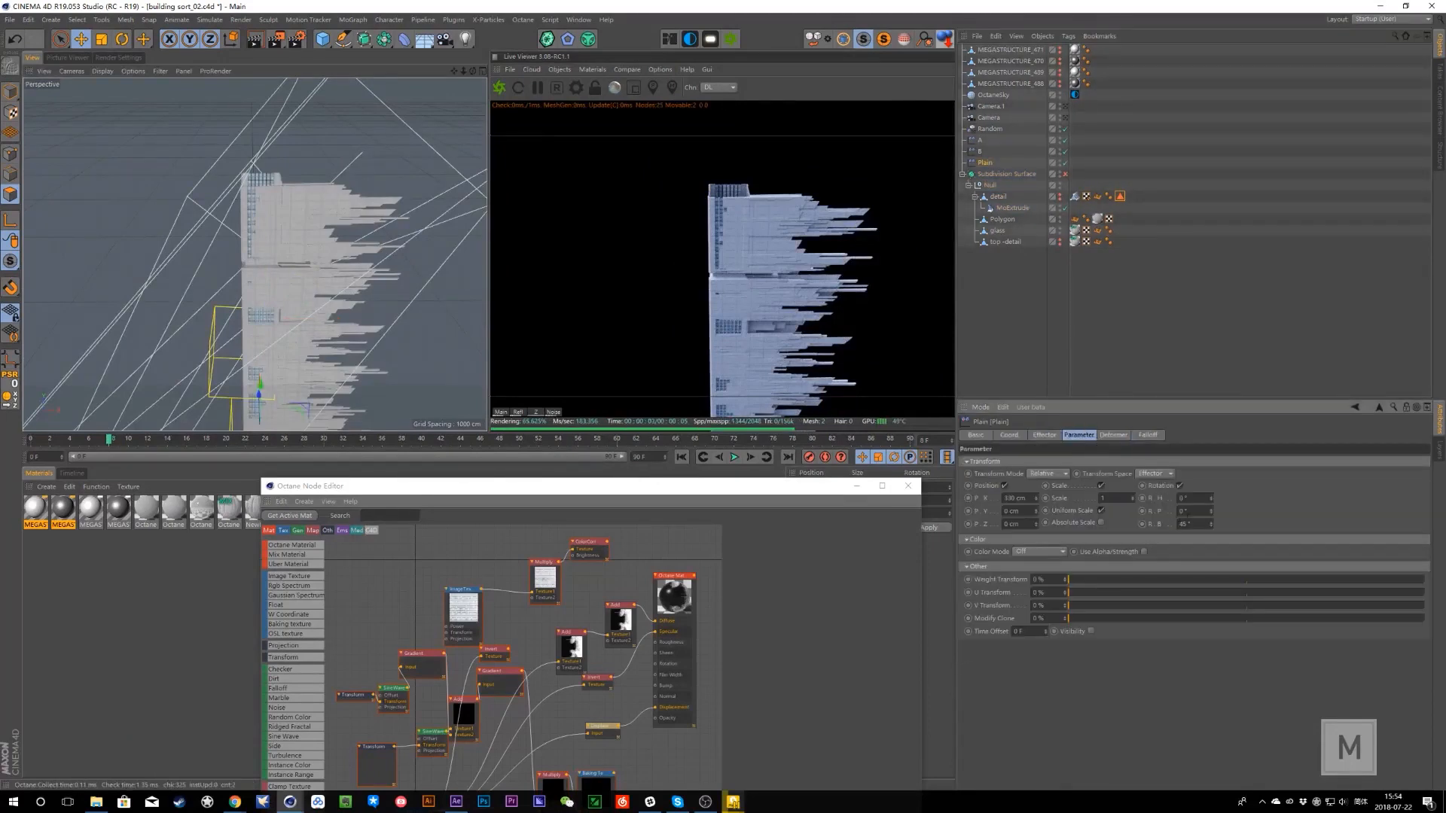
type("0")
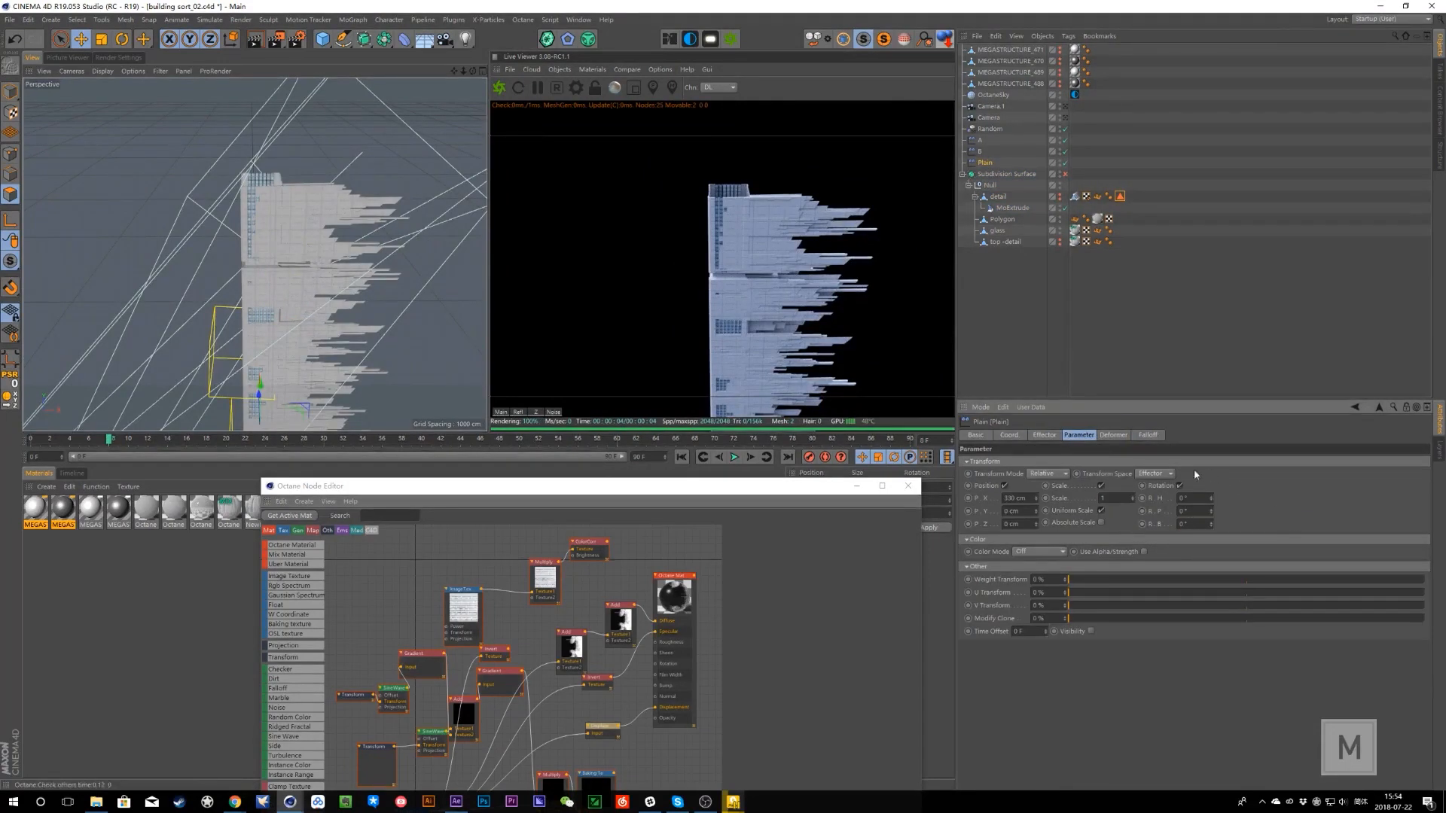
mouse_move(332, 259)
left_mouse_down("alt")
mouse_move(331, 203)
mouse_move(334, 253)
mouse_move(301, 274)
mouse_move(323, 241)
mouse_move(294, 161)
mouse_move(326, 200)
mouse_move(308, 274)
left_mouse_up("alt")
scroll(331, 204, "up", 10)
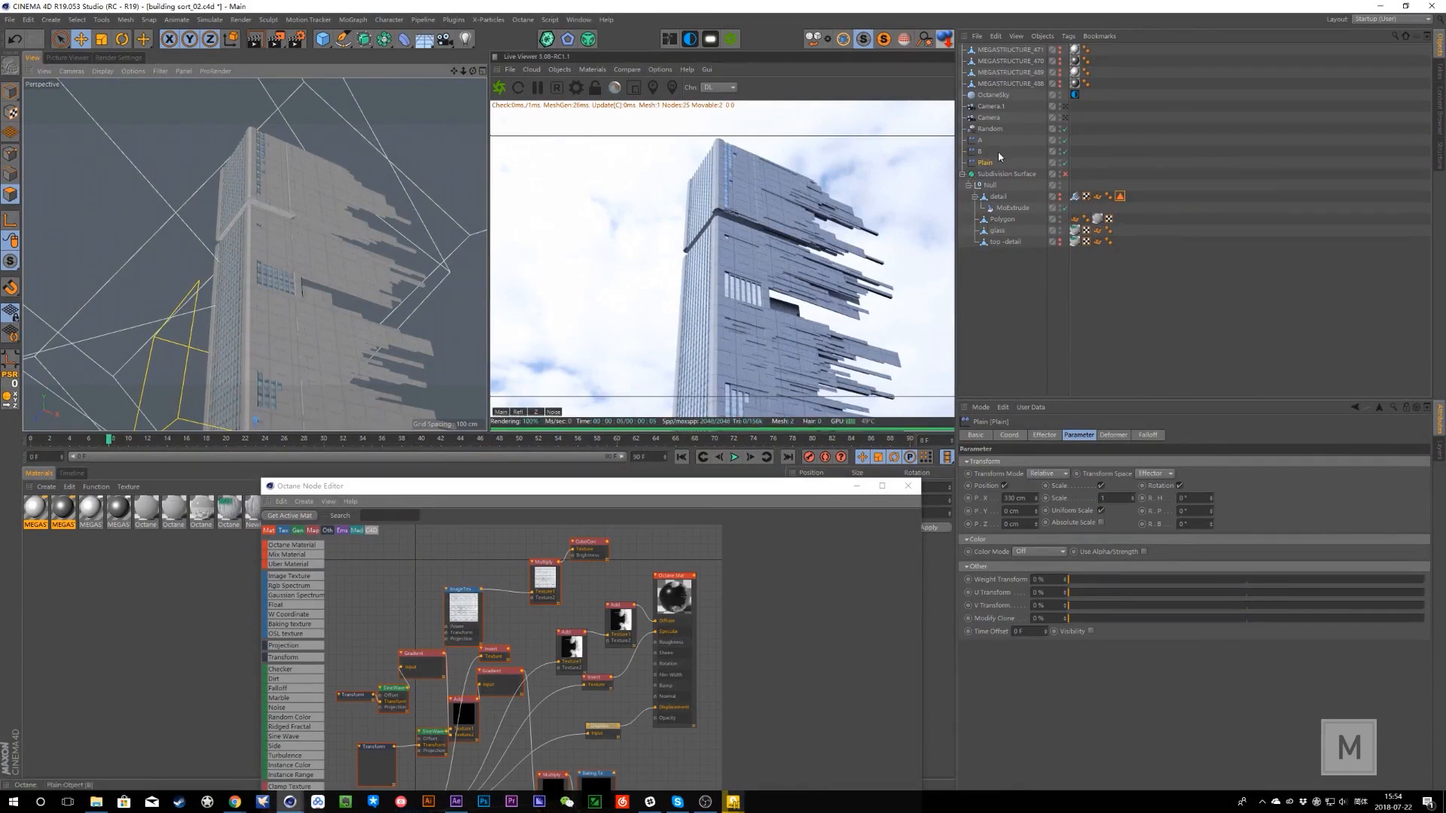
- Switch to PotPlayer, replay the building shot around 00:00:20 in Find X_final_final.mp4, and return to Cinema 4D
left_click(666, 524)
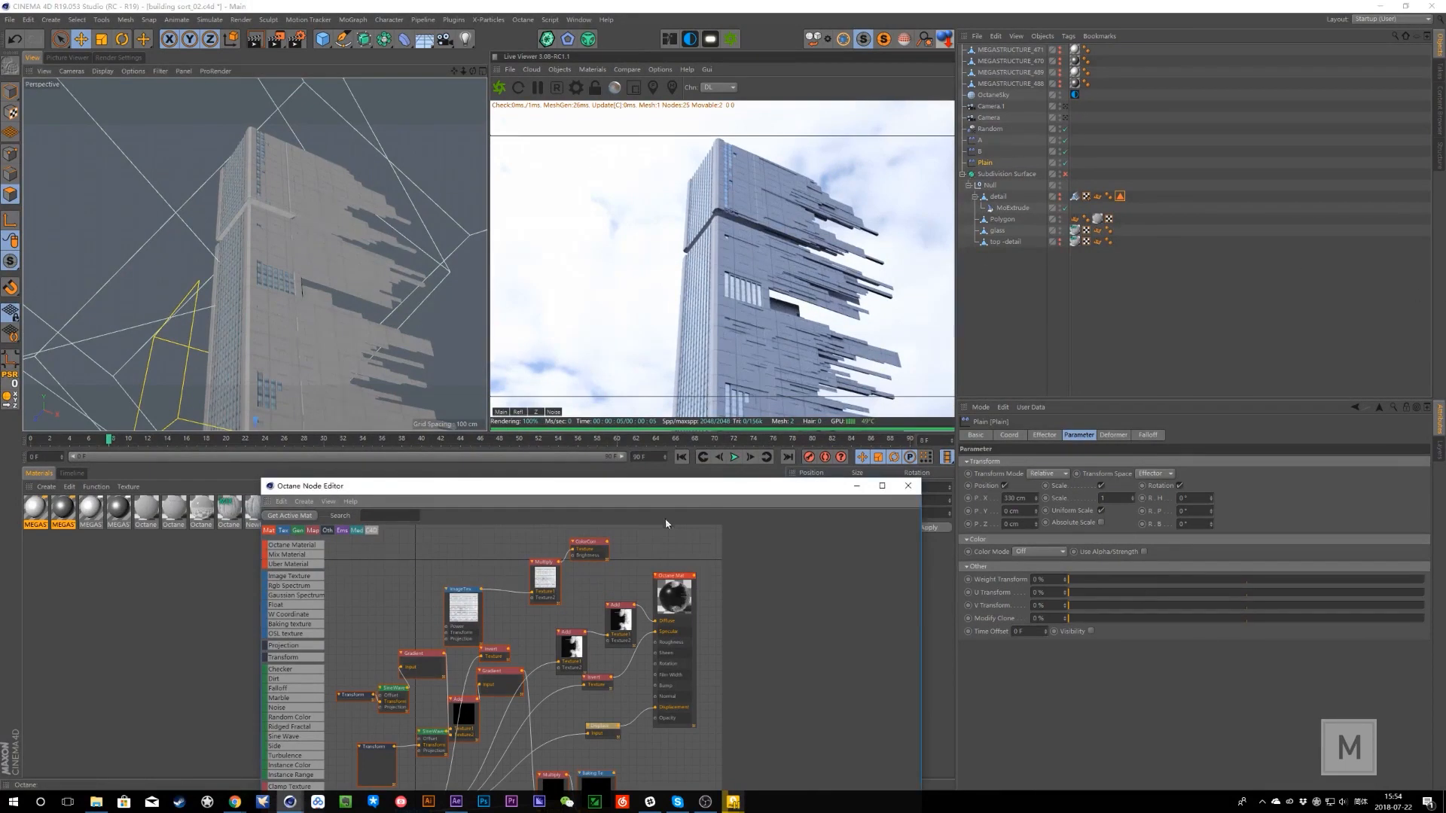
left_click(456, 803)
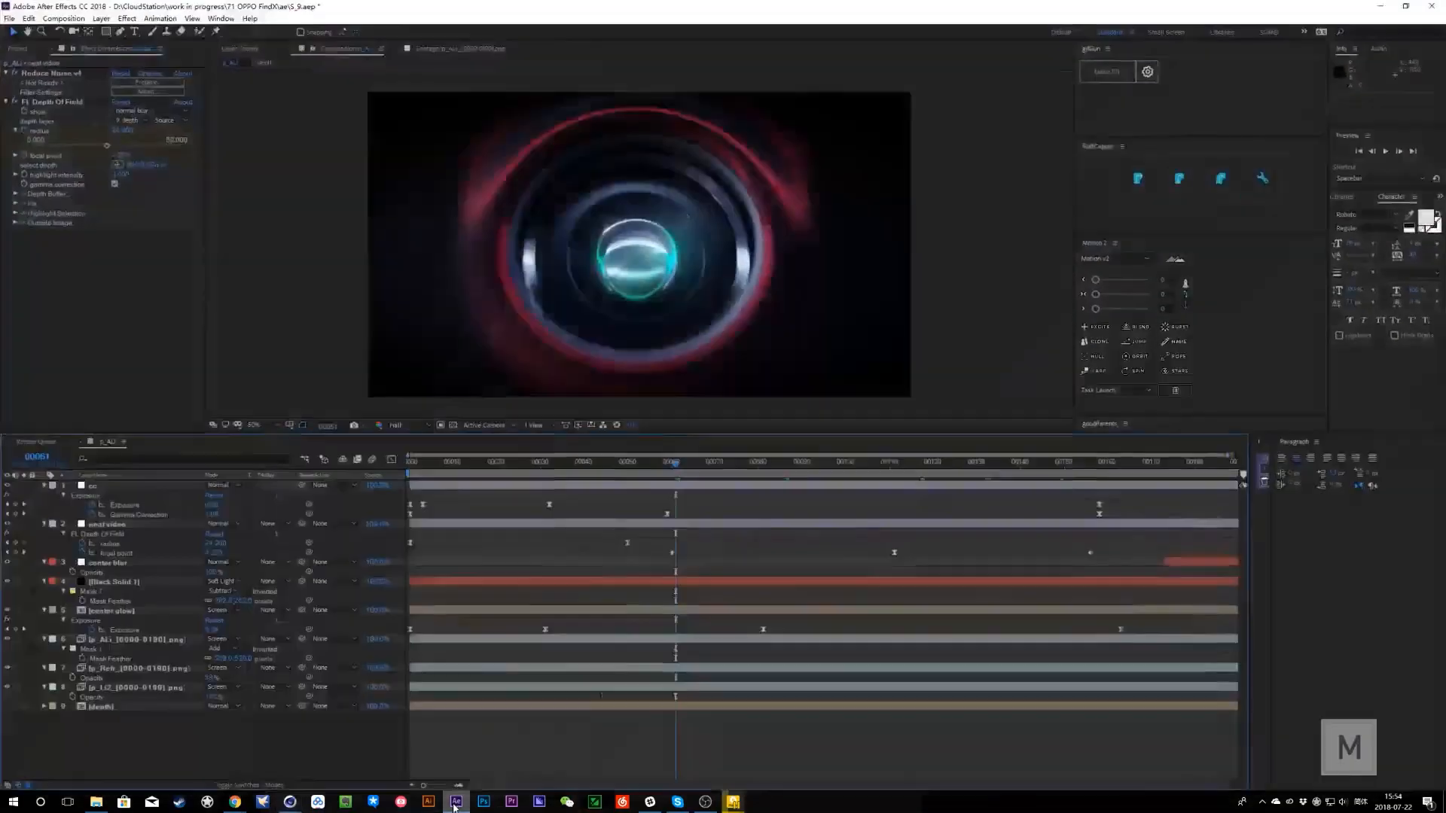
left_click(456, 804)
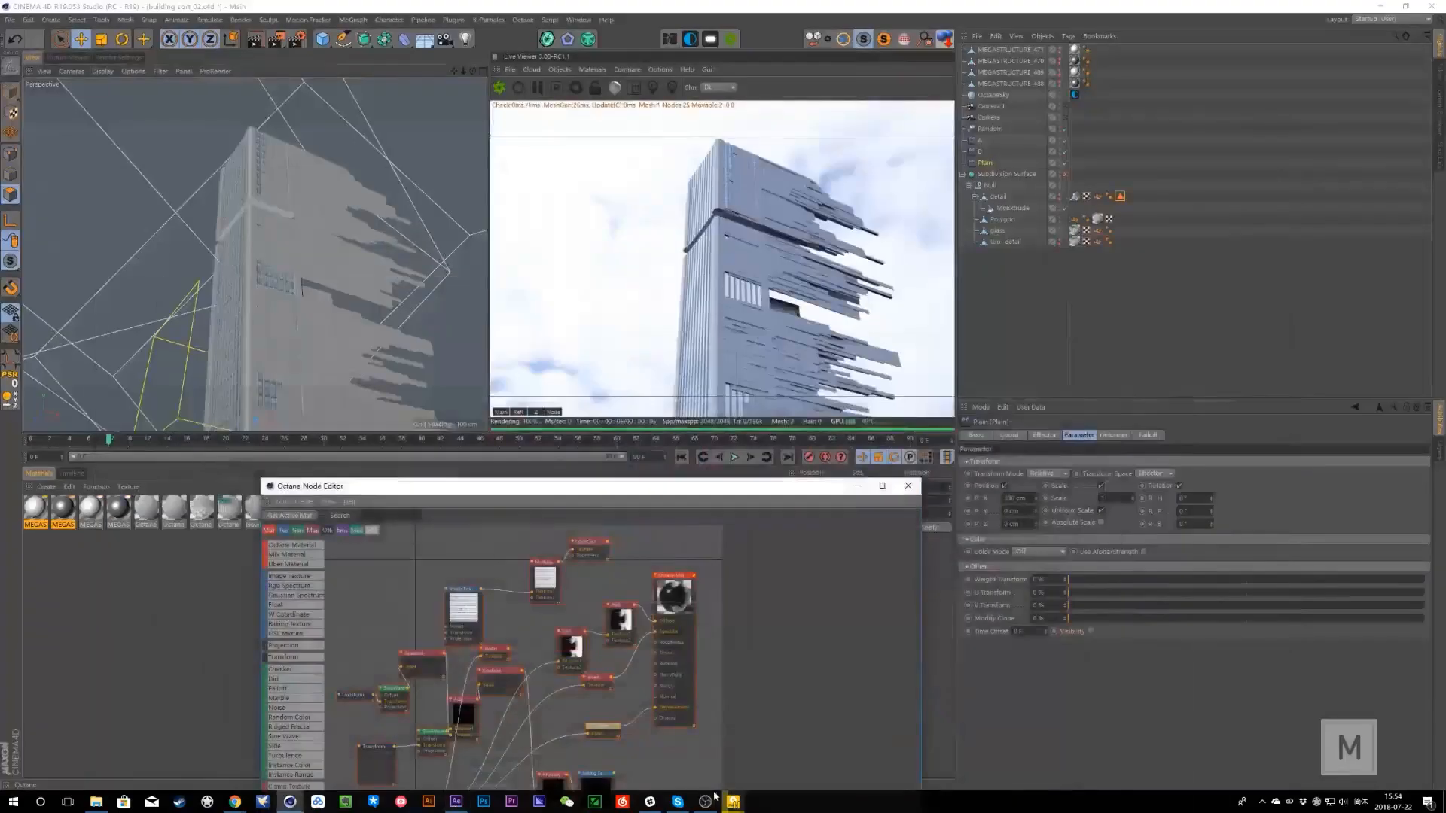
mouse_move(733, 801)
left_click(744, 746)
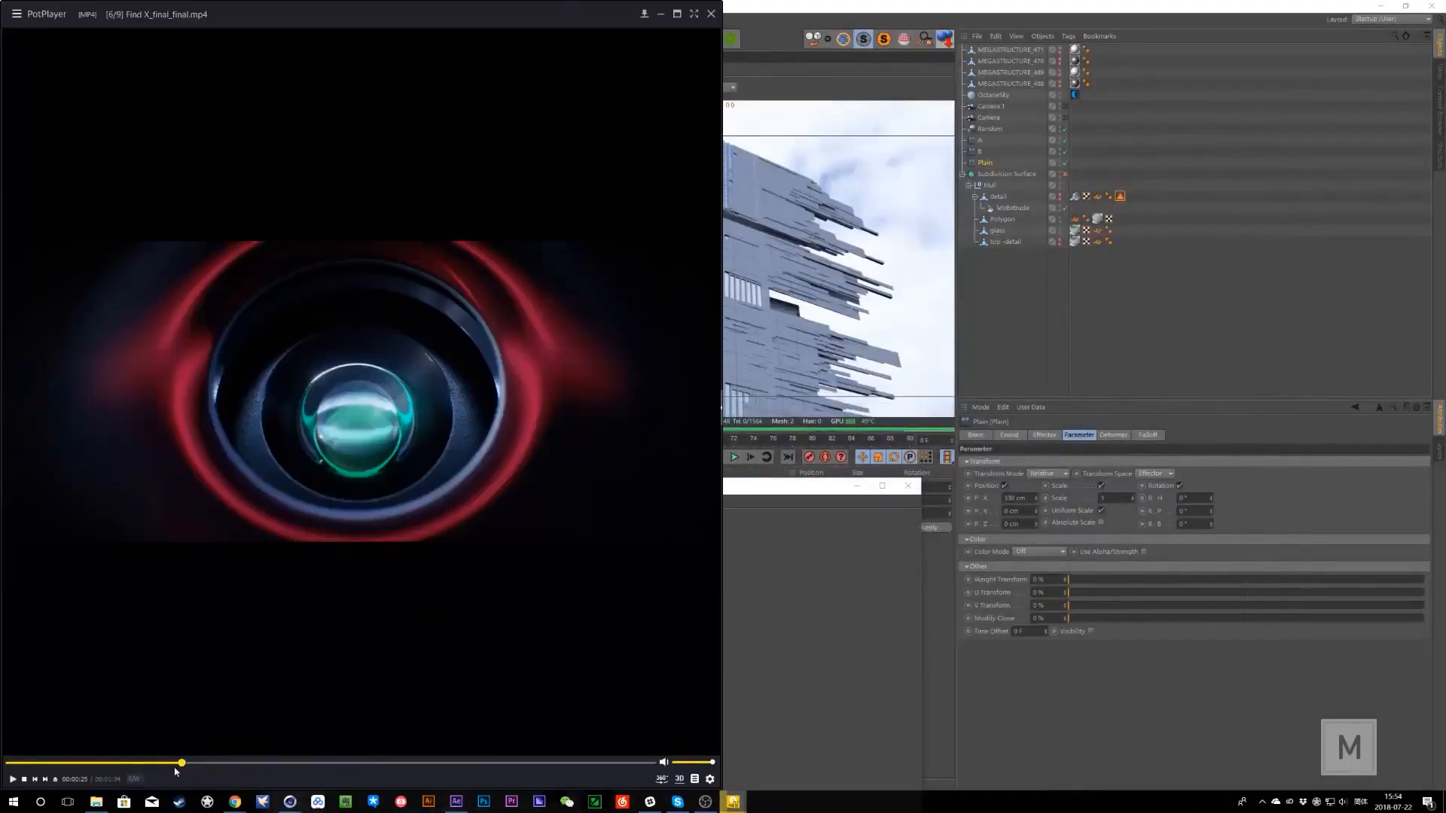
left_click(151, 765)
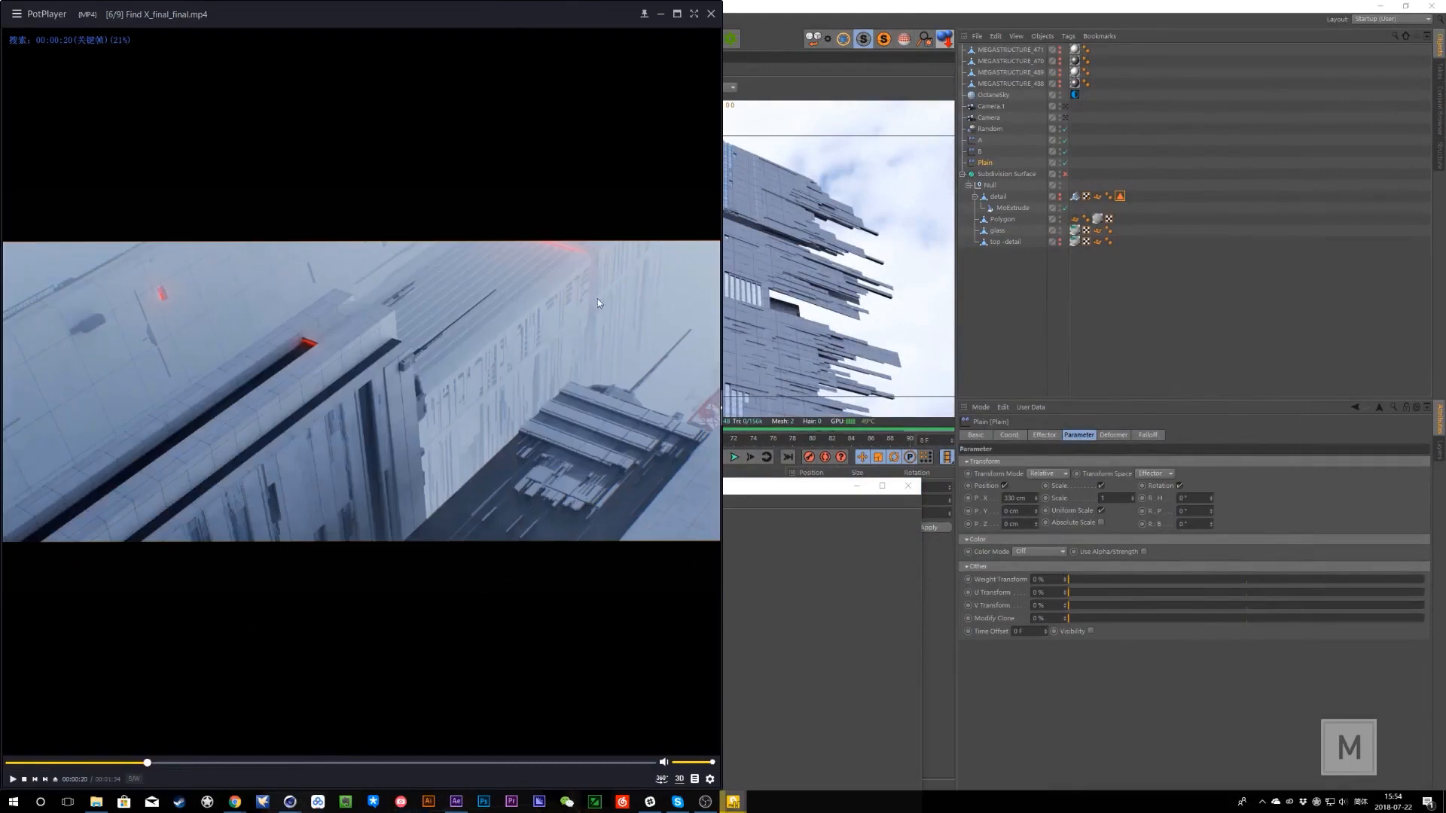
left_click(11, 780)
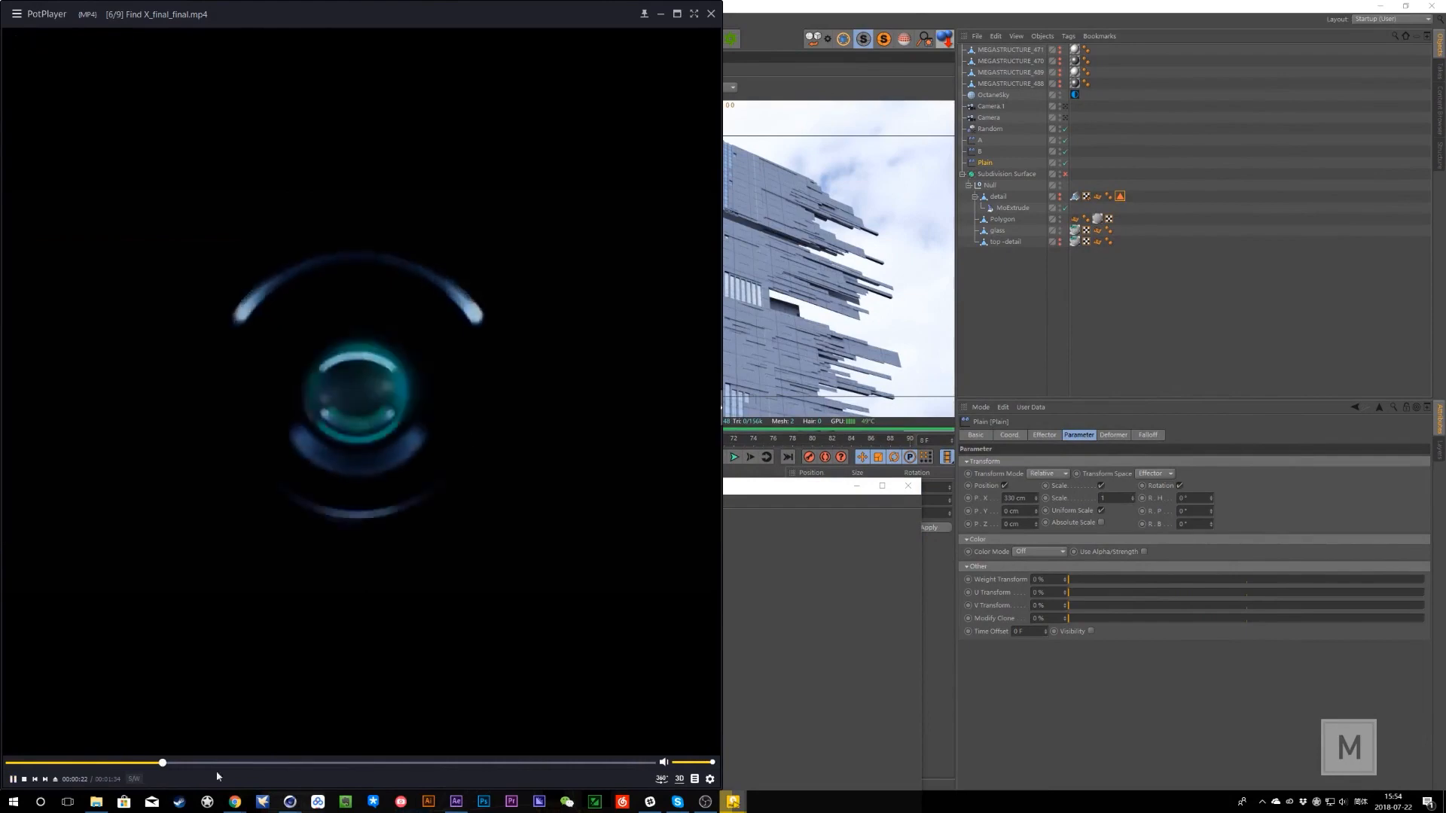
left_click(142, 765)
left_click(130, 766)
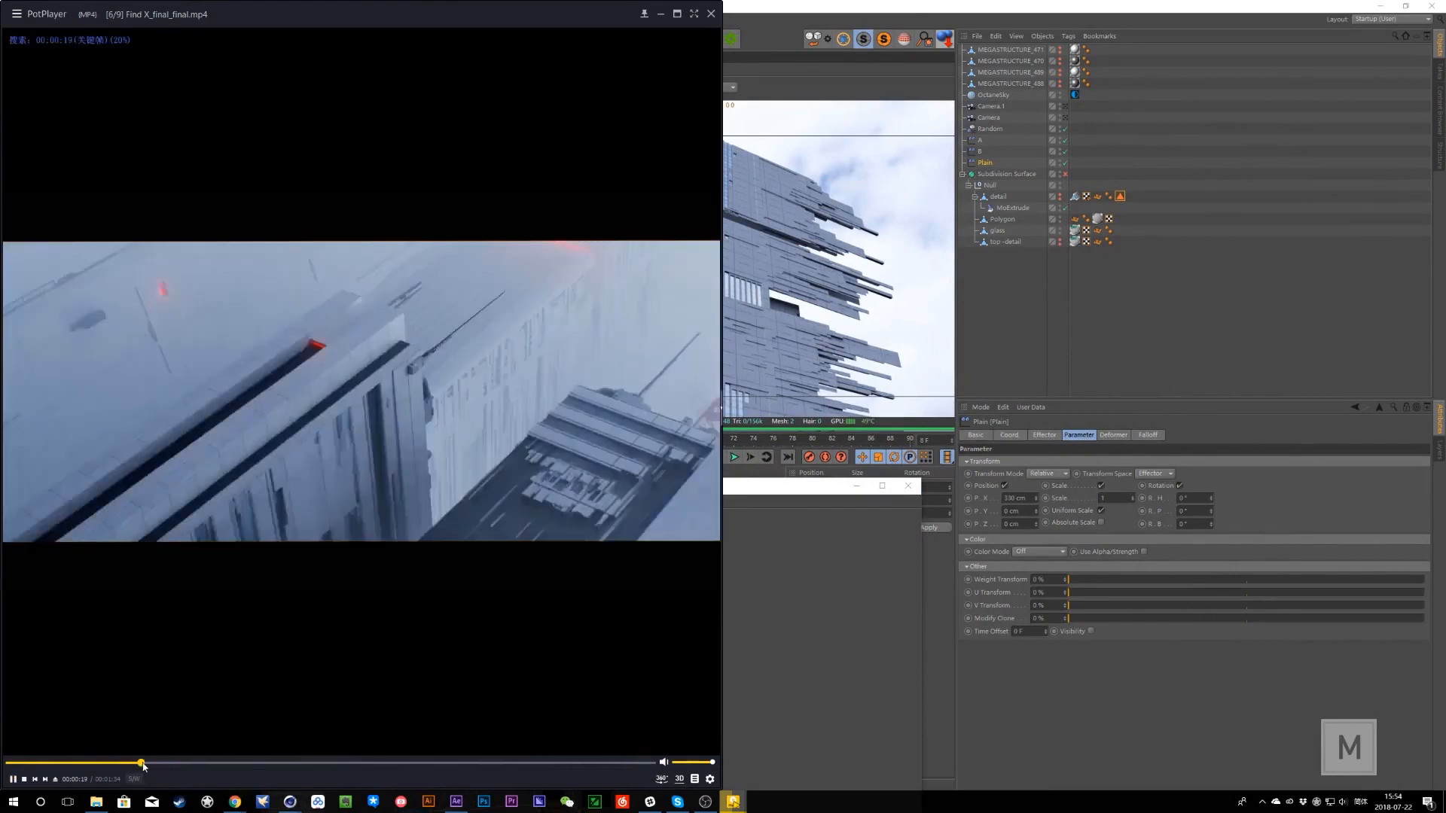
left_click(559, 298)
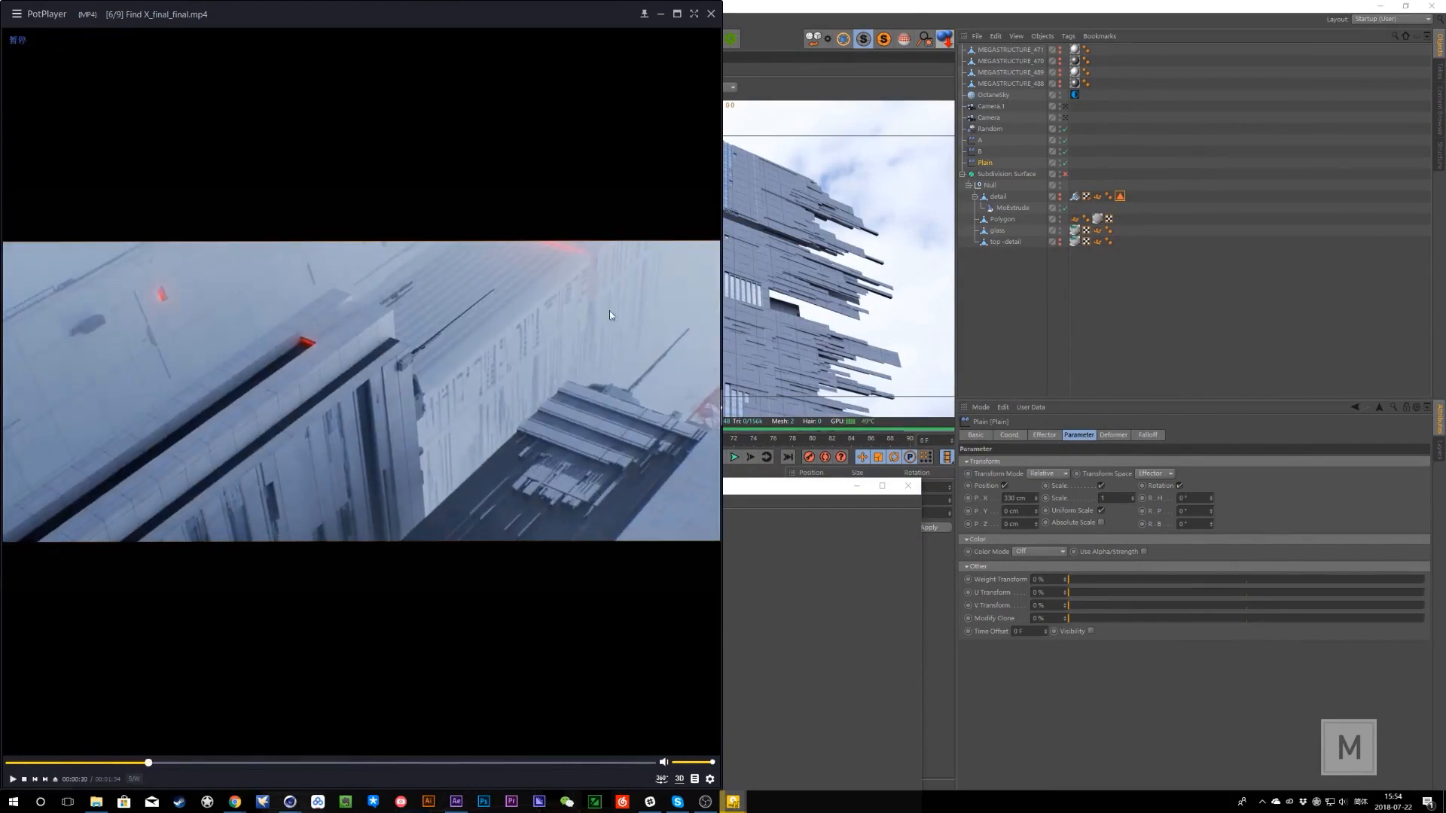
key("alt+Tab")
key("alt+Tab")
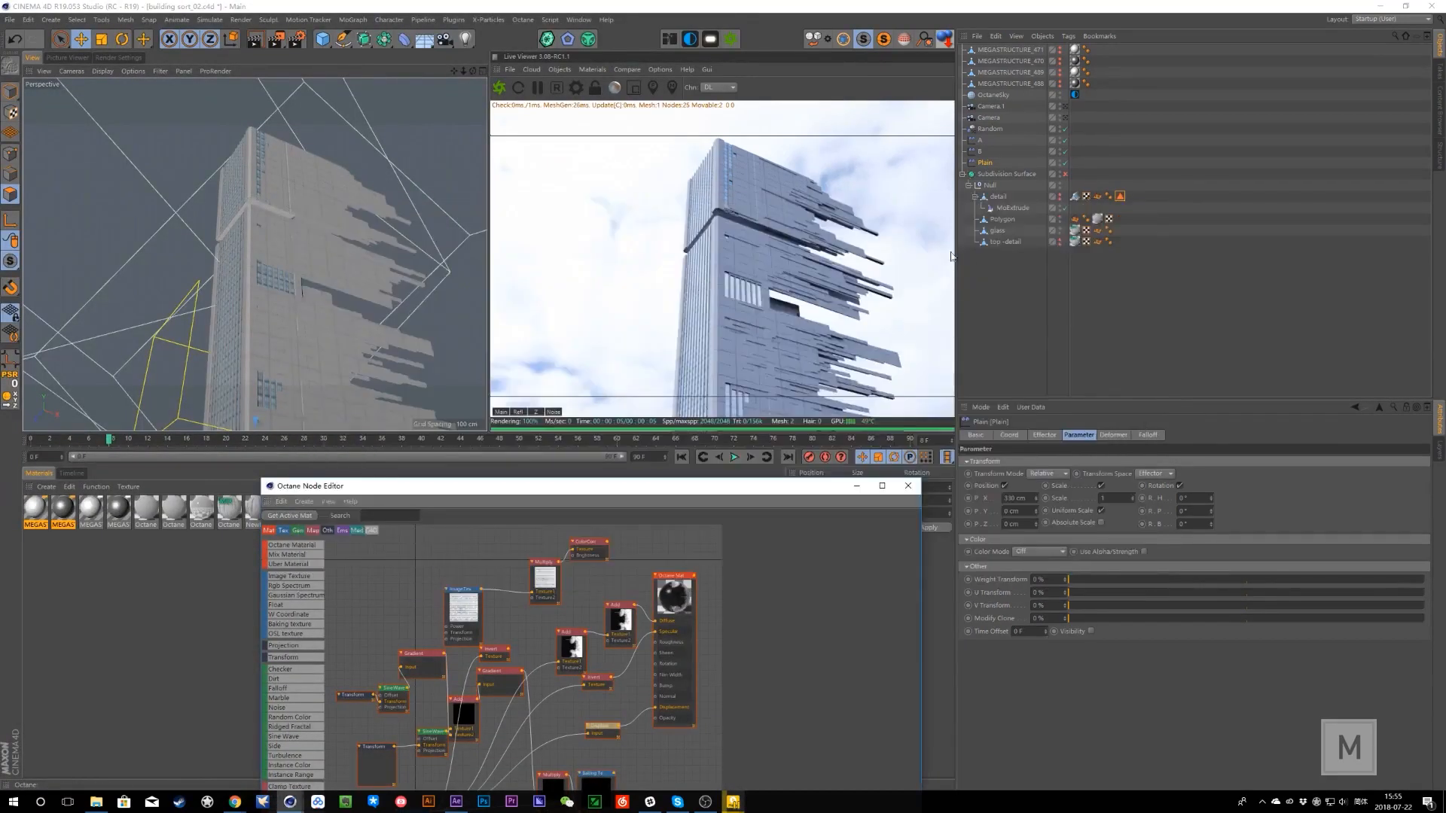
- Open the building sort_up scene from the project's c4d folder
left_click(604, 260)
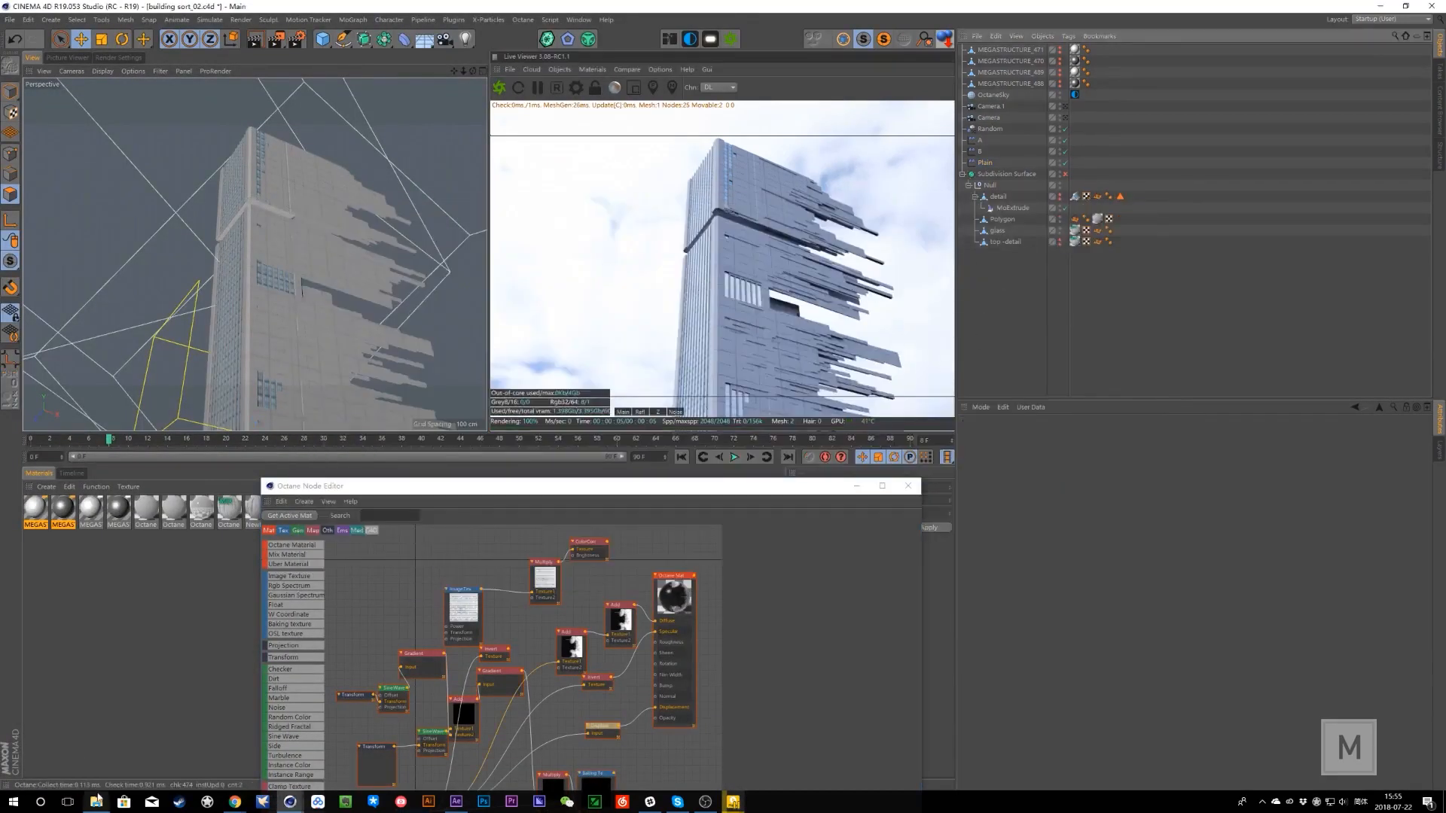
left_click(96, 801)
left_click(243, 183)
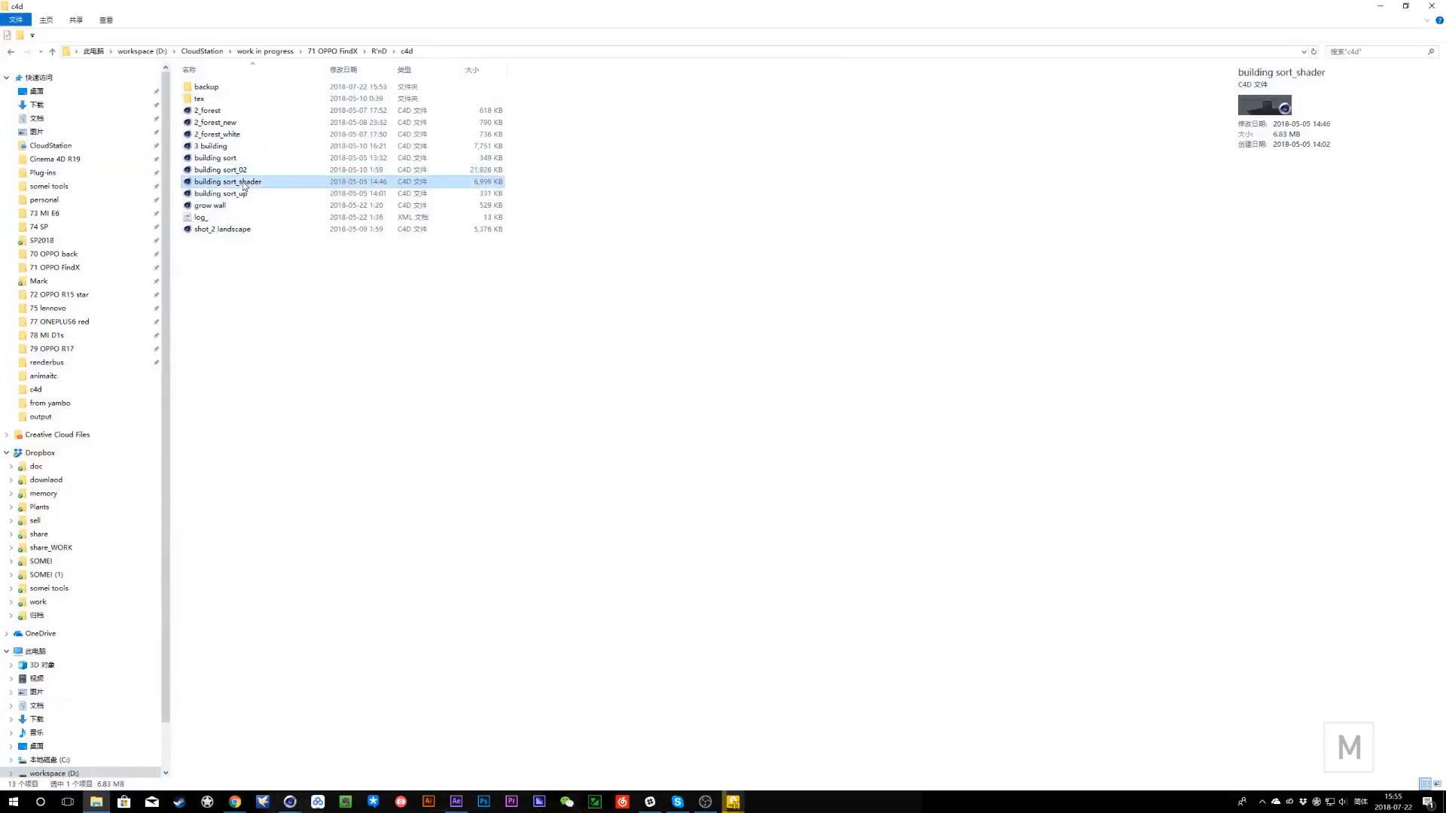
left_click(238, 195)
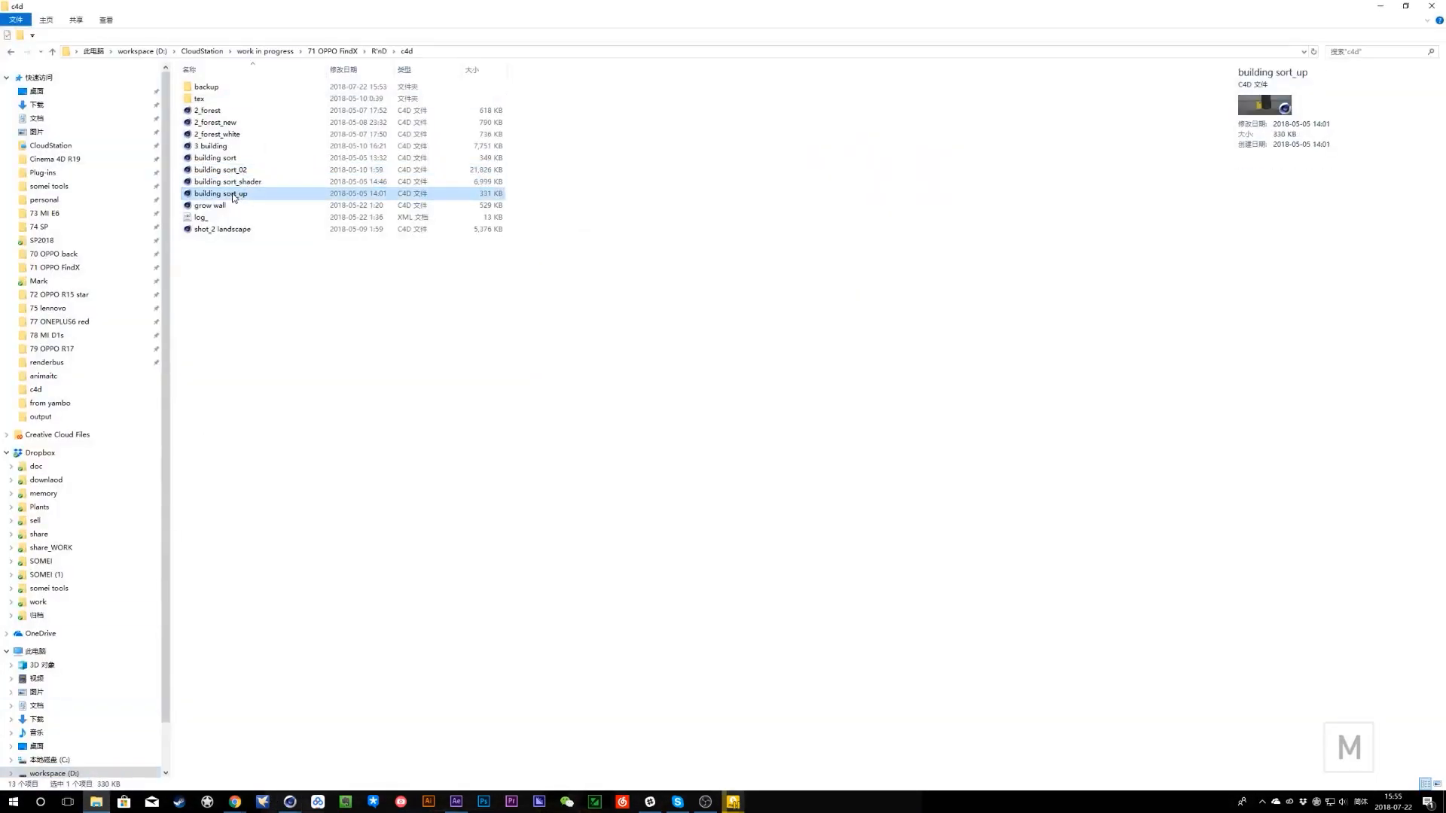
key("Return")
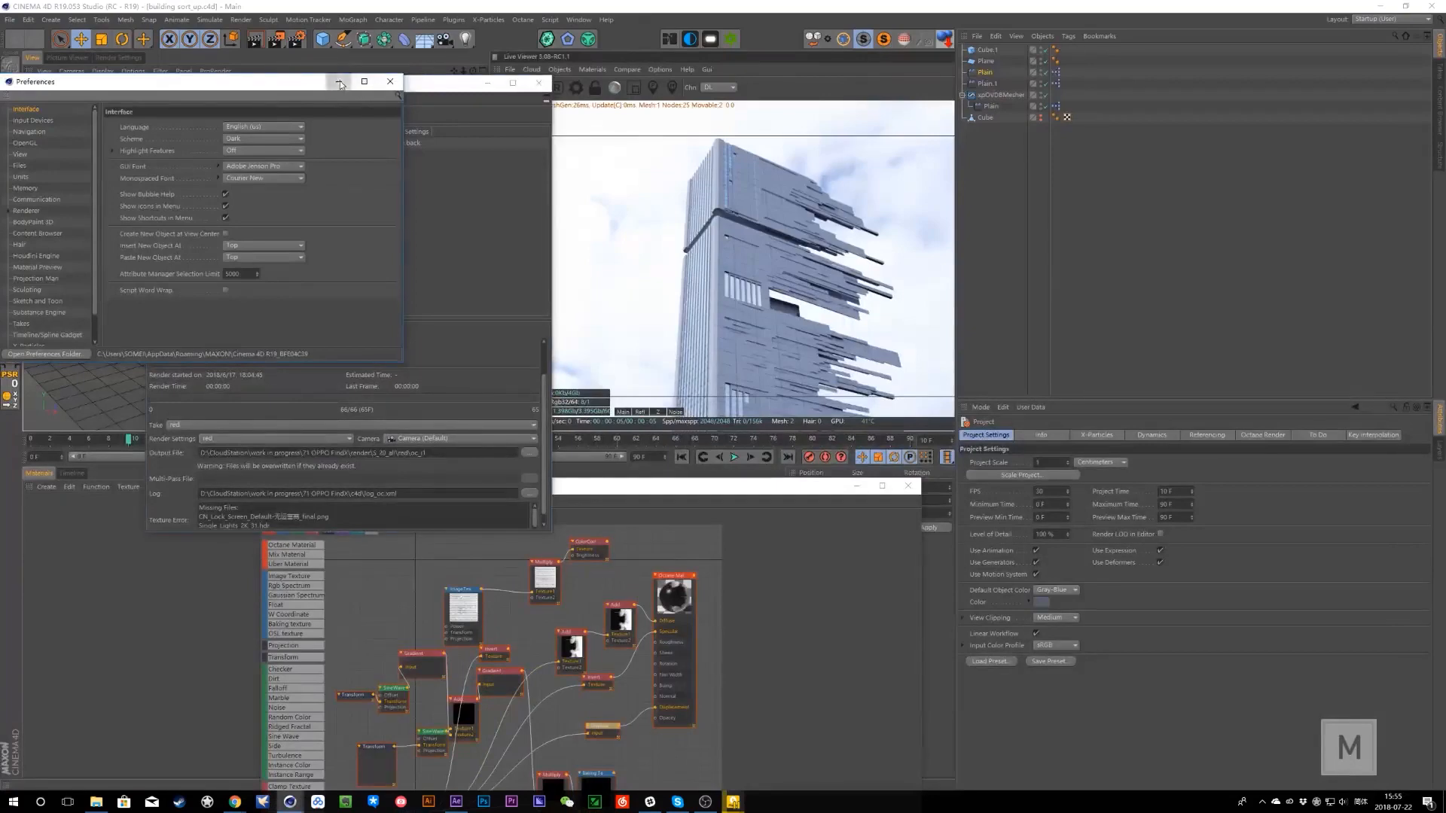
- Undo the stray move in the building sort_up scene and minimize the Octane Node Editor window
mouse_move(220, 195)
left_mouse_down()
mouse_move(225, 37)
mouse_move(225, 175)
left_mouse_up()
key("ctrl+z")
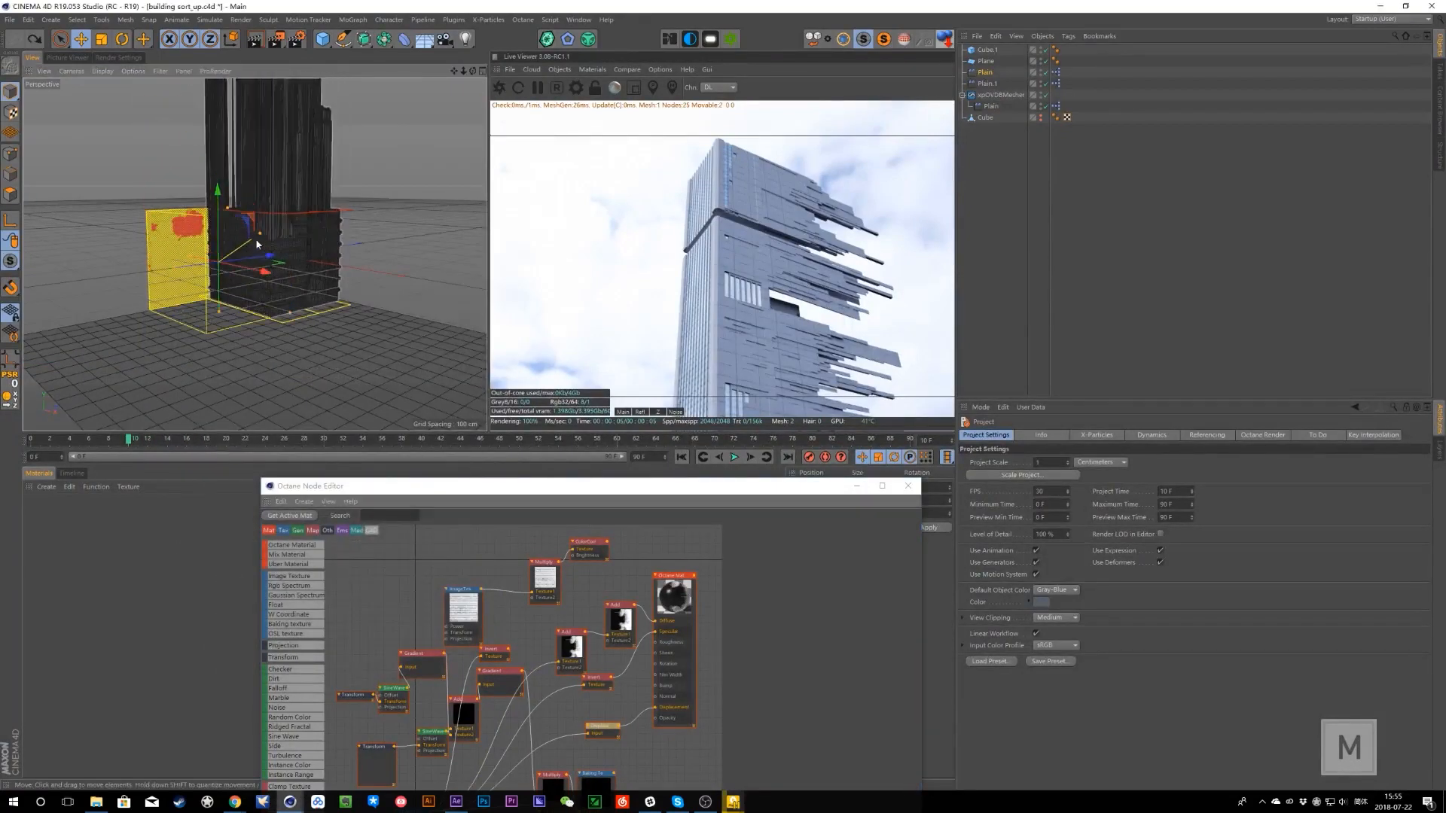
left_click_drag(258, 242, 280, 263, "alt")
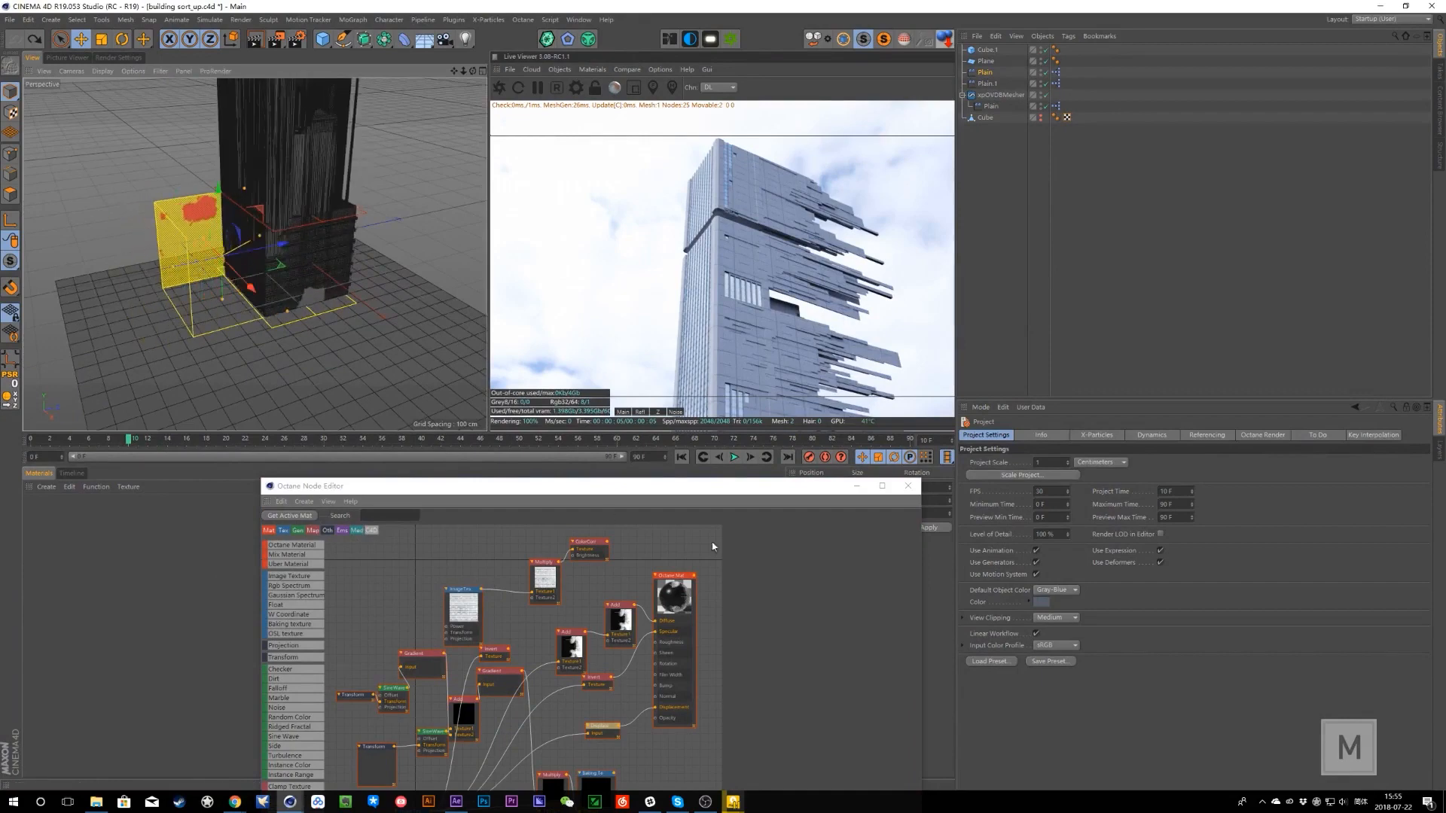
left_click(851, 489)
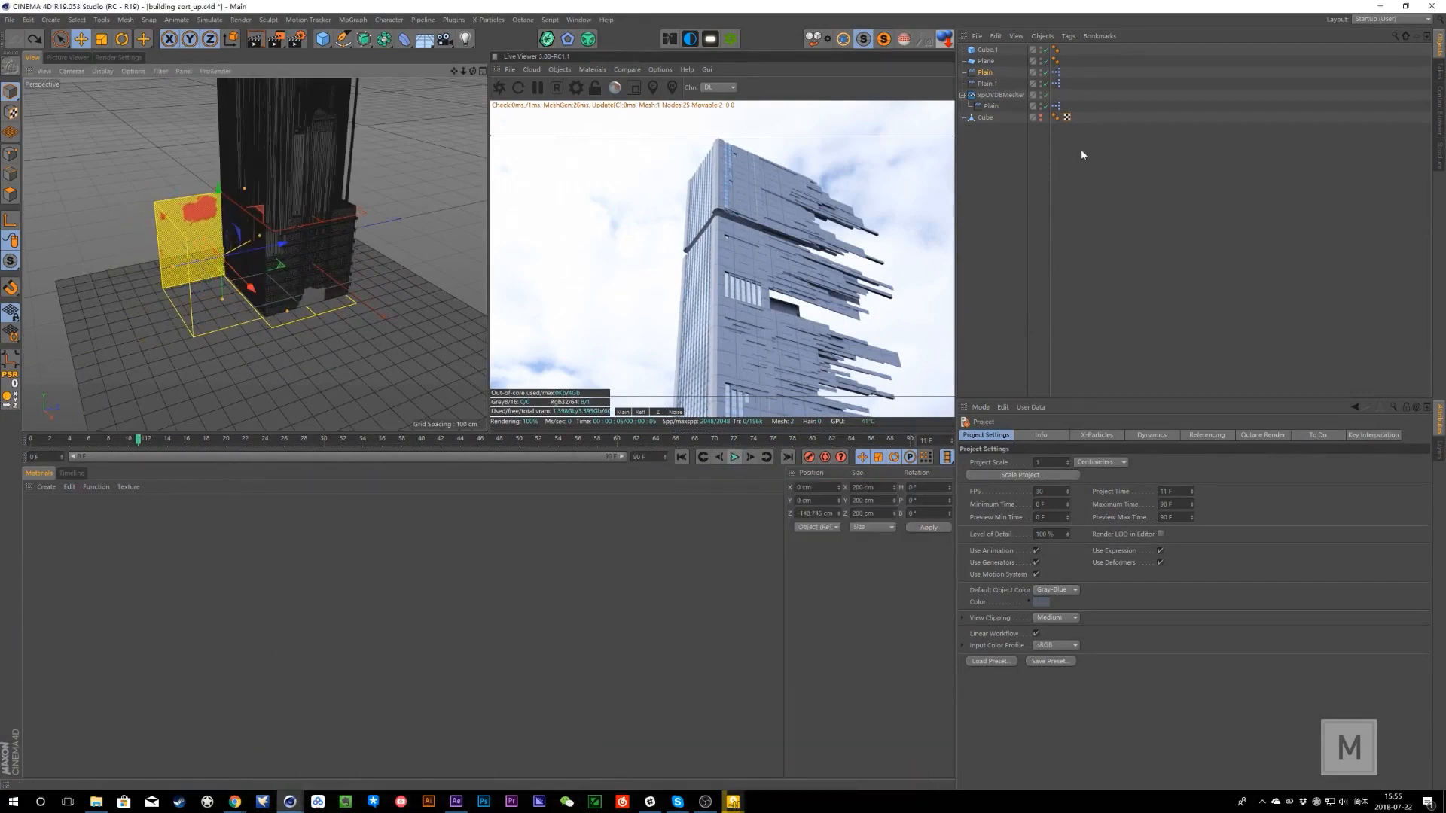
- Adjust the noise falloff of the Plain effector to a low clip of about 61% and high clip of about 60%
left_click(985, 72)
left_click(1148, 435)
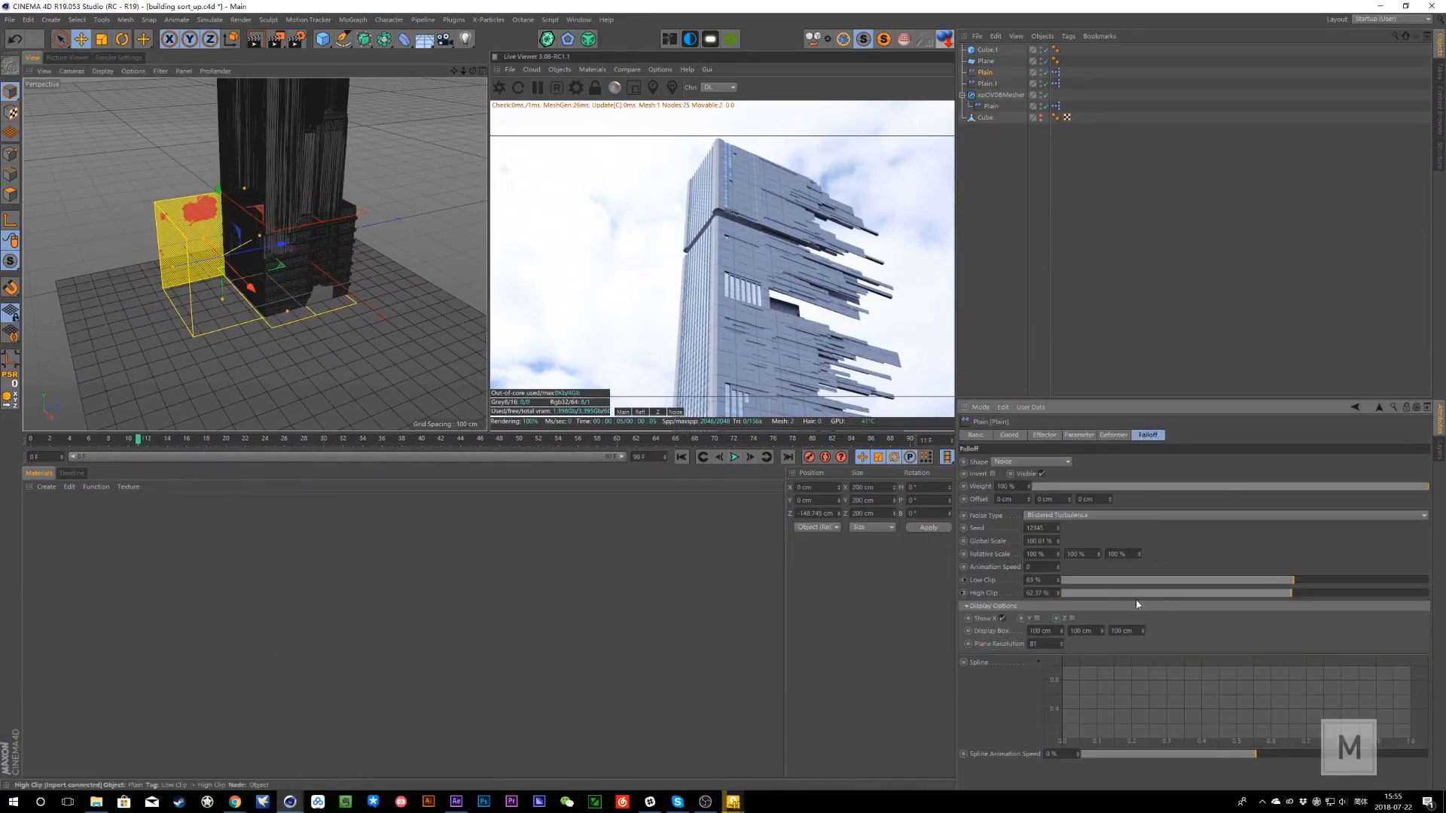
left_click_drag(1136, 595, 1315, 631)
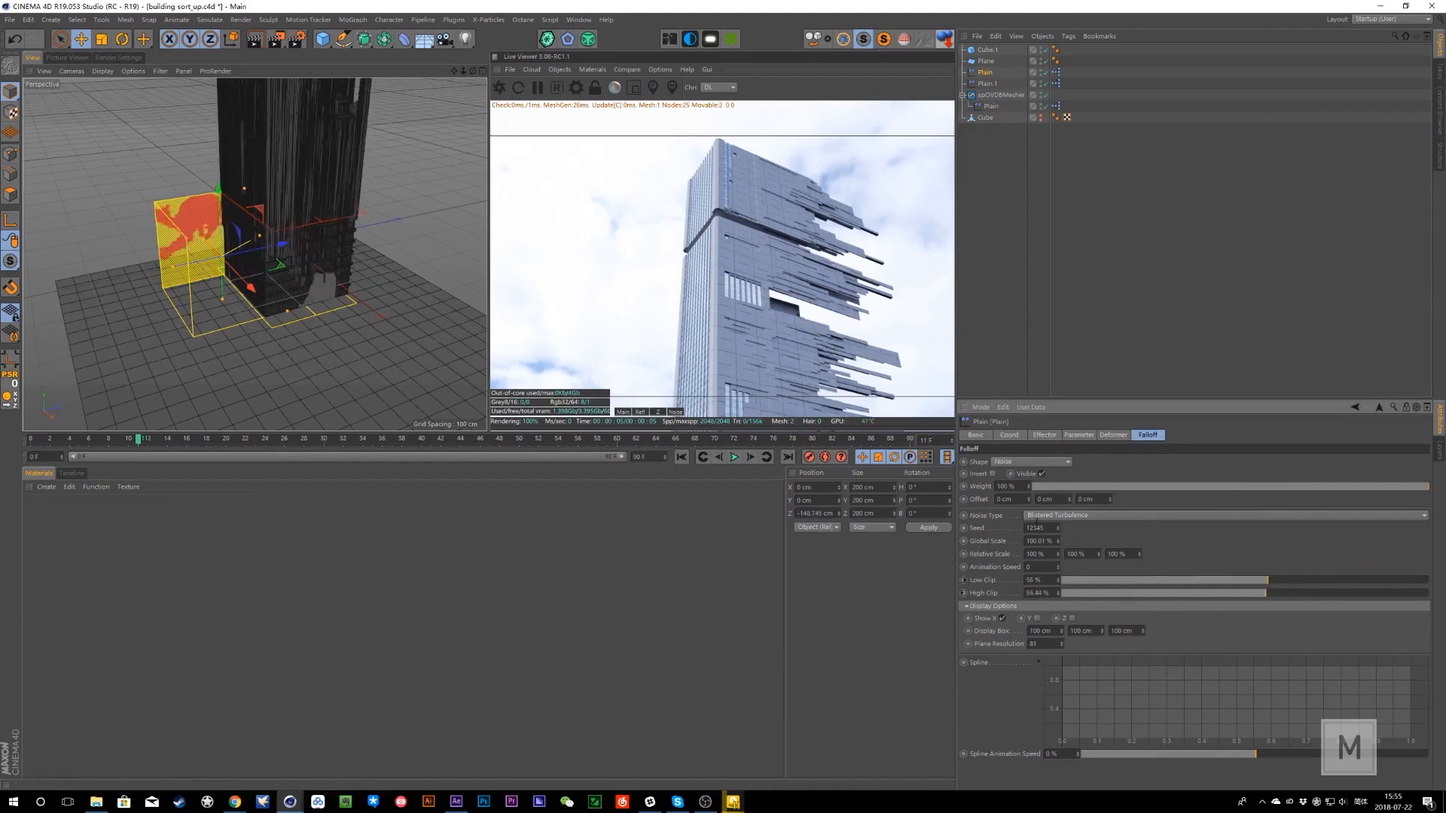
left_click_drag(248, 331, 376, 324, "alt")
left_click_drag(1257, 590, 1416, 599)
left_click_drag(1443, 654, 1282, 668)
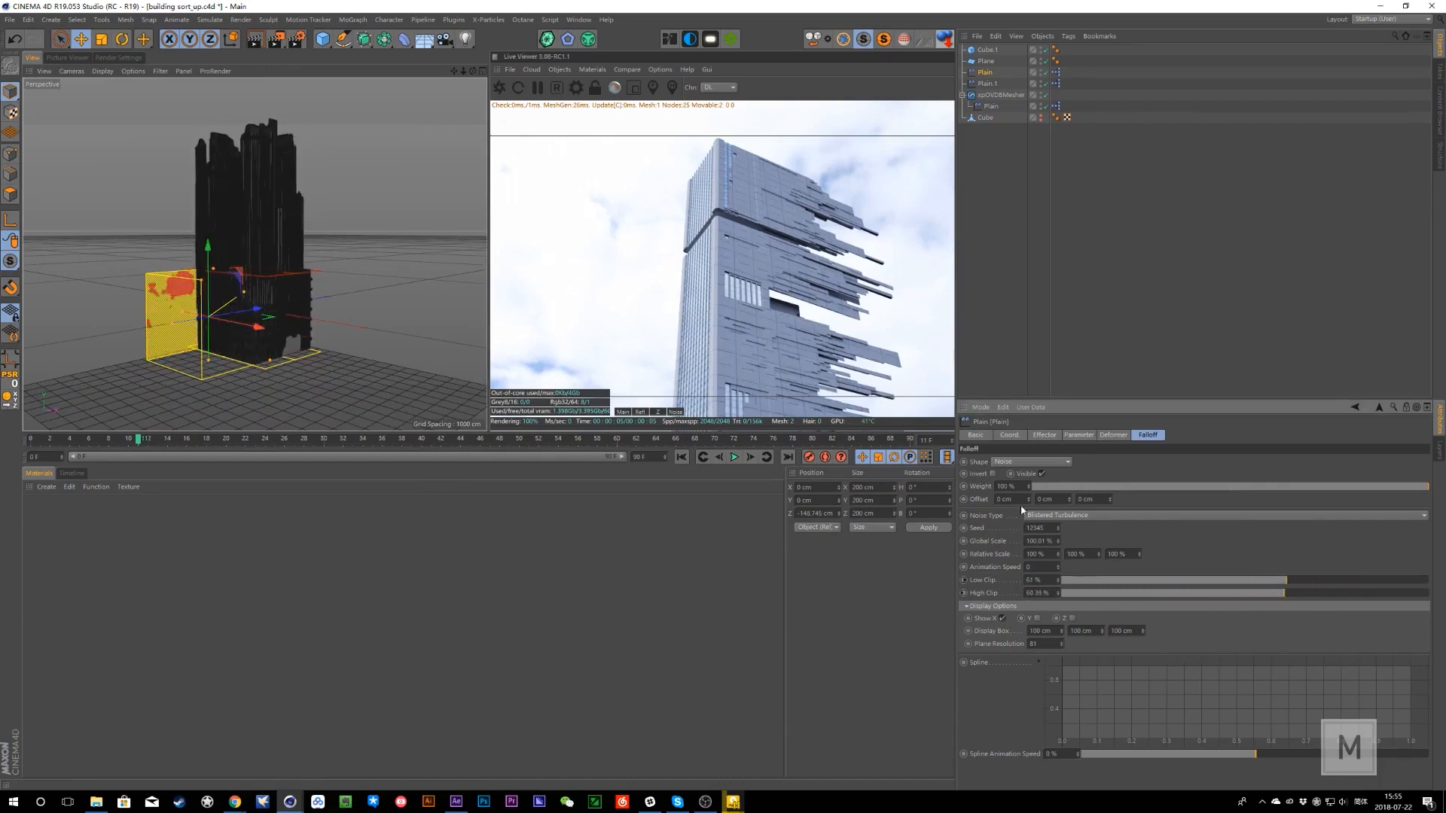
- Try the Box Noise type in the Plain effector's falloff with a low clip of about 55%
left_click(1017, 463)
left_click(1217, 574)
left_click(1073, 516)
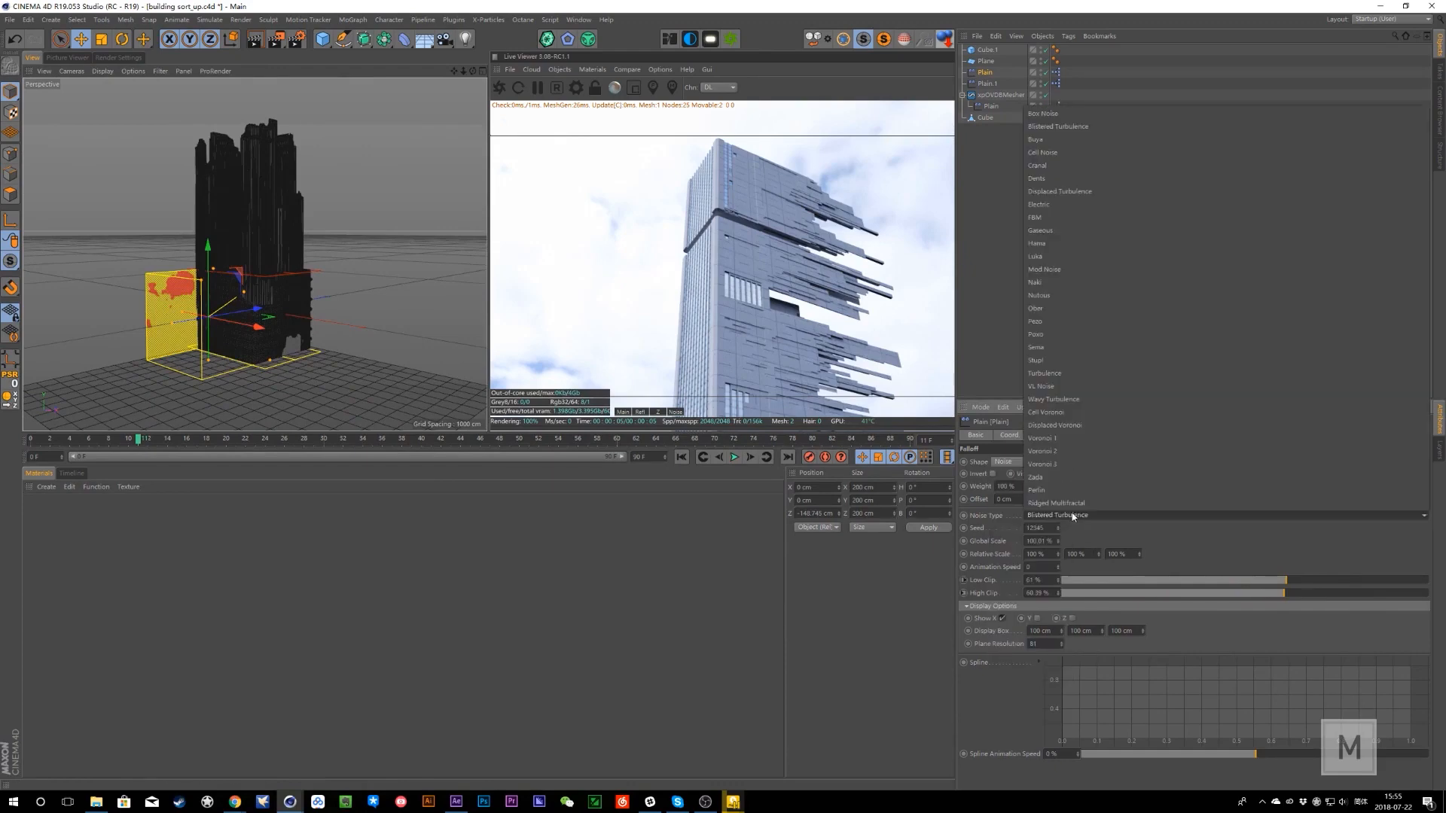
left_click(1064, 116)
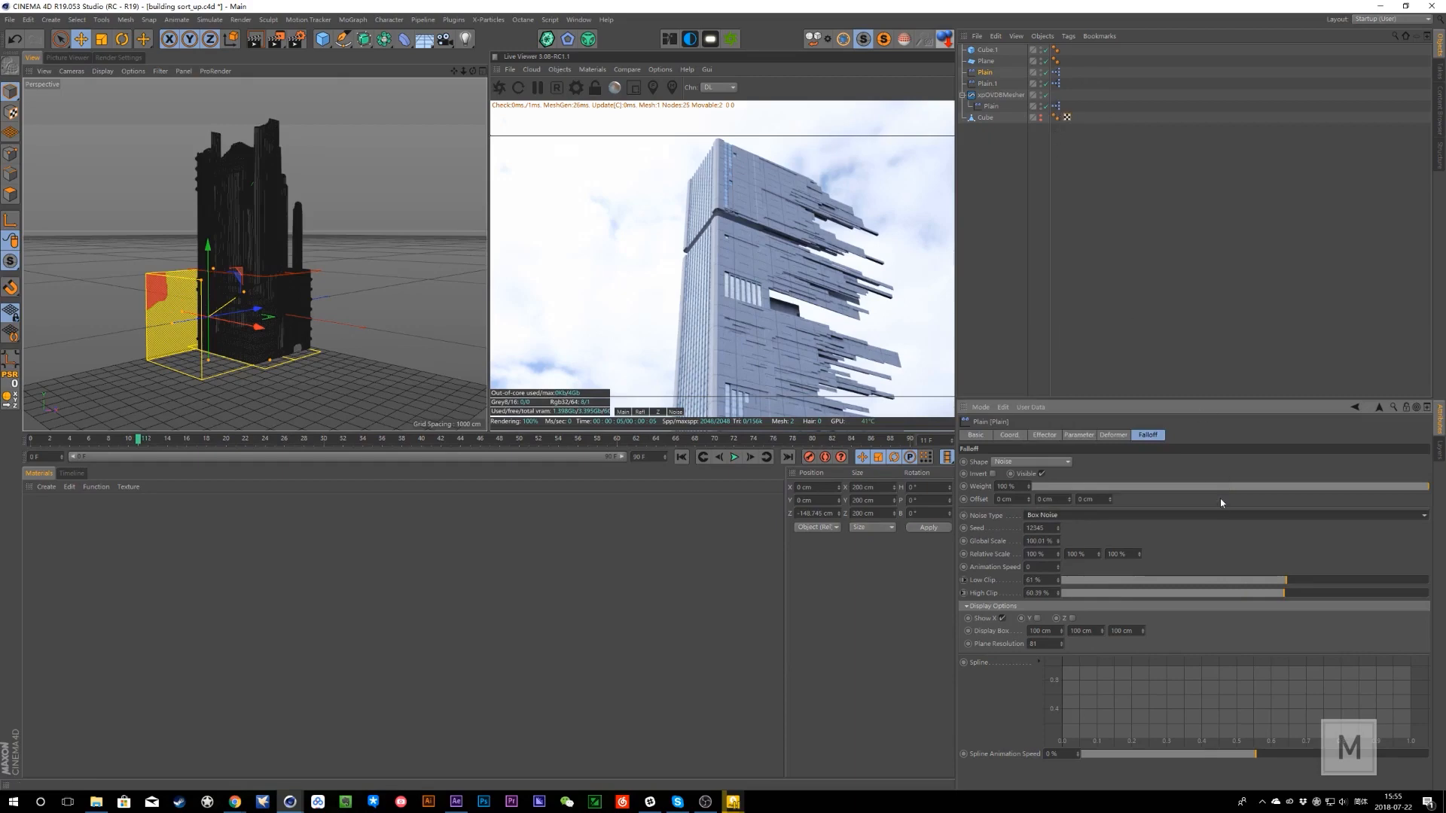
mouse_move(1286, 580)
left_mouse_down()
mouse_move(1236, 584)
mouse_move(1350, 602)
mouse_move(1263, 580)
left_mouse_up()
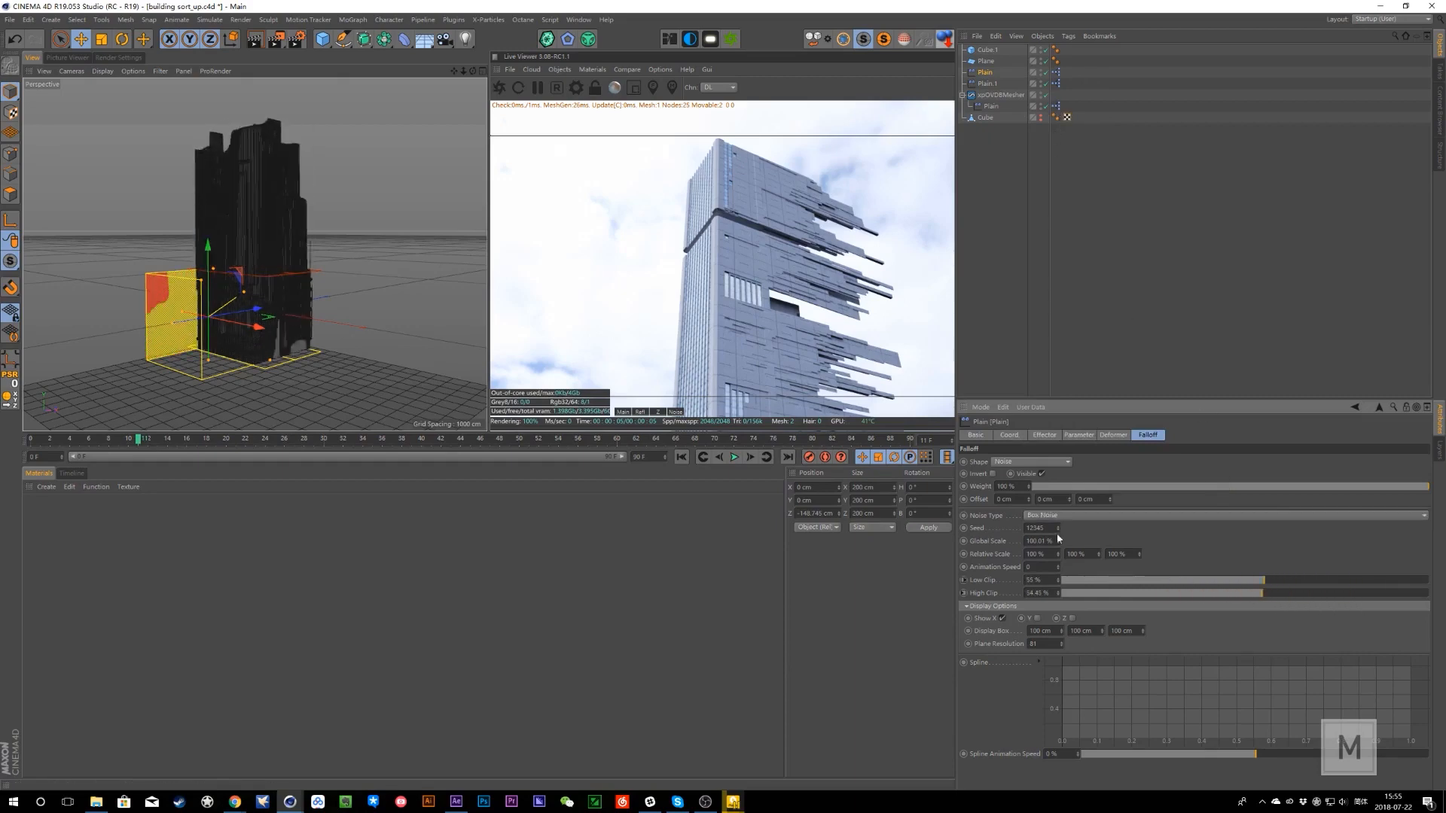
- Try the Buya noise in the falloff, and settle on Cranal with a low clip of about 60%
scroll(1056, 519, "down", 2)
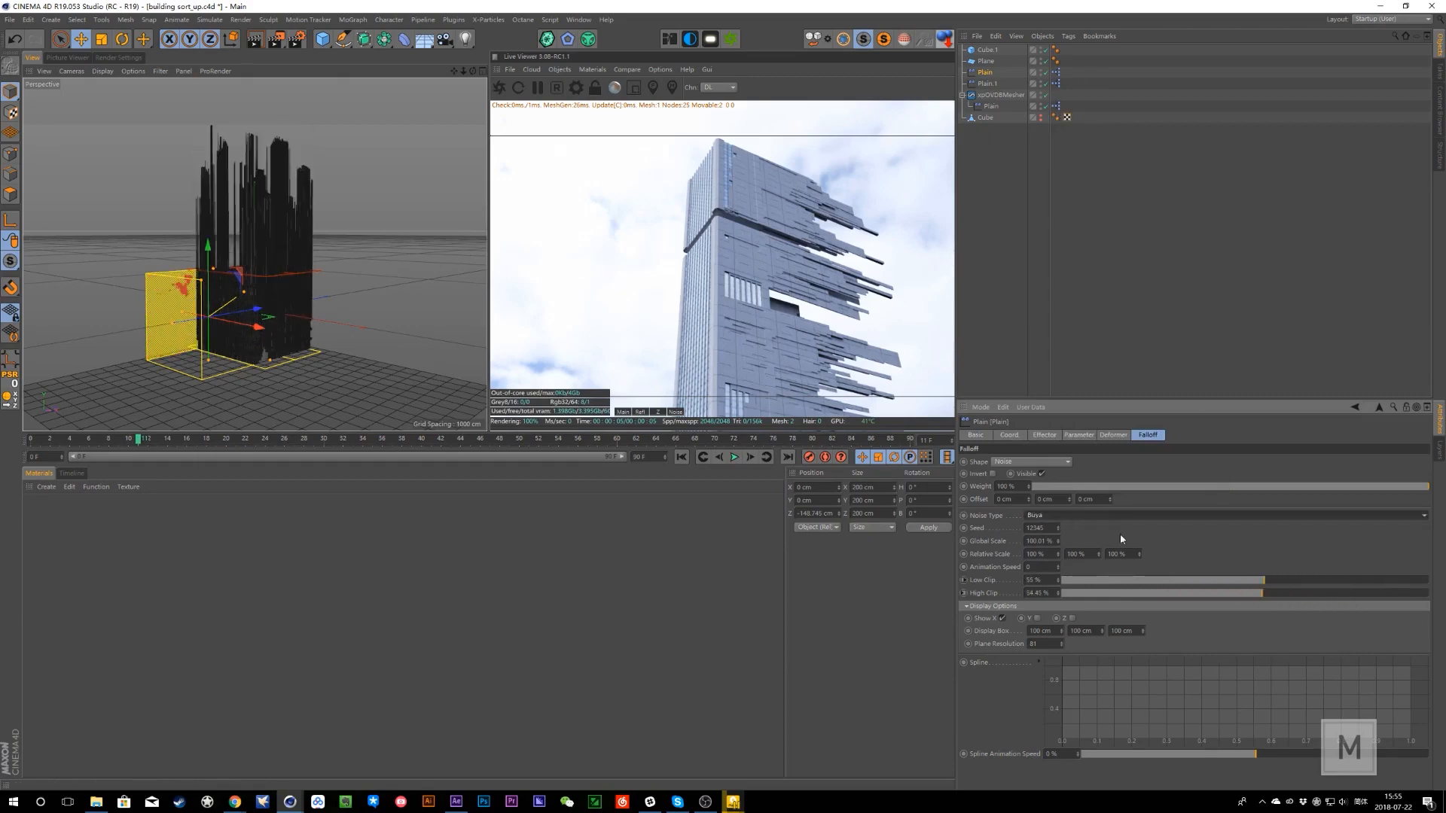
left_click_drag(1254, 583, 1216, 581)
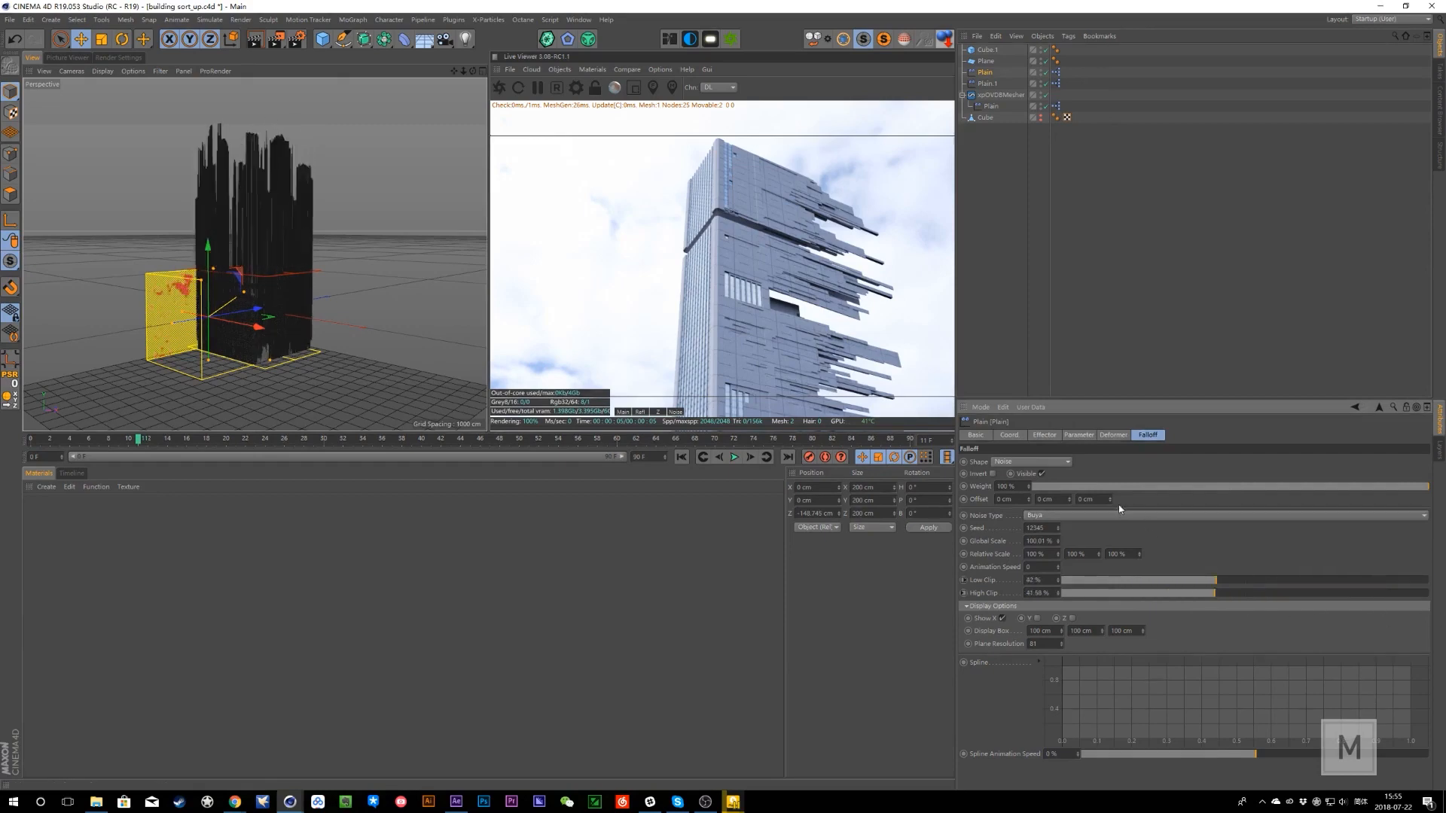
scroll(1107, 515, "down", 2)
left_click_drag(1210, 581, 1284, 607)
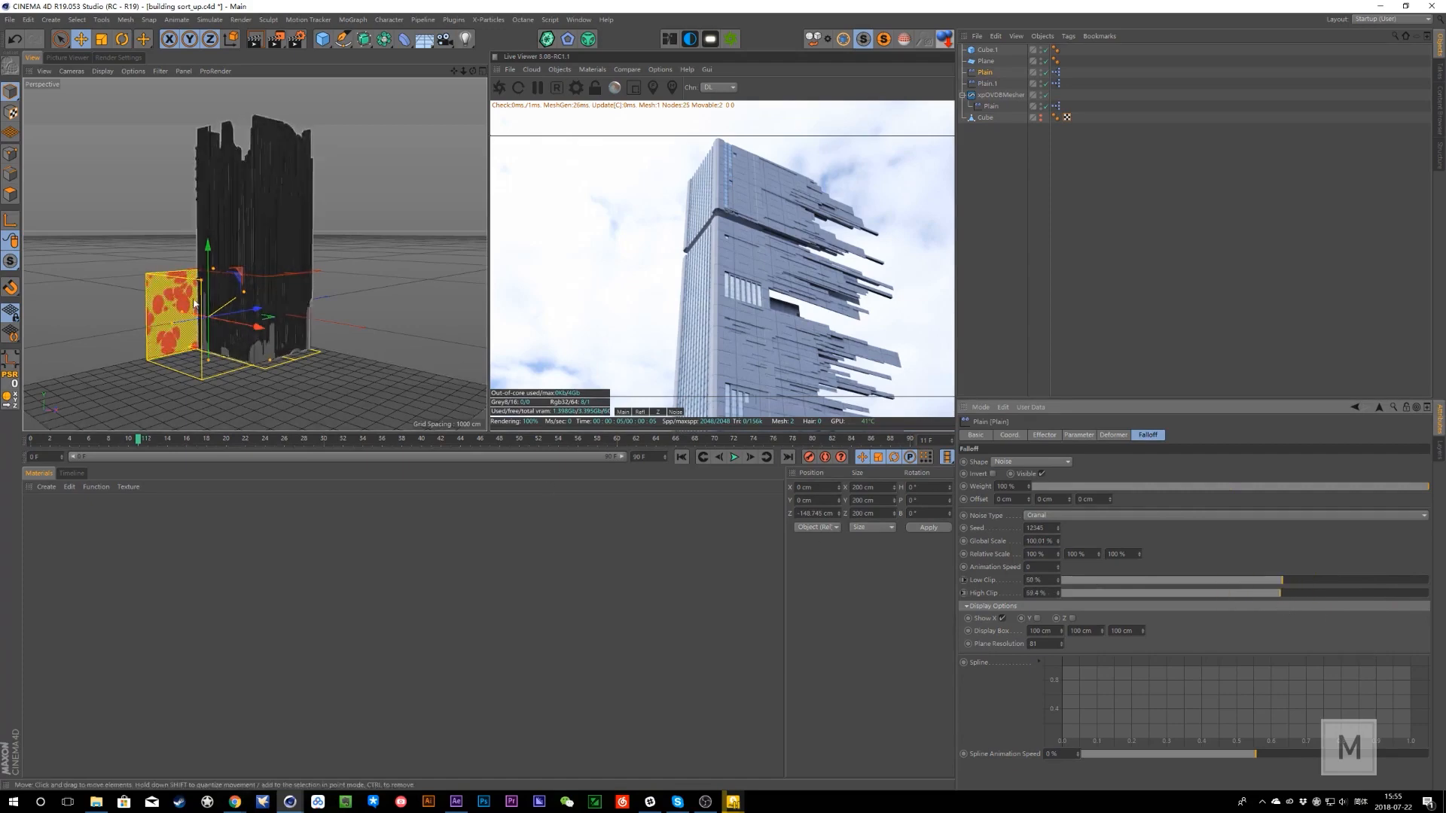
- Bring back the Octane Node Editor and switch to the already open 6_building flat_oc_expri scene
key("alt+Tab")
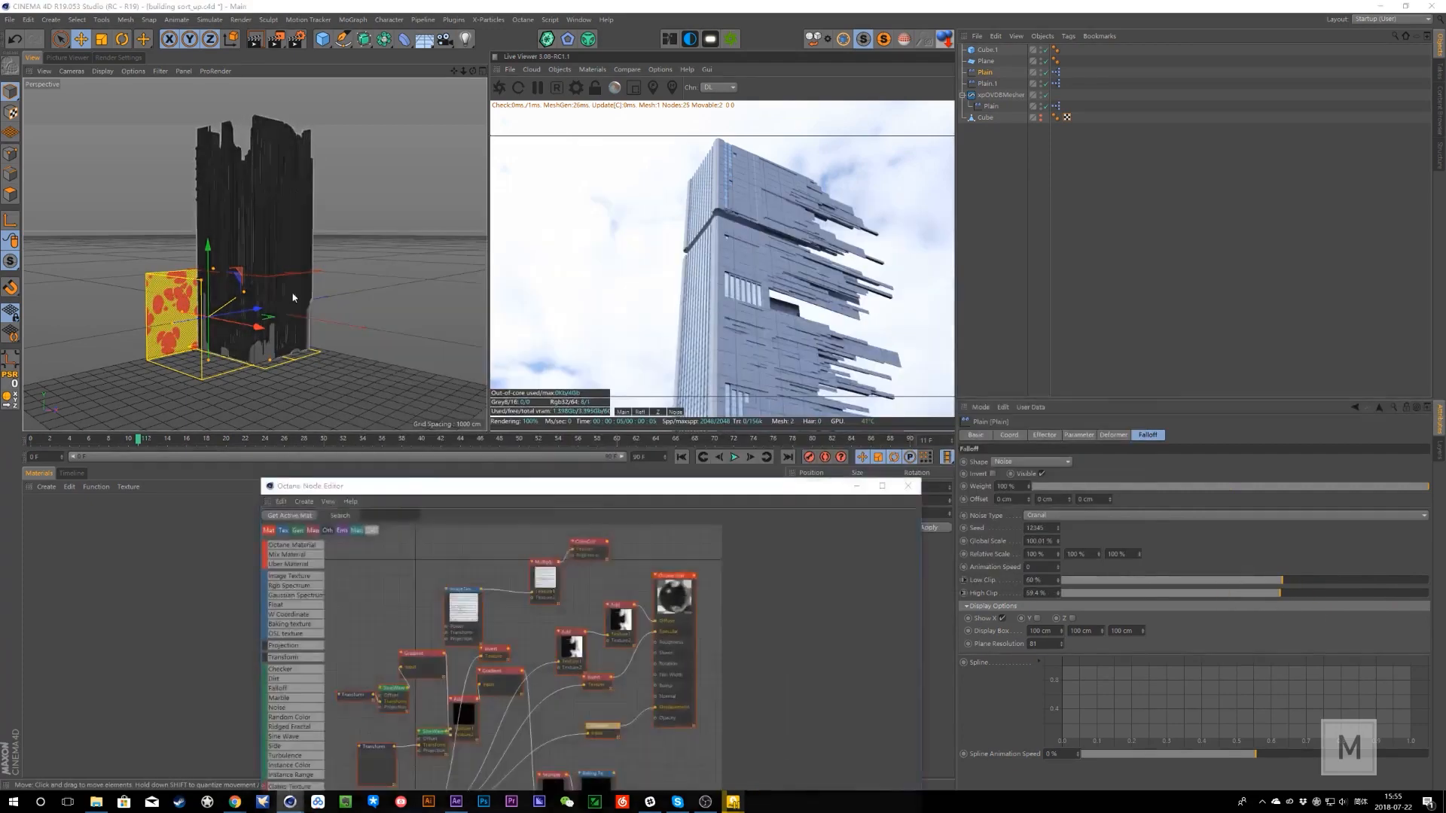
left_click(578, 19)
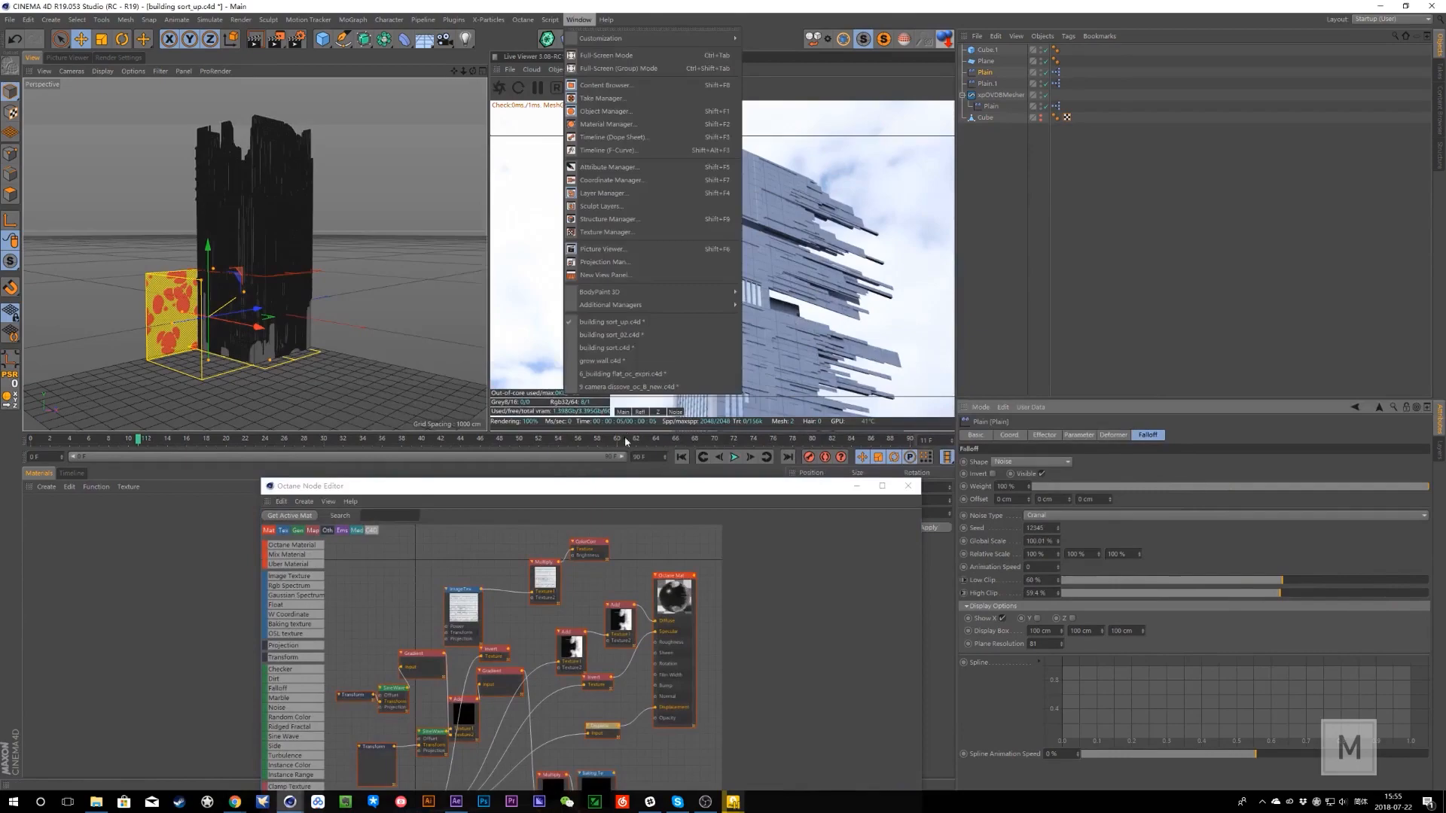
left_click(621, 373)
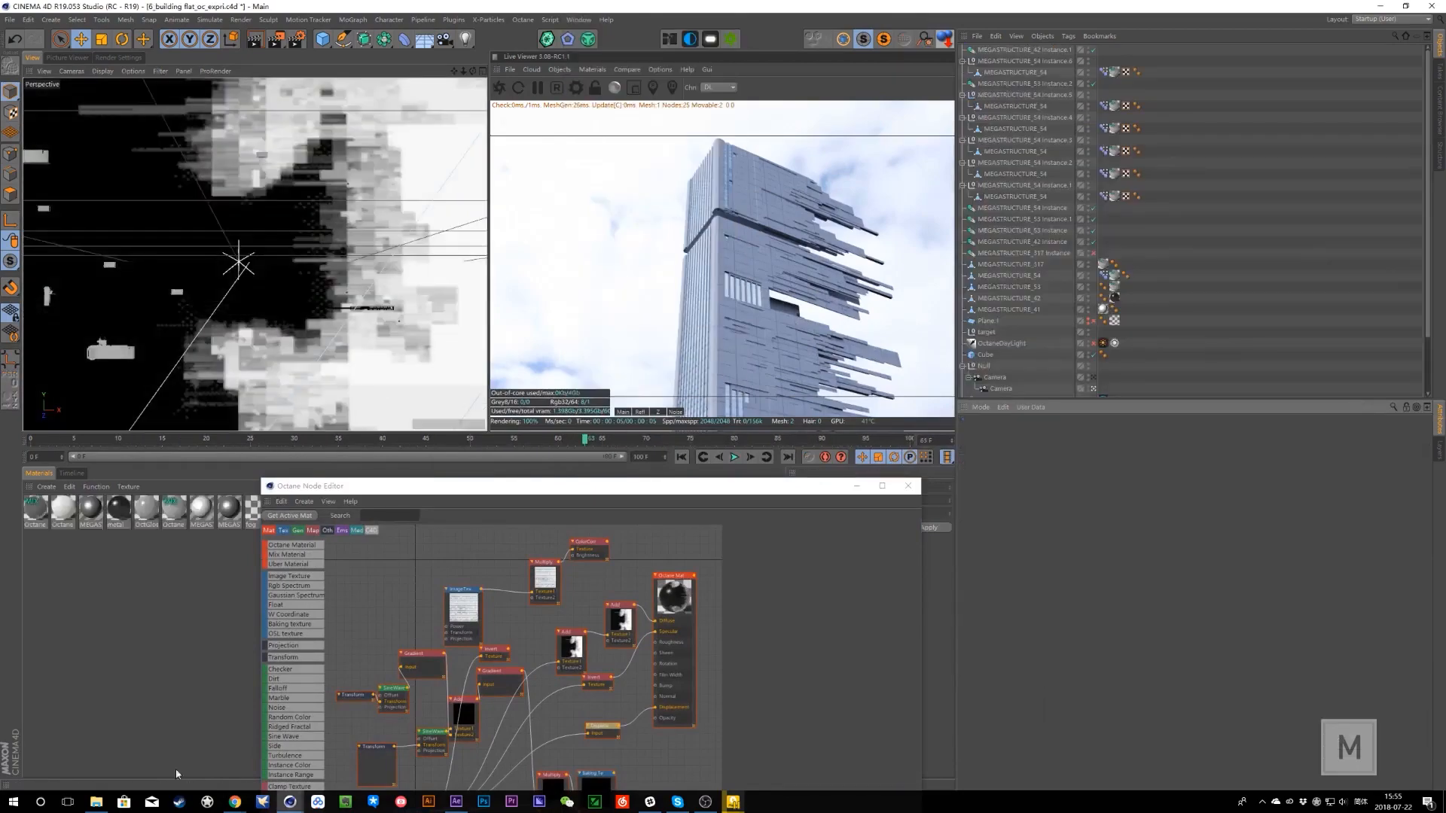
- Open the 6_building flat_oc scene from the 71 OPPO FindX project's c4d folder and minimize the file window
left_click(95, 802)
left_click(338, 52)
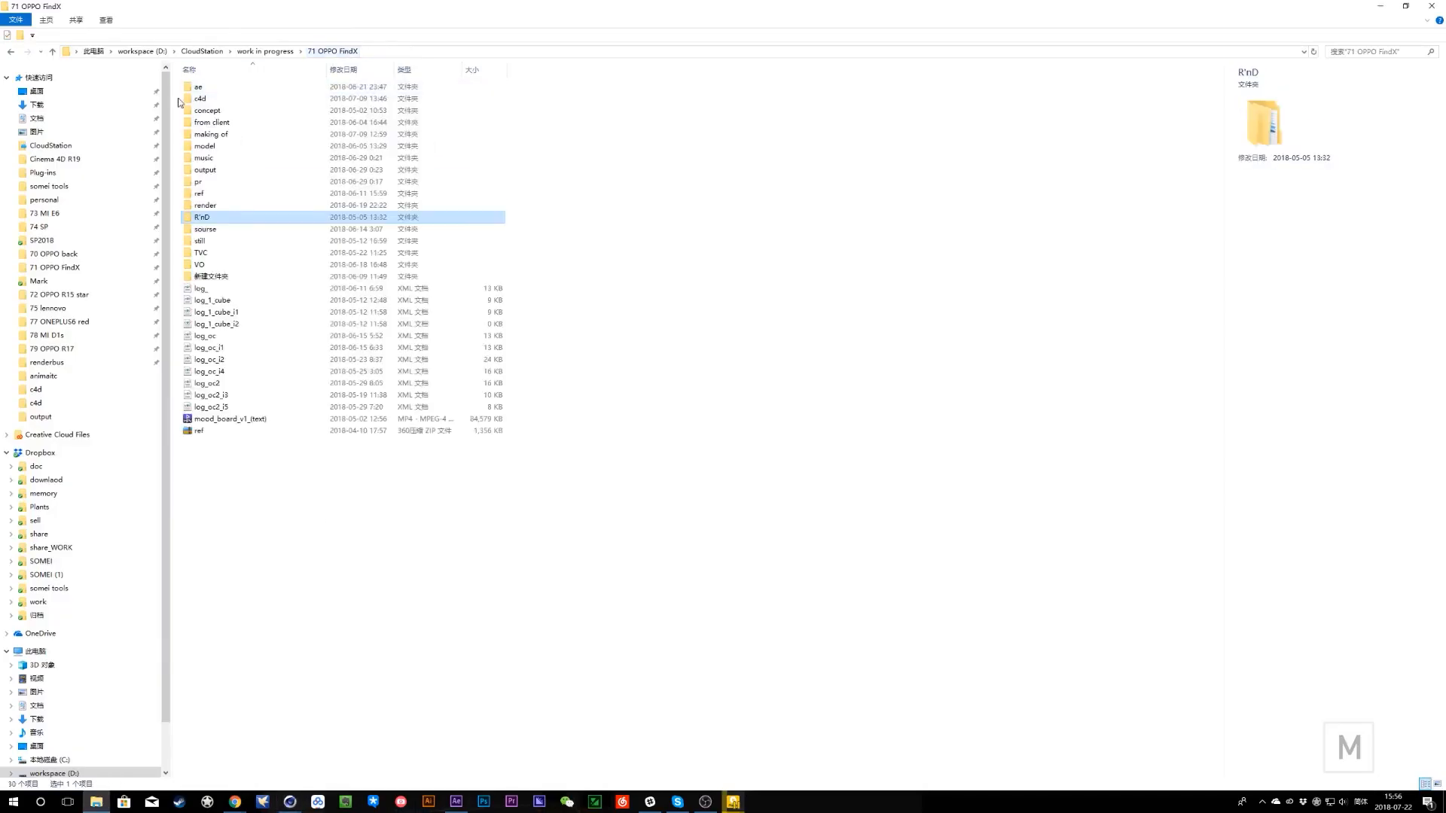
double_click(207, 101)
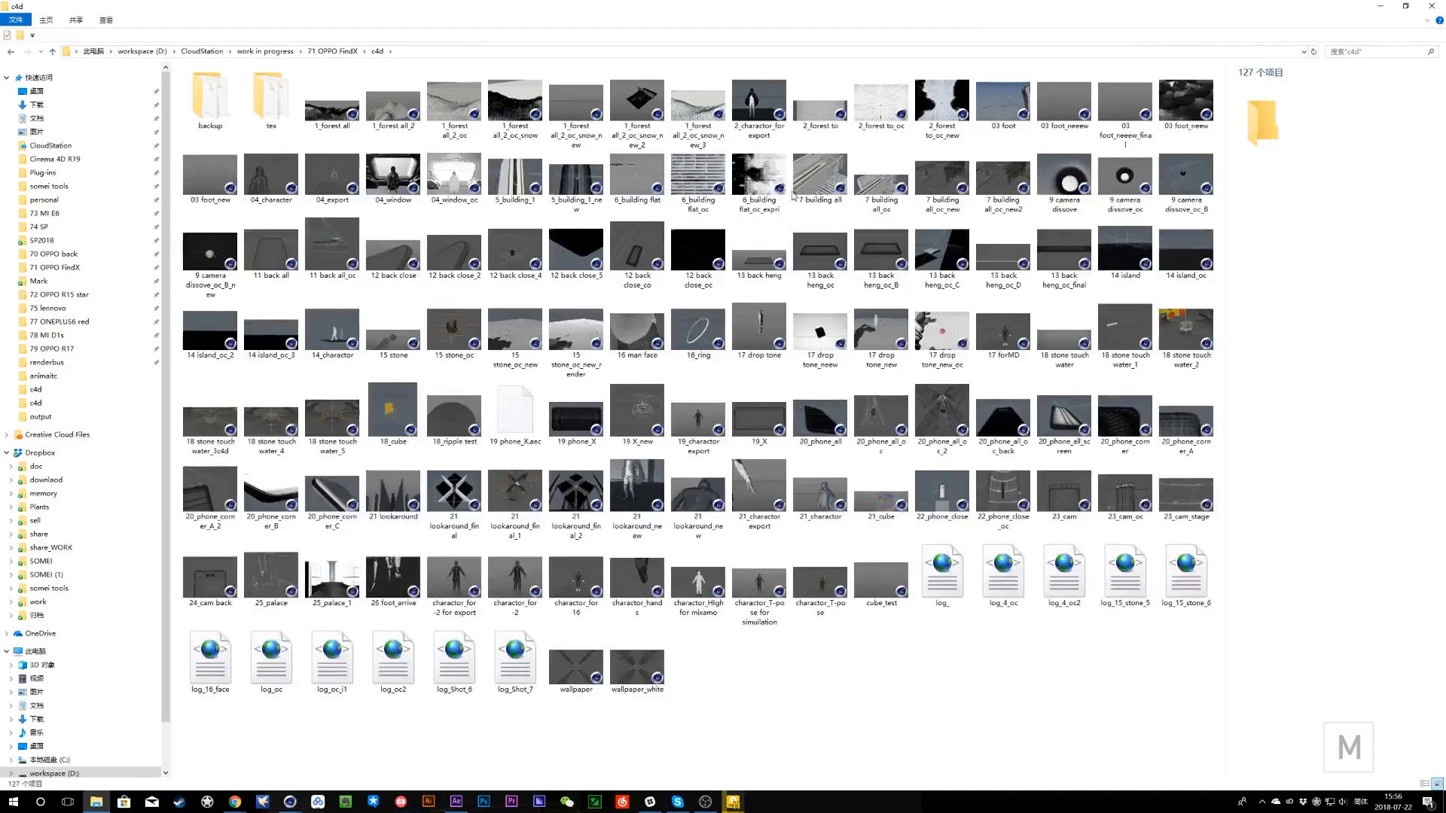
left_click(700, 180)
left_click(788, 190)
left_click(710, 170)
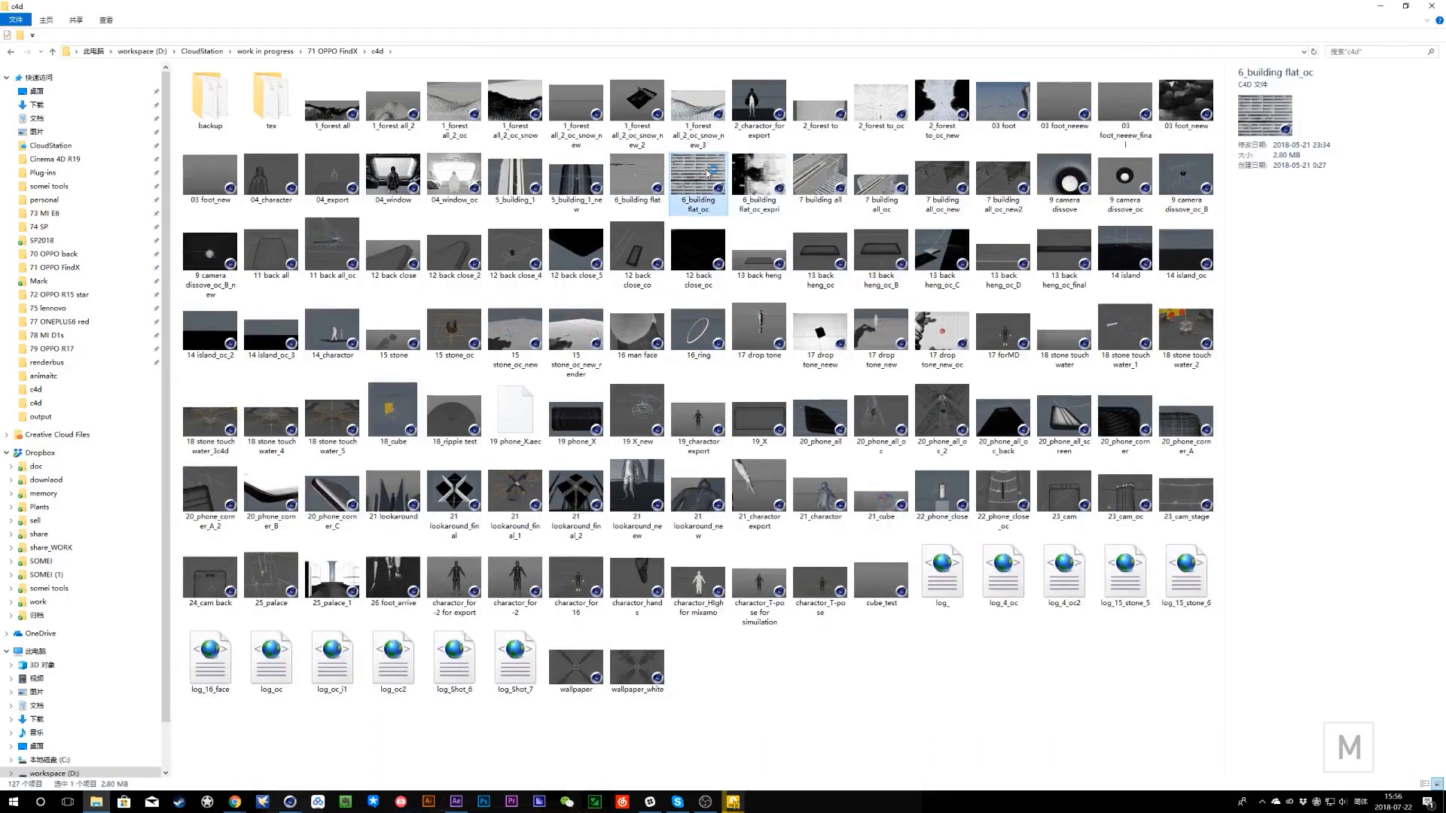
left_click(1379, 9)
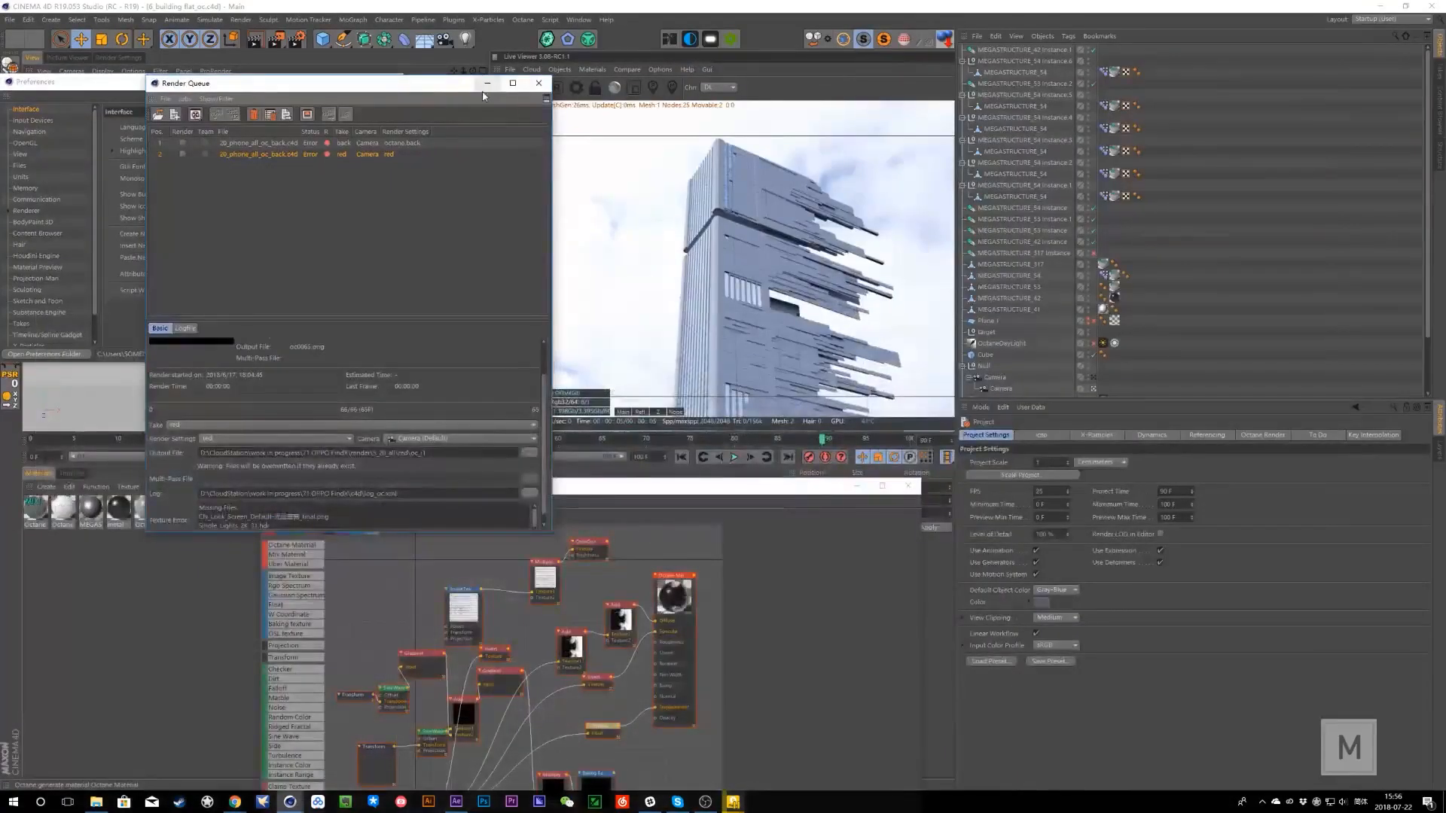
- Close the Render Queue and Preferences windows covering the scene and clear the object selection
left_click(538, 83)
left_click(389, 81)
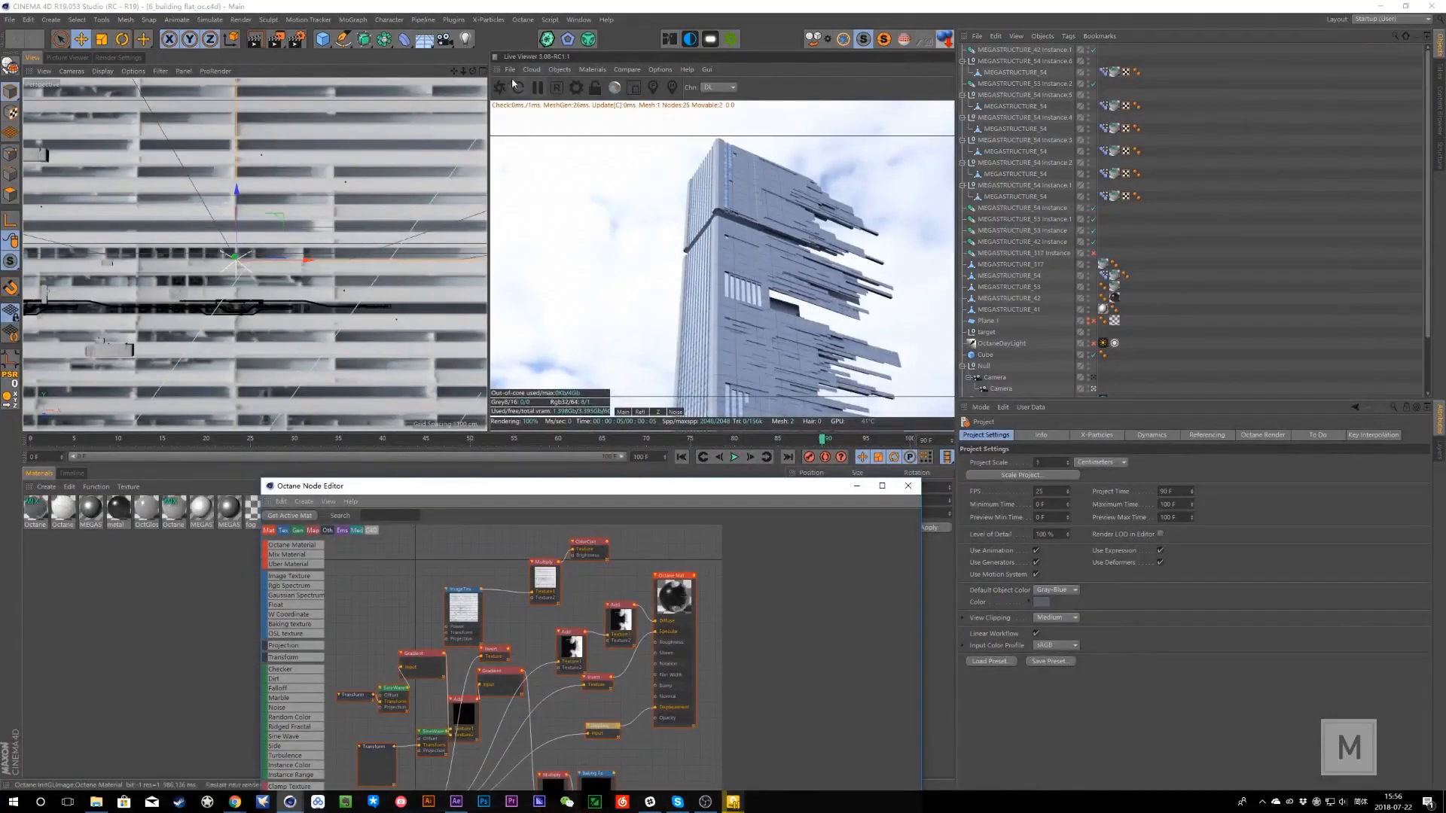
left_click(1196, 293)
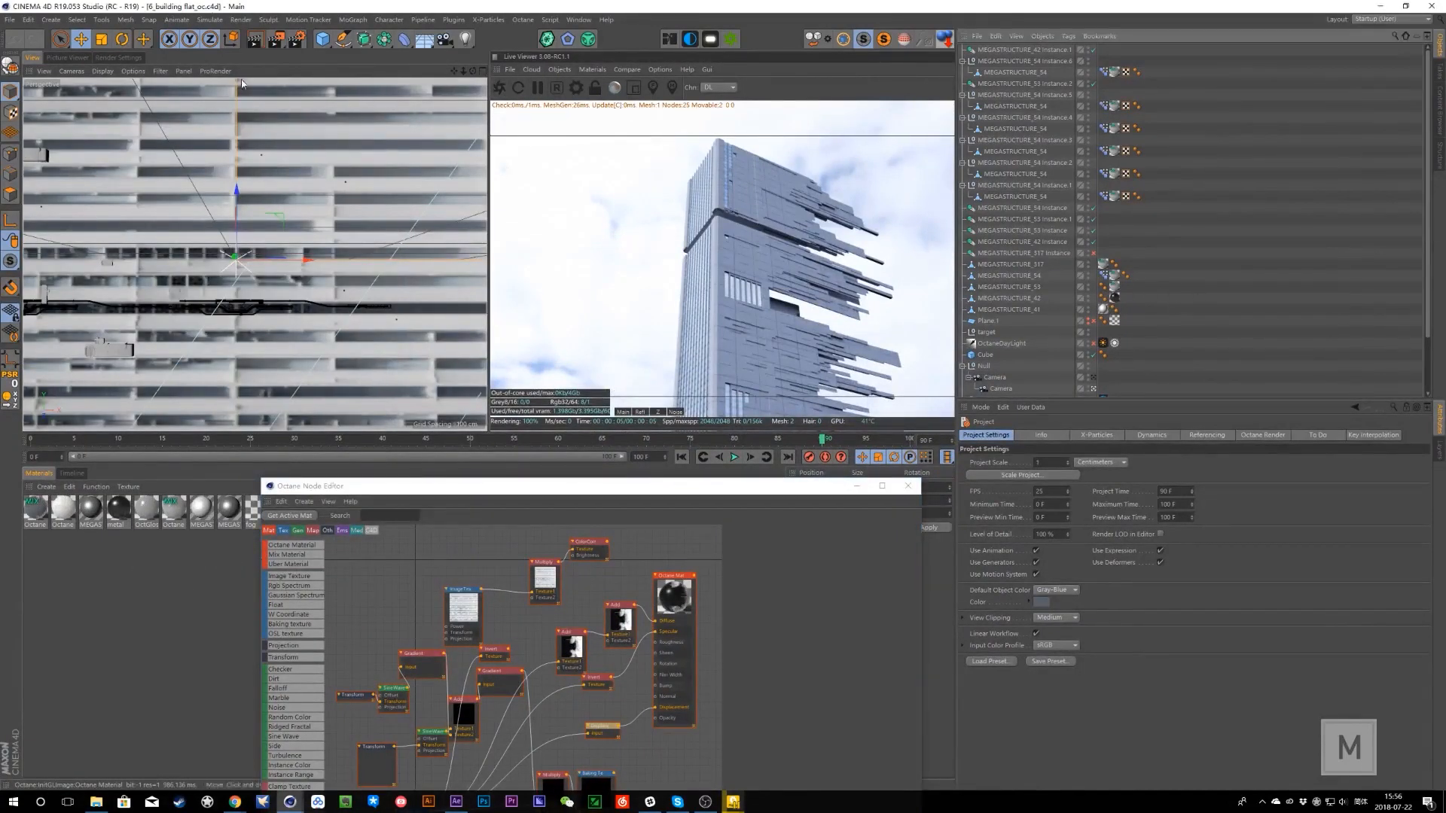
- Examine the camera and facade plane layout from outside in a new, enlarged view panel, and minimize it
left_click(185, 71)
left_click(201, 101)
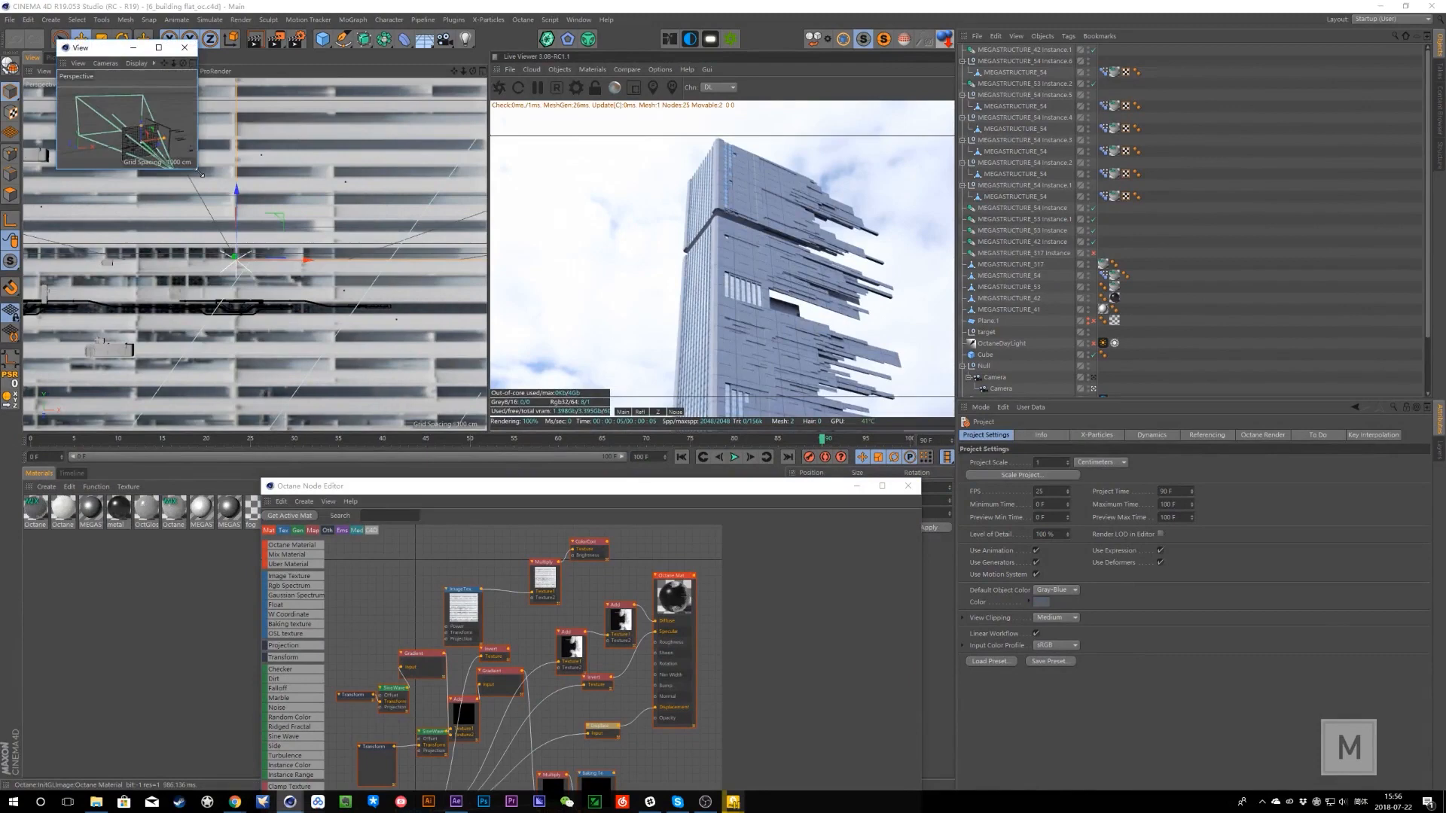
left_click_drag(200, 173, 874, 472)
scroll(619, 396, "down", 3)
middle_click_drag(601, 374, 616, 275, "alt")
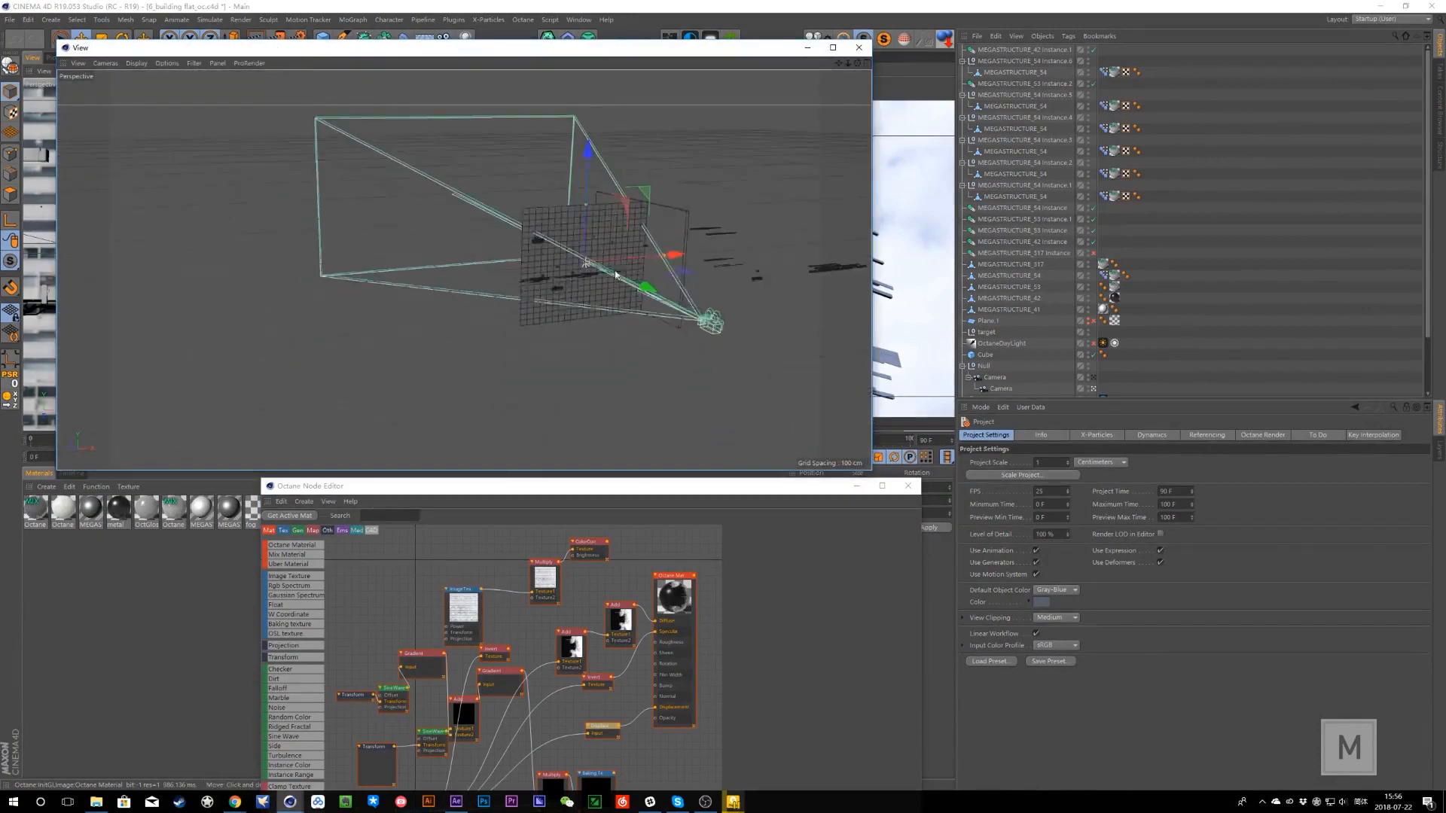
left_click_drag(616, 275, 592, 302, "alt")
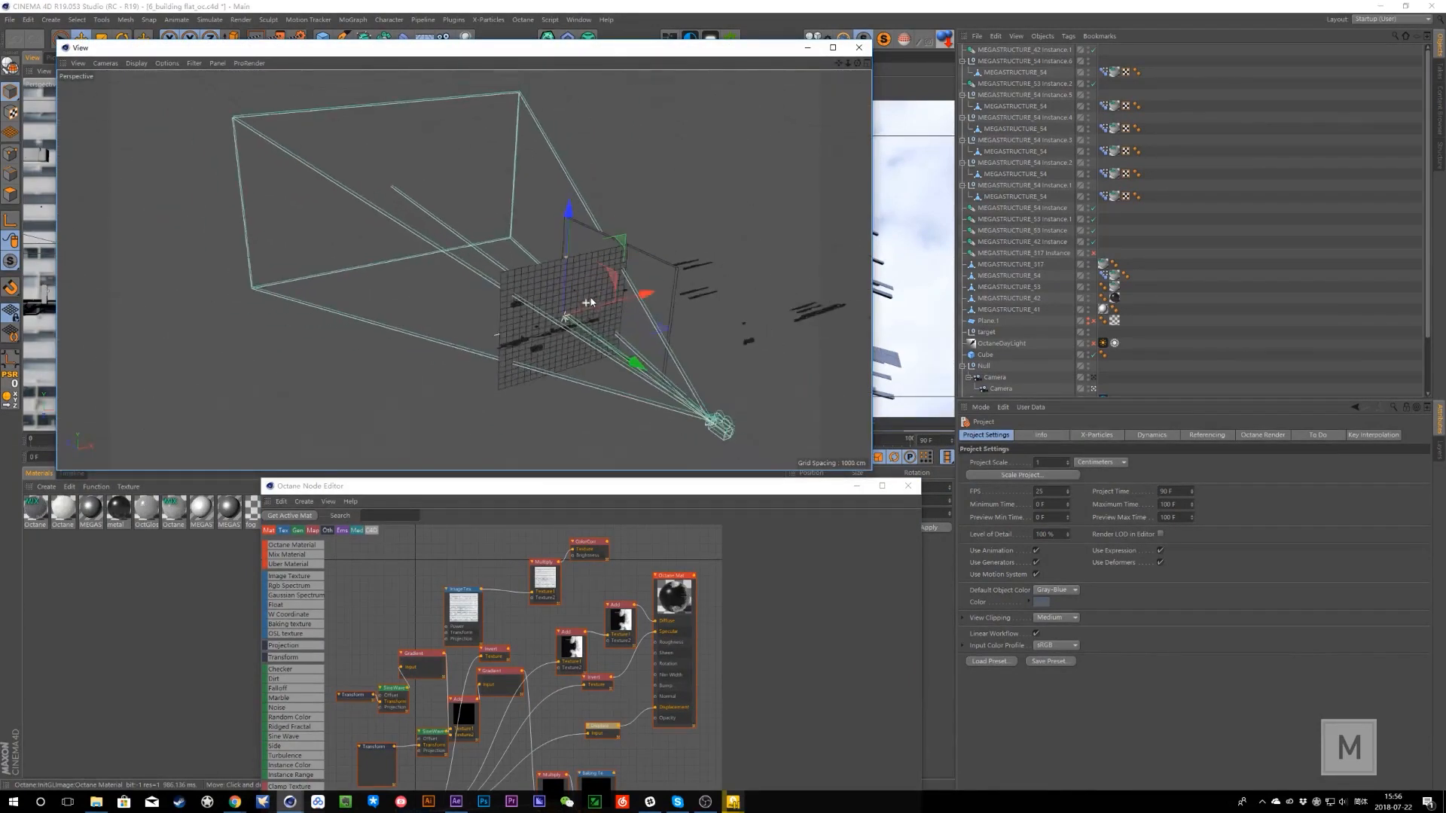
left_click(808, 47)
- Start the Octane live render and pick the facade's material from it to load its node graph
left_click(502, 88)
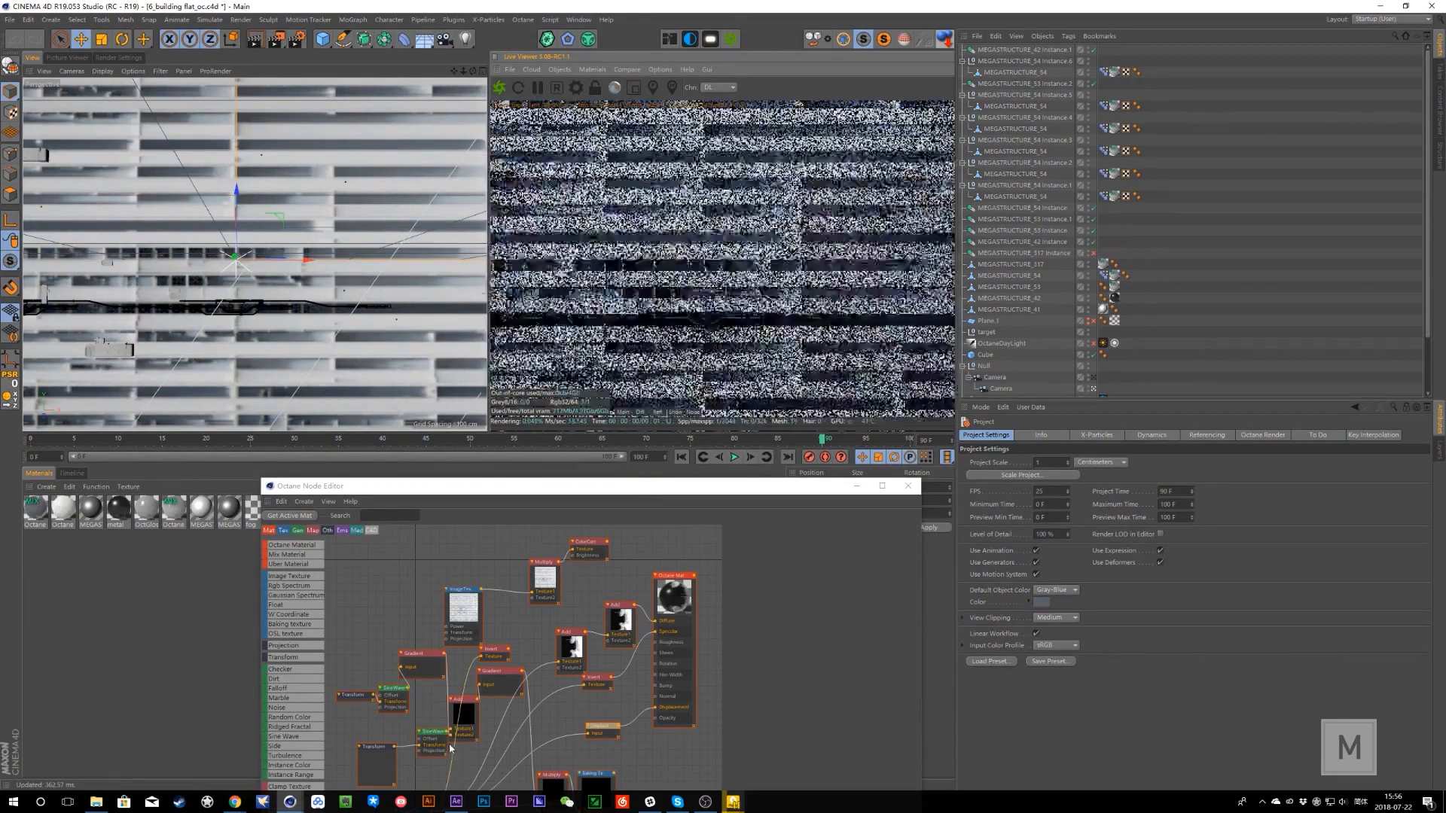
left_click_drag(644, 487, 660, 452)
scroll(1242, 260, "down", 2)
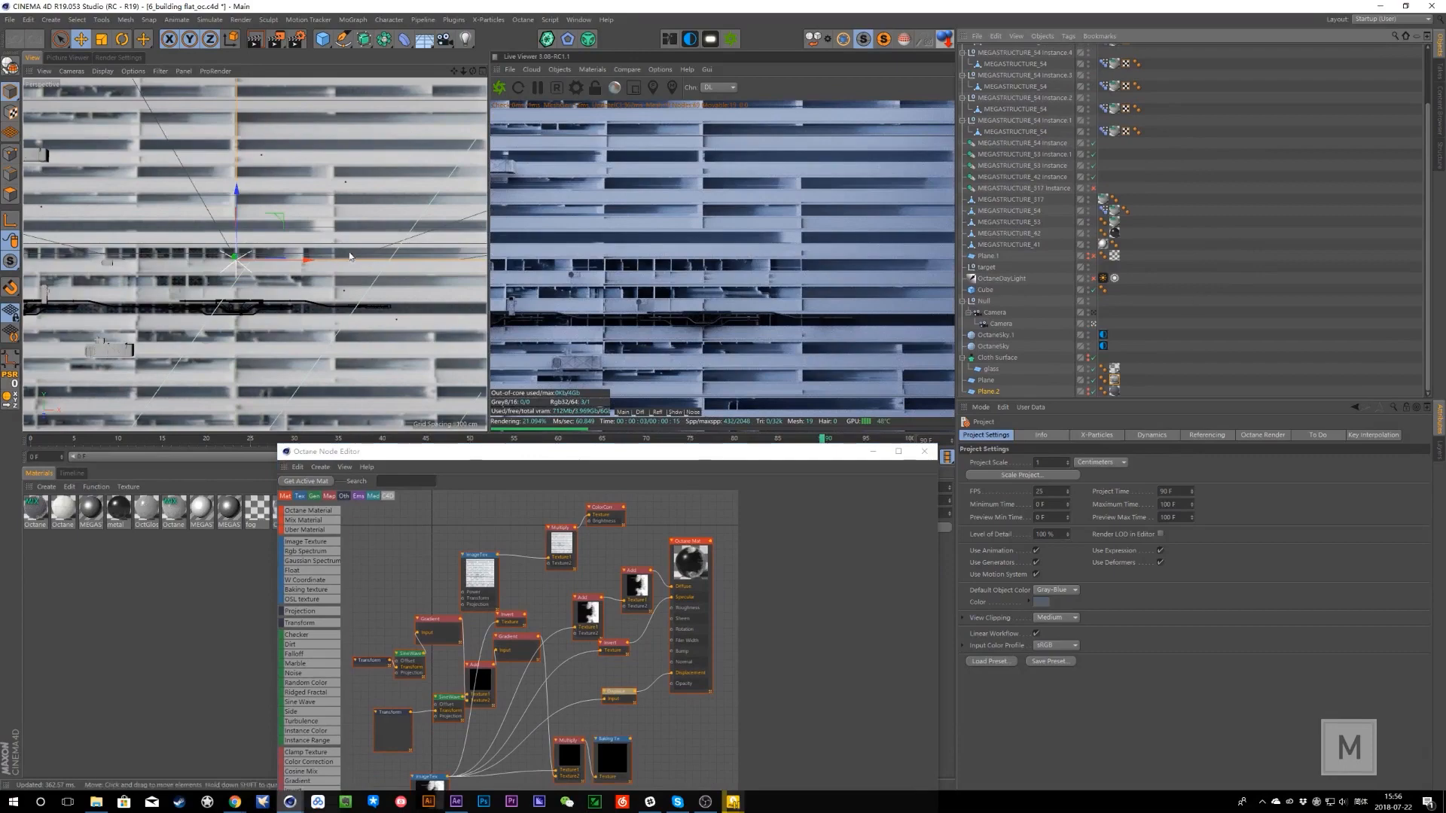
right_click(661, 250)
left_click(693, 258)
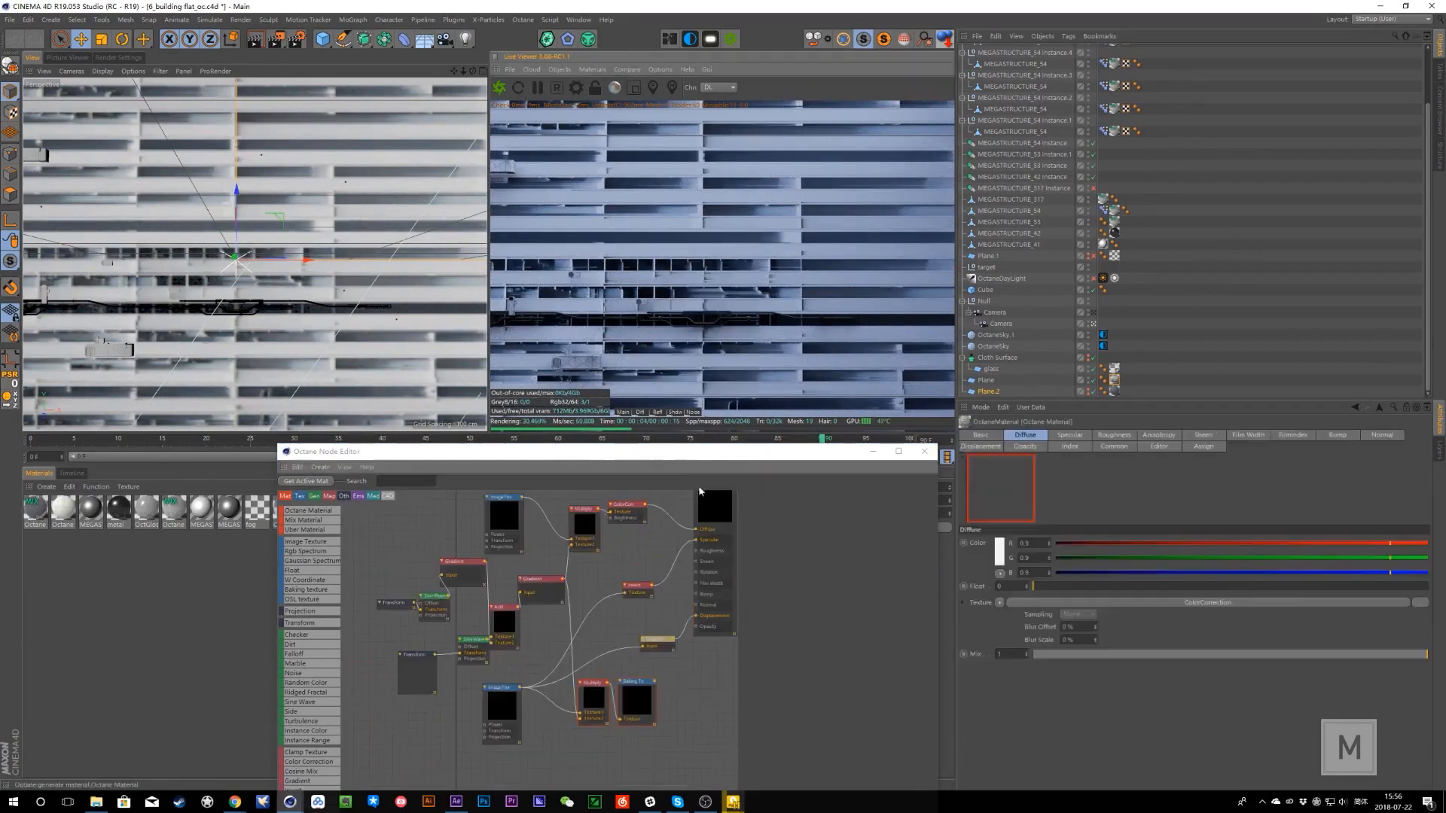
- Inspect the facade material's displacement node and its building_depth_00000.png image texture, keeping the node editor clear of the render
left_click_drag(682, 452, 718, 275)
left_click(687, 465)
left_click(539, 520)
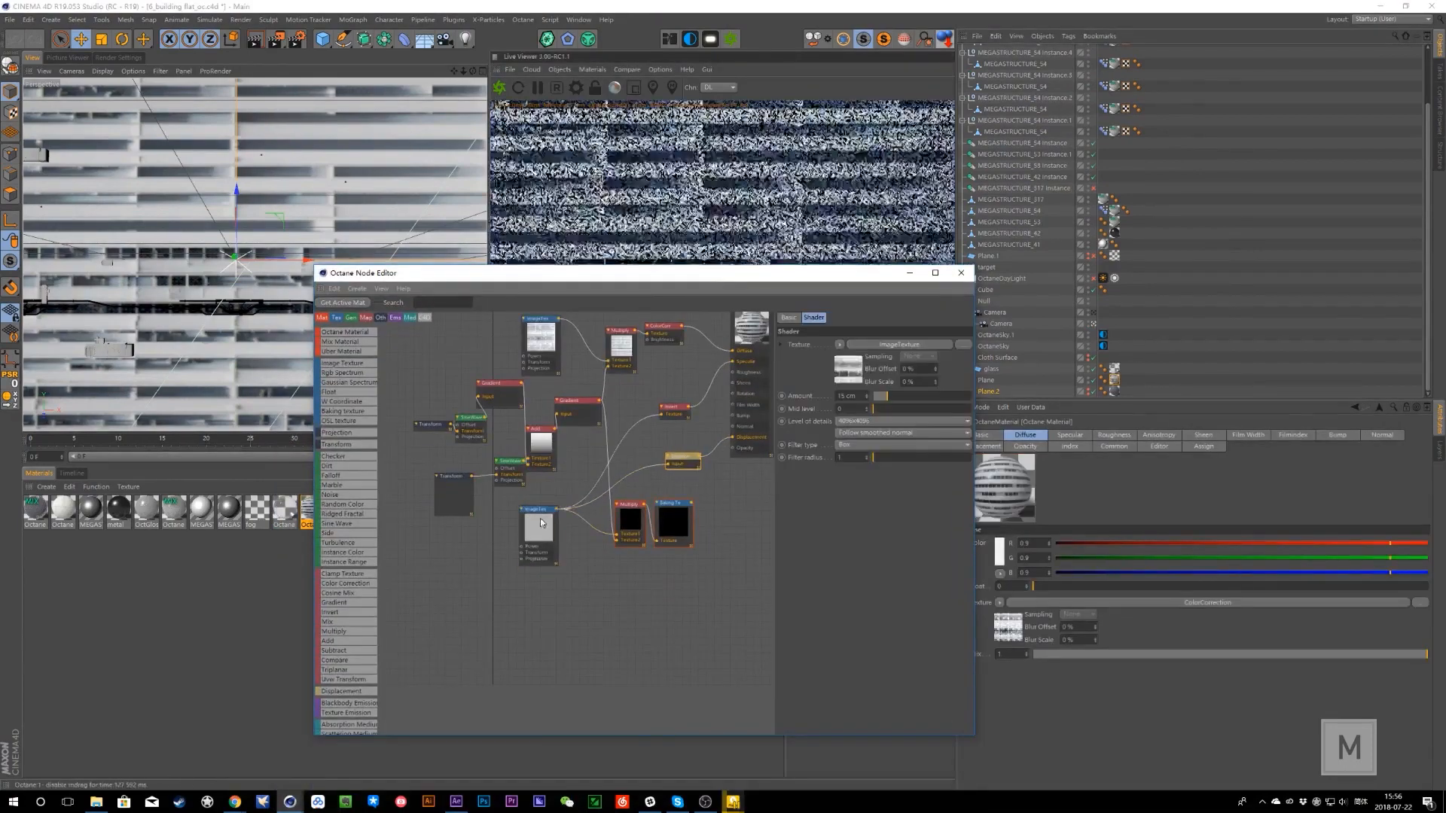
left_click_drag(808, 281, 865, 522)
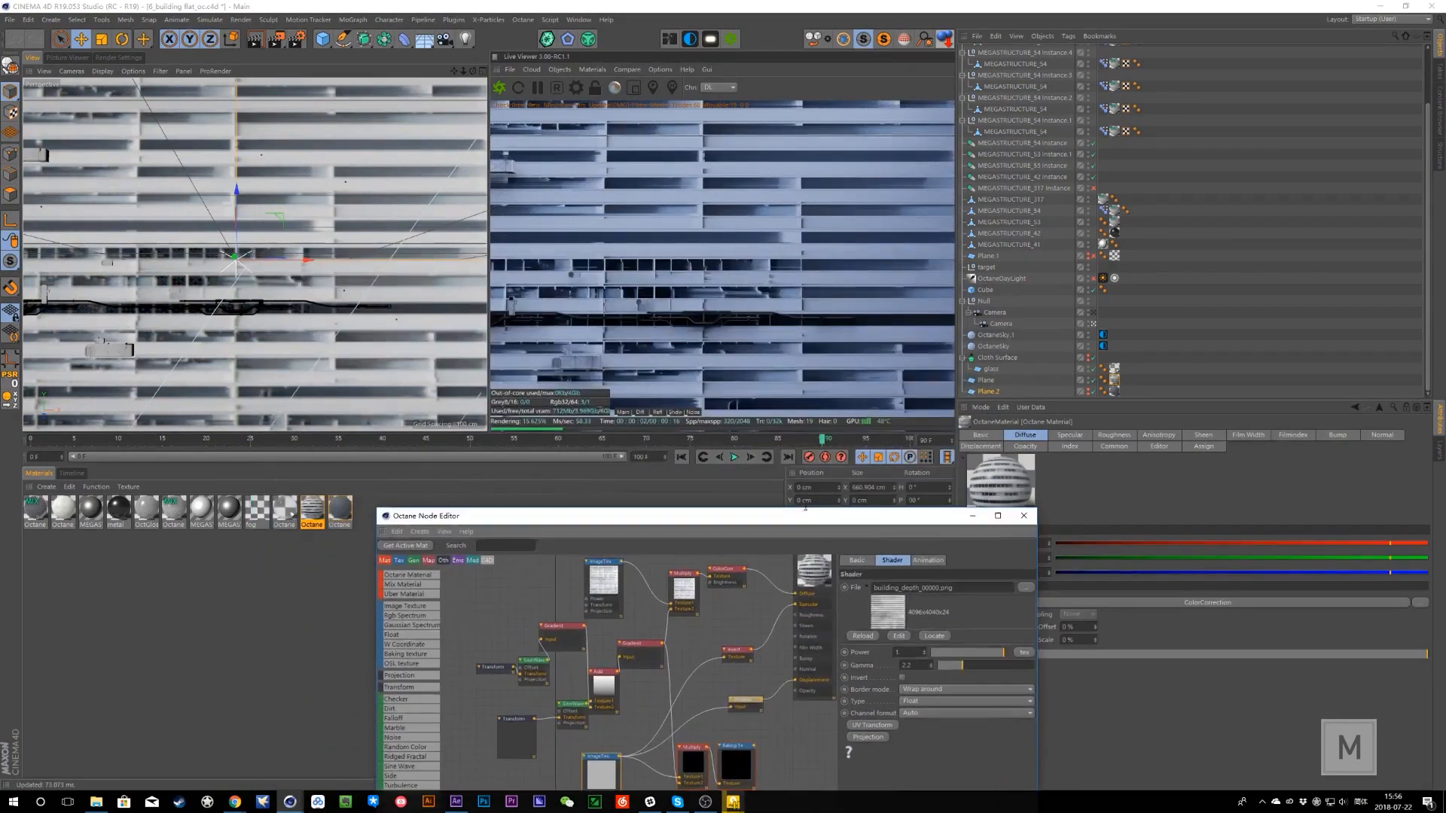
- Go to frame 7, leave the scene camera and examine the displaced facade's relief from close up and at an angle
left_click(91, 440)
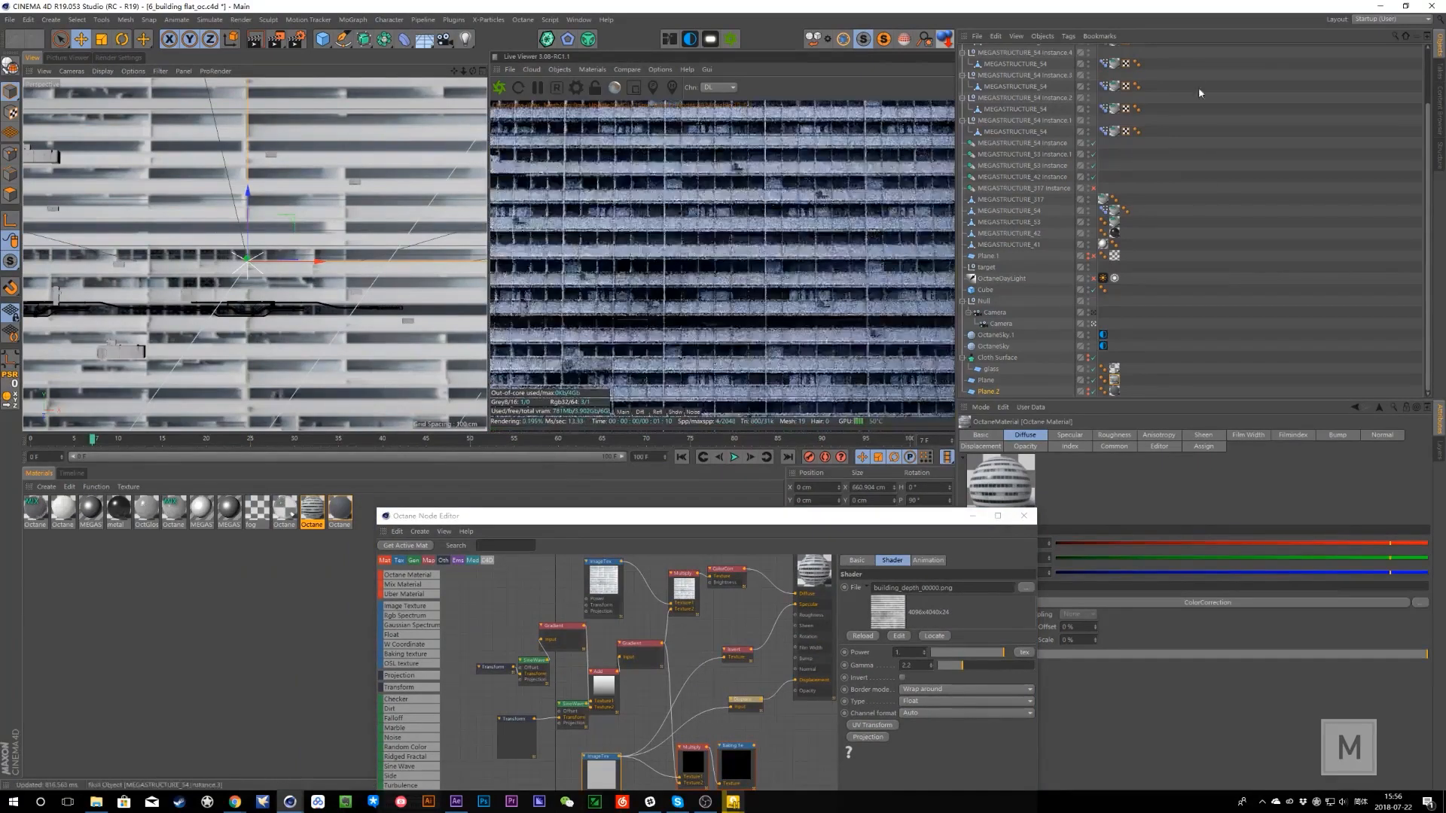
left_click(1094, 325)
scroll(225, 260, "up", 5)
scroll(224, 260, "down", 5)
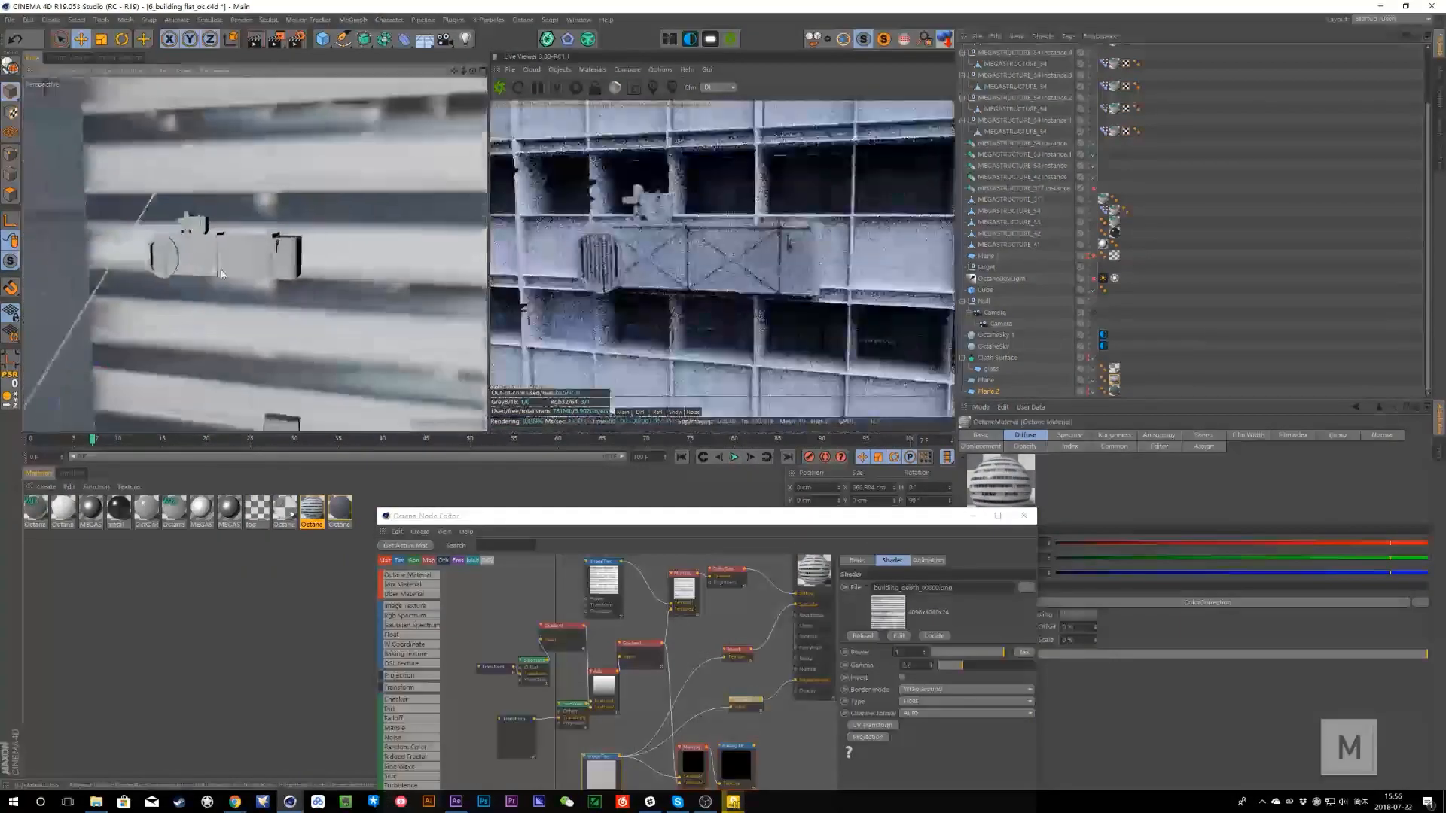
left_click_drag(256, 229, 429, 321, "alt")
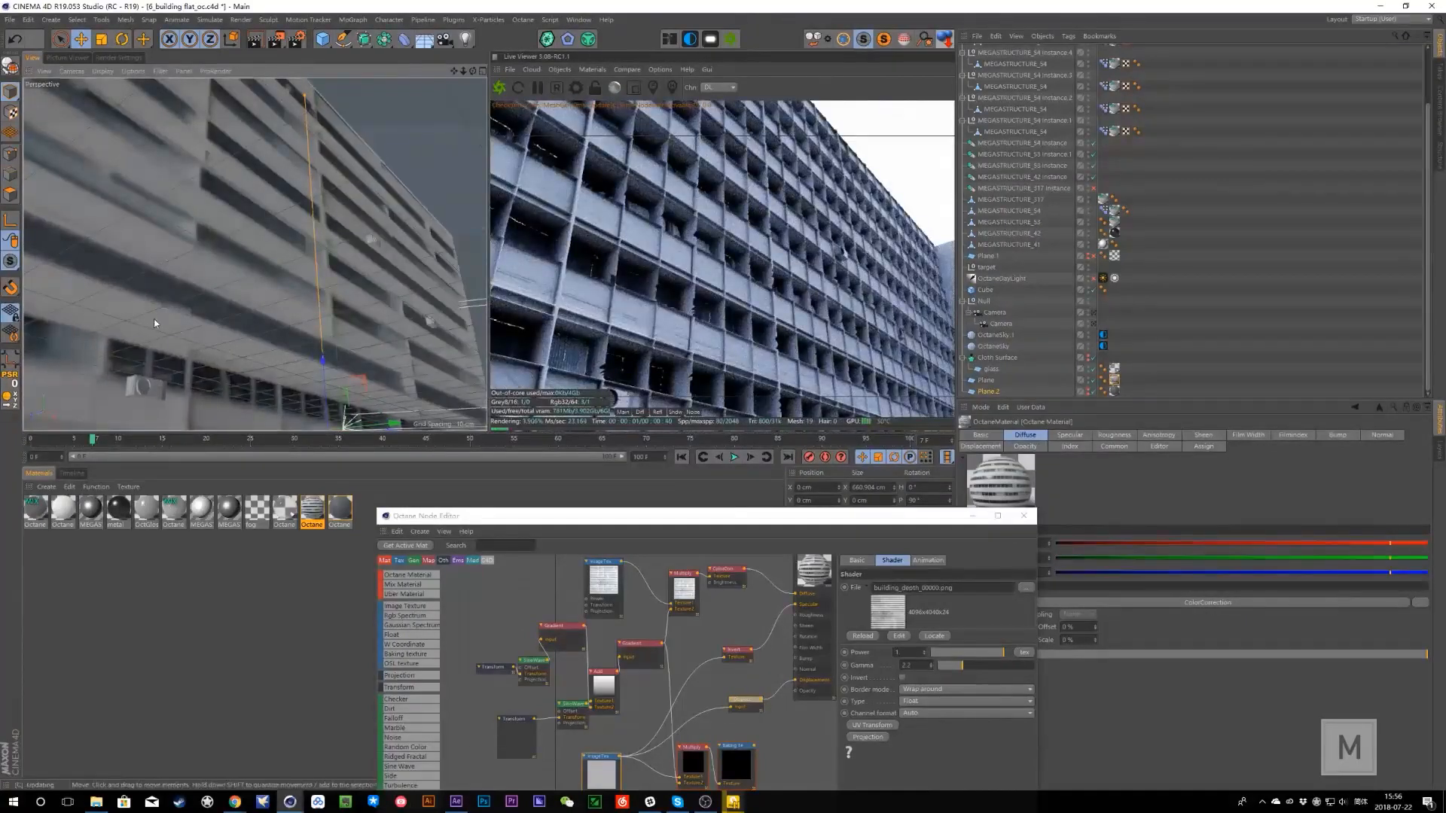
left_click_drag(154, 319, 301, 322, "alt")
scroll(300, 286, "down", 5)
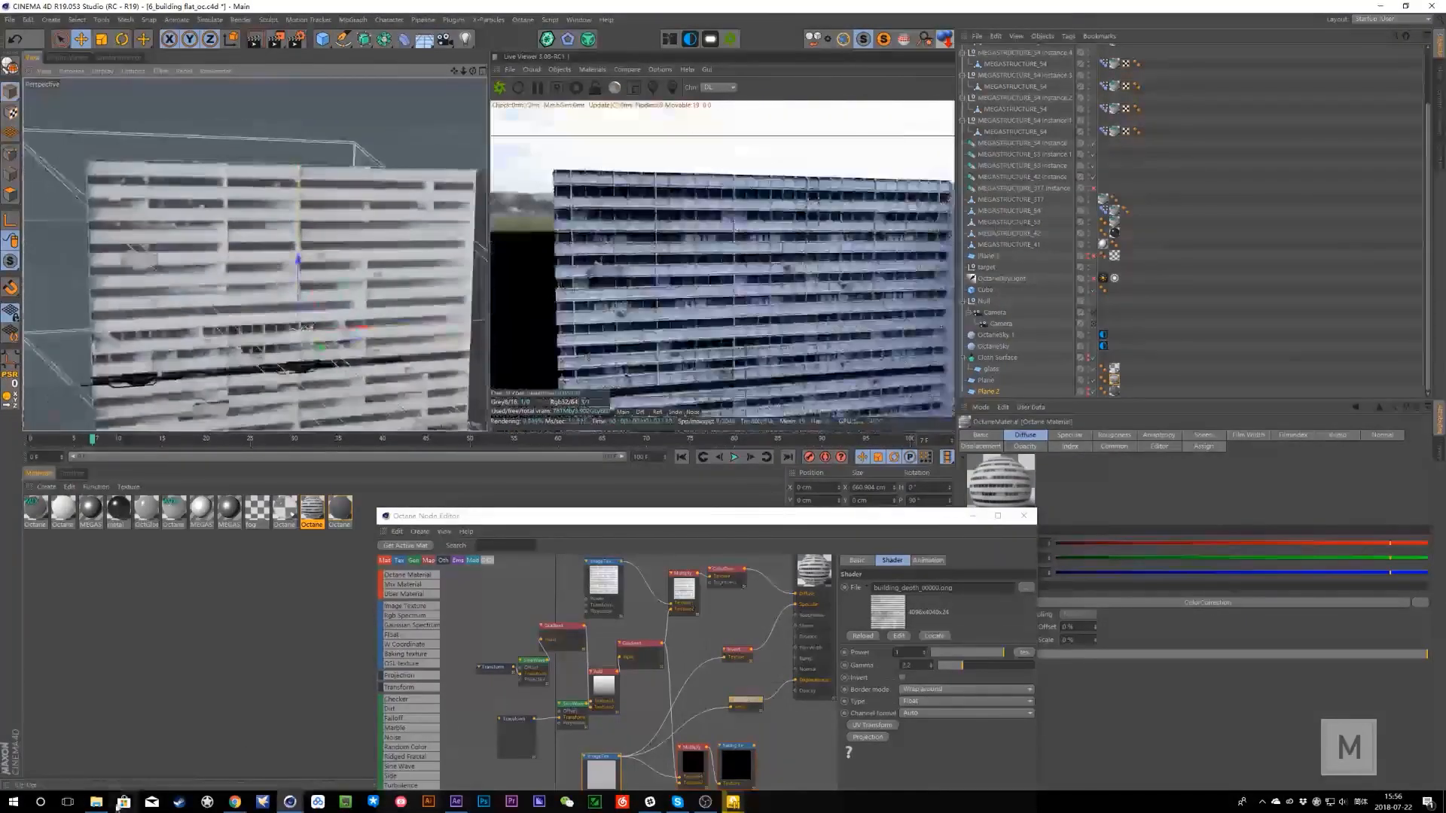
- Switch to the 71 OPPO FindX project folder in File Explorer and look through its ae folder of shot files
left_click(95, 802)
left_click(331, 55)
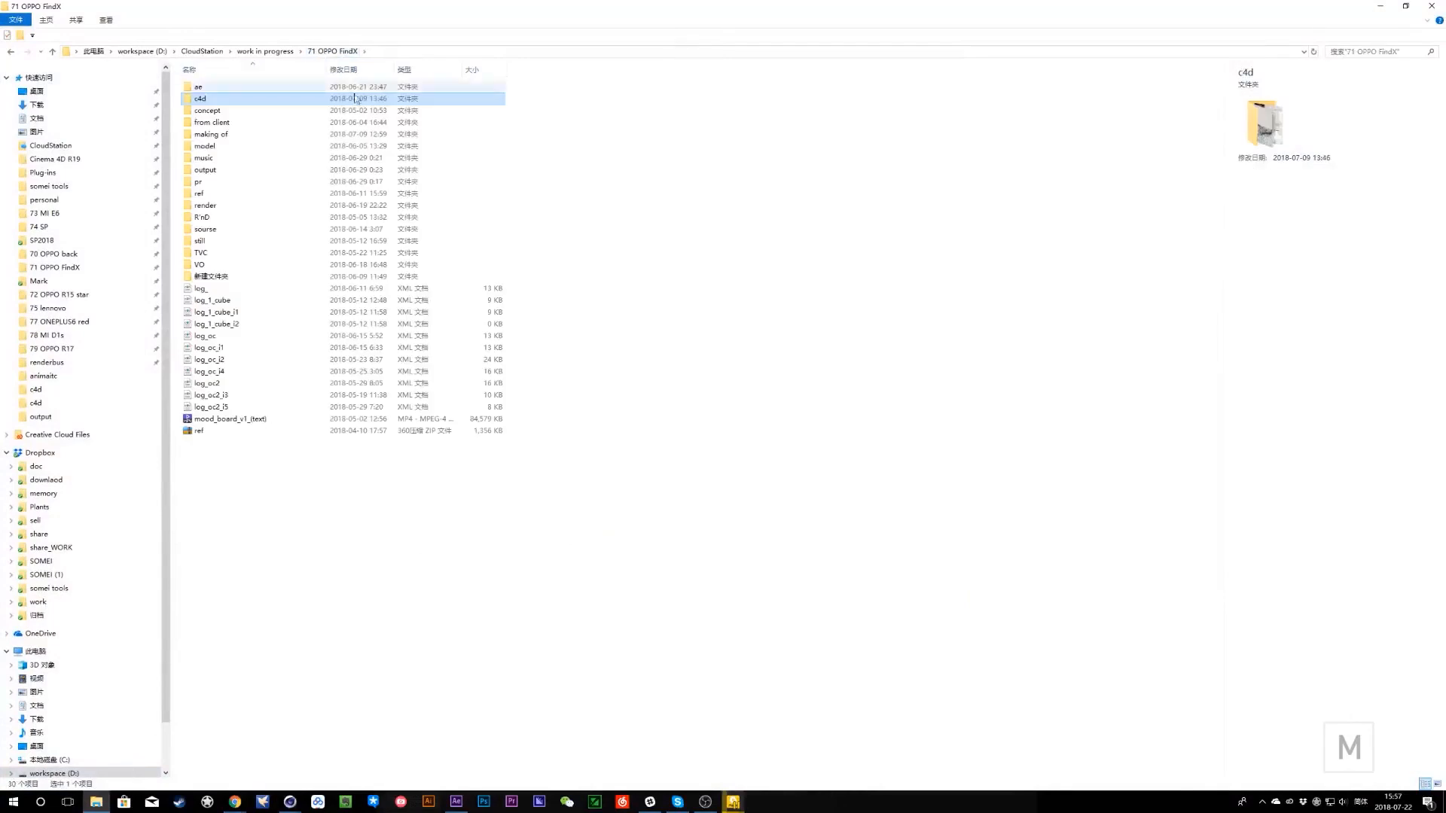
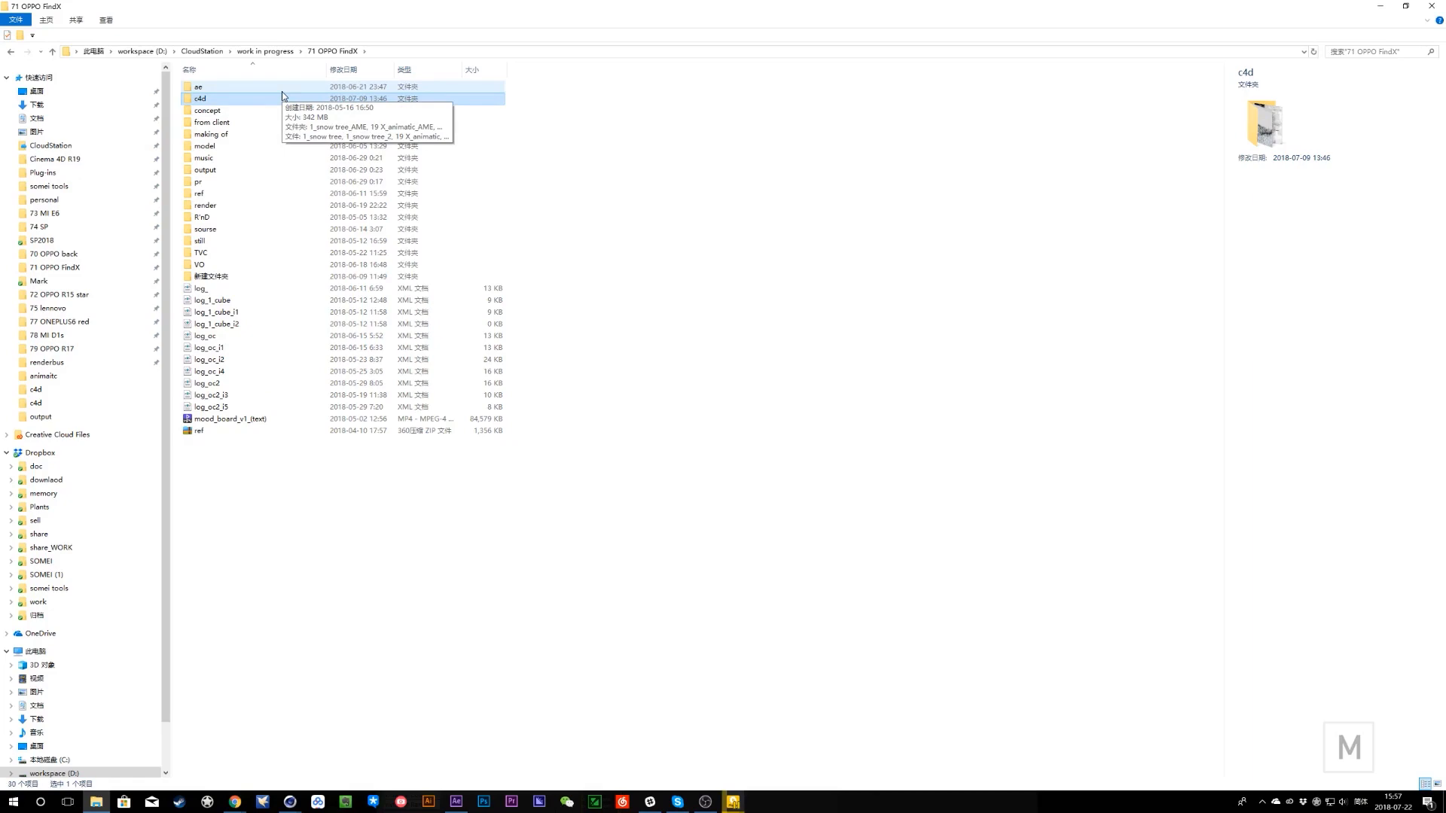
double_click(282, 91)
scroll(301, 663, "down", 6)
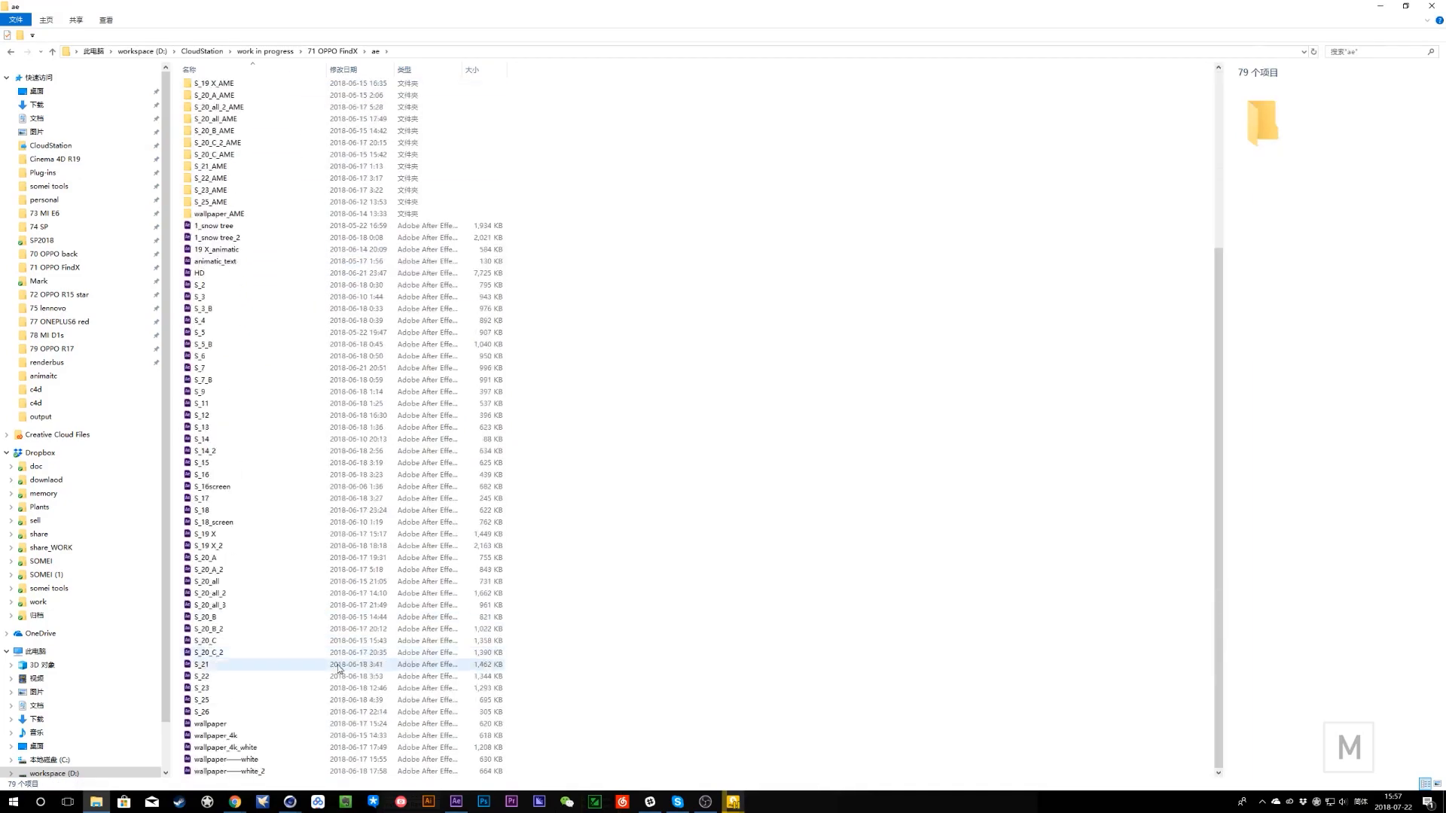
scroll(298, 766, "up", 4)
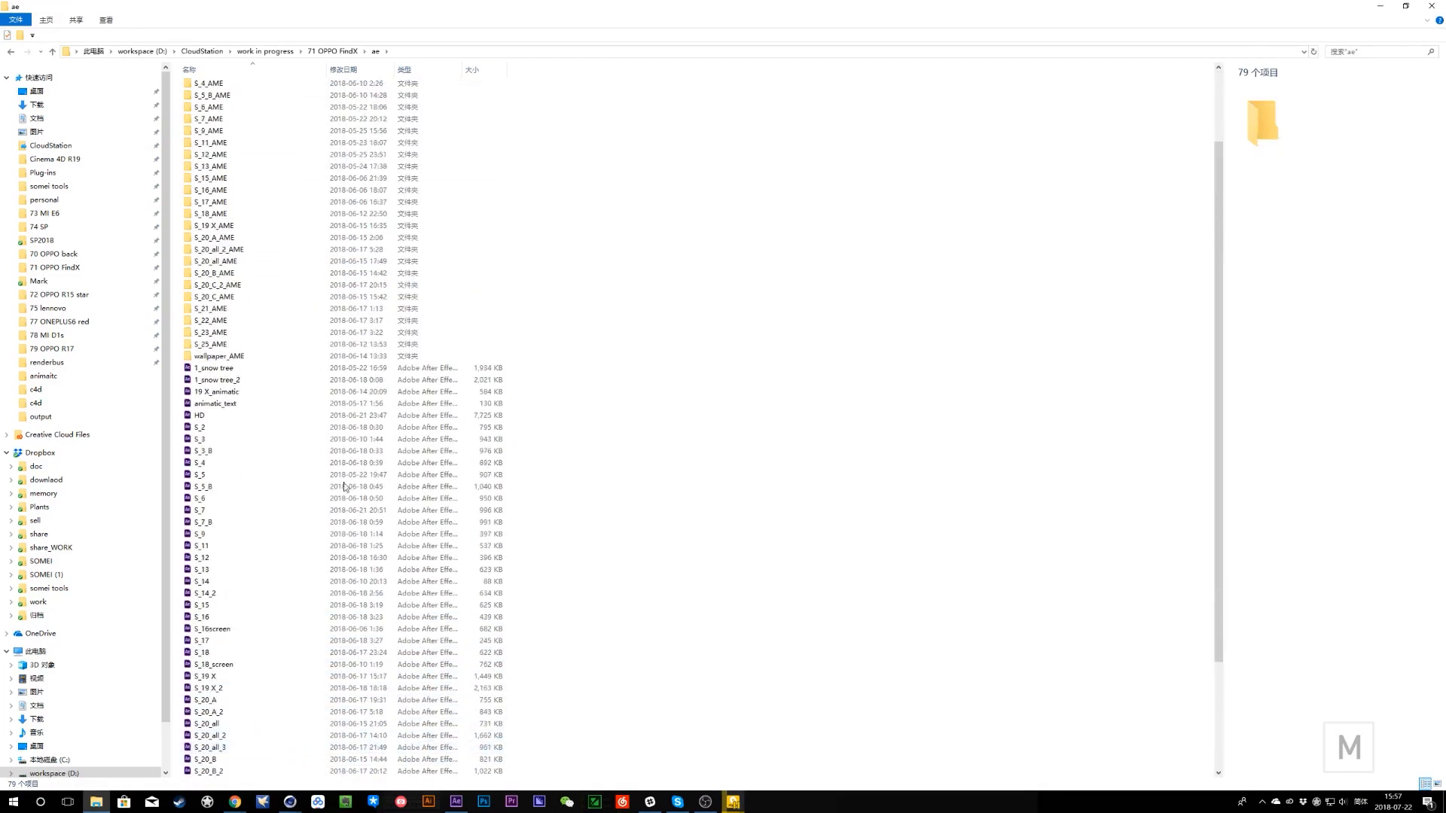
scroll(294, 460, "down", 4)
scroll(292, 458, "up", 4)
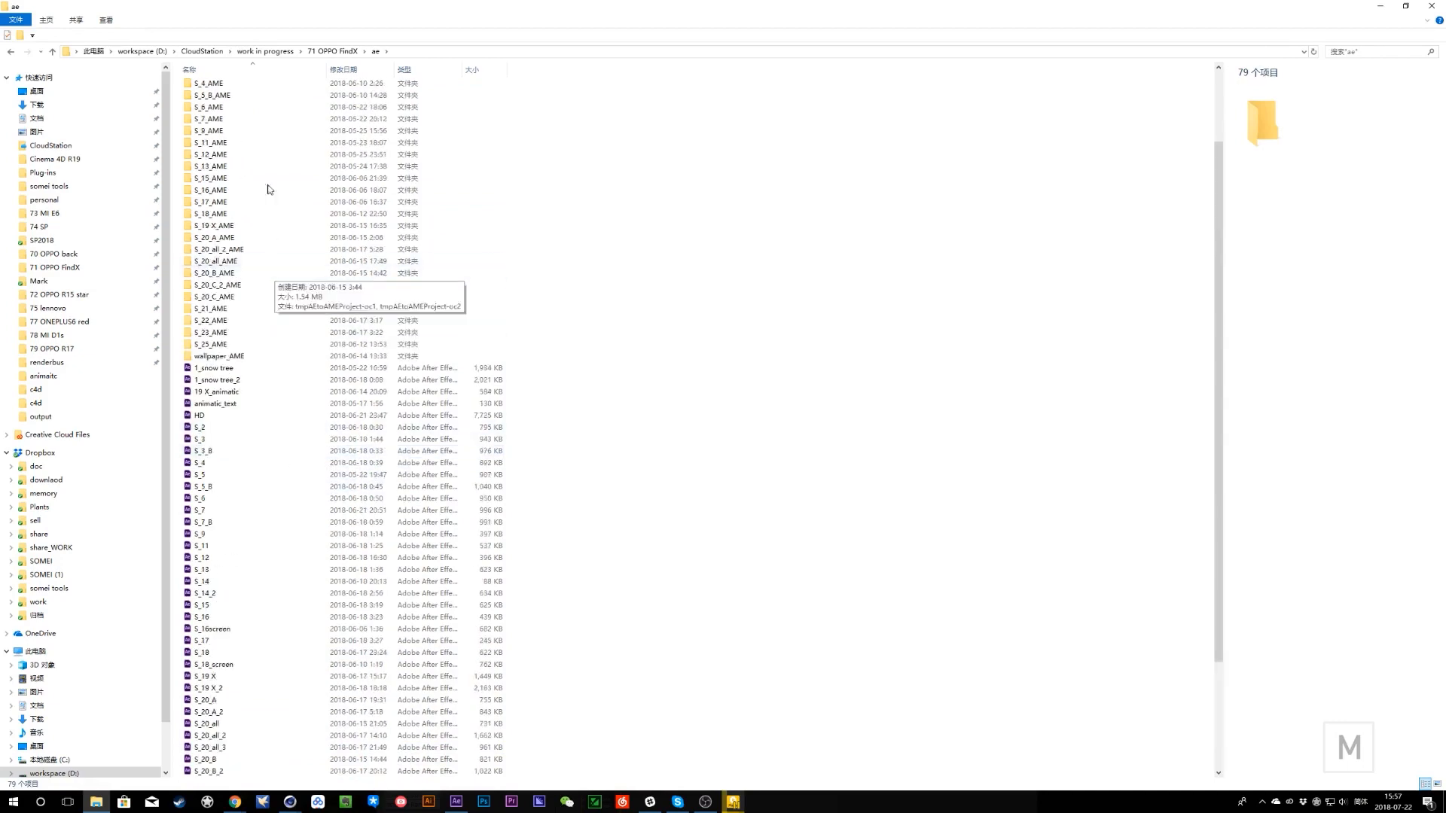
key("BackSpace")
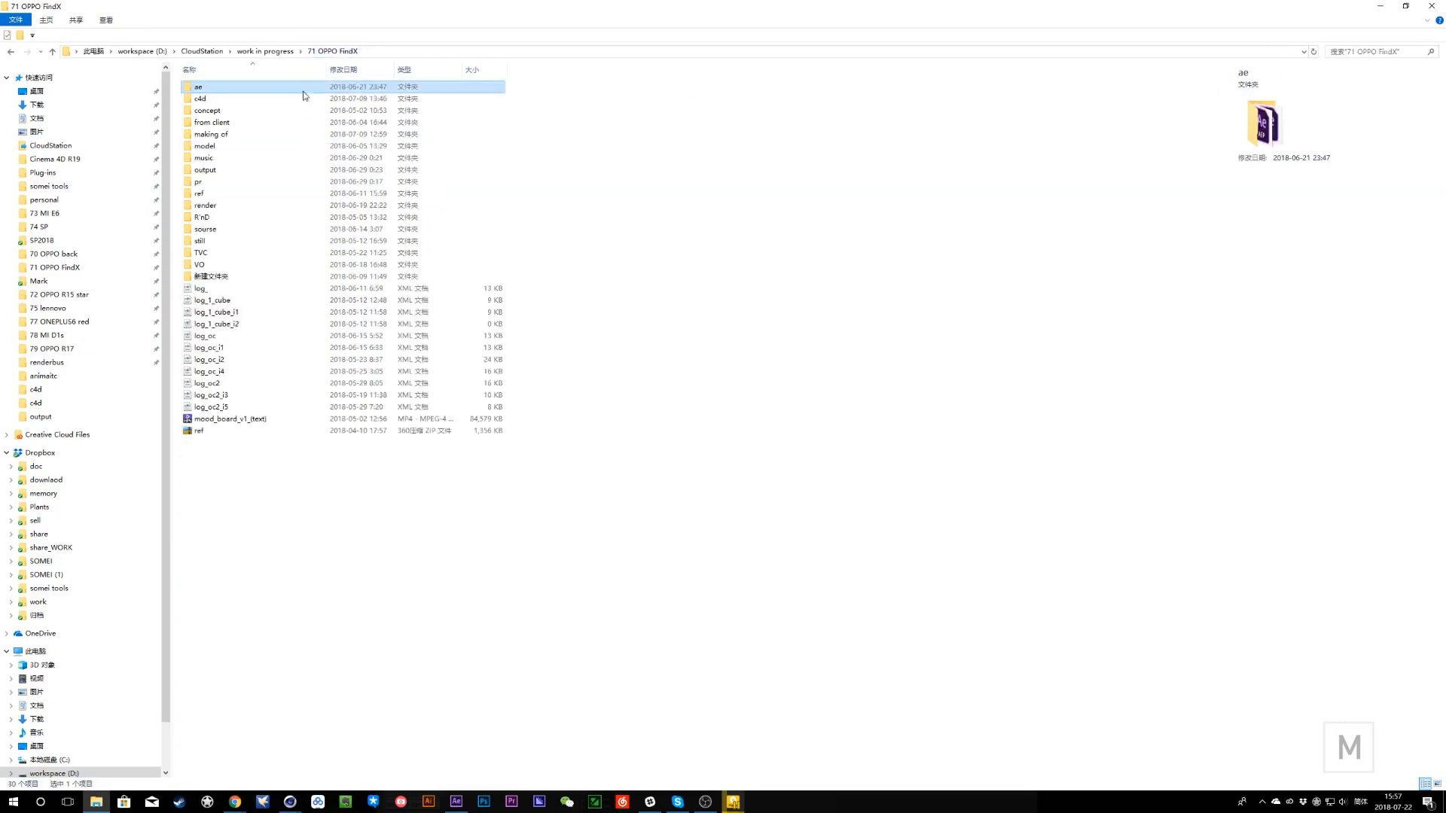
- Open the bulding texture_B After Effects project from the sourse folder, discarding unsaved changes to the project already open
double_click(205, 229)
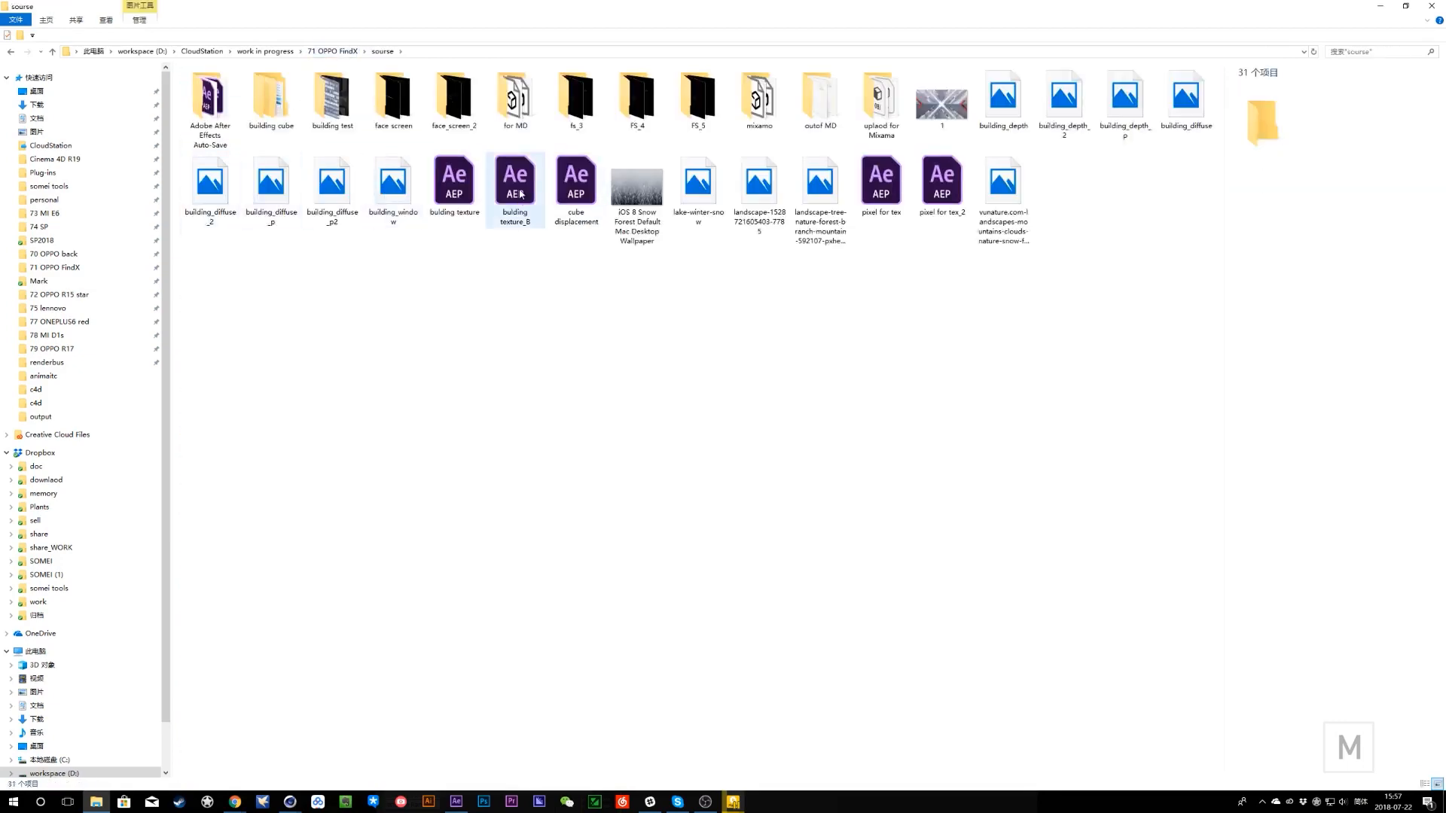
left_click(521, 194)
left_click(559, 194)
left_click(521, 194)
left_click(557, 194)
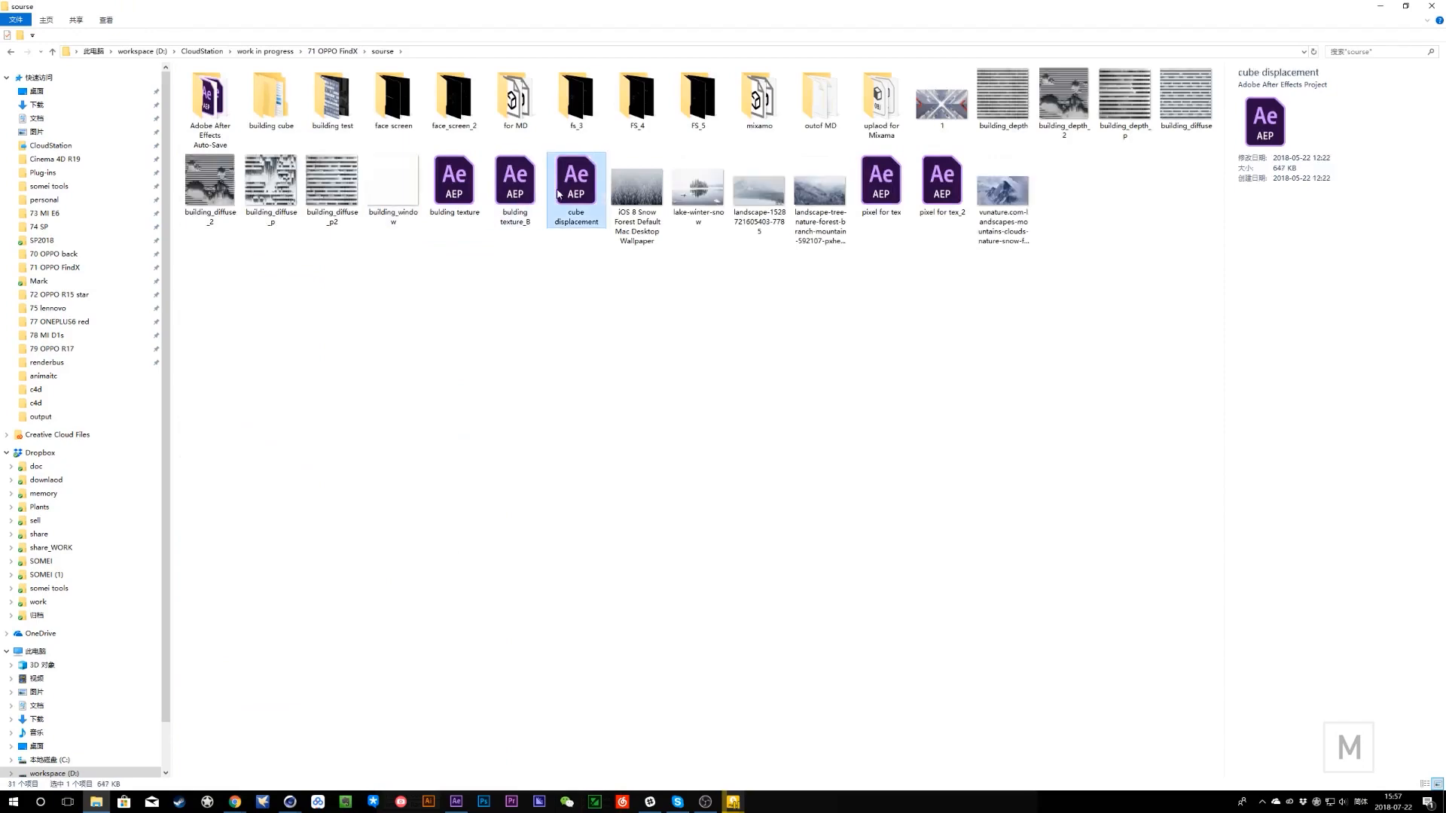
left_click(513, 194)
left_click(465, 192)
double_click(522, 192)
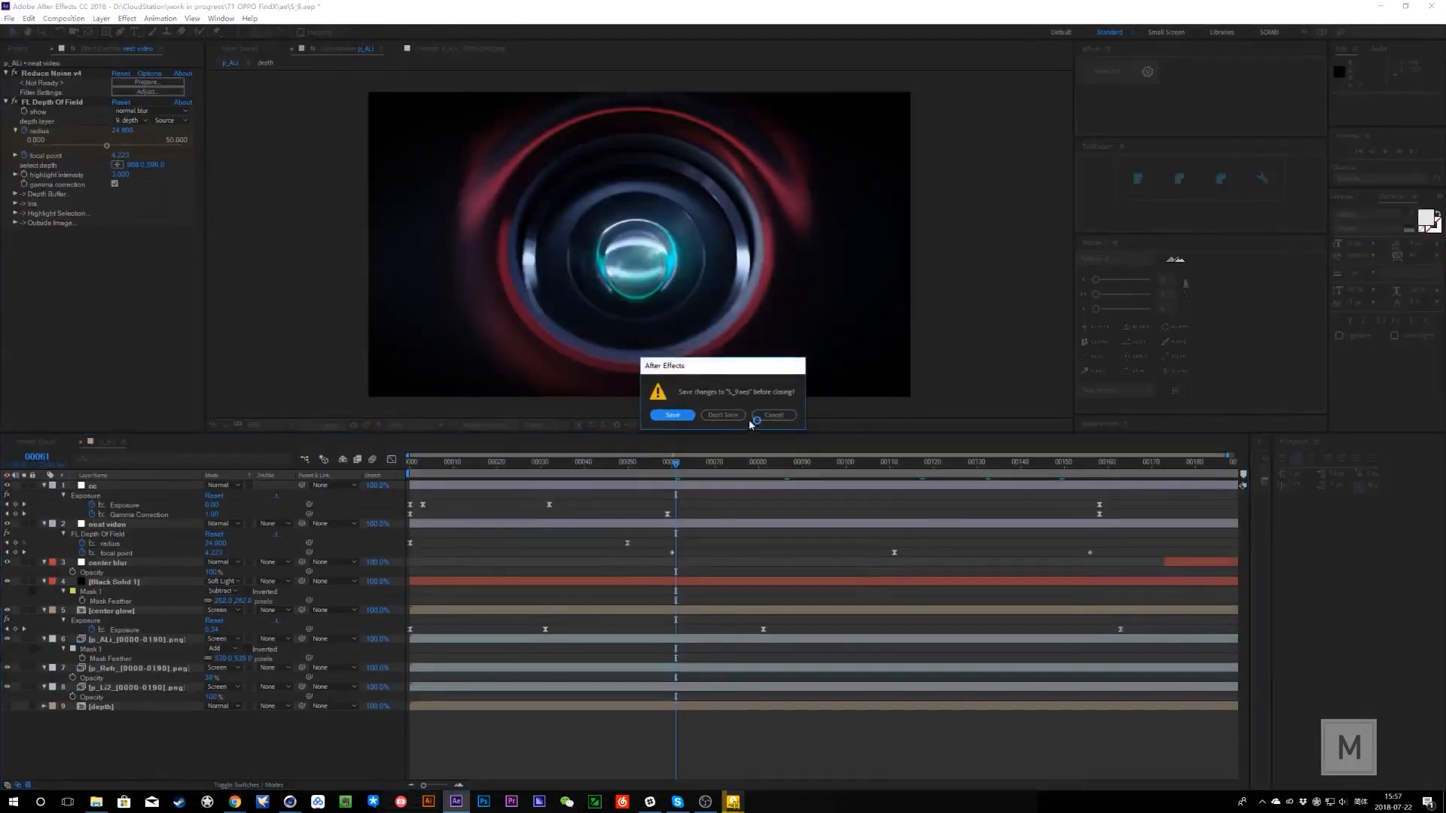
left_click(723, 415)
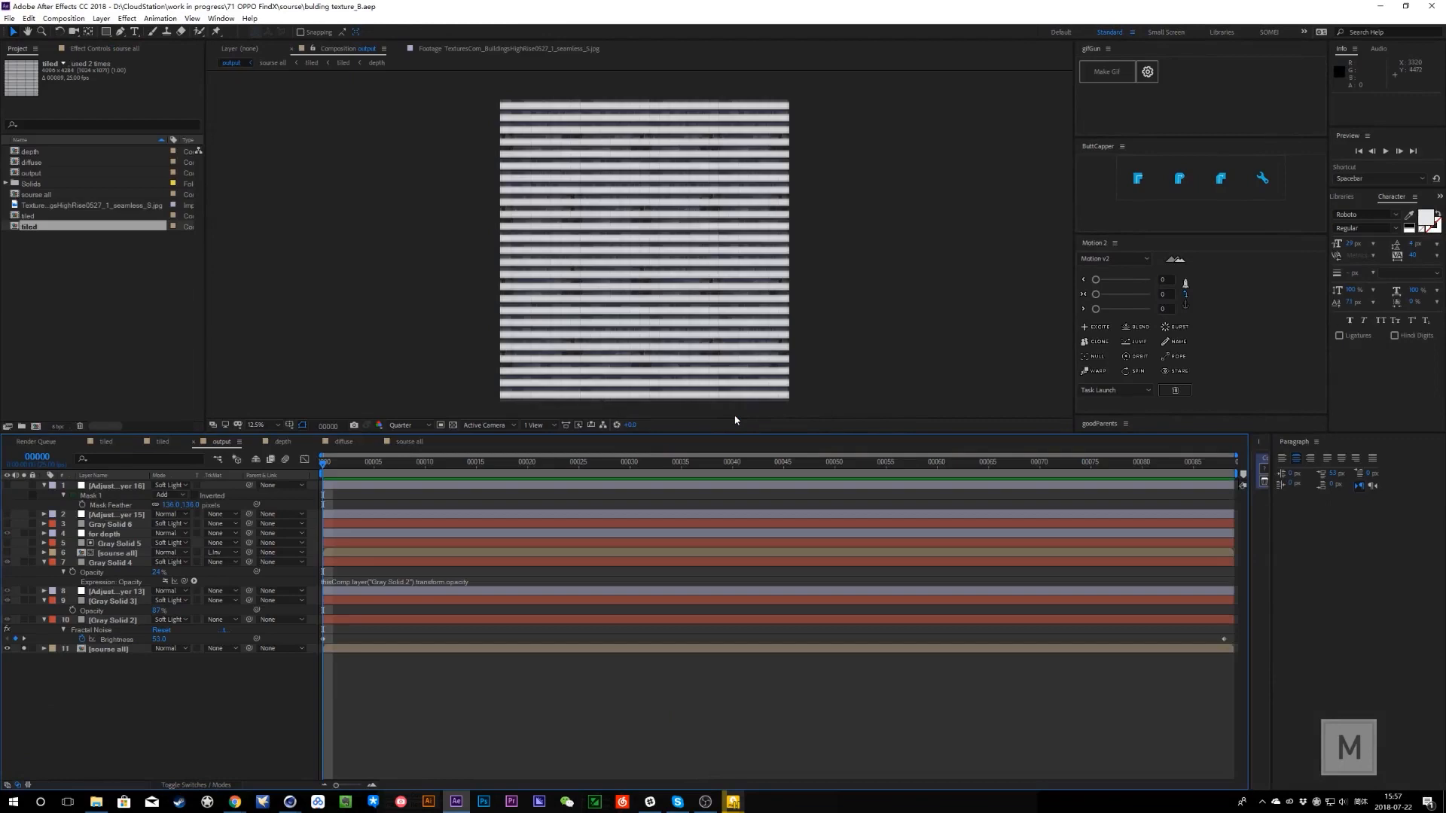
- Inspect how the facade texture is nested, from the output composition through source all and both tiled compositions, and return to output
key("period")
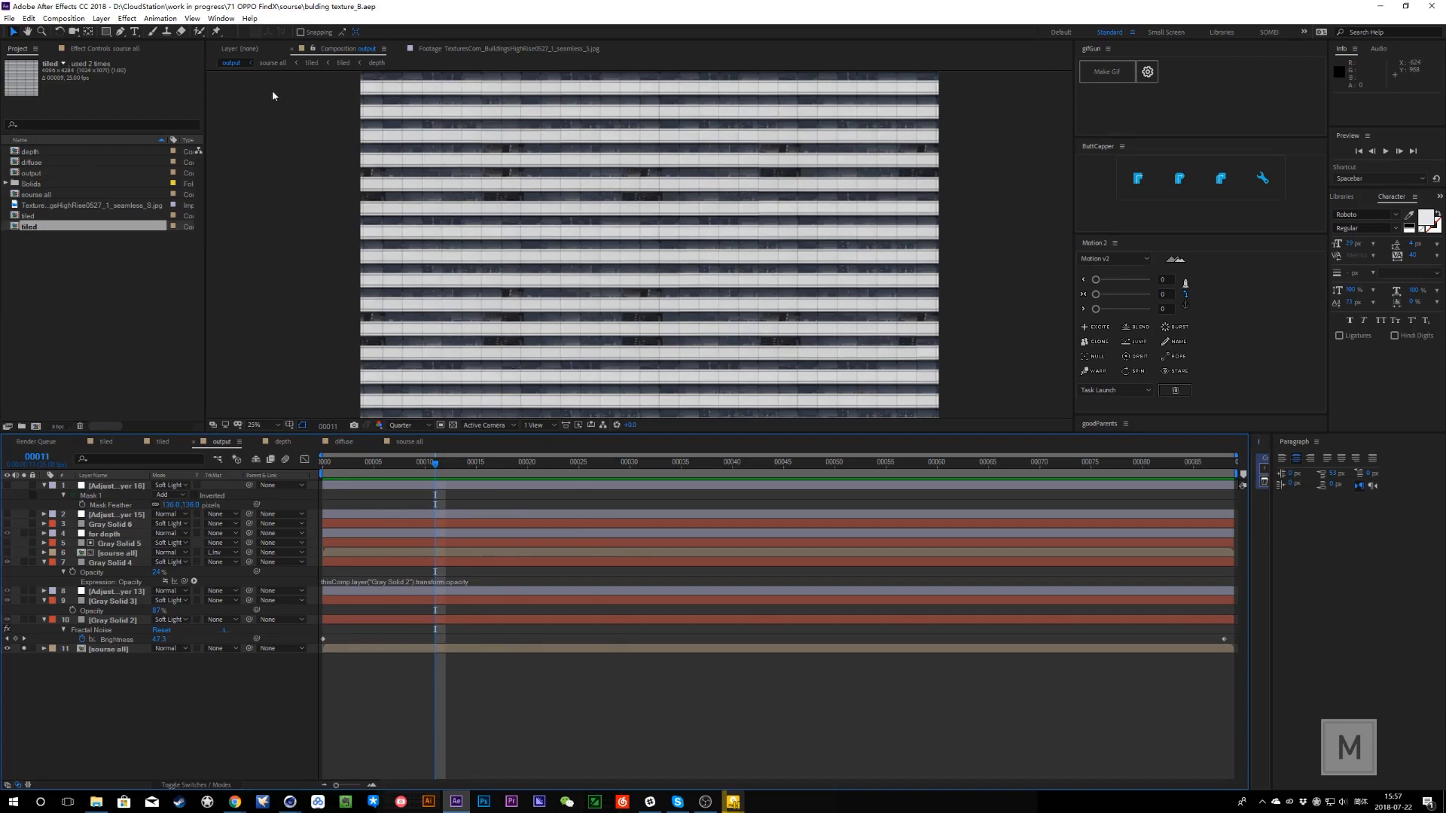
left_click(273, 63)
key("comma")
key("comma")
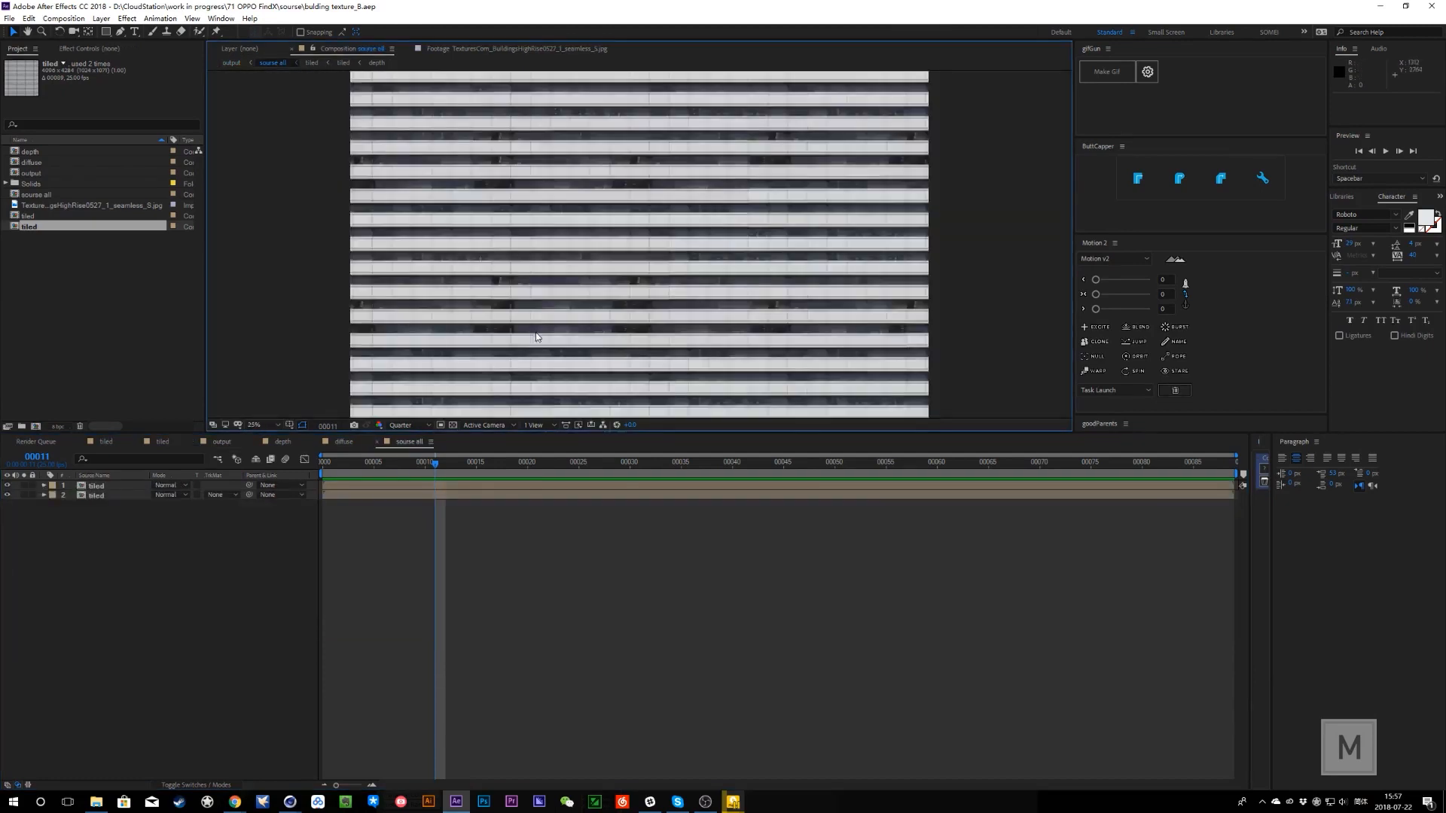
left_click(331, 69)
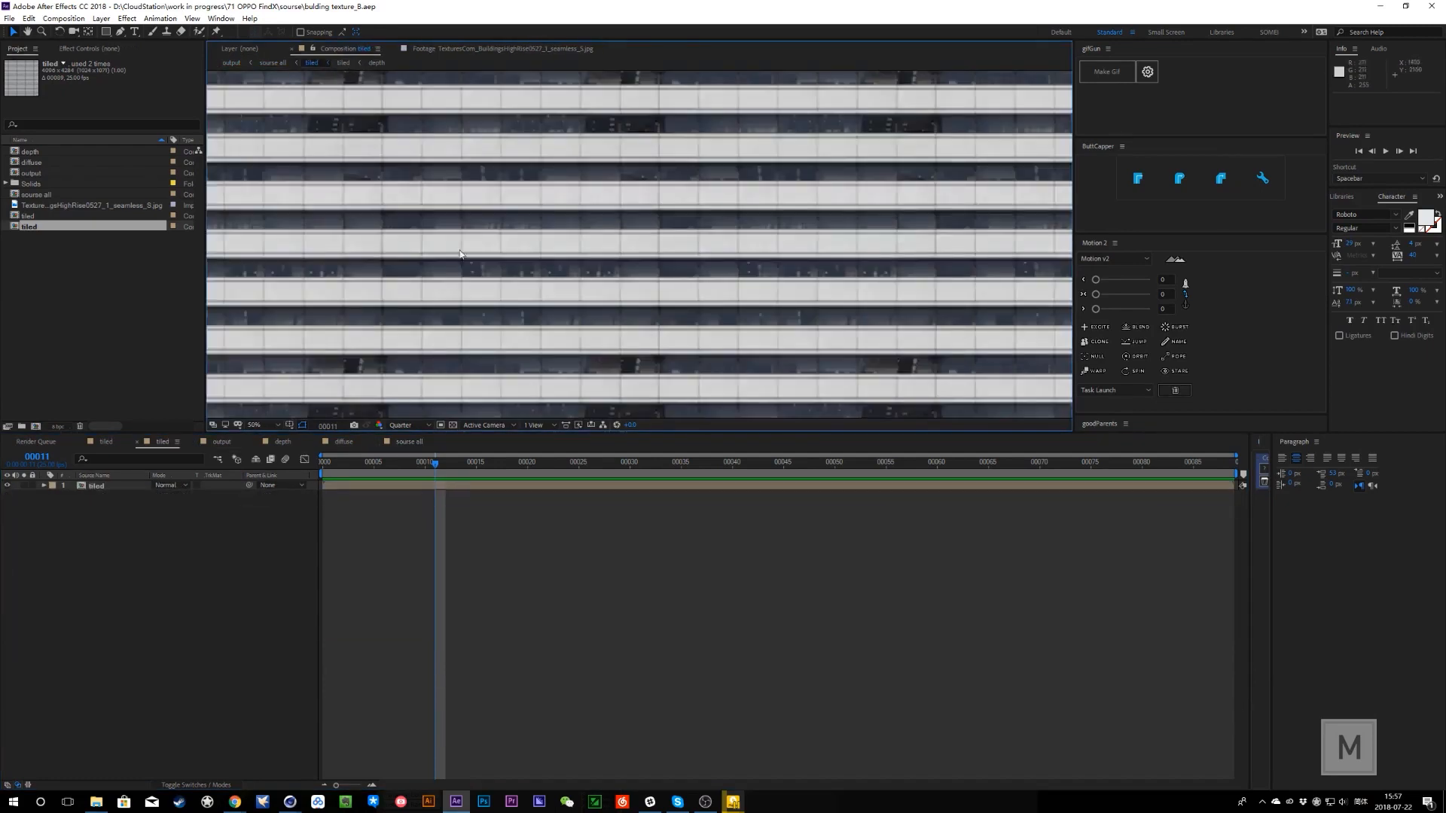
key("comma")
left_click(342, 64)
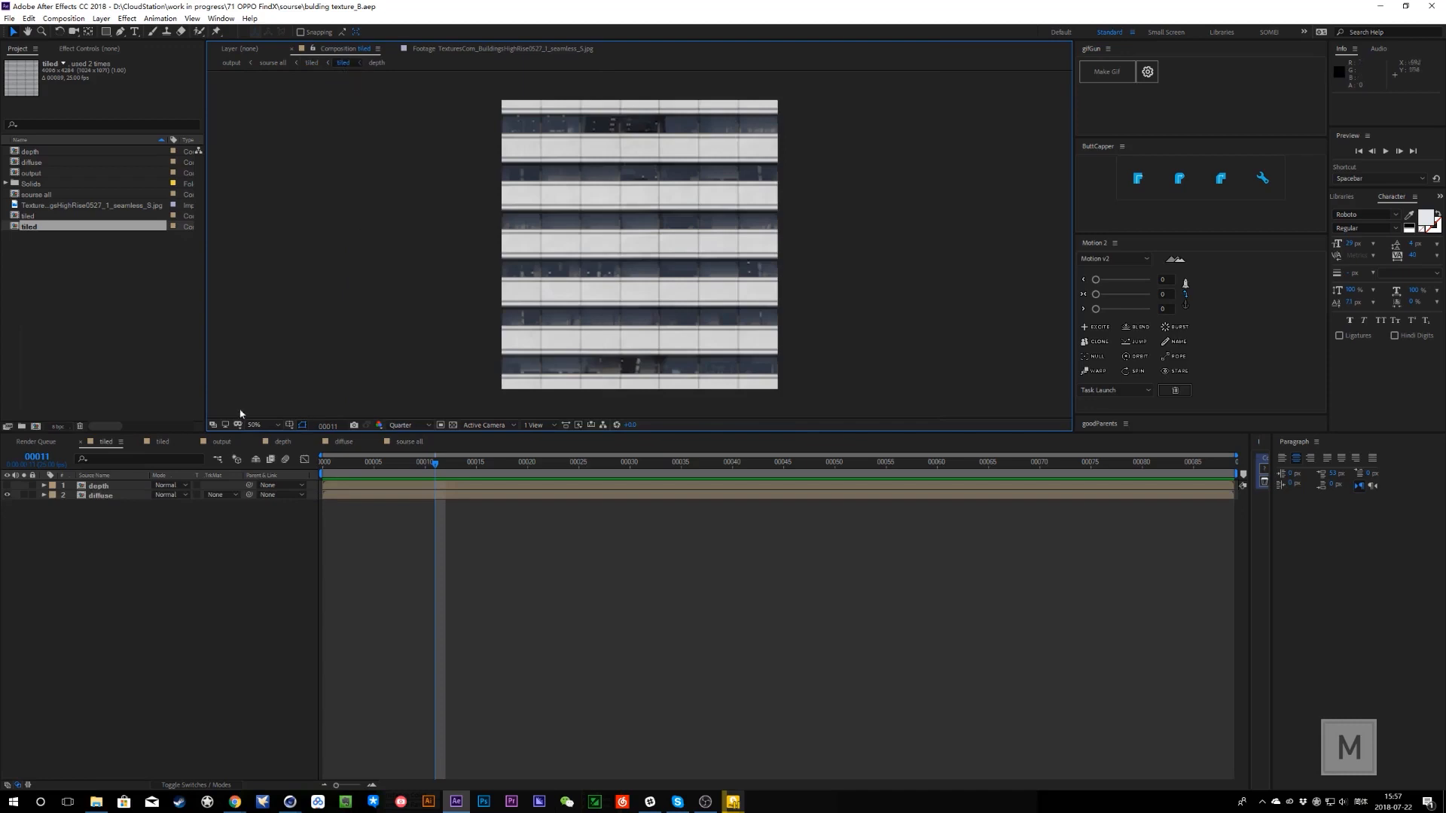
left_click(279, 65)
left_click(228, 64)
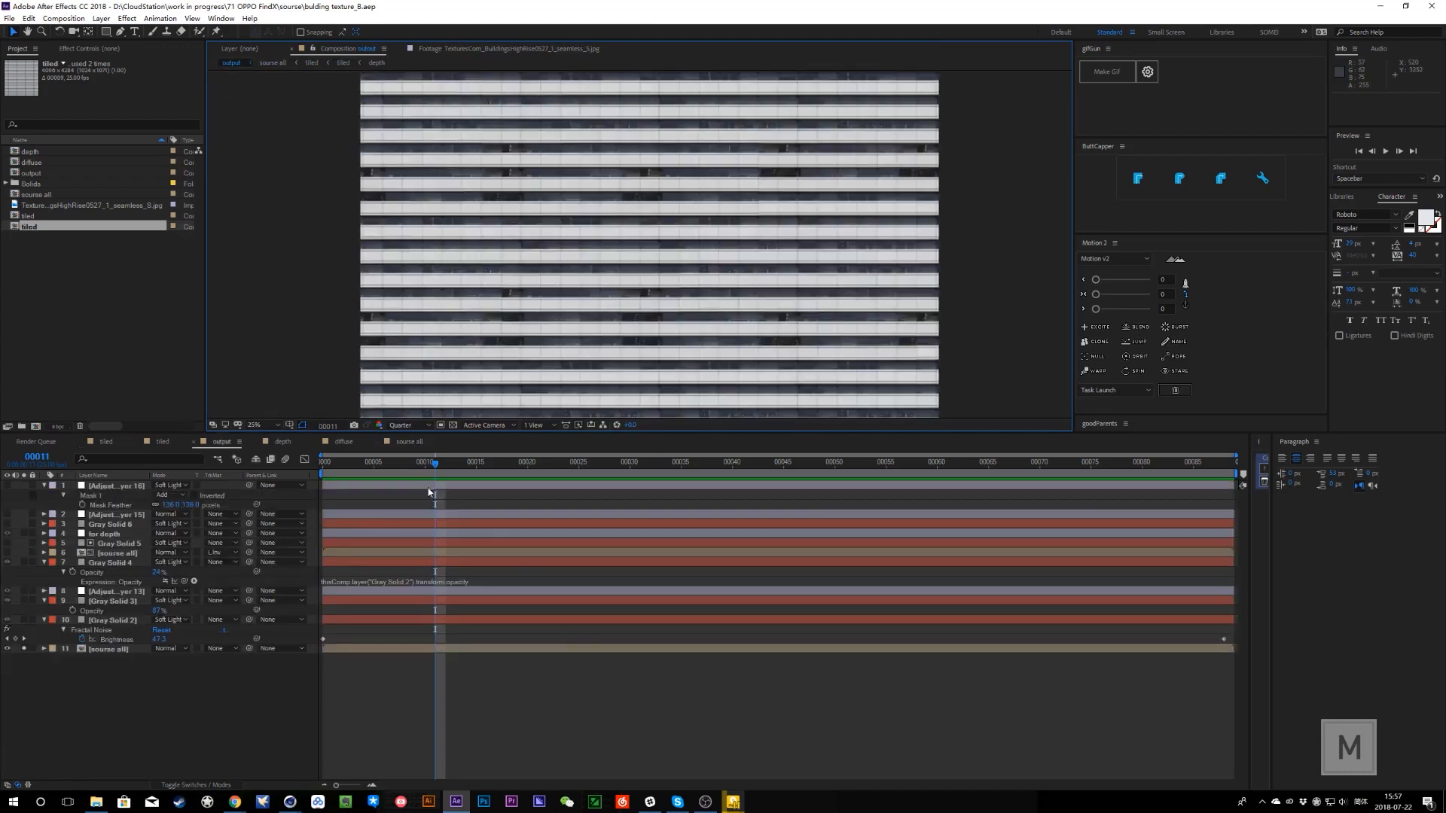
- Turn off solo on the bottom source all layer and scrub the noise-driven sorting effect, stopping at frame 24
left_click_drag(707, 486, 497, 486)
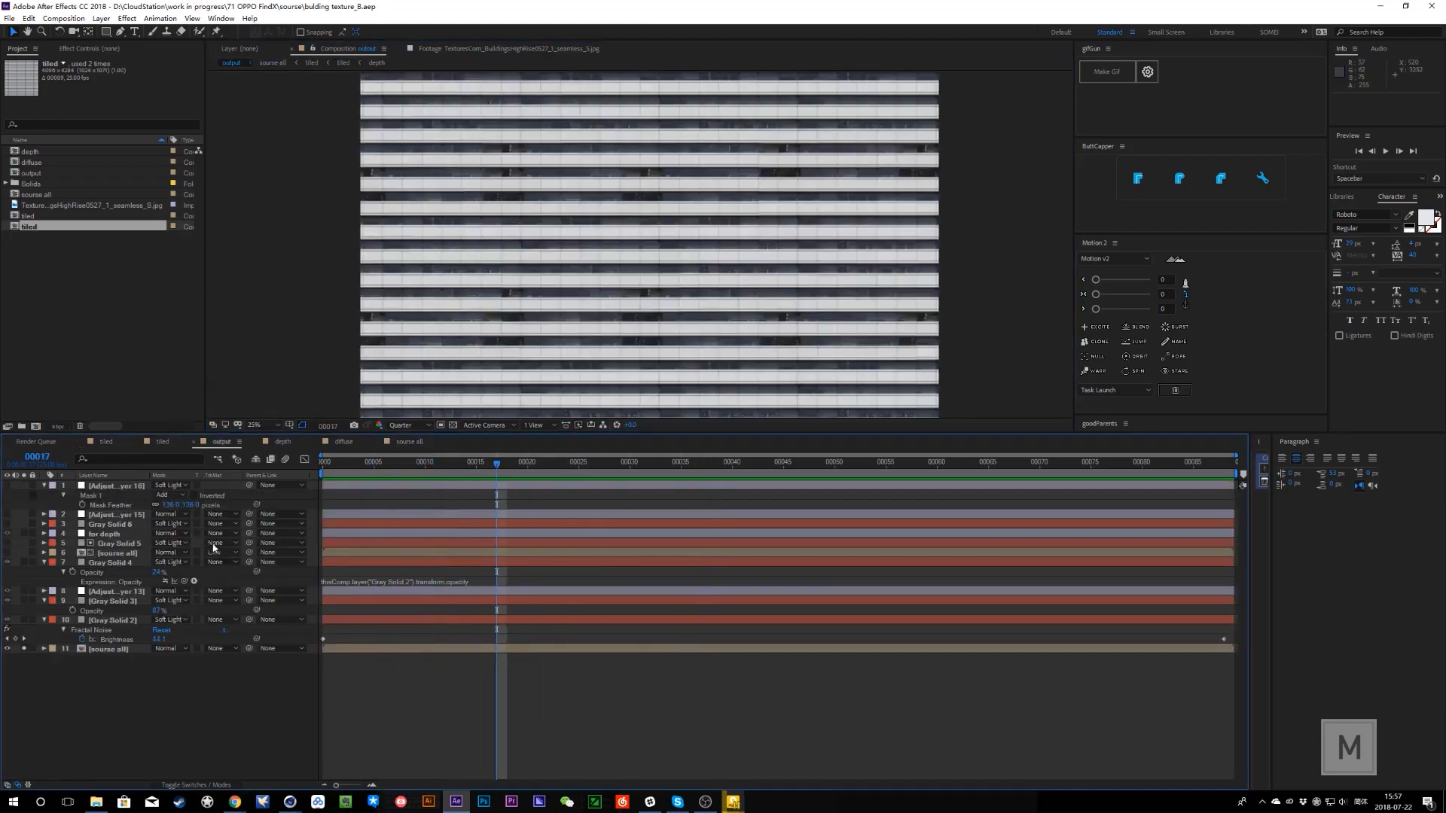
left_click(24, 650)
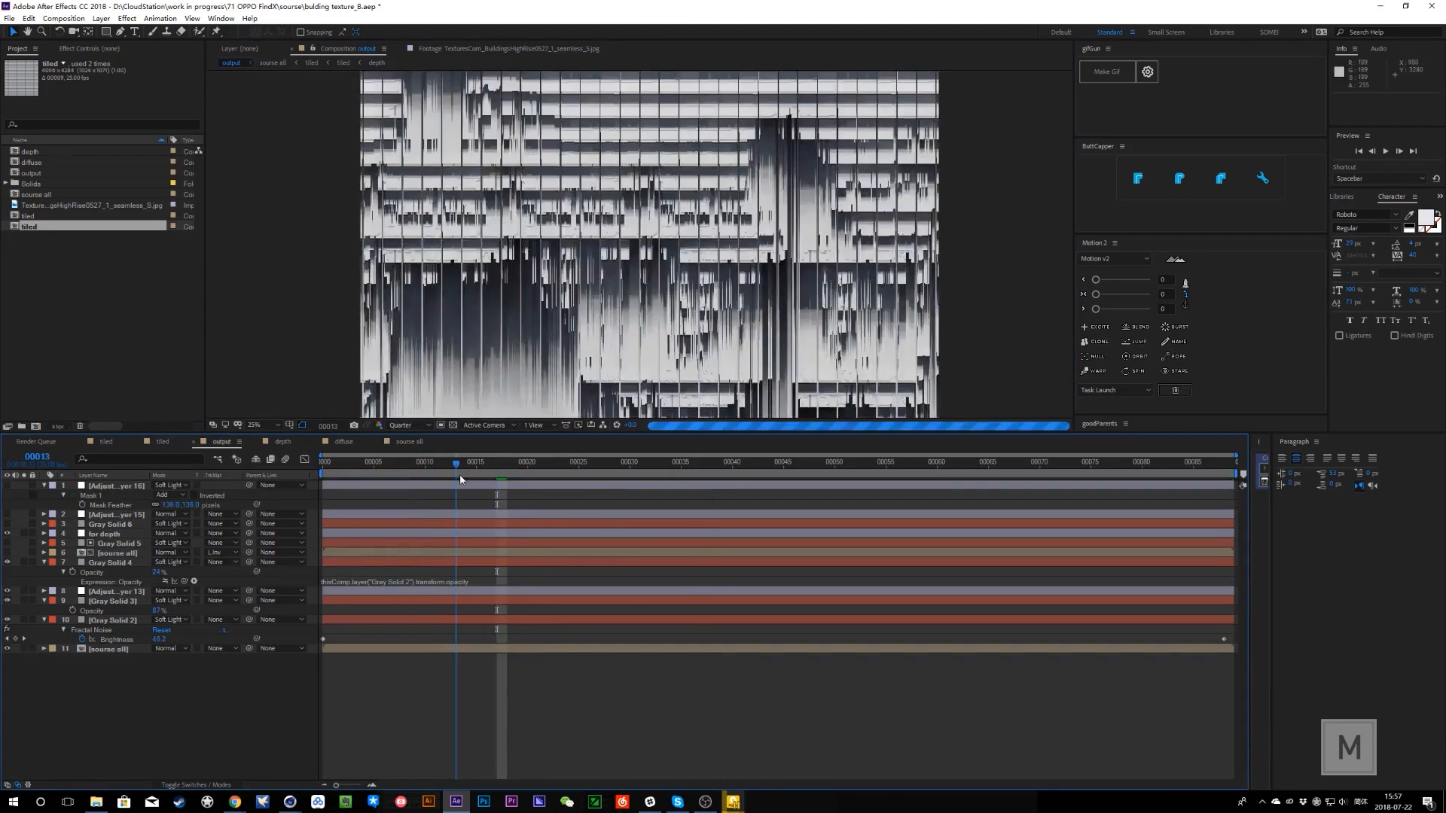
left_click(589, 462)
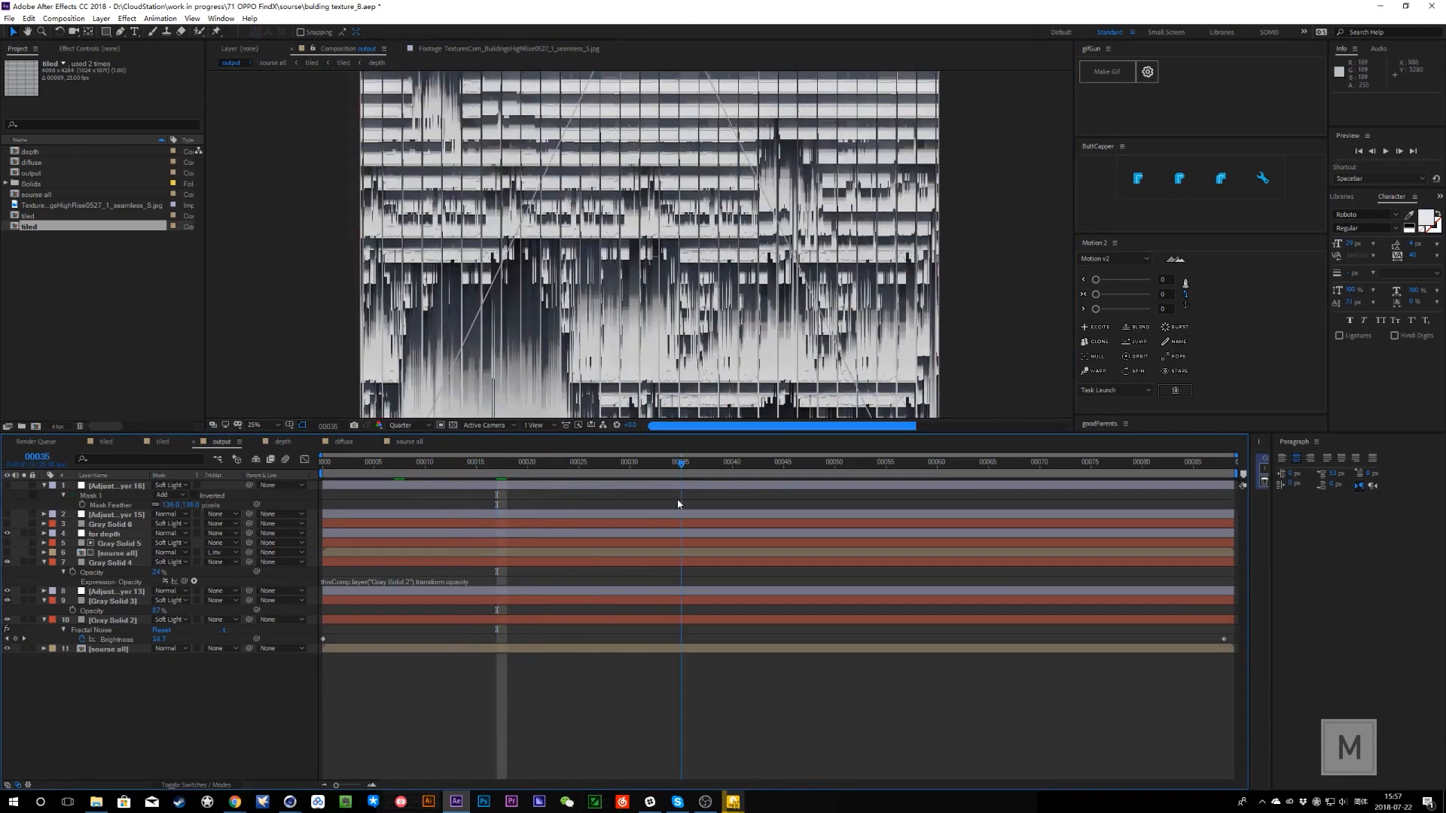
left_click_drag(679, 502, 572, 507)
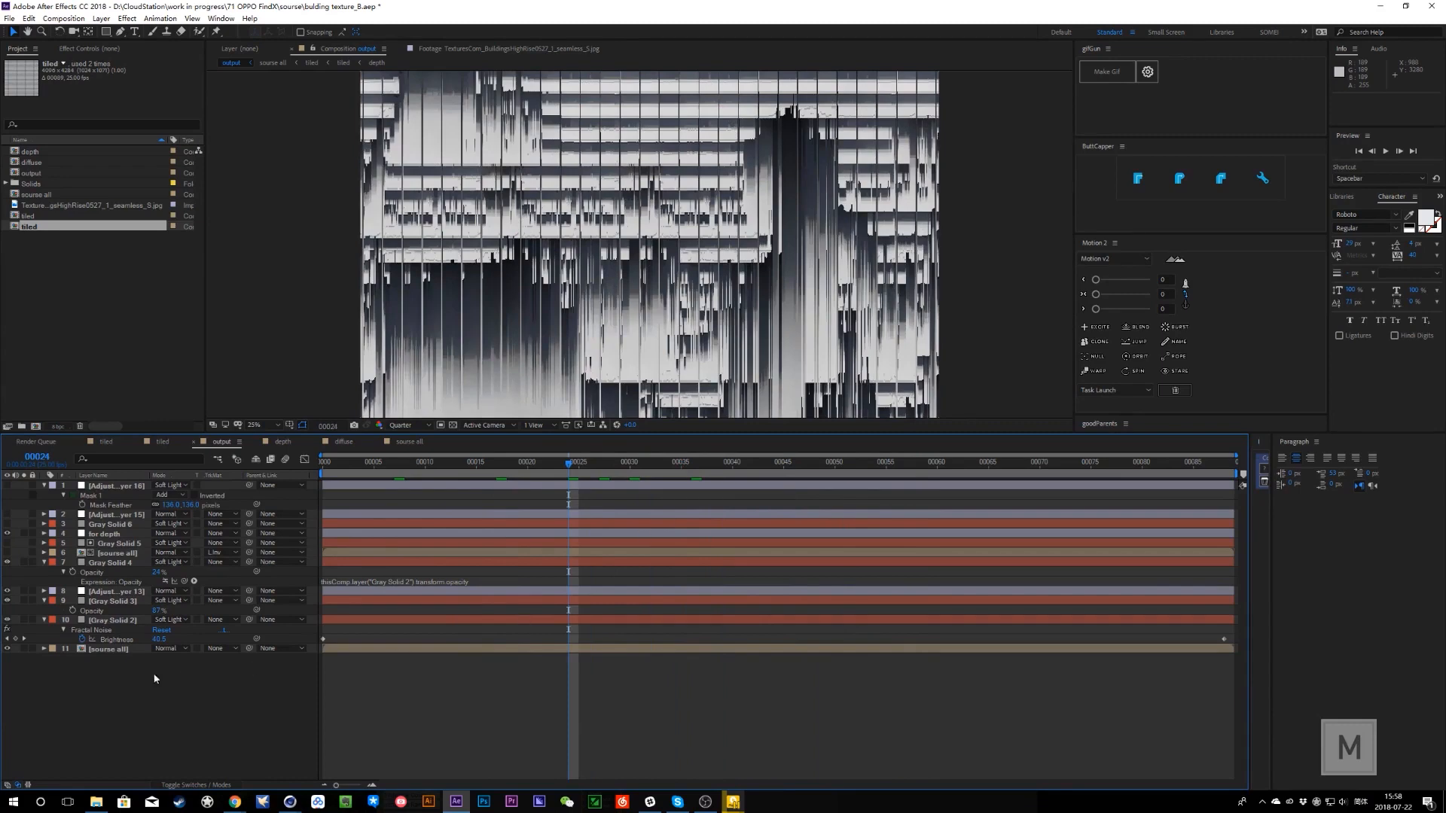
- Solo the source all layer to compare the plain facade, restore the full layer stack and scrub to frame 65
left_click(25, 649)
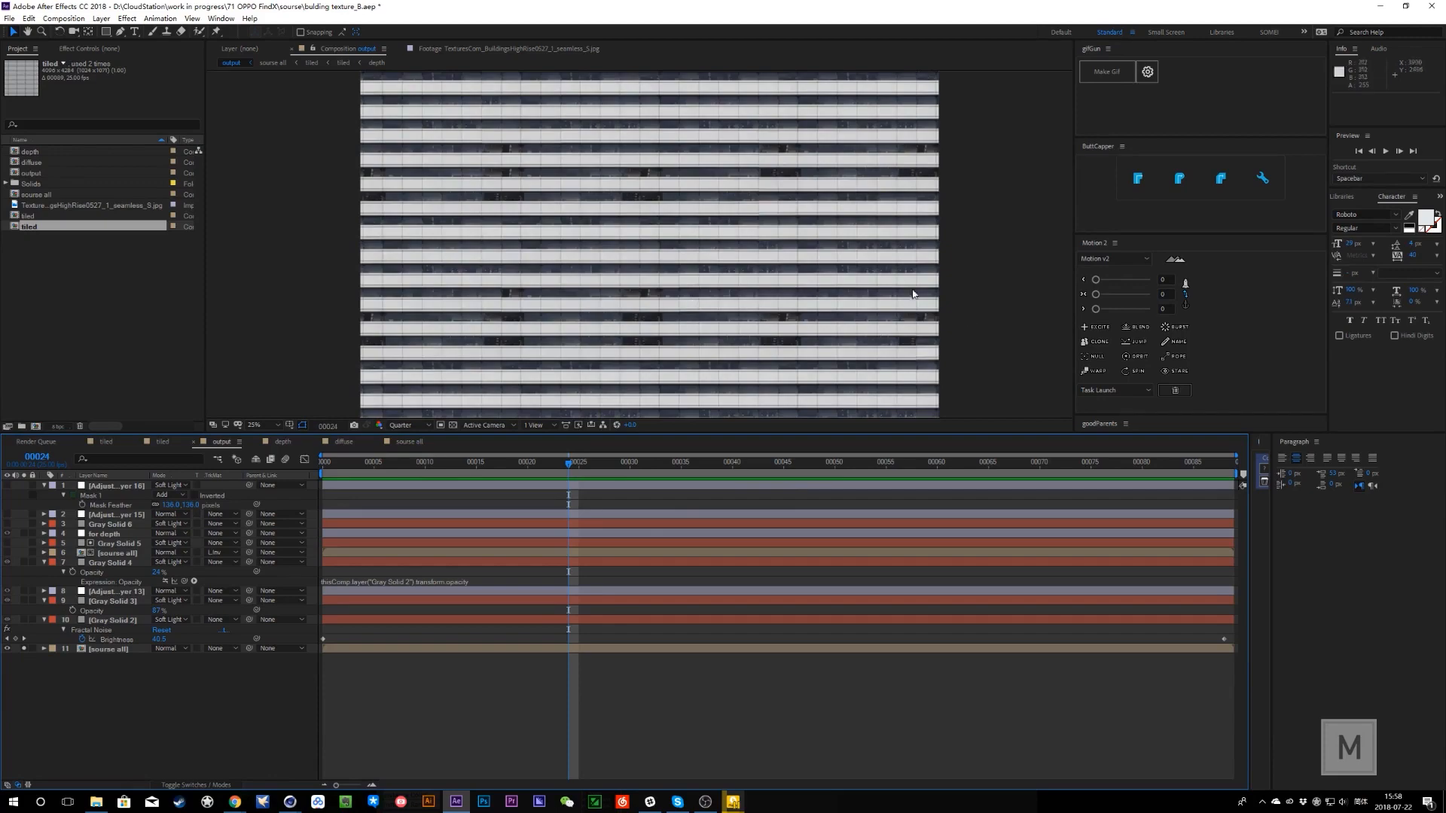
key("comma")
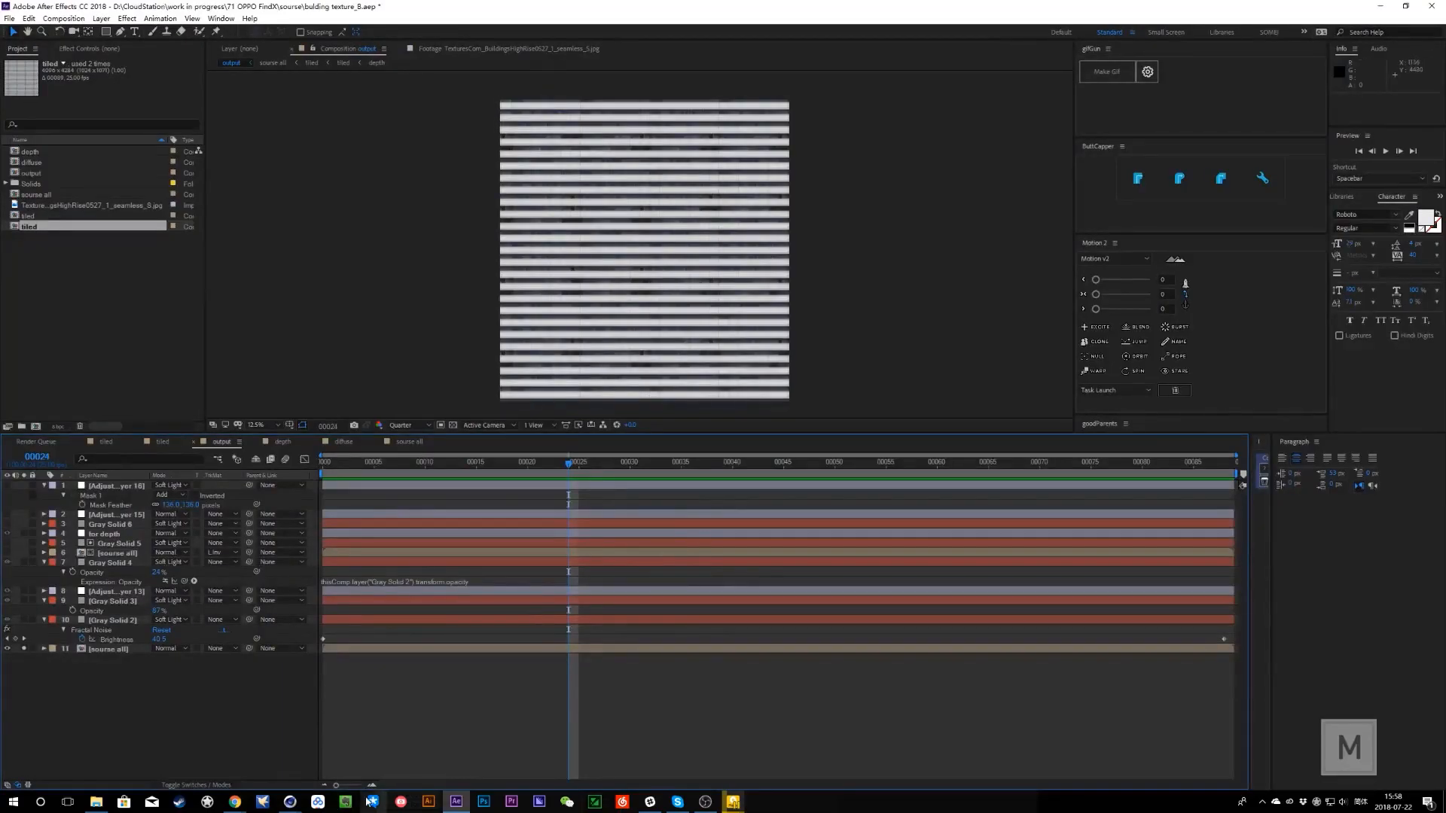
left_click(401, 469)
left_click_drag(401, 470, 549, 495)
left_click_drag(953, 518, 989, 518)
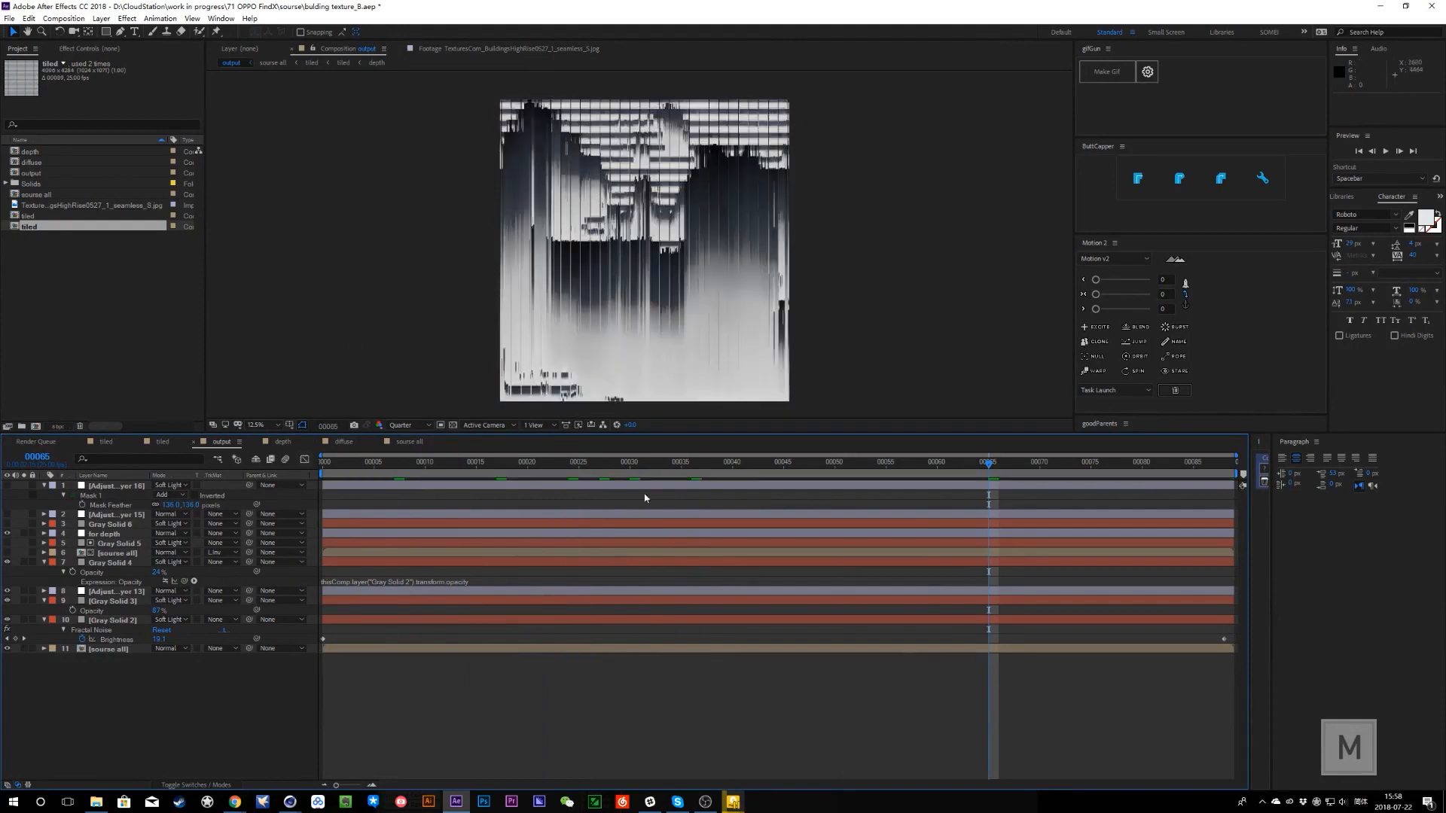
- Switch to the Cinema 4D scene window and reposition the Octane Node Editor so the facade material's whole graph is in view
mouse_move(290, 802)
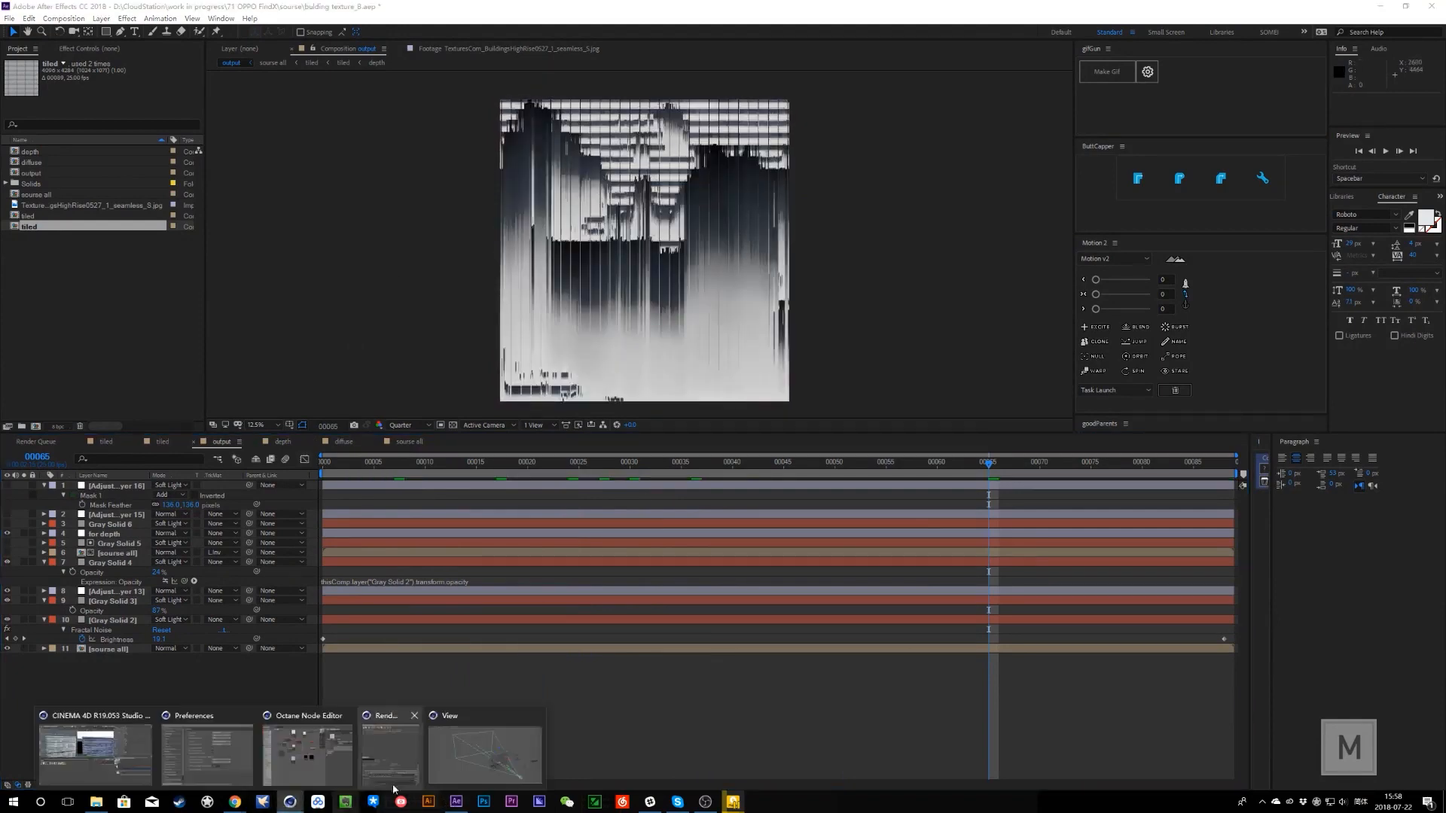
left_click(95, 749)
scroll(776, 318, "up", 3)
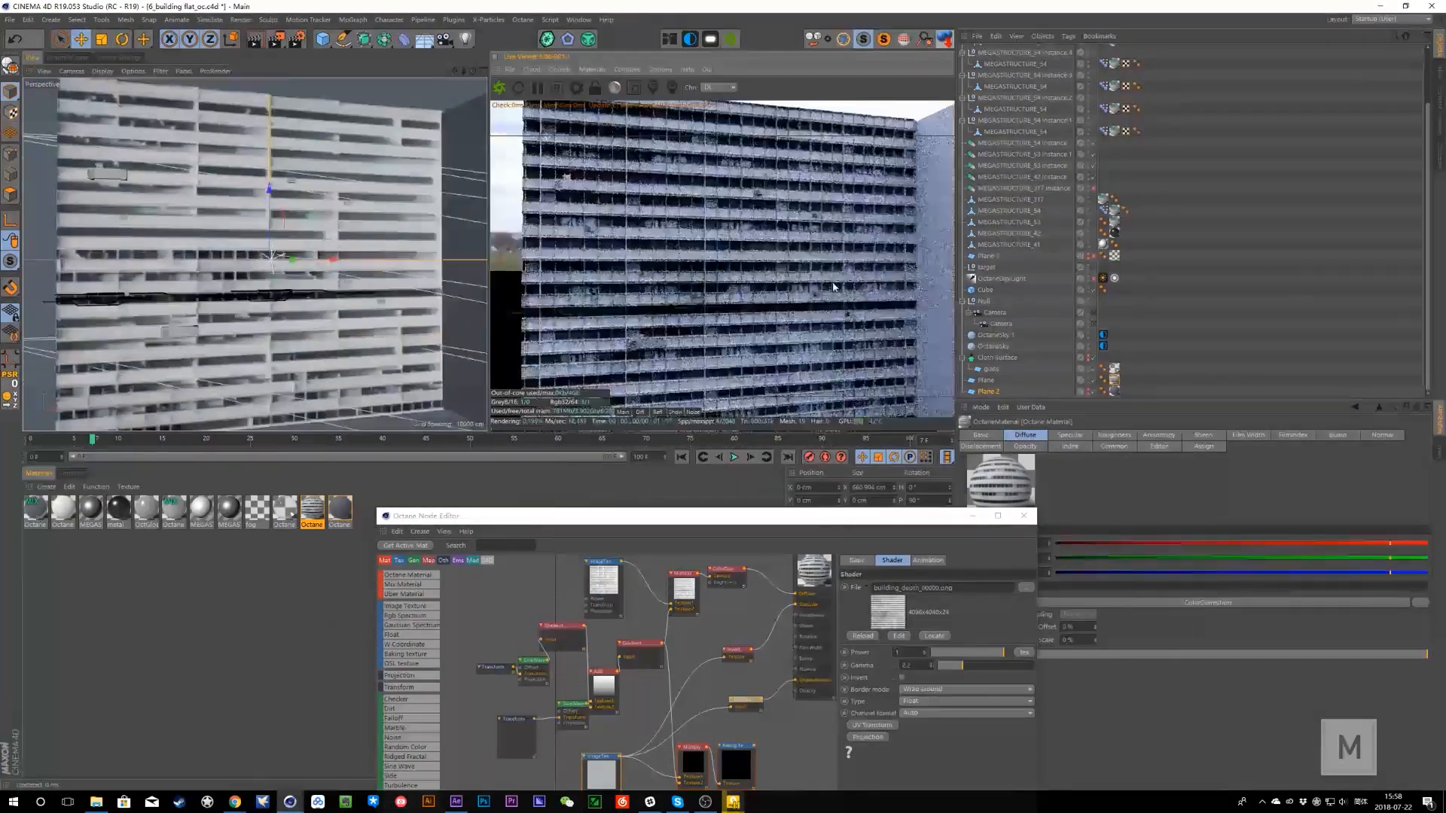
left_click_drag(759, 520, 741, 319)
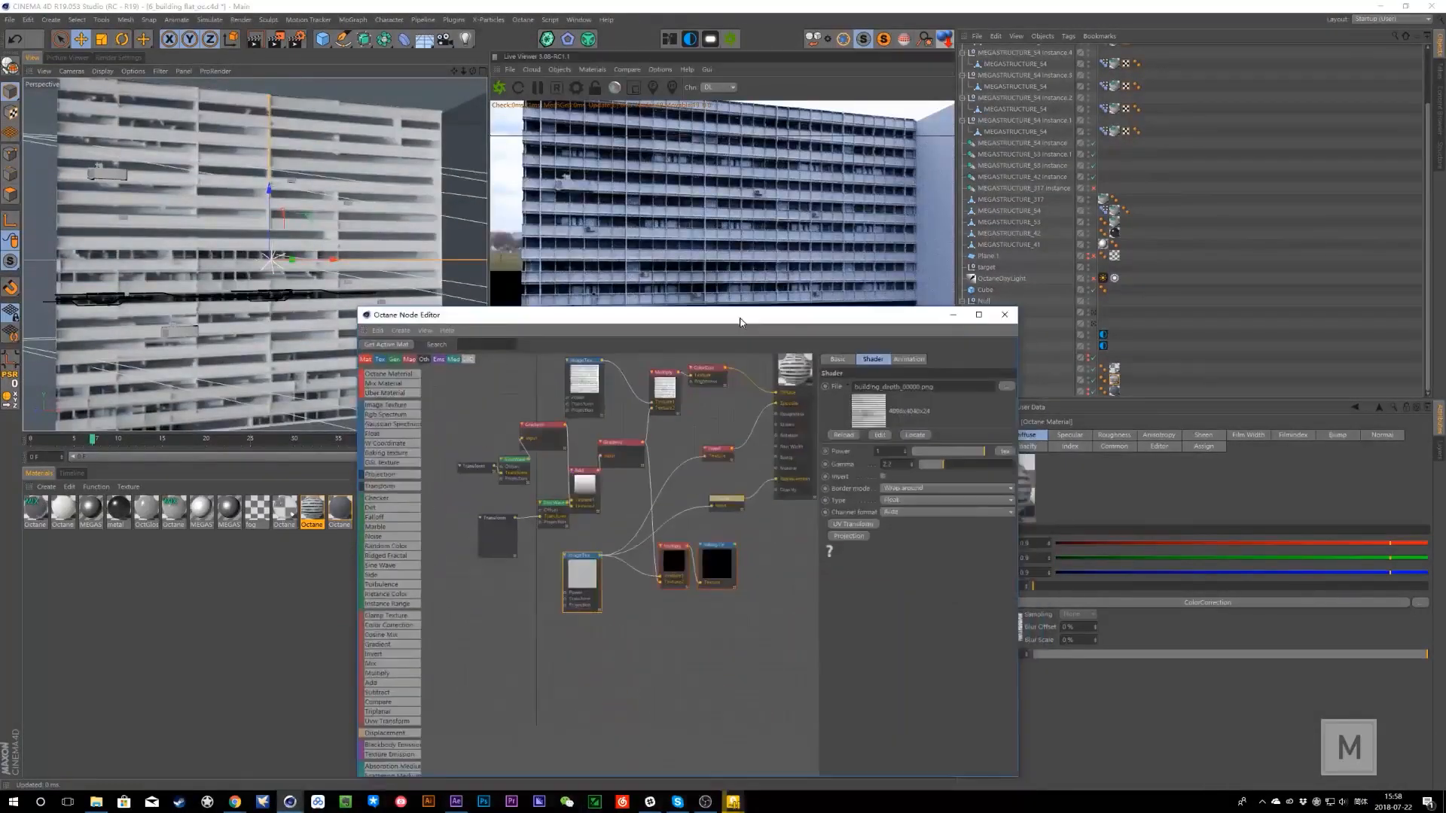
mouse_move(235, 803)
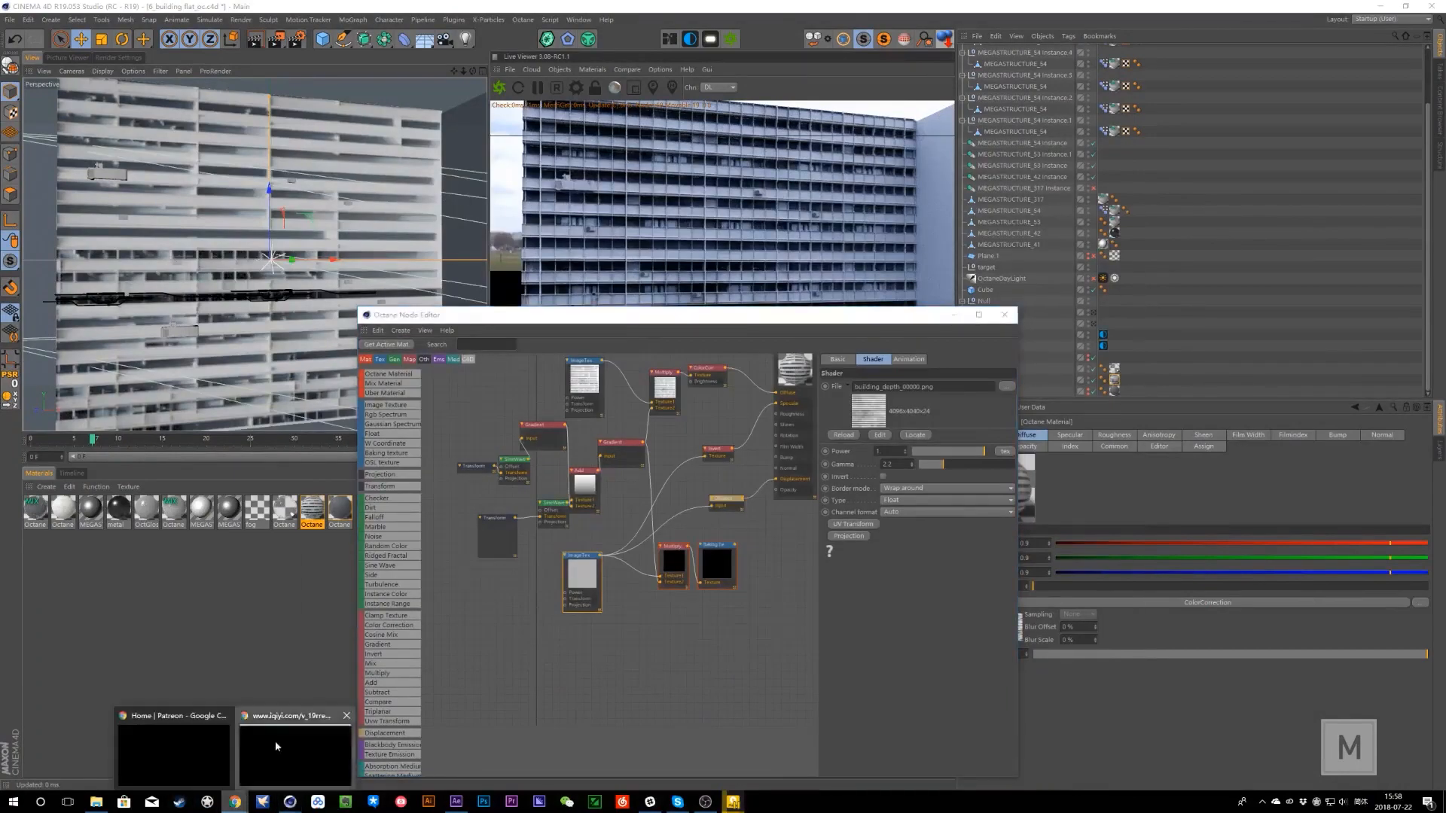
mouse_move(166, 754)
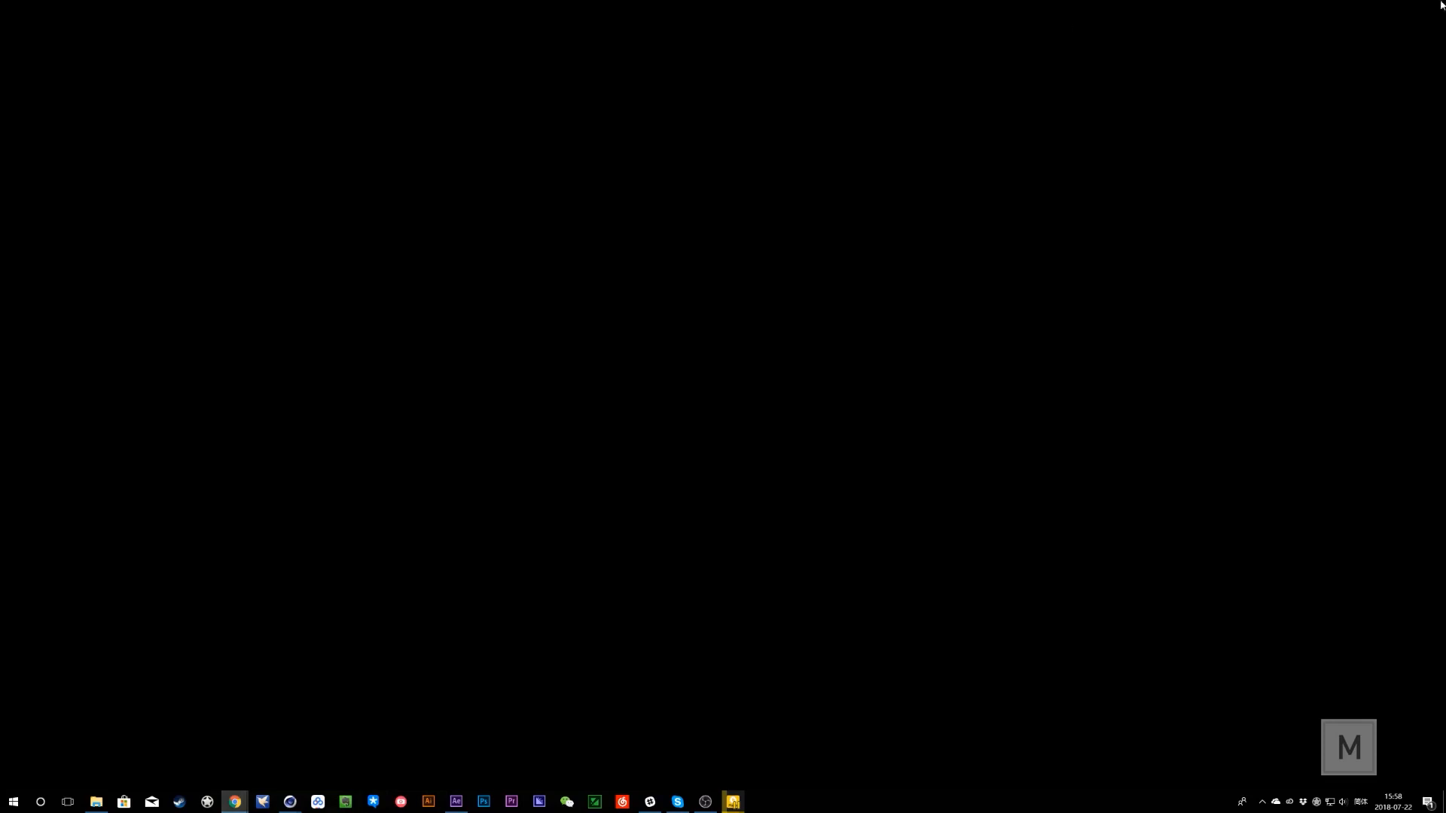
key("alt+Tab")
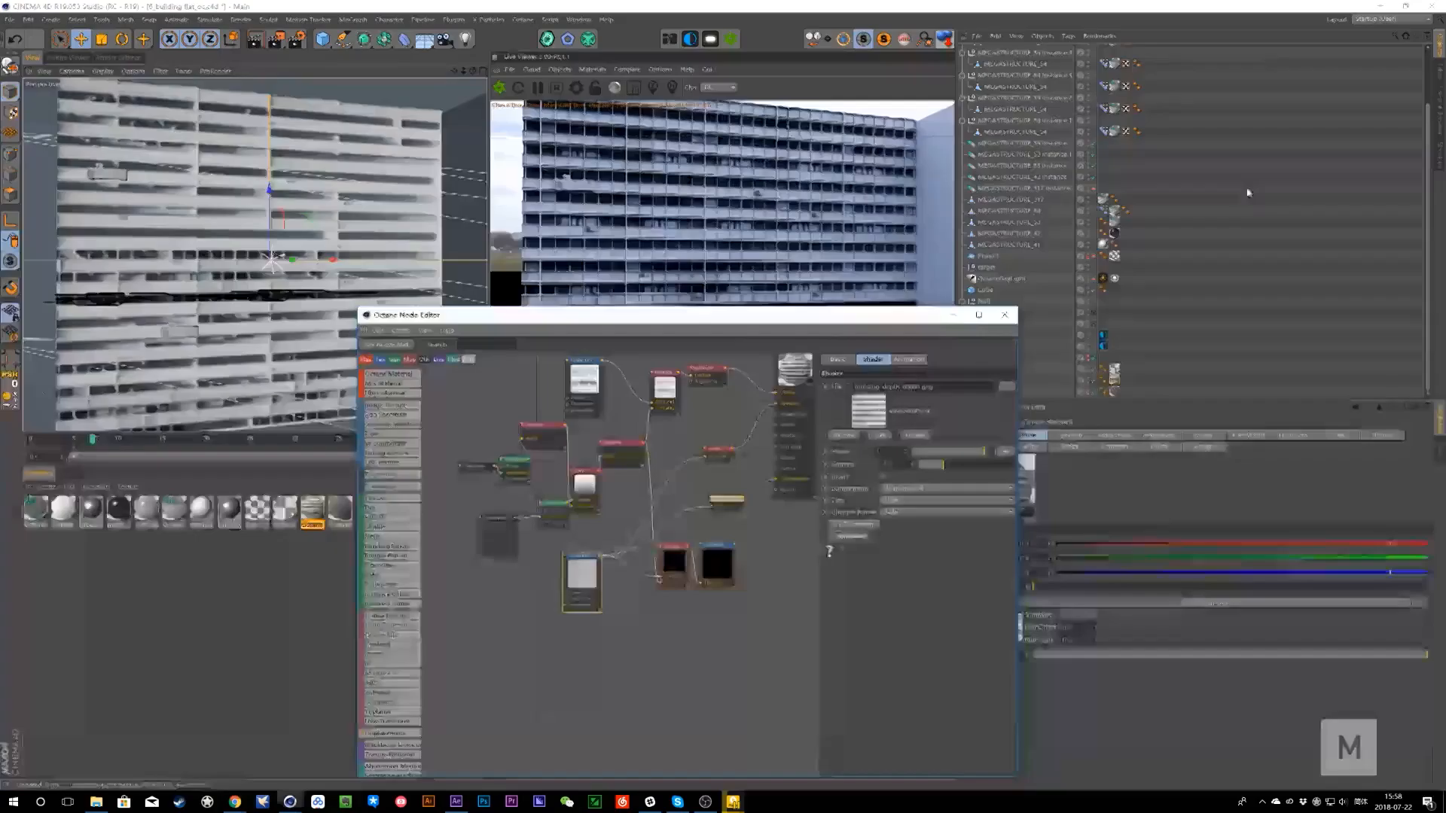
- Inspect the facade's node graph, then minimize the Octane Node Editor and examine the rendered building
left_click_drag(755, 323, 781, 260)
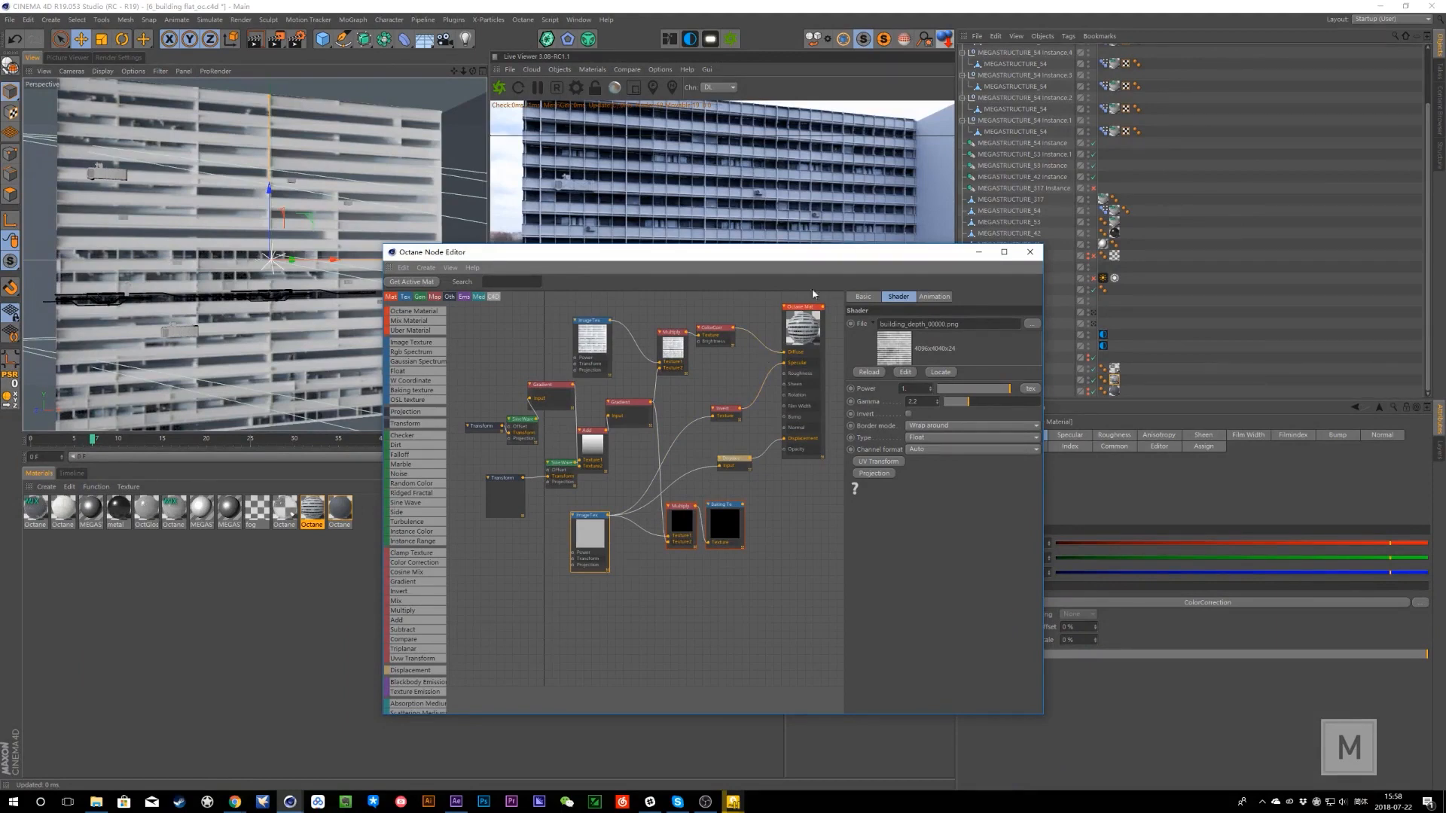
left_click(978, 252)
left_click_drag(708, 297, 840, 297)
- Switch to File Explorer and open the building texture folder under somei tools, c4d, Tex
left_click(92, 802)
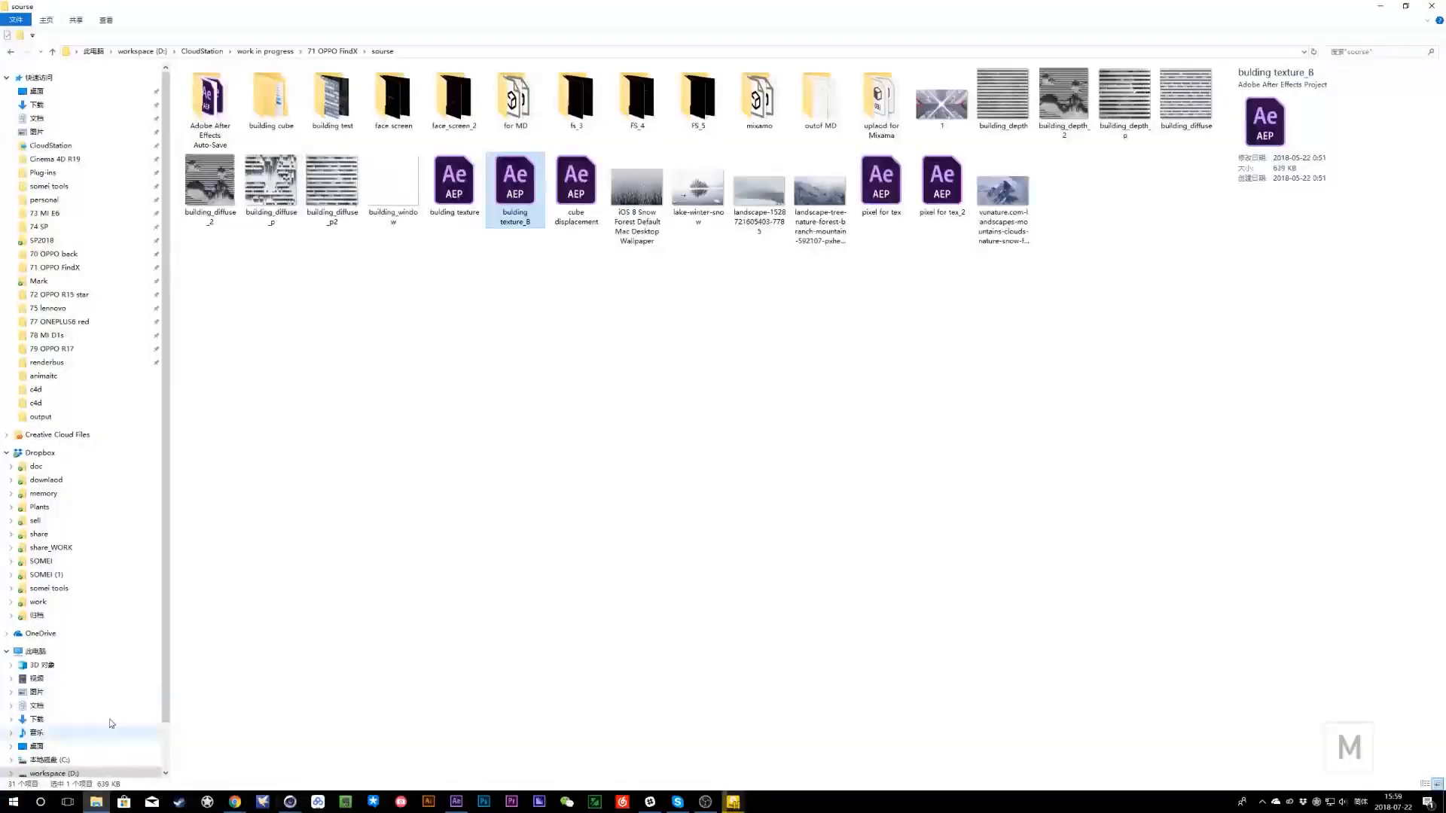
left_click(102, 186)
double_click(225, 102)
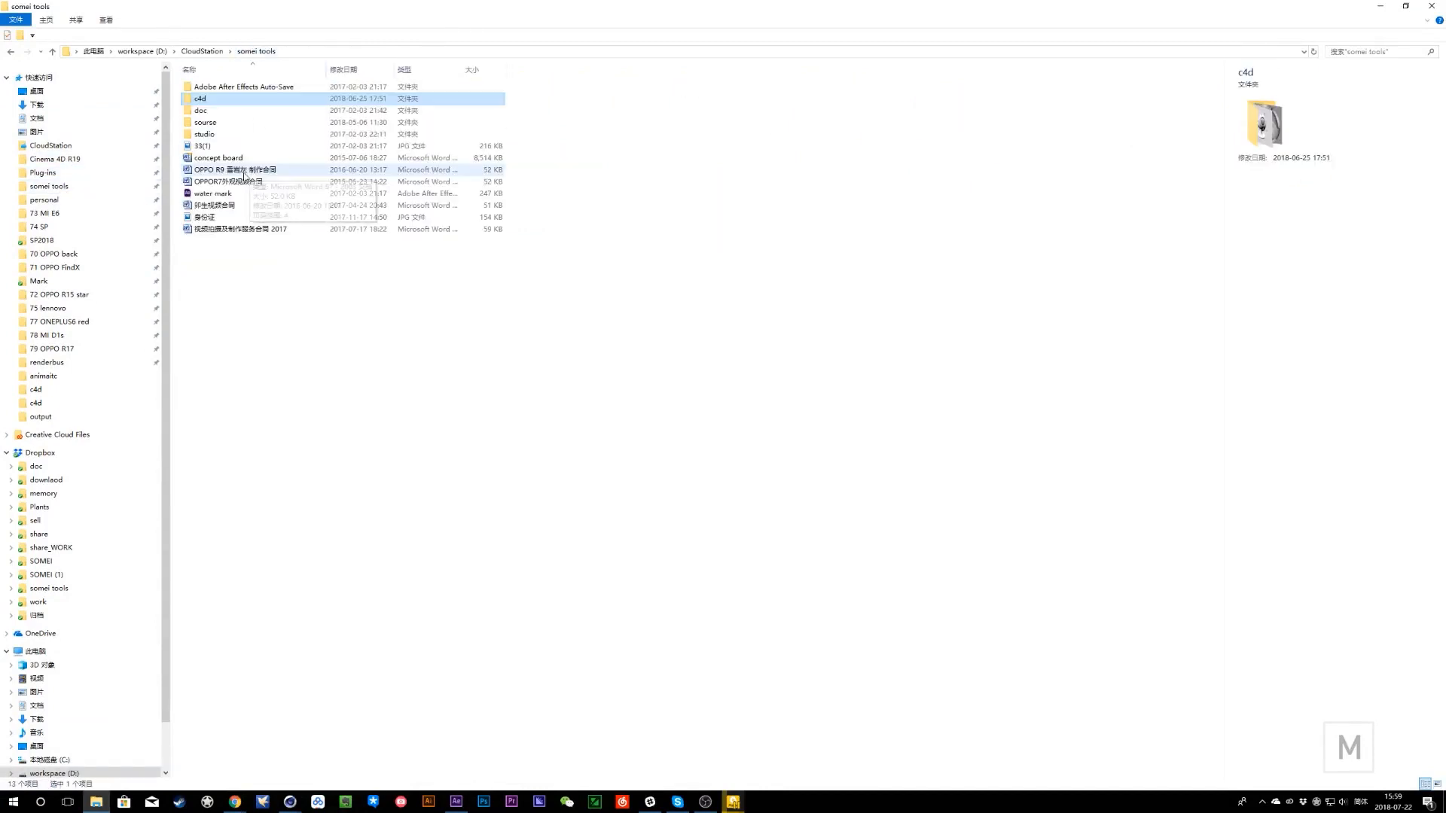
double_click(209, 186)
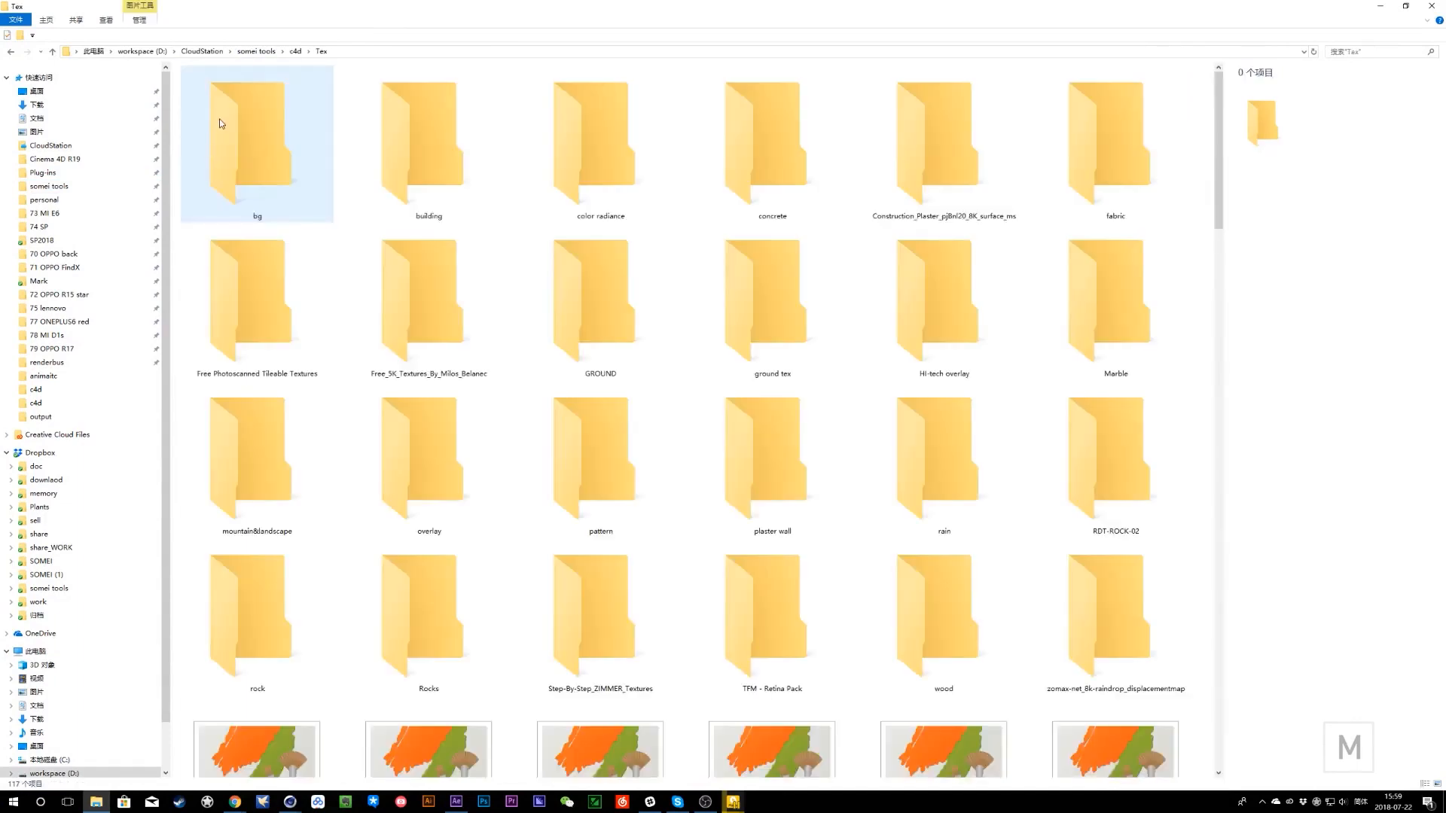
double_click(422, 143)
- View the three seamless building textures in turn, from BuildingsHighRise0513 through BuildingsHighRise0527 to HighRiseGlass0001
double_click(218, 98)
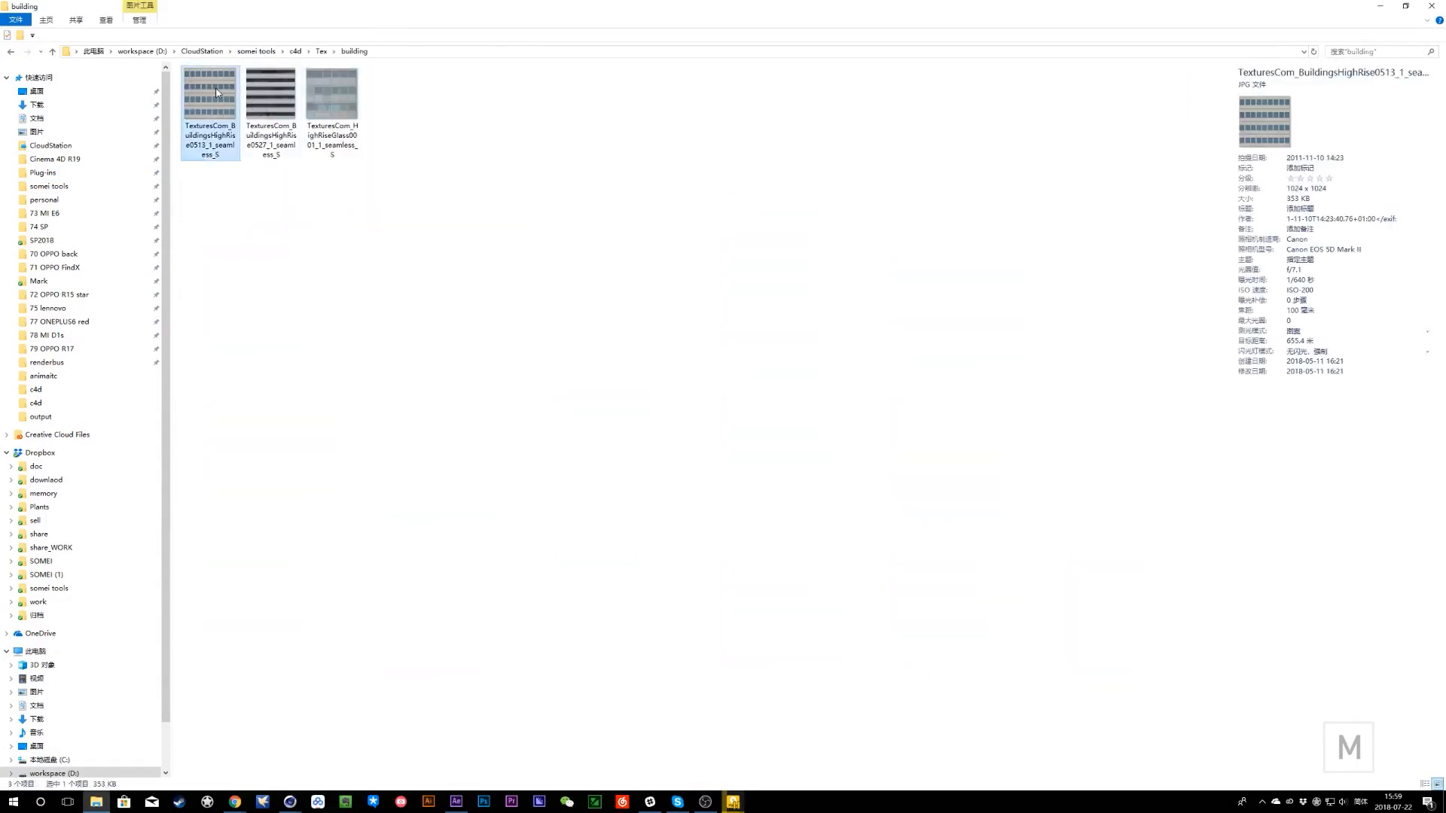
left_click(1149, 393)
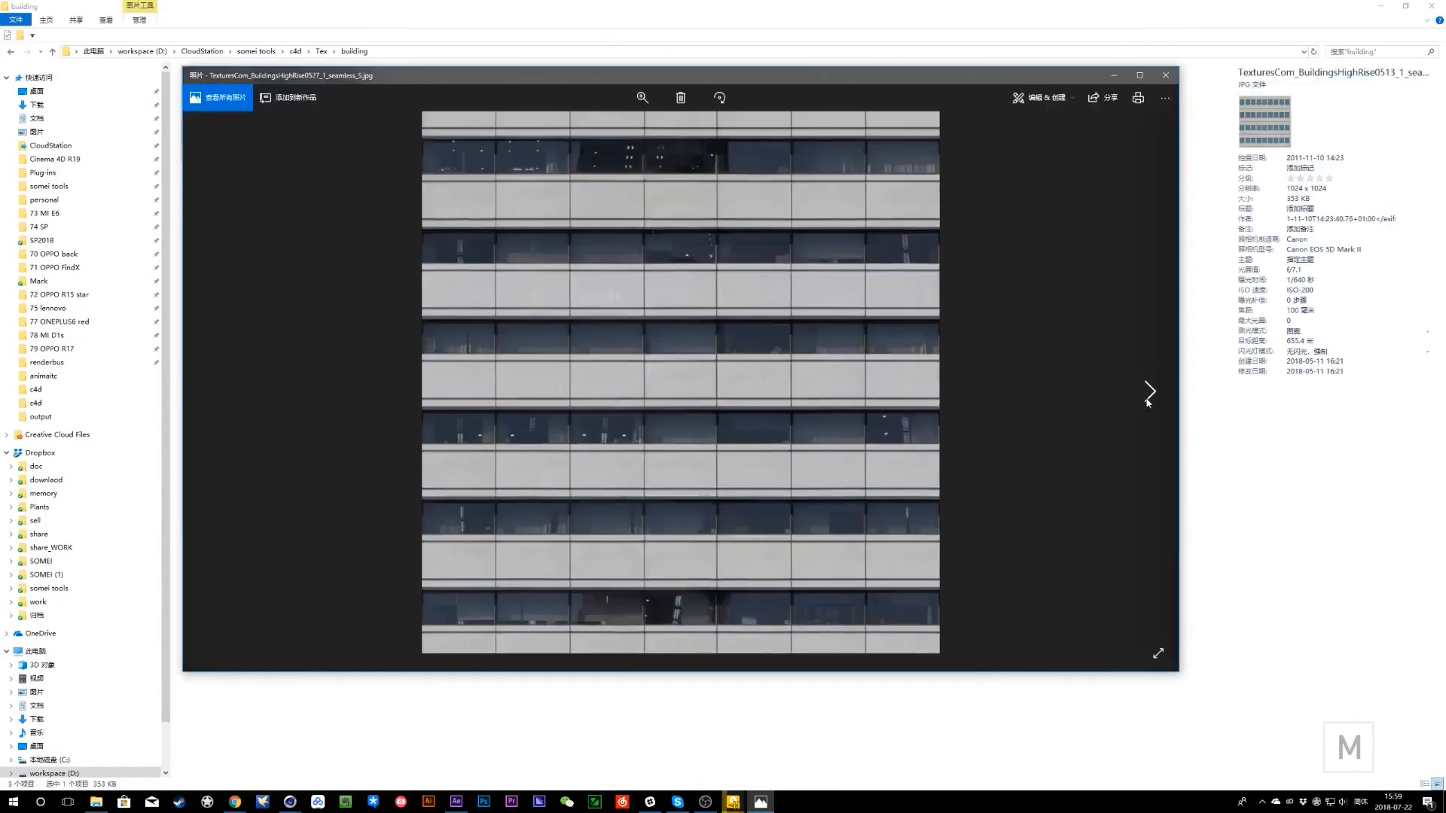
left_click(1149, 395)
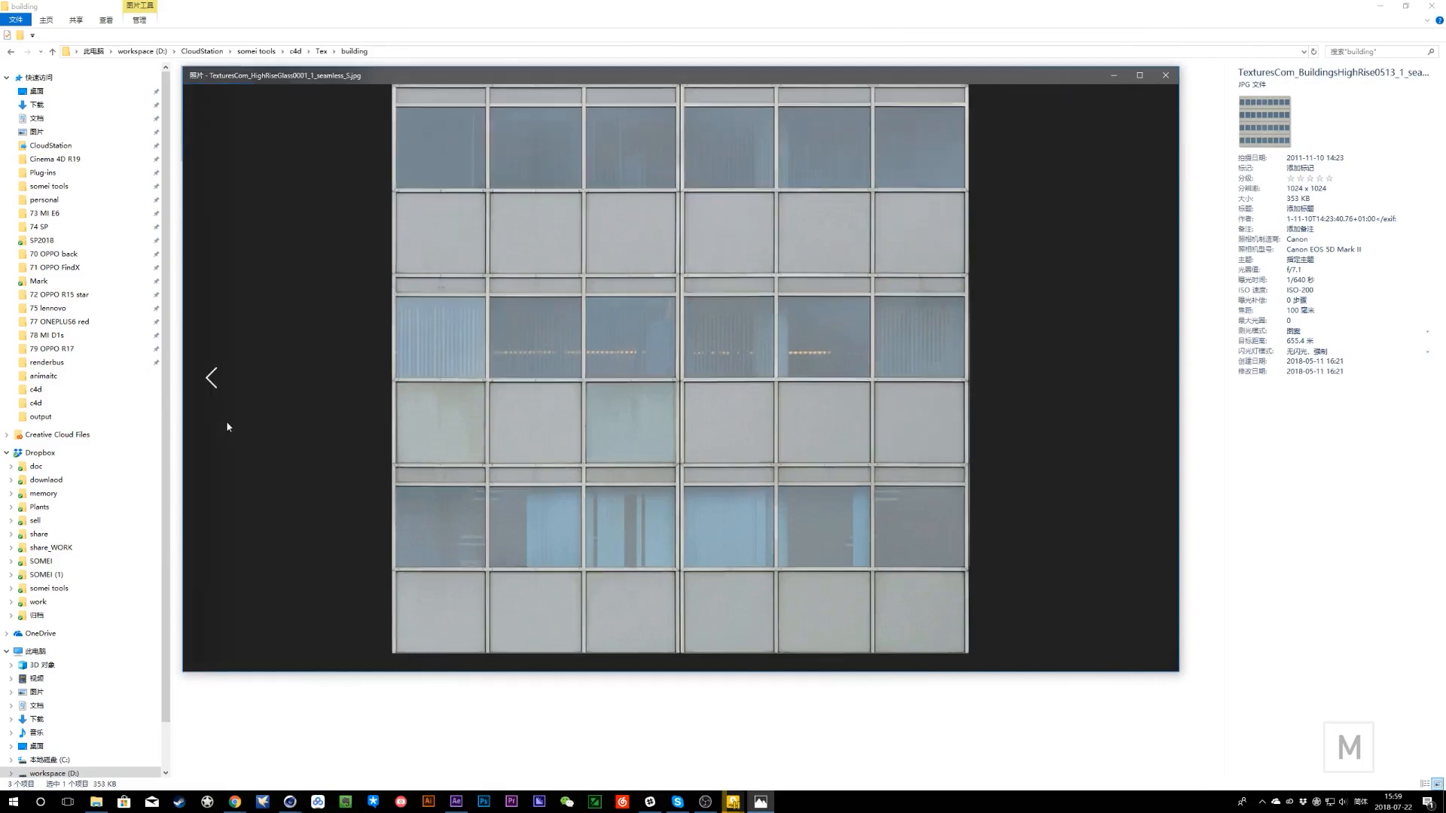
- Page back to the BuildingsHighRise0513 texture, close the image viewer and switch to After Effects
left_click(222, 399)
left_click(222, 399)
left_click(1167, 74)
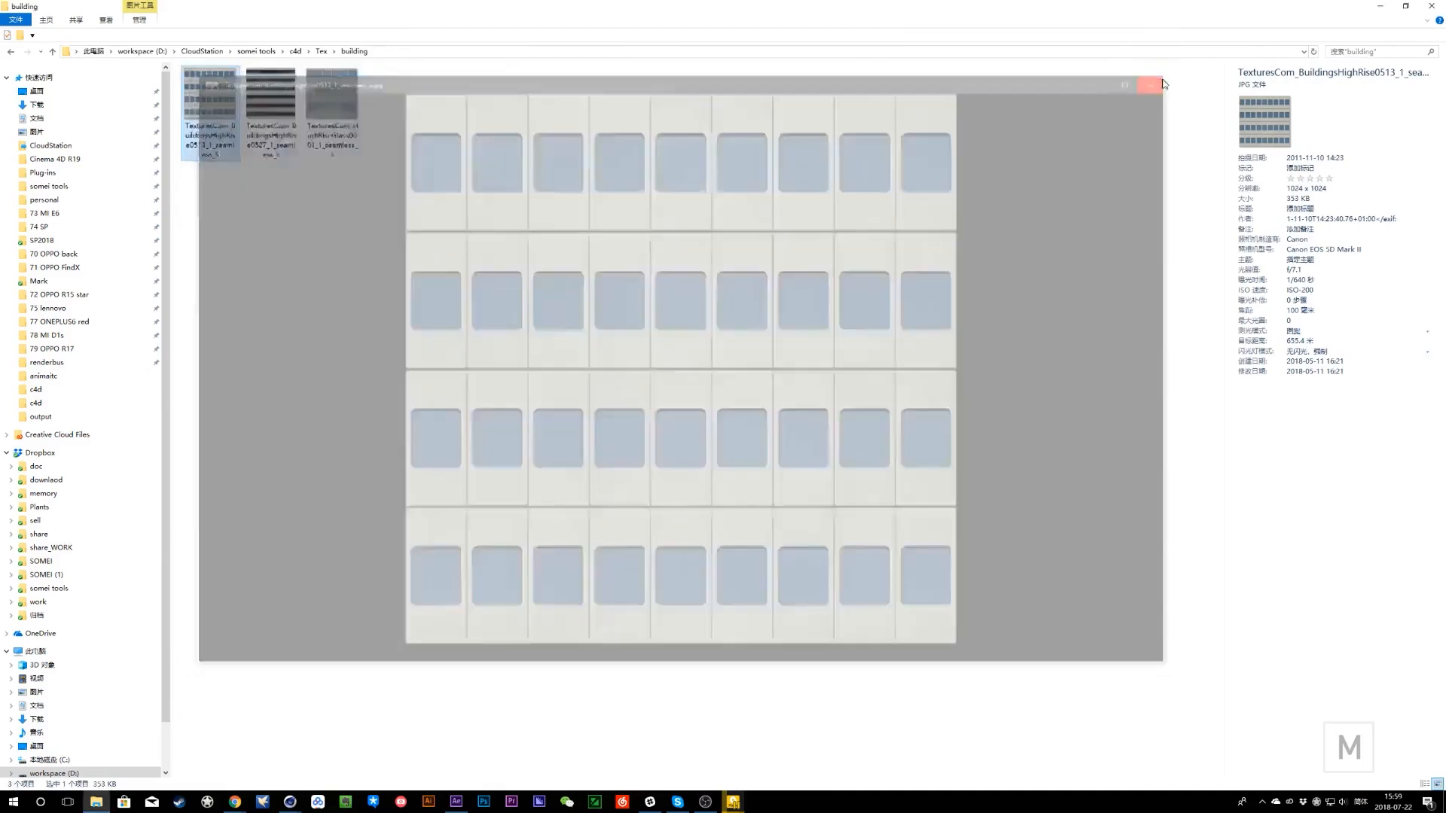
key("alt+Tab")
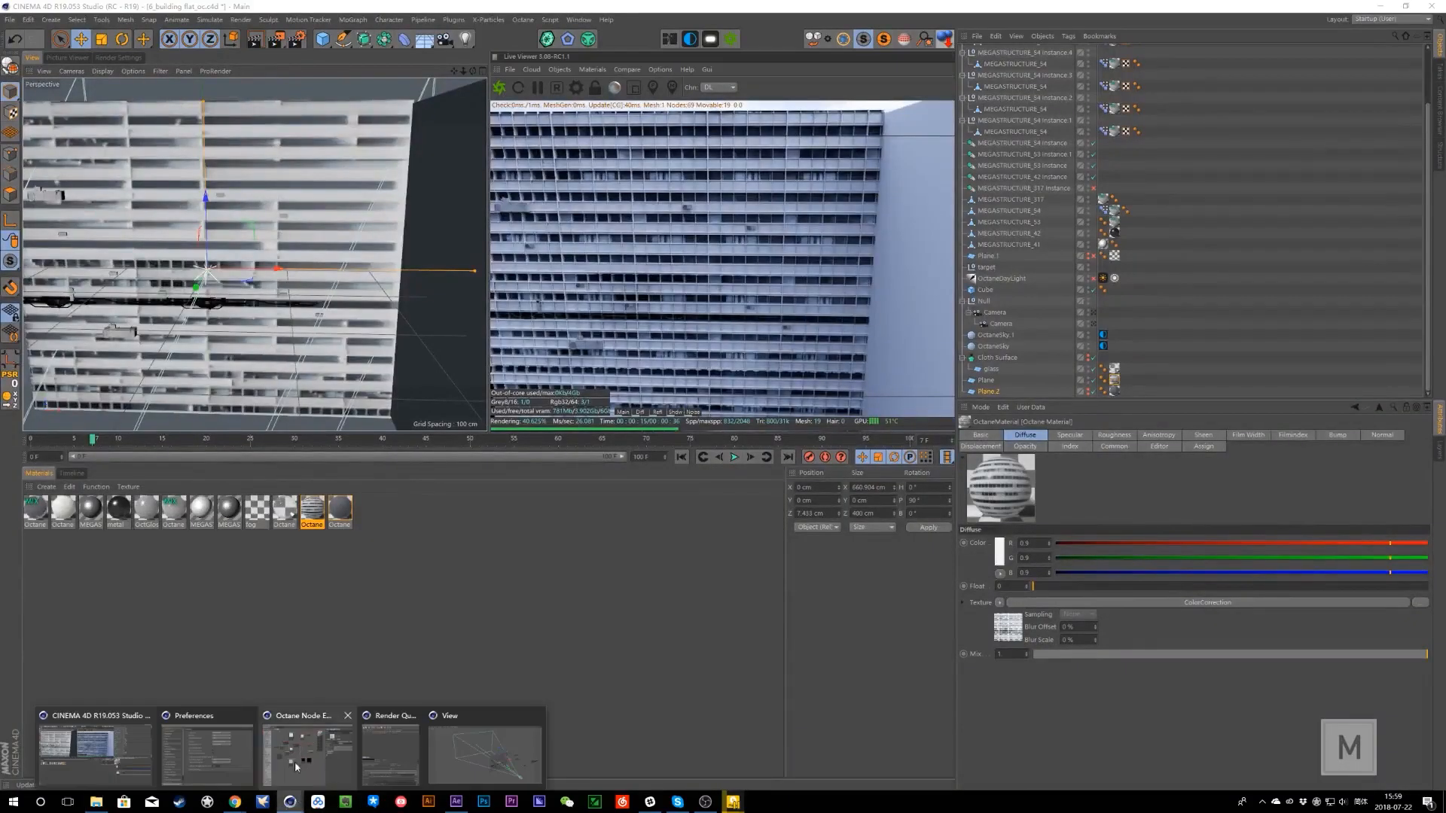
left_click(461, 802)
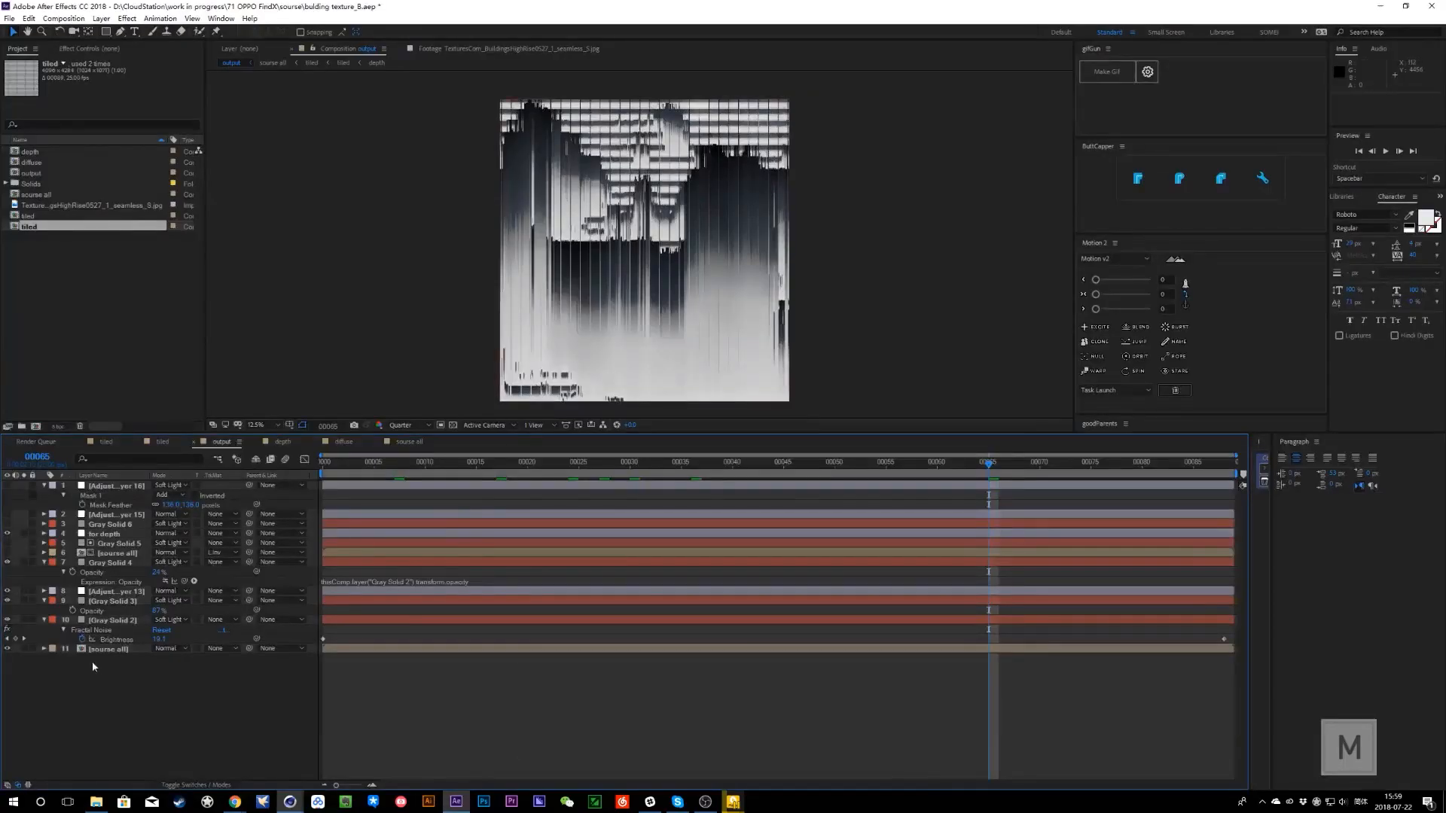
- Open the source all composition, the first tiled composition, and the diffuse composition nested inside it
double_click(45, 195)
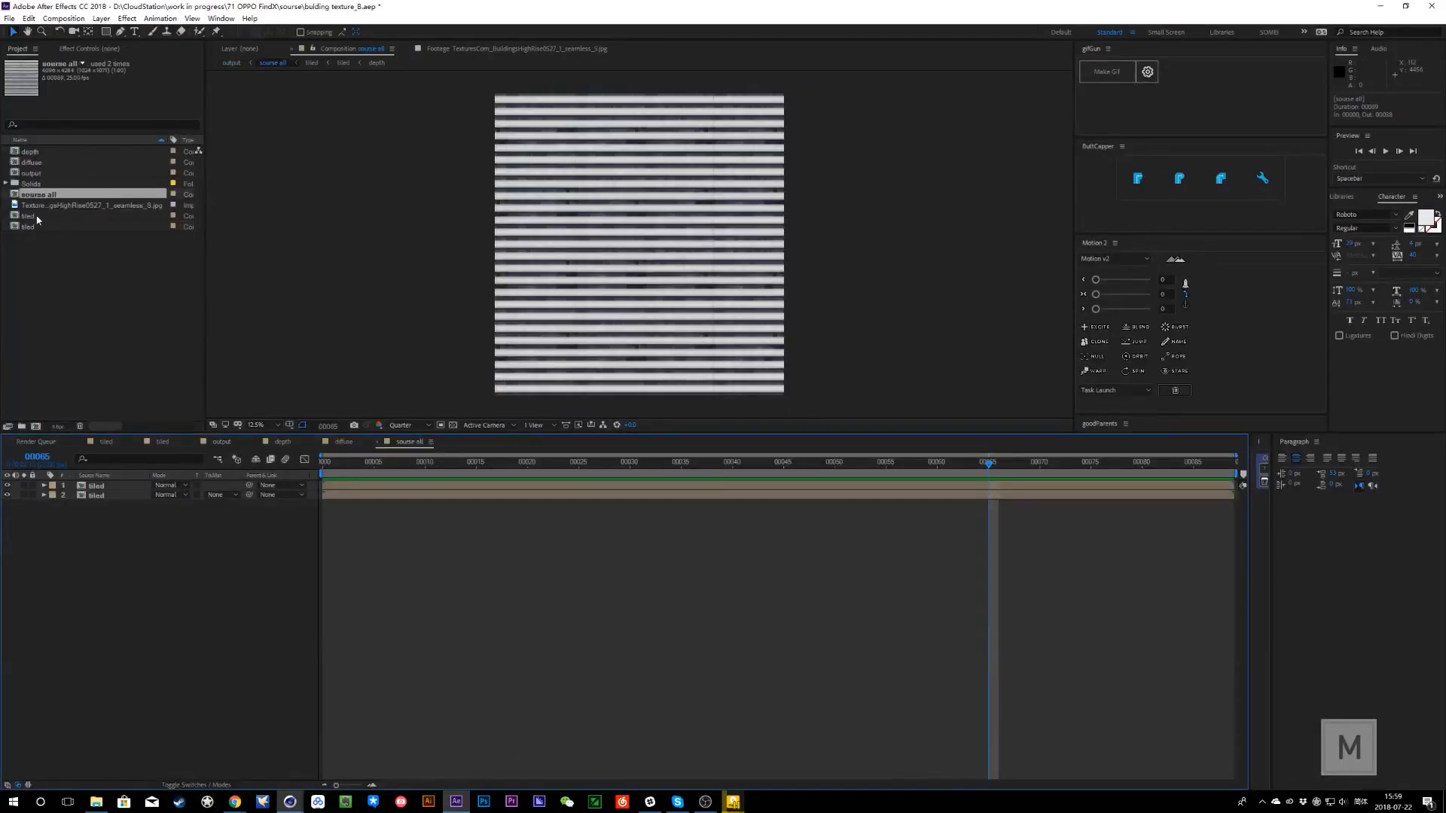
double_click(35, 217)
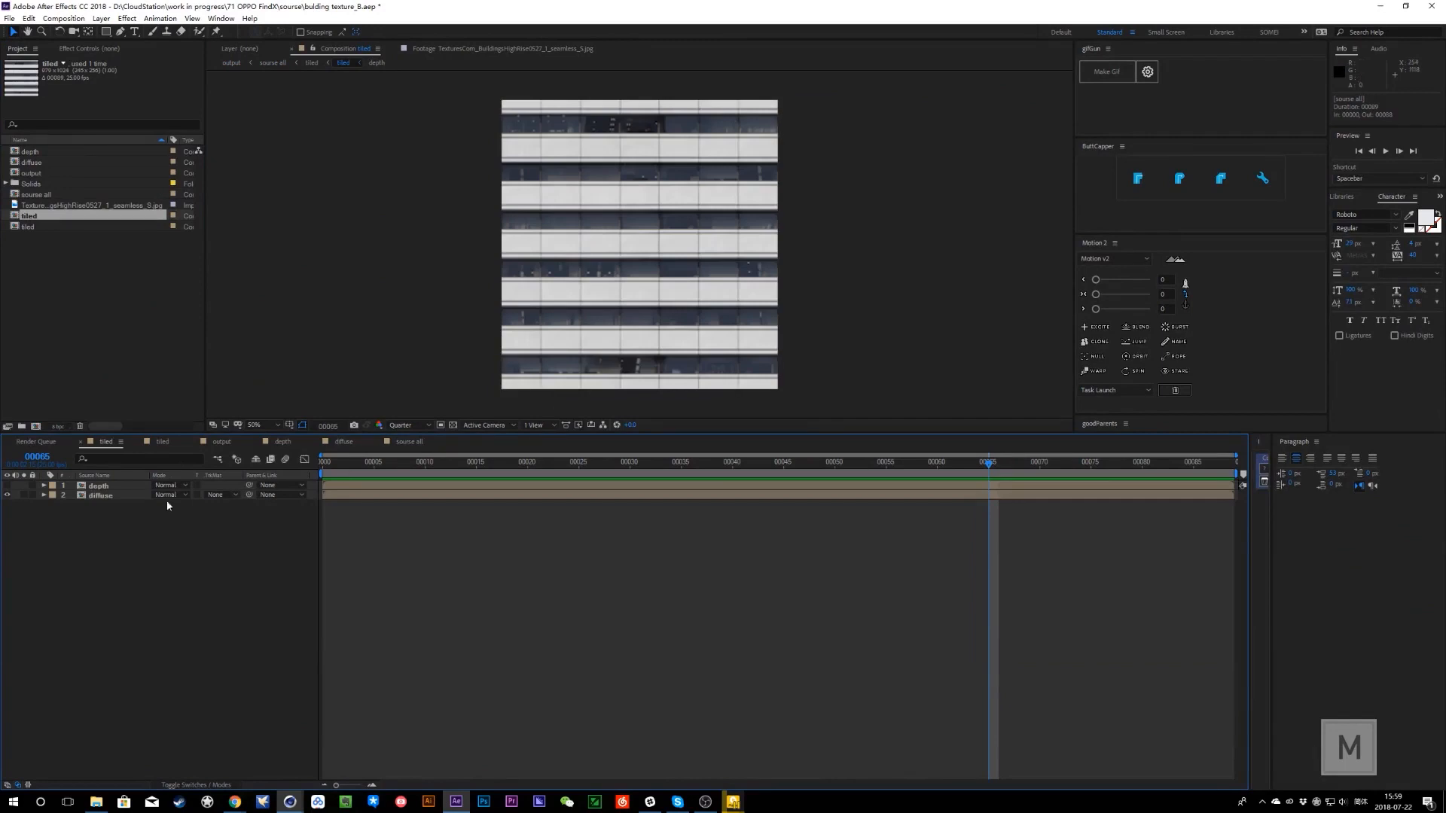
double_click(100, 495)
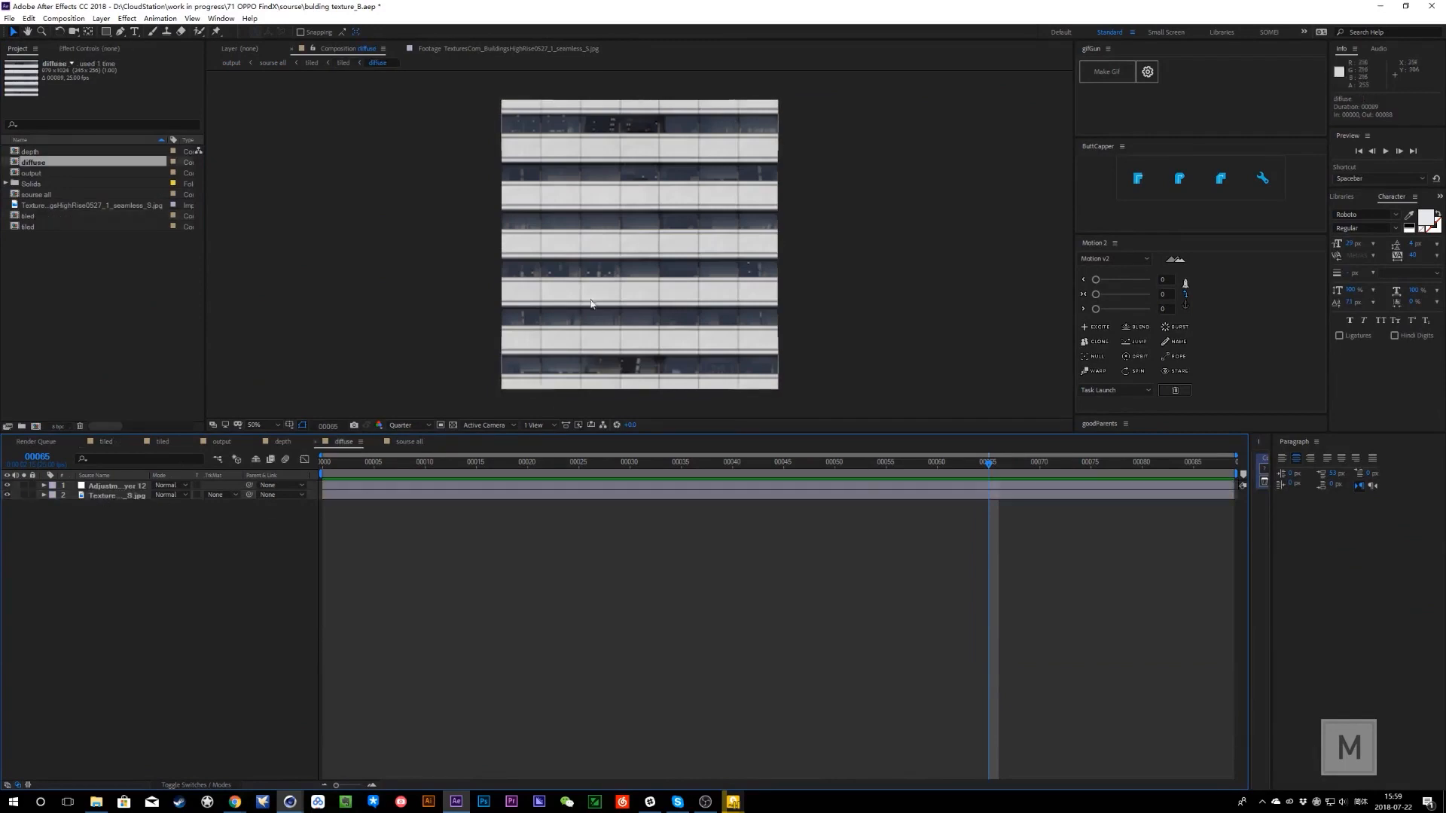
- Compare the diffuse composition with and without its adjustment layer, and view the facade texture layer's source image up close
left_click(113, 485)
left_click(6, 486)
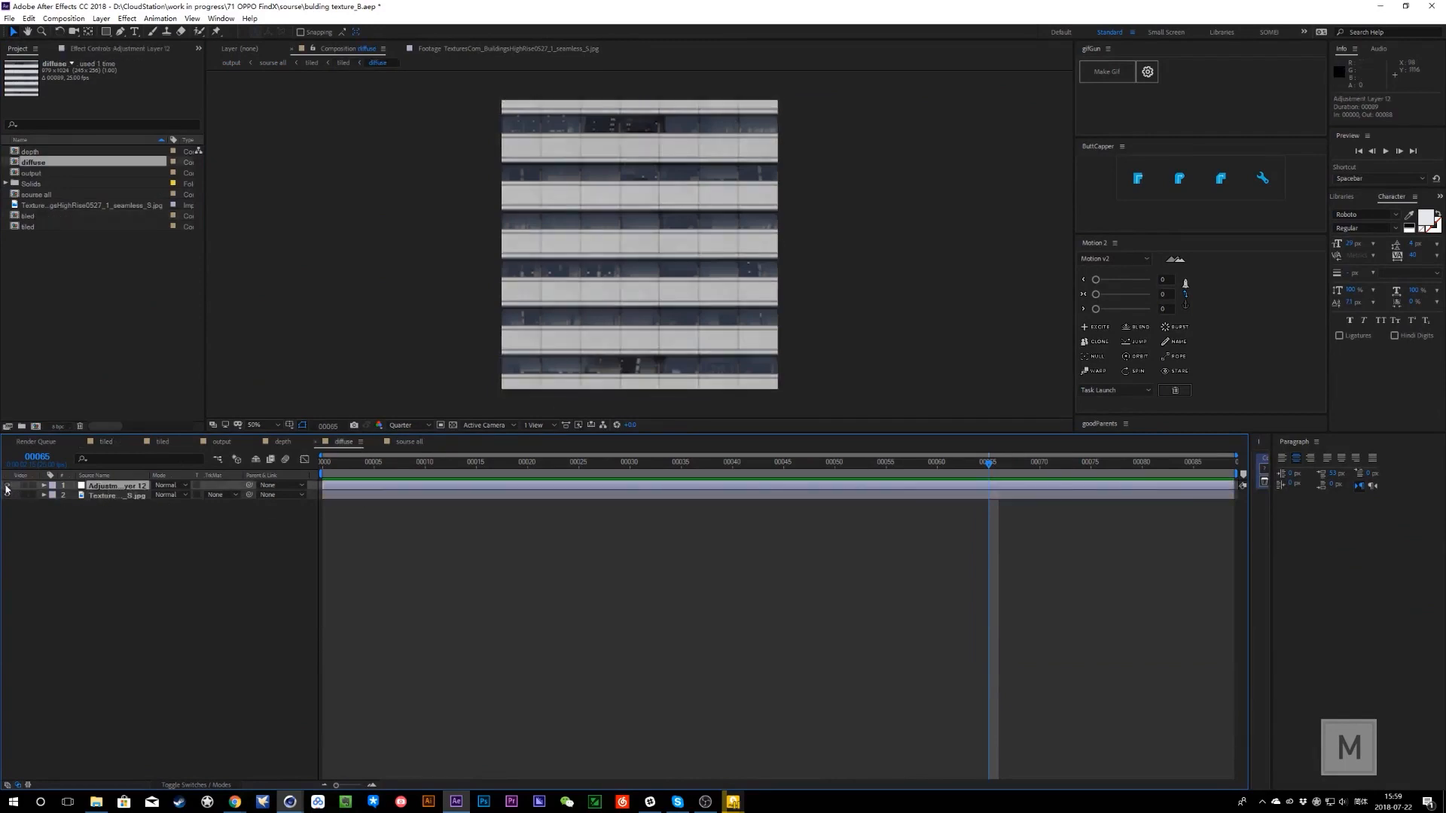
double_click(113, 496)
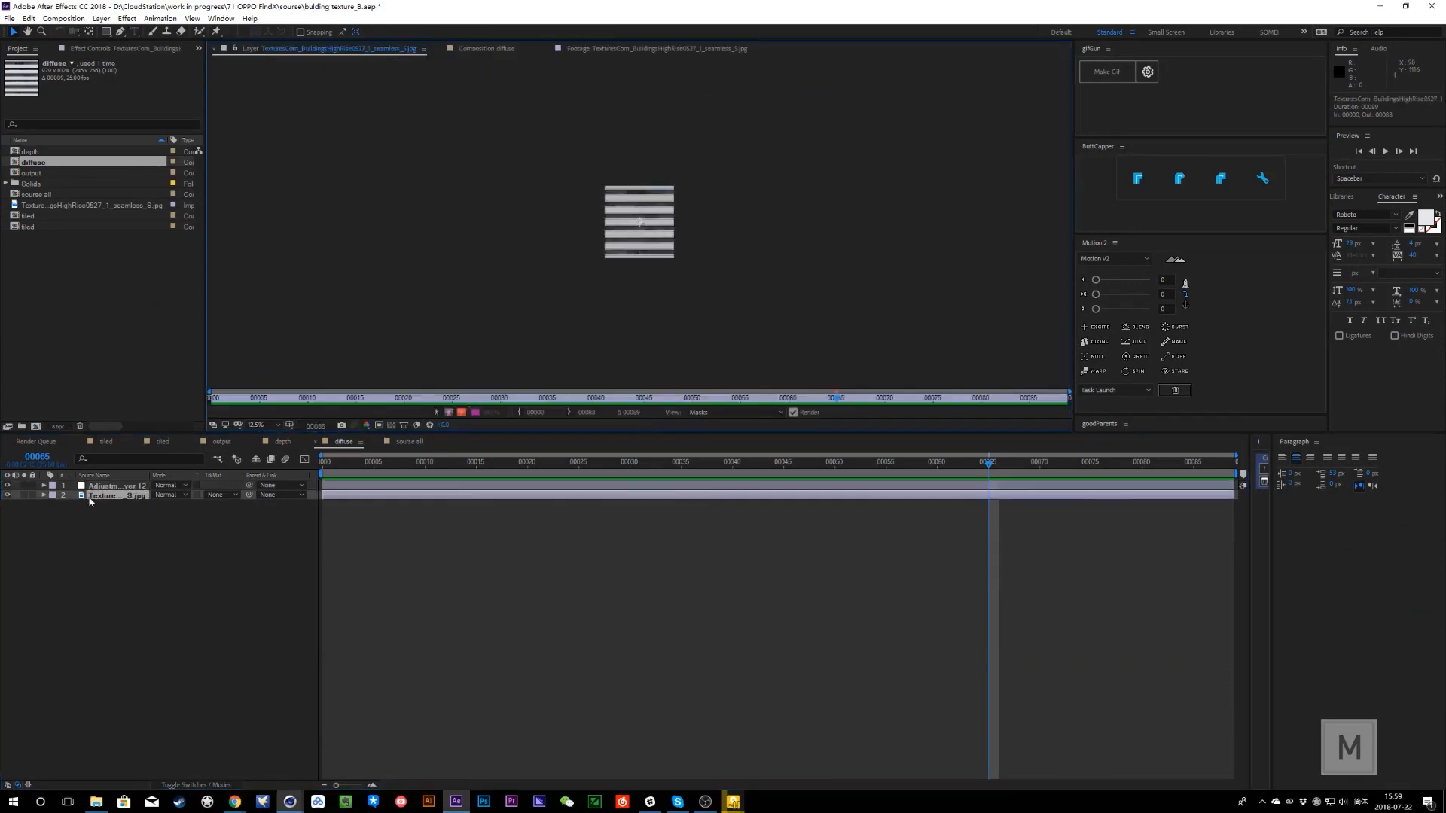
left_click(151, 534)
left_click(7, 485)
scroll(629, 258, "up", 3)
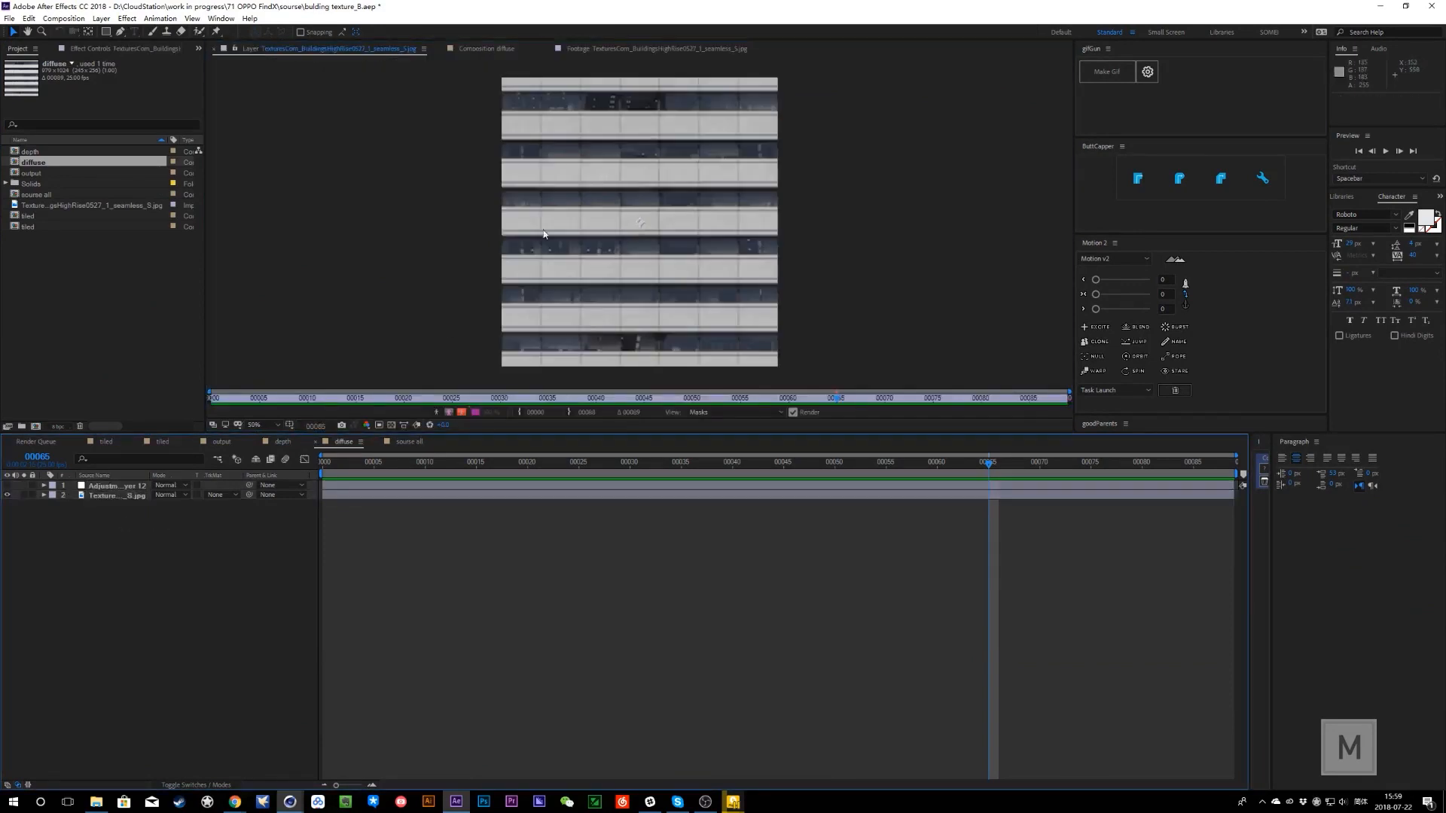
scroll(566, 206, "down", 3)
scroll(528, 177, "up", 4)
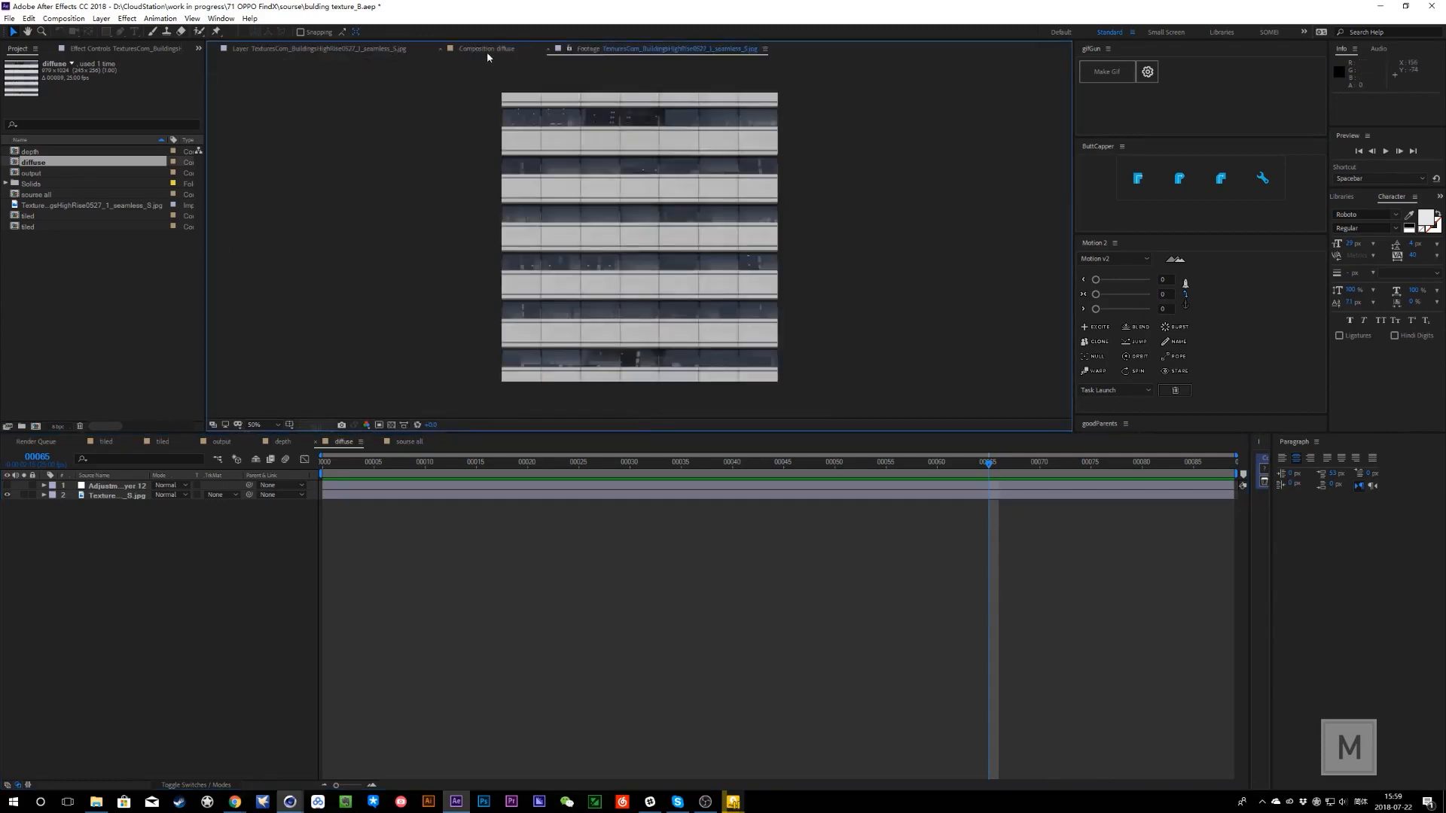
left_click(486, 50)
left_click(90, 497)
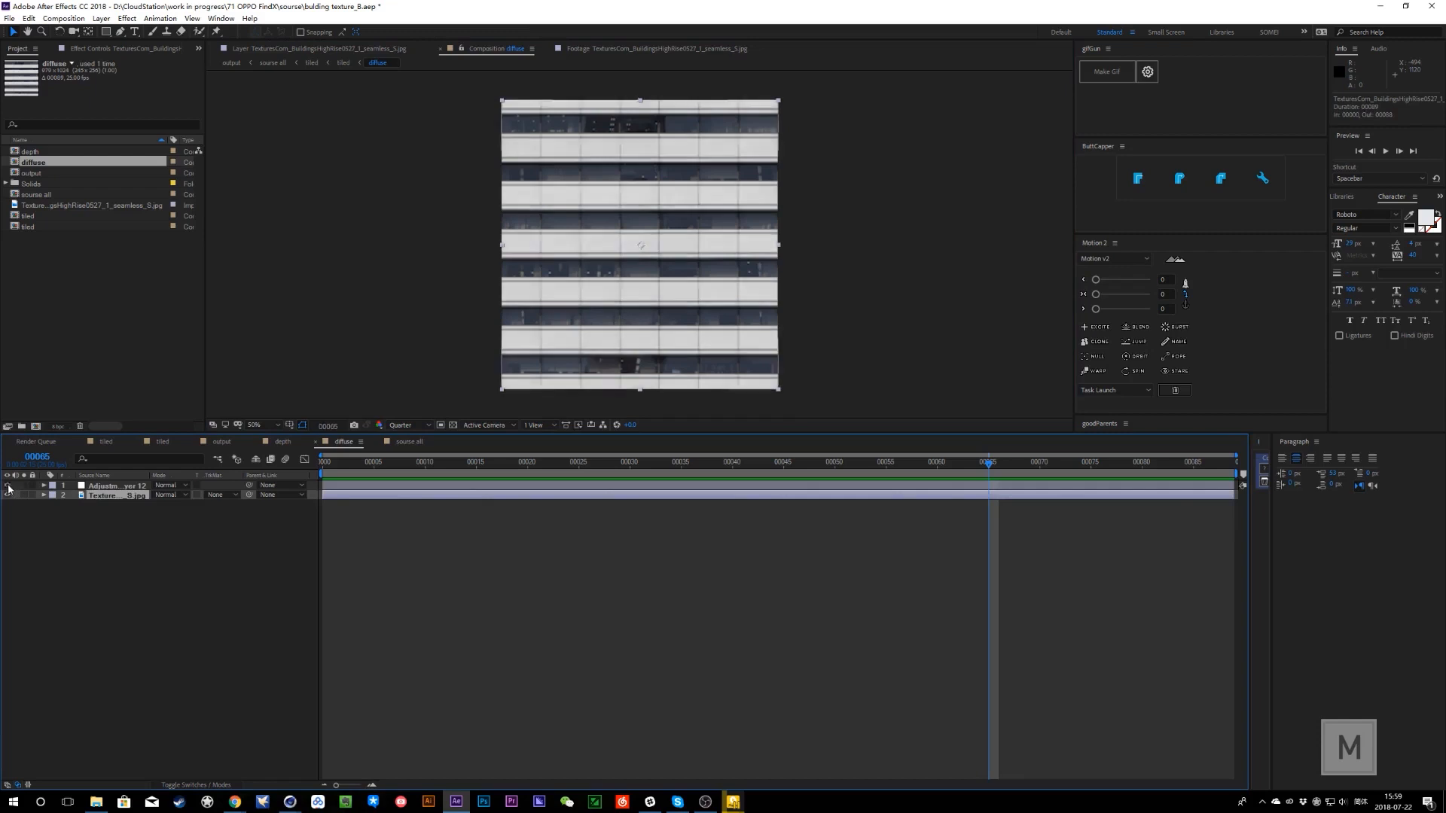
- Return to the tiled composition and toggle the depth layer to compare it with the diffuse layer, leaving depth shown
left_click(343, 63)
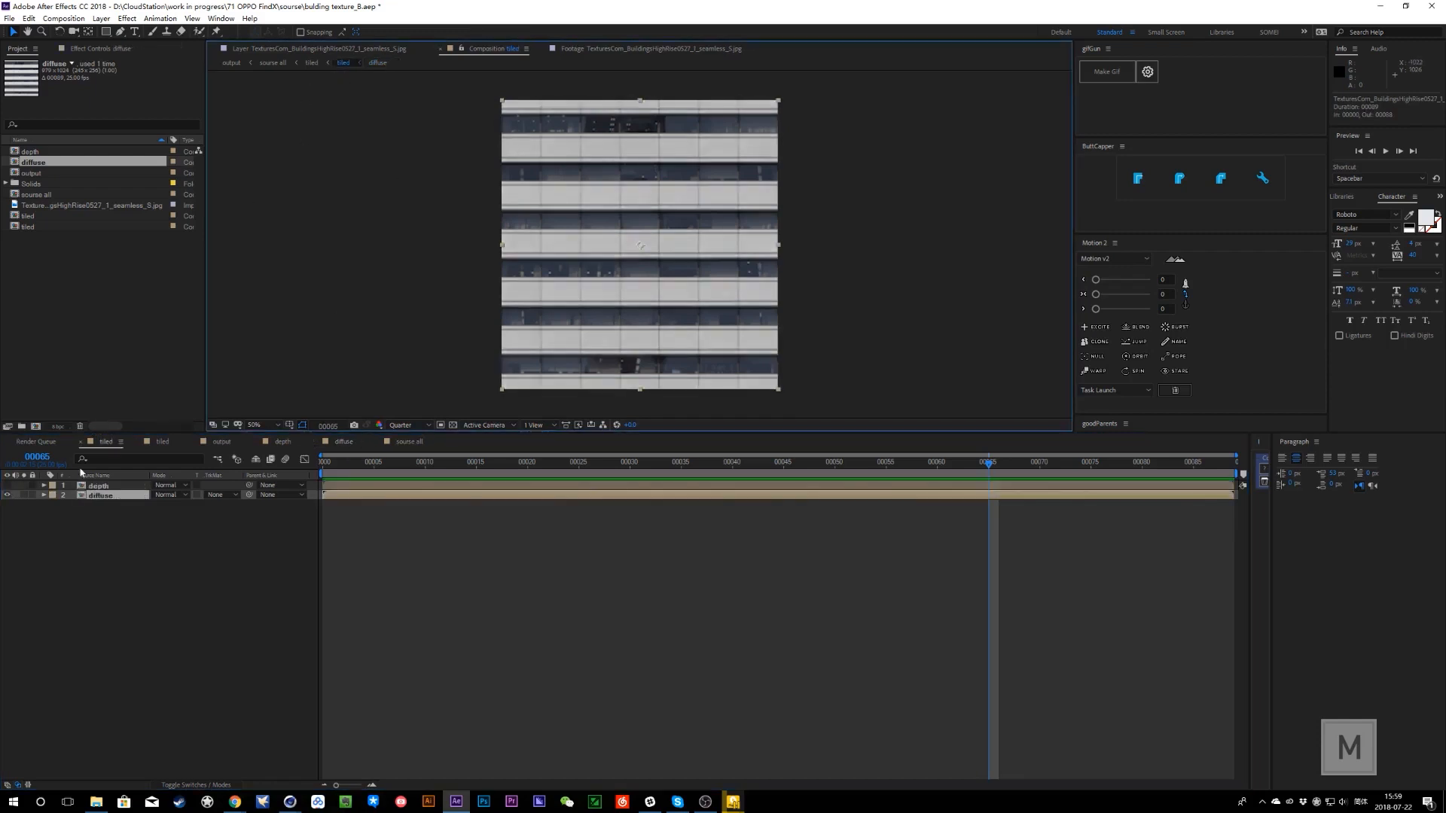
left_click(7, 486)
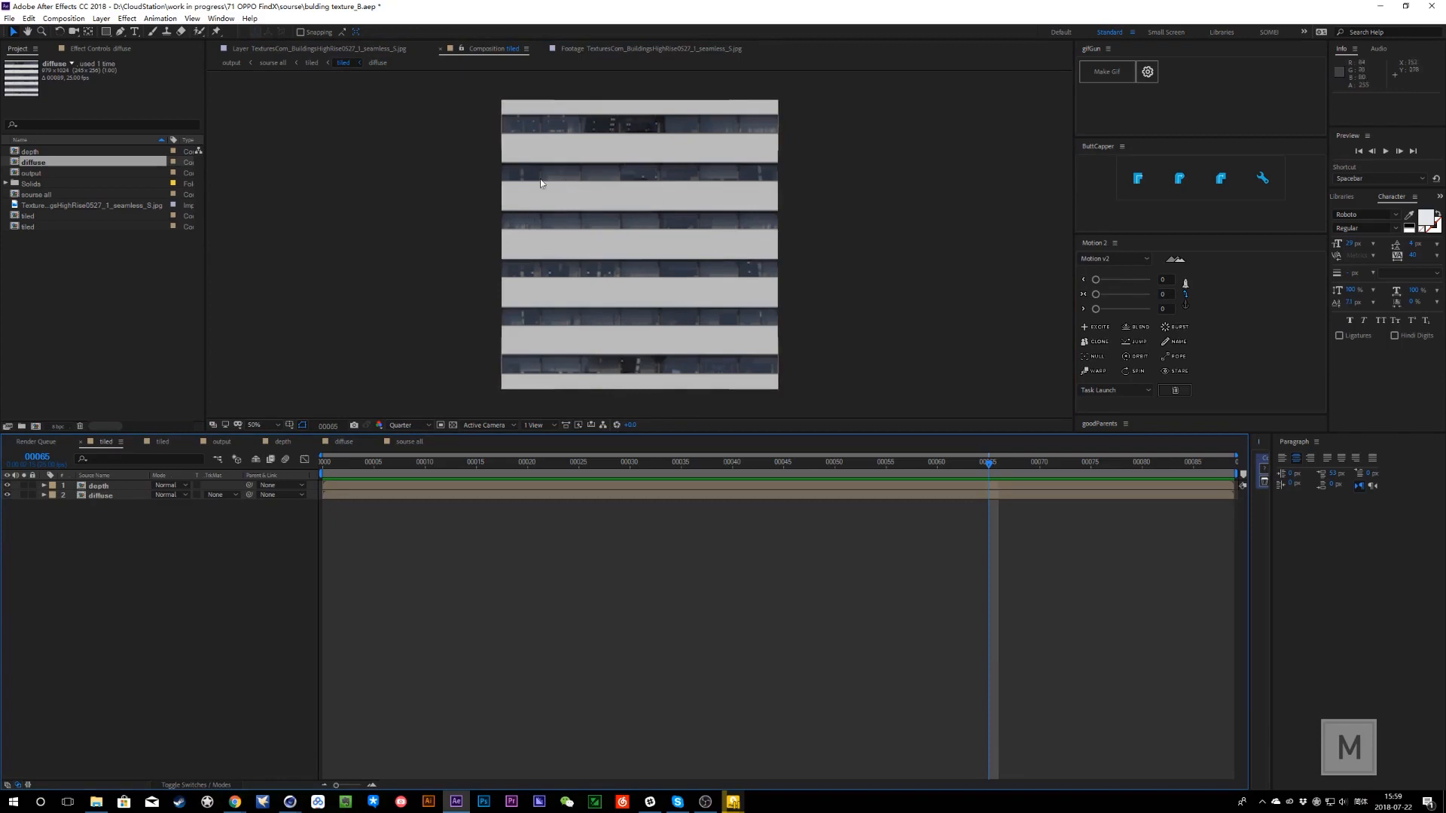
left_click(7, 486)
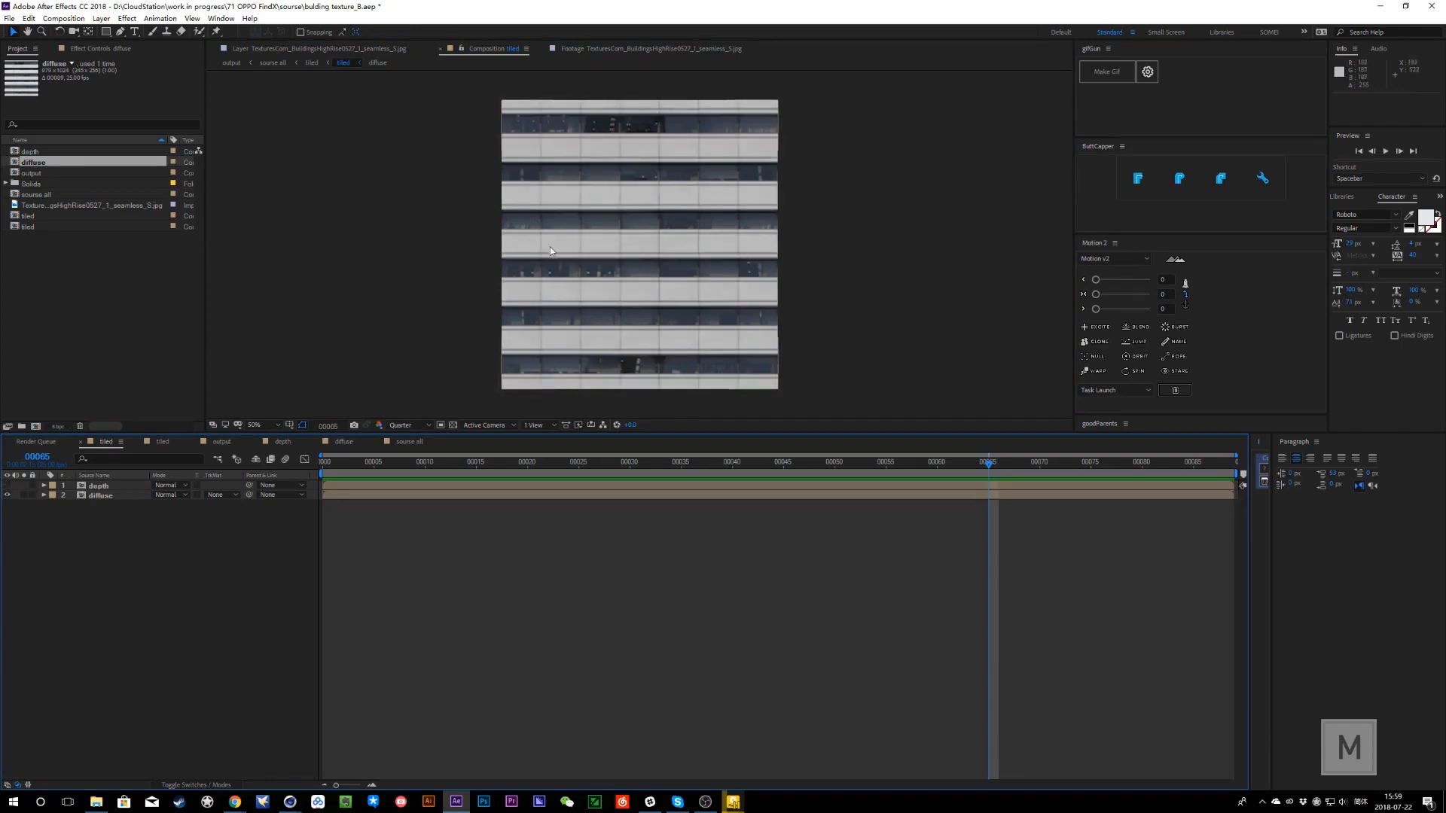
left_click(6, 486)
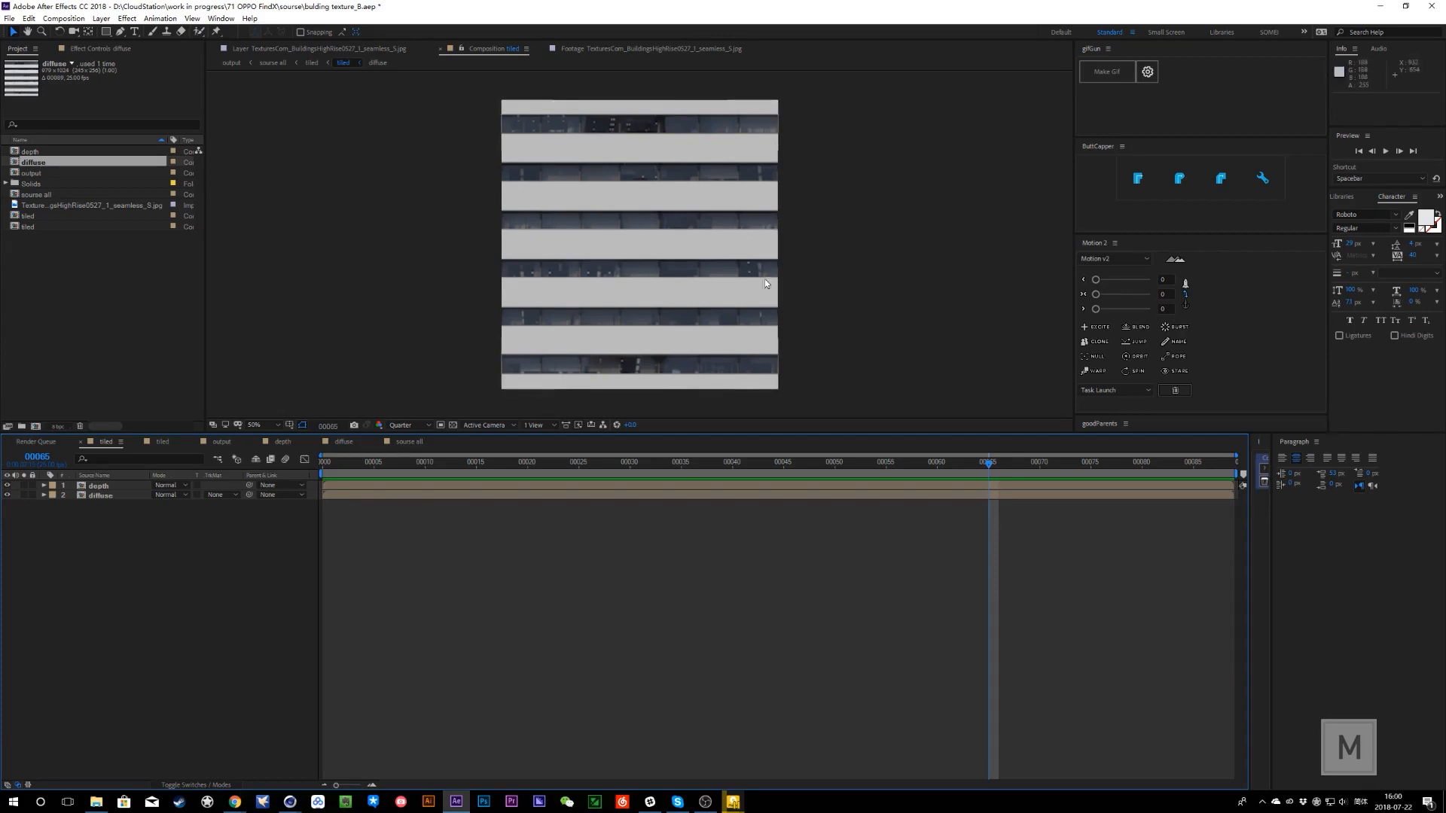
- Switch to Cinema 4D and examine the displaced facade in the Octane Live Viewer from close up and at different angles
key("alt+Tab")
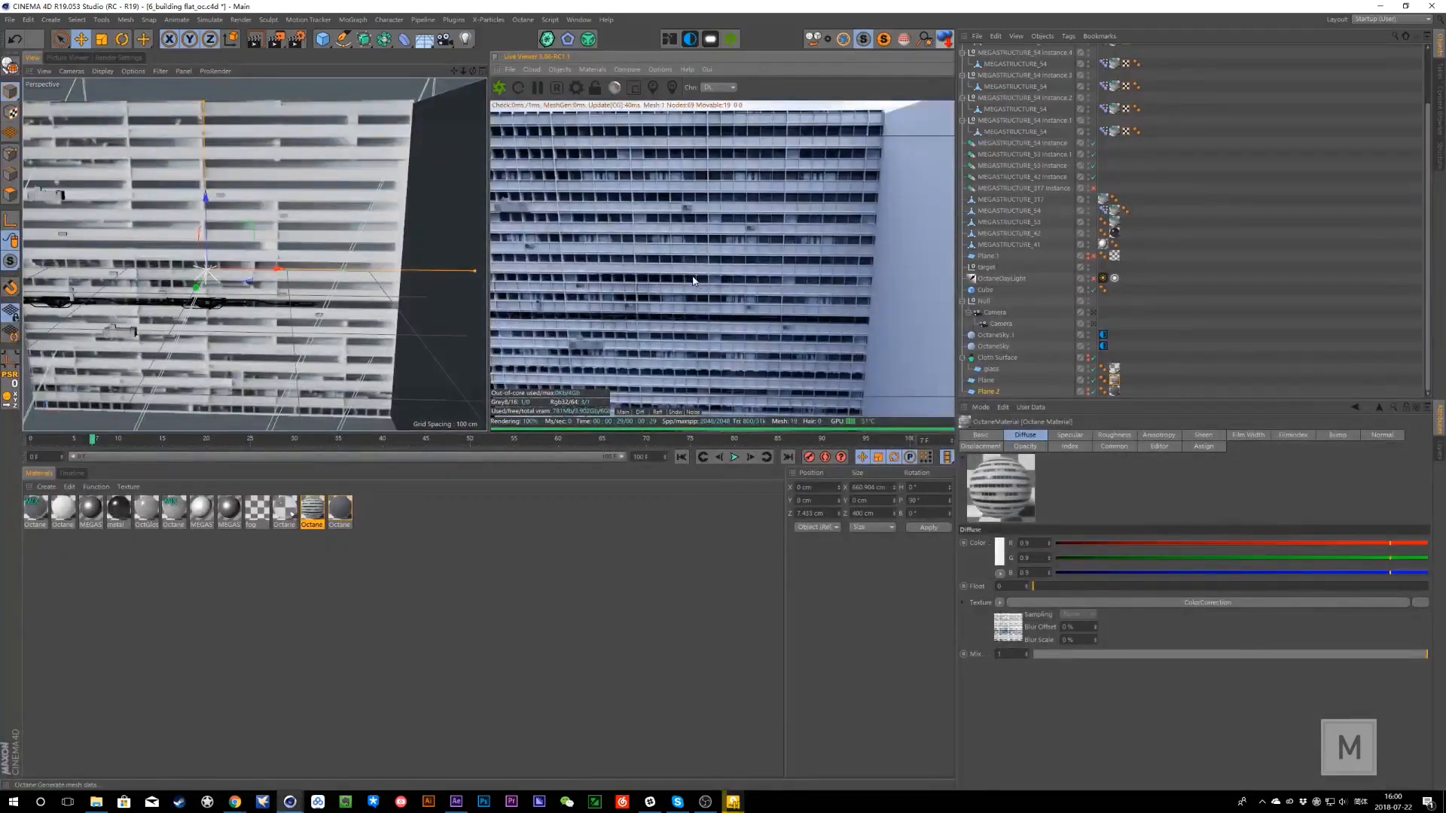
mouse_move(800, 279)
left_mouse_down()
mouse_move(745, 284)
mouse_move(810, 278)
left_mouse_up()
scroll(719, 267, "up", 5)
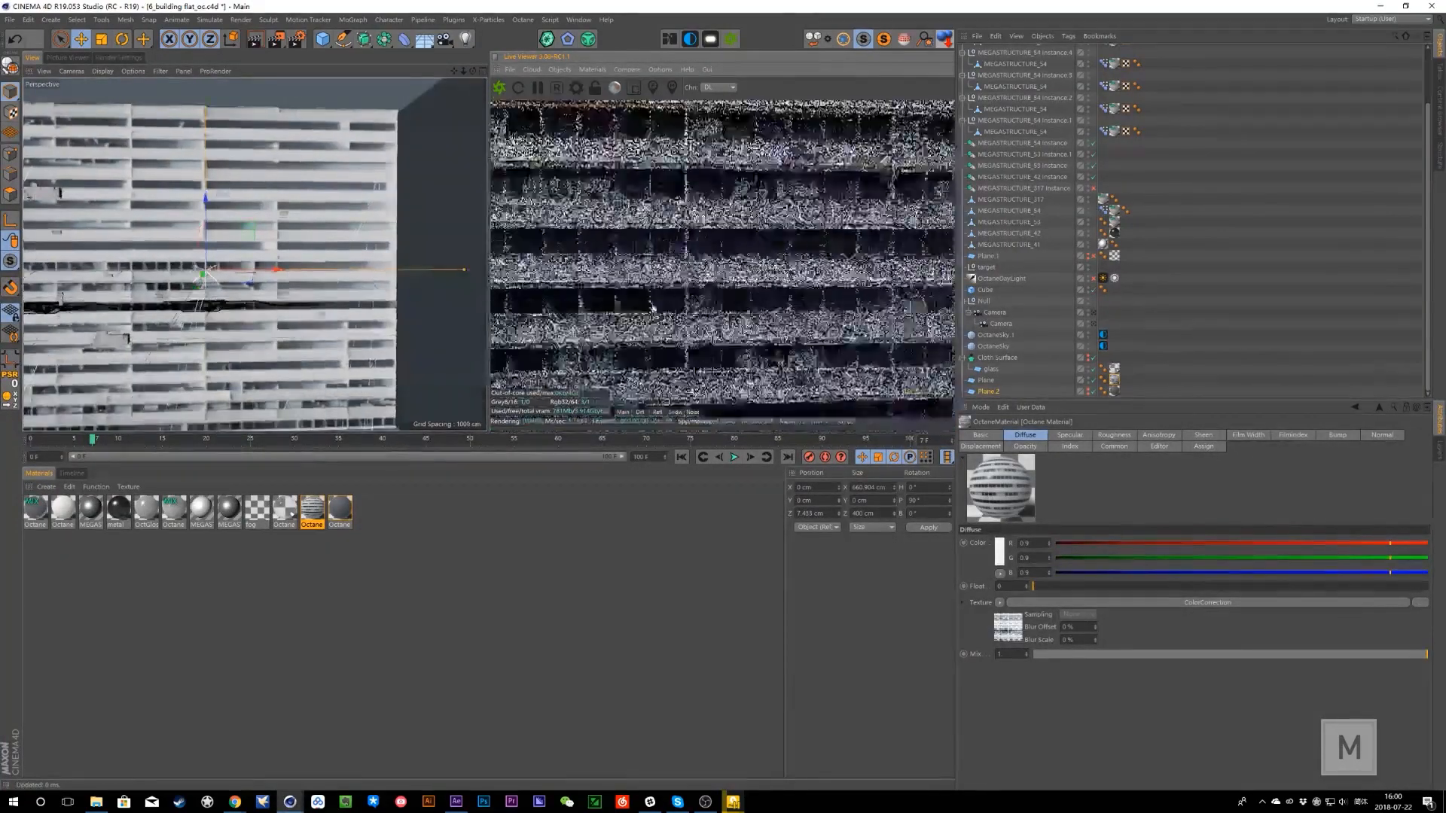
scroll(784, 294, "down", 5)
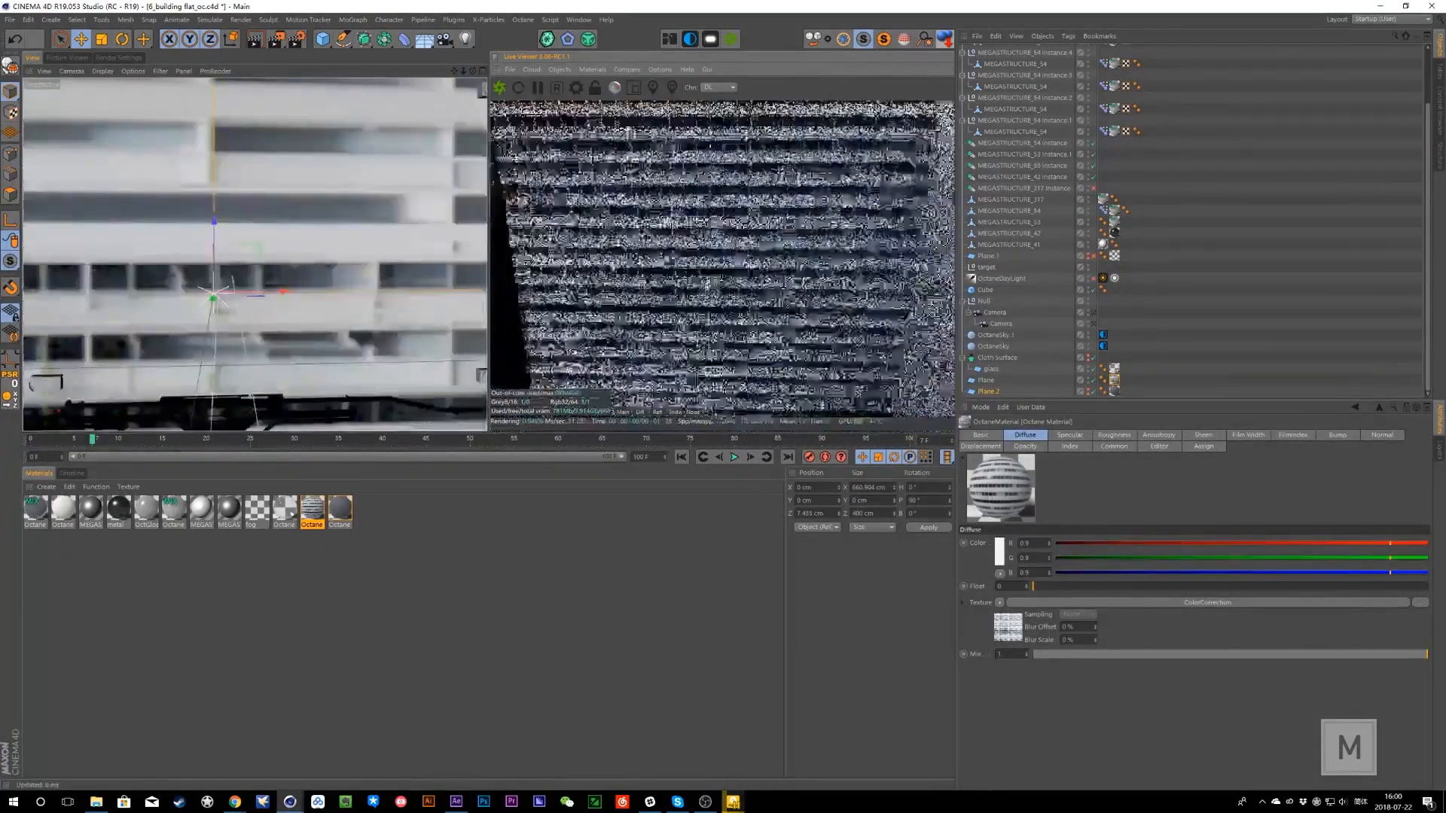
scroll(728, 290, "up", 5)
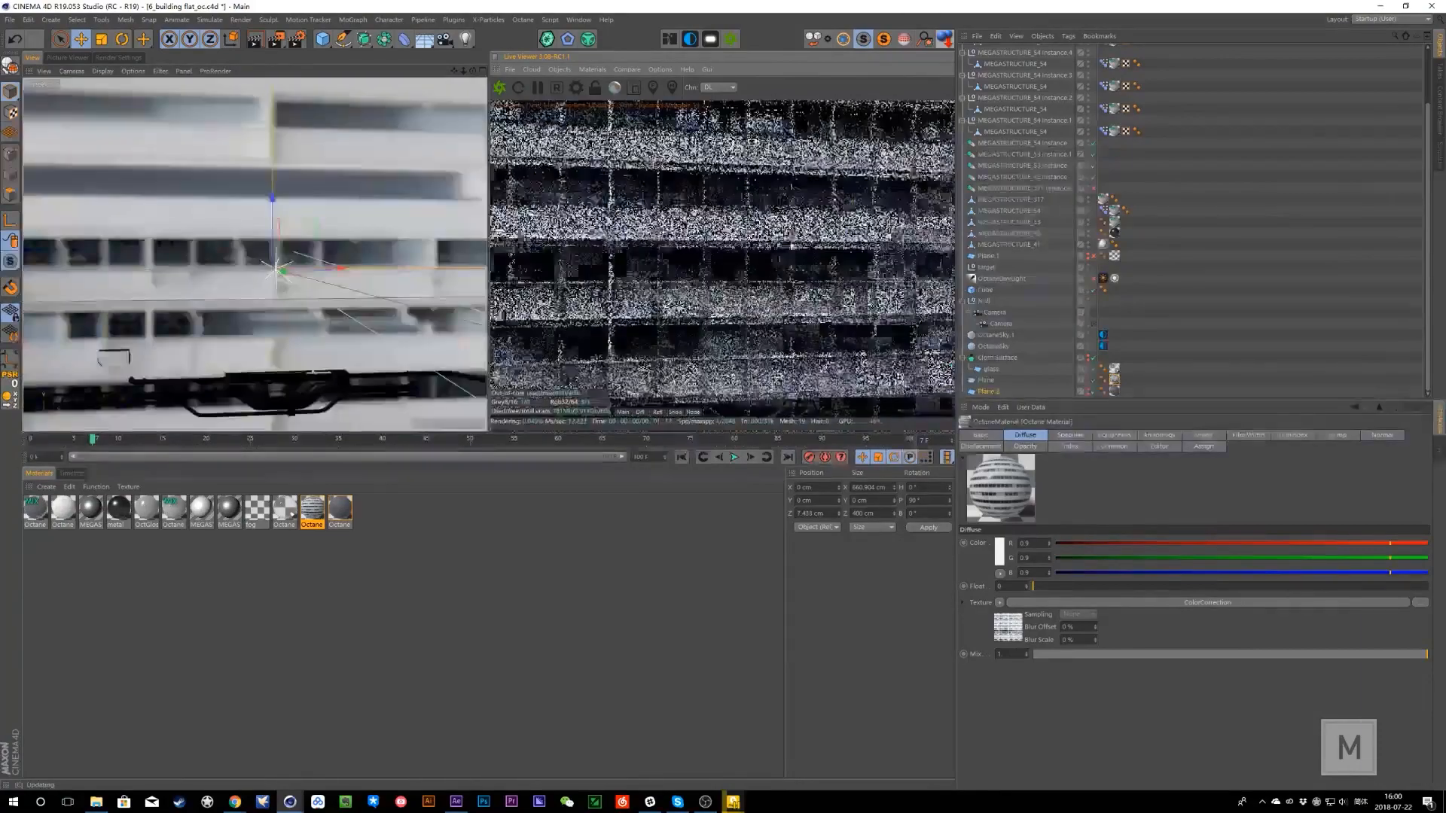
left_click_drag(731, 304, 783, 301)
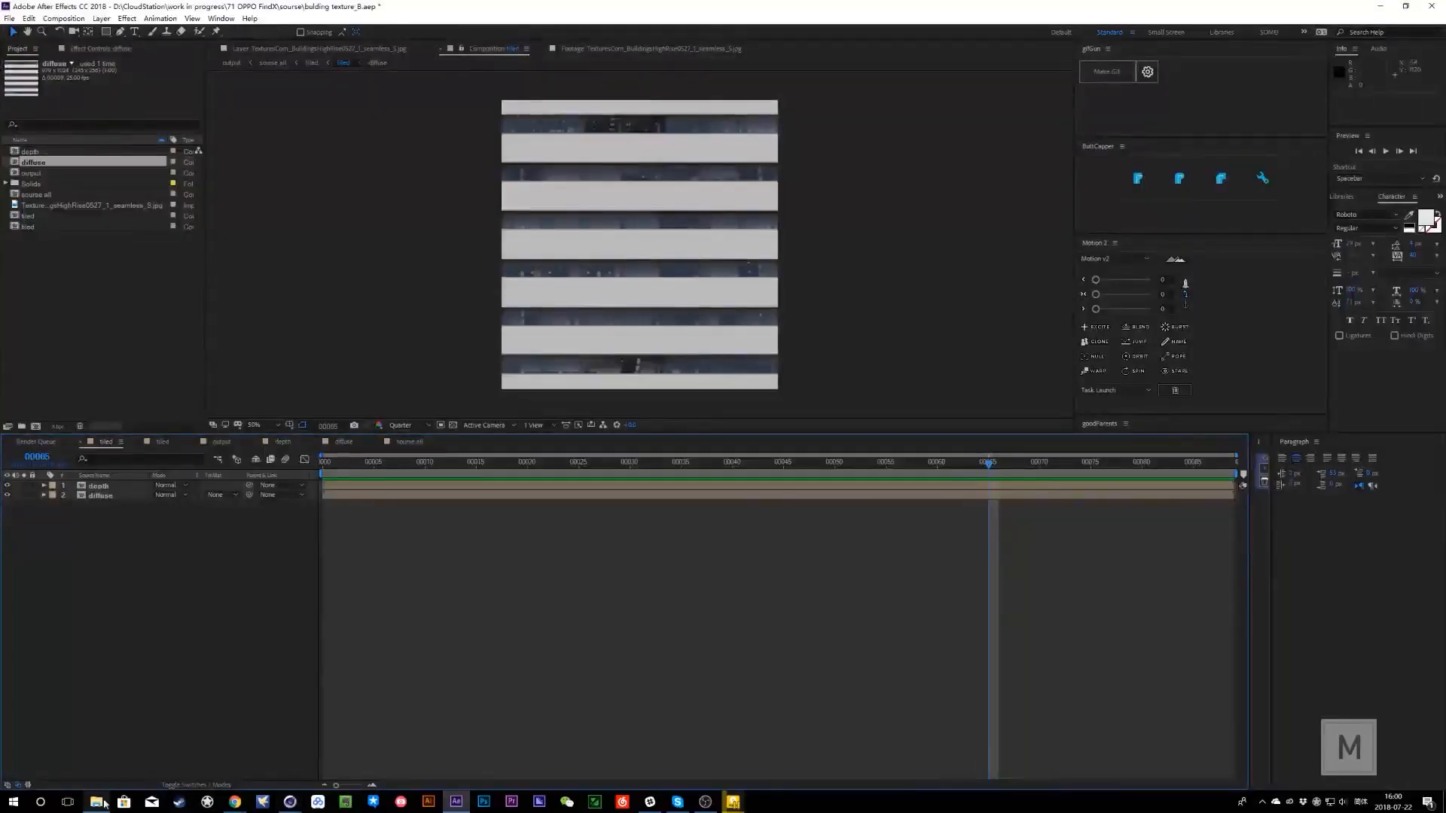
- Bring up Find X_final_final.mp4 in PotPlayer over File Explorer and scrub through the red phone close-up shots
left_click(105, 803)
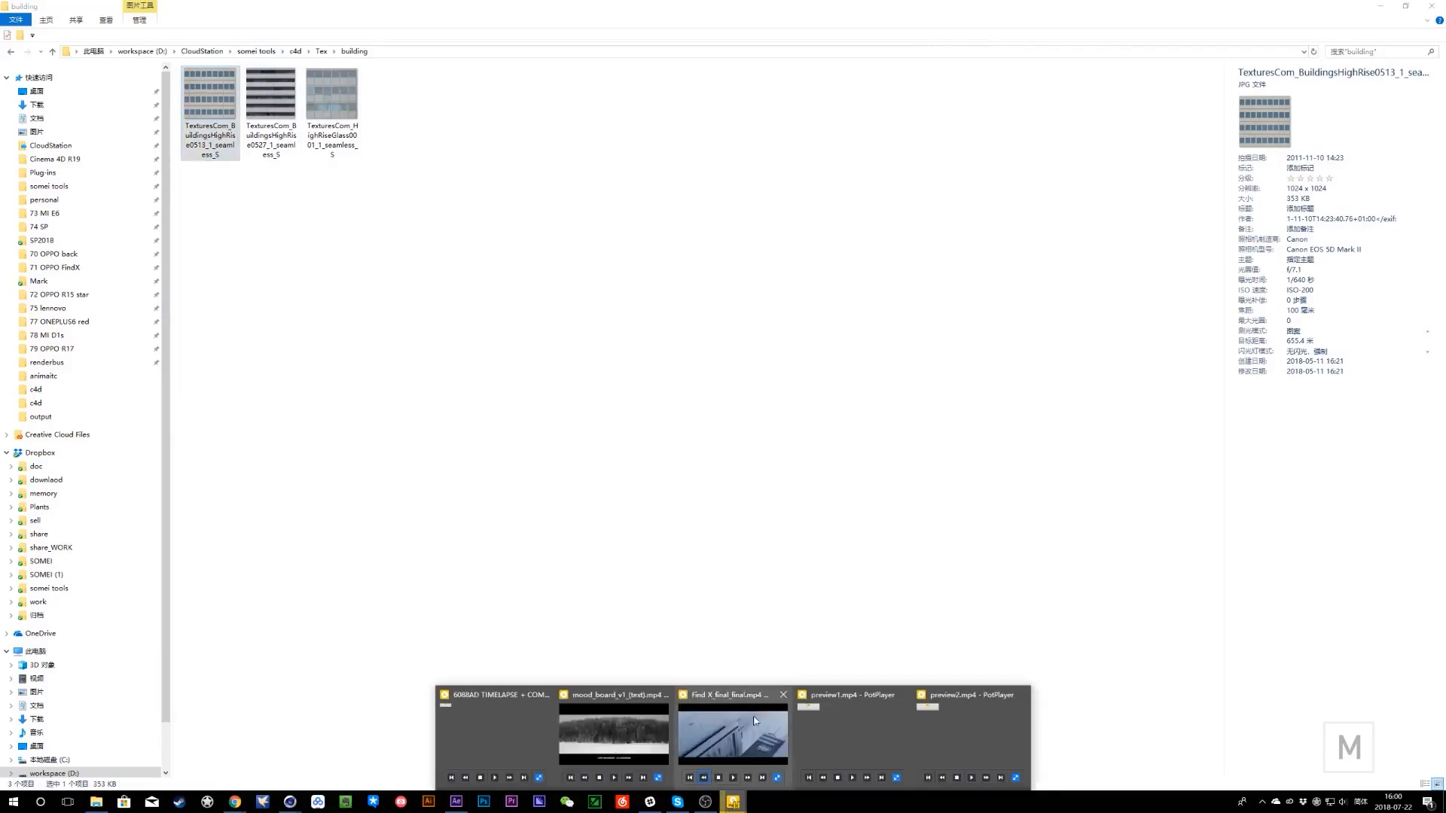
left_click(562, 708)
left_click_drag(110, 760, 222, 764)
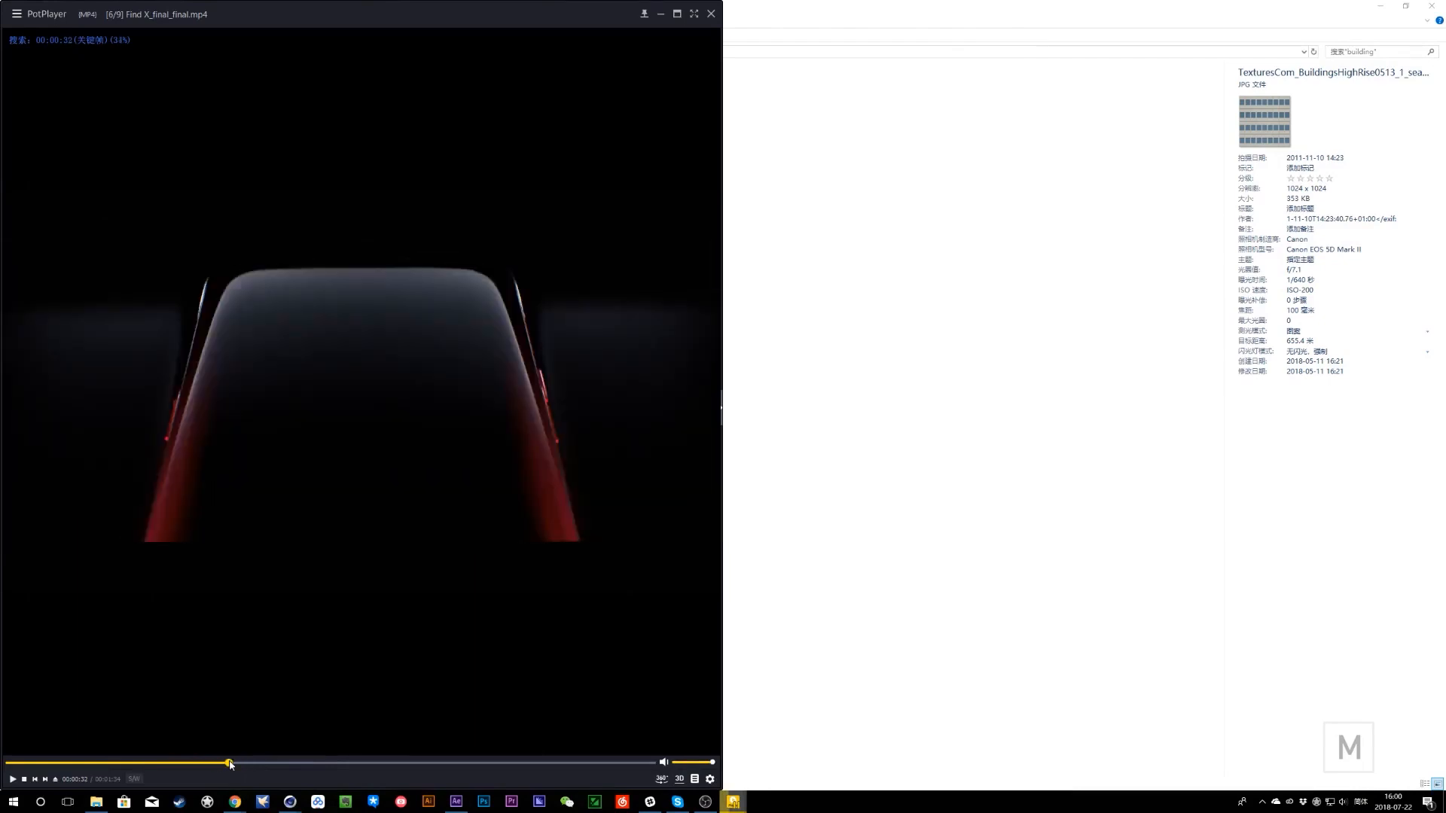
left_click_drag(565, 19, 830, 18)
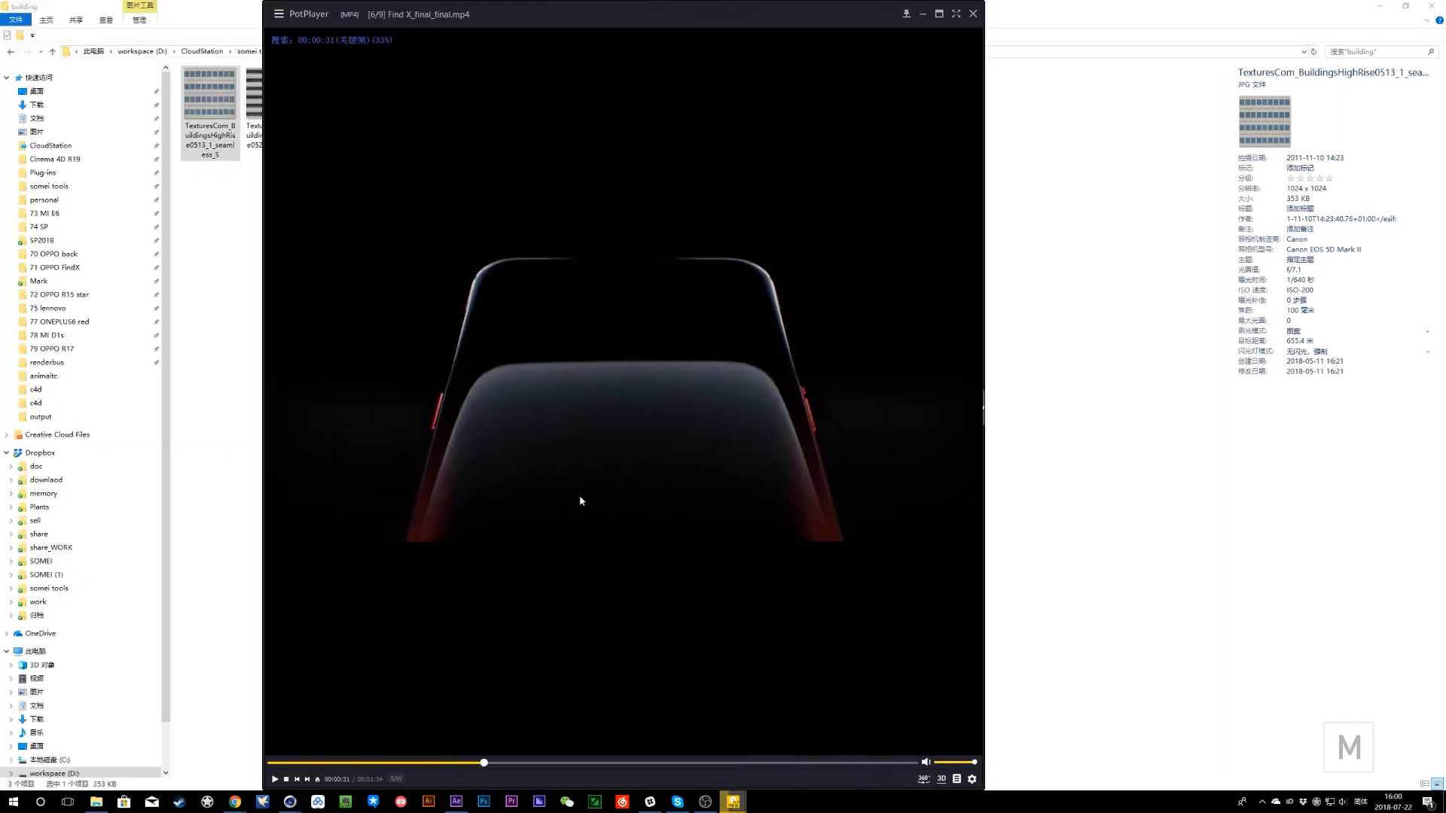
left_click(530, 764)
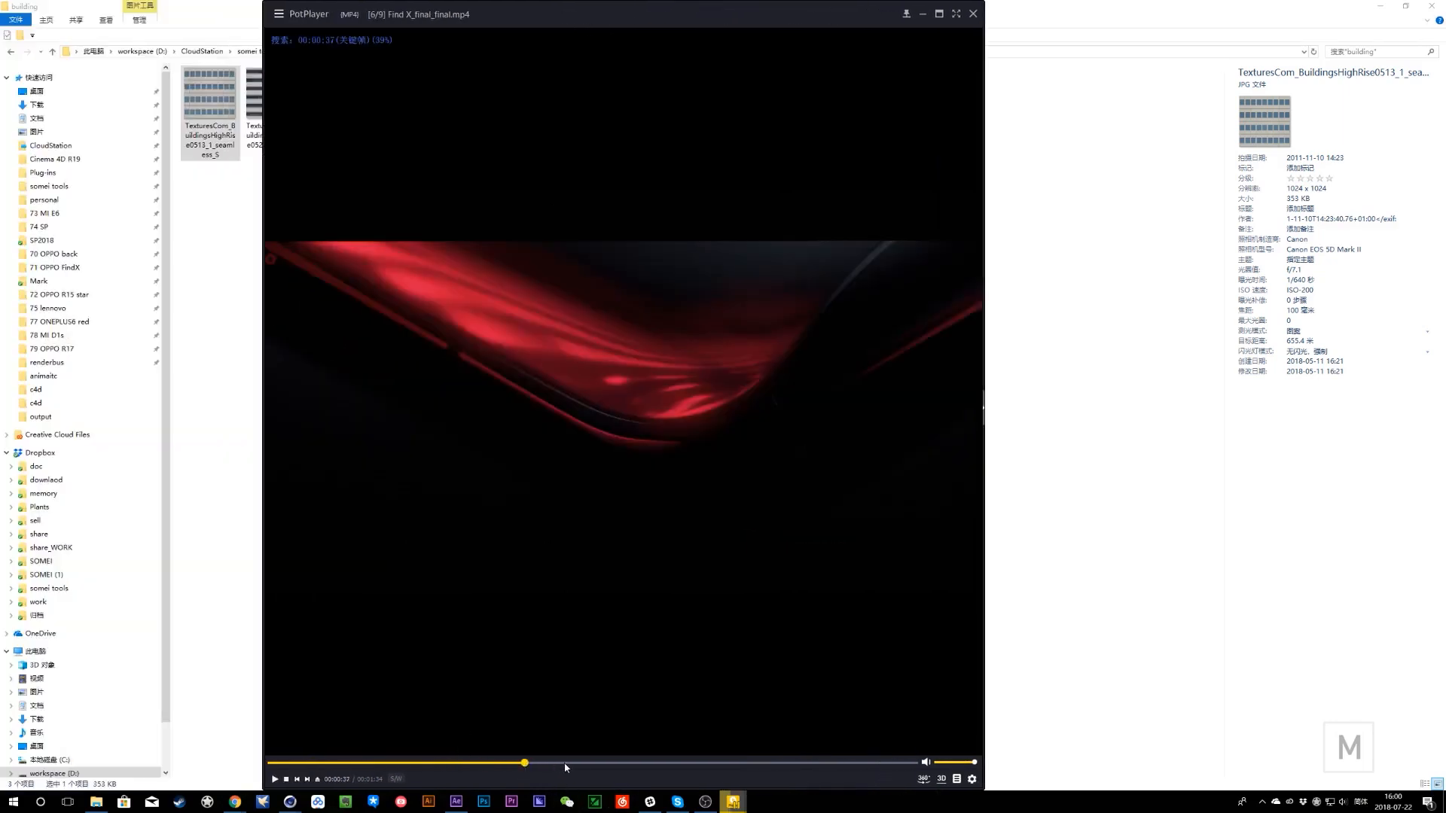
left_click_drag(565, 763, 493, 764)
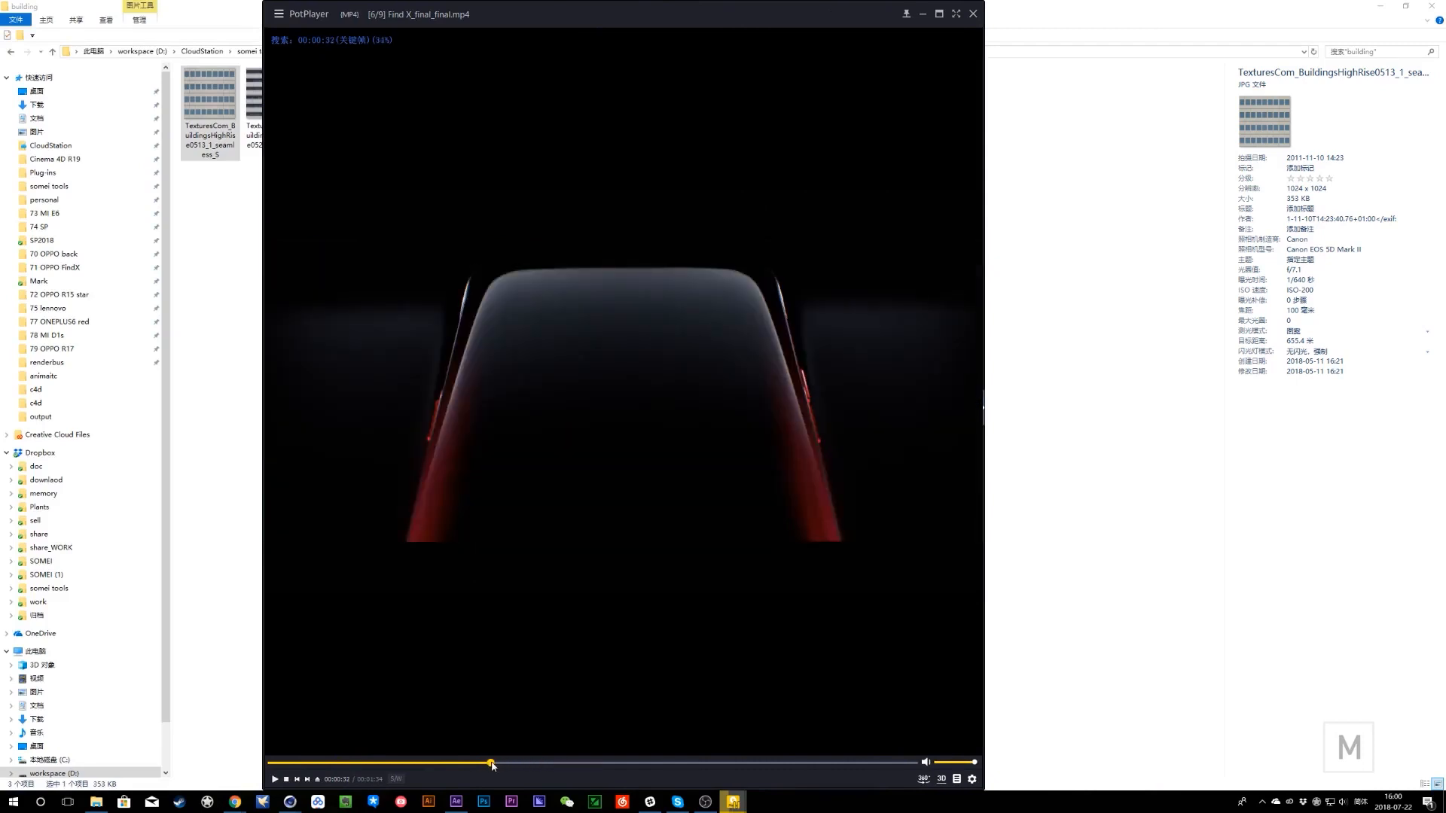
left_click(519, 763)
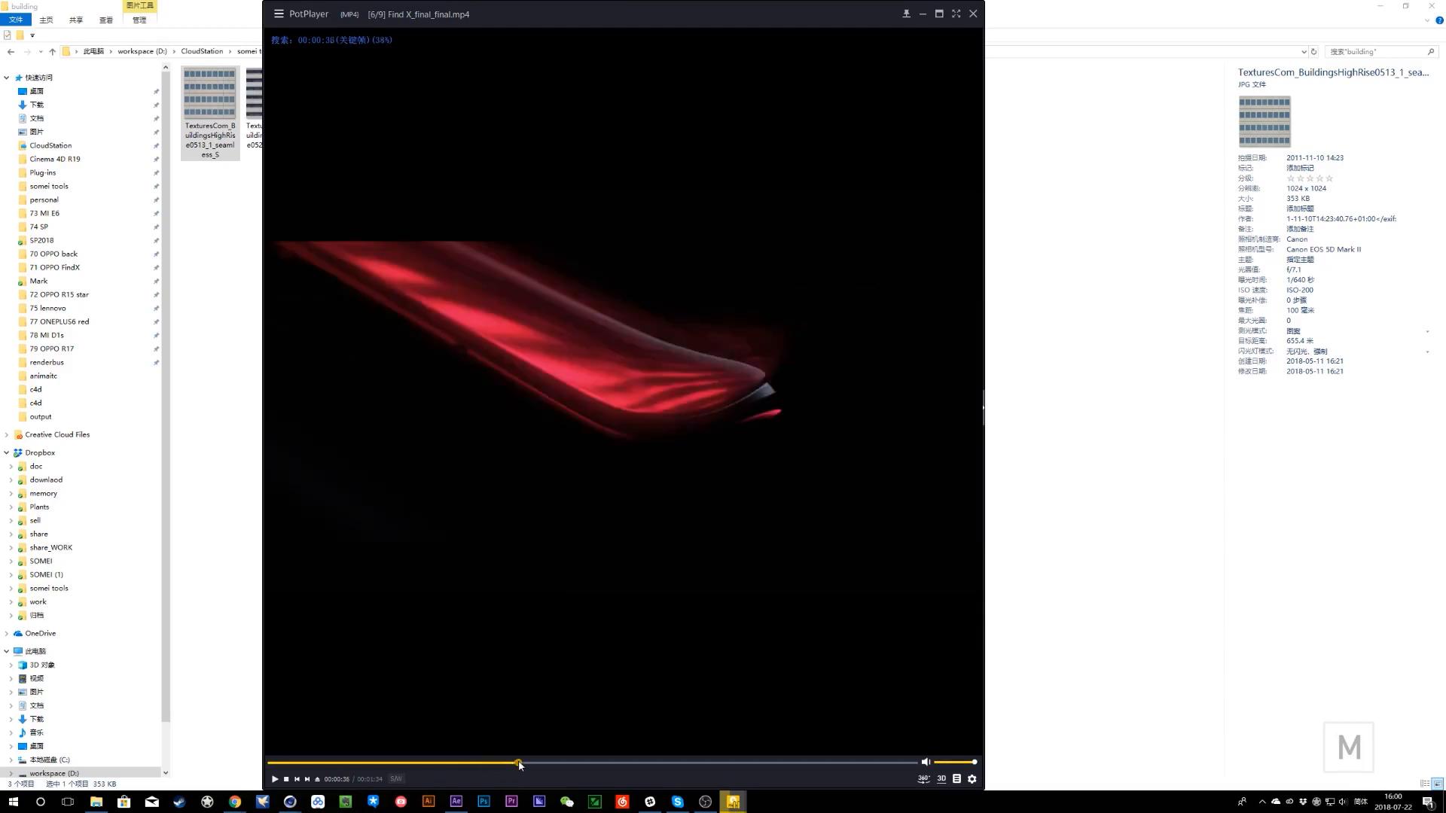
- In File Explorer, go to the c4d folder of 71 OPPO FindX and open the 12 back close_5 scene
left_click(236, 637)
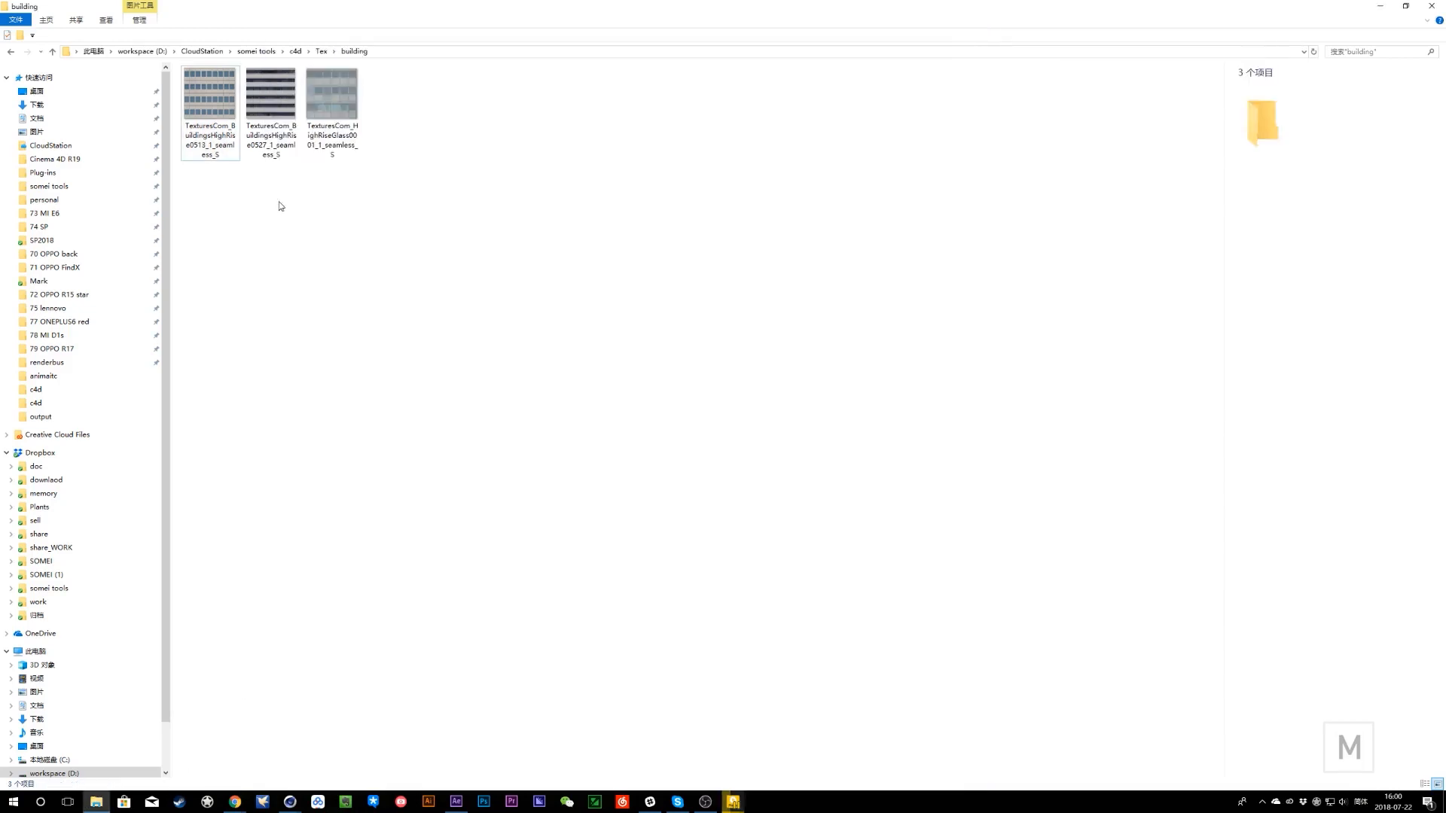
left_click(297, 53)
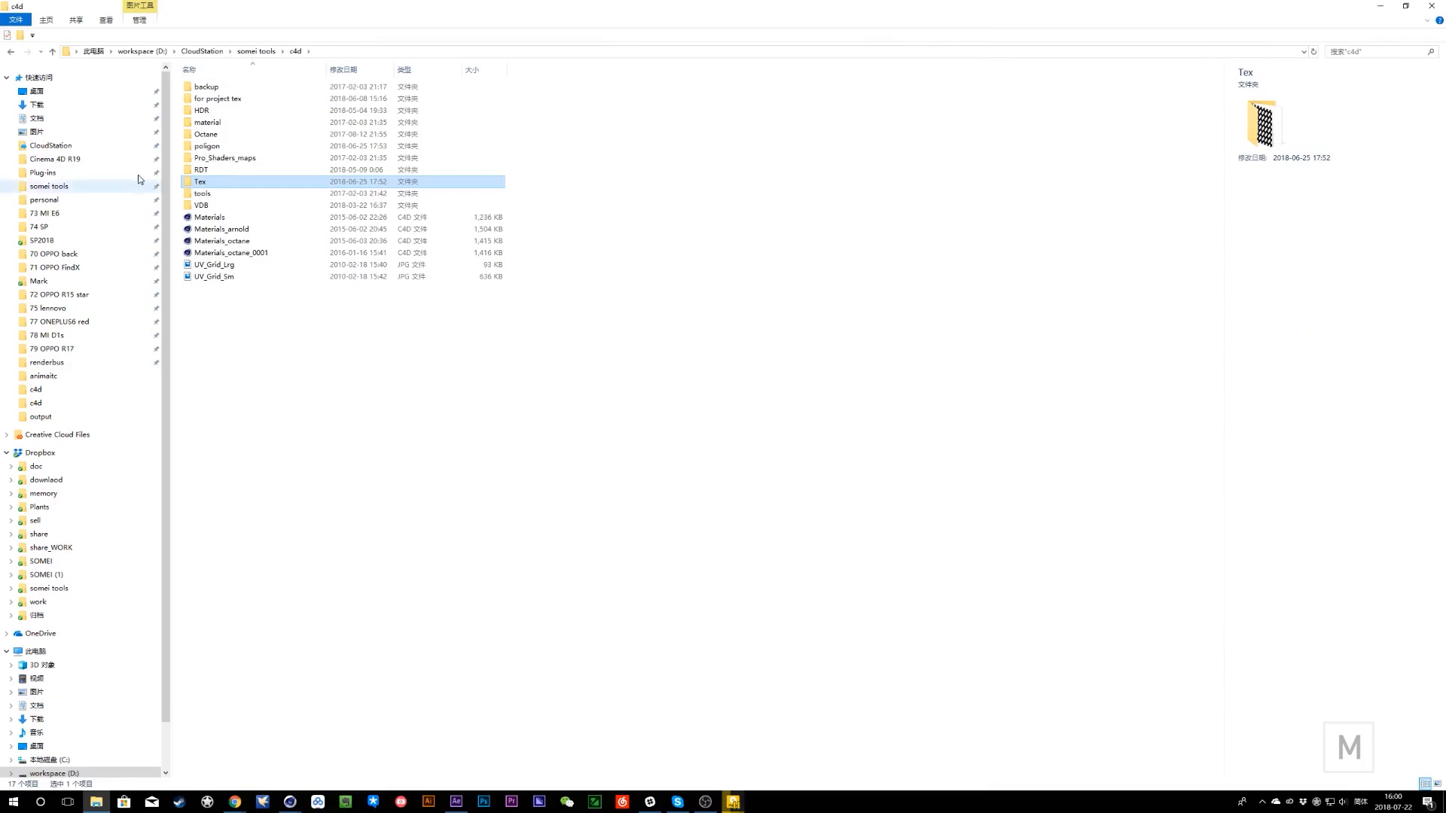
left_click(71, 267)
double_click(232, 100)
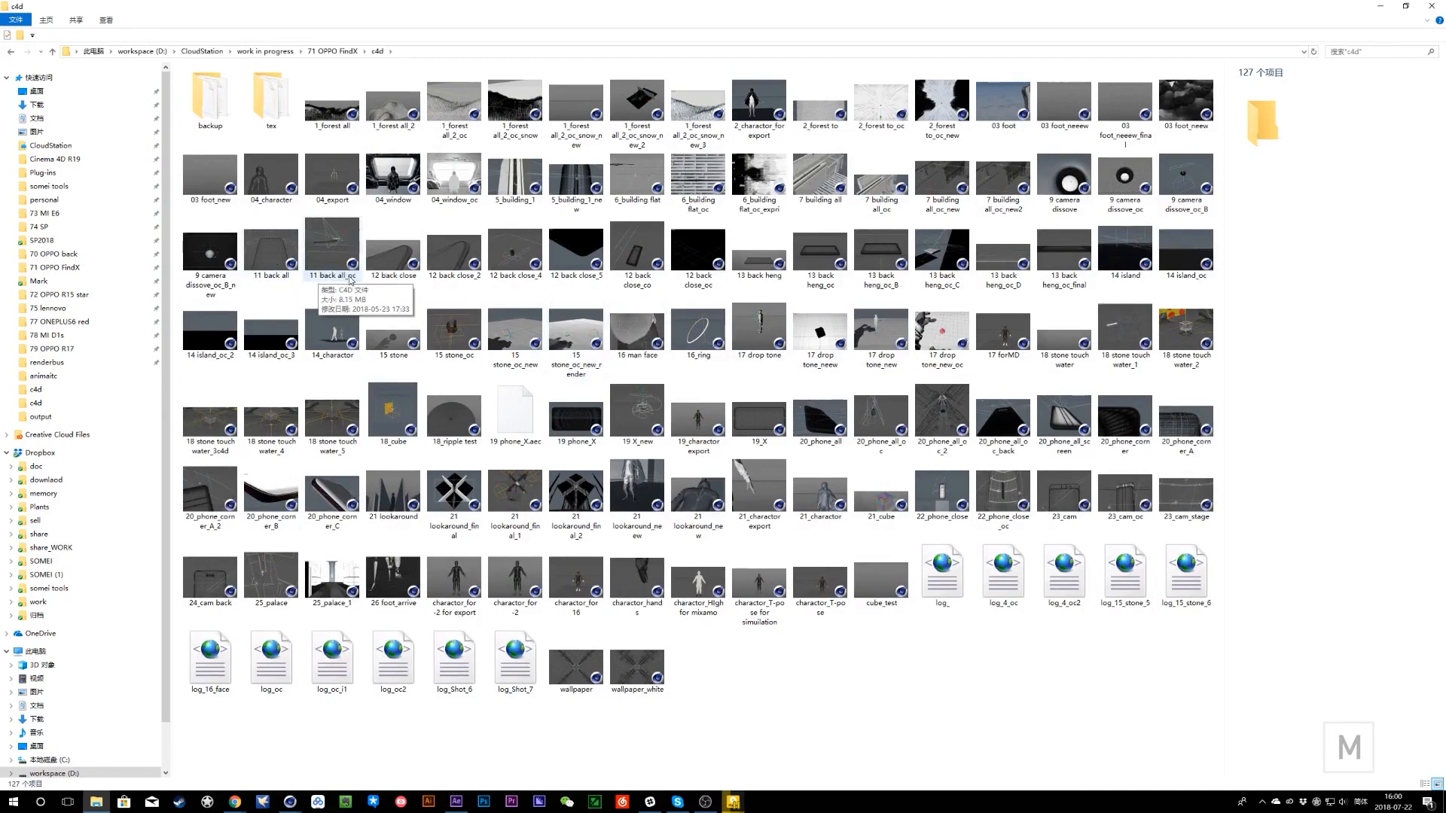
left_click(596, 254)
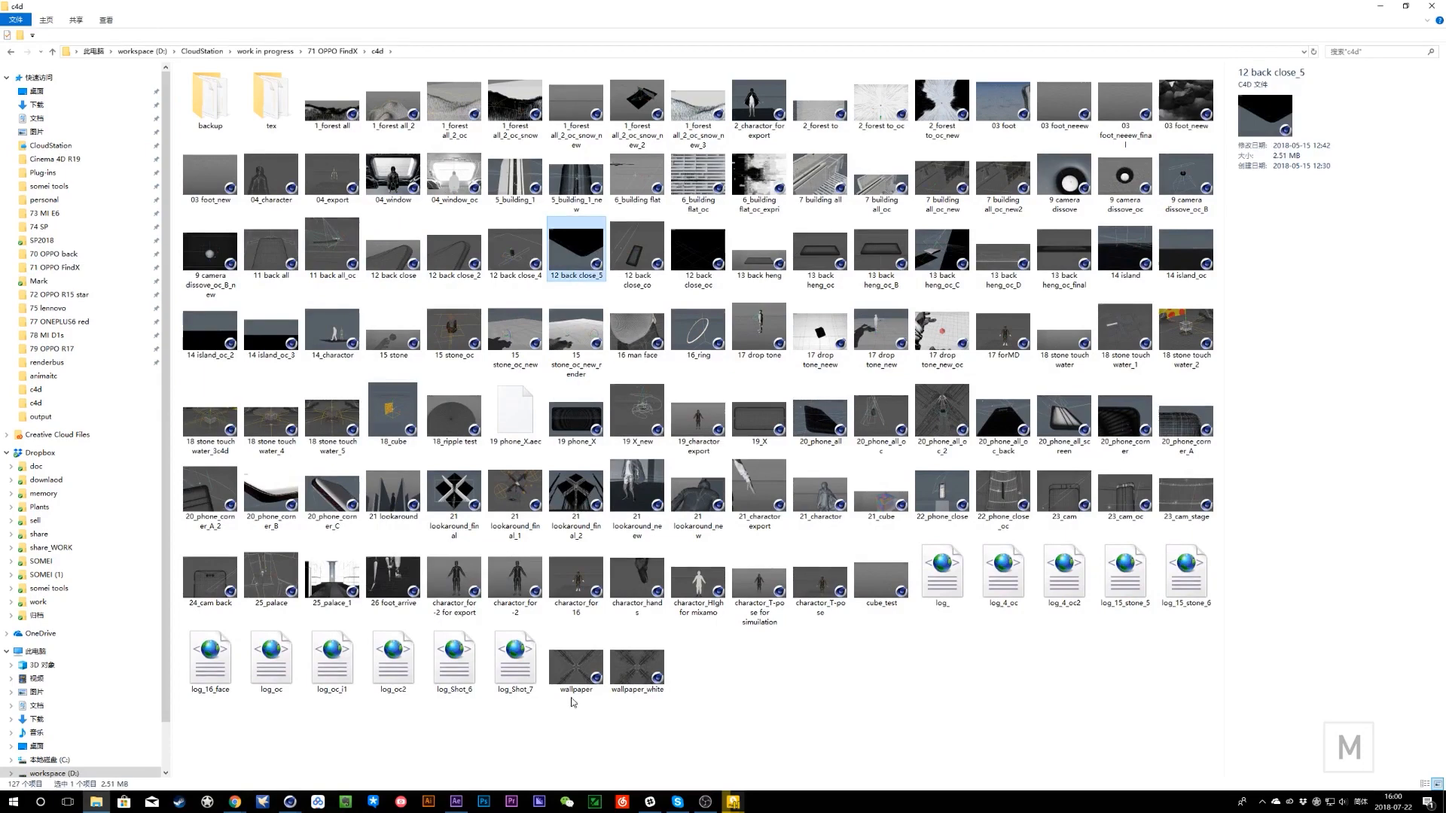
- Switch to Cinema 4D, minimize the floating View and Render Queue windows, and start the Octane live render of the phone scene
mouse_move(290, 802)
left_click(90, 745)
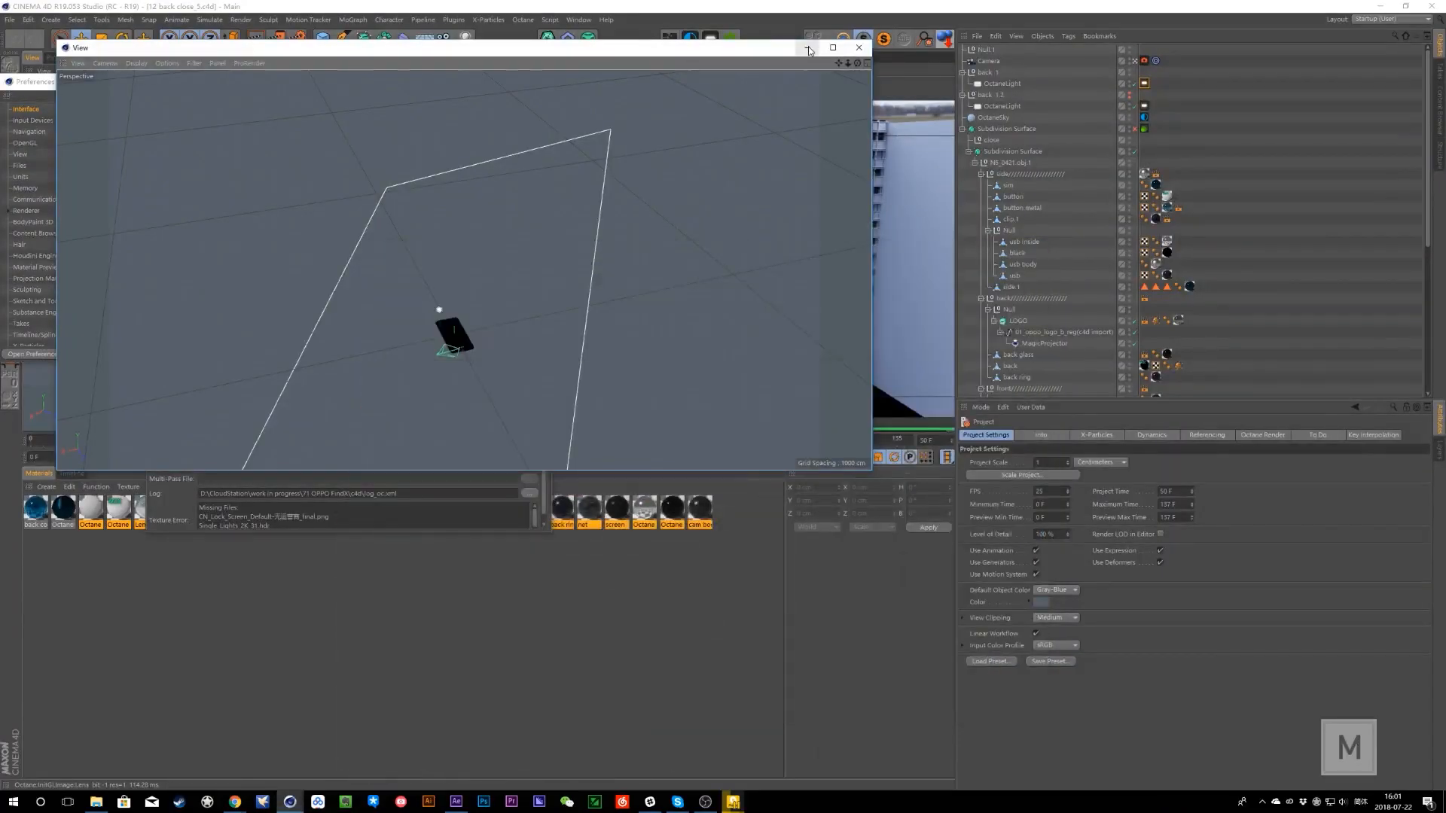
left_click(339, 82)
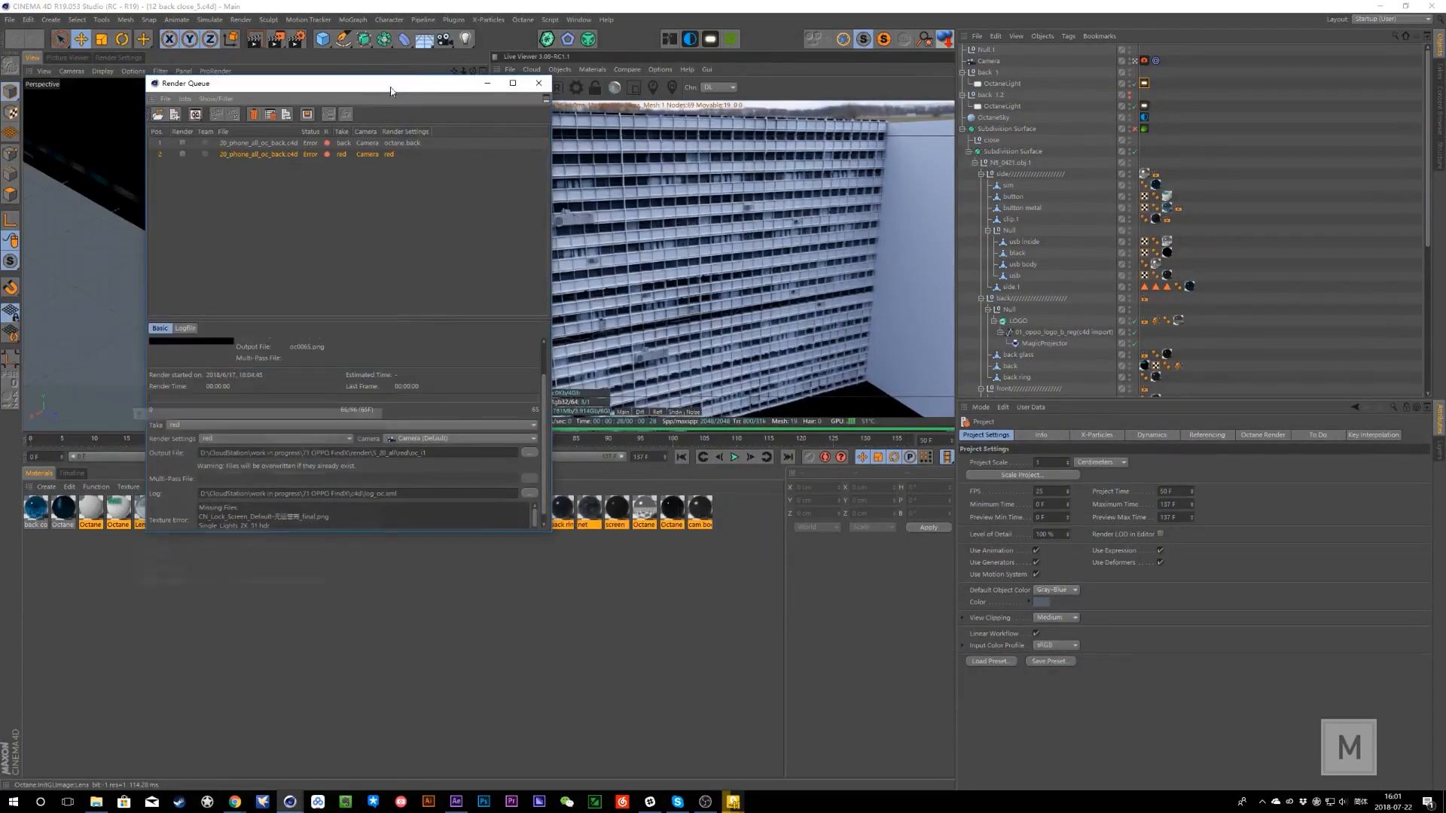
left_click(488, 83)
left_click(500, 89)
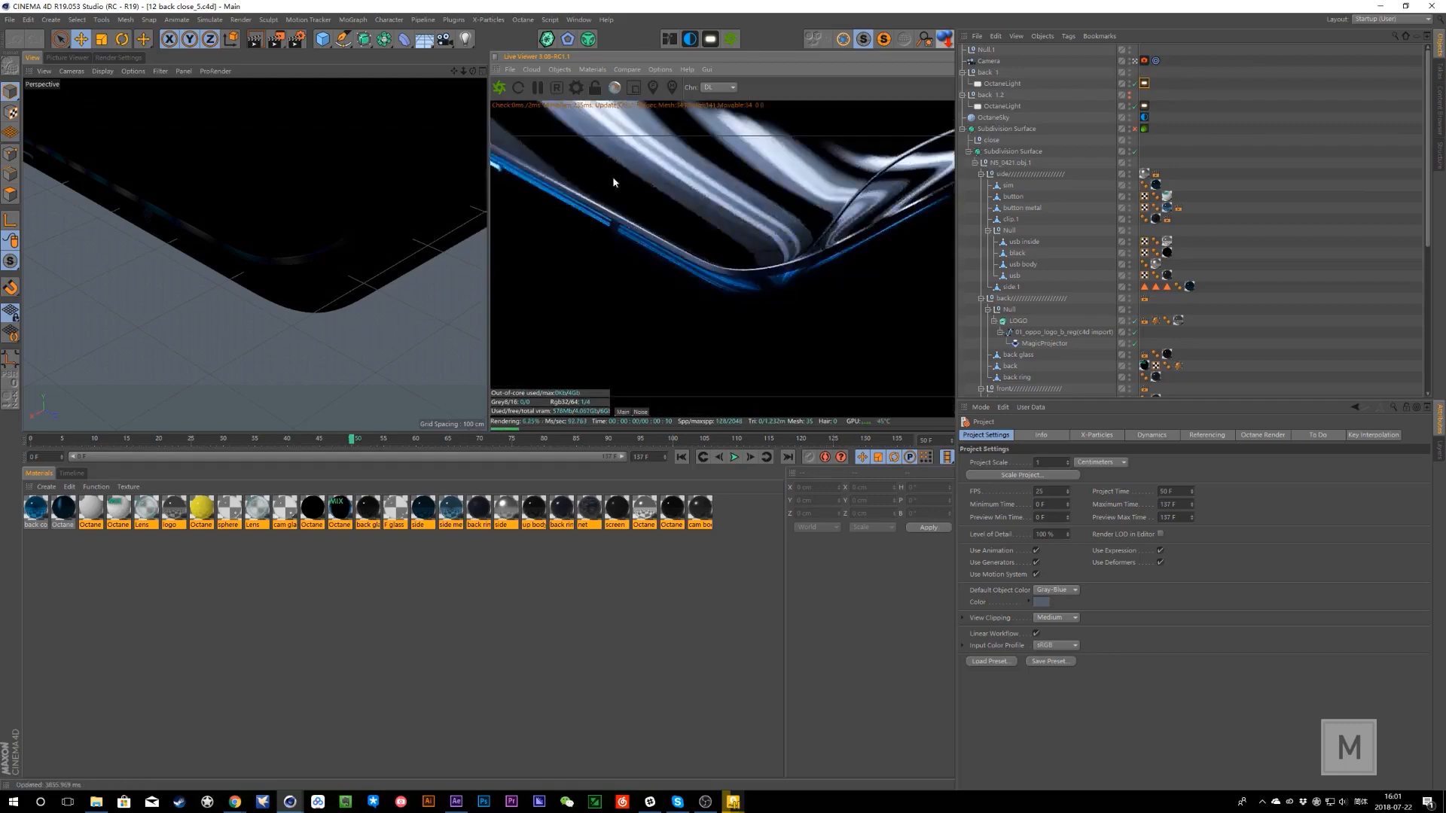
- Switch back to the project's c4d folder in File Explorer and select the 12 back close_oc scene file
left_click(96, 802)
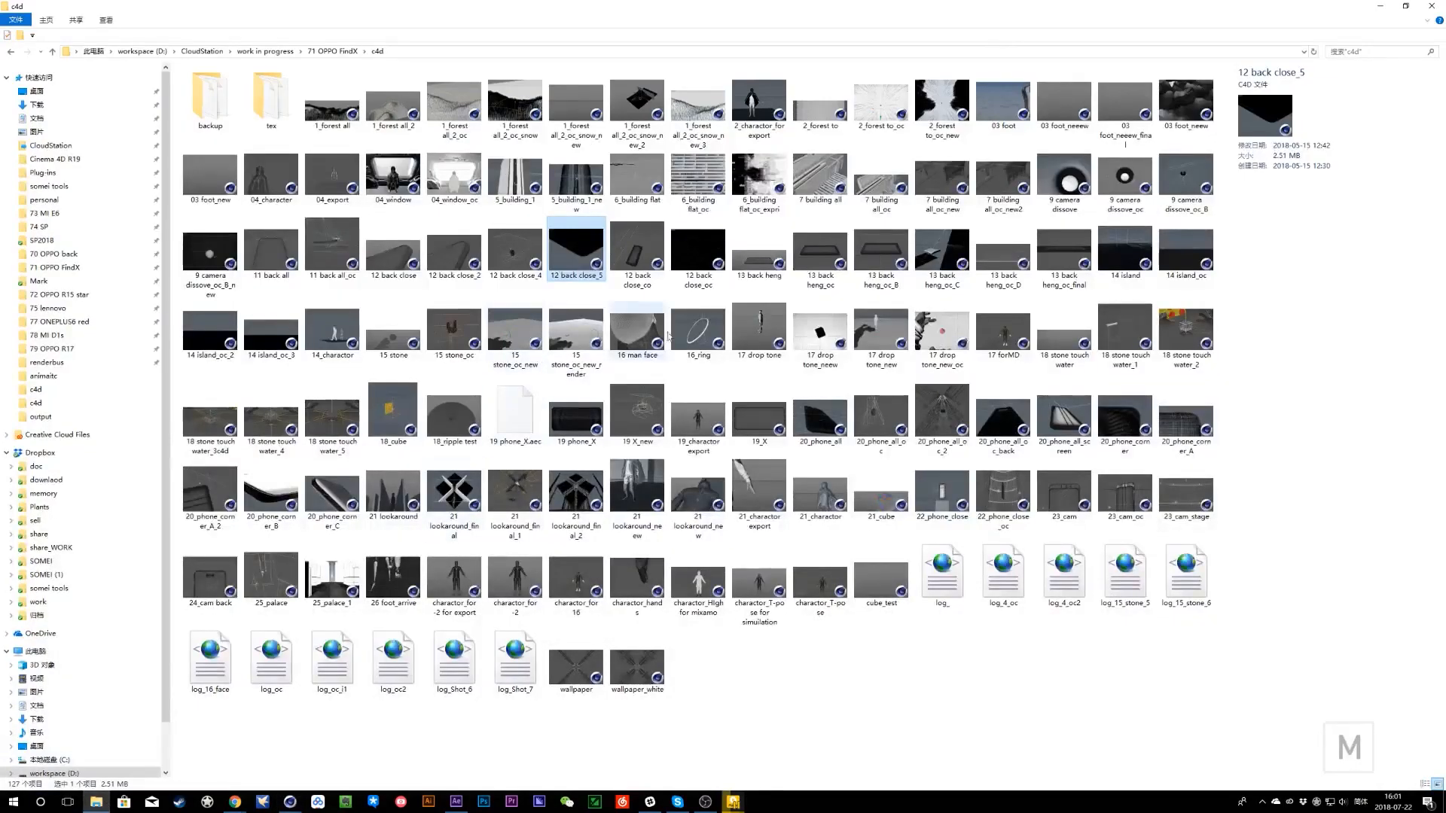
left_click(643, 260)
left_click(691, 255)
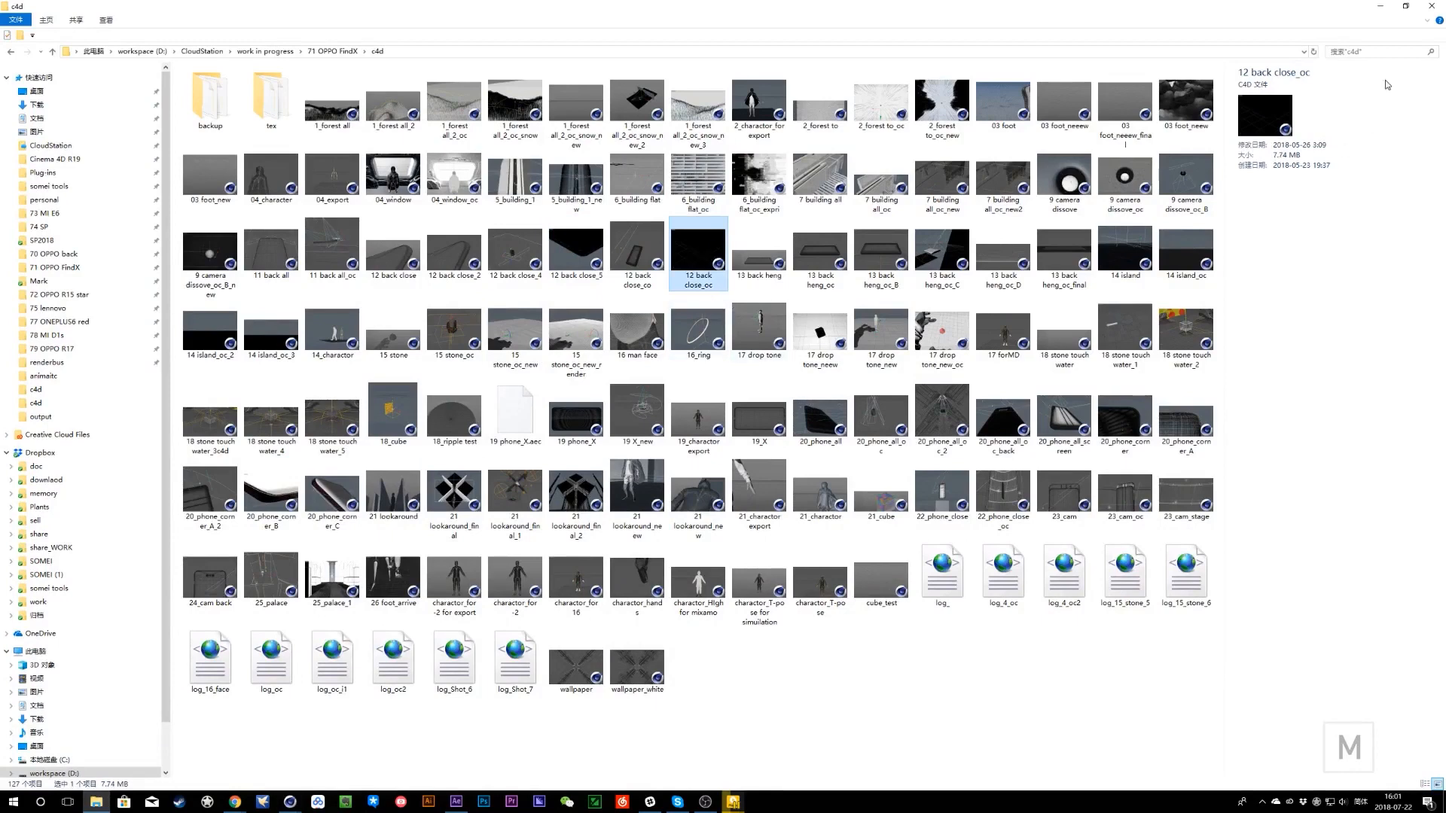
- Return to Cinema 4D, close the floating Render Queue window, and restart the Octane live render of the phone scene
left_click(1382, 9)
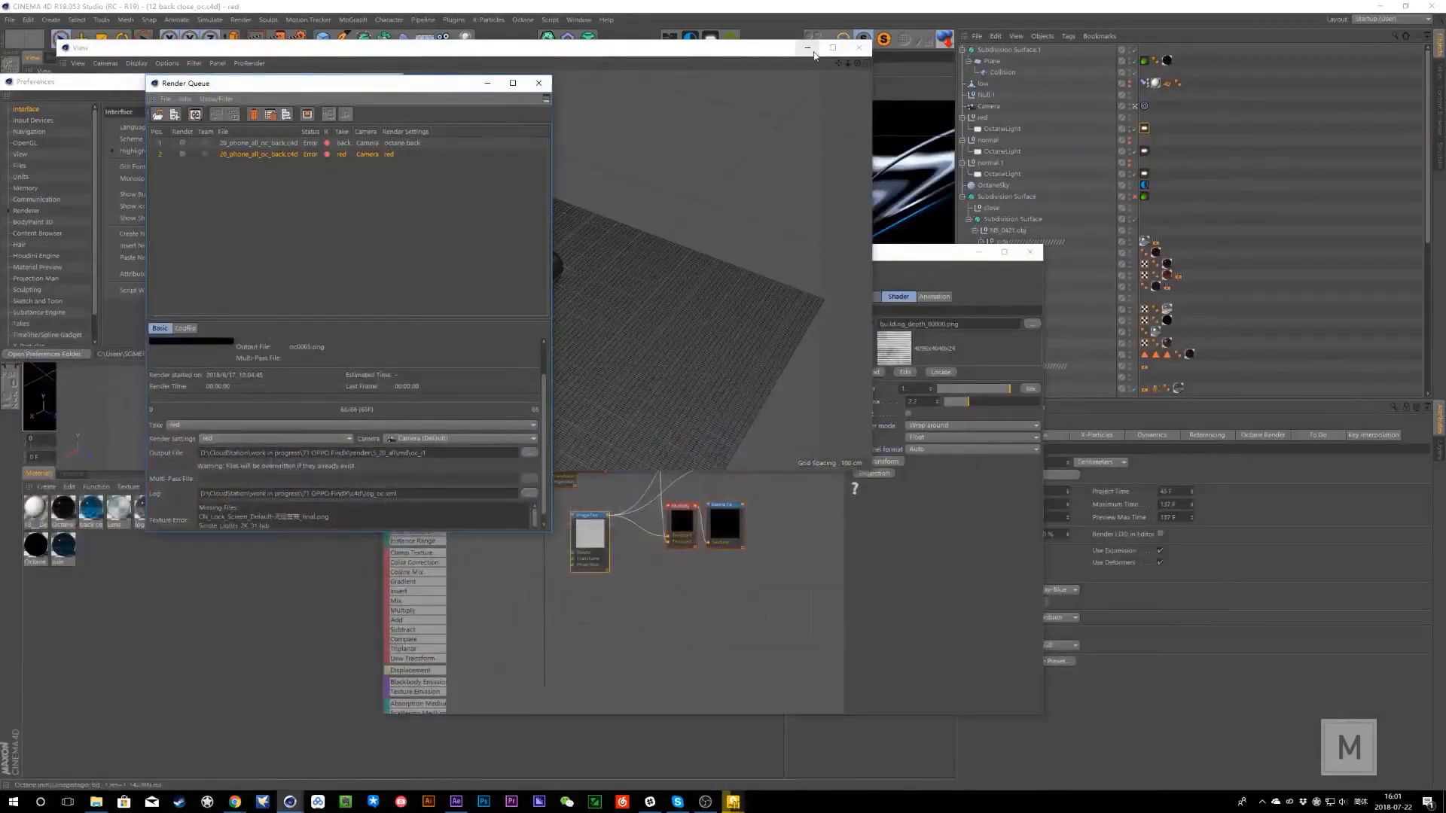
left_click(538, 83)
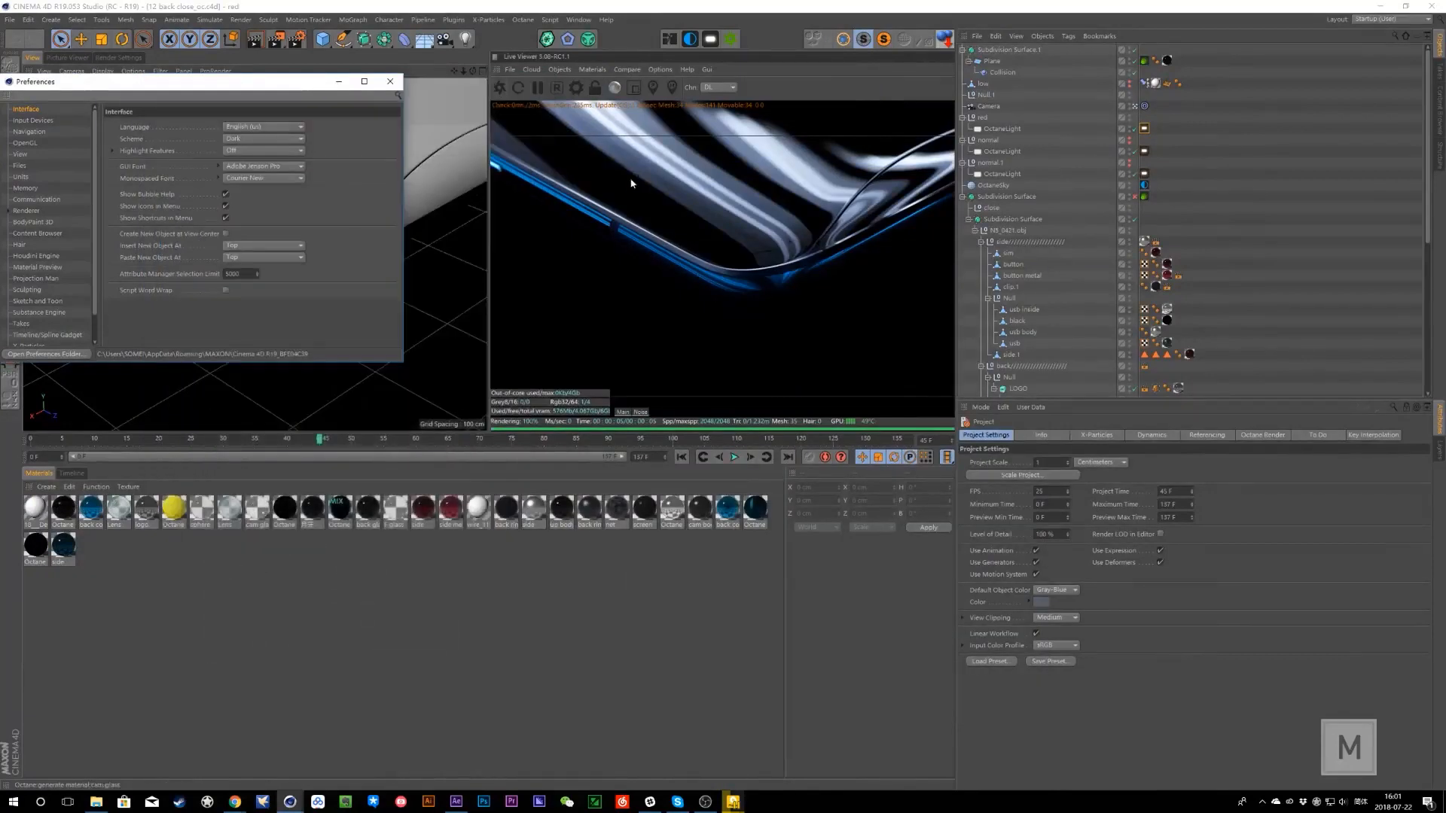
left_click(518, 88)
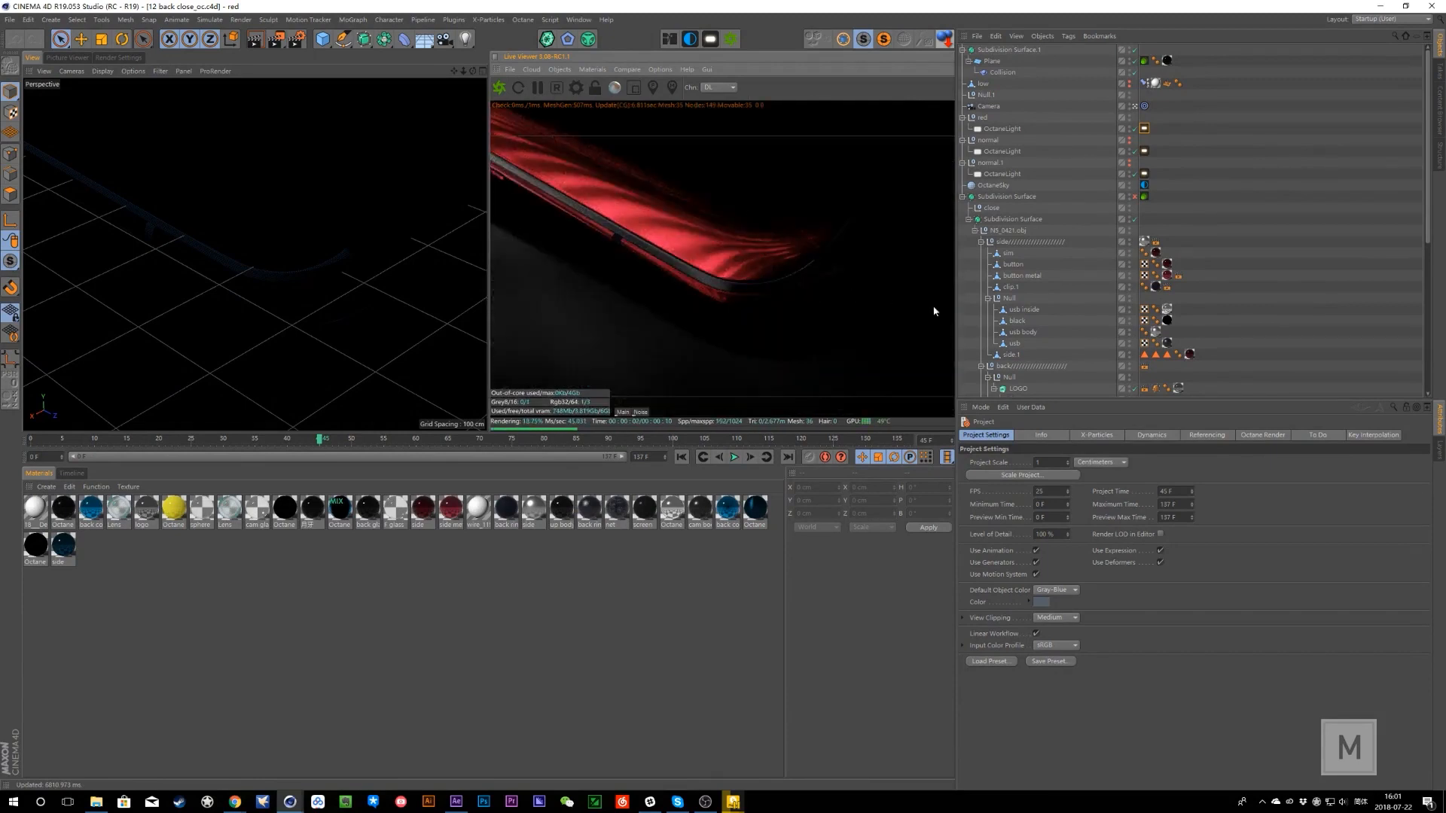
- Collapse the phone's Subdivision Surface hierarchy and compare the red and octane takes in the live render, leaving the octane take active
left_click(1277, 233)
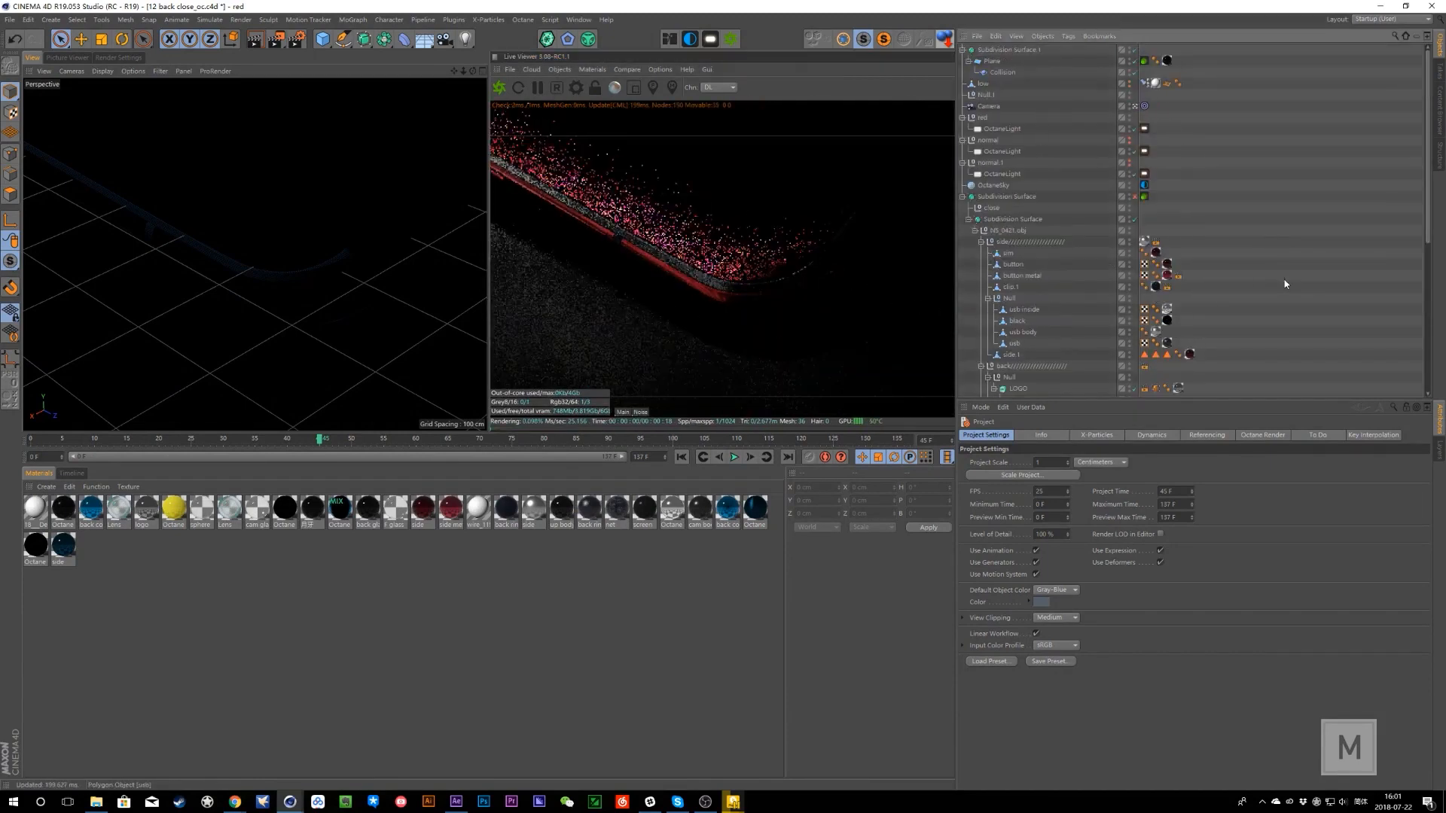
left_click(963, 197)
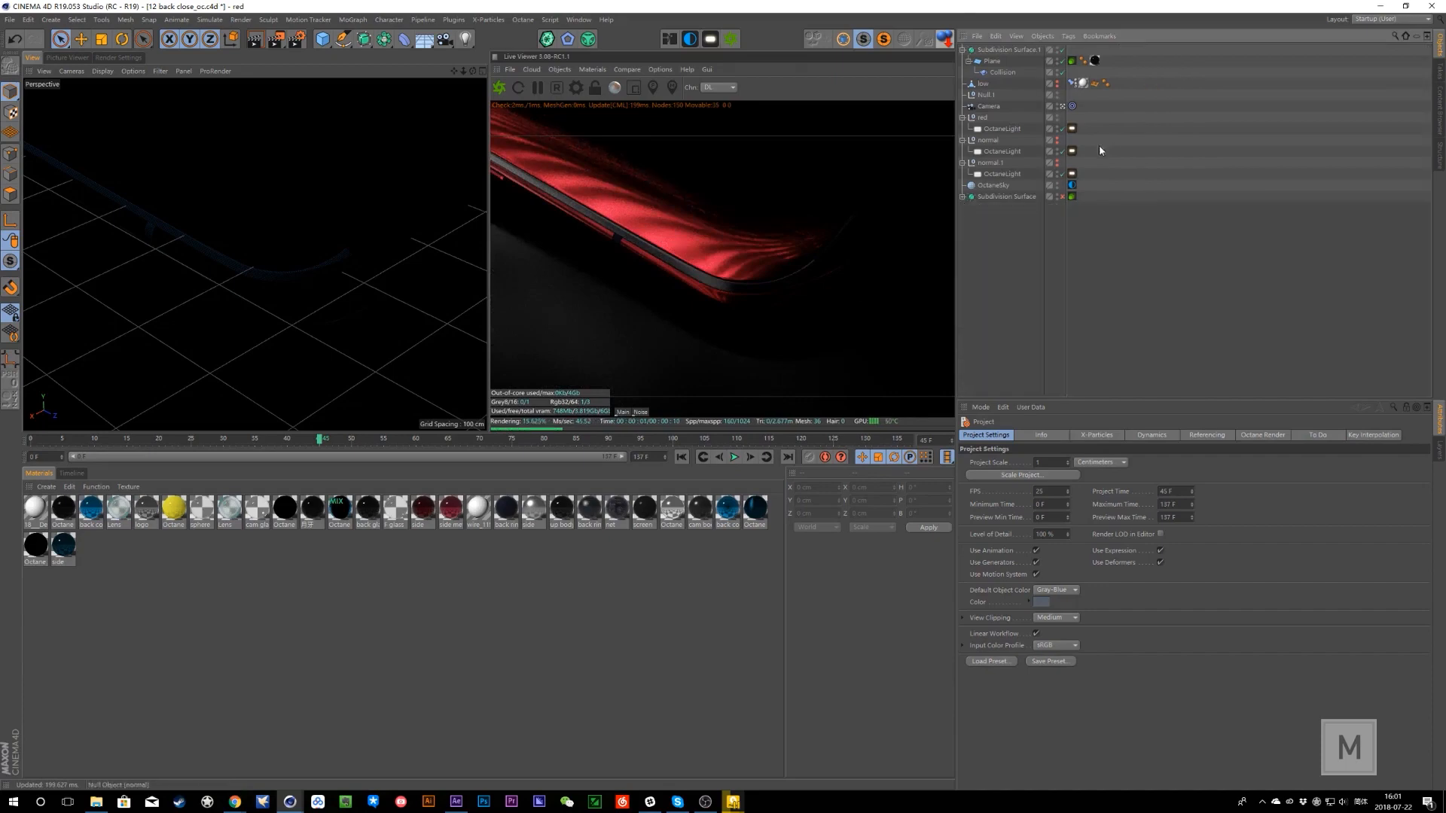
left_click(1439, 71)
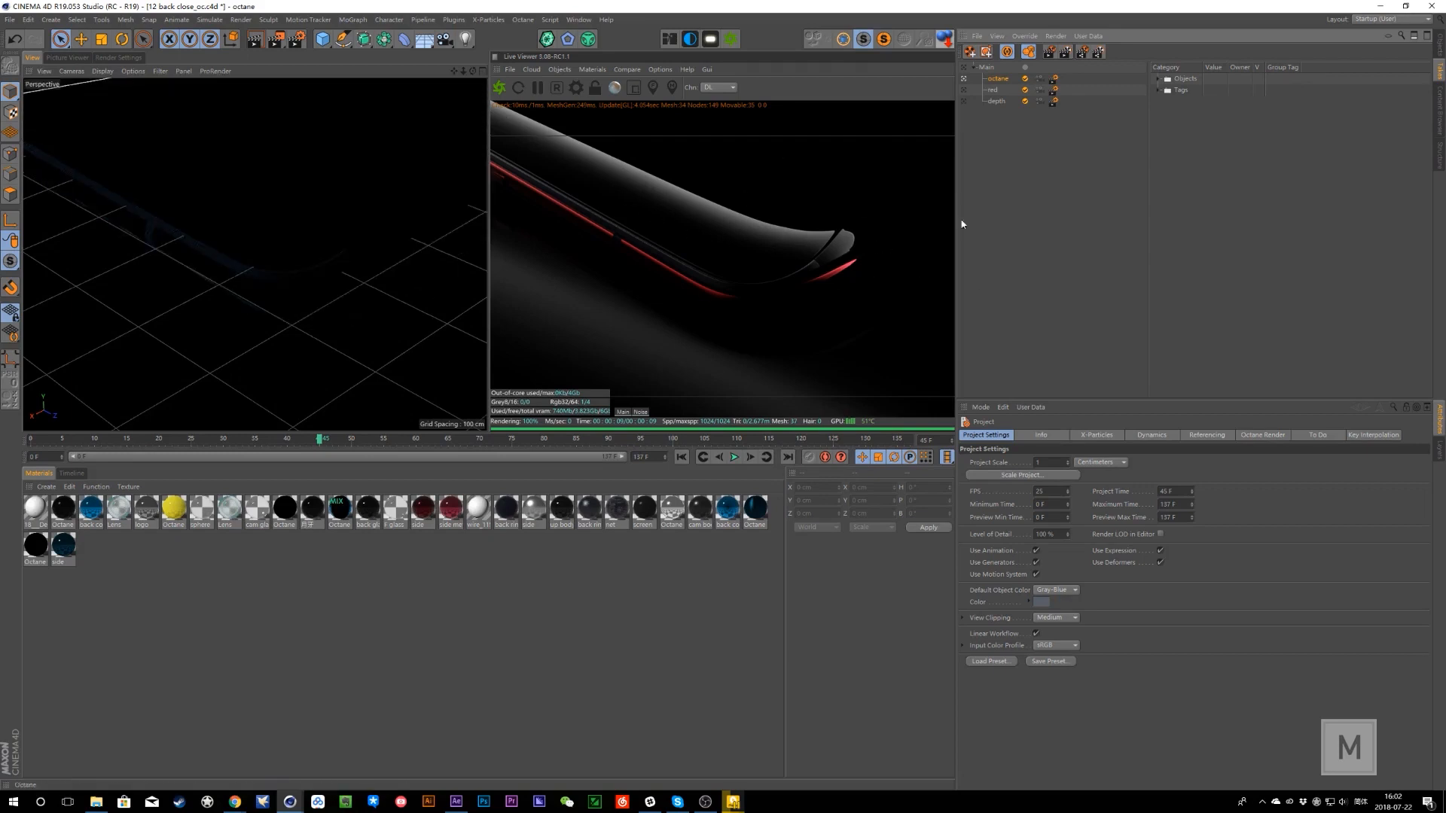
left_click(964, 90)
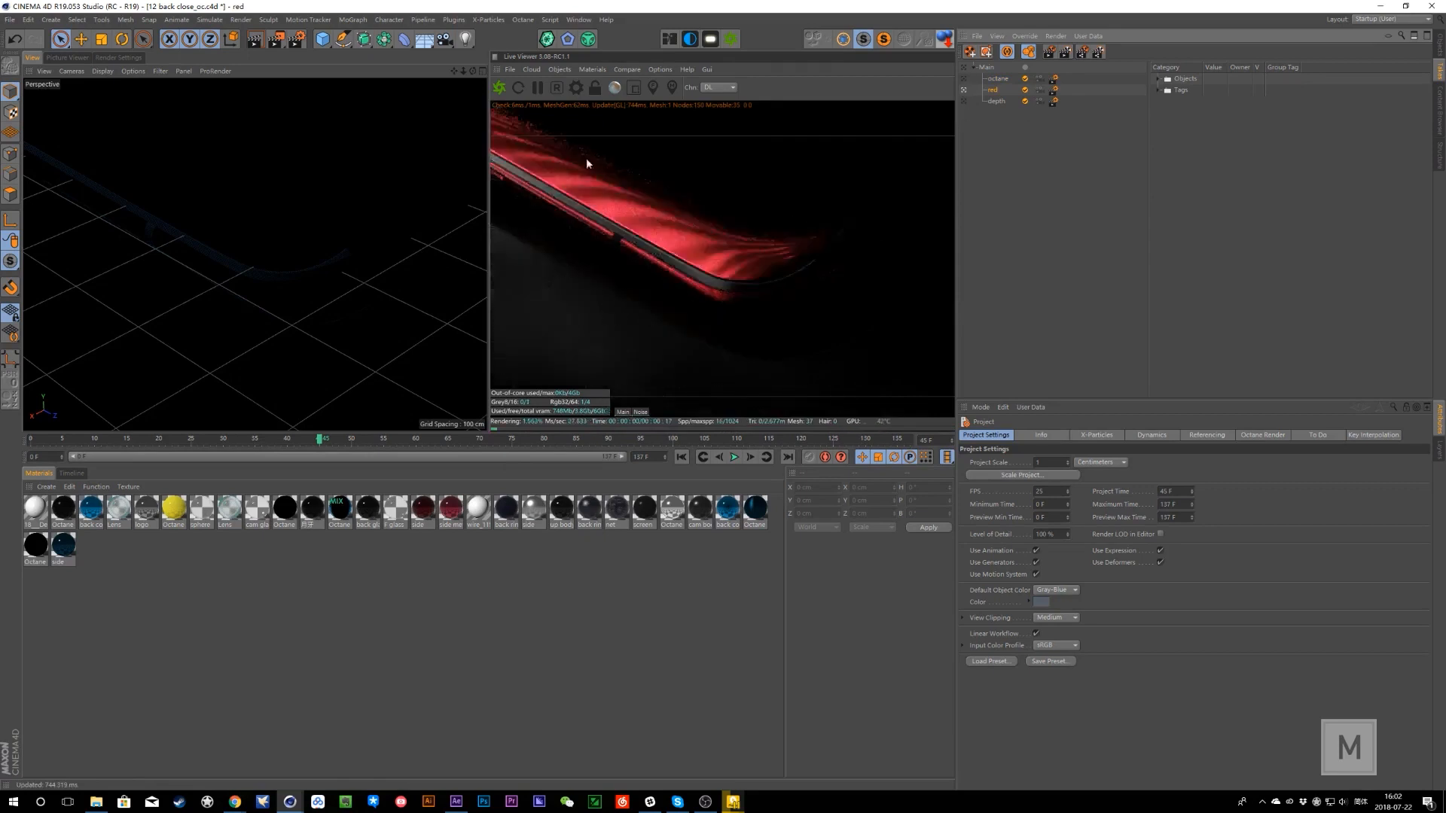
left_click(964, 78)
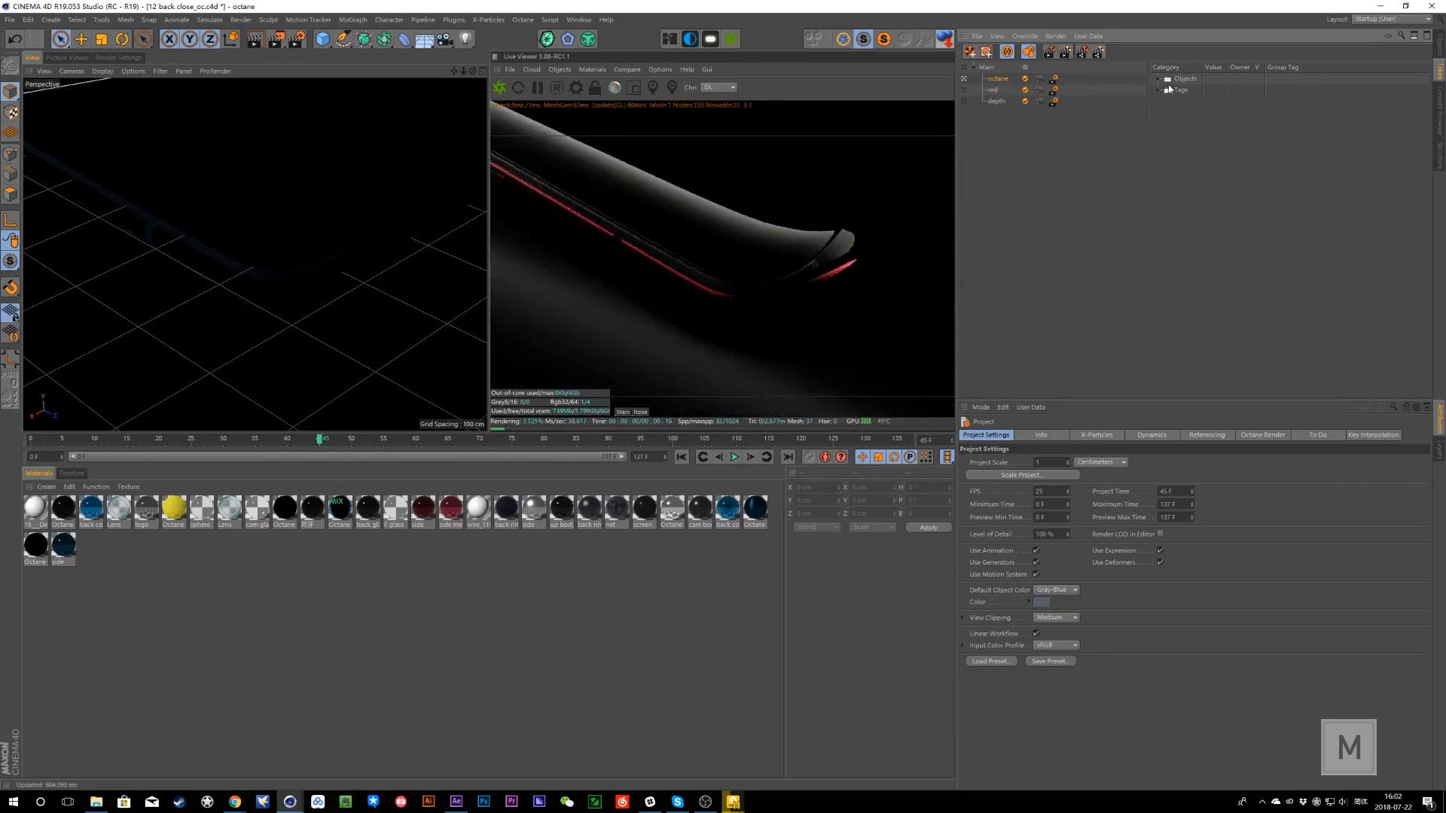
- Return to the object list and toggle the OctaneLight under normal 1 to check its effect on the phone
left_click(1441, 52)
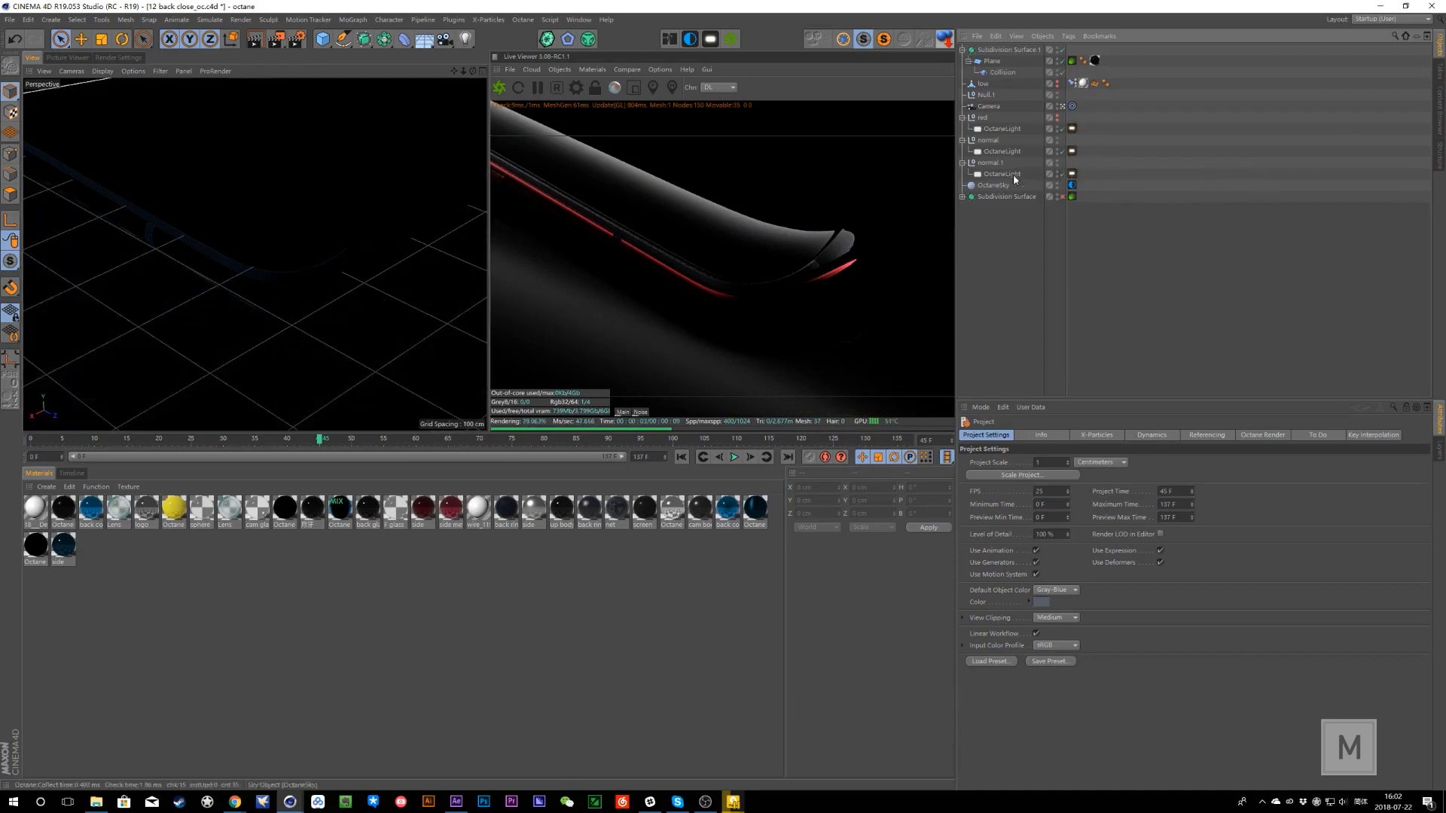
left_click(1059, 177)
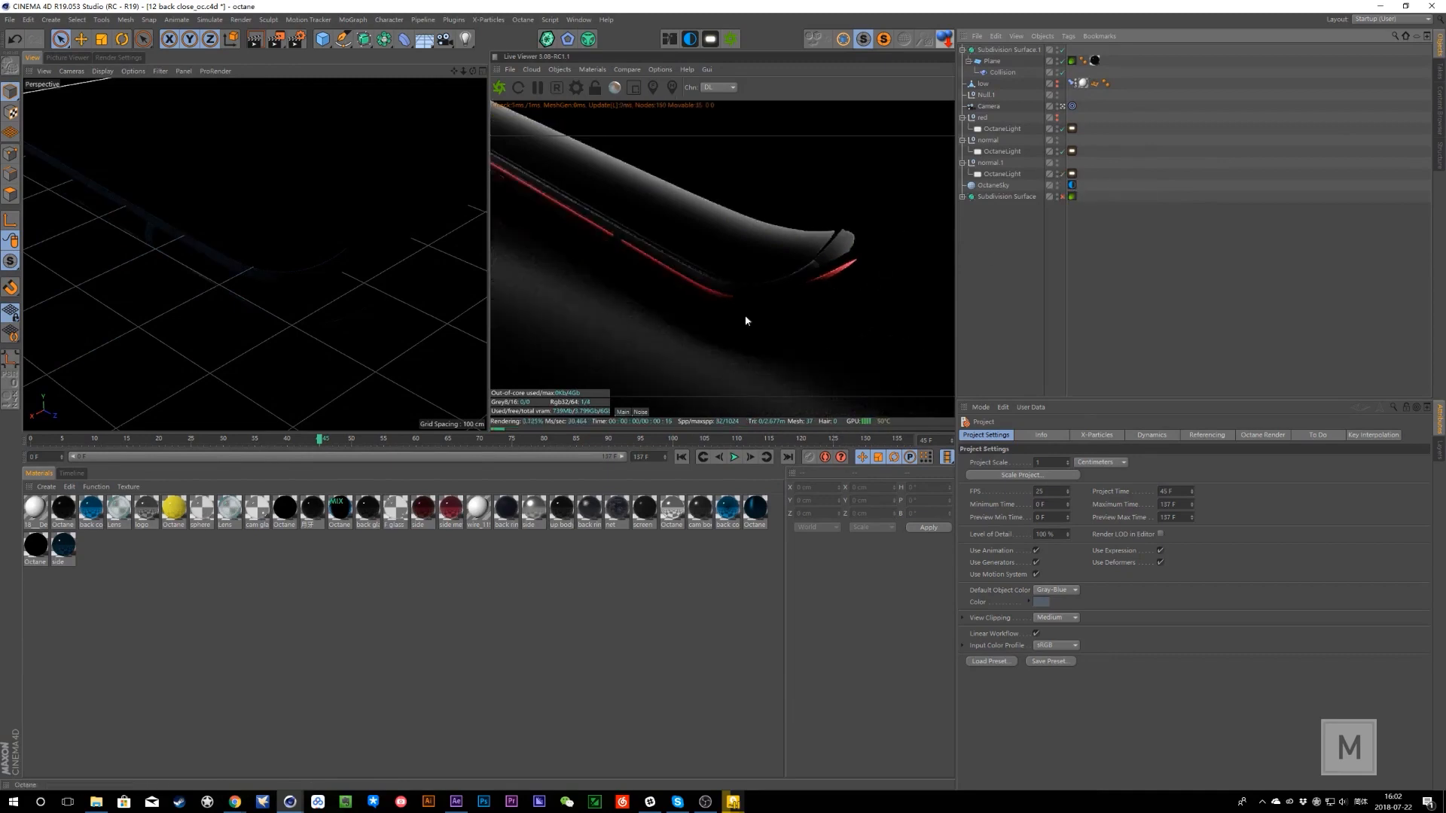
left_click(1092, 174)
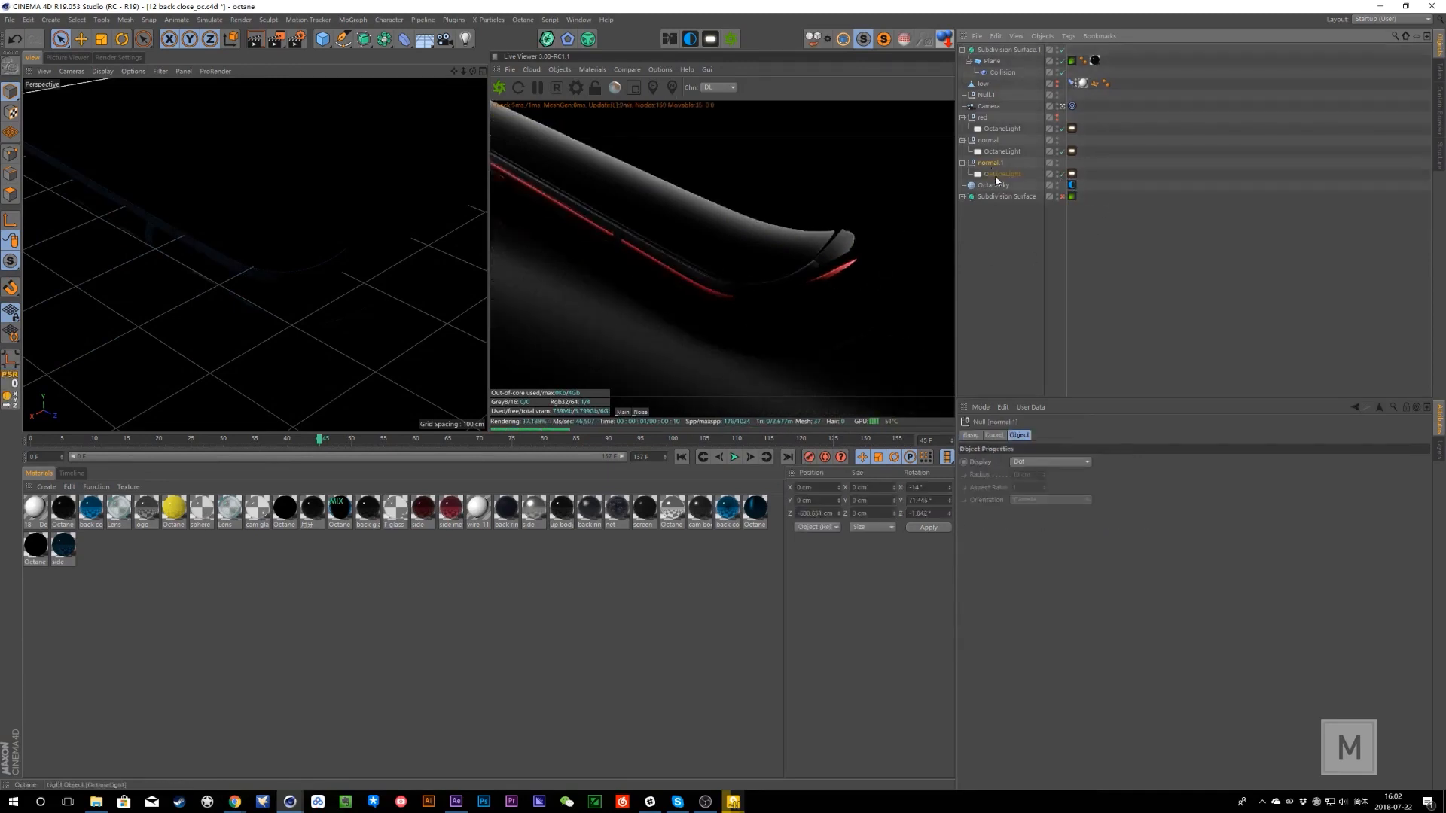
- With the OctaneLight under normal 1 selected, show the area lights around the phone in a new floating perspective view, placed clear of the live render
left_click(178, 71)
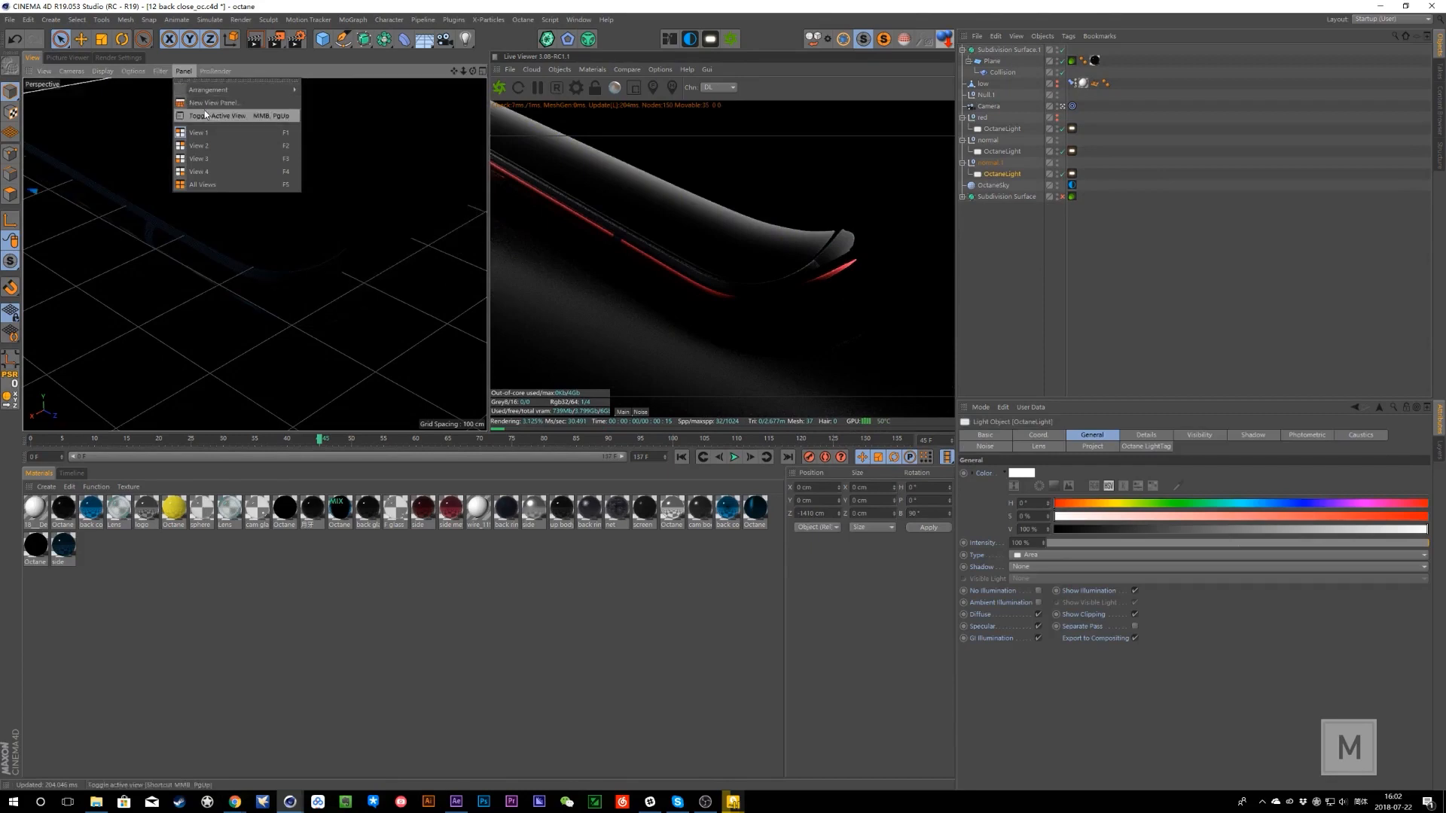
left_click(265, 180)
left_click_drag(201, 171, 696, 481)
scroll(487, 348, "down", 10)
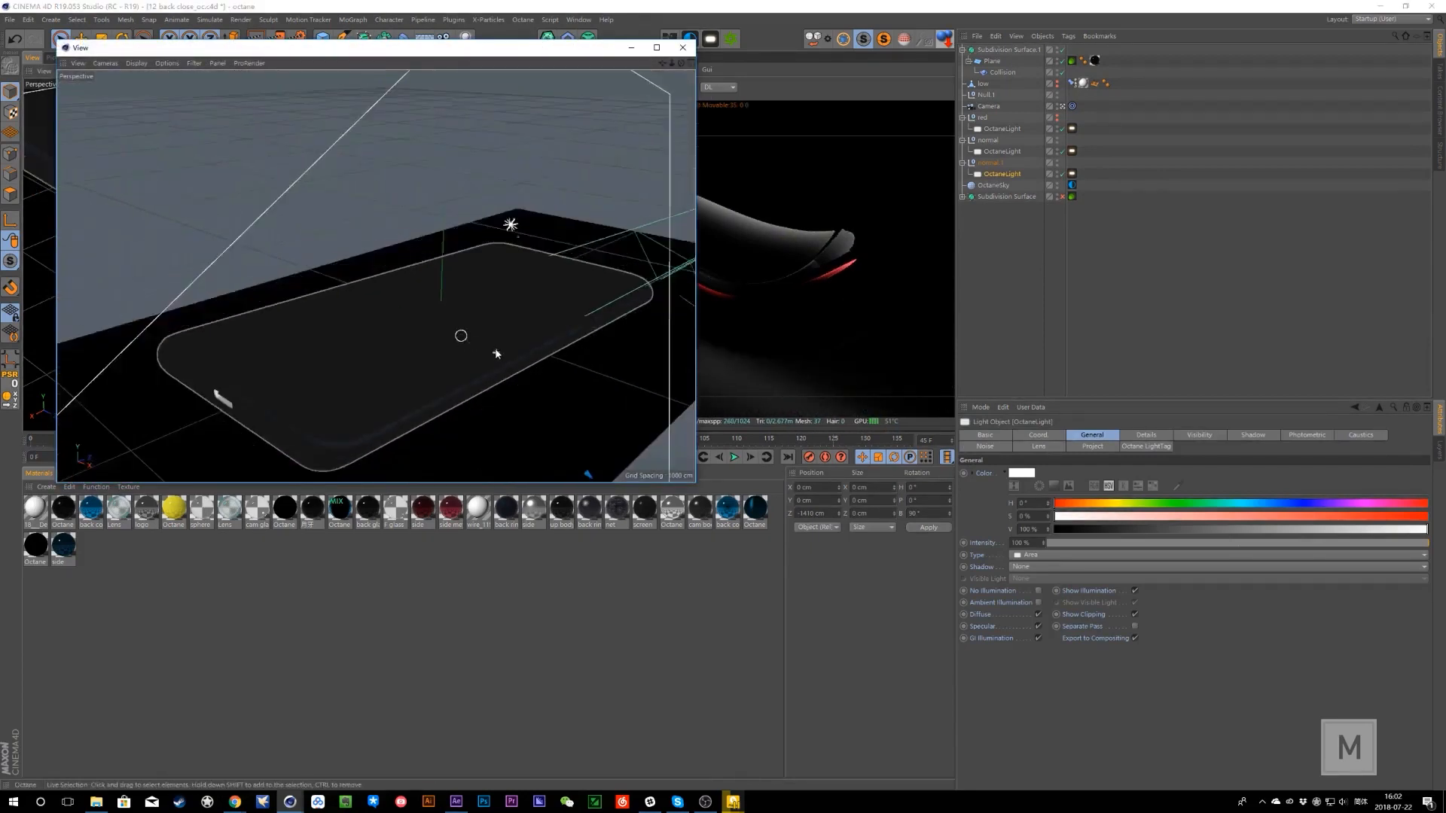
left_click_drag(527, 396, 573, 406, "alt")
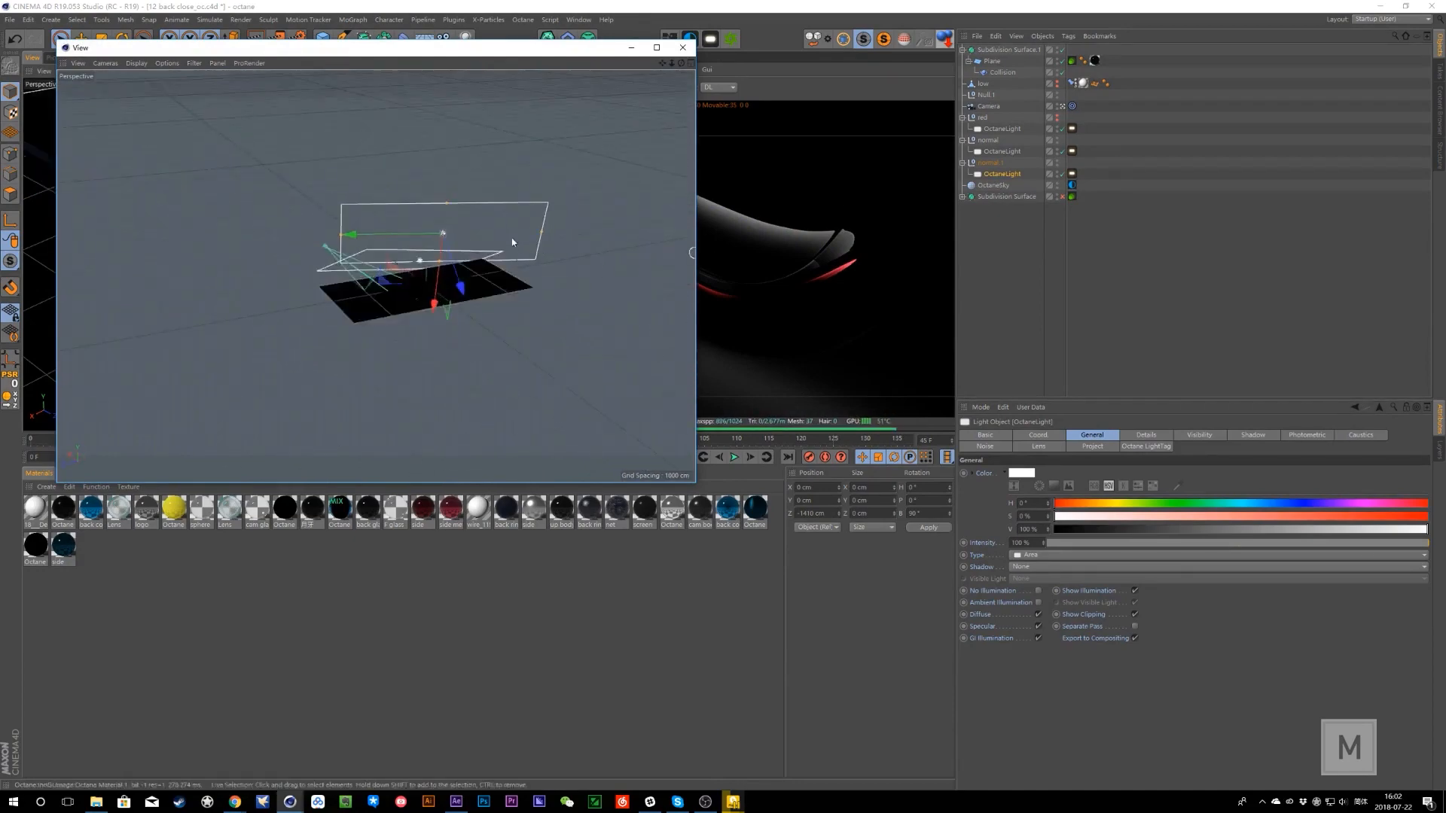
left_click_drag(478, 347, 619, 284, "alt")
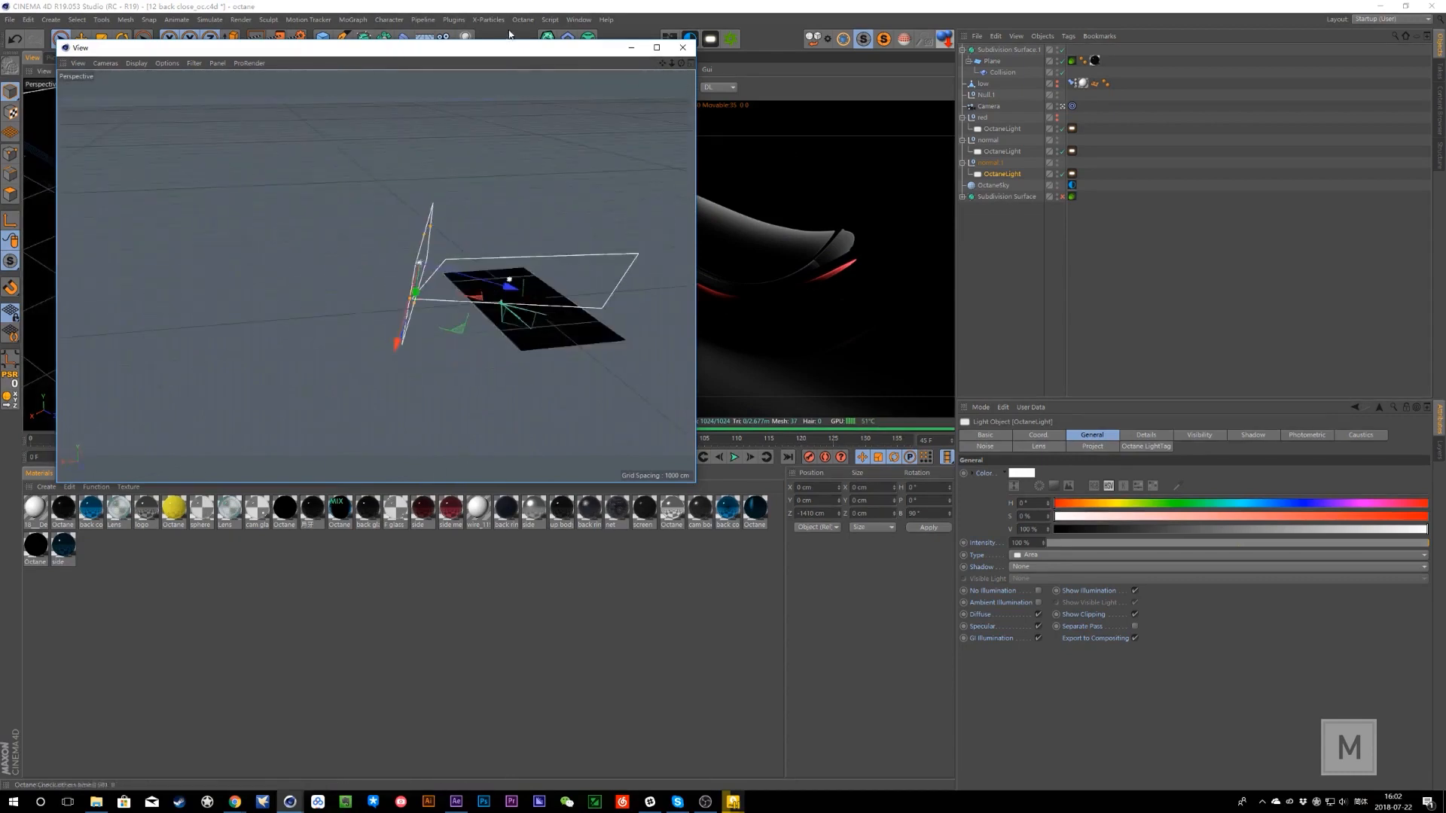
left_click_drag(339, 48, 354, 395)
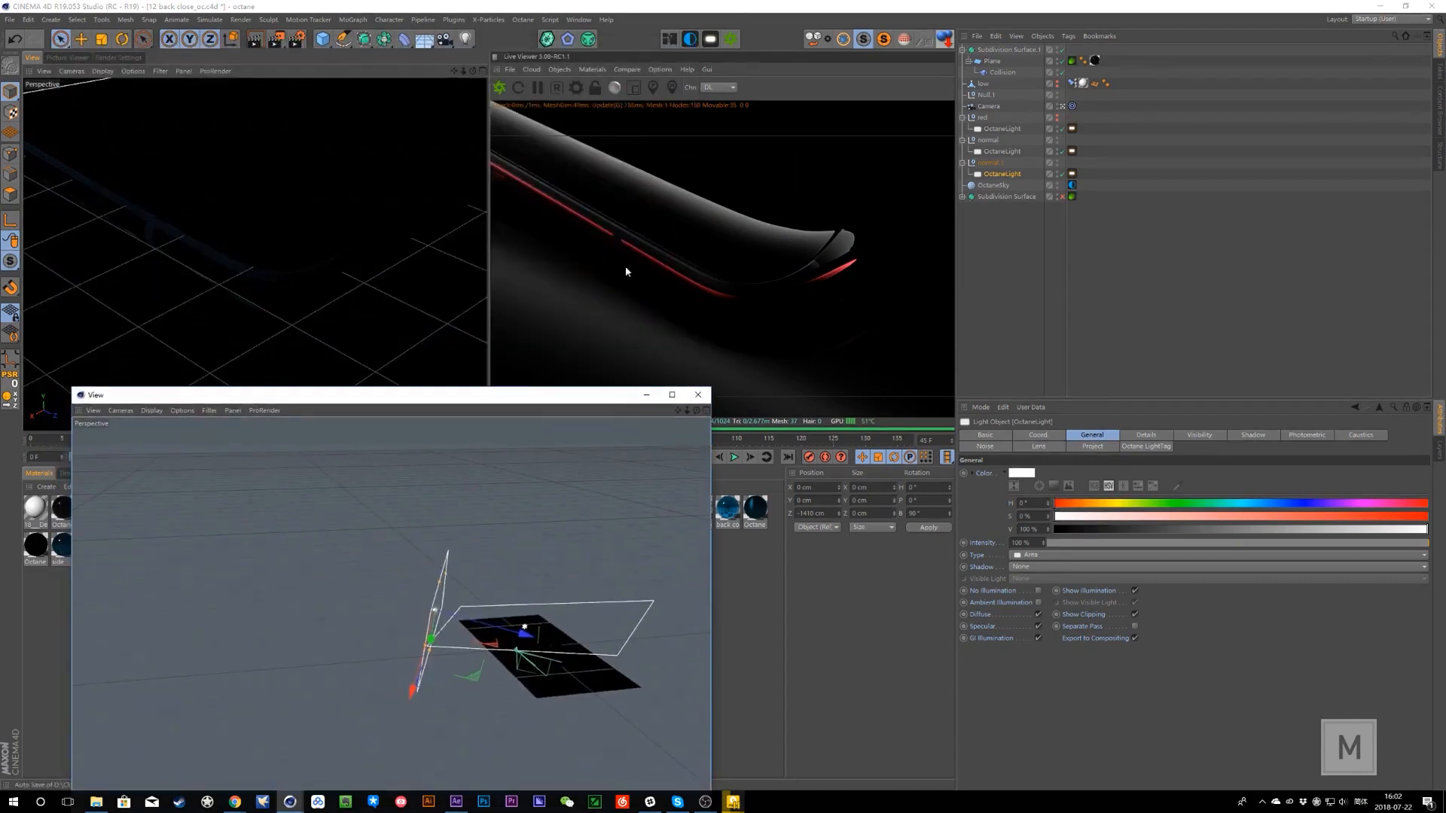
left_click_drag(574, 395, 582, 333)
- Toggle the OctaneLight under normal 1 off and on, and open the Layer texture in its Octane light tag
left_click(1061, 178)
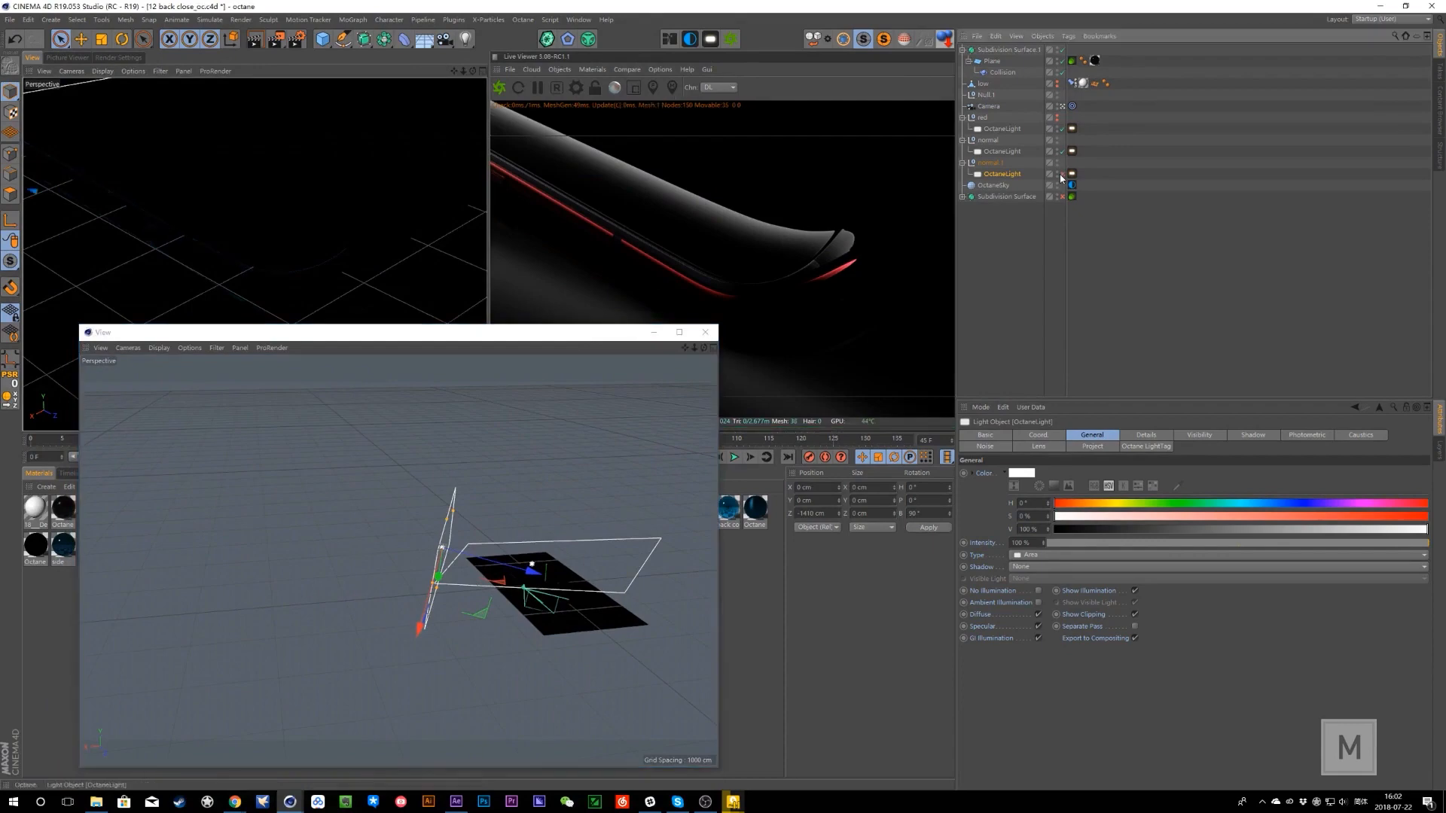
left_click(1073, 174)
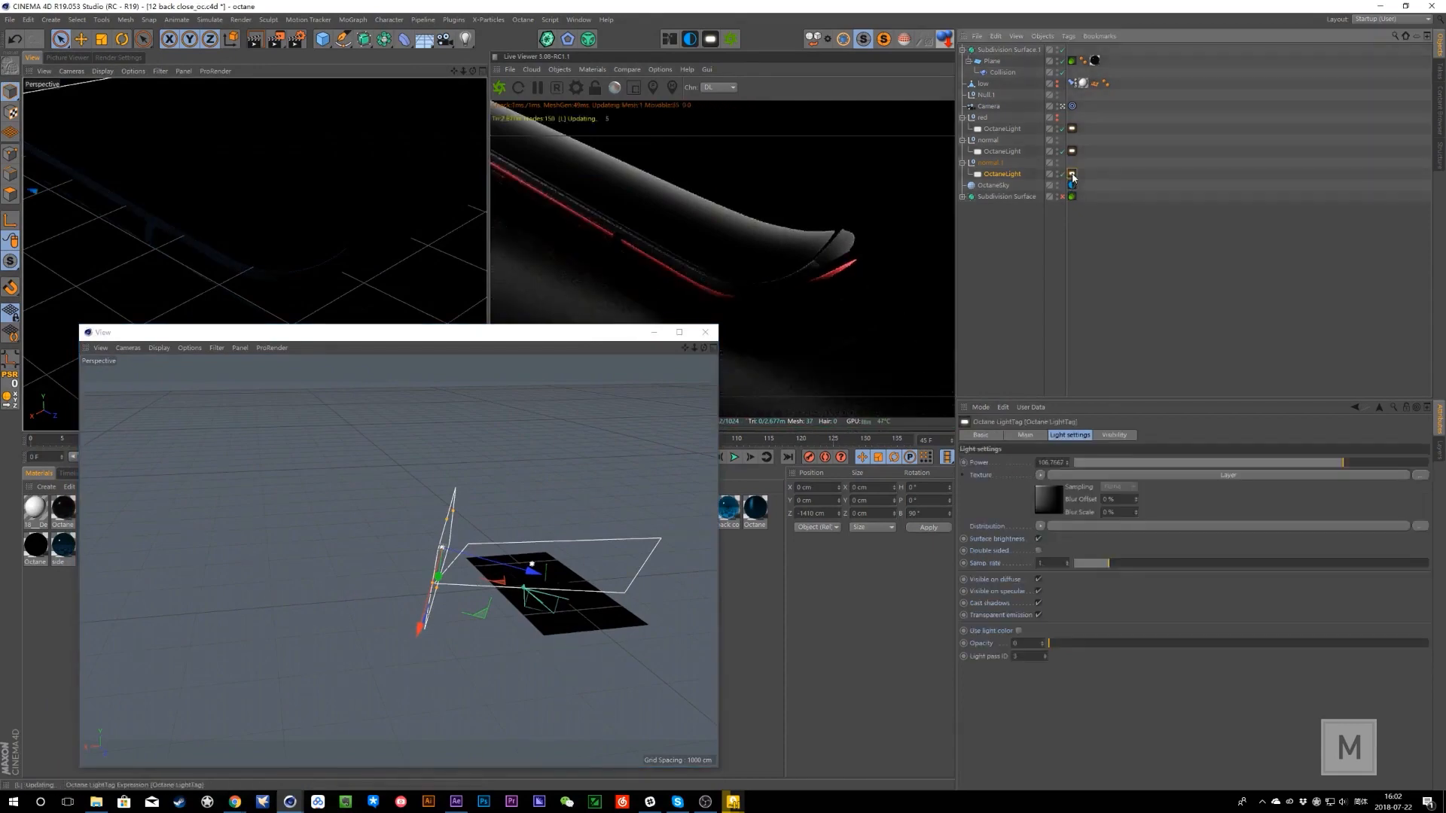
left_click(1075, 475)
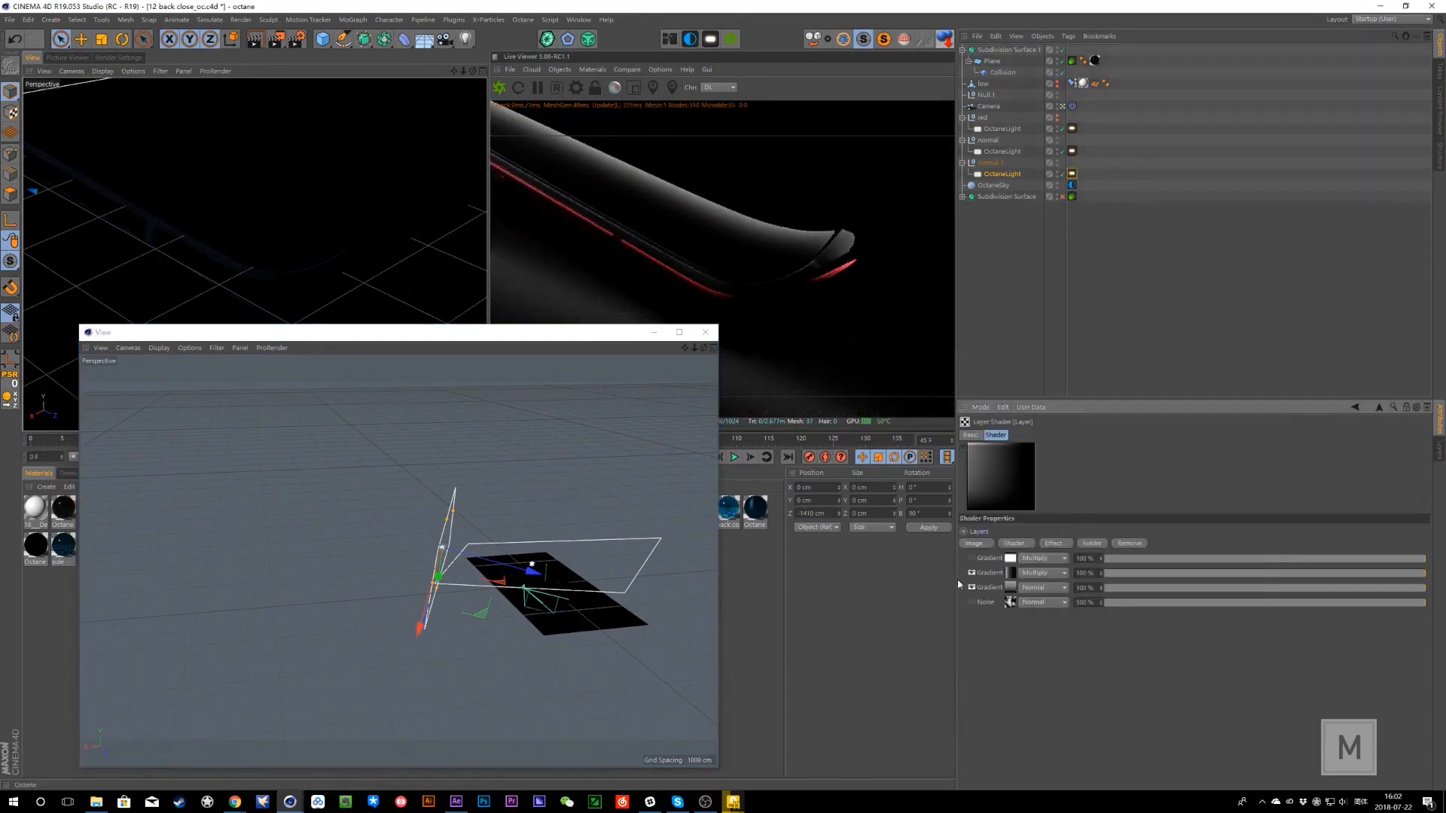
- Toggle the gradient layers of the light's Layer shader to compare how each one shapes the reflections
left_click(972, 572)
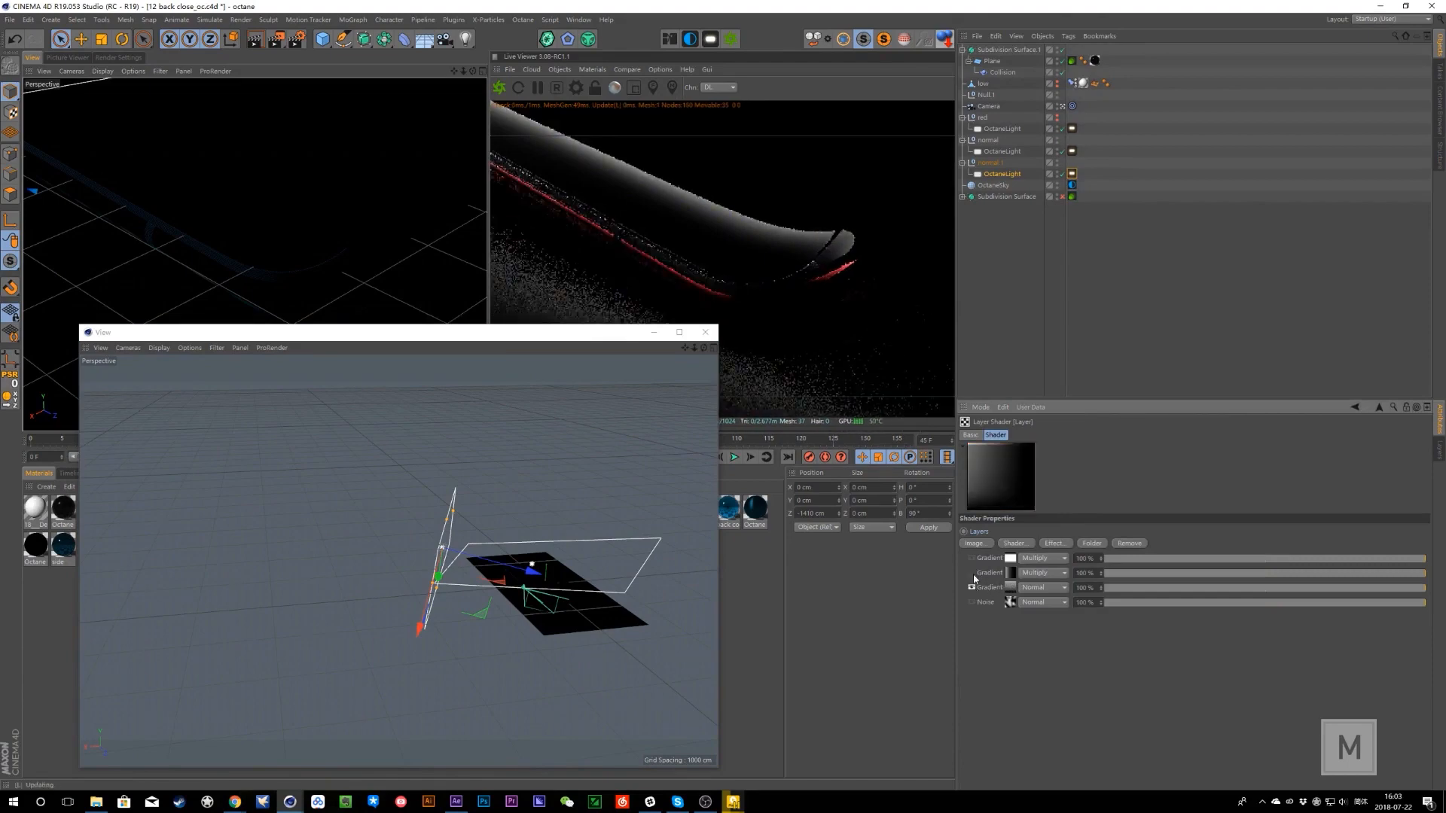
left_click(971, 588)
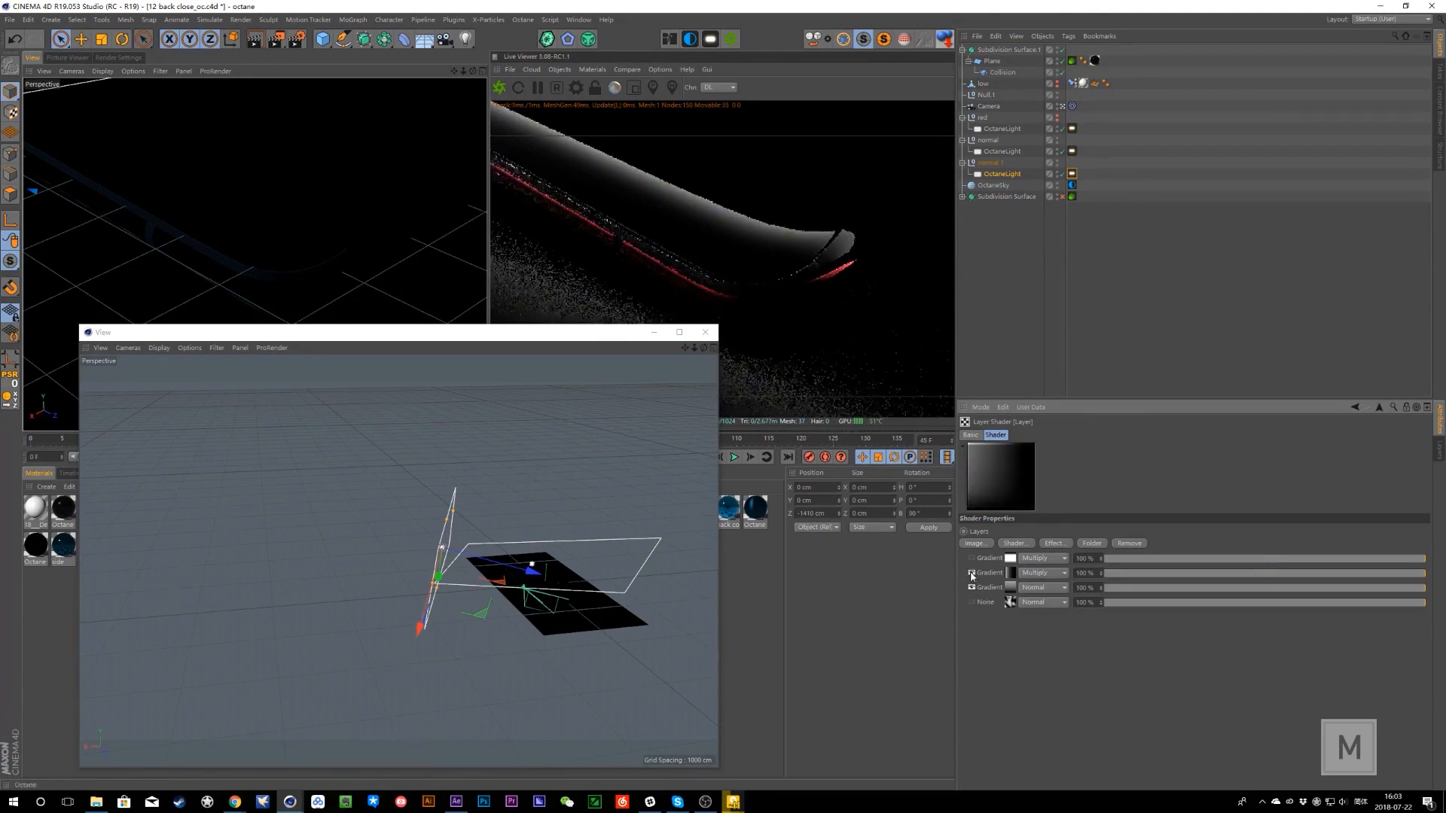
left_click(973, 559)
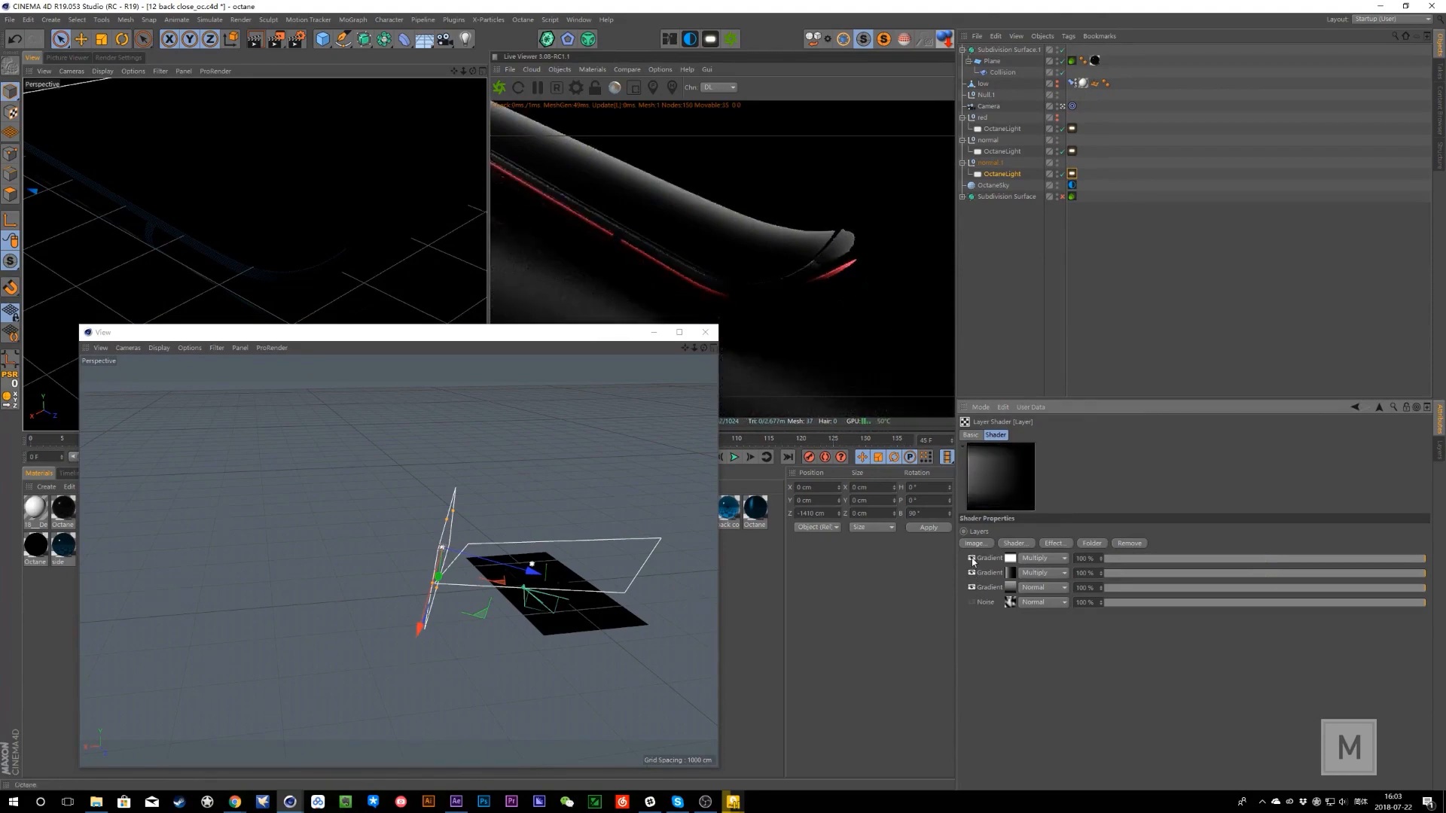
left_click(972, 559)
- Examine the second gradient layer, set to Multiply, and review how the Layer shader feeds the Octane light tag's texture
left_click(983, 573)
left_click(1011, 573)
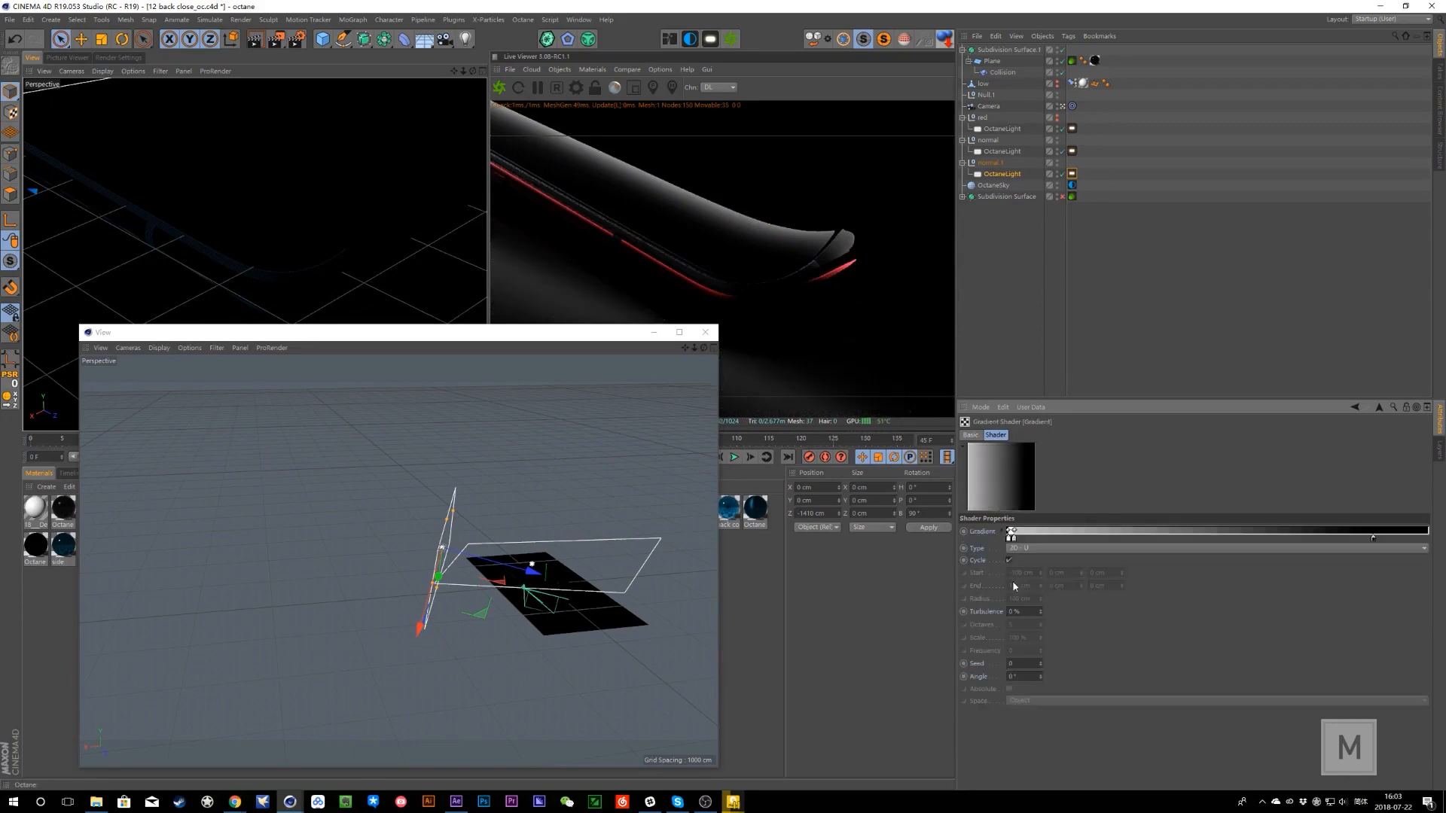
left_click(1378, 408)
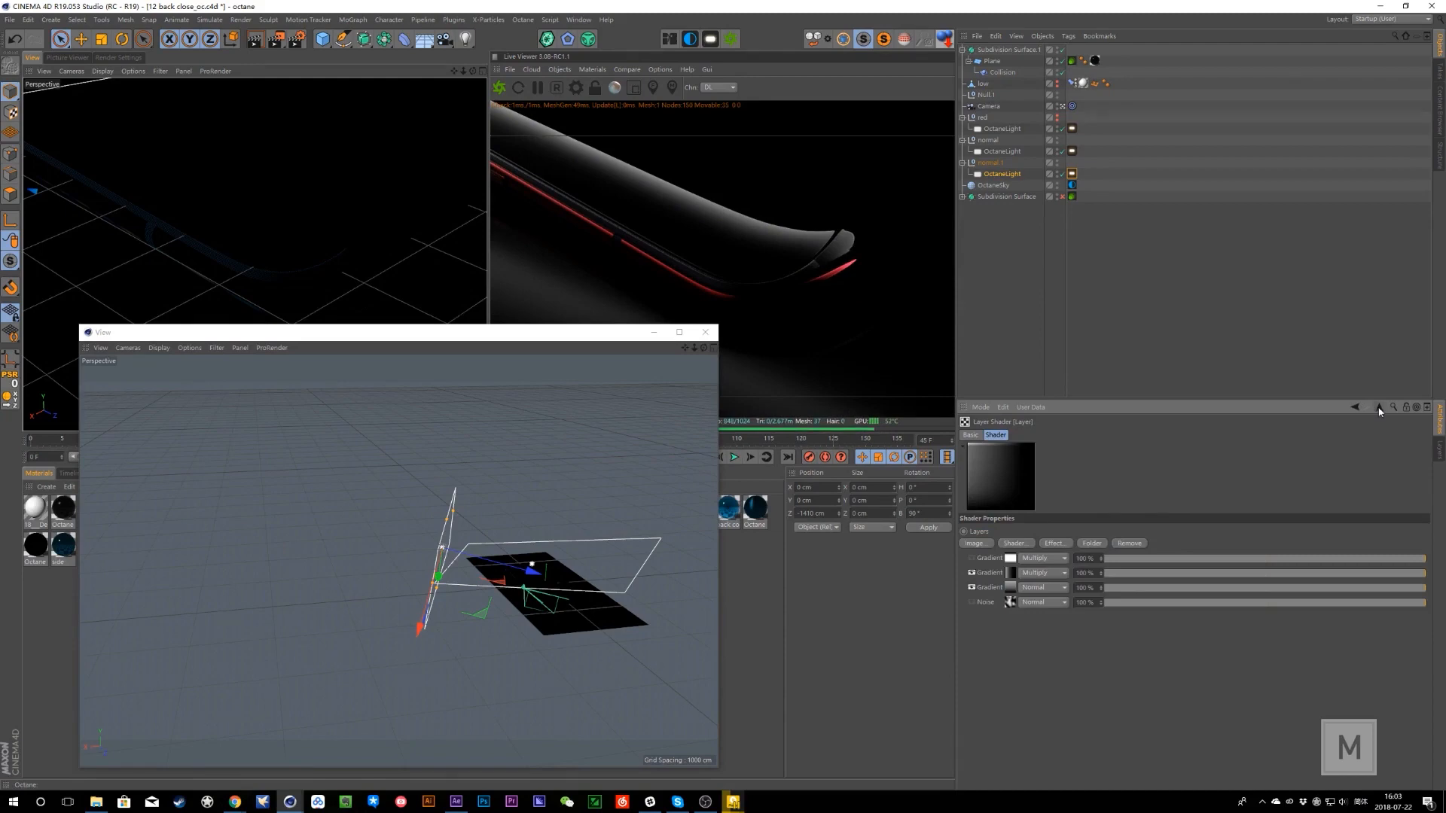
left_click(1379, 408)
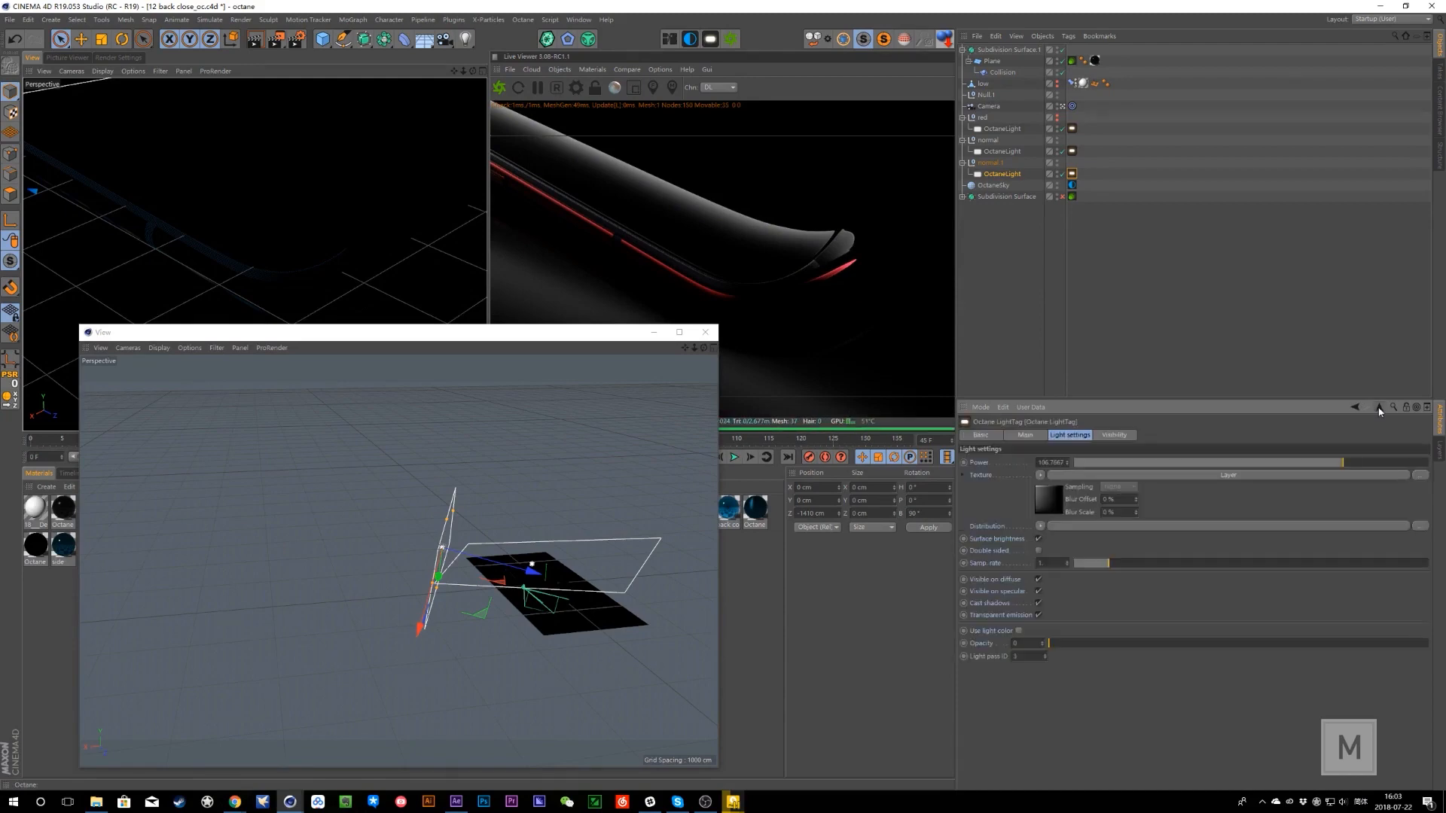
left_click(1208, 475)
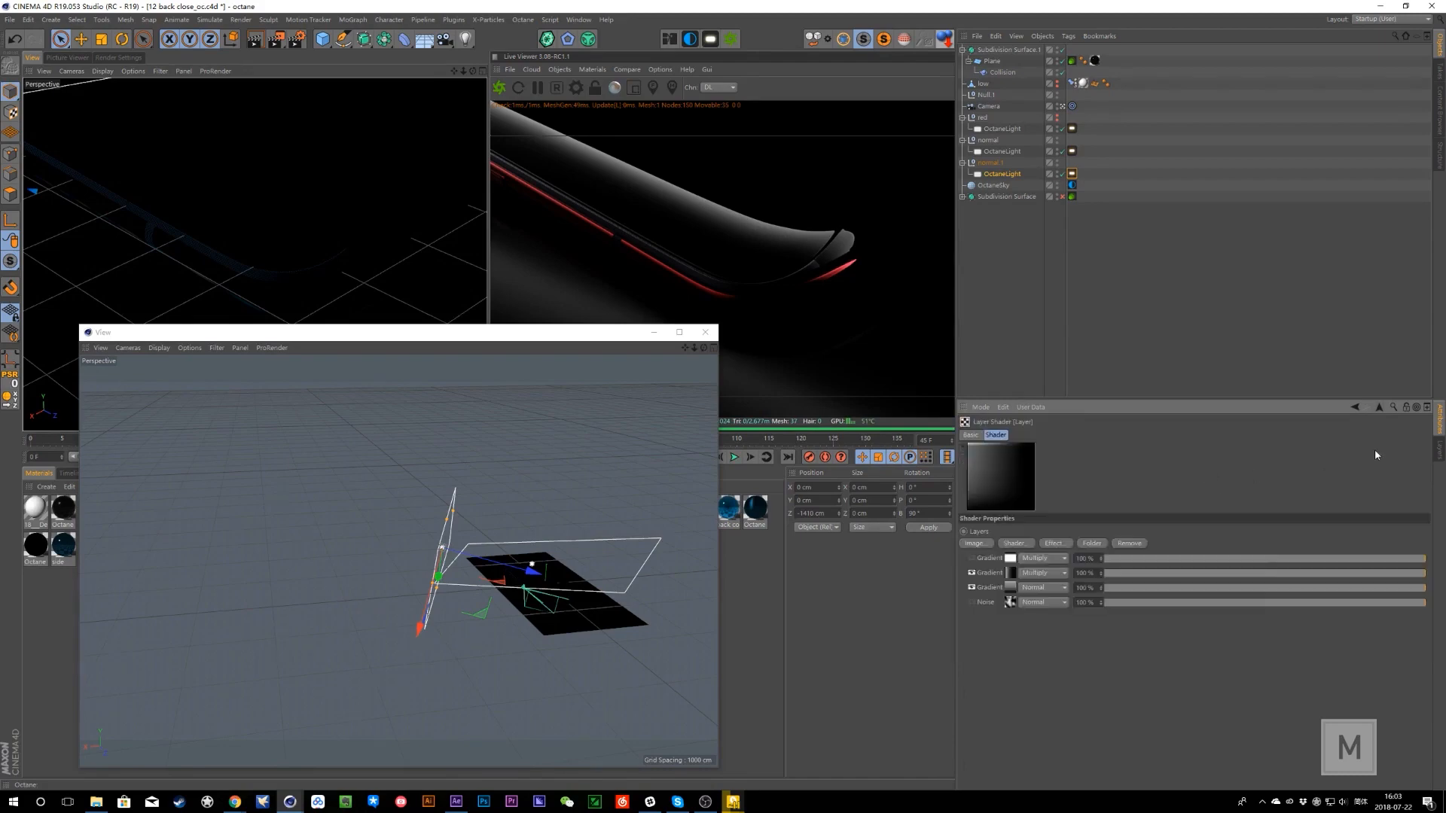
left_click(1379, 408)
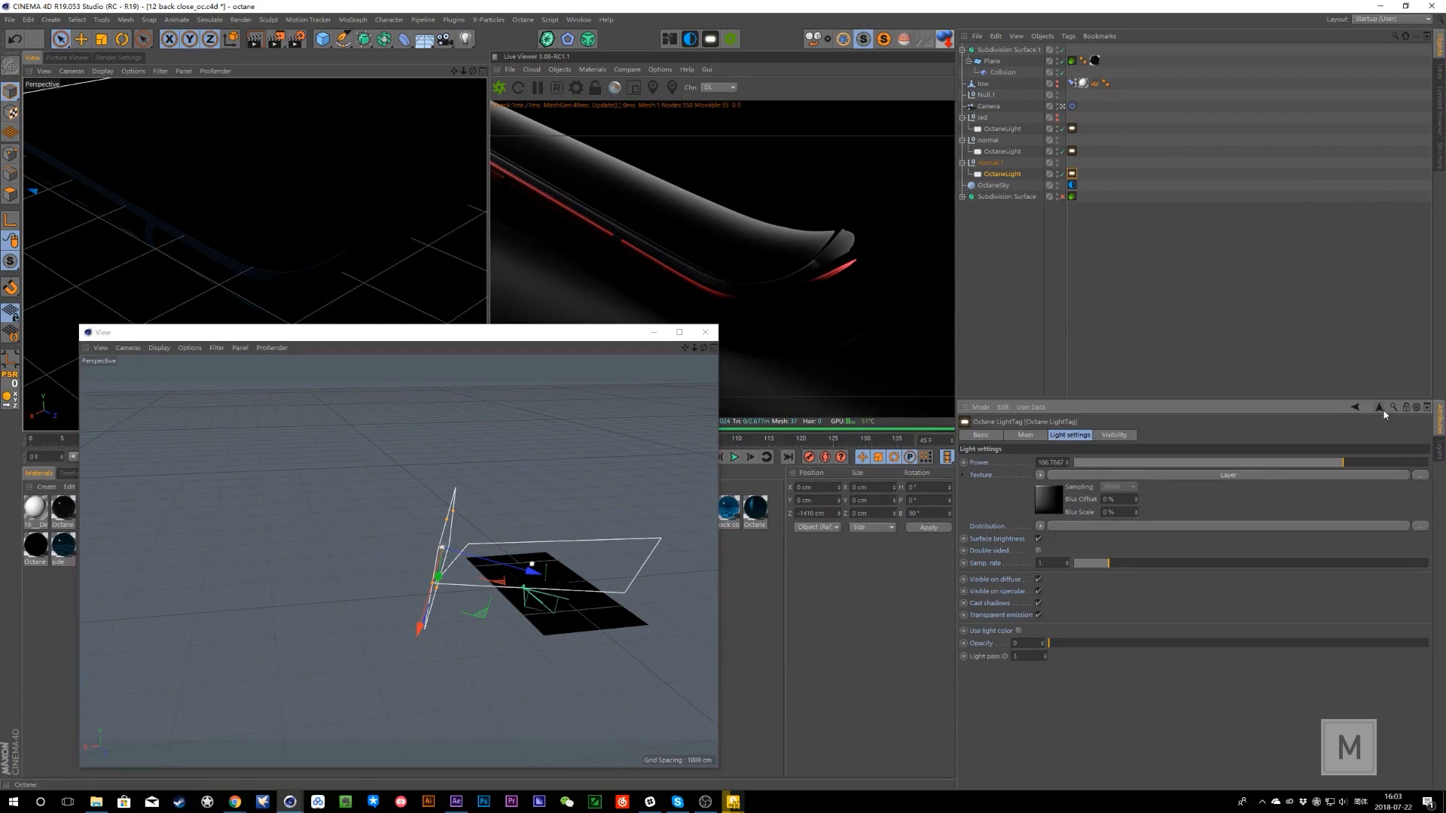
left_click(1282, 476)
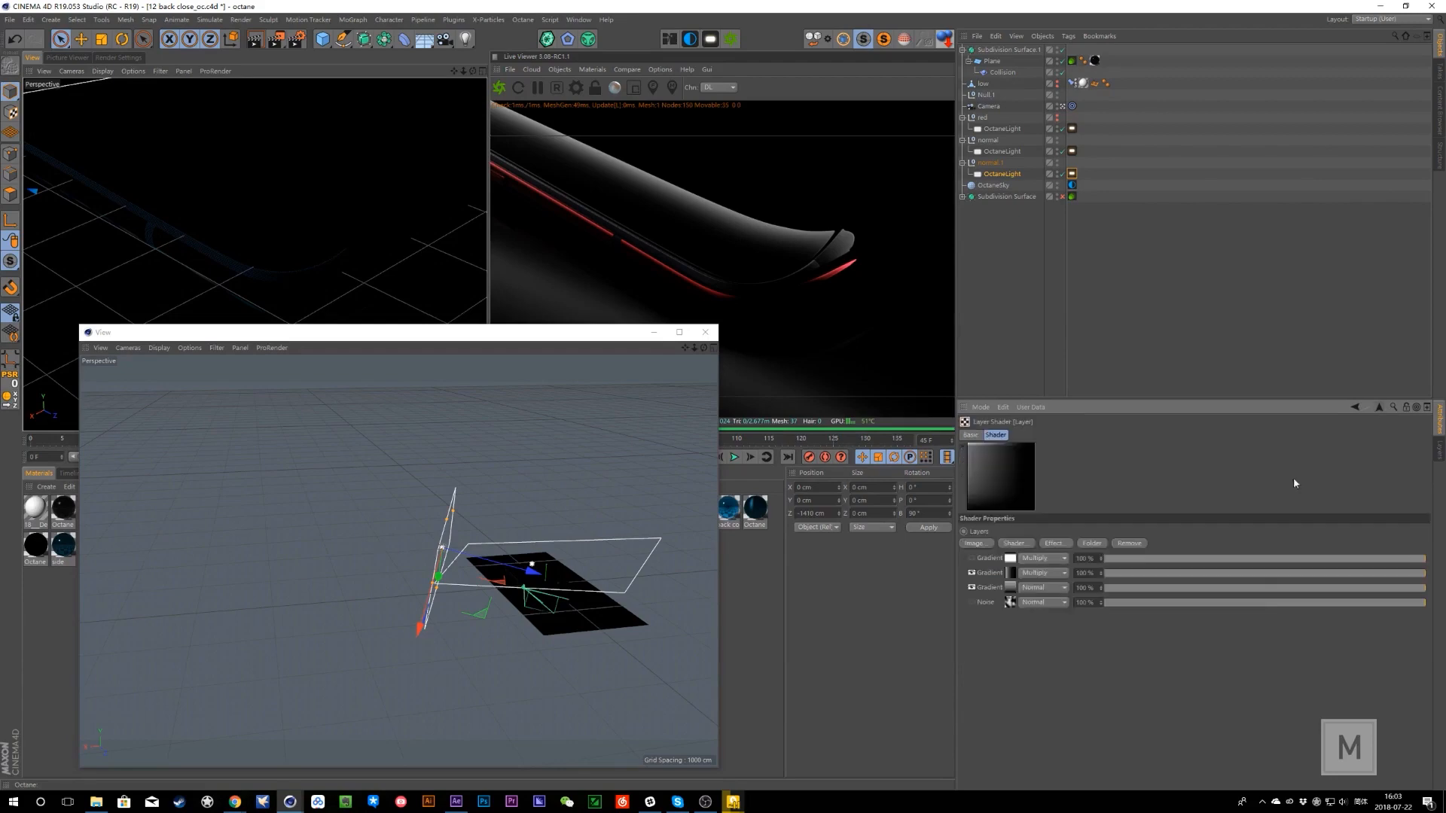
left_click(1380, 407)
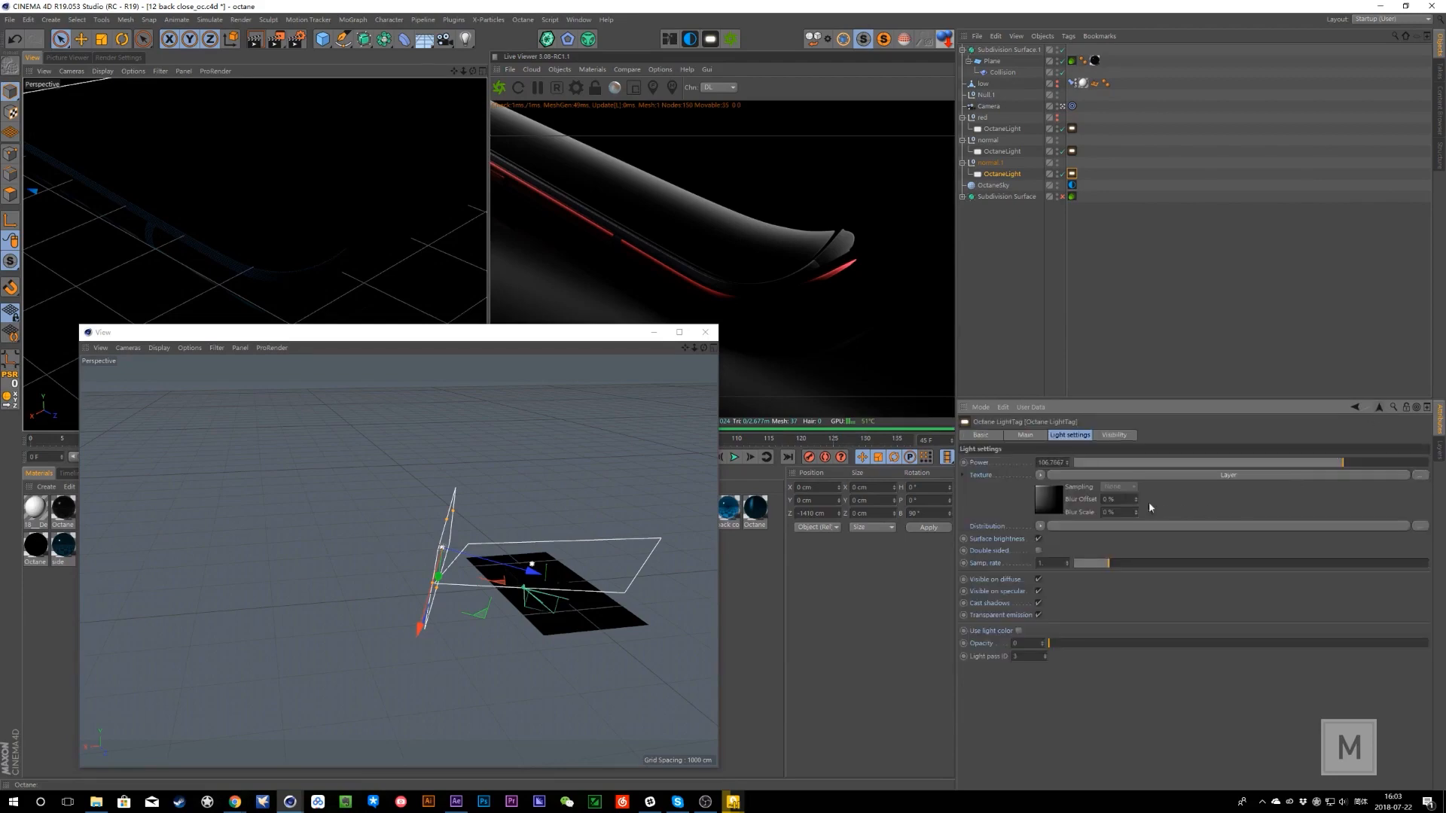
- Look through the shader types available for the light's texture, including the c4doctane shaders, leaving the Layer shader in place
left_click(1041, 476)
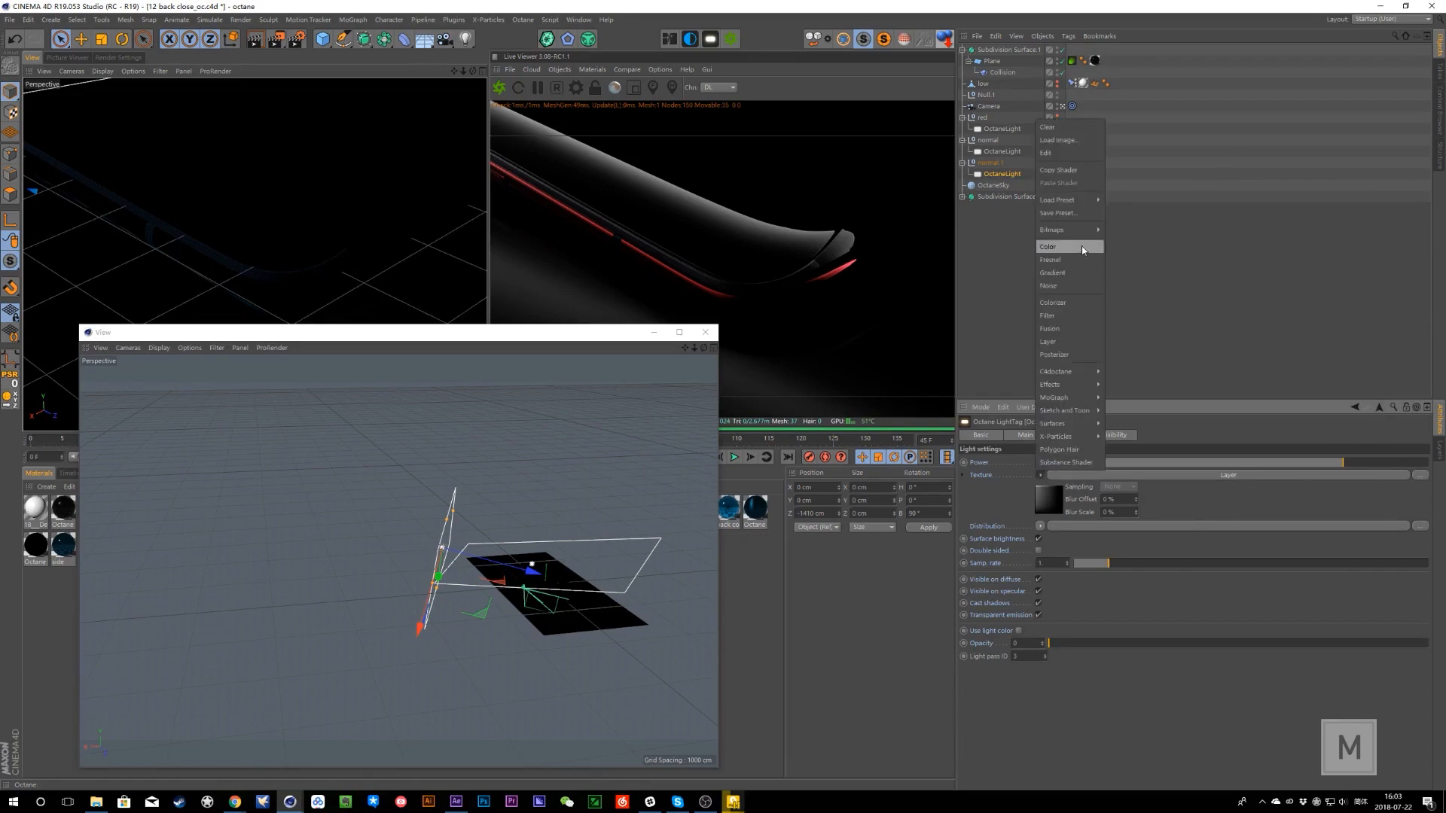
left_click(1045, 477)
left_click(1046, 477)
mouse_move(1089, 375)
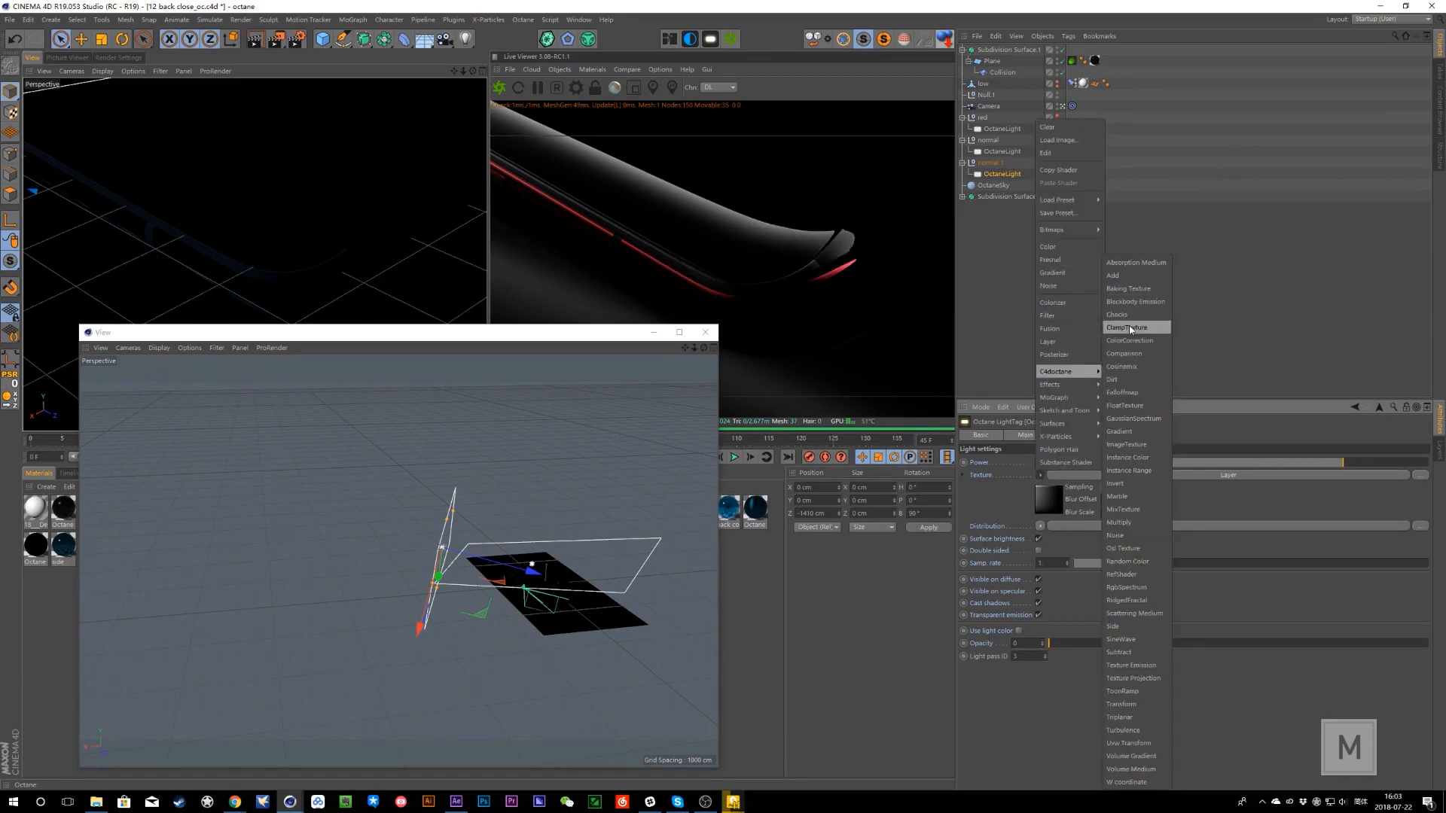
left_click(1219, 516)
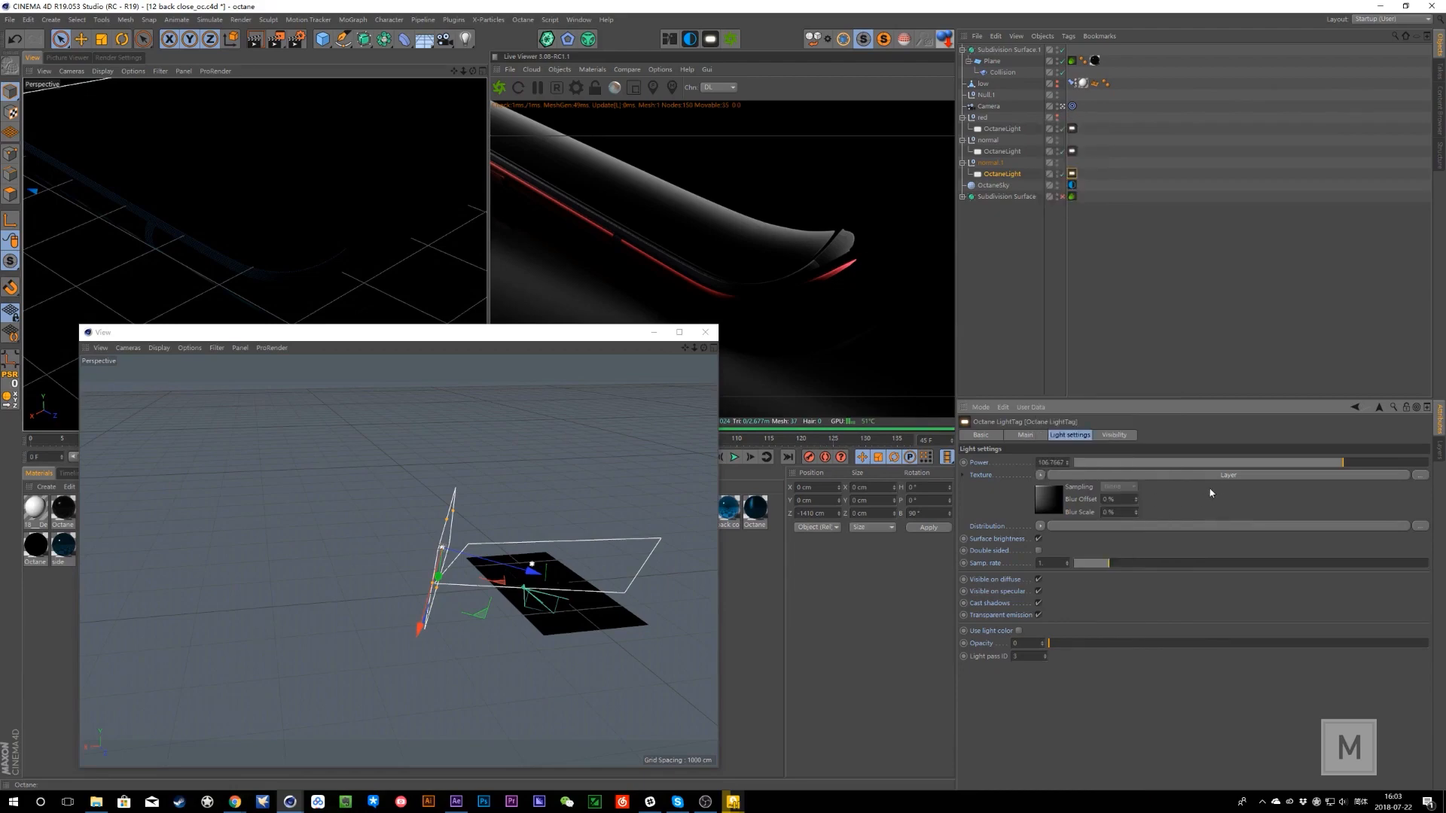
- Clear the Layer texture from the Octane light tag and lower the light's power
left_click(1041, 476)
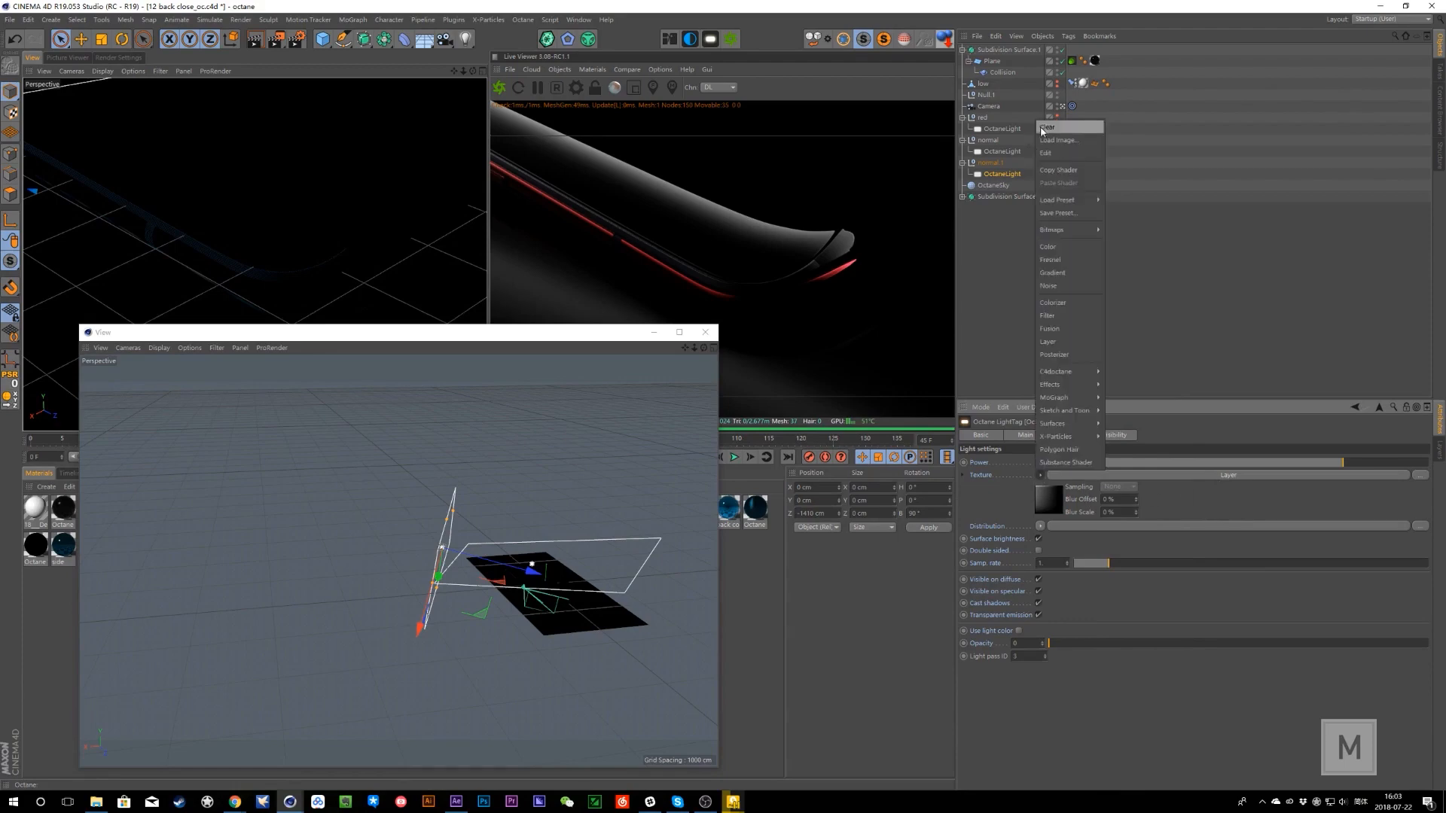
left_click(1089, 127)
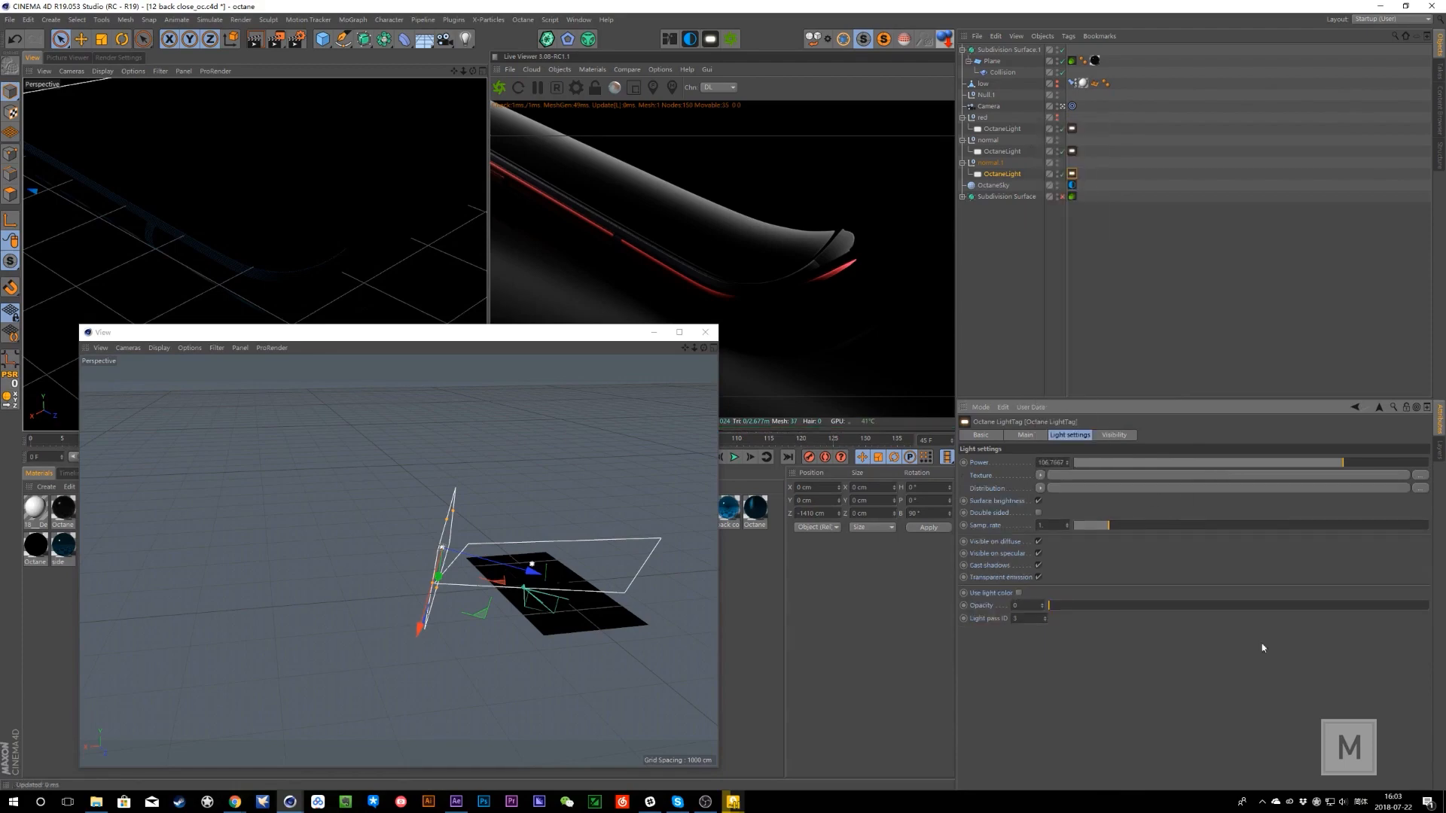
left_click(1301, 464)
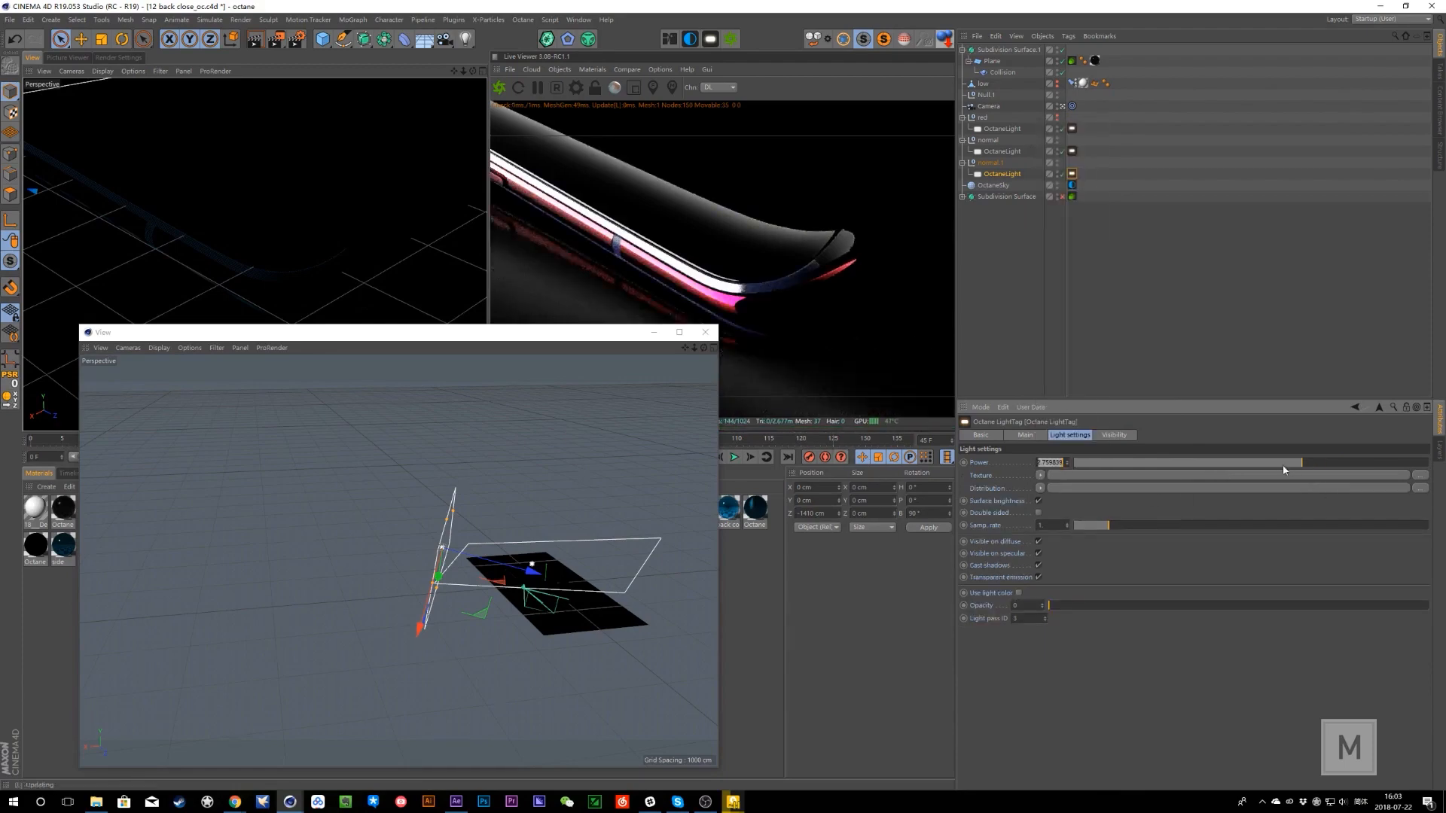
- Try a different power on the untextured Octane light, and undo the changes back to its Layer texture
left_click(1322, 464)
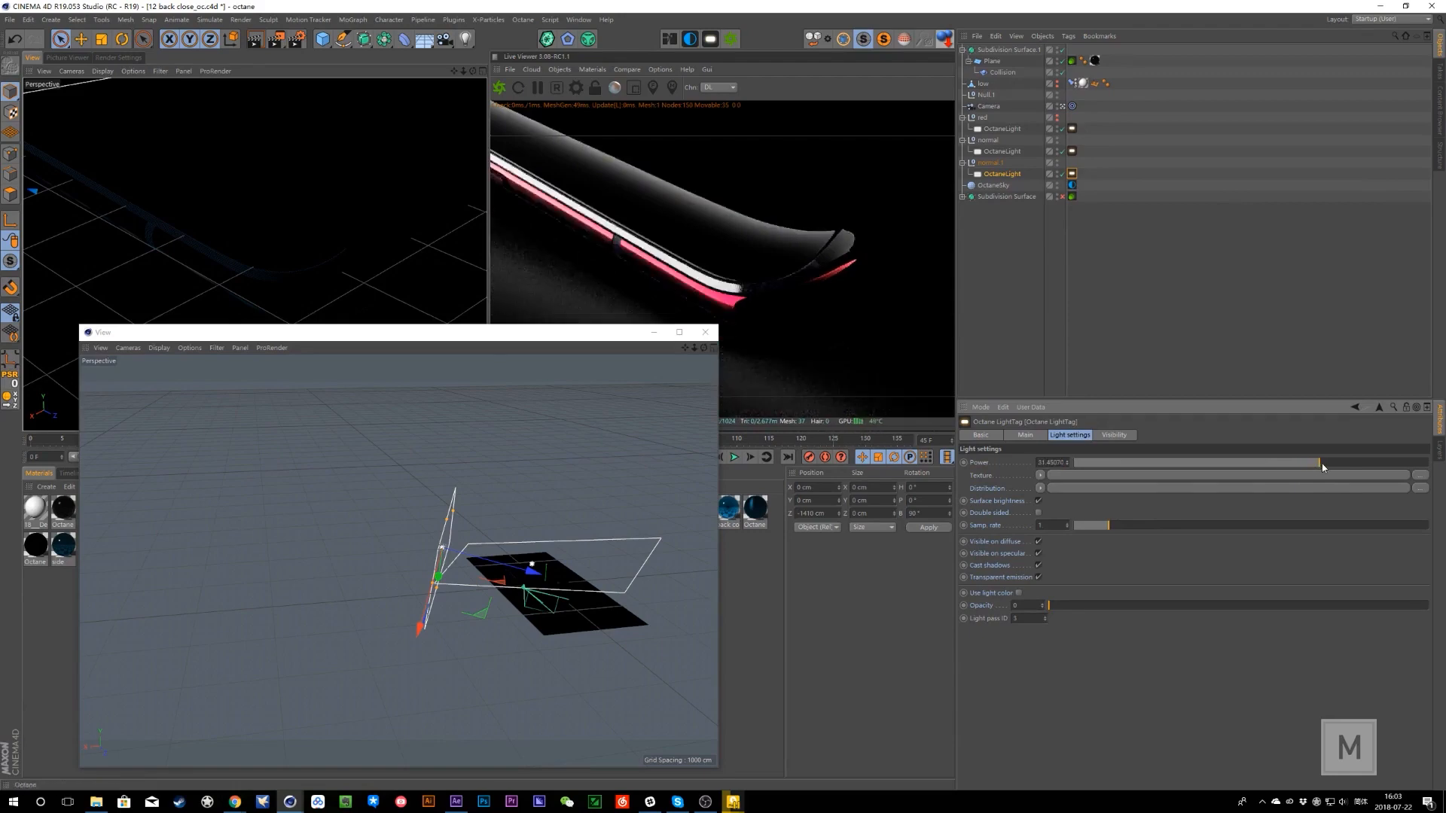
left_click(1322, 464)
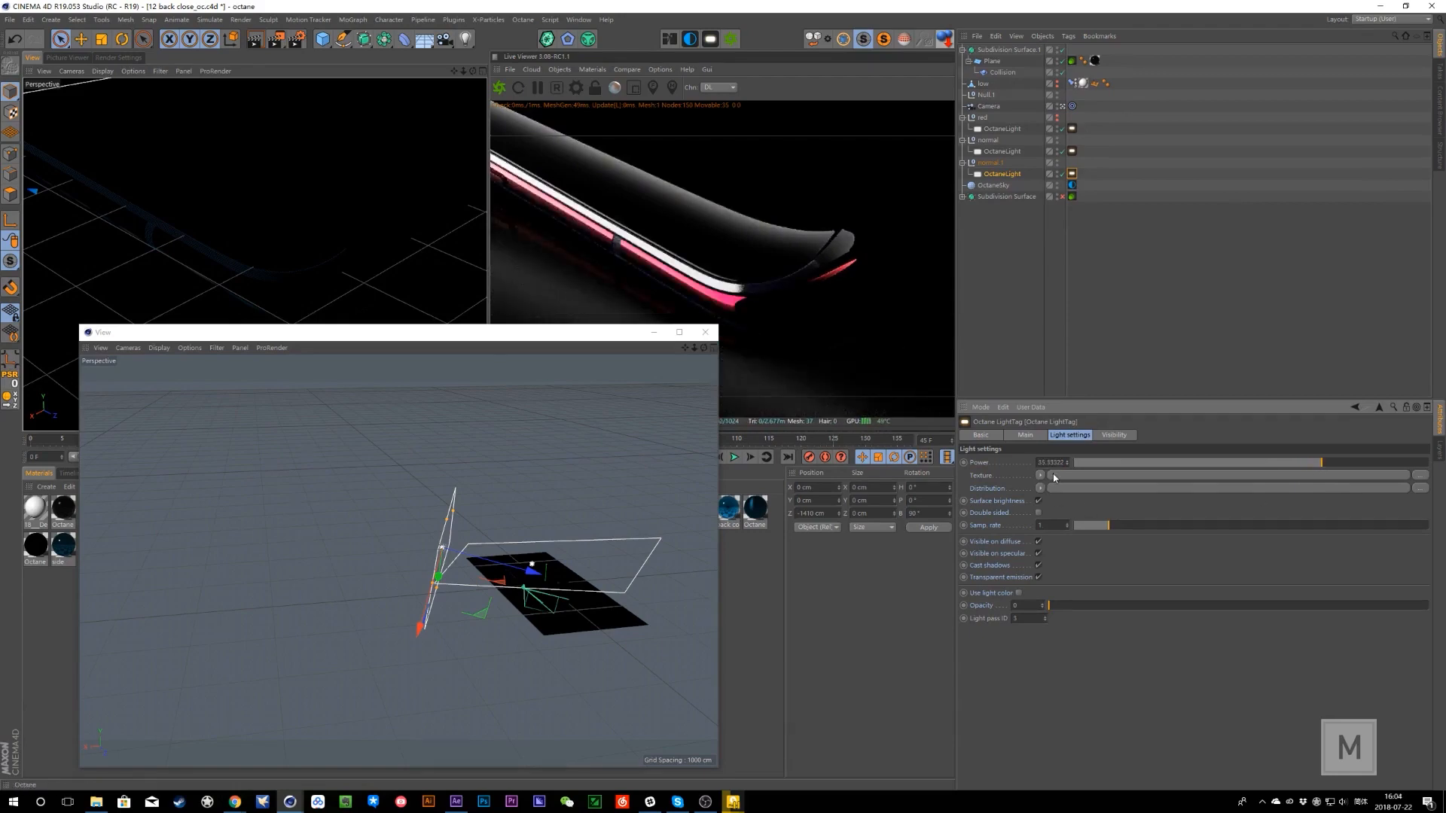
key("ctrl+z")
key("ctrl+z")
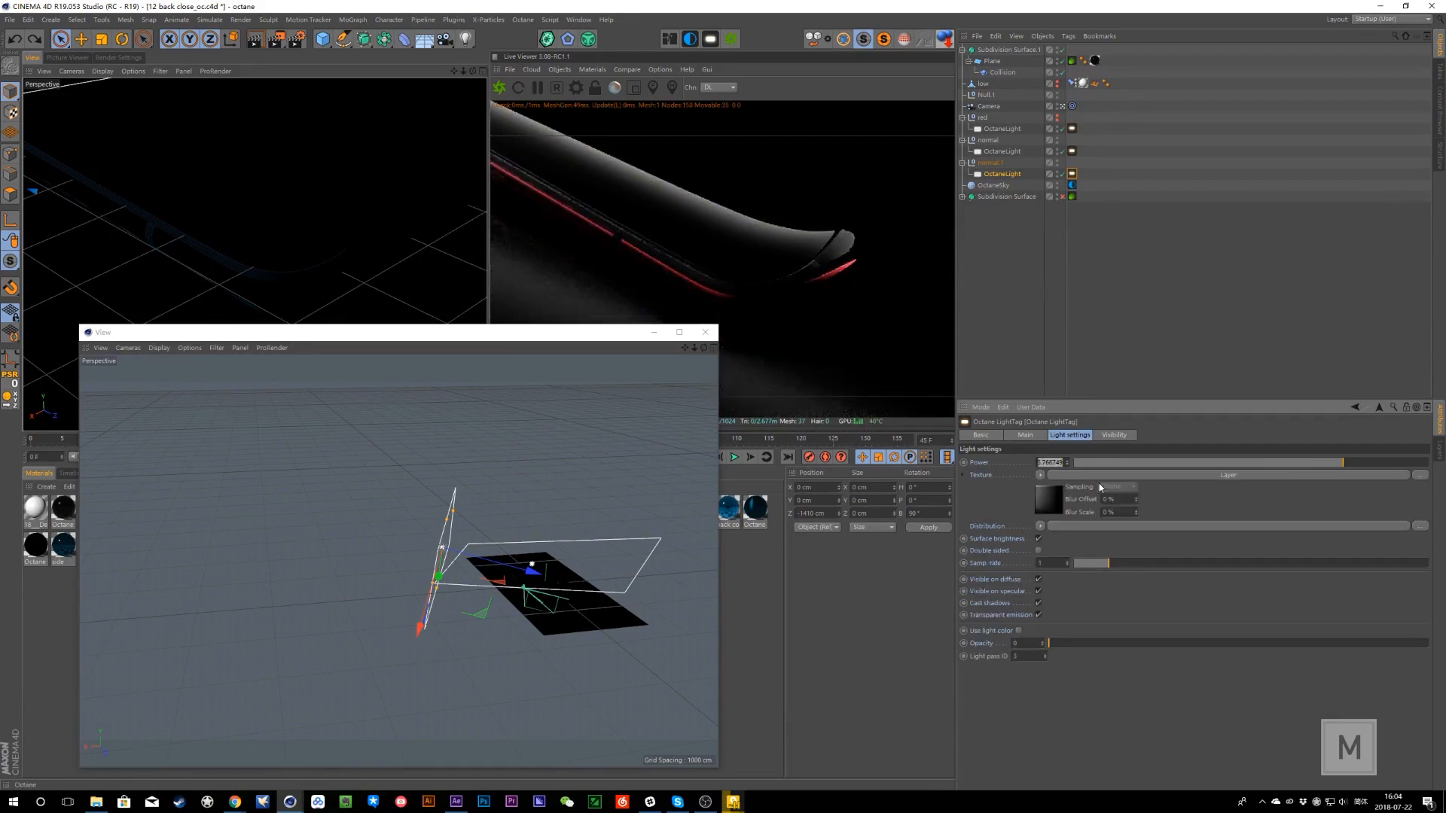
- Move the floating perspective view aside and scrub between about frames 39 and 58 to examine how the reflections travel along the phone
left_click_drag(585, 334, 488, 567)
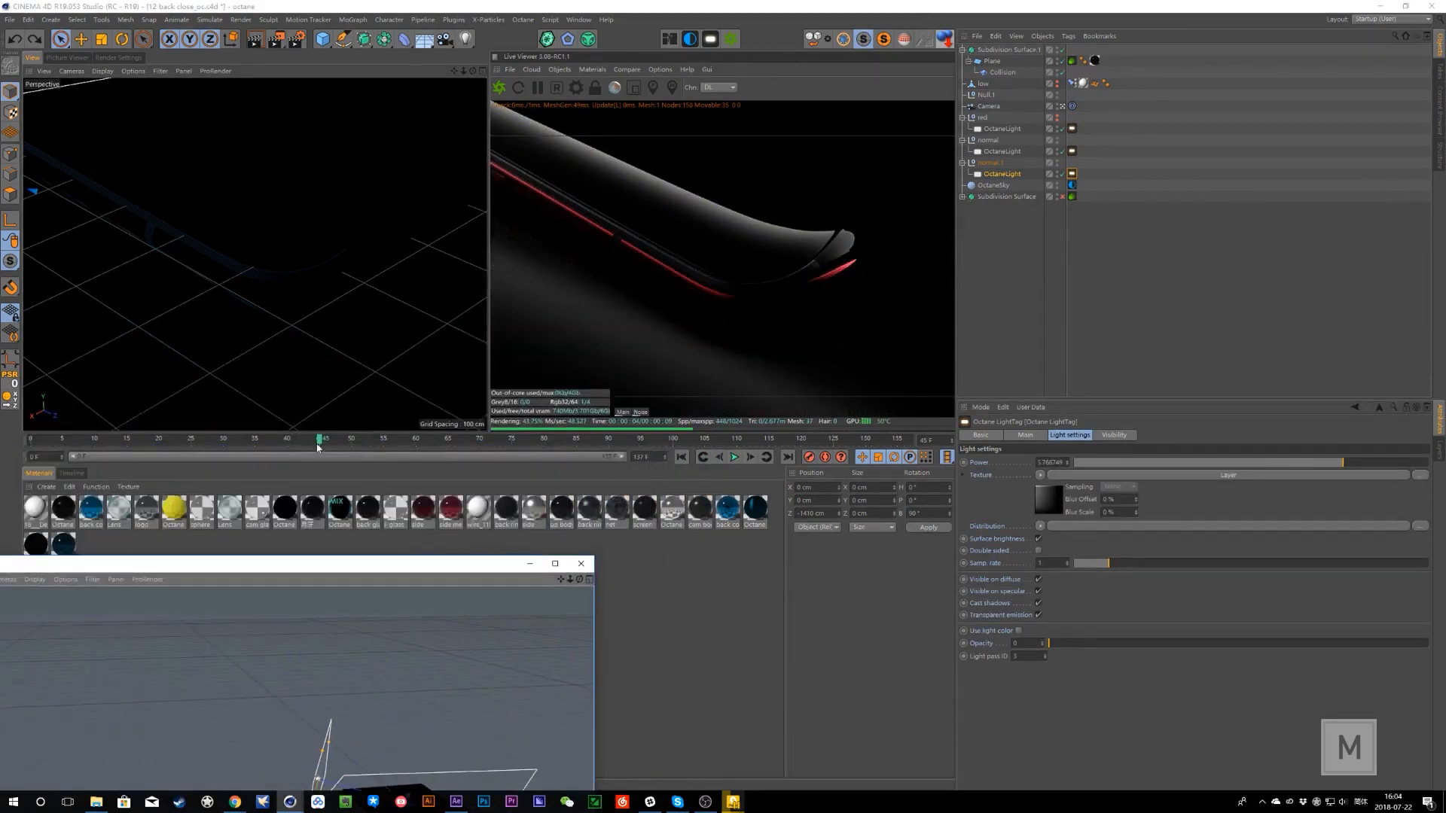
left_click_drag(332, 445, 403, 450)
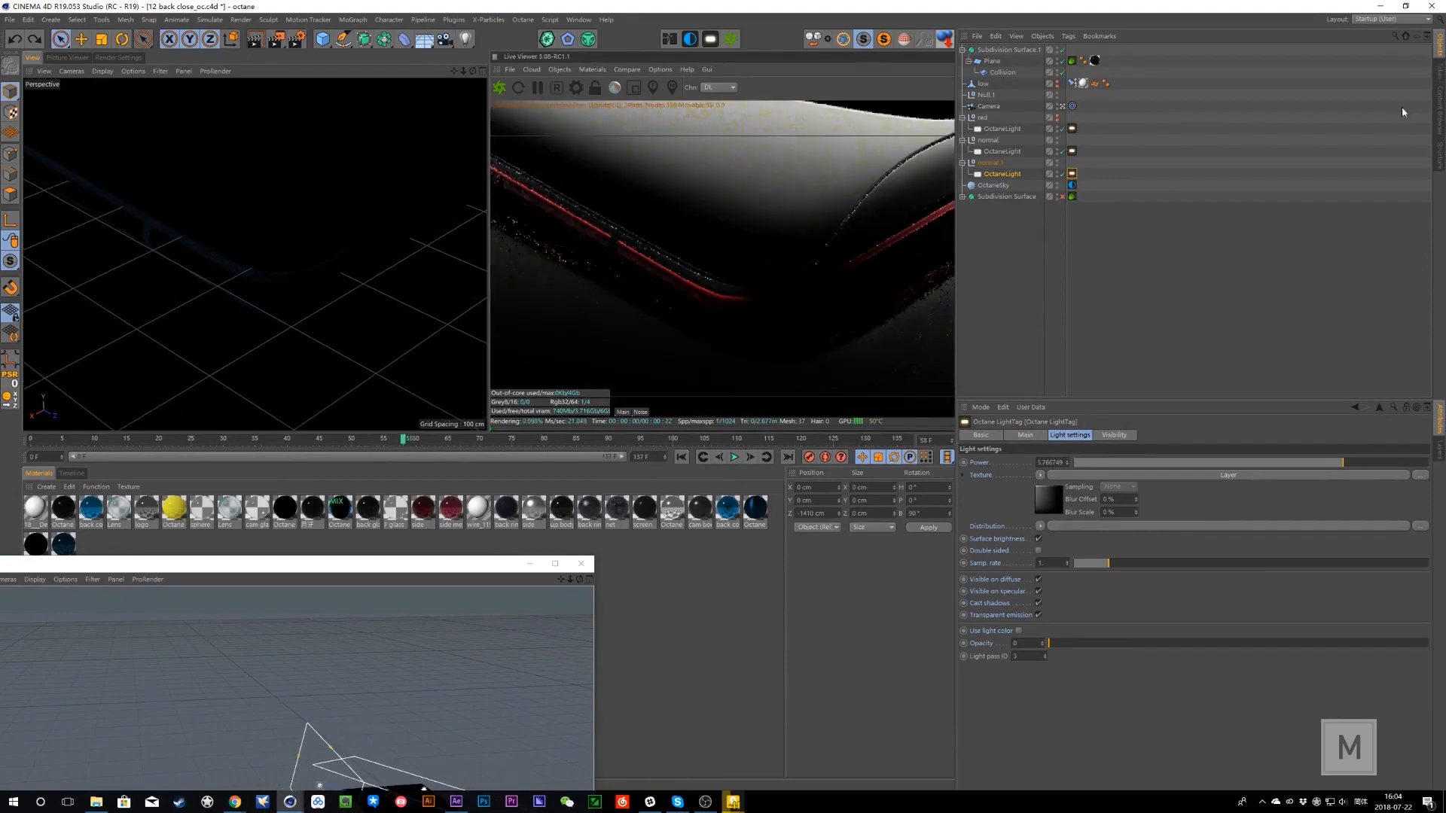
left_click(345, 443)
left_click(293, 444)
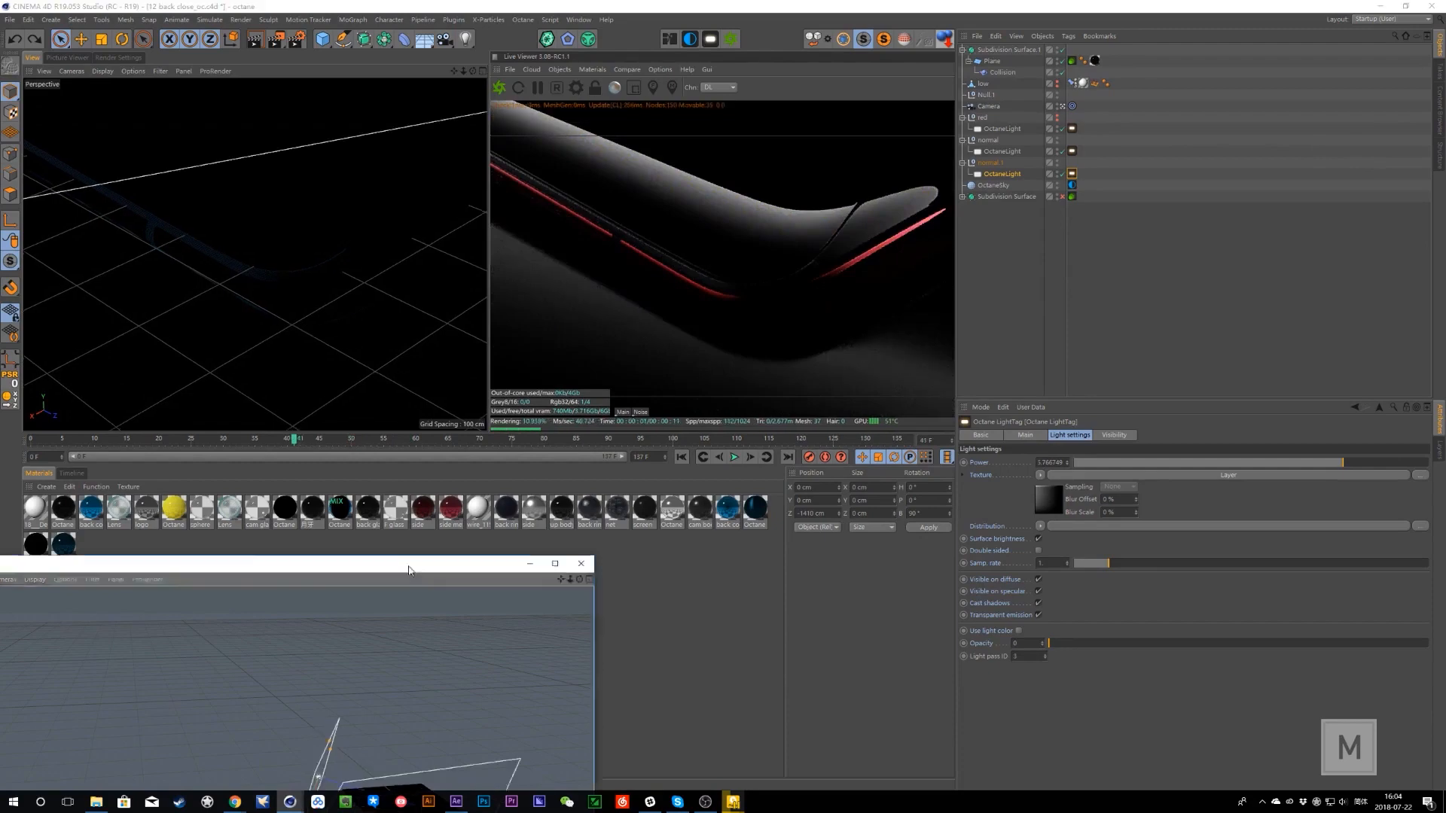
left_click_drag(345, 565, 494, 513)
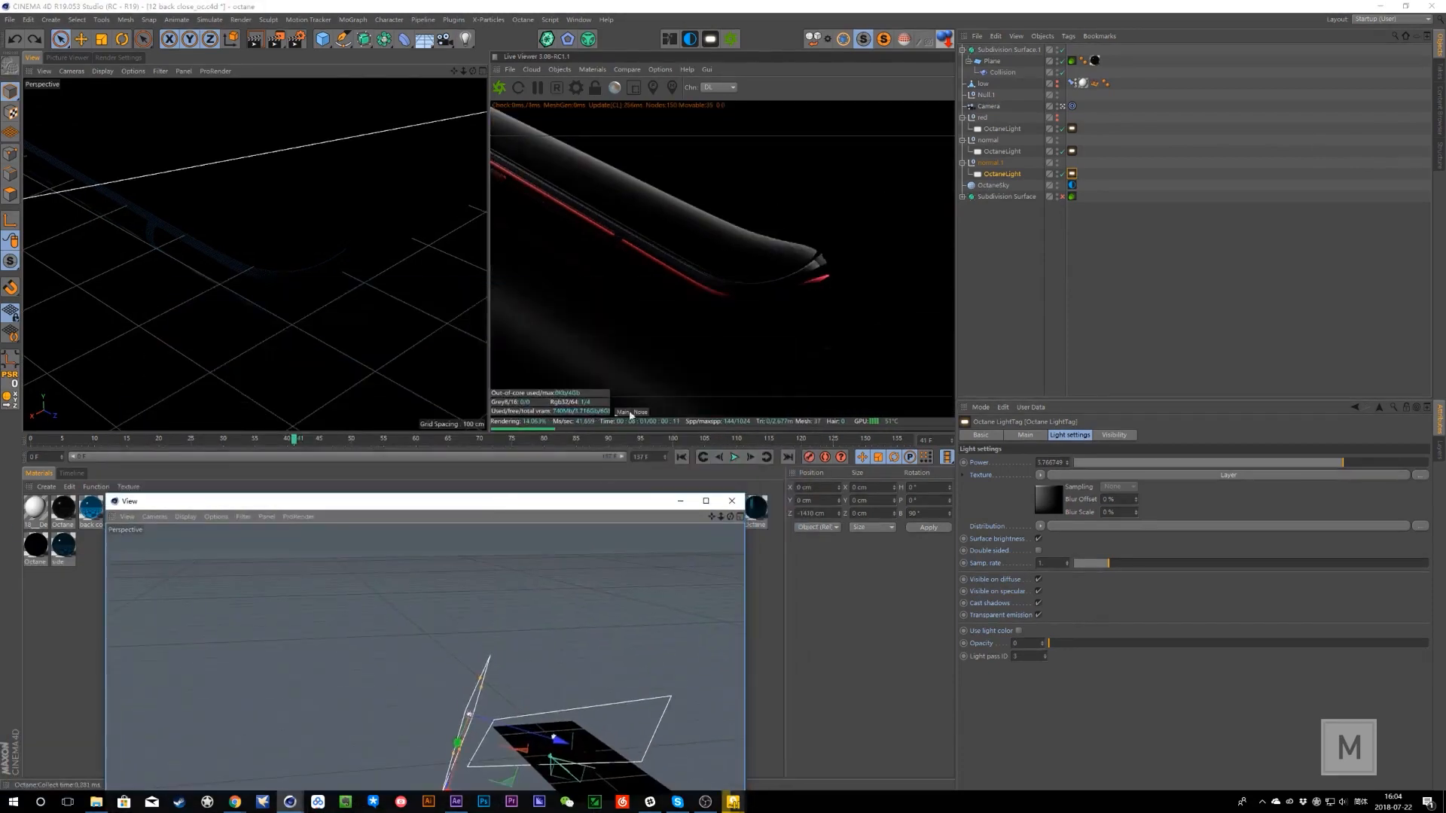
left_click_drag(133, 439, 284, 446)
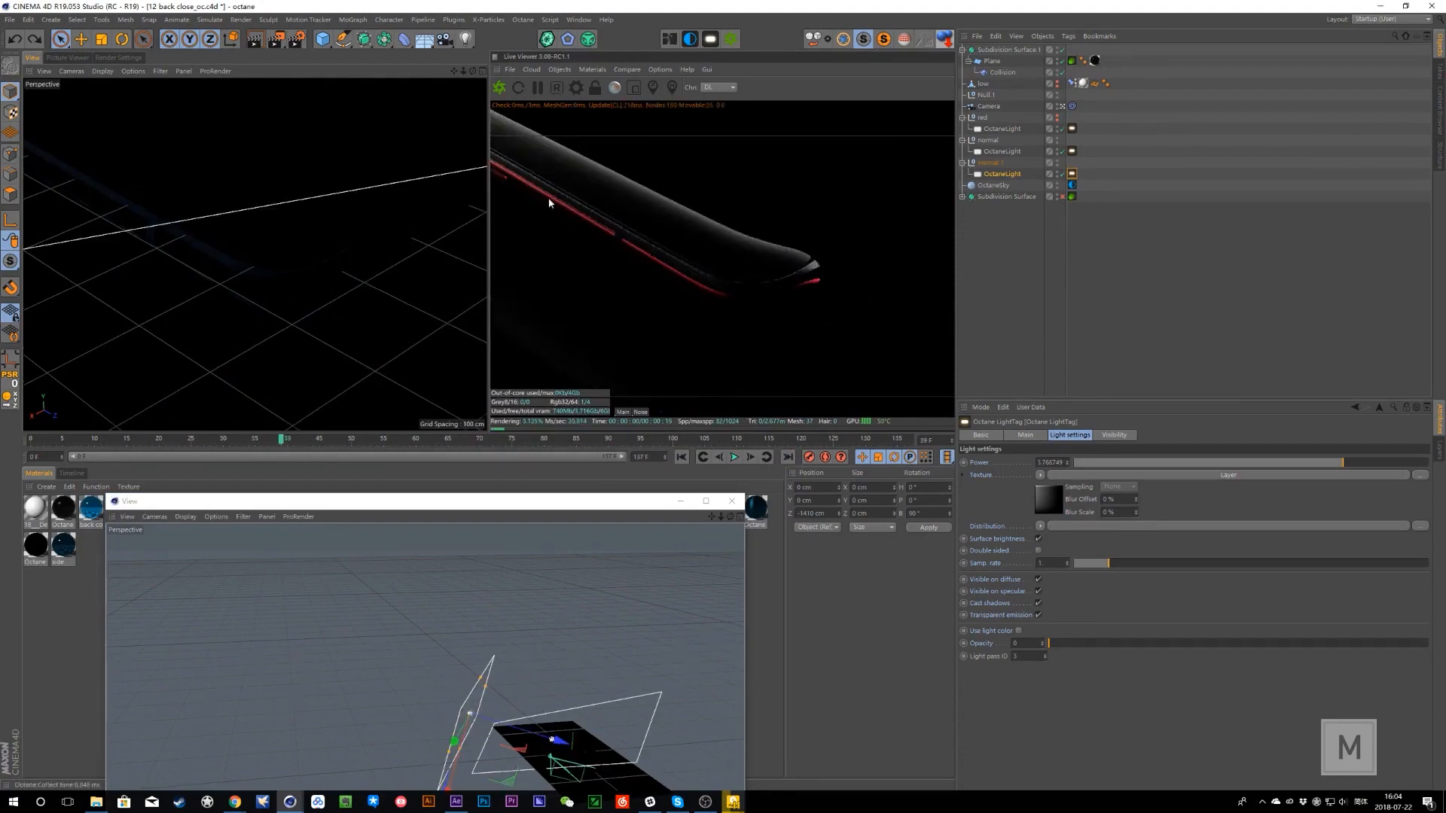
- Toggle the two normal Octane lights to compare their reflections, and inspect the Layer shader in the first one's light tag
left_click(1063, 152)
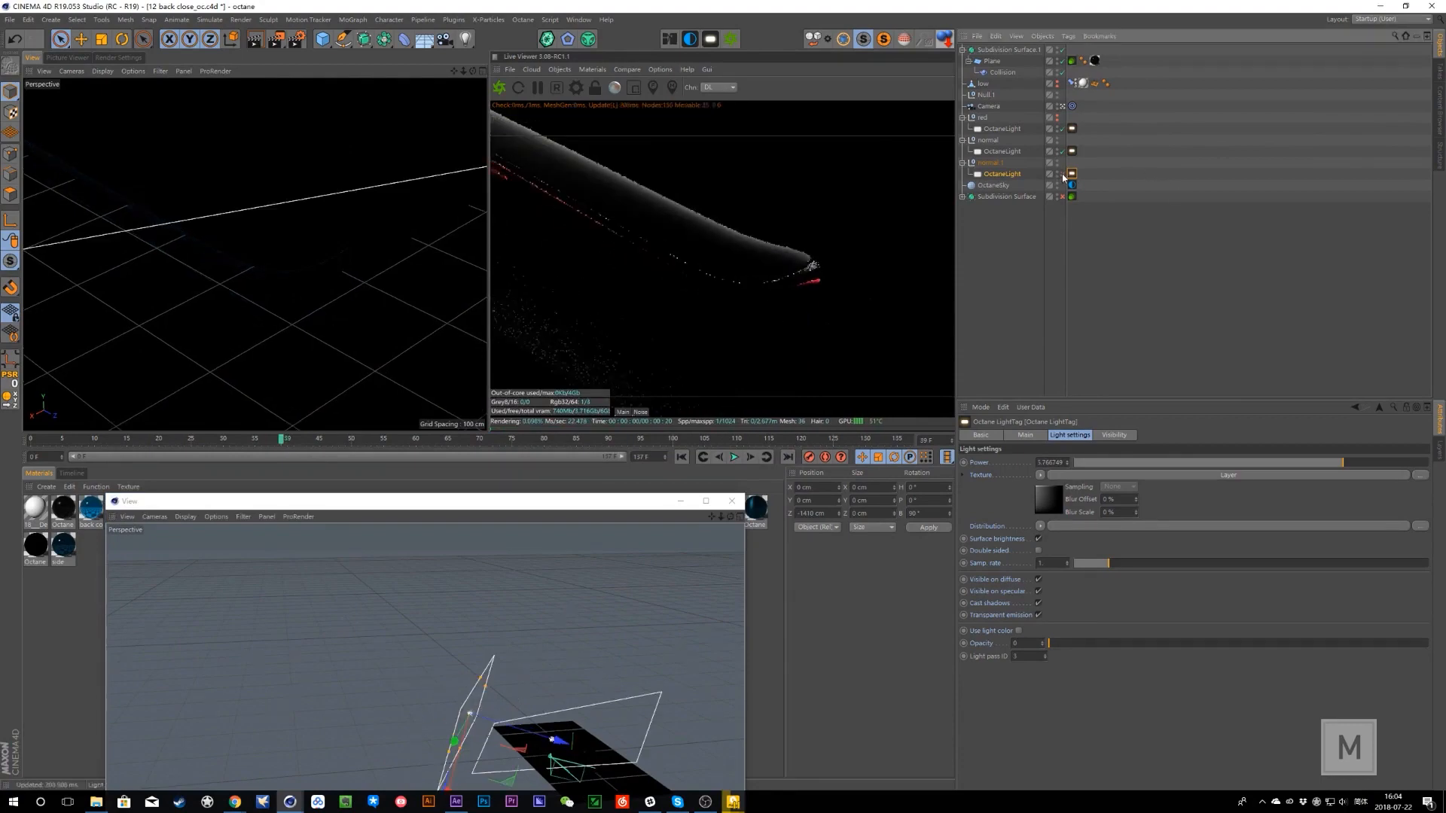
left_click(1060, 151)
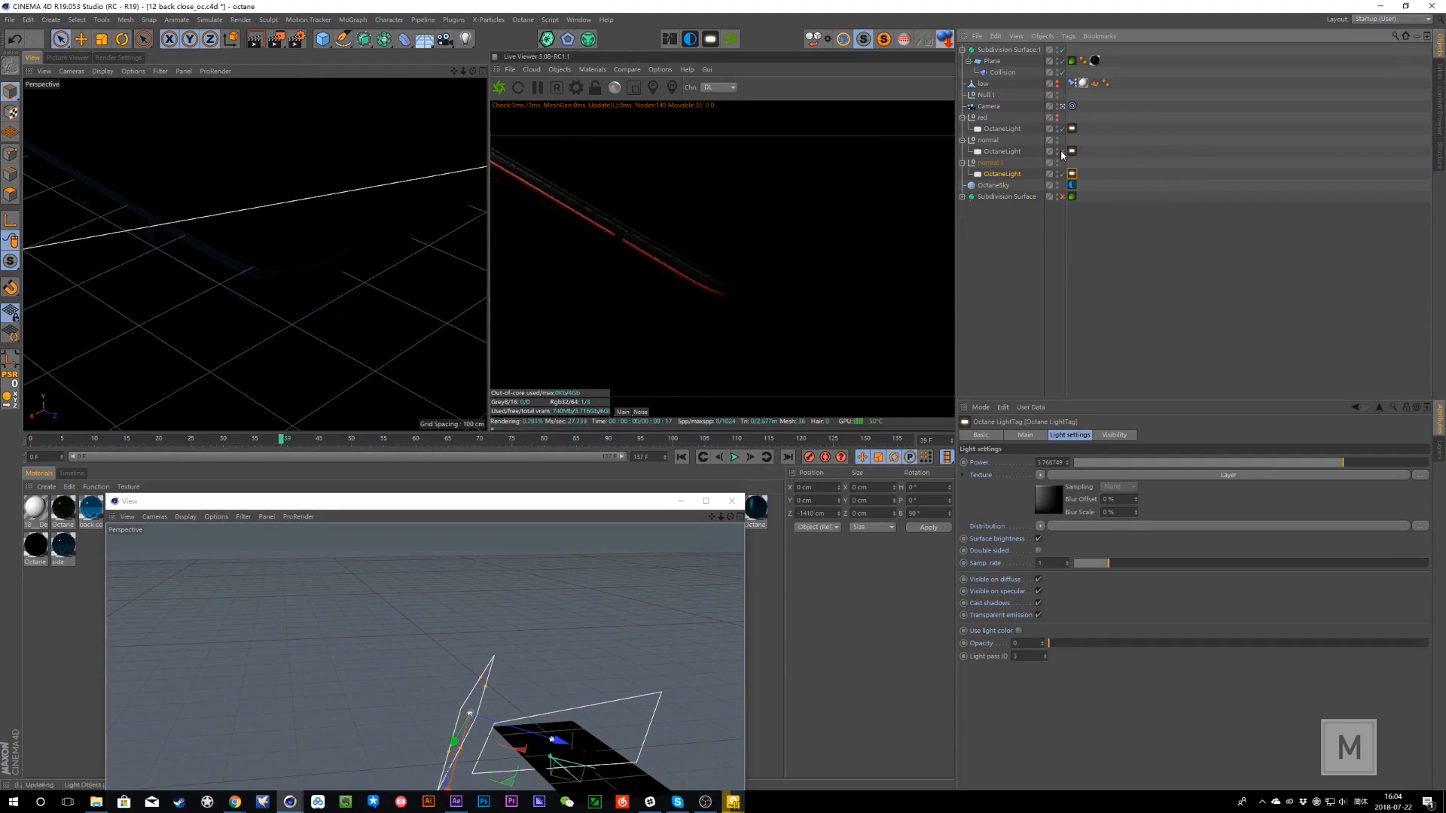
left_click(1043, 503)
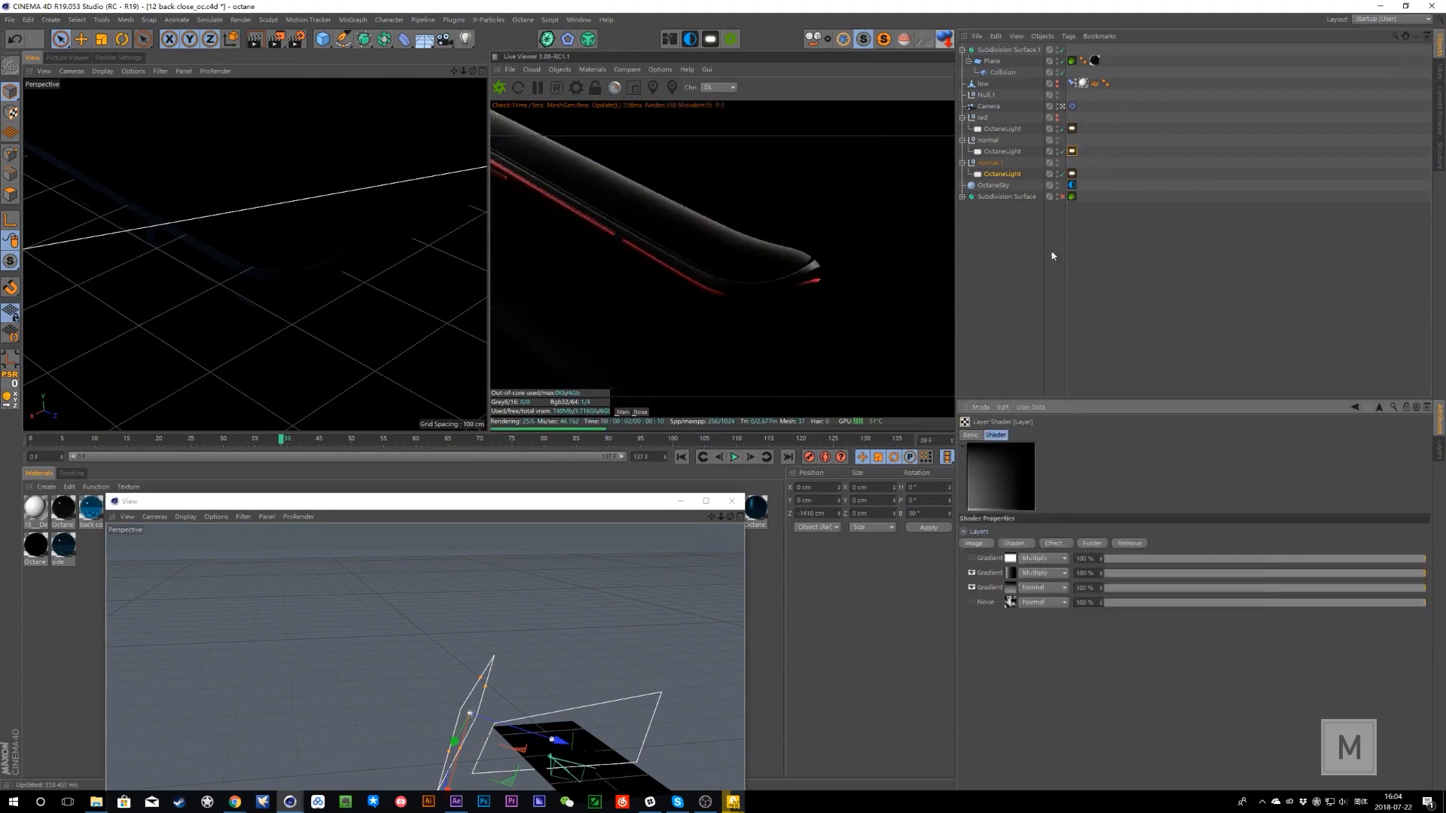
left_click(1072, 174)
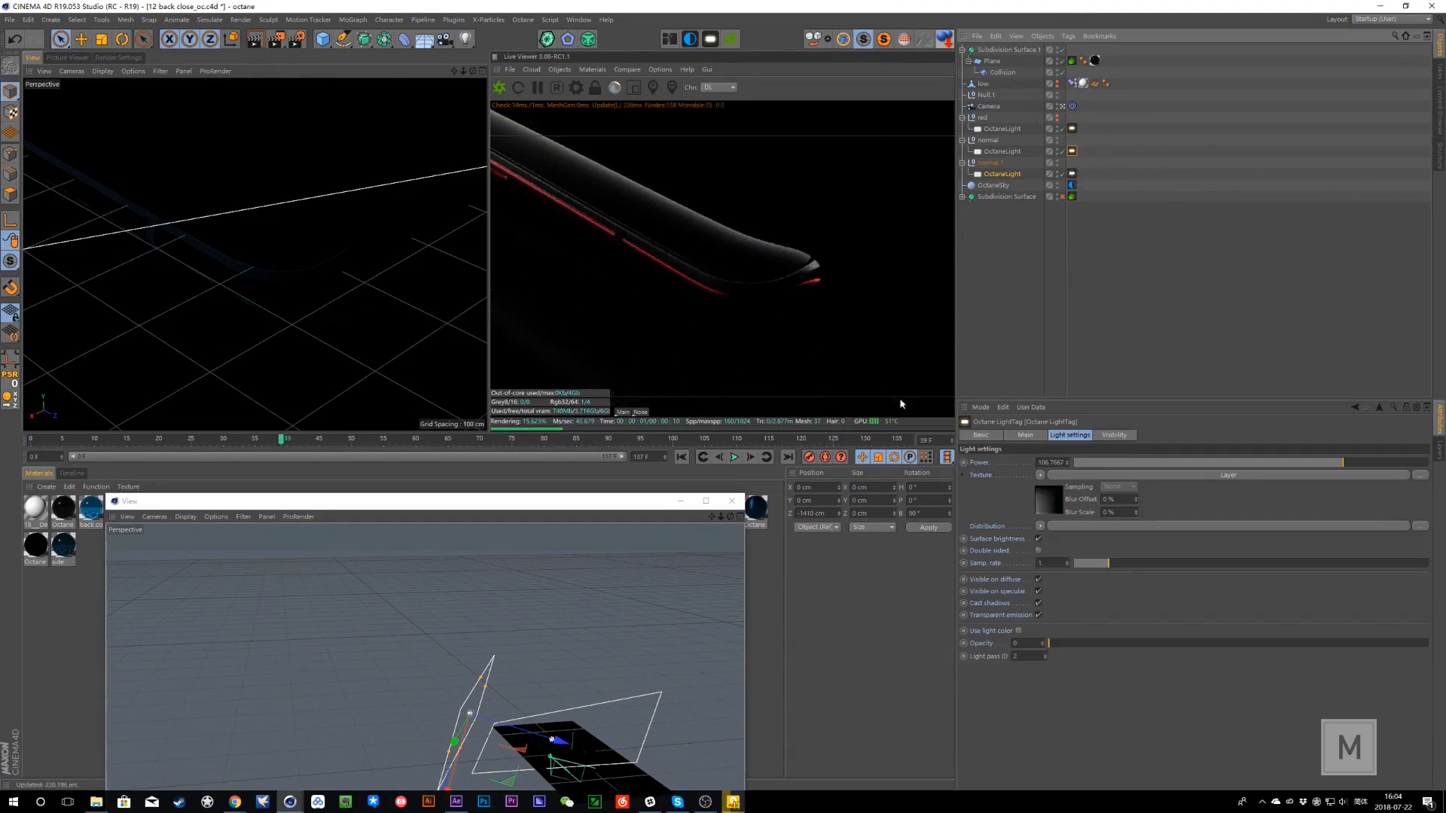
- Go to frame 47 and bring up the scene's take list
left_click(332, 441)
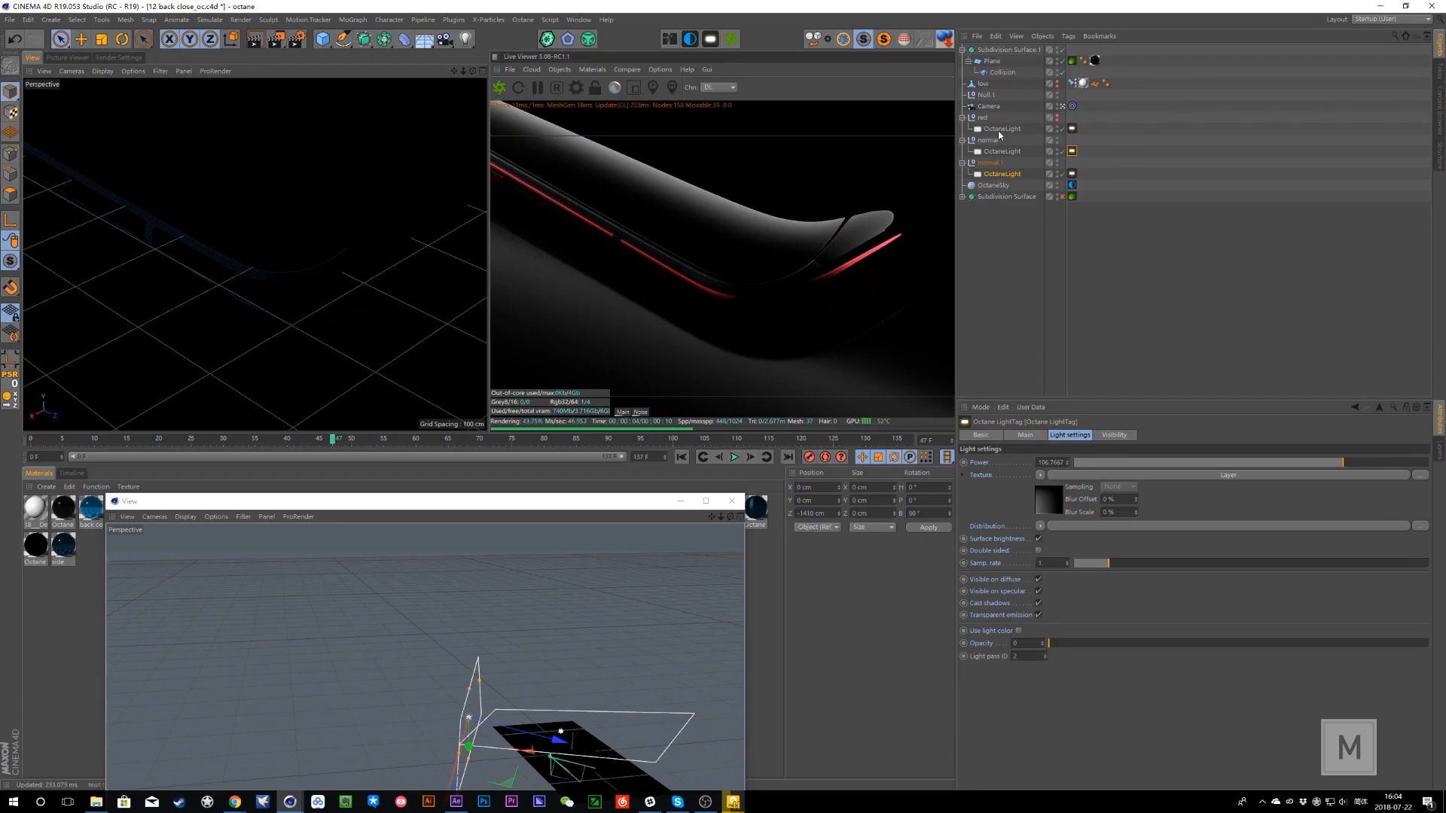
left_click(1439, 69)
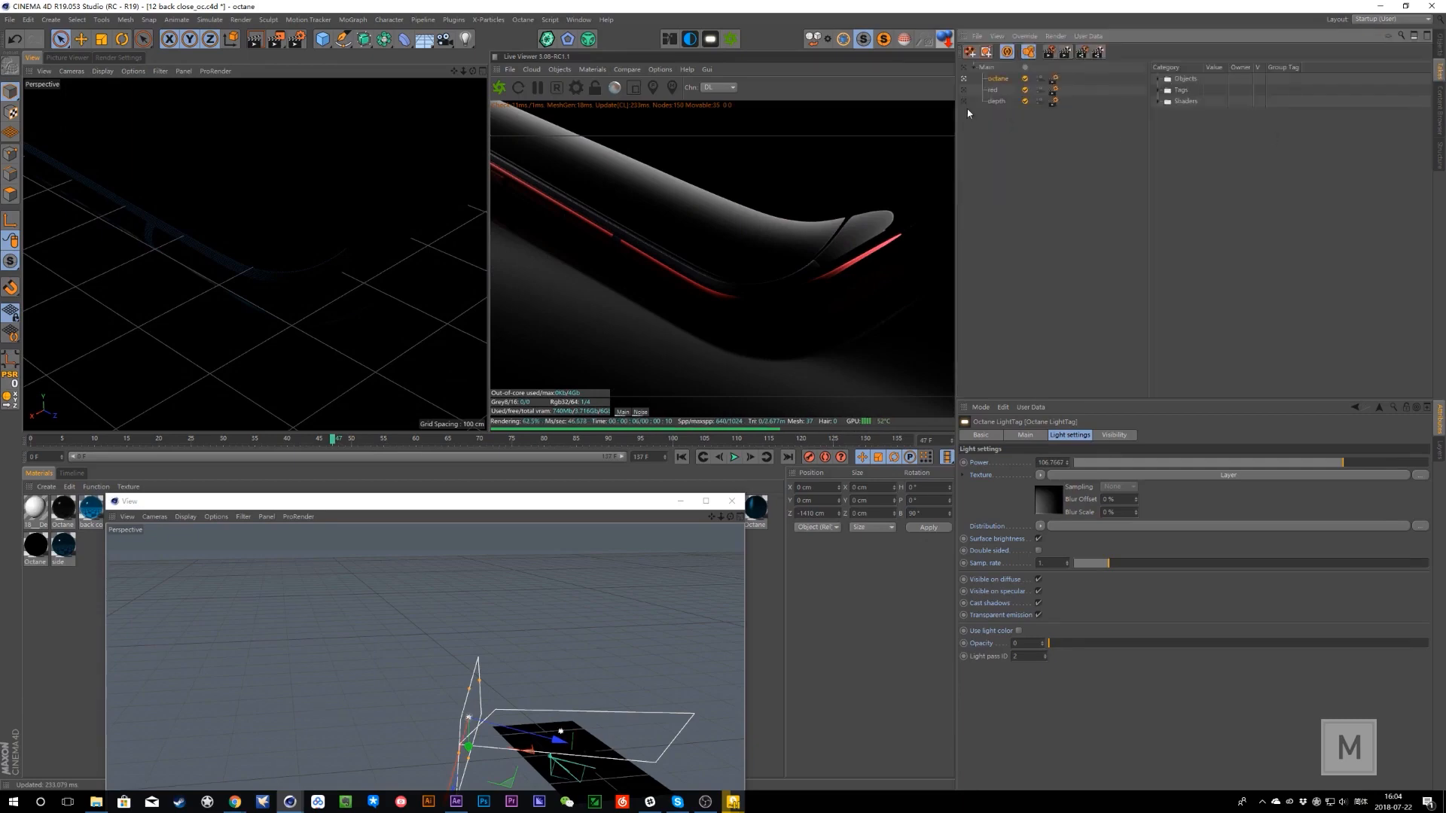
- Activate the red take and set the timeline to frame 51, moving the floating view window out of the way
left_click(964, 90)
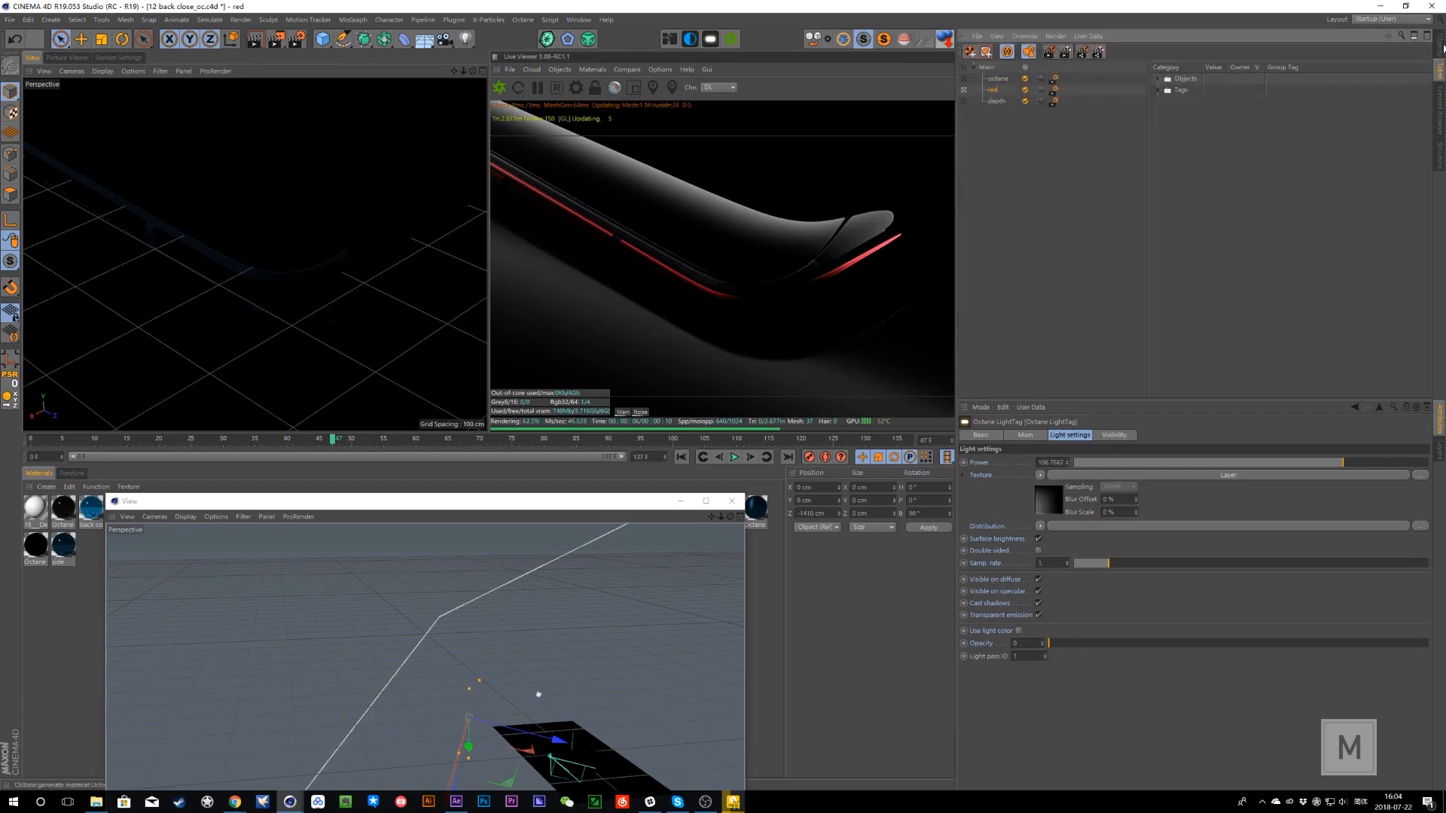
left_click(1440, 51)
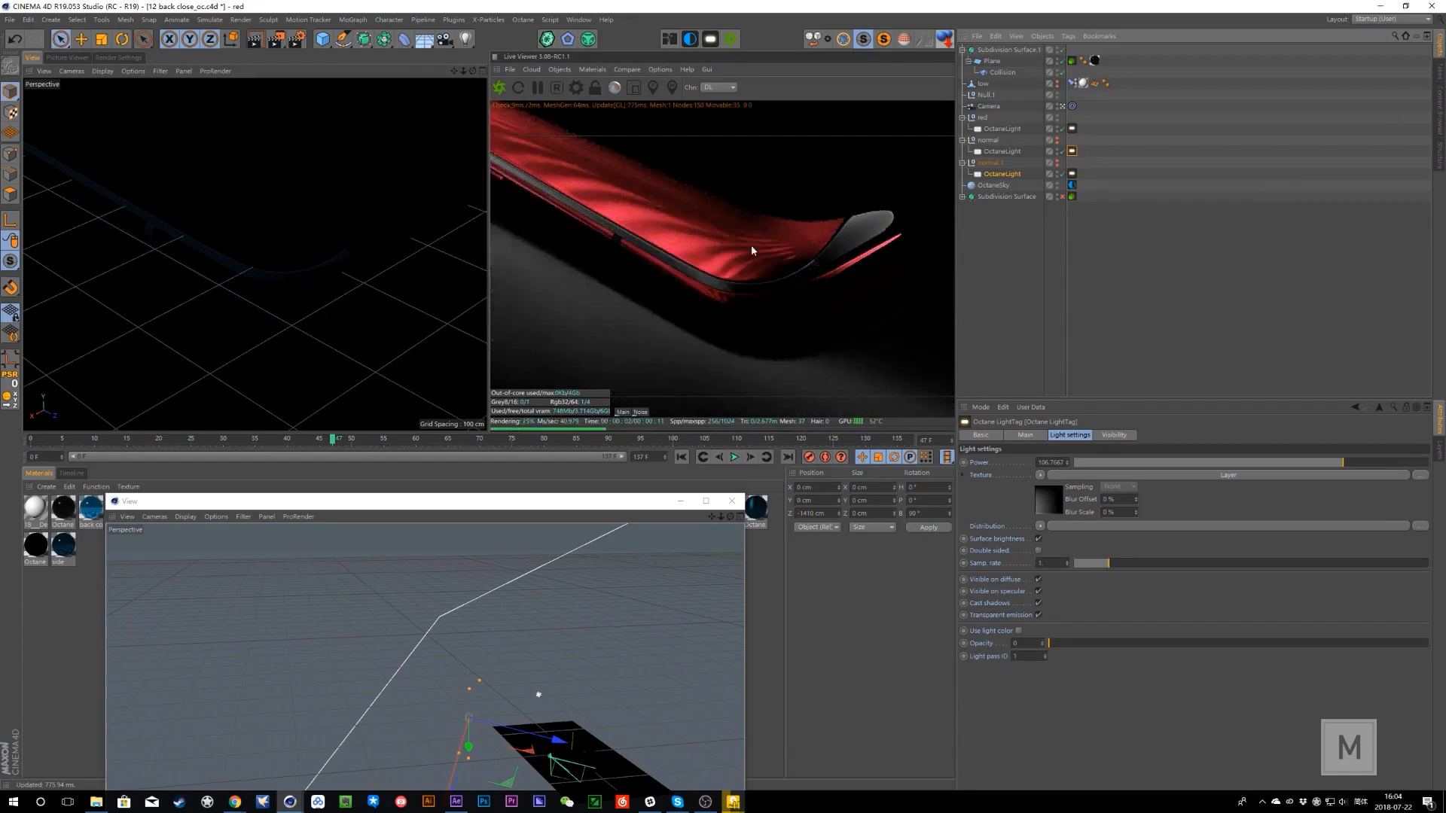
left_click_drag(440, 505, 434, 529)
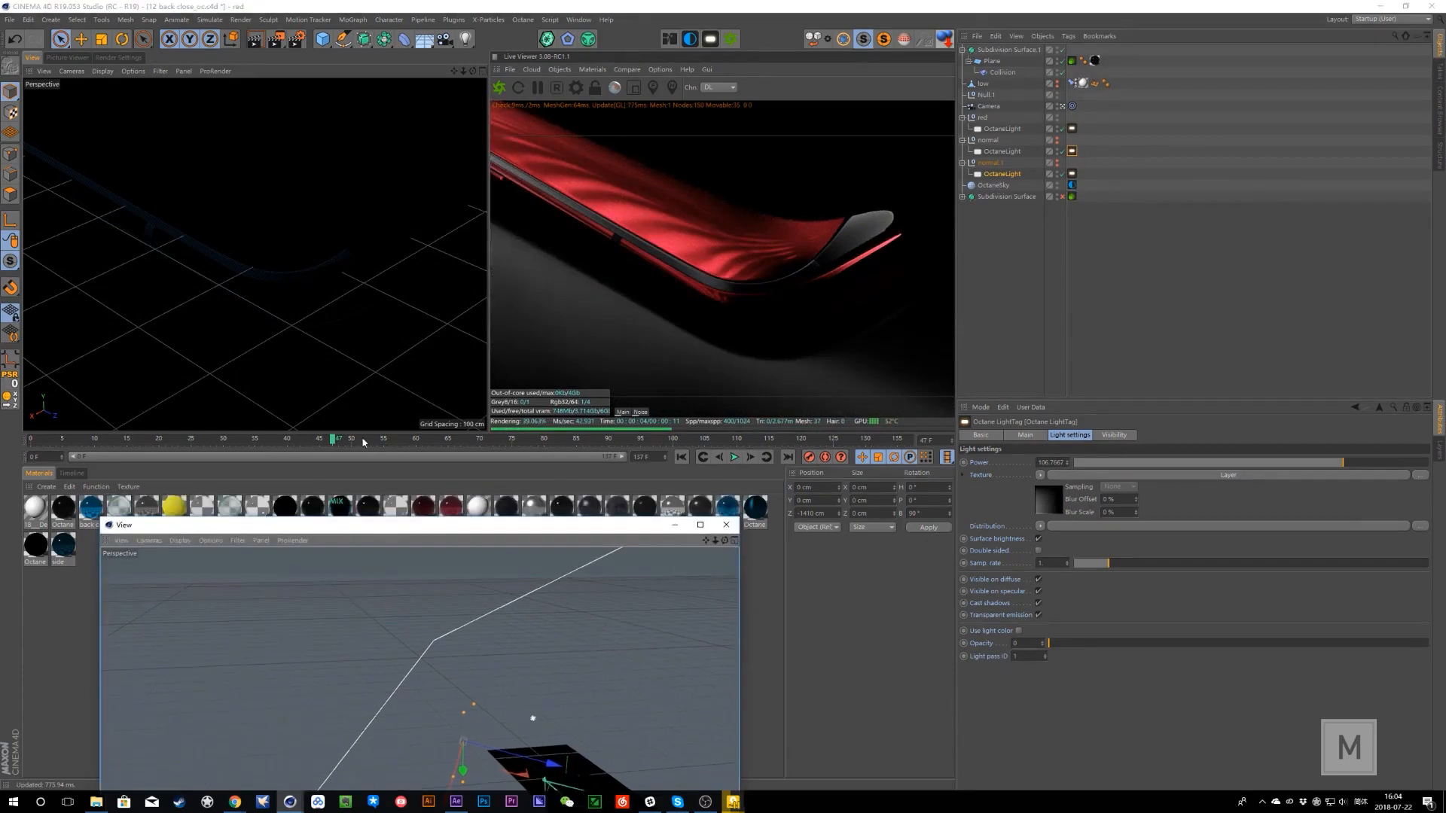
left_click(359, 438)
- Examine the red light's texture, including its Multiply shader, the image texture and the UV transform settings
left_click(1073, 151)
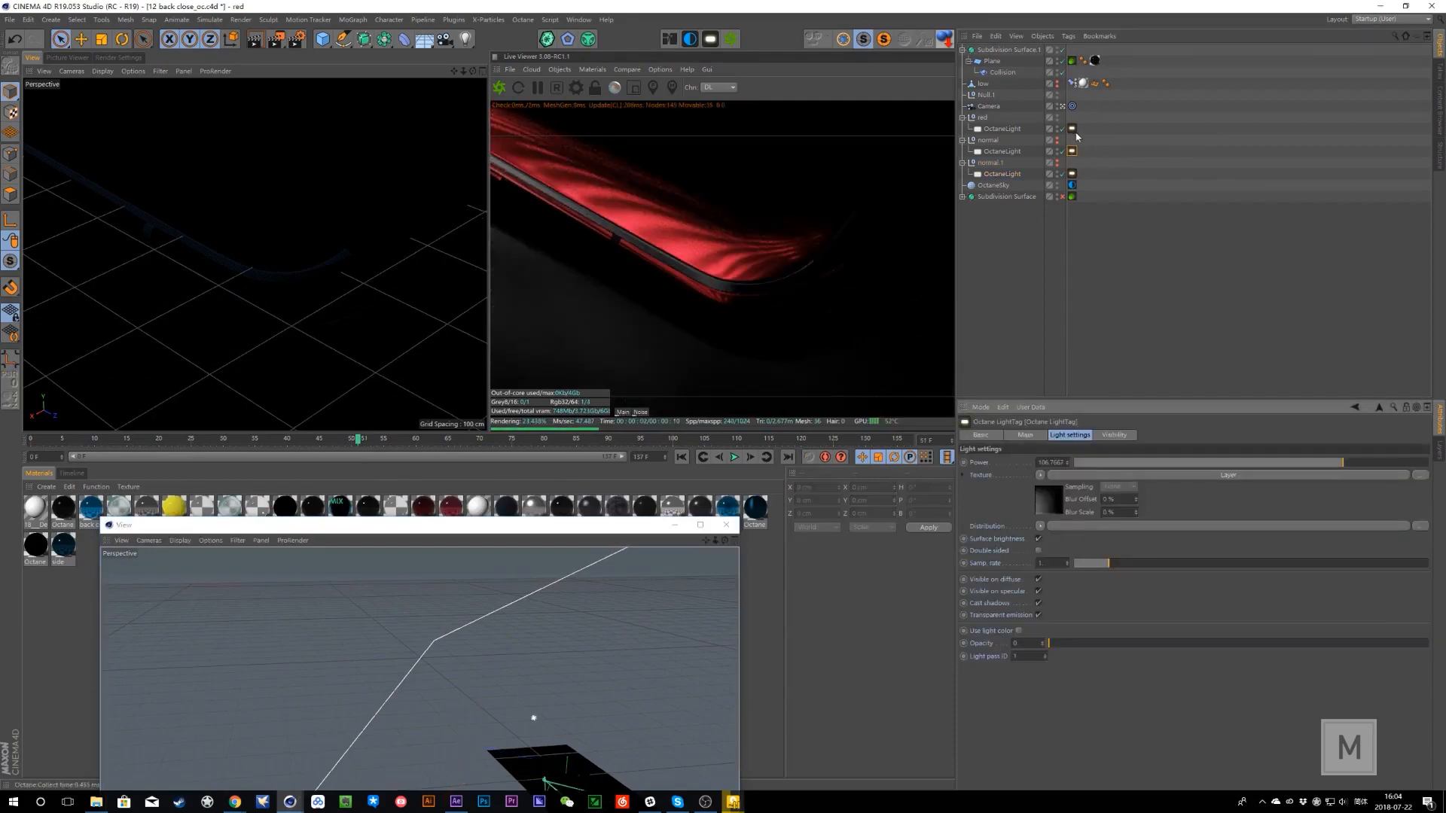
left_click(1073, 129)
left_click(1049, 500)
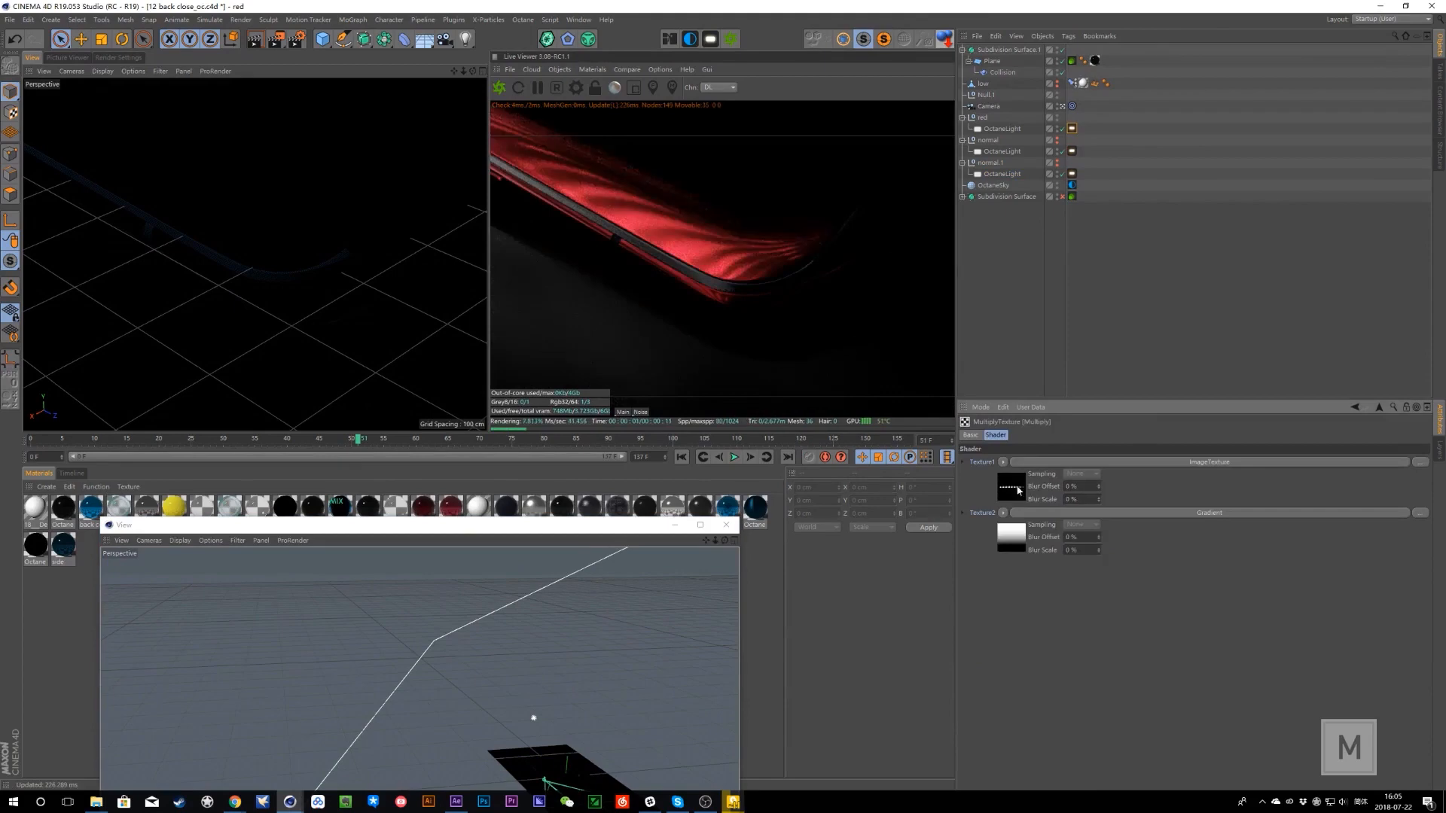
left_click(1021, 493)
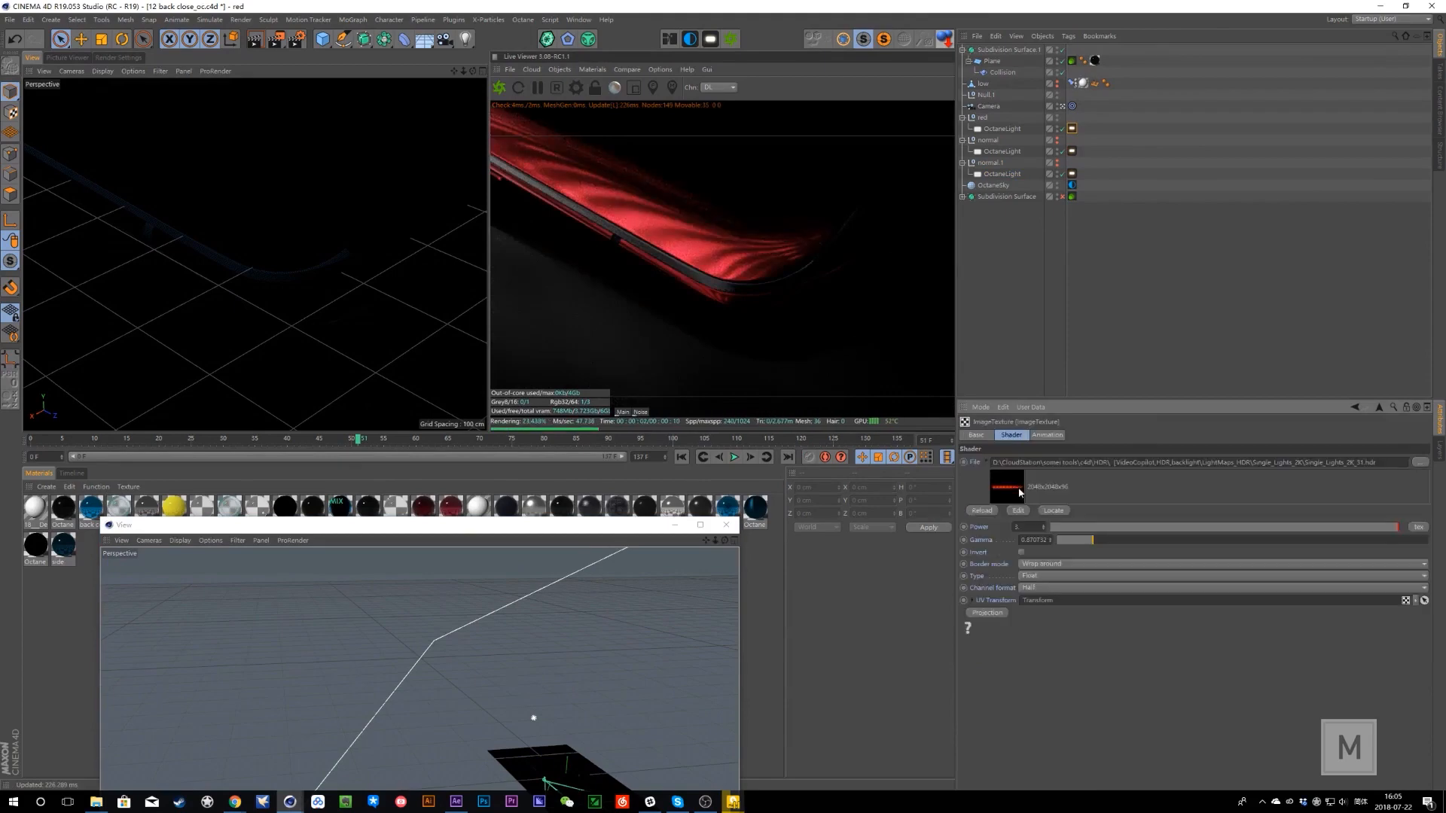
left_click(972, 600)
scroll(1370, 699, "down", 2)
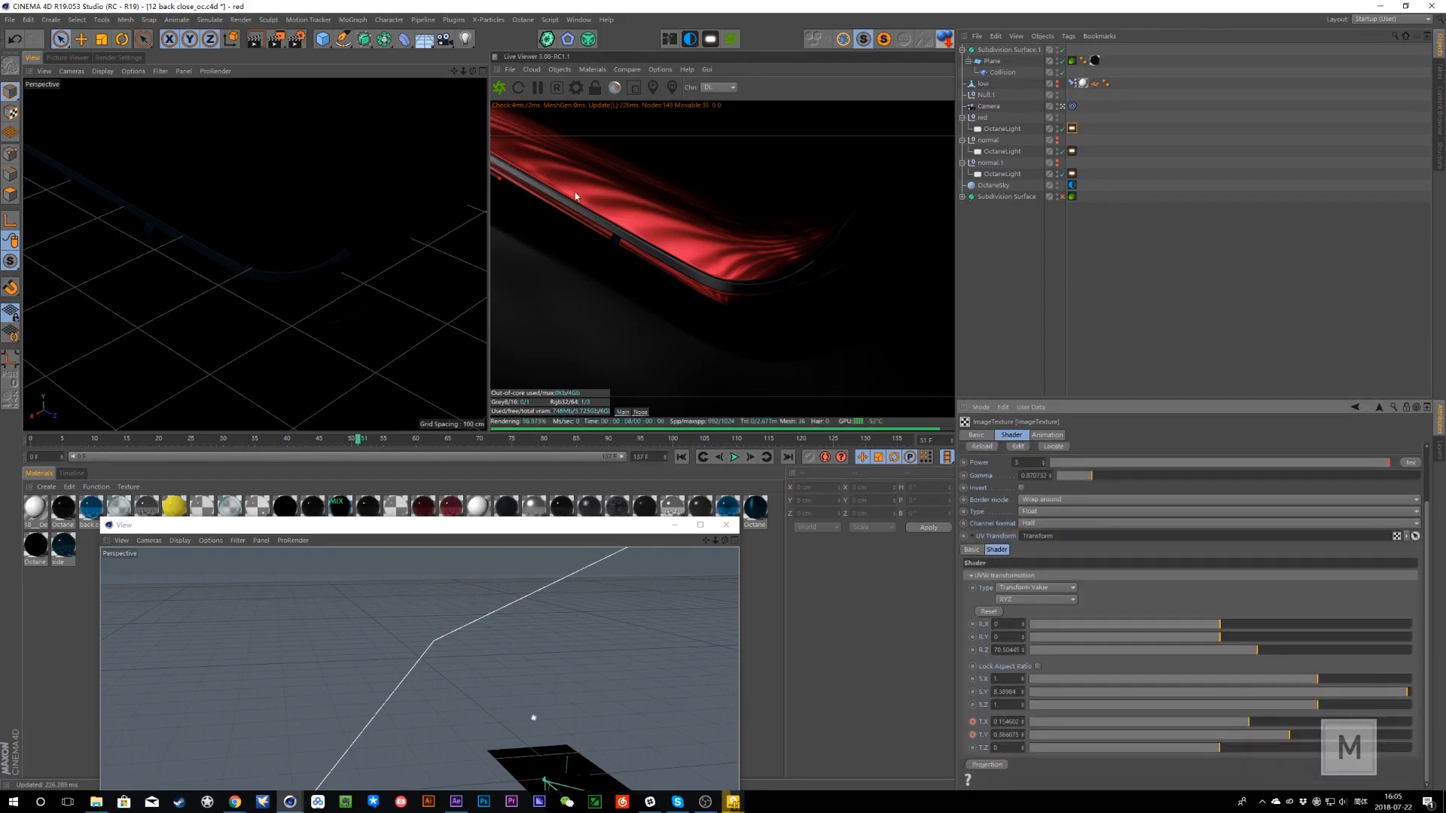
left_click(1379, 408)
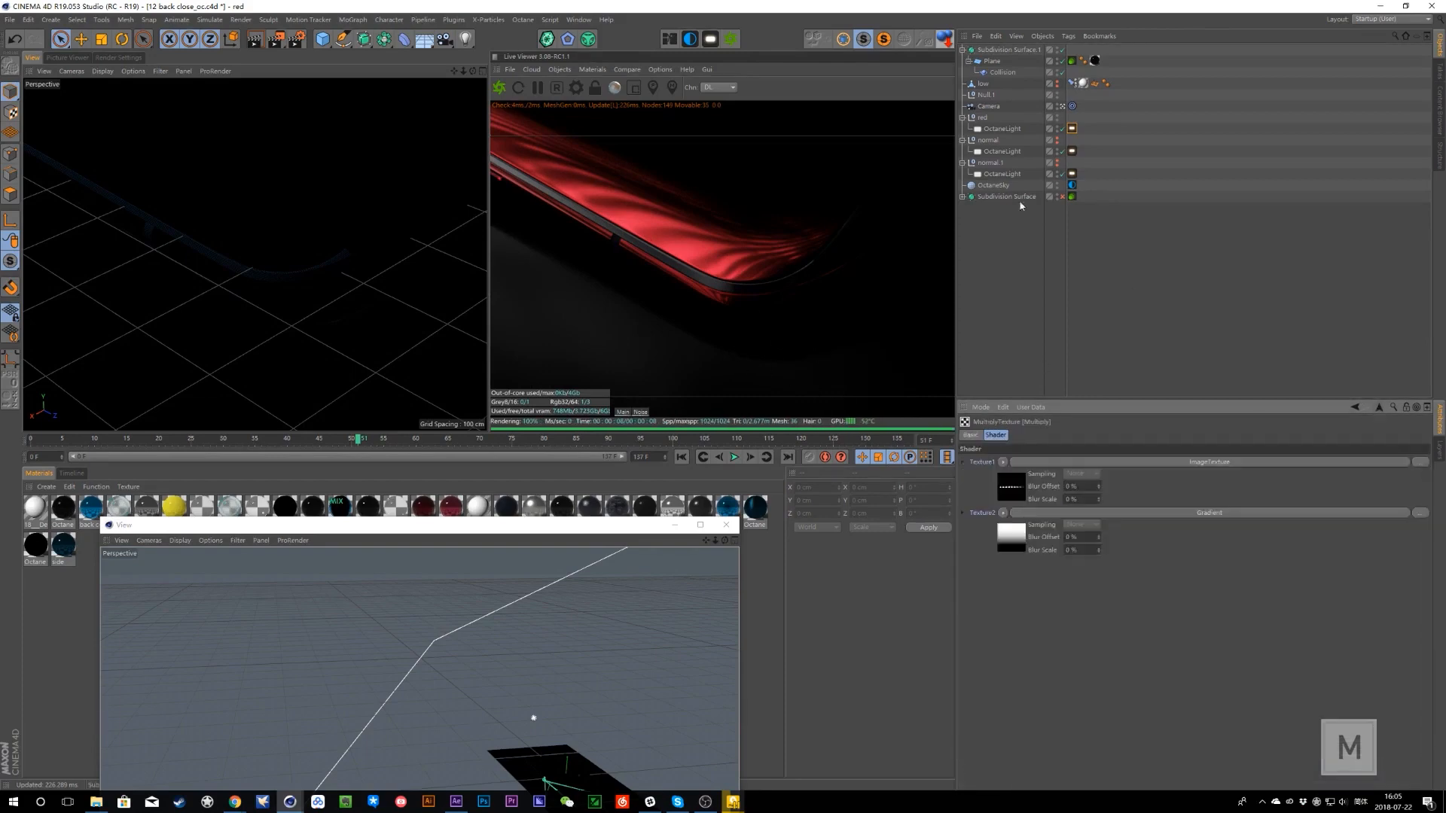
left_click(1011, 490)
- Browse the content library's BackLight, Single_Lights and HDR Studio folders to review the available light textures
left_click(1438, 109)
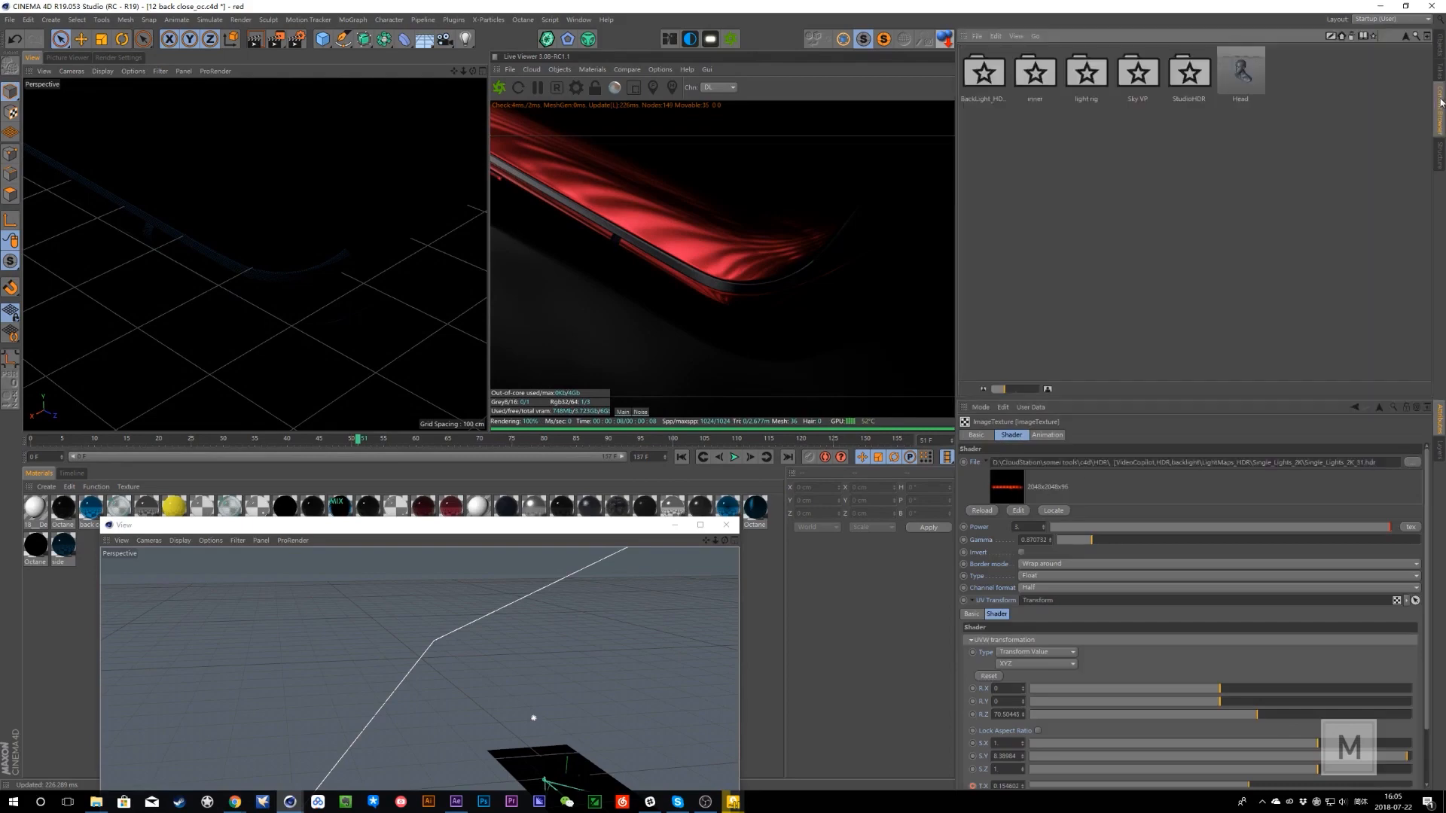
double_click(979, 72)
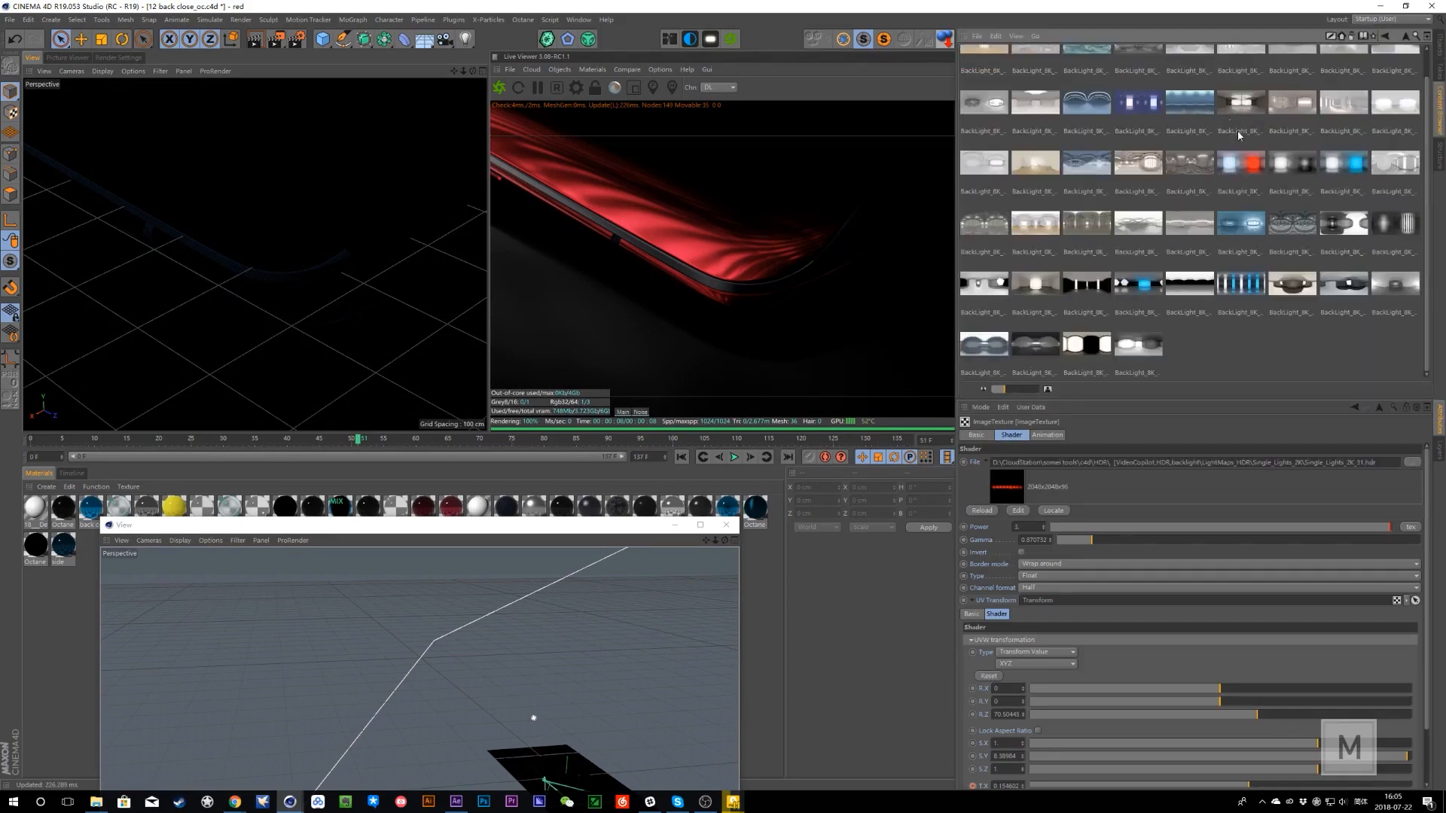
left_click(1404, 39)
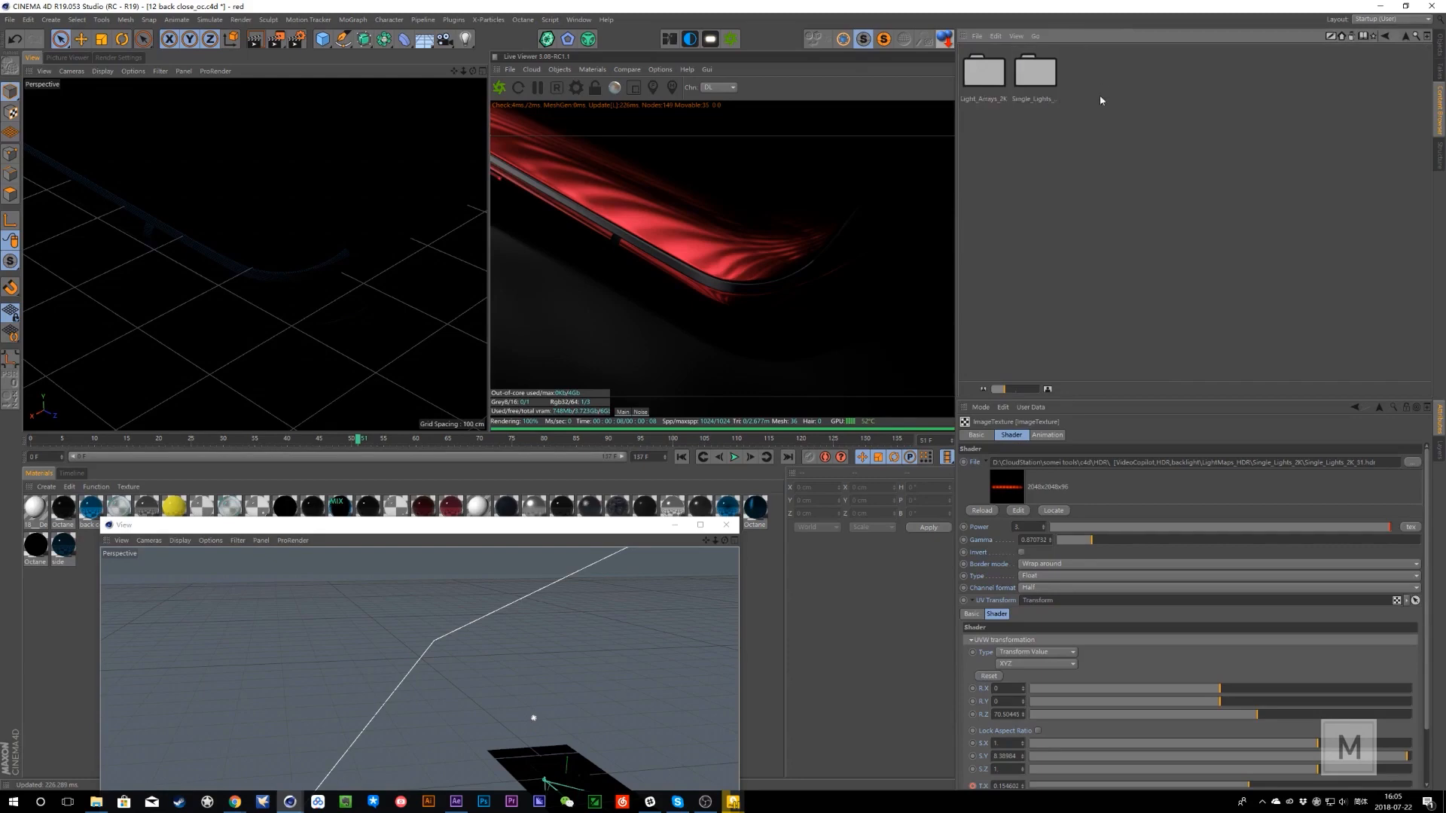
double_click(1043, 73)
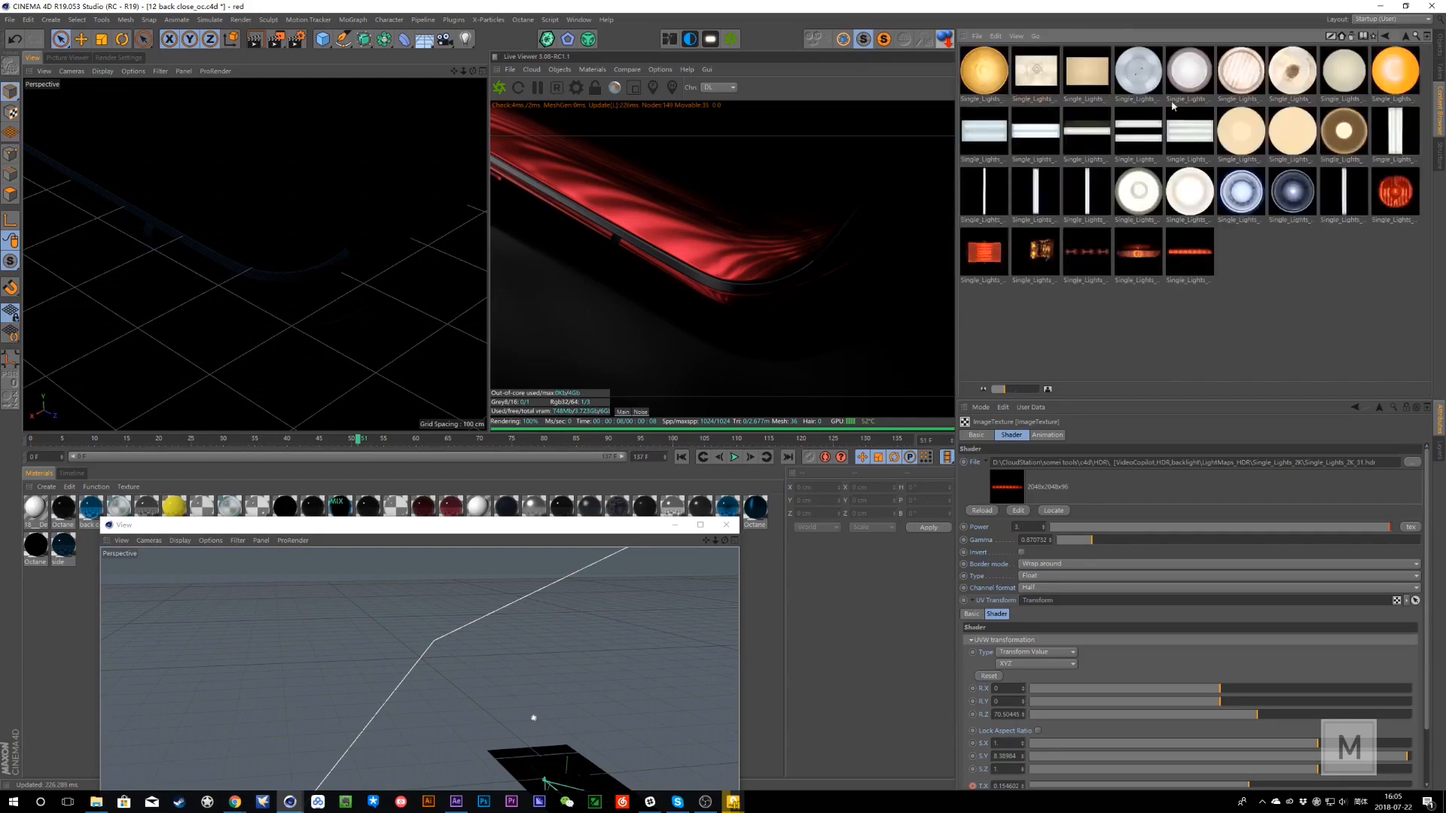
left_click(1406, 39)
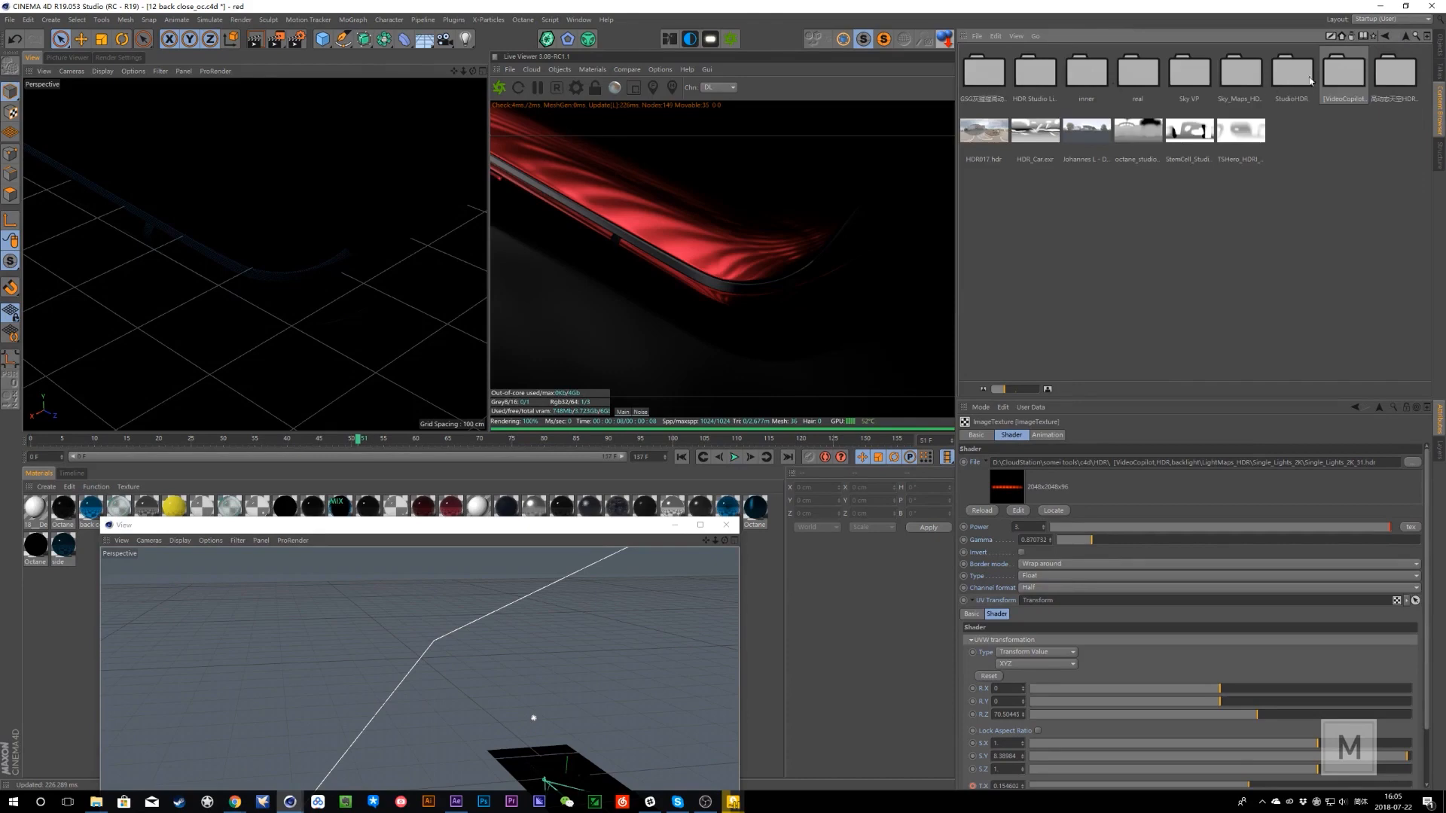
double_click(1040, 76)
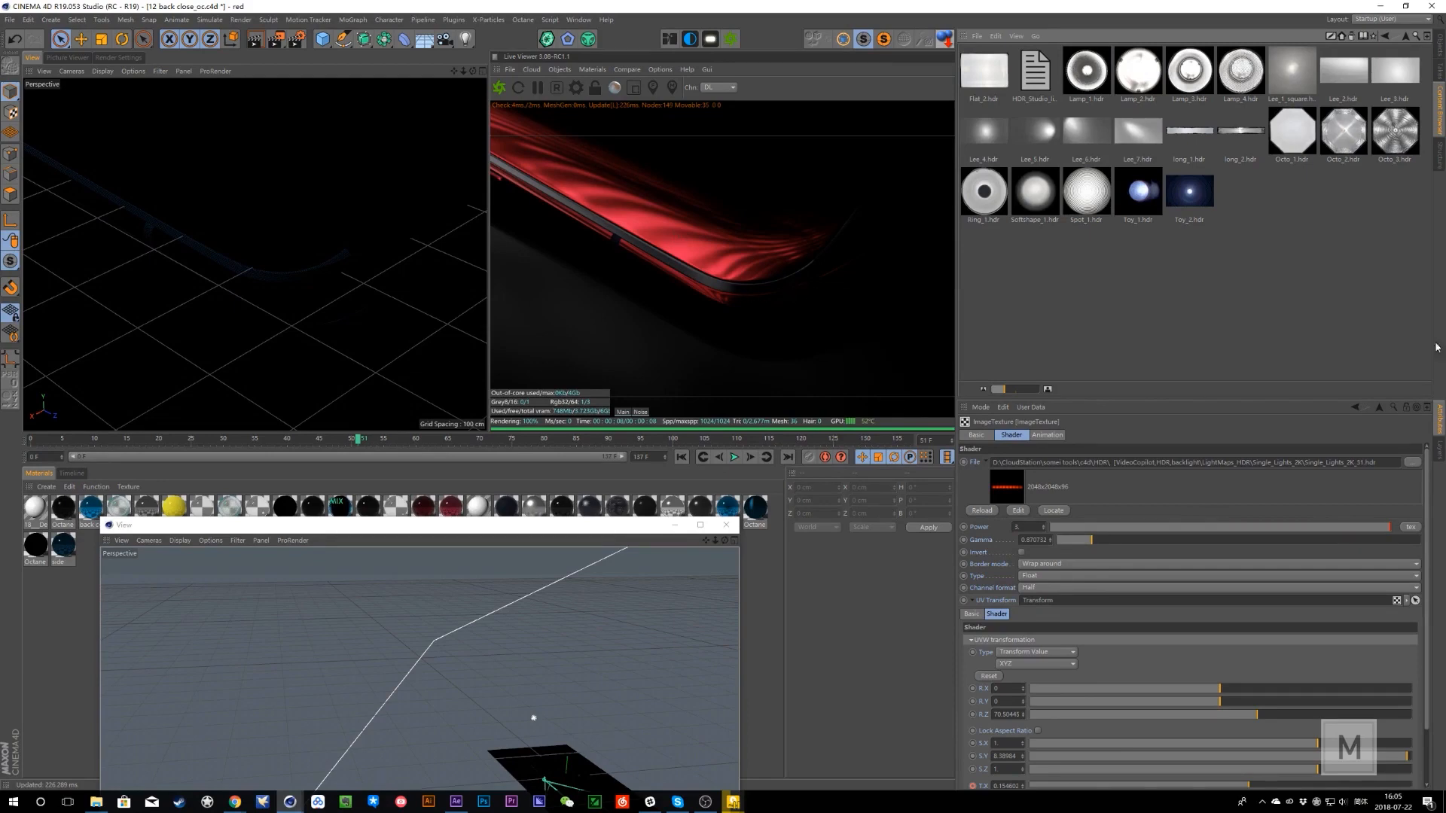
- Return to the scene objects and check the OctaneSky's environment tag settings, then clear the selection
left_click(1439, 55)
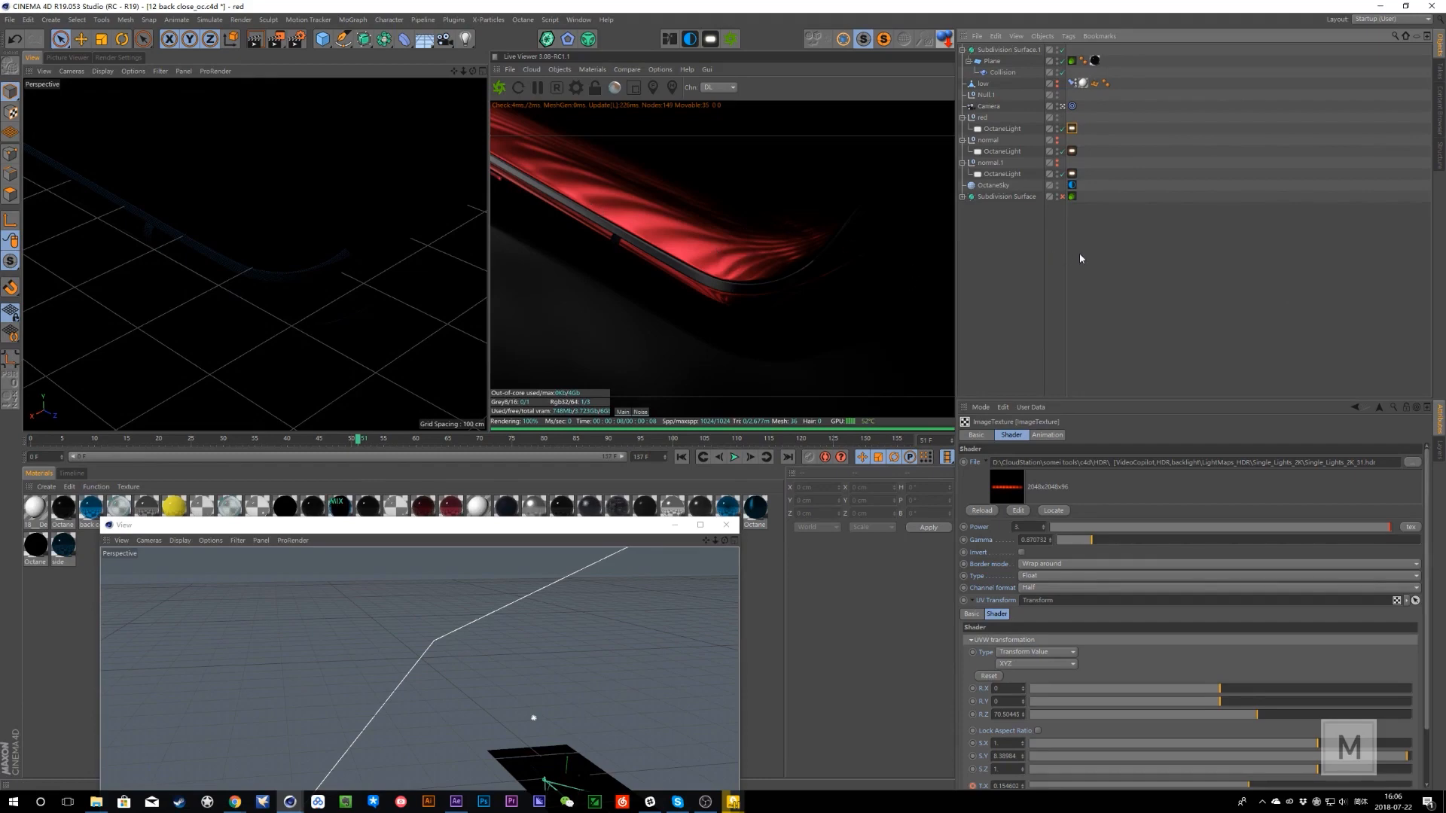
left_click(1072, 184)
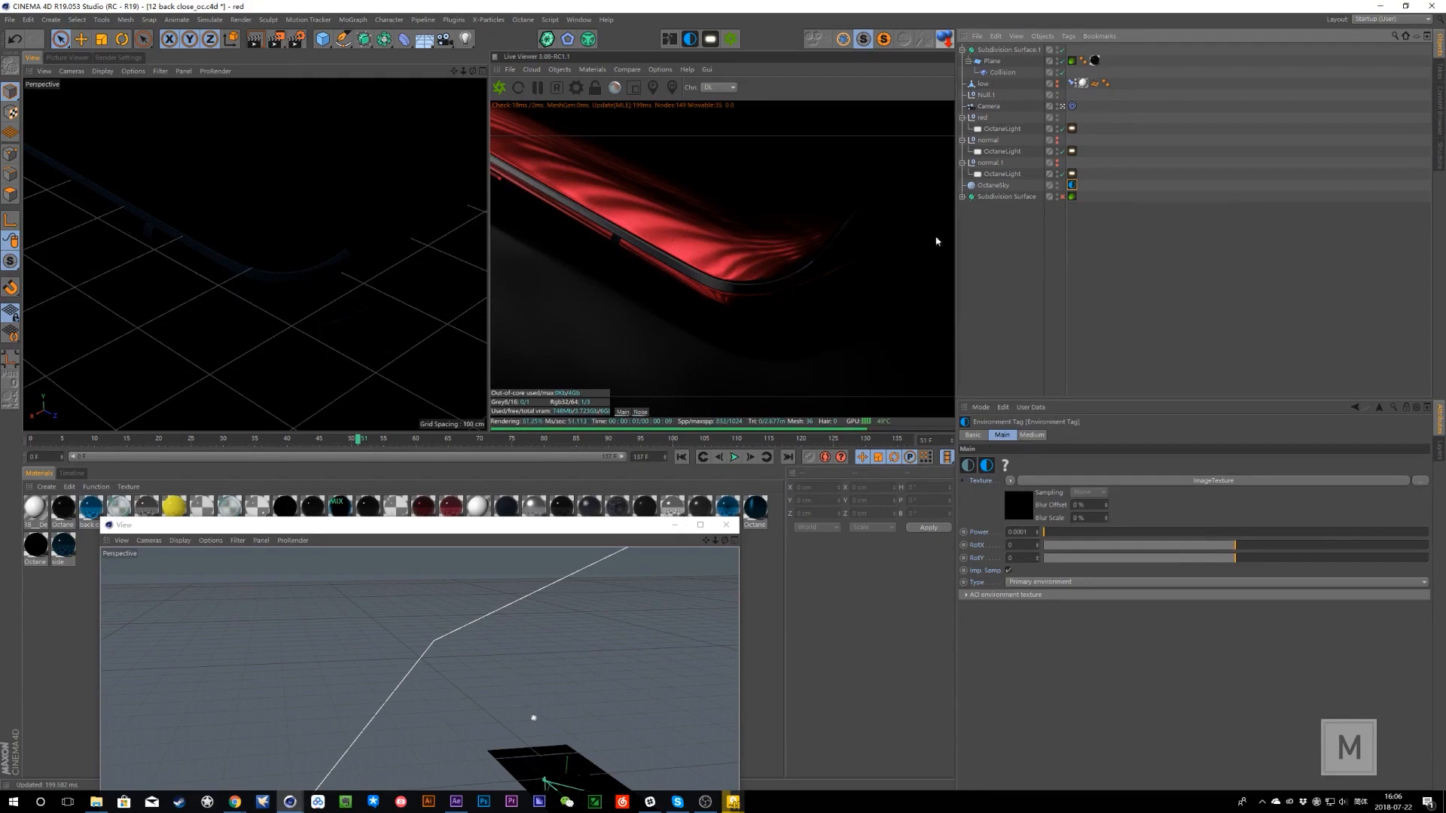
left_click(1134, 368)
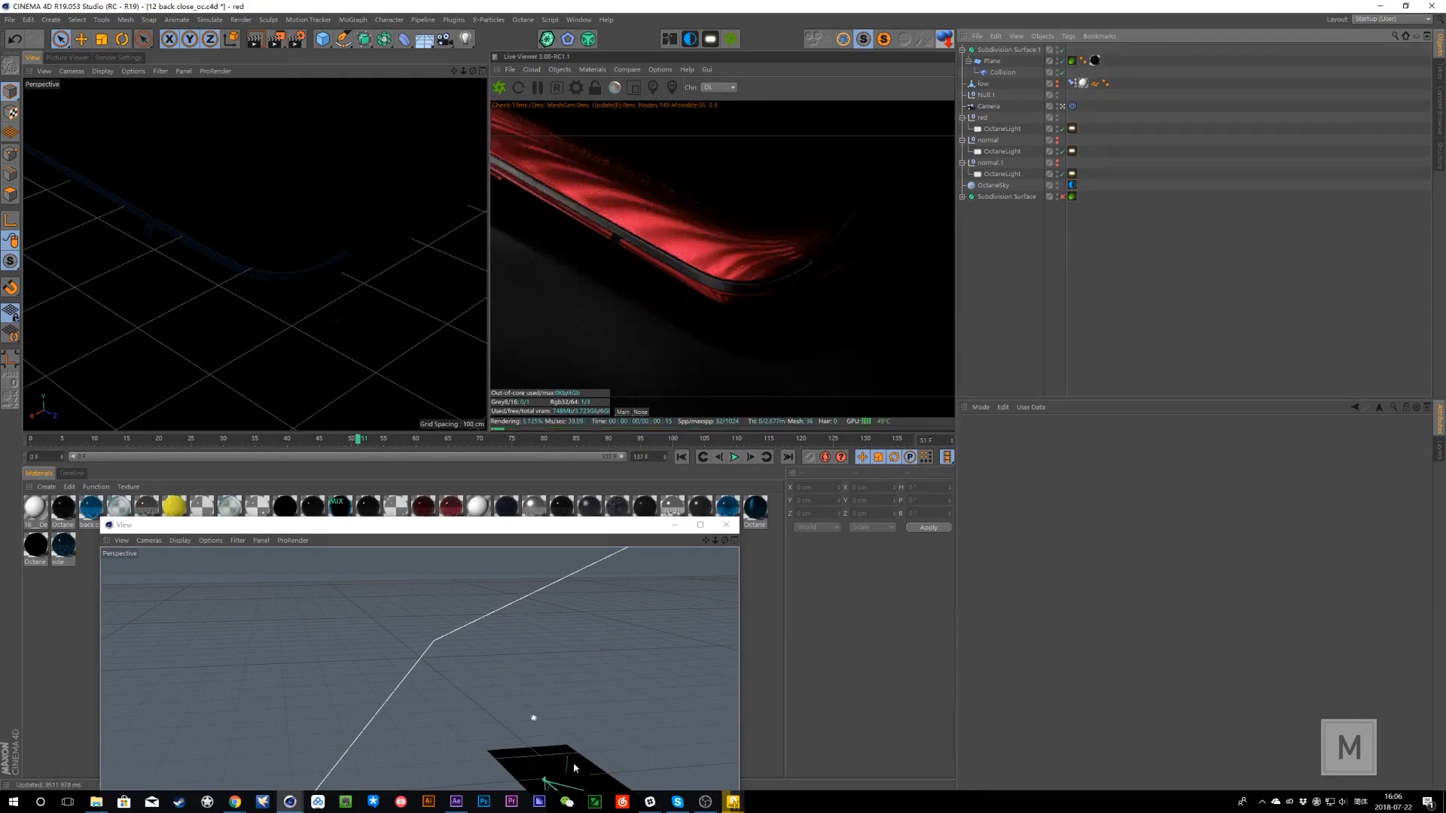
- Open the S_12 After Effects project from the ae folder of 71 OPPO FindX
left_click(95, 801)
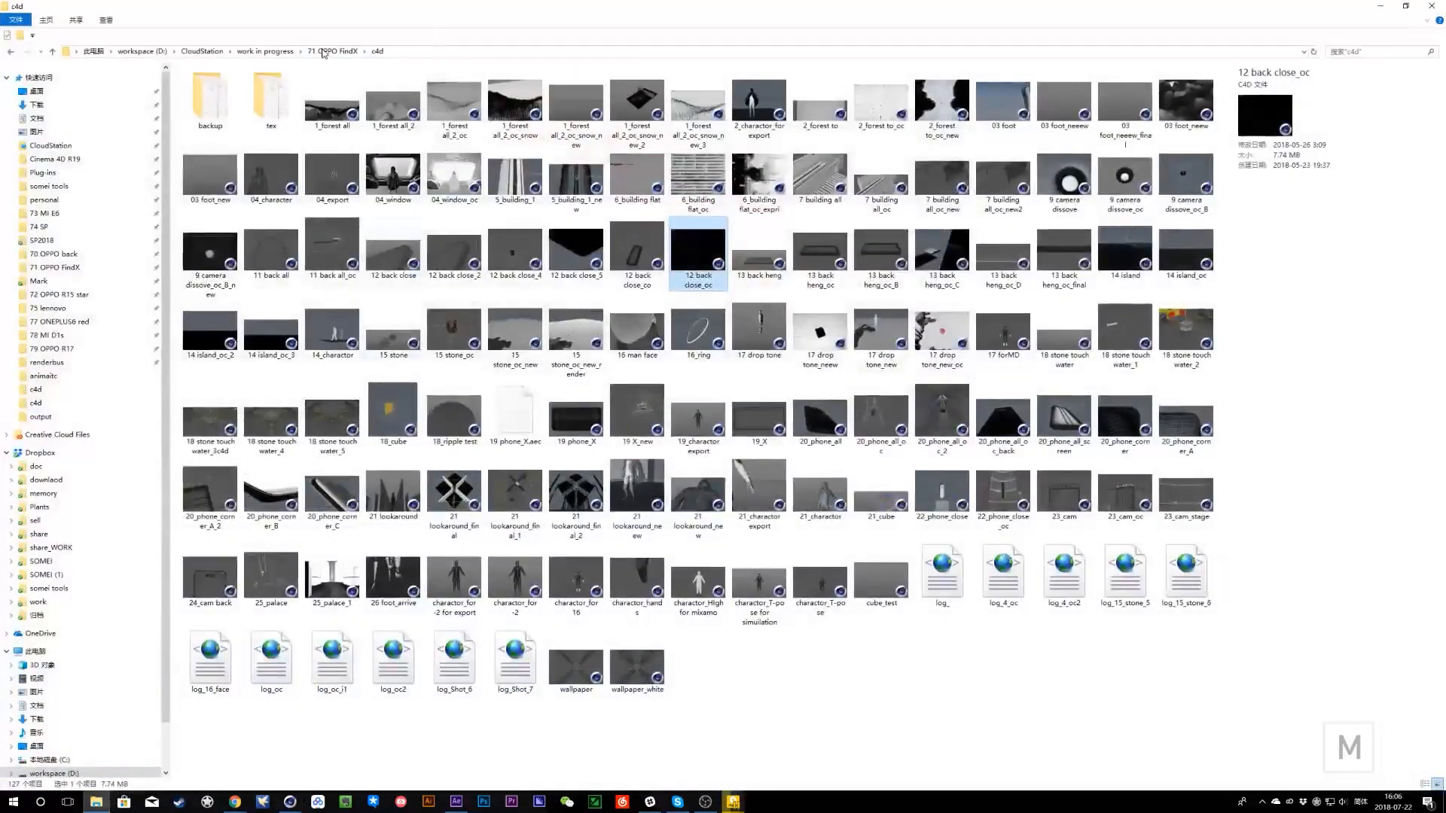
left_click(322, 51)
double_click(198, 87)
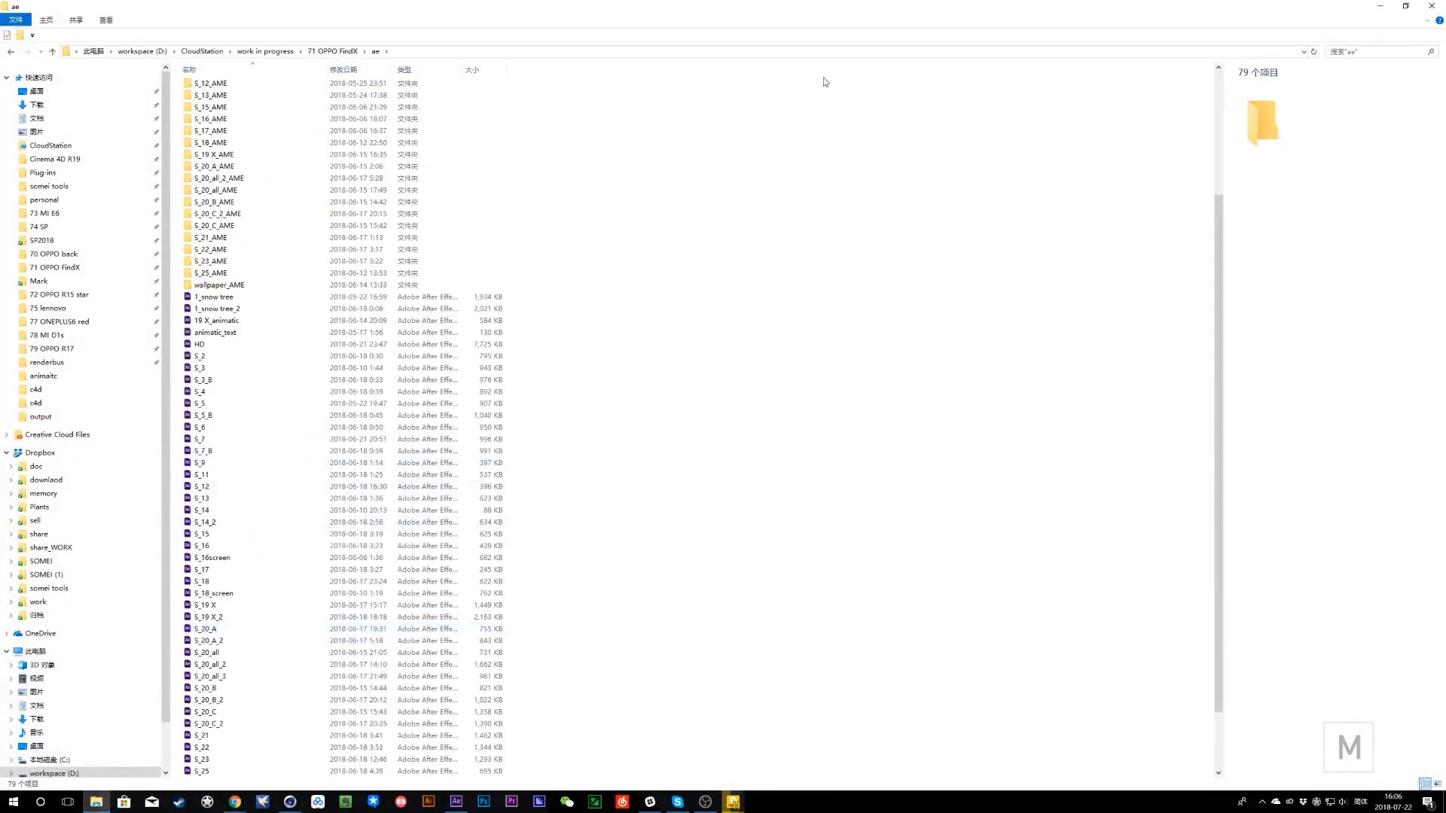
mouse_move(290, 802)
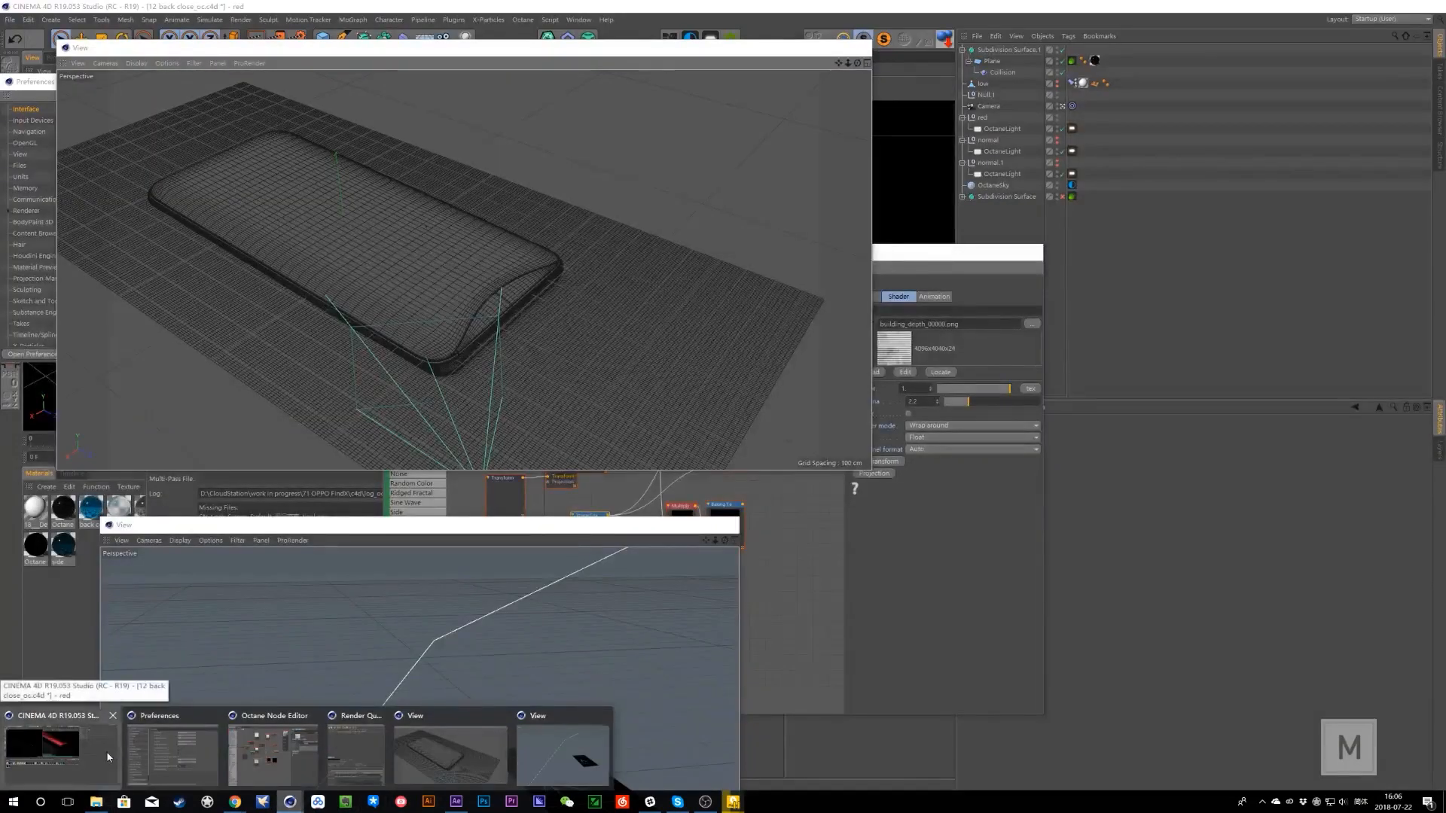
left_click(106, 752)
key("alt+Tab")
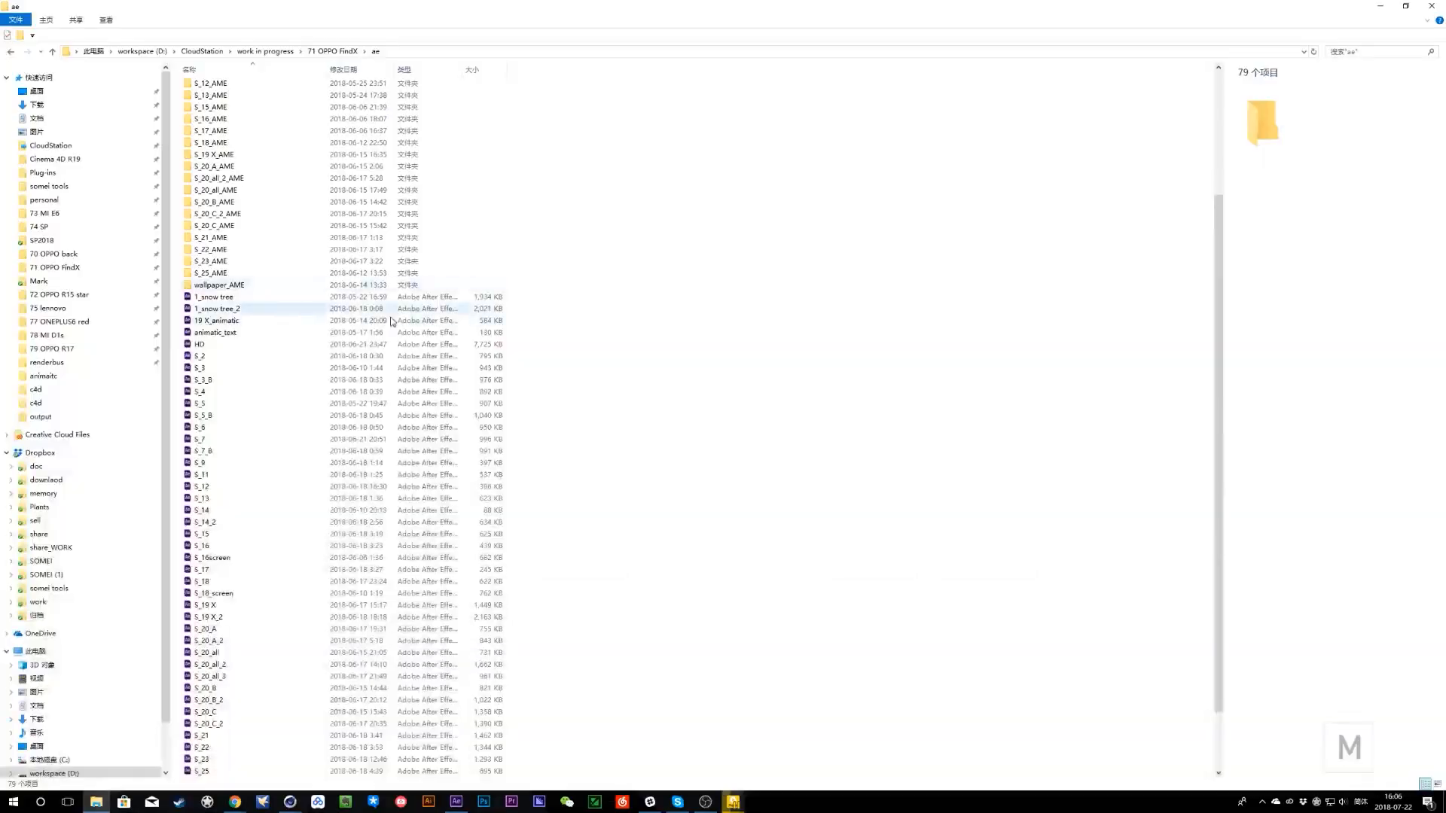
double_click(220, 488)
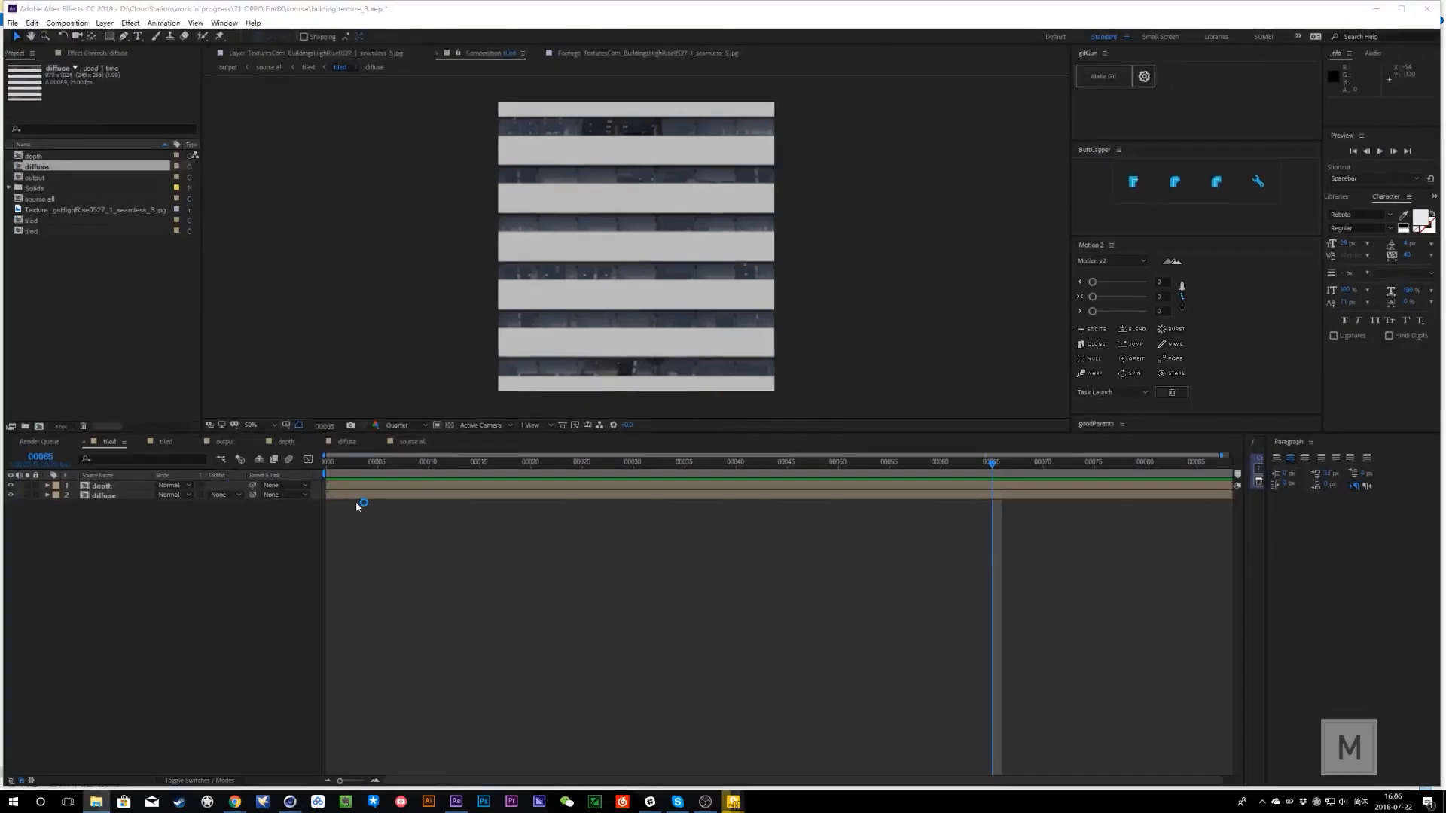
left_click(741, 415)
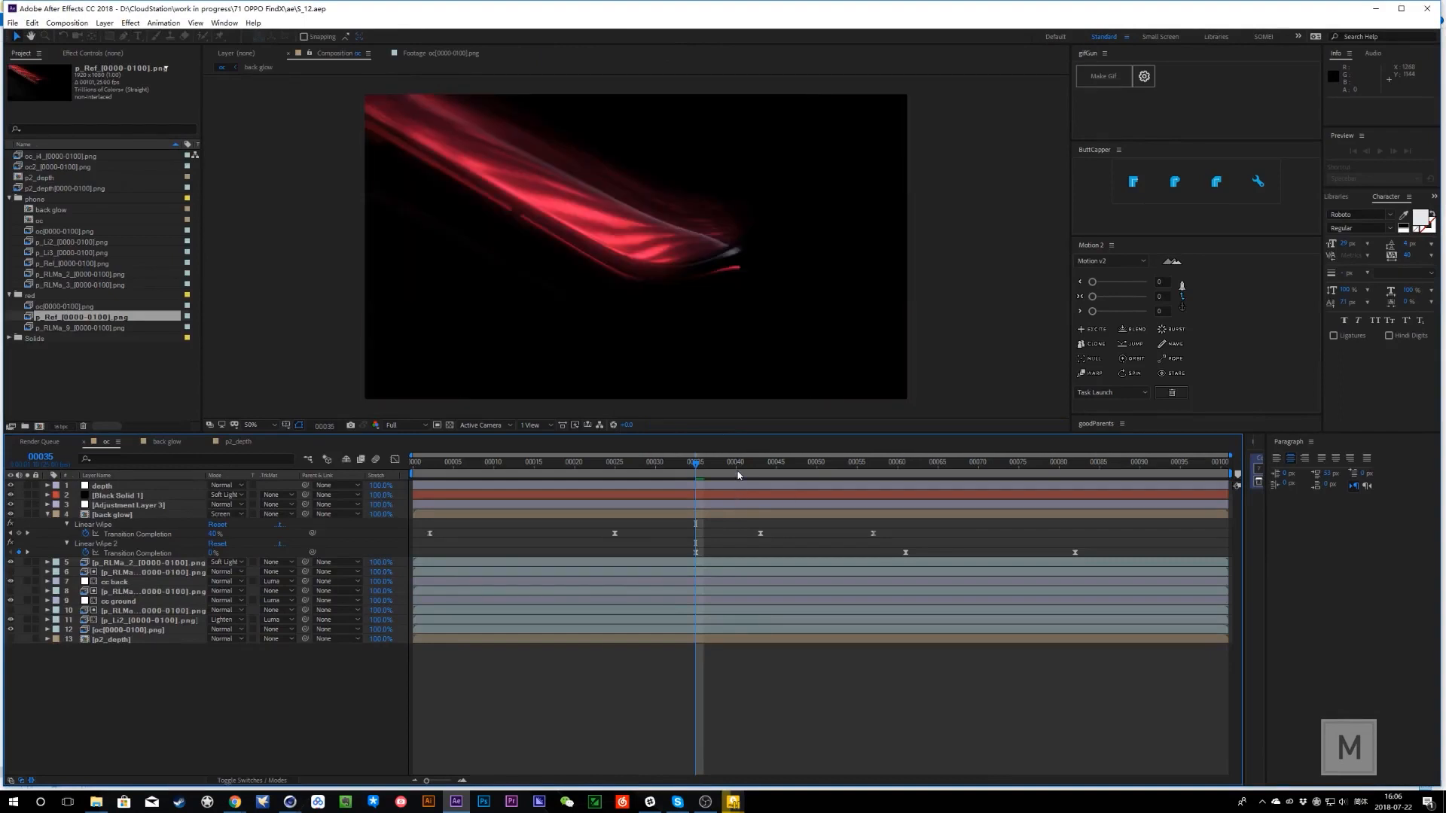
- Preview frames 40 and 55 of the composition and examine the effects on the back glow layer
left_click(737, 472)
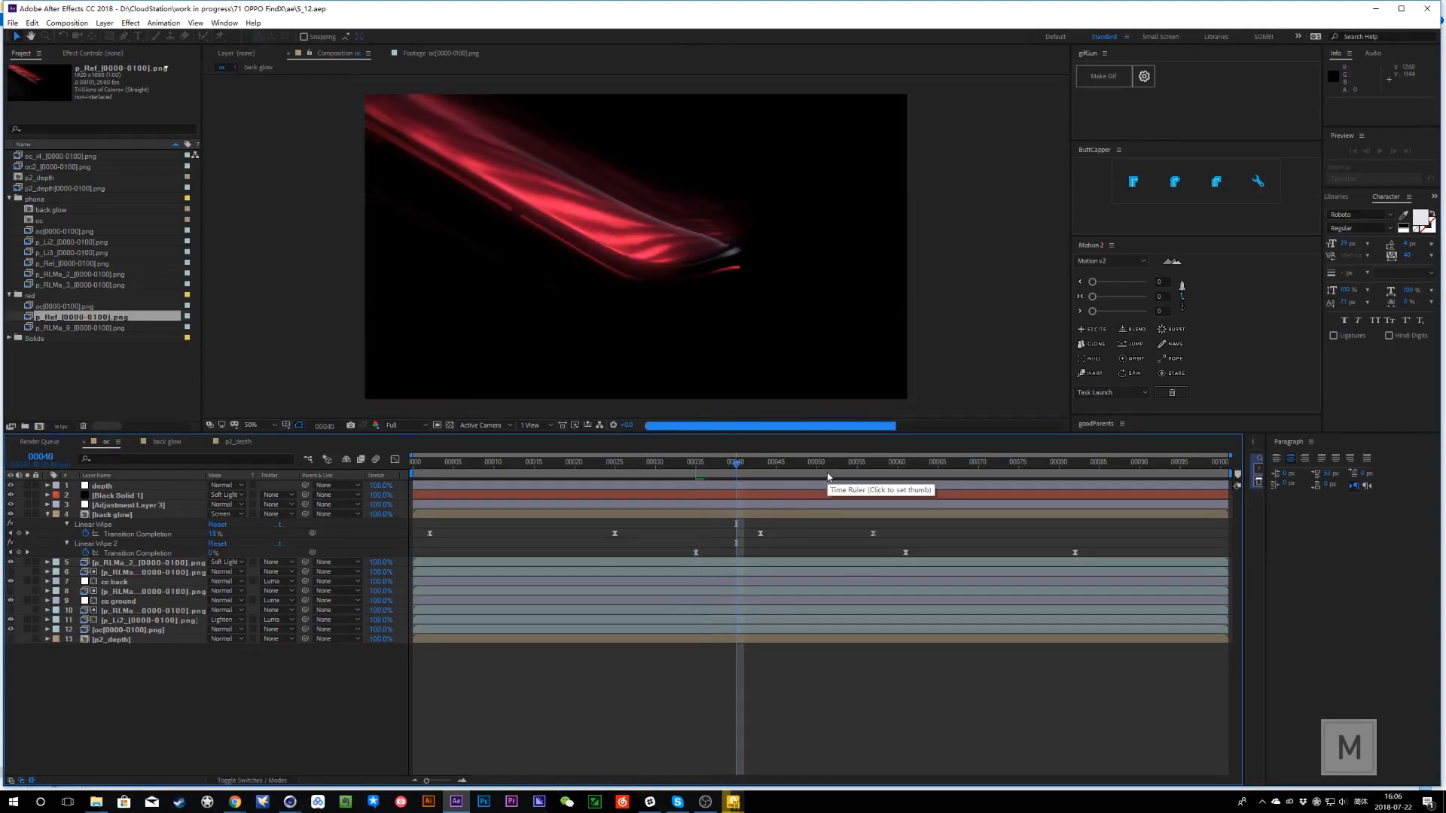
left_click(857, 472)
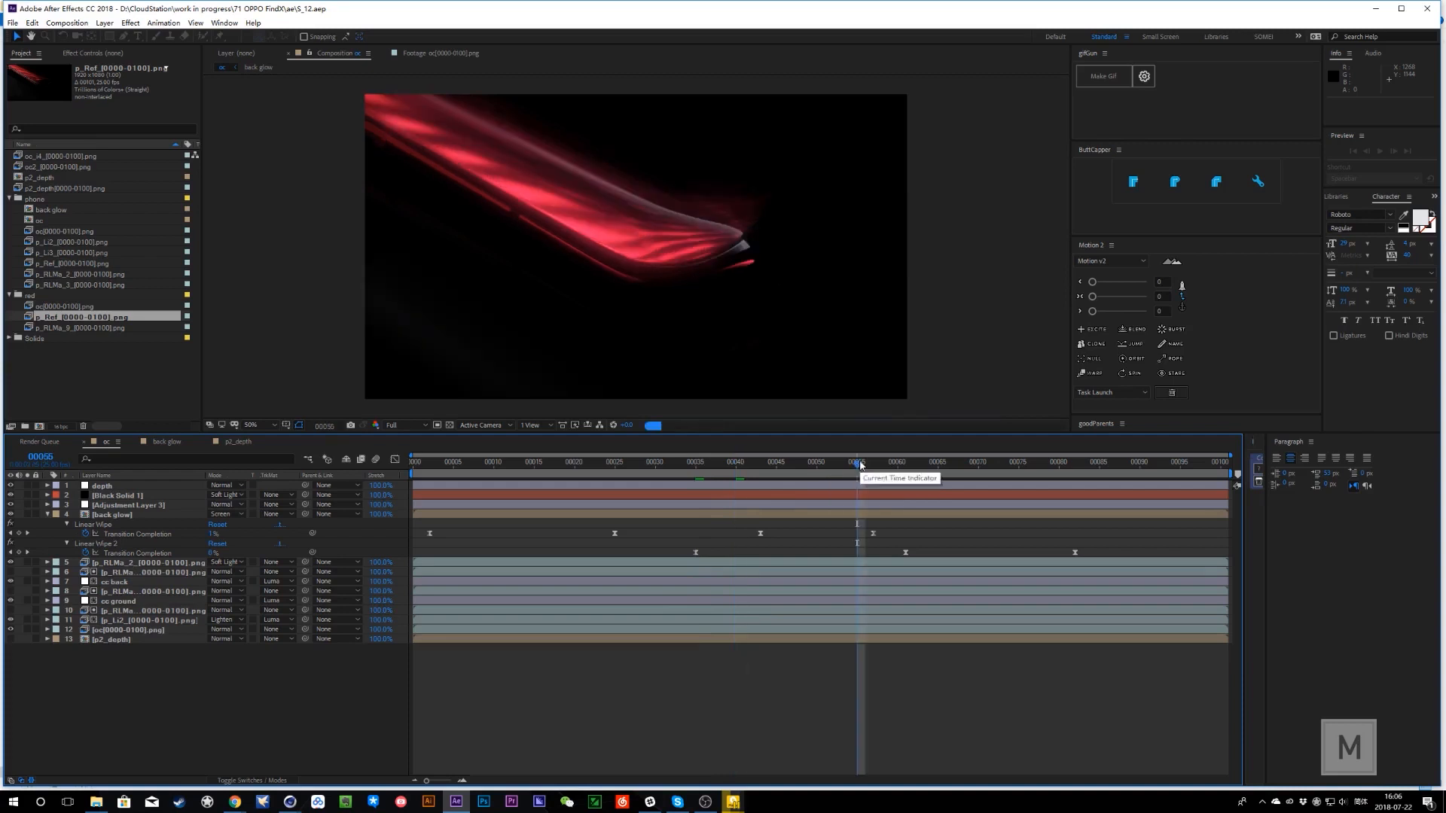
left_click(113, 514)
key("F3")
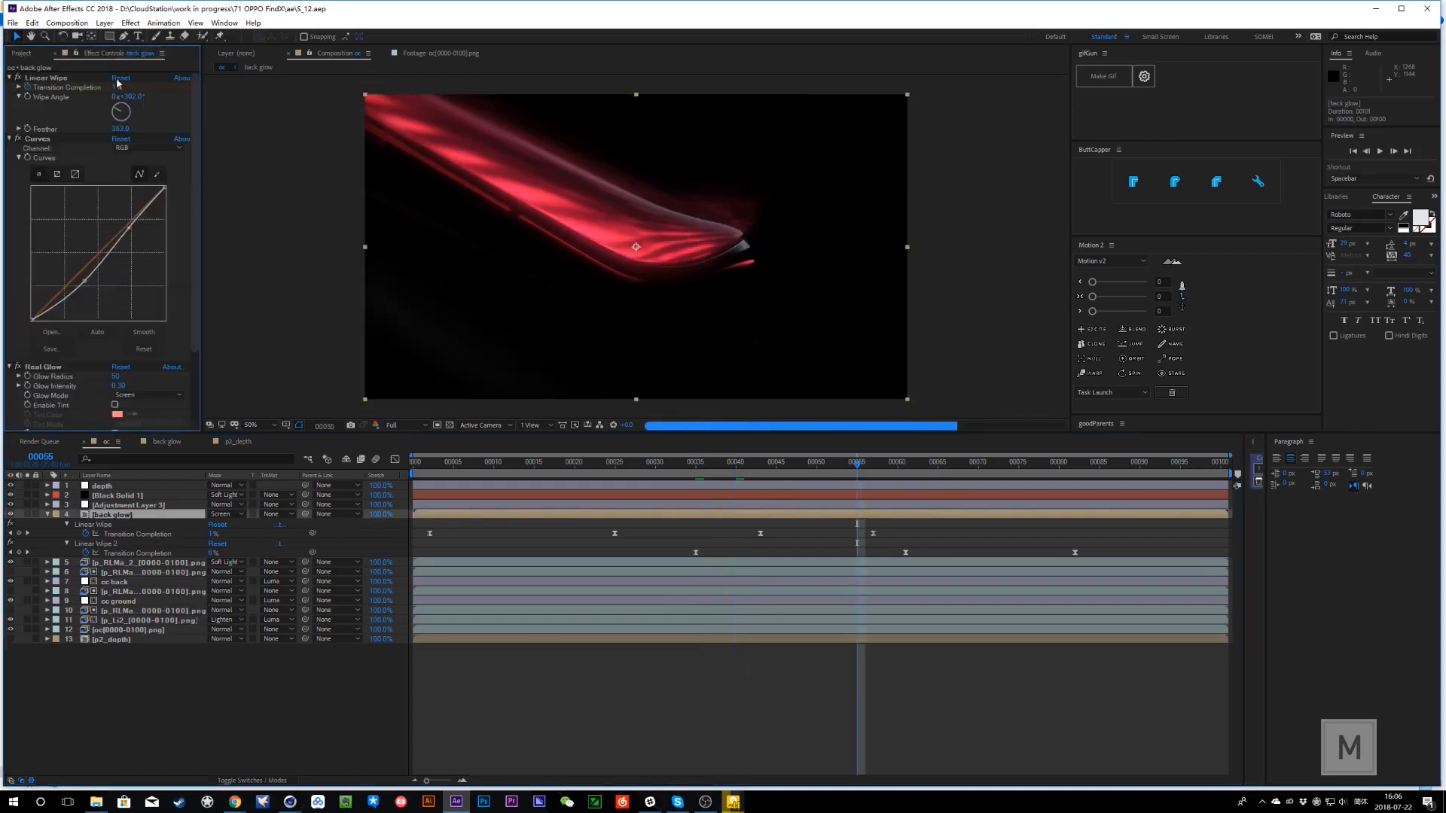
- Compare the composite with the p_Li2 image sequence and the oc ground layer hidden and shown
left_click(124, 629)
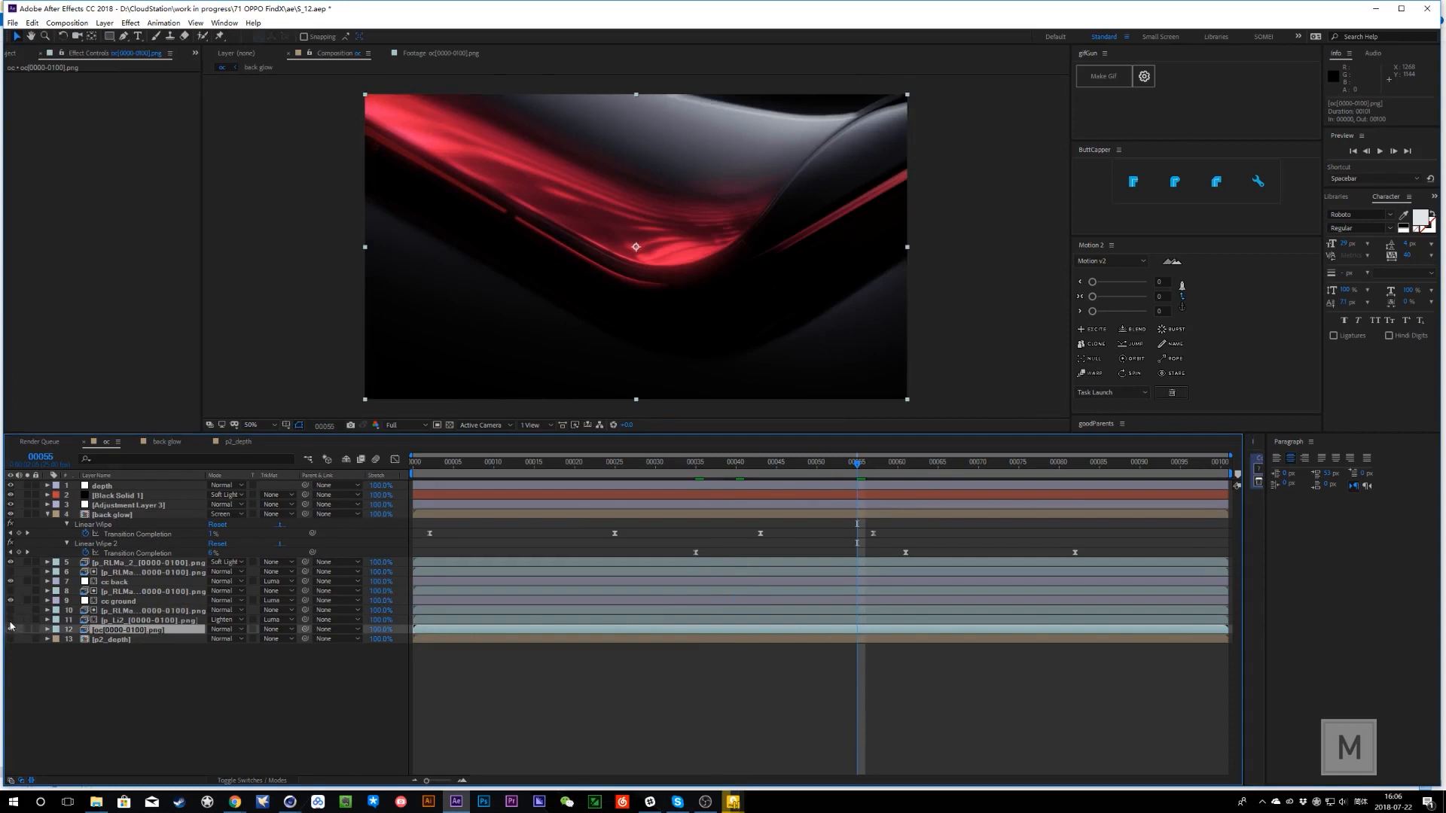
left_click(10, 621)
left_click(11, 629)
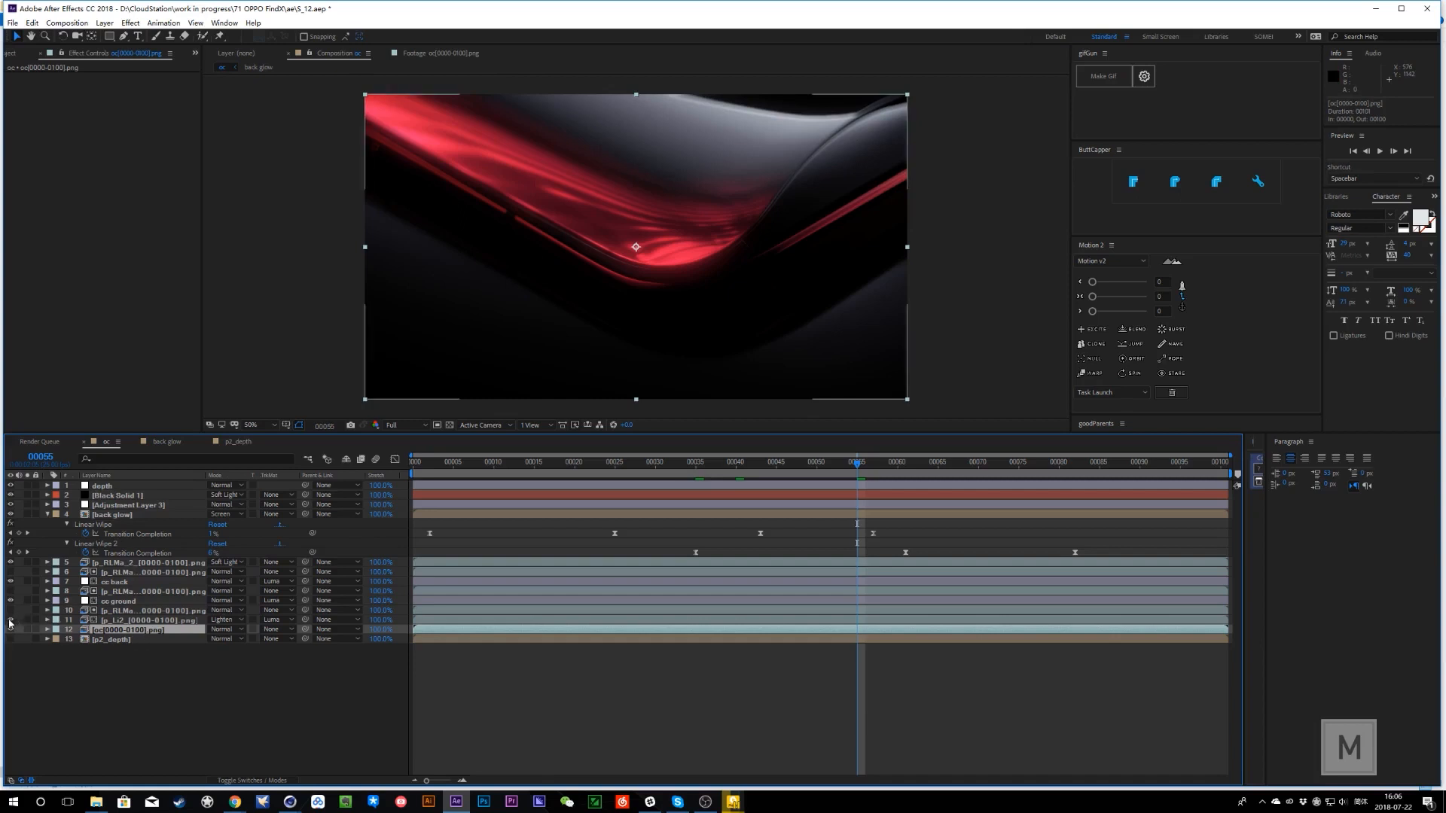
left_click(114, 621)
left_click(10, 619)
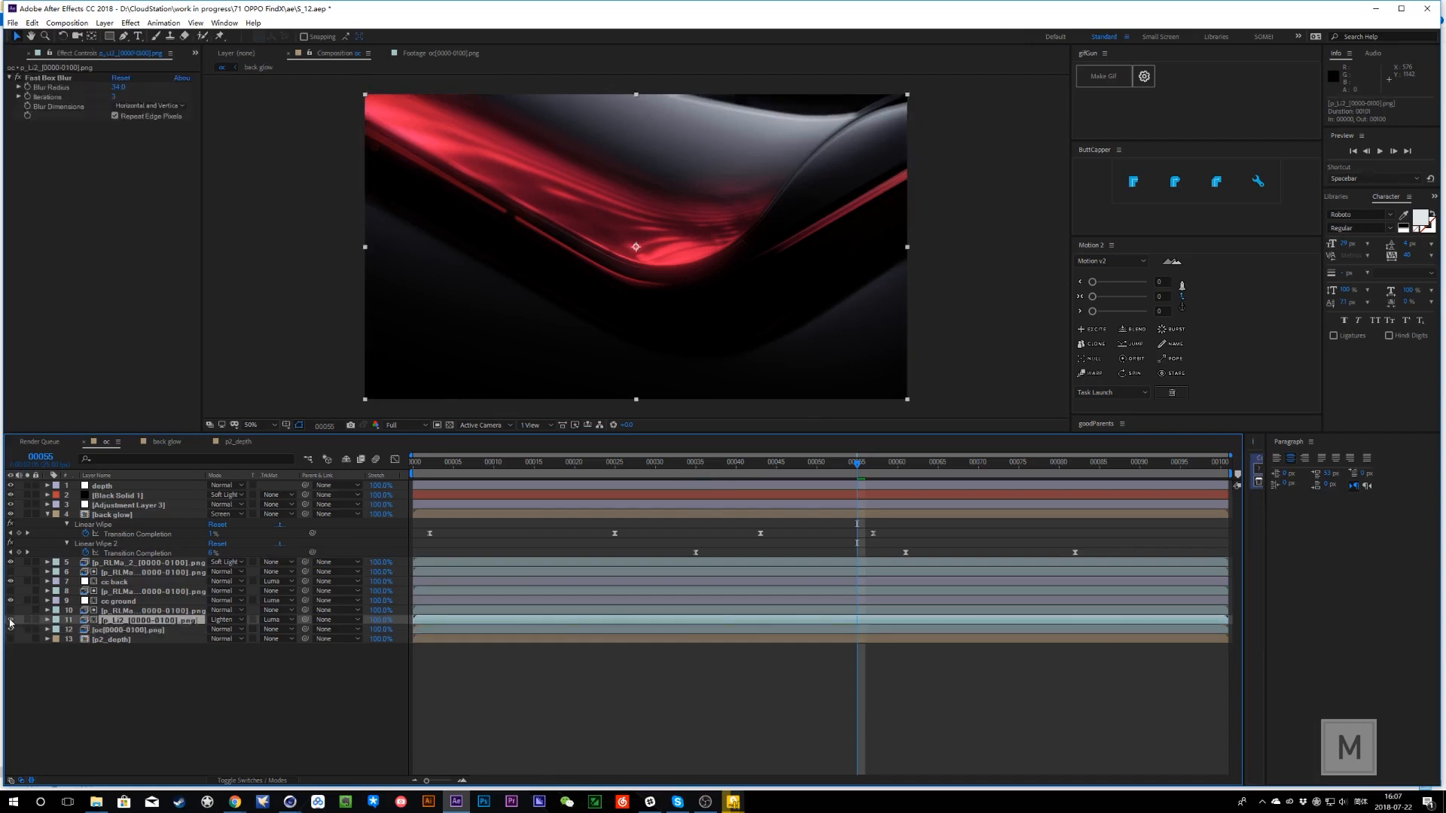
left_click(11, 601)
left_click(10, 601)
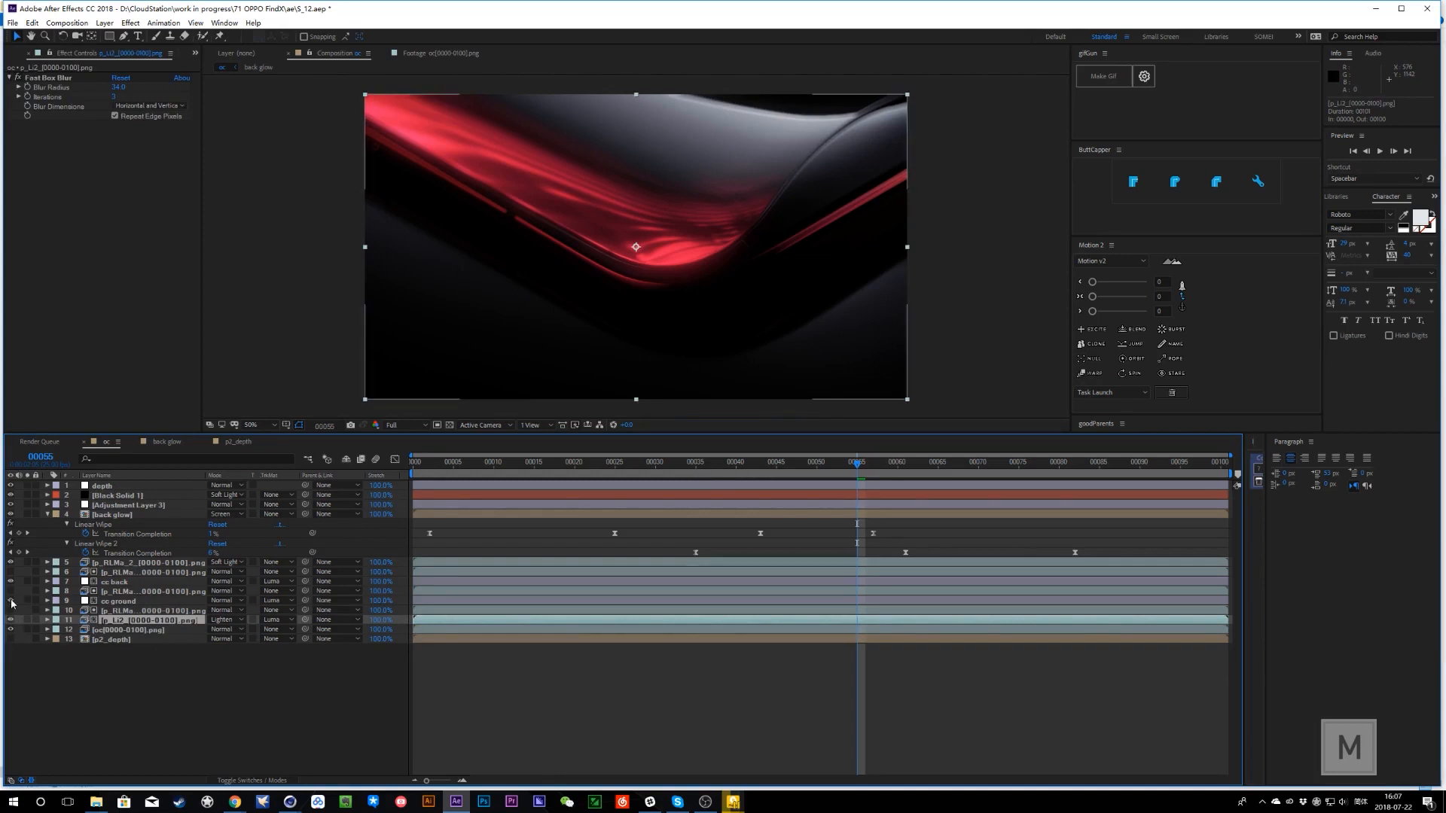
- Toggle the back glow layer's visibility and solo it to check its contribution, restoring the full composite
left_click(10, 514)
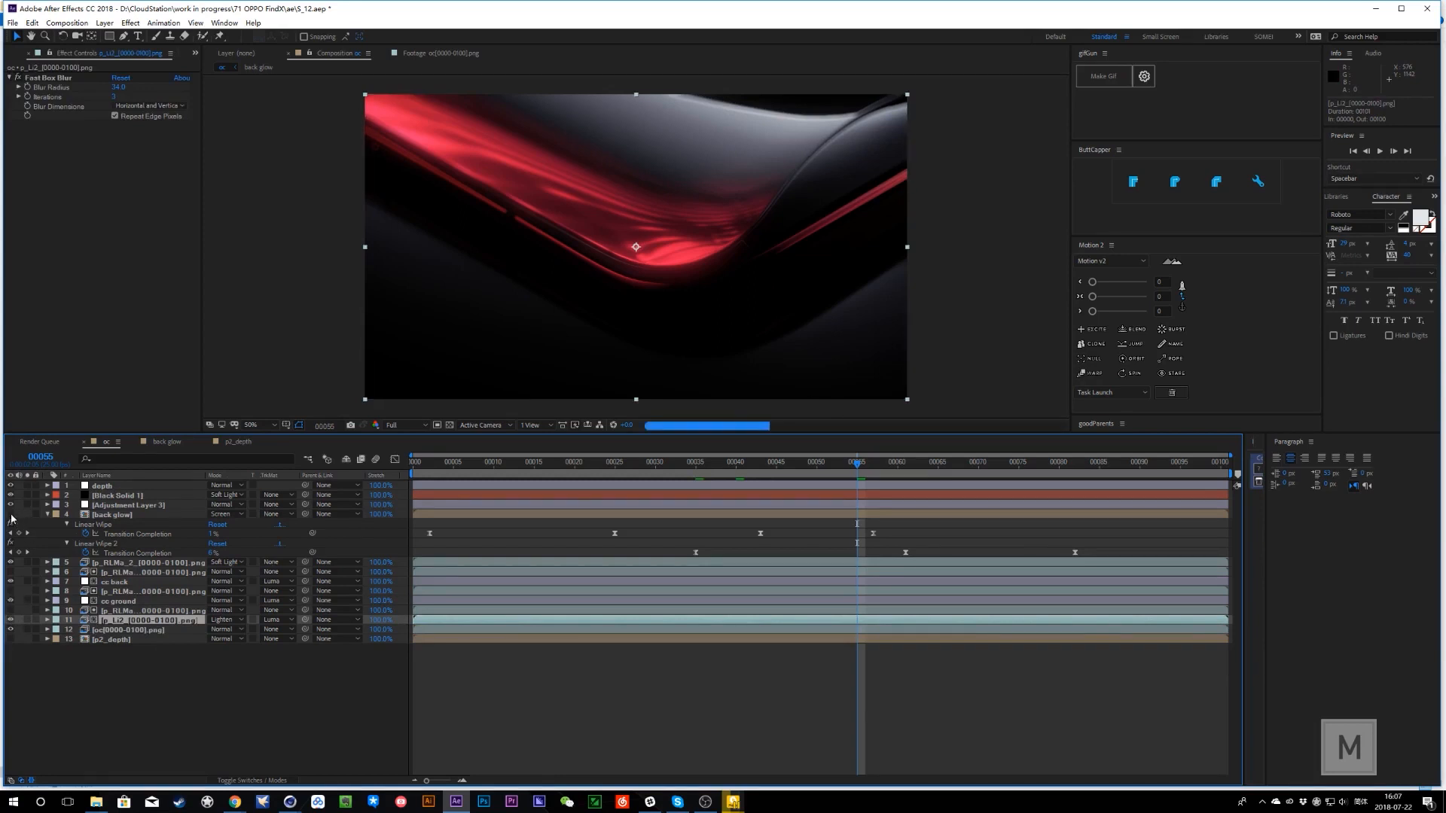
left_click(10, 515)
left_click(11, 515)
left_click(11, 515)
left_click(29, 515)
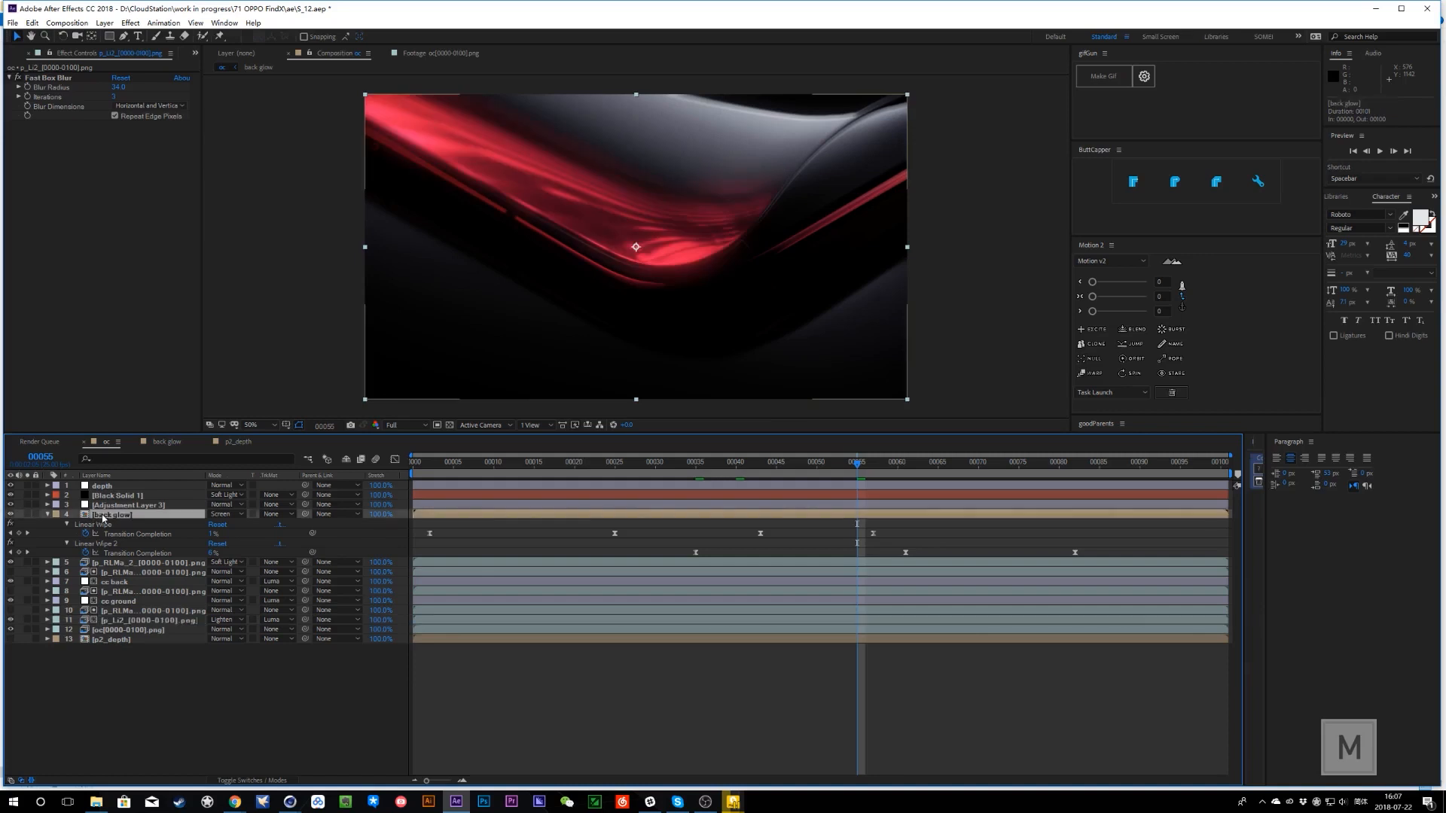
left_click(29, 515)
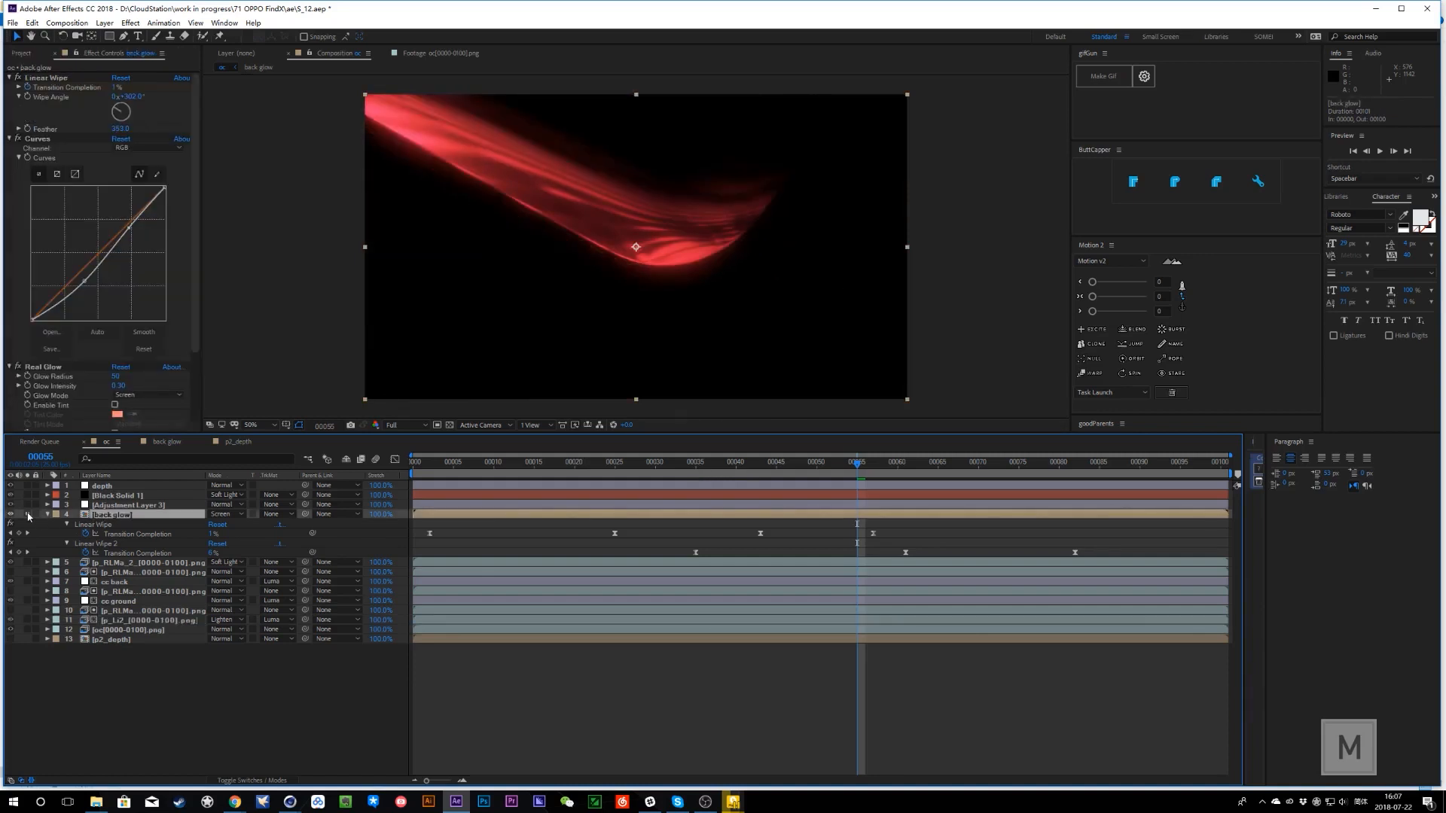
left_click(29, 515)
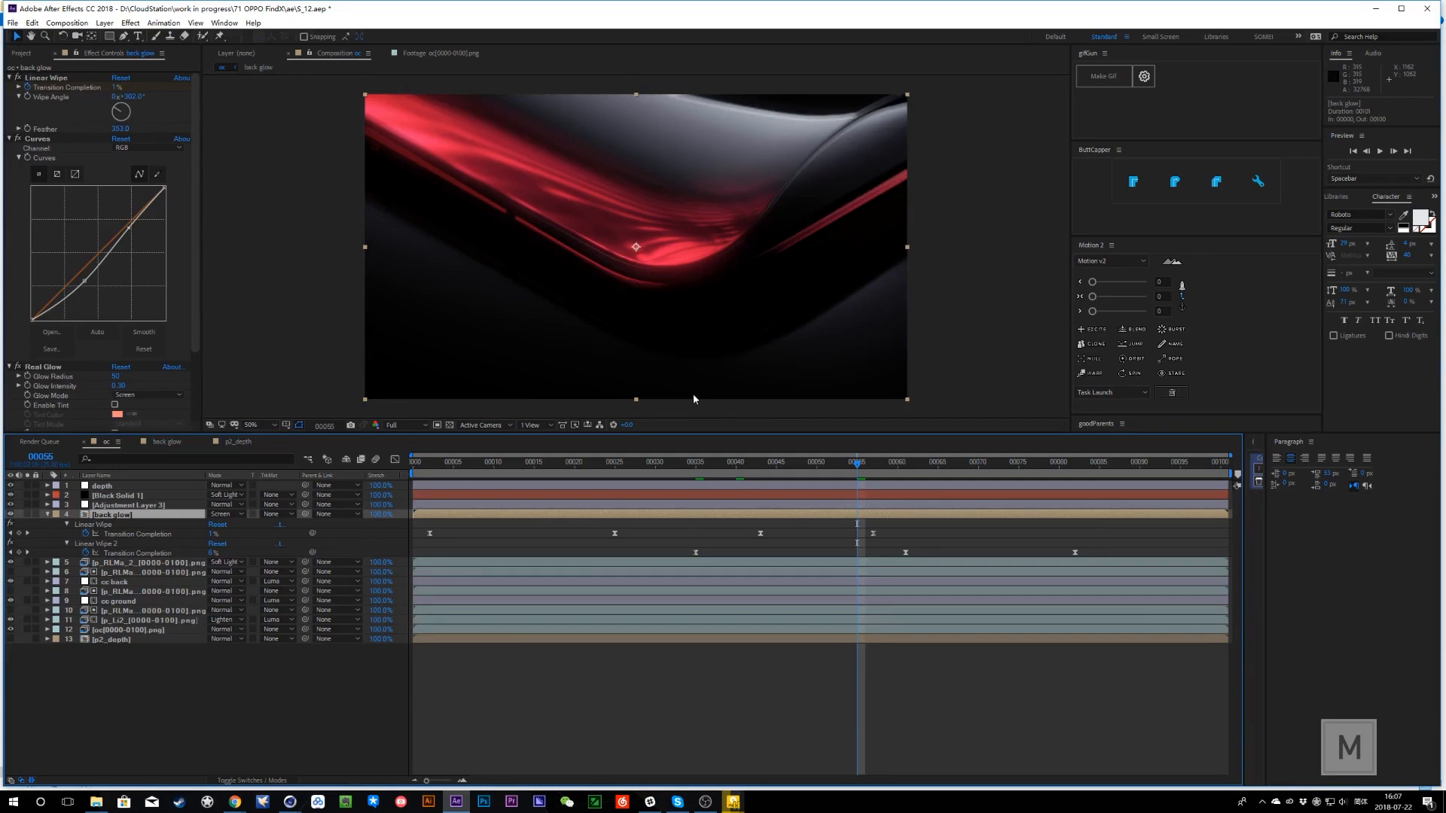
- Switch to the 12 back close_oc scene in Cinema 4D and minimise the floating perspective view
key("alt+Tab")
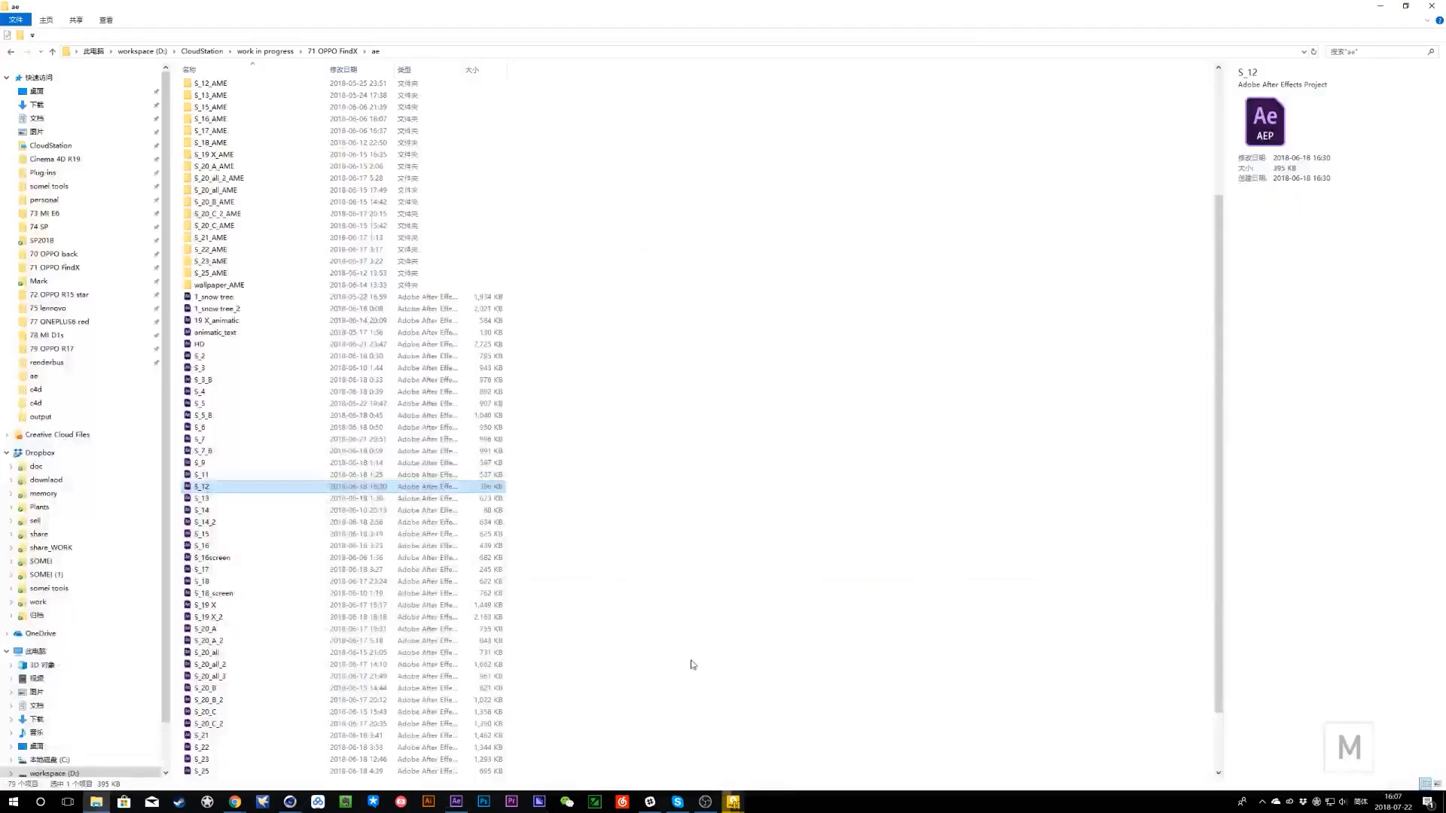
key("alt+Tab")
mouse_move(294, 803)
left_click(76, 744)
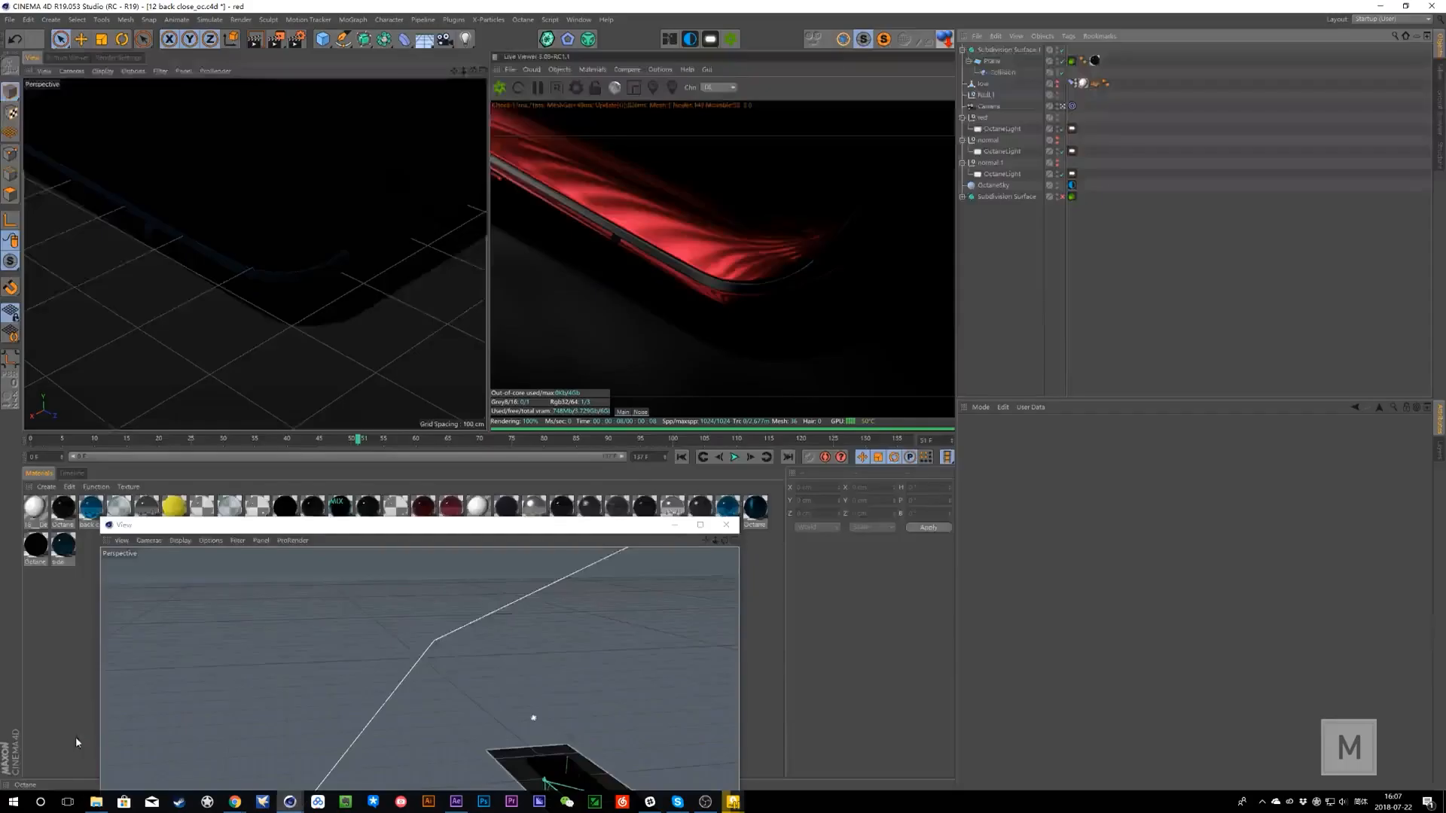
left_click(675, 525)
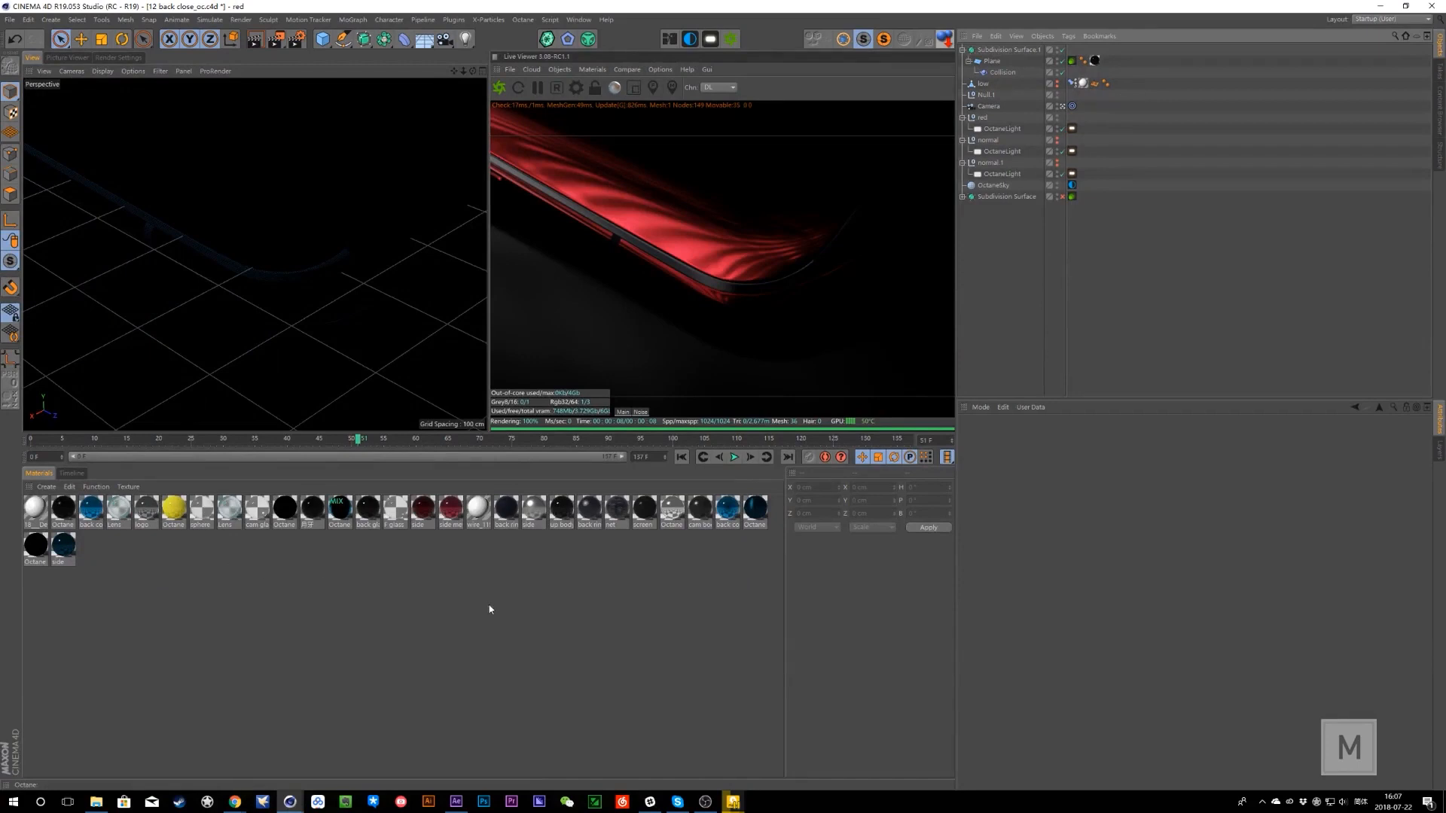
- Inspect the red OctaneLight's image texture and UV transform, scrubbing the animation to frame 39
left_click(1072, 128)
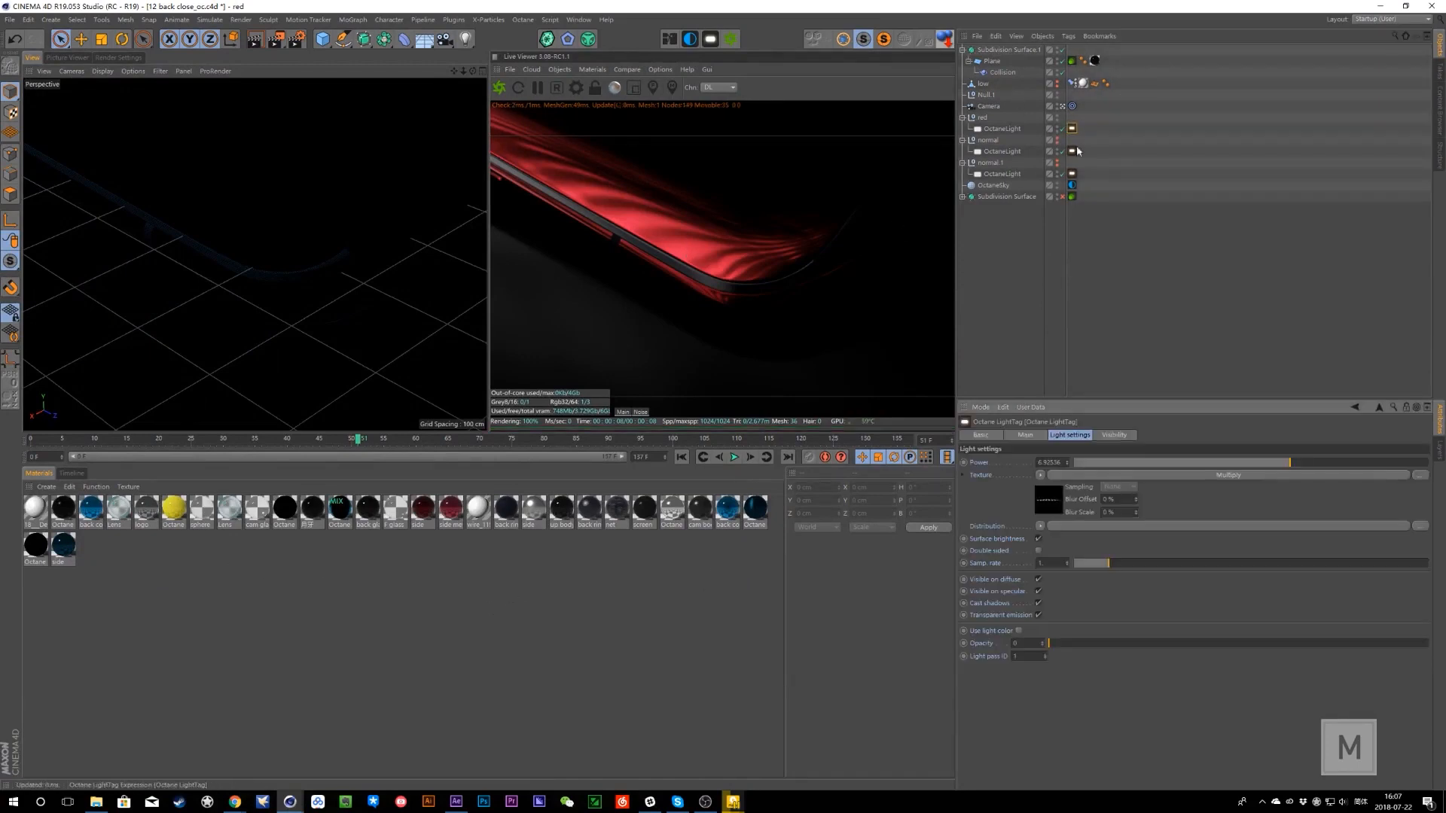
left_click(1067, 477)
left_click(1066, 462)
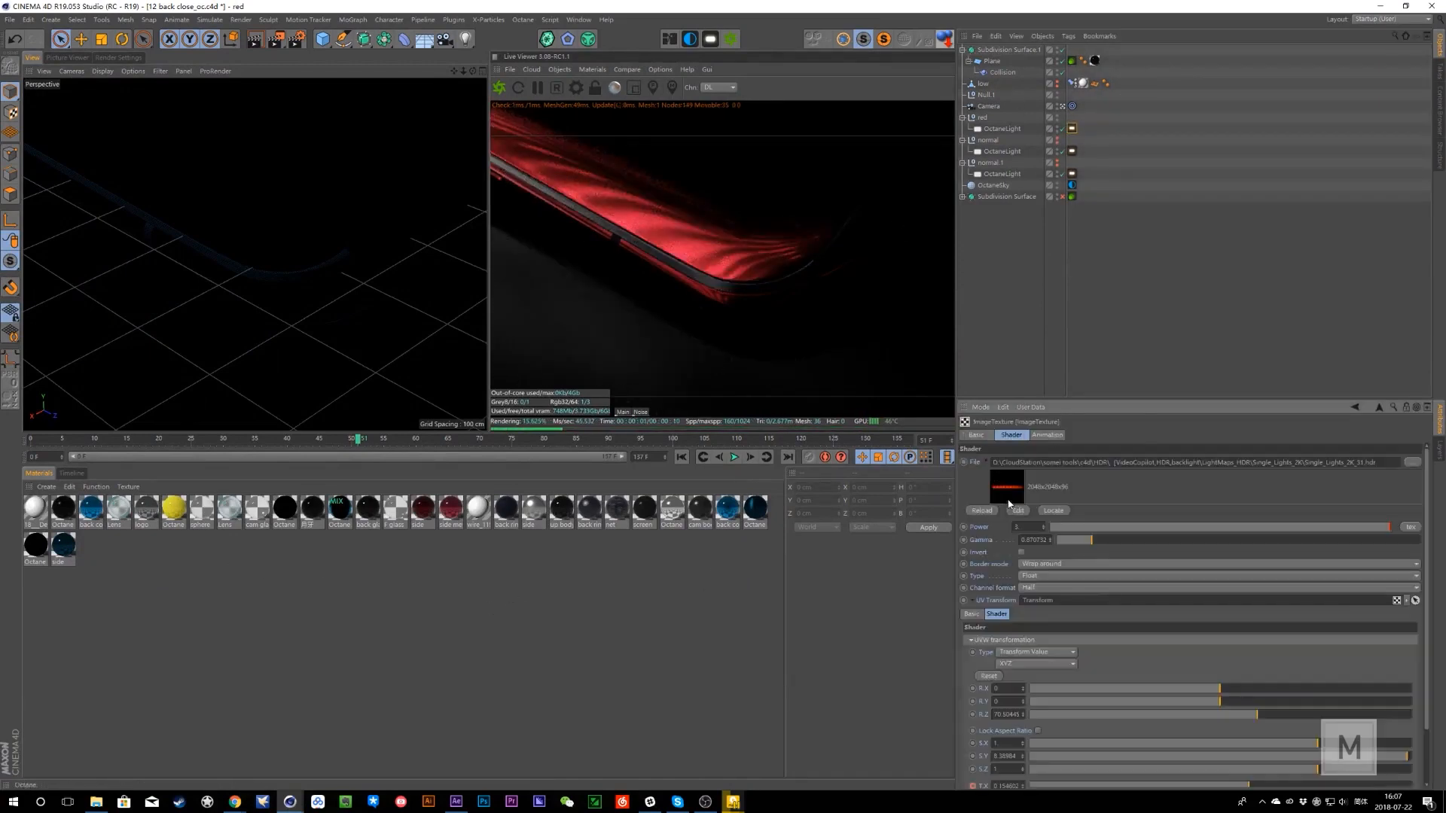
scroll(1409, 561, "down", 2)
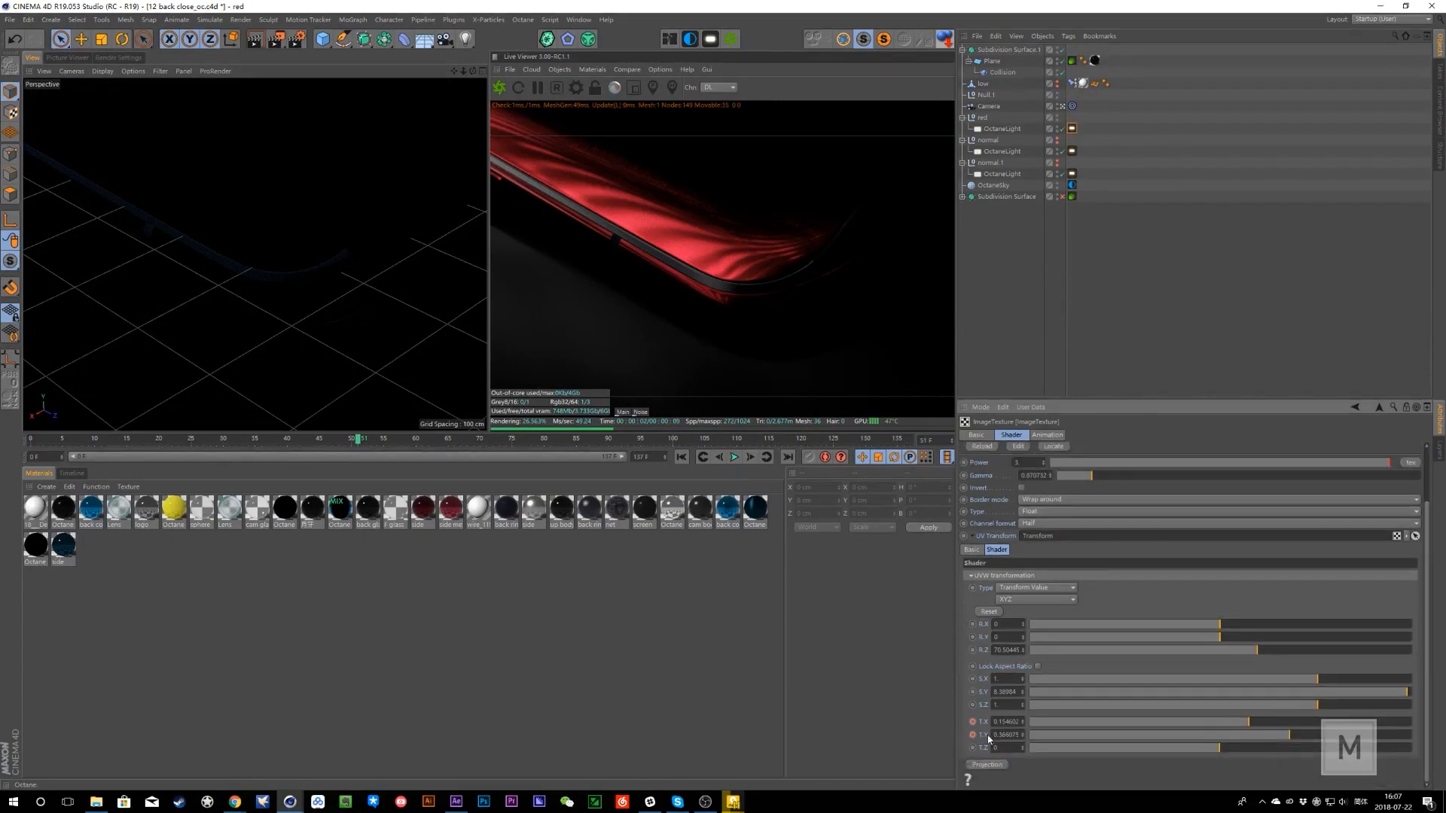
left_click_drag(62, 441, 283, 450)
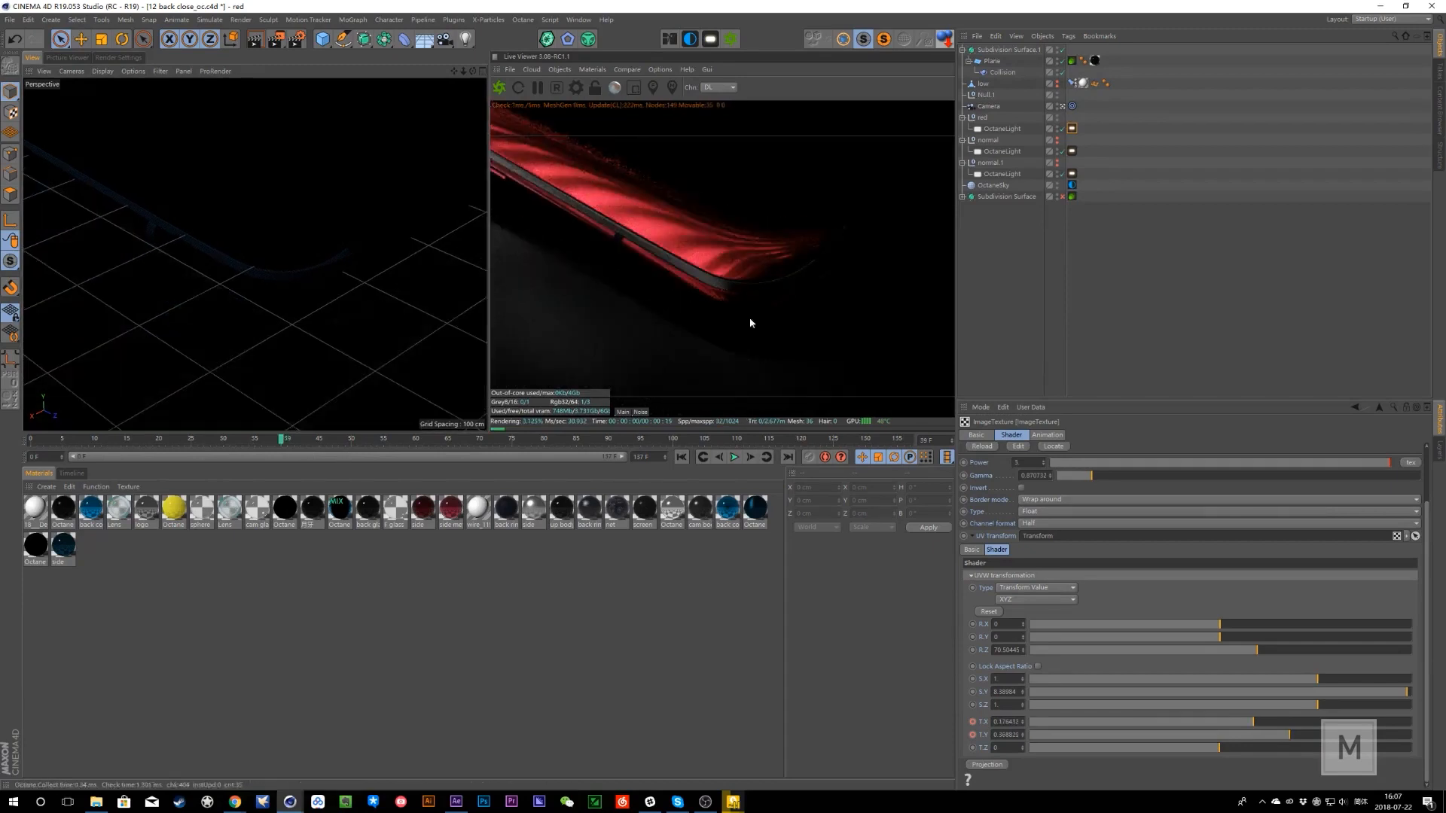
- Open a new floating perspective view and examine the light's placement around the phone from far out
left_click(184, 71)
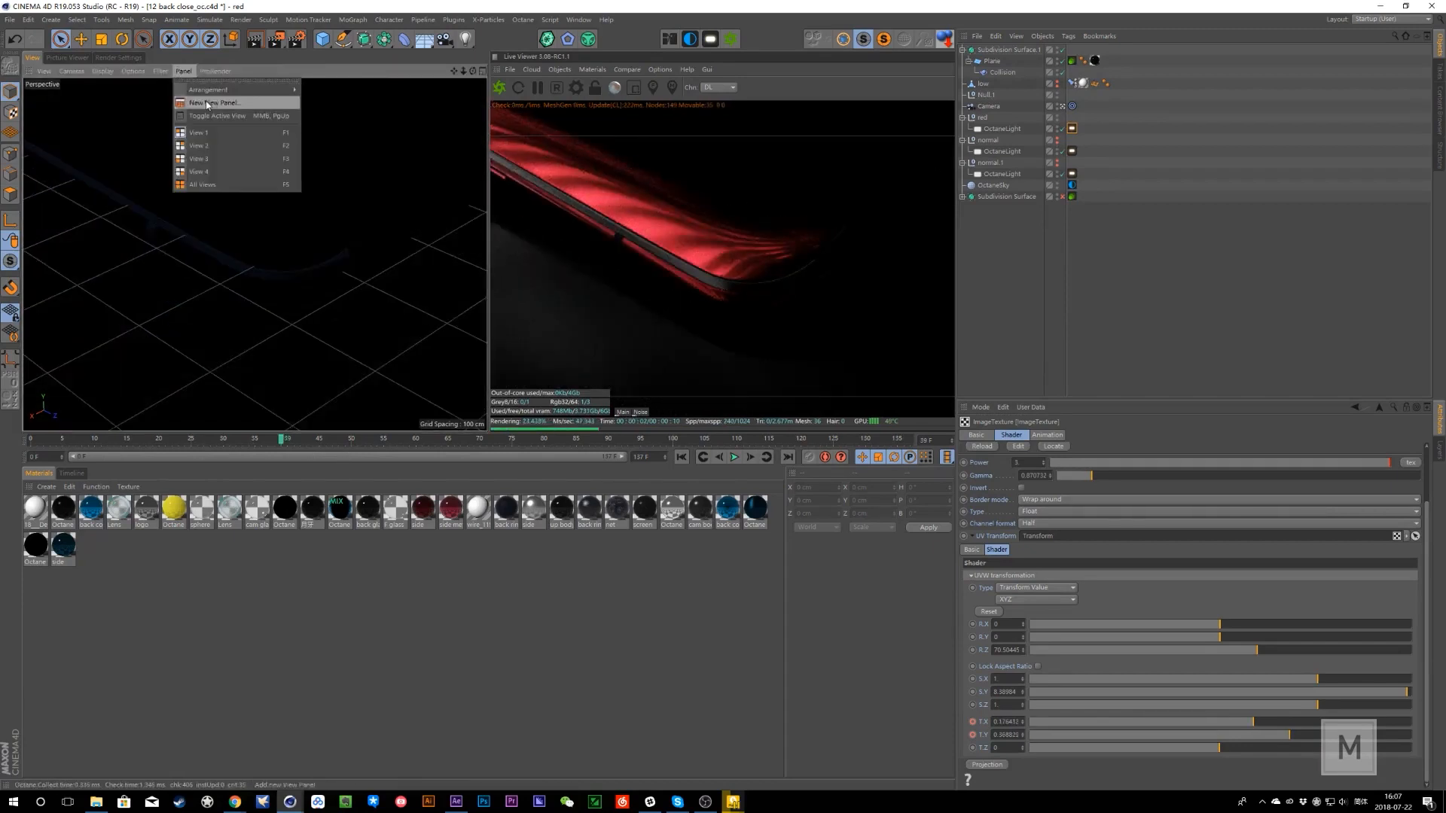
left_click(226, 102)
left_click_drag(198, 168, 570, 486)
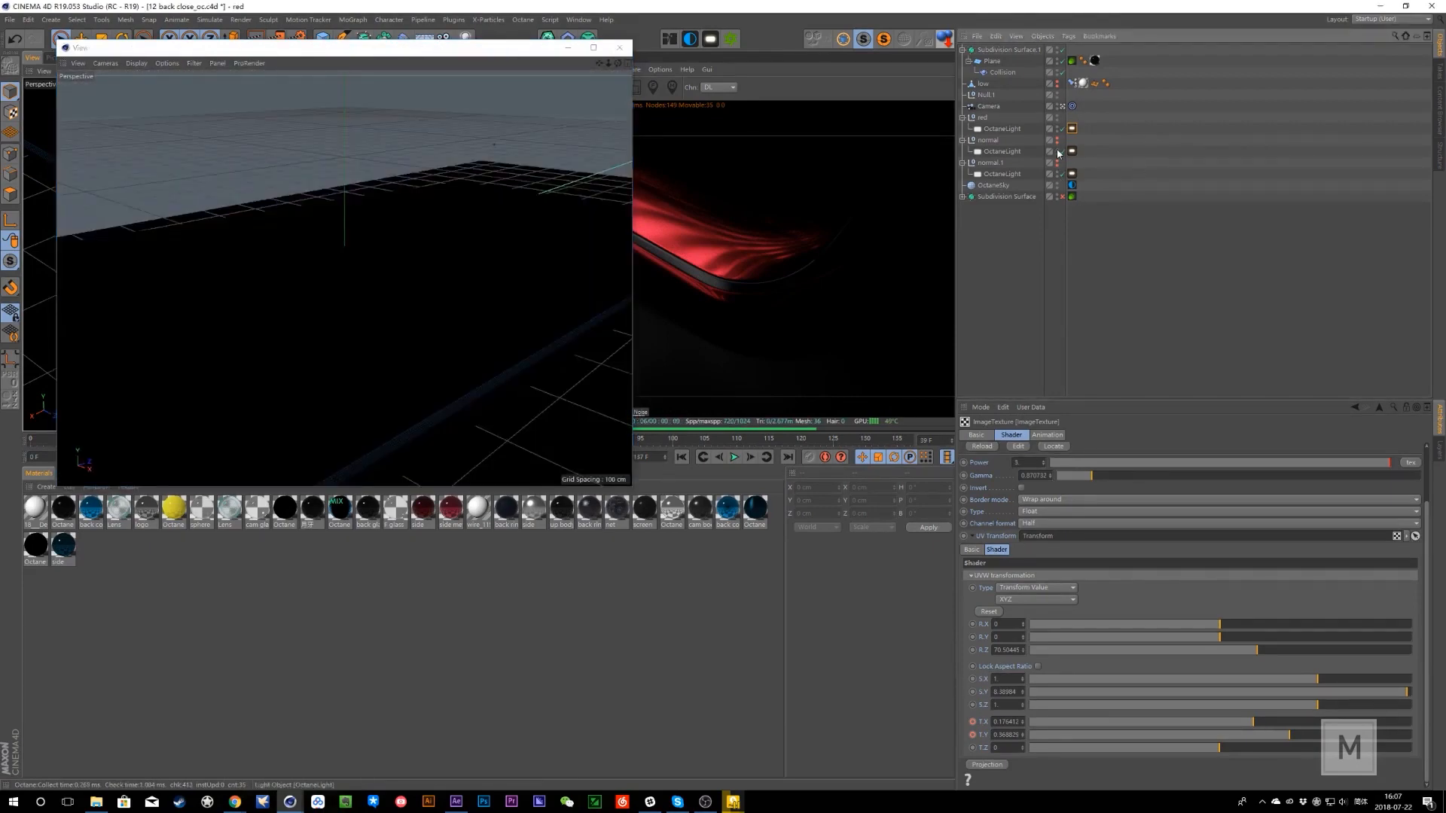
scroll(425, 273, "down", 6)
scroll(443, 277, "down", 10)
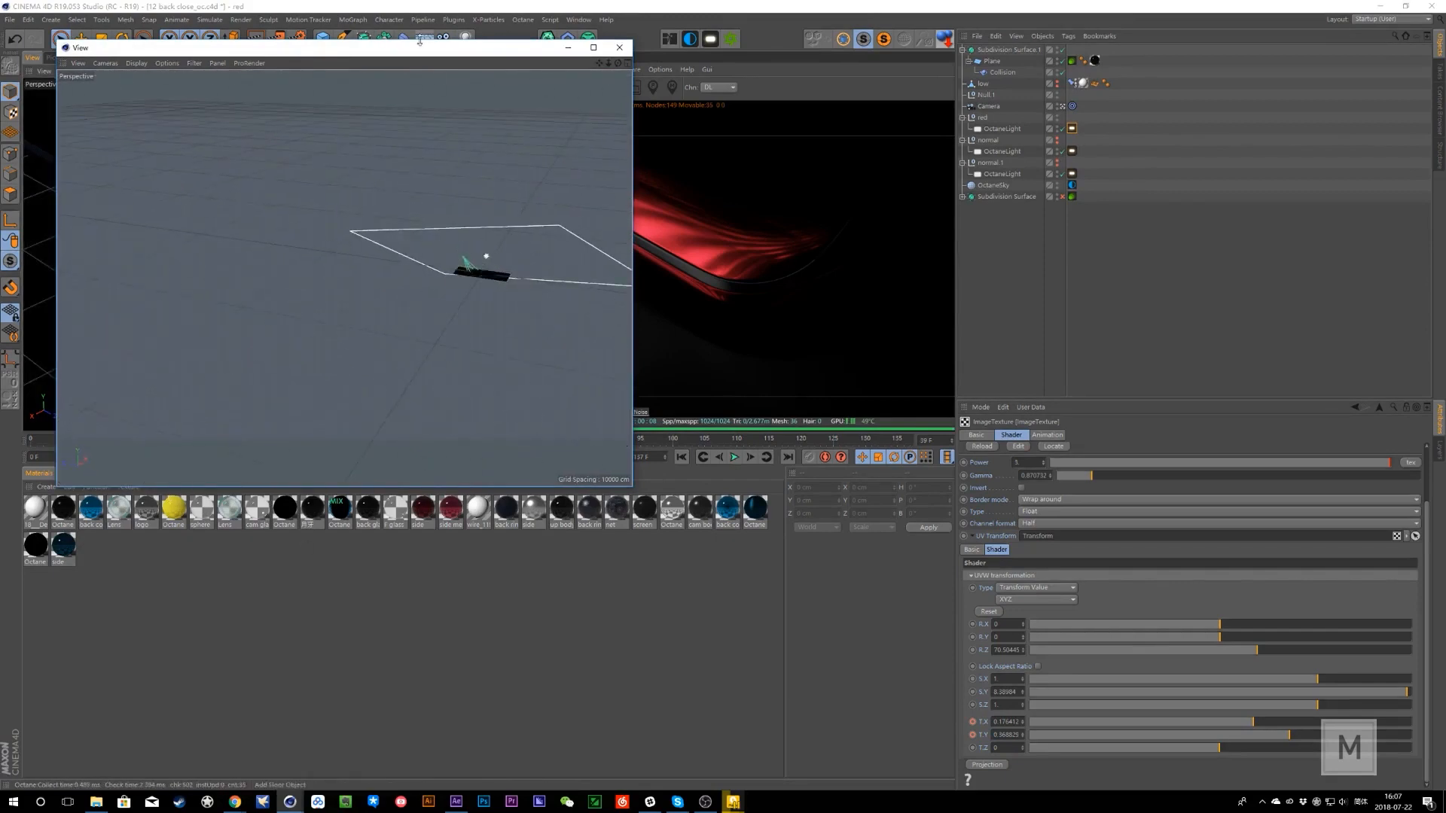
- Move the floating view out of the way and scrub the animation through to frame 118 to check the moving light reflections
left_click_drag(339, 47, 701, 57)
left_click_drag(56, 442, 456, 462)
left_click_drag(545, 462, 636, 467)
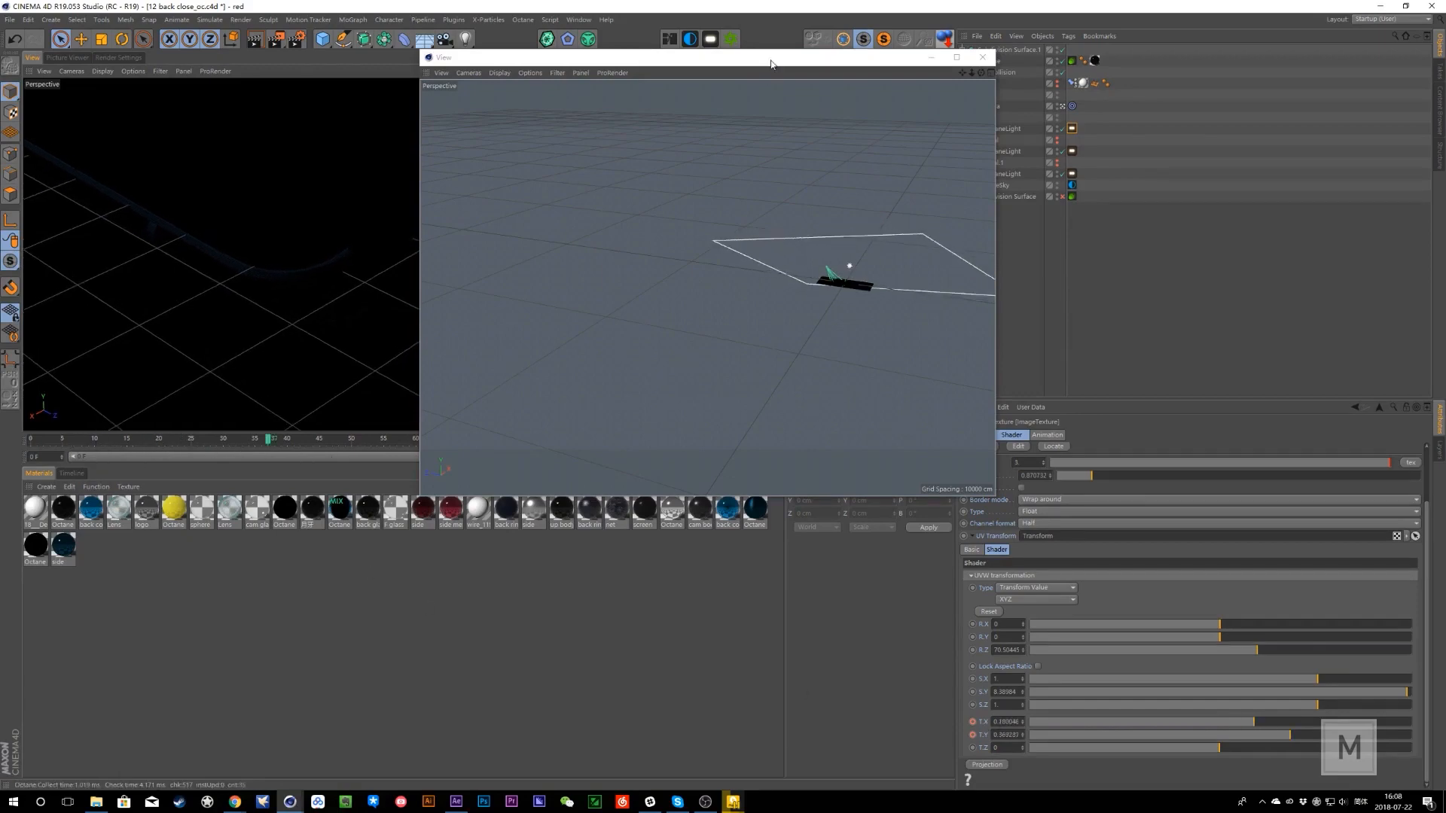
left_click_drag(771, 65, 0, 207)
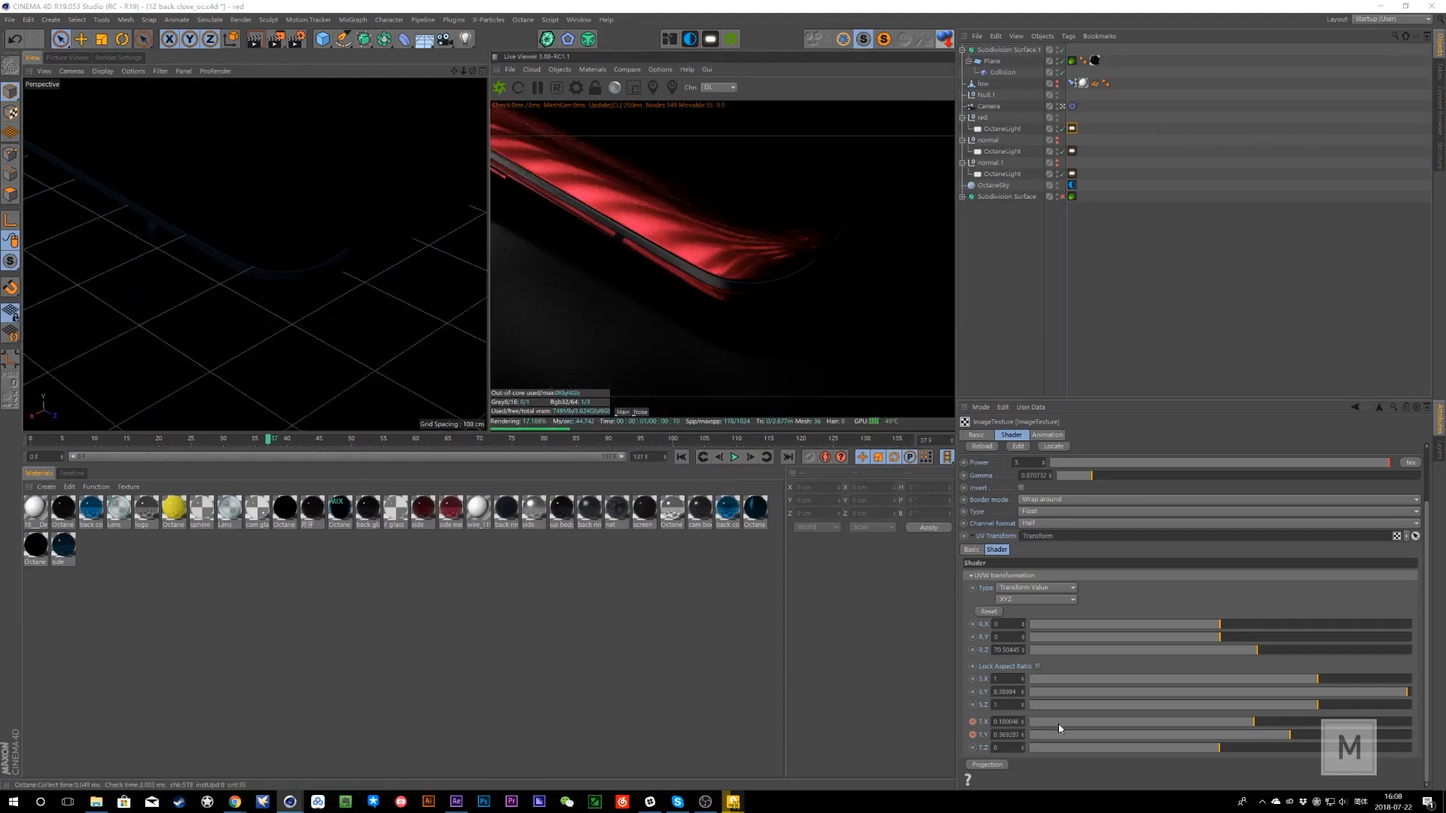
left_click(120, 439)
left_click_drag(258, 455, 788, 475)
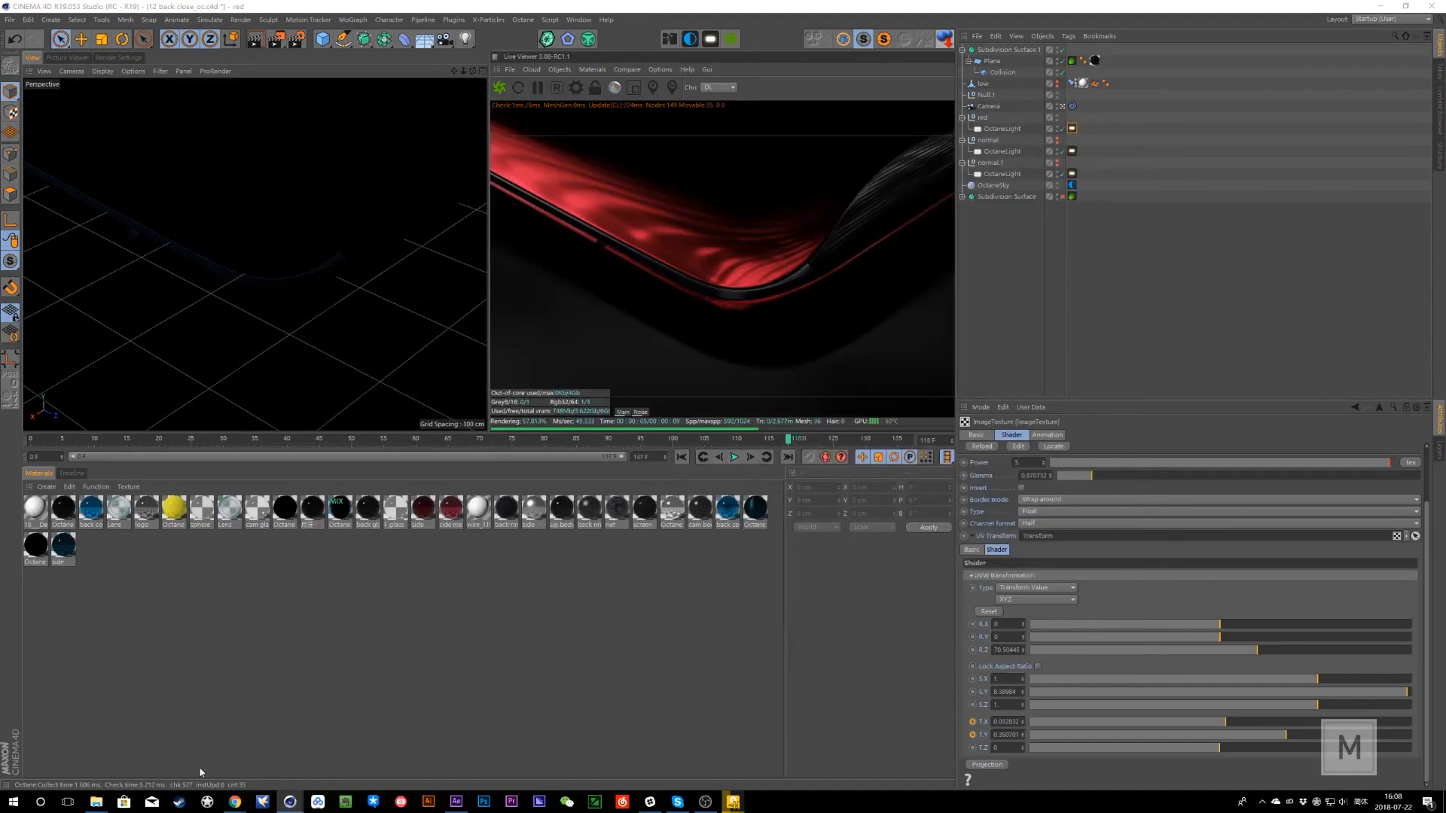
- Bring up the Find X_final_final.mp4 video in PotPlayer, scrub it to 00:00:47, and minimise the player
left_click(460, 801)
left_click(459, 801)
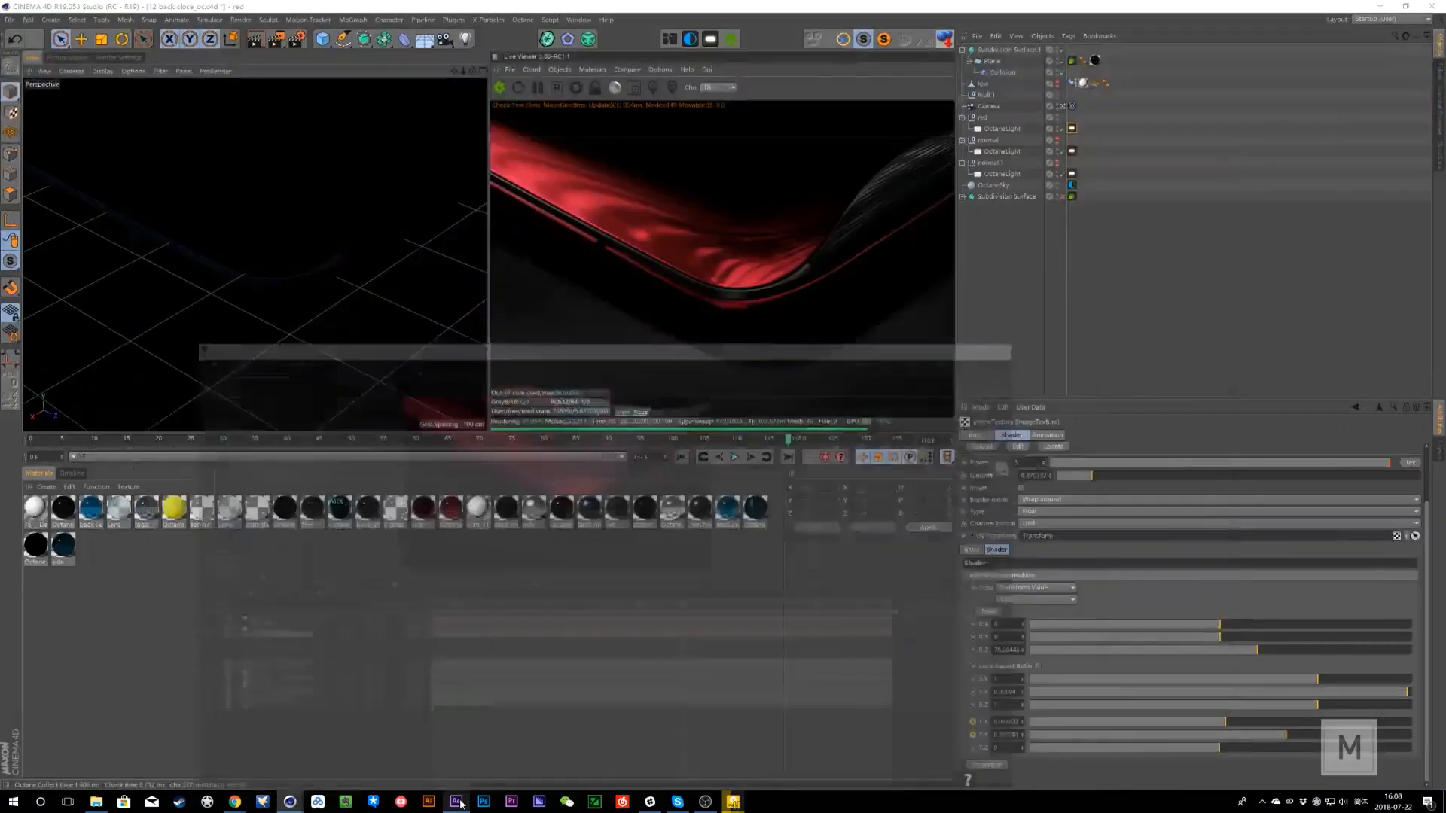
left_click(460, 800)
mouse_move(742, 801)
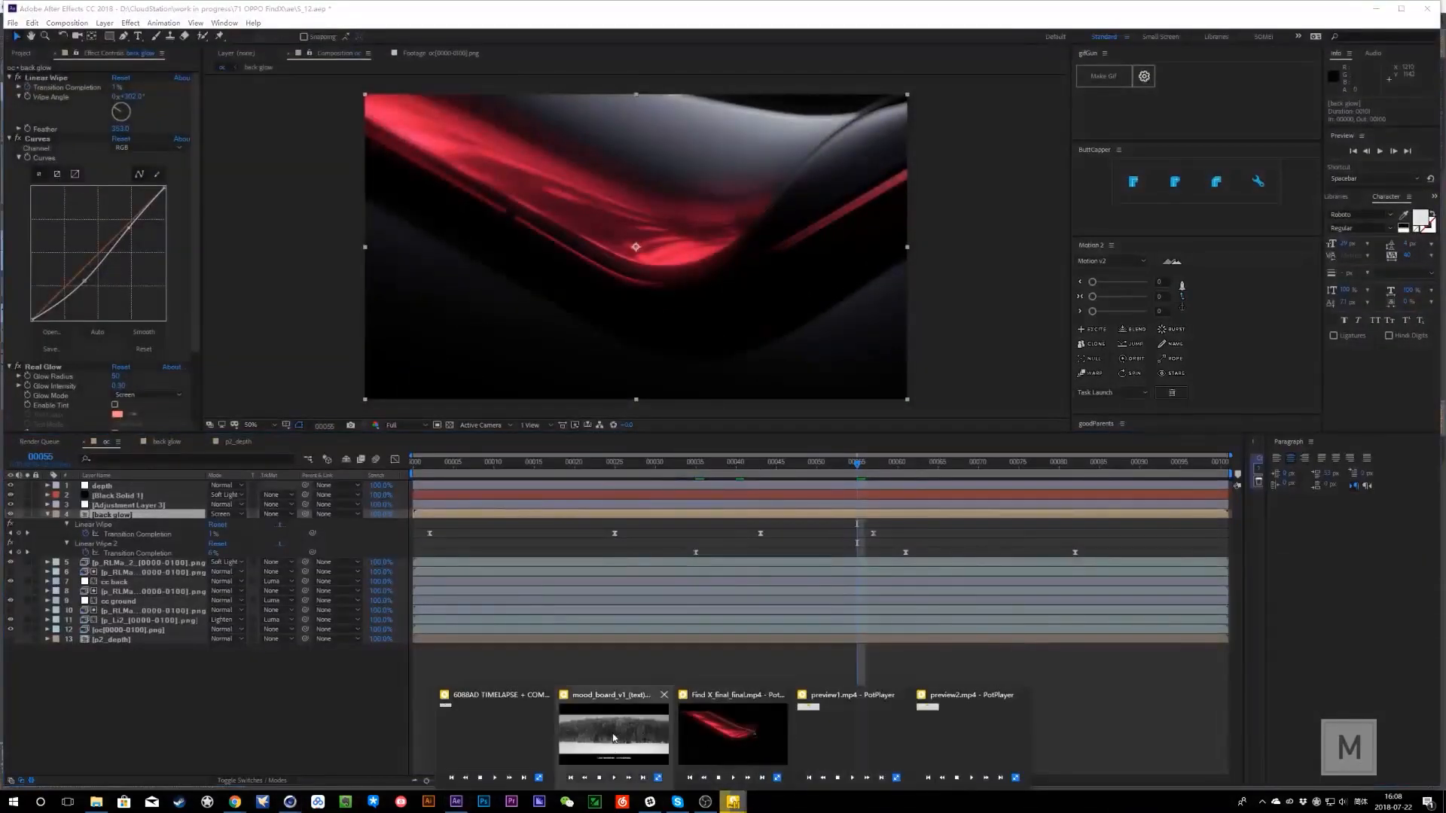
left_click(733, 732)
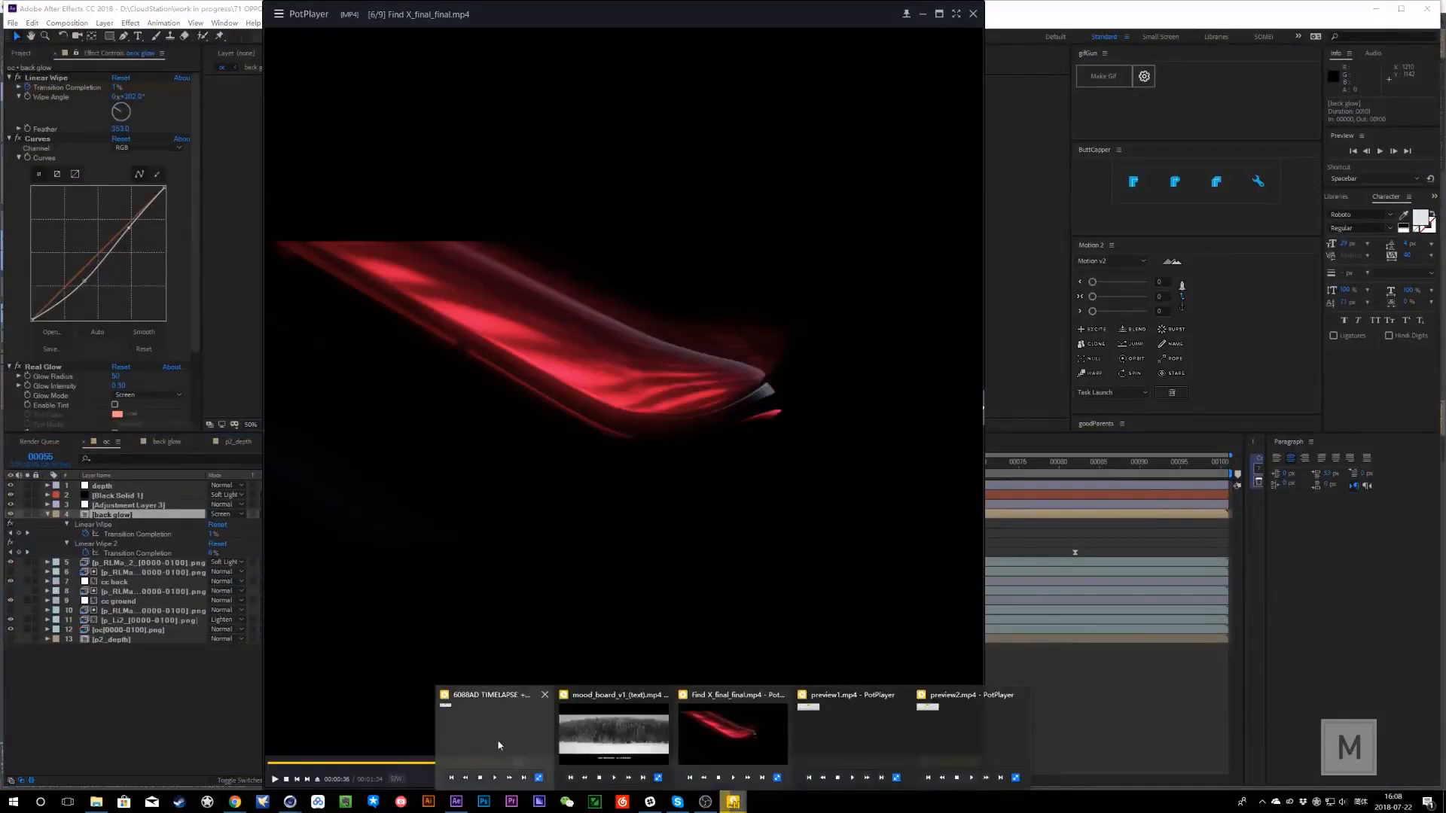
left_click(497, 739)
left_click(1235, 77)
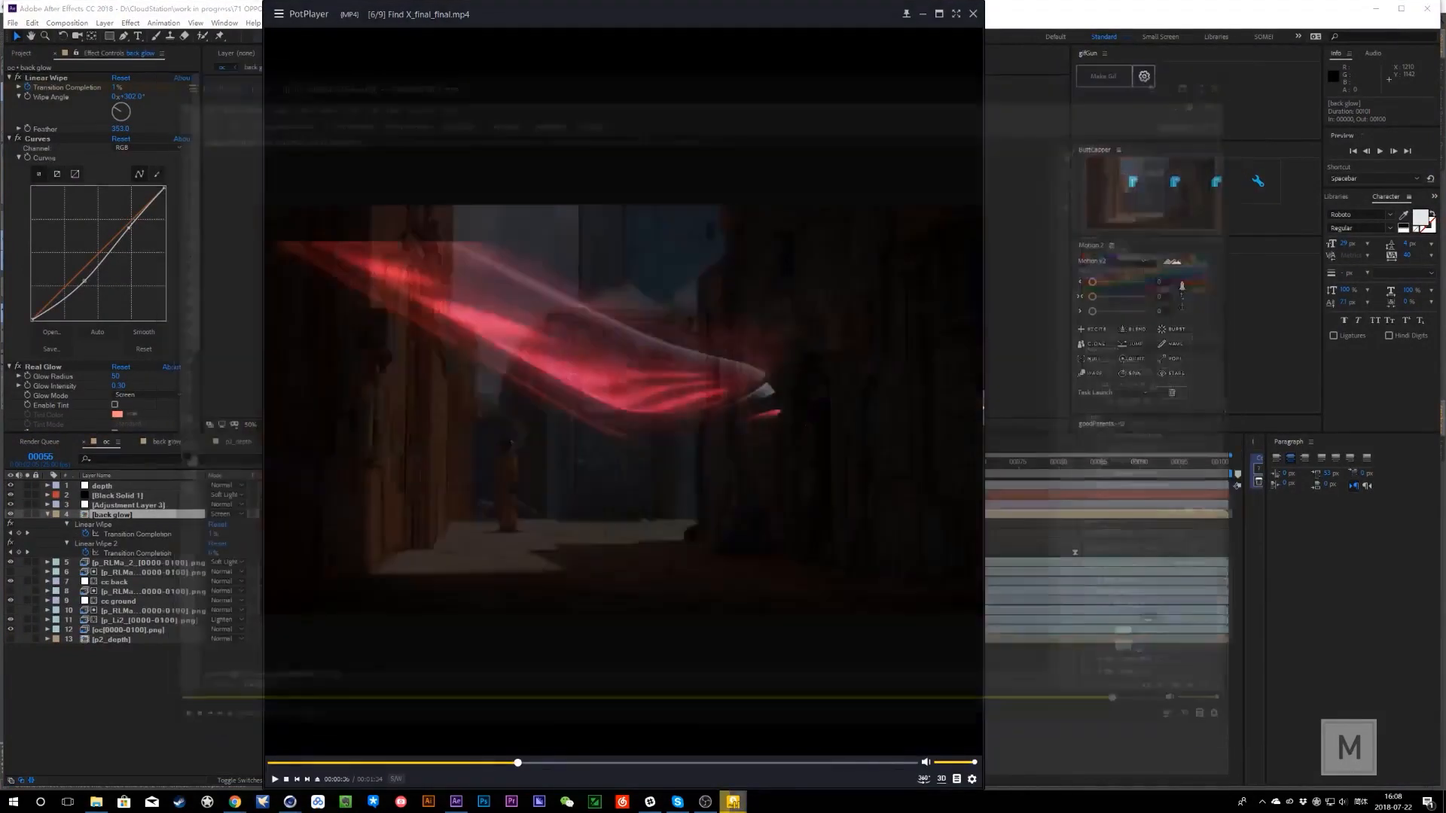
left_click_drag(519, 763, 594, 769)
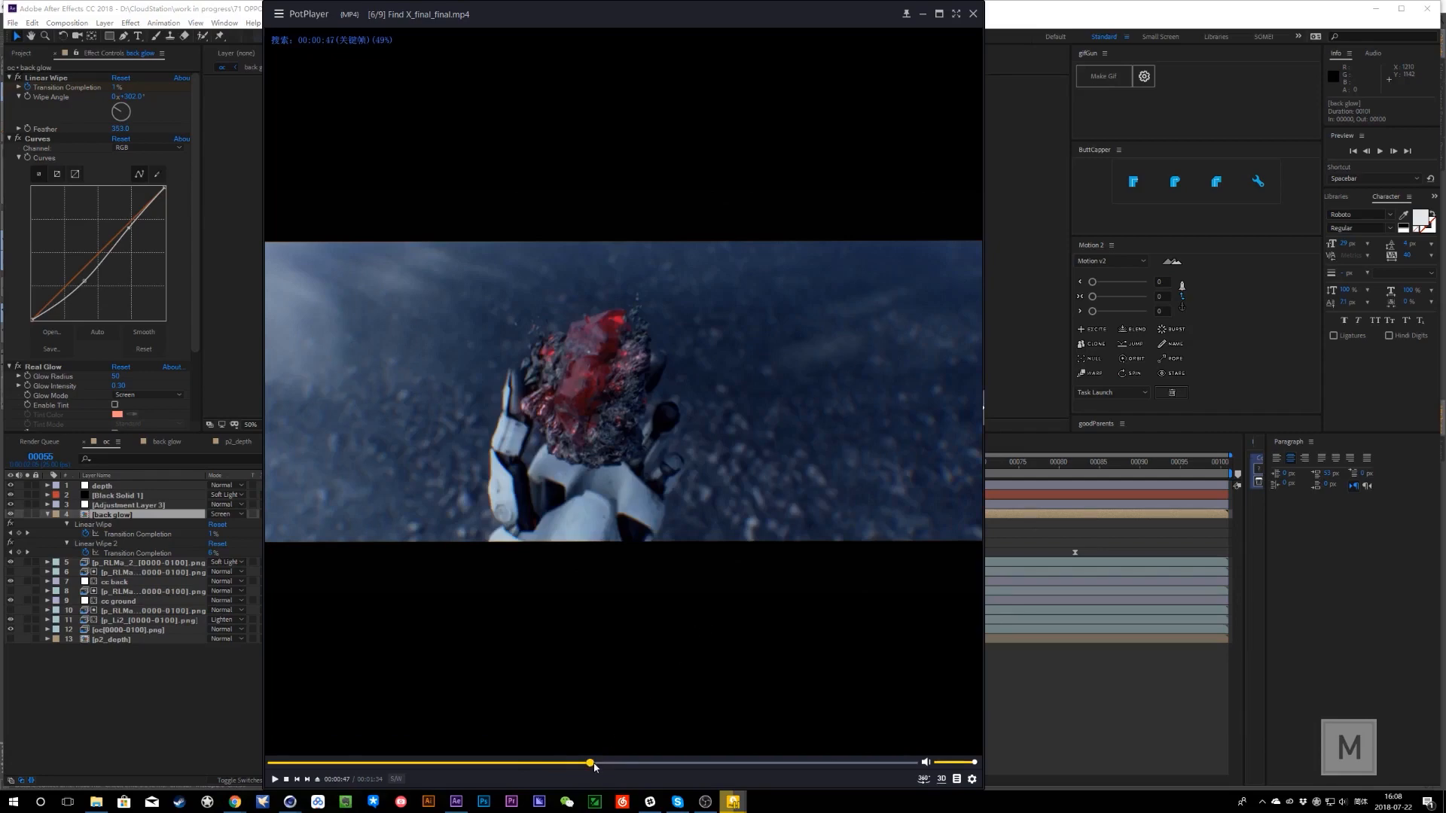
left_click(927, 14)
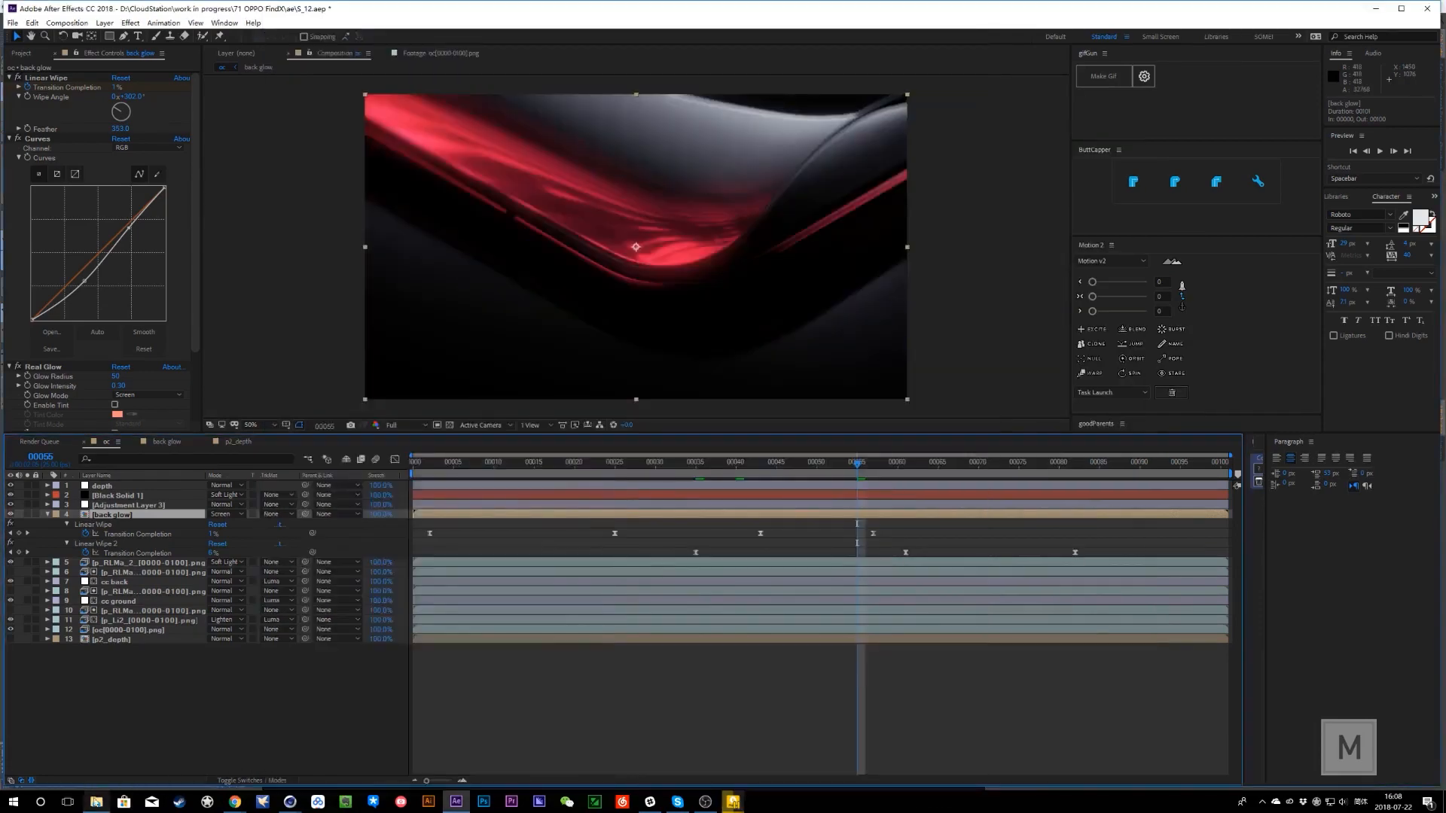
- Reopen the Find X_final_final.mp4 video and scrub back to 00:00:45 to review the robot hand and red crystal shot
left_click(96, 803)
key("alt+Tab")
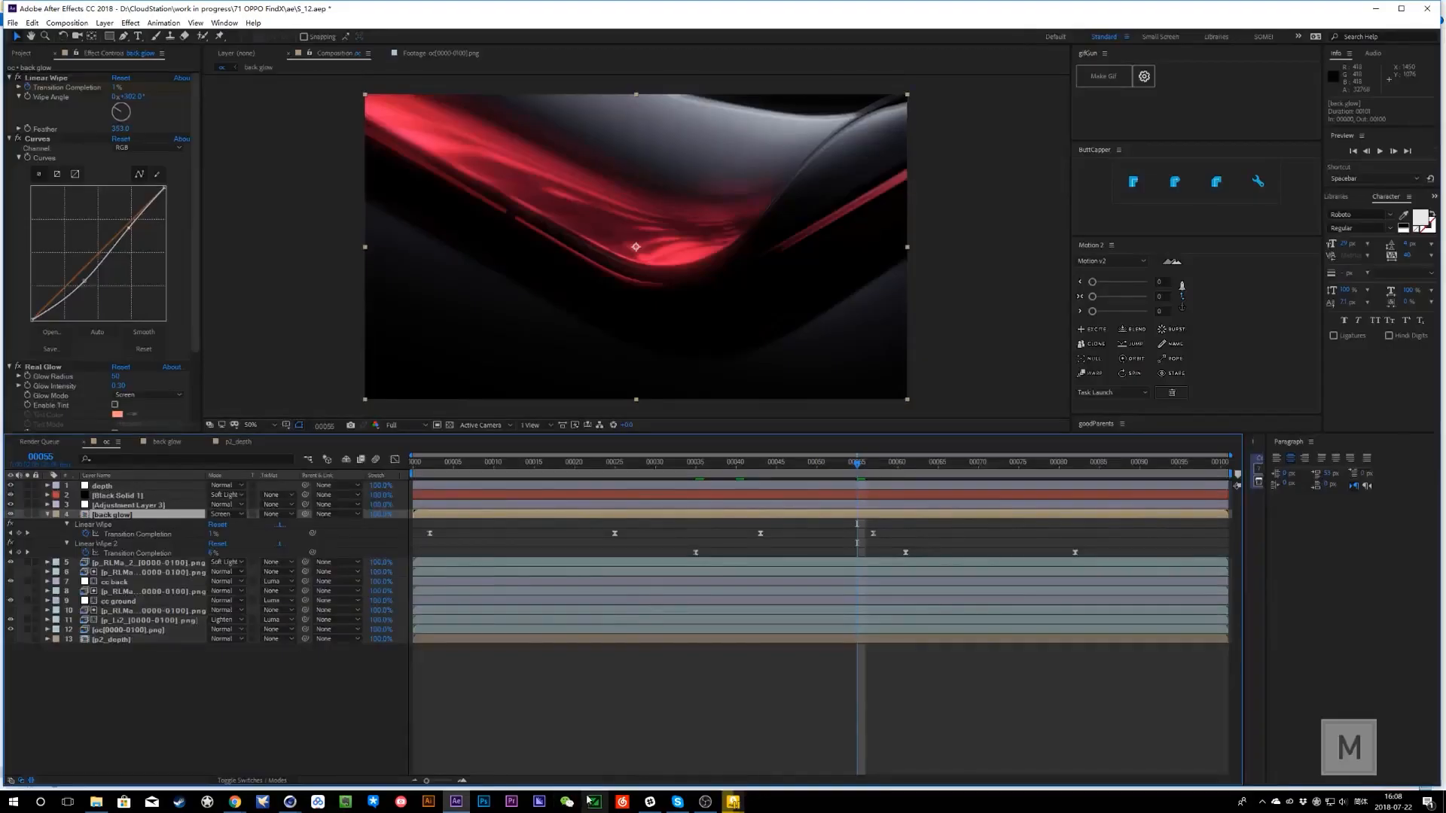
mouse_move(290, 802)
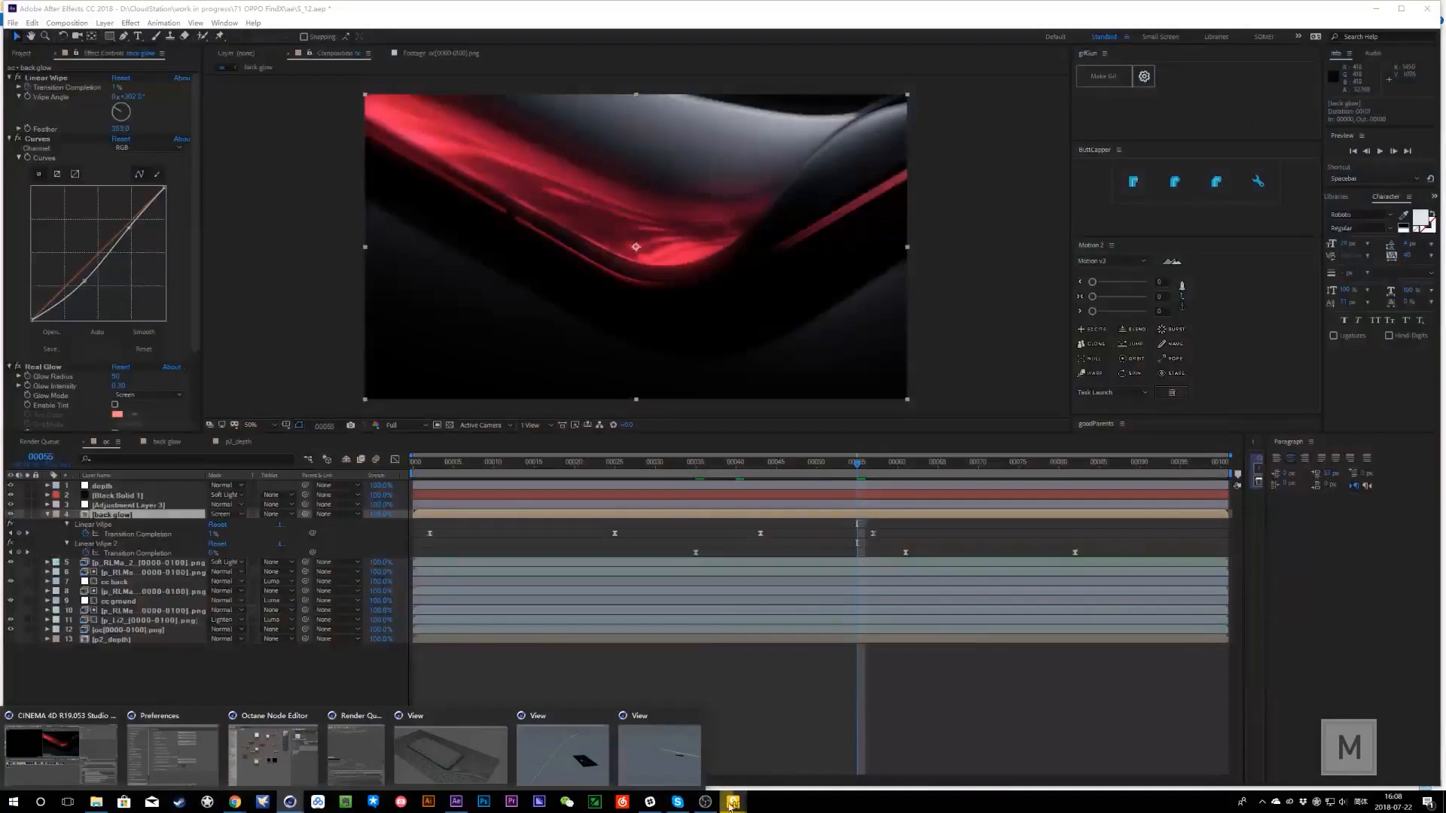
mouse_move(730, 805)
left_click(691, 758)
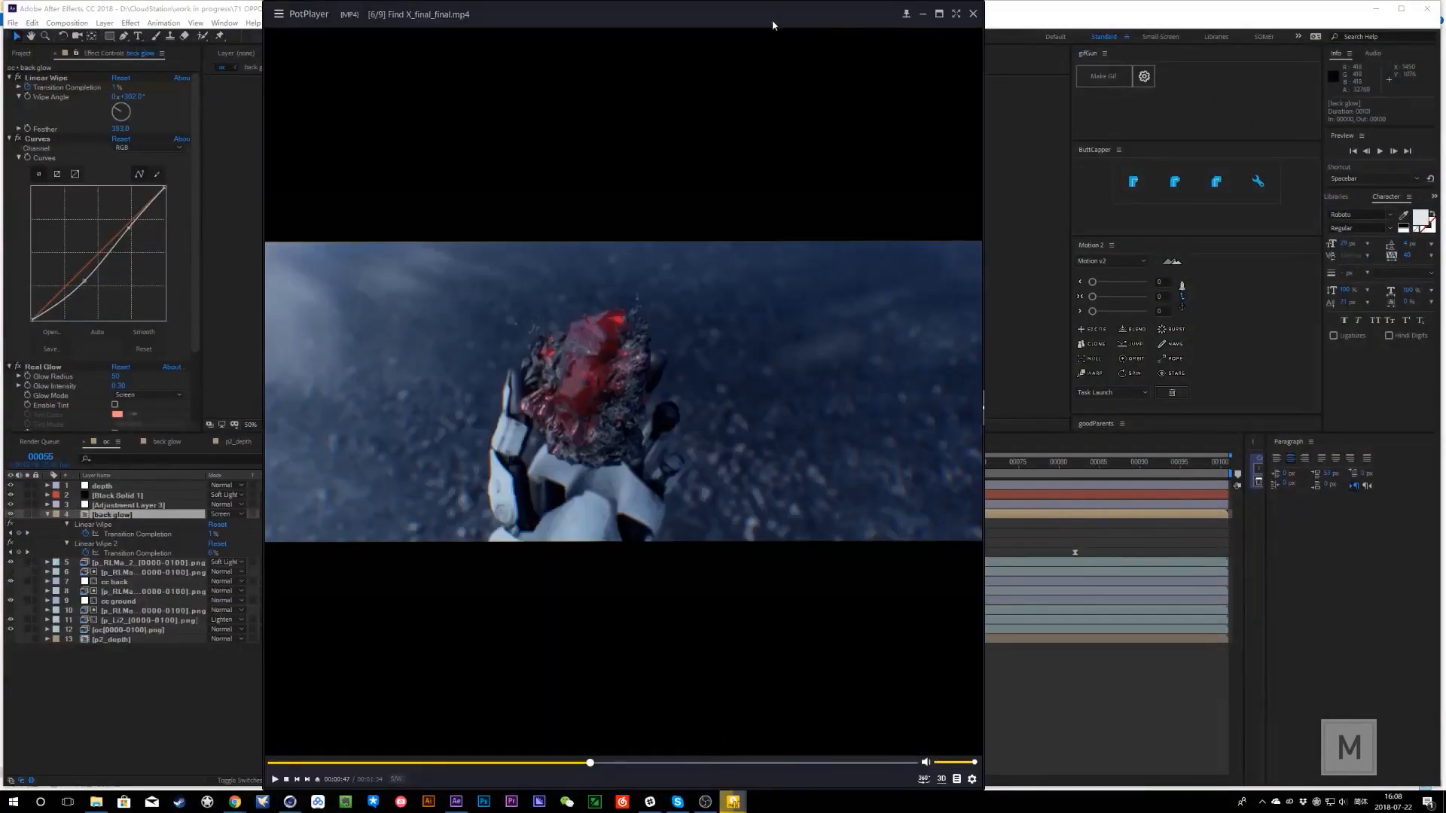
left_click_drag(772, 22, 814, 25)
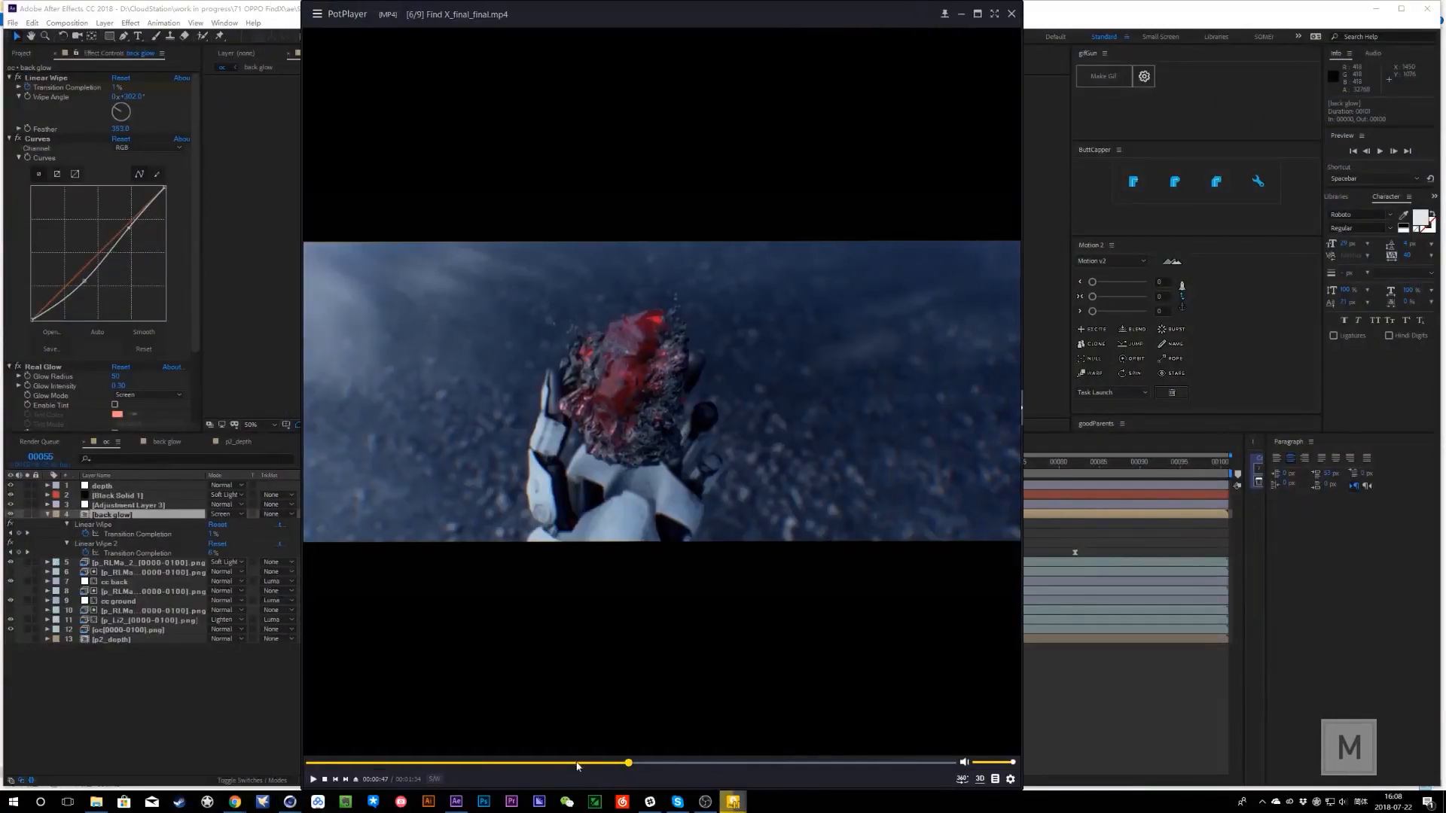
mouse_move(623, 763)
left_mouse_down()
mouse_move(843, 766)
mouse_move(629, 766)
left_mouse_up()
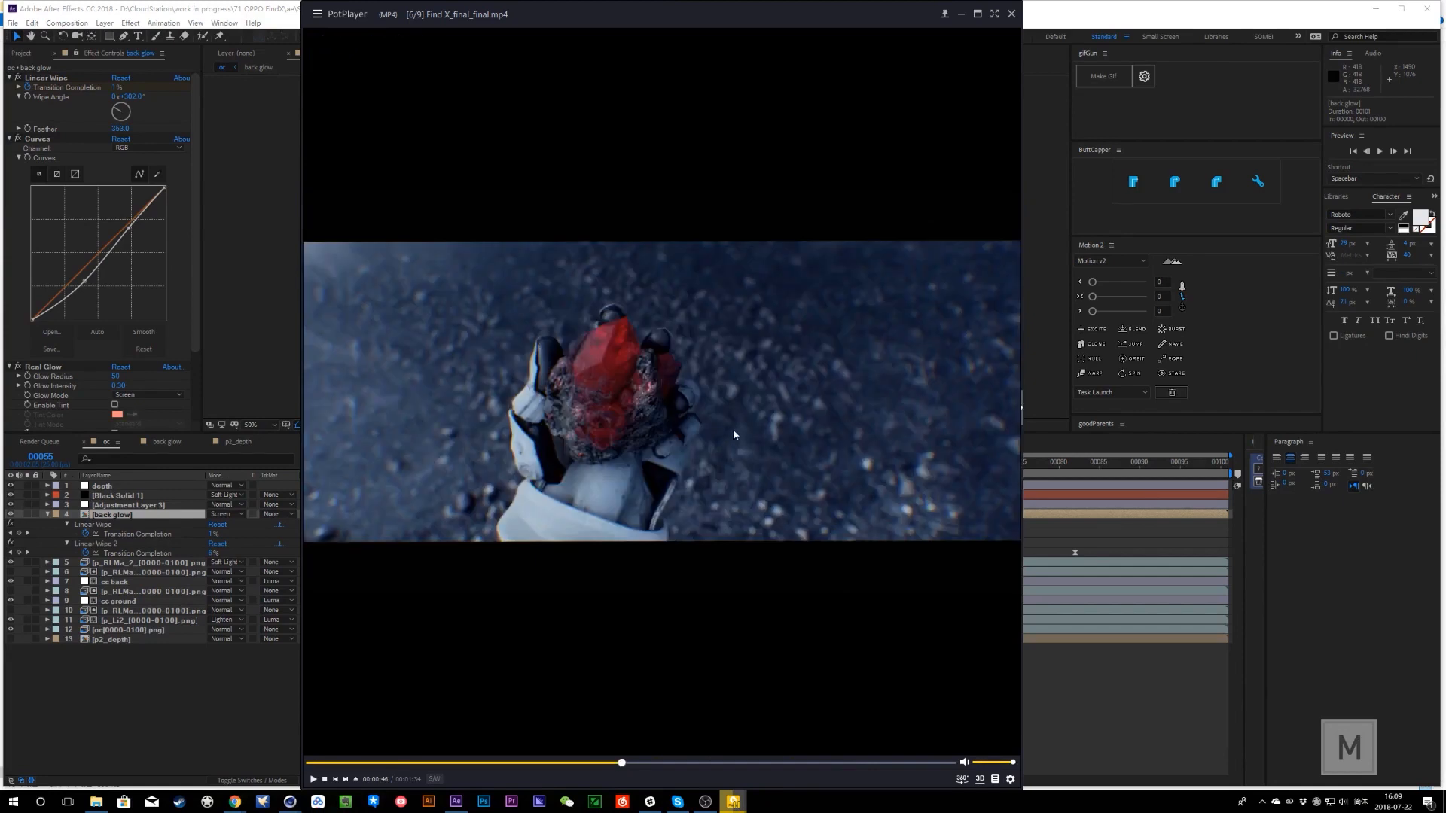
left_click_drag(608, 768, 616, 766)
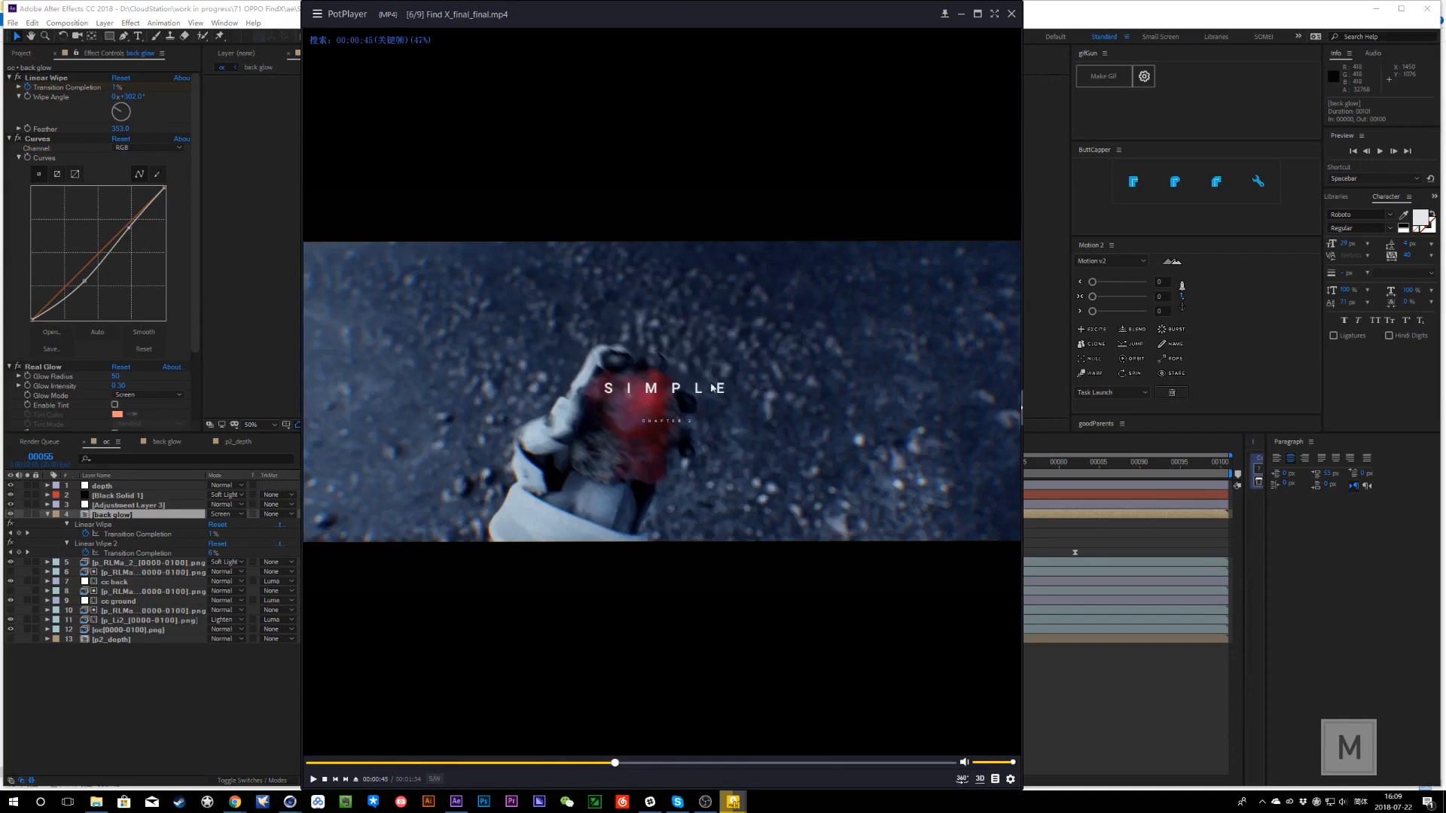
left_click(241, 742)
left_click(225, 800)
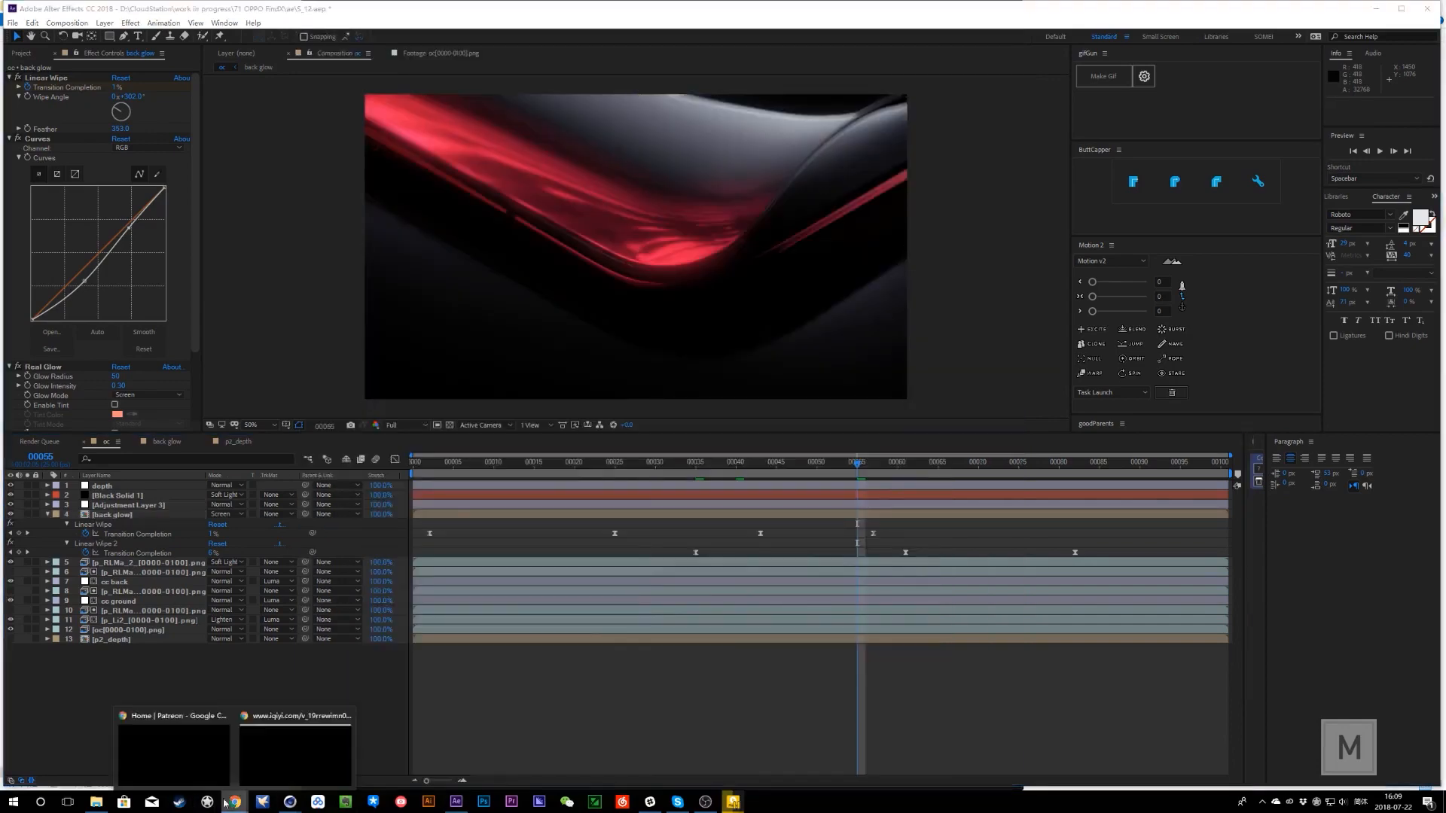
left_click(167, 742)
key("alt+Tab")
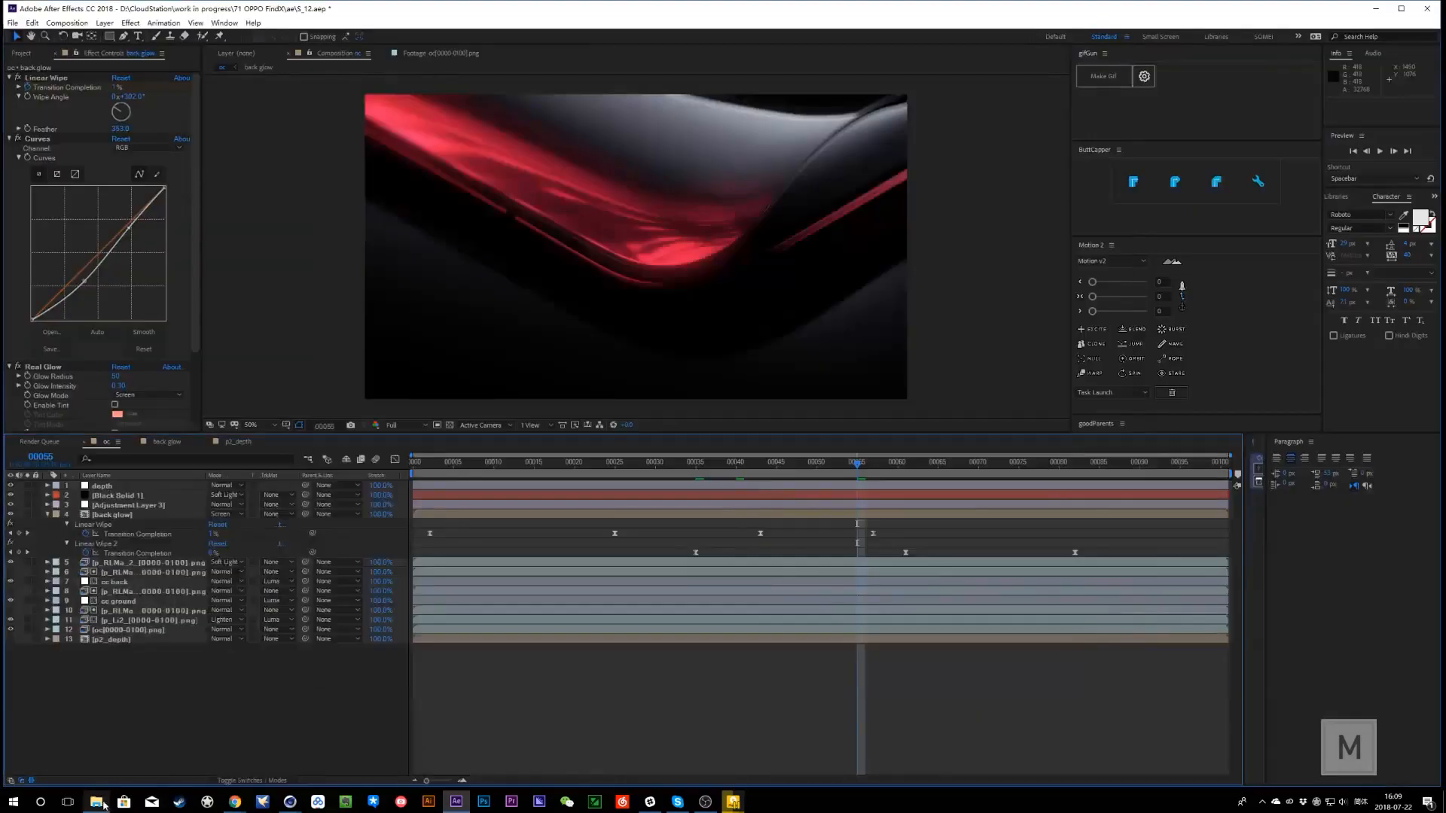
- Find the 15 stone_oc_new_render scene in the c4d folder of 71 OPPO FindX and open it
left_click(96, 801)
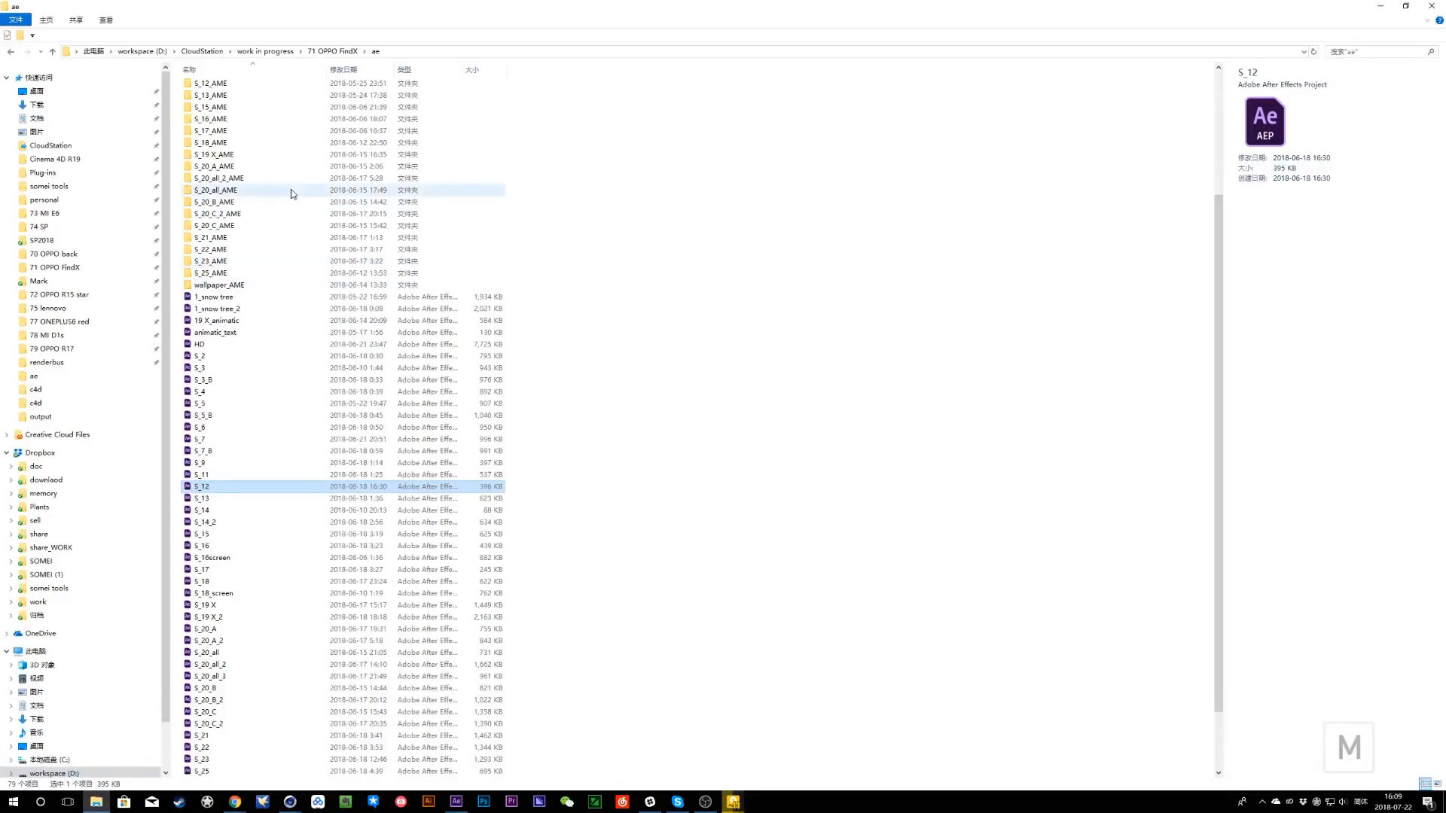
left_click(332, 51)
double_click(260, 124)
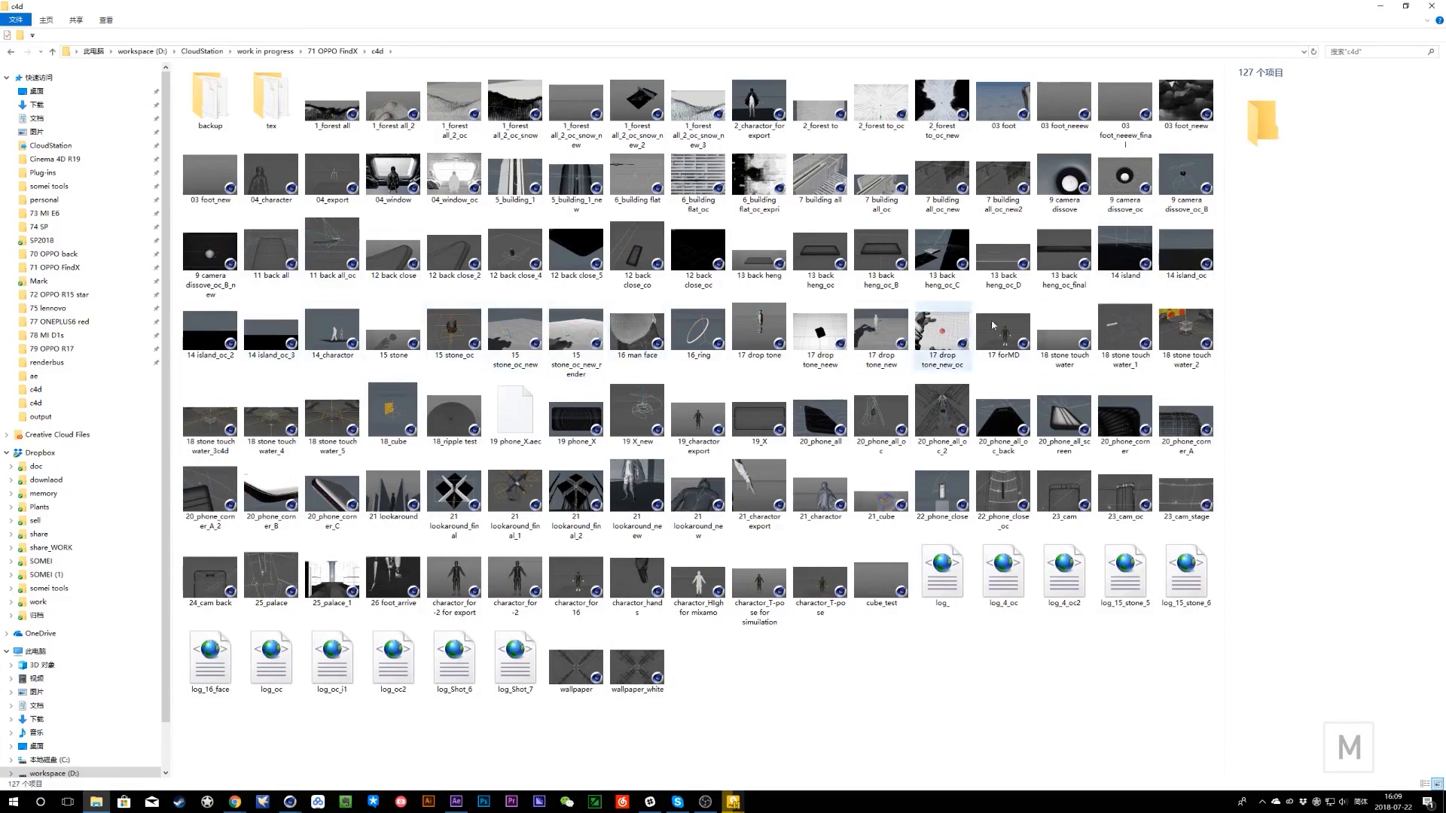
left_click(939, 338)
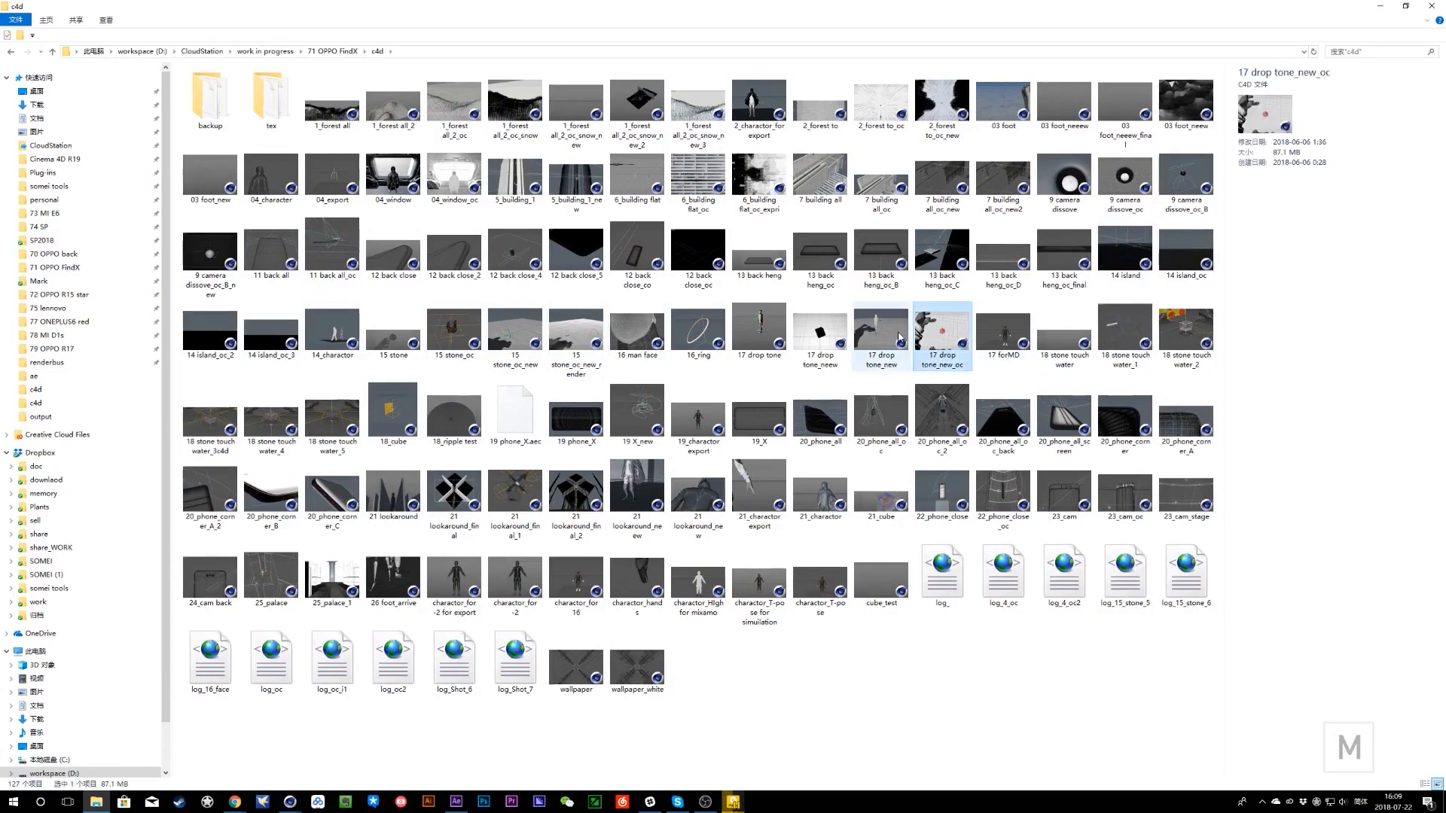
left_click(882, 331)
left_click(583, 334)
left_click(527, 343)
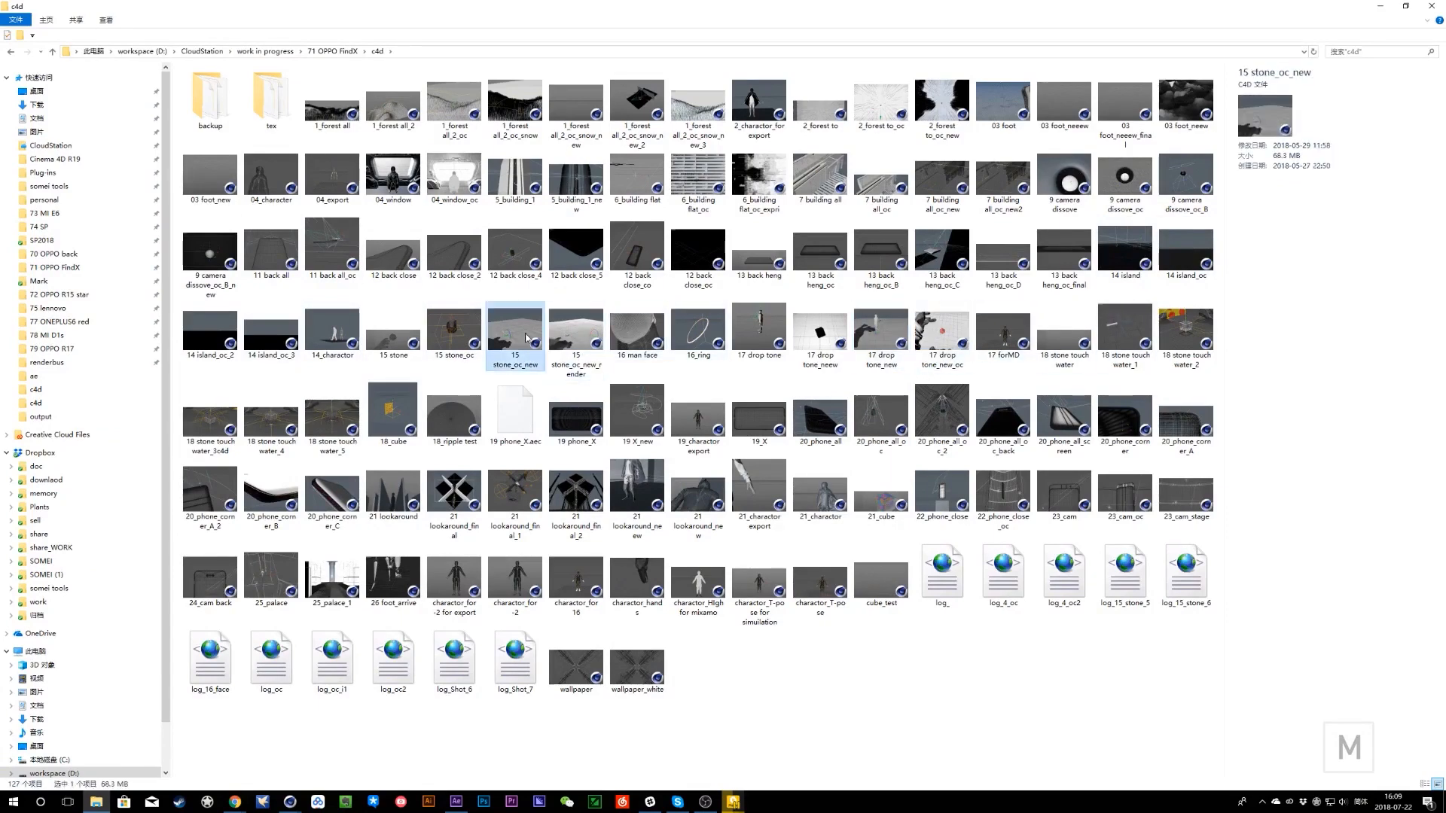
left_click(565, 334)
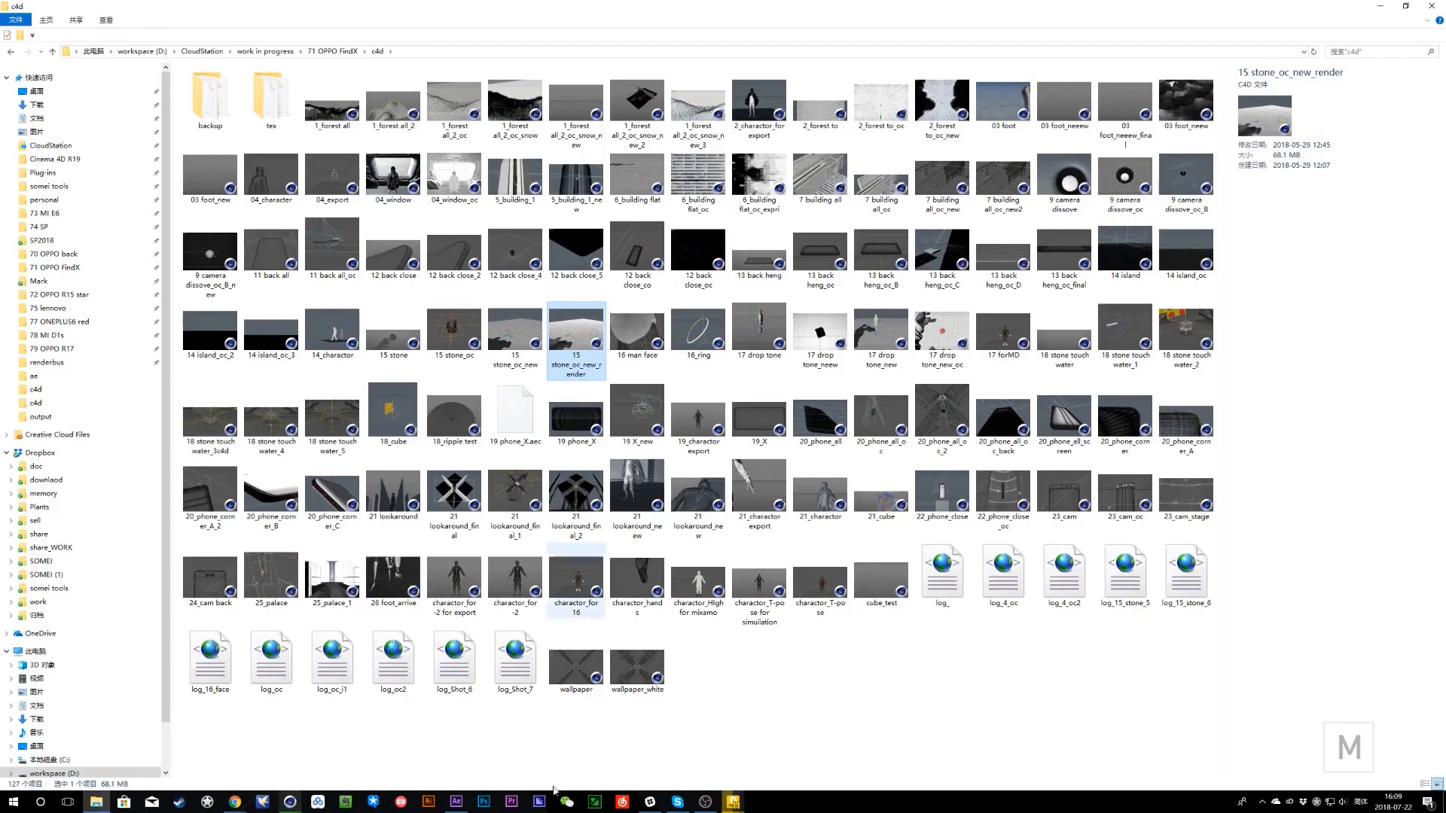
- Switch to the 15 stone_oc_new_render scene in Cinema 4D, minimise the overlapping floating windows, and start its Octane live render
mouse_move(290, 802)
left_click(167, 744)
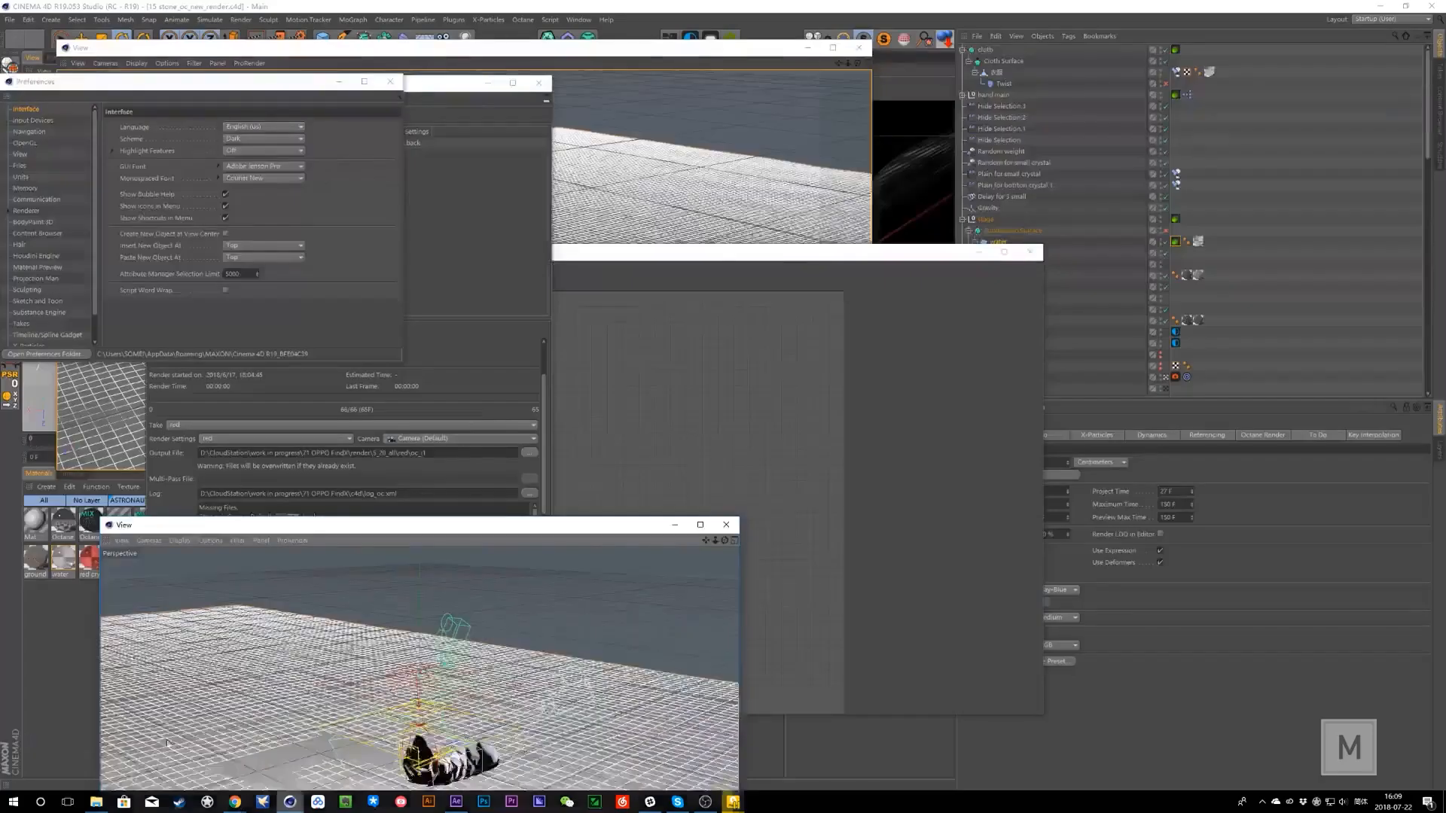
left_click(805, 48)
left_click(977, 252)
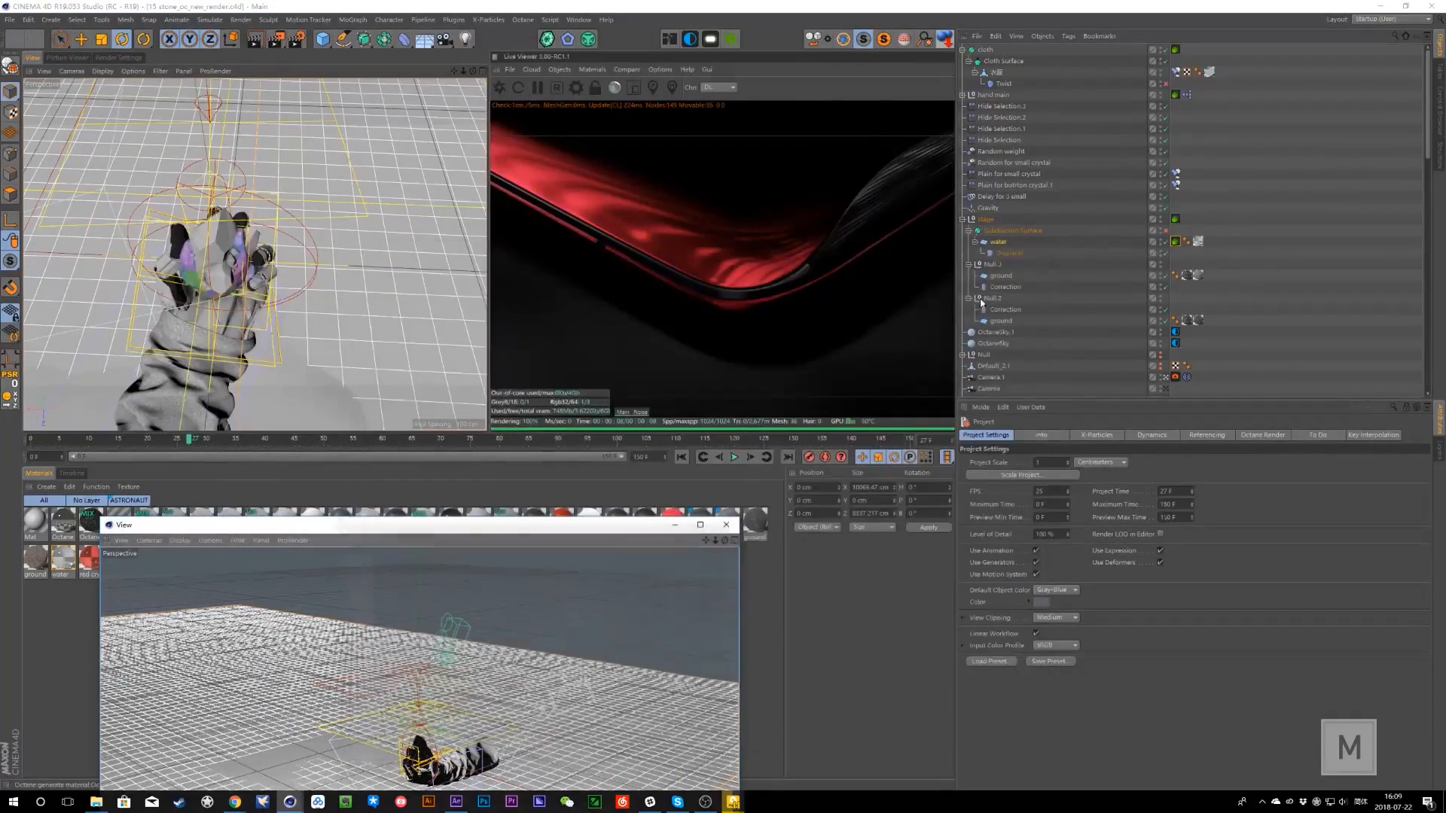
left_click(501, 88)
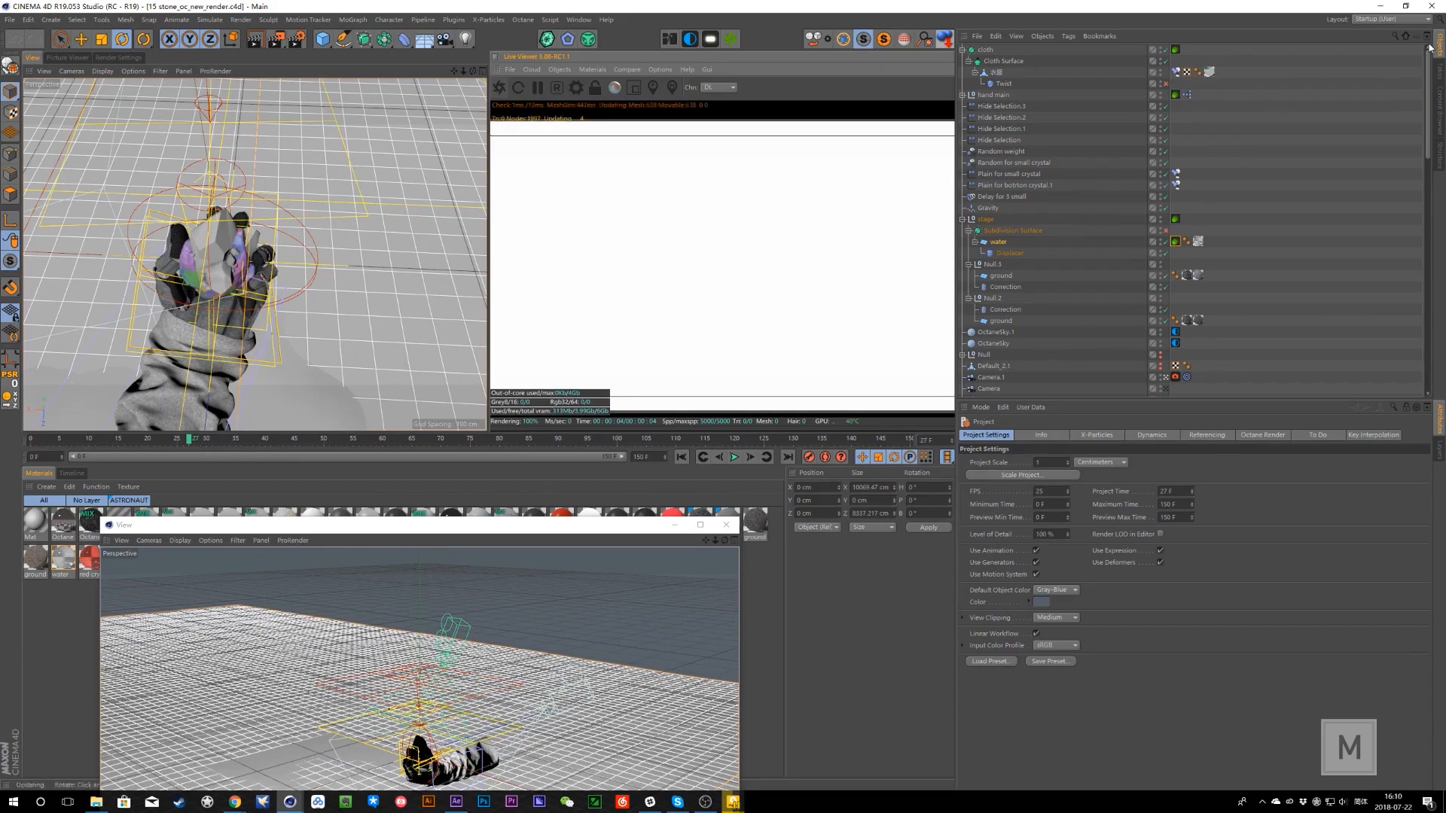
- Collapse the stage and STONE groups in the object hierarchy and hide both in the viewport to isolate the hand
left_click(1439, 74)
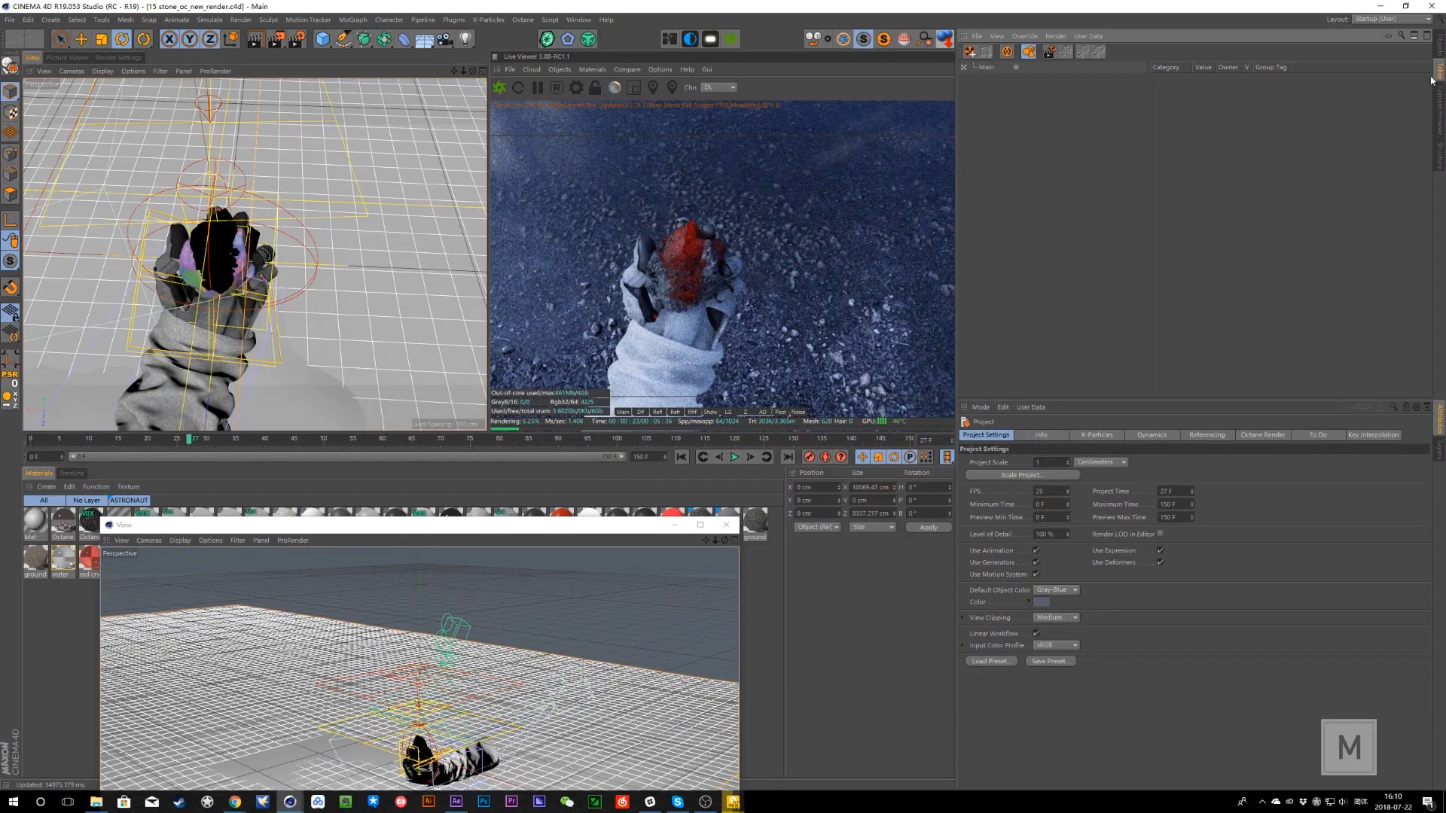
left_click(1439, 52)
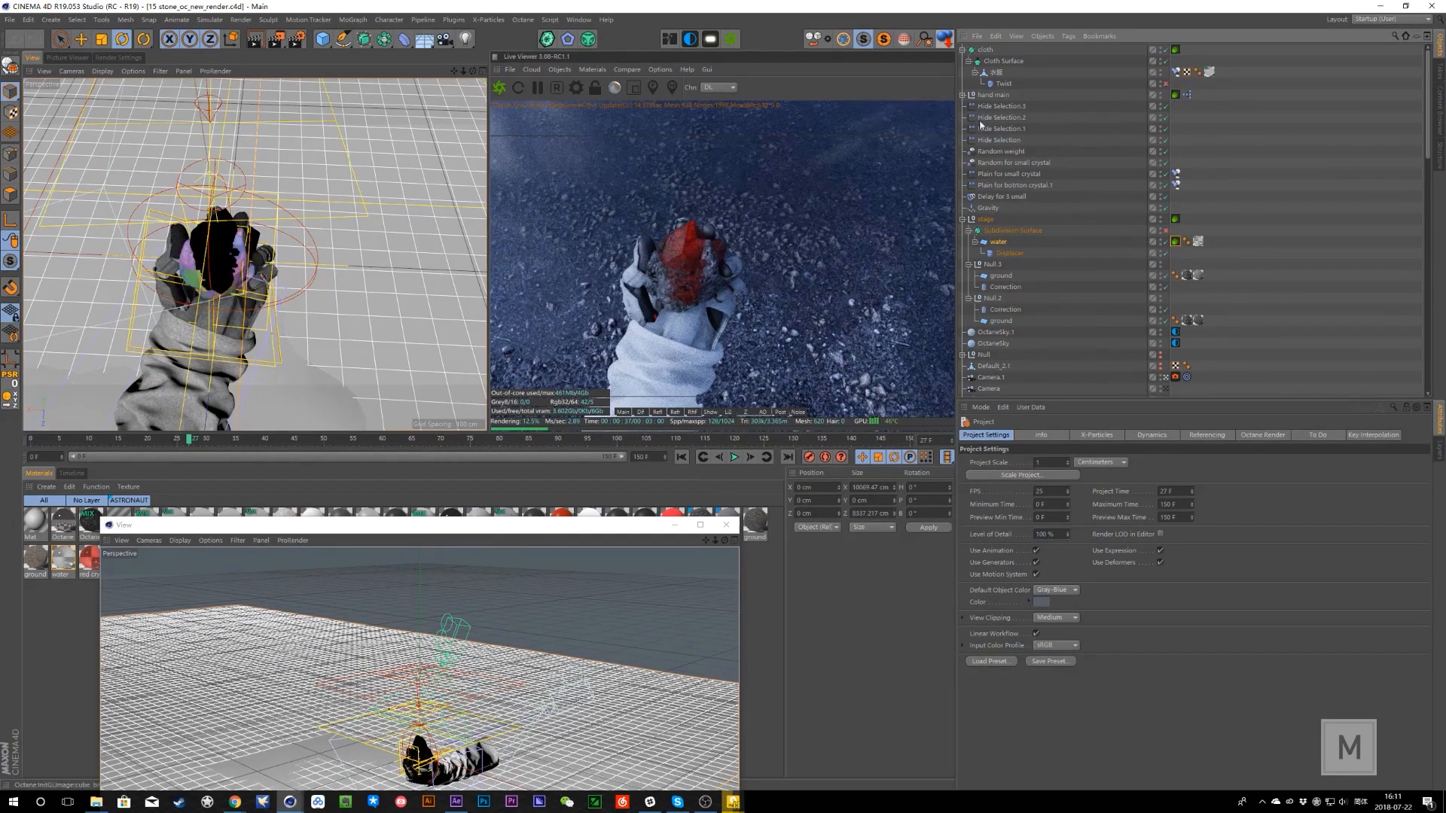
left_click(962, 218)
left_click(1162, 219)
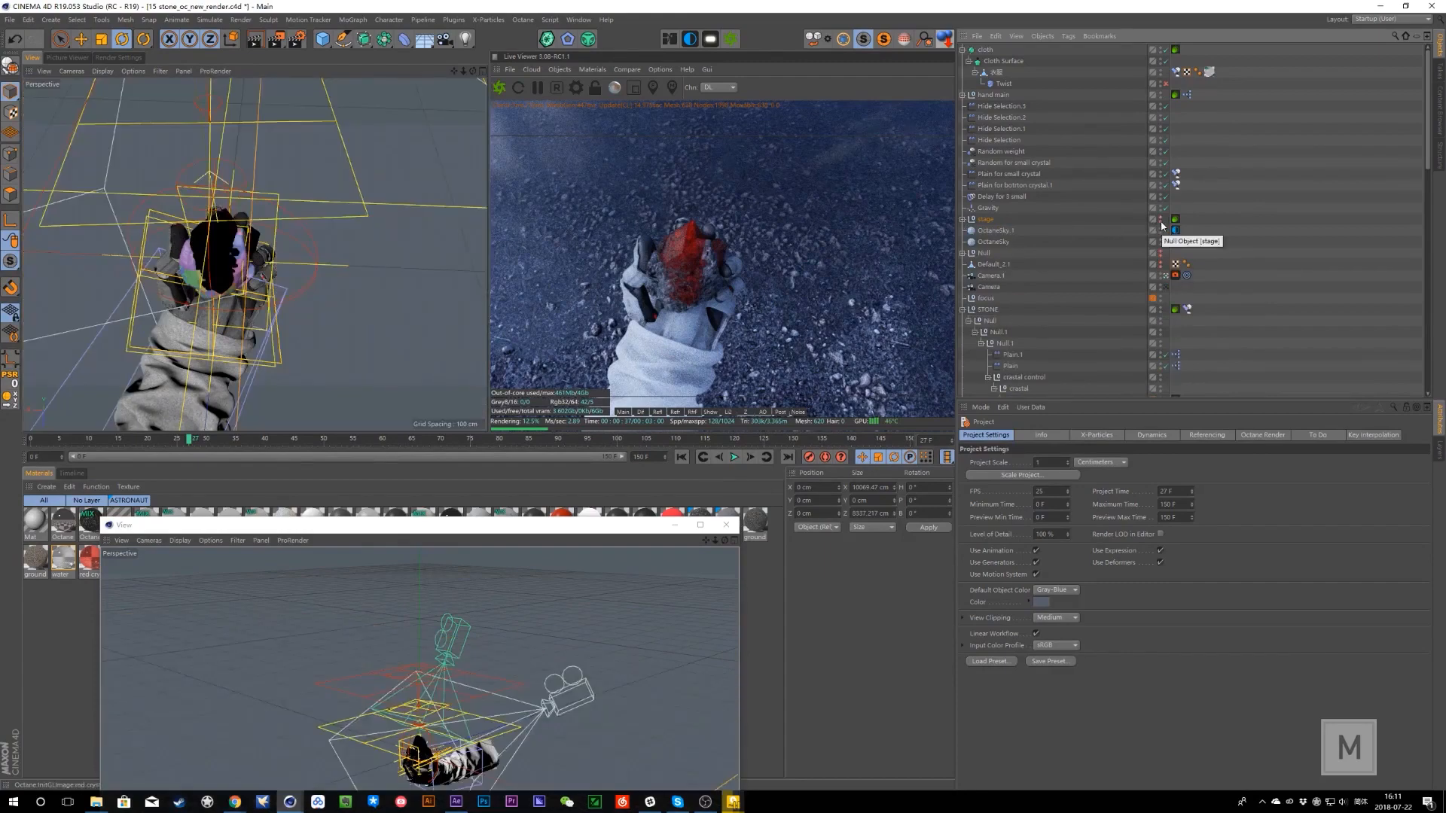
left_click(1162, 220)
left_click(1439, 451)
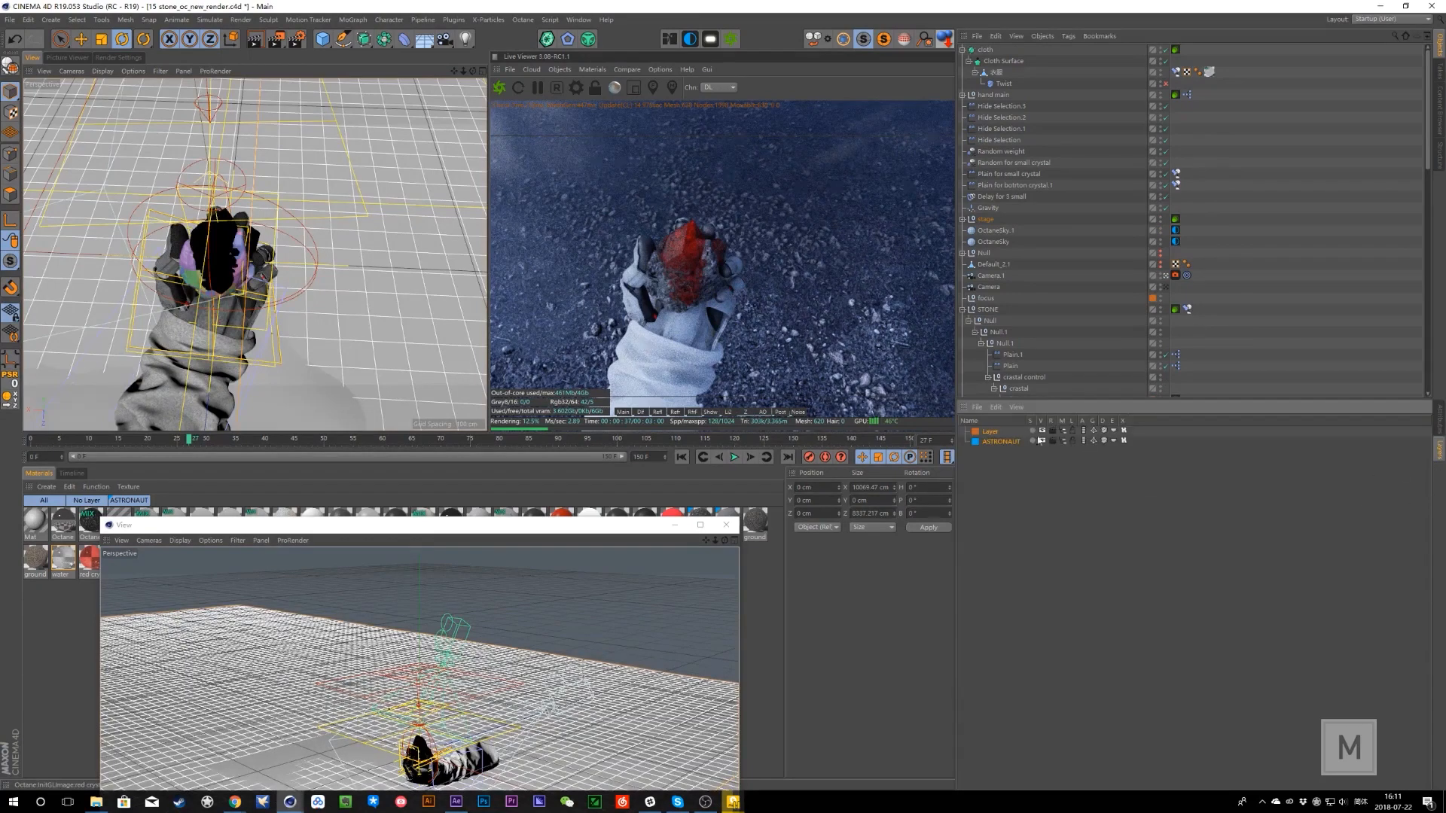
left_click(1161, 219)
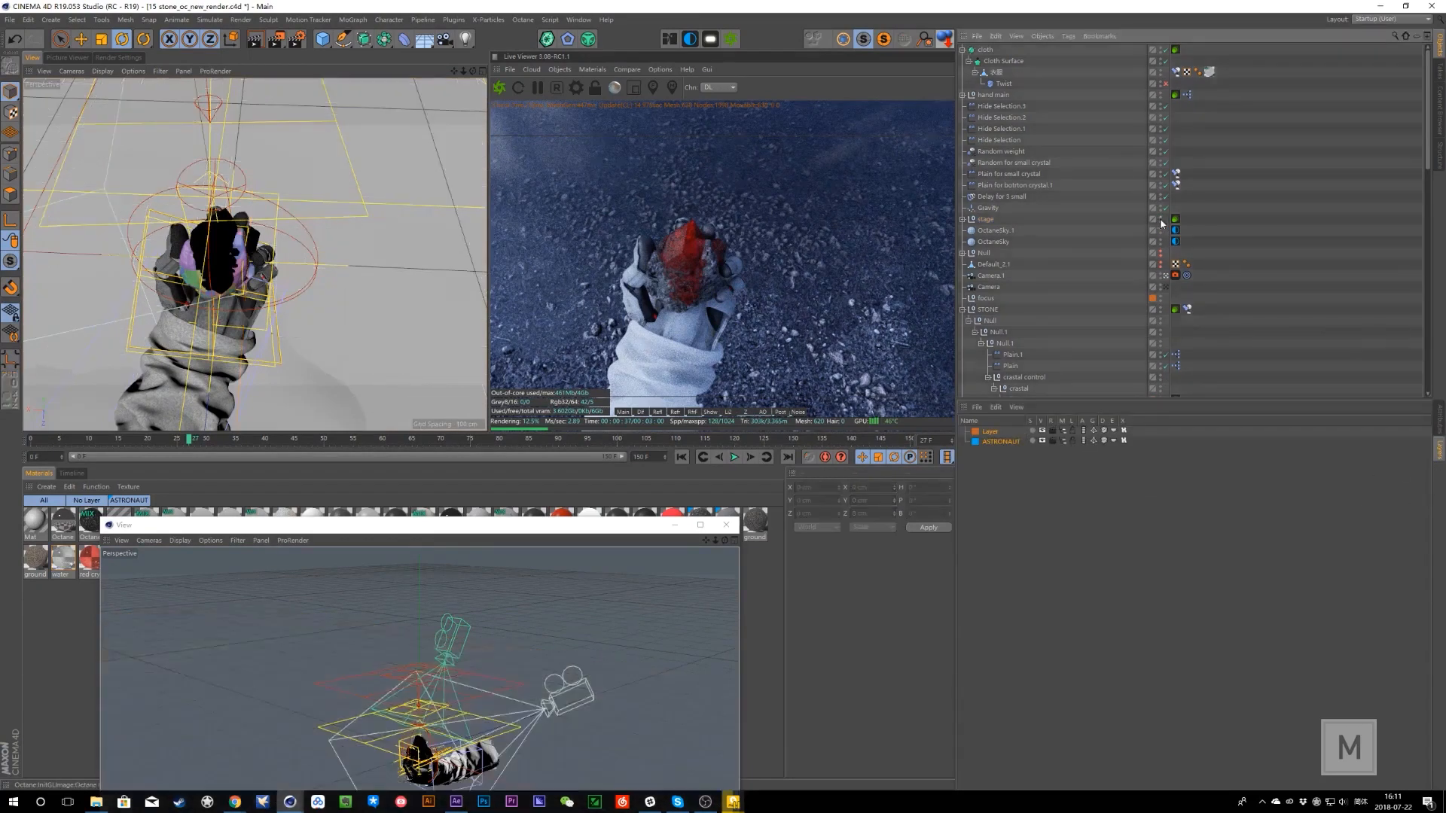
left_click(962, 309)
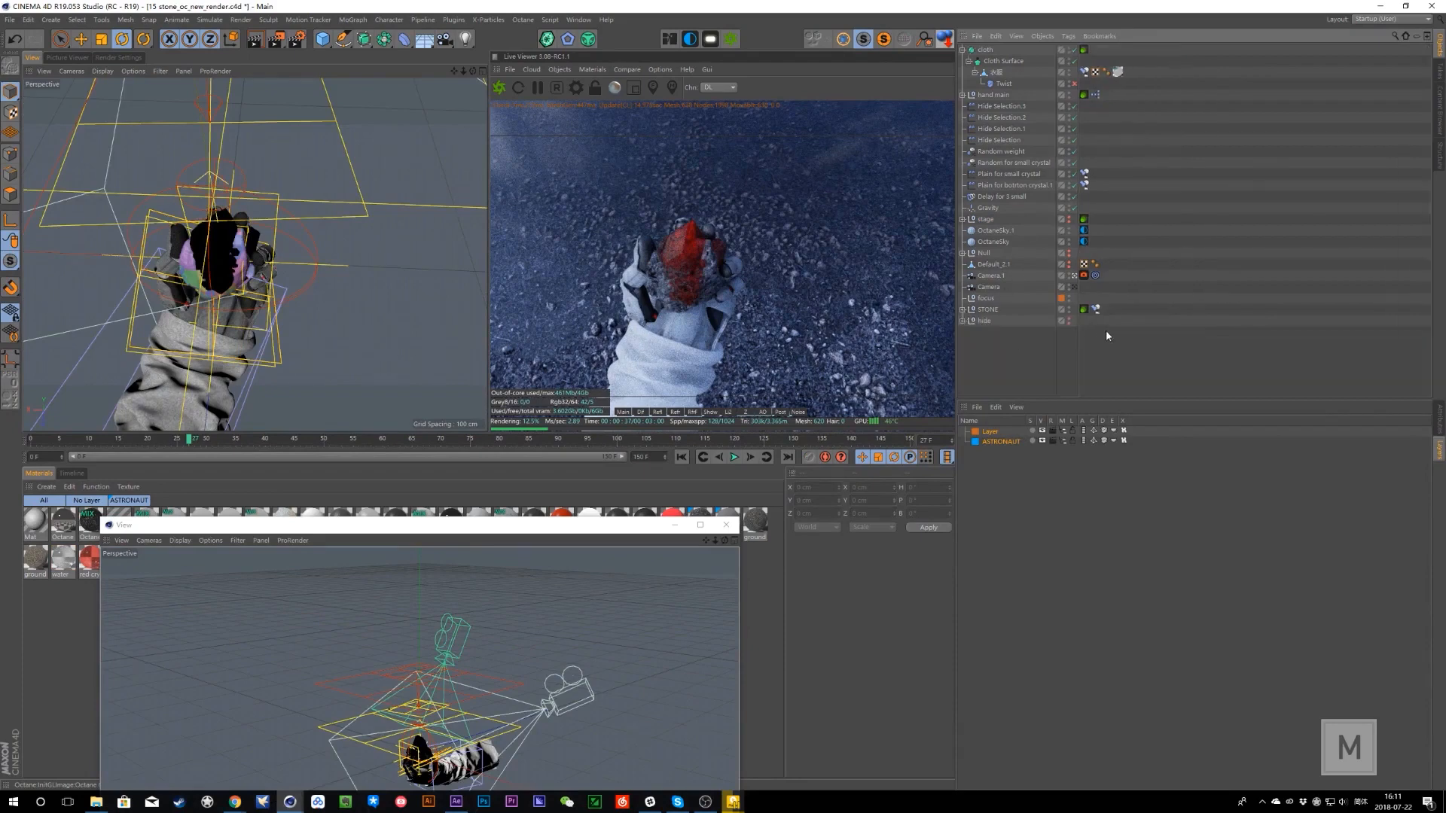
left_click(1070, 308)
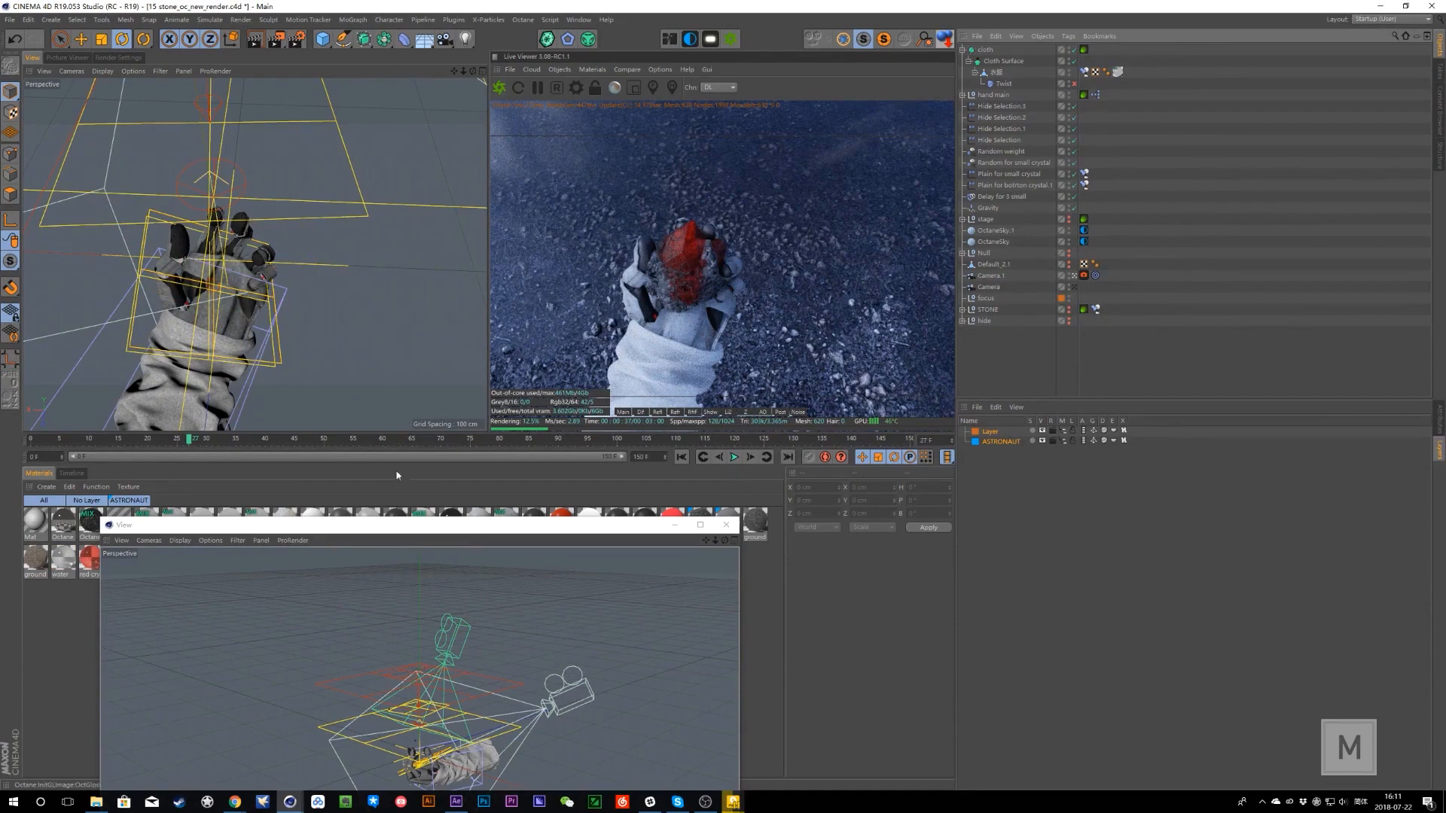
- Scrub the timeline repeatedly between the opening frames and about frame 39 to review the hand's finger animation
left_click_drag(41, 441, 153, 448)
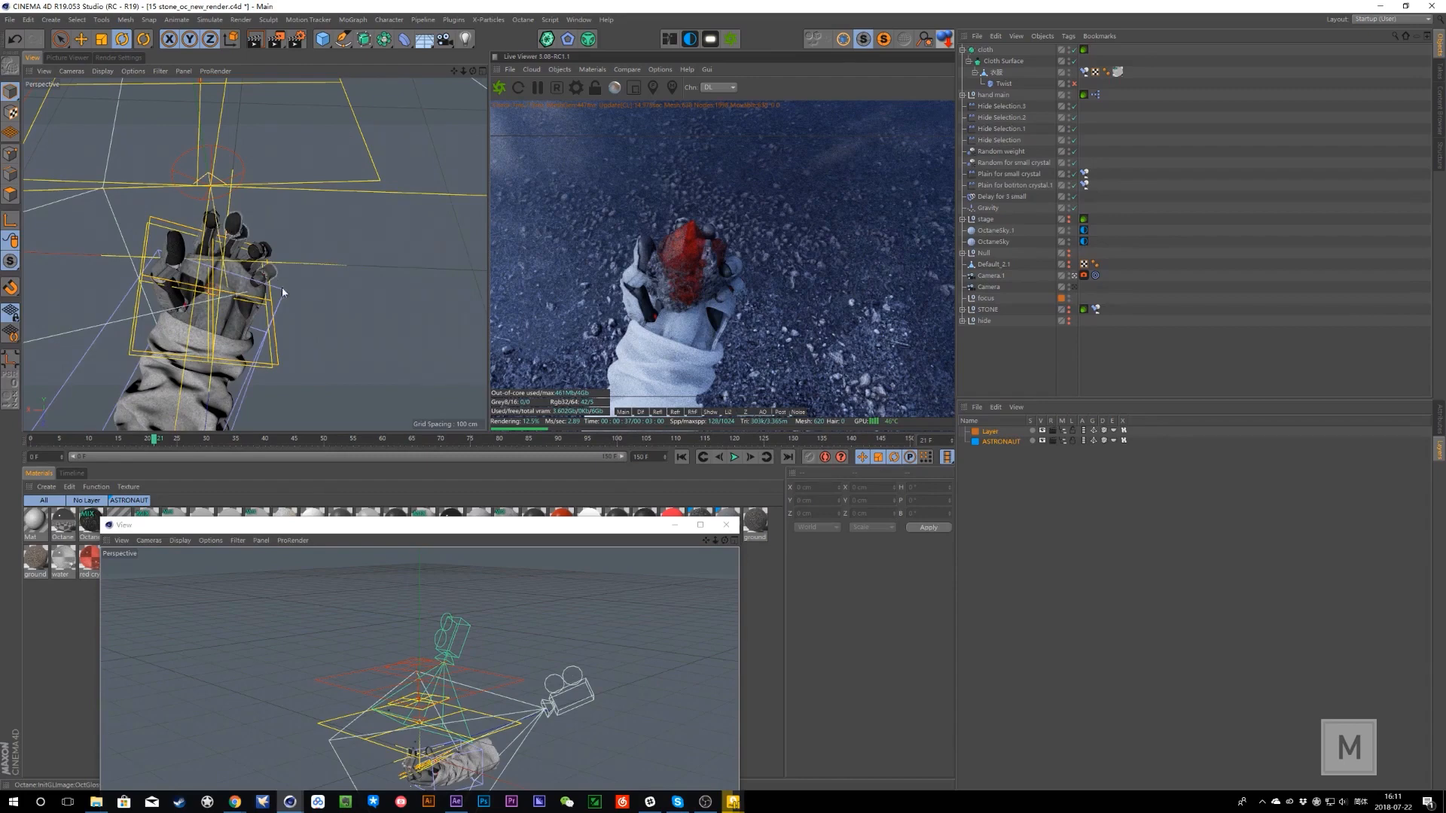
left_click_drag(45, 444, 248, 457)
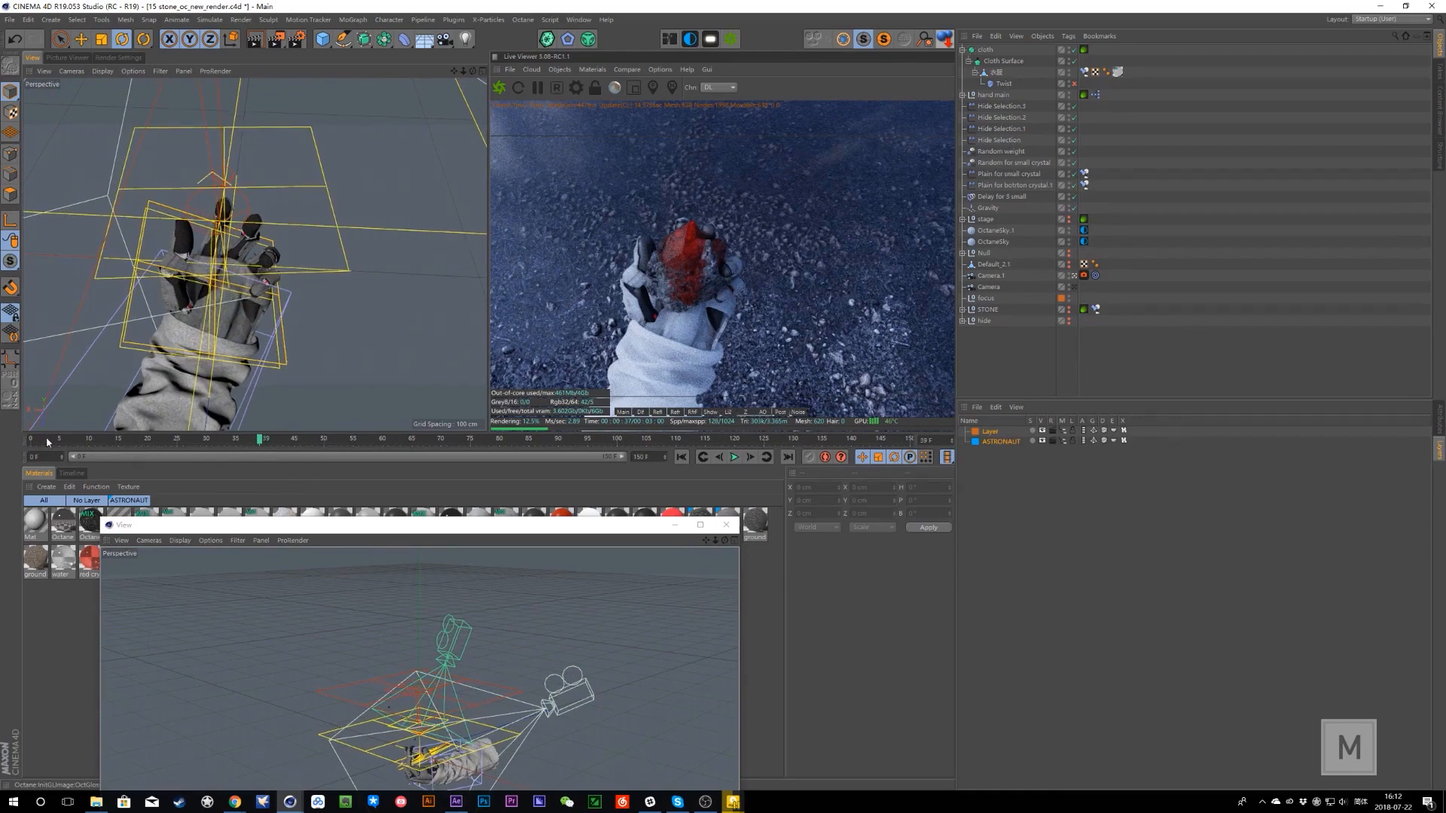
left_click_drag(81, 444, 259, 446)
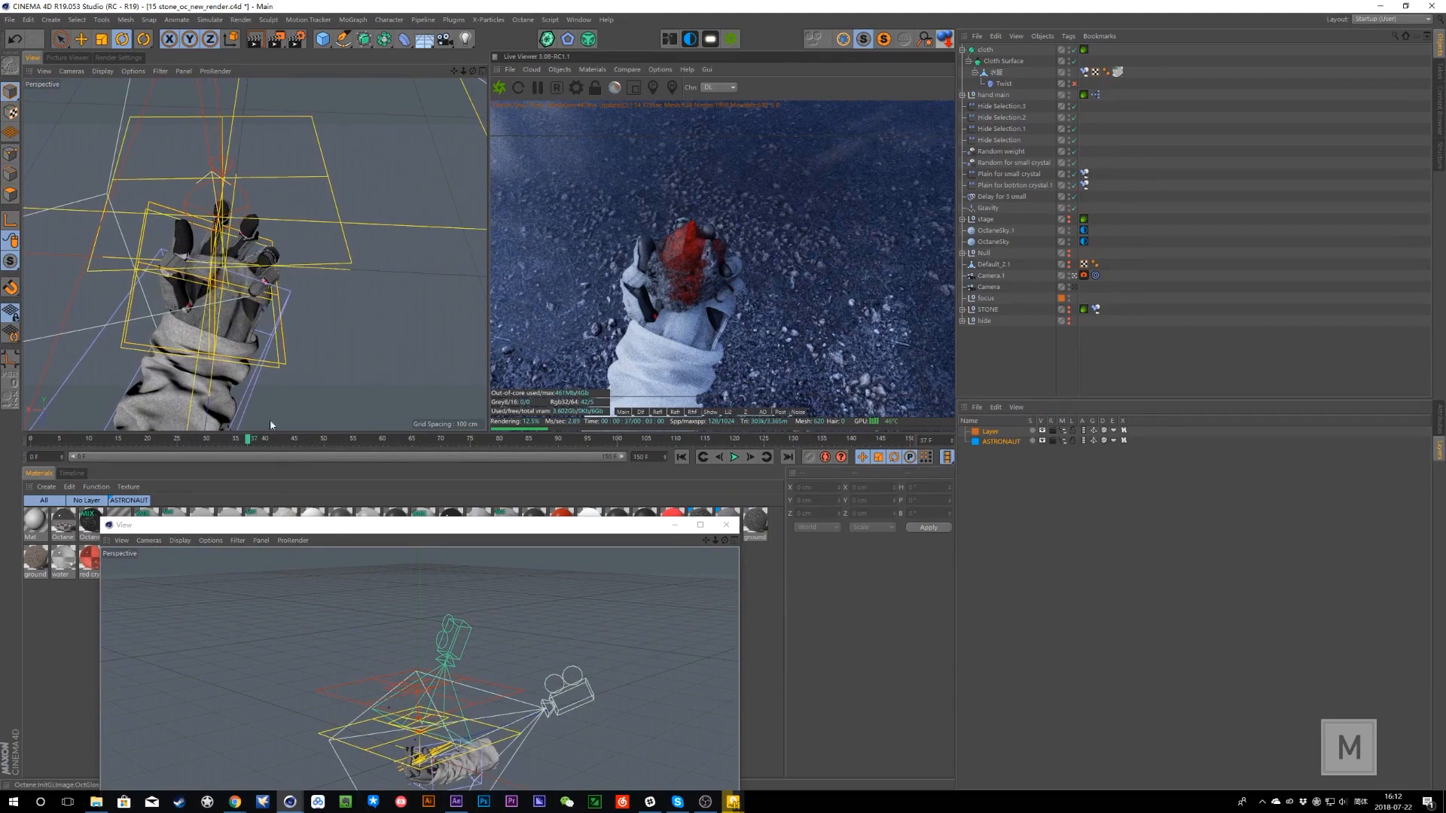
left_click_drag(40, 445, 213, 442)
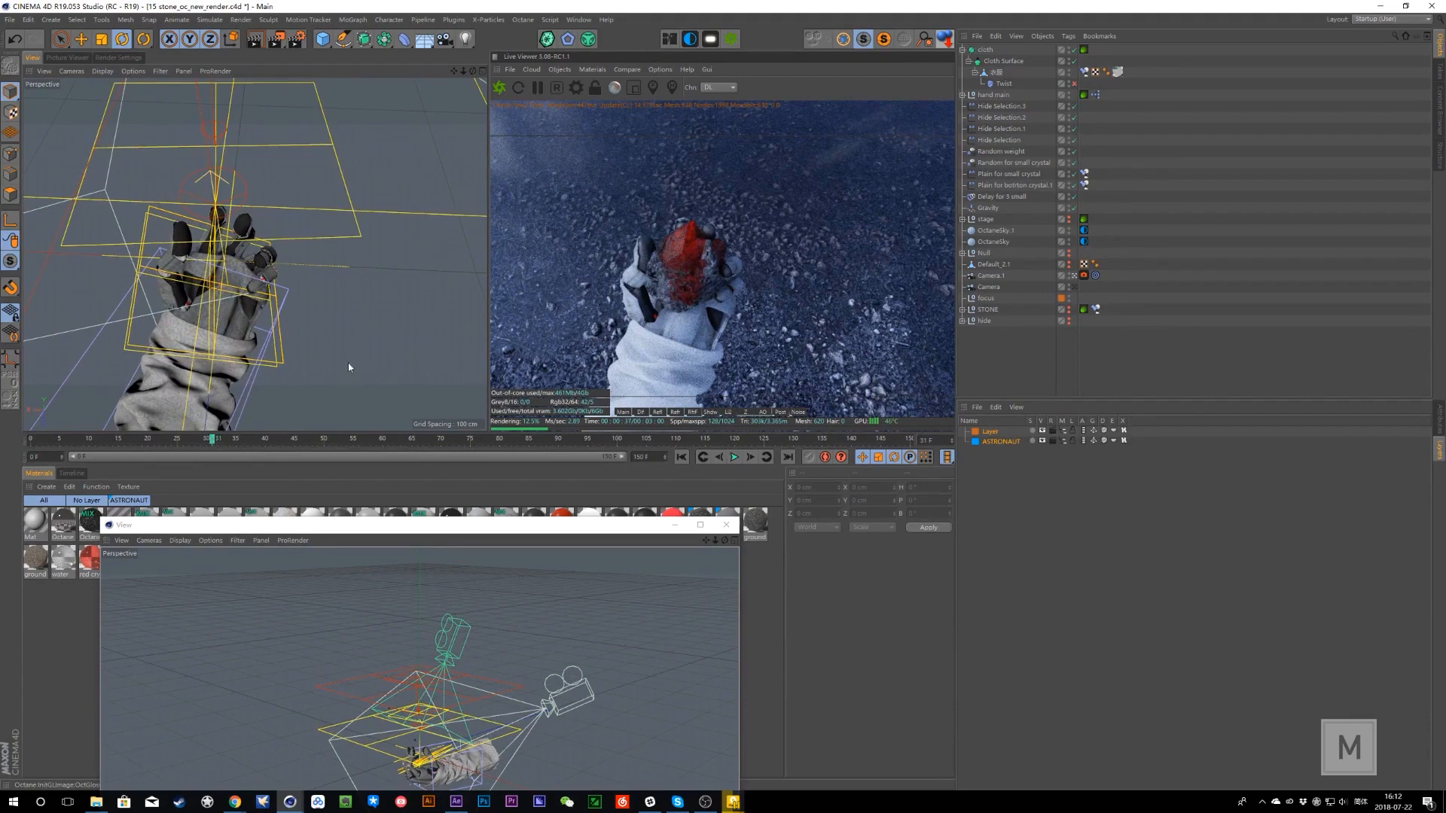
- Select the robot hand in the viewport and move the floating View window down to uncover the material thumbnails
left_click(236, 303)
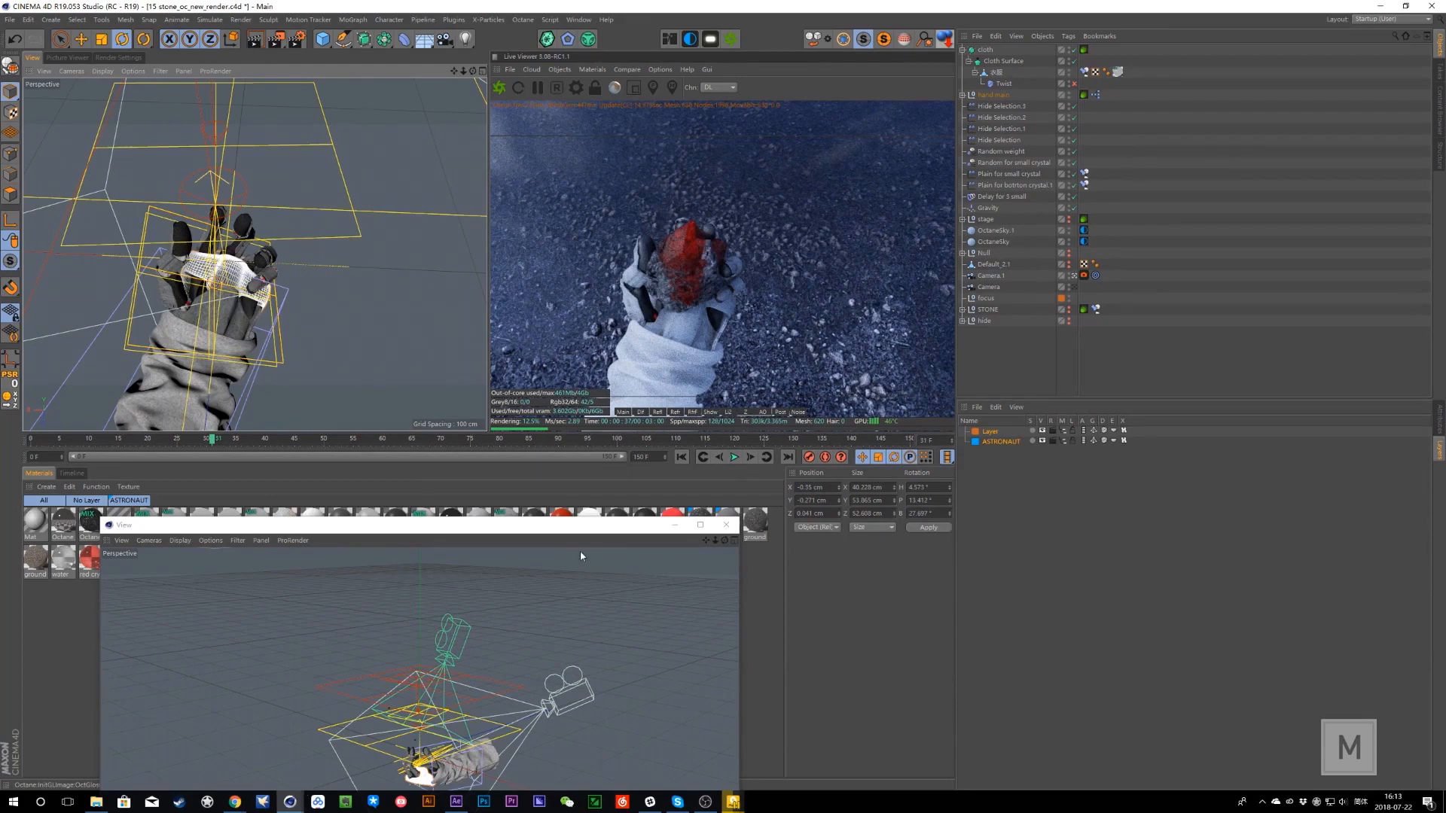
left_click_drag(580, 525, 593, 600)
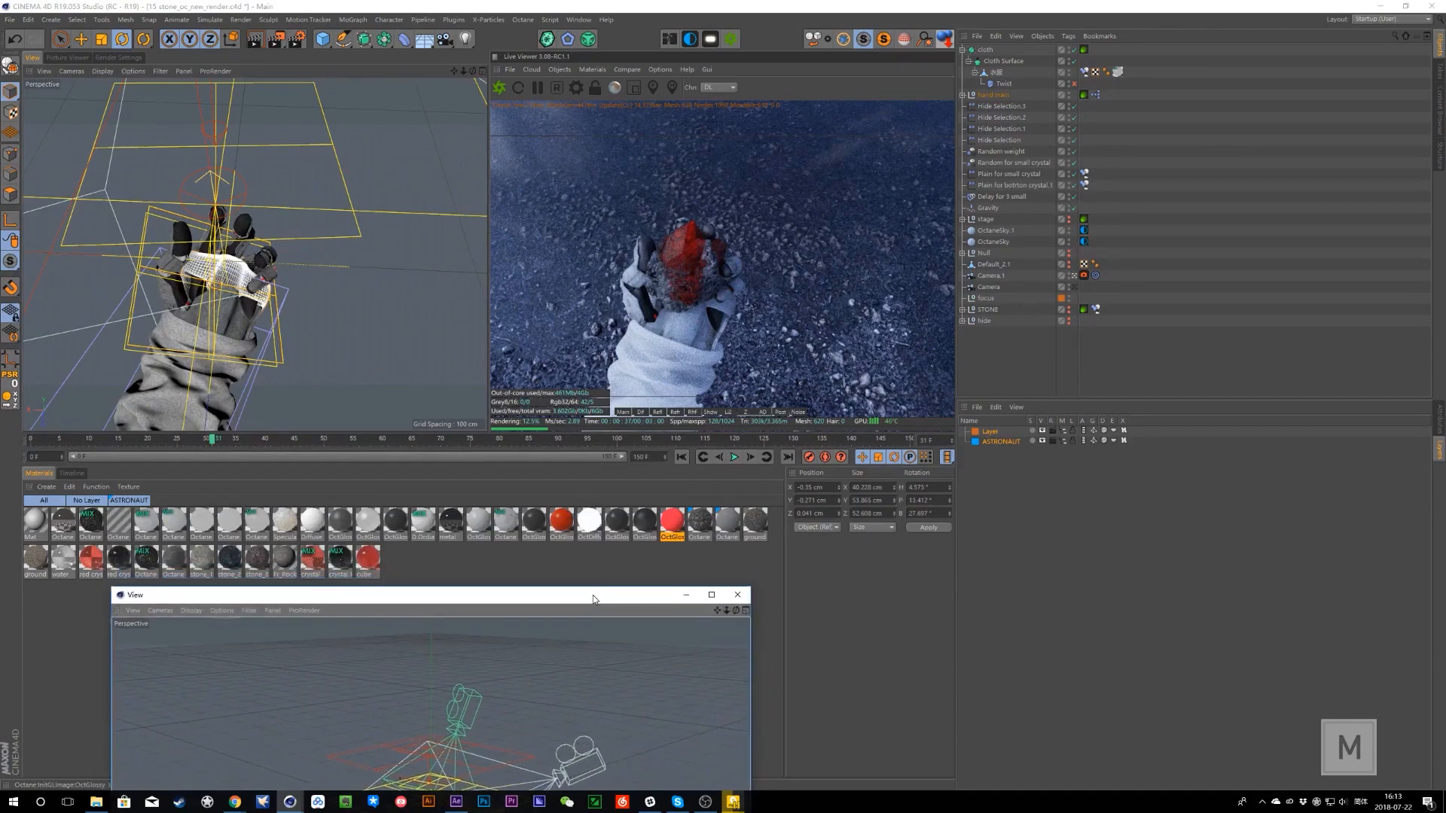
left_click(1091, 347)
left_click(213, 224)
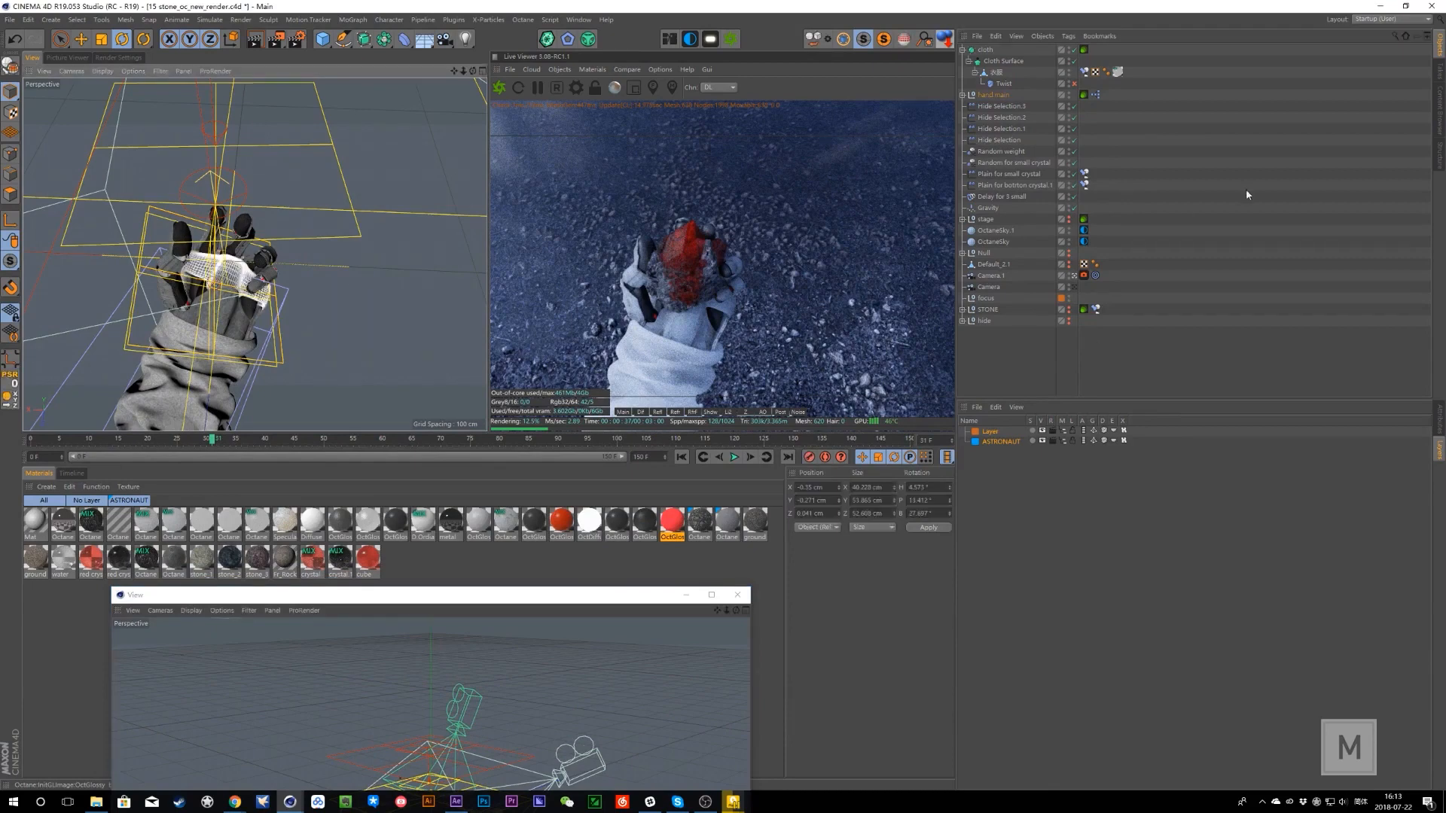
- Inspect the Constraint tag on the STONE group, and expand the hand main group and select its main null
left_click(963, 309)
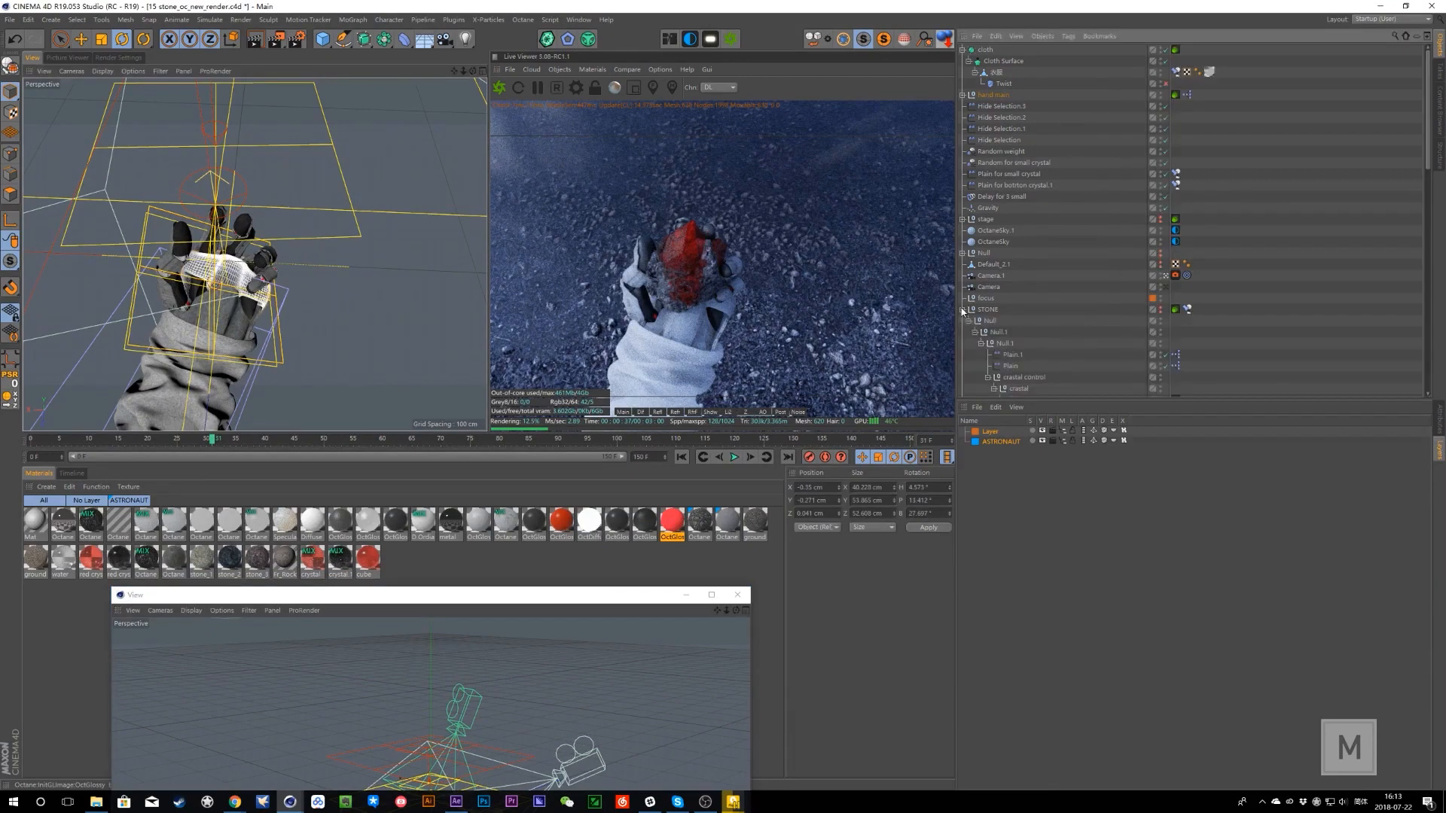
left_click(1187, 309)
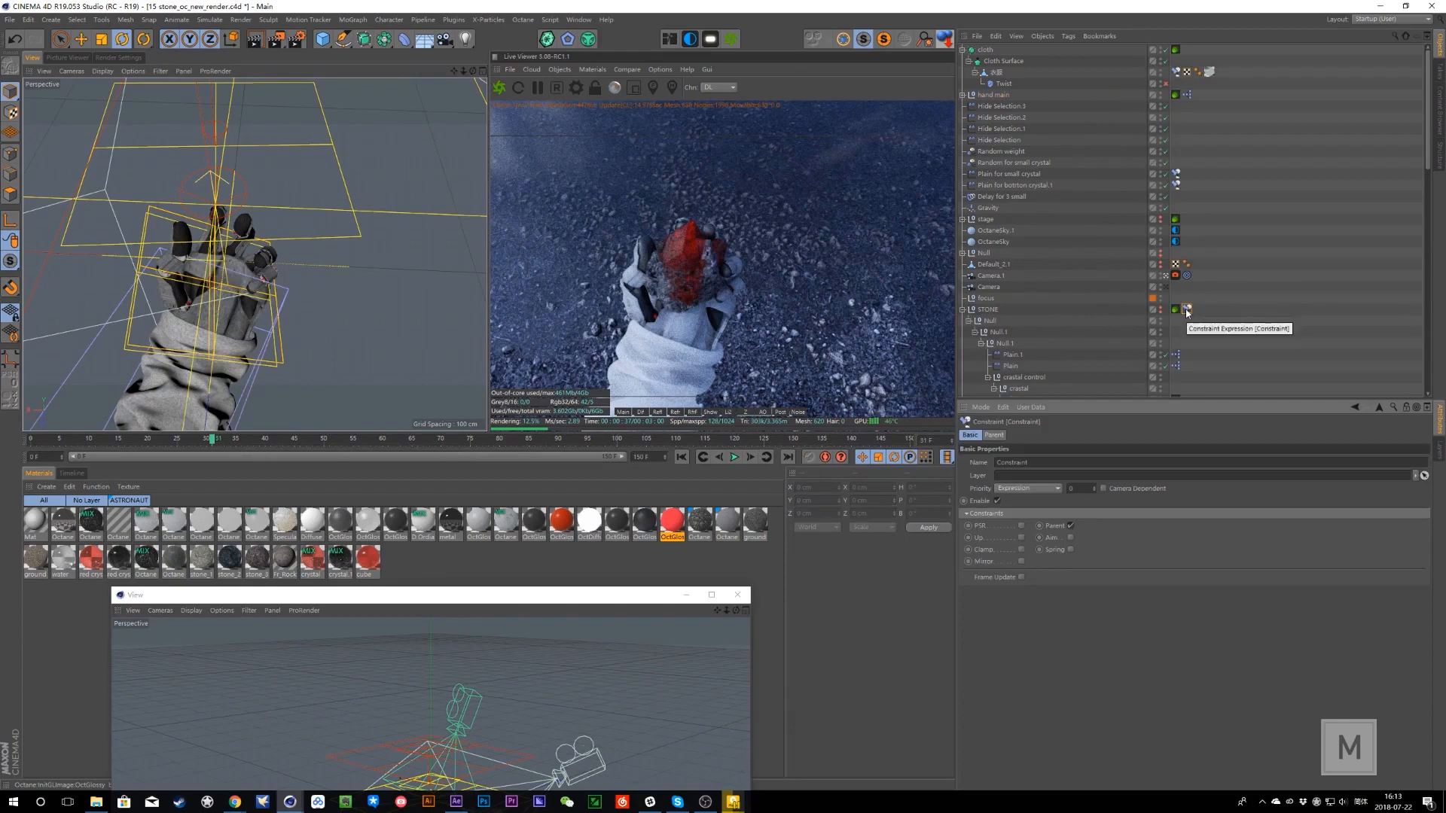
left_click(1195, 327)
scroll(1197, 344, "down", 3)
scroll(1044, 280, "up", 3)
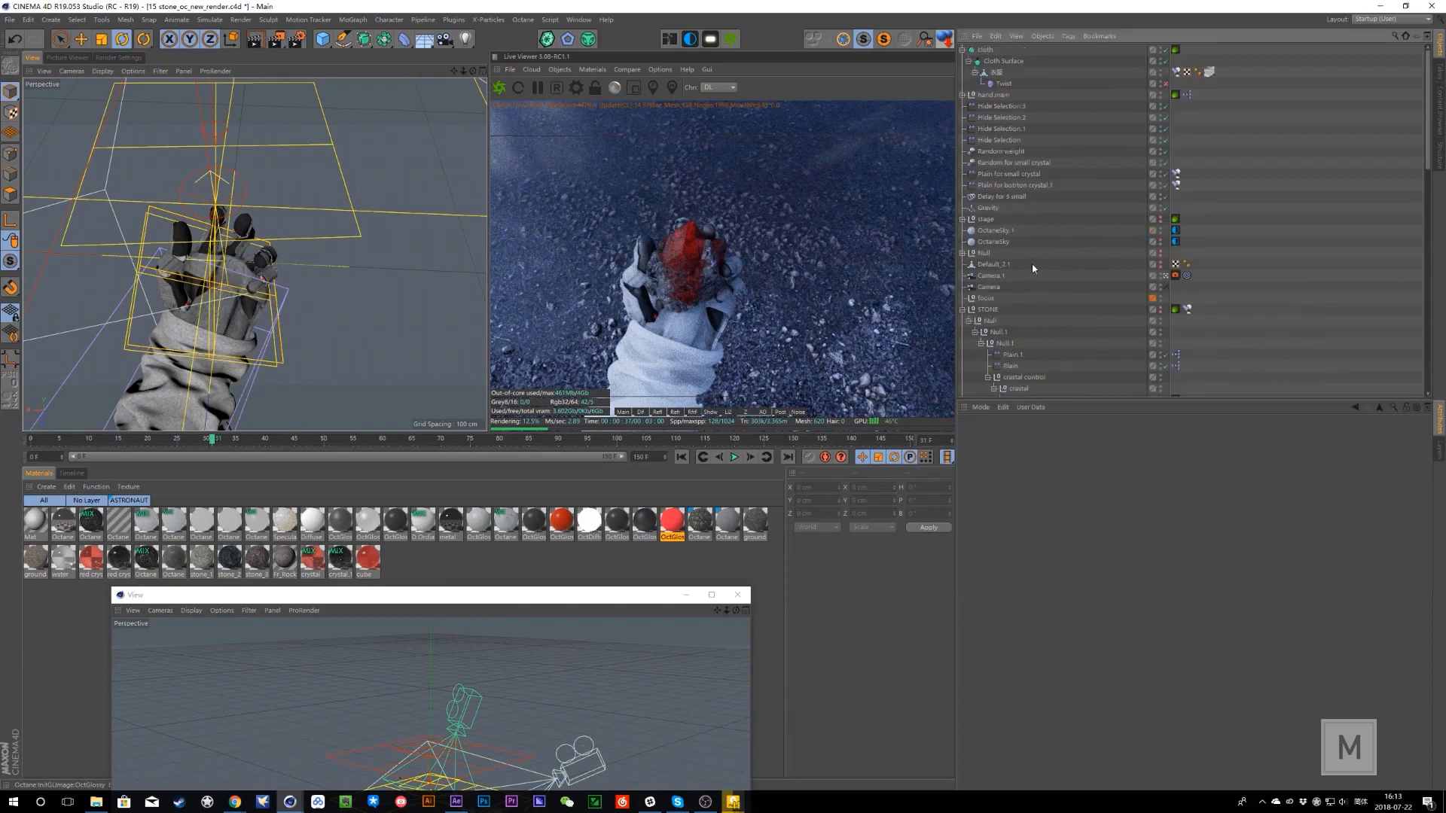
left_click(962, 95)
left_click(991, 106)
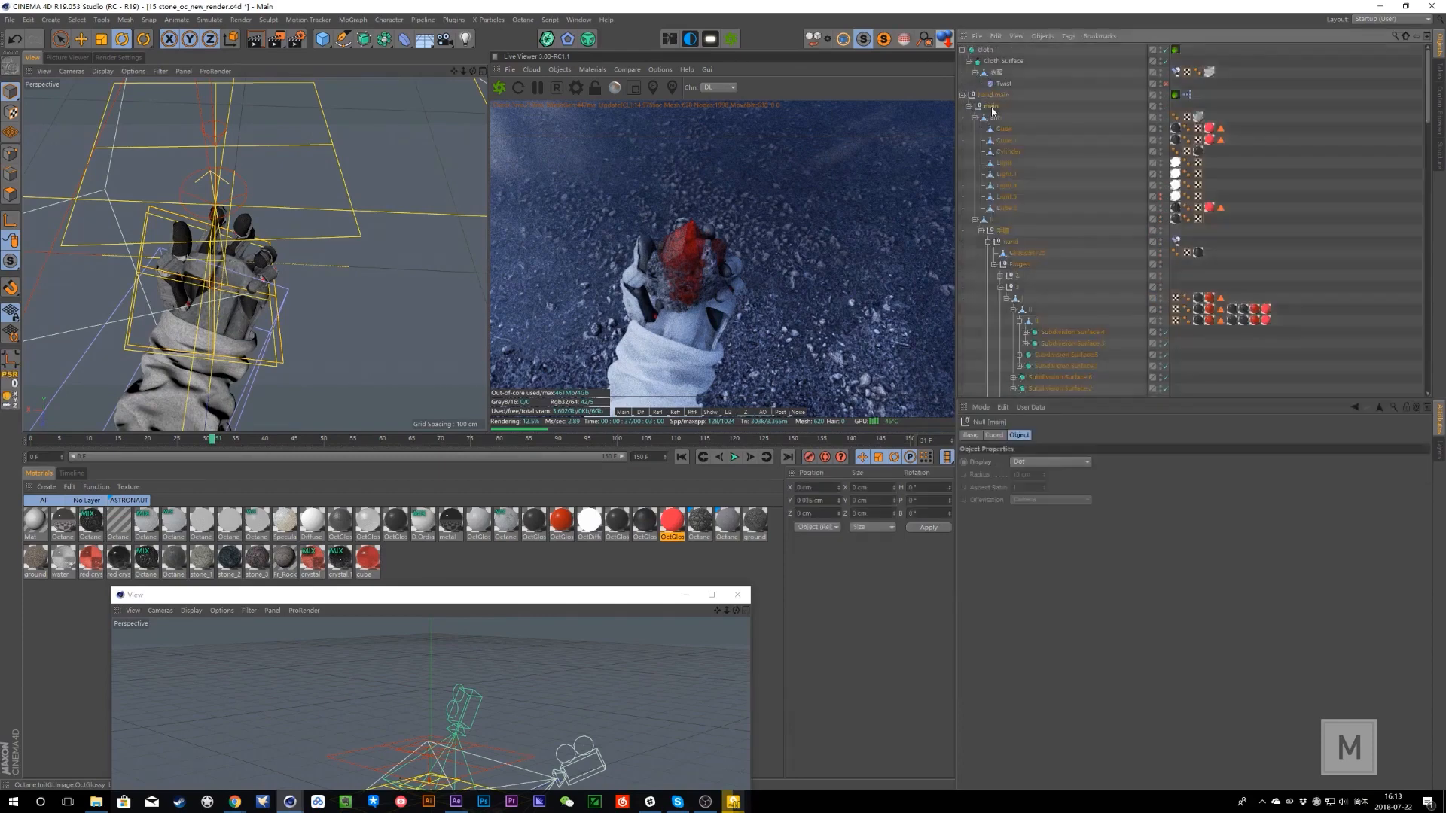
- Look through the scene files in the project's c4d folder and open charactor_hands
left_click(95, 801)
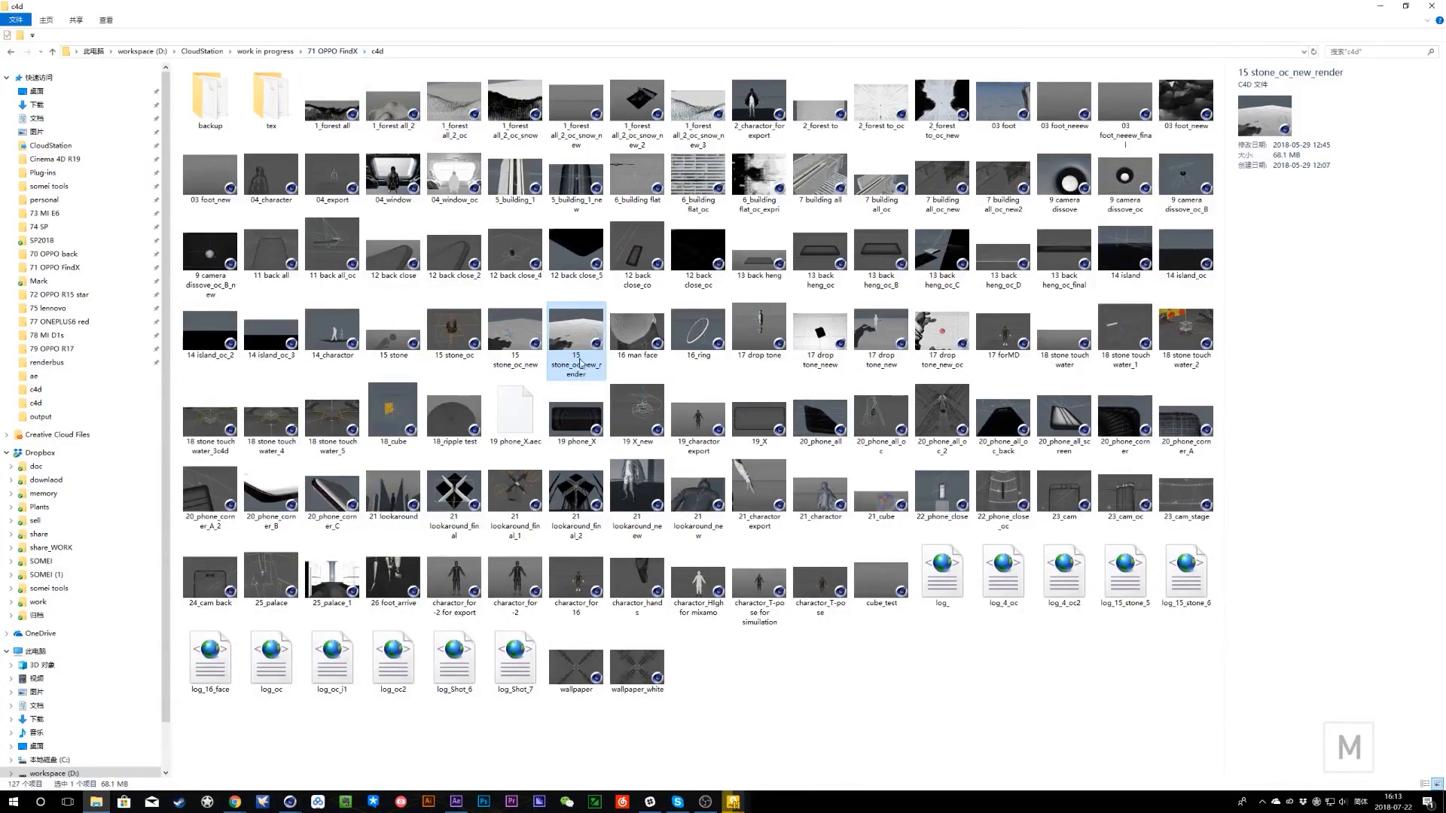
left_click(462, 339)
left_click(392, 348)
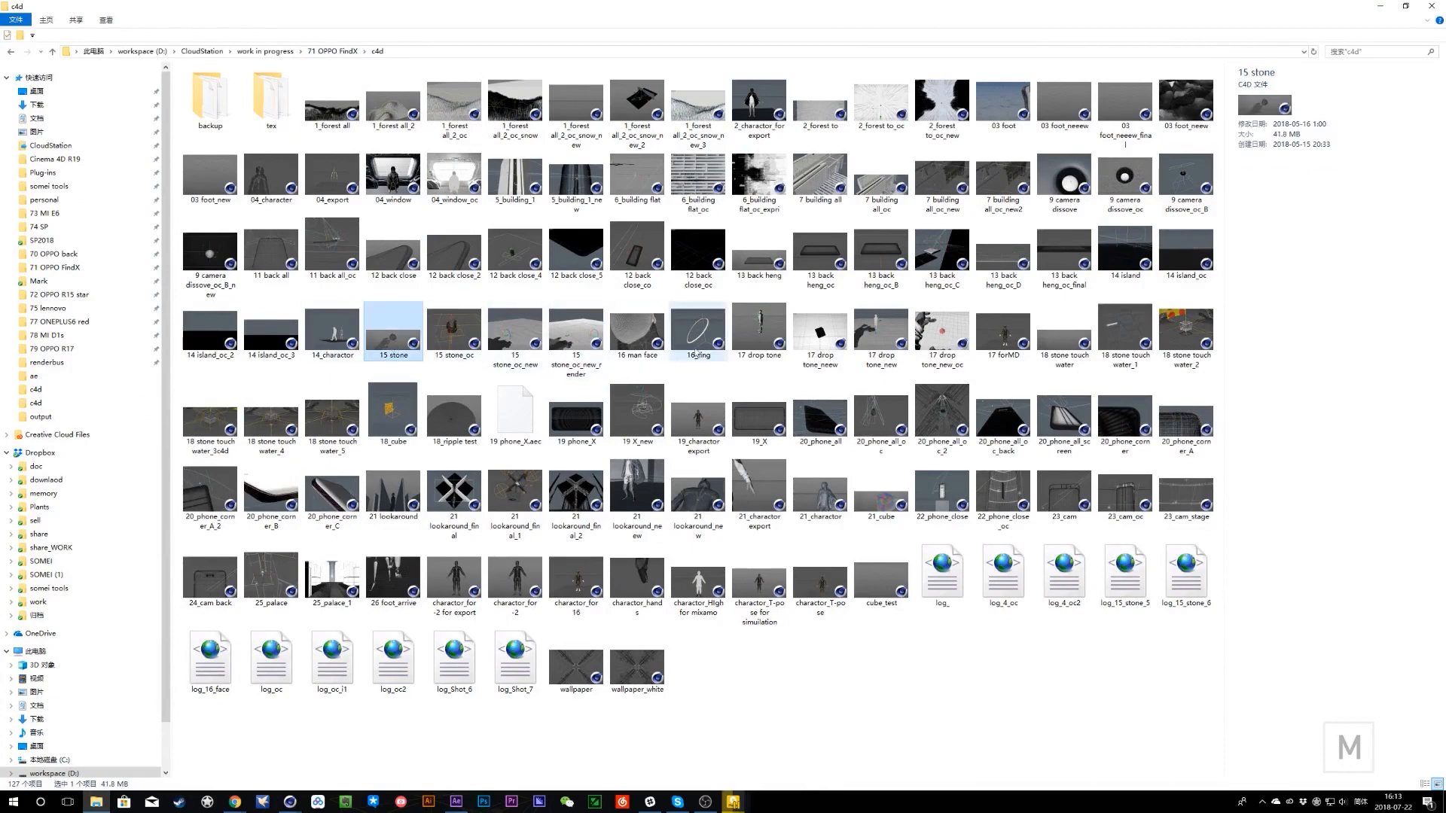
left_click(885, 343)
left_click(928, 340)
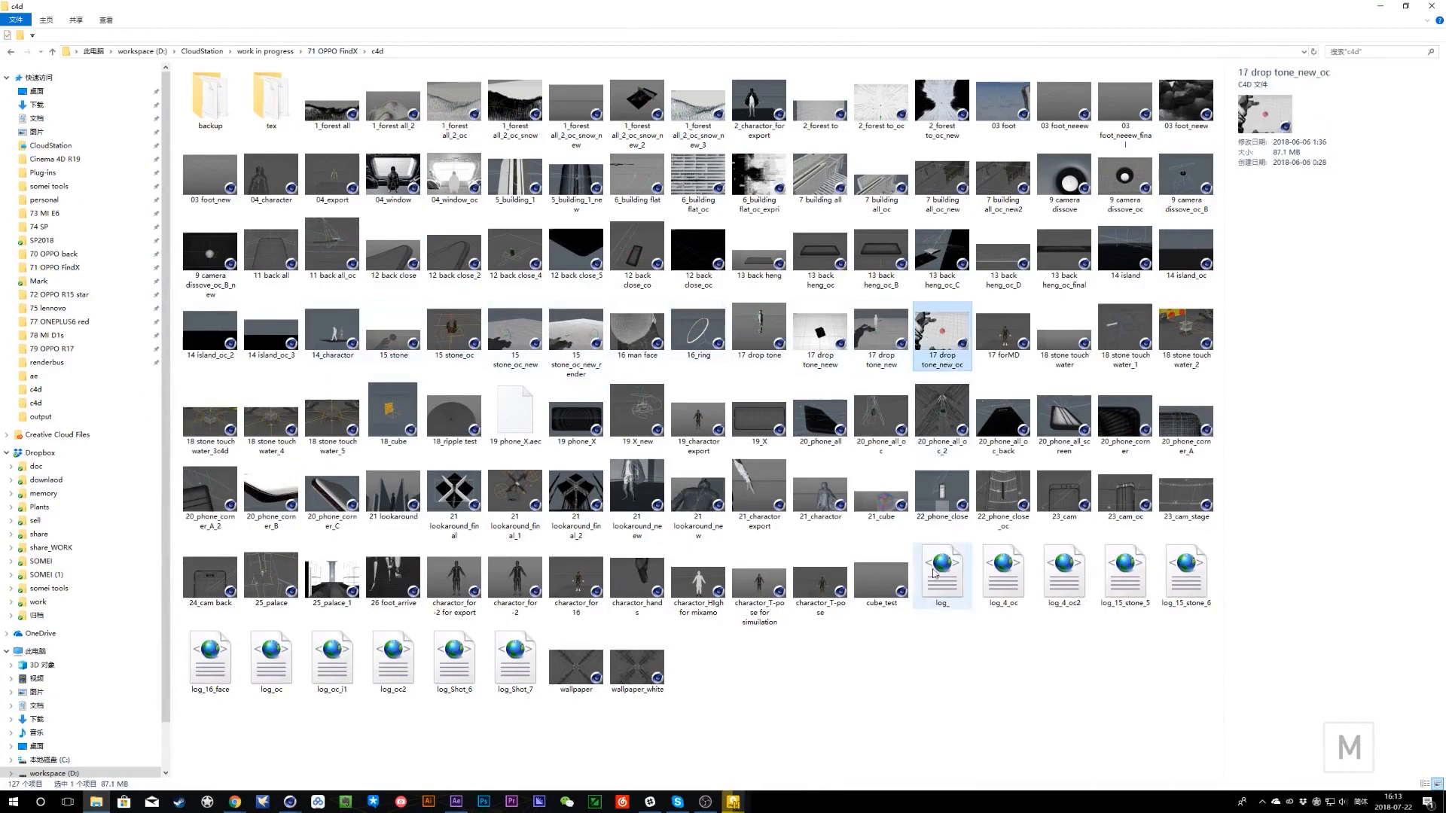
left_click(651, 586)
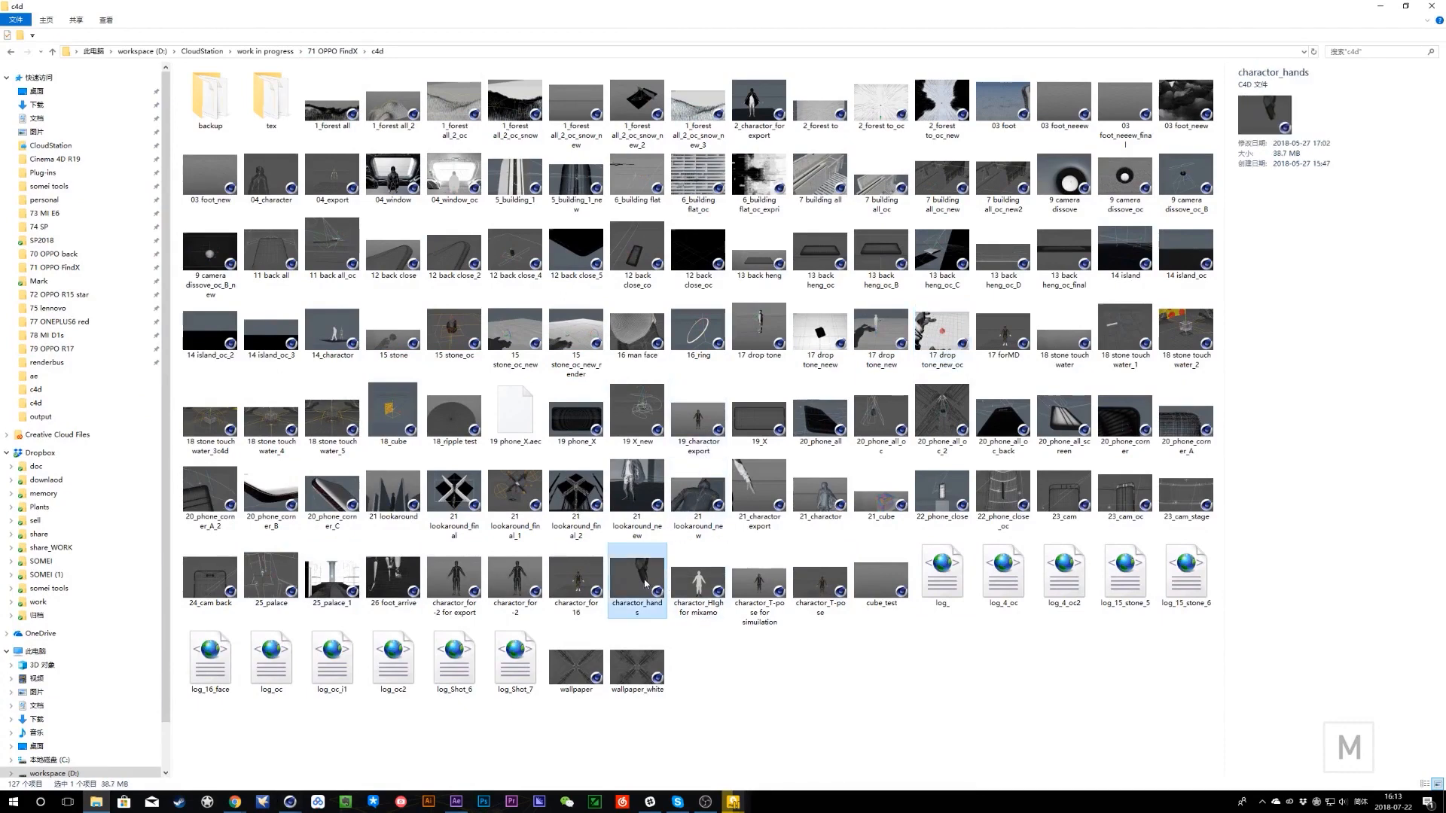
- Switch to the charactor_hands scene in Cinema 4D and minimise the Octane Node Editor, View, Render Queue and Preferences windows
left_click(300, 807)
left_click(53, 740)
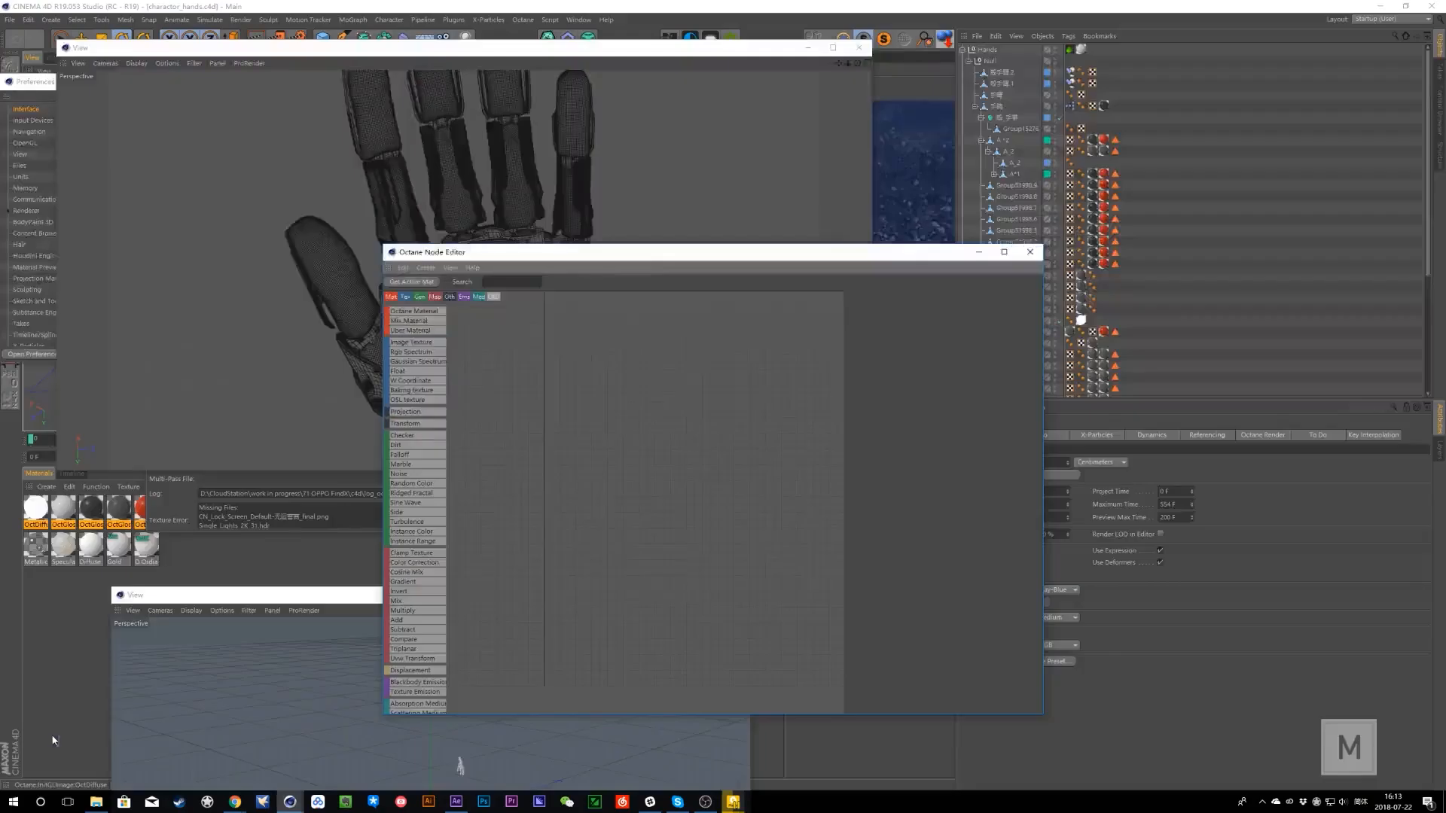
left_click(976, 254)
left_click(805, 49)
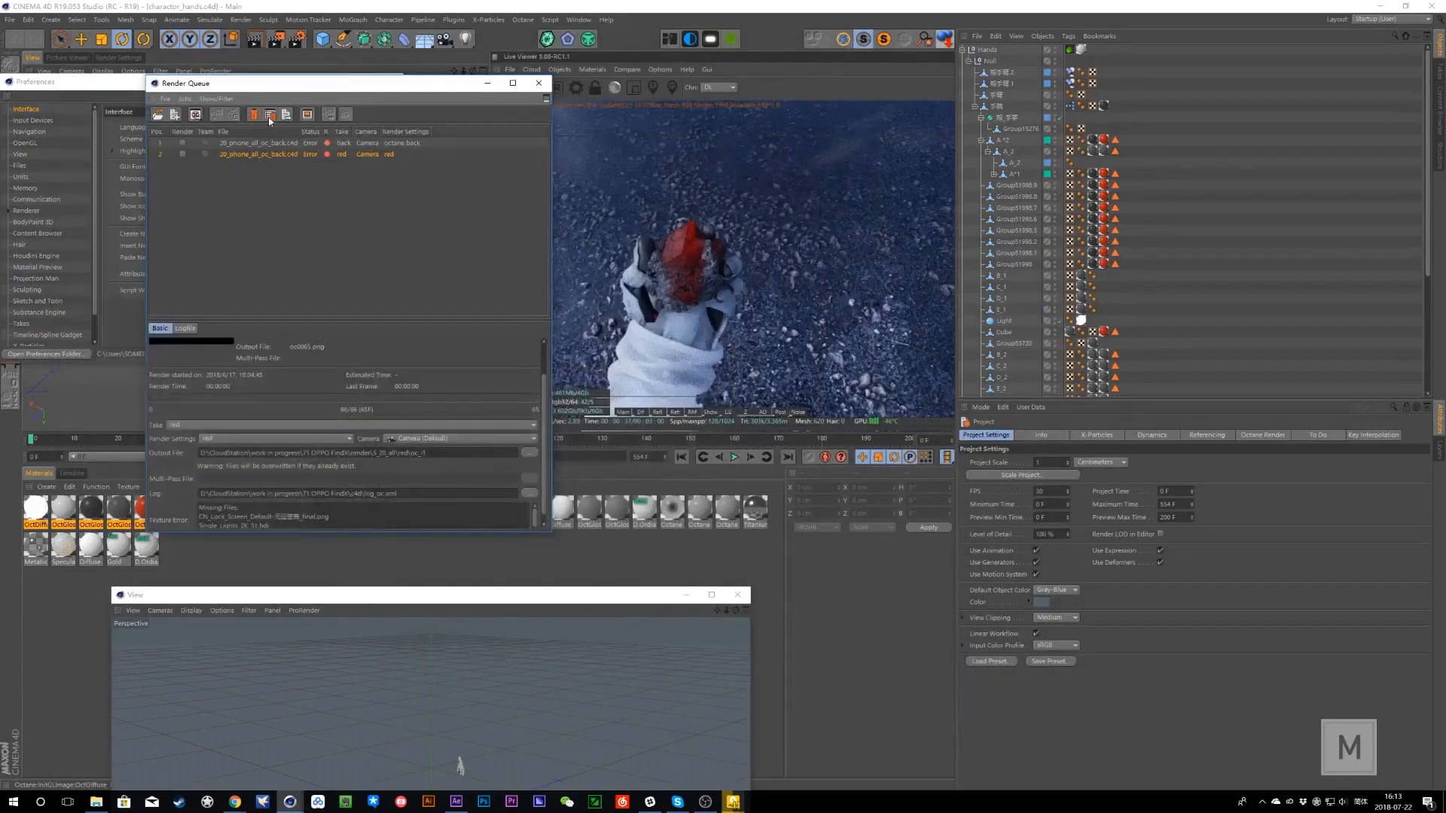
left_click(489, 82)
left_click(390, 82)
- Examine the robot hand model from several angles, scrub its timeline to frame 11, and inspect the fingers up close
scroll(305, 267, "down", 3)
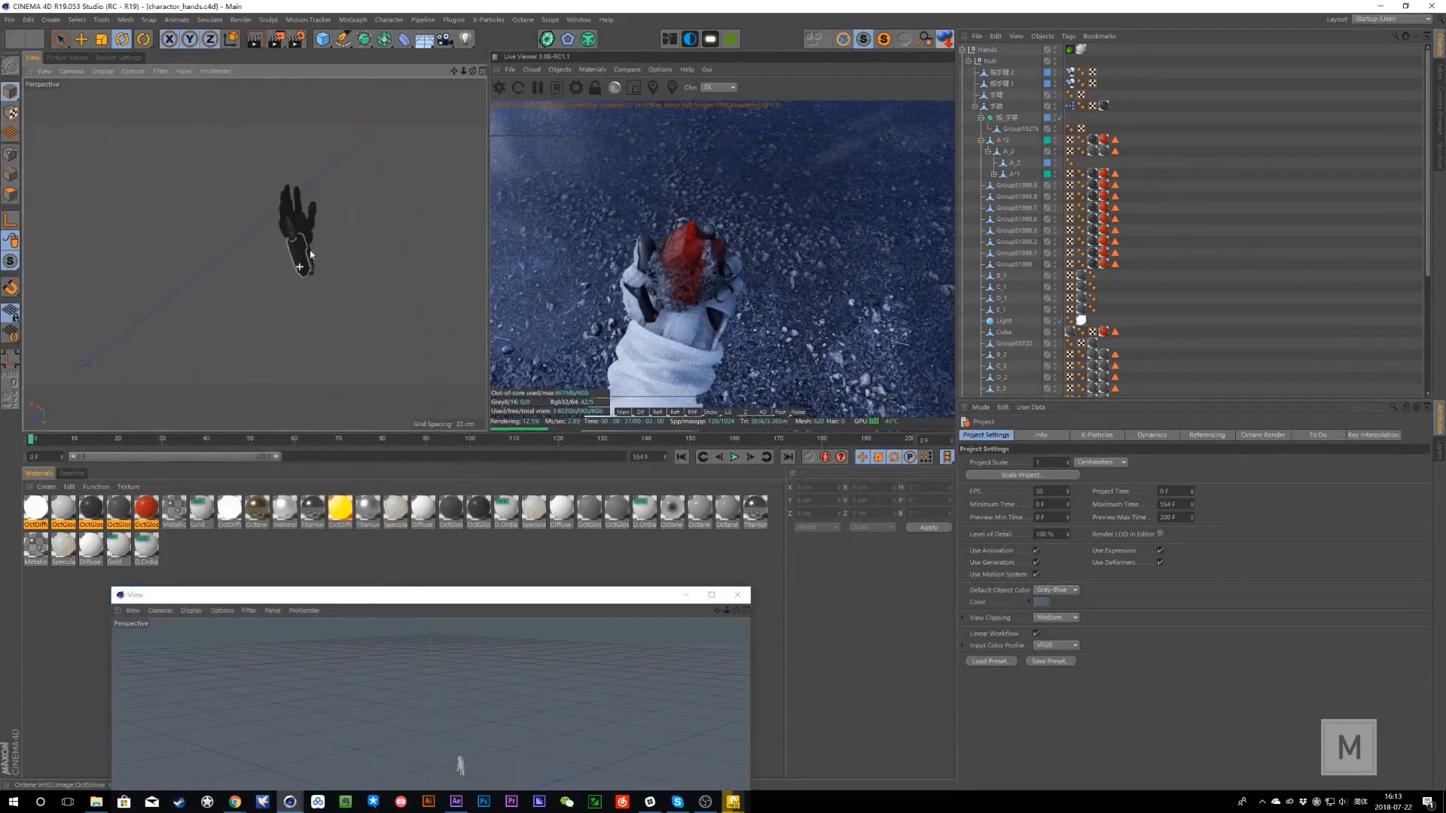
middle_click_drag(305, 265, 312, 331, "alt")
scroll(324, 304, "up", 5)
mouse_move(325, 303)
left_mouse_down("alt")
mouse_move(196, 325)
mouse_move(339, 306)
mouse_move(301, 293)
left_mouse_up("alt")
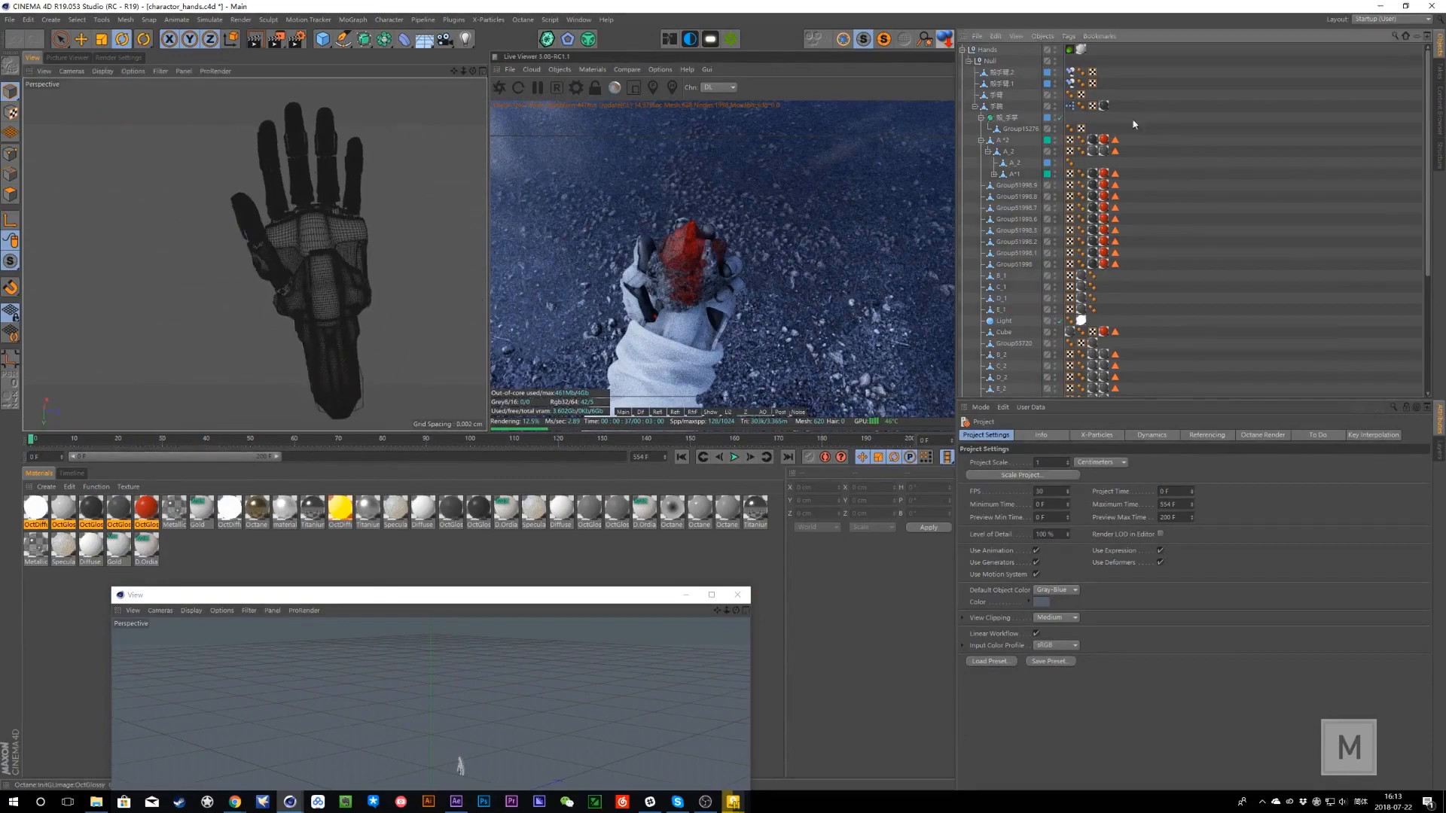
scroll(321, 344, "down", 3)
left_click_drag(46, 437, 322, 442)
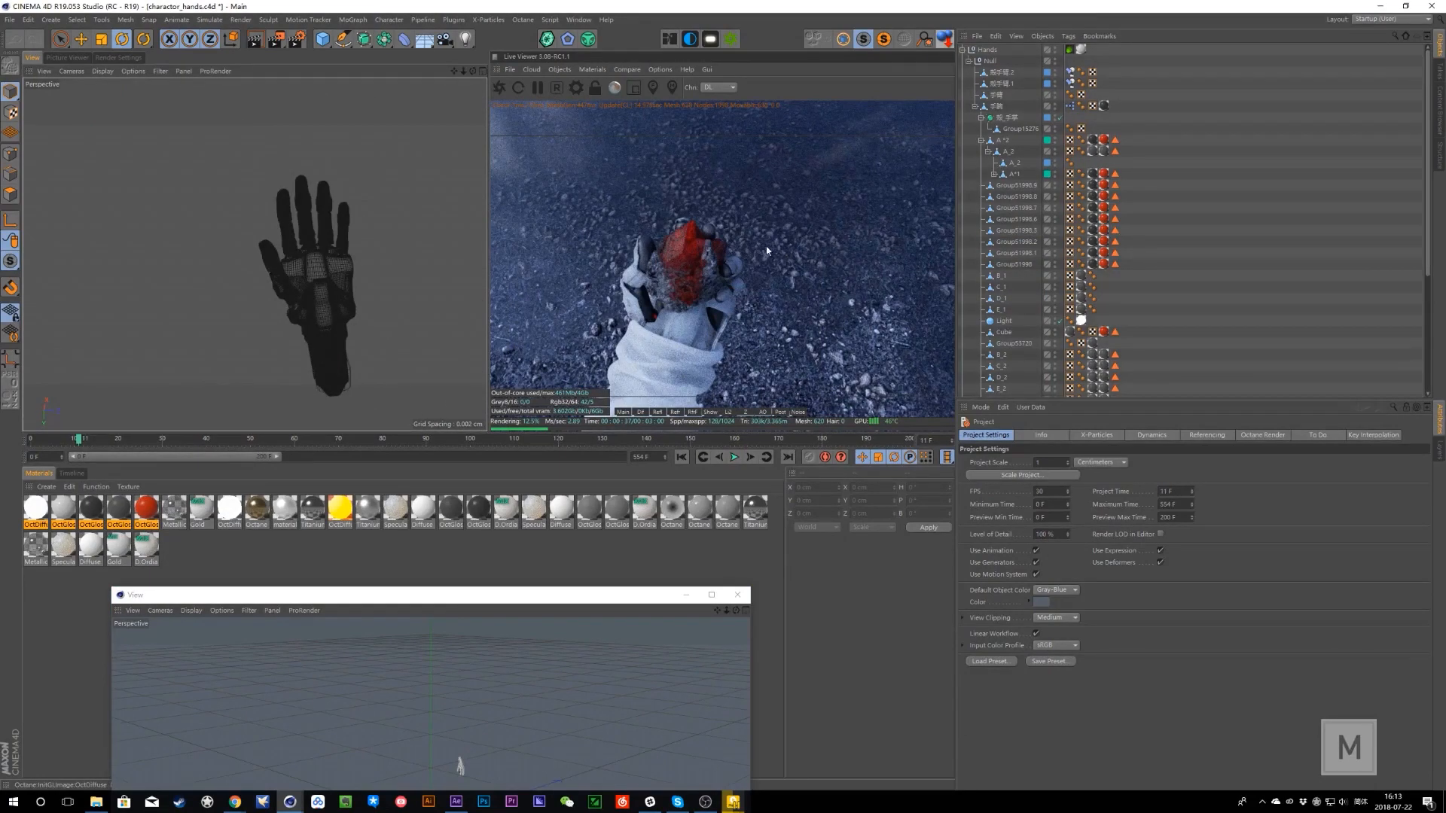
left_click(360, 270)
left_click_drag(360, 269, 310, 273, "alt")
right_click_drag(213, 261, 384, 213, "alt")
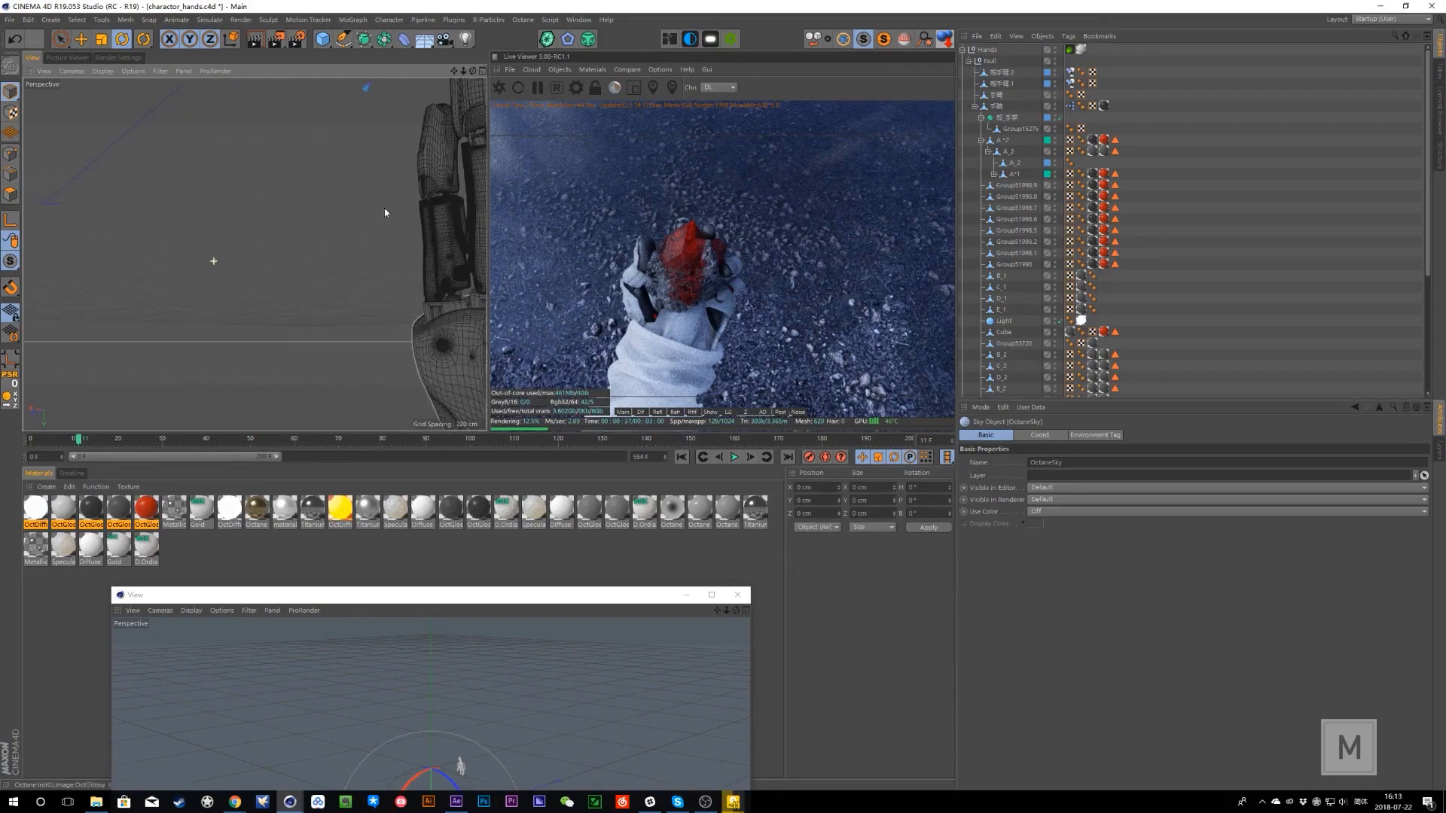
middle_click_drag(384, 213, 327, 342, "alt")
left_click_drag(336, 297, 372, 292, "alt")
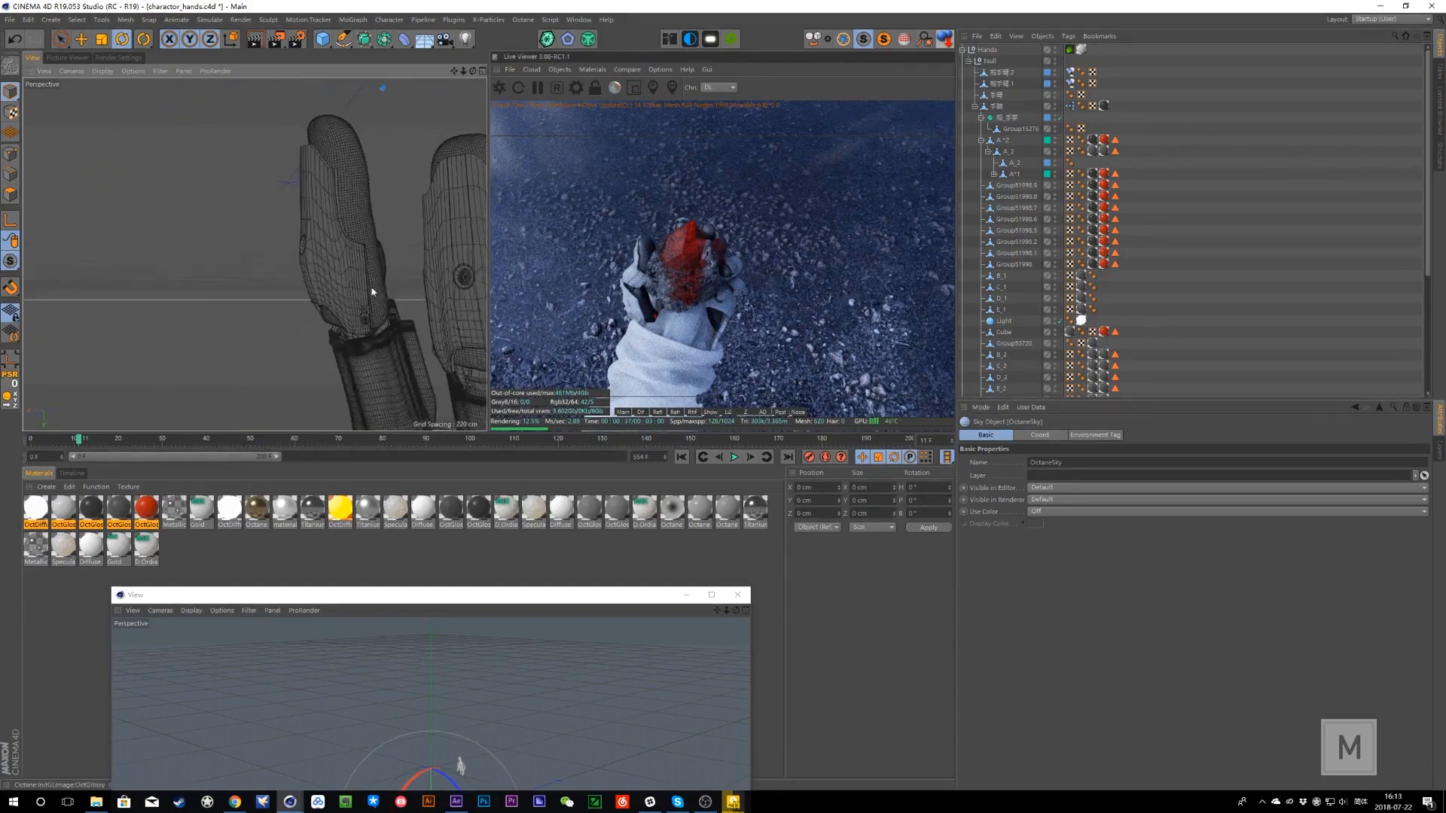
- Return to the 15 stone_oc_new_render scene, review the hand main group's XPresso node graph in an enlarged editor, and dismiss it
left_click(579, 20)
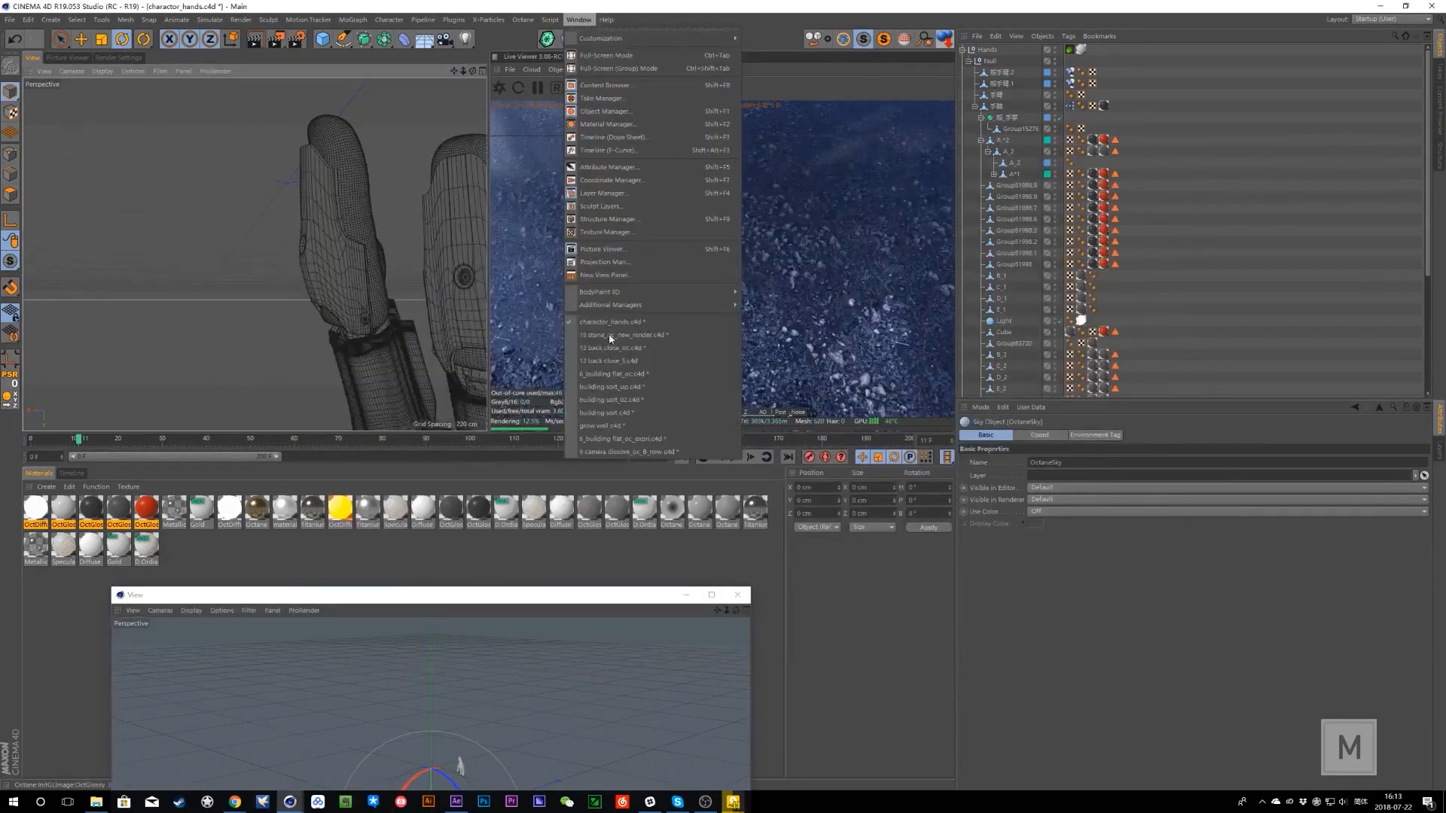
left_click(666, 336)
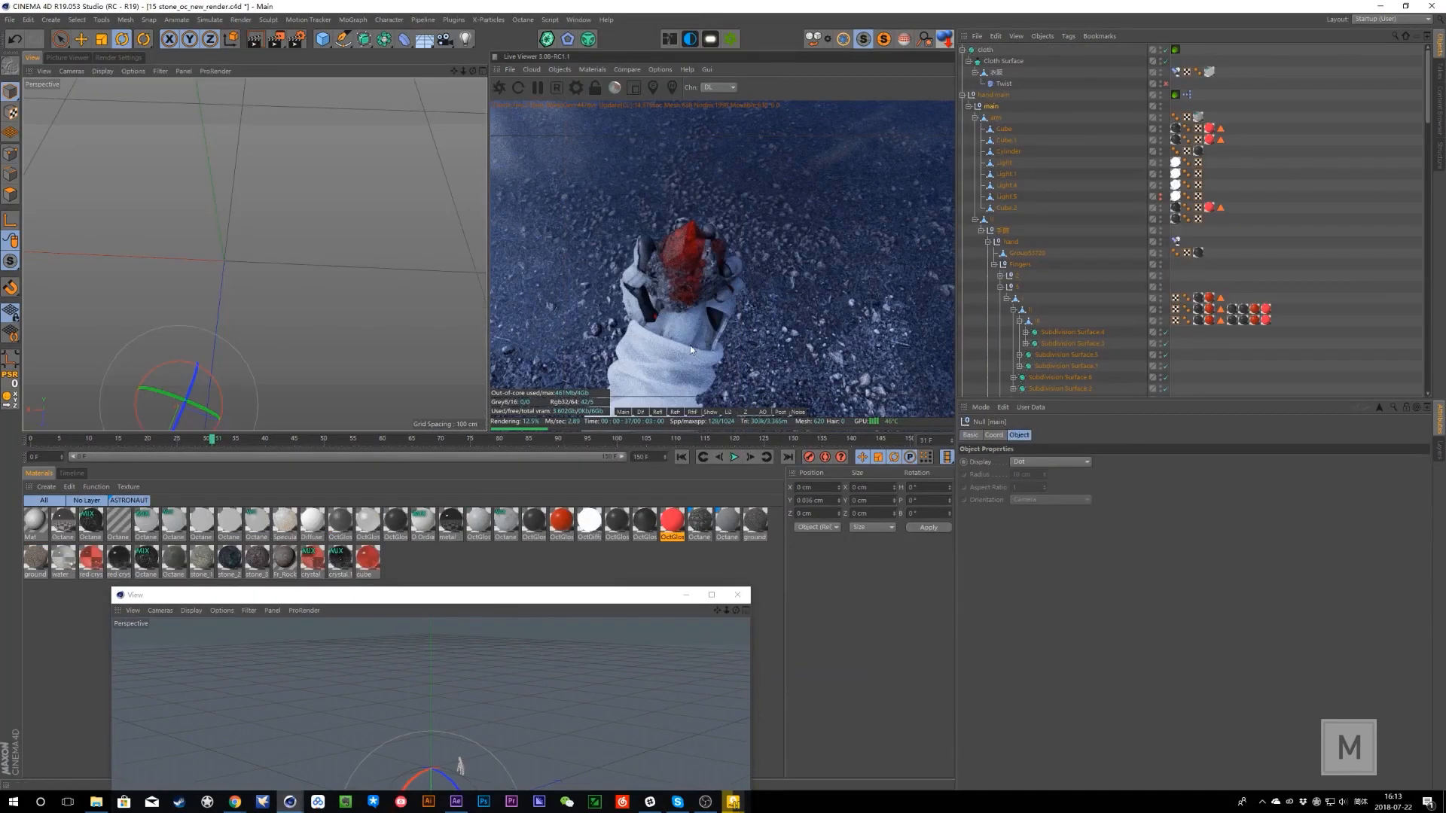
left_click(1188, 96)
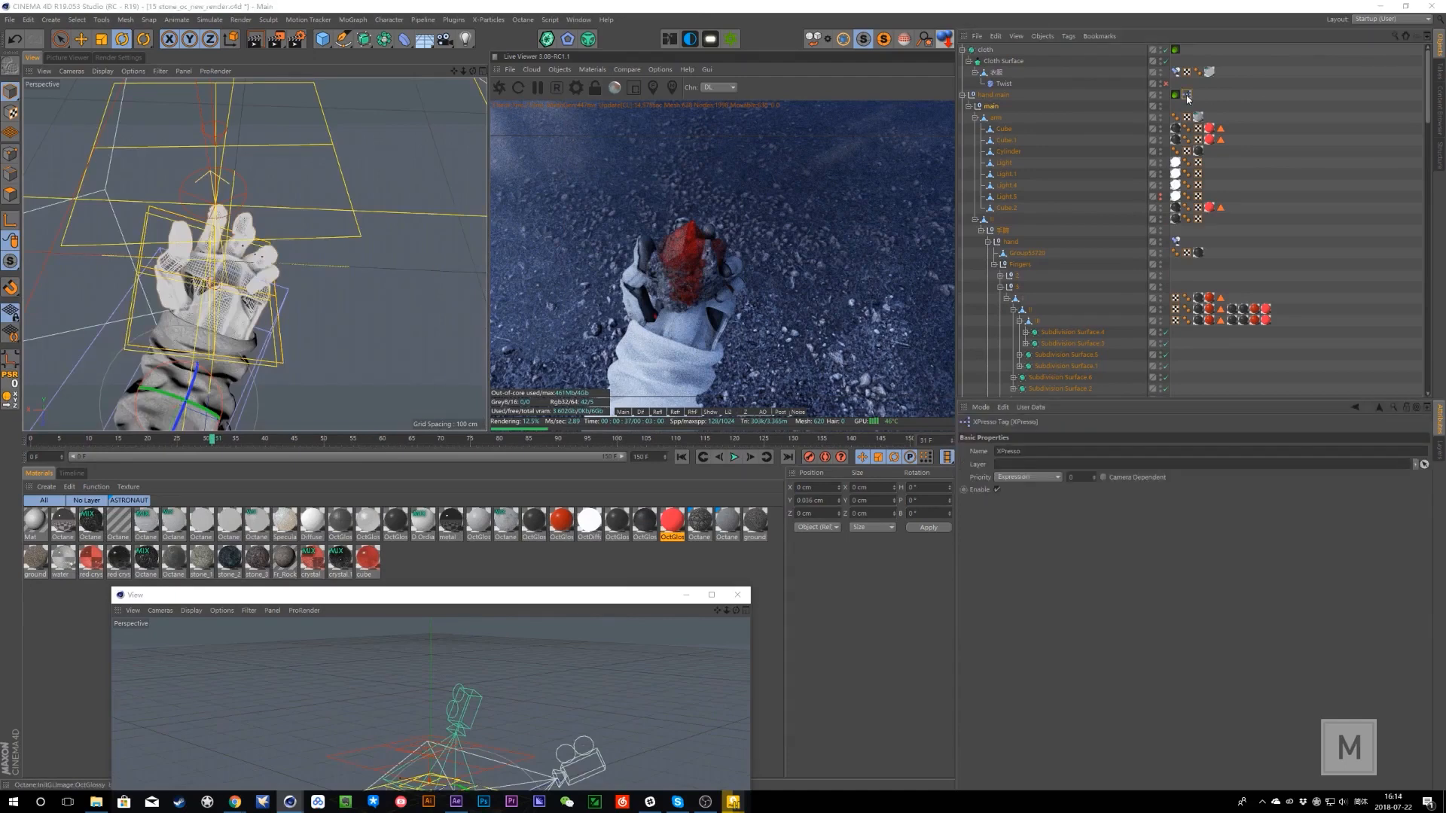
double_click(1187, 95)
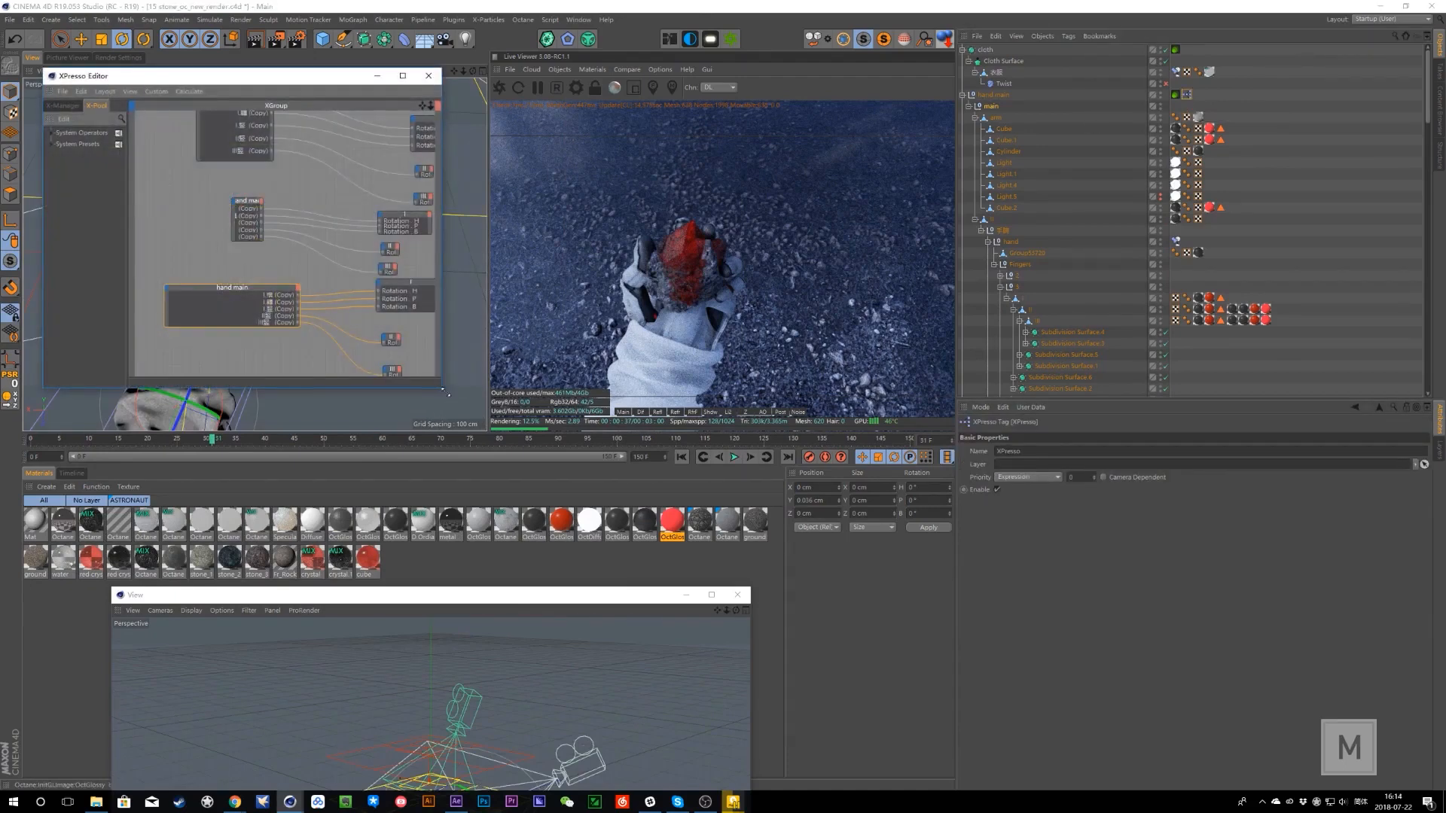
left_click_drag(445, 392, 827, 705)
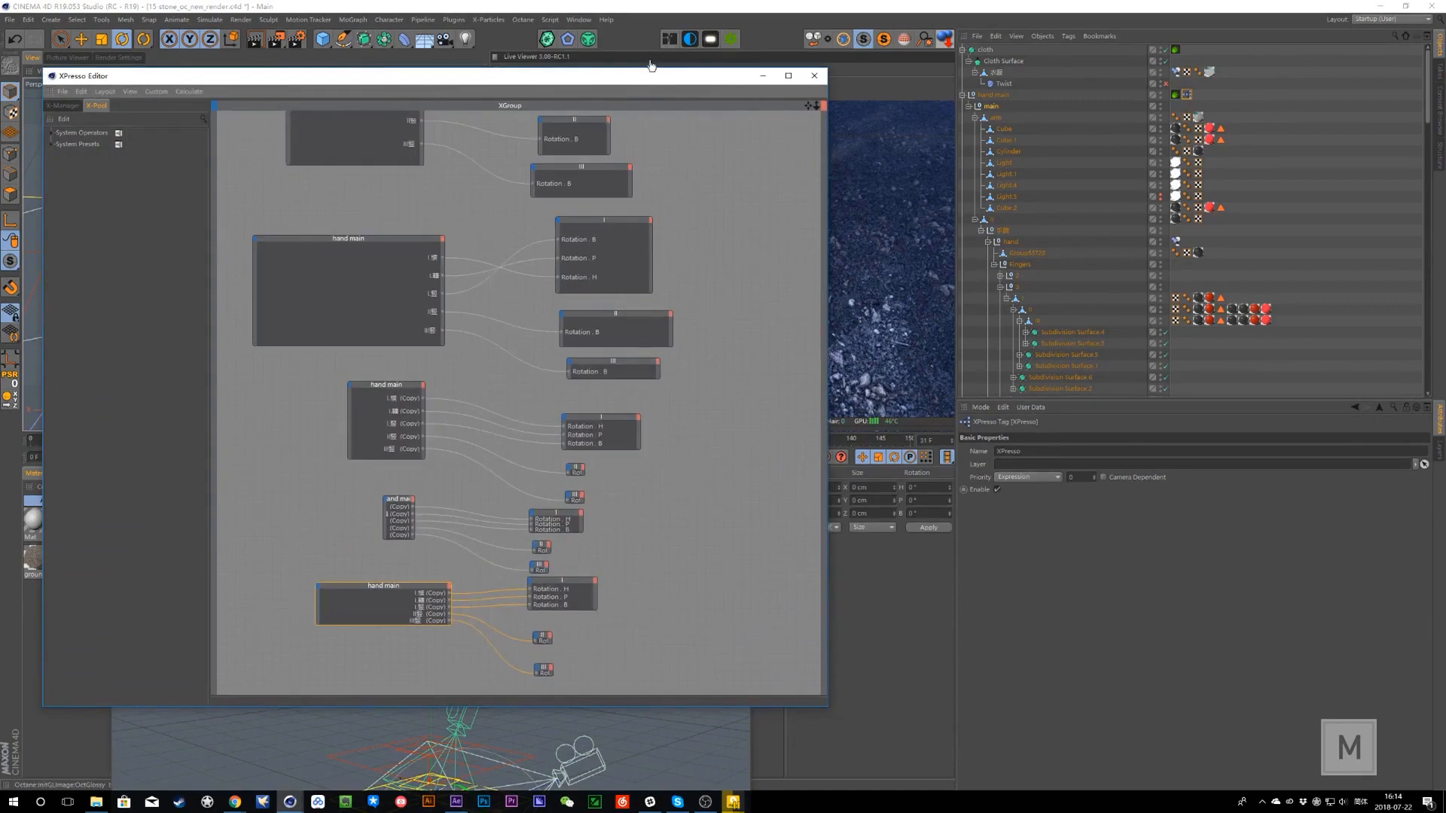
double_click(644, 74)
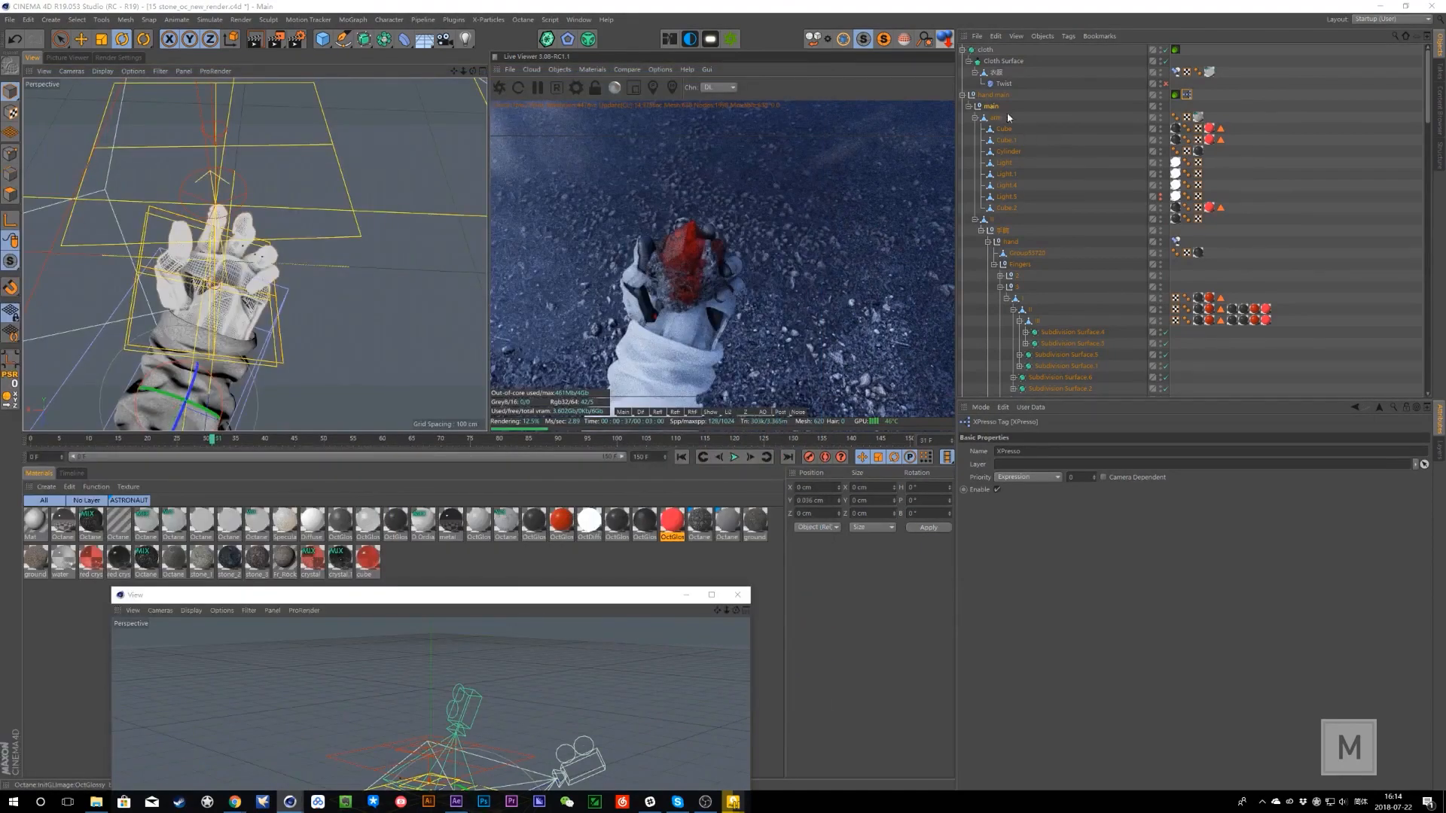
- Show the hand main null's user data in a separate, enlarged Attributes window and dismiss the extra perspective View window
left_click(976, 97)
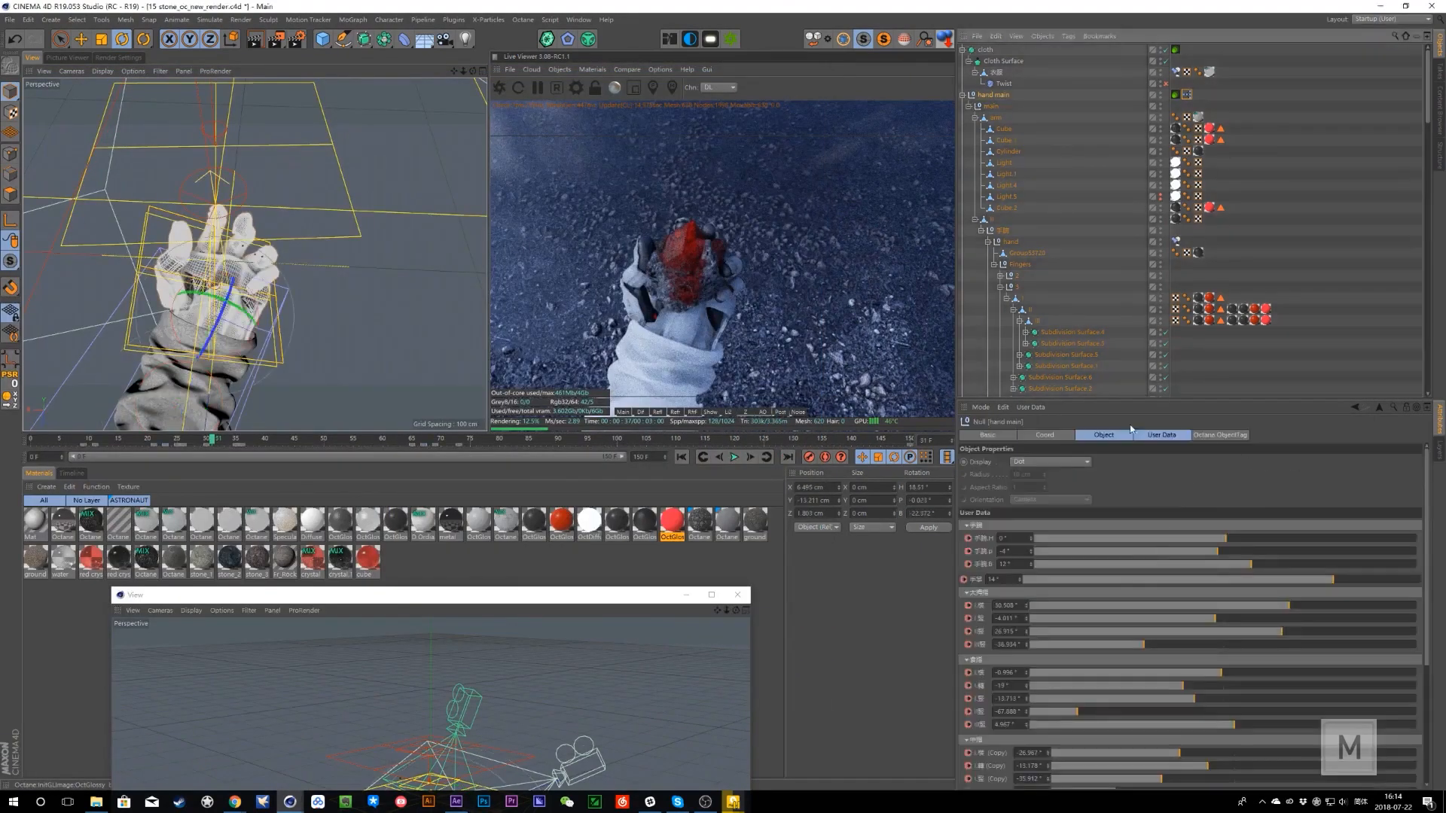
left_click(1414, 411)
left_click_drag(1267, 301, 501, 53)
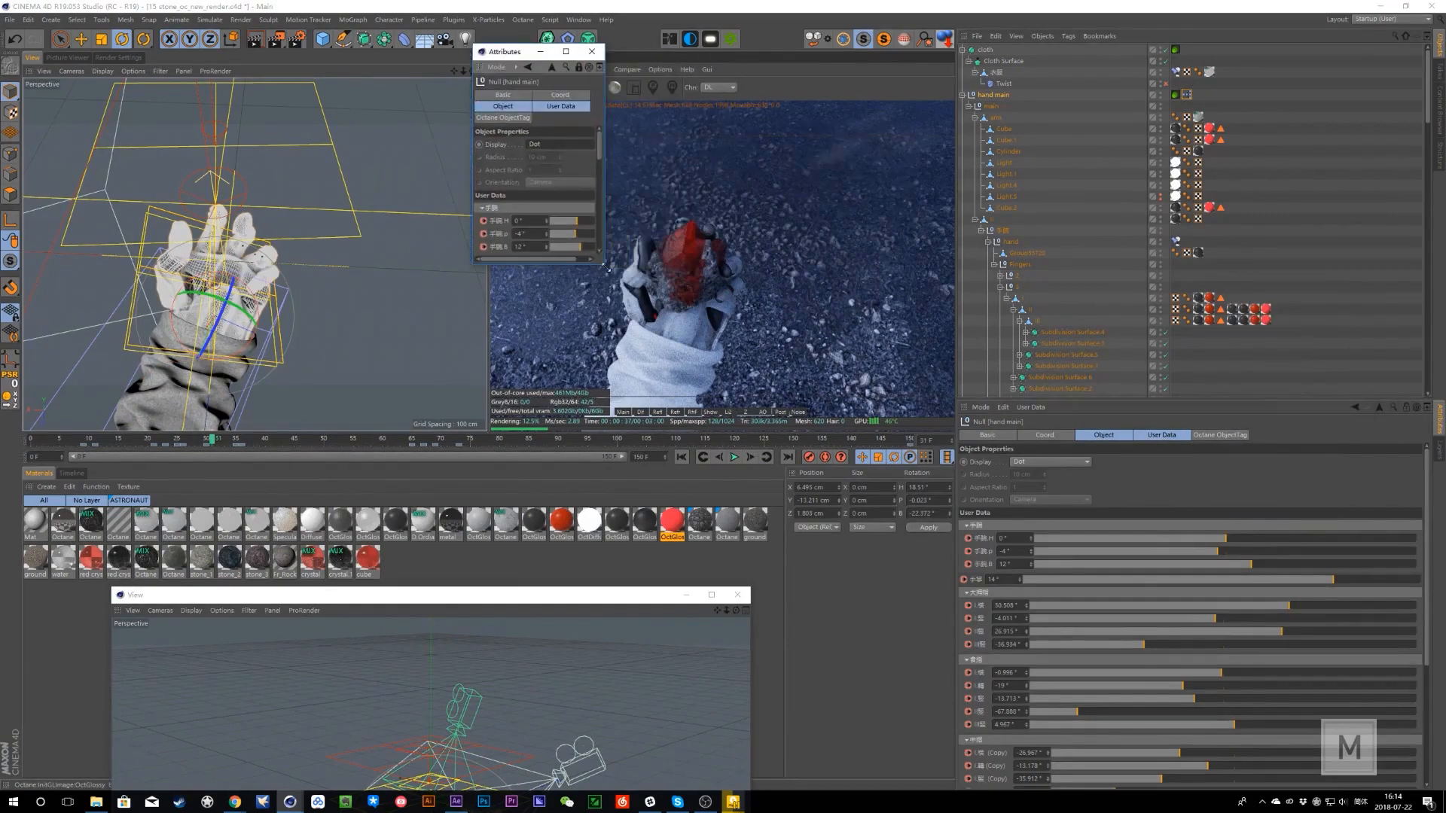
left_click_drag(607, 265, 1202, 657)
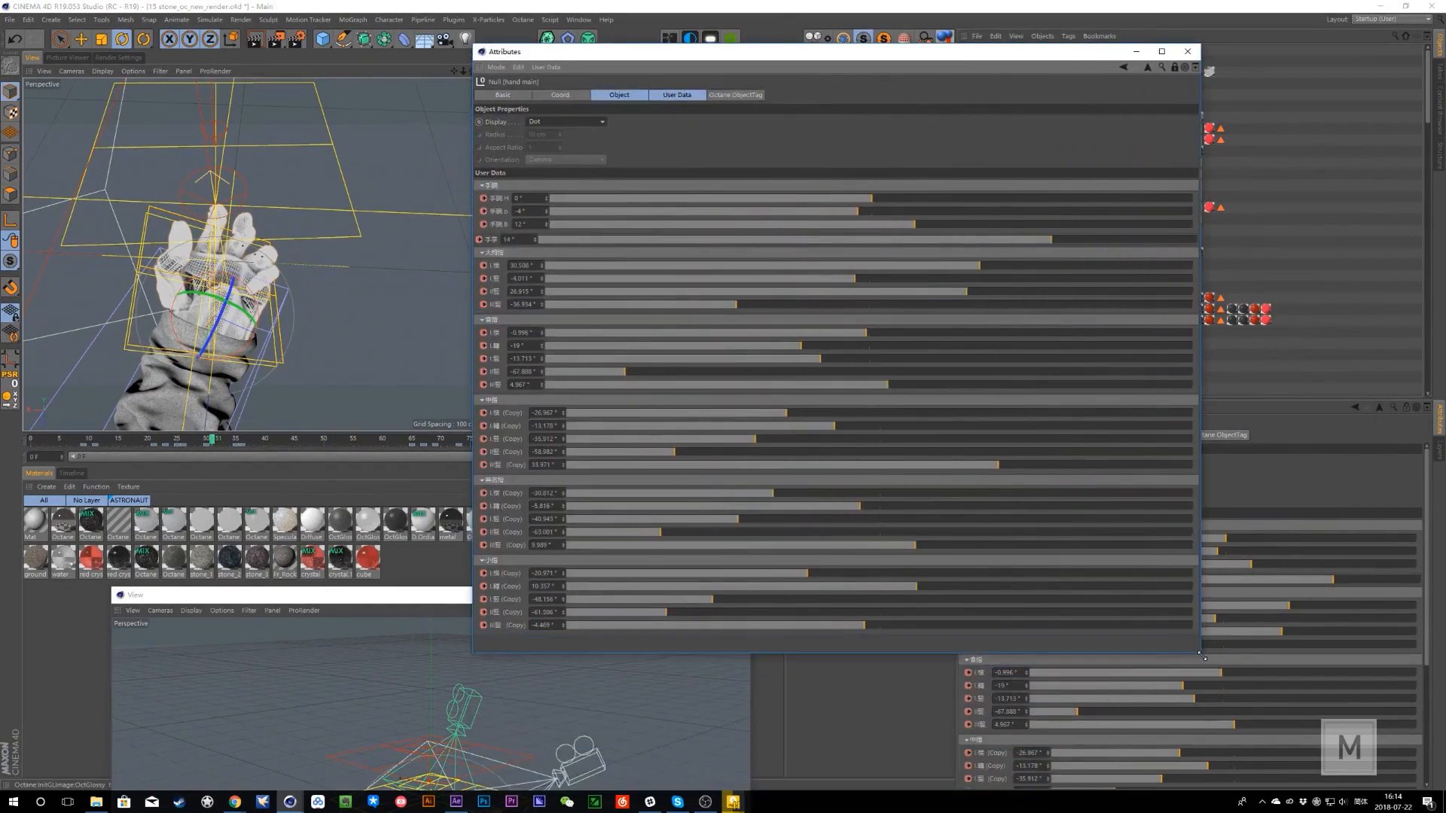
left_click_drag(891, 61, 984, 76)
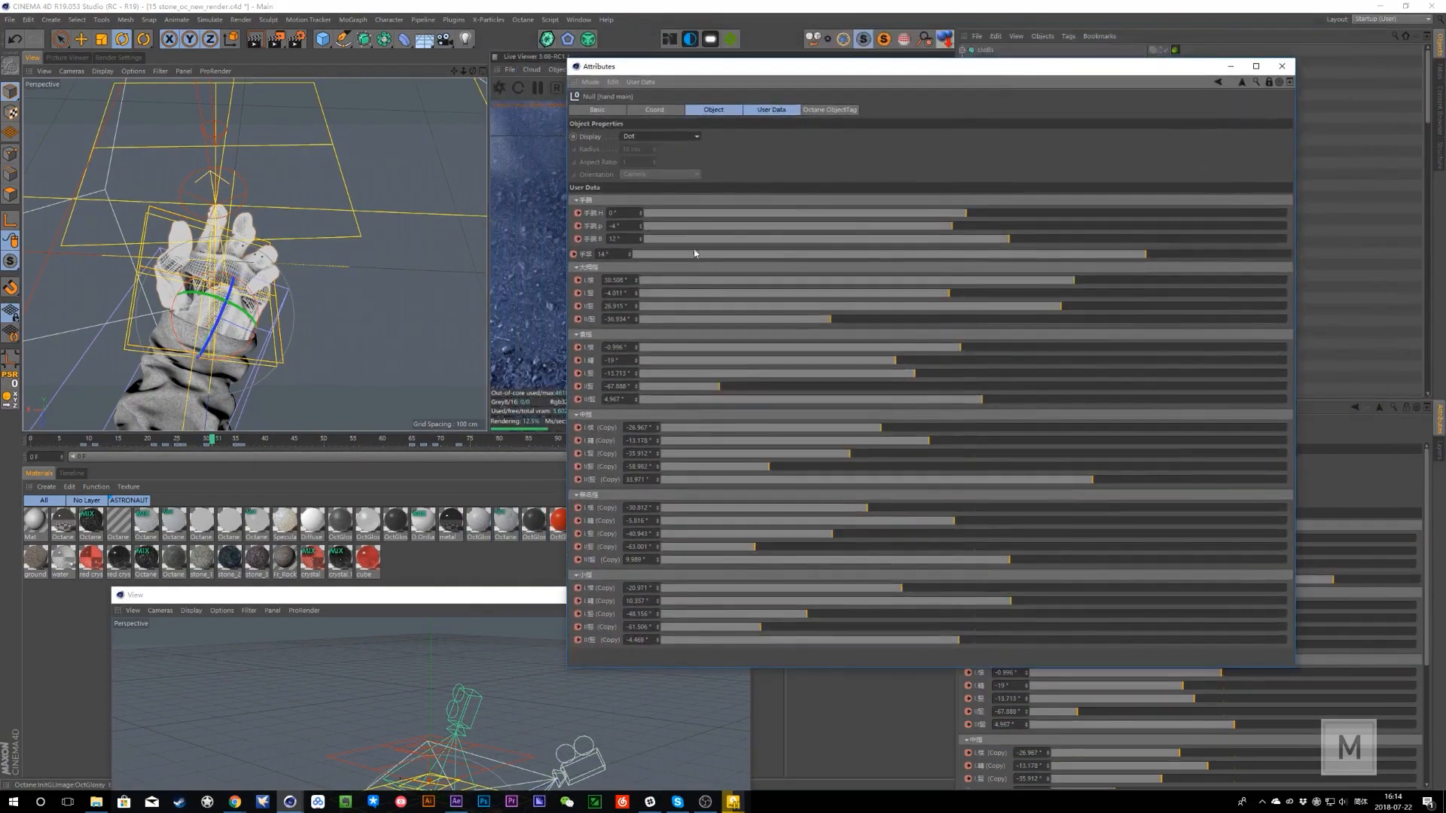
left_click_drag(505, 611, 416, 644)
left_click(600, 633)
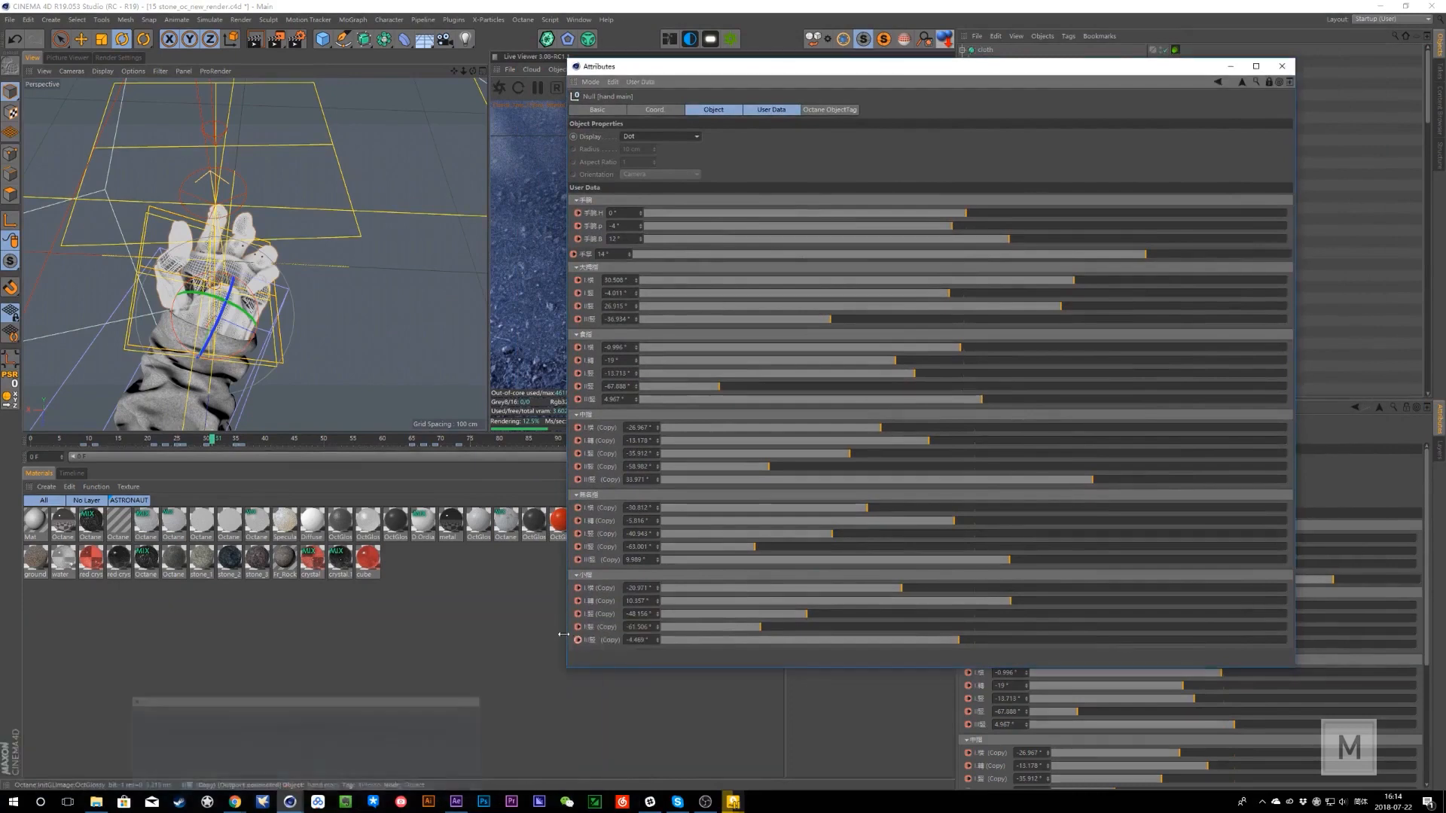
left_click_drag(852, 69, 802, 70)
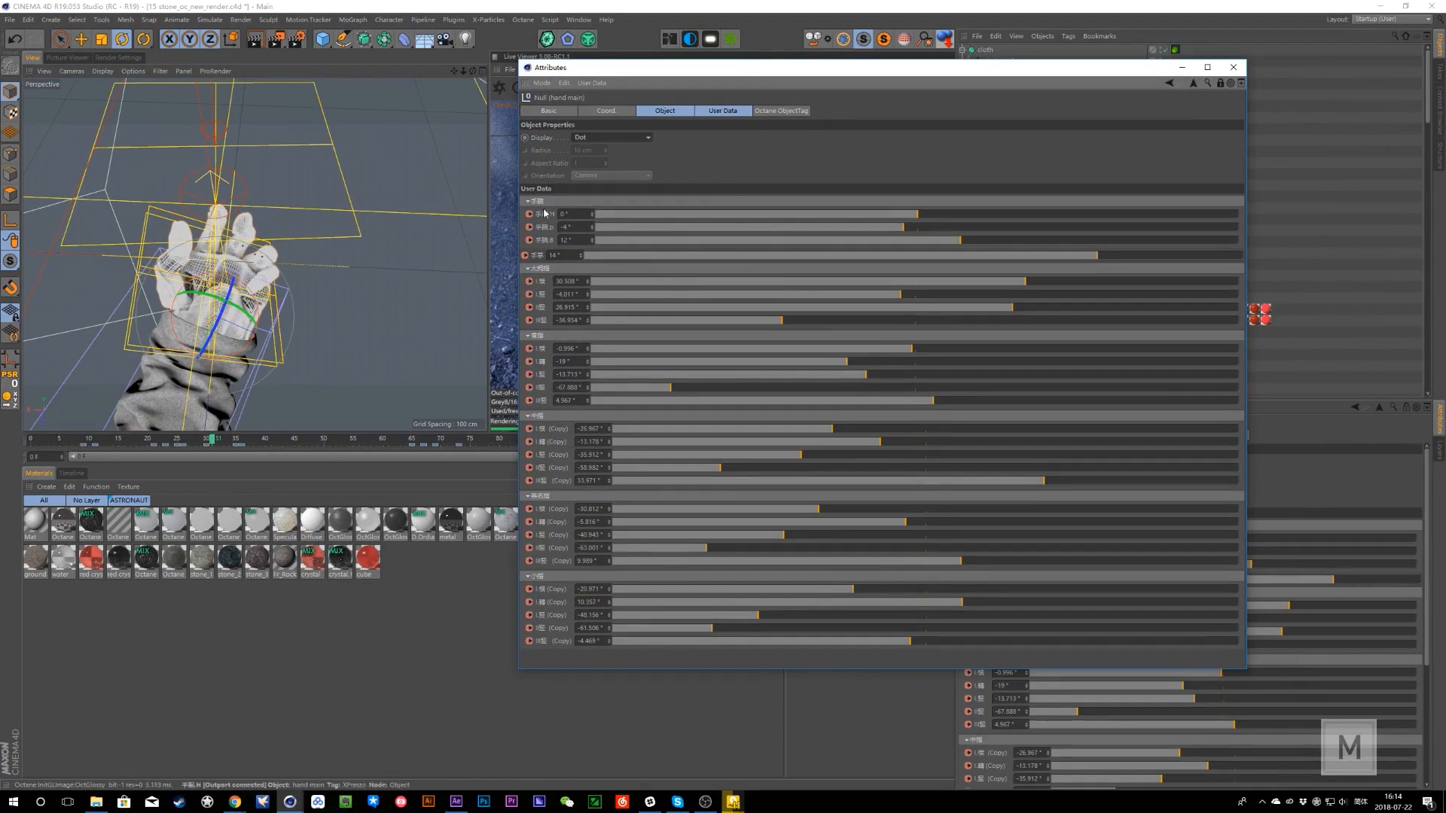
- Try out the wrist, palm and thumb rotation sliders in hand main's user data and undo each change
left_click_drag(919, 215, 964, 238)
key("ctrl+z")
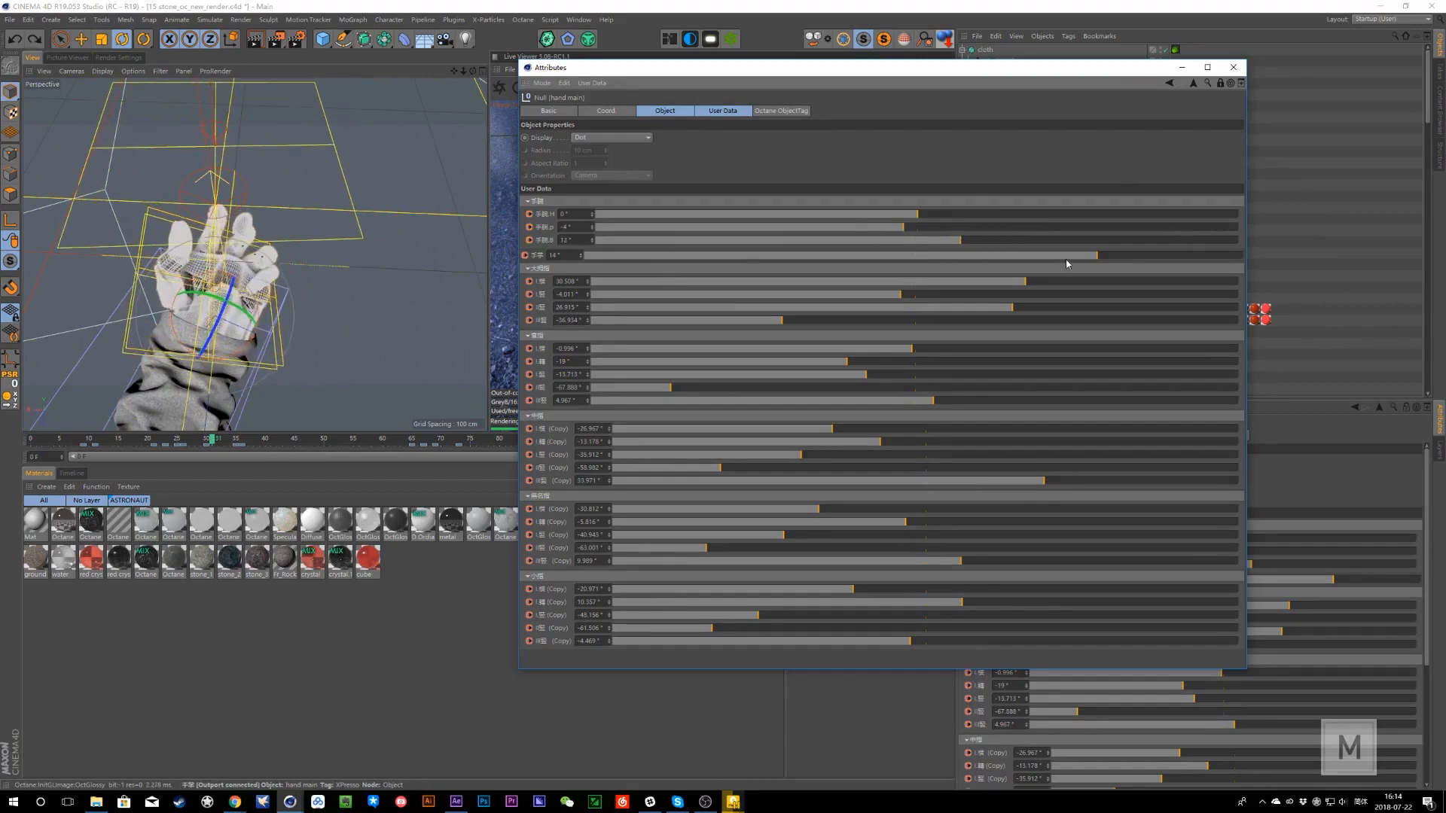
left_click_drag(1066, 255, 1097, 278)
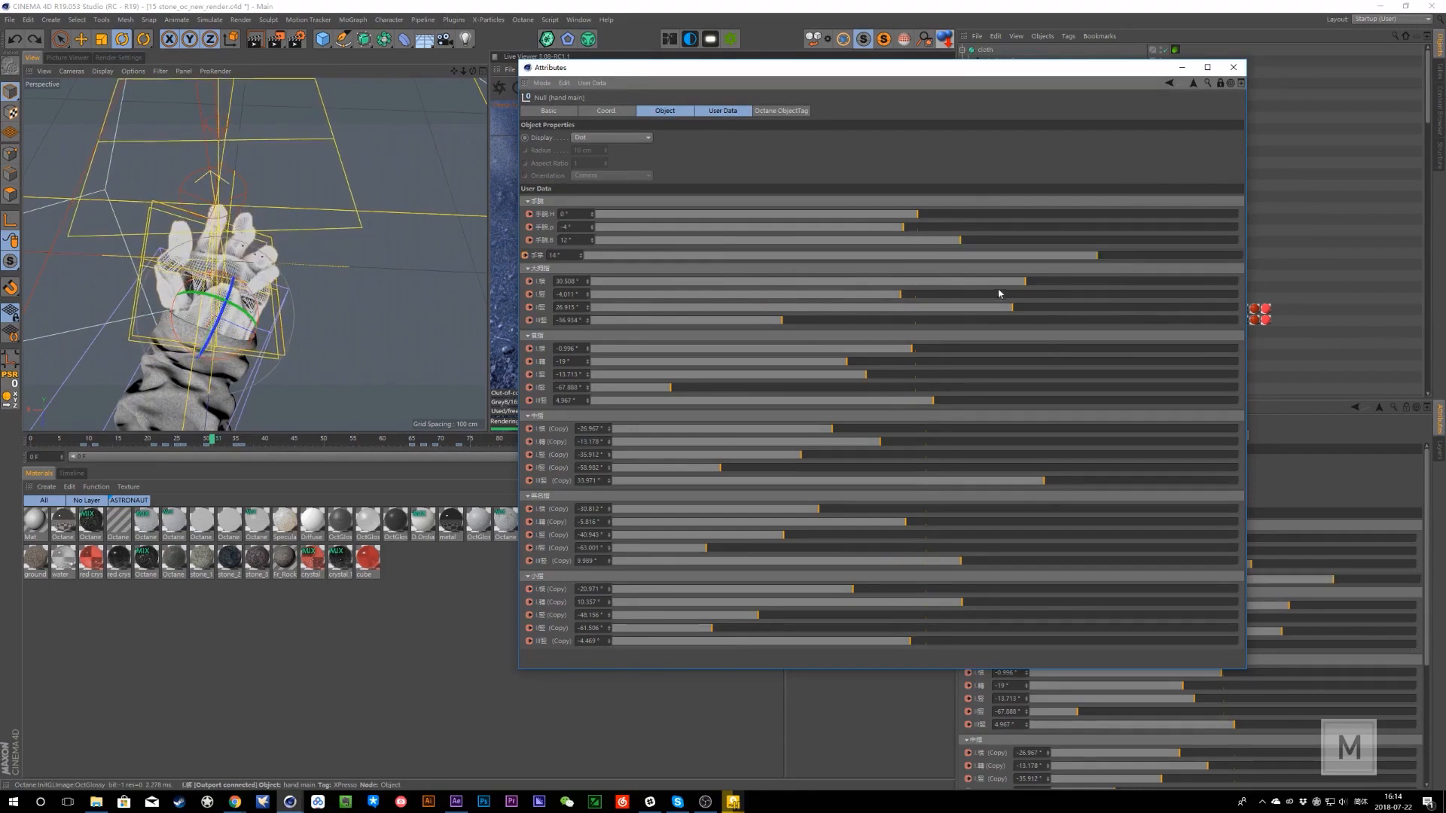
left_click_drag(998, 281, 838, 326)
key("ctrl+z")
key("ctrl+z")
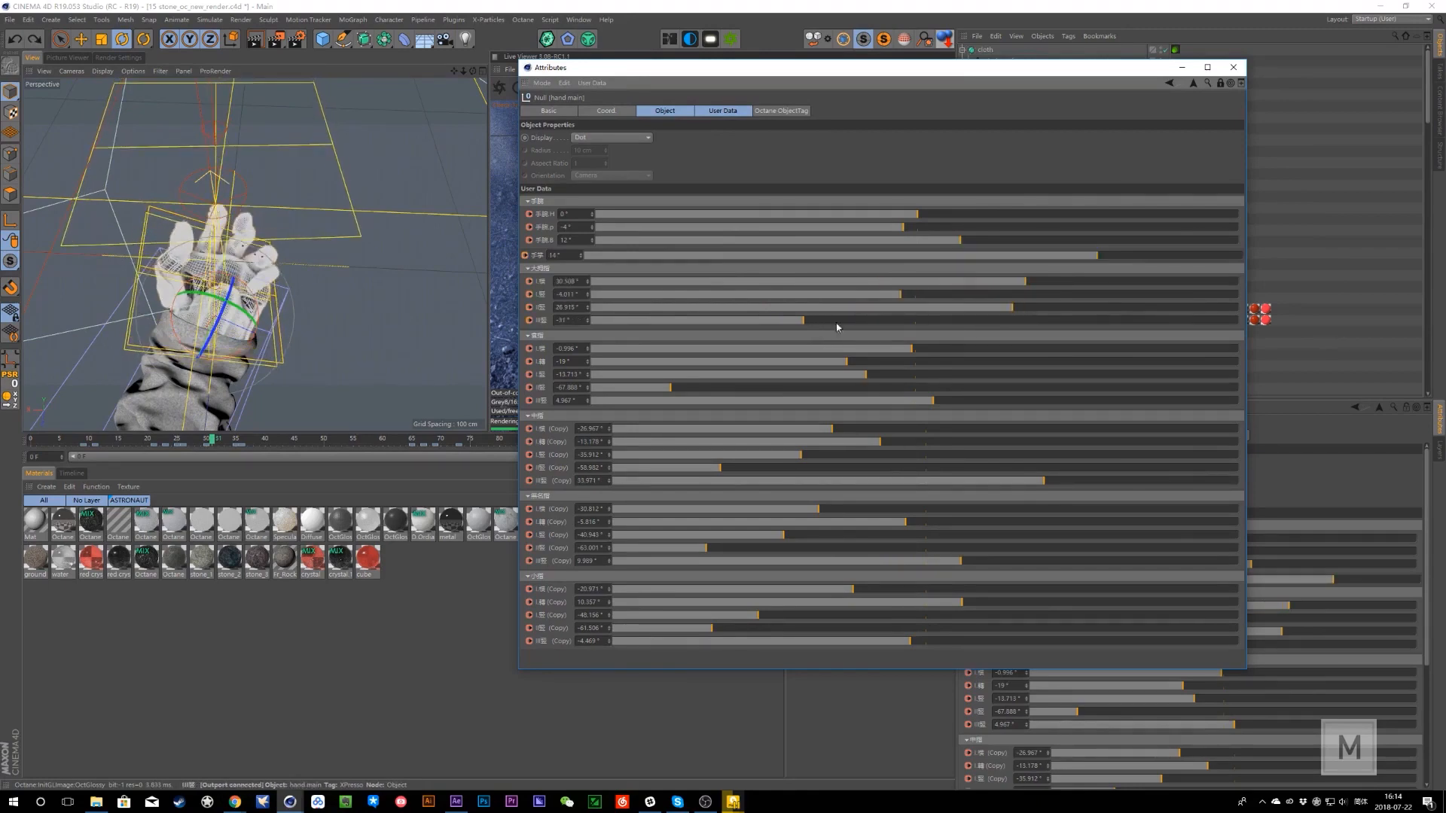
key("ctrl+z")
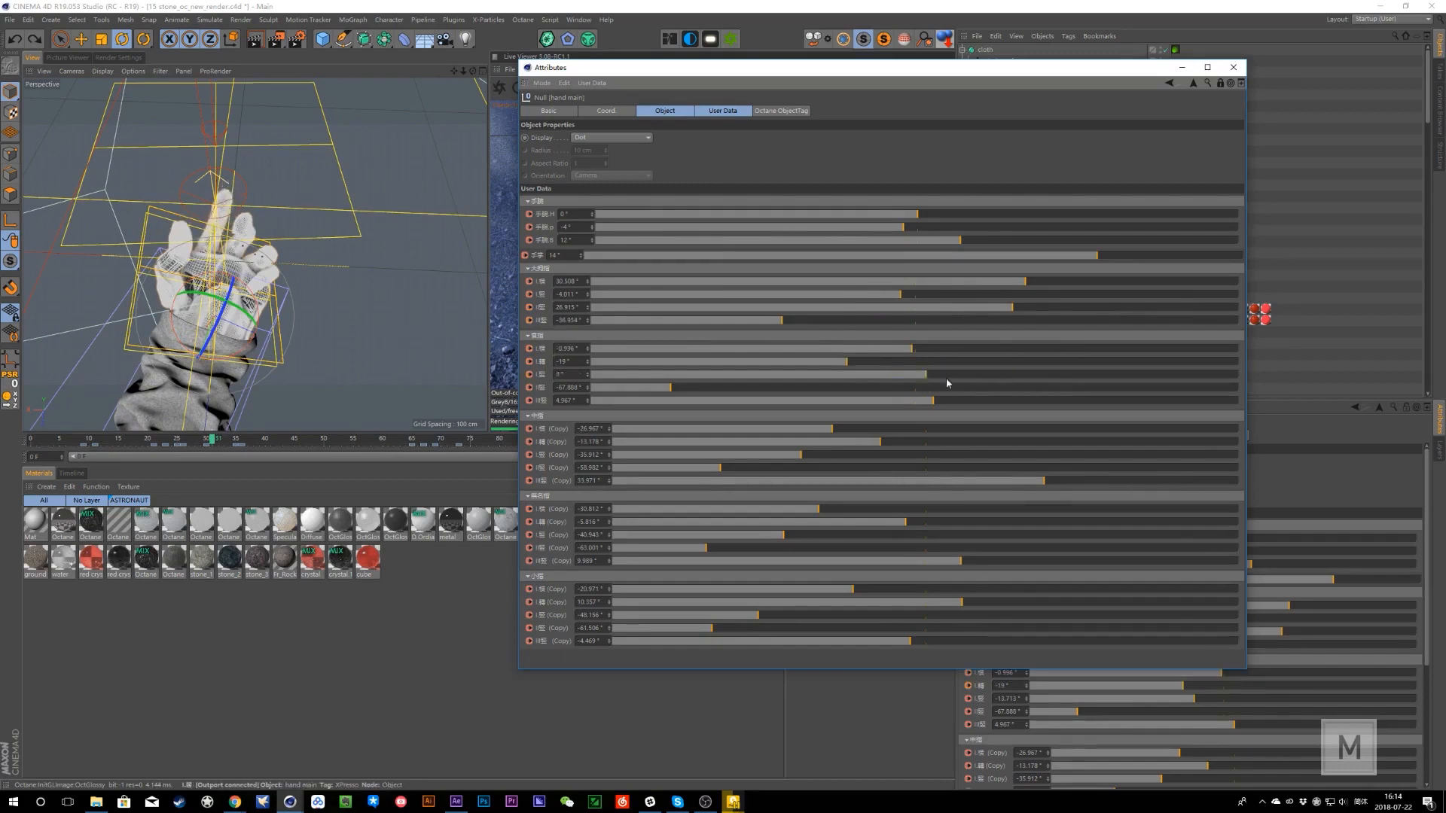
- Try bending the middle finger with its joint sliders in the user data and undo the changes
left_click_drag(892, 438, 971, 449)
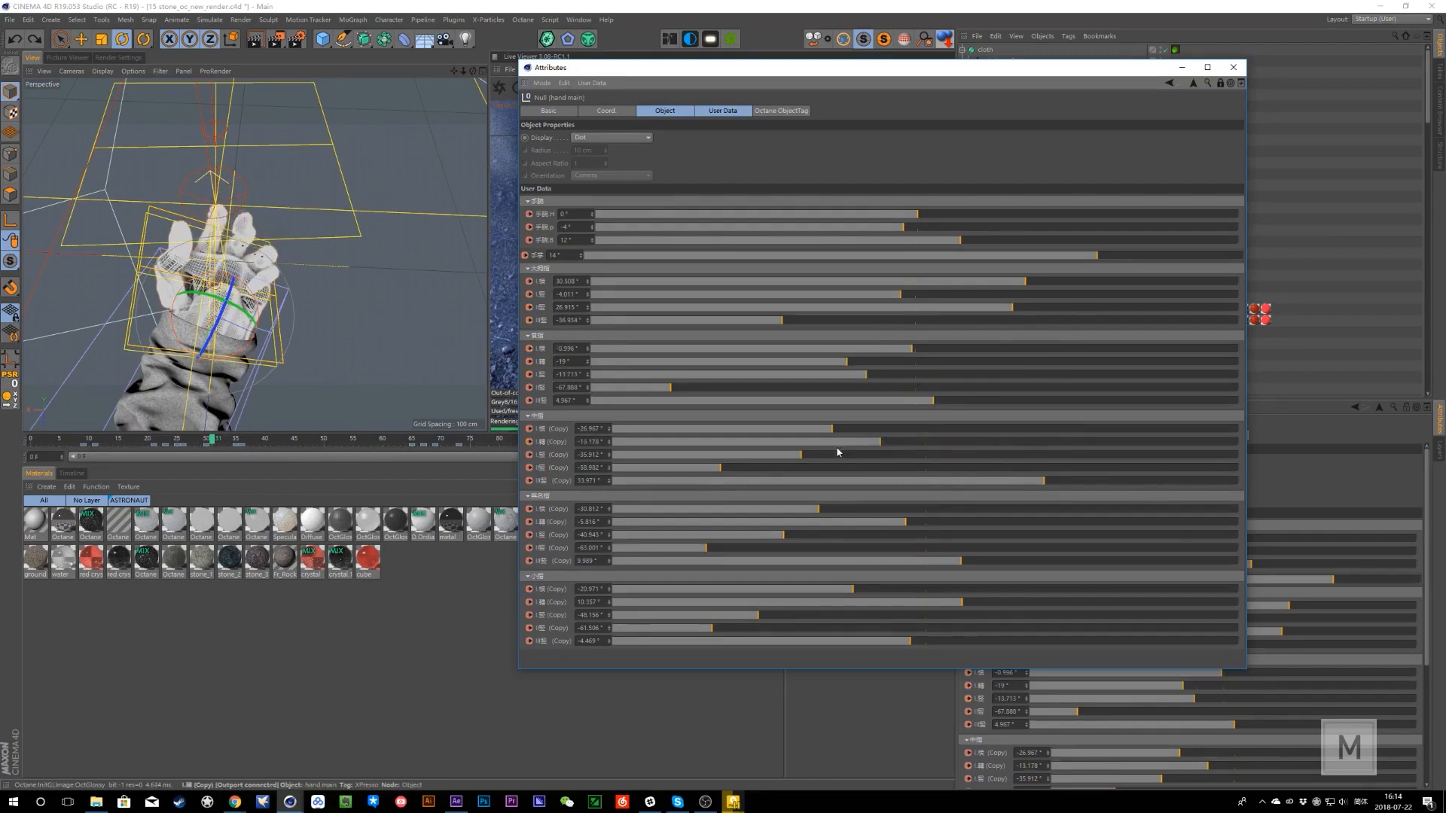
left_click_drag(838, 454, 919, 468)
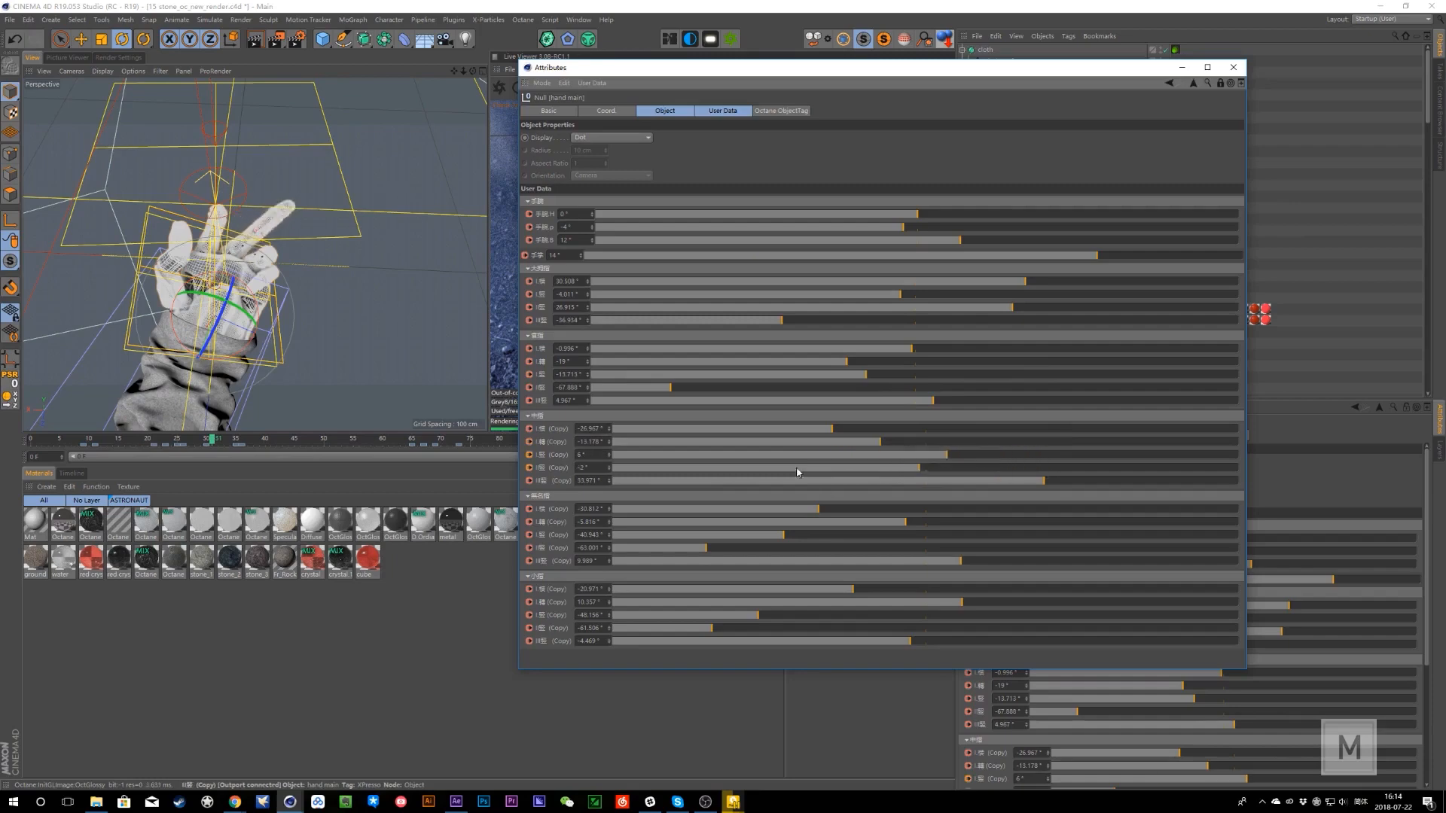
key("ctrl+z")
key("ctrl+z")
left_click(238, 369)
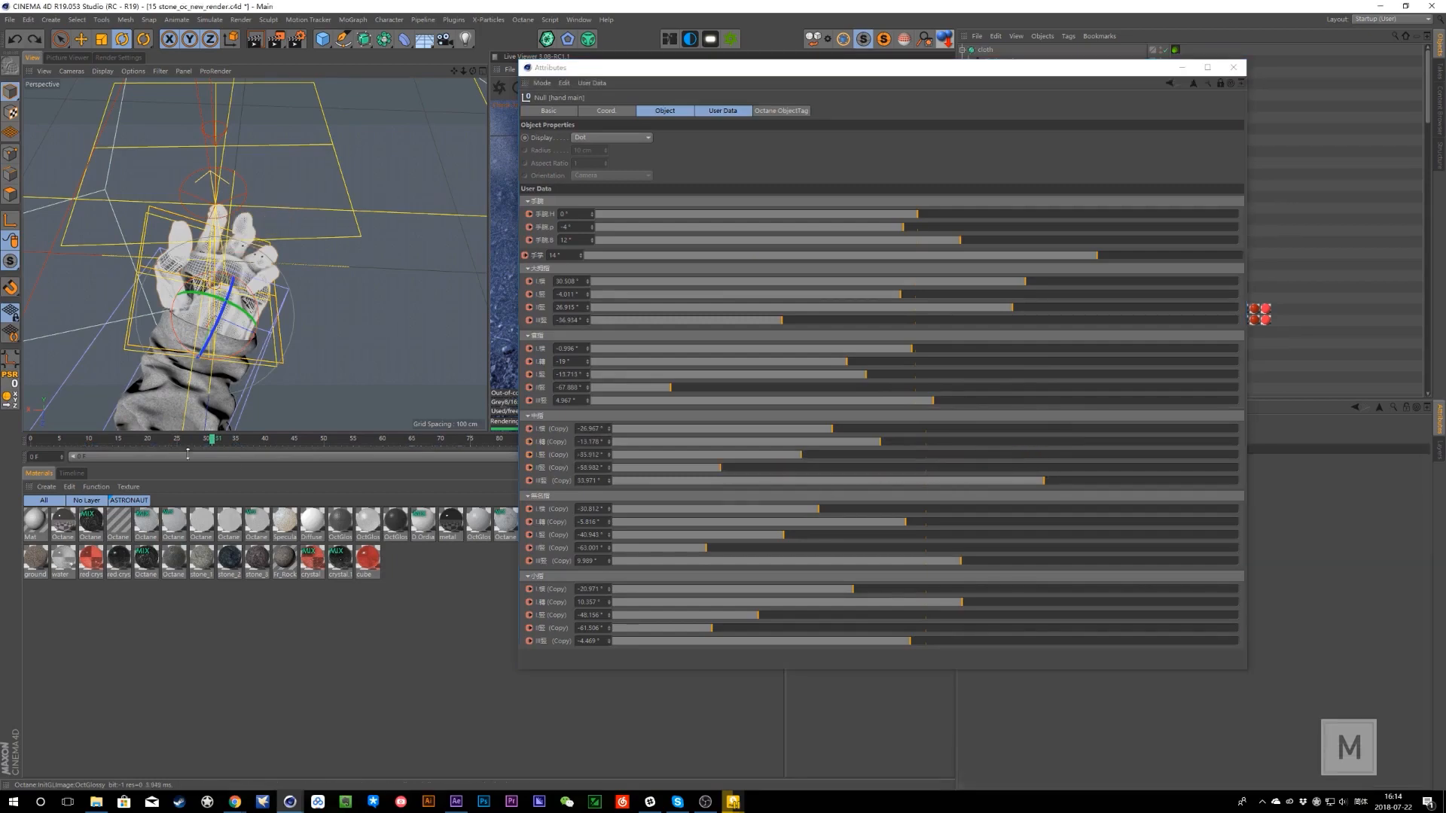
- Scrub the hand animation and examine hand main's wrist and finger keyframes in the Timeline's dope sheet
left_click_drag(43, 441, 203, 461)
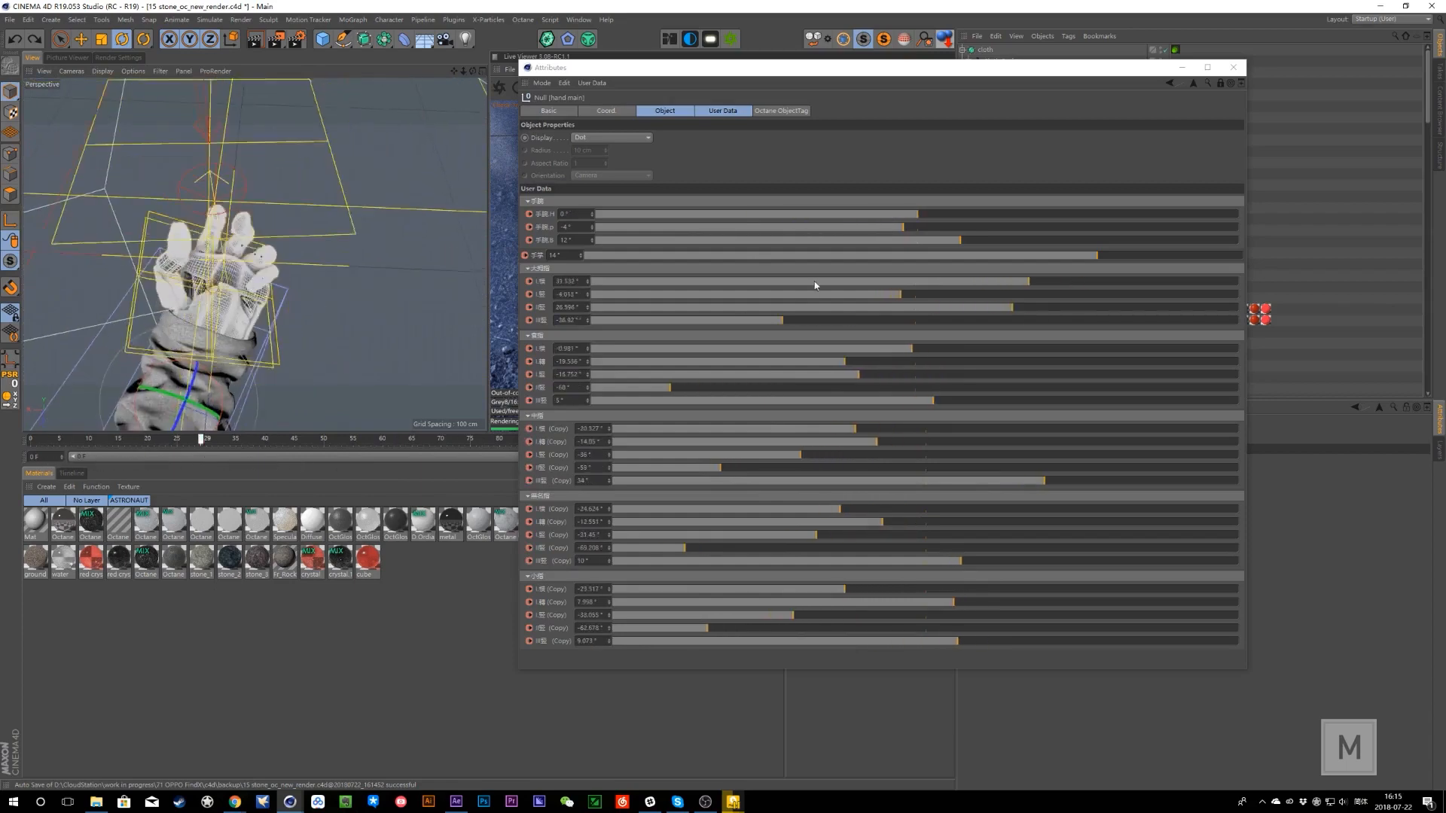
left_click(72, 473)
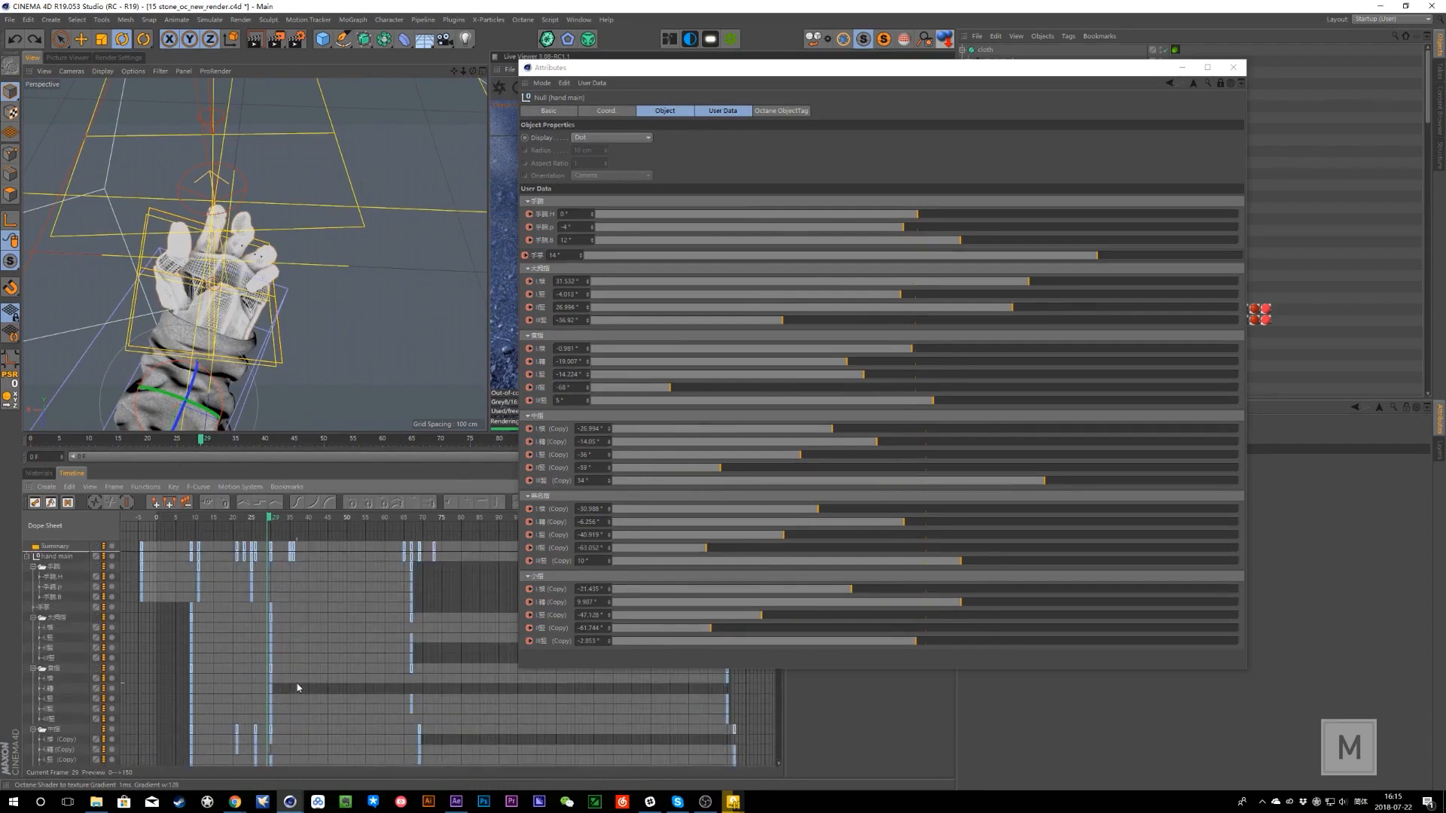
left_click(194, 520)
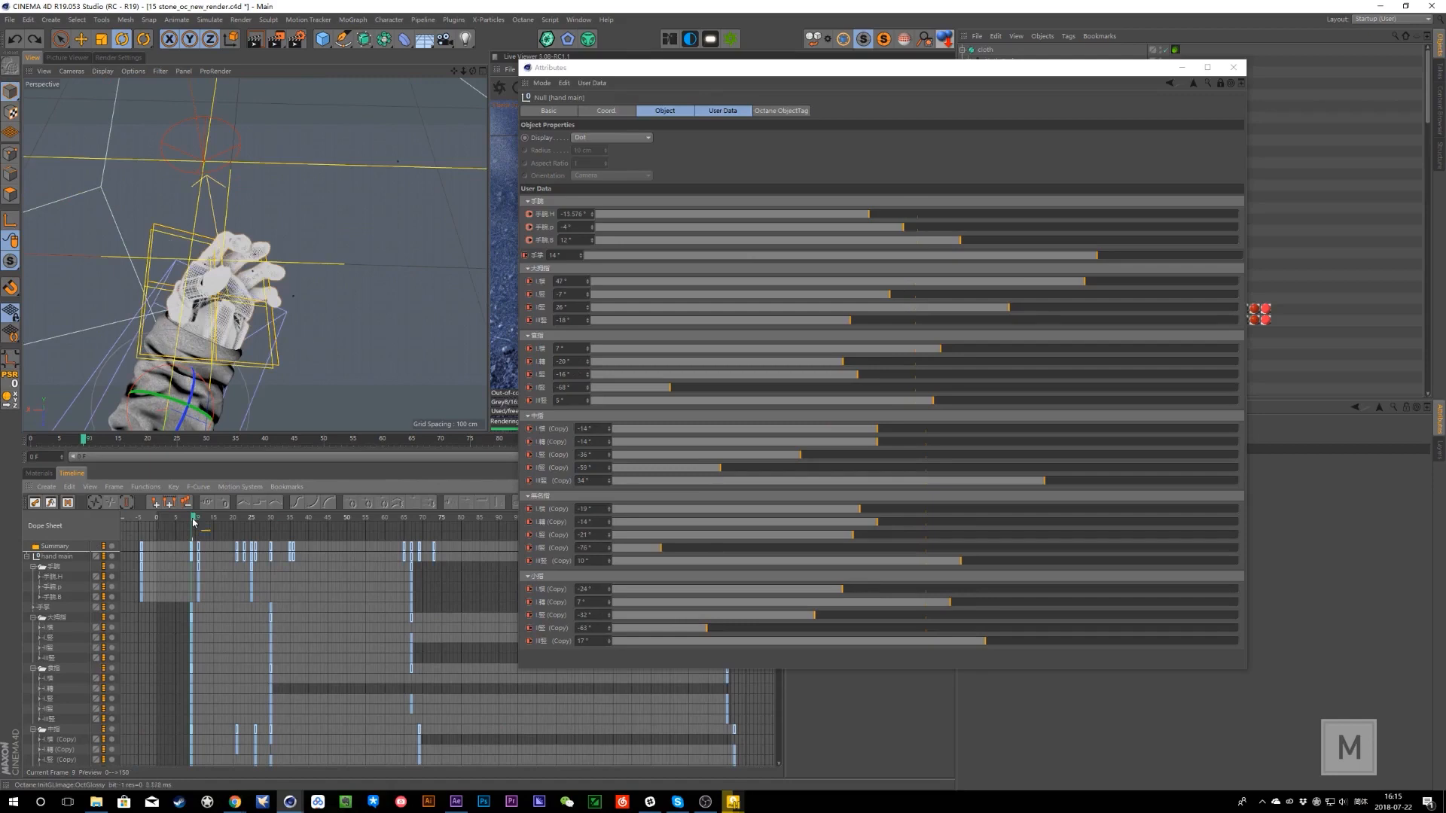
left_click_drag(167, 519, 369, 547)
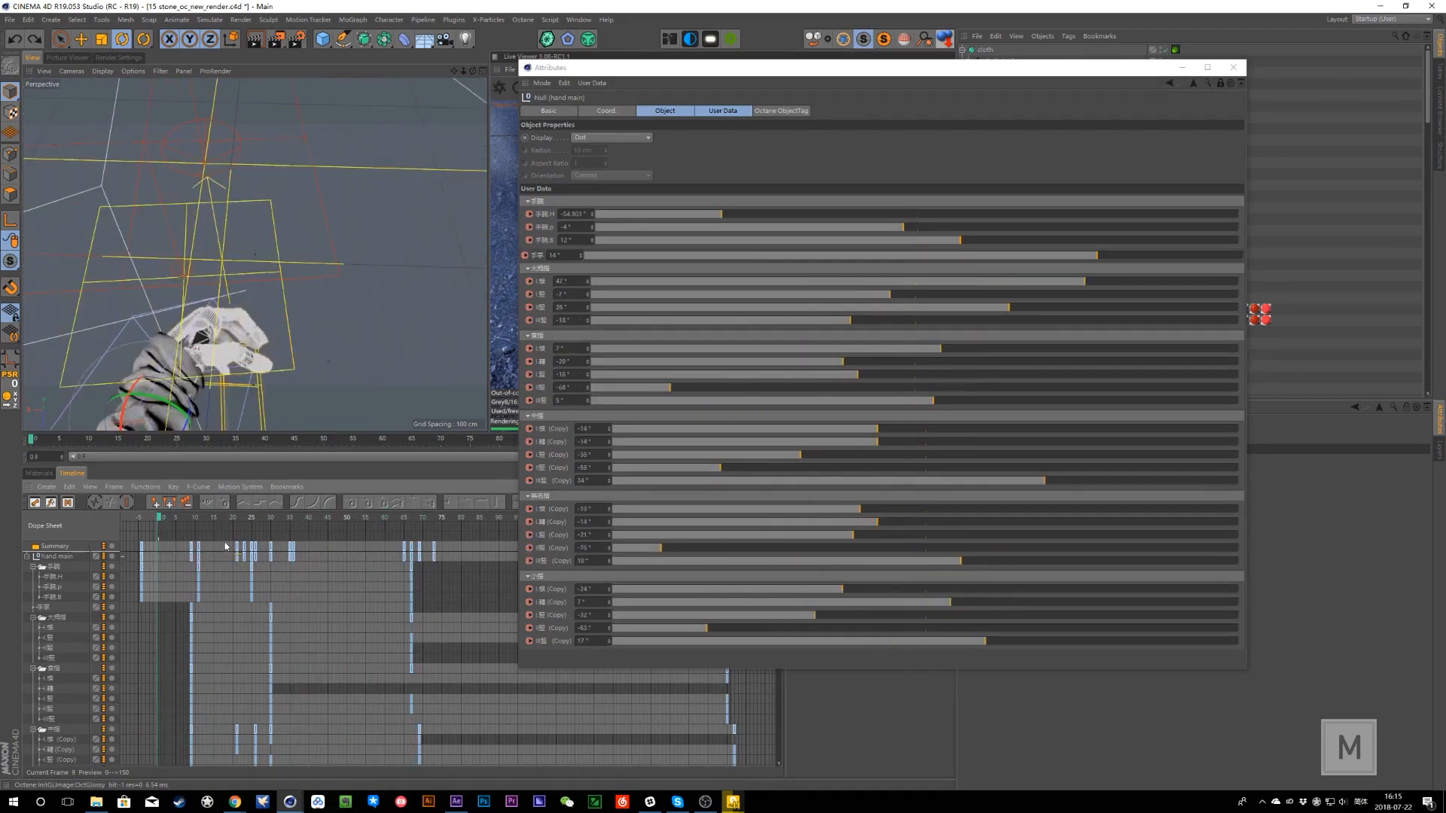
left_click_drag(333, 548, 357, 549)
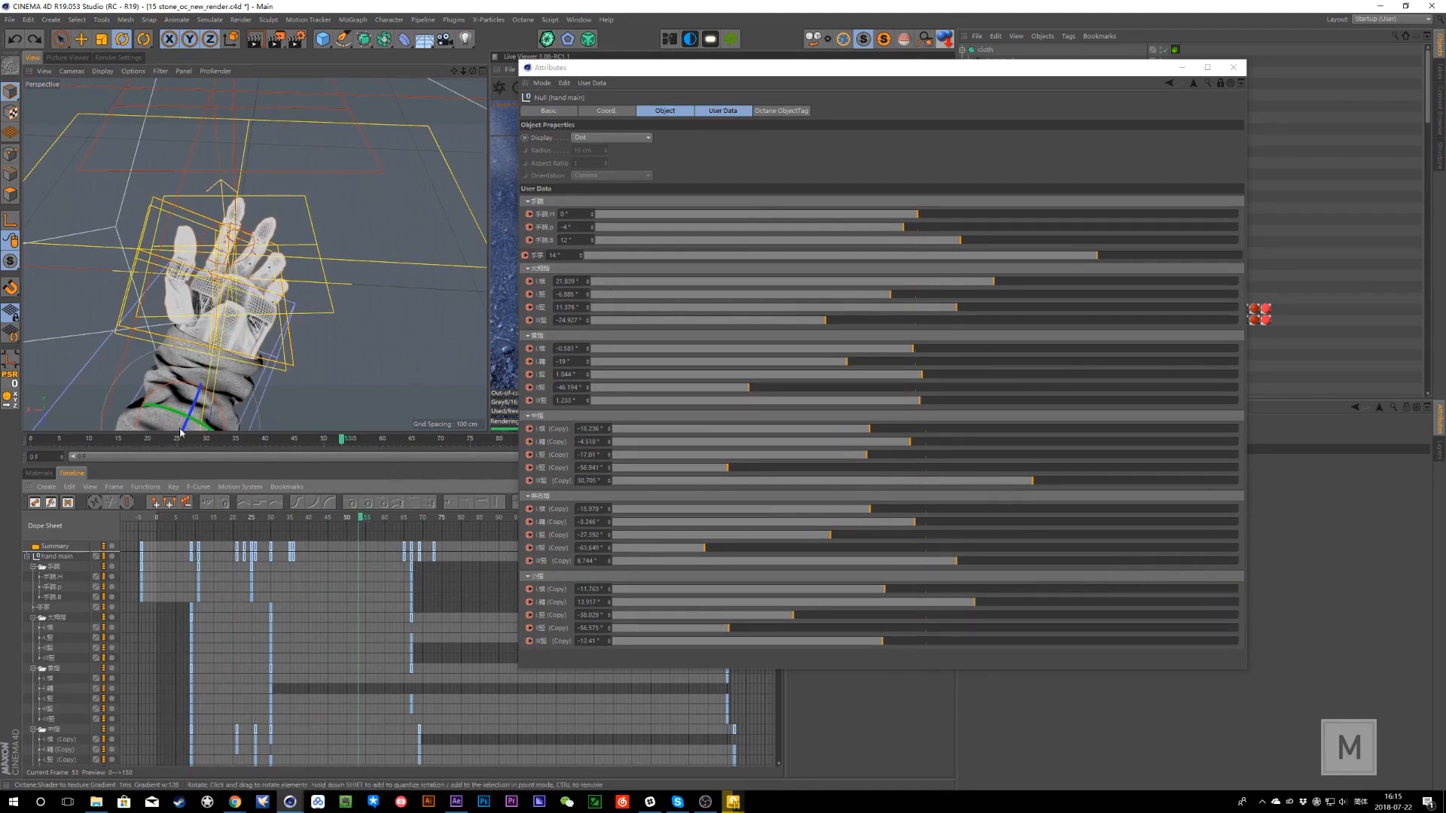
left_click_drag(49, 445, 329, 441)
mouse_move(435, 452)
left_mouse_down()
mouse_move(598, 457)
mouse_move(183, 450)
left_mouse_up()
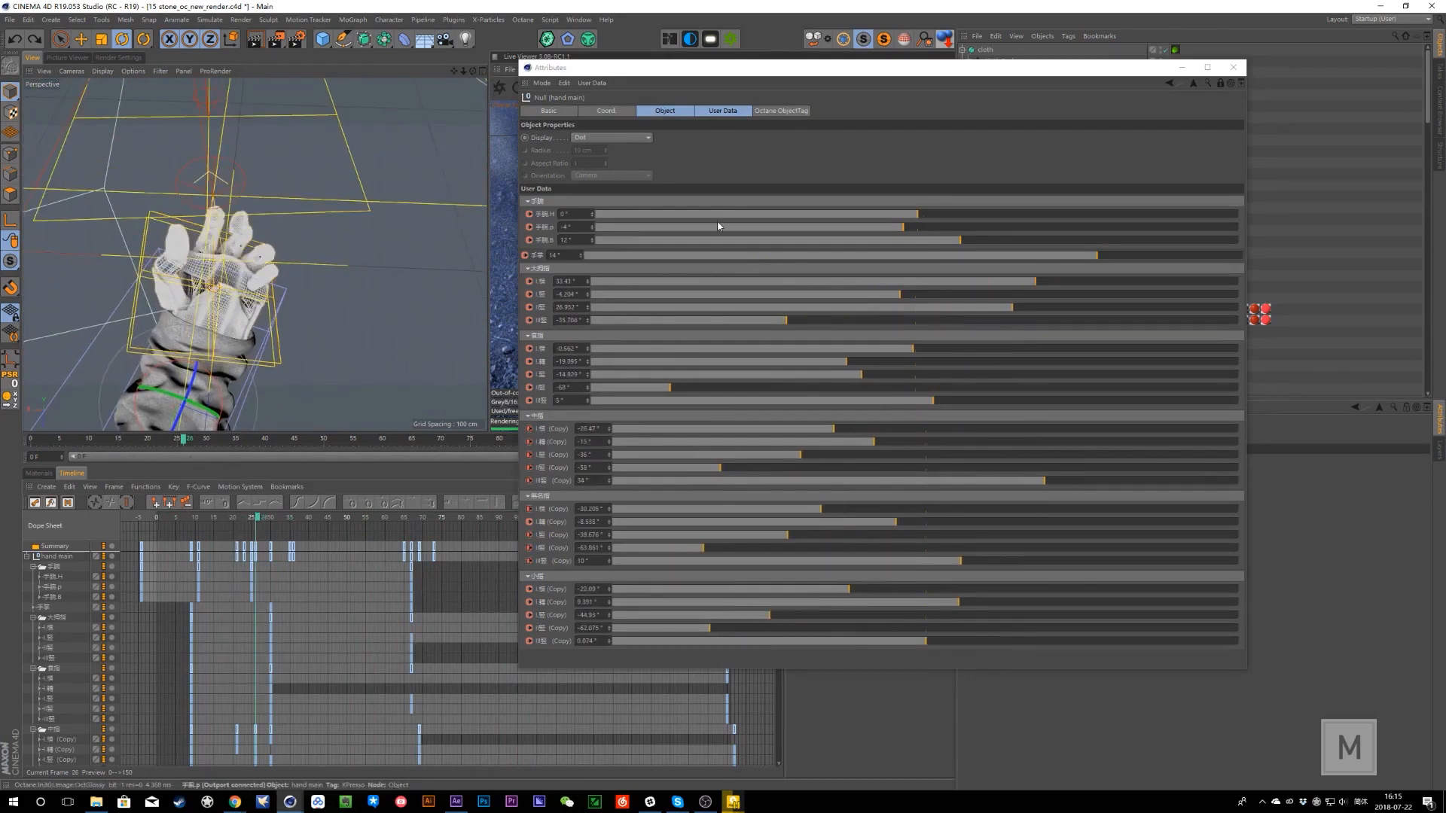
- Look through the 71 OPPO FindX folder and other pinned project folders in File Explorer, and return to Cinema 4D
left_click(96, 802)
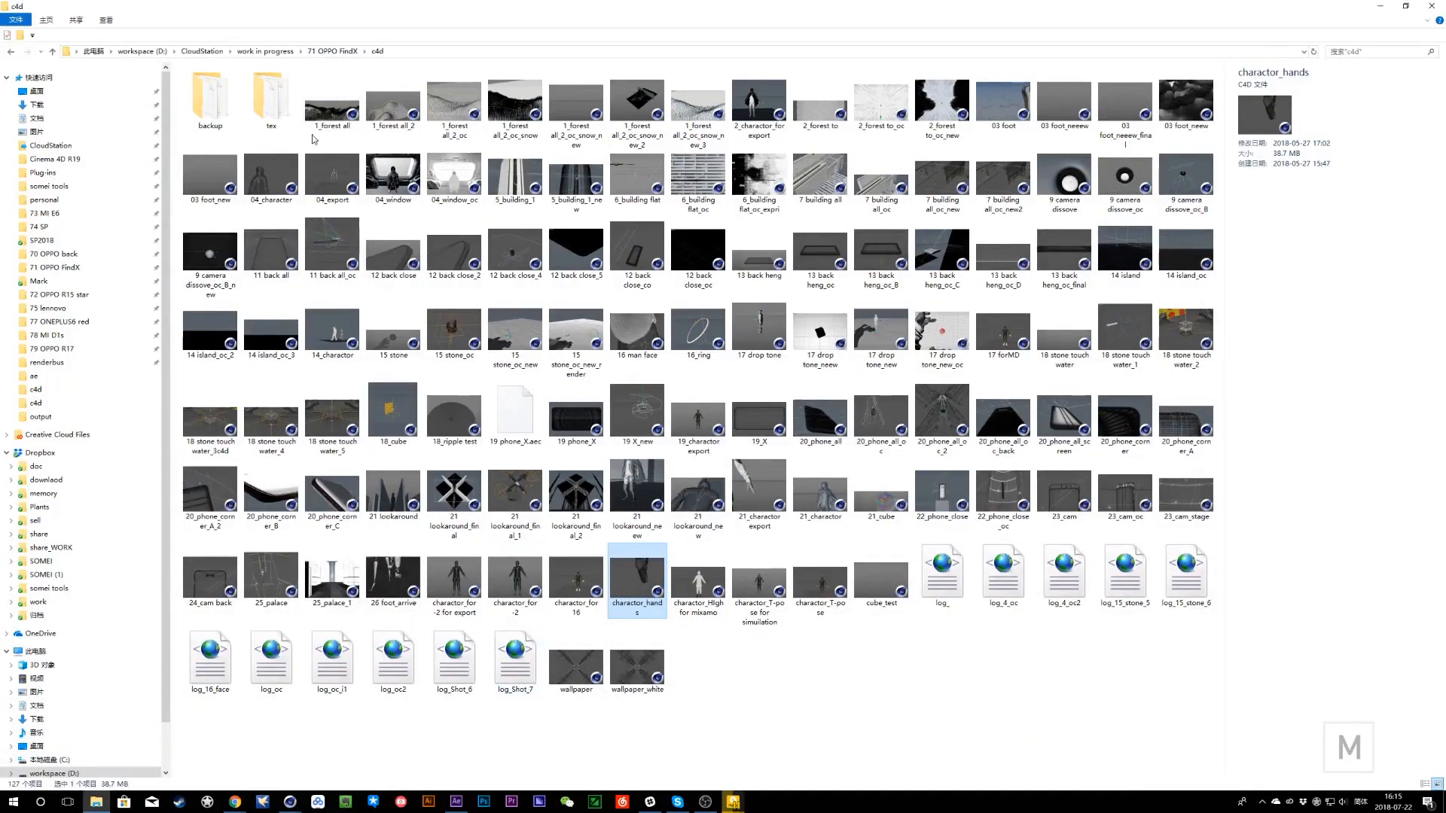
left_click(73, 267)
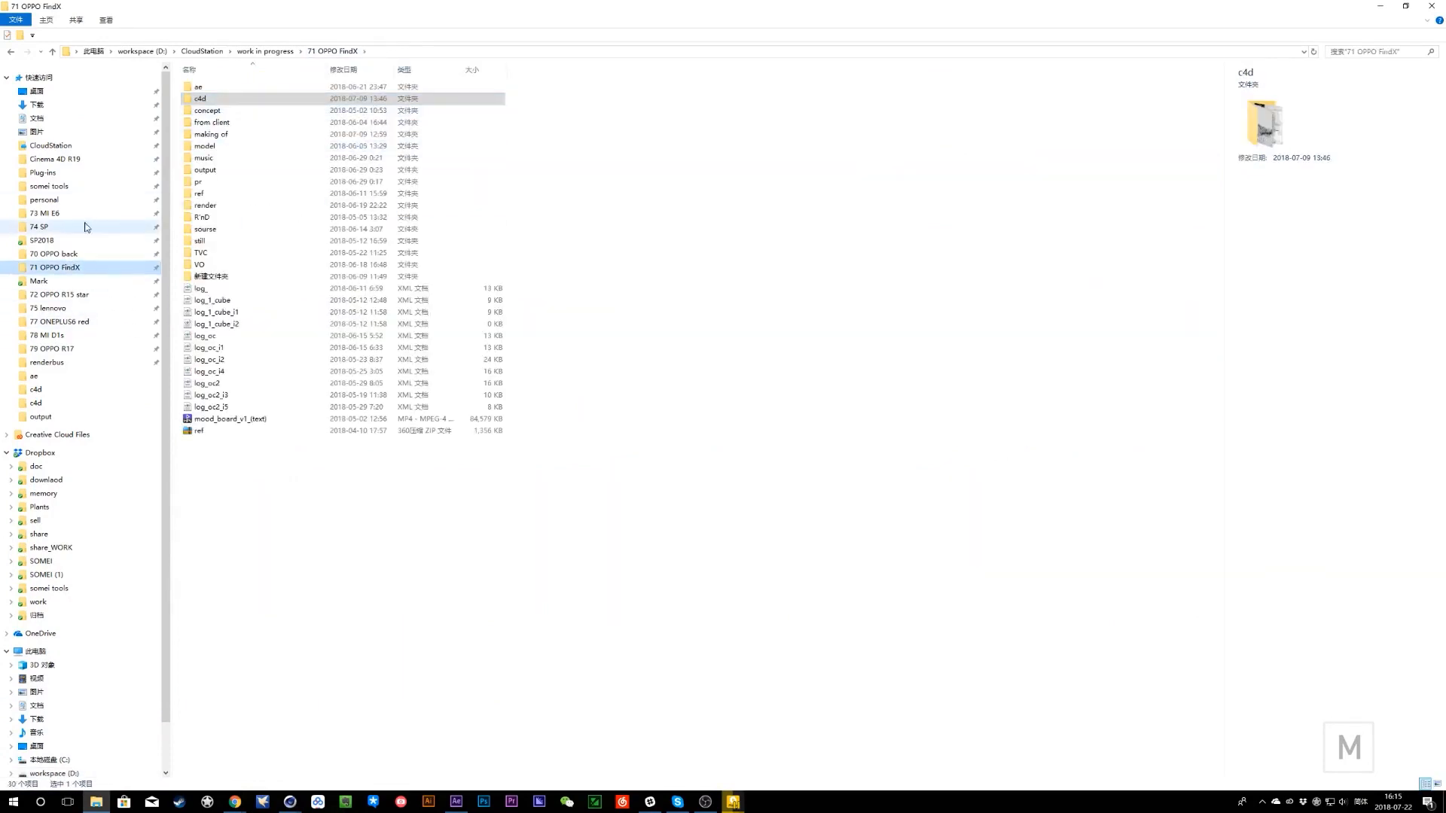
left_click(62, 202)
left_click(65, 189)
left_click(78, 200)
left_click(76, 216)
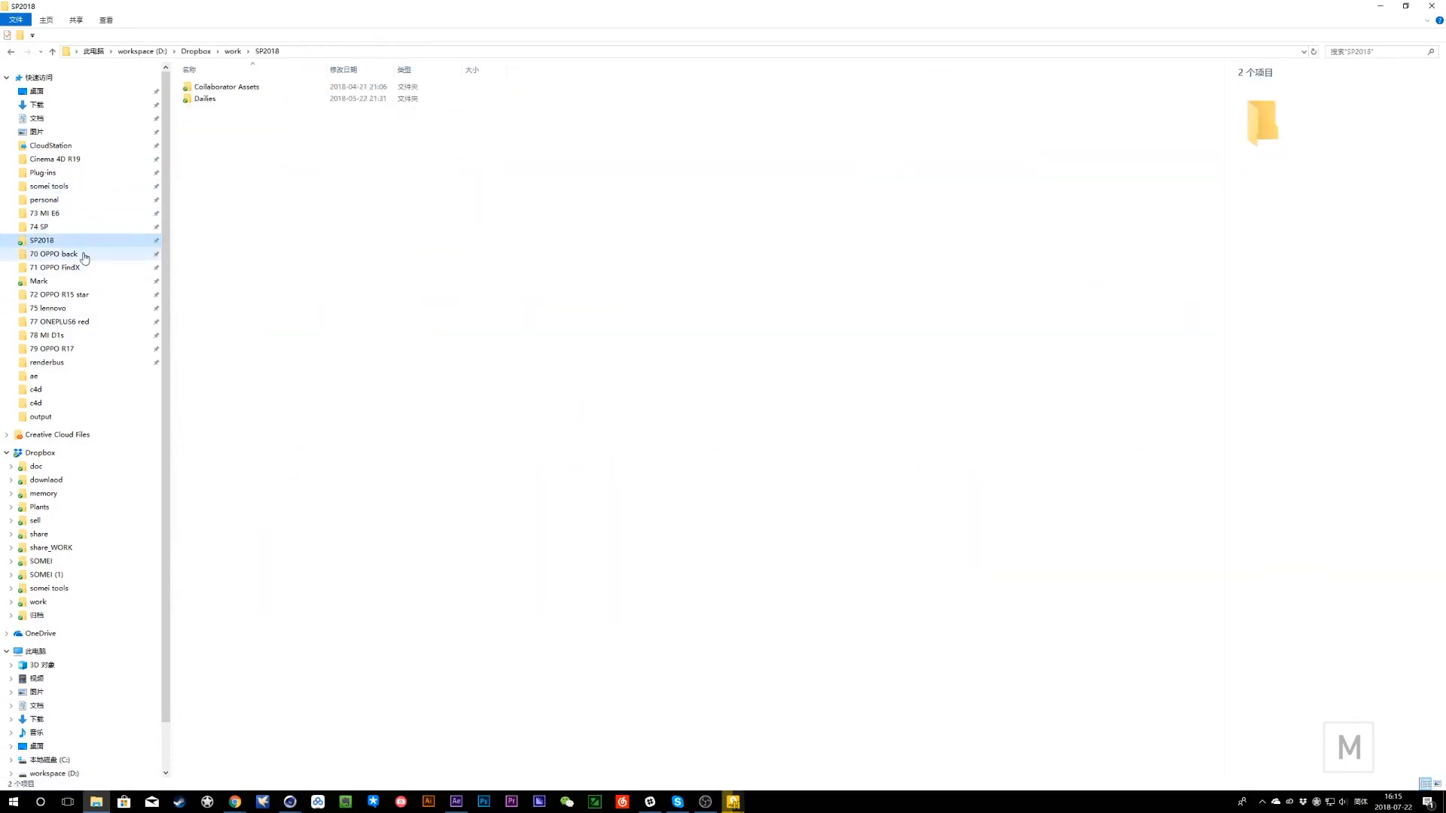
left_click(66, 254)
key("alt+Tab")
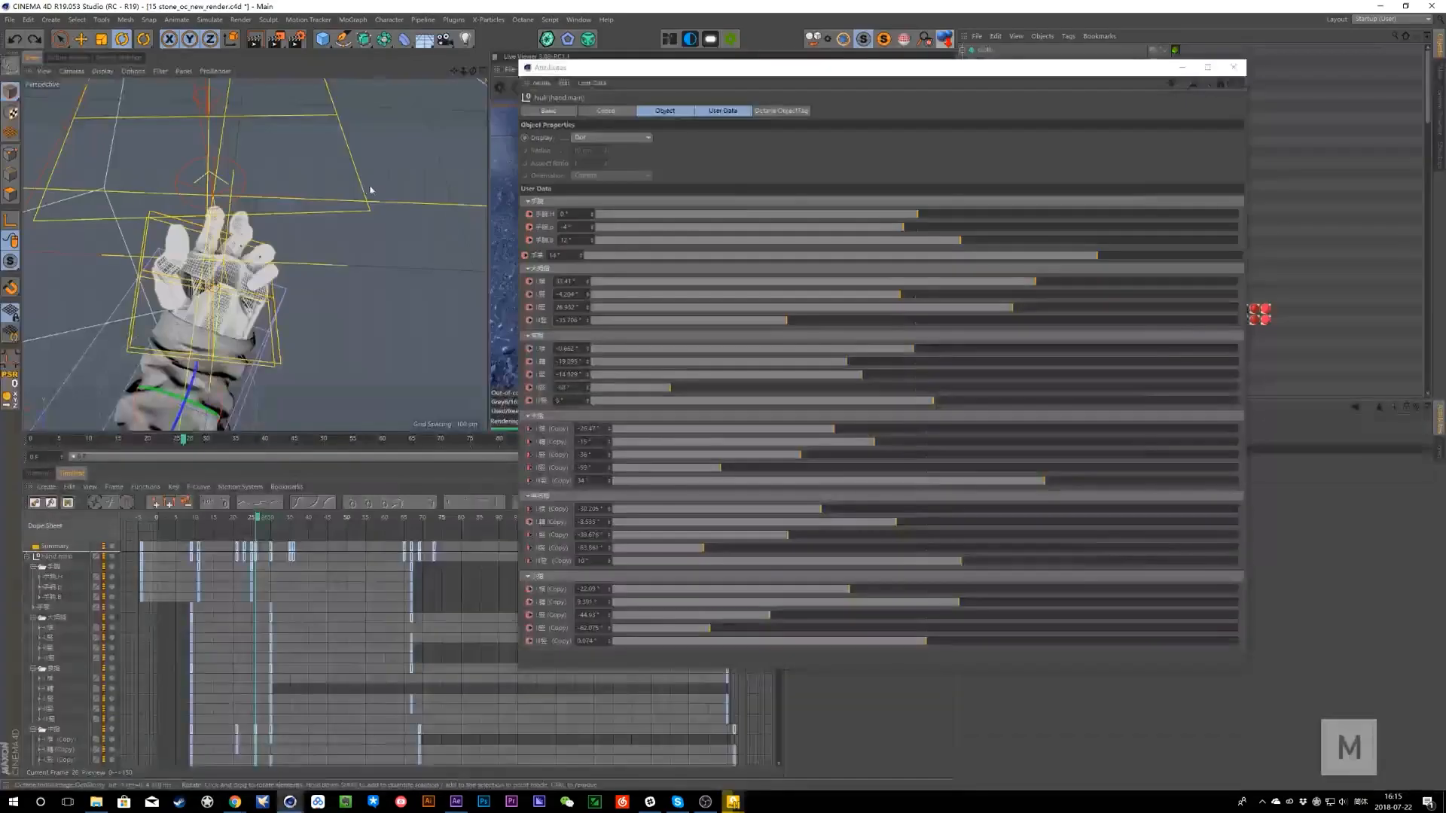
key("alt+Tab")
key("alt+Tab")
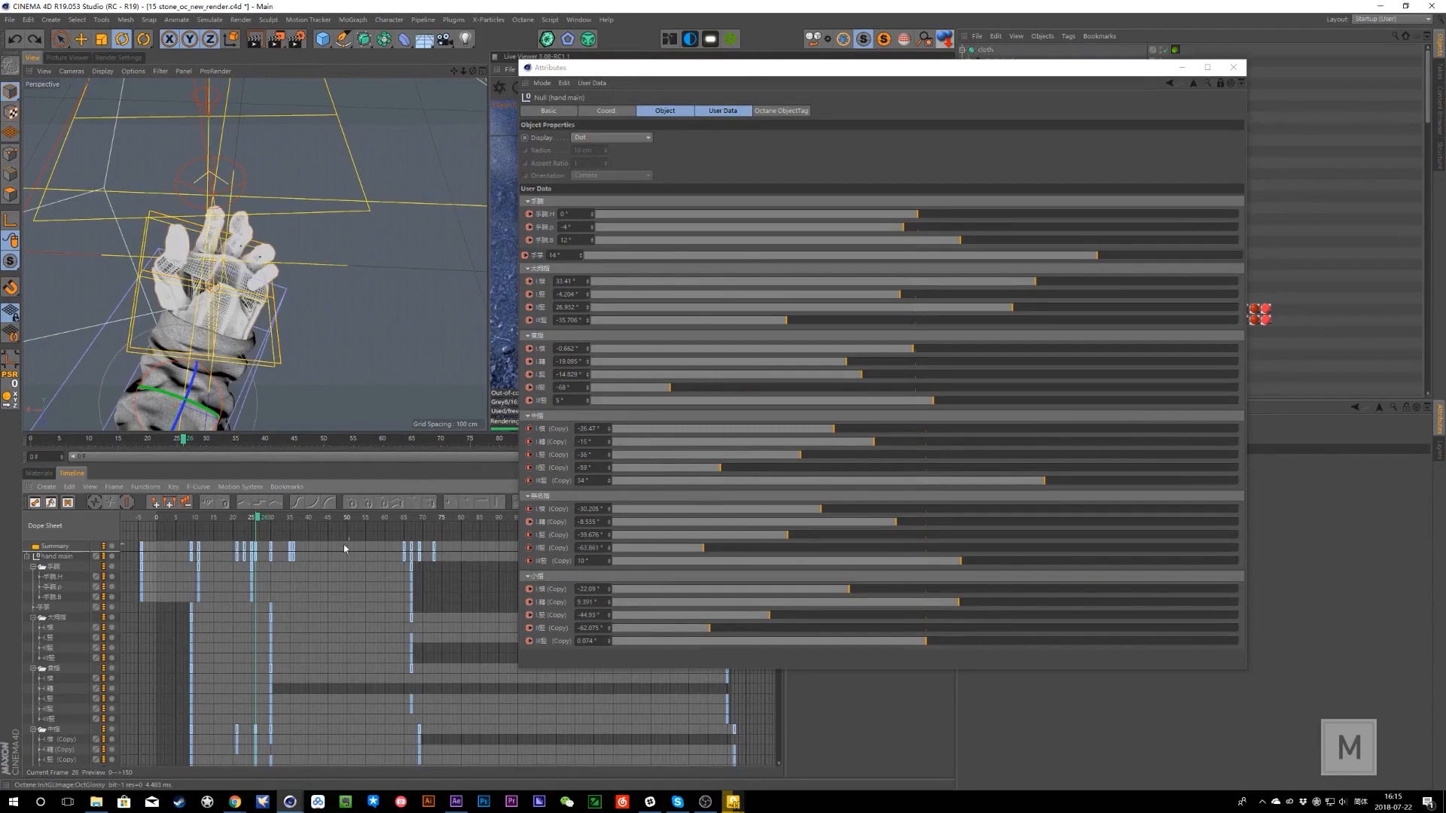
- Scrub back and forth across the finger keyframes in the dope sheet, comparing the hand's pose with its user data, ending on frame 23
left_click_drag(192, 522, 292, 521)
left_click_drag(386, 542, 293, 550)
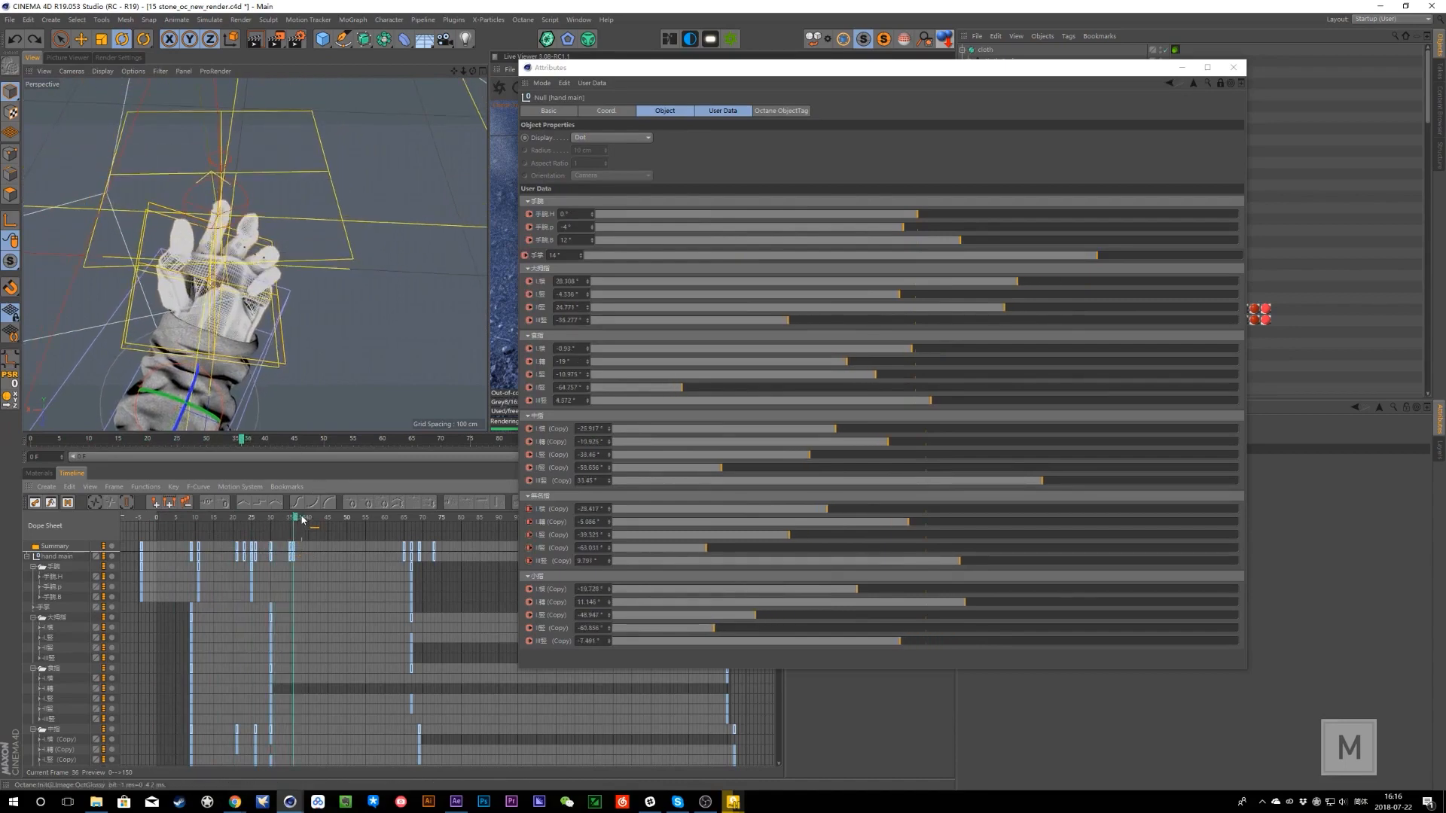
left_click_drag(305, 521, 247, 564)
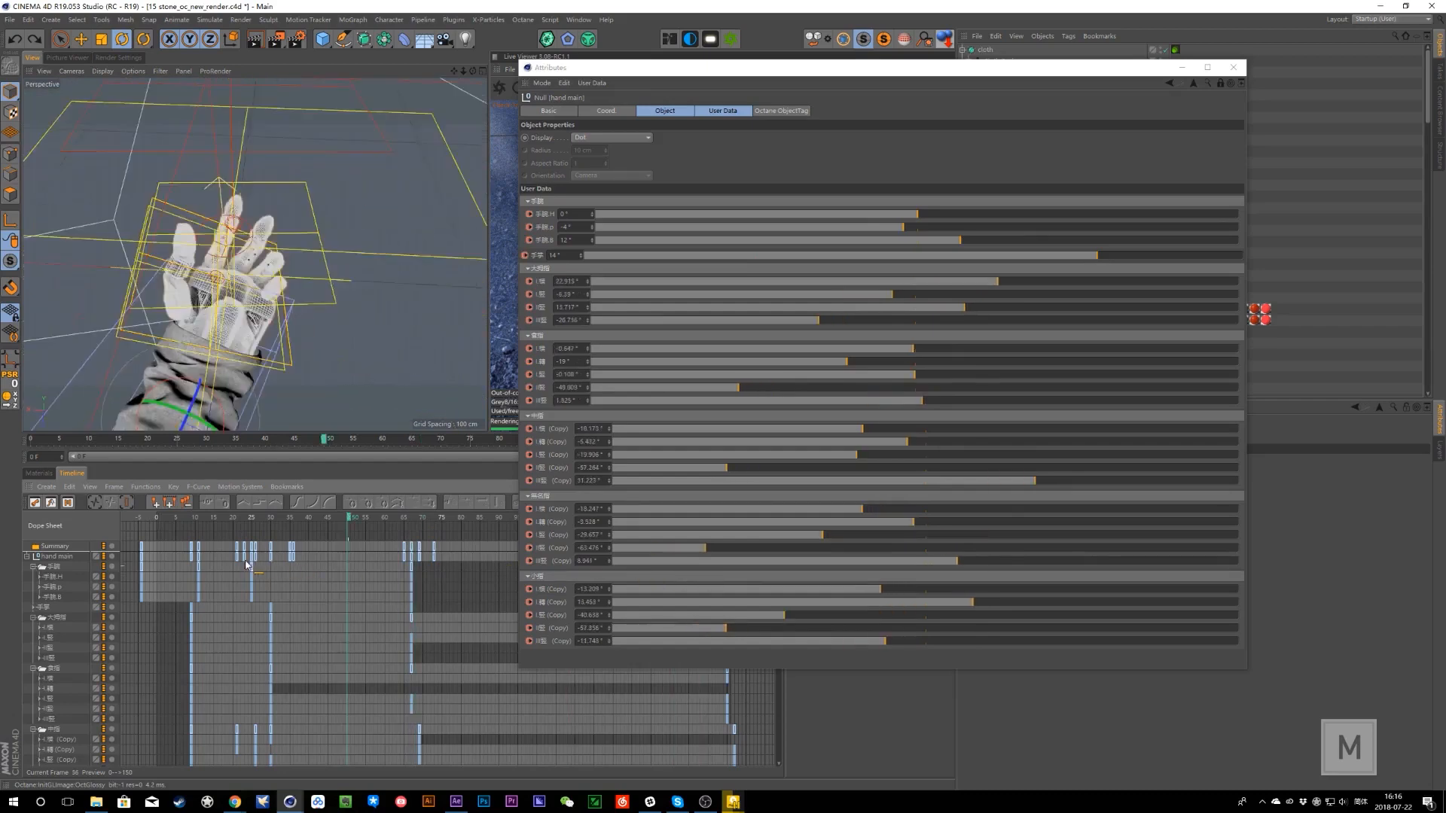
scroll(349, 680, "down", 5)
scroll(345, 680, "up", 6)
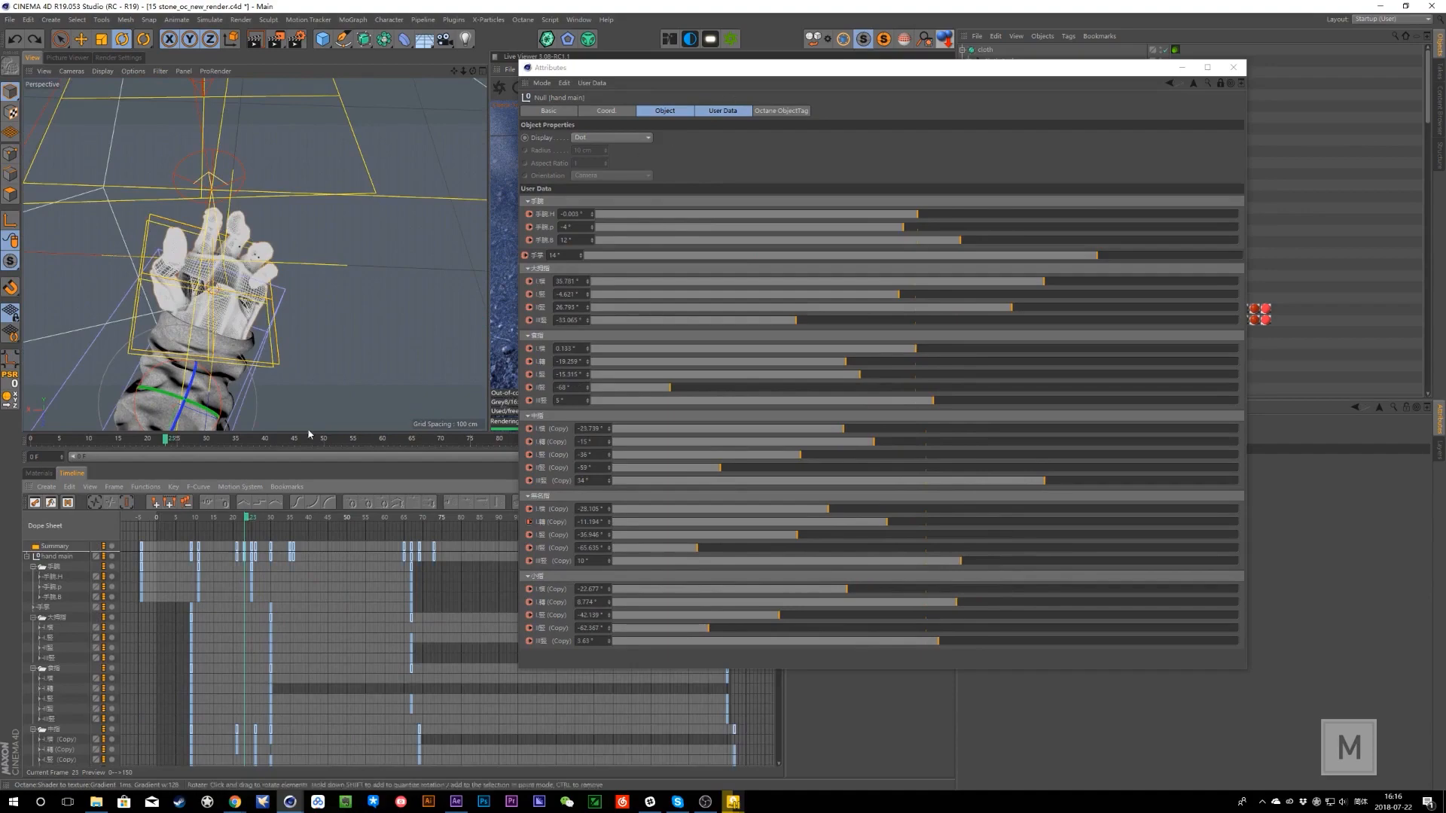
- Move the floating Attributes window aside and dismiss it to uncover the Live Viewer and object list
left_click_drag(927, 62, 864, 276)
left_click(94, 802)
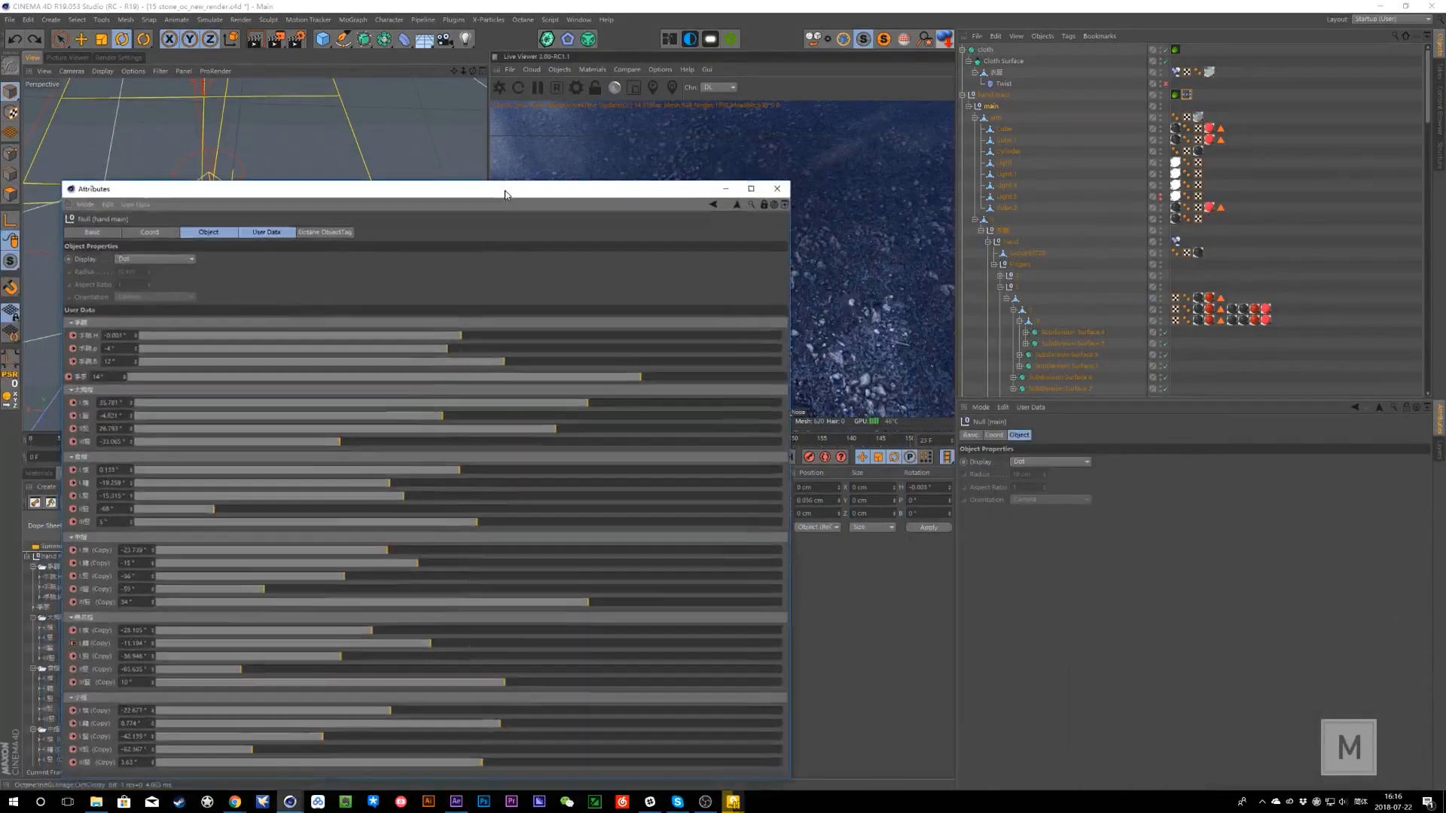
left_click_drag(500, 186, 900, 214)
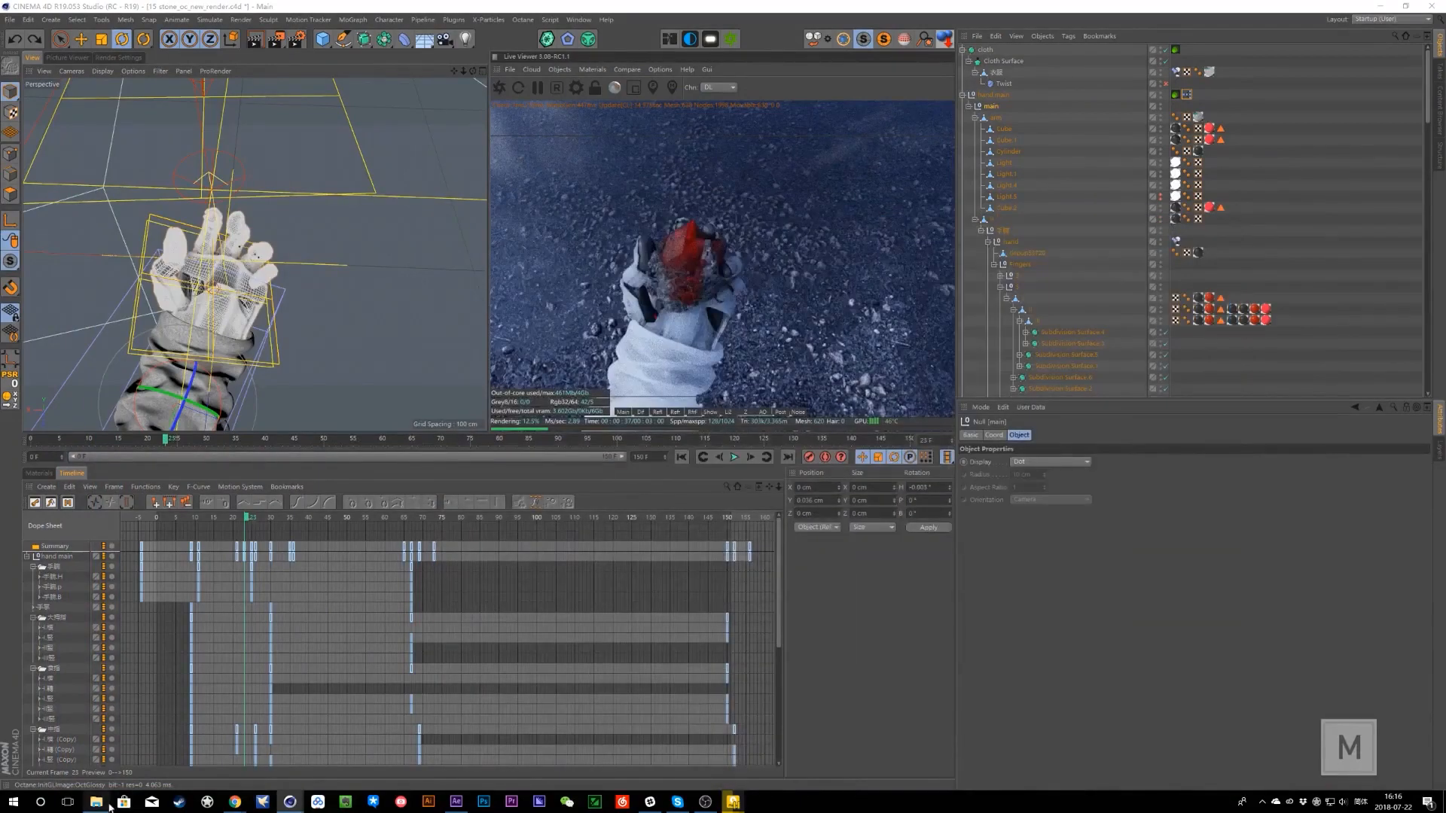
left_click(96, 802)
- Collapse the main group inside hand main and toggle the group's visibility
left_click(970, 107)
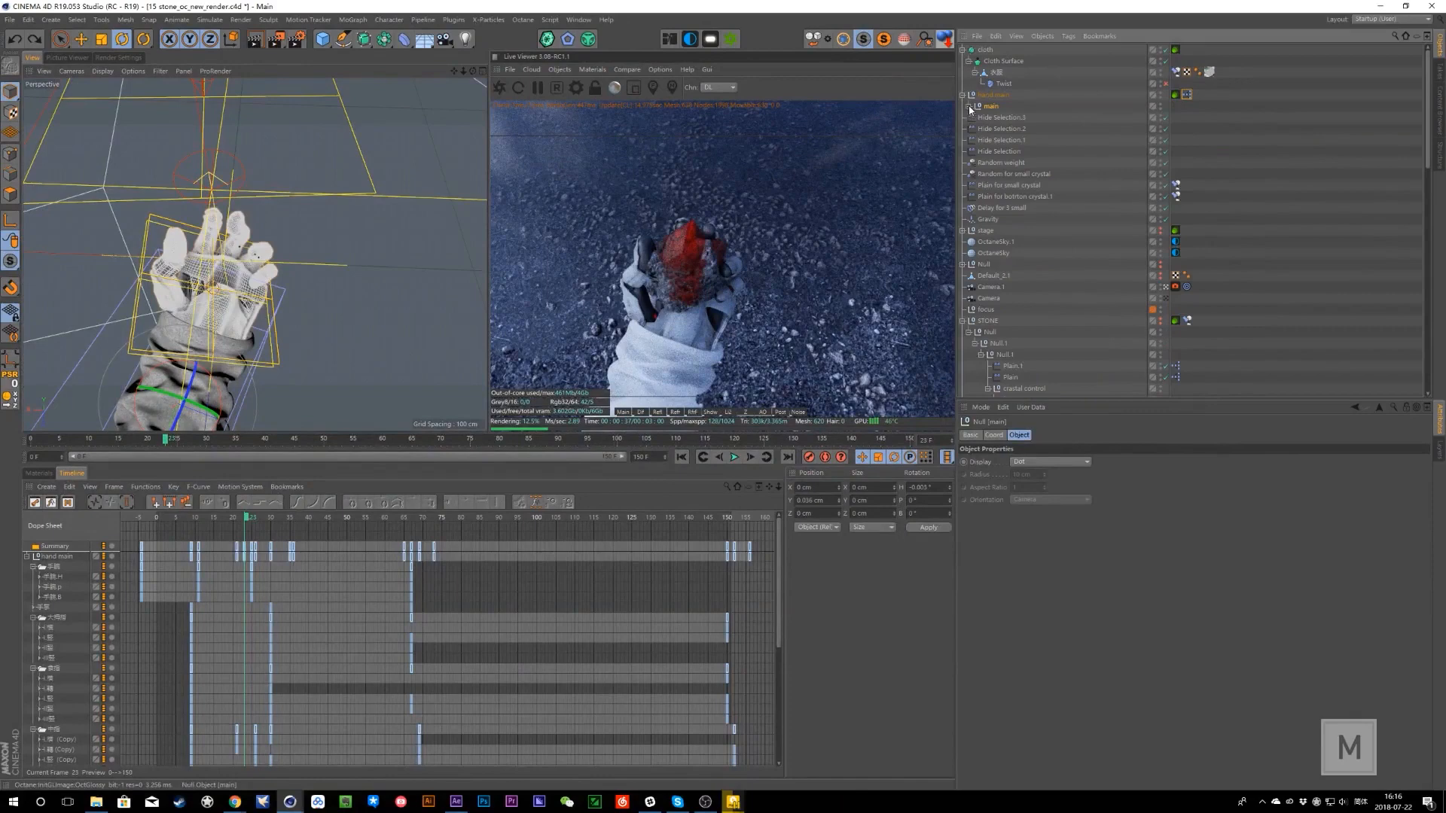
left_click(1161, 107)
left_click(1161, 107)
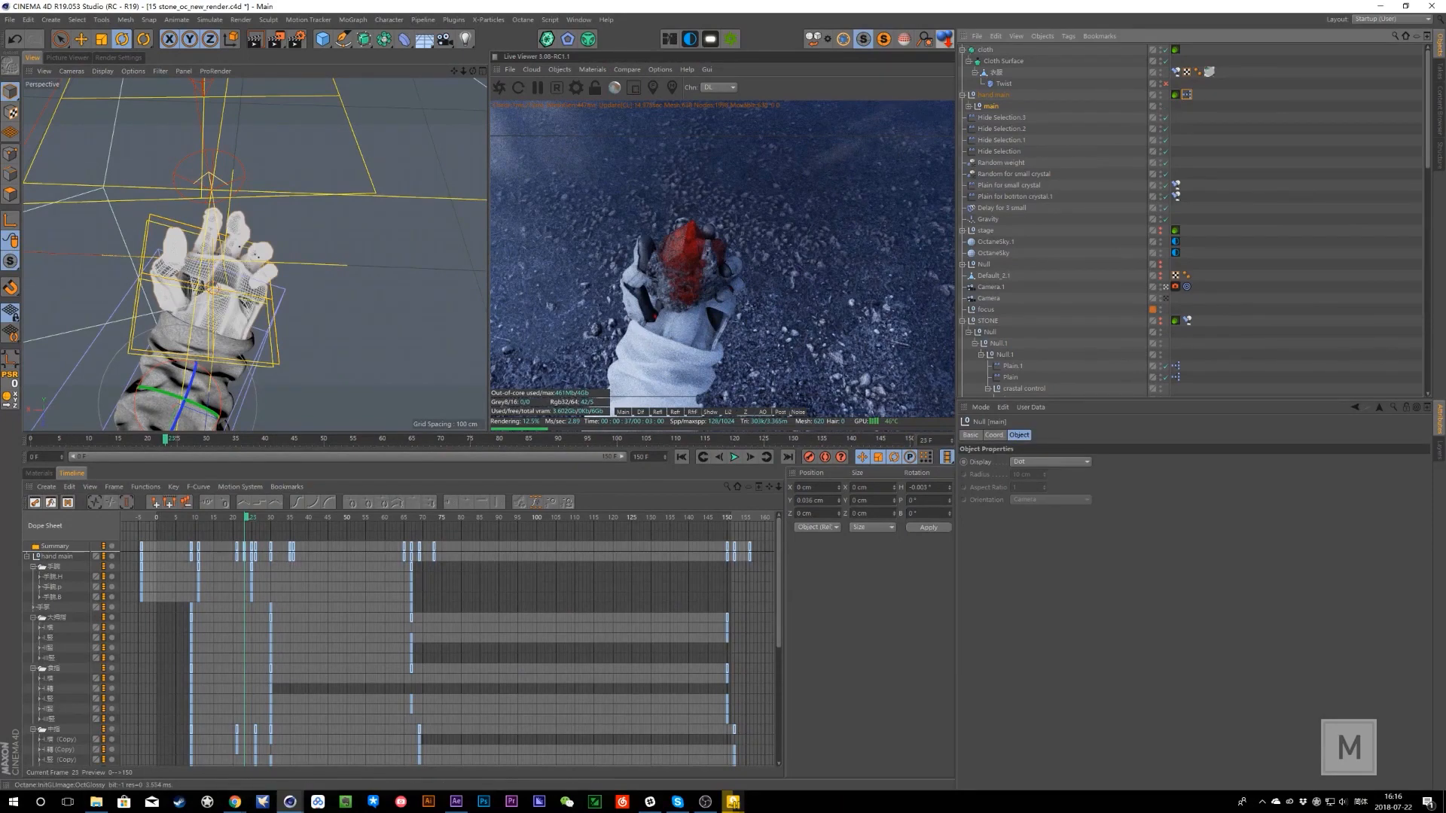
- Leave the Camera.1 view, examine the hand and its cloth sleeve from several angles, and skim the scene's object list
left_click(1166, 287)
right_click_drag(225, 279, 289, 314, "alt")
left_click_drag(289, 314, 188, 294, "alt")
middle_click_drag(188, 294, 316, 275, "alt")
right_click_drag(316, 275, 248, 264, "alt")
left_click_drag(249, 264, 290, 258, "alt")
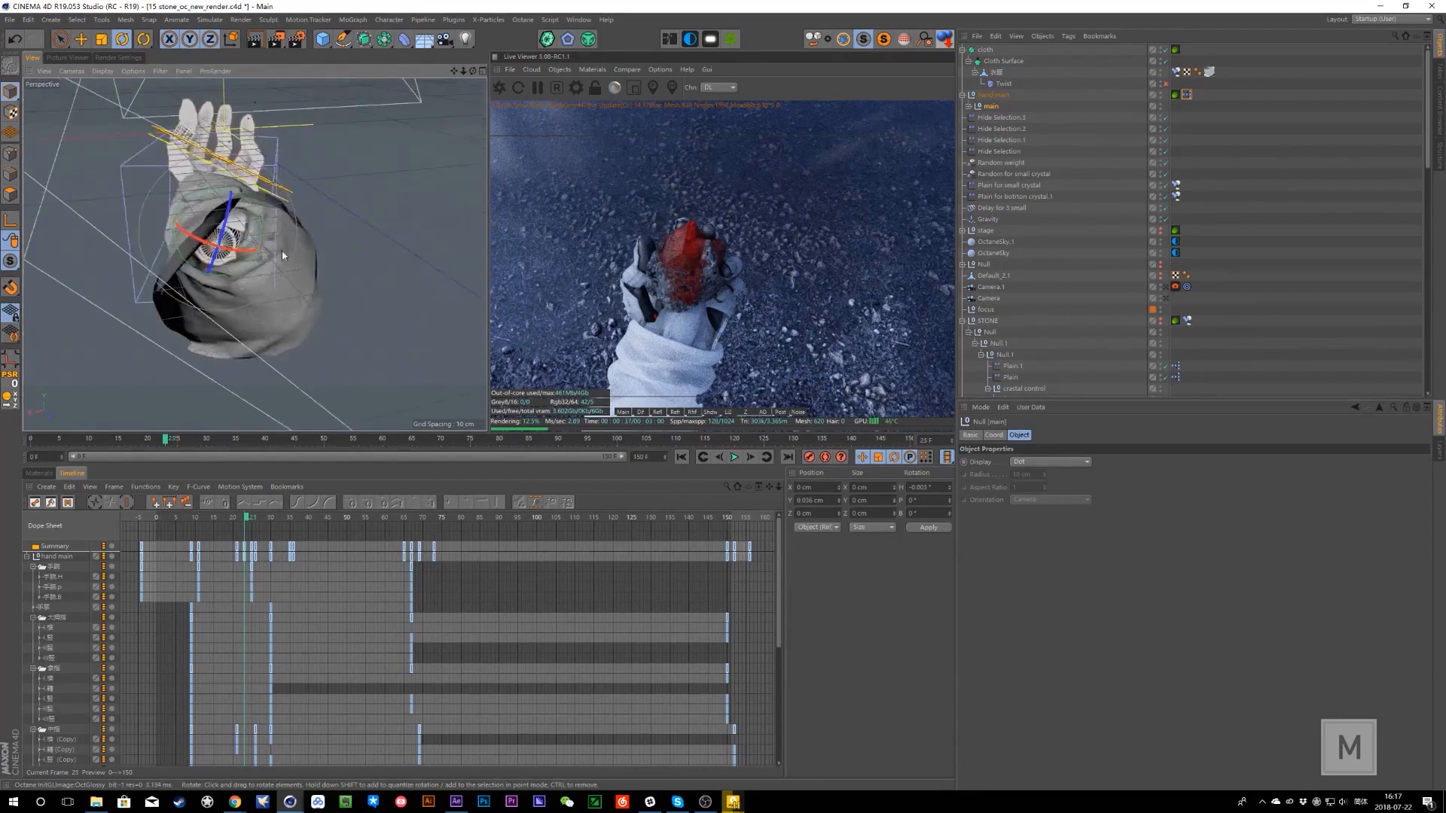
left_click_drag(202, 266, 110, 170, "alt")
left_click_drag(232, 326, 213, 220, "alt")
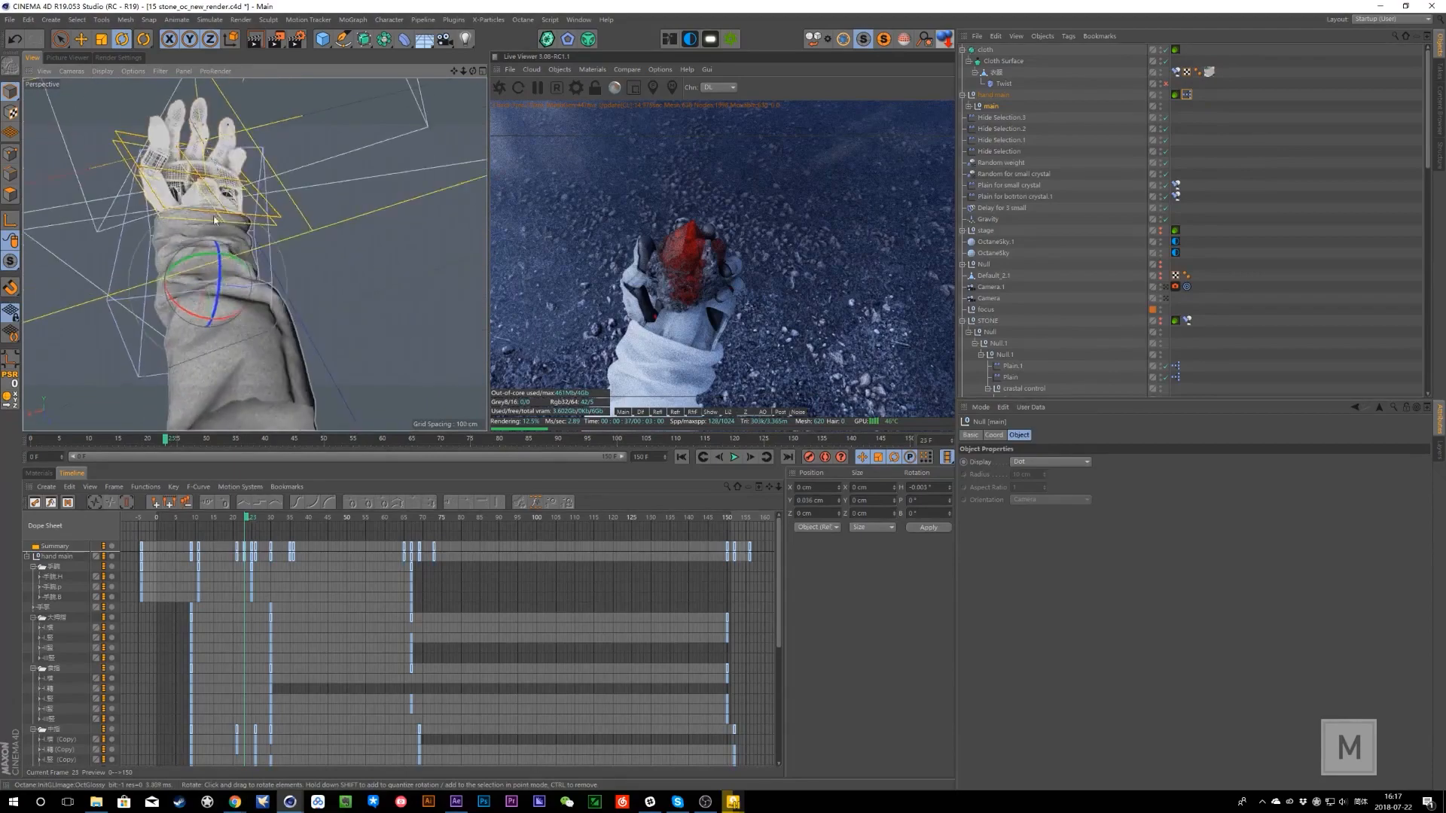
left_click_drag(216, 359, 219, 248, "alt")
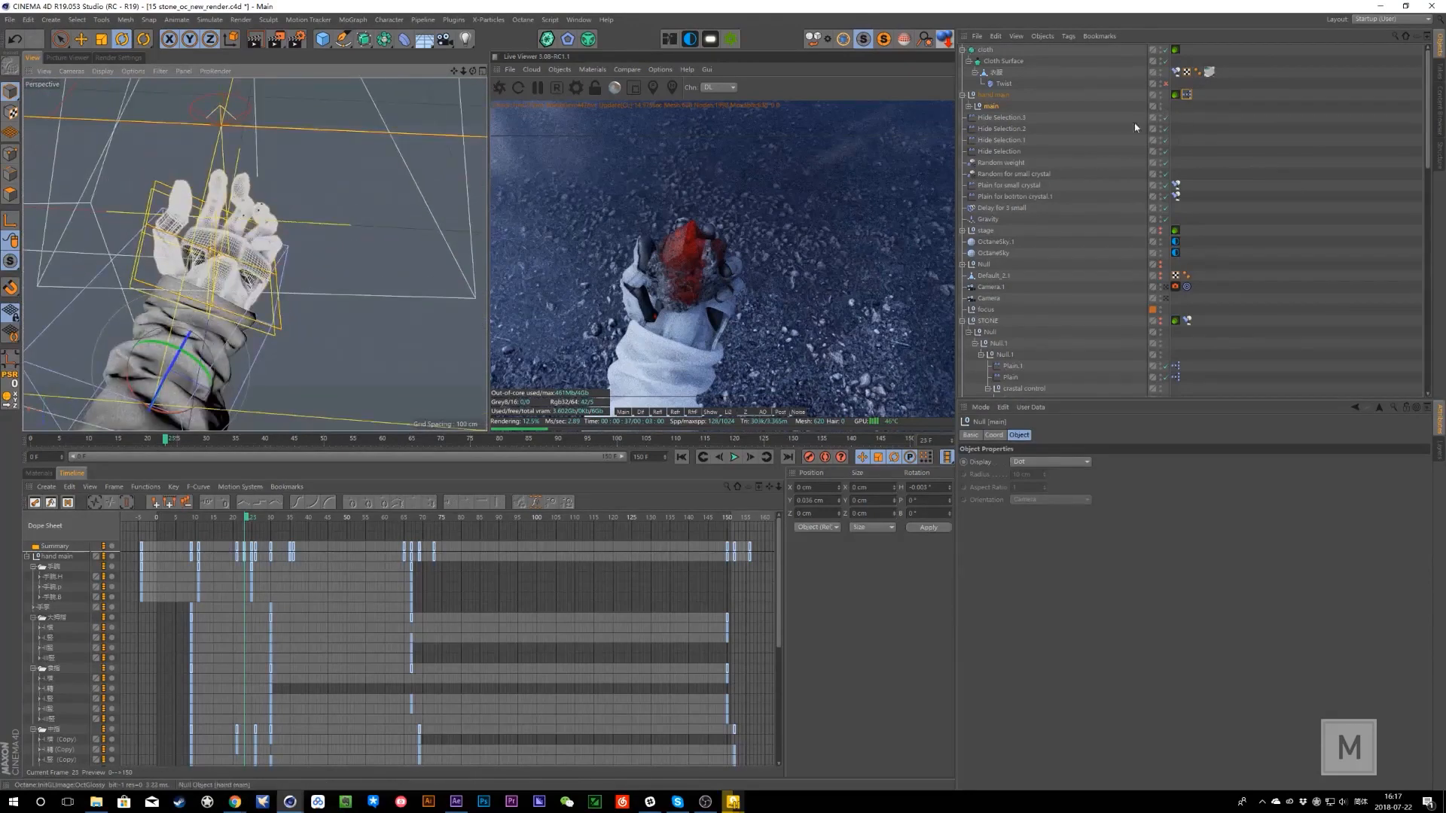
scroll(1075, 207, "down", 4)
scroll(1078, 209, "up", 4)
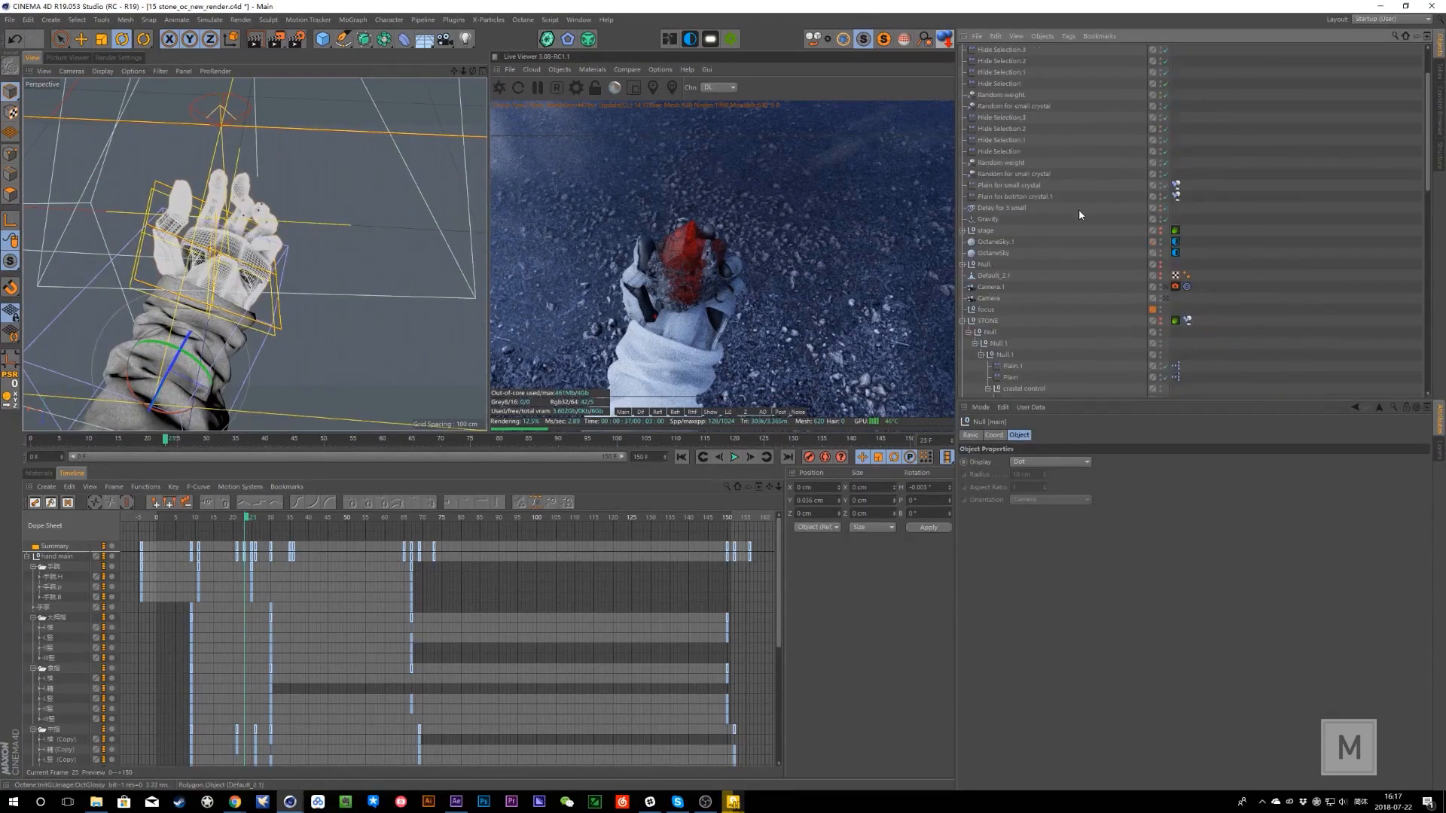
- Hide the hand, disable the sleeve's Cloth Surface generator, and view the underlying sleeve mesh up close
left_click(1161, 96)
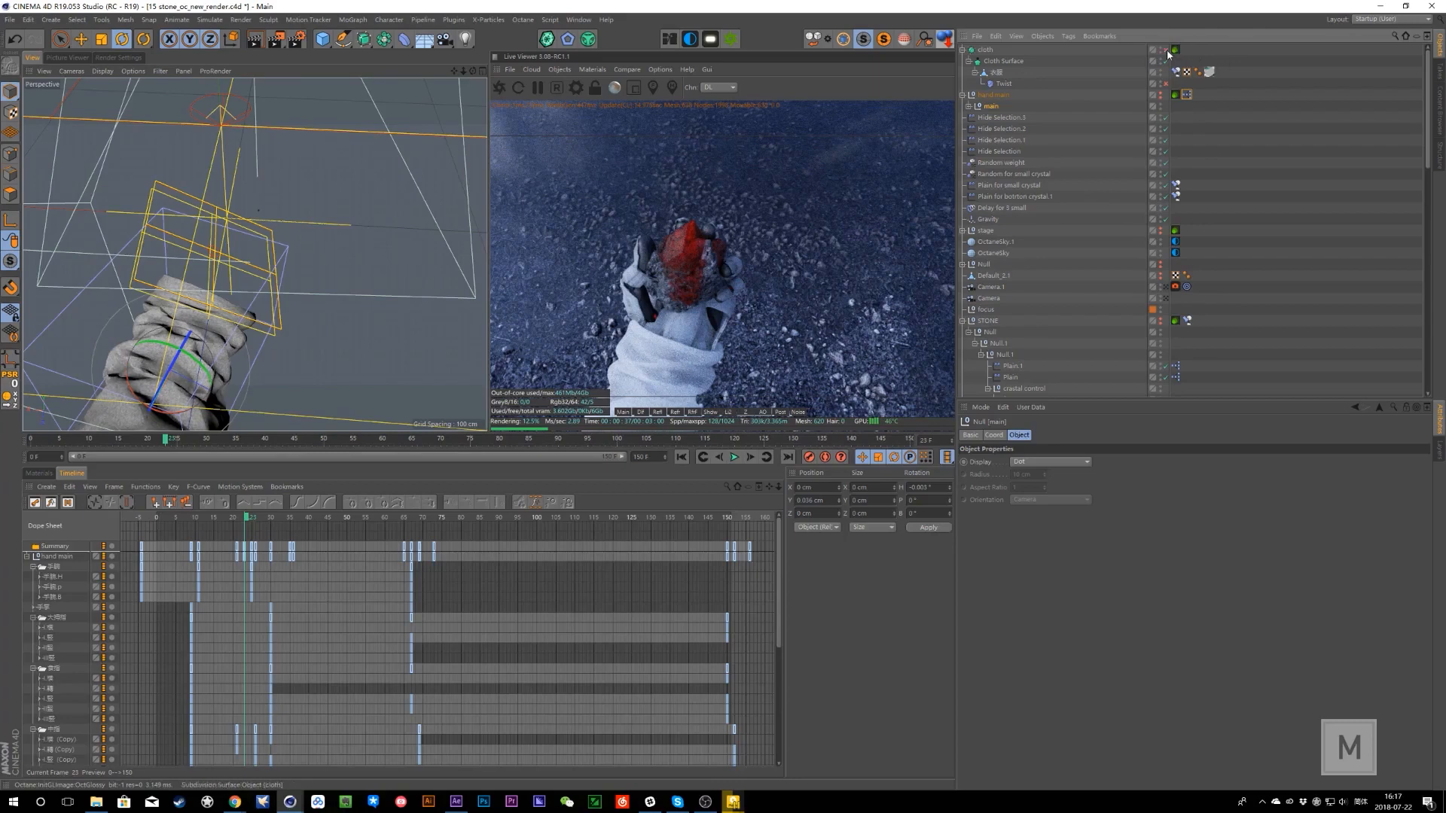
left_click(1040, 50)
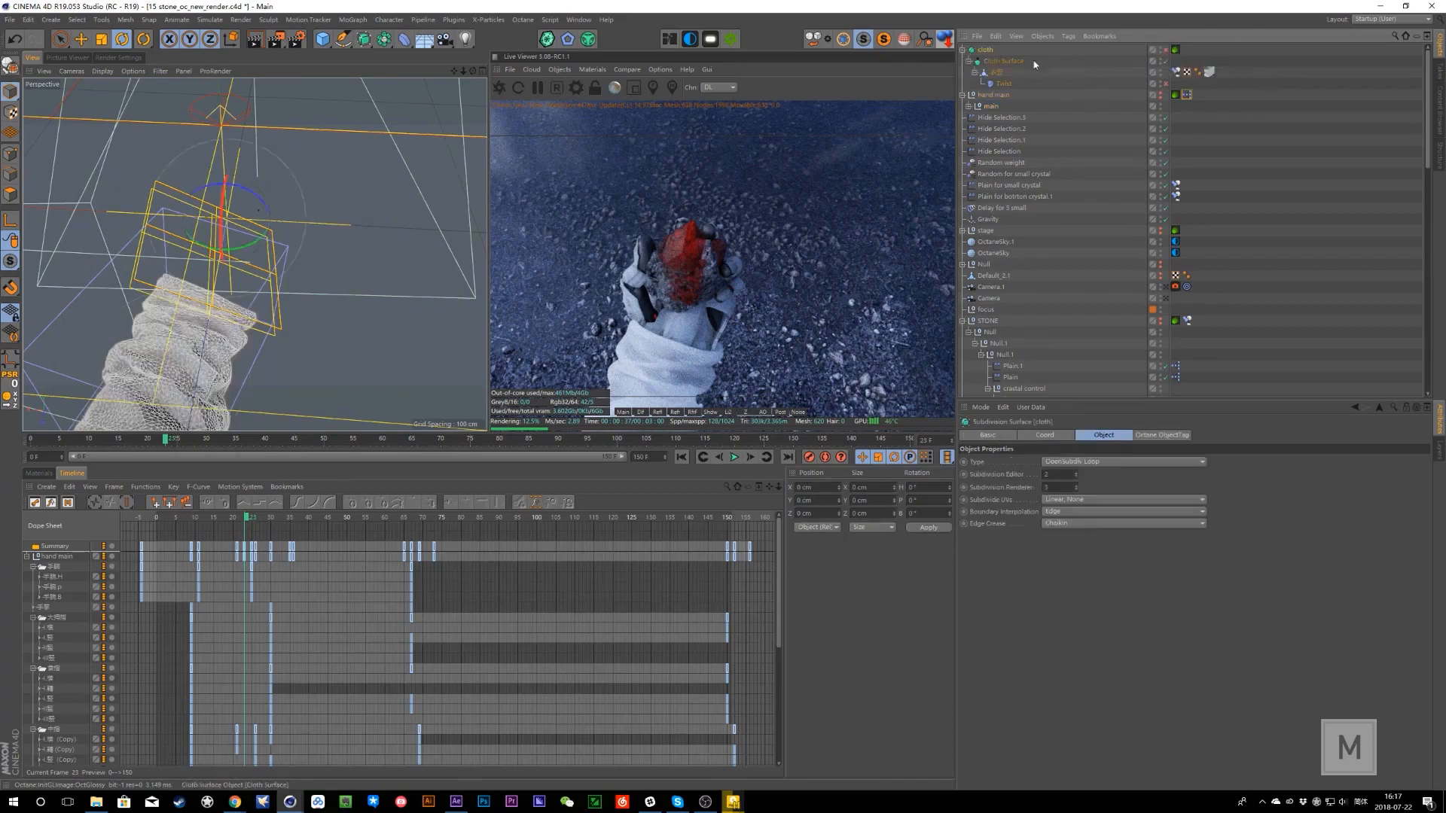
left_click(996, 61)
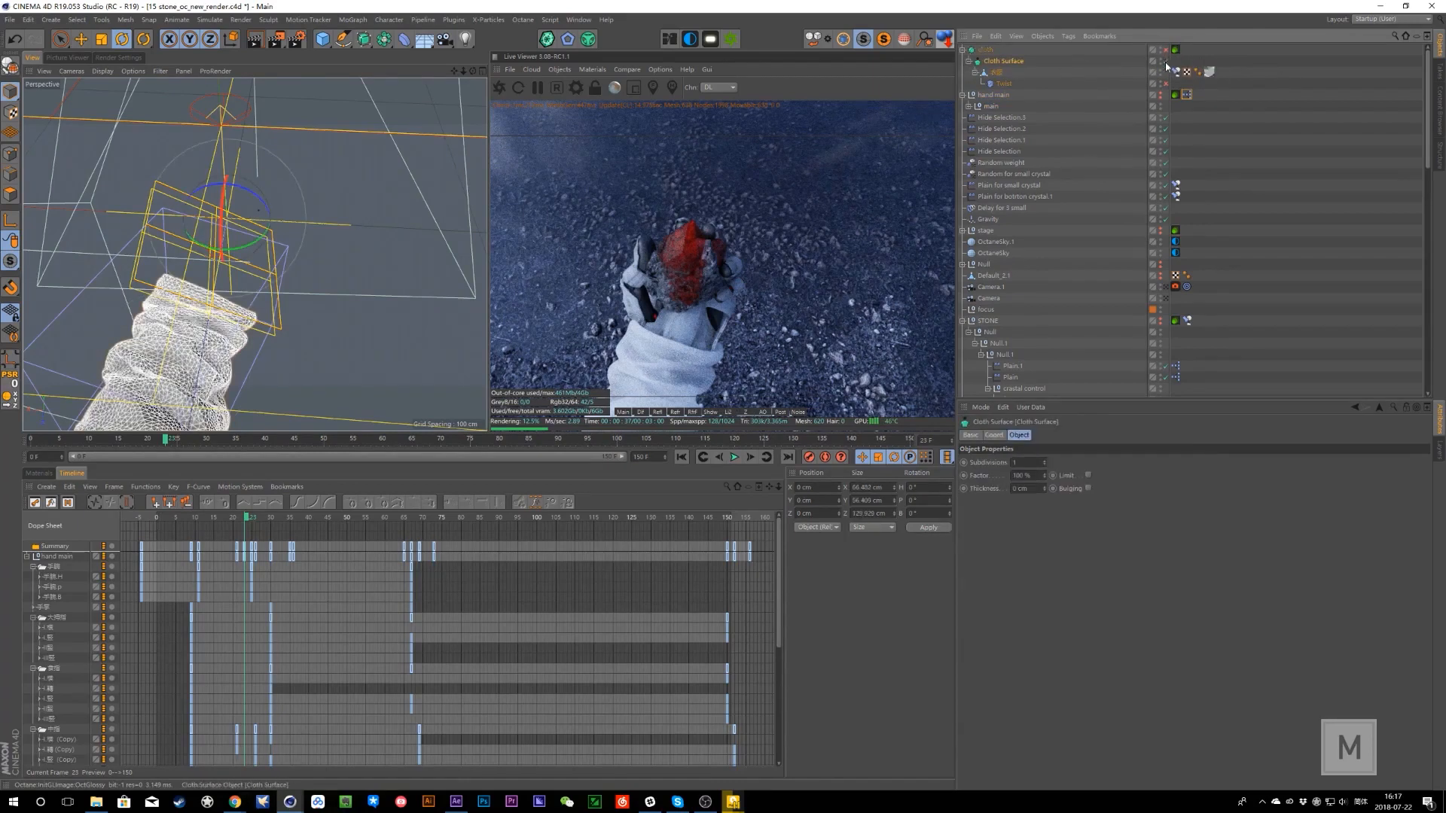
left_click(1166, 61)
left_click_drag(256, 358, 226, 302, "alt")
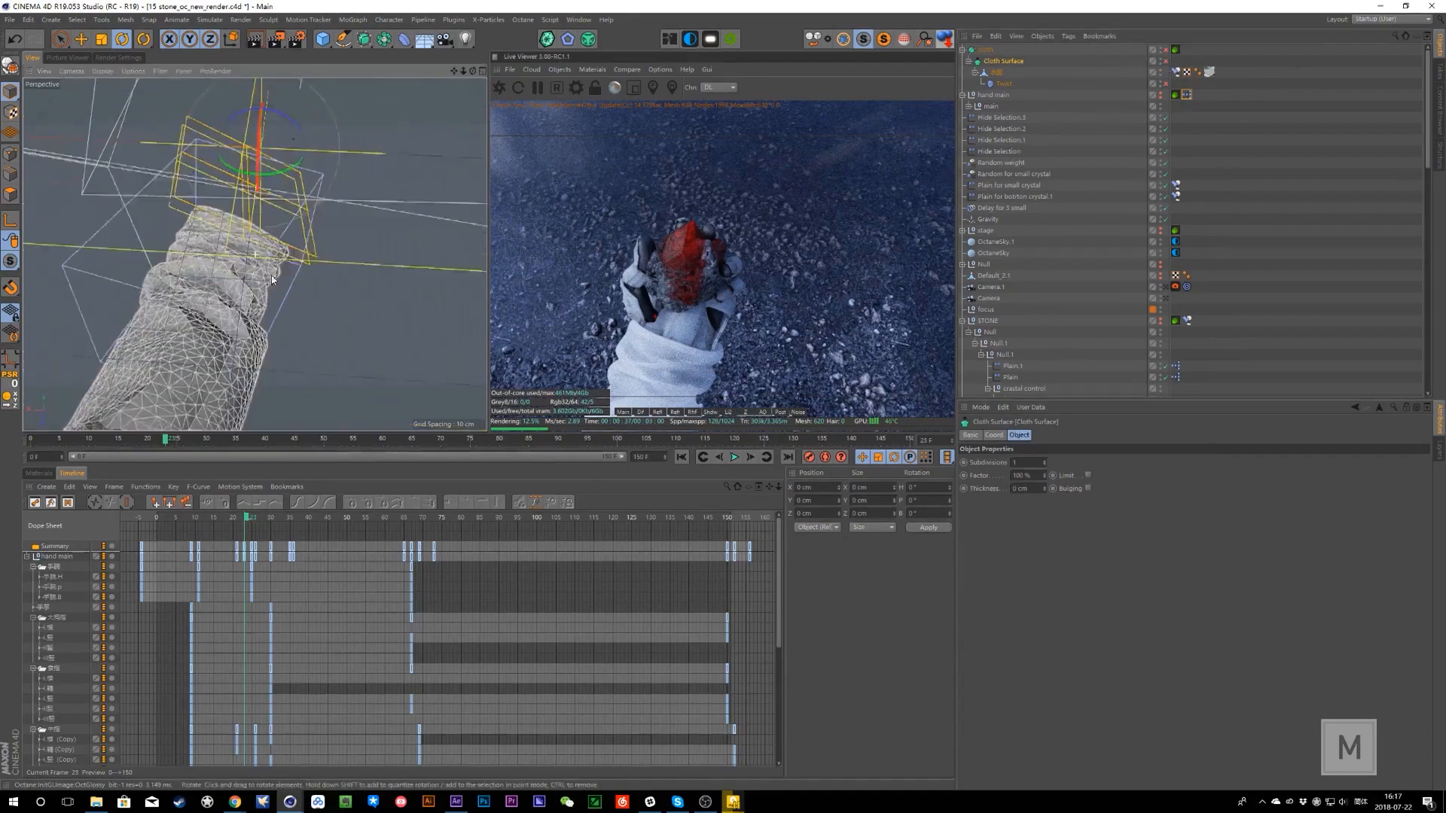
right_click_drag(226, 301, 249, 286, "alt")
left_click_drag(249, 286, 158, 115, "alt")
- Set the viewport display to Gouraud Shading, inspect the sleeve from another angle, and clear the selection
left_click(102, 71)
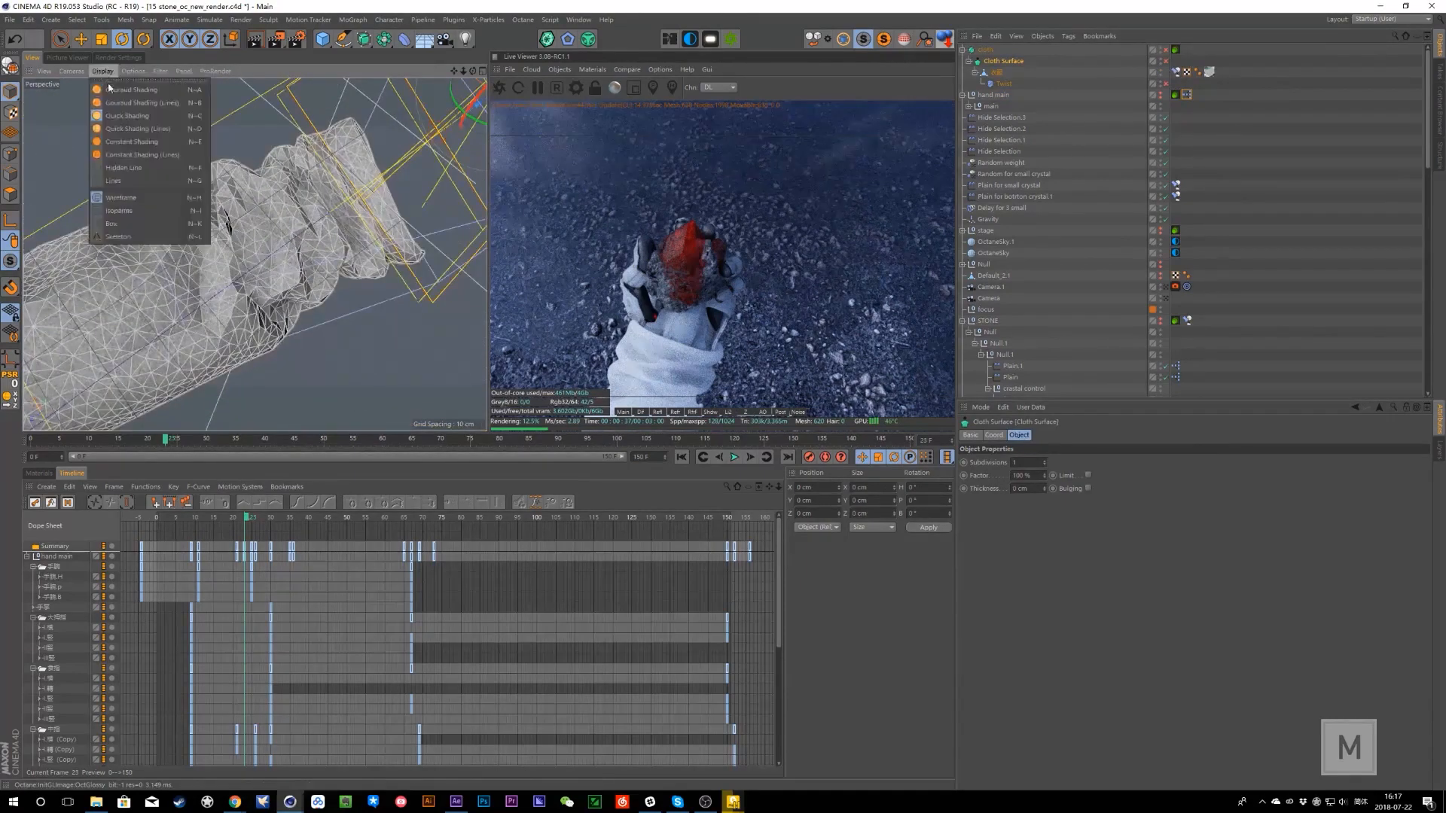
left_click(128, 110)
left_click(103, 70)
left_click(111, 92)
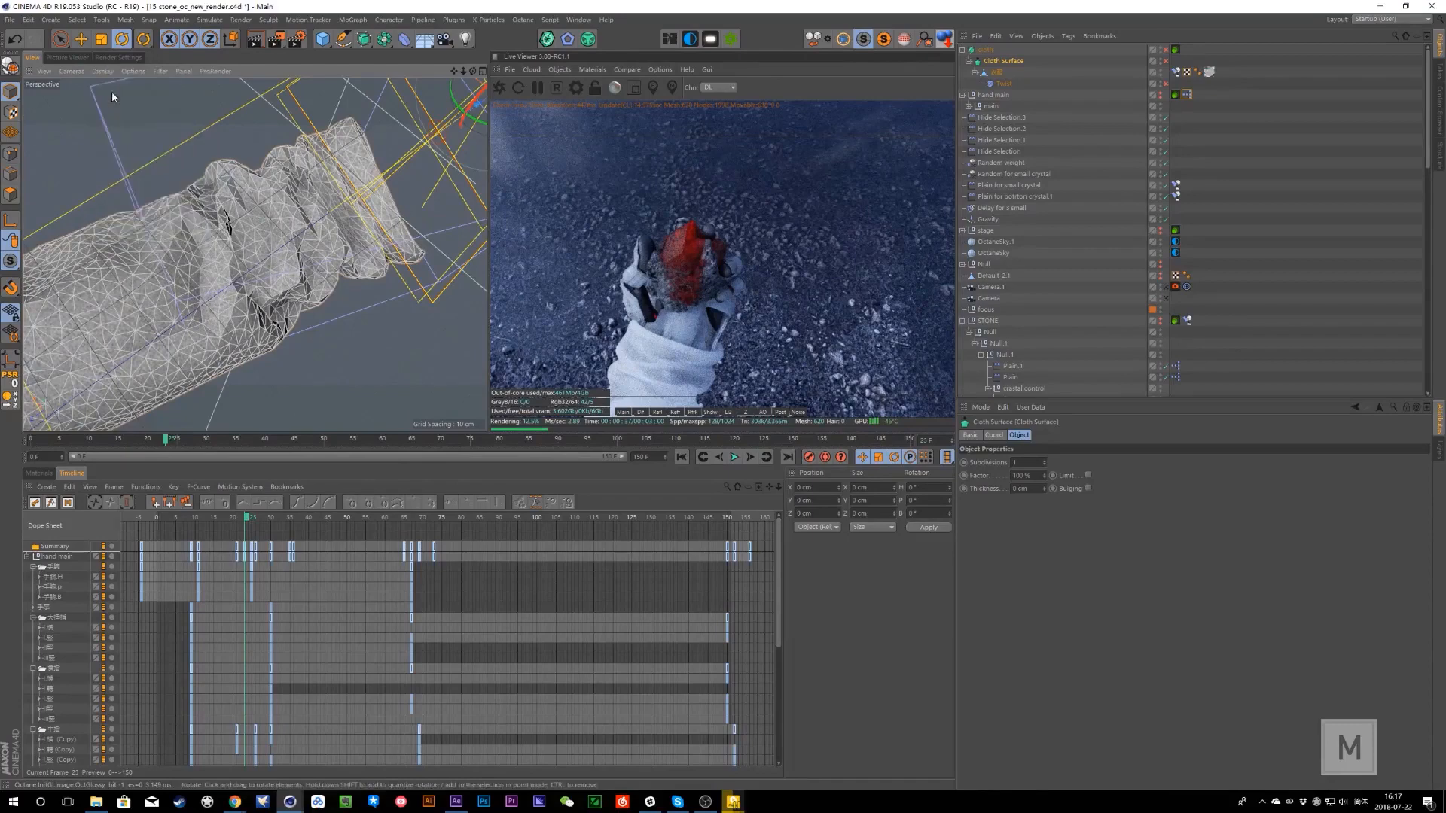
mouse_move(275, 265)
left_mouse_down("alt")
mouse_move(212, 211)
mouse_move(242, 243)
mouse_move(170, 287)
mouse_move(187, 252)
mouse_move(176, 260)
mouse_move(203, 303)
left_mouse_up("alt")
left_click(1262, 178)
- Enable the sleeve's Cloth Surface generator again and examine its folds from close range
left_click(1165, 61)
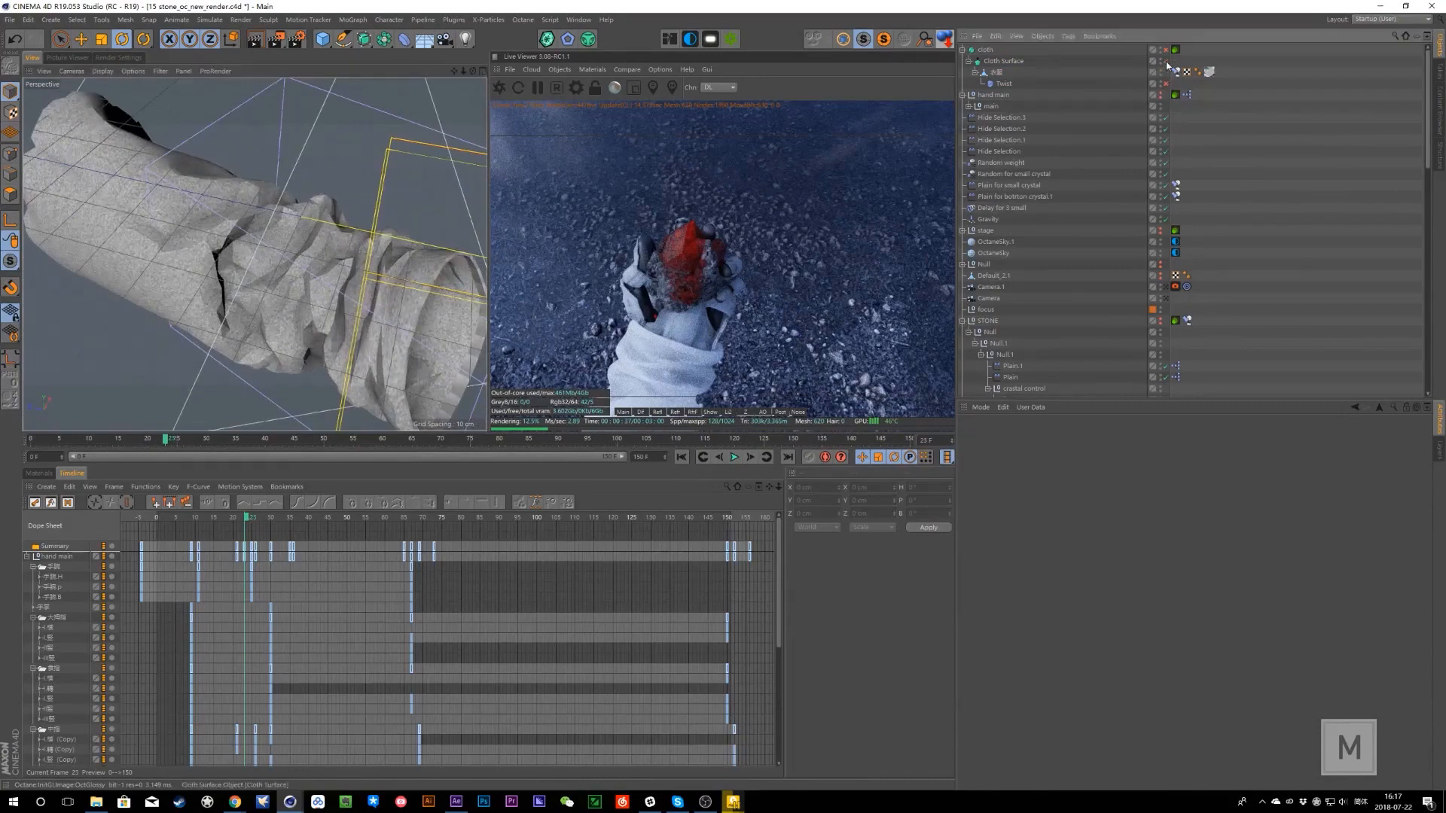
left_click_drag(465, 301, 327, 359, "alt")
scroll(273, 268, "up", 4)
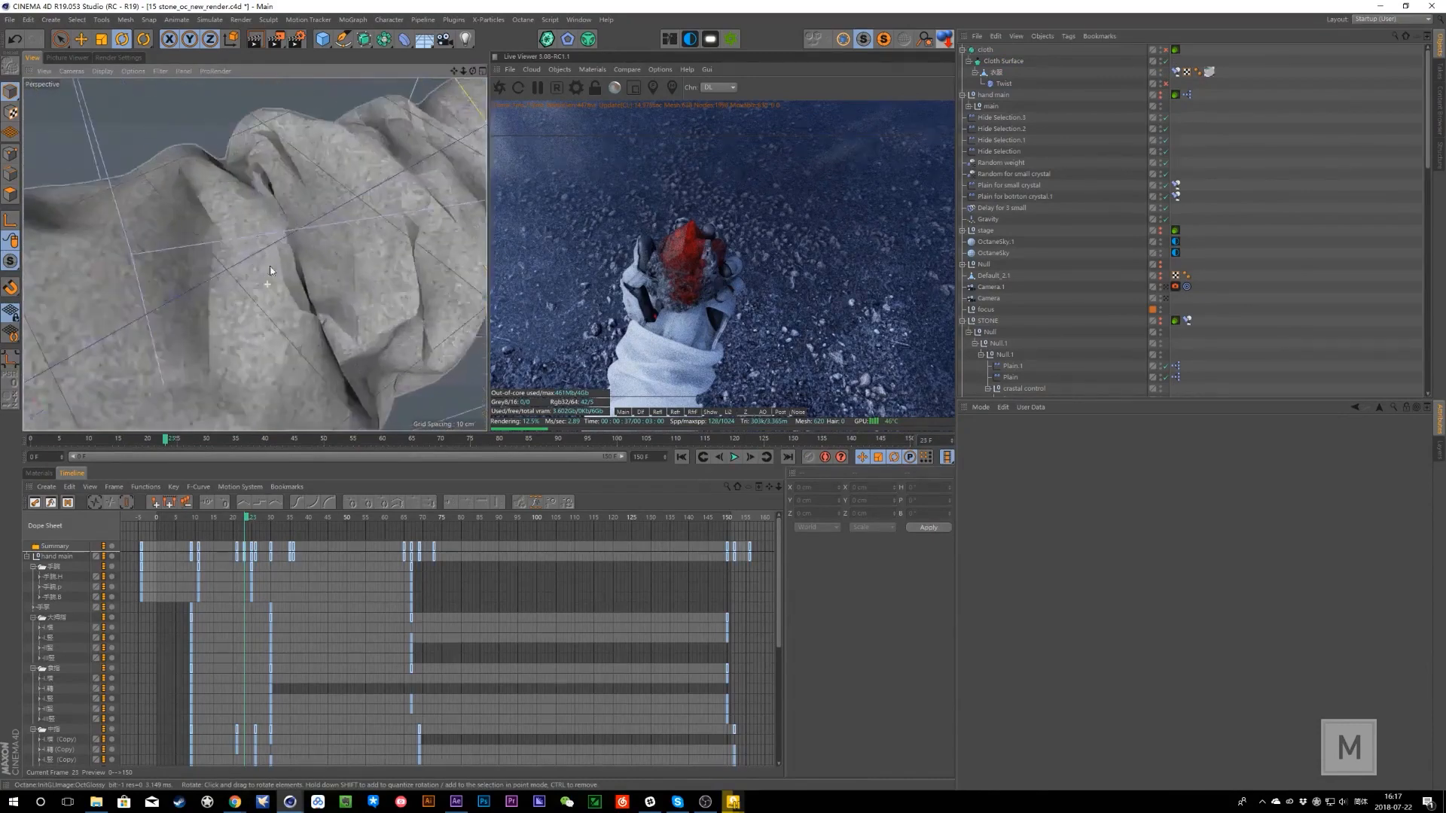
left_click_drag(271, 266, 371, 241, "alt")
- Set the cloth Subdivision Surface type to Catmull-Clark, enable it, and inspect the smoothed folds
left_click(988, 53)
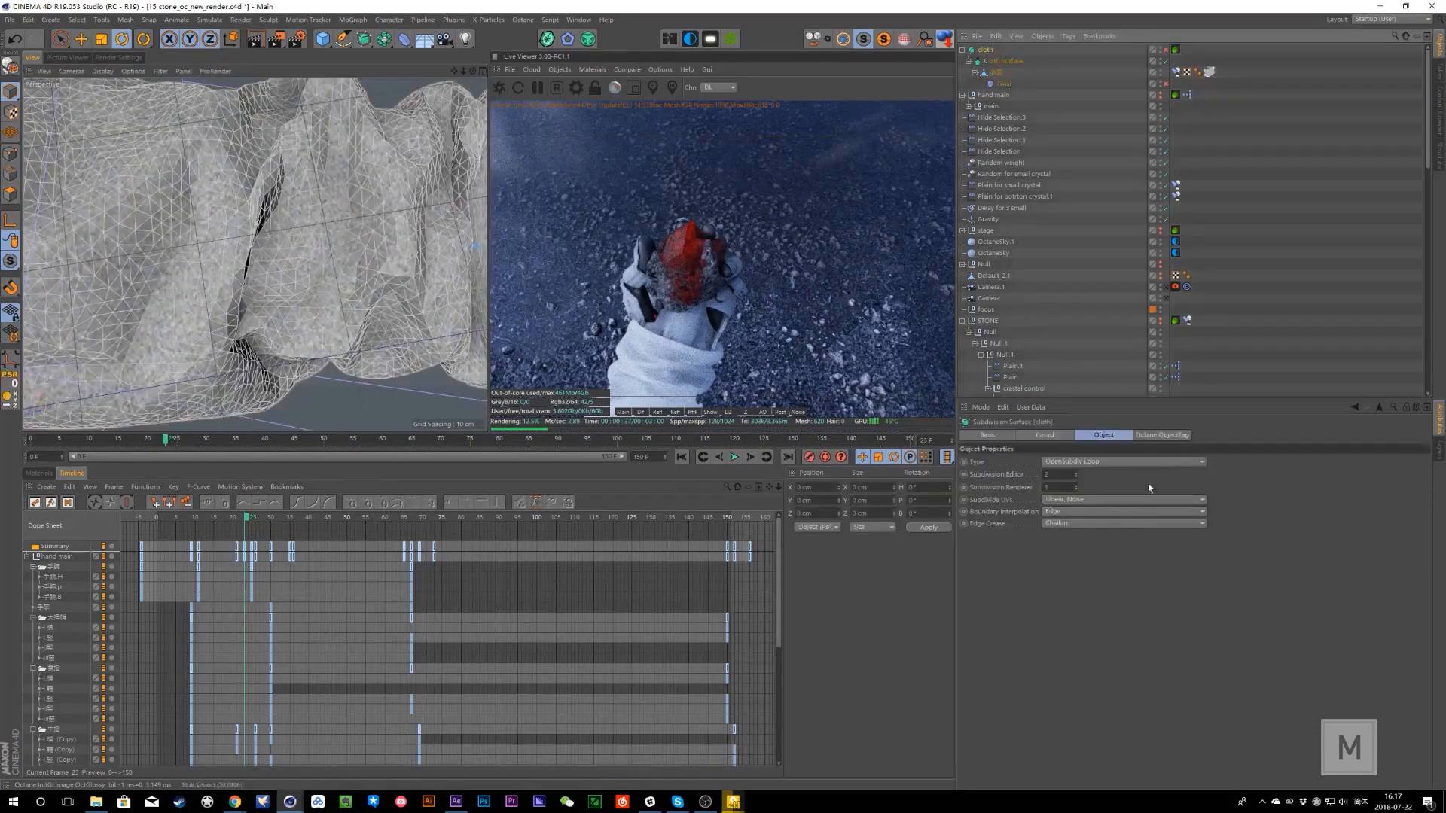
left_click(1093, 462)
left_click(1086, 472)
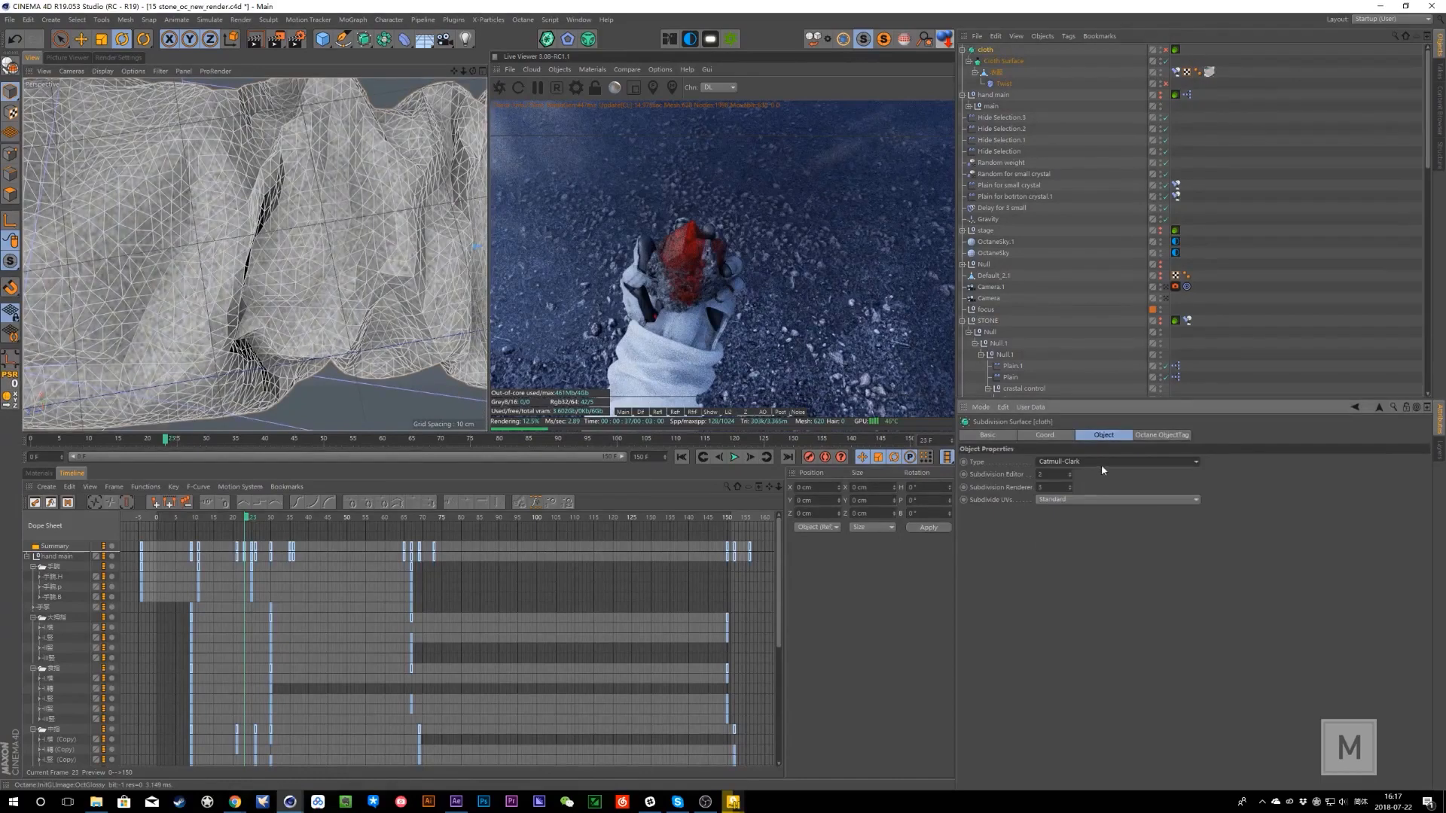
left_click(1166, 47)
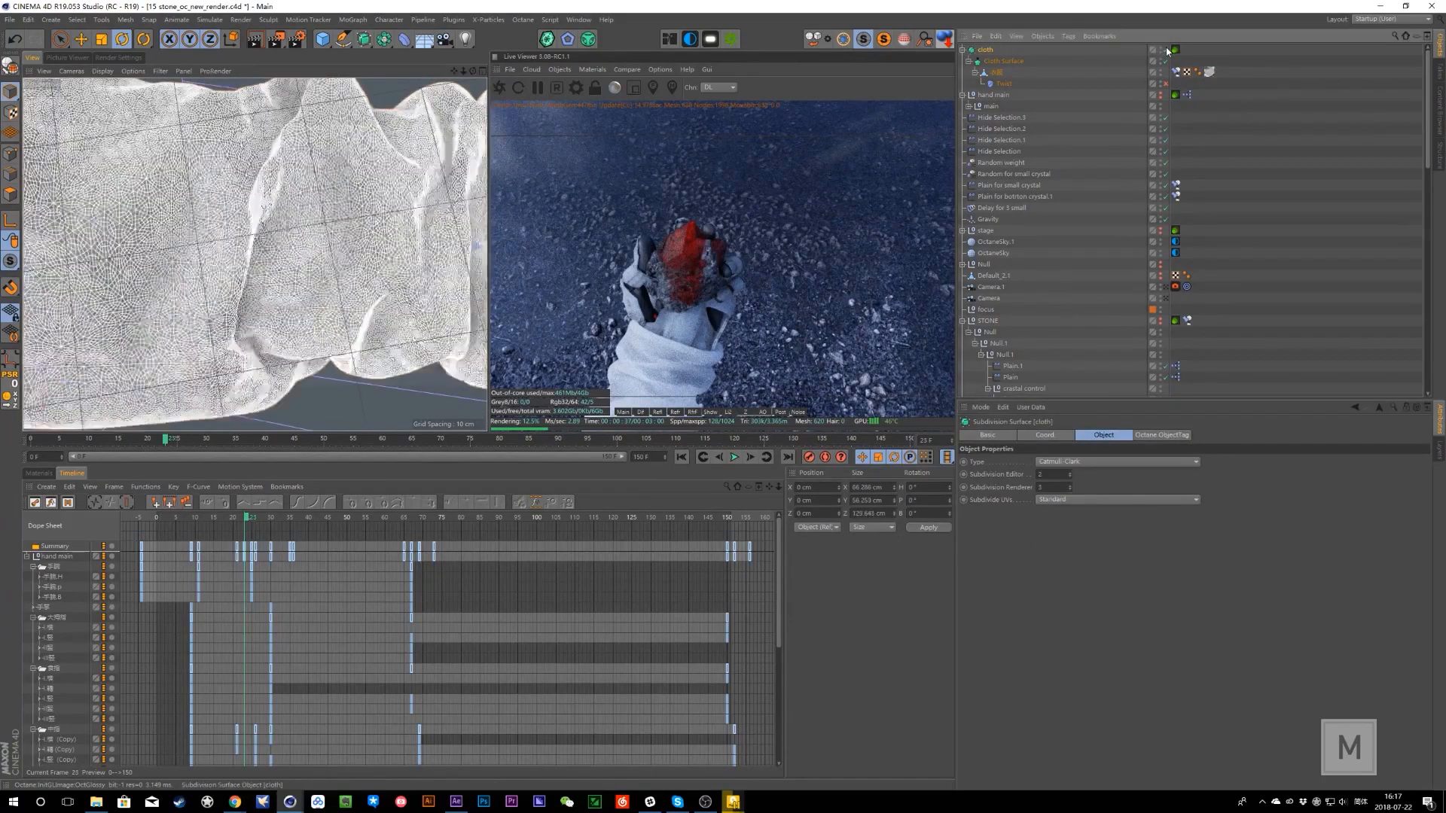
left_click_drag(437, 292, 196, 206, "alt")
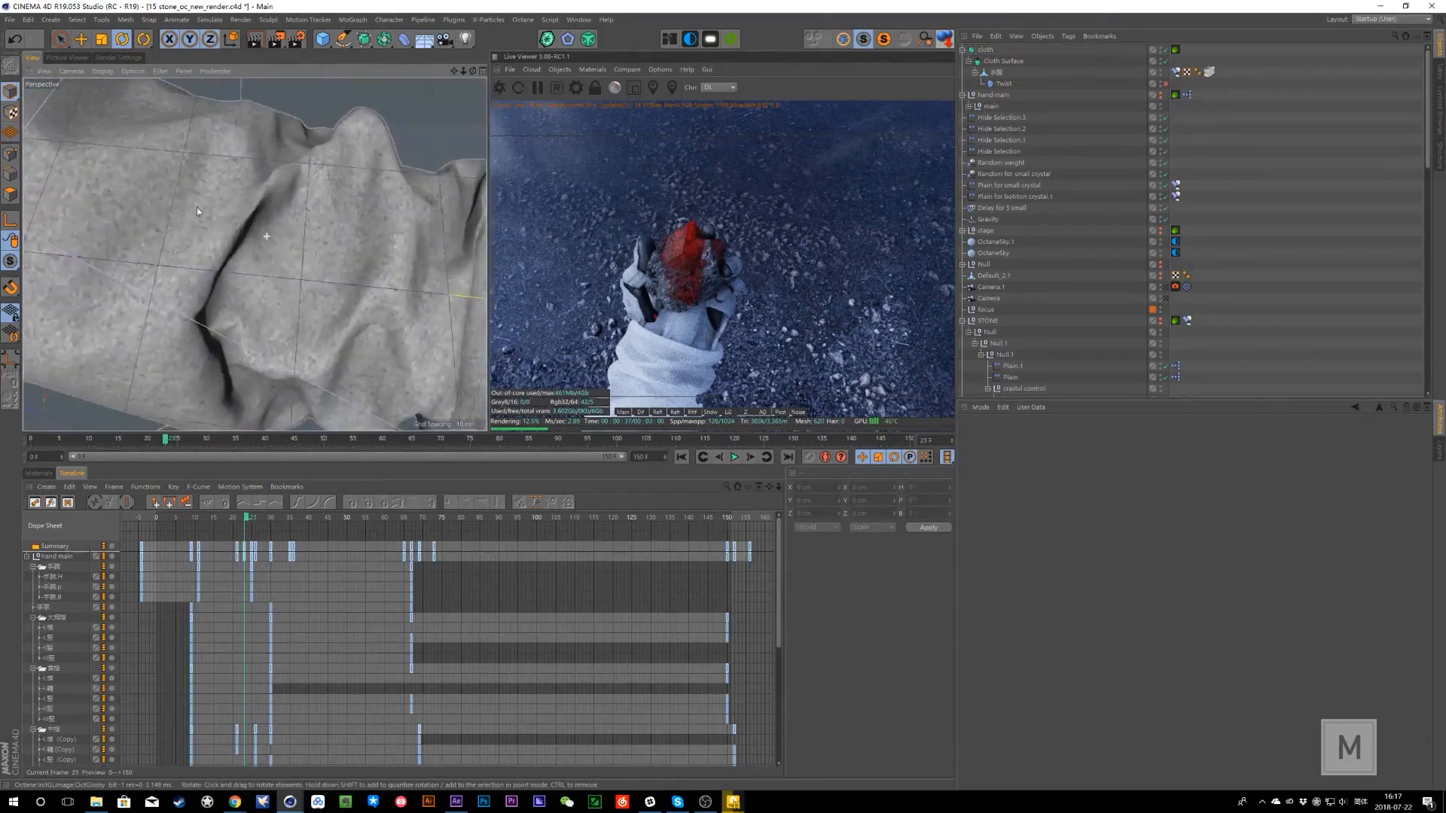
- Set the cloth Subdivision Surface type to OpenSubdiv Loop and compare the smoothed folds from several angles
left_click(985, 49)
left_click(1085, 462)
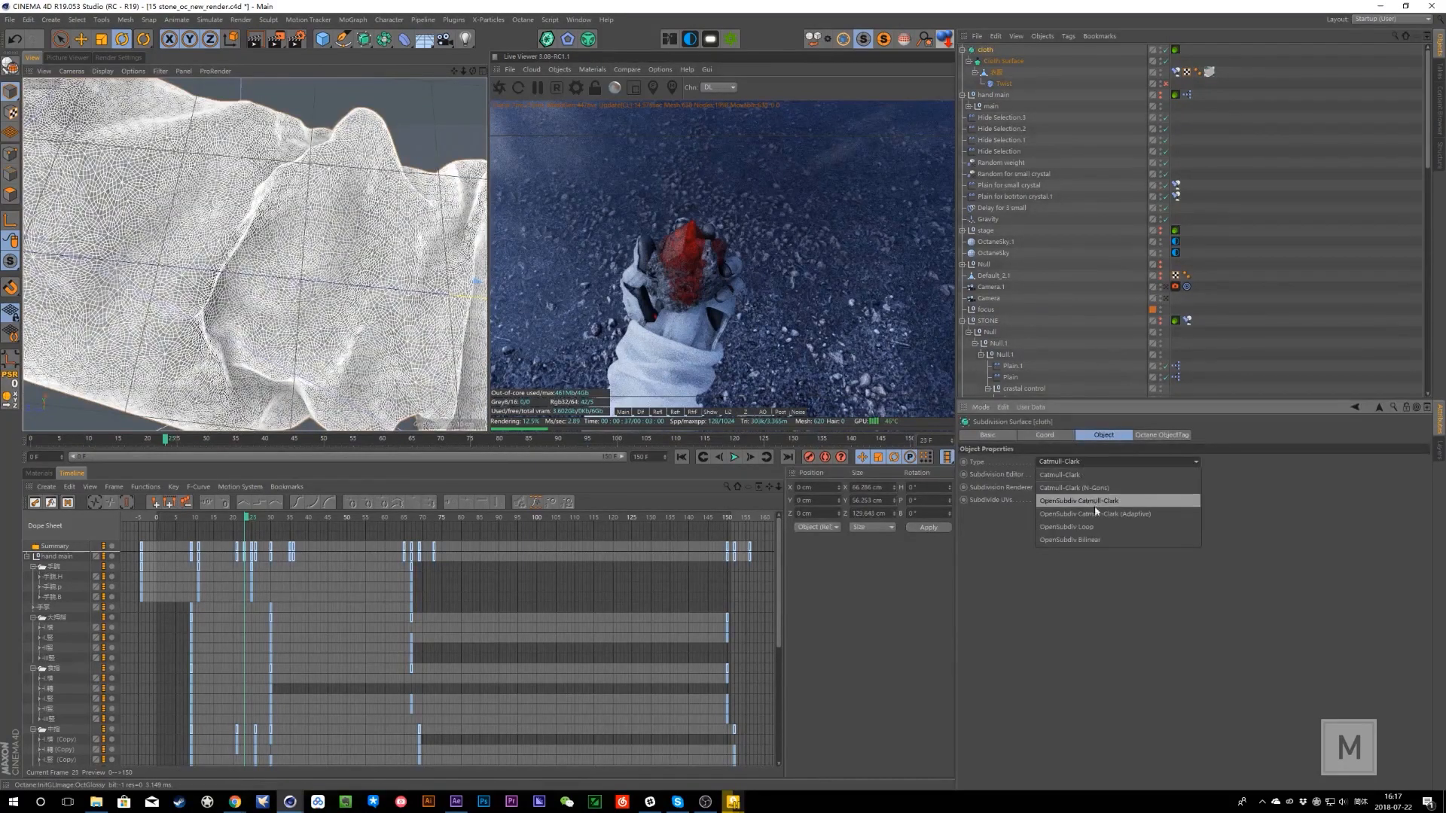
left_click(1066, 526)
left_click_drag(277, 277, 214, 230, "alt")
left_click(1263, 232)
left_click_drag(253, 324, 309, 307, "alt")
mouse_move(364, 256)
left_mouse_down("alt")
mouse_move(302, 246)
mouse_move(296, 219)
mouse_move(296, 255)
mouse_move(406, 180)
mouse_move(309, 309)
mouse_move(210, 297)
mouse_move(247, 320)
mouse_move(361, 257)
left_mouse_up("alt")
- Open the 04_window_oc scene from the 71 OPPO FindX project's c4d folder and minimize the Octane Node Editor
left_click(103, 803)
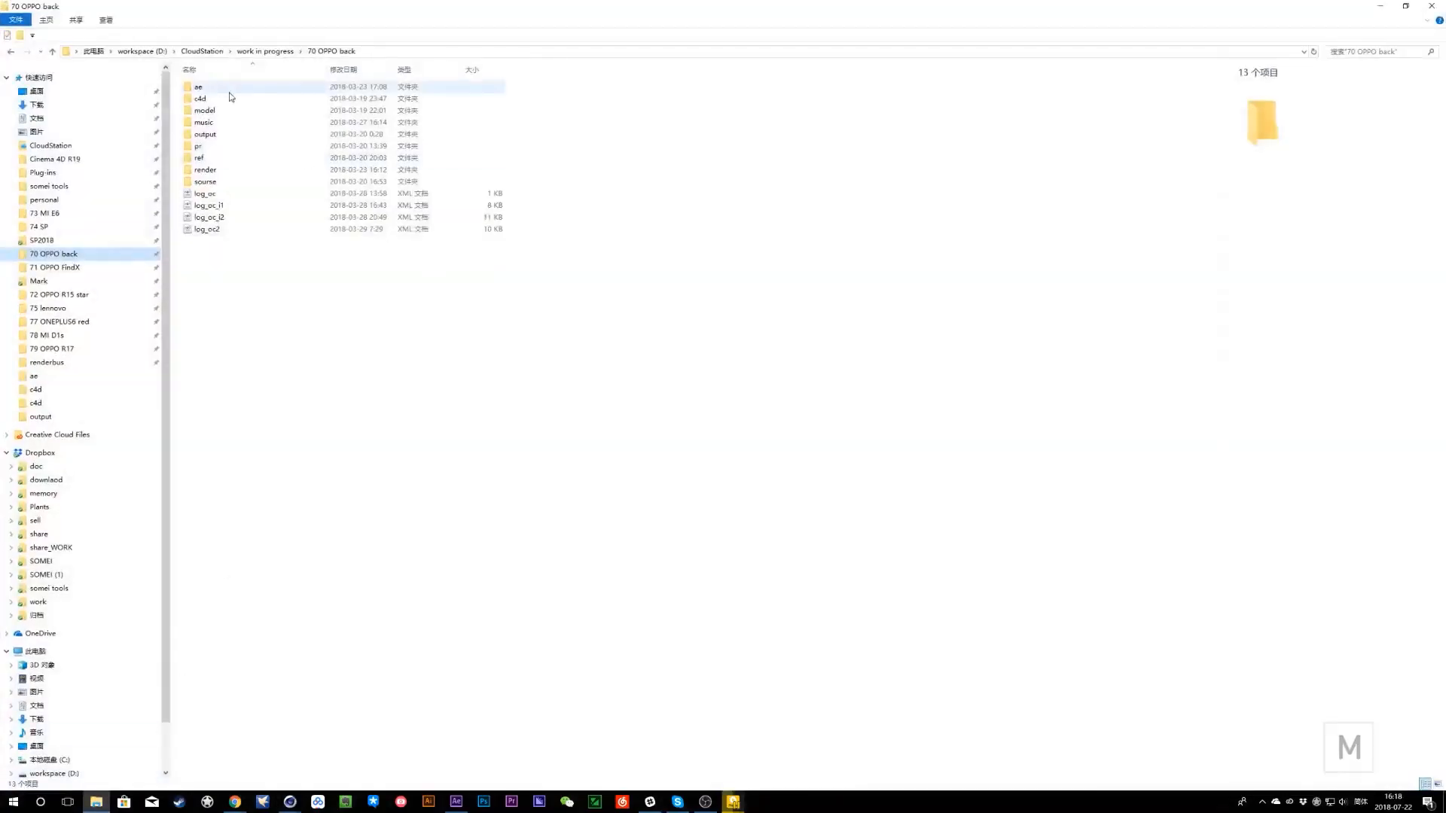
left_click(278, 52)
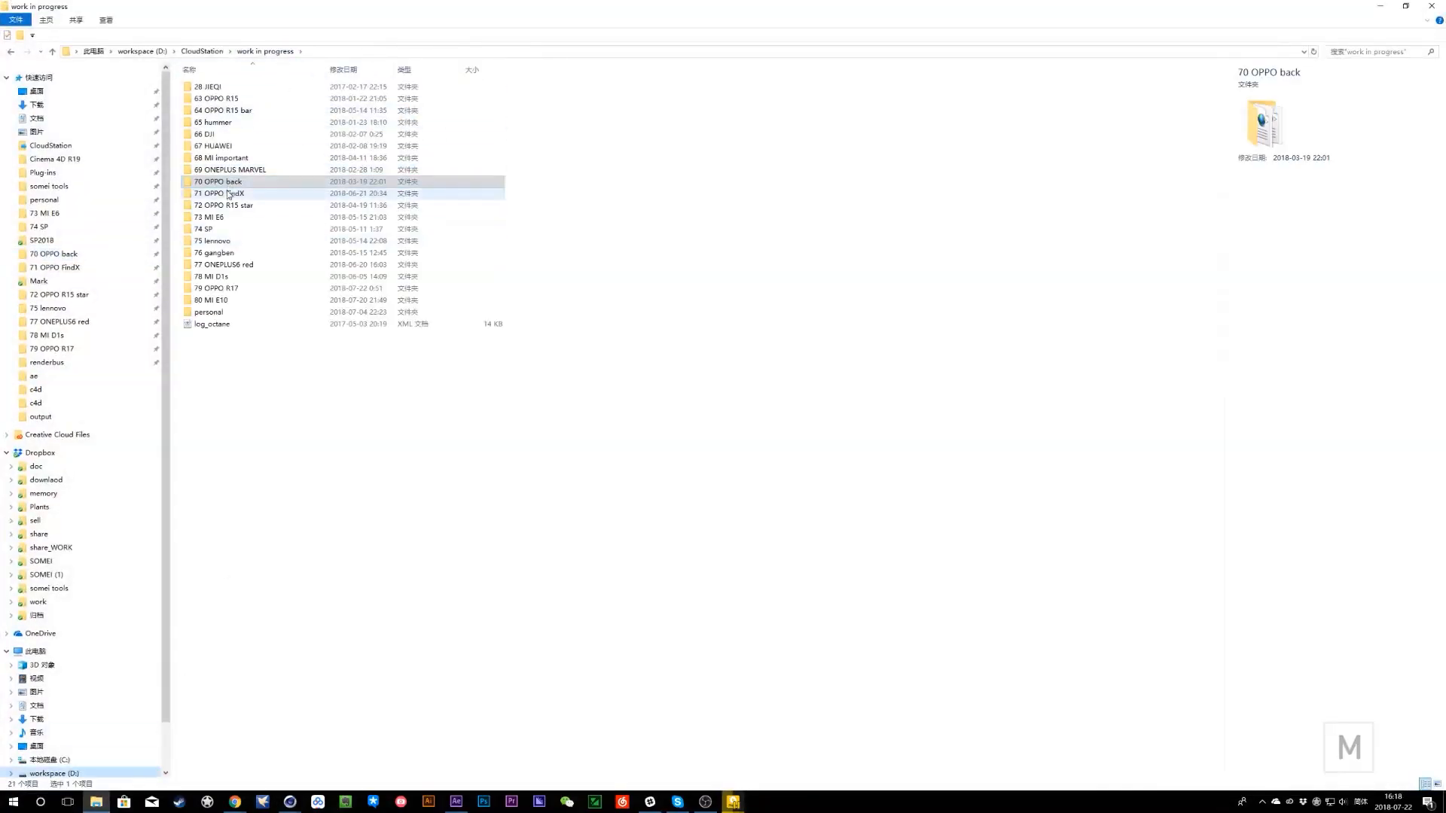
double_click(225, 194)
double_click(208, 102)
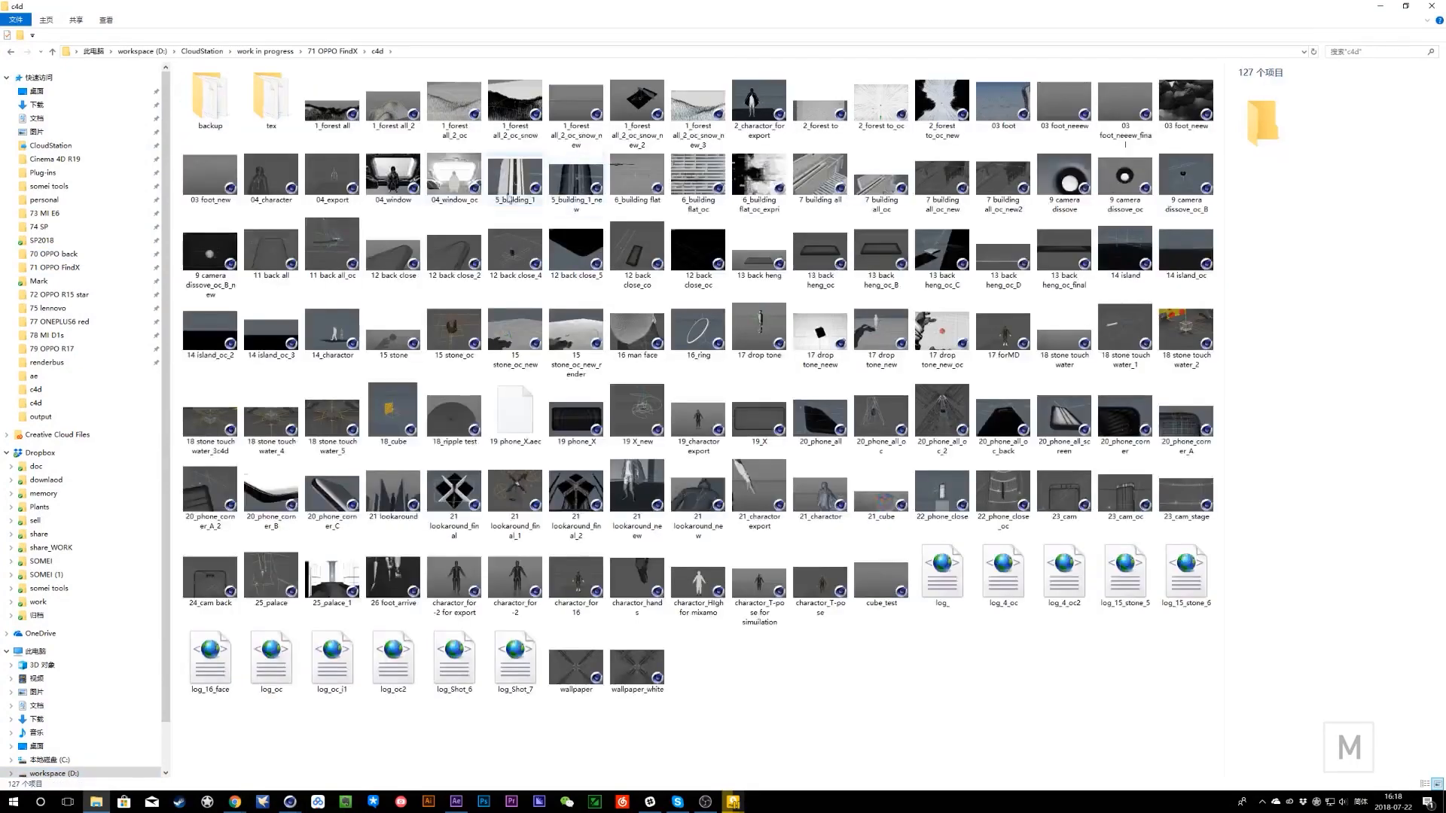
left_click(460, 188)
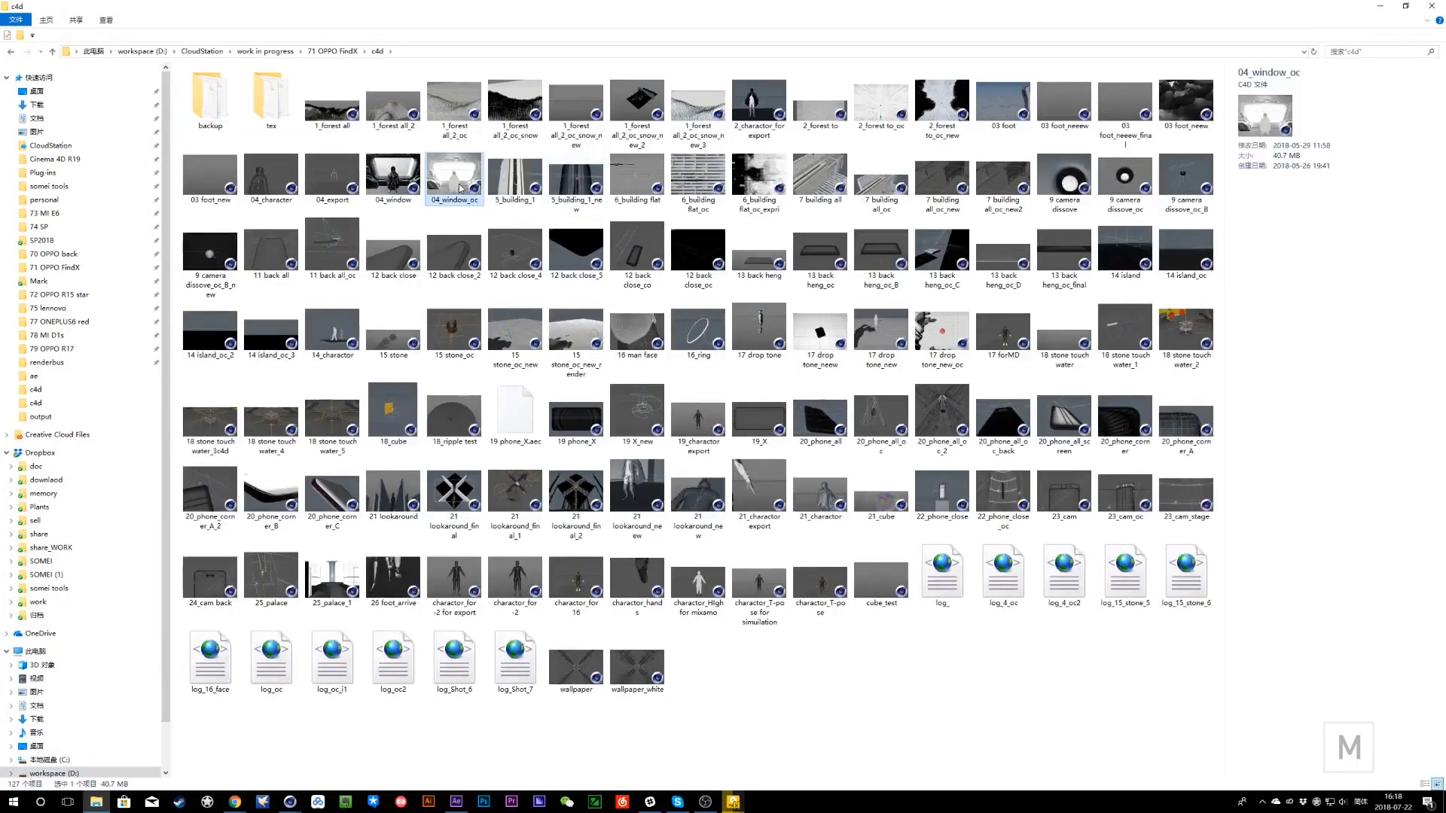
left_click(1380, 6)
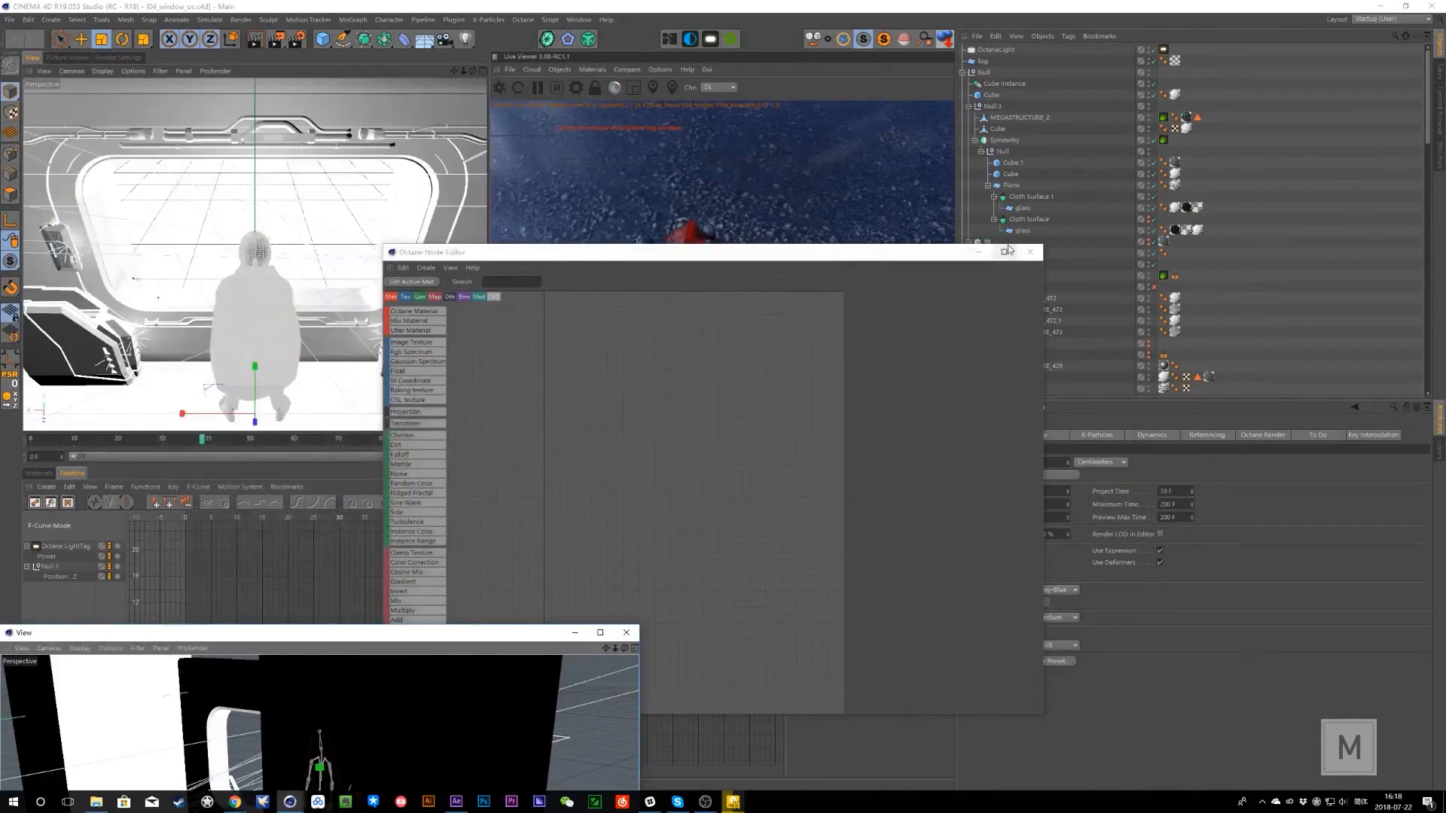
left_click(979, 253)
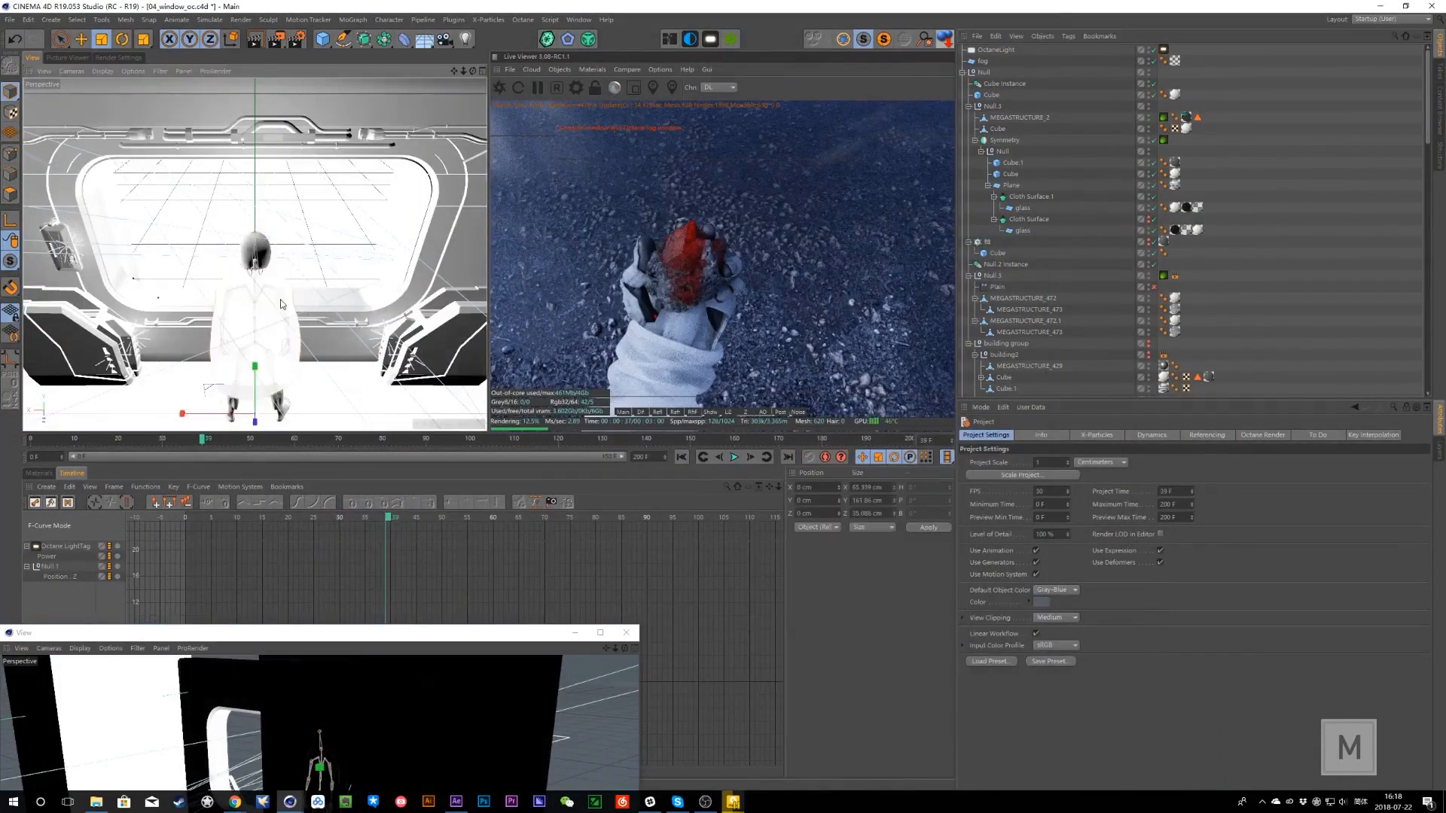
- Start the Live Viewer render of the window scene and select the character's cloth_parent Alembic object to view its properties
left_click(499, 89)
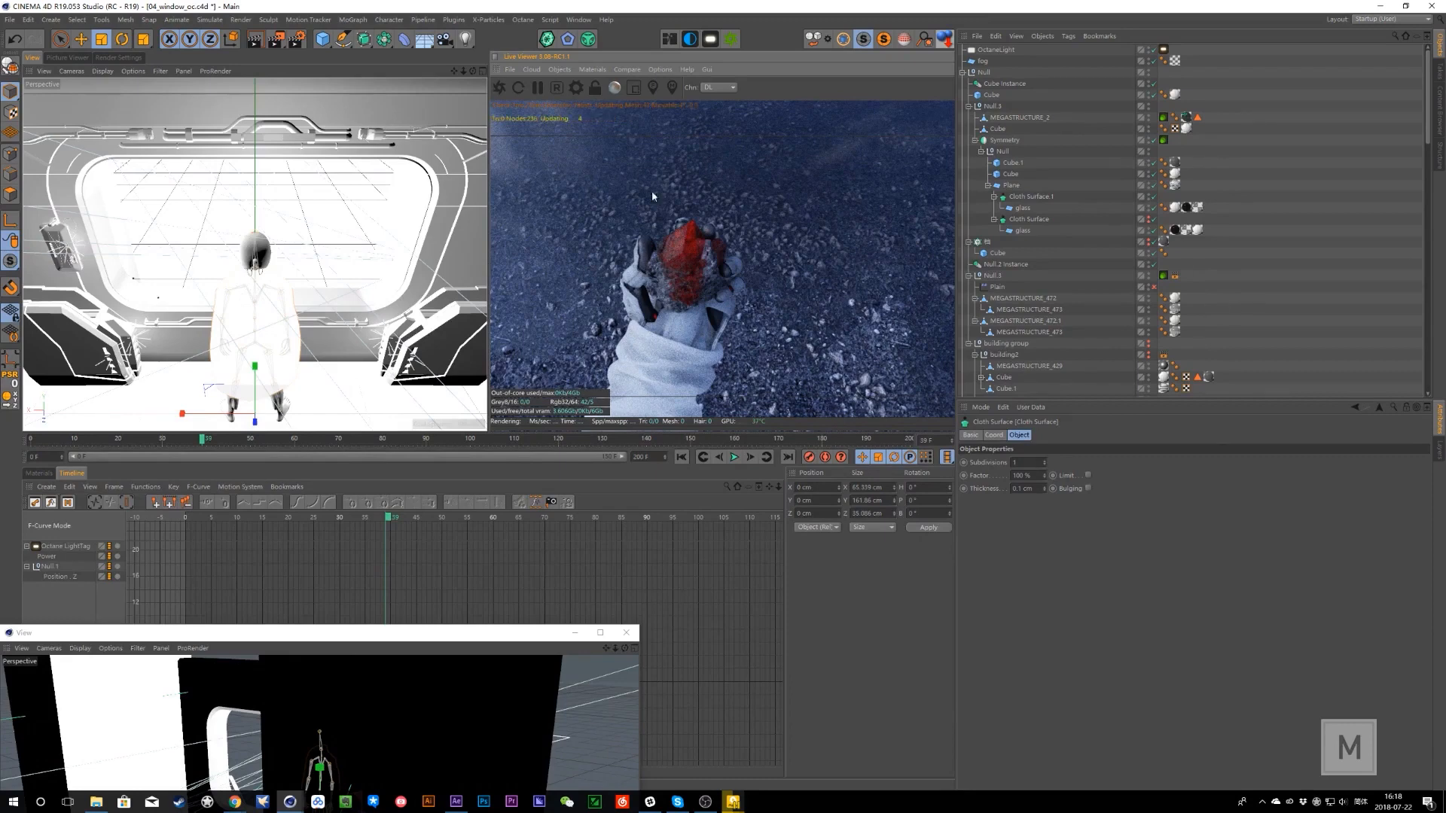
scroll(1269, 288, "down", 6)
scroll(1269, 289, "down", 6)
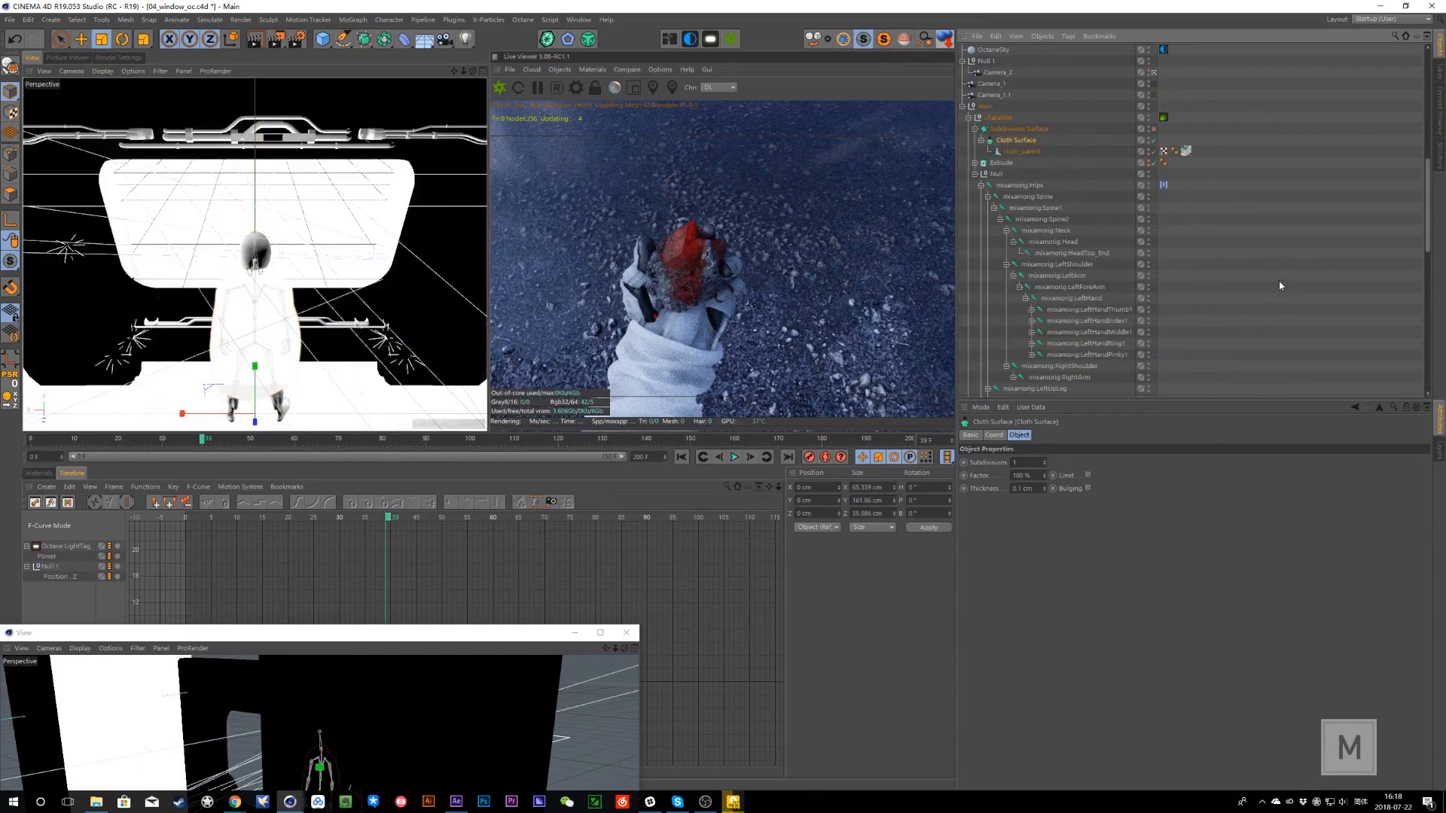
scroll(1222, 280, "down", 5)
scroll(1222, 280, "up", 5)
scroll(1221, 281, "down", 3)
scroll(1222, 282, "up", 4)
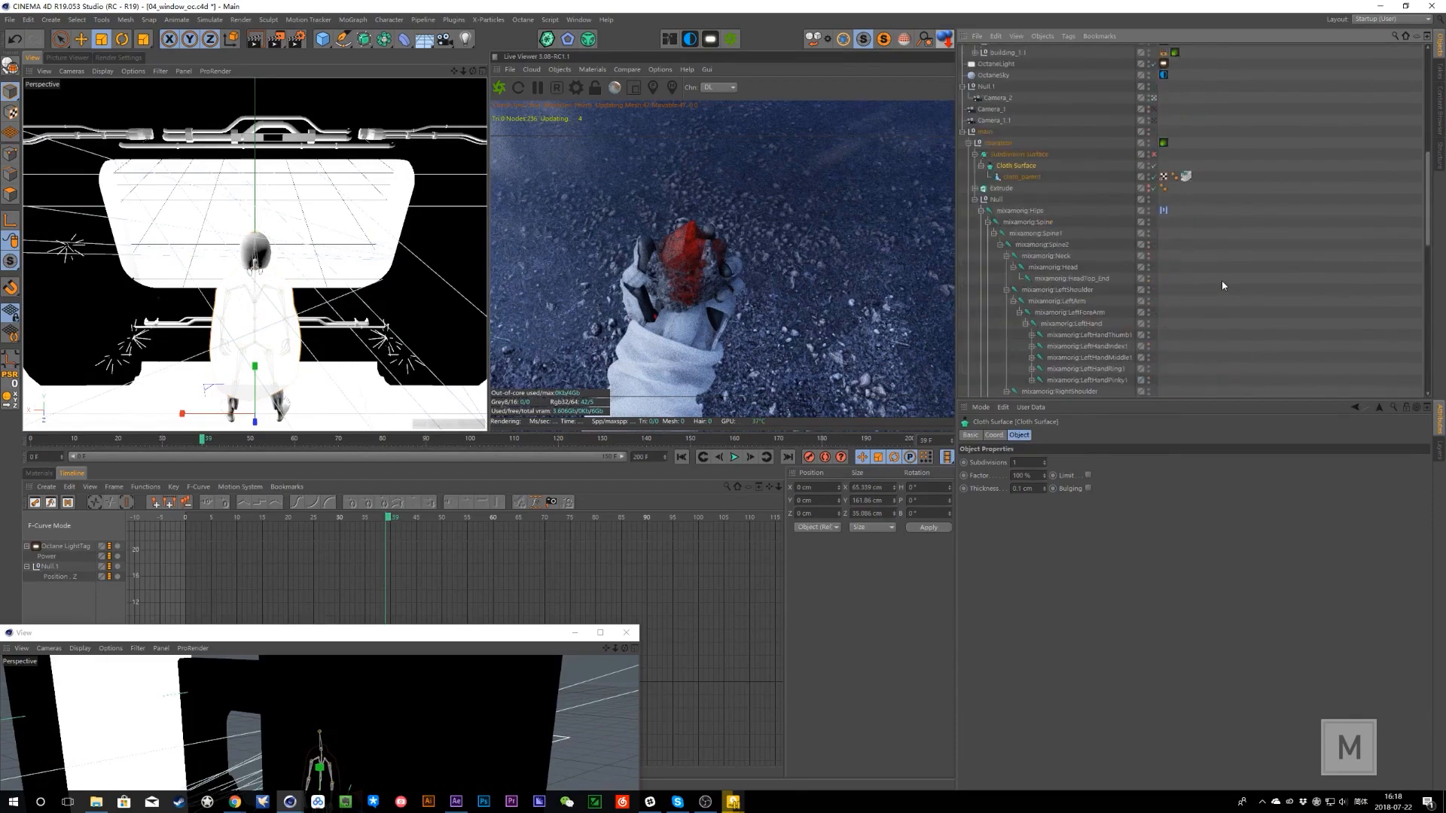
left_click(1018, 178)
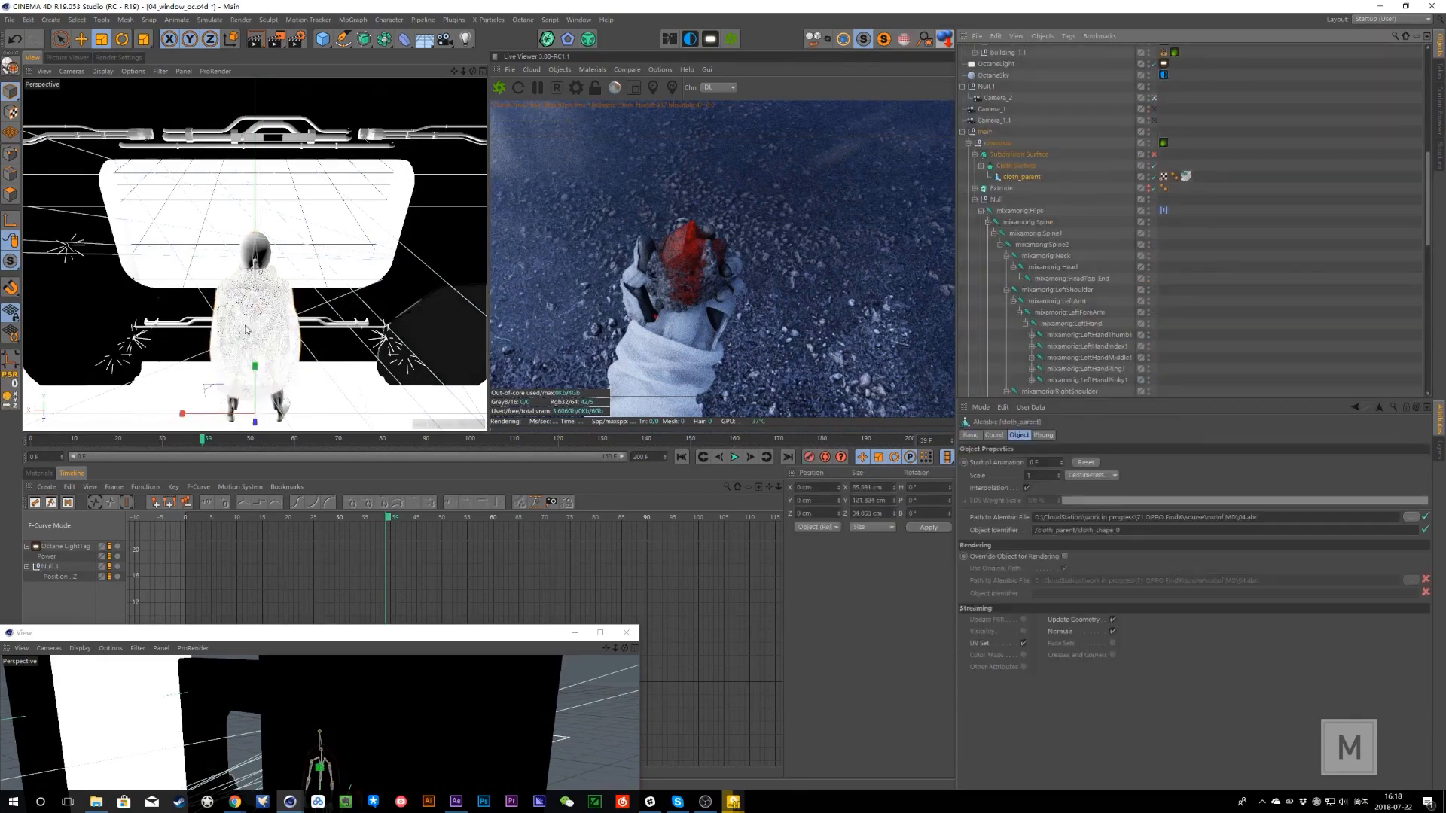
- Leave the Camera_2 view and examine the character's robe mesh closely from several angles
scroll(1233, 184, "up", 4)
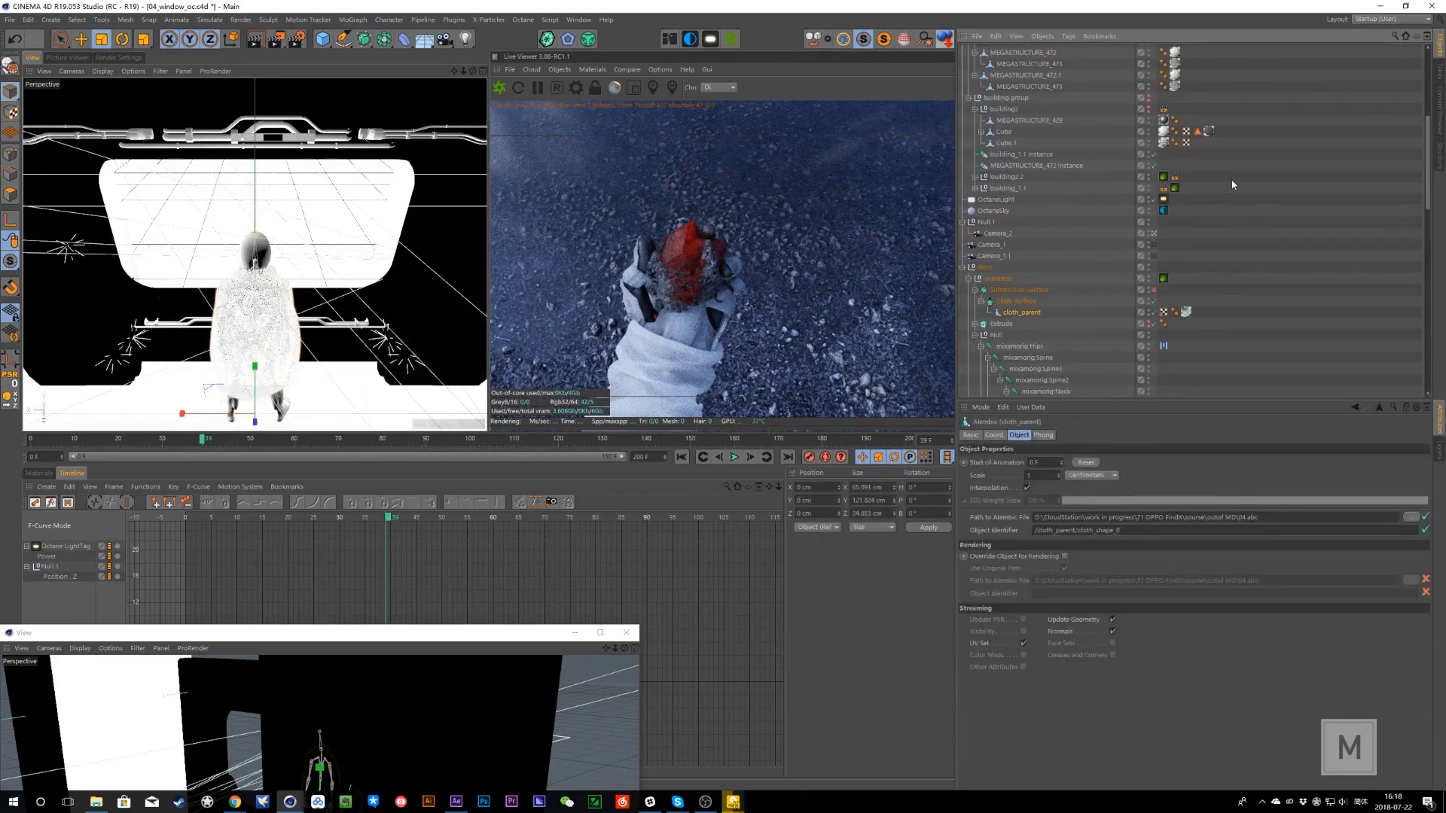
left_click(1154, 232)
middle_click_drag(226, 256, 284, 256, "alt")
right_click_drag(284, 257, 354, 256, "alt")
left_click_drag(283, 256, 249, 264, "alt")
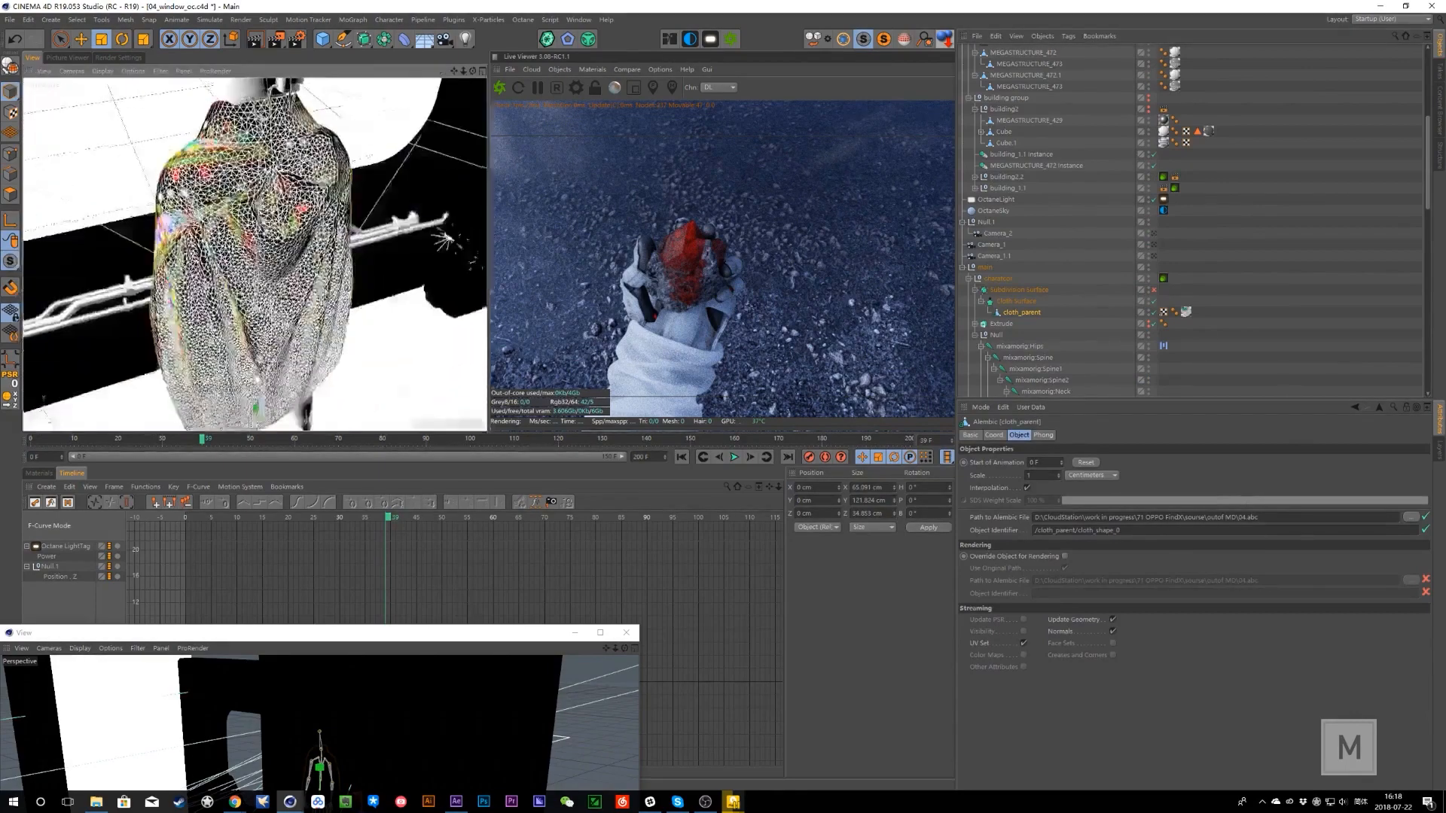
right_click_drag(248, 256, 301, 249, "alt")
left_click_drag(256, 226, 301, 205, "alt")
right_click_drag(264, 230, 225, 232, "alt")
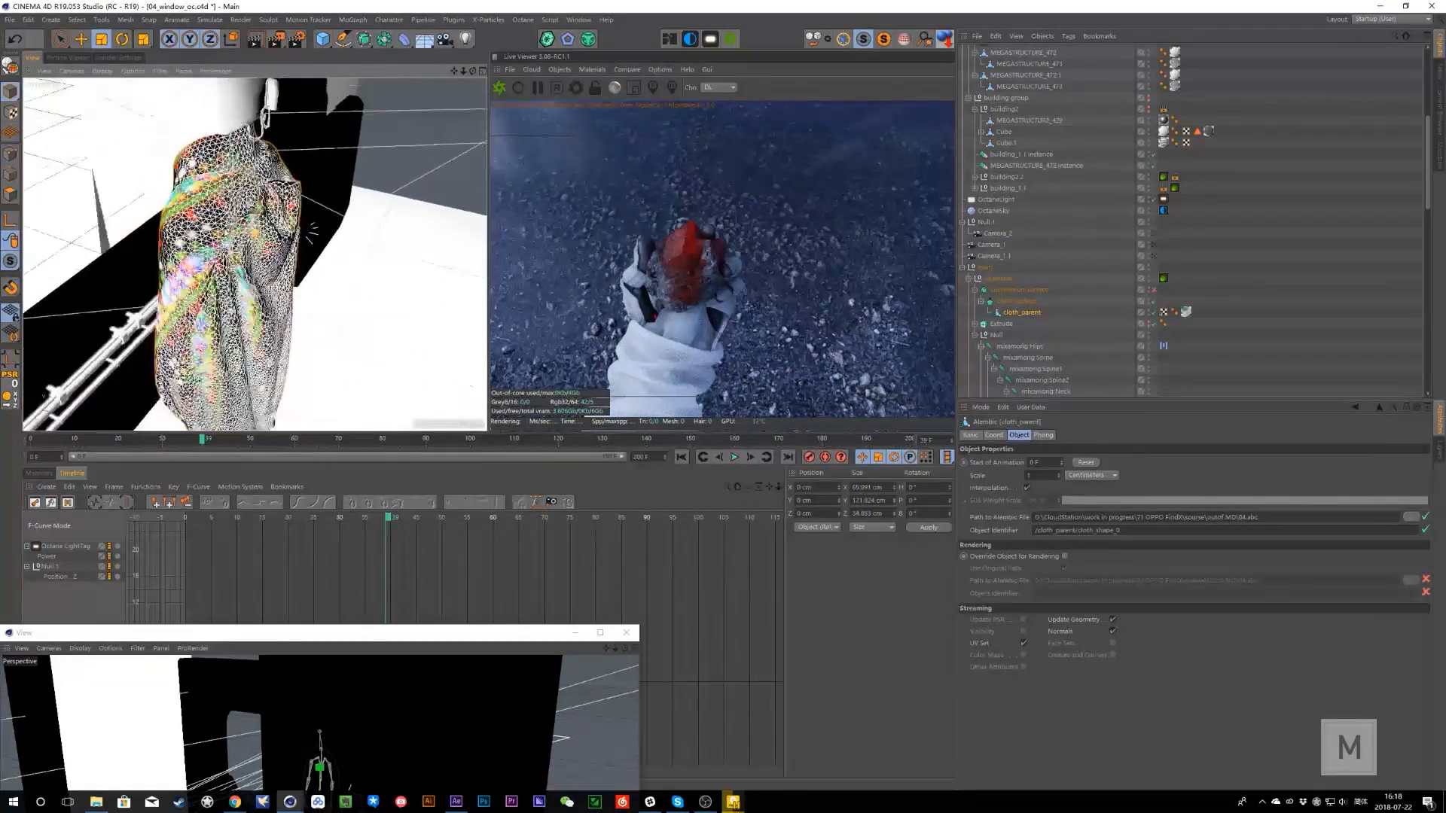
- Select the Subdivision Surface above the robe's Cloth Surface, toggle it, and check the robe without a selection
left_click(1268, 160)
scroll(1258, 181, "up", 7)
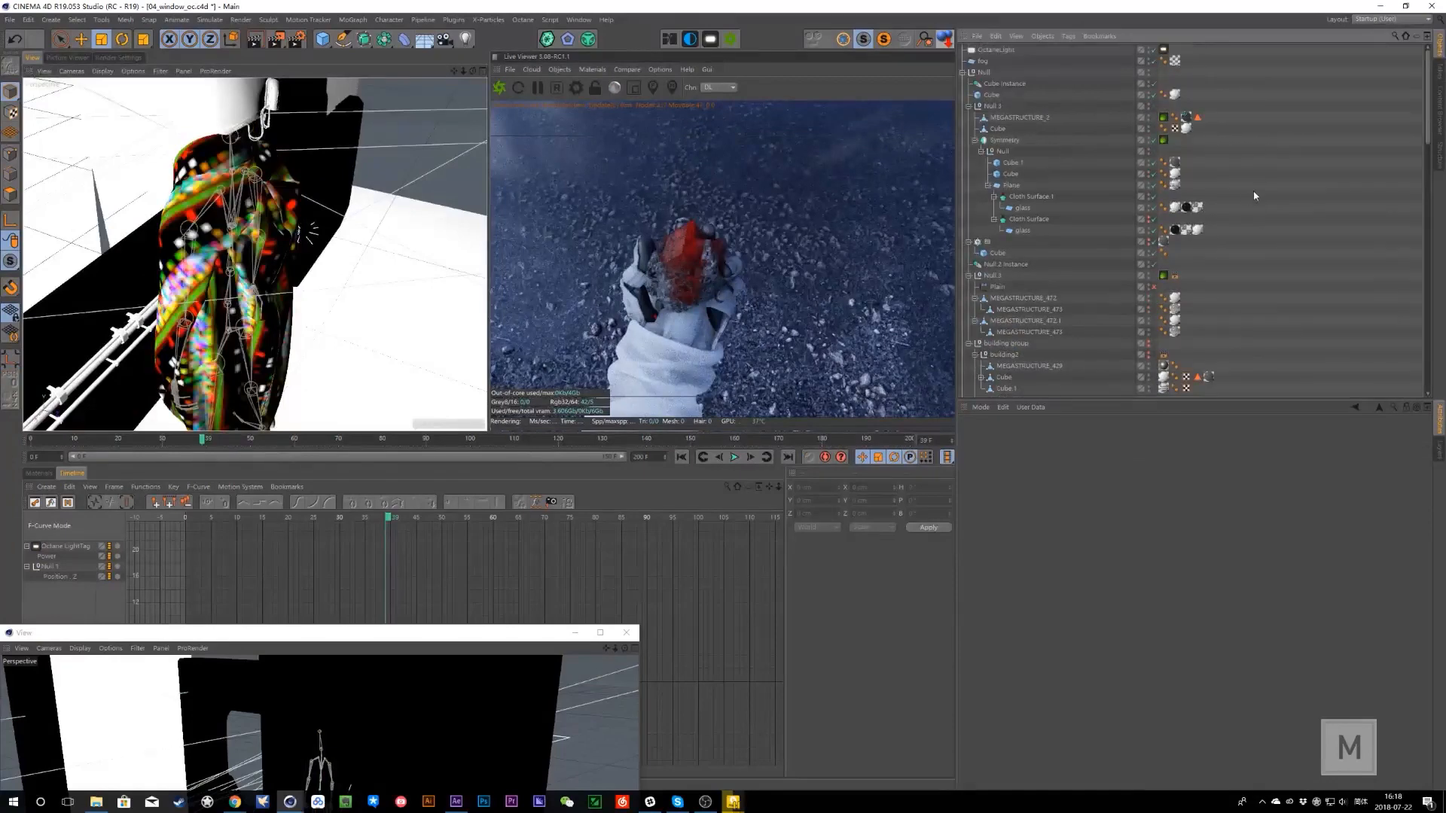
scroll(1036, 296, "down", 10)
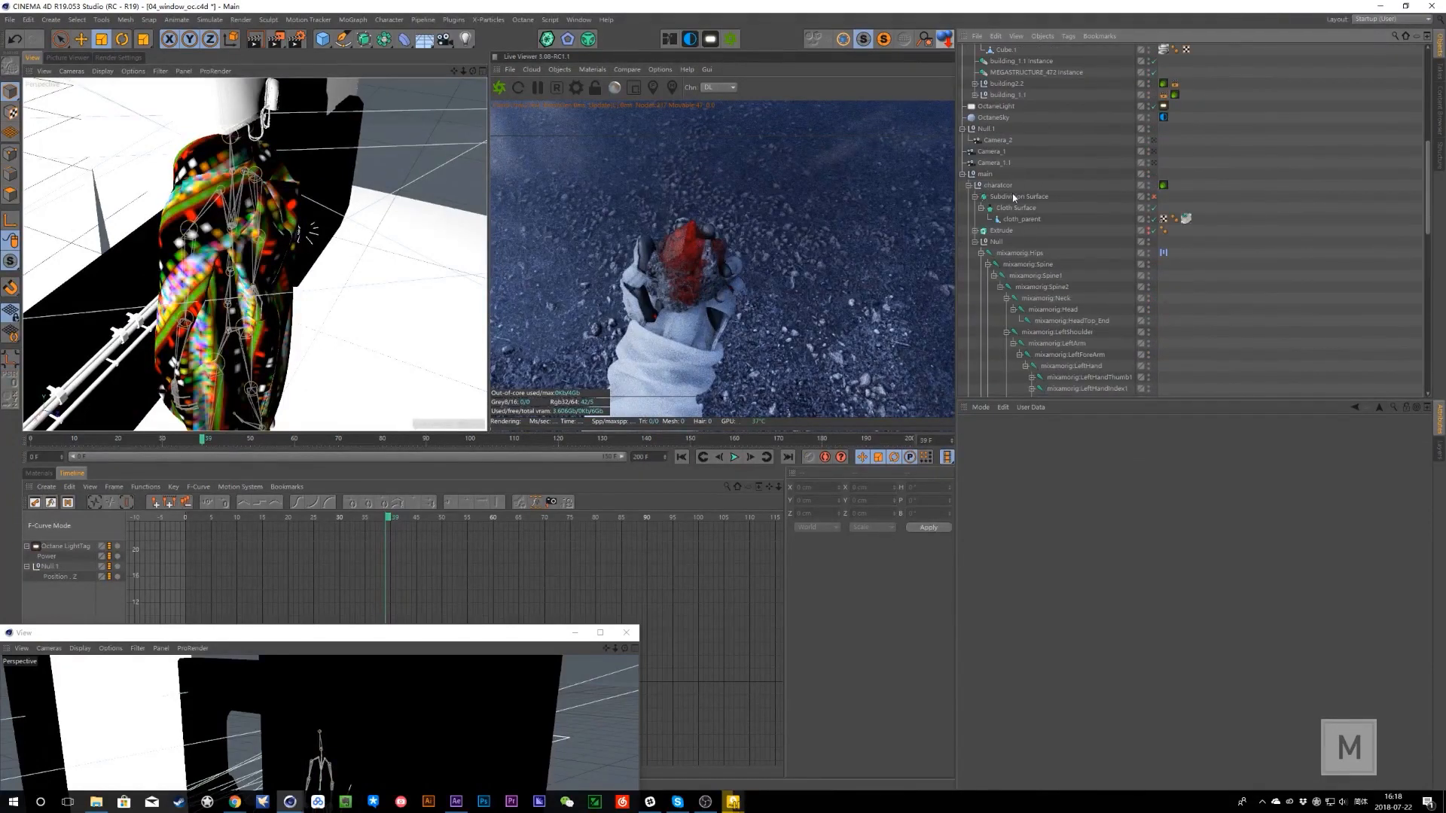
left_click(1017, 197)
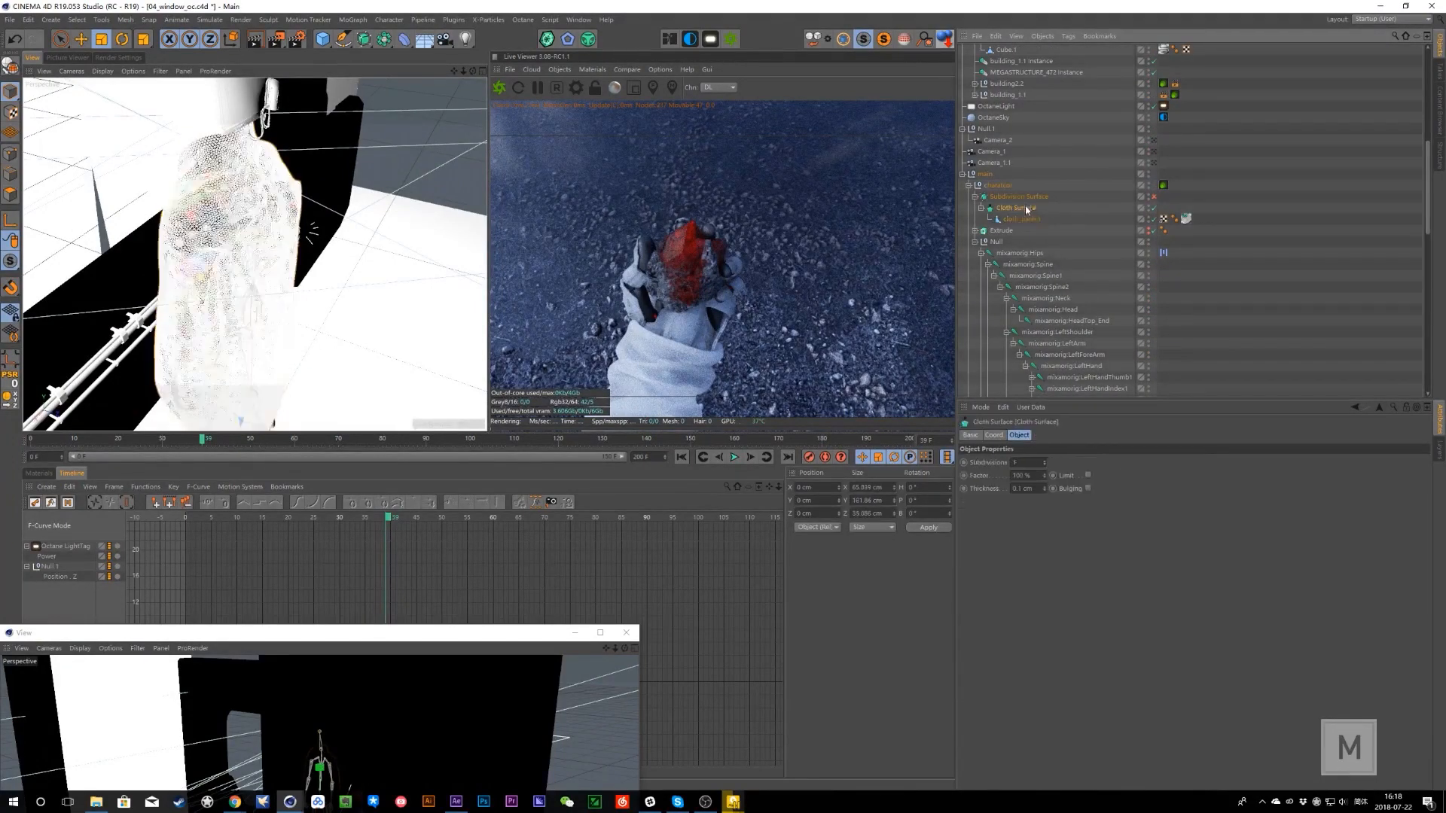
left_click(1153, 196)
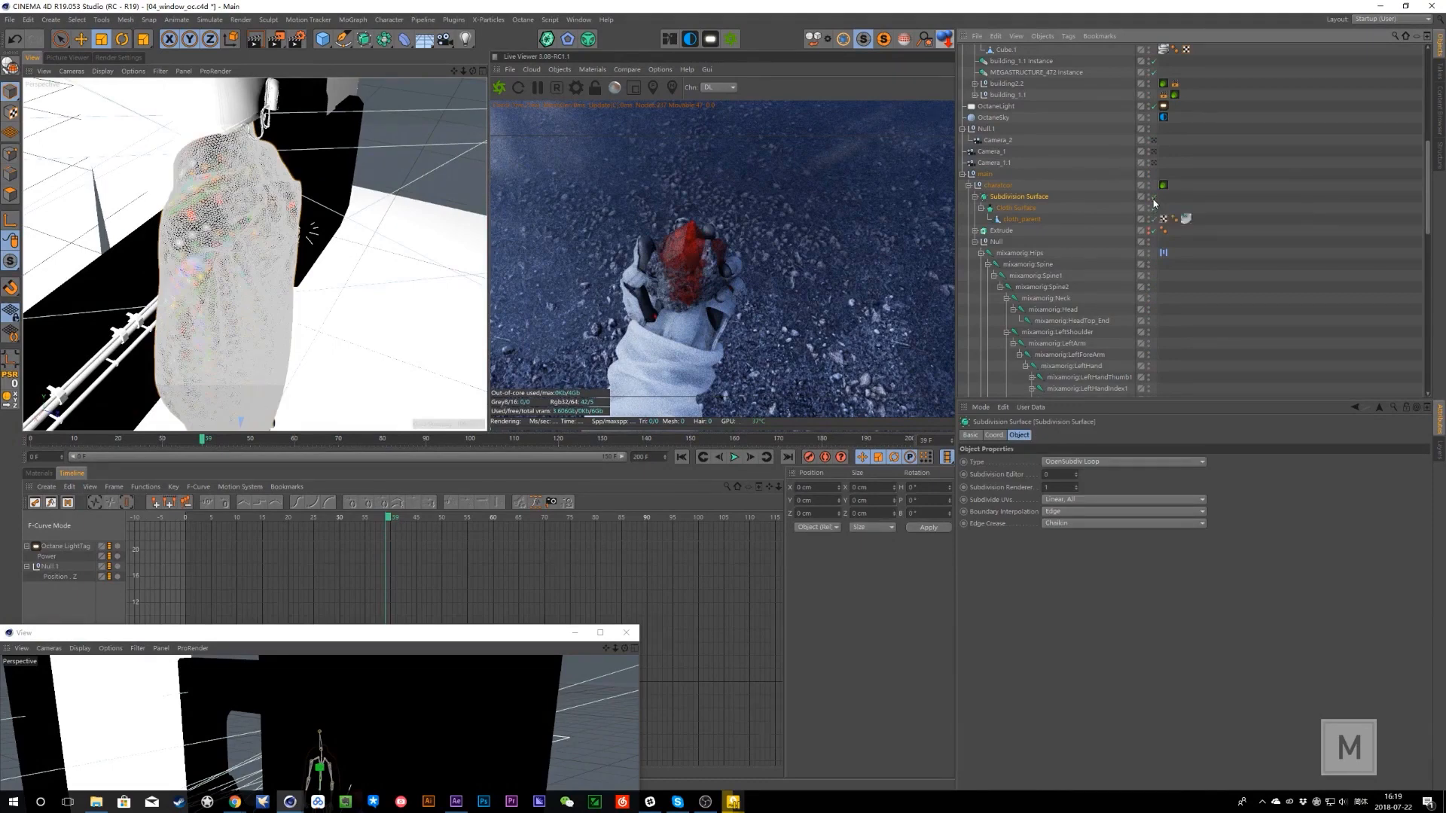
left_click(1153, 199)
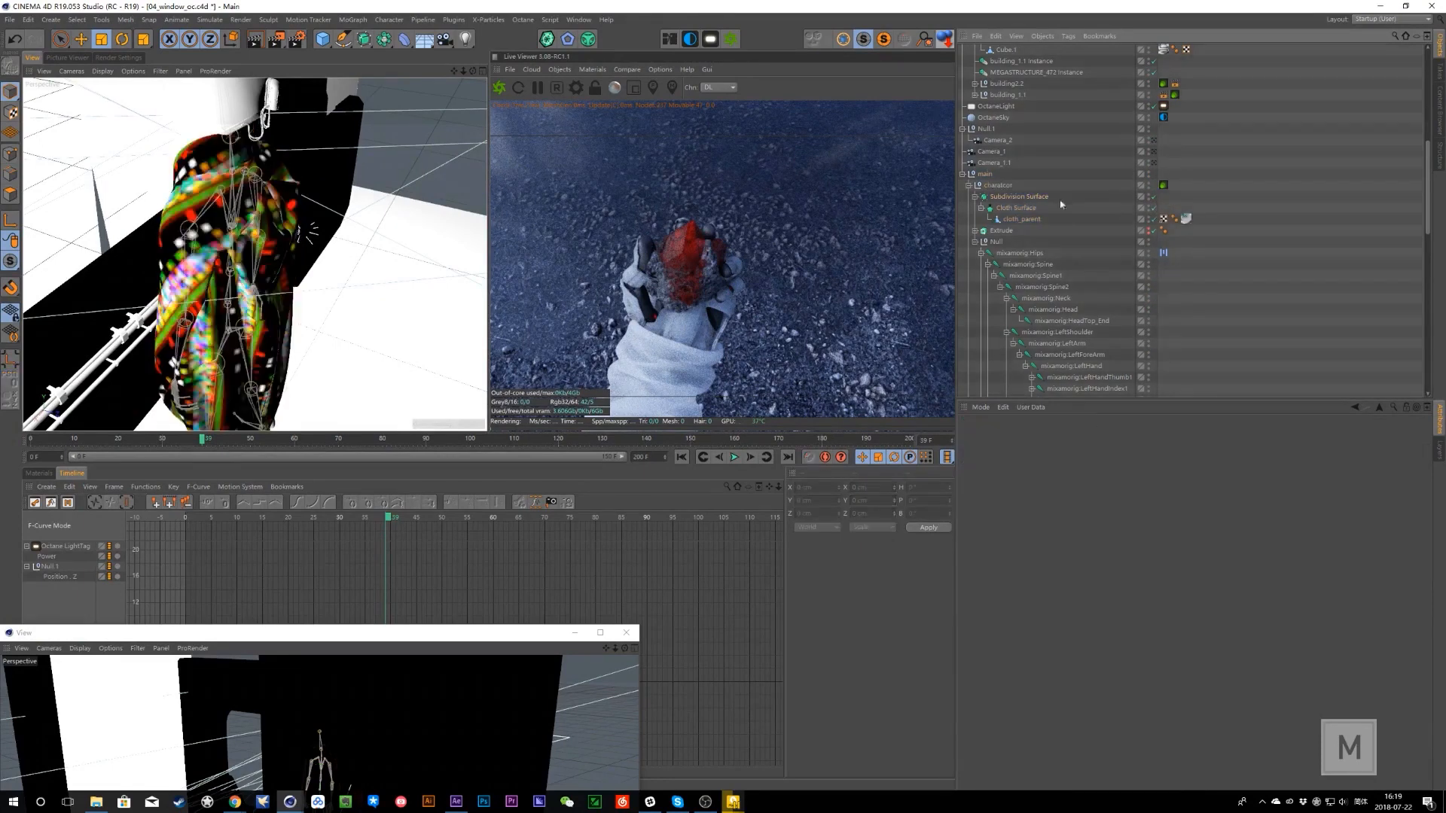
- Switch the main viewport to Quick Shading and inspect the robe up close from another angle
left_click(103, 71)
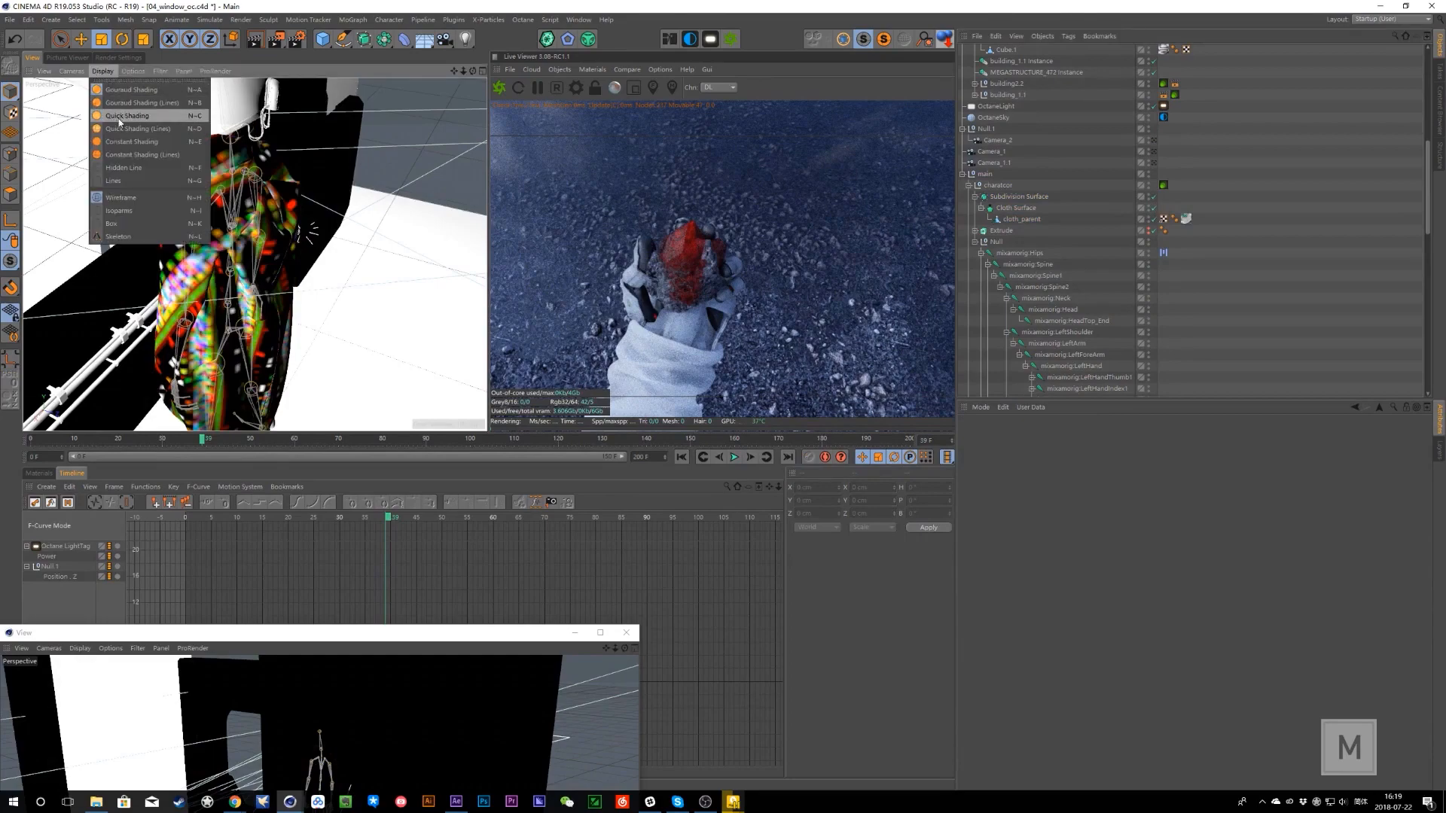
left_click(119, 117)
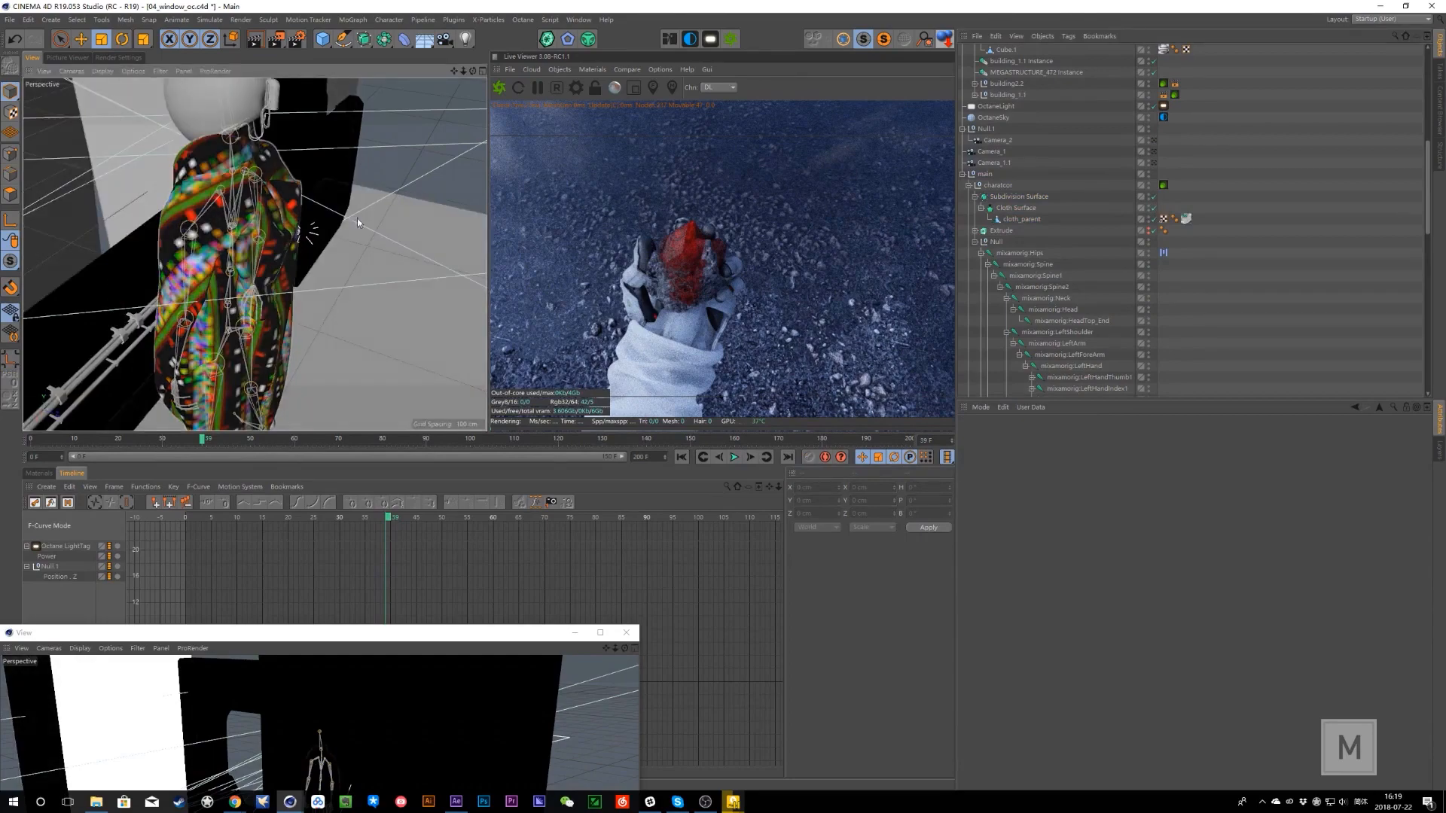
left_click_drag(225, 265, 225, 235, "alt")
scroll(241, 244, "up", 3)
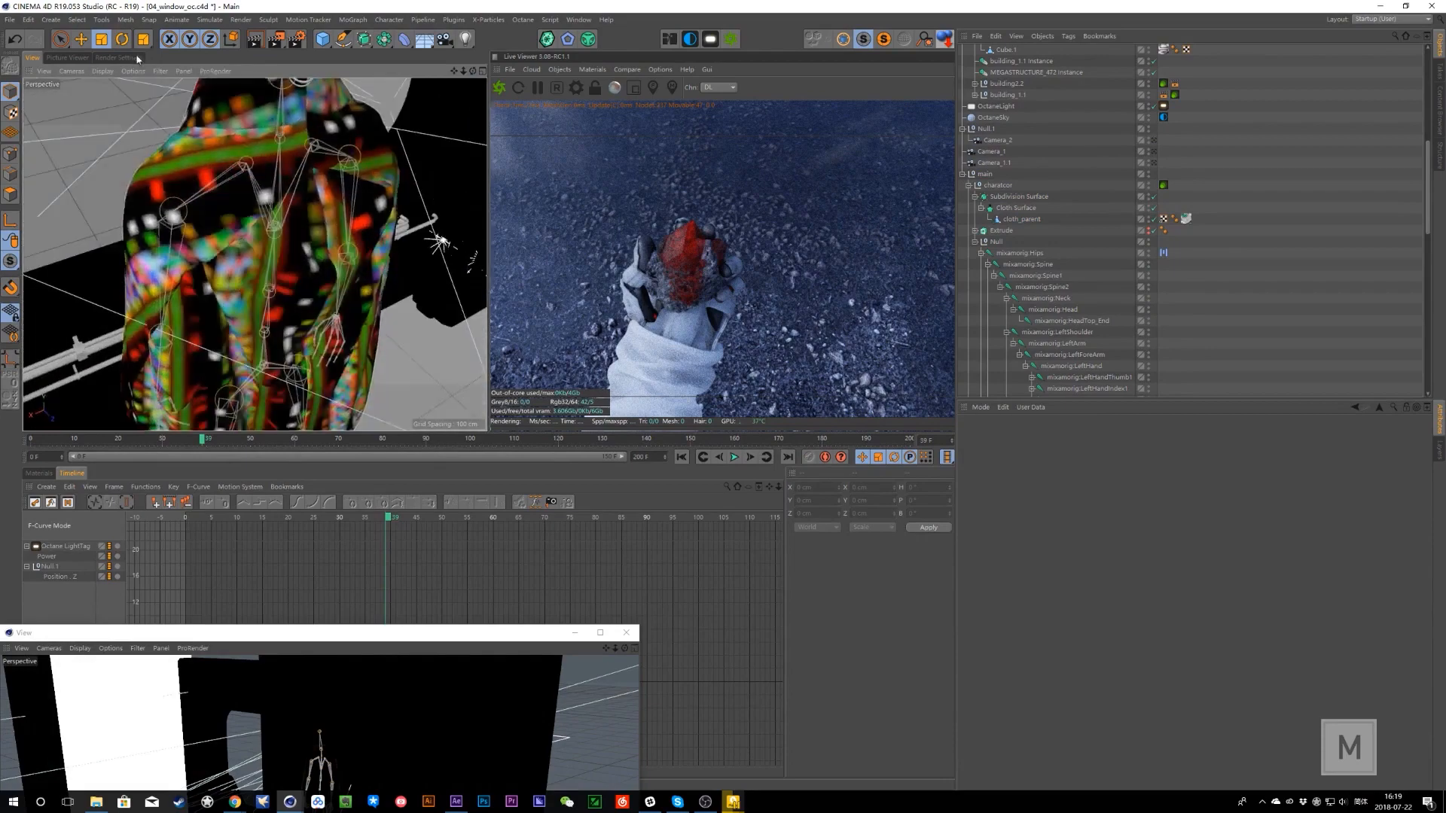
- Display the robe as a Hidden Line wireframe and toggle its Subdivision Surface to compare the mesh density
left_click(102, 71)
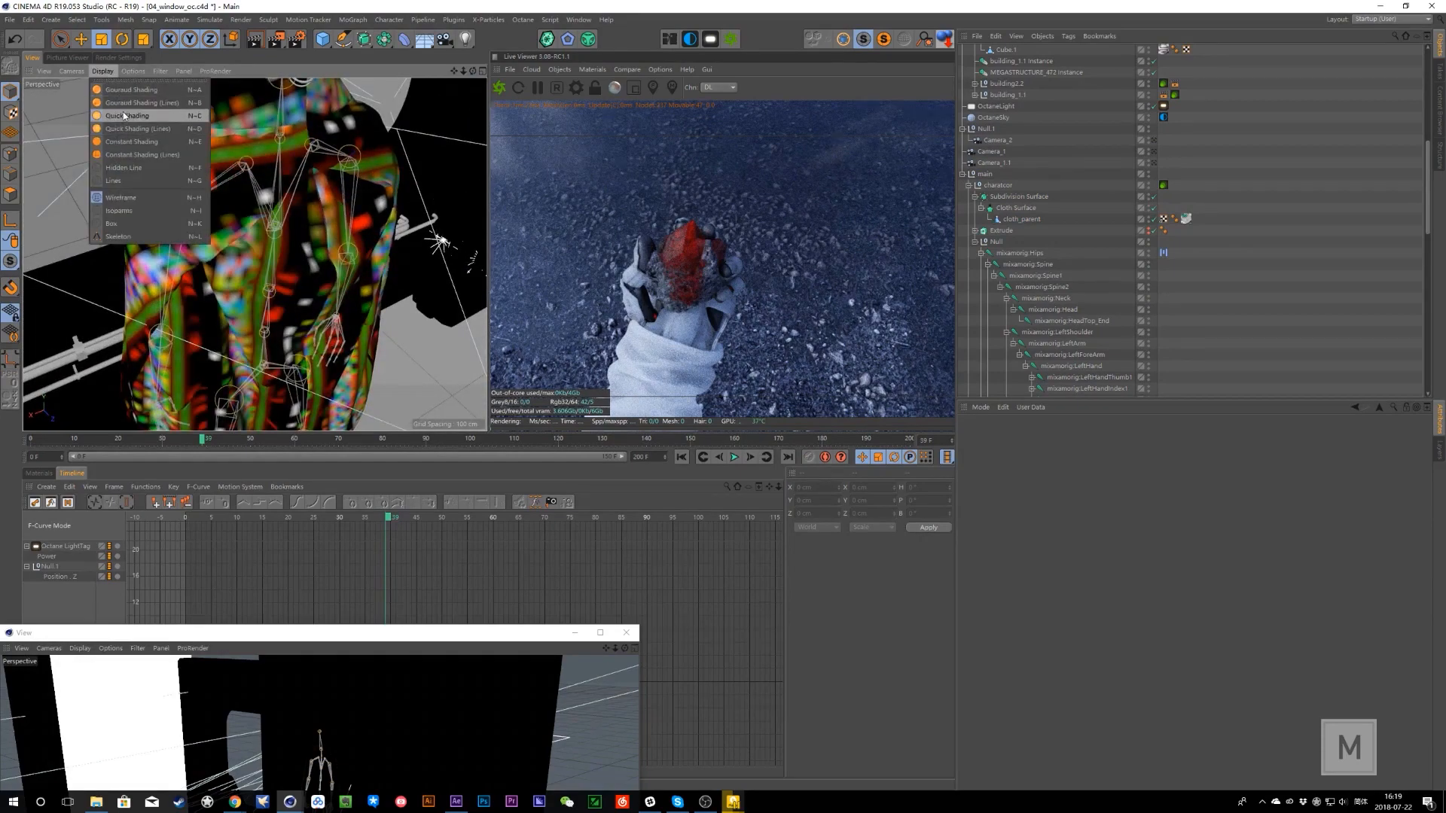
left_click(124, 162)
left_click_drag(198, 282, 213, 215, "alt")
scroll(256, 215, "up", 3)
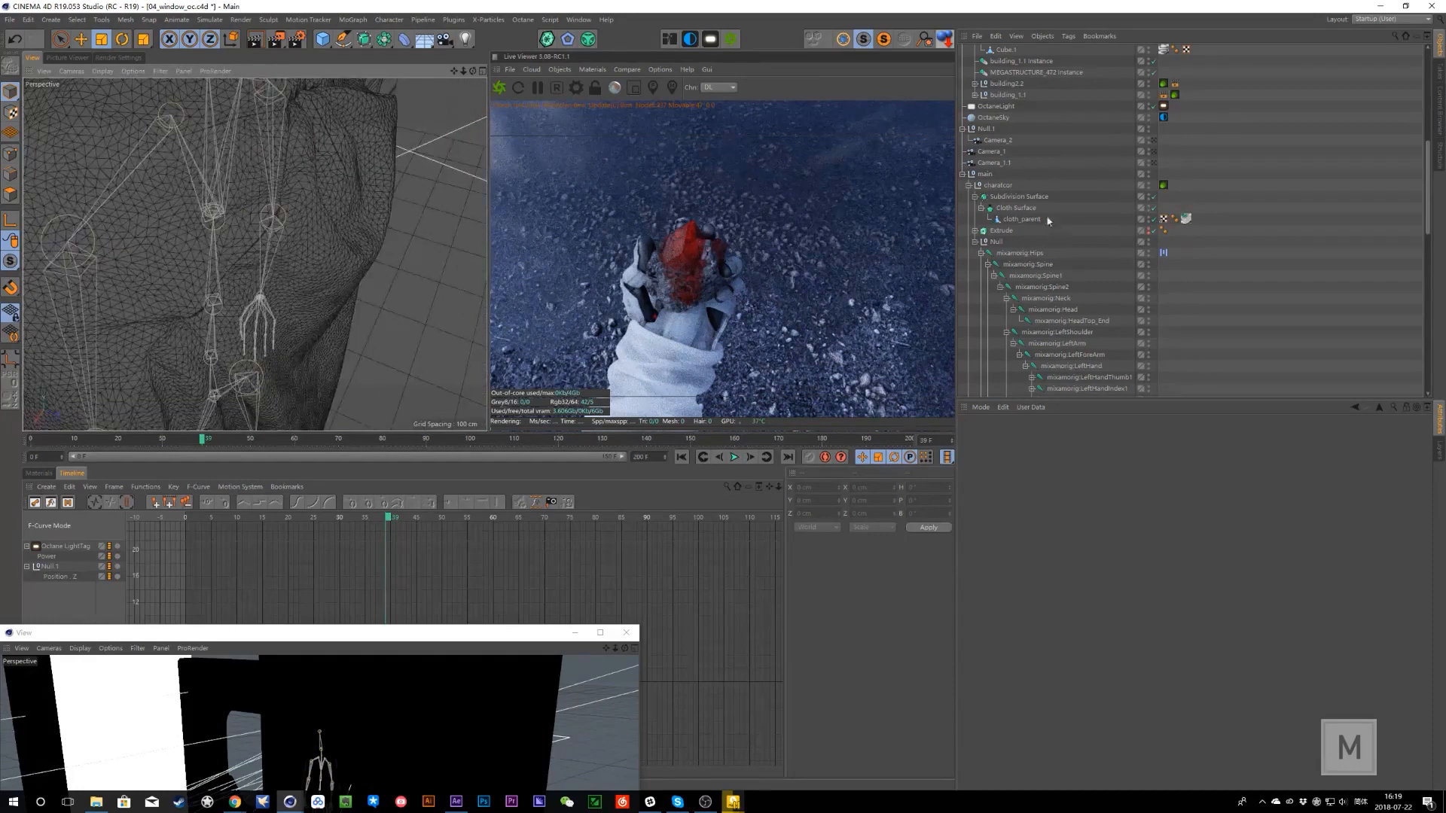
left_click(1028, 196)
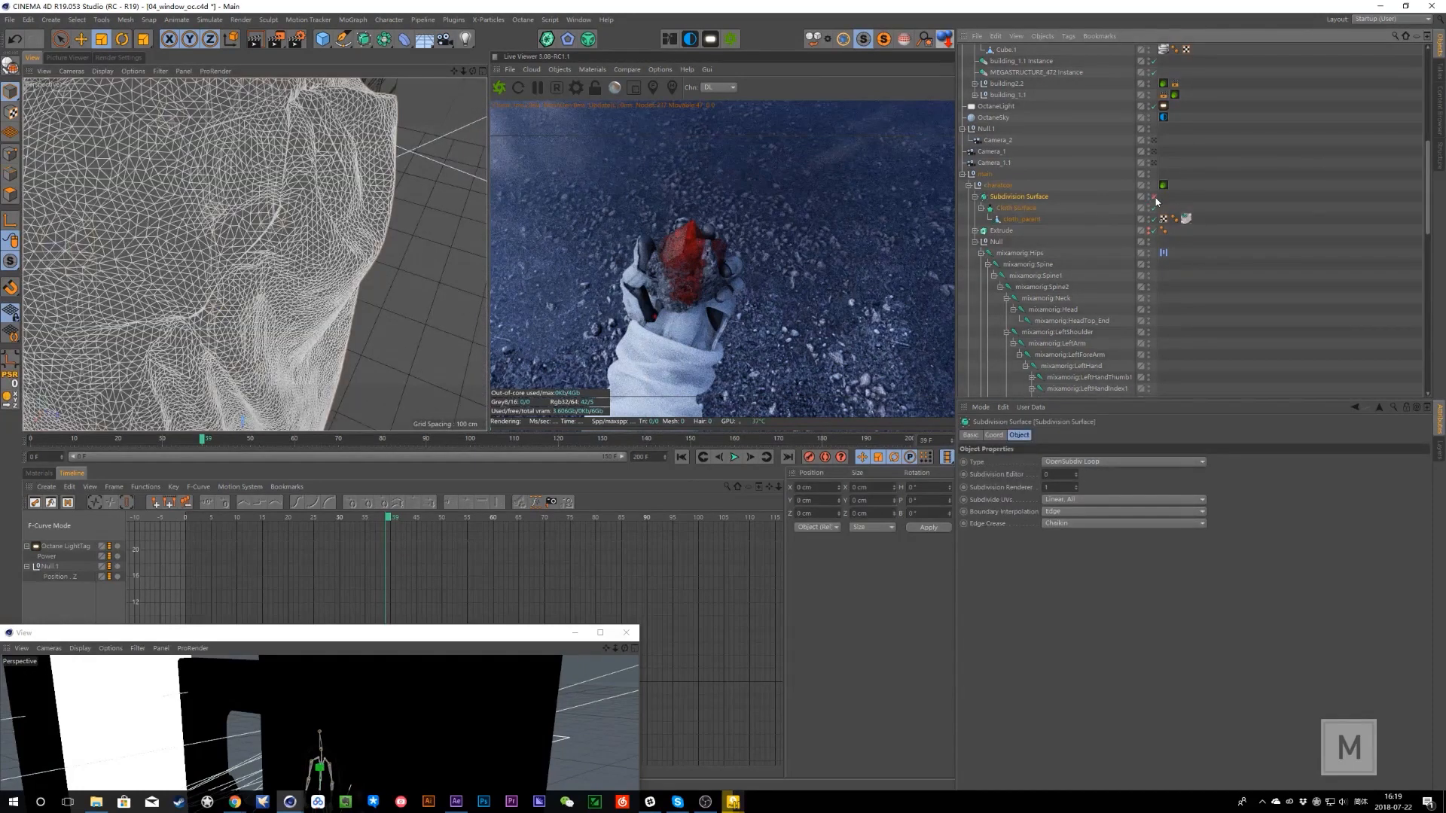
left_click(1153, 197)
- Quit Cinema 4D without saving any of the open projects and dismiss the application error
left_click(1433, 6)
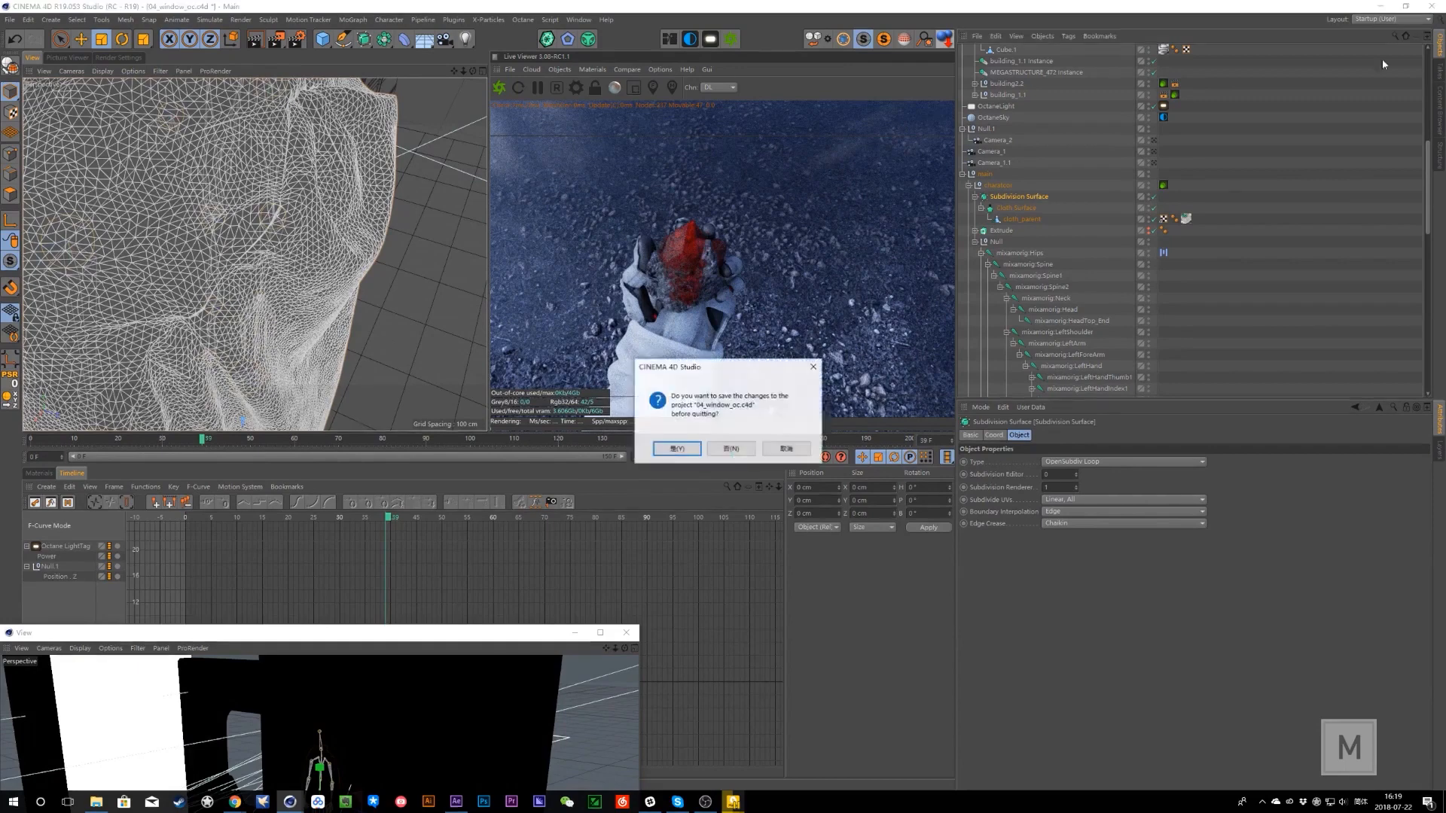
left_click(746, 452)
left_click(746, 455)
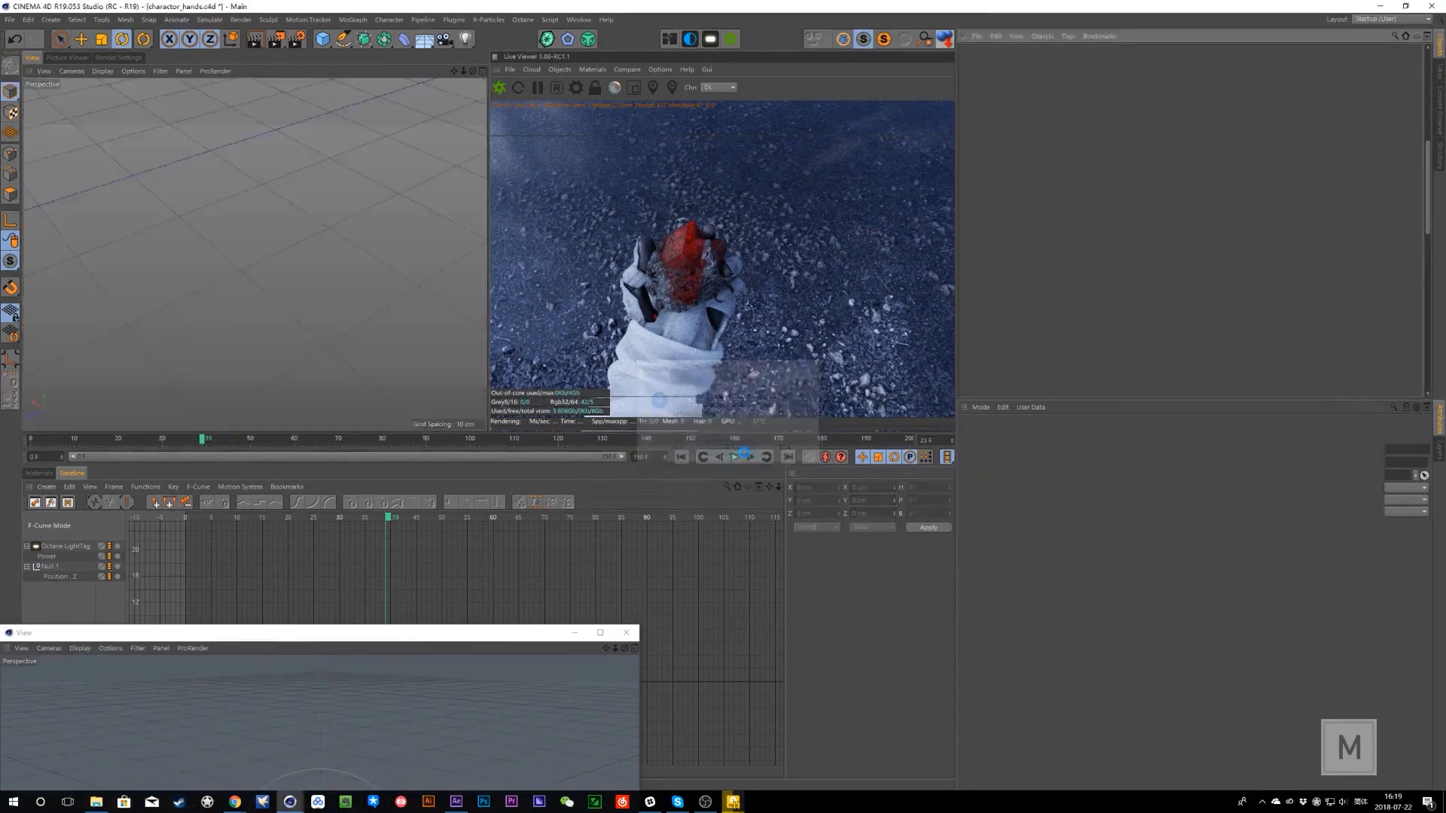
left_click(745, 453)
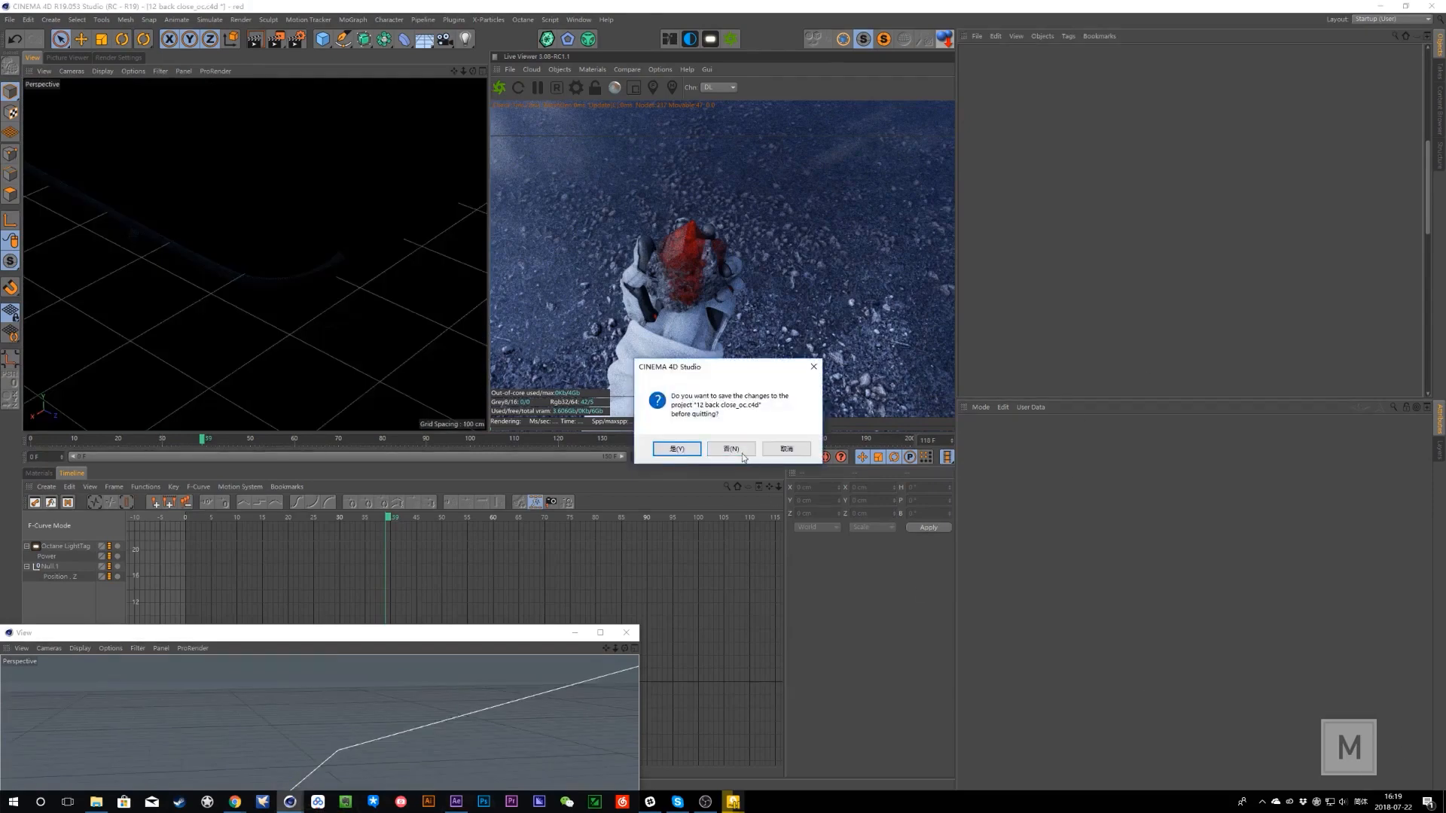
left_click(736, 452)
left_click(730, 452)
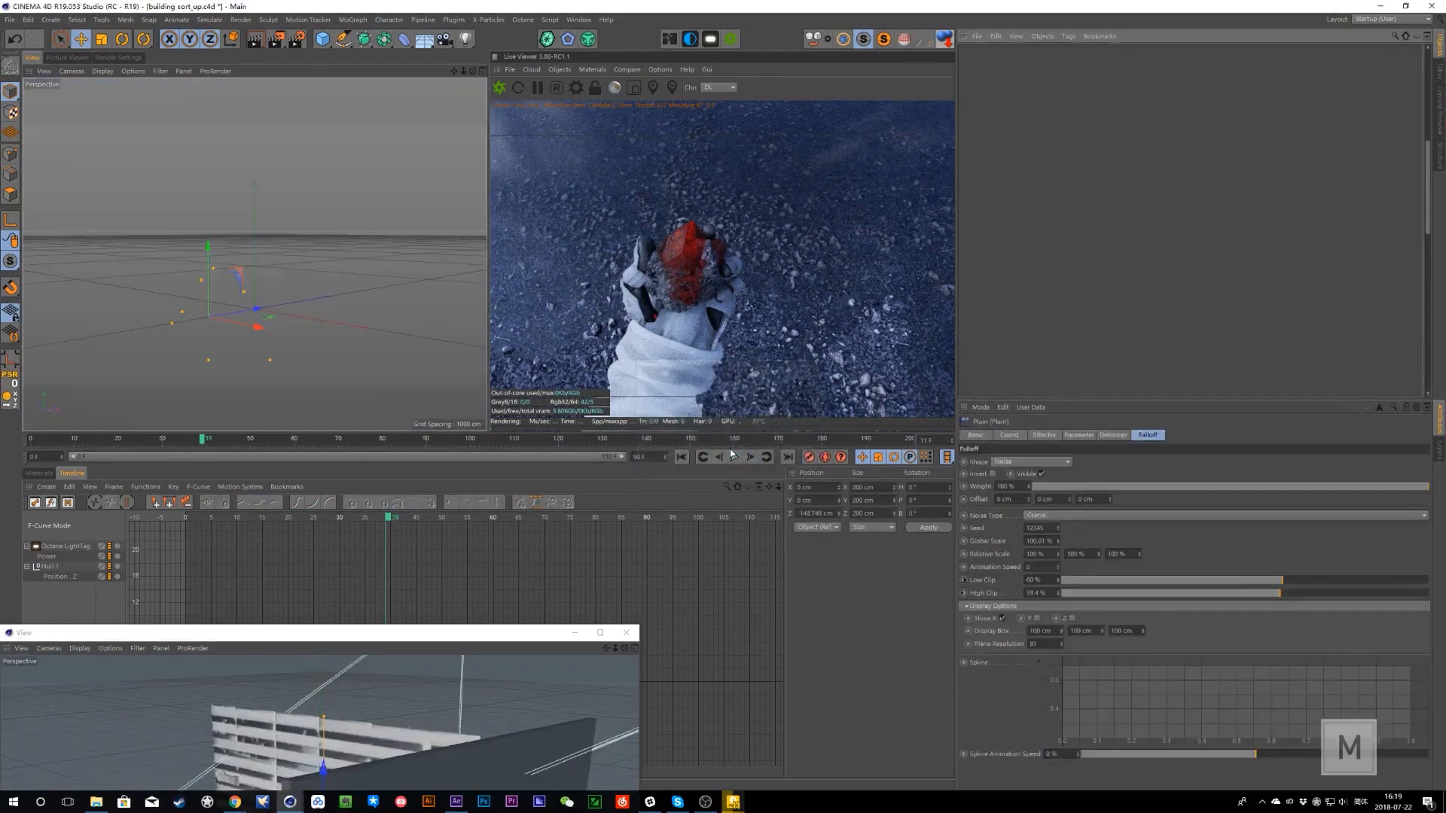
left_click(729, 451)
left_click(730, 450)
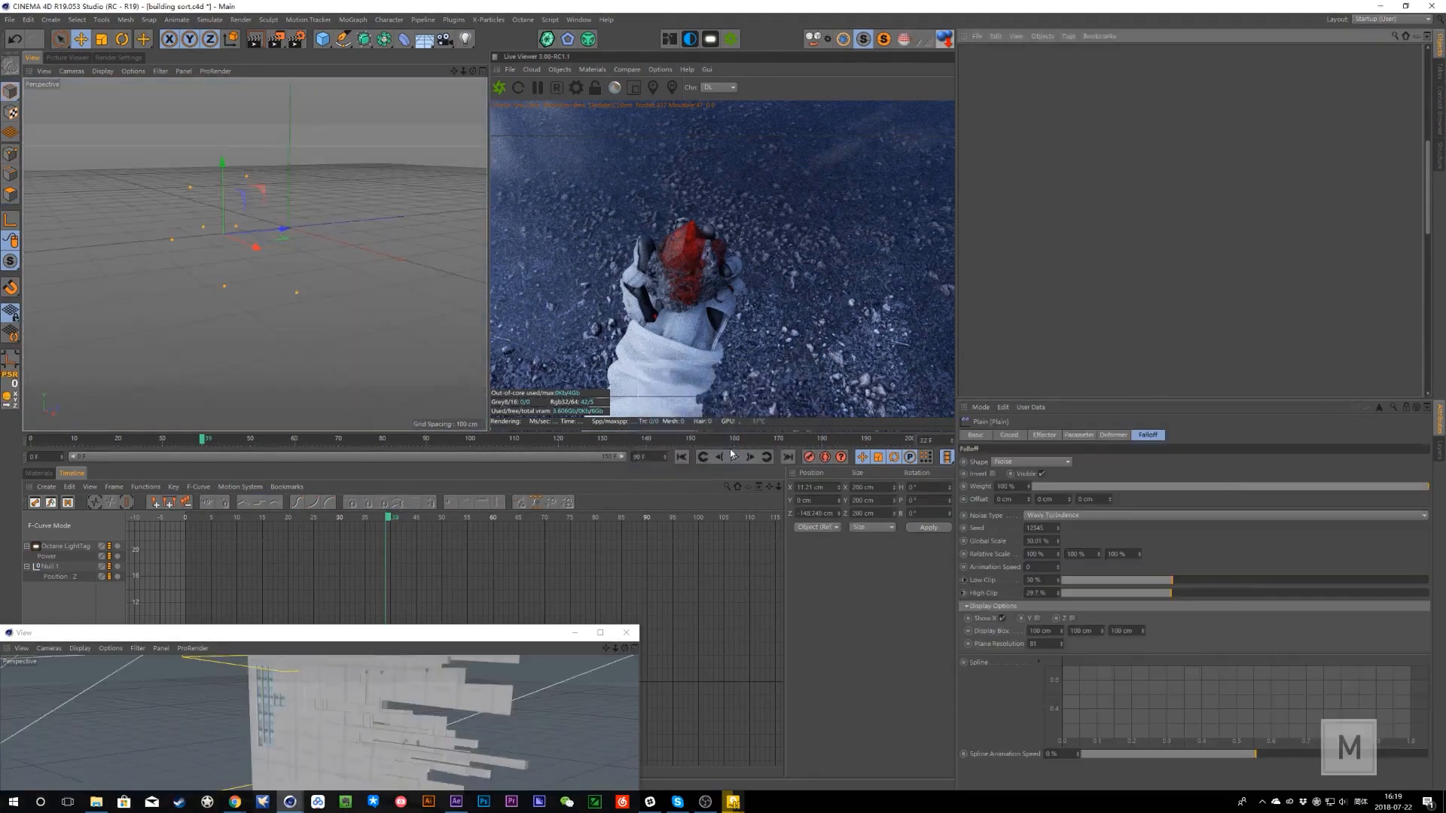
left_click(730, 451)
left_click(730, 448)
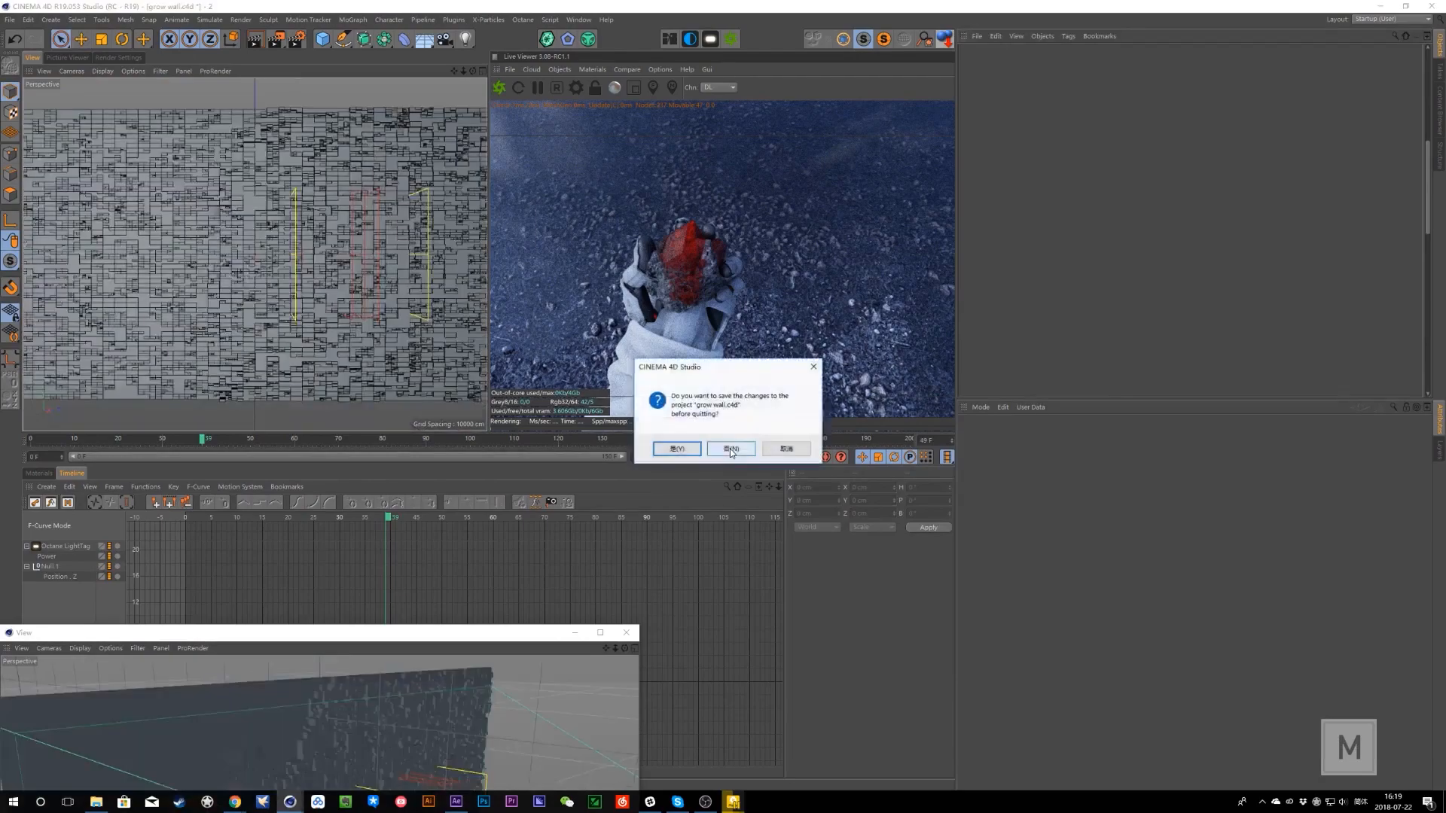
left_click(730, 449)
left_click(729, 449)
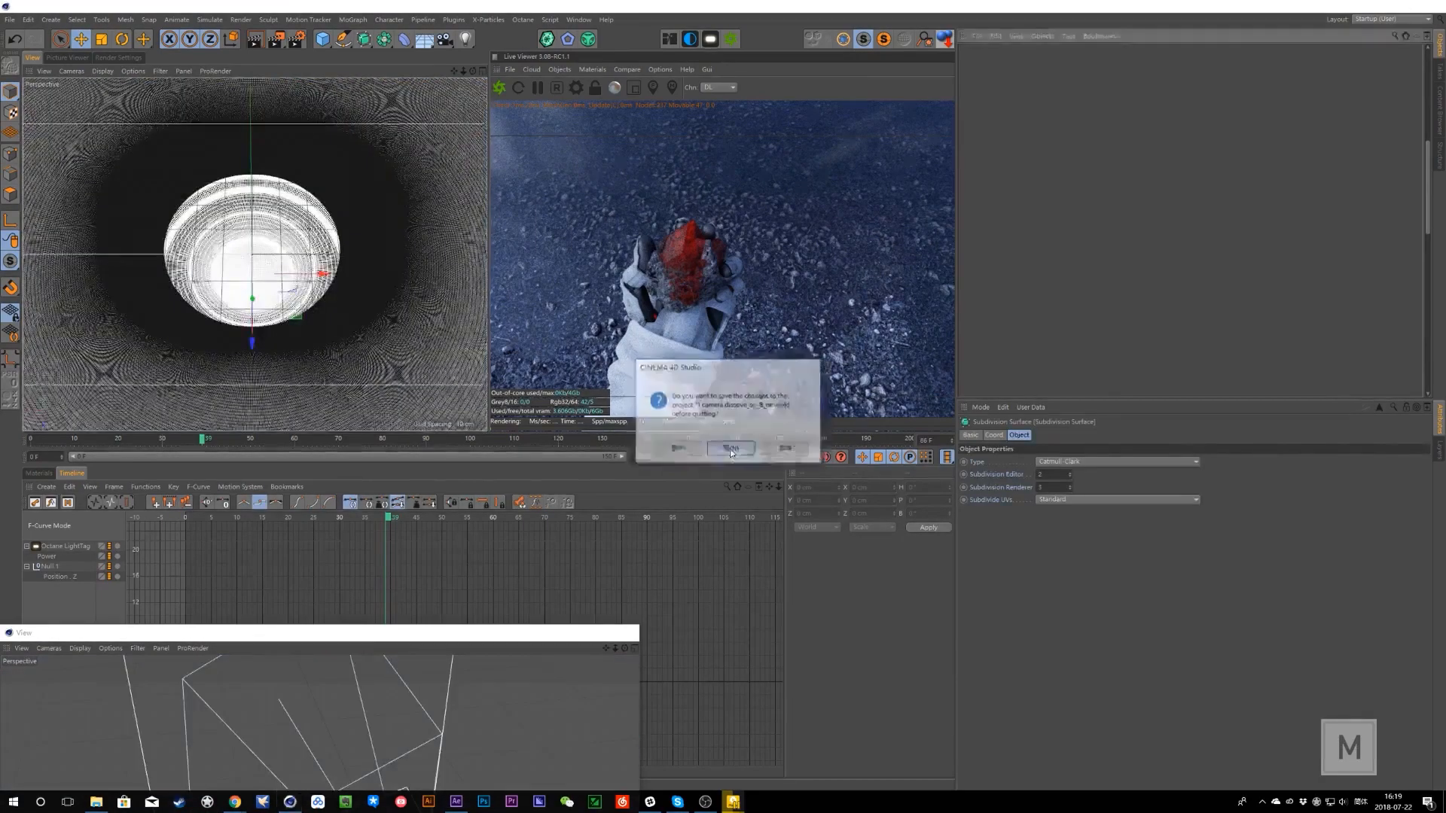
left_click(730, 449)
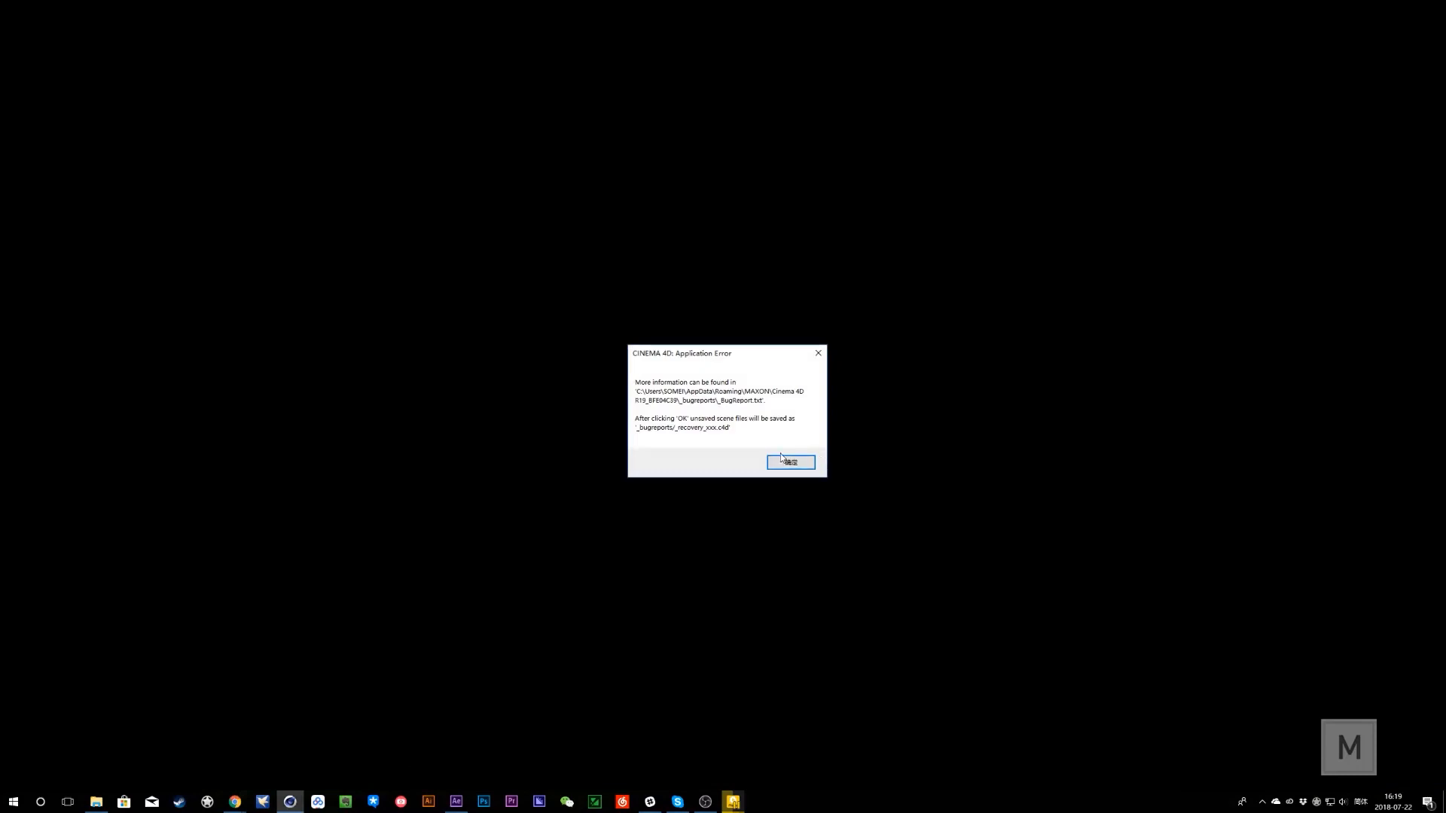
left_click(783, 460)
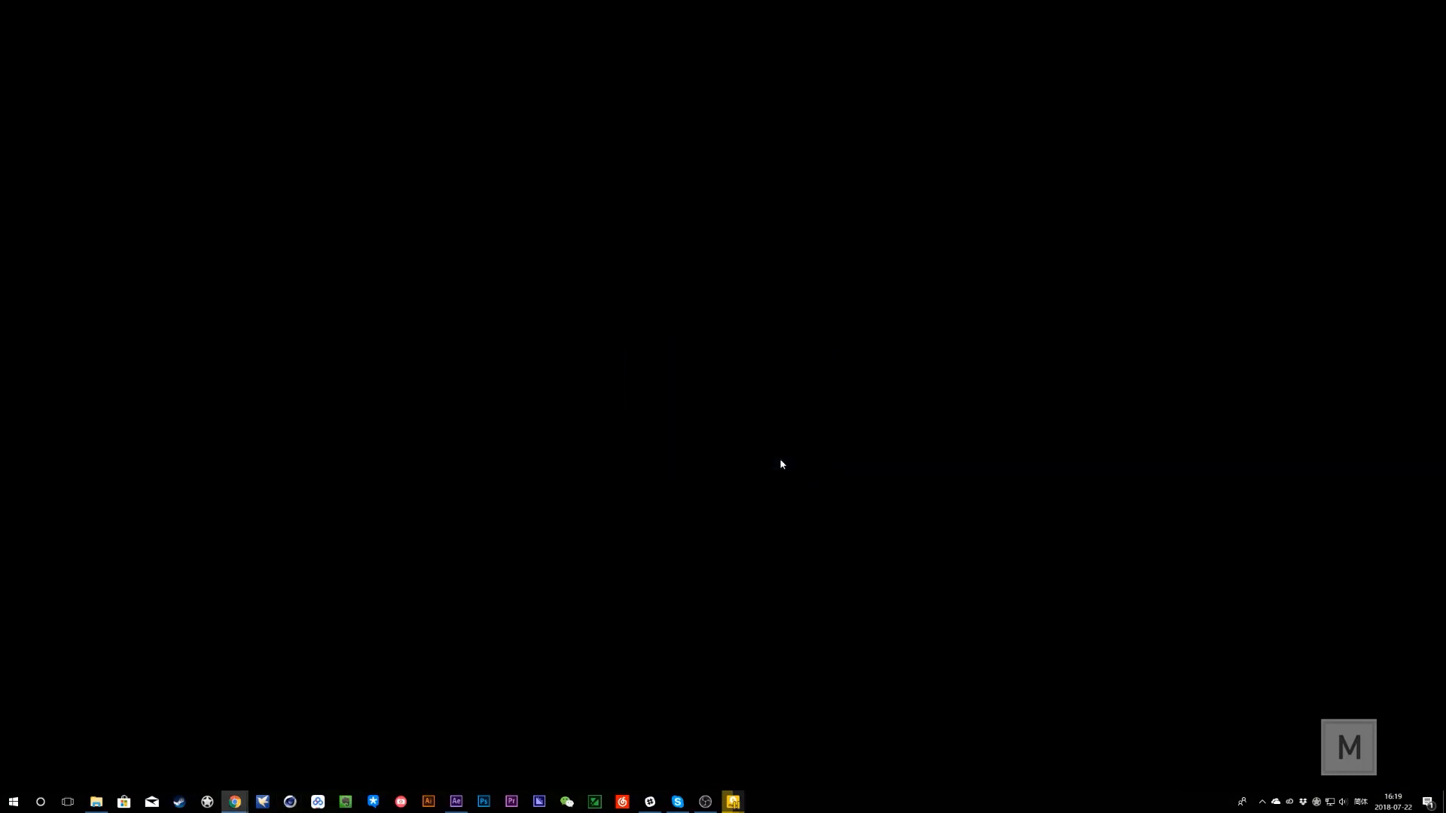
- Relaunch Cinema 4D from the desktop
right_click(332, 619)
left_click(329, 671)
left_click(292, 803)
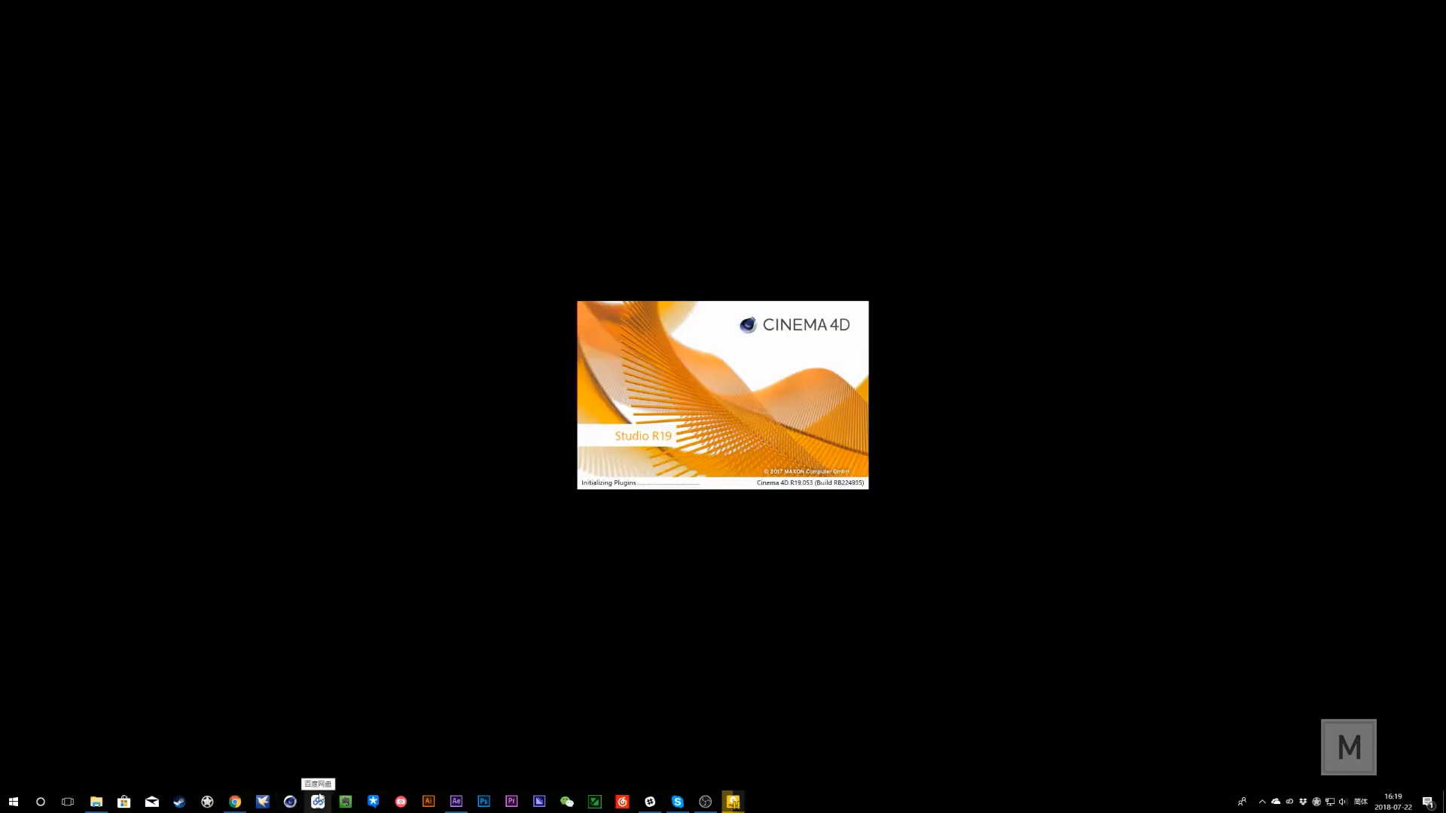
left_click(96, 802)
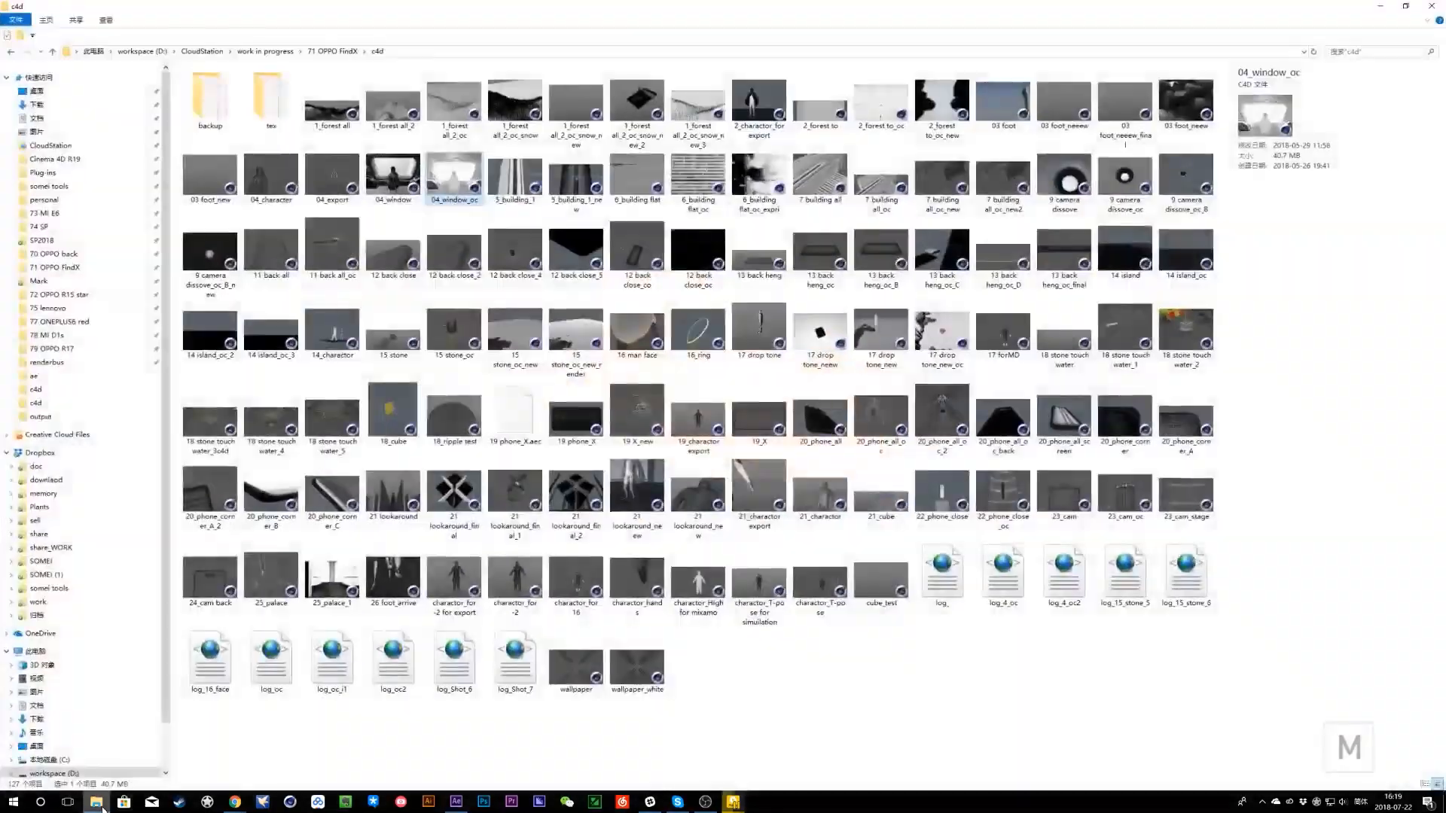
left_click(96, 802)
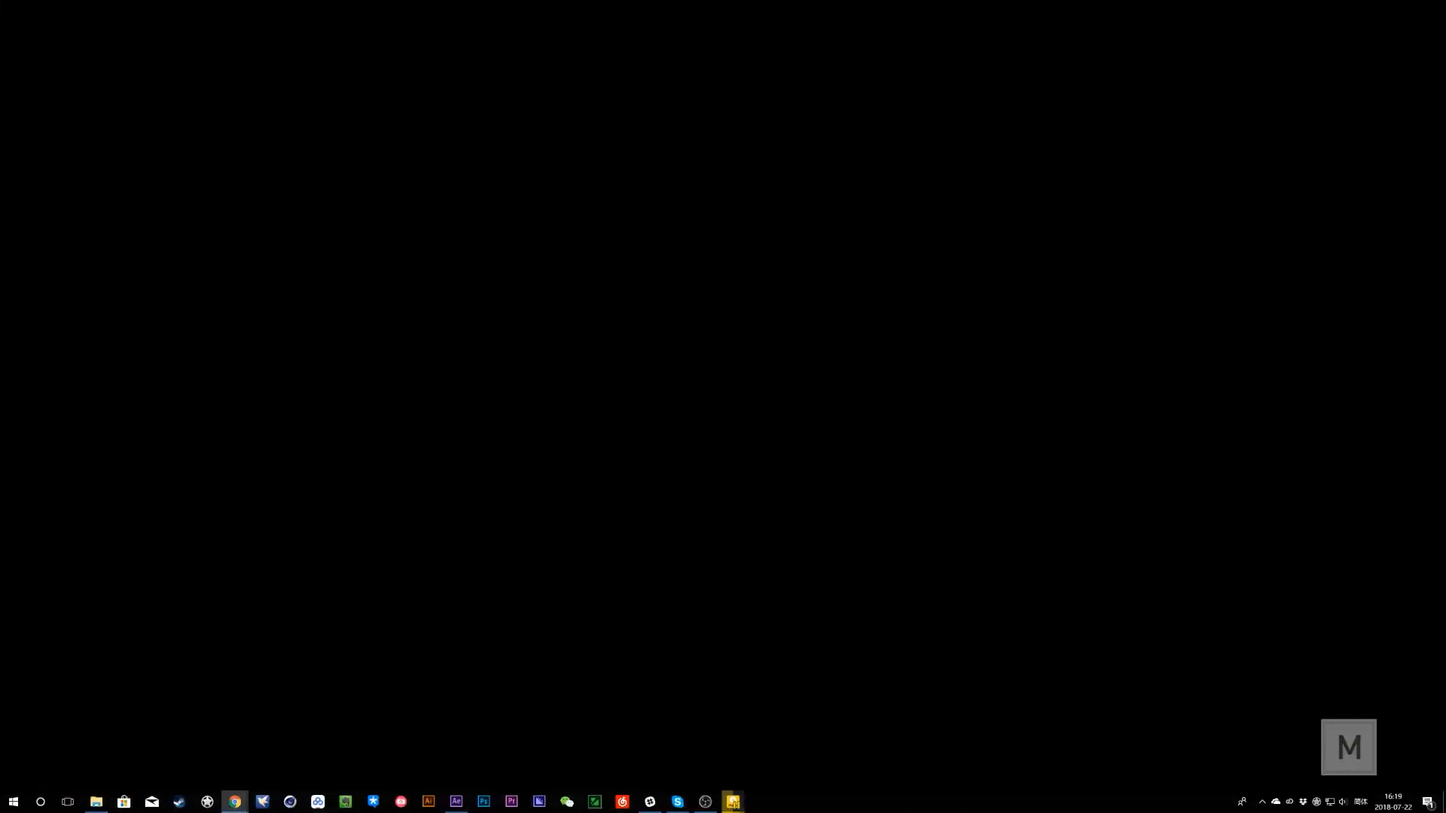
key("super+1")
key("super+1")
mouse_move(290, 801)
left_click(113, 757)
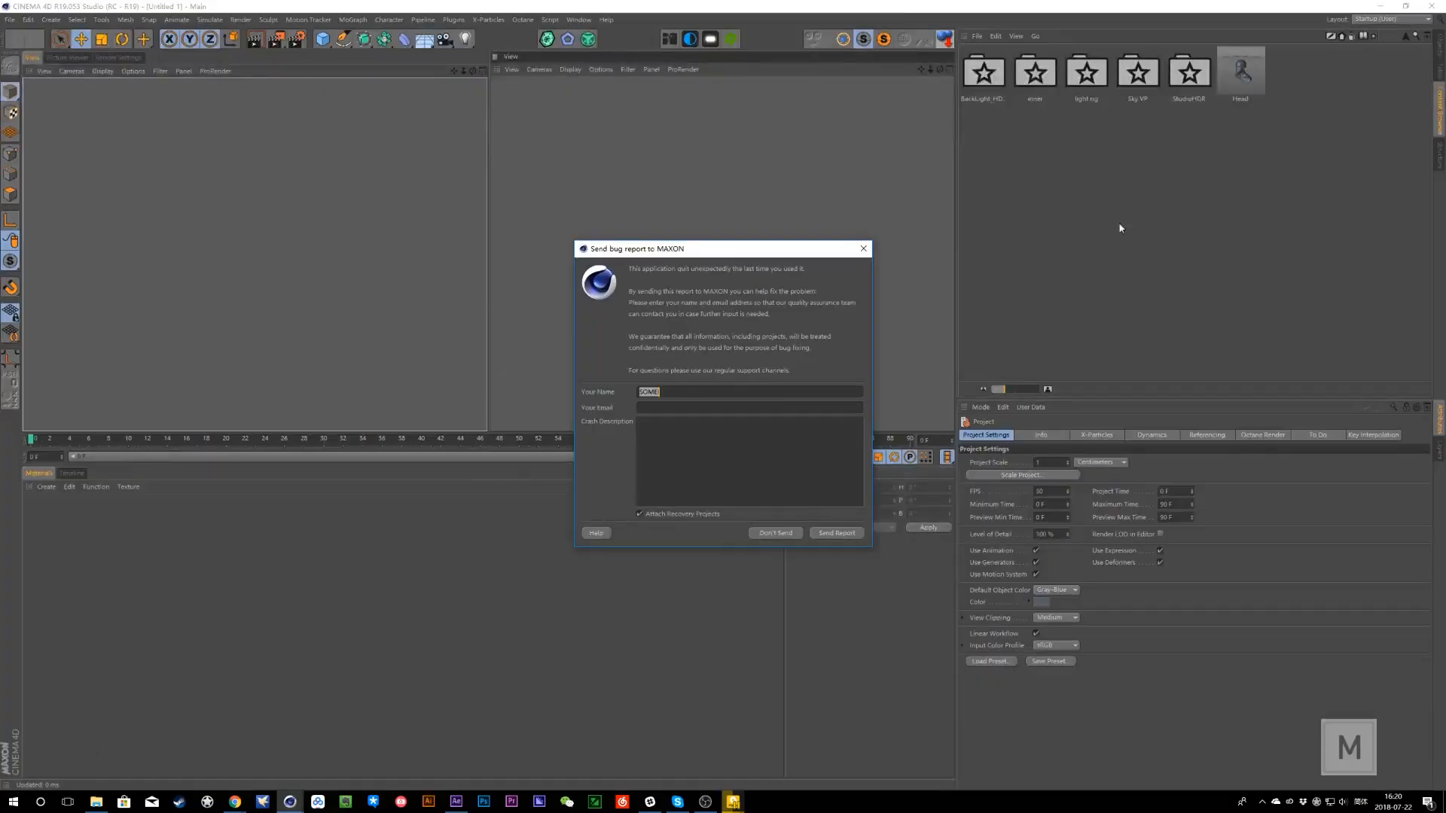
- Dismiss the bug report form without sending it and reopen the recent 15 stone_oc_new_render scene
left_click(862, 248)
left_click(10, 20)
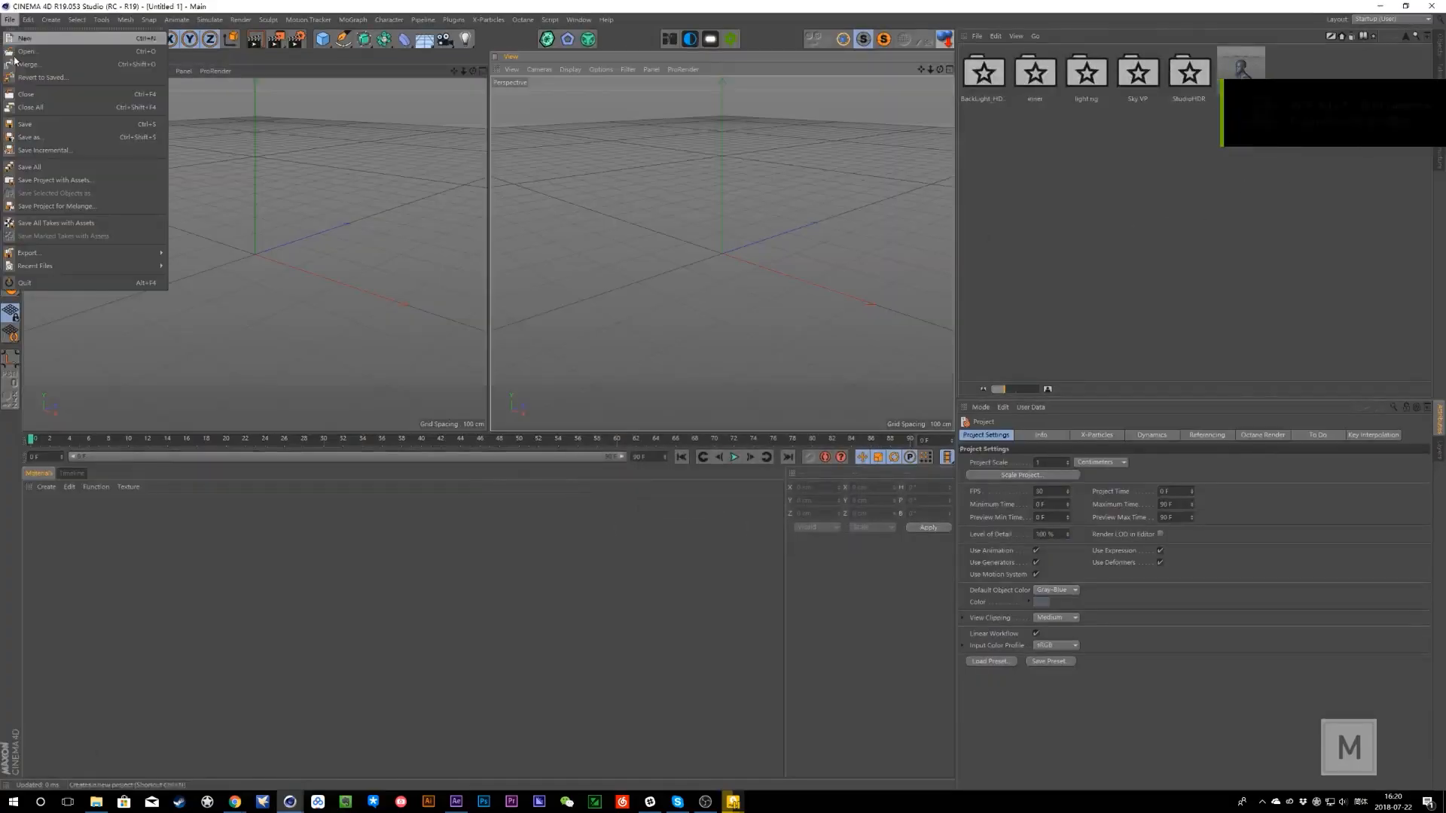
mouse_move(119, 264)
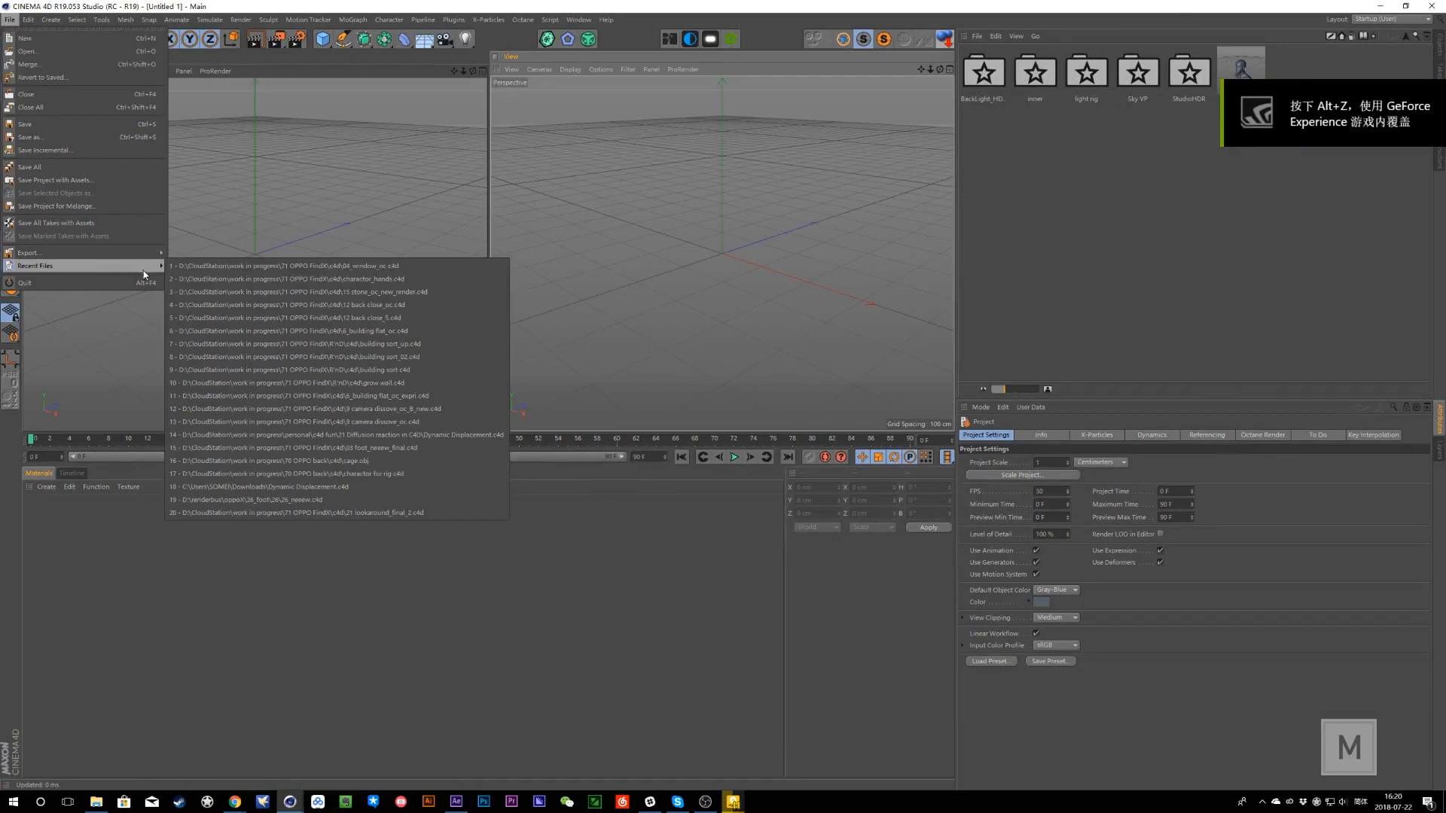
left_click(292, 294)
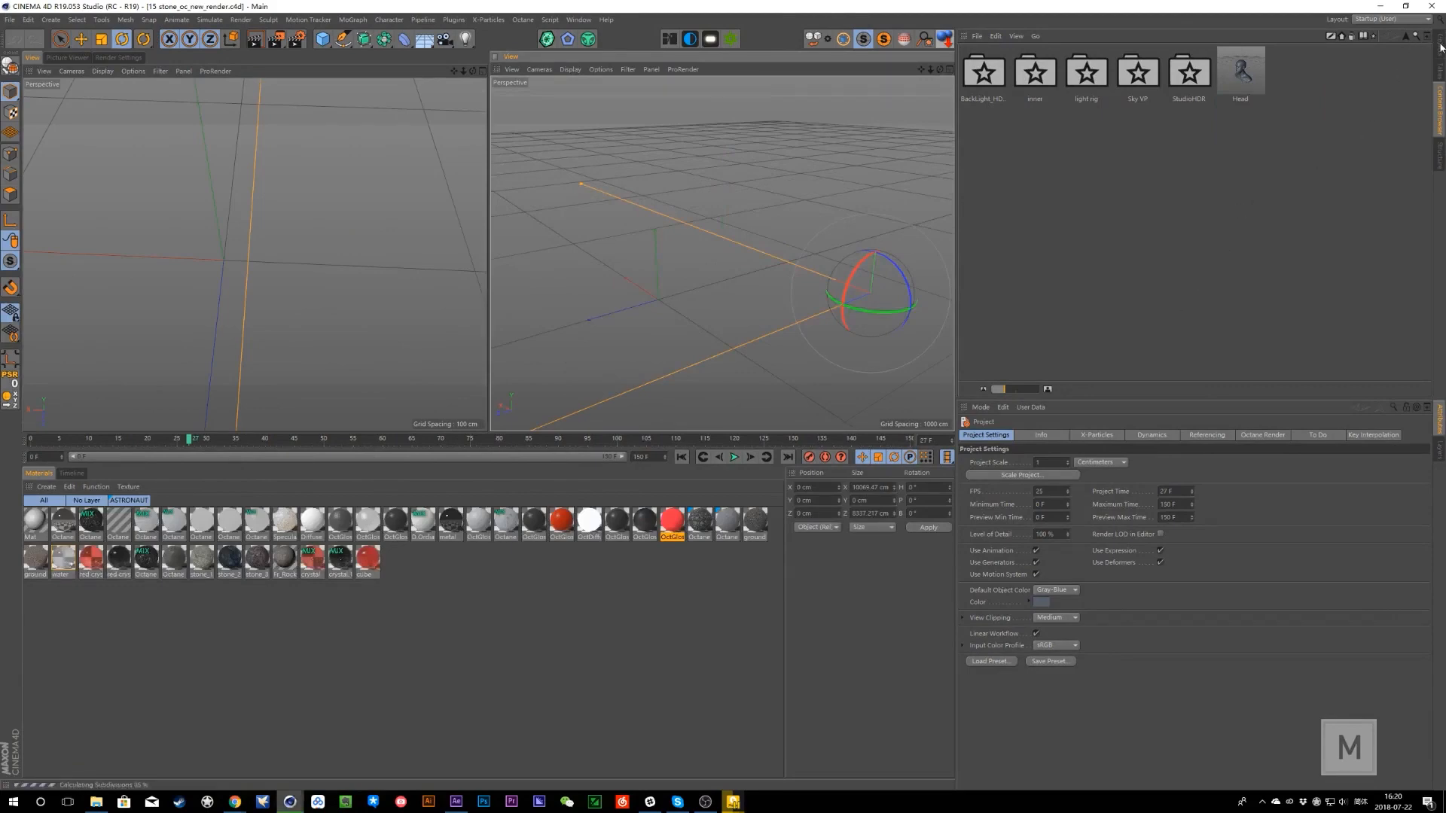
- Show the scene's object hierarchy and hide the hand main group so the crystals stand alone
left_click(1441, 47)
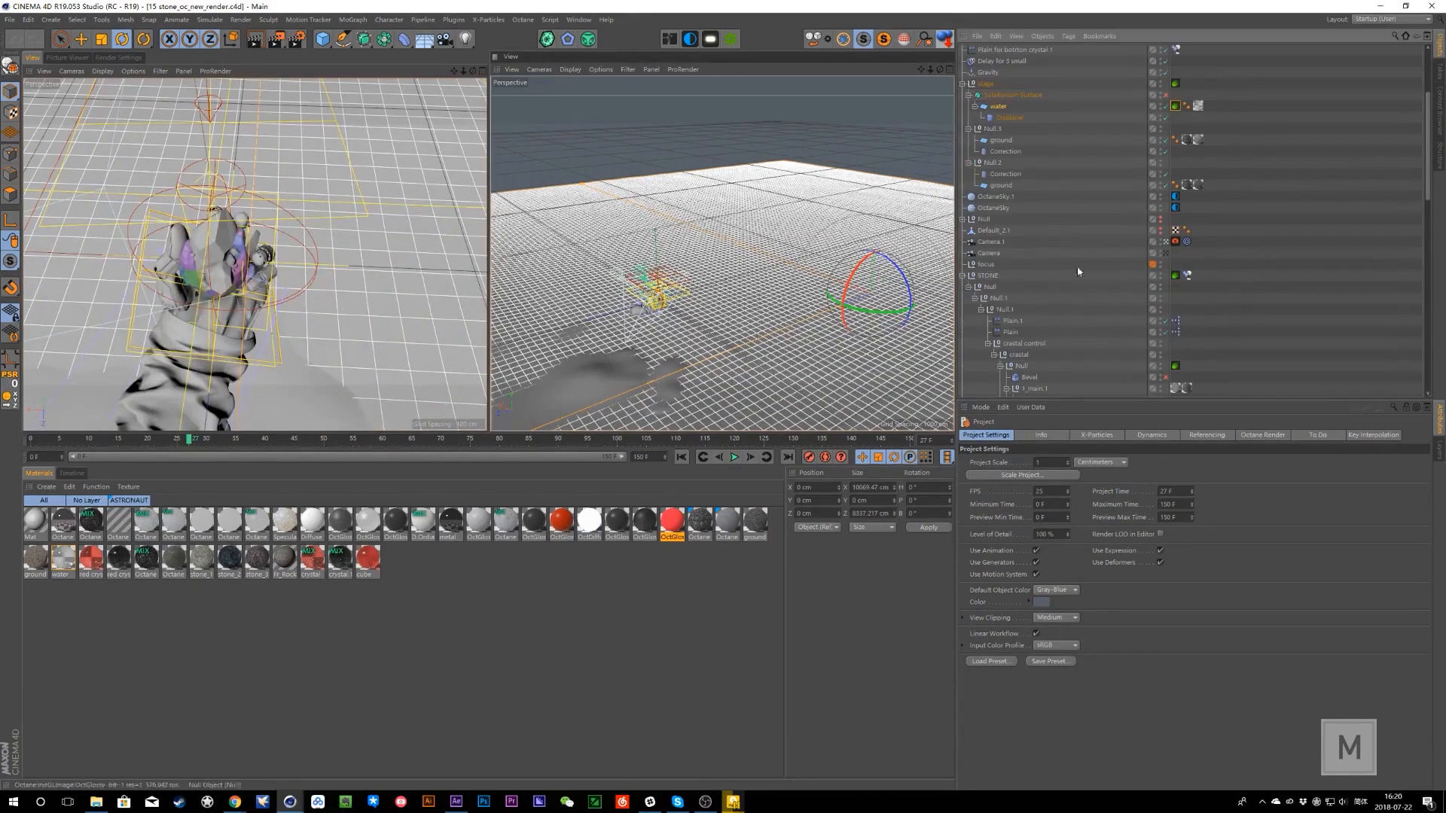
scroll(1128, 100, "up", 4)
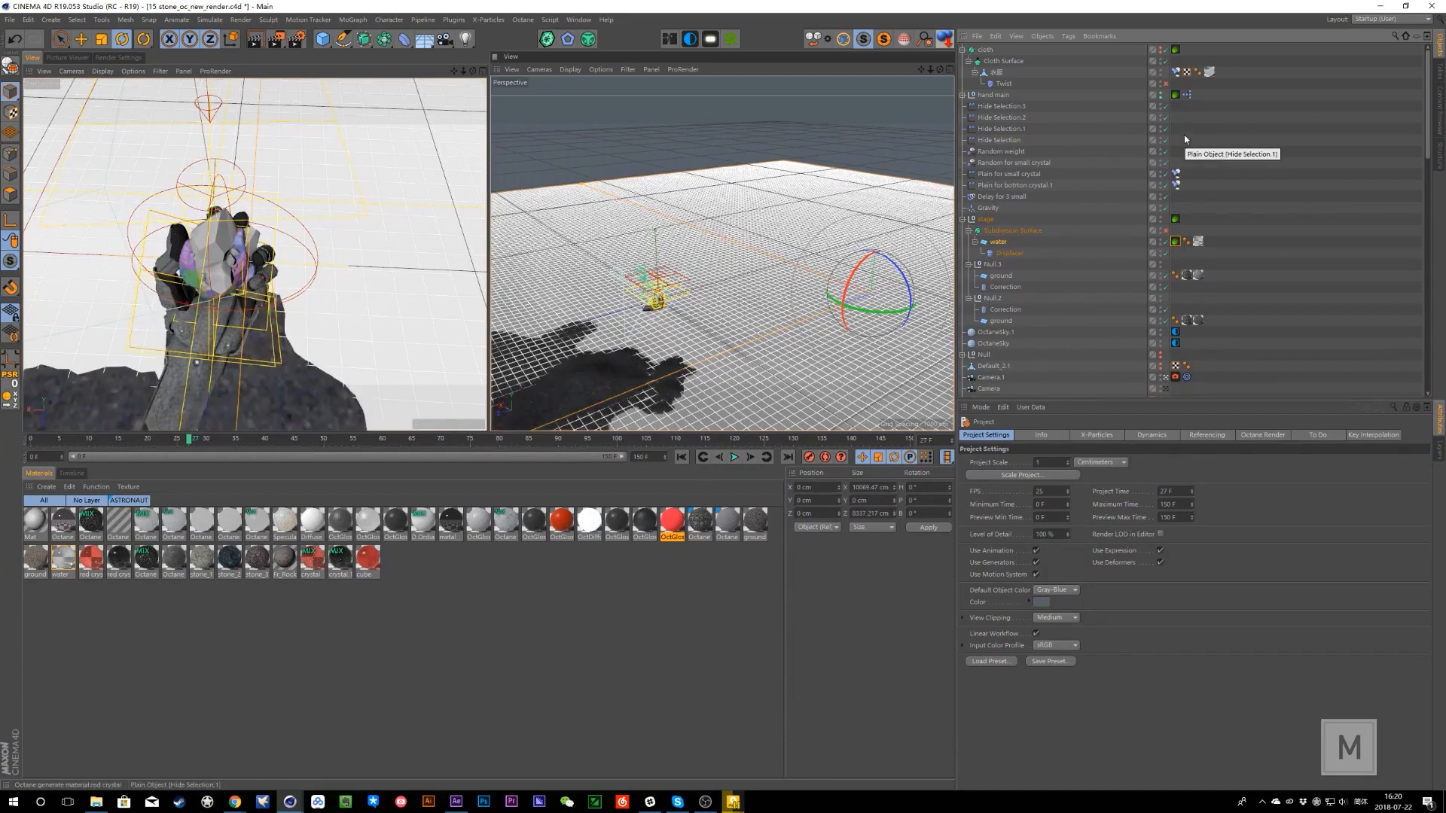
left_click(1160, 96, "alt")
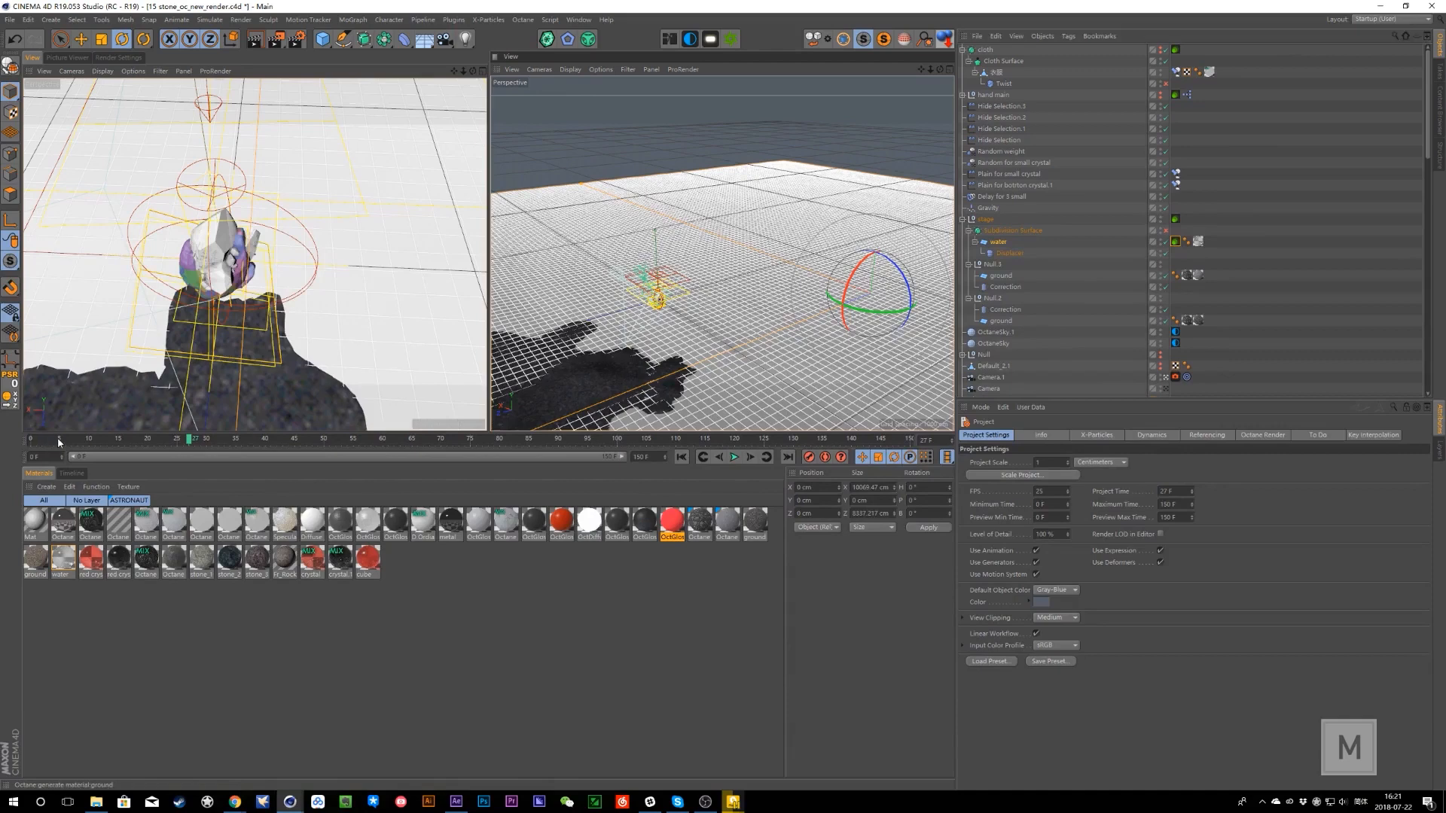
- Play and scrub the crystal animation to about frame 59 and examine the crystal cluster up close
left_click_drag(57, 439, 302, 443)
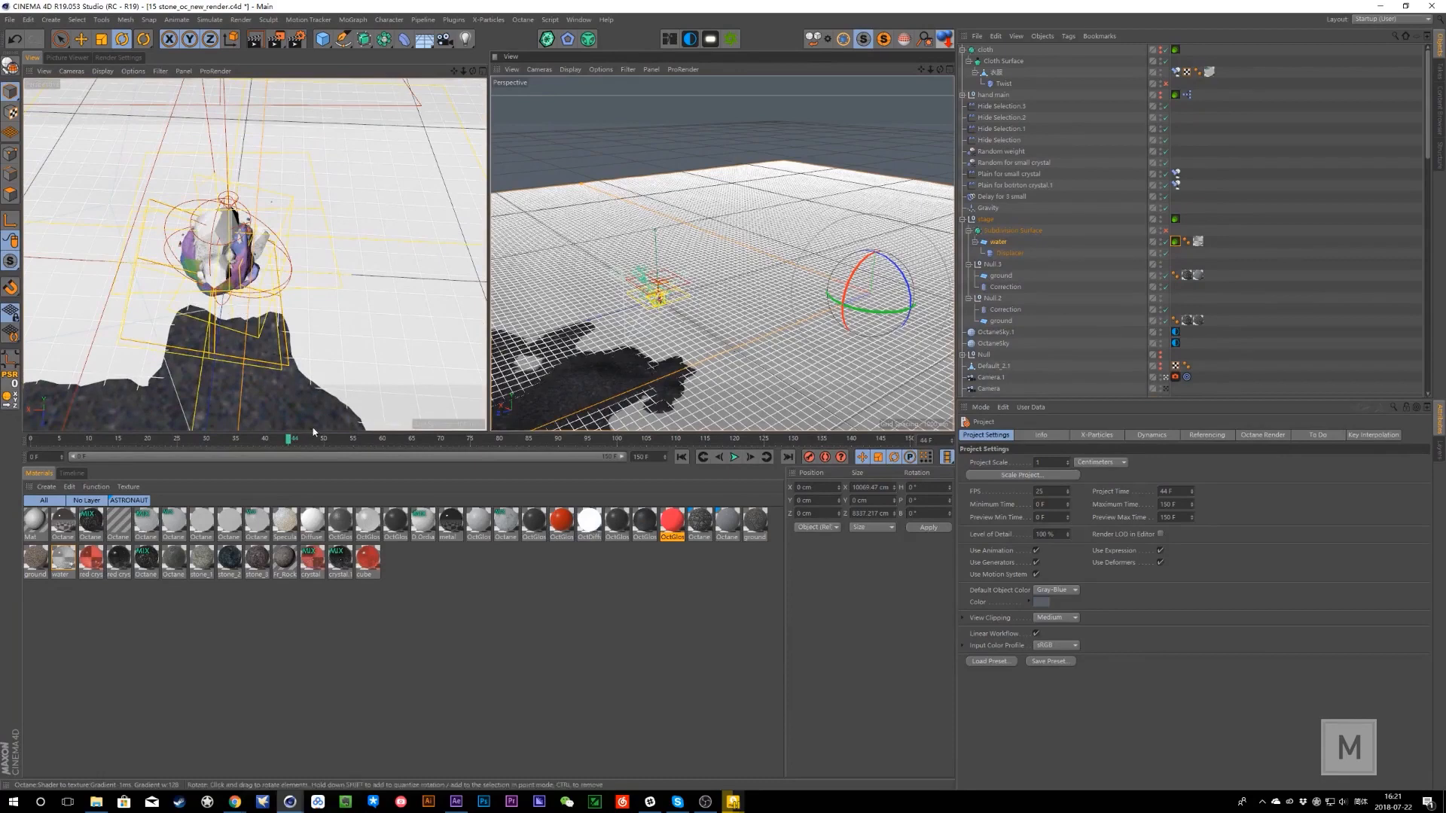
key("F8")
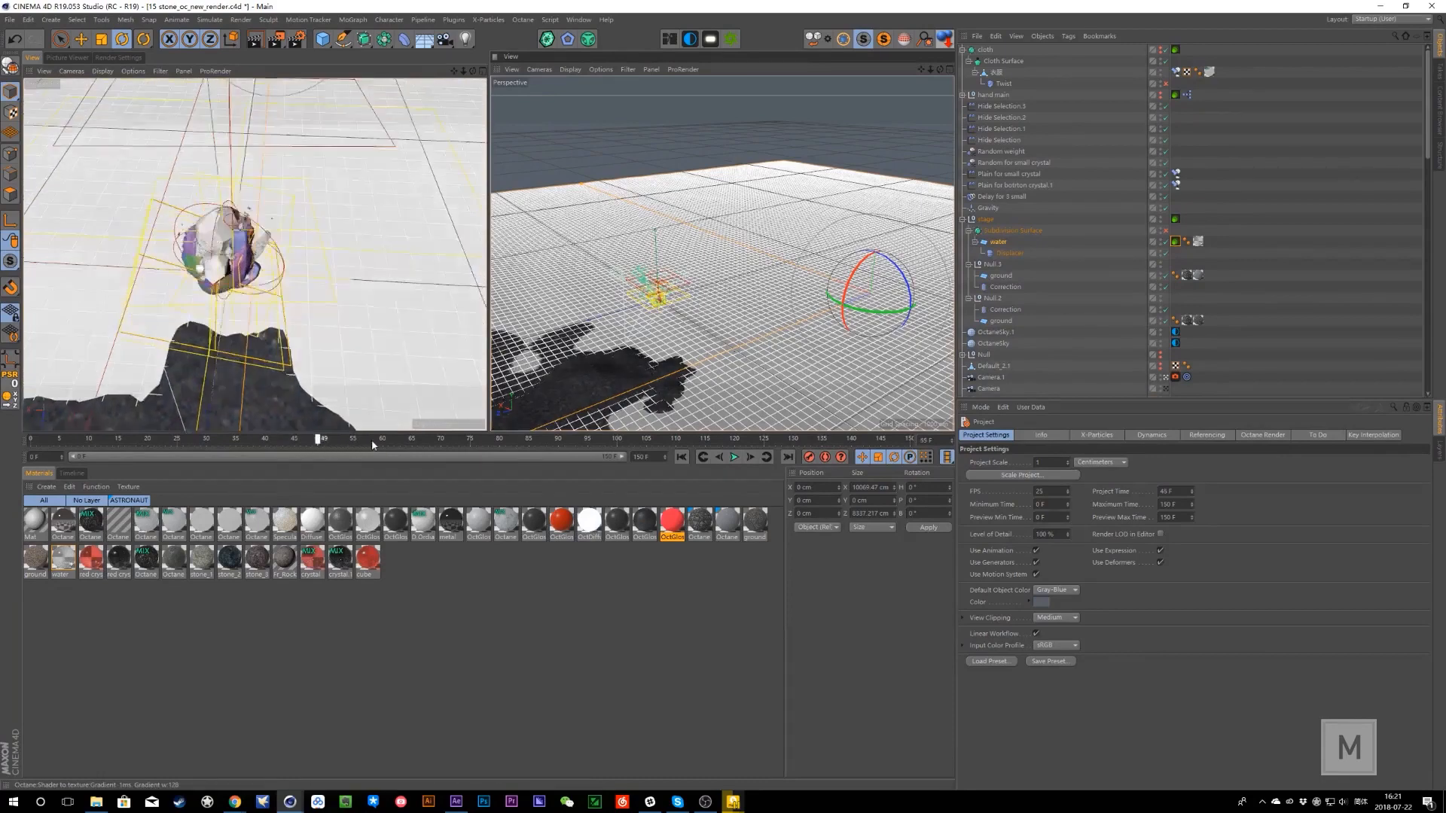
left_click_drag(322, 445, 378, 447)
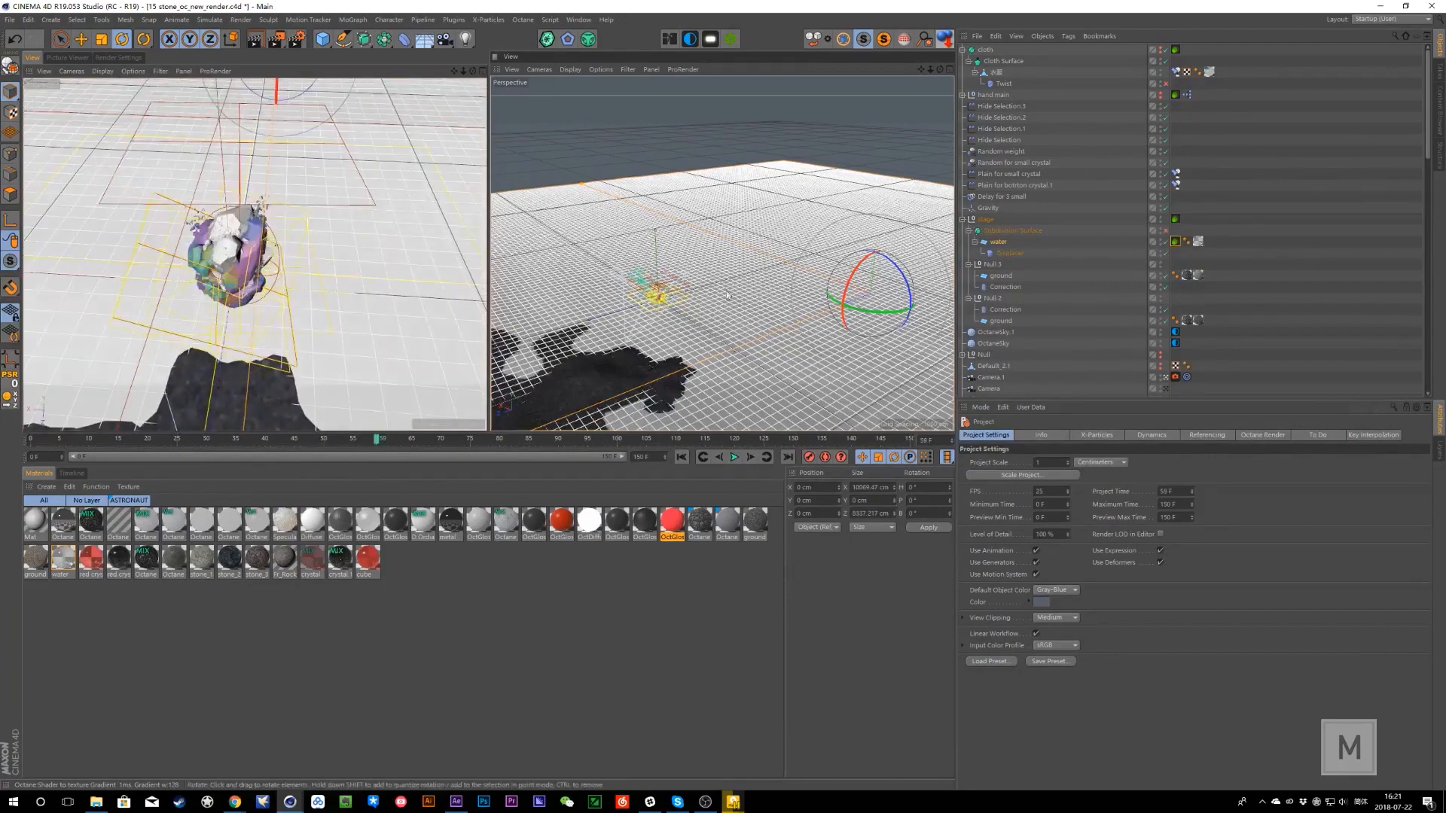
scroll(645, 273, "up", 5)
left_click_drag(675, 347, 678, 356, "alt")
scroll(679, 356, "up", 10)
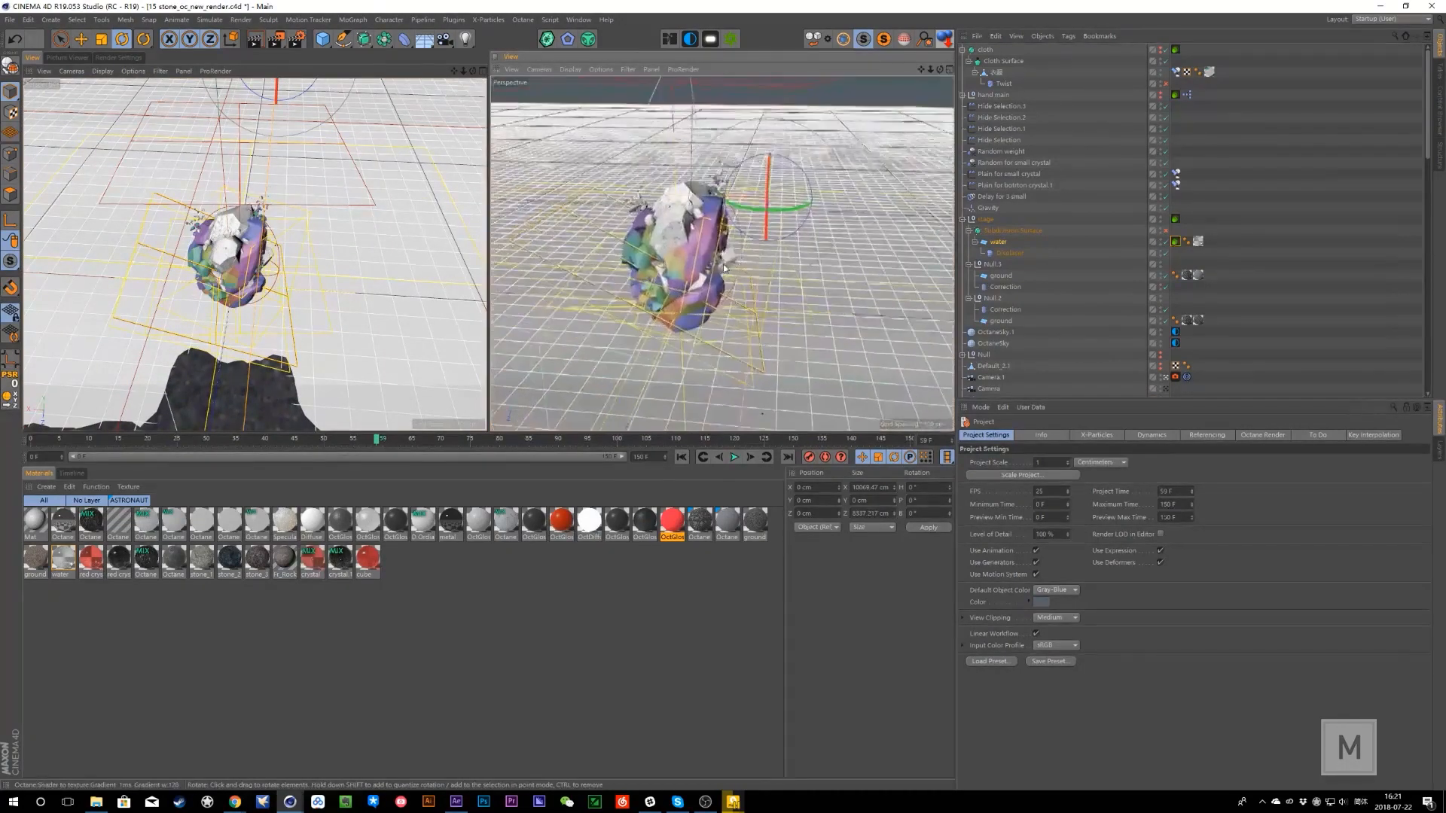
- Collapse the child groups under the crystal null, including Null, Voronoi Fracture, the main pieces and small crystal
scroll(1077, 355, "down", 4)
scroll(1081, 341, "down", 6)
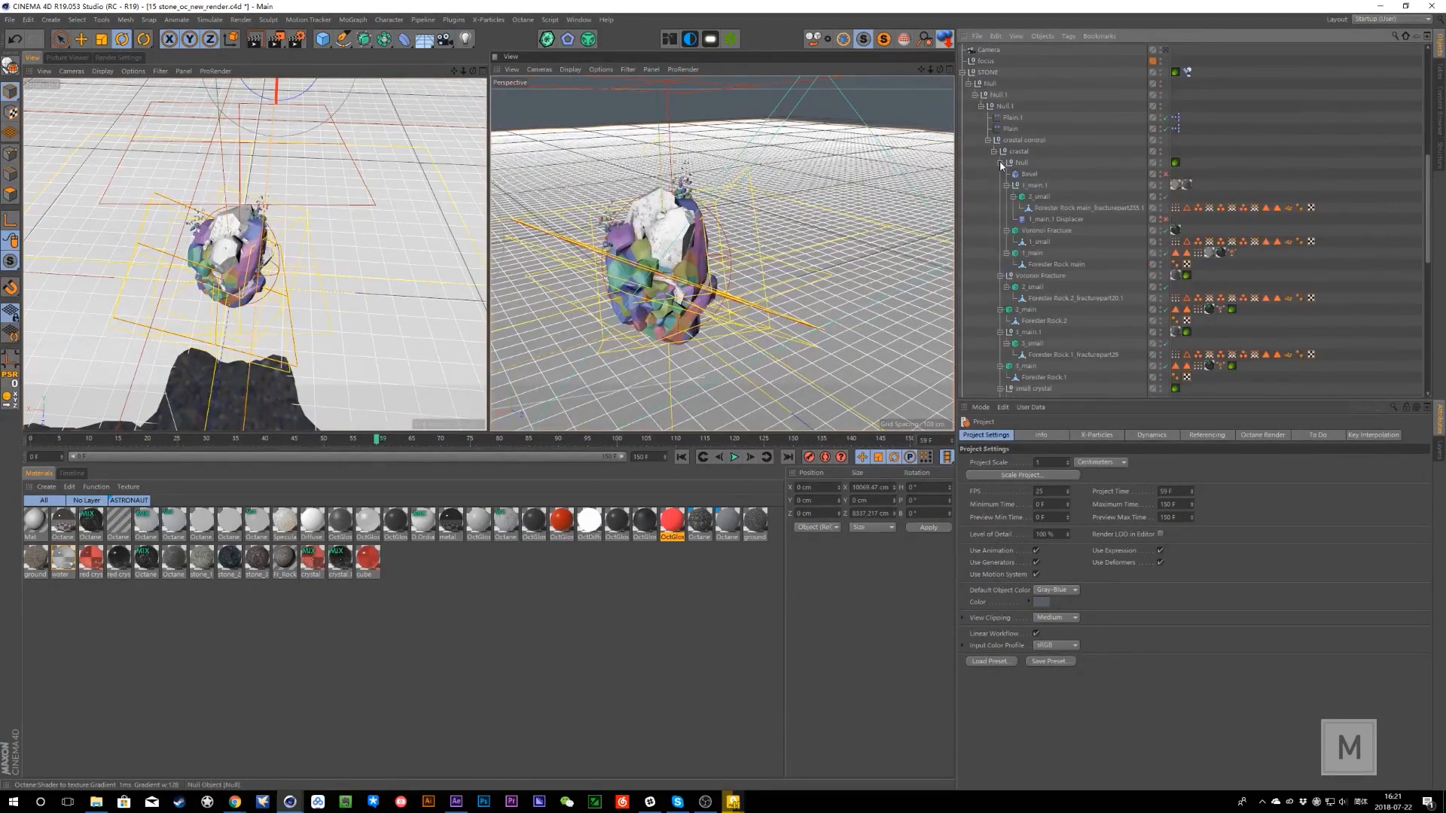
left_click(1001, 163)
left_click(1001, 174)
left_click(1001, 186)
left_click(1001, 197)
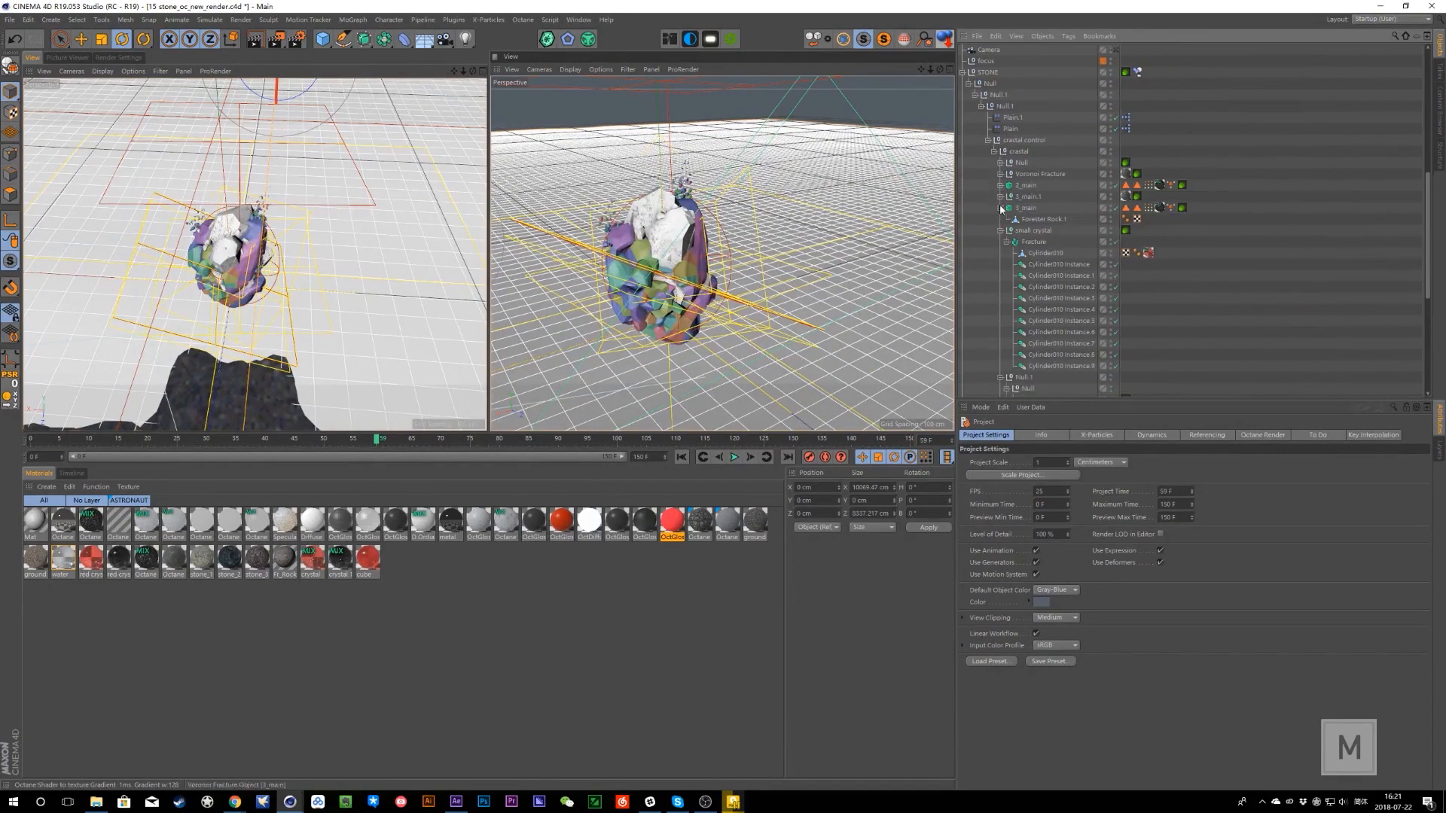
left_click(1001, 207)
left_click(1001, 219)
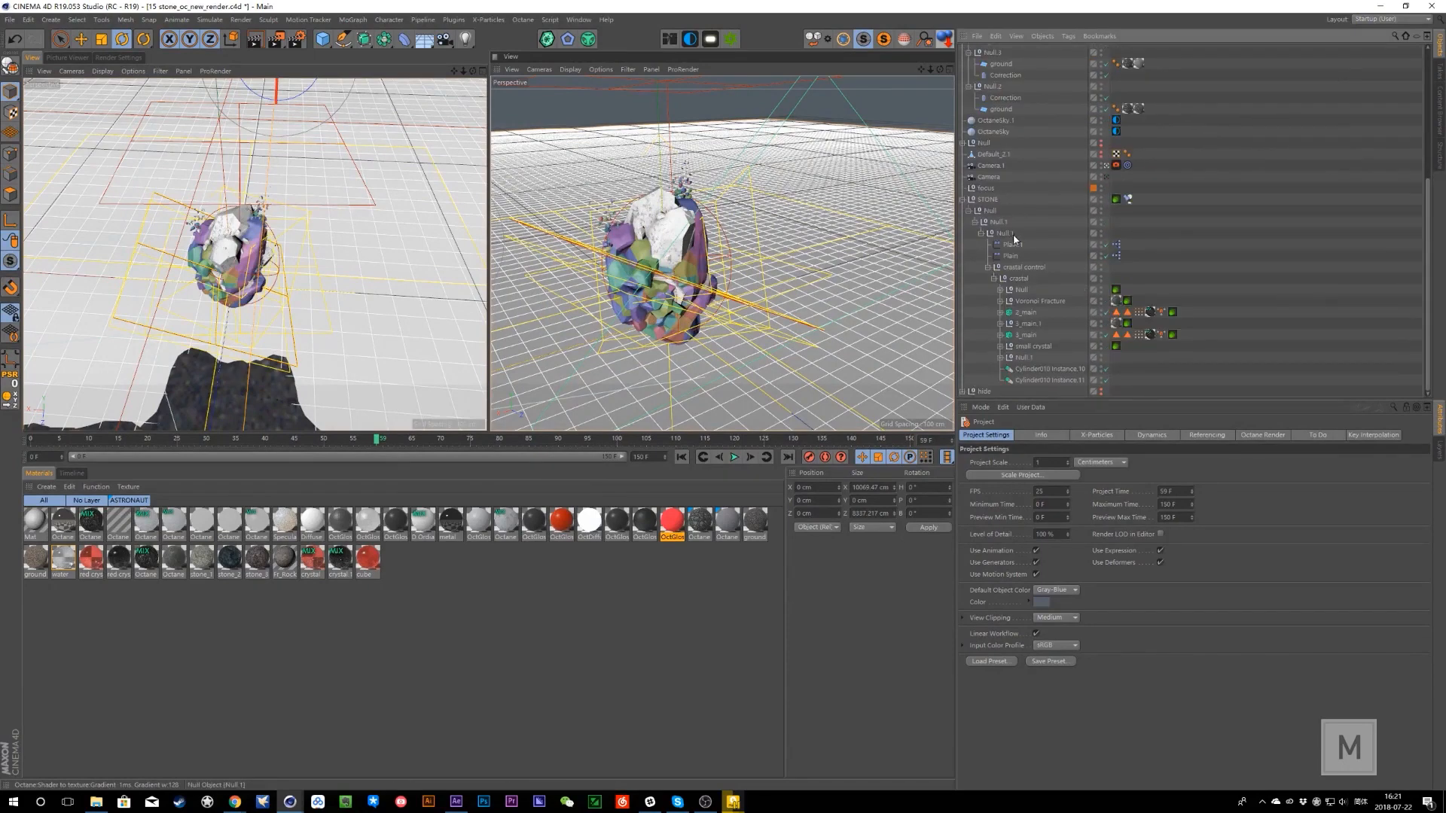
- Select the Null under STONE, toggle the visibility of crystal control, and expand the first Null inside the crystal group
left_click(990, 211)
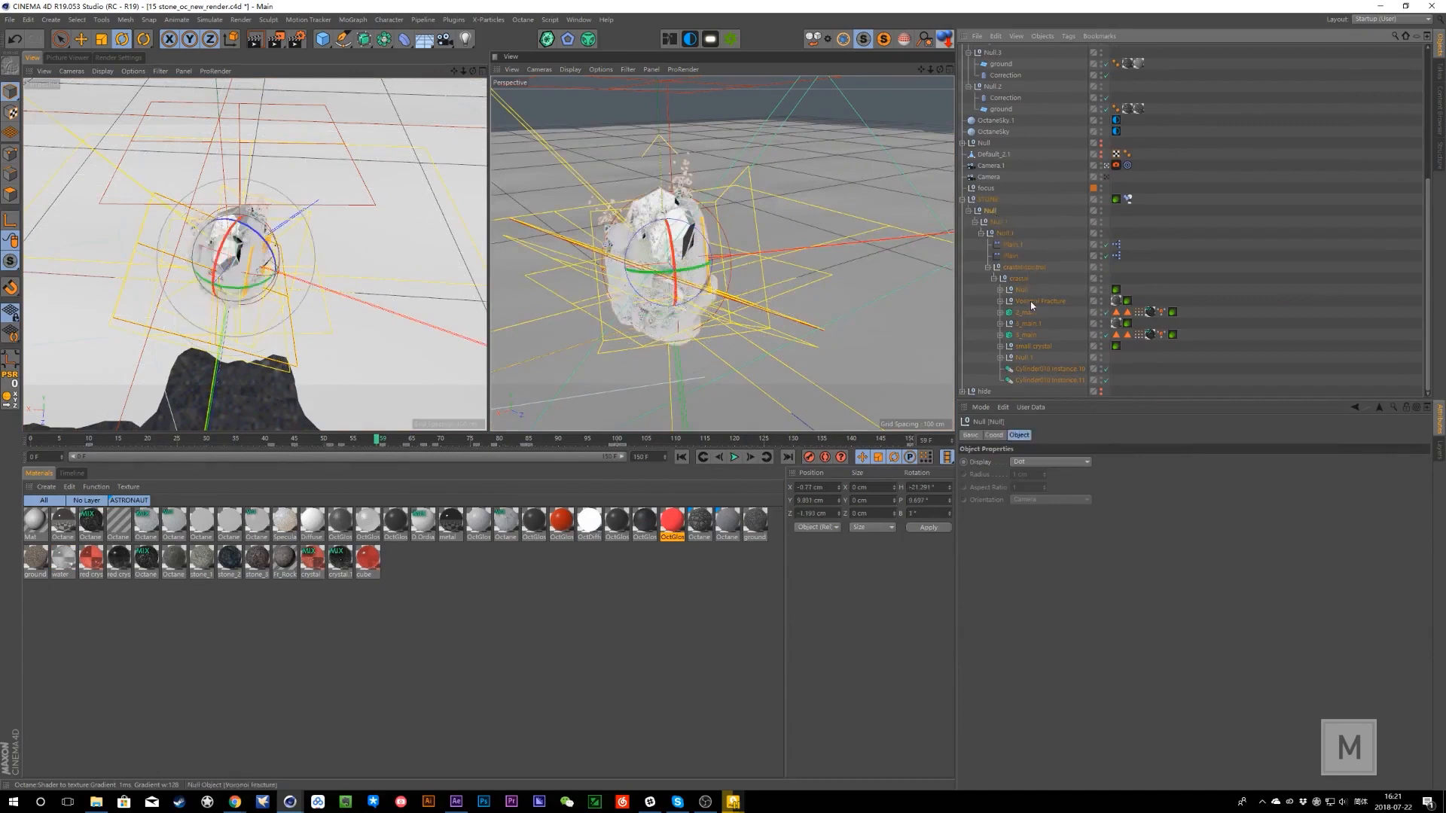
left_click(1038, 269)
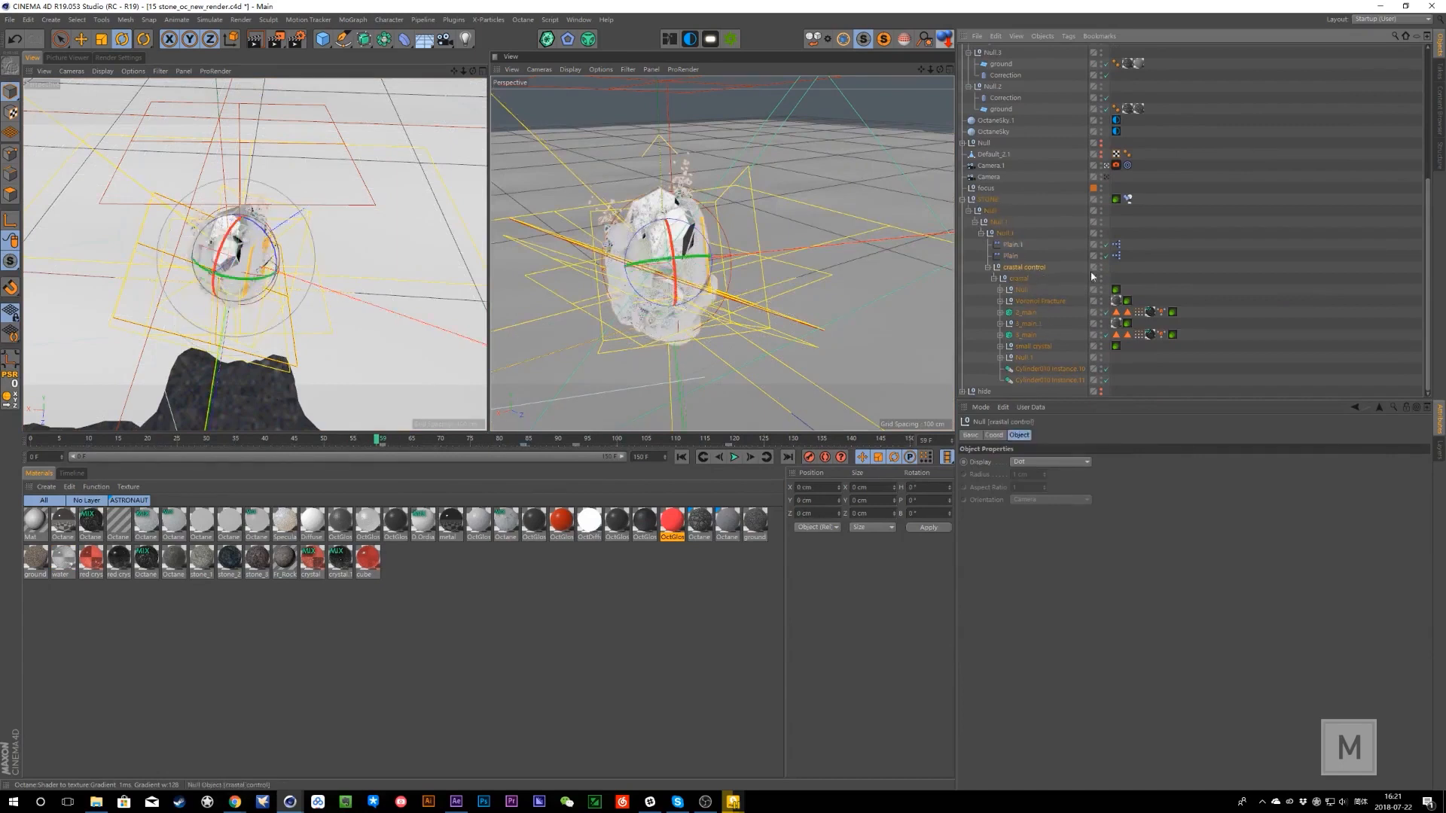
double_click(1101, 266)
left_click(1101, 268)
left_click(1023, 290)
left_click(1000, 290)
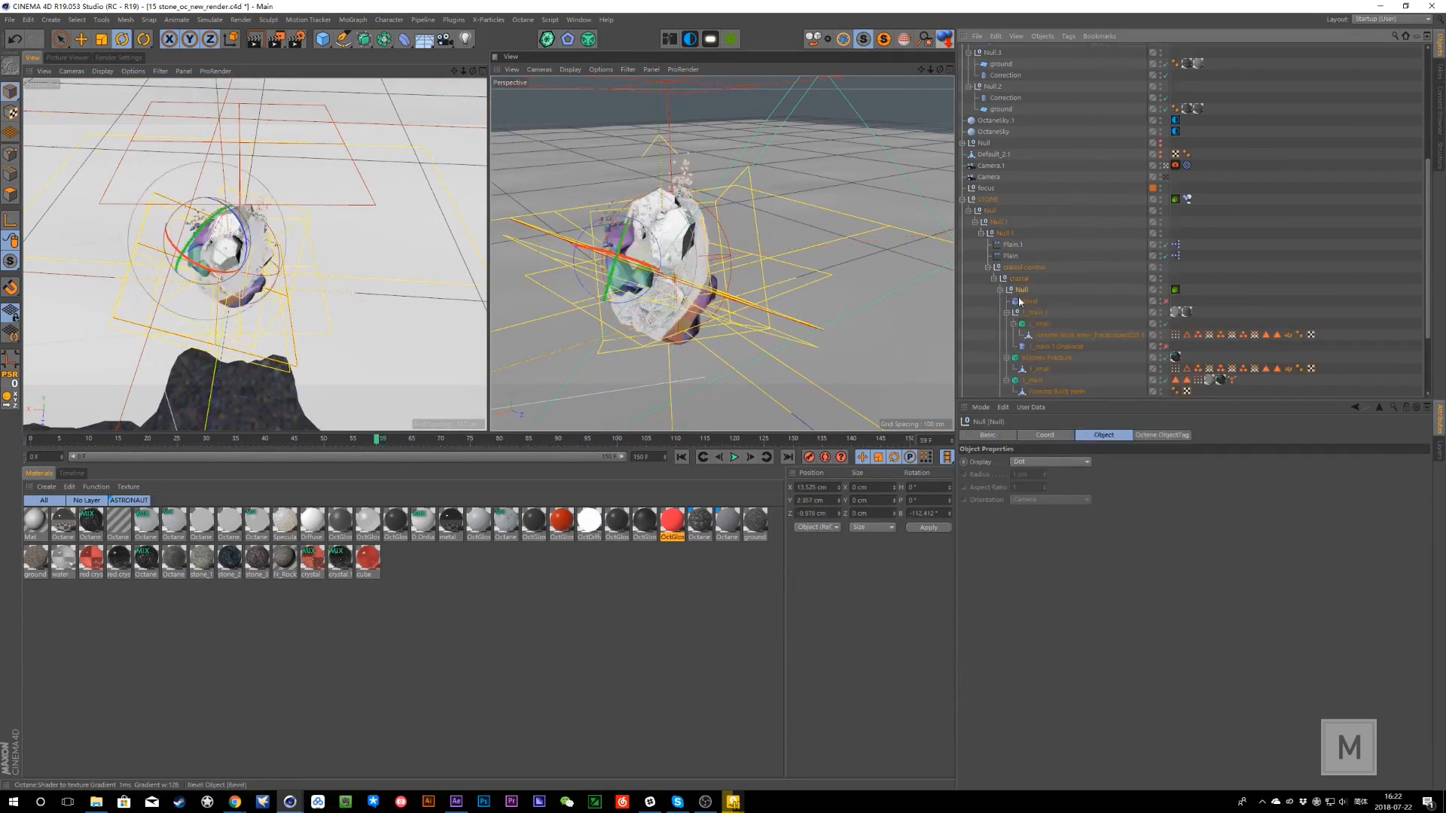
- Toggle the visibility of the first Null under crystal to compare the cluster with and without it, and collapse its children
left_click(1160, 291)
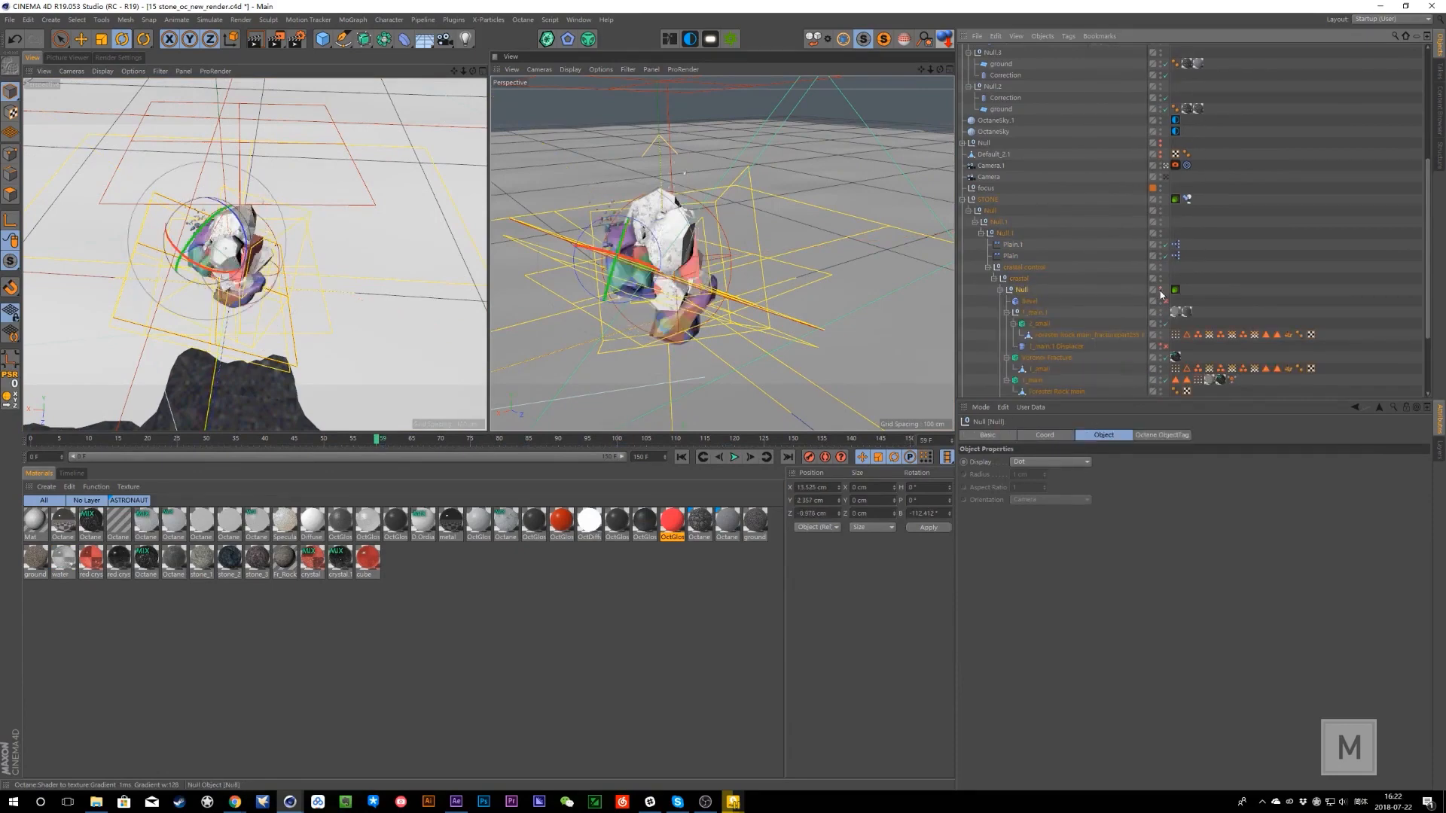
left_click(1160, 291)
left_click(1160, 291)
left_click(1160, 291)
left_click(1001, 290)
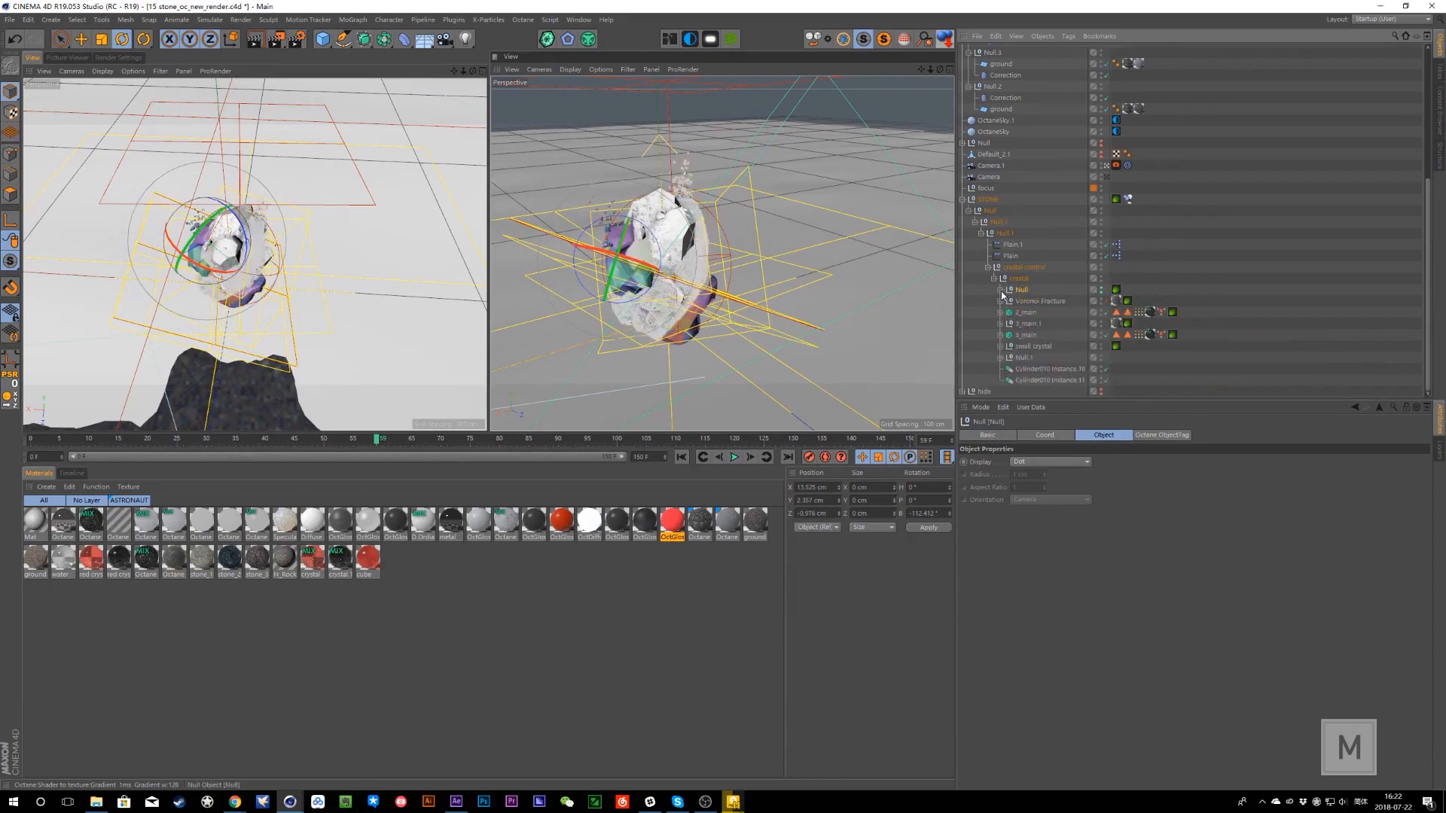
- Hide the Null, Voronoi Fracture and main pieces under crystal, with the animation at about frame 62
left_click(1101, 291)
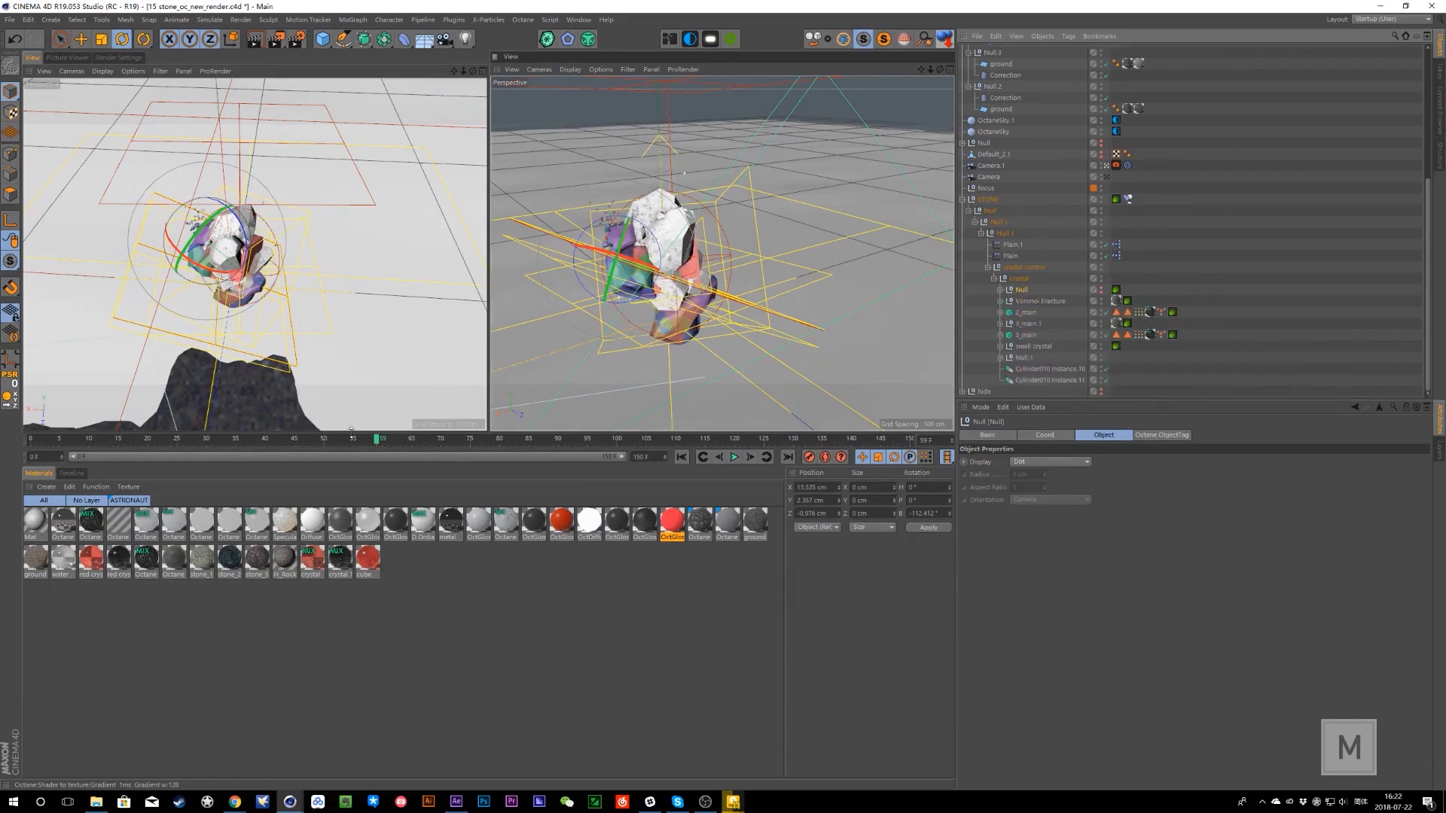
mouse_move(389, 445)
left_mouse_down()
mouse_move(434, 448)
mouse_move(347, 449)
mouse_move(393, 447)
left_mouse_up()
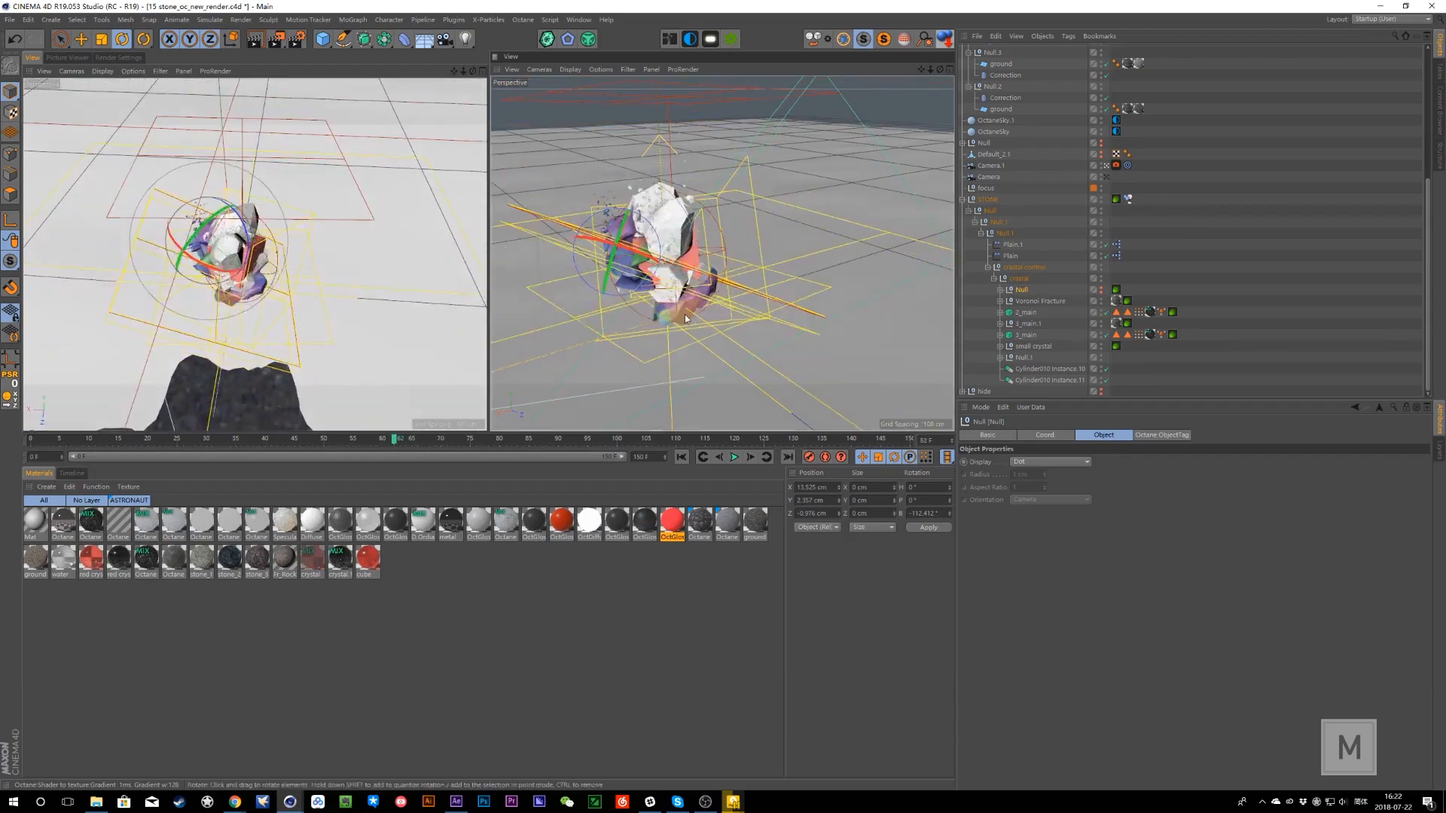
left_click(1028, 334)
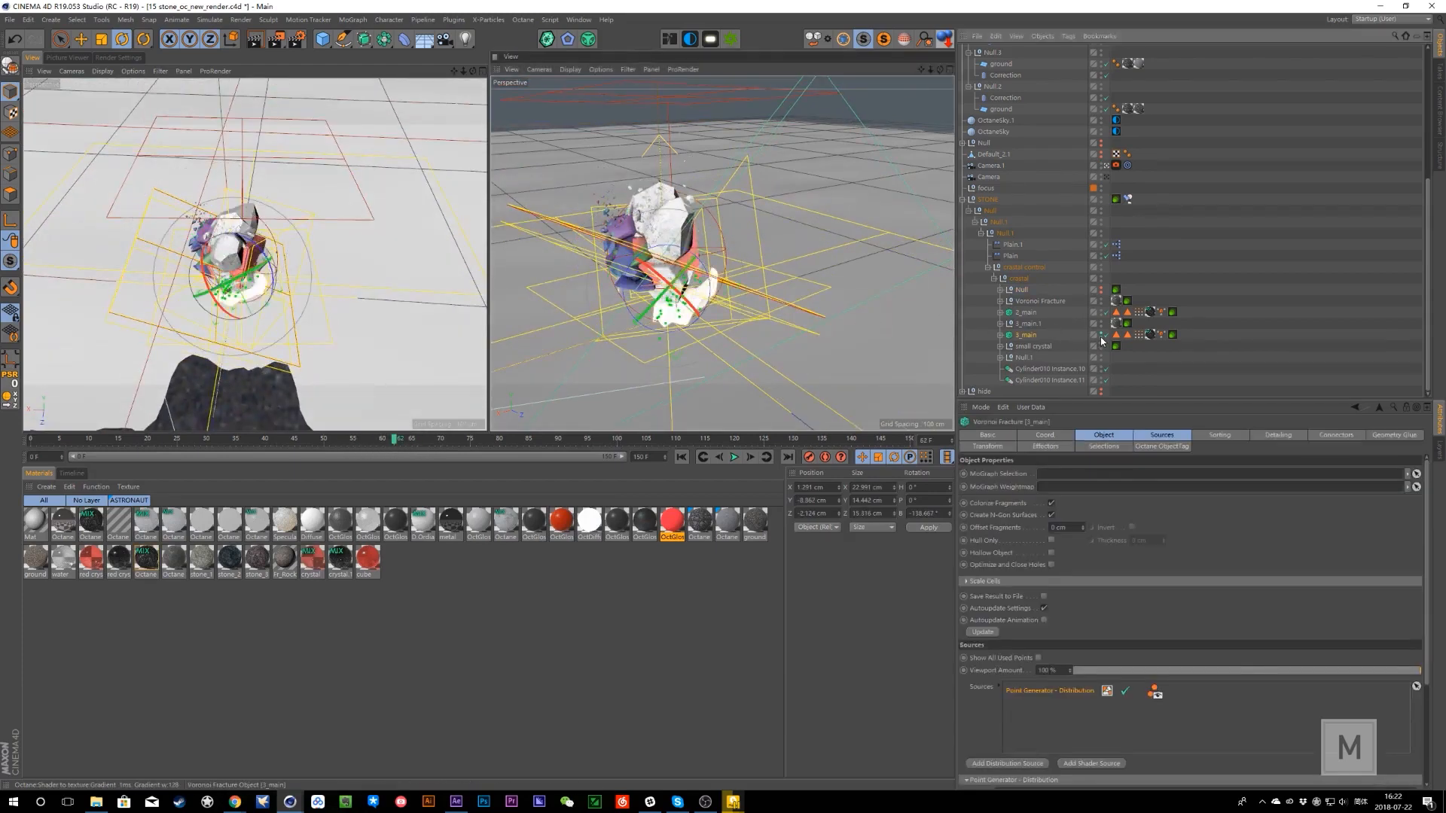
left_click(1100, 313, "alt")
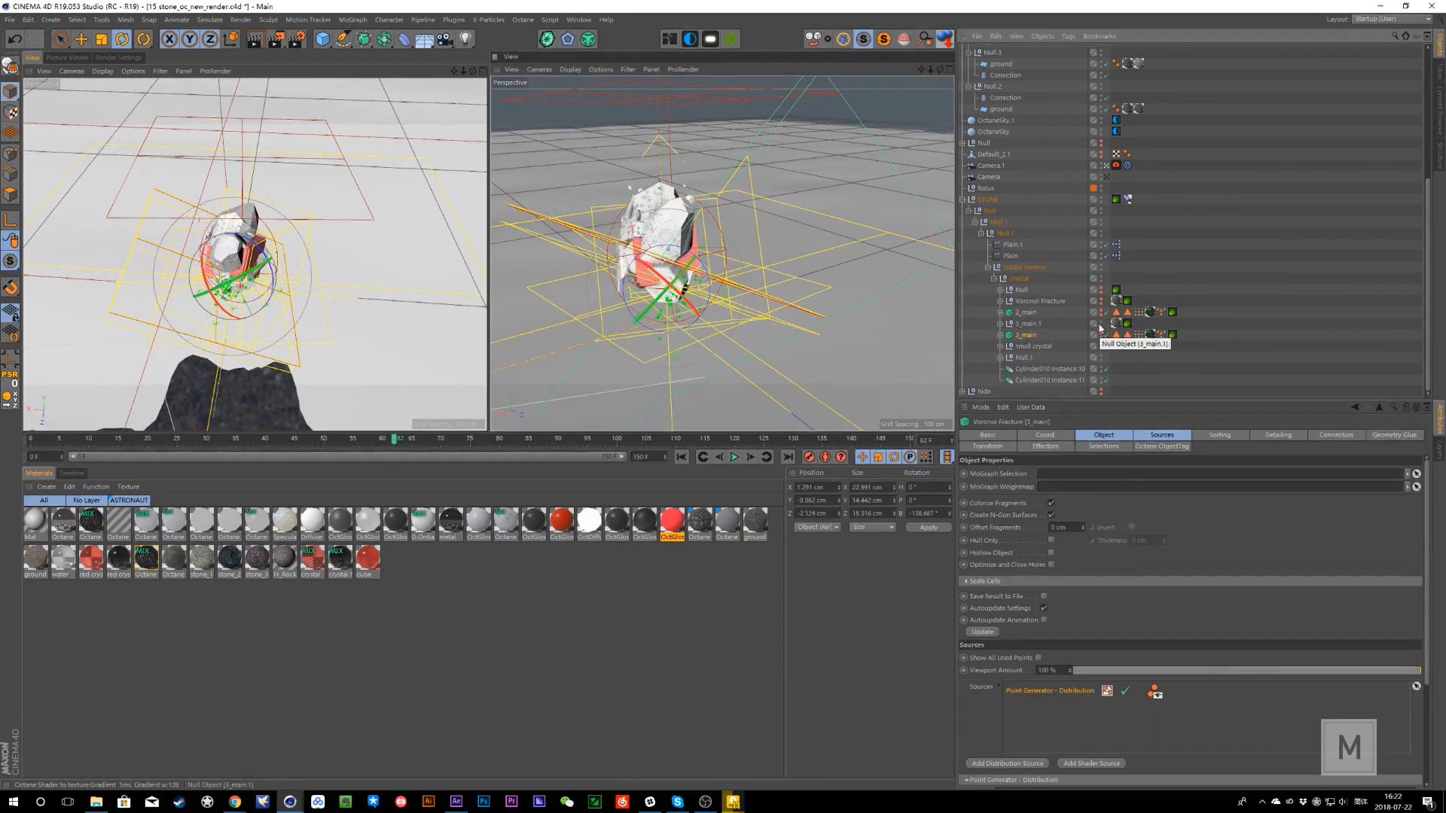
- Expand the small crystal group and inspect the crystal texture tag on its source cylinder
left_click(1051, 347)
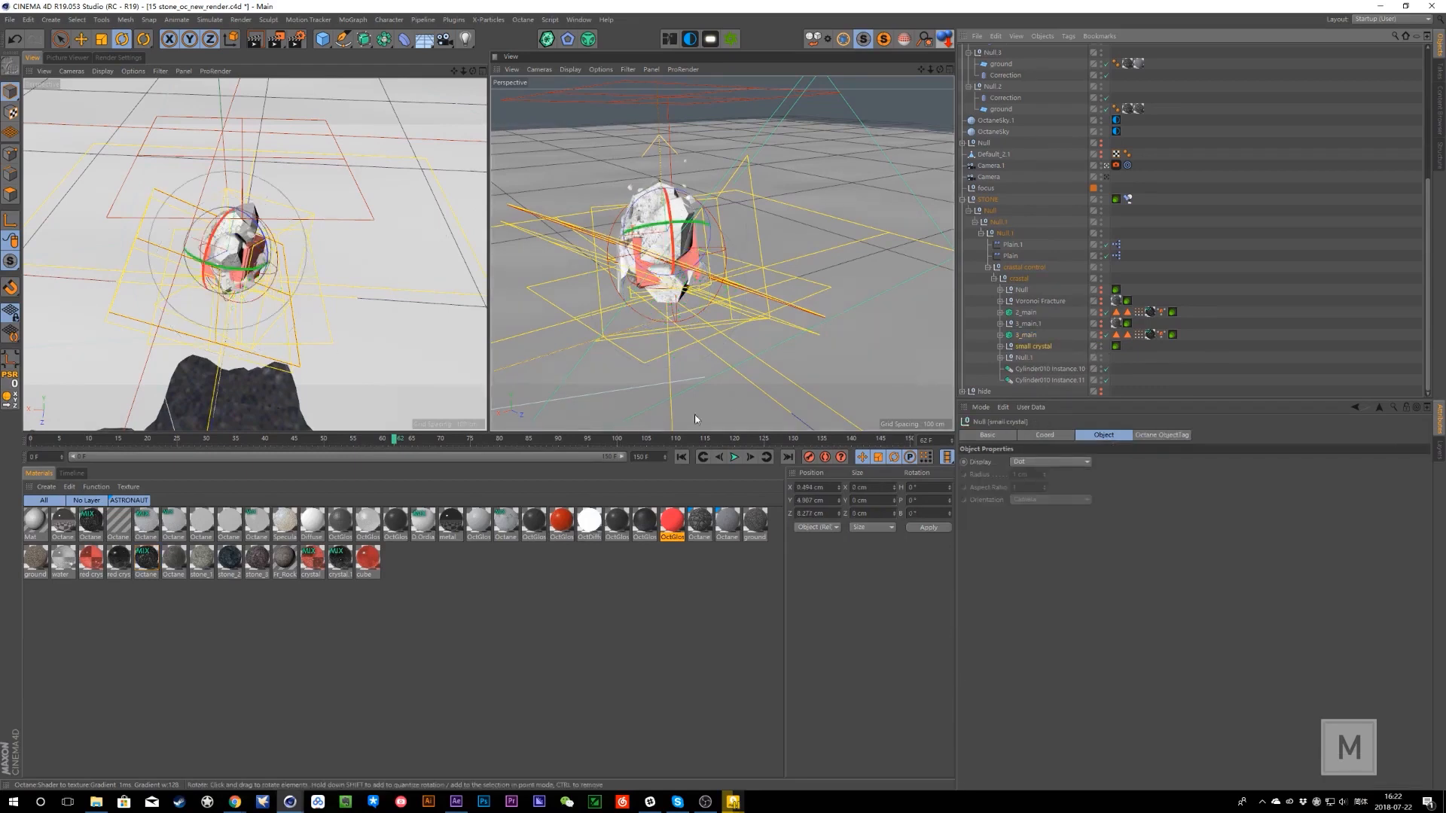
left_click(1000, 346)
scroll(1037, 360, "down", 3)
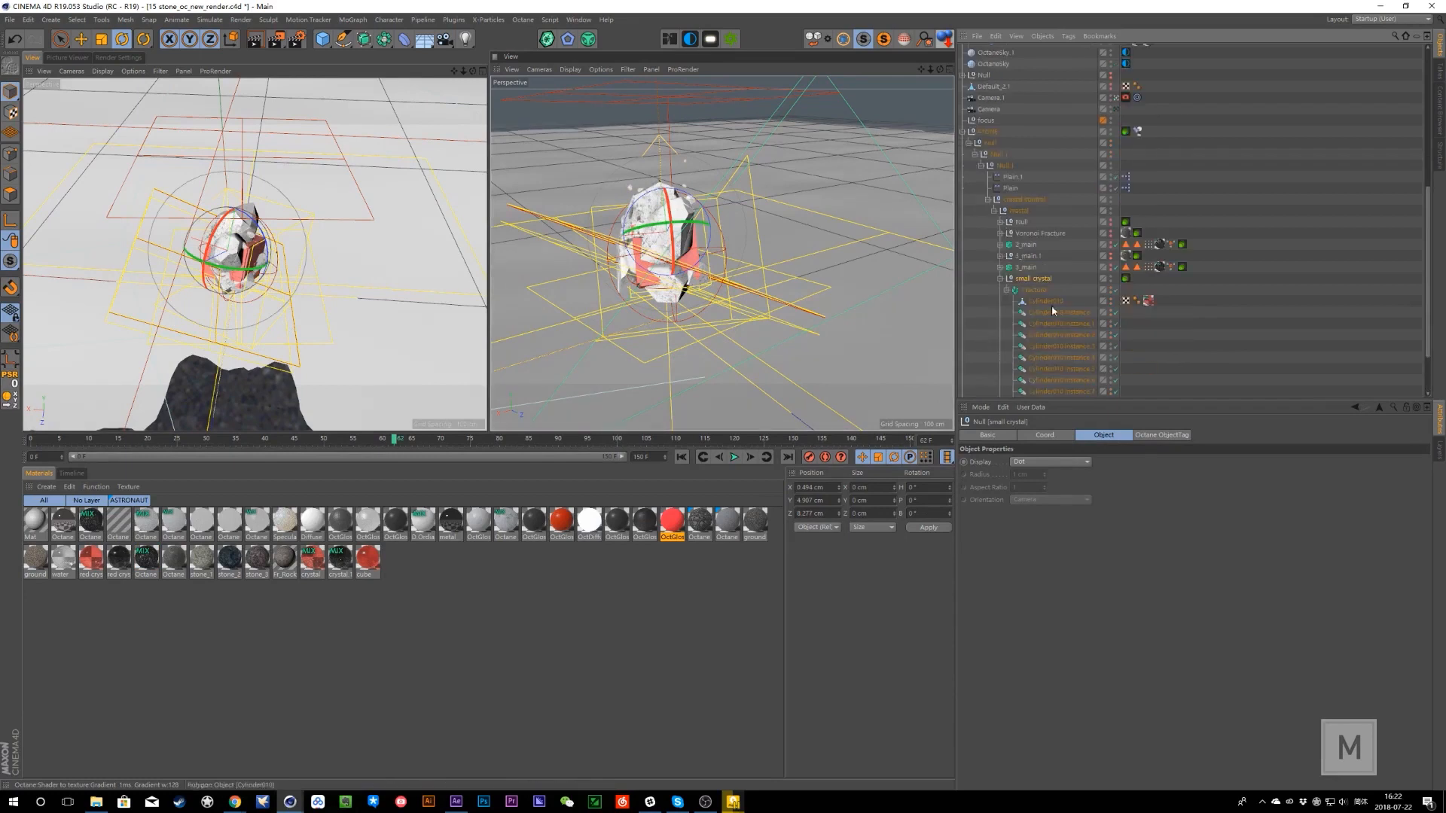
scroll(1071, 360, "down", 2)
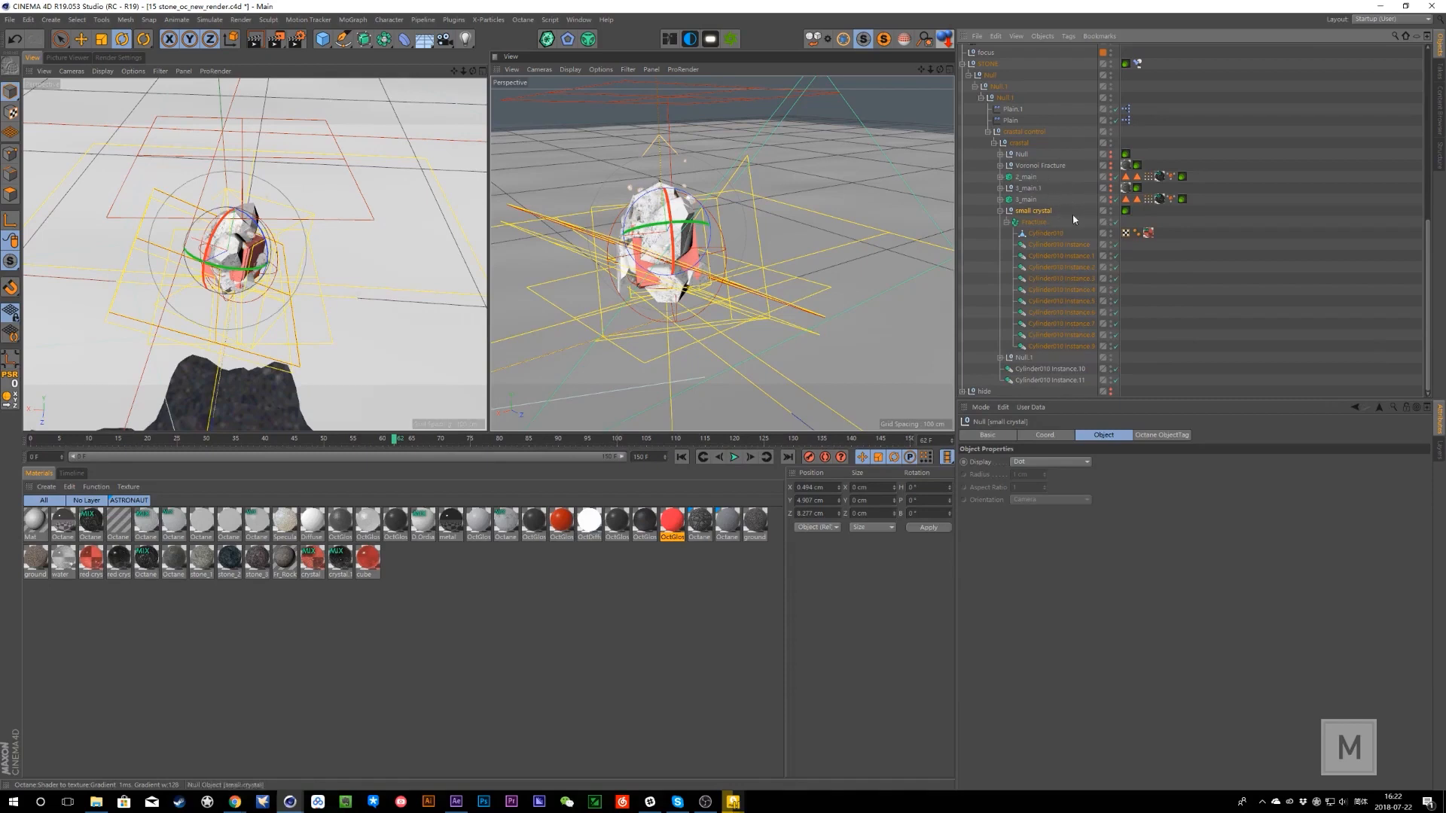
left_click(1147, 232)
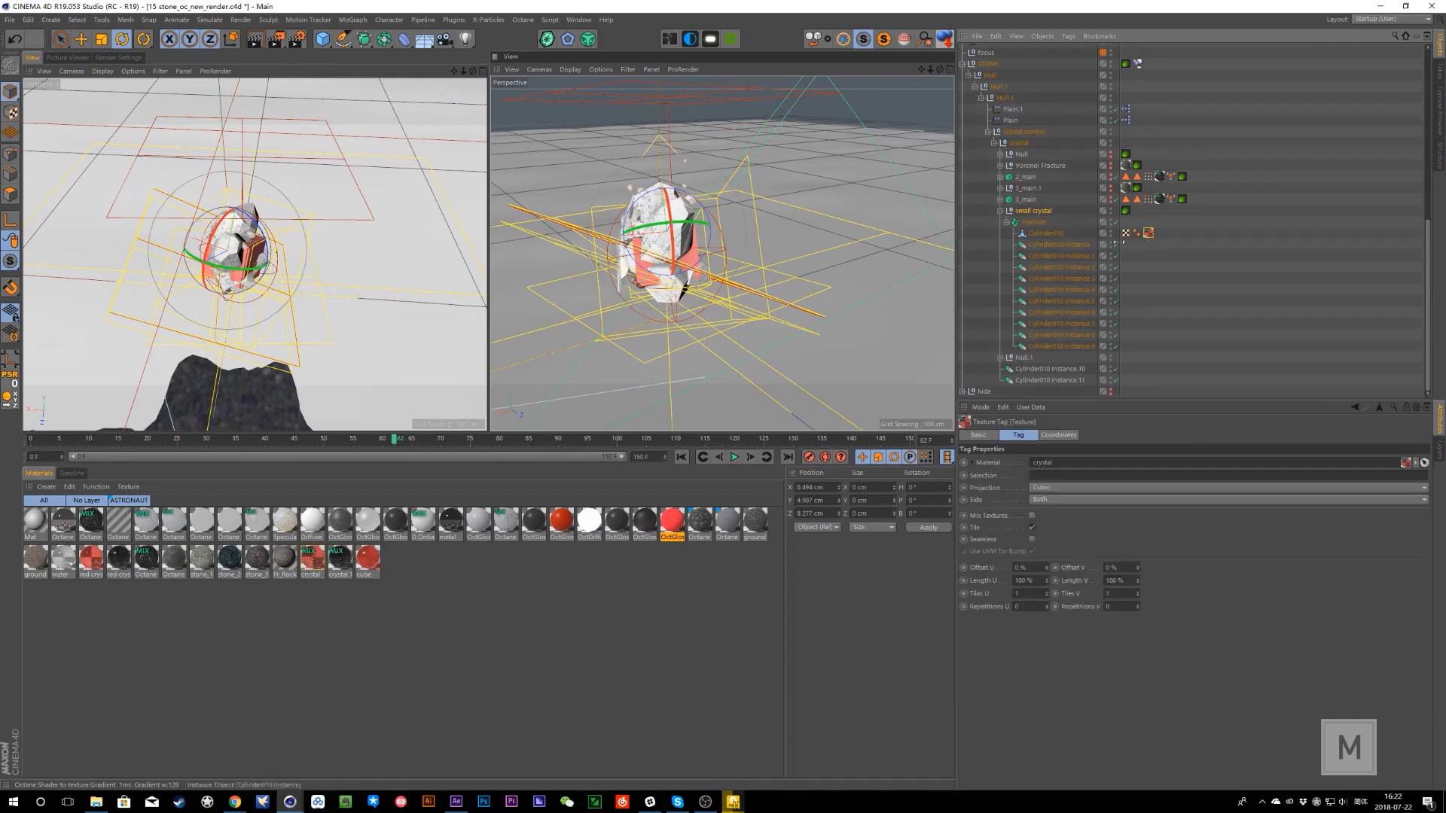
- Select Cylinder010, scrub the animation to about frame 56, and check which object its instances under Fracture reference
left_click(1052, 234)
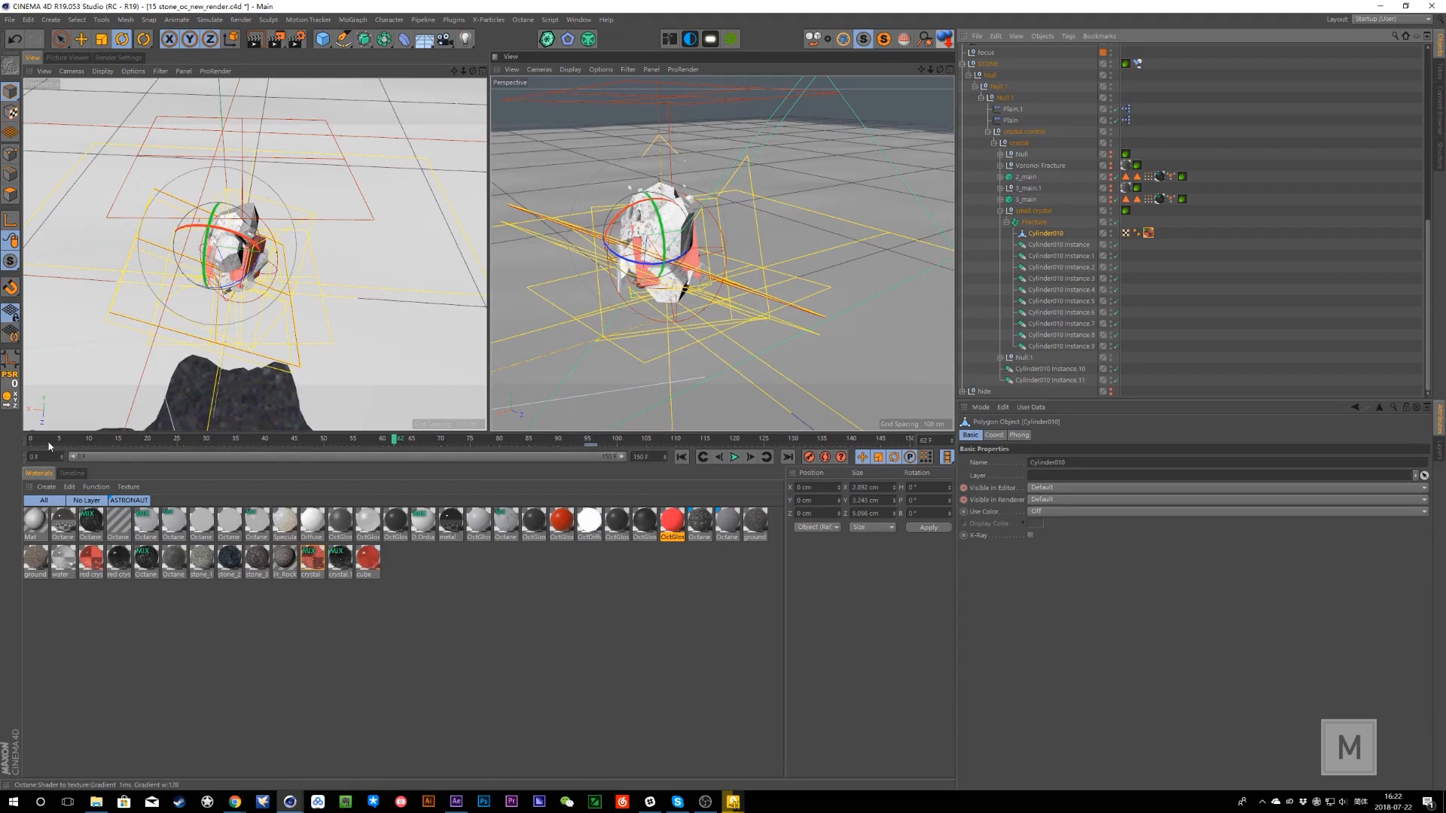
left_click_drag(43, 438, 359, 449)
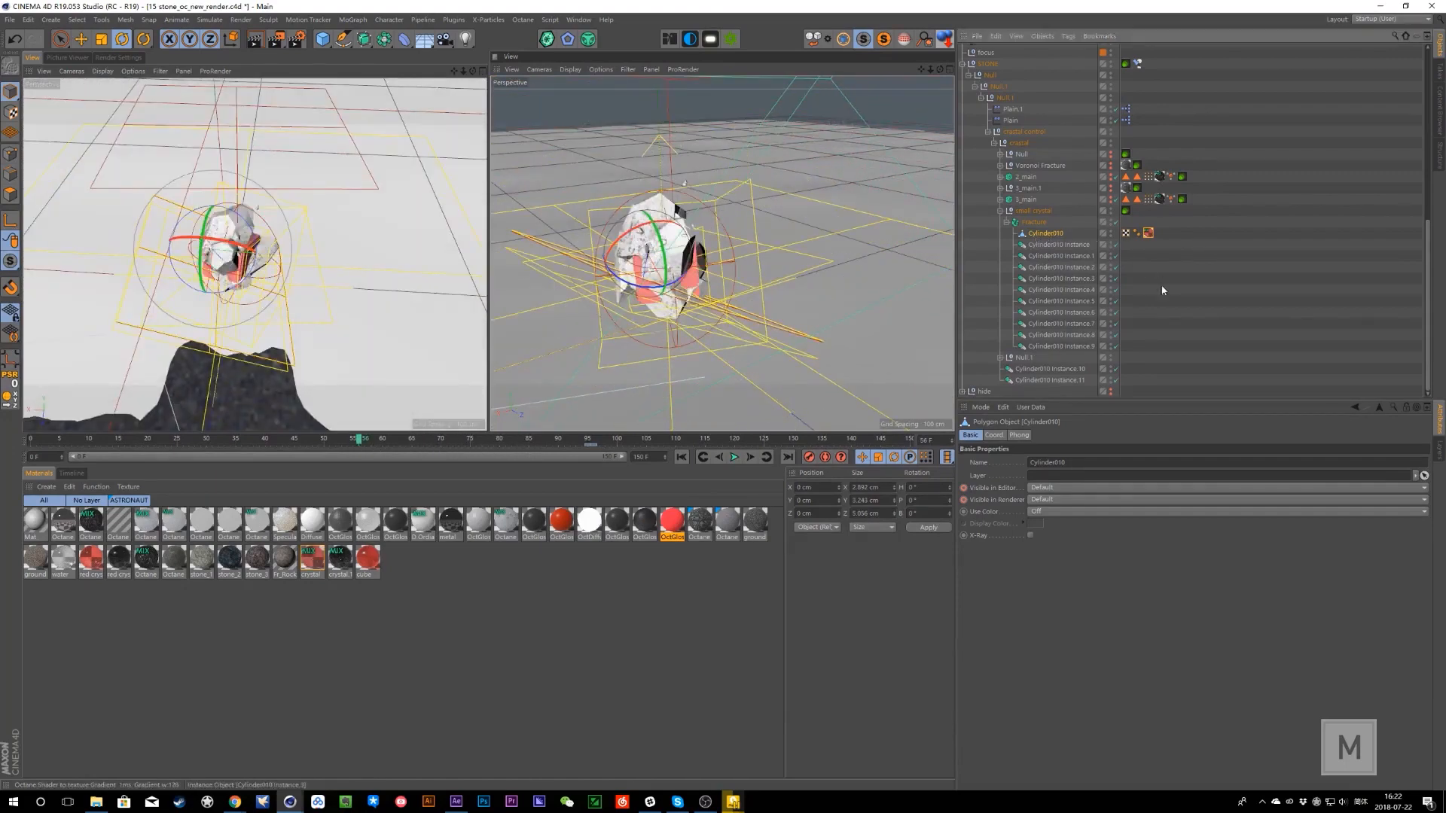
left_click(1030, 222)
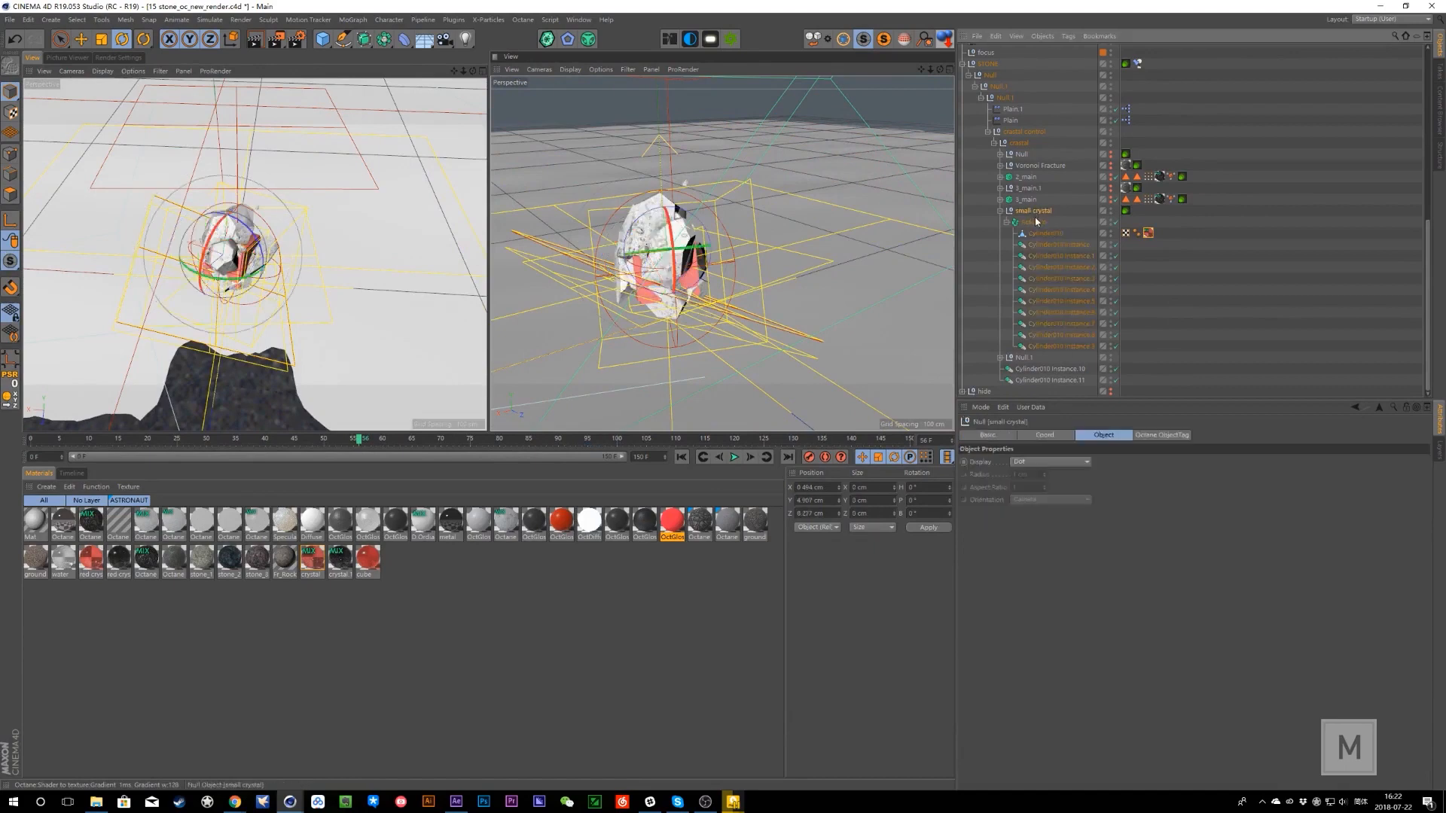
left_click(1038, 234)
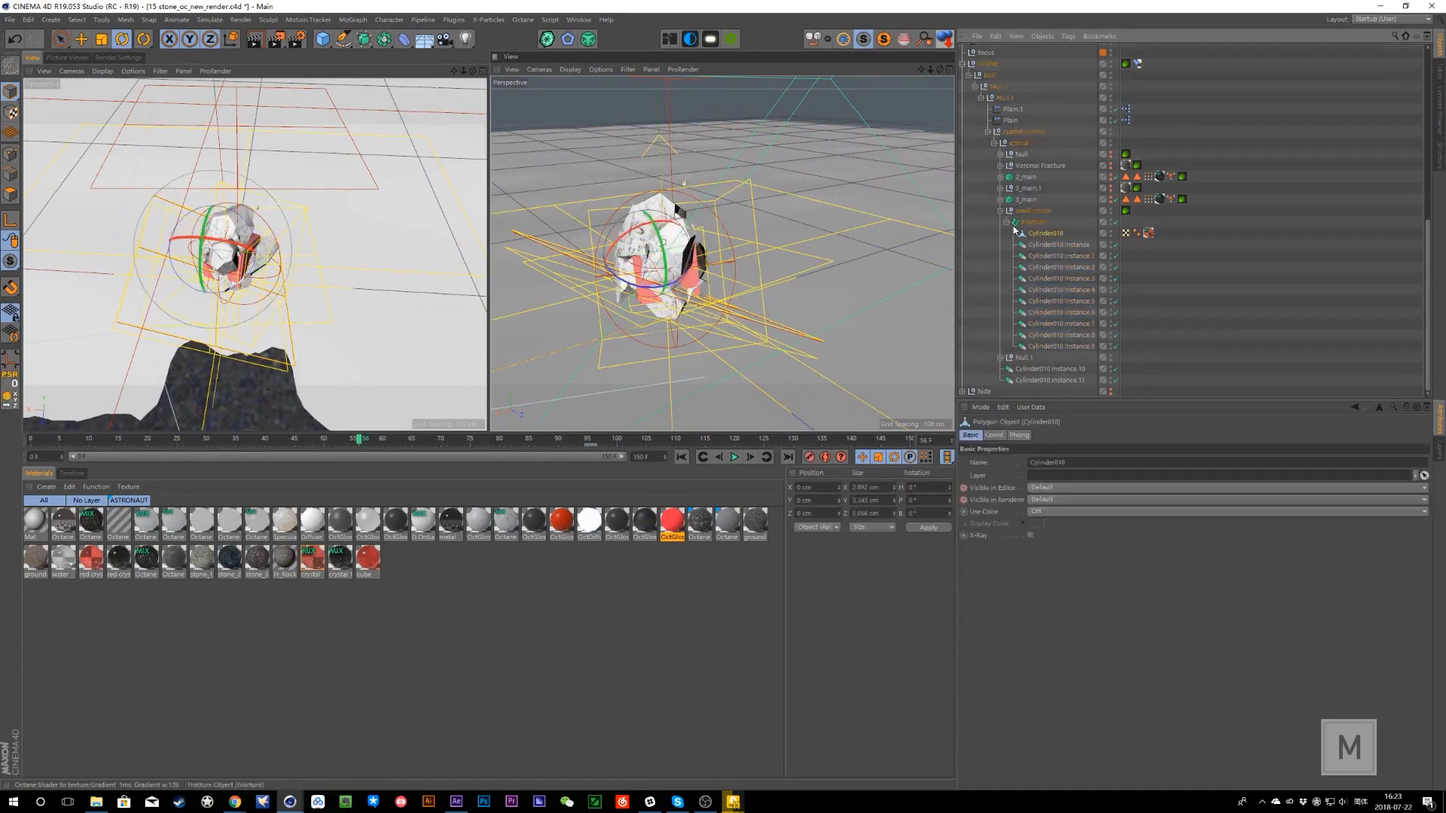
left_click(1040, 245)
left_click(1047, 255)
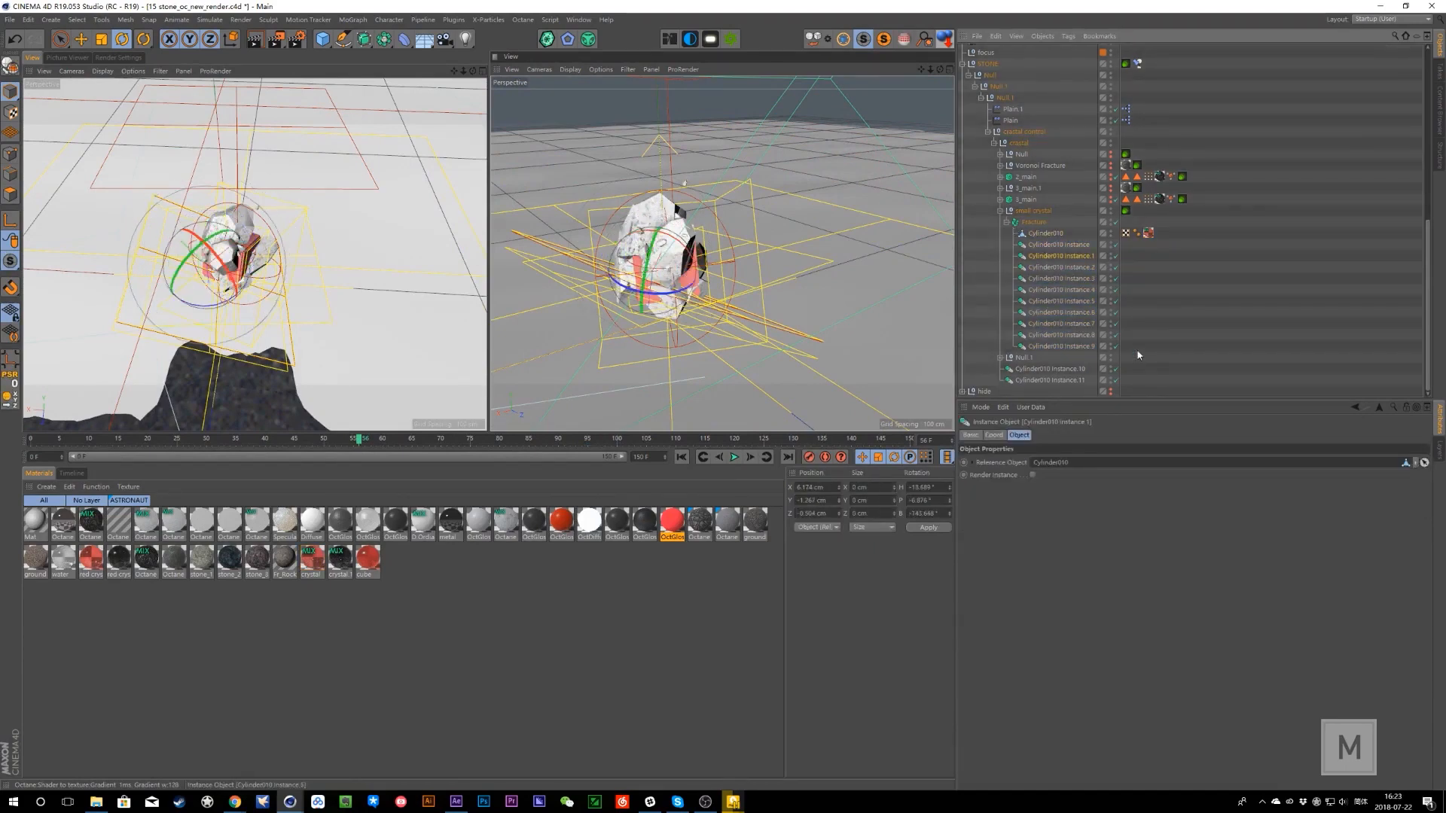
- Expand Null.1 and switch the Pose Morph tag of Cylinder040.2 under crystal big to Edit mode to examine its poses
scroll(1181, 374, "down", 1)
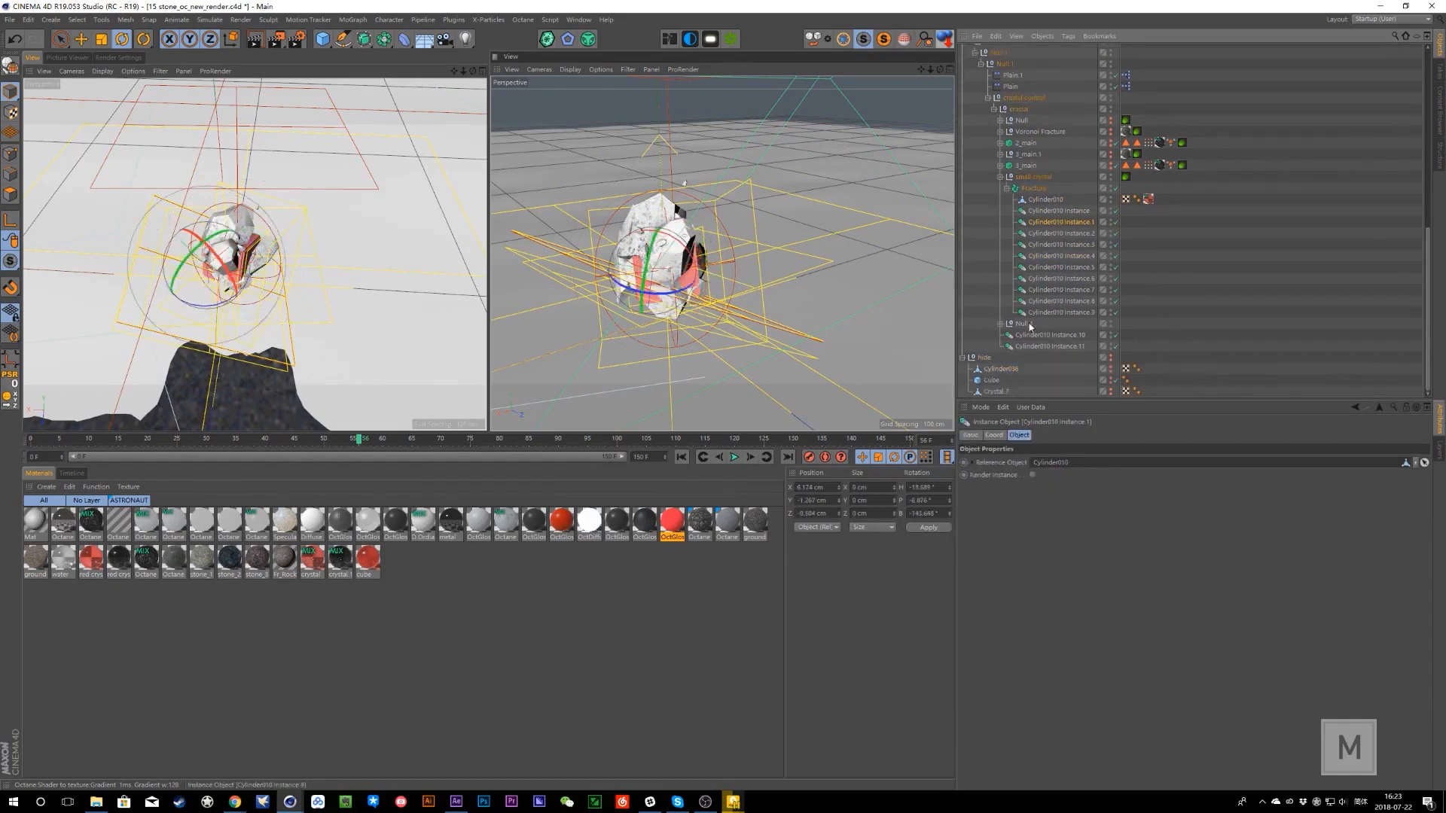
left_click(1000, 323)
scroll(1000, 330, "down", 6)
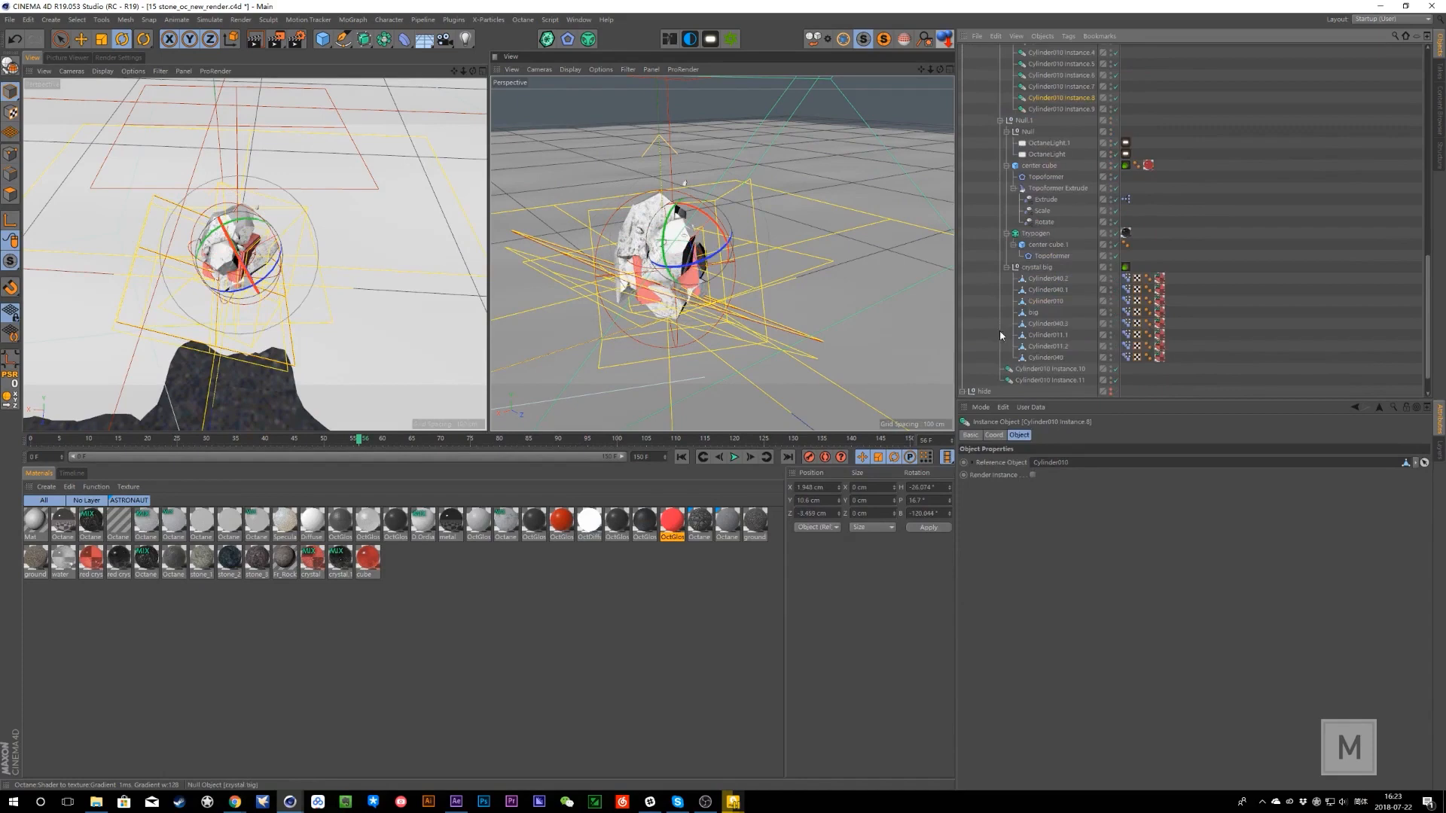
left_click(1051, 279)
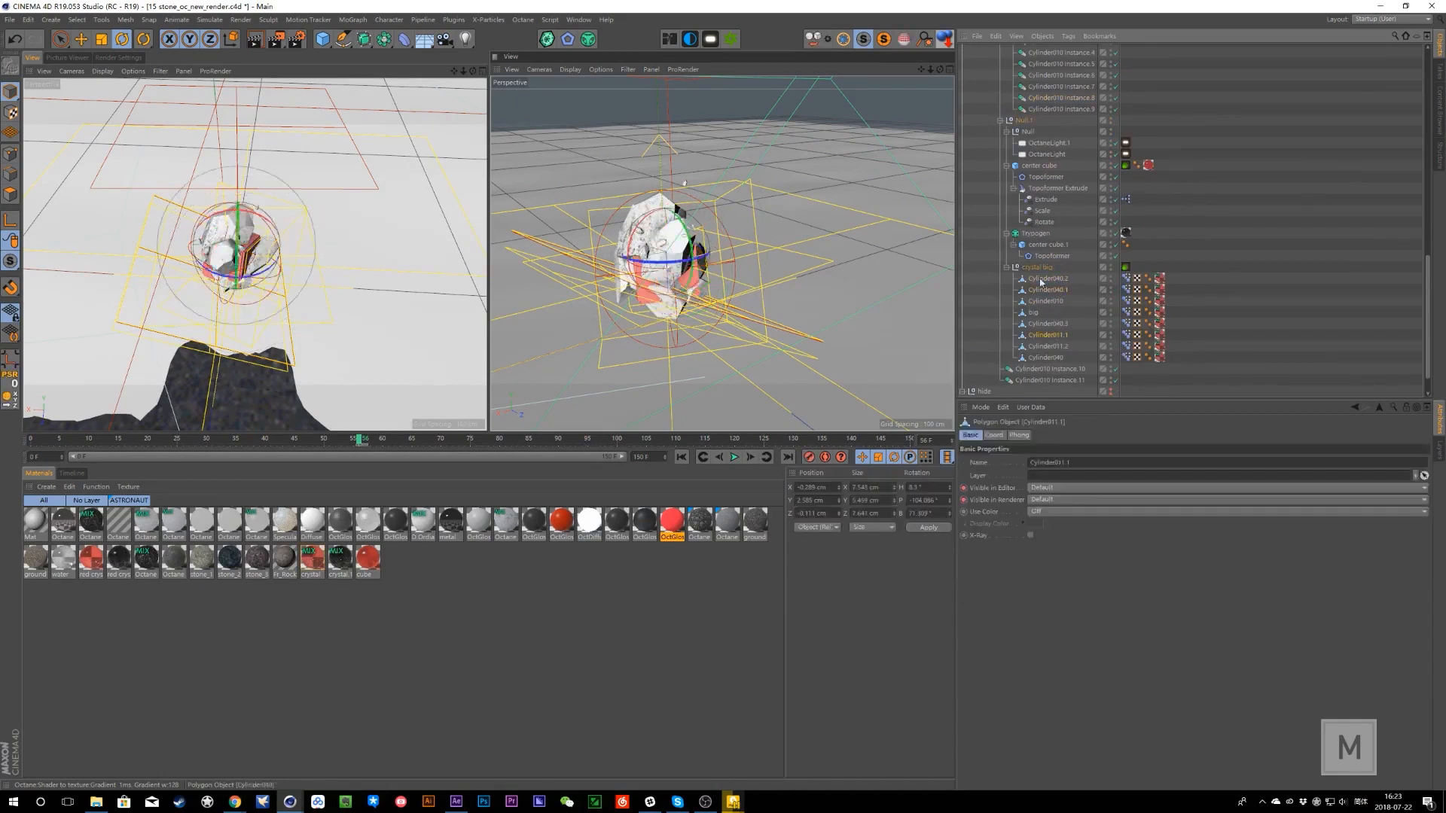
left_click(1126, 279)
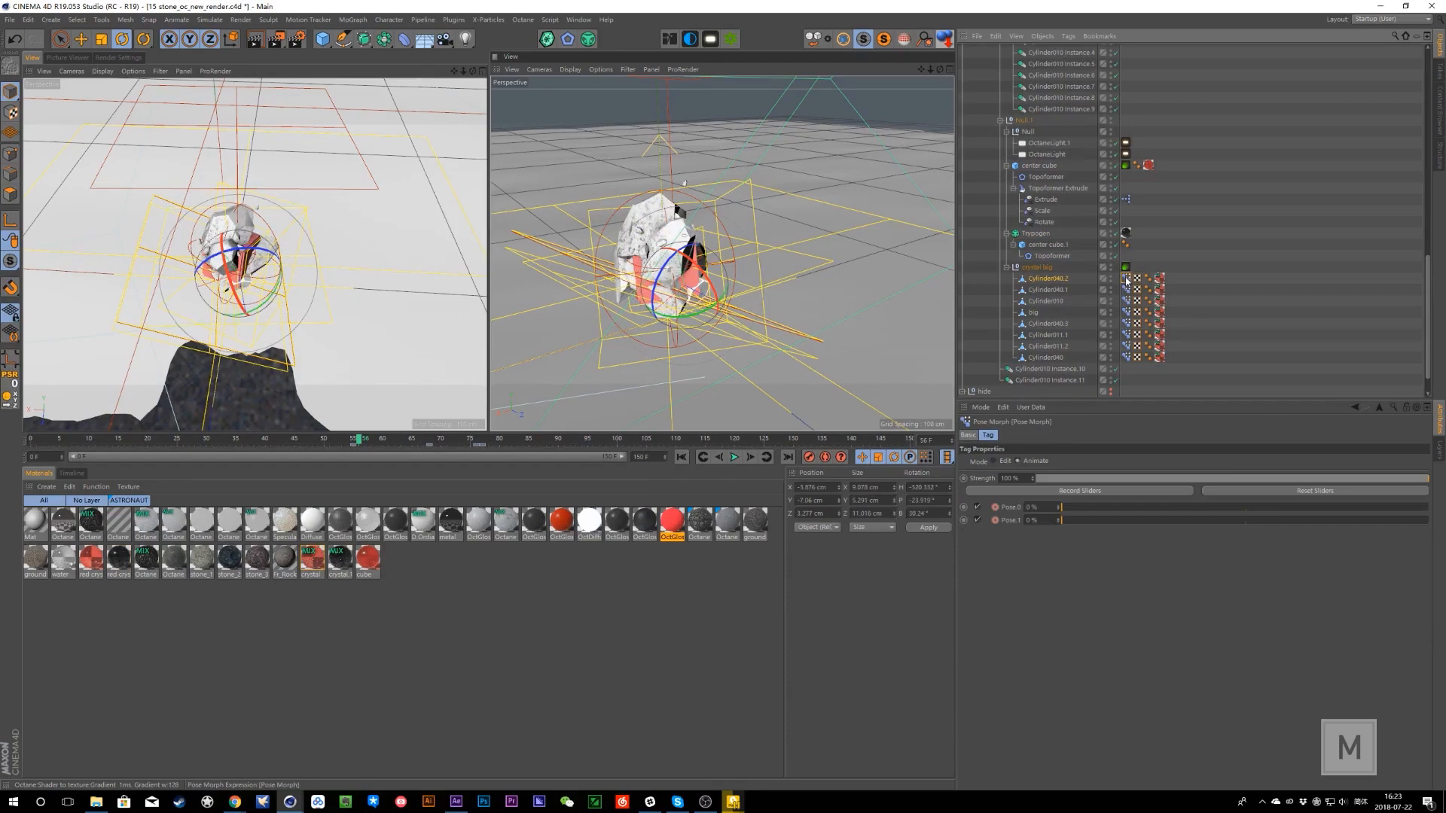
left_click(1005, 461)
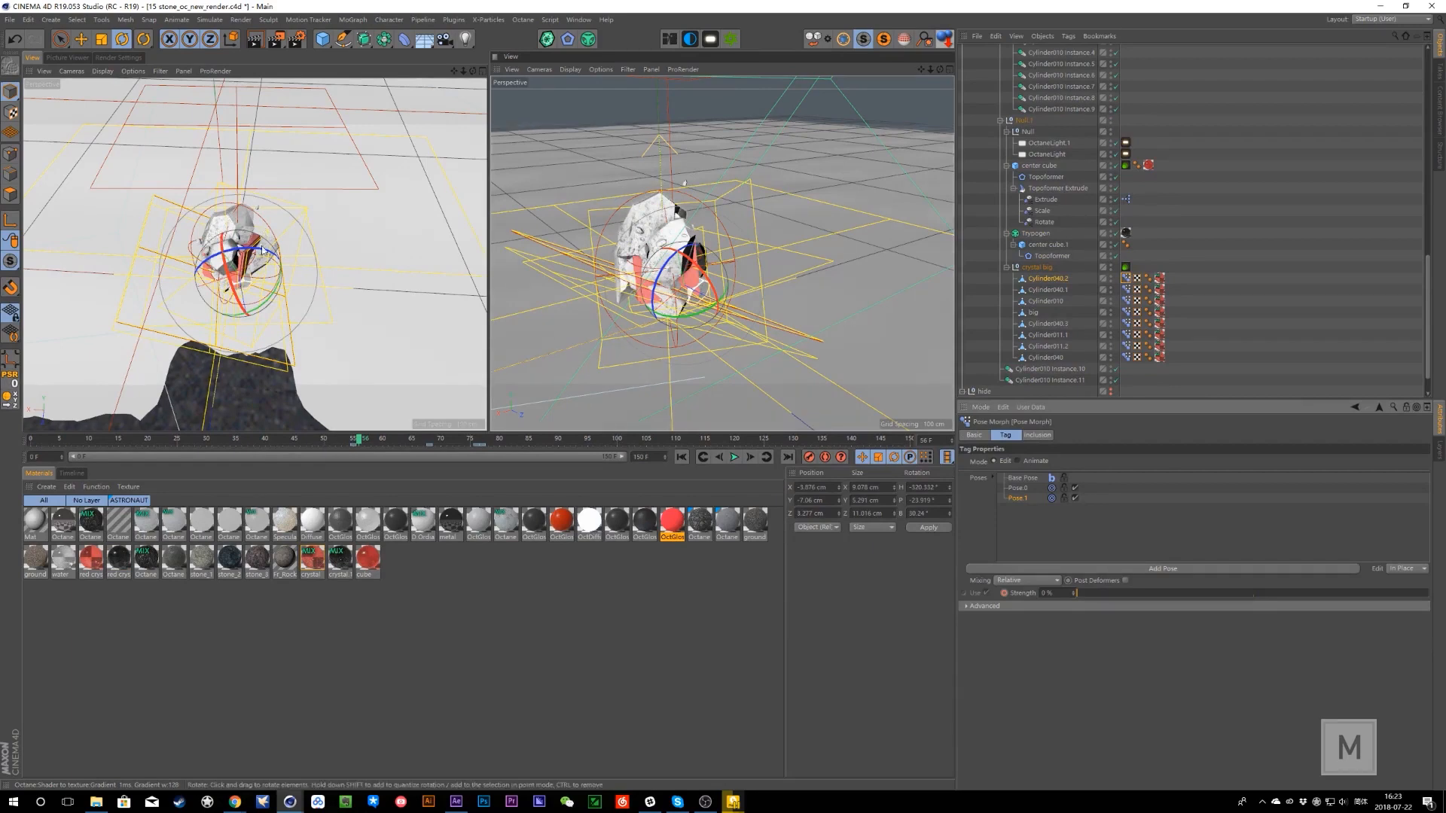
- Isolate Cylinder040.2 in the viewport, scrub its animation to about frame 68, and end the isolation
left_click(1058, 280)
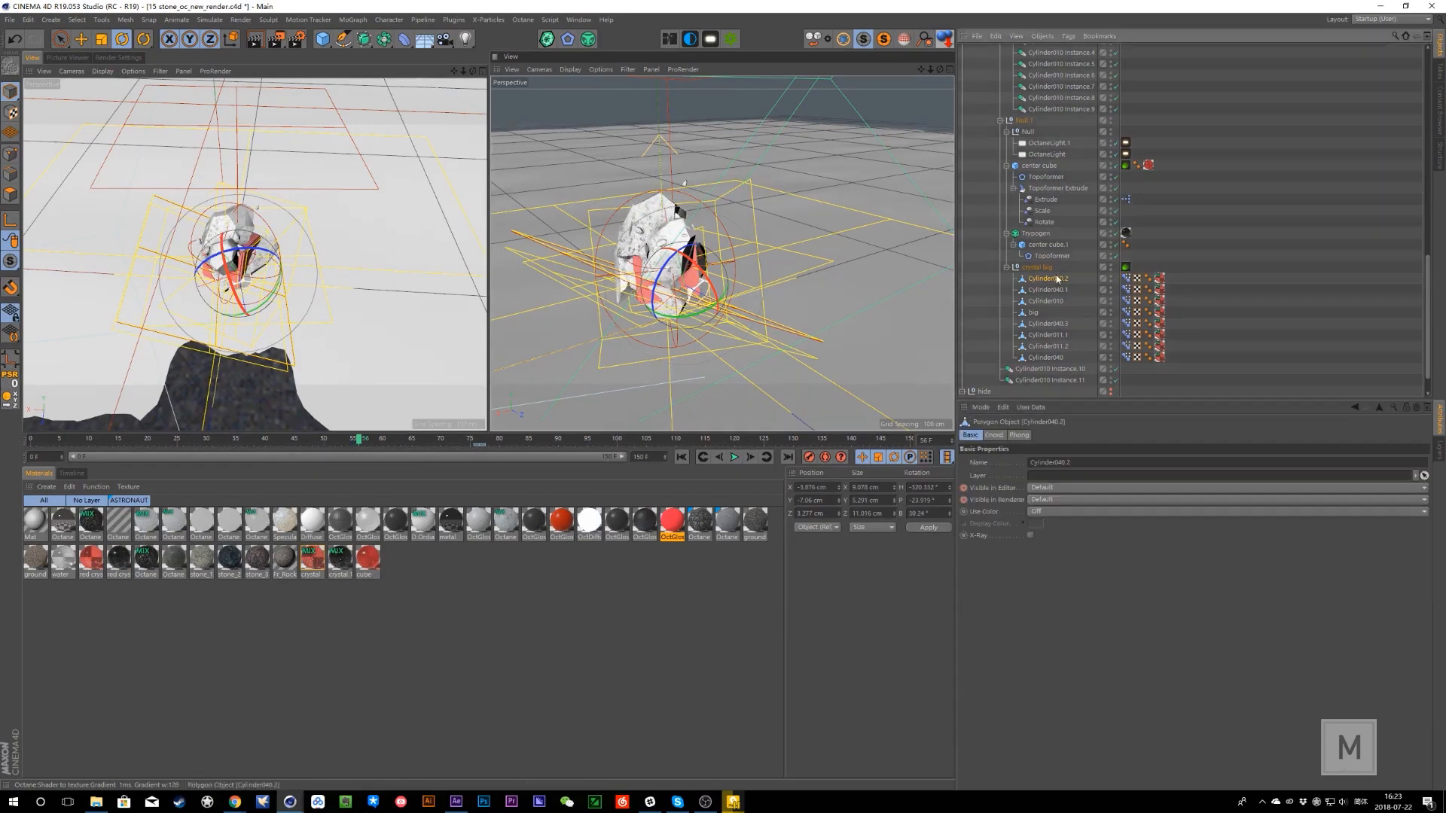
left_click(814, 40)
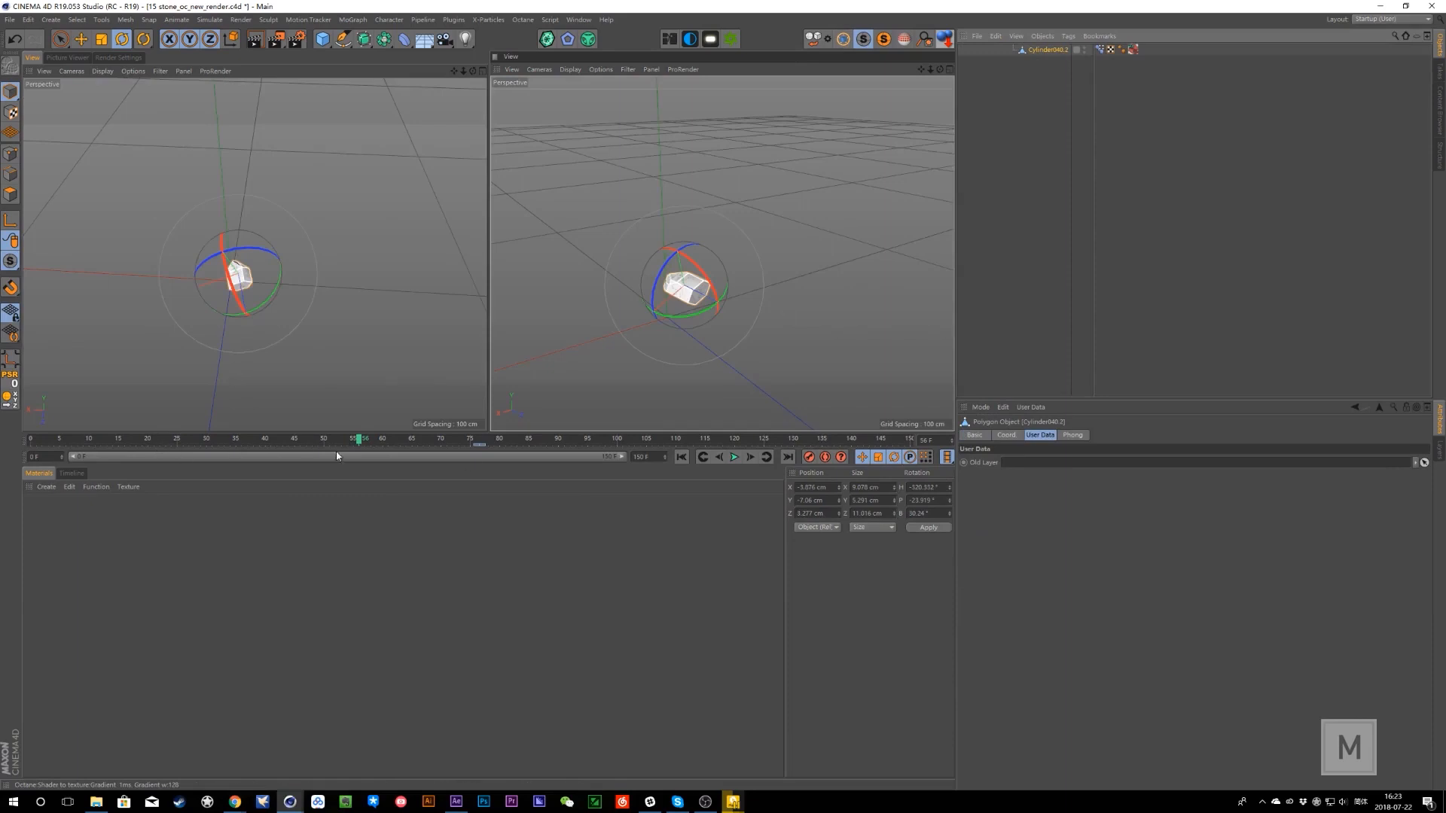
left_click_drag(341, 442, 189, 441)
left_click_drag(38, 442, 429, 439)
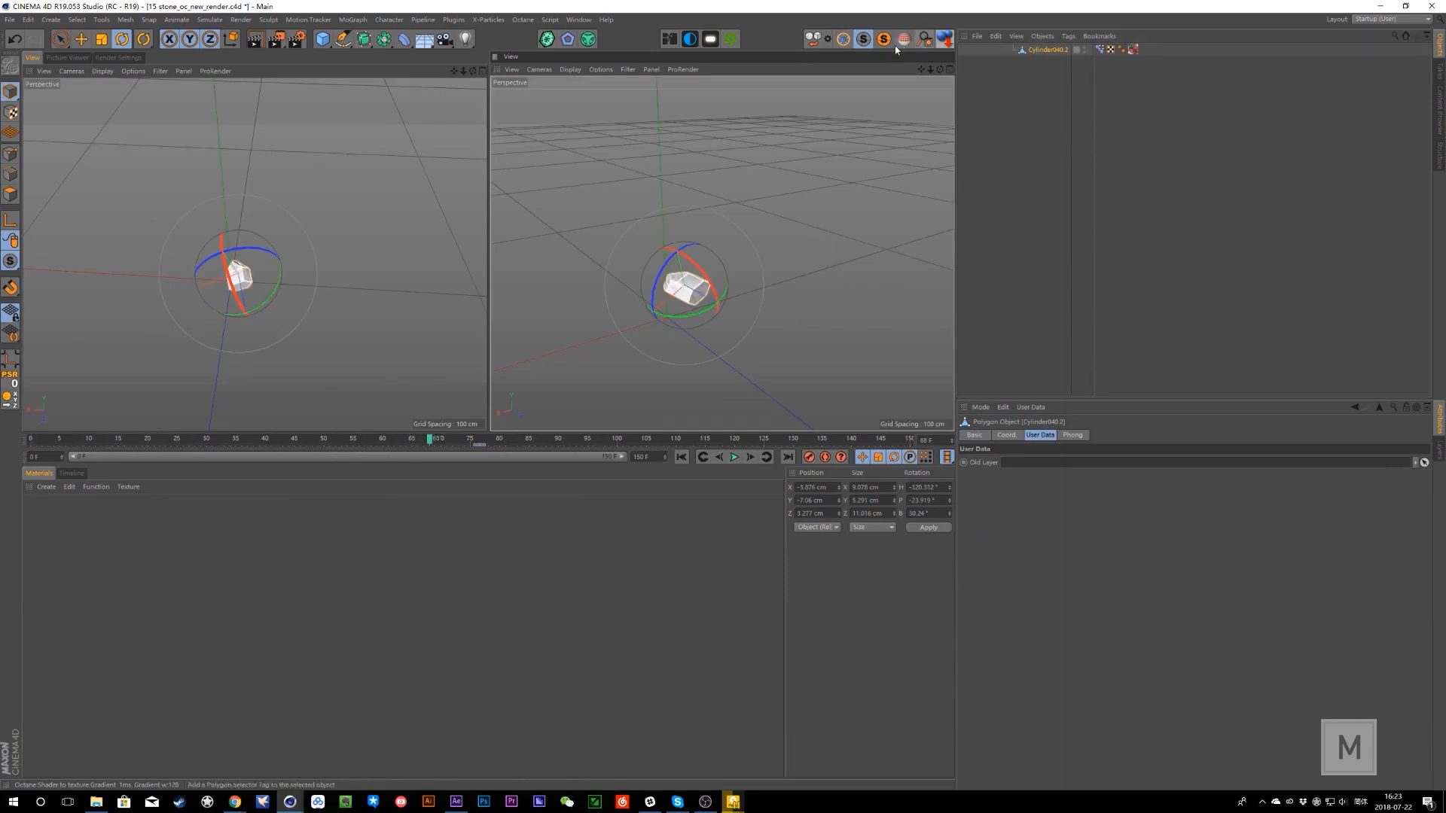
left_click(845, 43)
- Isolate the big crystal under crystal big, scrub repeatedly through its growth, stop at about frame 24, and end the isolation
scroll(1047, 283, "down", 5)
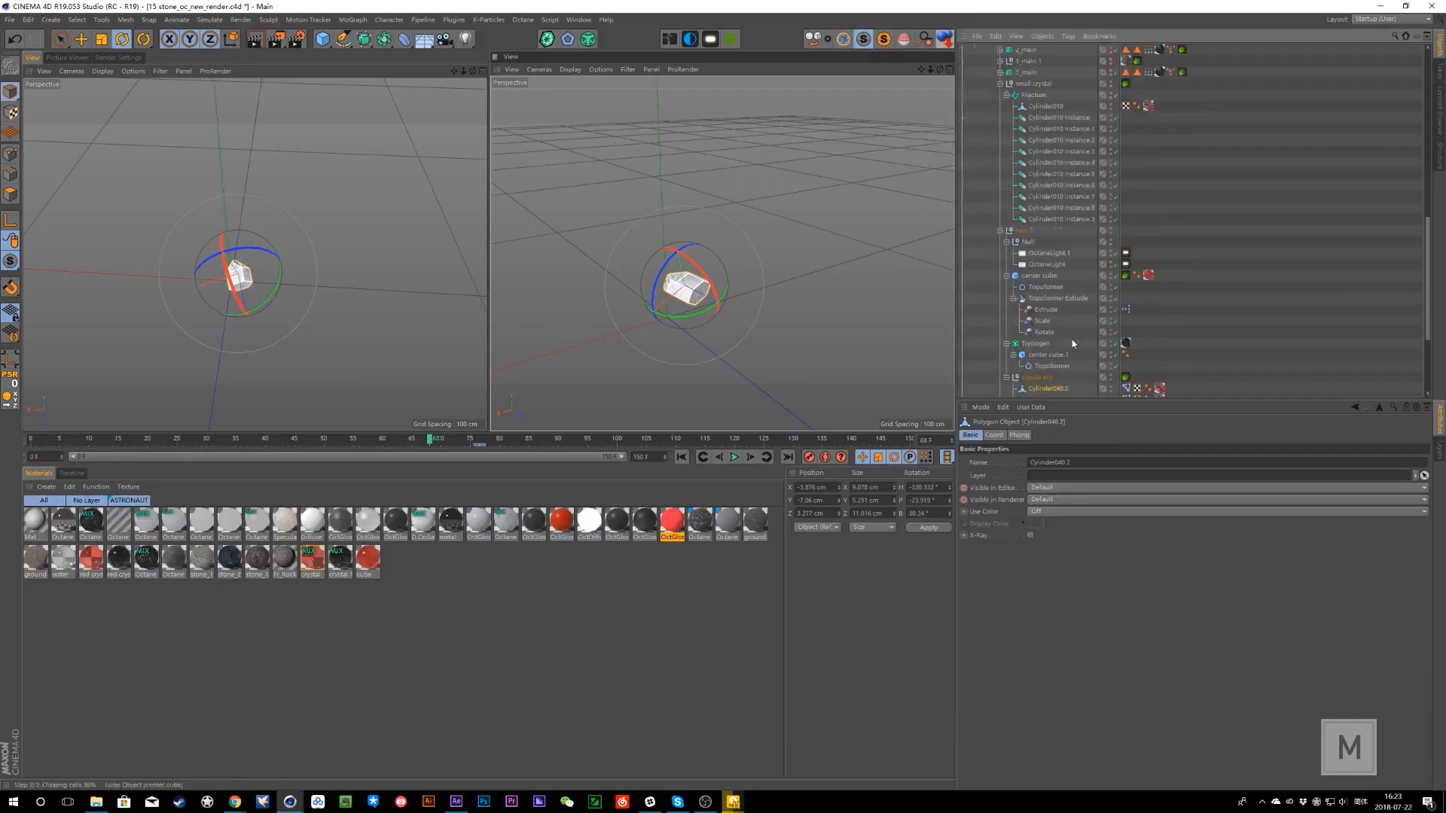
left_click(1045, 279)
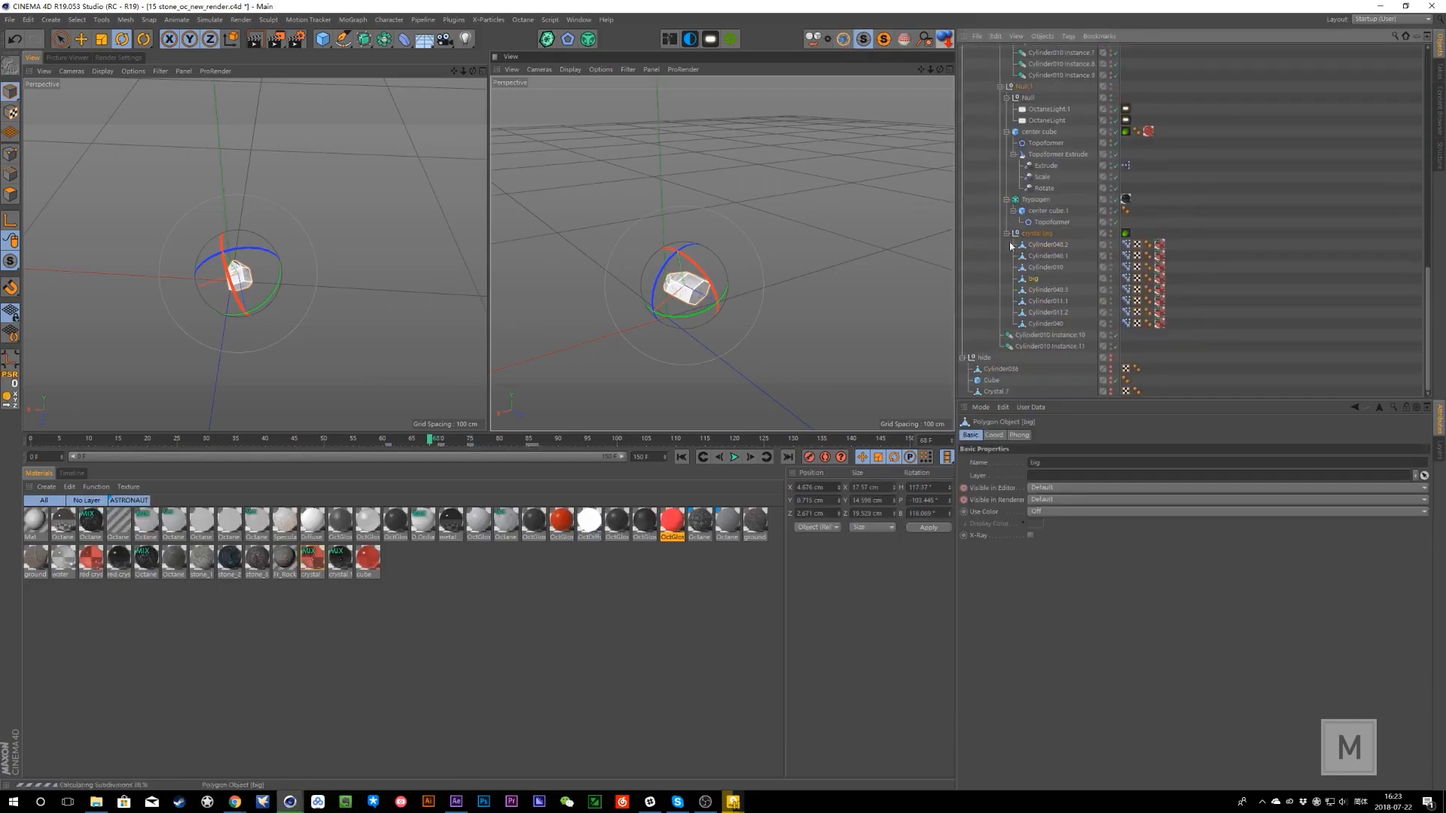
left_click(848, 42)
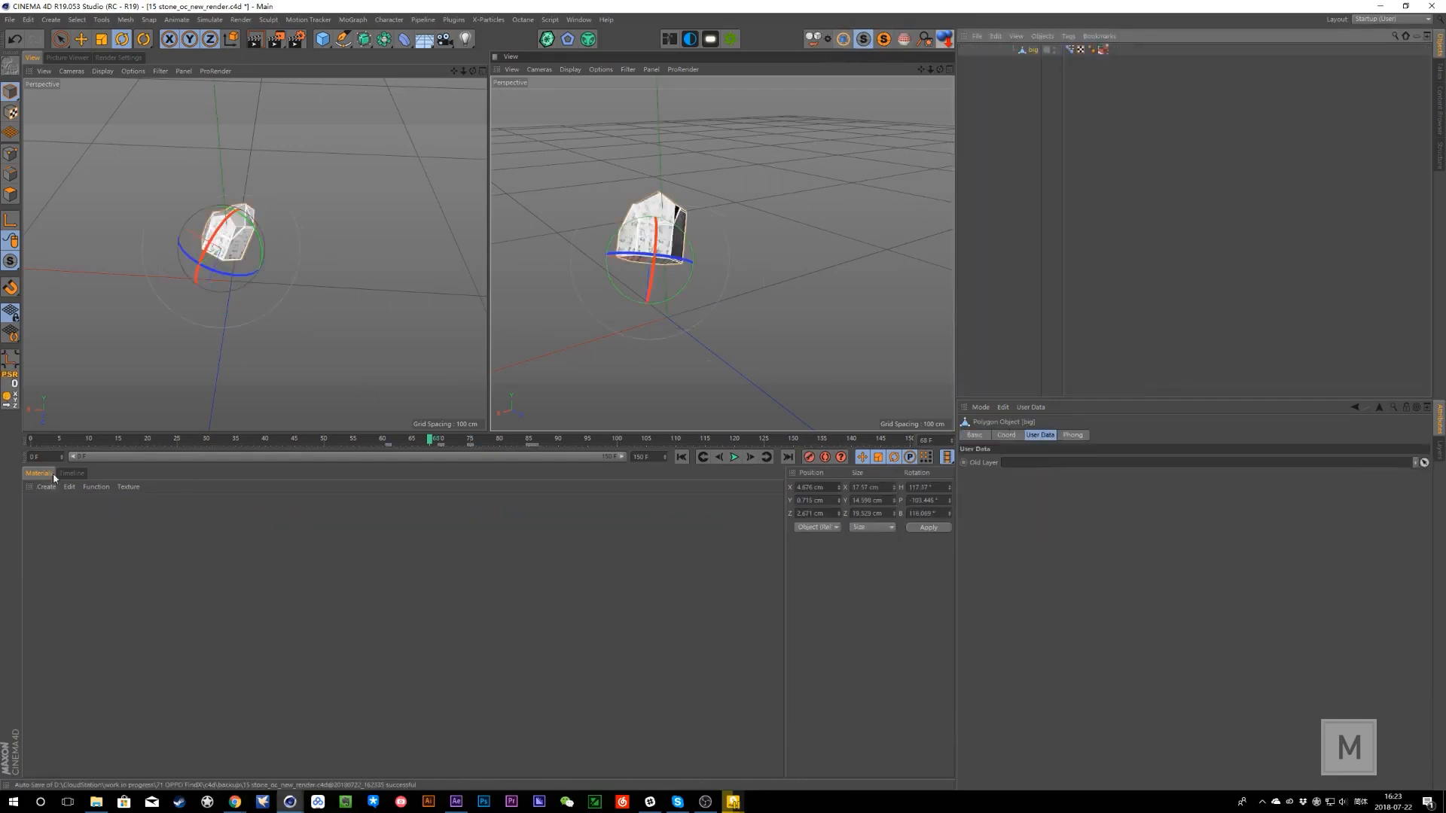
left_click_drag(35, 441, 183, 465)
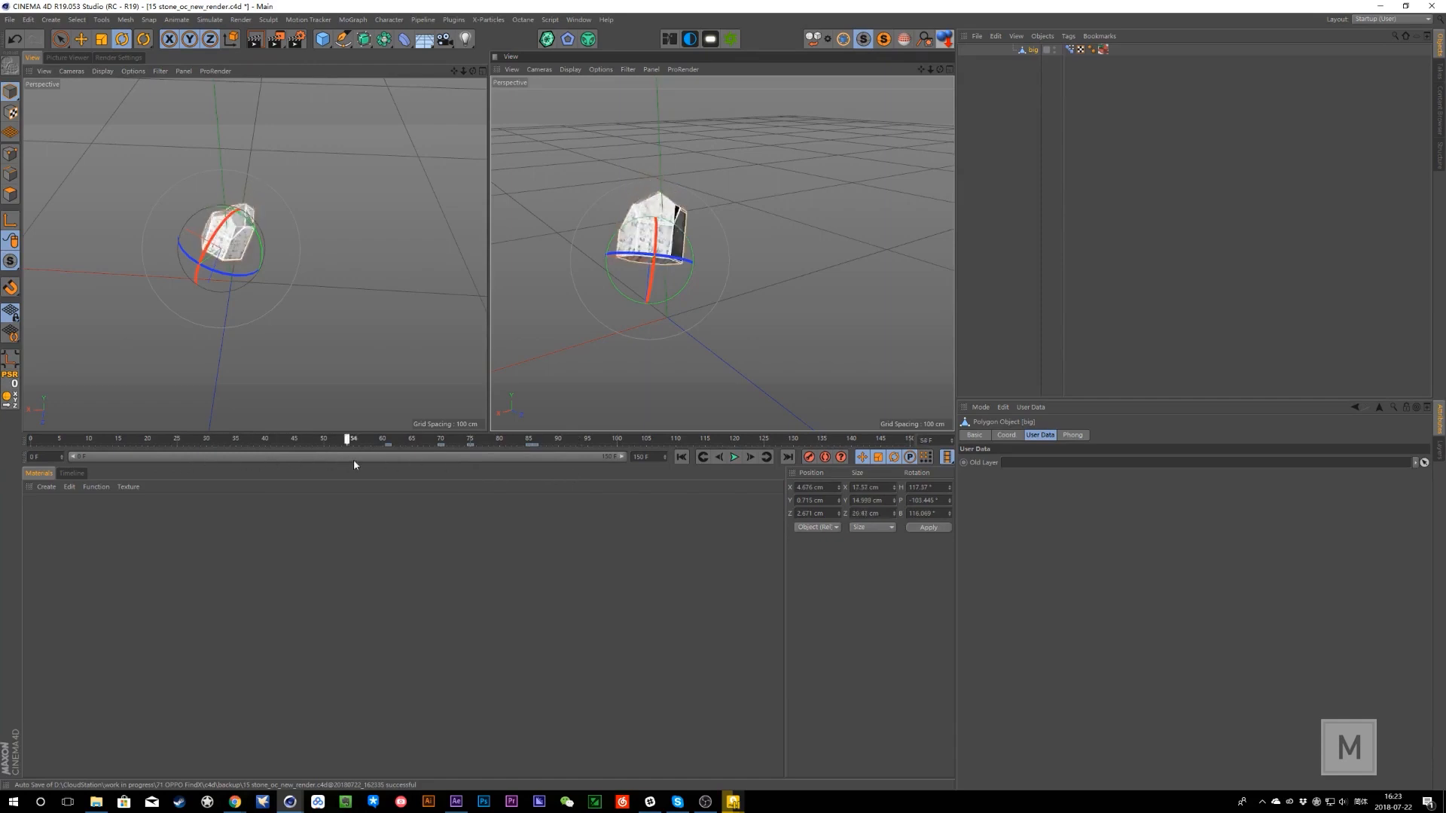
left_click_drag(354, 465, 306, 461)
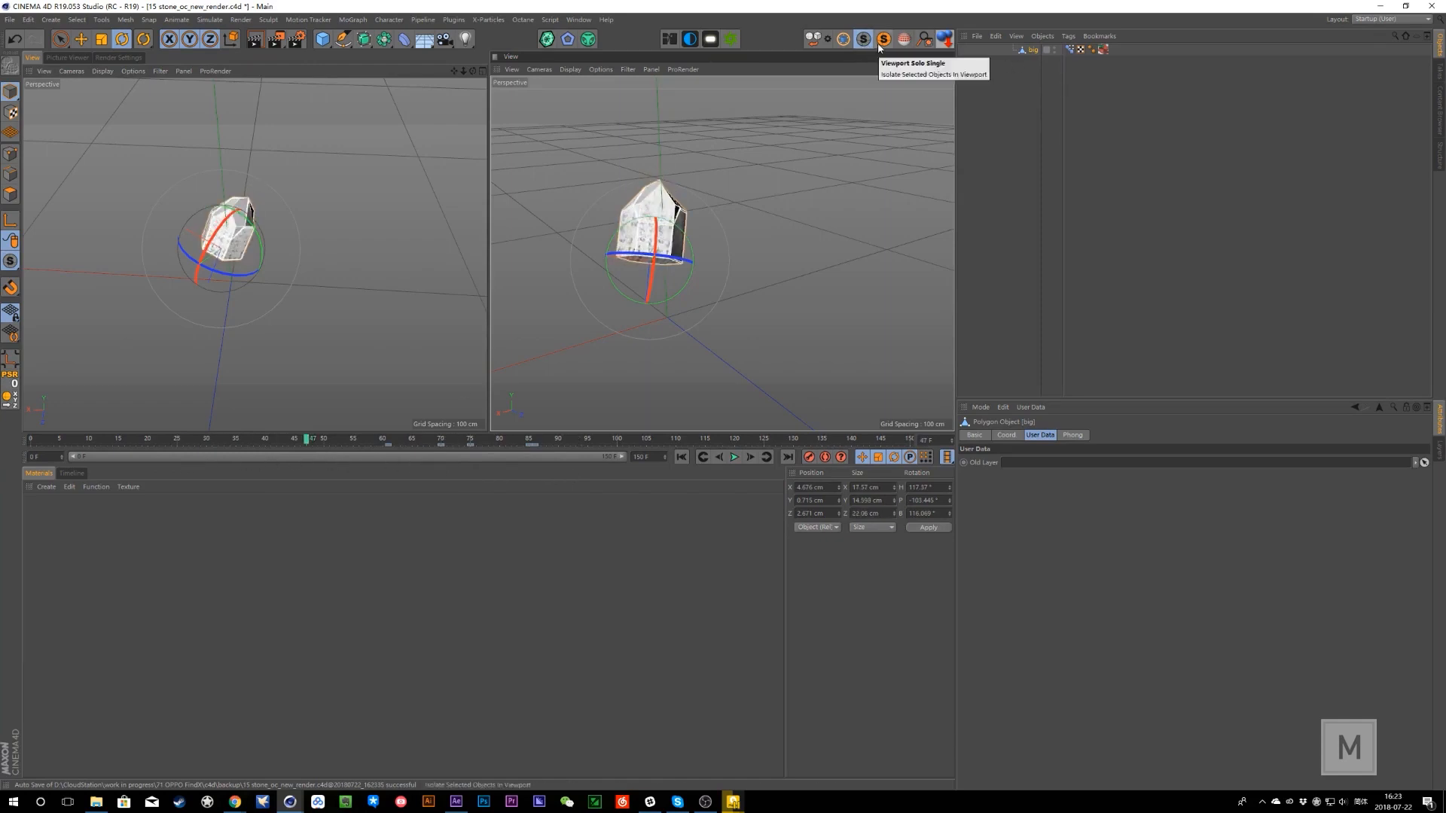
left_click_drag(44, 443, 265, 476)
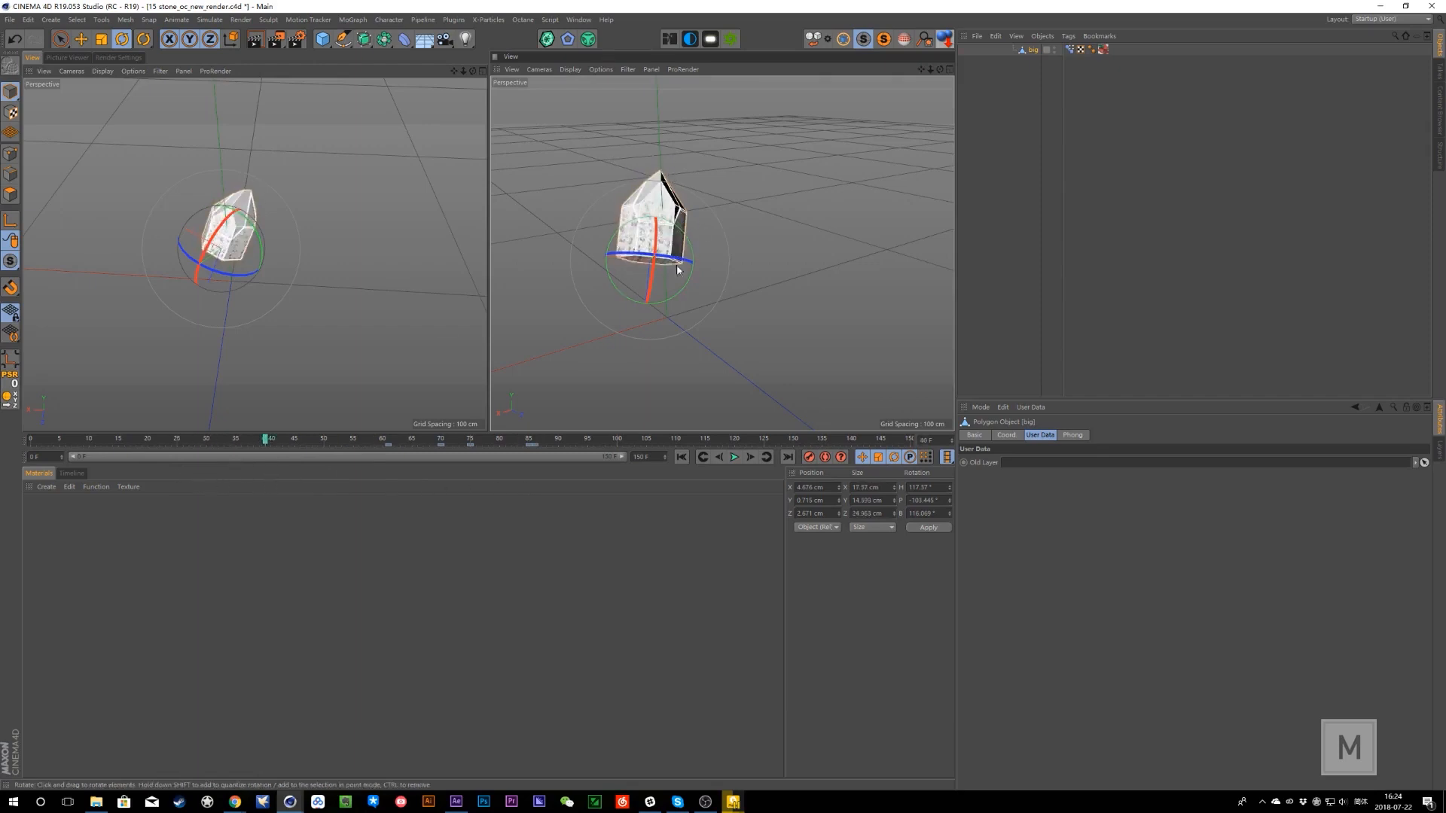
left_click_drag(46, 443, 172, 456)
left_click(862, 41)
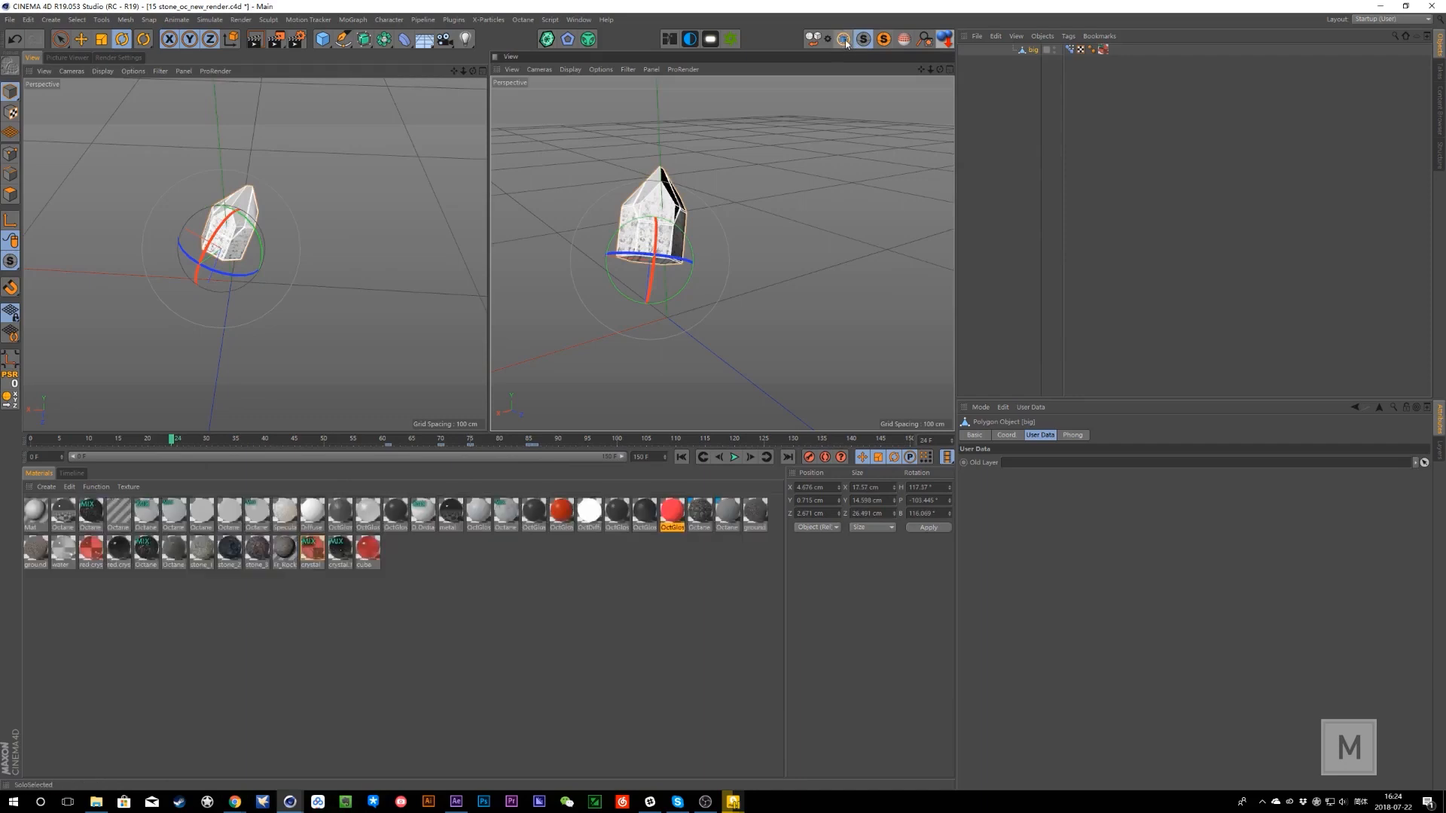
- Select crystal big with all its children, and select the Pose Morph tags from Cylinder040.2 through Cylinder040
left_click(1062, 321)
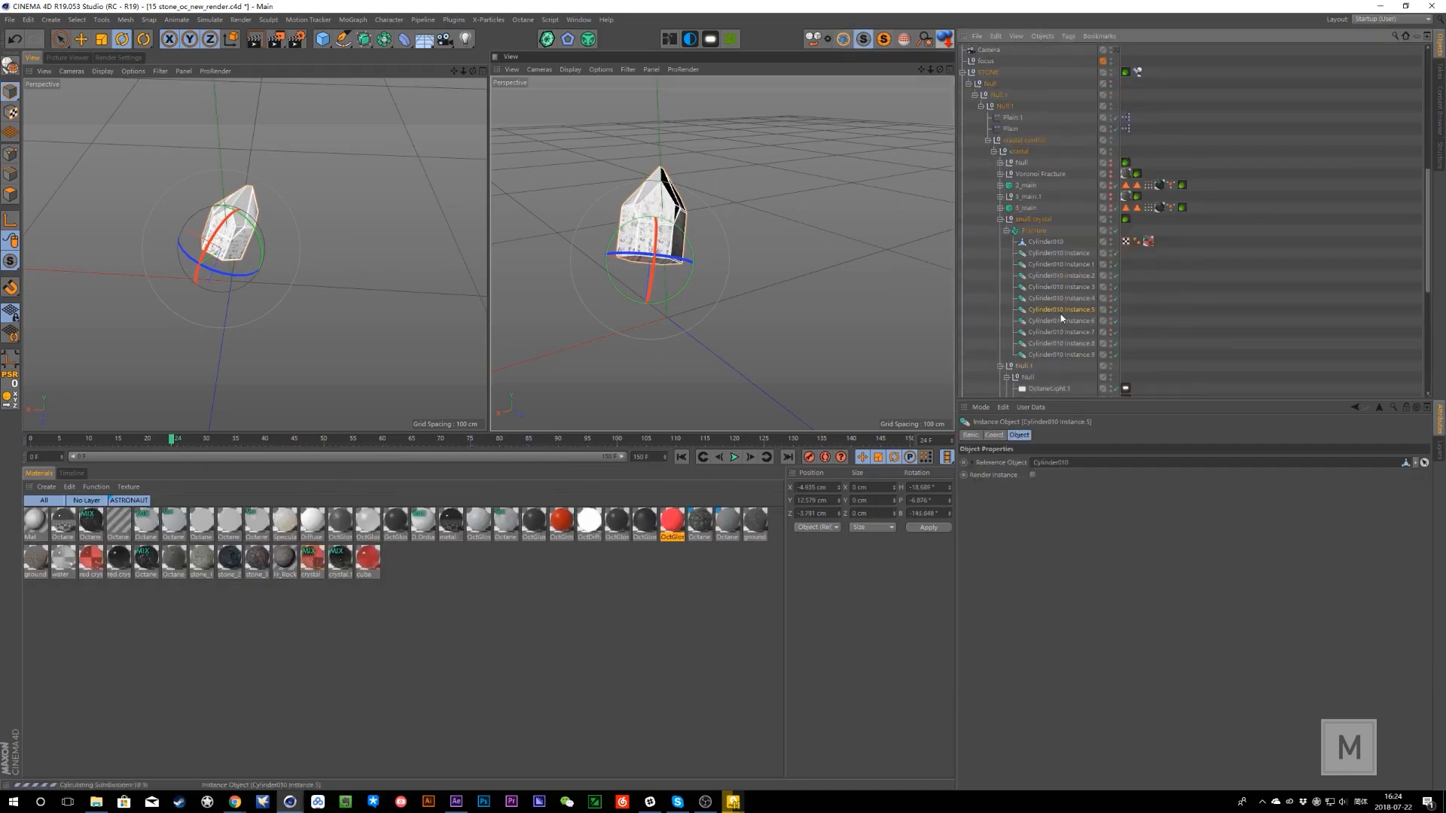
scroll(1069, 346, "down", 8)
left_click(1059, 256)
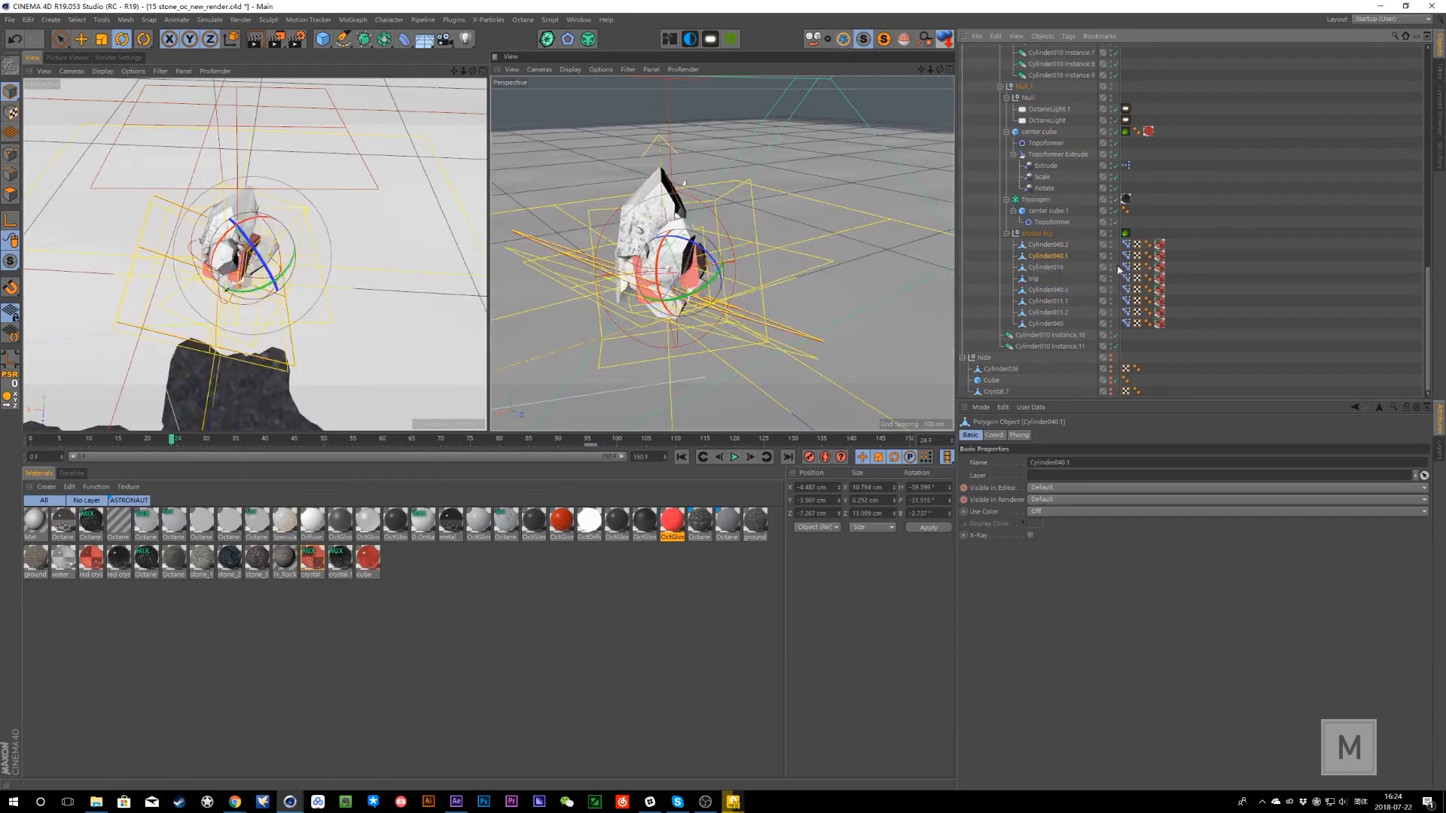
middle_click(1038, 234)
left_click(1125, 245)
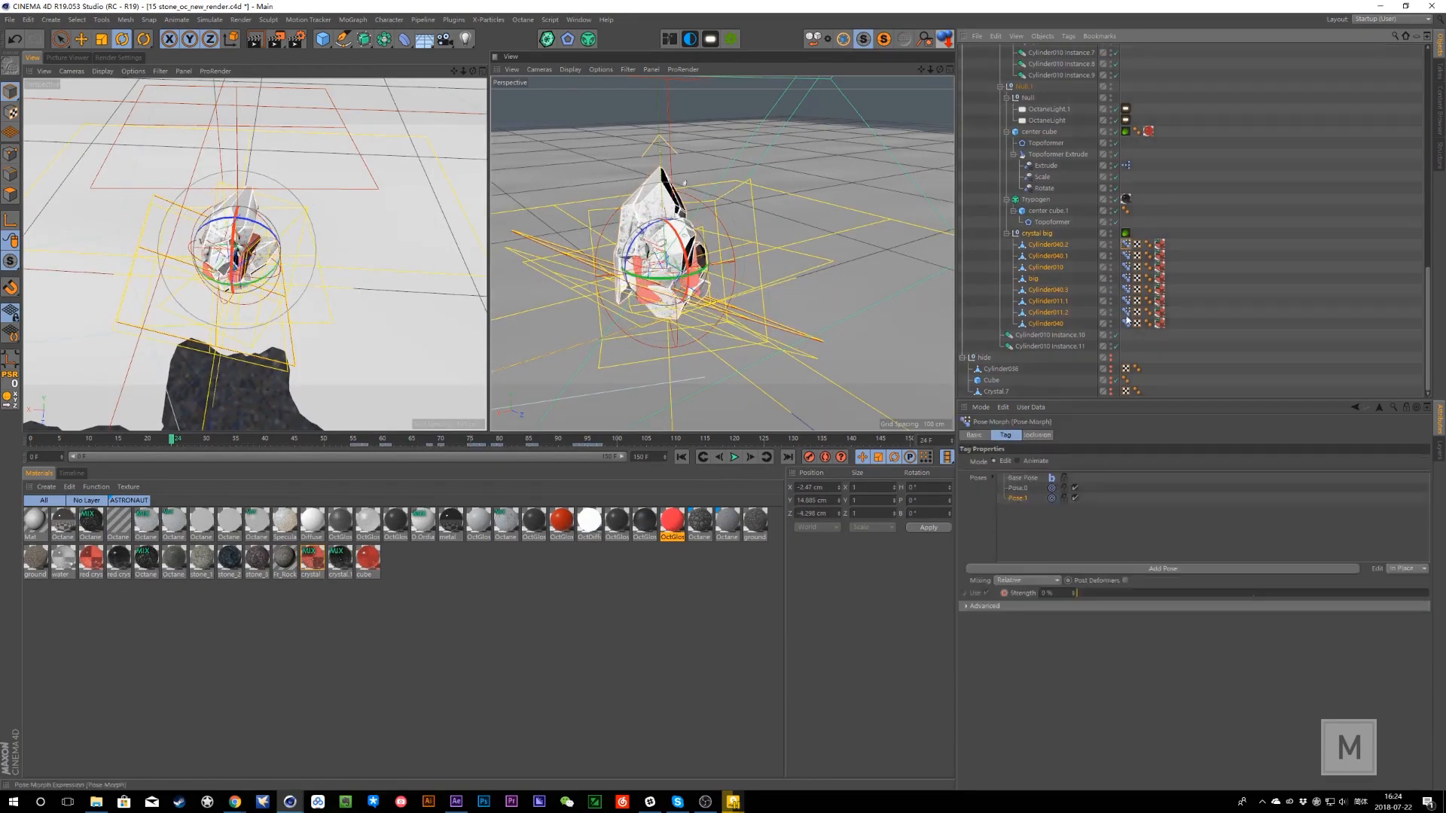
left_click(1126, 323, "shift")
- Open the dope sheet and examine how the crystals' Pose Morph strength and visibility keyframes are staggered
key("shift+F3")
scroll(480, 668, "down", 6)
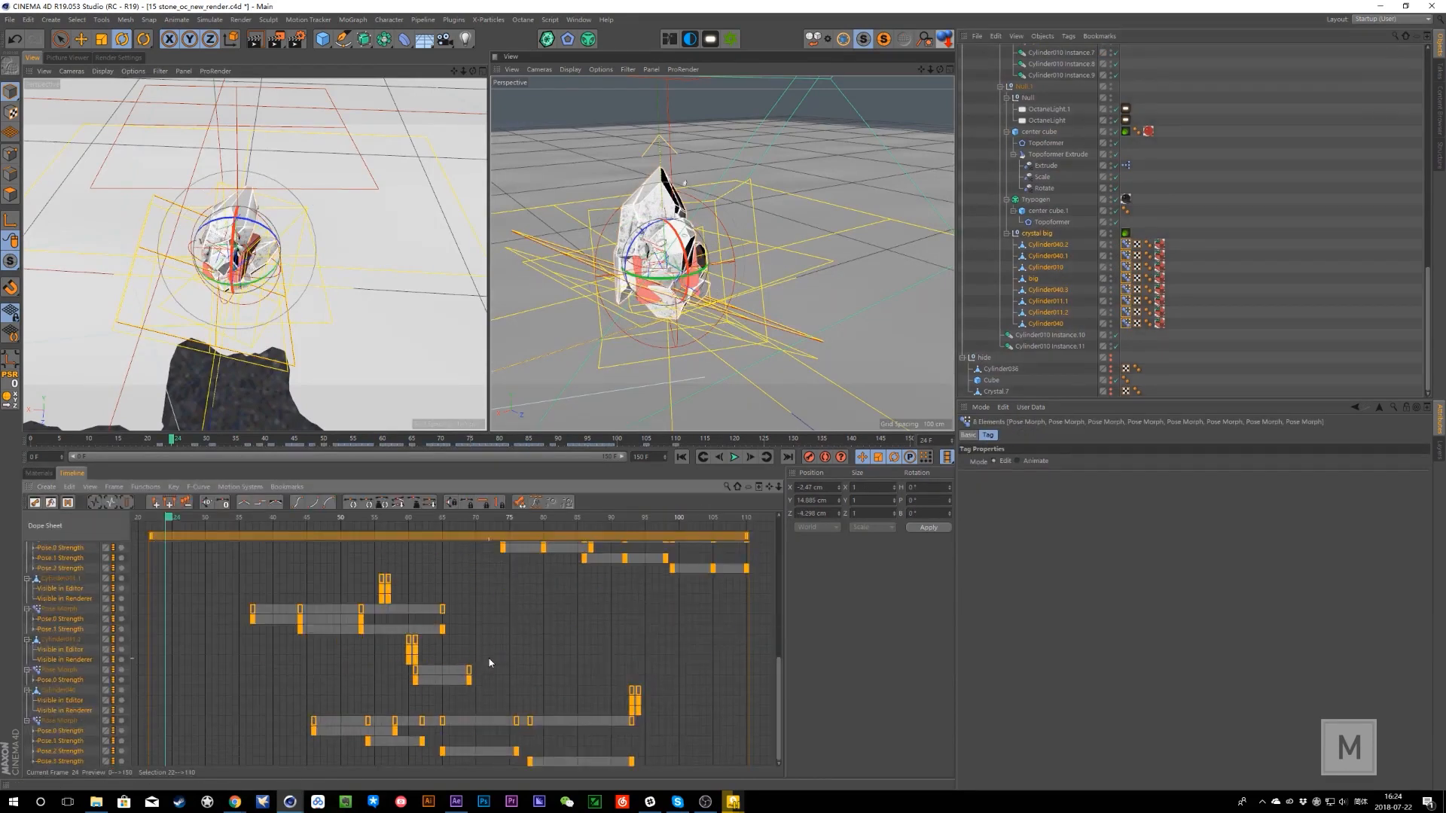
scroll(374, 619, "up", 6)
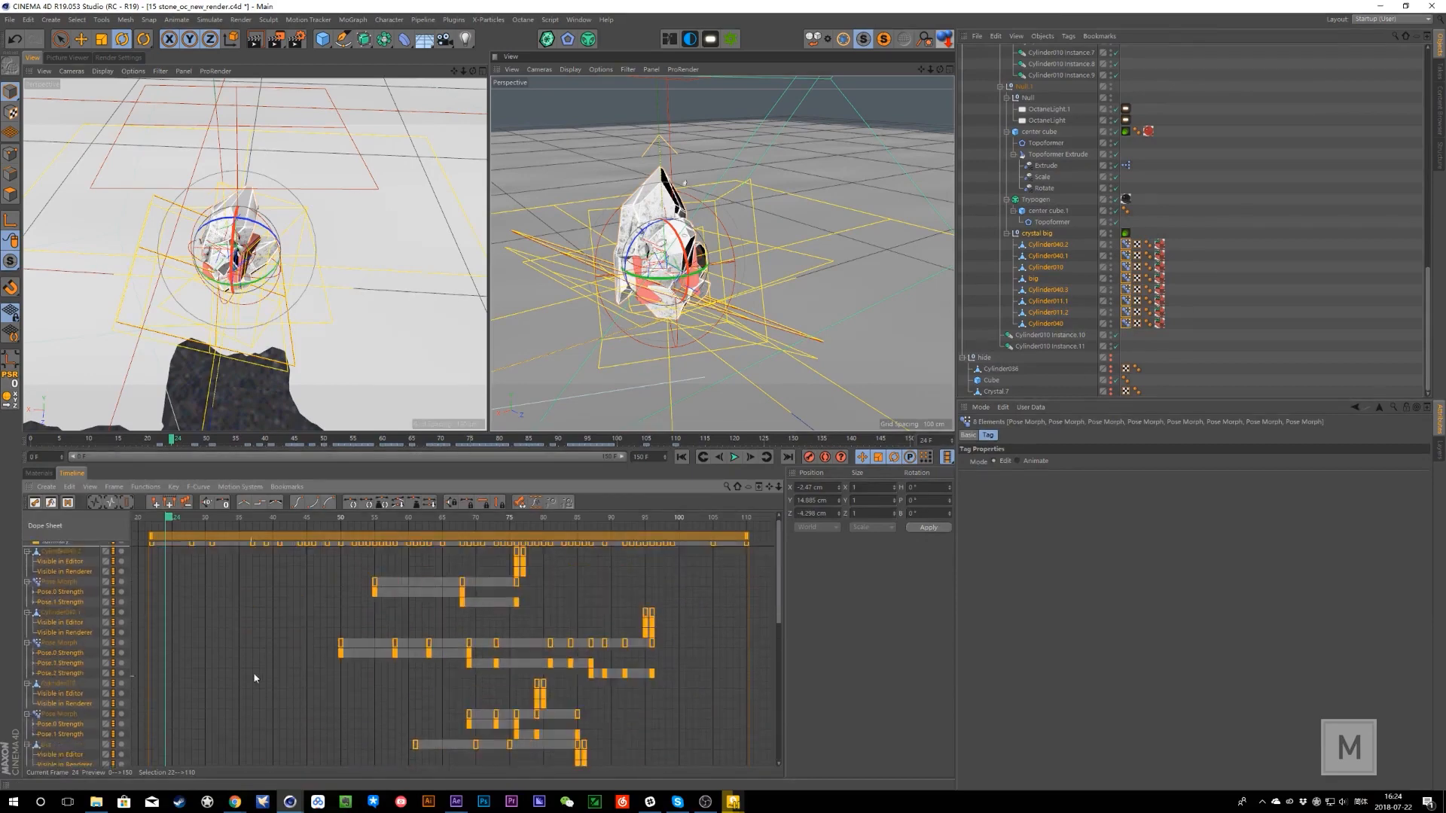
- Show the effectors of the Fracture object under small crystal and scrub through the animation to about frame 91
left_click(1211, 313)
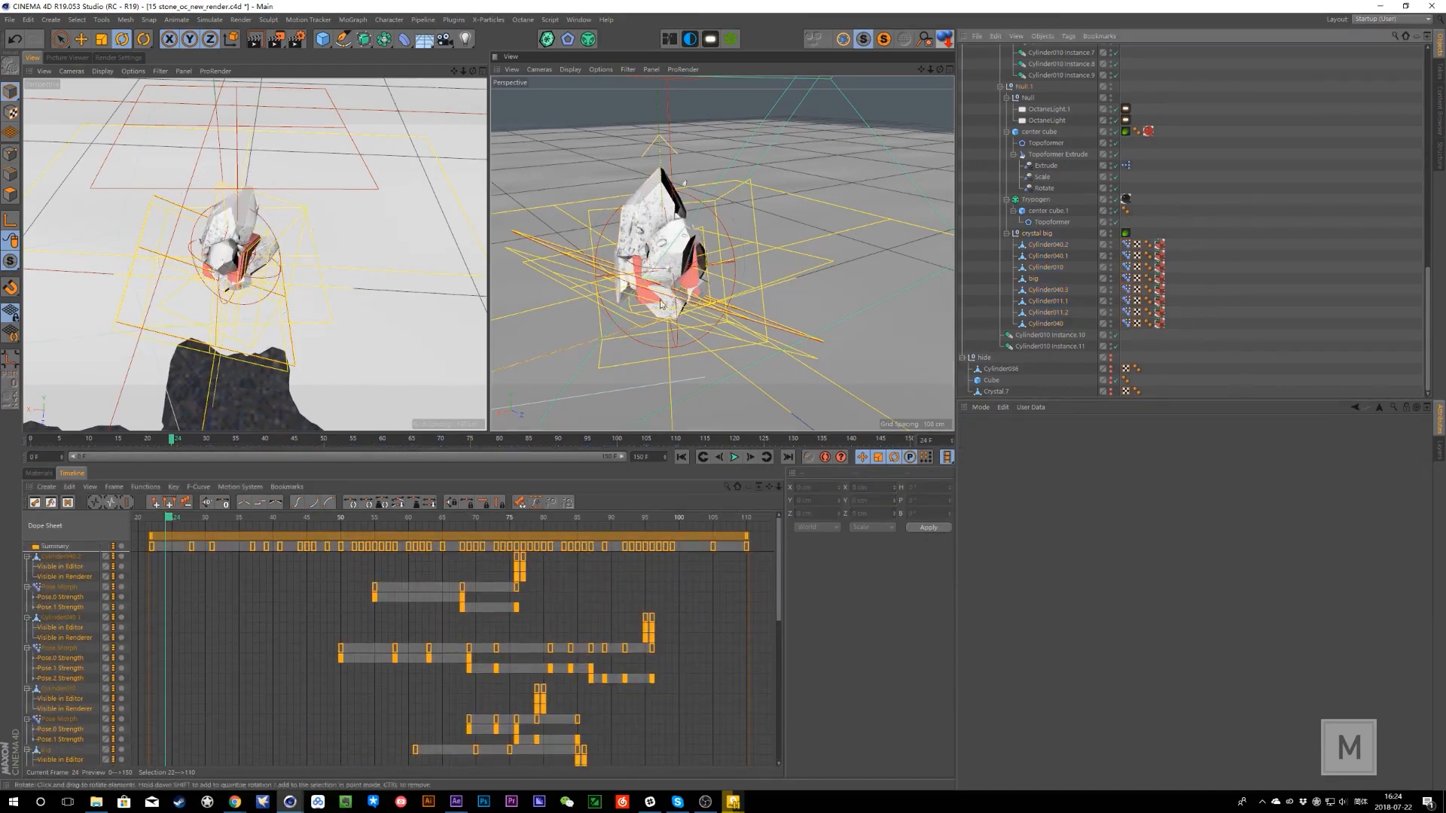
left_click_drag(261, 442, 295, 440)
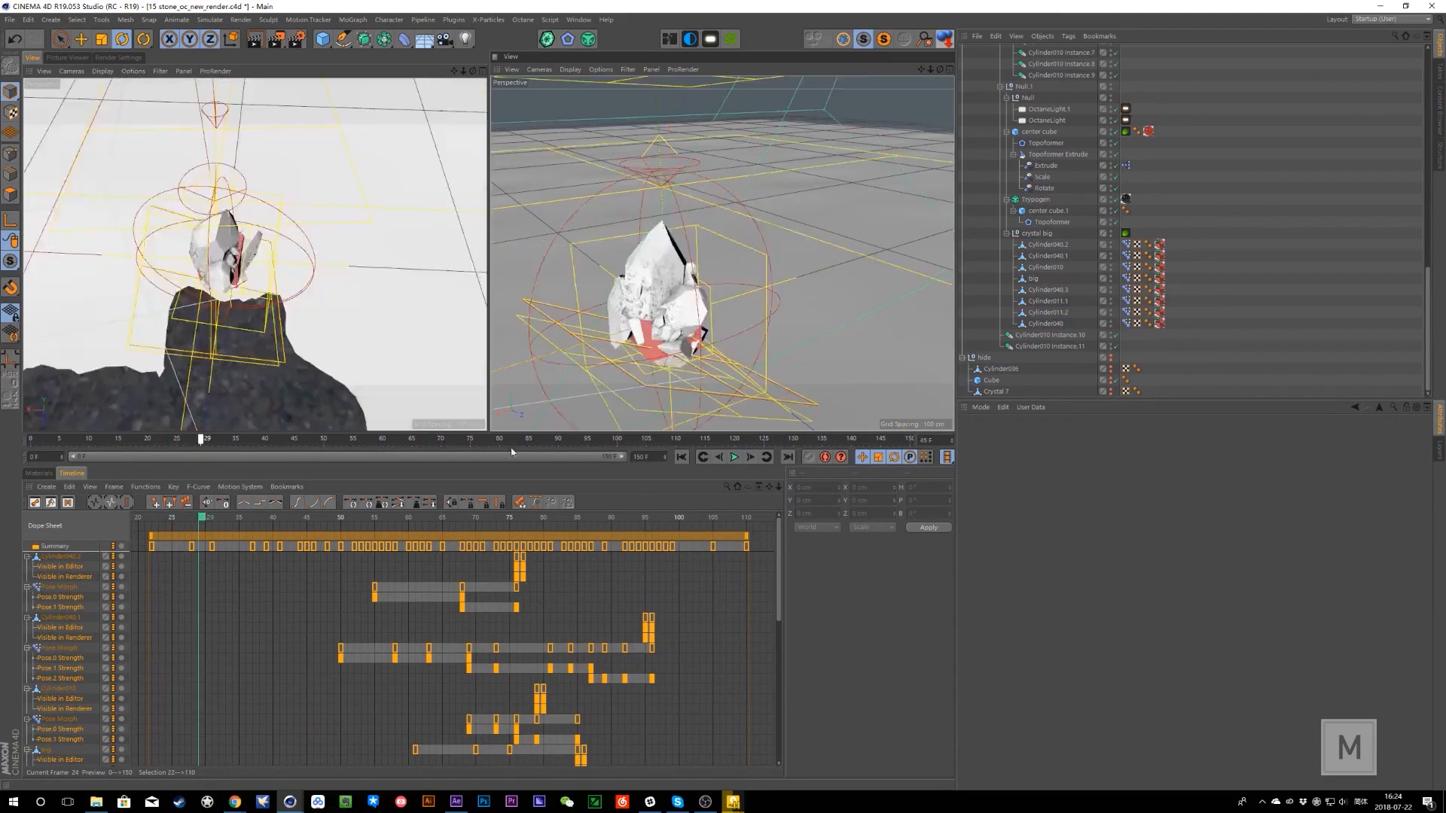
scroll(1082, 243, "up", 4)
scroll(1081, 238, "up", 4)
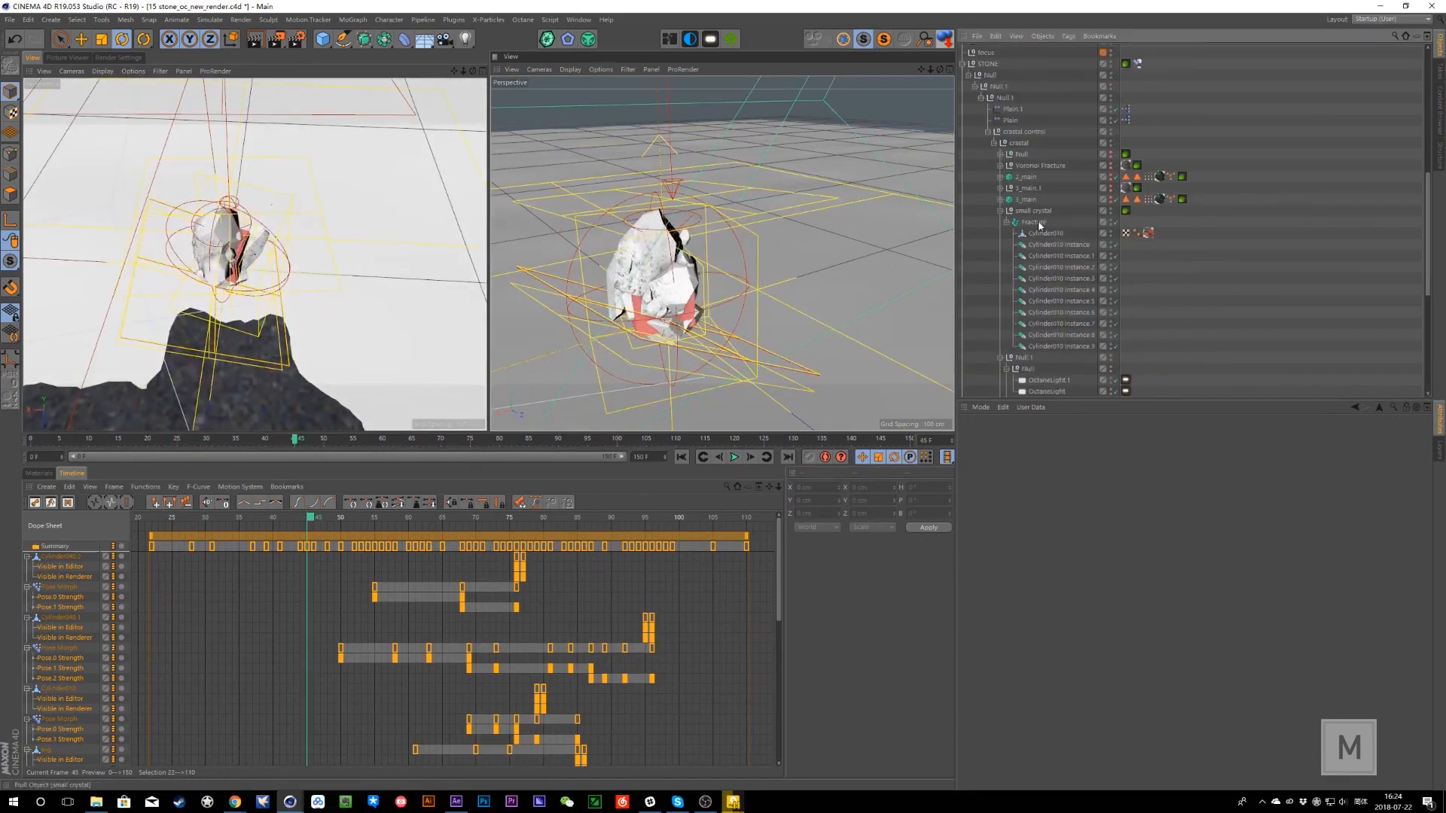
left_click(1045, 224)
left_click(1112, 435)
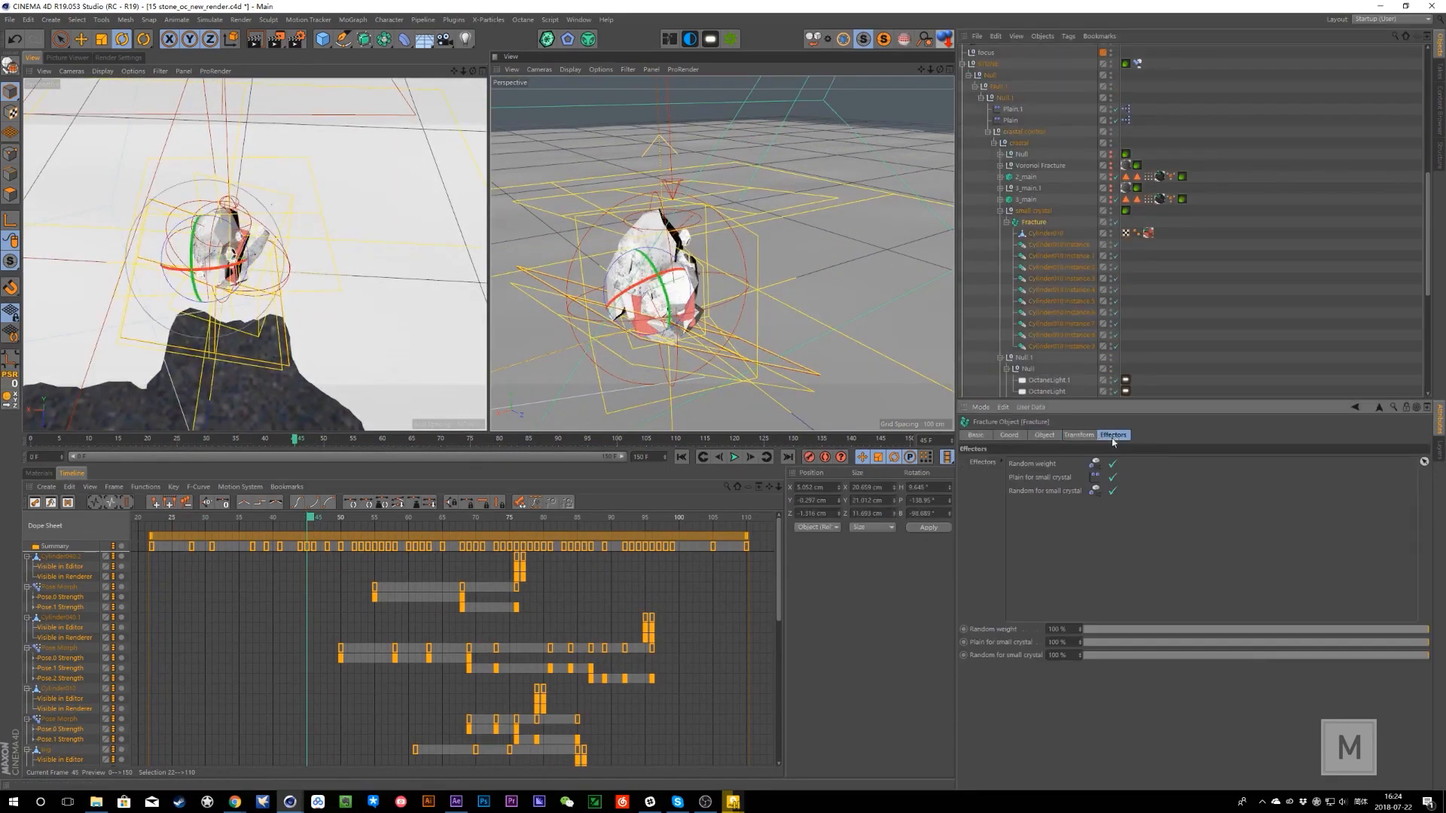
left_click_drag(90, 445, 566, 477)
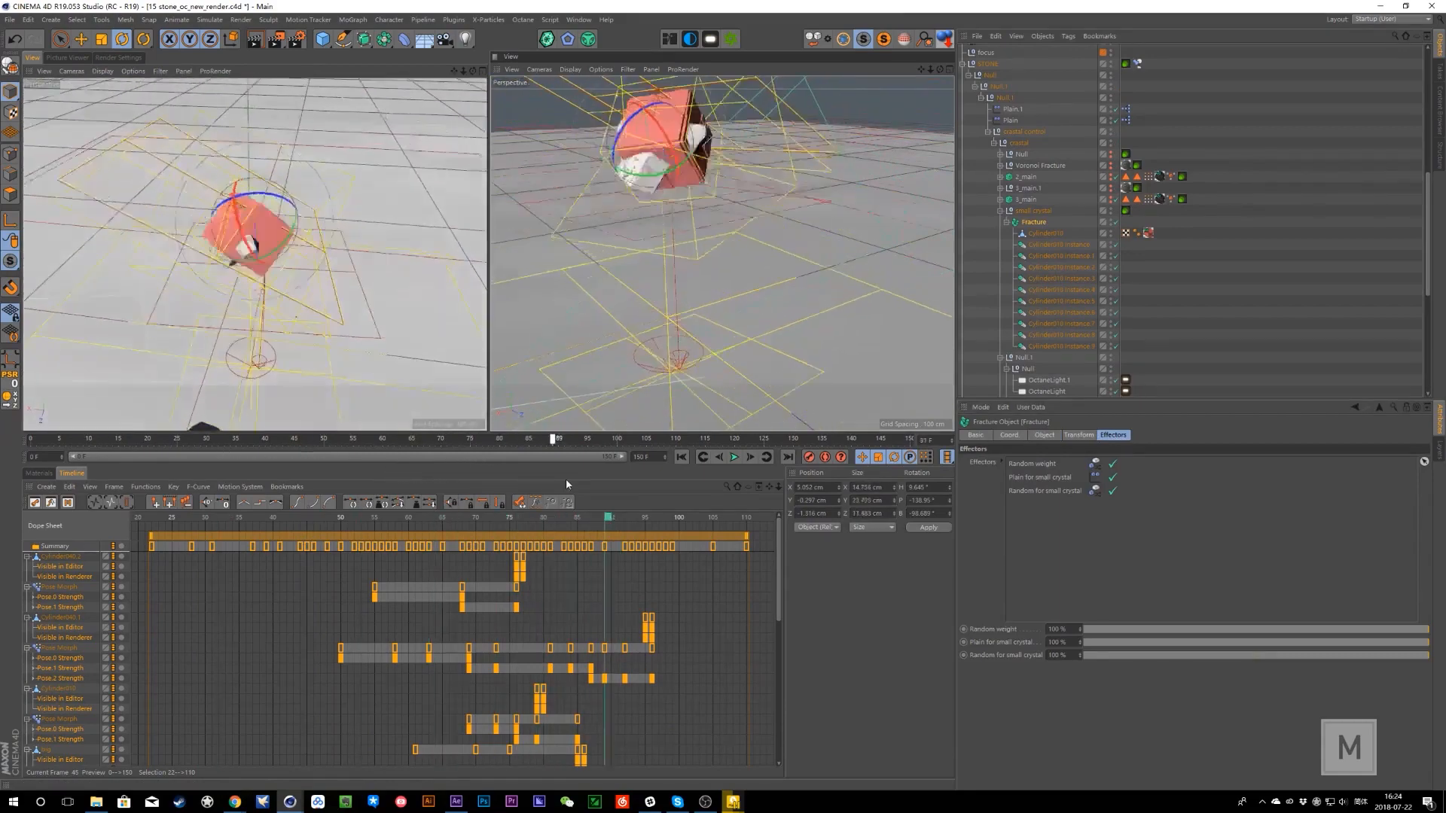
- Select the Plain.1 effector and scrub through the scene's animation, stopping at frame 111
left_click(1013, 109)
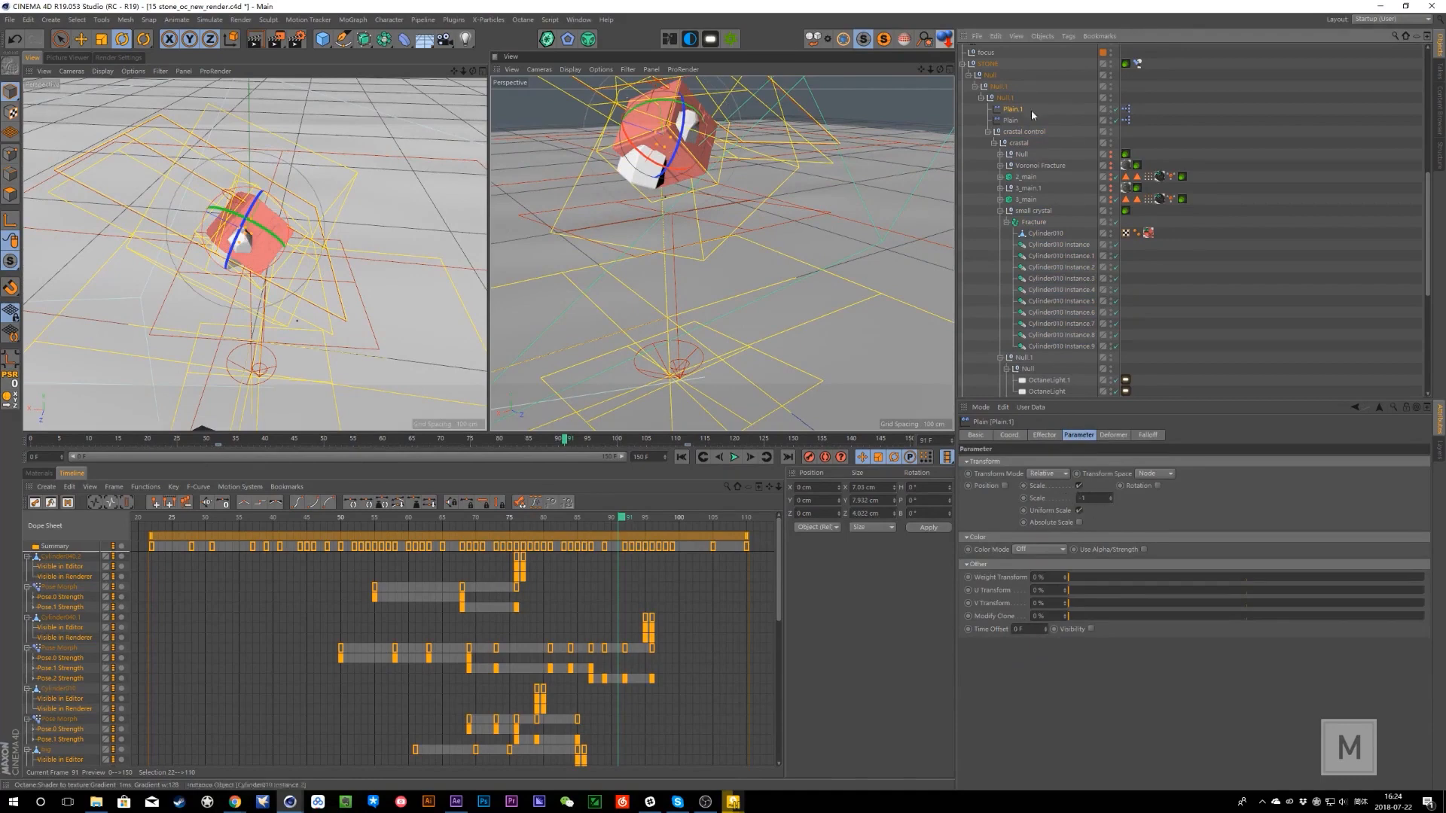
mouse_move(144, 444)
left_mouse_down()
mouse_move(597, 473)
mouse_move(330, 471)
mouse_move(545, 479)
mouse_move(702, 516)
left_mouse_up()
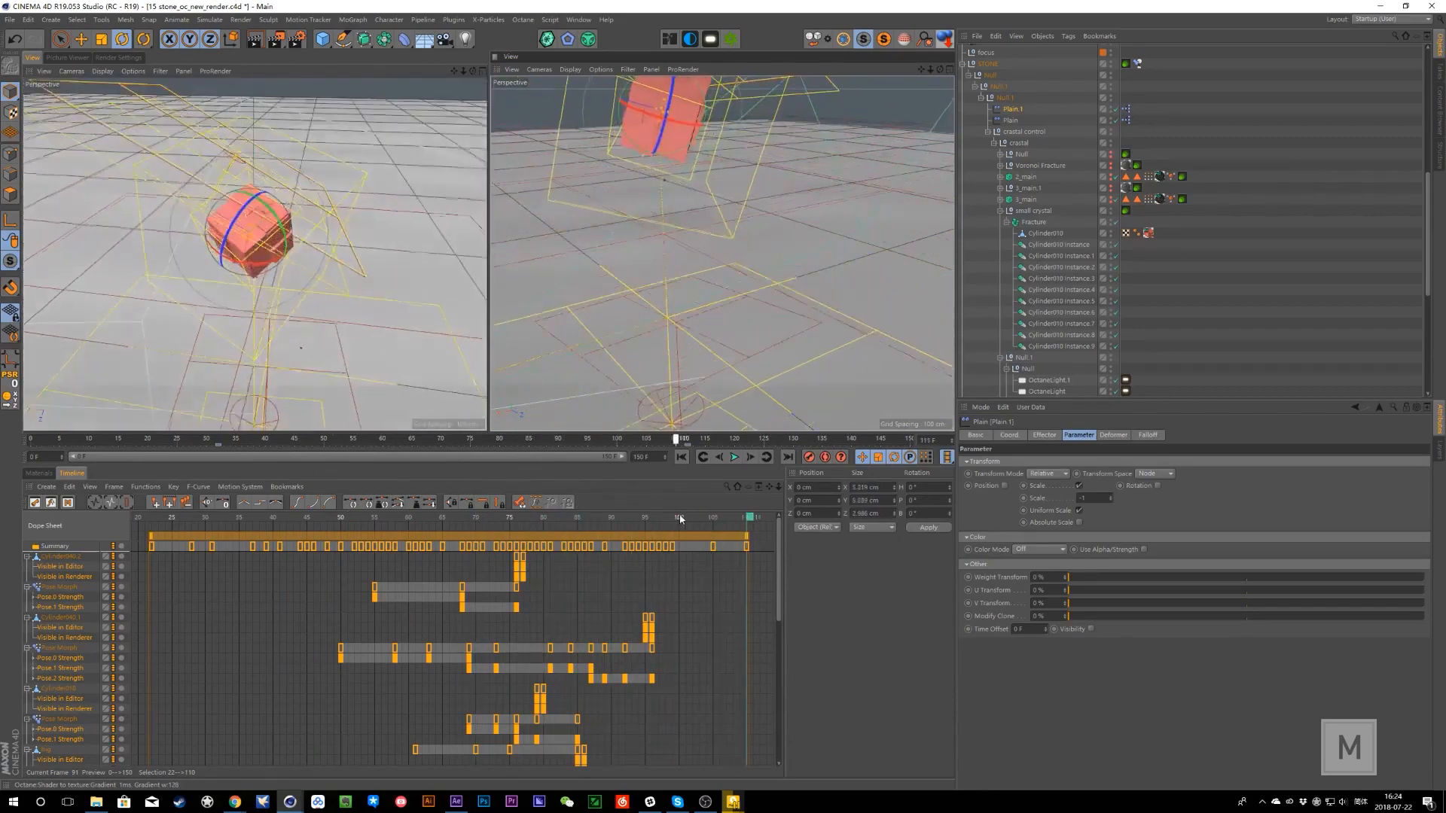
- Isolate Trypogen with its center cube.1 and Topoformer children, examine Trypogen's object properties, and end the isolation
scroll(1168, 346, "down", 8)
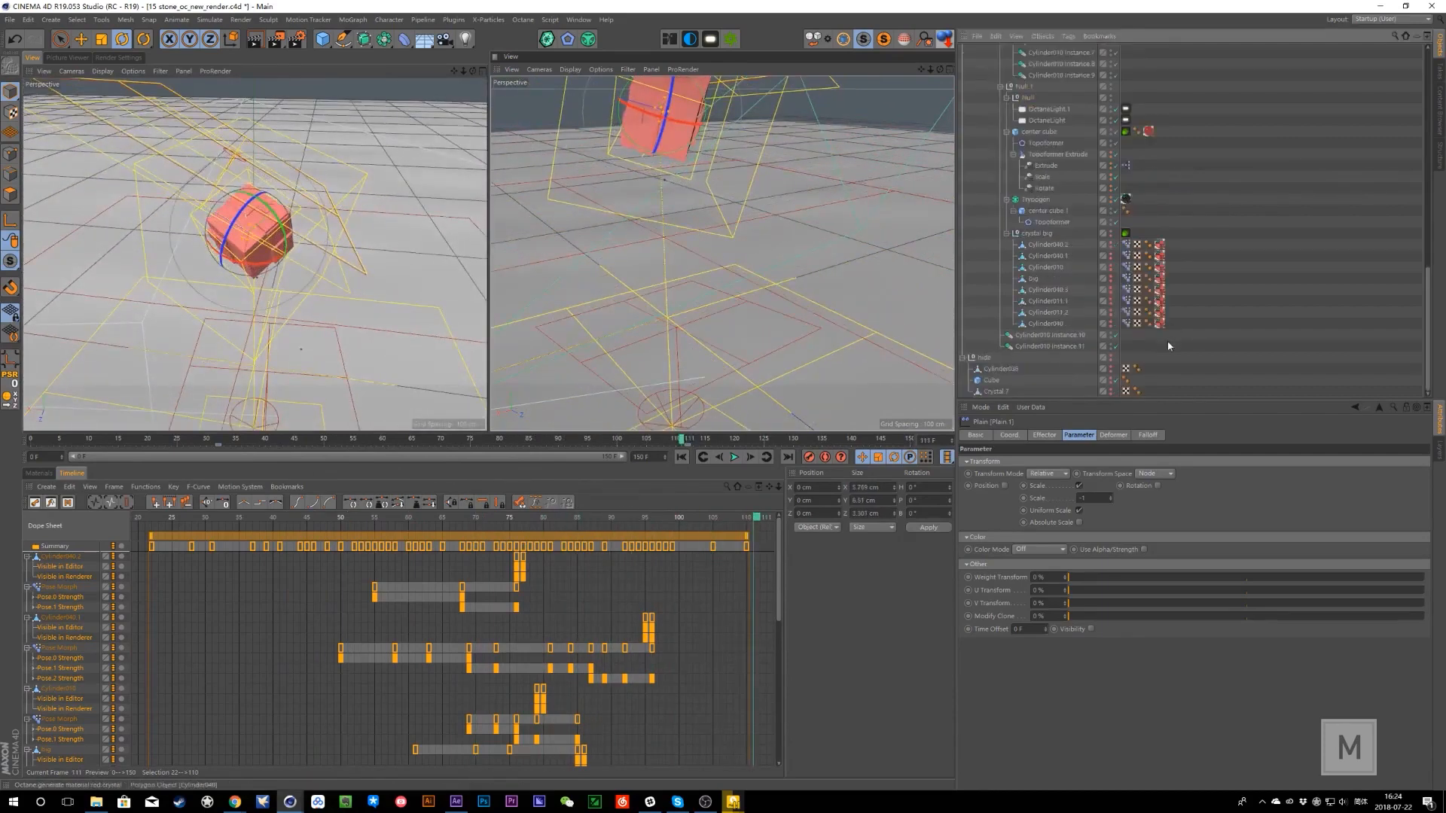
left_click(1054, 220)
left_click(1039, 200, "shift")
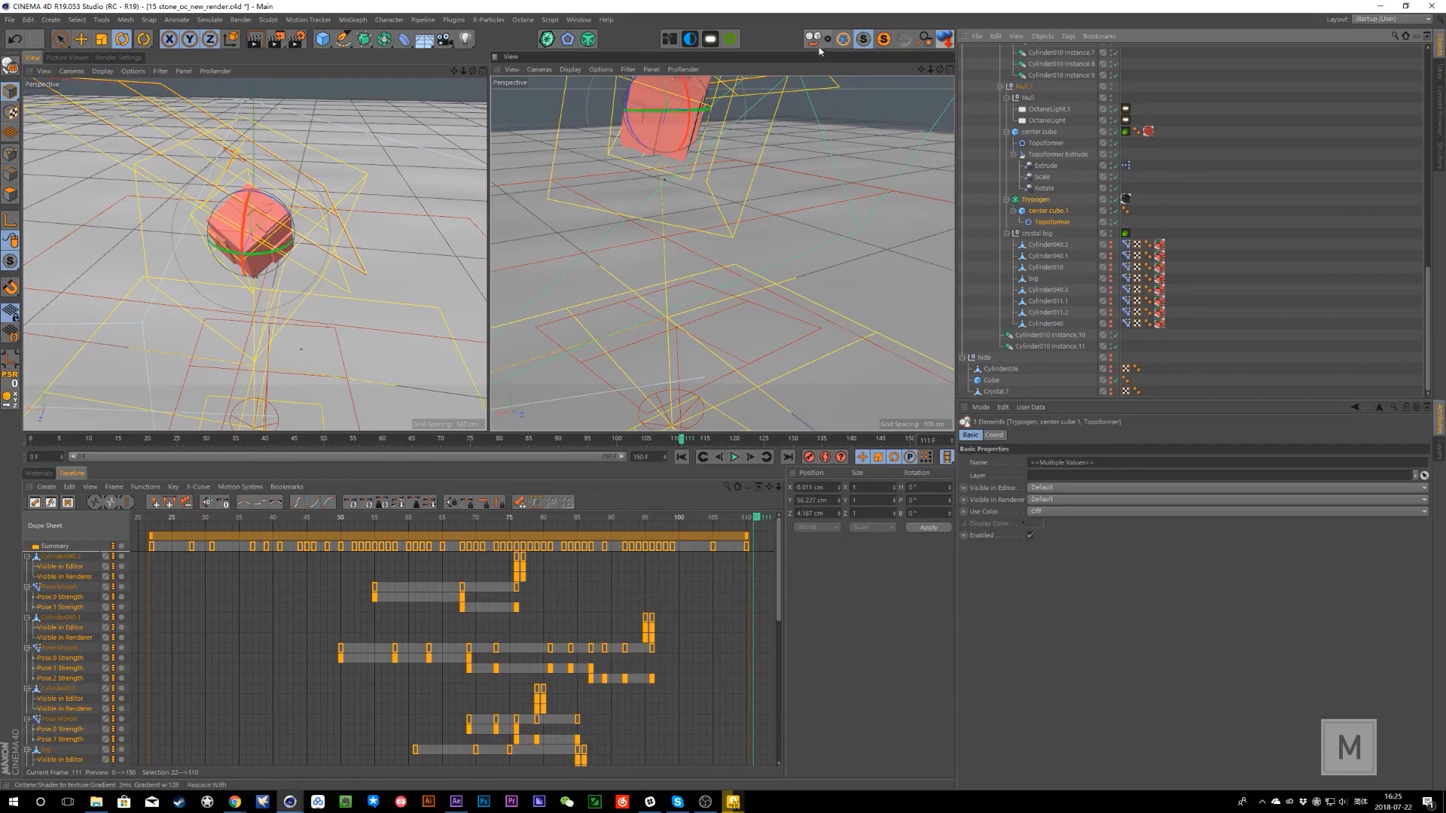
left_click(844, 39)
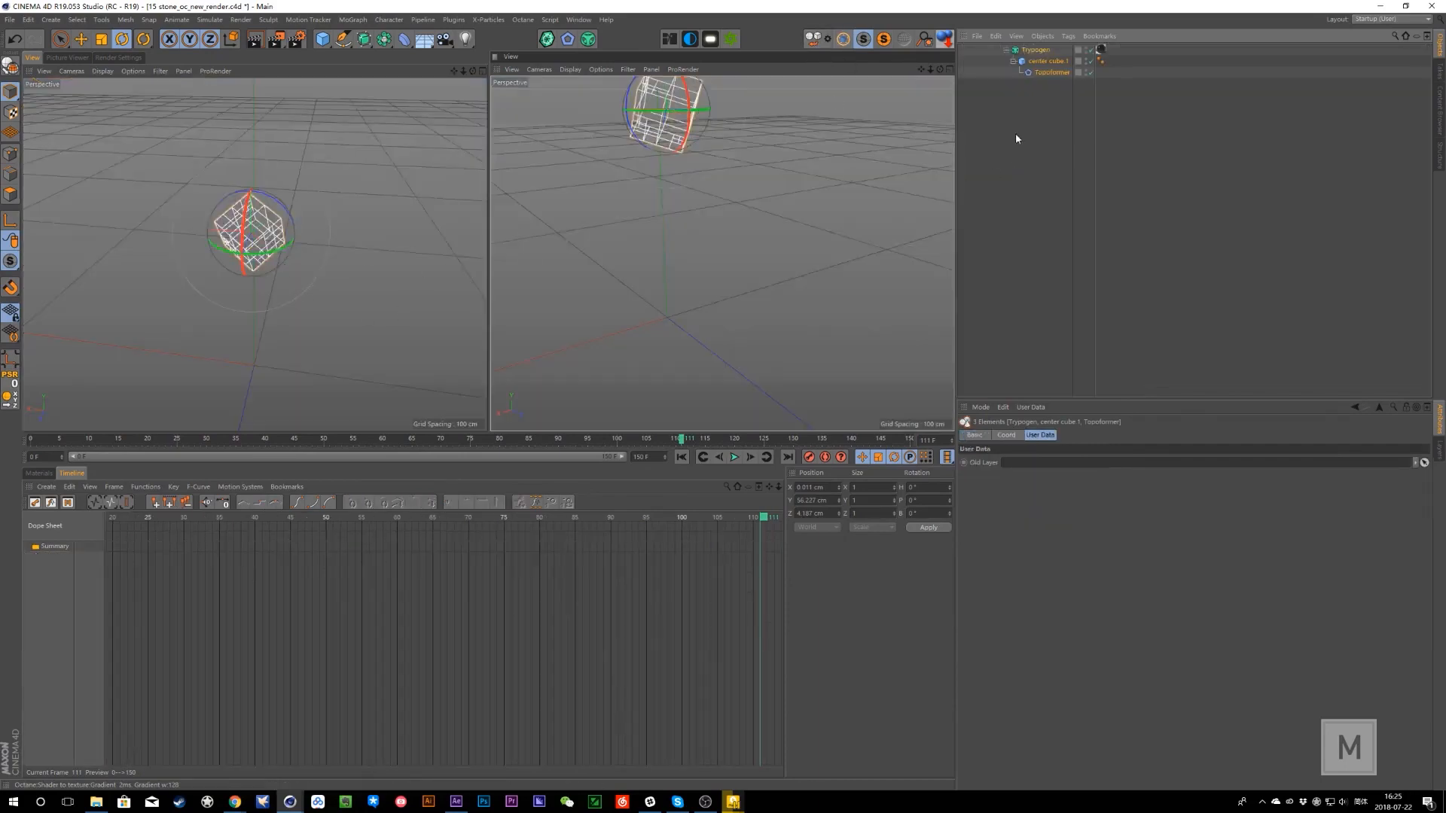
key("o")
left_click(1042, 125)
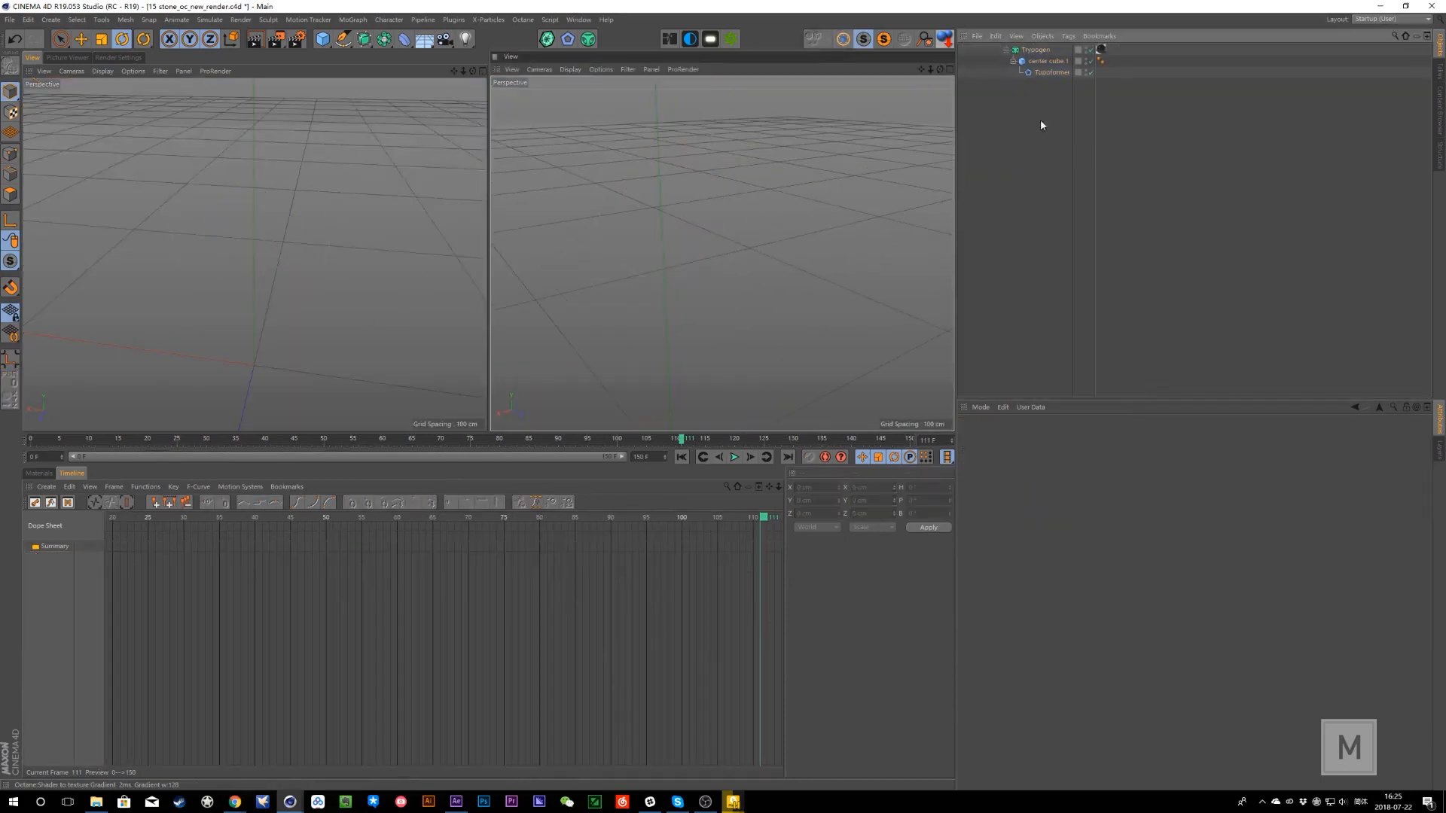
left_click(1046, 61)
left_click(1033, 51)
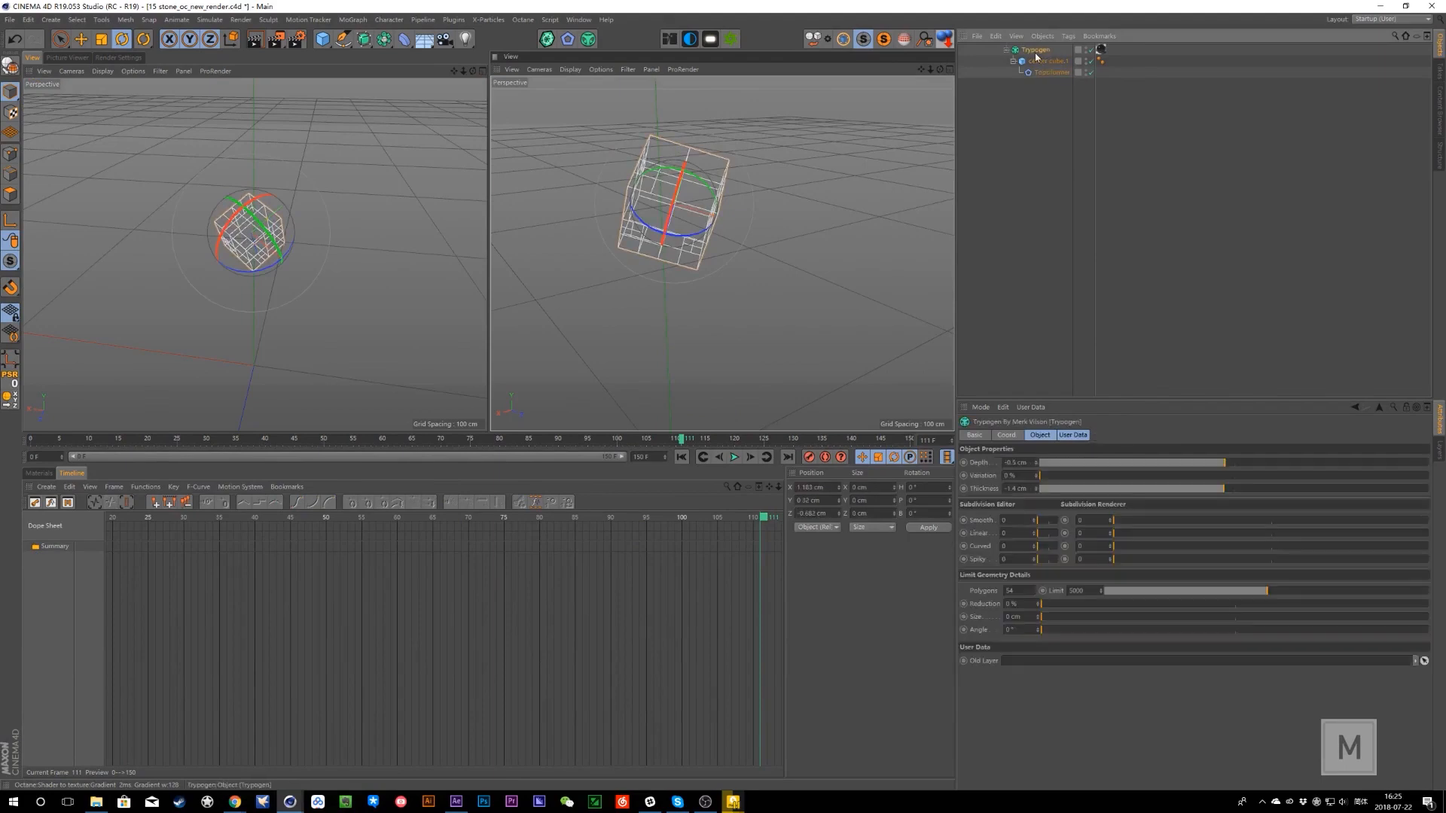
left_click(836, 44)
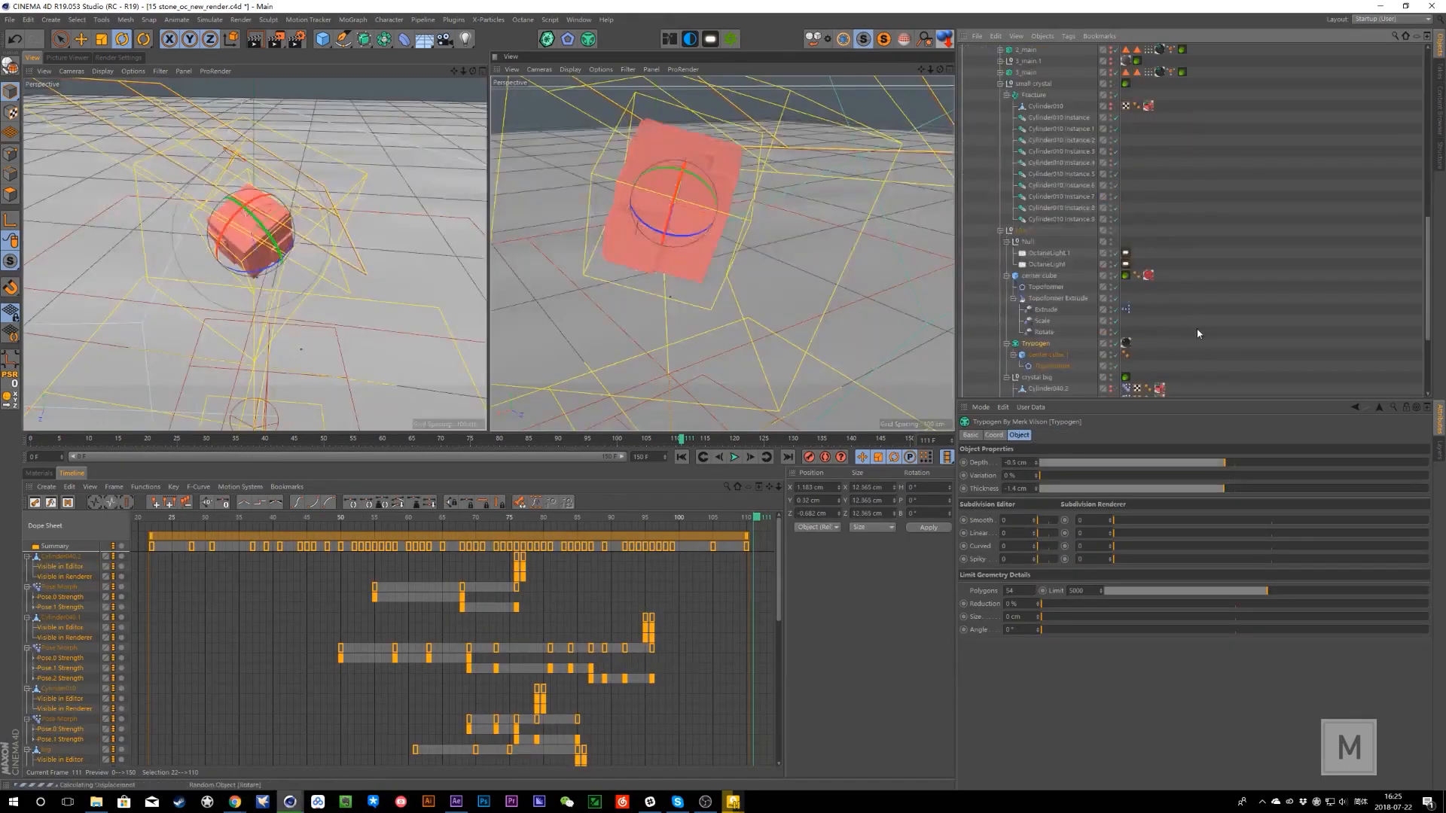
- Collapse the Null.1 group below small crystal and select the center cube in the perspective view
scroll(1199, 333, "up", 3)
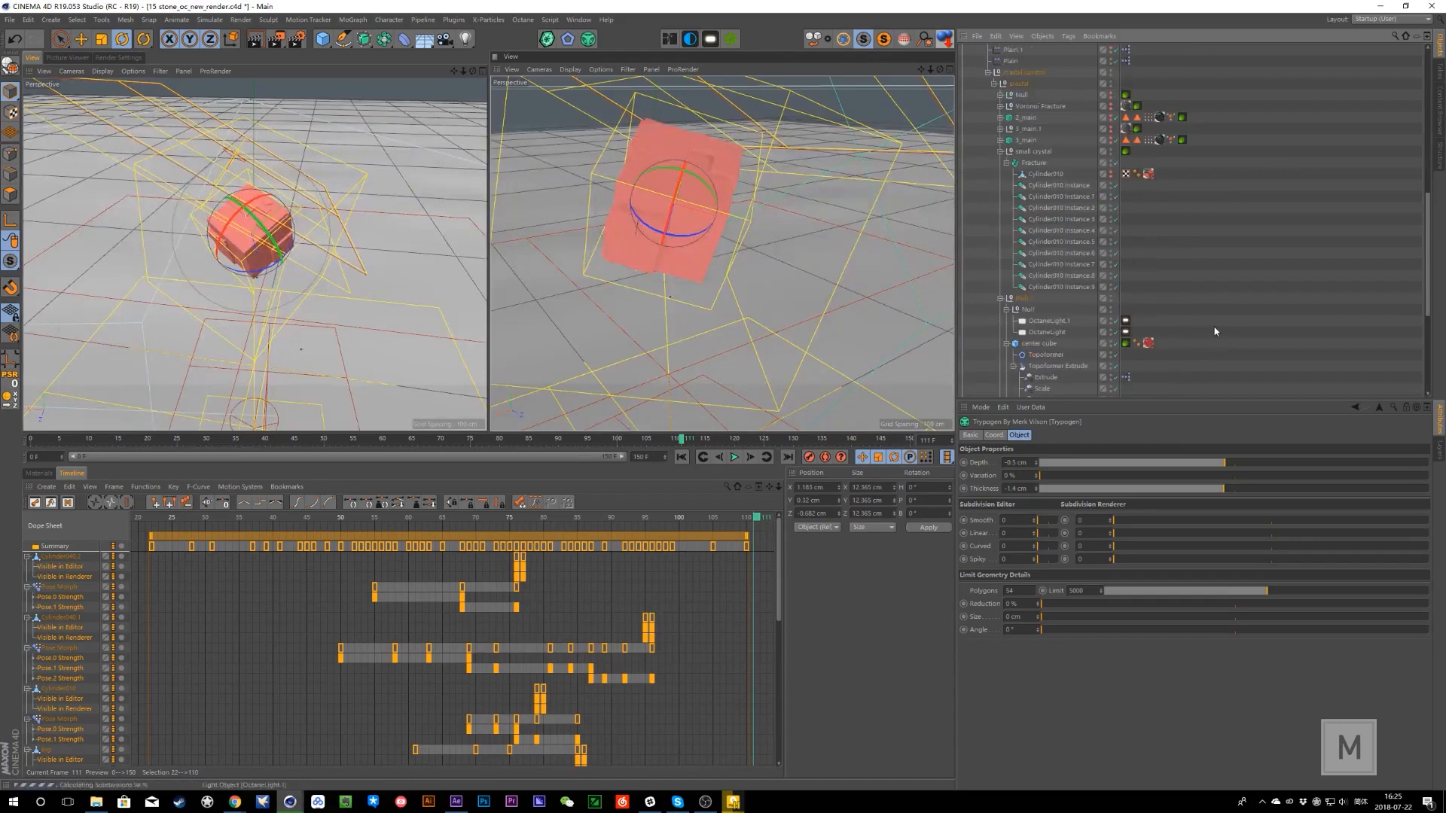
left_click(1001, 299)
left_click(1223, 287)
left_click_drag(676, 234, 795, 238, "alt")
scroll(795, 238, "down", 5)
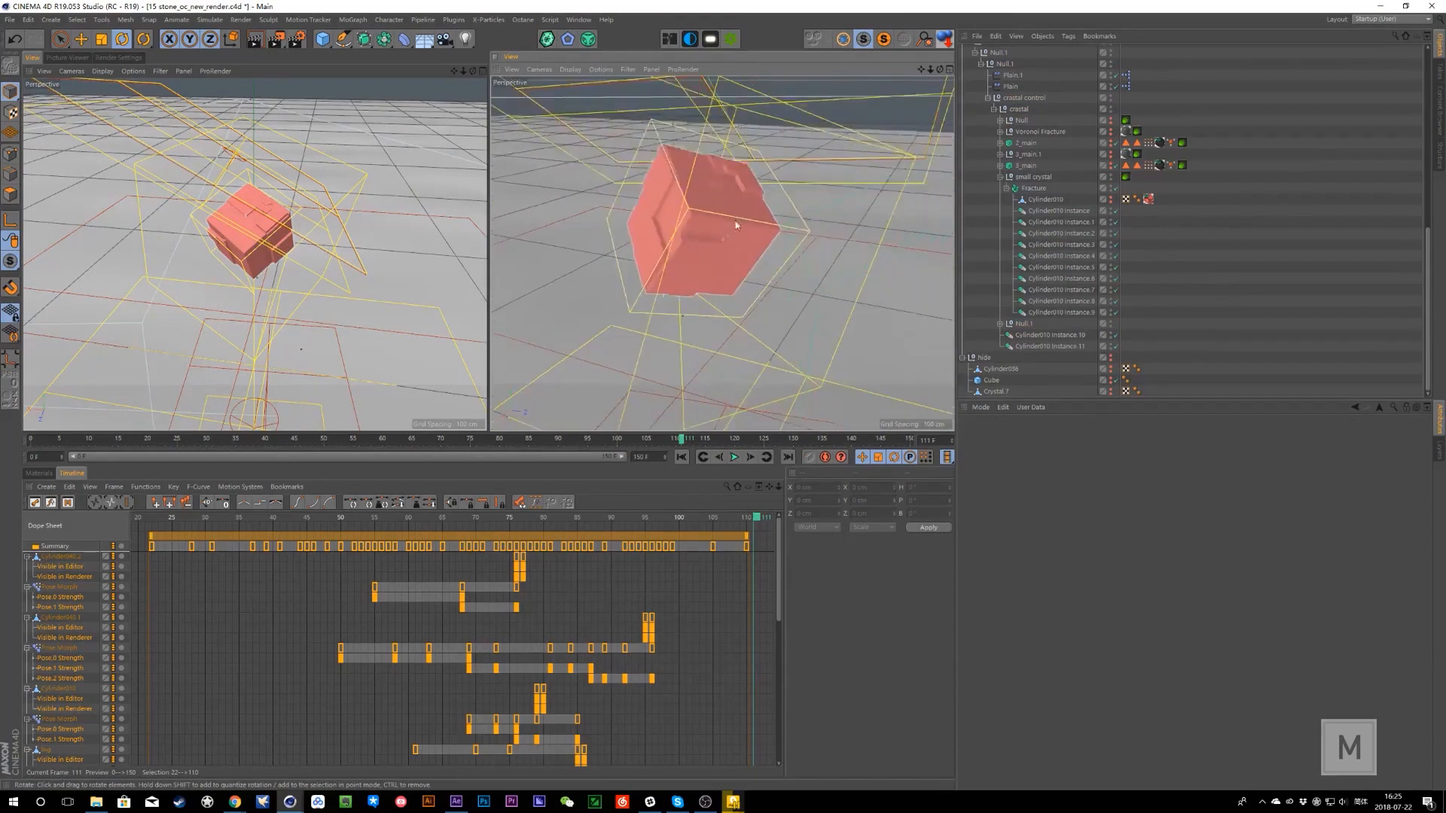
left_click(733, 226)
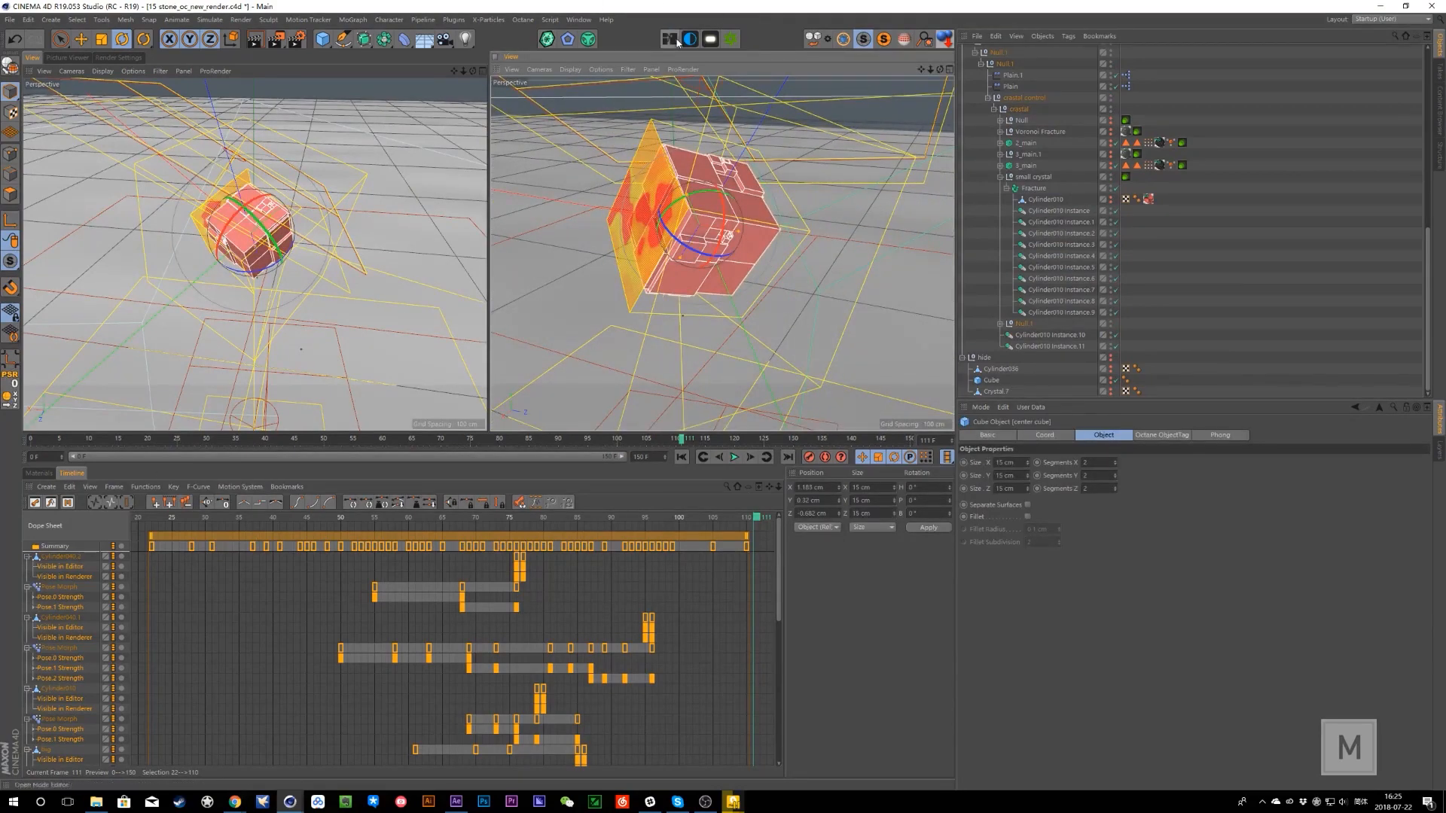
- Open the Octane Node Editor, load the active material's nodes, and show the diffuse settings of its OctGlossy node
mouse_move(290, 802)
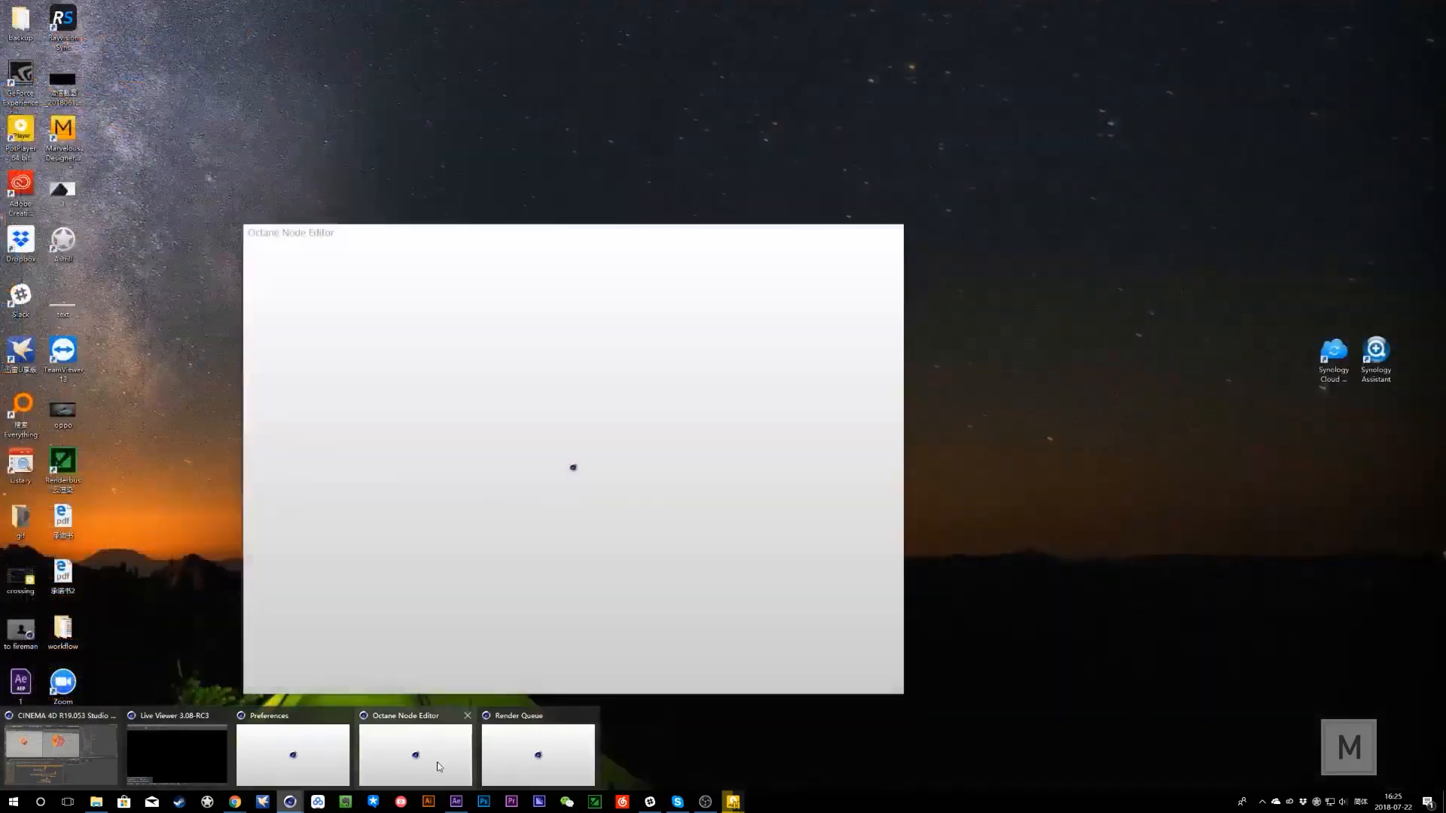
left_click(439, 767)
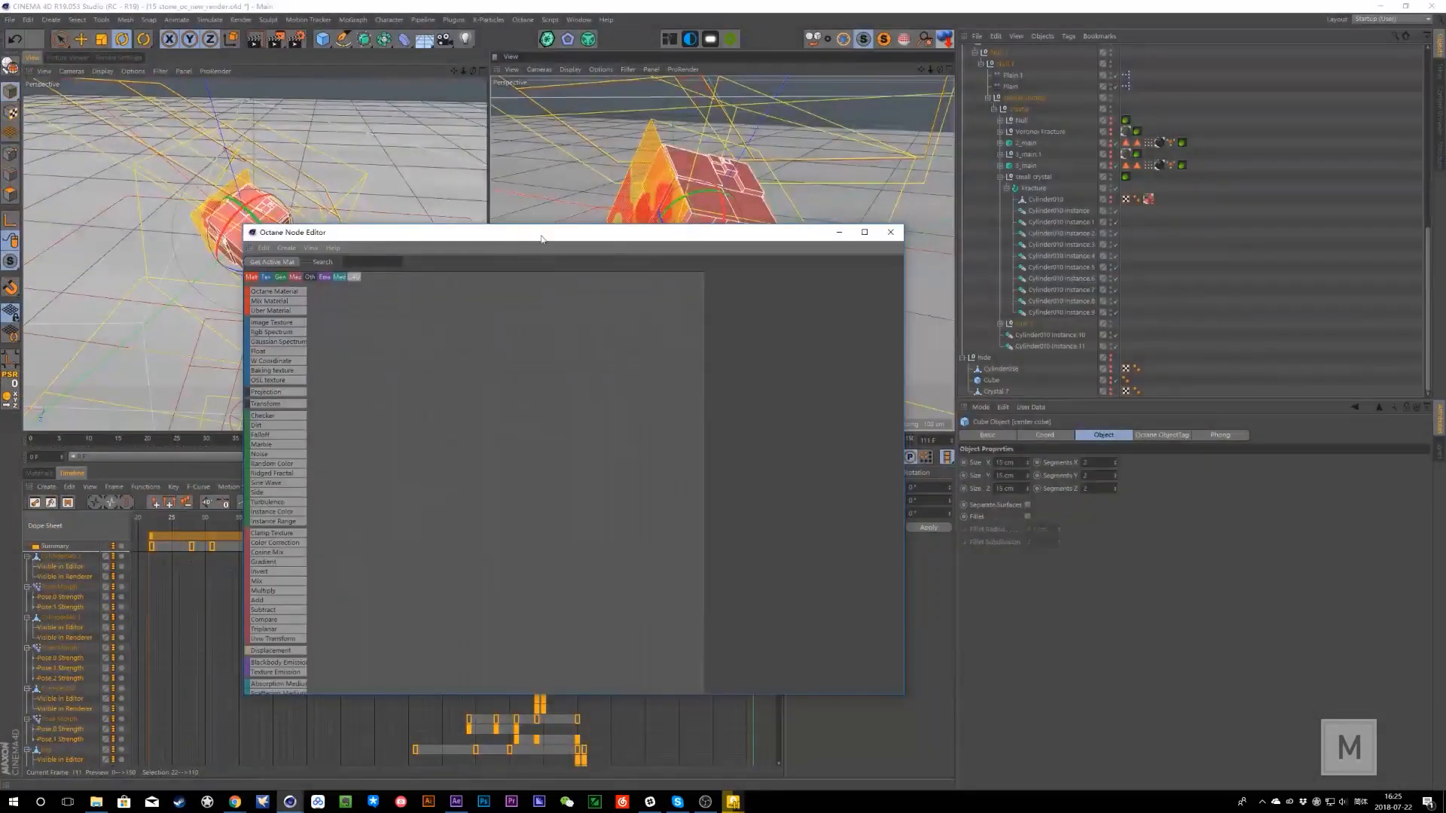
left_click_drag(540, 239, 656, 230)
left_click(379, 255)
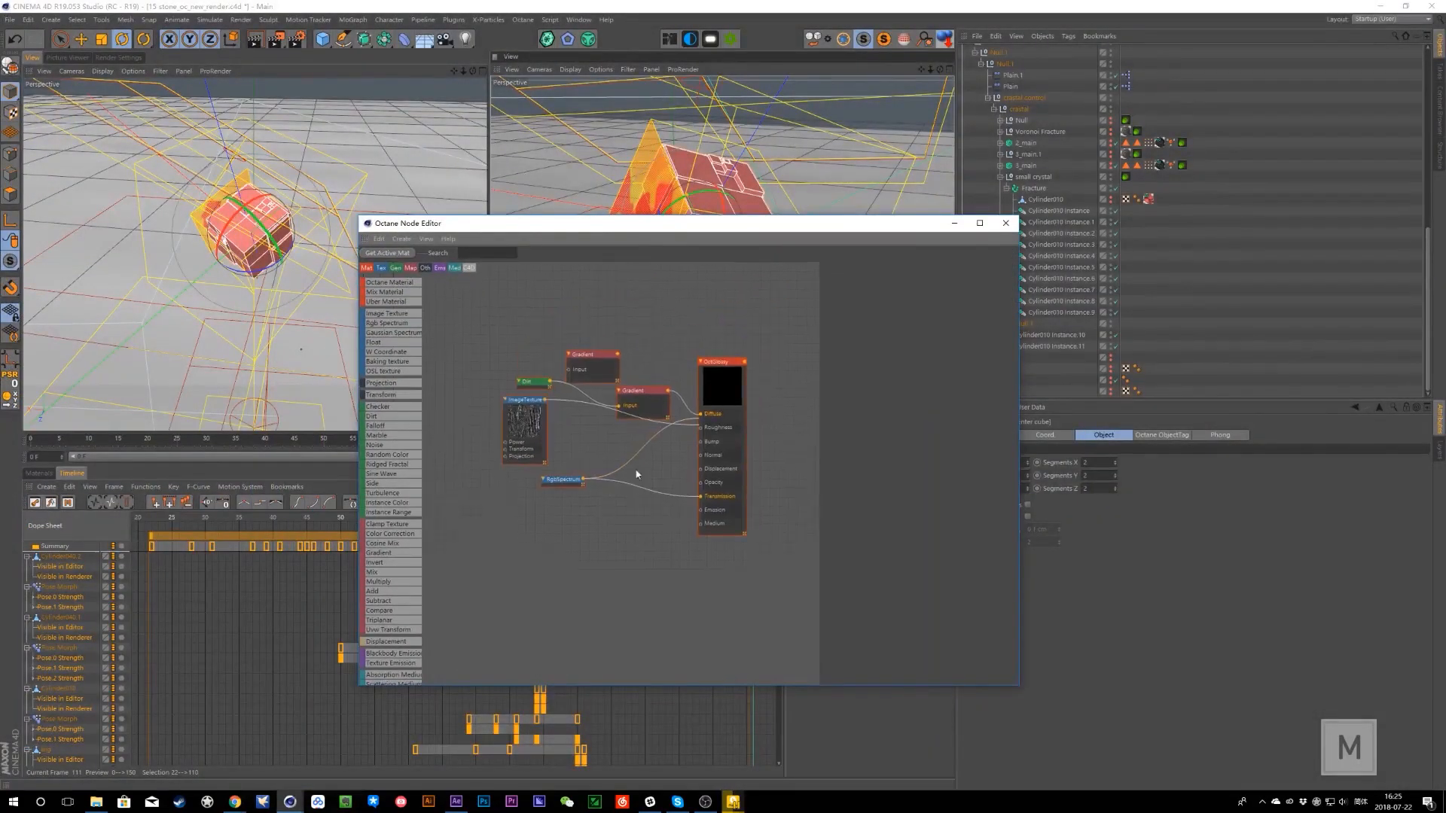
left_click_drag(587, 375, 576, 333)
left_click(661, 371)
left_click_drag(725, 383, 750, 386)
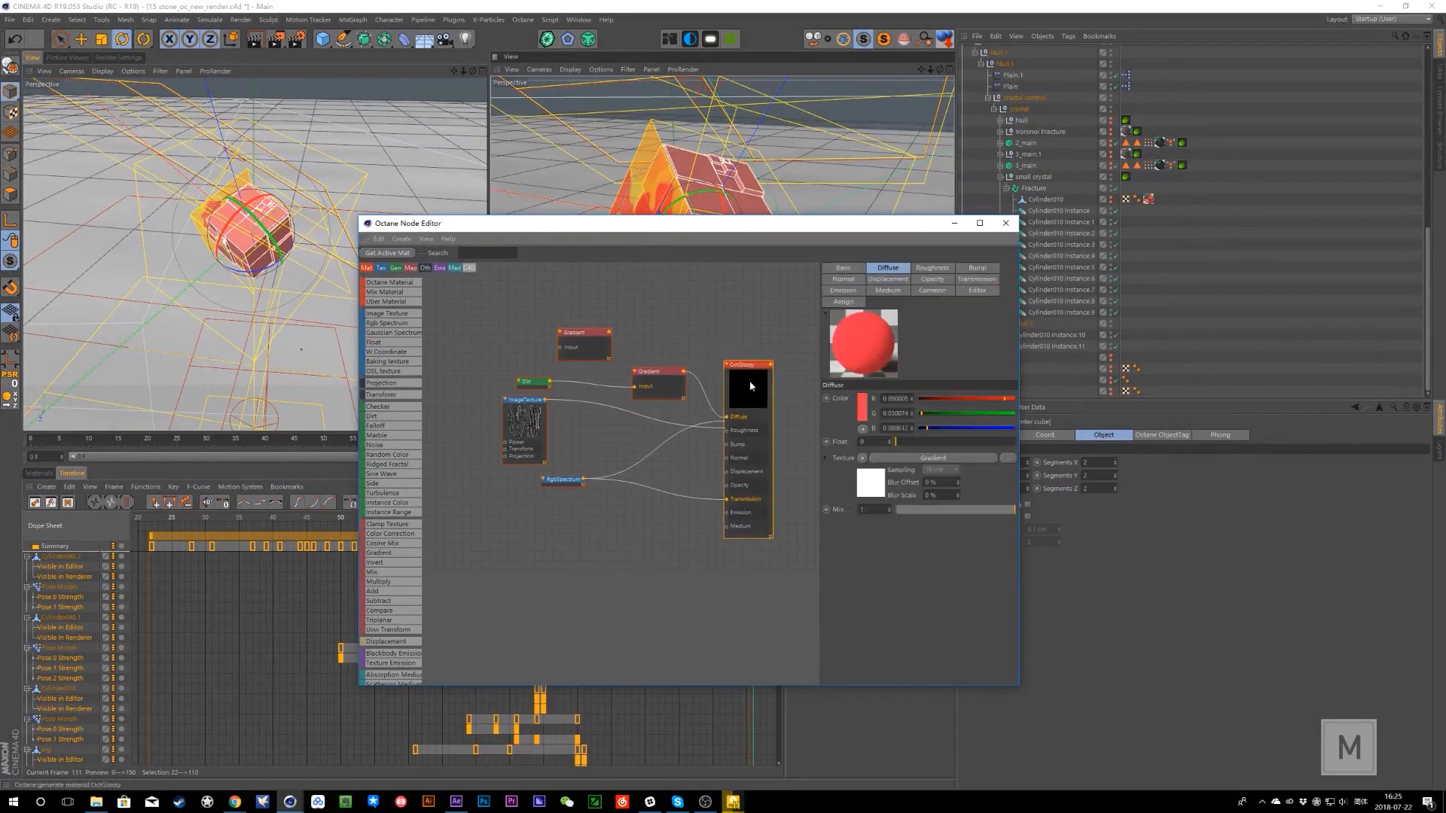
- Load Cylinder010's crystal mix material into the Octane Node Editor and show its mix material settings
left_click_drag(821, 230, 591, 290)
left_click(155, 319)
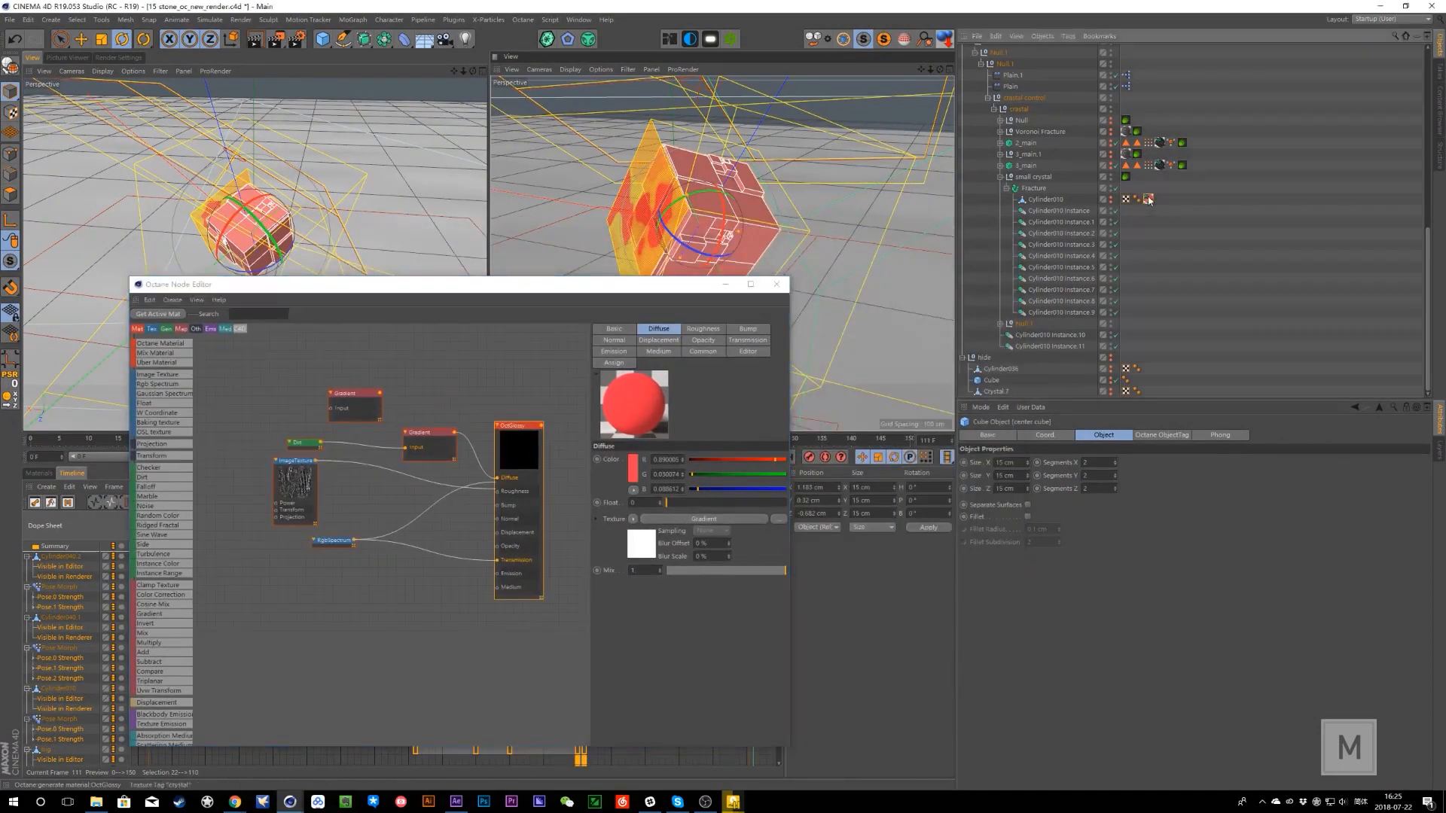
left_click(155, 316)
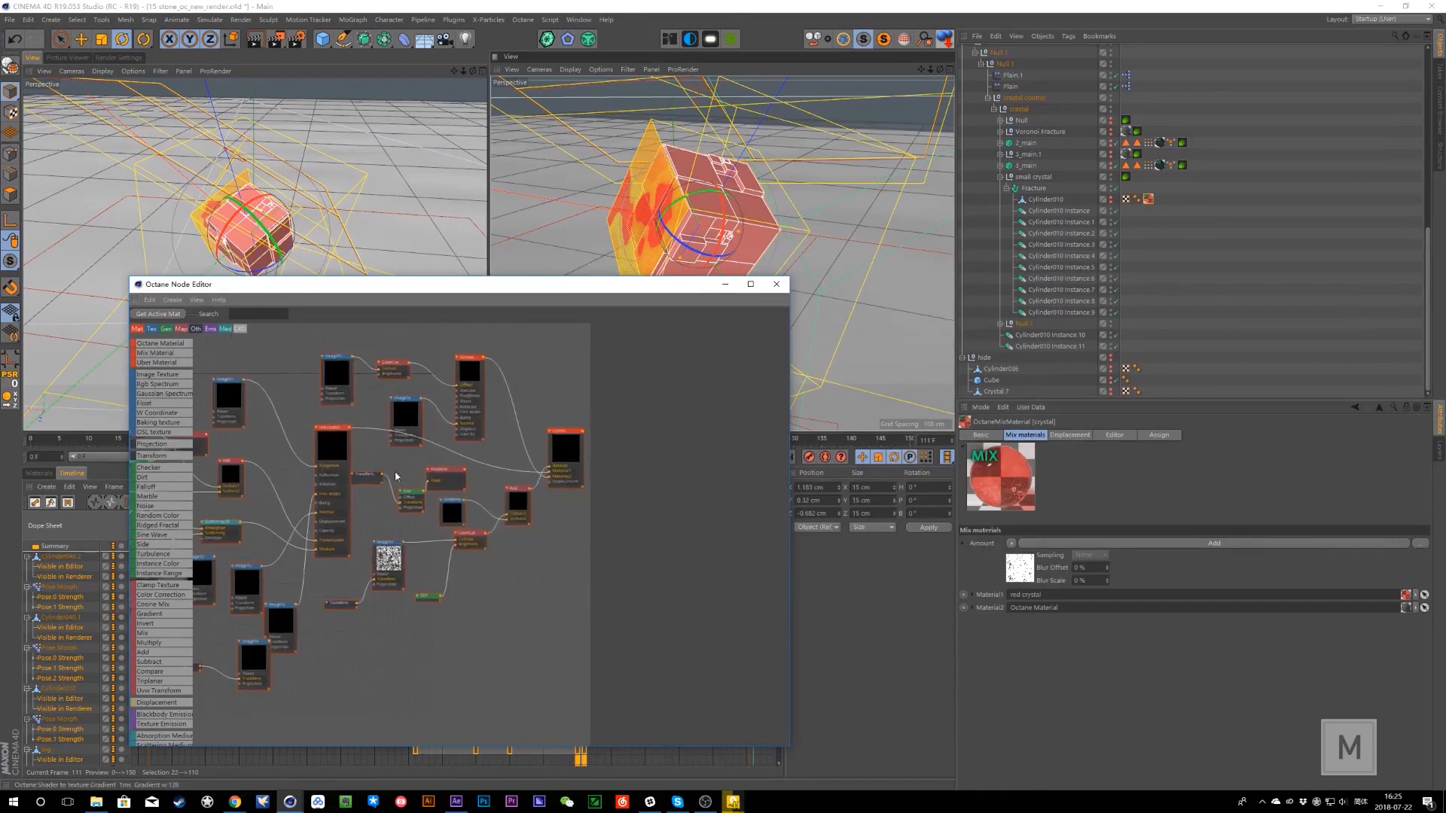
middle_click_drag(447, 530, 345, 535)
scroll(497, 499, "up", 3)
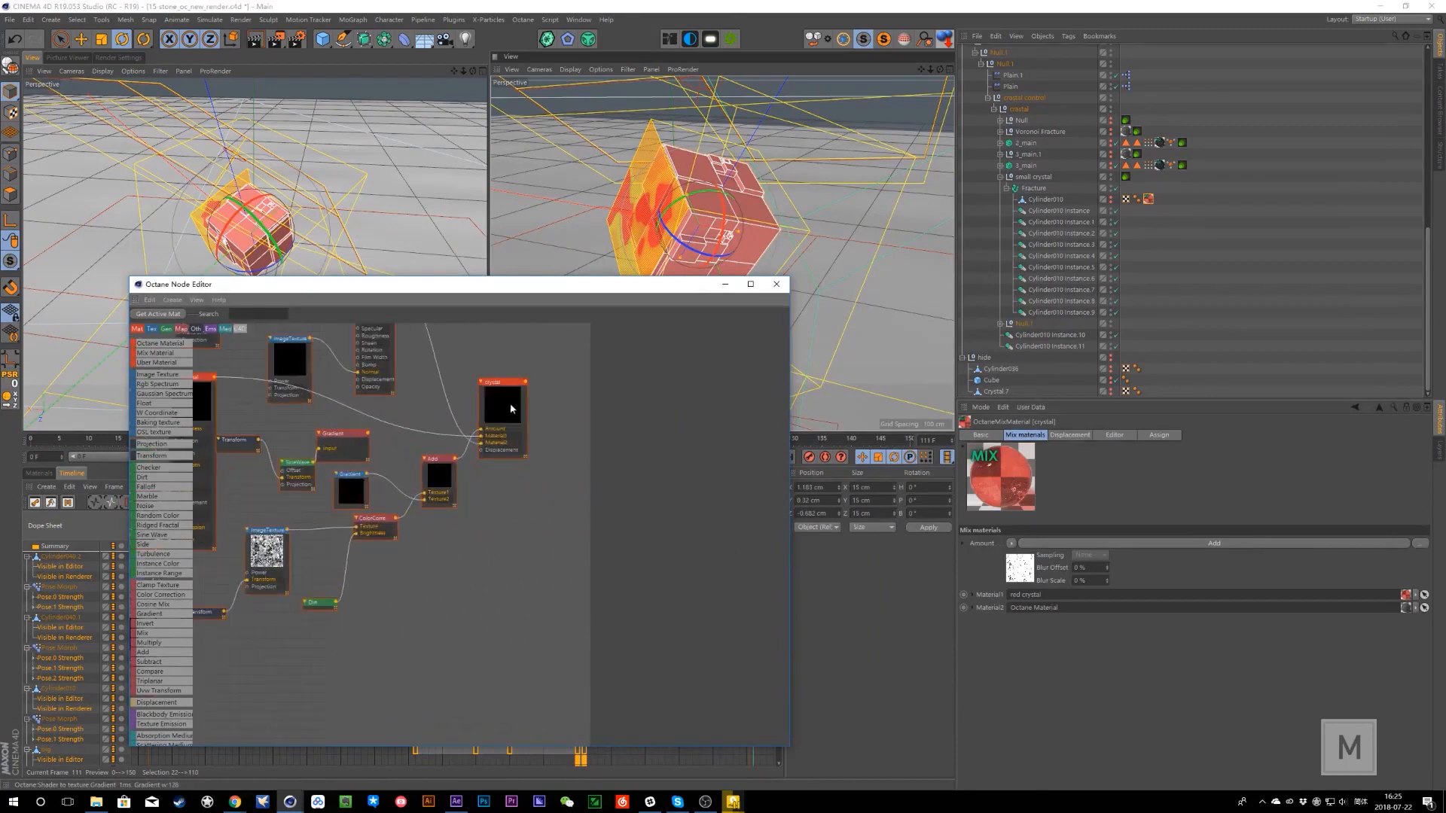
left_click_drag(509, 403, 549, 399)
middle_click_drag(462, 464, 450, 501)
middle_click_drag(356, 601, 334, 649)
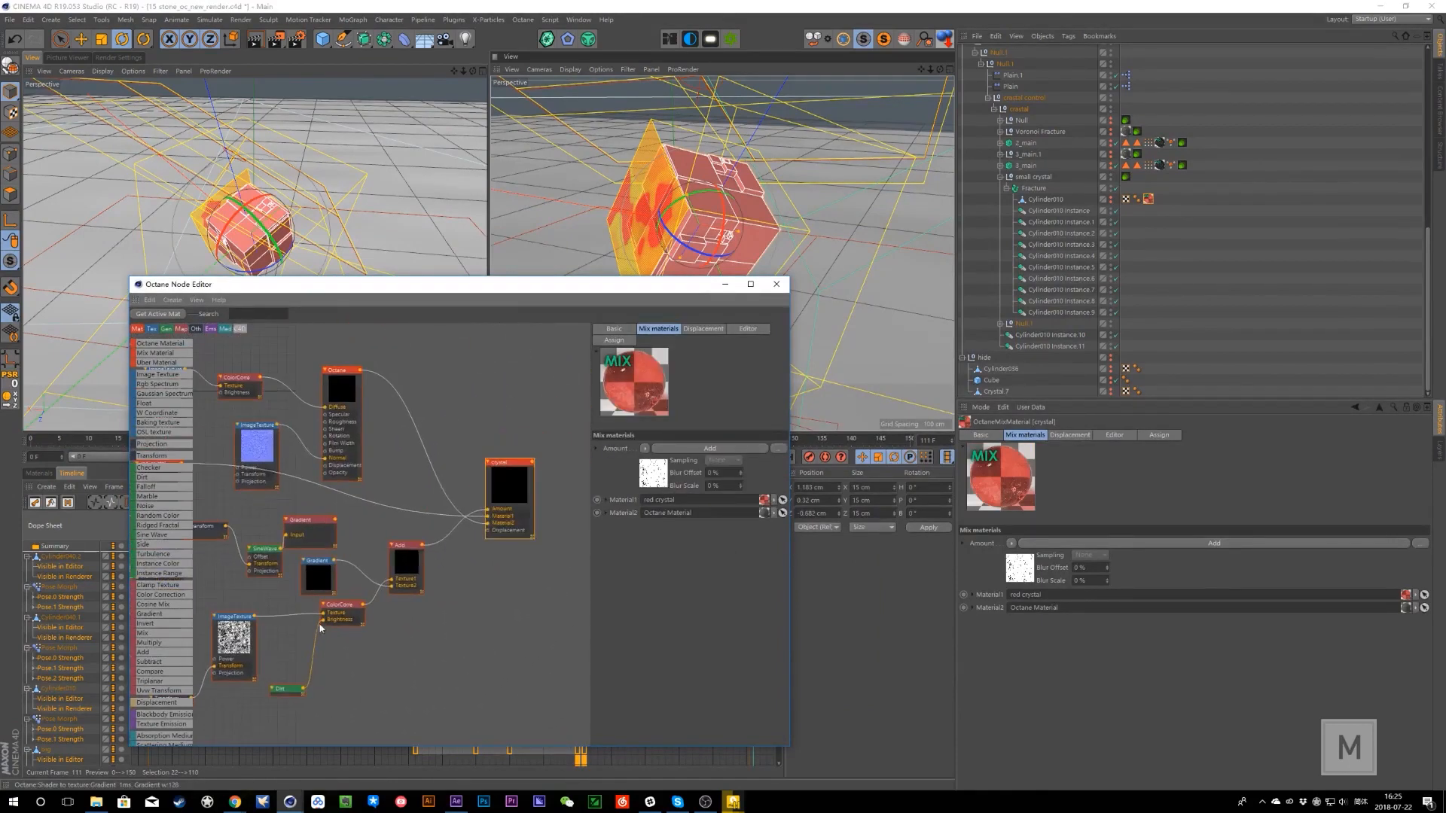
middle_click_drag(472, 564, 533, 543)
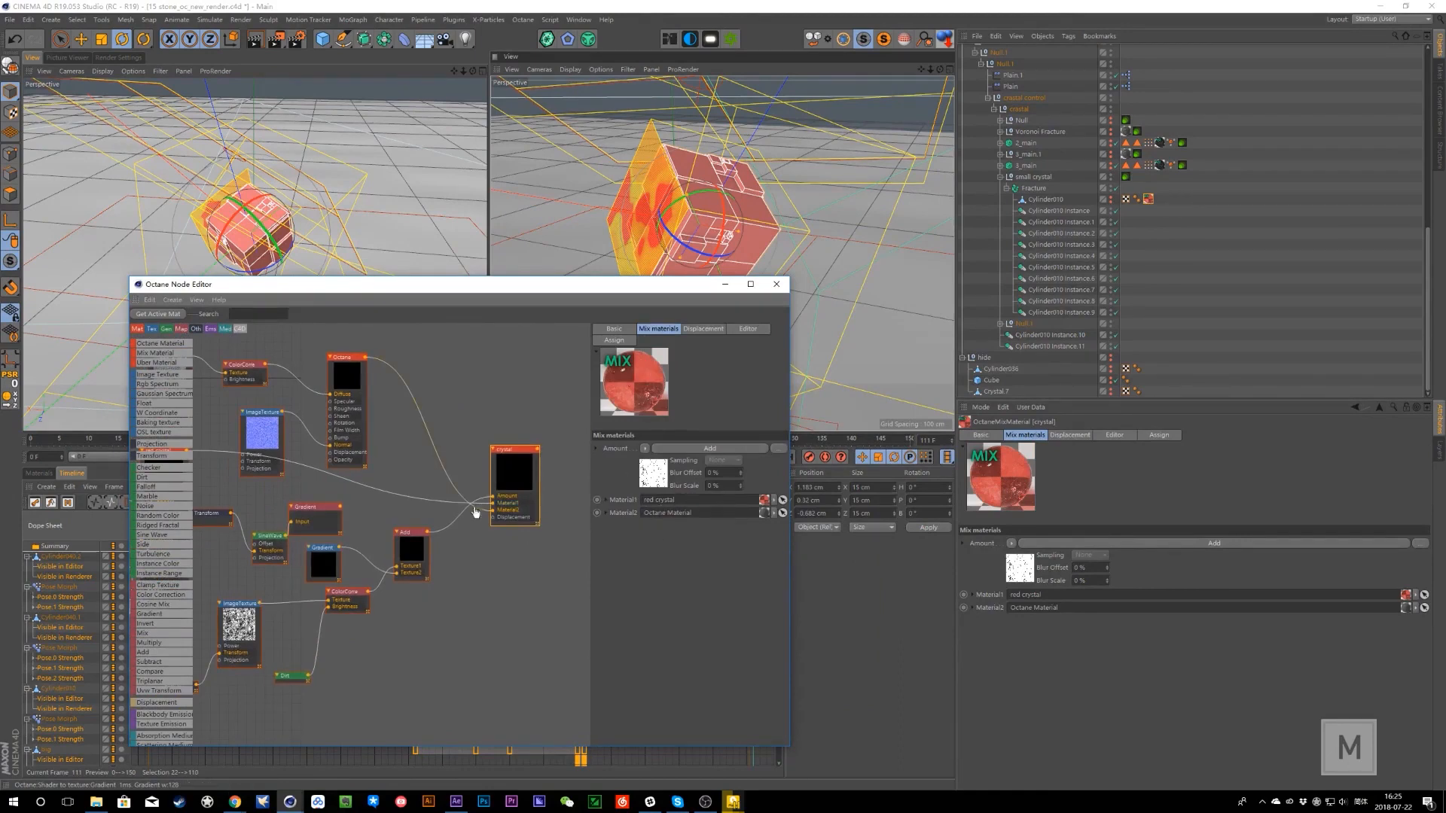
- Examine the red crystal node with its connected textures and show its basic properties
middle_click_drag(475, 512, 525, 496)
middle_click_drag(341, 422, 432, 467)
middle_click_drag(360, 563, 439, 468)
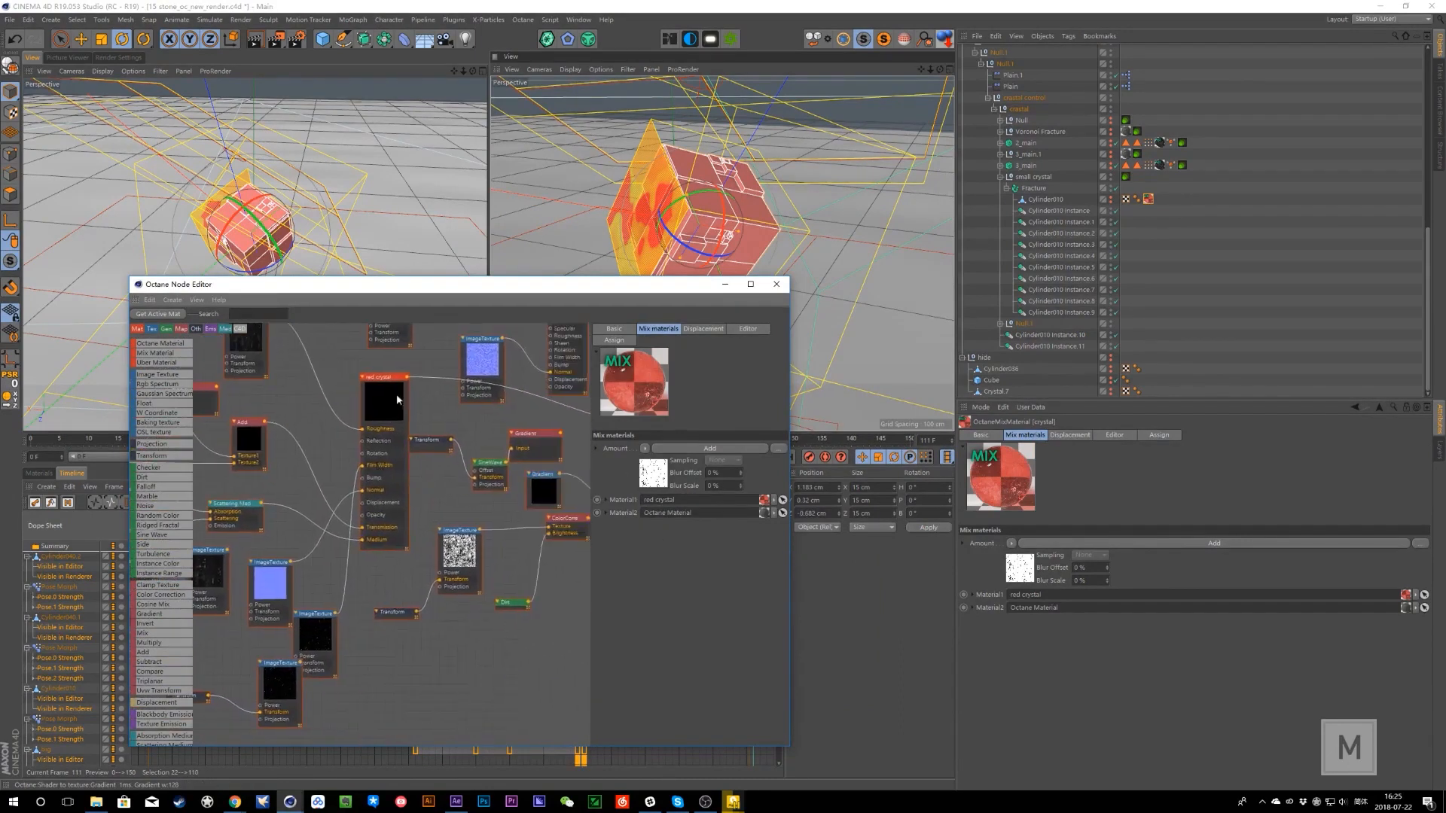
mouse_move(397, 399)
left_mouse_down()
mouse_move(382, 440)
mouse_move(374, 413)
left_mouse_up()
middle_click_drag(336, 470, 392, 441)
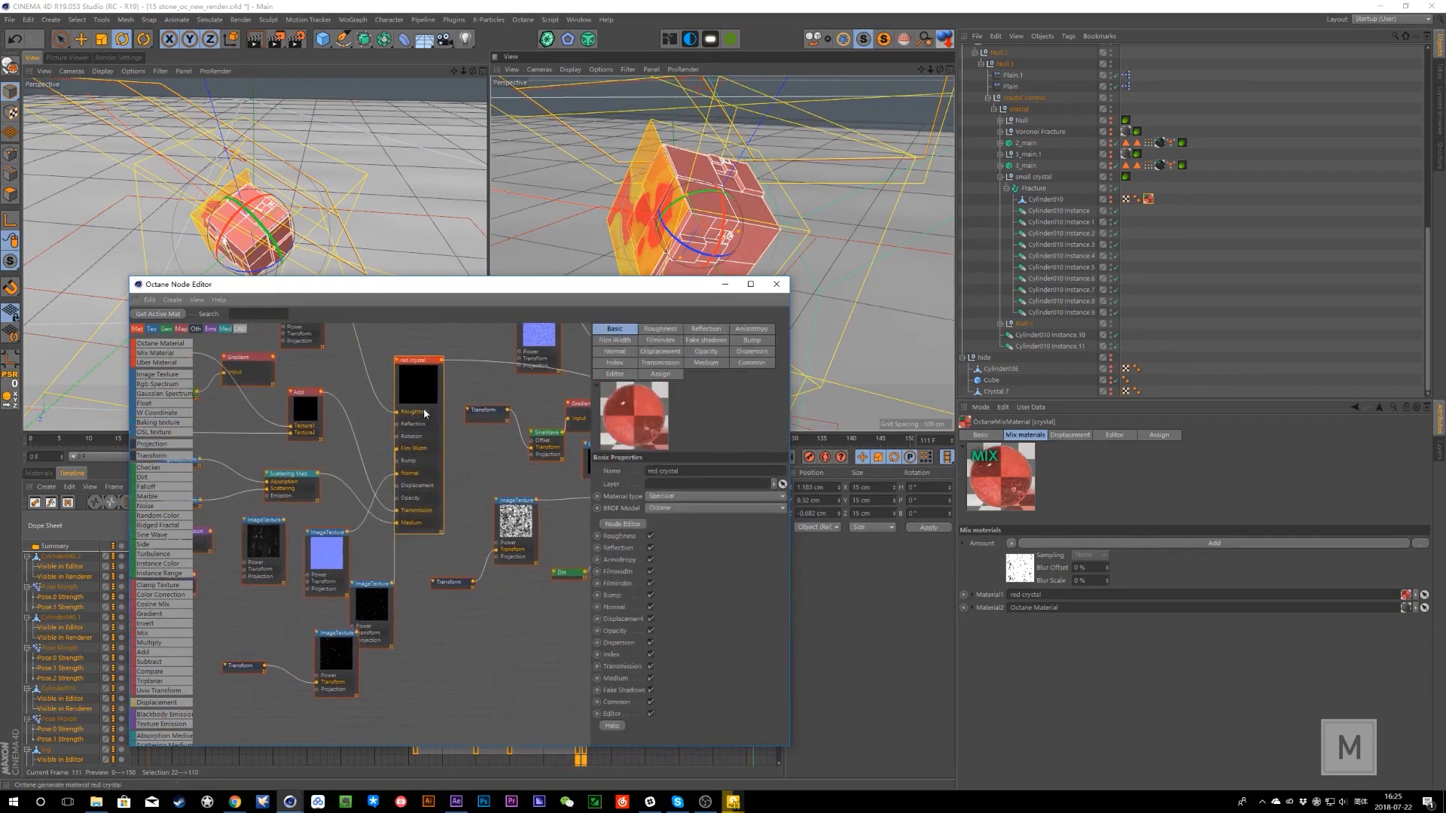
left_click_drag(412, 383, 419, 377)
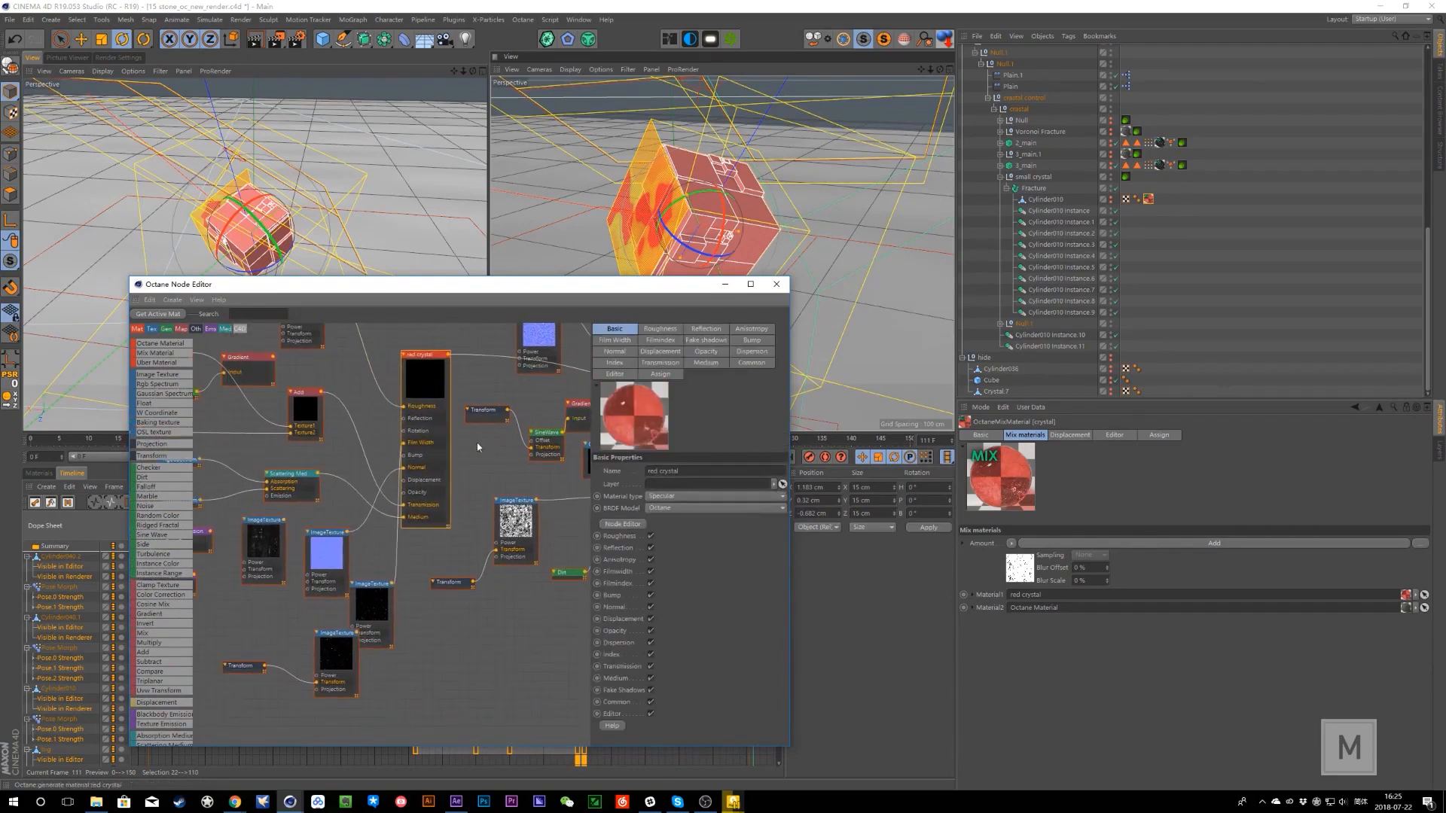
- Show the shader inputs of the Add node feeding the mix, and the diffuse settings of the Octane Material node
middle_click_drag(477, 447, 407, 580)
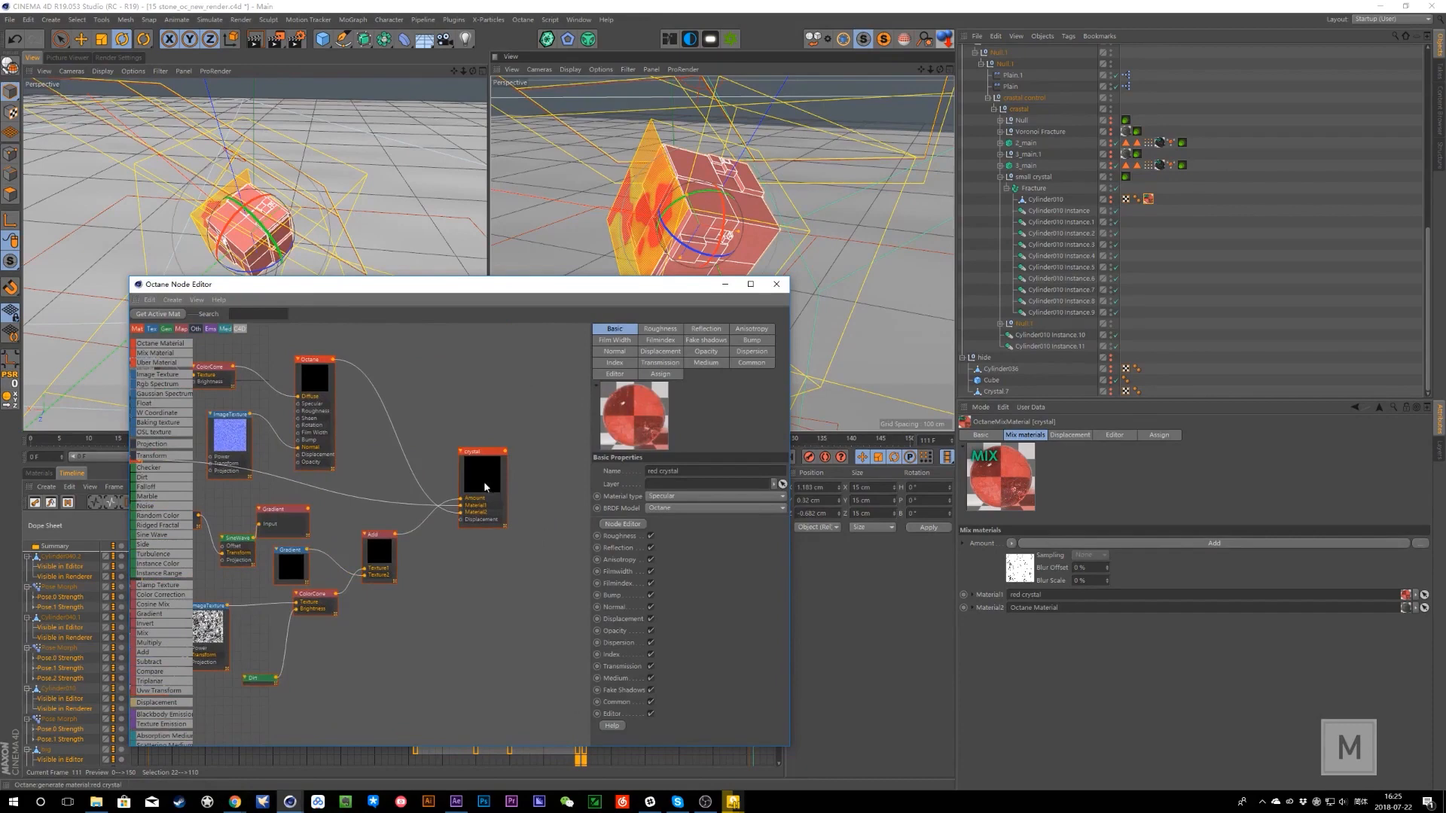
left_click_drag(379, 544, 388, 538)
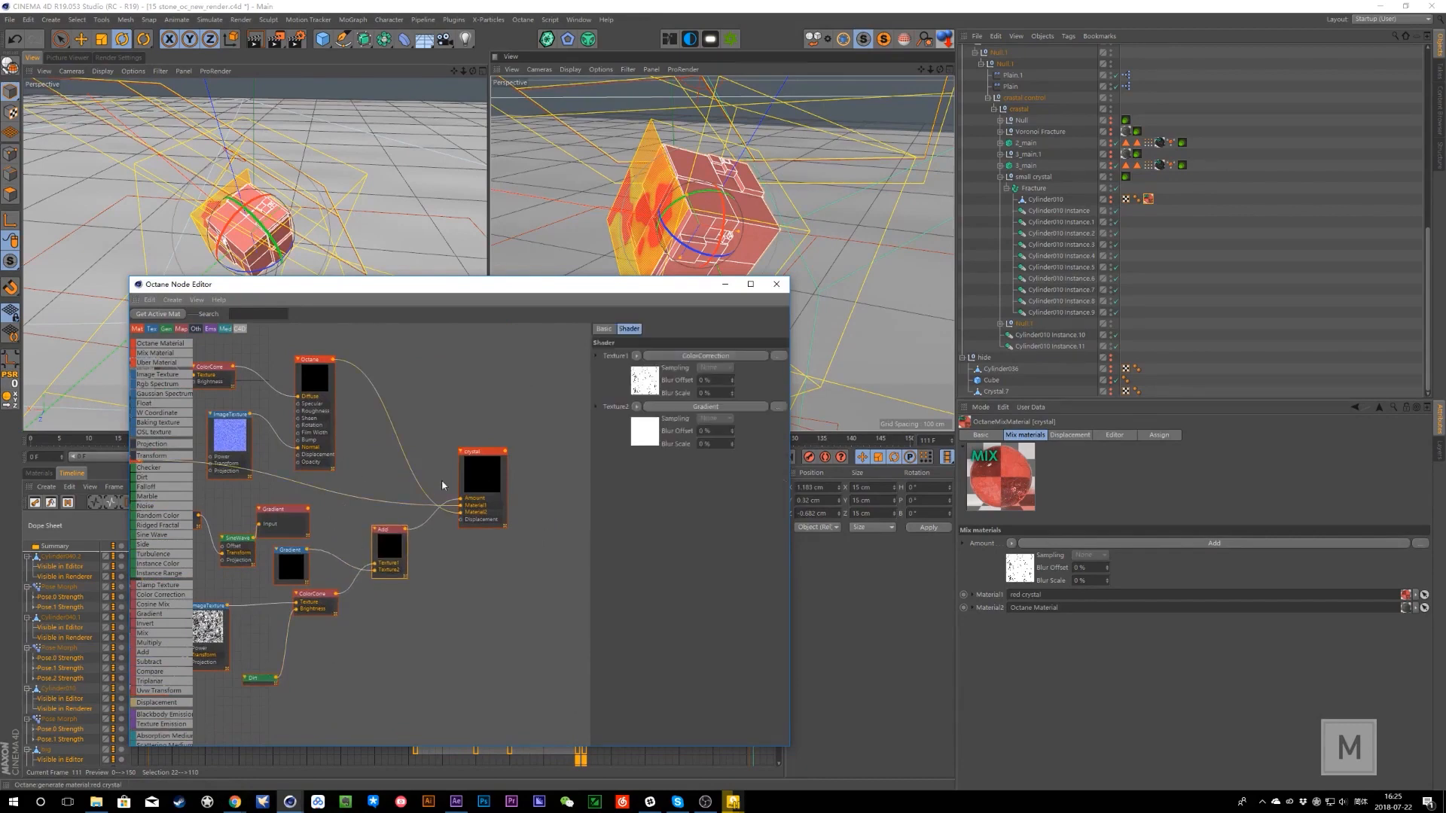
middle_click_drag(442, 486, 570, 462)
left_click(444, 374)
middle_click_drag(461, 389, 468, 431)
left_click_drag(460, 403, 468, 400)
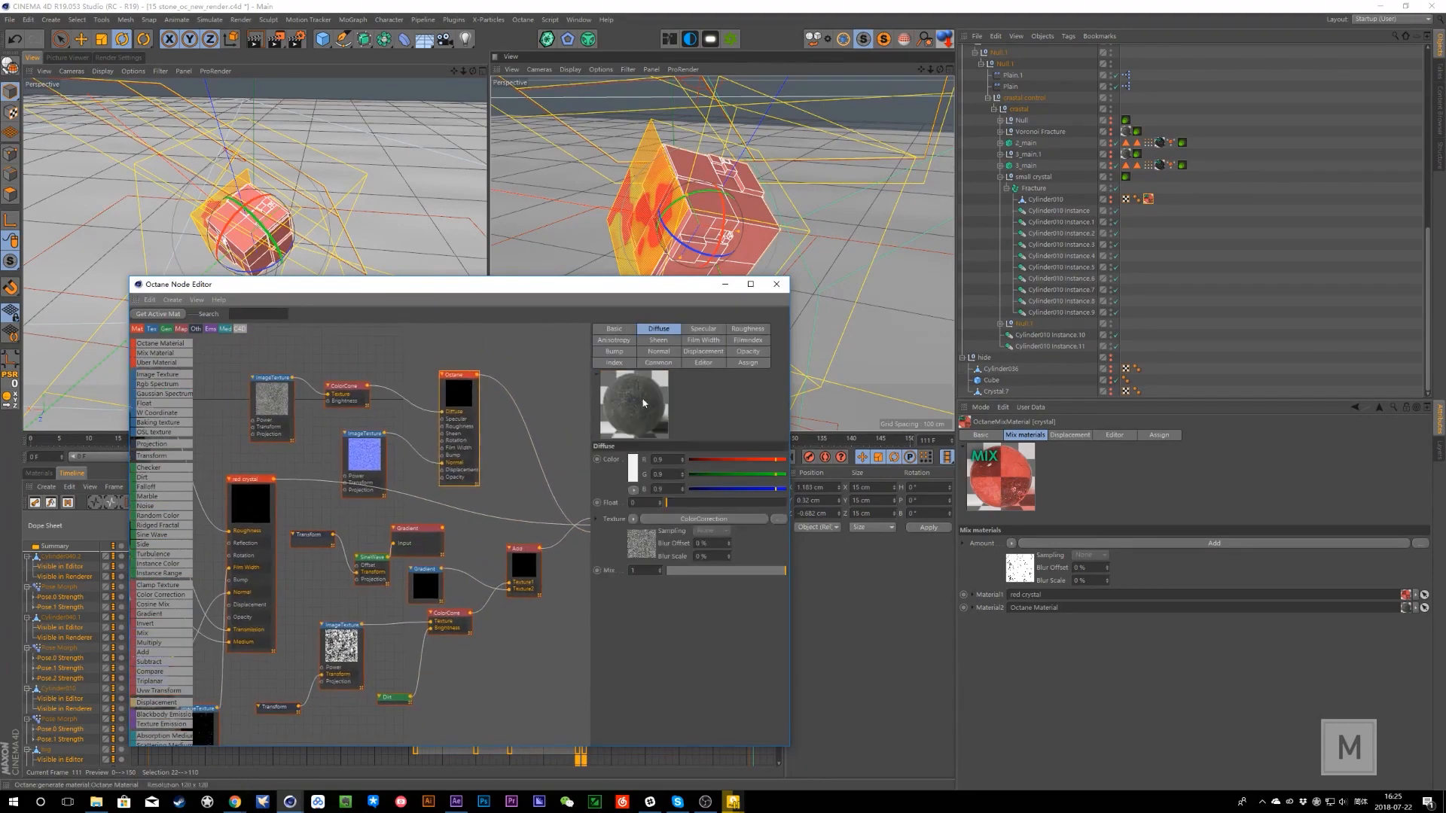
left_click_drag(663, 283, 618, 450)
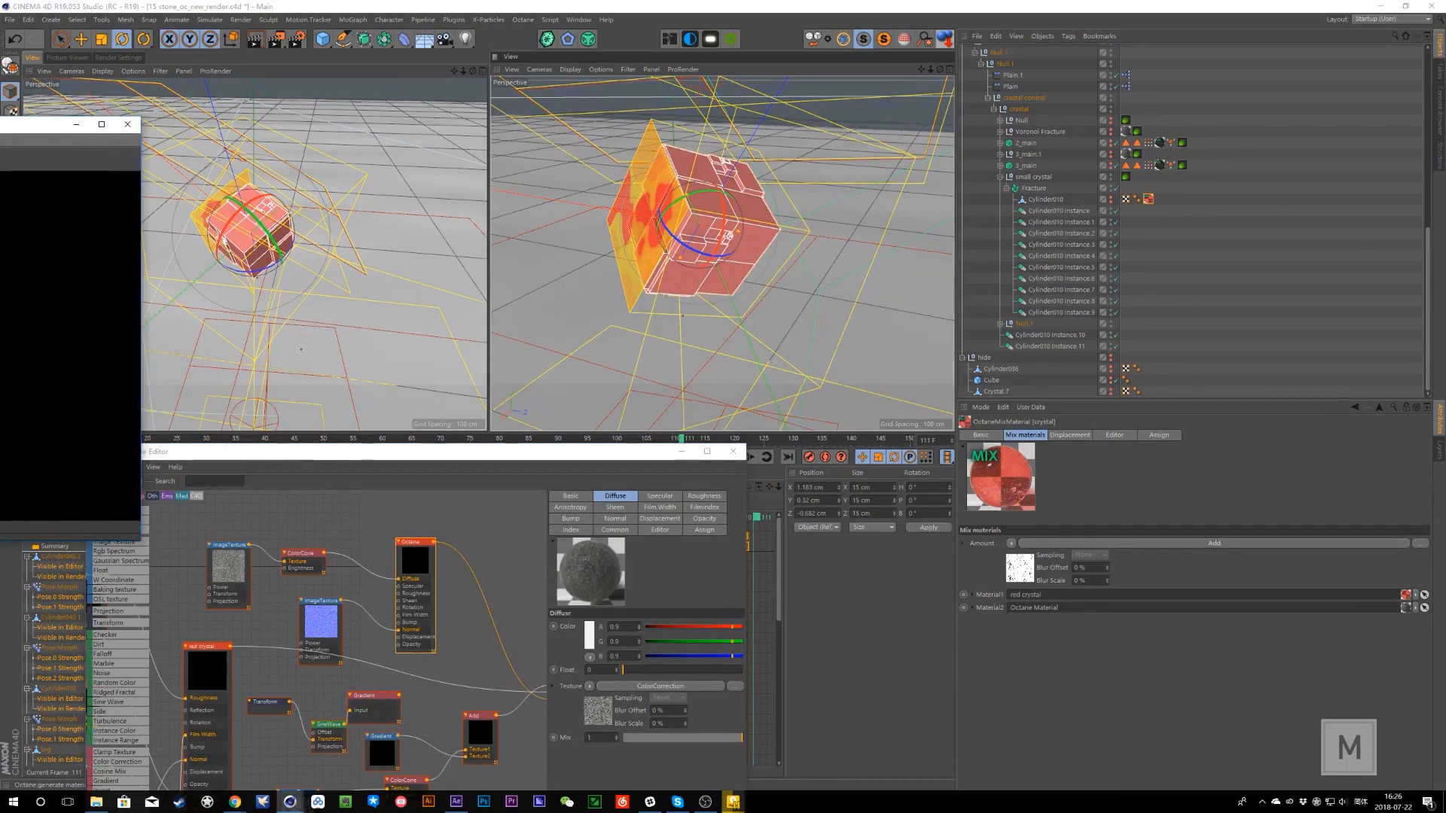
- Show the settings of Cylinder010's crystal texture tag, switch to PotPlayer and play Find X_final_final.mp4
left_click(1150, 199)
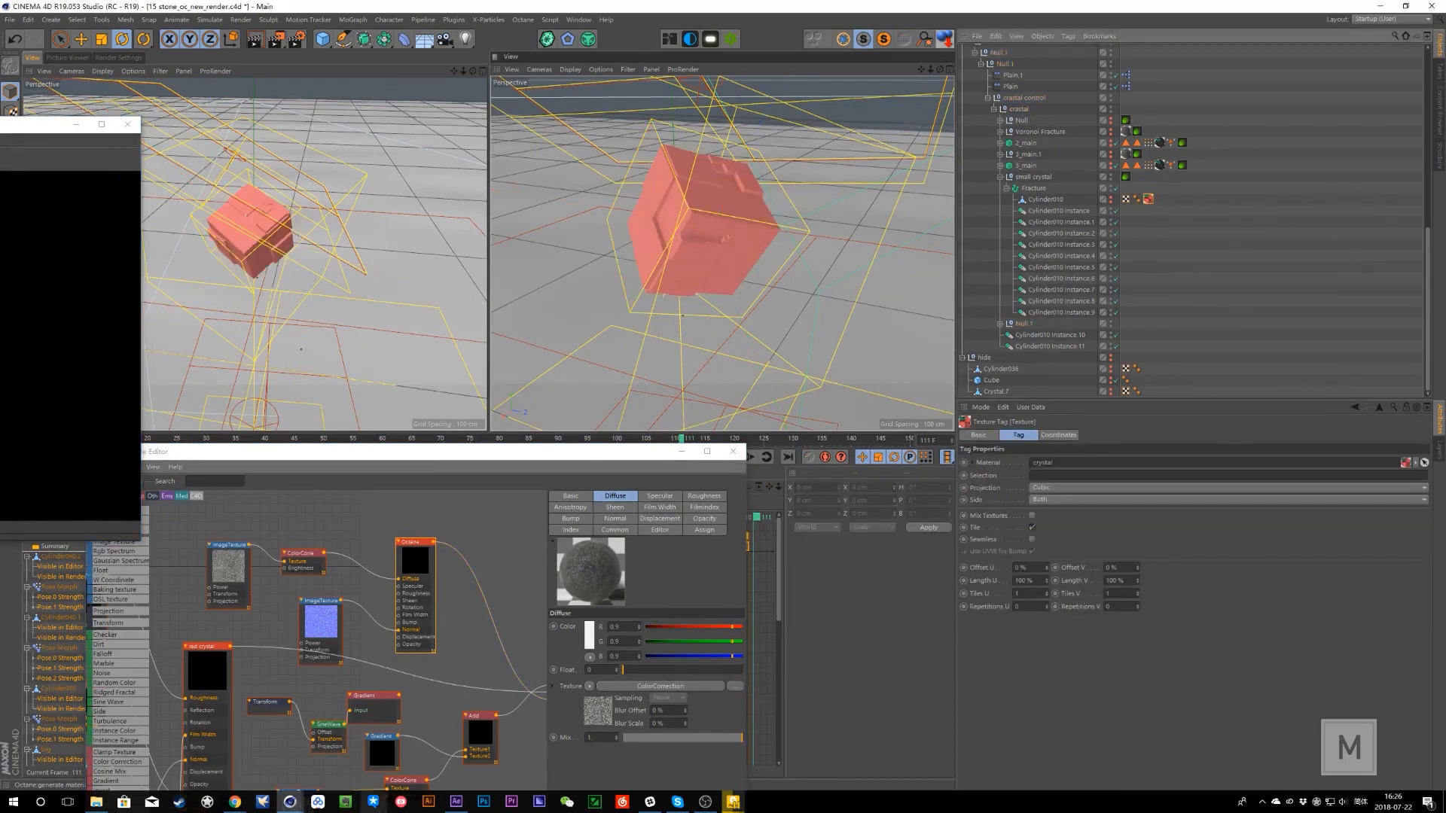
mouse_move(732, 802)
left_click(685, 734)
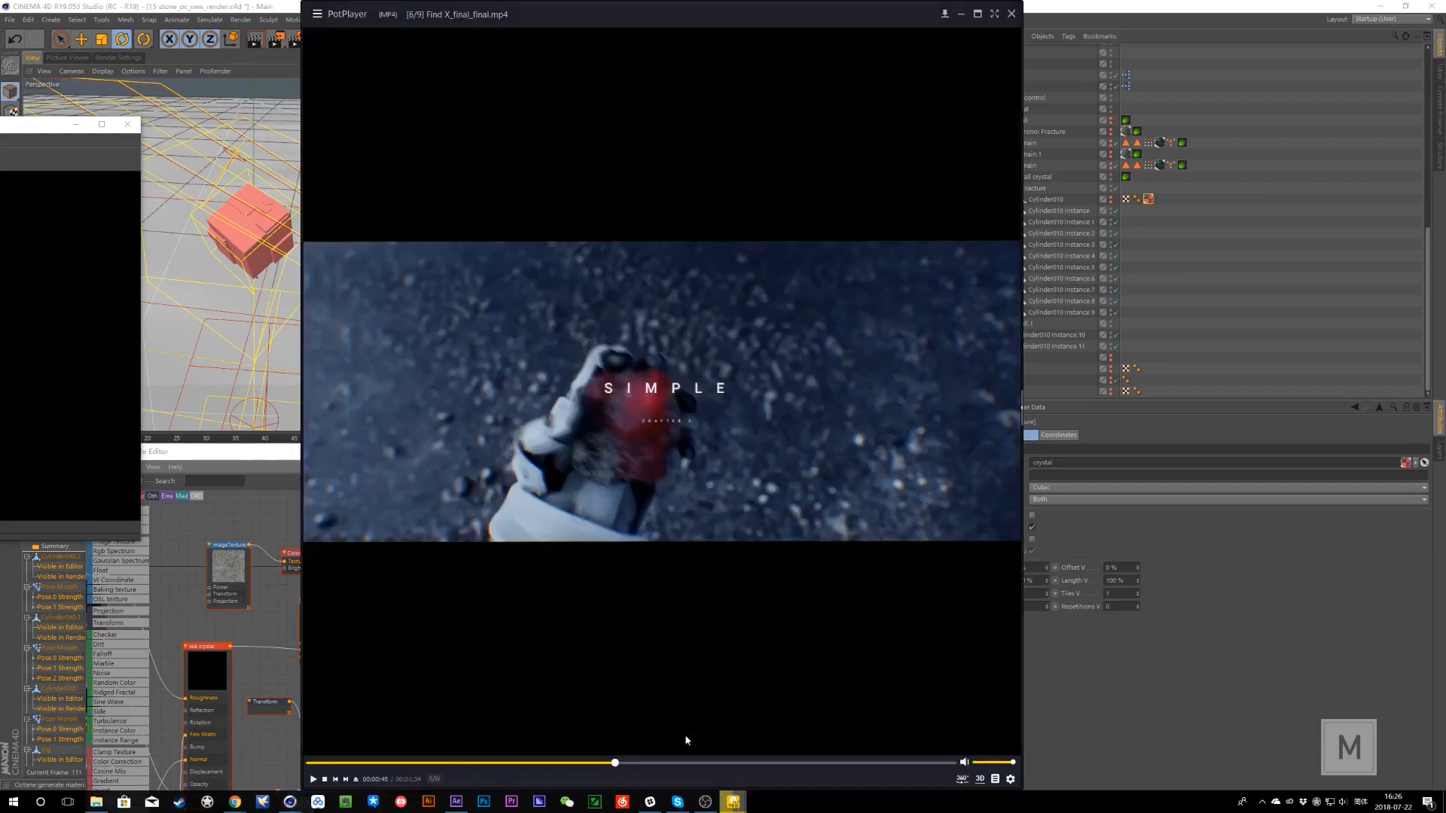
left_click(319, 781)
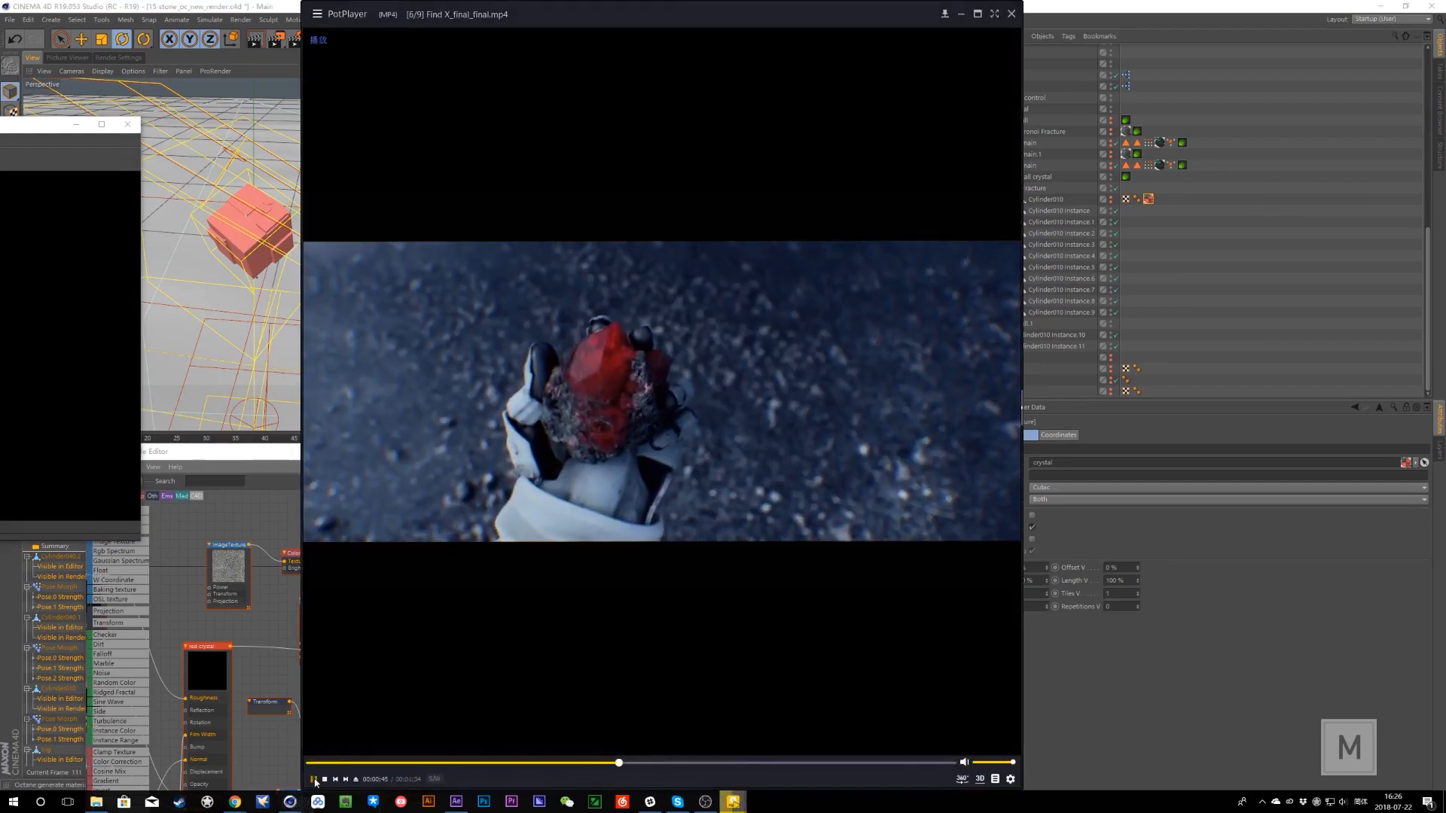
- Play and pause the crystal shot up to the finished red glass cube, and move the player off the 3D scene
left_click(605, 397)
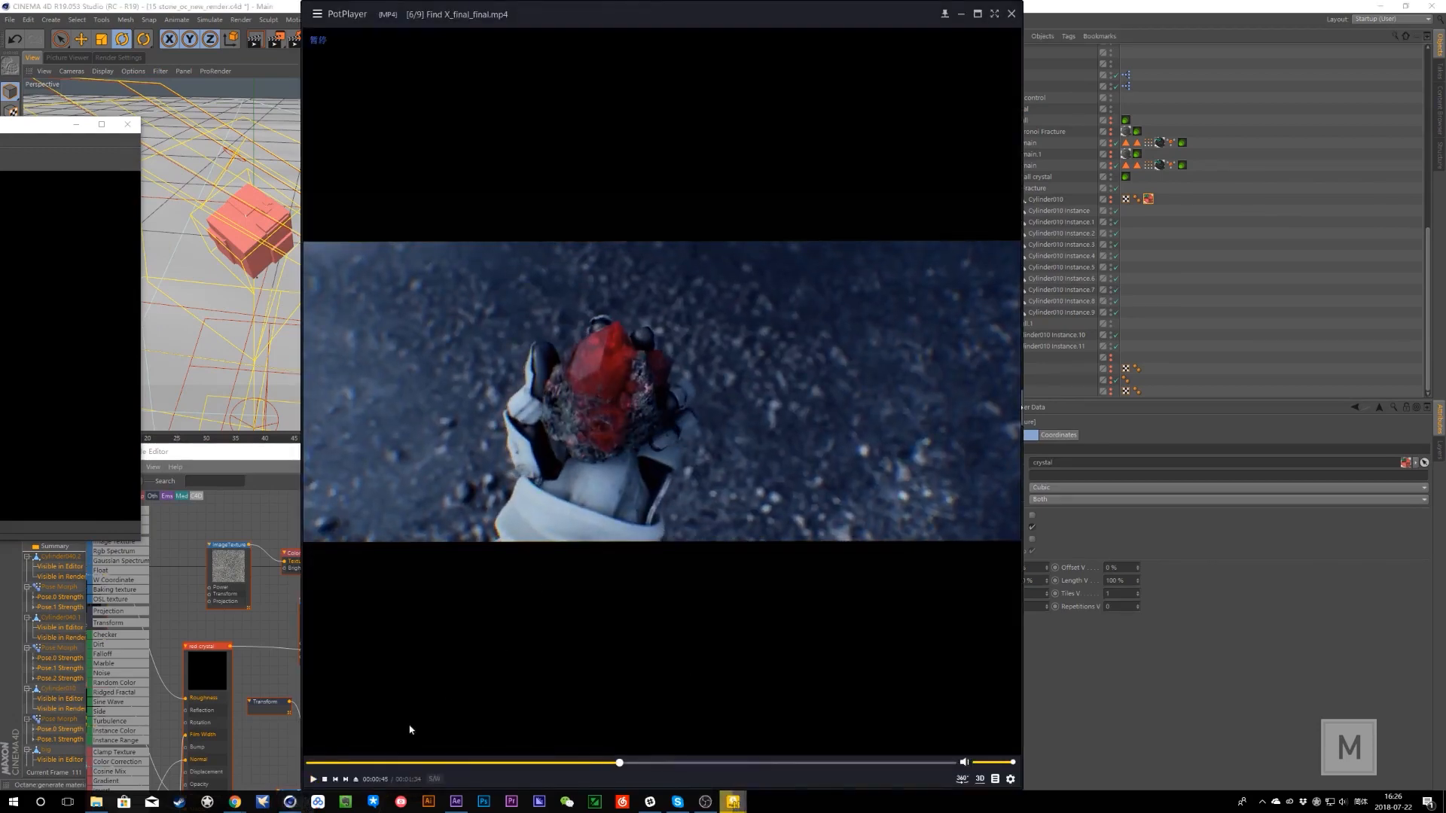
left_click(319, 780)
left_click(619, 491)
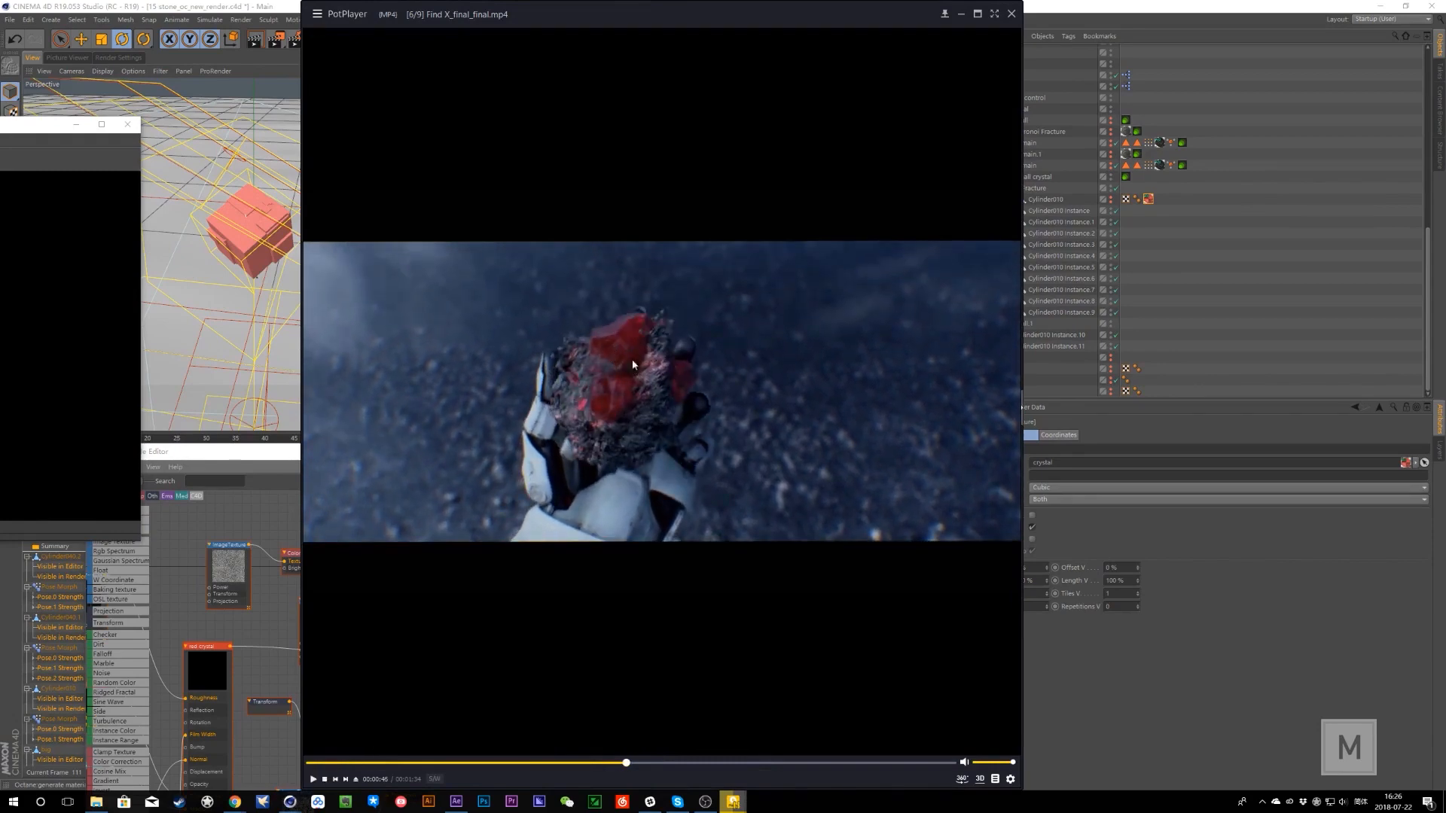
left_click(319, 780)
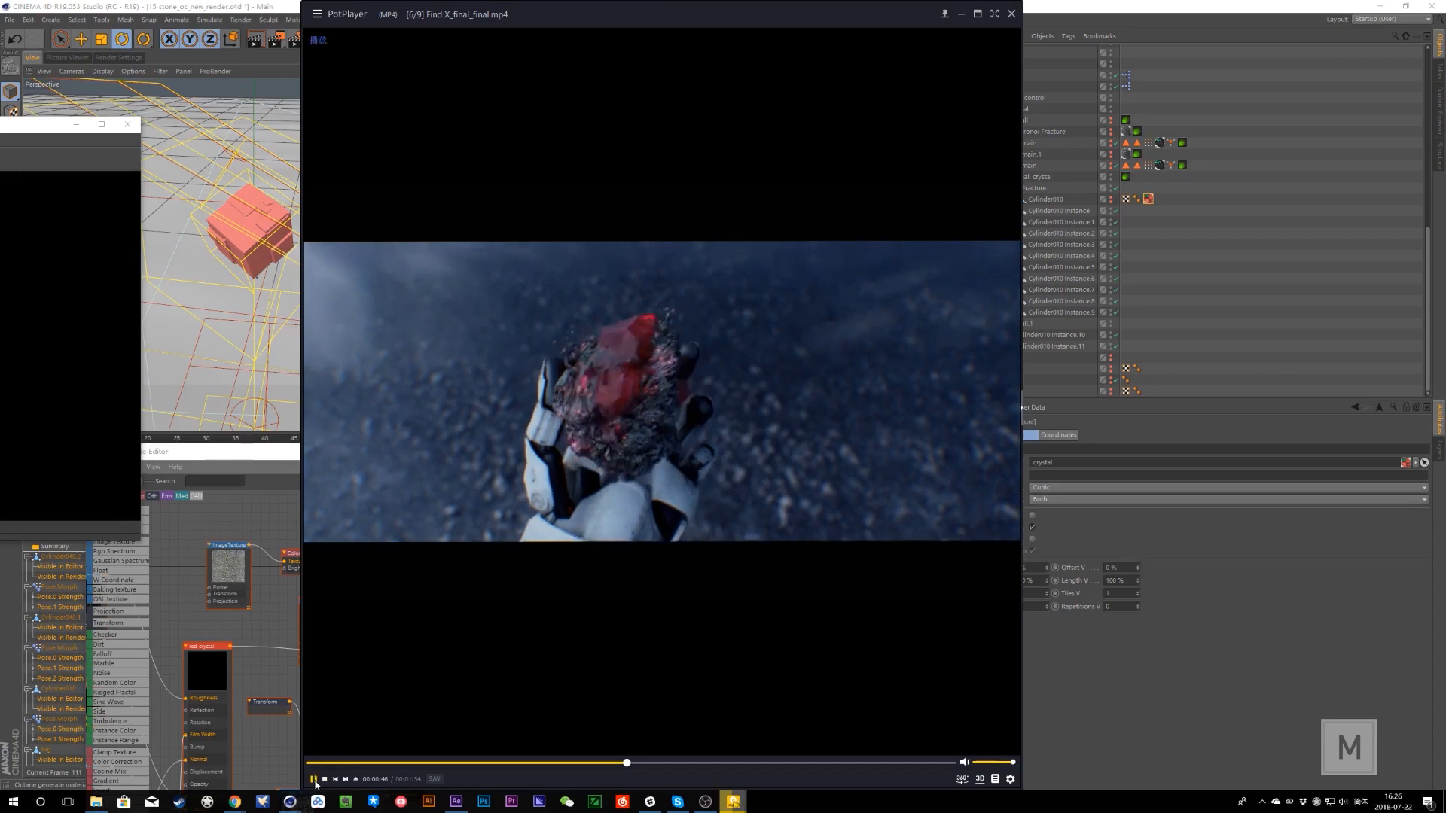
left_click(348, 754)
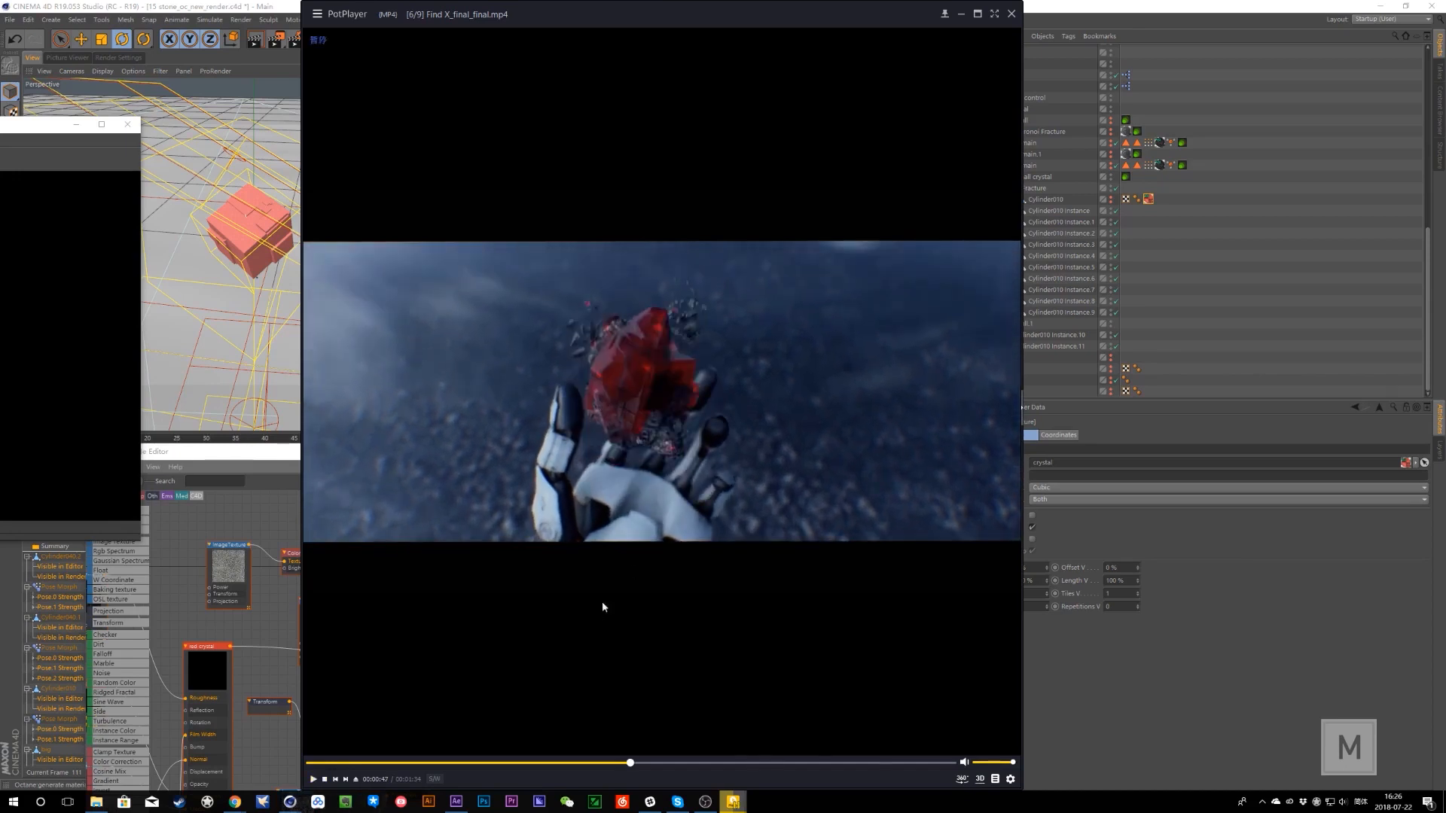
left_click(319, 781)
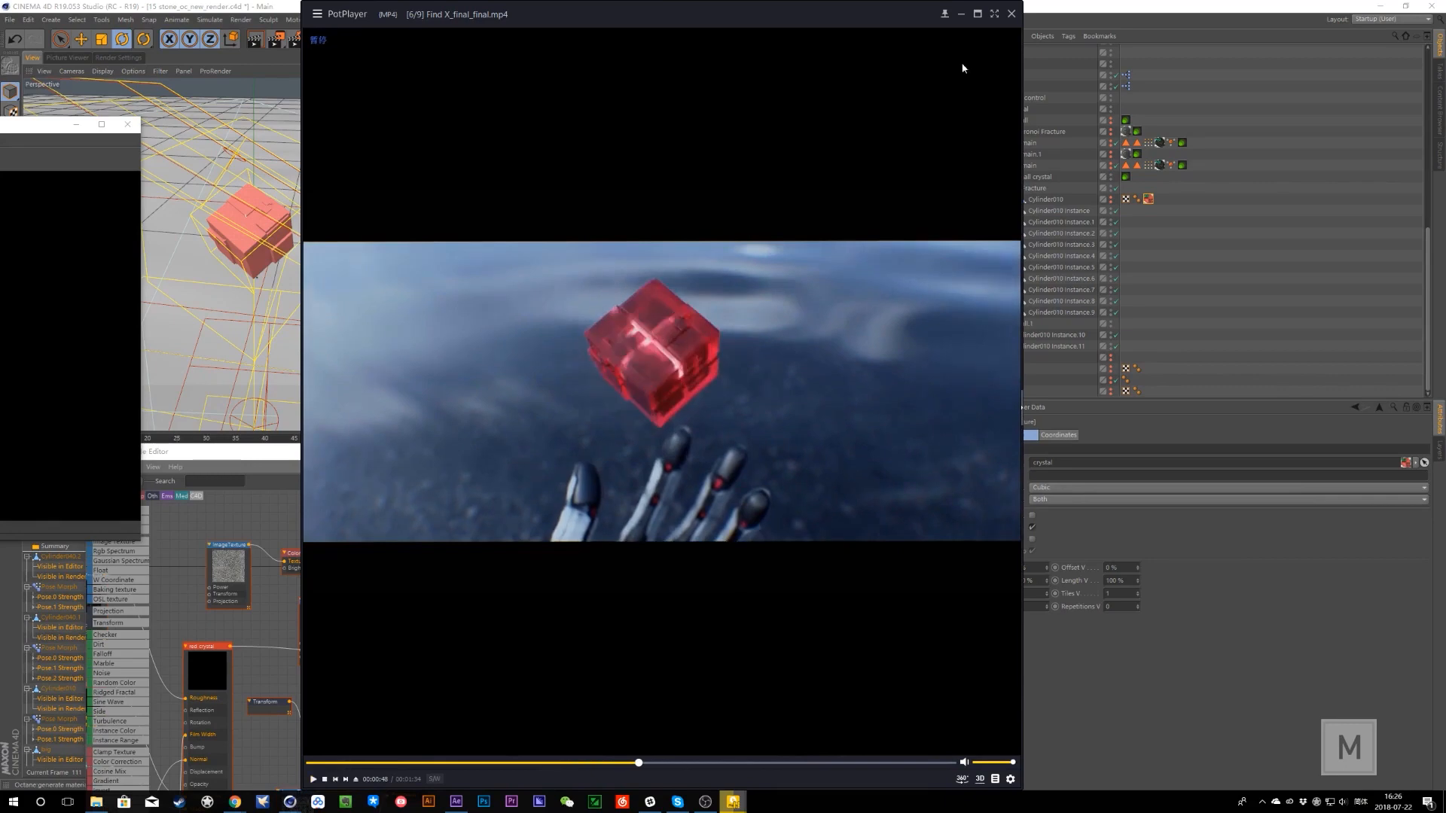
left_click_drag(881, 18, 1205, 466)
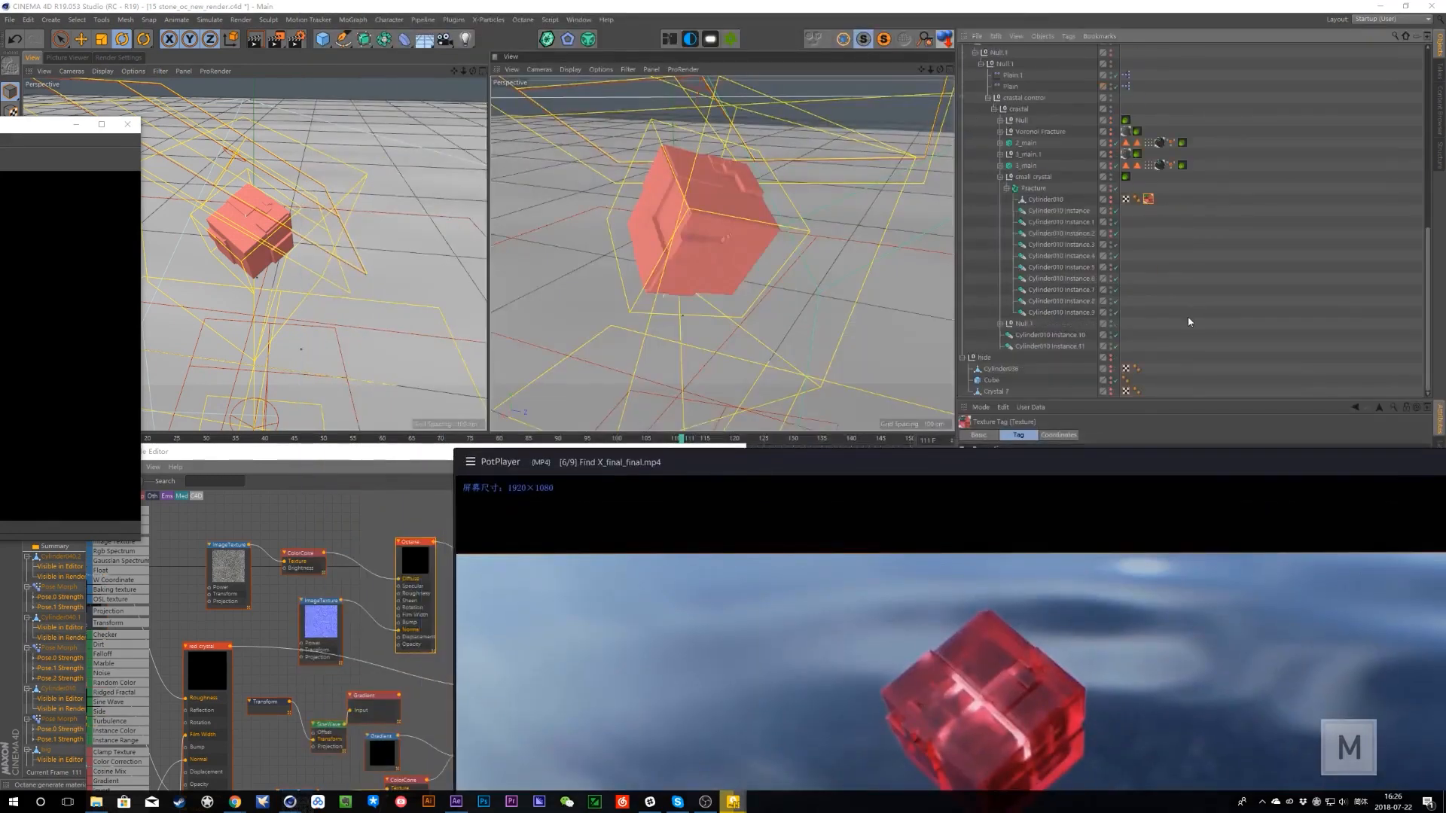
- Look through the object hierarchy of the stone scene and show the center cube's object properties
scroll(1045, 328, "up", 5)
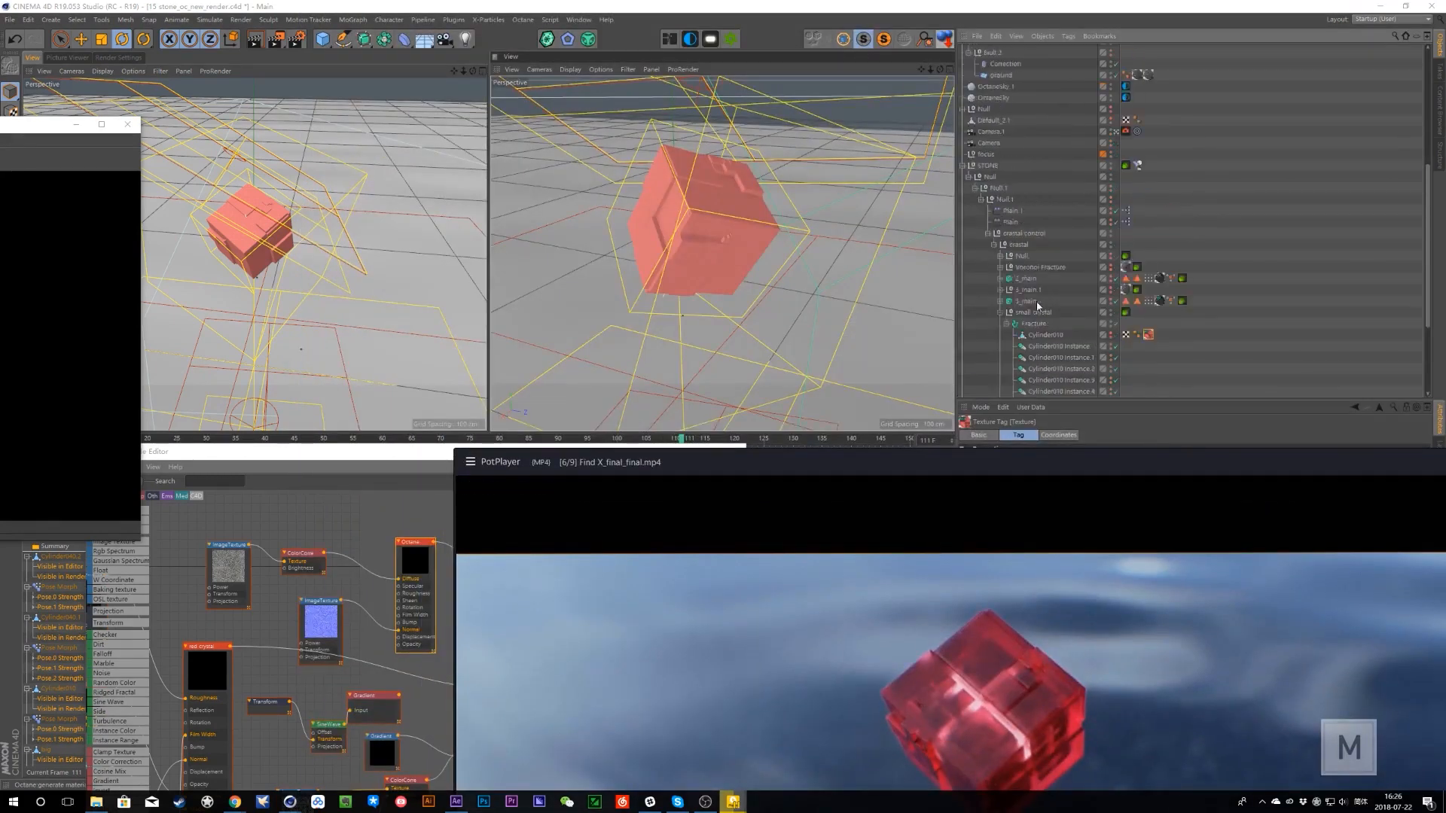
scroll(1031, 332, "down", 5)
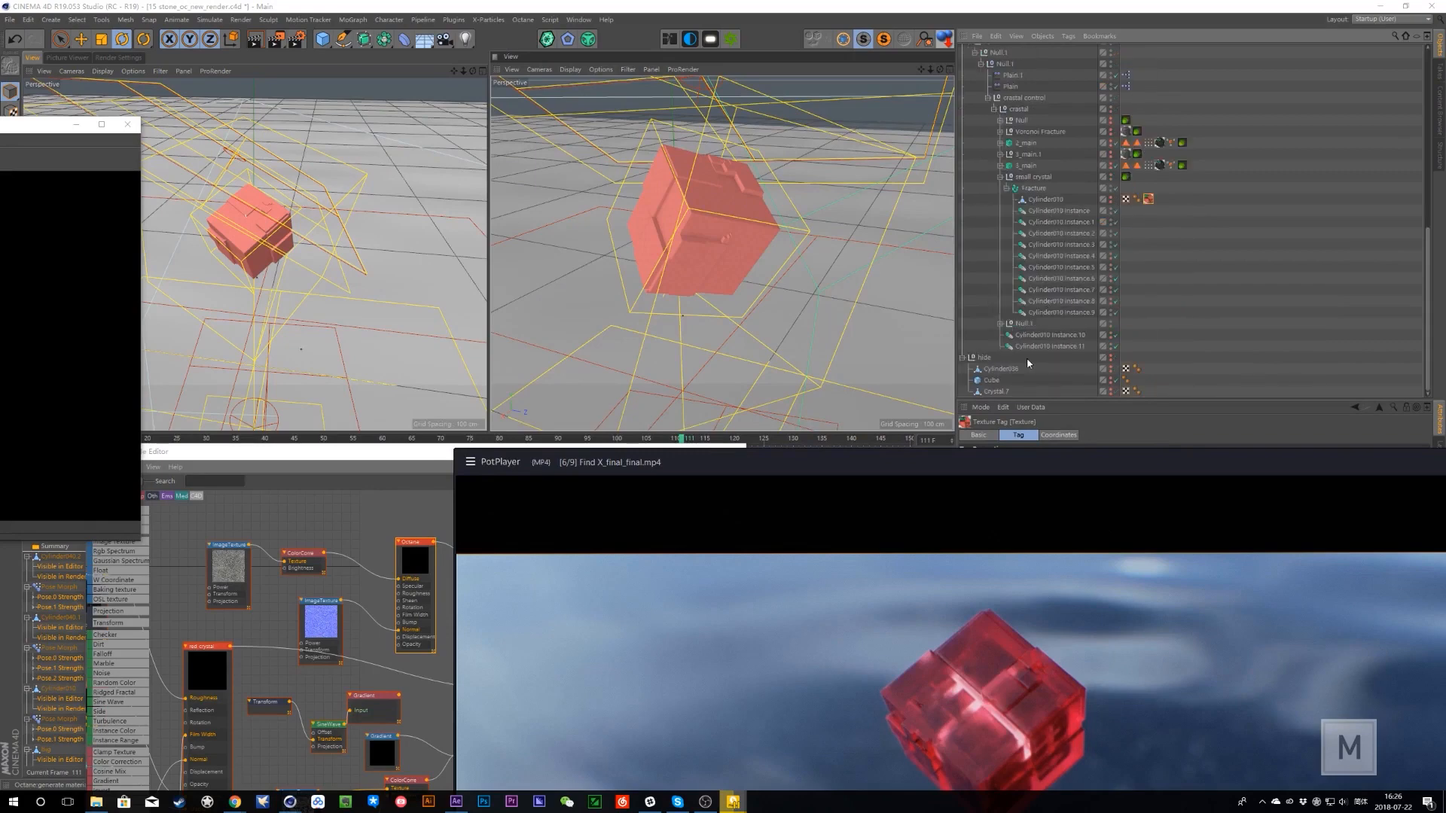
scroll(1028, 329, "up", 2)
scroll(1006, 220, "down", 2)
scroll(1036, 343, "up", 2)
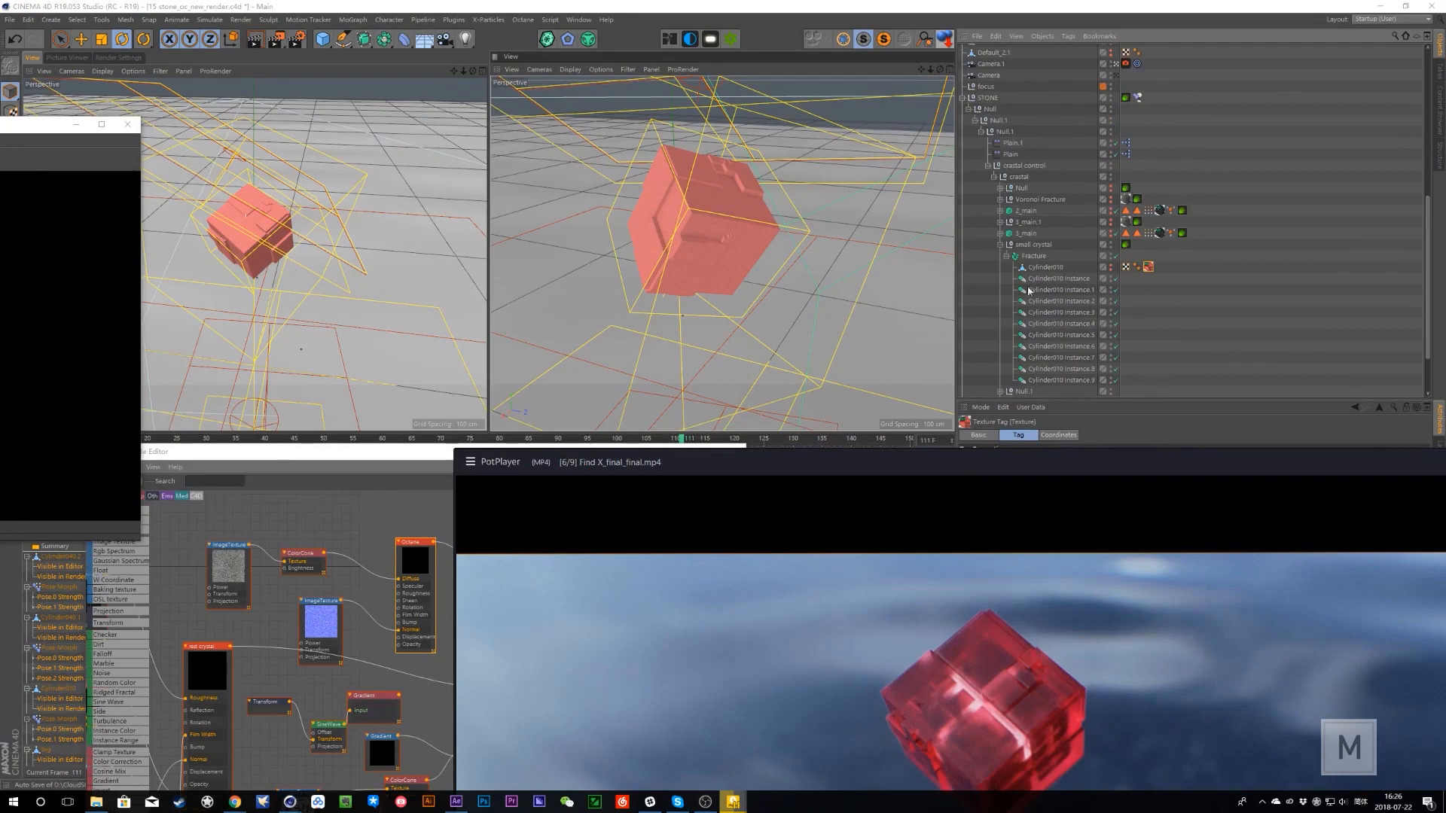
scroll(1047, 284, "up", 2)
scroll(1016, 266, "up", 4)
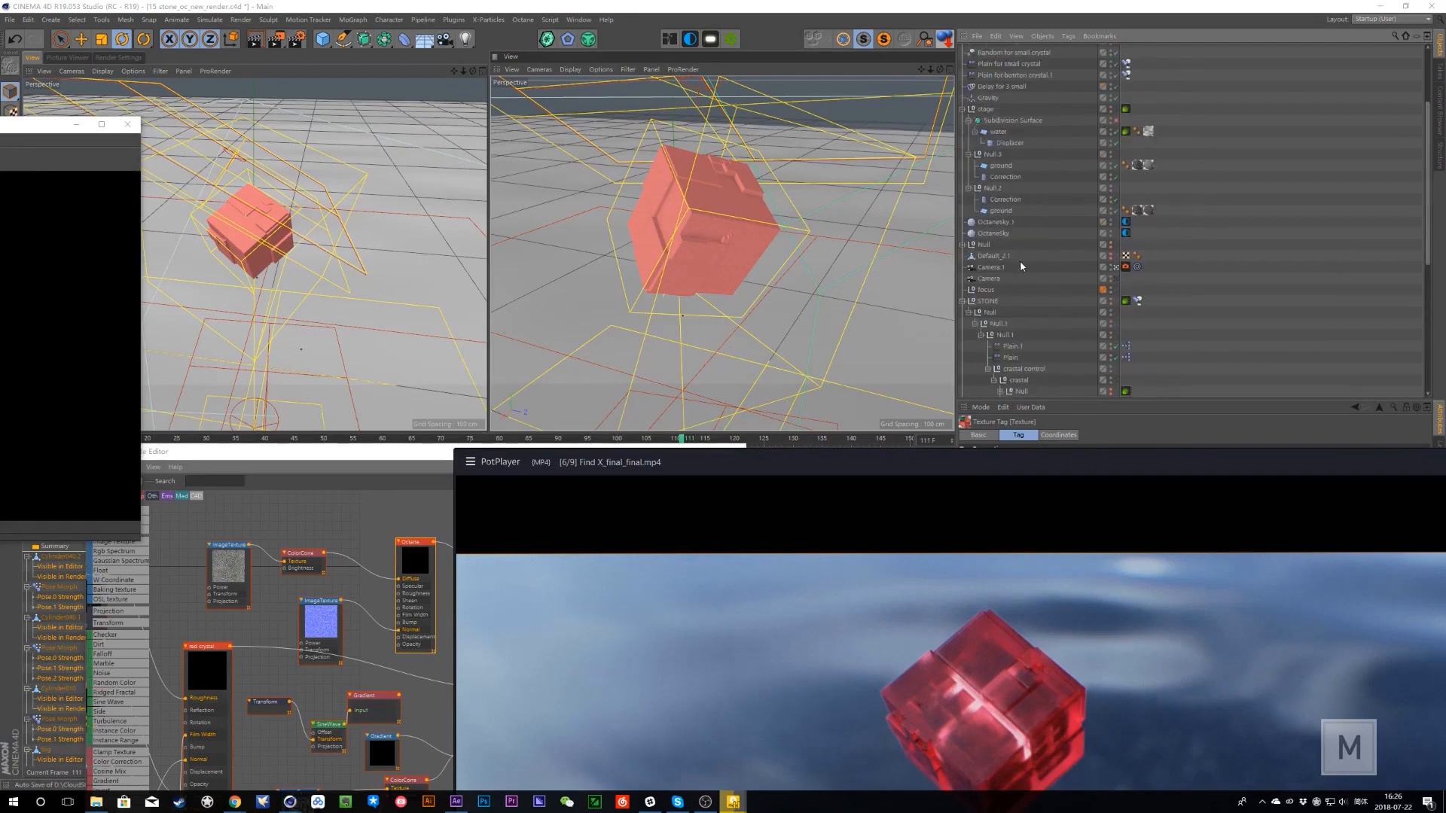
left_click(715, 226)
- Examine the small crystal Fracture's effectors, expand Null.1 and show the general settings of OctaneLight.1
scroll(1024, 169, "down", 6)
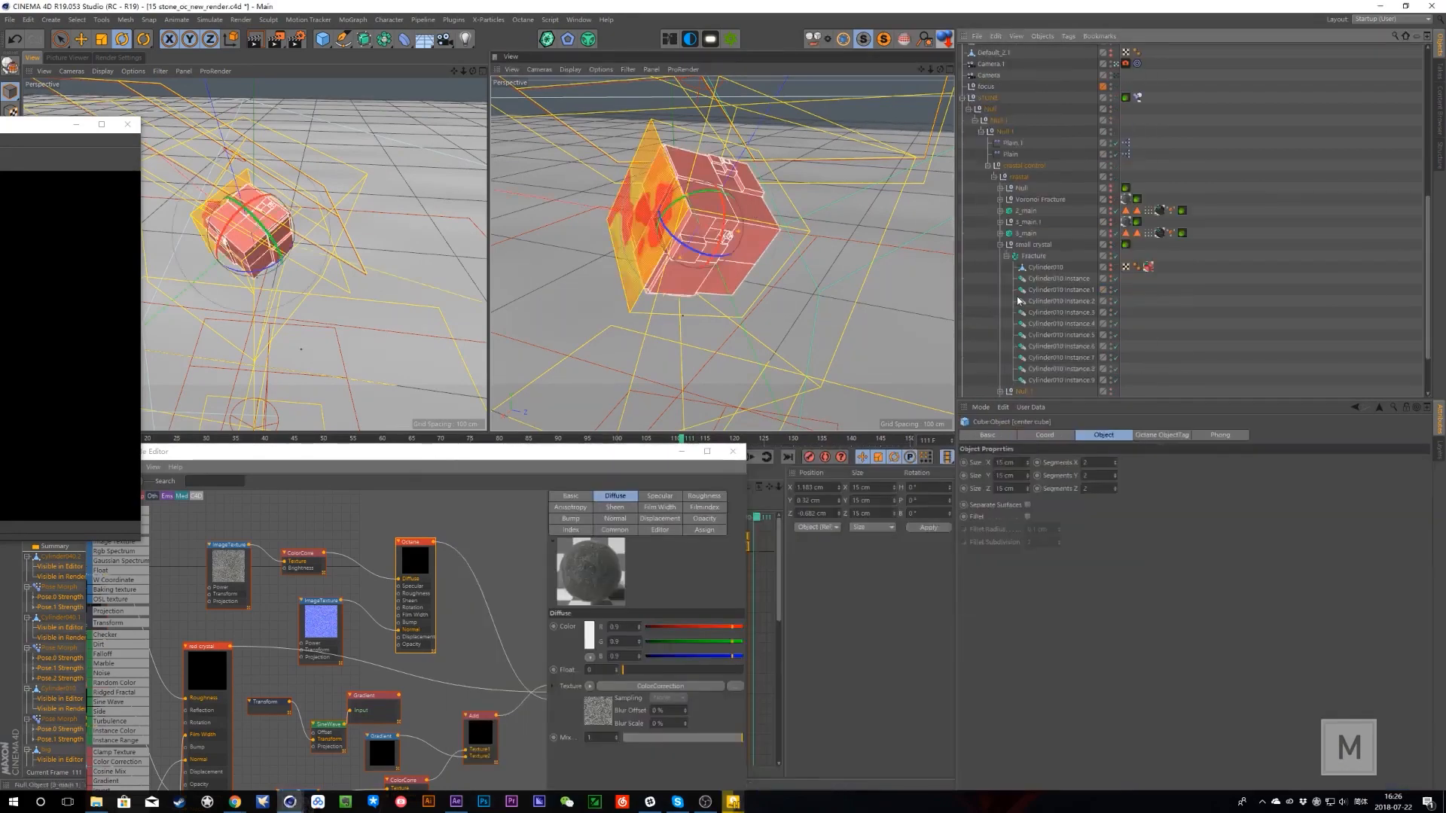
left_click(1018, 178)
scroll(1018, 181, "down", 2)
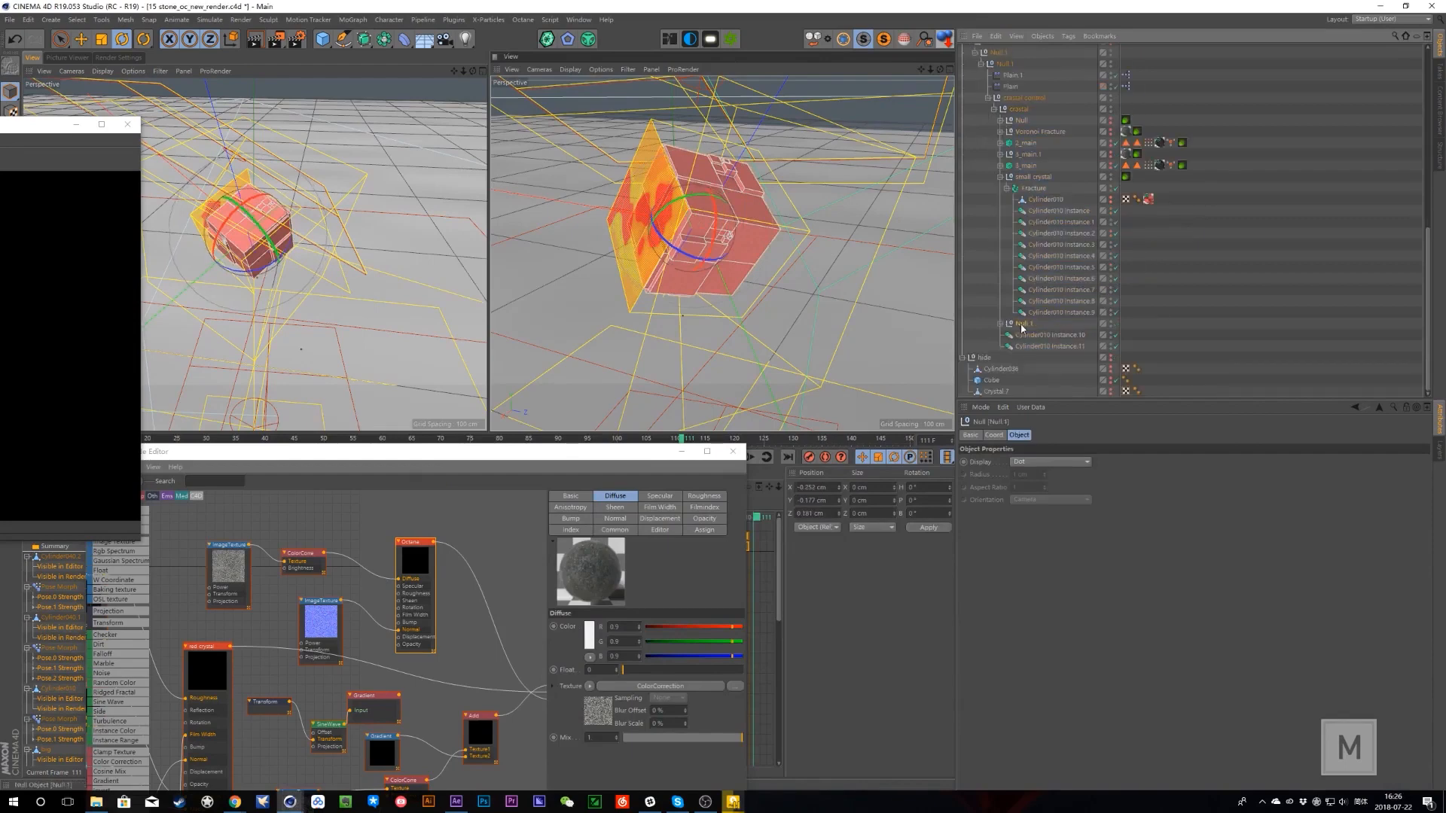
left_click(1021, 187)
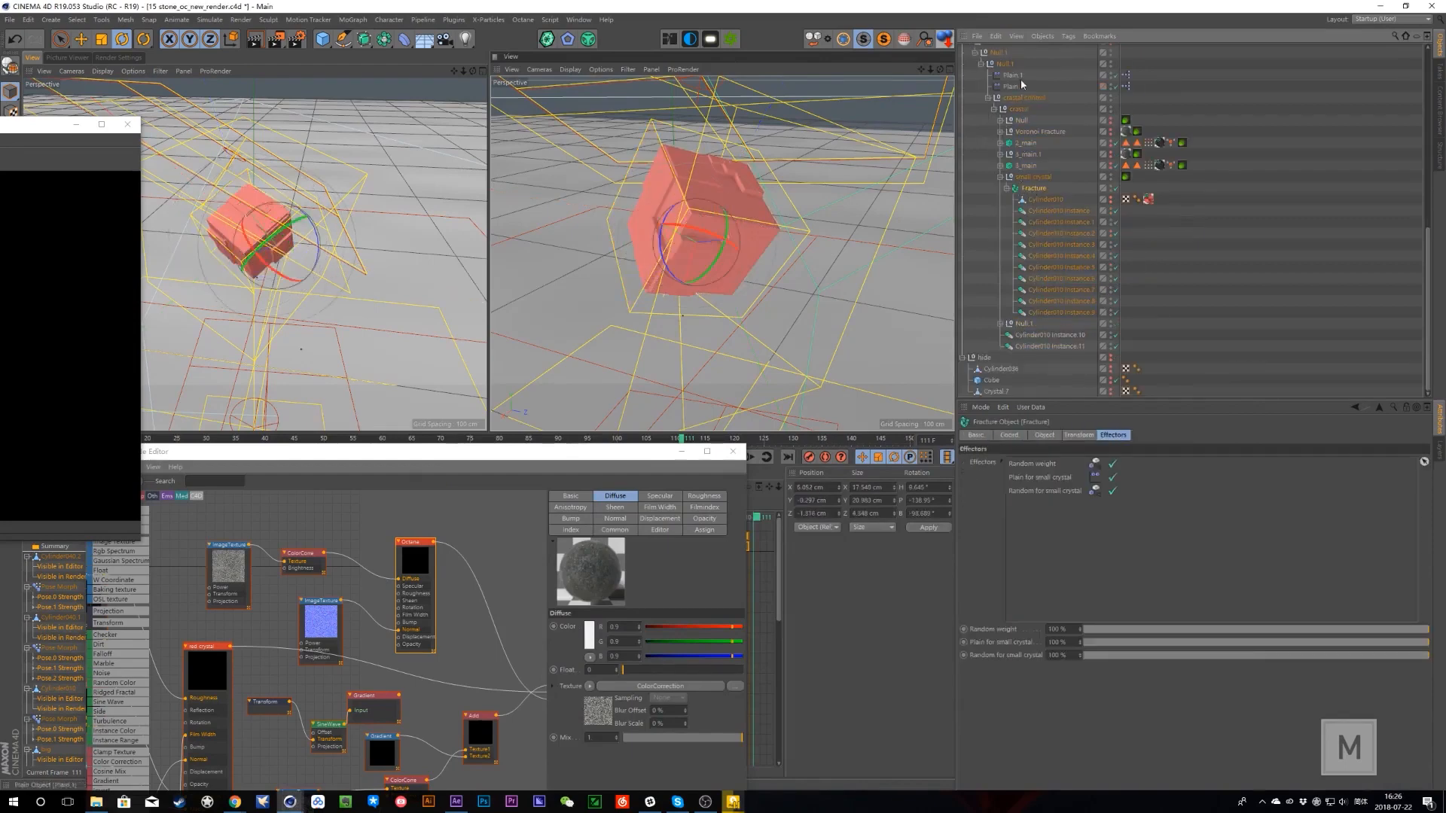
left_click(729, 221)
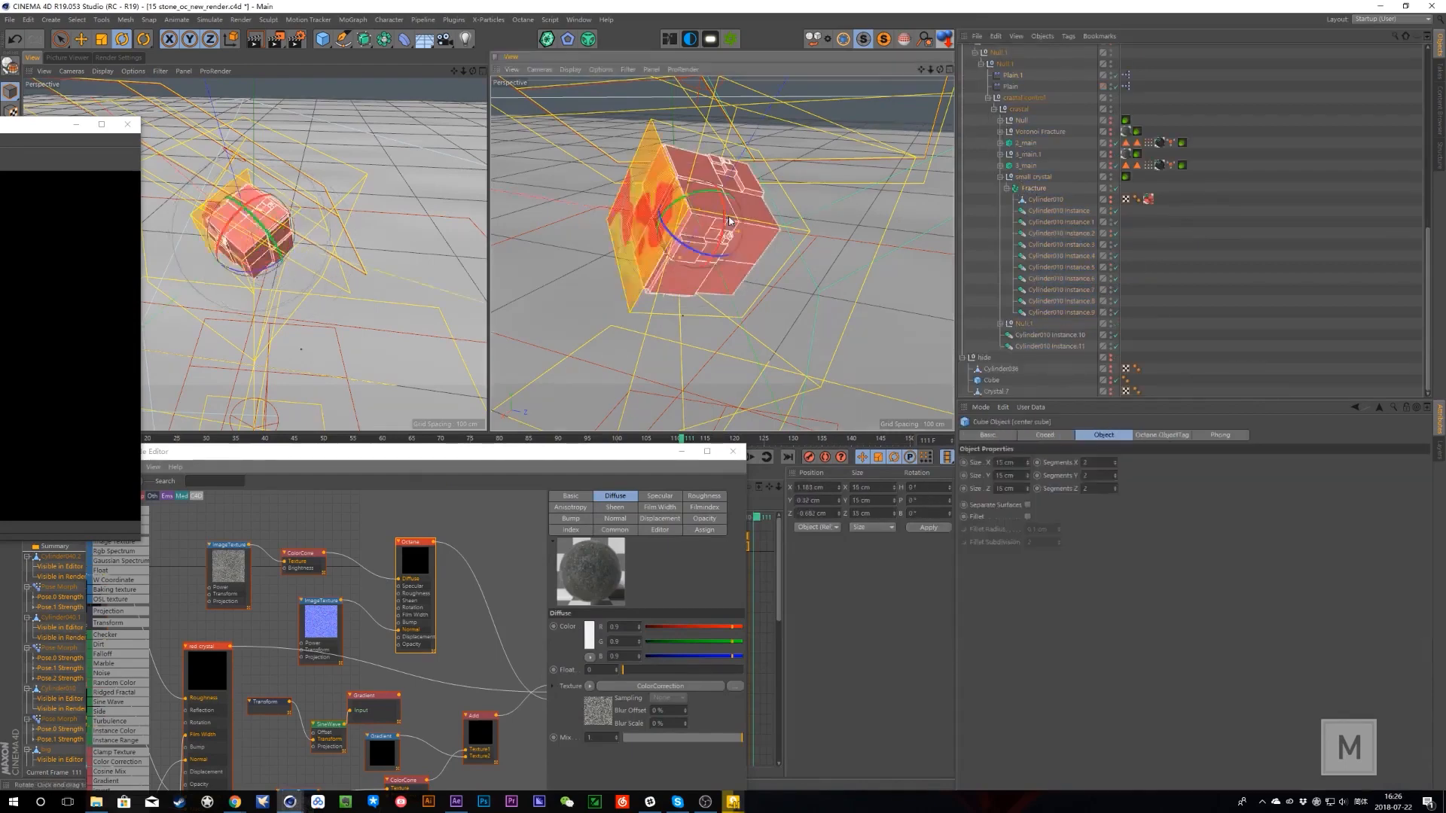
left_click(1001, 323)
left_click(1034, 346)
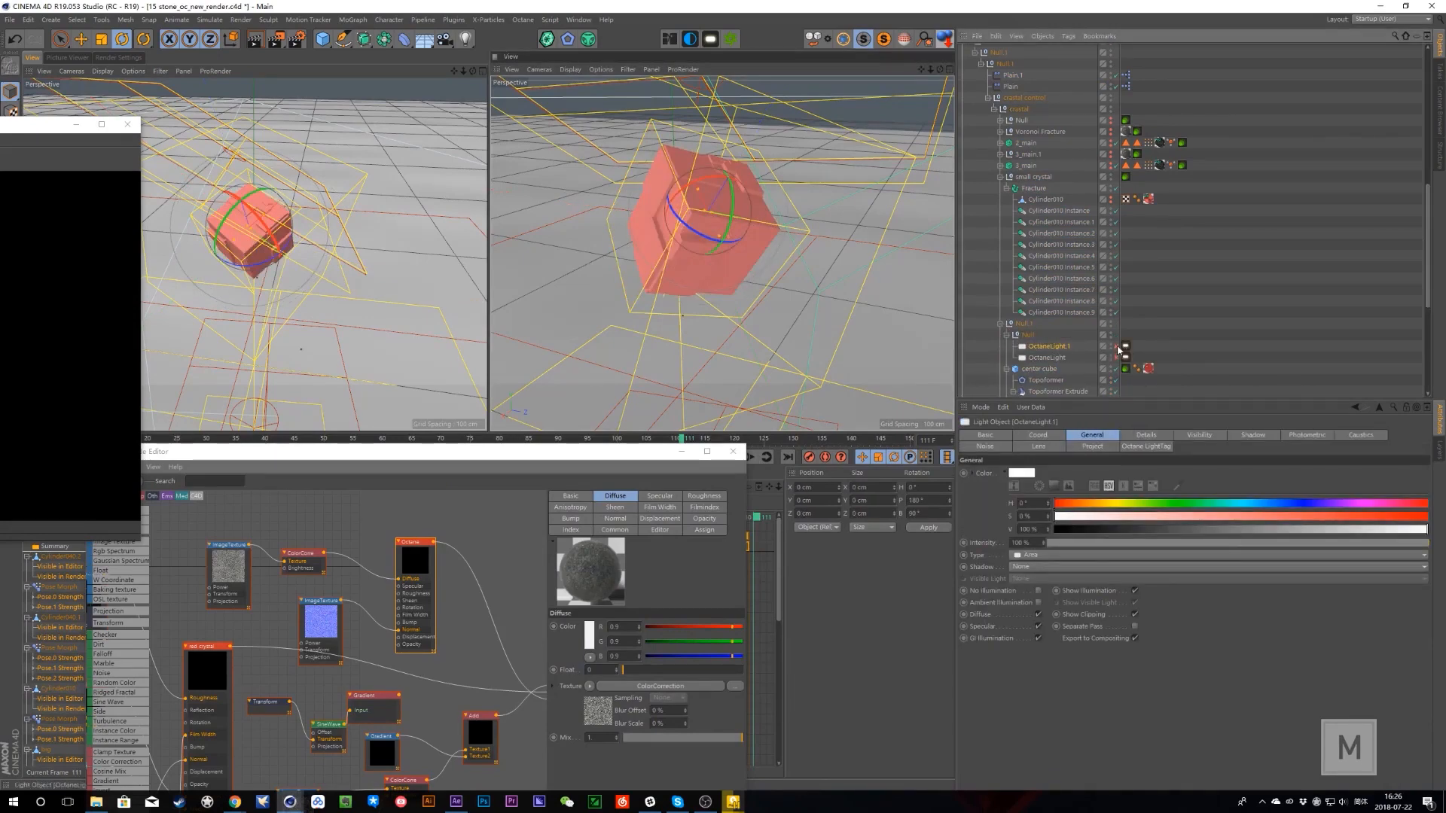
- Clear the floating windows from the viewports and scrub the crystal animation to frame 120
left_click_drag(422, 452, 410, 598)
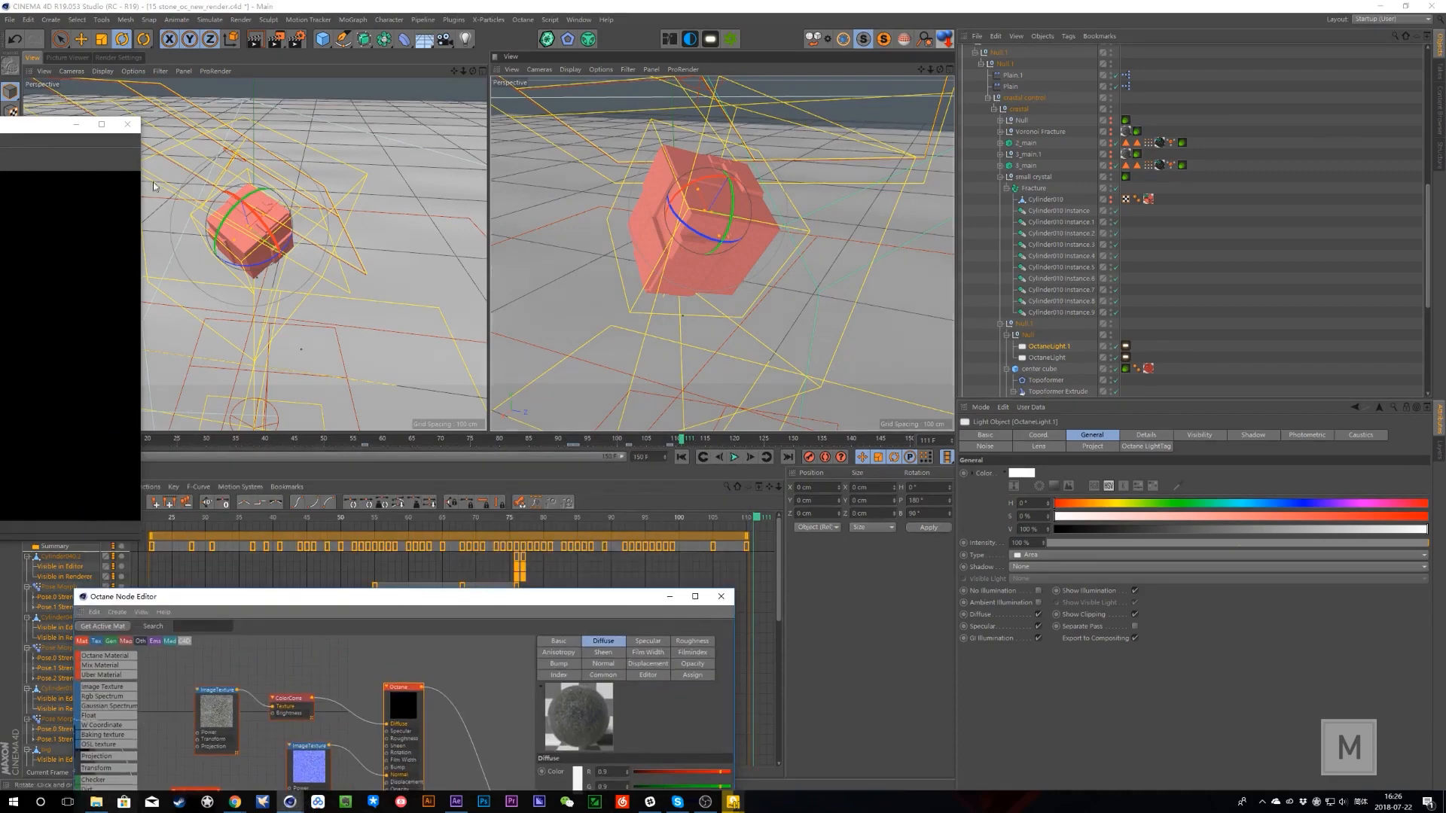
left_click_drag(43, 132, 0, 234)
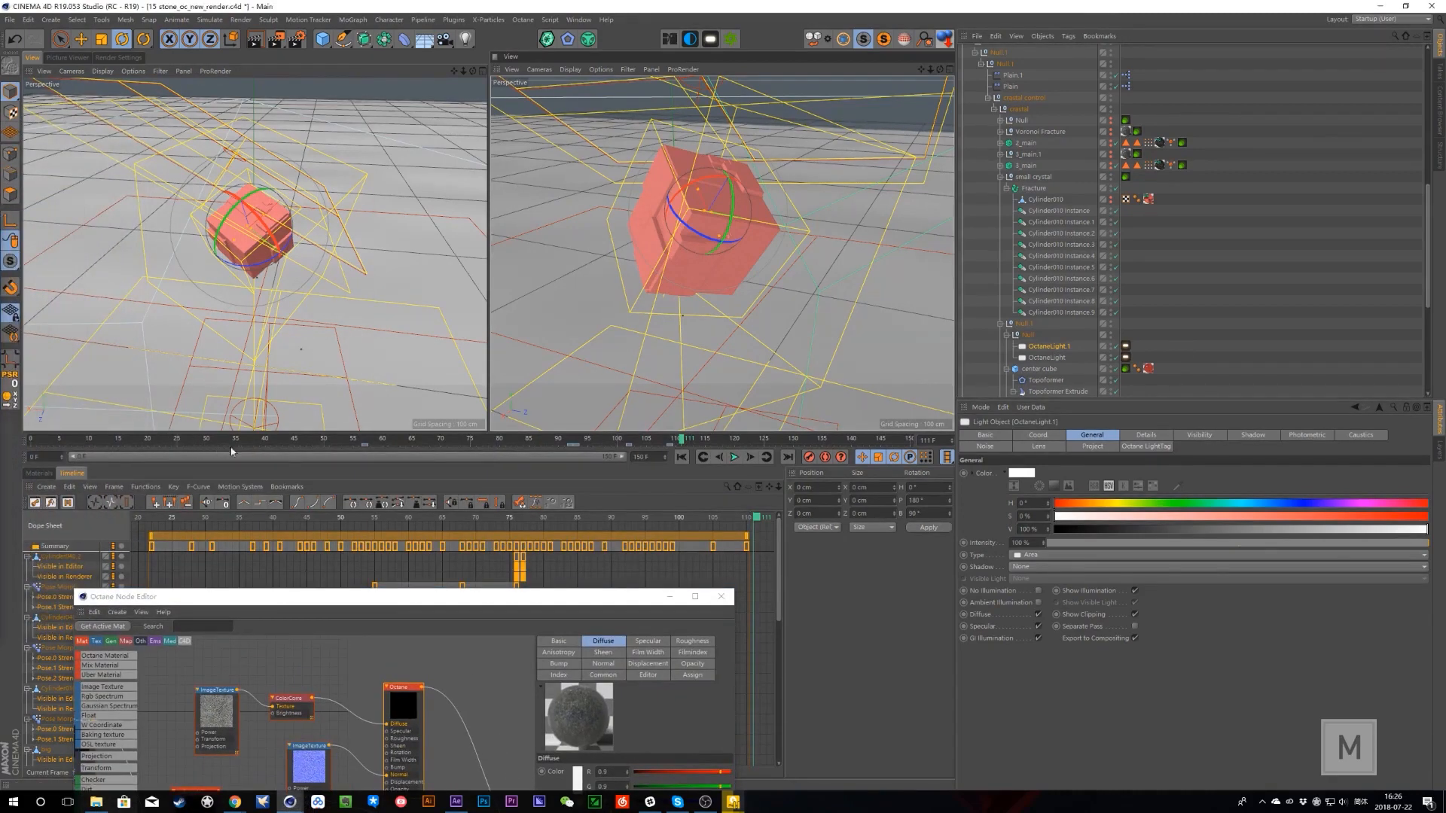
left_click(265, 440)
left_click_drag(315, 451, 735, 476)
- Examine the center cube's Topoformer Extrude deformer and its Rotate, Scale and Extrude effectors
left_click(738, 192)
scroll(1065, 363, "down", 3)
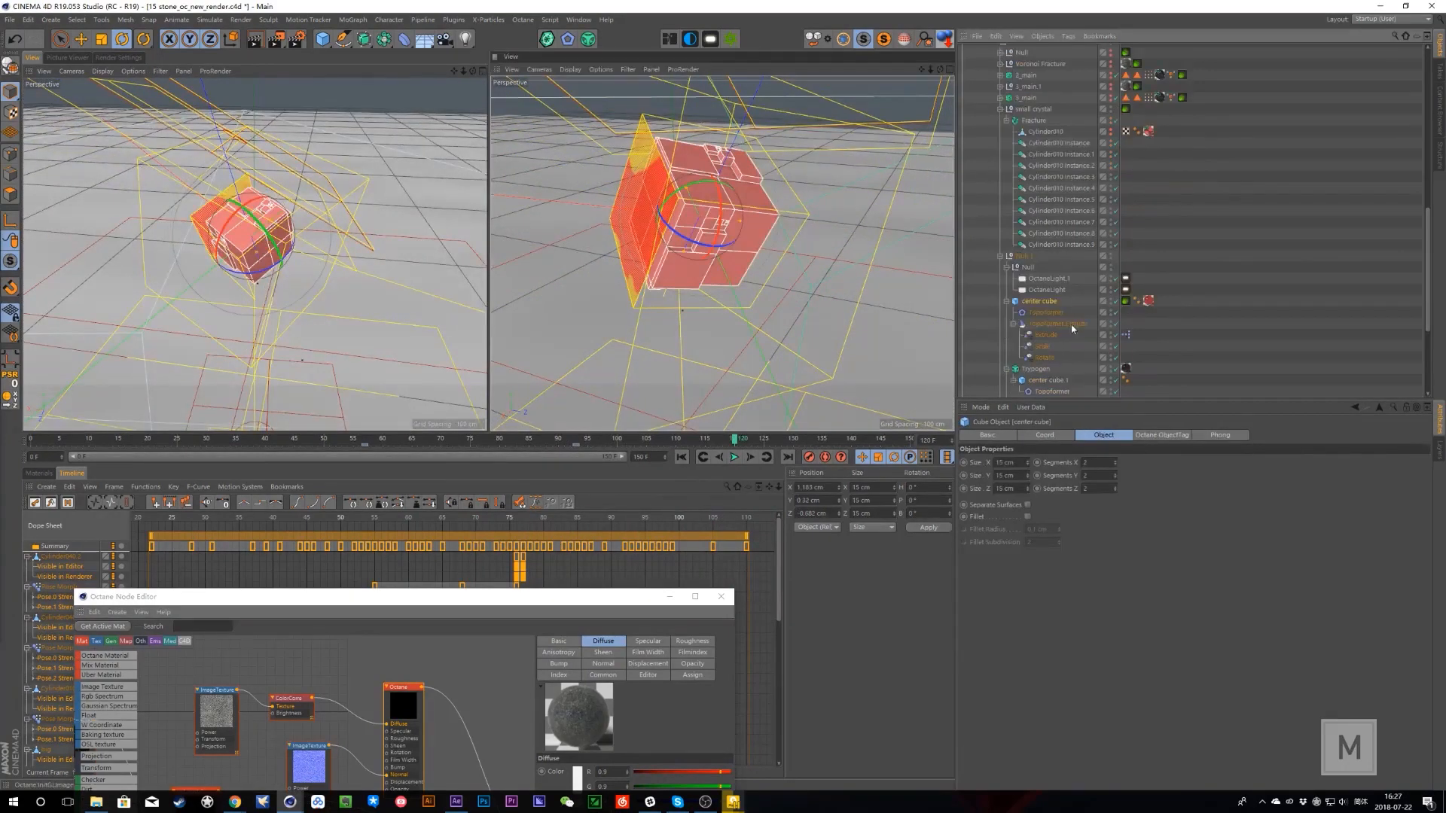
left_click(1055, 324)
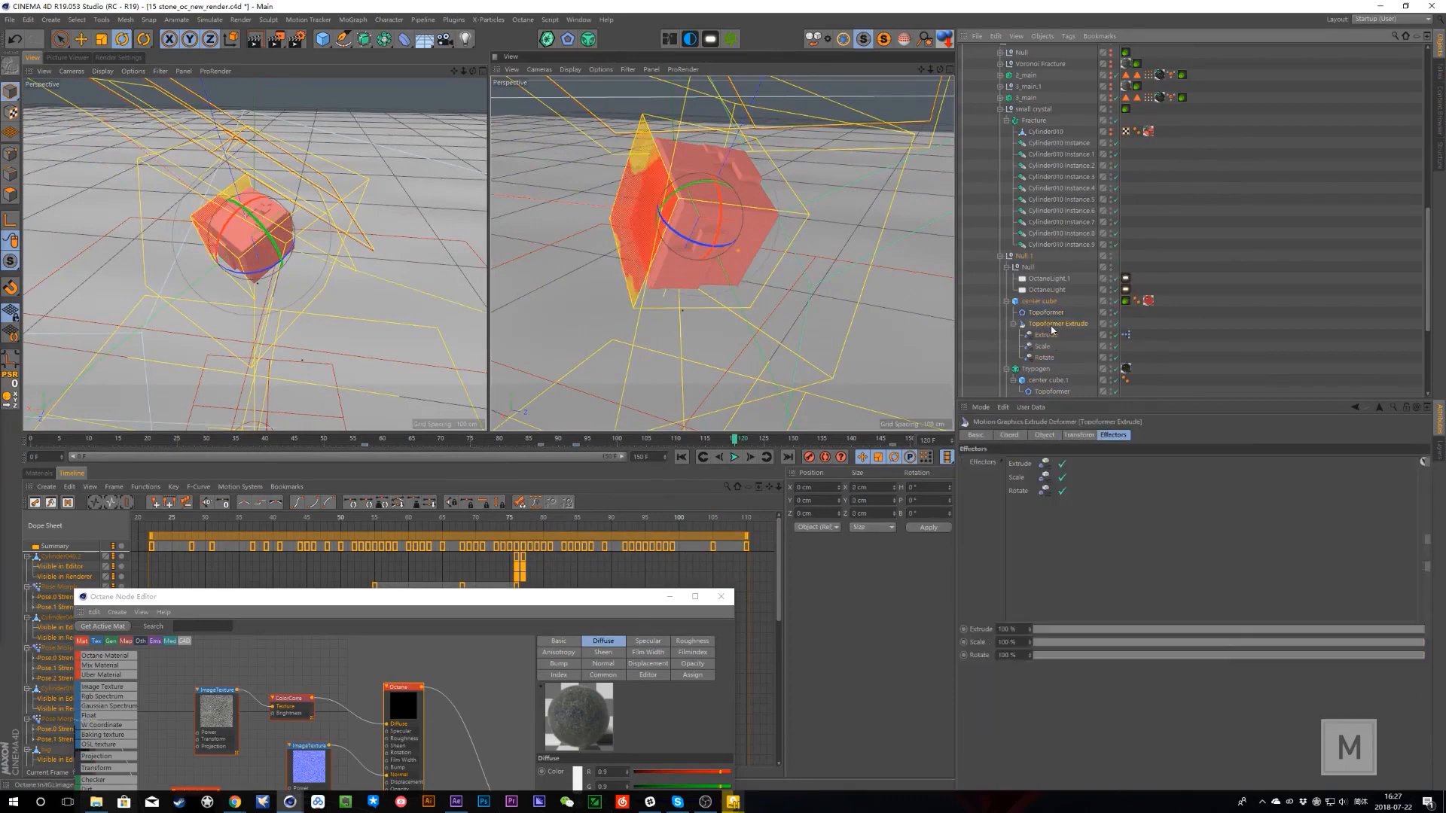
left_click(1044, 356)
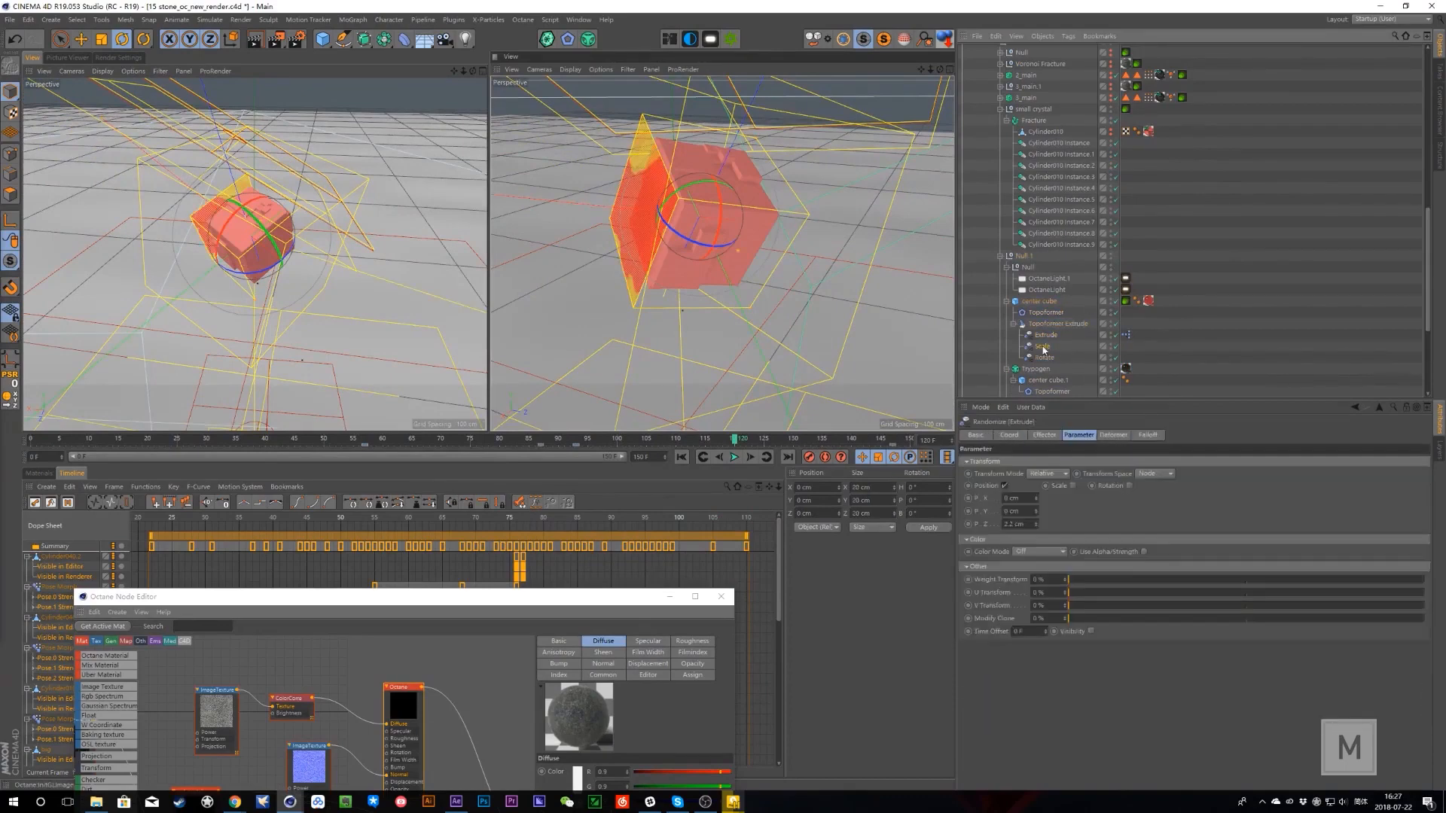
left_click(1042, 346)
left_click(1044, 335)
- Show the Generate settings of the center cube's Topoformer
left_click(1046, 312)
left_click(1048, 323)
left_click(1047, 313)
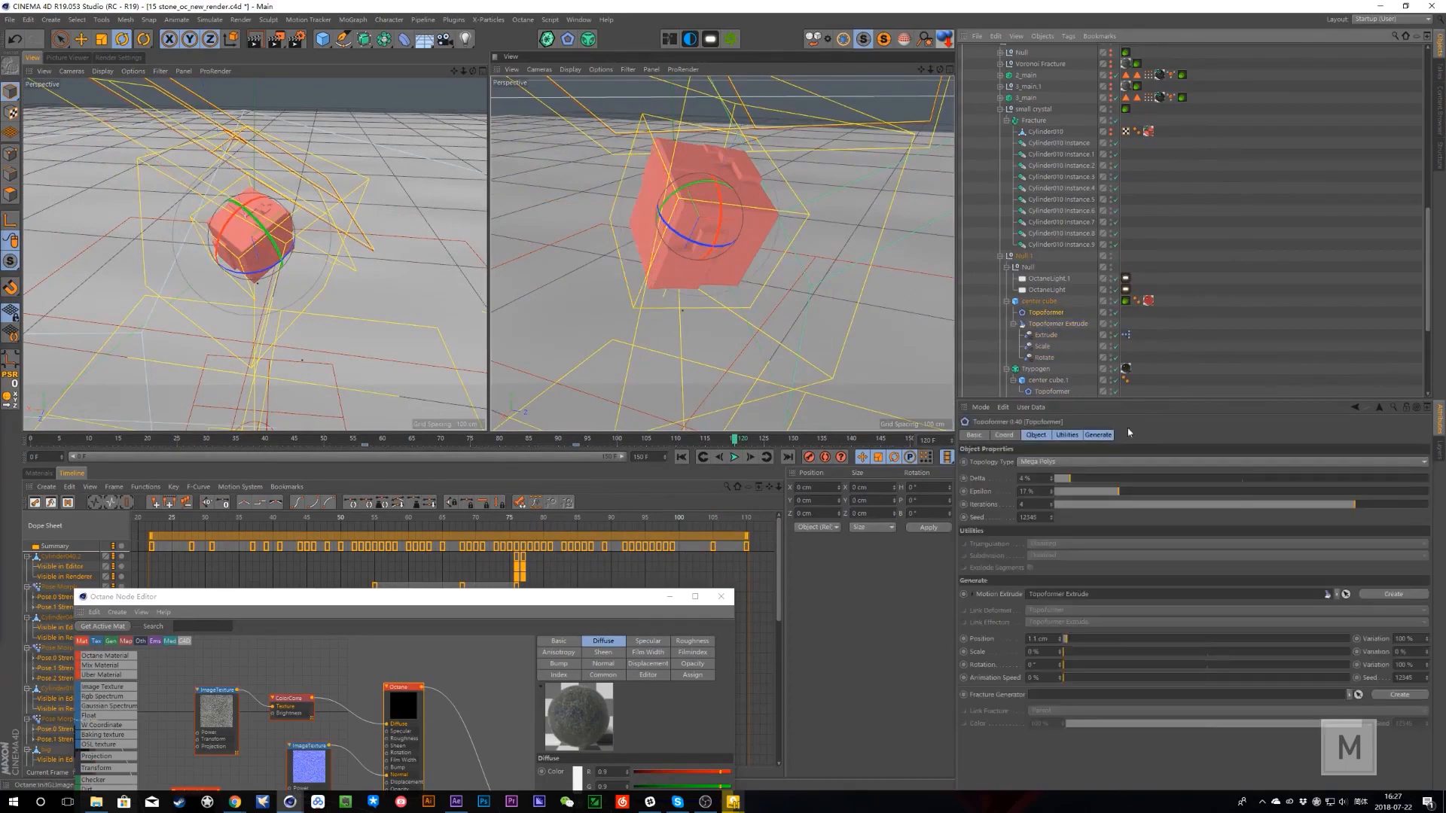
left_click(1097, 436)
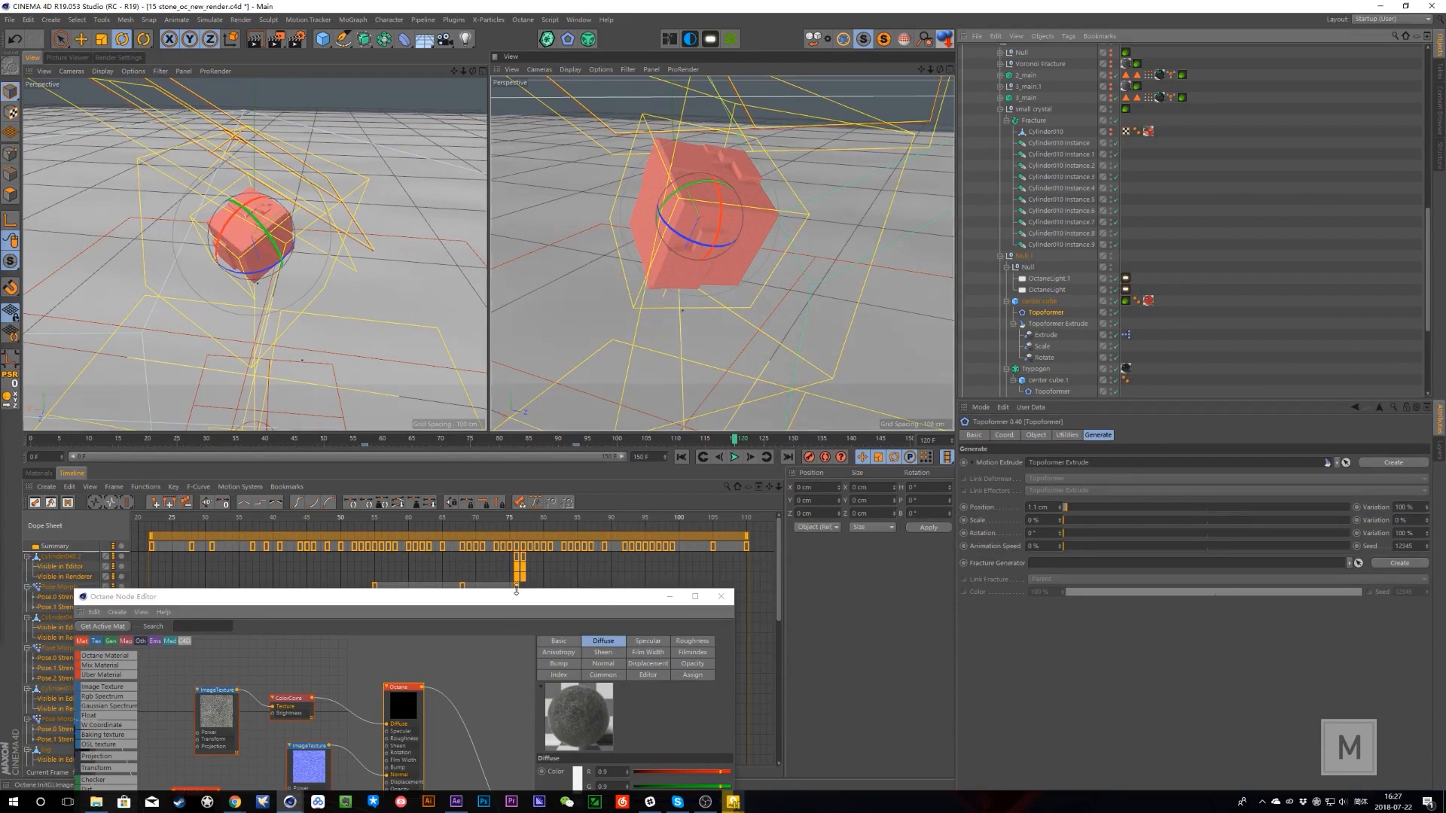
- Place the Octane Node Editor over the scene and briefly bring up the final film to compare the red cube
left_click_drag(528, 600, 721, 309)
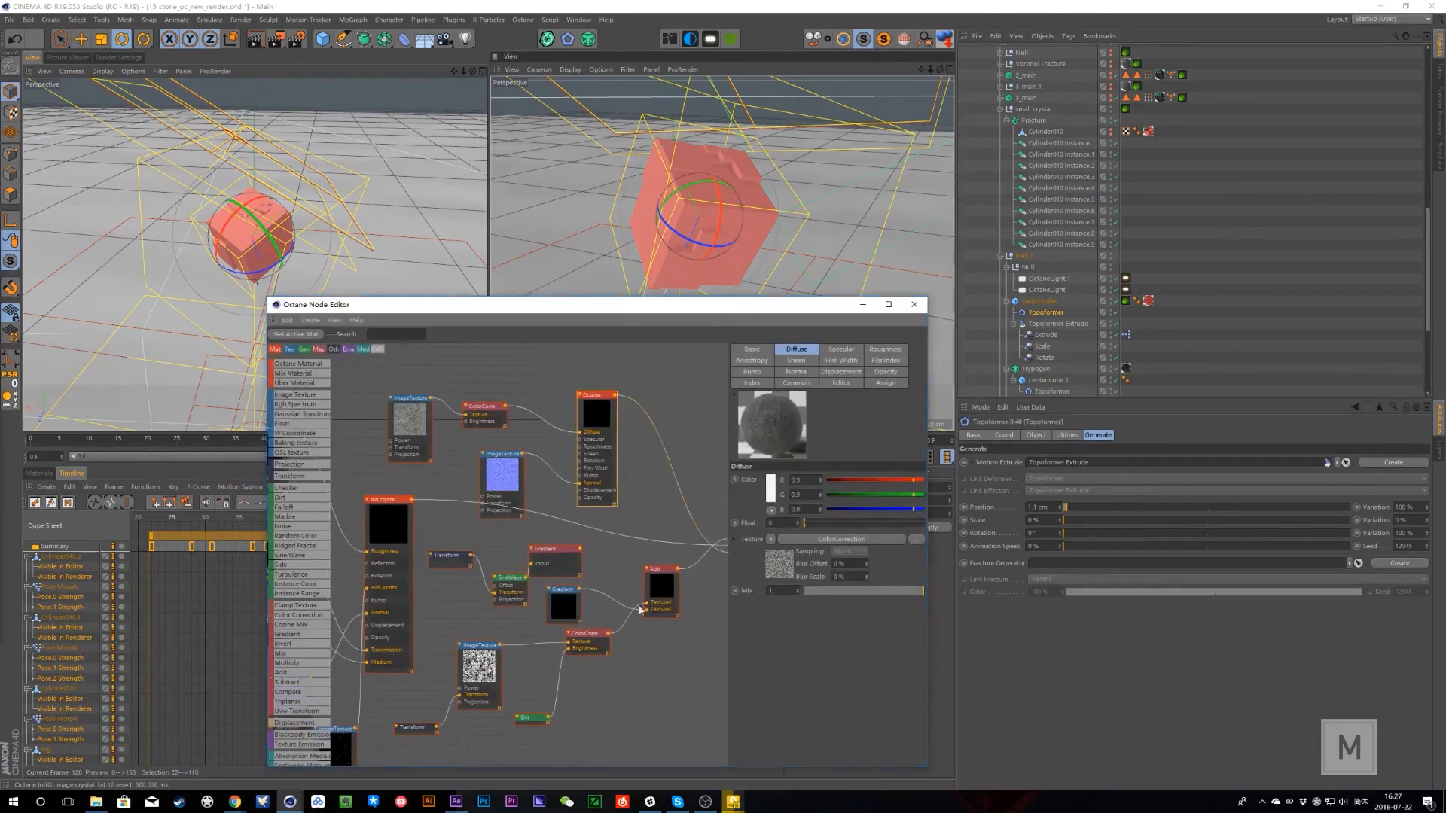
mouse_move(732, 801)
left_click(693, 730)
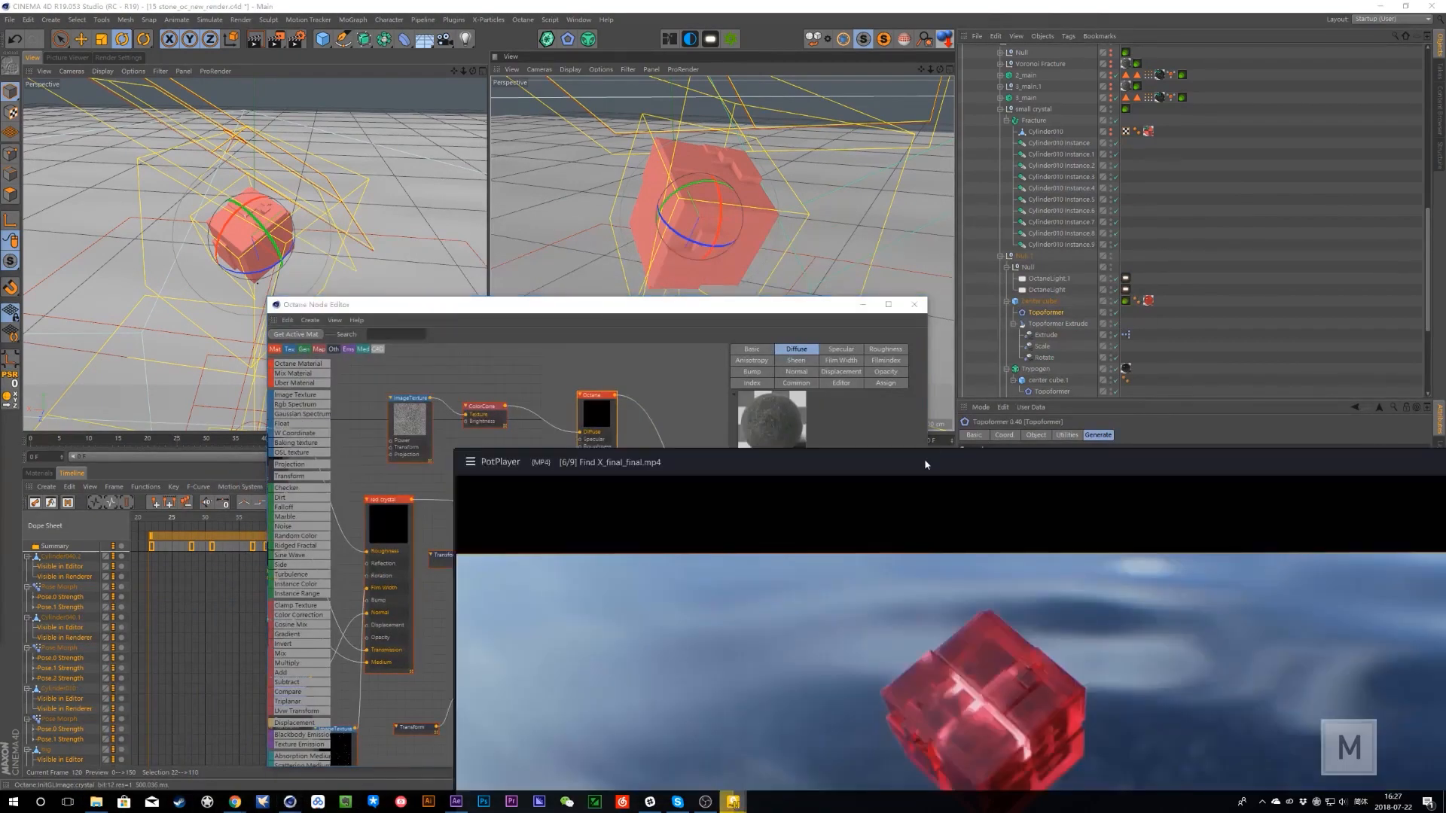
left_click_drag(926, 464, 706, 176)
left_click(733, 801)
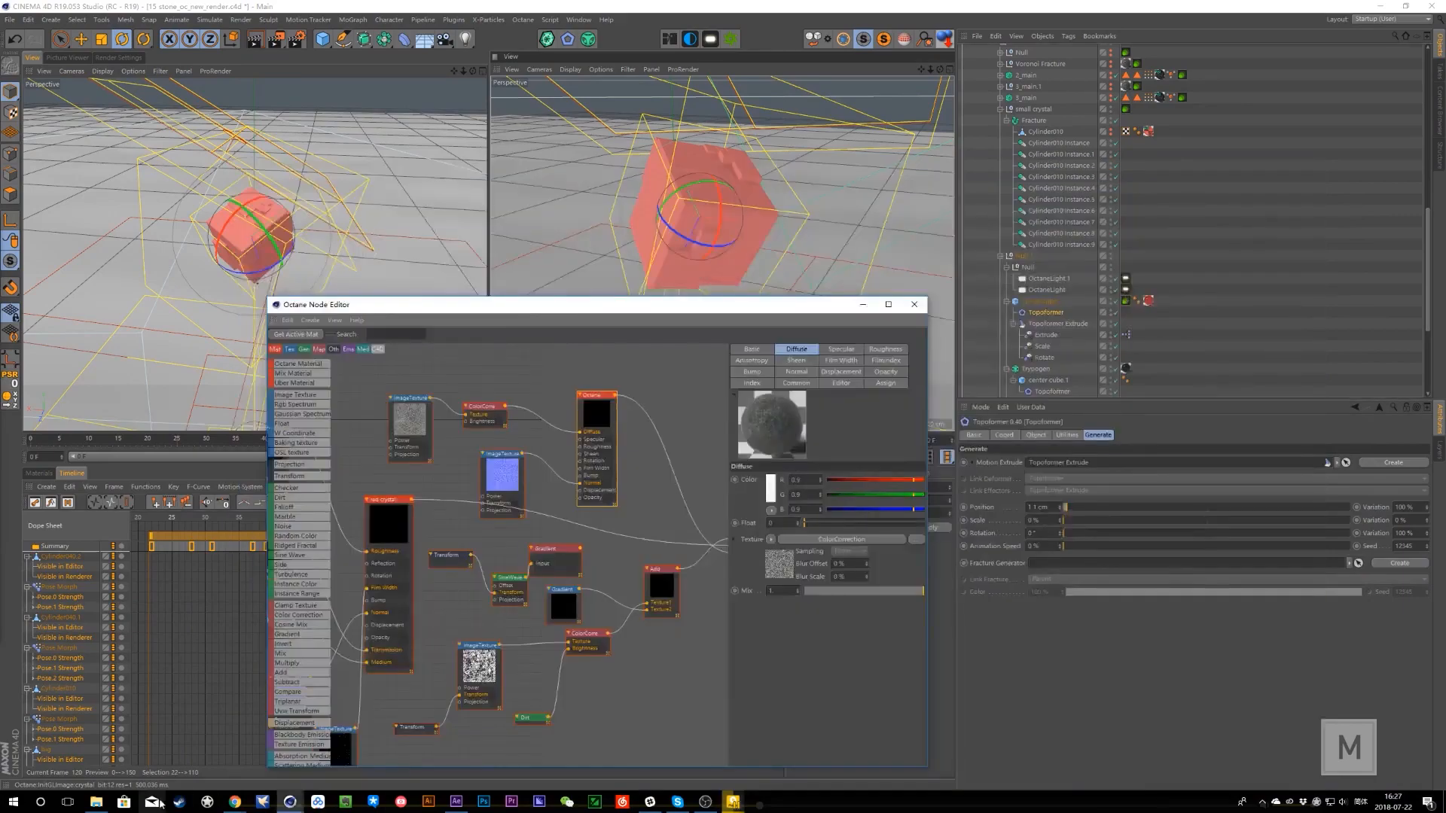
- Open S_15 from the 71 OPPO FindX project's ae folder in After Effects, discarding the changes to S_12.aep
left_click(96, 802)
left_click(327, 52)
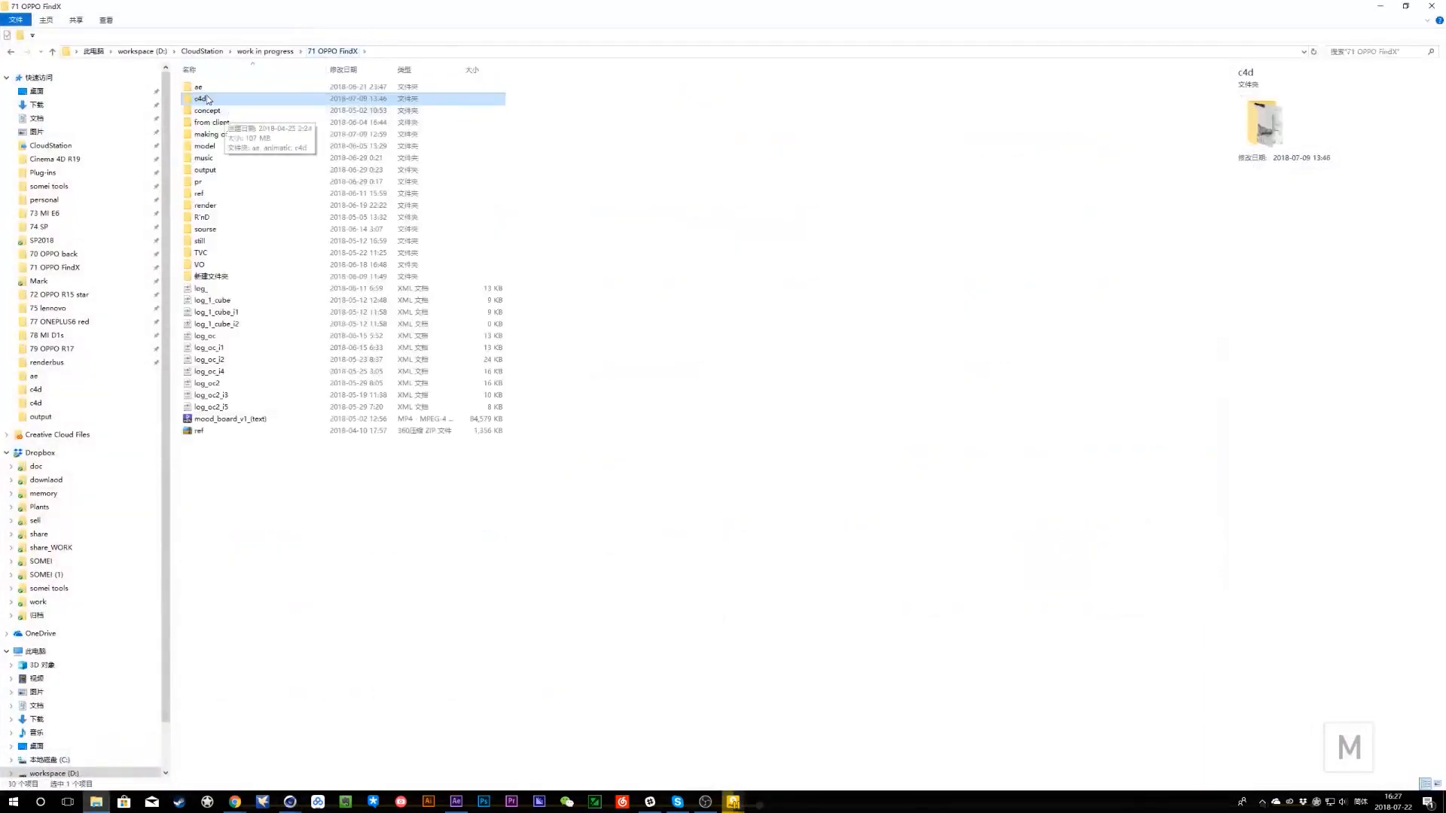
double_click(213, 89)
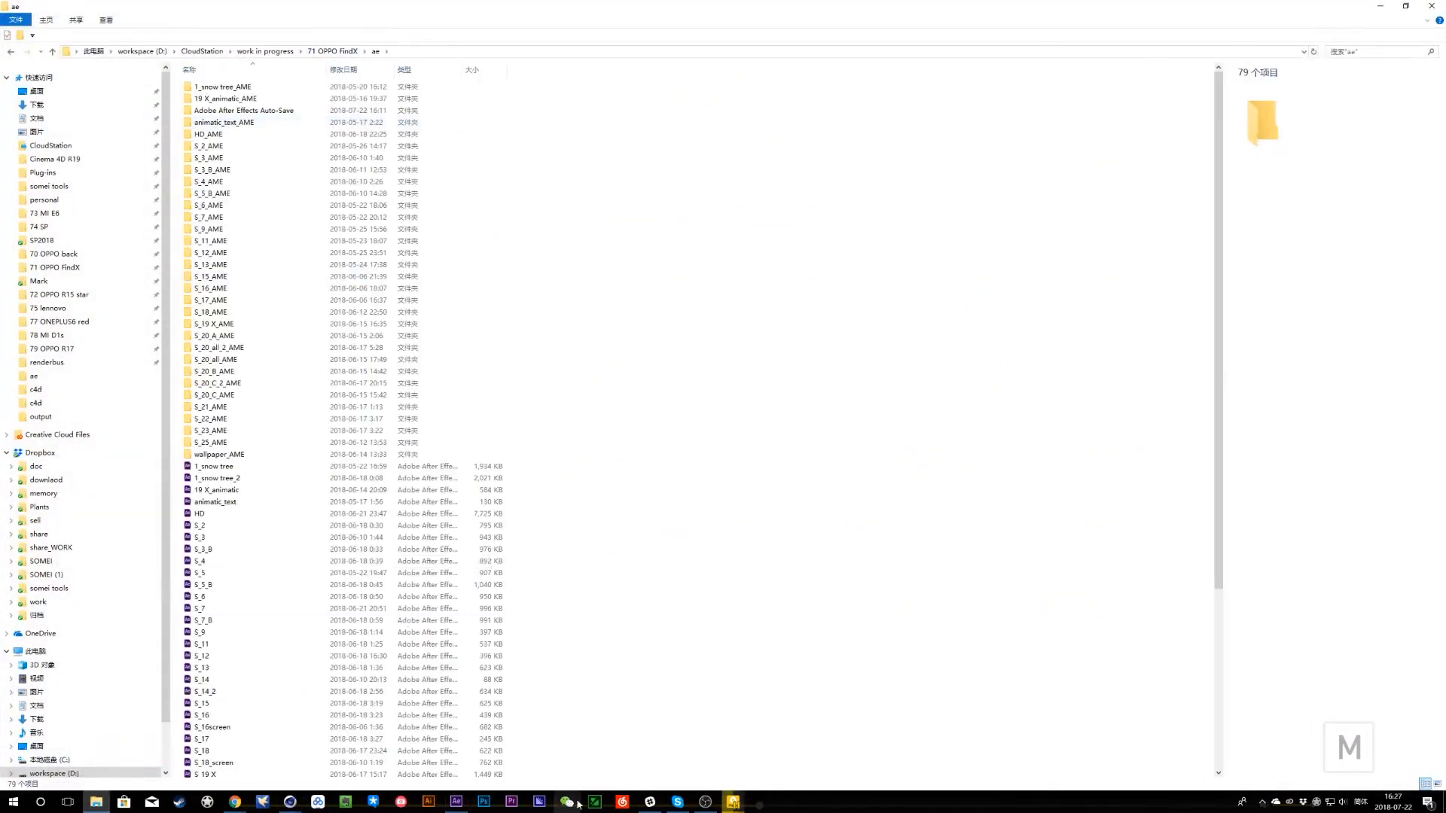
mouse_move(290, 802)
left_click(64, 754)
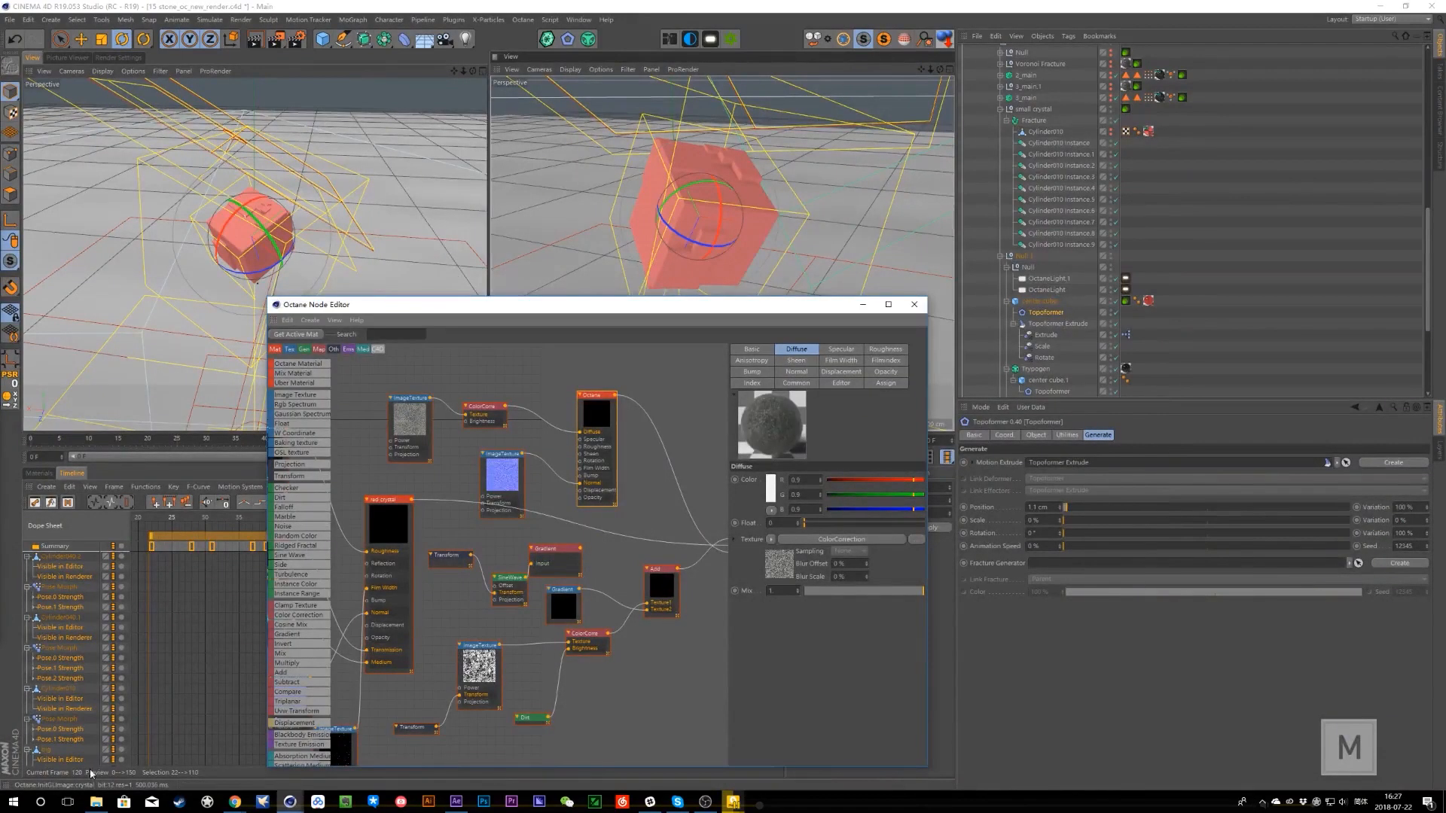
left_click(95, 801)
scroll(251, 712, "down", 2)
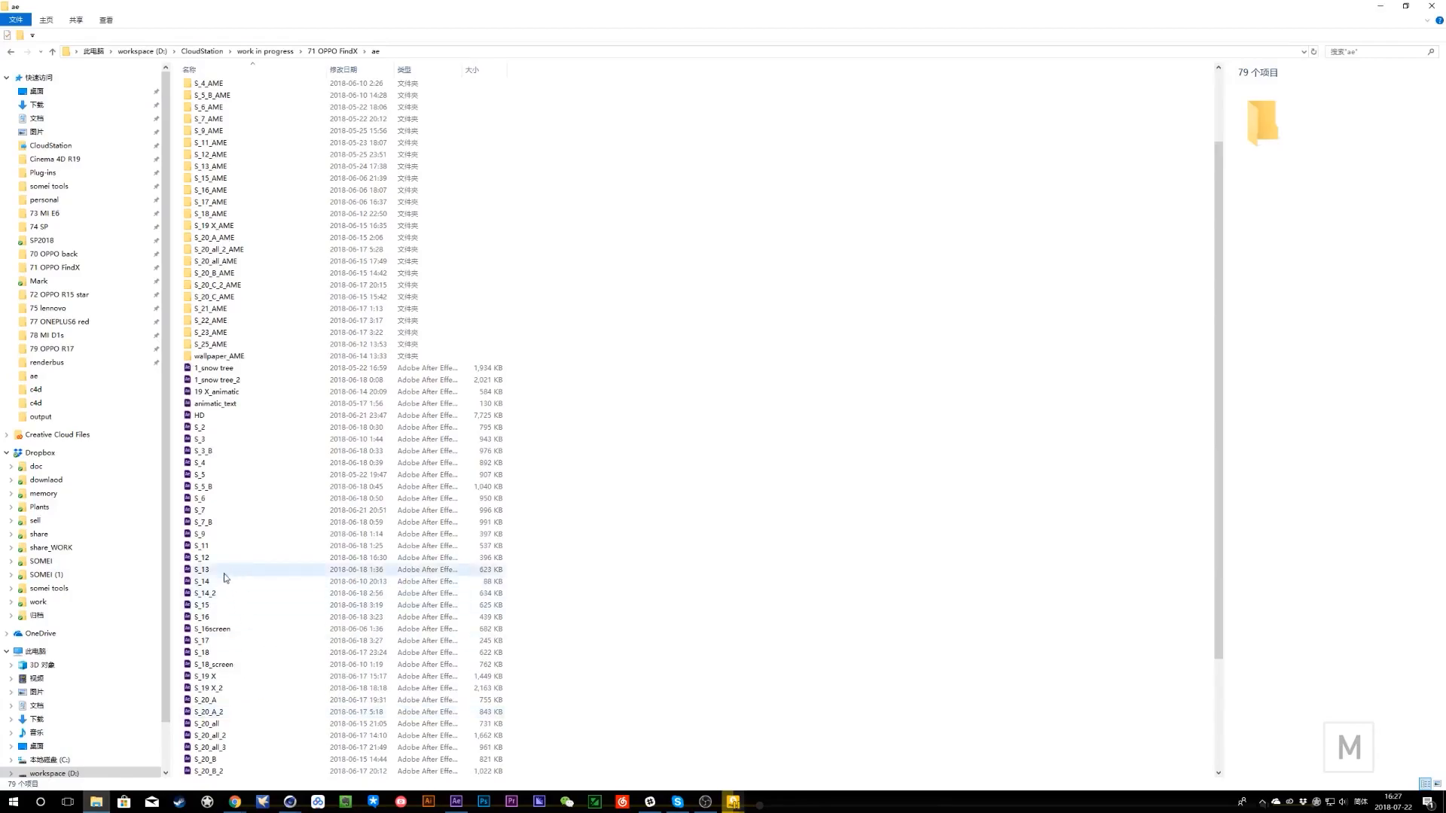
double_click(230, 606)
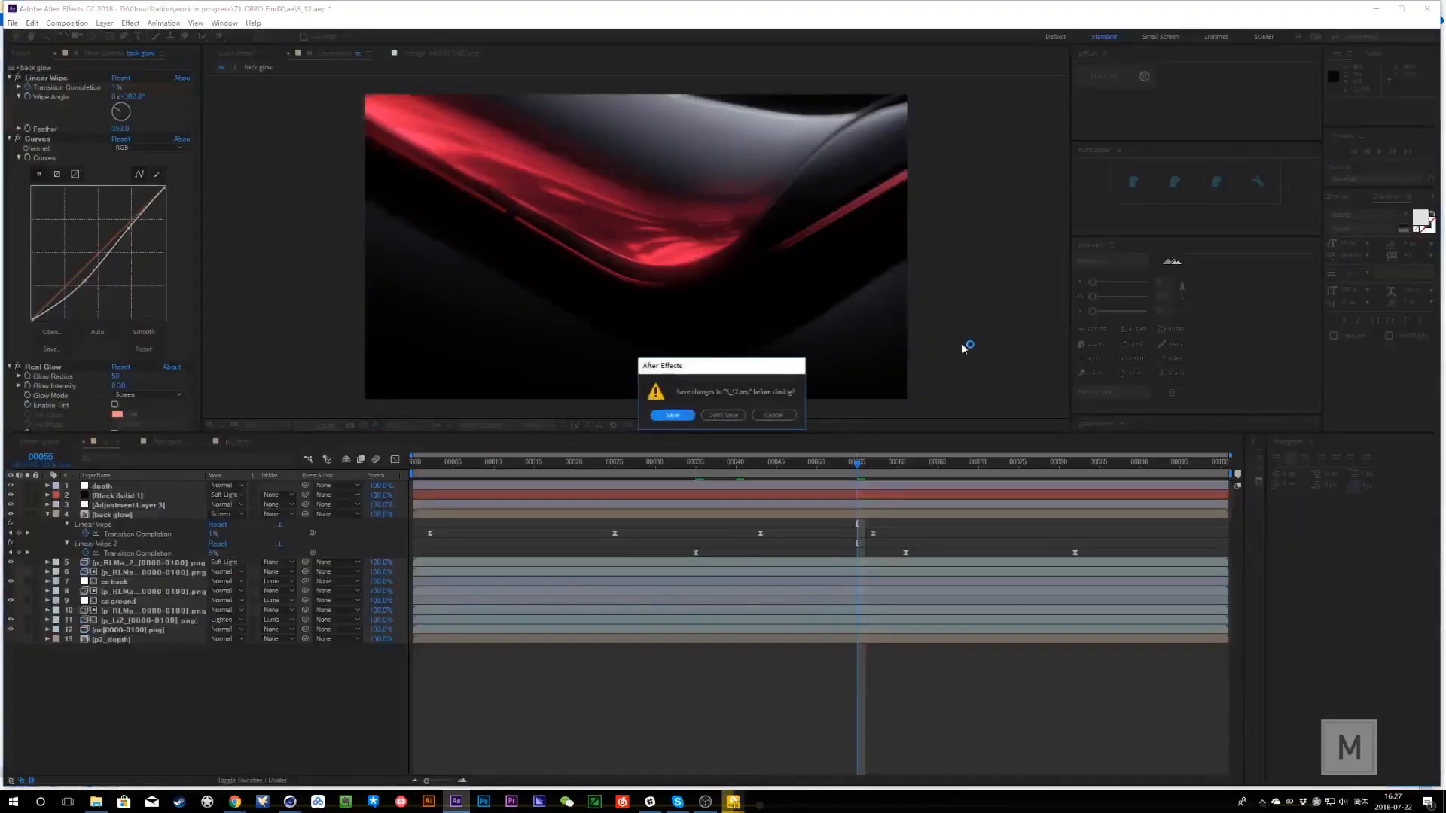
left_click(717, 415)
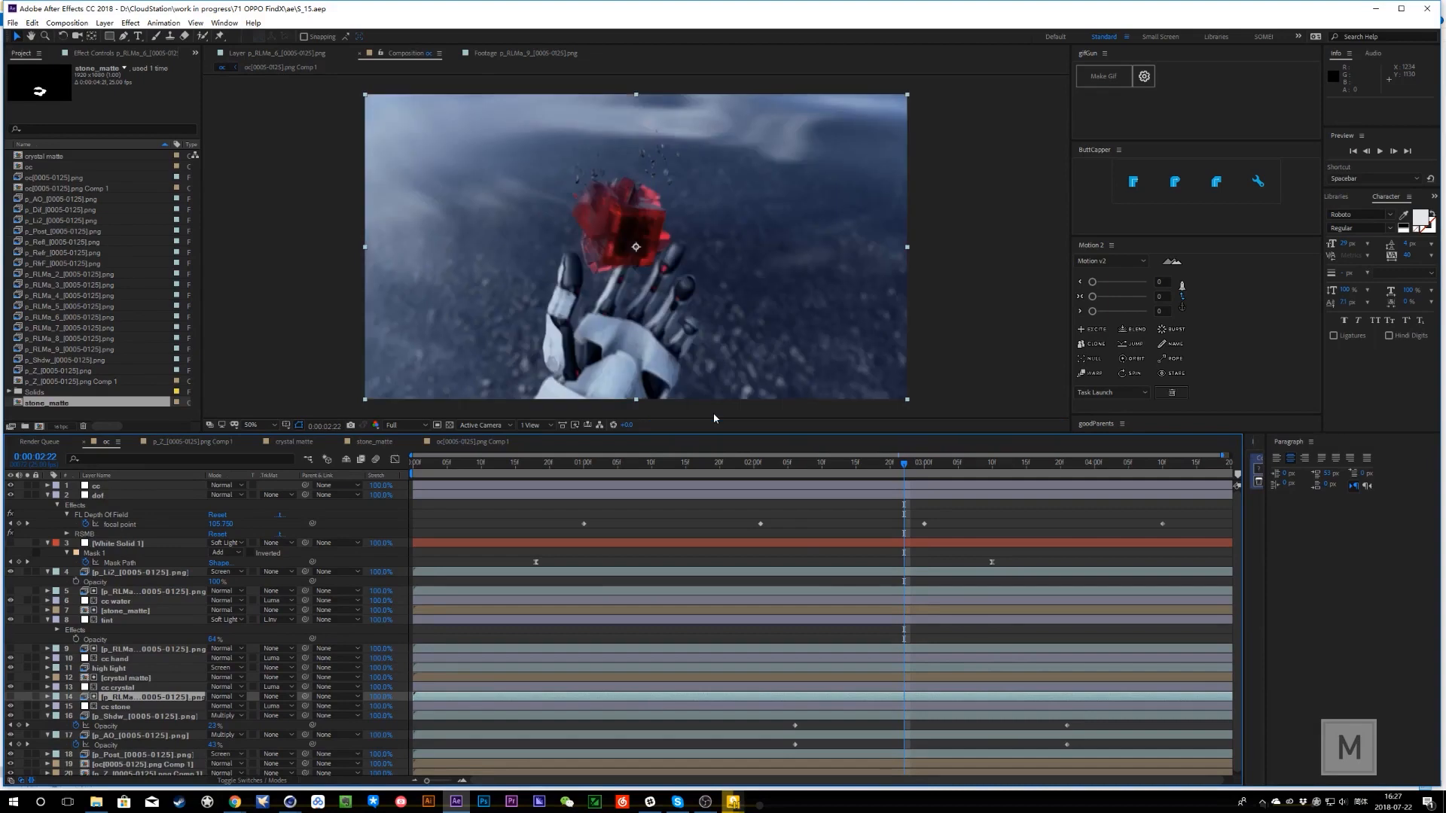
- Preview the S_15 composition at 0:00:02:00 and 0:00:01:16, and hide the dof layer
left_click(754, 462)
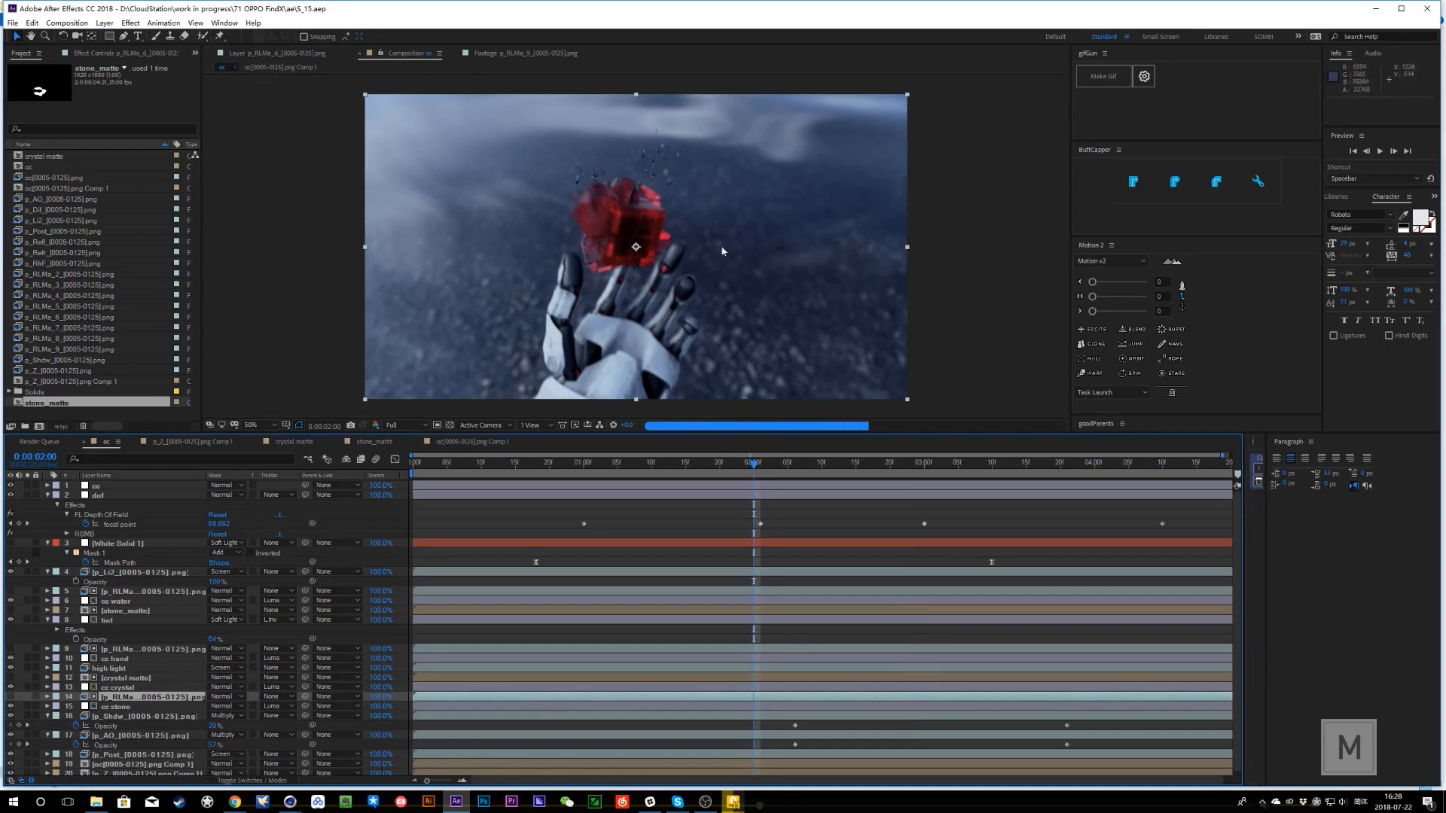
left_click(772, 473)
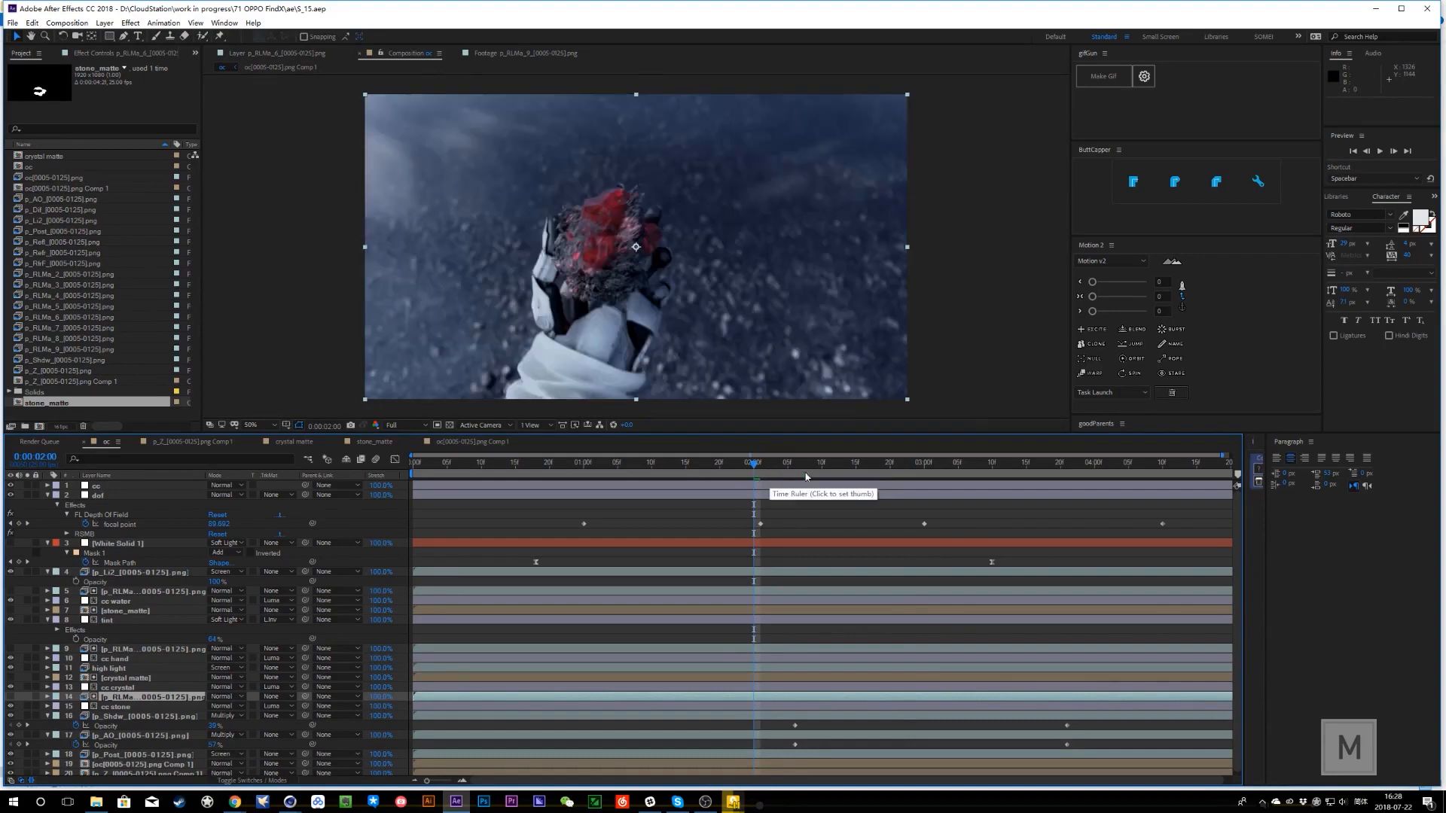
left_click(693, 473)
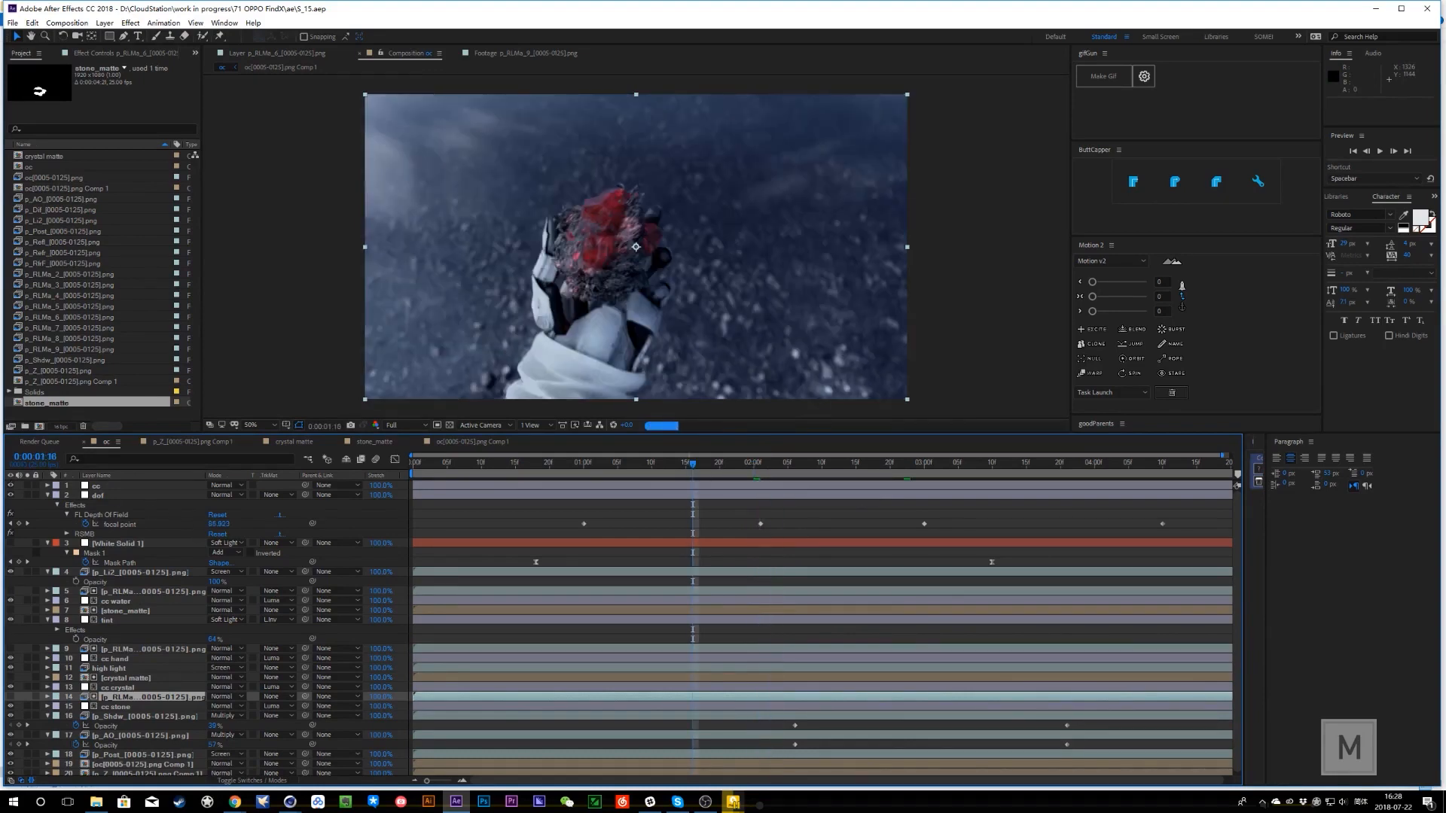
left_click(13, 496)
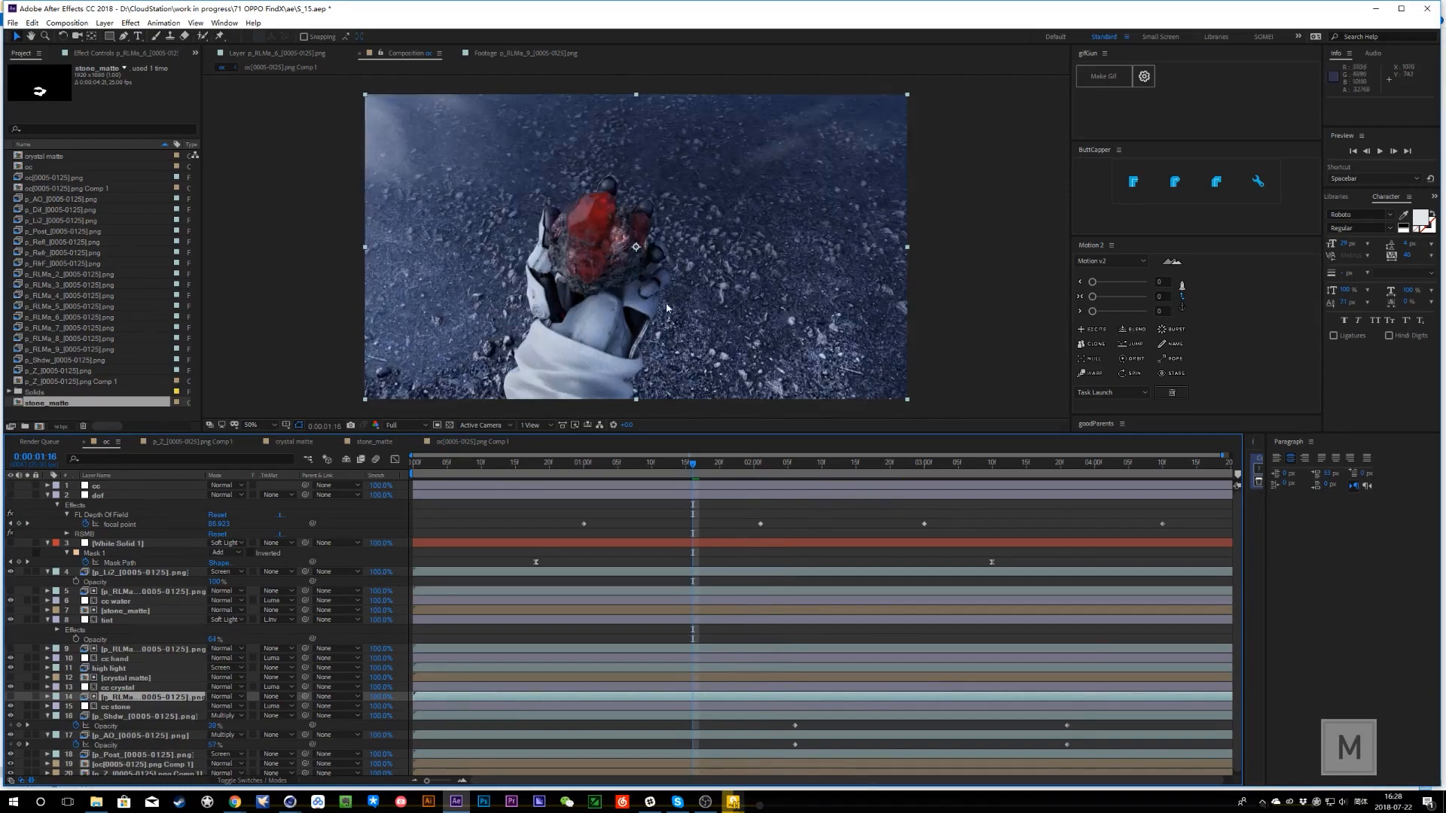
- Preview the composition at 0:00:01:21, 0:00:02:00 and 0:00:02:03
left_click(729, 464)
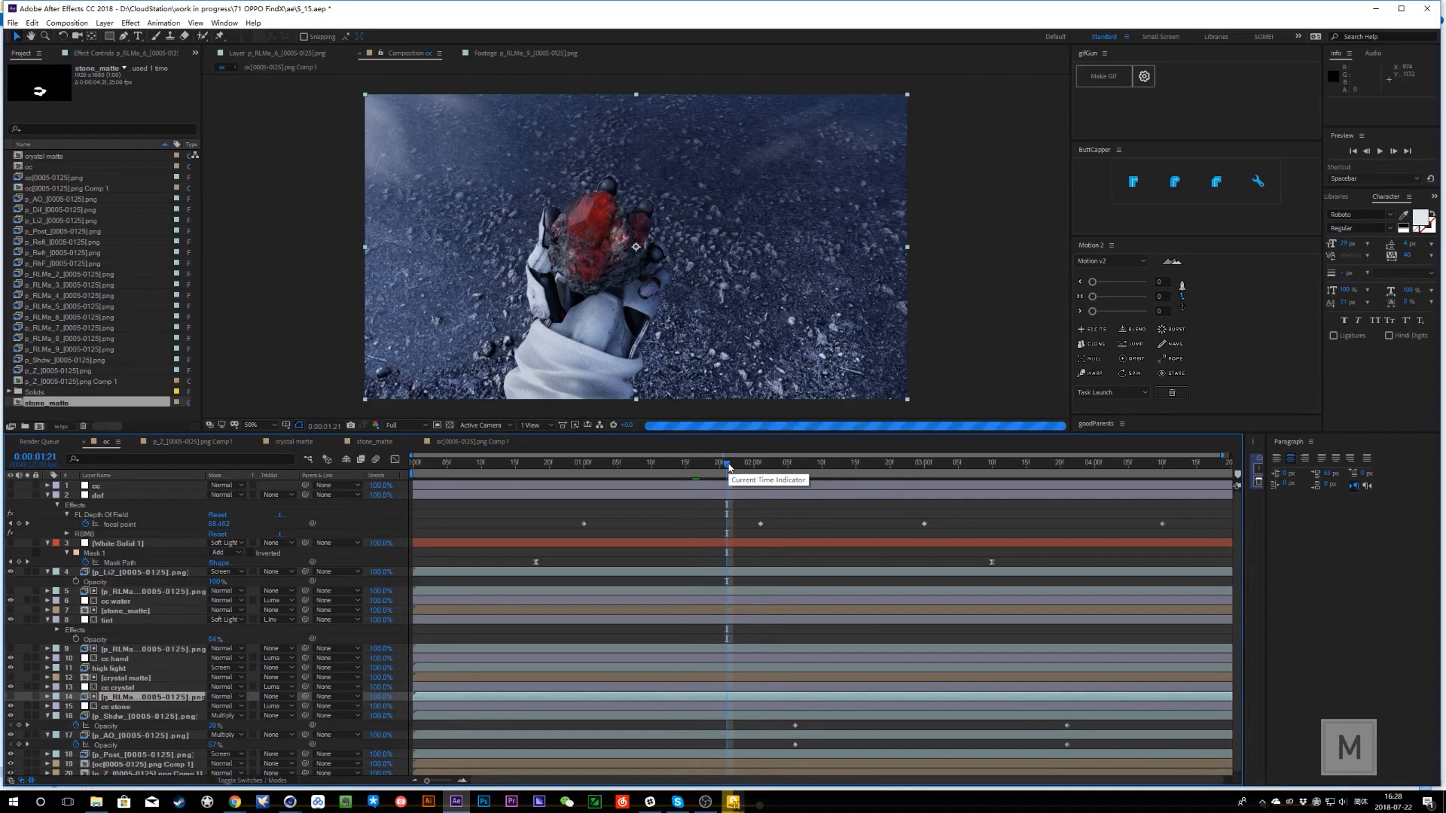
left_click(755, 467)
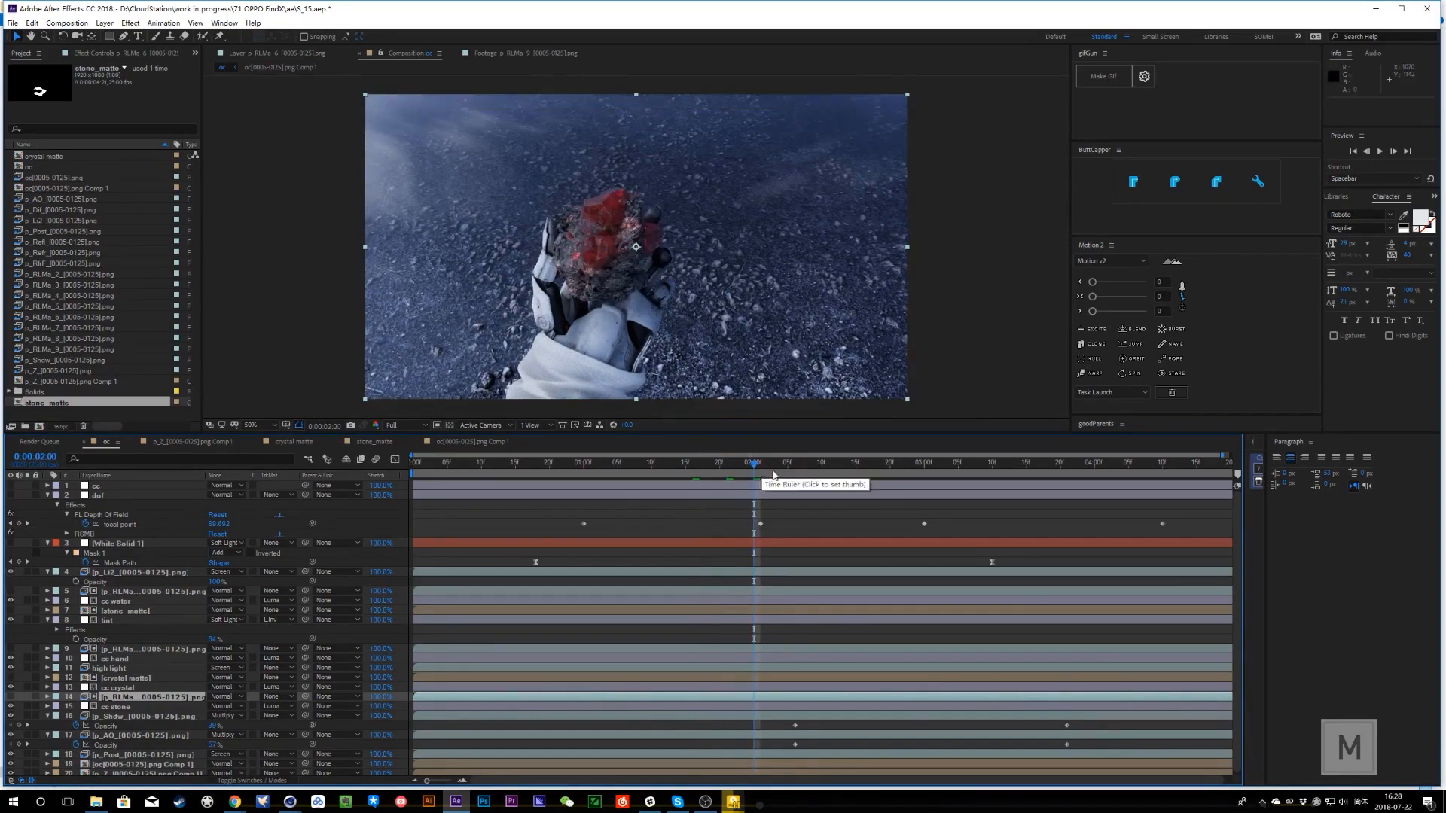
left_click(774, 475)
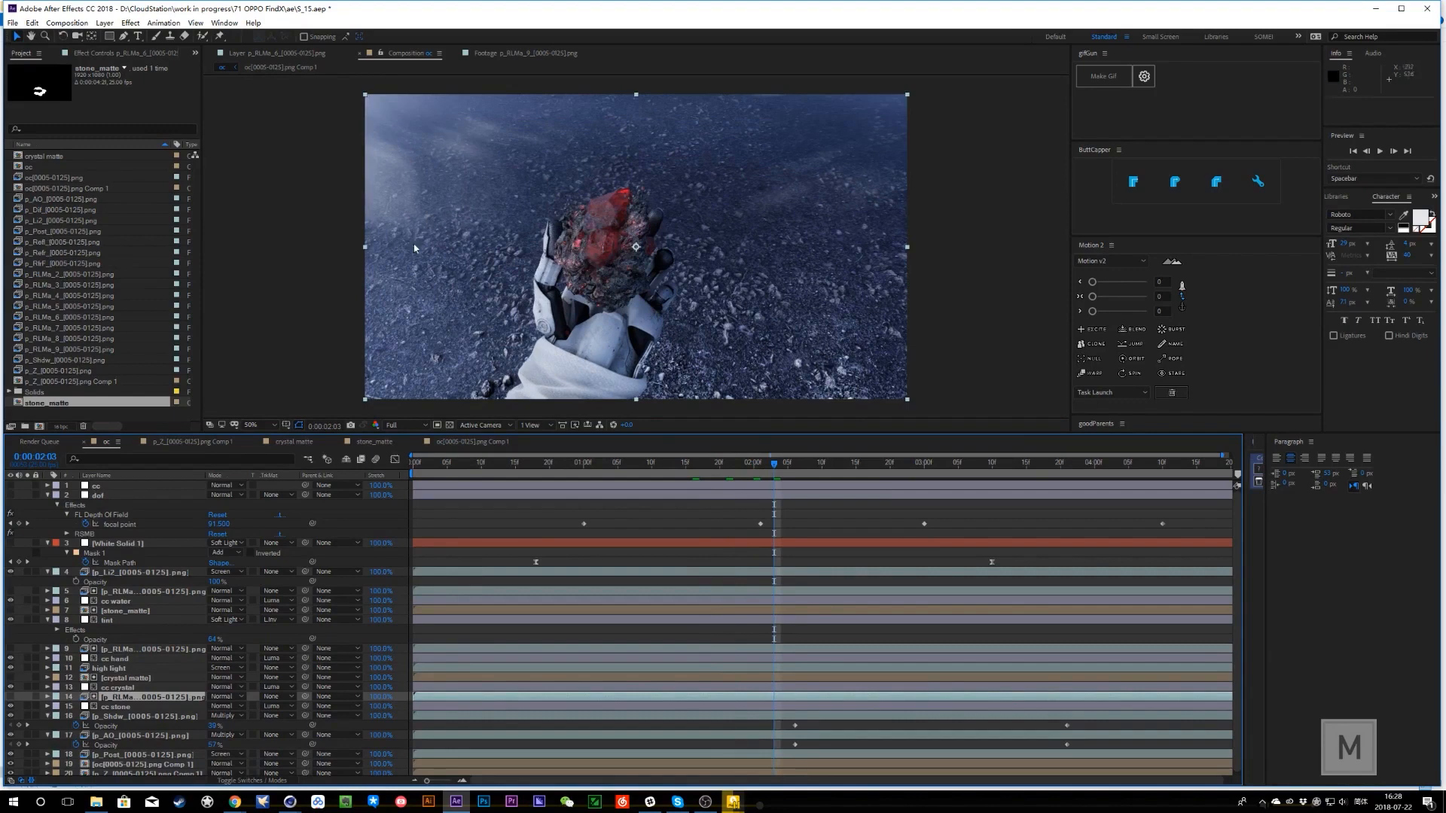
- Solo the cc[0005-0125].png Comp 1 and p_Post layers, and toggle the p_AO layer's solo to compare, leaving it soloed
scroll(149, 736, "down", 1)
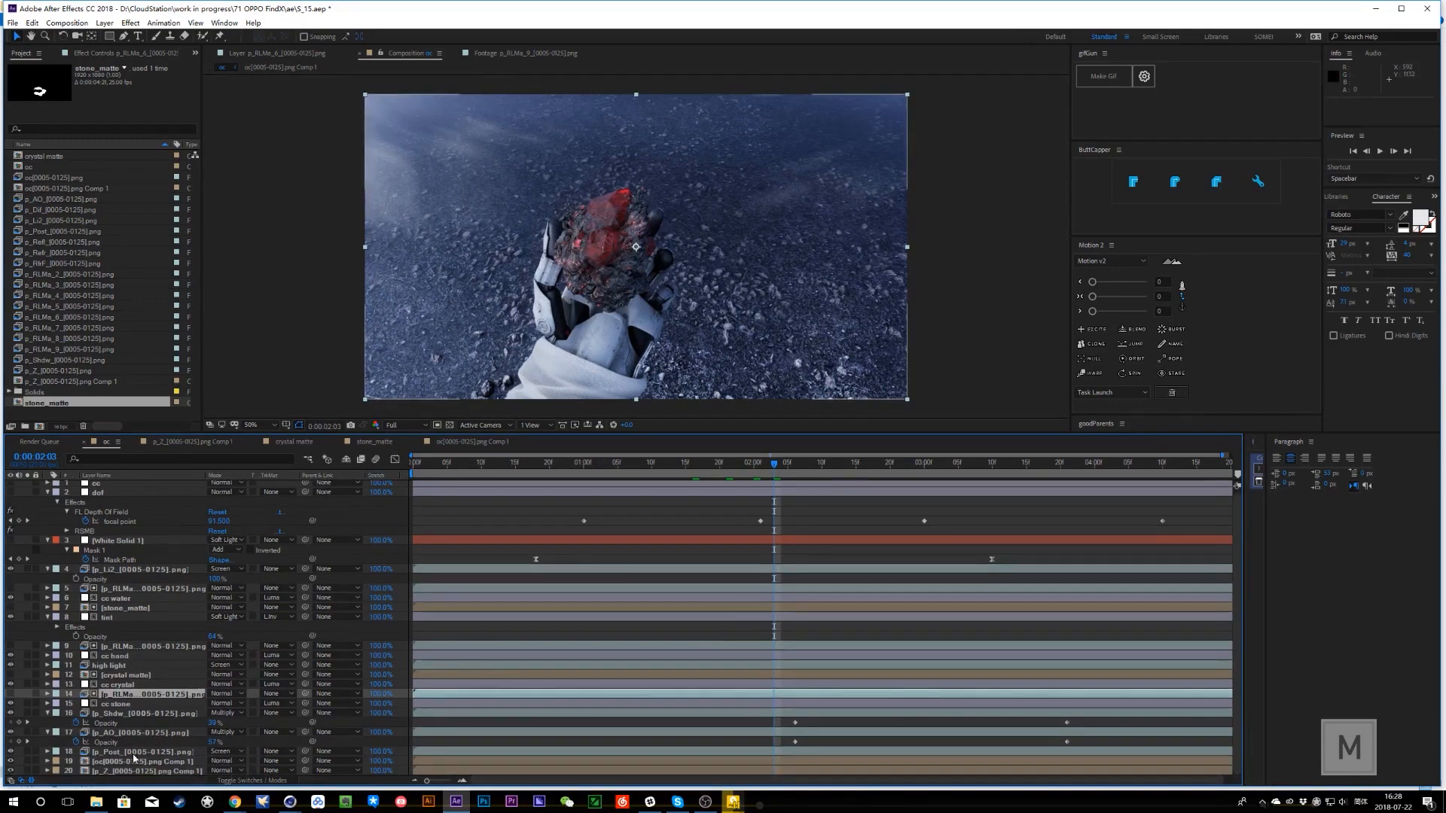
left_click(28, 763)
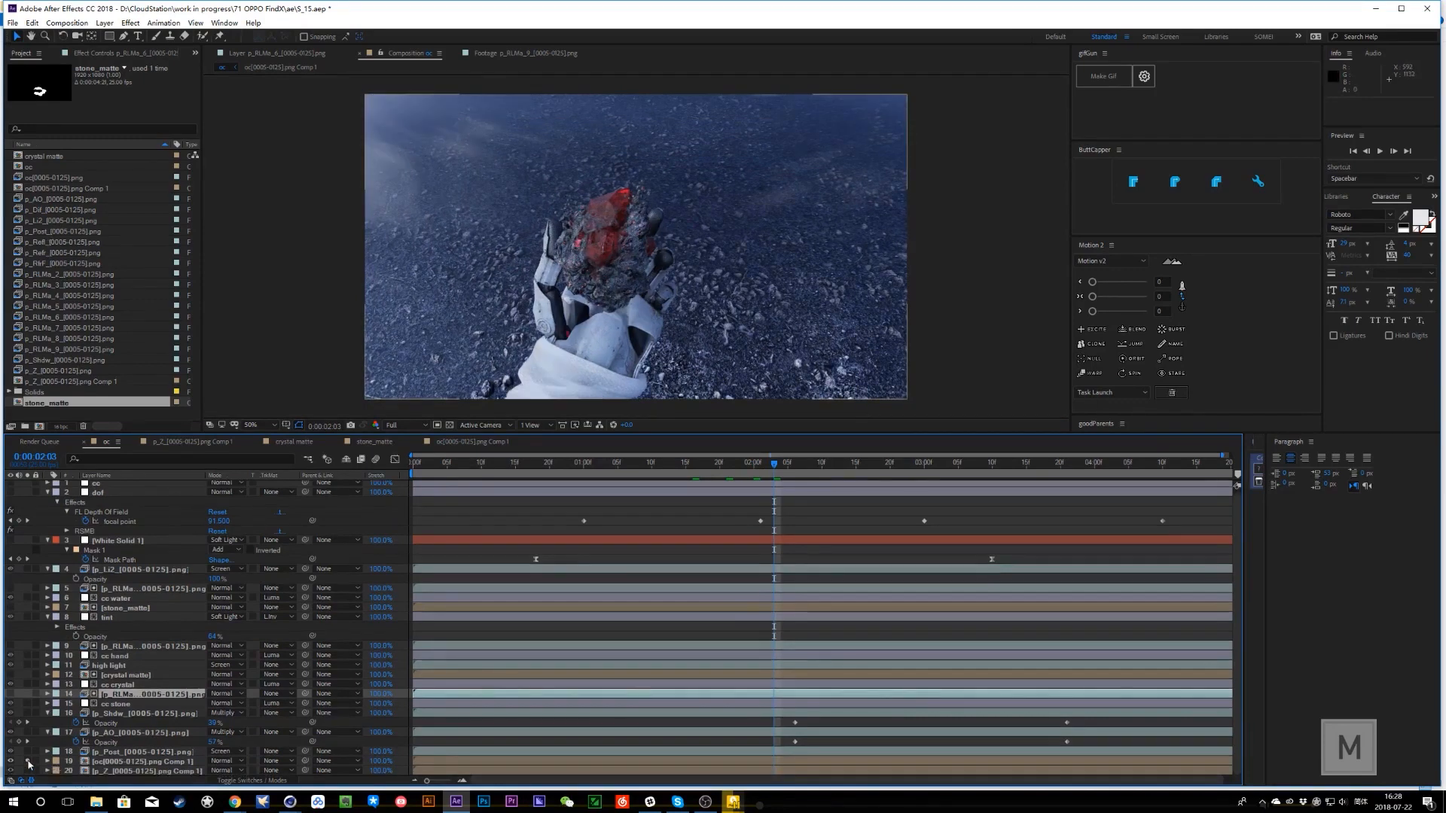
left_click(29, 752)
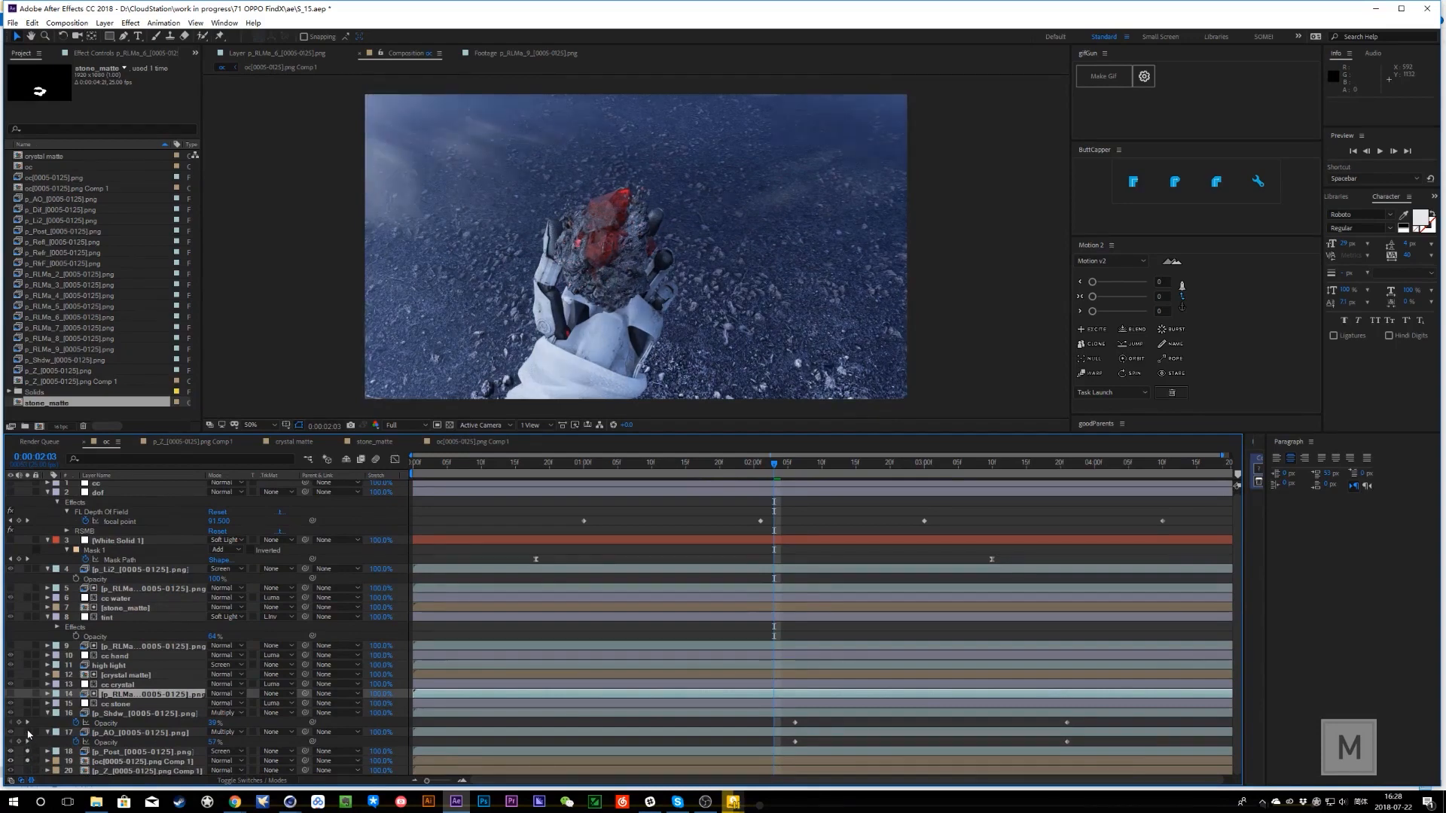
left_click(28, 733)
left_click(28, 732)
left_click(28, 732)
left_click(28, 732)
left_click(28, 732)
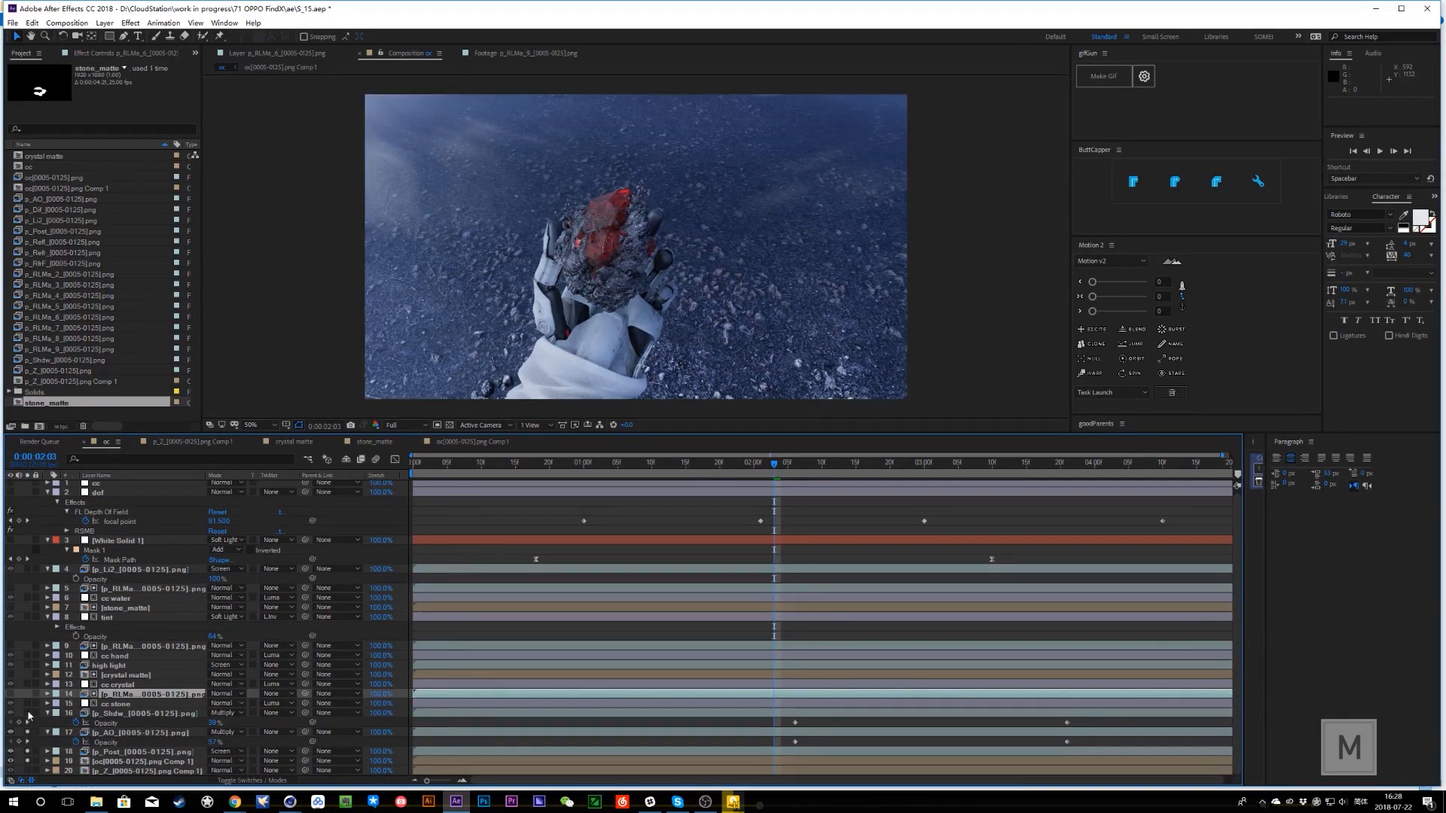
- Toggle the p_Shdw layer's solo to compare the shadows, leaving it soloed, and add the cc stone and cc crystal layers
left_click(28, 714)
left_click(28, 713)
left_click(28, 713)
left_click(28, 713)
left_click(27, 714)
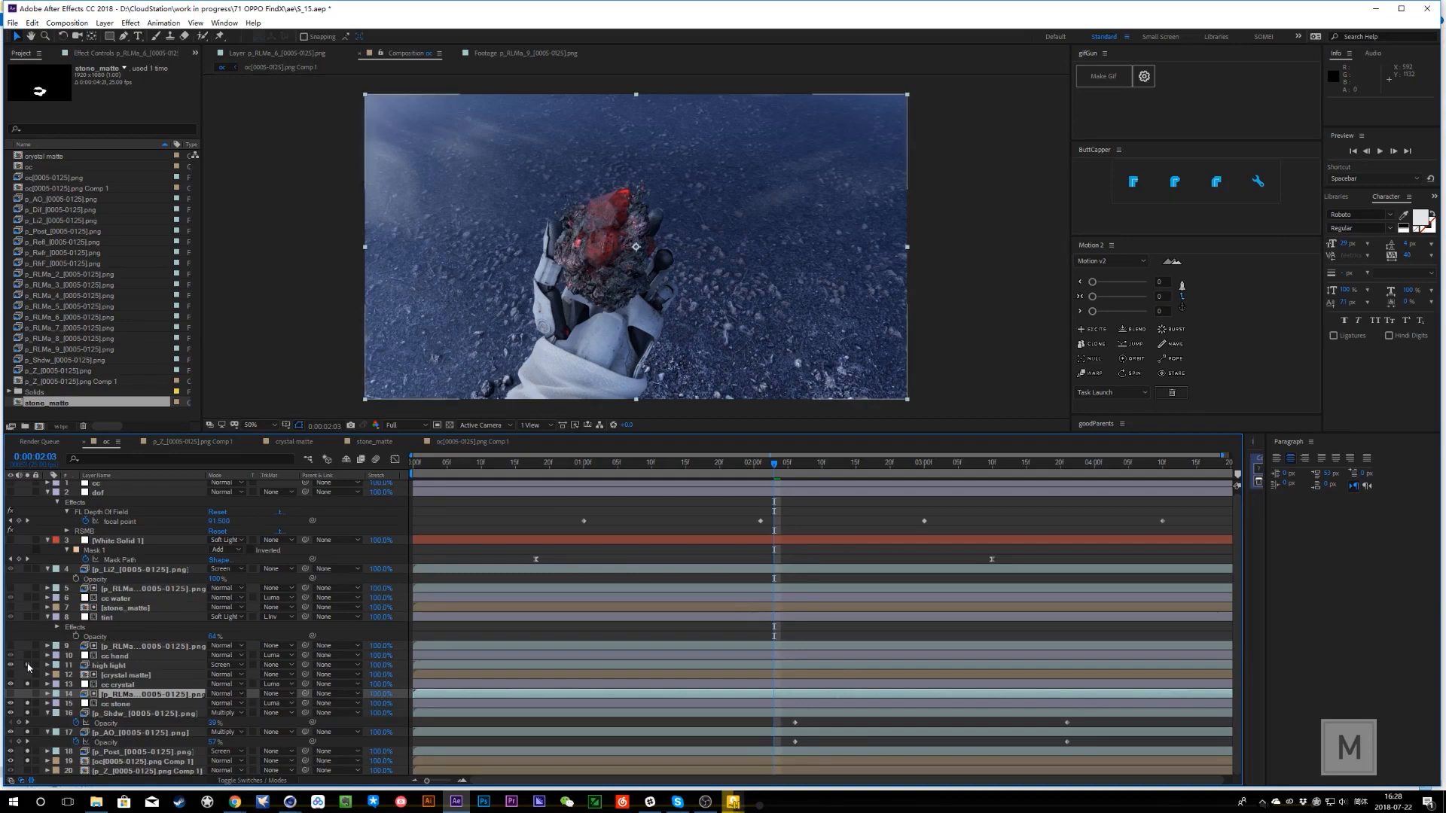
- Extend the solo build-up through high light, cc hand, tint, cc water and p_Li2 to the dof and top cc layers
left_click(27, 617)
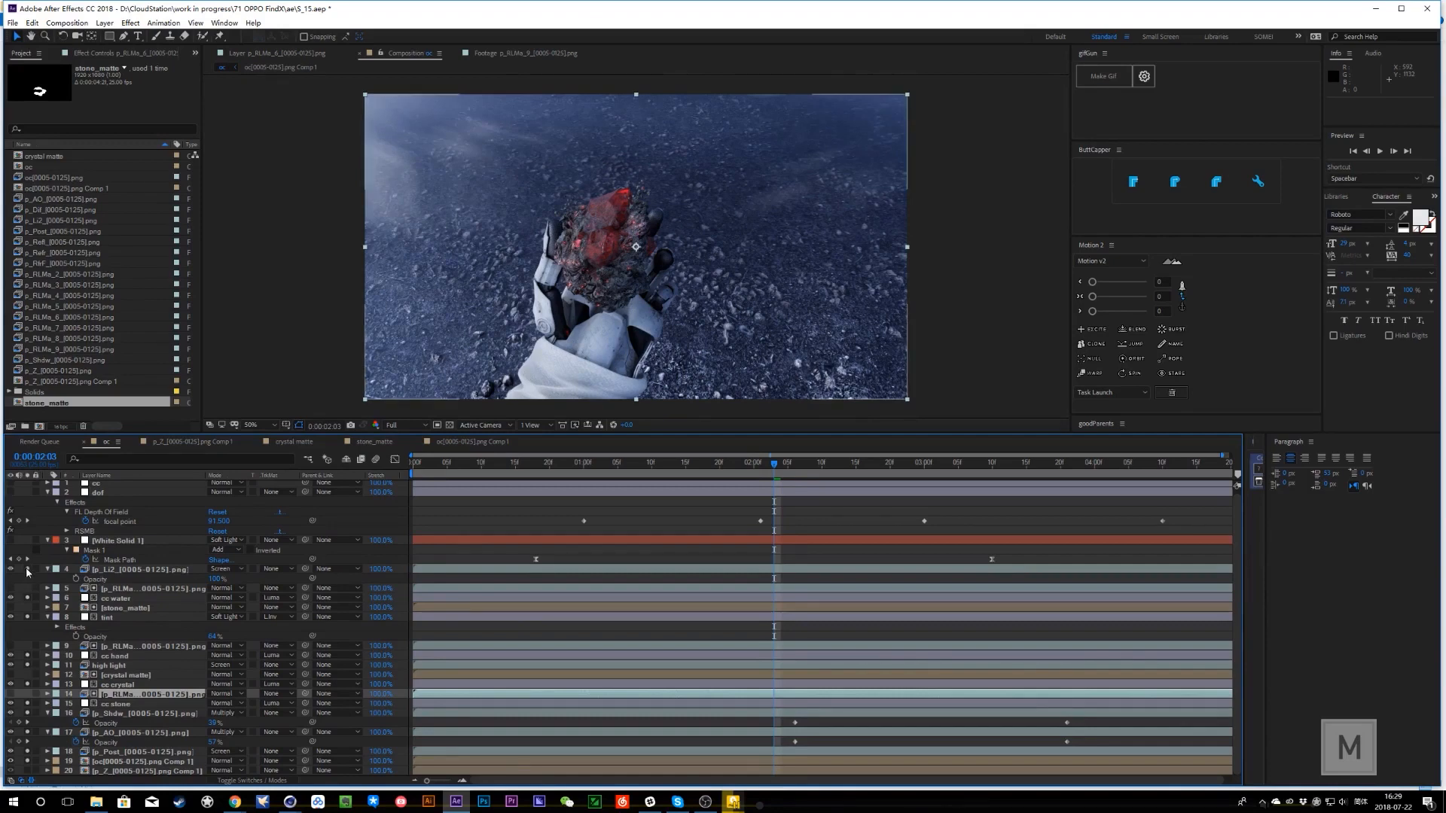
scroll(38, 504, "up", 1)
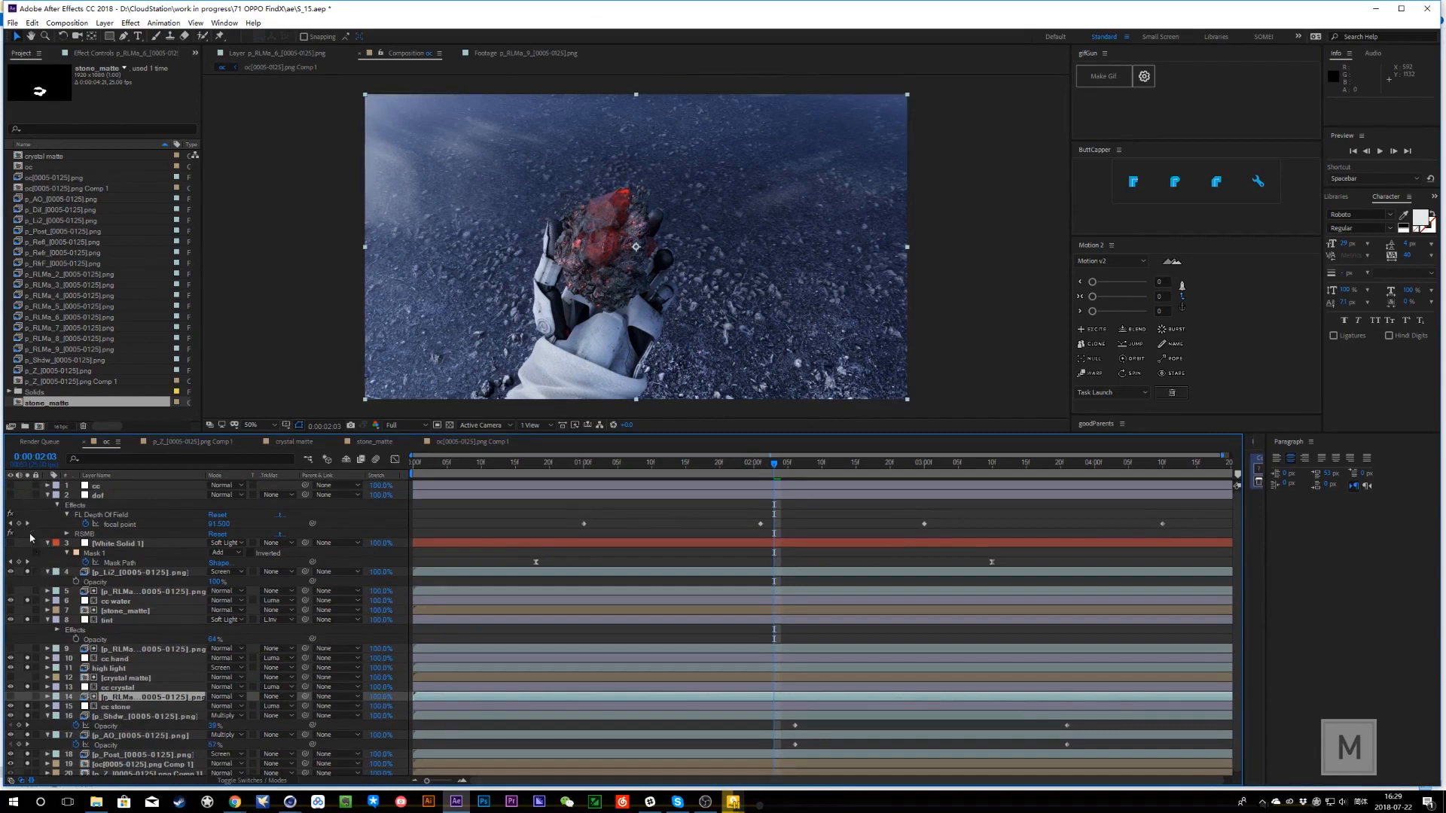
left_click(30, 492)
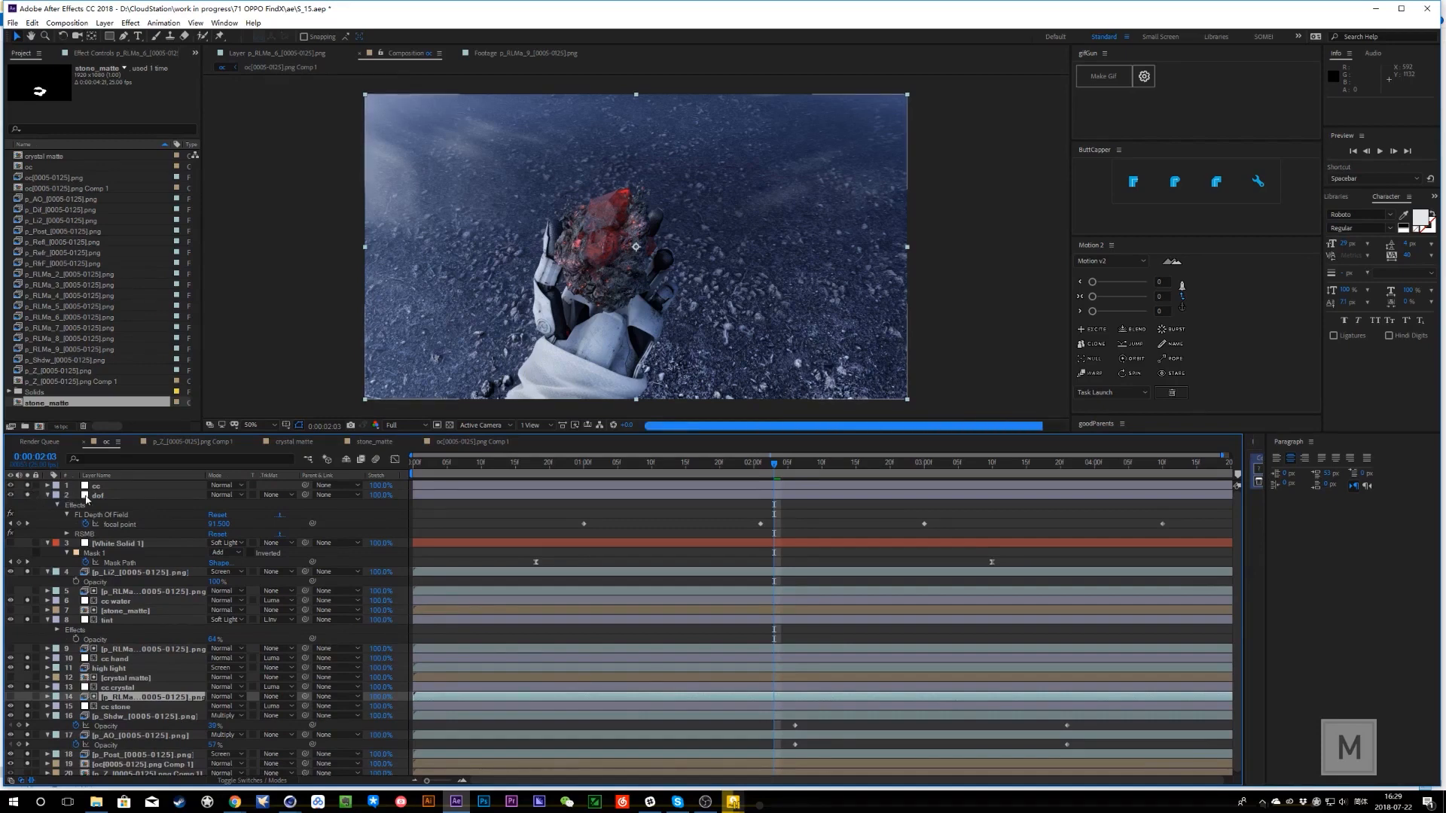
- Show the effect settings of the top cc adjustment layer and select its Selective Color effect
left_click(117, 495)
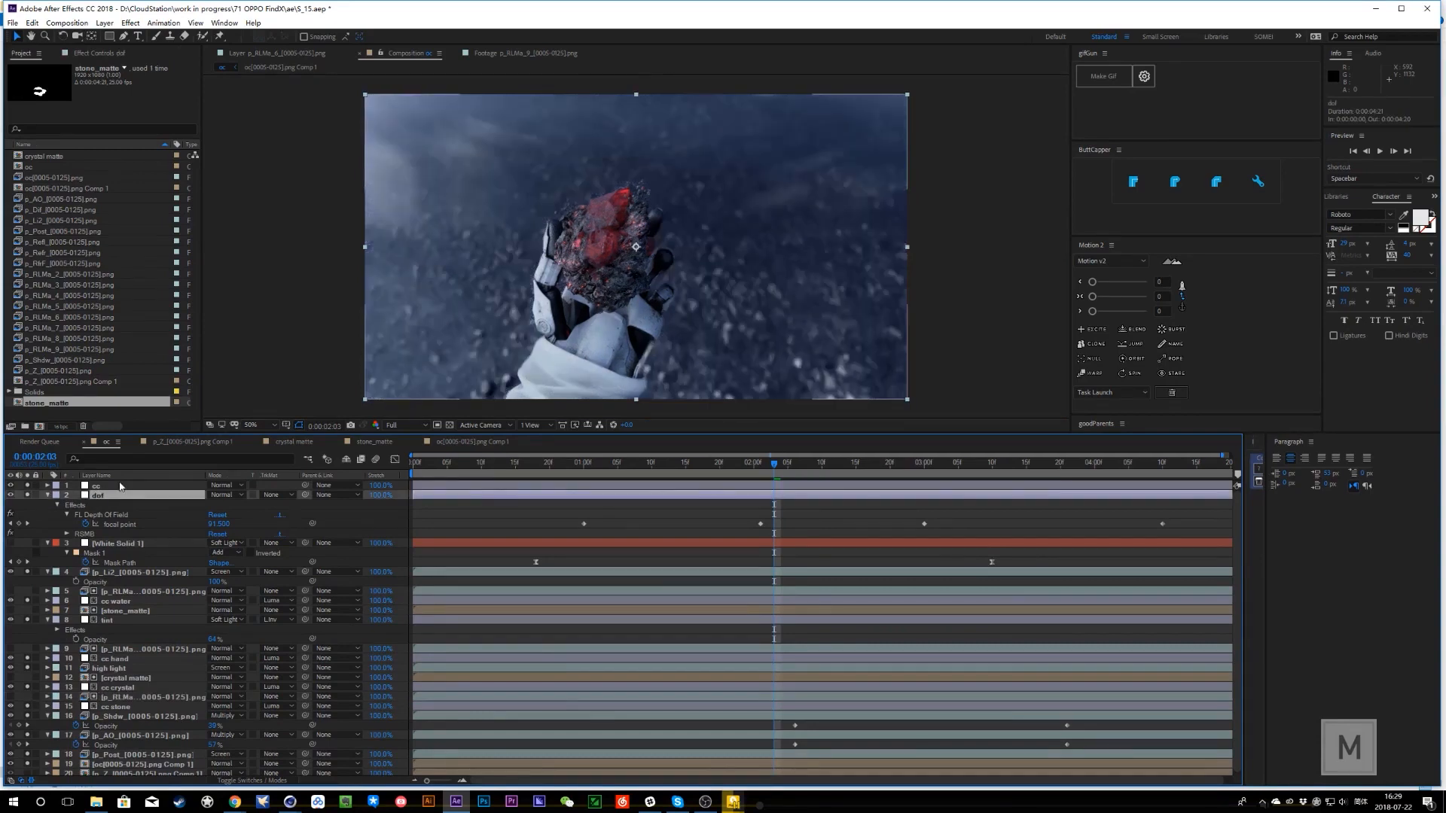
left_click(121, 485)
left_click(118, 57)
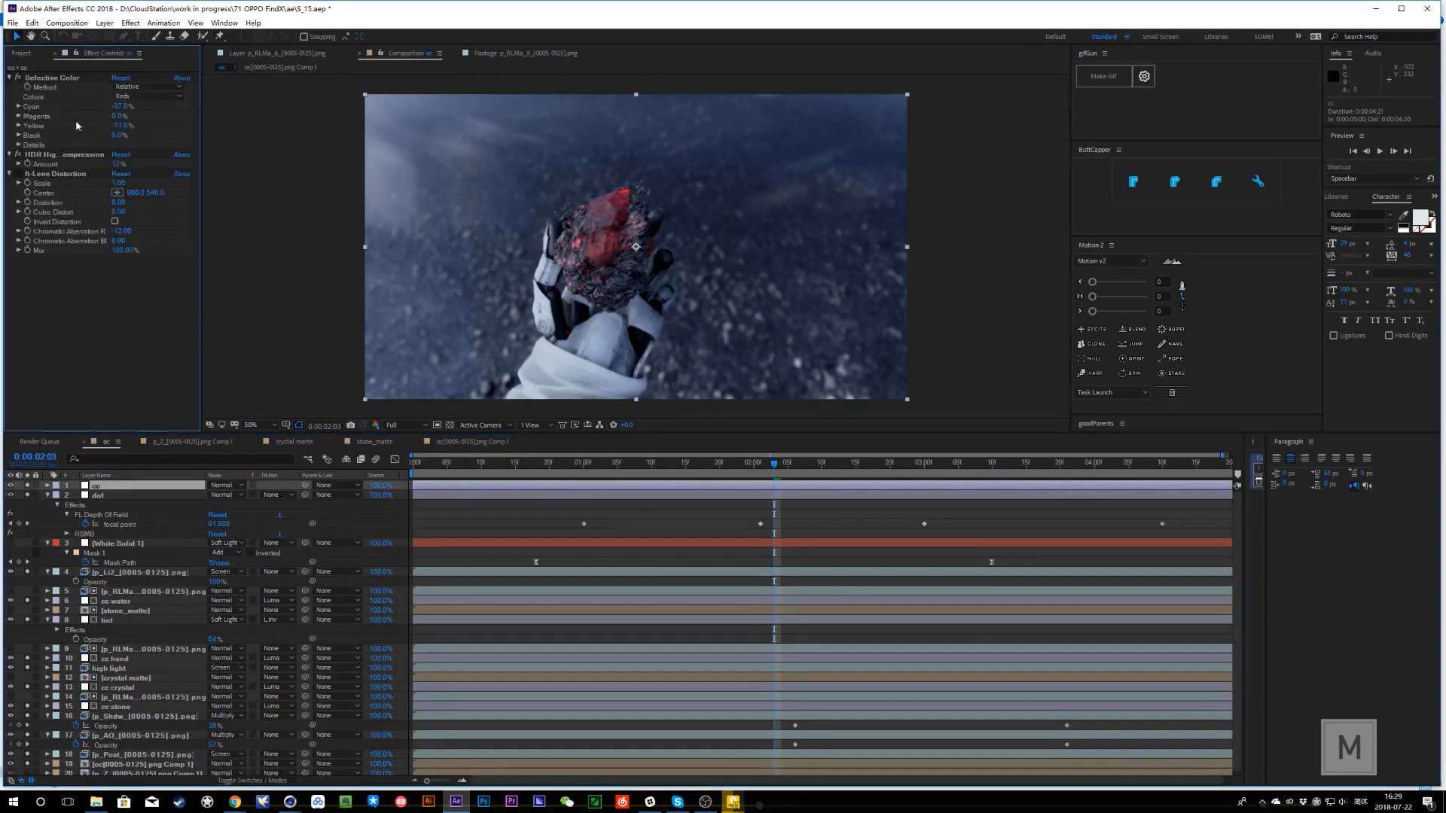
left_click(52, 78)
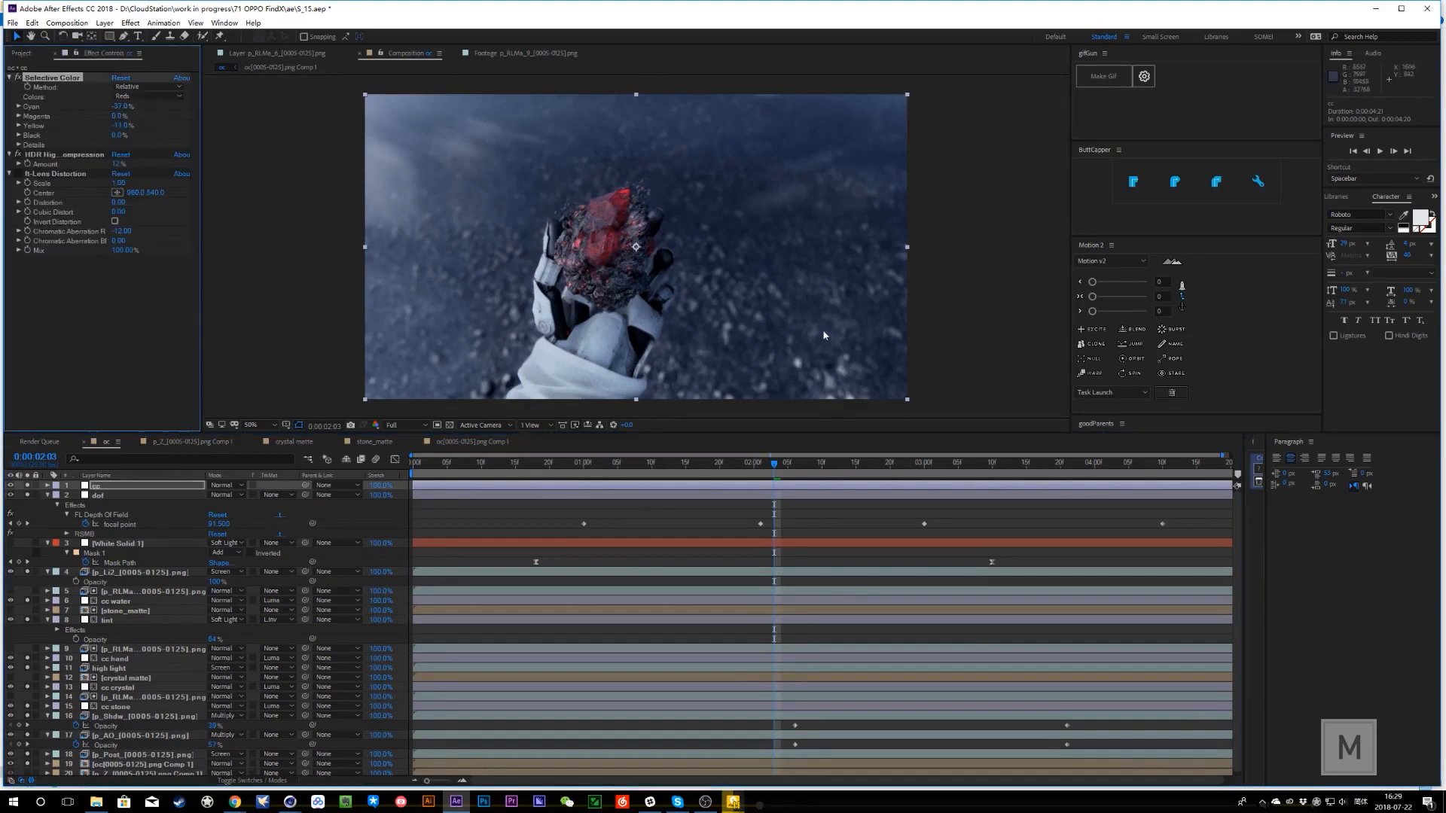